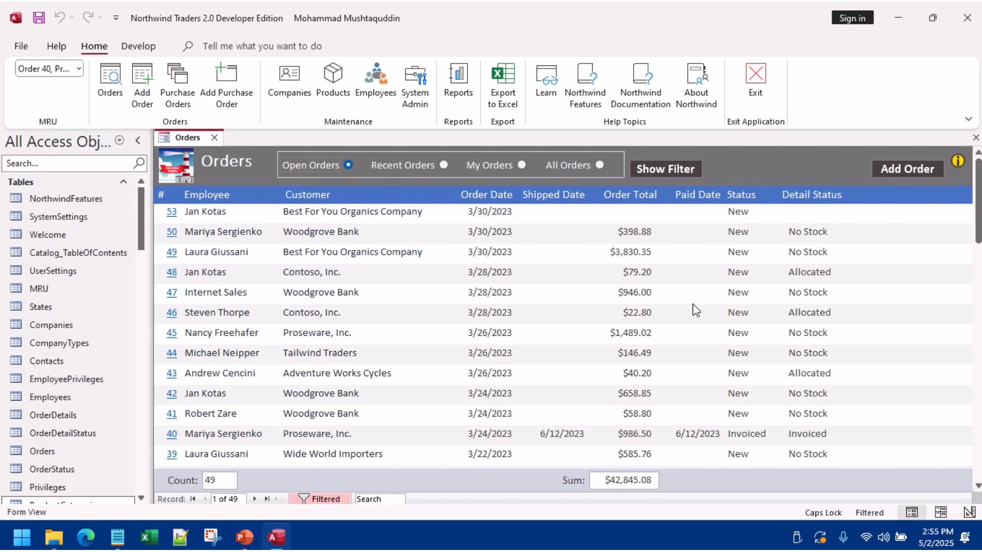
Step: Review the Orders list under the All, My, Recent and Open Orders filters, closing the information message
{"action": "scroll", "coordinate": [557, 260], "scroll_direction": "down", "scroll_amount": 8}
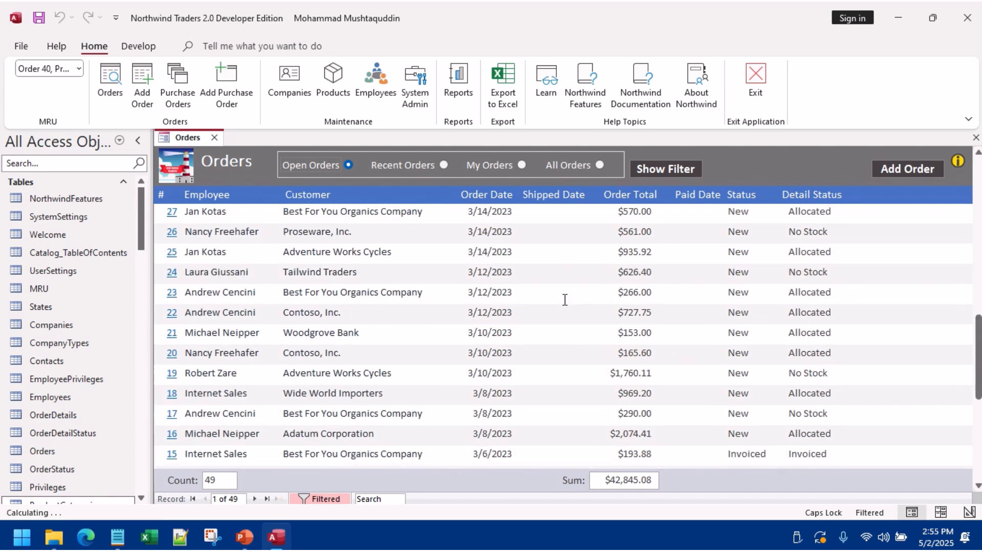
{"action": "scroll", "coordinate": [564, 300], "scroll_direction": "up", "scroll_amount": 4}
{"action": "left_click", "coordinate": [573, 167]}
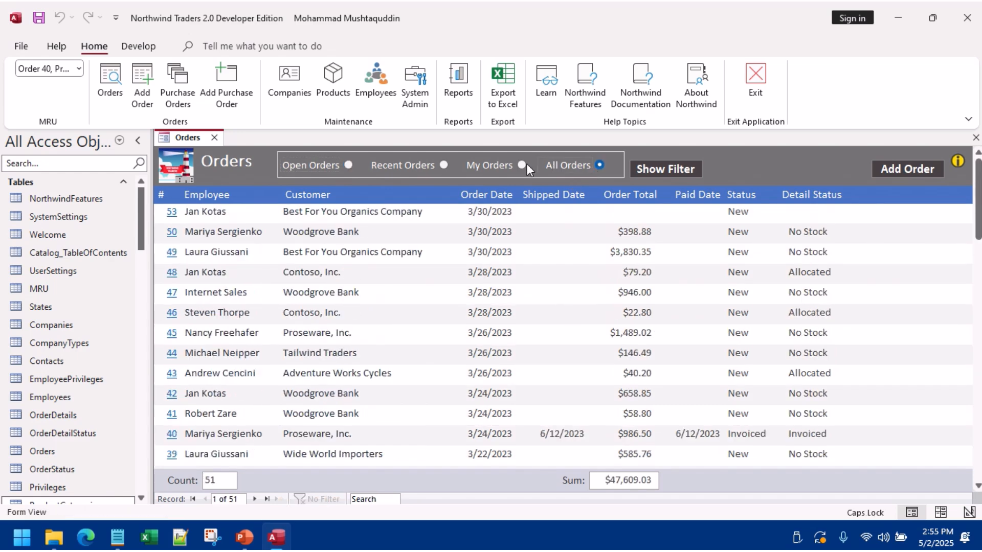
{"action": "left_click", "coordinate": [524, 166]}
{"action": "left_click", "coordinate": [443, 165]}
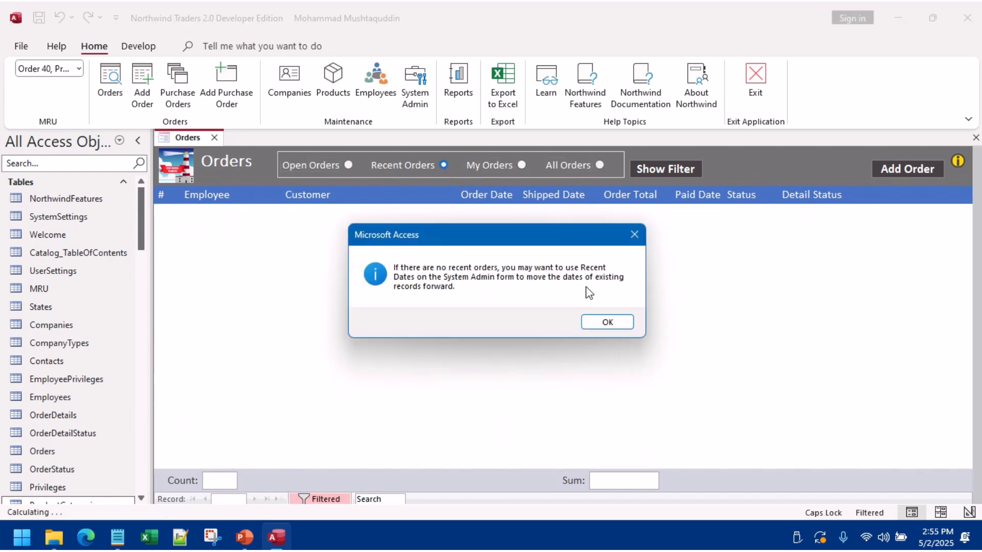
{"action": "left_click", "coordinate": [606, 321]}
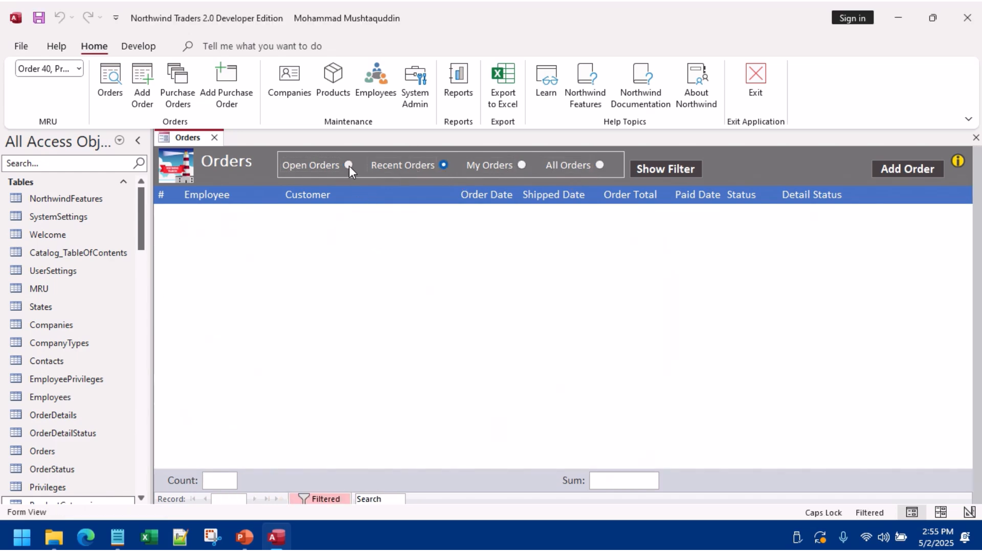
{"action": "left_click", "coordinate": [349, 166]}
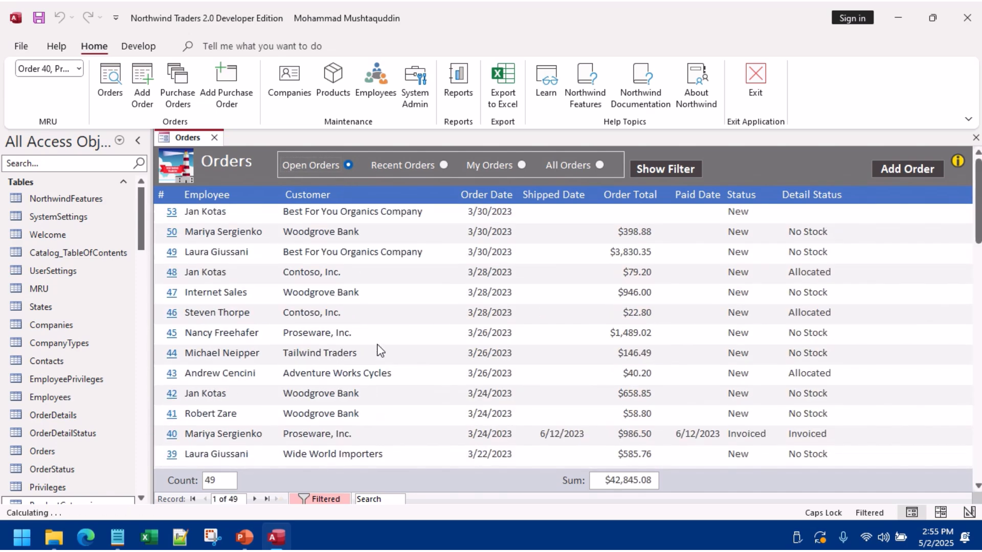
Step: Look through the database objects, view the Welcome table, and close both that table and the Orders form
{"action": "scroll", "coordinate": [63, 285], "scroll_direction": "down", "scroll_amount": 15}
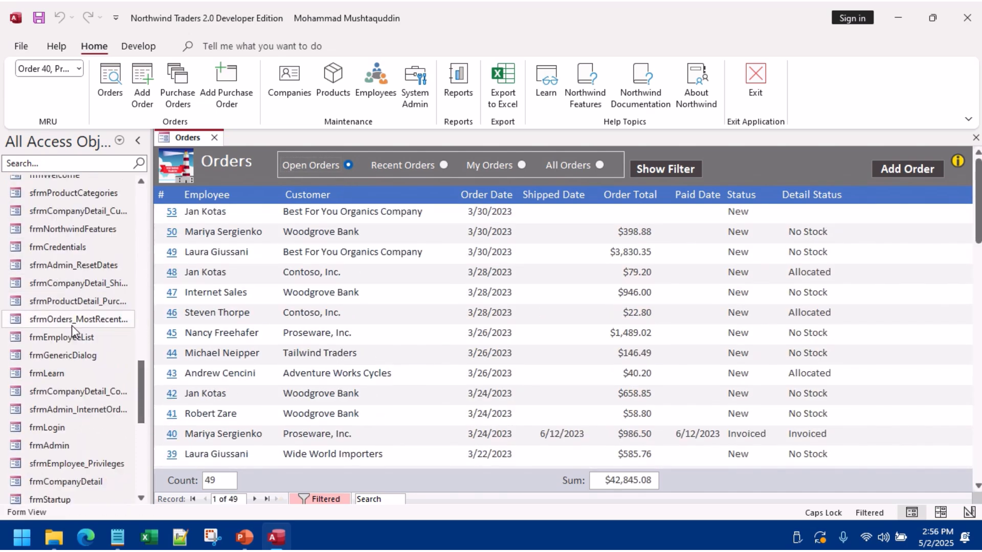
{"action": "scroll", "coordinate": [72, 325], "scroll_direction": "down", "scroll_amount": 5}
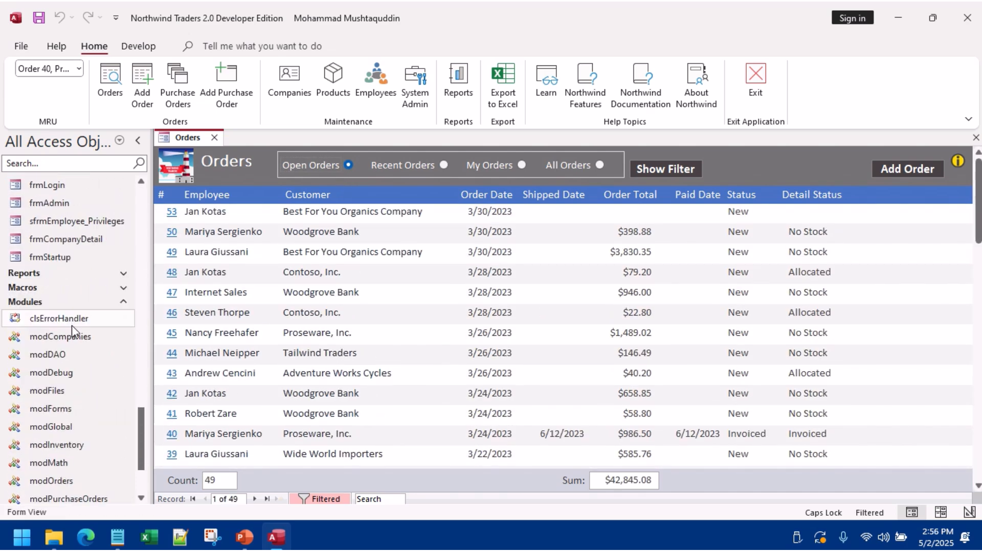
{"action": "scroll", "coordinate": [72, 325], "scroll_direction": "up", "scroll_amount": 20}
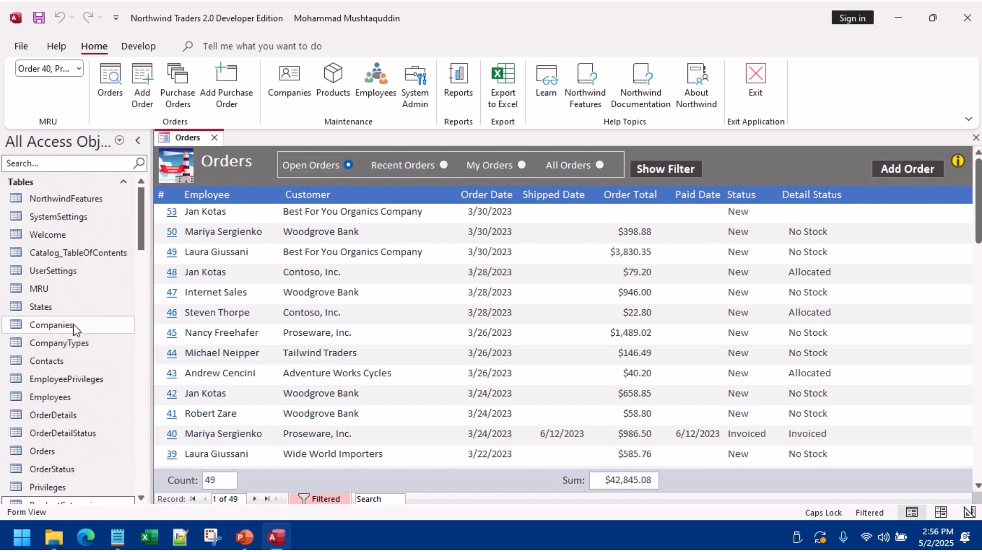
{"action": "double_click", "coordinate": [66, 234]}
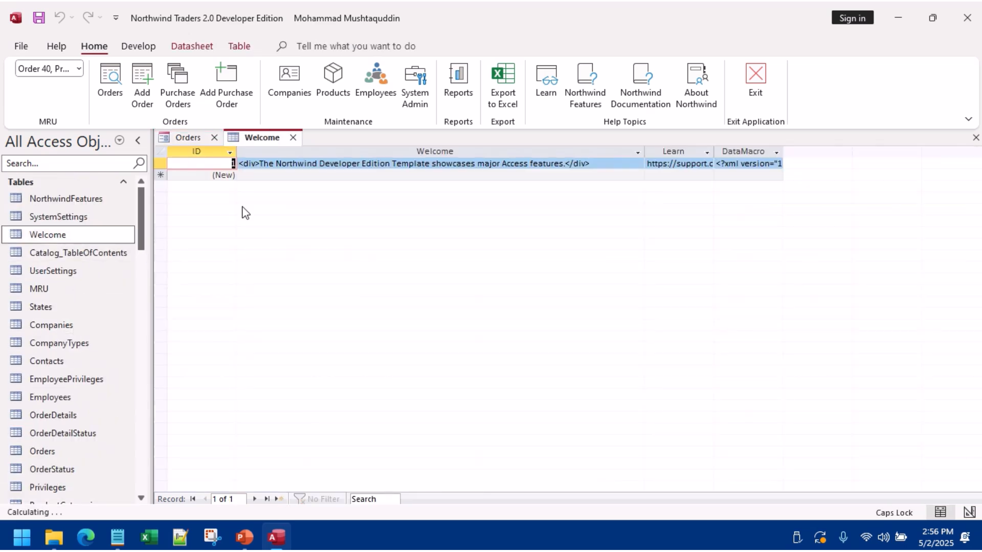
{"action": "left_click", "coordinate": [292, 137]}
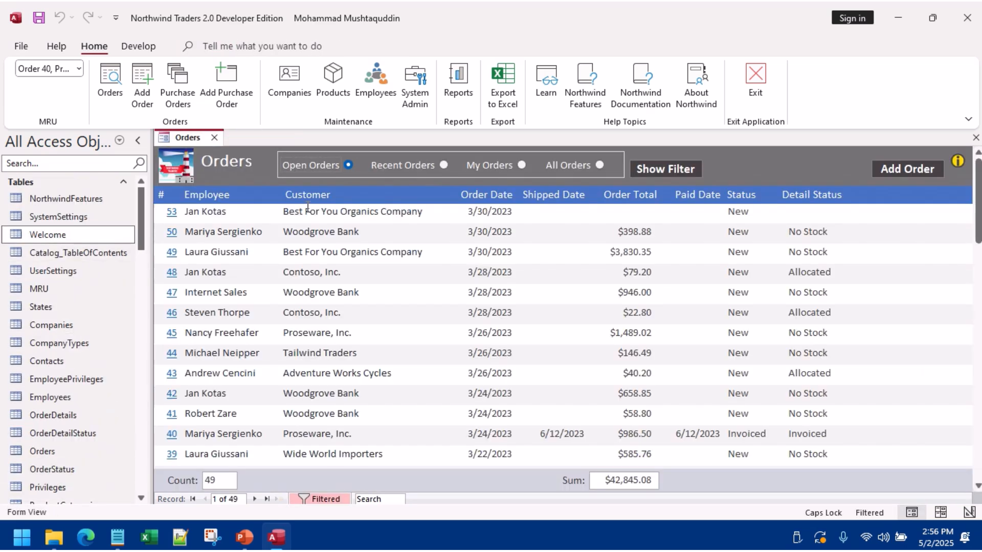
{"action": "left_click", "coordinate": [215, 138]}
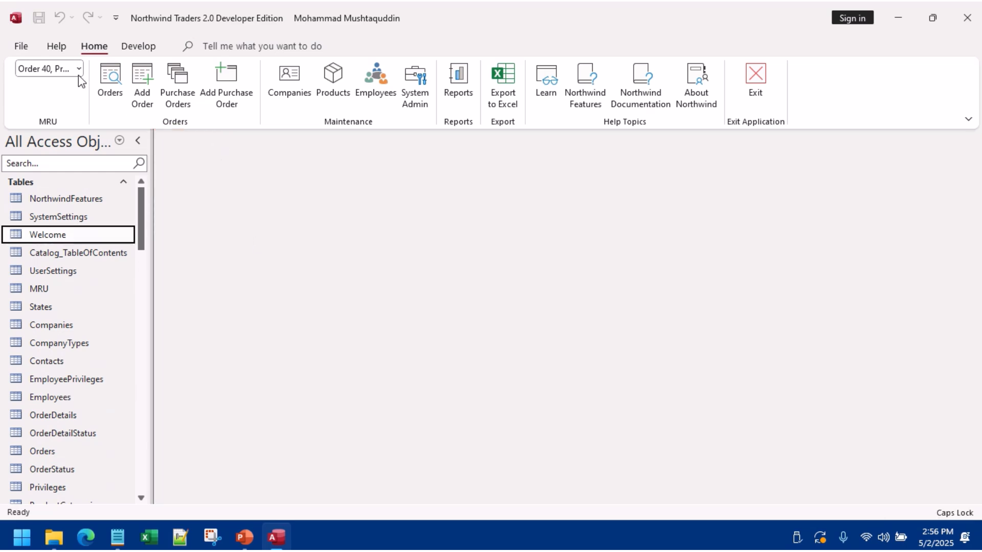
Step: Examine the database's tables, forms, reports, macros and modules, expanding the Reports and Macros groups and opening the modGlobal module
{"action": "left_click", "coordinate": [21, 46]}
{"action": "left_click", "coordinate": [15, 51]}
{"action": "scroll", "coordinate": [86, 263], "scroll_direction": "down", "scroll_amount": 6}
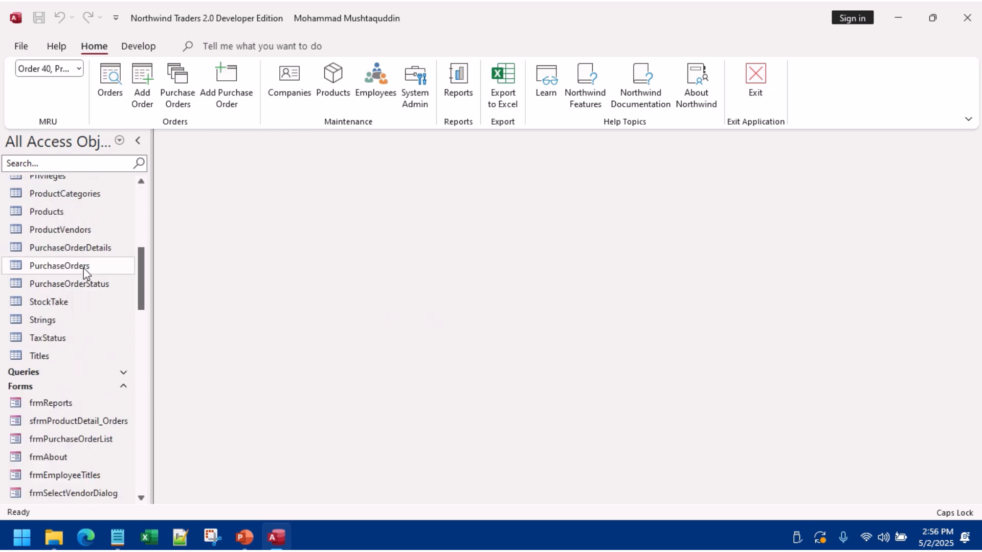
{"action": "scroll", "coordinate": [83, 268], "scroll_direction": "down", "scroll_amount": 1}
{"action": "scroll", "coordinate": [81, 277], "scroll_direction": "up", "scroll_amount": 10}
{"action": "scroll", "coordinate": [81, 278], "scroll_direction": "down", "scroll_amount": 12}
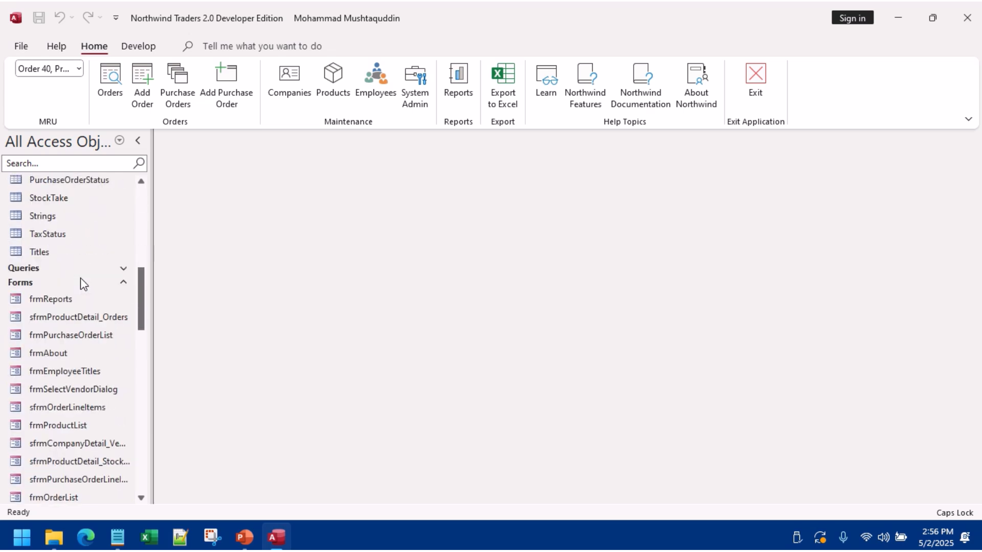
{"action": "scroll", "coordinate": [61, 279], "scroll_direction": "down", "scroll_amount": 1}
{"action": "scroll", "coordinate": [54, 307], "scroll_direction": "down", "scroll_amount": 5}
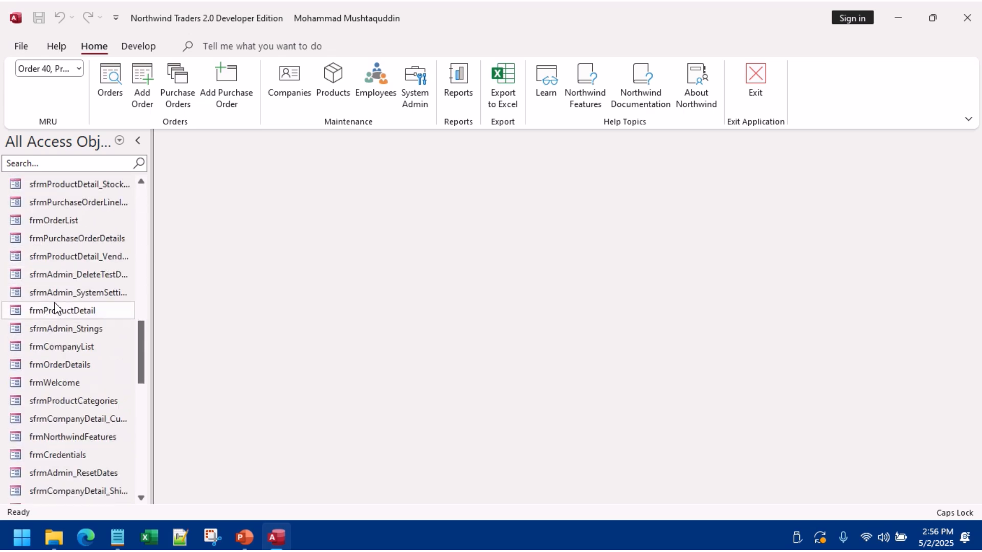
{"action": "scroll", "coordinate": [55, 309], "scroll_direction": "down", "scroll_amount": 8}
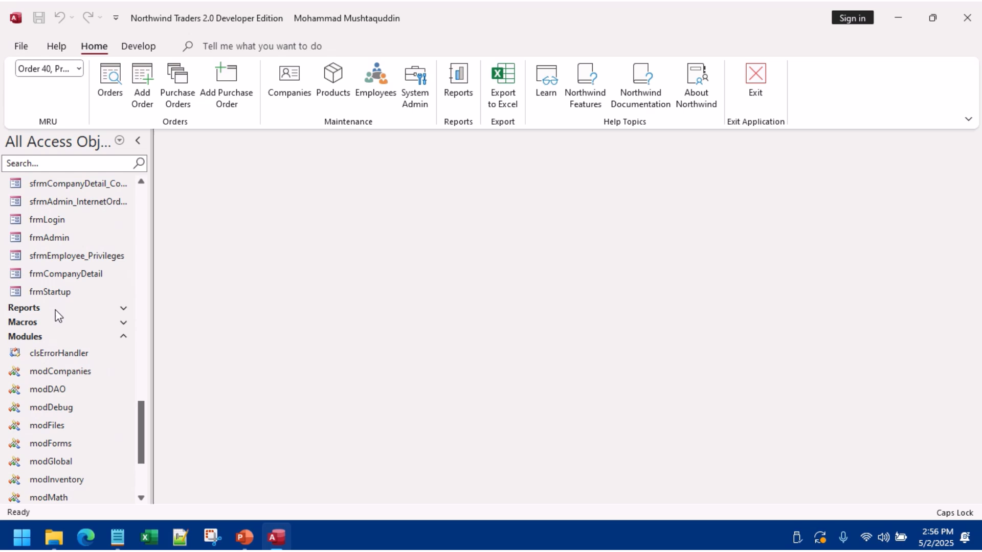
{"action": "left_click", "coordinate": [55, 310]}
{"action": "scroll", "coordinate": [72, 338], "scroll_direction": "down", "scroll_amount": 5}
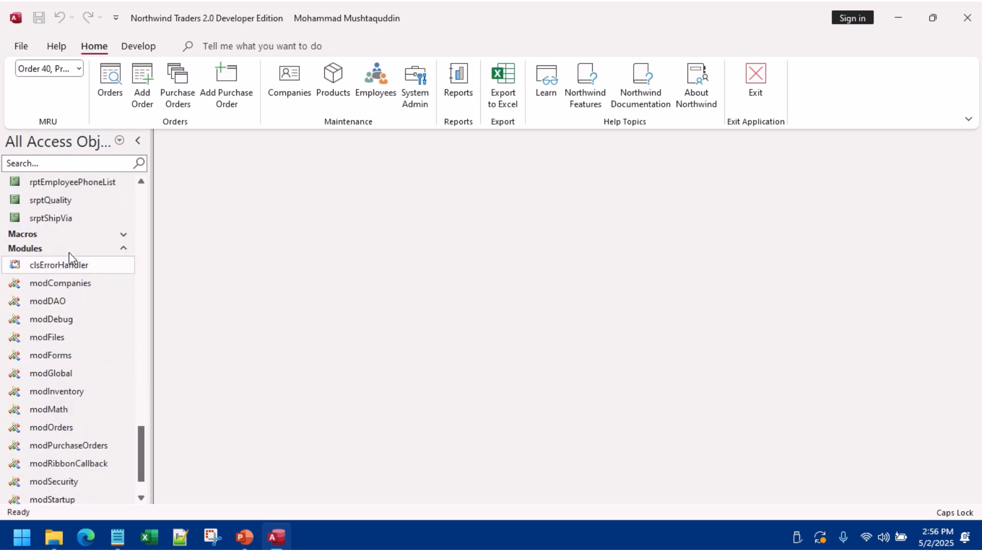
{"action": "left_click", "coordinate": [65, 234]}
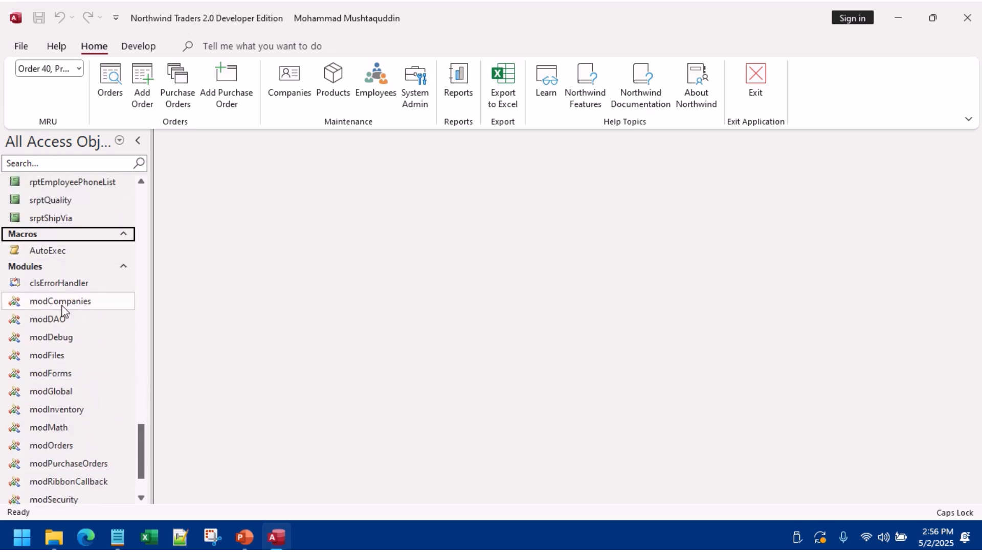
{"action": "scroll", "coordinate": [66, 318], "scroll_direction": "down", "scroll_amount": 1}
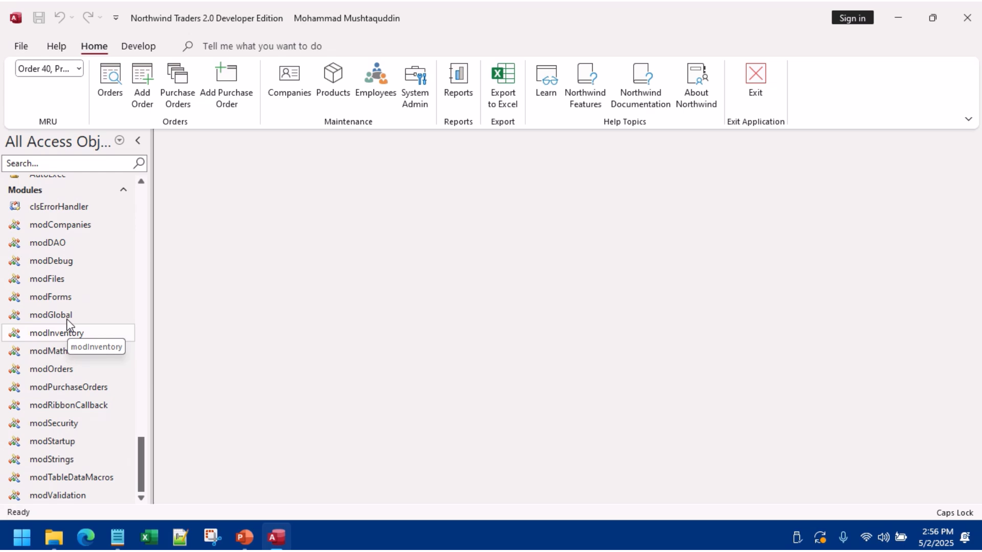
{"action": "double_click", "coordinate": [67, 318]}
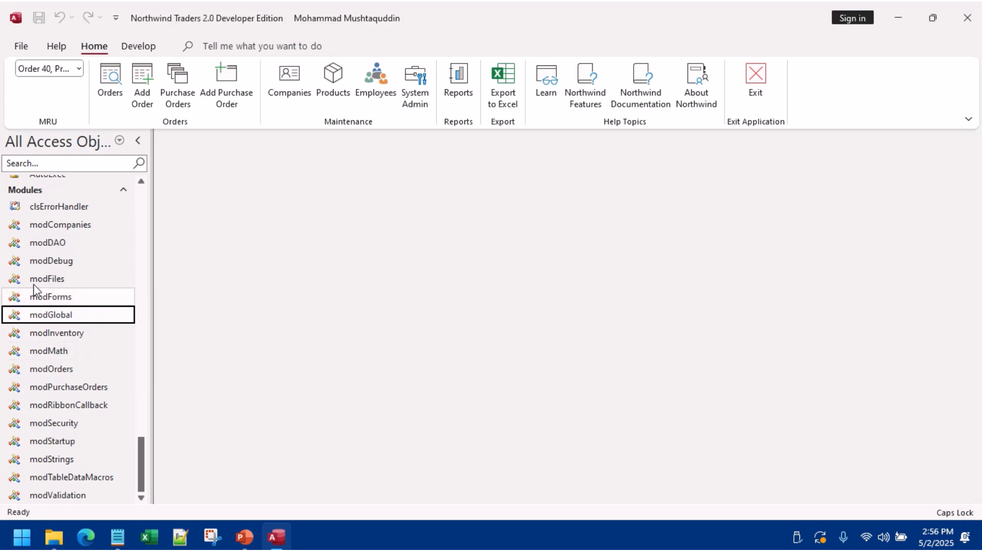
Step: Run the AutoExec macro, continue past the welcome screen and log in as the preselected employee
{"action": "scroll", "coordinate": [46, 289], "scroll_direction": "up", "scroll_amount": 4}
{"action": "double_click", "coordinate": [60, 382]}
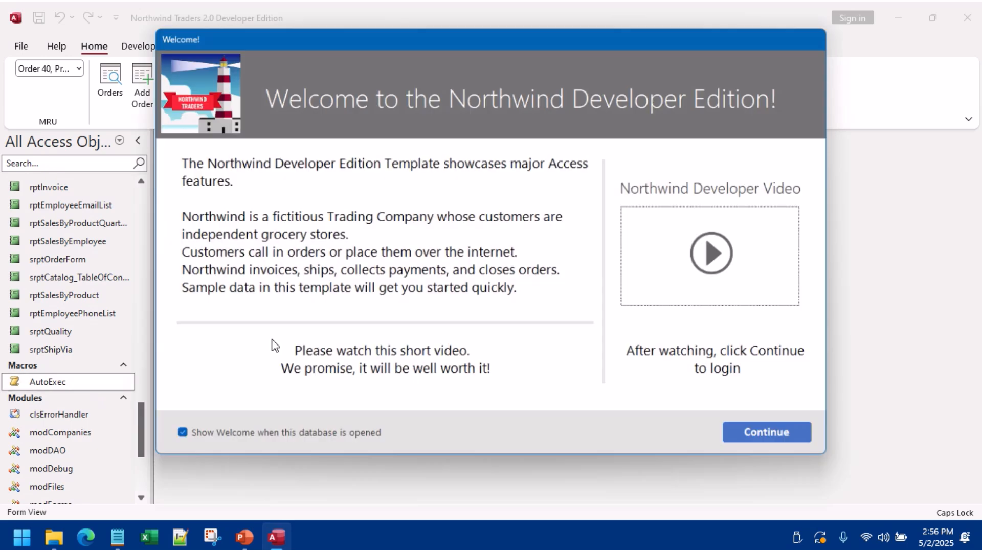
{"action": "left_click", "coordinate": [773, 437]}
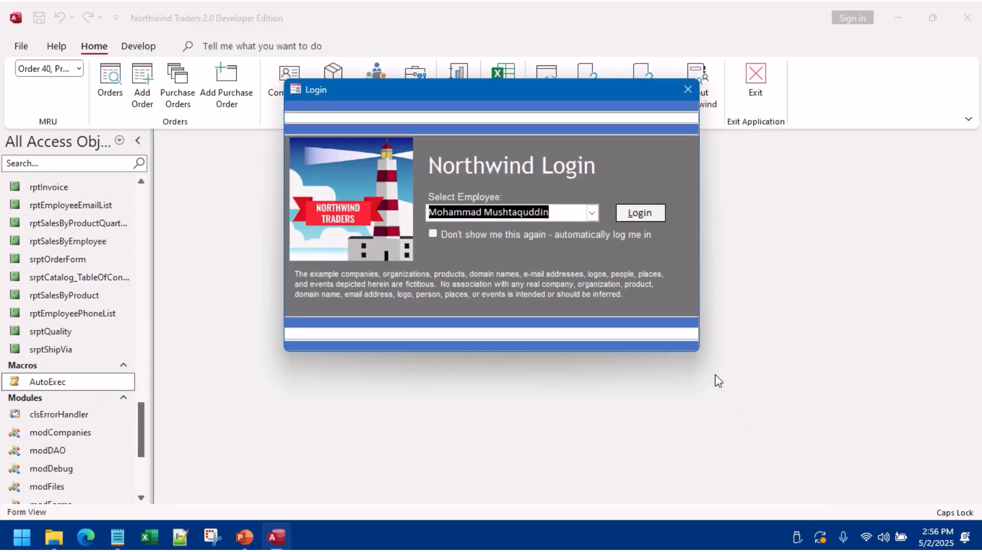
{"action": "left_click", "coordinate": [646, 214]}
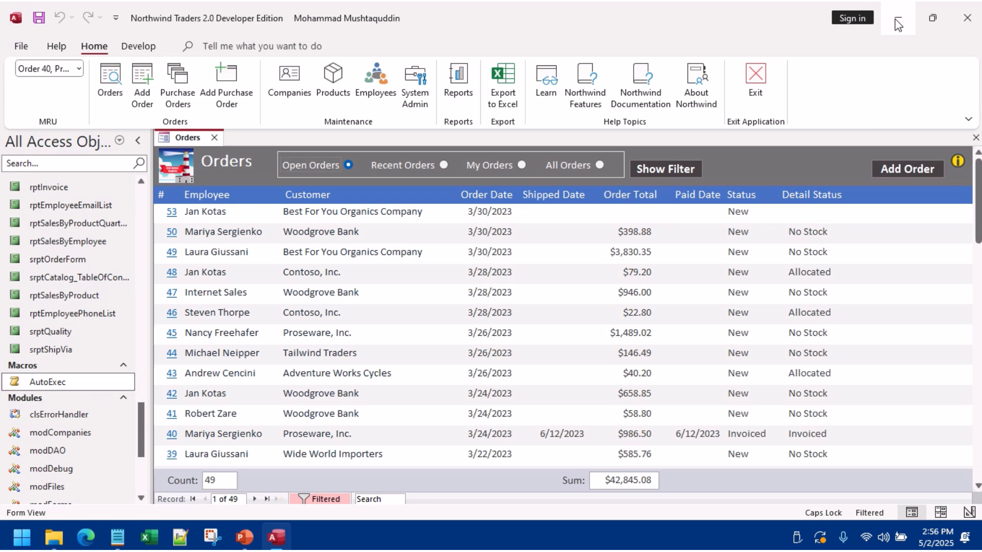
Step: Close the database, relaunch Access and reopen the recent file Northwind.accdb to view its startup screen
{"action": "left_click", "coordinate": [967, 18]}
{"action": "key", "text": "super"}
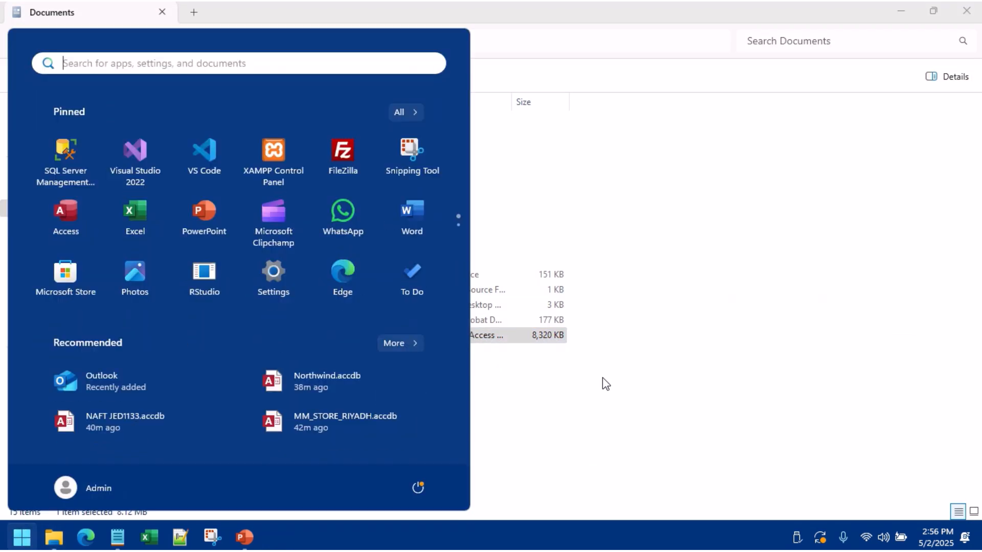
{"action": "type", "text": "A"}
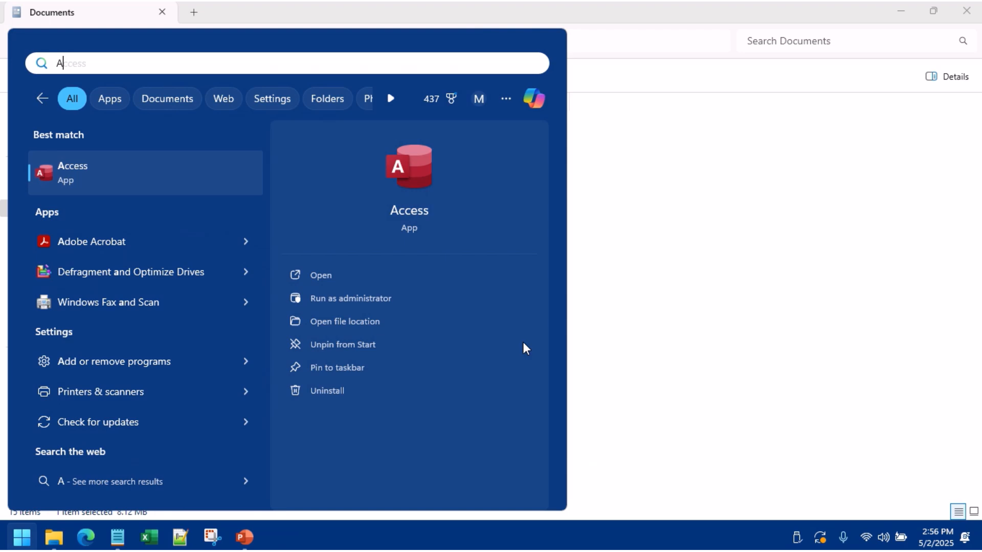
{"action": "left_click", "coordinate": [169, 176]}
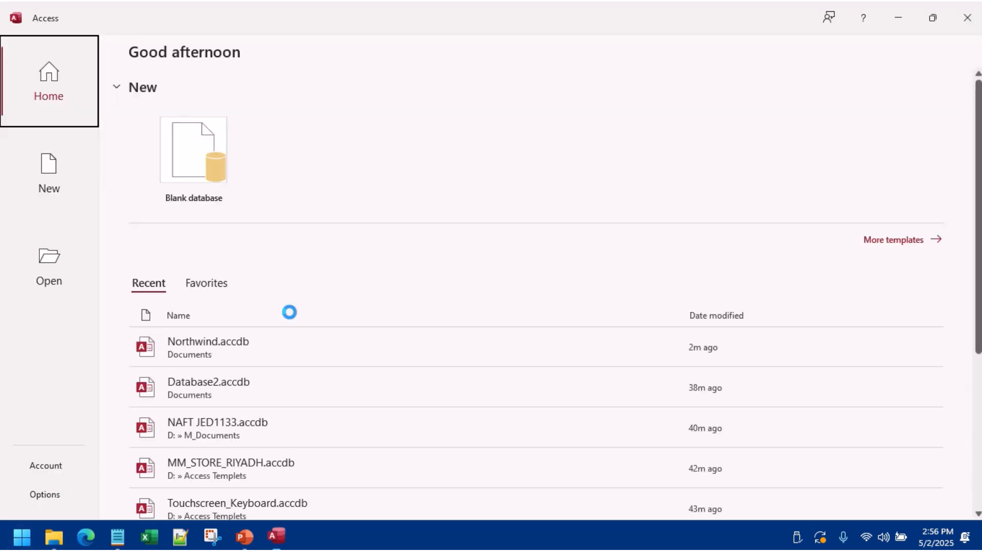
{"action": "left_click", "coordinate": [261, 350]}
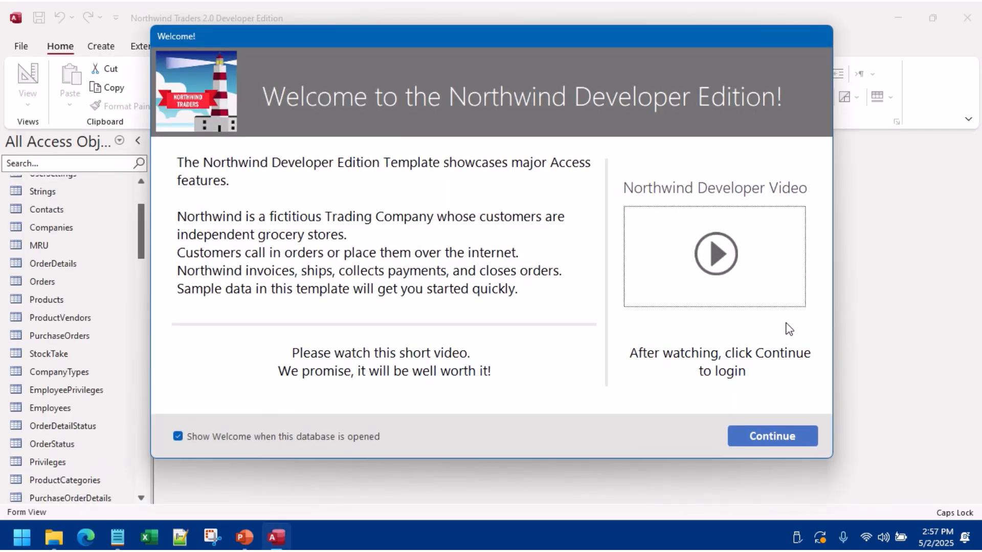
Step: Launch Access again and begin a new blank database
{"action": "key", "text": "super"}
{"action": "type", "text": "ACC"}
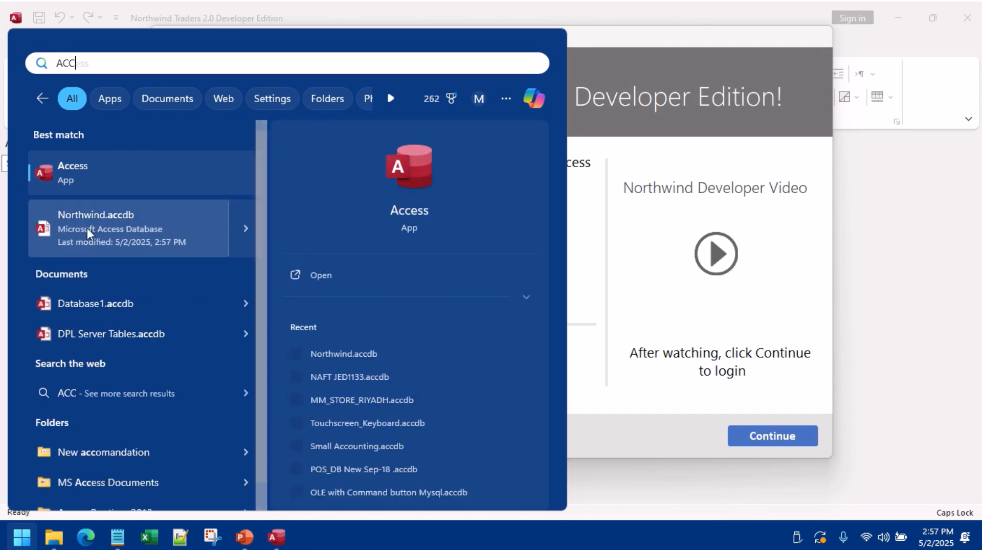
{"action": "left_click", "coordinate": [103, 169]}
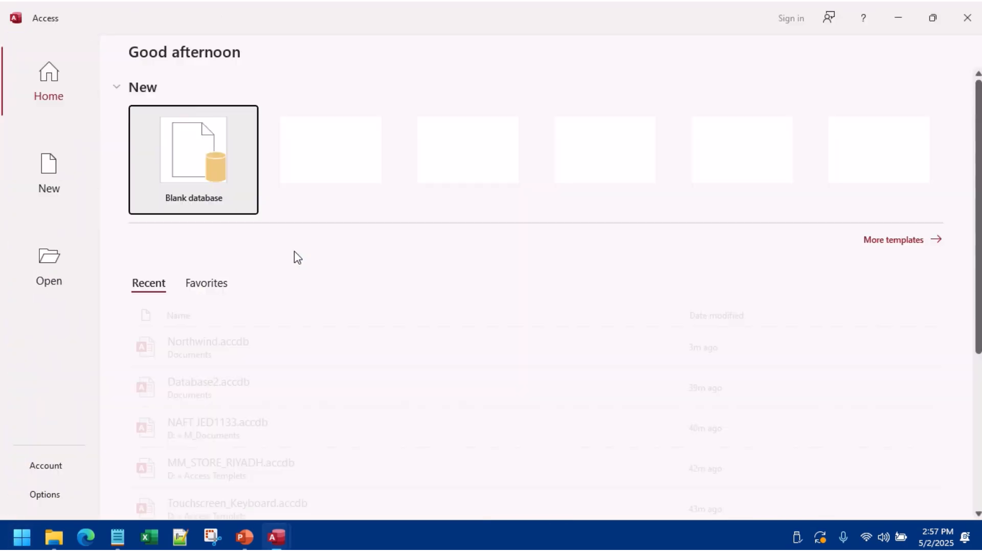
{"action": "left_click", "coordinate": [196, 174]}
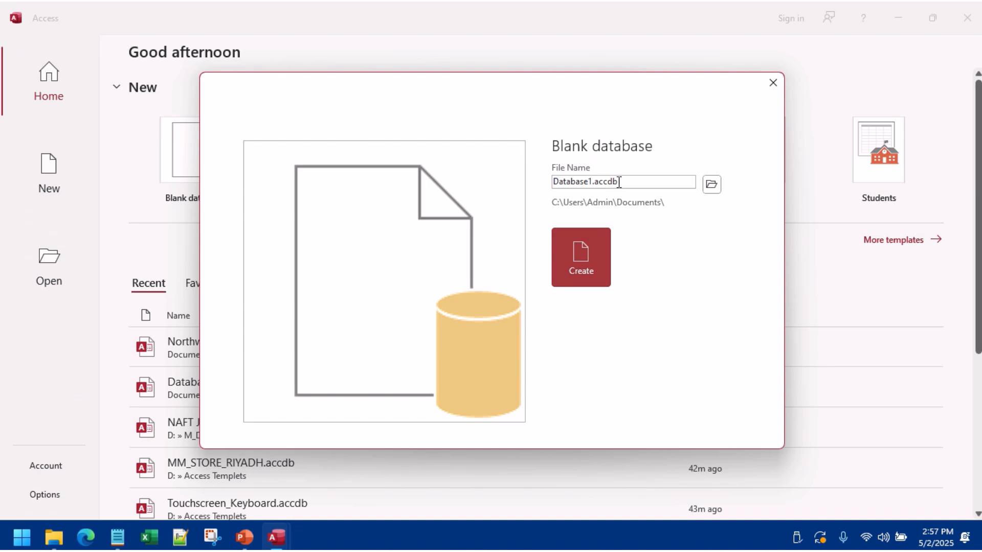
Step: Name the blank database file Sample Database and create it in the Documents folder
{"action": "left_click_drag", "start_coordinate": [620, 182], "coordinate": [506, 181]}
{"action": "type", "text": "sAMPLE"}
{"action": "key", "text": "BackSpace"}
{"action": "key", "text": "BackSpace"}
{"action": "key", "text": "BackSpace"}
{"action": "key", "text": "BackSpace"}
{"action": "key", "text": "BackSpace"}
{"action": "key", "text": "BackSpace"}
{"action": "type", "text": "Sample Database"}
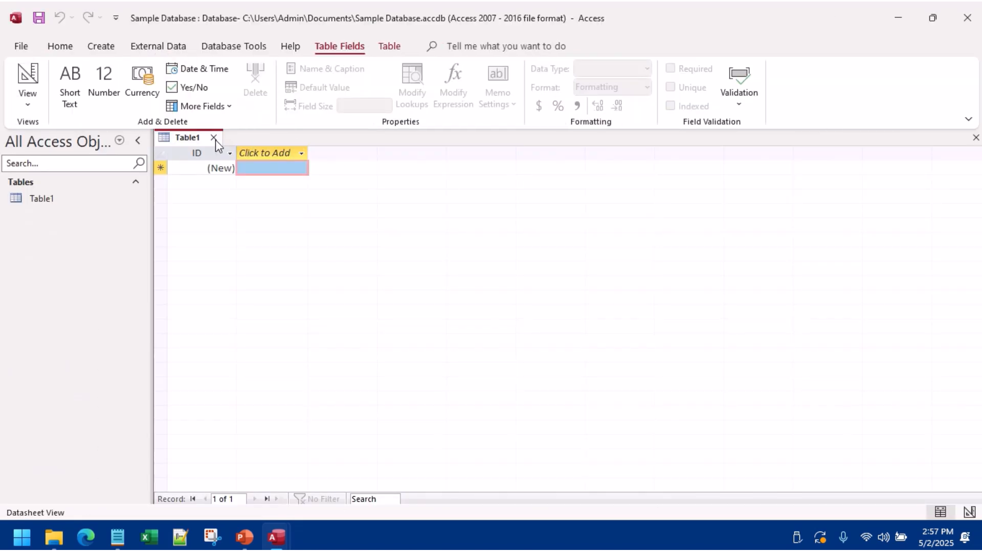
Step: Close the default Table1 datasheet and start a new table in Design view
{"action": "left_click", "coordinate": [213, 138]}
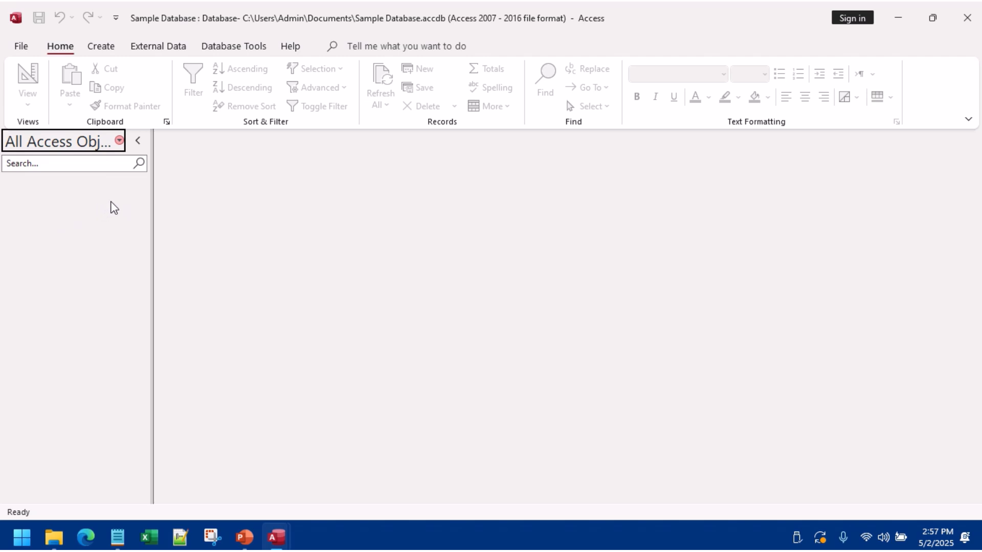
{"action": "left_click", "coordinate": [106, 49]}
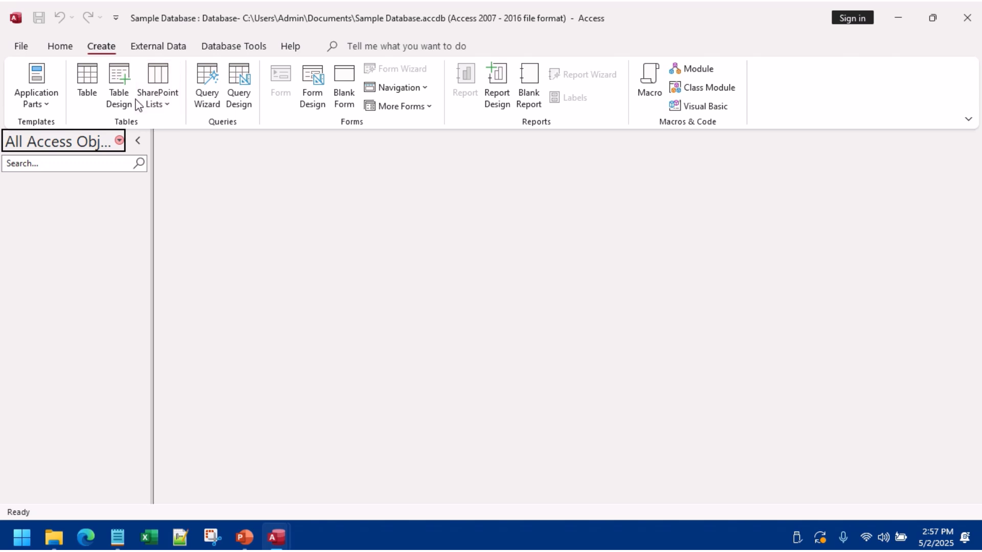
{"action": "left_click", "coordinate": [116, 96]}
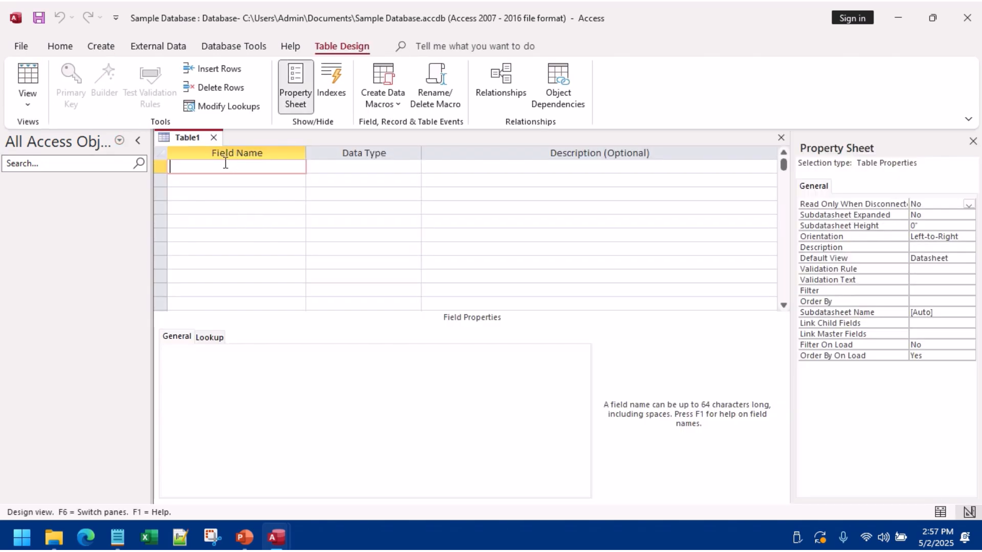
Step: Add a COUNTRY_ID field with the AutoNumber data type and make it the primary key
{"action": "key", "text": "Caps_Lock"}
{"action": "type", "text": "COUNTRY_ID"}
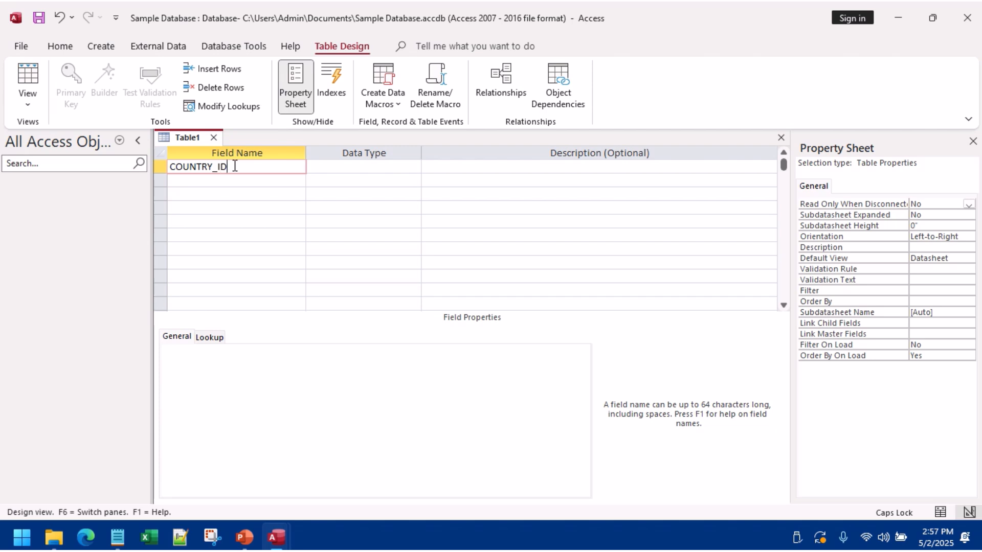
{"action": "key", "text": "Tab"}
{"action": "type", "text": "A"}
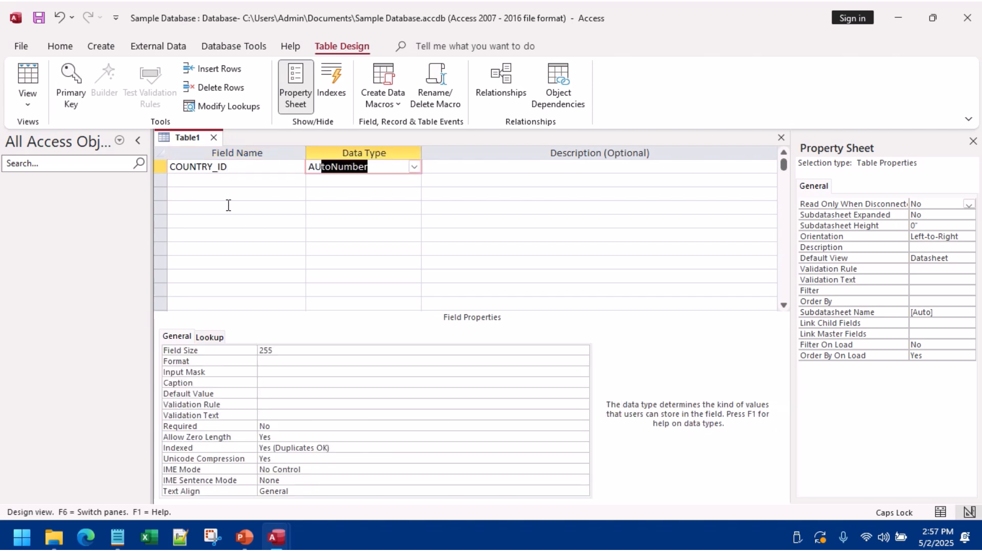
{"action": "left_click", "coordinate": [270, 175]}
{"action": "left_click", "coordinate": [255, 168]}
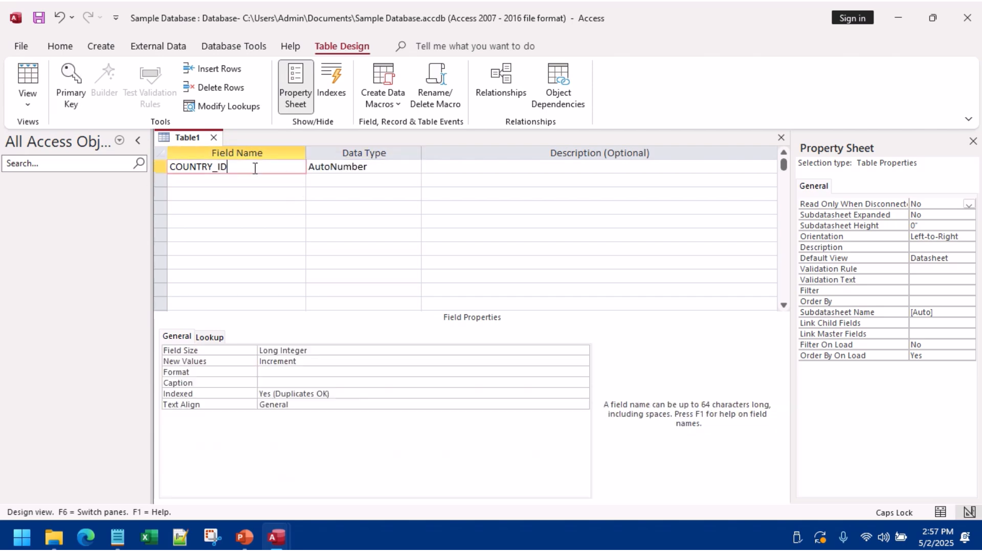
{"action": "left_click", "coordinate": [71, 80]}
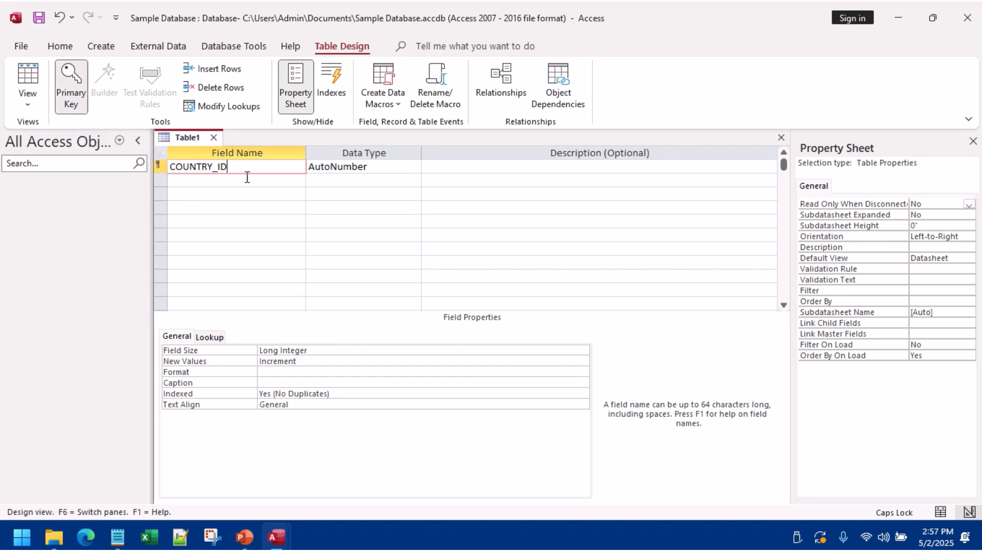
Step: Check which Field Size options are available for the COUNTRY_ID field
{"action": "left_click", "coordinate": [353, 351]}
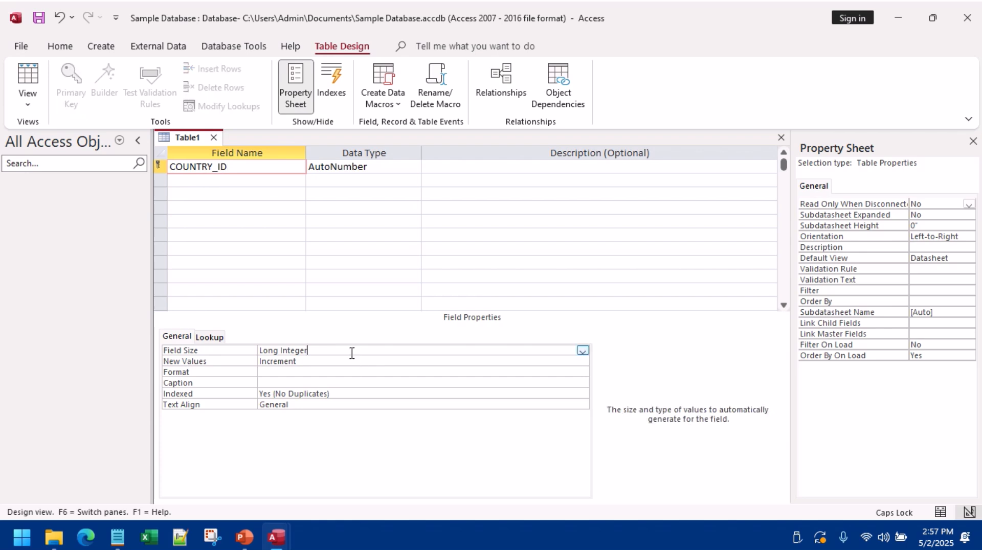
{"action": "left_click", "coordinate": [582, 351]}
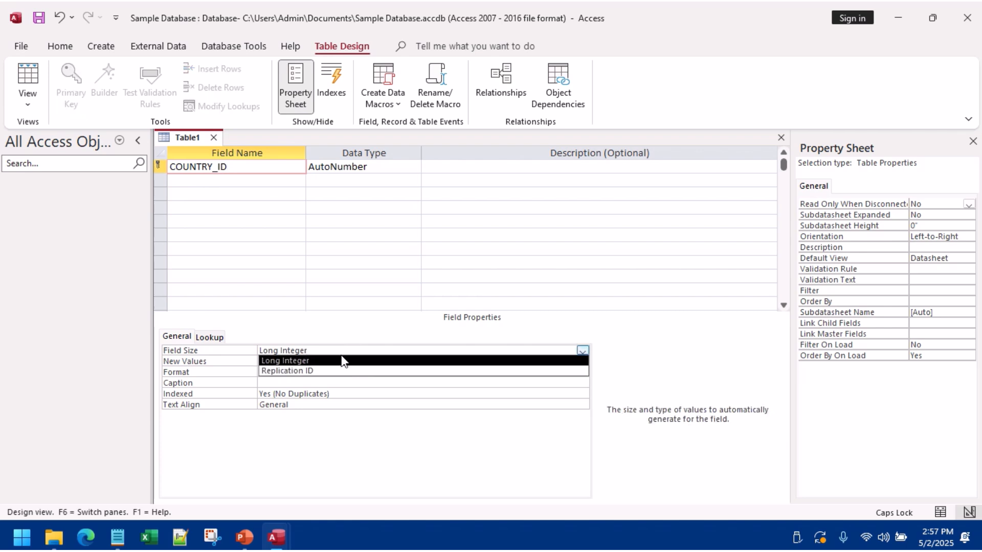
{"action": "left_click", "coordinate": [332, 401]}
{"action": "left_click", "coordinate": [329, 171]}
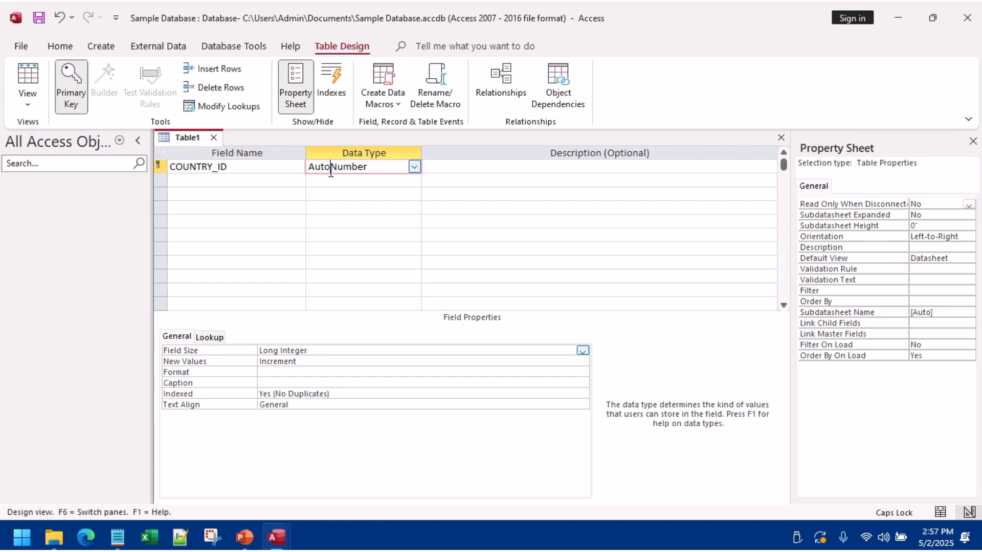
Step: Add a second field named COUNTRY with the Short Text data type
{"action": "left_click", "coordinate": [242, 183]}
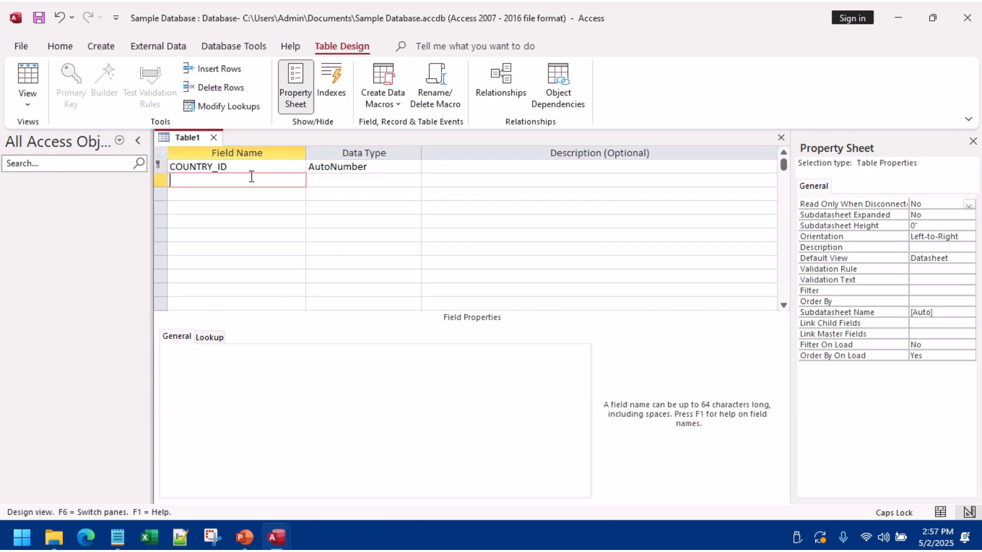
{"action": "left_click", "coordinate": [242, 167]}
{"action": "left_click", "coordinate": [242, 183]}
{"action": "type", "text": "COUNT"}
{"action": "key", "text": "Tab"}
{"action": "key", "text": "Tab"}
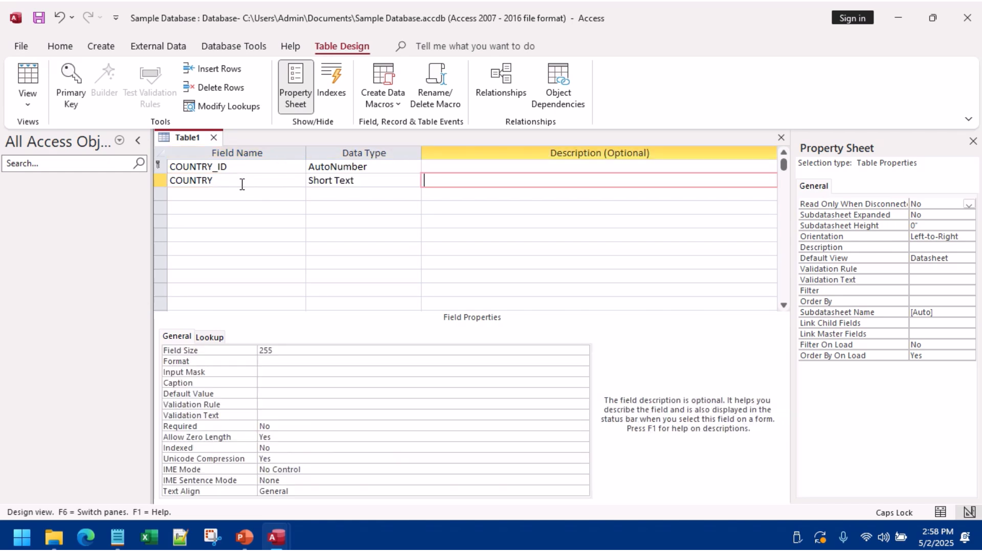
Step: Add a third field named ACTIVE with the Yes/No data type
{"action": "key", "text": "Caps_Lock"}
{"action": "key", "text": "Tab"}
{"action": "type", "text": "ac"}
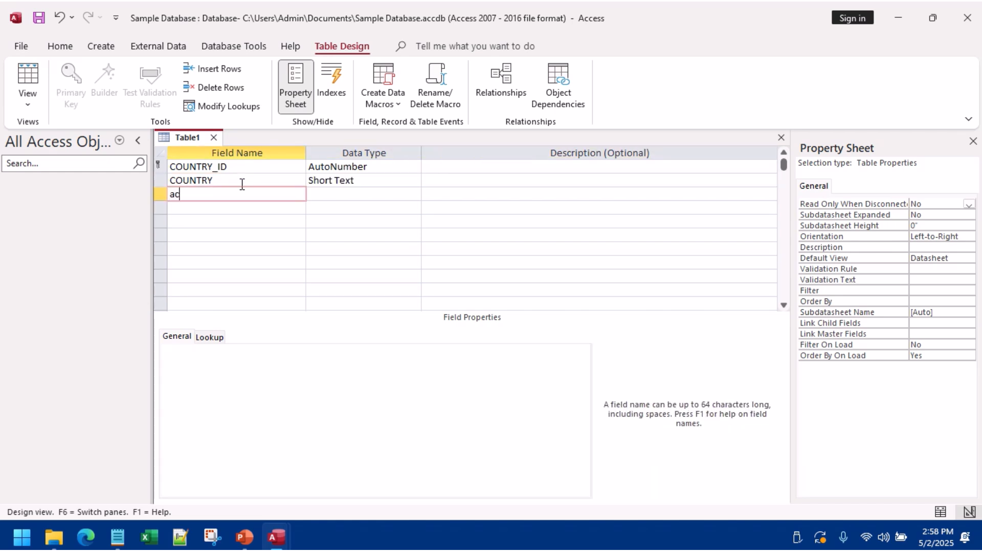
{"action": "type", "text": "tiv"}
{"action": "key", "text": "BackSpace"}
{"action": "key", "text": "BackSpace"}
{"action": "key", "text": "BackSpace"}
{"action": "key", "text": "BackSpace"}
{"action": "type", "text": "ctiv"}
{"action": "key", "text": "BackSpace"}
{"action": "key", "text": "BackSpace"}
{"action": "key", "text": "BackSpace"}
{"action": "key", "text": "BackSpace"}
{"action": "key", "text": "BackSpace"}
{"action": "key", "text": "Caps_Lock"}
{"action": "type", "text": "ACTIVE"}
{"action": "key", "text": "Tab"}
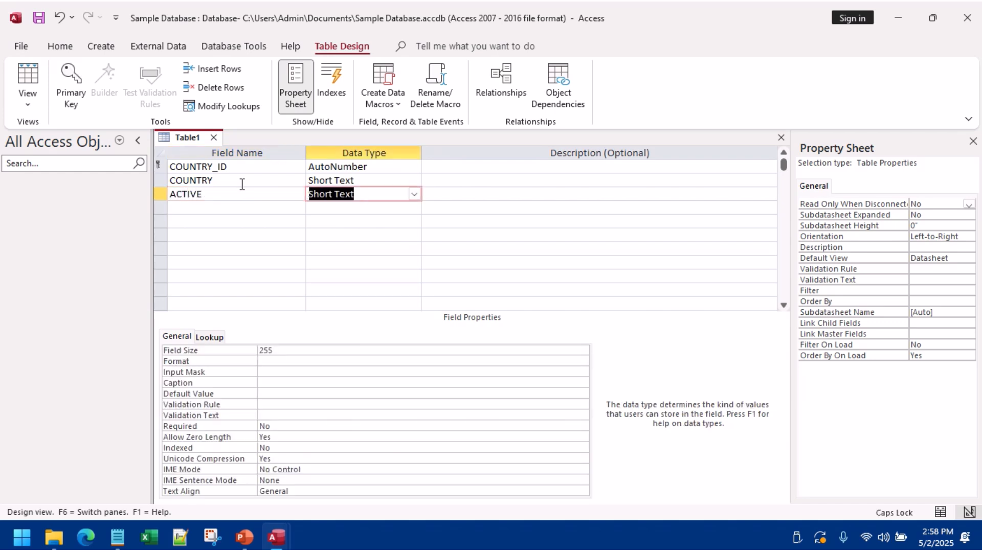
{"action": "type", "text": "Yes/No"}
{"action": "key", "text": "Tab"}
{"action": "left_click", "coordinate": [271, 188]}
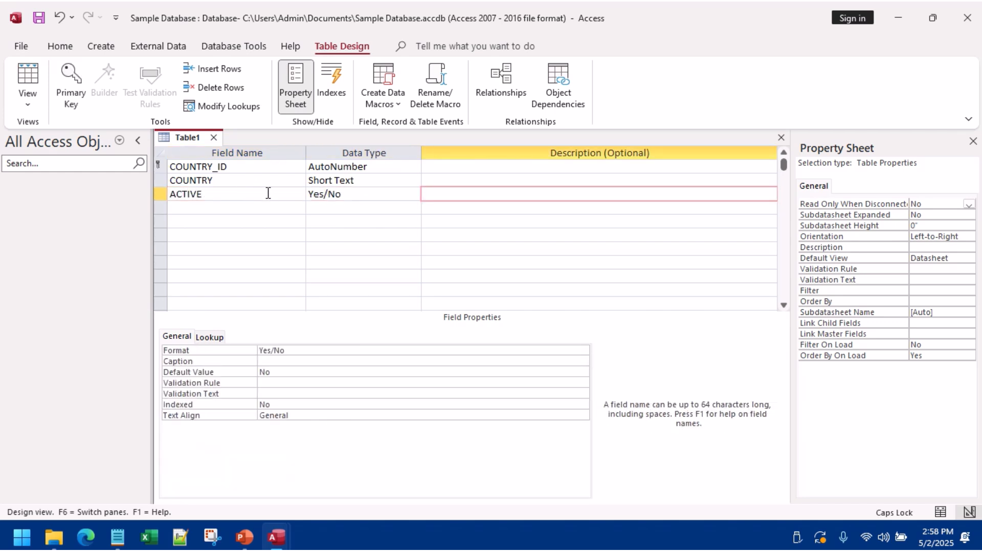
Step: Save the table design as tbx_countries and close it
{"action": "right_click", "coordinate": [189, 139]}
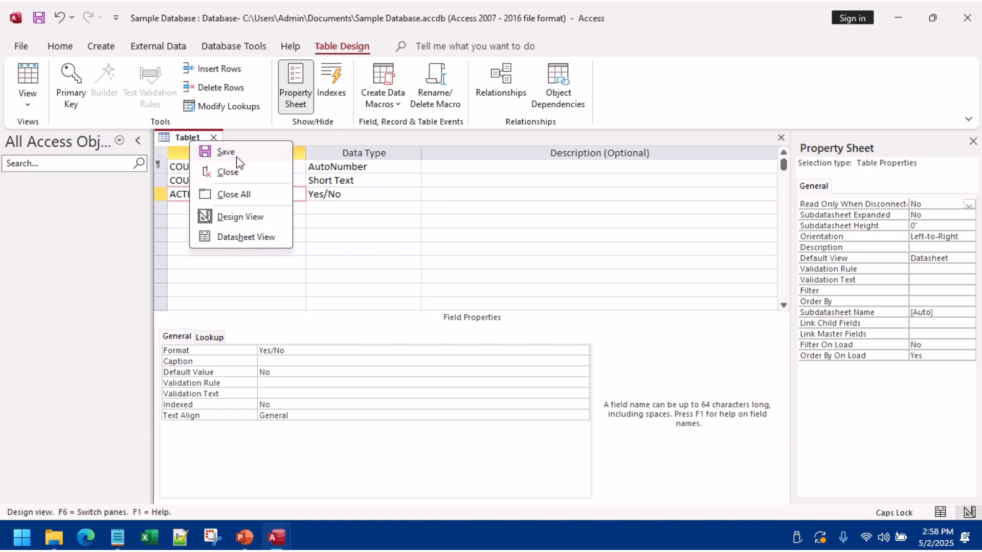
{"action": "left_click", "coordinate": [233, 153]}
{"action": "type", "text": "TB"}
{"action": "key", "text": "BackSpace"}
{"action": "key", "text": "BackSpace"}
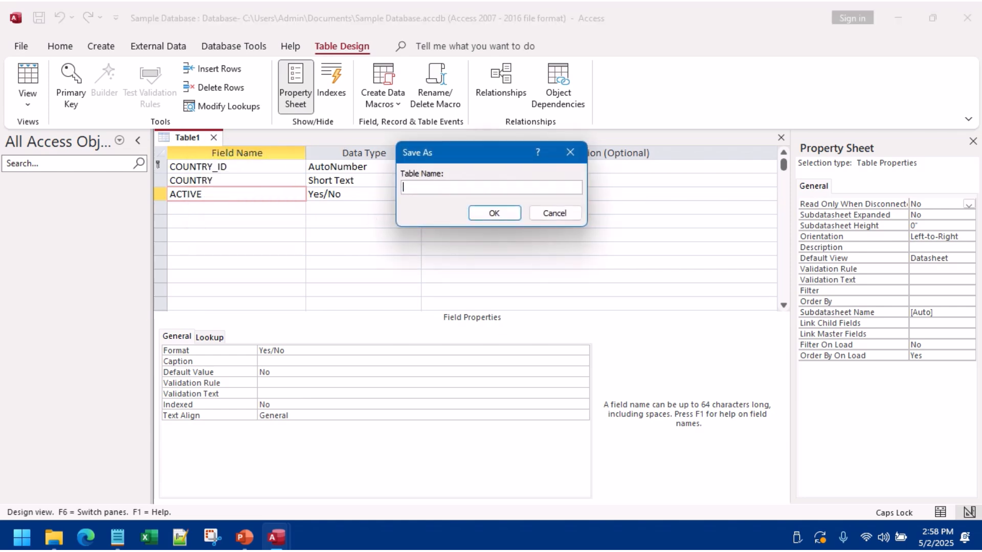
{"action": "key", "text": "Caps_Lock"}
{"action": "type", "text": "tbx_countries"}
{"action": "left_click", "coordinate": [494, 213]}
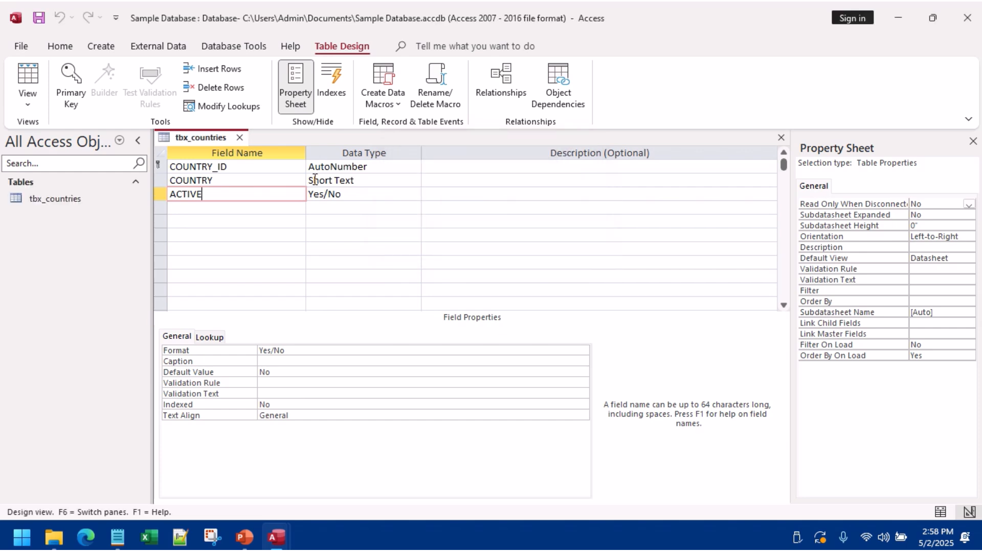
{"action": "left_click", "coordinate": [240, 138]}
Step: View the tbx_countries datasheet with a widened COUNTRY column and close it without saving the layout change
{"action": "double_click", "coordinate": [77, 201]}
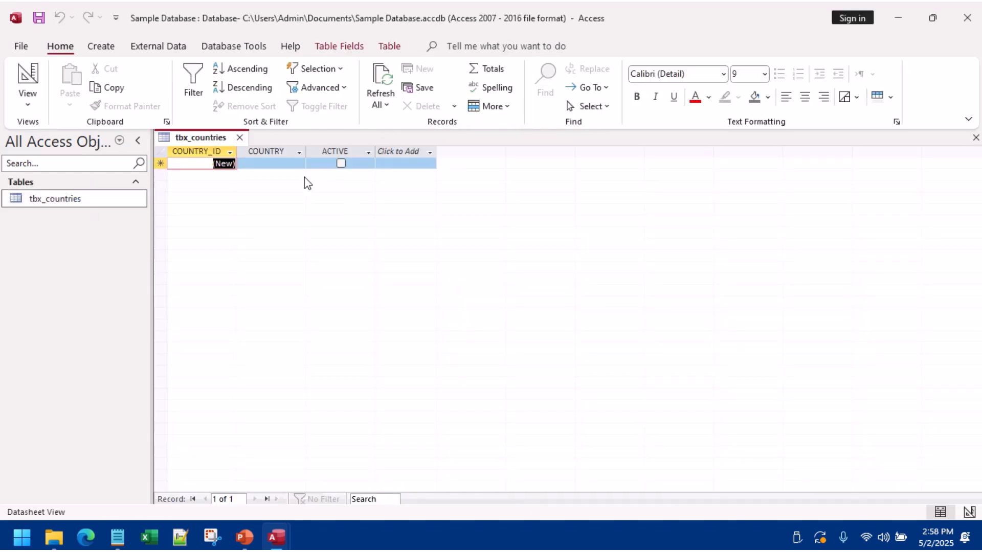
{"action": "left_click_drag", "start_coordinate": [306, 153], "coordinate": [349, 153]}
{"action": "left_click", "coordinate": [298, 163]}
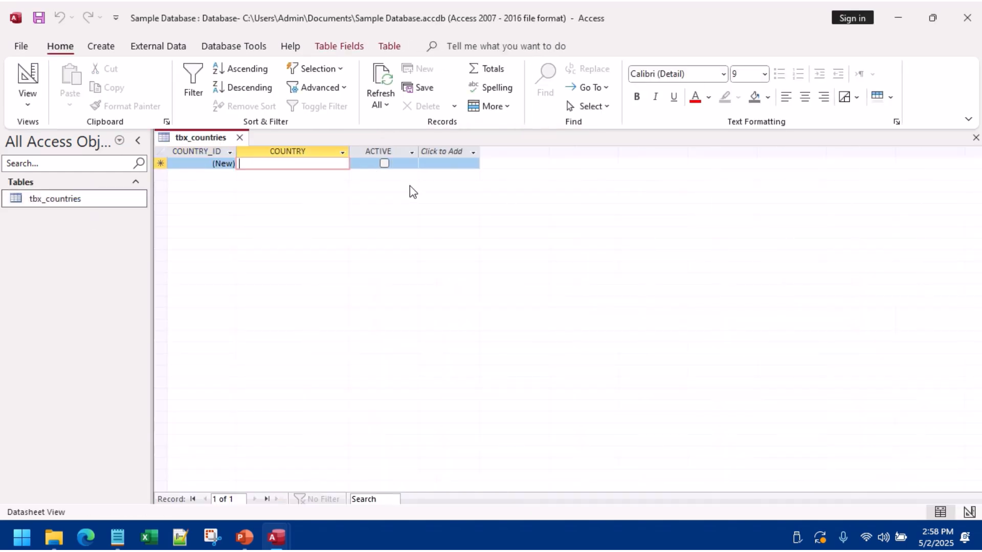
{"action": "left_click", "coordinate": [240, 137]}
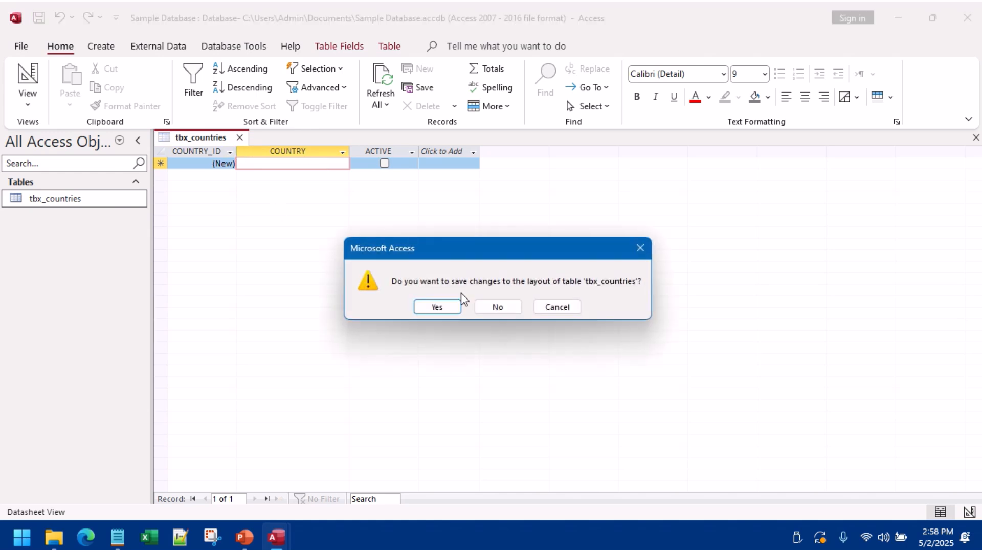
{"action": "left_click", "coordinate": [495, 302]}
Step: Start another table in Design view and add a CUSTOMER_ID field with the AutoNumber data type
{"action": "left_click", "coordinate": [102, 47]}
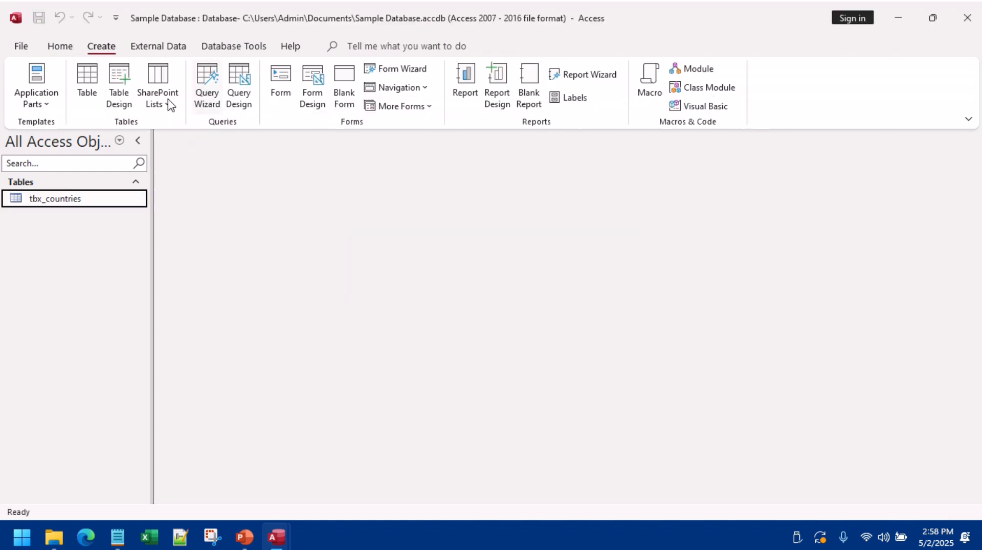
{"action": "left_click", "coordinate": [123, 87]}
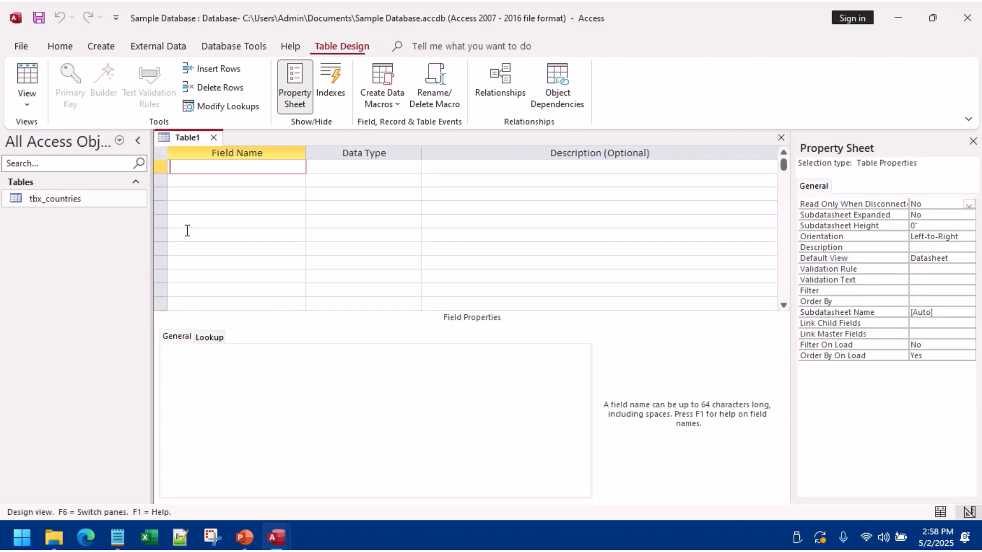
{"action": "key", "text": "Caps_Lock"}
{"action": "type", "text": "CUST"}
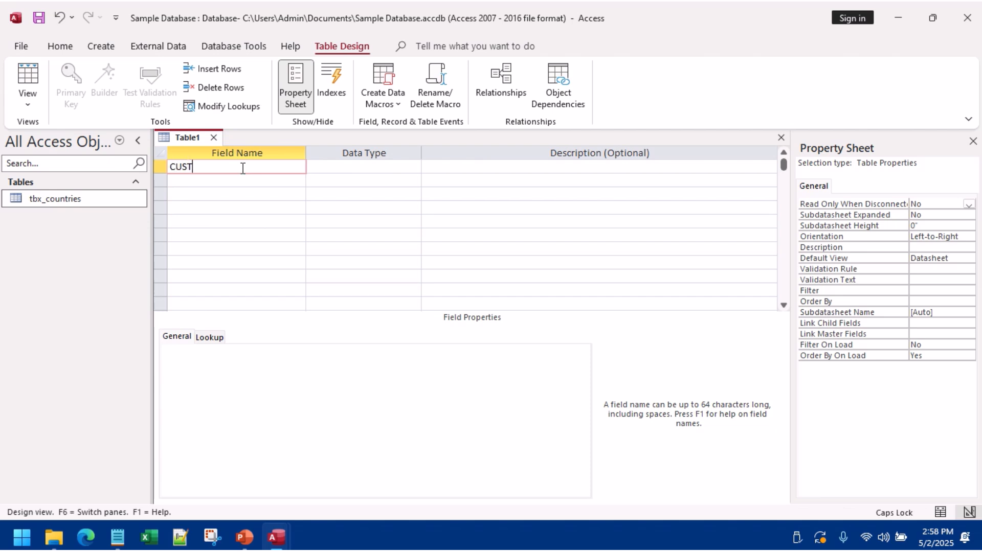
{"action": "type", "text": "OMER_ID"}
{"action": "key", "text": "Tab"}
{"action": "type", "text": "A"}
{"action": "key", "text": "Tab"}
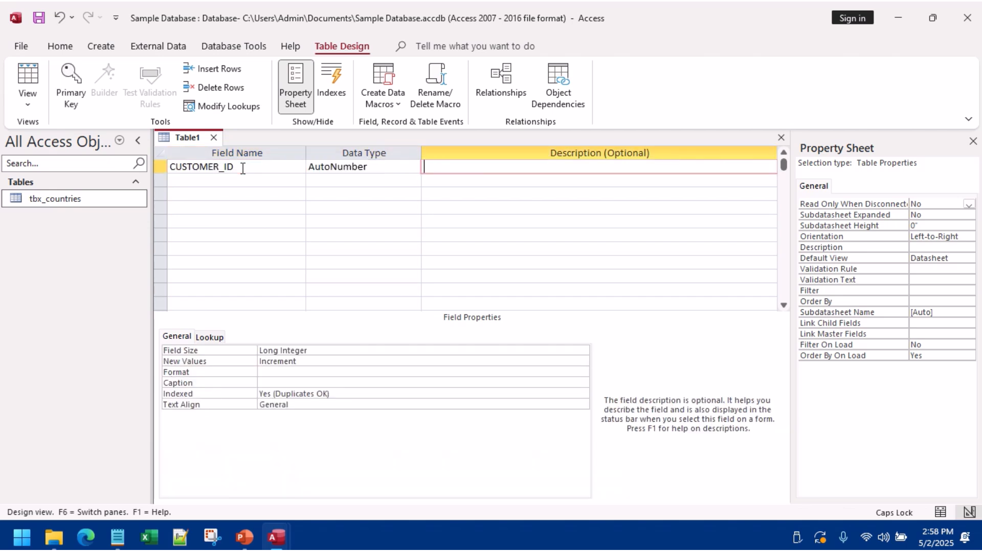
Step: Add a CUSTOMER_NAME field with the Short Text data type below CUSTOMER_ID
{"action": "key", "text": "Tab"}
{"action": "type", "text": "C"}
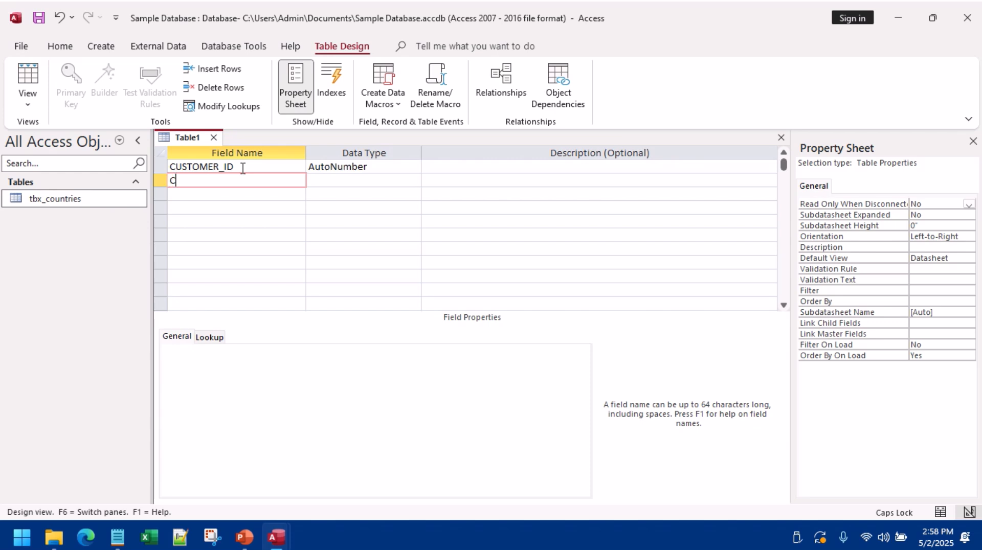
{"action": "type", "text": "U"}
{"action": "key", "text": "BackSpace"}
{"action": "type", "text": "USTME"}
{"action": "key", "text": "BackSpace"}
{"action": "key", "text": "BackSpace"}
{"action": "type", "text": "OMER_NAME"}
{"action": "key", "text": "Tab"}
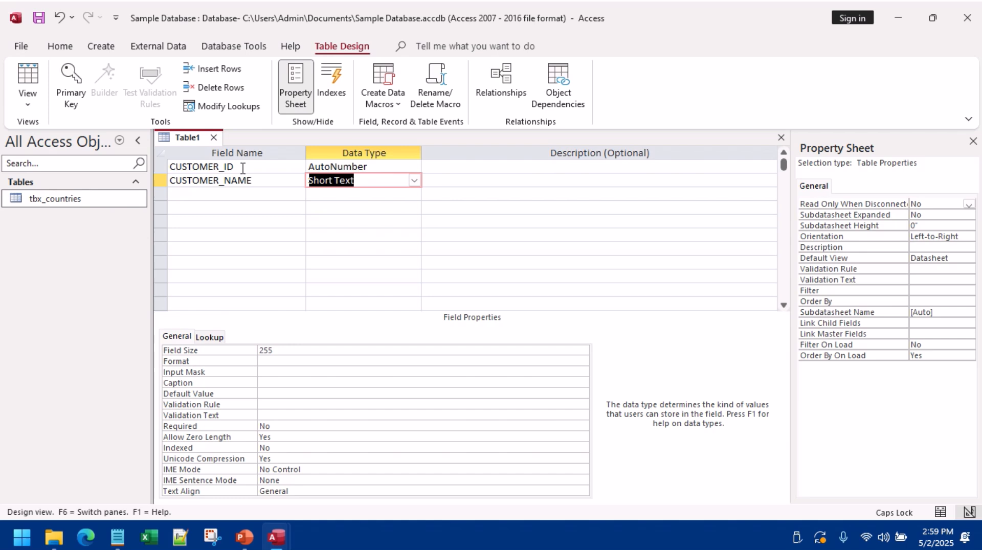
Step: Add an ACTIVE field with the Short Text data type below CUSTOMER_NAME
{"action": "left_click", "coordinate": [213, 197]}
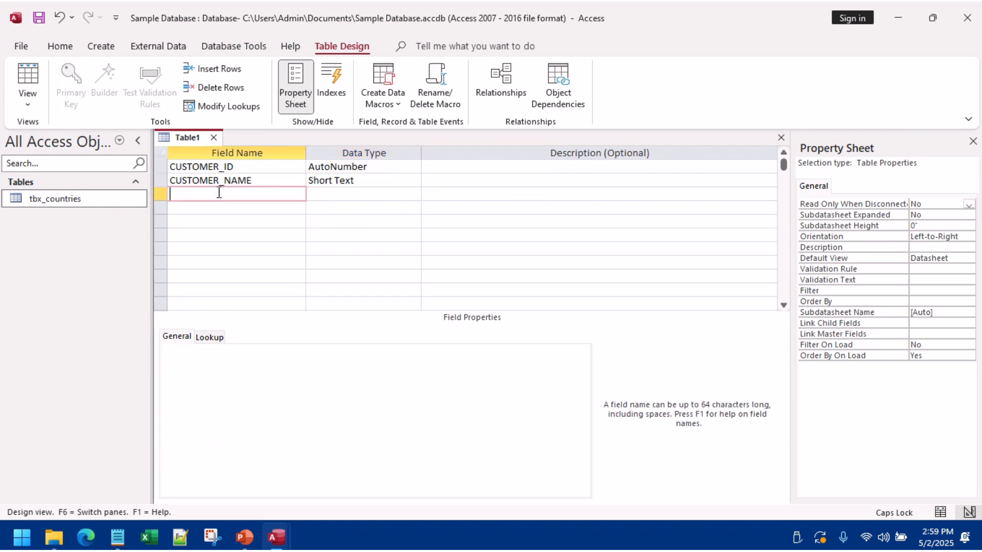
{"action": "type", "text": "ACTIVE"}
{"action": "key", "text": "Tab"}
{"action": "key", "text": "Tab"}
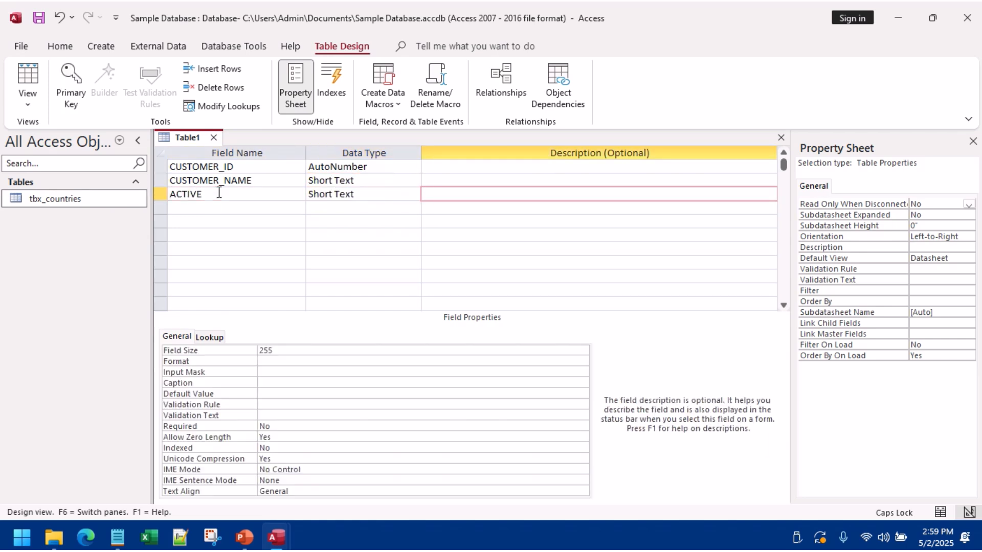
{"action": "left_click", "coordinate": [175, 208]}
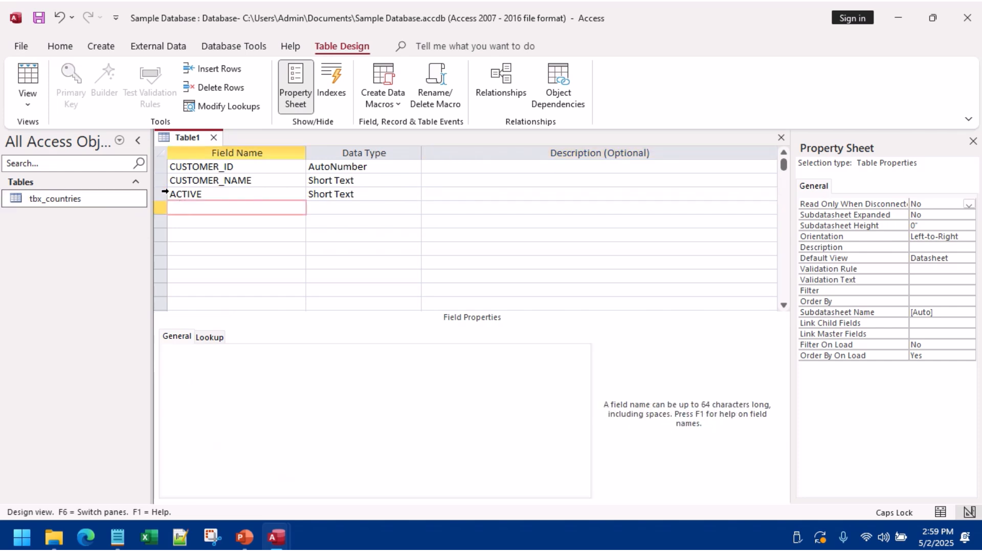
Step: Insert a row above ACTIVE and add a STATE field there with the Number data type
{"action": "right_click", "coordinate": [165, 191]}
{"action": "left_click", "coordinate": [221, 274]}
{"action": "type", "text": "S"}
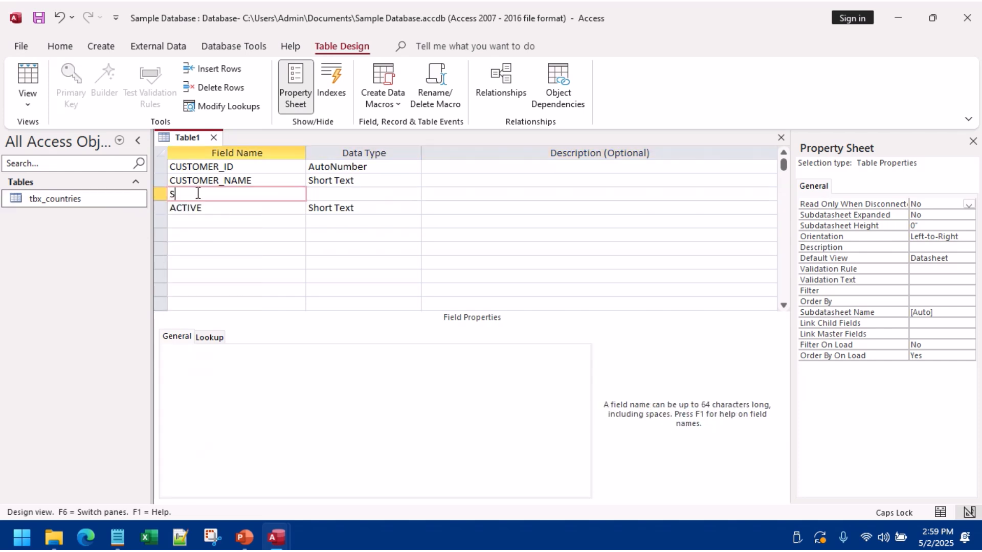
{"action": "type", "text": "TATE"}
{"action": "key", "text": "BackSpace"}
{"action": "key", "text": "BackSpace"}
{"action": "key", "text": "BackSpace"}
{"action": "key", "text": "BackSpace"}
{"action": "key", "text": "BackSpace"}
{"action": "type", "text": "STATE"}
{"action": "key", "text": "Tab"}
{"action": "type", "text": "IN"}
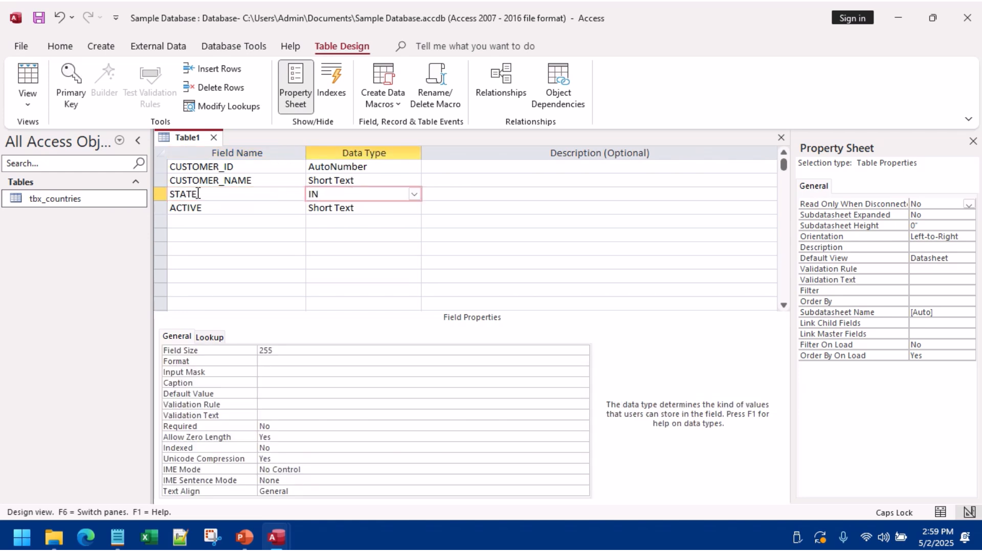
{"action": "key", "text": "BackSpace"}
{"action": "type", "text": "NUmber"}
{"action": "left_click", "coordinate": [217, 205]}
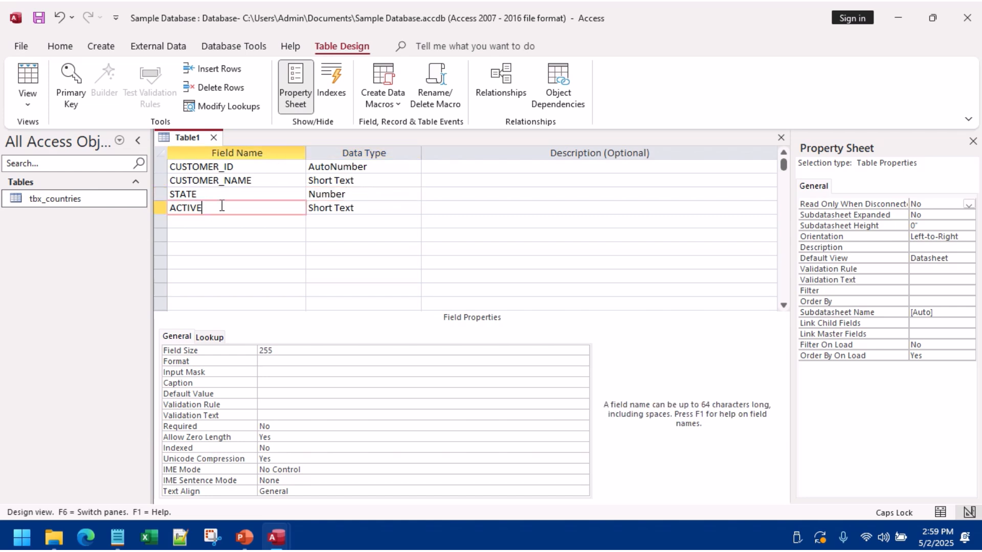
Step: Save the table as tbx_customers, accepting automatic creation of a primary key, and close it
{"action": "left_click", "coordinate": [264, 193]}
{"action": "right_click", "coordinate": [183, 142]}
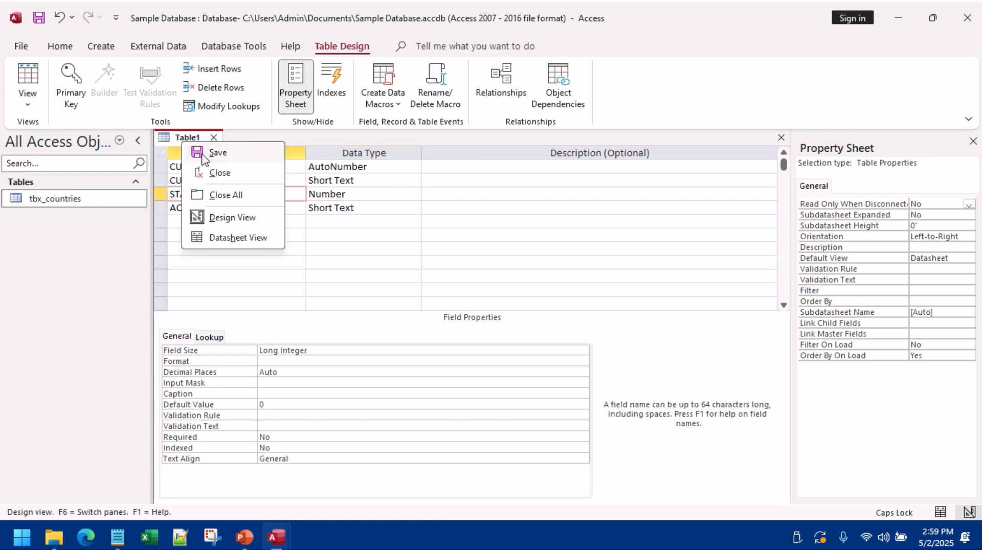
{"action": "left_click", "coordinate": [206, 158]}
{"action": "type", "text": "tbx"}
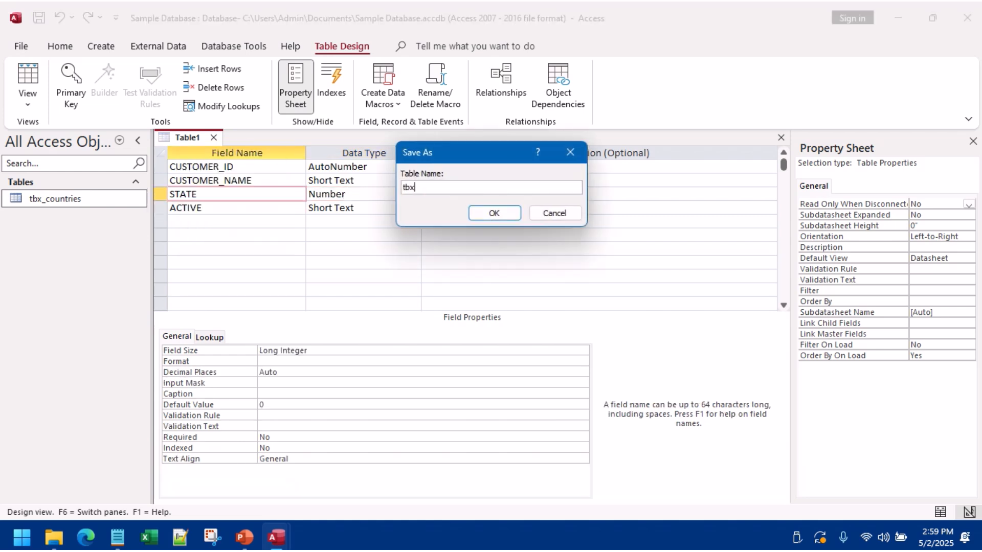
{"action": "type", "text": "_customers"}
{"action": "left_click", "coordinate": [473, 214]}
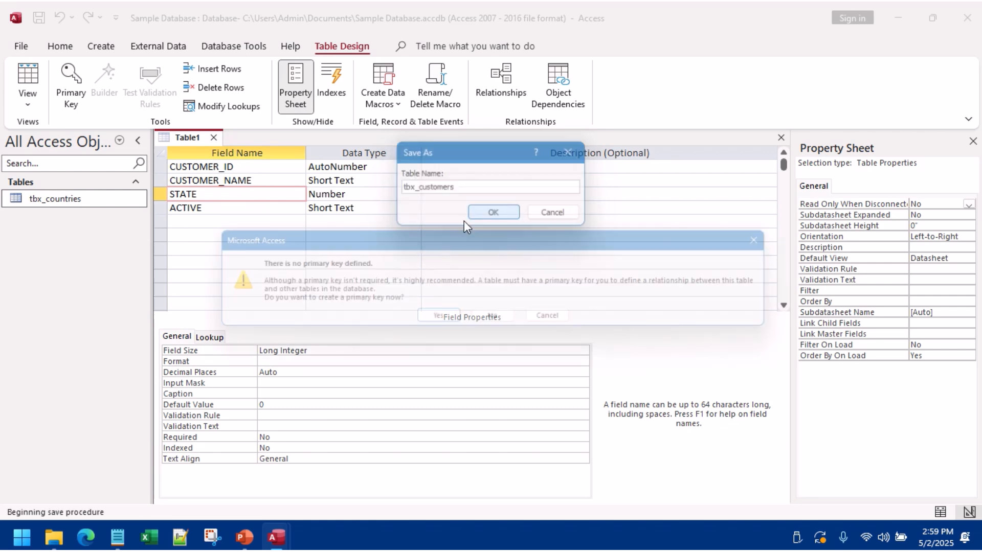
{"action": "left_click", "coordinate": [424, 328]}
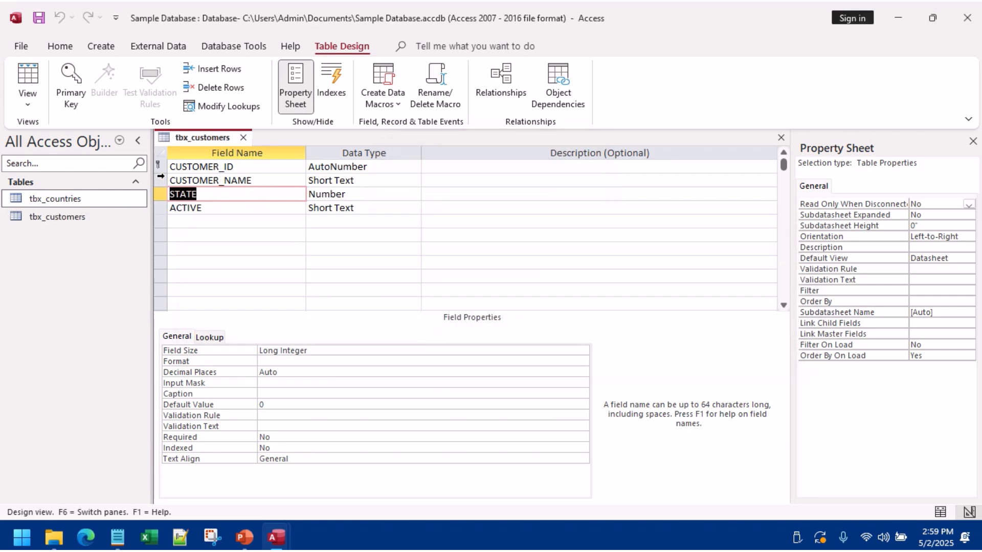
{"action": "right_click", "coordinate": [200, 141]}
{"action": "left_click", "coordinate": [226, 167]}
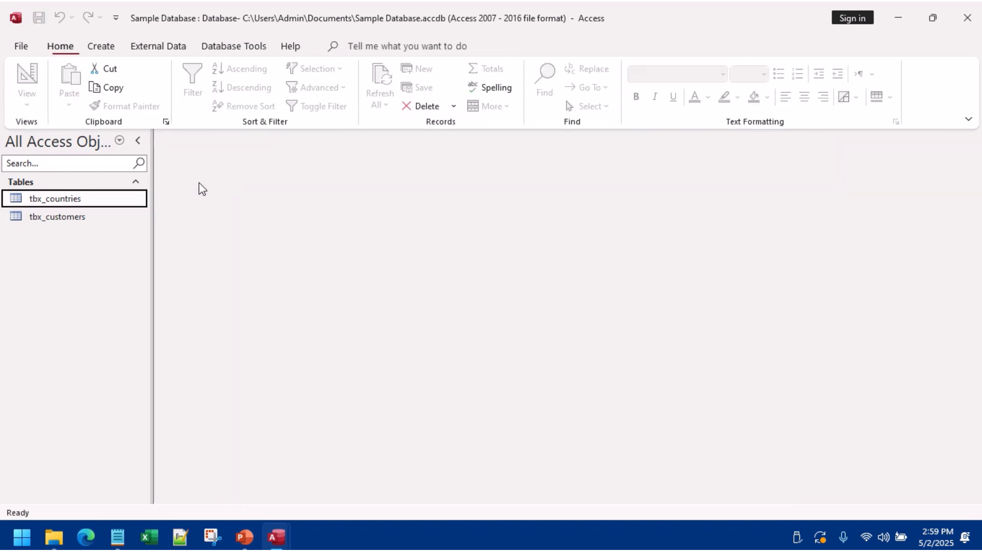
Step: View the tbx_countries and tbx_customers tables in Datasheet View, closing each one after checking its fields
{"action": "double_click", "coordinate": [76, 205]}
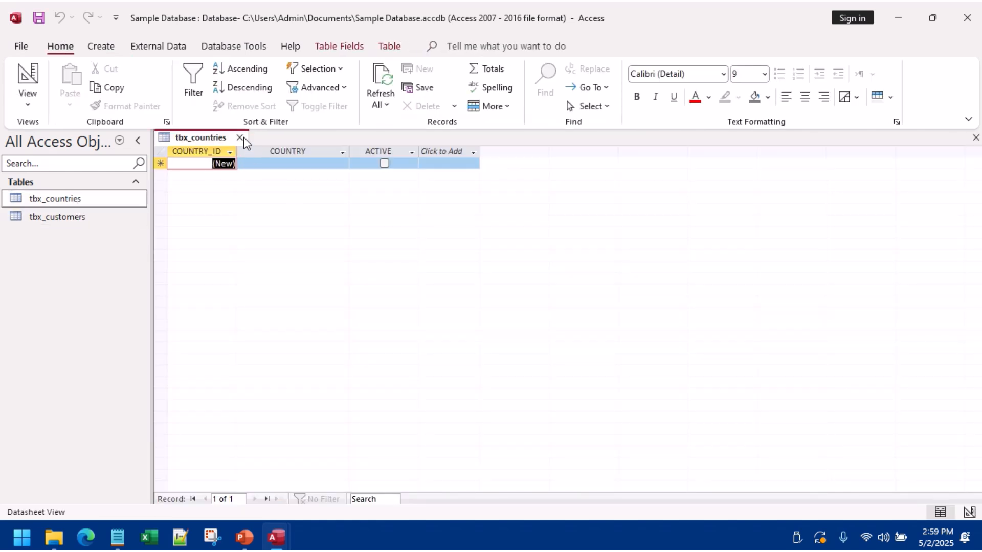
{"action": "left_click", "coordinate": [243, 137]}
{"action": "double_click", "coordinate": [67, 219]}
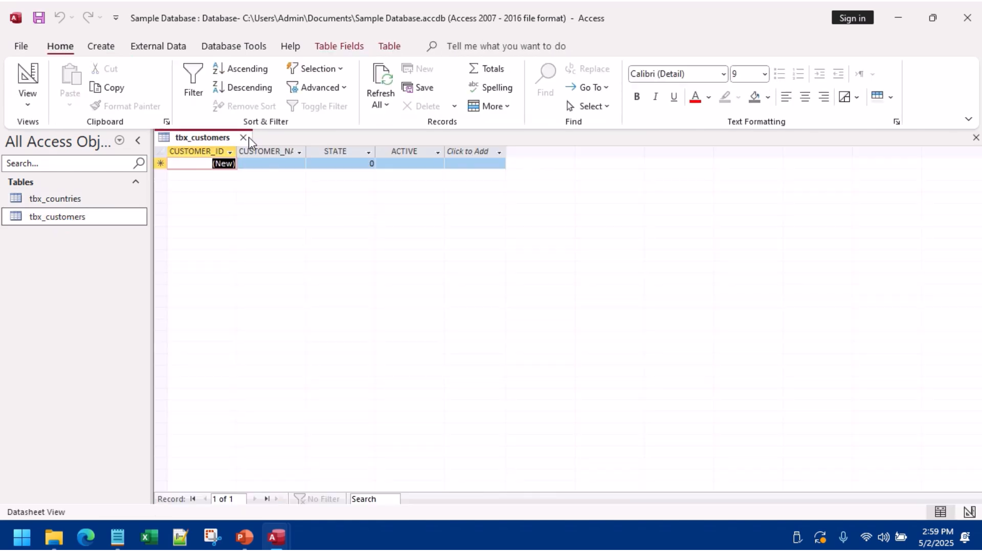
{"action": "left_click", "coordinate": [249, 137]}
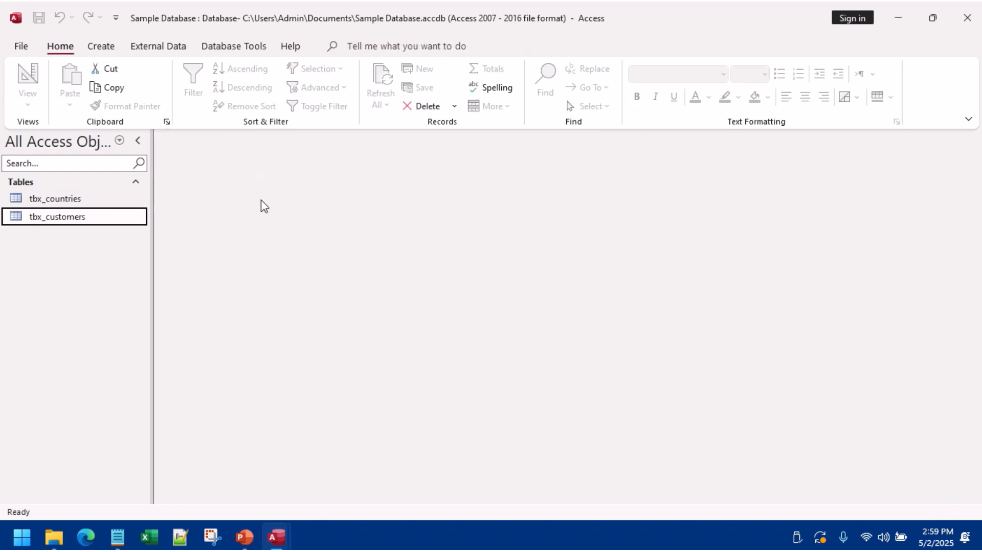
Step: Create a split form based on the tbx_customers table
{"action": "left_click", "coordinate": [100, 47]}
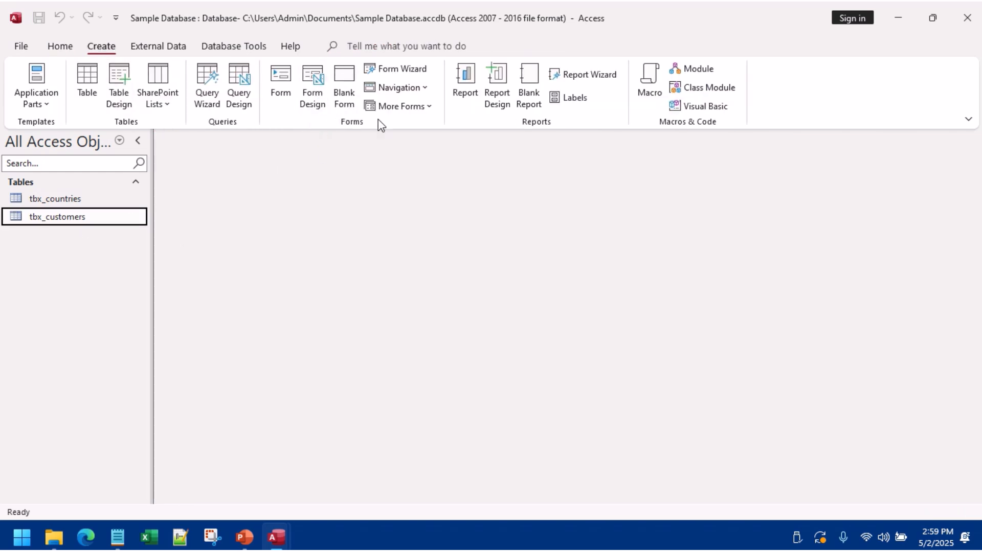
{"action": "left_click", "coordinate": [398, 108]}
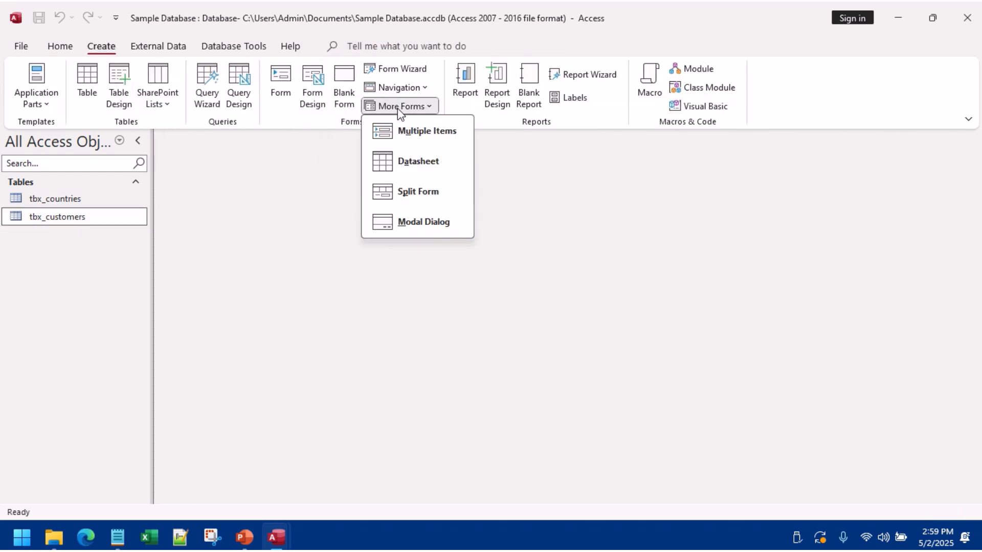
{"action": "left_click", "coordinate": [409, 196]}
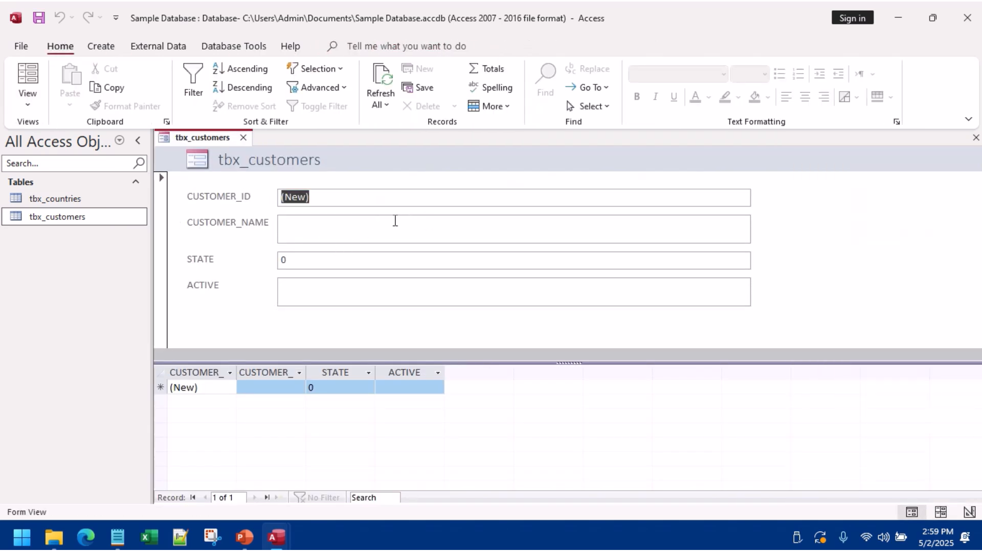
Step: Enter "xyz customer" as the CUSTOMER_NAME of a new record in the split form
{"action": "left_click", "coordinate": [395, 221]}
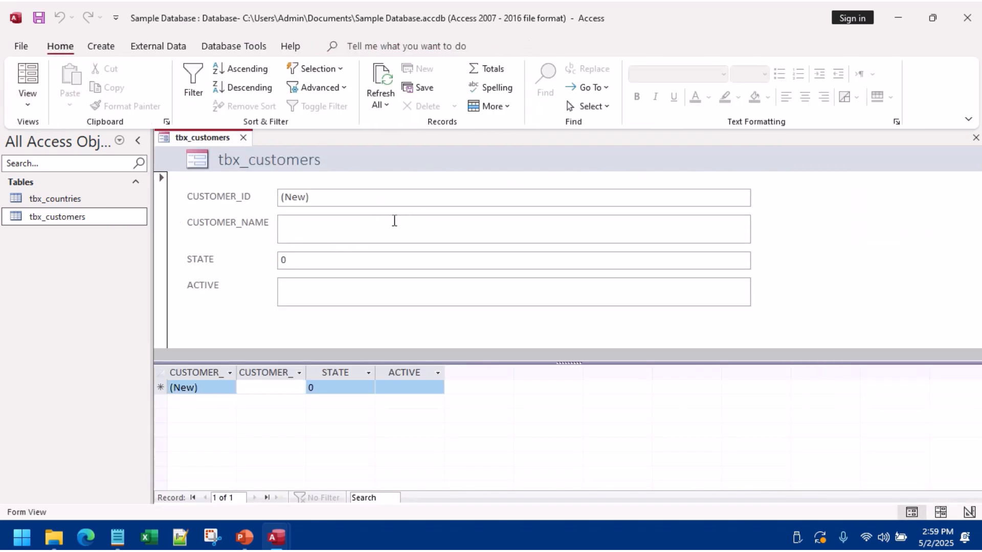
{"action": "type", "text": "xyz "}
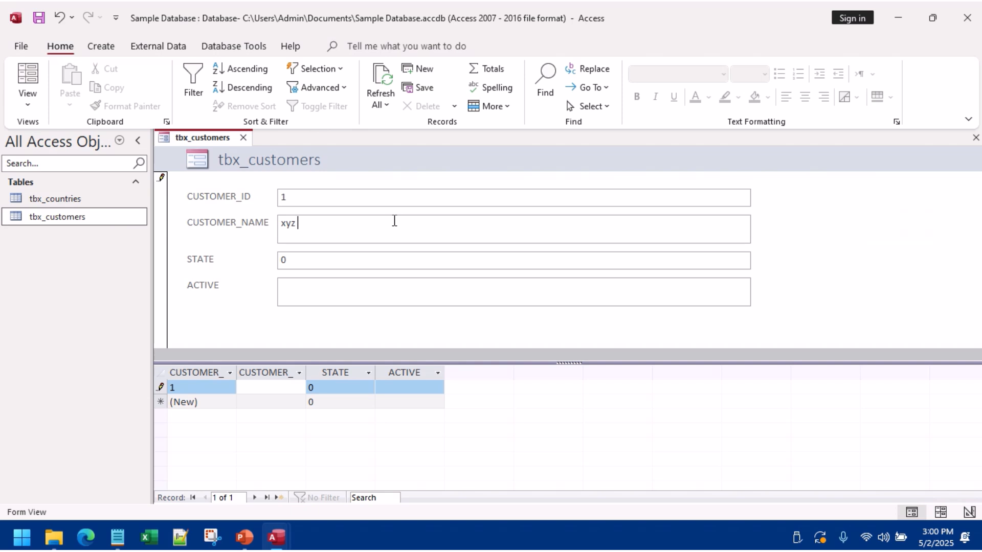
{"action": "type", "text": "customer"}
{"action": "left_click", "coordinate": [331, 259]}
{"action": "left_click", "coordinate": [309, 297]}
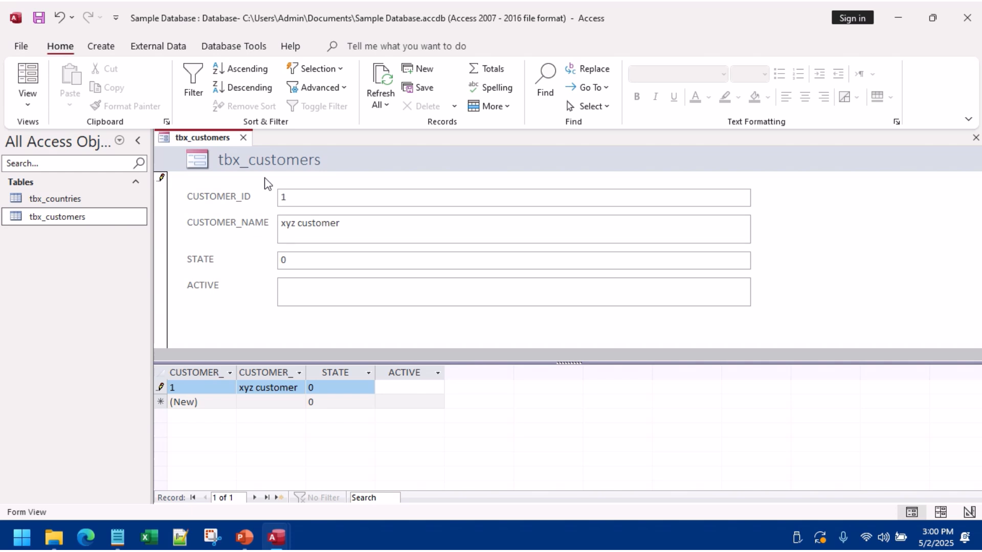
Step: Commit the record, then close the split form and save it as tbx_customers
{"action": "left_click", "coordinate": [244, 138]}
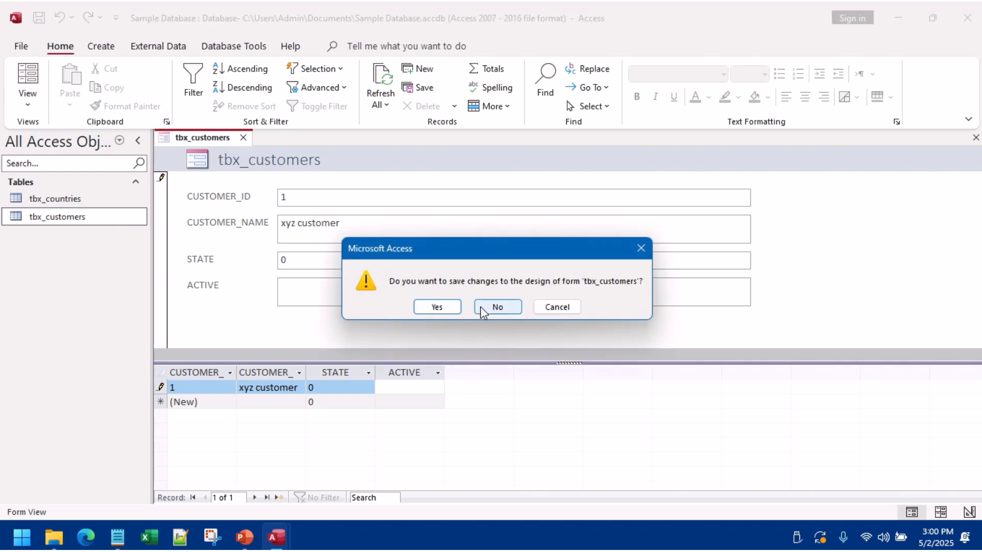
{"action": "left_click", "coordinate": [559, 307]}
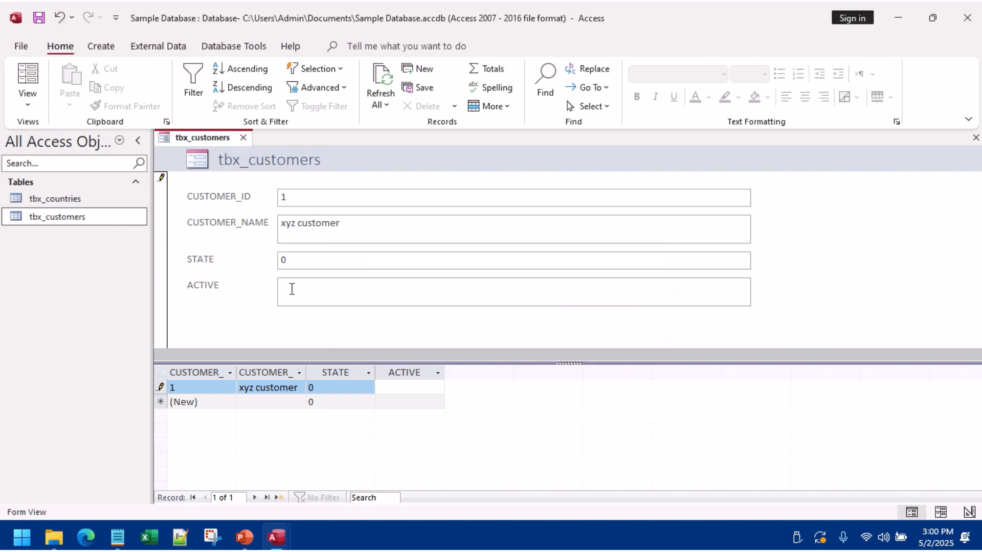
{"action": "left_click", "coordinate": [339, 401]}
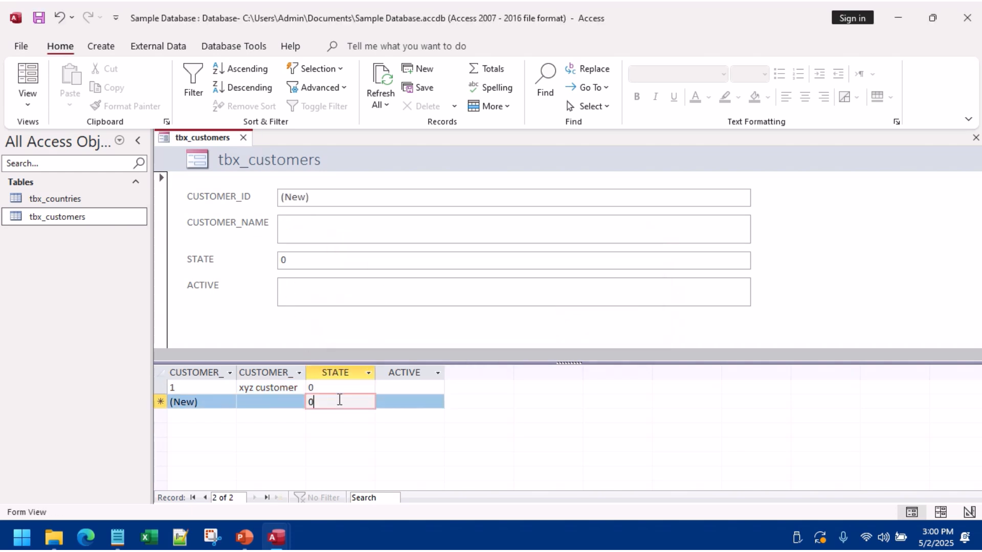
{"action": "left_click", "coordinate": [243, 138]}
{"action": "left_click", "coordinate": [453, 308]}
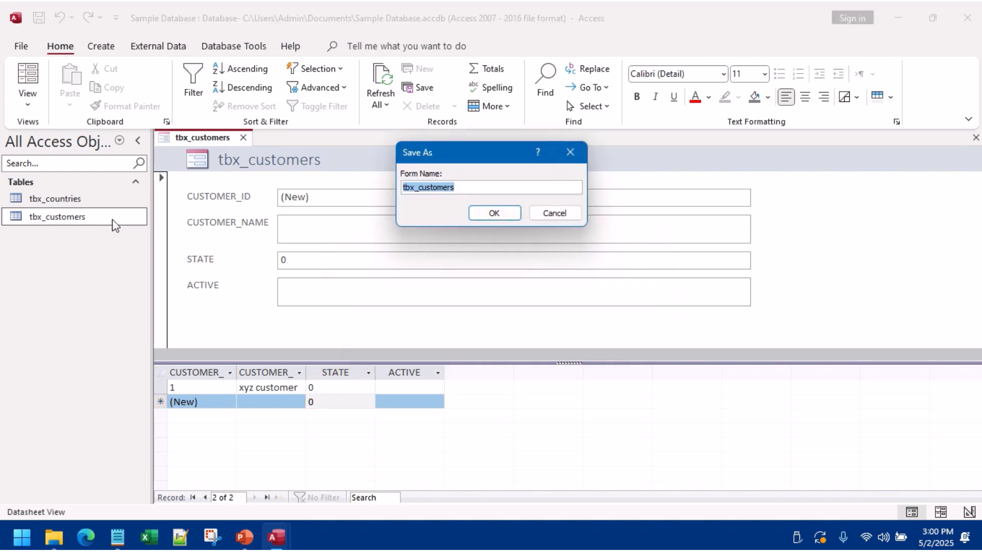
{"action": "left_click", "coordinate": [477, 212]}
Step: Change the ACTIVE field's data type to Yes/No in the tbx_customers table design, accept the possible data loss, and close the saved table
{"action": "right_click", "coordinate": [85, 217]}
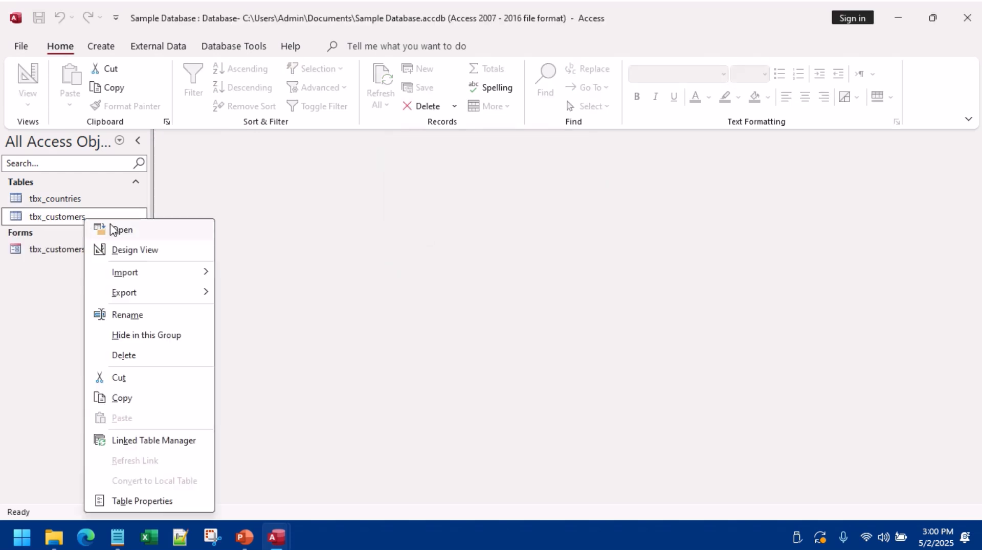
{"action": "left_click", "coordinate": [127, 250]}
{"action": "left_click", "coordinate": [364, 203]}
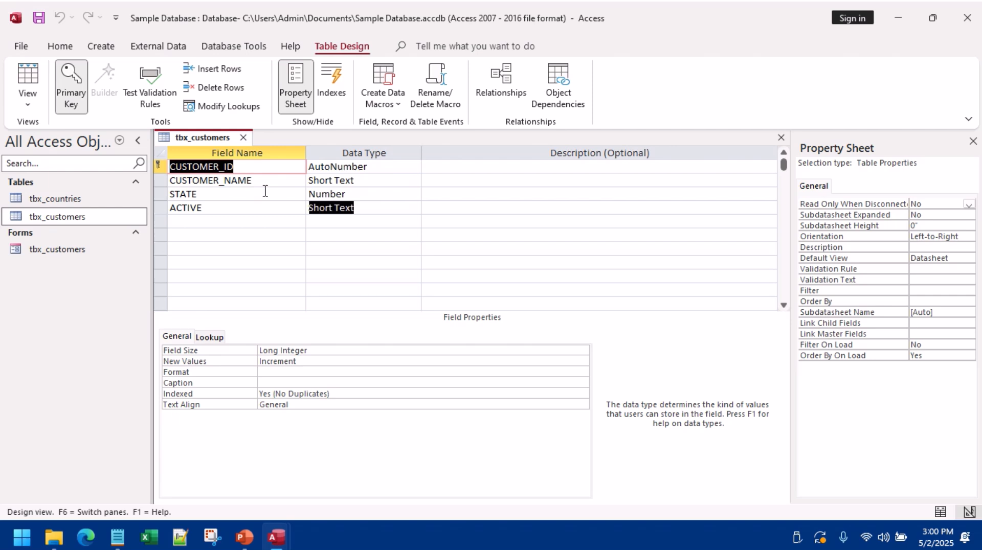
{"action": "type", "text": "yes/No"}
{"action": "left_click", "coordinate": [244, 208]}
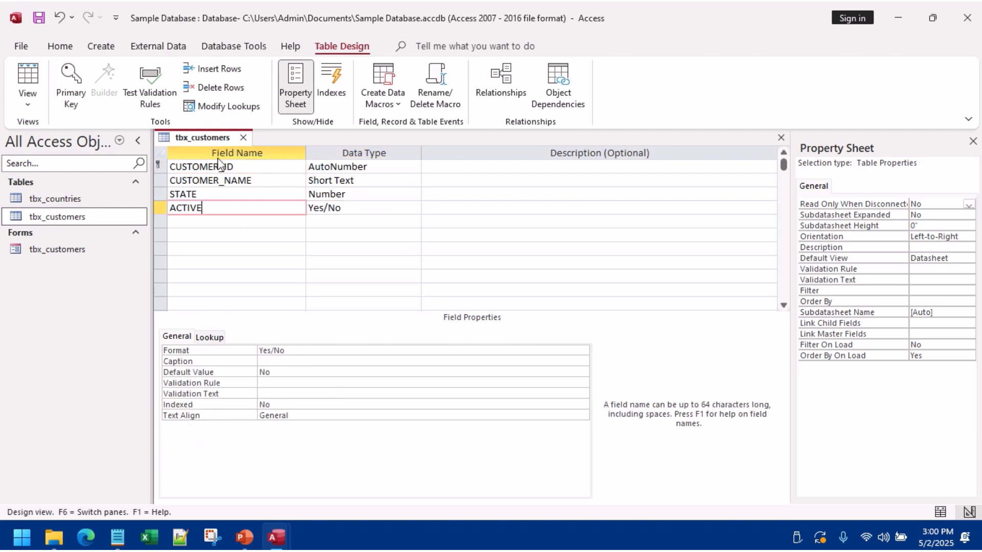
{"action": "right_click", "coordinate": [205, 136]}
{"action": "left_click", "coordinate": [230, 143]}
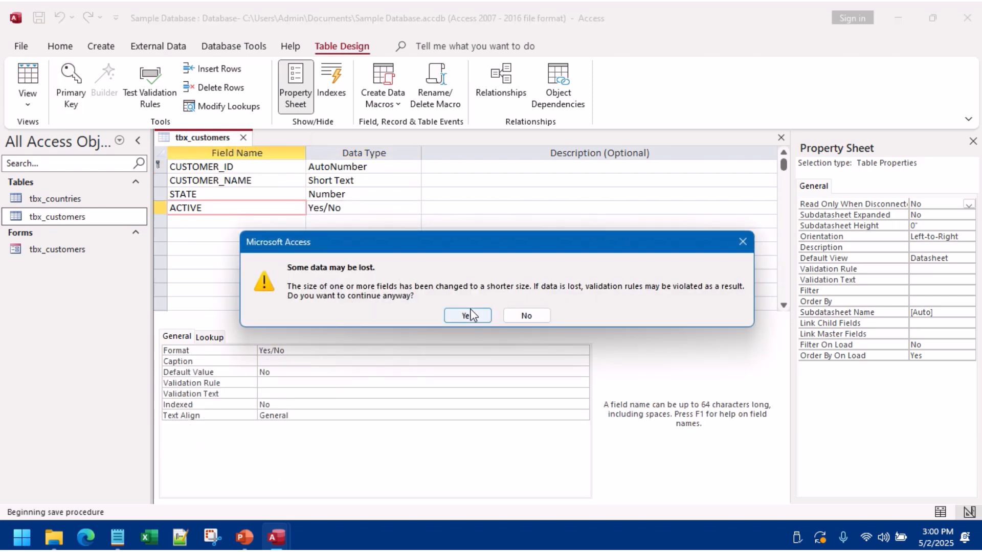
{"action": "left_click", "coordinate": [468, 313]}
{"action": "left_click", "coordinate": [243, 138]}
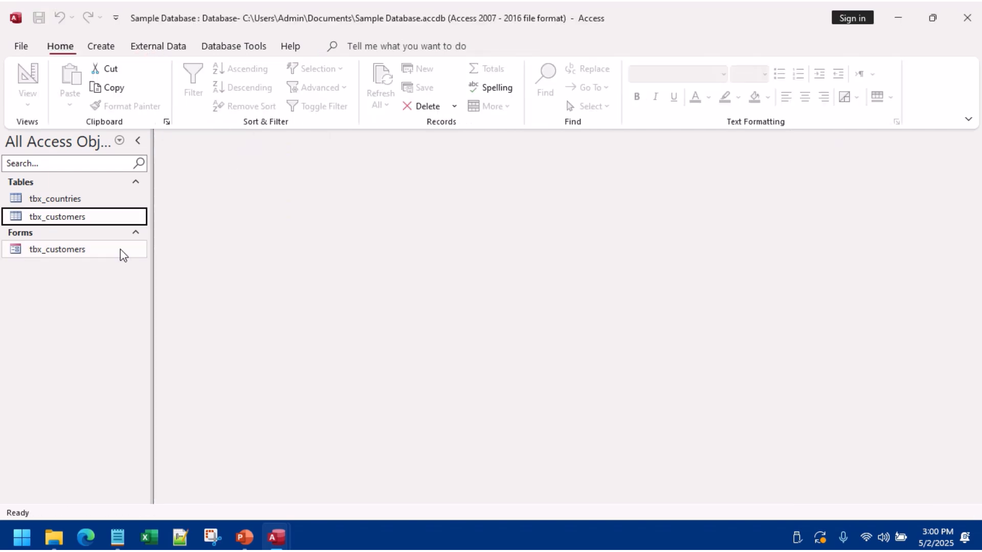
Step: Replace the ACTIVE text box in the tbx_customers form's Layout View with the existing ACTIVE field placed below STATE
{"action": "right_click", "coordinate": [79, 253]}
{"action": "left_click", "coordinate": [130, 289]}
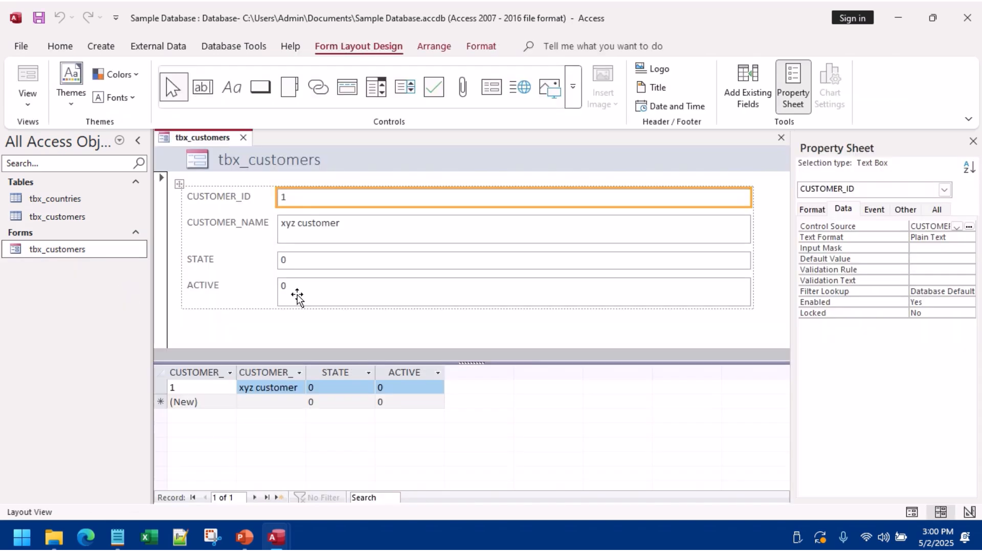
{"action": "left_click", "coordinate": [301, 296]}
{"action": "key", "text": "Delete"}
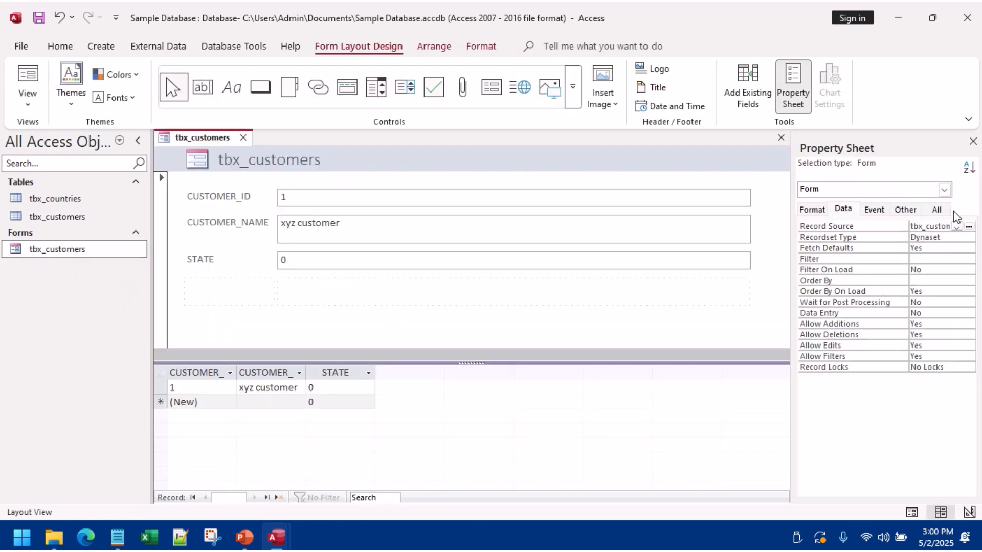
{"action": "left_click", "coordinate": [750, 86]}
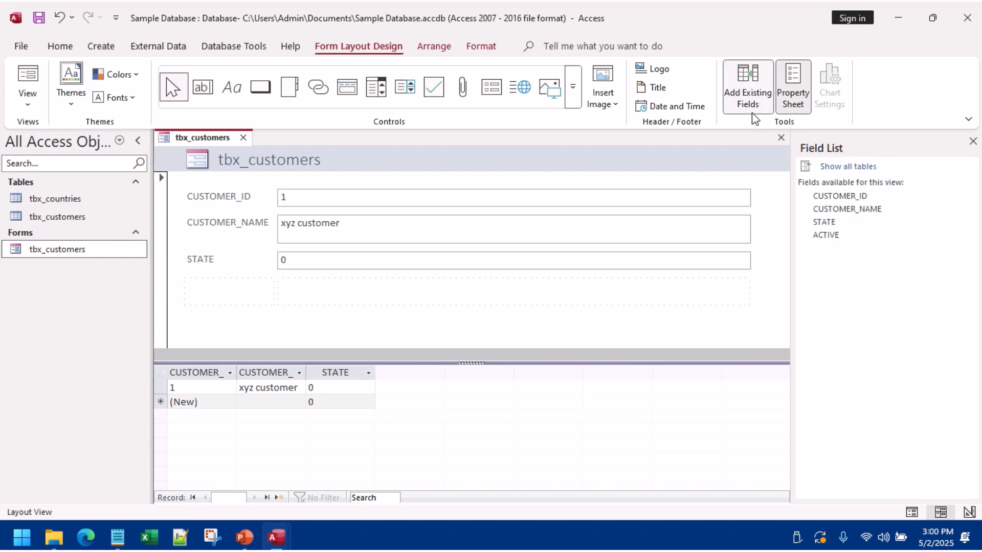
{"action": "left_click_drag", "start_coordinate": [824, 235], "coordinate": [293, 300]}
{"action": "left_click", "coordinate": [434, 326]}
Step: Tick ACTIVE for the xyz customer record in Form View, then save and close the form
{"action": "left_click", "coordinate": [27, 81]}
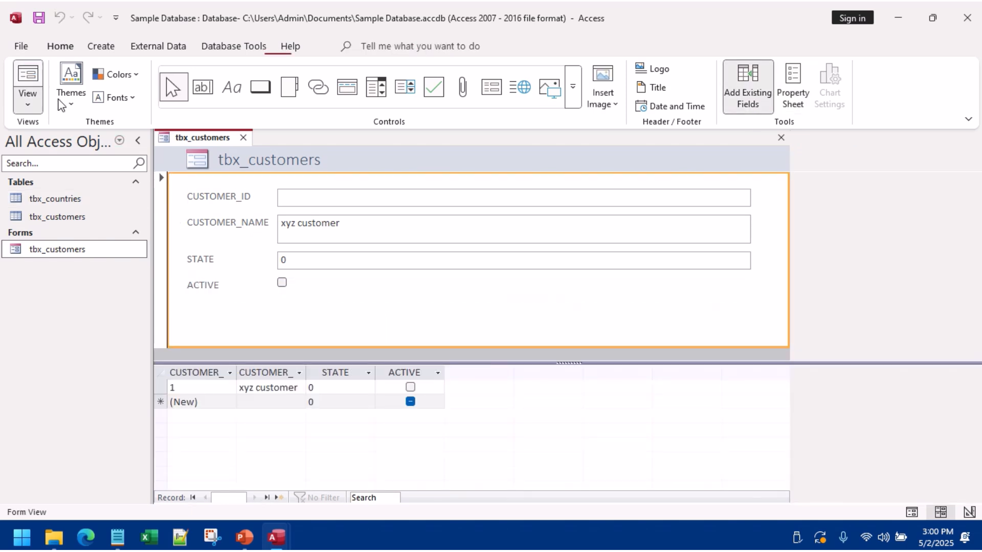
{"action": "left_click", "coordinate": [282, 283]}
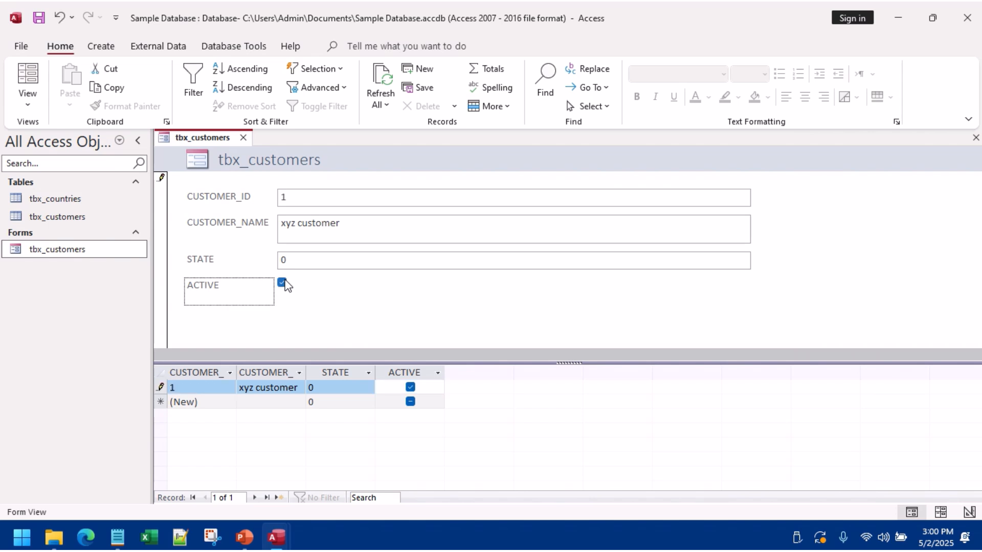
{"action": "right_click", "coordinate": [235, 140]}
{"action": "left_click", "coordinate": [257, 146]}
{"action": "left_click", "coordinate": [243, 139]}
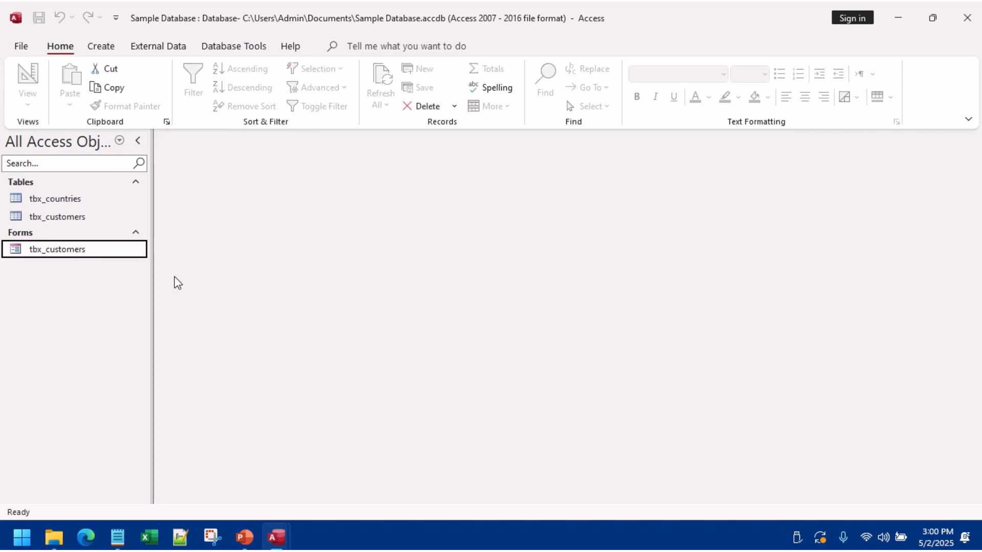
Step: Delete the tbx_customers form from the database
{"action": "right_click", "coordinate": [121, 250]}
{"action": "left_click", "coordinate": [160, 383]}
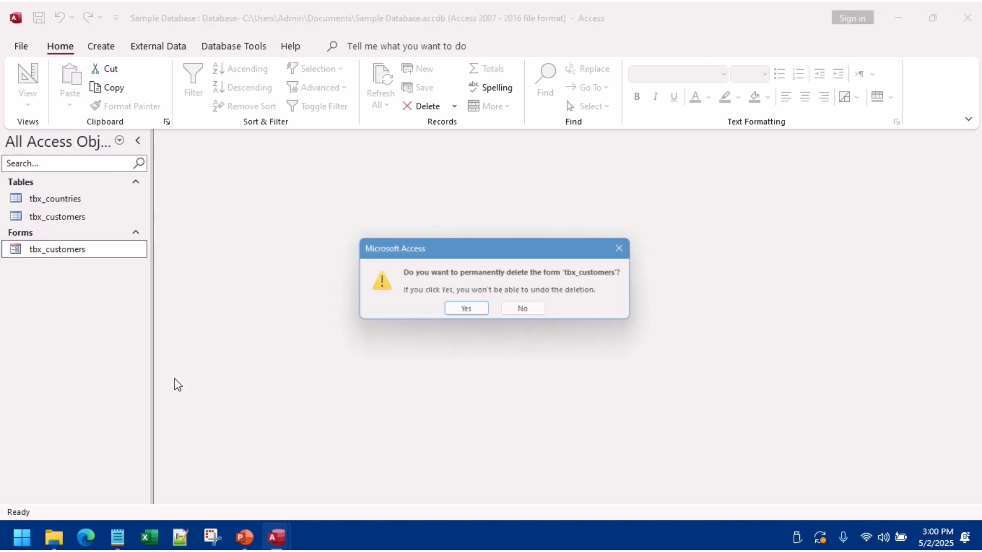
Step: Create a datasheet form based on the tbx_customers table
{"action": "left_click", "coordinate": [72, 215]}
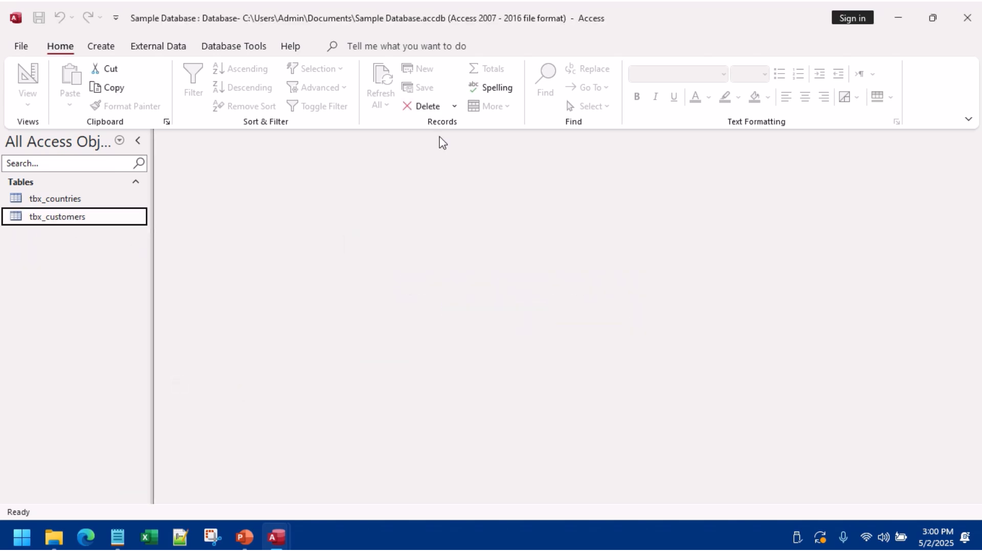
{"action": "left_click", "coordinate": [99, 51]}
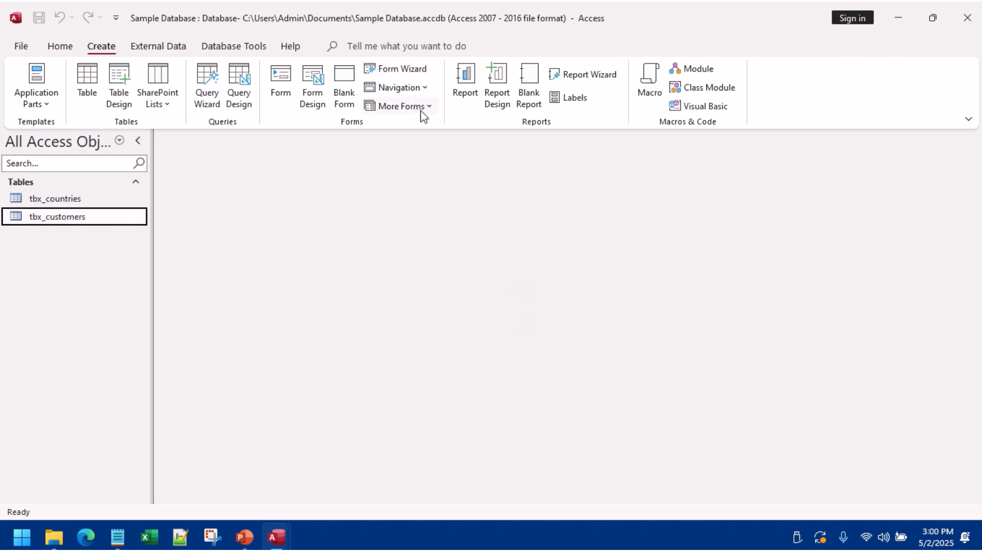
{"action": "left_click", "coordinate": [426, 118]}
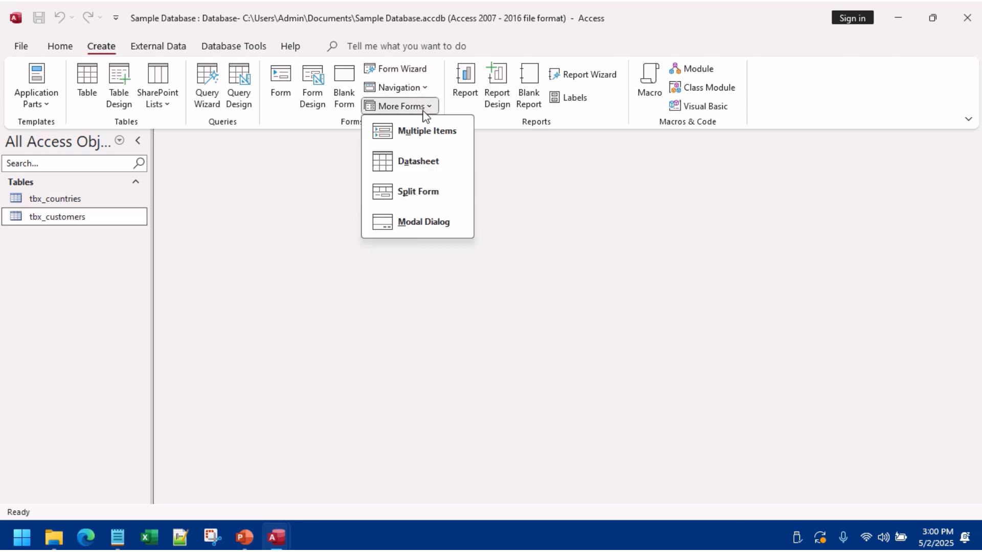
{"action": "left_click", "coordinate": [425, 158]}
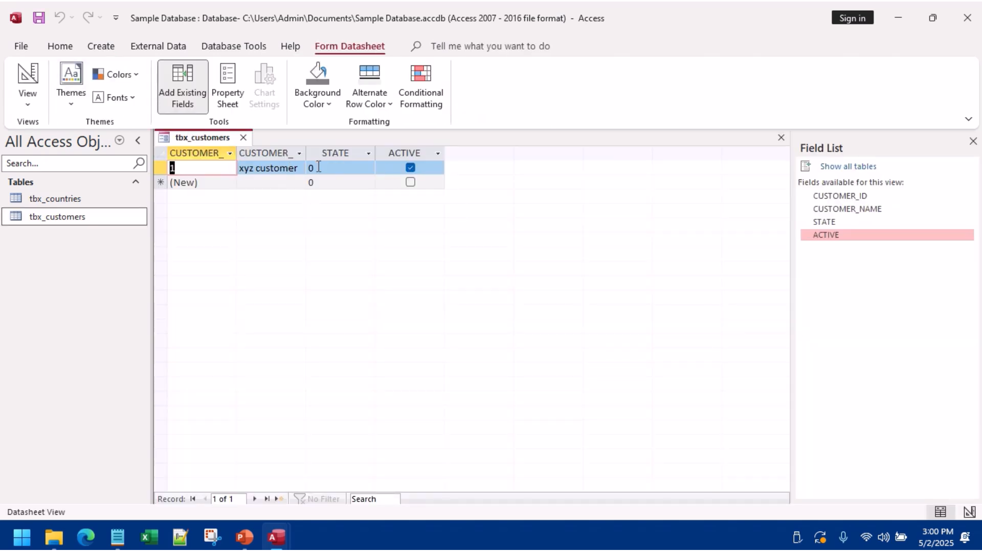
Step: Widen the CUSTOMER_NAME column, then close the datasheet form without saving it
{"action": "left_click_drag", "start_coordinate": [307, 153], "coordinate": [419, 152]}
{"action": "left_click", "coordinate": [334, 179]}
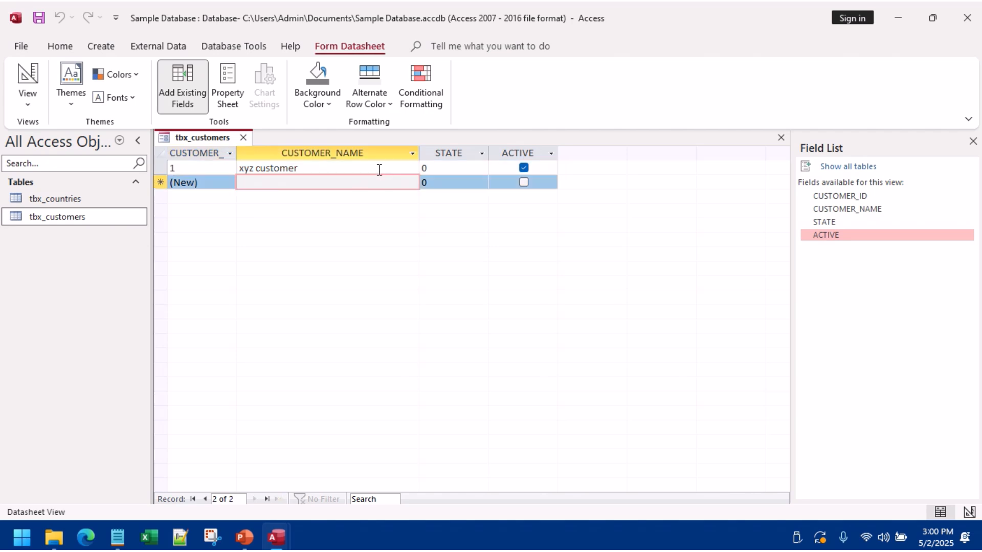
{"action": "left_click", "coordinate": [378, 171]}
{"action": "left_click", "coordinate": [244, 137]}
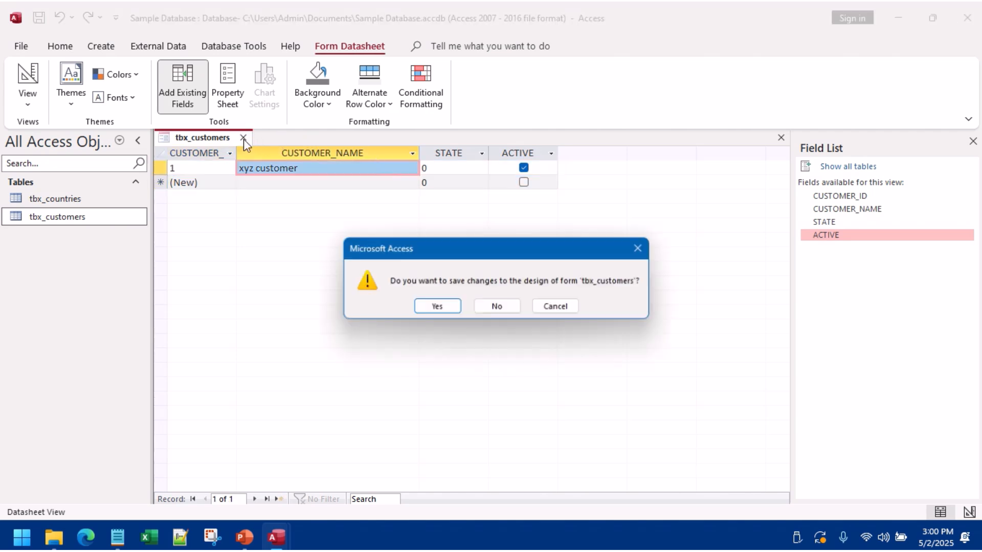
{"action": "left_click", "coordinate": [496, 305]}
Step: Delete the xyz customer record from the tbx_customers table and close the table
{"action": "right_click", "coordinate": [92, 226]}
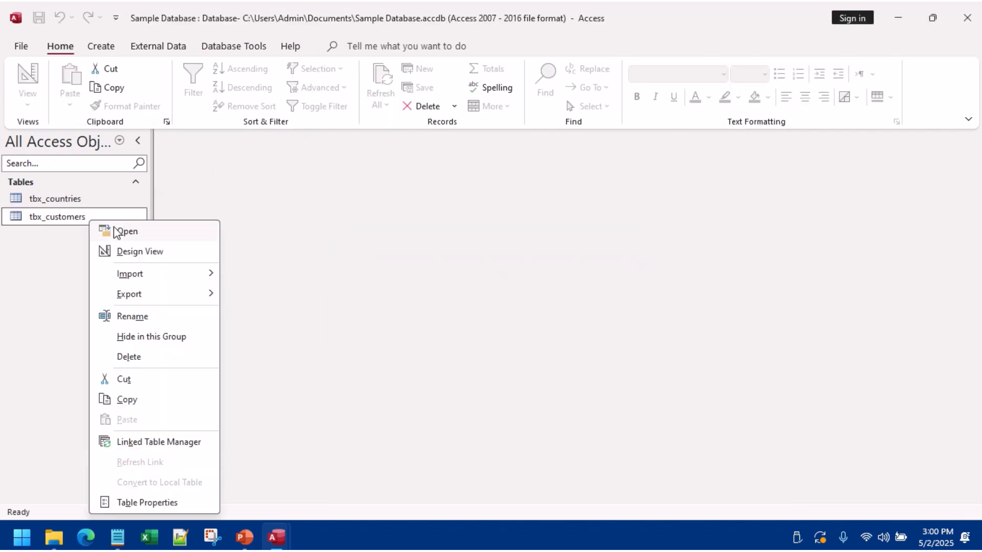
{"action": "left_click", "coordinate": [128, 254]}
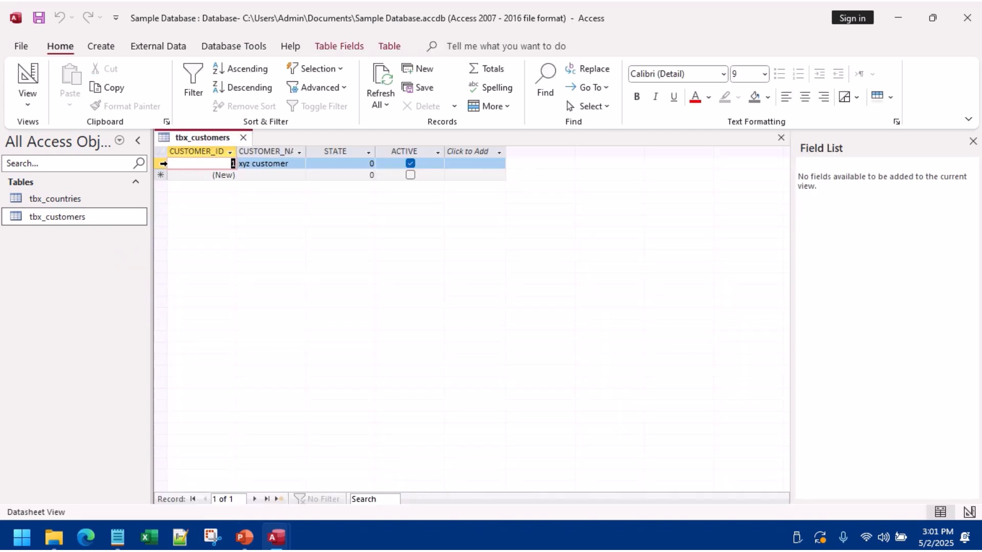
{"action": "left_click", "coordinate": [163, 163]}
{"action": "right_click", "coordinate": [163, 163]}
{"action": "left_click", "coordinate": [201, 195]}
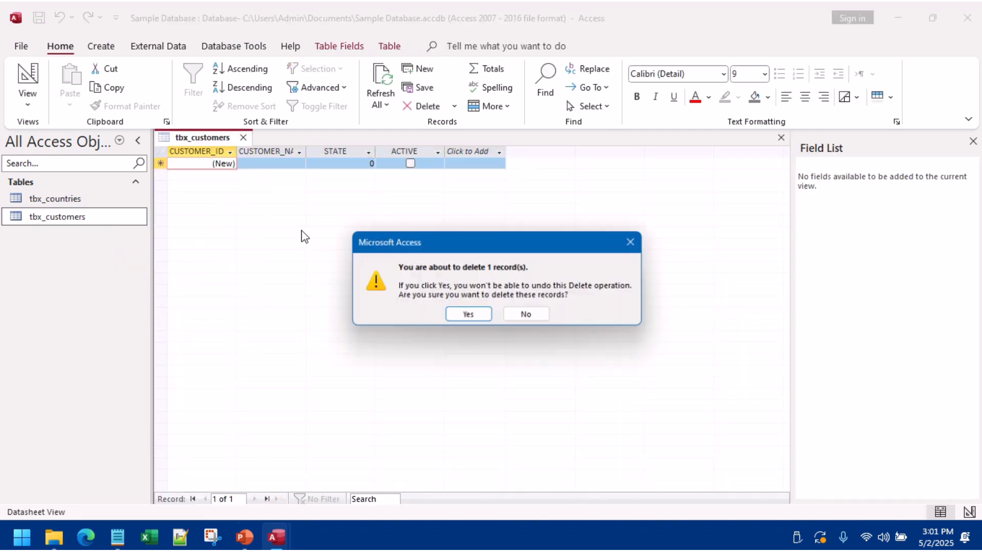
{"action": "left_click", "coordinate": [469, 314]}
{"action": "left_click", "coordinate": [244, 137]}
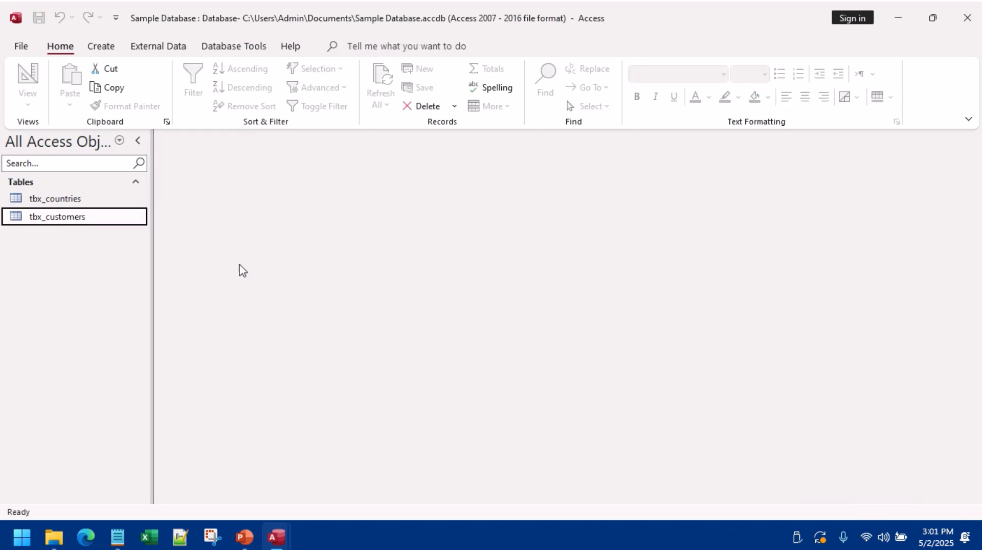
Step: Open the recent Global-Superstore.xlsx workbook in Excel and show its Global-Superstore worksheet
{"action": "right_click", "coordinate": [149, 537]}
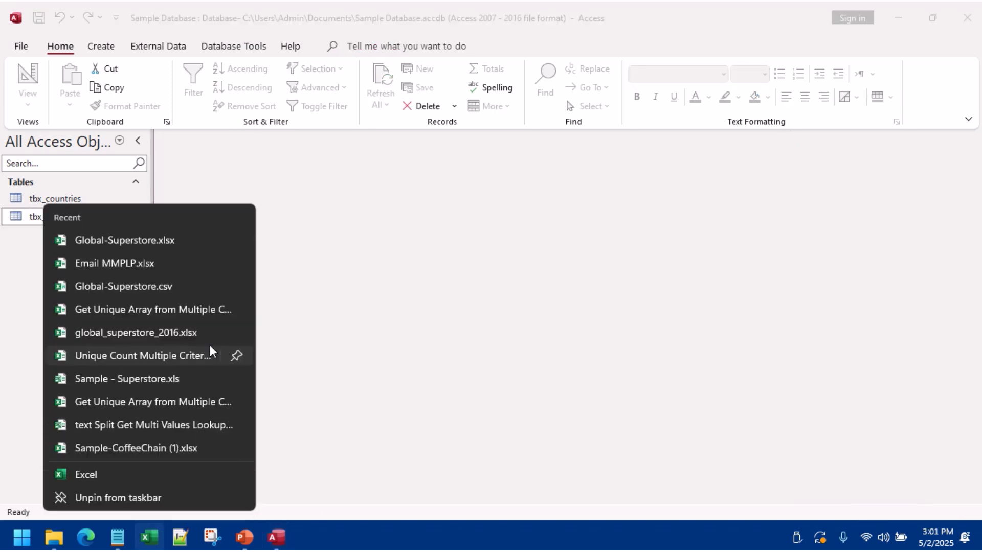
{"action": "left_click", "coordinate": [149, 241]}
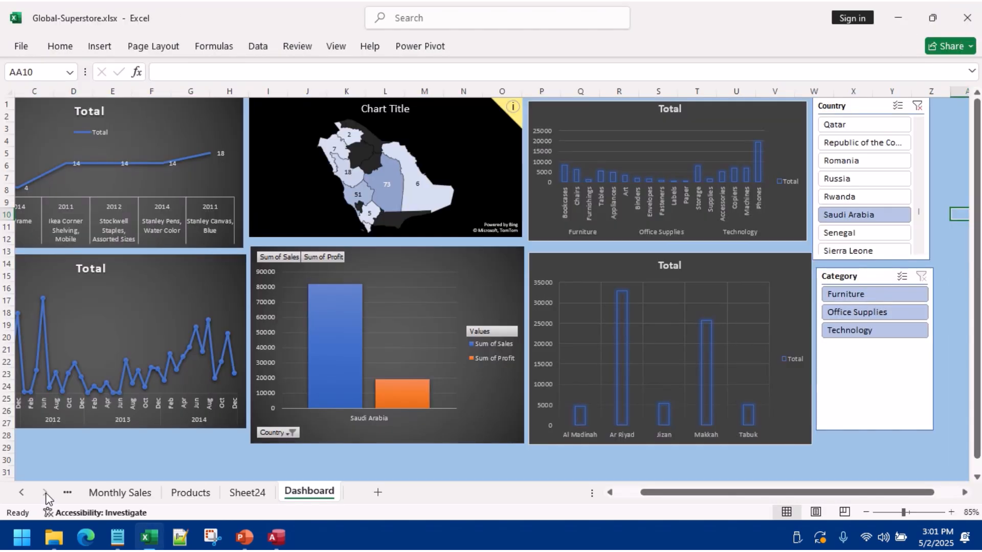
{"action": "left_click", "coordinate": [29, 491]}
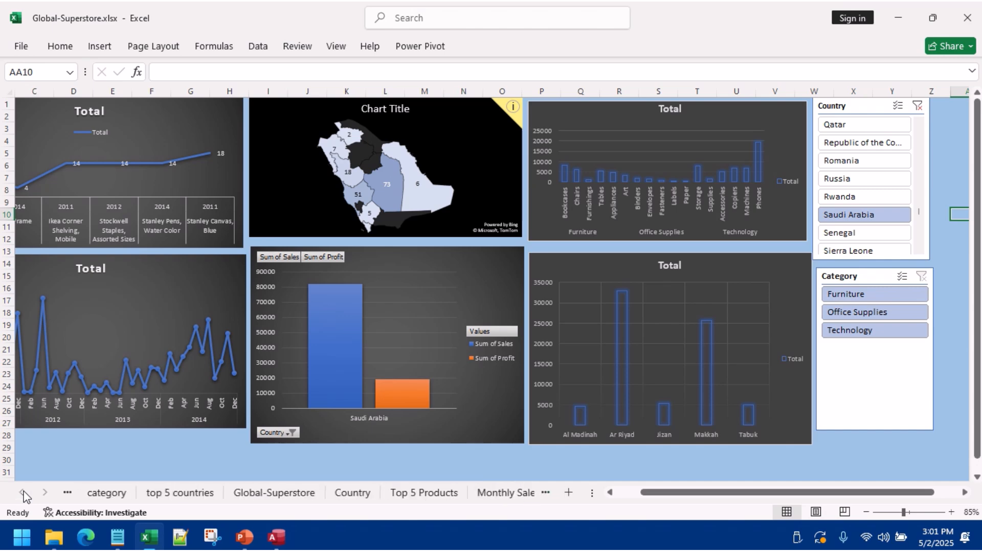
{"action": "left_click", "coordinate": [274, 493]}
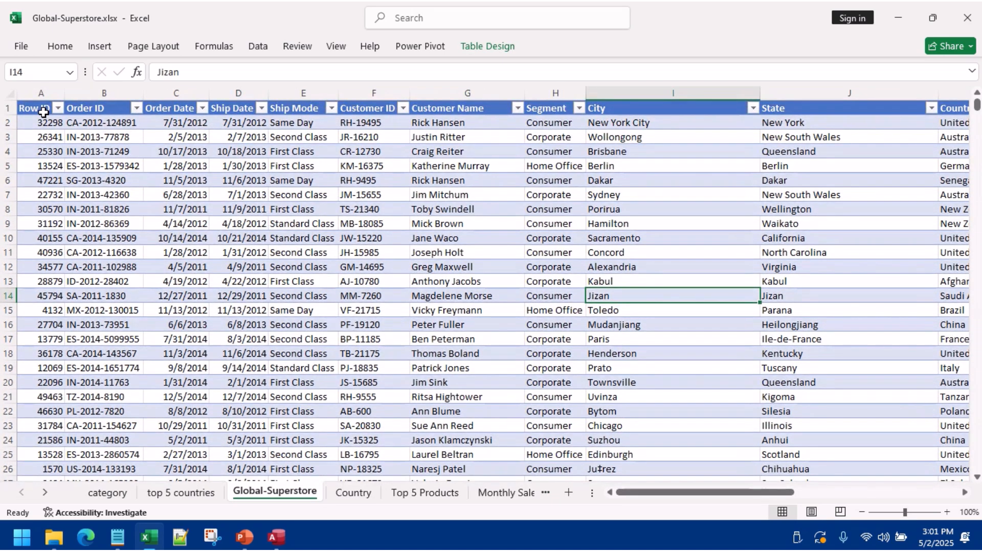
Step: Examine the extent and columns of the Global-Superstore data from first to last row, then close the workbook
{"action": "left_click", "coordinate": [42, 111]}
{"action": "key", "text": "ctrl+shift+End"}
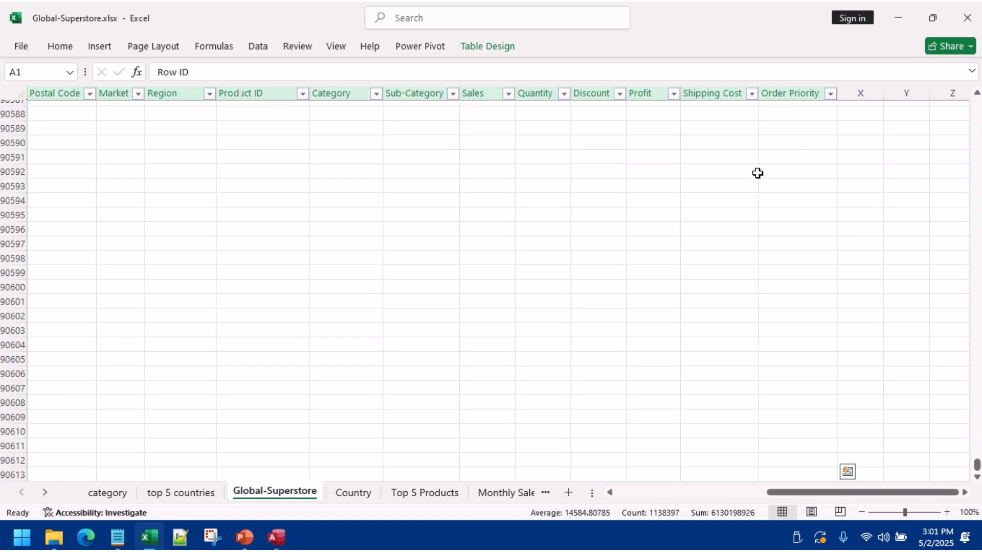
{"action": "left_click_drag", "start_coordinate": [814, 495], "coordinate": [588, 511]}
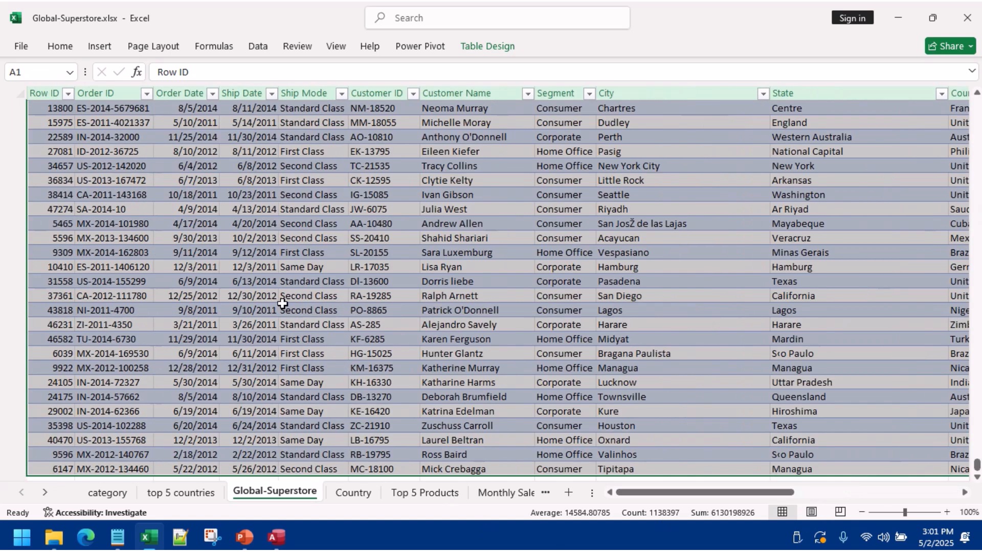
{"action": "scroll", "coordinate": [218, 218], "scroll_direction": "up", "scroll_amount": 8}
{"action": "scroll", "coordinate": [217, 217], "scroll_direction": "up", "scroll_amount": 5}
{"action": "left_click", "coordinate": [202, 212]}
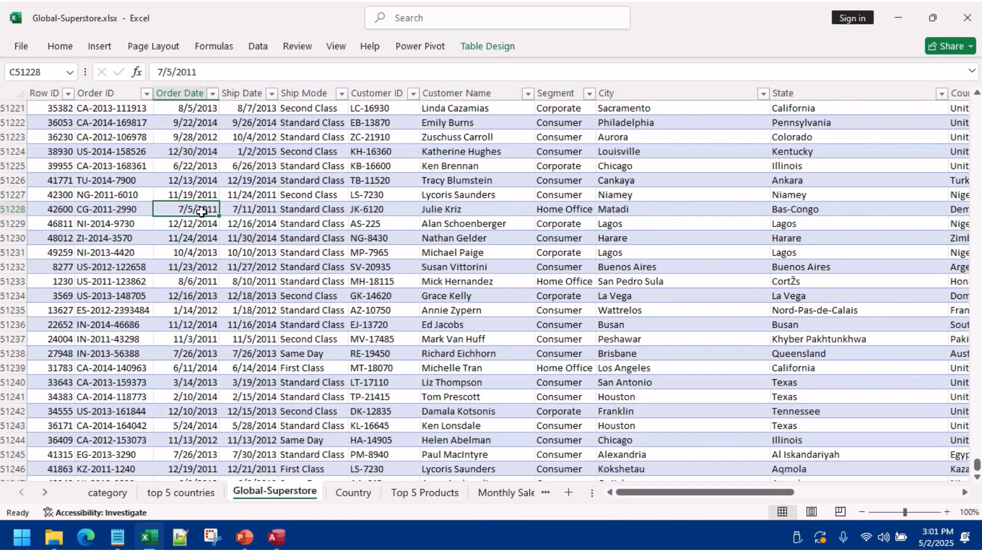
{"action": "key", "text": "ctrl+Up"}
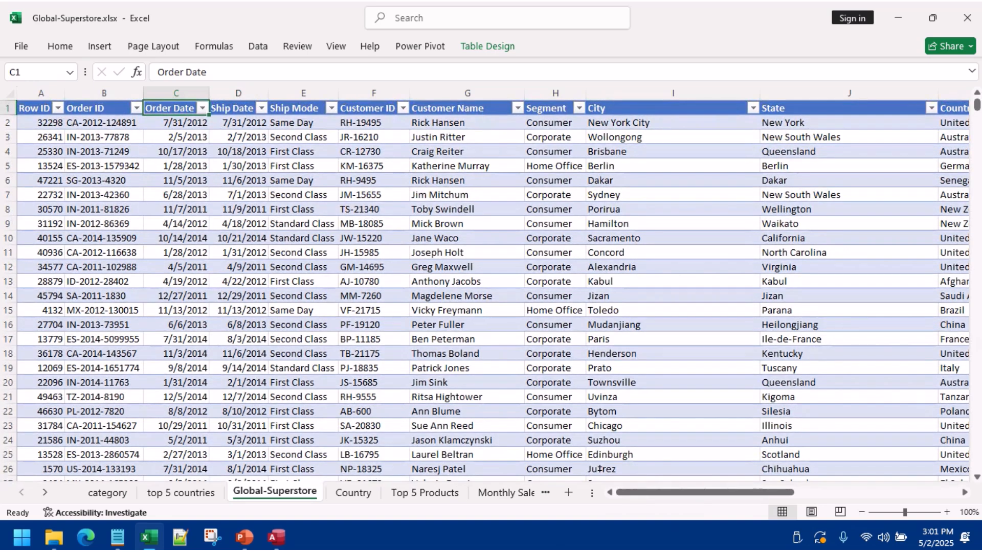
{"action": "left_click", "coordinate": [965, 20]}
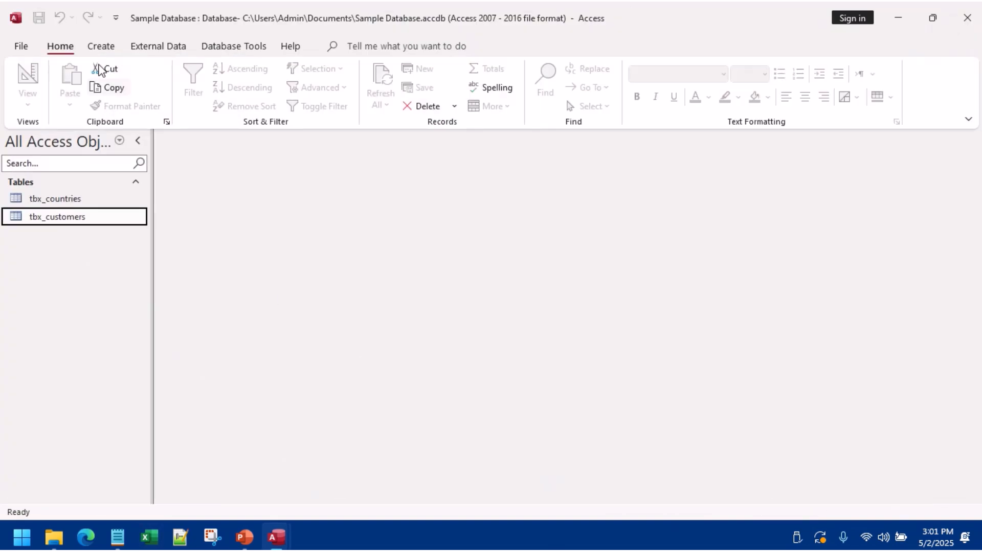
Step: Start an Excel import of Global-Superstore.xlsx from the Downloads folder into a new table in the current database
{"action": "left_click", "coordinate": [153, 46]}
{"action": "left_click", "coordinate": [35, 102]}
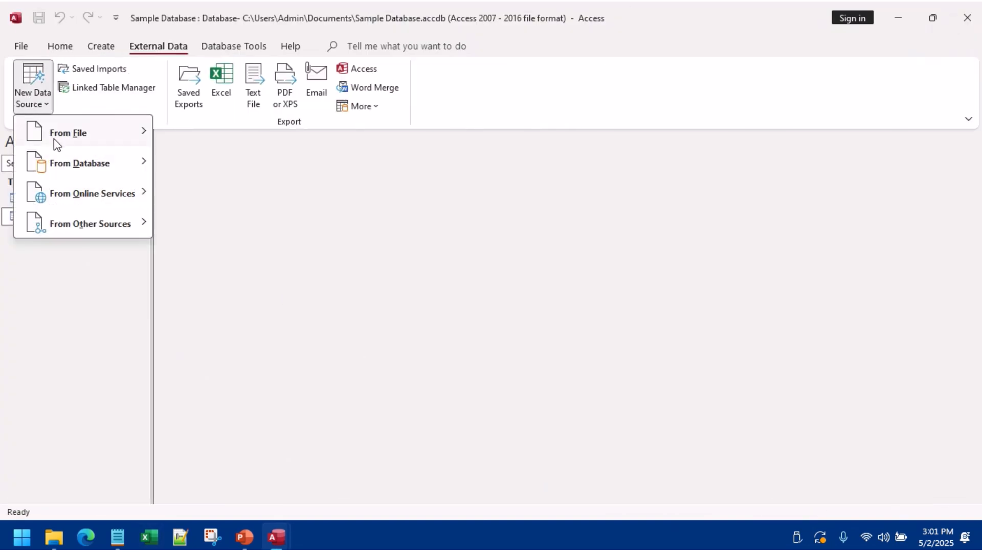
{"action": "mouse_move", "coordinate": [143, 148]}
{"action": "left_click", "coordinate": [198, 133]}
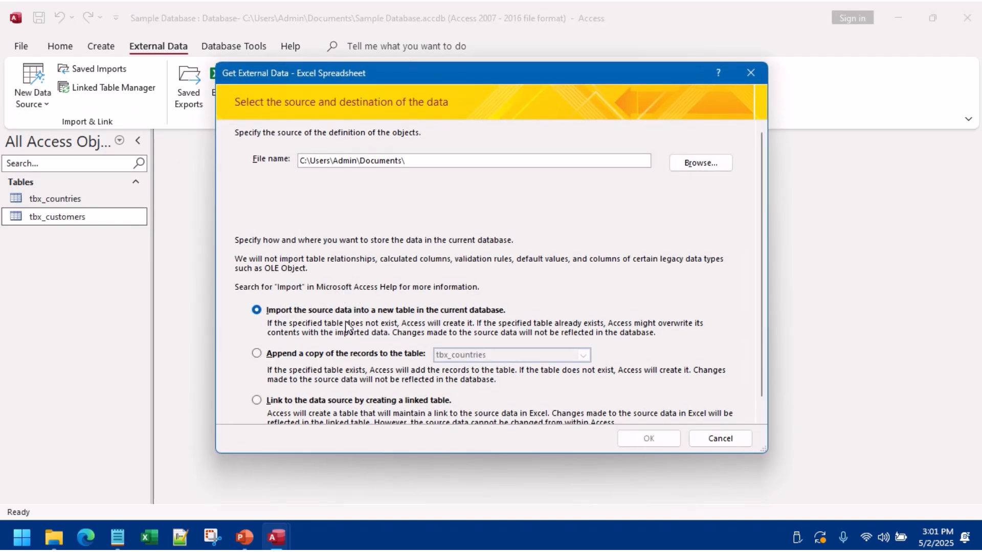
{"action": "left_click", "coordinate": [698, 163]}
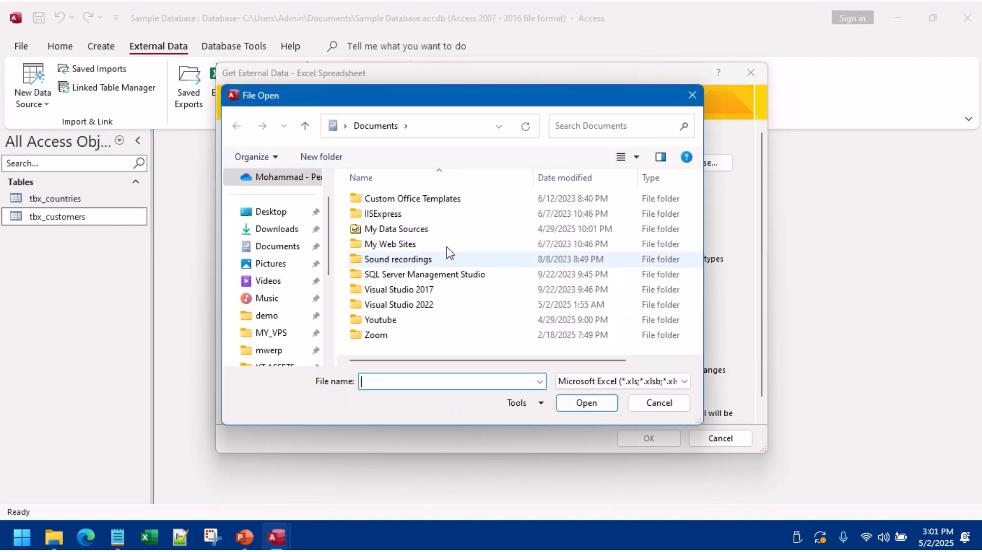
{"action": "left_click", "coordinate": [285, 237]}
{"action": "double_click", "coordinate": [420, 197]}
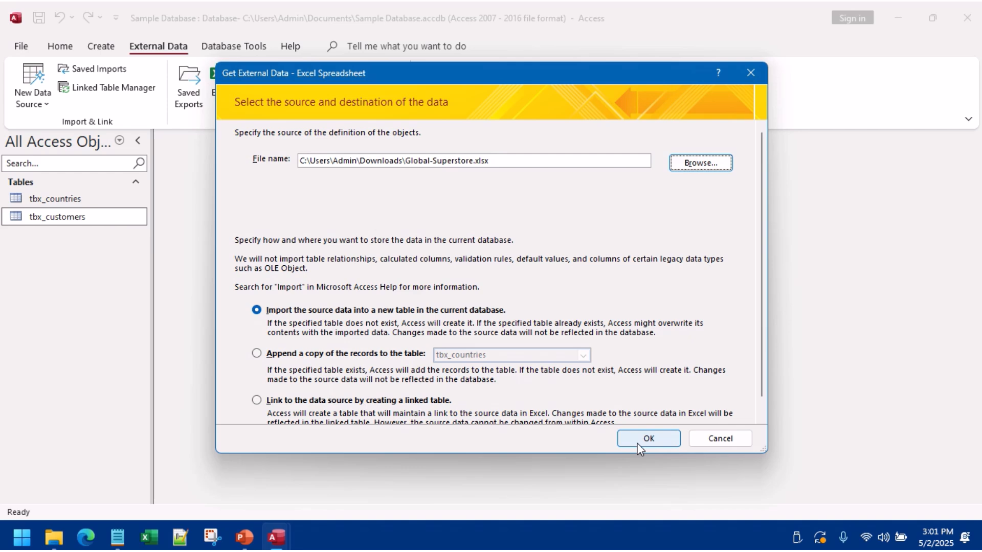
{"action": "left_click", "coordinate": [647, 440]}
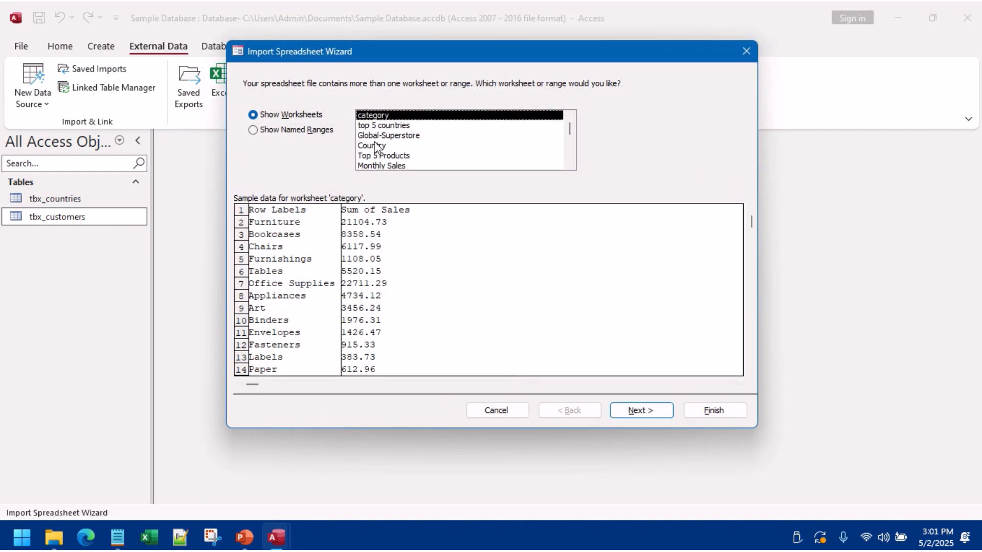
Step: Choose the Global-Superstore worksheet for the import and keep its first row as column headings
{"action": "left_click", "coordinate": [372, 135]}
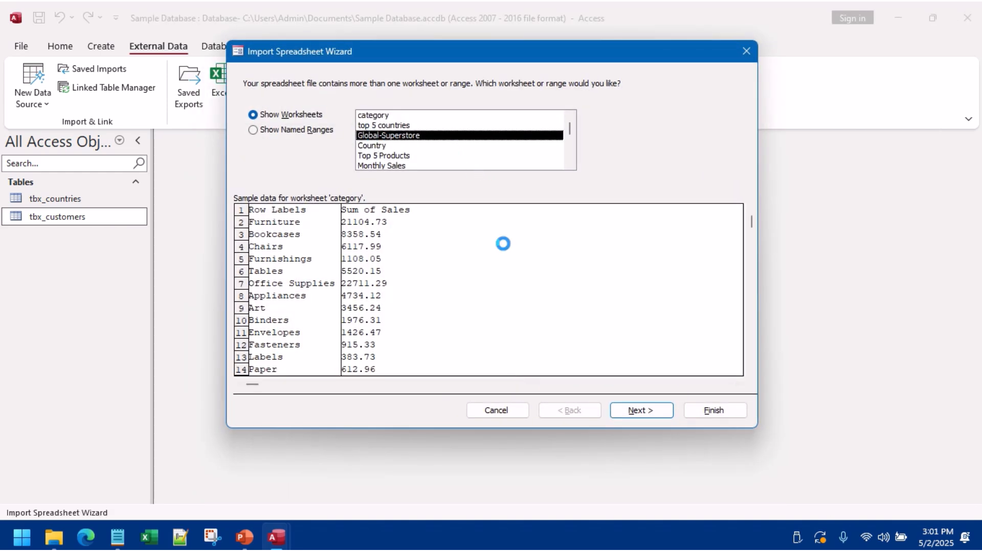
{"action": "left_click", "coordinate": [635, 411]}
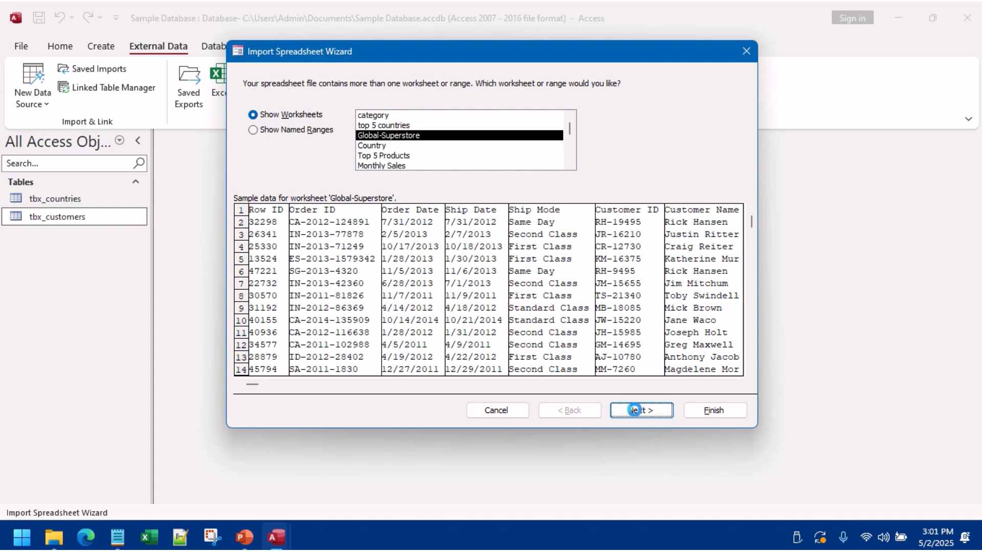
{"action": "left_click", "coordinate": [625, 415]}
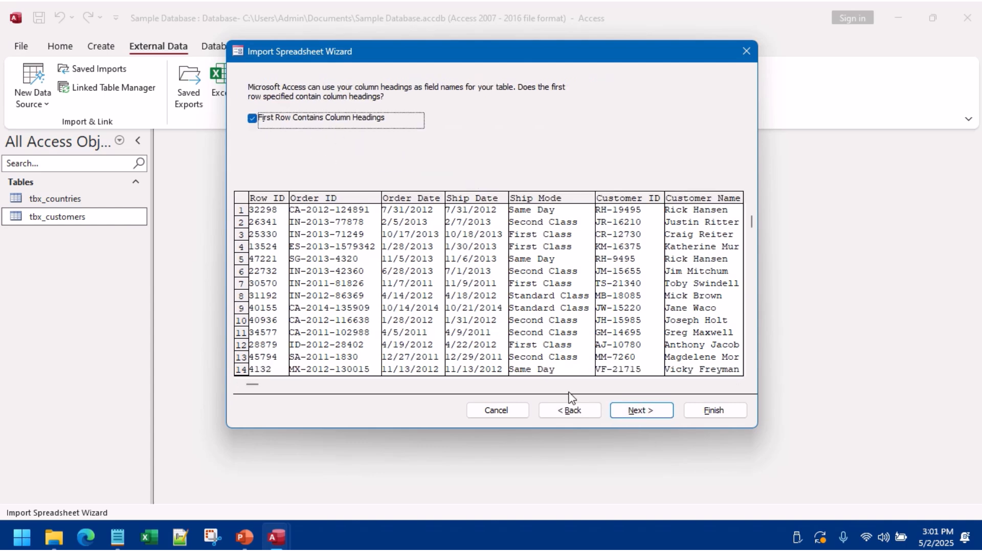
{"action": "left_click", "coordinate": [633, 412]}
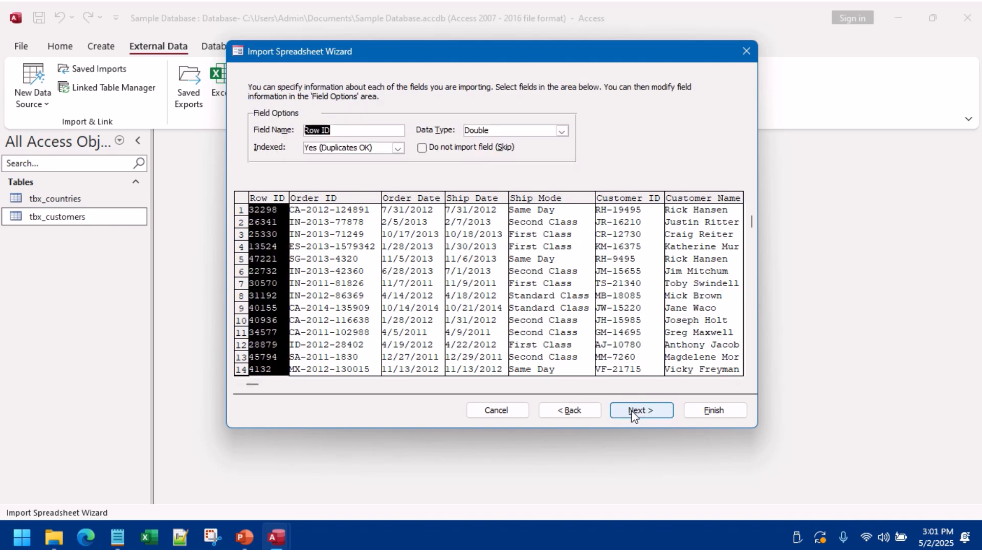
Step: Try the skip option on the Row ID field and set the imported table to have no primary key
{"action": "left_click", "coordinate": [422, 149]}
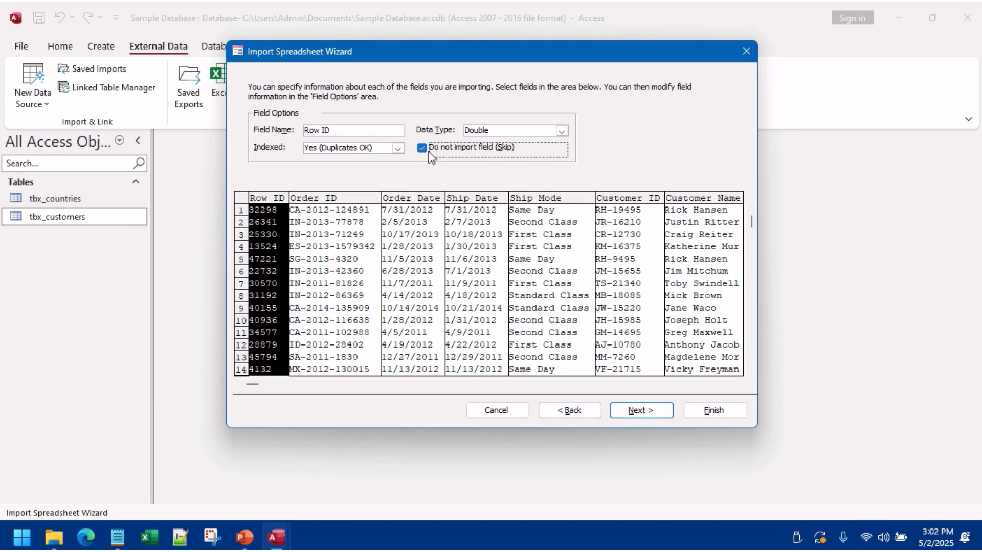
{"action": "left_click", "coordinate": [646, 416]}
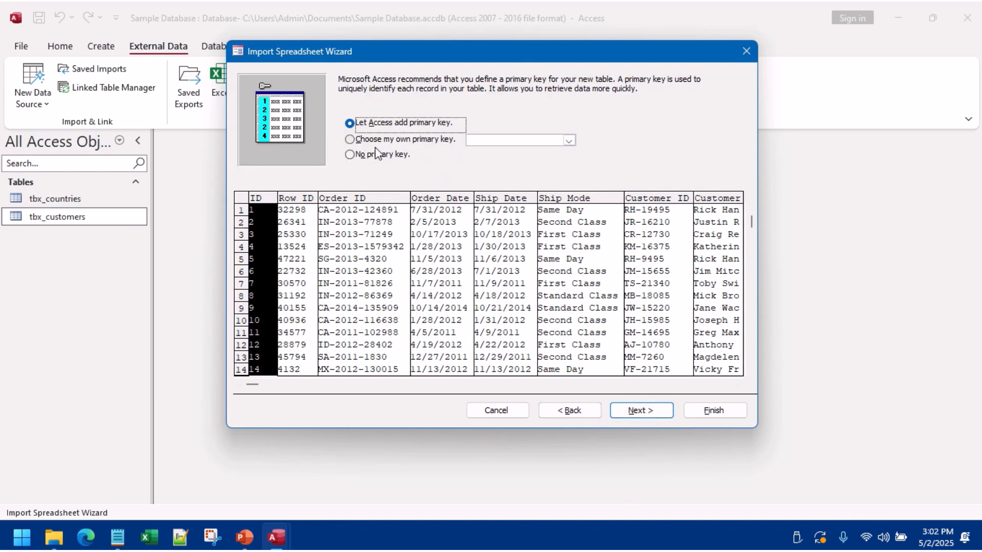
{"action": "left_click", "coordinate": [373, 156]}
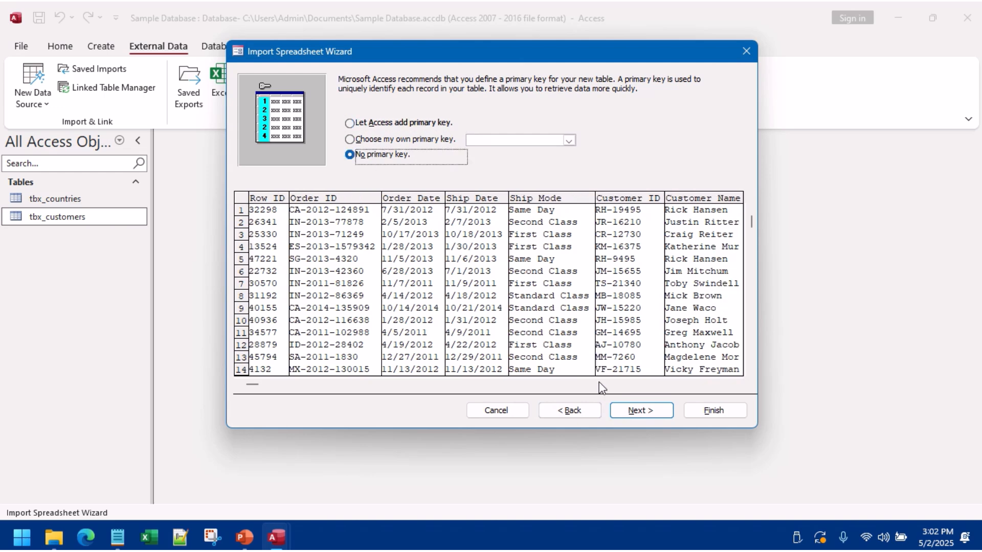
{"action": "left_click", "coordinate": [647, 416]}
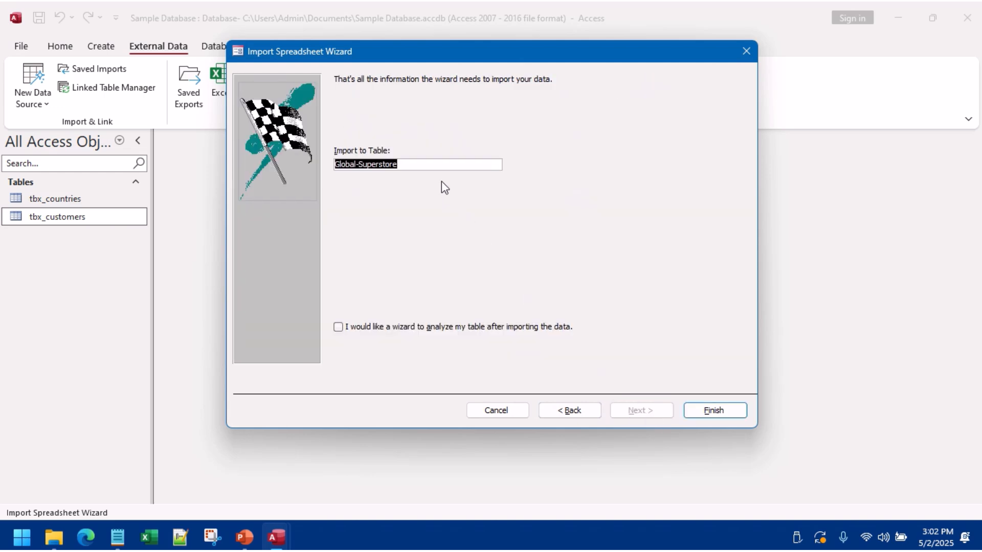
Step: Name the imported table tbx_source and finish the import without saving the import steps
{"action": "type", "text": "tbx_source"}
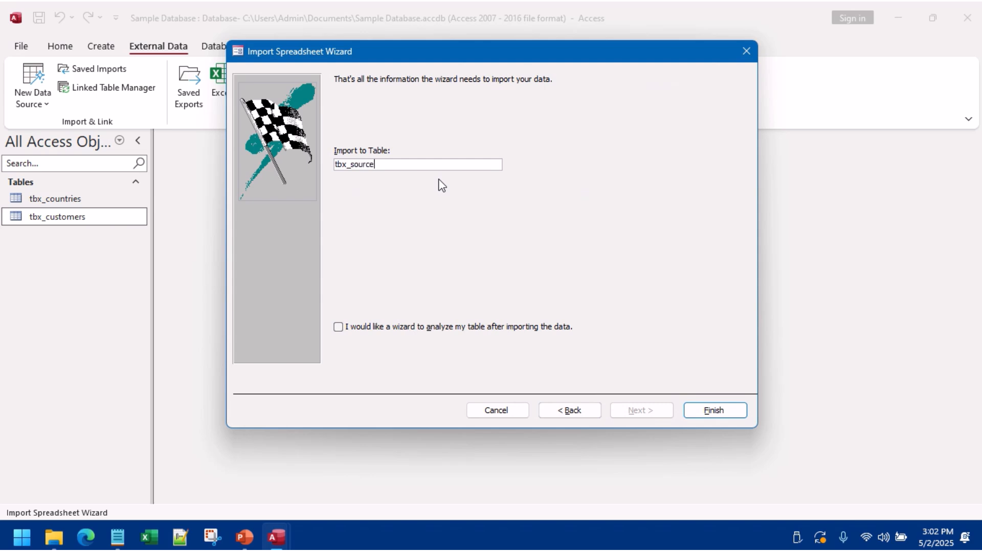
{"action": "key", "text": "Return"}
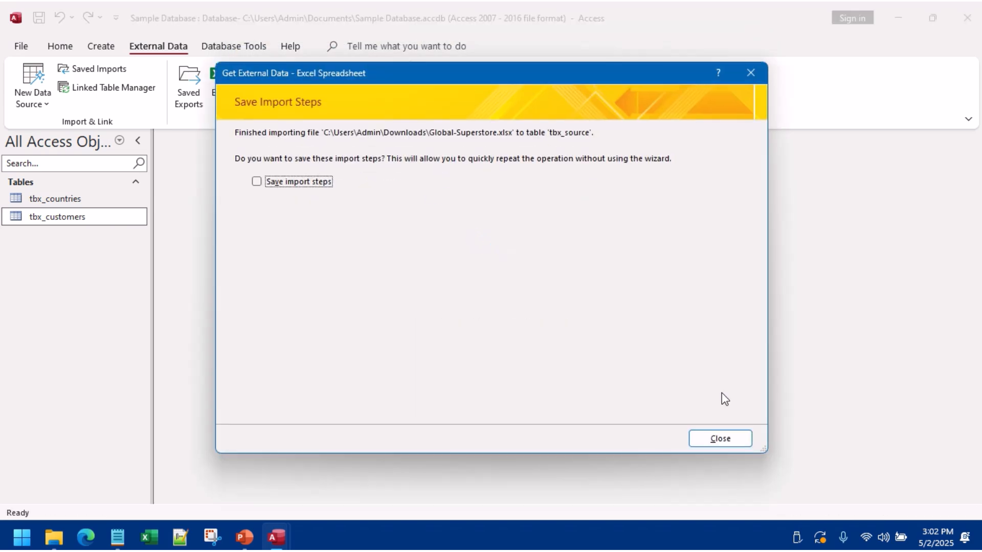
{"action": "left_click", "coordinate": [729, 439]}
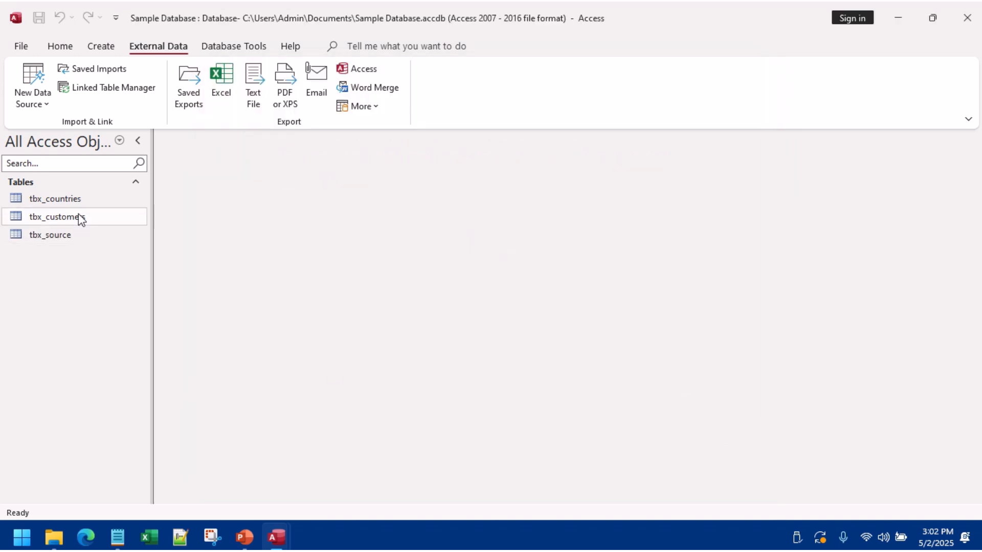
Step: Open the tbx_source table, review its columns from Customer ID through Country, and close it
{"action": "double_click", "coordinate": [78, 237]}
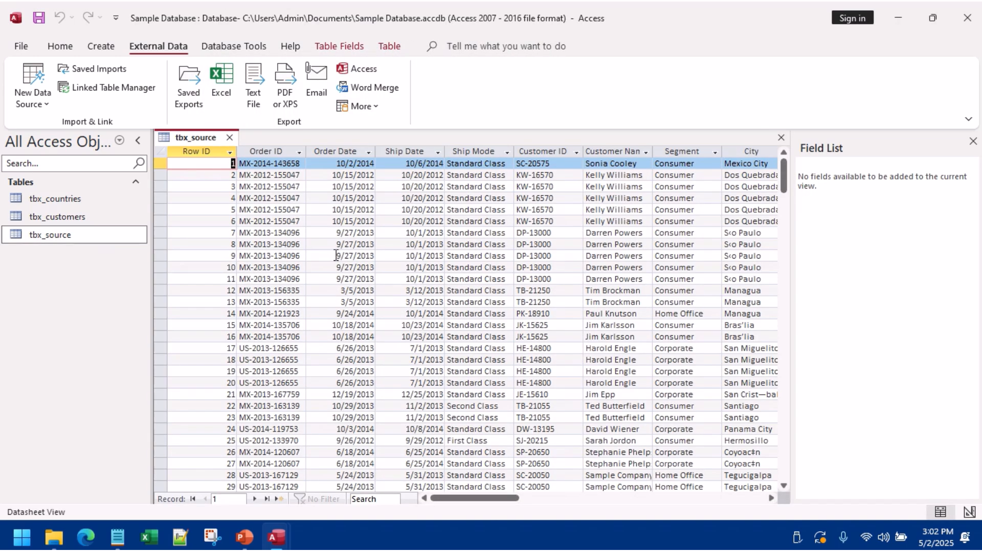
{"action": "left_click", "coordinate": [973, 141]}
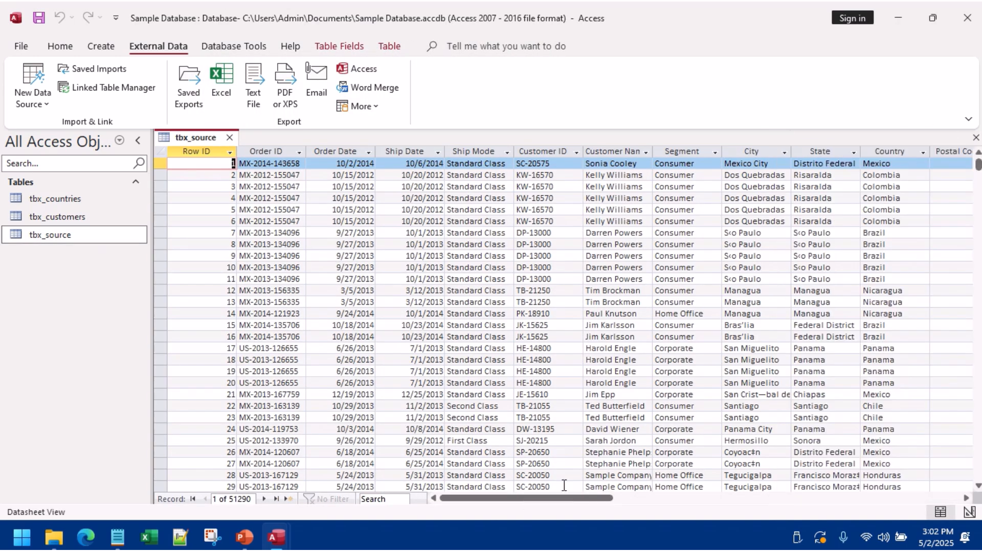
{"action": "mouse_move", "coordinate": [579, 500]}
{"action": "left_mouse_down"}
{"action": "mouse_move", "coordinate": [823, 474]}
{"action": "mouse_move", "coordinate": [583, 499]}
{"action": "left_mouse_up"}
{"action": "left_click", "coordinate": [553, 153]}
{"action": "left_click", "coordinate": [614, 150]}
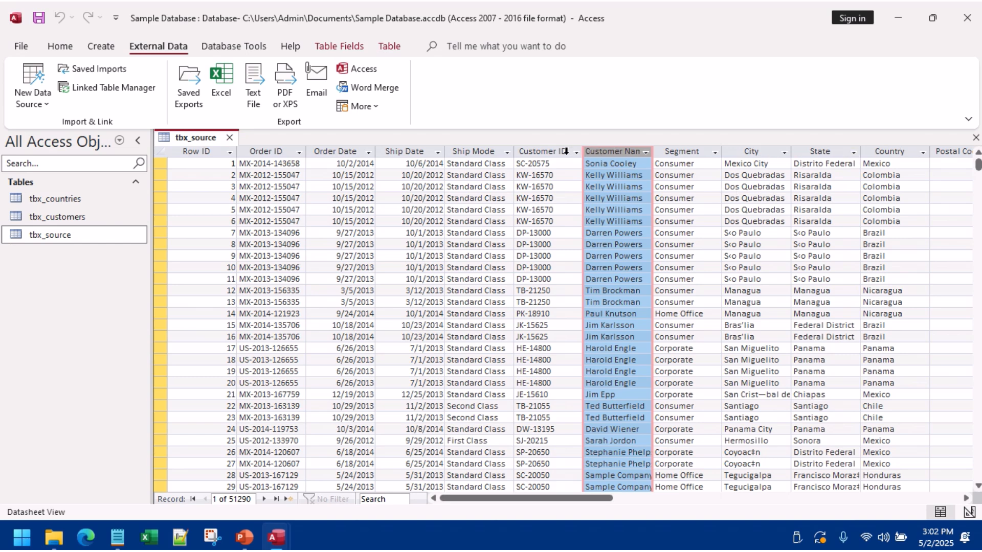
{"action": "left_click_drag", "start_coordinate": [565, 152], "coordinate": [882, 152]}
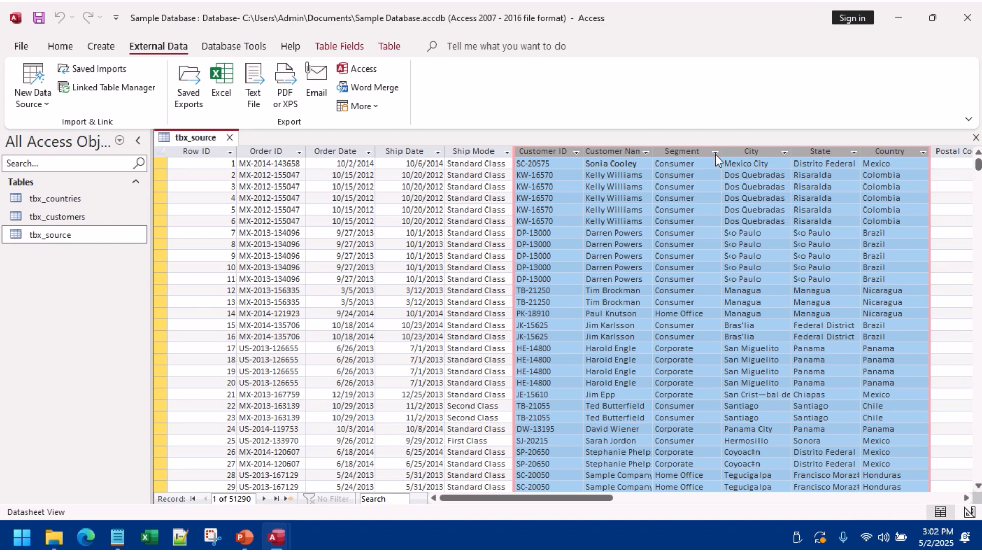
{"action": "left_click", "coordinate": [230, 138]}
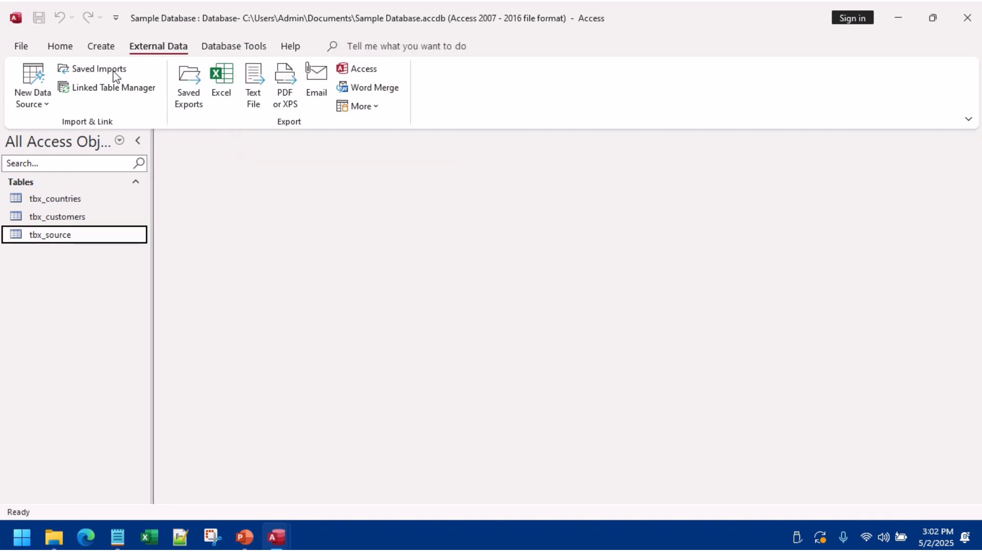
Step: Create a new query in design view with the tbx_source table and enlarge its field list
{"action": "left_click", "coordinate": [101, 47]}
{"action": "left_click", "coordinate": [233, 91]}
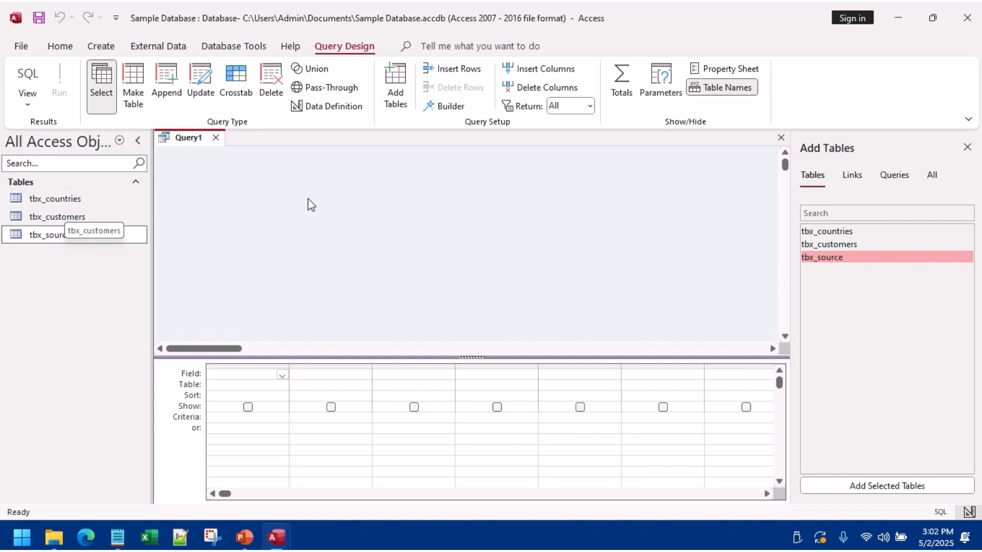
{"action": "left_click_drag", "start_coordinate": [62, 235], "coordinate": [282, 172]}
{"action": "left_click_drag", "start_coordinate": [278, 259], "coordinate": [275, 342]}
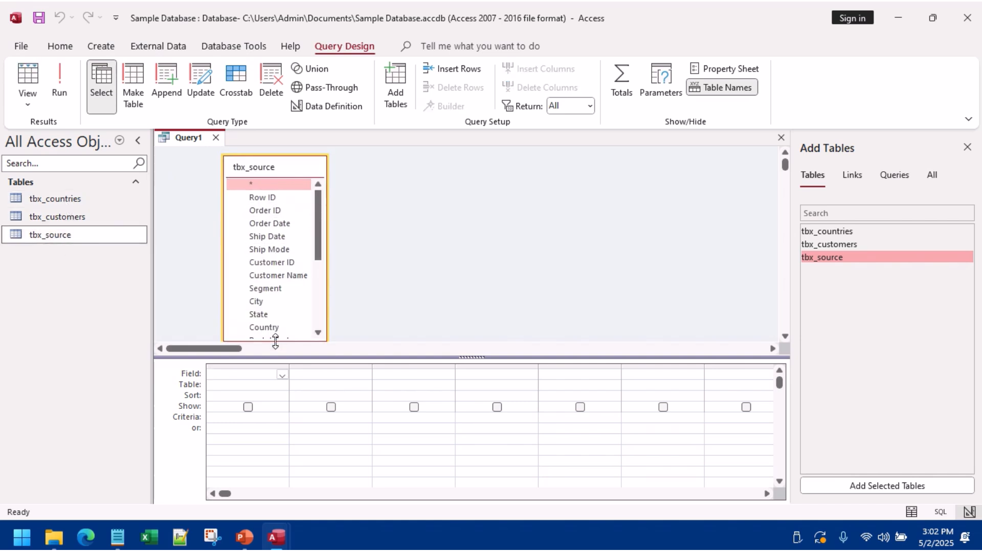
{"action": "left_click_drag", "start_coordinate": [328, 227], "coordinate": [405, 235]}
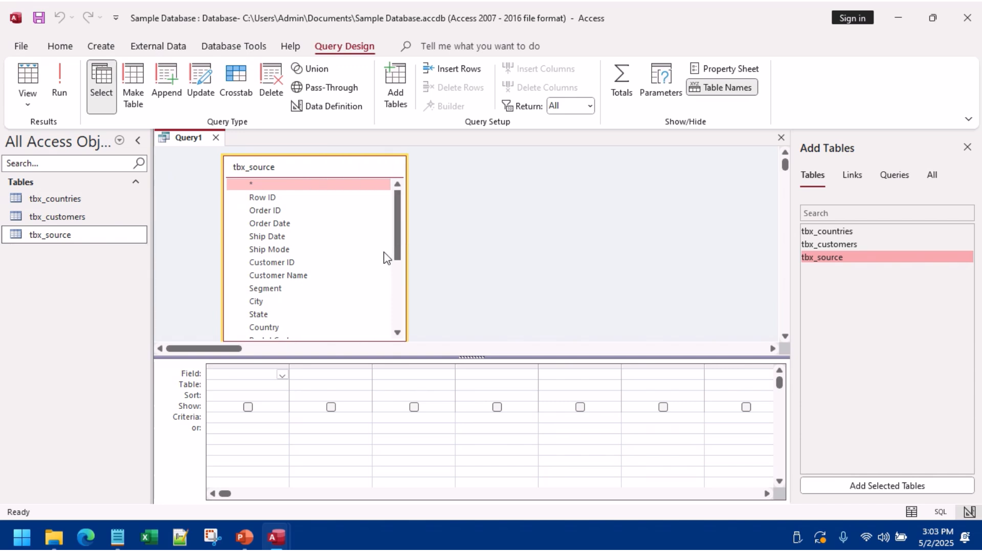
Step: Add the Customer ID, Customer Name, City, State and Country fields to the query grid and widen the tbx_source field list
{"action": "double_click", "coordinate": [300, 262]}
{"action": "double_click", "coordinate": [299, 276]}
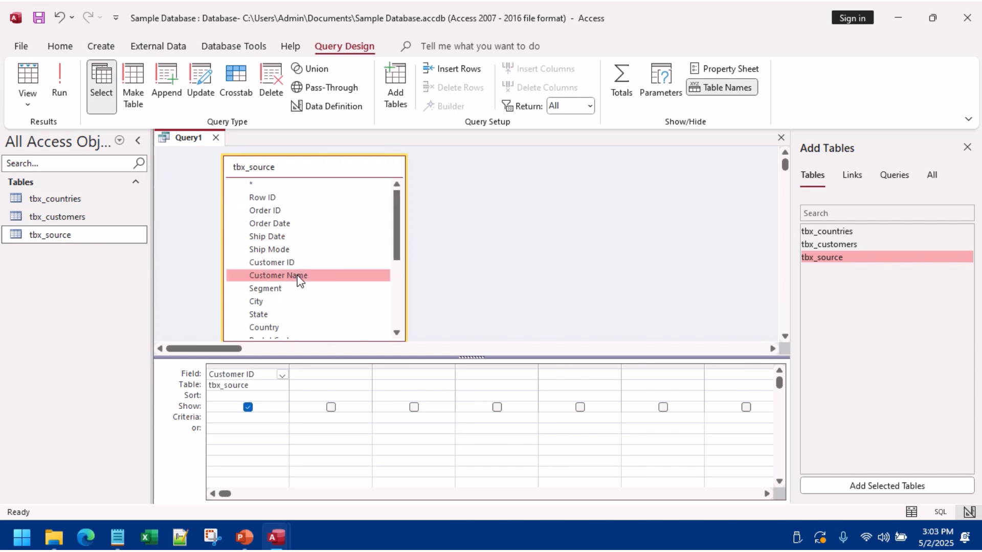
{"action": "left_click", "coordinate": [265, 304]}
{"action": "double_click", "coordinate": [266, 304]}
{"action": "double_click", "coordinate": [269, 315]}
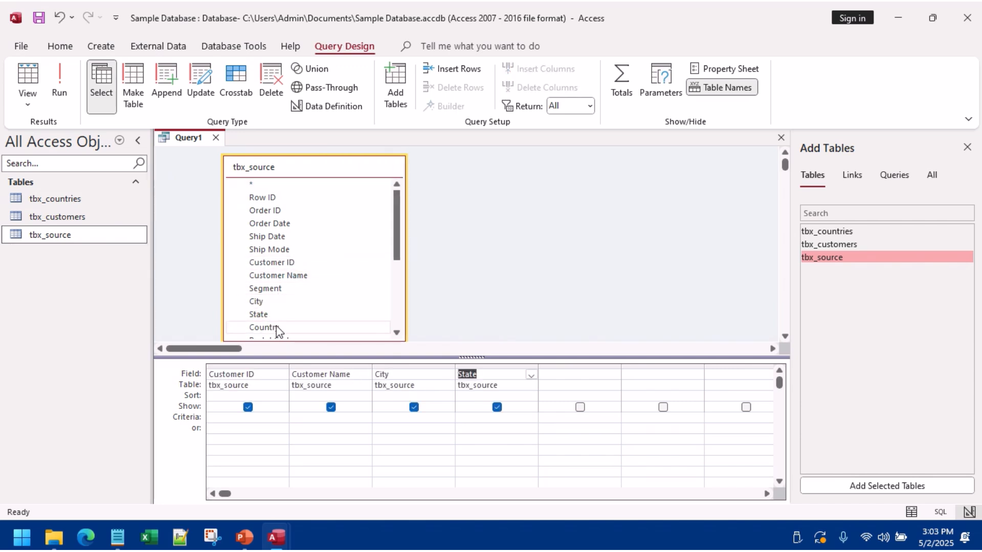
{"action": "left_click", "coordinate": [279, 330]}
{"action": "double_click", "coordinate": [279, 330]}
{"action": "scroll", "coordinate": [547, 251], "scroll_direction": "down", "scroll_amount": 4}
{"action": "scroll", "coordinate": [519, 261], "scroll_direction": "up", "scroll_amount": 4}
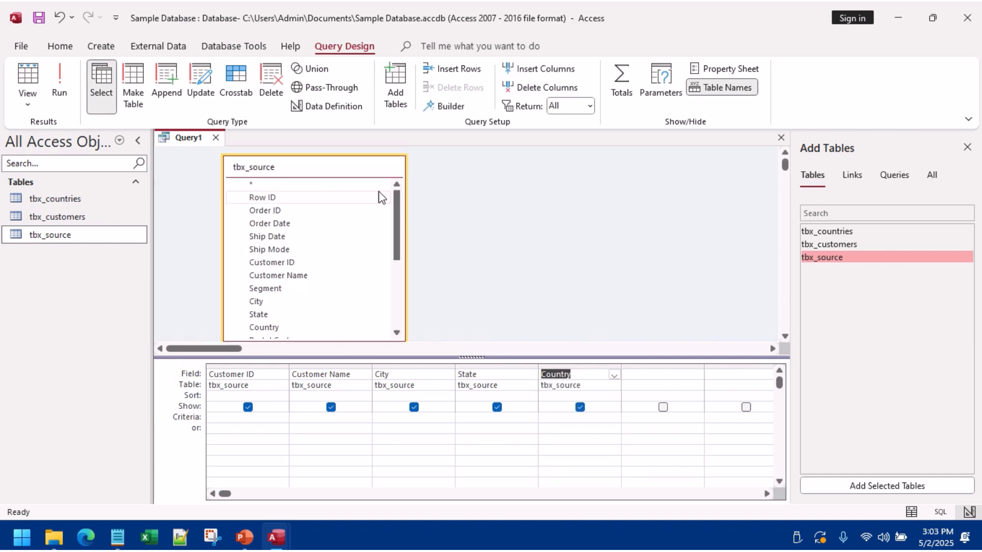
{"action": "left_click_drag", "start_coordinate": [341, 162], "coordinate": [333, 157]}
{"action": "left_click_drag", "start_coordinate": [394, 230], "coordinate": [432, 232]}
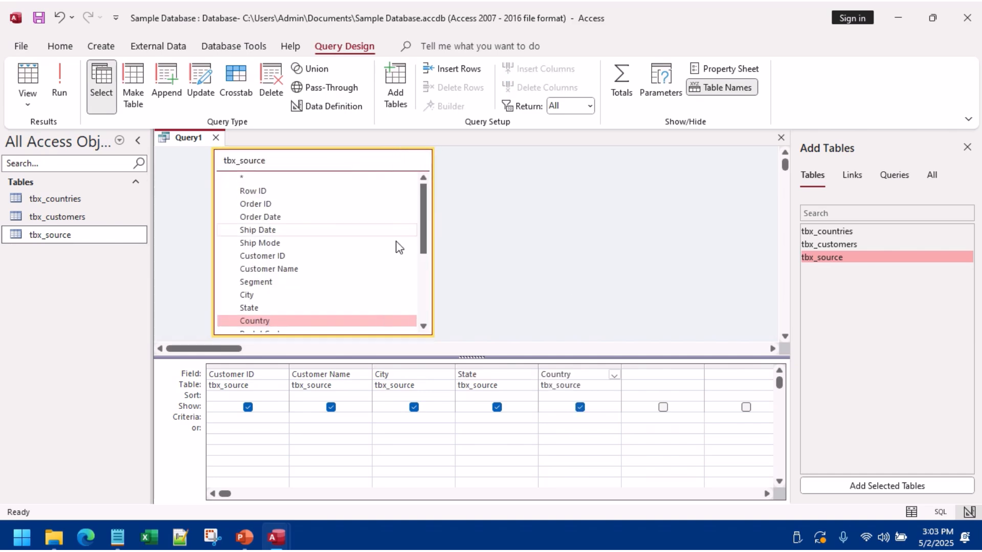
Step: Run the customer fields query and save it as q_customers_import
{"action": "left_click", "coordinate": [54, 84]}
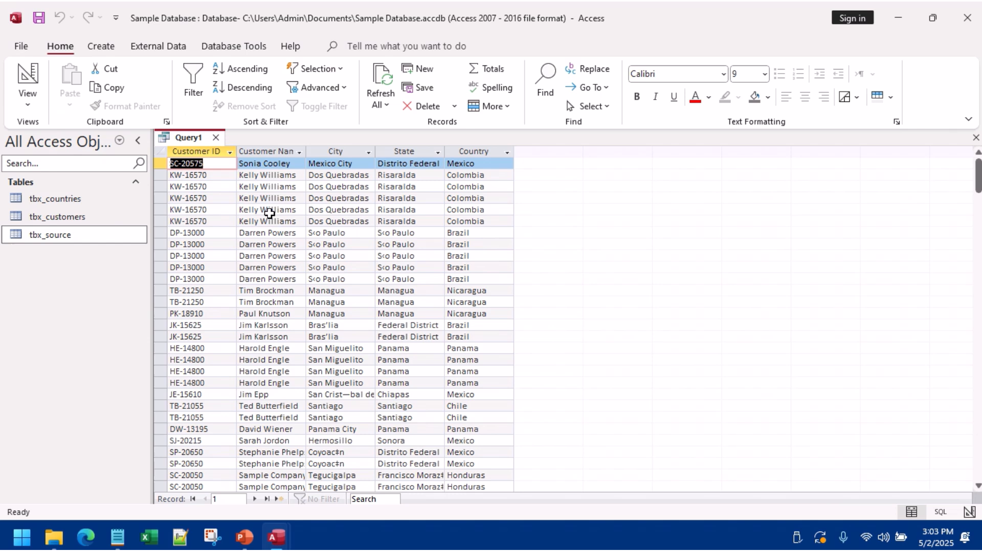
{"action": "right_click", "coordinate": [201, 139]}
{"action": "left_click", "coordinate": [233, 150]}
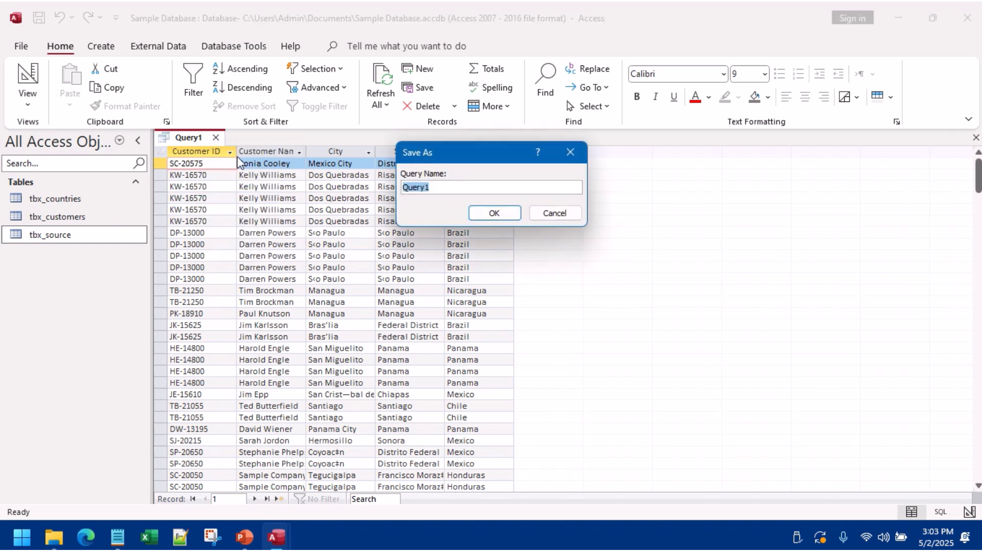
{"action": "type", "text": "q_customers_import"}
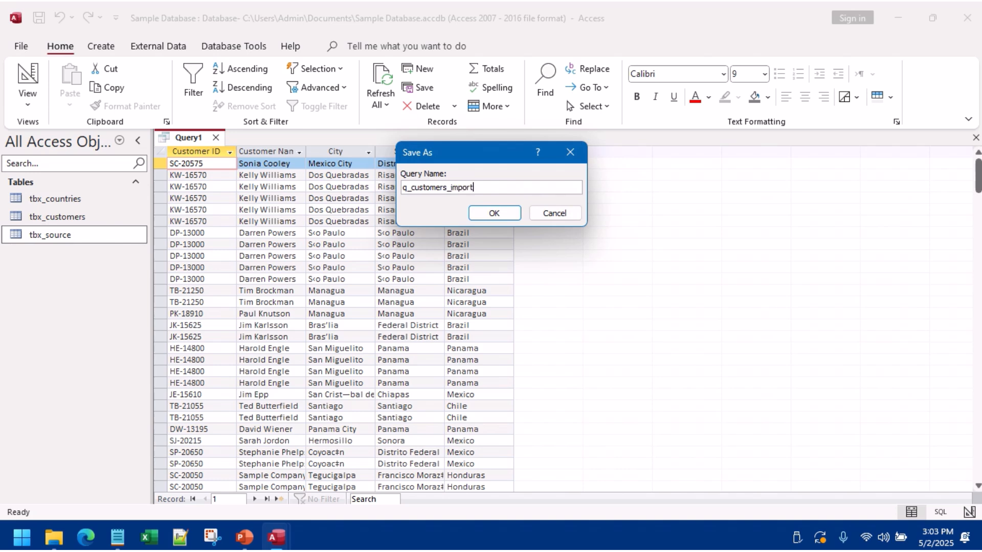
{"action": "key", "text": "Return"}
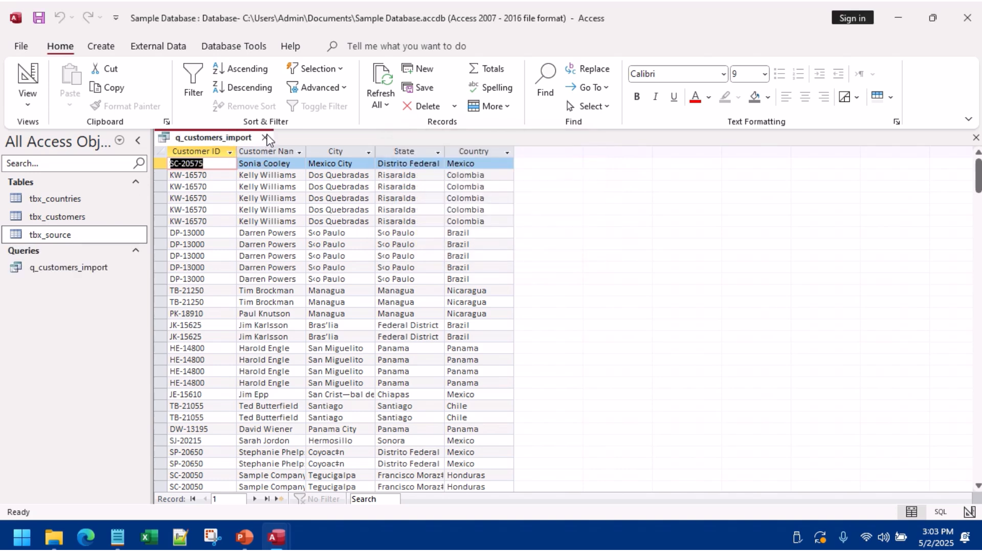
Step: Widen the Customer Name and City columns of q_customers_import, then close the query and save its layout changes
{"action": "left_click", "coordinate": [299, 152]}
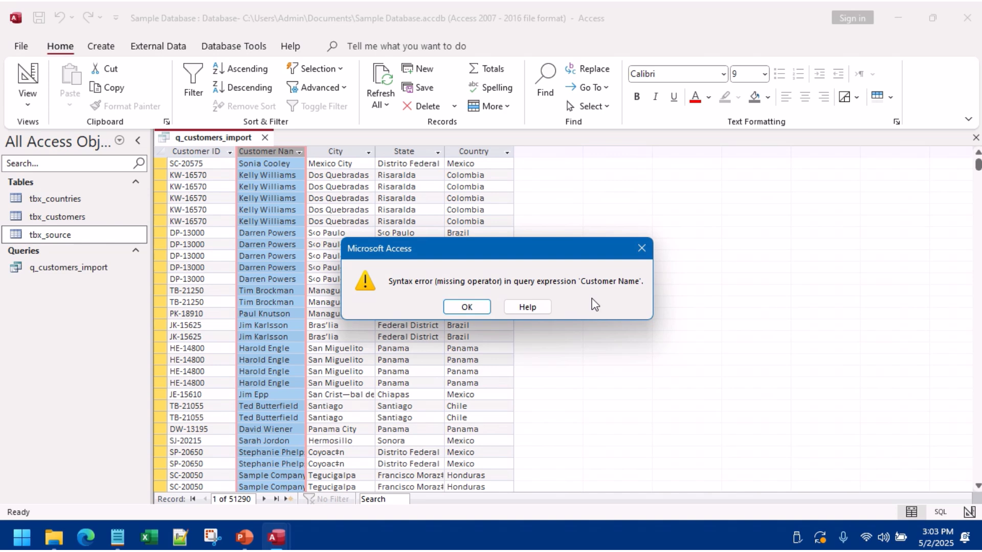
{"action": "left_click", "coordinate": [641, 250]}
{"action": "left_click", "coordinate": [270, 196]}
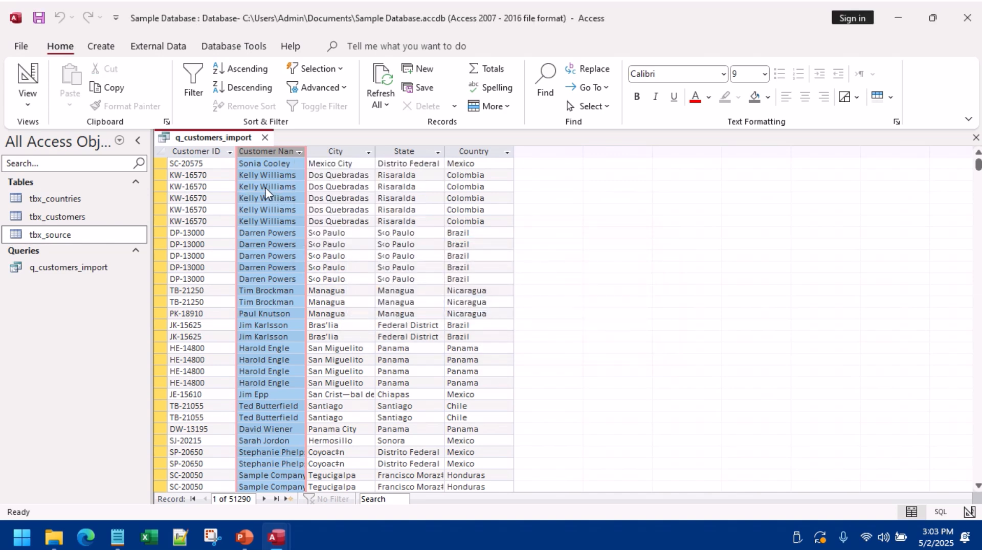
{"action": "left_click", "coordinate": [283, 171]}
{"action": "left_click_drag", "start_coordinate": [306, 151], "coordinate": [418, 151]}
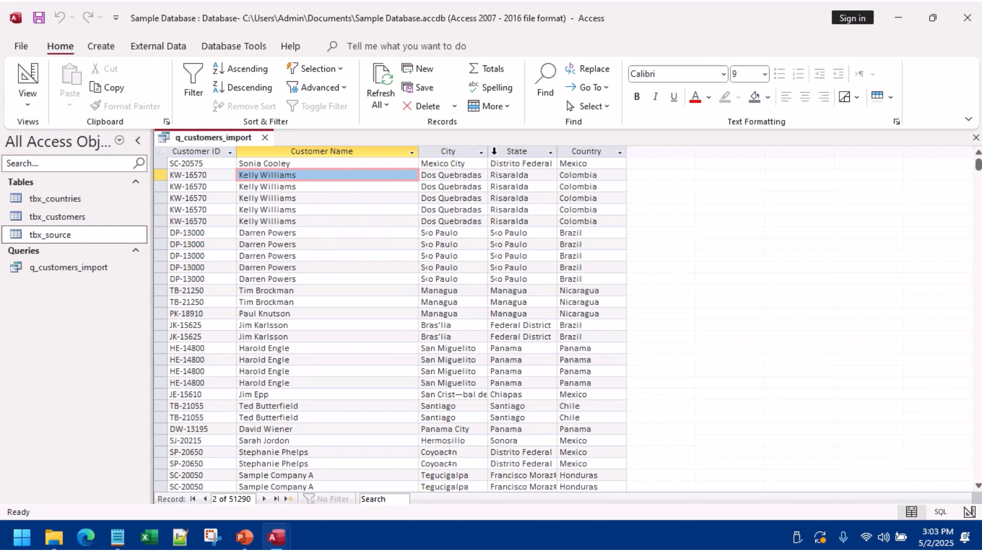
{"action": "left_click_drag", "start_coordinate": [488, 151], "coordinate": [518, 150]}
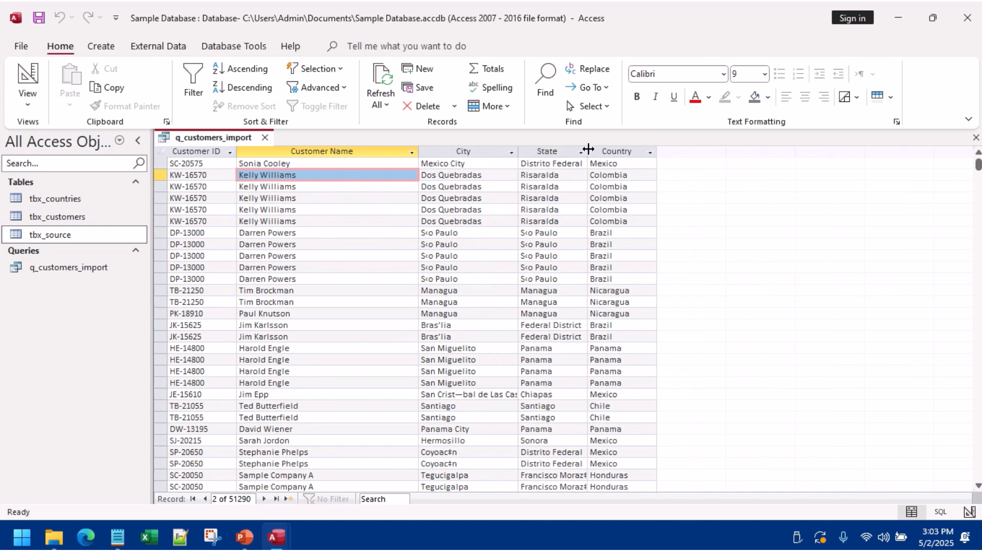
{"action": "left_click", "coordinate": [585, 151]}
{"action": "left_click", "coordinate": [582, 152]}
{"action": "key", "text": "Escape"}
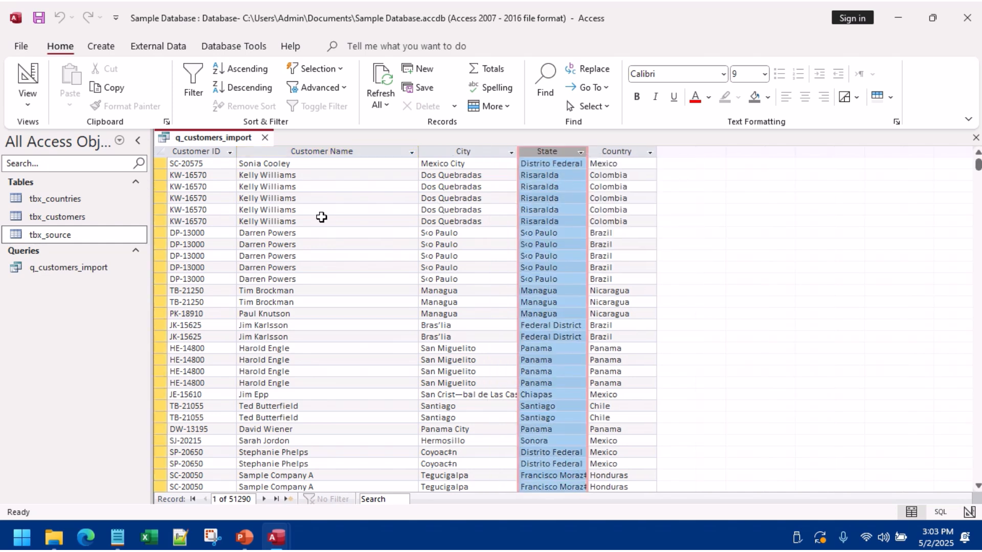
{"action": "left_click", "coordinate": [265, 138]}
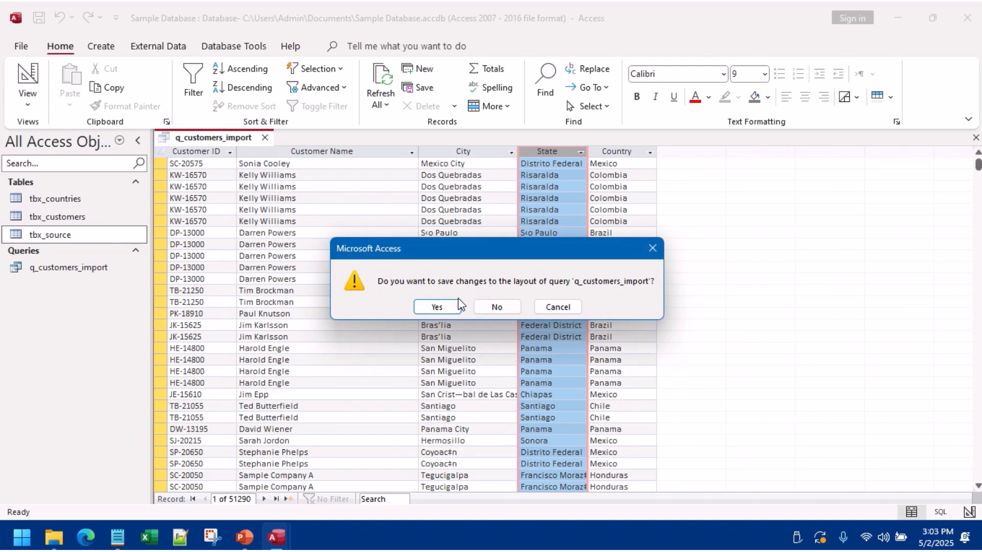
{"action": "left_click", "coordinate": [435, 306]}
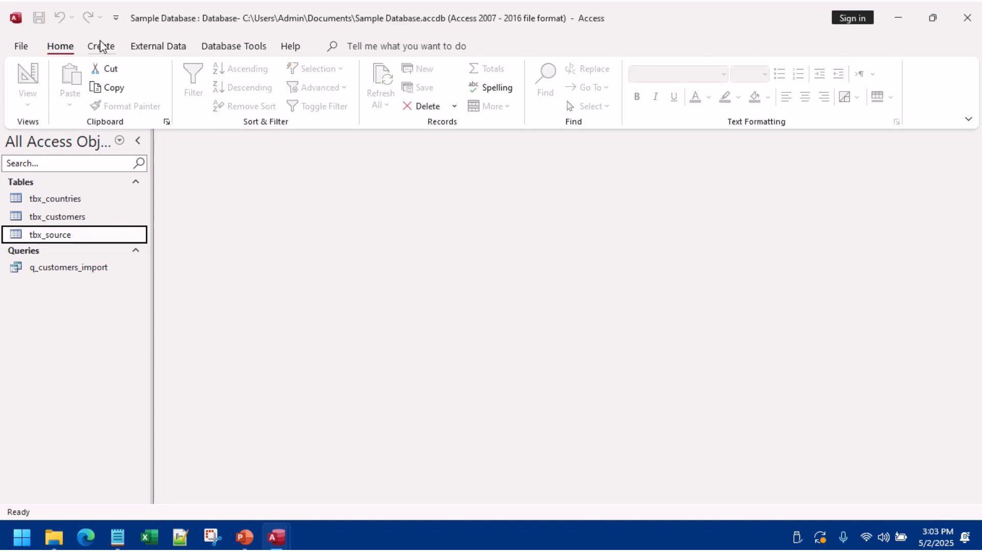
Step: Create a new query in design view from tbx_source, enlarge its field list and add the State field
{"action": "left_click", "coordinate": [101, 46]}
{"action": "left_click", "coordinate": [238, 90]}
{"action": "left_click_drag", "start_coordinate": [82, 240], "coordinate": [258, 179]}
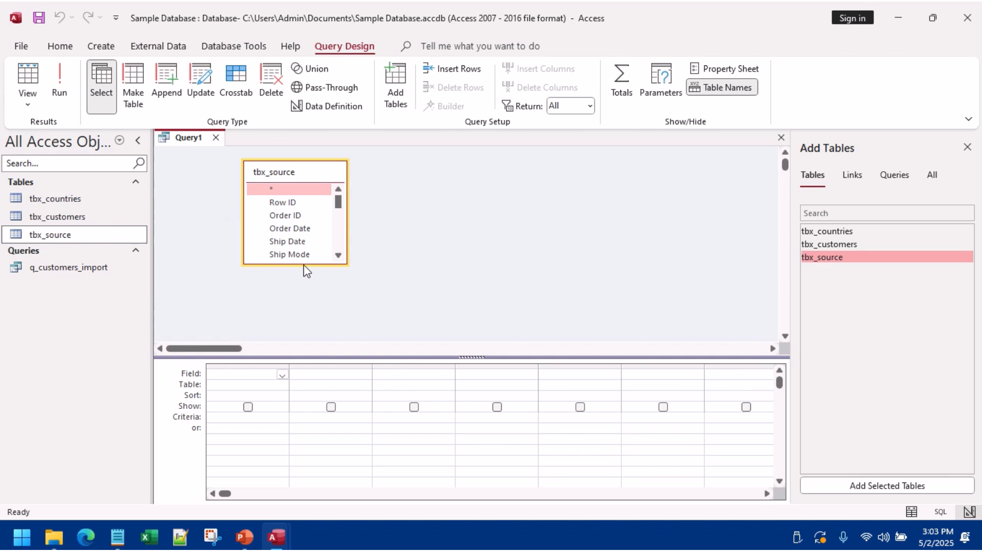
{"action": "left_click_drag", "start_coordinate": [304, 264], "coordinate": [318, 337]}
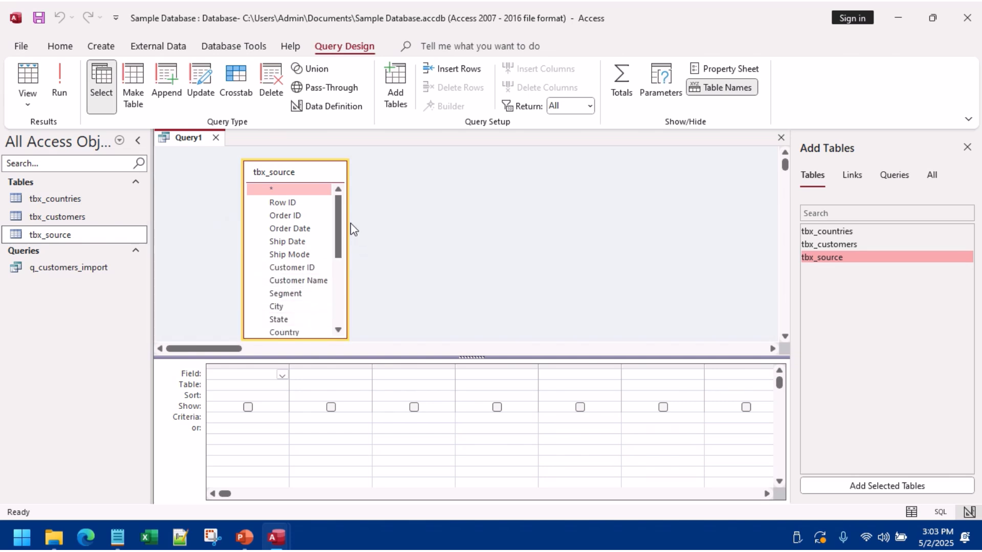
{"action": "left_click_drag", "start_coordinate": [350, 223], "coordinate": [455, 214]}
{"action": "scroll", "coordinate": [330, 302], "scroll_direction": "down", "scroll_amount": 2}
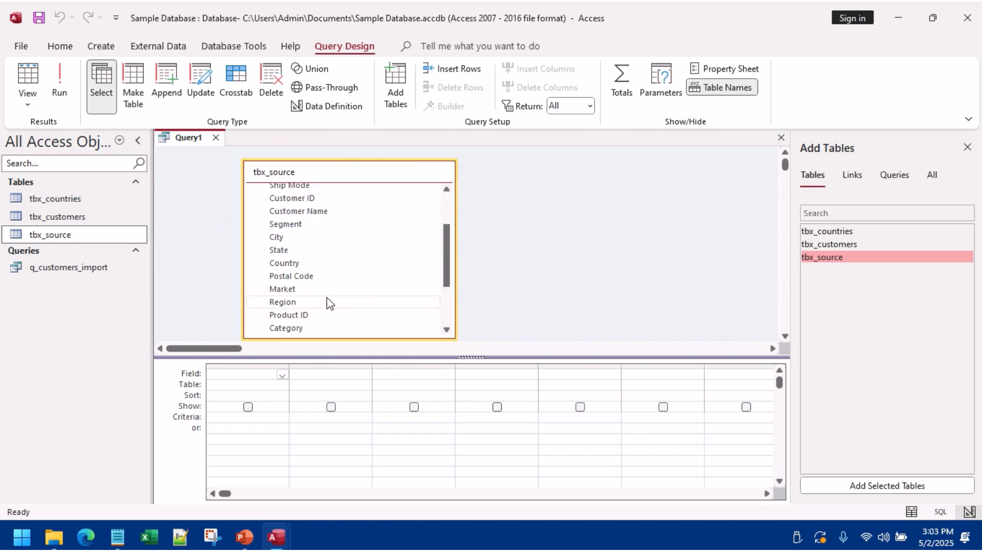
{"action": "double_click", "coordinate": [283, 252]}
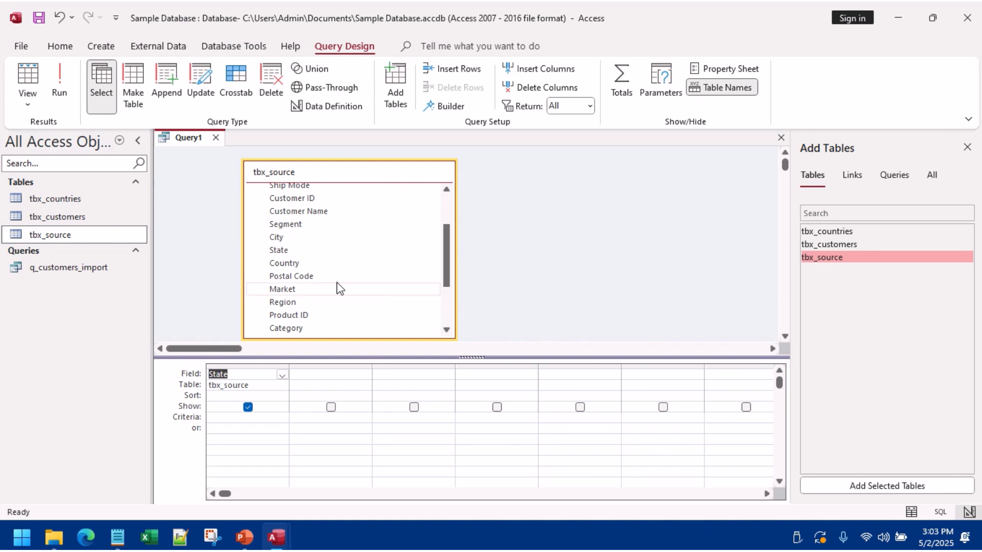
Step: Save the State field query as q_state
{"action": "right_click", "coordinate": [200, 145]}
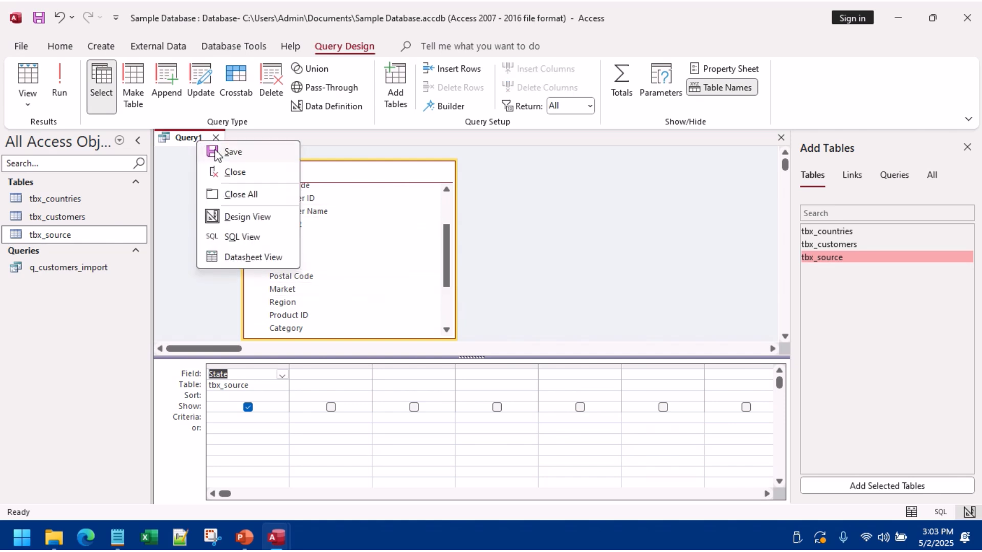
{"action": "left_click", "coordinate": [214, 152]}
{"action": "type", "text": "tate"}
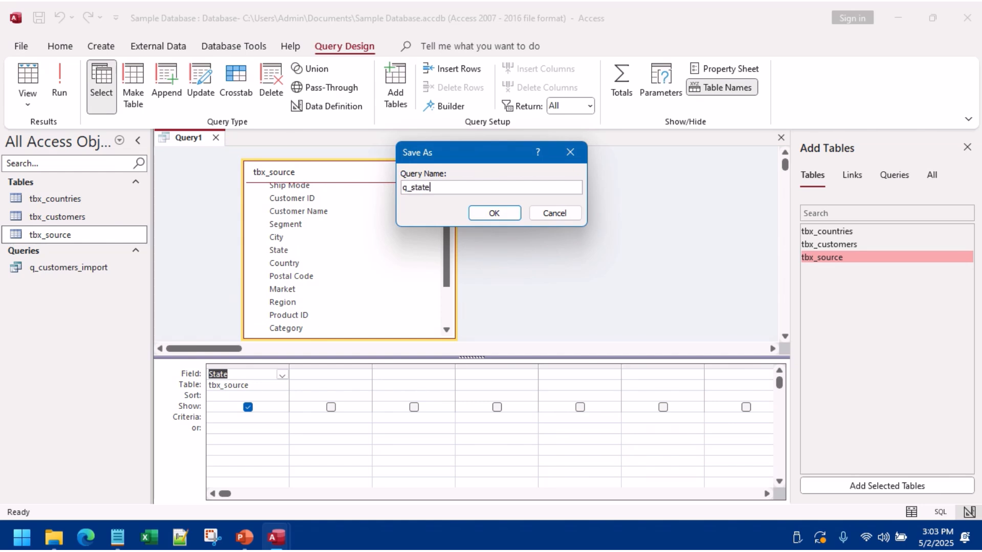
{"action": "type", "text": "_state"}
{"action": "left_click", "coordinate": [494, 213]}
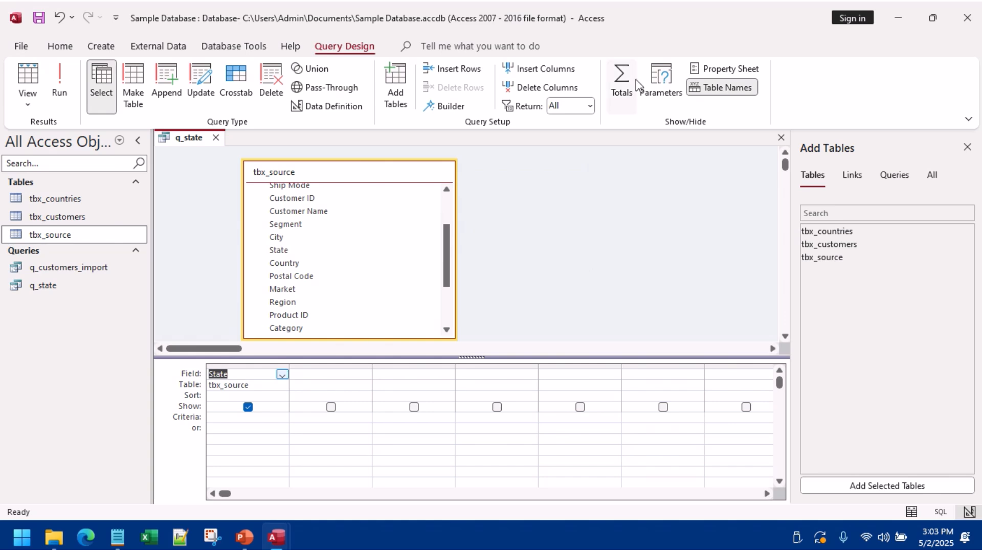
Step: Turn on Totals to group q_state by State, then save and close the query
{"action": "left_click", "coordinate": [623, 83]}
{"action": "right_click", "coordinate": [190, 143]}
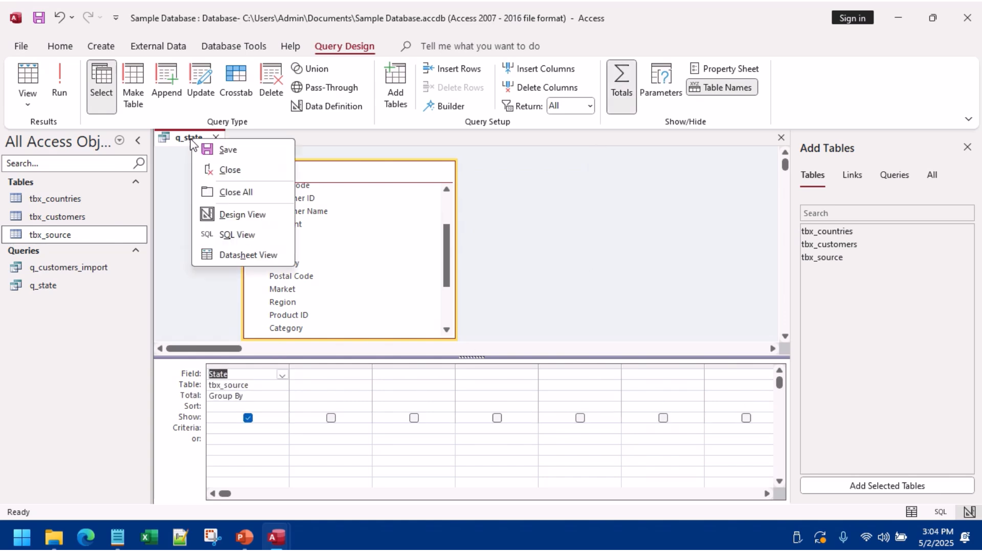
{"action": "left_click", "coordinate": [205, 149]}
{"action": "left_click", "coordinate": [215, 137]}
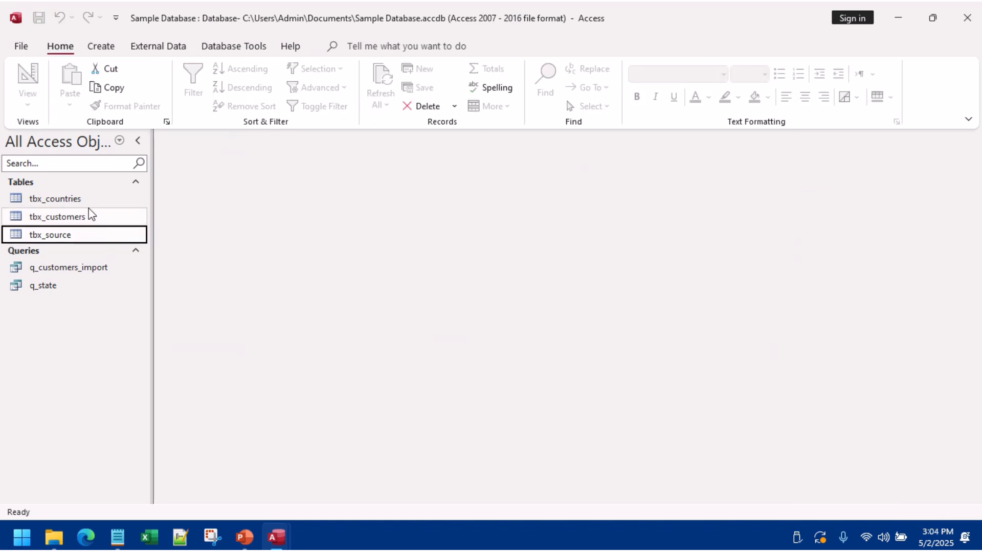
Step: Open q_state, review its list of grouped states, and close it
{"action": "double_click", "coordinate": [70, 285]}
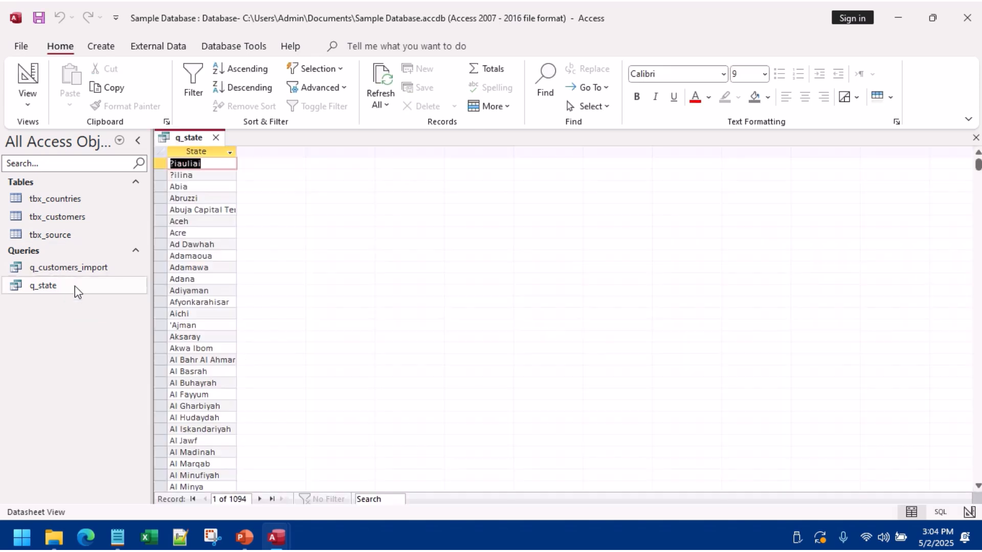
{"action": "scroll", "coordinate": [226, 314], "scroll_direction": "down", "scroll_amount": 8}
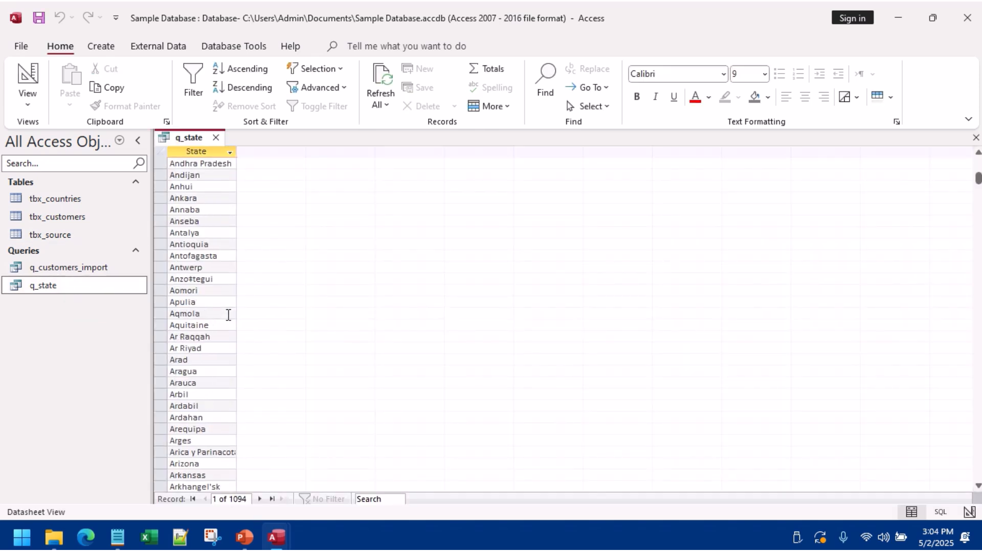
{"action": "scroll", "coordinate": [226, 307], "scroll_direction": "up", "scroll_amount": 7}
{"action": "left_click", "coordinate": [216, 138]}
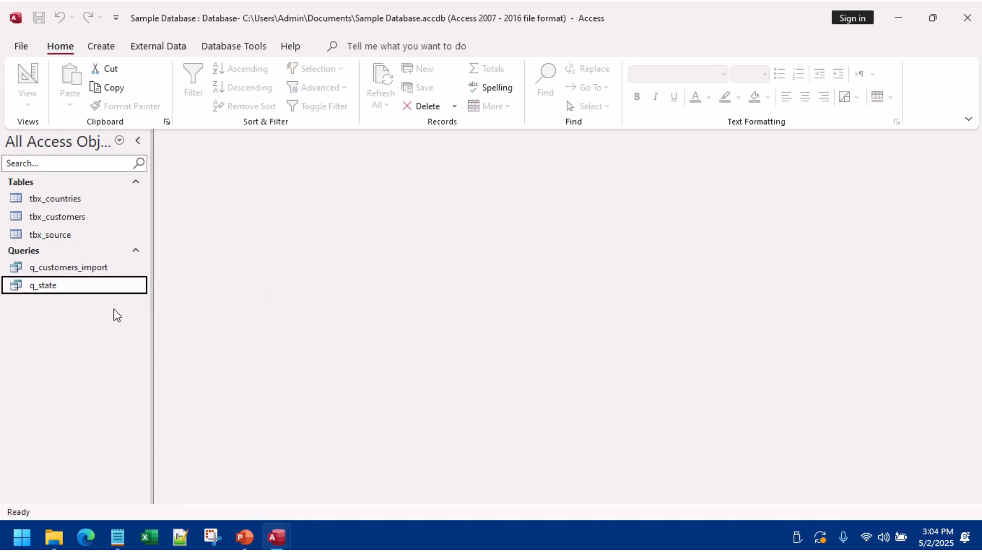
Step: Reopen q_state in design view, add the Country field beside State with Group By, then save and close the query
{"action": "right_click", "coordinate": [62, 285]}
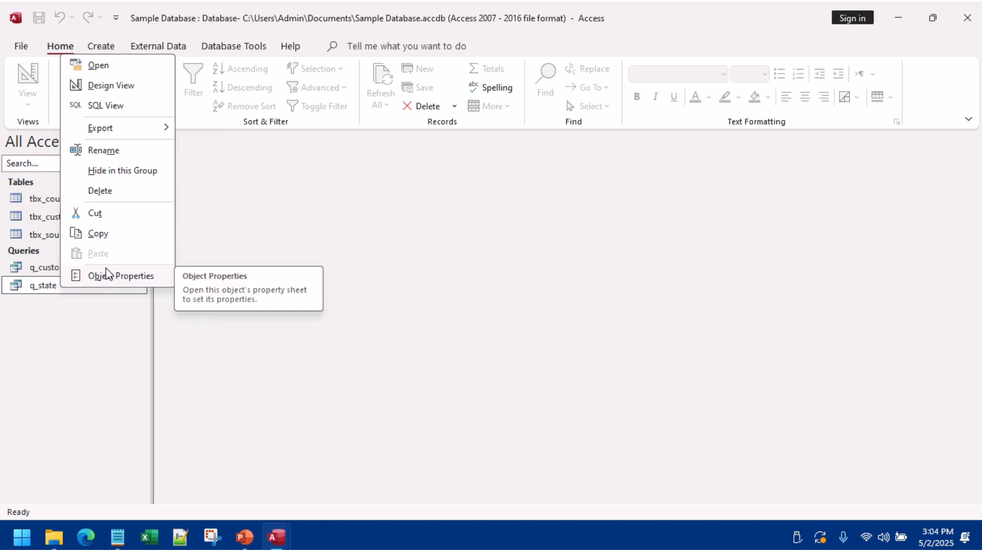
{"action": "left_click", "coordinate": [100, 87]}
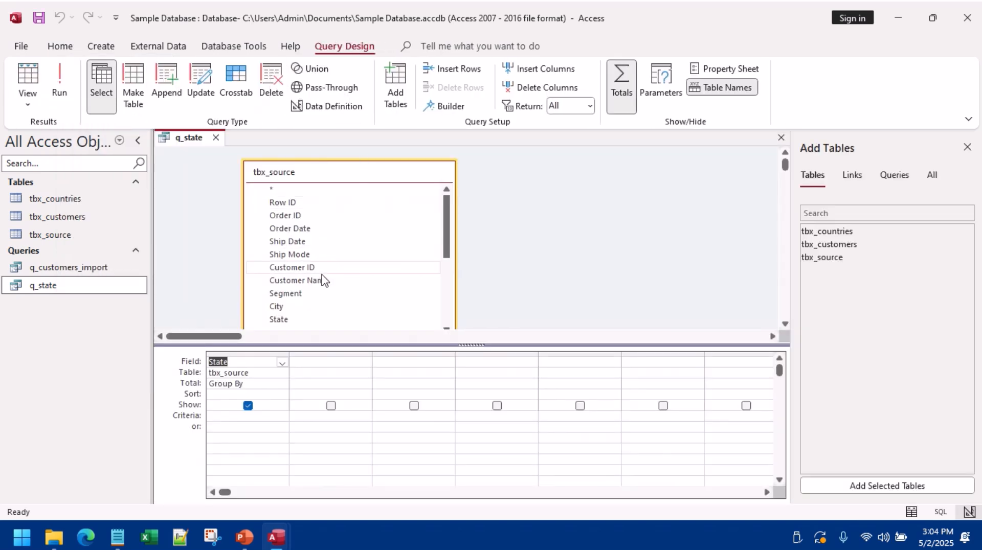
{"action": "scroll", "coordinate": [323, 281], "scroll_direction": "down", "scroll_amount": 4}
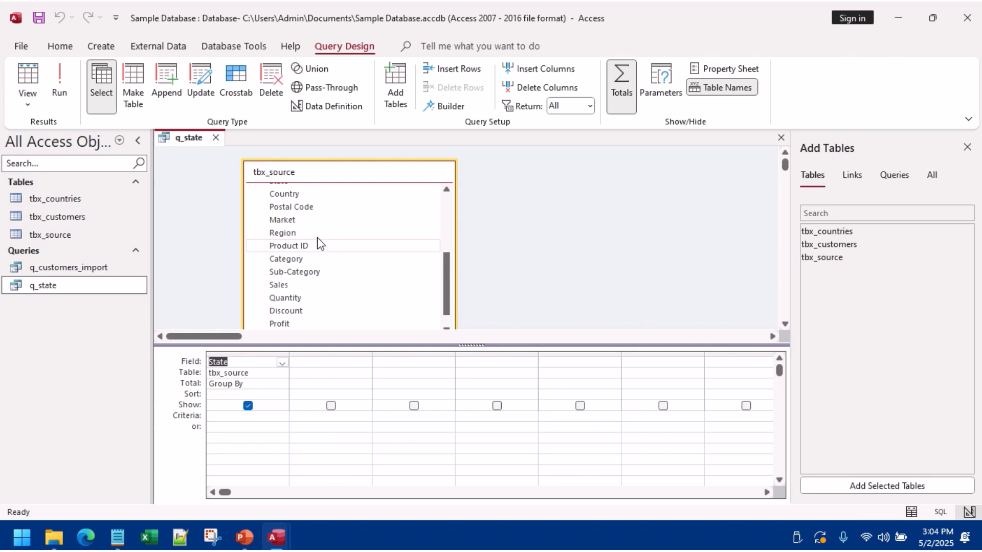
{"action": "scroll", "coordinate": [317, 243], "scroll_direction": "up", "scroll_amount": 1}
{"action": "left_click_drag", "start_coordinate": [302, 229], "coordinate": [314, 375]}
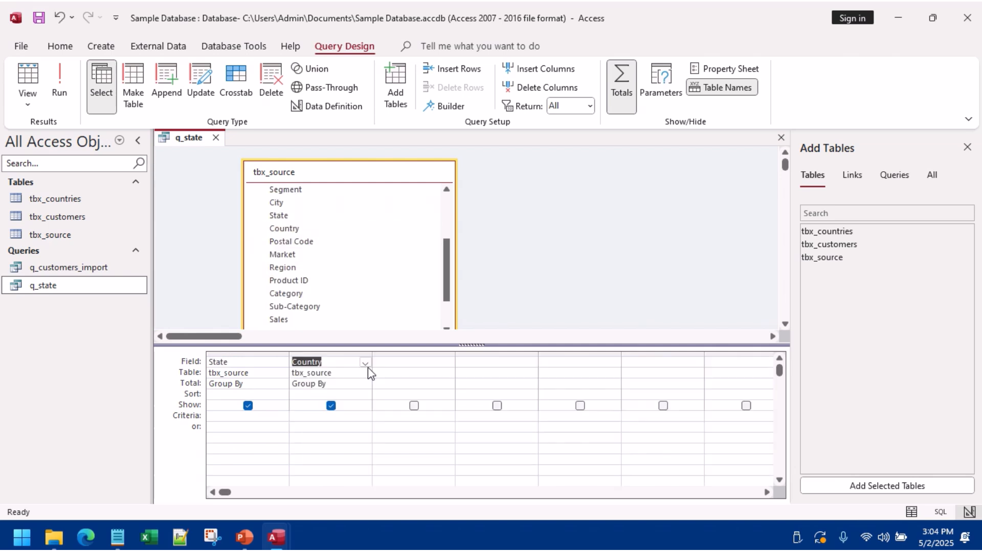
{"action": "right_click", "coordinate": [186, 137]}
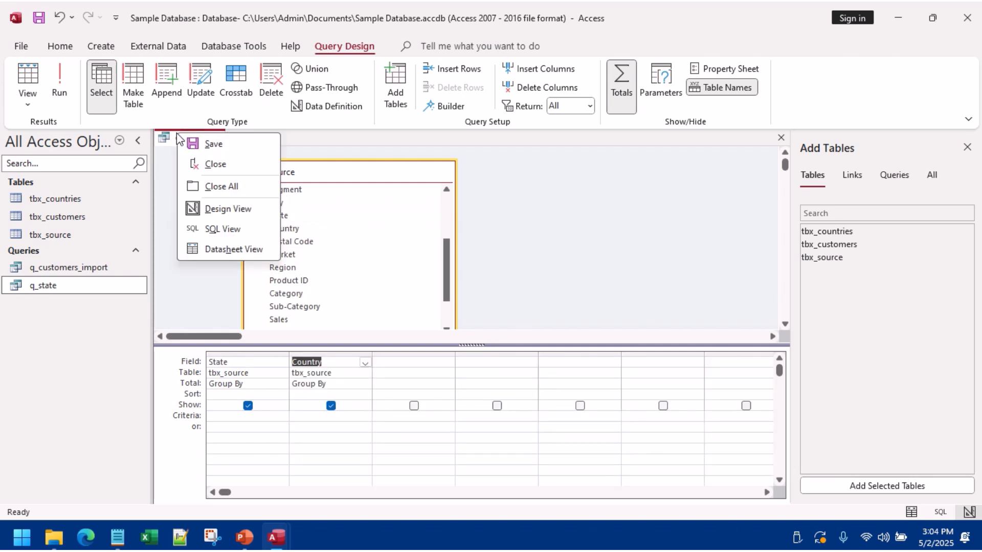
{"action": "left_click", "coordinate": [200, 141]}
{"action": "left_click", "coordinate": [216, 137]}
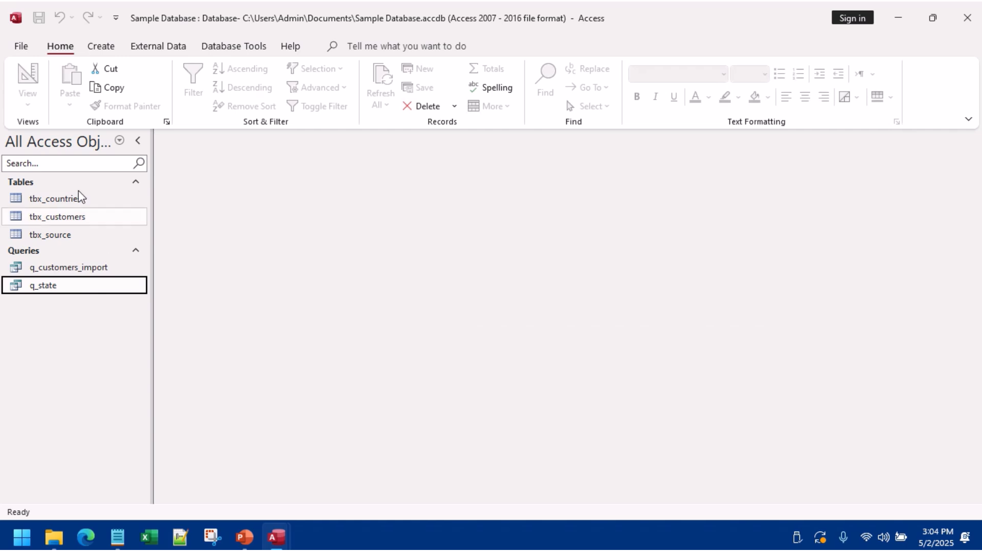
Step: Create another query in design view with the tbx_source table and enlarge its field list in both directions
{"action": "left_click", "coordinate": [103, 46]}
{"action": "left_click", "coordinate": [236, 97]}
{"action": "left_click_drag", "start_coordinate": [93, 236], "coordinate": [268, 190]}
{"action": "left_click_drag", "start_coordinate": [326, 277], "coordinate": [338, 340]}
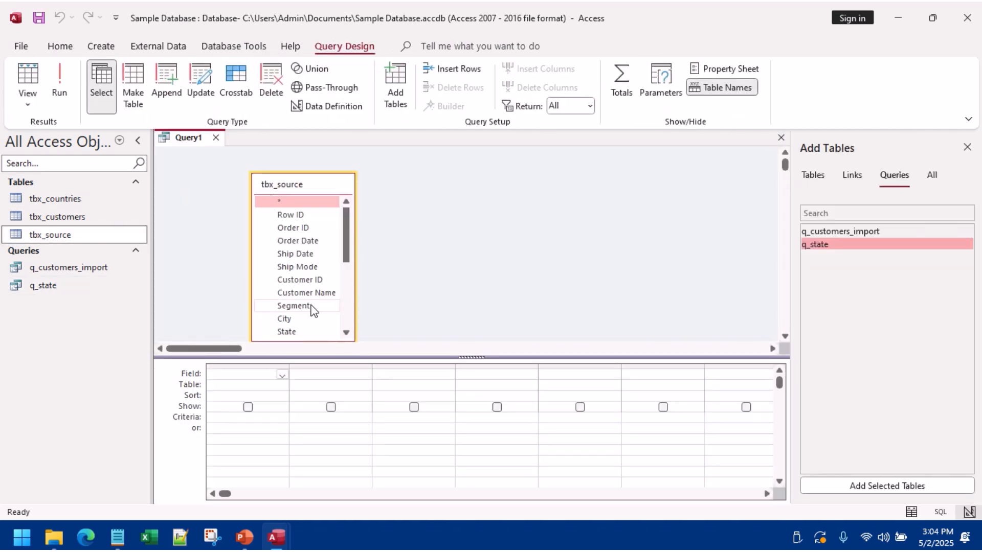
{"action": "scroll", "coordinate": [340, 276], "scroll_direction": "down", "scroll_amount": 1}
{"action": "left_click_drag", "start_coordinate": [354, 237], "coordinate": [431, 232]}
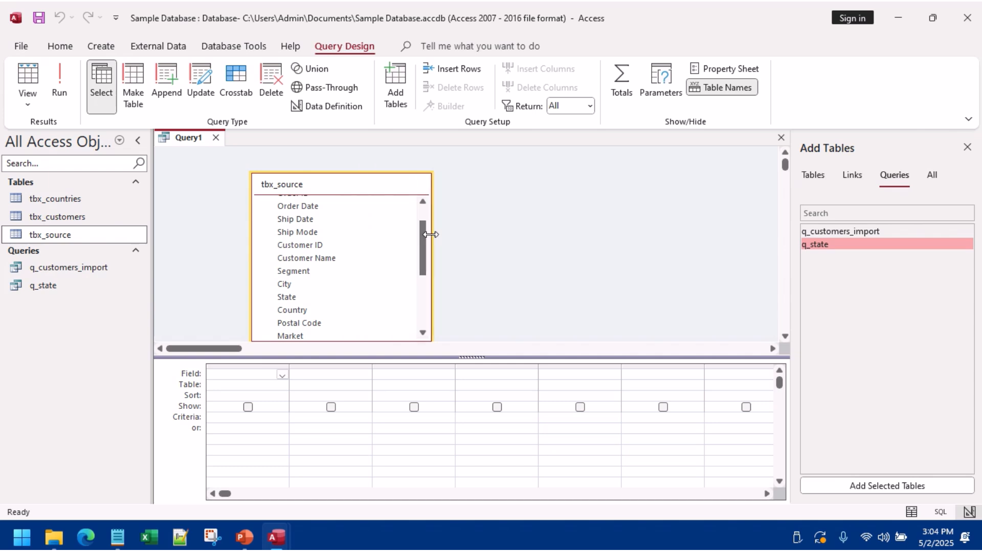
Step: Add the Country field from tbx_source to the query and turn on Totals to group by it
{"action": "left_click", "coordinate": [307, 312]}
{"action": "double_click", "coordinate": [308, 312]}
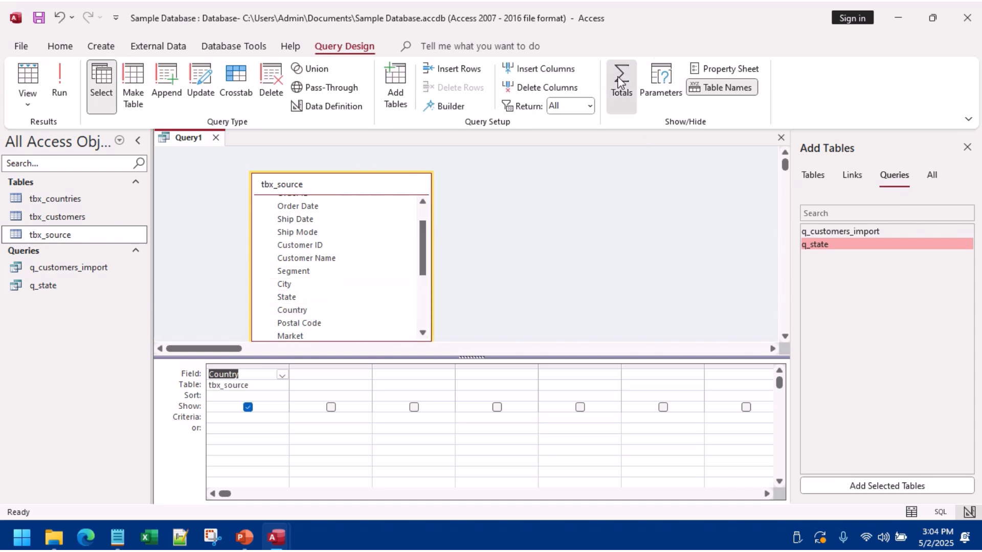
{"action": "left_click", "coordinate": [619, 81]}
Step: Save the query as q_country and close it
{"action": "right_click", "coordinate": [190, 141]}
{"action": "left_click", "coordinate": [218, 149]}
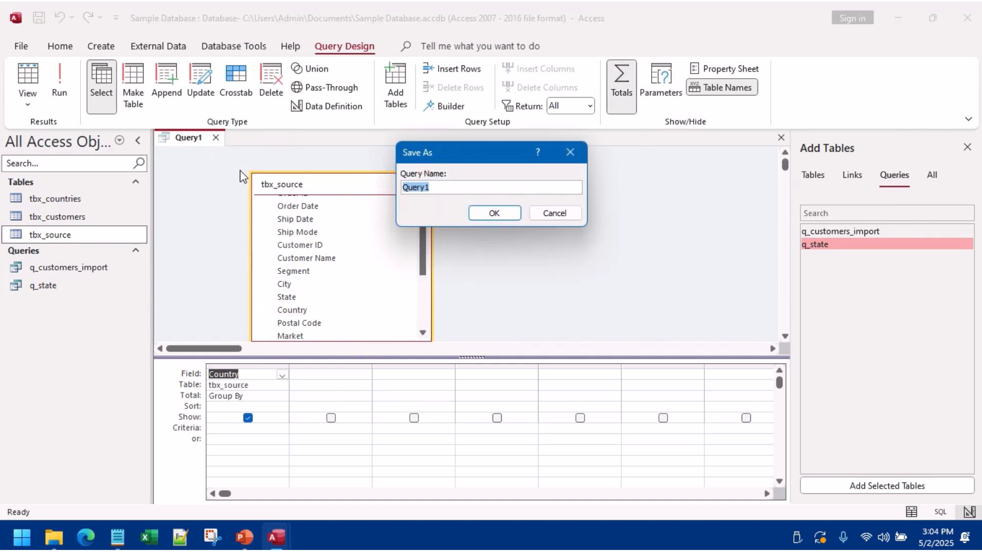
{"action": "type", "text": "q_count"}
{"action": "left_click", "coordinate": [494, 213]}
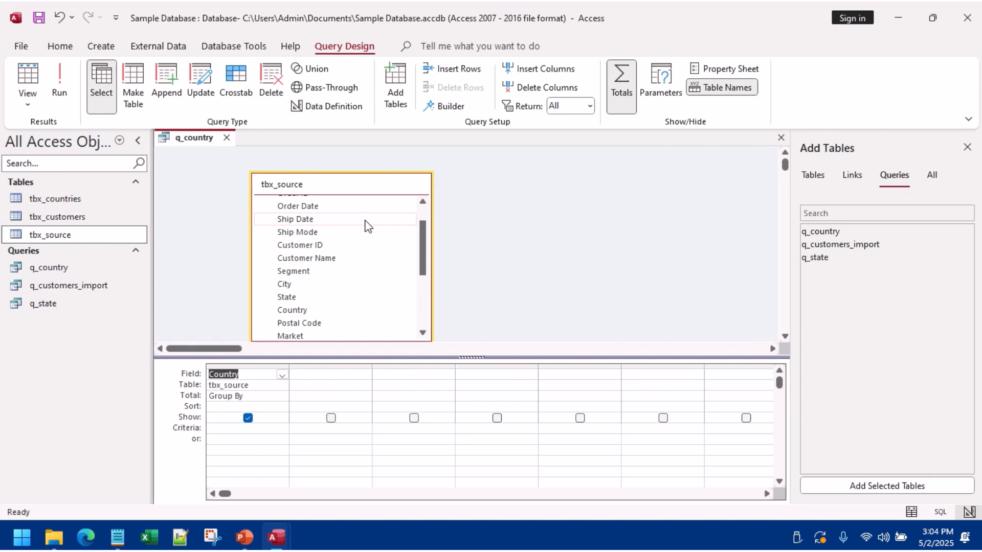
{"action": "left_click", "coordinate": [226, 138]}
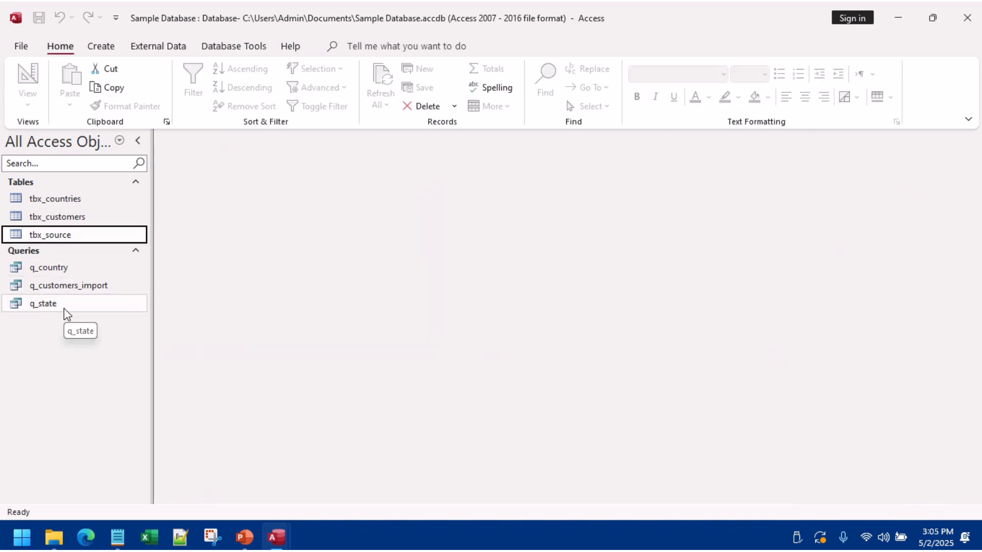
Step: Check the tbx_source data, then create a query in design view with tbx_source and enlarge its field list in both directions
{"action": "double_click", "coordinate": [77, 235]}
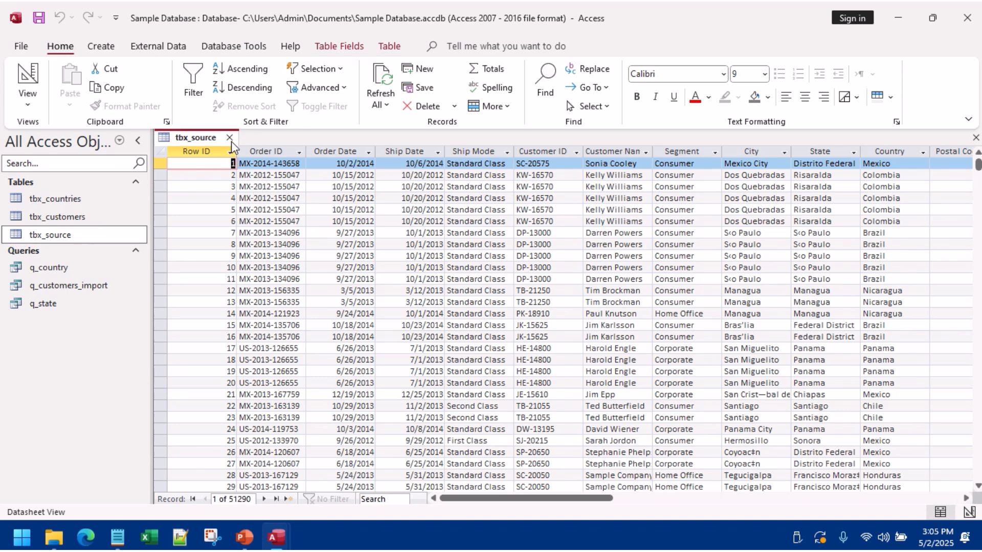
{"action": "left_click", "coordinate": [229, 138]}
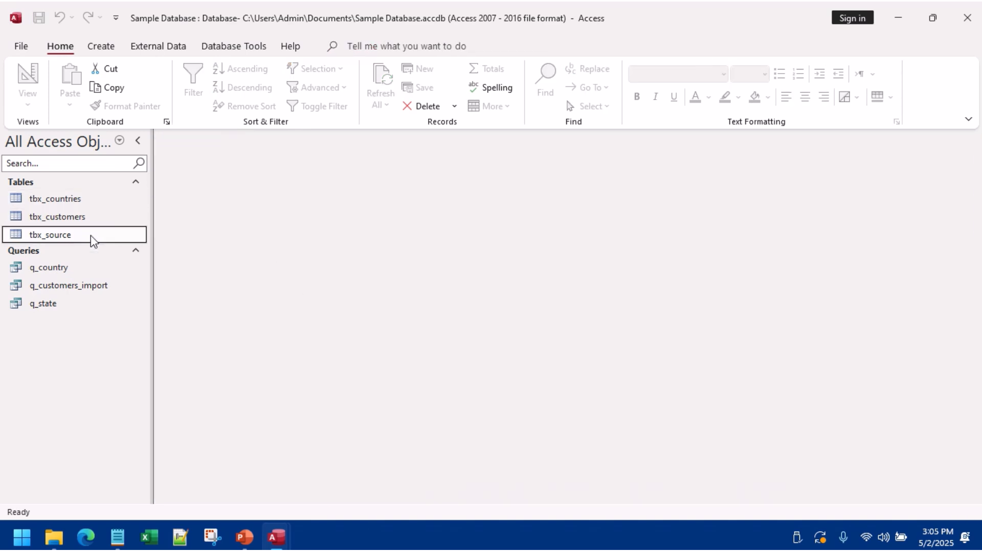
{"action": "left_click", "coordinate": [102, 47]}
{"action": "left_click", "coordinate": [235, 91]}
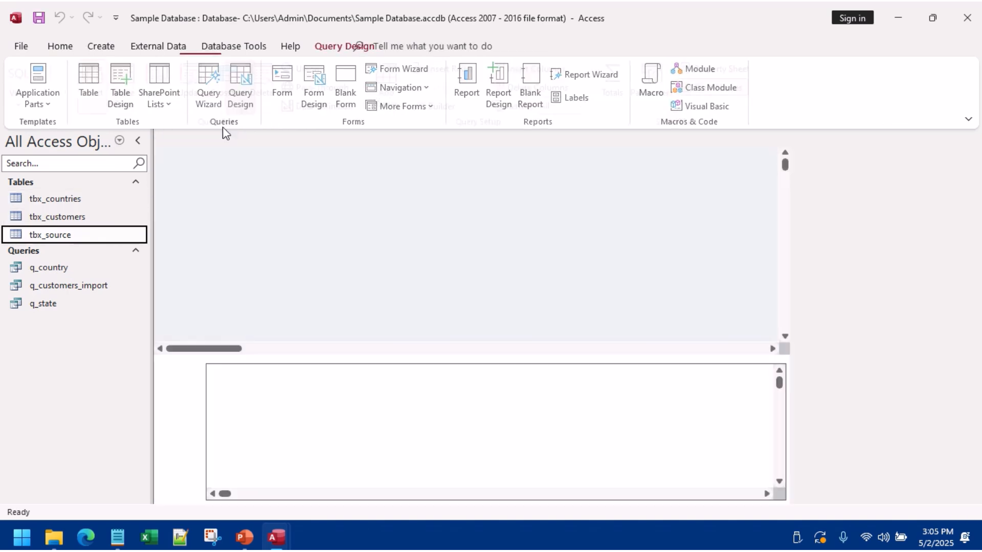
{"action": "left_click_drag", "start_coordinate": [80, 238], "coordinate": [261, 179]}
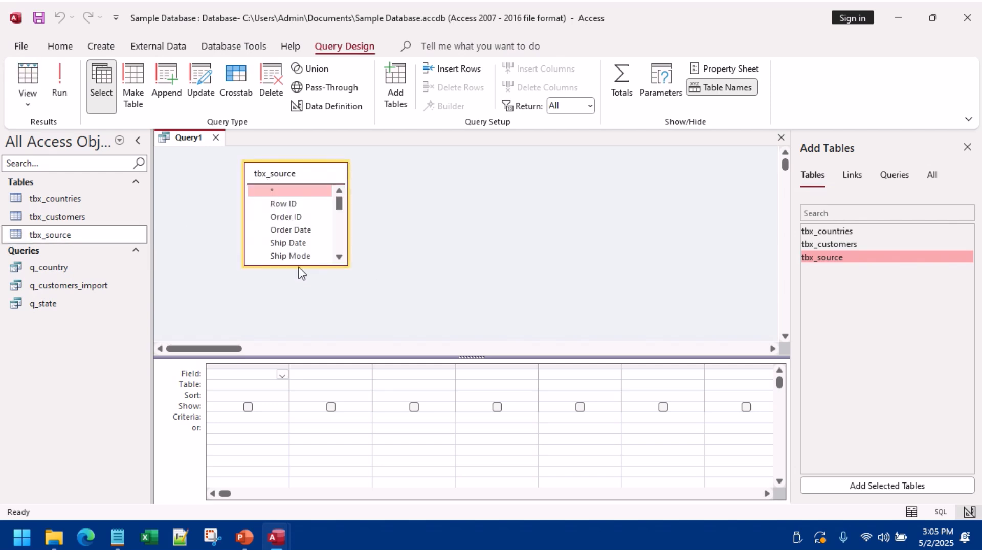
{"action": "left_click_drag", "start_coordinate": [298, 267], "coordinate": [315, 342]}
{"action": "left_click_drag", "start_coordinate": [347, 220], "coordinate": [420, 220]}
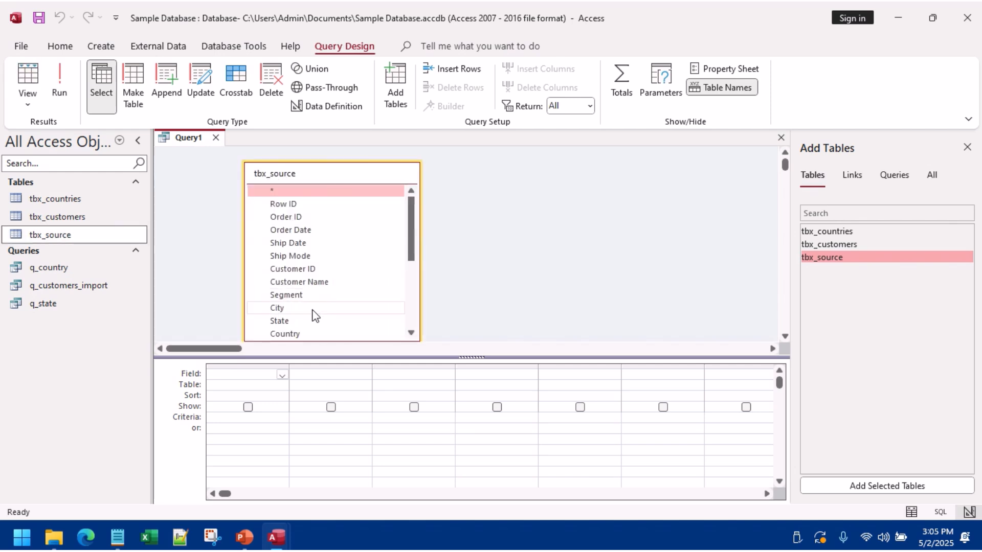
Step: Add the City and State fields to the query grid and save the query as q_city
{"action": "left_click_drag", "start_coordinate": [302, 310], "coordinate": [248, 385]}
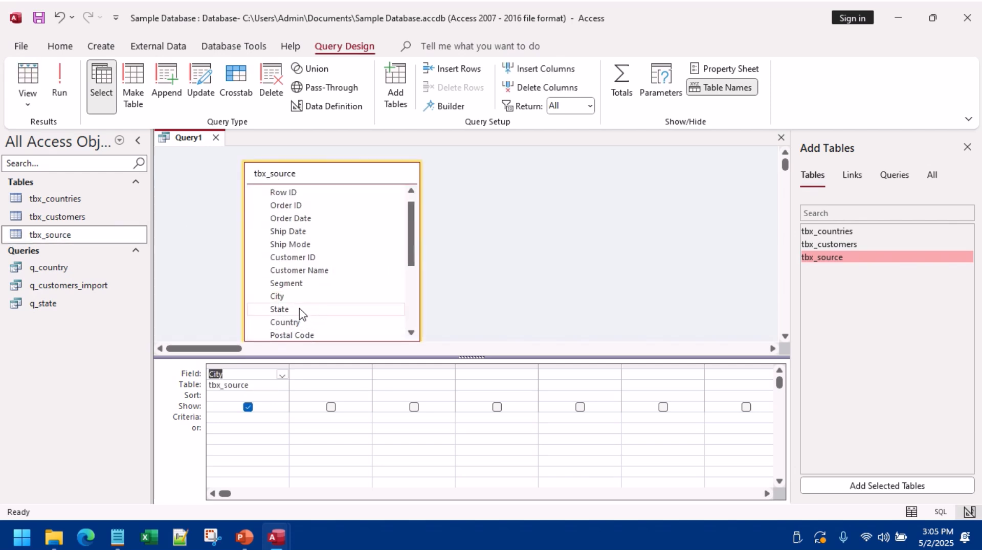
{"action": "left_click_drag", "start_coordinate": [294, 308], "coordinate": [312, 381]}
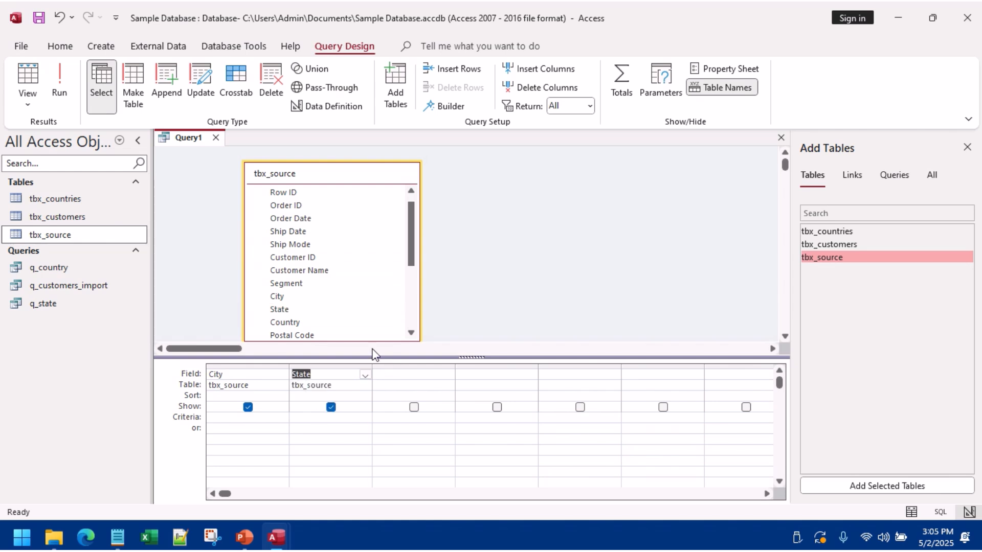
{"action": "right_click", "coordinate": [177, 140]}
{"action": "left_click", "coordinate": [202, 151]}
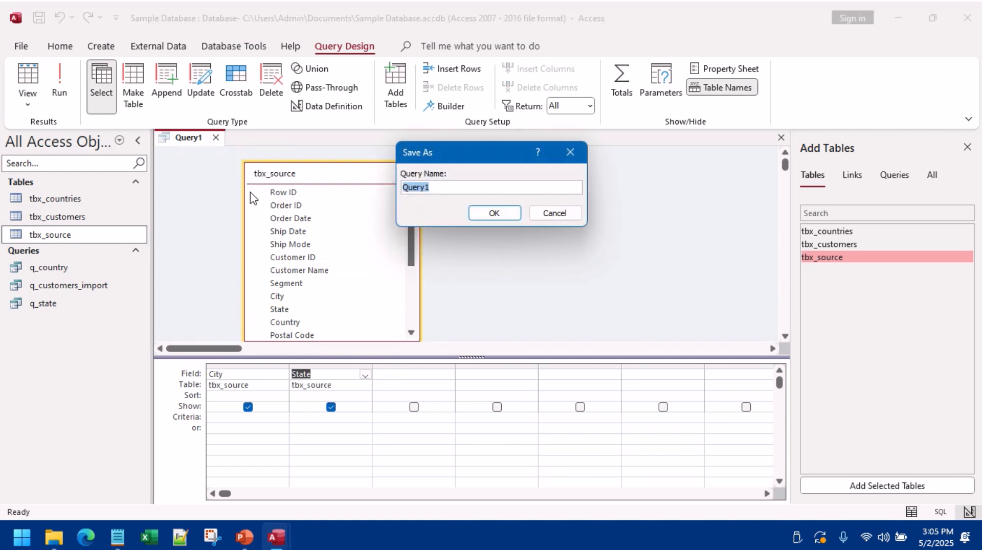
{"action": "type", "text": "q_city"}
{"action": "left_click", "coordinate": [494, 213]}
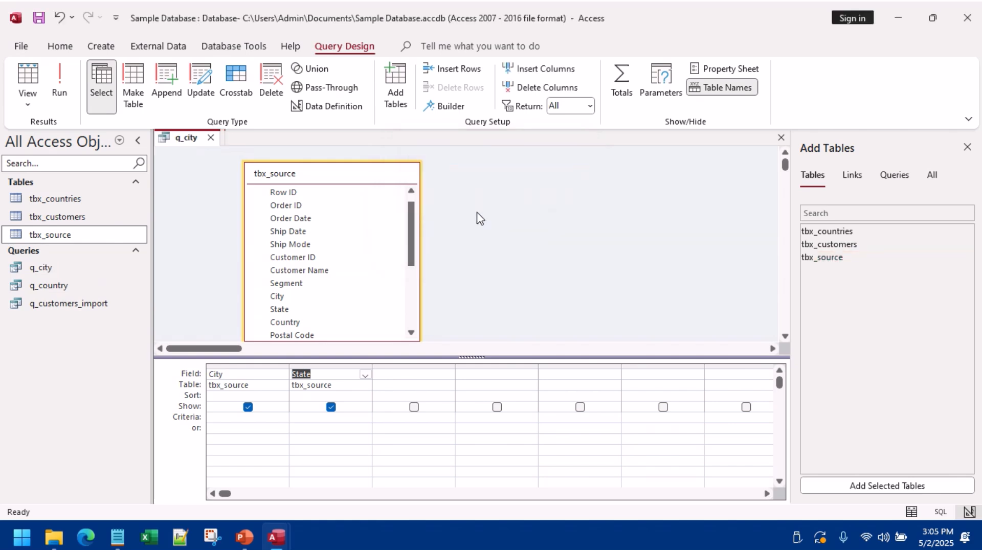
Step: Turn on Totals to group q_city by City and State, then save and close the query
{"action": "left_click", "coordinate": [620, 77]}
{"action": "right_click", "coordinate": [185, 145]}
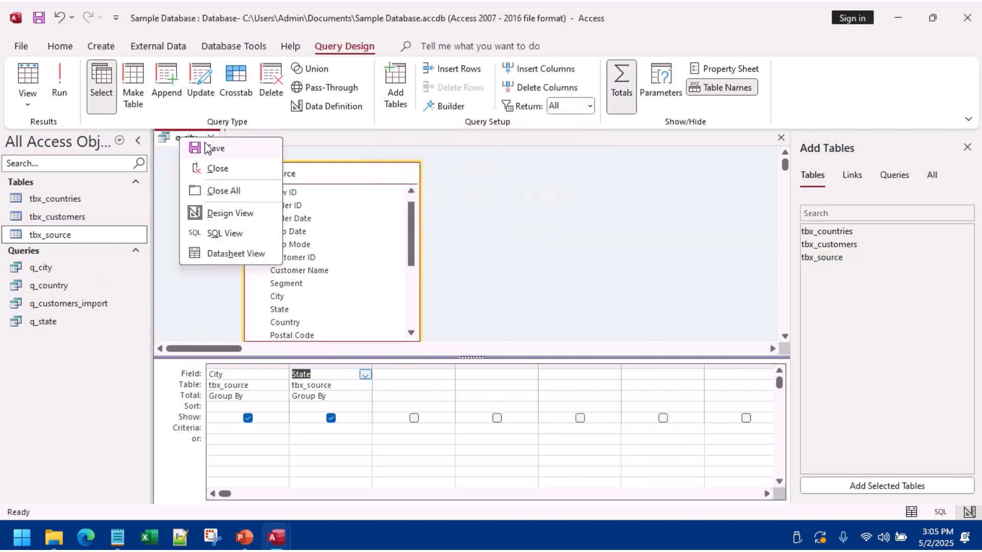
{"action": "left_click", "coordinate": [212, 148]}
{"action": "left_click", "coordinate": [210, 138]}
{"action": "left_click", "coordinate": [101, 46]}
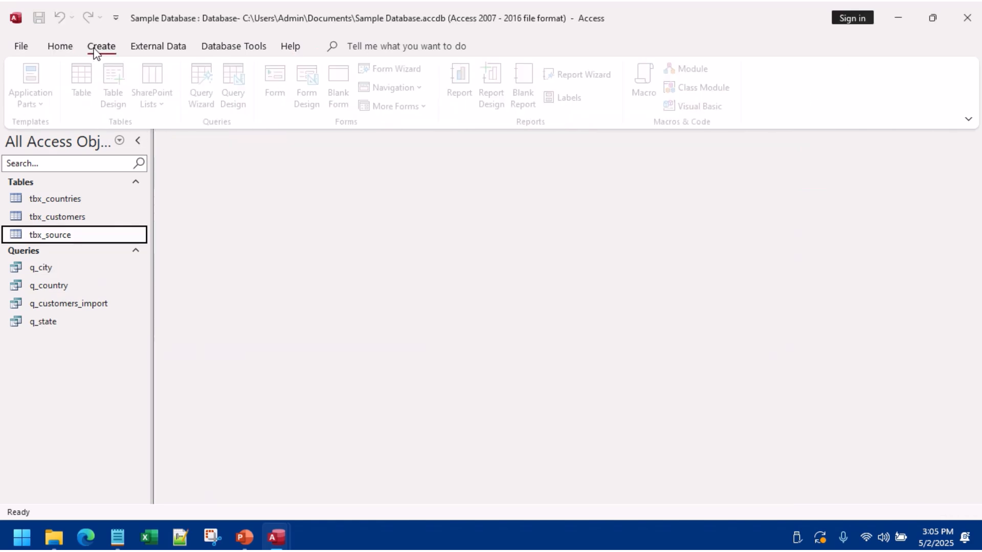
{"action": "left_click", "coordinate": [243, 94]}
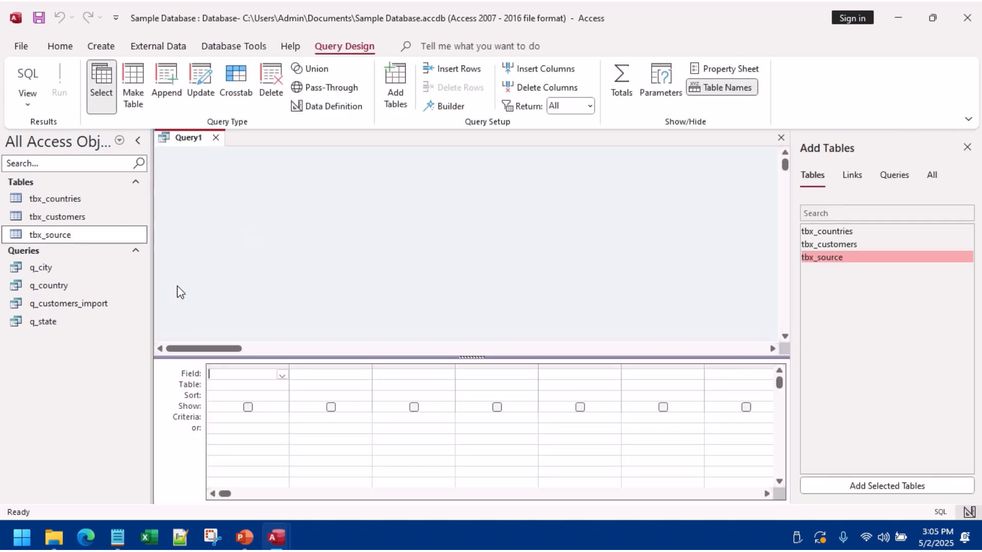
{"action": "left_click_drag", "start_coordinate": [58, 278], "coordinate": [255, 192]}
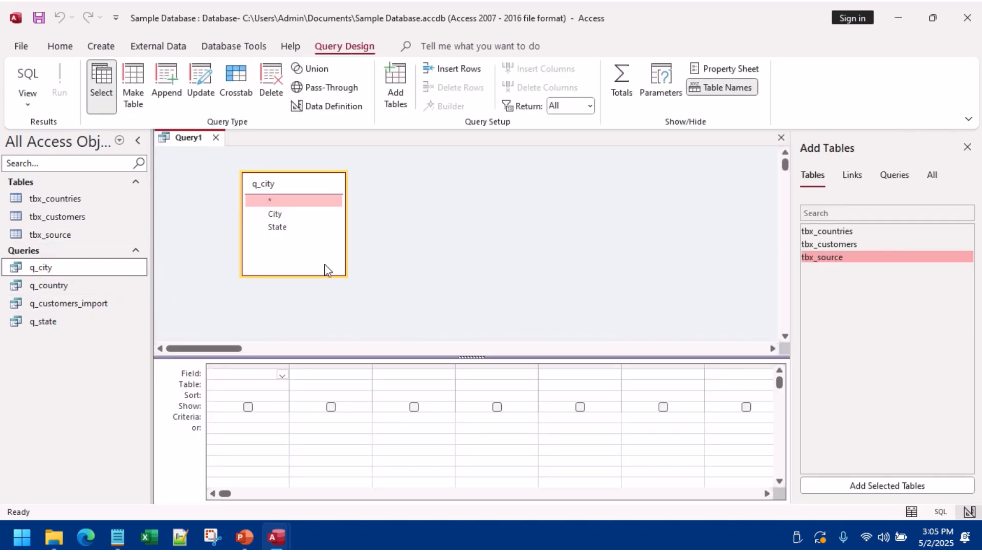
{"action": "left_click_drag", "start_coordinate": [65, 323], "coordinate": [420, 203]}
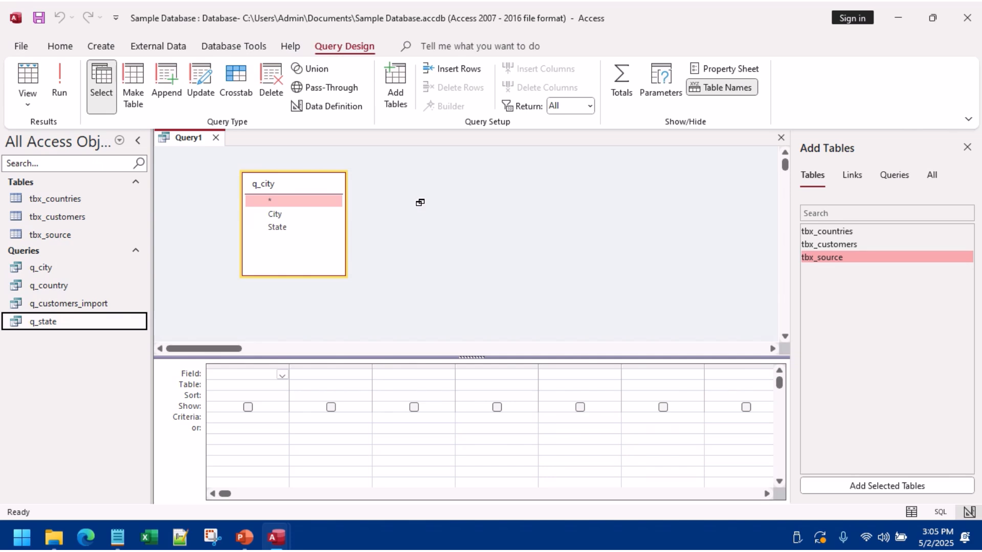
{"action": "left_click_drag", "start_coordinate": [420, 203], "coordinate": [419, 198]}
{"action": "right_click", "coordinate": [430, 199]}
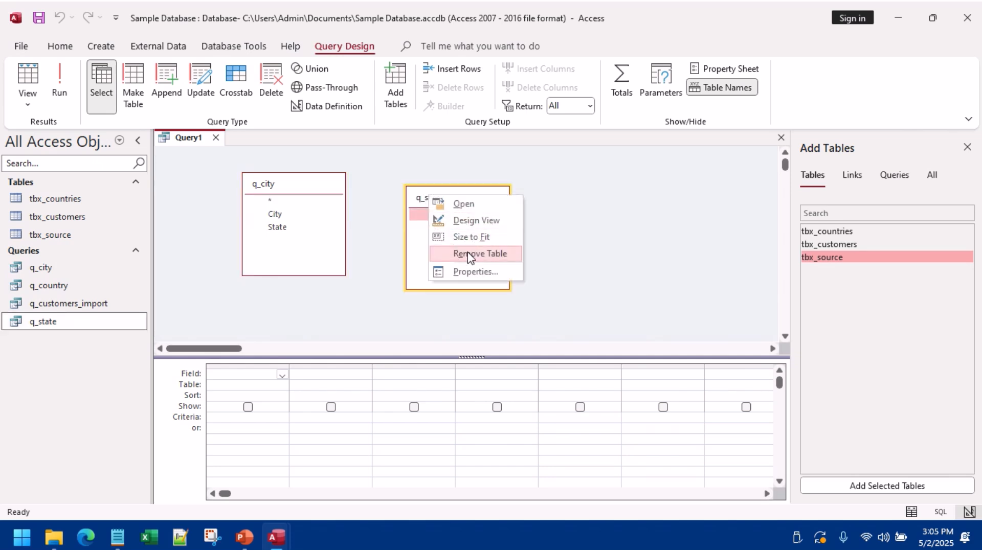
{"action": "left_click", "coordinate": [468, 253]}
{"action": "right_click", "coordinate": [292, 190]}
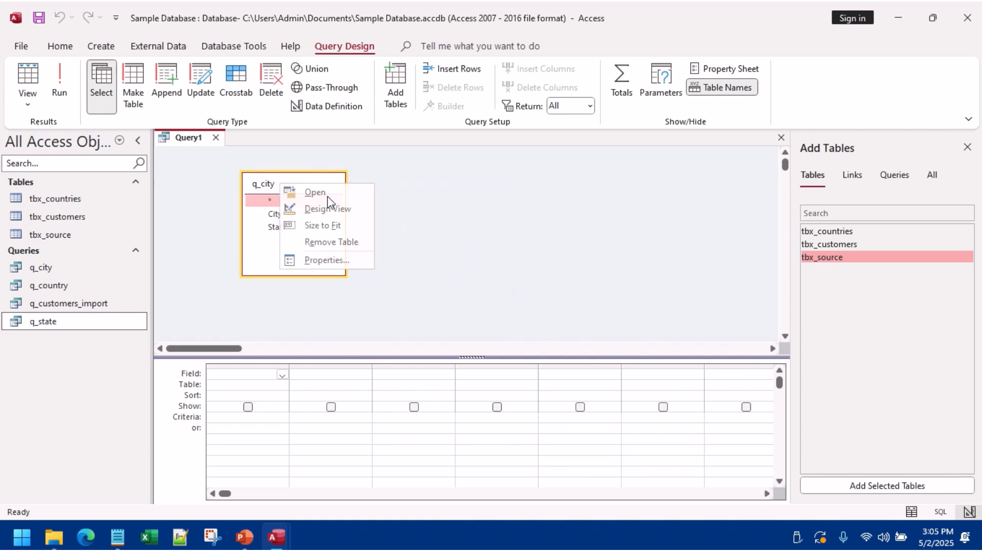
{"action": "left_click", "coordinate": [327, 242]}
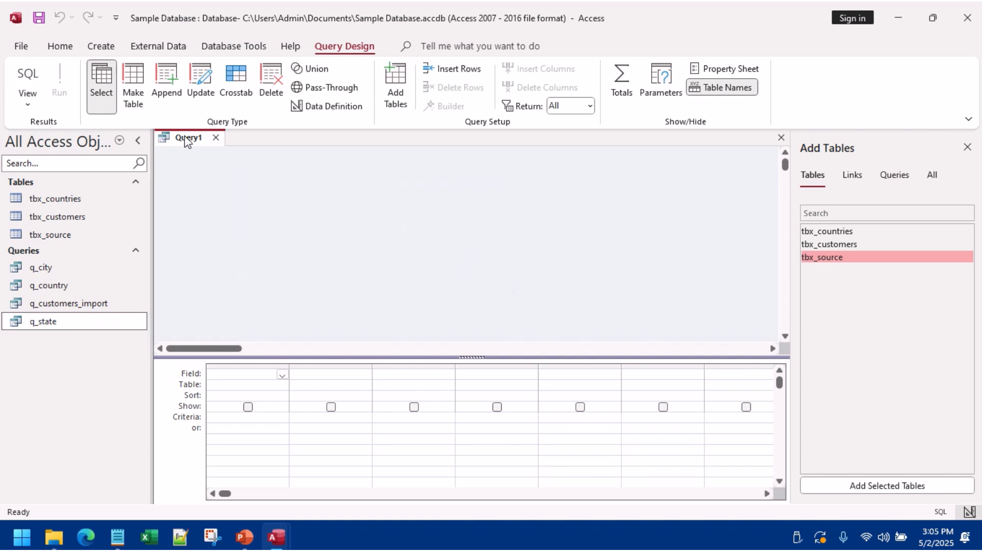
{"action": "left_click", "coordinate": [216, 138]}
{"action": "left_click", "coordinate": [499, 306]}
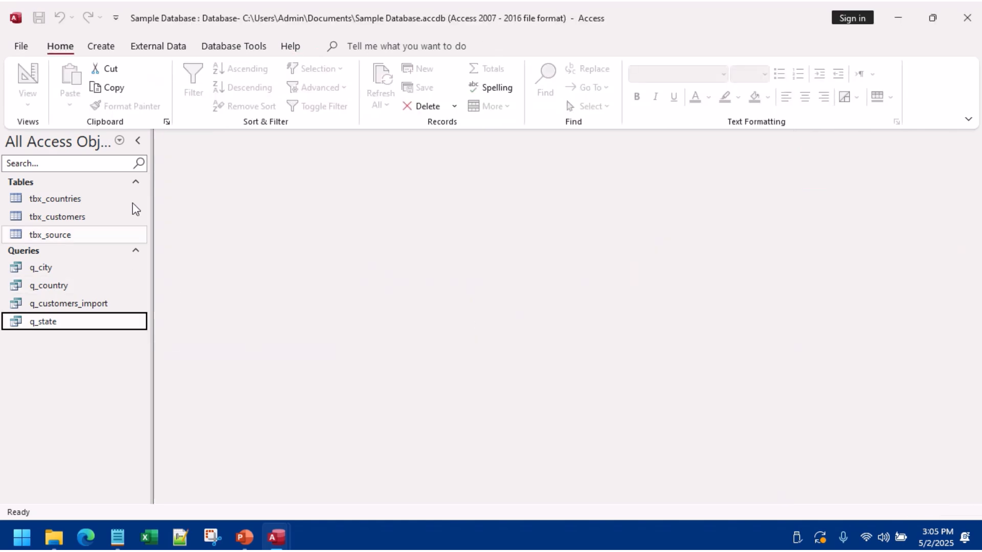
Step: Create a table in design view and define its first field as CITY_ID with the AutoNumber data type
{"action": "left_click", "coordinate": [105, 47]}
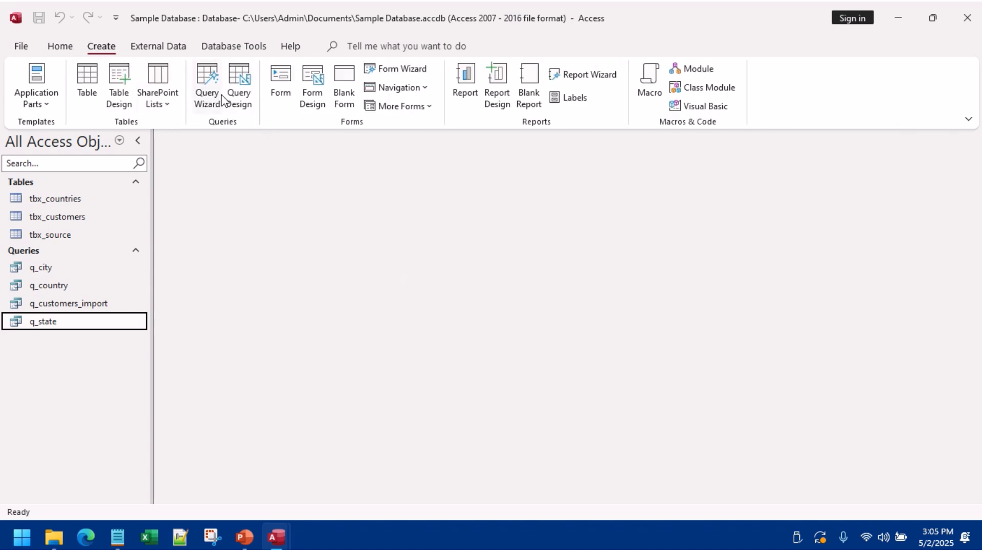
{"action": "left_click", "coordinate": [128, 97]}
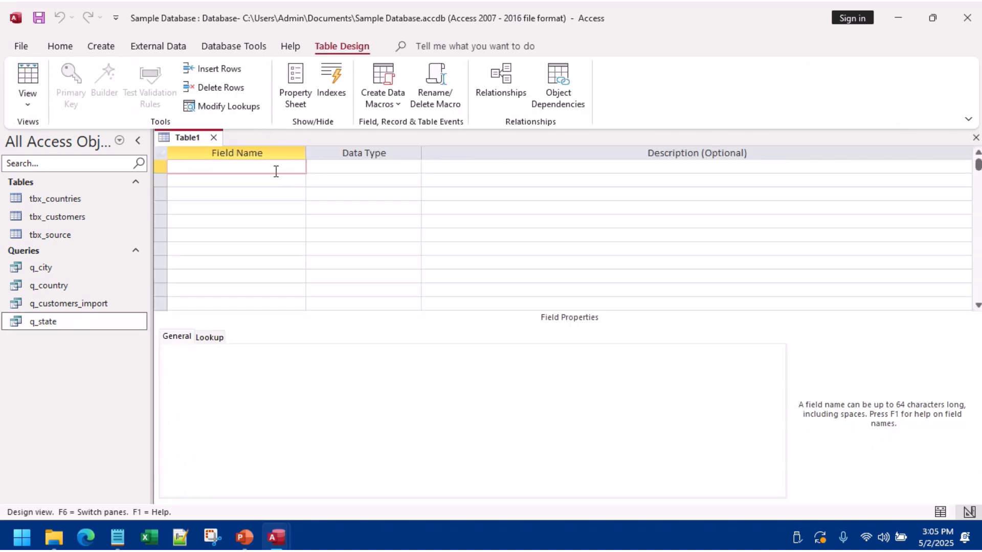
{"action": "key", "text": "Caps_Lock"}
{"action": "type", "text": "CITY_ID"}
{"action": "key", "text": "Tab"}
{"action": "type", "text": "A"}
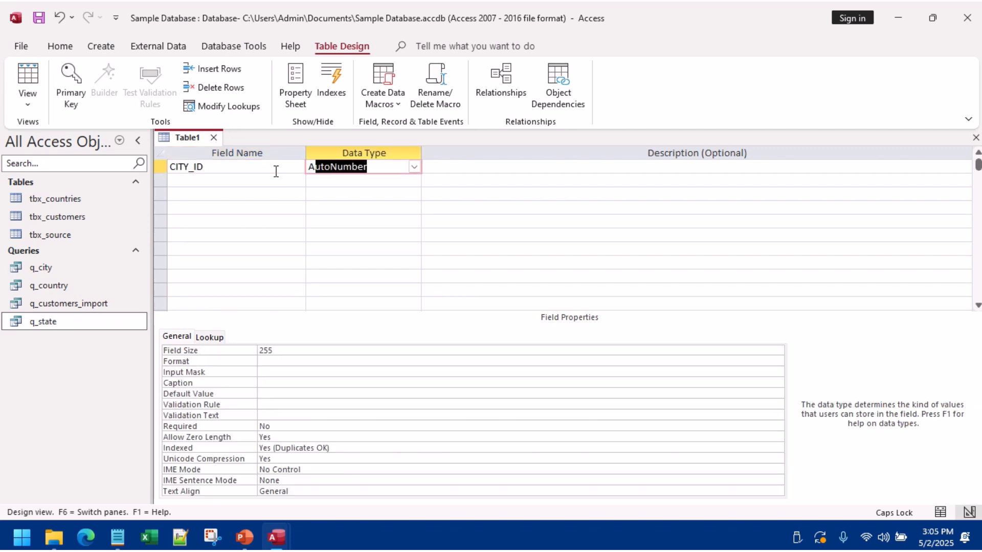
Step: Add a CITY field with the Short Text data type below CITY_ID
{"action": "left_click", "coordinate": [260, 181]}
{"action": "type", "text": "CITY"}
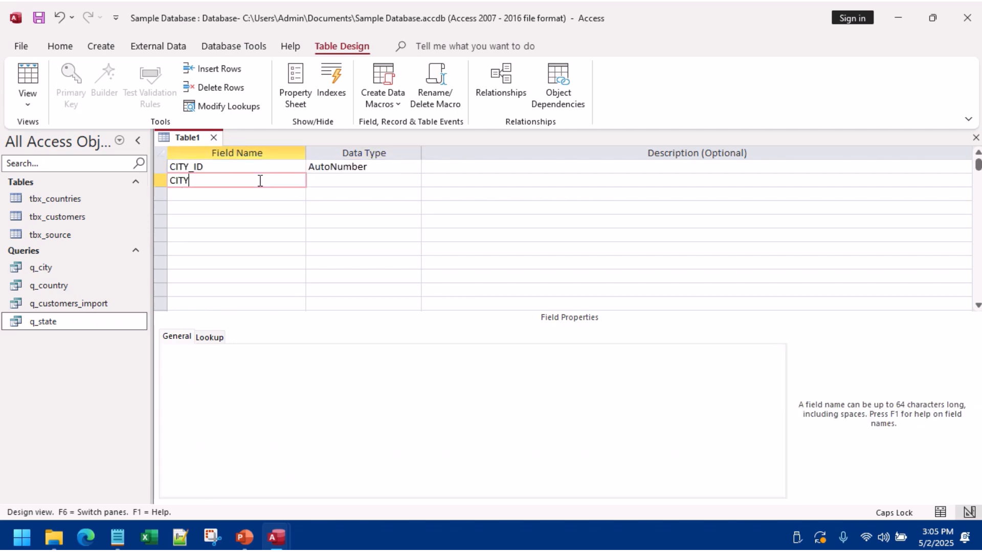
{"action": "left_click", "coordinate": [313, 180]}
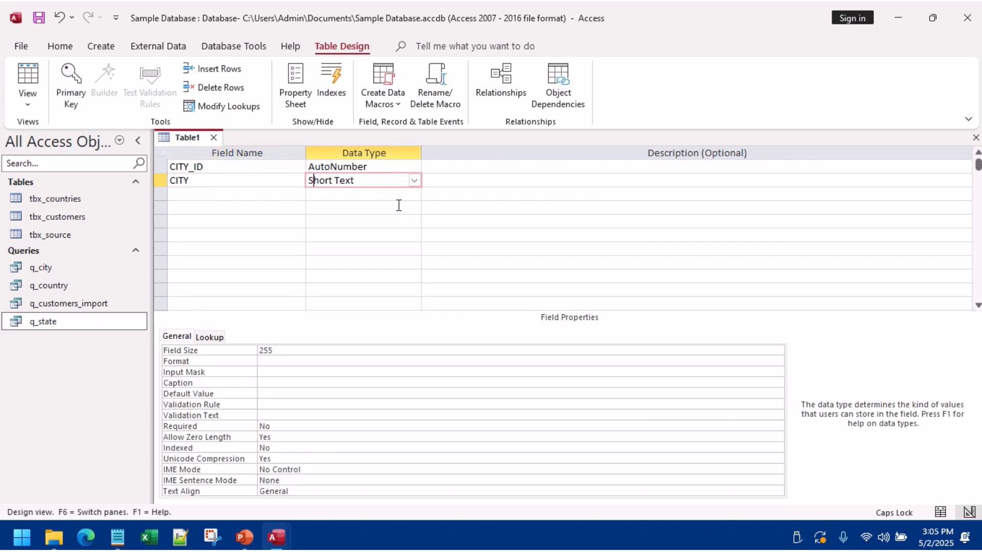
{"action": "left_click", "coordinate": [415, 180]}
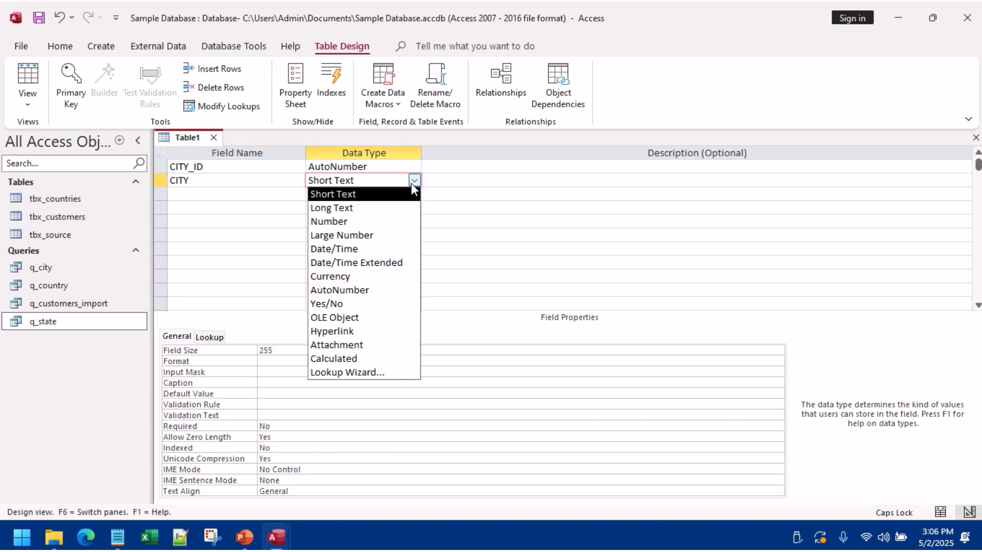
{"action": "left_click", "coordinate": [338, 194]}
Step: Add a STATE_ID field below CITY and set its data type to Number
{"action": "left_click", "coordinate": [224, 195]}
{"action": "type", "text": "STATE_ID"}
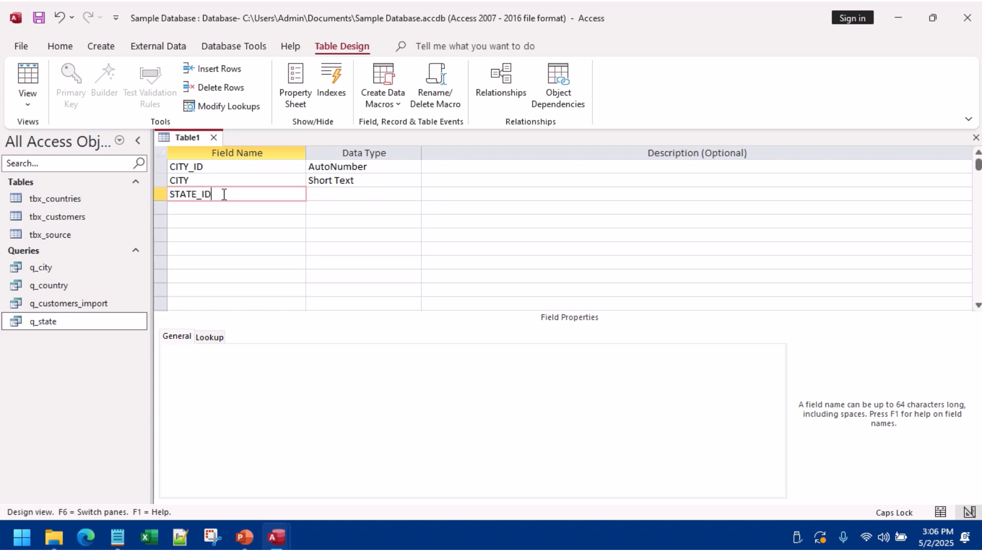
{"action": "left_click", "coordinate": [375, 195]}
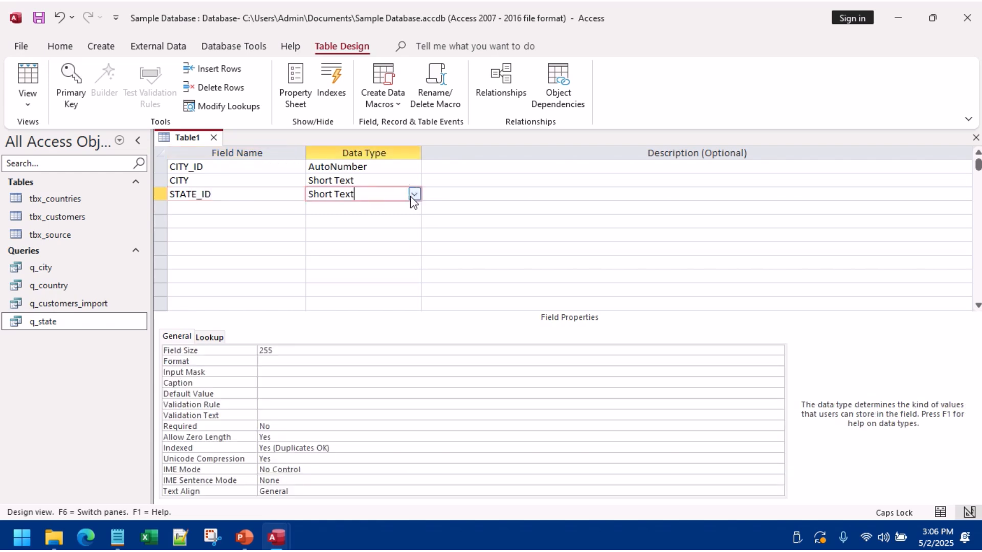
{"action": "left_click_drag", "start_coordinate": [372, 198], "coordinate": [266, 168]}
{"action": "type", "text": "M"}
{"action": "left_click_drag", "start_coordinate": [324, 194], "coordinate": [288, 189]}
{"action": "type", "text": "Number"}
{"action": "left_click", "coordinate": [347, 209]}
{"action": "left_click", "coordinate": [347, 193]}
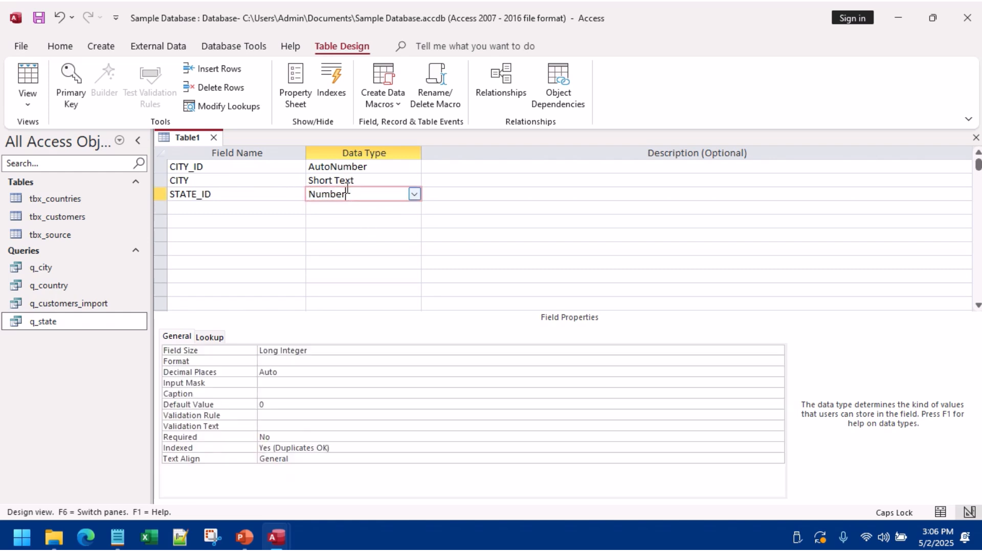
{"action": "left_click", "coordinate": [322, 352]}
Step: Save the table as tbx_cities and accept creating a primary key for it
{"action": "right_click", "coordinate": [186, 137]}
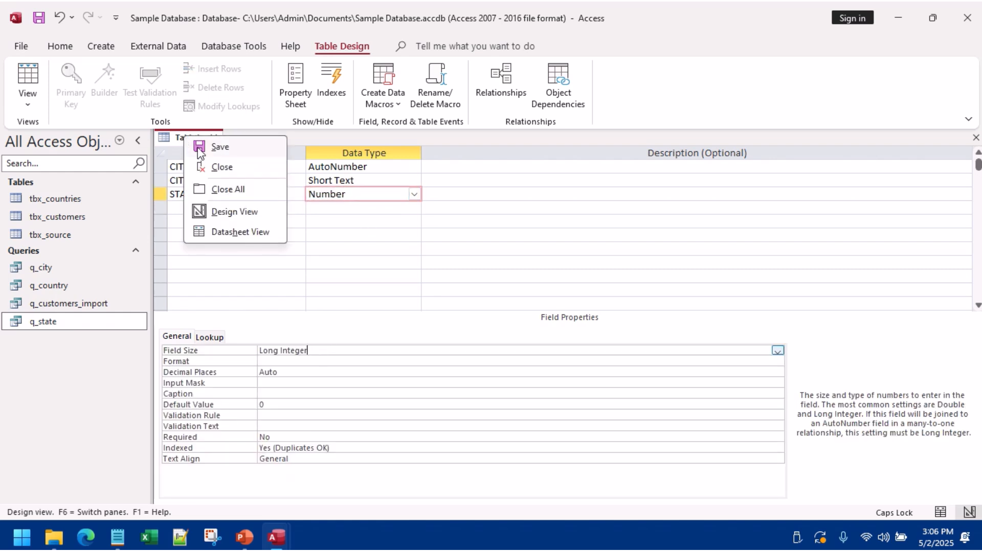
{"action": "left_click", "coordinate": [200, 148]}
{"action": "type", "text": "T"}
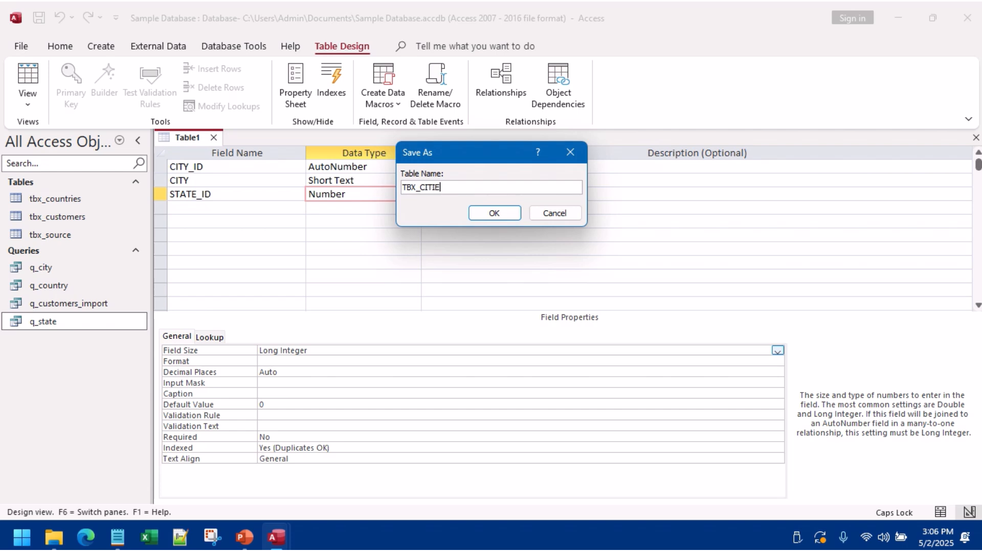
{"action": "type", "text": "BX_CITI"}
{"action": "key", "text": "BackSpace"}
{"action": "key", "text": "BackSpace"}
{"action": "key", "text": "BackSpace"}
{"action": "key", "text": "BackSpace"}
{"action": "key", "text": "BackSpace"}
{"action": "key", "text": "BackSpace"}
{"action": "key", "text": "BackSpace"}
{"action": "key", "text": "BackSpace"}
{"action": "key", "text": "Caps_Lock"}
{"action": "type", "text": "t"}
{"action": "left_click", "coordinate": [494, 213]}
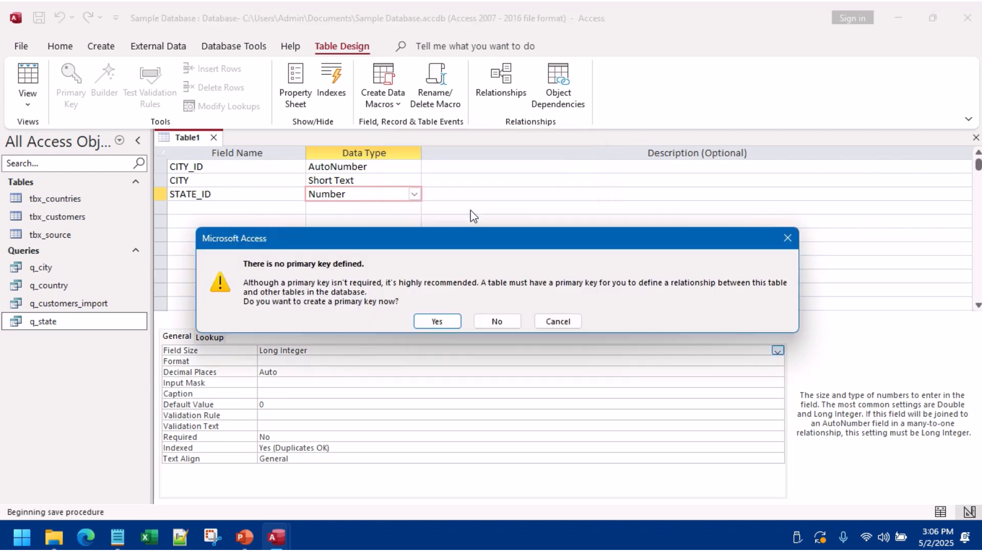
{"action": "left_click", "coordinate": [452, 327]}
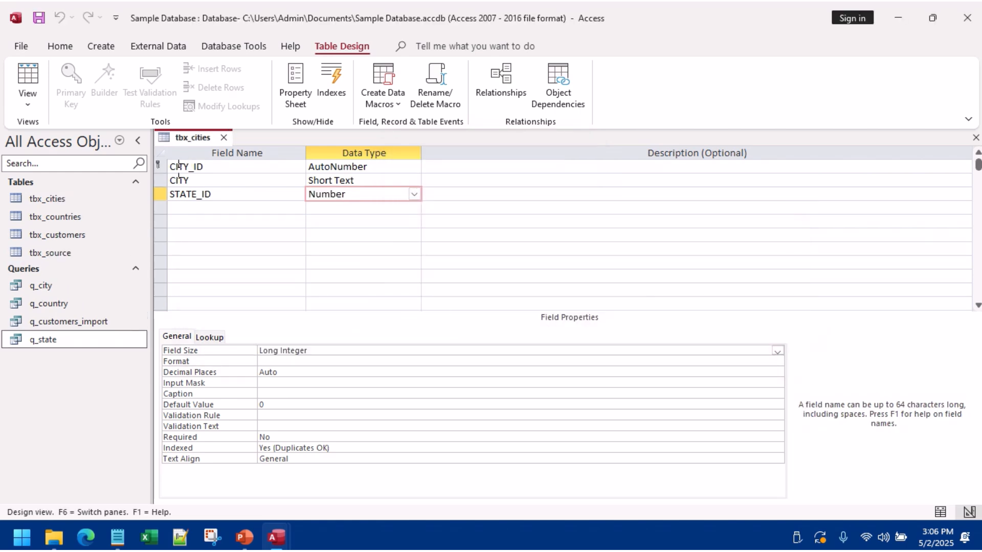
Step: Save the tbx_cities table design and close it
{"action": "right_click", "coordinate": [193, 137]}
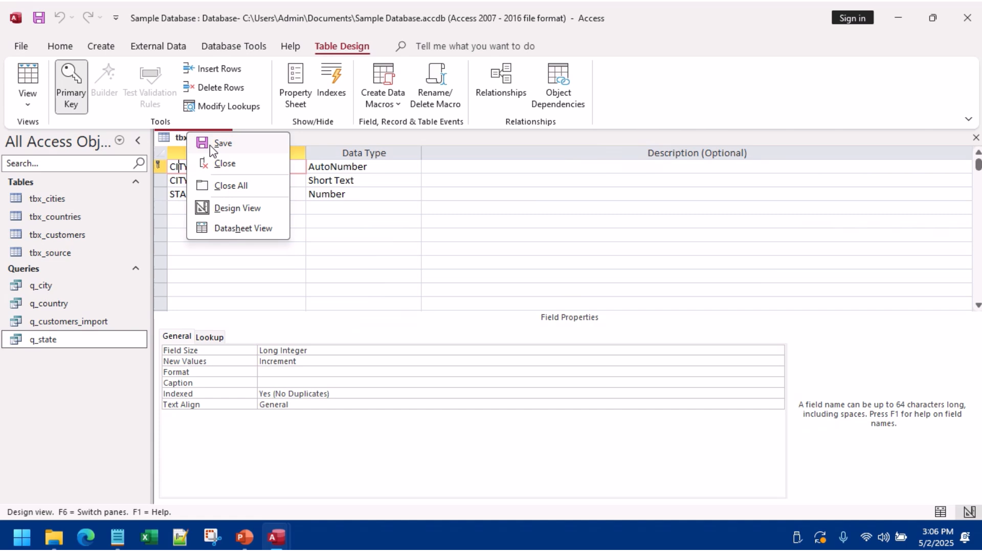
{"action": "left_click", "coordinate": [210, 145]}
{"action": "left_click", "coordinate": [224, 138]}
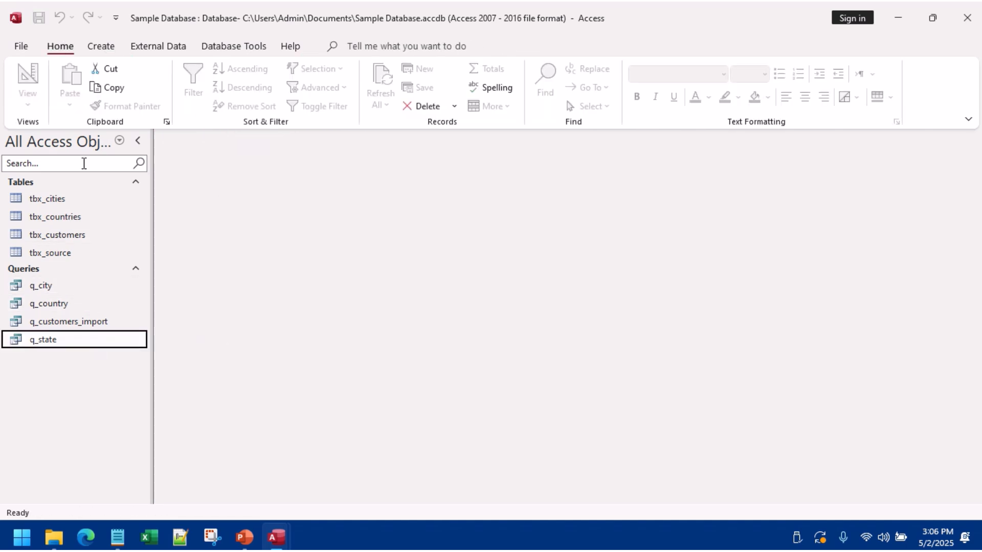
Step: Create a table in design view with STATE_ID as its first field, using the AutoNumber data type, and make it the primary key
{"action": "left_click", "coordinate": [100, 46]}
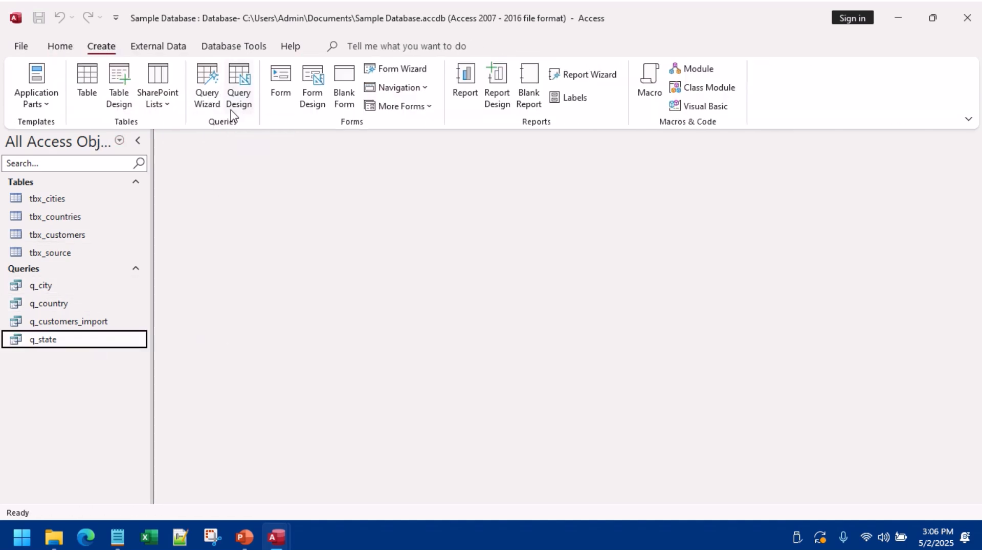
{"action": "left_click", "coordinate": [121, 87]}
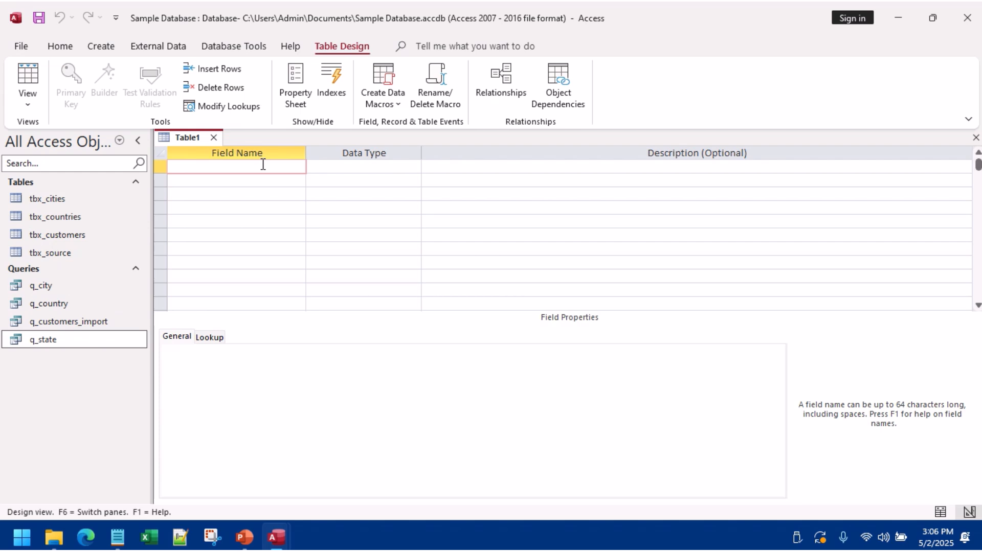
{"action": "type", "text": "sa"}
{"action": "key", "text": "BackSpace"}
{"action": "key", "text": "Caps_Lock"}
{"action": "type", "text": "STATE_ID"}
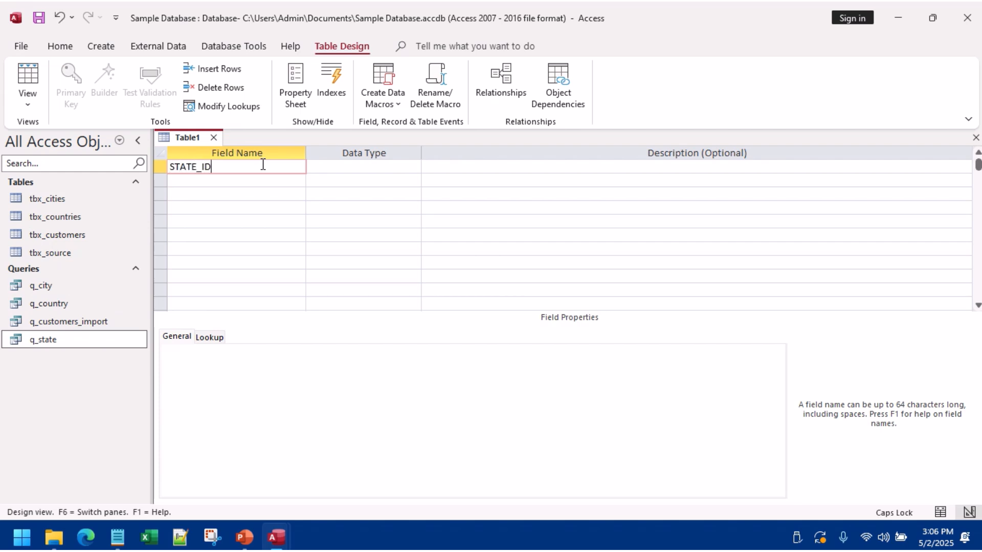
{"action": "key", "text": "Tab"}
{"action": "type", "text": "A"}
{"action": "key", "text": "Tab"}
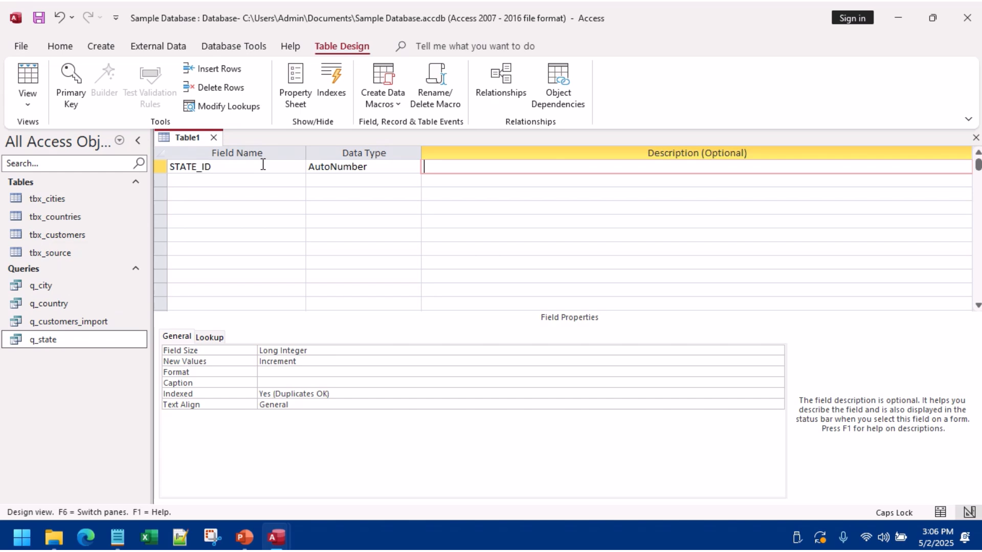
{"action": "left_click", "coordinate": [240, 168]}
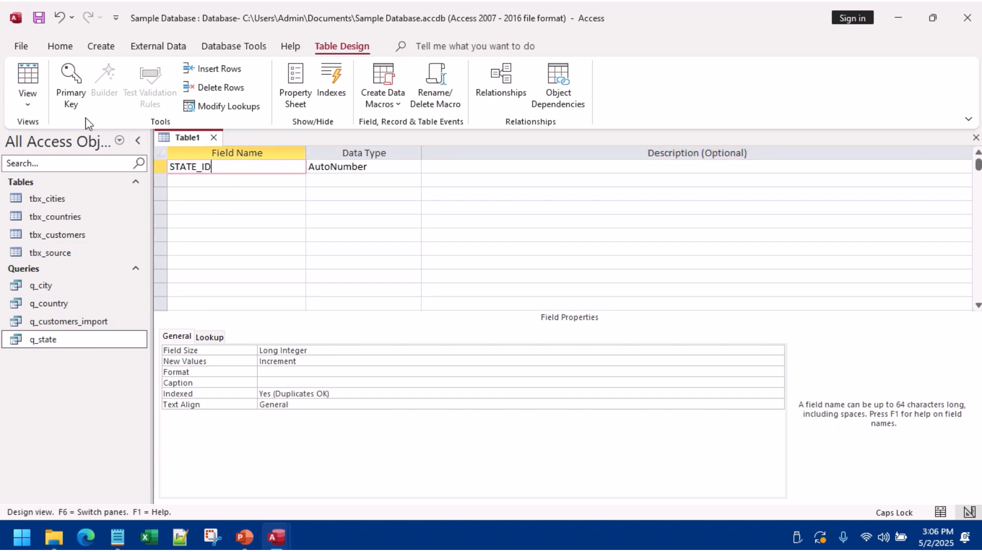
{"action": "left_click", "coordinate": [71, 86]}
Step: Add a STATE field with the Short Text data type below STATE_ID
{"action": "left_click", "coordinate": [200, 178]}
{"action": "type", "text": "STAT"}
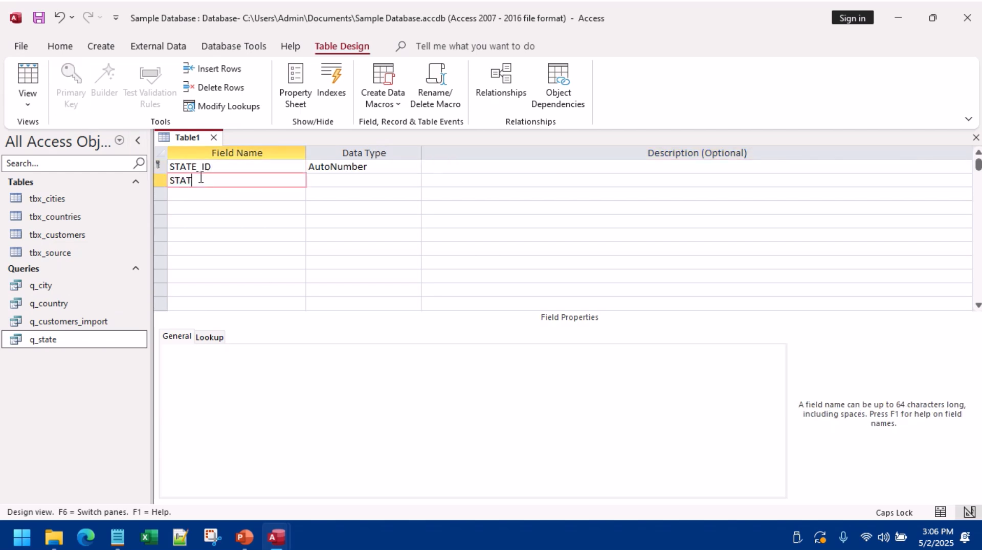
{"action": "type", "text": "E"}
{"action": "key", "text": "Tab"}
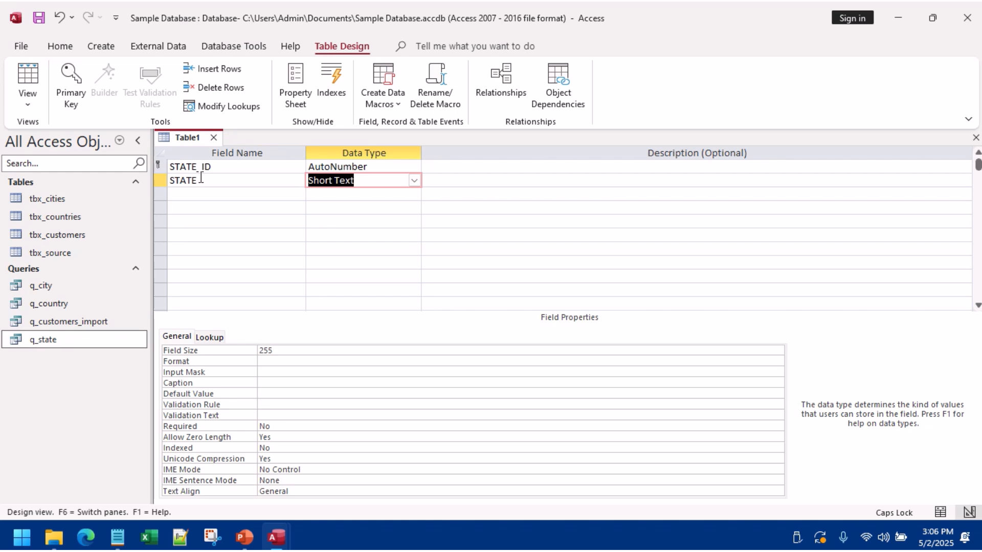
{"action": "key", "text": "Tab"}
{"action": "key", "text": "Tab"}
Step: Add a COUNTRY_ID field below STATE and set its data type to Number
{"action": "type", "text": "CO"}
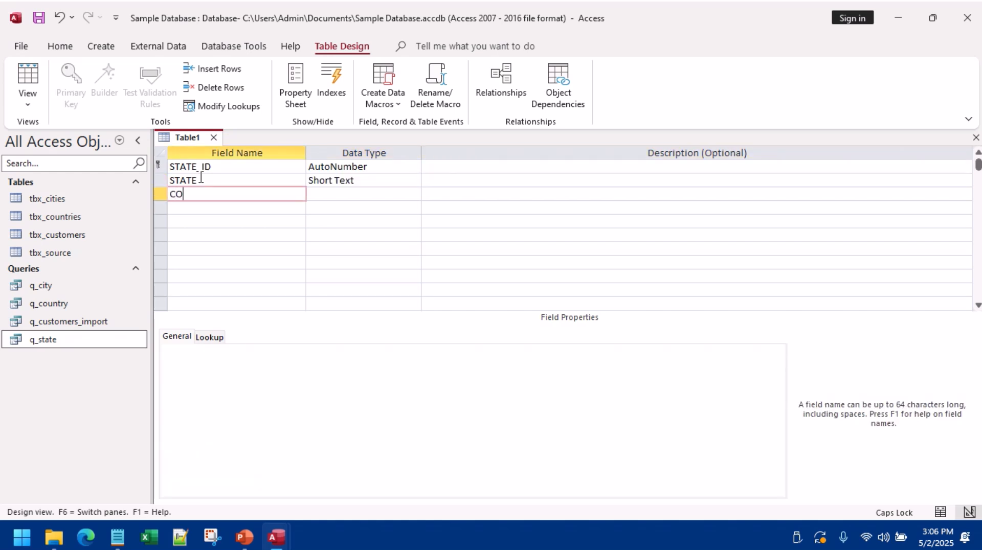
{"action": "type", "text": "UNTRY_ID"}
{"action": "left_click", "coordinate": [353, 193]}
{"action": "left_click_drag", "start_coordinate": [388, 196], "coordinate": [247, 179]}
{"action": "type", "text": "Number"}
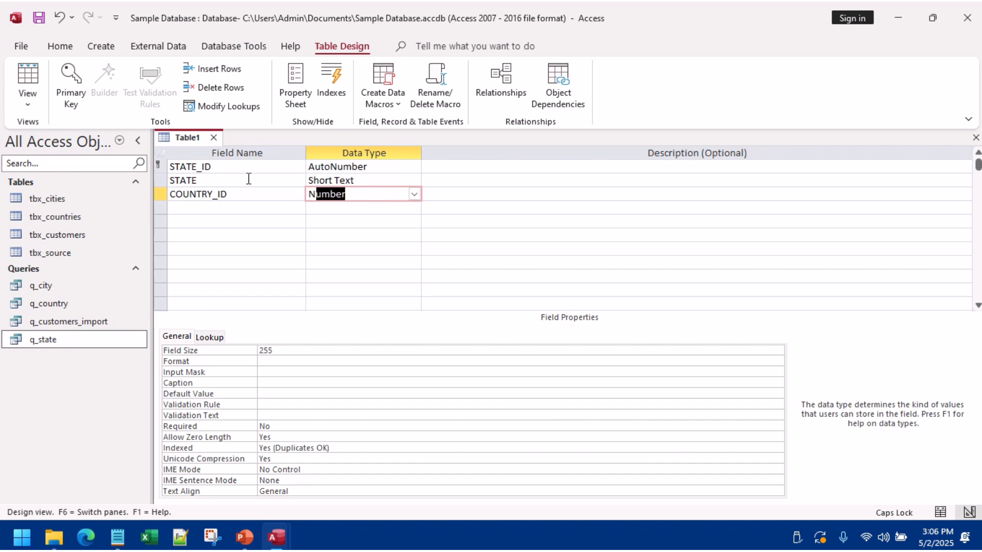
{"action": "left_click", "coordinate": [236, 224]}
{"action": "left_click", "coordinate": [259, 196]}
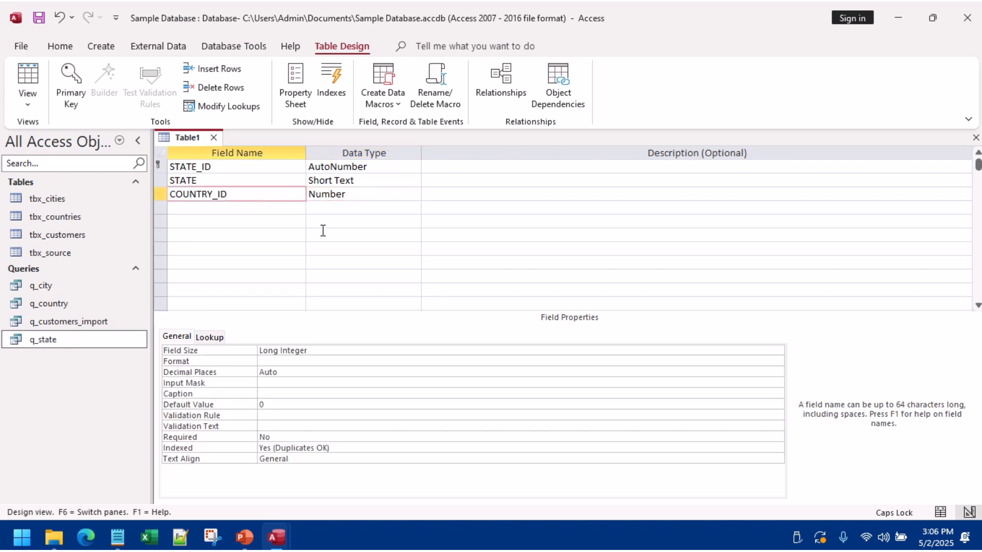
Step: Save the new table as tbx_states and close it
{"action": "right_click", "coordinate": [180, 134]}
{"action": "left_click", "coordinate": [214, 145]}
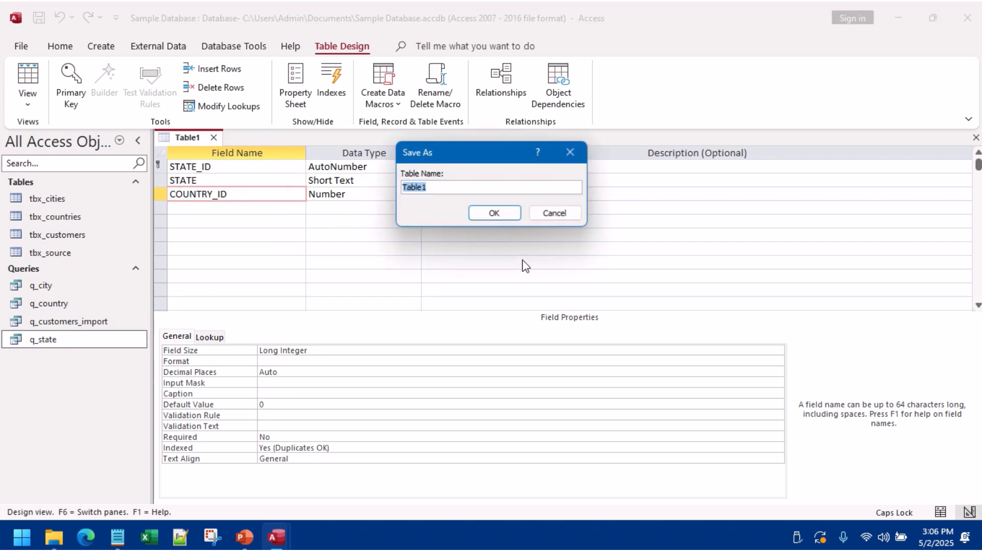
{"action": "type", "text": "TBX_STAT"}
{"action": "key", "text": "BackSpace"}
{"action": "key", "text": "BackSpace"}
{"action": "key", "text": "BackSpace"}
{"action": "key", "text": "BackSpace"}
{"action": "key", "text": "BackSpace"}
{"action": "key", "text": "BackSpace"}
{"action": "key", "text": "BackSpace"}
{"action": "key", "text": "BackSpace"}
{"action": "key", "text": "Caps_Lock"}
{"action": "type", "text": "tbx_states"}
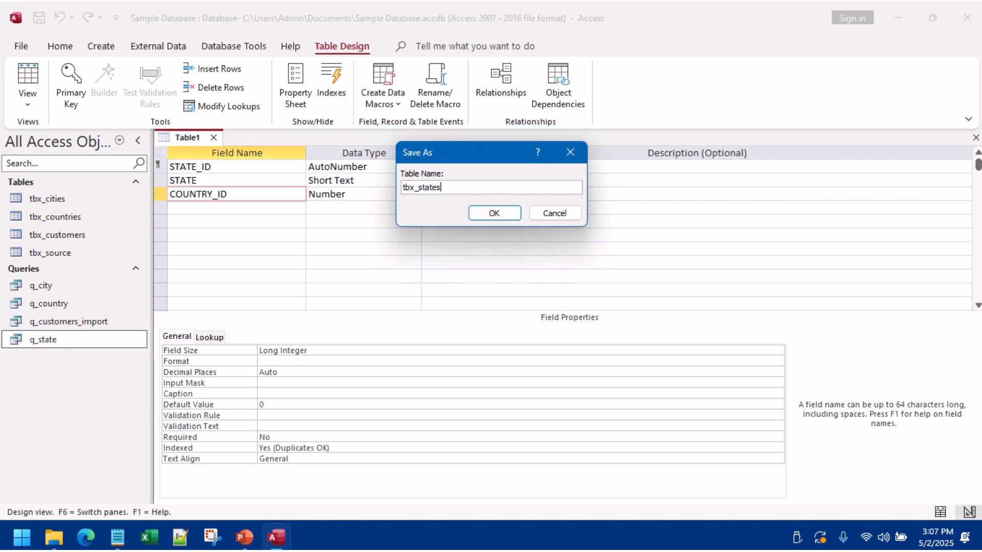
{"action": "left_click", "coordinate": [493, 212]}
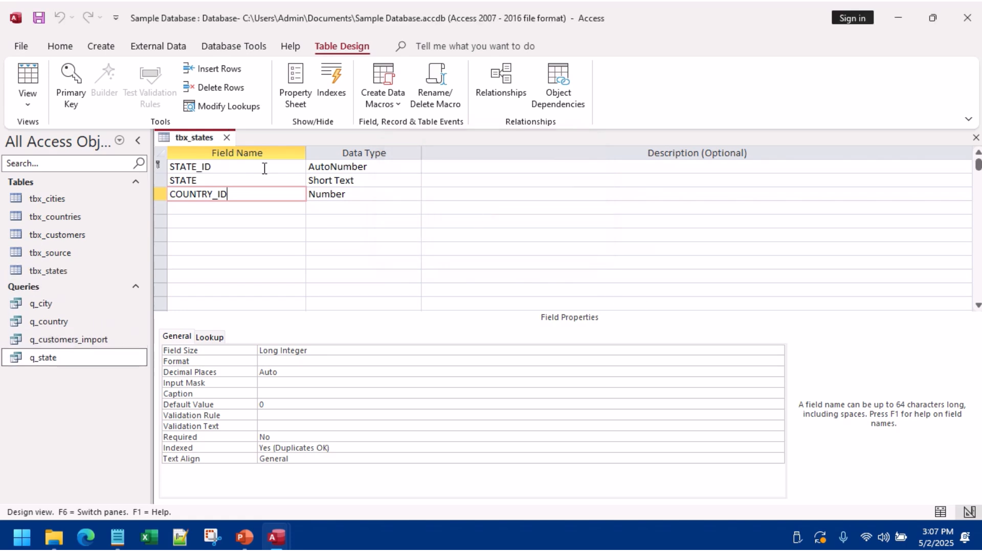
{"action": "left_click", "coordinate": [228, 138]}
Step: Open the tbx_countries and tbx_cities tables in turn to review their columns, closing each one
{"action": "left_click", "coordinate": [64, 220]}
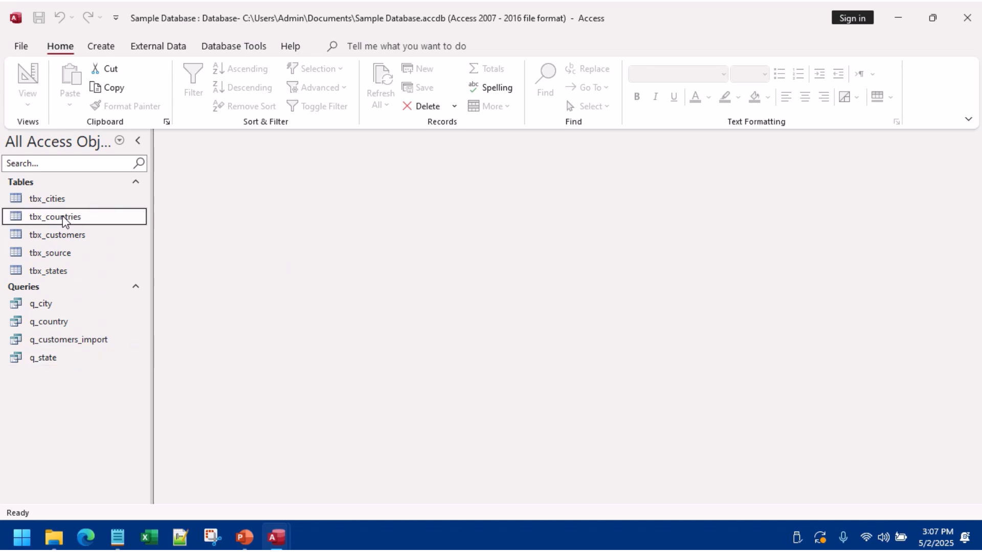
{"action": "double_click", "coordinate": [64, 220]}
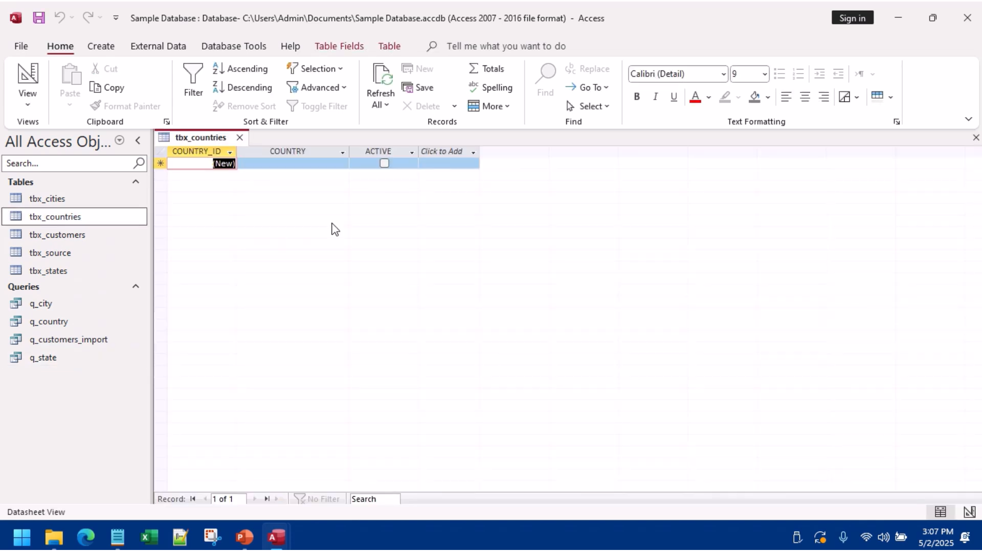
{"action": "left_click", "coordinate": [240, 138]}
{"action": "left_click", "coordinate": [101, 47]}
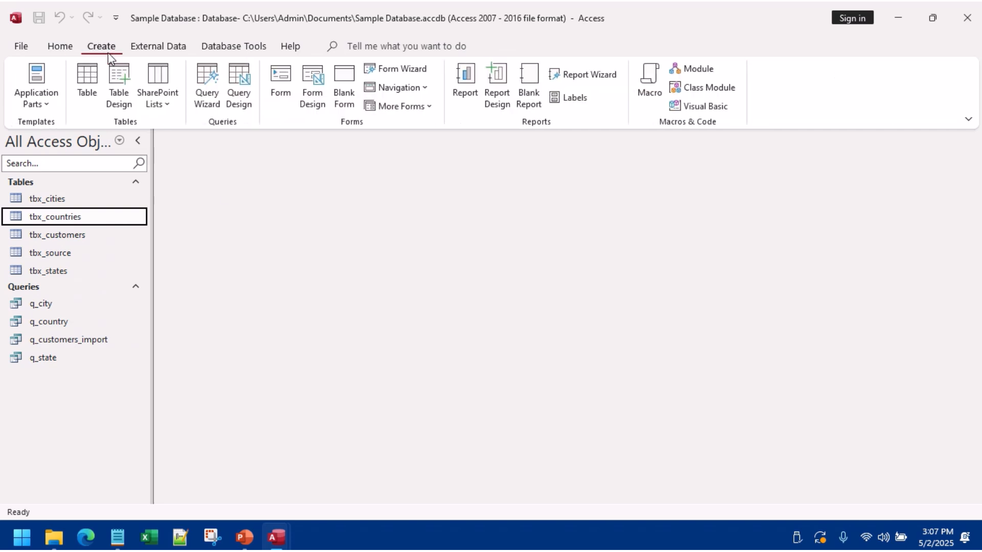
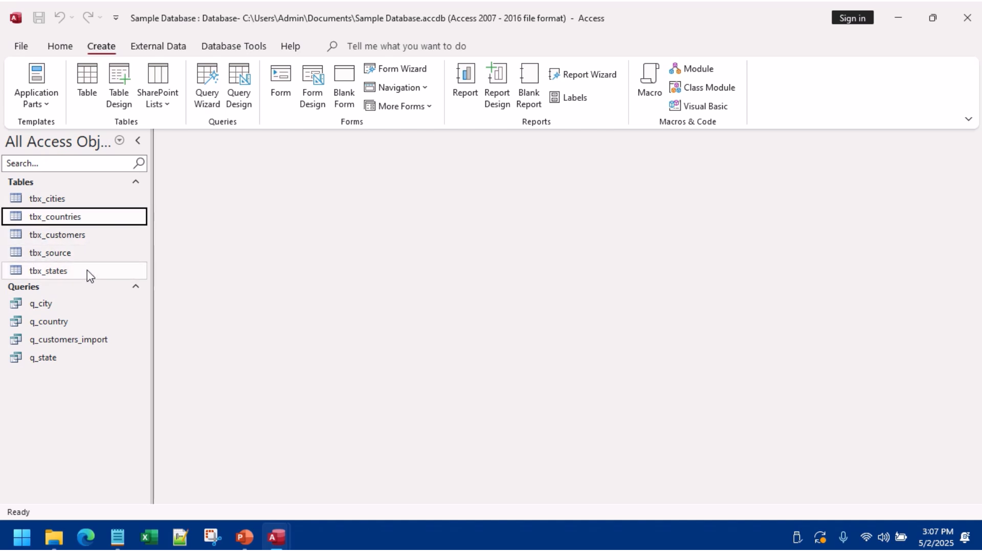
{"action": "left_click", "coordinate": [80, 200]}
{"action": "double_click", "coordinate": [81, 204]}
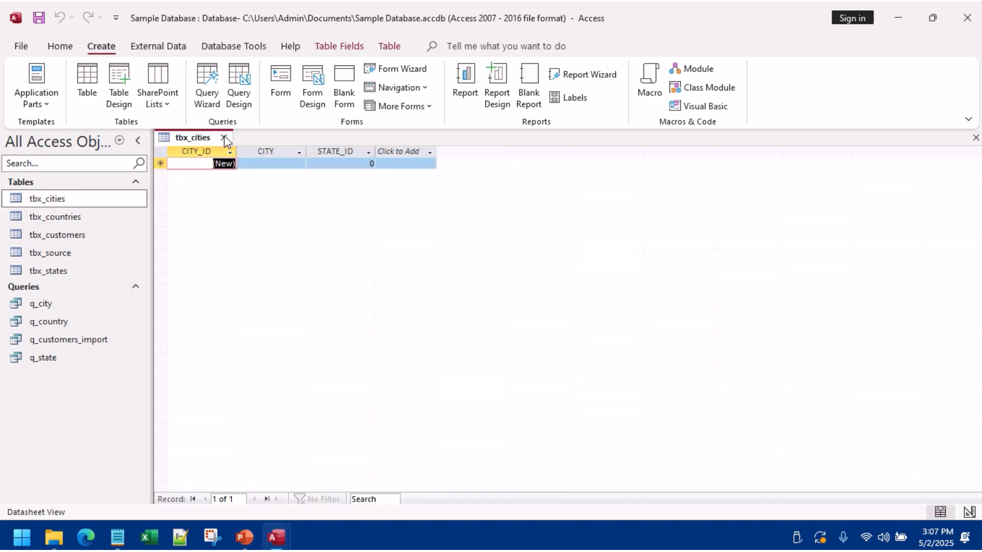
{"action": "left_click", "coordinate": [224, 136]}
Step: Open tbx_cities in design view and add a STATE field with the Short Text data type below STATE_ID
{"action": "right_click", "coordinate": [93, 200]}
{"action": "left_click", "coordinate": [141, 224]}
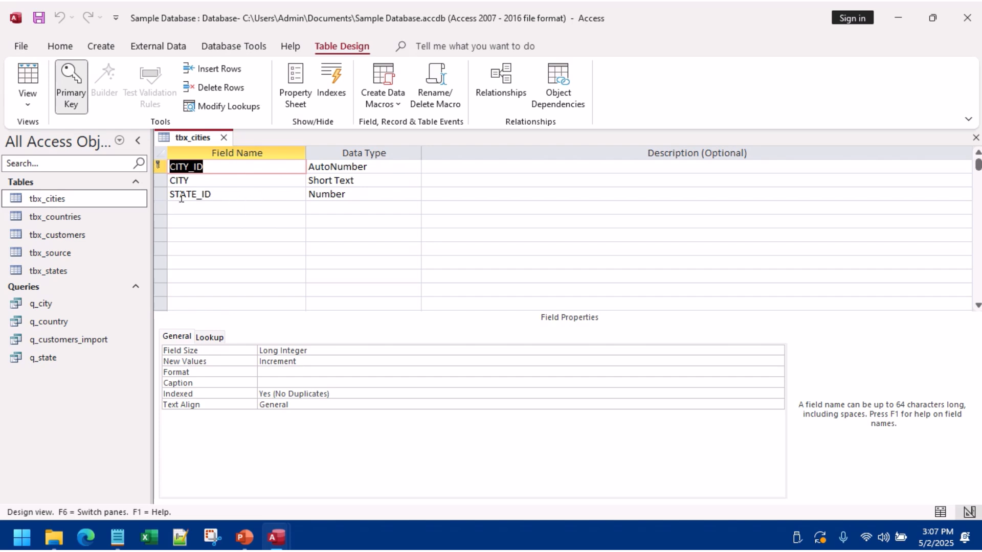
{"action": "left_click", "coordinate": [176, 209]}
{"action": "type", "text": "stat"}
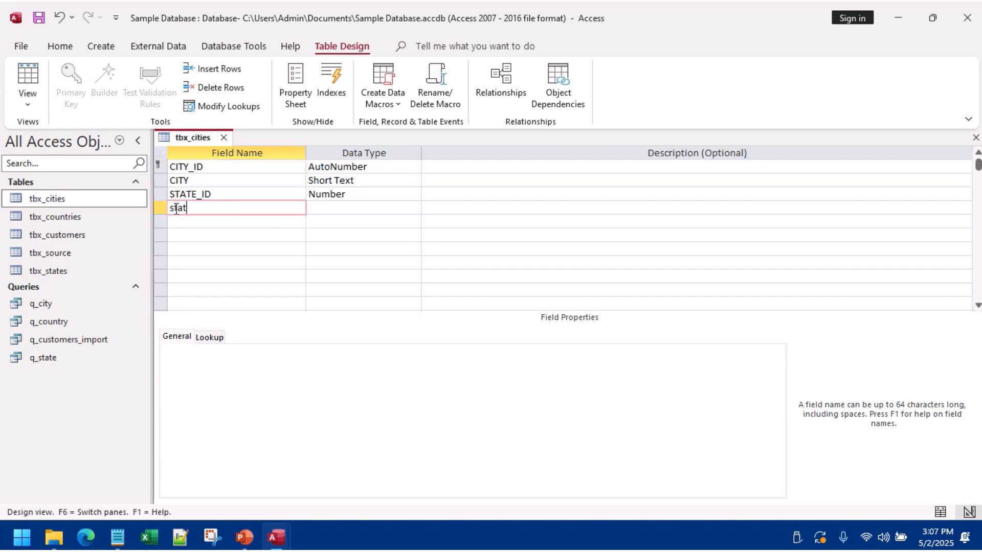
{"action": "type", "text": "e"}
{"action": "double_click", "coordinate": [203, 214]}
{"action": "key", "text": "Caps_Lock"}
{"action": "type", "text": "STATE"}
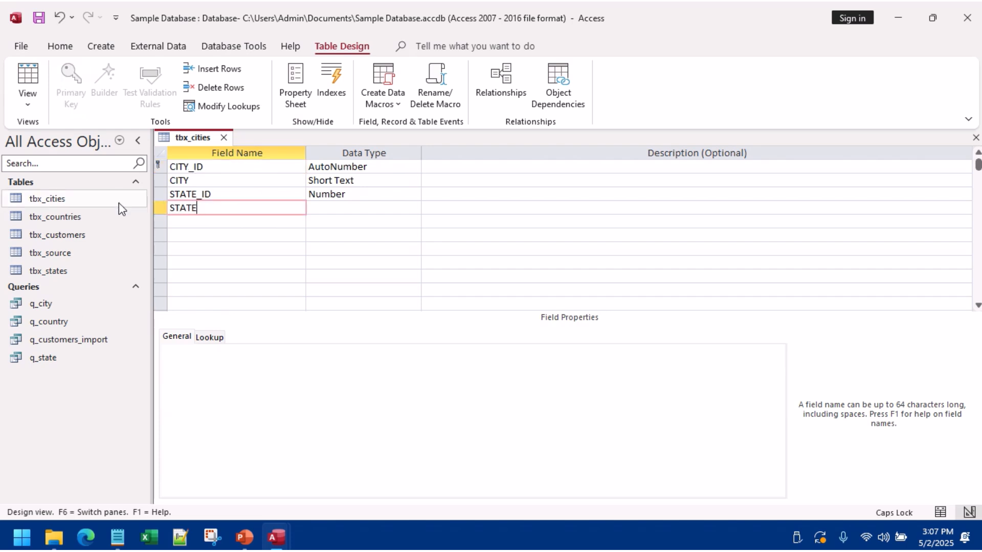
{"action": "left_click", "coordinate": [324, 208]}
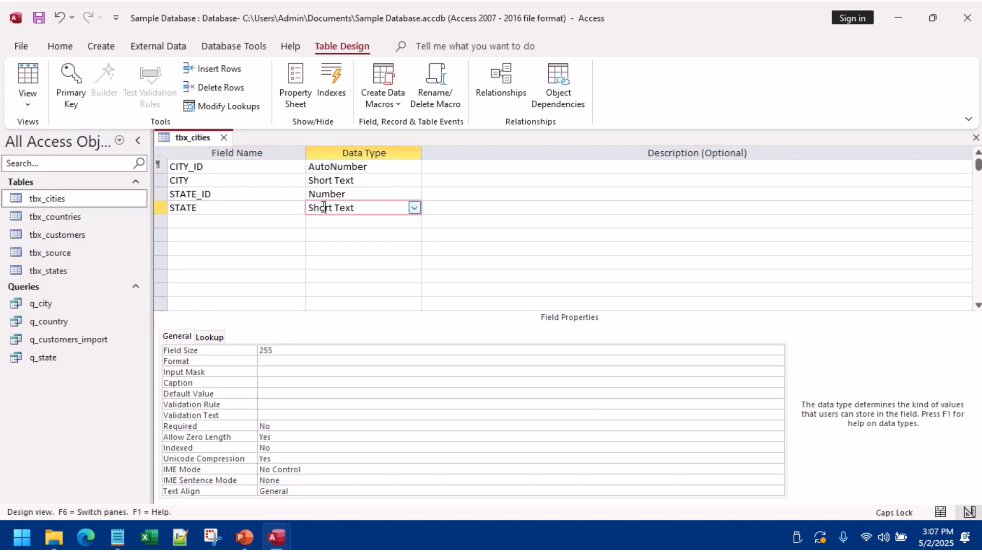
Step: Save the tbx_cities design with its added STATE field and close the table
{"action": "right_click", "coordinate": [186, 140]}
{"action": "left_click", "coordinate": [212, 152]}
{"action": "left_click", "coordinate": [224, 137]}
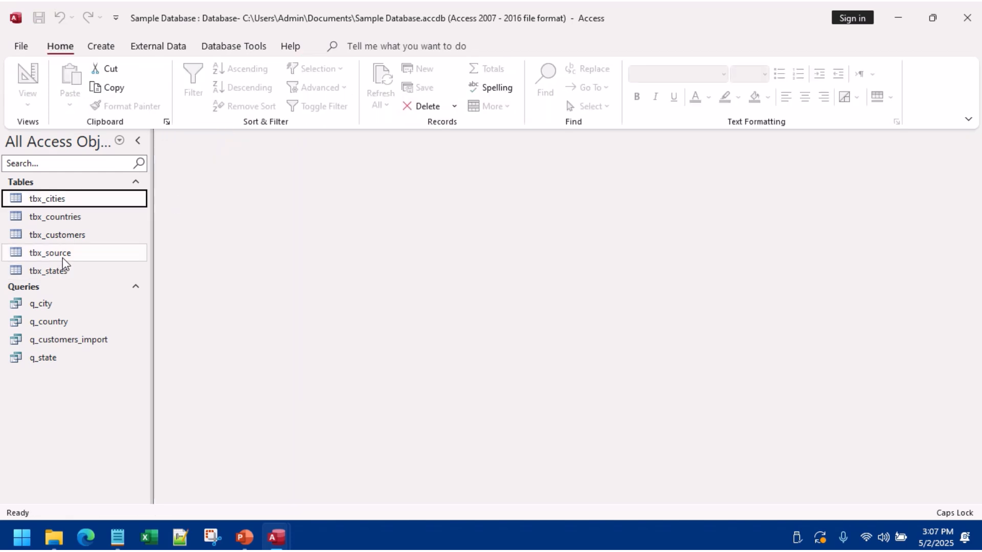
Step: Open tbx_states in design view and add a COUNTRY field with the Short Text data type below COUNTRY_ID
{"action": "double_click", "coordinate": [70, 272]}
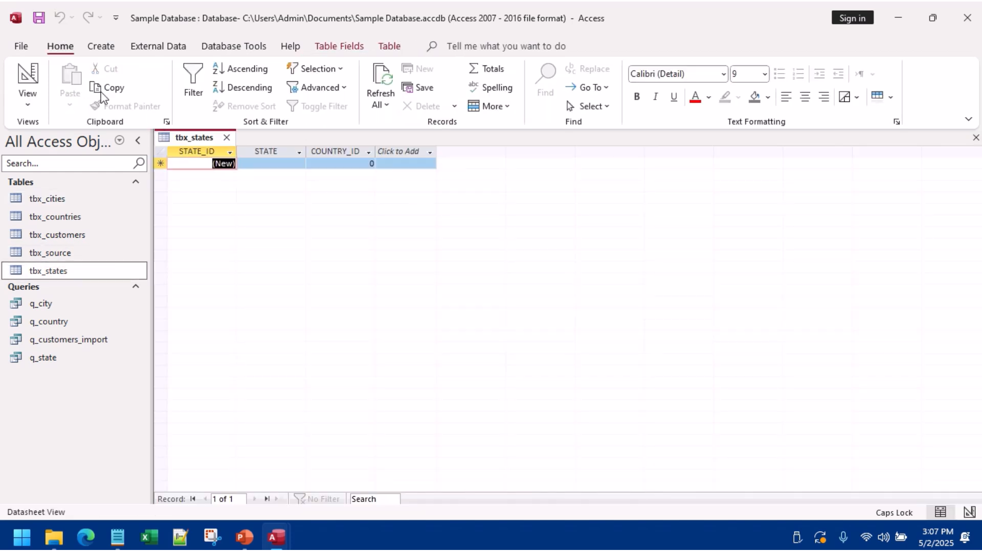
{"action": "left_click", "coordinate": [27, 77]}
{"action": "left_click", "coordinate": [178, 208]}
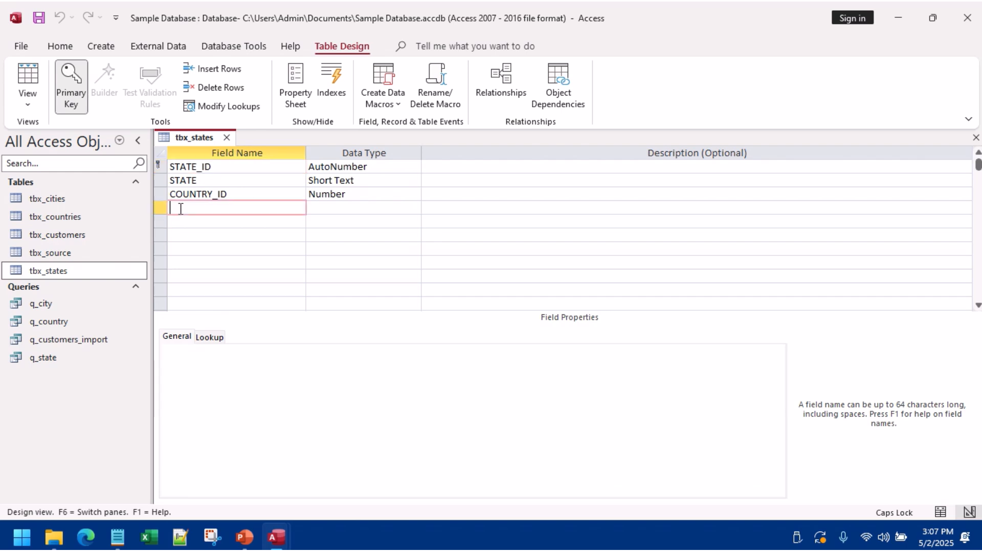
{"action": "type", "text": "COUNTRY"}
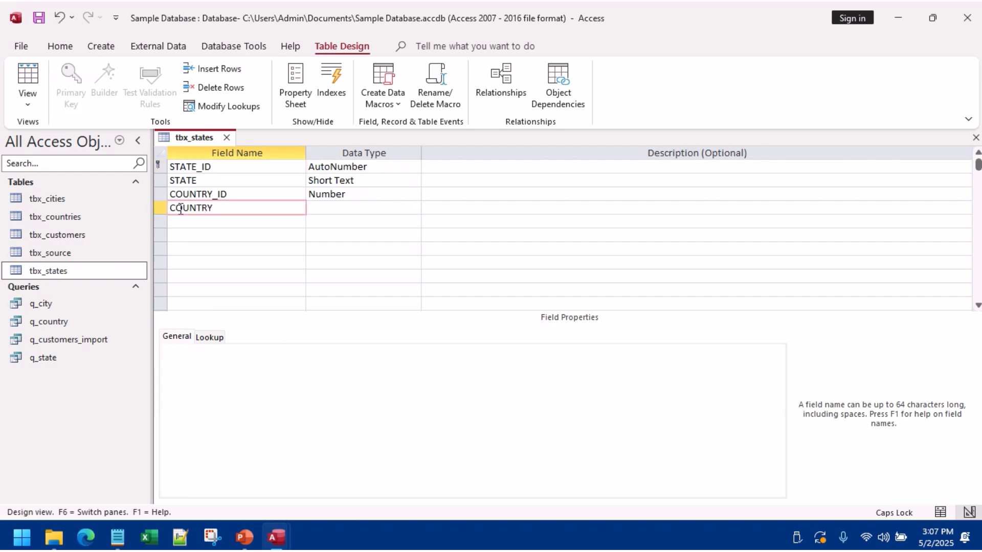
{"action": "type", "text": "_"}
{"action": "key", "text": "BackSpace"}
{"action": "key", "text": "Tab"}
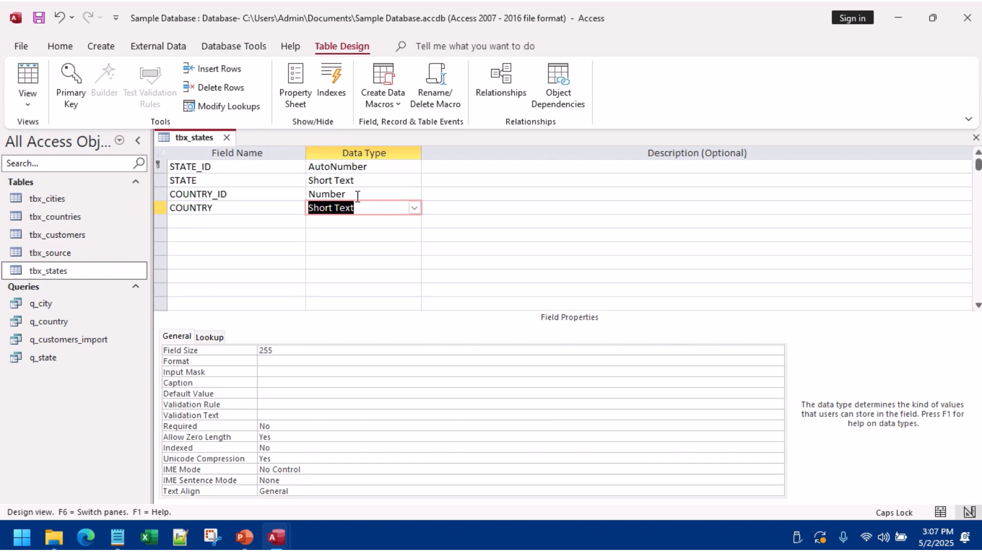
{"action": "left_click", "coordinate": [355, 196]}
{"action": "left_click", "coordinate": [360, 210]}
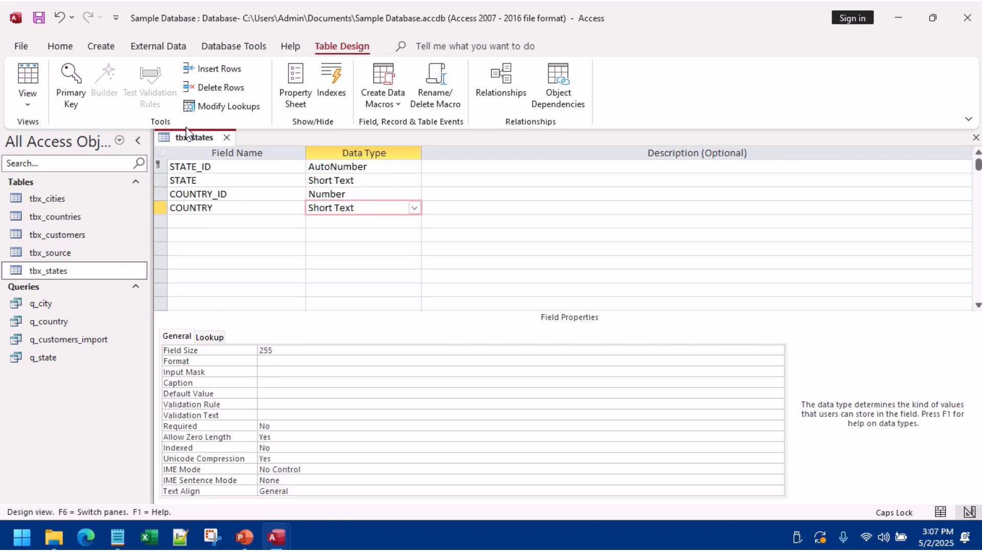
Step: Save the tbx_states design and close the table
{"action": "right_click", "coordinate": [193, 137]}
{"action": "left_click", "coordinate": [233, 146]}
{"action": "left_click", "coordinate": [227, 138]}
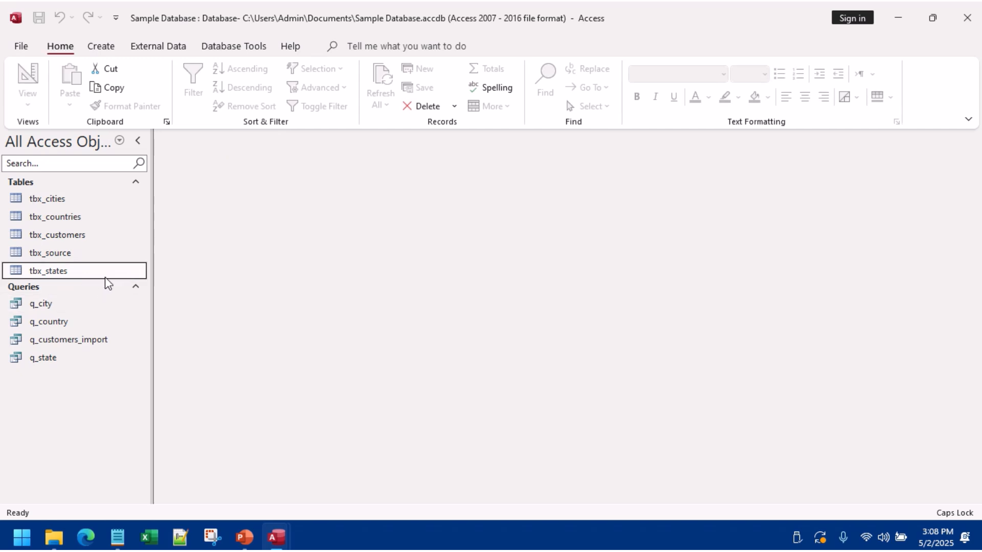
Step: Open the tbx_customers table to check its column names, and close it
{"action": "double_click", "coordinate": [67, 238]}
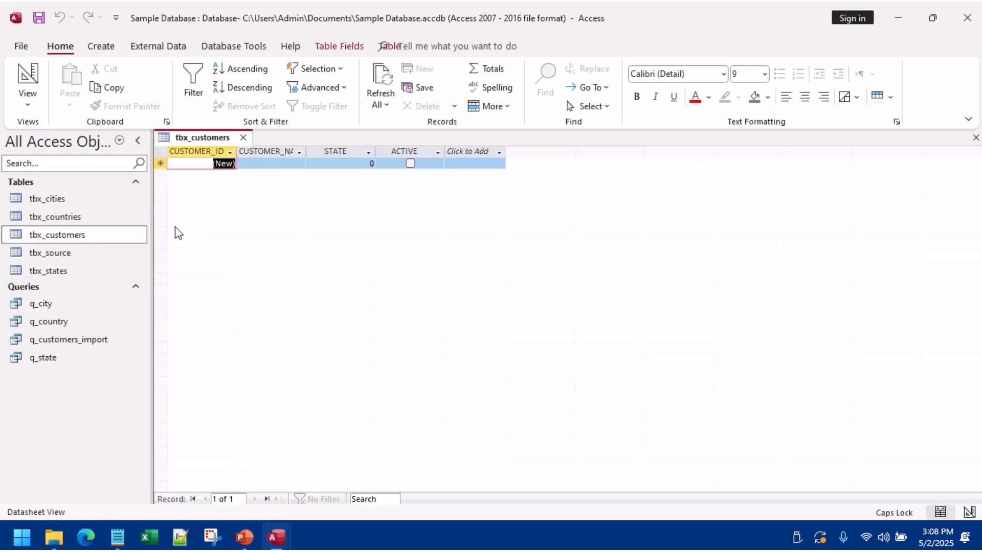
{"action": "left_click", "coordinate": [304, 152]}
{"action": "left_click", "coordinate": [239, 139]}
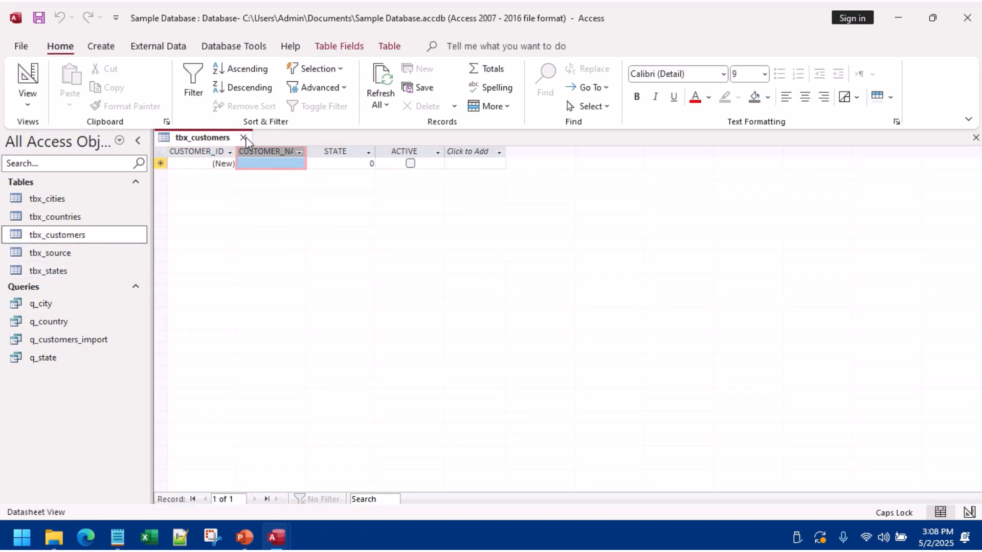
{"action": "left_click", "coordinate": [239, 139]}
Step: Open tbx_customers in design view and rename the CUSTOMER_NAME field to CUSTOMER
{"action": "right_click", "coordinate": [64, 237]}
{"action": "left_click", "coordinate": [104, 255]}
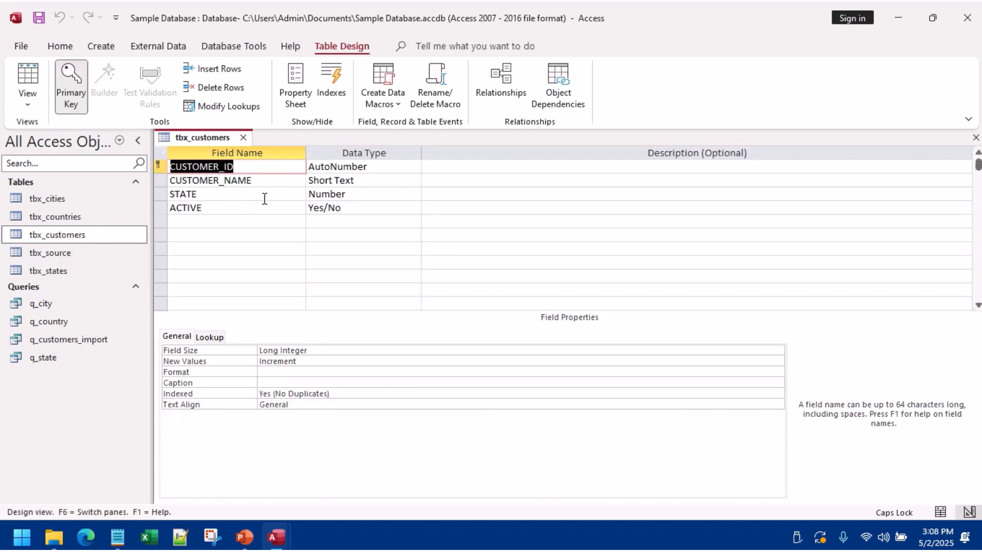
{"action": "left_click_drag", "start_coordinate": [252, 181], "coordinate": [222, 180]}
{"action": "key", "text": "BackSpace"}
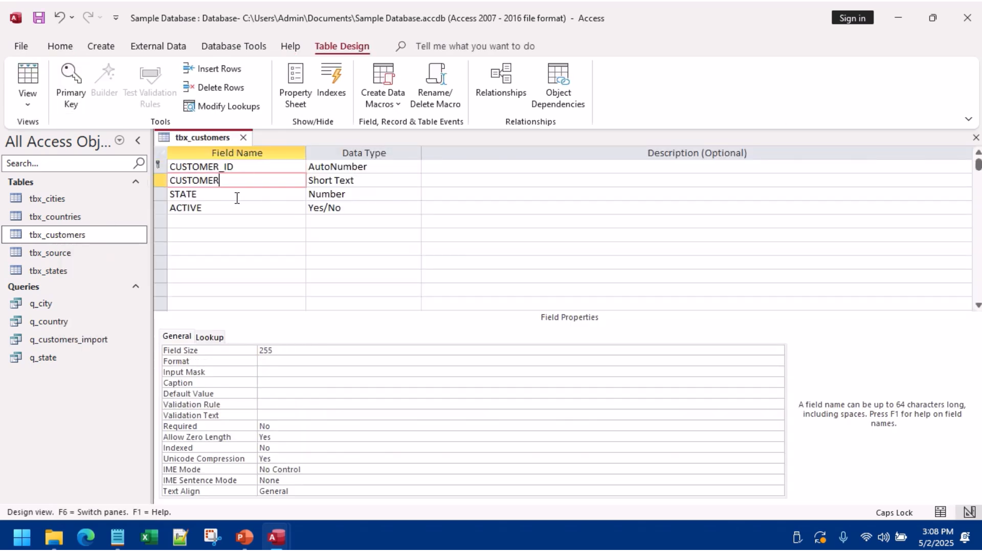
Step: Save the tbx_customers design and close the table
{"action": "left_click", "coordinate": [237, 195]}
{"action": "right_click", "coordinate": [183, 136]}
{"action": "left_click", "coordinate": [211, 146]}
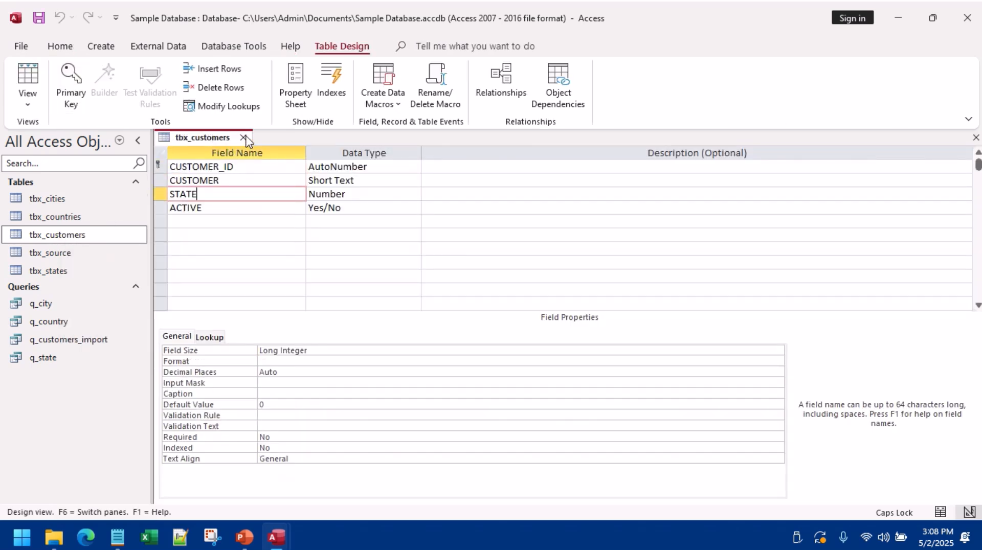
{"action": "left_click", "coordinate": [243, 137]}
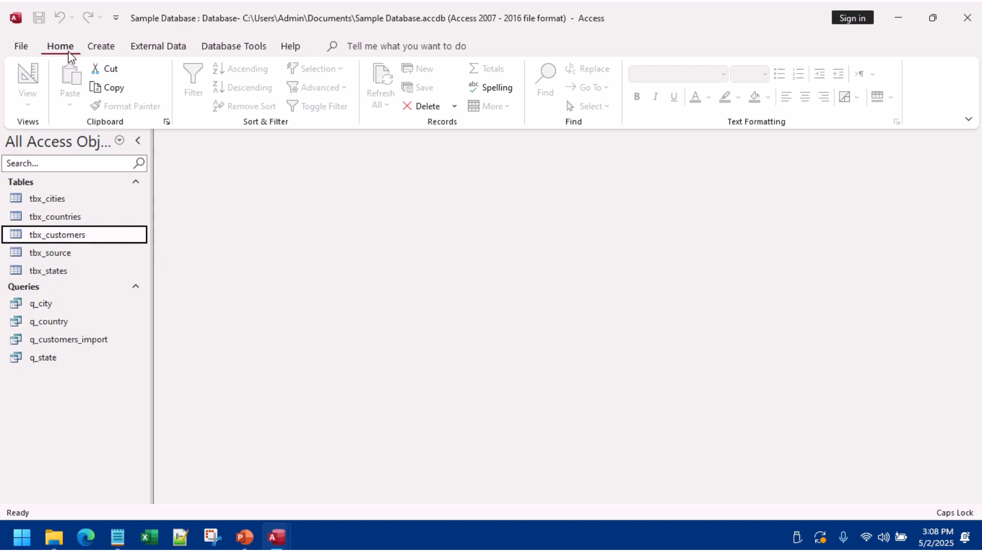
Step: Create a new query design based on q_country and make it an append query targeting tbx_countries in the current database
{"action": "left_click", "coordinate": [100, 46]}
{"action": "left_click", "coordinate": [239, 99]}
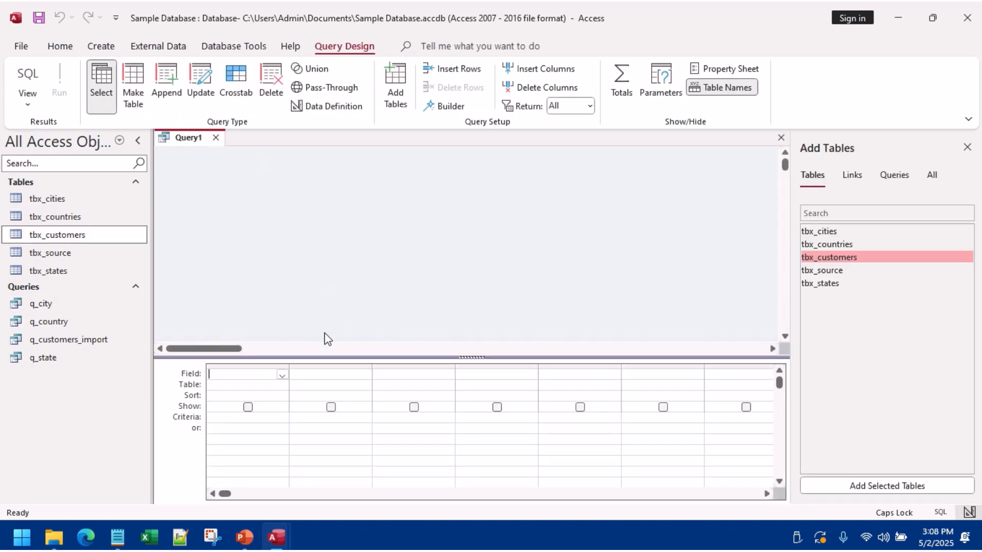
{"action": "left_click_drag", "start_coordinate": [51, 321], "coordinate": [275, 191]}
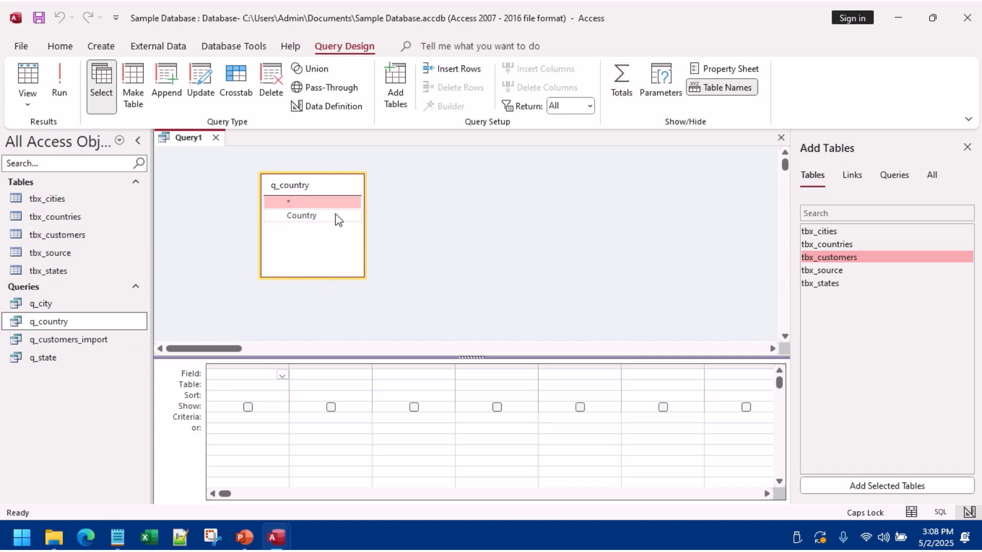
{"action": "left_click", "coordinate": [175, 100]}
{"action": "left_click", "coordinate": [608, 172]}
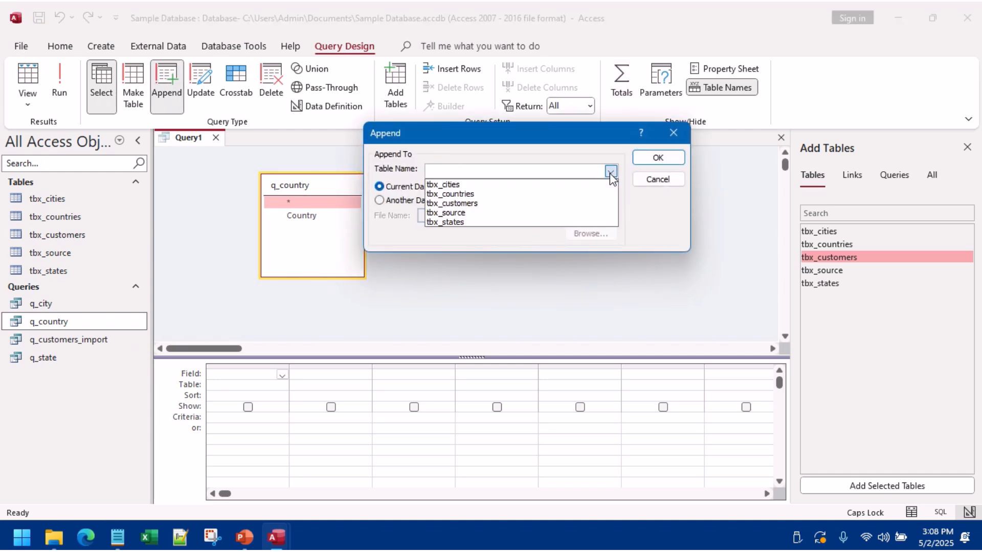
{"action": "left_click", "coordinate": [492, 196]}
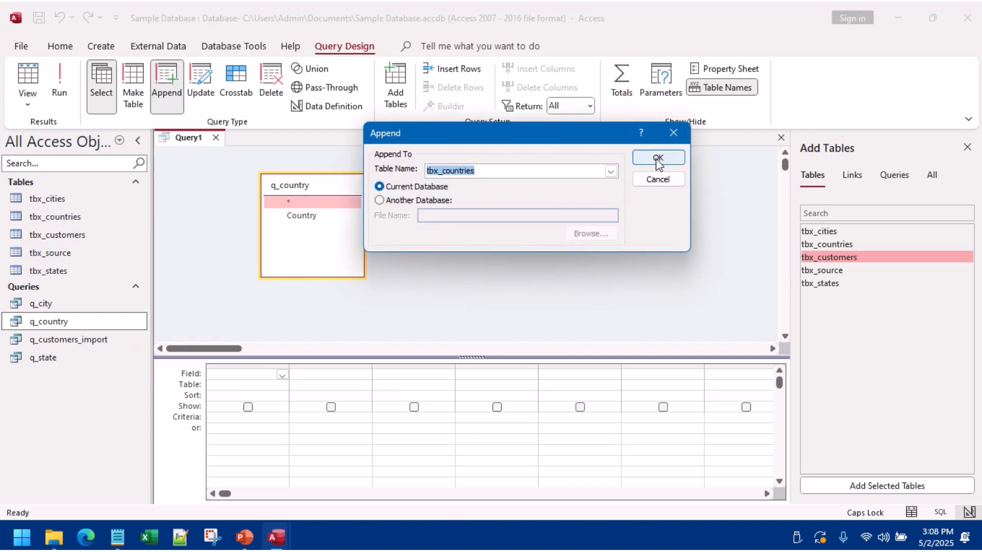
{"action": "left_click", "coordinate": [659, 159]}
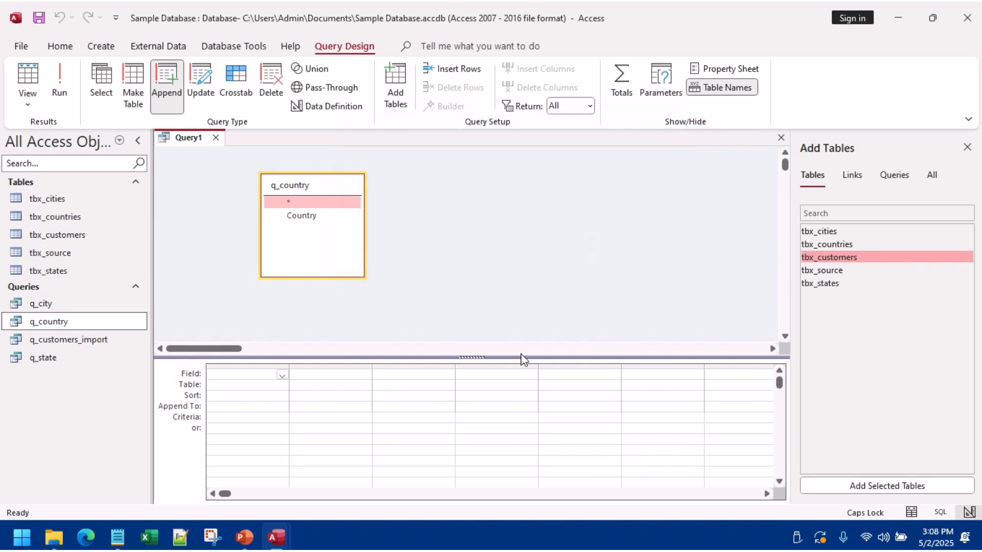
Step: Add the Country field to the append query, preview its rows in the datasheet, and return to design view
{"action": "double_click", "coordinate": [309, 217]}
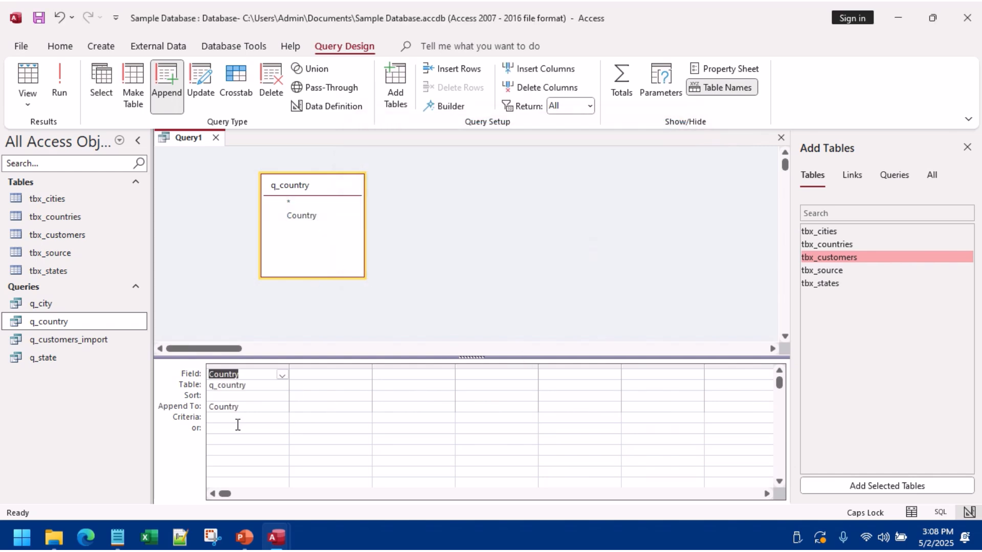
{"action": "left_click", "coordinate": [258, 408]}
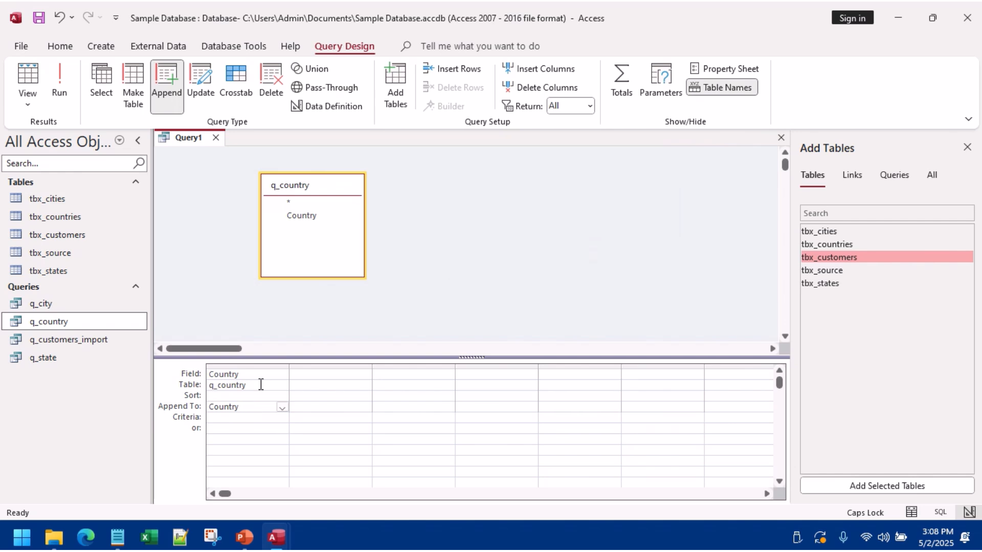
{"action": "left_click", "coordinate": [28, 76]}
{"action": "scroll", "coordinate": [223, 297], "scroll_direction": "down", "scroll_amount": 6}
{"action": "scroll", "coordinate": [224, 299], "scroll_direction": "down", "scroll_amount": 8}
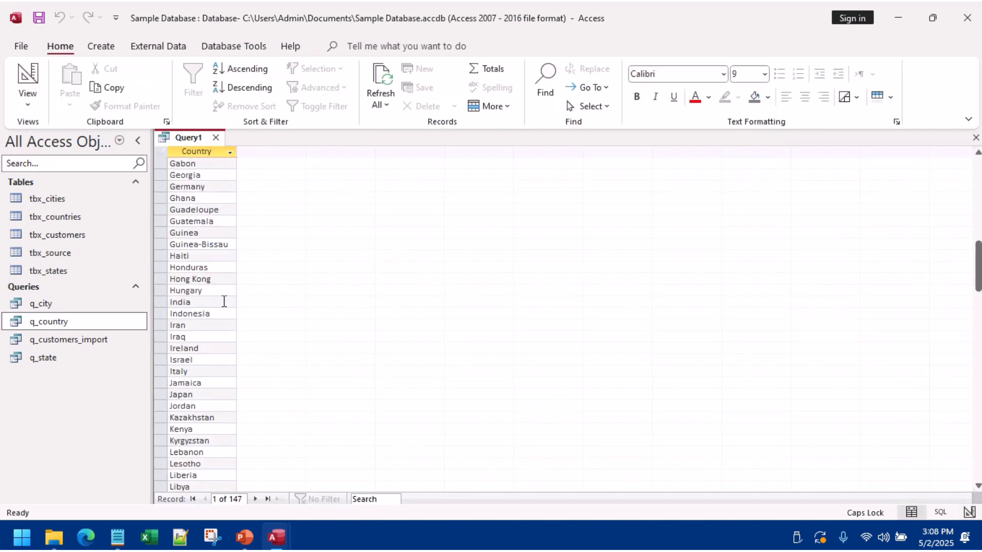
{"action": "left_click", "coordinate": [27, 76]}
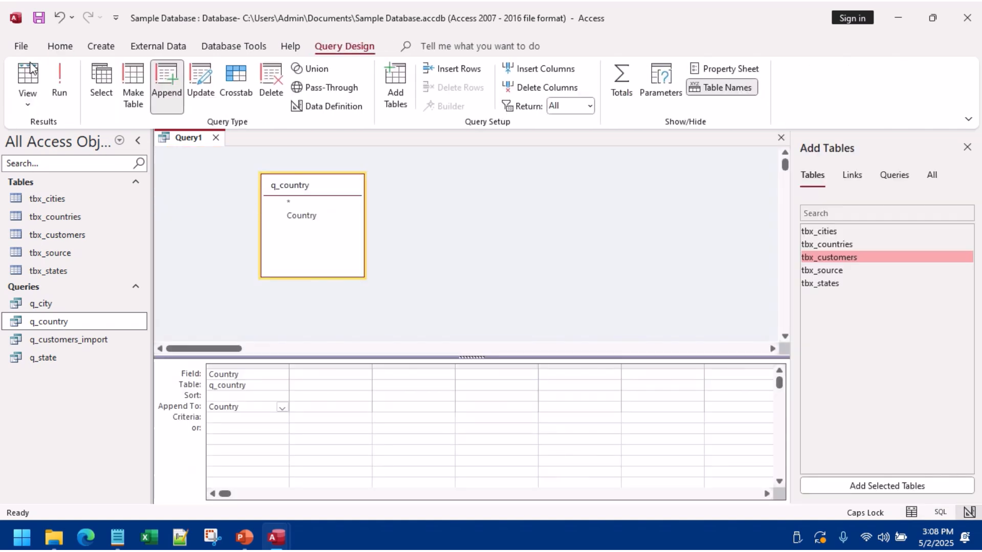
Step: Run the append query into tbx_countries and close it without saving
{"action": "left_click", "coordinate": [61, 82]}
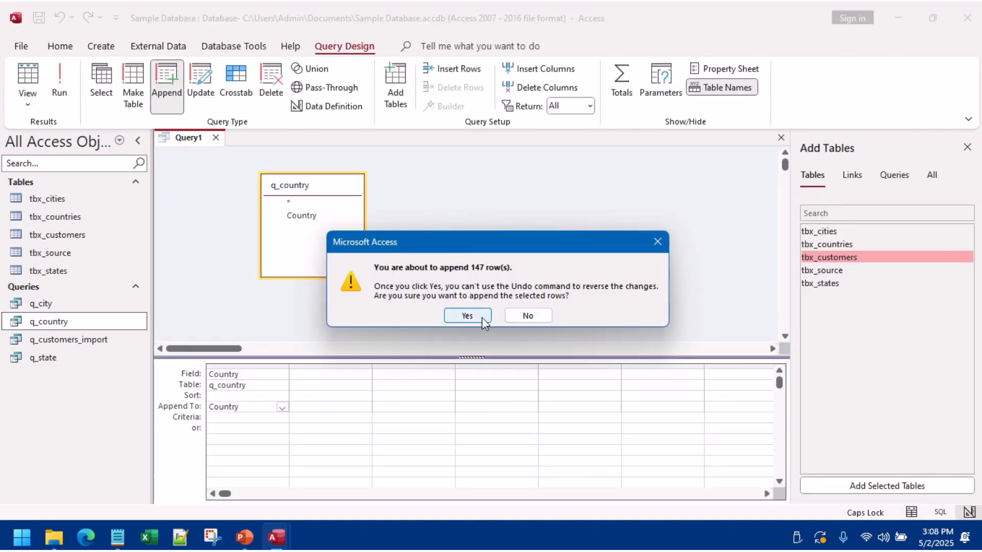
{"action": "left_click", "coordinate": [467, 315]}
{"action": "left_click", "coordinate": [216, 137]}
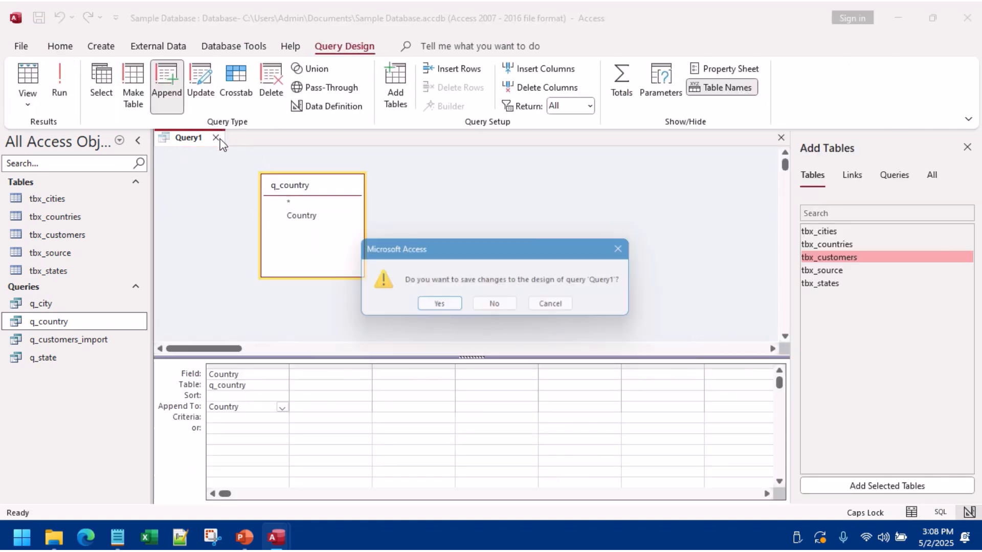
{"action": "left_click", "coordinate": [481, 308]}
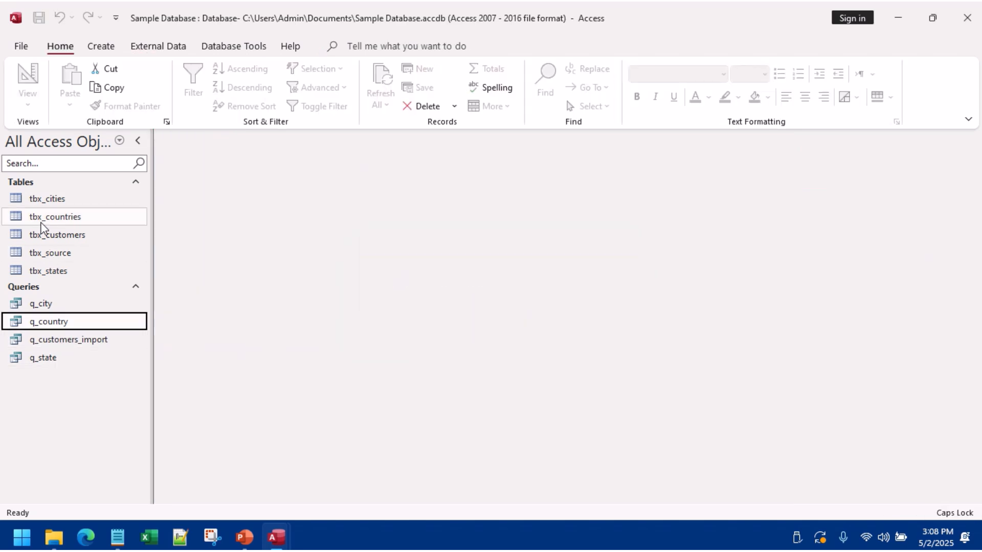
Step: Open tbx_countries, widen its COUNTRY column and examine the appended records through to the last one
{"action": "double_click", "coordinate": [41, 220]}
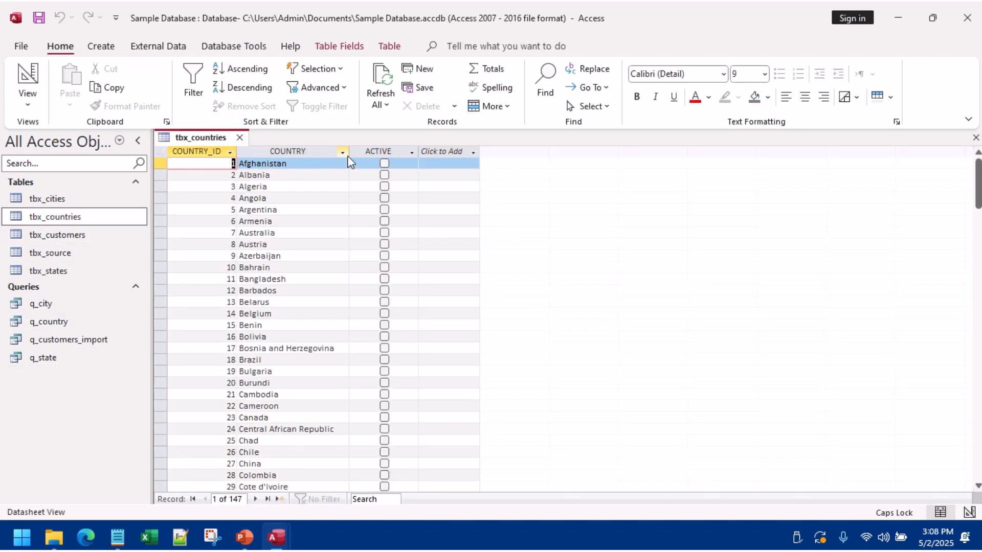
{"action": "left_click_drag", "start_coordinate": [353, 150], "coordinate": [415, 150]}
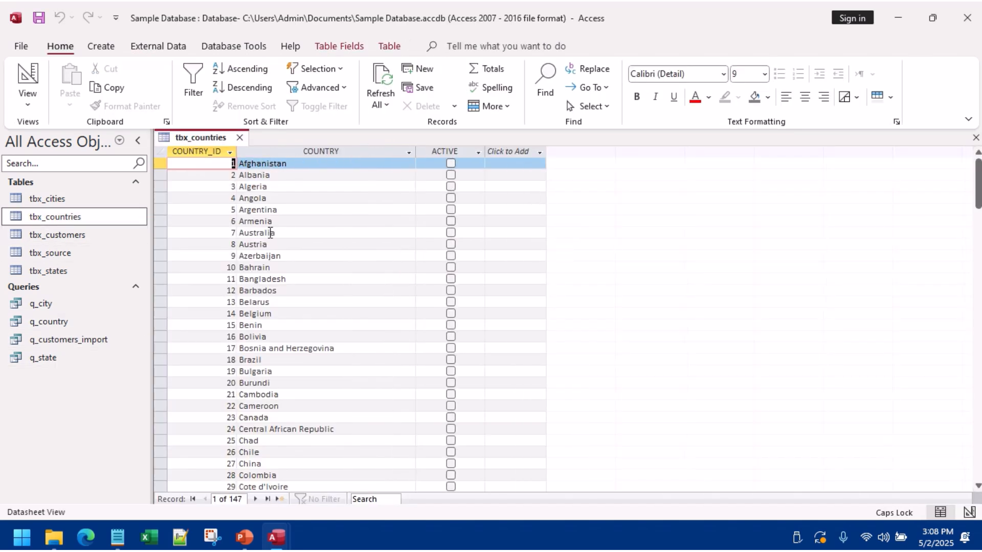
{"action": "scroll", "coordinate": [214, 311], "scroll_direction": "down", "scroll_amount": 13}
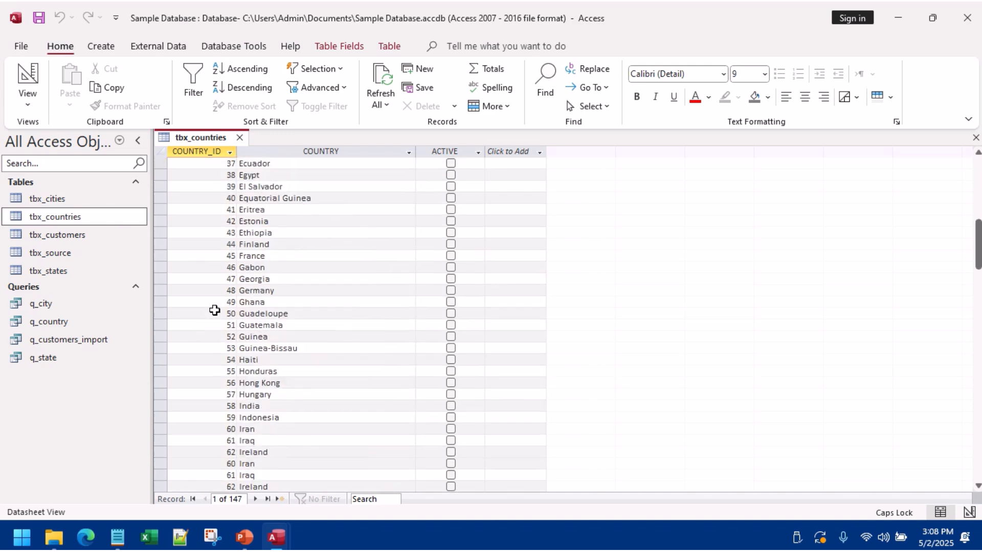
{"action": "scroll", "coordinate": [215, 311], "scroll_direction": "up", "scroll_amount": 13}
{"action": "scroll", "coordinate": [214, 311], "scroll_direction": "down", "scroll_amount": 13}
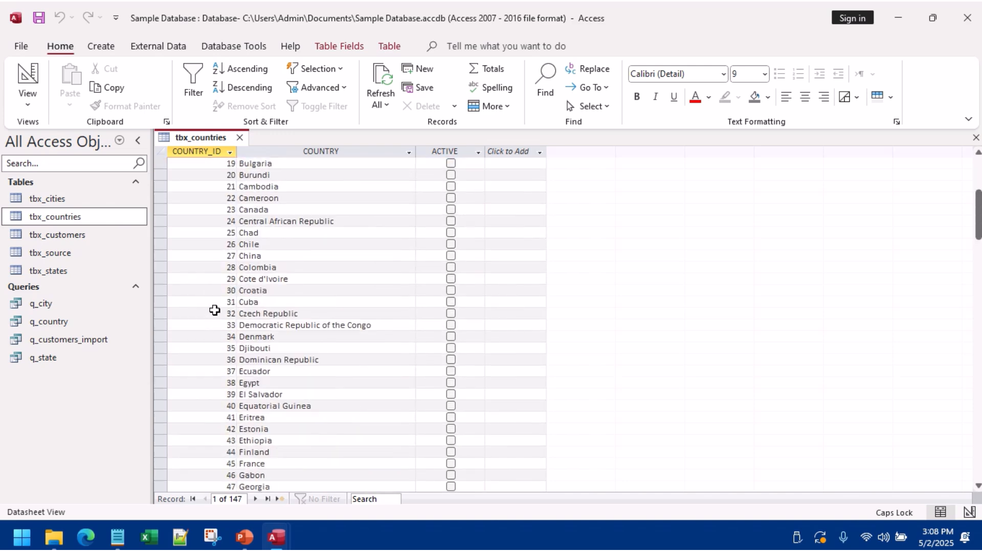
{"action": "scroll", "coordinate": [214, 310], "scroll_direction": "down", "scroll_amount": 19}
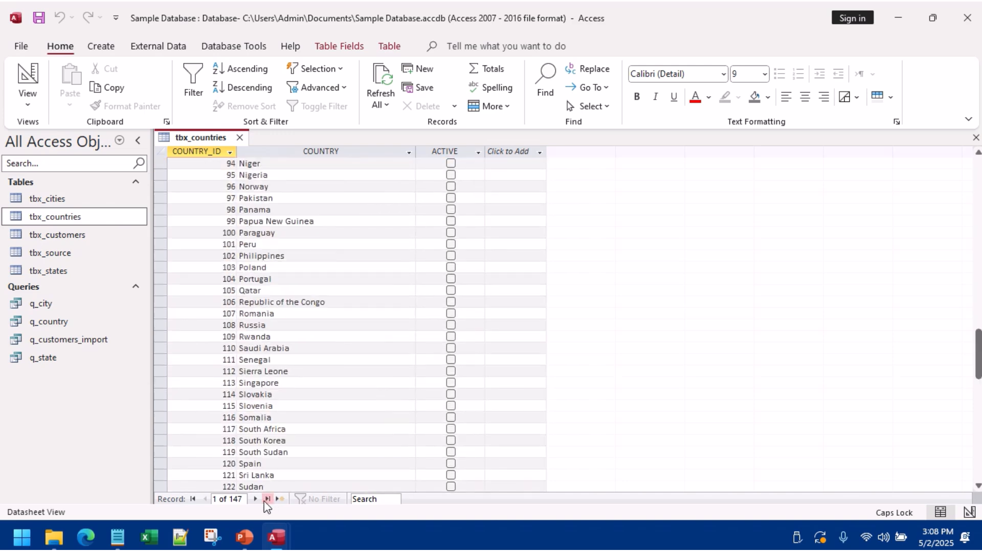
{"action": "left_click", "coordinate": [267, 499]}
{"action": "left_click", "coordinate": [246, 382]}
{"action": "scroll", "coordinate": [240, 357], "scroll_direction": "up", "scroll_amount": 4}
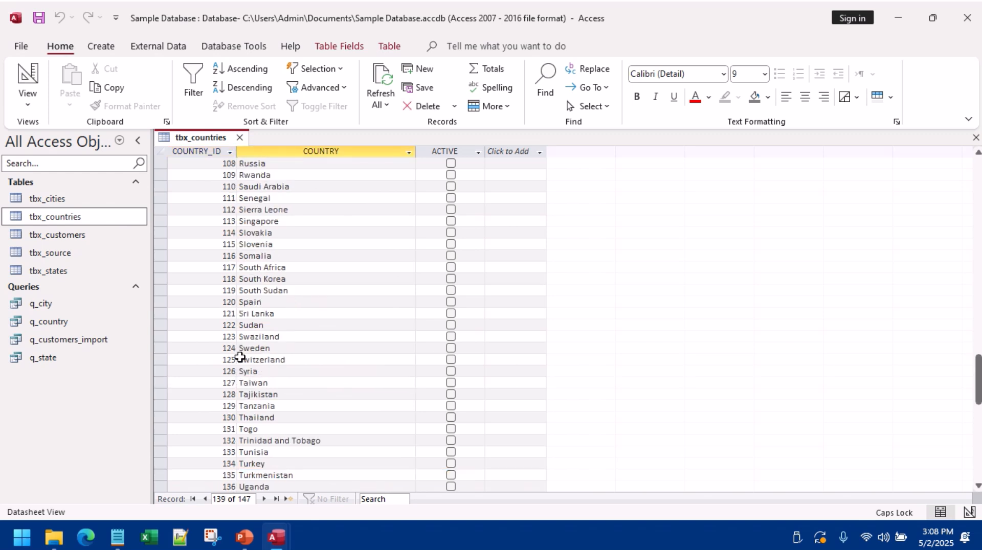
{"action": "left_click", "coordinate": [212, 335]}
Step: Open tbx_states to check its COUNTRY_ID and COUNTRY columns, and close both open tables without saving layout changes
{"action": "double_click", "coordinate": [129, 271]}
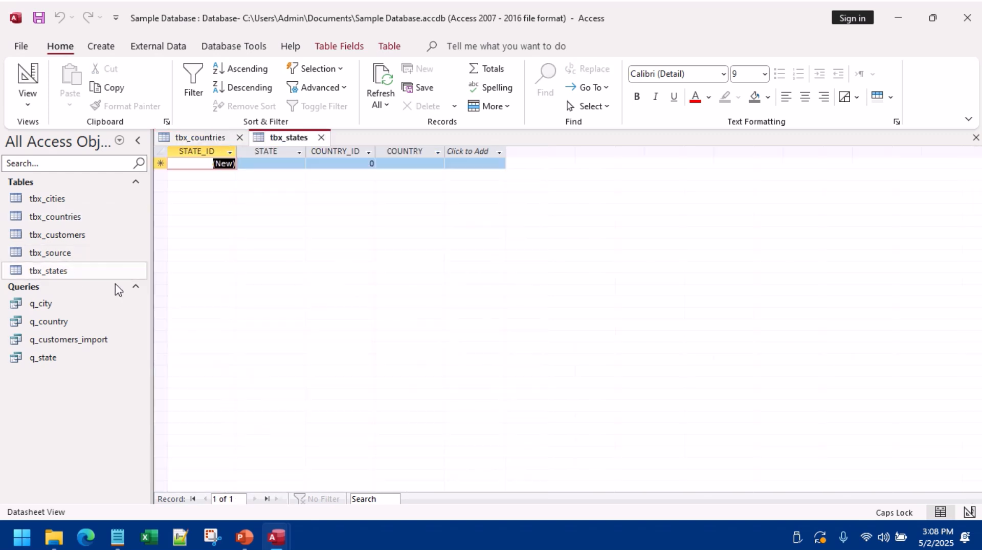
{"action": "left_click", "coordinate": [353, 166]}
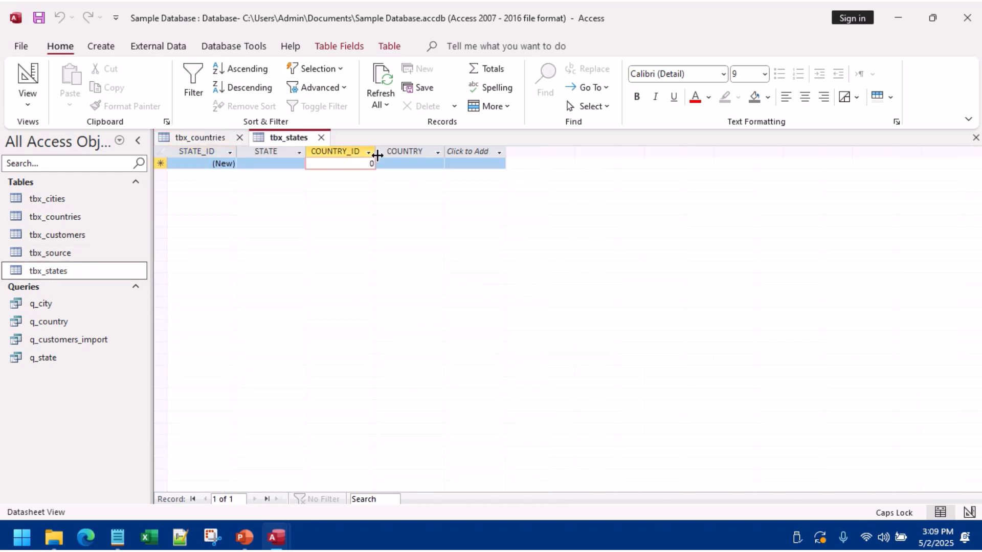
{"action": "left_click_drag", "start_coordinate": [377, 155], "coordinate": [401, 157]}
{"action": "left_click", "coordinate": [422, 162]}
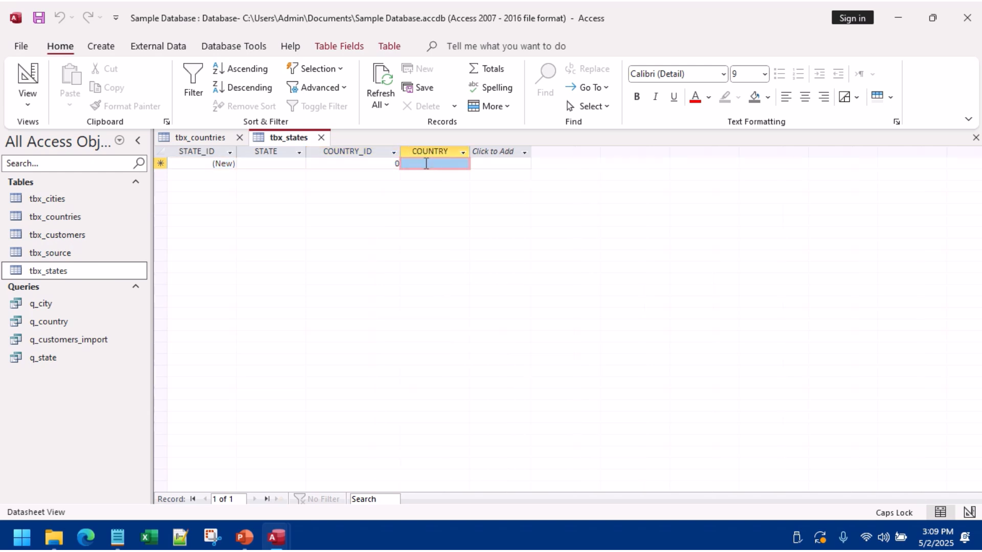
{"action": "left_click", "coordinate": [321, 138]}
{"action": "left_click", "coordinate": [497, 307]}
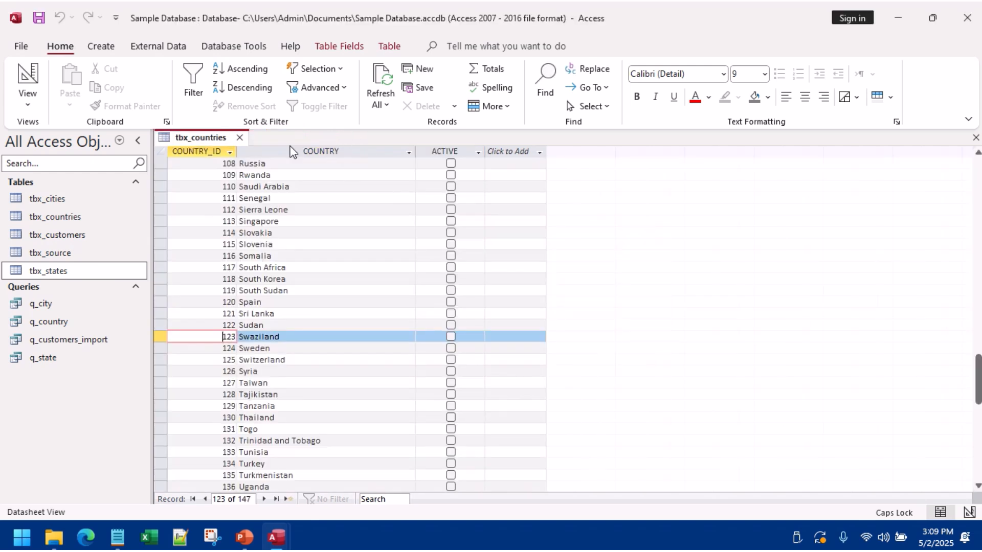
{"action": "left_click", "coordinate": [240, 138]}
{"action": "left_click", "coordinate": [498, 307]}
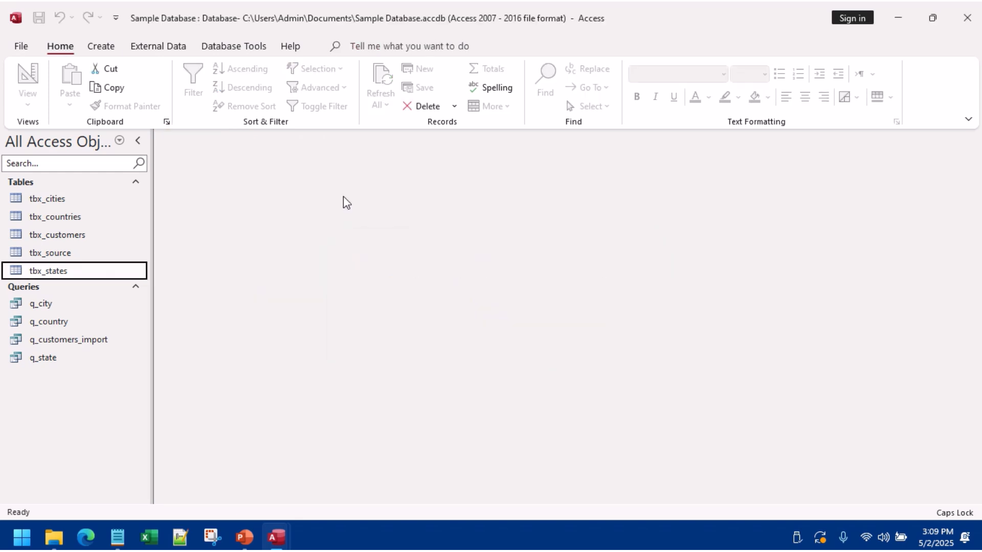
Step: Create a new query design with q_state as its source
{"action": "left_click", "coordinate": [101, 46]}
{"action": "left_click", "coordinate": [238, 85]}
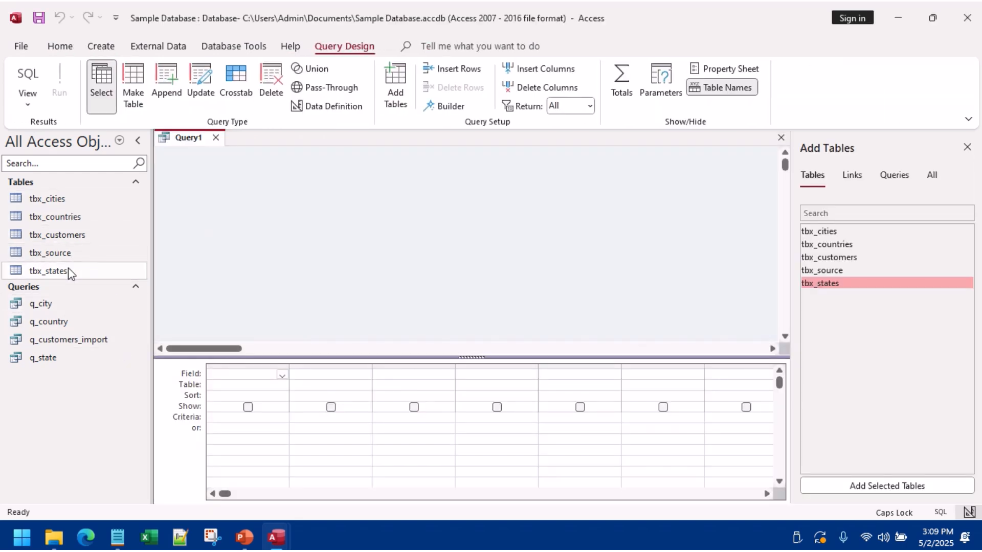
{"action": "left_click_drag", "start_coordinate": [53, 360], "coordinate": [264, 250]}
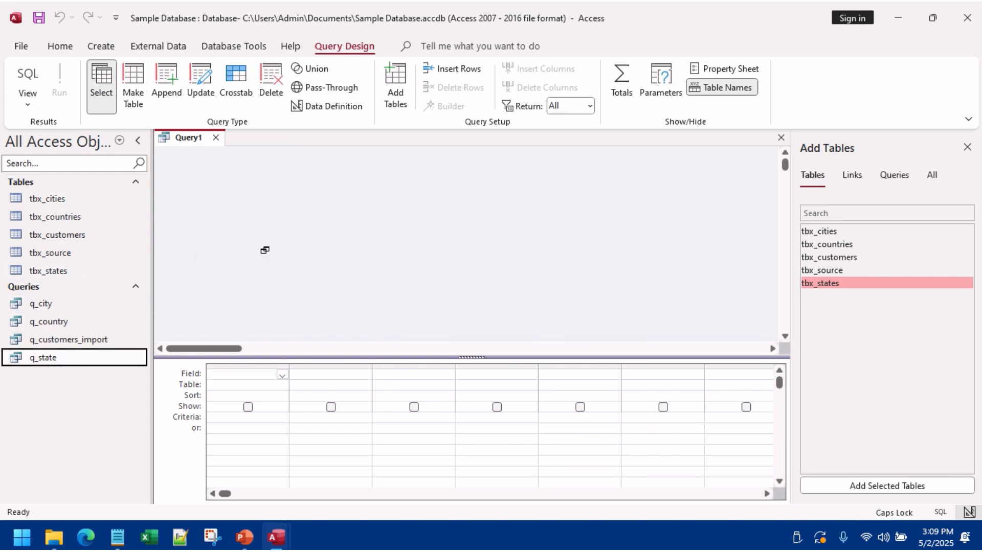
{"action": "left_click_drag", "start_coordinate": [296, 185], "coordinate": [295, 184]}
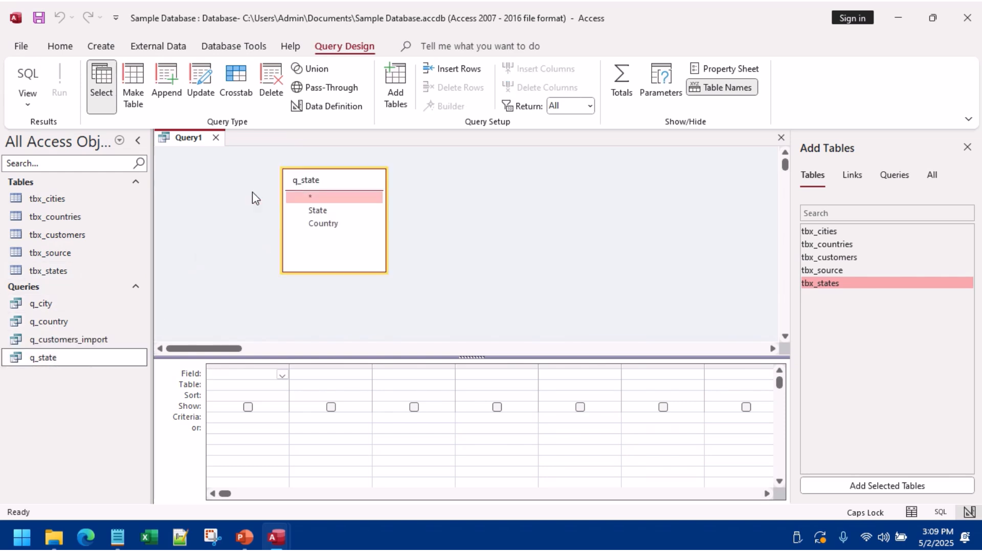
{"action": "double_click", "coordinate": [317, 210]}
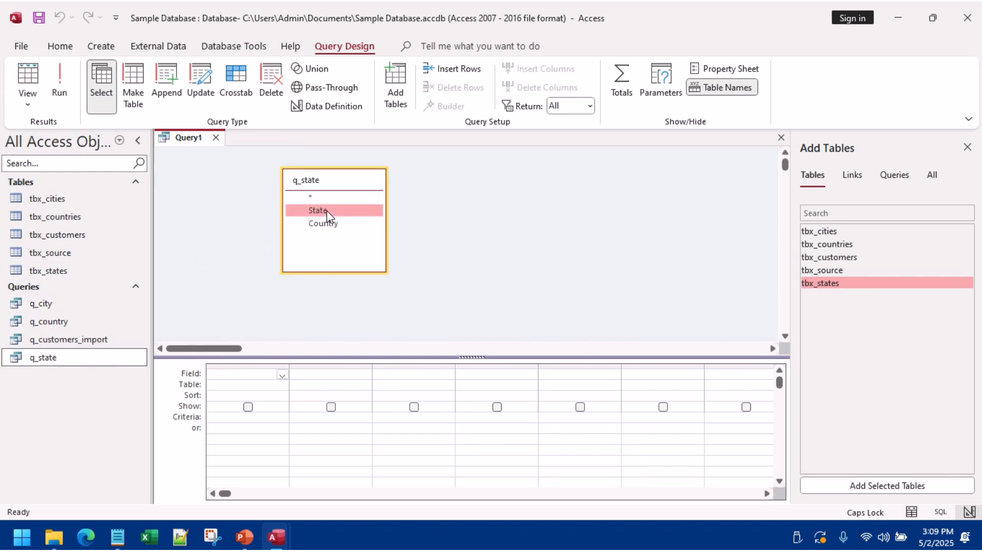
{"action": "left_click", "coordinate": [247, 365]}
{"action": "key", "text": "Delete"}
Step: Make the q_state query an append query targeting tbx_states in the current database
{"action": "left_click", "coordinate": [175, 93]}
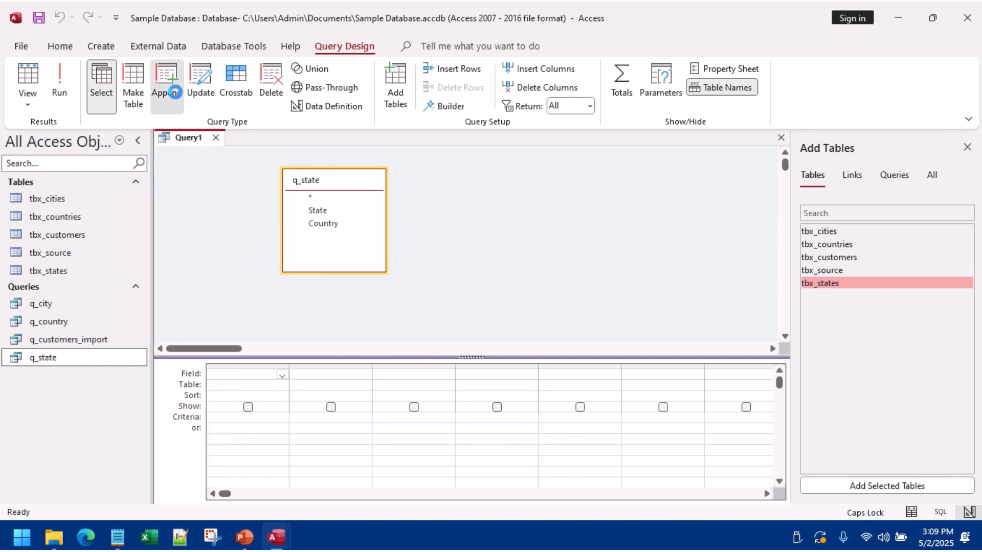
{"action": "left_click", "coordinate": [609, 172]}
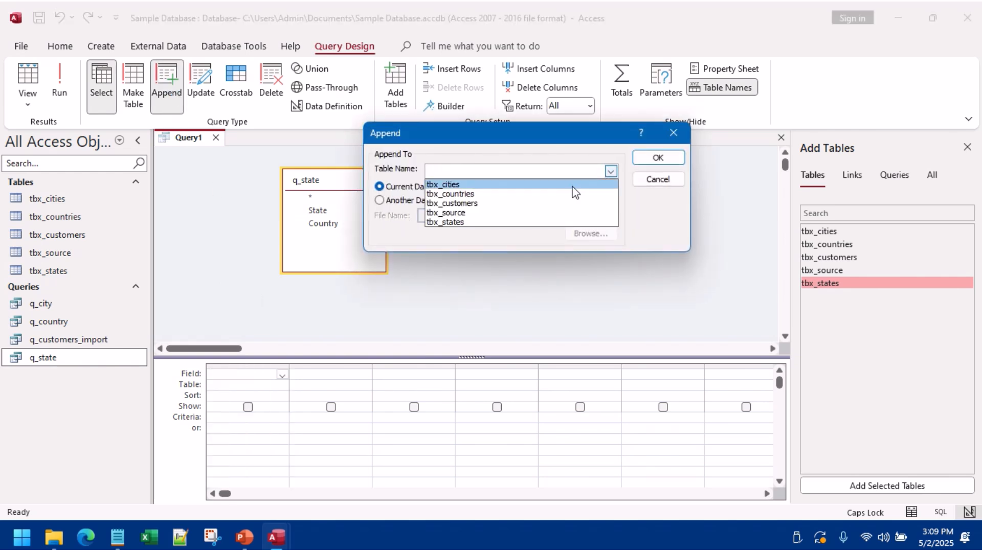
{"action": "left_click", "coordinate": [486, 223]}
{"action": "left_click", "coordinate": [659, 158]}
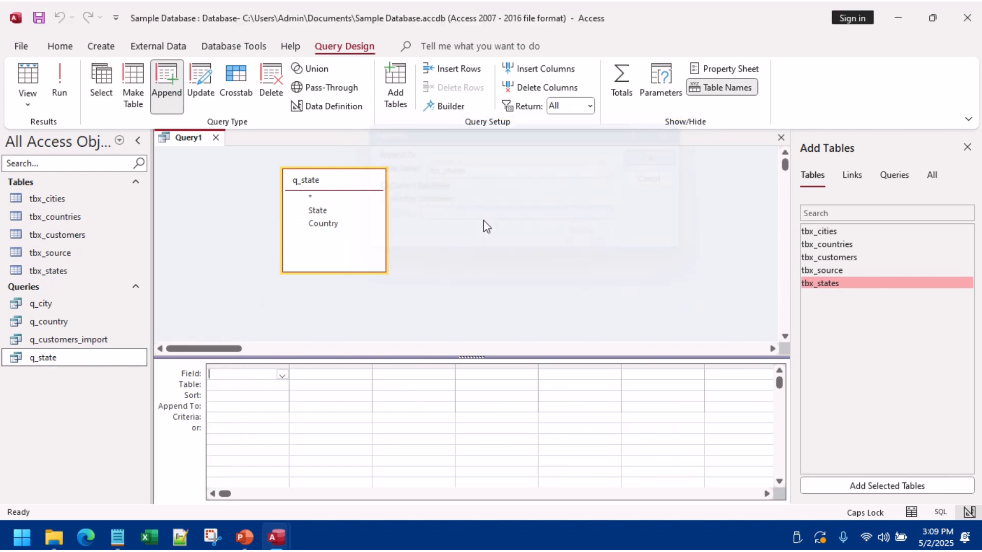
Step: Add the State and Country fields to the append query and run it to append the rows to tbx_states
{"action": "double_click", "coordinate": [320, 212]}
{"action": "double_click", "coordinate": [322, 224]}
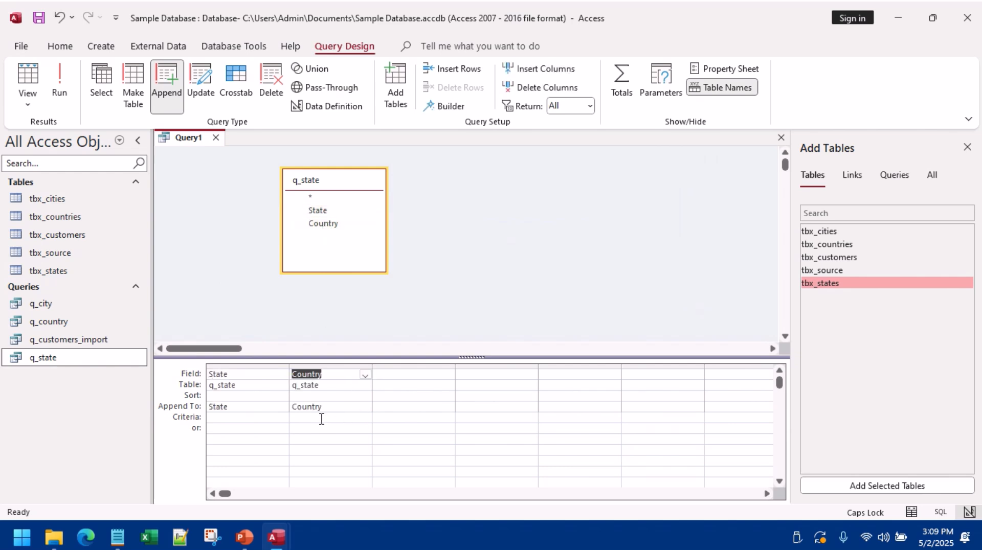
{"action": "left_click", "coordinate": [60, 82]}
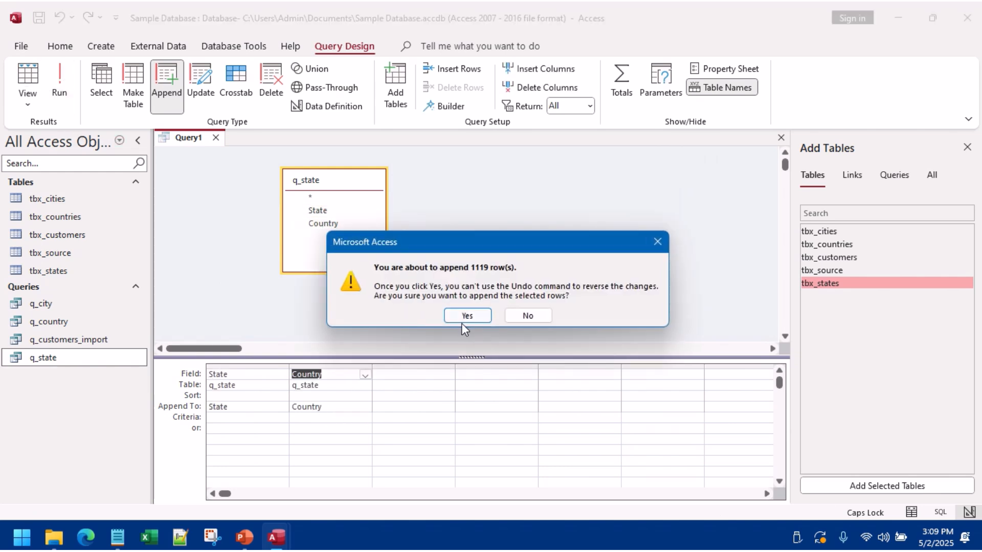
{"action": "left_click", "coordinate": [463, 316]}
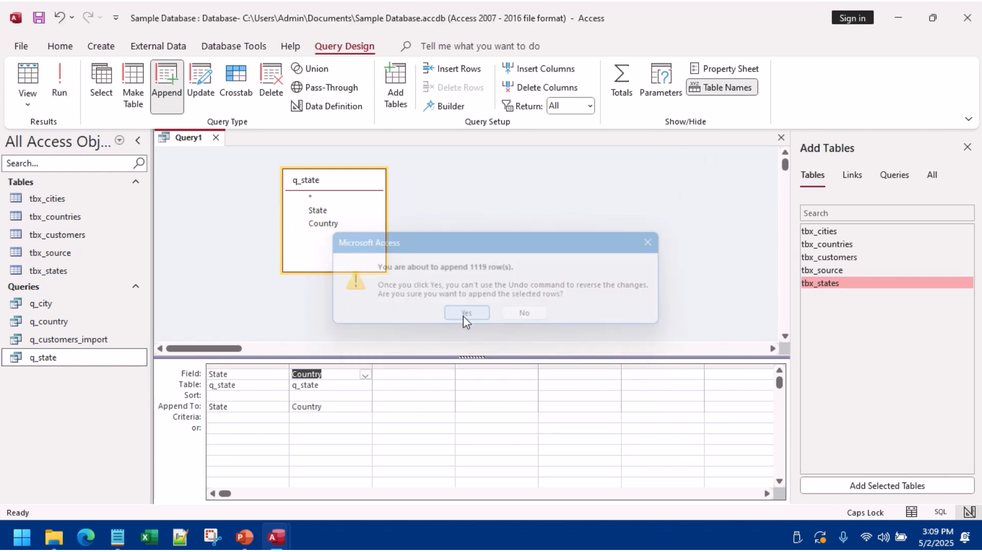
Step: Close the append query without saving it, and open tbx_states to widen its STATE and COUNTRY columns
{"action": "left_click", "coordinate": [217, 142]}
{"action": "left_click", "coordinate": [497, 308]}
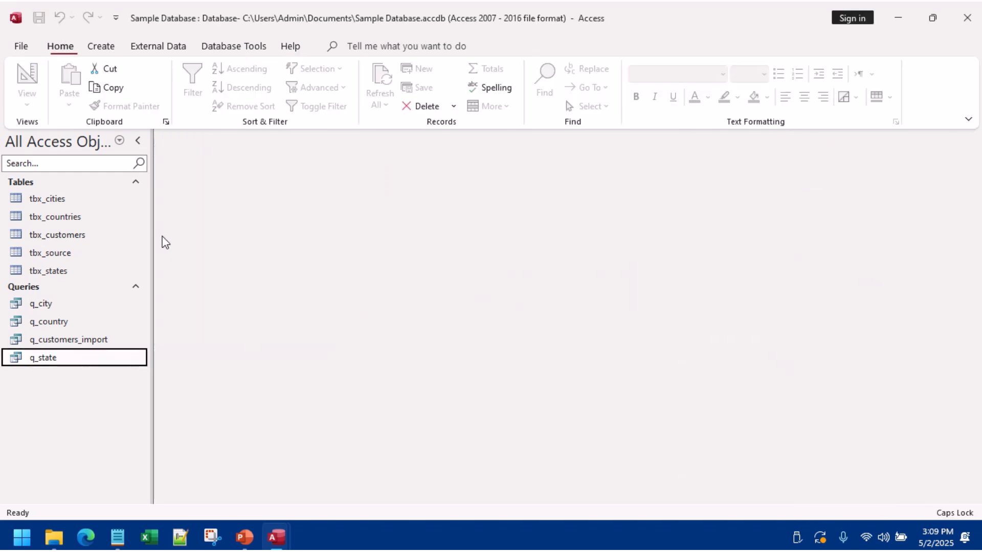
{"action": "double_click", "coordinate": [71, 274]}
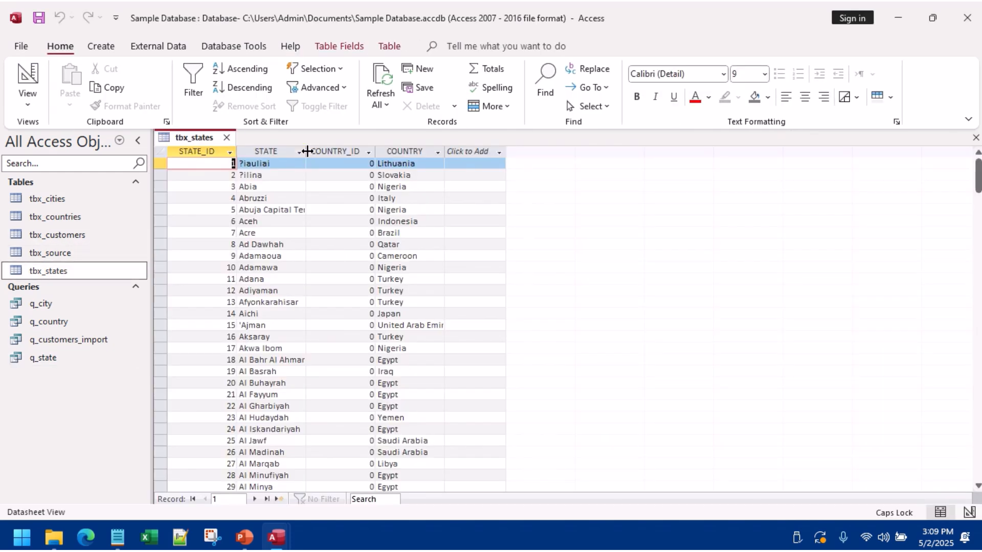
{"action": "left_click_drag", "start_coordinate": [307, 151], "coordinate": [373, 151]}
{"action": "left_click", "coordinate": [281, 175]}
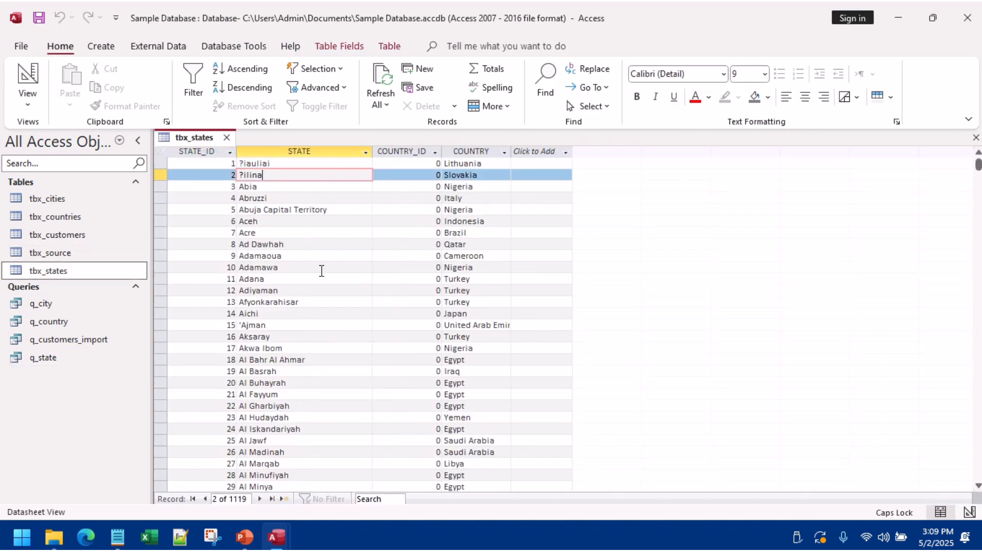
{"action": "left_click", "coordinate": [498, 164]}
{"action": "left_click_drag", "start_coordinate": [511, 151], "coordinate": [539, 152]}
{"action": "left_click", "coordinate": [563, 152]}
{"action": "key", "text": "Escape"}
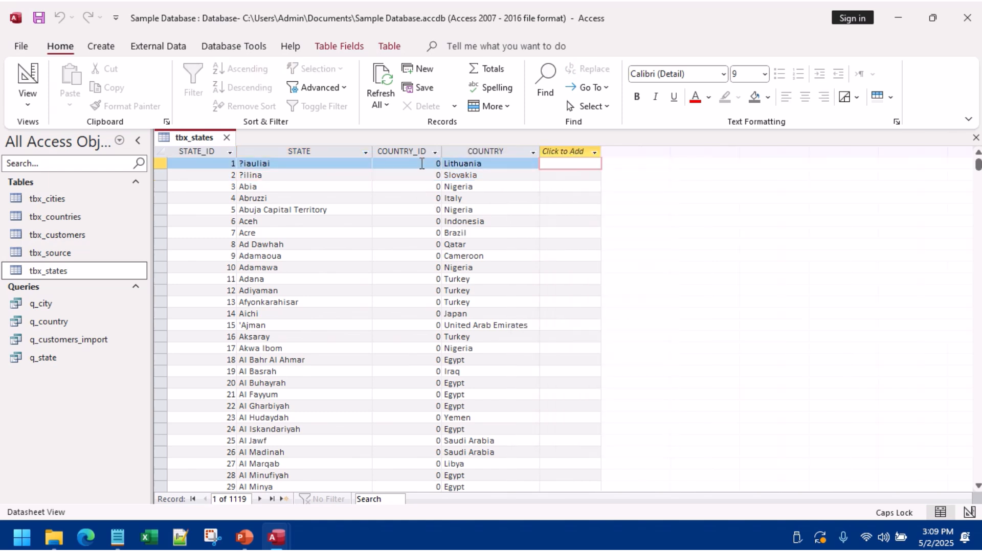
Step: Check the COUNTRY_ID and COUNTRY values in tbx_states, and close the table with its layout changes saved
{"action": "left_click", "coordinate": [429, 163]}
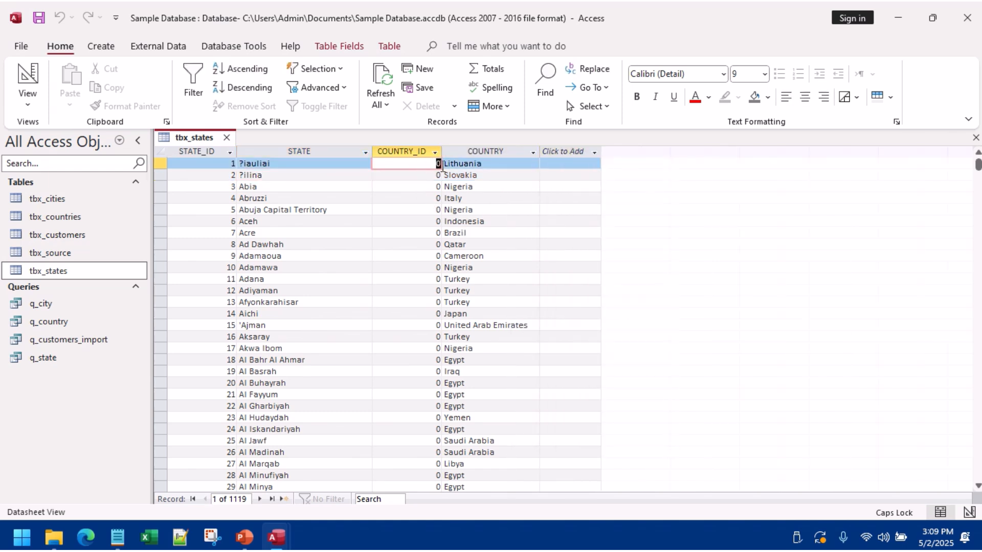
{"action": "left_click_drag", "start_coordinate": [485, 163], "coordinate": [446, 153]}
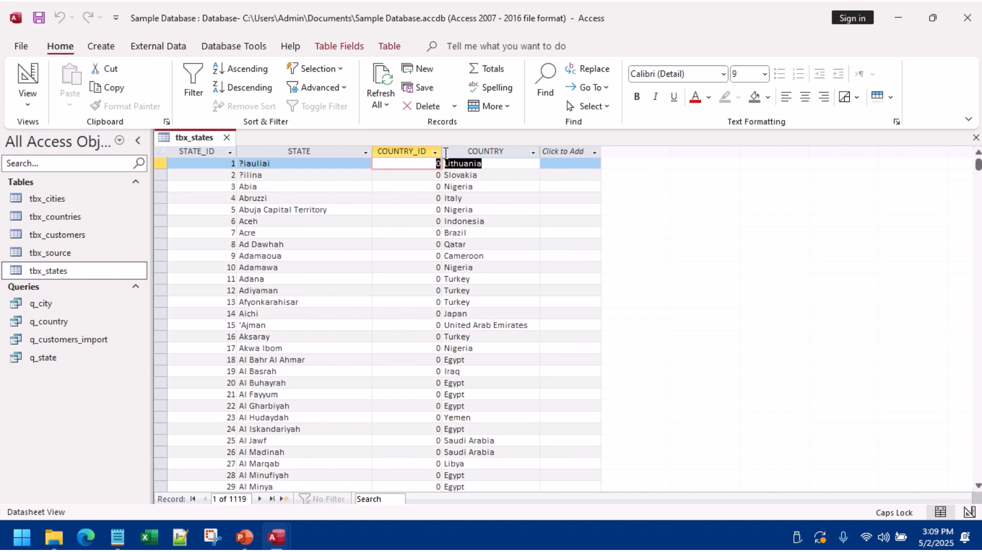
{"action": "left_click", "coordinate": [486, 175]}
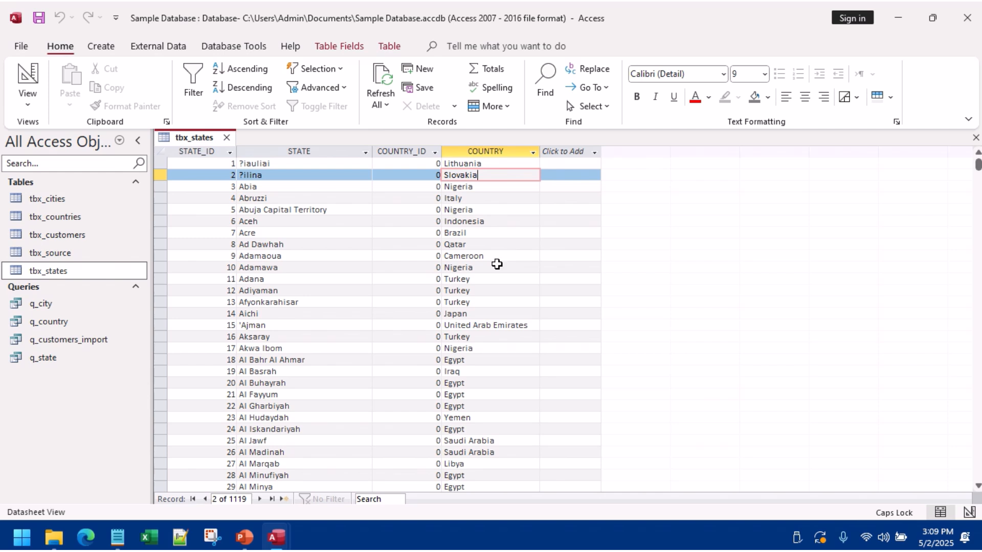
{"action": "left_click", "coordinate": [227, 138]}
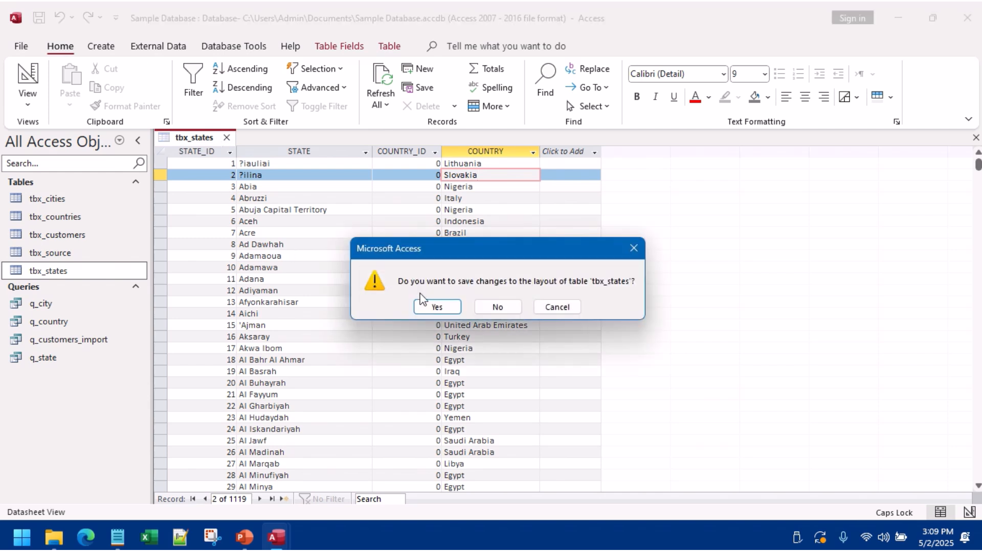
{"action": "left_click", "coordinate": [426, 304]}
Step: Create a new query design containing the tbx_states and tbx_countries tables
{"action": "left_click", "coordinate": [101, 46]}
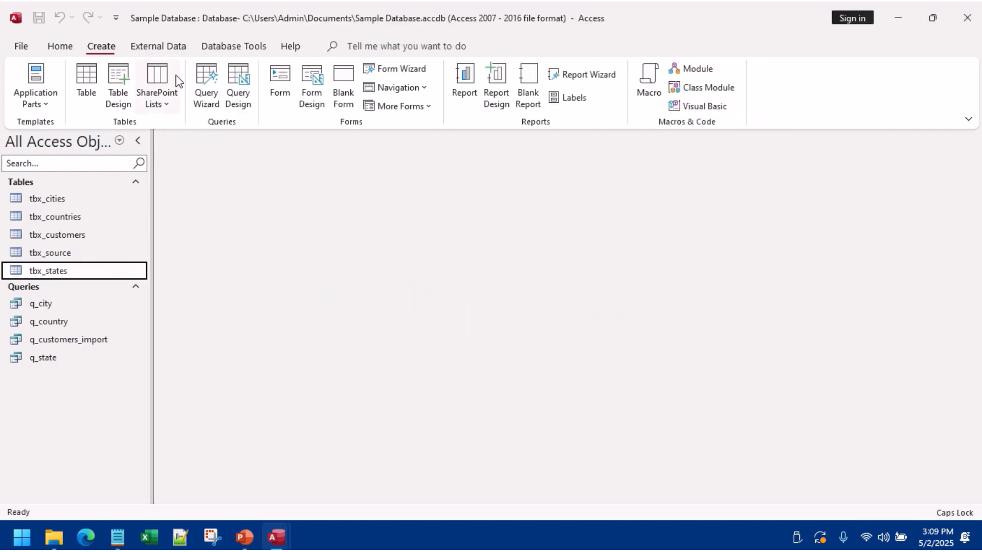
{"action": "left_click", "coordinate": [234, 86]}
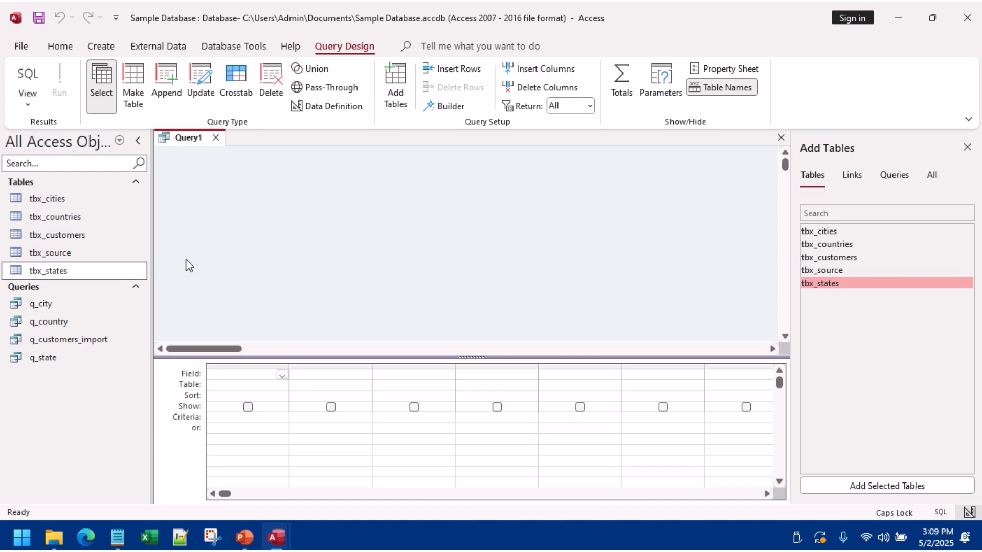
{"action": "left_click_drag", "start_coordinate": [77, 272], "coordinate": [276, 199]}
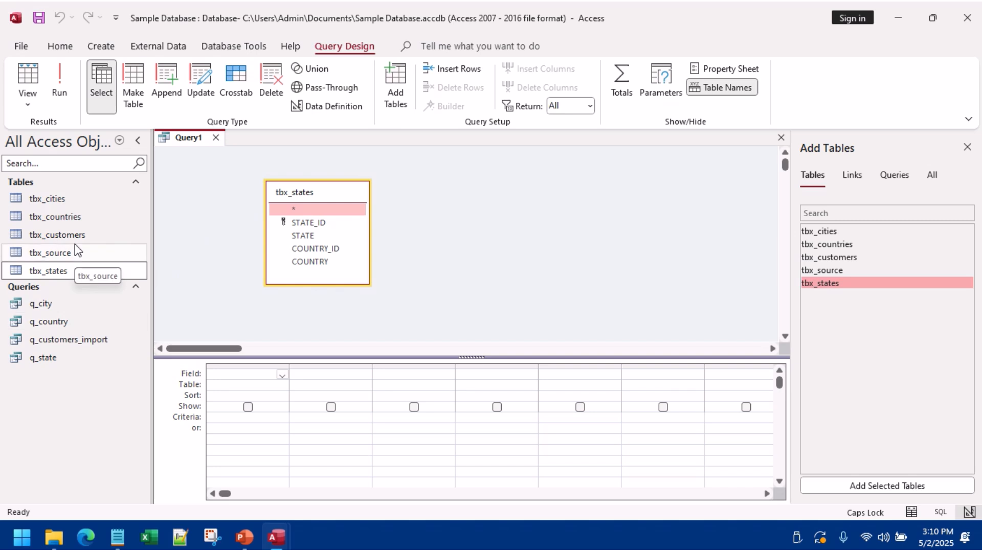
{"action": "left_click_drag", "start_coordinate": [73, 218], "coordinate": [537, 197]}
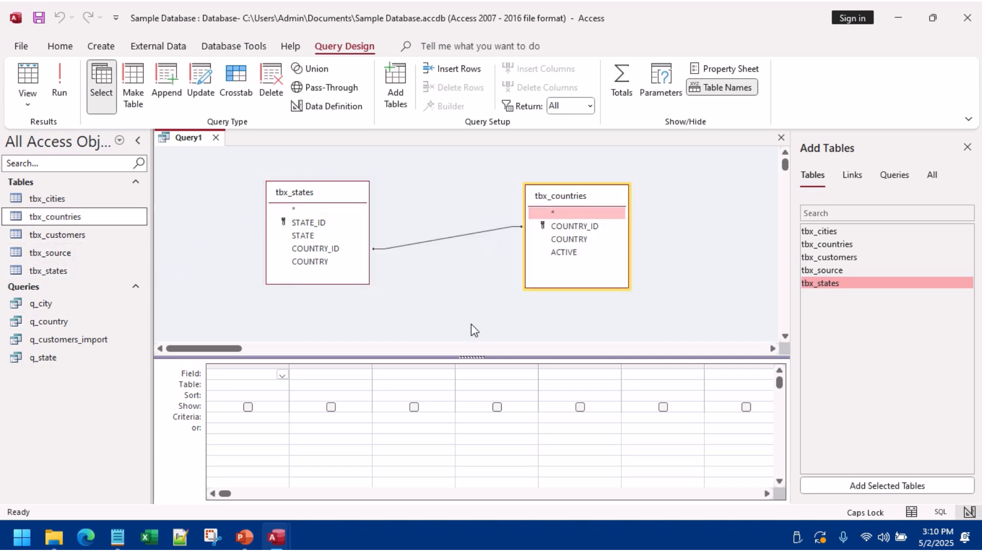
Step: Replace the COUNTRY_ID join between tbx_states and tbx_countries with a join on their COUNTRY fields
{"action": "left_click", "coordinate": [383, 249]}
{"action": "right_click", "coordinate": [386, 248]}
{"action": "left_click", "coordinate": [409, 274]}
{"action": "left_click_drag", "start_coordinate": [330, 267], "coordinate": [572, 241]}
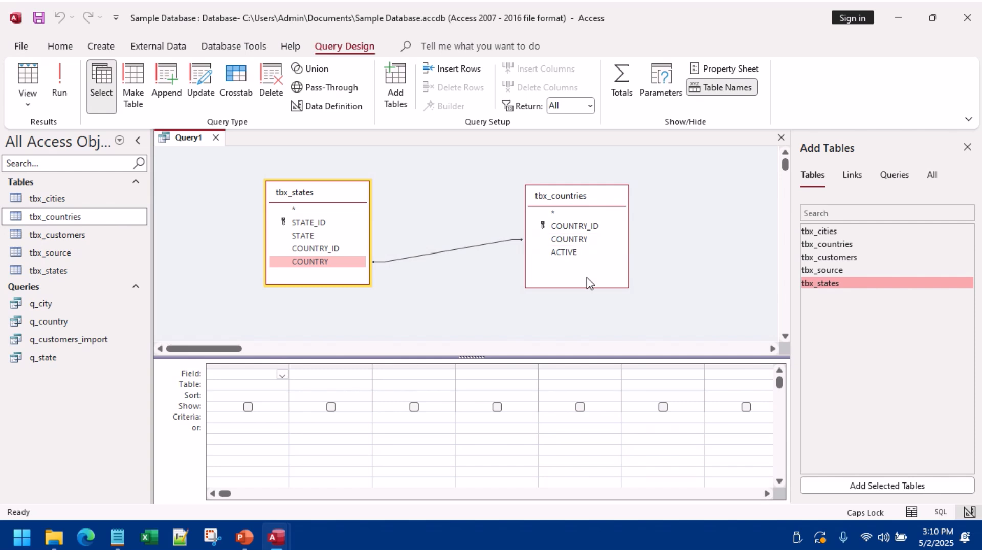
Step: Make the design an update query that sets COUNTRY_ID in tbx_states to [tbx_countries]![COUNTRY_ID]
{"action": "left_click_drag", "start_coordinate": [316, 249], "coordinate": [244, 376]}
{"action": "left_click", "coordinate": [201, 84]}
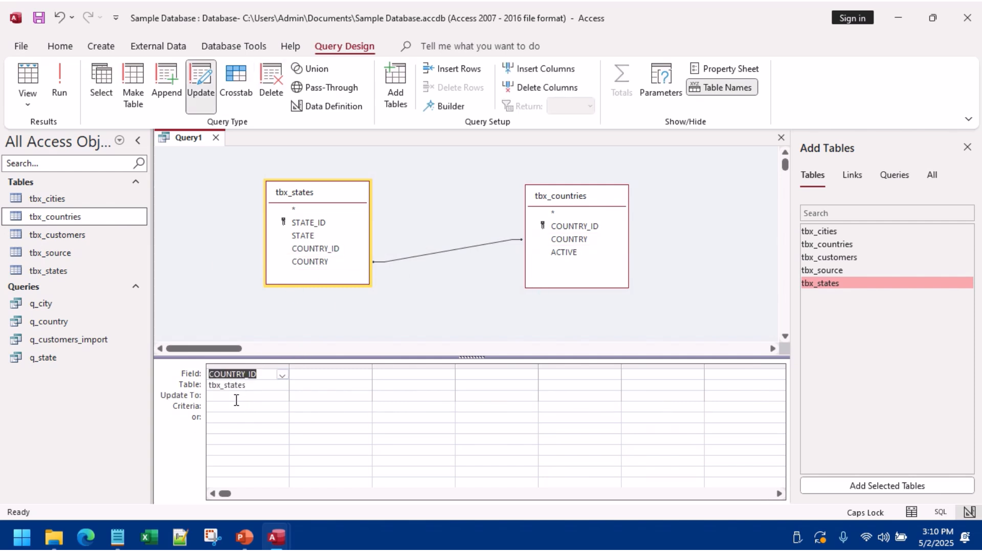
{"action": "left_click", "coordinate": [233, 396]}
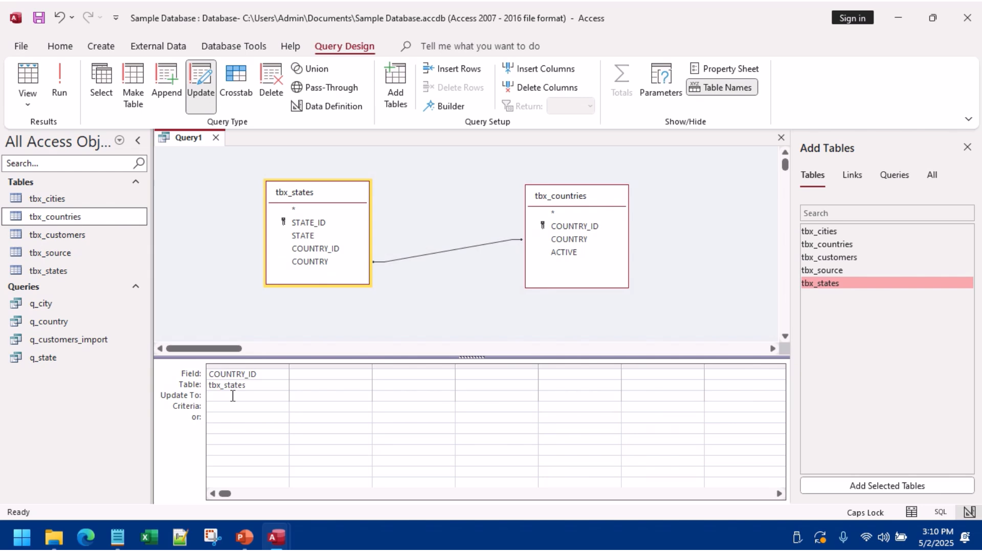
{"action": "type", "text": "TBX_"}
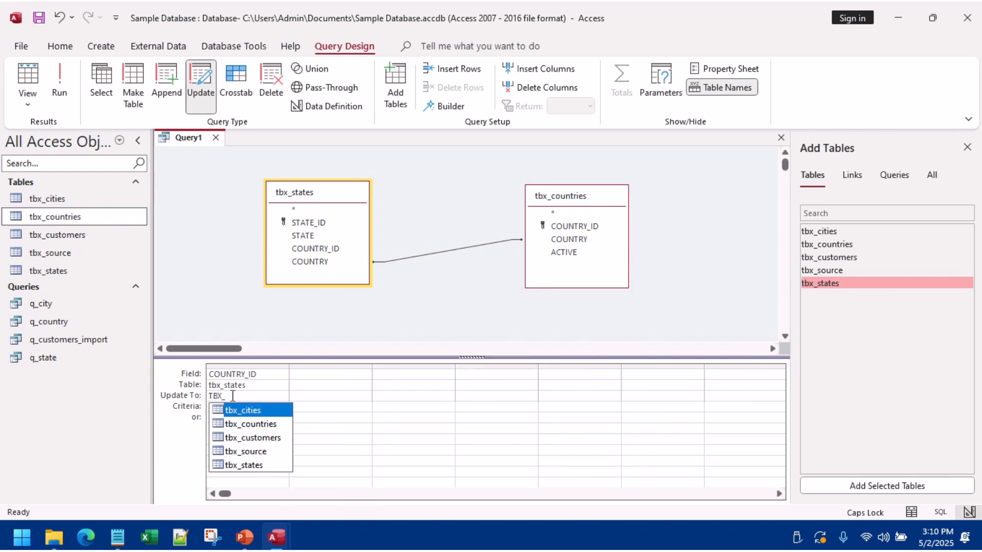
{"action": "type", "text": "C"}
{"action": "double_click", "coordinate": [271, 425]}
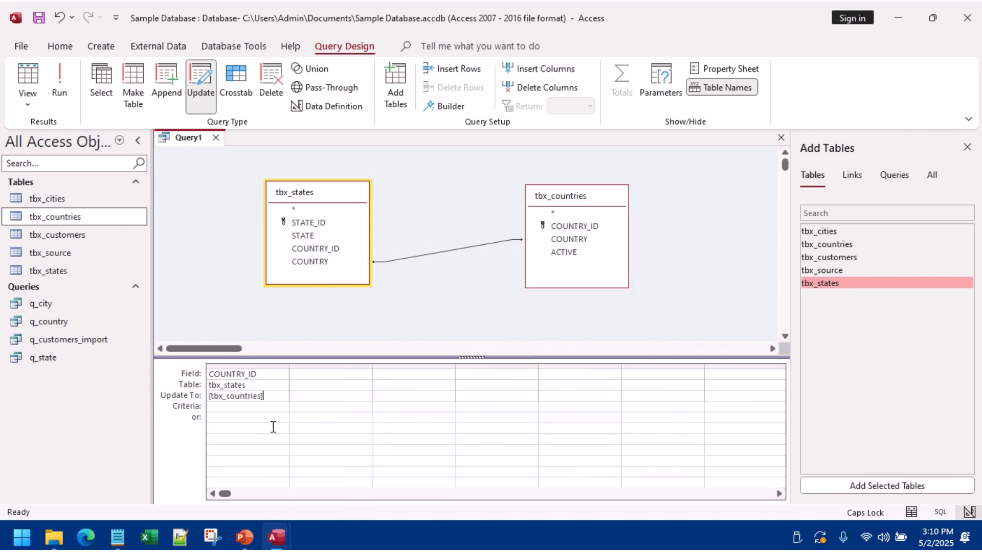
{"action": "type", "text": "!"}
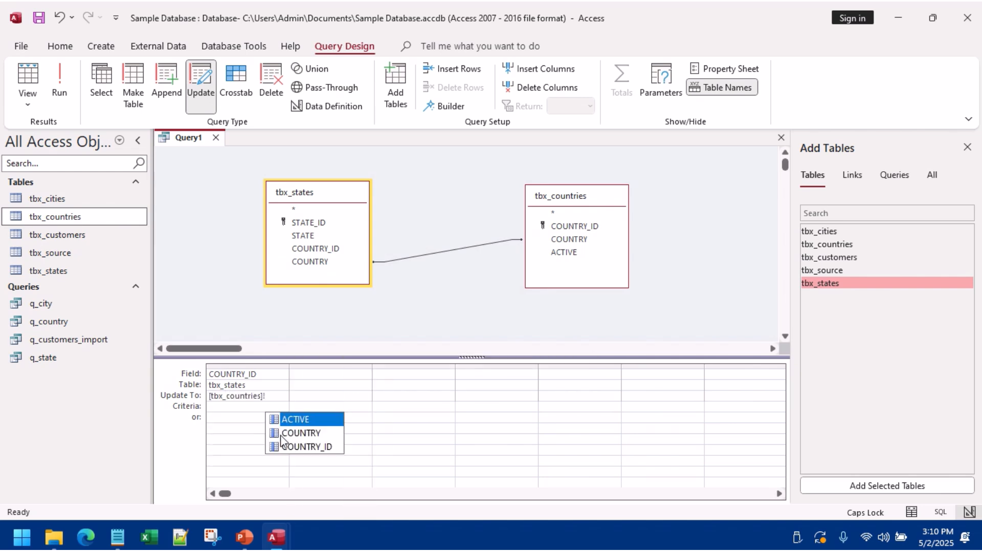
{"action": "double_click", "coordinate": [307, 447]}
Step: Run the update query on tbx_states, accept the row update, and close the query without saving it
{"action": "left_click", "coordinate": [61, 85]}
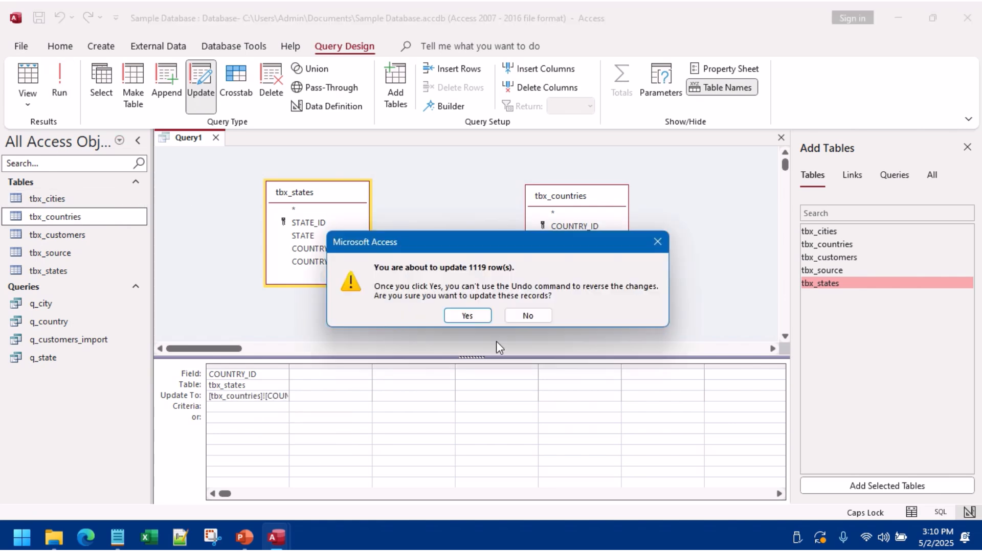
{"action": "left_click", "coordinate": [468, 316]}
{"action": "left_click", "coordinate": [216, 138]}
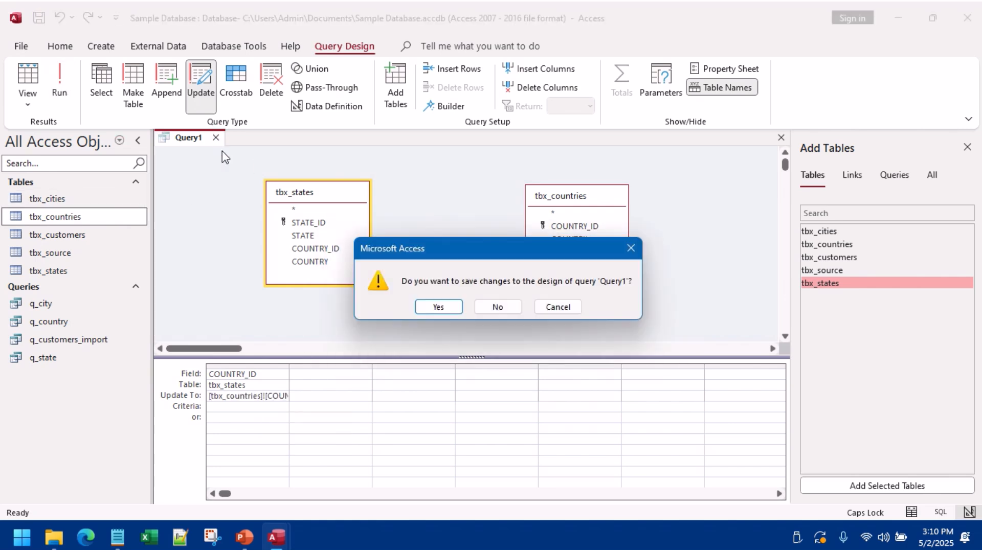
{"action": "left_click", "coordinate": [497, 307]}
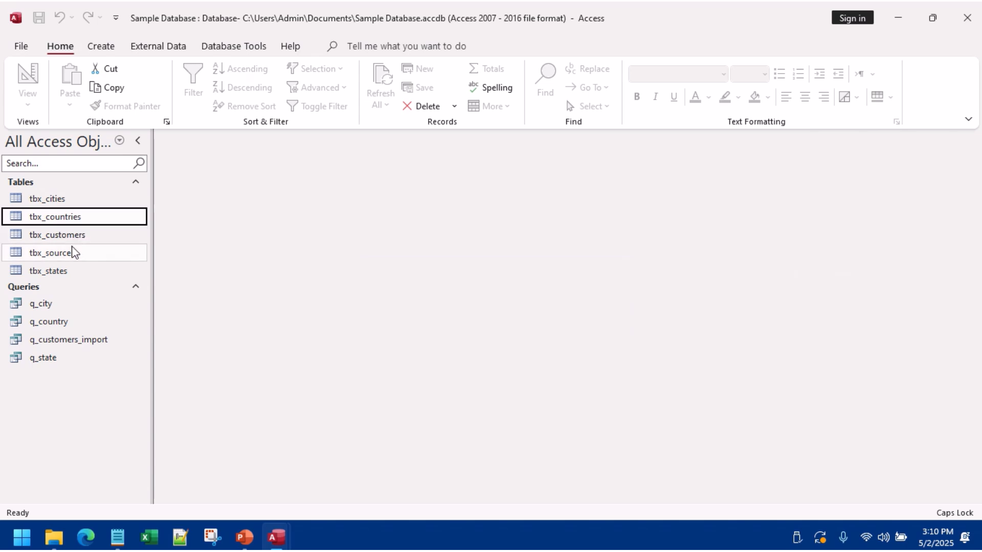
Step: Open tbx_states to check the updated COUNTRY_ID values, and widen its COUNTRY_ID and COUNTRY columns
{"action": "left_click", "coordinate": [70, 274]}
{"action": "double_click", "coordinate": [70, 274]}
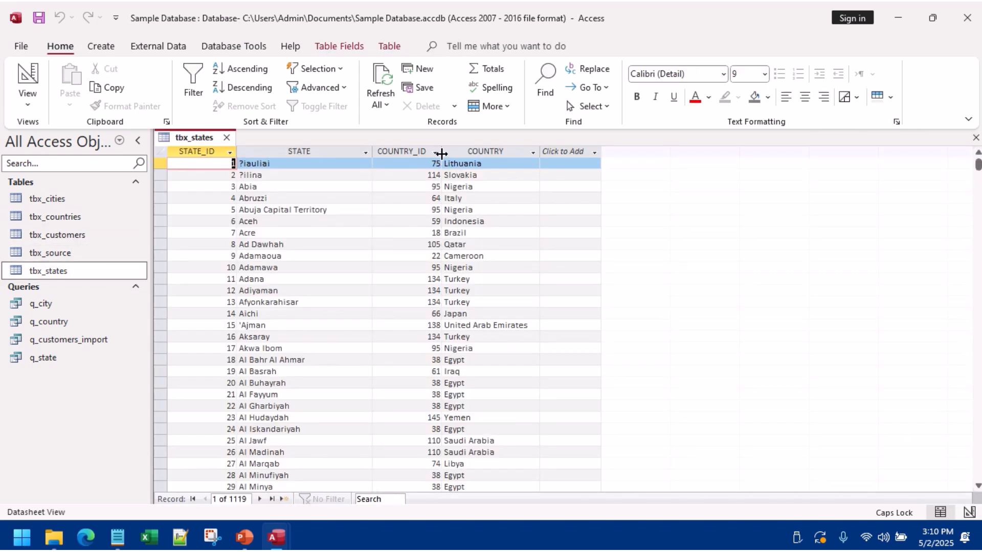
{"action": "left_click_drag", "start_coordinate": [457, 156], "coordinate": [467, 157]}
{"action": "left_click", "coordinate": [537, 163]}
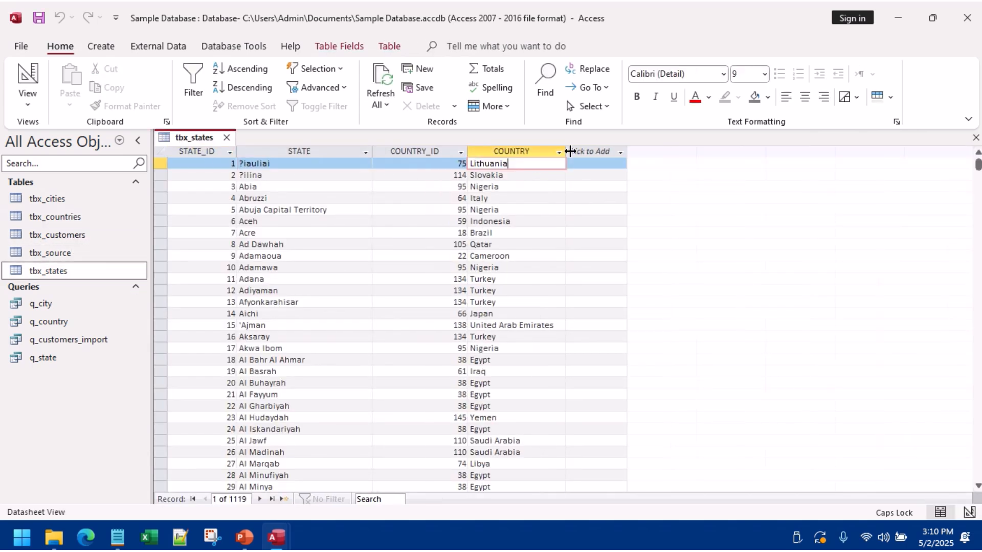
{"action": "left_click_drag", "start_coordinate": [566, 156], "coordinate": [599, 156]}
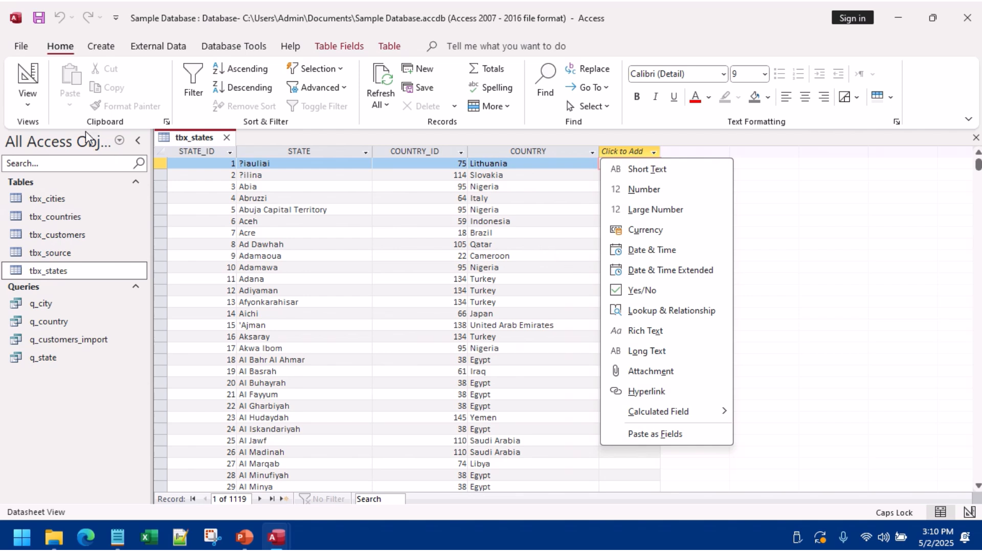
Step: Delete the COUNTRY field from the tbx_states design, and close the table with the changes saved
{"action": "left_click", "coordinate": [37, 78]}
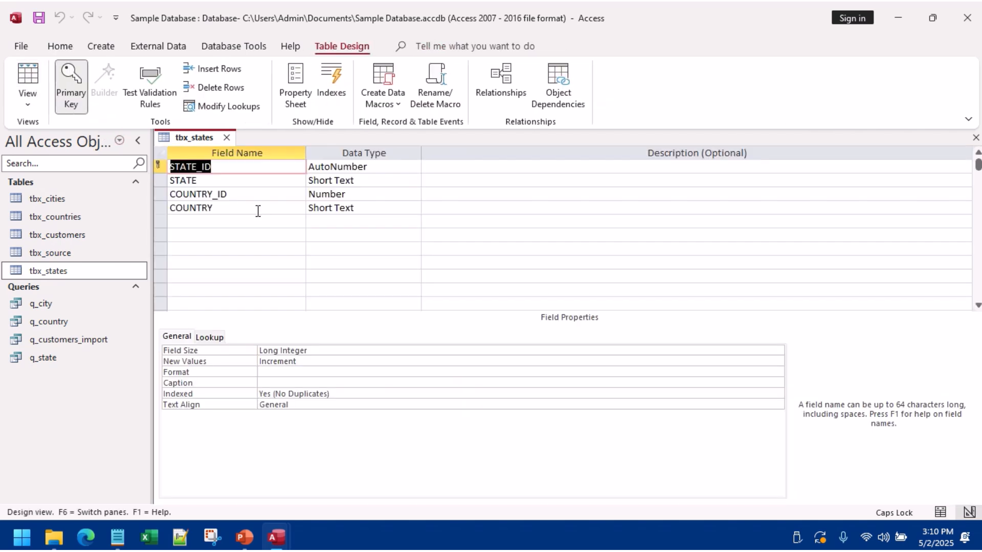
{"action": "left_click", "coordinate": [158, 207]}
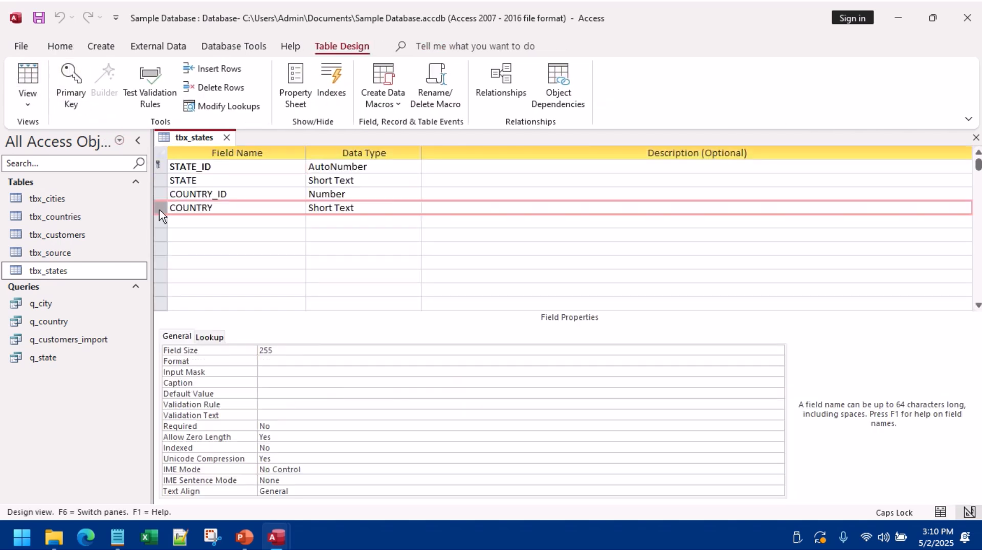
{"action": "key", "text": "Delete"}
{"action": "left_click", "coordinate": [461, 310]}
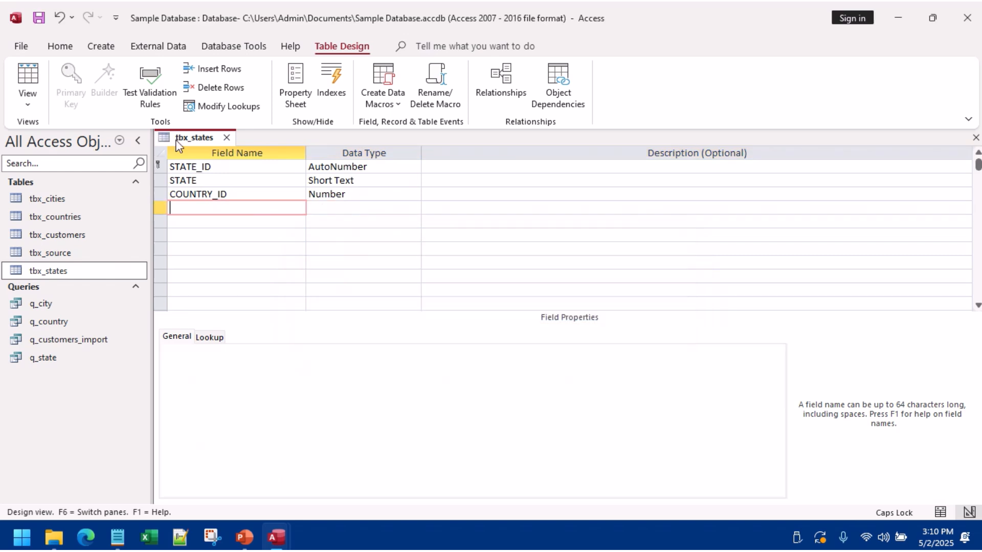
{"action": "left_click", "coordinate": [227, 137]}
{"action": "left_click", "coordinate": [438, 307]}
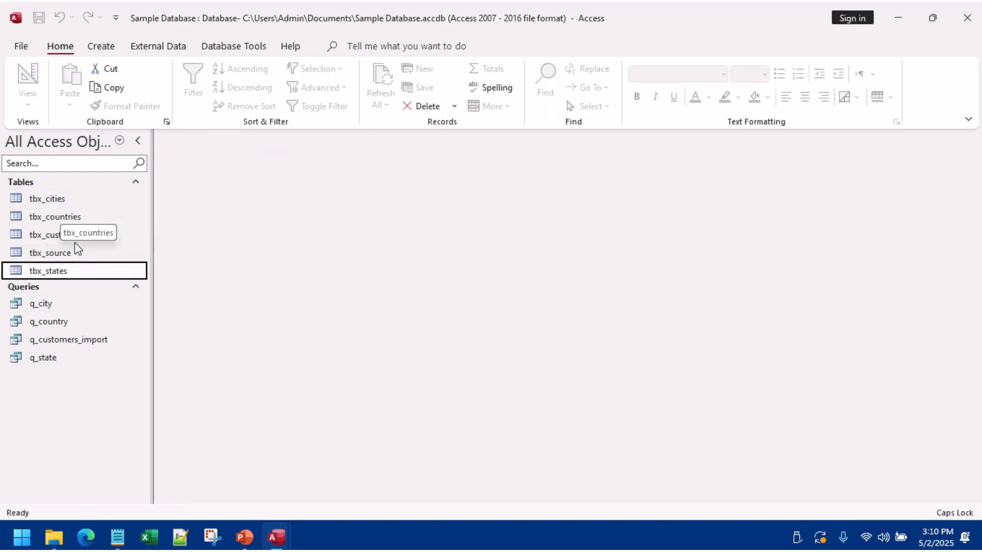
Step: Open tbx_cities to check its columns, and create a new blank query design
{"action": "left_click", "coordinate": [68, 203]}
{"action": "double_click", "coordinate": [68, 203]}
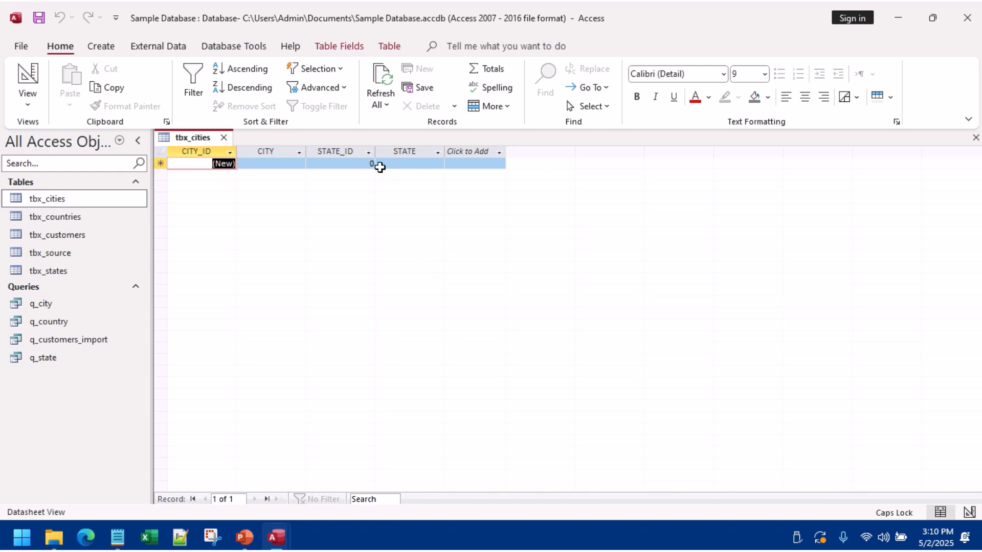
{"action": "left_click", "coordinate": [101, 46]}
{"action": "left_click", "coordinate": [237, 97]}
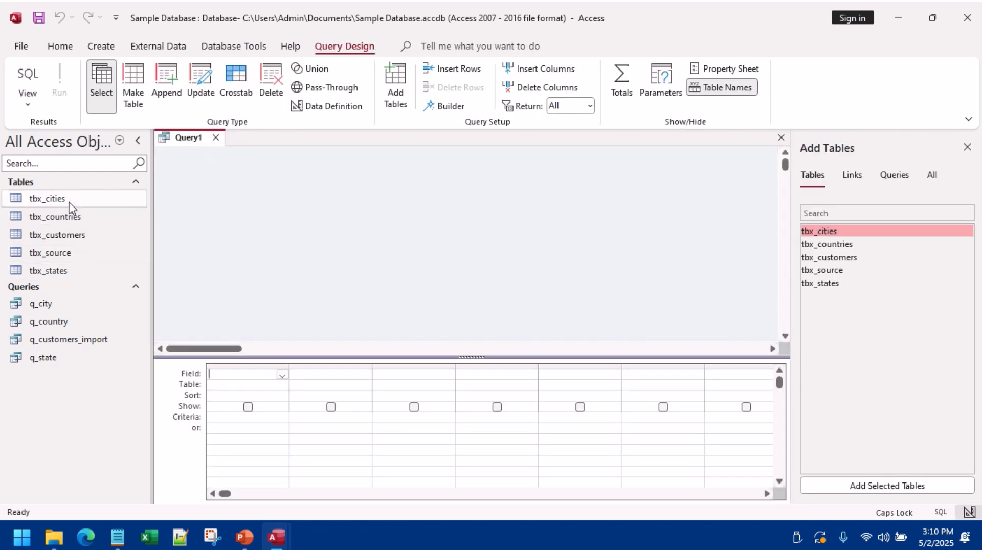
{"action": "left_click_drag", "start_coordinate": [68, 200], "coordinate": [307, 179]}
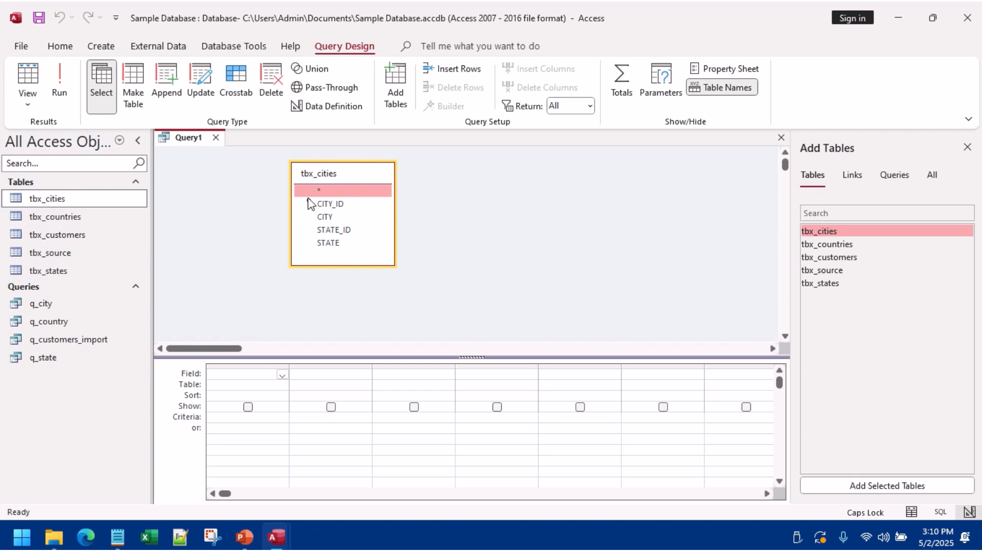
{"action": "right_click", "coordinate": [324, 177]}
{"action": "left_click", "coordinate": [354, 239]}
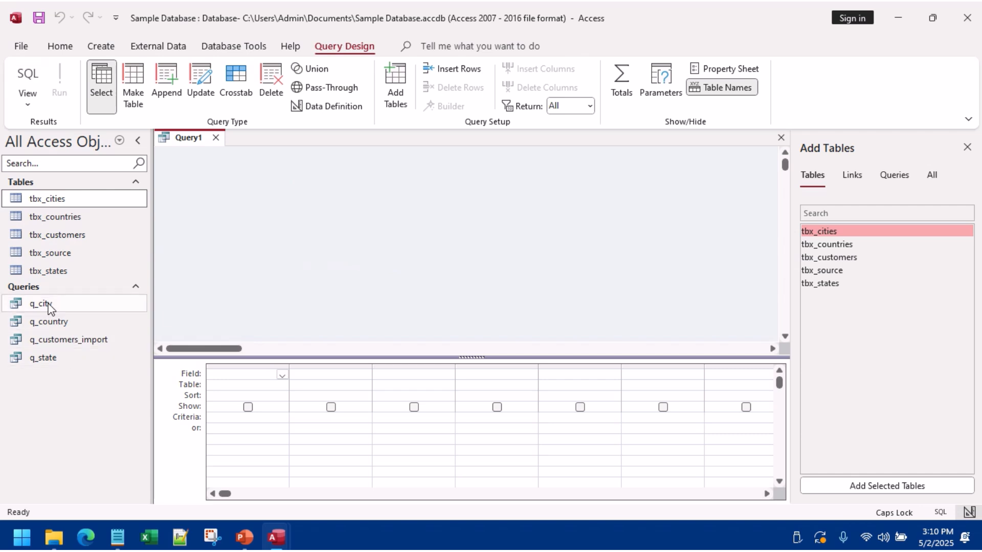
Step: Add q_city as the query's source and make it an append query targeting tbx_cities
{"action": "left_click_drag", "start_coordinate": [49, 306], "coordinate": [286, 202]}
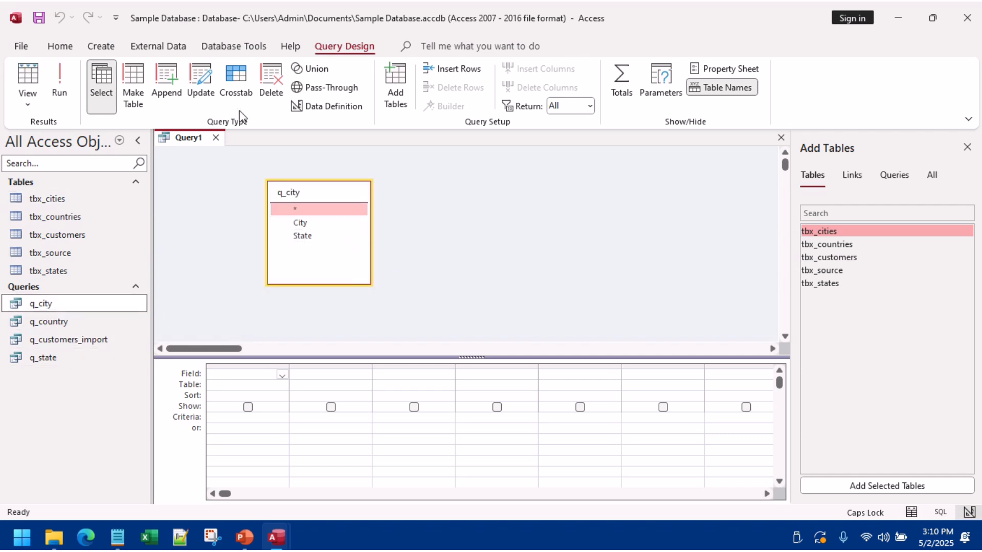
{"action": "left_click", "coordinate": [169, 79]}
{"action": "left_click", "coordinate": [610, 171]}
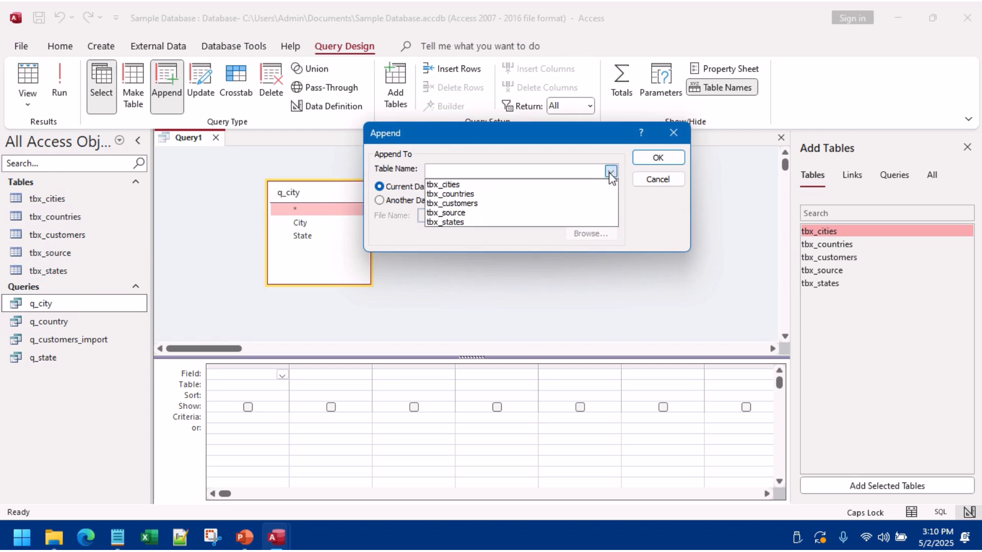
{"action": "left_click", "coordinate": [532, 186]}
{"action": "left_click", "coordinate": [658, 158]}
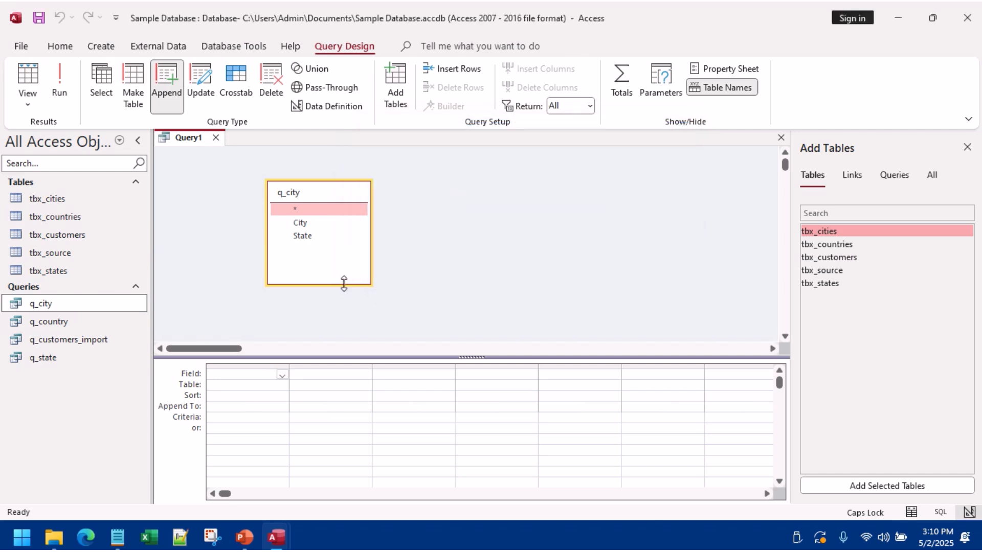
Step: Add City and State from q_city to the append query, run it, and close the query without saving
{"action": "double_click", "coordinate": [303, 223]}
{"action": "double_click", "coordinate": [307, 236]}
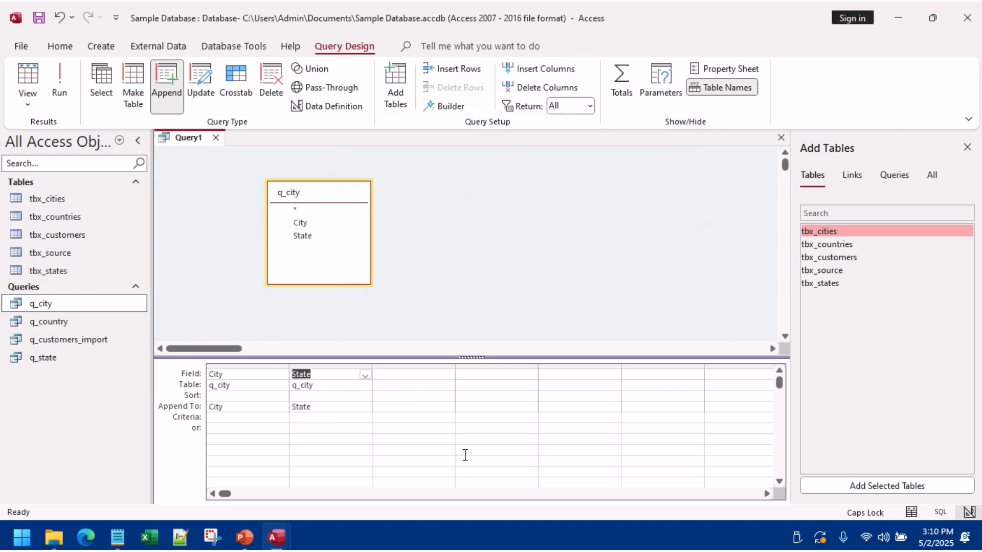
{"action": "left_click", "coordinate": [60, 78]}
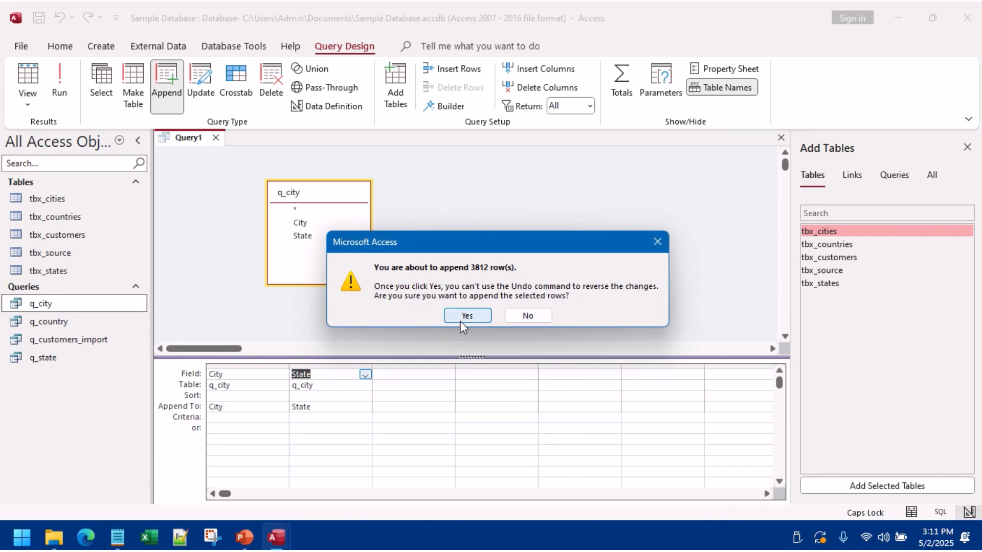
{"action": "left_click", "coordinate": [467, 316]}
{"action": "left_click", "coordinate": [215, 137]}
{"action": "left_click", "coordinate": [497, 313]}
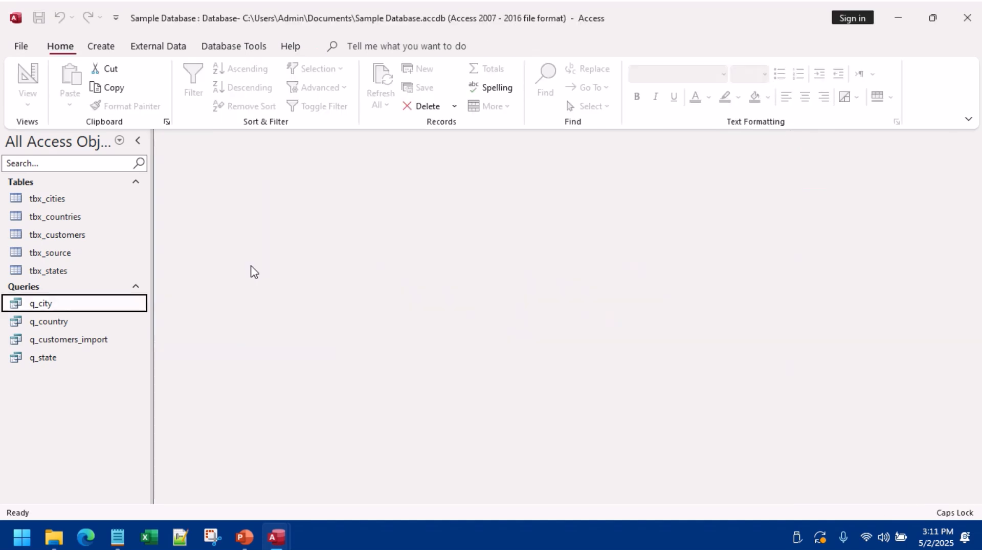
Step: Open tbx_cities to check the appended cities and the STATE_ID and STATE columns, then close it without saving the layout
{"action": "double_click", "coordinate": [118, 200]}
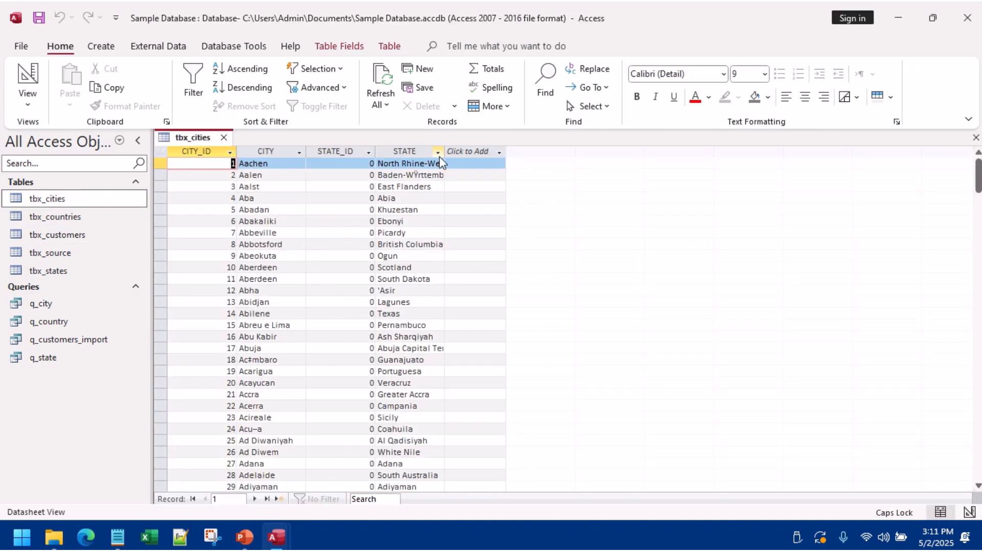
{"action": "double_click", "coordinate": [444, 152]}
{"action": "left_click", "coordinate": [373, 164]}
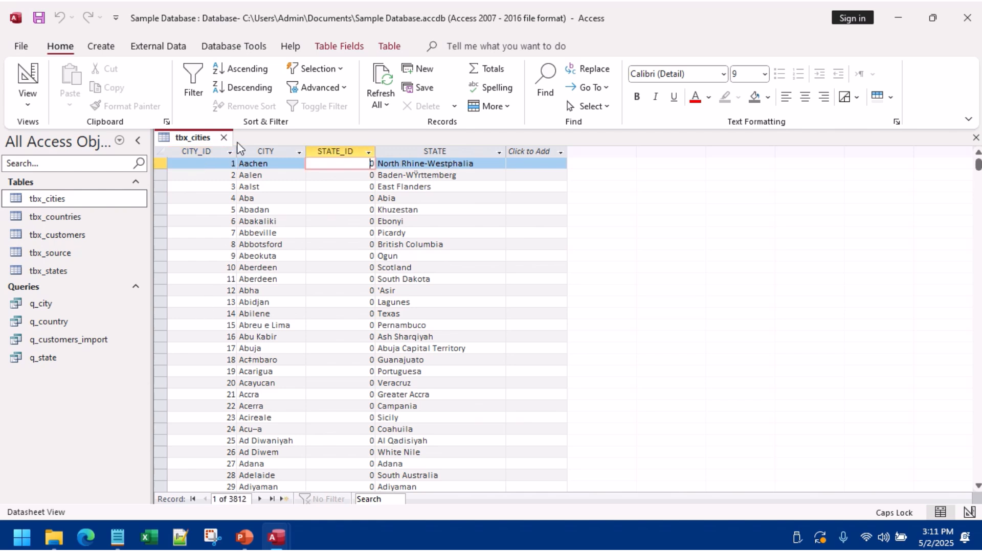
{"action": "left_click", "coordinate": [223, 137]}
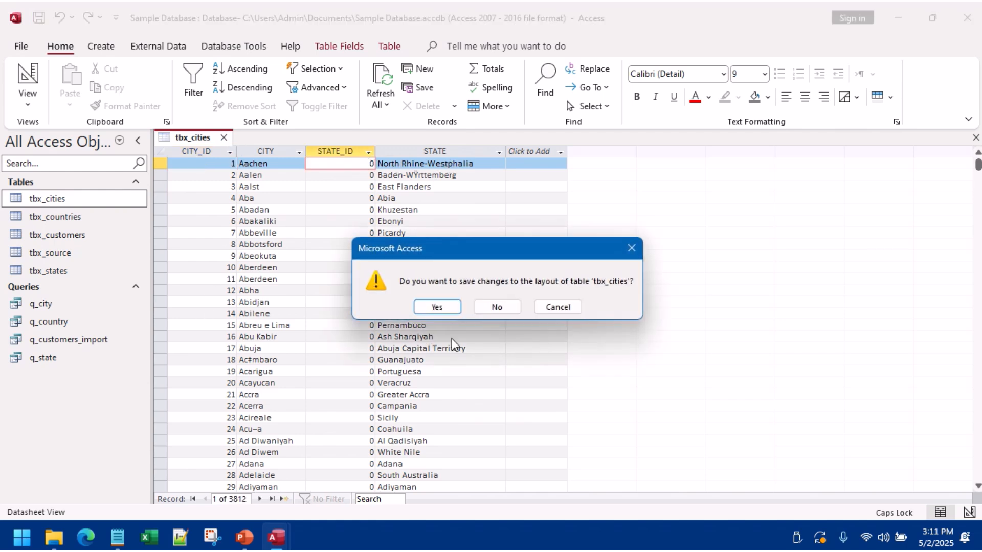
{"action": "left_click", "coordinate": [494, 308]}
Step: Create a new query design containing the tbx_cities and tbx_states tables
{"action": "left_click", "coordinate": [101, 51]}
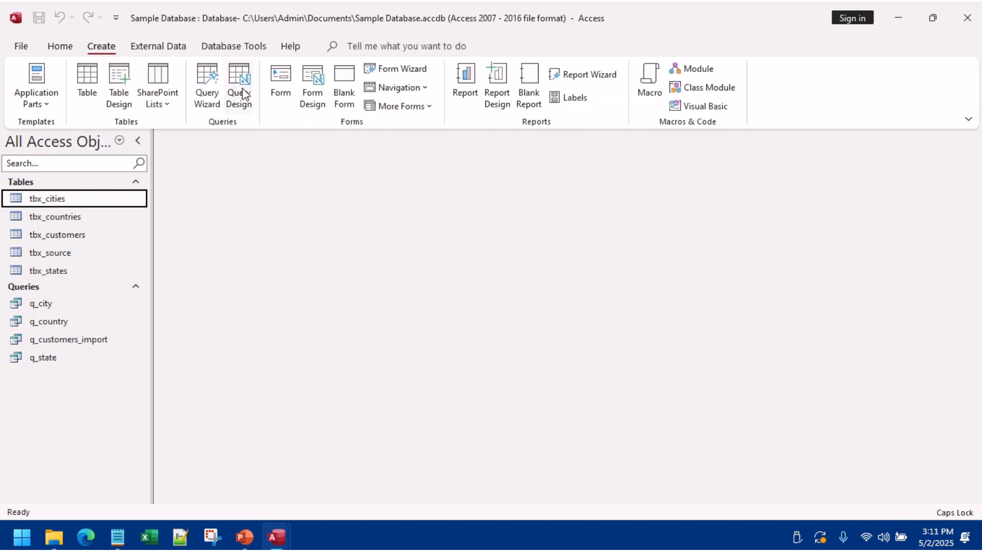
{"action": "left_click", "coordinate": [241, 92]}
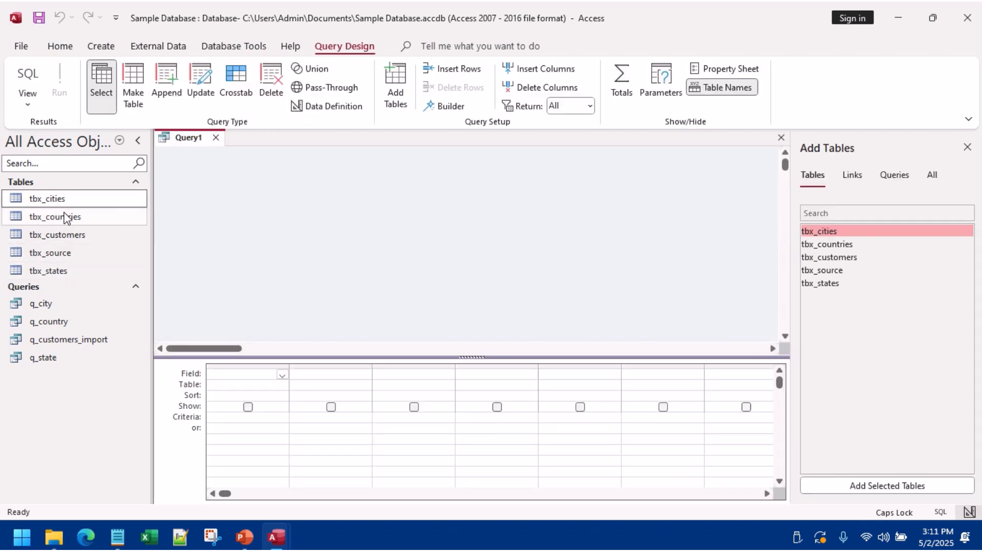
{"action": "left_click_drag", "start_coordinate": [62, 200], "coordinate": [250, 192]}
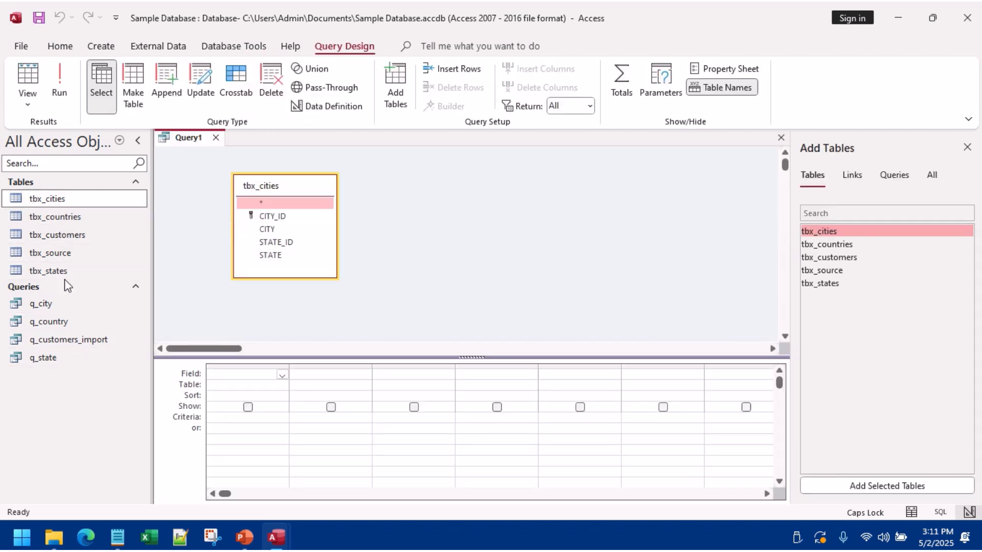
{"action": "left_click_drag", "start_coordinate": [51, 271], "coordinate": [467, 282]}
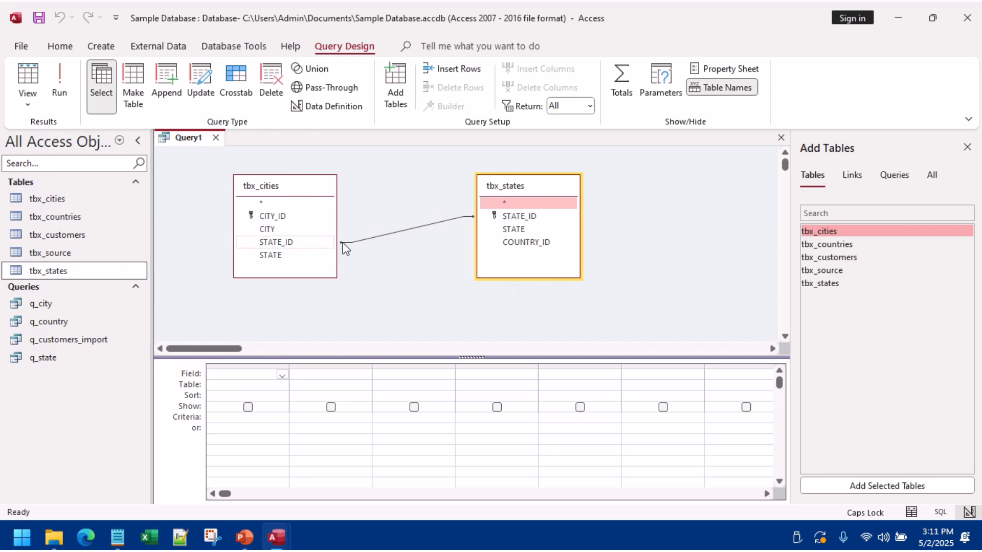
Step: Replace the STATE_ID join between tbx_cities and tbx_states with a join on their STATE fields
{"action": "left_click", "coordinate": [424, 227]}
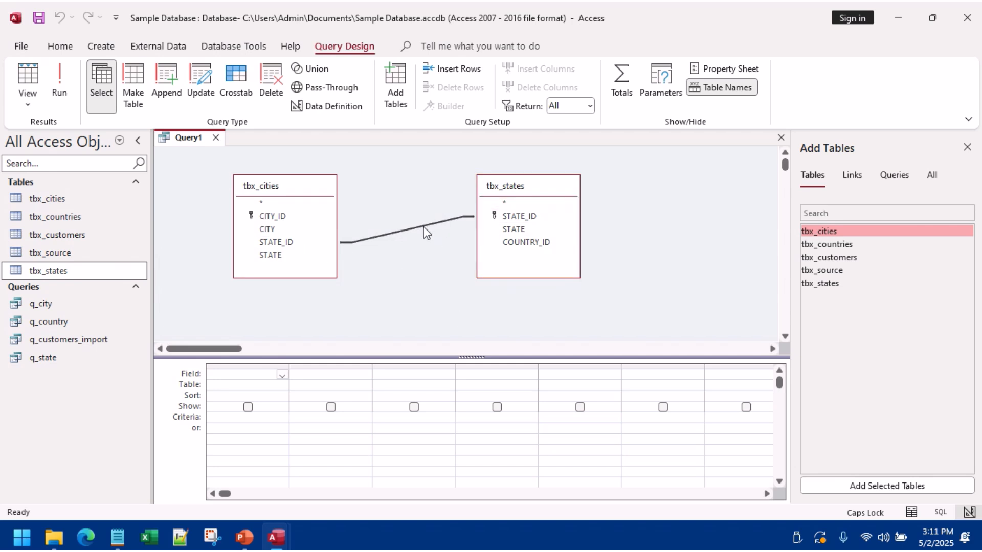
{"action": "right_click", "coordinate": [424, 233]}
{"action": "left_click", "coordinate": [433, 250]}
{"action": "left_click_drag", "start_coordinate": [281, 255], "coordinate": [512, 230]}
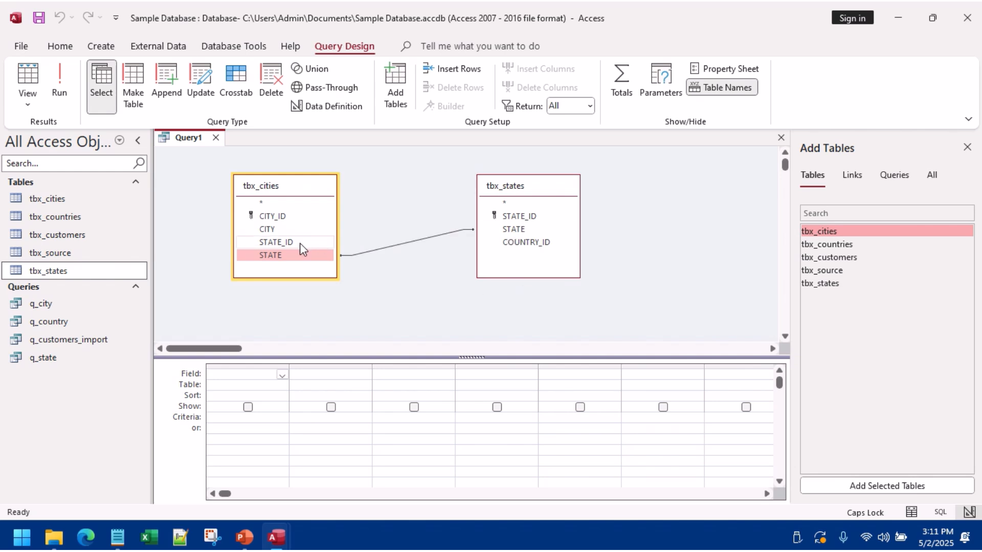
Step: Make it an update query that sets STATE_ID in tbx_cities to [tbx_states]![STATE_ID]
{"action": "left_click_drag", "start_coordinate": [300, 243], "coordinate": [241, 389]}
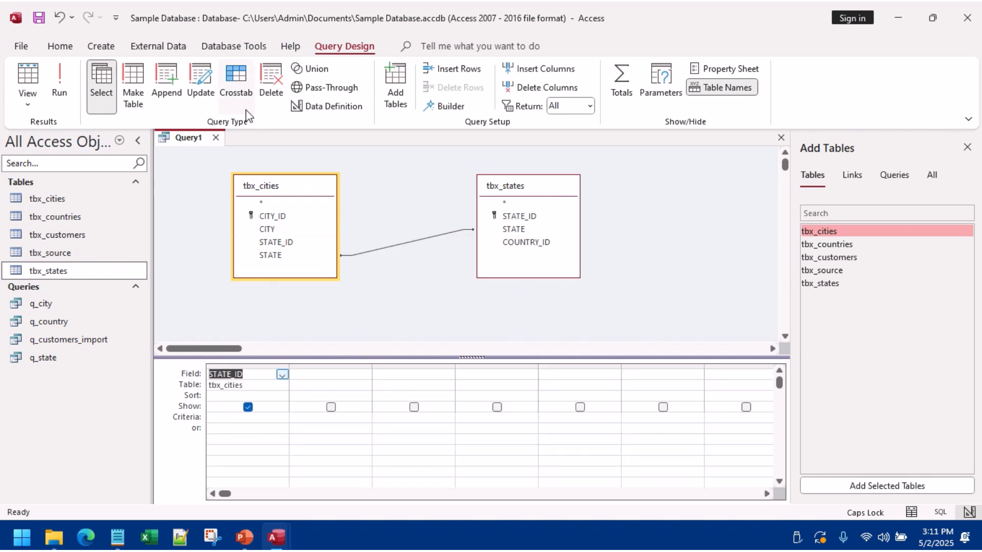
{"action": "left_click", "coordinate": [208, 93]}
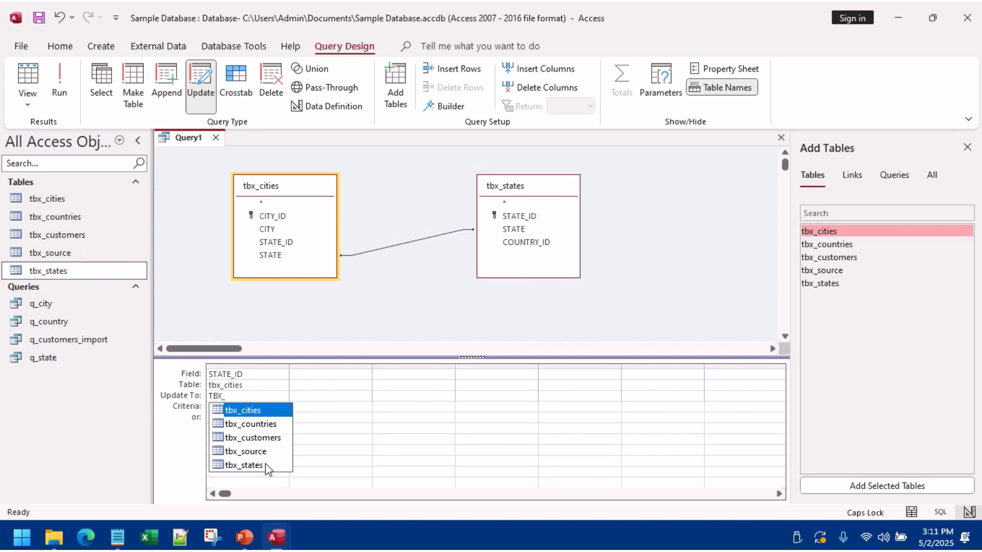
{"action": "left_click", "coordinate": [266, 465]}
{"action": "type", "text": "!"}
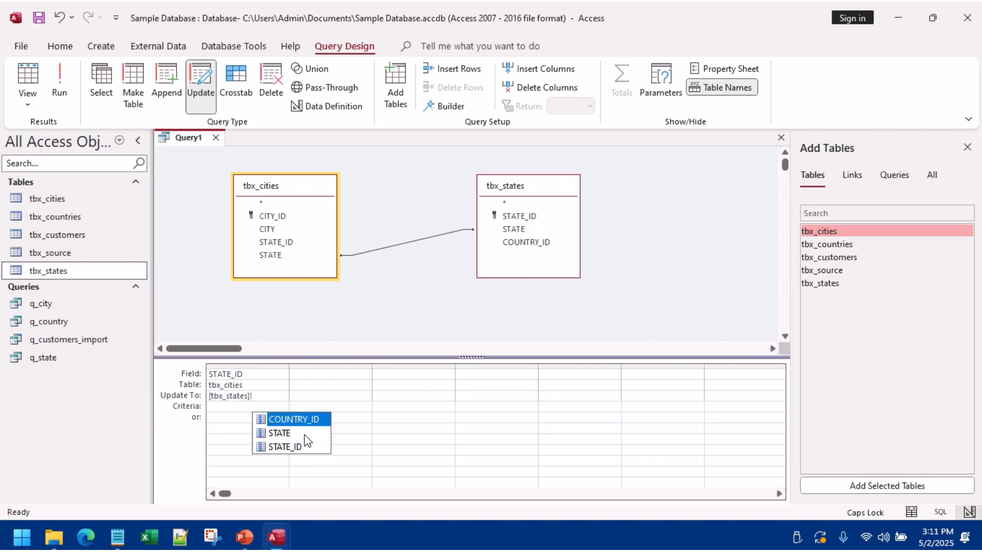
{"action": "left_click", "coordinate": [285, 448]}
Step: Run the update query on tbx_cities, accept the row update, and close the query without saving
{"action": "left_click", "coordinate": [59, 78]}
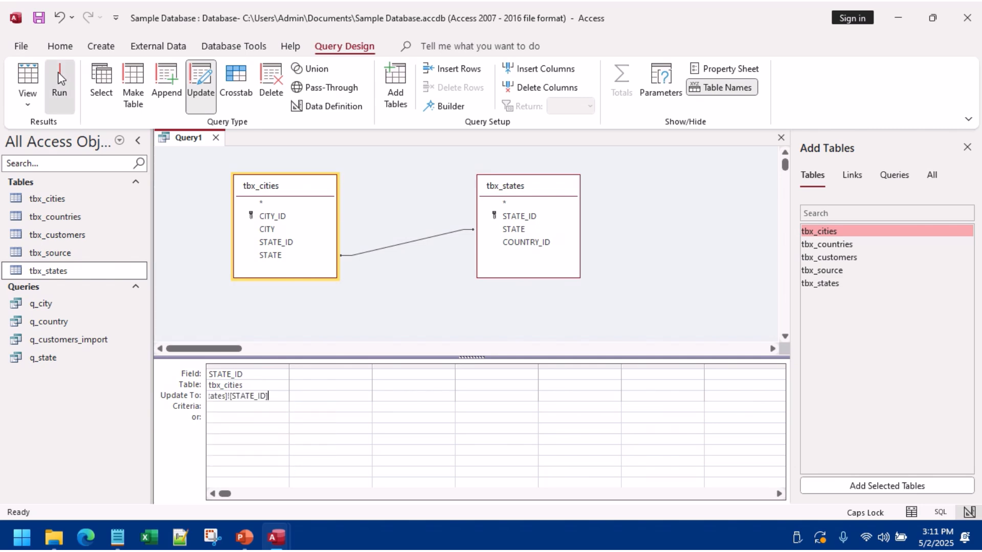
{"action": "left_click", "coordinate": [466, 316]}
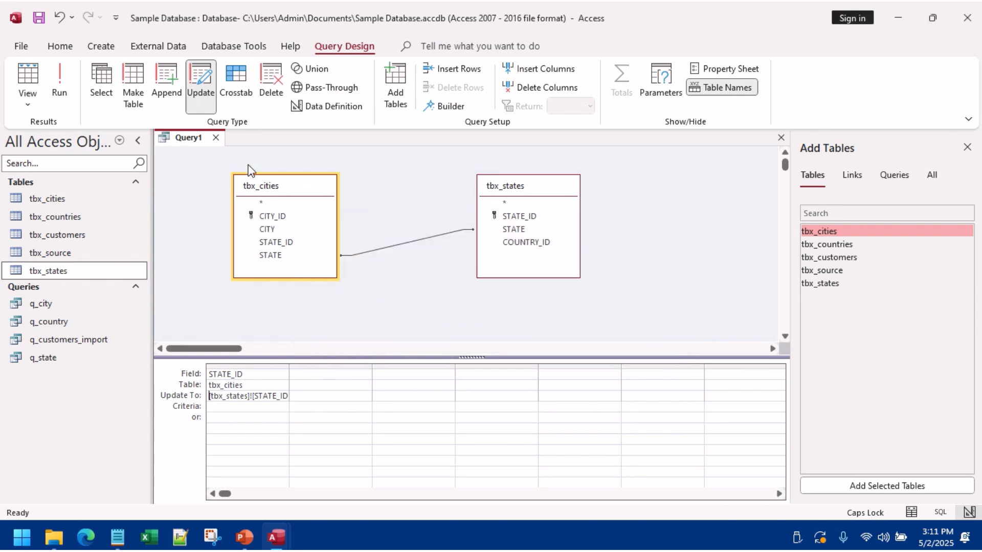
{"action": "left_click", "coordinate": [215, 138]}
{"action": "left_click", "coordinate": [489, 308]}
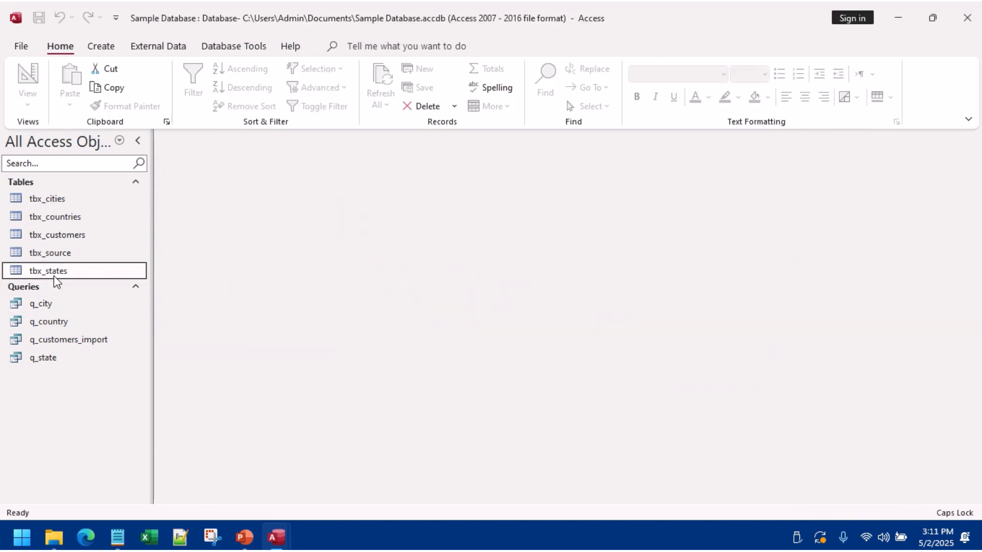
Step: Open tbx_cities to check its STATE_ID values, view tbx_states for comparison, and close the open tables
{"action": "double_click", "coordinate": [64, 199]}
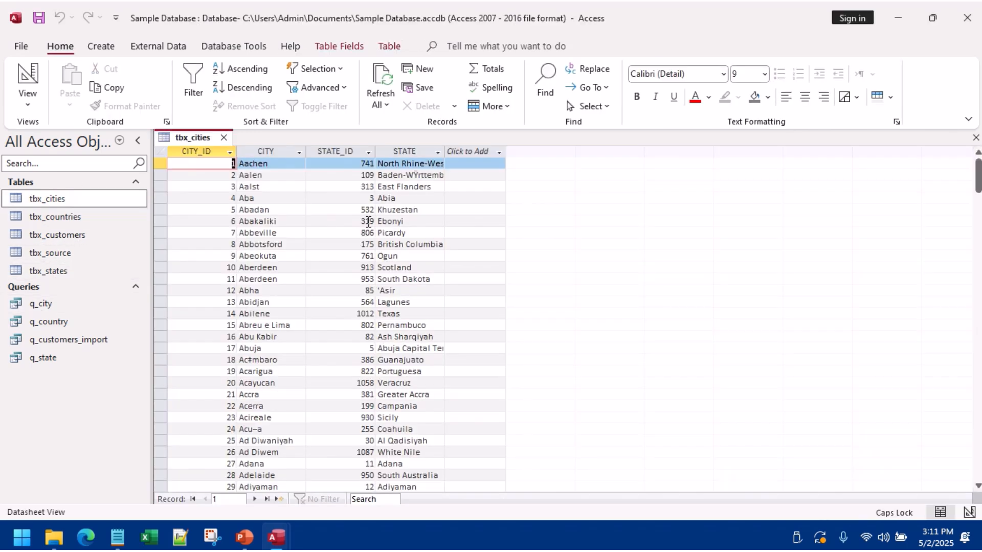
{"action": "double_click", "coordinate": [54, 254]}
{"action": "left_click", "coordinate": [308, 138]}
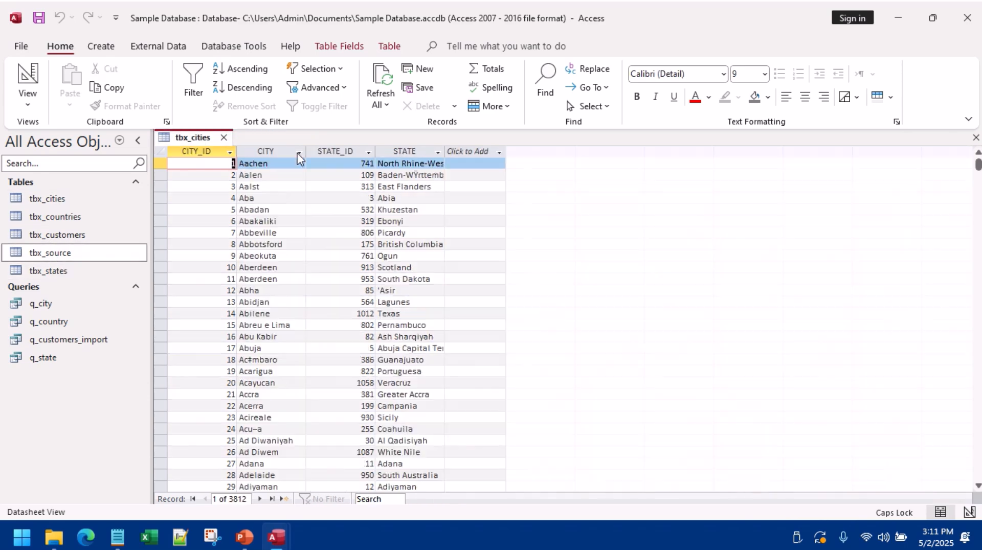
{"action": "double_click", "coordinate": [87, 270]}
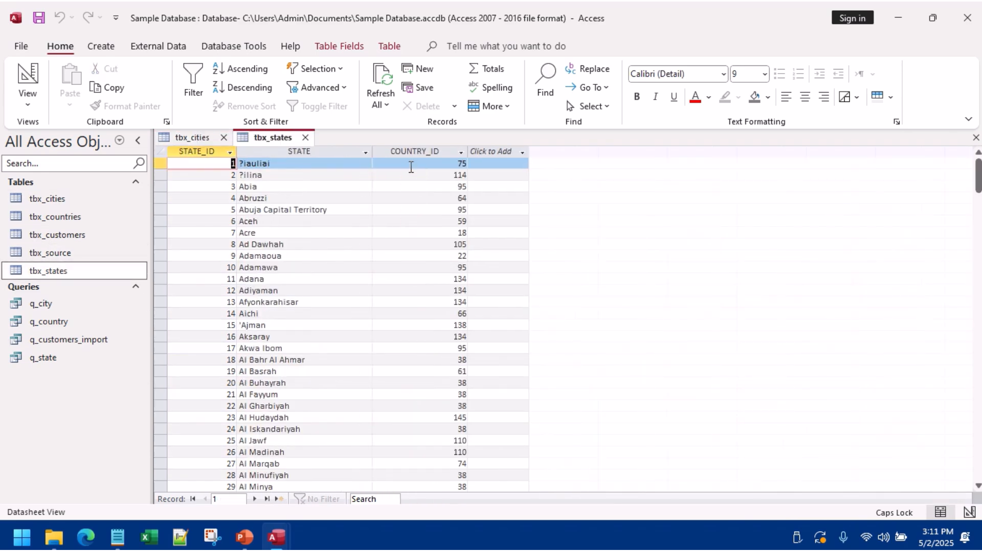
{"action": "left_click", "coordinate": [306, 137]}
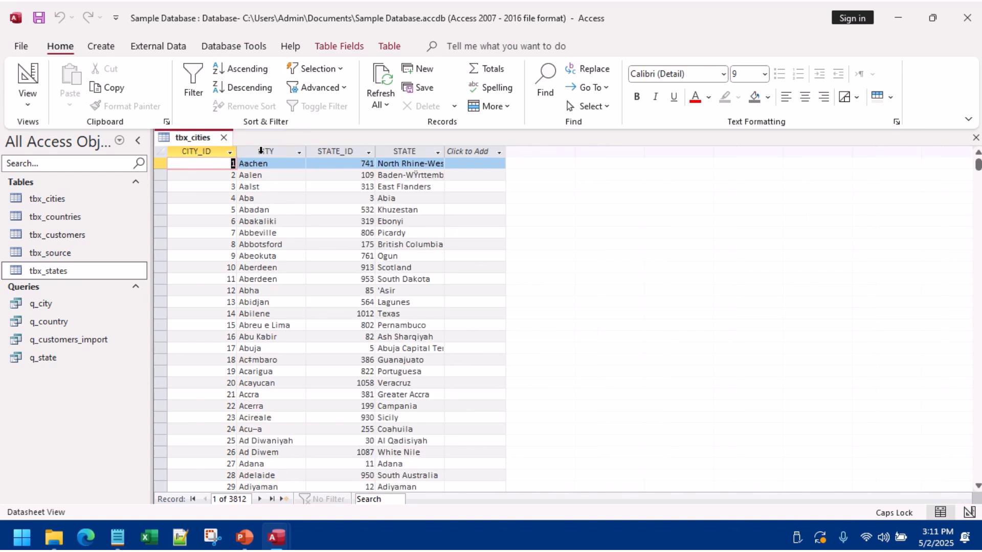
{"action": "left_click", "coordinate": [223, 137]}
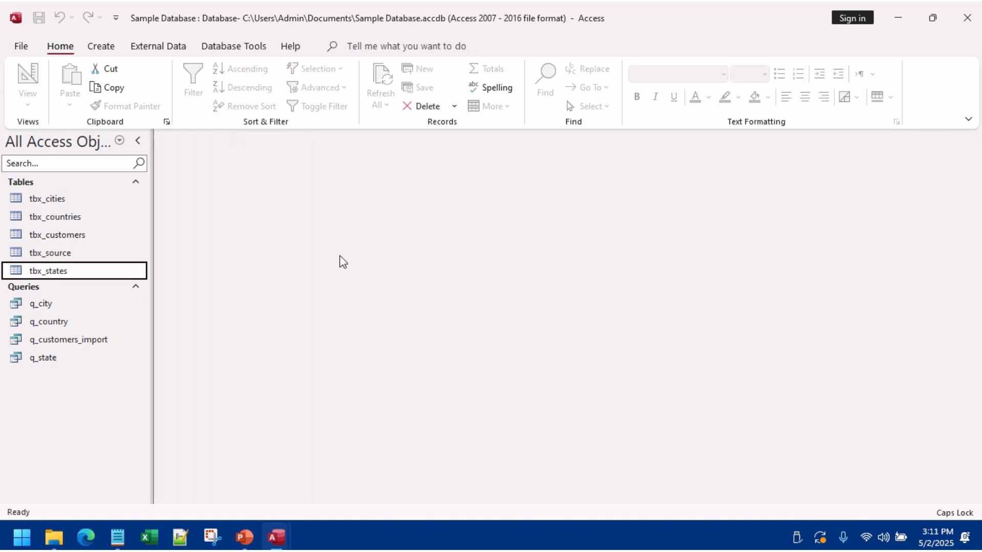
Step: Delete the STATE field from the tbx_cities design, and close the table with the changes saved
{"action": "right_click", "coordinate": [76, 201]}
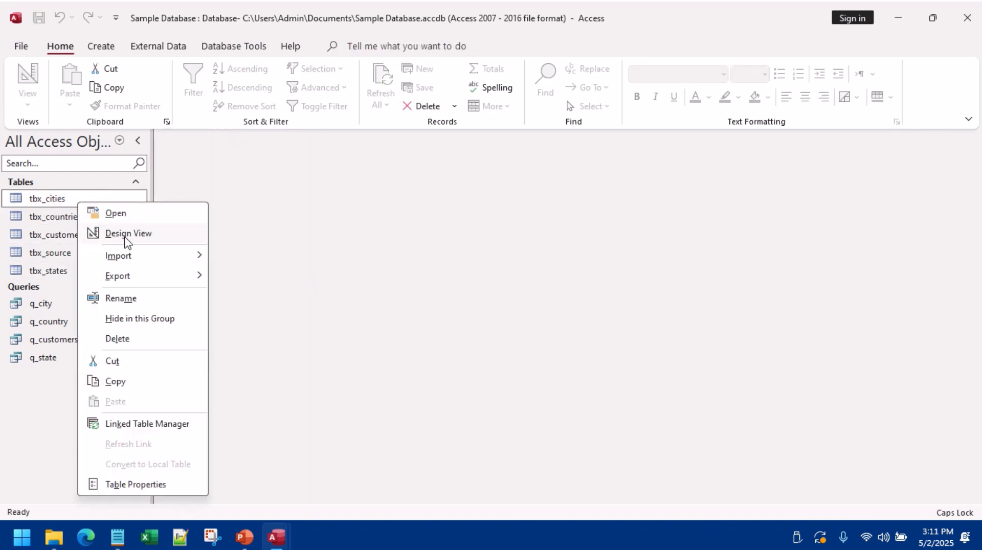
{"action": "left_click", "coordinate": [128, 235]}
{"action": "left_click", "coordinate": [162, 206]}
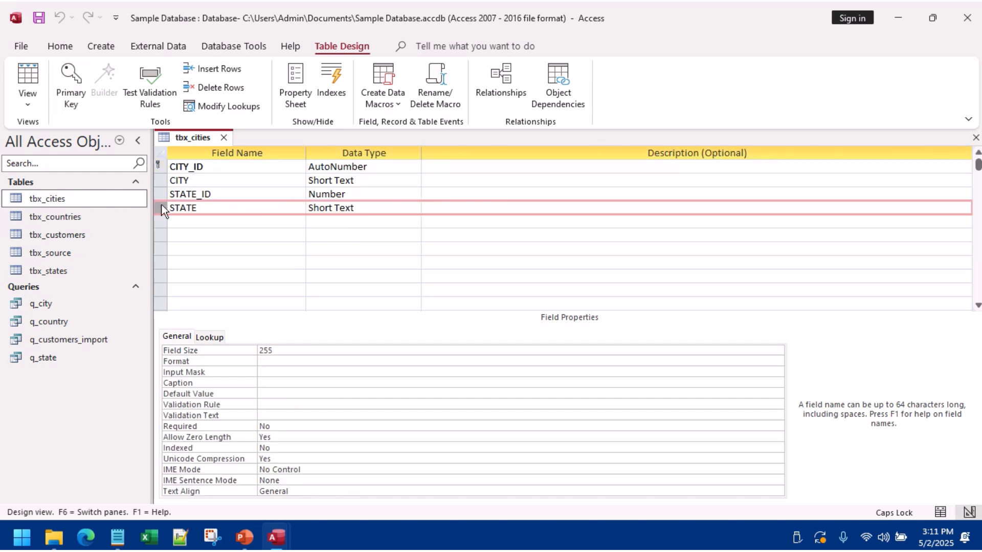
{"action": "key", "text": "Delete"}
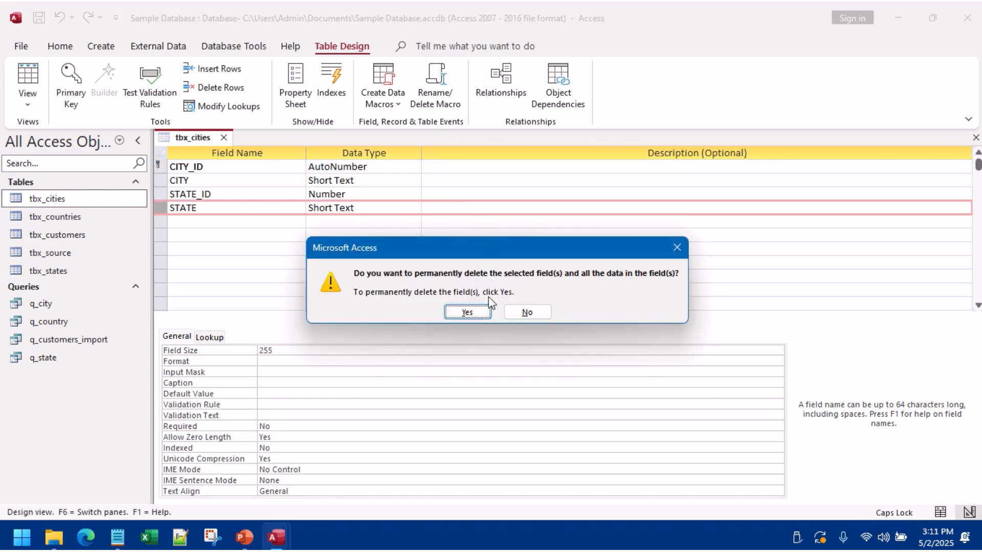
{"action": "left_click", "coordinate": [473, 309]}
{"action": "left_click", "coordinate": [223, 138]}
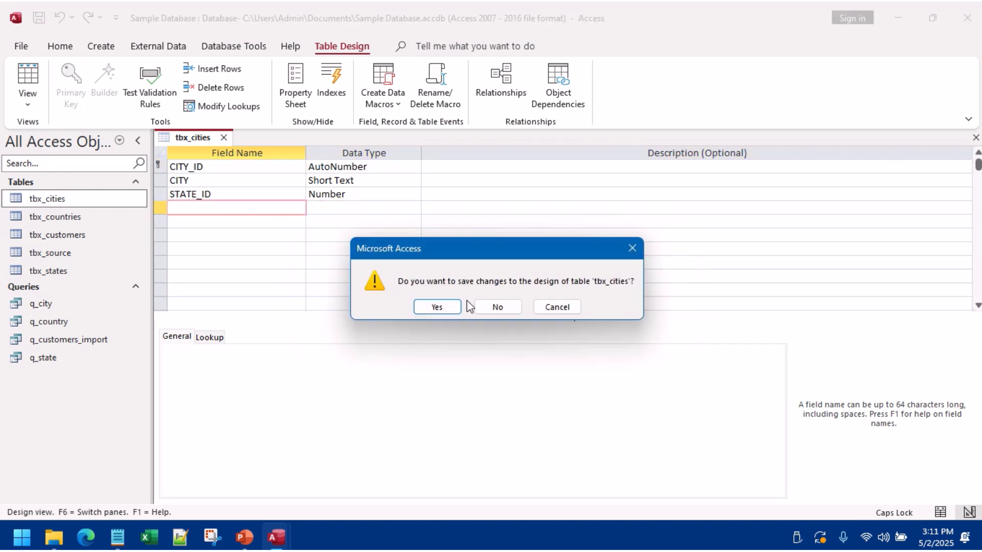
{"action": "left_click", "coordinate": [438, 307]}
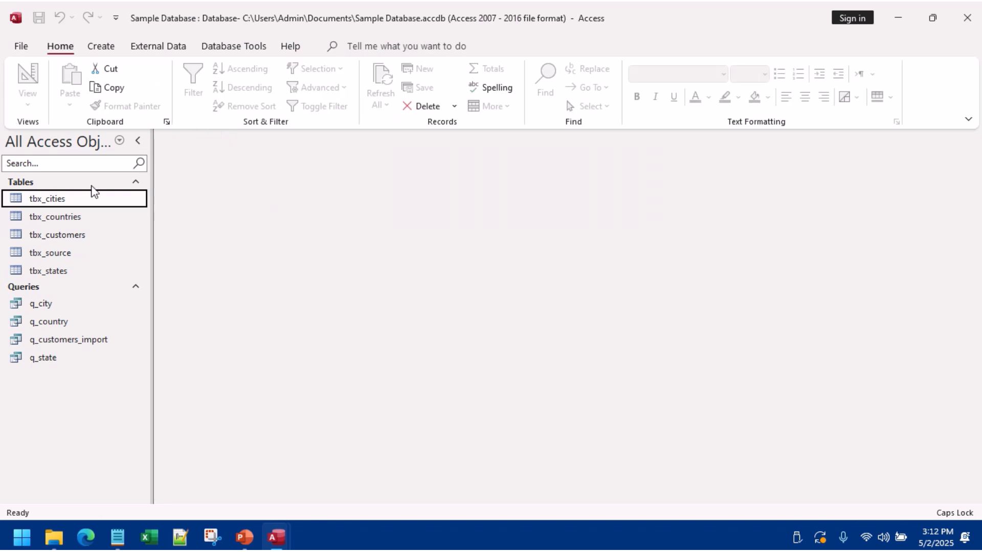
Step: Create a new query design containing tbx_cities, tbx_states and tbx_countries
{"action": "left_click", "coordinate": [97, 46]}
{"action": "left_click", "coordinate": [238, 92]}
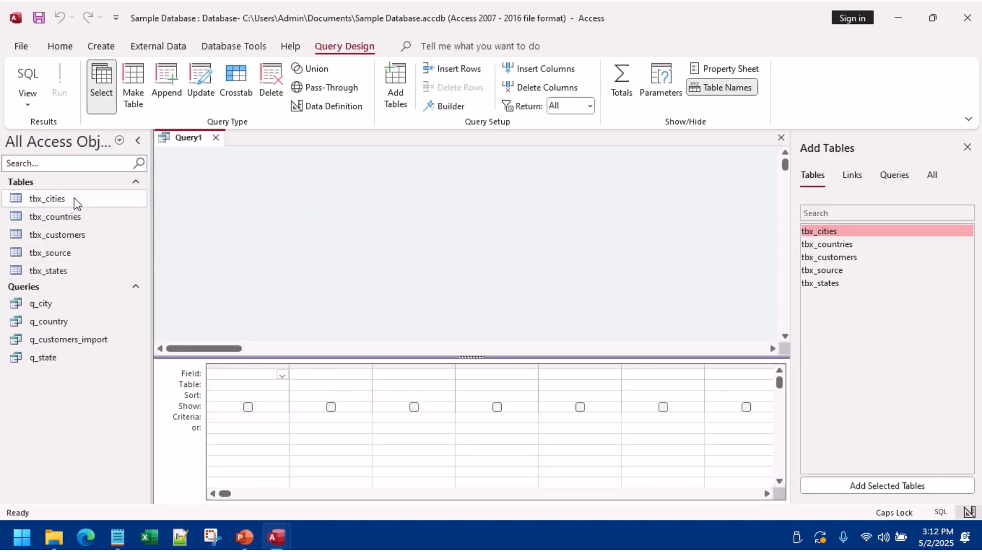
{"action": "left_click_drag", "start_coordinate": [74, 201], "coordinate": [238, 189]}
{"action": "left_click_drag", "start_coordinate": [127, 277], "coordinate": [386, 193]}
{"action": "left_click_drag", "start_coordinate": [72, 223], "coordinate": [576, 205]}
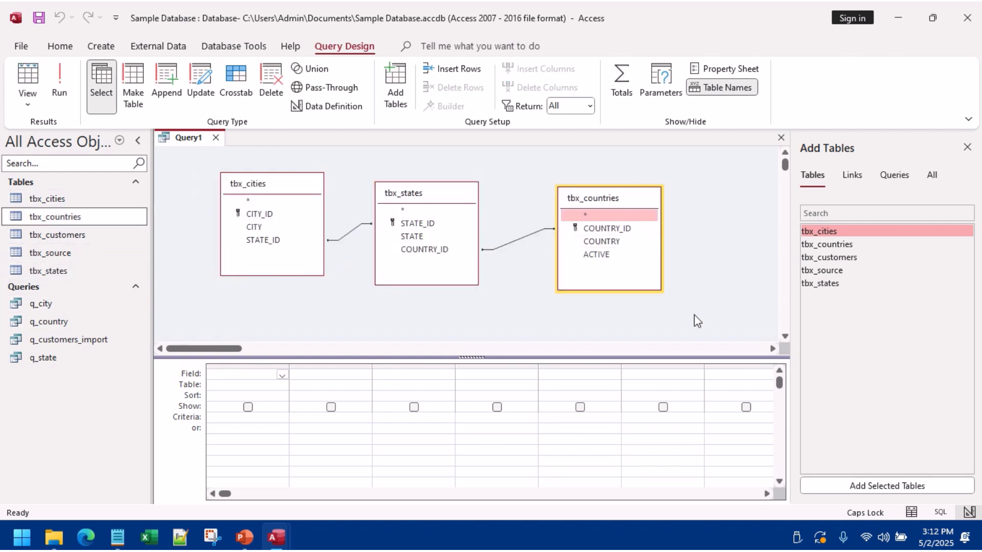
Step: Add CITY_ID and CITY from tbx_cities, STATE_ID and STATE from tbx_states, and COUNTRY_ID and COUNTRY from tbx_countries to the query
{"action": "double_click", "coordinate": [258, 216]}
{"action": "double_click", "coordinate": [254, 228]}
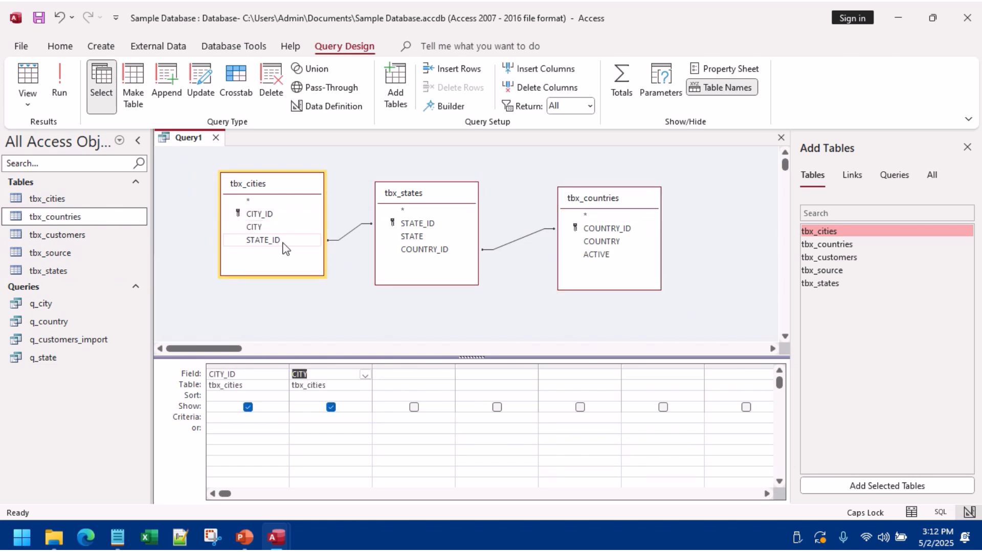
{"action": "double_click", "coordinate": [404, 223]}
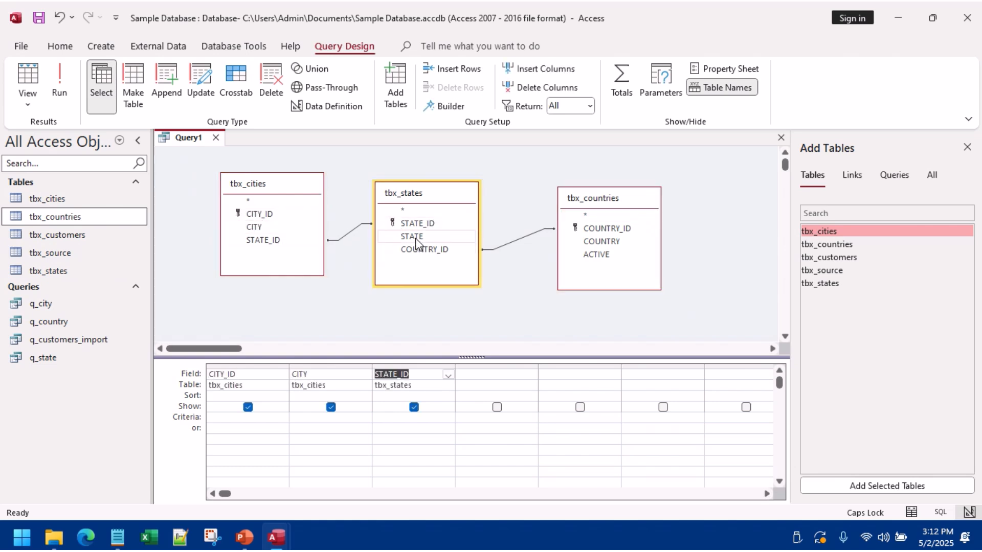
{"action": "double_click", "coordinate": [409, 236]}
{"action": "double_click", "coordinate": [596, 229]}
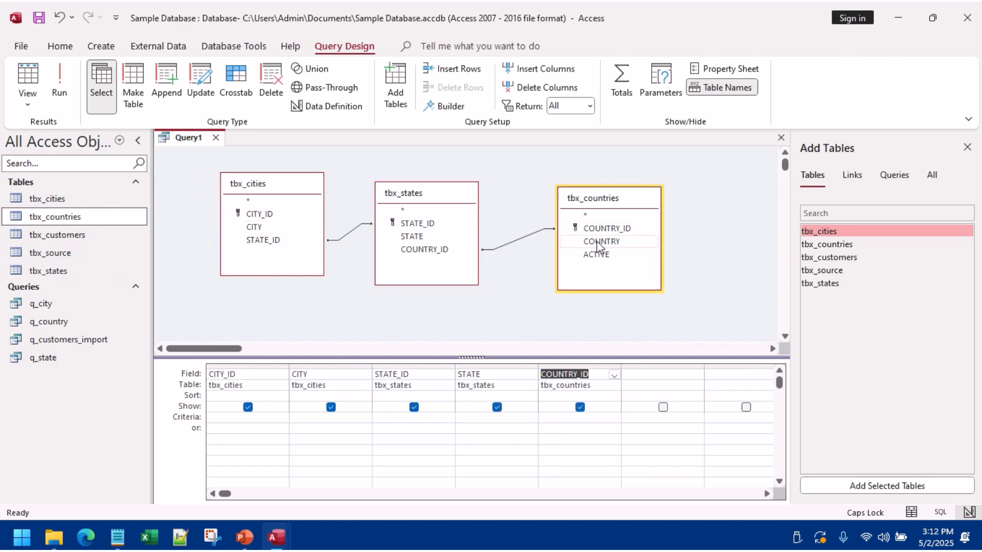
{"action": "double_click", "coordinate": [598, 241]}
Step: Save the new query as q_region_mapping and close its design
{"action": "right_click", "coordinate": [187, 139]}
{"action": "left_click", "coordinate": [210, 156]}
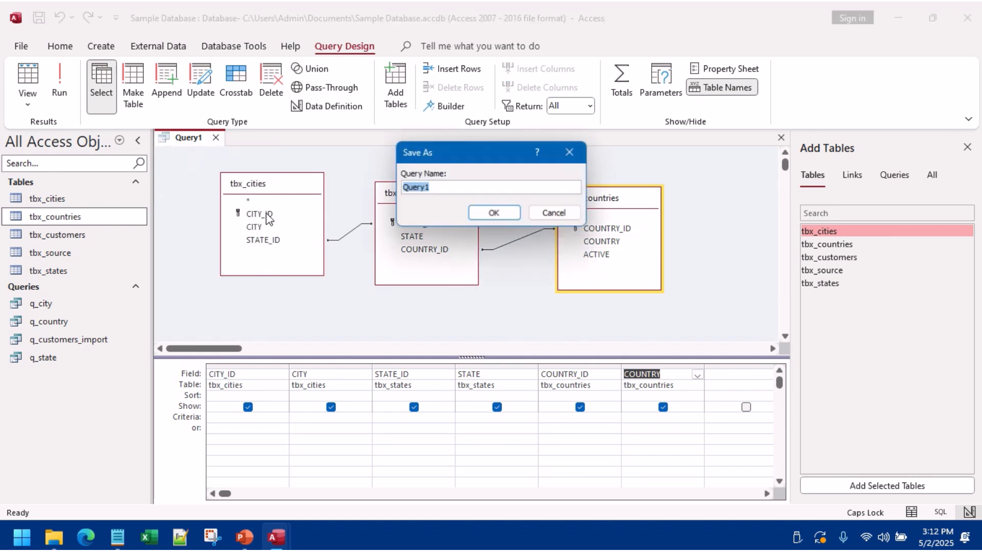
{"action": "type", "text": "Q"}
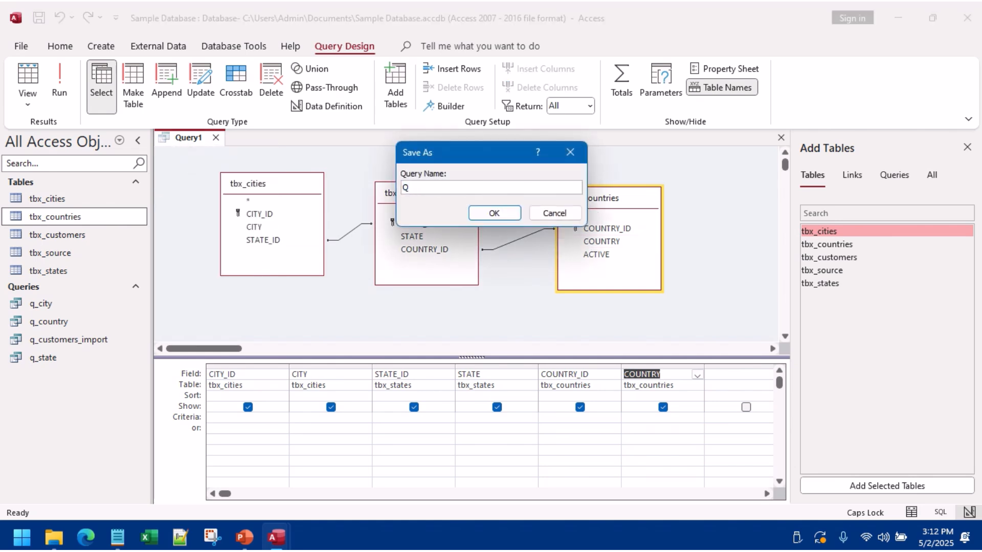
{"action": "key", "text": "Caps_Lock"}
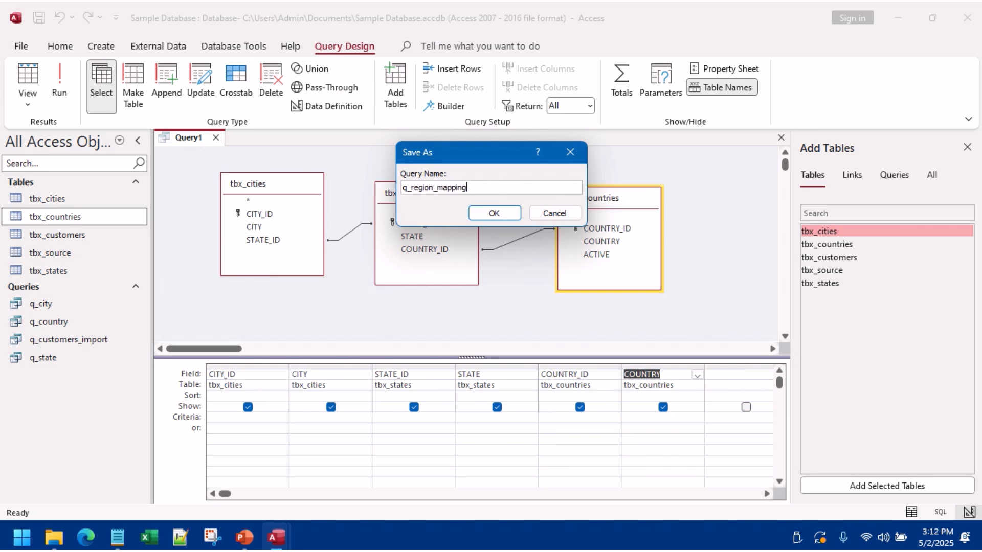
{"action": "left_click", "coordinate": [494, 213]}
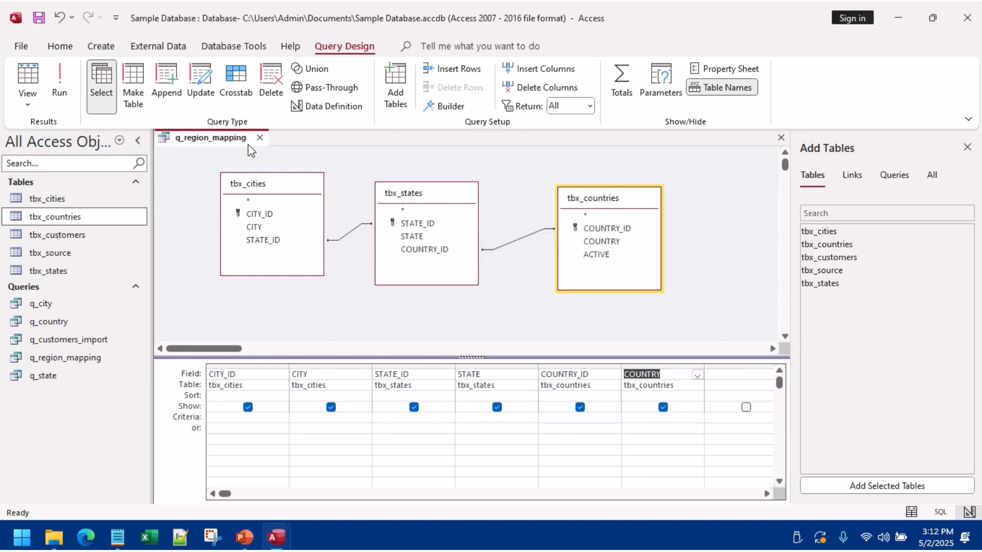
{"action": "left_click", "coordinate": [260, 138]}
Step: View and close q_state, and open q_region_mapping to examine how its cities, states and countries are matched
{"action": "double_click", "coordinate": [51, 379]}
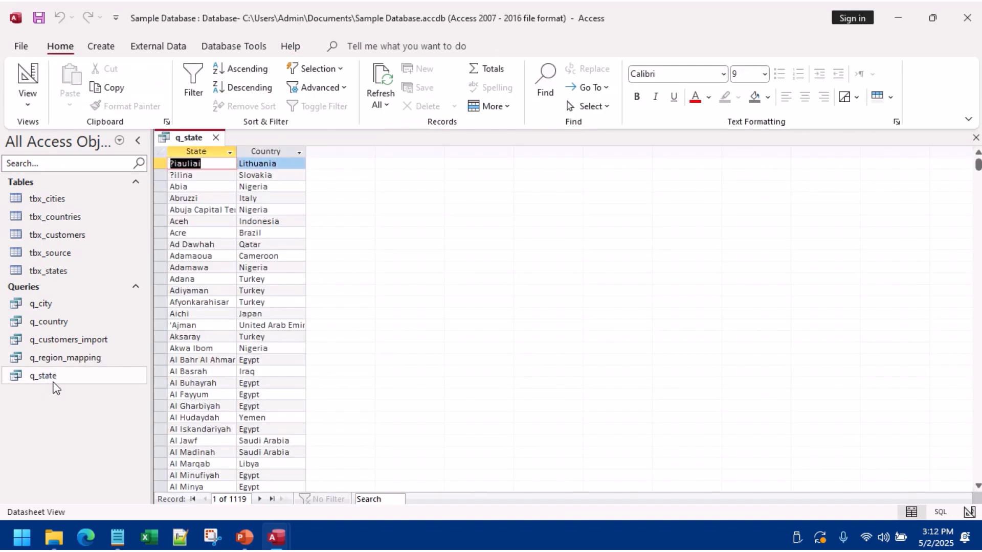
{"action": "left_click", "coordinate": [216, 137]}
{"action": "double_click", "coordinate": [97, 357]}
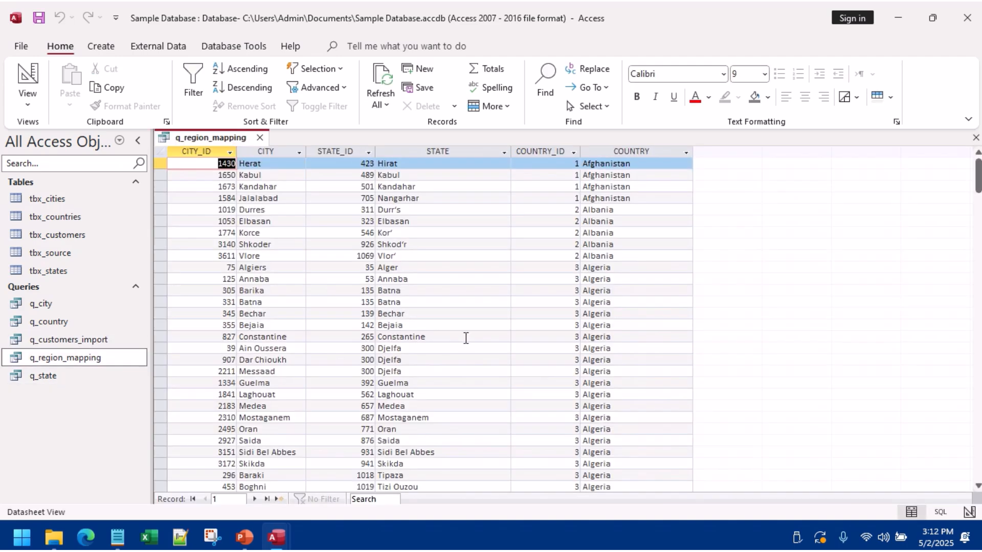
{"action": "scroll", "coordinate": [423, 388], "scroll_direction": "down", "scroll_amount": 8}
{"action": "scroll", "coordinate": [509, 339], "scroll_direction": "up", "scroll_amount": 6}
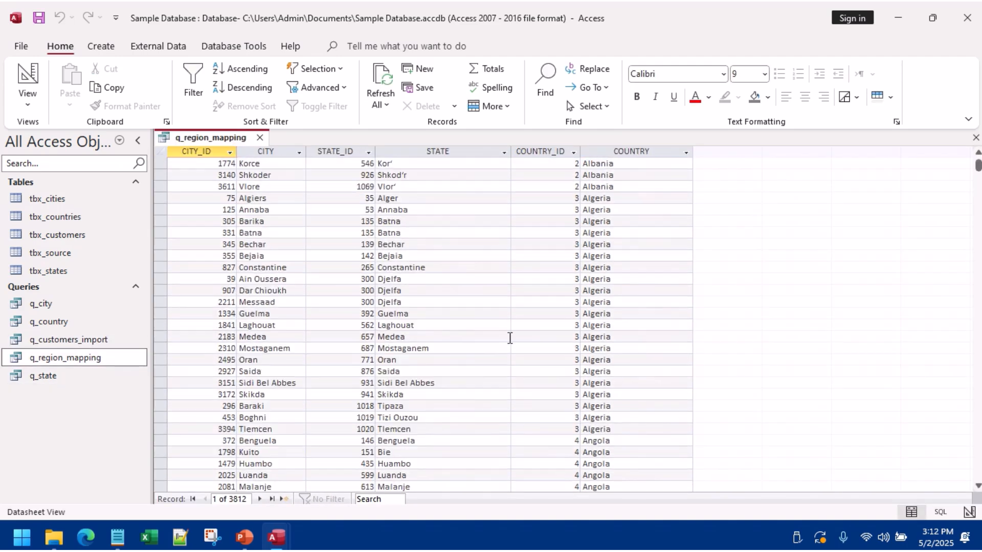
{"action": "scroll", "coordinate": [562, 210], "scroll_direction": "up", "scroll_amount": 2}
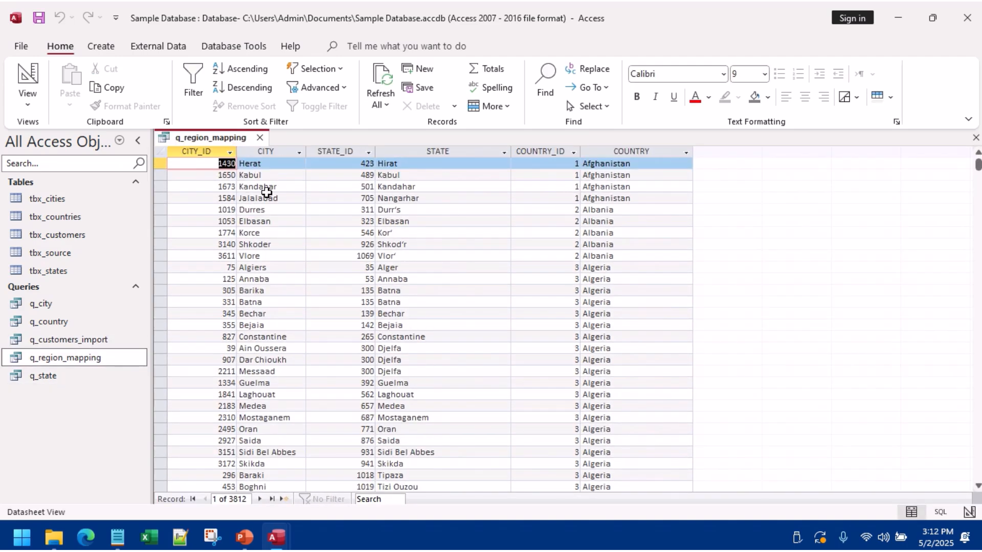
{"action": "left_click_drag", "start_coordinate": [162, 199], "coordinate": [163, 159]}
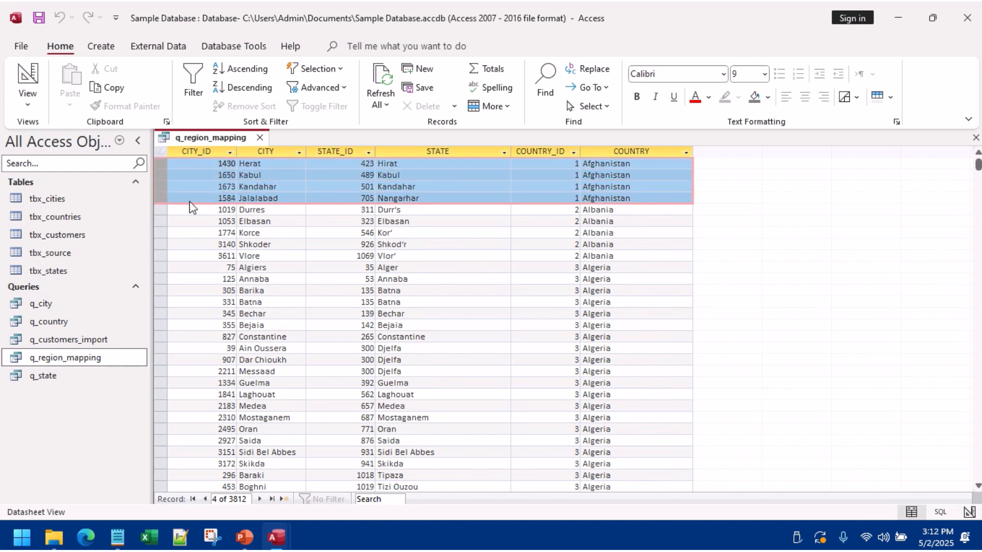
{"action": "scroll", "coordinate": [326, 319], "scroll_direction": "down", "scroll_amount": 8}
{"action": "scroll", "coordinate": [653, 237], "scroll_direction": "up", "scroll_amount": 6}
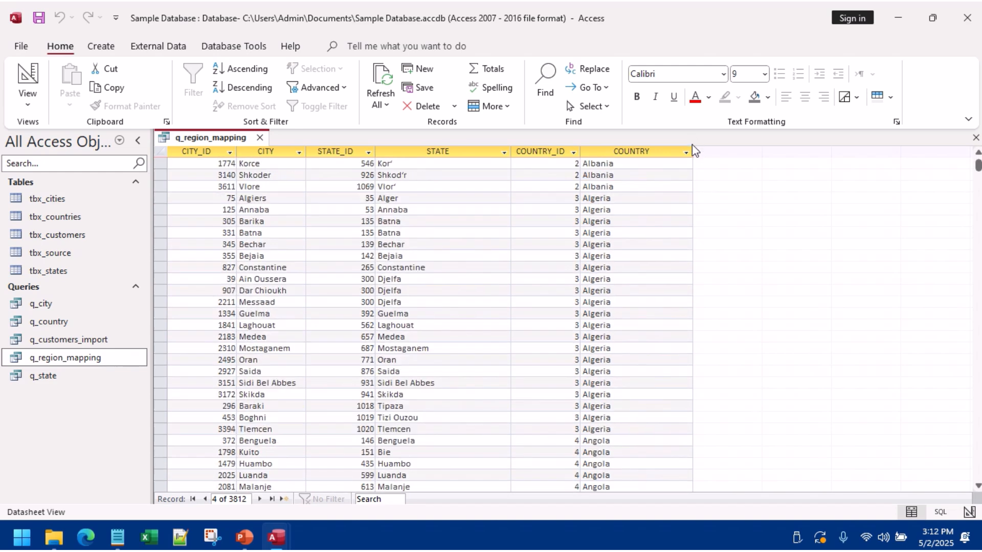
Step: Filter the COUNTRY column of q_region_mapping to records containing "india"
{"action": "left_click", "coordinate": [686, 152]}
{"action": "mouse_move", "coordinate": [728, 233]}
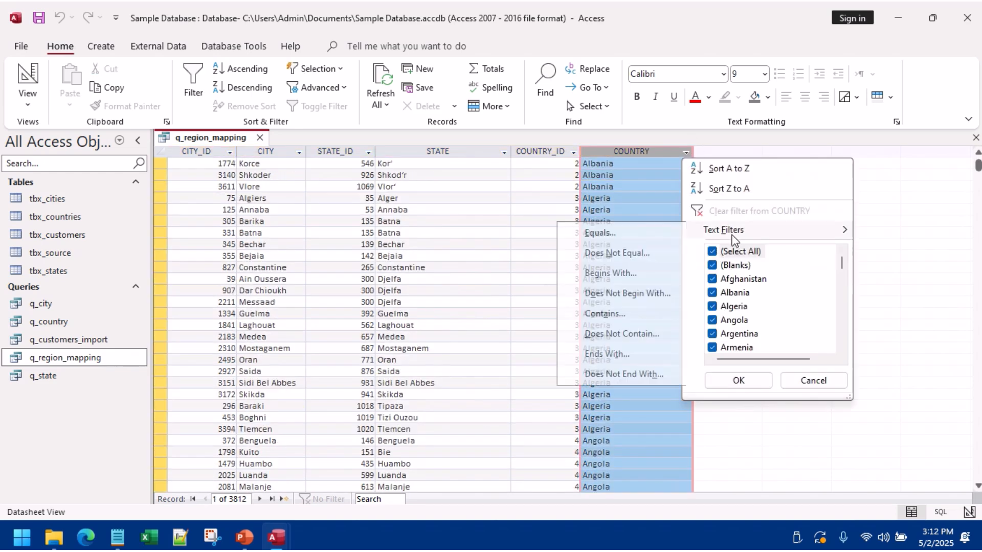
{"action": "left_click", "coordinate": [612, 314]}
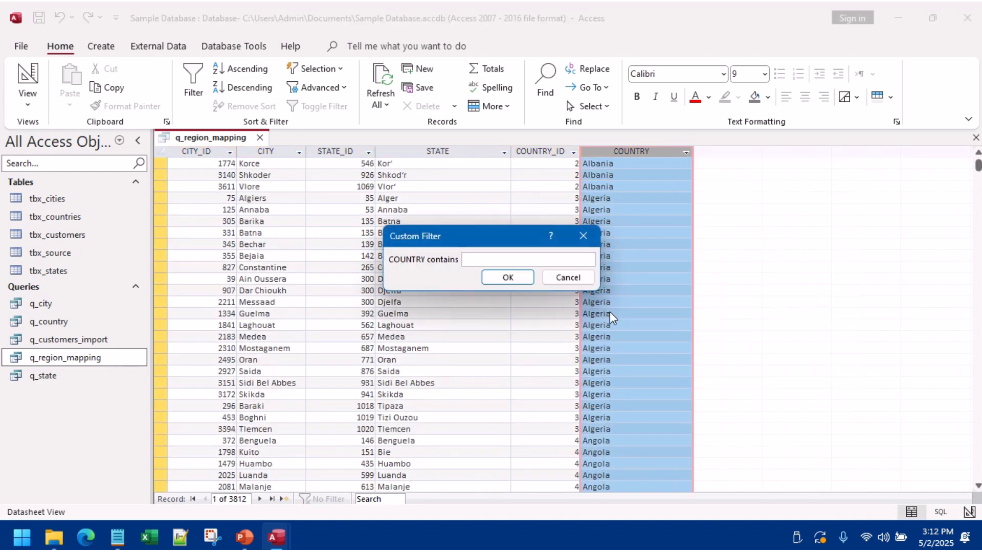
{"action": "type", "text": "india"}
{"action": "key", "text": "Return"}
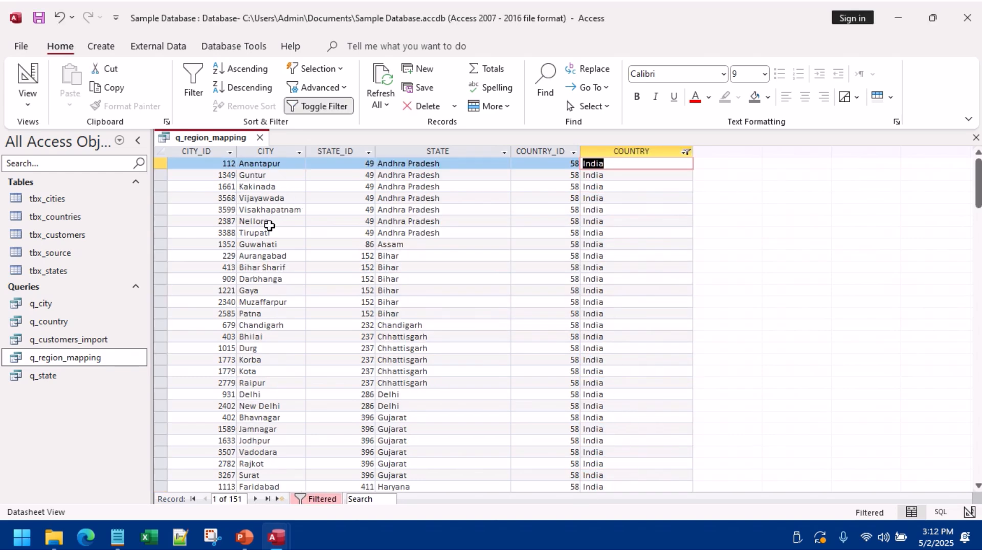
Step: Review the cities and states in the filtered India records, and close q_region_mapping
{"action": "scroll", "coordinate": [271, 264], "scroll_direction": "down", "scroll_amount": 1}
{"action": "scroll", "coordinate": [272, 264], "scroll_direction": "down", "scroll_amount": 1}
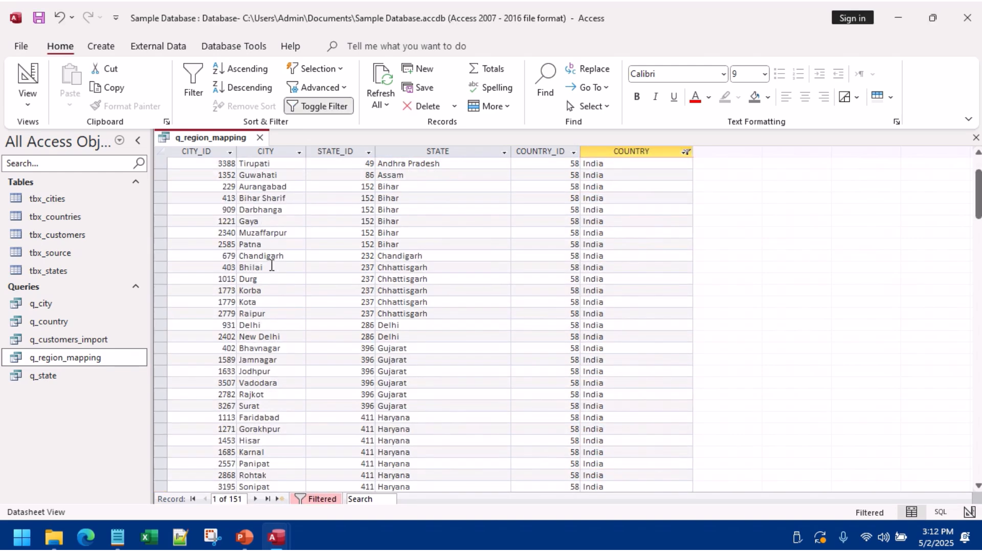
{"action": "scroll", "coordinate": [307, 268], "scroll_direction": "up", "scroll_amount": 2}
{"action": "left_click", "coordinate": [419, 260]}
{"action": "scroll", "coordinate": [418, 264], "scroll_direction": "down", "scroll_amount": 20}
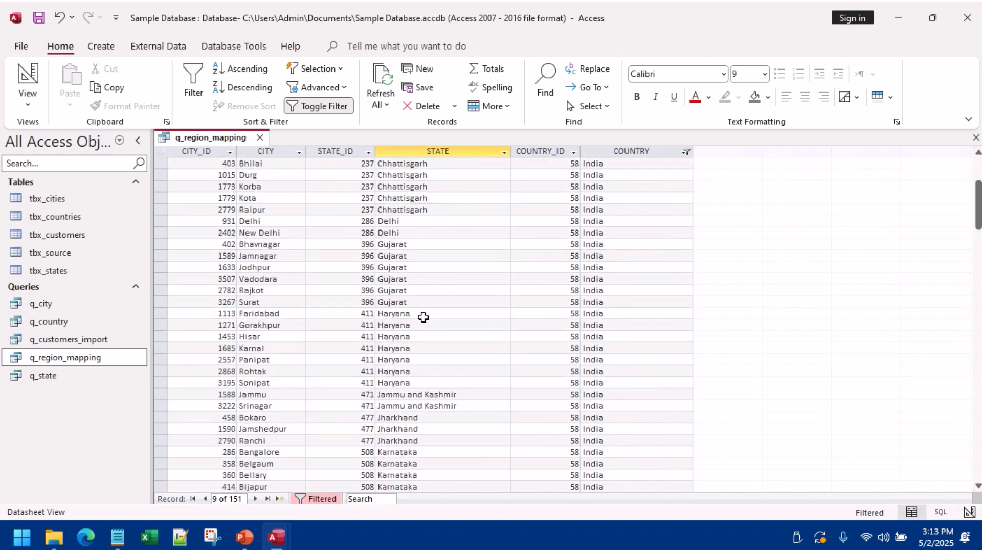
{"action": "scroll", "coordinate": [423, 317], "scroll_direction": "down", "scroll_amount": 13}
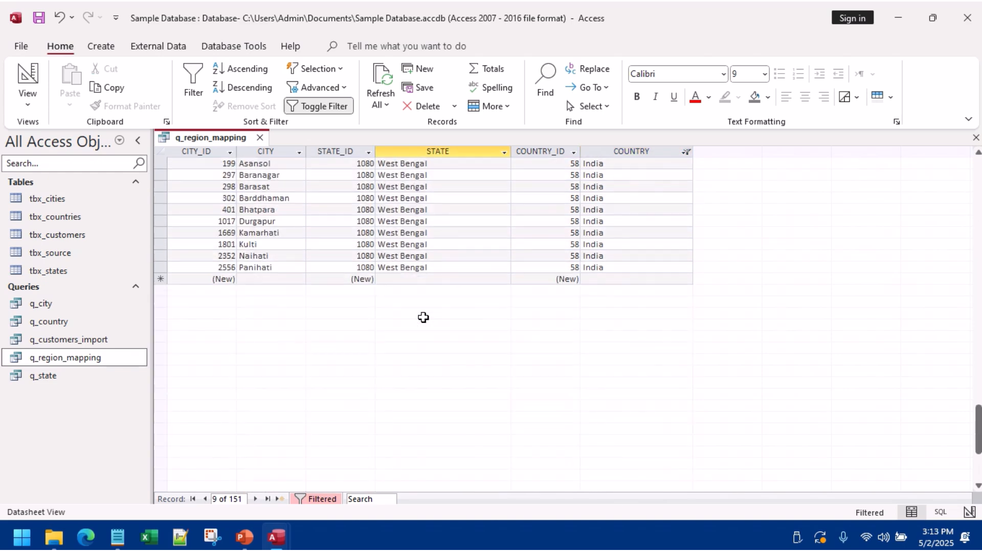
{"action": "scroll", "coordinate": [423, 317], "scroll_direction": "up", "scroll_amount": 20}
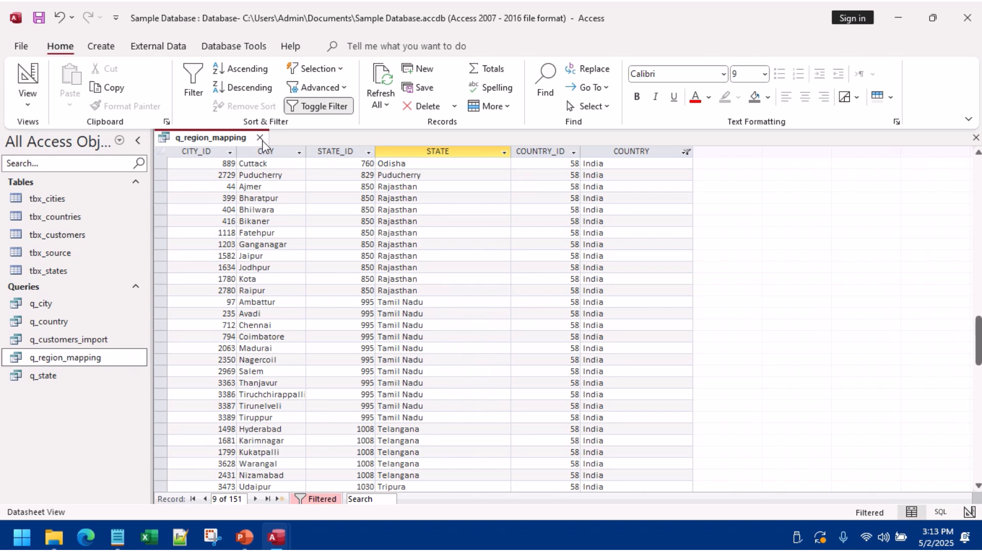
{"action": "left_click", "coordinate": [260, 138]}
{"action": "left_click", "coordinate": [450, 309]}
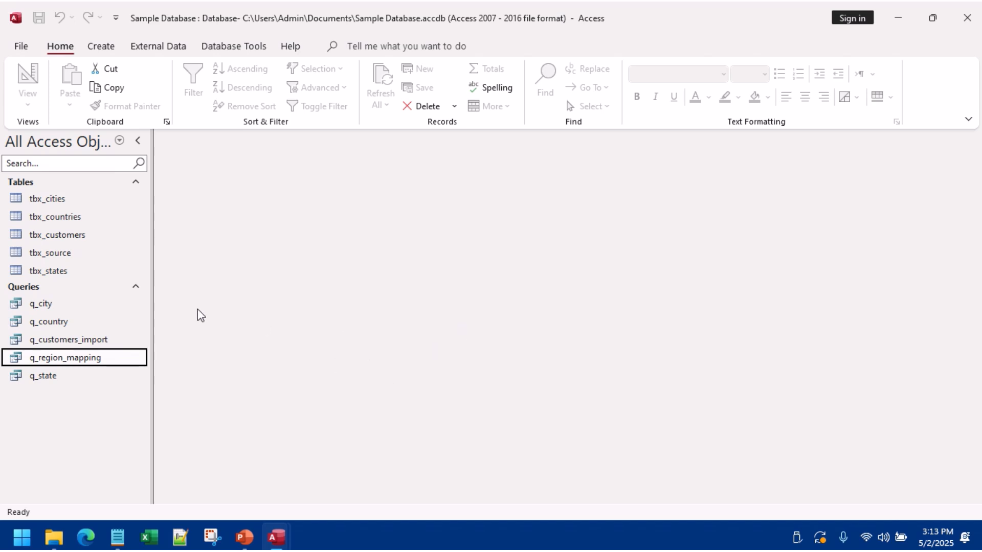
Step: Delete the queries q_city, q_country, q_customers_import and q_state together, keeping q_region_mapping
{"action": "left_click", "coordinate": [60, 303]}
{"action": "left_click", "coordinate": [58, 323]}
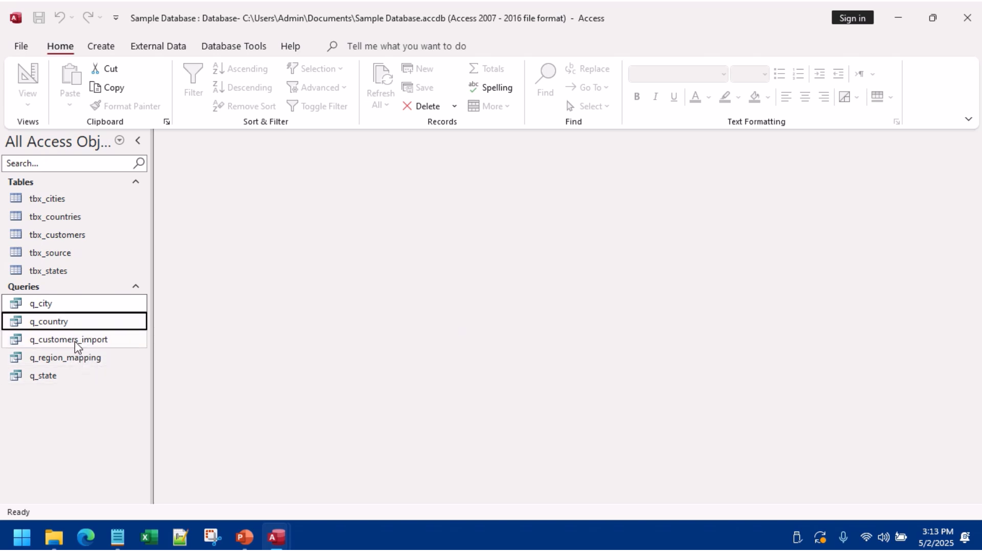
{"action": "left_click", "coordinate": [74, 340]}
{"action": "left_click", "coordinate": [91, 372]}
{"action": "right_click", "coordinate": [85, 318]}
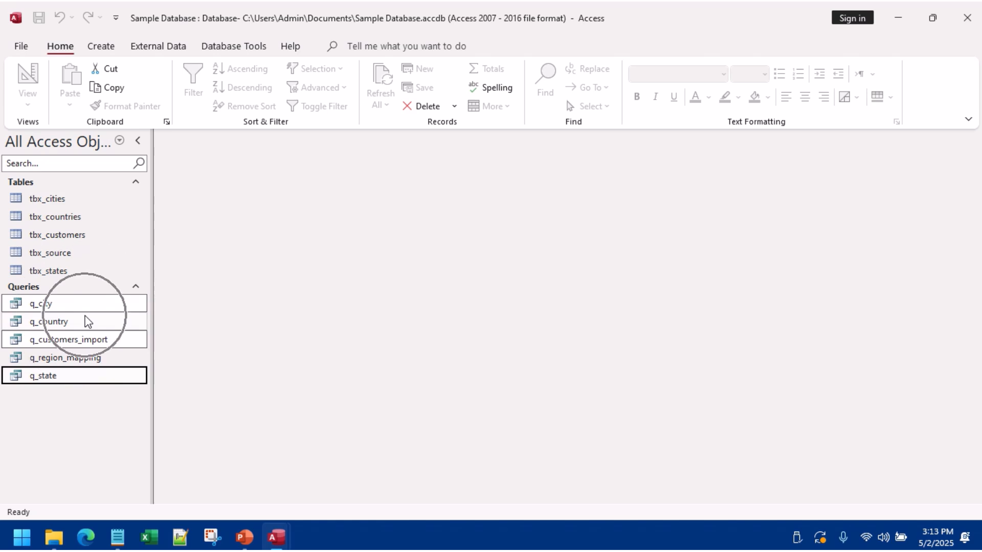
{"action": "left_click", "coordinate": [125, 218]}
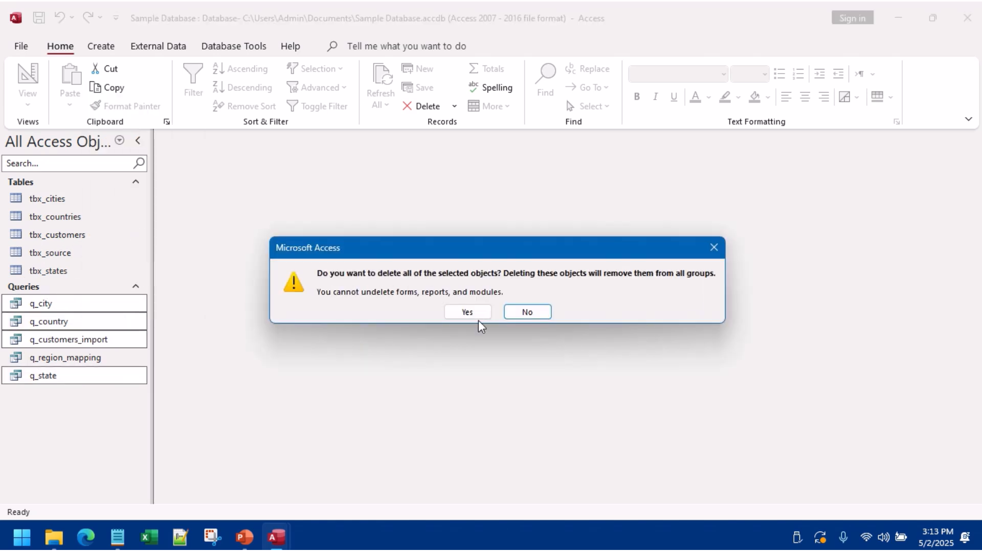
Step: Delete the q_city, q_country, q_customers_import and q_state queries, and check the data in the remaining q_region_mapping query
{"action": "left_click", "coordinate": [468, 309]}
{"action": "double_click", "coordinate": [97, 307]}
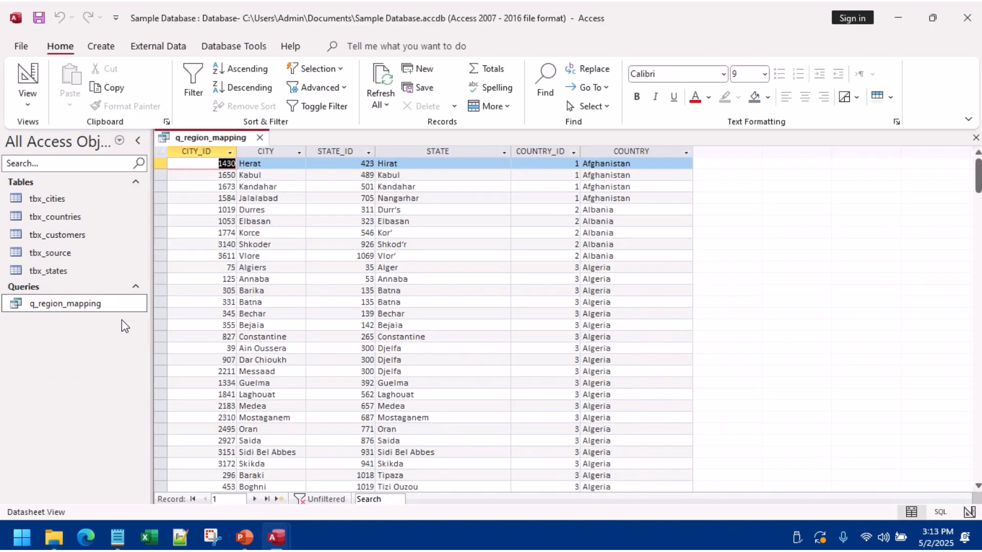
{"action": "left_click", "coordinate": [259, 138]}
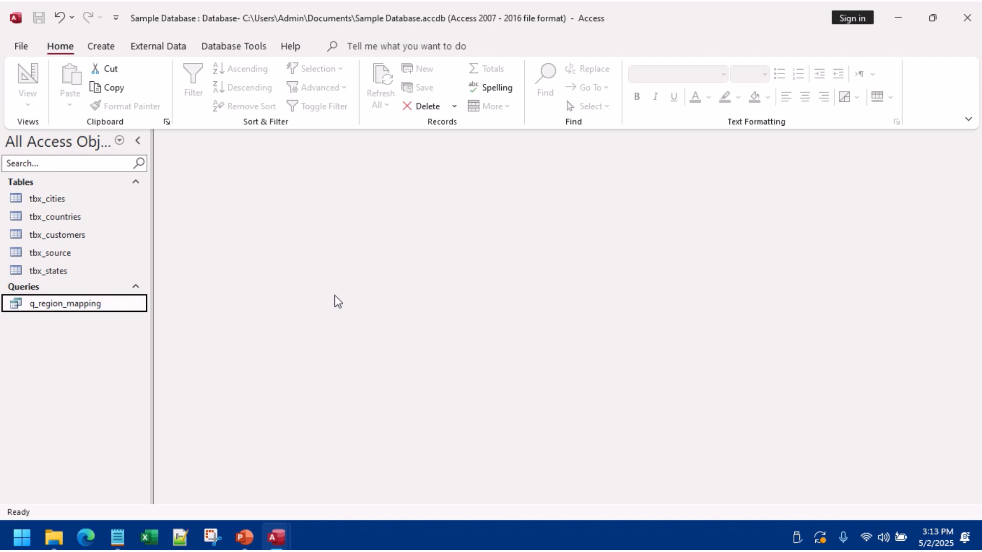
Step: Examine the Customer ID and City columns in the tbx_source table, and close it without saving layout changes
{"action": "double_click", "coordinate": [72, 253]}
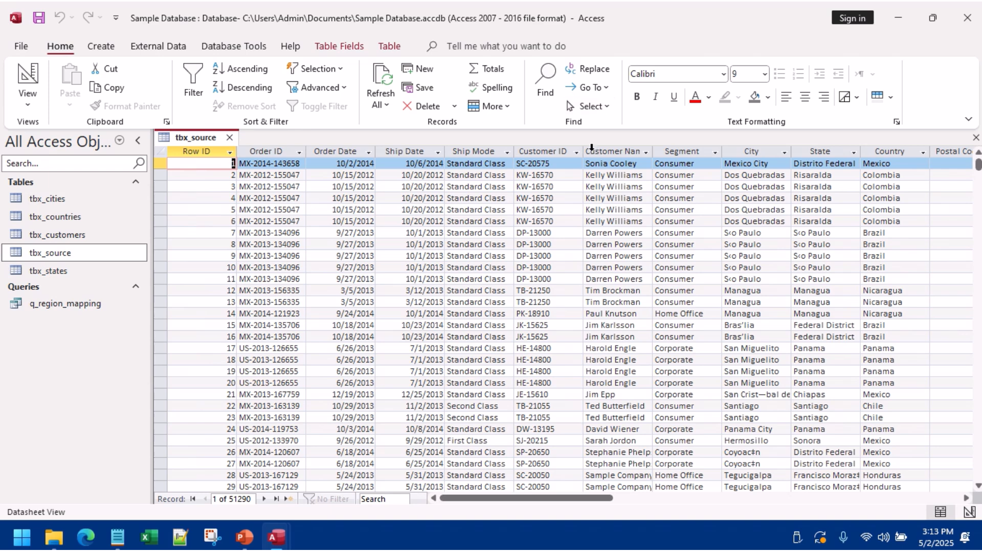
{"action": "left_click_drag", "start_coordinate": [583, 154], "coordinate": [611, 154]}
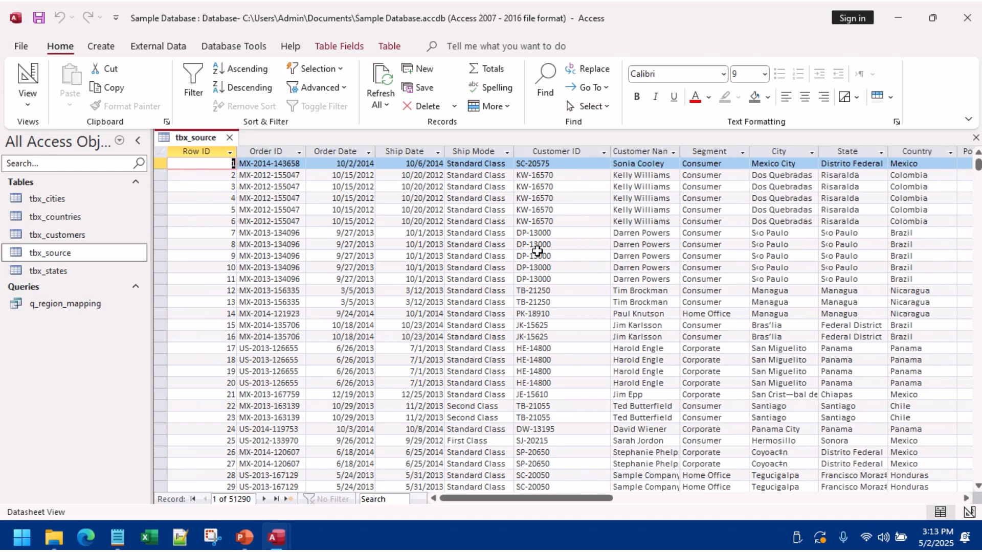
{"action": "left_click", "coordinate": [791, 150]}
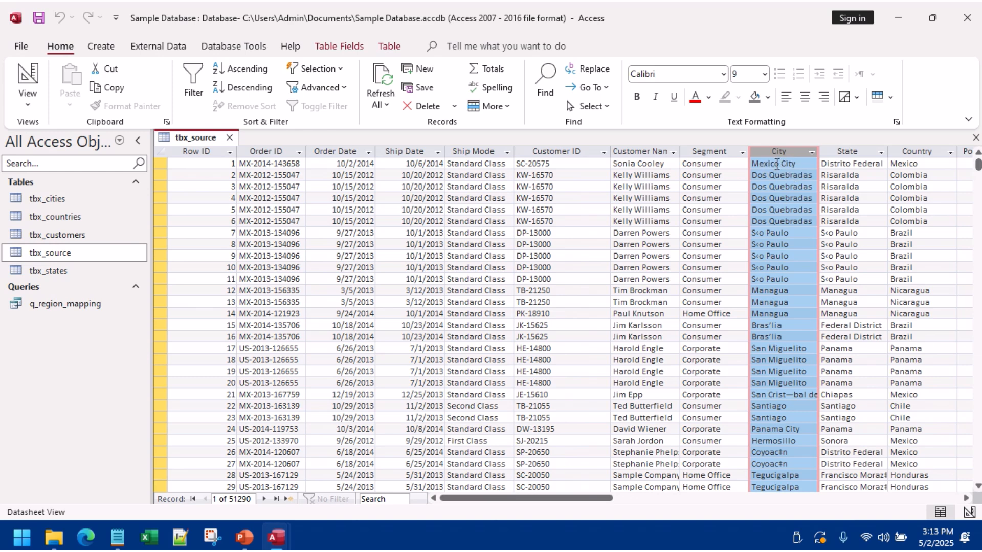
{"action": "mouse_move", "coordinate": [802, 163]}
{"action": "left_mouse_down"}
{"action": "mouse_move", "coordinate": [753, 162]}
{"action": "mouse_move", "coordinate": [815, 161]}
{"action": "left_mouse_up"}
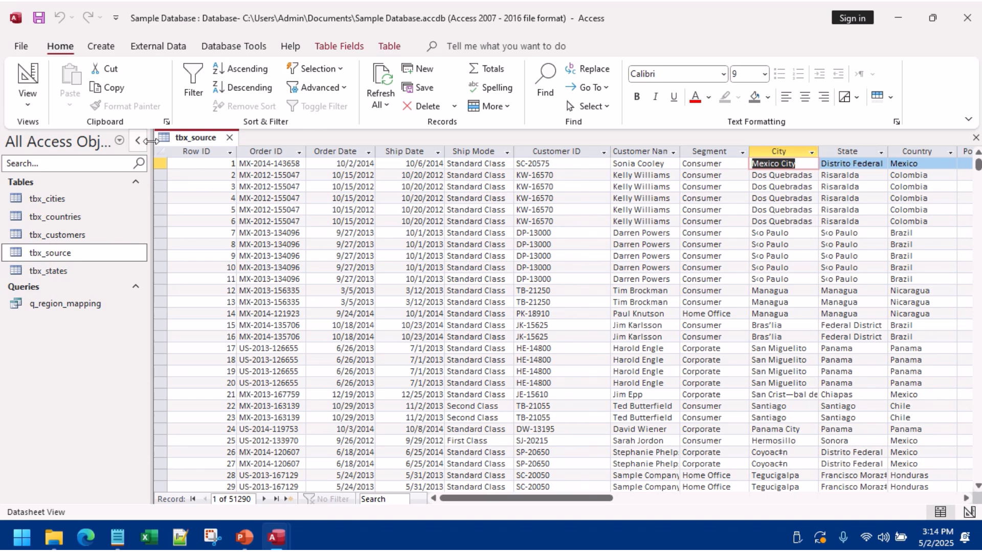
{"action": "left_click", "coordinate": [229, 137]}
{"action": "left_click", "coordinate": [483, 306]}
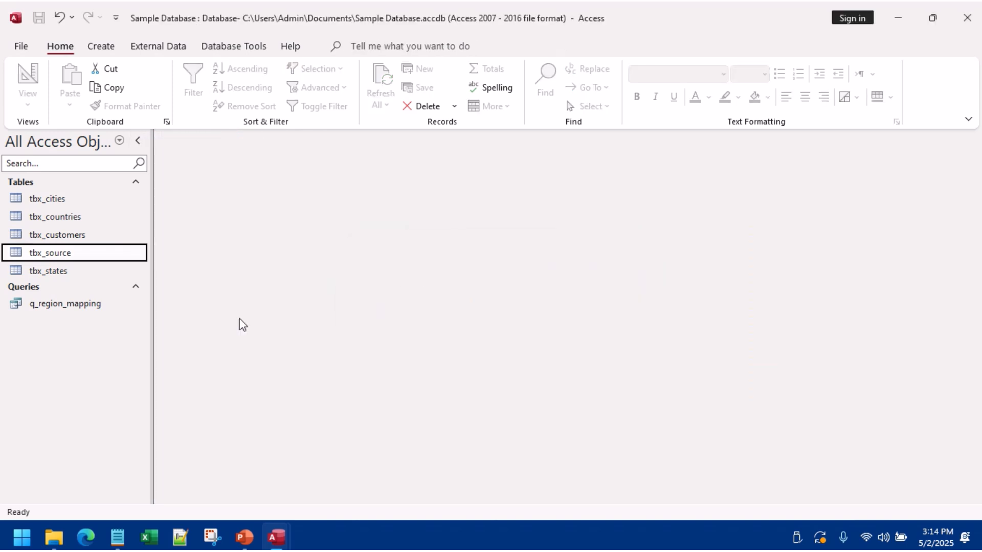
Step: Open the tbx_source table's design and insert a new field named CITY_ID directly above City
{"action": "right_click", "coordinate": [82, 256]}
{"action": "left_click", "coordinate": [132, 255]}
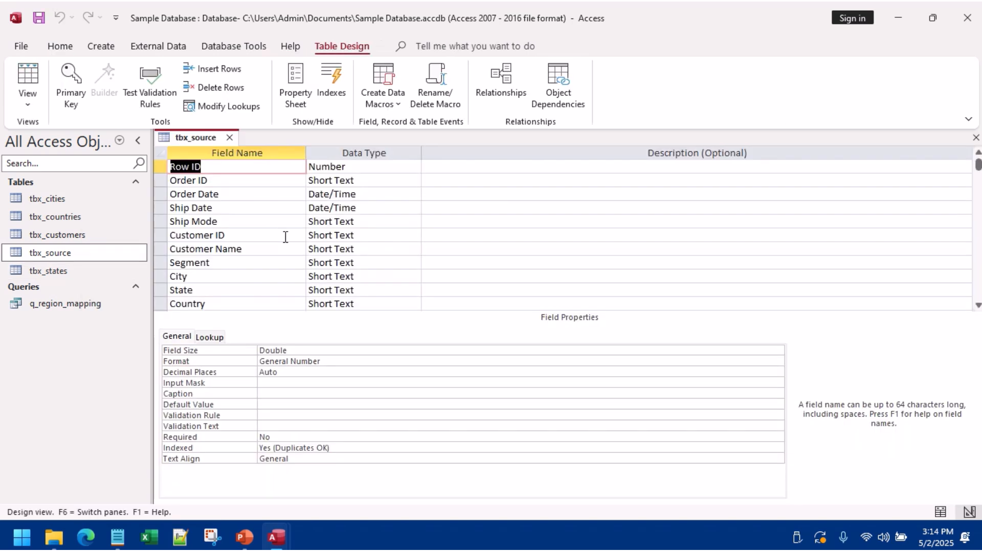
{"action": "scroll", "coordinate": [195, 262], "scroll_direction": "down", "scroll_amount": 1}
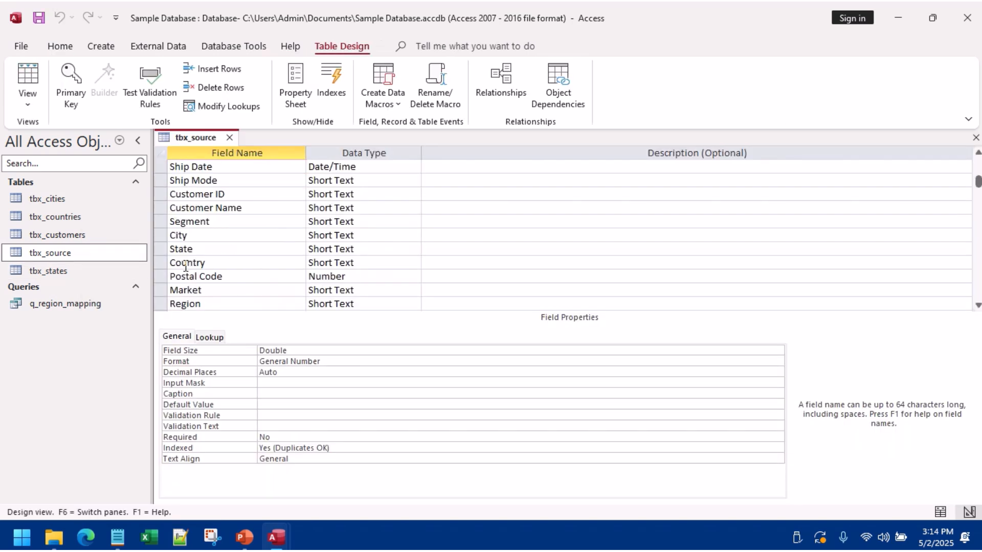
{"action": "left_click", "coordinate": [159, 236]}
{"action": "right_click", "coordinate": [159, 237]}
{"action": "left_click", "coordinate": [191, 313]}
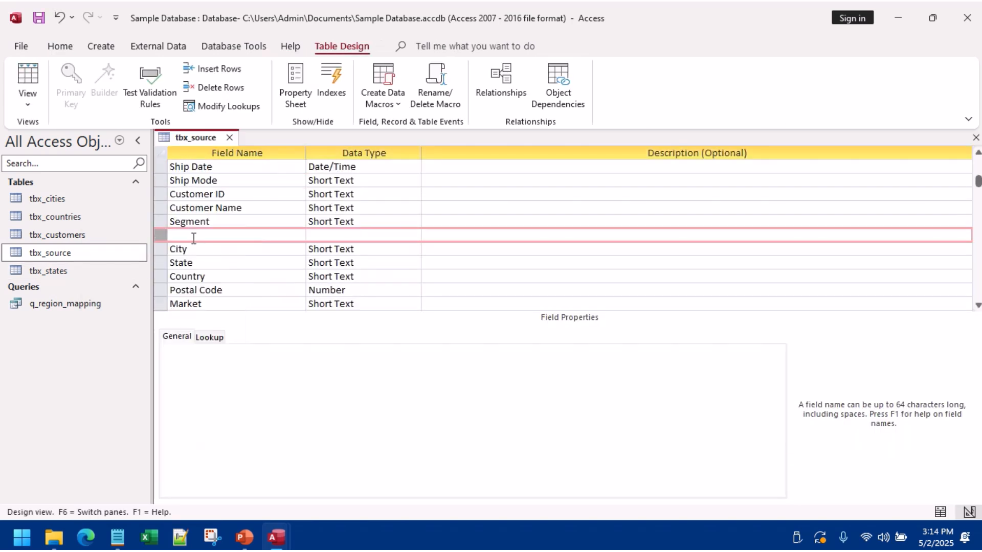
{"action": "key", "text": "Caps_Lock"}
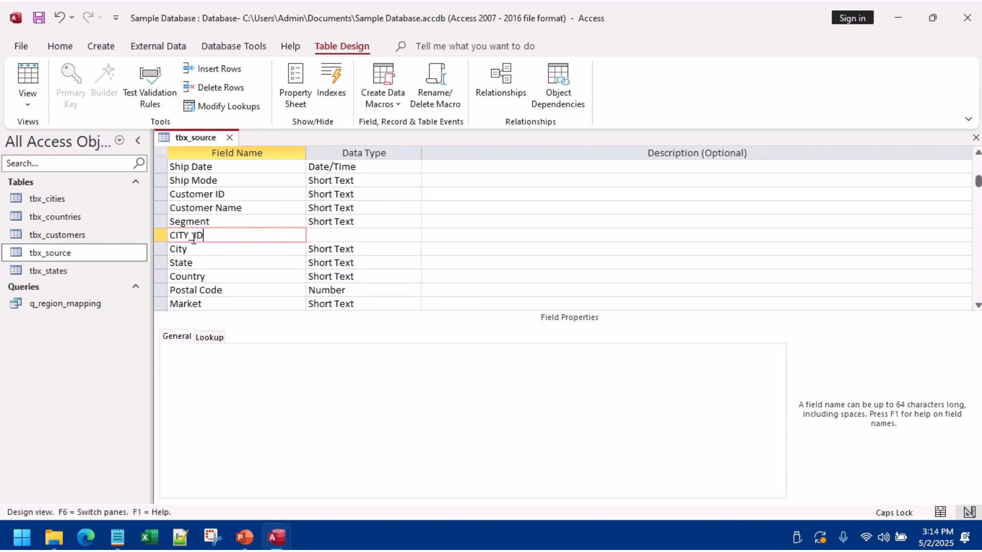
Step: Set the CITY_ID field's data type to Number, and save and close the tbx_source table
{"action": "left_click", "coordinate": [353, 235]}
{"action": "left_click_drag", "start_coordinate": [354, 235], "coordinate": [291, 232]}
{"action": "type", "text": "Number"}
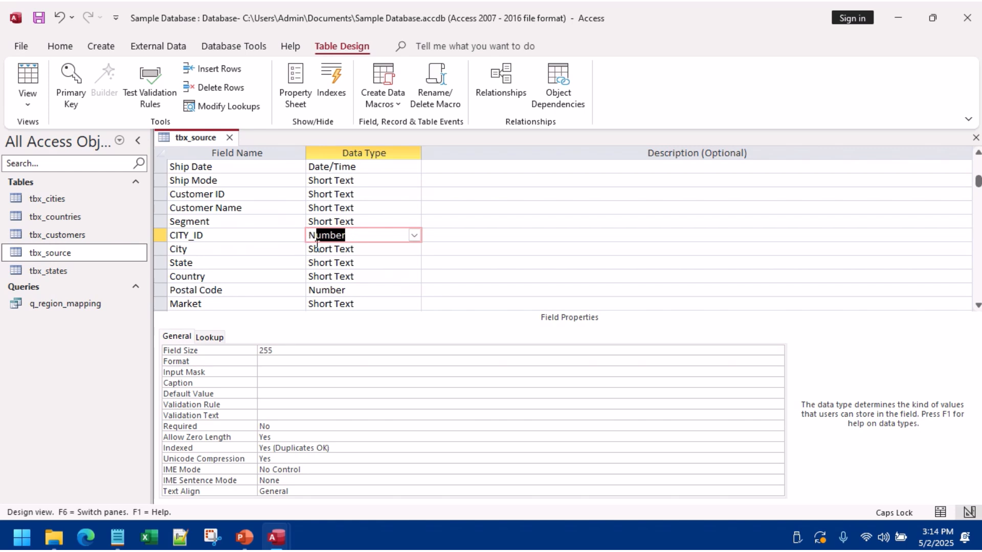
{"action": "left_click", "coordinate": [324, 249]}
{"action": "left_click", "coordinate": [217, 234]}
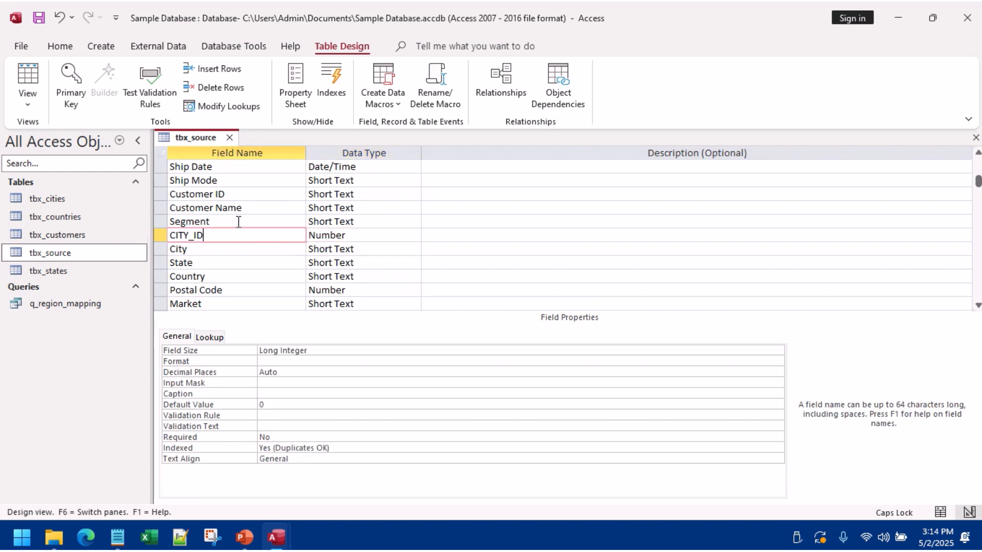
{"action": "right_click", "coordinate": [199, 142]}
{"action": "left_click", "coordinate": [219, 148]}
{"action": "left_click", "coordinate": [229, 137]}
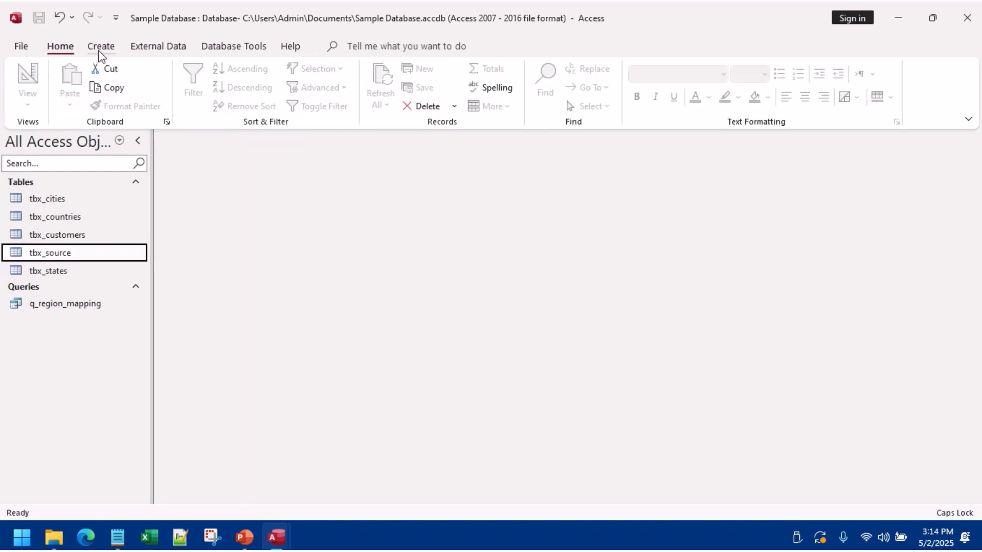
Step: Create a new query design based on tbx_source and add its CITY_ID field to the query
{"action": "left_click", "coordinate": [100, 51]}
{"action": "left_click", "coordinate": [237, 86]}
{"action": "left_click_drag", "start_coordinate": [101, 257], "coordinate": [254, 179]}
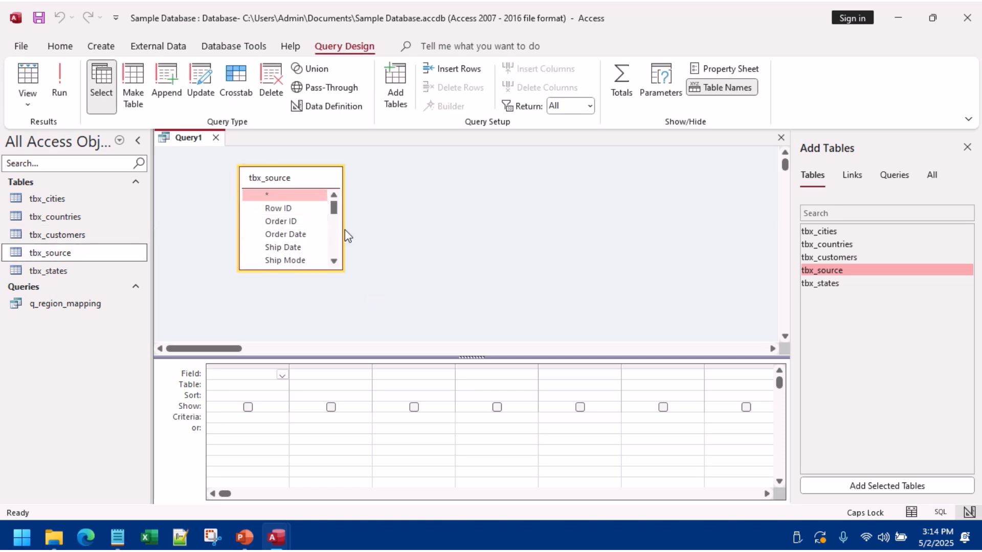
{"action": "left_click_drag", "start_coordinate": [292, 271], "coordinate": [292, 341]}
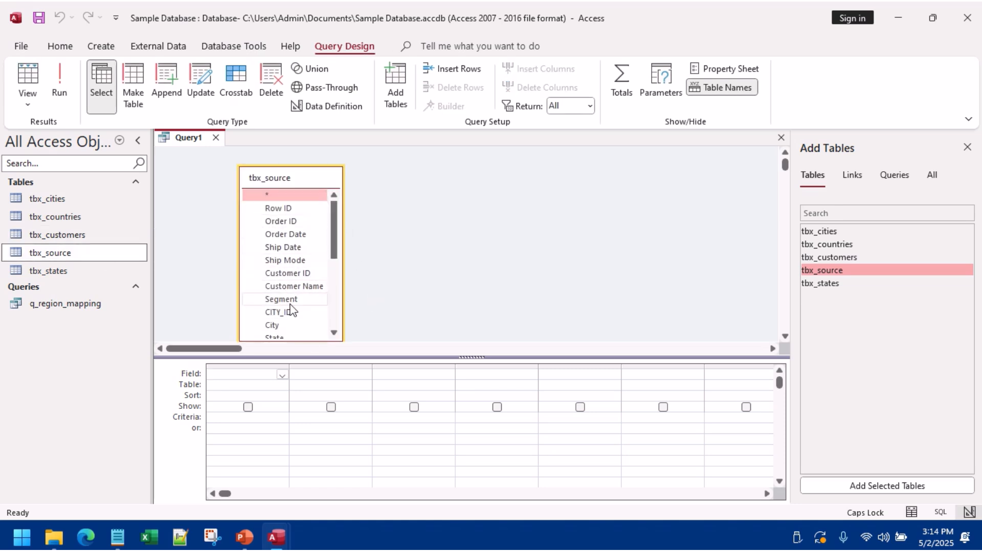
{"action": "double_click", "coordinate": [279, 312]}
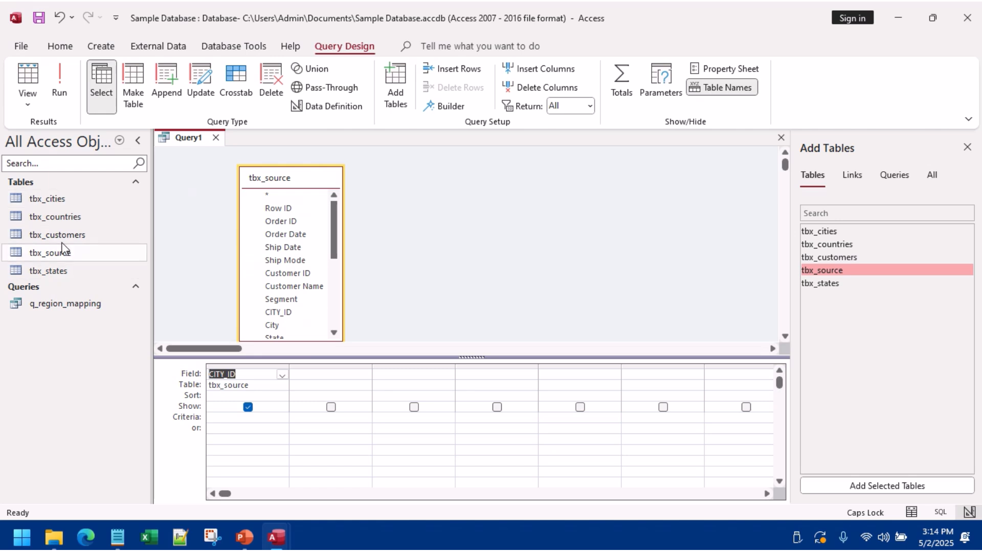
Step: Add tbx_cities to the query and replace its automatic CITY_ID join with a join from tbx_source City to tbx_cities CITY
{"action": "left_click_drag", "start_coordinate": [53, 199], "coordinate": [478, 197]}
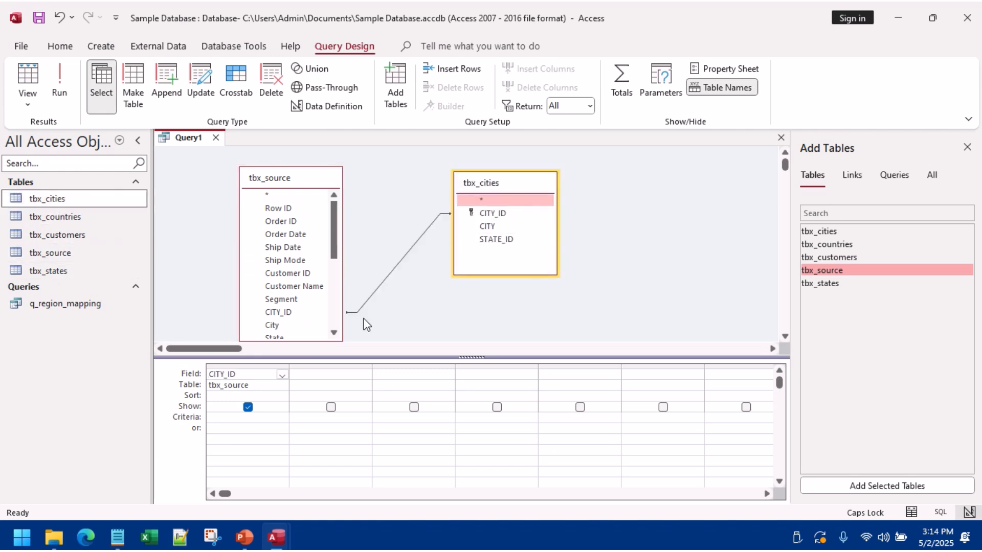
{"action": "left_click", "coordinate": [420, 238]}
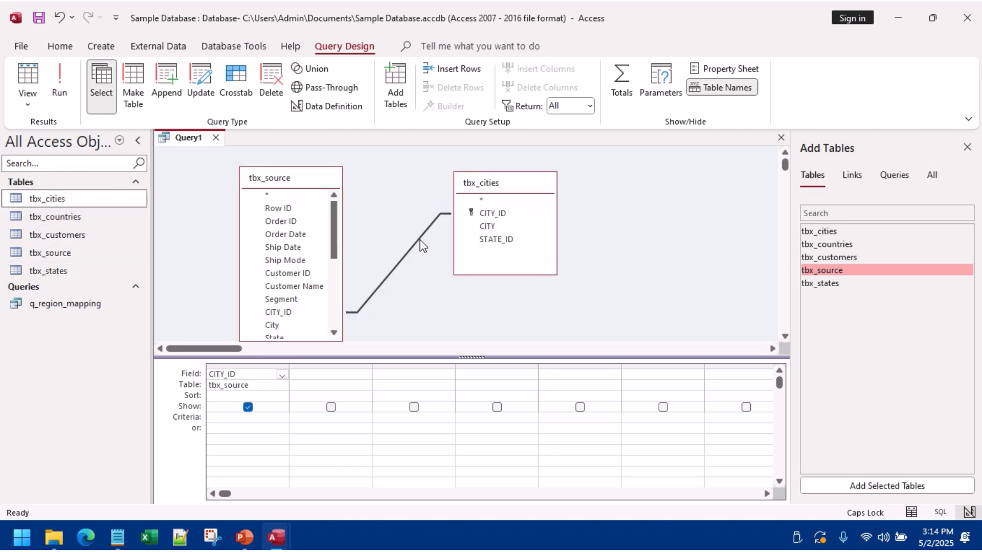
{"action": "right_click", "coordinate": [421, 237]}
{"action": "left_click", "coordinate": [439, 267]}
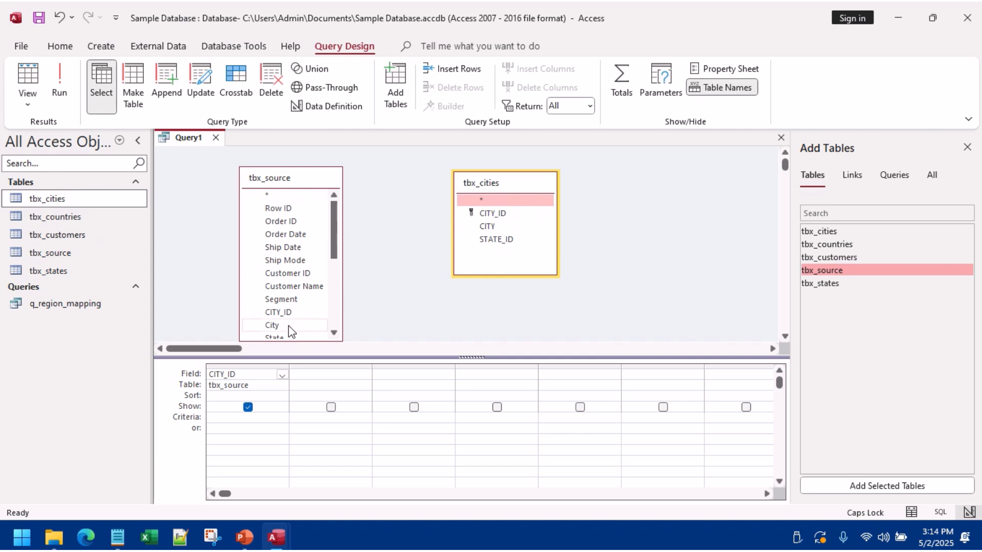
{"action": "left_click_drag", "start_coordinate": [291, 331], "coordinate": [487, 226]}
{"action": "left_click_drag", "start_coordinate": [504, 191], "coordinate": [567, 211]}
Step: Convert the query to an update query that updates CITY_ID to [tbx_cities]![CITY_ID]
{"action": "left_click", "coordinate": [198, 92]}
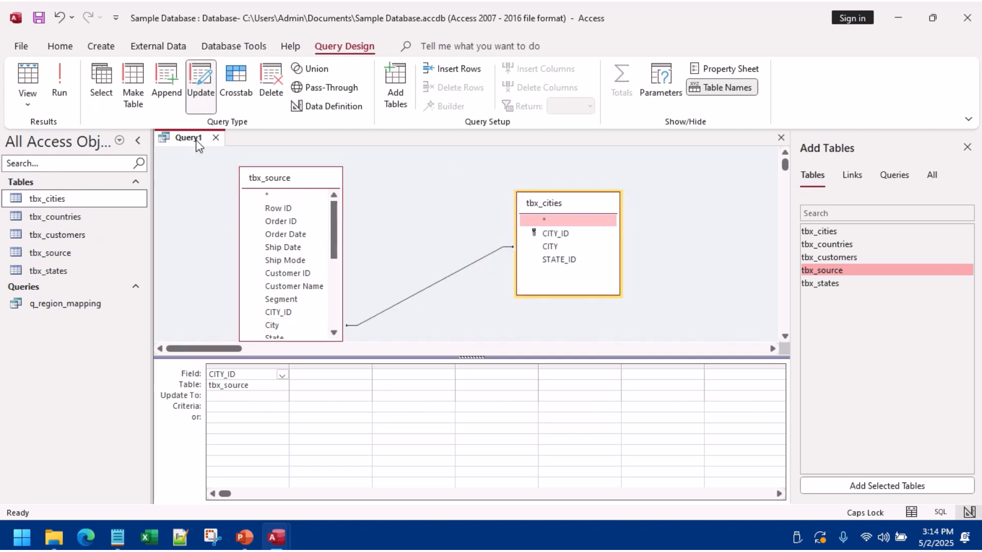
{"action": "left_click", "coordinate": [232, 397]}
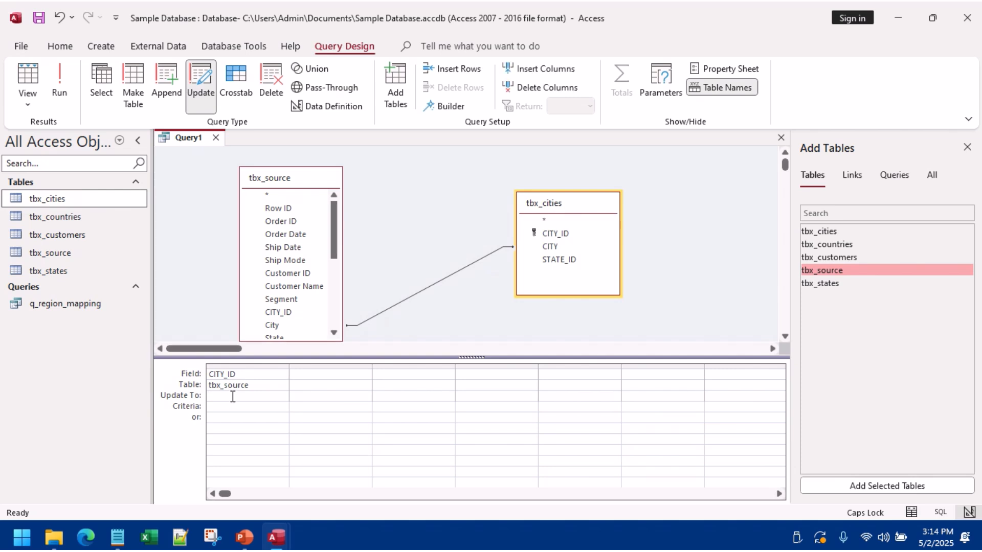
{"action": "type", "text": "TBX"}
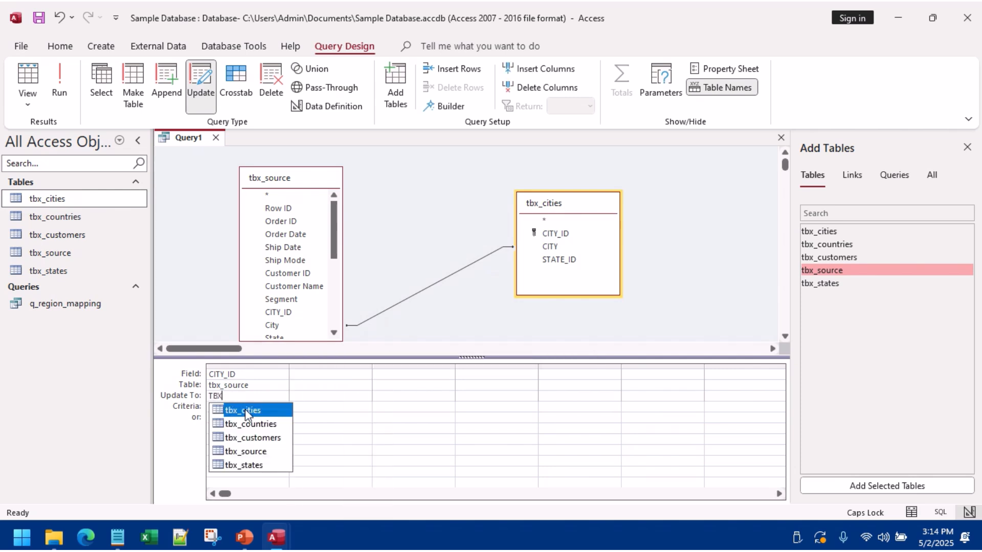
{"action": "left_click", "coordinate": [245, 409]}
{"action": "type", "text": "!"}
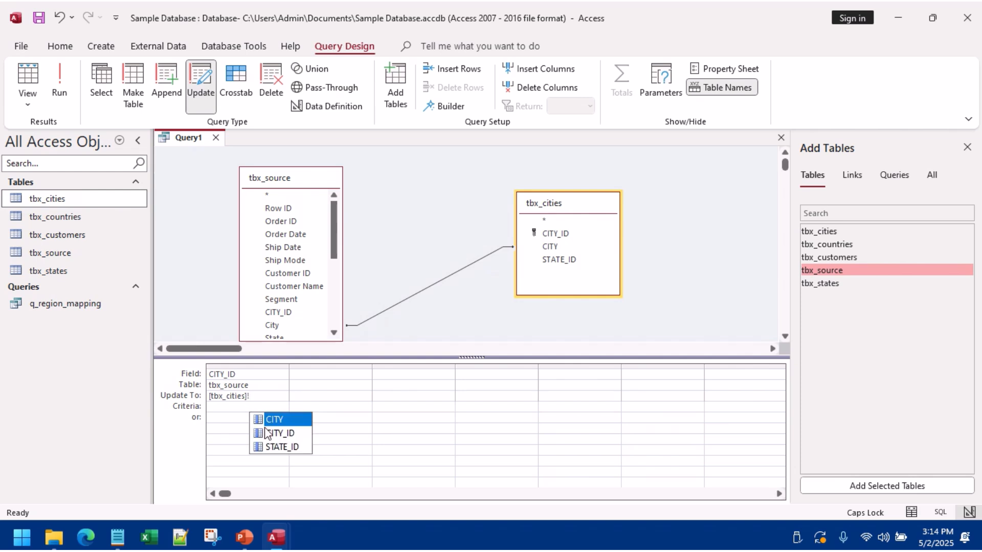
{"action": "left_click", "coordinate": [280, 433]}
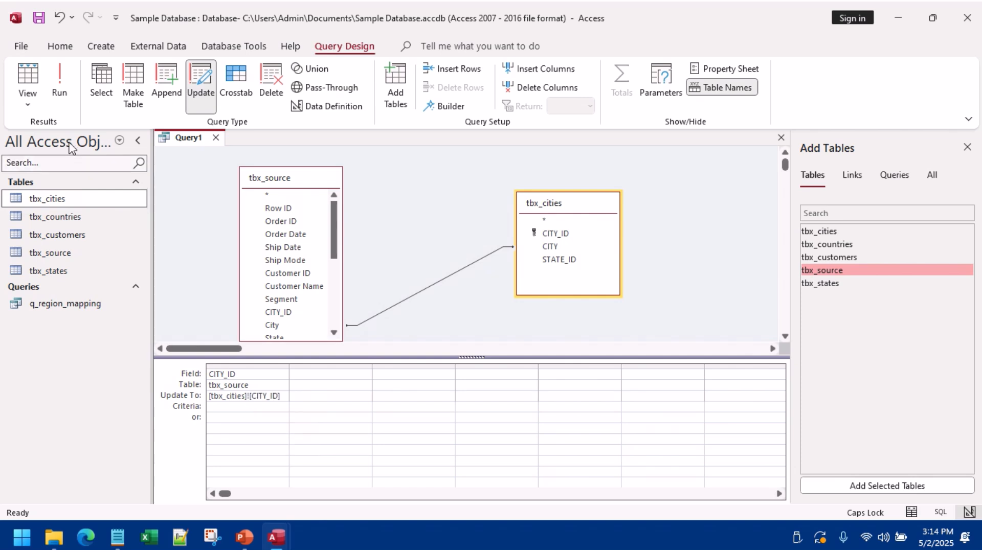
Step: Run the update query on tbx_source, accept the record updates, and close the query without saving it
{"action": "left_click", "coordinate": [58, 80]}
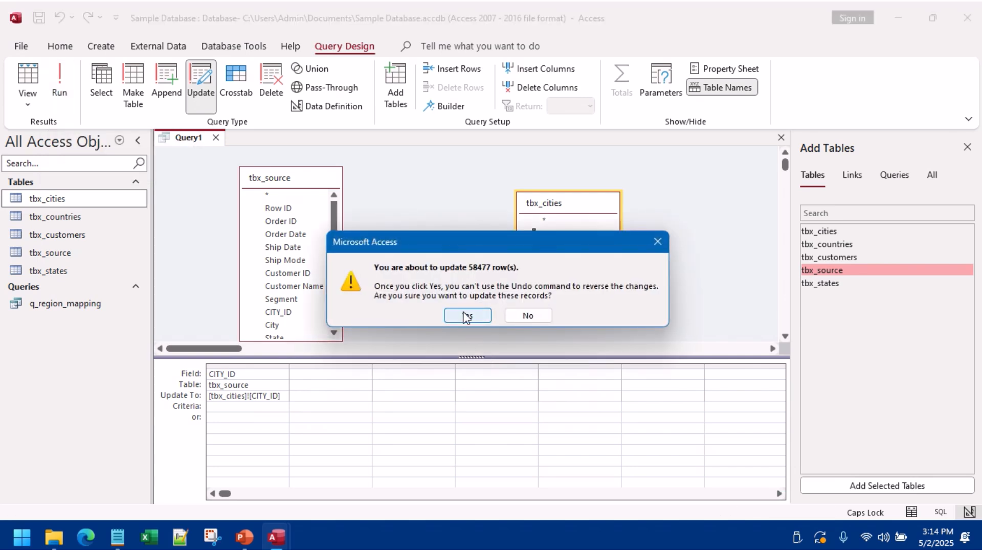
{"action": "left_click", "coordinate": [466, 316]}
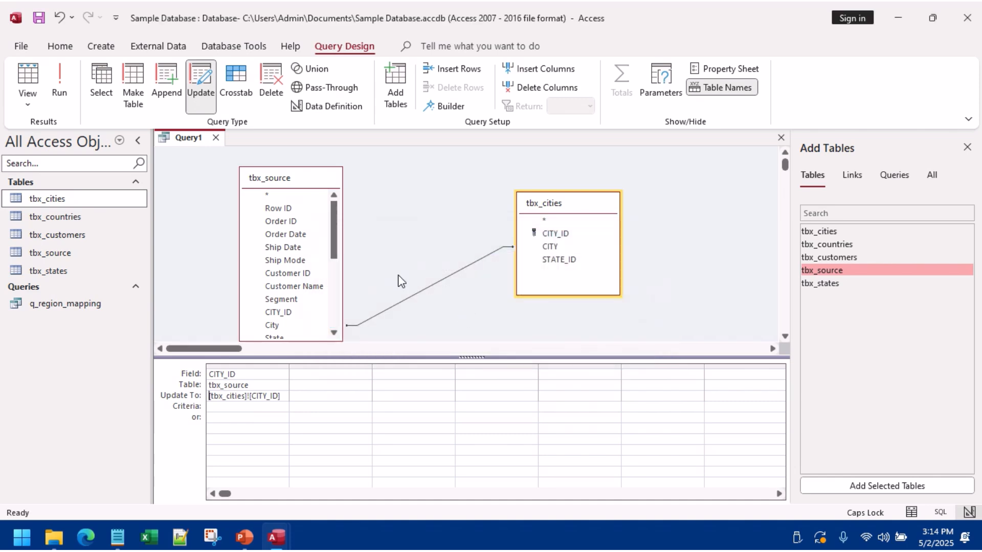
{"action": "left_click", "coordinate": [216, 139]}
{"action": "left_click", "coordinate": [497, 307]}
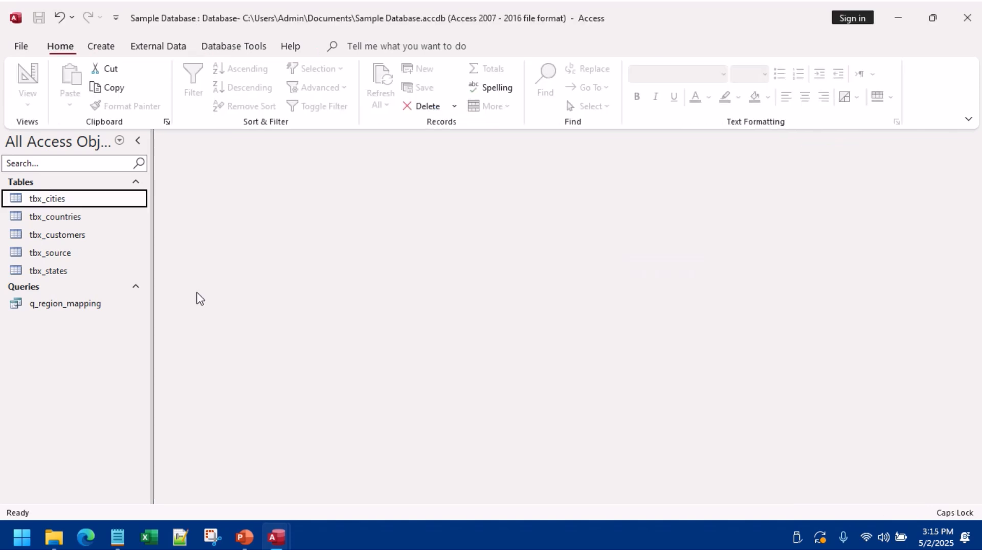
Step: Open the tbx_source table, check the CITY_ID values, and copy the CITY_ID from the record with Row ID 254
{"action": "double_click", "coordinate": [91, 253]}
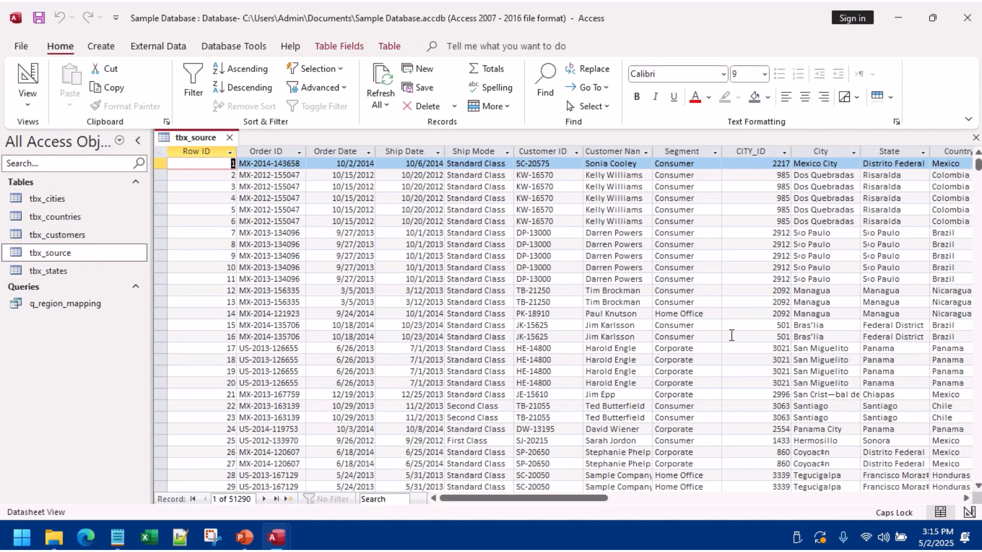
{"action": "scroll", "coordinate": [738, 220], "scroll_direction": "down", "scroll_amount": 20}
{"action": "scroll", "coordinate": [738, 221], "scroll_direction": "down", "scroll_amount": 20}
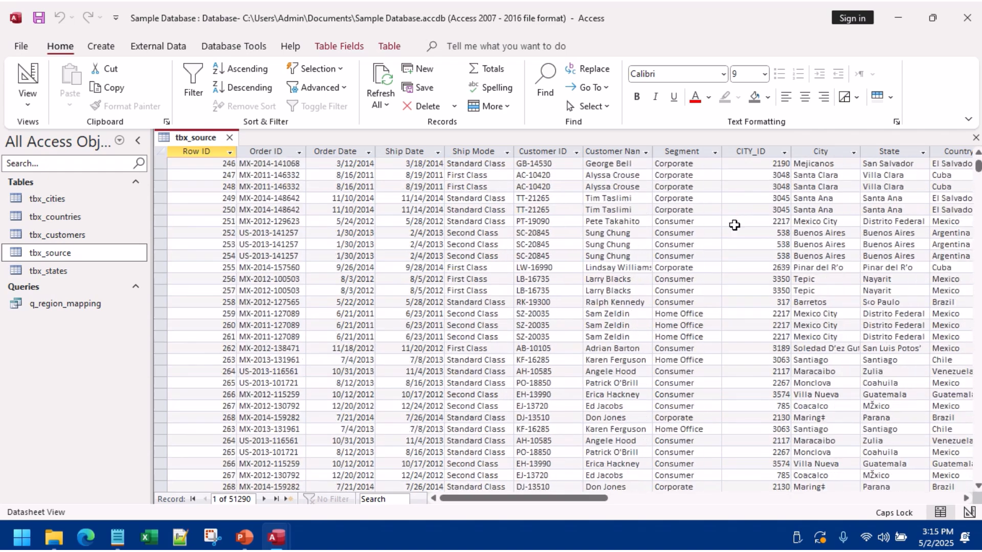
{"action": "left_click", "coordinate": [772, 256]}
{"action": "right_click", "coordinate": [773, 256]}
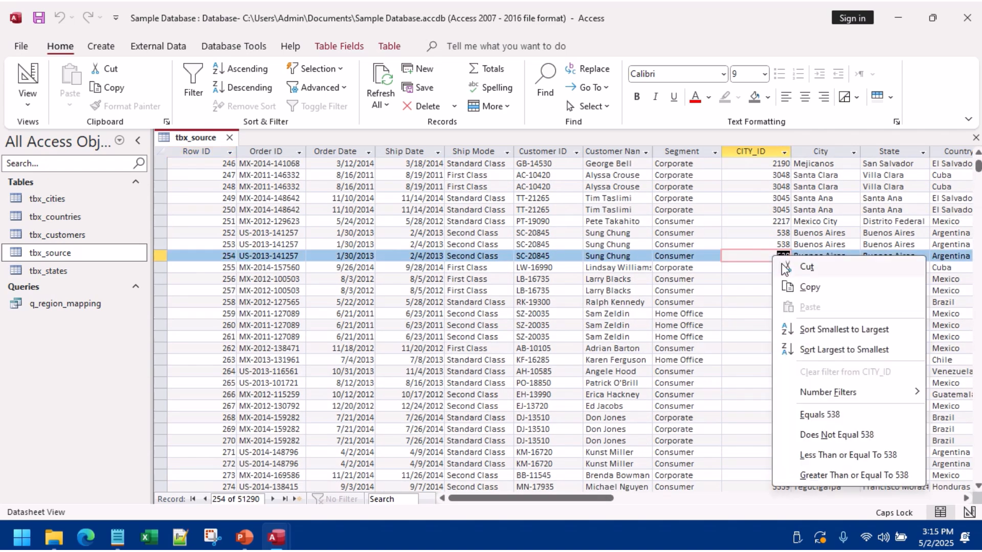
{"action": "left_click", "coordinate": [817, 297]}
Step: Search the CITY_ID column of tbx_cities for 538 and compare its city with the tbx_source record
{"action": "left_click", "coordinate": [62, 201]}
{"action": "double_click", "coordinate": [62, 201]}
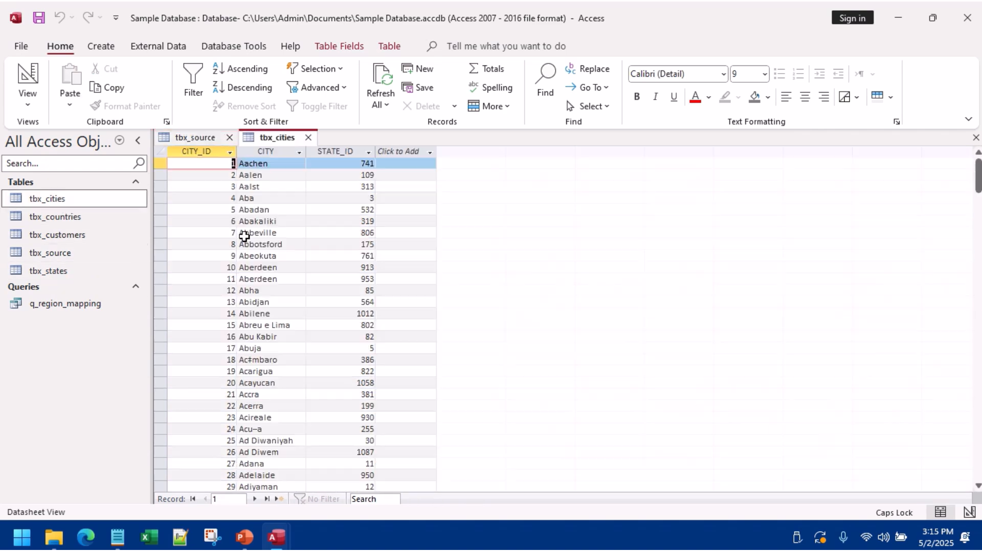
{"action": "left_click", "coordinate": [215, 198]}
{"action": "key", "text": "ctrl+f"}
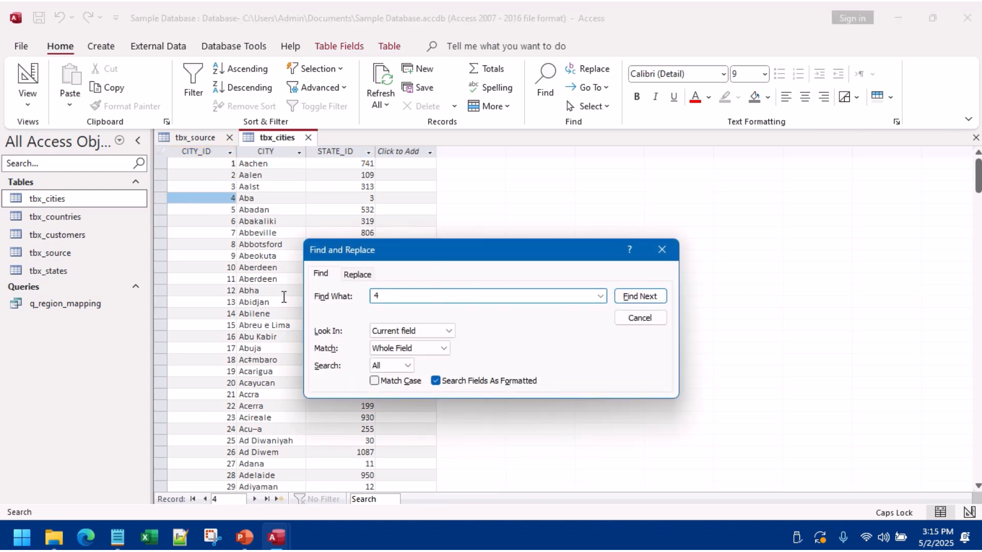
{"action": "type", "text": "538"}
{"action": "left_click", "coordinate": [640, 296]}
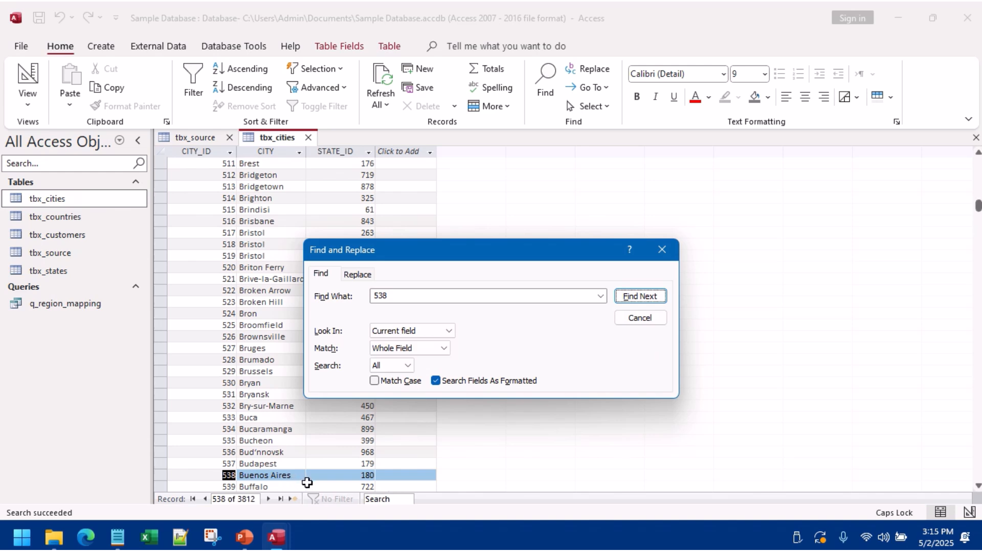
{"action": "left_click", "coordinate": [185, 136]}
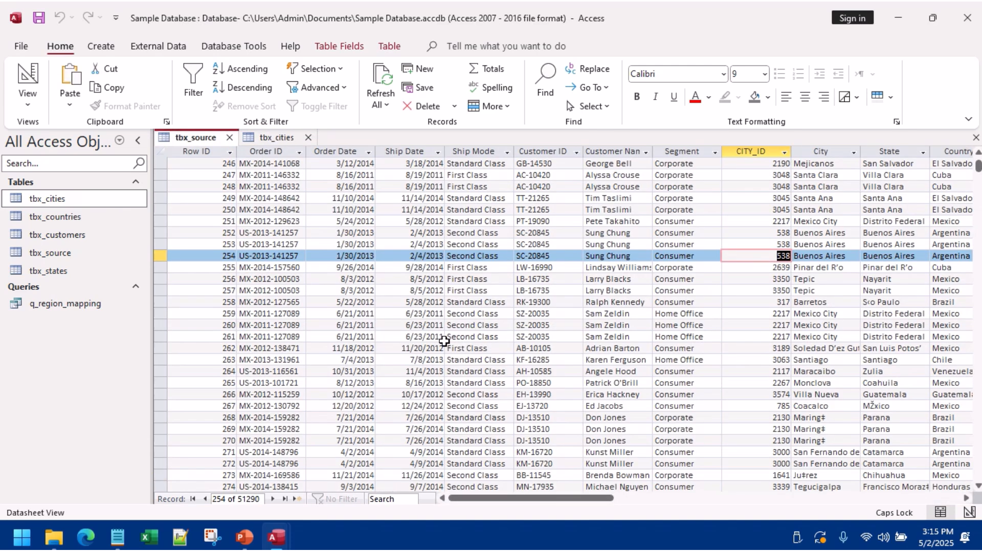
Step: Check the CITY_ID values further down tbx_source and copy the CITY_ID from the record with Row ID 898
{"action": "scroll", "coordinate": [748, 419], "scroll_direction": "down", "scroll_amount": 20}
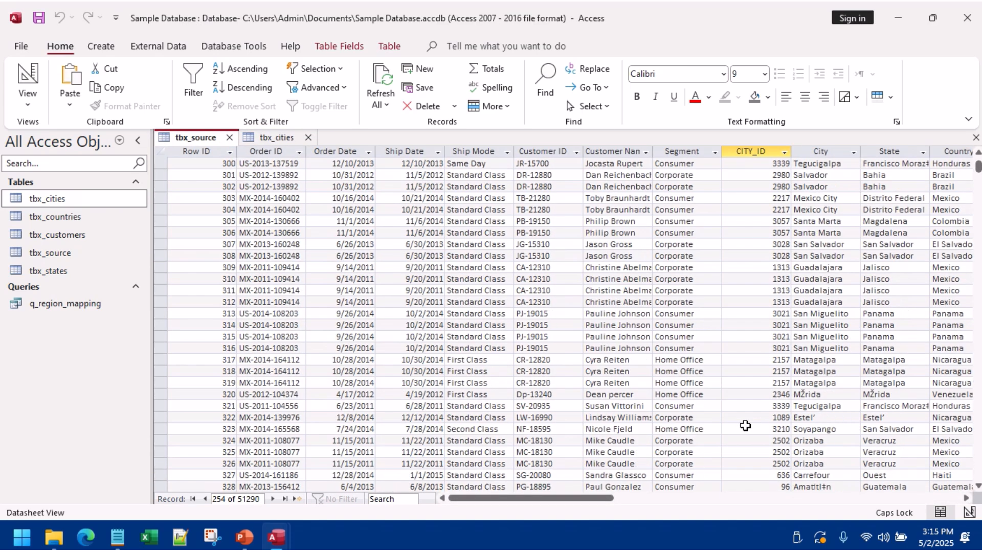
{"action": "left_click", "coordinate": [751, 409]}
{"action": "scroll", "coordinate": [757, 419], "scroll_direction": "down", "scroll_amount": 20}
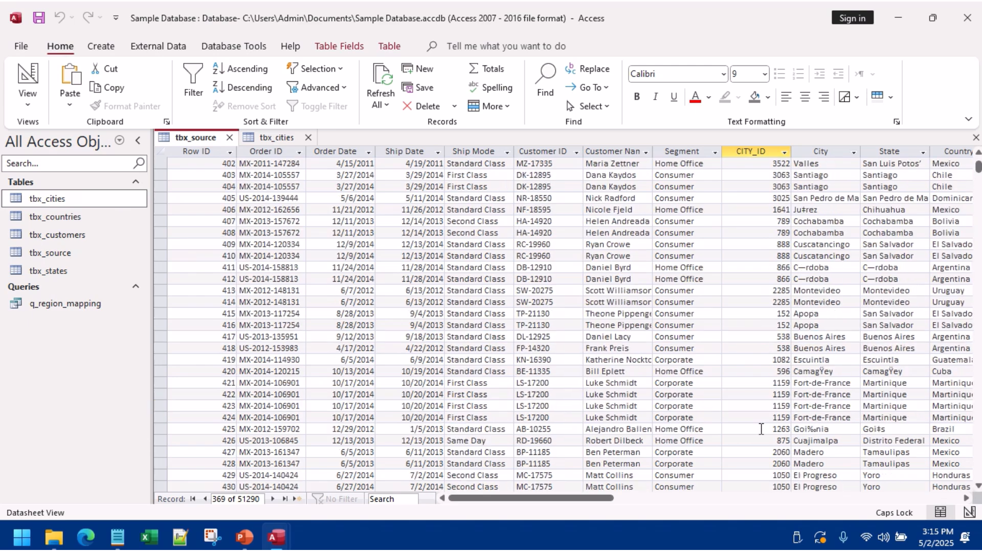
{"action": "scroll", "coordinate": [758, 453], "scroll_direction": "down", "scroll_amount": 20}
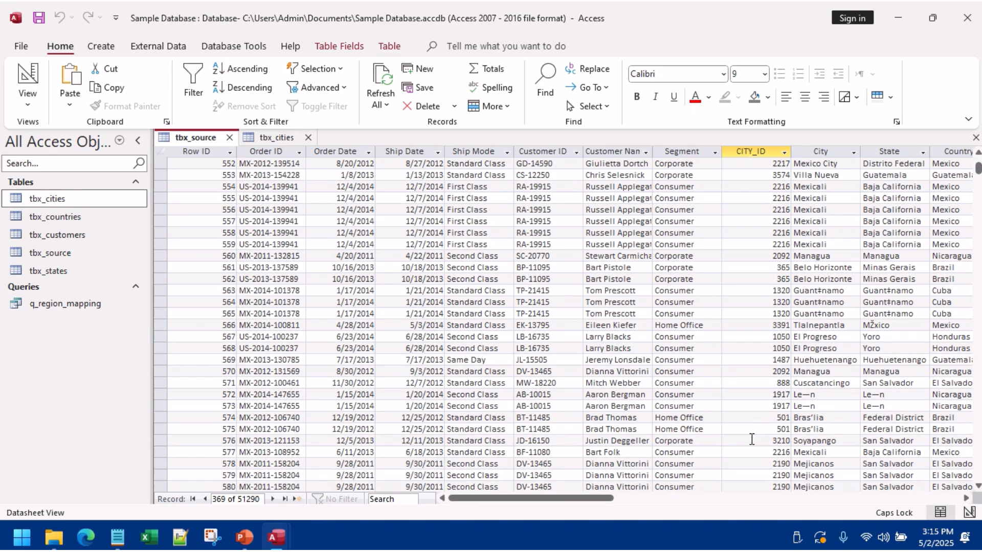
{"action": "scroll", "coordinate": [752, 437], "scroll_direction": "down", "scroll_amount": 20}
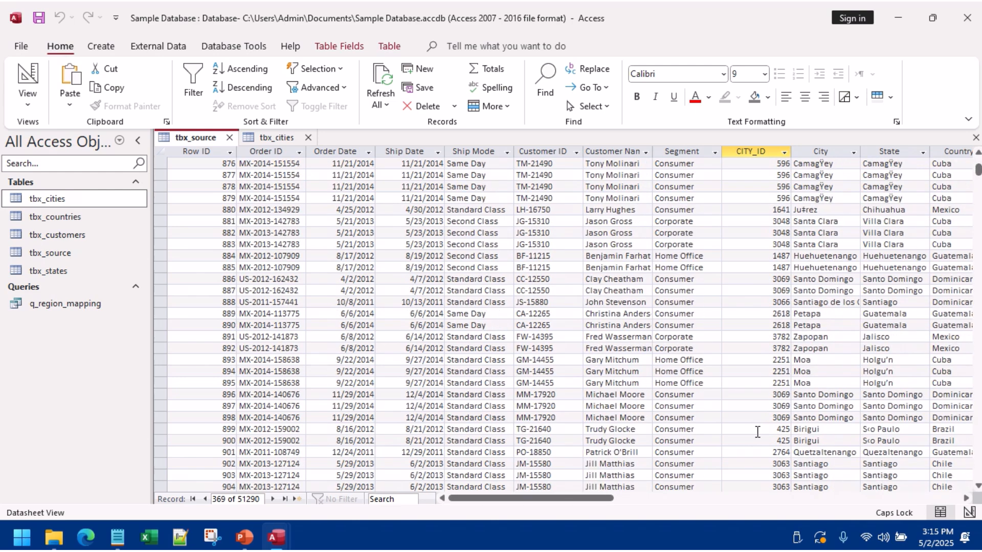
{"action": "double_click", "coordinate": [761, 418]}
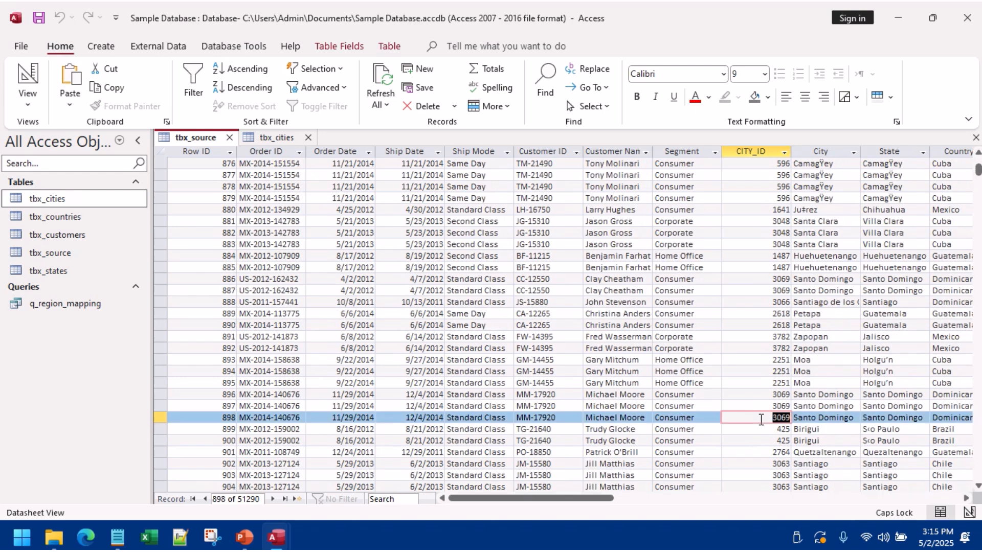
Step: Search the CITY_ID column of tbx_cities for 3069, compare its city with the tbx_source record, and close both tables
{"action": "left_click", "coordinate": [276, 138]}
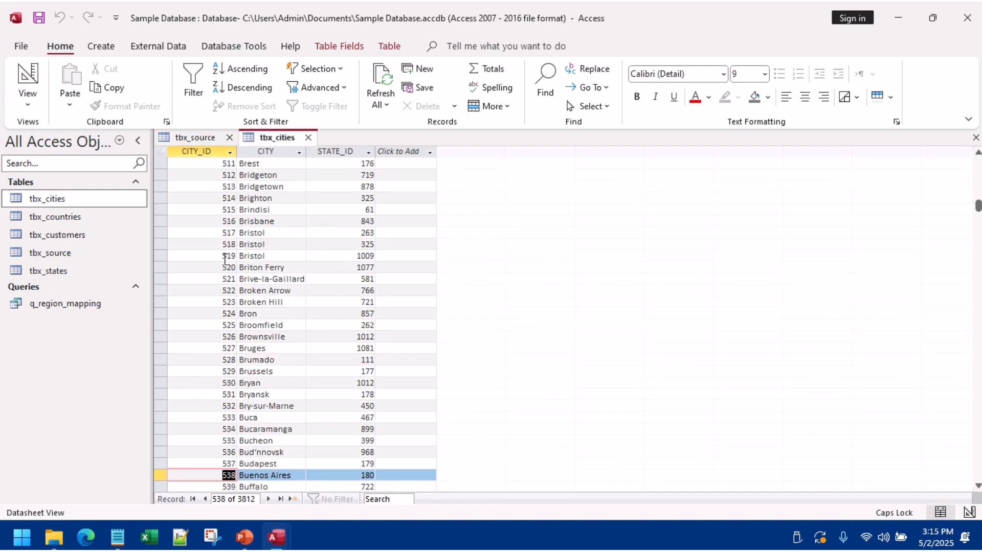
{"action": "key", "text": "ctrl+f"}
{"action": "key", "text": "ctrl+v"}
{"action": "left_click", "coordinate": [640, 297]}
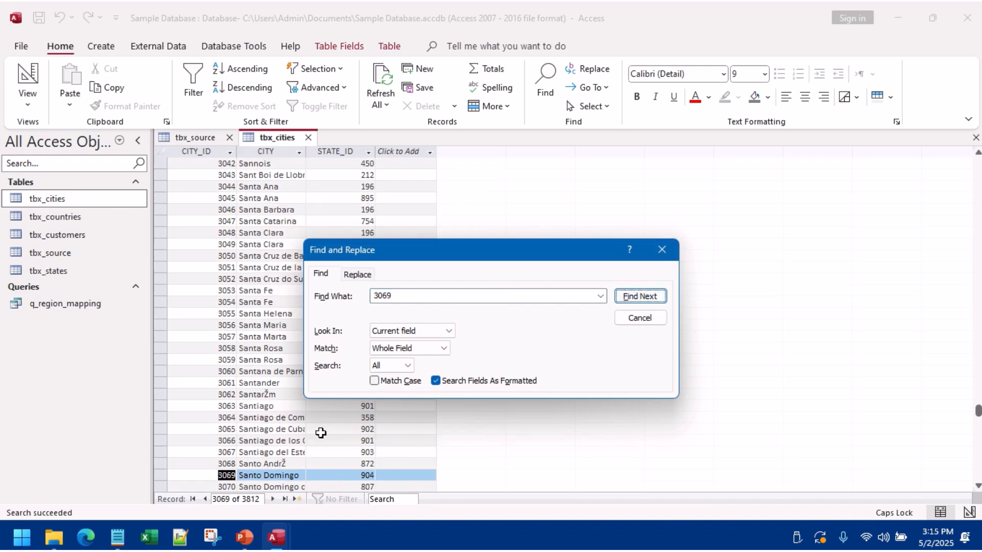
{"action": "left_click", "coordinate": [308, 137]}
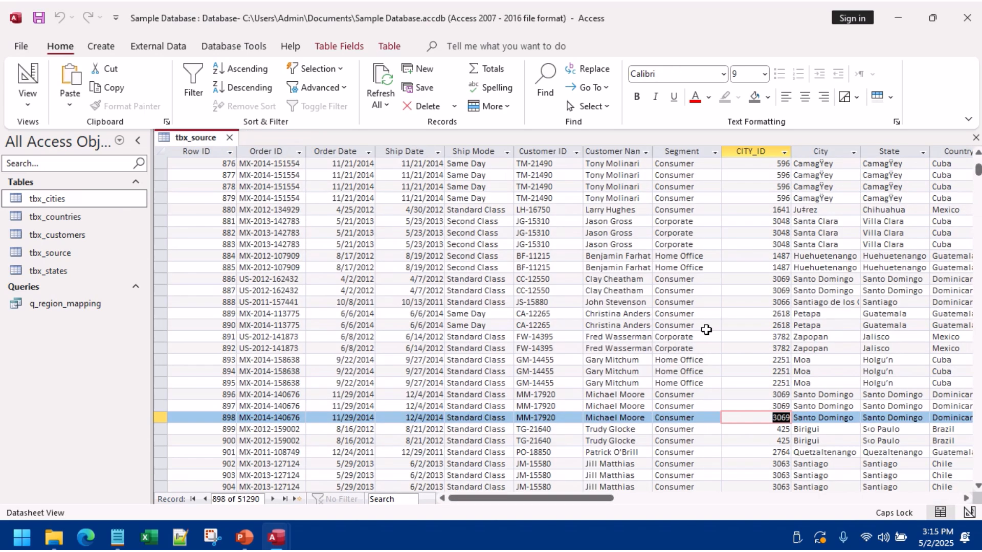
{"action": "left_click", "coordinate": [230, 138]}
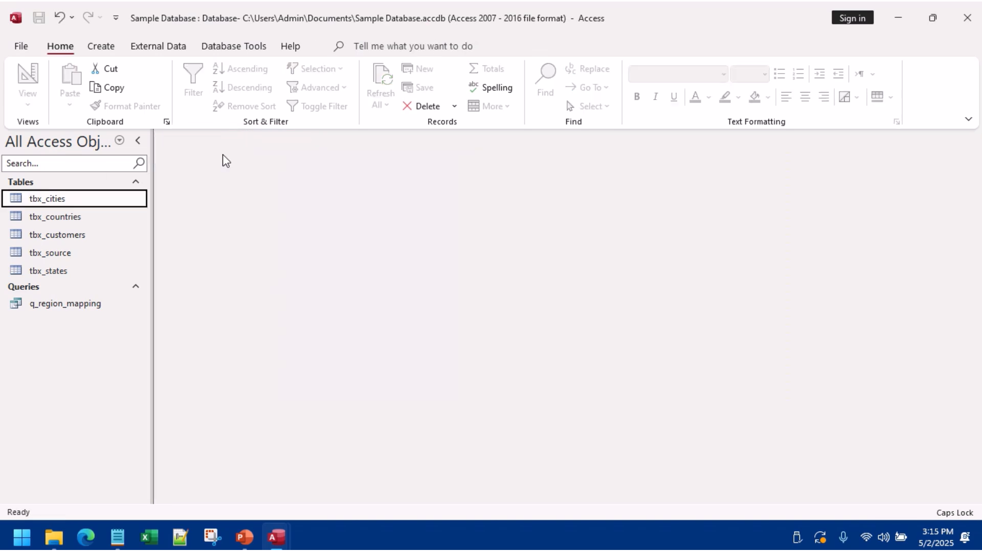
Step: Permanently delete the City, State and Country fields from the design of tbx_source
{"action": "right_click", "coordinate": [79, 254]}
{"action": "left_click", "coordinate": [128, 255]}
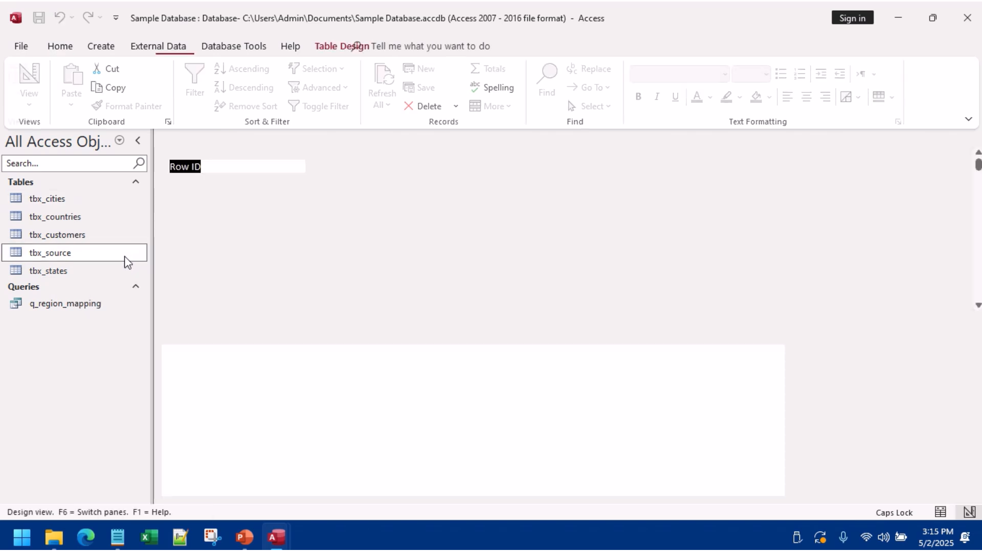
{"action": "scroll", "coordinate": [204, 240], "scroll_direction": "down", "scroll_amount": 2}
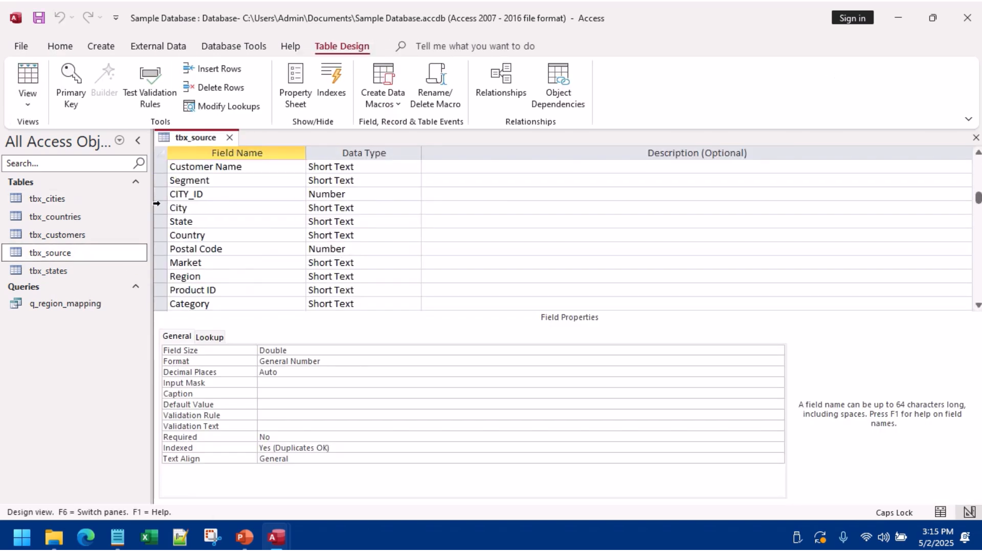
{"action": "left_click_drag", "start_coordinate": [156, 207], "coordinate": [160, 228]}
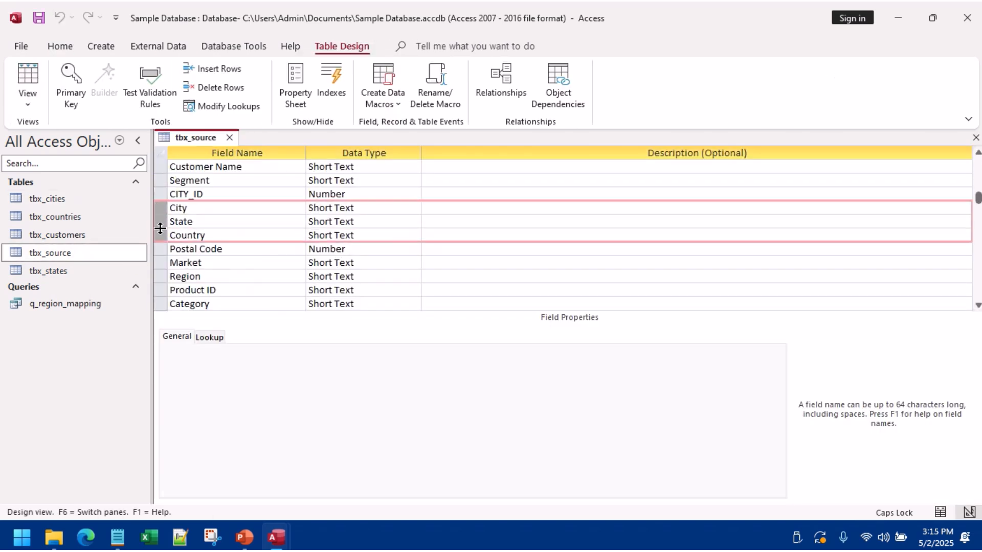
{"action": "key", "text": "Delete"}
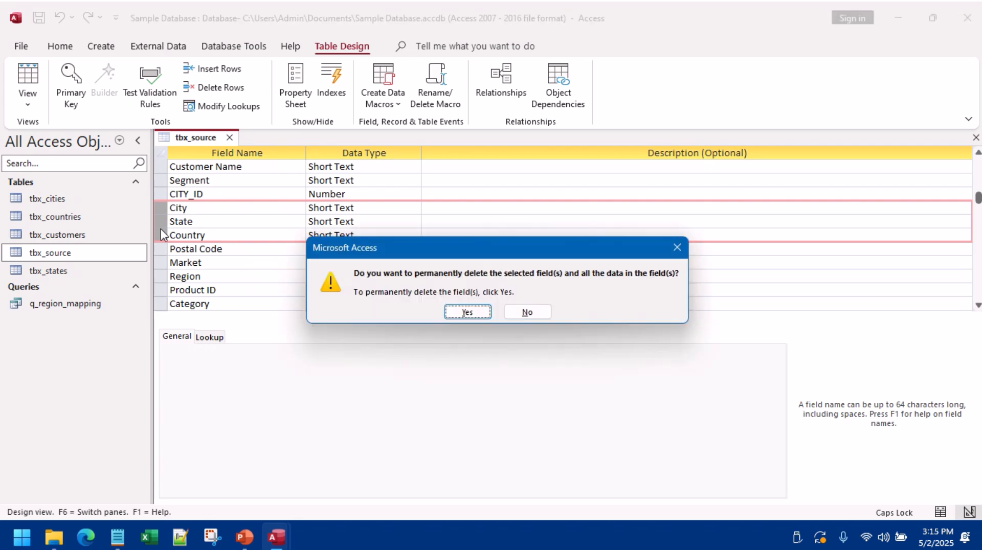
{"action": "left_click", "coordinate": [467, 312]}
Step: Review the remaining tbx_source fields, then close the table design and save its changes
{"action": "scroll", "coordinate": [253, 217], "scroll_direction": "up", "scroll_amount": 2}
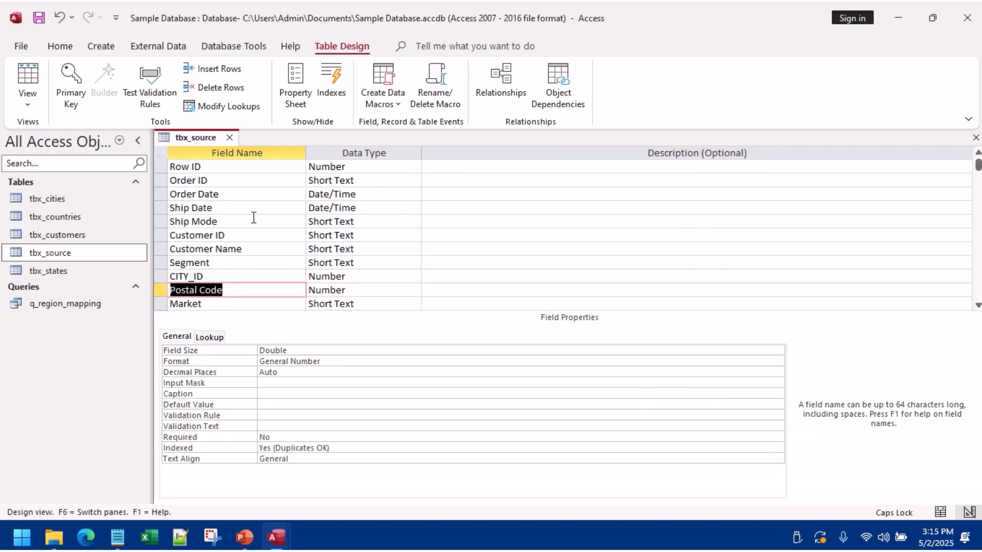
{"action": "left_click", "coordinate": [230, 252]}
{"action": "right_click", "coordinate": [194, 138]}
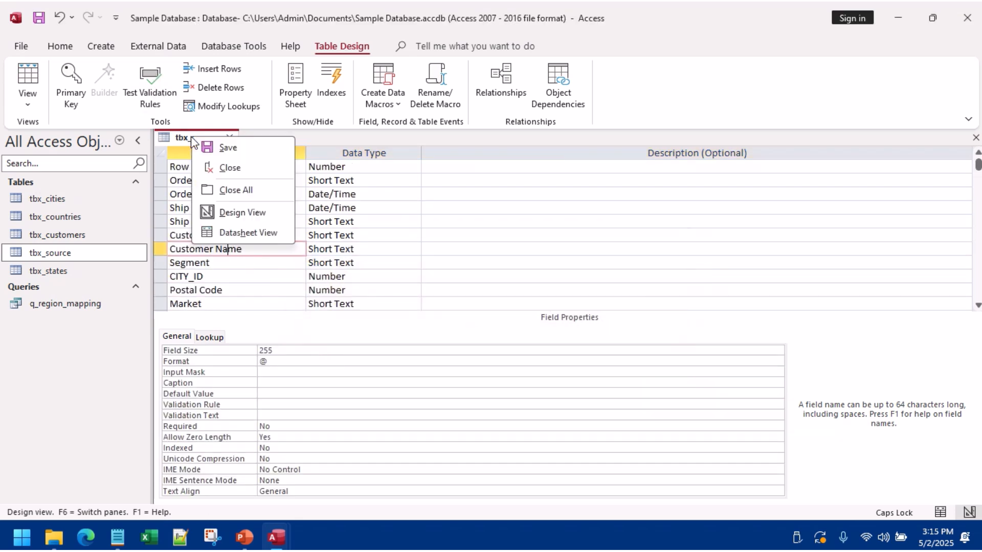
{"action": "left_click", "coordinate": [237, 167]}
{"action": "left_click", "coordinate": [437, 307]}
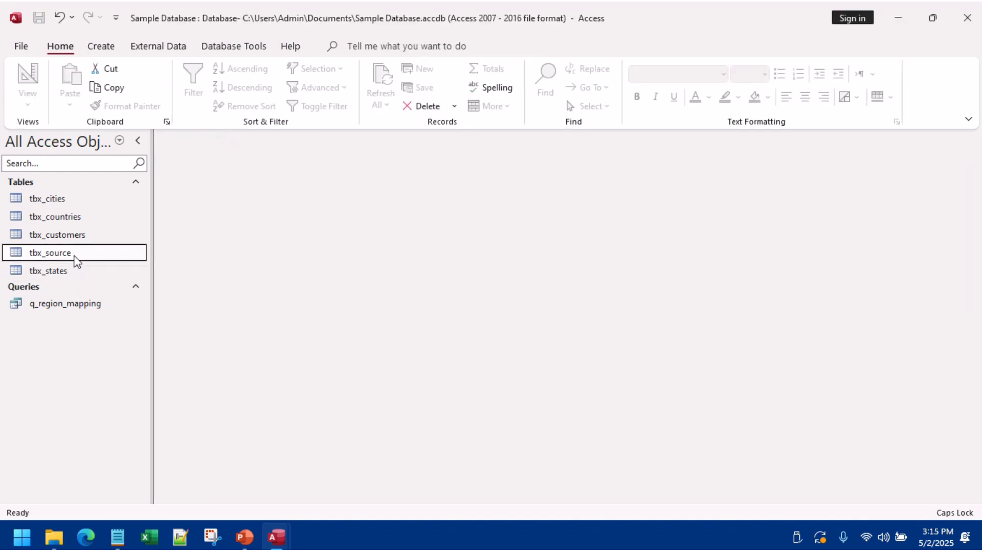
Step: Open the tbx_source table, filter the Segment column for blank values only, and clear the filter again
{"action": "double_click", "coordinate": [75, 253]}
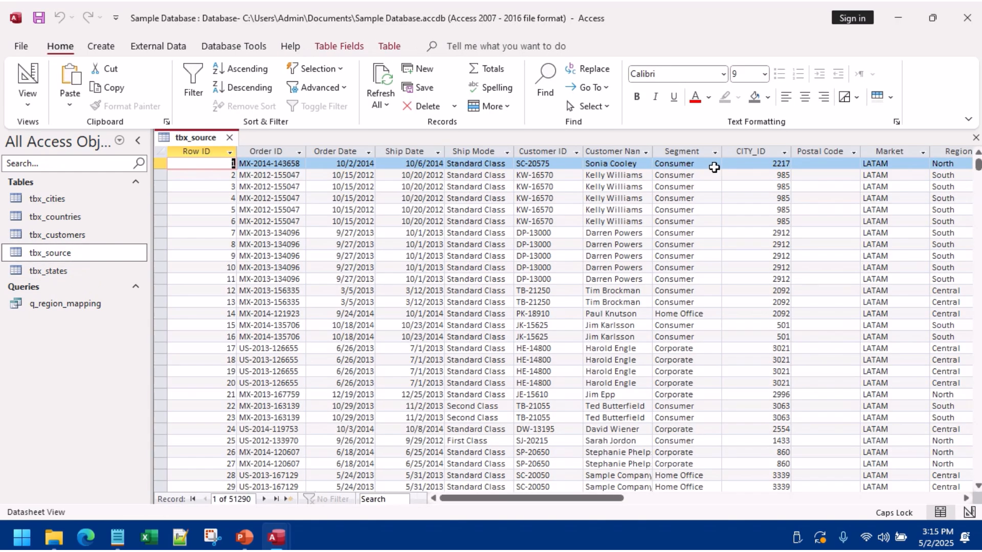
{"action": "left_click", "coordinate": [715, 151]}
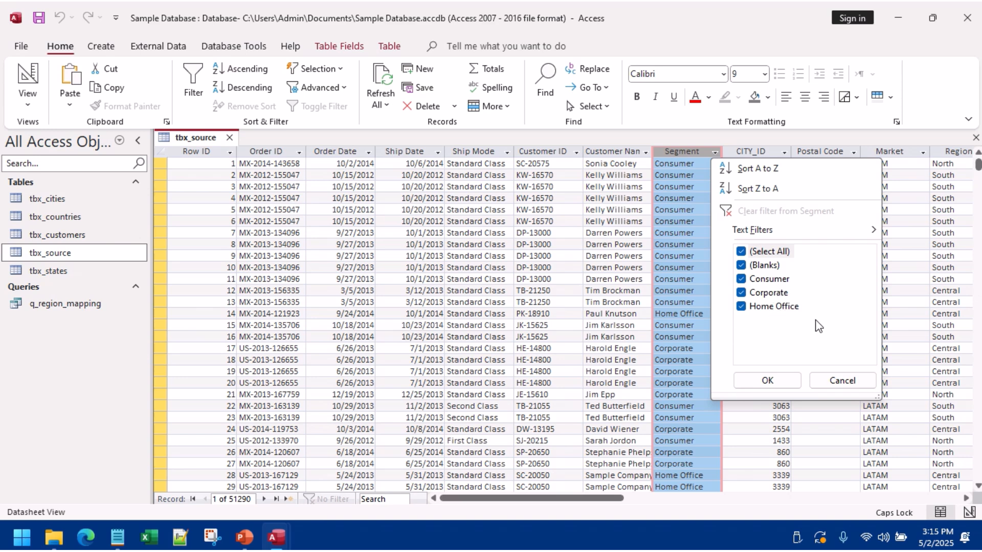
{"action": "left_click", "coordinate": [762, 253]}
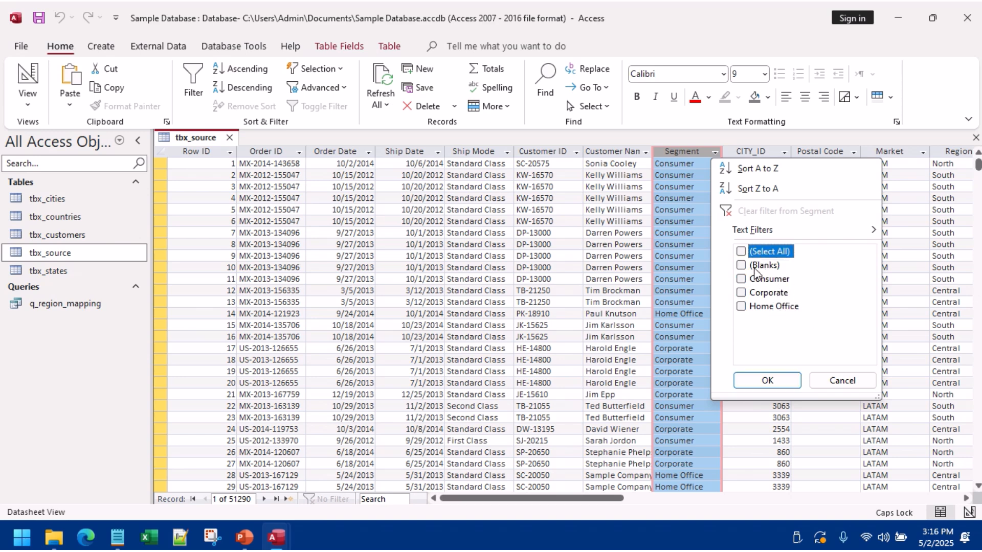
{"action": "left_click", "coordinate": [756, 266]}
{"action": "left_click", "coordinate": [788, 381]}
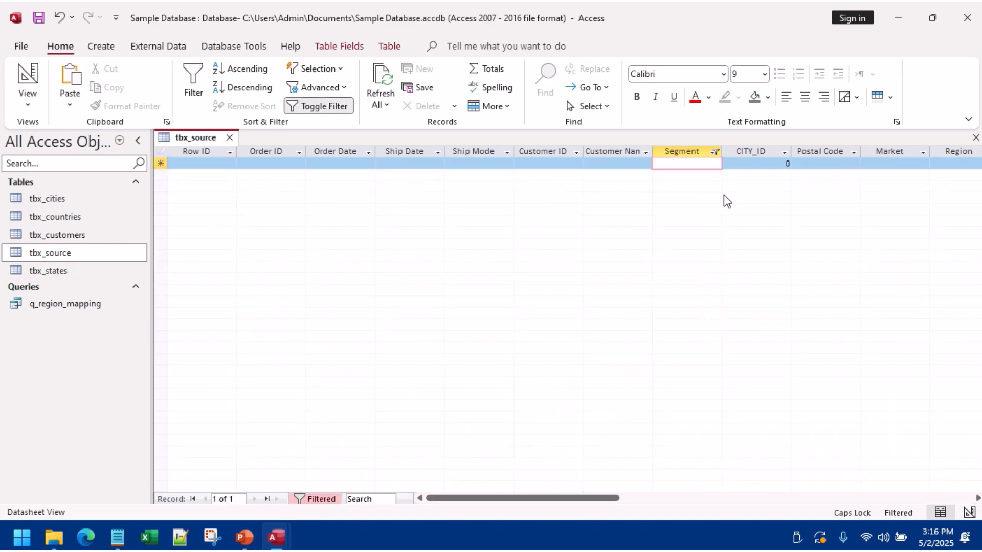
{"action": "left_click", "coordinate": [717, 155]}
{"action": "left_click", "coordinate": [741, 212]}
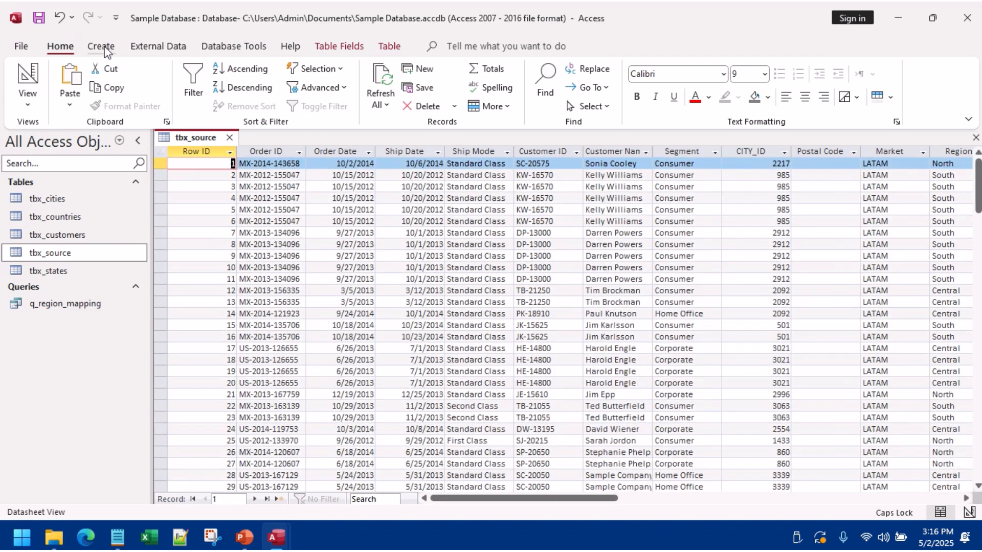
{"action": "left_click", "coordinate": [102, 46]}
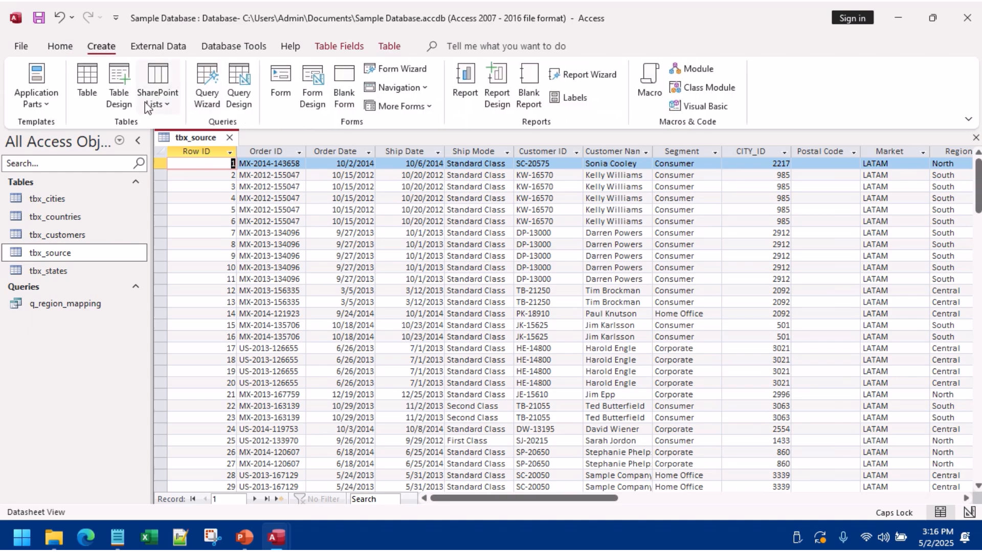
{"action": "left_click", "coordinate": [240, 85]}
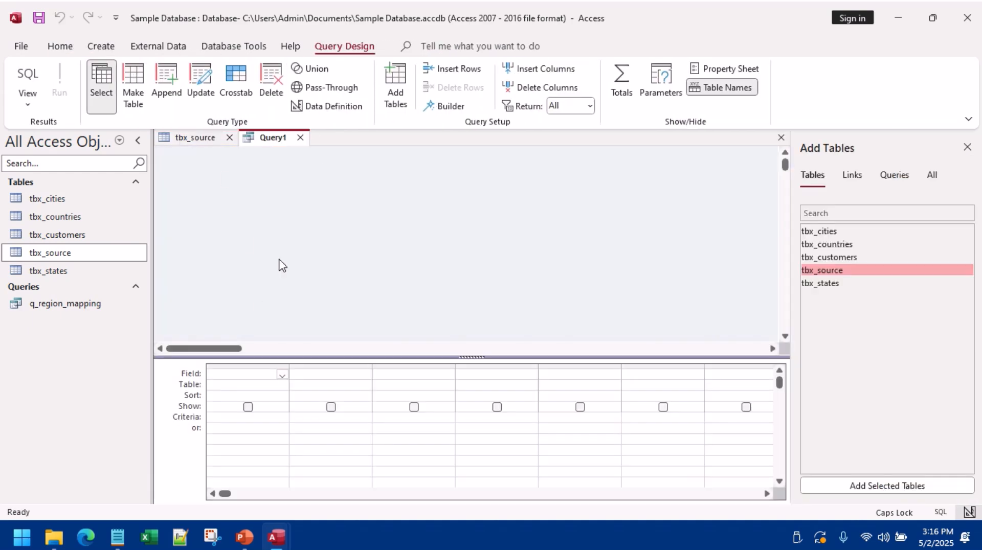
{"action": "left_click", "coordinate": [300, 138]}
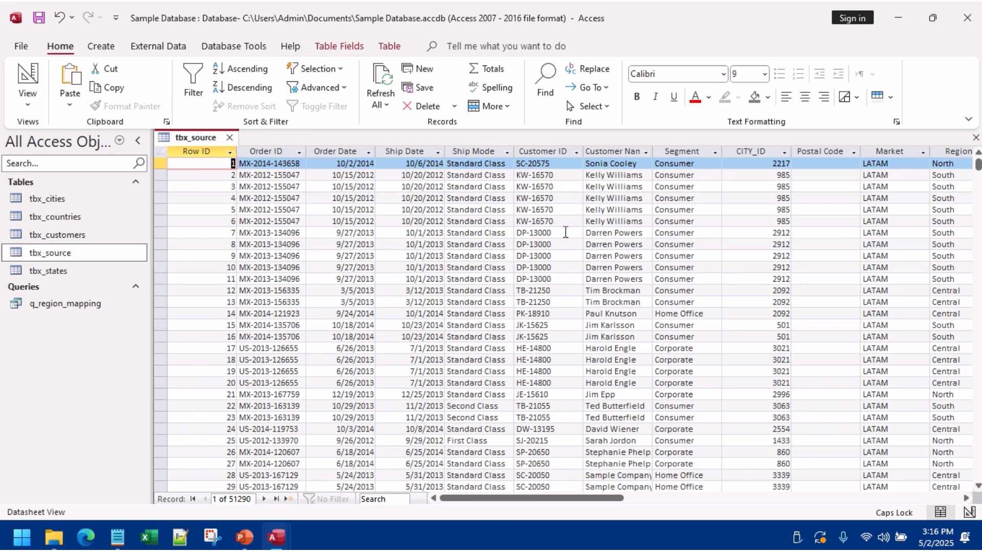
Step: Build a totals query on tbx_source that groups by Segment, and display its results with a wider Segment column
{"action": "left_click", "coordinate": [101, 46]}
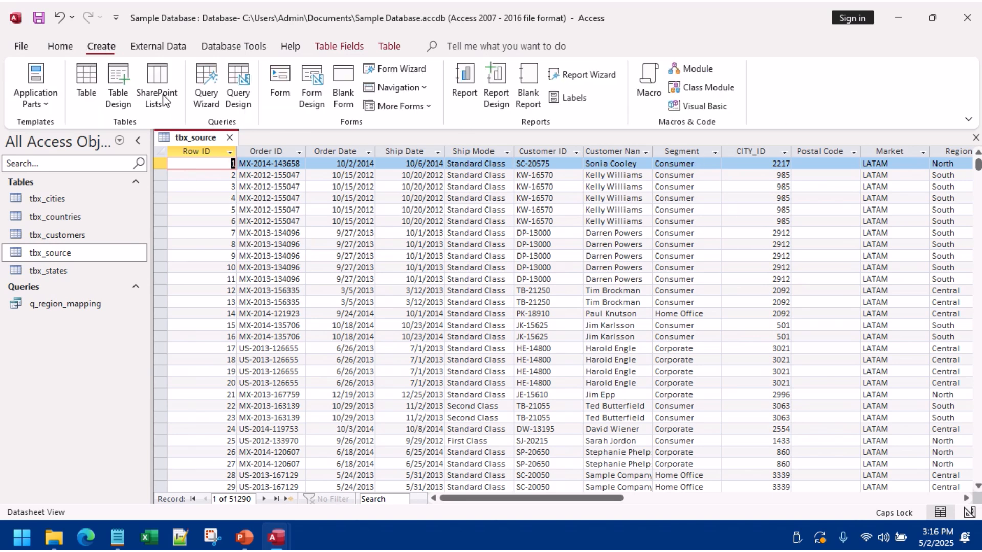
{"action": "left_click", "coordinate": [243, 88]}
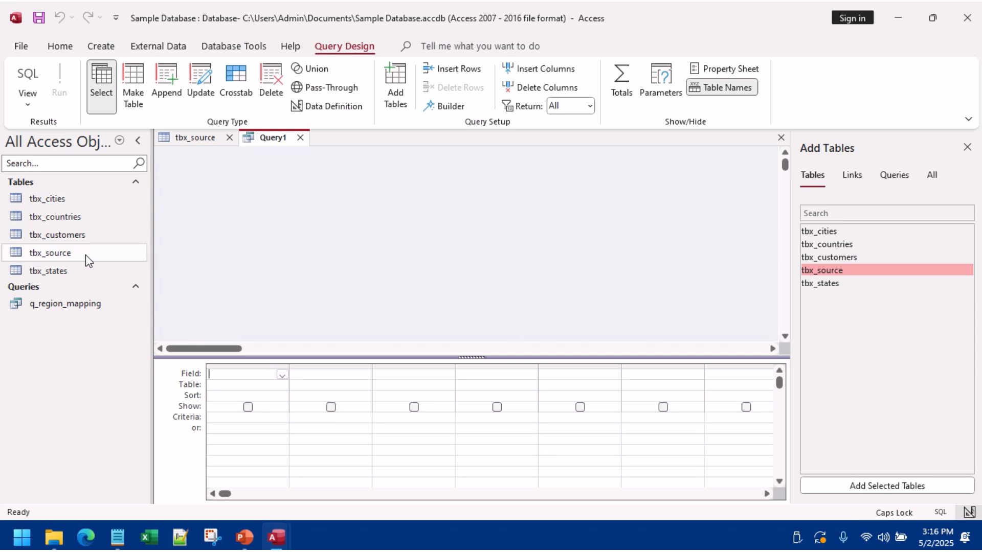
{"action": "left_click_drag", "start_coordinate": [84, 255], "coordinate": [243, 188]}
{"action": "type", "text": "Seg"}
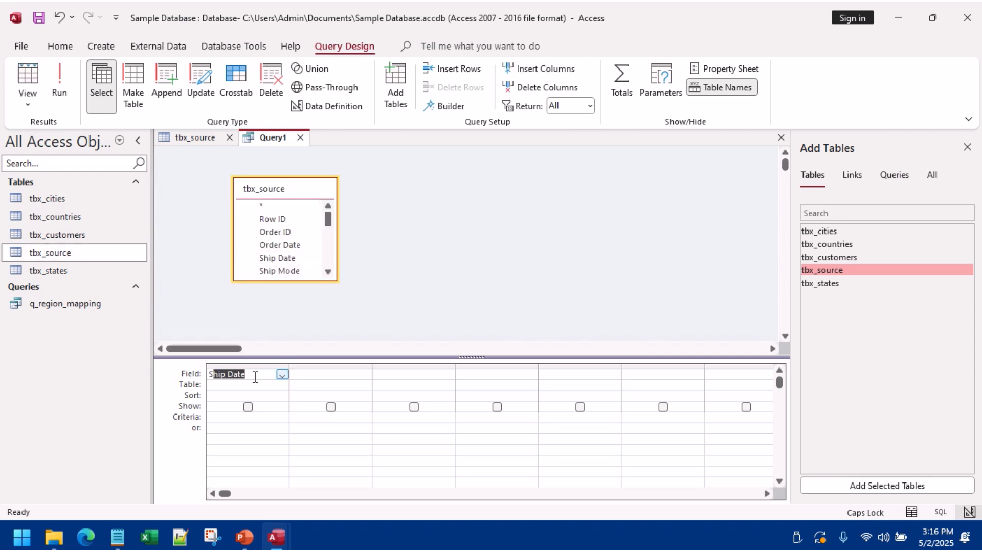
{"action": "left_click", "coordinate": [247, 386]}
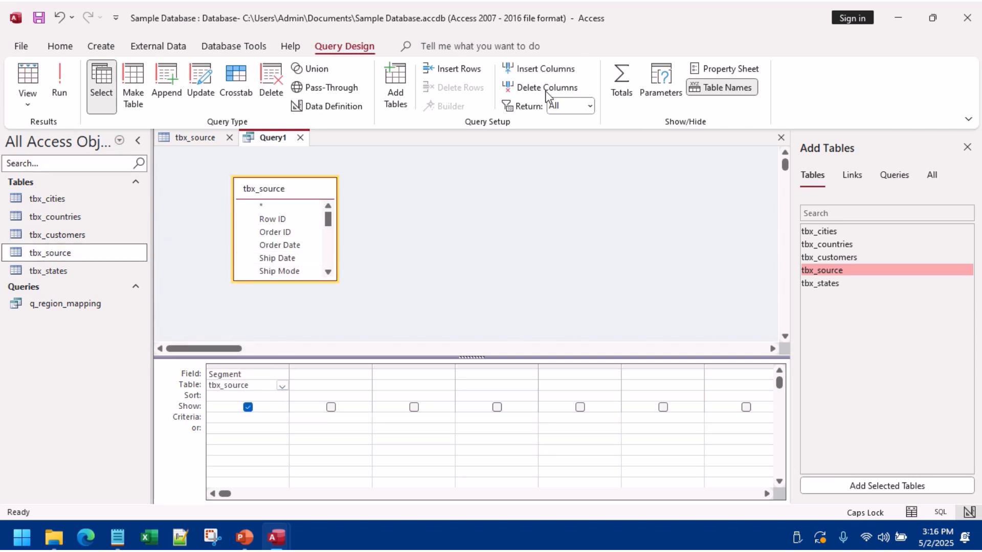
{"action": "left_click", "coordinate": [621, 81]}
{"action": "left_click", "coordinate": [28, 76]}
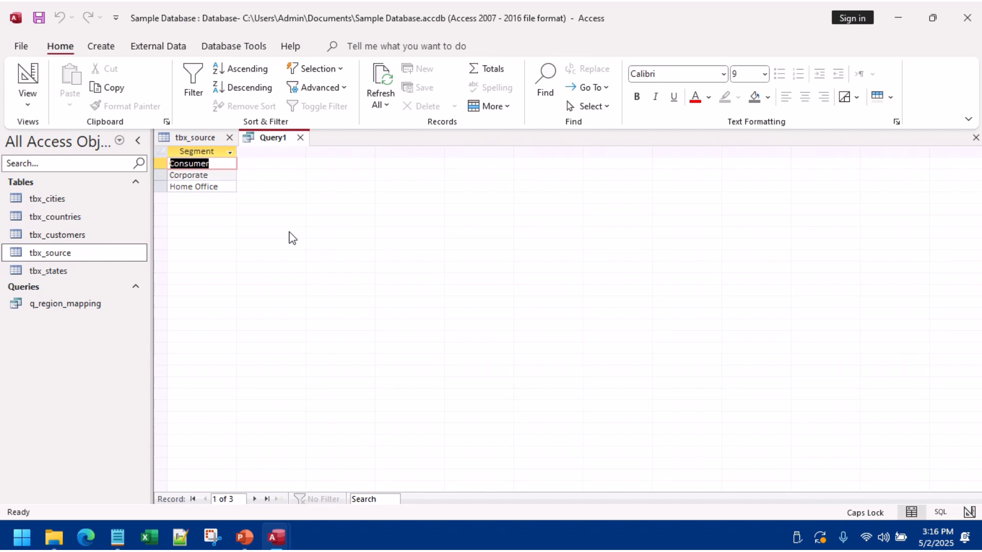
{"action": "left_click_drag", "start_coordinate": [239, 152], "coordinate": [265, 152]}
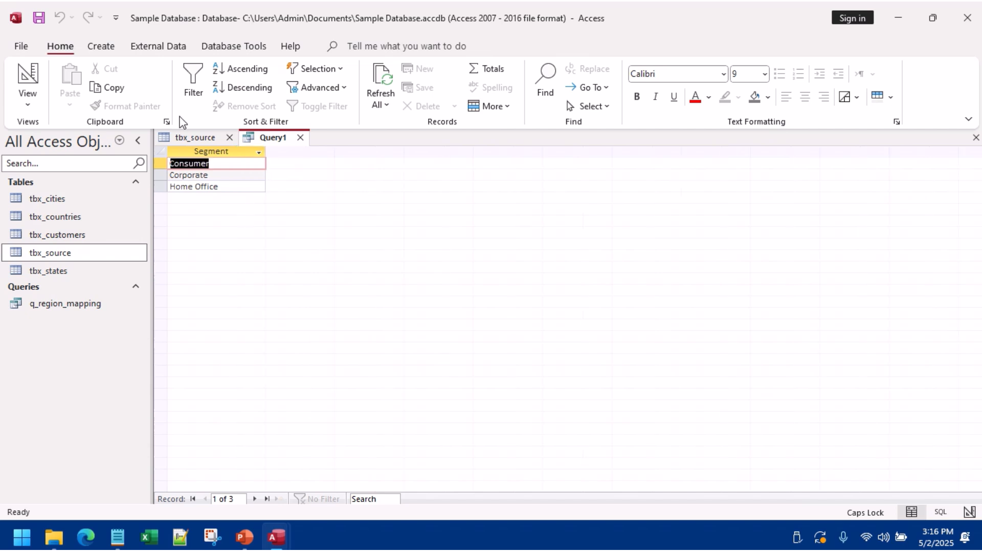
Step: Start a new table design and enter Segment as its first field name, copied from the Segment query's field
{"action": "left_click", "coordinate": [102, 47]}
{"action": "left_click", "coordinate": [118, 87]}
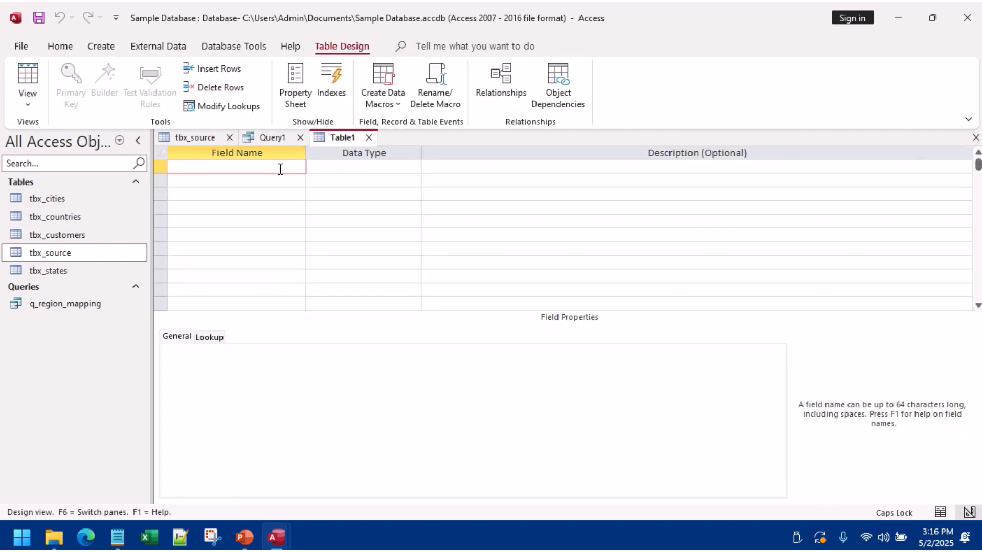
{"action": "key", "text": "Caps_Lock"}
{"action": "left_click", "coordinate": [279, 140]}
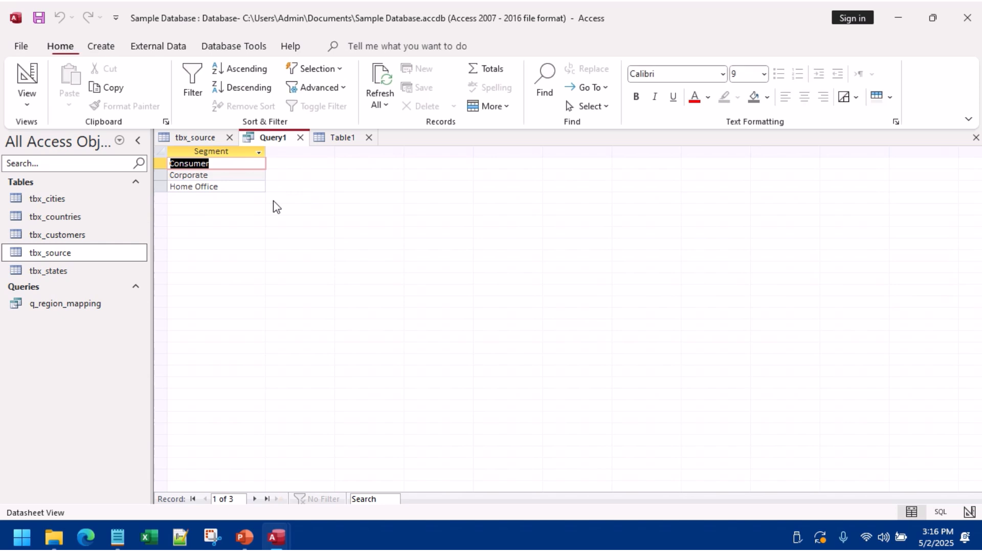
{"action": "left_click", "coordinate": [27, 76]}
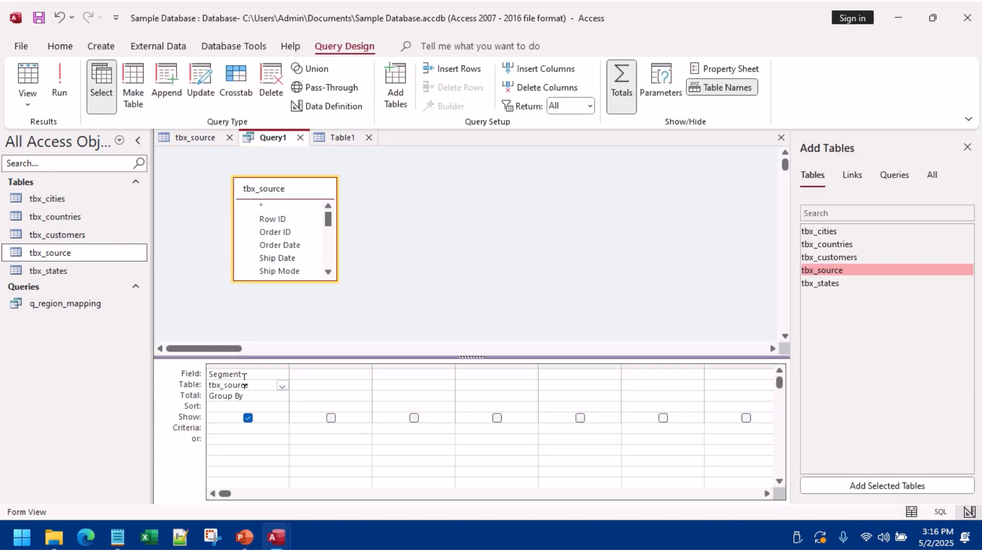
{"action": "left_click_drag", "start_coordinate": [247, 373], "coordinate": [181, 369]}
{"action": "key", "text": "ctrl+c"}
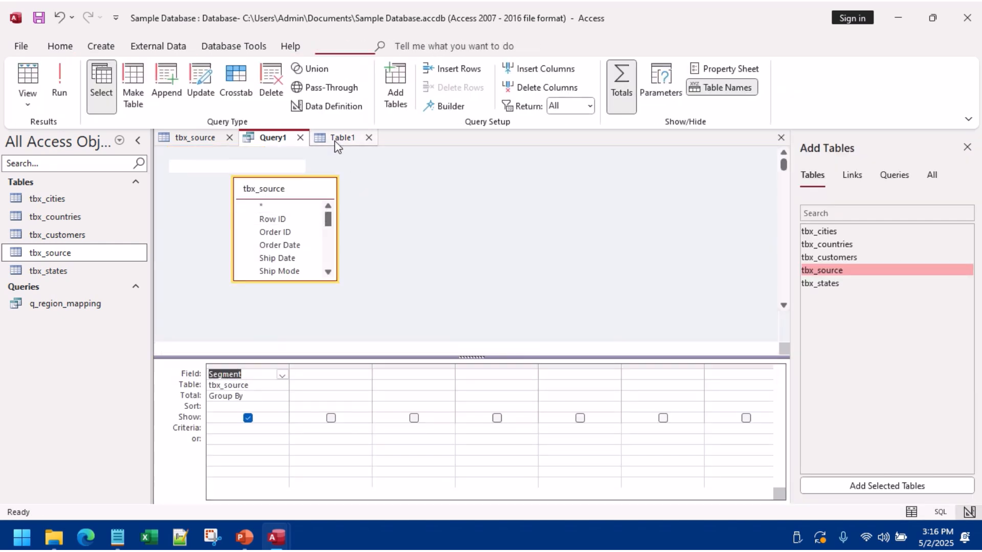
{"action": "left_click", "coordinate": [336, 139]}
{"action": "key", "text": "ctrl+v"}
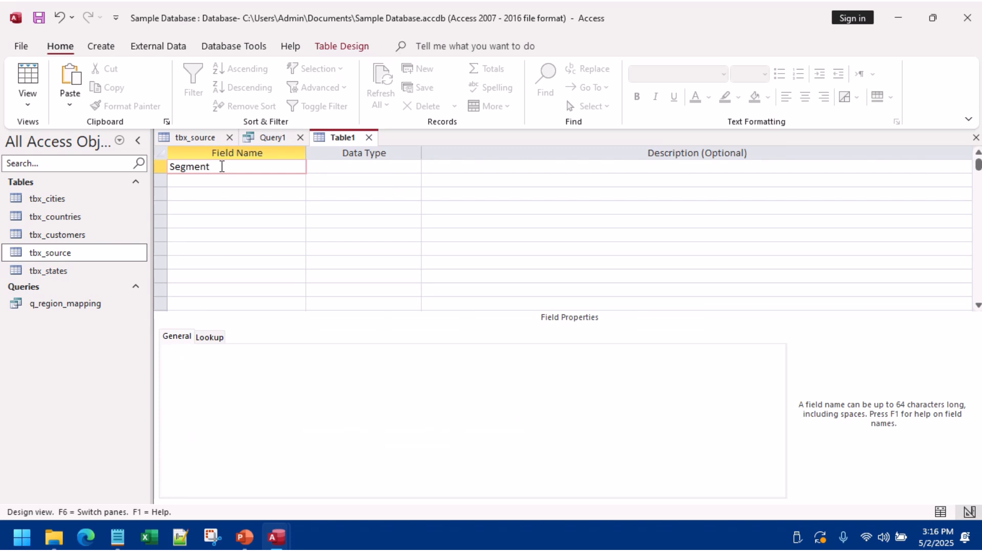
Step: Define the new table's fields as Segment_ID with the AutoNumber type and Segment with the Short Text type
{"action": "key", "text": "Caps_Lock"}
{"action": "key", "text": "Tab"}
{"action": "type", "text": "A"}
{"action": "left_click", "coordinate": [270, 180]}
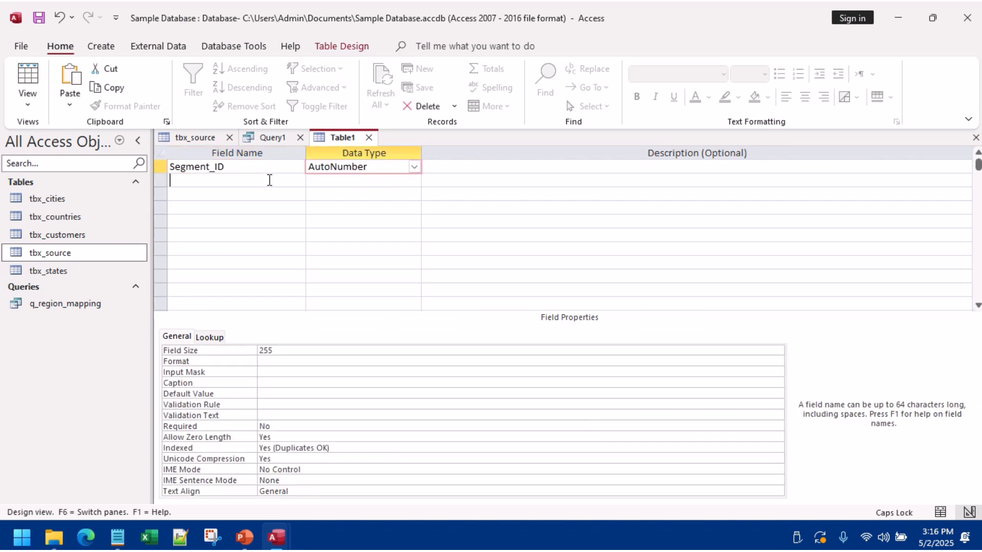
{"action": "key", "text": "ctrl+v"}
{"action": "key", "text": "Tab"}
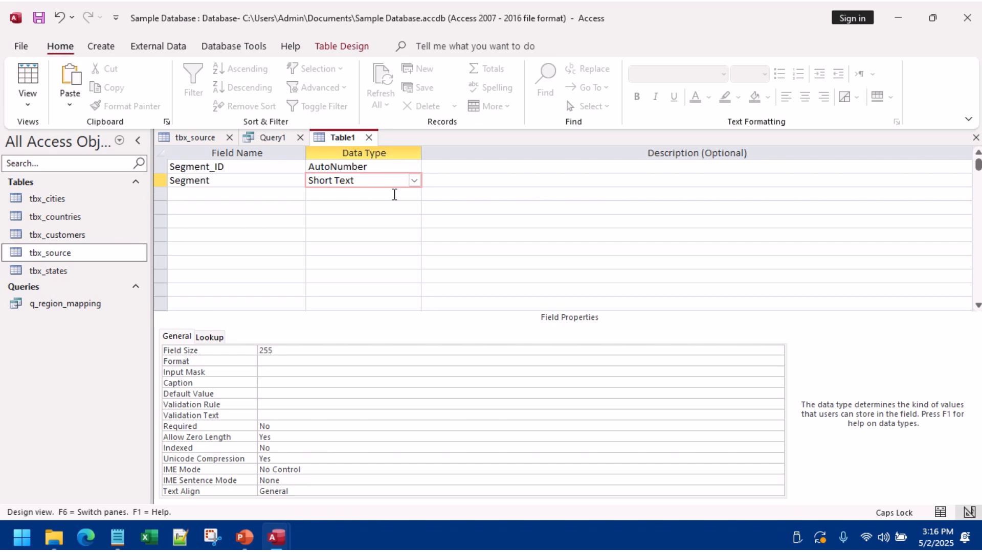
Step: Save the new table as tbx_segment, accept a primary key for it, and close its design
{"action": "right_click", "coordinate": [325, 137]}
{"action": "left_click", "coordinate": [348, 145]}
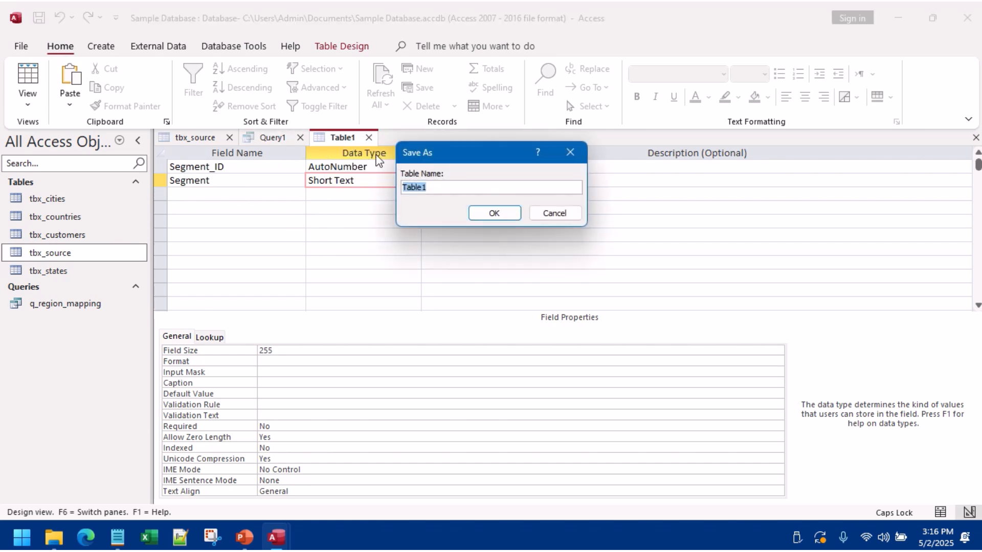
{"action": "type", "text": "TB"}
{"action": "key", "text": "Caps_Lock"}
{"action": "type", "text": "tbx_segment"}
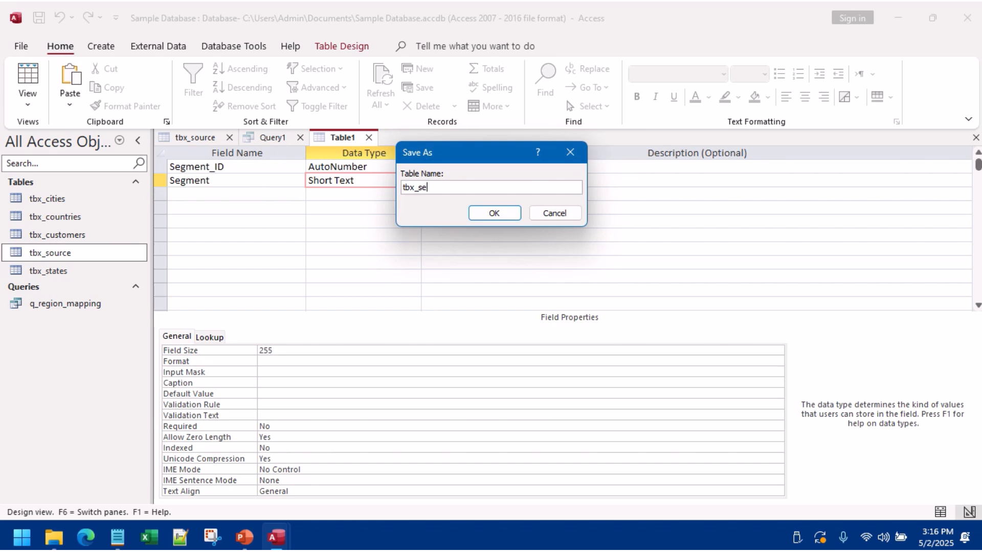
{"action": "left_click", "coordinate": [494, 212]}
{"action": "left_click", "coordinate": [437, 318]}
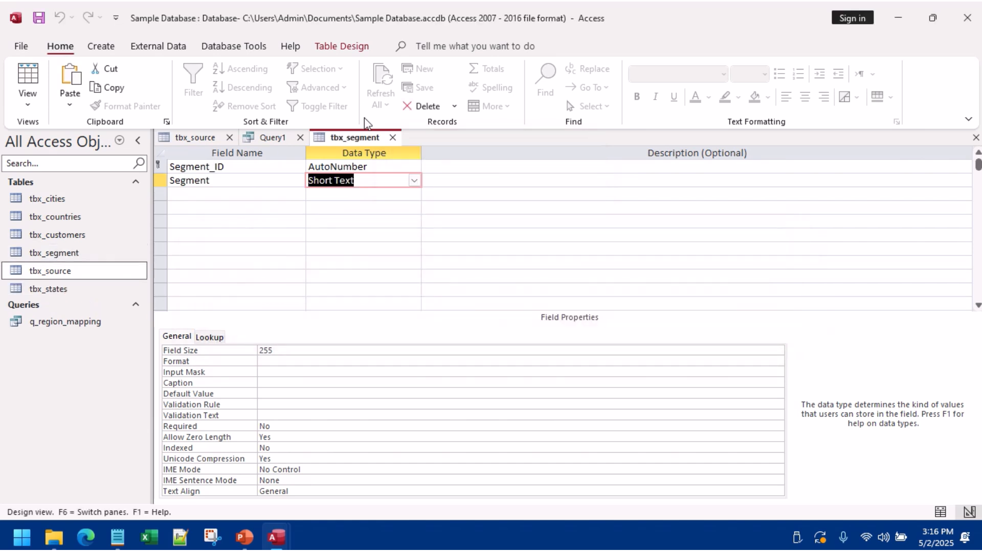
{"action": "right_click", "coordinate": [357, 140]}
{"action": "left_click", "coordinate": [391, 173]}
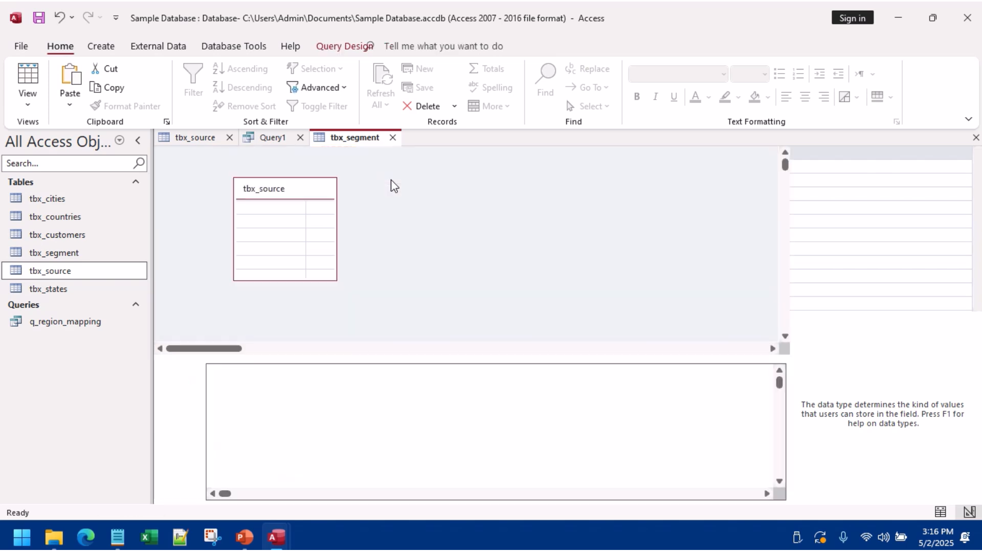
Step: Open the tbx_segment table and add Consumer as its first segment, copied from the Segment query's results
{"action": "double_click", "coordinate": [73, 252]}
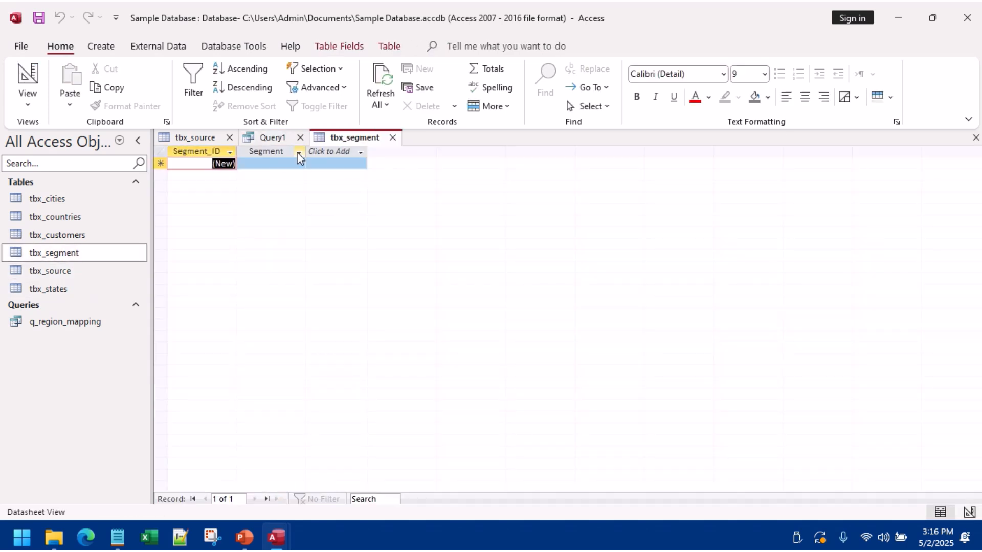
{"action": "left_click", "coordinate": [278, 136]}
{"action": "left_click", "coordinate": [28, 77]}
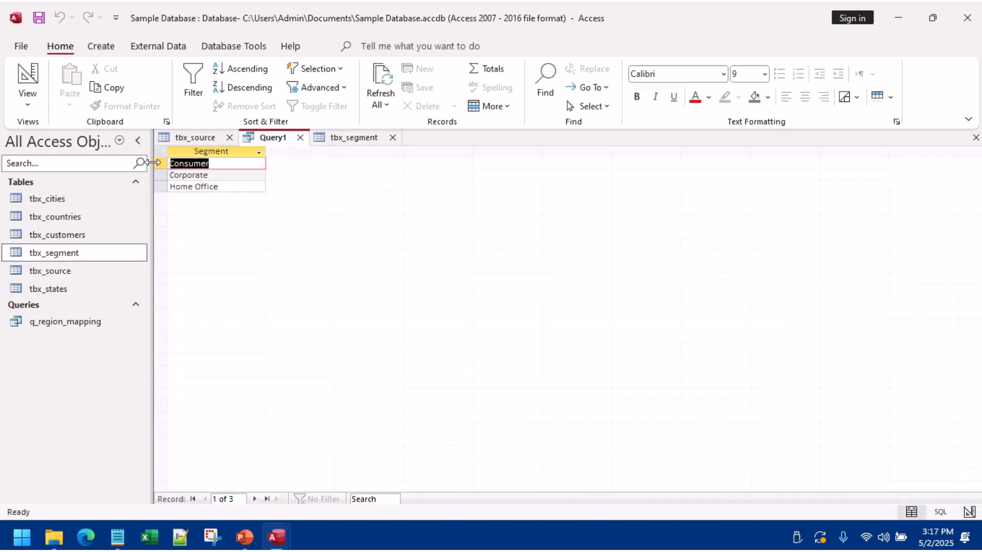
{"action": "left_click_drag", "start_coordinate": [162, 164], "coordinate": [164, 184]}
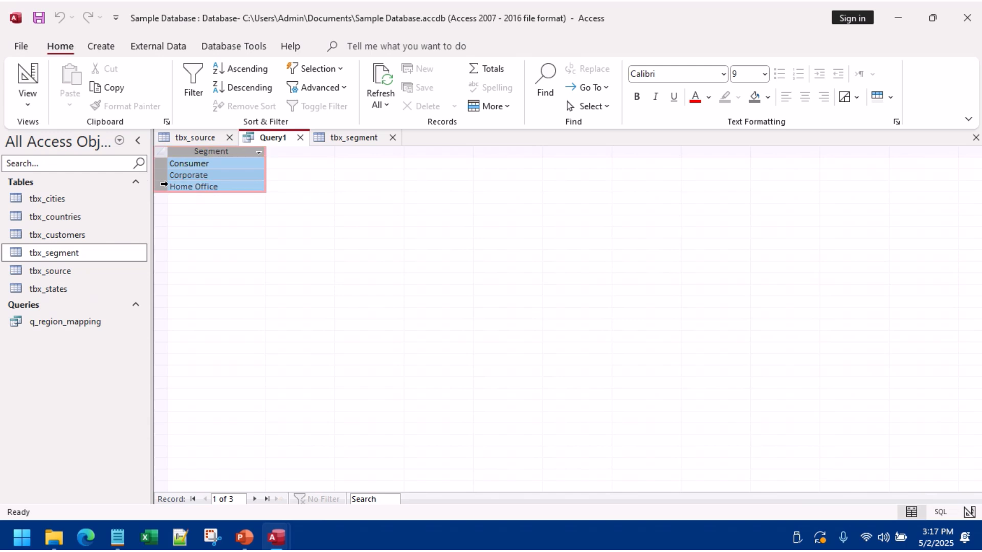
{"action": "left_click_drag", "start_coordinate": [223, 165], "coordinate": [120, 154]}
{"action": "key", "text": "ctrl+c"}
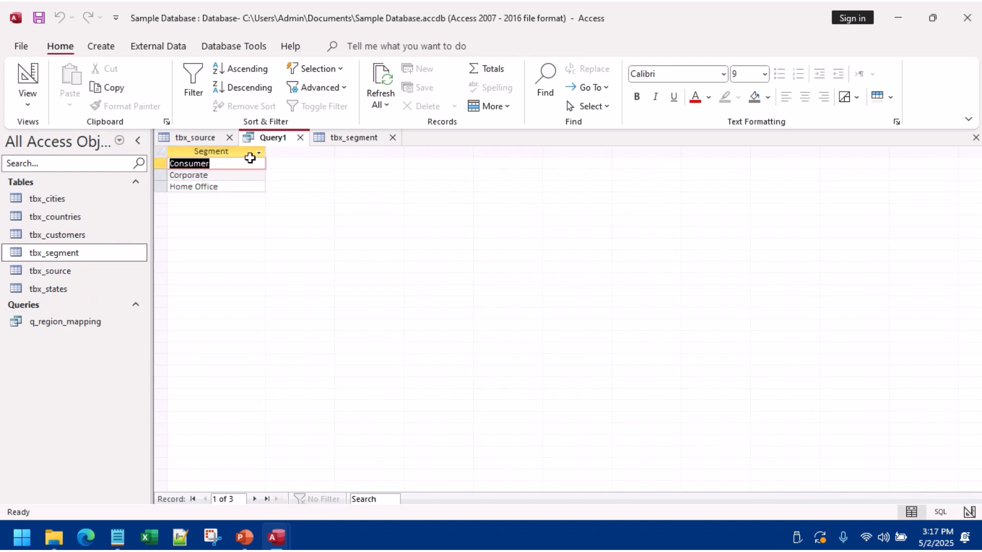
{"action": "left_click", "coordinate": [332, 139]}
{"action": "left_click", "coordinate": [283, 164]}
{"action": "key", "text": "ctrl+v"}
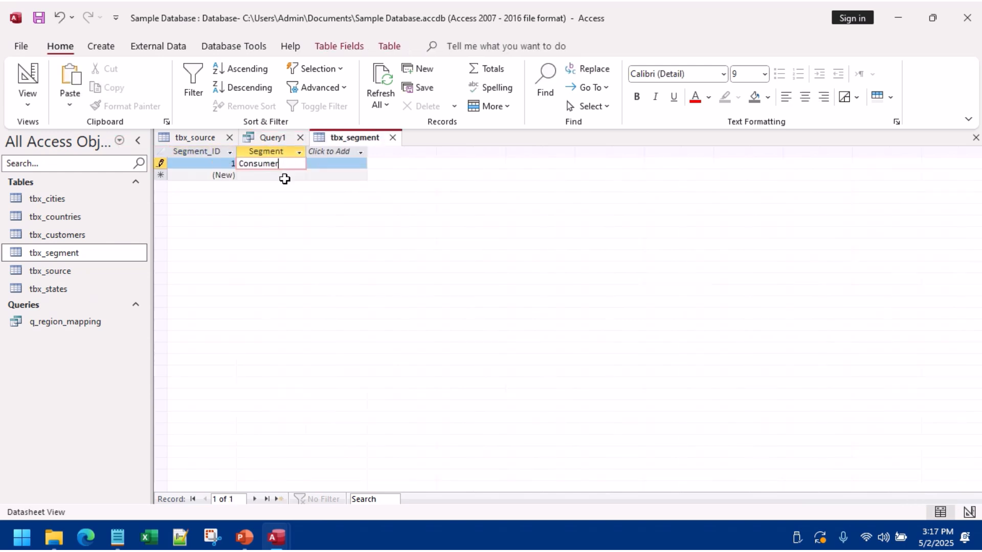
Step: Add Corporate as the second record in tbx_segment, copied from the Segment query's results
{"action": "left_click", "coordinate": [283, 175]}
{"action": "left_click", "coordinate": [275, 141]}
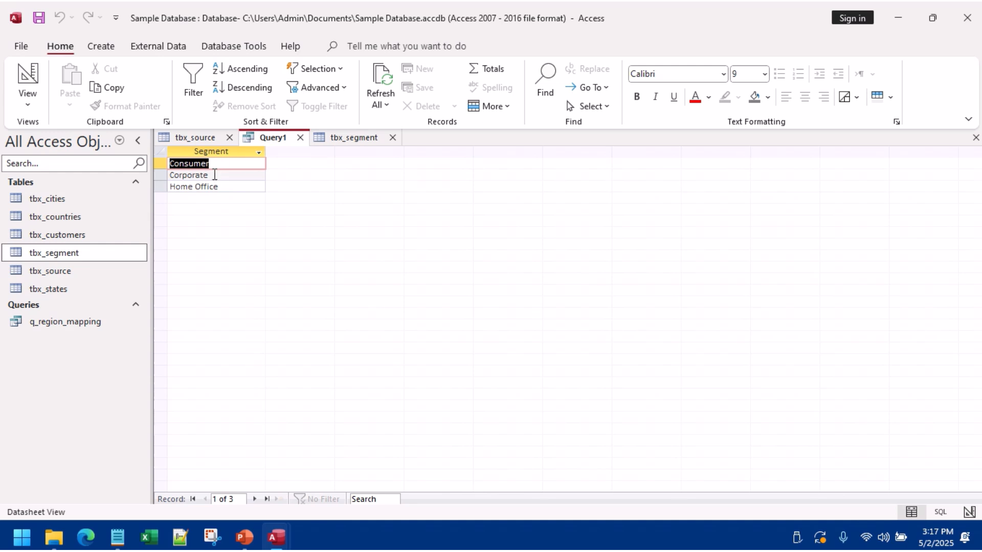
{"action": "left_click_drag", "start_coordinate": [215, 175], "coordinate": [131, 173]}
{"action": "key", "text": "ctrl+c"}
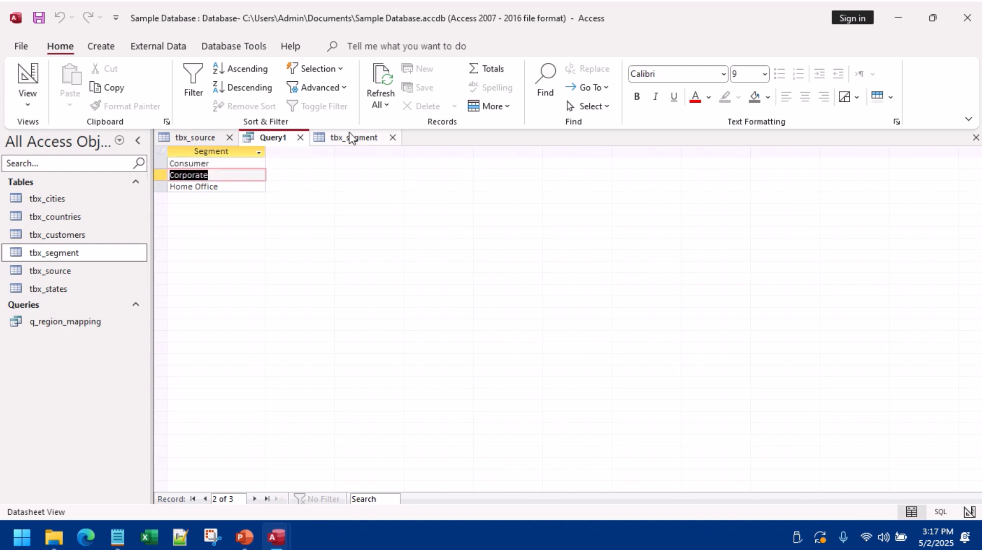
{"action": "left_click", "coordinate": [327, 140]}
{"action": "key", "text": "ctrl+v"}
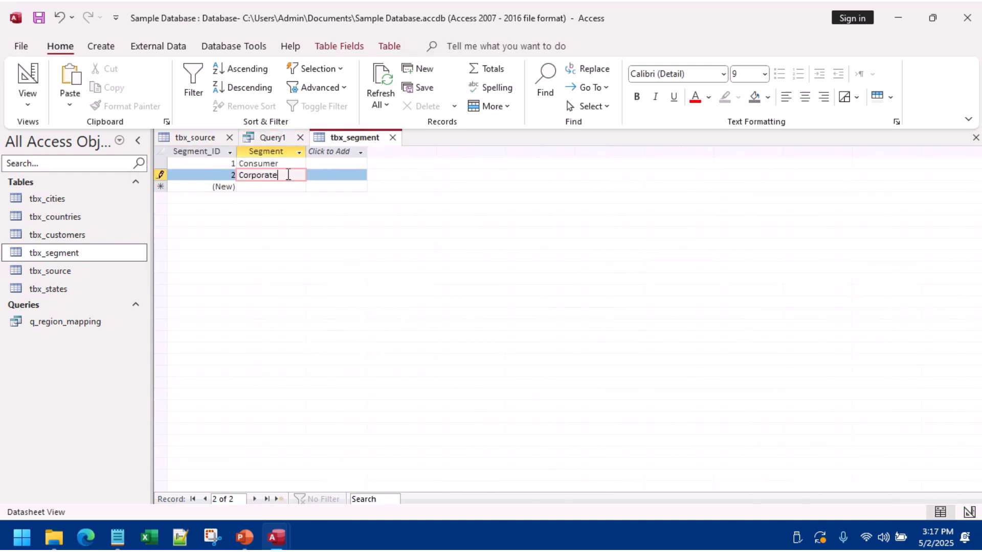
Step: Add Home Office as the third record in tbx_segment, copied from the Segment query, and check the three entries
{"action": "left_click", "coordinate": [272, 140]}
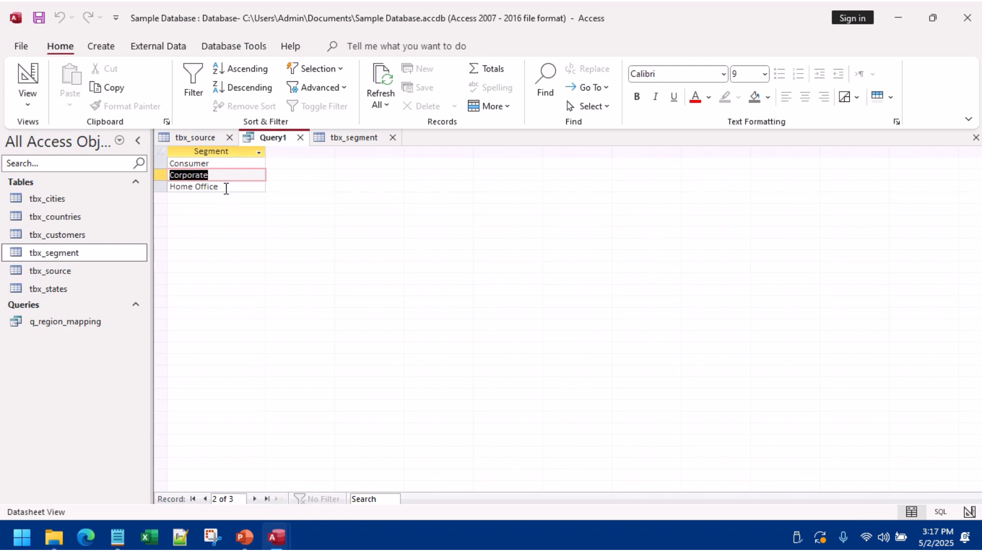
{"action": "left_click_drag", "start_coordinate": [226, 187], "coordinate": [163, 187]}
{"action": "left_click", "coordinate": [348, 137]}
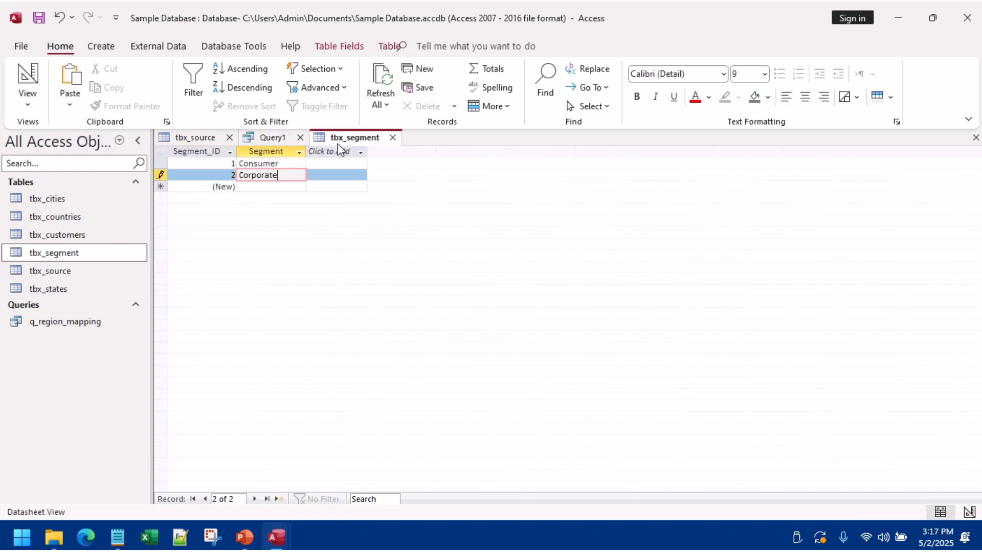
{"action": "left_click", "coordinate": [277, 186]}
{"action": "key", "text": "ctrl+v"}
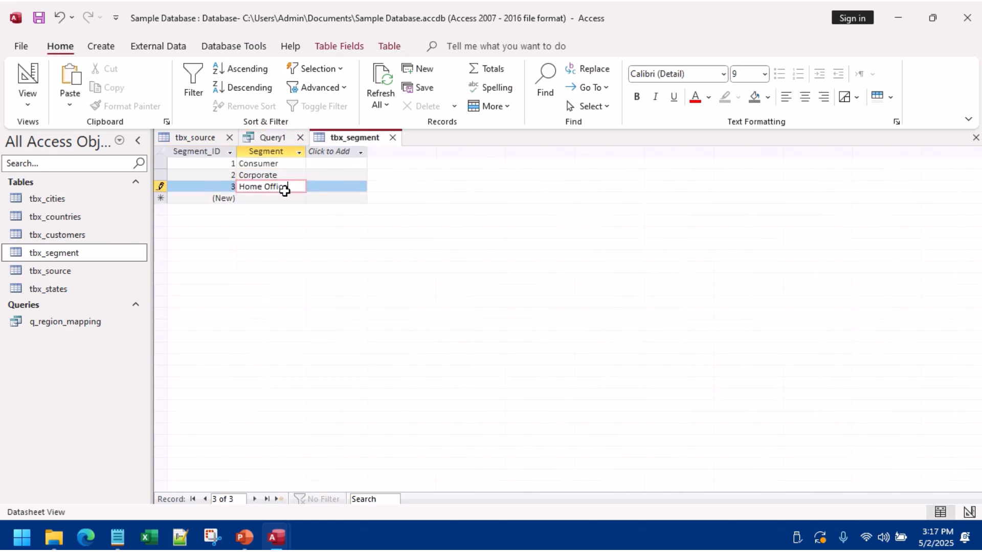
{"action": "left_click", "coordinate": [284, 175]}
{"action": "left_click", "coordinate": [287, 166]}
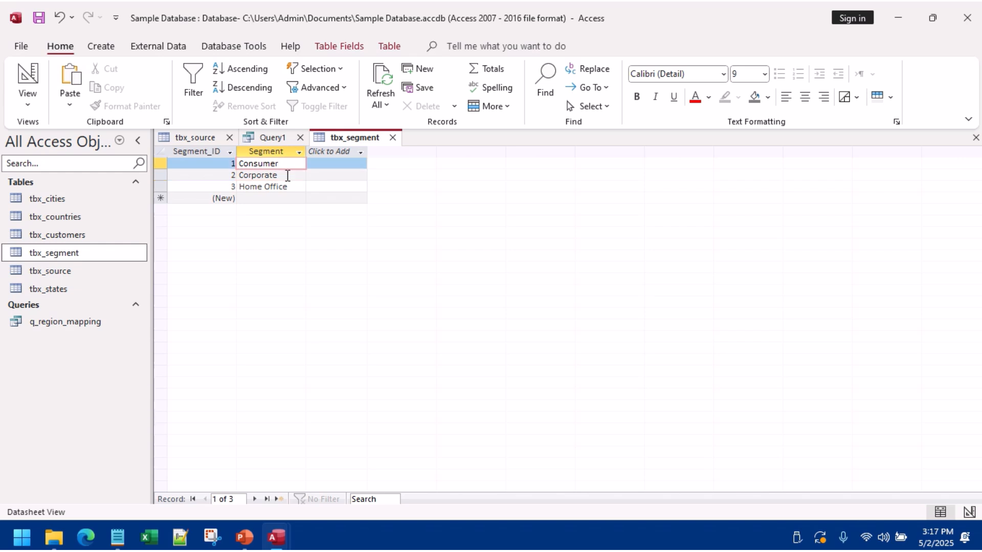
{"action": "left_click", "coordinate": [287, 176]}
{"action": "left_click", "coordinate": [301, 186]}
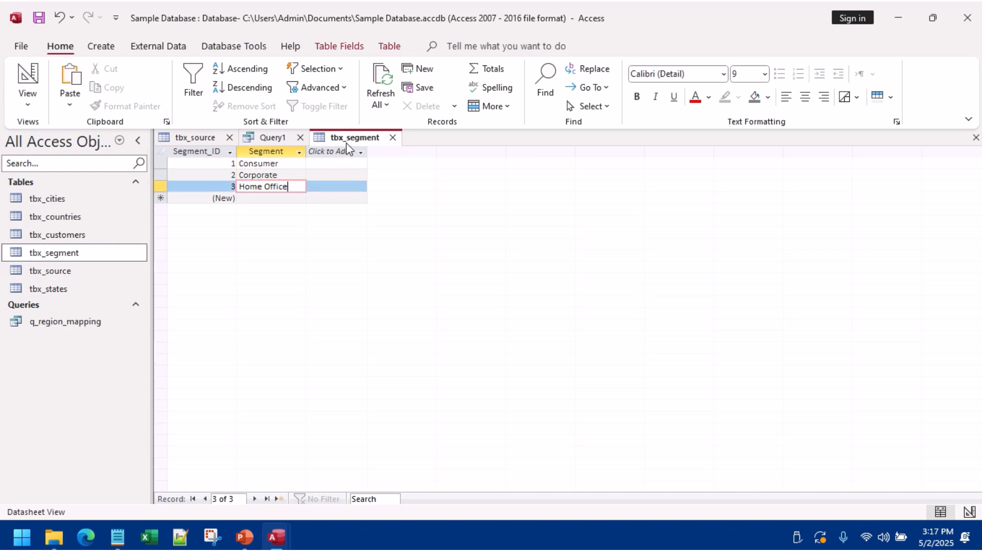
Step: Save and close the tbx_segment table, and close the Segment query without saving it
{"action": "right_click", "coordinate": [347, 144]}
{"action": "left_click", "coordinate": [382, 157]}
{"action": "left_click", "coordinate": [392, 137]}
{"action": "left_click", "coordinate": [300, 137]}
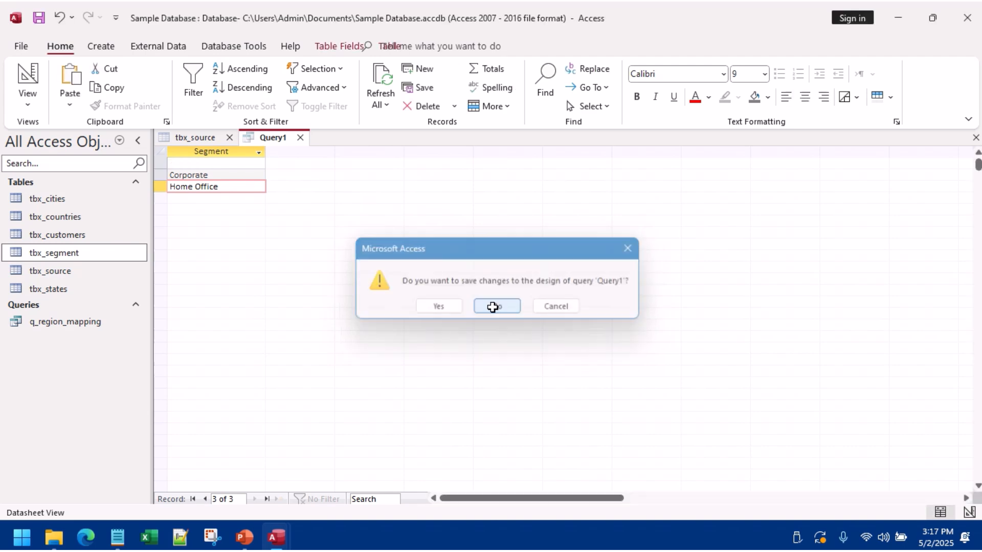
{"action": "left_click", "coordinate": [495, 306]}
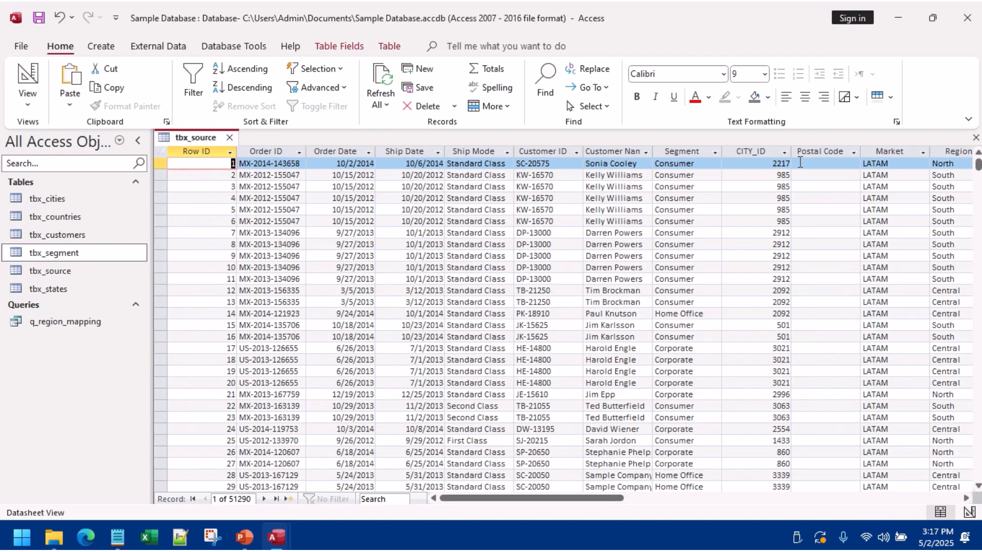
Step: Insert a Number field named Segment_ID above Segment in tbx_source's design, and save and close the table
{"action": "left_click_drag", "start_coordinate": [792, 154], "coordinate": [808, 154]}
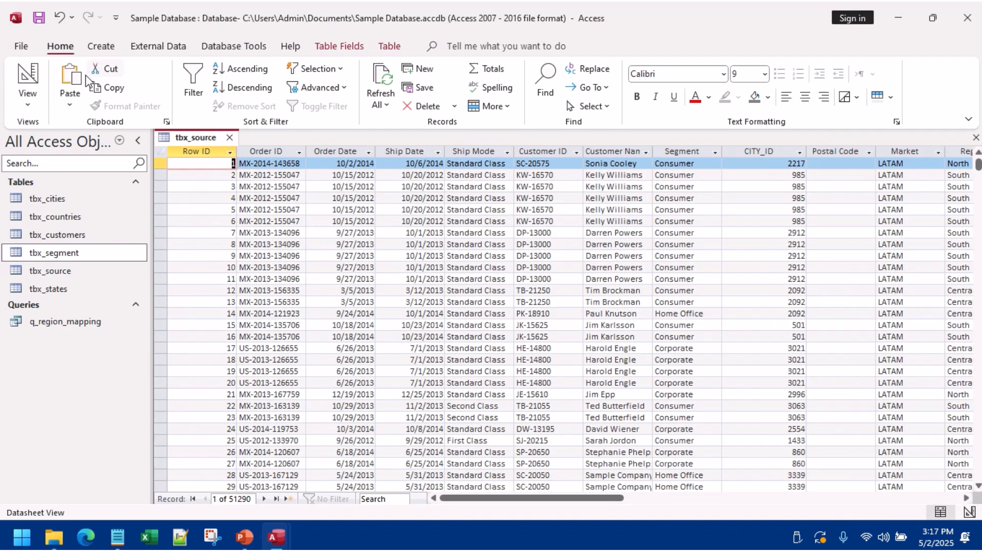
{"action": "left_click", "coordinate": [28, 77]}
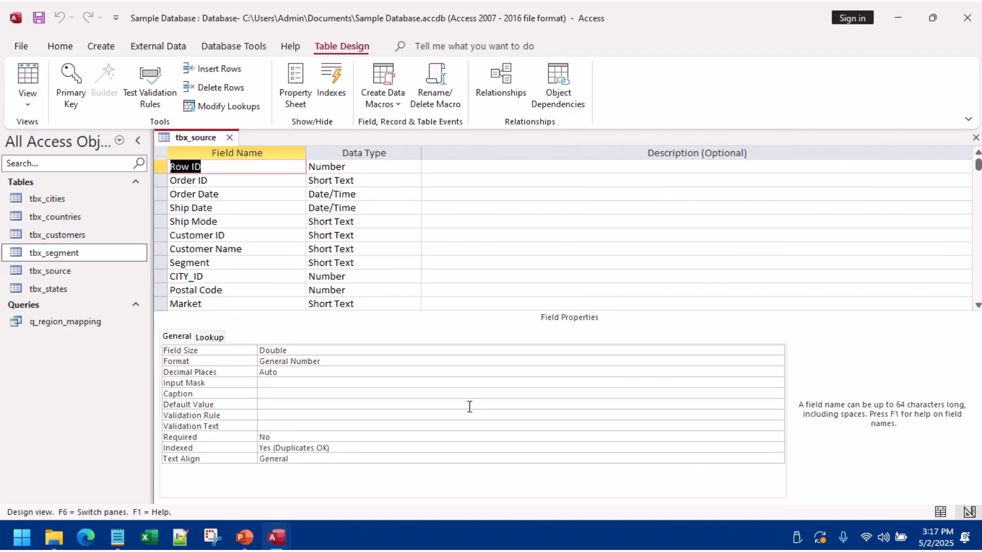
{"action": "left_click", "coordinate": [160, 263]}
{"action": "right_click", "coordinate": [160, 263]}
{"action": "left_click", "coordinate": [197, 342]}
{"action": "left_click", "coordinate": [197, 263]}
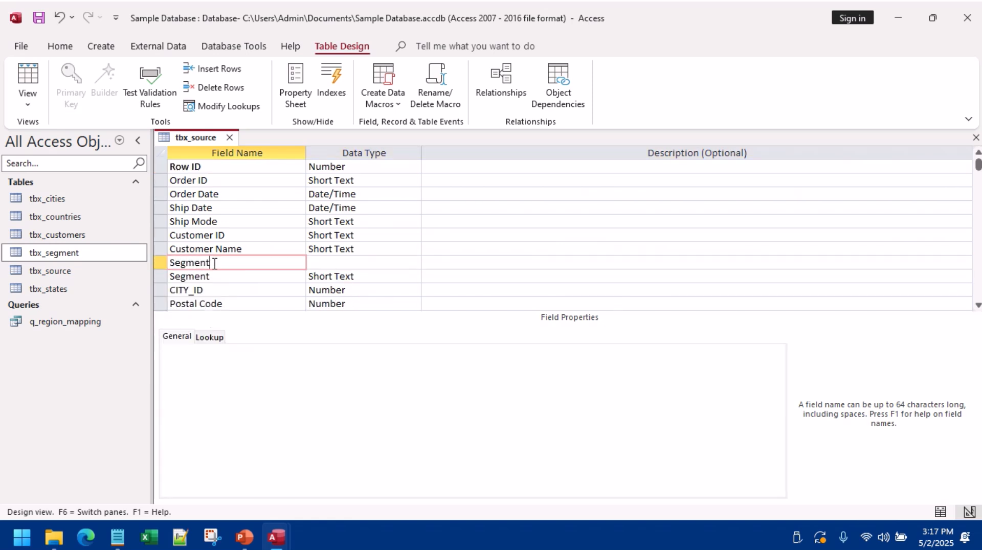
{"action": "key", "text": "Tab"}
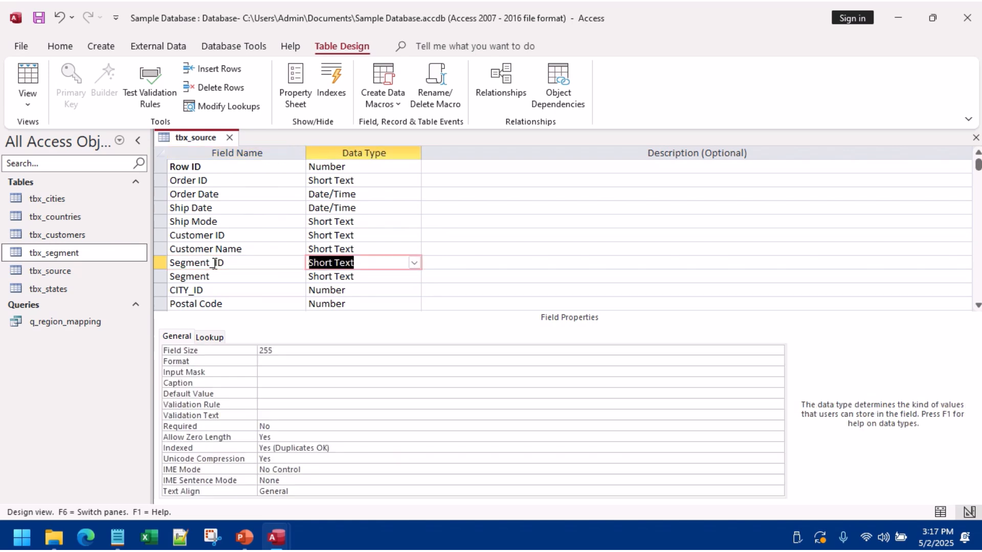
{"action": "type", "text": "N"}
{"action": "key", "text": "Tab"}
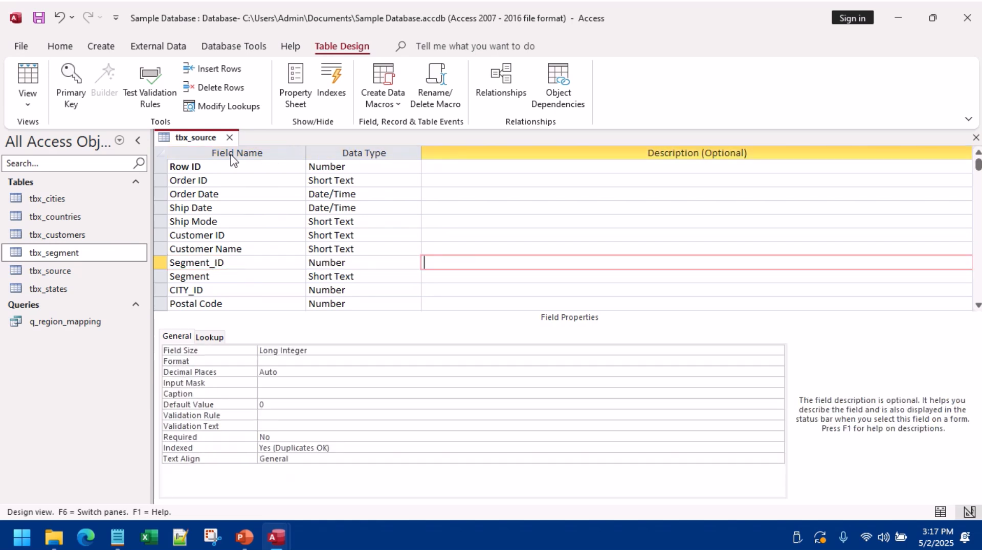
{"action": "right_click", "coordinate": [191, 139]}
{"action": "left_click", "coordinate": [223, 148]}
{"action": "left_click", "coordinate": [229, 138]}
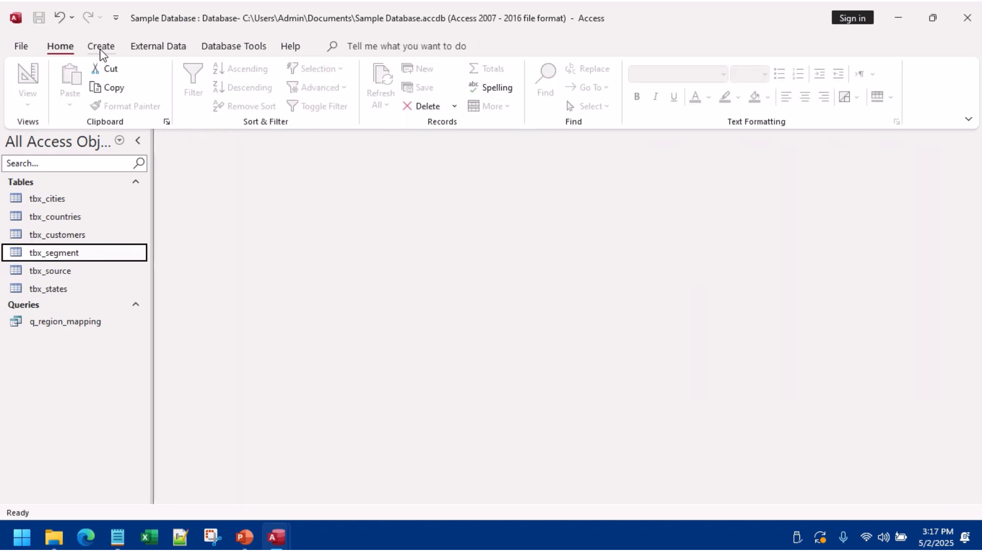
Step: Start a new query design with tbx_source and tbx_segment, and add tbx_source's Segment_ID as its output field
{"action": "left_click", "coordinate": [101, 46]}
{"action": "left_click", "coordinate": [238, 90]}
{"action": "left_click_drag", "start_coordinate": [97, 271], "coordinate": [283, 180]}
{"action": "left_click_drag", "start_coordinate": [334, 273], "coordinate": [334, 340]}
{"action": "left_click_drag", "start_coordinate": [318, 269], "coordinate": [245, 374]}
{"action": "left_click", "coordinate": [78, 254]}
{"action": "left_click_drag", "start_coordinate": [78, 254], "coordinate": [532, 182]}
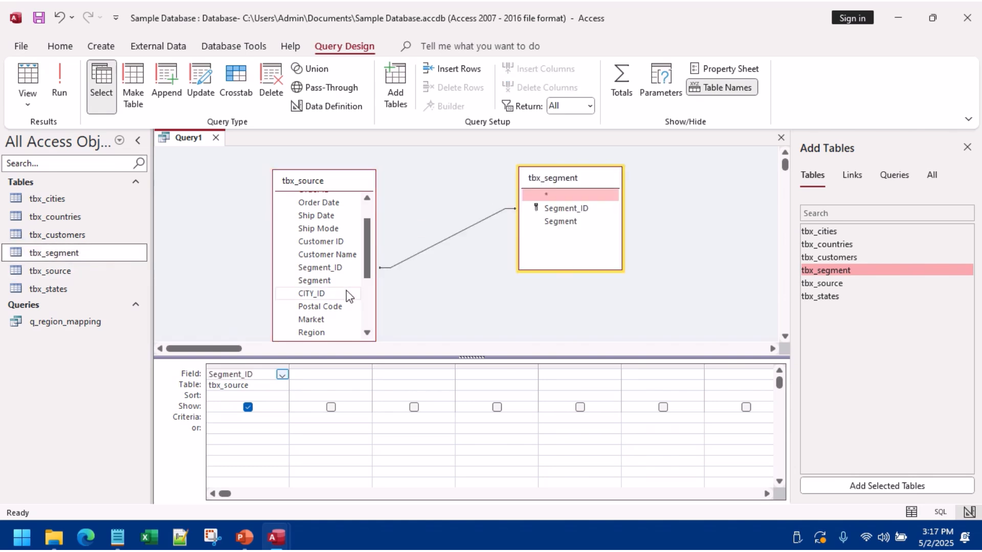
Step: Replace the automatic Segment_ID join between tbx_source and tbx_segment with a join on their Segment fields
{"action": "right_click", "coordinate": [417, 253]}
{"action": "left_click", "coordinate": [441, 277]}
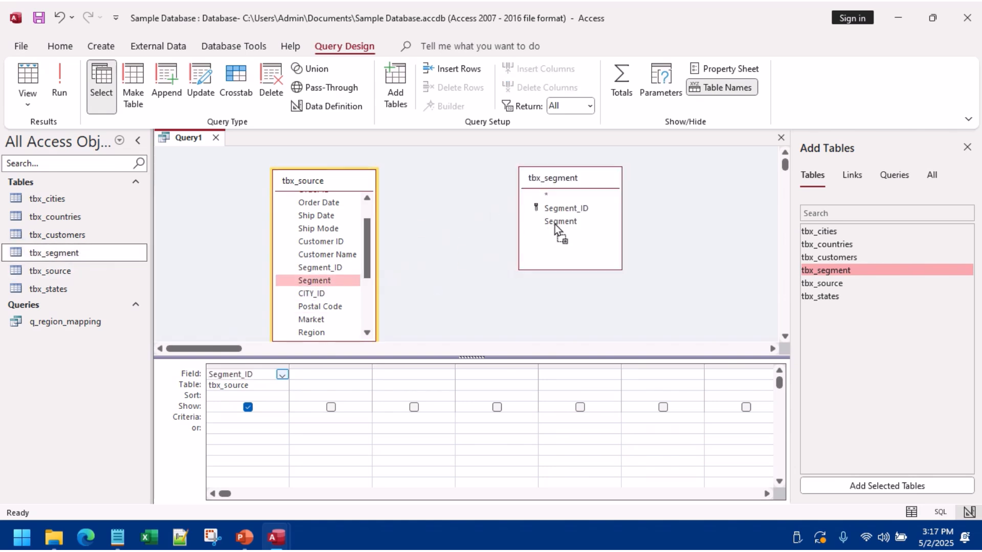
{"action": "left_click_drag", "start_coordinate": [559, 225], "coordinate": [327, 280]}
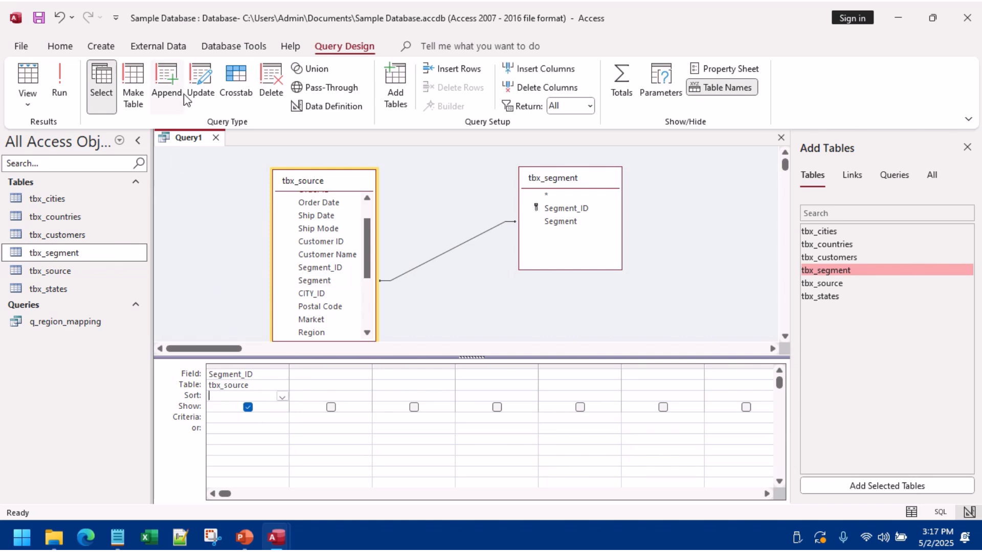
Step: Convert the query to an update query that sets tbx_source's Segment_ID to [tbx_segment]![Segment_ID]
{"action": "left_click", "coordinate": [199, 85]}
{"action": "left_click", "coordinate": [267, 392]}
{"action": "type", "text": "t"}
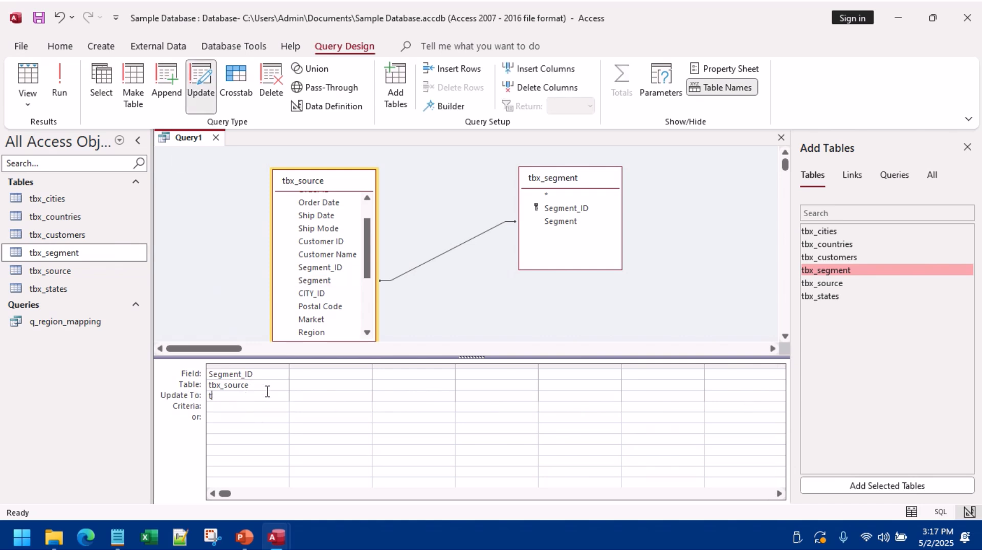
{"action": "type", "text": "bx"}
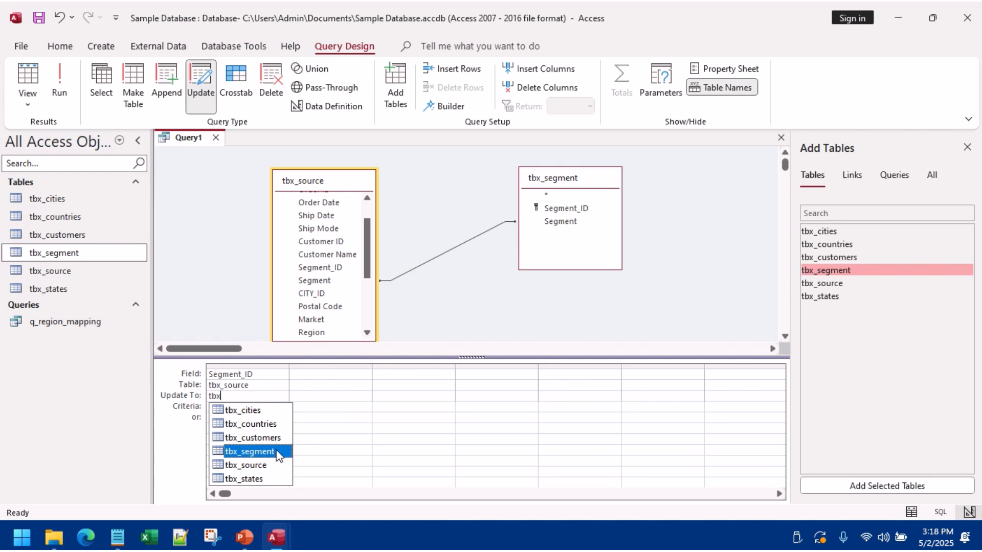
{"action": "left_click", "coordinate": [276, 457]}
{"action": "type", "text": "!"}
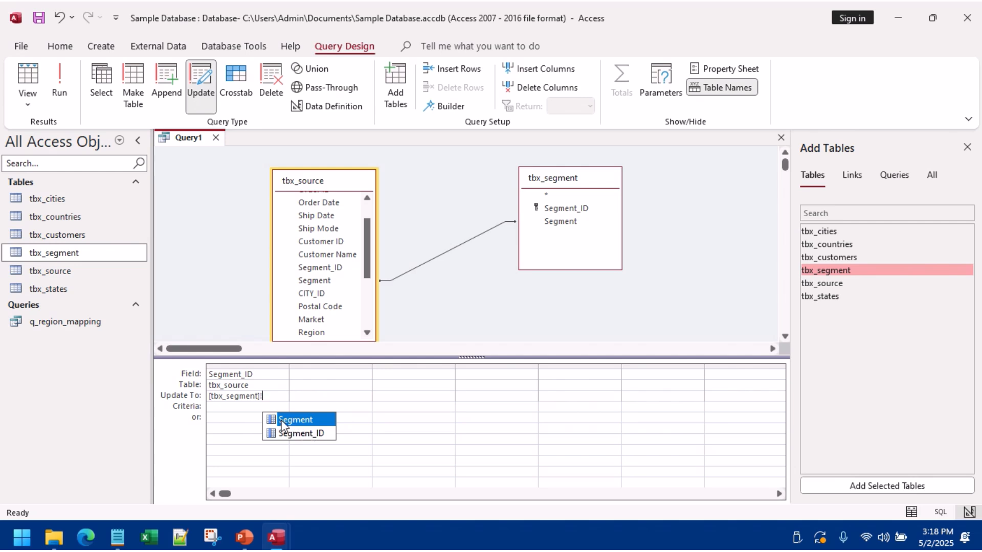
{"action": "double_click", "coordinate": [304, 434]}
{"action": "left_click", "coordinate": [255, 408]}
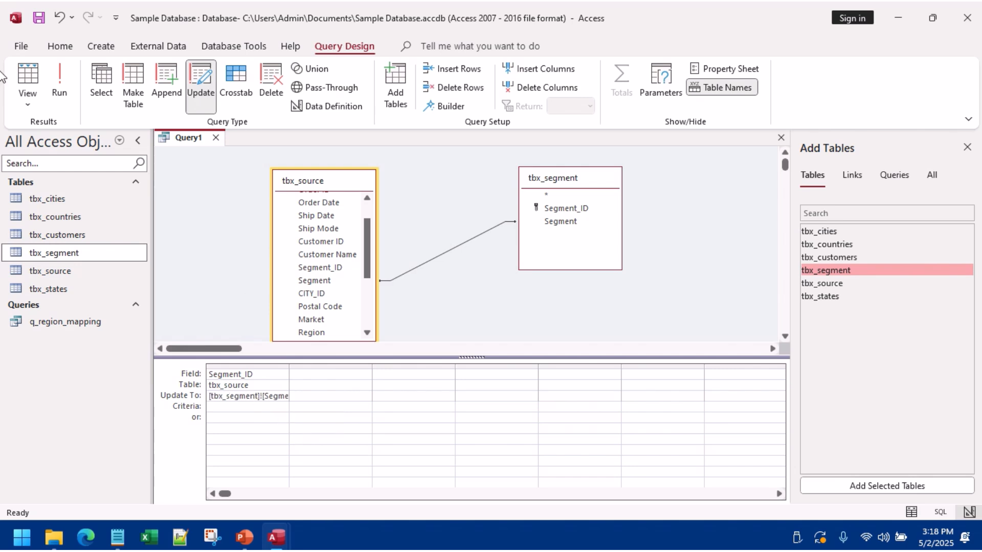
Step: Run the update query and confirm the row updates, and close the query without saving it
{"action": "left_click", "coordinate": [66, 67]}
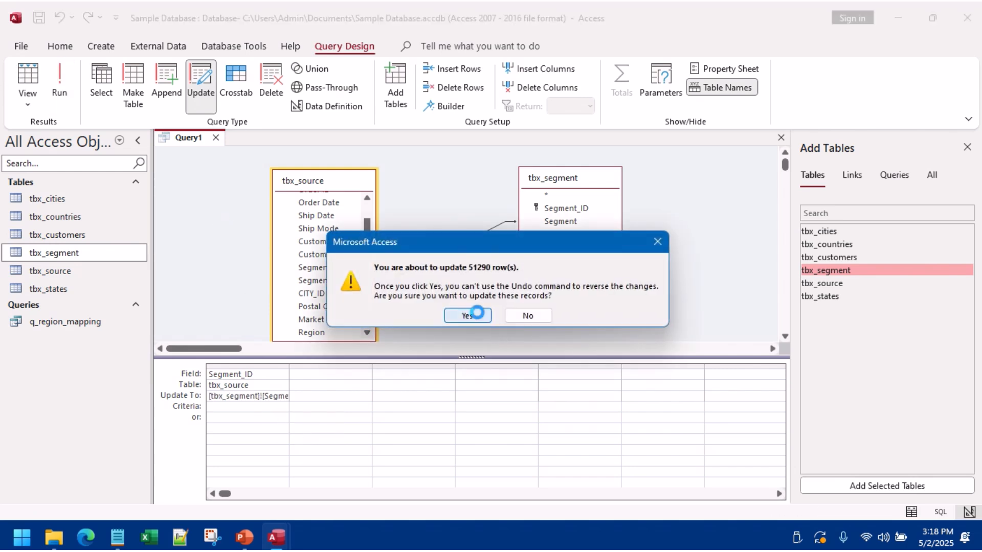
{"action": "left_click", "coordinate": [465, 314]}
{"action": "left_click", "coordinate": [216, 137]}
{"action": "left_click", "coordinate": [495, 304]}
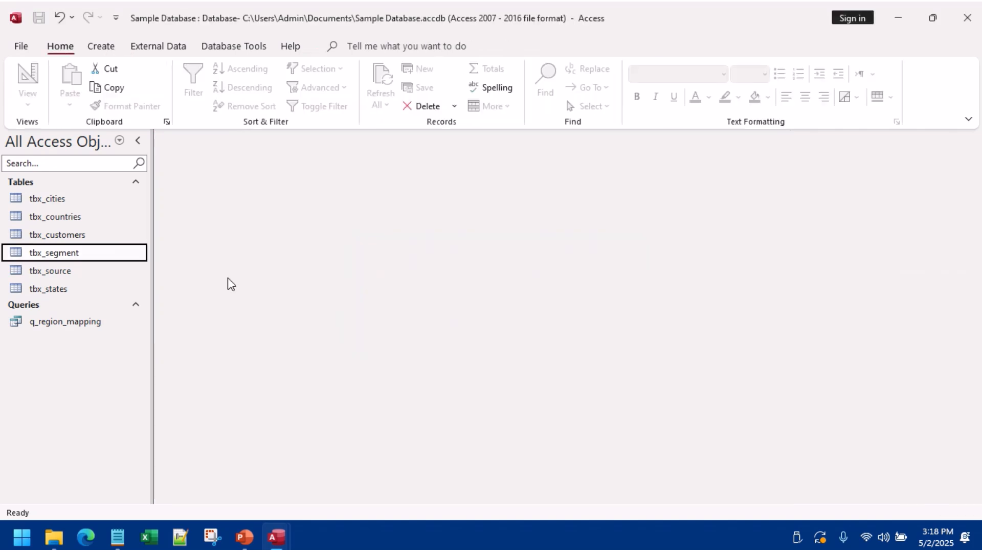
Step: Check the records in tbx_segment and close it, and permanently delete the Segment field from tbx_source
{"action": "double_click", "coordinate": [97, 260]}
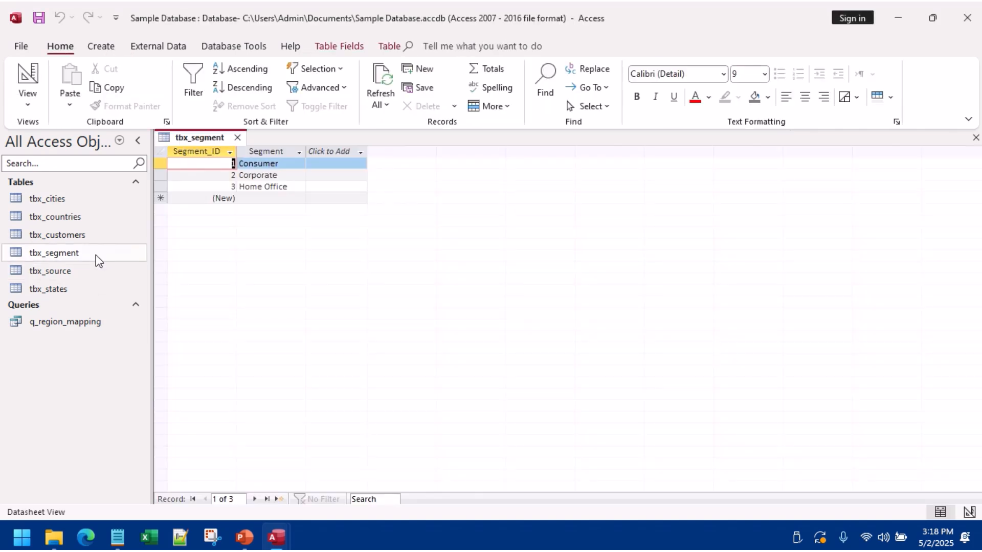
{"action": "left_click", "coordinate": [237, 137]}
{"action": "double_click", "coordinate": [86, 271]}
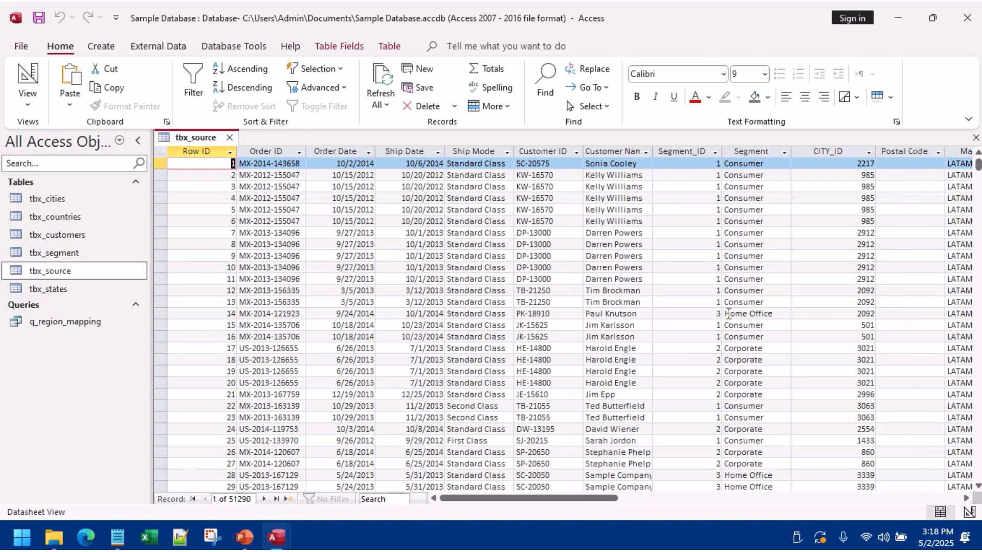
{"action": "left_click", "coordinate": [759, 152]}
{"action": "right_click", "coordinate": [759, 153]}
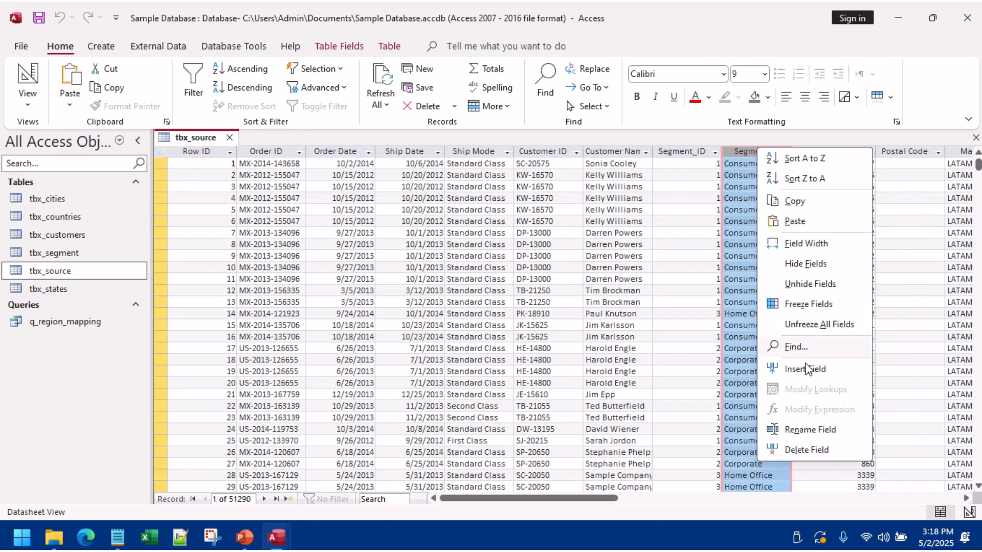
{"action": "left_click", "coordinate": [827, 451]}
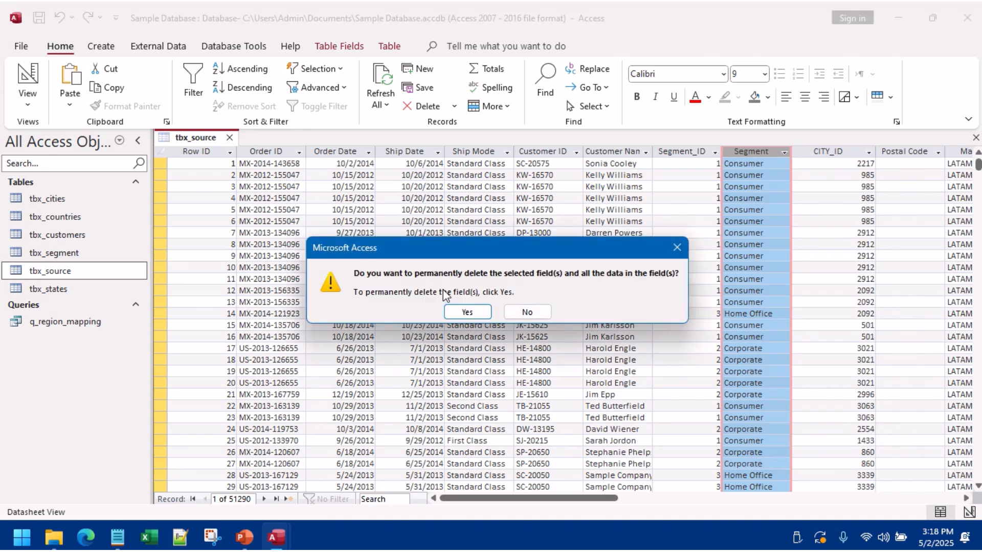
{"action": "left_click", "coordinate": [461, 313]}
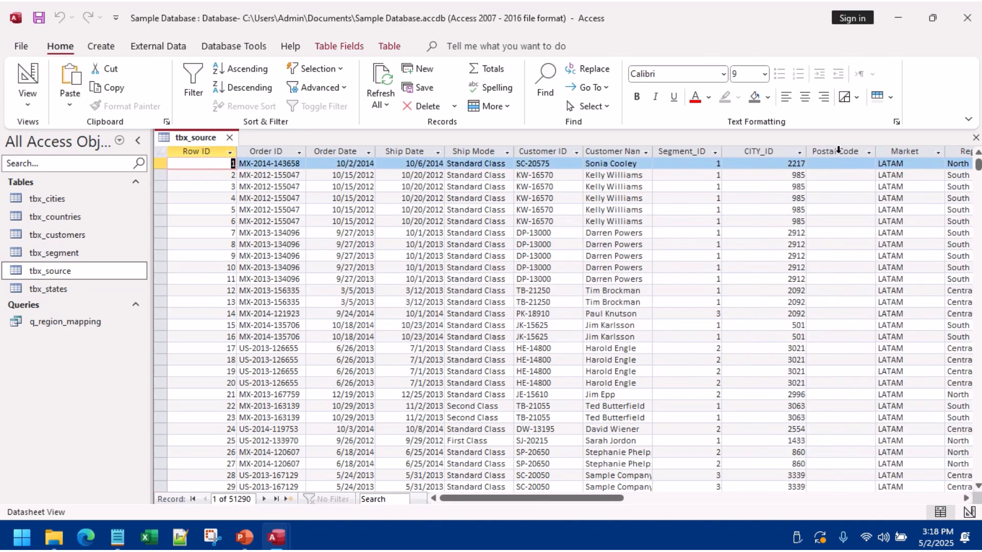
Step: Inspect the Postal Code column in tbx_source, widening it slightly, and close the table without saving its layout
{"action": "left_click", "coordinate": [838, 163]}
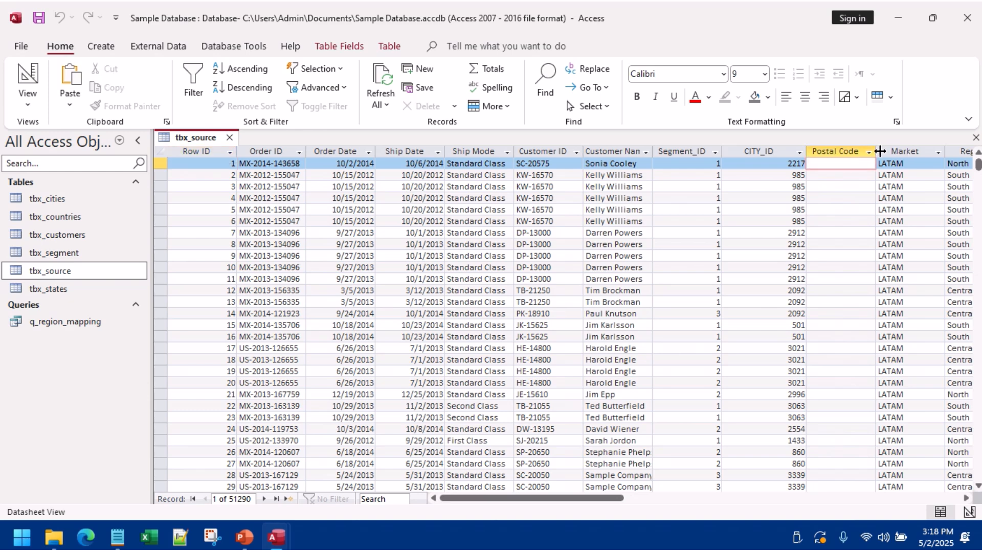
{"action": "left_click", "coordinate": [869, 153]}
{"action": "left_click", "coordinate": [872, 153]}
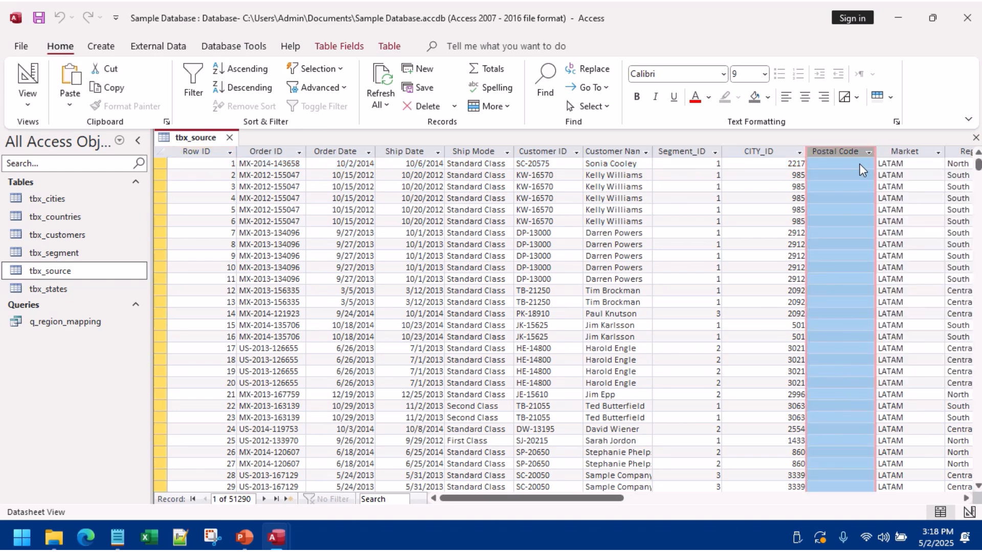
{"action": "left_click_drag", "start_coordinate": [882, 150], "coordinate": [903, 152]}
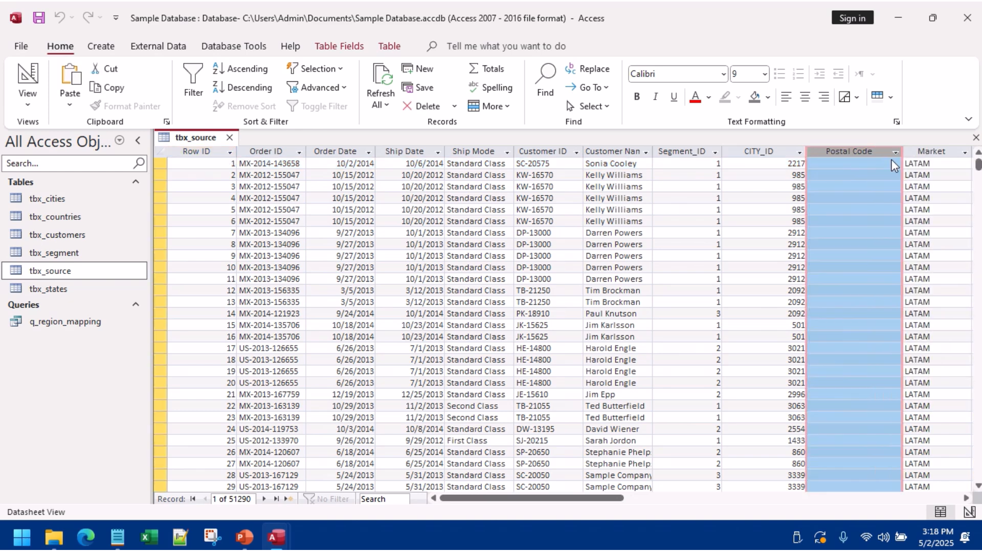
{"action": "left_click", "coordinate": [229, 138]}
{"action": "left_click", "coordinate": [497, 307]}
Step: Open tbx_cities in design view and insert a blank field row above STATE_ID
{"action": "left_click", "coordinate": [99, 46]}
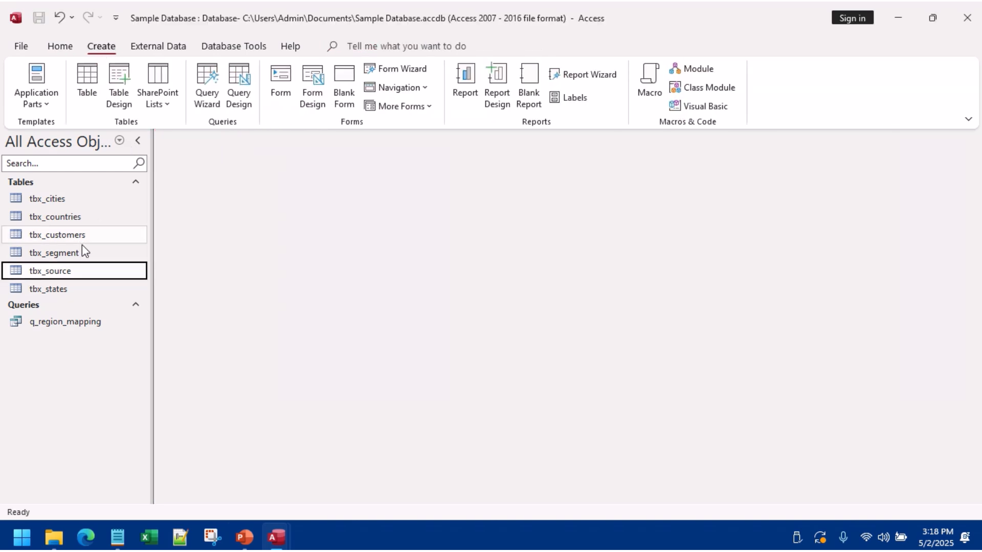
{"action": "right_click", "coordinate": [68, 200]}
{"action": "left_click", "coordinate": [116, 229]}
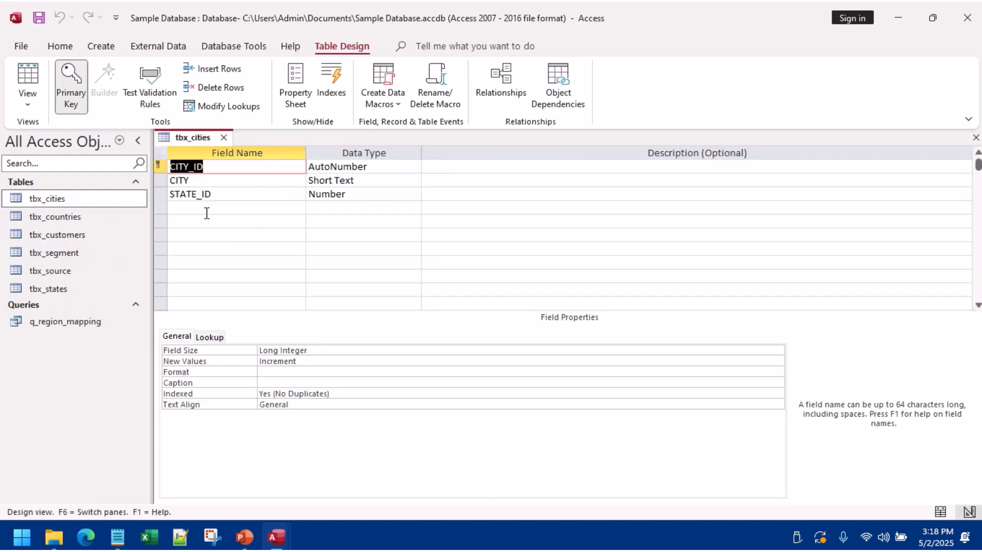
{"action": "left_click", "coordinate": [160, 194]}
{"action": "right_click", "coordinate": [160, 195]}
{"action": "left_click", "coordinate": [208, 285]}
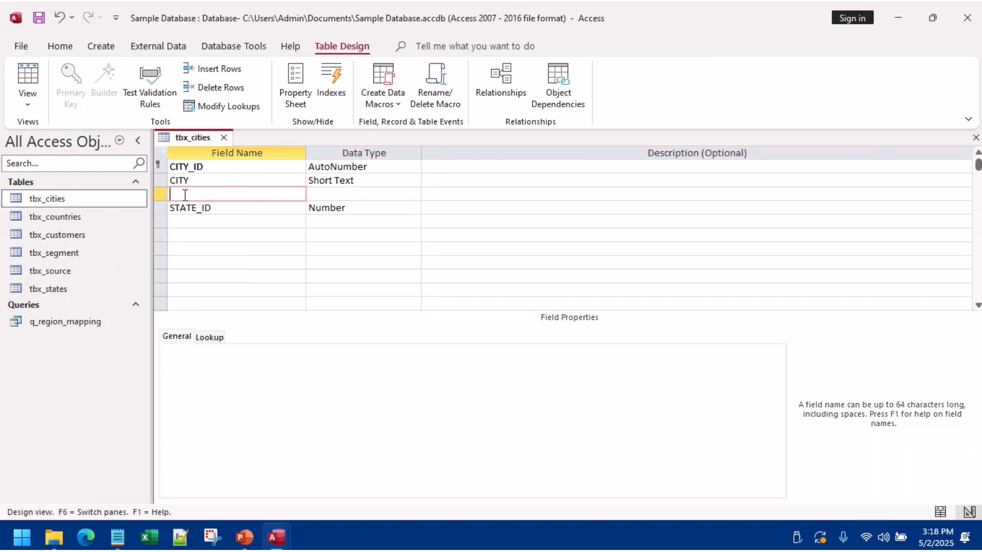
Step: Define the new row as a Number field named POSTAL_CODE, and save and close tbx_cities
{"action": "key", "text": "Caps_Lock"}
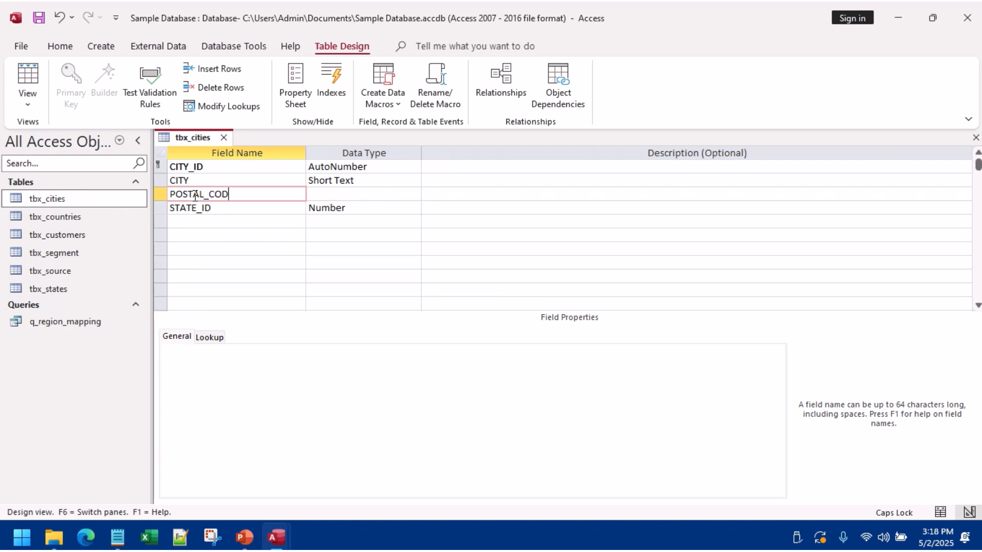
{"action": "type", "text": "POSTAL_CODE"}
{"action": "key", "text": "Tab"}
{"action": "type", "text": "M"}
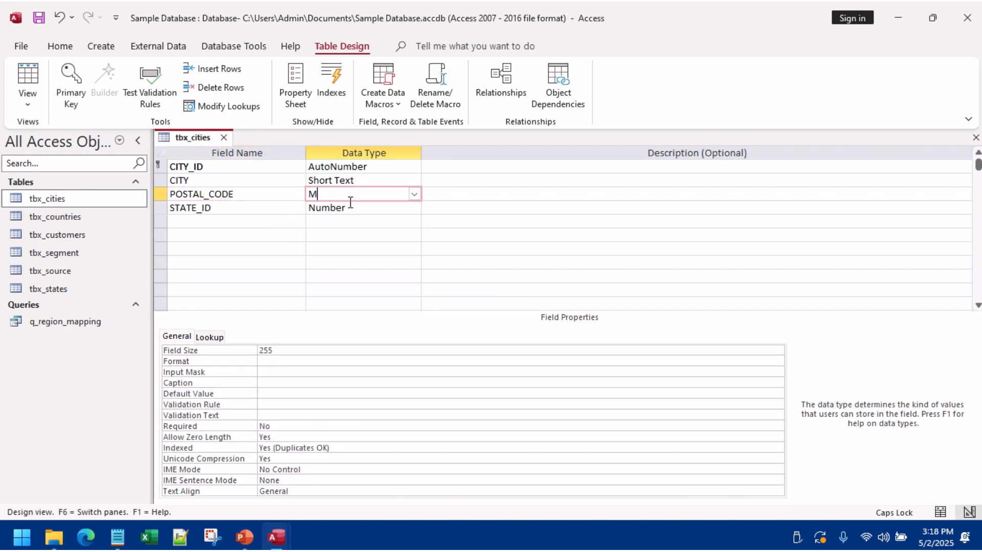
{"action": "left_click", "coordinate": [324, 208]}
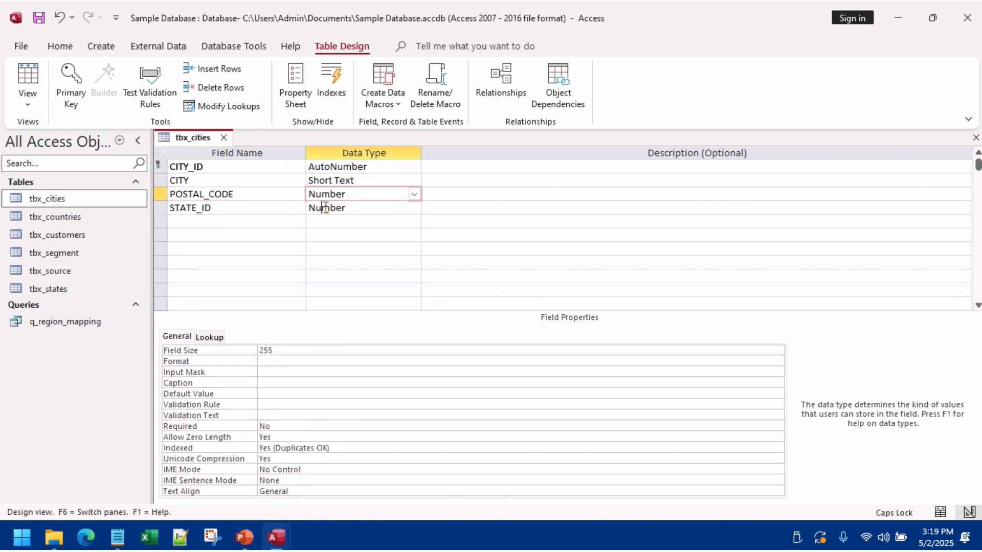
{"action": "right_click", "coordinate": [194, 137]}
{"action": "left_click", "coordinate": [217, 147]}
{"action": "left_click", "coordinate": [226, 137]}
Step: Create a query design on tbx_cities with POSTAL_CODE as its field, and make it an update query
{"action": "left_click", "coordinate": [101, 46]}
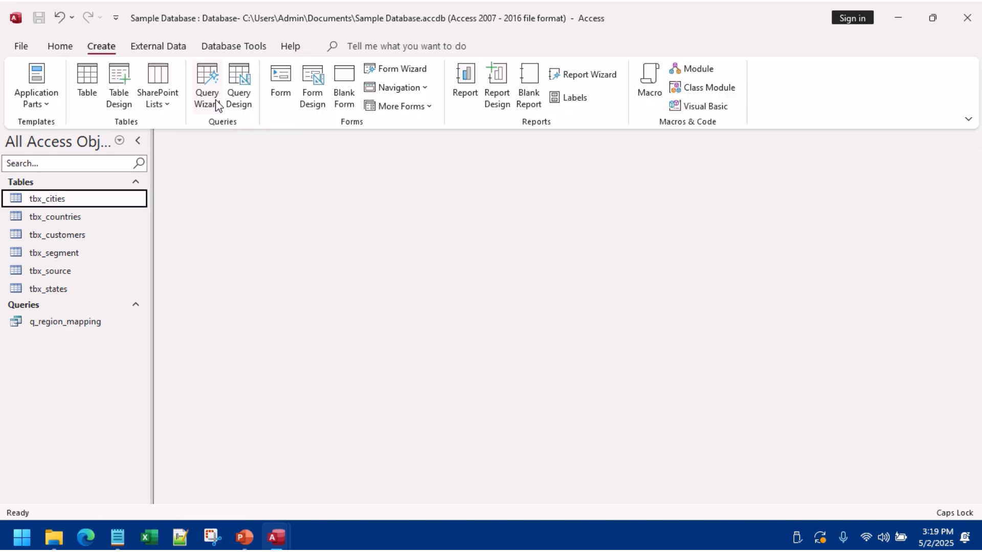
{"action": "left_click", "coordinate": [238, 88]}
{"action": "left_click_drag", "start_coordinate": [88, 203], "coordinate": [213, 178]}
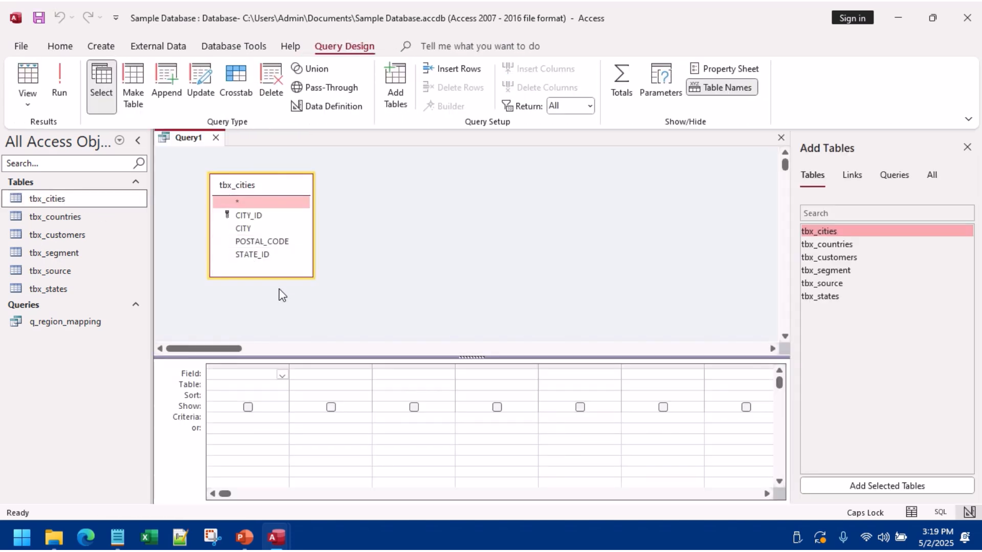
{"action": "left_click_drag", "start_coordinate": [266, 243], "coordinate": [235, 384]}
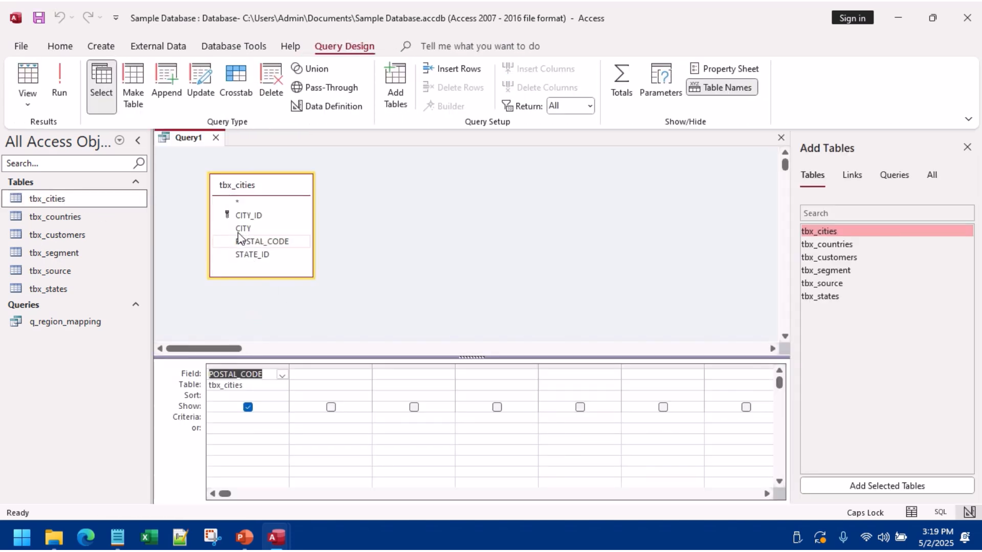
{"action": "left_click", "coordinate": [195, 79]}
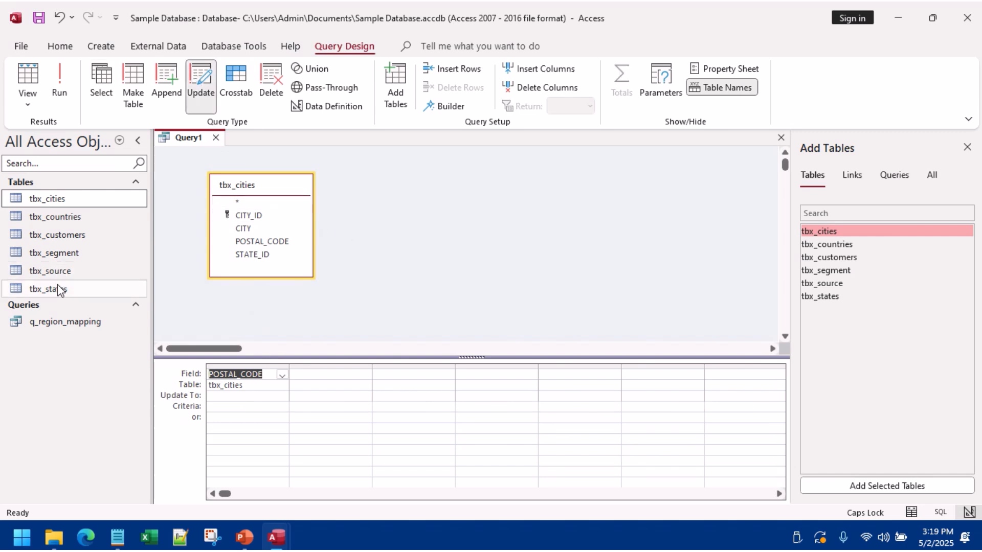
Step: Start a second query design with tbx_source, and enlarge its field list
{"action": "left_click", "coordinate": [68, 272]}
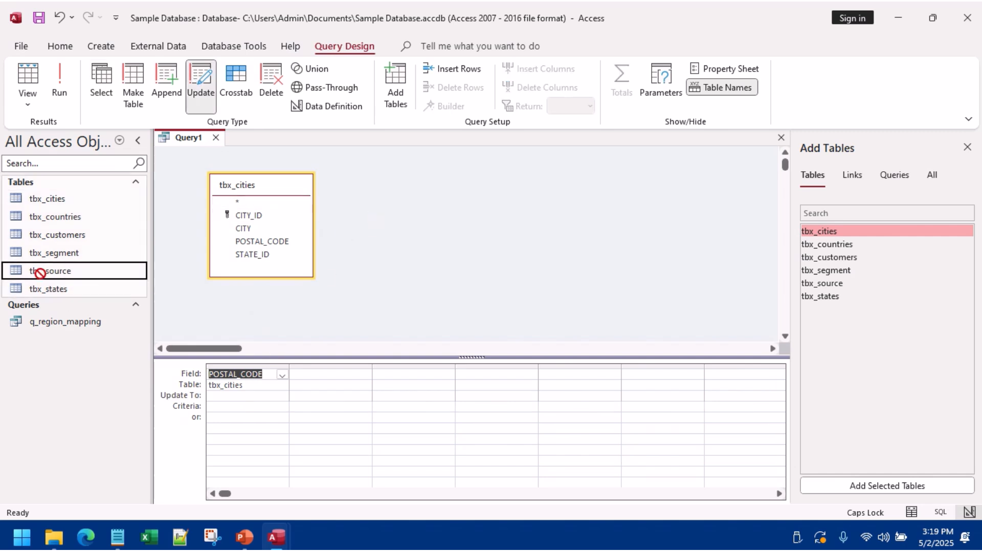
{"action": "left_click", "coordinate": [100, 46]}
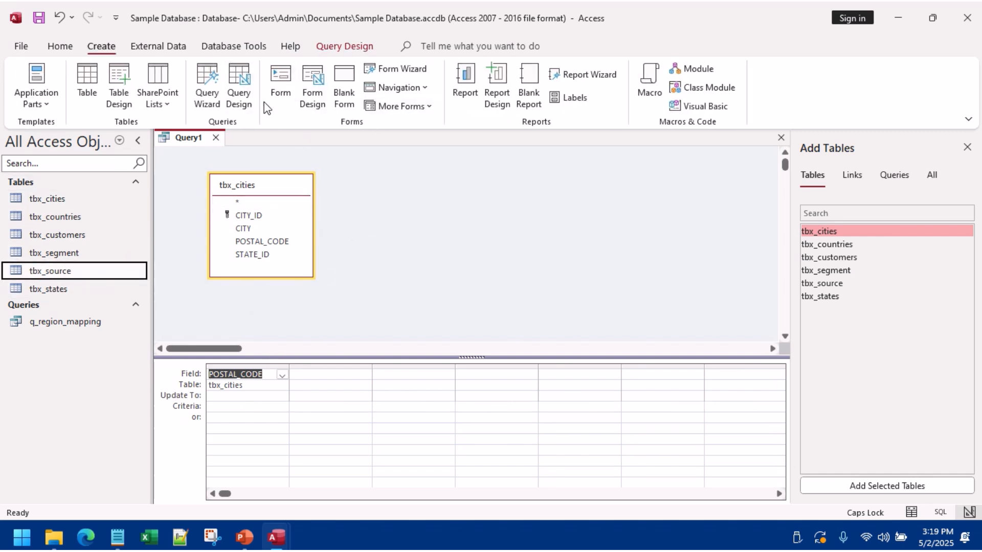
{"action": "left_click", "coordinate": [238, 87]}
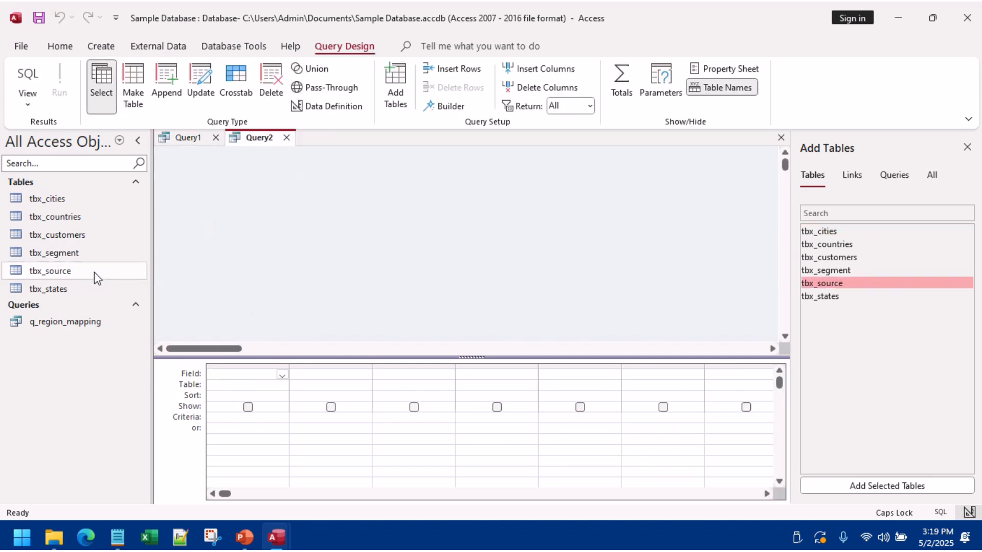
{"action": "left_click_drag", "start_coordinate": [94, 272], "coordinate": [226, 202]}
{"action": "left_click_drag", "start_coordinate": [271, 289], "coordinate": [285, 341]}
{"action": "left_click_drag", "start_coordinate": [313, 241], "coordinate": [429, 244]}
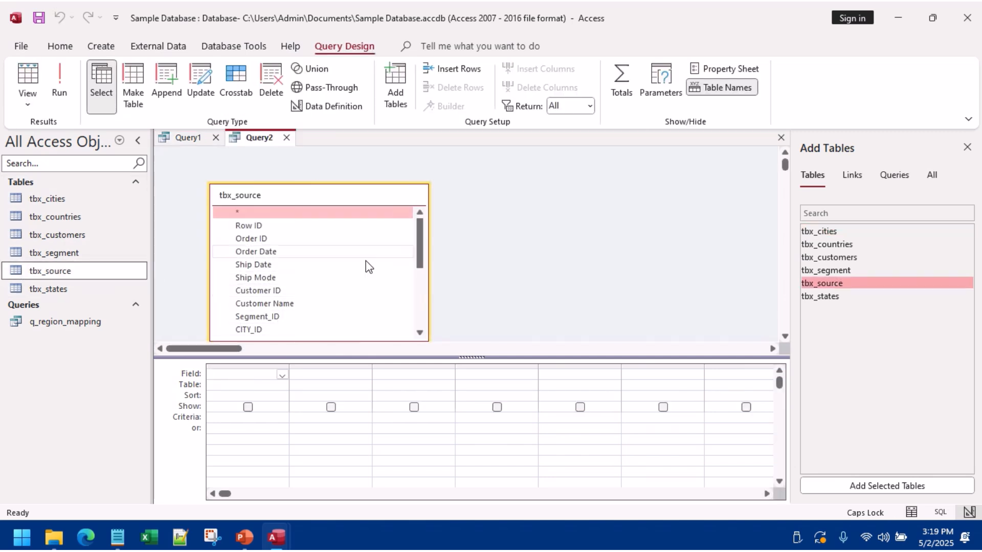
Step: Add CITY_ID and Postal Code from tbx_source to the query, grouping by both fields
{"action": "double_click", "coordinate": [258, 330]}
{"action": "scroll", "coordinate": [312, 293], "scroll_direction": "down", "scroll_amount": 3}
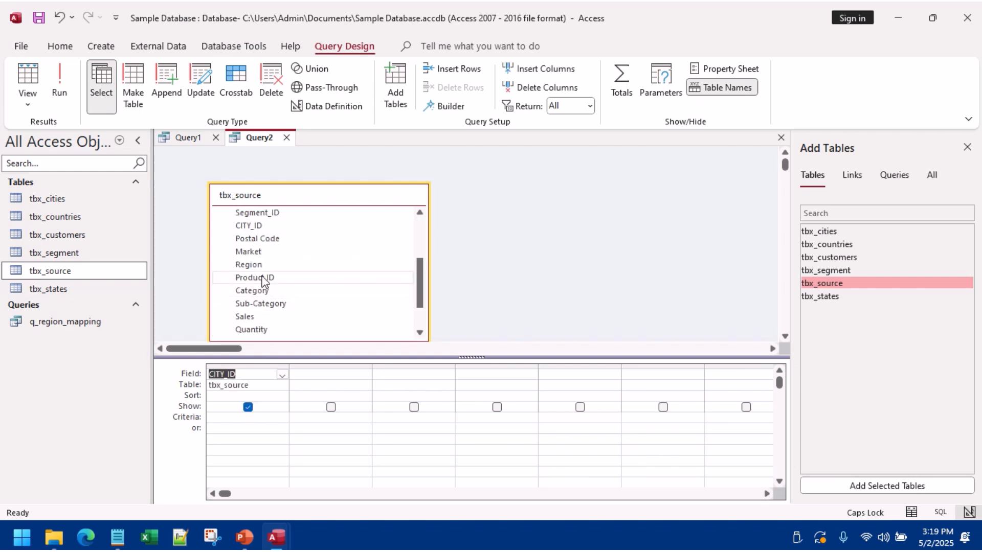
{"action": "left_click_drag", "start_coordinate": [258, 239], "coordinate": [332, 374]}
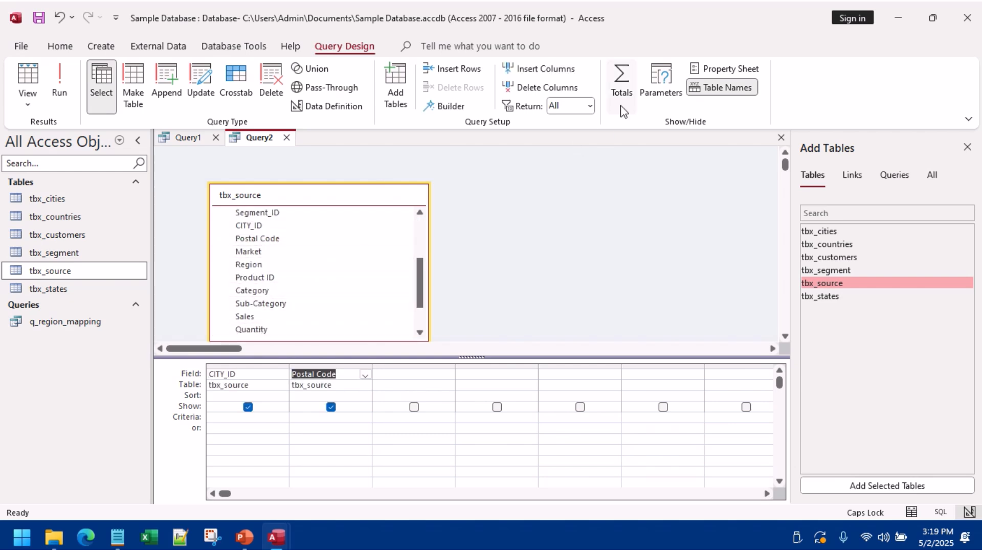
{"action": "left_click", "coordinate": [623, 87]}
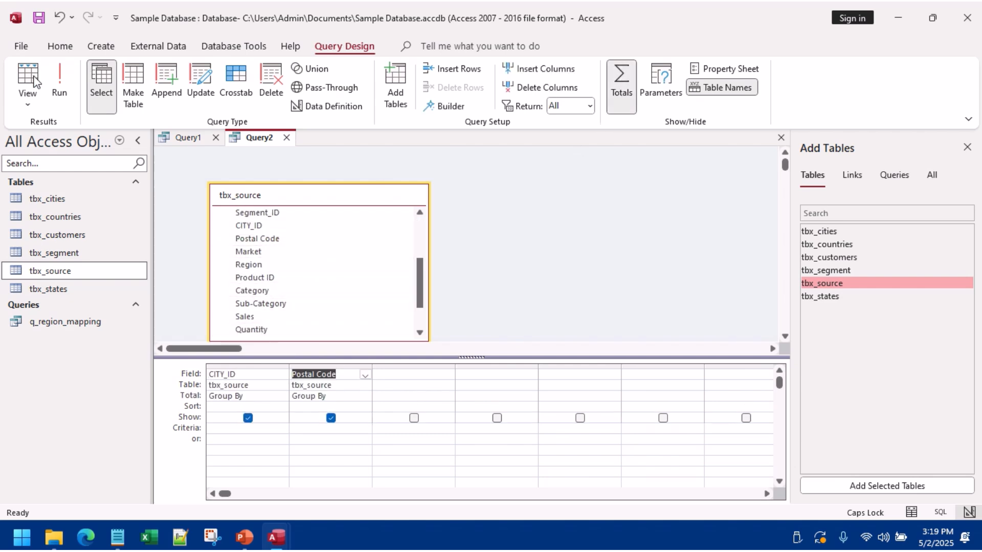
Step: Save the grouped query as Q_POSTALCODE and close it
{"action": "right_click", "coordinate": [245, 141]}
{"action": "left_click", "coordinate": [303, 146]}
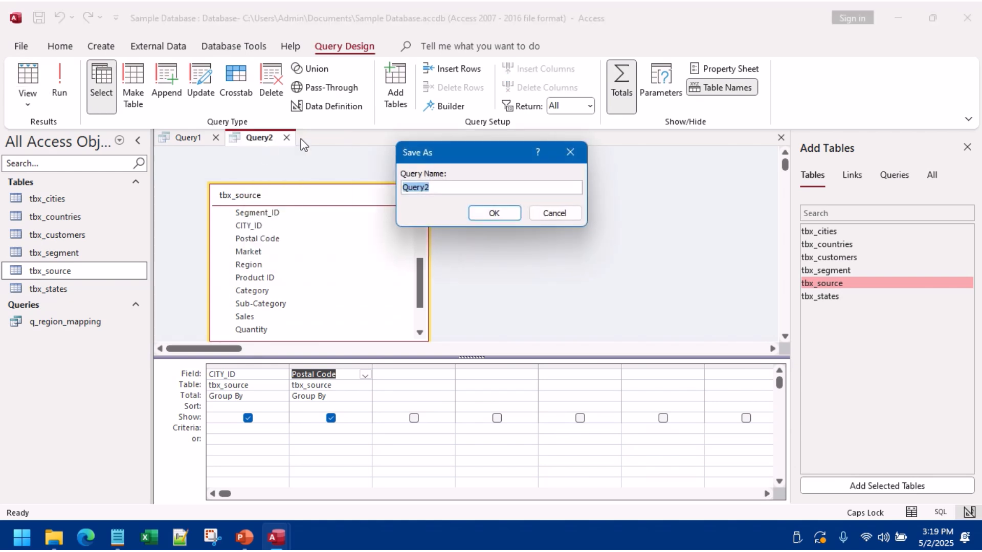
{"action": "type", "text": "Q_POSTALCODE"}
{"action": "left_click", "coordinate": [494, 212]}
{"action": "left_click", "coordinate": [324, 137]}
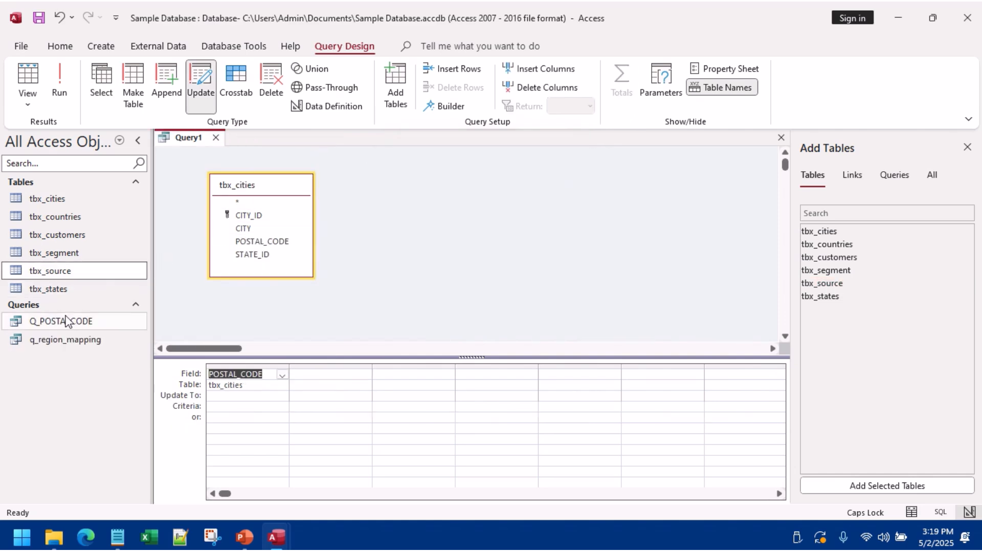
Step: Add Q_POSTALCODE to the tbx_cities update query, and delete the automatic CITY_ID join between them
{"action": "left_click_drag", "start_coordinate": [66, 322], "coordinate": [455, 180]}
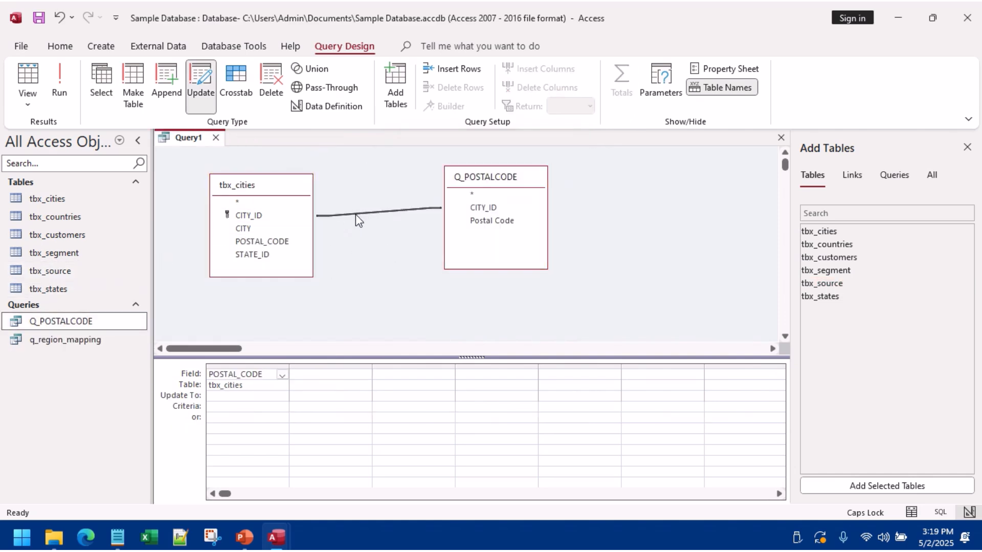
{"action": "right_click", "coordinate": [356, 214]}
{"action": "left_click", "coordinate": [386, 241]}
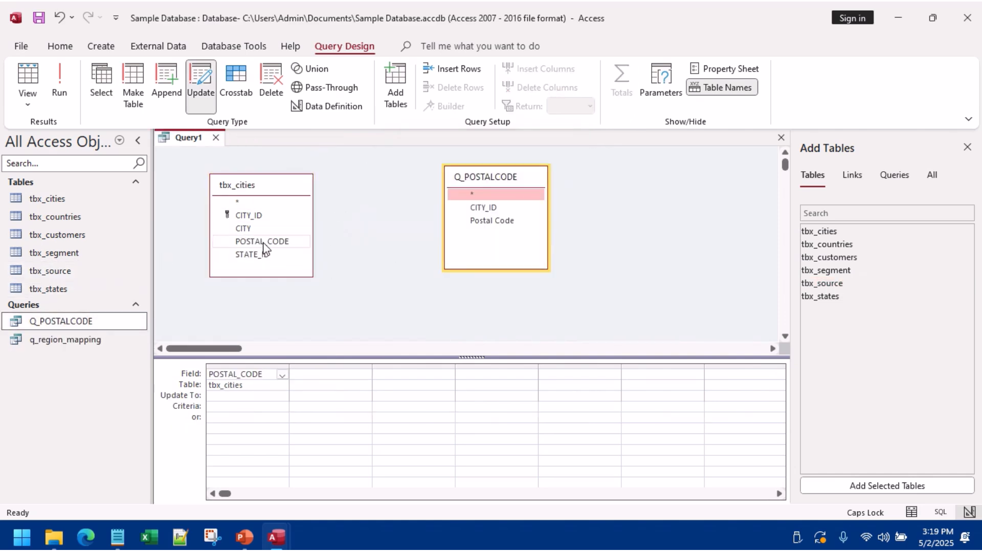
{"action": "left_click_drag", "start_coordinate": [262, 241], "coordinate": [475, 225]}
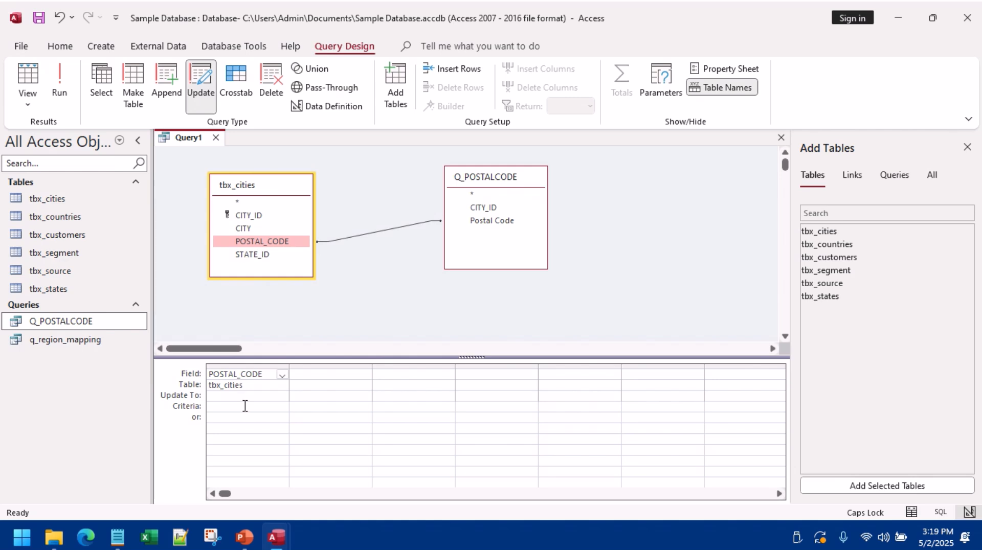
{"action": "left_click", "coordinate": [379, 232]}
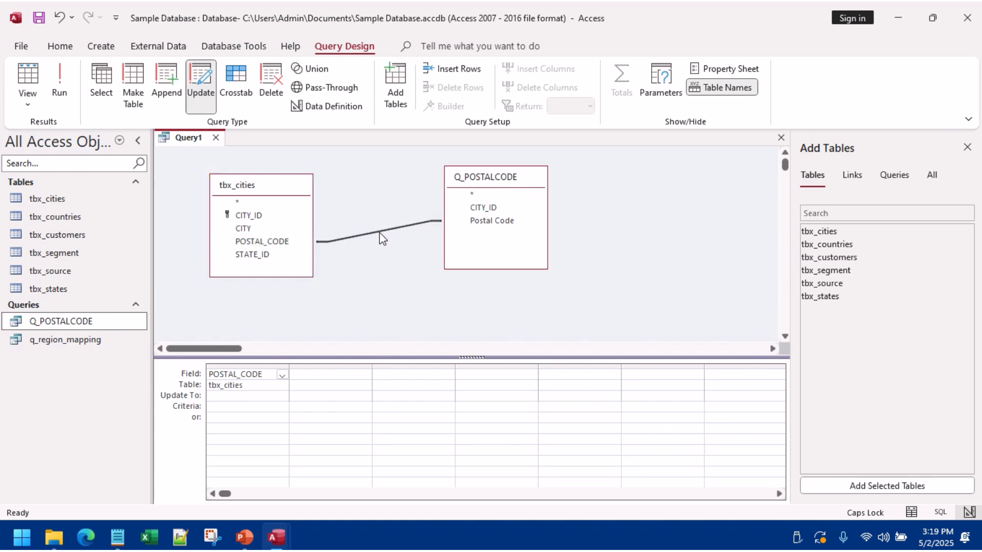
{"action": "right_click", "coordinate": [379, 233]}
{"action": "left_click", "coordinate": [406, 260]}
Step: Join tbx_cities to Q_POSTALCODE on CITY_ID, and set POSTAL_CODE to update to [Q_POSTALCODE]![Postal Code]
{"action": "left_click_drag", "start_coordinate": [268, 216], "coordinate": [487, 209]}
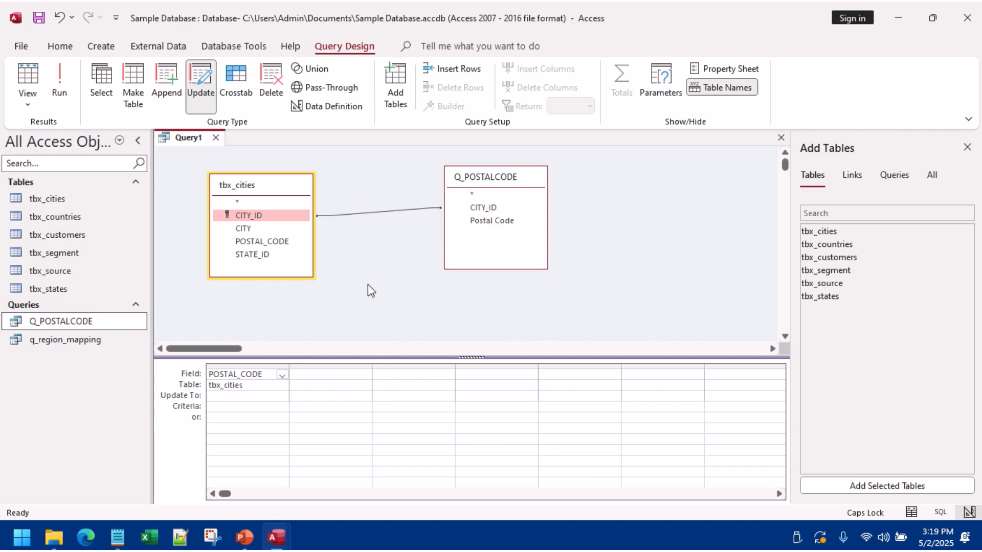
{"action": "left_click", "coordinate": [240, 396]}
{"action": "type", "text": "Q"}
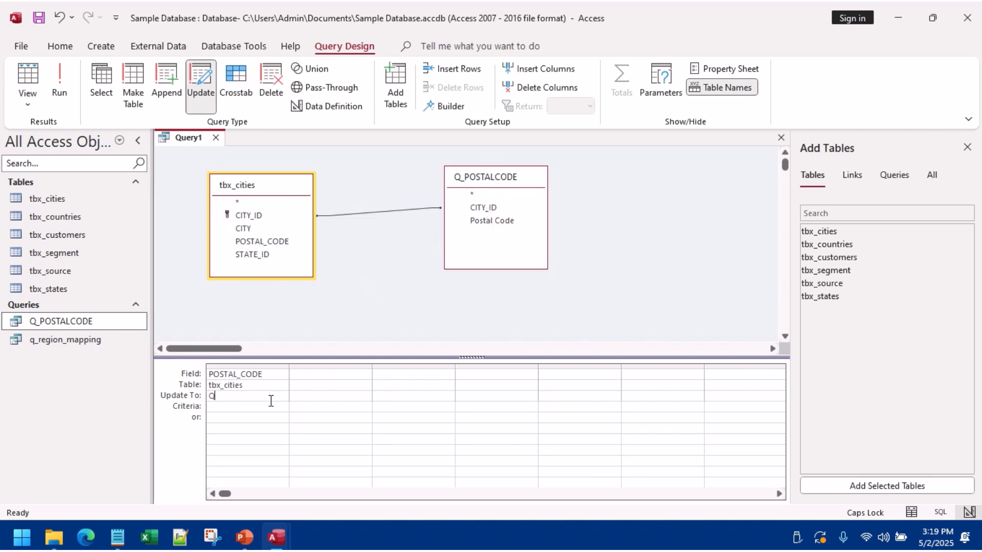
{"action": "type", "text": "_"}
{"action": "double_click", "coordinate": [277, 414]}
{"action": "type", "text": "!"}
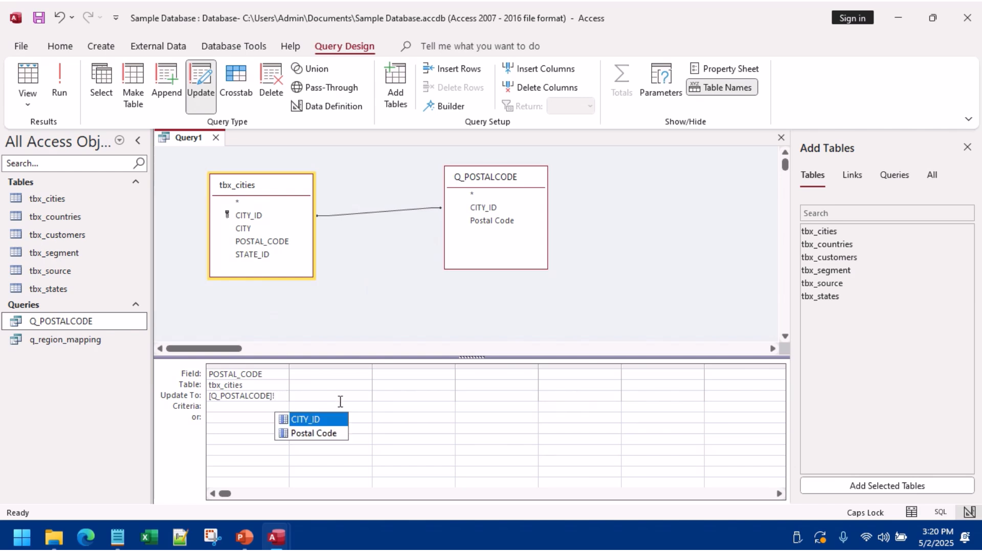
{"action": "double_click", "coordinate": [318, 434]}
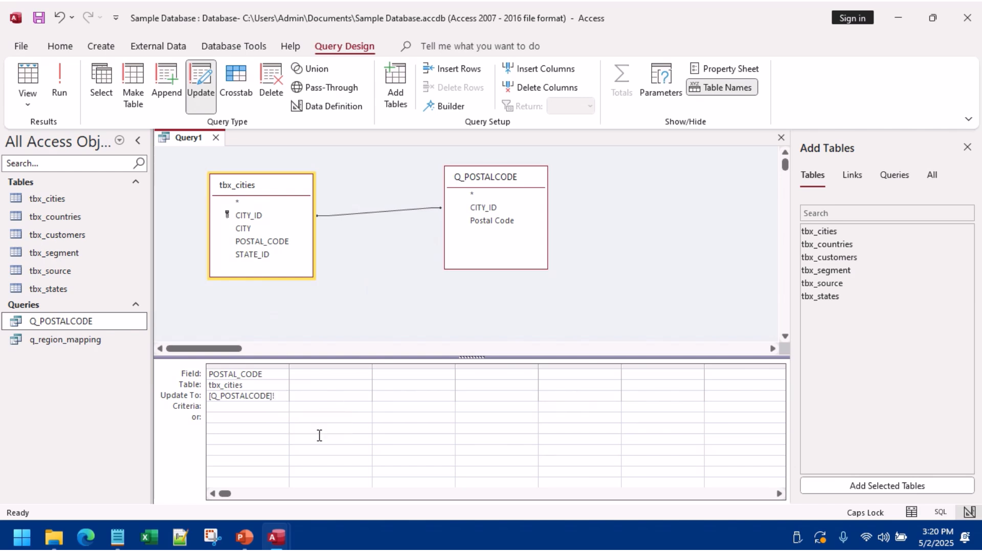
Step: Try to run the update query, widening the POSTAL_CODE column in the design grid to show the full expression
{"action": "left_click", "coordinate": [60, 79]}
{"action": "left_click", "coordinate": [467, 306]}
{"action": "left_click_drag", "start_coordinate": [292, 367], "coordinate": [542, 358]}
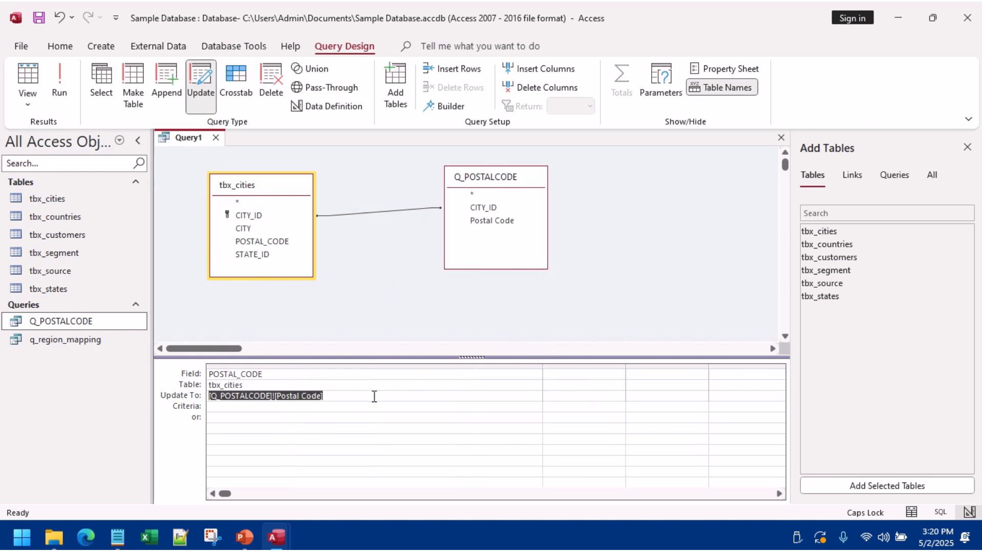
{"action": "left_click", "coordinate": [59, 79]}
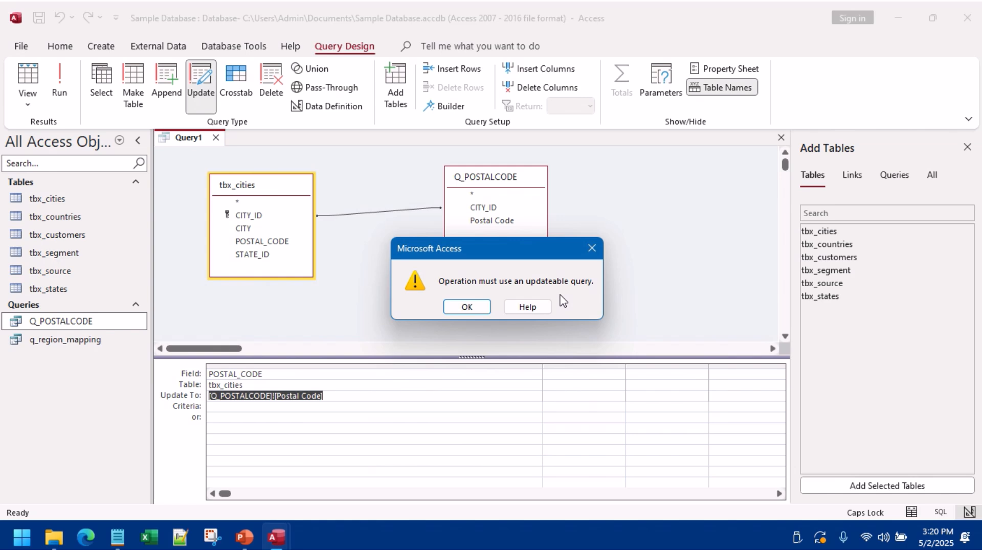
{"action": "left_click", "coordinate": [592, 248]}
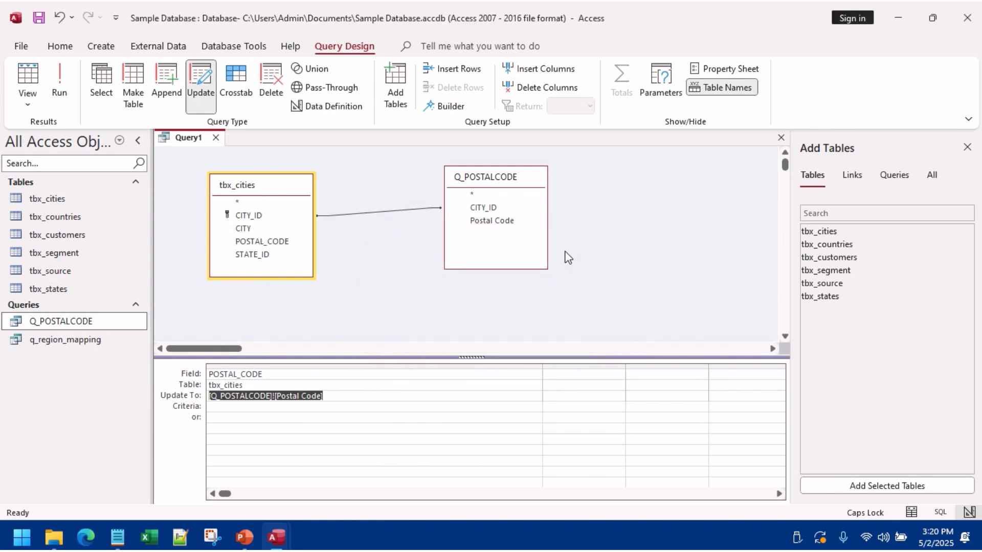
Step: Remove Q_POSTALCODE from the update query and clear the Update To expression of POSTAL_CODE
{"action": "right_click", "coordinate": [480, 180]}
{"action": "left_click", "coordinate": [530, 238]}
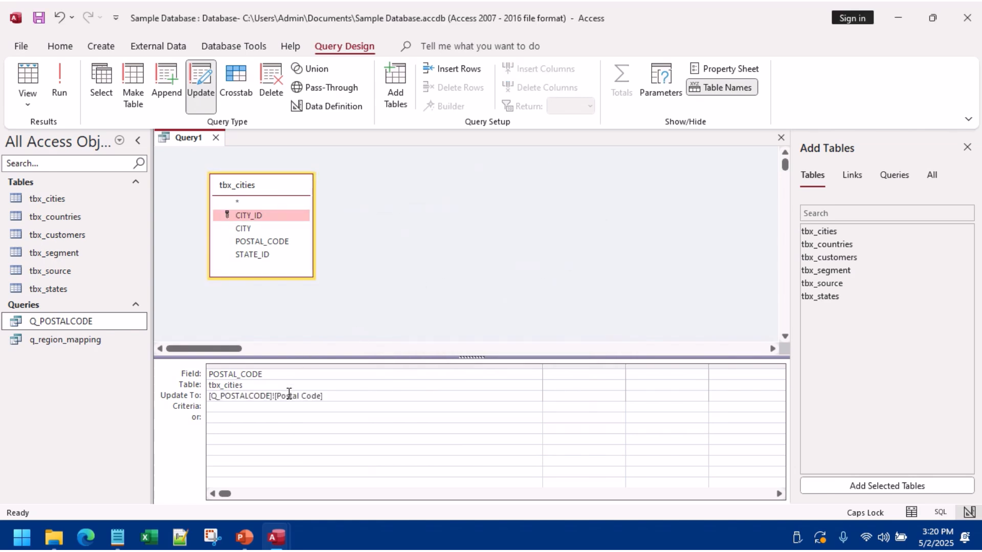
{"action": "left_click_drag", "start_coordinate": [328, 392], "coordinate": [147, 383]}
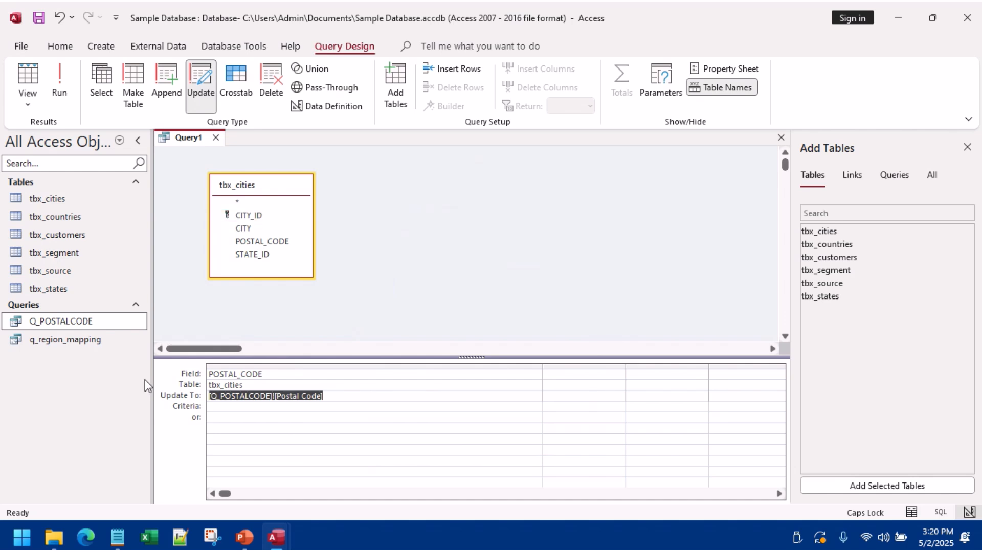
{"action": "key", "text": "Delete"}
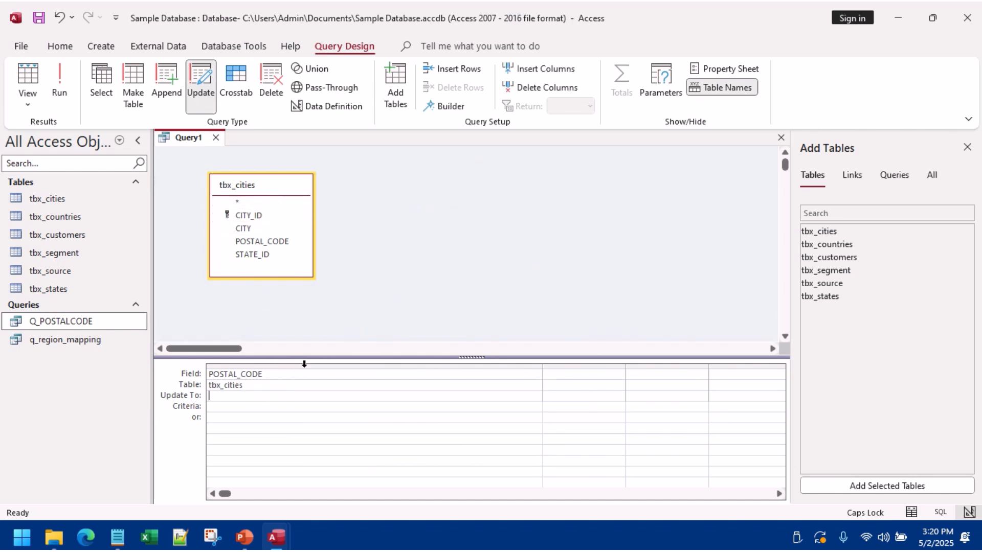
Step: Open the Q_POSTALCODE results and examine the Postal Code values in a widened column
{"action": "left_click_drag", "start_coordinate": [54, 324], "coordinate": [87, 326]}
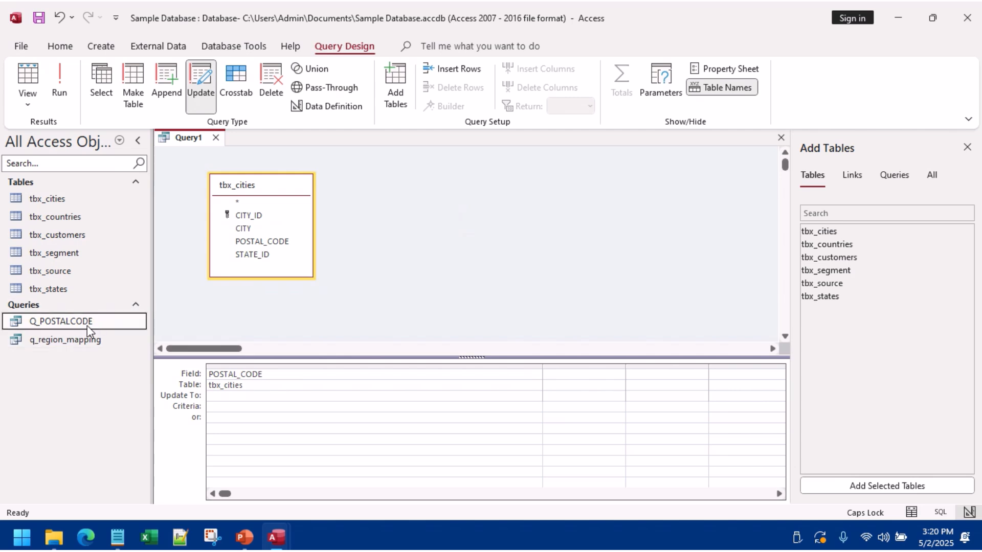
{"action": "double_click", "coordinate": [87, 325]}
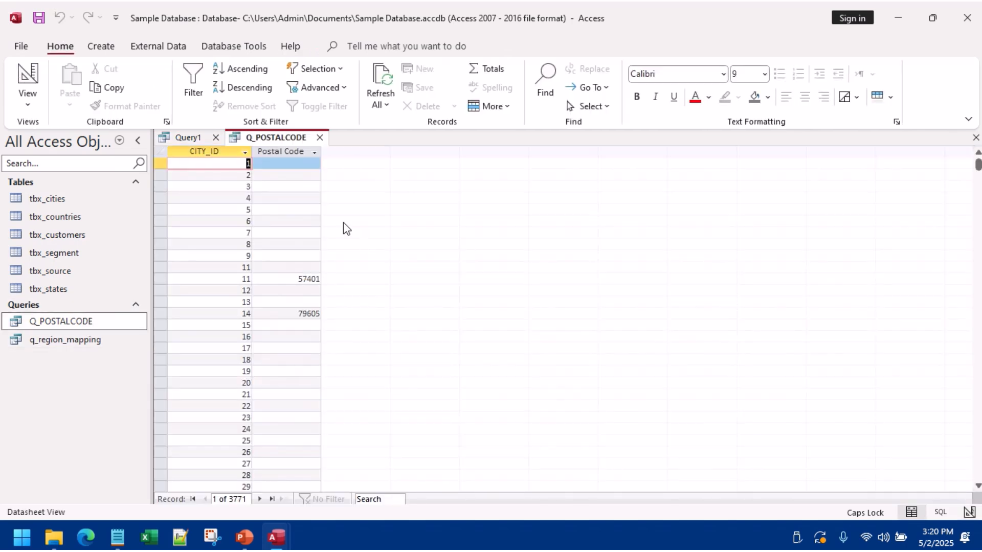
{"action": "left_click_drag", "start_coordinate": [321, 151], "coordinate": [456, 153]}
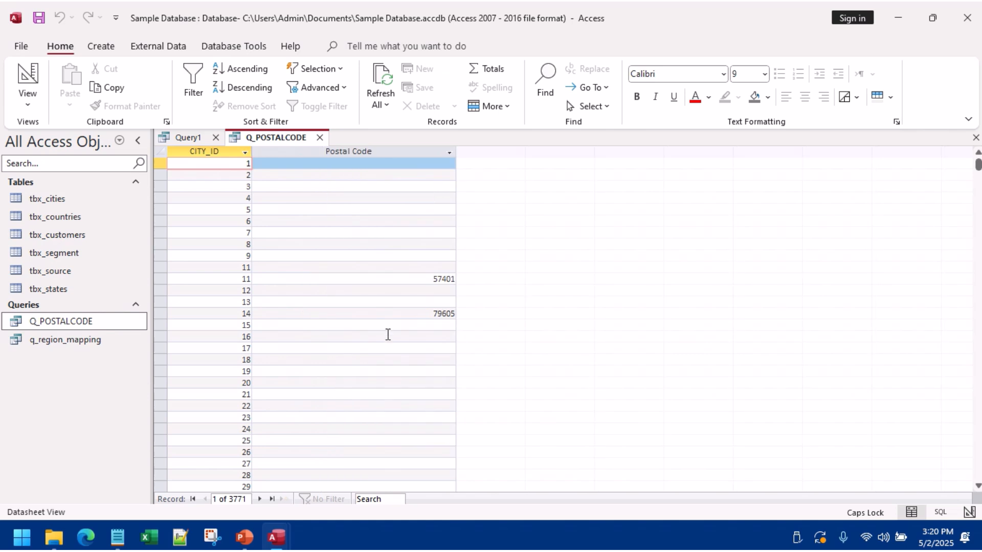
{"action": "scroll", "coordinate": [387, 334], "scroll_direction": "down", "scroll_amount": 5}
Step: Set the Postal Code criteria in the design of Q_POSTALCODE to Is Not Null
{"action": "left_click", "coordinate": [27, 76]}
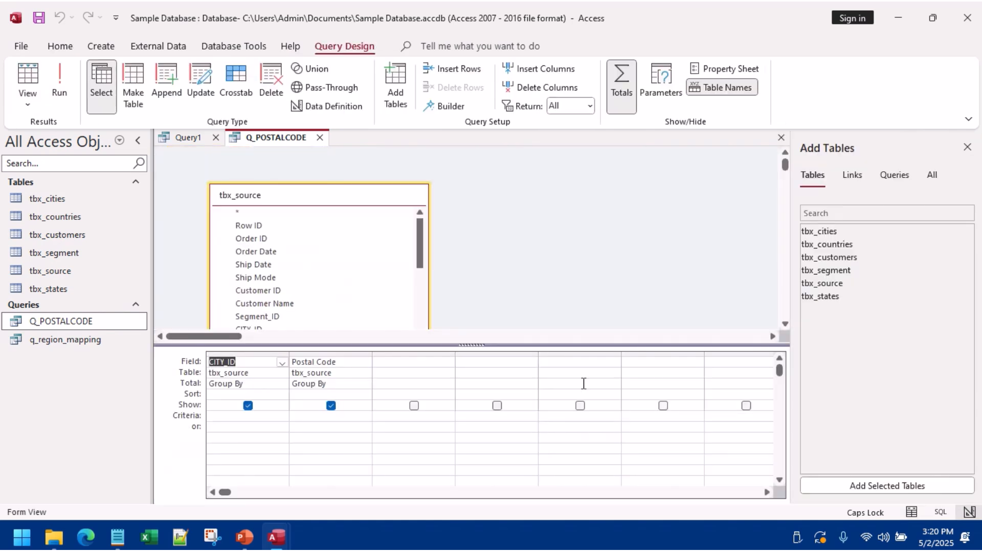
{"action": "left_click", "coordinate": [300, 419]}
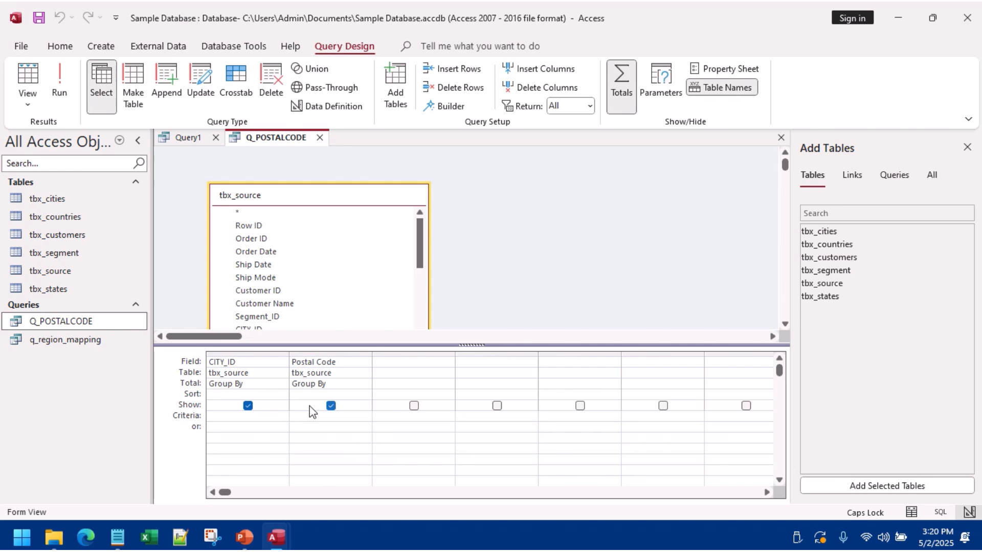
{"action": "type", "text": "NOW"}
{"action": "type", "text": "T"}
{"action": "type", "text": "LL"}
{"action": "left_click", "coordinate": [328, 428]}
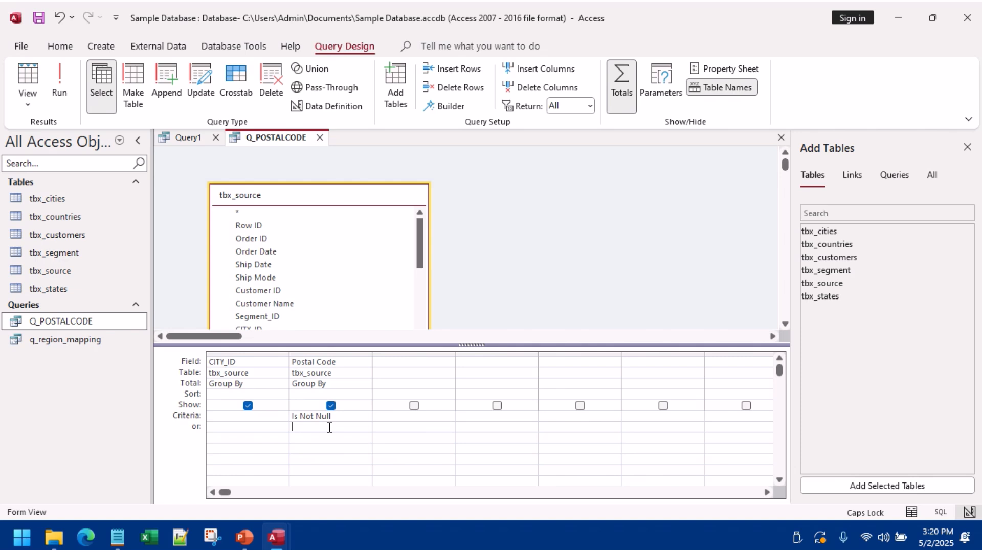
Step: Display the filtered Q_POSTALCODE records, and save and close the query
{"action": "left_click", "coordinate": [24, 72]}
{"action": "right_click", "coordinate": [296, 137]}
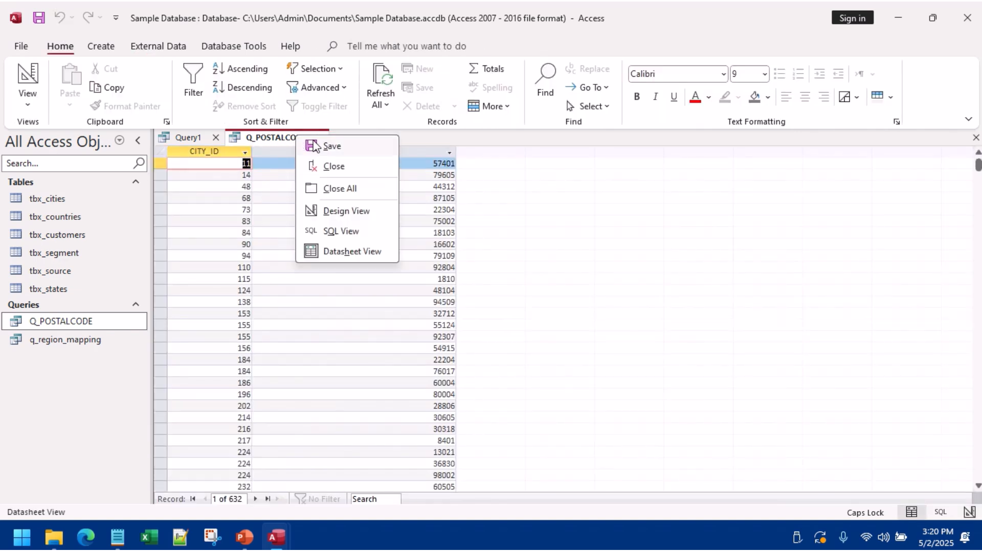
{"action": "left_click", "coordinate": [313, 143]}
{"action": "left_click", "coordinate": [320, 139]}
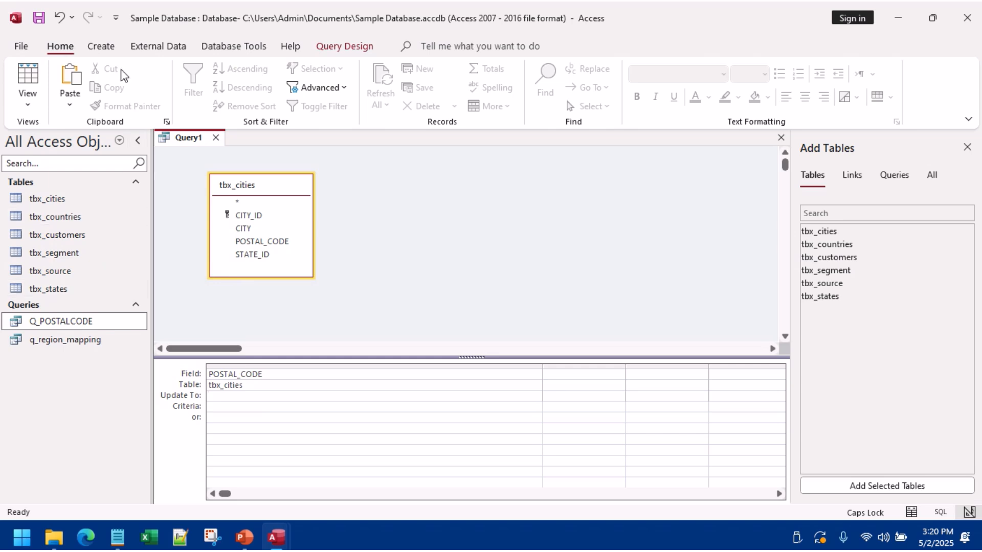
{"action": "left_click", "coordinate": [102, 50]}
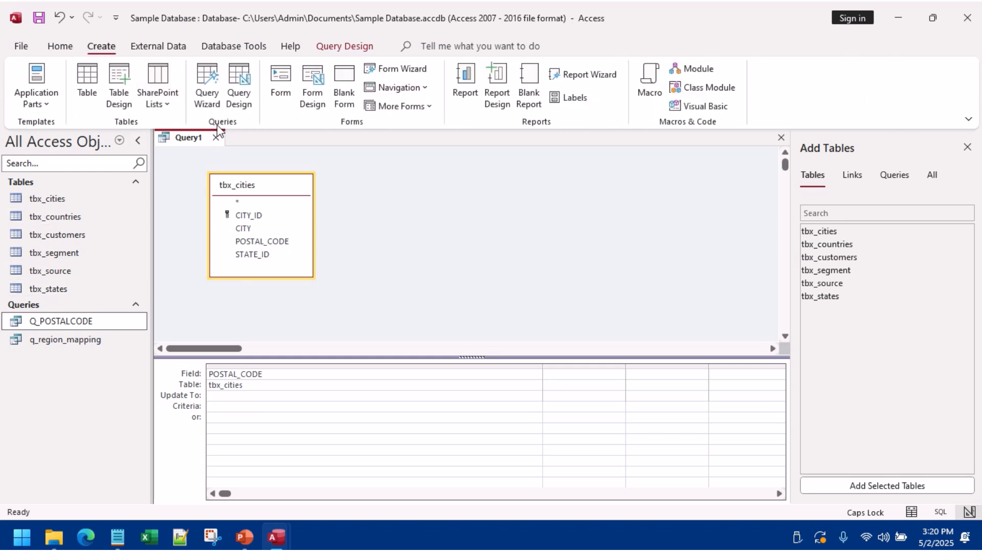
{"action": "left_click", "coordinate": [238, 87]}
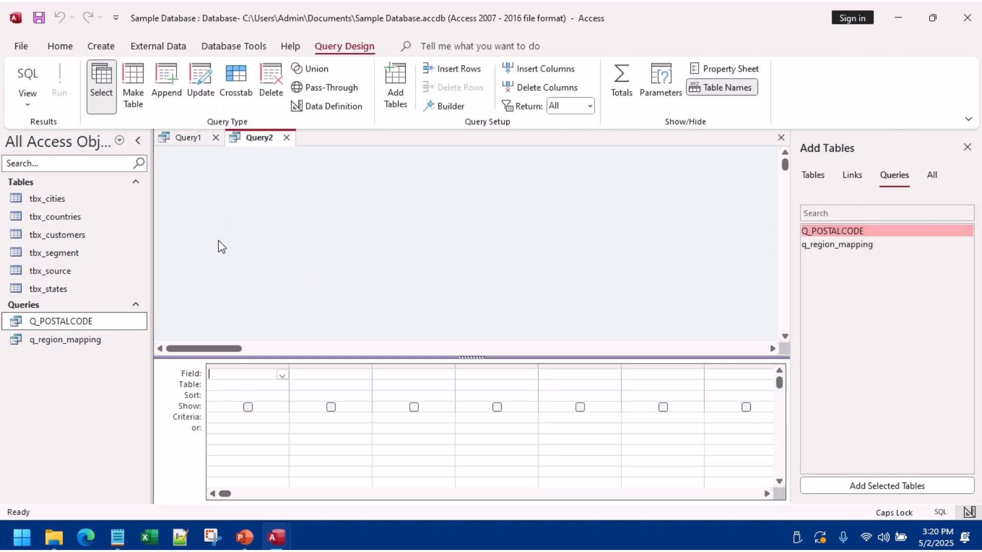
{"action": "left_click", "coordinate": [286, 138]}
Step: Add Q_POSTALCODE to the tbx_cities update query, and set POSTAL_CODE to update to [Q_POSTALCODE]![Postal Code]
{"action": "left_click_drag", "start_coordinate": [100, 328], "coordinate": [432, 186]}
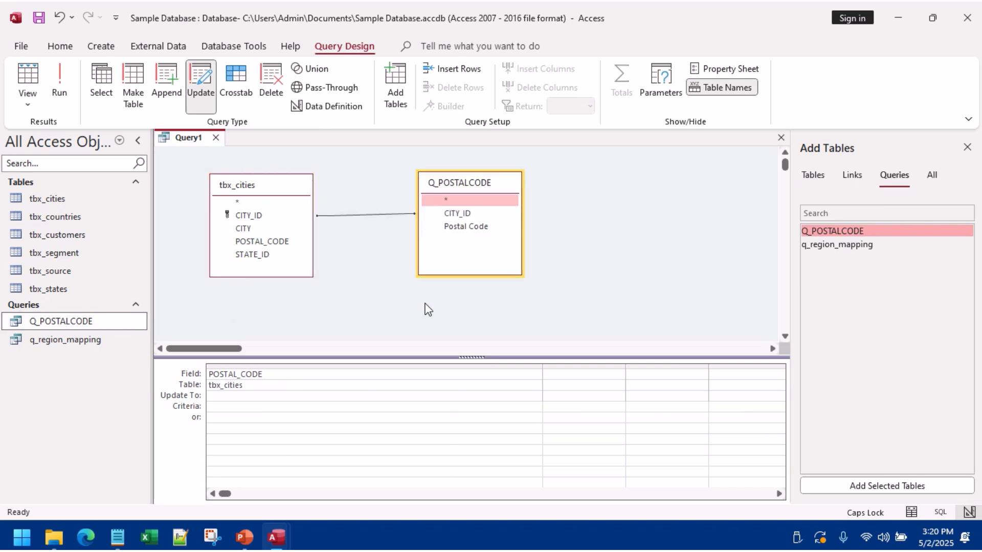
{"action": "left_click", "coordinate": [247, 394]}
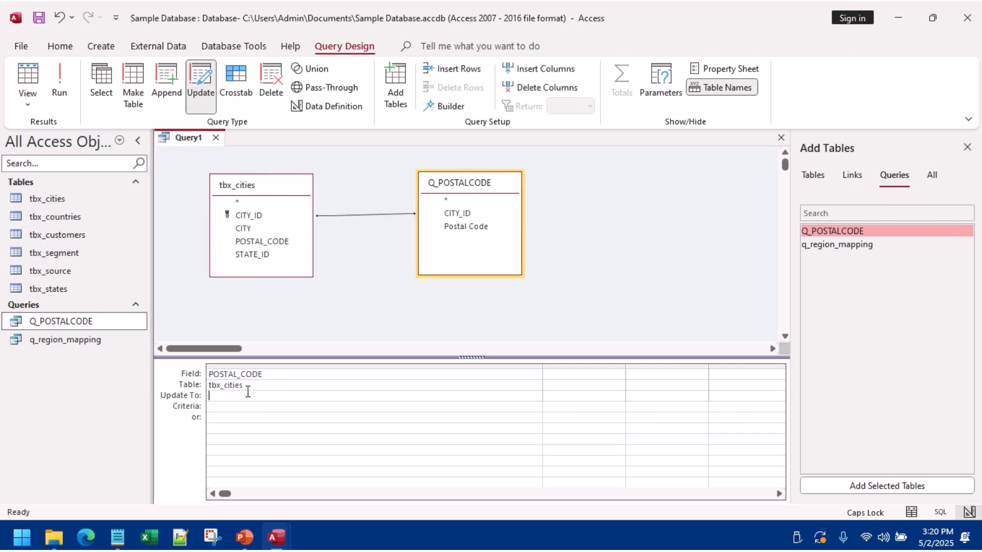
{"action": "type", "text": "[Q_"}
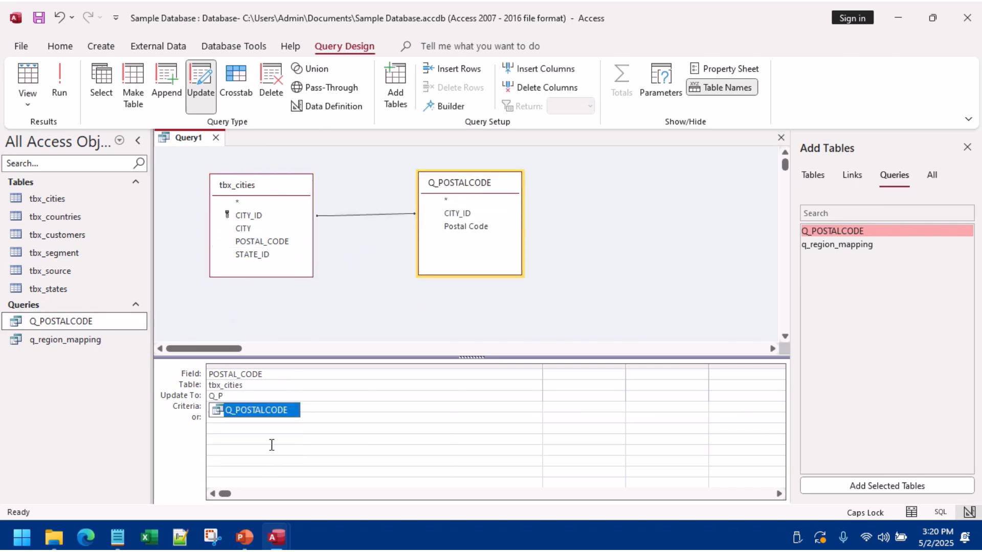
{"action": "double_click", "coordinate": [271, 411]}
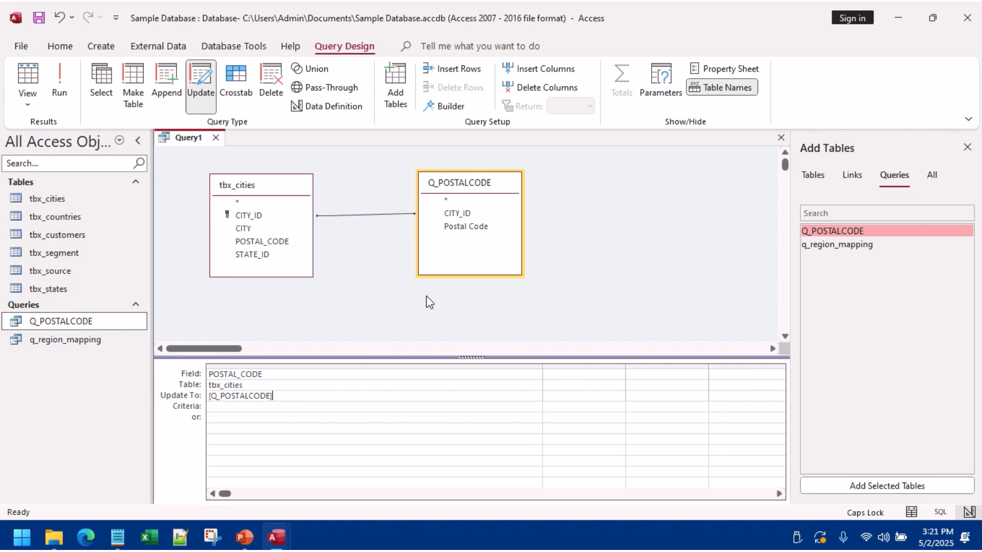
{"action": "type", "text": "!"}
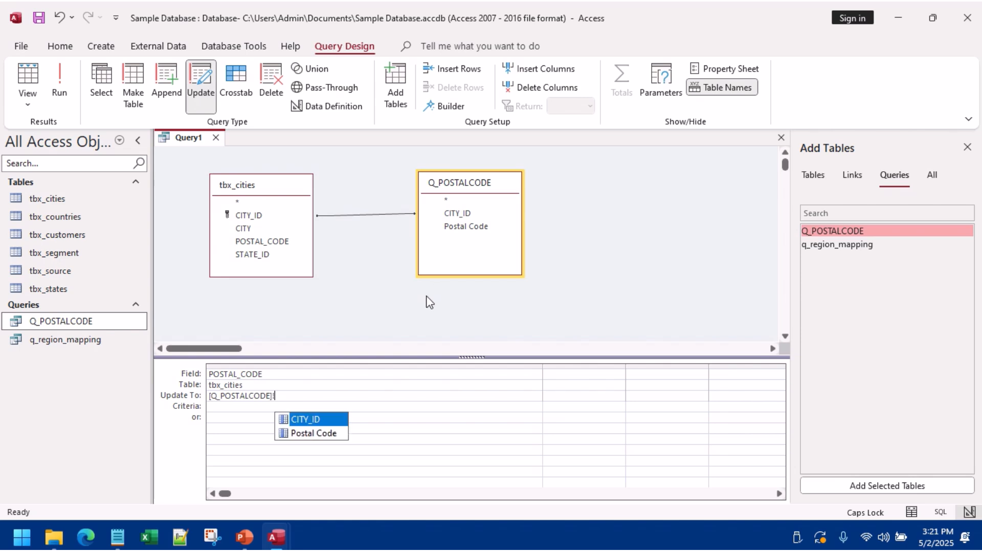
{"action": "double_click", "coordinate": [328, 435]}
Step: Try to run the update query with the filtered Q_POSTALCODE, and open its SQL statement
{"action": "left_click", "coordinate": [61, 86]}
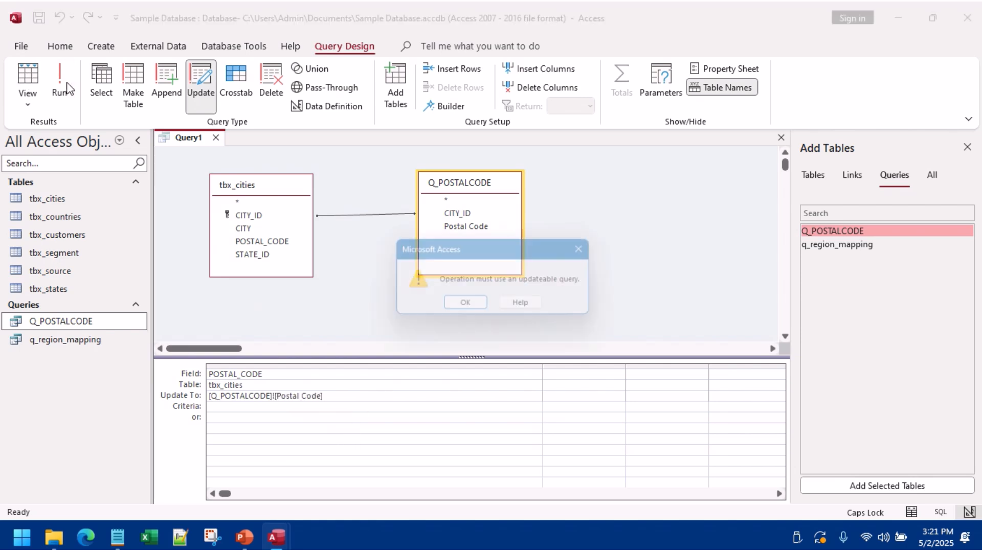
{"action": "left_click", "coordinate": [466, 307]}
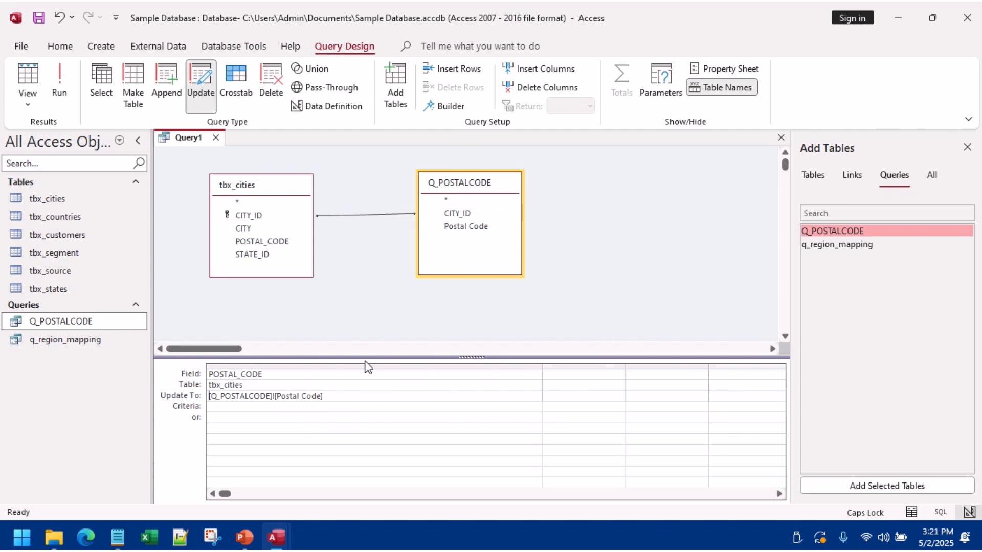
{"action": "left_click", "coordinate": [33, 103]}
{"action": "left_click", "coordinate": [69, 160]}
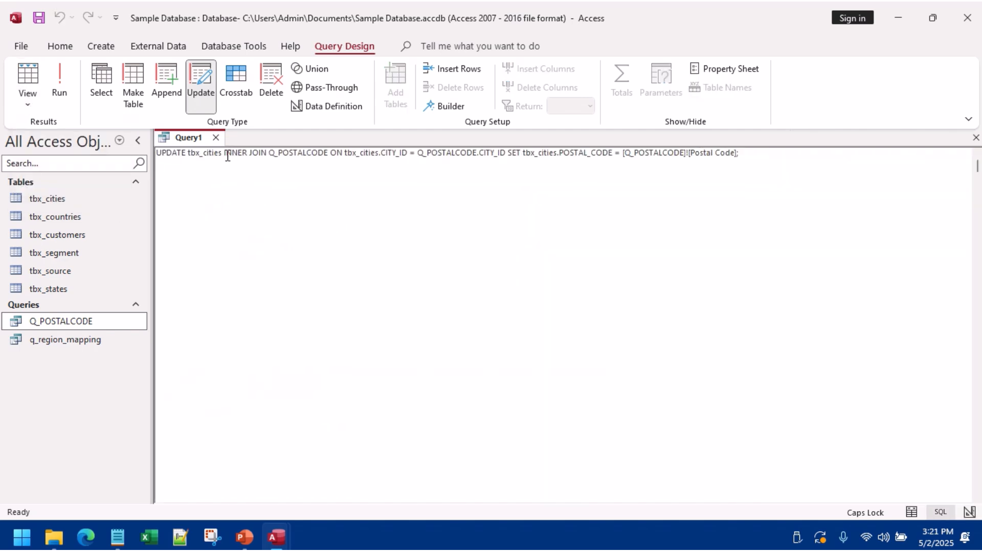
Step: Move the INNER JOIN Q_POSTALCODE clause on CITY_ID to the end of the UPDATE statement, and try to run it
{"action": "left_click_drag", "start_coordinate": [224, 153], "coordinate": [506, 147]}
{"action": "key", "text": "ctrl+c"}
{"action": "key", "text": "Delete"}
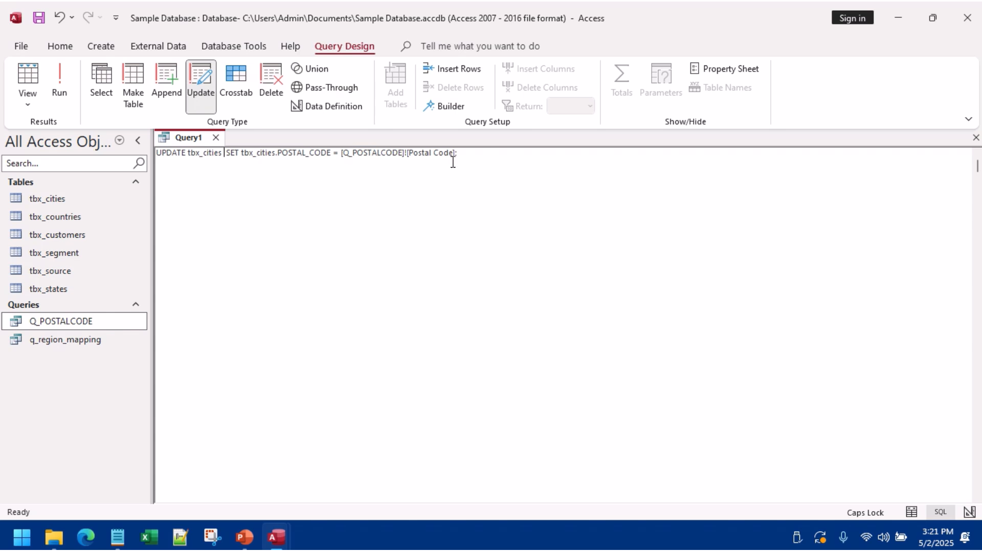
{"action": "left_click", "coordinate": [467, 152]}
{"action": "key", "text": "BackSpace"}
{"action": "key", "text": "BackSpace"}
{"action": "type", "text": "INNER JOIN"}
{"action": "key", "text": "ctrl+v"}
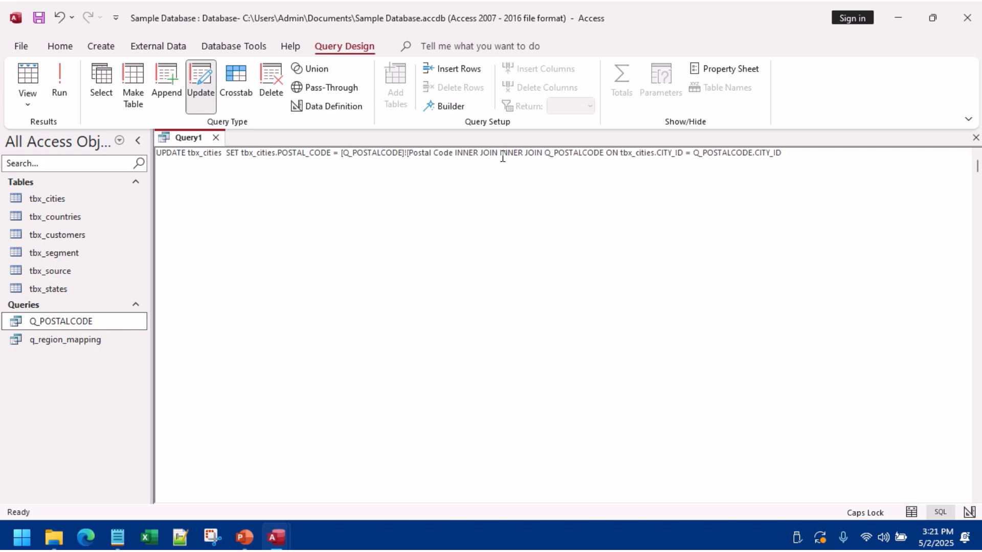
{"action": "mouse_move", "coordinate": [502, 158]}
{"action": "left_mouse_down"}
{"action": "mouse_move", "coordinate": [519, 152]}
{"action": "mouse_move", "coordinate": [499, 153]}
{"action": "left_mouse_up"}
{"action": "key", "text": "Delete"}
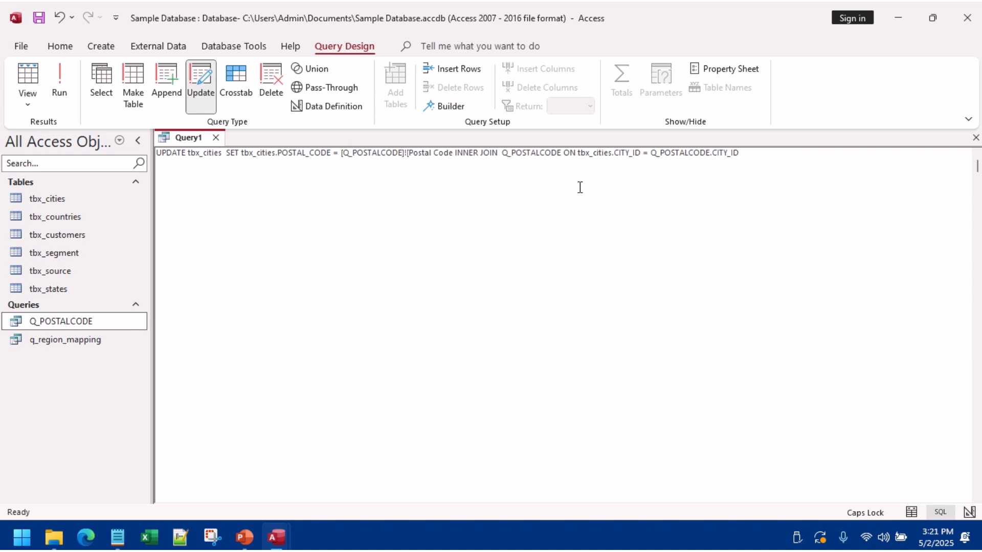
{"action": "left_click", "coordinate": [66, 67]}
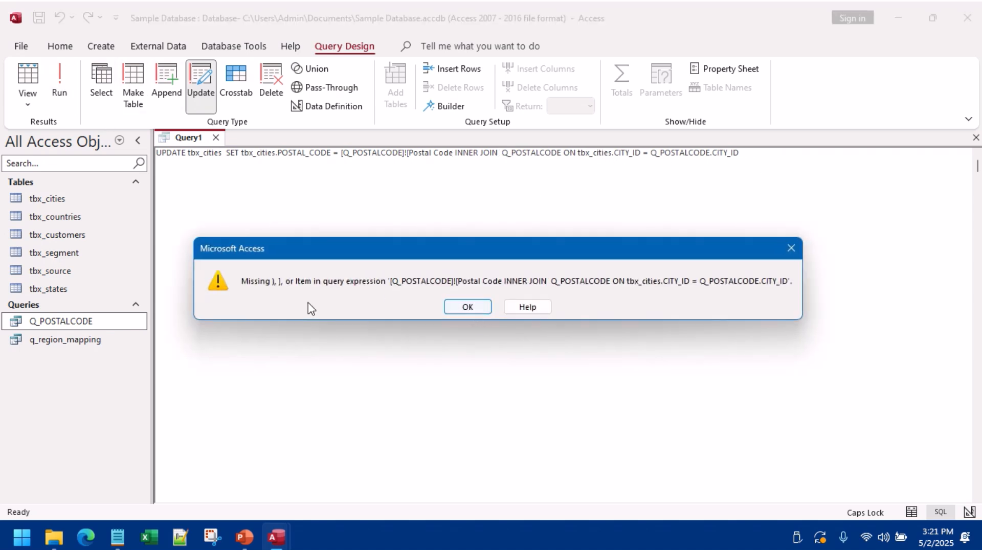
{"action": "left_click", "coordinate": [468, 307]}
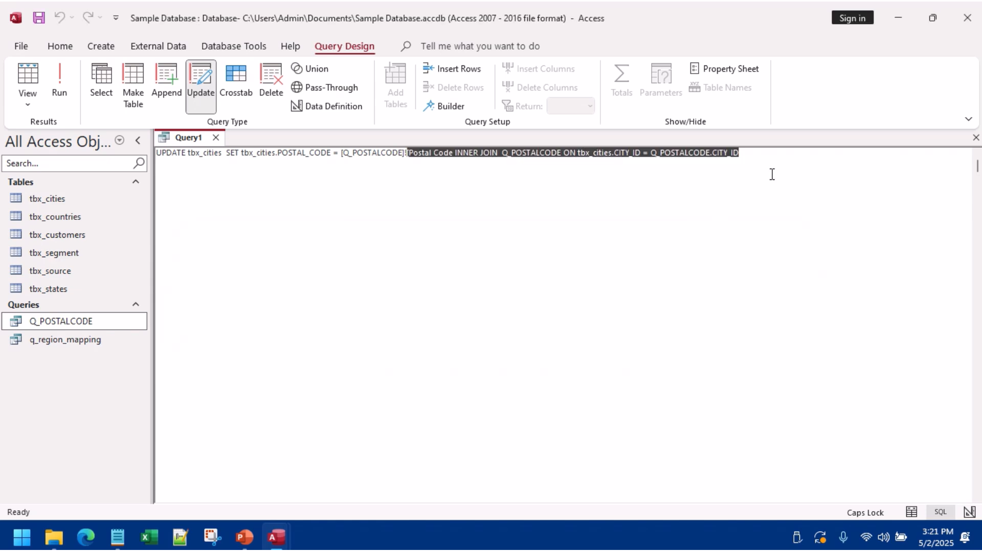
Step: Copy the complete UPDATE statement from Query1 into an empty Notepad document
{"action": "left_click", "coordinate": [772, 174]}
{"action": "left_click_drag", "start_coordinate": [871, 151], "coordinate": [107, 114]}
{"action": "mouse_move", "coordinate": [117, 537]}
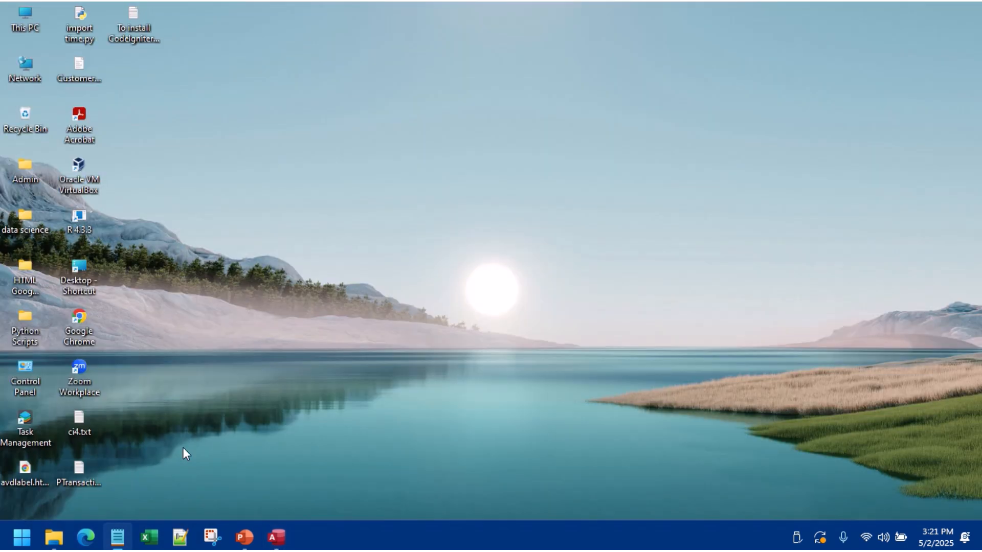
{"action": "left_click", "coordinate": [183, 450]}
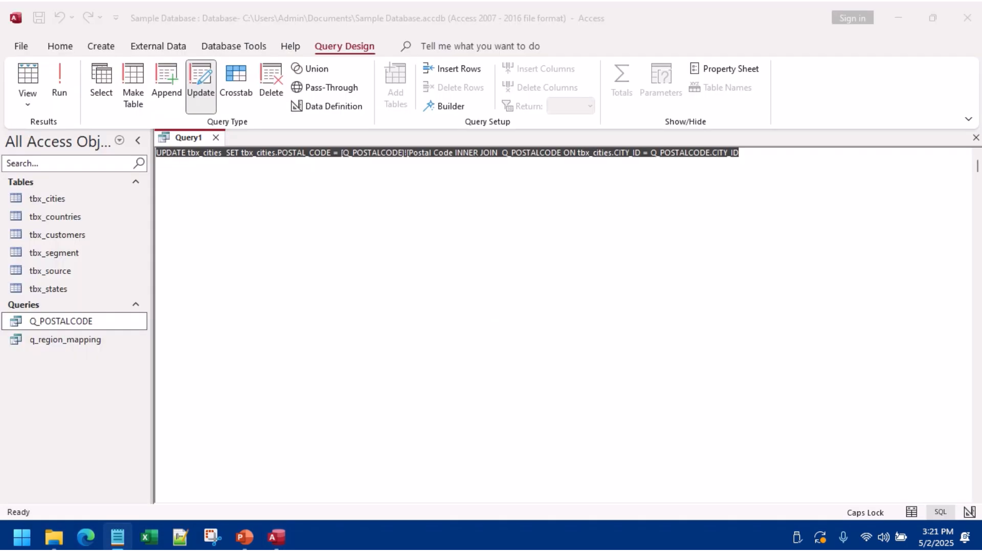
{"action": "left_click_drag", "start_coordinate": [0, 236], "coordinate": [640, 201]}
{"action": "double_click", "coordinate": [640, 201]}
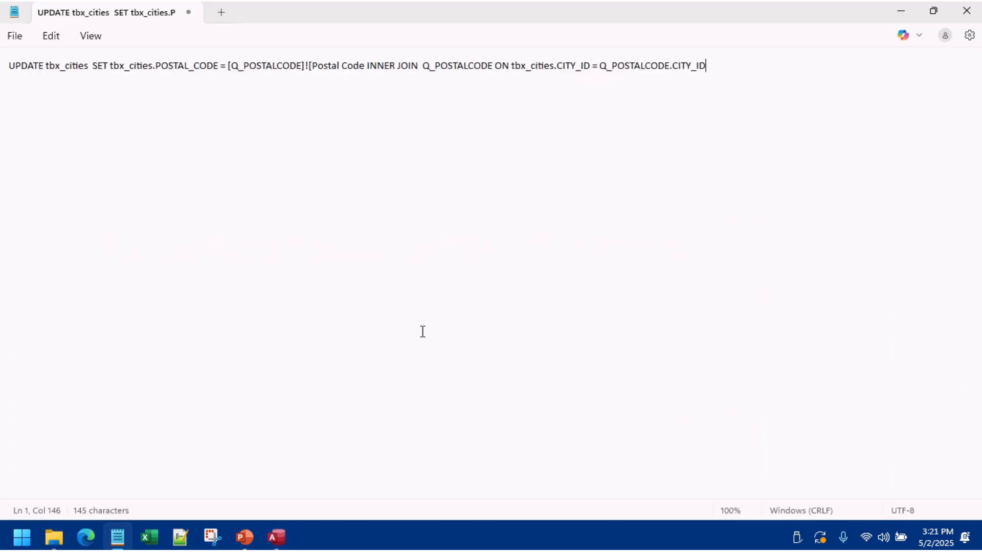
Step: Break the statement into separate lines after UPDATE tbx_cities, after SET, and before INNER JOIN
{"action": "left_click", "coordinate": [91, 66]}
{"action": "key", "text": "Return"}
{"action": "left_click", "coordinate": [29, 79]}
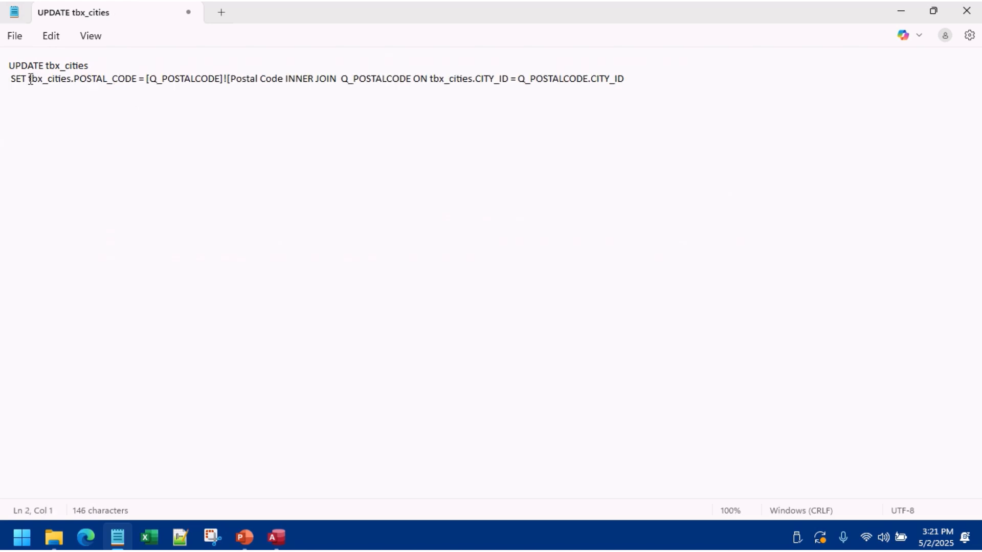
{"action": "key", "text": "Return"}
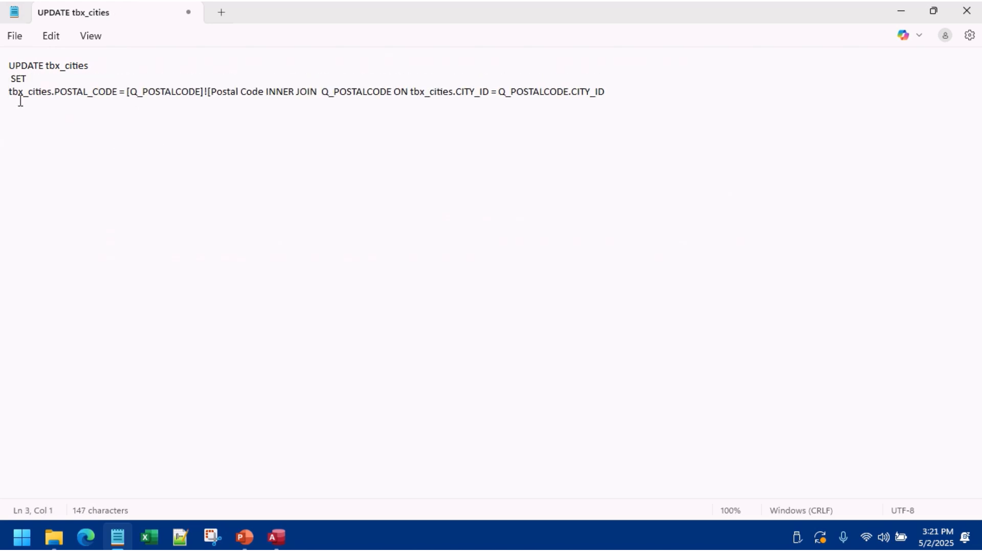
{"action": "left_click", "coordinate": [118, 91]}
{"action": "left_click", "coordinate": [266, 92]}
{"action": "key", "text": "Return"}
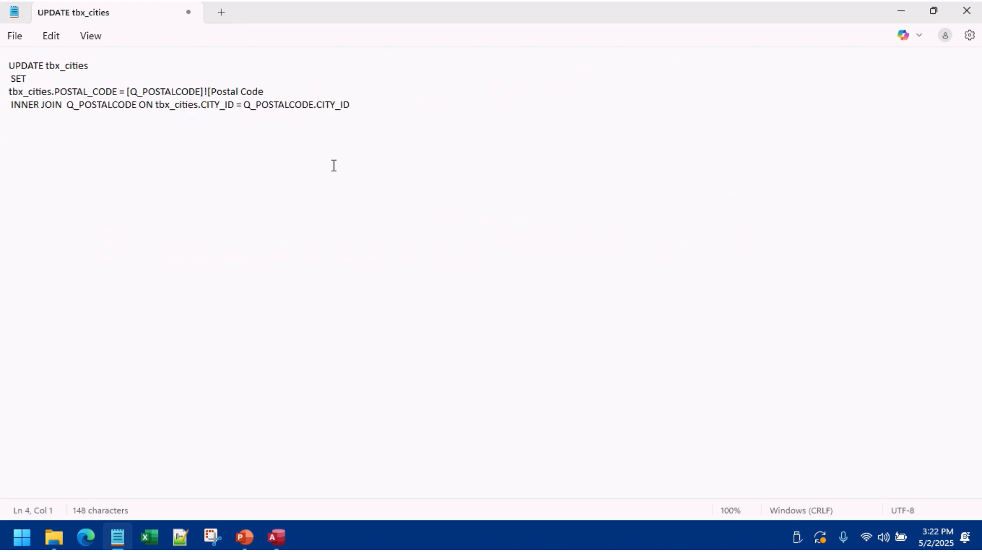
Step: Add FROM tbx_cities to the end of the assignment line, before the INNER JOIN clause
{"action": "left_click", "coordinate": [283, 92]}
{"action": "type", "text": "FROM"}
{"action": "double_click", "coordinate": [188, 106]}
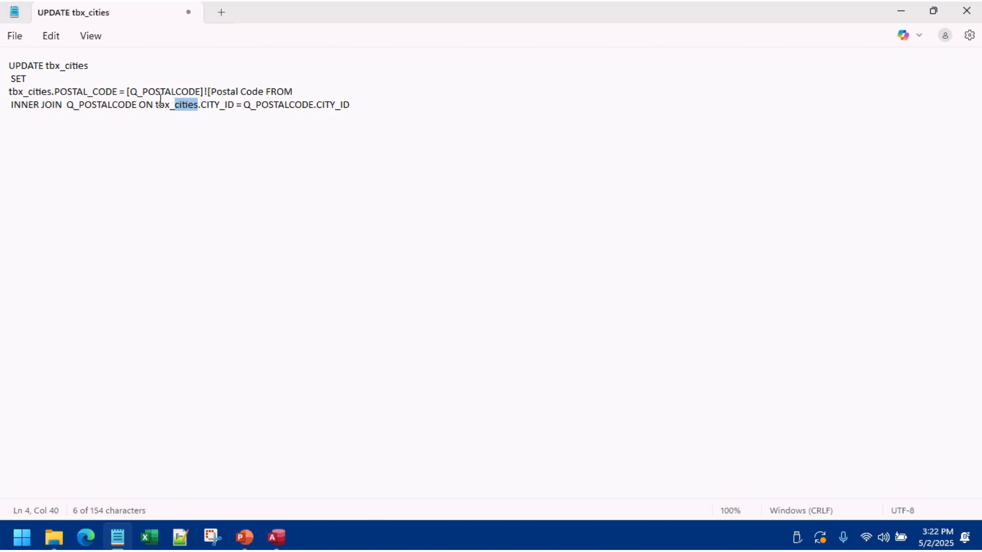
{"action": "left_click_drag", "start_coordinate": [157, 102], "coordinate": [201, 107]}
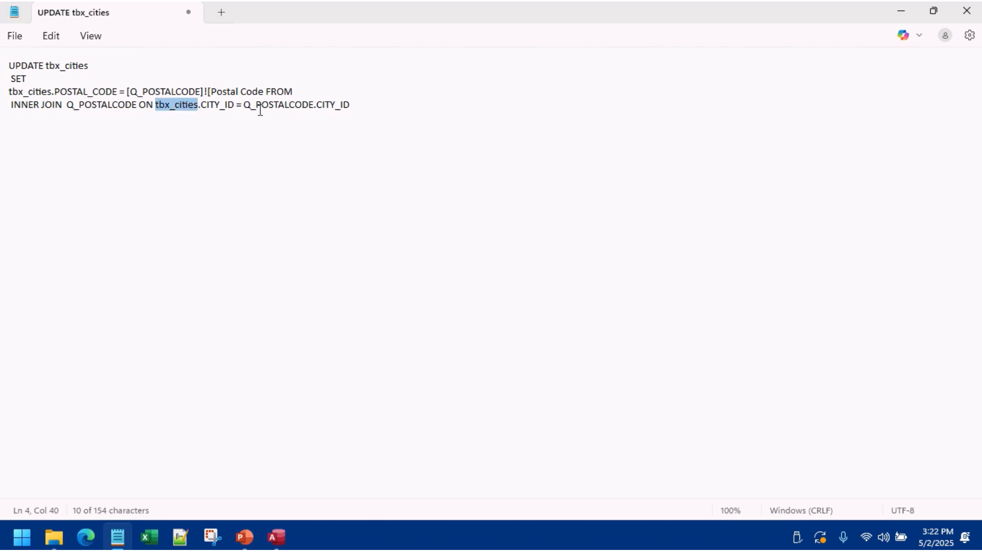
{"action": "key", "text": "ctrl+c"}
{"action": "left_click", "coordinate": [324, 90]}
{"action": "key", "text": "ctrl+v"}
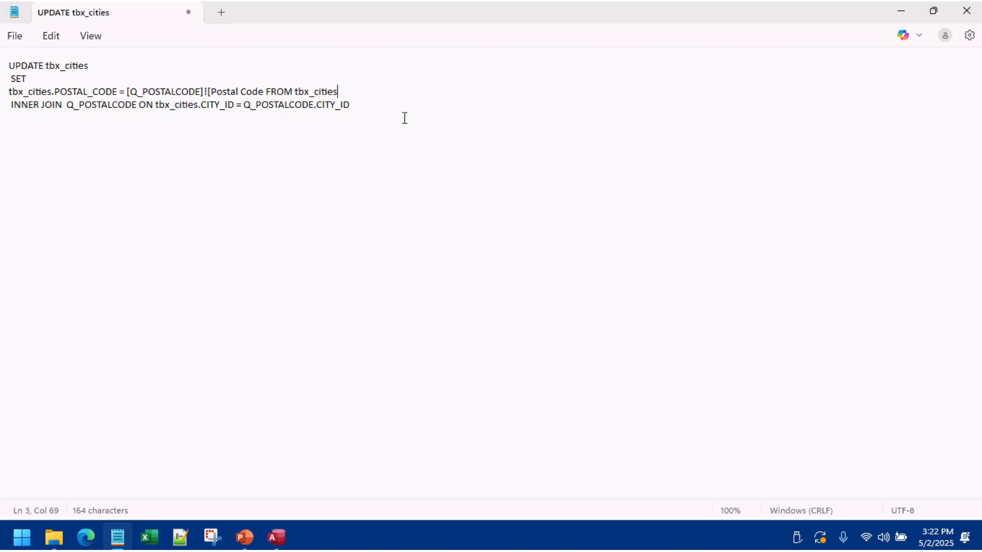
Step: Replace the Query1 SQL in Access with the edited statement from Notepad, and try to run it
{"action": "left_click", "coordinate": [388, 106]}
{"action": "left_click_drag", "start_coordinate": [364, 102], "coordinate": [2, 15]}
{"action": "left_click", "coordinate": [290, 536]}
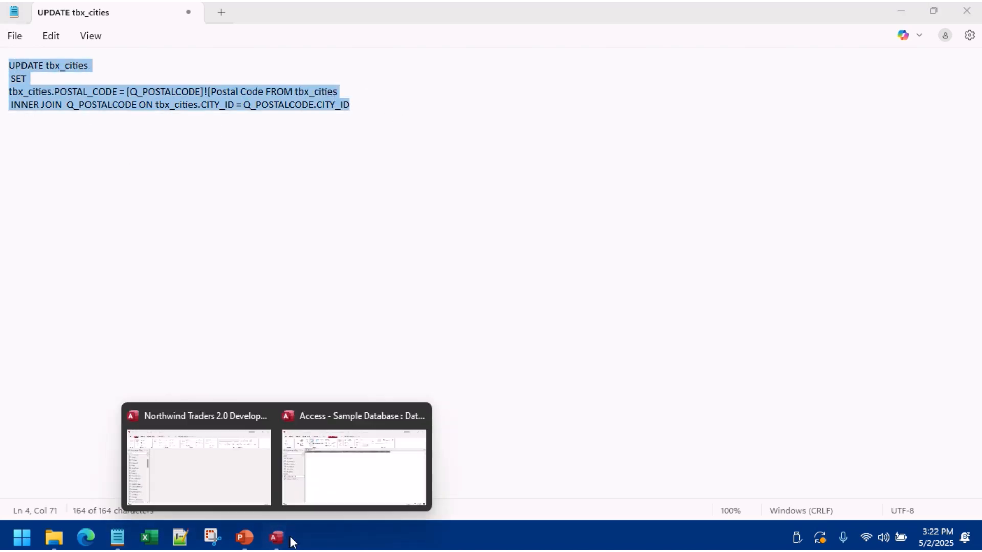
{"action": "left_click", "coordinate": [304, 444]}
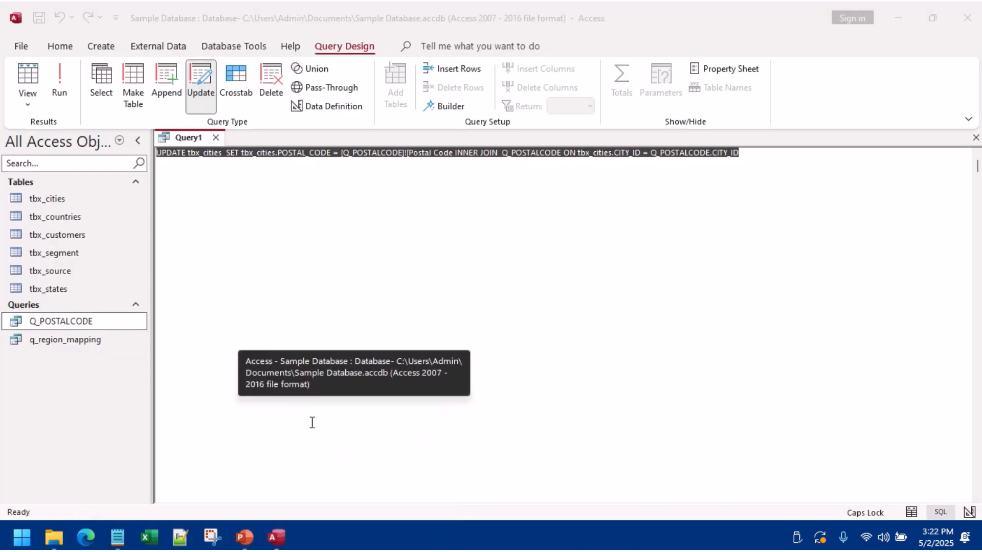
{"action": "key", "text": "ctrl+v"}
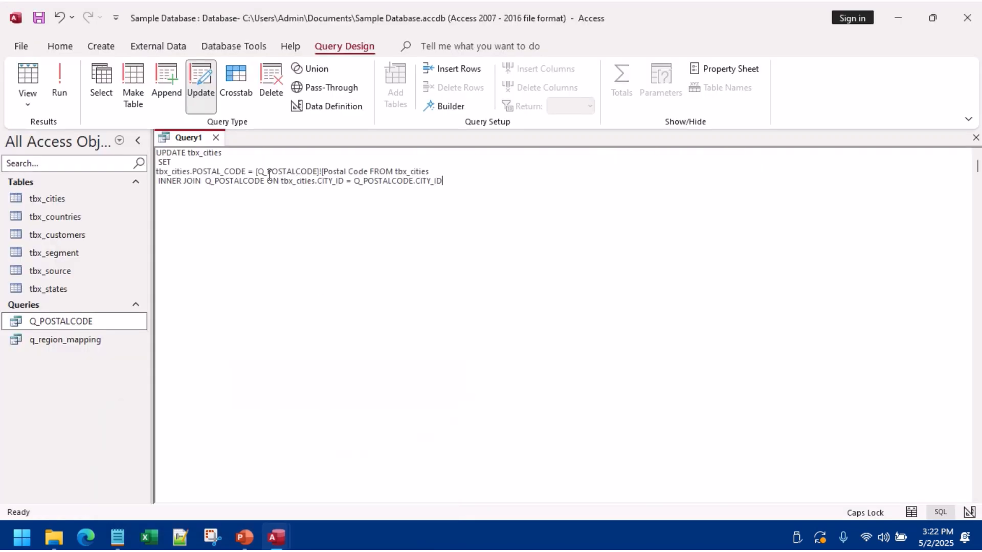
{"action": "left_click", "coordinate": [60, 84]}
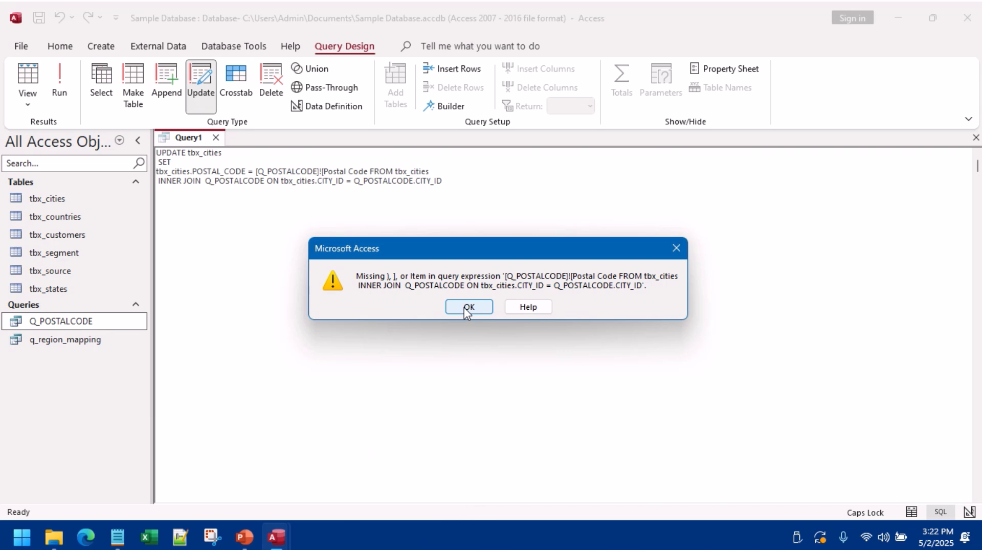
{"action": "left_click", "coordinate": [467, 307]}
Step: Rewrite the assigned value as Q_POSTALCODE.Postal Code, without brackets or exclamation mark, and try to run the update
{"action": "left_click", "coordinate": [341, 267]}
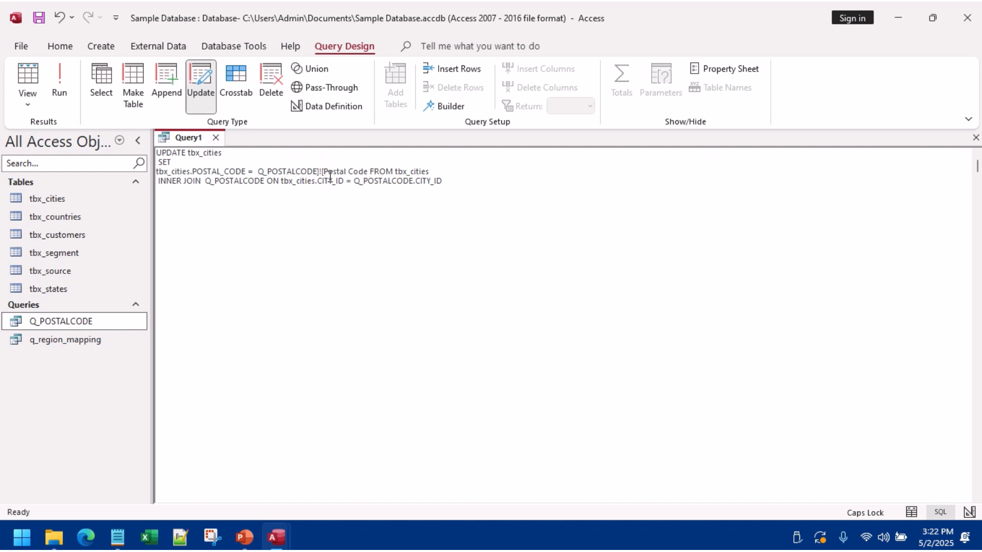
{"action": "mouse_move", "coordinate": [325, 172]}
{"action": "left_mouse_down"}
{"action": "mouse_move", "coordinate": [317, 163]}
{"action": "mouse_move", "coordinate": [320, 170]}
{"action": "left_mouse_up"}
{"action": "key", "text": "Delete"}
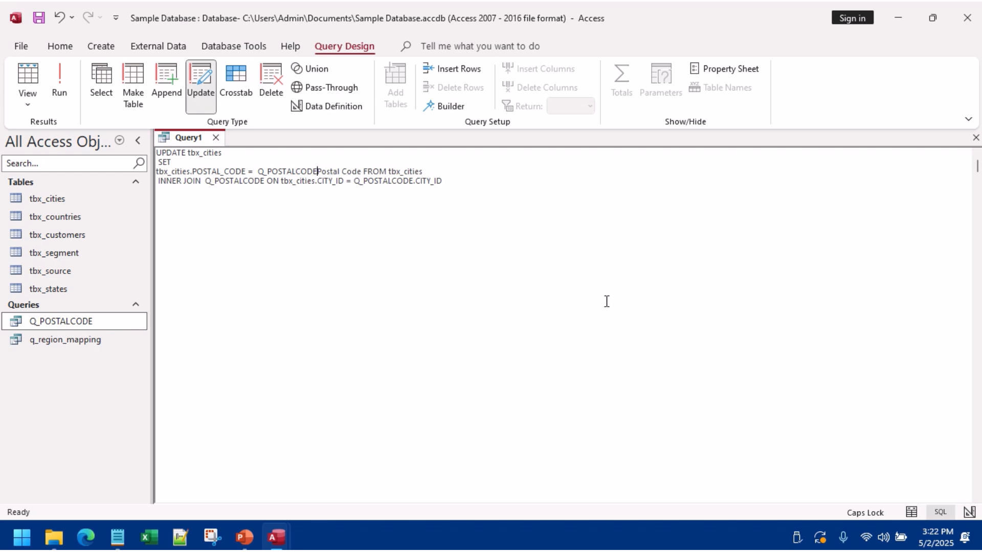
{"action": "type", "text": "."}
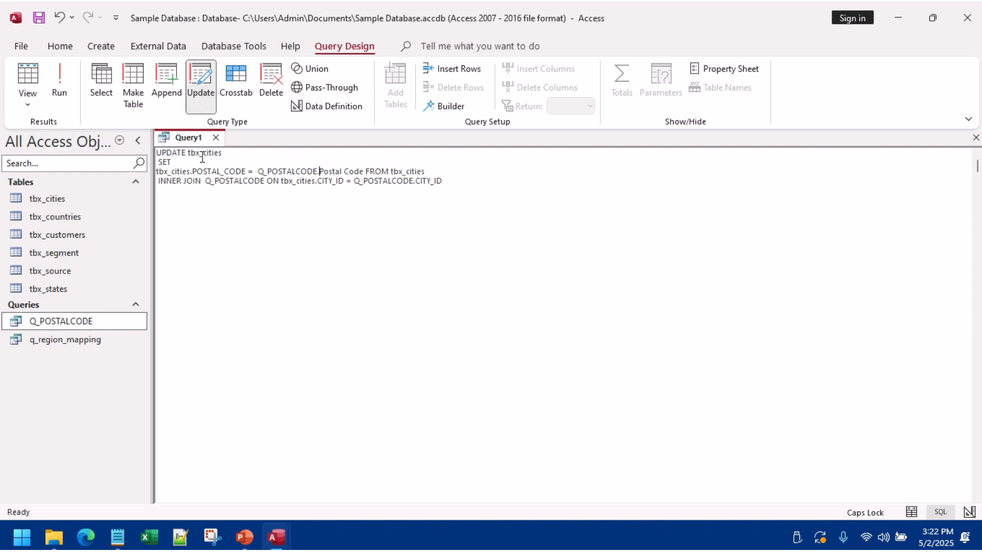
{"action": "left_click", "coordinate": [69, 91]}
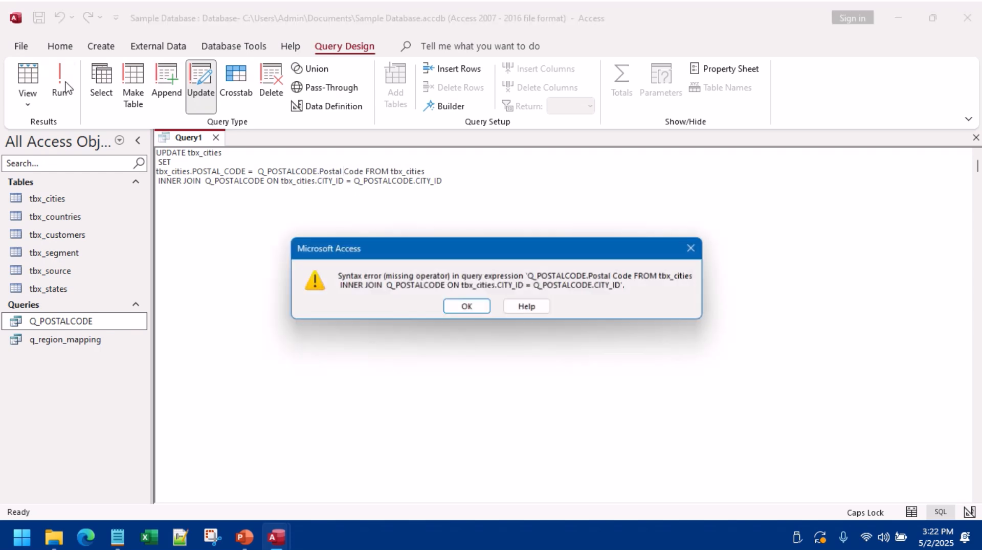
{"action": "left_click", "coordinate": [455, 308]}
Step: Enclose the field name in square brackets as Q_POSTALCODE.[Postal Code], and try to run the update
{"action": "left_click", "coordinate": [456, 189]}
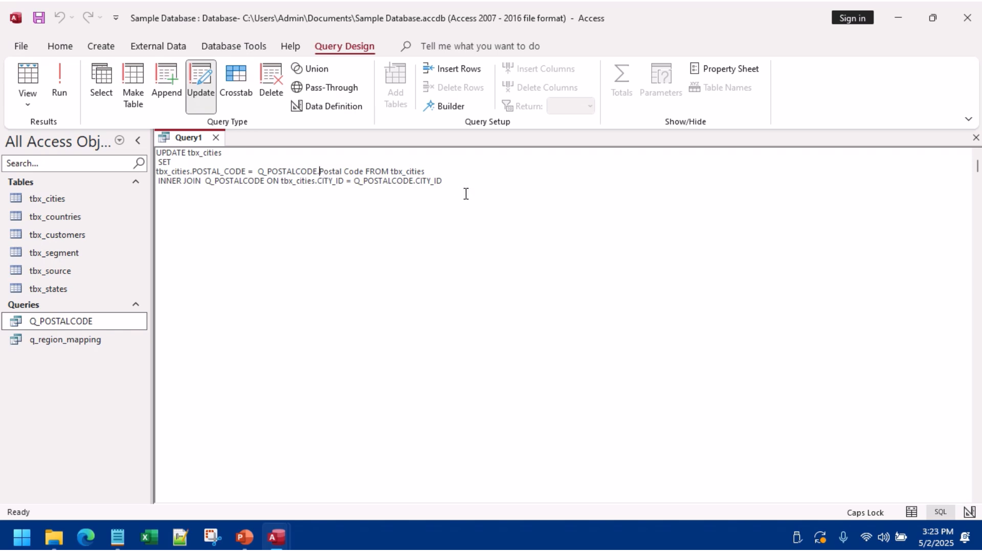
{"action": "type", "text": "["}
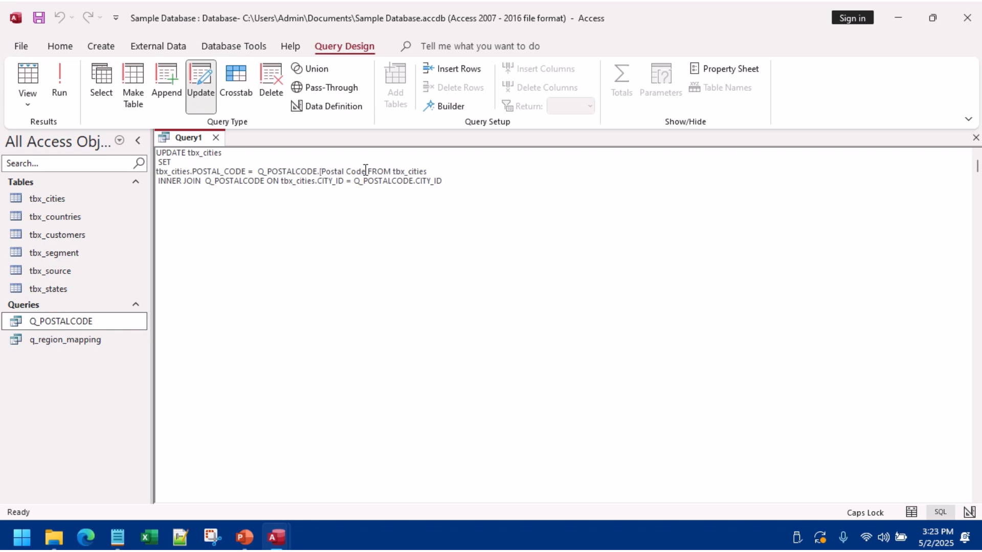
{"action": "type", "text": "]"}
{"action": "left_click", "coordinate": [460, 182]}
{"action": "left_click", "coordinate": [64, 76]}
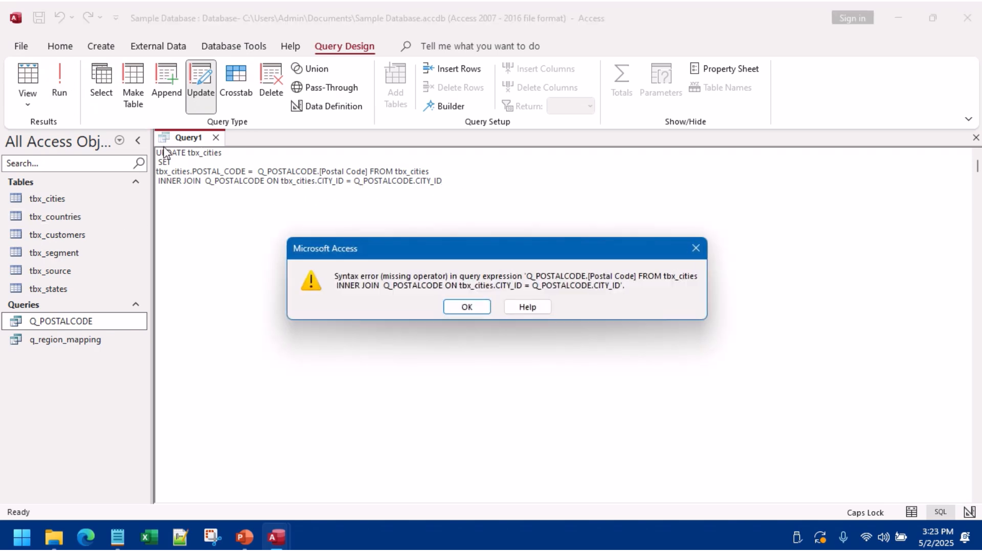
{"action": "left_click", "coordinate": [467, 307]}
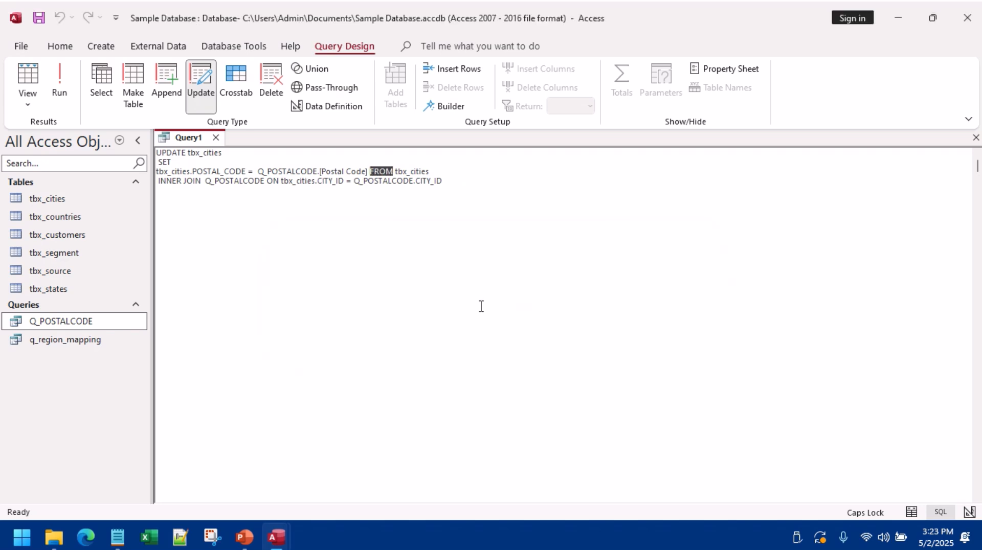
Step: Copy the complete UPDATE statement from Query1, and switch to a Microsoft Edge window
{"action": "left_click", "coordinate": [457, 182]}
{"action": "left_click_drag", "start_coordinate": [457, 182], "coordinate": [149, 151]}
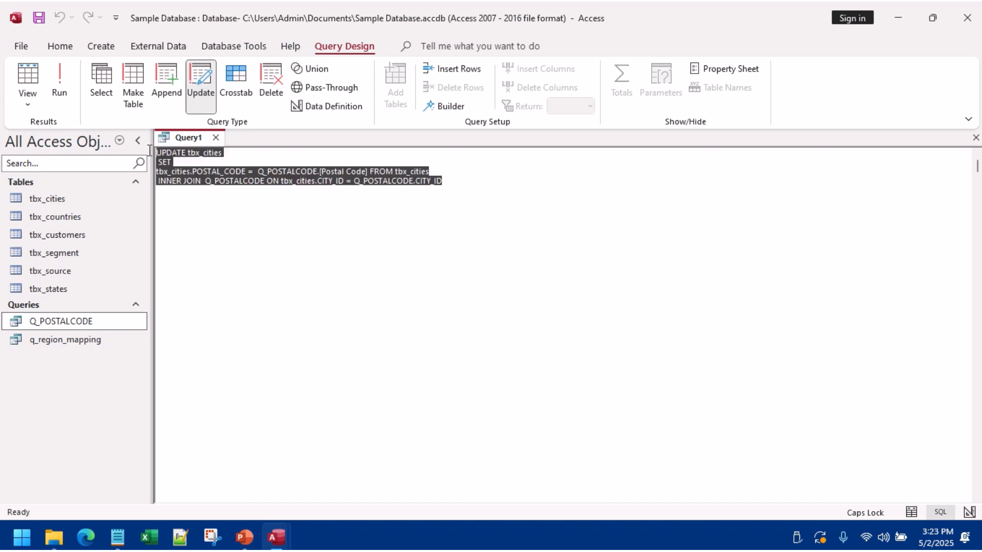
{"action": "right_click", "coordinate": [200, 190]}
{"action": "left_click", "coordinate": [228, 212]}
{"action": "key", "text": "alt+Tab"}
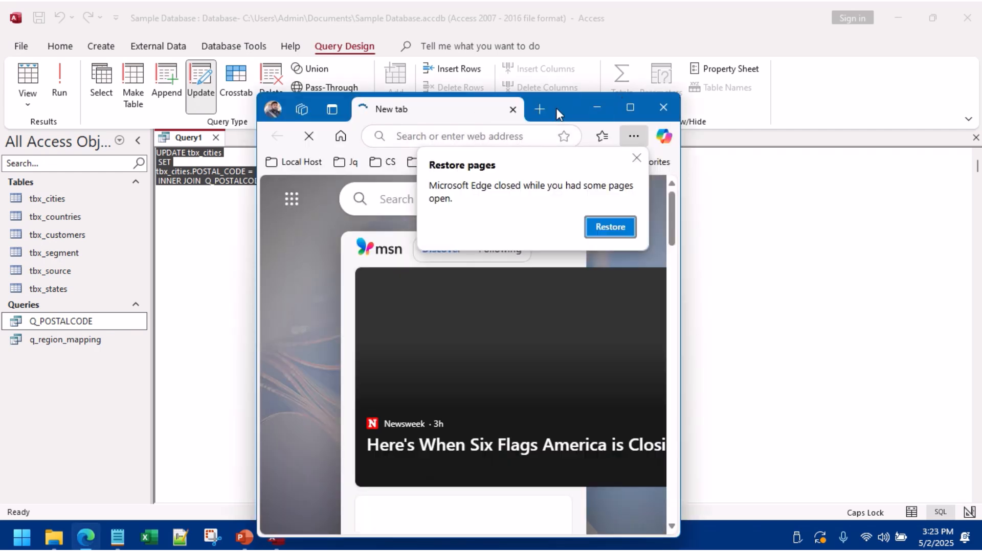
{"action": "left_click_drag", "start_coordinate": [556, 109], "coordinate": [981, 110]}
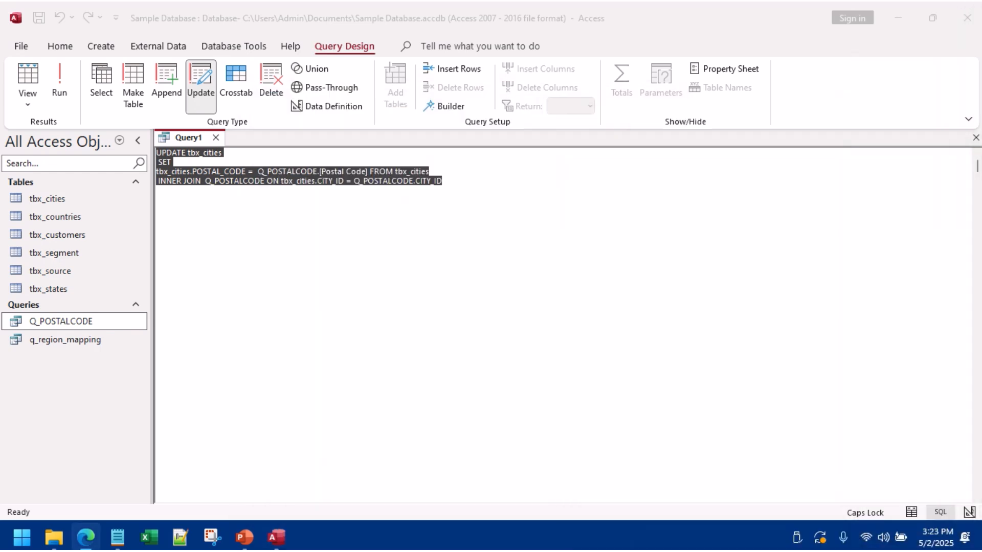
Step: Try to run the update in Access with the INNER JOIN Q_POSTALCODE clause placed before SET, and close Query1 without saving
{"action": "left_click", "coordinate": [367, 247]}
{"action": "key", "text": "ctrl+a"}
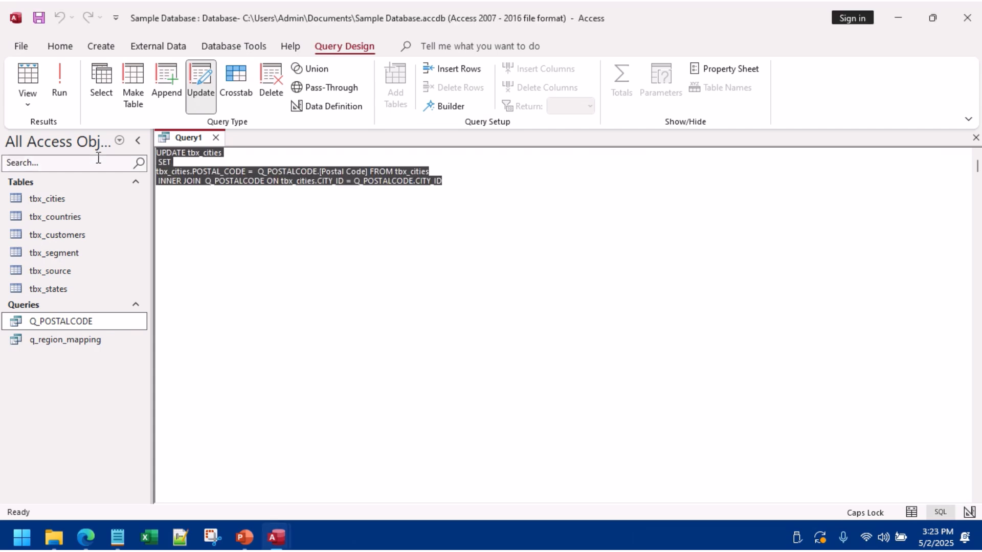
{"action": "key", "text": "ctrl+v"}
{"action": "left_click", "coordinate": [66, 88]}
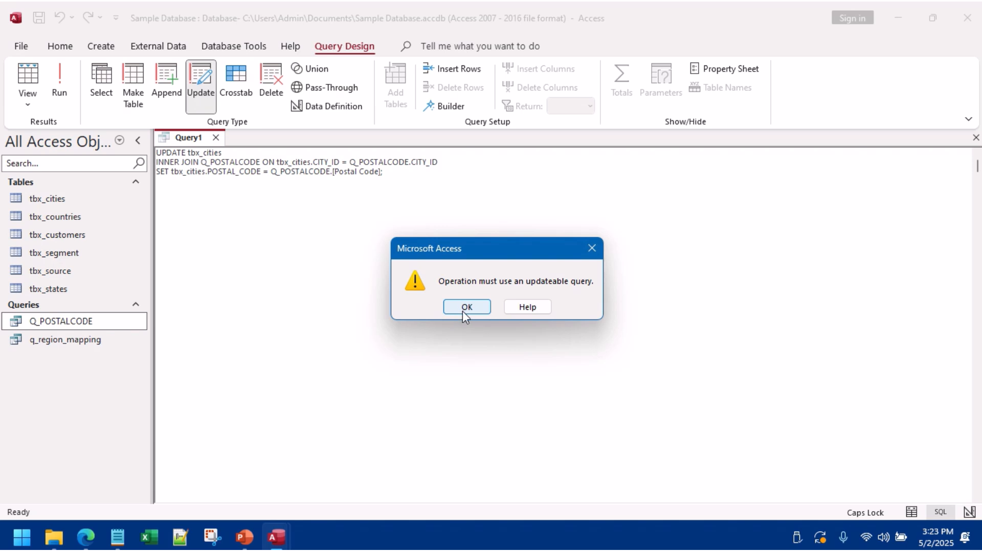
{"action": "left_click", "coordinate": [592, 249]}
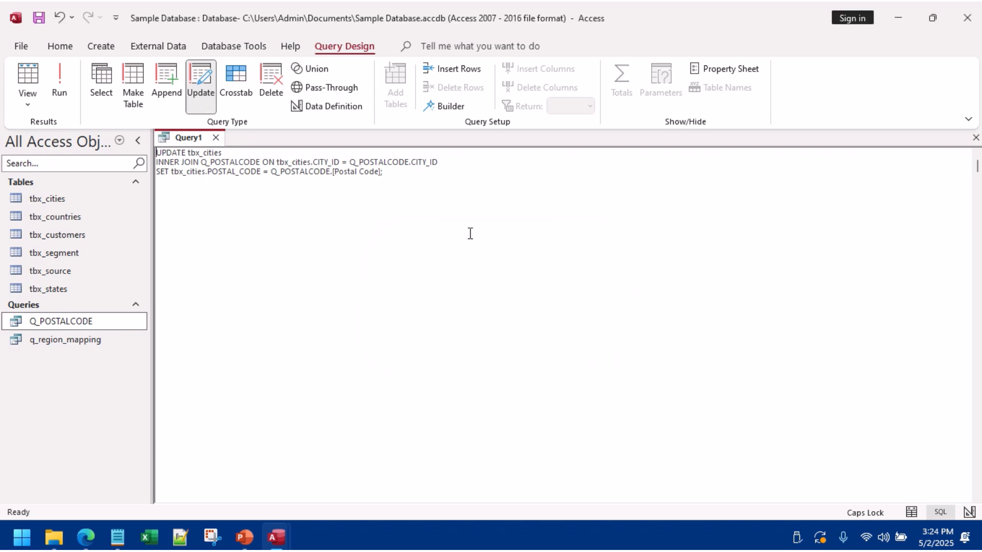
{"action": "left_click", "coordinate": [215, 138]}
{"action": "left_click", "coordinate": [496, 308]}
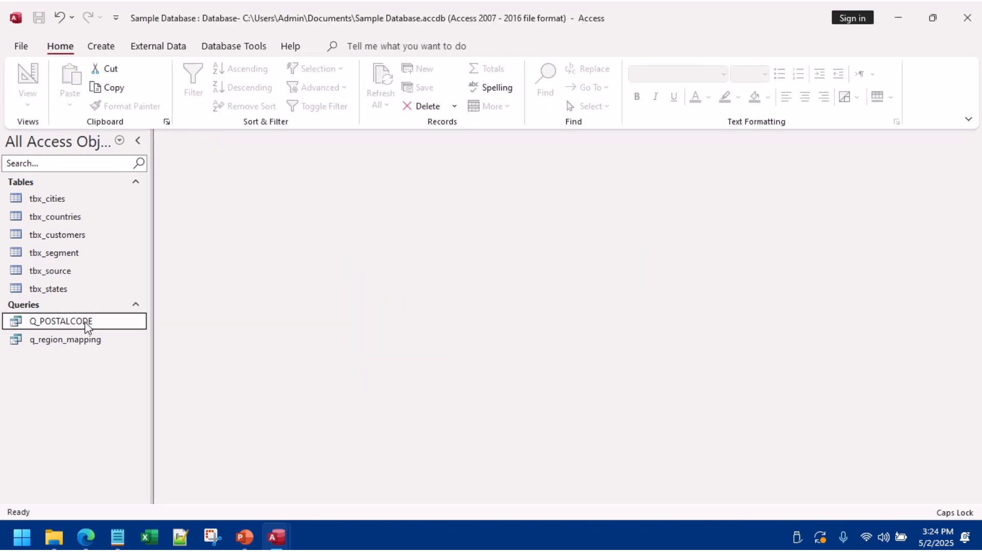
Step: Open the Q_POSTALCODE query results and copy all their records
{"action": "double_click", "coordinate": [86, 325]}
{"action": "left_click", "coordinate": [163, 154]}
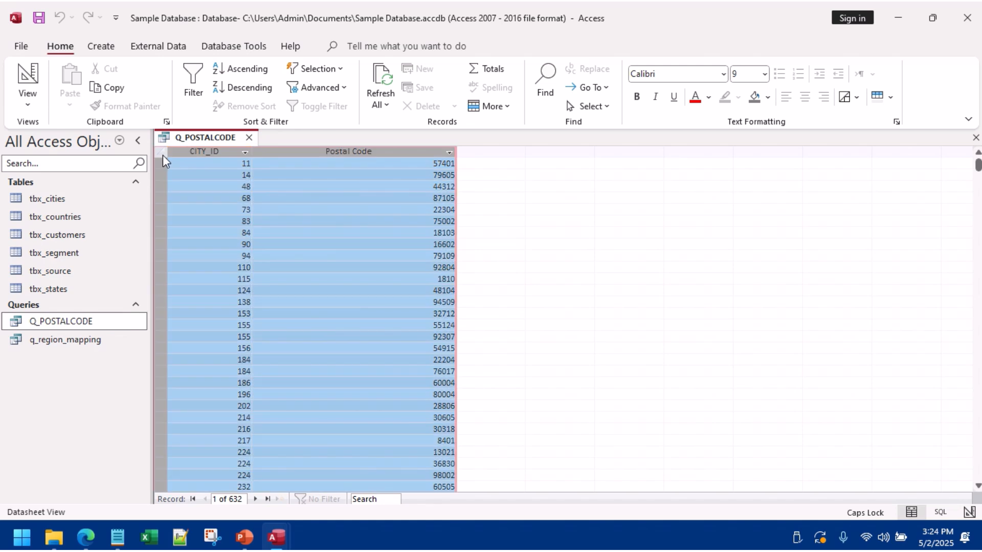
{"action": "right_click", "coordinate": [163, 160]}
{"action": "left_click", "coordinate": [193, 221]}
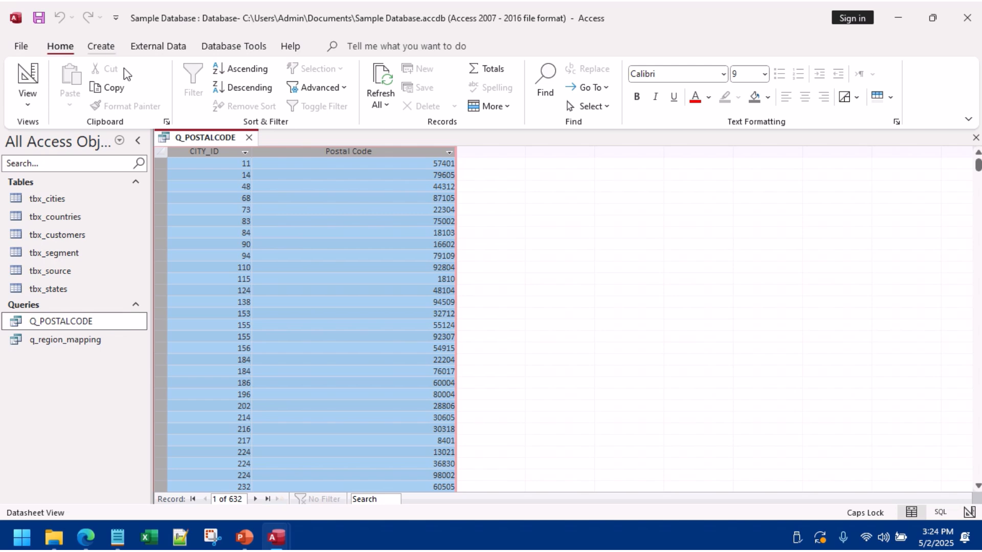
Step: Create a new table in Design view with the Number fields CITY_ID and POST_CODE
{"action": "left_click", "coordinate": [106, 47]}
{"action": "left_click", "coordinate": [122, 78]}
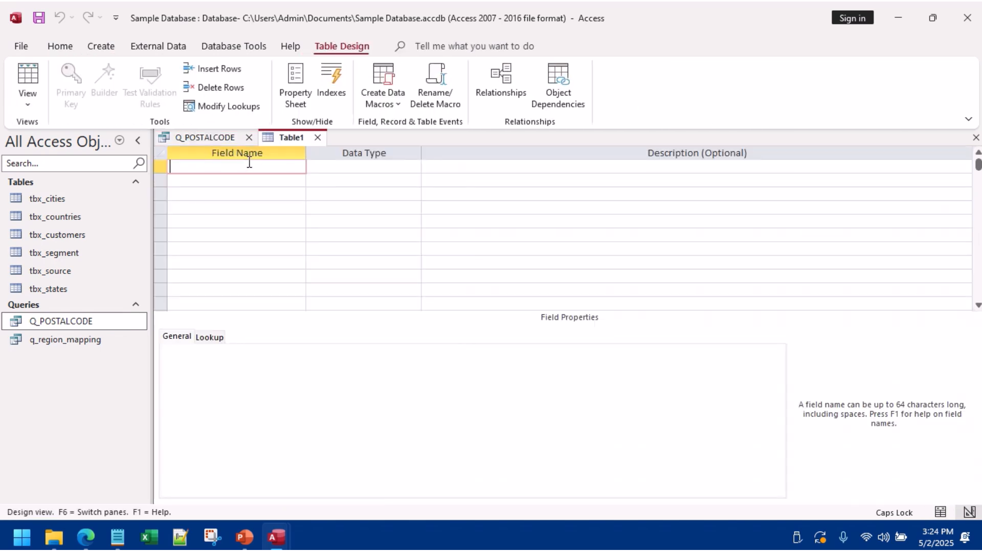
{"action": "type", "text": "C"}
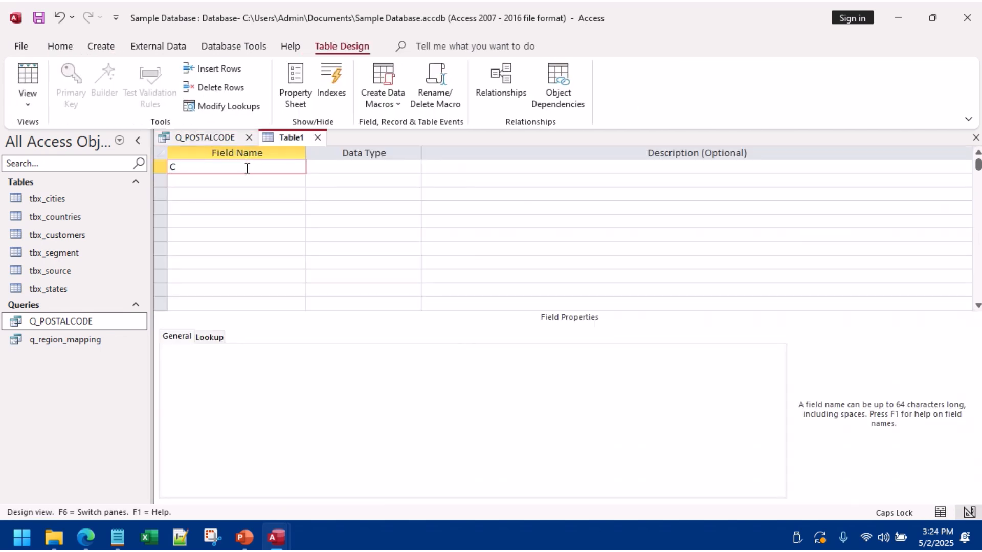
{"action": "type", "text": "ITY_ID"}
{"action": "key", "text": "Tab"}
{"action": "type", "text": "Number"}
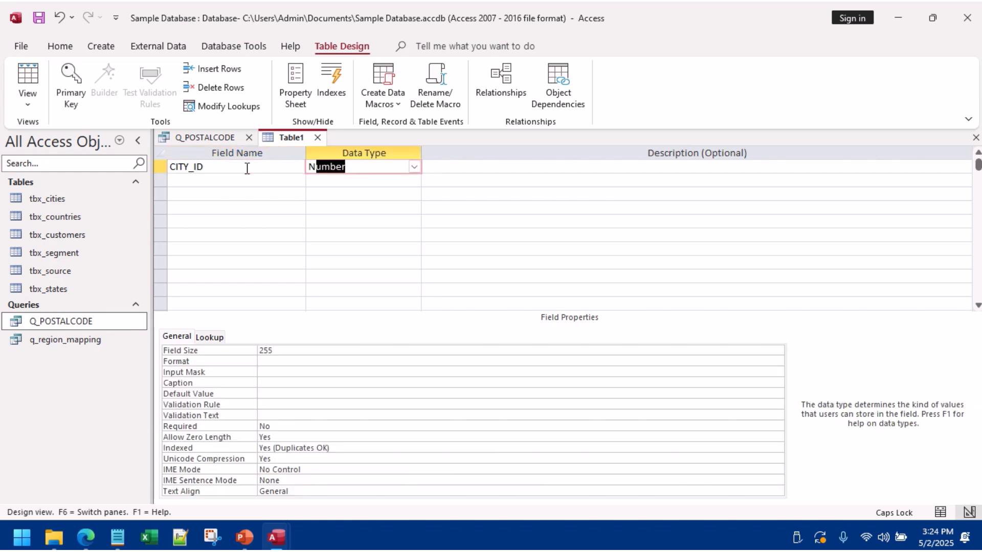
{"action": "key", "text": "Tab"}
{"action": "key", "text": "Tab"}
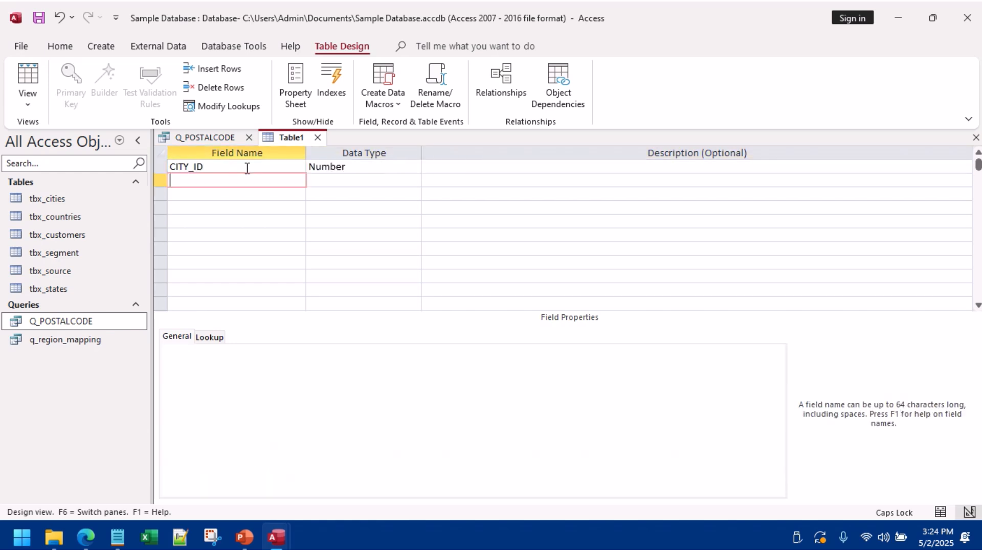
{"action": "type", "text": "POST_CODE"}
{"action": "key", "text": "Tab"}
{"action": "type", "text": "N"}
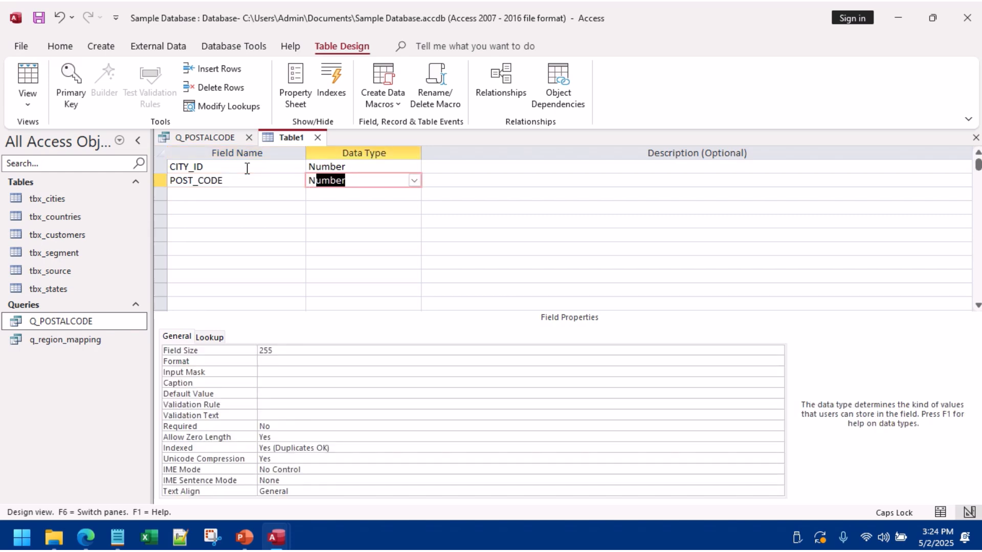
Step: Save the new table as TEMP without a primary key and show it in Datasheet view
{"action": "left_click", "coordinate": [185, 221]}
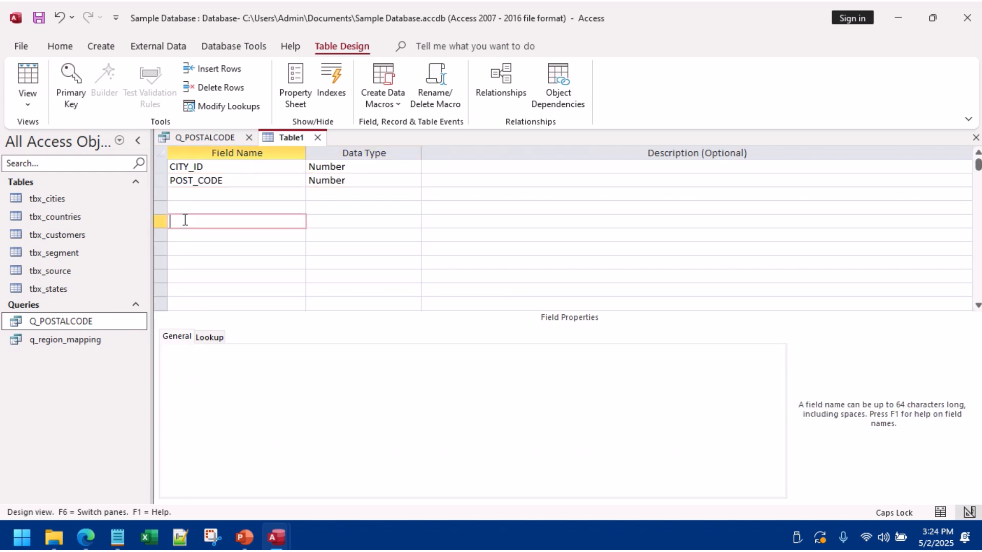
{"action": "left_click", "coordinate": [28, 81]}
{"action": "left_click", "coordinate": [467, 312]}
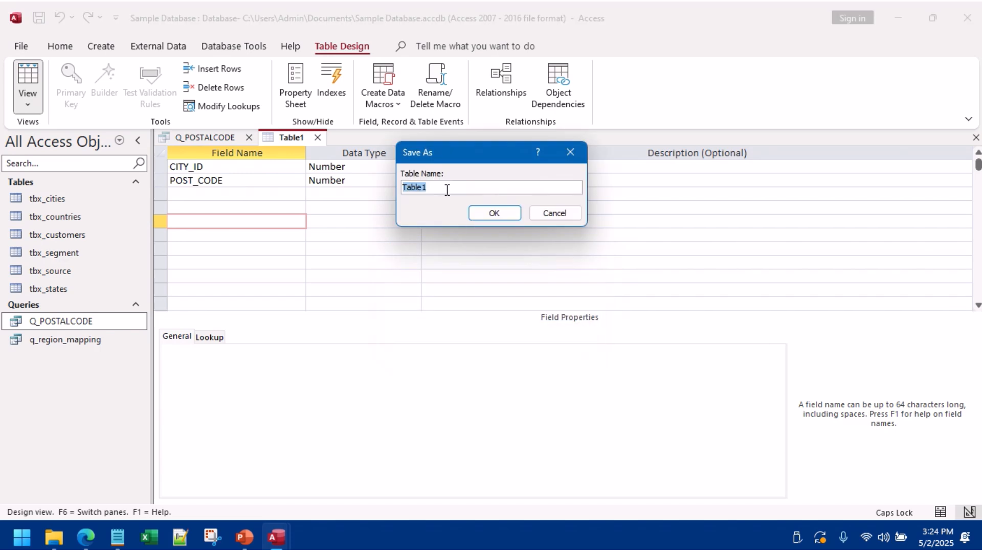
{"action": "type", "text": "TEMP"}
{"action": "key", "text": "Return"}
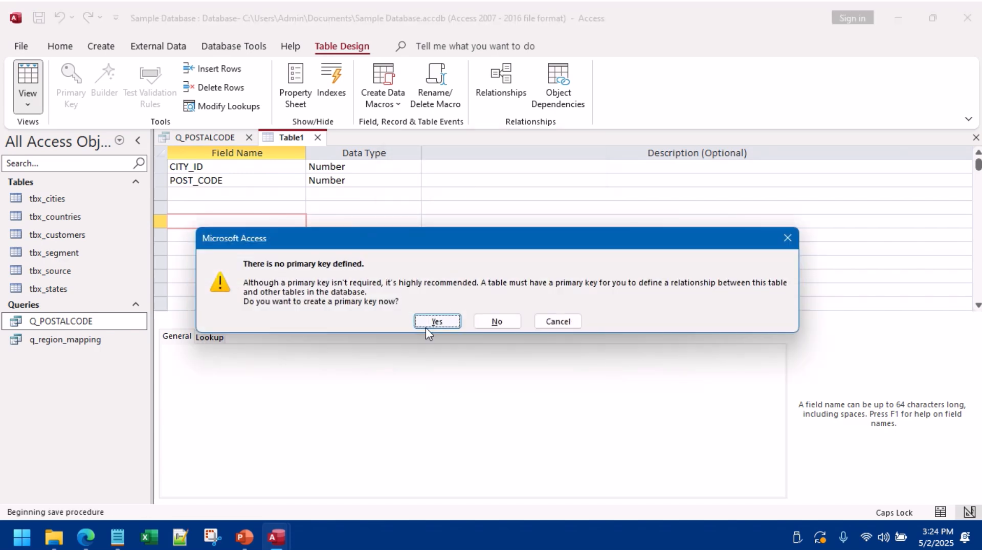
{"action": "left_click", "coordinate": [492, 321]}
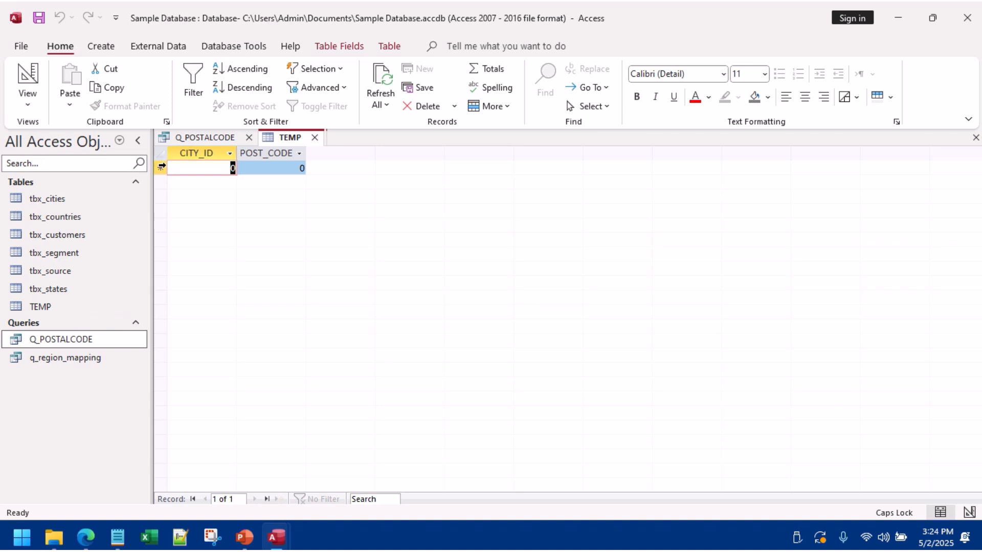
Step: Paste the copied city and postal code records into the TEMP table and close it
{"action": "left_click", "coordinate": [162, 168]}
{"action": "right_click", "coordinate": [161, 168]}
{"action": "left_click", "coordinate": [204, 256]}
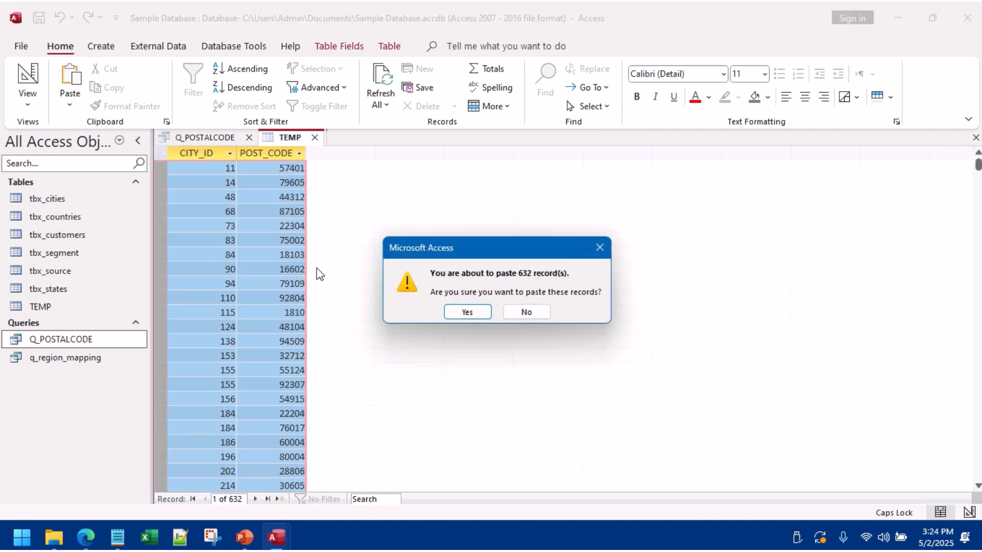
{"action": "left_click", "coordinate": [479, 309]}
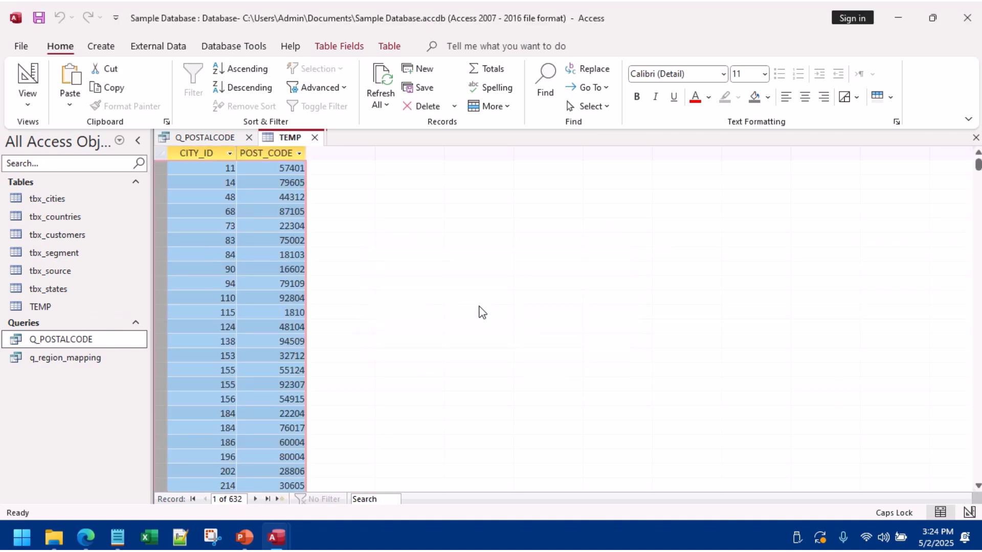
{"action": "right_click", "coordinate": [303, 139]}
{"action": "left_click", "coordinate": [330, 147]}
{"action": "left_click", "coordinate": [314, 137]}
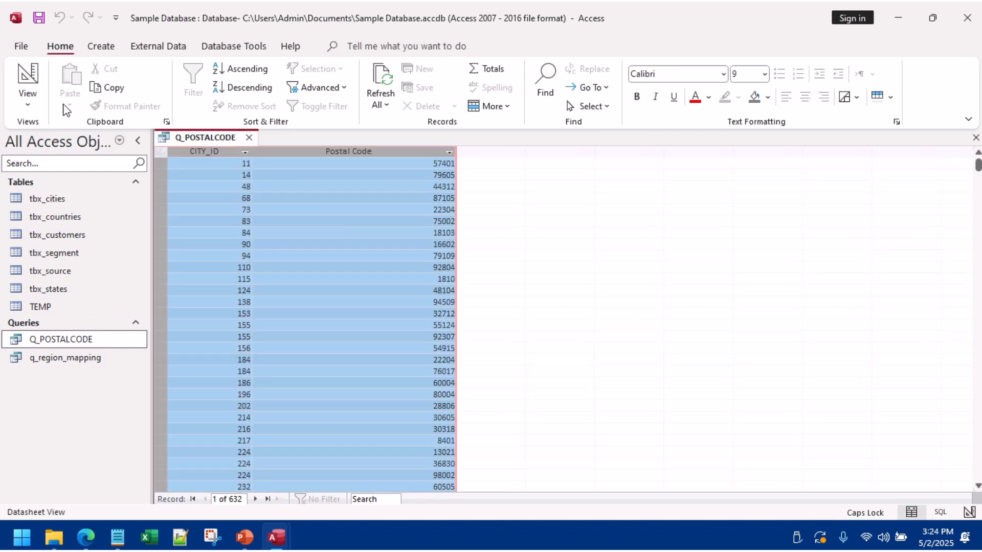
Step: Close the Q_POSTALCODE query and delete it from the database
{"action": "left_click", "coordinate": [38, 84]}
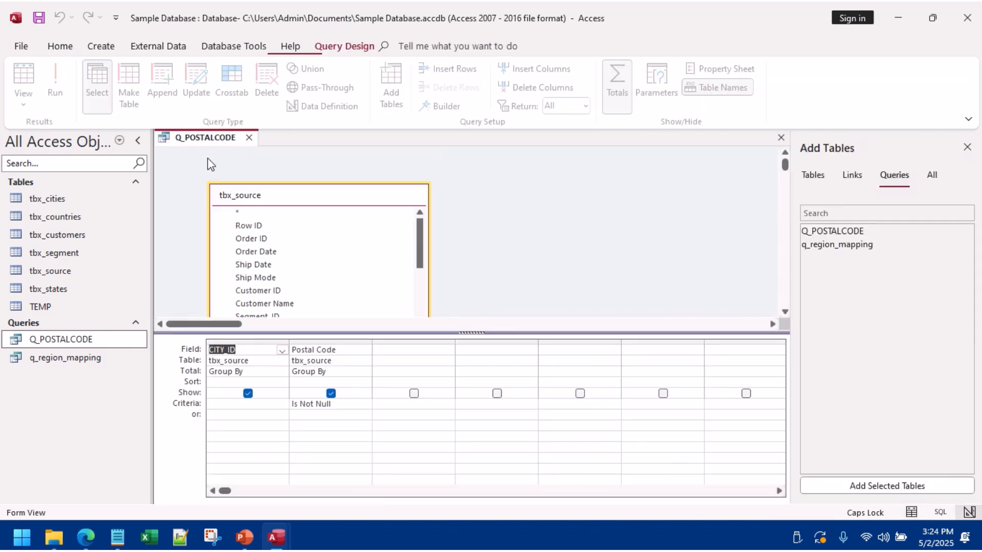
{"action": "left_click", "coordinate": [249, 138]}
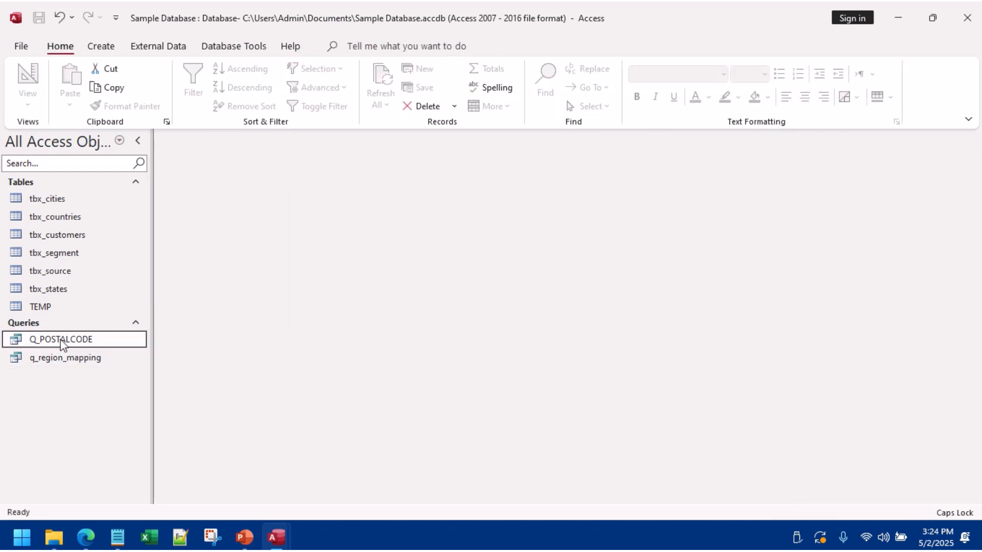
{"action": "right_click", "coordinate": [81, 346]}
{"action": "left_click", "coordinate": [102, 242]}
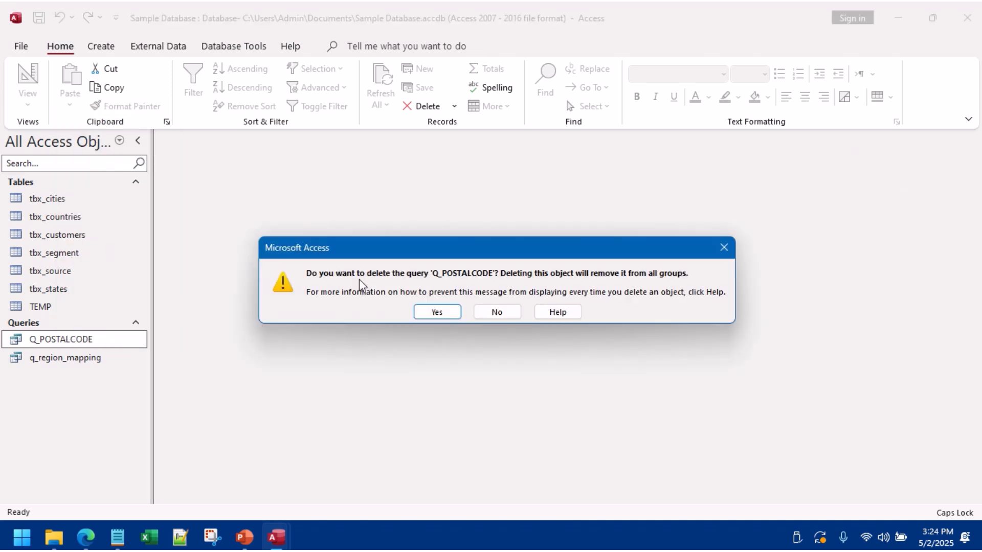
{"action": "left_click", "coordinate": [438, 311]}
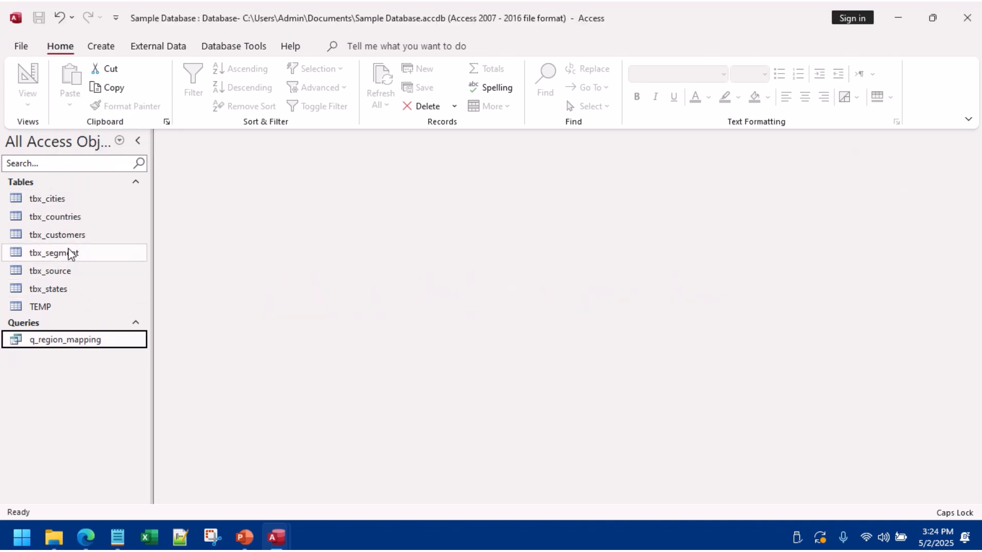
Step: Create a new query in Design view containing the tbx_cities and TEMP tables
{"action": "left_click", "coordinate": [103, 49]}
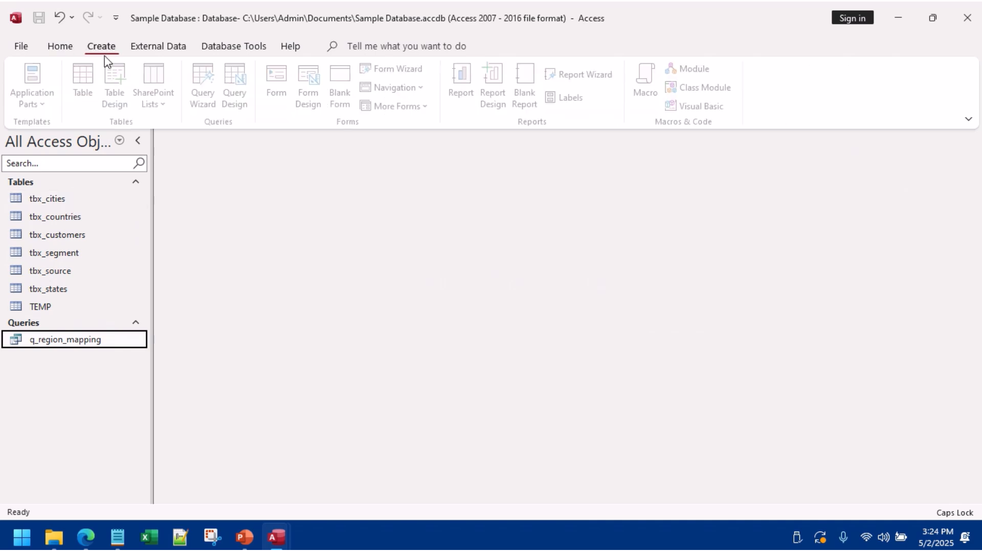
{"action": "left_click", "coordinate": [238, 93]}
{"action": "left_click_drag", "start_coordinate": [48, 200], "coordinate": [246, 176]}
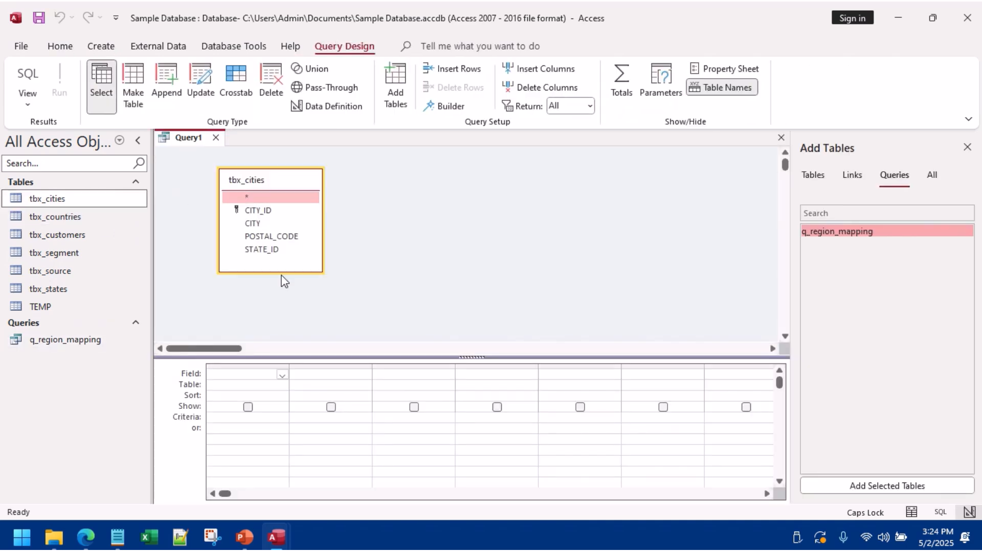
{"action": "left_click_drag", "start_coordinate": [58, 306], "coordinate": [453, 185]}
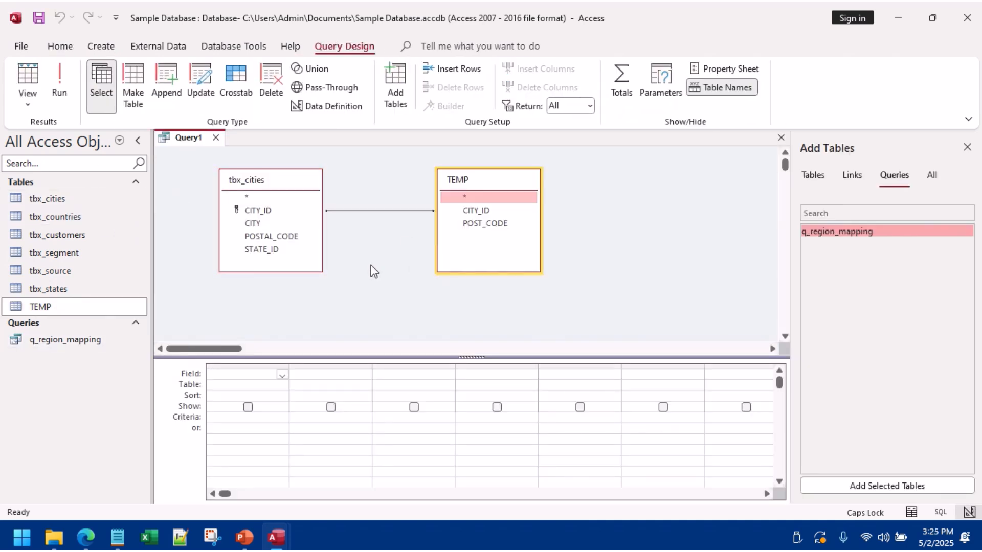
Step: Make it an update query that sets the tbx_cities POSTAL_CODE field to [TEMP]![POST_CODE], and run it
{"action": "left_click", "coordinate": [271, 237]}
{"action": "double_click", "coordinate": [271, 237]}
{"action": "left_click", "coordinate": [198, 84]}
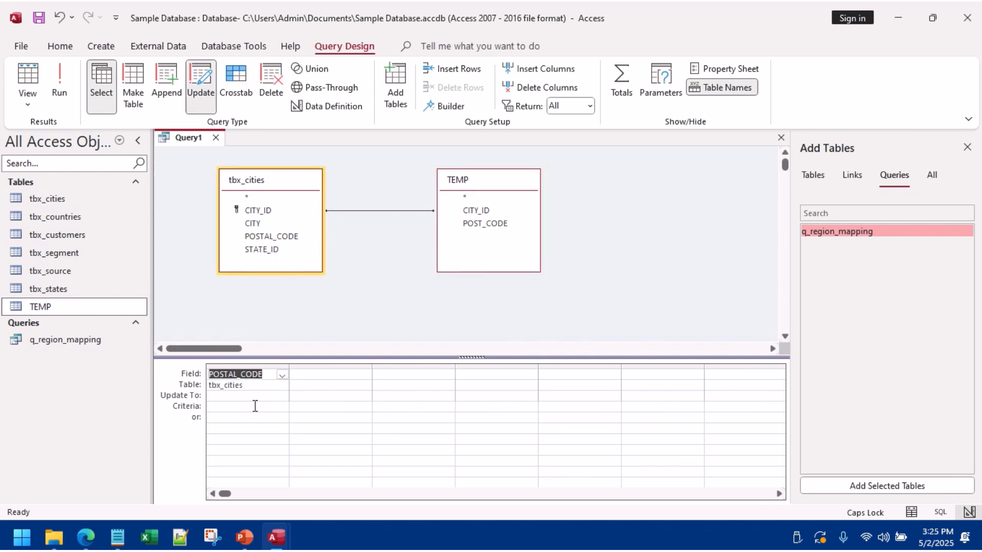
{"action": "left_click", "coordinate": [254, 397]}
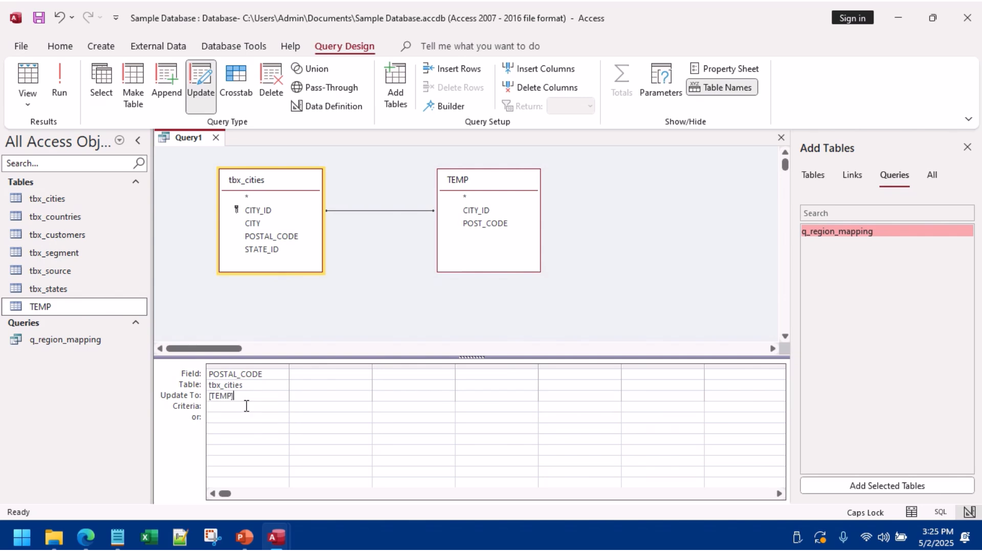
{"action": "type", "text": "!"}
{"action": "double_click", "coordinate": [281, 433]}
{"action": "left_click", "coordinate": [61, 82]}
{"action": "left_click", "coordinate": [468, 313]}
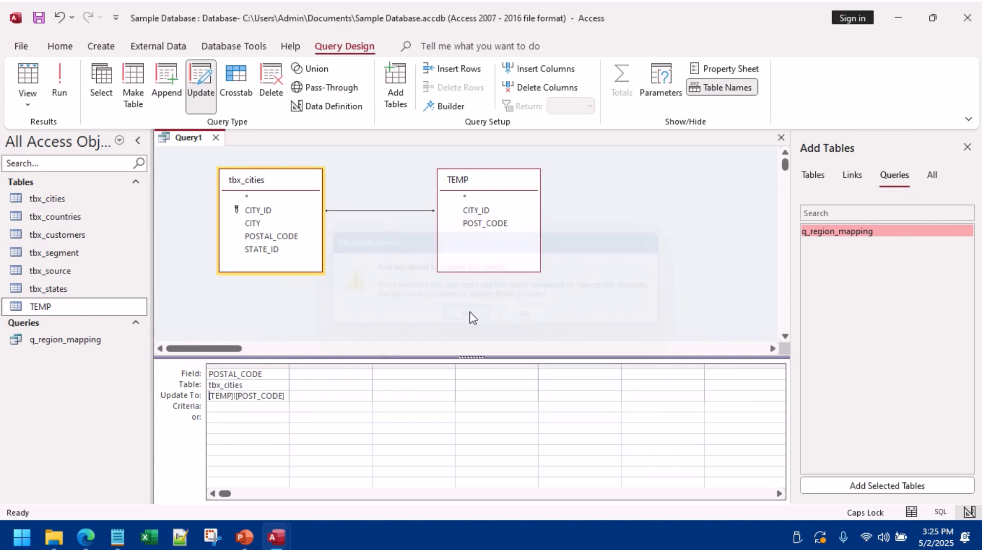
Step: Close Query1 without saving and delete the TEMP table
{"action": "left_click", "coordinate": [216, 137]}
{"action": "left_click", "coordinate": [502, 309]}
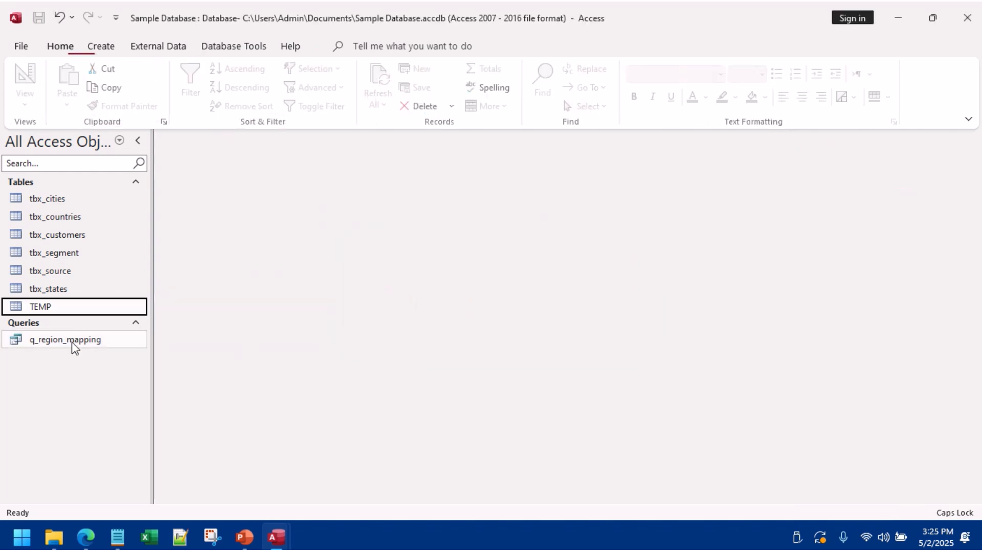
{"action": "right_click", "coordinate": [67, 308]}
{"action": "left_click", "coordinate": [108, 159]}
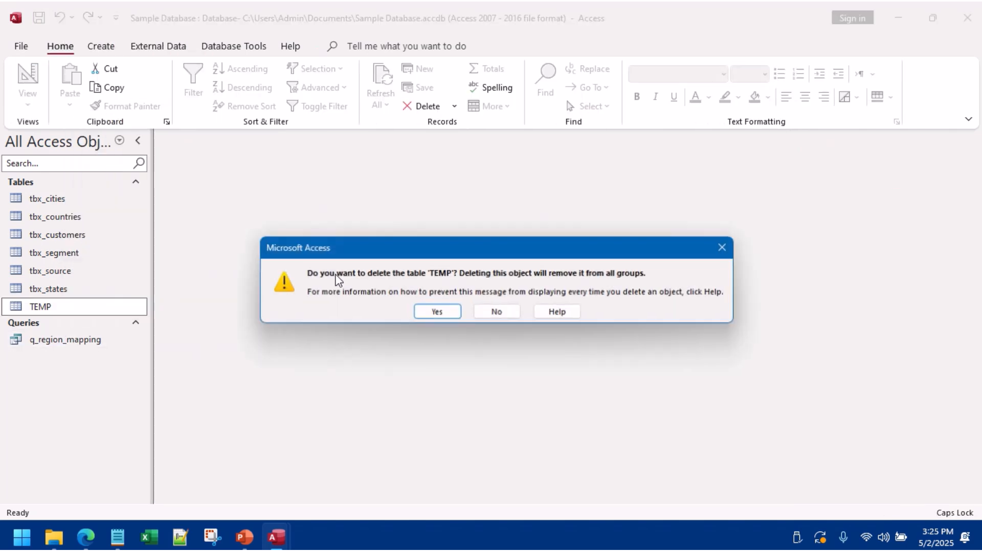
{"action": "left_click", "coordinate": [415, 312]}
Step: Check the POSTAL_CODE column throughout the tbx_cities table and close the table
{"action": "double_click", "coordinate": [81, 201]}
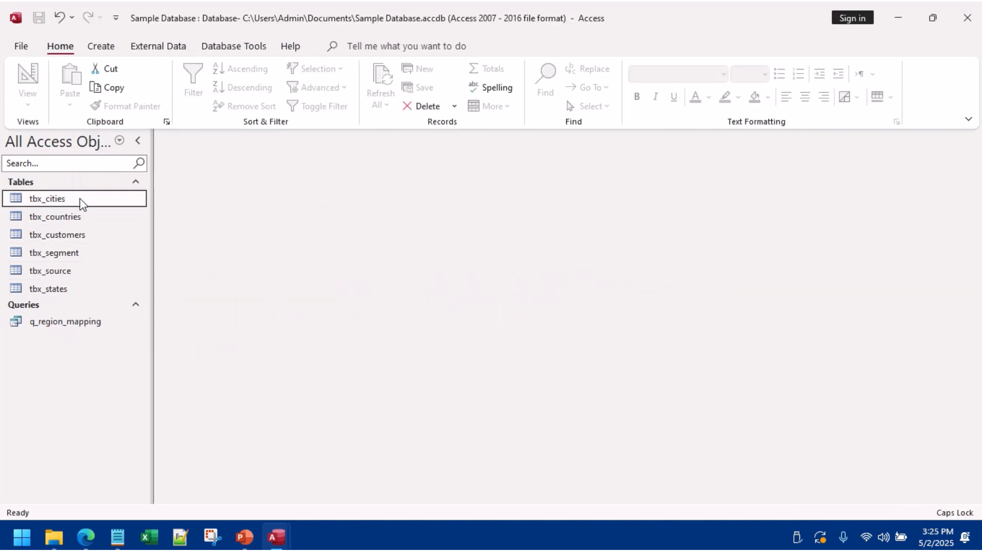
{"action": "scroll", "coordinate": [347, 331], "scroll_direction": "down", "scroll_amount": 8}
{"action": "scroll", "coordinate": [346, 331], "scroll_direction": "down", "scroll_amount": 20}
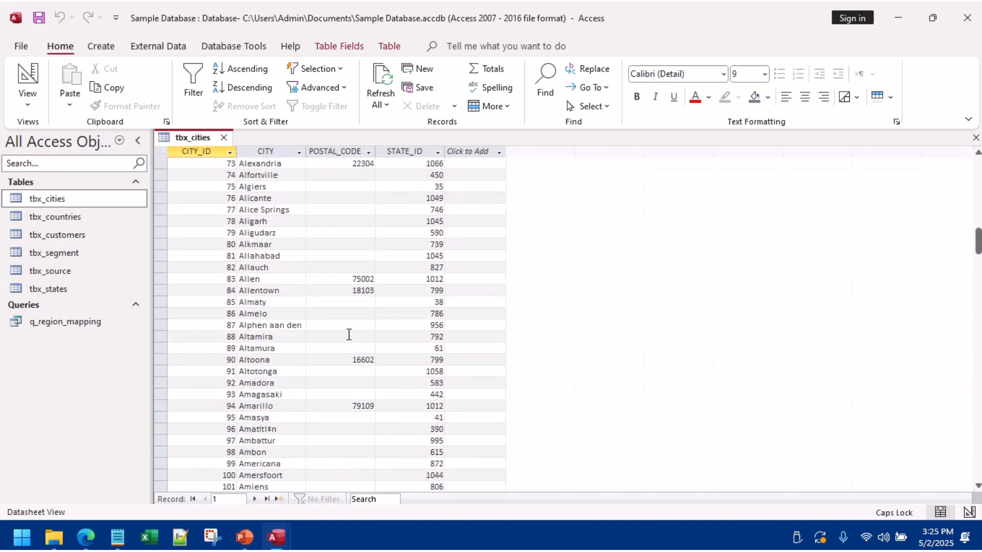
{"action": "scroll", "coordinate": [349, 334], "scroll_direction": "down", "scroll_amount": 16}
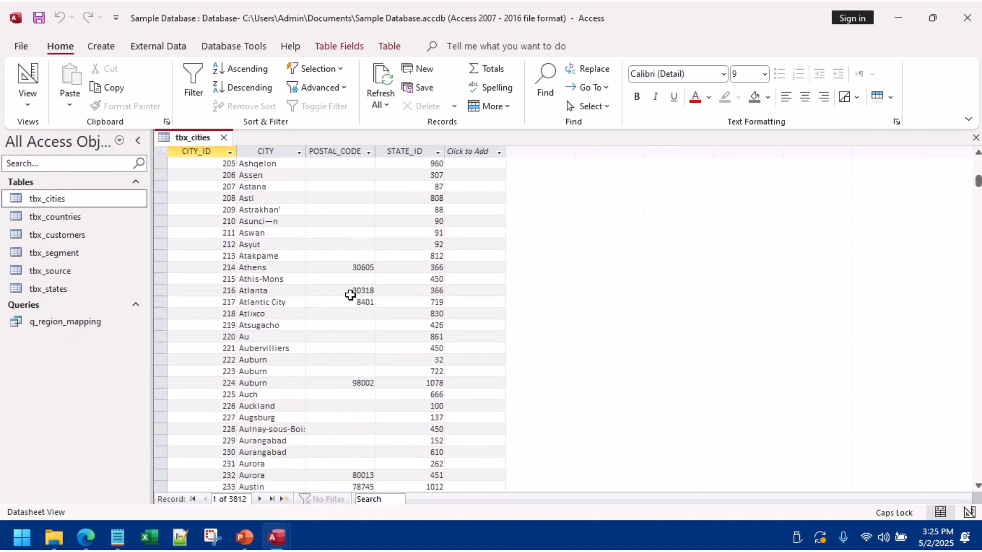
{"action": "left_click", "coordinate": [223, 138]}
Step: Delete the Postal Code field and its indexes from the tbx_source table
{"action": "double_click", "coordinate": [70, 271]}
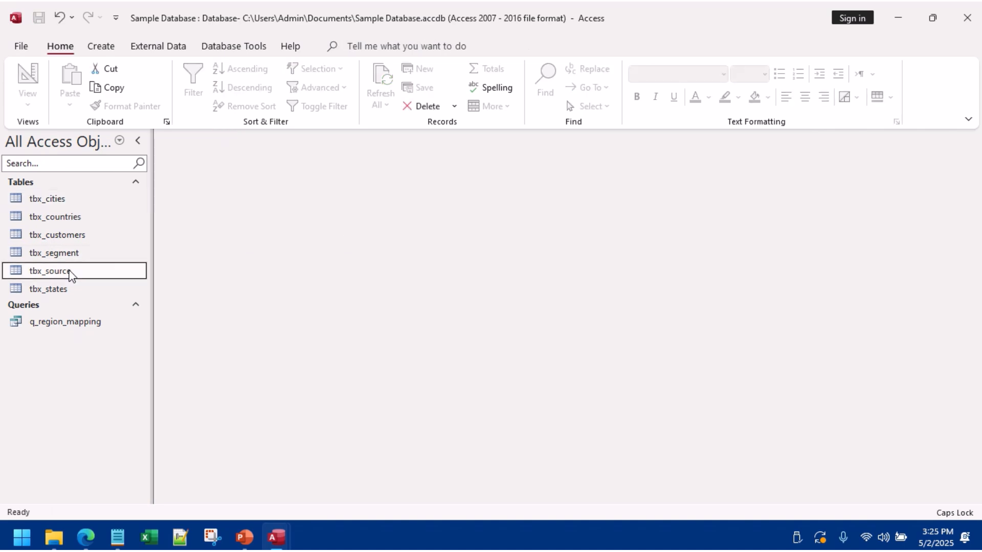
{"action": "left_click", "coordinate": [839, 151]}
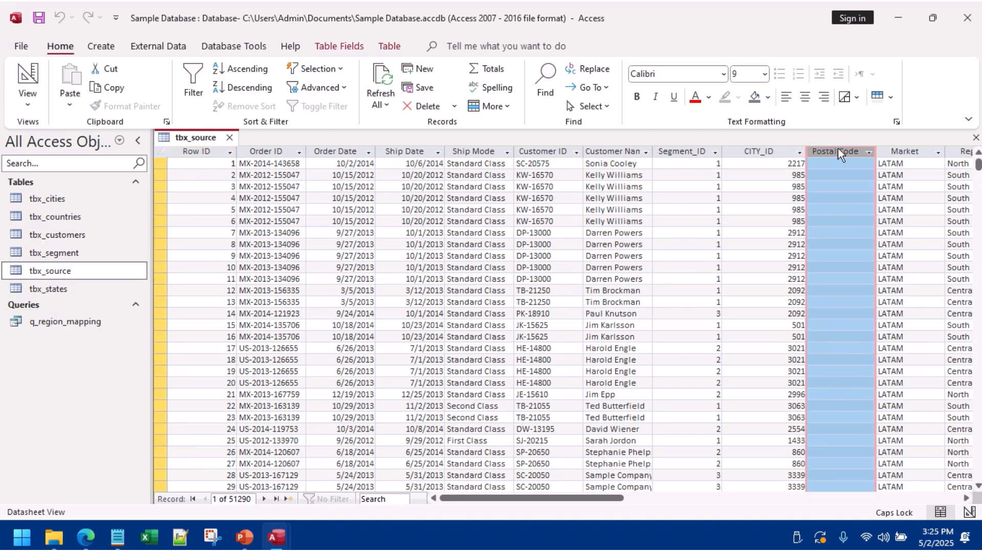
{"action": "right_click", "coordinate": [839, 151]}
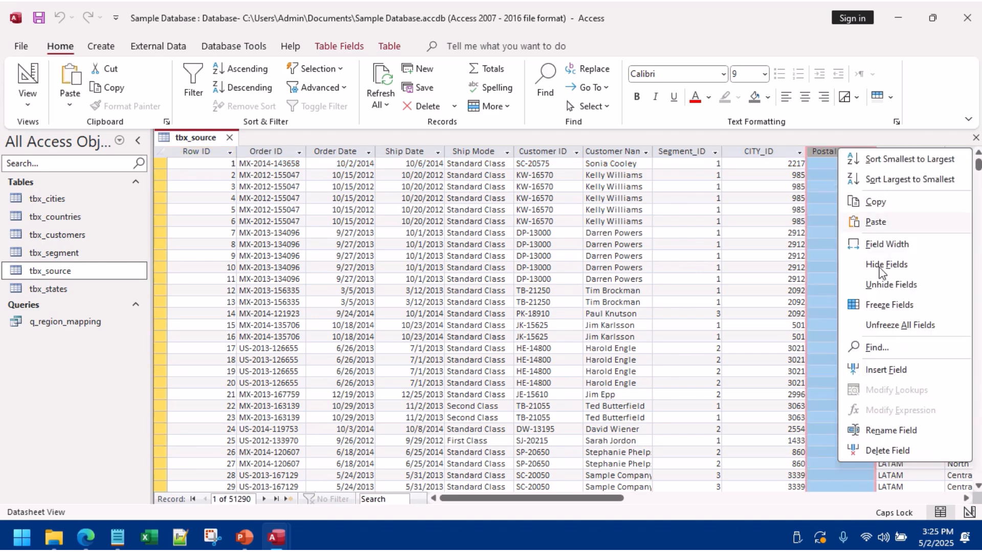
{"action": "left_click", "coordinate": [894, 458]}
{"action": "left_click", "coordinate": [464, 312]}
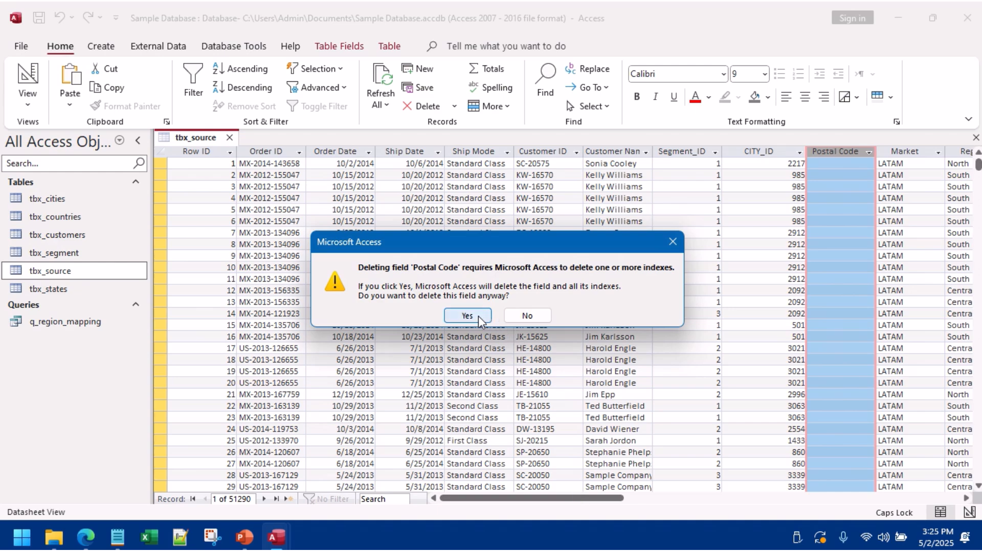
{"action": "left_click", "coordinate": [479, 317]}
Step: Examine the Category and Sub-Category columns in tbx_source, selecting both of them
{"action": "left_click_drag", "start_coordinate": [569, 499], "coordinate": [695, 497]}
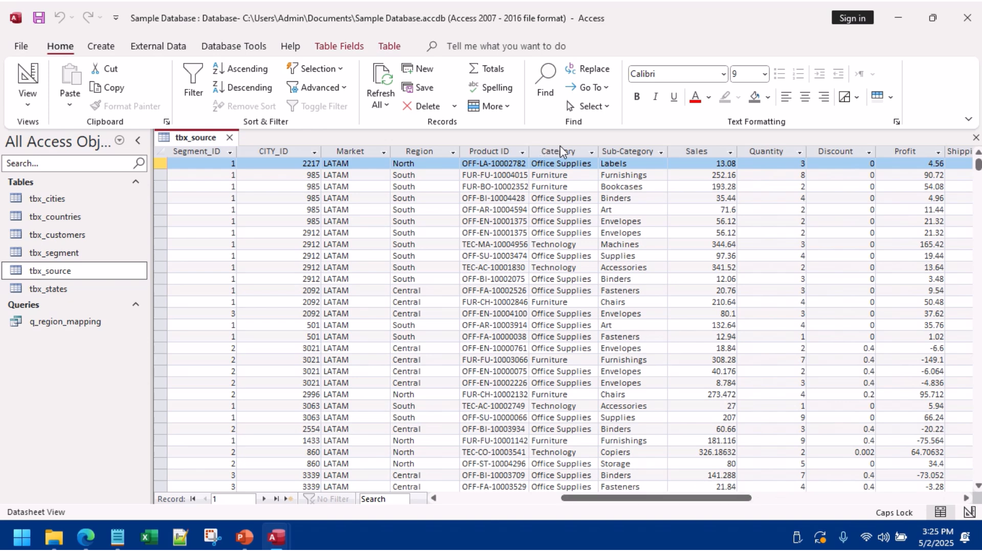
{"action": "left_click_drag", "start_coordinate": [563, 152], "coordinate": [617, 152]}
{"action": "right_click", "coordinate": [618, 152]}
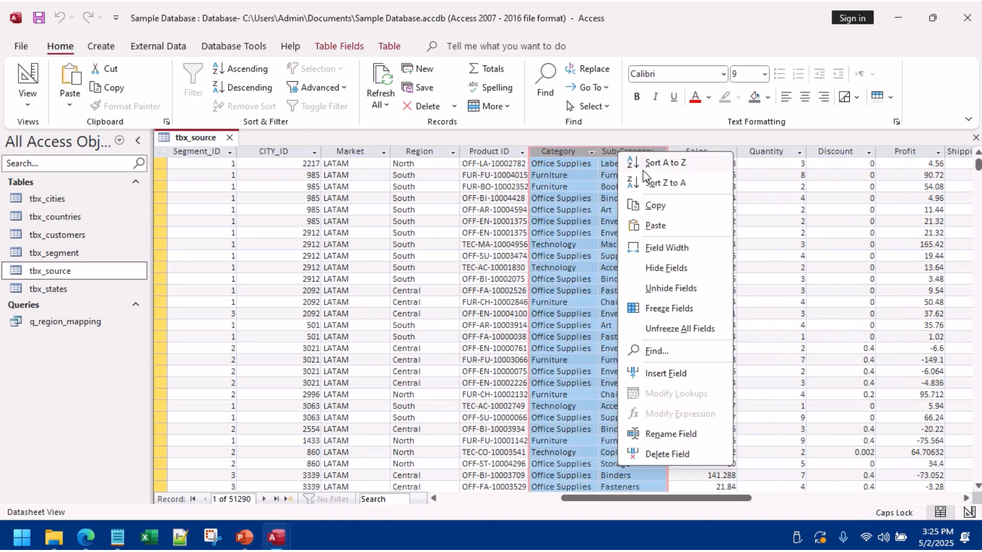
{"action": "left_click", "coordinate": [655, 206]}
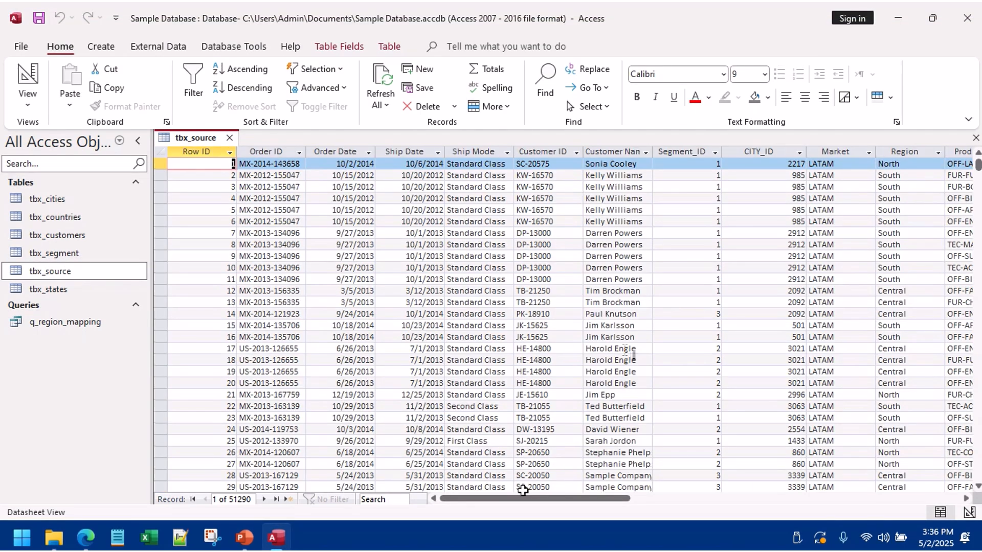
{"action": "left_click_drag", "start_coordinate": [518, 500], "coordinate": [606, 500]}
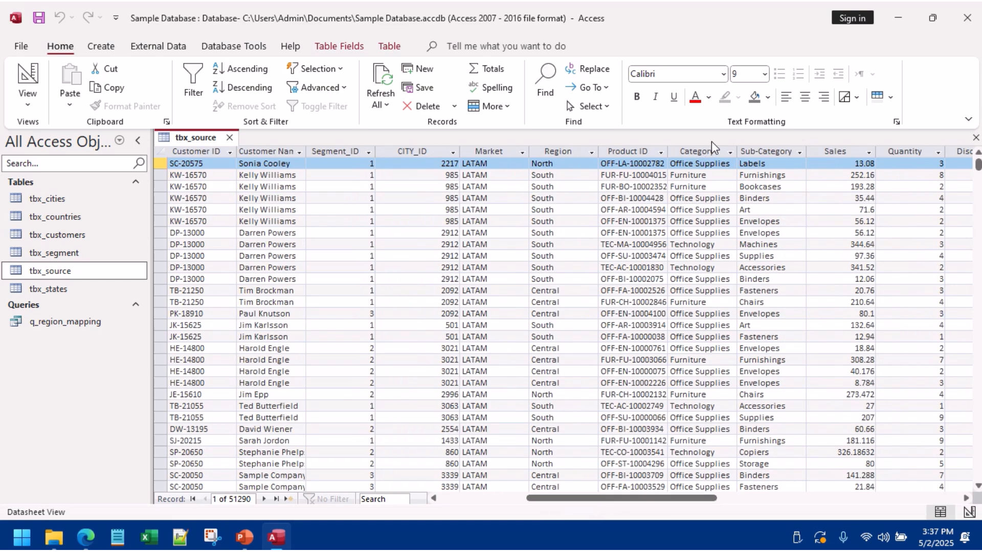
{"action": "left_click_drag", "start_coordinate": [710, 151], "coordinate": [767, 152]}
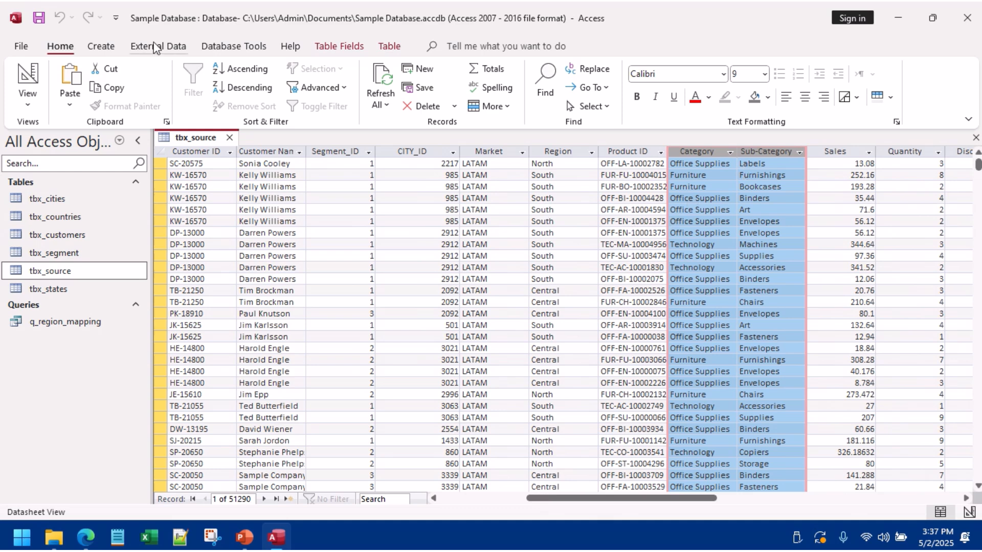
Step: Create a query on tbx_source that includes the Category and Sub-Category fields
{"action": "left_click", "coordinate": [105, 46]}
{"action": "left_click", "coordinate": [239, 97]}
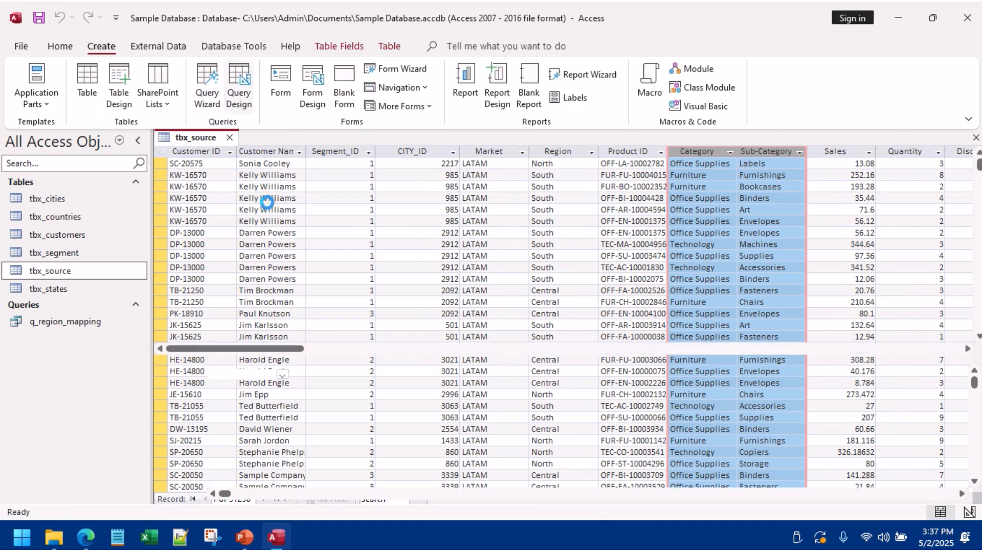
{"action": "left_click_drag", "start_coordinate": [84, 272], "coordinate": [242, 195]}
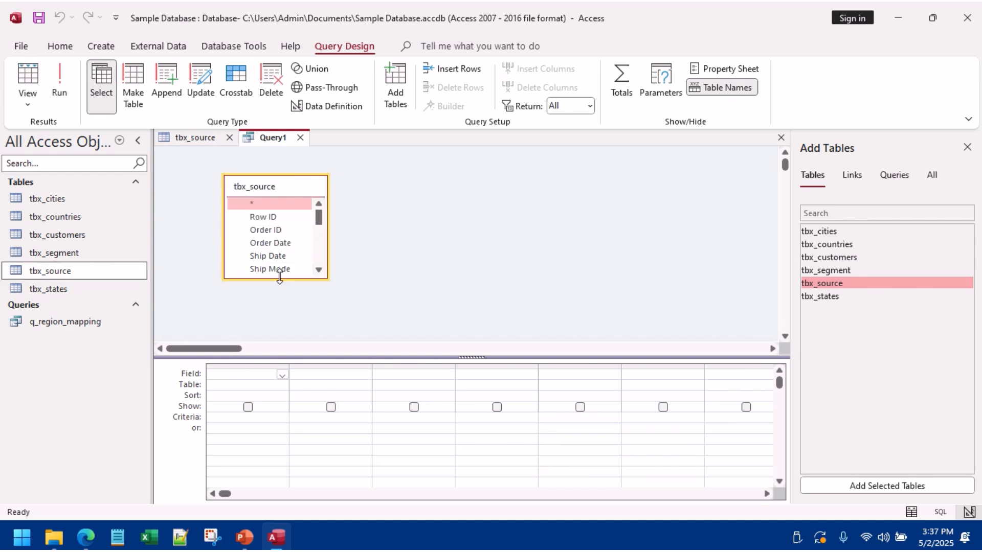
{"action": "left_click_drag", "start_coordinate": [285, 280], "coordinate": [284, 341]}
{"action": "left_click_drag", "start_coordinate": [326, 226], "coordinate": [382, 225]}
{"action": "scroll", "coordinate": [314, 278], "scroll_direction": "down", "scroll_amount": 3}
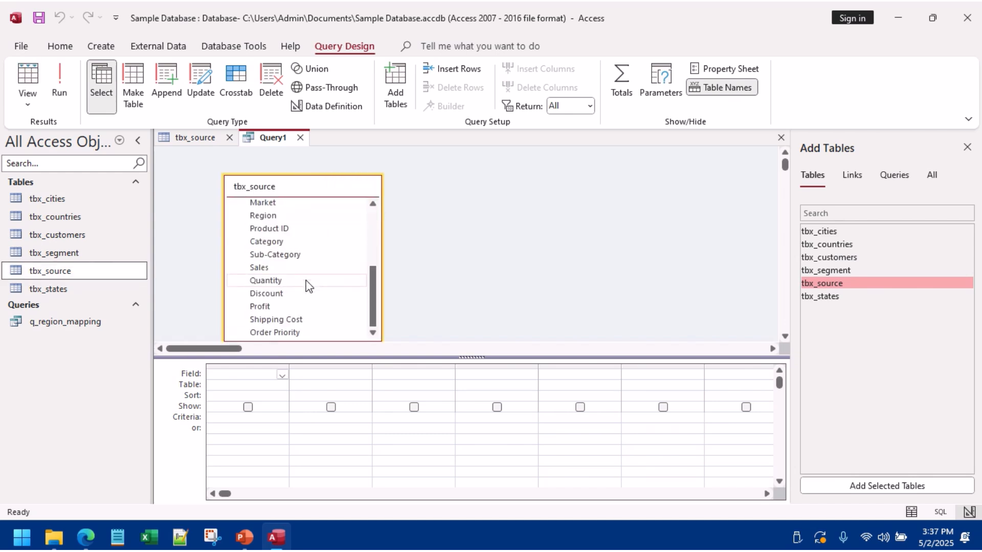
{"action": "double_click", "coordinate": [272, 244]}
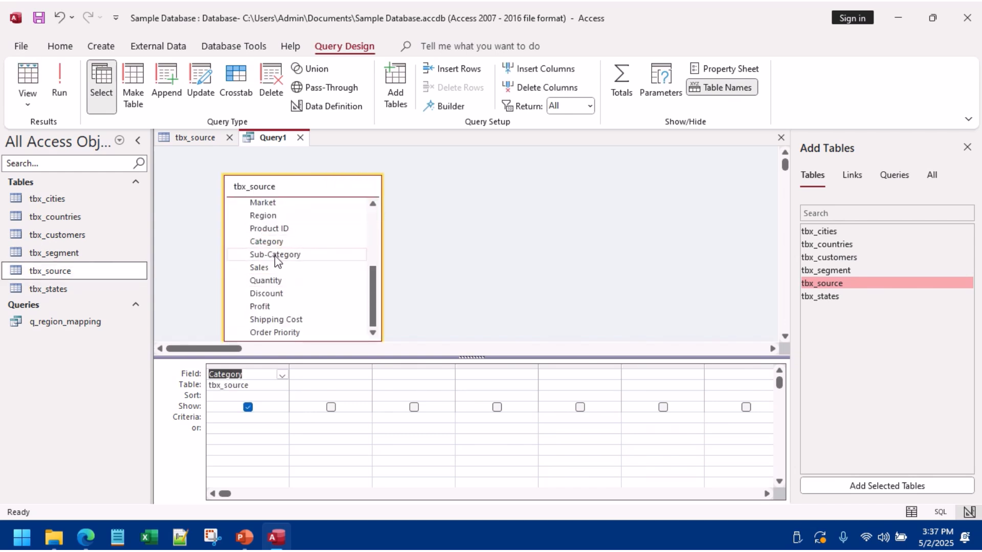
{"action": "double_click", "coordinate": [274, 256]}
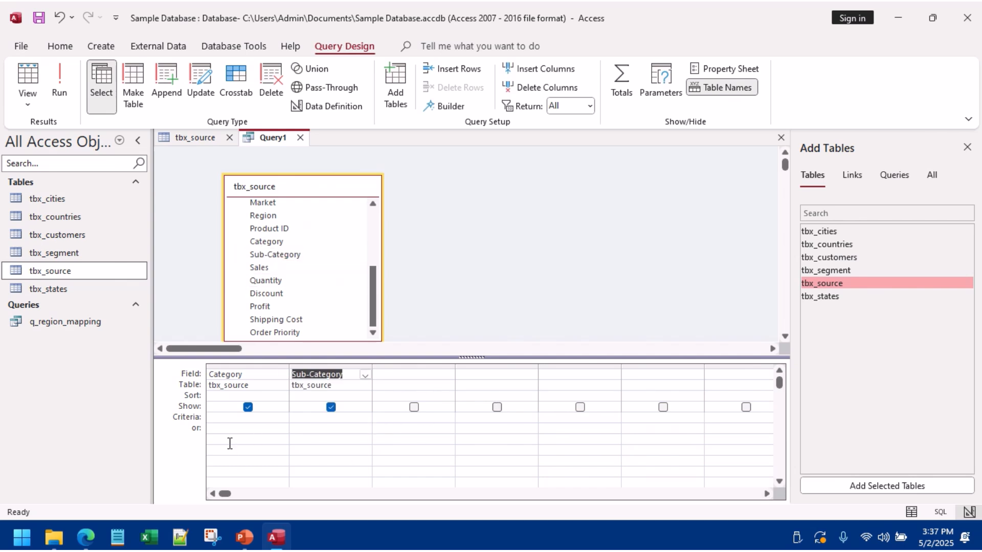
Step: Group the query by Category and Sub-Category using Totals, run it, and widen the Sub-Category column in the results
{"action": "left_click", "coordinate": [624, 74]}
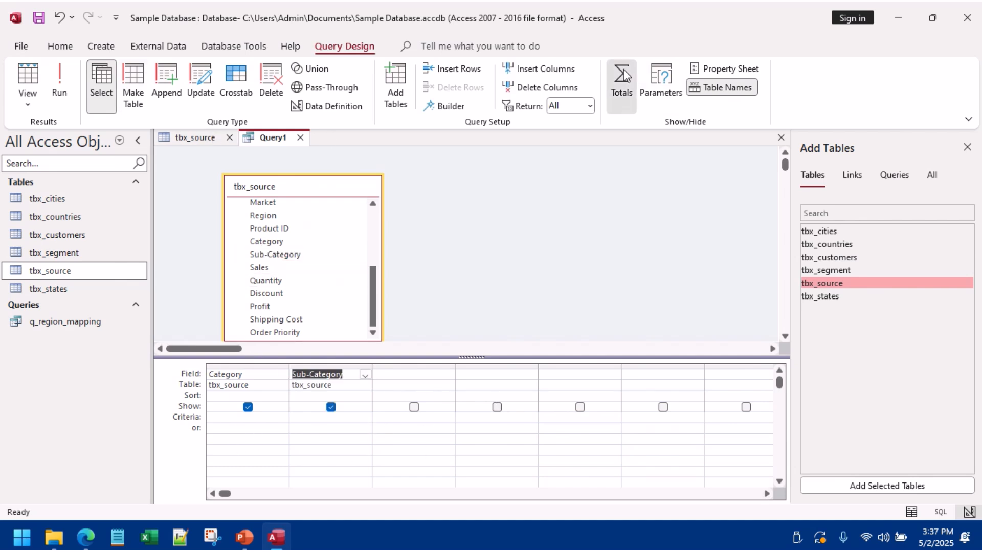
{"action": "left_click", "coordinate": [60, 92]}
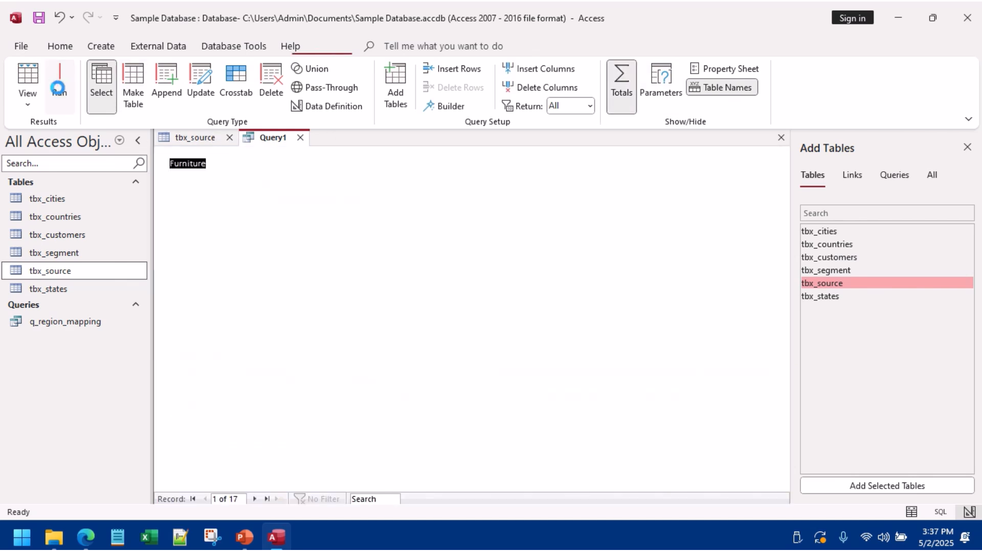
{"action": "left_click", "coordinate": [248, 163]}
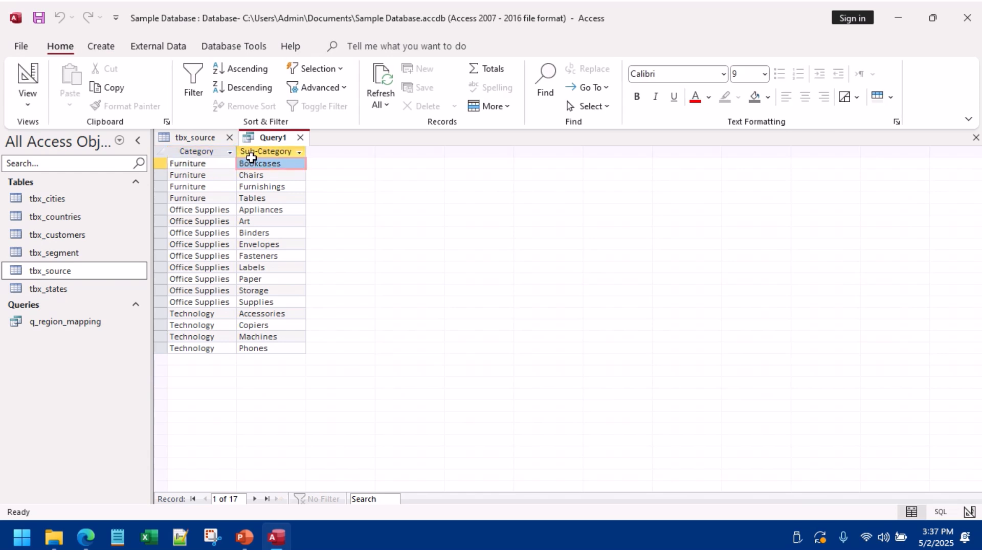
{"action": "left_click", "coordinate": [252, 176]}
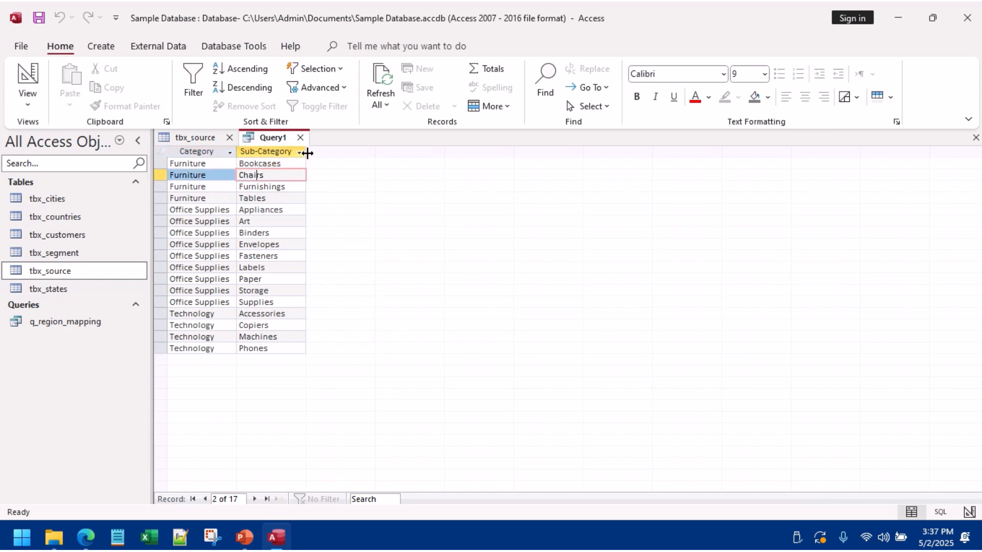
{"action": "left_click_drag", "start_coordinate": [306, 154], "coordinate": [338, 153]}
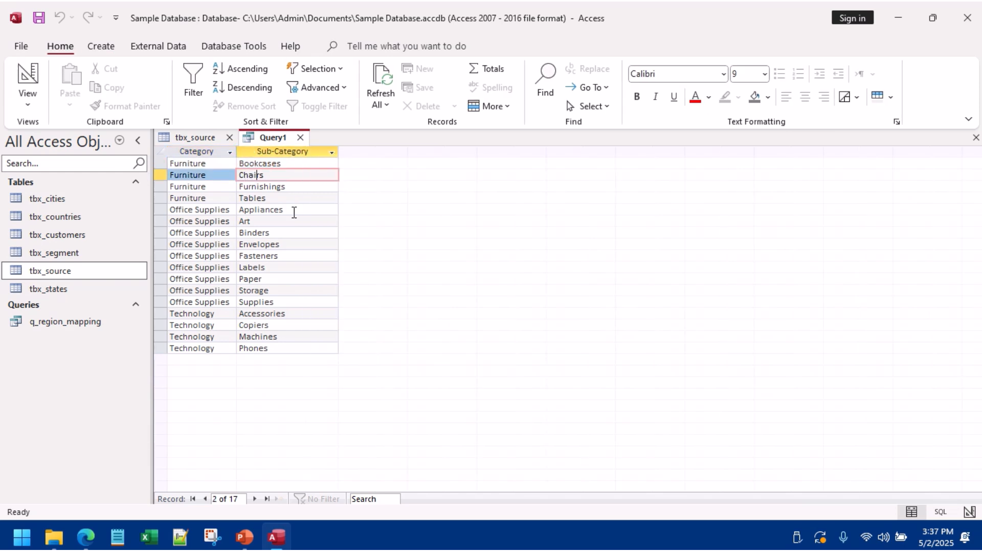
Step: Save the query as q_categories and close it
{"action": "right_click", "coordinate": [264, 136]}
{"action": "left_click", "coordinate": [285, 141]}
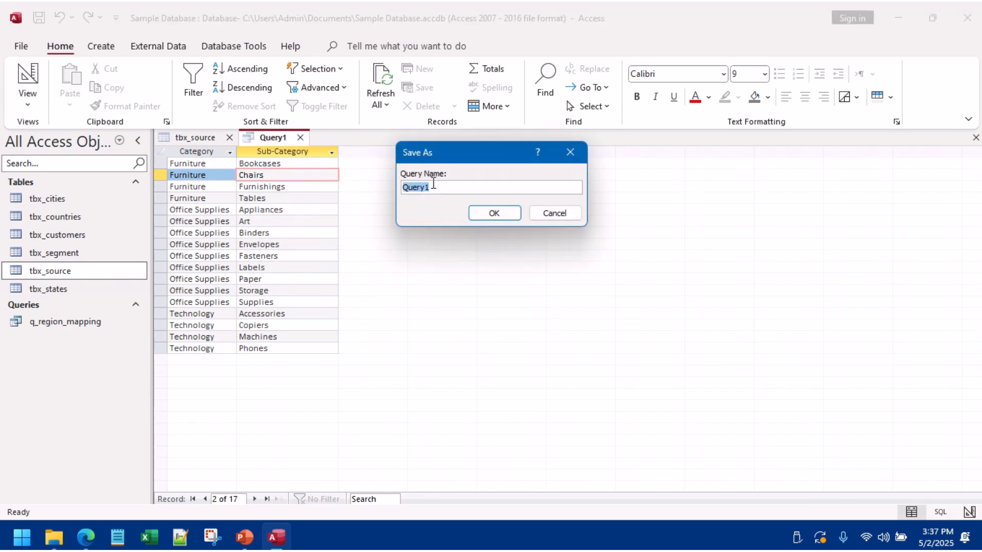
{"action": "type", "text": "q"}
{"action": "type", "text": "_categories"}
{"action": "key", "text": "Return"}
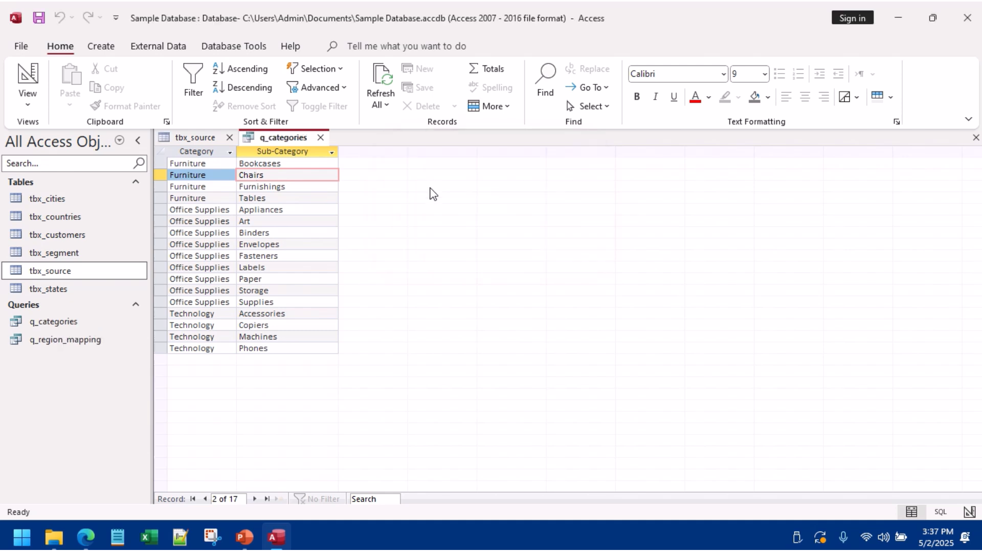
{"action": "left_click", "coordinate": [320, 139]}
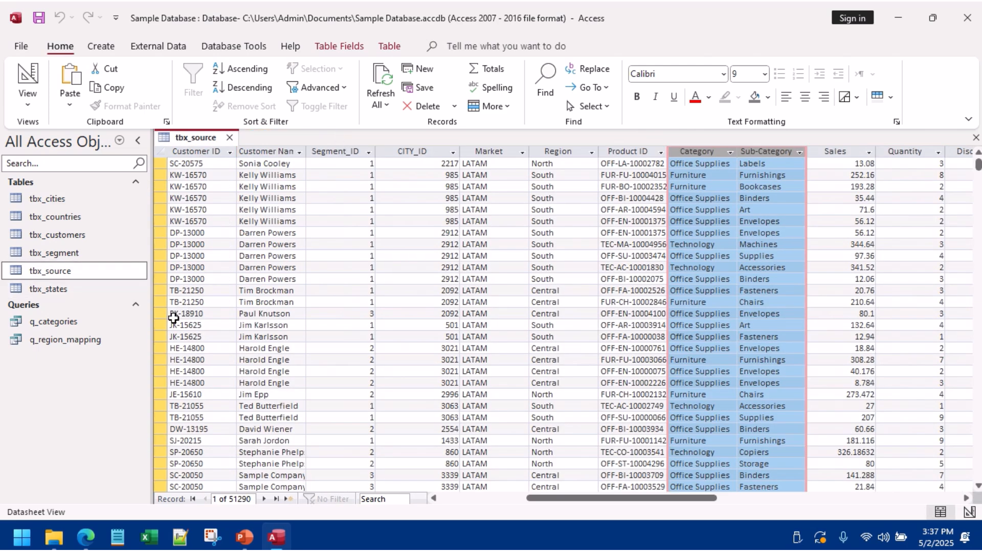
Step: Reopen q_categories, copy all its records, and paste them into cell A1 of a new blank Excel workbook
{"action": "double_click", "coordinate": [56, 322]}
{"action": "left_click", "coordinate": [162, 152]}
{"action": "right_click", "coordinate": [163, 159]}
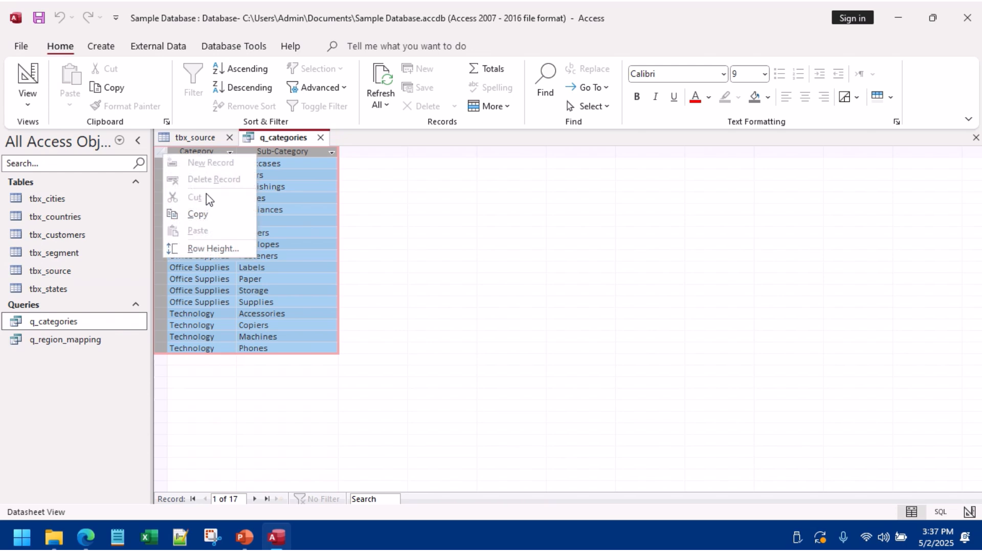
{"action": "left_click", "coordinate": [198, 215]}
{"action": "left_click", "coordinate": [151, 538]}
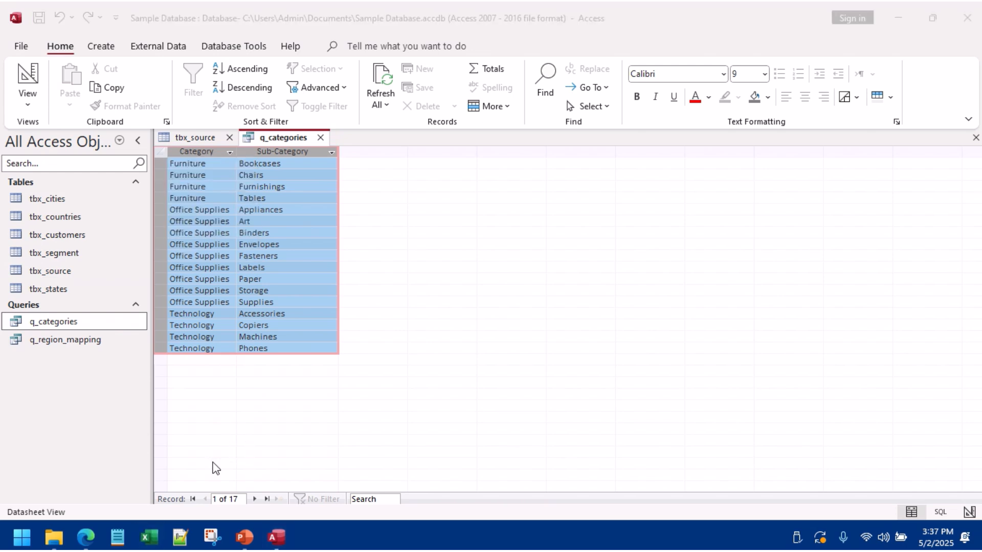
{"action": "left_click", "coordinate": [200, 161]}
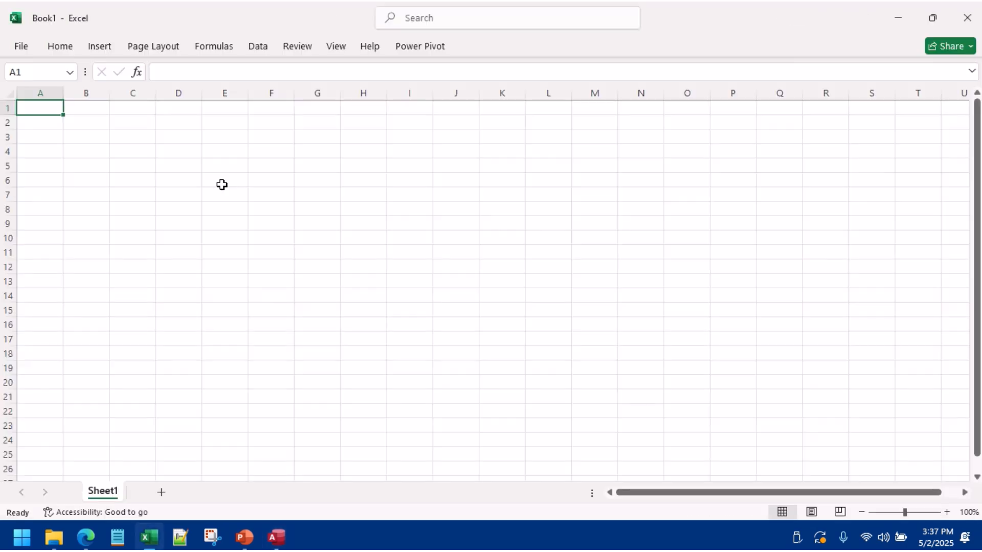
{"action": "right_click", "coordinate": [46, 106]}
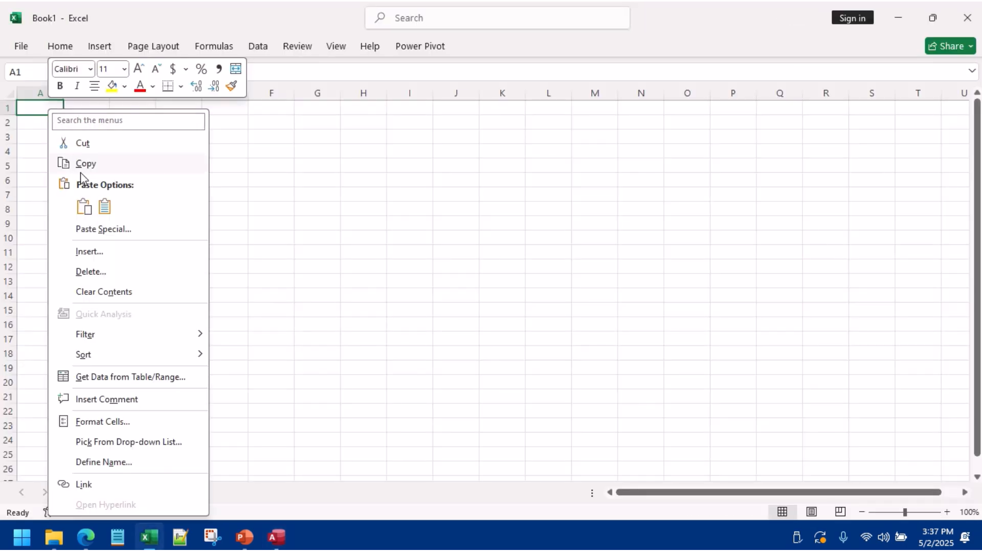
{"action": "left_click", "coordinate": [84, 206]}
Step: Keep the ribbon always shown, turn off text wrapping for the pasted data, and autofit the column widths
{"action": "left_click", "coordinate": [60, 49]}
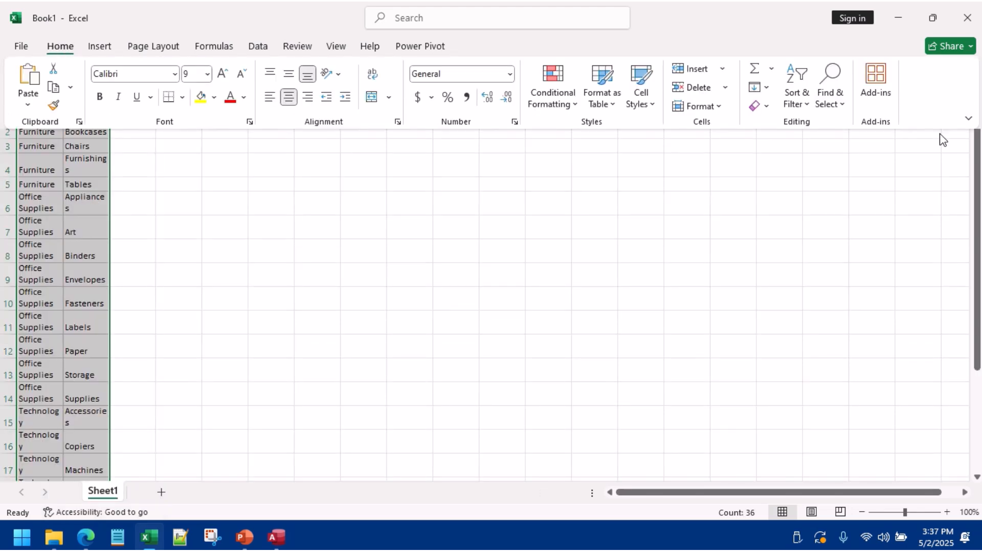
{"action": "left_click", "coordinate": [968, 119]}
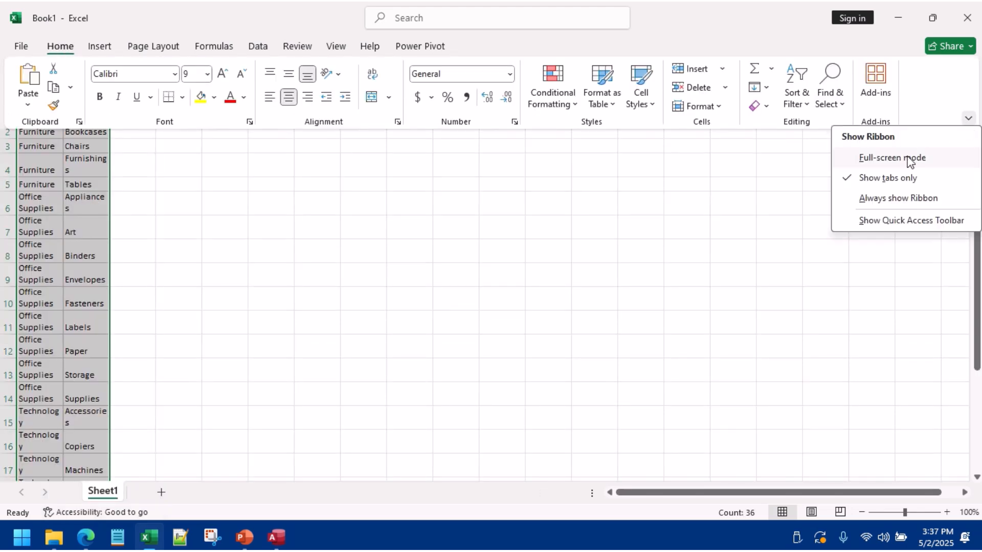
{"action": "left_click", "coordinate": [888, 203]}
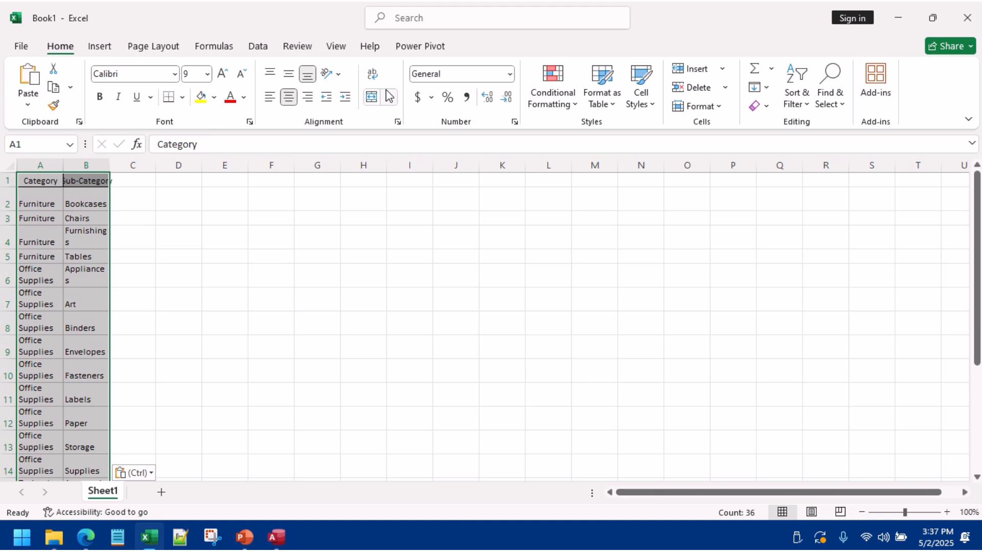
{"action": "left_click", "coordinate": [373, 75]}
{"action": "left_click", "coordinate": [372, 75]}
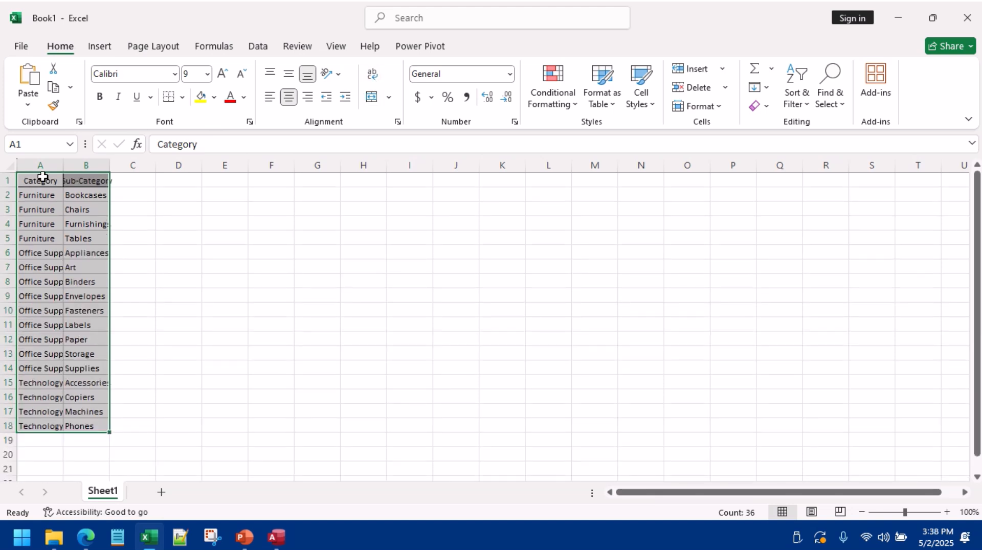
{"action": "left_click", "coordinate": [11, 165]}
{"action": "double_click", "coordinate": [63, 165]}
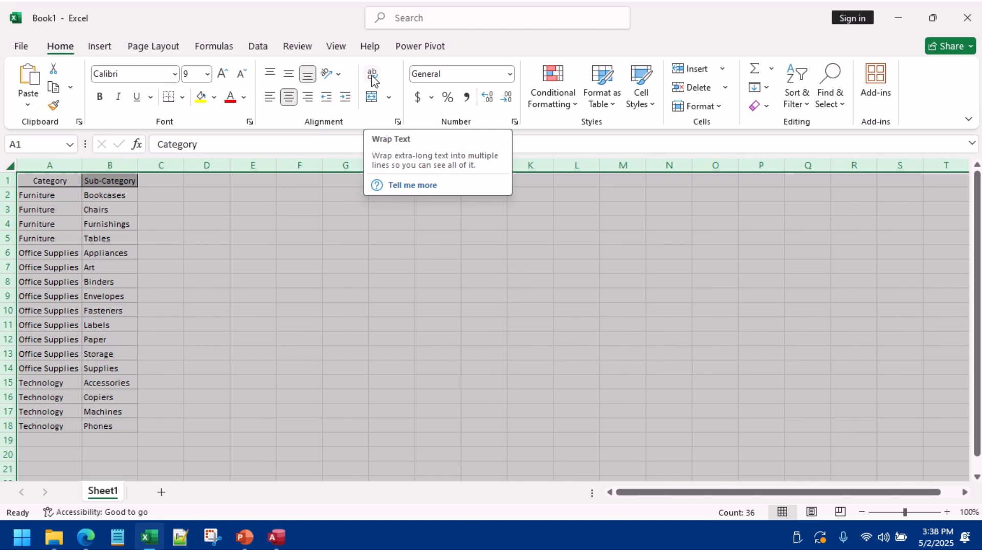
Step: Move the Sub-Category column from Sheet1 to column A of a new sheet
{"action": "left_click", "coordinate": [143, 265]}
{"action": "left_click", "coordinate": [109, 165]}
{"action": "right_click", "coordinate": [112, 168]}
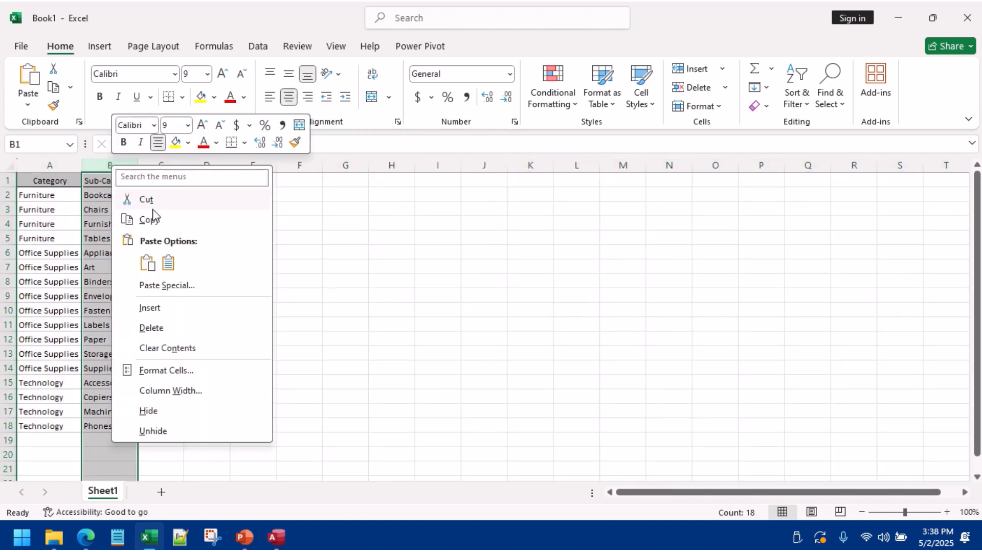
{"action": "left_click", "coordinate": [149, 219]}
{"action": "left_click", "coordinate": [161, 492]}
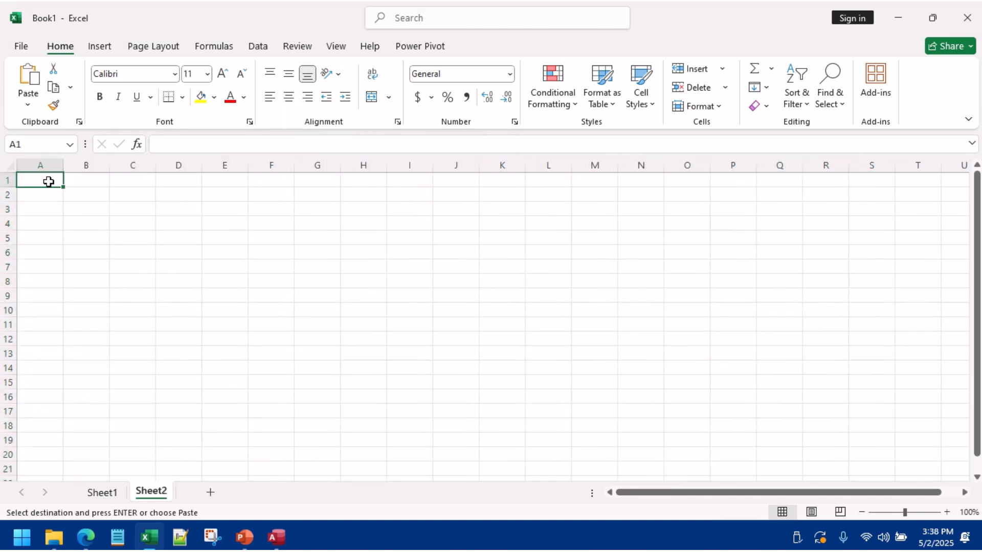
{"action": "right_click", "coordinate": [49, 182]}
{"action": "left_click", "coordinate": [88, 202]}
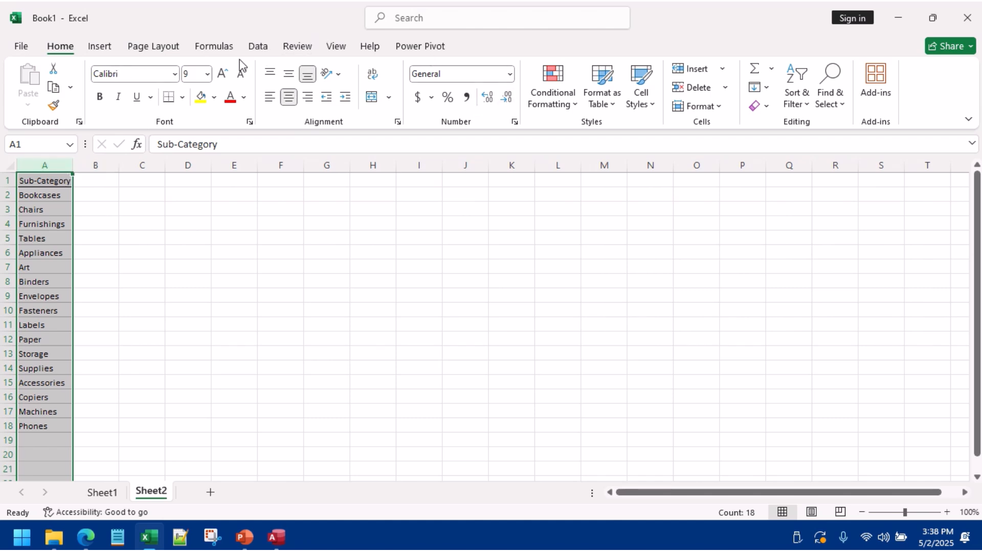
Step: Run Remove Duplicates on the Sub-Category column in Sheet2 and widen the column
{"action": "left_click", "coordinate": [258, 46]}
{"action": "left_click", "coordinate": [624, 87]}
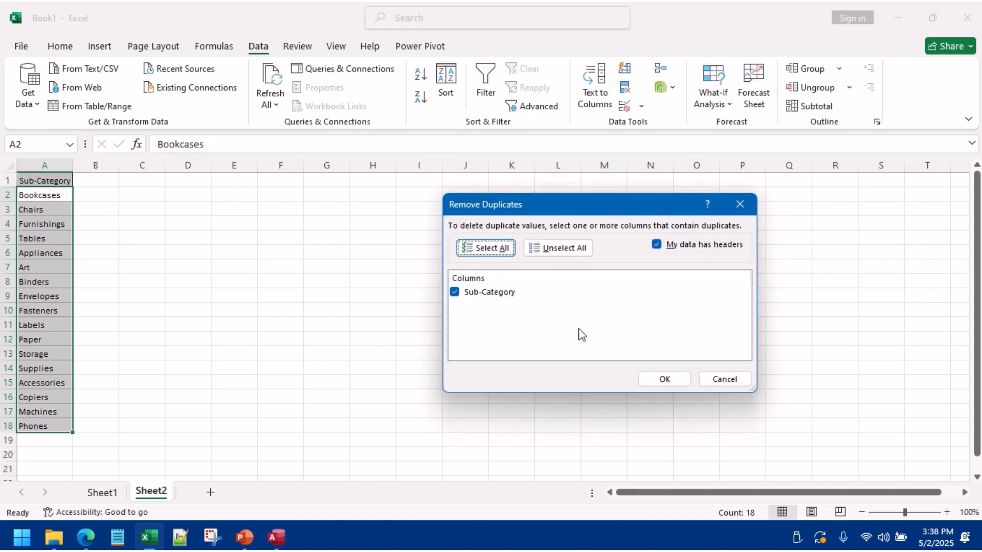
{"action": "left_click", "coordinate": [666, 379]}
{"action": "left_click", "coordinate": [497, 308]}
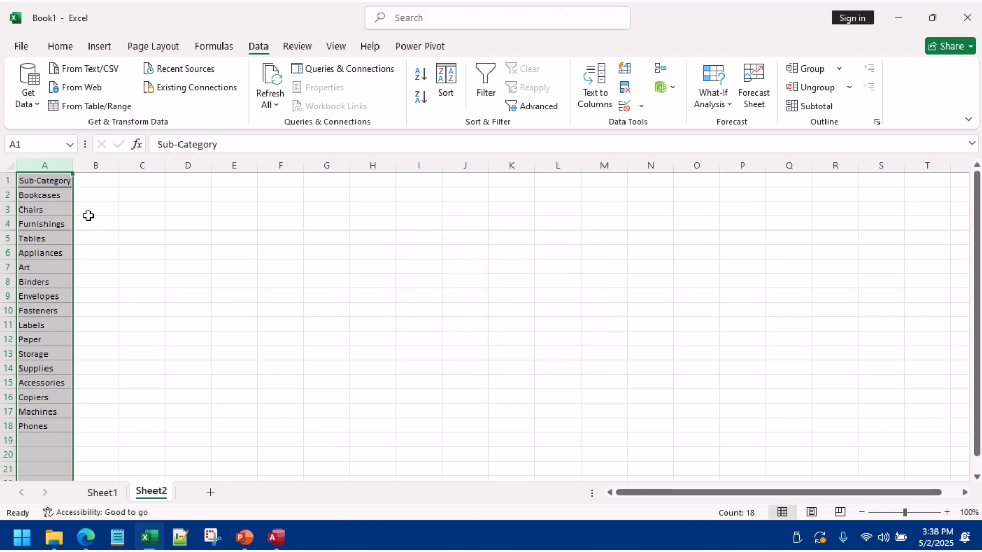
{"action": "left_click_drag", "start_coordinate": [72, 165], "coordinate": [135, 165]}
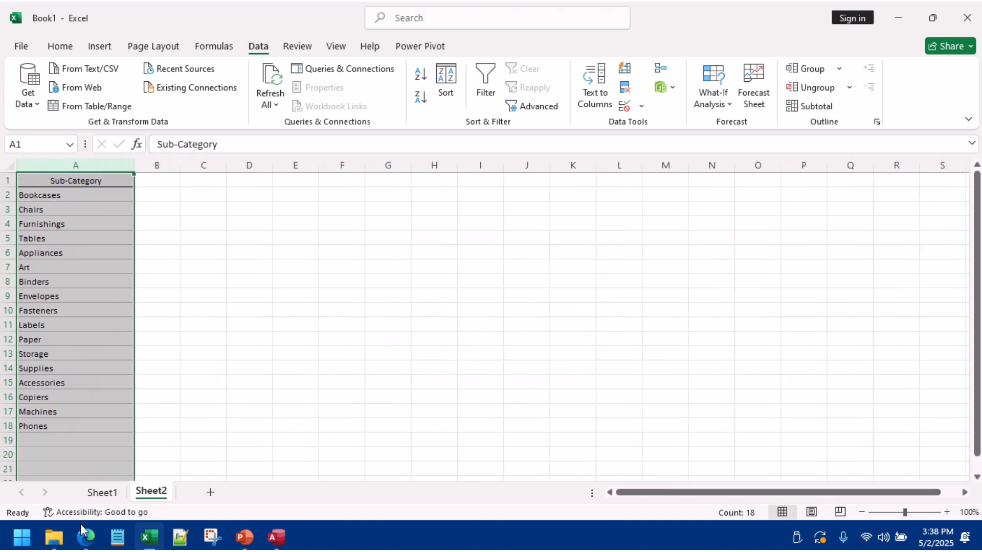
Step: Remove duplicate values from the Category column in Sheet1 and slightly widen the column
{"action": "left_click", "coordinate": [97, 493]}
{"action": "left_click", "coordinate": [65, 165]}
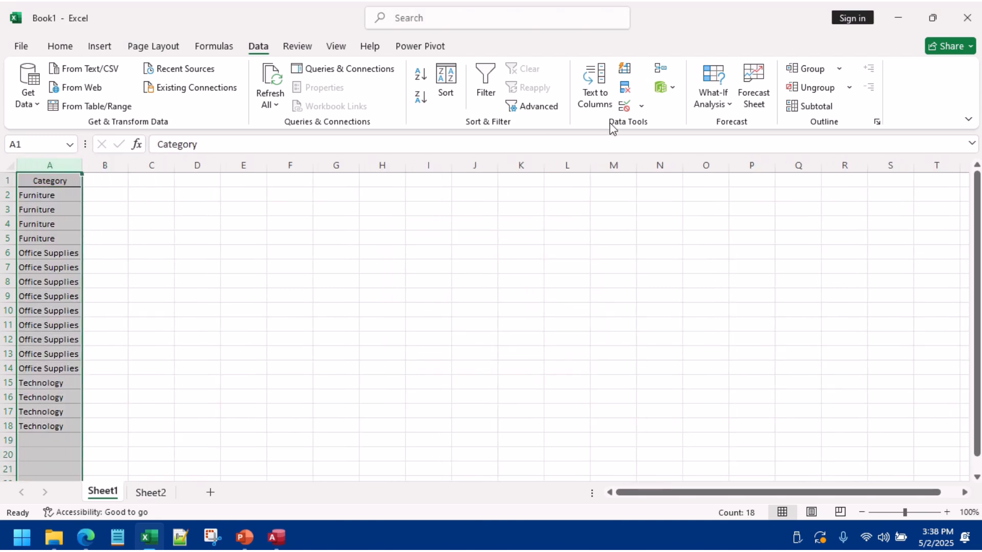
{"action": "left_click", "coordinate": [629, 93]}
{"action": "left_click", "coordinate": [665, 380]}
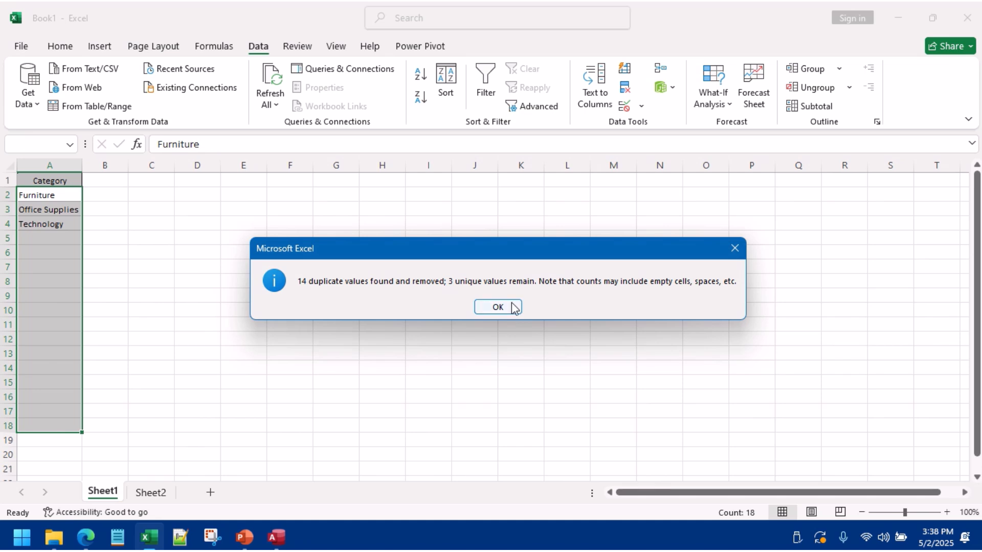
{"action": "left_click", "coordinate": [512, 307]}
{"action": "left_click", "coordinate": [69, 209]}
{"action": "left_click_drag", "start_coordinate": [82, 165], "coordinate": [86, 165]}
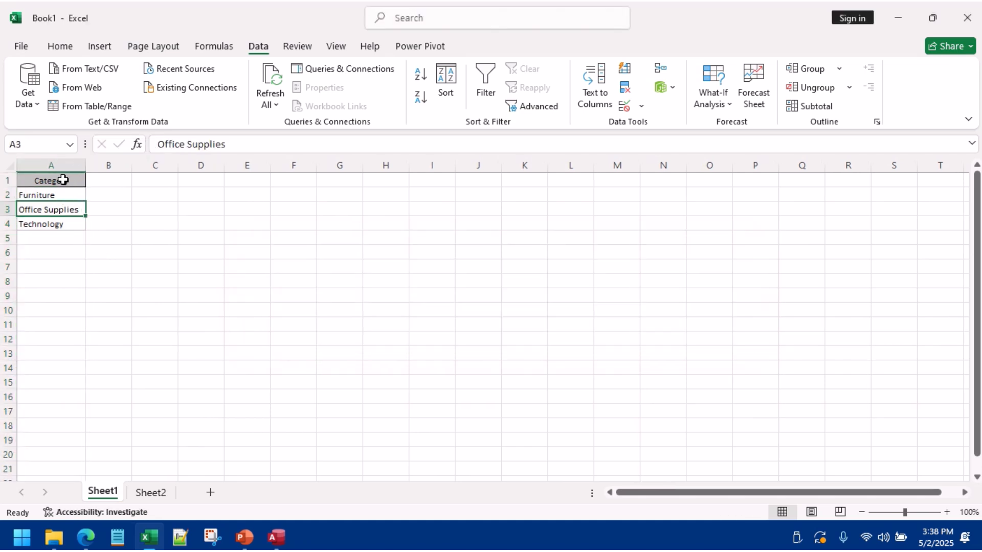
Step: Insert a blank column before Category in Sheet1 and give it the header CATEGORY_ID
{"action": "left_click", "coordinate": [51, 165]}
{"action": "right_click", "coordinate": [51, 166]}
{"action": "left_click", "coordinate": [115, 310]}
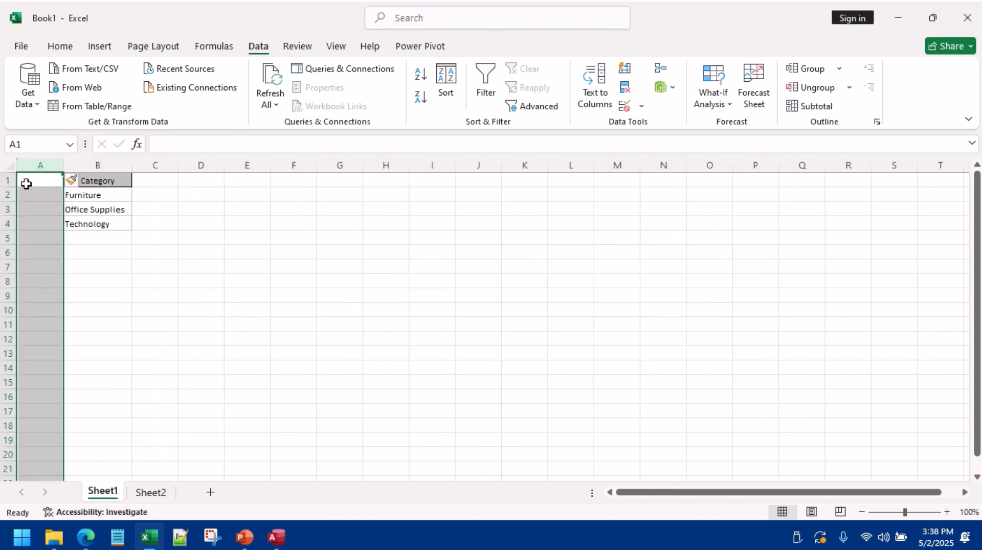
{"action": "left_click", "coordinate": [32, 187]}
{"action": "type", "text": "CAEG"}
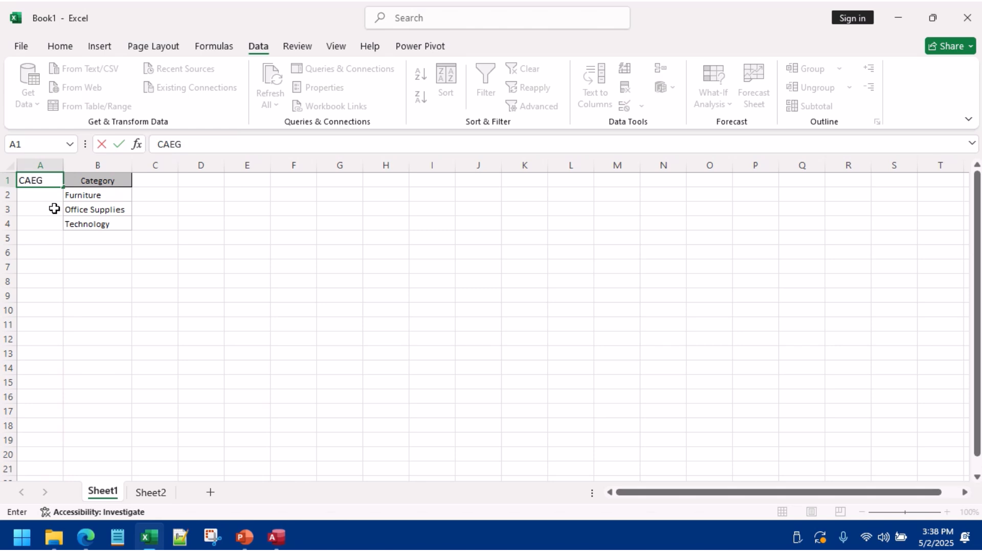
{"action": "type", "text": "ORY"}
{"action": "key", "text": "BackSpace"}
{"action": "key", "text": "BackSpace"}
{"action": "key", "text": "BackSpace"}
{"action": "type", "text": "TEGORY_ID"}
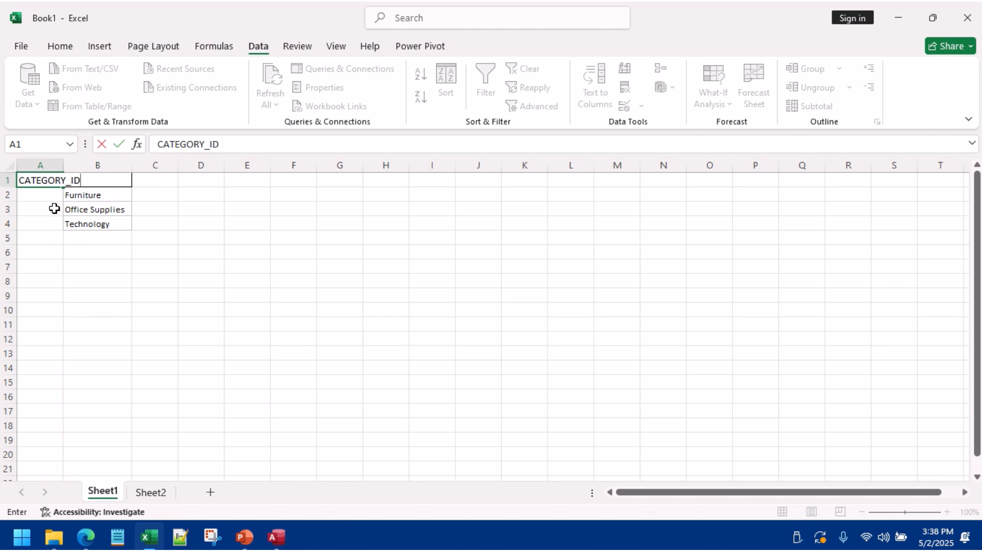
{"action": "key", "text": "Return"}
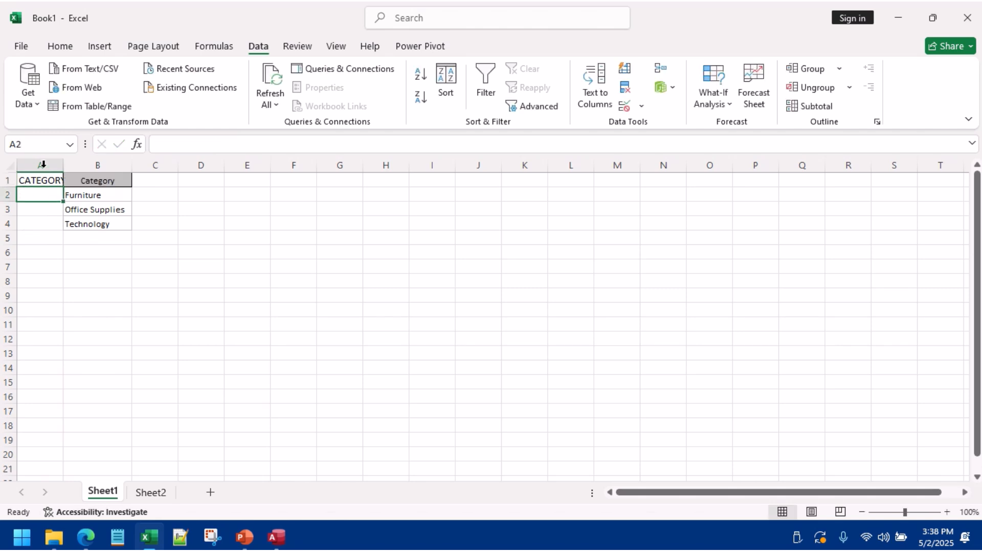
Step: Widen the CATEGORY_ID column in Sheet1 and rename the adjacent Category header to CATEGORY
{"action": "left_click_drag", "start_coordinate": [66, 170], "coordinate": [128, 174]}
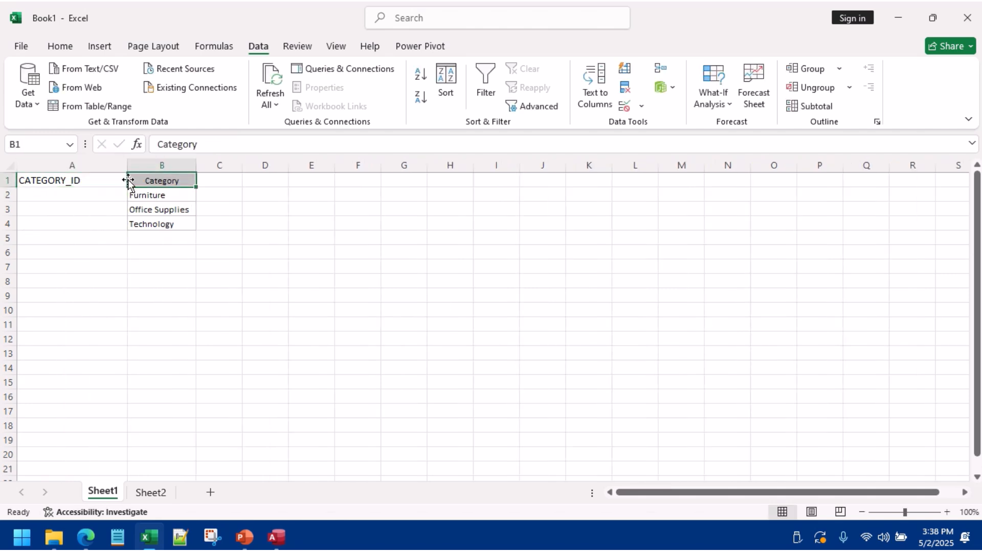
{"action": "left_click", "coordinate": [125, 181]}
{"action": "left_click_drag", "start_coordinate": [204, 148], "coordinate": [157, 146]}
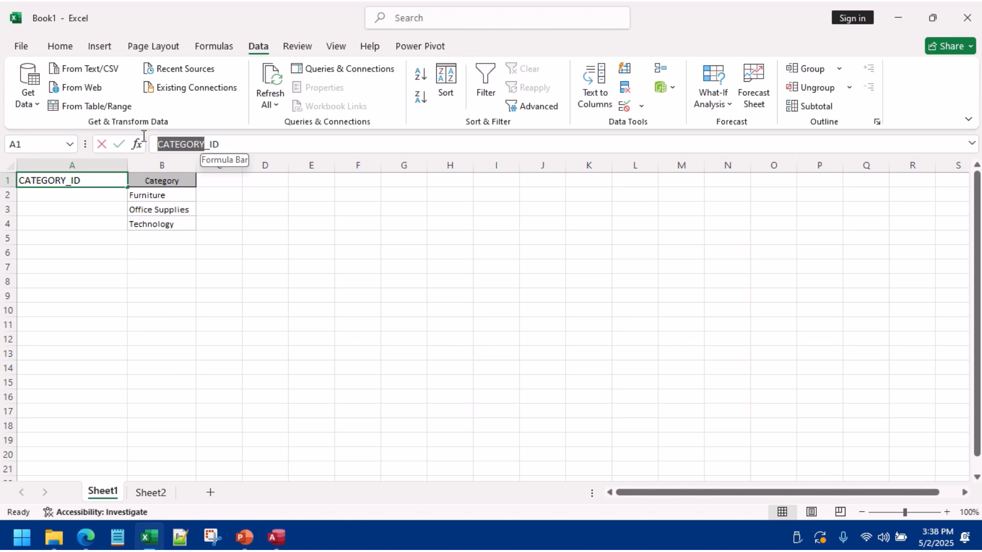
{"action": "key", "text": "ctrl+c"}
{"action": "left_click", "coordinate": [173, 186]}
{"action": "key", "text": "ctrl+v"}
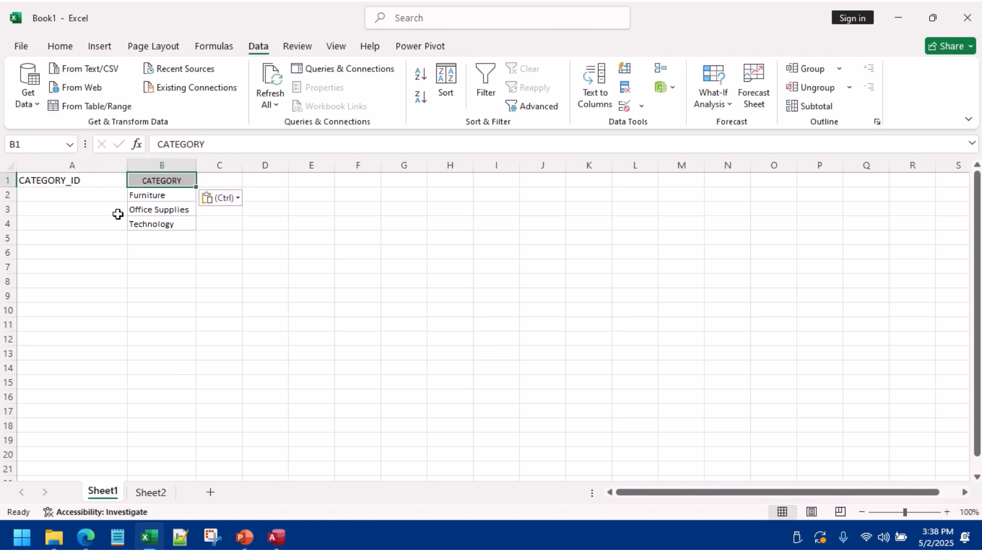
Step: Enter the IDs 1, 2 and 3 under CATEGORY_ID for Furniture, Office Supplies and Technology
{"action": "left_click", "coordinate": [104, 197]}
{"action": "type", "text": "1"}
{"action": "key", "text": "Return"}
{"action": "type", "text": "2"}
{"action": "key", "text": "Return"}
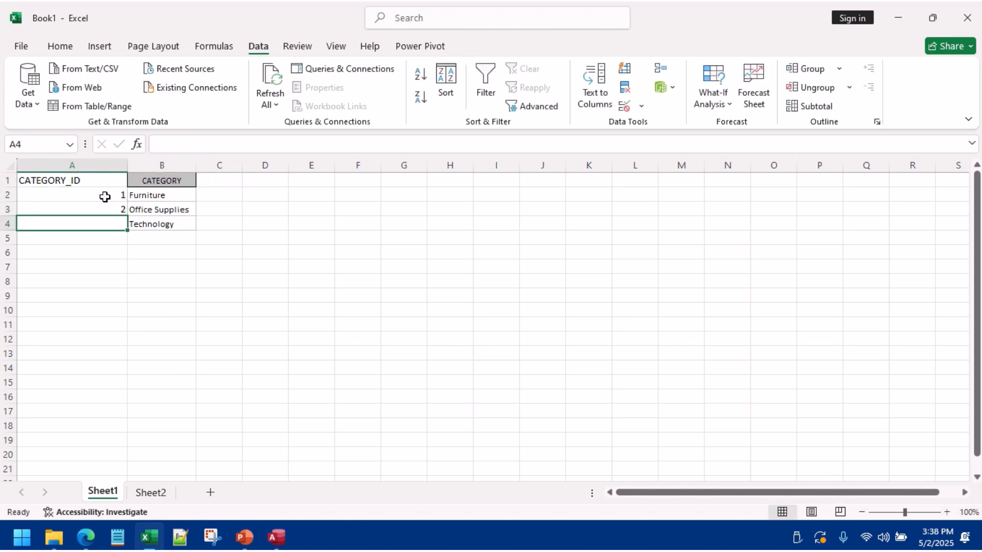
{"action": "type", "text": "3"}
{"action": "key", "text": "Return"}
Step: Copy the category list with its headers and paste it into the Access database as a new table, using the first row as column headings
{"action": "left_click_drag", "start_coordinate": [105, 179], "coordinate": [161, 225]}
{"action": "right_click", "coordinate": [160, 210]}
{"action": "left_click", "coordinate": [190, 142]}
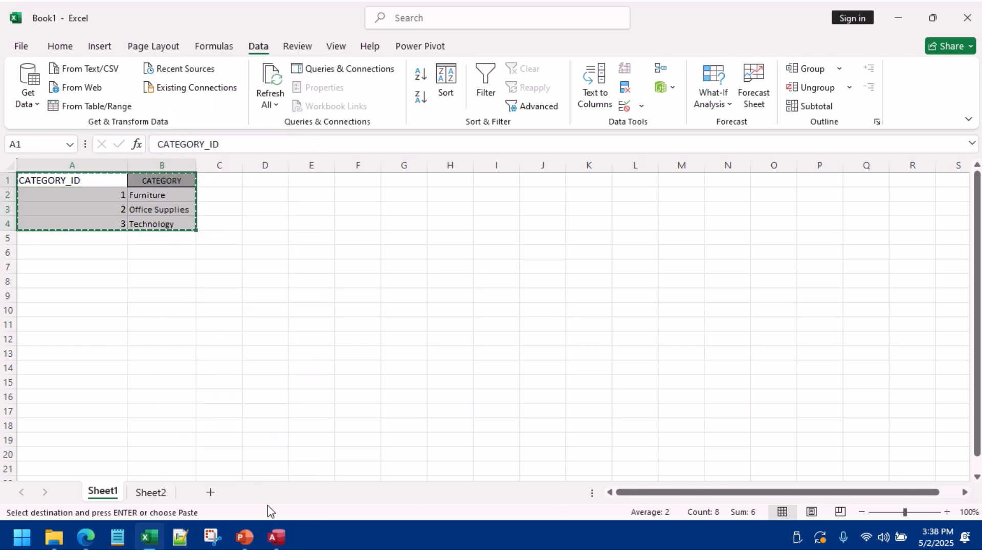
{"action": "left_click", "coordinate": [275, 537]}
{"action": "right_click", "coordinate": [57, 406]}
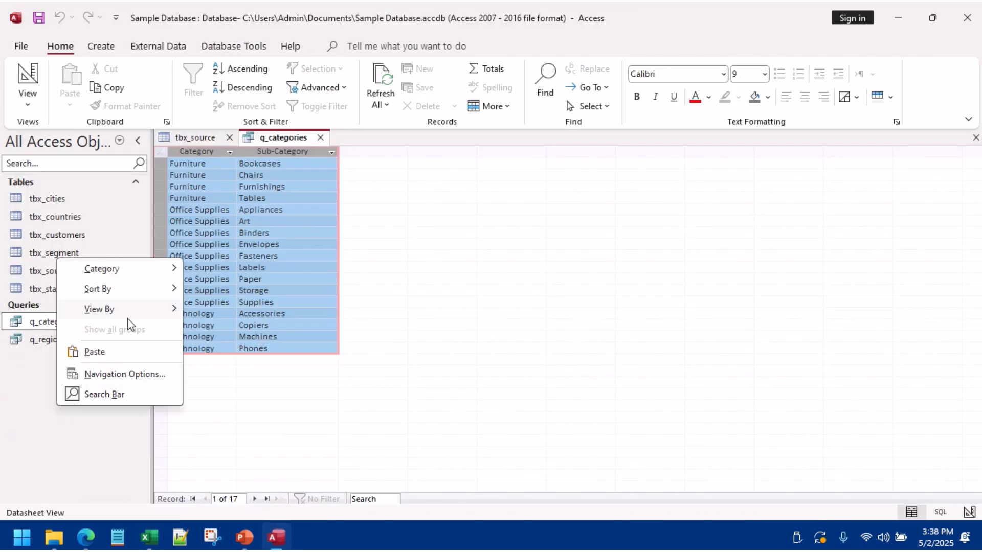
{"action": "left_click", "coordinate": [80, 352]}
{"action": "left_click", "coordinate": [467, 307]}
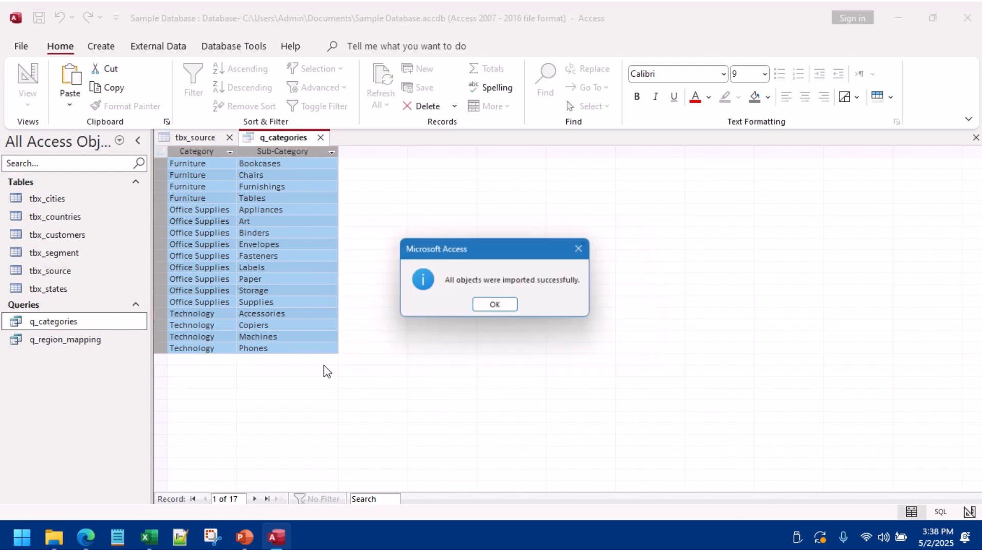
{"action": "left_click", "coordinate": [494, 305]}
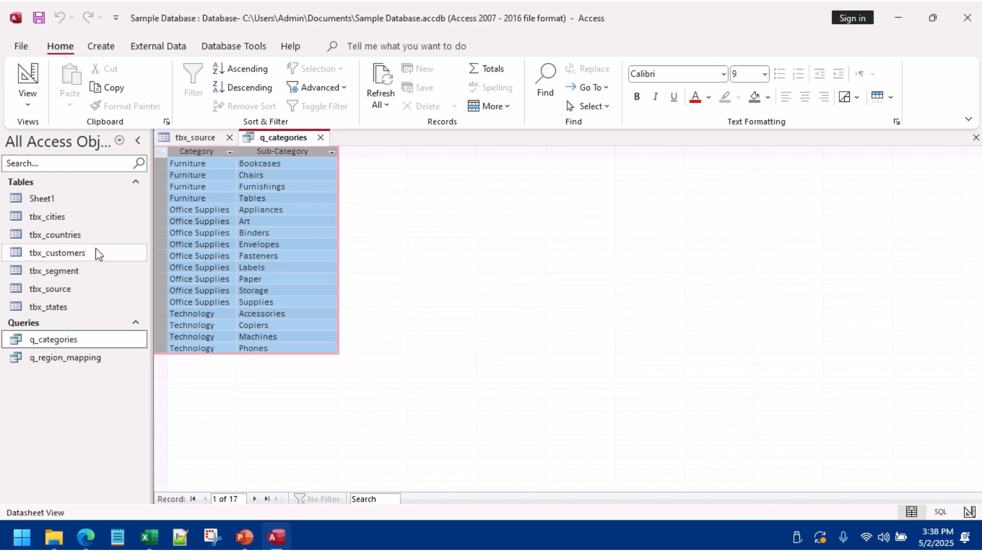
Step: Rename the imported Sheet1 table as tbx_category
{"action": "left_click", "coordinate": [54, 202]}
{"action": "right_click", "coordinate": [54, 201]}
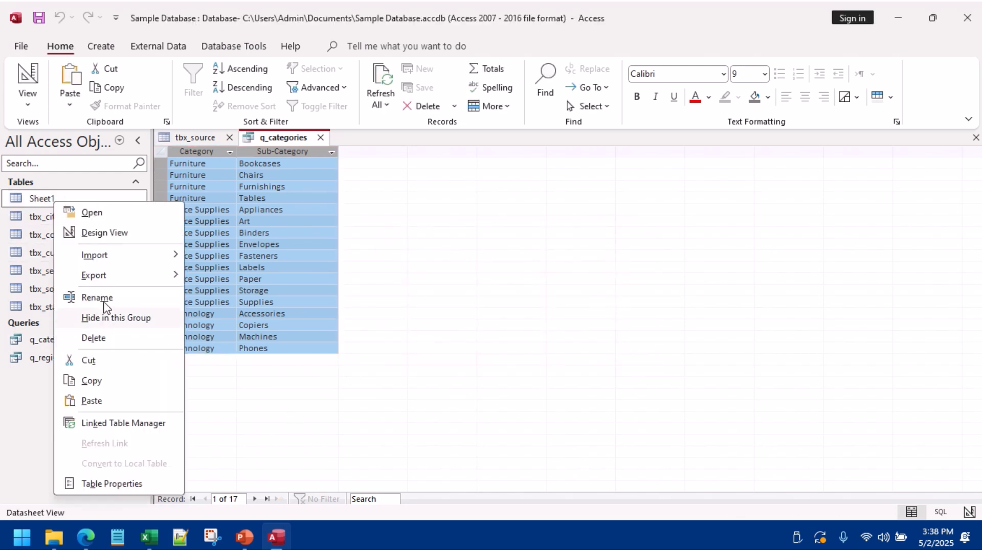
{"action": "left_click", "coordinate": [104, 301]}
{"action": "type", "text": "TB"}
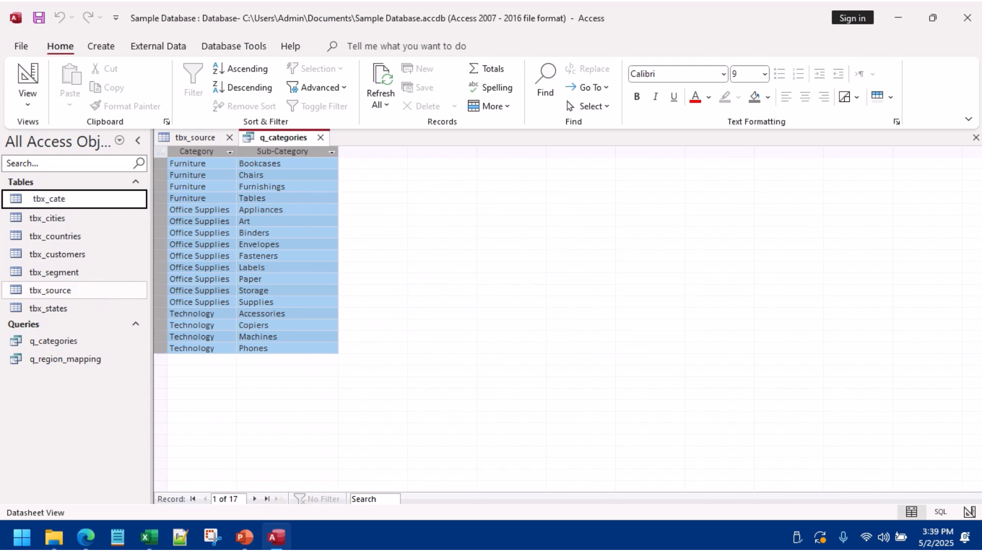
{"action": "key", "text": "Return"}
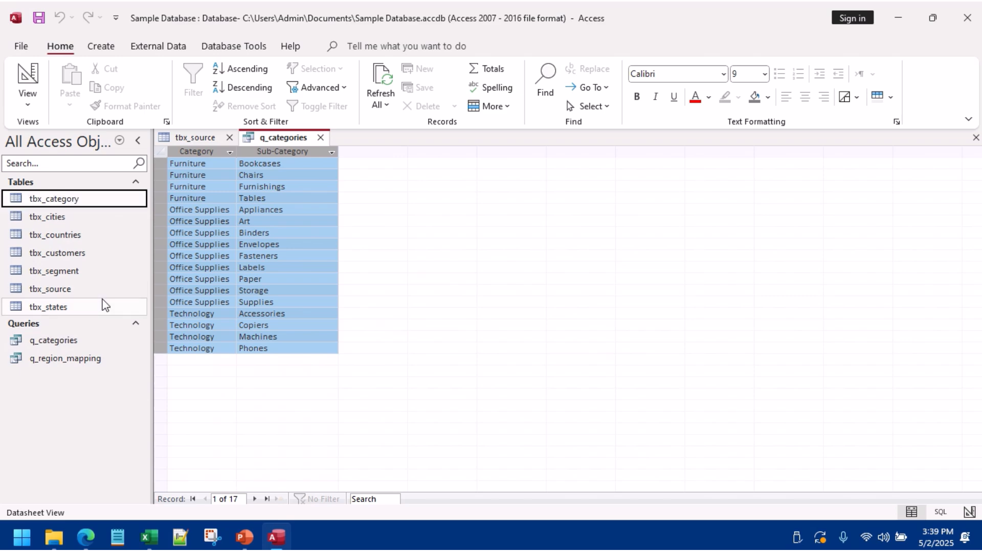
Step: Switch to Sheet2 of the Excel workbook and insert a blank column before Sub-Category
{"action": "left_click", "coordinate": [149, 538]}
{"action": "left_click", "coordinate": [153, 492]}
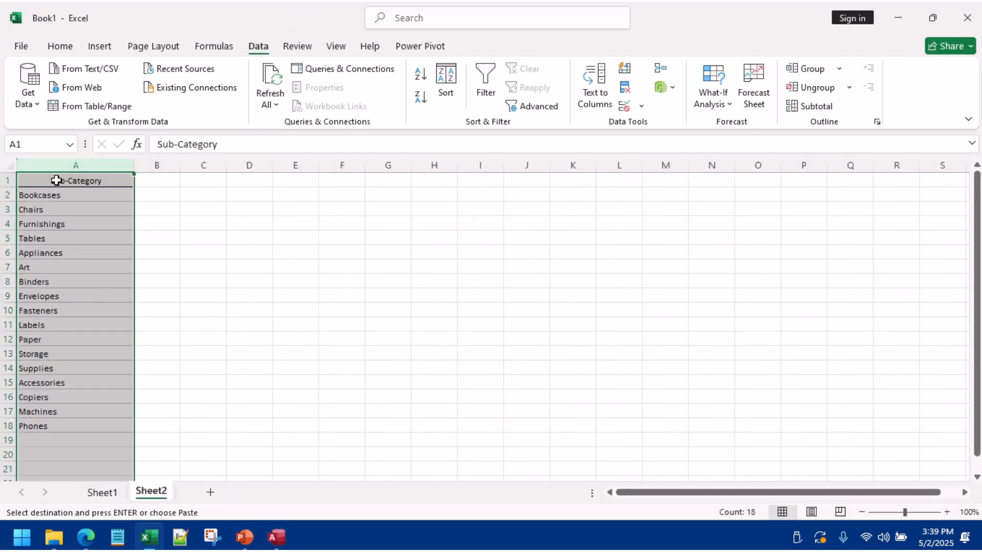
{"action": "right_click", "coordinate": [64, 163]}
{"action": "key", "text": "Escape"}
{"action": "key", "text": "Escape"}
{"action": "right_click", "coordinate": [77, 165]}
{"action": "left_click", "coordinate": [124, 305]}
{"action": "left_click", "coordinate": [33, 177]}
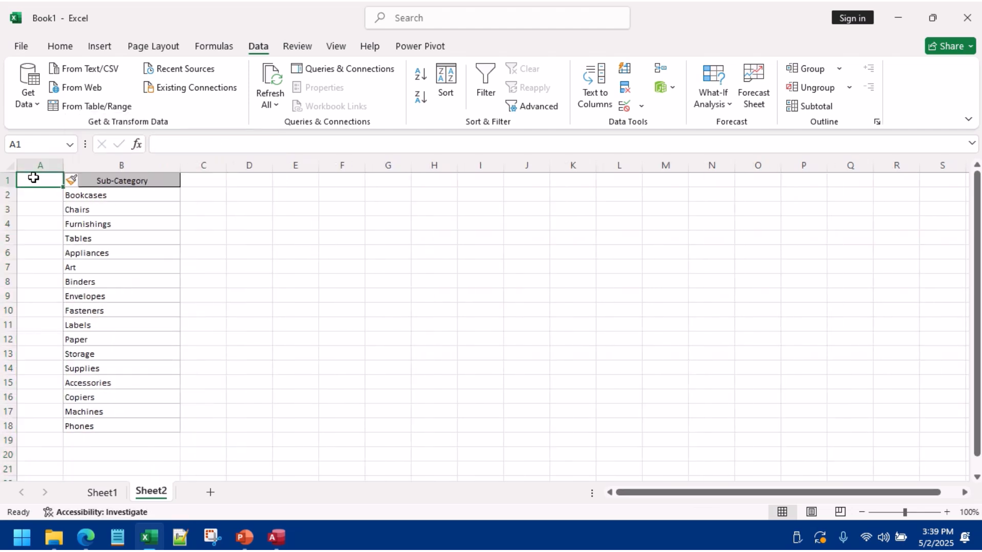
Step: Give the new first column the header SUB_CATEGORY_ID and widen it to fit the text
{"action": "left_click", "coordinate": [125, 178]}
{"action": "left_click", "coordinate": [41, 179]}
{"action": "type", "text": "S"}
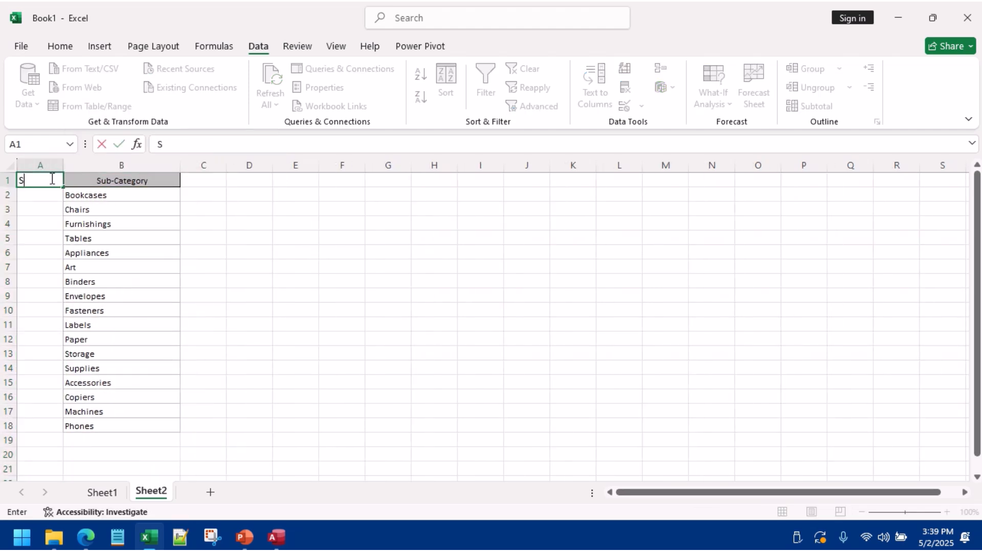
{"action": "type", "text": "UB_CATEGORY_ID"}
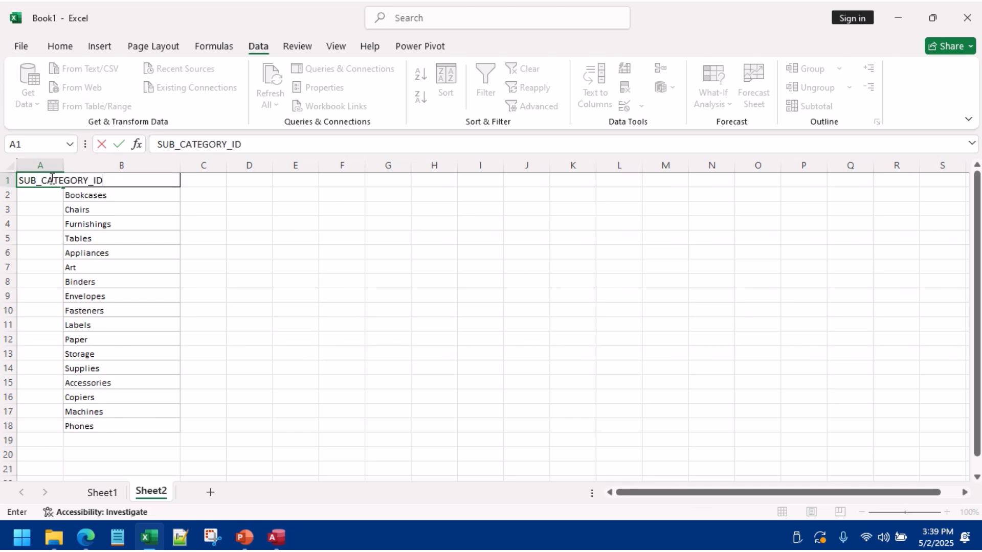
{"action": "key", "text": "Tab"}
{"action": "left_click", "coordinate": [50, 179]}
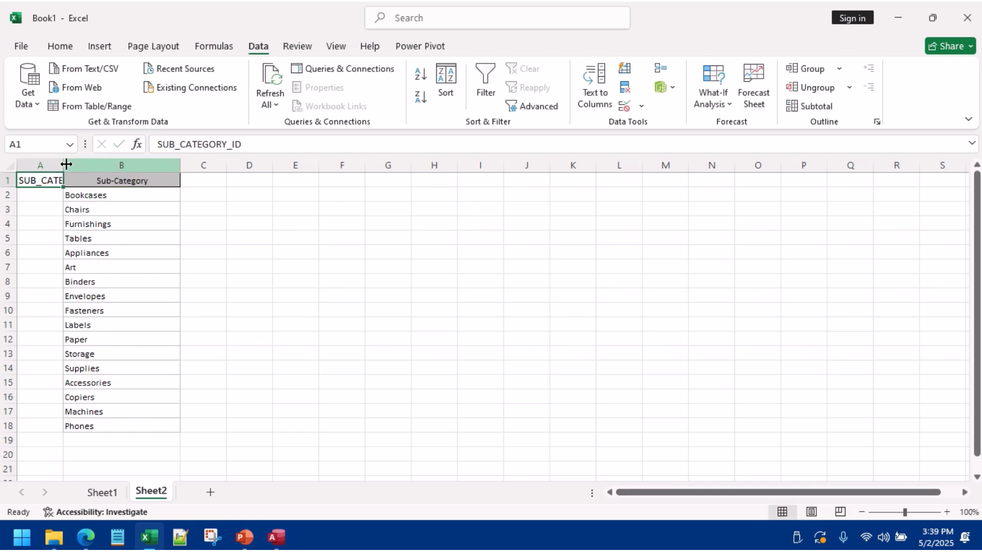
{"action": "left_click_drag", "start_coordinate": [64, 165], "coordinate": [126, 166]}
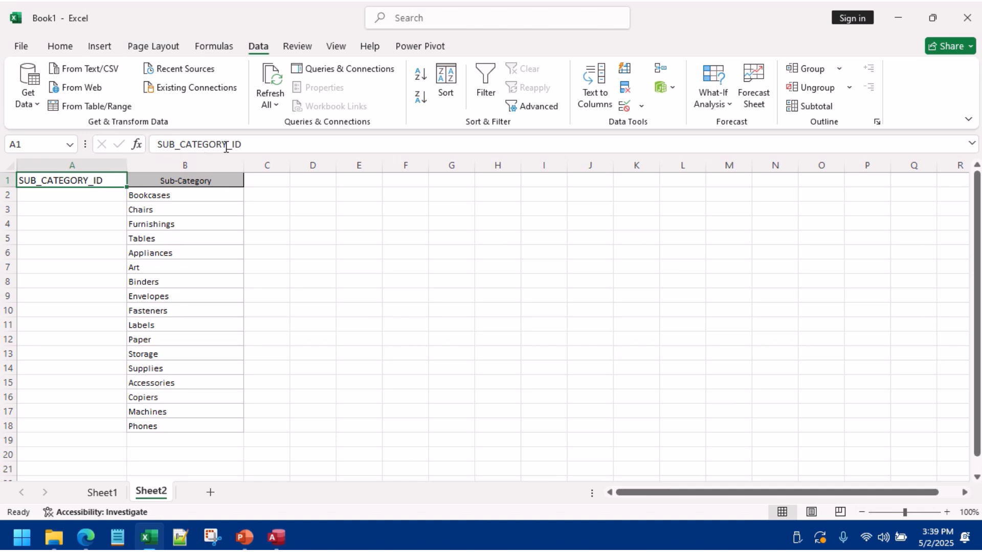
Step: Replace the Sub-Category header with SUB_CATEGORY, copied from the ID column's header
{"action": "left_click_drag", "start_coordinate": [226, 145], "coordinate": [129, 134]}
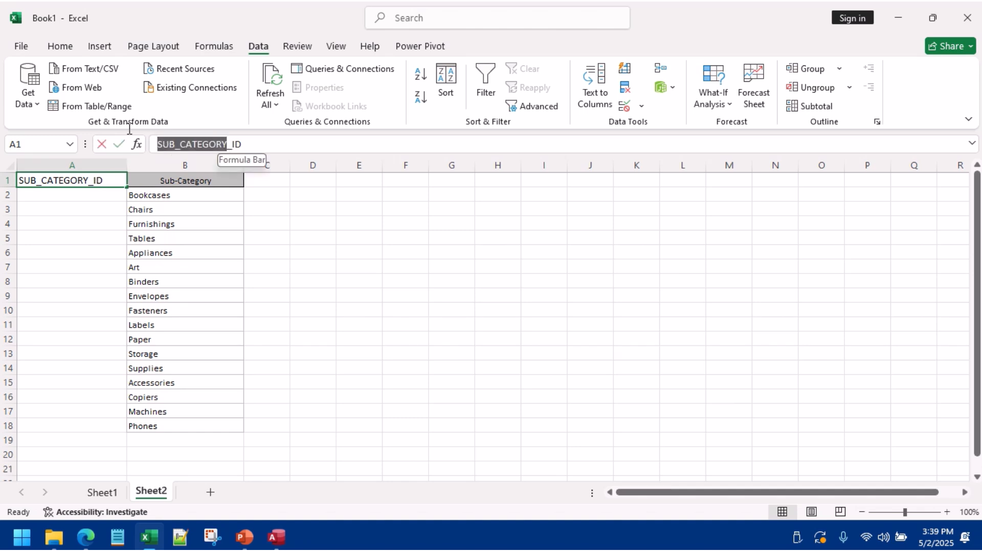
{"action": "key", "text": "ctrl+c"}
{"action": "left_click", "coordinate": [184, 180]}
{"action": "key", "text": "ctrl+v"}
Step: Number the sub-categories from 1 to 17 under SUB_CATEGORY_ID by filling the series down from 1 and 2
{"action": "left_click", "coordinate": [109, 192]}
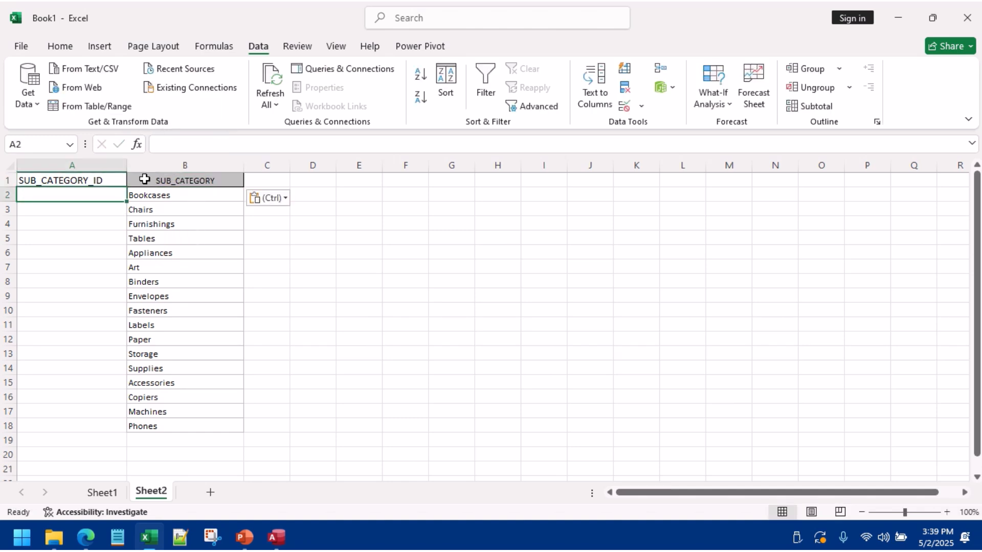
{"action": "type", "text": "1"}
{"action": "key", "text": "Return"}
{"action": "type", "text": "2"}
{"action": "key", "text": "Return"}
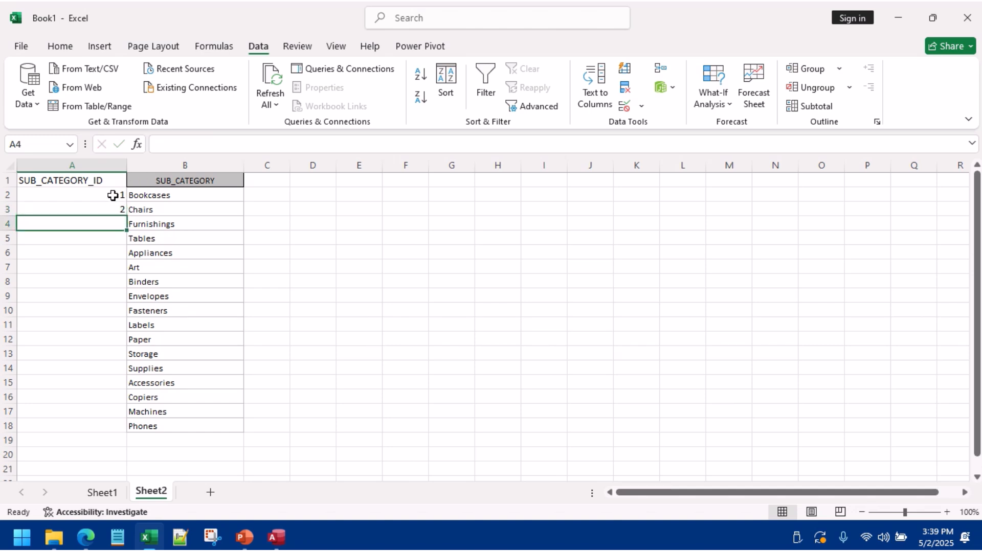
{"action": "left_click_drag", "start_coordinate": [114, 195], "coordinate": [209, 426]}
{"action": "double_click", "coordinate": [129, 215]}
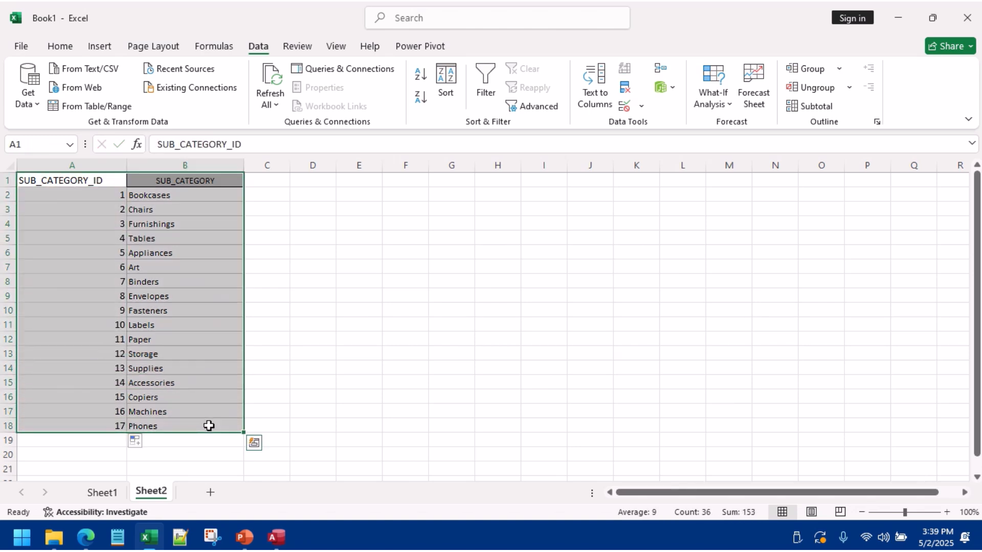
Step: Copy the sub-category list with its headers into the Access database as a new table, using the first row as column headings
{"action": "key", "text": "ctrl+c"}
{"action": "key", "text": "alt+Tab"}
{"action": "right_click", "coordinate": [104, 403]}
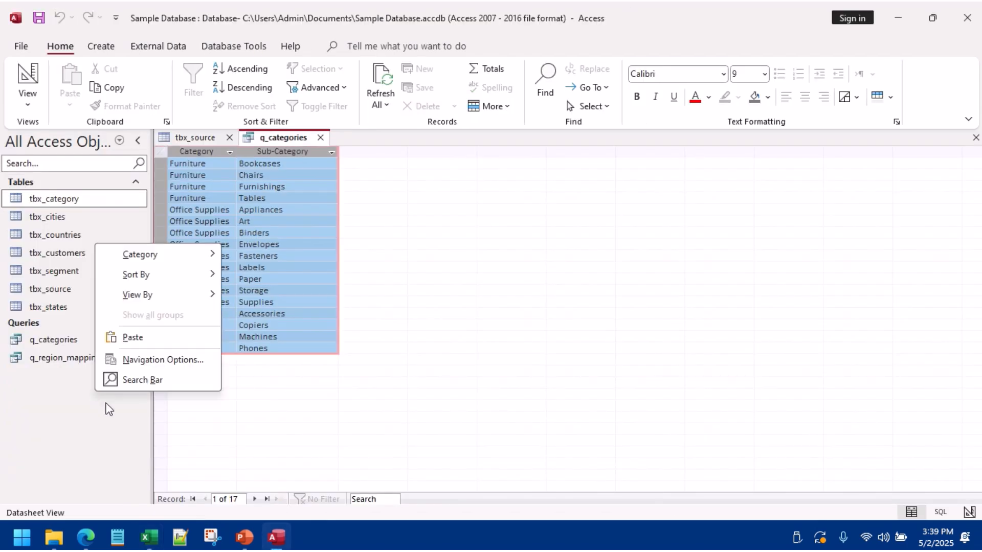
{"action": "left_click", "coordinate": [128, 340]}
{"action": "left_click", "coordinate": [464, 307]}
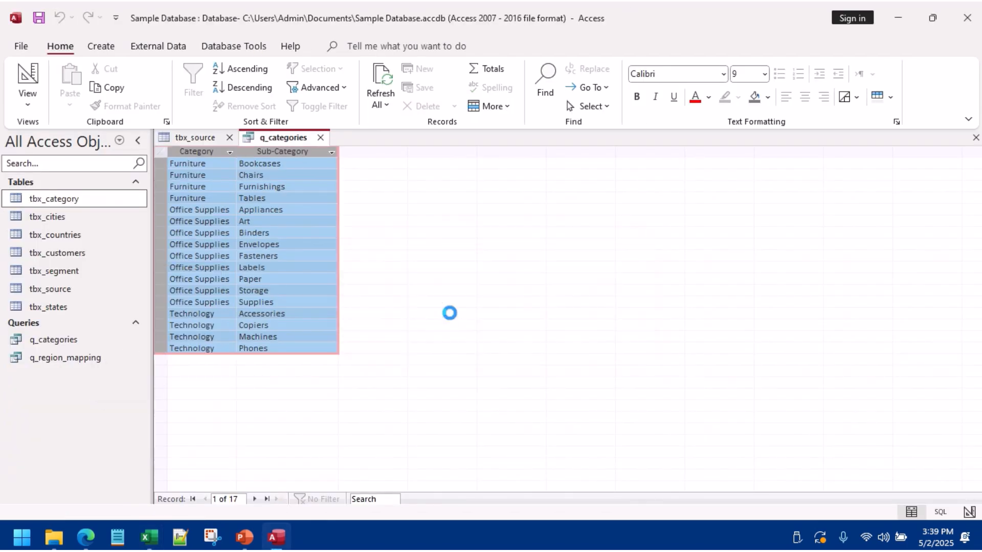
{"action": "left_click", "coordinate": [516, 308]}
Step: Rename the imported Sheet2 table as tbx_sub_category
{"action": "right_click", "coordinate": [57, 203]}
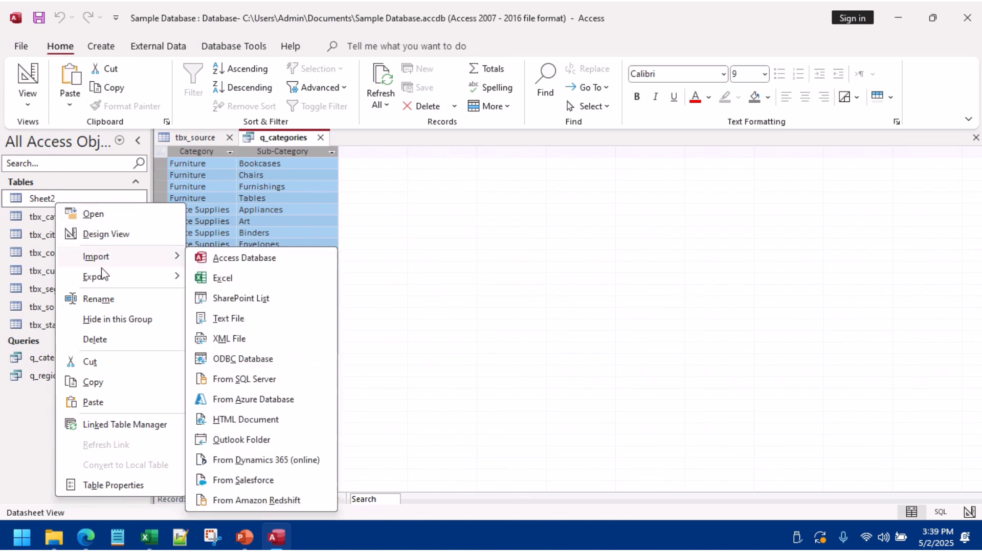
{"action": "left_click", "coordinate": [97, 306]}
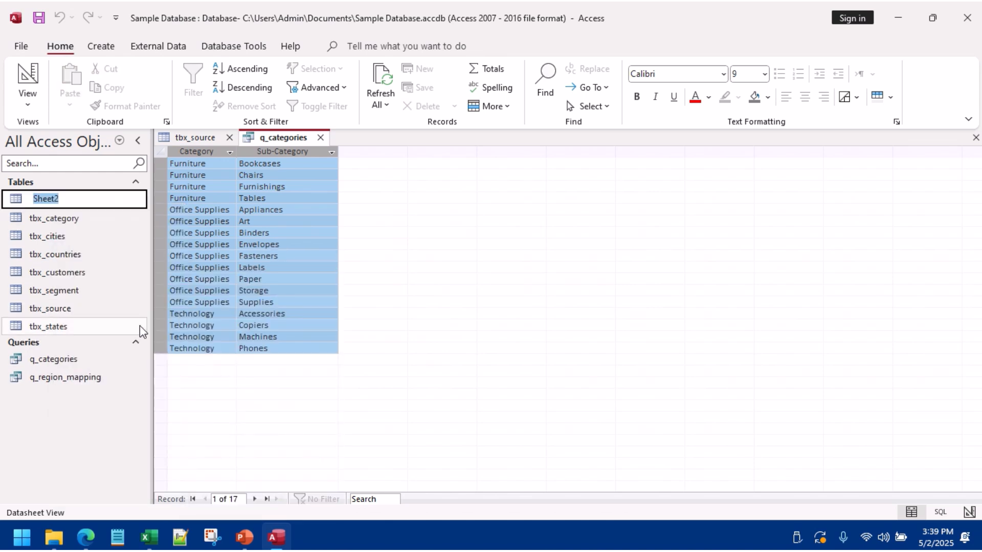
{"action": "type", "text": "TBy"}
{"action": "key", "text": "Return"}
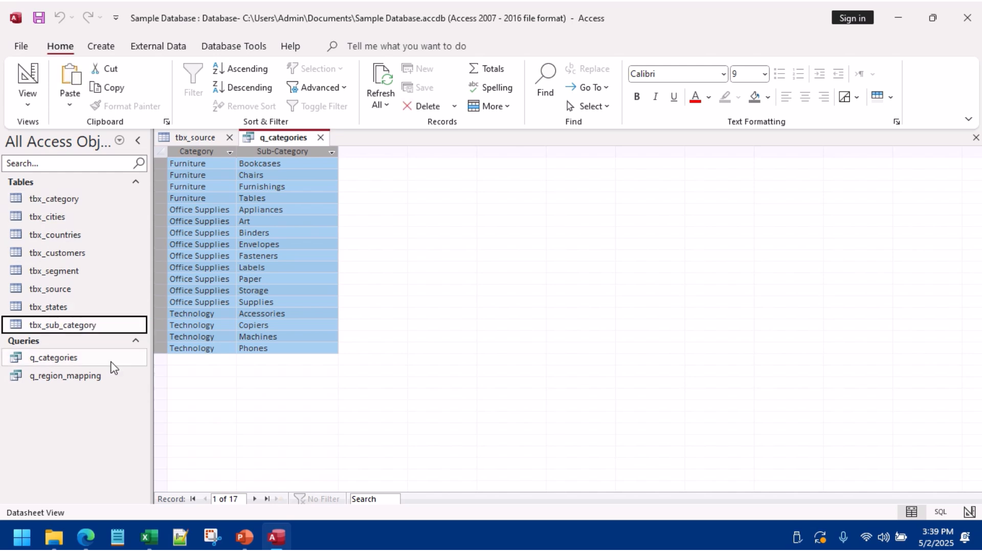
Step: Open tbx_sub_category in Design View and try to set SUB_CATEGORY_ID's data type to AutoNumber
{"action": "right_click", "coordinate": [75, 335]}
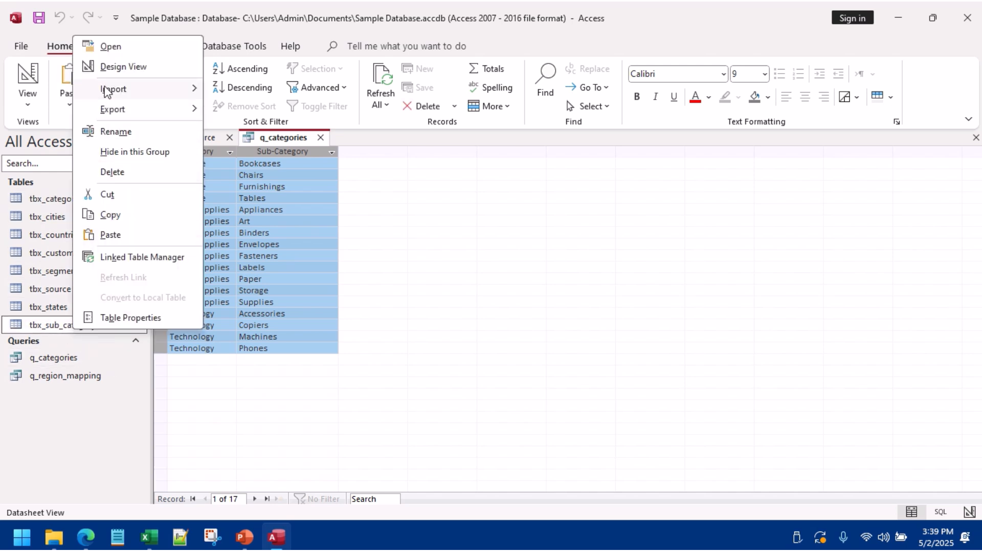
{"action": "left_click", "coordinate": [107, 66]}
{"action": "key", "text": "Tab"}
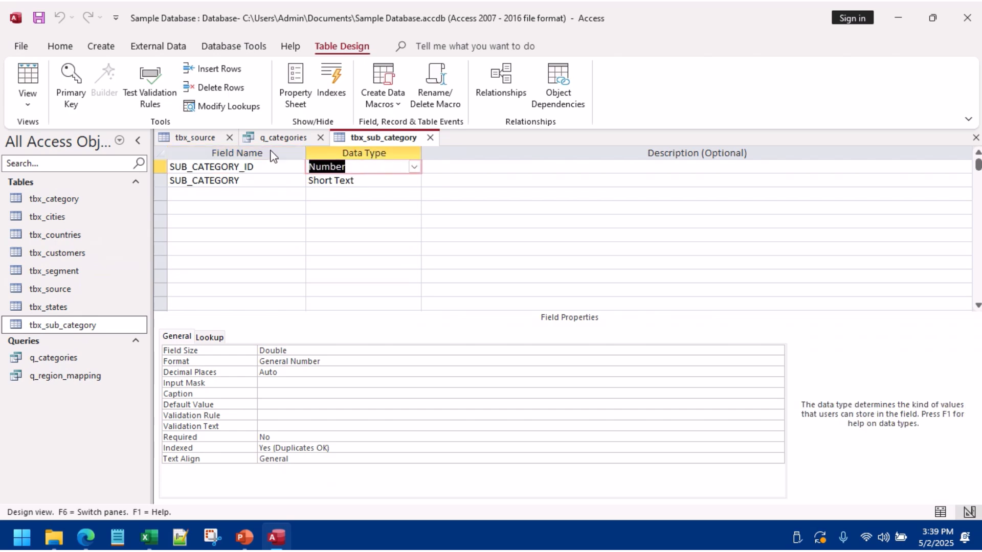
{"action": "type", "text": "auto"}
{"action": "key", "text": "Return"}
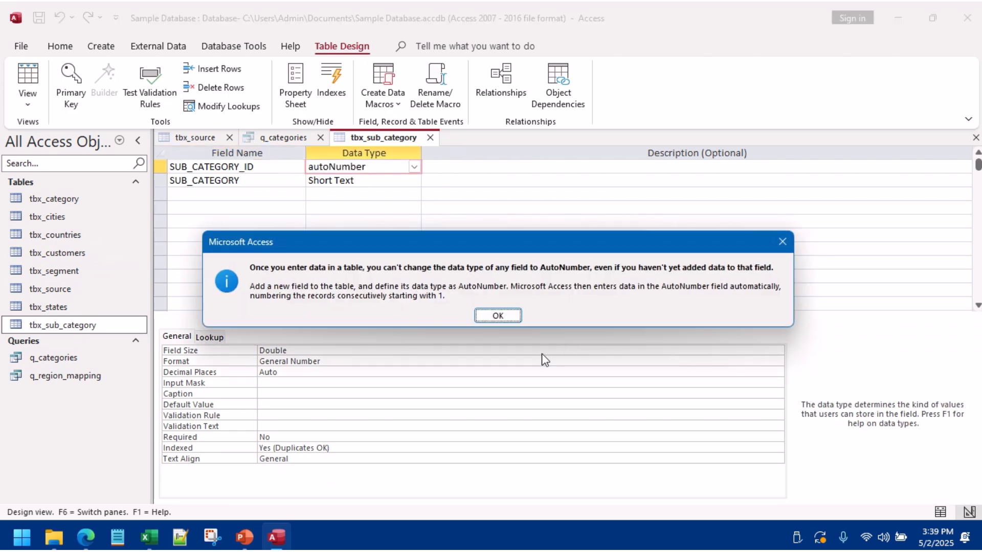
{"action": "left_click", "coordinate": [496, 316]}
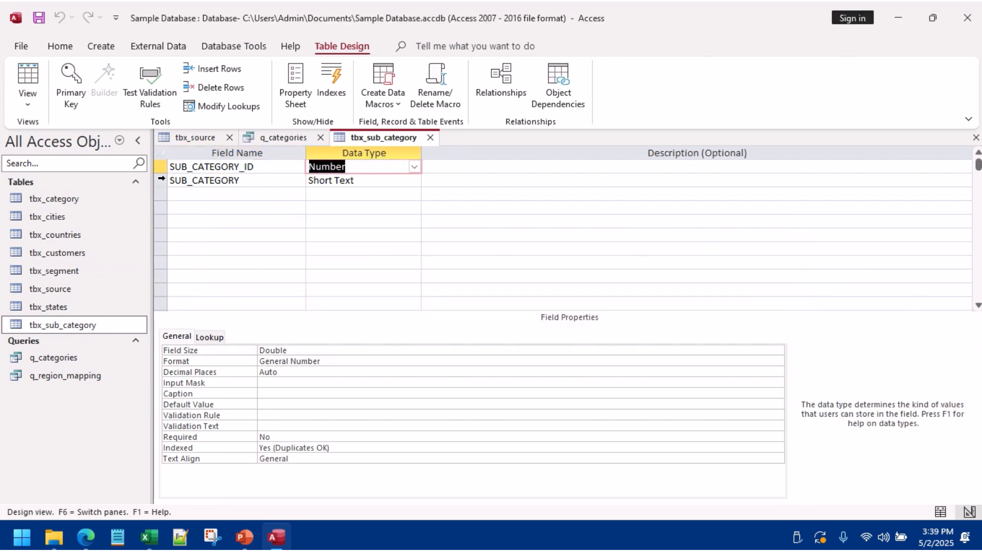
Step: Make SUB_CATEGORY_ID the primary key of tbx_sub_category, then save and close the table
{"action": "left_click", "coordinate": [193, 166]}
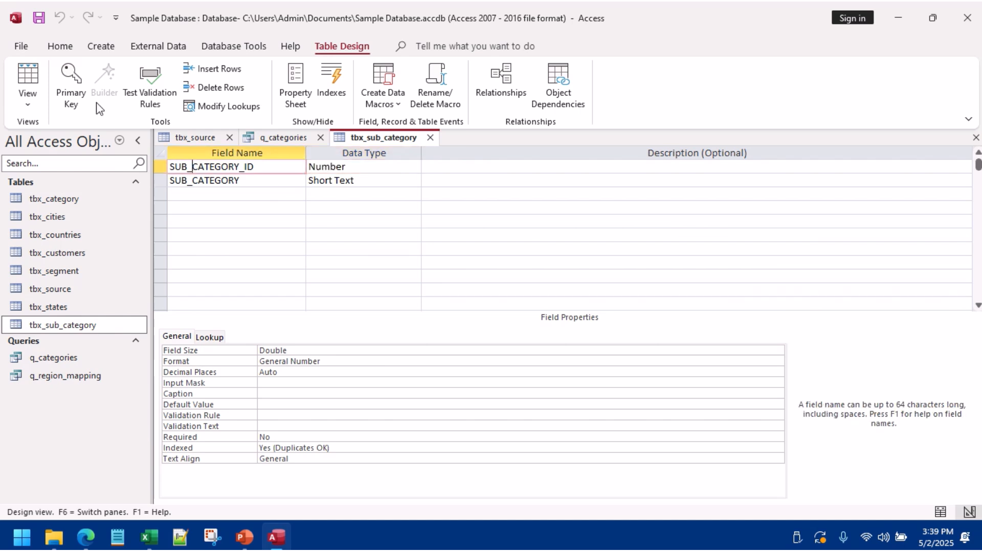
{"action": "left_click", "coordinate": [71, 85]}
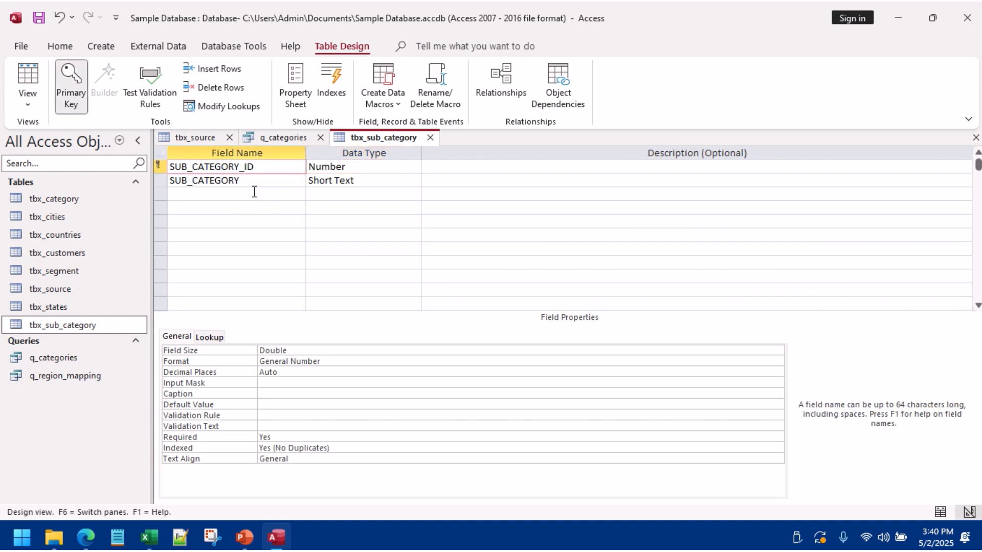
{"action": "right_click", "coordinate": [356, 142]}
{"action": "left_click", "coordinate": [376, 142]}
{"action": "left_click", "coordinate": [430, 137]}
Step: Close the q_categories query and delete it from the database
{"action": "left_click", "coordinate": [320, 138]}
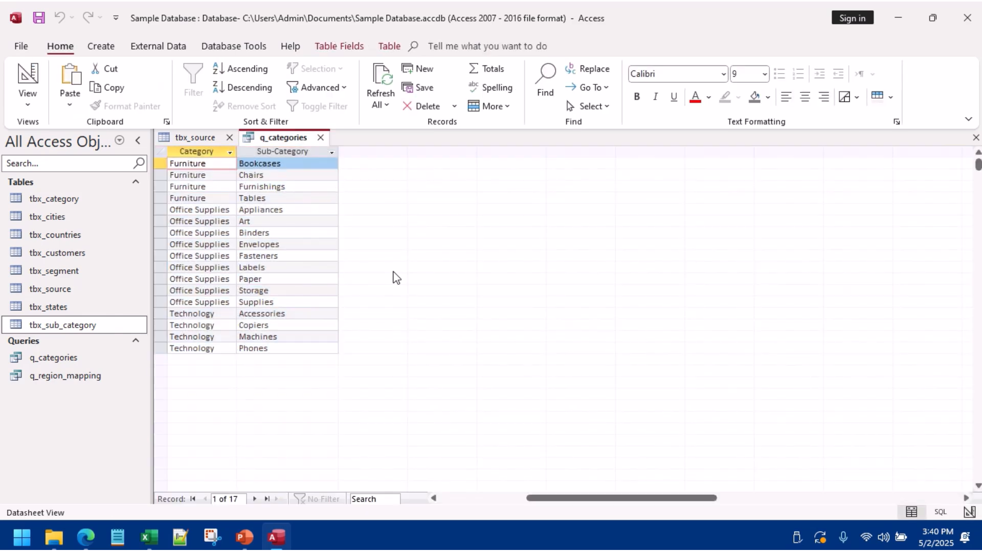
{"action": "right_click", "coordinate": [48, 359]}
{"action": "left_click", "coordinate": [89, 263]}
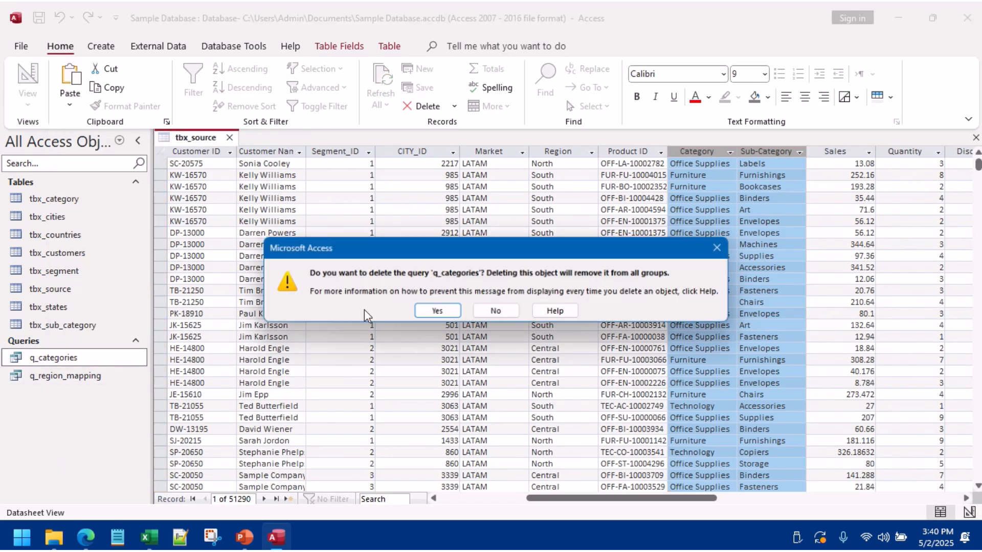
{"action": "left_click", "coordinate": [438, 309]}
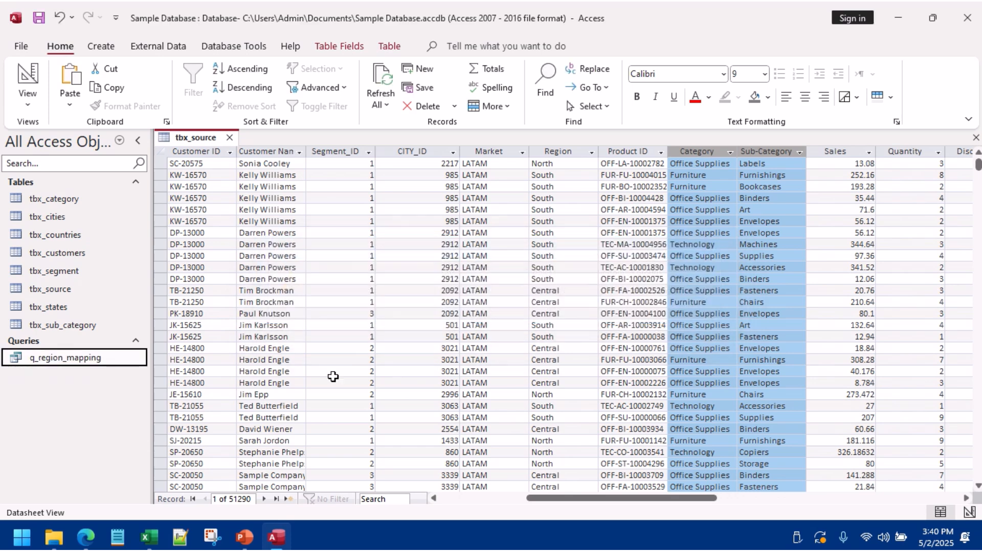
Step: Open the tbx_category table, check its records and field design, then close it
{"action": "double_click", "coordinate": [65, 201]}
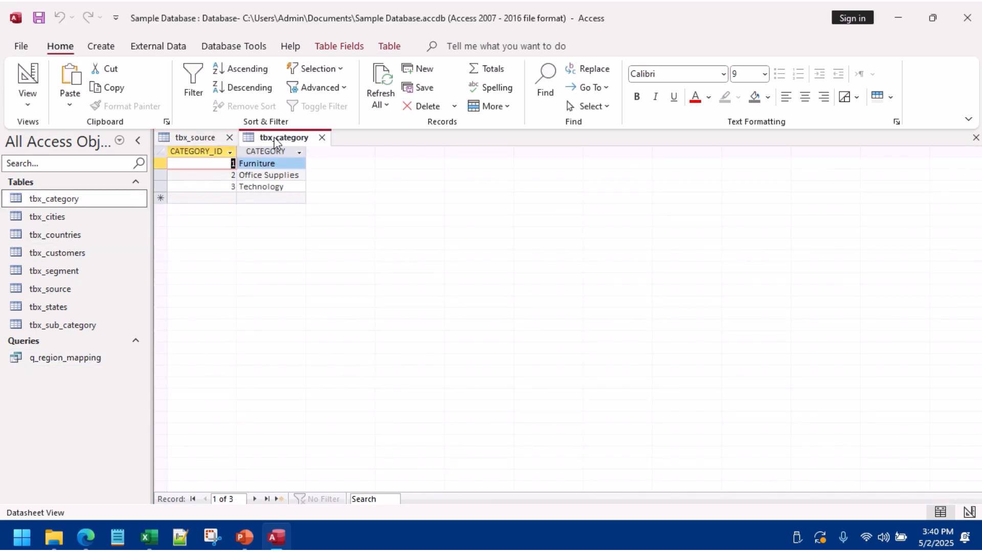
{"action": "left_click", "coordinate": [28, 82]}
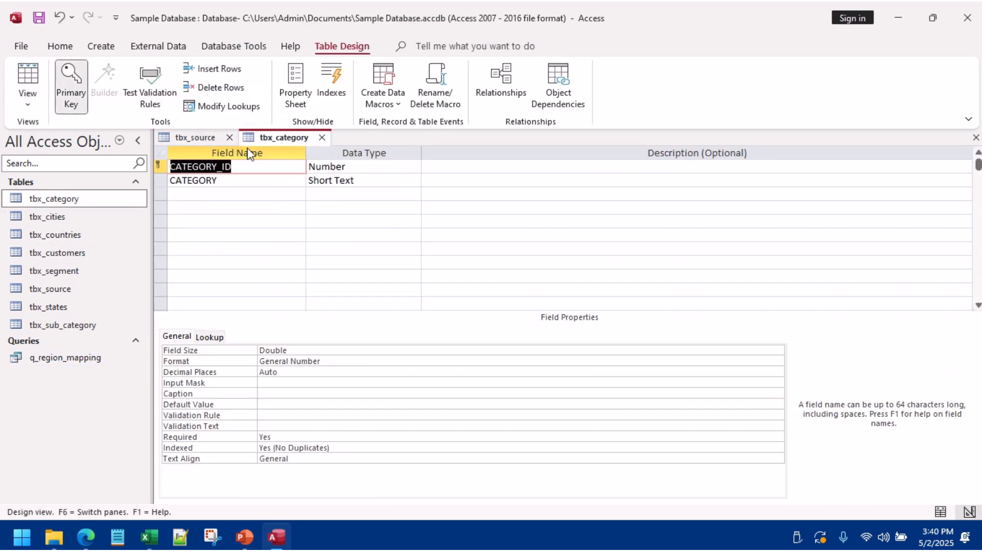
{"action": "right_click", "coordinate": [264, 135]}
{"action": "key", "text": "Escape"}
{"action": "left_click", "coordinate": [322, 138]}
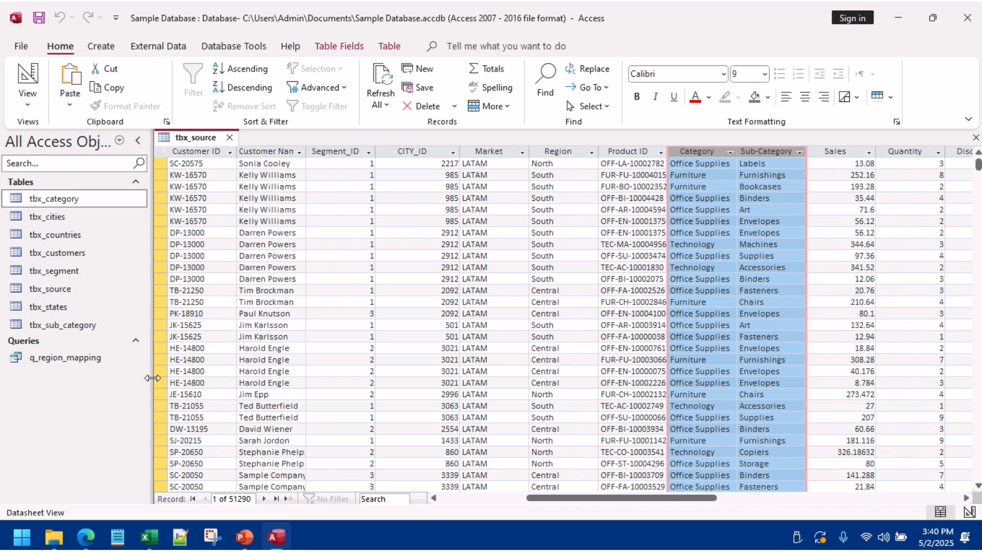
Step: Open tbx_states in Design View to review how its fields reference the country table, then close it
{"action": "right_click", "coordinate": [66, 200]}
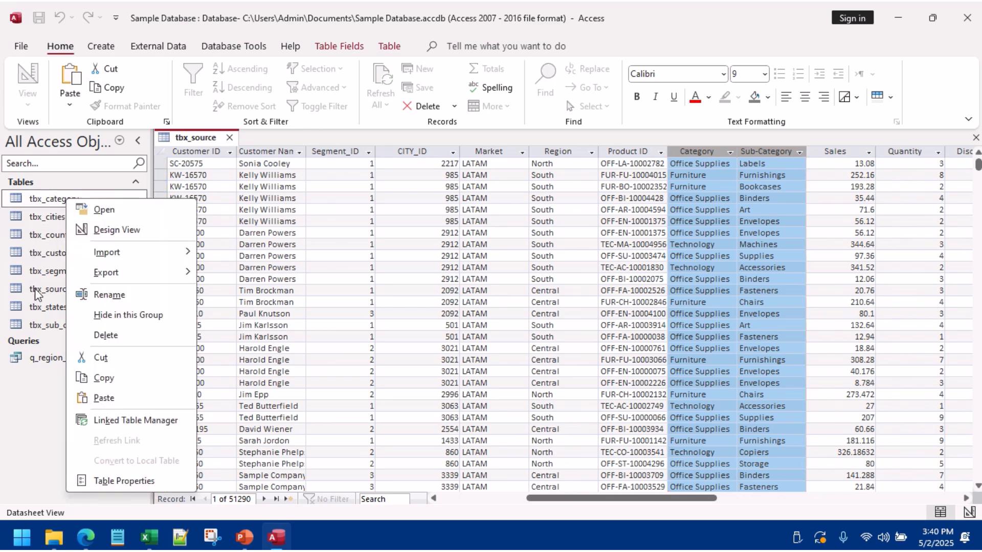
{"action": "right_click", "coordinate": [36, 311]}
{"action": "left_click", "coordinate": [87, 58]}
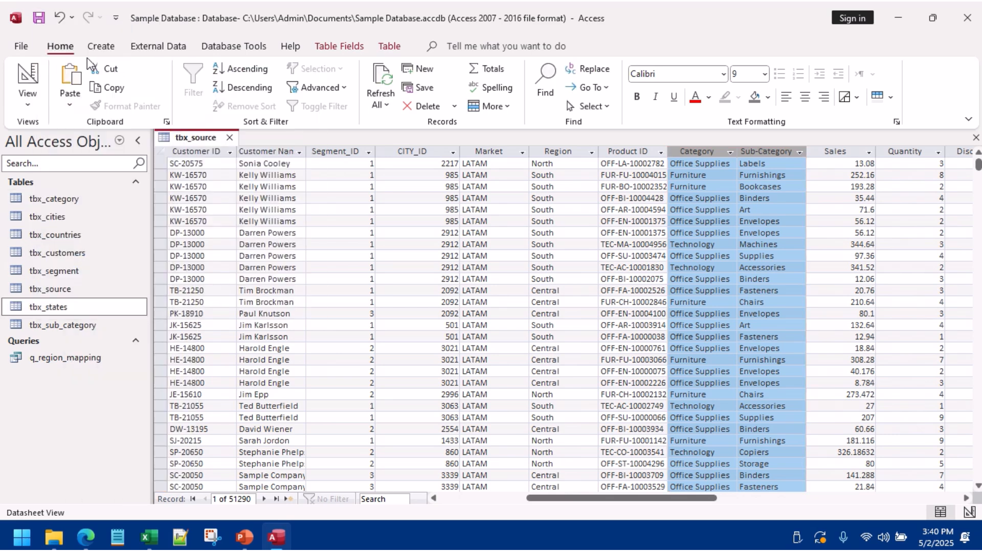
{"action": "left_click", "coordinate": [218, 206]}
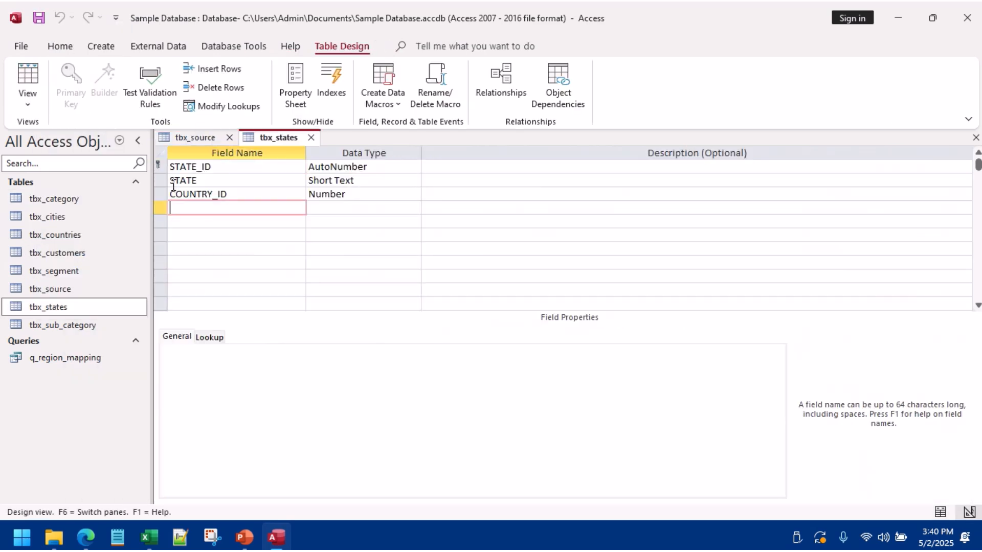
{"action": "left_click", "coordinate": [310, 138]}
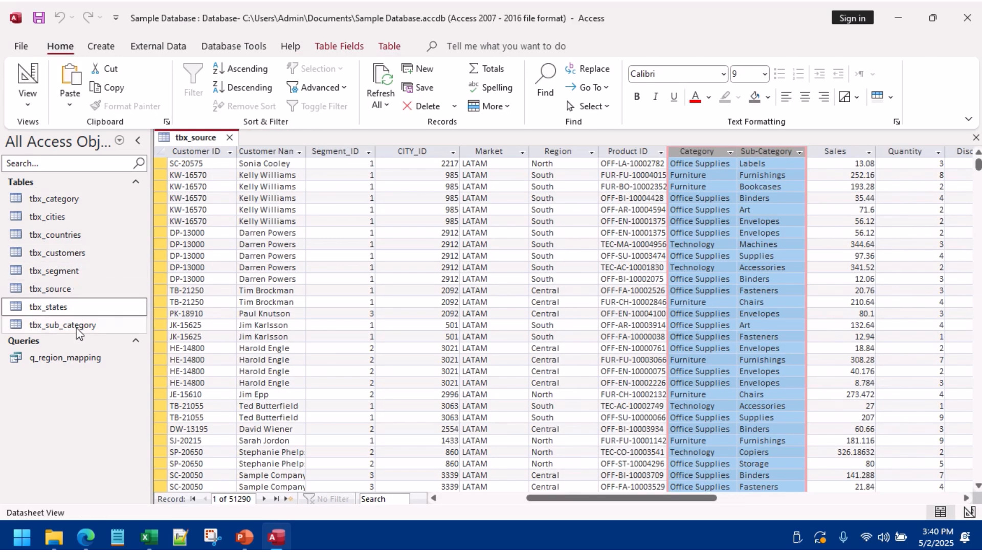
Step: Add a CATEGORY_ID field with data type Number to tbx_sub_category in Design View, then save and close the table
{"action": "right_click", "coordinate": [78, 330]}
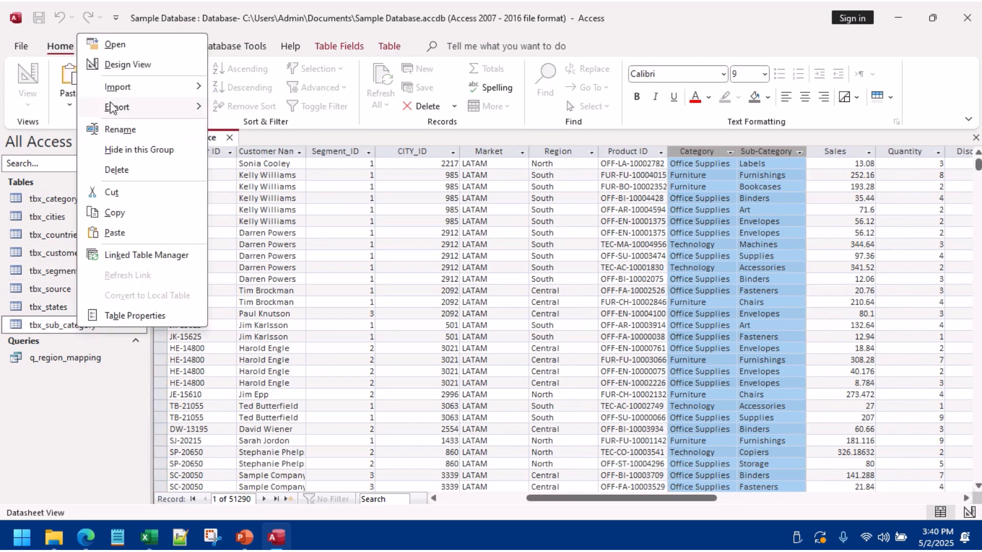
{"action": "left_click", "coordinate": [114, 65]}
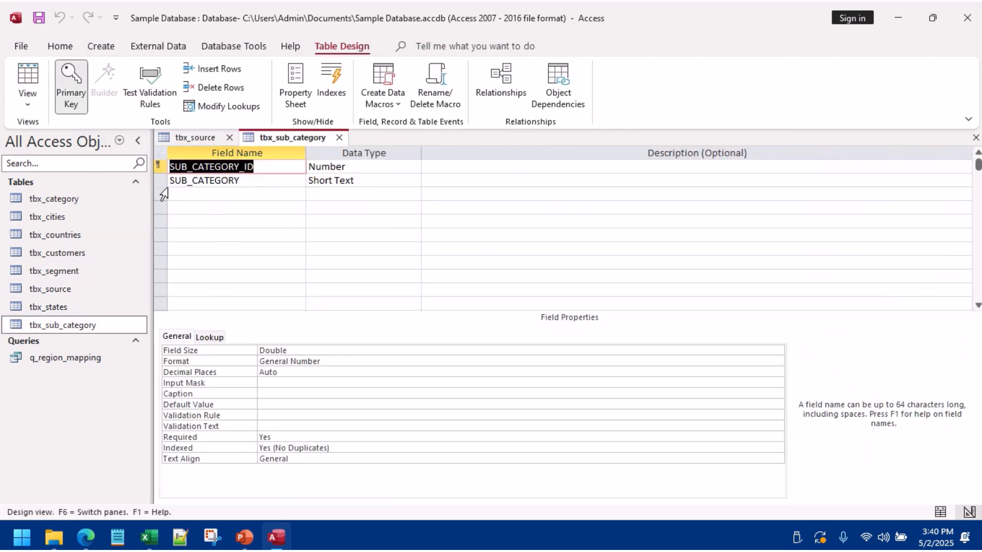
{"action": "left_click", "coordinate": [182, 193]}
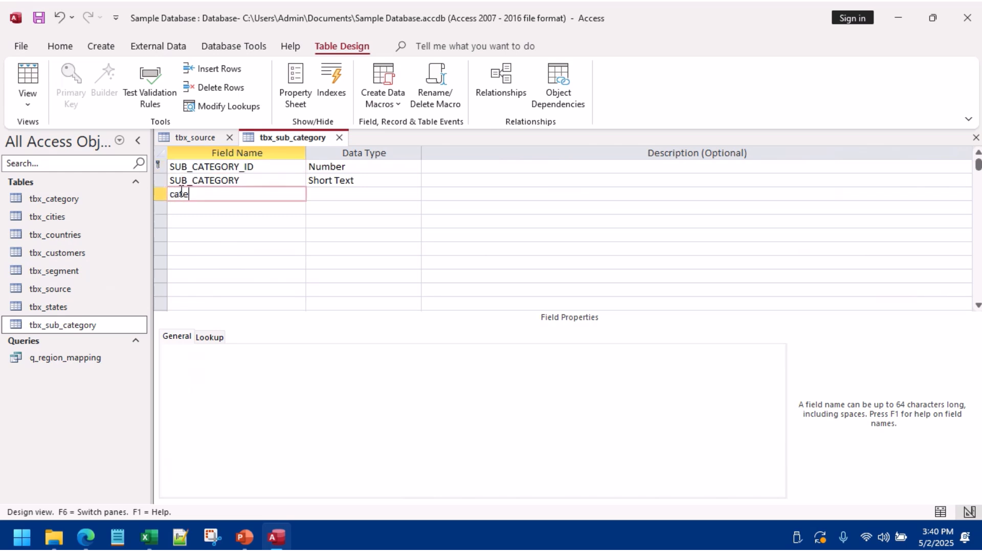
{"action": "key", "text": "Caps_Lock"}
{"action": "type", "text": "CATEGORY_ID"}
{"action": "key", "text": "Tab"}
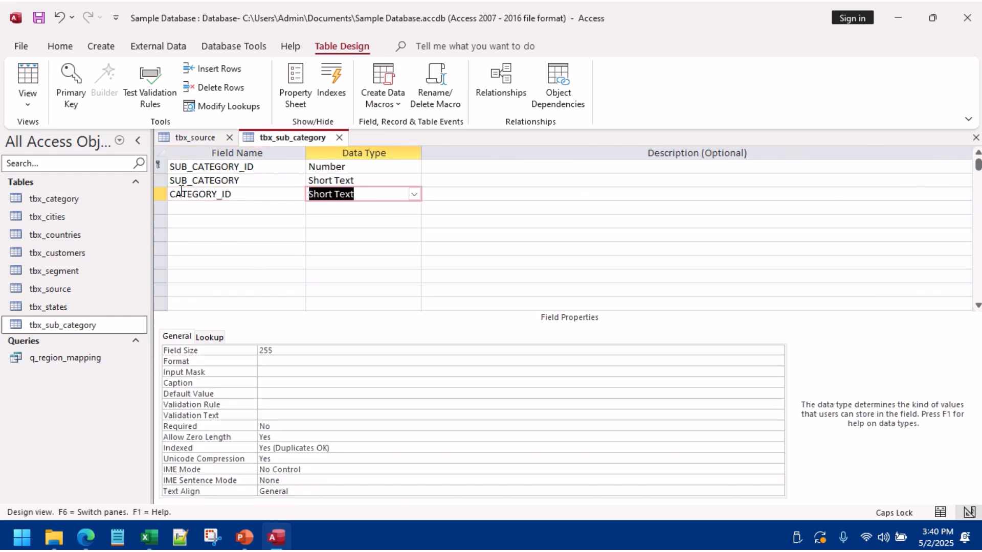
{"action": "type", "text": "Number"}
{"action": "key", "text": "Tab"}
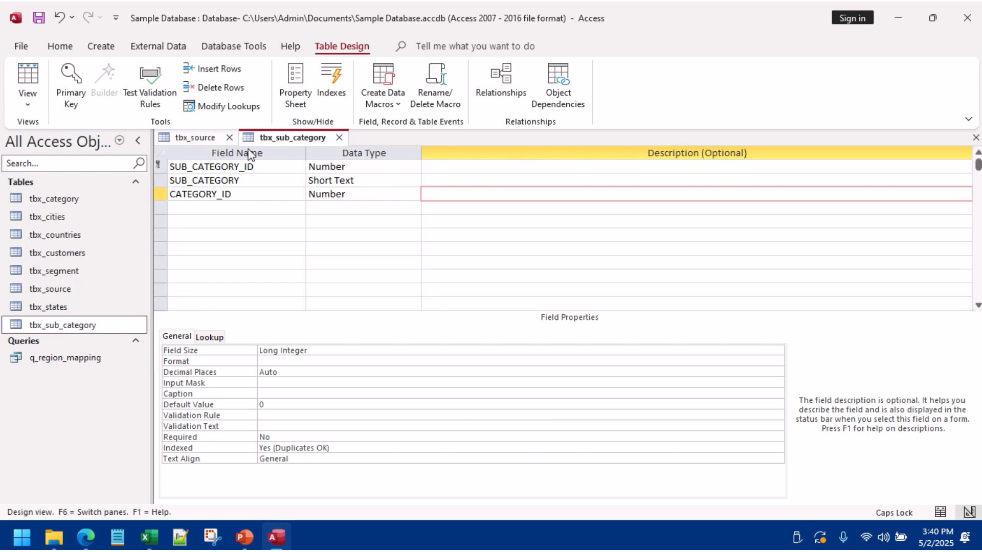
{"action": "right_click", "coordinate": [270, 138]}
{"action": "left_click", "coordinate": [306, 145]}
{"action": "left_click", "coordinate": [337, 139]}
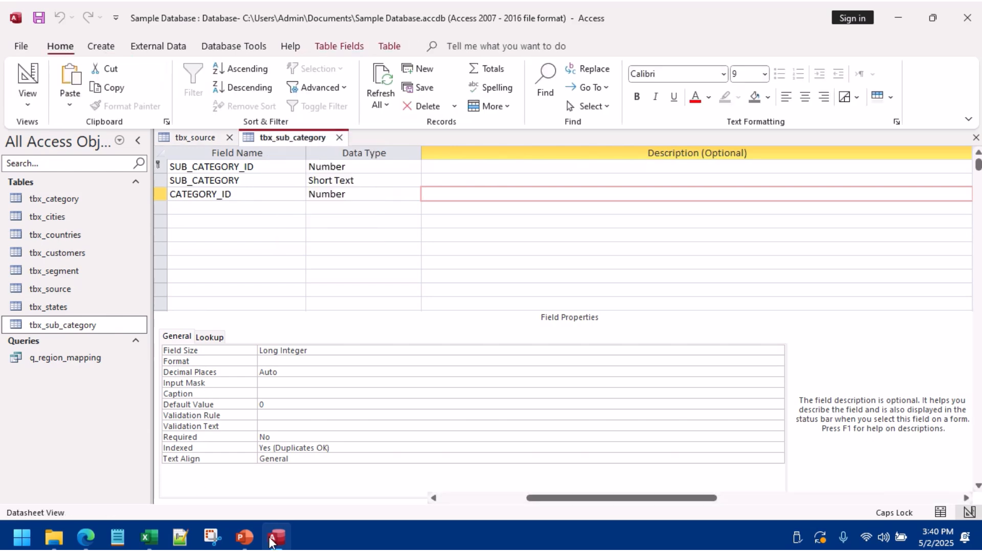
Step: Switch to the Excel workbook and undo the edits back to the original paired Category and Sub-Category list on Sheet1
{"action": "mouse_move", "coordinate": [276, 543]}
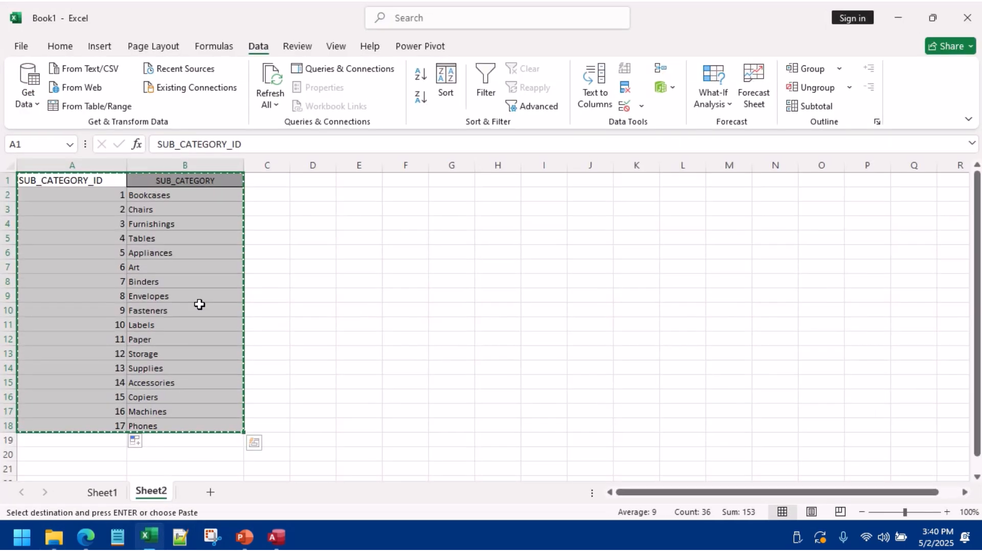
{"action": "left_click", "coordinate": [199, 309]}
{"action": "key", "text": "Escape"}
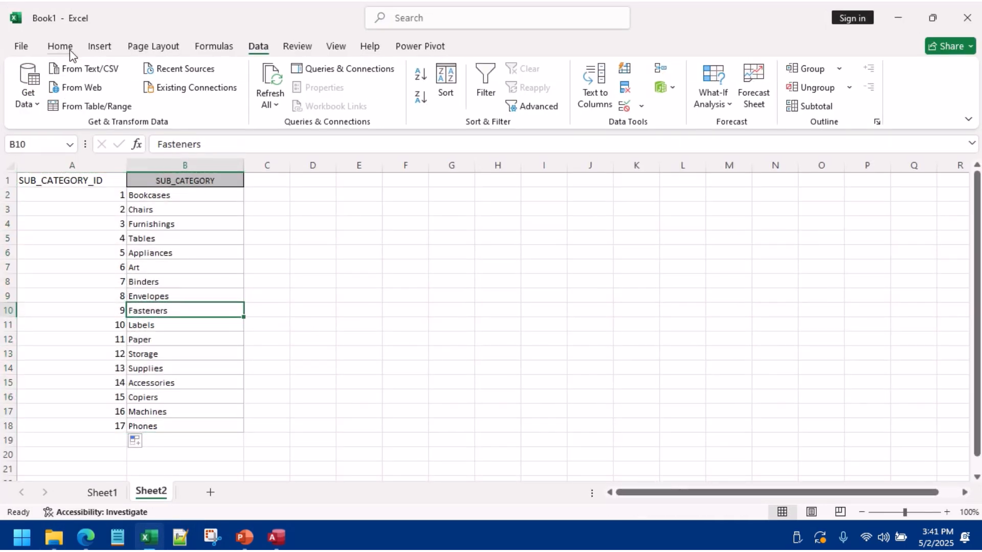
{"action": "left_click", "coordinate": [45, 219]}
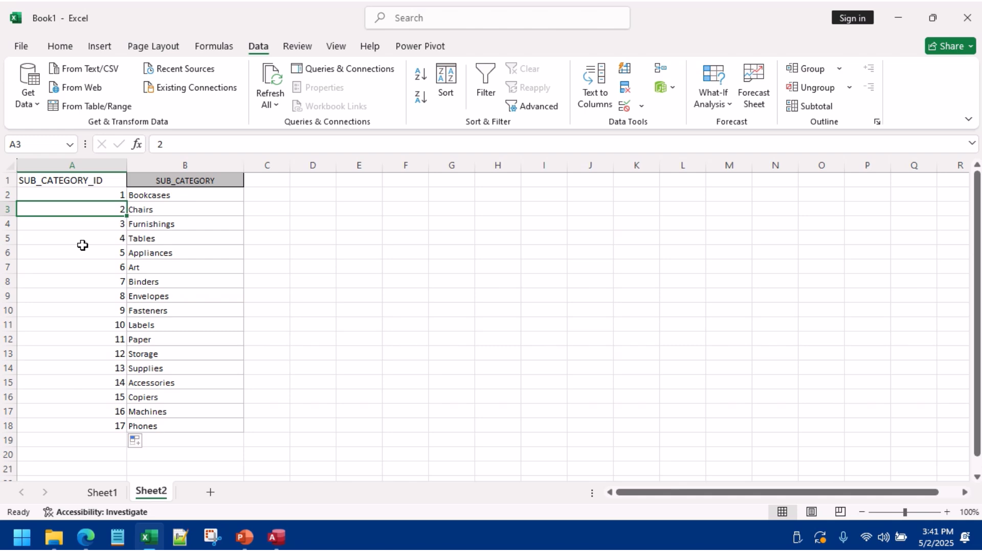
{"action": "key", "text": "ctrl+z"}
{"action": "key", "text": "ctrl+z"}
{"action": "key", "text": "ctrl+z"}
{"action": "key", "text": "ctrl+z"}
{"action": "key", "text": "ctrl+z"}
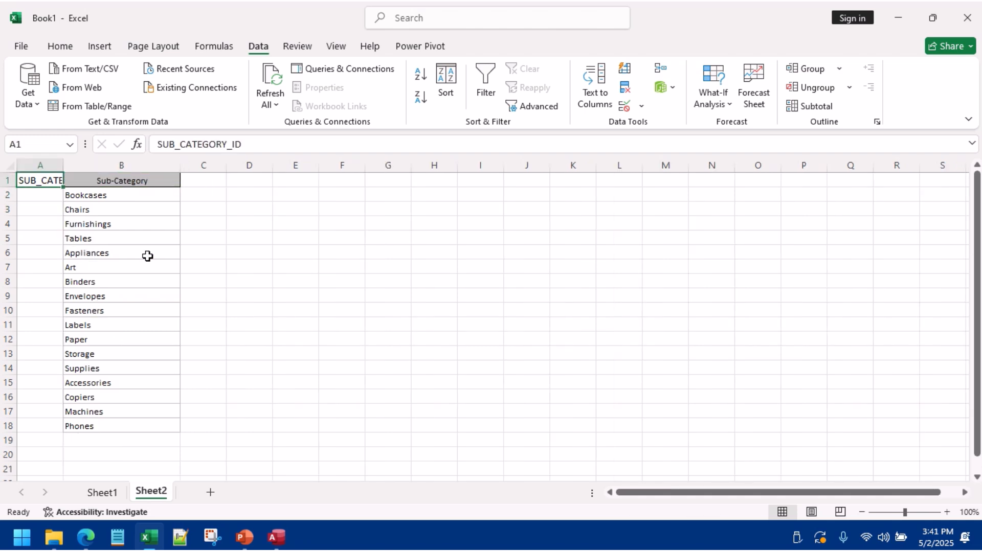
{"action": "key", "text": "ctrl+z"}
{"action": "key", "text": "ctrl+z"}
{"action": "key", "text": "ctrl+z"}
{"action": "key", "text": "ctrl+z"}
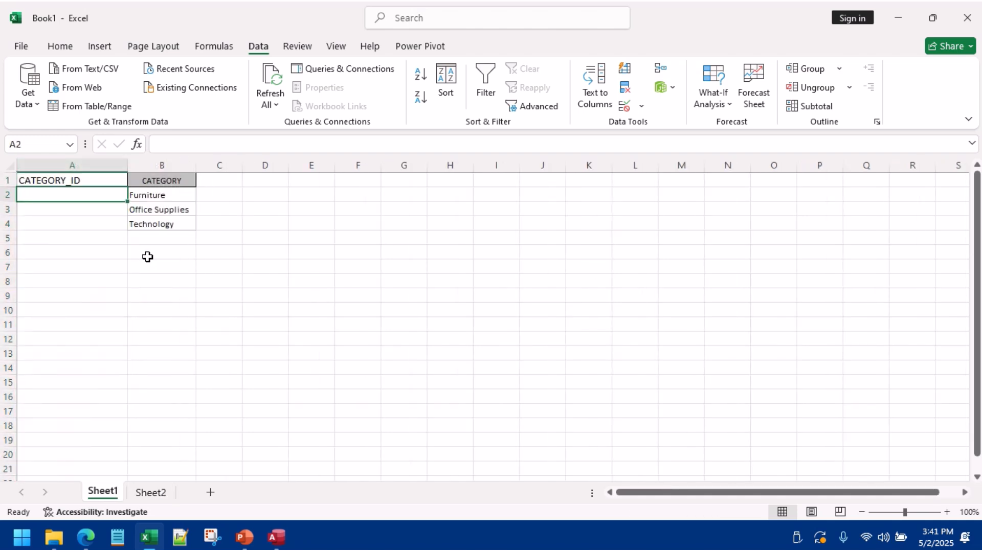
{"action": "key", "text": "ctrl+z"}
{"action": "key", "text": "ctrl+z"}
{"action": "key", "text": "ctrl+z"}
{"action": "key", "text": "ctrl+z"}
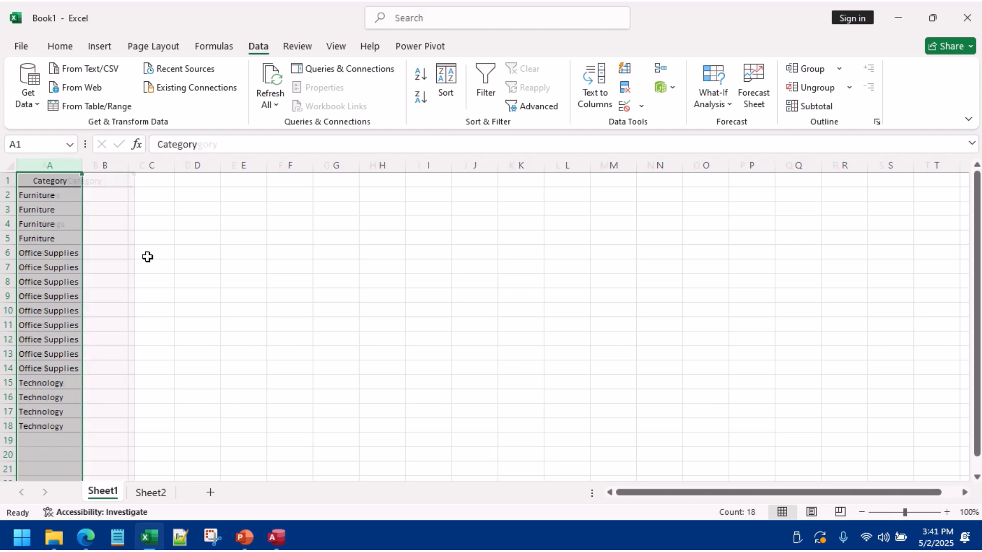
{"action": "key", "text": "ctrl+z"}
{"action": "key", "text": "ctrl+z"}
{"action": "key", "text": "ctrl+z"}
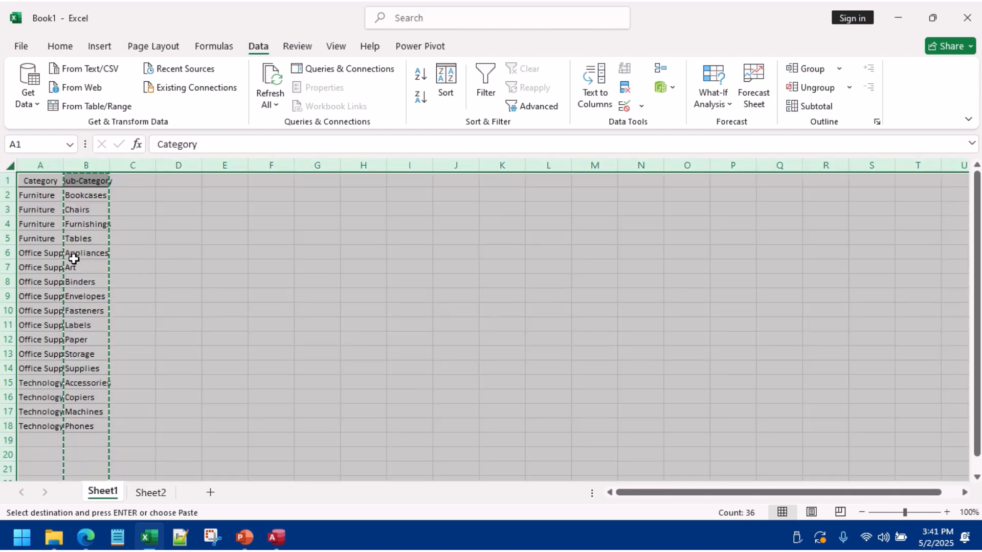
Step: Widen column B and copy the Category and Sub-Category range A1:B18
{"action": "left_click", "coordinate": [74, 259]}
{"action": "left_click_drag", "start_coordinate": [109, 165], "coordinate": [193, 165]}
{"action": "left_click", "coordinate": [47, 182]}
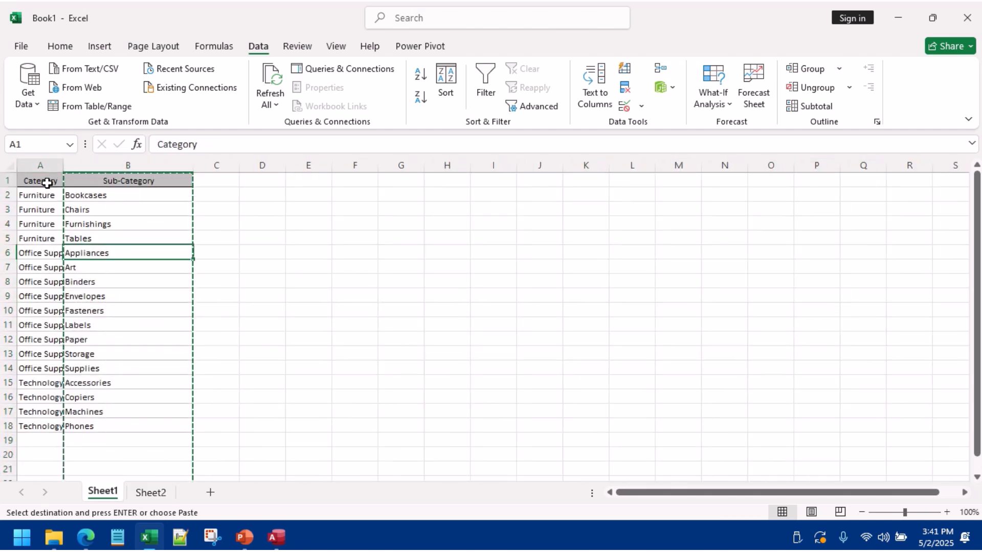
{"action": "left_click_drag", "start_coordinate": [47, 183], "coordinate": [103, 425]}
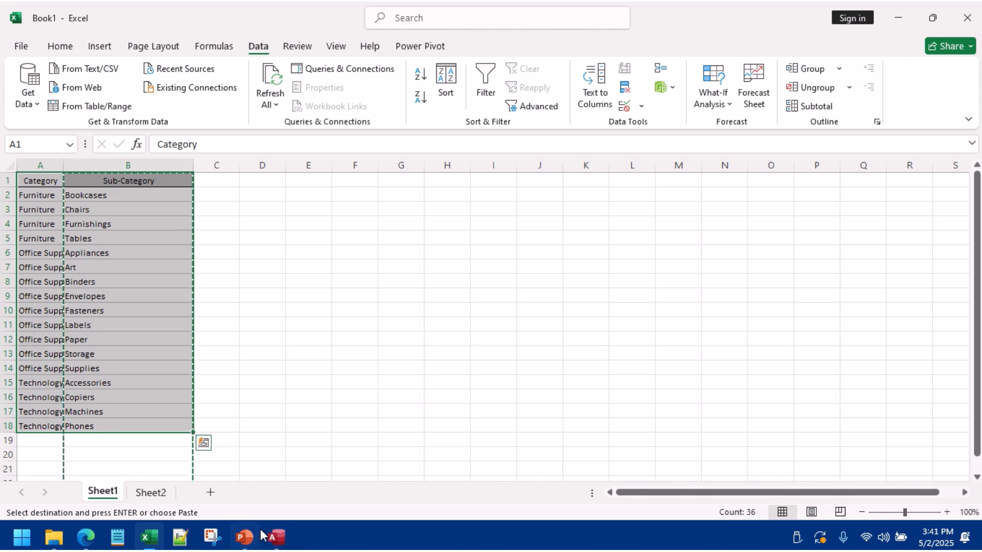
{"action": "mouse_move", "coordinate": [266, 539]}
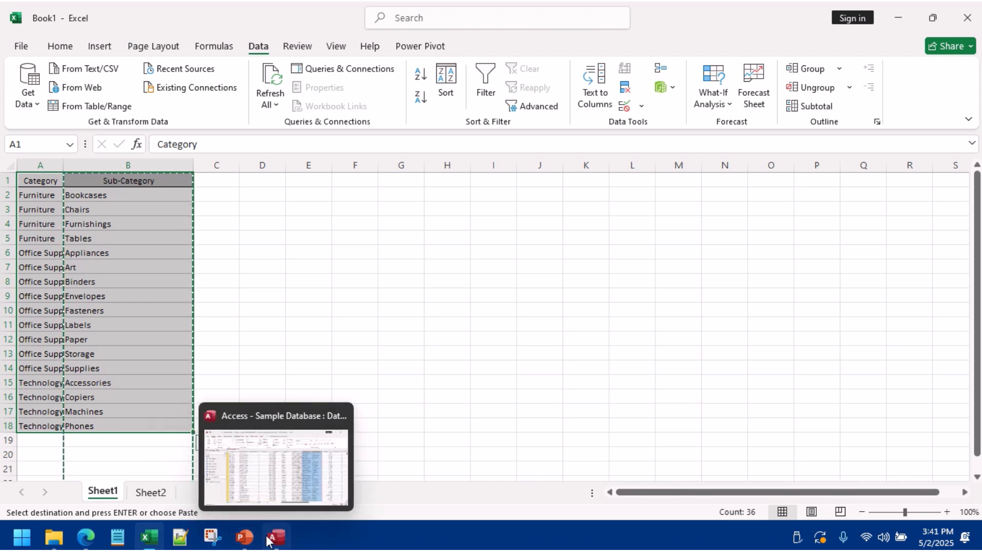
{"action": "right_click", "coordinate": [123, 286]}
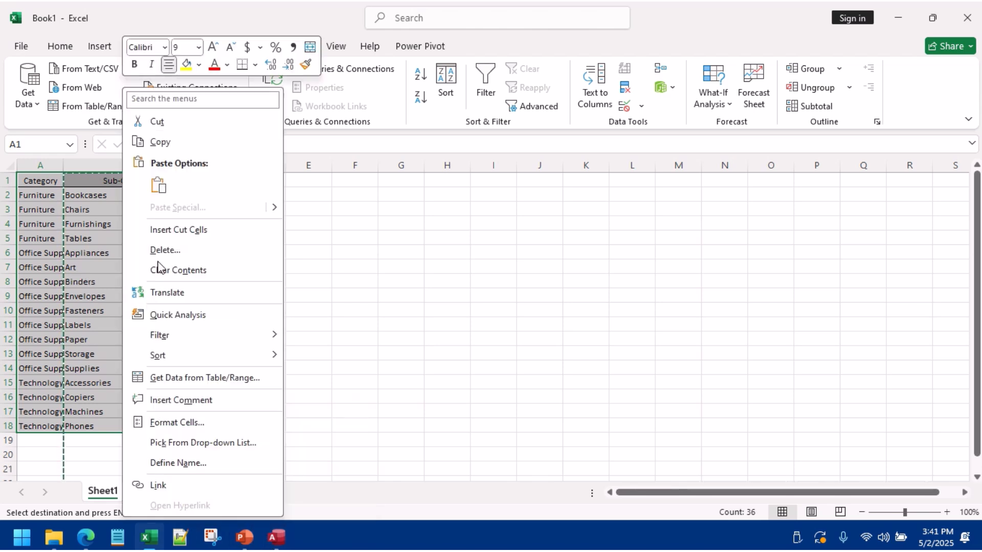
{"action": "left_click", "coordinate": [186, 142]}
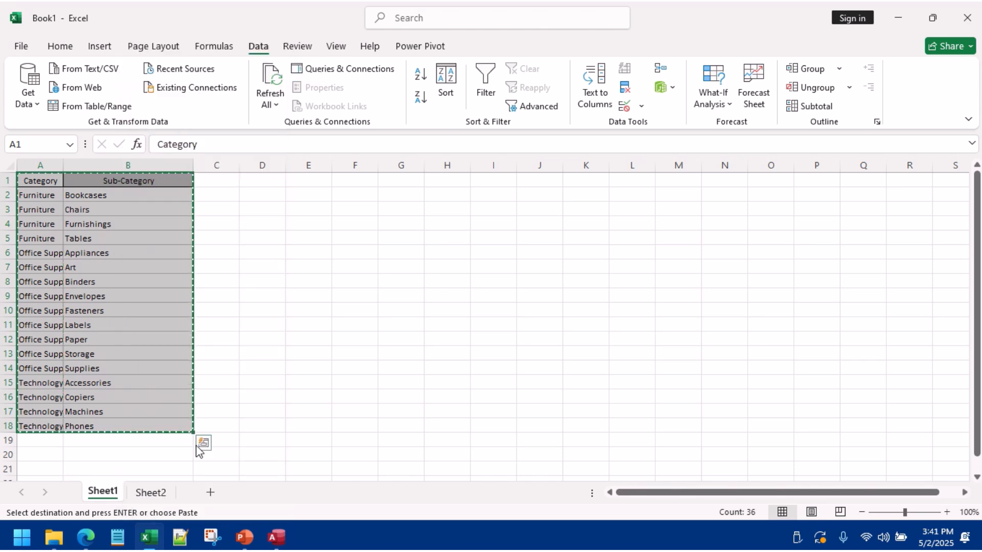
Step: Switch to Access and paste the copied list as a new table, using its first row as column headings
{"action": "left_click", "coordinate": [274, 542]}
{"action": "right_click", "coordinate": [85, 411]}
{"action": "left_click", "coordinate": [116, 358]}
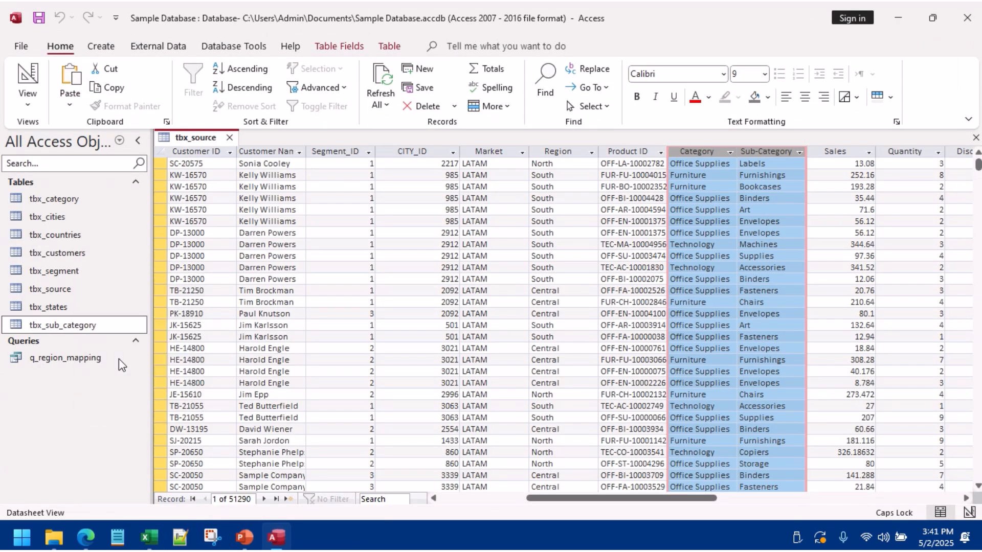
{"action": "left_click", "coordinate": [467, 307]}
{"action": "left_click", "coordinate": [495, 306]}
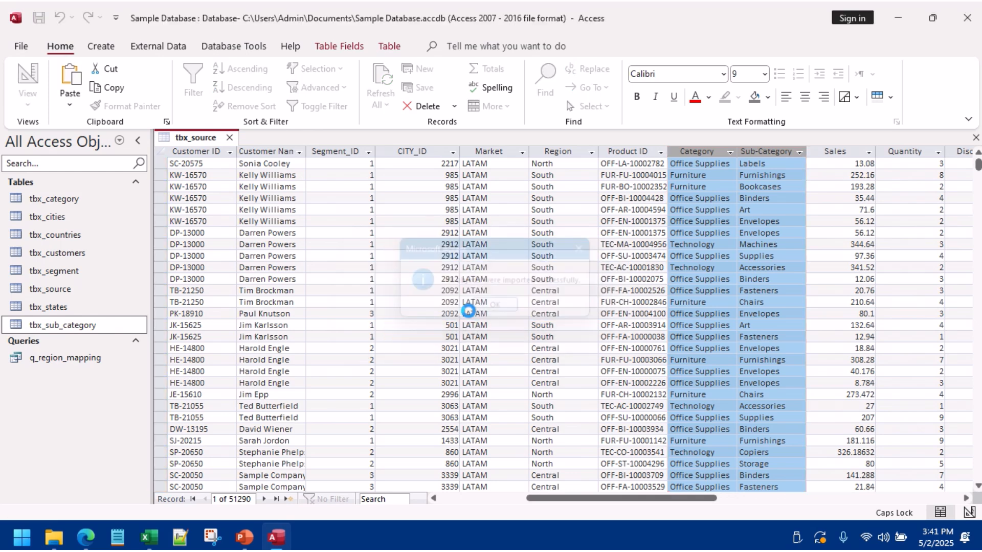
Step: Close tbx_source and open the newly imported Sheet1 table in Design View
{"action": "left_click", "coordinate": [229, 137]}
{"action": "left_click", "coordinate": [105, 46]}
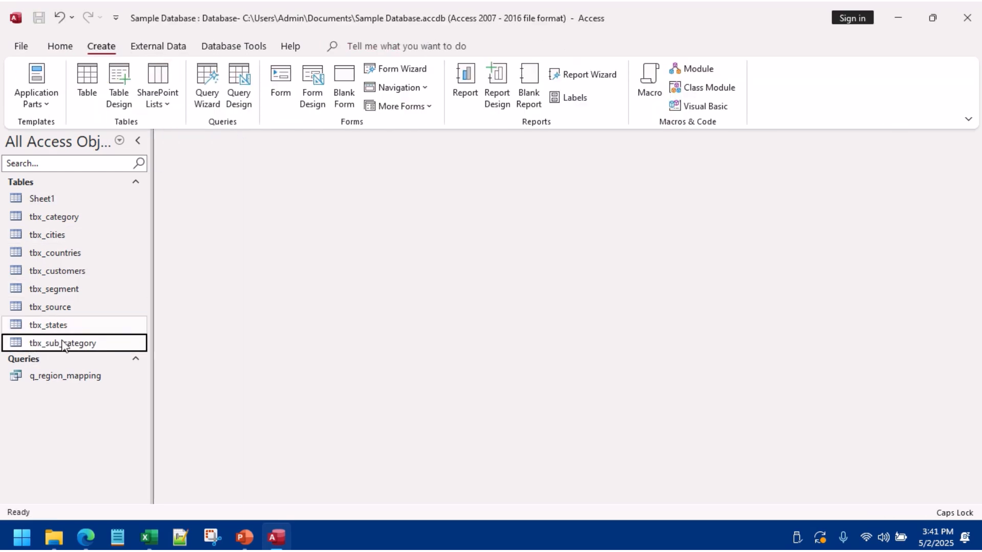
{"action": "right_click", "coordinate": [64, 201]}
{"action": "left_click", "coordinate": [122, 238]}
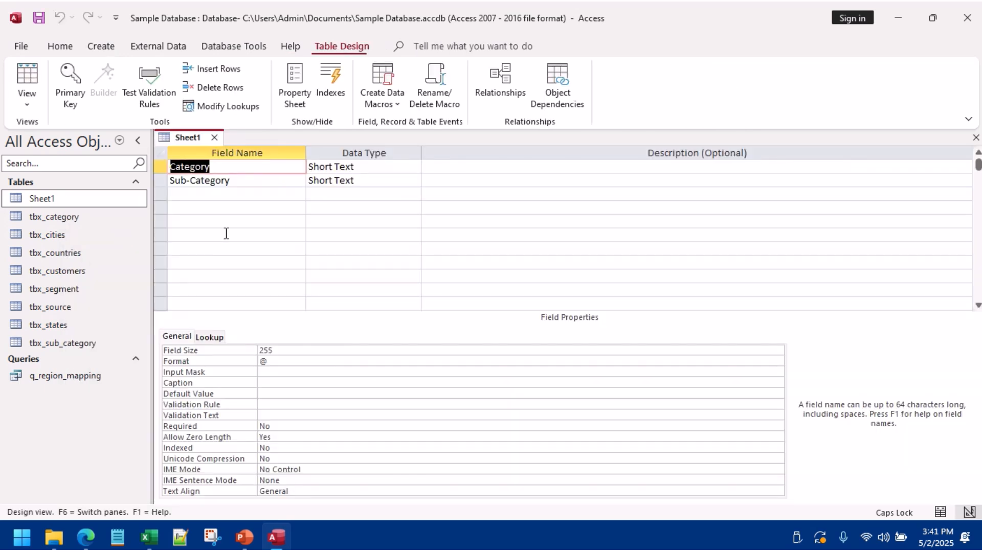
Step: Insert a CAT_ID field above Category and a SUB_ID field above Sub-Category in Sheet1
{"action": "right_click", "coordinate": [163, 164]}
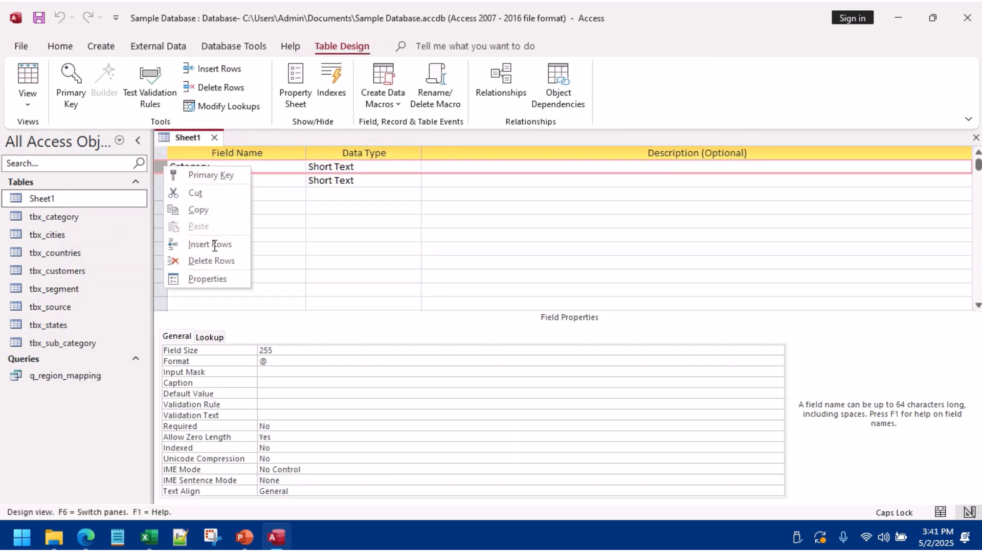
{"action": "left_click", "coordinate": [215, 244]}
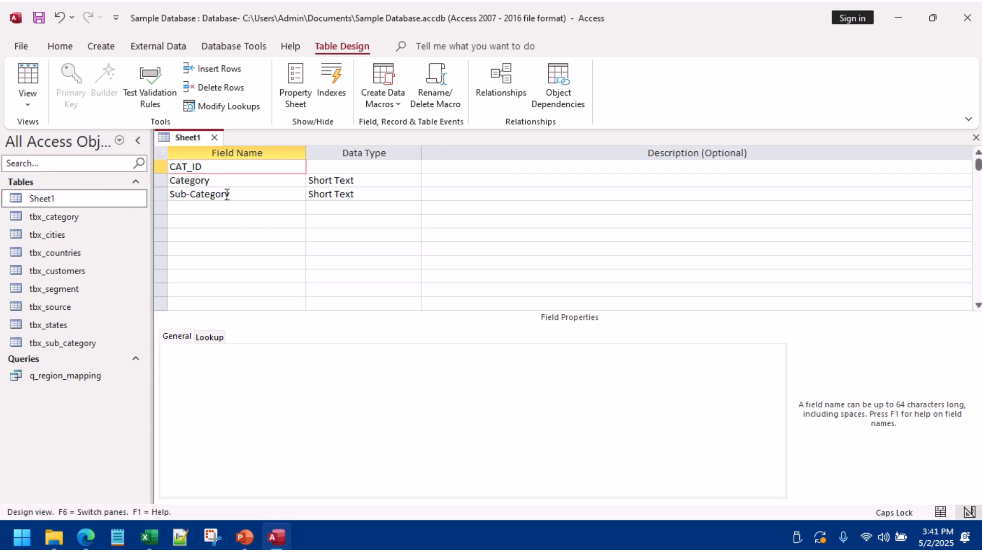
{"action": "left_click", "coordinate": [162, 194]}
{"action": "right_click", "coordinate": [162, 194]}
{"action": "left_click", "coordinate": [215, 273]}
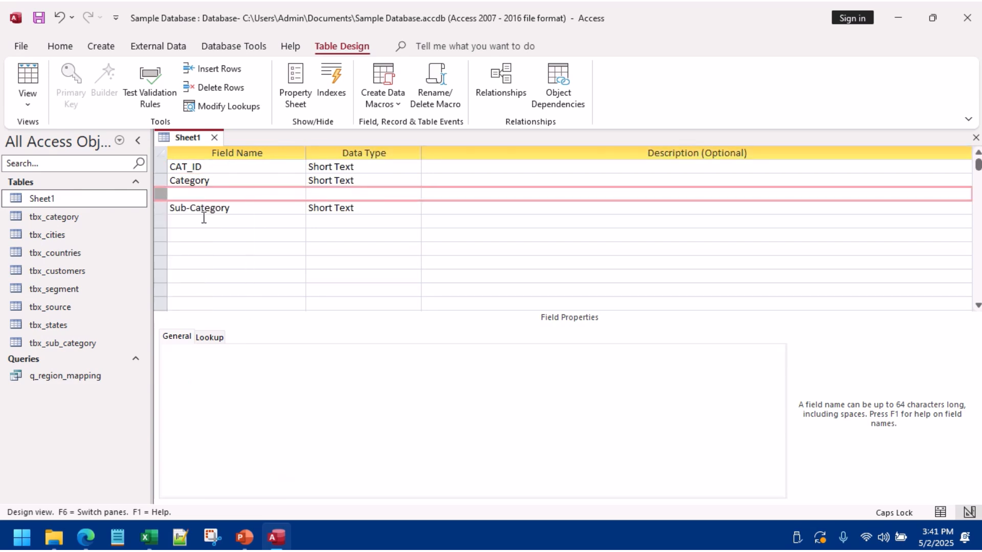
{"action": "left_click", "coordinate": [196, 194]}
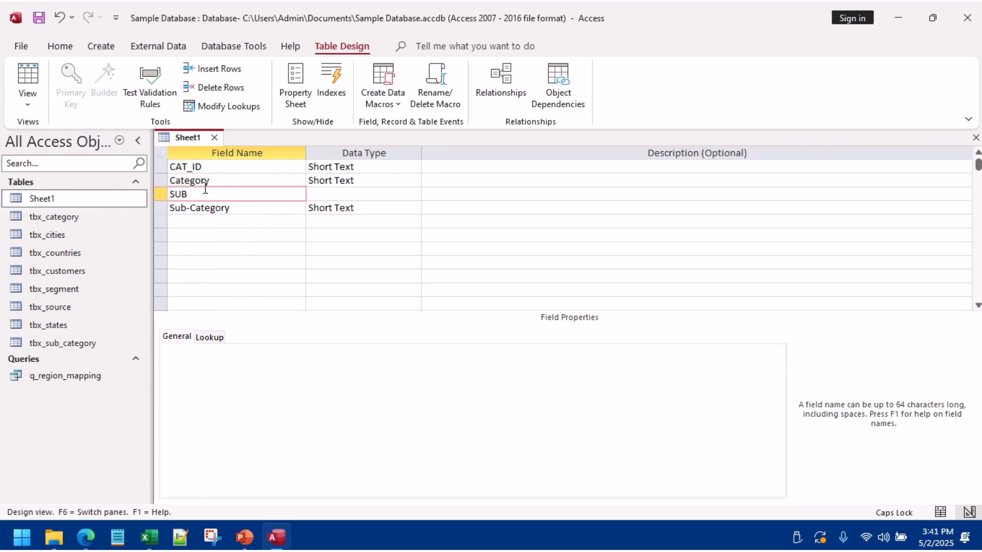
Step: Set the data type of the SUB_ID and CAT_ID fields in Sheet1 to Number
{"action": "left_click", "coordinate": [341, 197]}
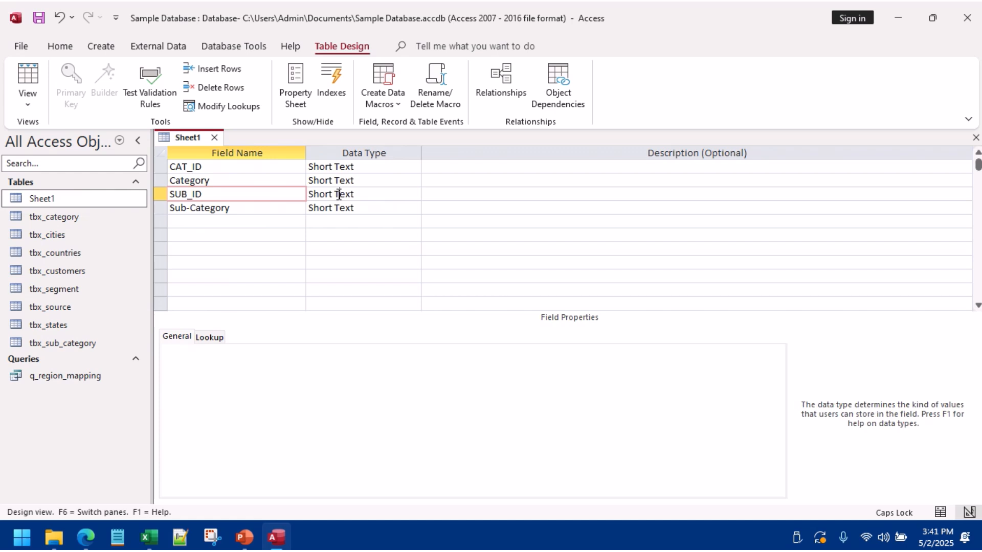
{"action": "double_click", "coordinate": [366, 195]}
{"action": "type", "text": "Number"}
{"action": "double_click", "coordinate": [356, 166]}
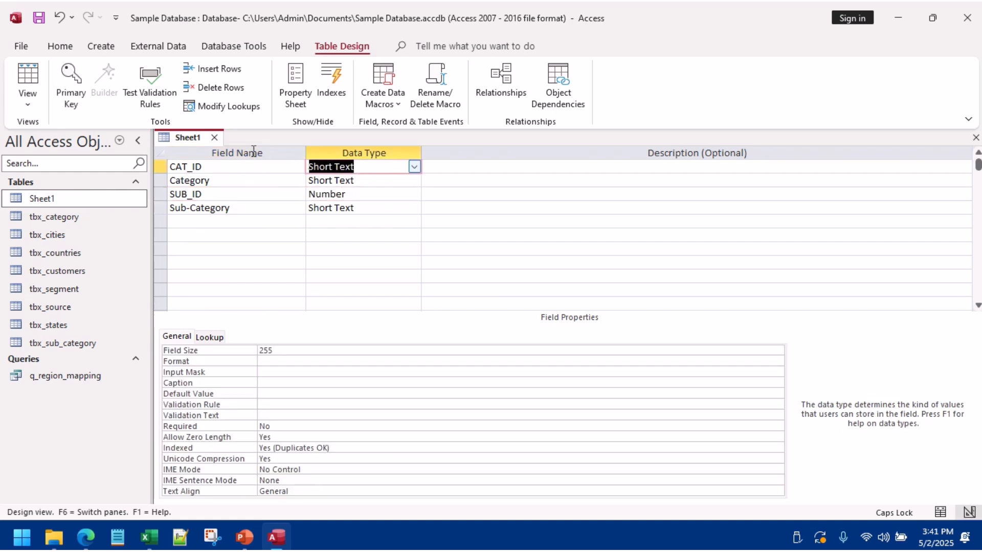
{"action": "type", "text": "Number"}
{"action": "left_click", "coordinate": [371, 199]}
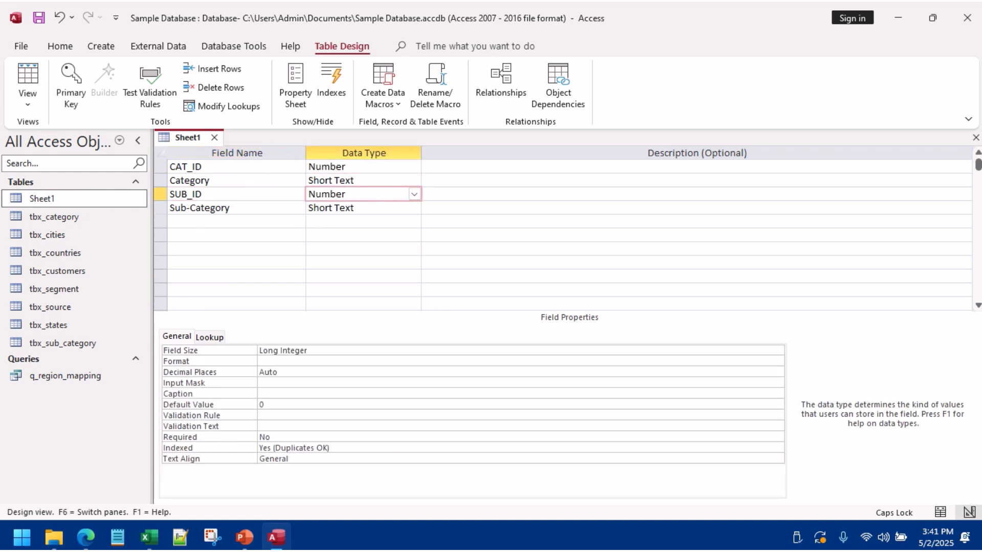
Step: Save the Sheet1 table design and close it
{"action": "key", "text": "ctrl+s"}
{"action": "right_click", "coordinate": [190, 138]}
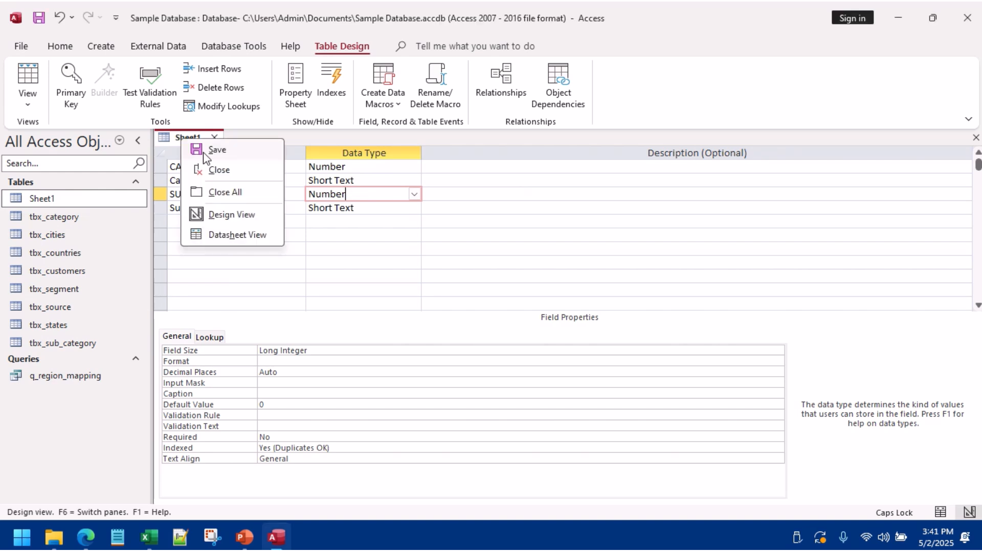
{"action": "left_click", "coordinate": [219, 147]}
{"action": "left_click", "coordinate": [215, 138]}
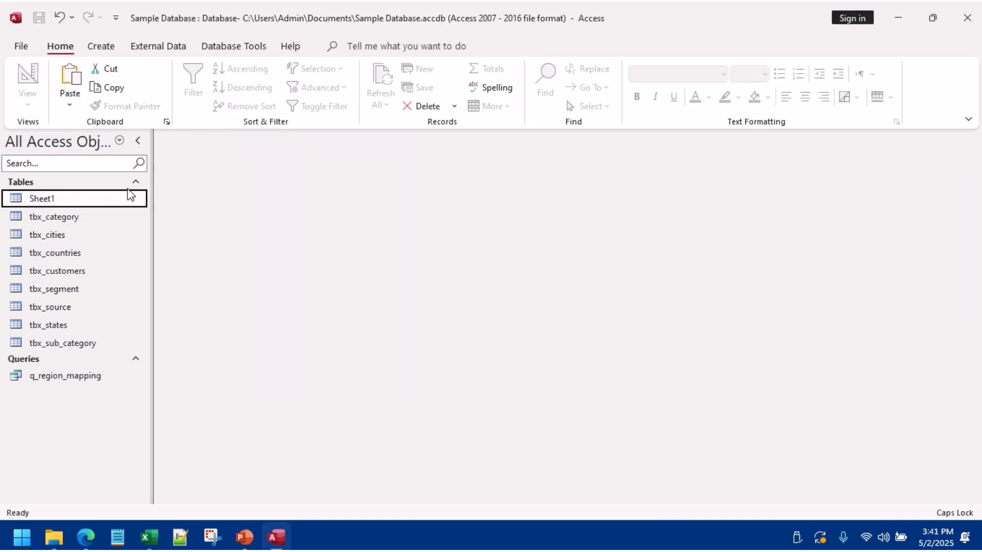
Step: Create an update query on Sheet1's SUB_ID field, joining Sheet1's Sub-Category to SUB_CATEGORY in tbx_sub_category
{"action": "left_click", "coordinate": [101, 46]}
{"action": "left_click", "coordinate": [235, 99]}
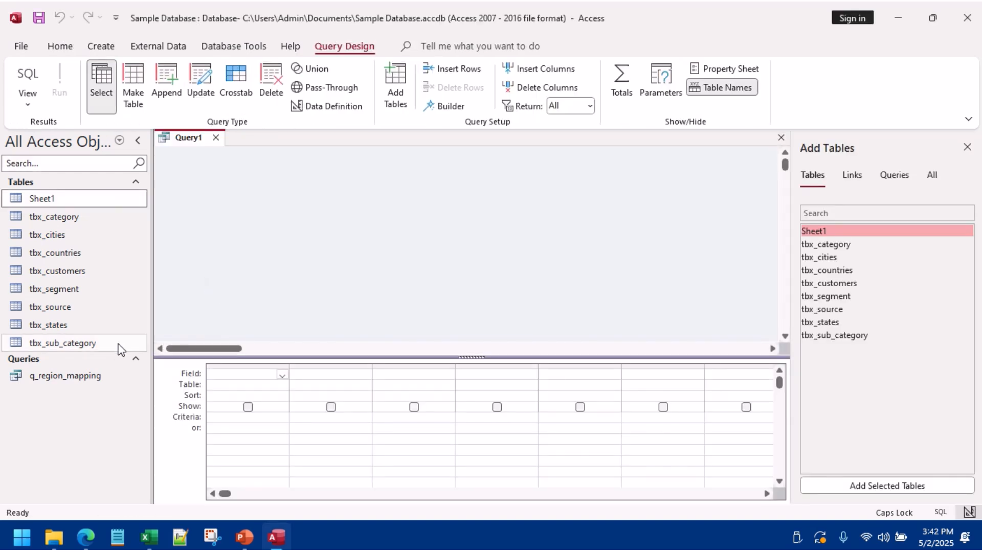
{"action": "left_click_drag", "start_coordinate": [46, 199], "coordinate": [271, 202]}
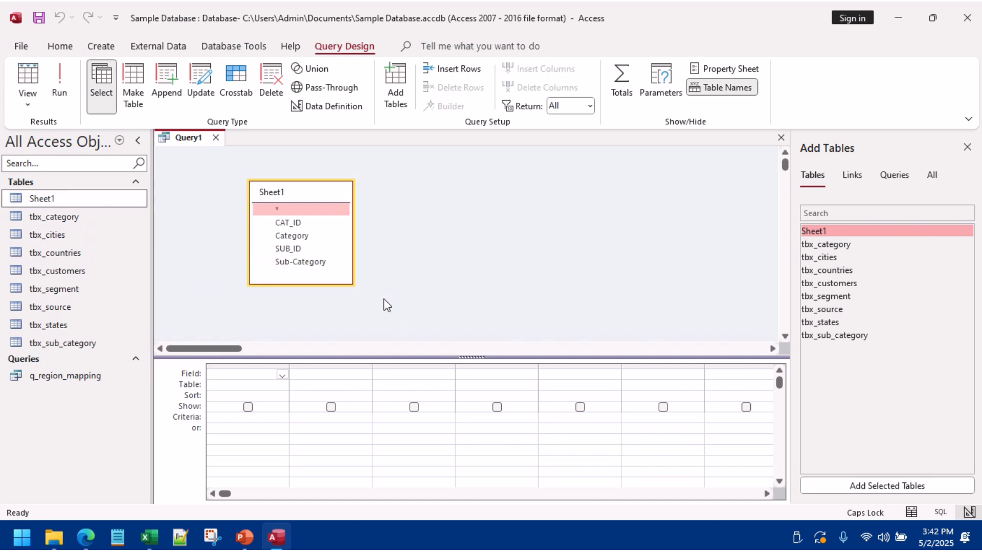
{"action": "mouse_move", "coordinate": [299, 194]}
{"action": "left_mouse_down"}
{"action": "mouse_move", "coordinate": [307, 175]}
{"action": "mouse_move", "coordinate": [293, 190]}
{"action": "left_mouse_up"}
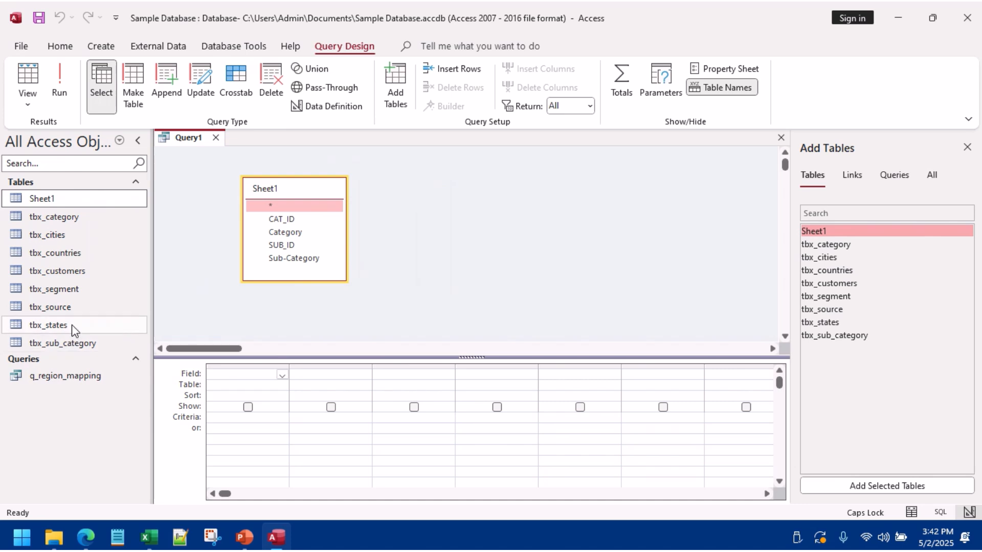
{"action": "left_click_drag", "start_coordinate": [67, 343], "coordinate": [454, 202]}
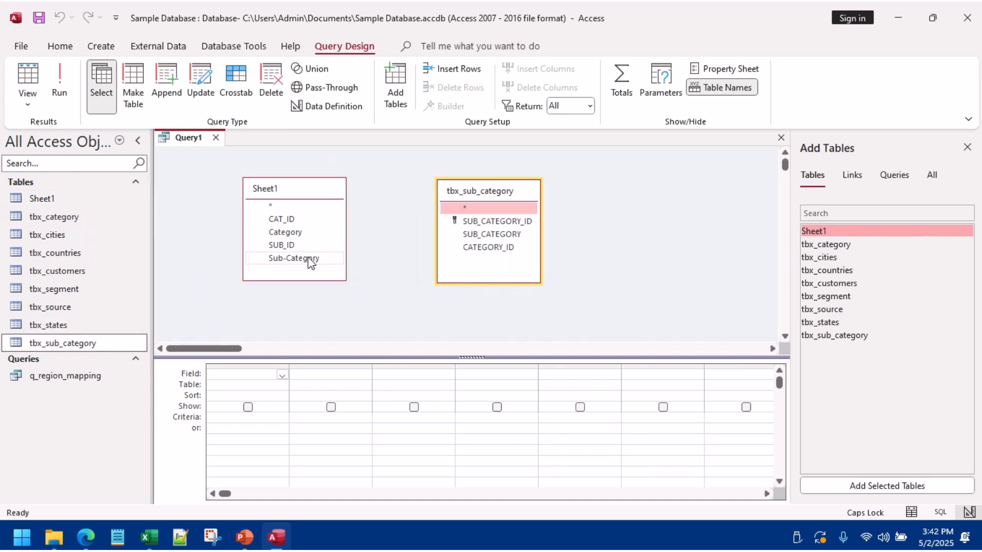
{"action": "left_click_drag", "start_coordinate": [307, 258], "coordinate": [470, 234]}
{"action": "left_click_drag", "start_coordinate": [279, 245], "coordinate": [276, 409]}
{"action": "left_click", "coordinate": [201, 85]}
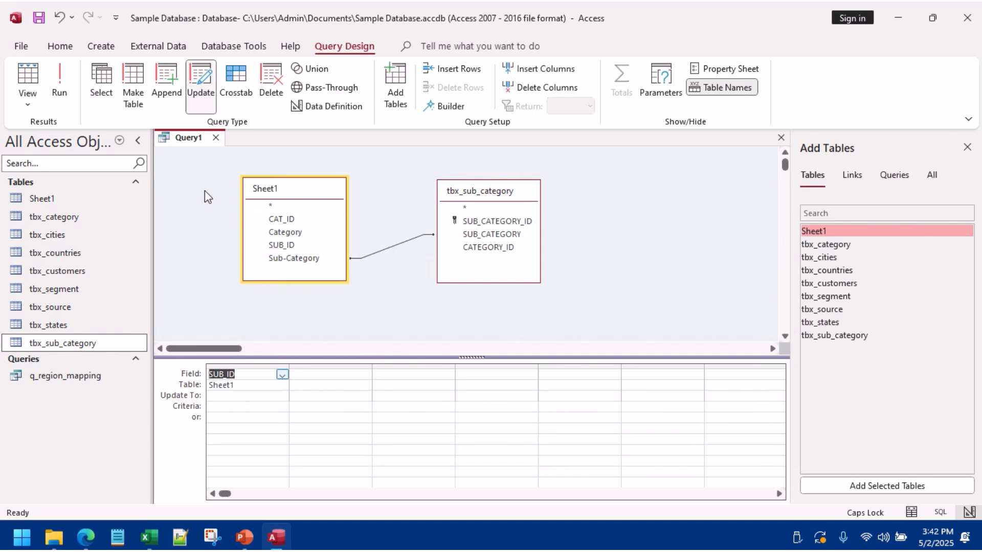
Step: Have SUB_ID updated to [tbx_sub_category]![SUB_CATEGORY_ID] and run the update query
{"action": "left_click", "coordinate": [240, 396]}
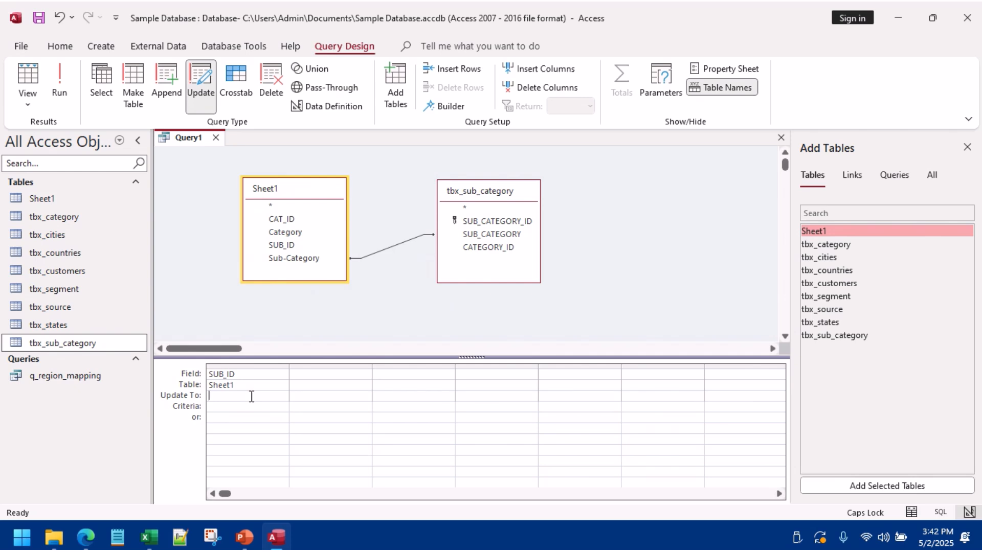
{"action": "type", "text": "S"}
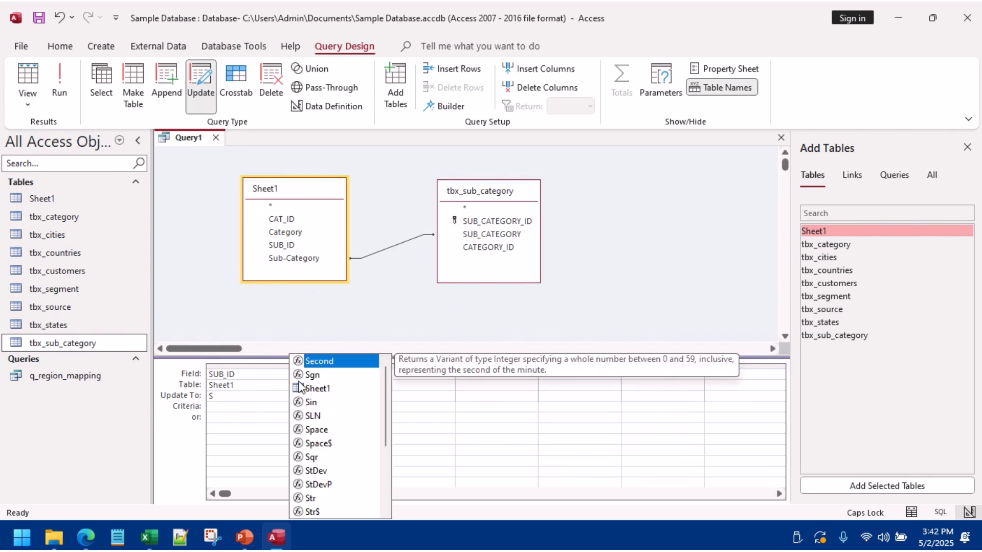
{"action": "type", "text": "UN"}
{"action": "key", "text": "BackSpace"}
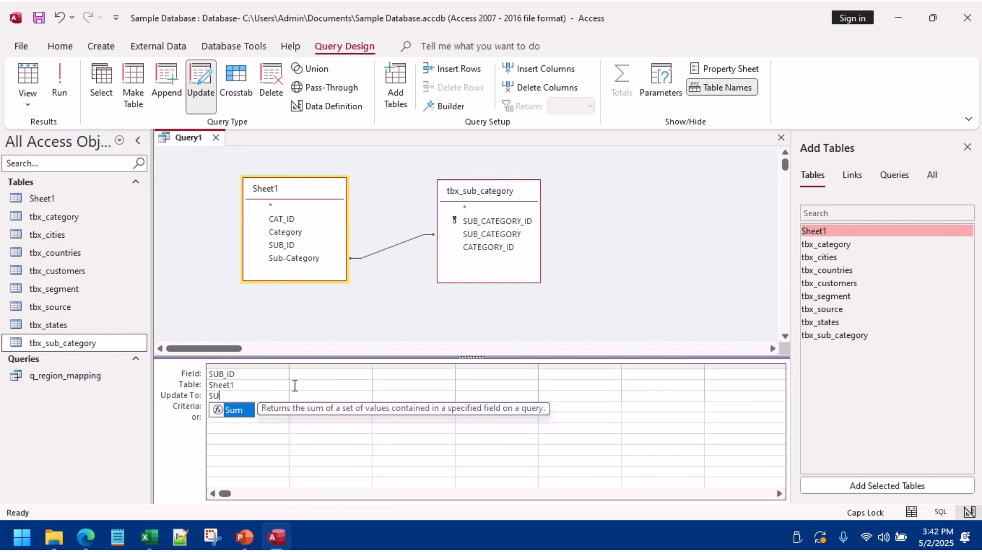
{"action": "left_click_drag", "start_coordinate": [236, 398], "coordinate": [201, 393]}
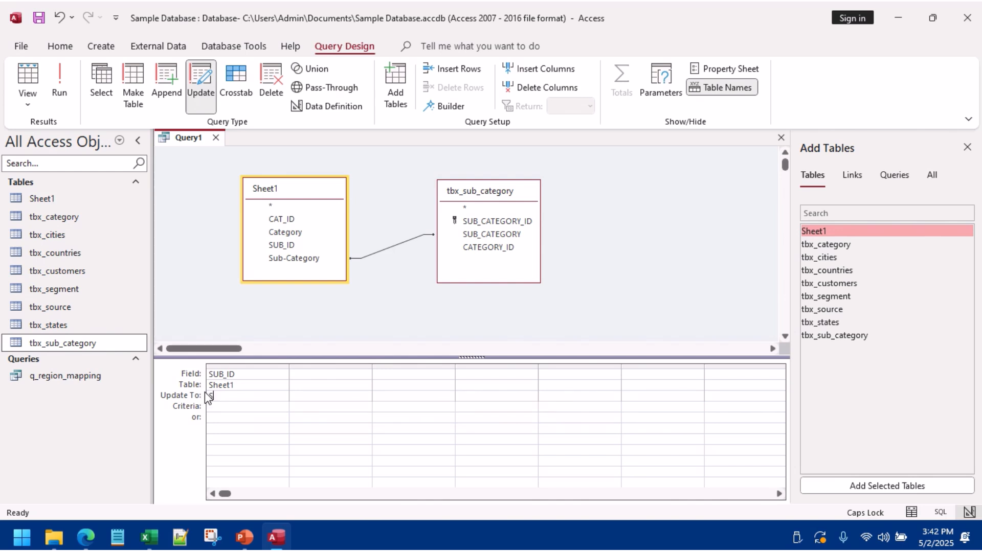
{"action": "key", "text": "BackSpace"}
{"action": "type", "text": "TBX_"}
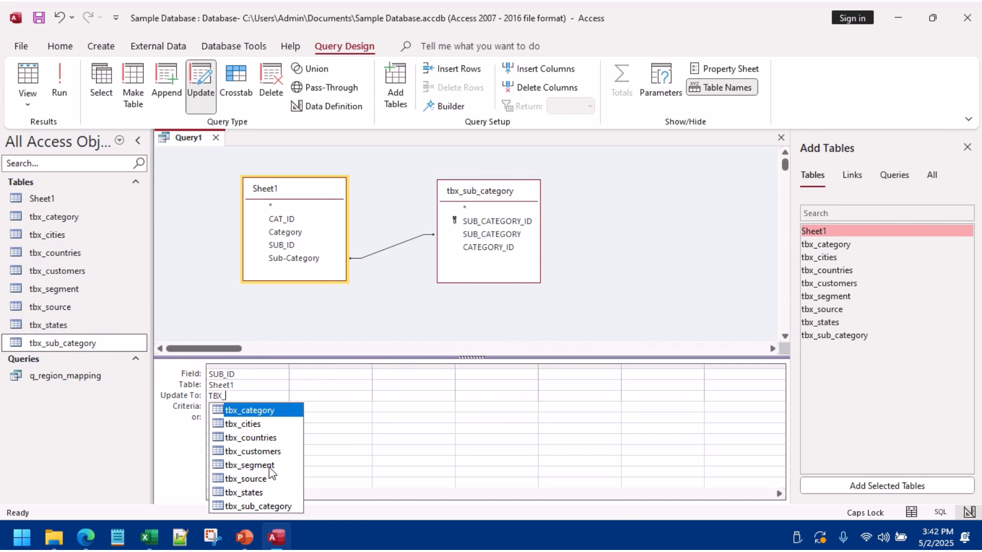
{"action": "double_click", "coordinate": [276, 506]}
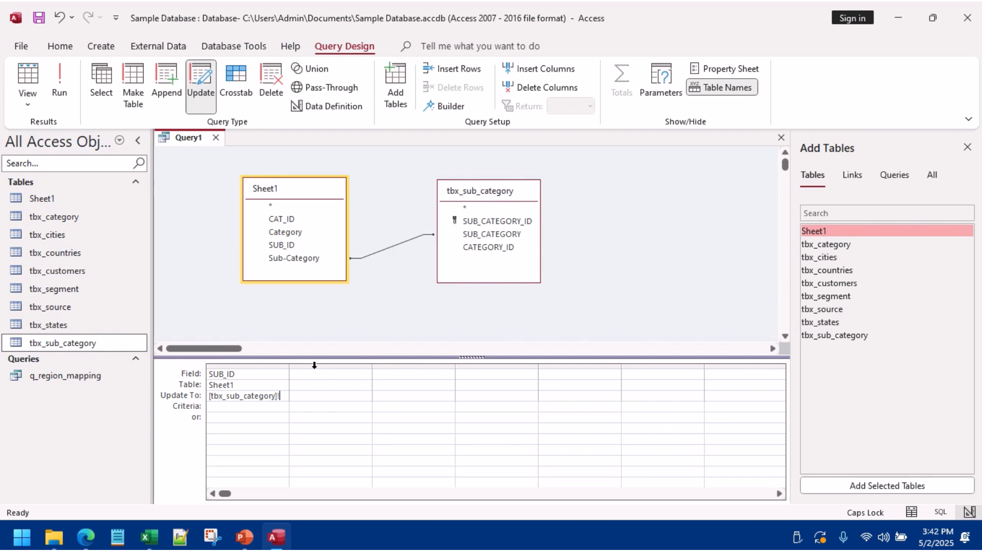
{"action": "type", "text": "!"}
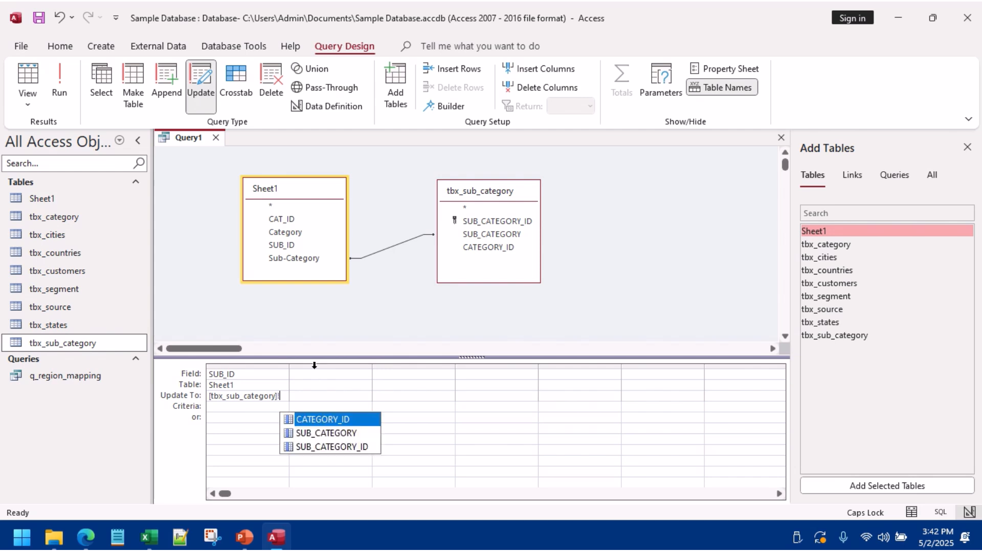
{"action": "double_click", "coordinate": [337, 447]}
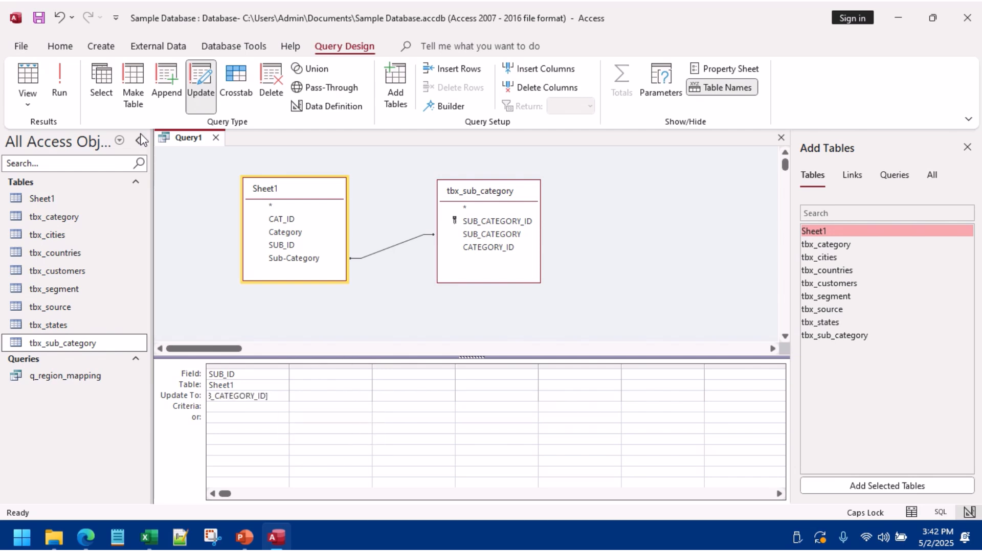
{"action": "left_click", "coordinate": [70, 81]}
{"action": "left_click", "coordinate": [465, 314]}
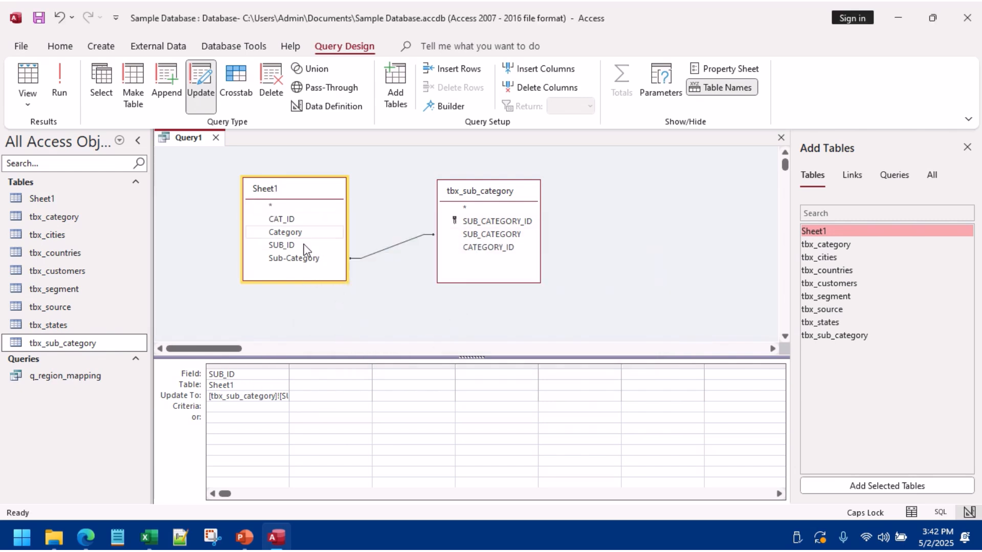
Step: Replace tbx_sub_category with tbx_category in the query and join Sheet1's Category to its CATEGORY field
{"action": "right_click", "coordinate": [486, 197]}
{"action": "left_click", "coordinate": [536, 250]}
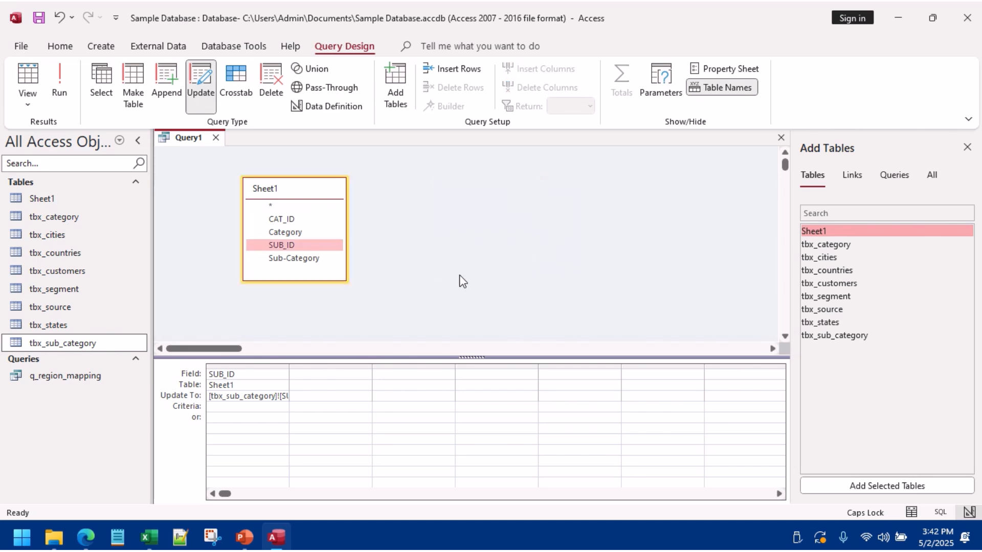
{"action": "left_click_drag", "start_coordinate": [53, 217], "coordinate": [535, 192]}
{"action": "left_click_drag", "start_coordinate": [306, 240], "coordinate": [575, 231]}
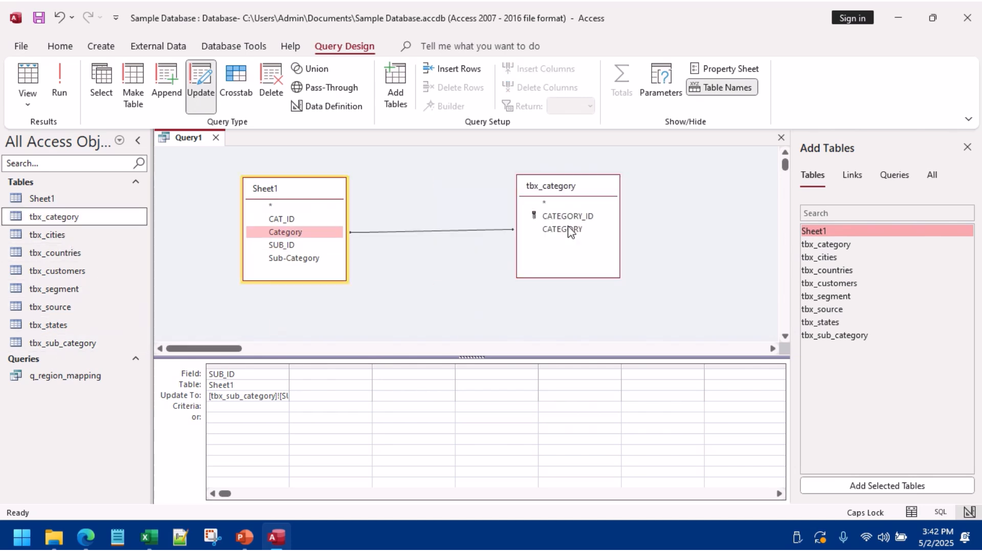
Step: Change the updated field to CAT_ID with [tbx_category]![CATEGORY_ID] as its new value, and run the query
{"action": "left_click", "coordinate": [255, 374]}
{"action": "double_click", "coordinate": [255, 374]}
{"action": "type", "text": "CAT"}
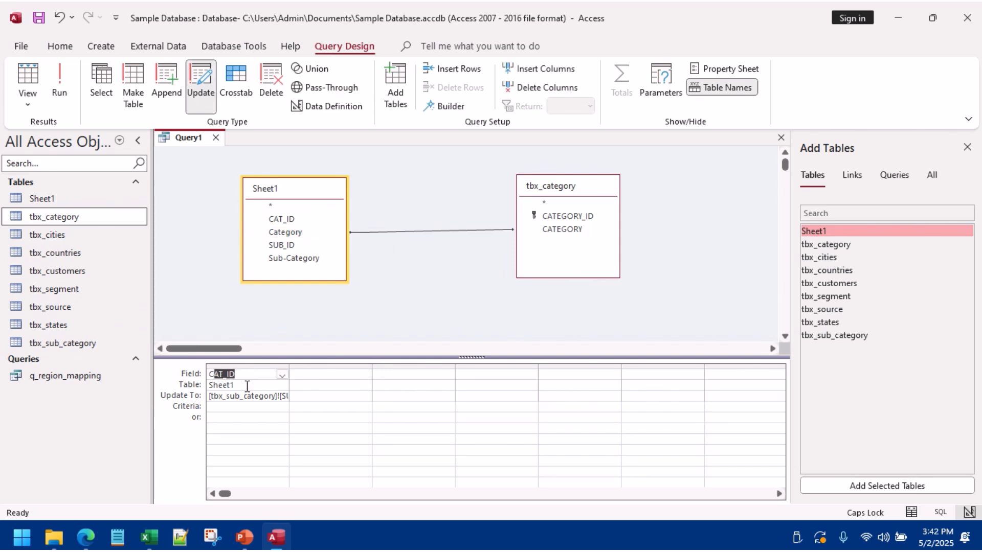
{"action": "left_click", "coordinate": [235, 397]}
{"action": "left_click_drag", "start_coordinate": [290, 364], "coordinate": [411, 366]}
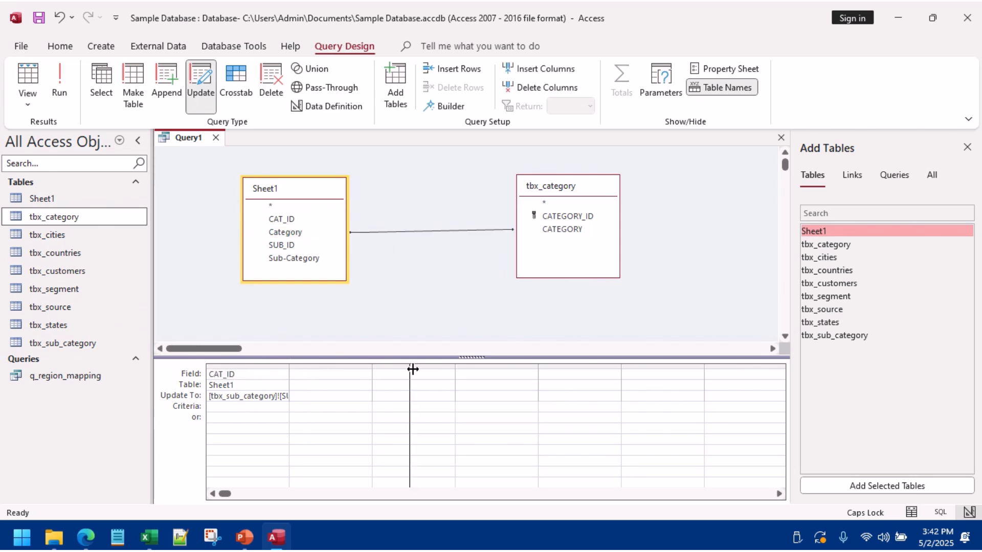
{"action": "left_click_drag", "start_coordinate": [381, 396], "coordinate": [119, 389]}
{"action": "type", "text": "TBX_CA"}
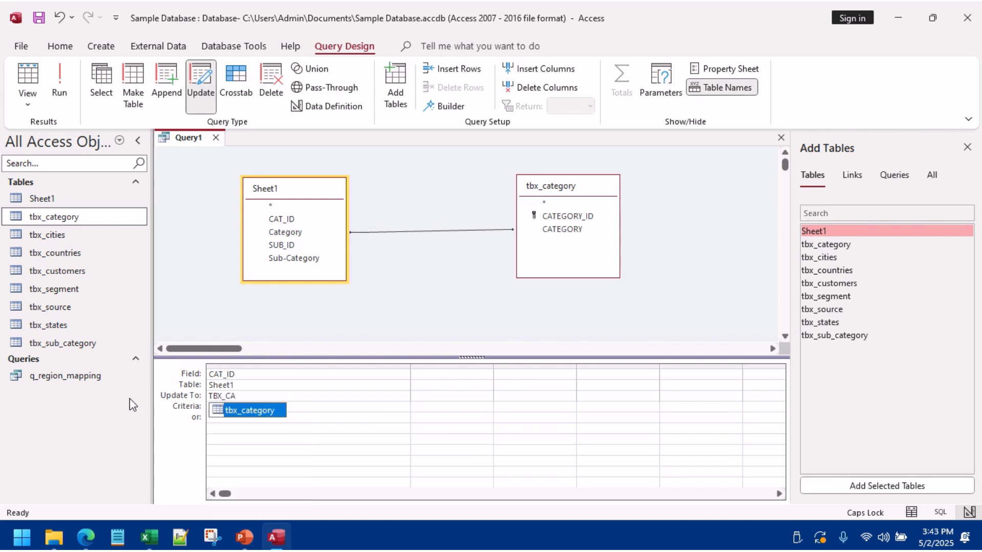
{"action": "left_click", "coordinate": [259, 412]}
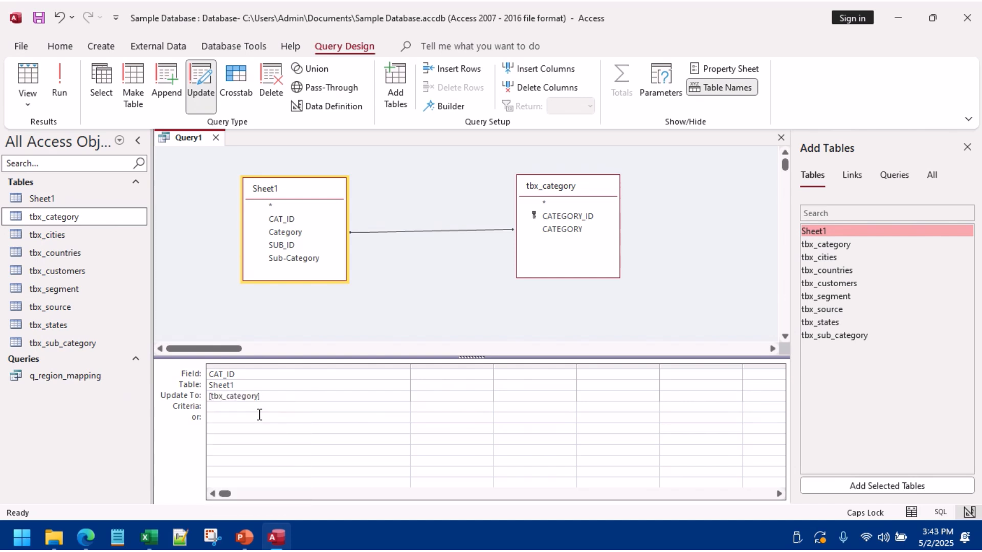
{"action": "type", "text": "!"}
{"action": "left_click", "coordinate": [313, 435]}
{"action": "left_click", "coordinate": [59, 79]}
{"action": "left_click", "coordinate": [487, 319]}
Step: Remove the tbx_category table from the query design
{"action": "right_click", "coordinate": [532, 187]}
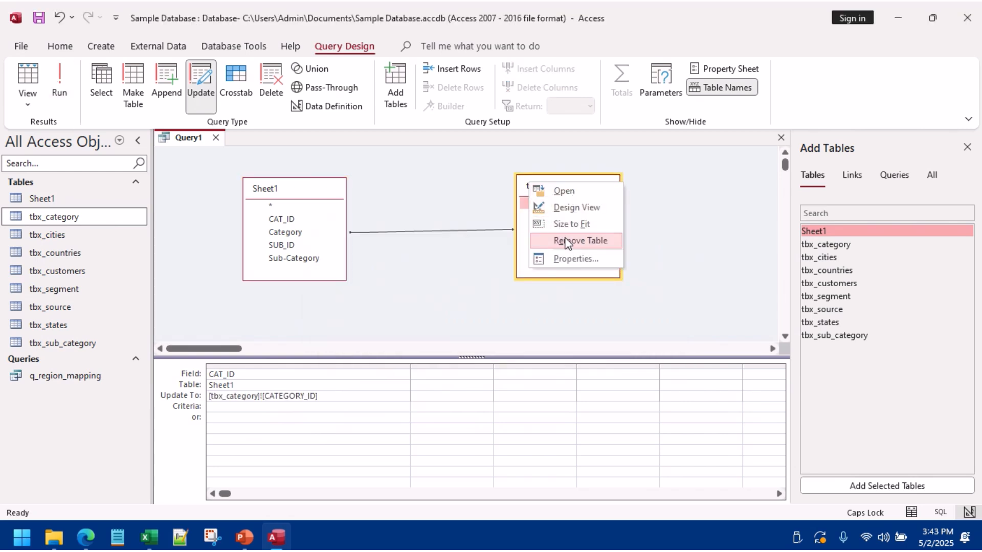
Step: Close the finished Sheet1 update query without saving its design
{"action": "left_click", "coordinate": [565, 241]}
{"action": "left_click", "coordinate": [217, 146]}
{"action": "left_click", "coordinate": [494, 307]}
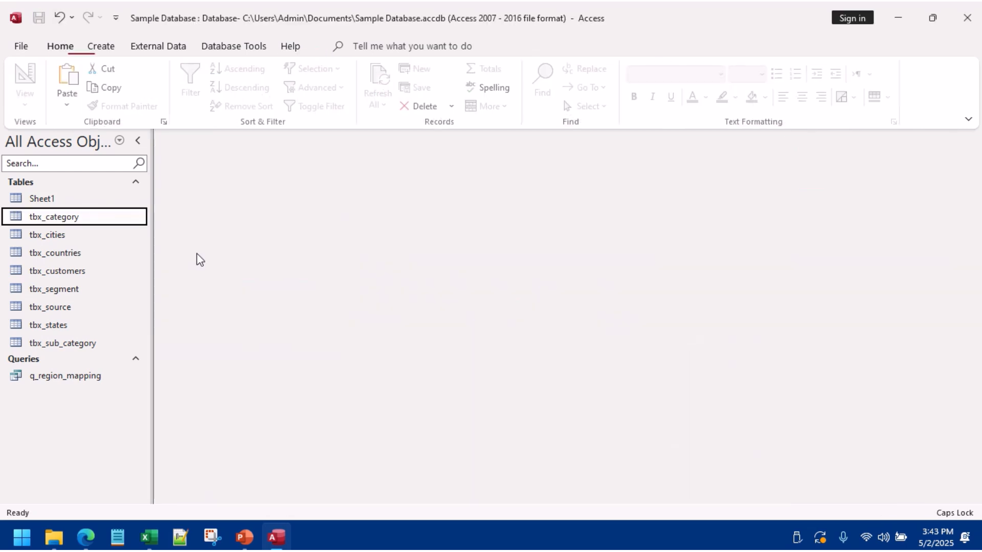
Step: Check the category and sub-category IDs in the Sheet1 table and close it
{"action": "left_click", "coordinate": [60, 202]}
{"action": "double_click", "coordinate": [61, 204]}
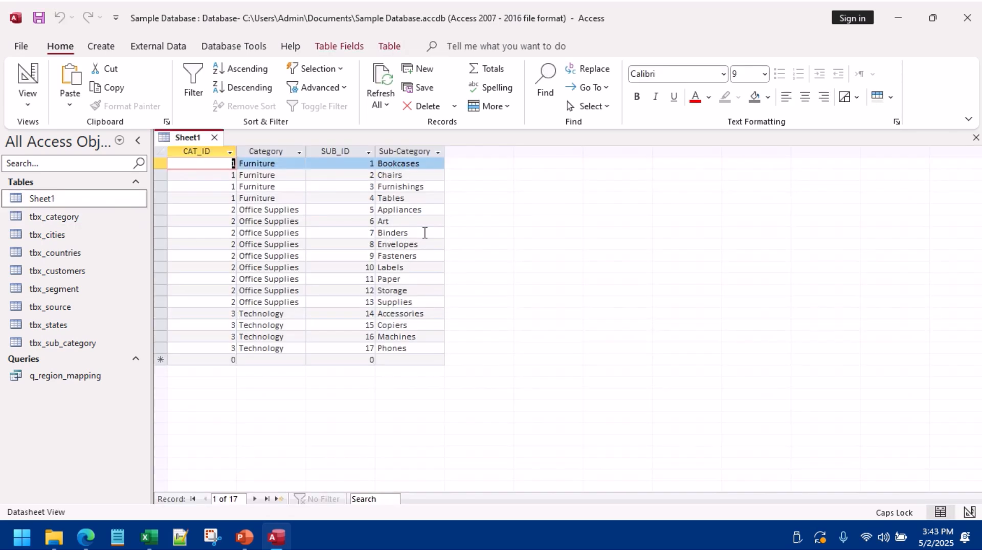
{"action": "left_click", "coordinate": [215, 141]}
Step: Create a query design with tbx_sub_category and Sheet1, joining SUB_CATEGORY to Sub-Category
{"action": "left_click", "coordinate": [101, 46]}
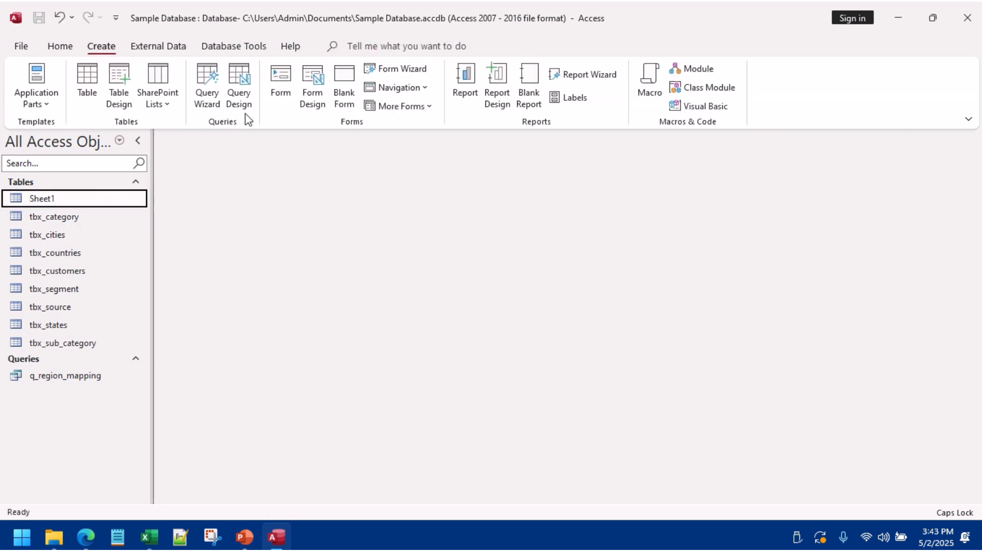
{"action": "left_click", "coordinate": [238, 86]}
{"action": "left_click_drag", "start_coordinate": [70, 344], "coordinate": [312, 204]}
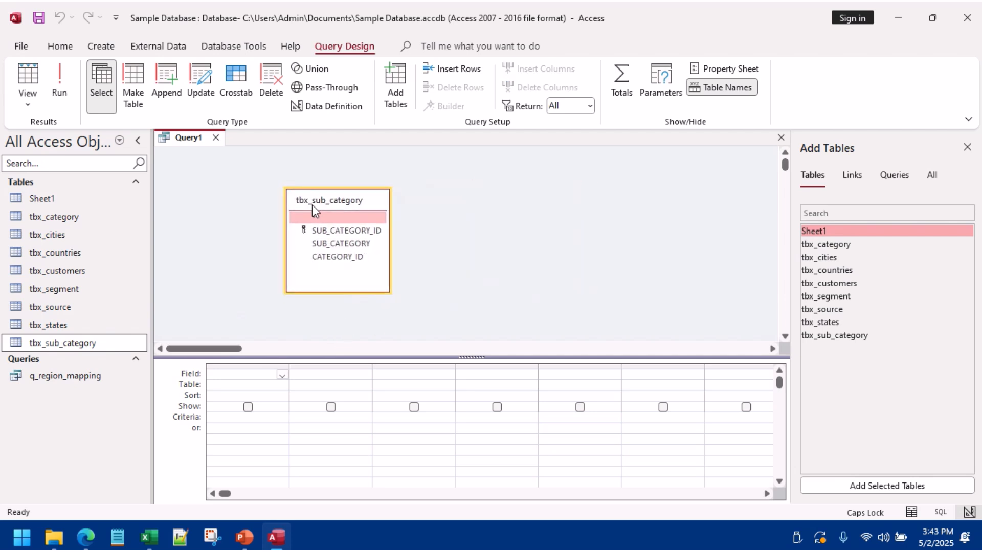
{"action": "left_click_drag", "start_coordinate": [81, 202], "coordinate": [512, 218]}
{"action": "left_click_drag", "start_coordinate": [364, 257], "coordinate": [555, 285]}
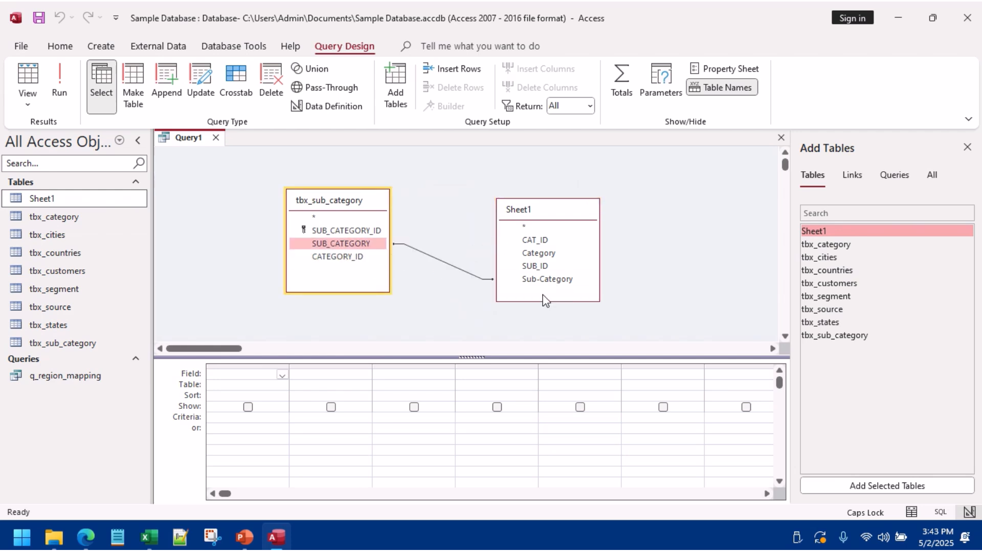
Step: Build and run an update query that sets CATEGORY_ID in tbx_sub_category to [Sheet1]![CAT_ID]
{"action": "left_click", "coordinate": [348, 231]}
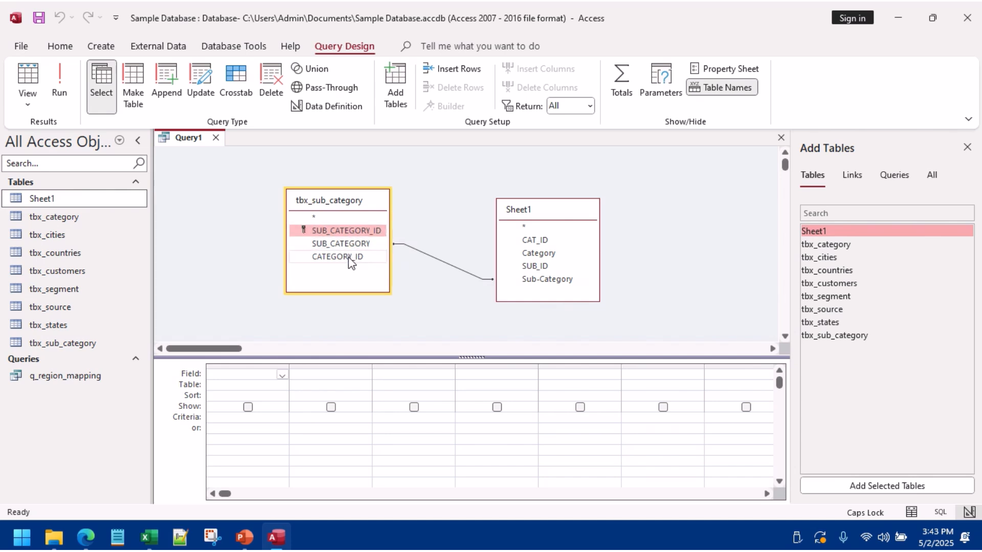
{"action": "left_click_drag", "start_coordinate": [350, 262], "coordinate": [229, 383]}
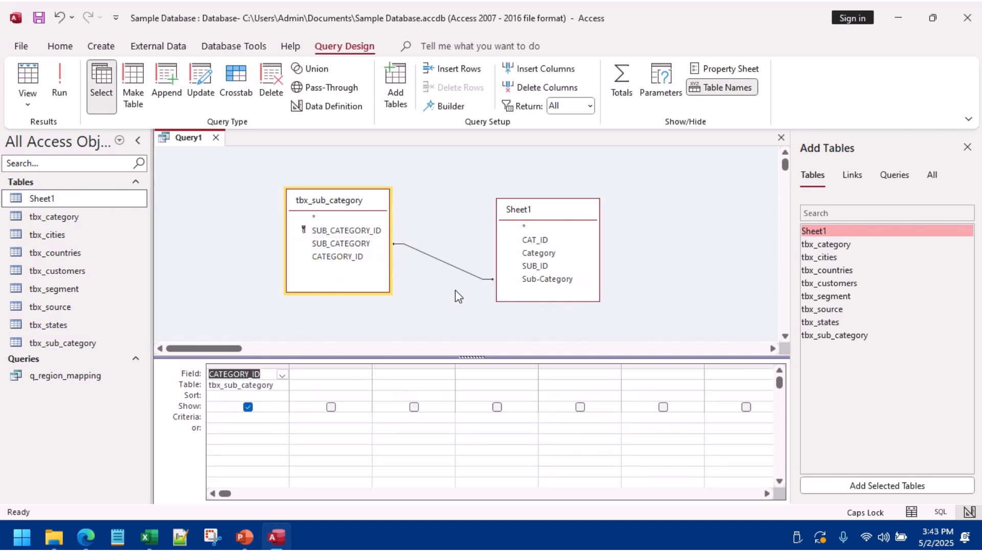
{"action": "left_click", "coordinate": [199, 84]}
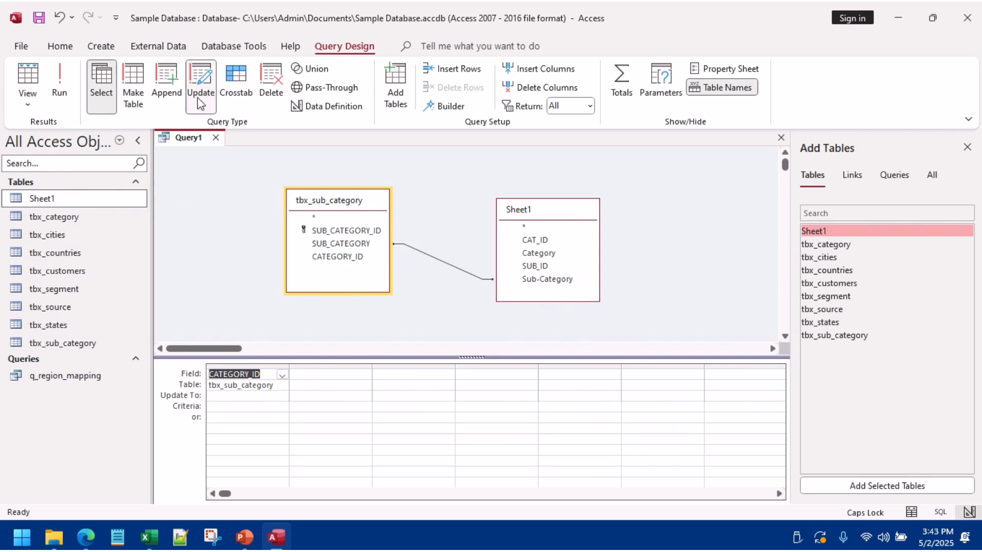
{"action": "left_click", "coordinate": [232, 395]}
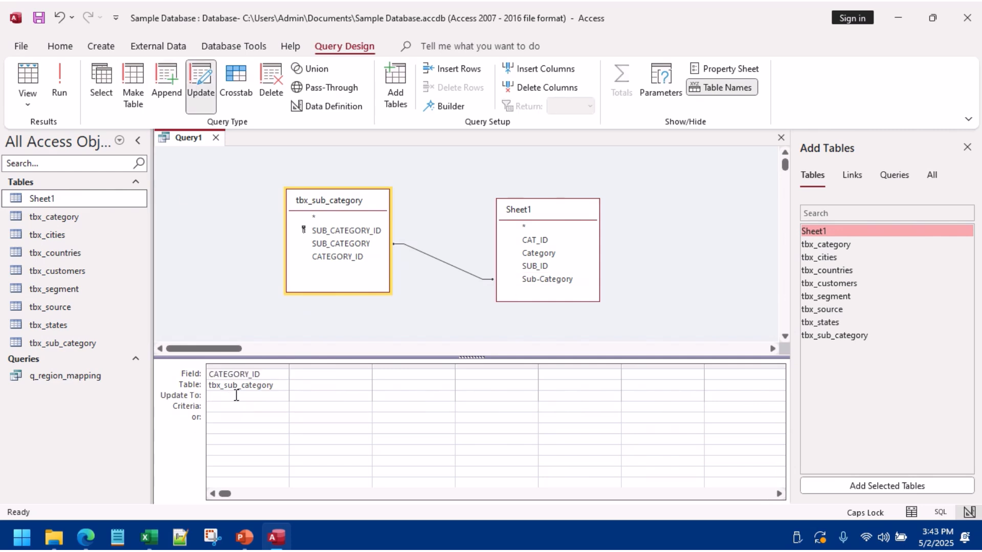
{"action": "type", "text": "SH"}
{"action": "double_click", "coordinate": [246, 411]}
{"action": "type", "text": "!CA"}
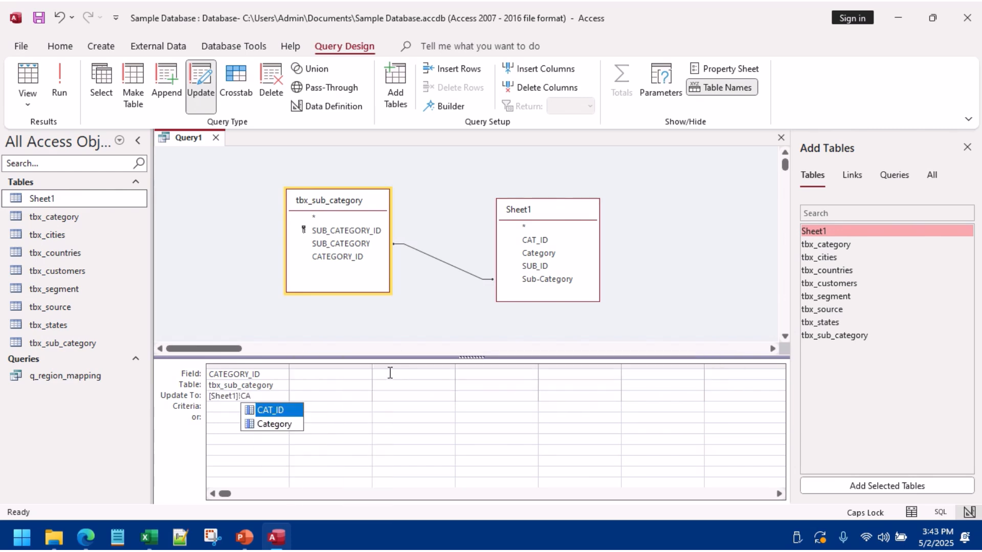
{"action": "double_click", "coordinate": [278, 405]}
{"action": "left_click", "coordinate": [59, 81]}
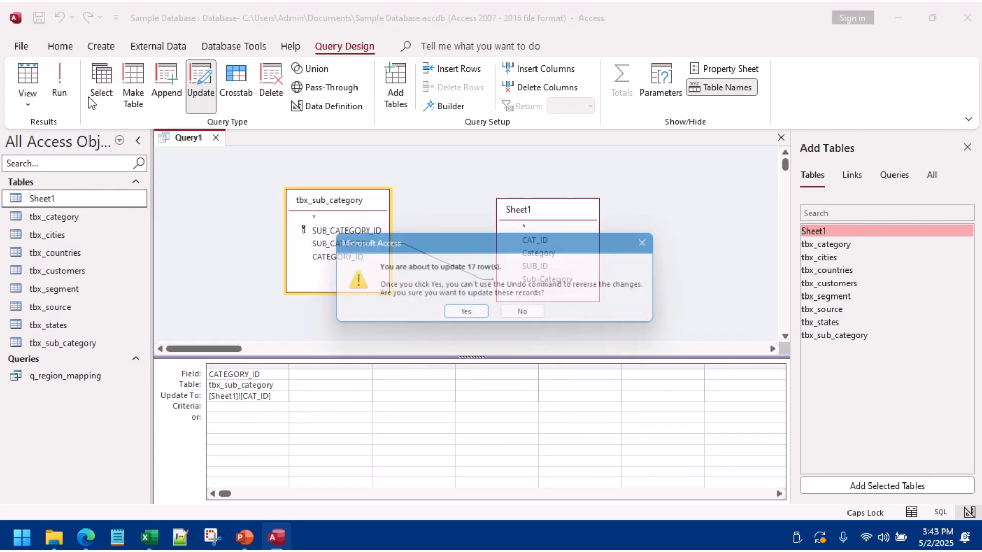
{"action": "left_click", "coordinate": [464, 312]}
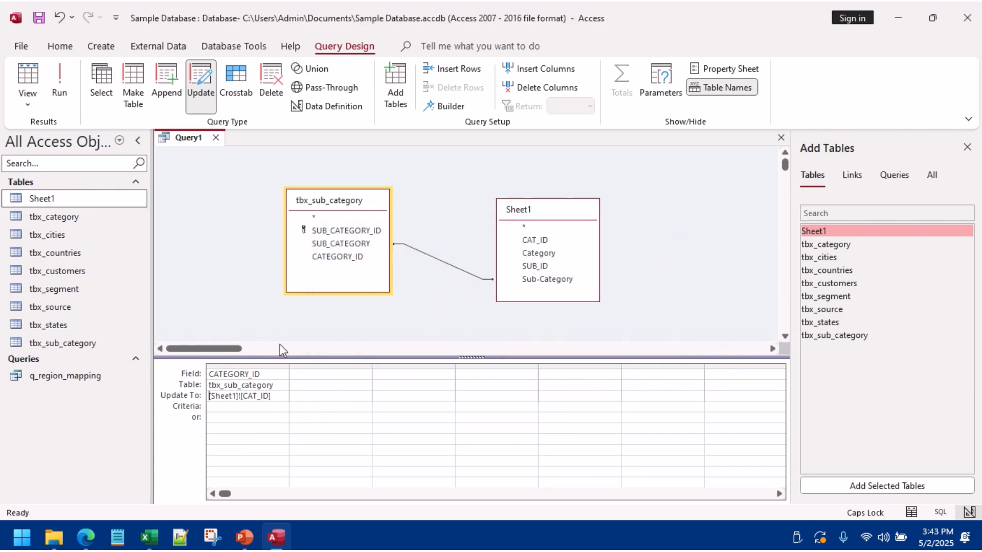
Step: Change the update field to SUB_CATEGORY_ID with the value [Sheet1]![SUB_ID] and run the query
{"action": "double_click", "coordinate": [256, 373]}
{"action": "type", "text": "SUB_"}
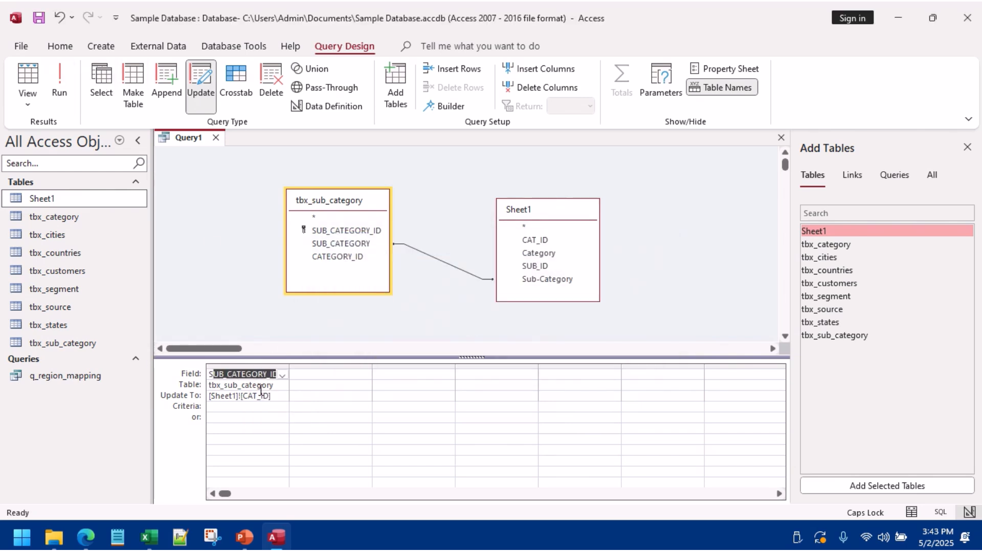
{"action": "left_click_drag", "start_coordinate": [279, 399], "coordinate": [159, 398]}
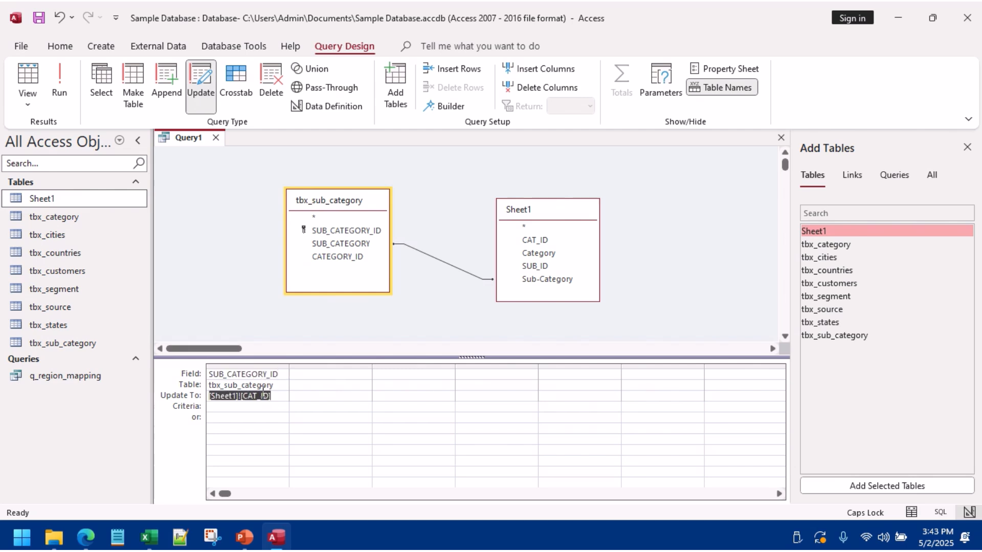
{"action": "left_click", "coordinate": [272, 395]}
{"action": "left_click_drag", "start_coordinate": [272, 395], "coordinate": [241, 396]}
{"action": "key", "text": "BackSpace"}
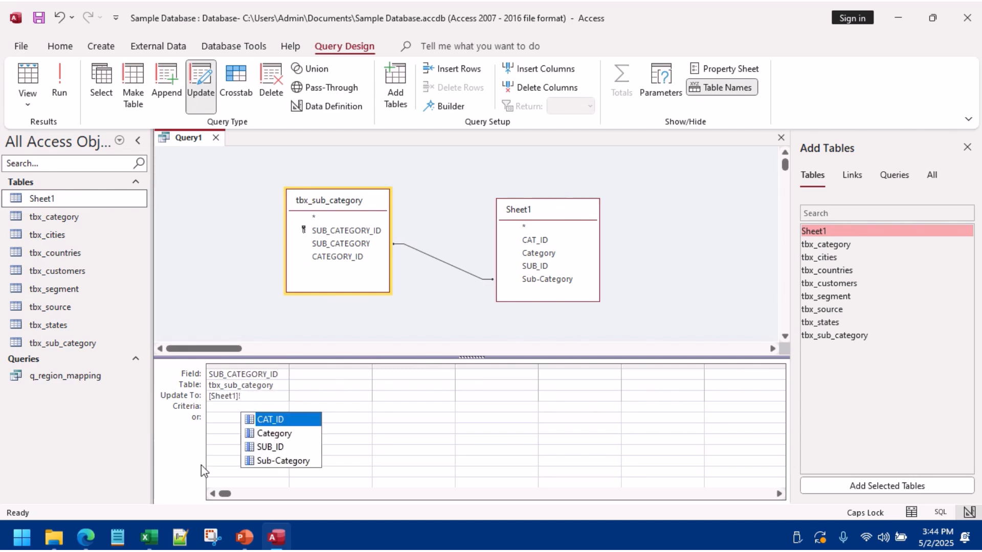
{"action": "left_click", "coordinate": [270, 447]}
{"action": "left_click", "coordinate": [61, 77]}
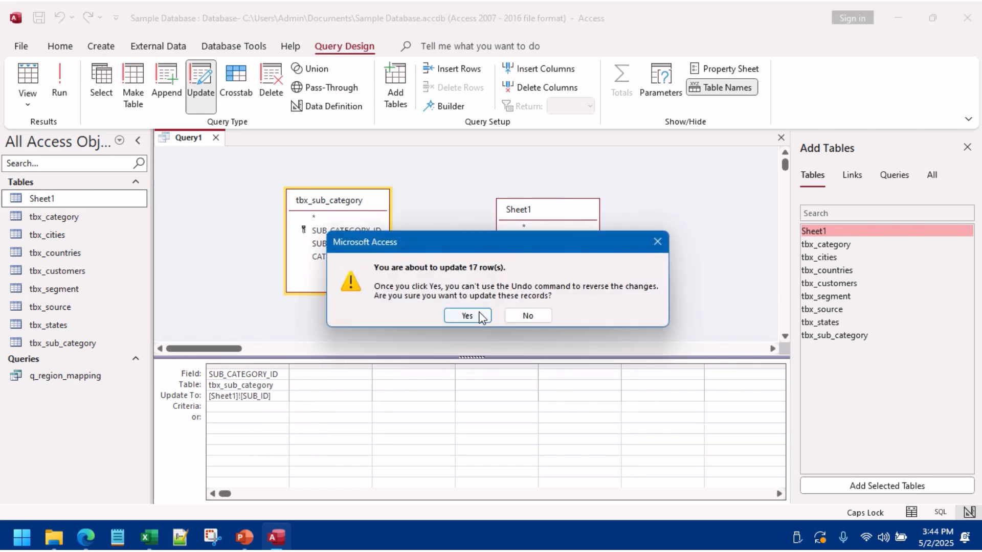
{"action": "key", "text": "Return"}
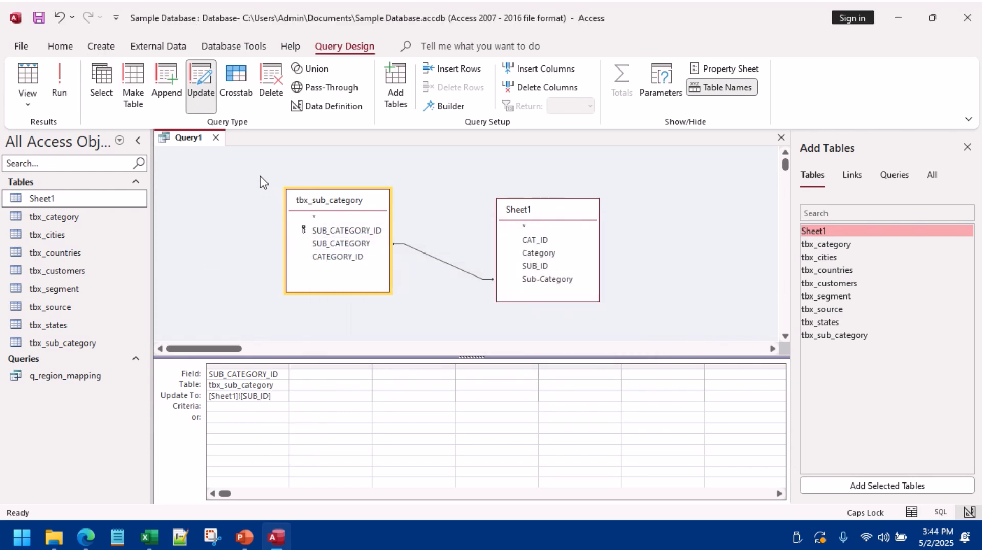
Step: Close the update query without saving its design and check the records in the tbx_sub_category table
{"action": "left_click", "coordinate": [216, 138]}
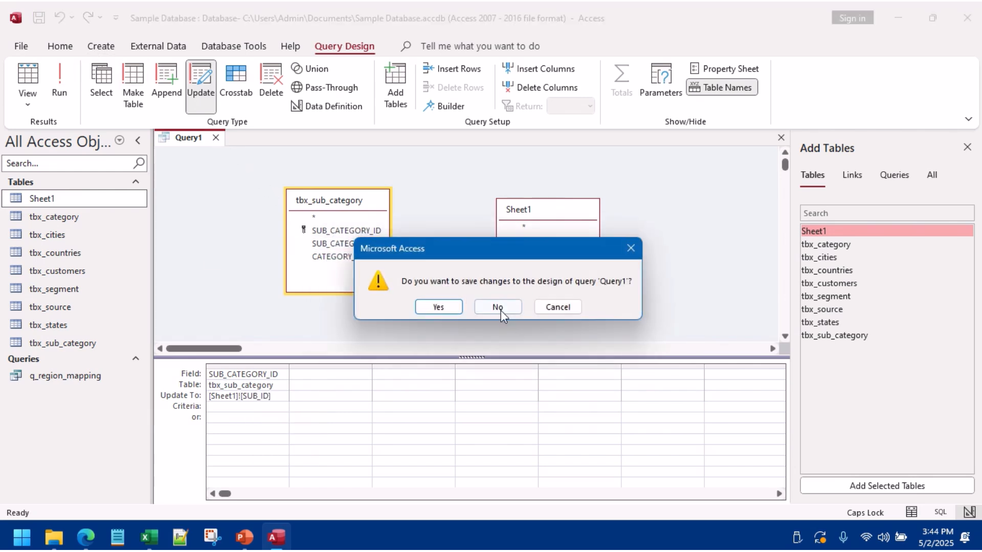
{"action": "left_click", "coordinate": [499, 309]}
{"action": "double_click", "coordinate": [87, 343]}
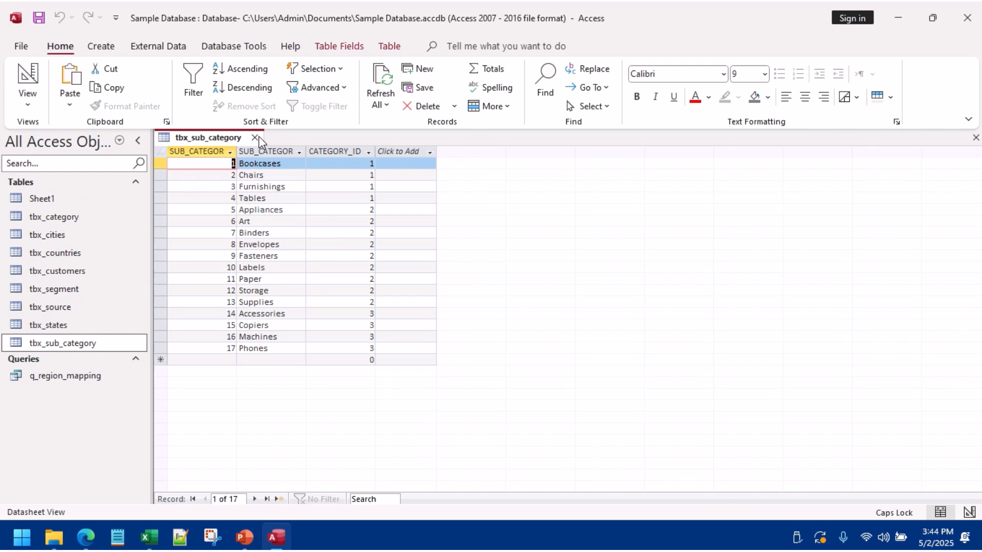
{"action": "left_click", "coordinate": [255, 137]}
Step: Delete the Sheet1 table from the database
{"action": "left_click", "coordinate": [81, 198]}
{"action": "right_click", "coordinate": [79, 198]}
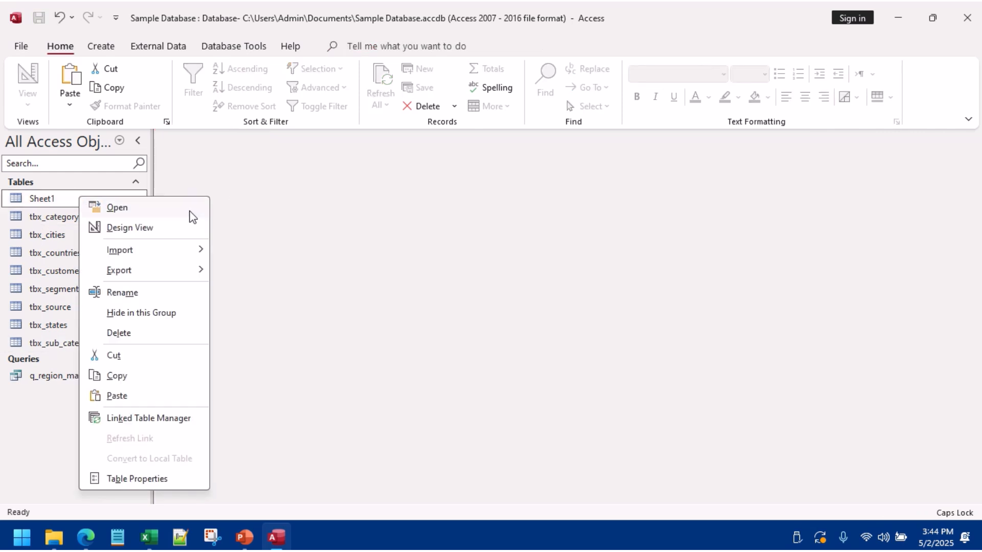
{"action": "left_click", "coordinate": [118, 333]}
{"action": "left_click", "coordinate": [439, 310]}
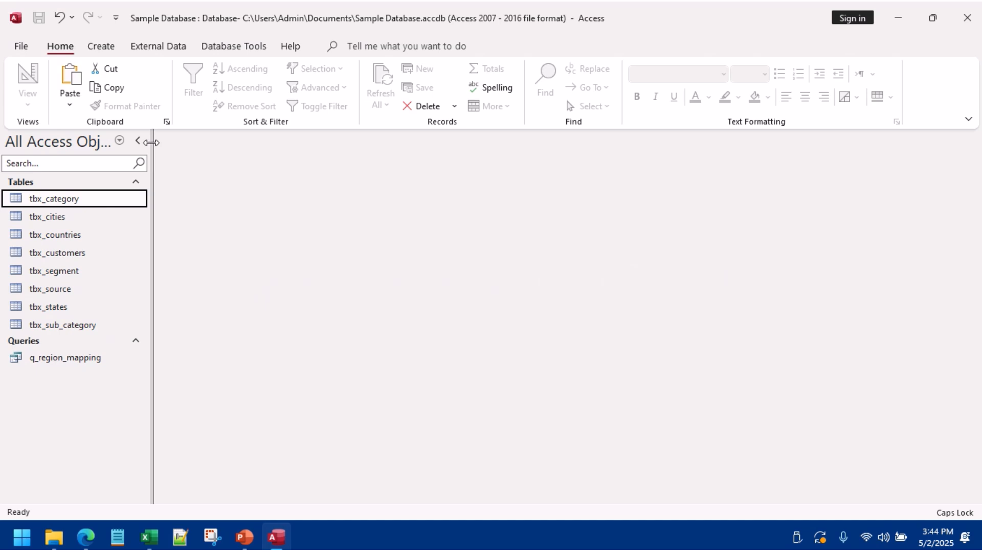
Step: Create a query design with tbx_sub_category and tbx_category, joining them on CATEGORY_ID
{"action": "left_click", "coordinate": [101, 46]}
{"action": "left_click", "coordinate": [251, 86]}
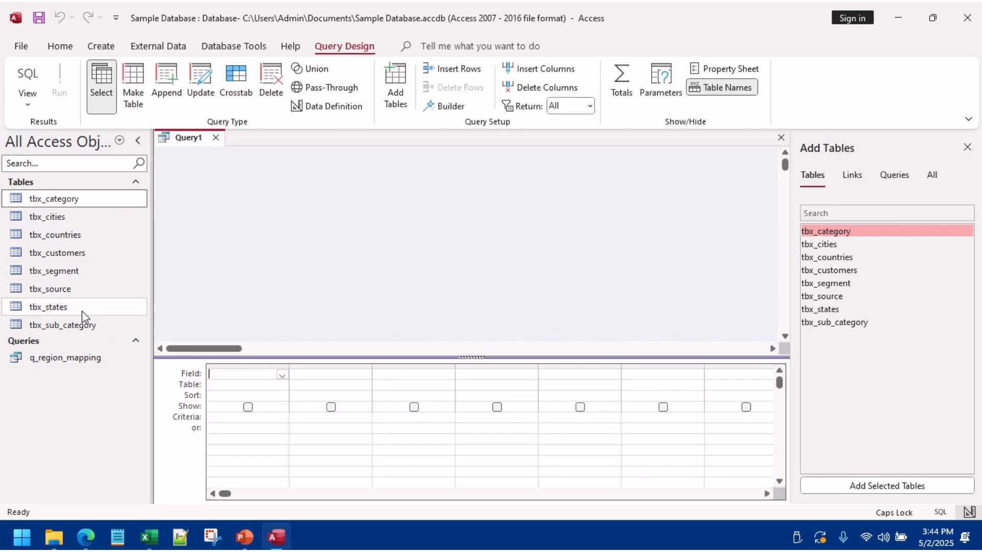
{"action": "left_click_drag", "start_coordinate": [82, 323], "coordinate": [289, 218]}
{"action": "left_click_drag", "start_coordinate": [101, 201], "coordinate": [555, 231]}
{"action": "left_click_drag", "start_coordinate": [394, 268], "coordinate": [569, 251]}
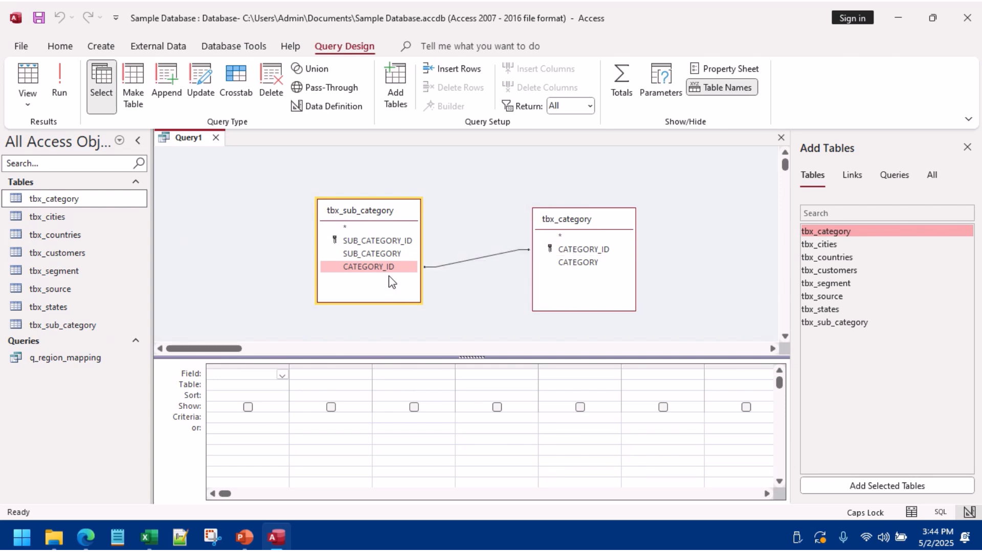
Step: Add SUB_CATEGORY_ID, SUB_CATEGORY, CATEGORY_ID and CATEGORY to the query, show its results and widen the CATEGORY column
{"action": "double_click", "coordinate": [364, 241]}
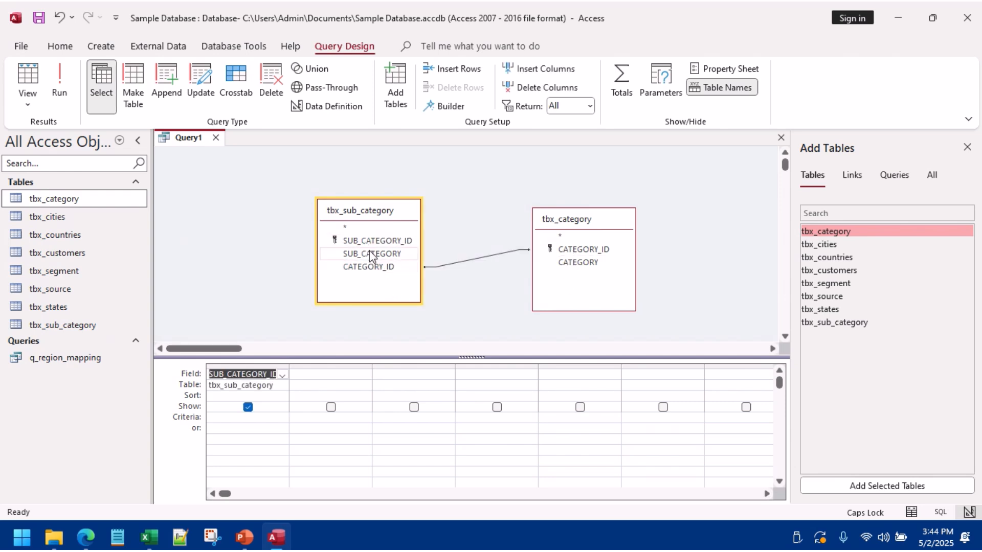
{"action": "double_click", "coordinate": [370, 254]}
{"action": "double_click", "coordinate": [381, 267]}
{"action": "left_click", "coordinate": [578, 264]}
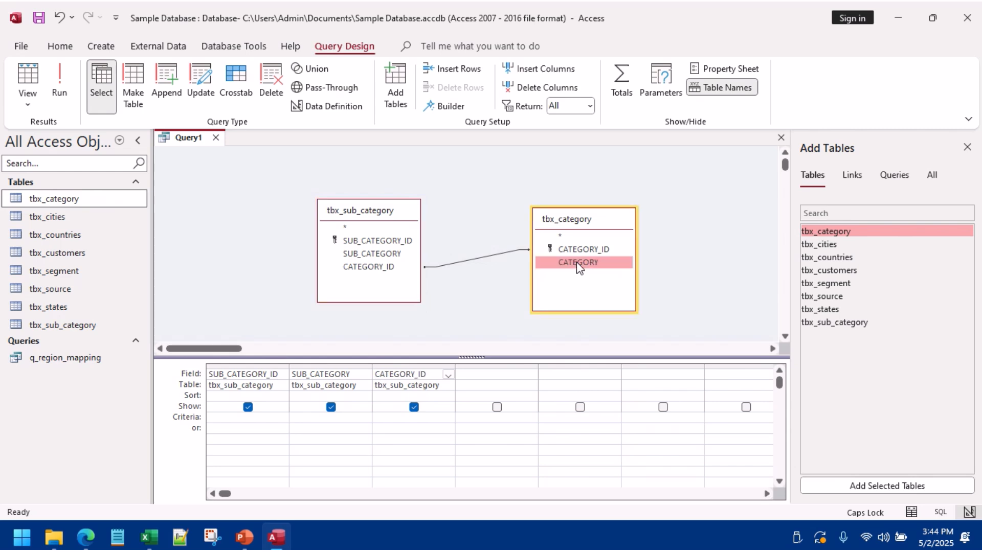
{"action": "double_click", "coordinate": [578, 263]}
{"action": "left_click", "coordinate": [28, 77]}
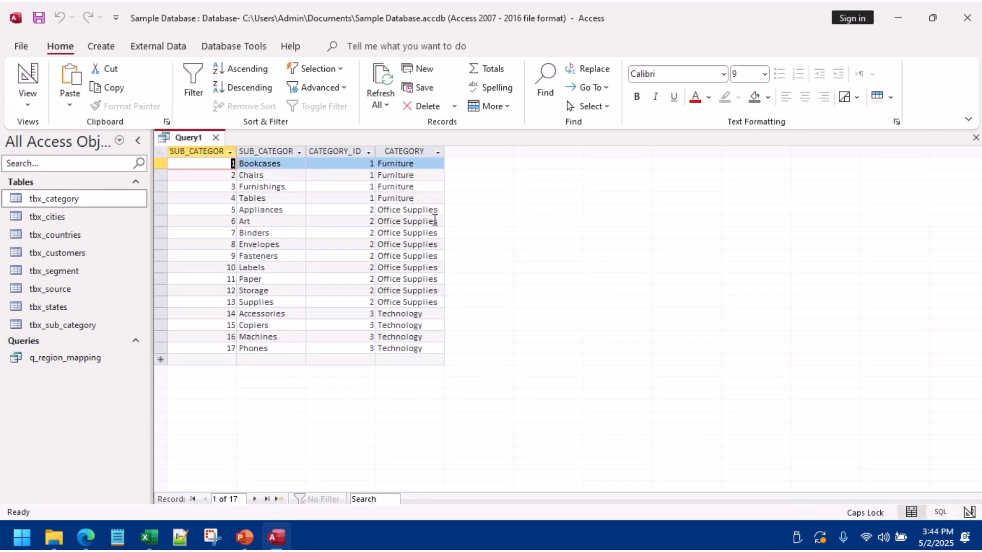
{"action": "left_click_drag", "start_coordinate": [444, 151], "coordinate": [549, 169]}
Step: Save the query as q_category_mapping and close it
{"action": "right_click", "coordinate": [181, 139]}
{"action": "left_click", "coordinate": [210, 149]}
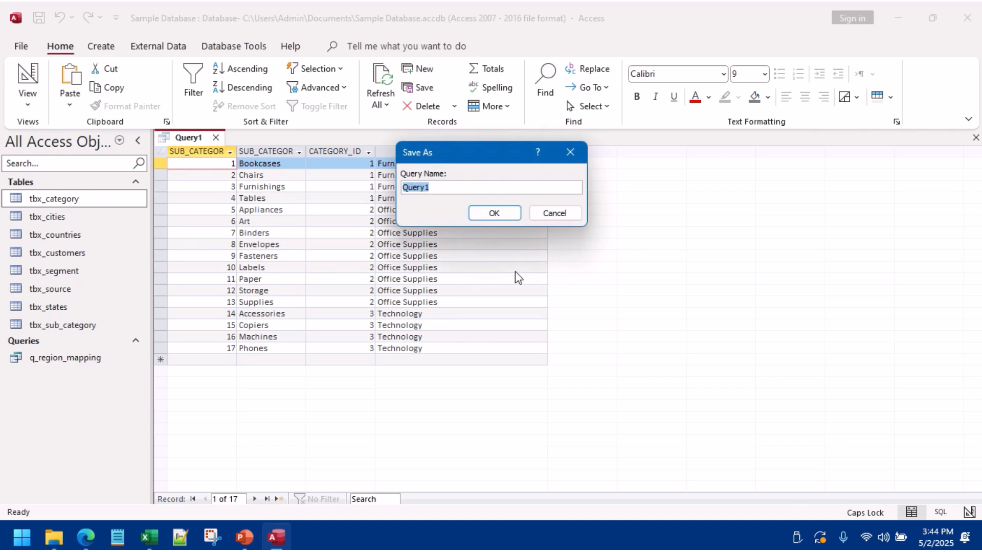
{"action": "type", "text": "Q"}
{"action": "key", "text": "Caps_Lock"}
{"action": "type", "text": "q_category_m"}
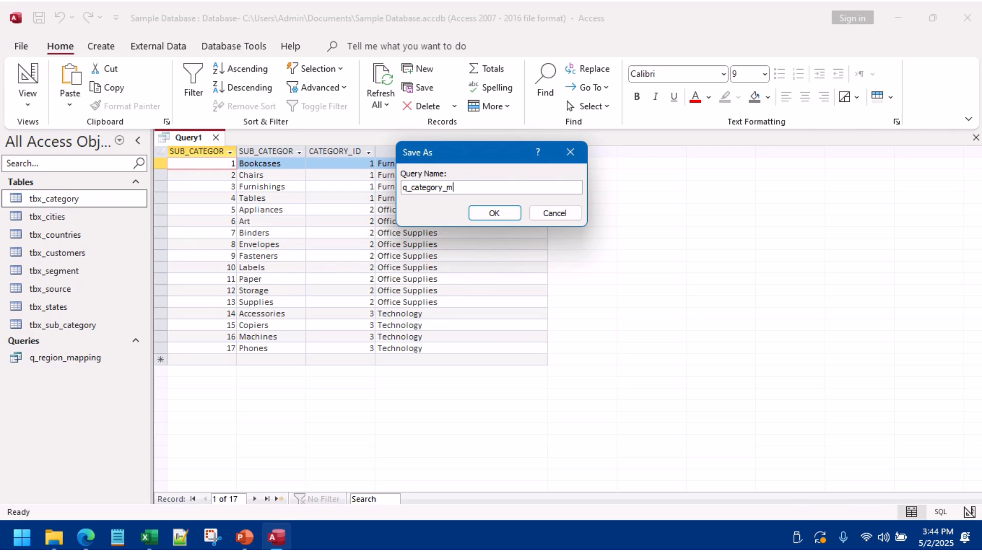
{"action": "type", "text": "apping"}
{"action": "key", "text": "Return"}
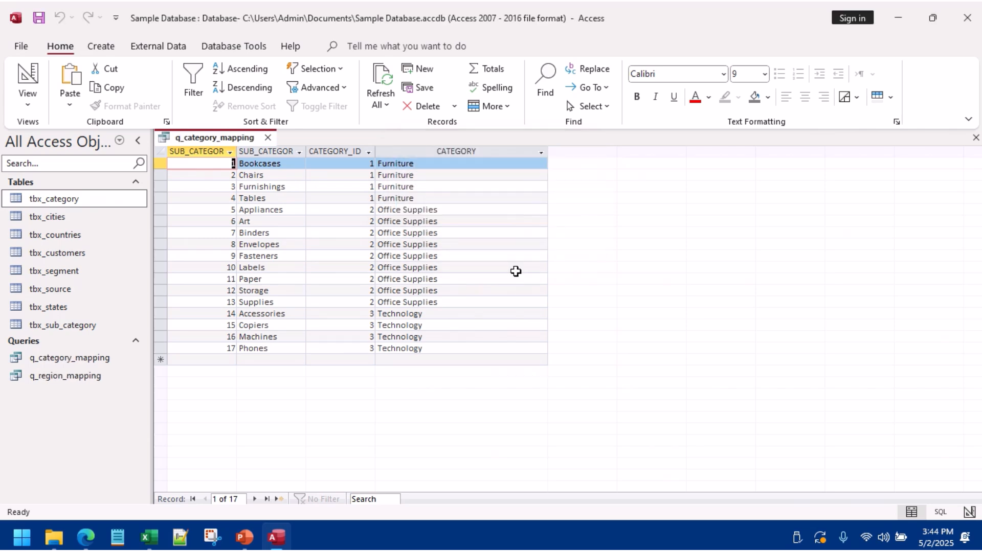
{"action": "left_click", "coordinate": [267, 137]}
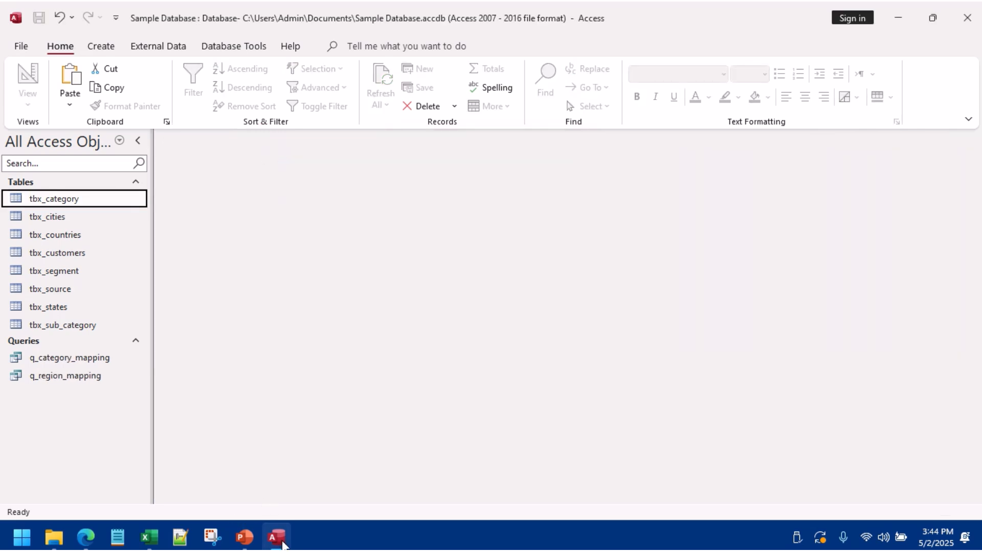
Step: Look over the records in the tbx_source table and close it
{"action": "left_click", "coordinate": [277, 539]}
{"action": "left_click", "coordinate": [276, 537]}
{"action": "double_click", "coordinate": [79, 292]}
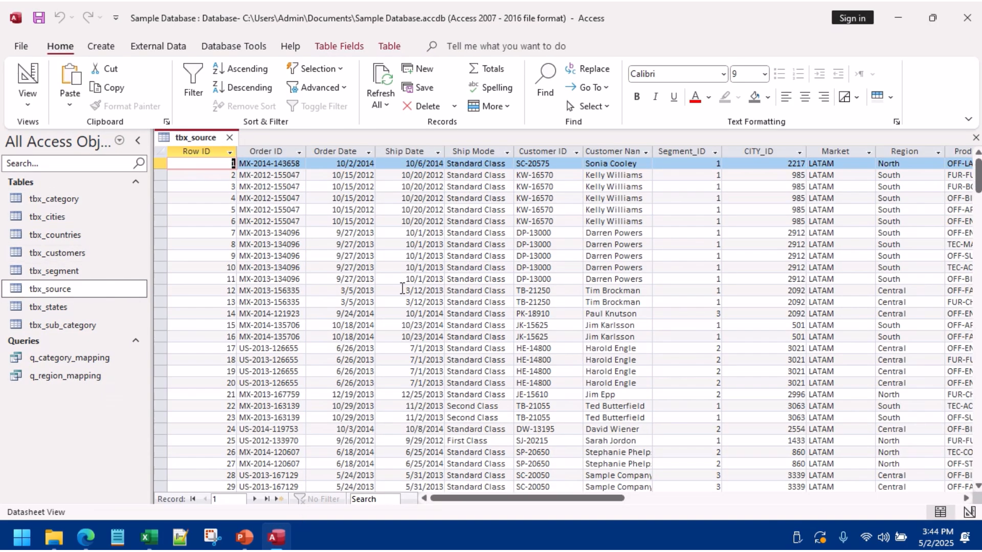
{"action": "left_click", "coordinate": [240, 138]}
Step: Open tbx_source in Design View and insert a SUB_CATEGORY_ID field between Category and Sub-Category
{"action": "right_click", "coordinate": [87, 288]}
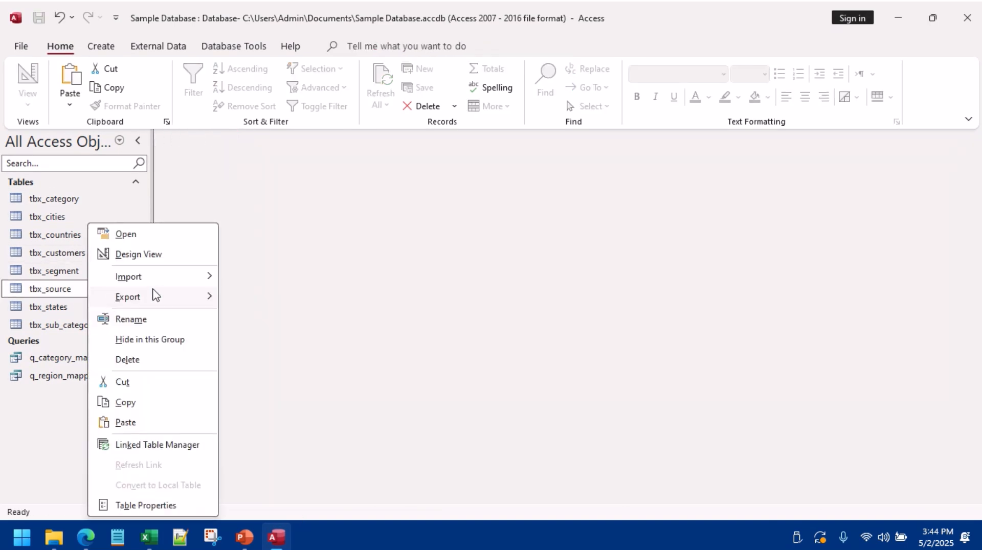
{"action": "left_click", "coordinate": [136, 254]}
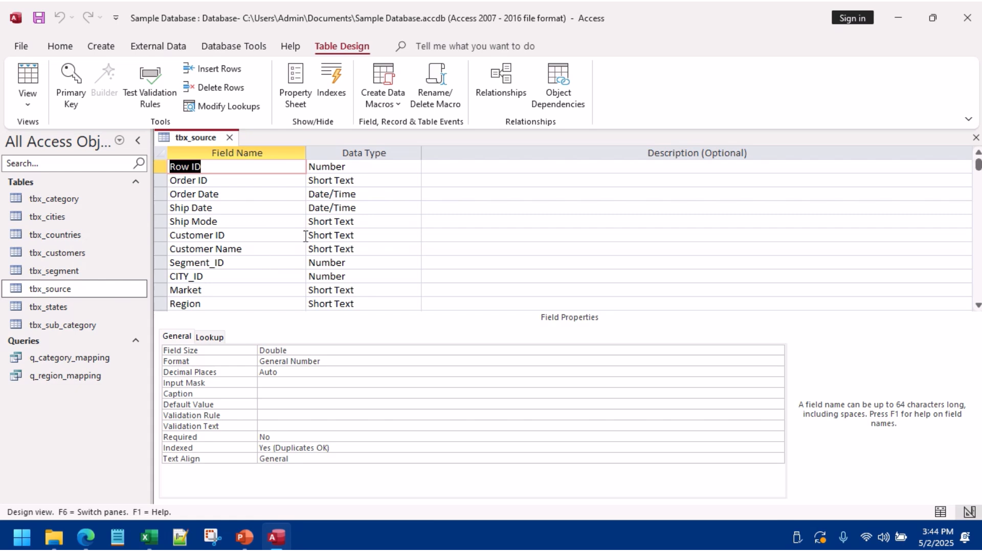
{"action": "scroll", "coordinate": [305, 234], "scroll_direction": "down", "scroll_amount": 4}
{"action": "scroll", "coordinate": [305, 237], "scroll_direction": "up", "scroll_amount": 2}
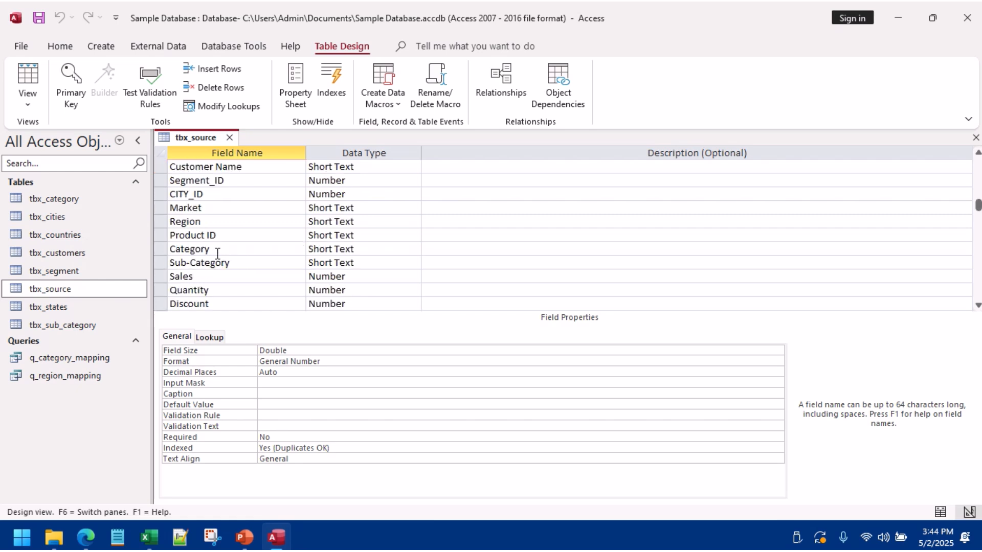
{"action": "scroll", "coordinate": [231, 236], "scroll_direction": "up", "scroll_amount": 1}
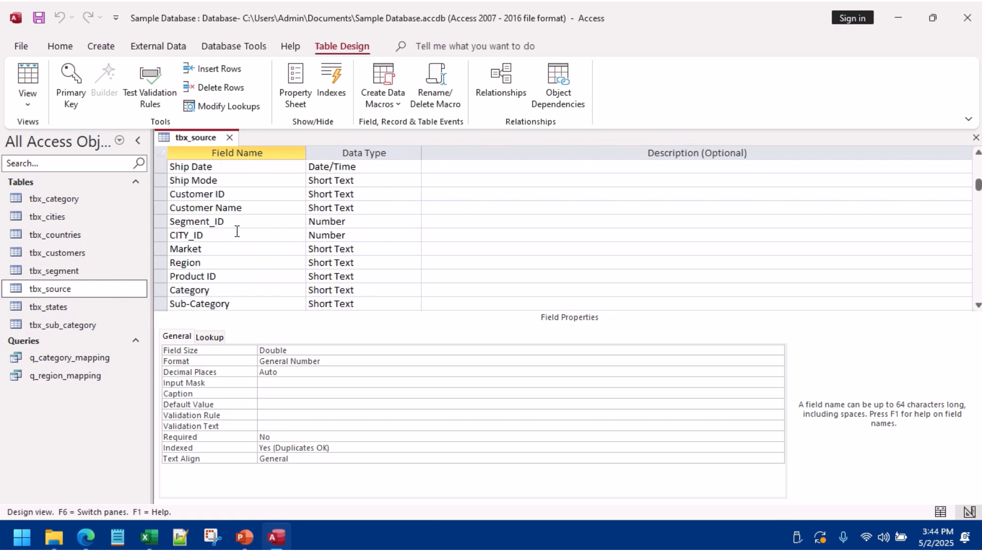
{"action": "scroll", "coordinate": [237, 232], "scroll_direction": "up", "scroll_amount": 1}
{"action": "scroll", "coordinate": [237, 232], "scroll_direction": "down", "scroll_amount": 1}
{"action": "scroll", "coordinate": [237, 232], "scroll_direction": "down", "scroll_amount": 1}
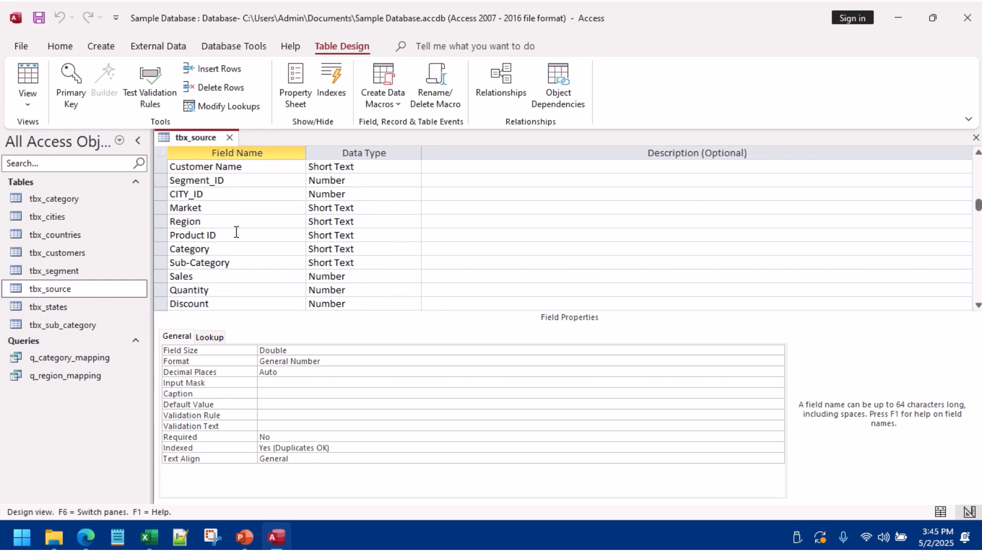
{"action": "right_click", "coordinate": [159, 266]}
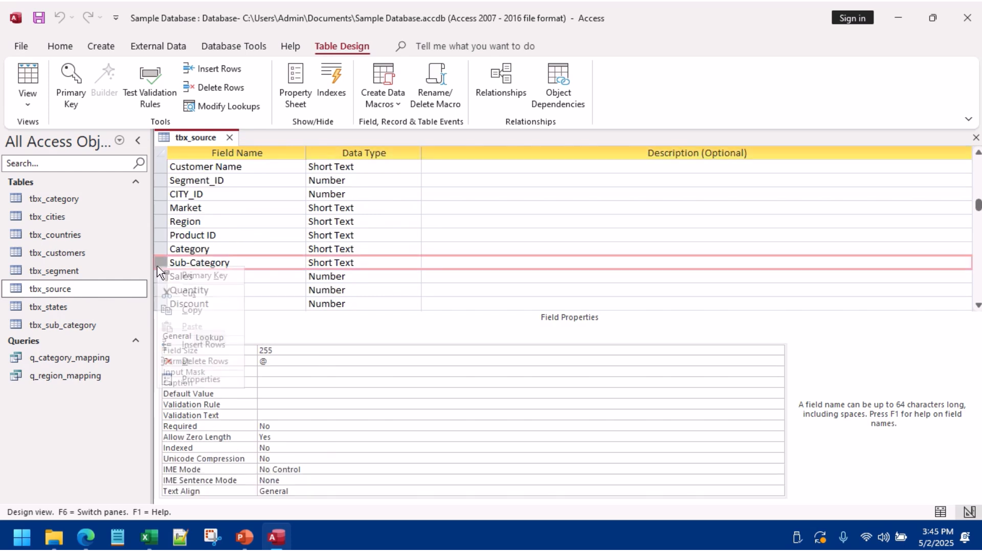
{"action": "left_click", "coordinate": [204, 344]}
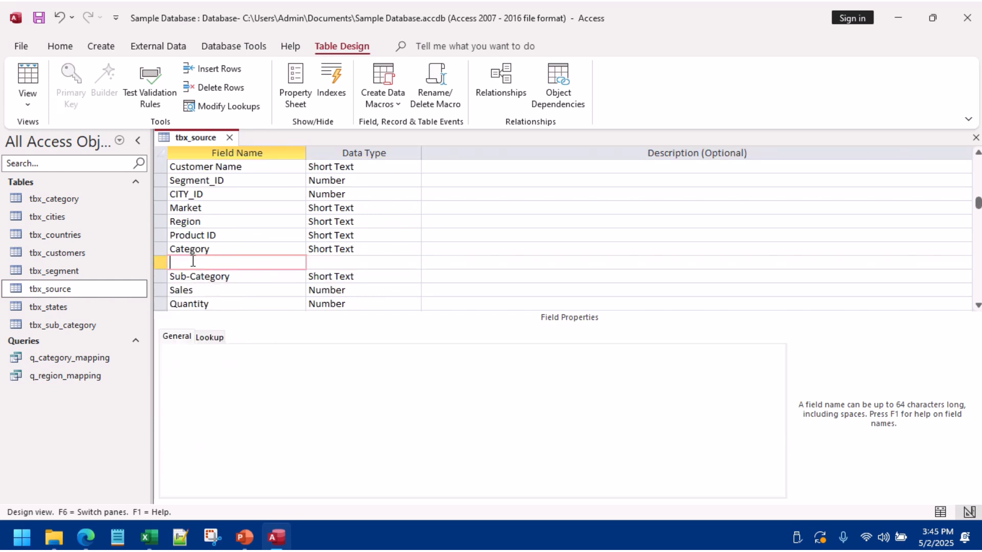
{"action": "key", "text": "Caps_Lock"}
{"action": "type", "text": "SUB_CATEGORY_ID"}
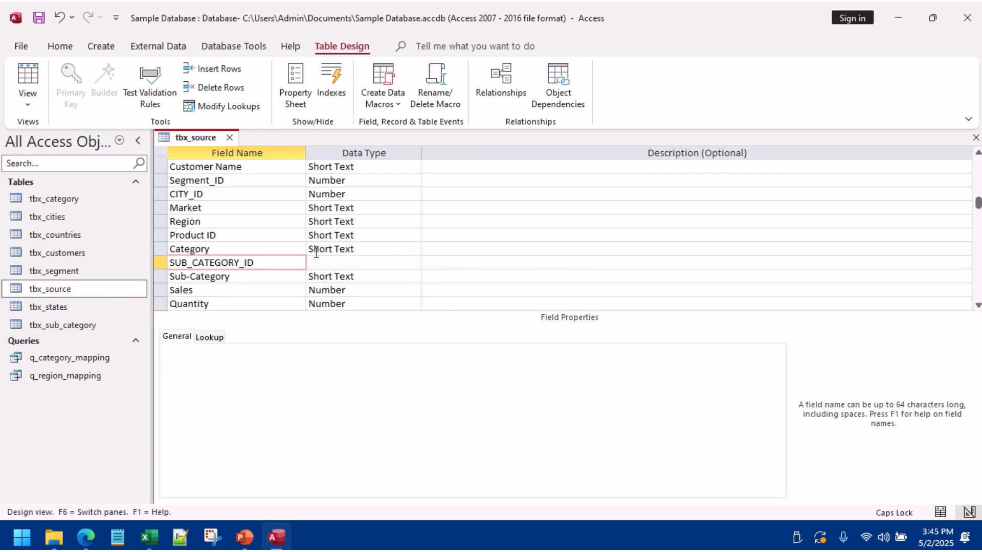
Step: Set the SUB_CATEGORY_ID data type to Number, save the tbx_source design and close it
{"action": "left_click", "coordinate": [340, 262]}
{"action": "type", "text": "N"}
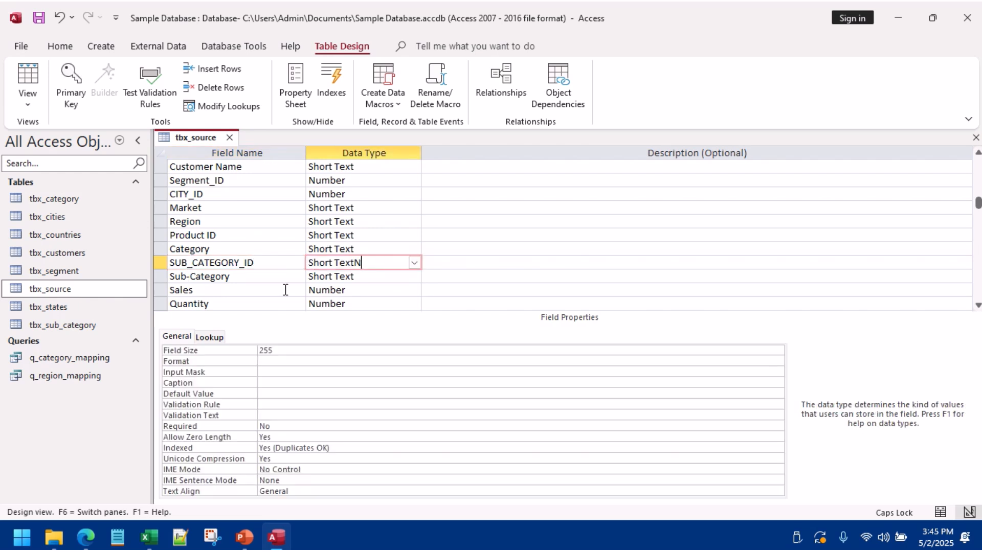
{"action": "left_click_drag", "start_coordinate": [365, 262], "coordinate": [244, 263]}
{"action": "type", "text": "Number"}
{"action": "left_click", "coordinate": [508, 248]}
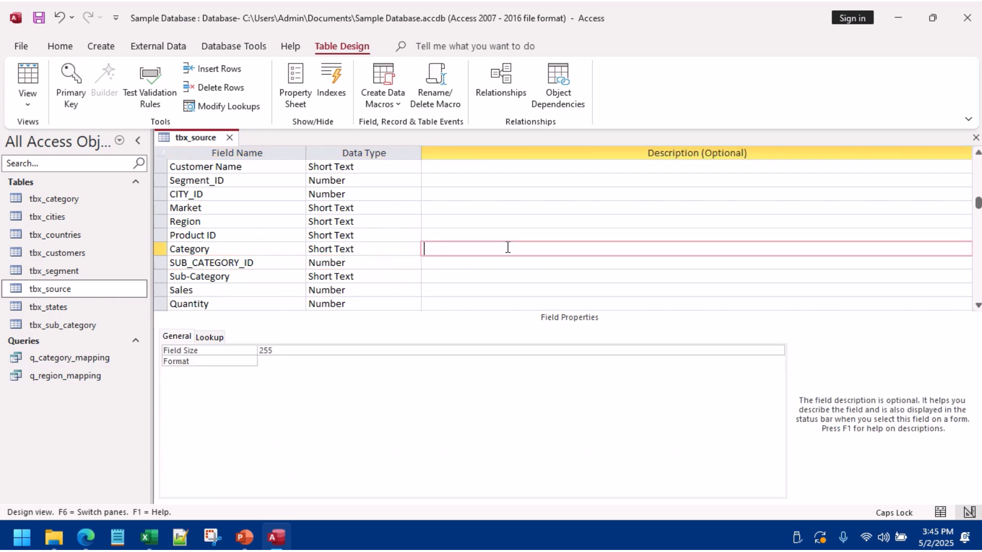
{"action": "right_click", "coordinate": [193, 139]}
{"action": "left_click", "coordinate": [202, 147]}
{"action": "left_click", "coordinate": [229, 138]}
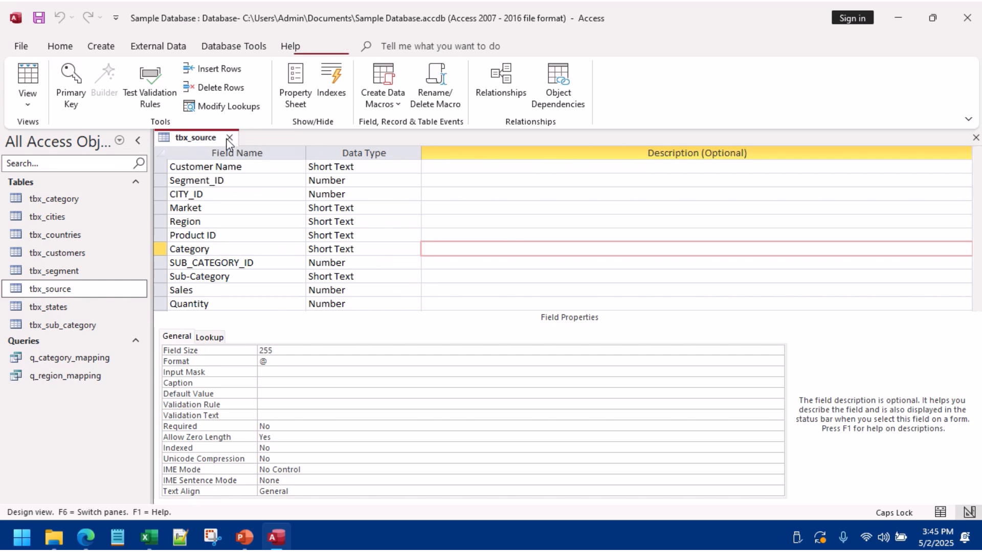
Step: Create a query design joining Sub-Category in tbx_source to SUB_CATEGORY in tbx_sub_category, with SUB_CATEGORY_ID from tbx_source as its field
{"action": "left_click", "coordinate": [101, 46]}
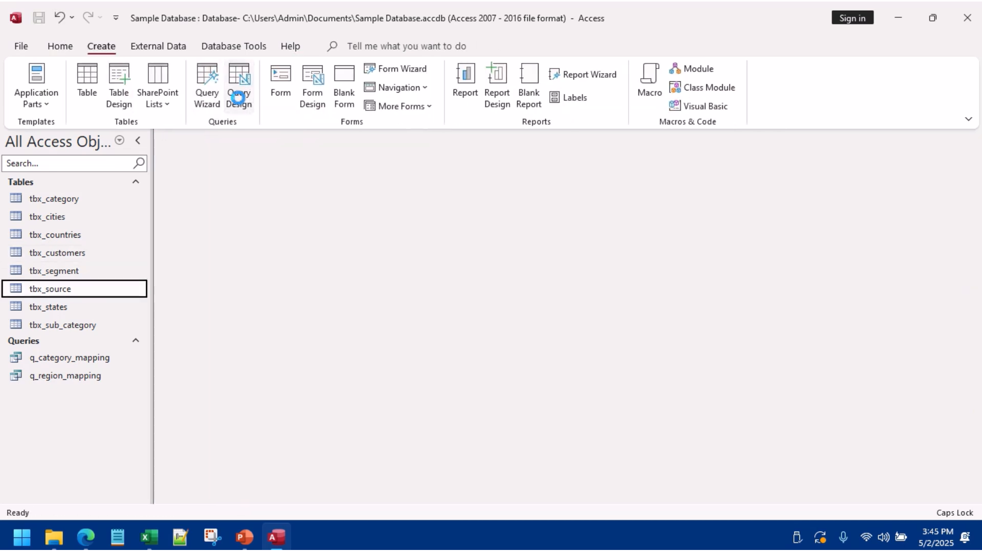
{"action": "left_click", "coordinate": [235, 92]}
{"action": "left_click_drag", "start_coordinate": [89, 295], "coordinate": [243, 183]}
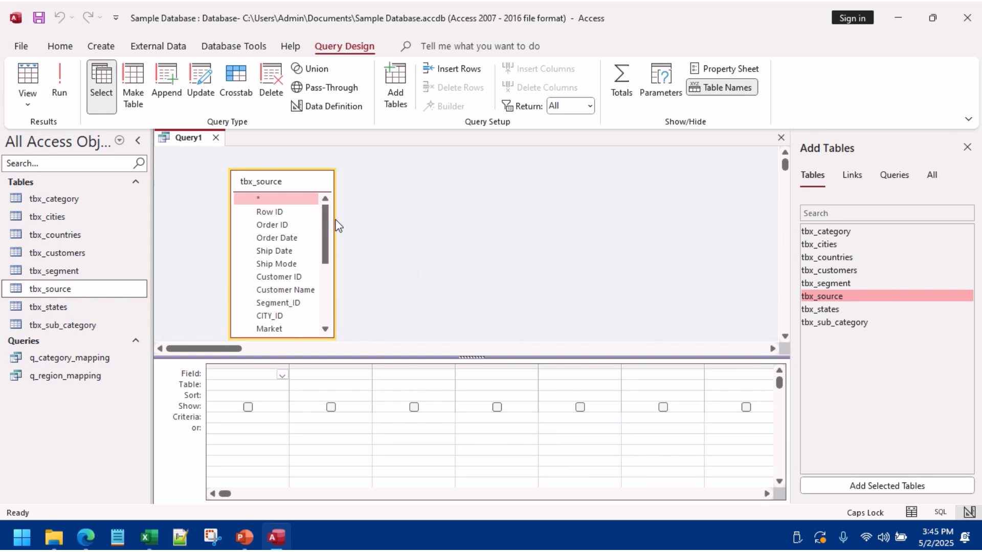
{"action": "left_click_drag", "start_coordinate": [335, 217], "coordinate": [435, 217]}
{"action": "scroll", "coordinate": [303, 278], "scroll_direction": "down", "scroll_amount": 4}
{"action": "scroll", "coordinate": [302, 277], "scroll_direction": "down", "scroll_amount": 1}
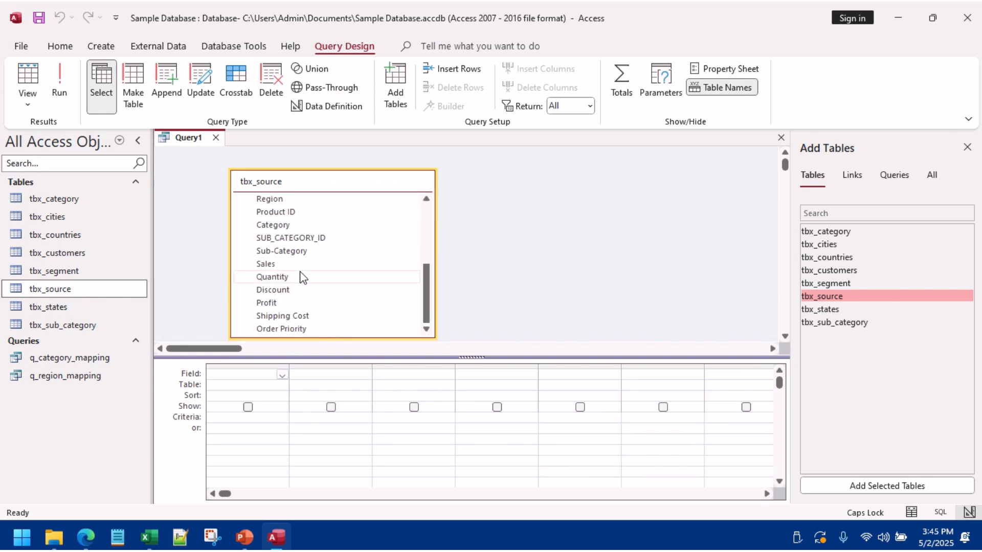
{"action": "left_click_drag", "start_coordinate": [289, 238], "coordinate": [230, 374]}
{"action": "left_click_drag", "start_coordinate": [56, 325], "coordinate": [503, 194]}
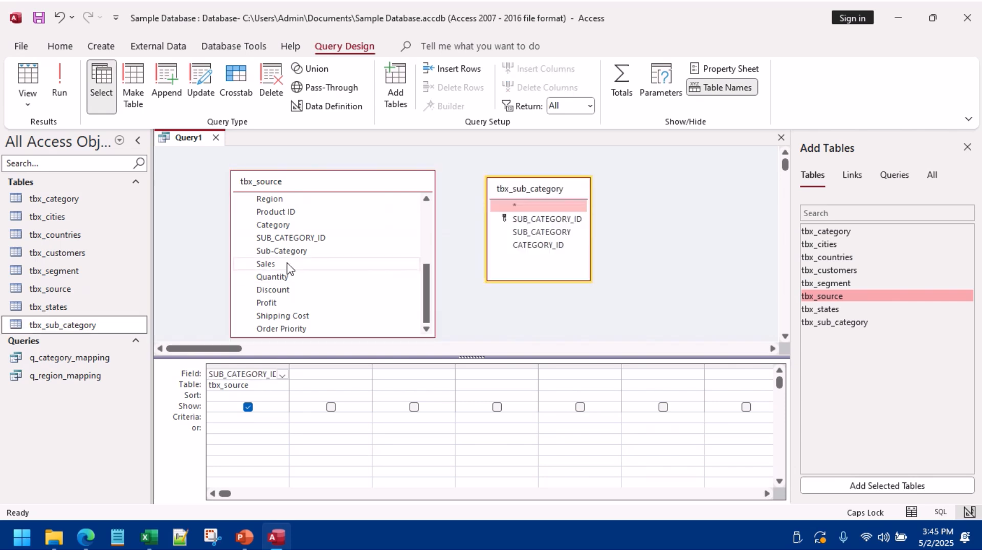
{"action": "left_click_drag", "start_coordinate": [284, 251], "coordinate": [529, 233]}
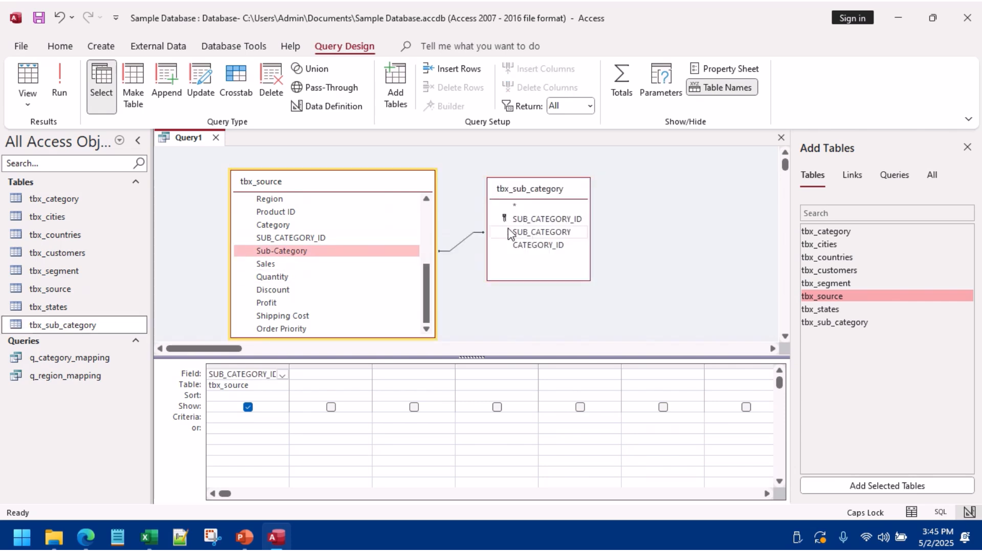
Step: Convert the query to an update query setting SUB_CATEGORY_ID to [tbx_sub_category]![SUB_CATEGORY_ID], and run it
{"action": "left_click", "coordinate": [196, 82]}
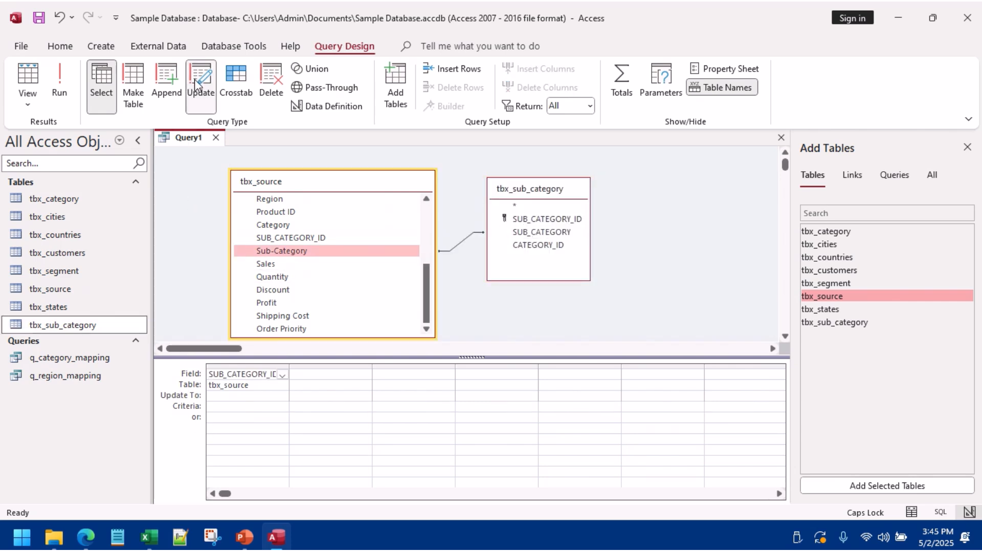
{"action": "left_click", "coordinate": [244, 395]}
{"action": "type", "text": "TBX_S"}
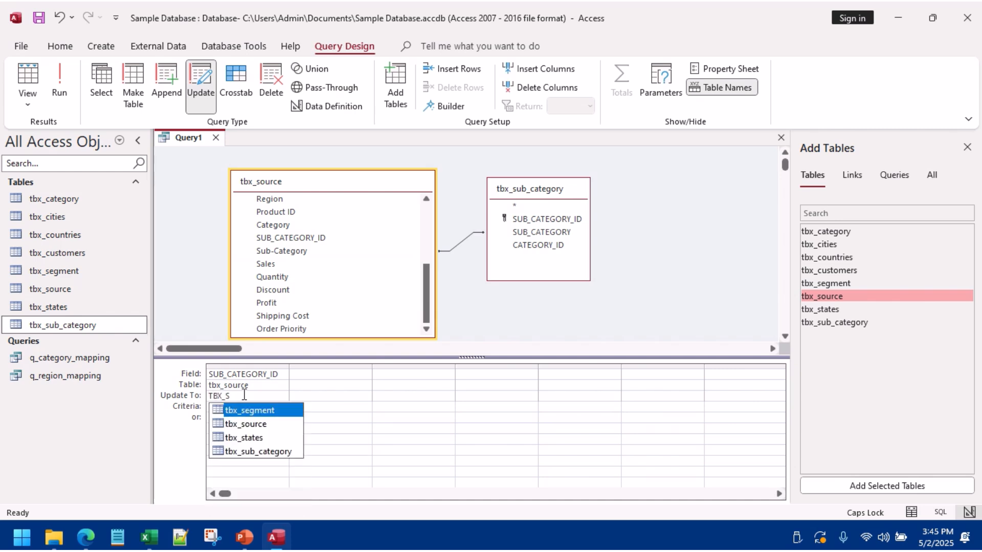
{"action": "left_click", "coordinate": [263, 450]}
{"action": "type", "text": "."}
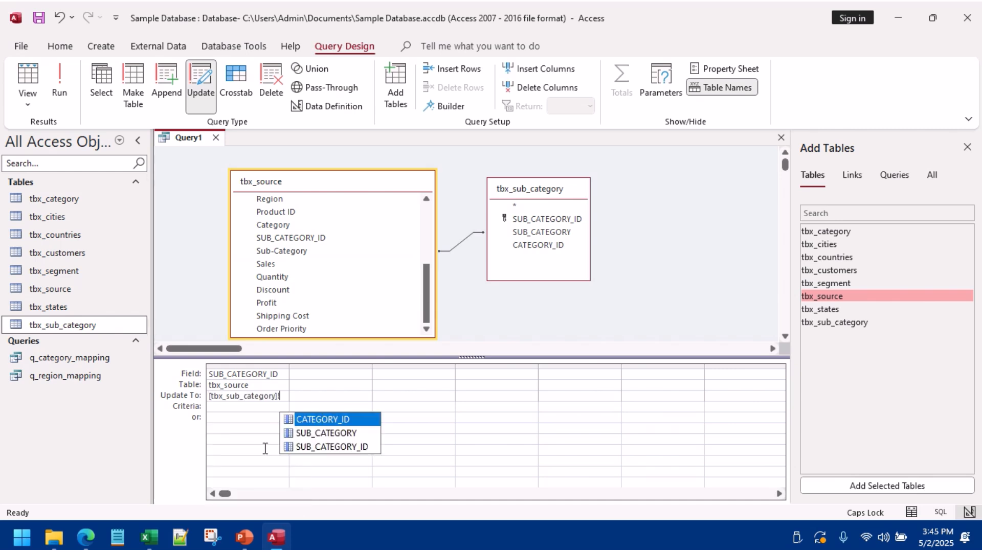
{"action": "left_click", "coordinate": [357, 446]}
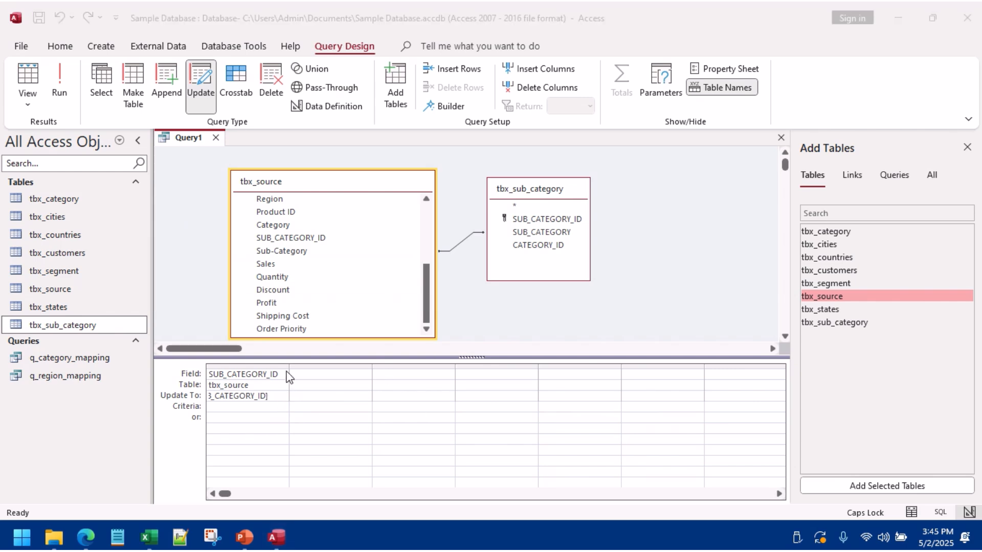
{"action": "left_click", "coordinate": [234, 408]}
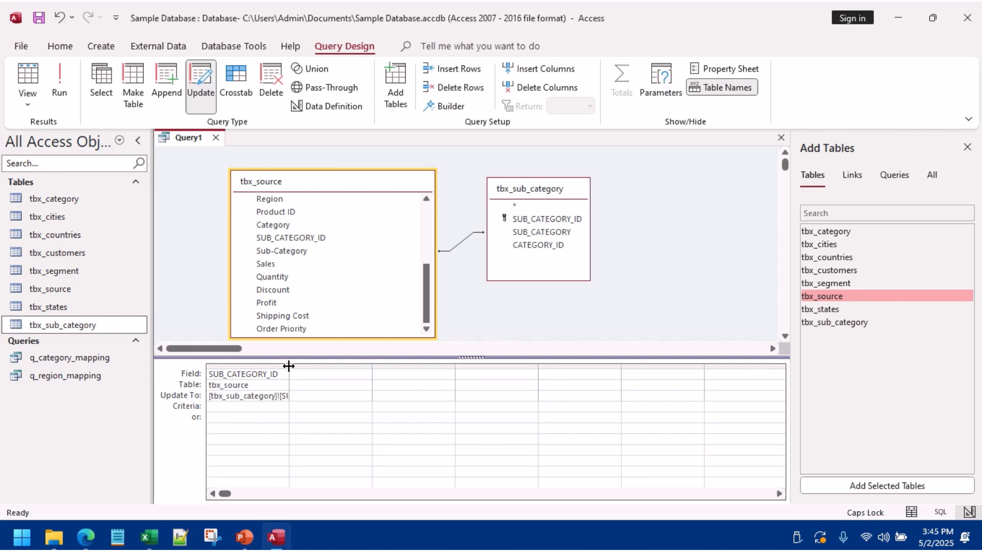
{"action": "left_click_drag", "start_coordinate": [288, 371], "coordinate": [445, 371]}
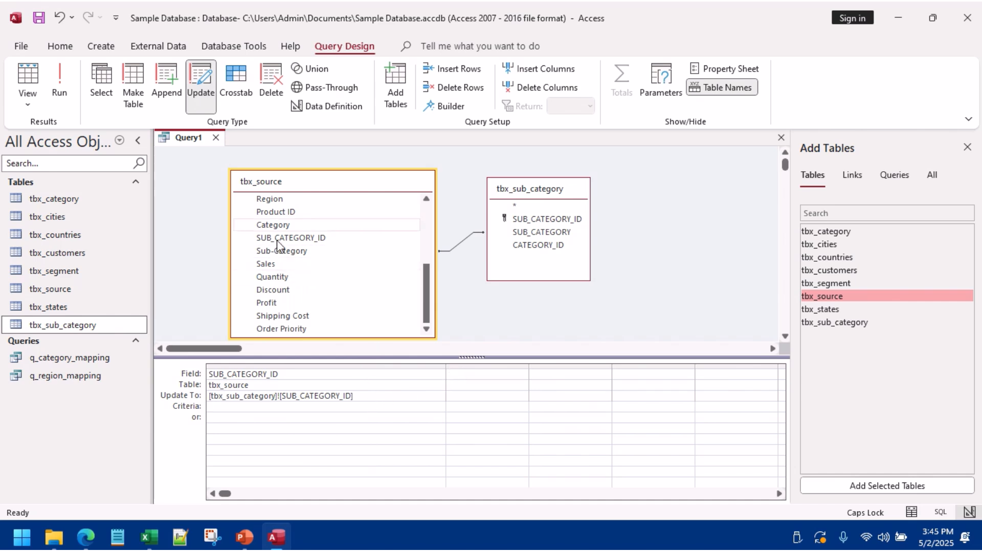
{"action": "left_click", "coordinate": [60, 77]}
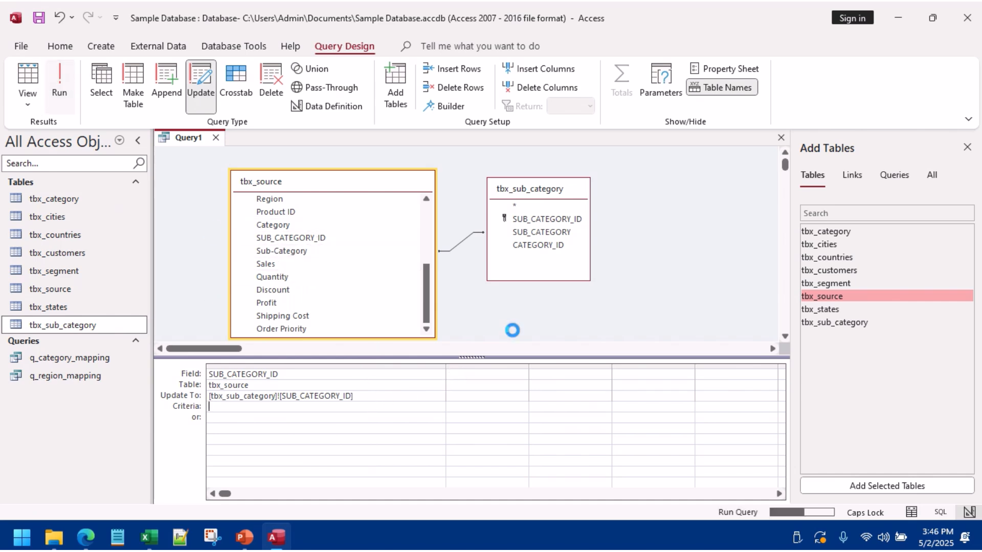
{"action": "left_click", "coordinate": [467, 313]}
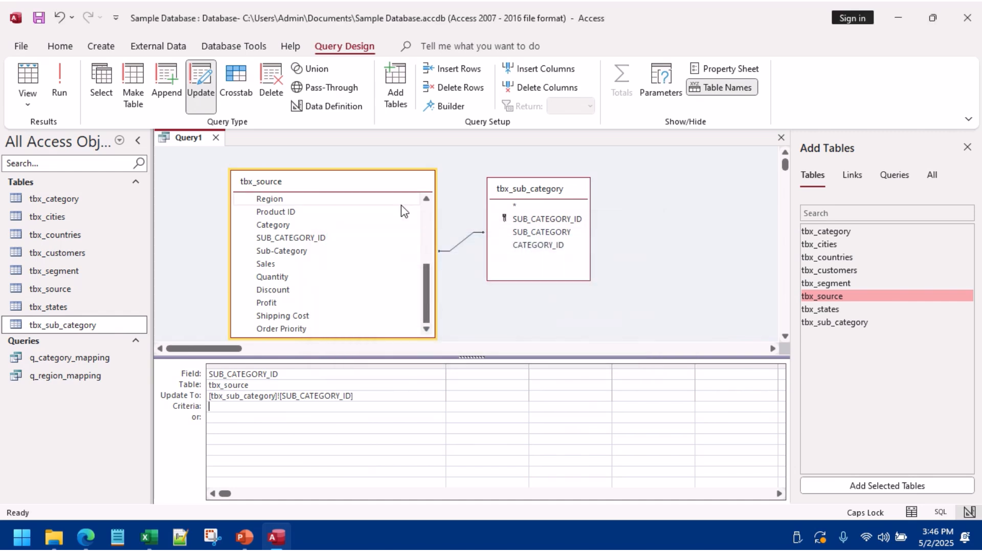
Step: Remove tbx_sub_category and tbx_source from the query and close it without saving
{"action": "left_click", "coordinate": [536, 191]}
{"action": "right_click", "coordinate": [536, 192]}
{"action": "left_click", "coordinate": [565, 243]}
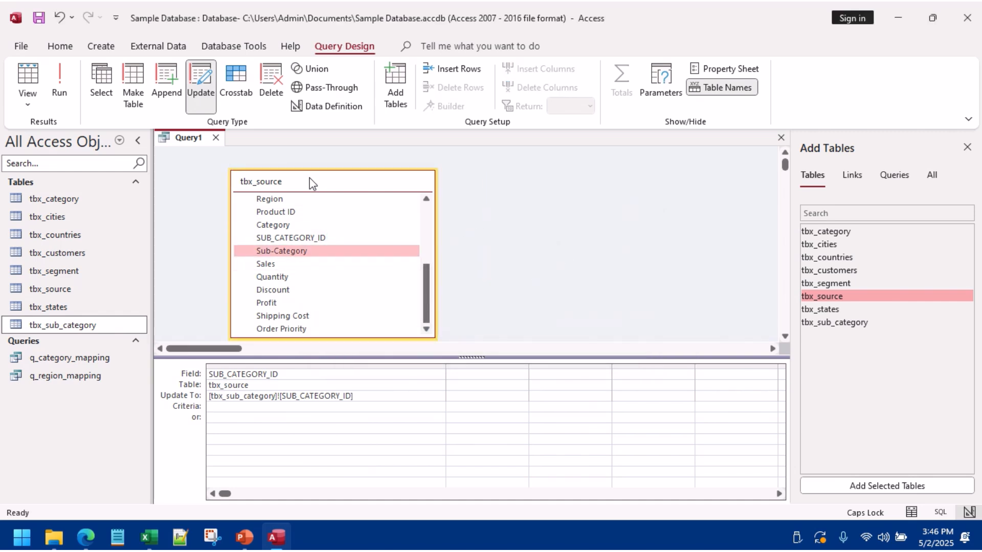
{"action": "scroll", "coordinate": [337, 282], "scroll_direction": "up", "scroll_amount": 2}
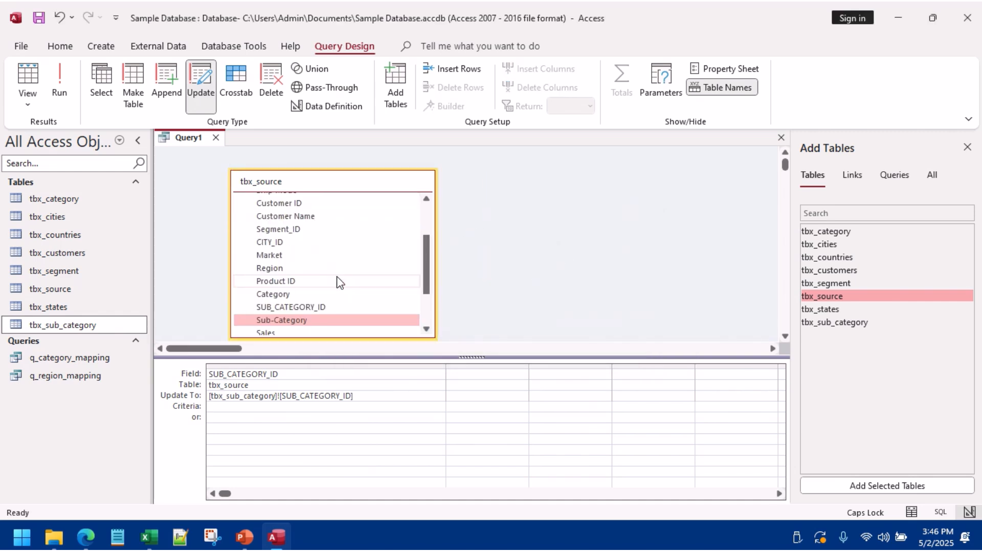
{"action": "scroll", "coordinate": [338, 282], "scroll_direction": "up", "scroll_amount": 2}
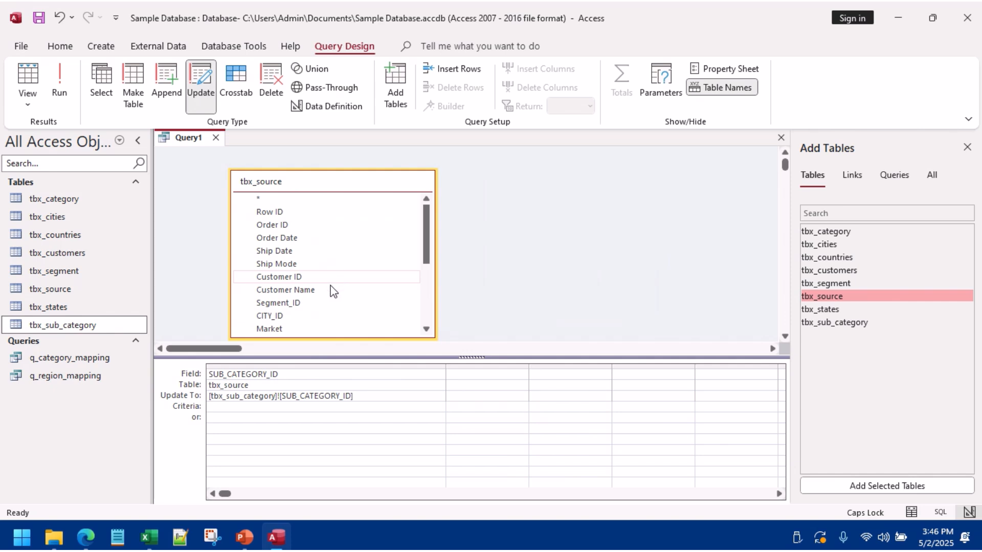
{"action": "right_click", "coordinate": [287, 181]}
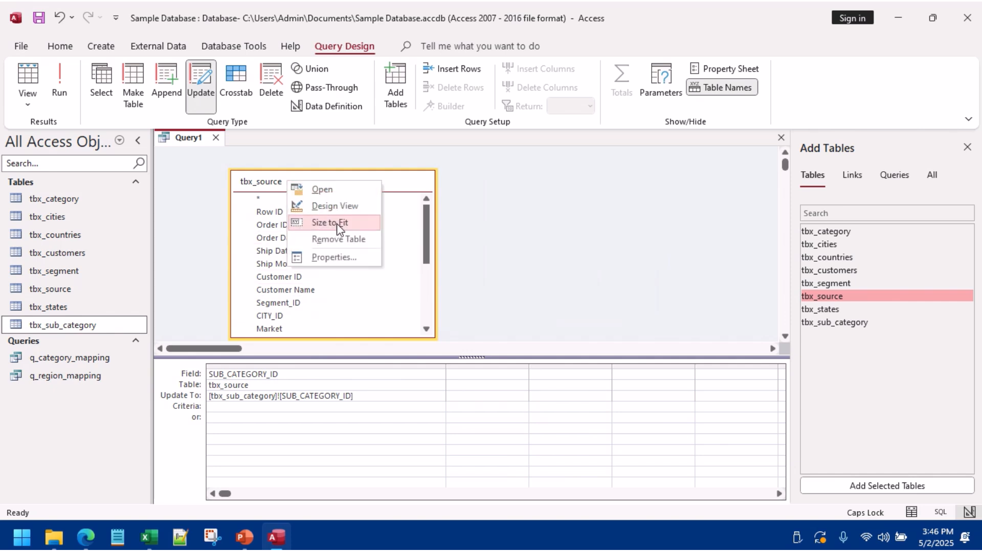
{"action": "left_click", "coordinate": [336, 236]}
{"action": "left_click", "coordinate": [216, 138]}
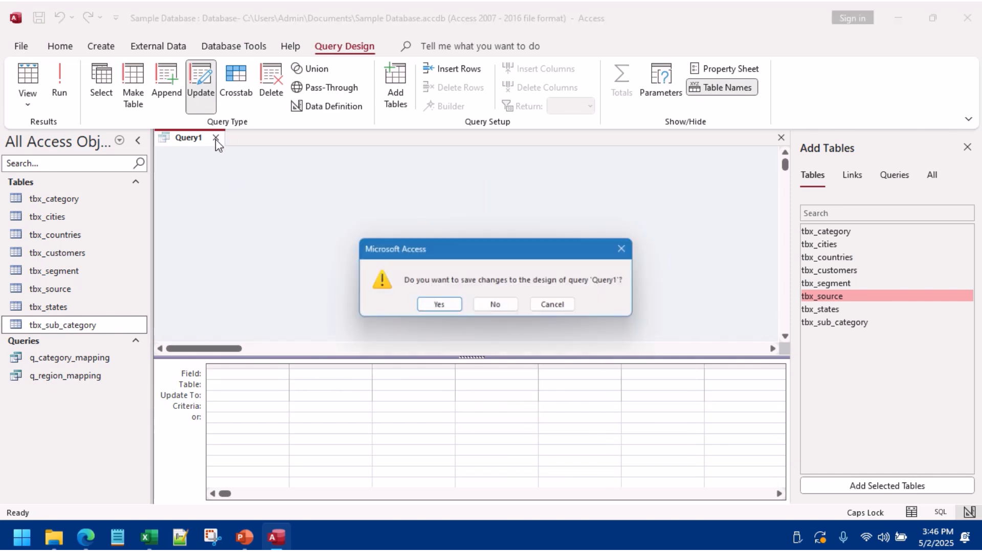
{"action": "left_click", "coordinate": [496, 307]}
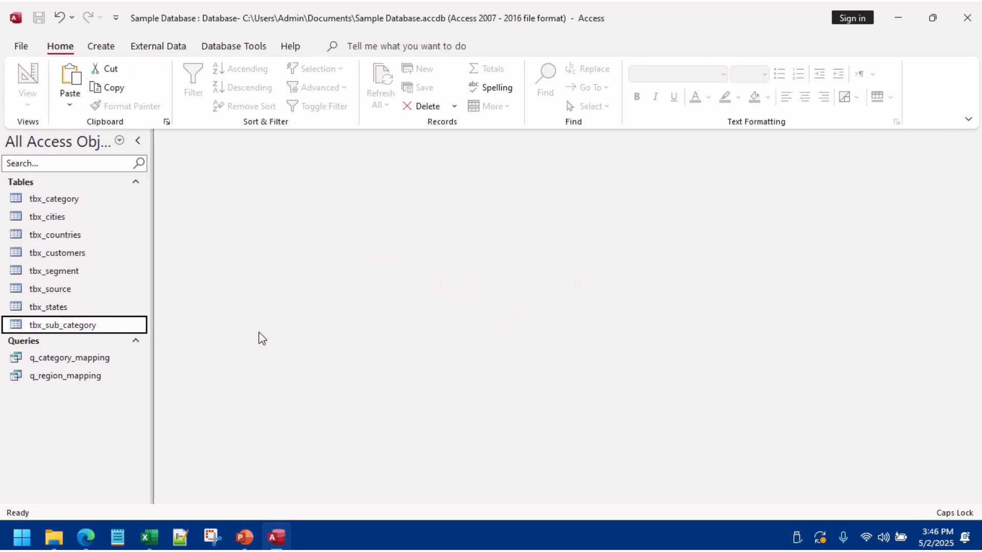
Step: Create a query design containing tbx_source and enlarge its field list to show more fields
{"action": "double_click", "coordinate": [72, 289]}
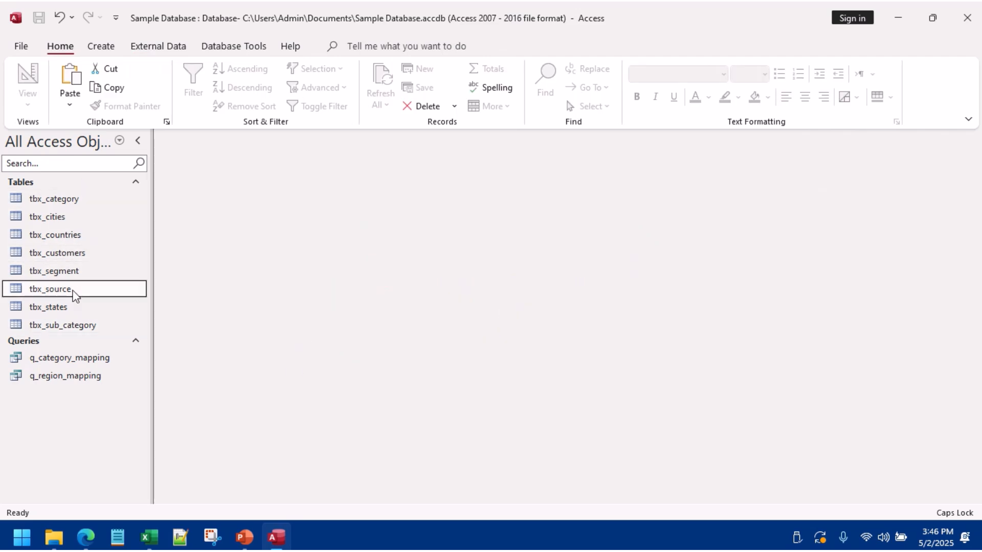
{"action": "left_click", "coordinate": [229, 138]}
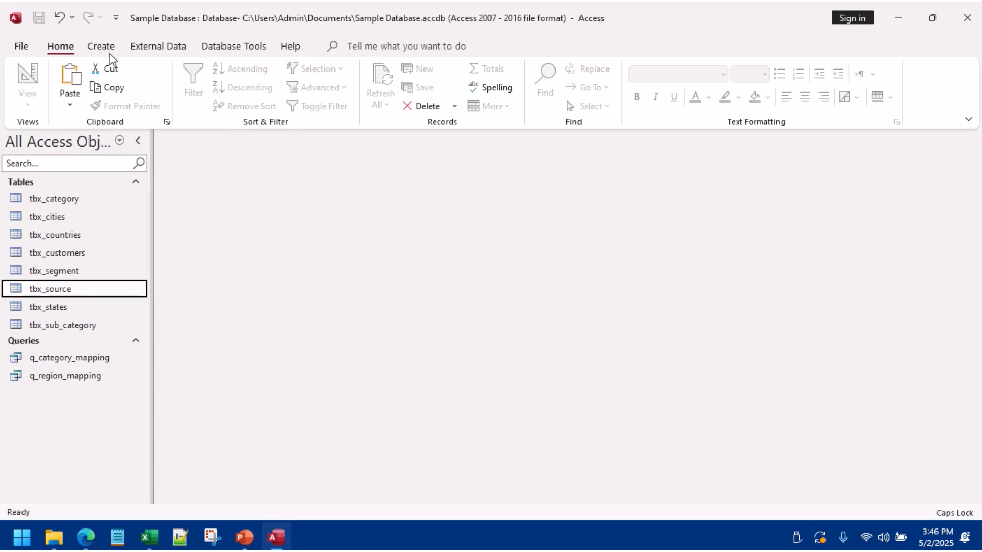
{"action": "left_click", "coordinate": [101, 46]}
{"action": "left_click", "coordinate": [241, 82]}
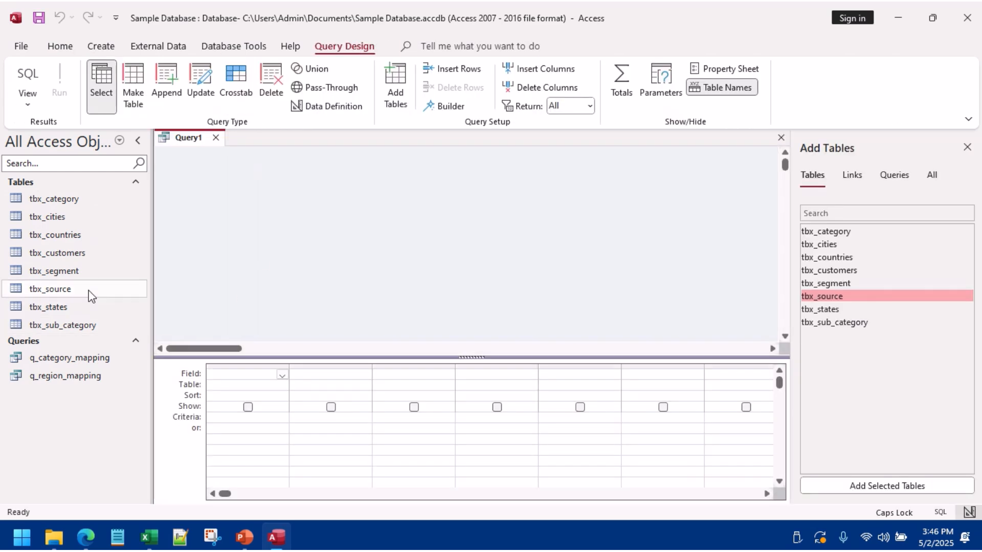
{"action": "left_click_drag", "start_coordinate": [90, 293], "coordinate": [307, 207]}
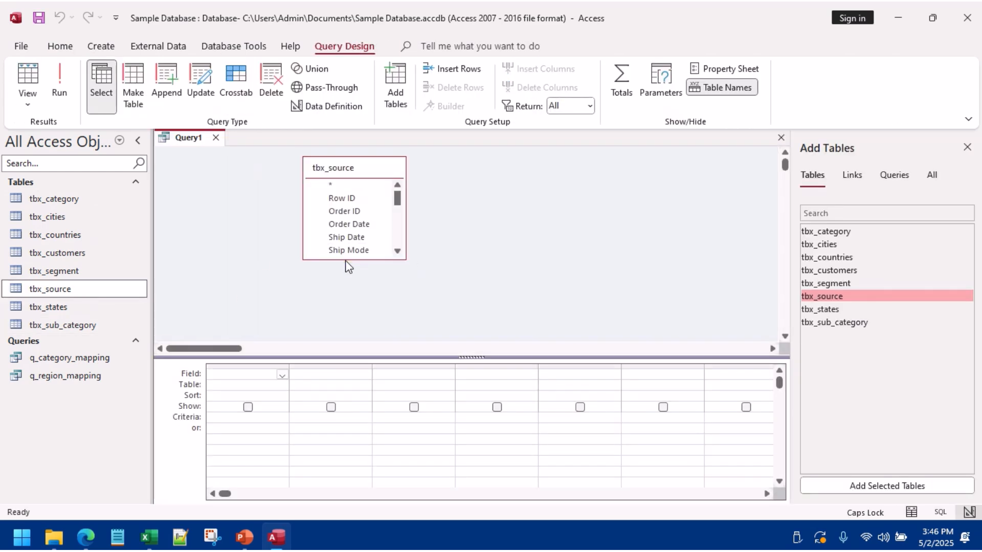
{"action": "left_click_drag", "start_coordinate": [345, 260], "coordinate": [345, 340]}
{"action": "left_click_drag", "start_coordinate": [407, 210], "coordinate": [588, 209]}
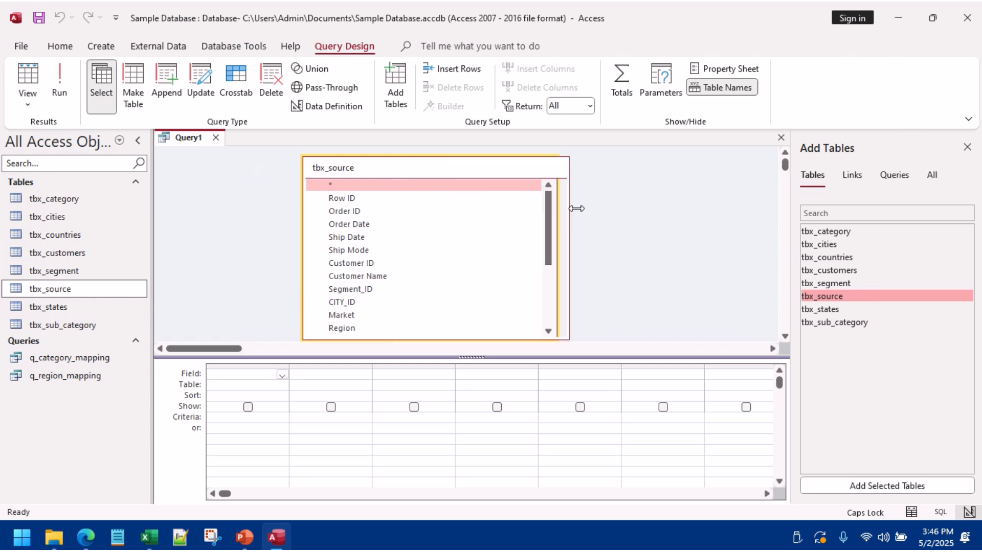
{"action": "scroll", "coordinate": [509, 276], "scroll_direction": "down", "scroll_amount": 3}
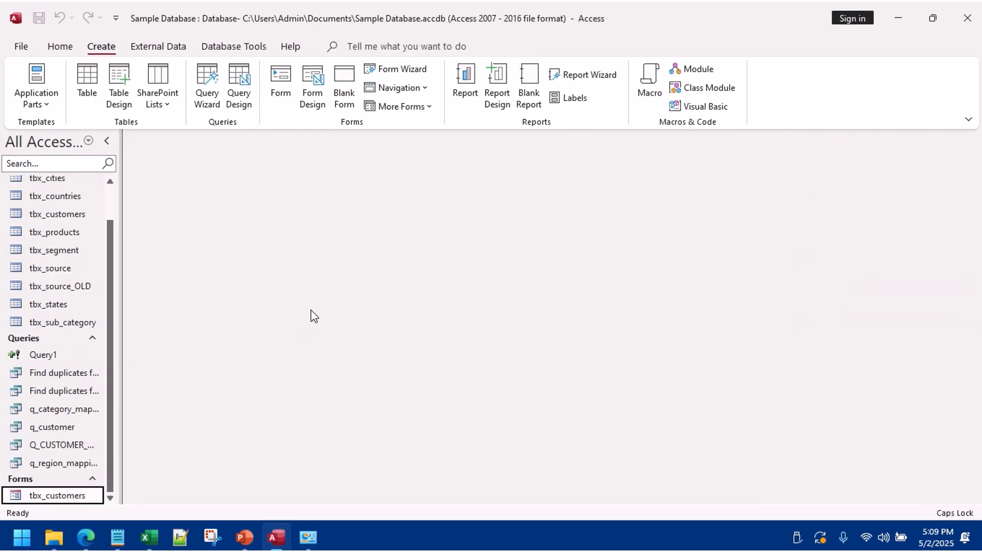
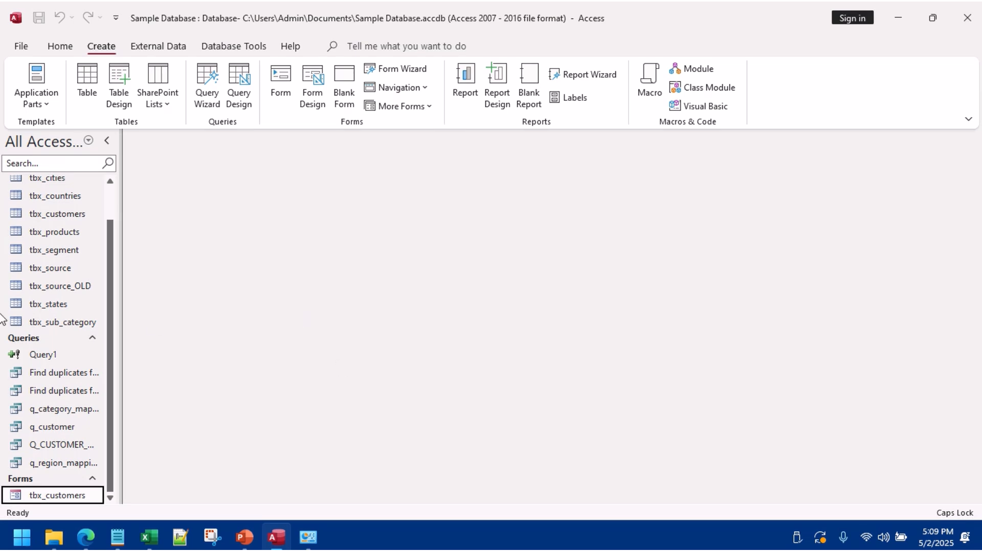
Step: Open tbx_products and remove the Picture1.png attachment from product FUR-ADV-10000002
{"action": "scroll", "coordinate": [83, 283], "scroll_direction": "up", "scroll_amount": 2}
{"action": "scroll", "coordinate": [81, 299], "scroll_direction": "down", "scroll_amount": 2}
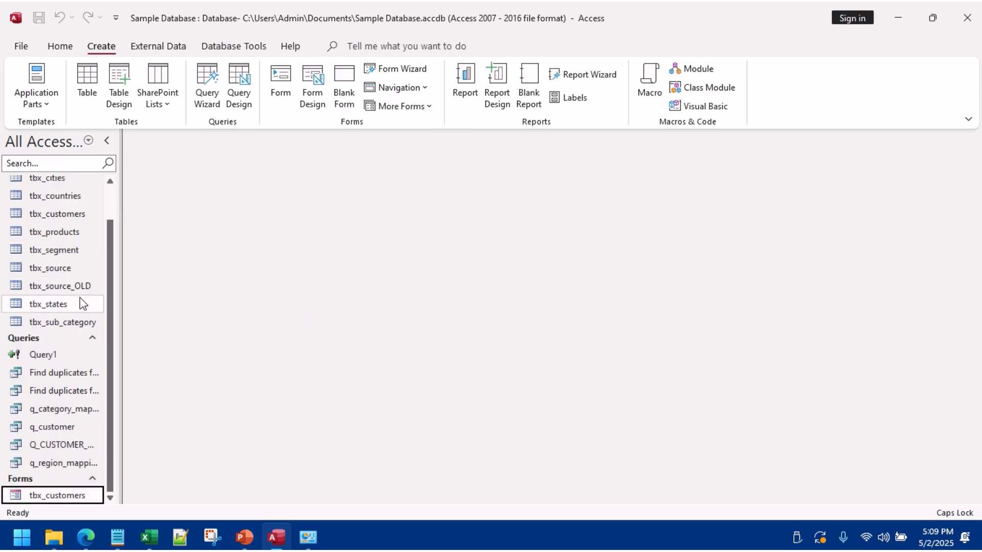
{"action": "scroll", "coordinate": [99, 310], "scroll_direction": "up", "scroll_amount": 2}
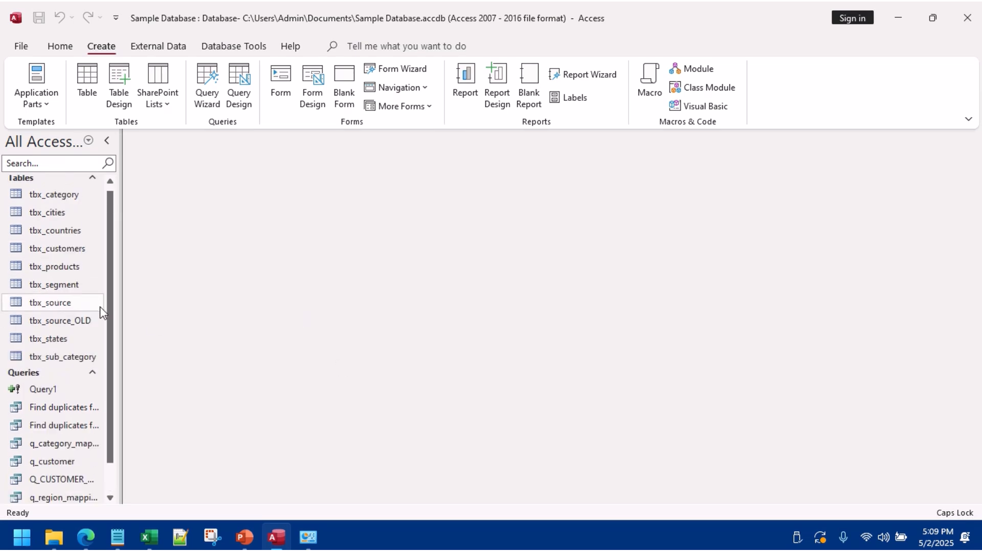
{"action": "double_click", "coordinate": [67, 268]}
{"action": "scroll", "coordinate": [407, 283], "scroll_direction": "down", "scroll_amount": 1}
{"action": "scroll", "coordinate": [408, 284], "scroll_direction": "up", "scroll_amount": 1}
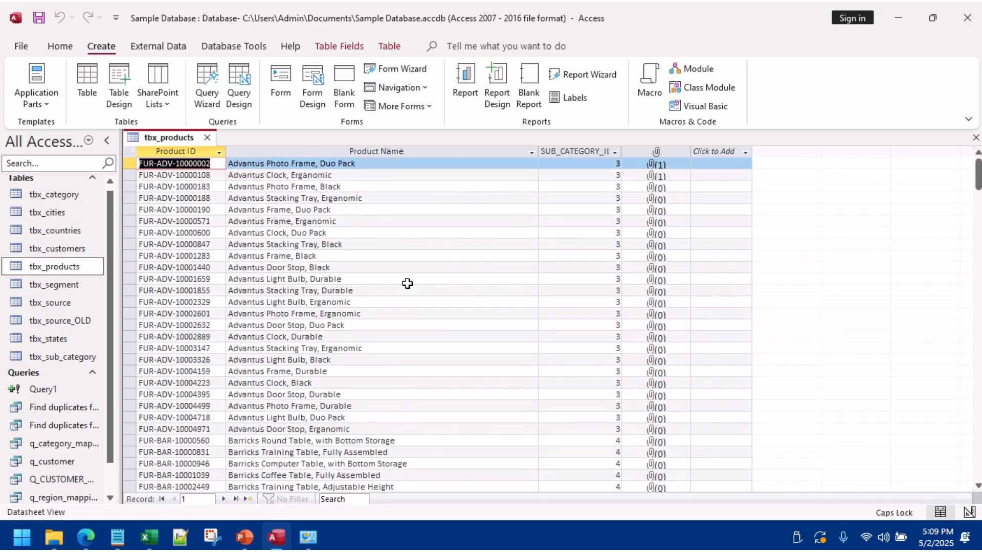
{"action": "right_click", "coordinate": [656, 171]}
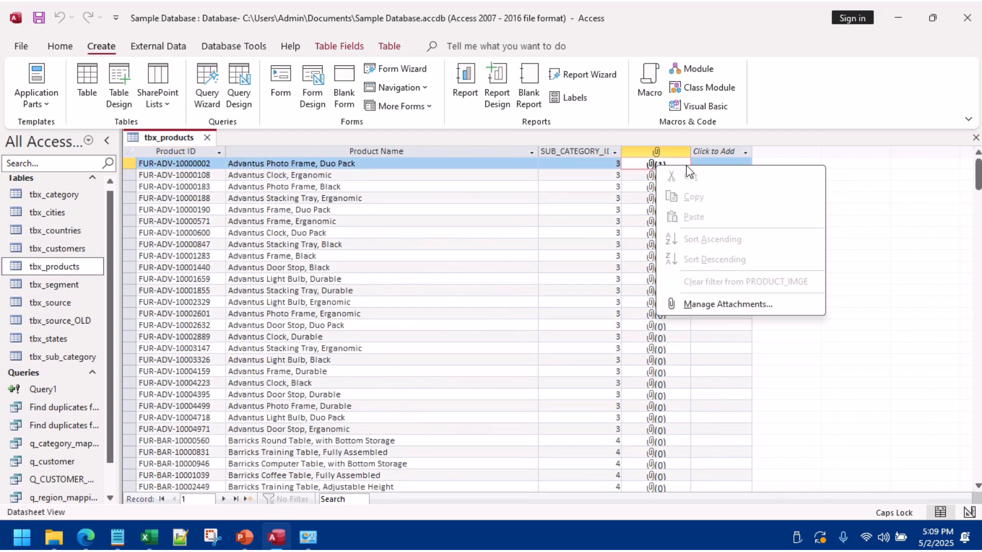
{"action": "left_click", "coordinate": [706, 306]}
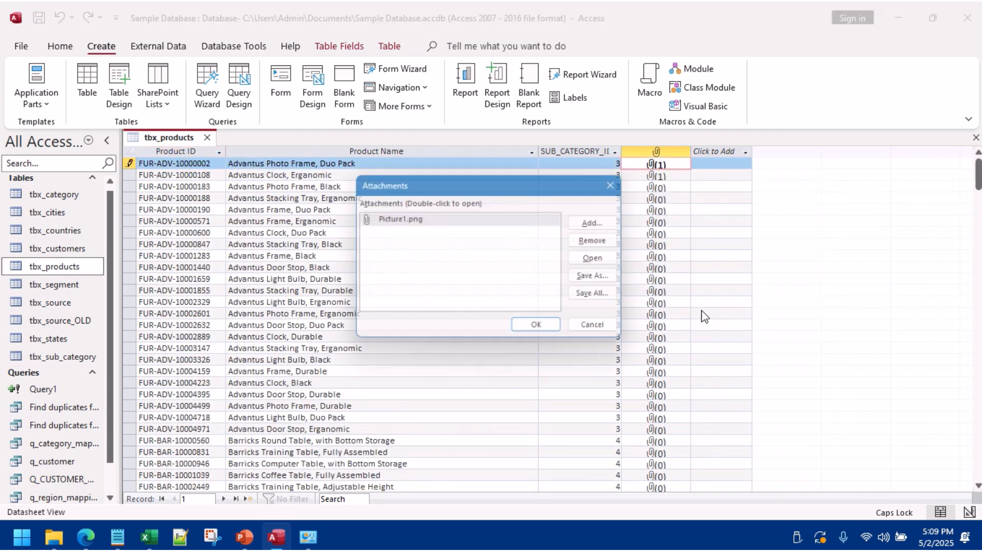
{"action": "left_click", "coordinate": [602, 246]}
{"action": "left_click", "coordinate": [543, 331]}
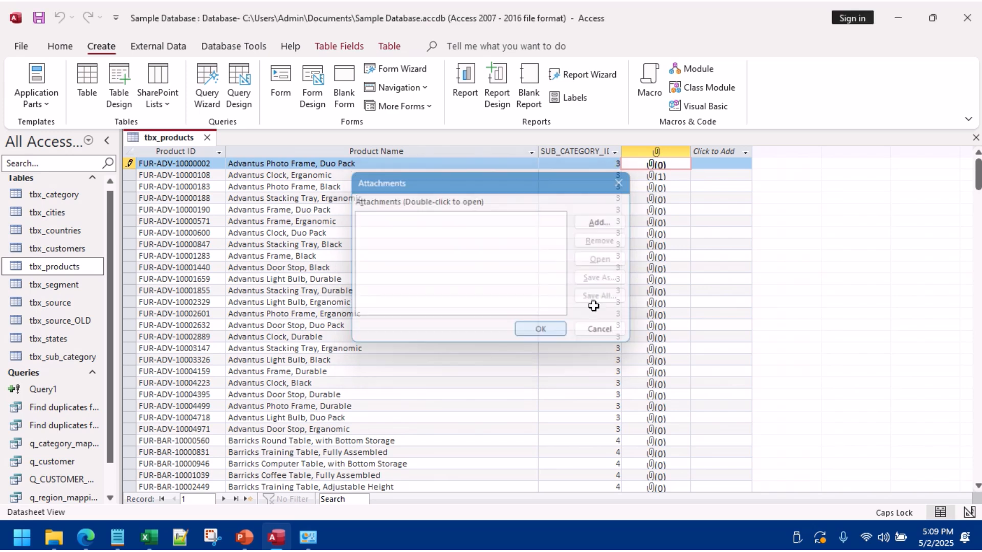
Step: Remove the profile.jpg attachment from product FUR-ADV-10000108 and close tbx_products
{"action": "right_click", "coordinate": [657, 179]}
{"action": "left_click", "coordinate": [706, 315]}
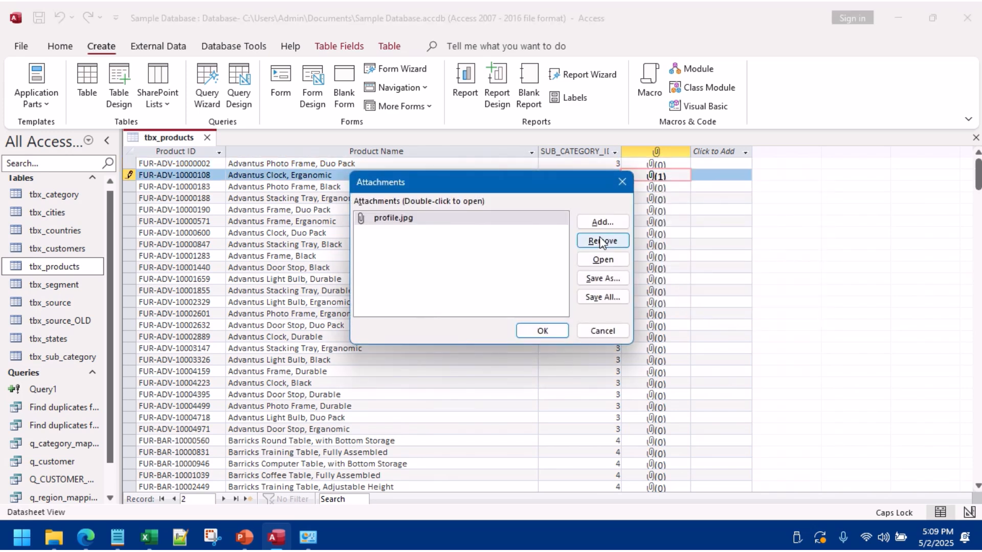
{"action": "left_click", "coordinate": [602, 242]}
{"action": "left_click", "coordinate": [543, 331]}
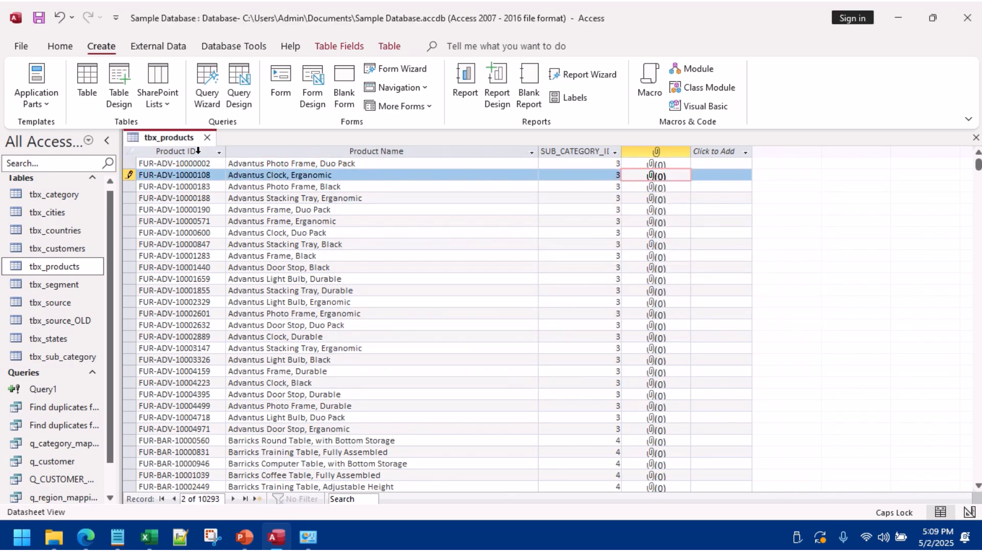
{"action": "left_click", "coordinate": [208, 138]}
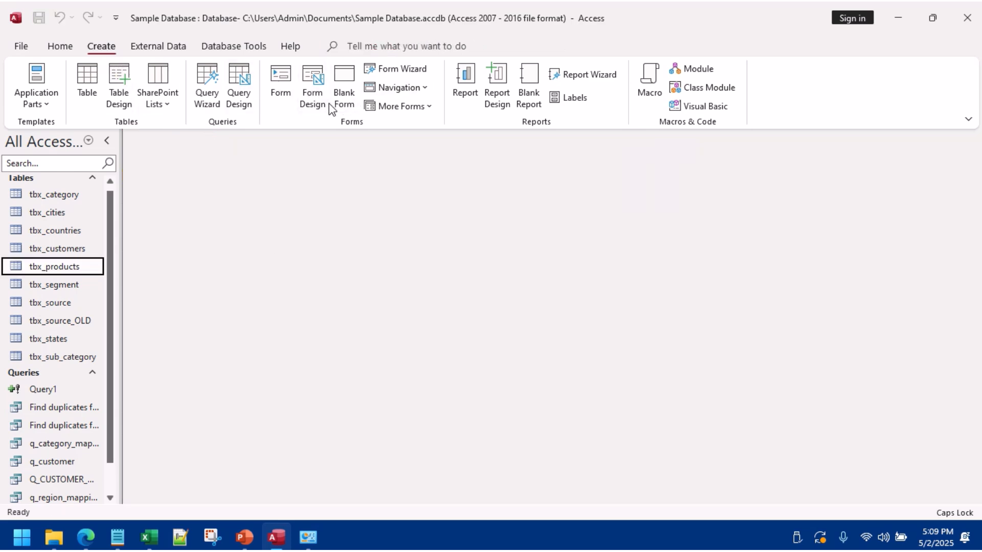
{"action": "left_click", "coordinate": [286, 81]}
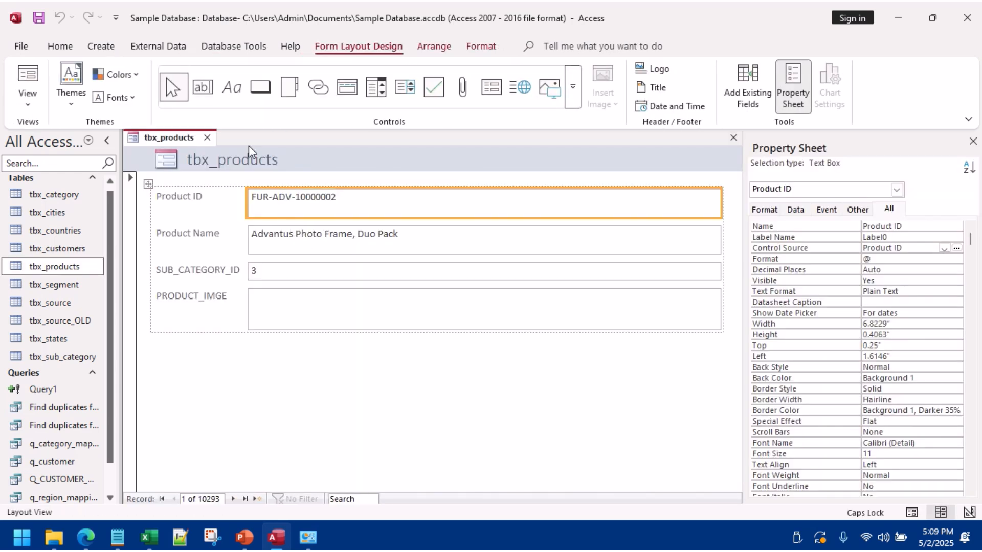
{"action": "left_click", "coordinate": [208, 138]}
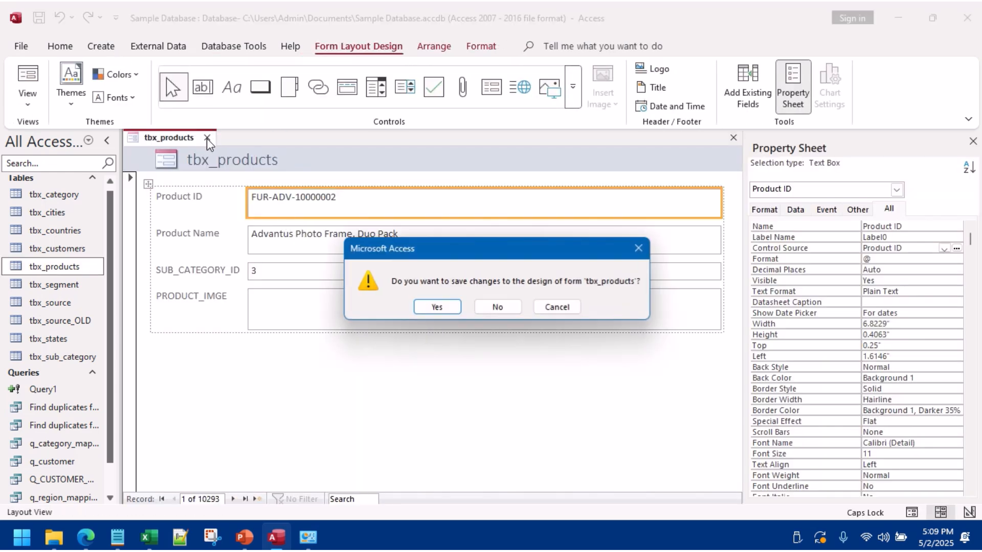
{"action": "left_click", "coordinate": [500, 308]}
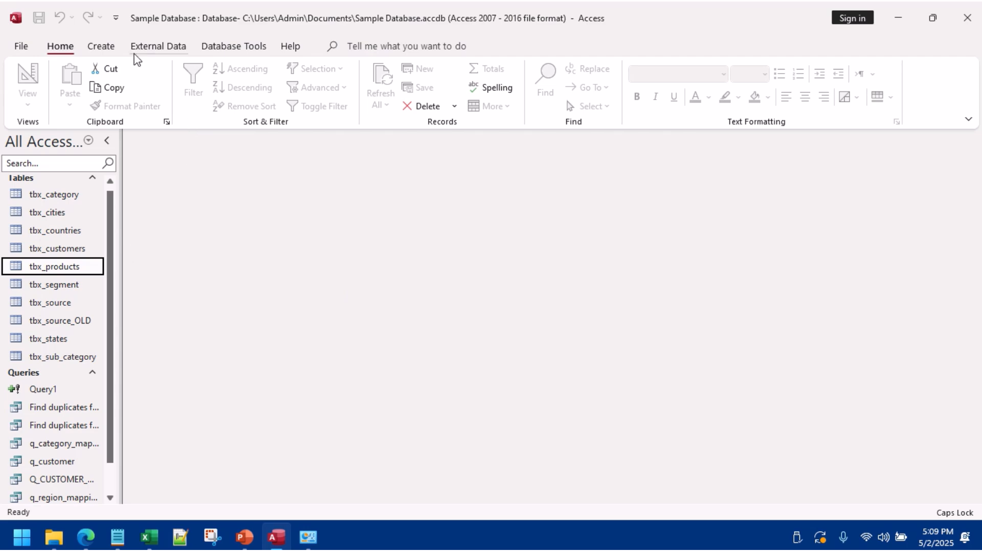
Step: Create a blank form in design view and set its record source to tbx_products
{"action": "left_click", "coordinate": [101, 47]}
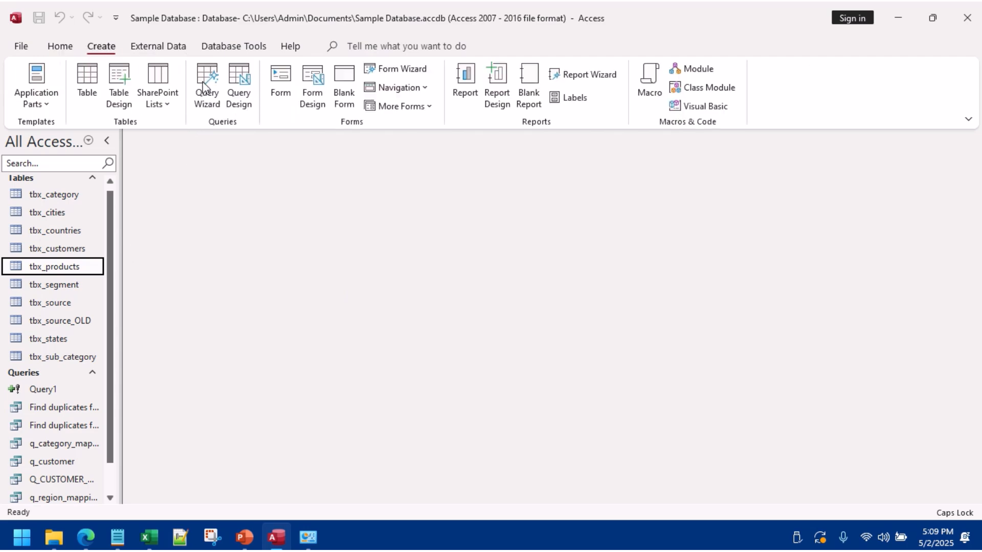
{"action": "left_click", "coordinate": [313, 84]}
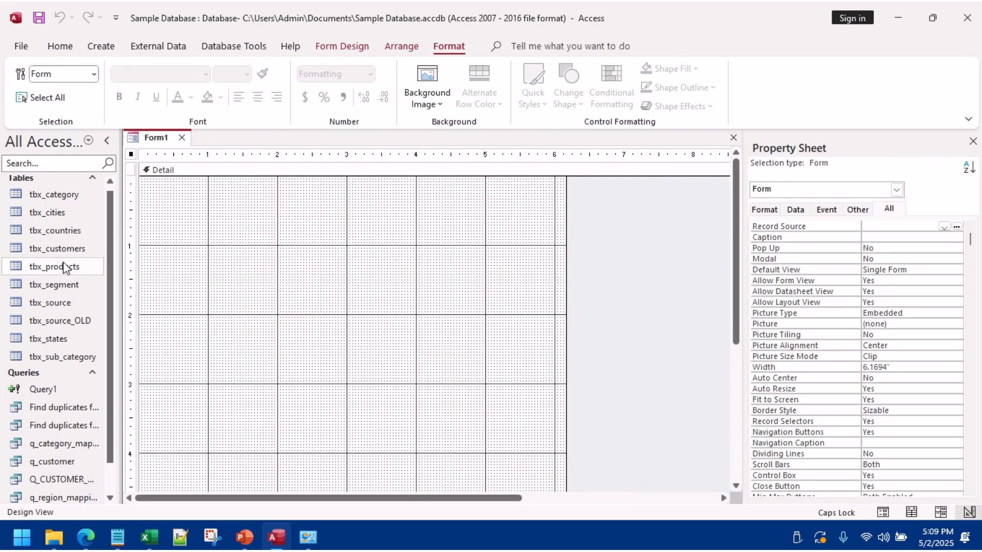
{"action": "left_click", "coordinate": [59, 271]}
{"action": "left_click", "coordinate": [794, 210]}
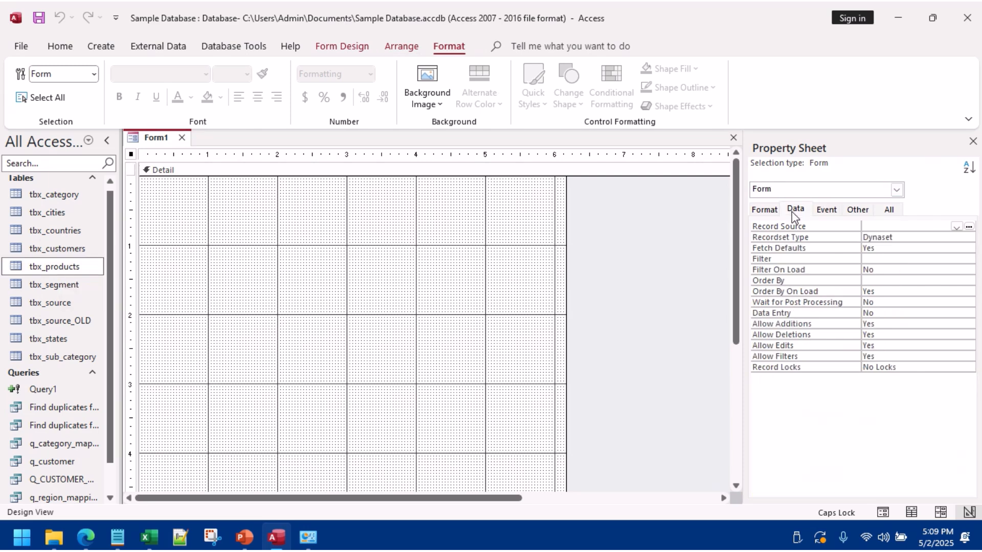
{"action": "left_click", "coordinate": [956, 227]}
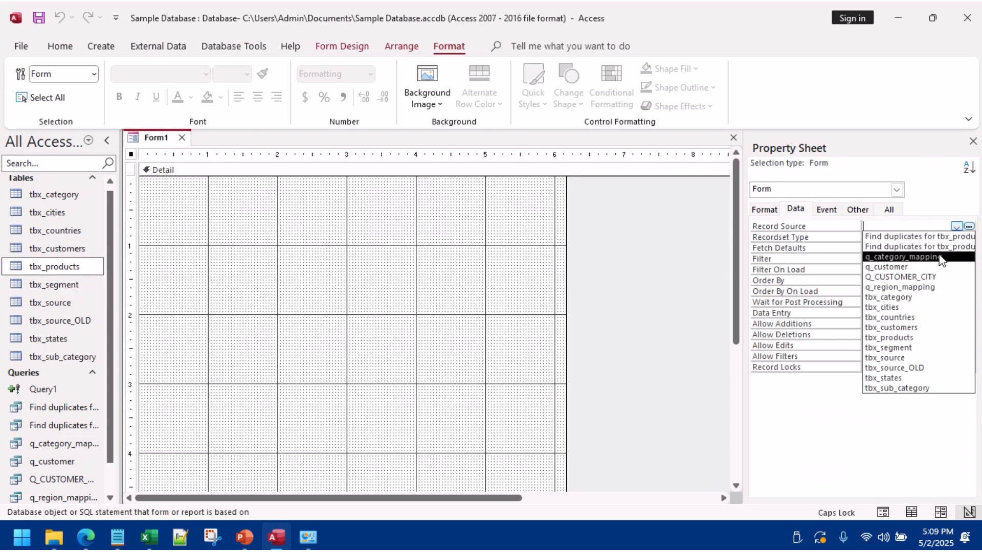
{"action": "left_click", "coordinate": [923, 338]}
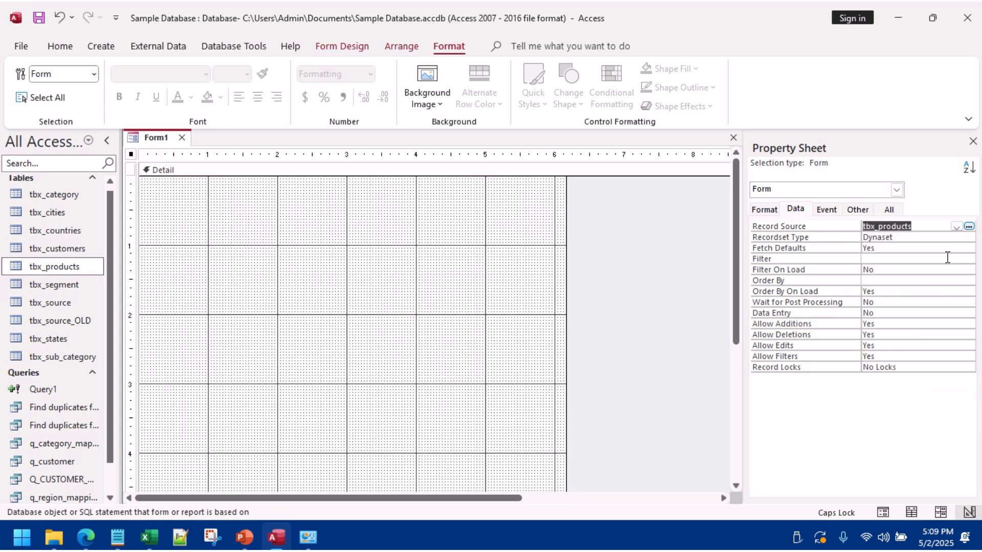
Step: Add the existing fields Product ID, Product Name and SUB_CATEGORY_ID one below another in the form's Detail section
{"action": "left_click", "coordinate": [255, 270]}
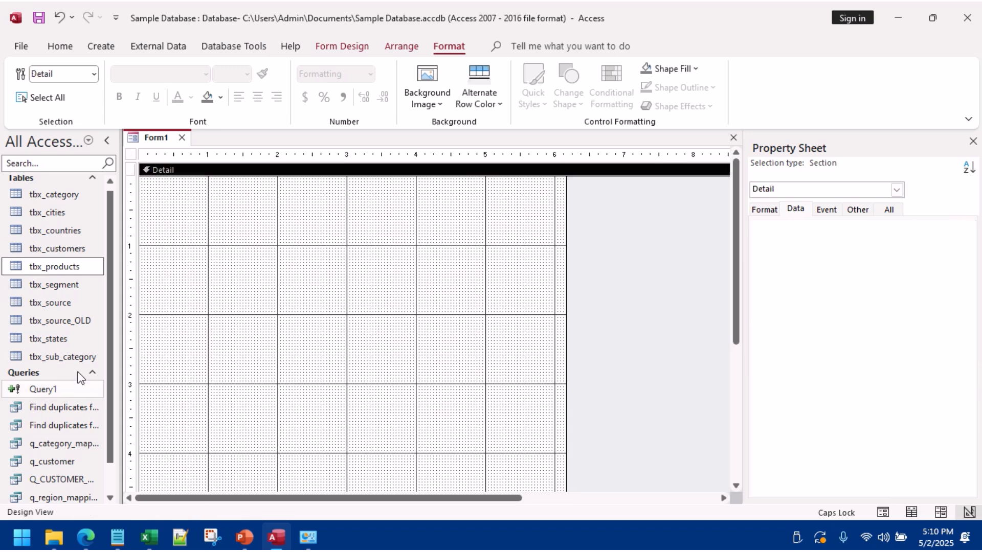
{"action": "left_click", "coordinate": [70, 271]}
{"action": "left_click", "coordinate": [353, 47]}
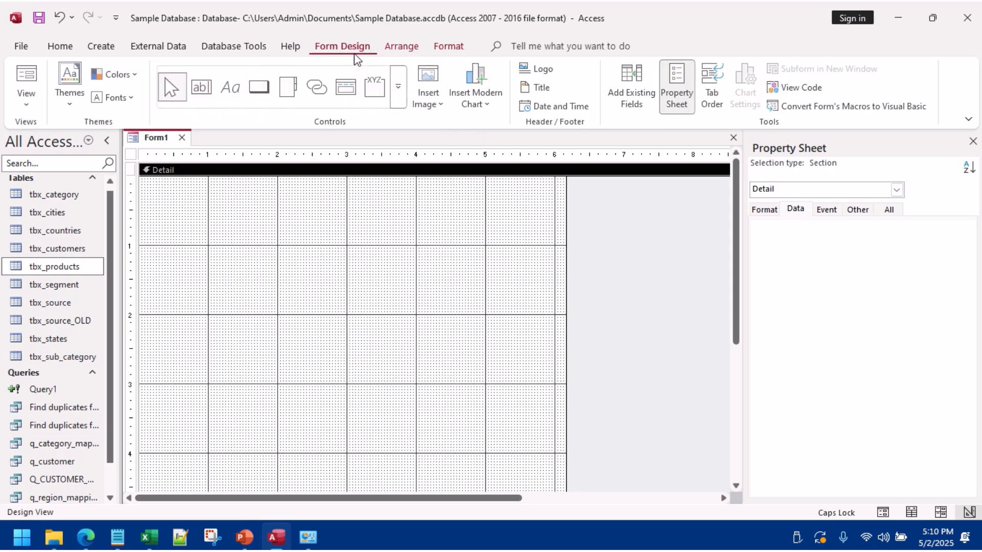
{"action": "left_click", "coordinate": [630, 91]}
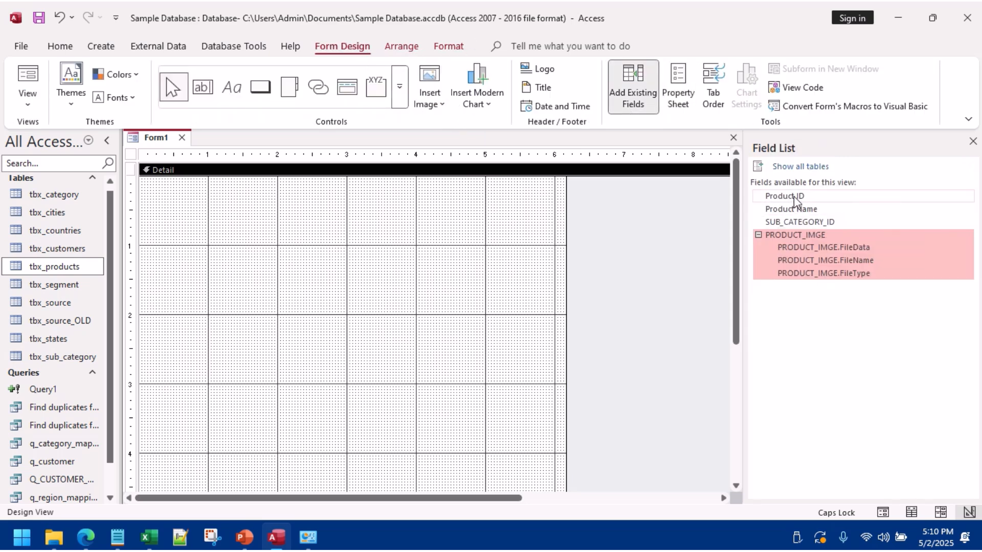
{"action": "left_click_drag", "start_coordinate": [806, 198], "coordinate": [249, 272]}
{"action": "left_click_drag", "start_coordinate": [201, 190], "coordinate": [198, 190]}
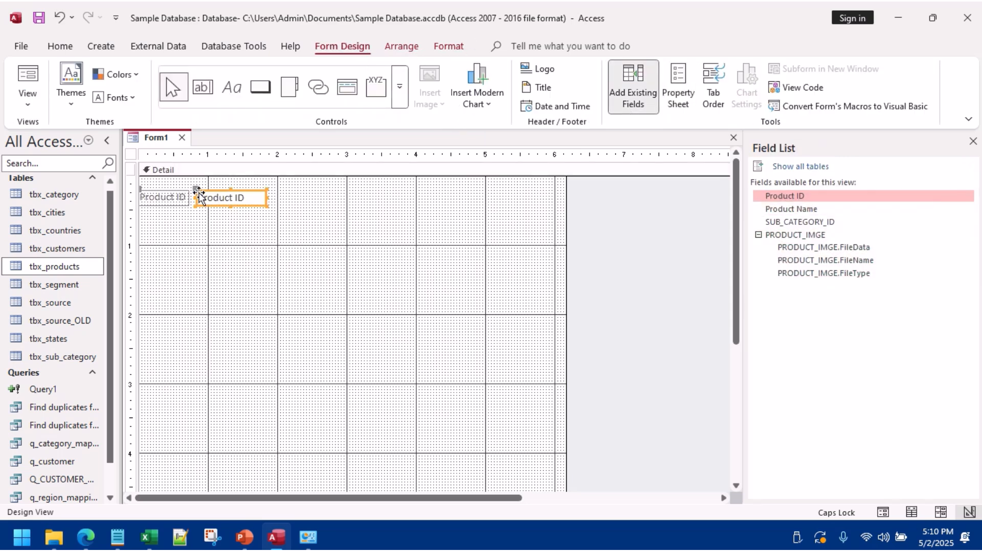
{"action": "left_click_drag", "start_coordinate": [796, 209], "coordinate": [208, 220]}
{"action": "left_click_drag", "start_coordinate": [791, 225], "coordinate": [188, 250]}
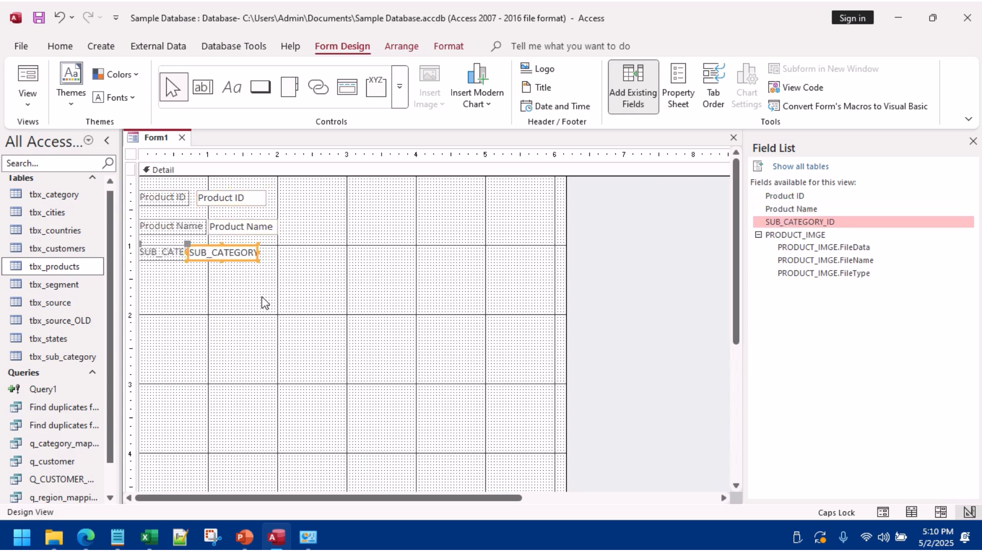
Step: Arrange the three fields and their labels in a stacked layout and widen the text boxes to about the 3-inch mark
{"action": "left_click_drag", "start_coordinate": [262, 299], "coordinate": [166, 178]}
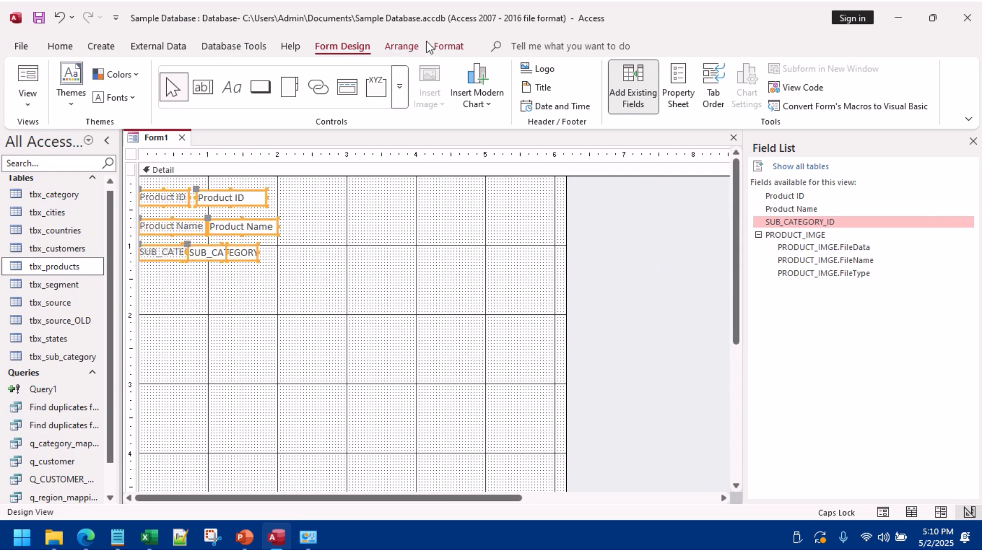
{"action": "left_click", "coordinate": [402, 46]}
{"action": "left_click", "coordinate": [67, 85]}
{"action": "left_click", "coordinate": [417, 295]}
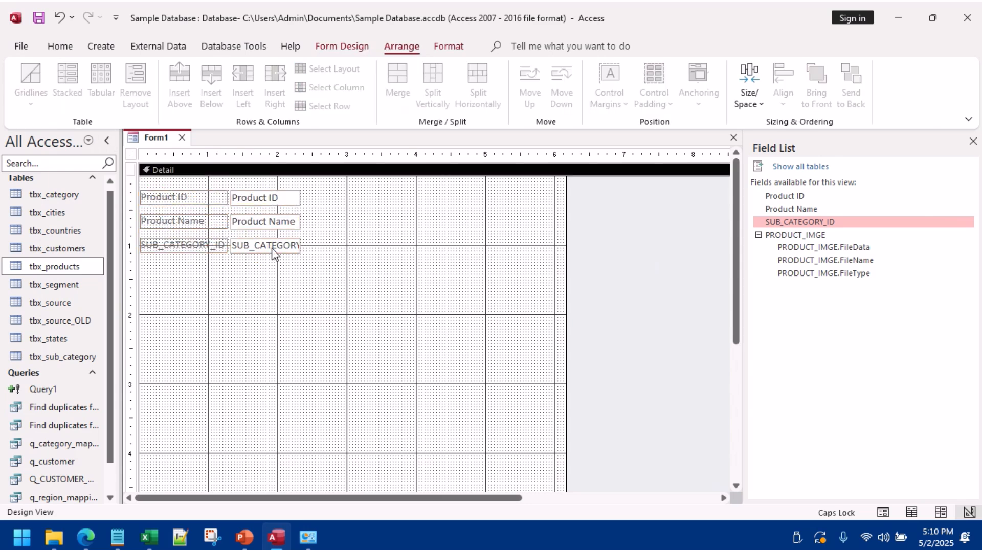
{"action": "left_click", "coordinate": [271, 248]}
{"action": "left_click_drag", "start_coordinate": [306, 250], "coordinate": [353, 245]}
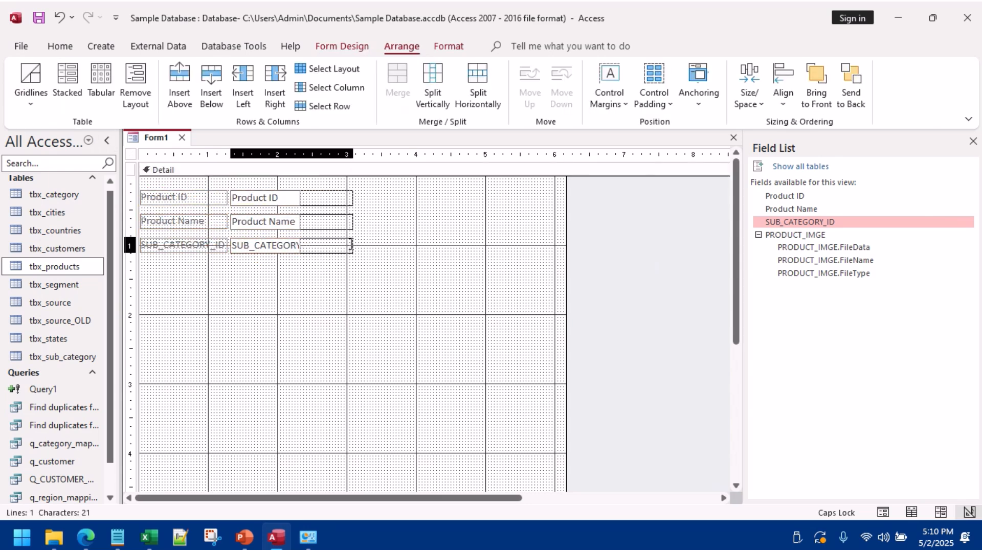
Step: Delete the SUB_CATEGORY_ID text box and draw a combo box about 1.6 inches wide below the Product Name field
{"action": "left_click", "coordinate": [282, 246]}
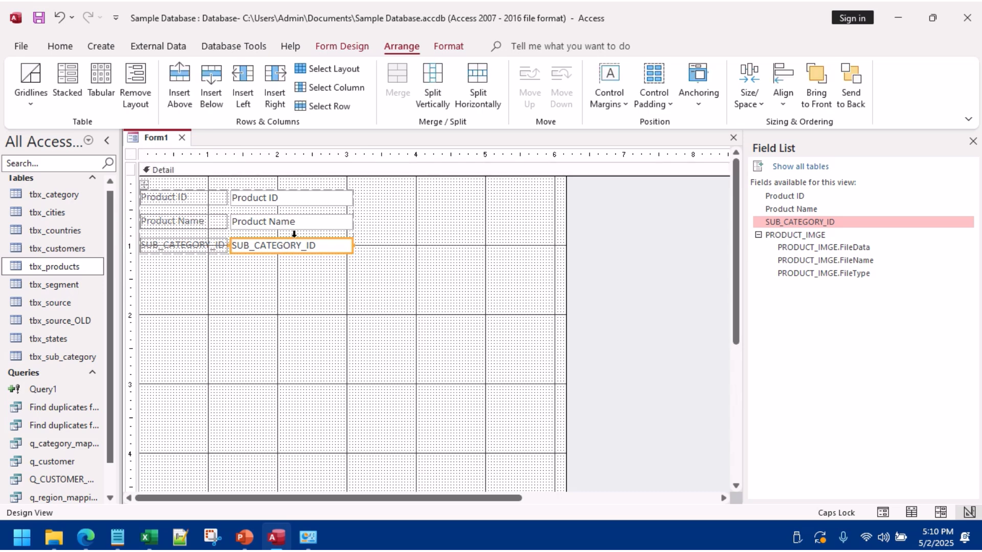
{"action": "key", "text": "Delete"}
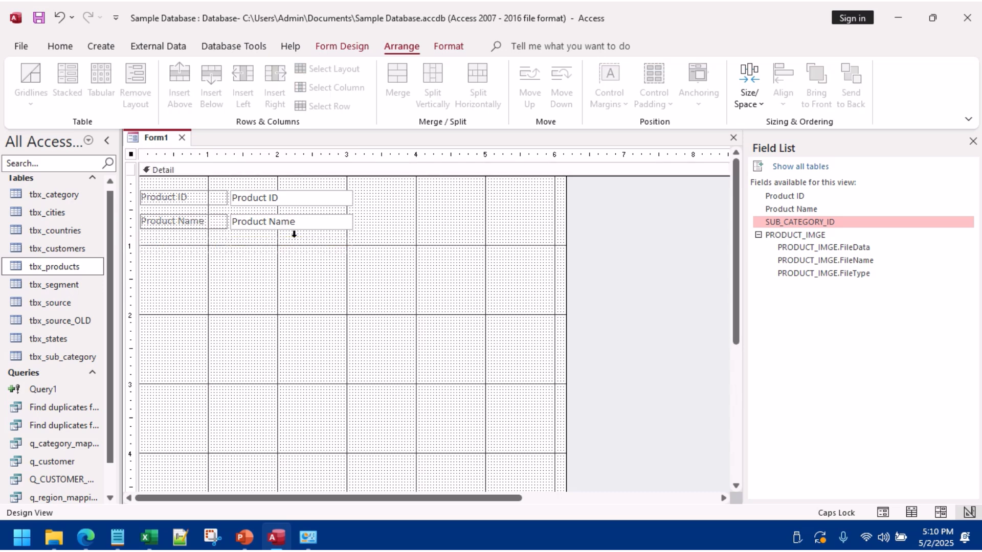
{"action": "left_click", "coordinate": [342, 49]}
{"action": "left_click", "coordinate": [399, 95]}
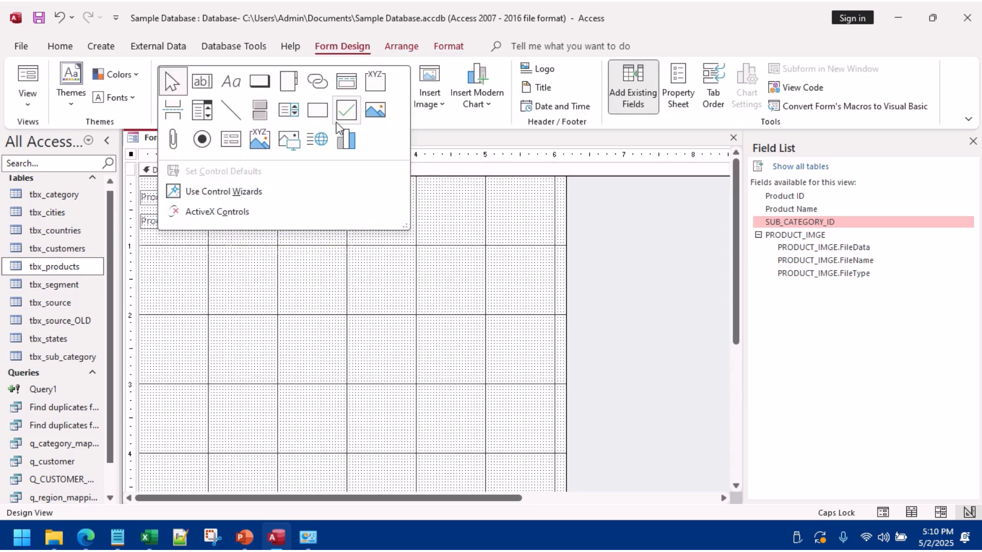
{"action": "left_click", "coordinate": [208, 115]}
{"action": "left_click_drag", "start_coordinate": [248, 277], "coordinate": [361, 290]}
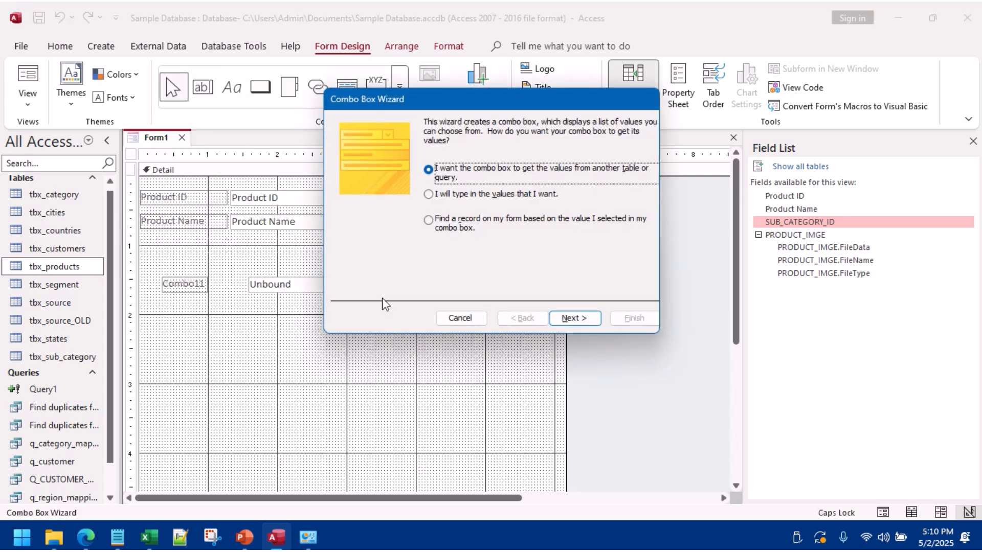
Step: Have the combo box look up SUB_CATEGORY_ID and SUB_CATEGORY from tbx_sub_category, with the key column hidden and the label SUB_CATEGORY
{"action": "left_click", "coordinate": [564, 319]}
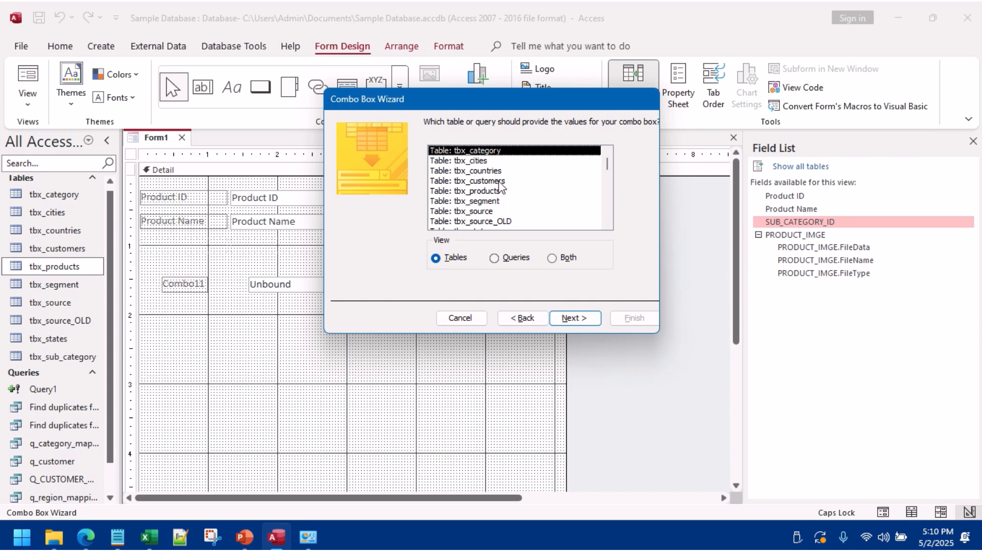
{"action": "scroll", "coordinate": [500, 188], "scroll_direction": "down", "scroll_amount": 1}
{"action": "double_click", "coordinate": [497, 221]}
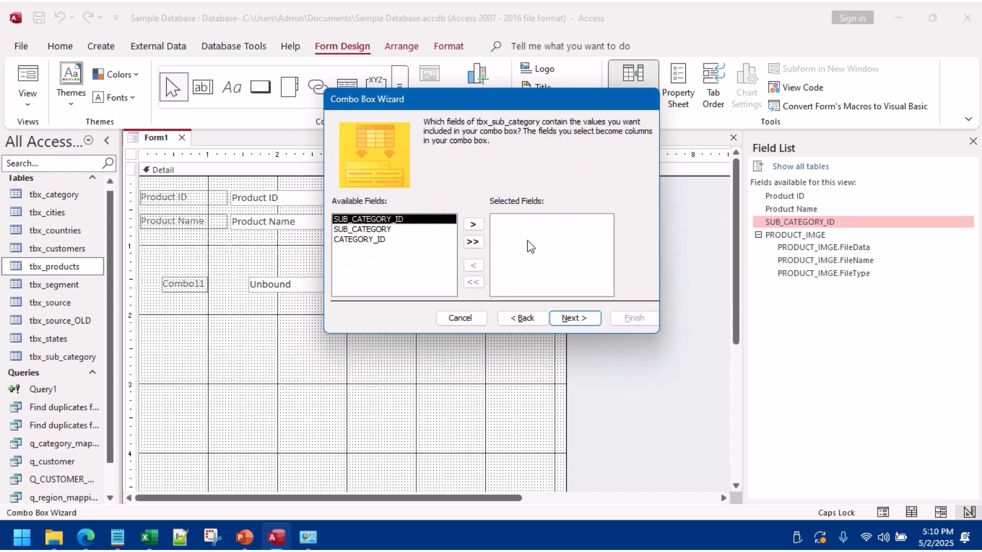
{"action": "left_click", "coordinate": [470, 227]}
{"action": "left_click", "coordinate": [470, 227]}
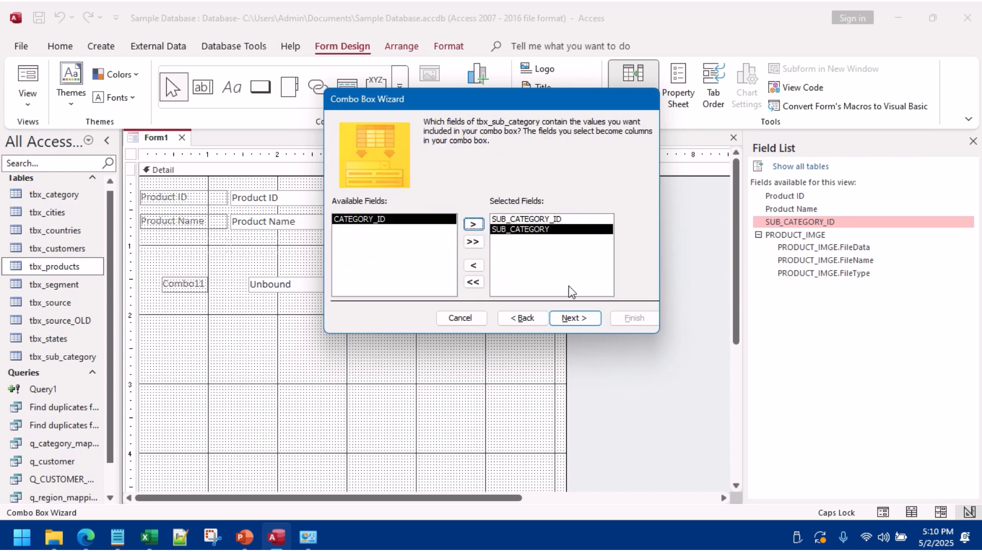
{"action": "left_click", "coordinate": [568, 317]}
{"action": "left_click", "coordinate": [570, 314]}
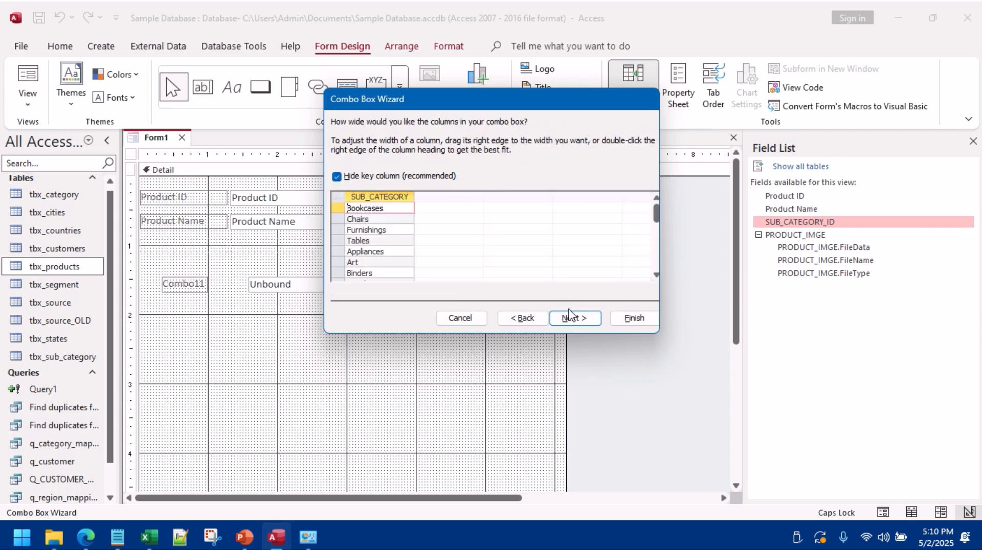
{"action": "left_click", "coordinate": [591, 318]}
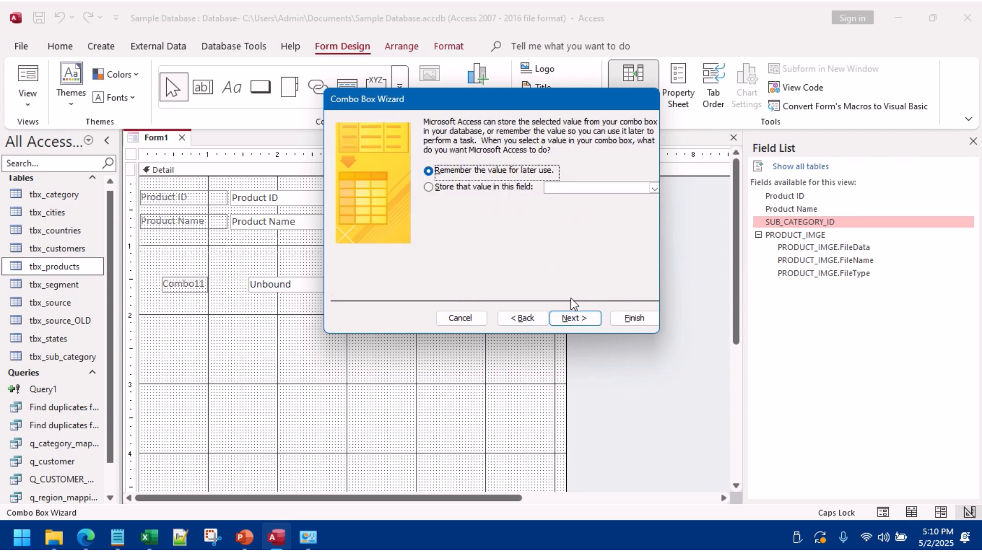
{"action": "left_click", "coordinate": [565, 319]}
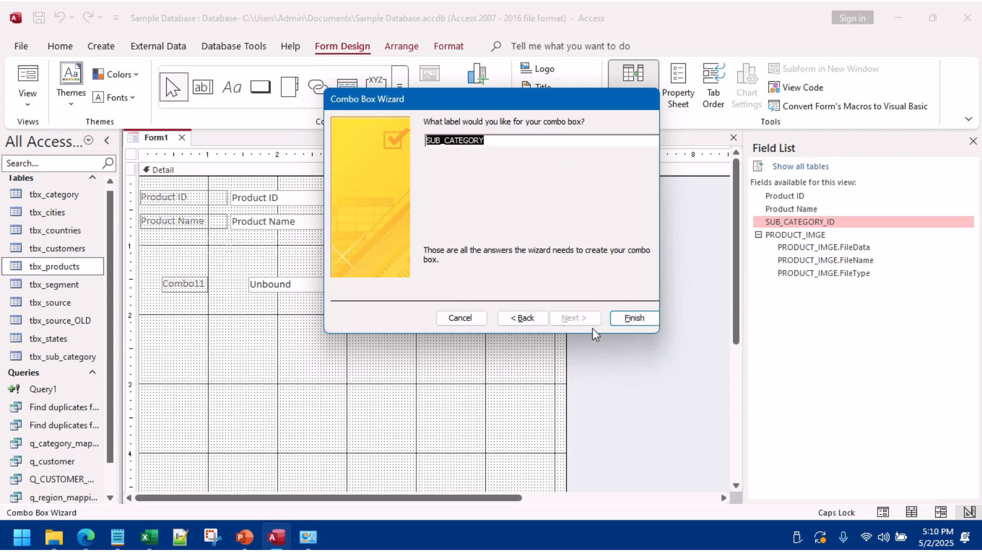
{"action": "left_click", "coordinate": [634, 318]}
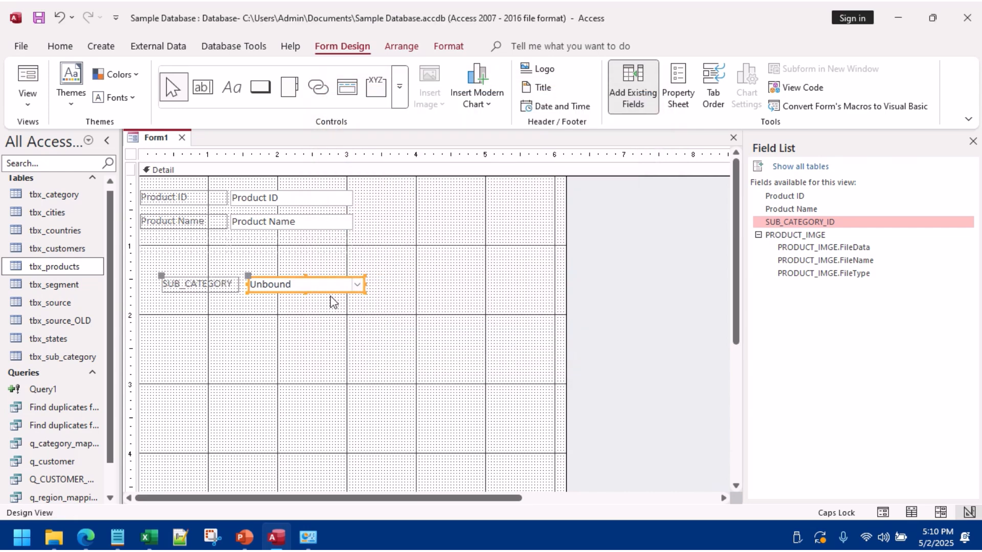
Step: Set the combo box's control source to SUB_CATEGORY_ID and place it in the stacked layout under Product Name
{"action": "left_click", "coordinate": [678, 92]}
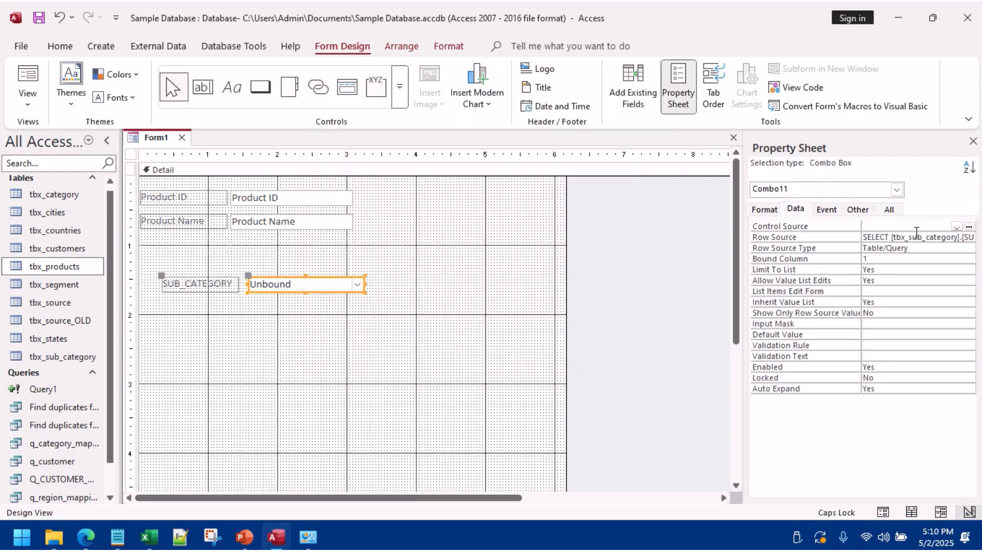
{"action": "left_click", "coordinate": [957, 226]}
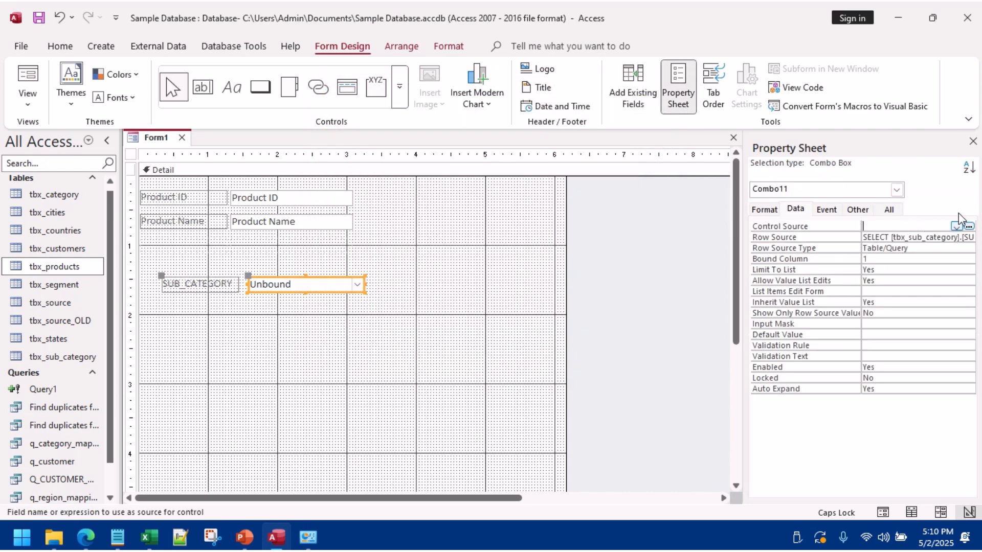
{"action": "left_click", "coordinate": [915, 256]}
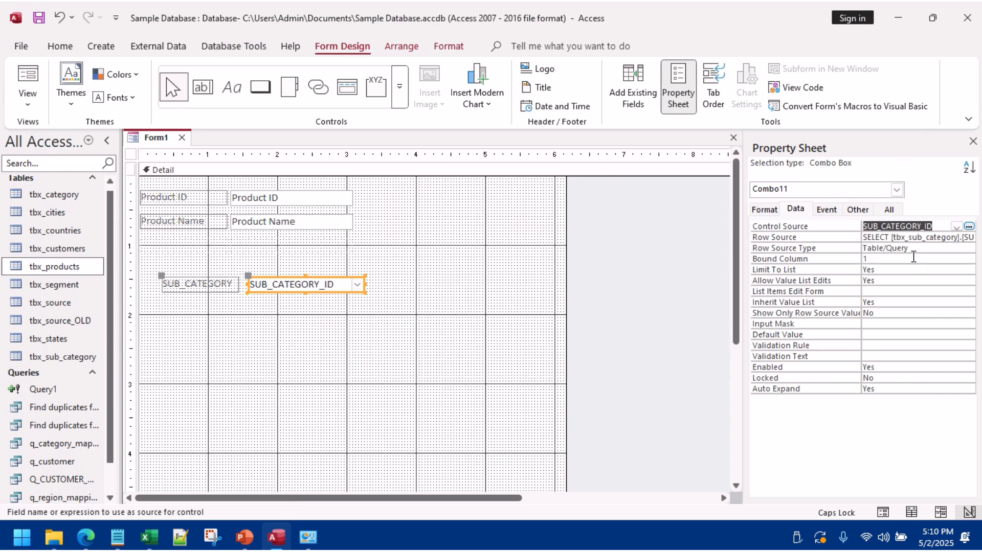
{"action": "left_click", "coordinate": [342, 320]}
{"action": "left_click_drag", "start_coordinate": [214, 282], "coordinate": [192, 241]}
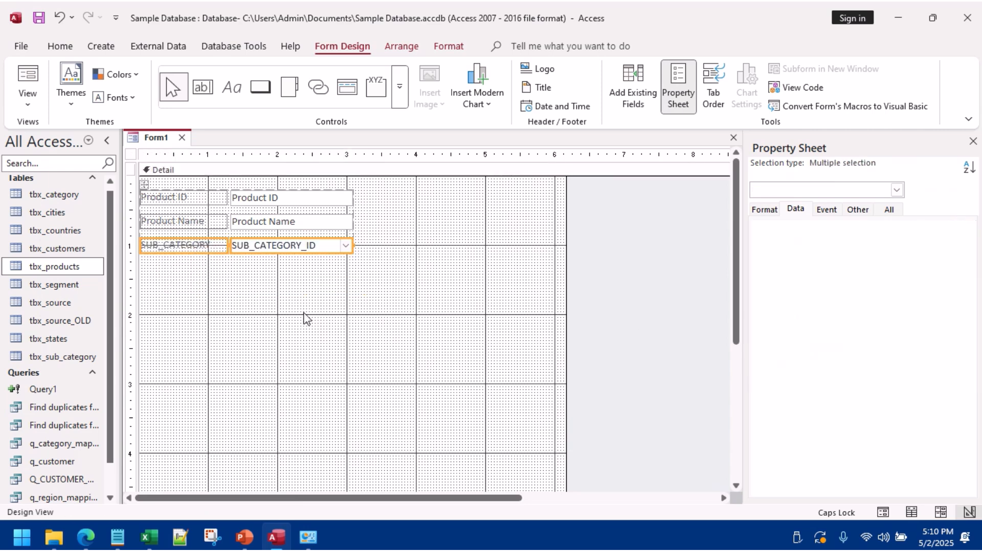
{"action": "left_click", "coordinate": [306, 318]}
Step: Show the form in Form View and step forward through the product records to check the sub-category combo box
{"action": "left_click", "coordinate": [21, 80]}
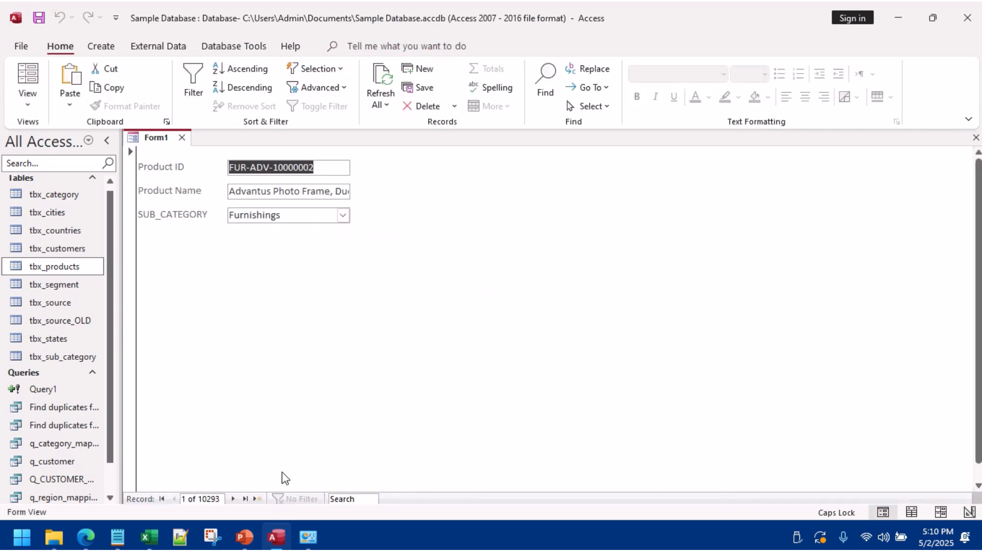
{"action": "left_click", "coordinate": [234, 500]}
{"action": "left_click", "coordinate": [234, 500]}
{"action": "left_click", "coordinate": [234, 499]}
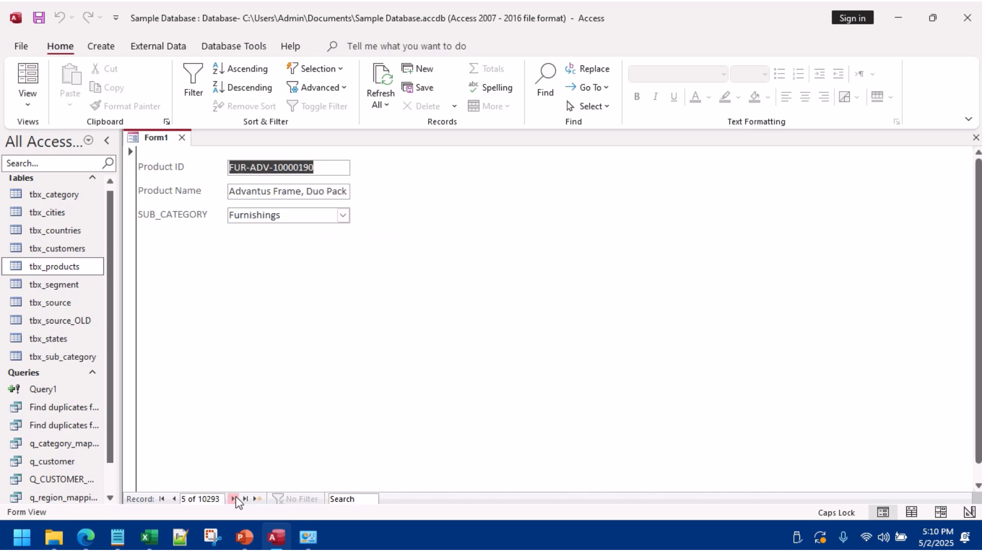
{"action": "left_click", "coordinate": [235, 499]}
{"action": "left_click", "coordinate": [235, 499]}
{"action": "left_click", "coordinate": [235, 499]}
Step: Return to Design View and draw an attachment control about 3.3 by 2 inches below the SUB_CATEGORY field
{"action": "right_click", "coordinate": [407, 288]}
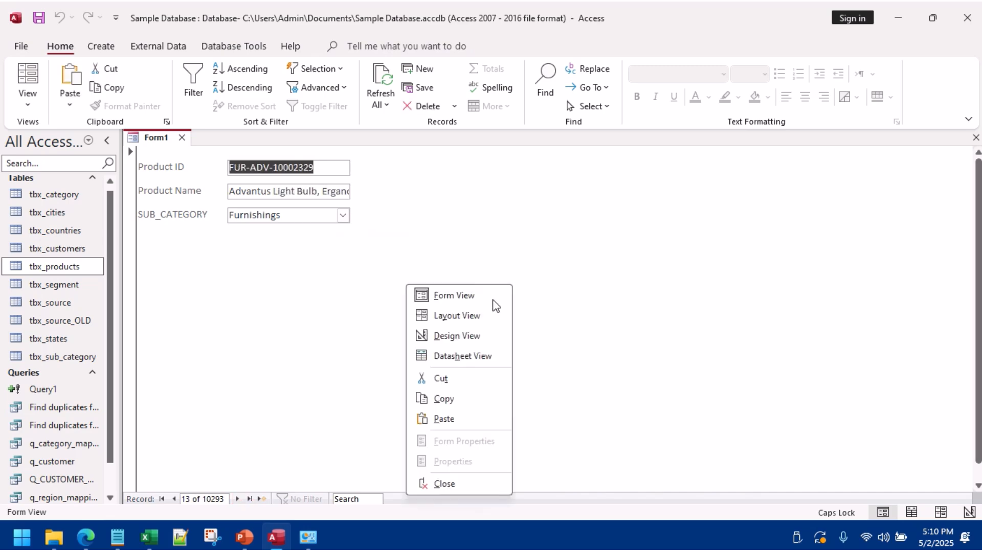
{"action": "left_click", "coordinate": [463, 337]}
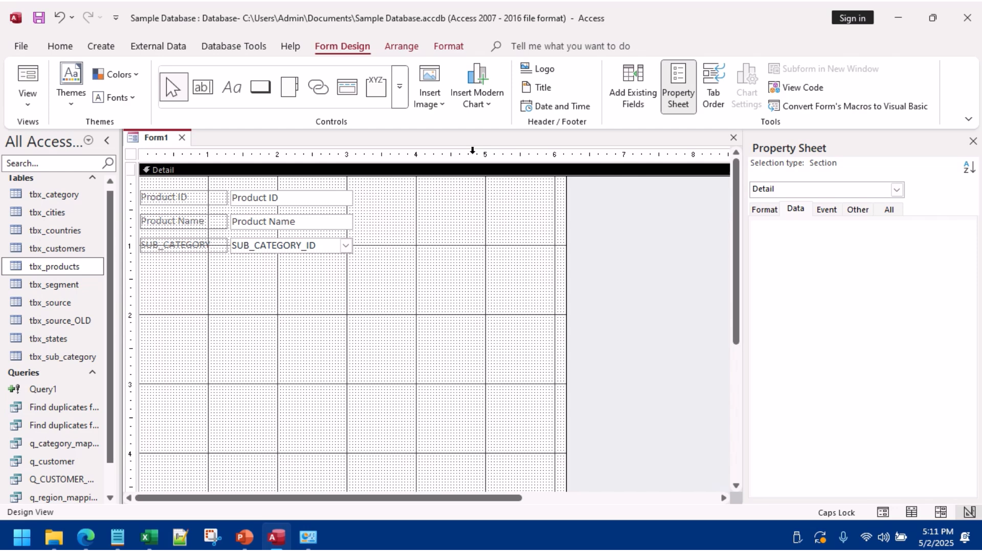
{"action": "left_click", "coordinate": [400, 95]}
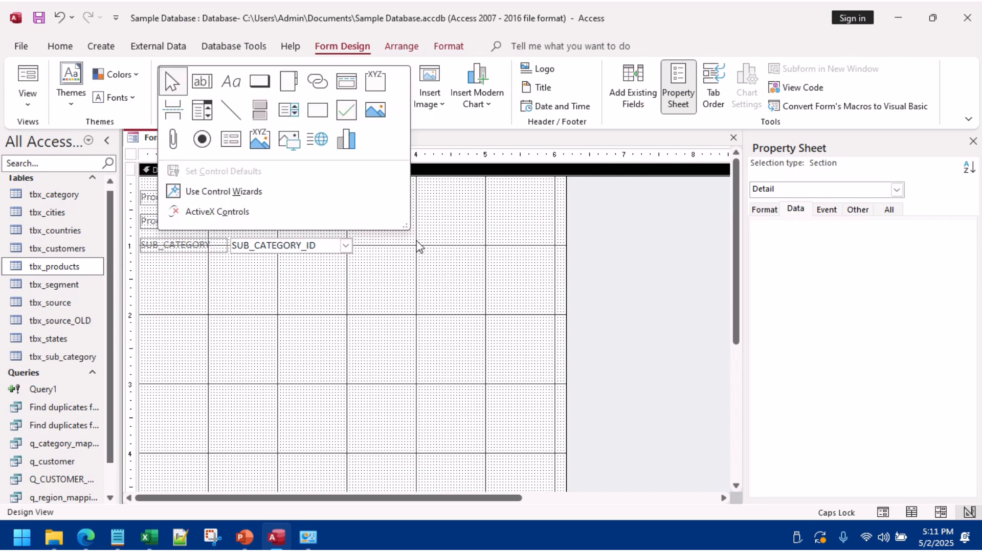
{"action": "left_click", "coordinate": [173, 139]}
{"action": "left_click_drag", "start_coordinate": [150, 268], "coordinate": [379, 408]}
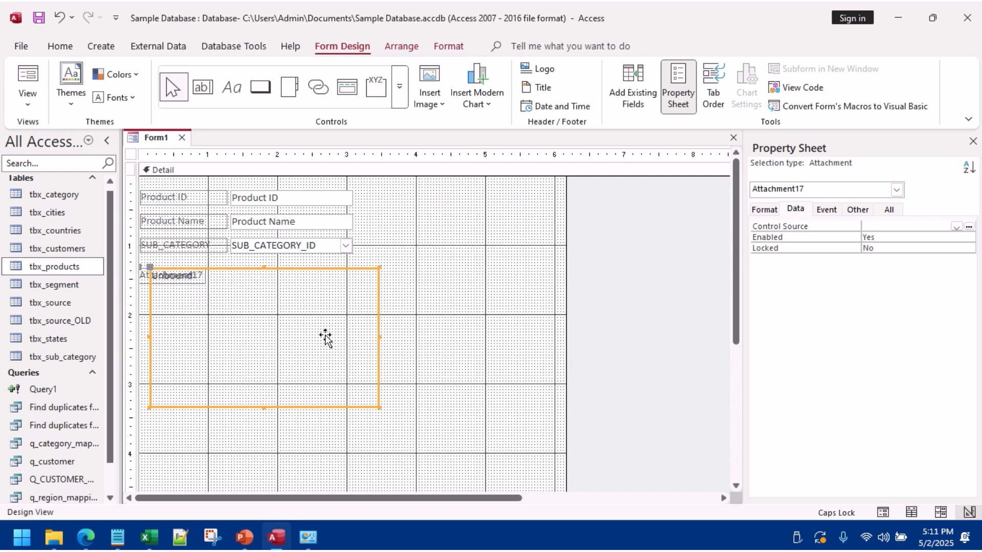
{"action": "left_click", "coordinate": [444, 305]}
Step: Check in Form View which attachment commands the unbound attachment control offers
{"action": "left_click", "coordinate": [28, 84]}
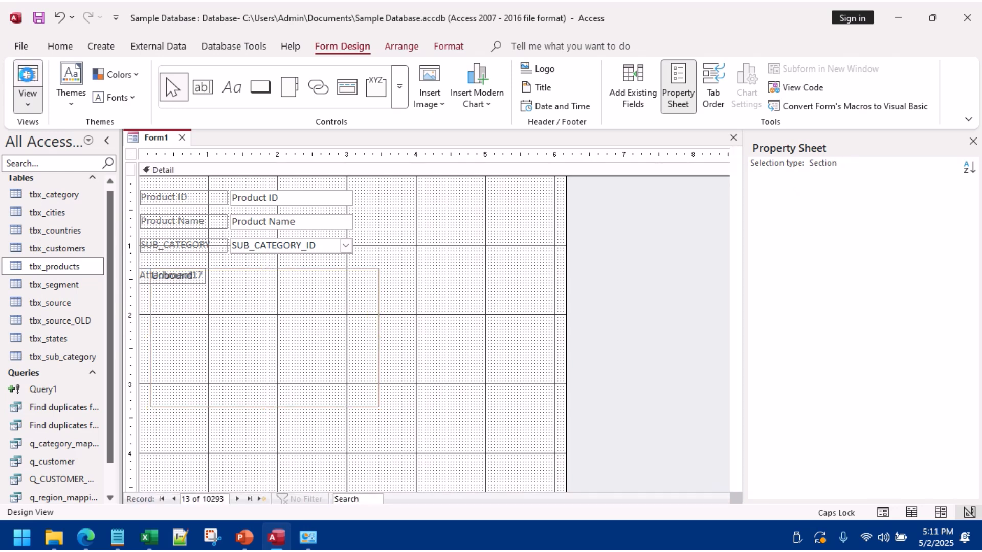
{"action": "right_click", "coordinate": [326, 276]}
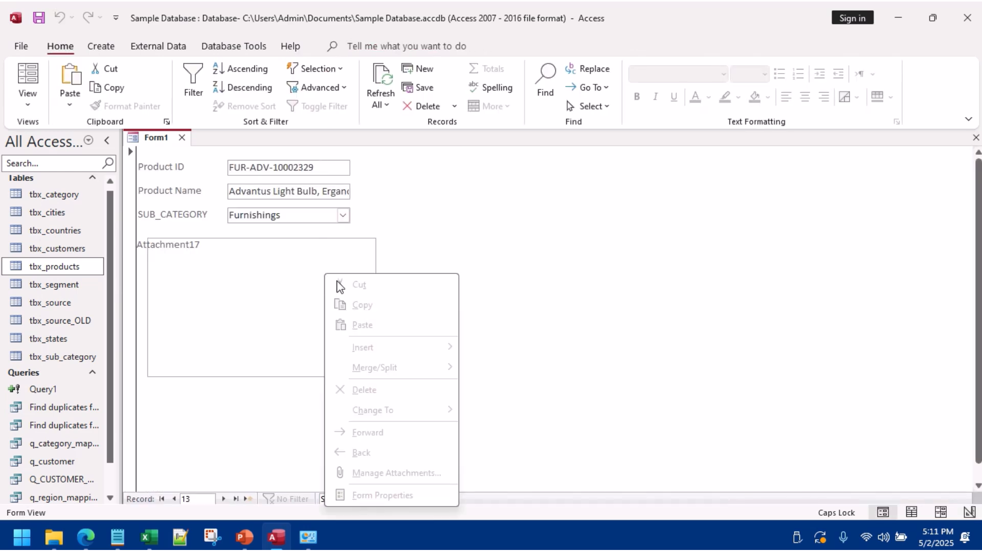
{"action": "left_click", "coordinate": [254, 272]}
Step: Set the attachment control's control source to PRODUCT_IMGE in Design View
{"action": "right_click", "coordinate": [431, 221]}
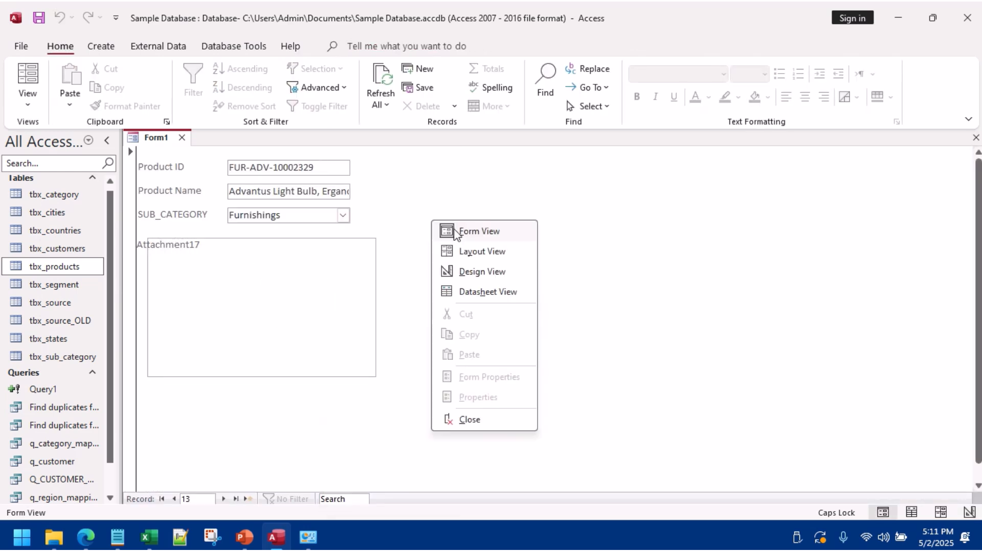
{"action": "left_click", "coordinate": [470, 272]}
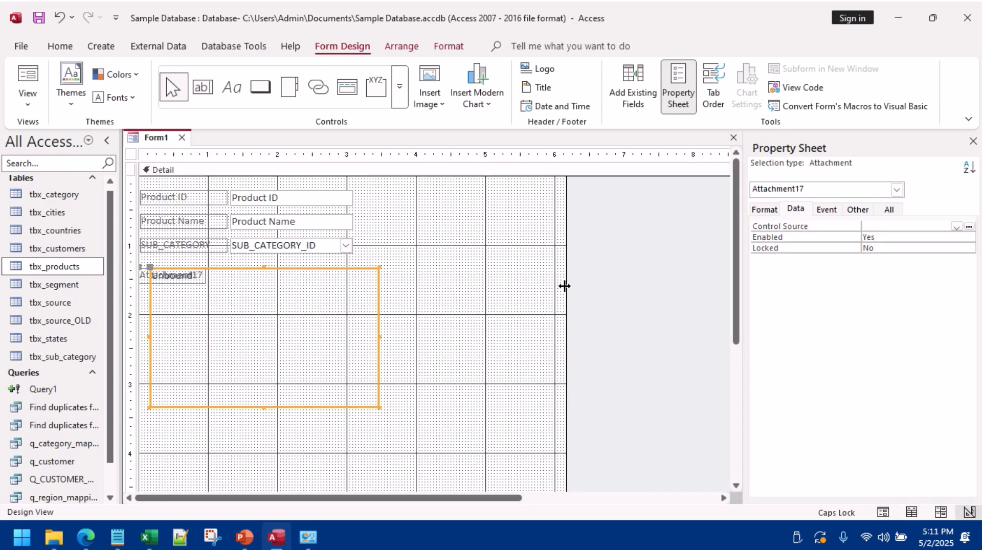
{"action": "left_click", "coordinate": [956, 227]}
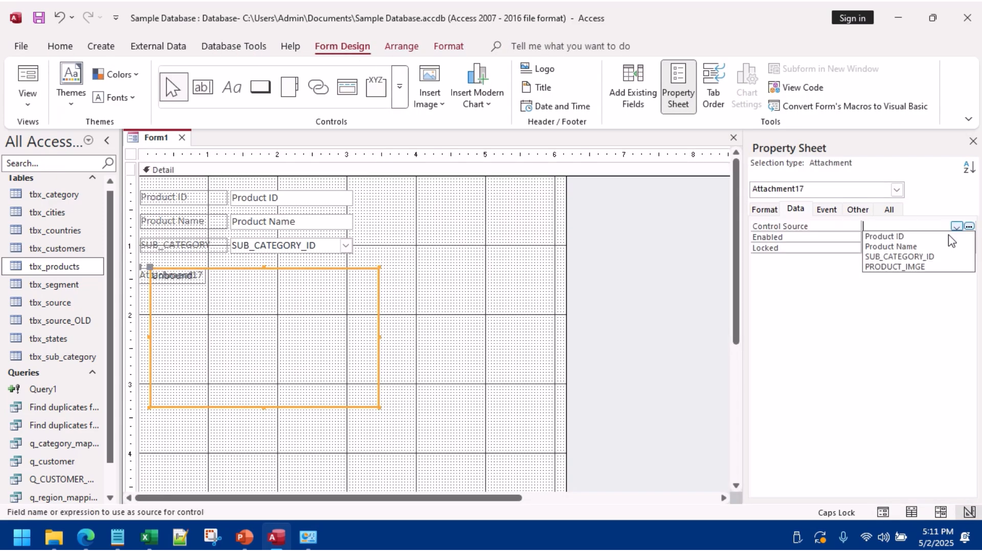
{"action": "left_click", "coordinate": [900, 268]}
Step: In Form View, attach AEEE.jpg from the PRODUCT IMAGES folder in Pictures to product FUR-ADV-10002329
{"action": "left_click", "coordinate": [45, 103]}
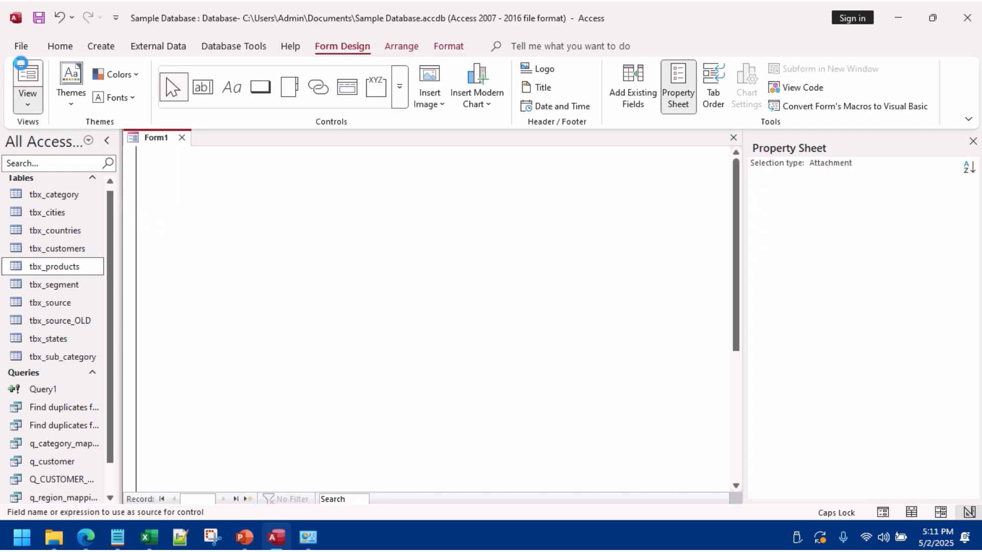
{"action": "right_click", "coordinate": [317, 218]}
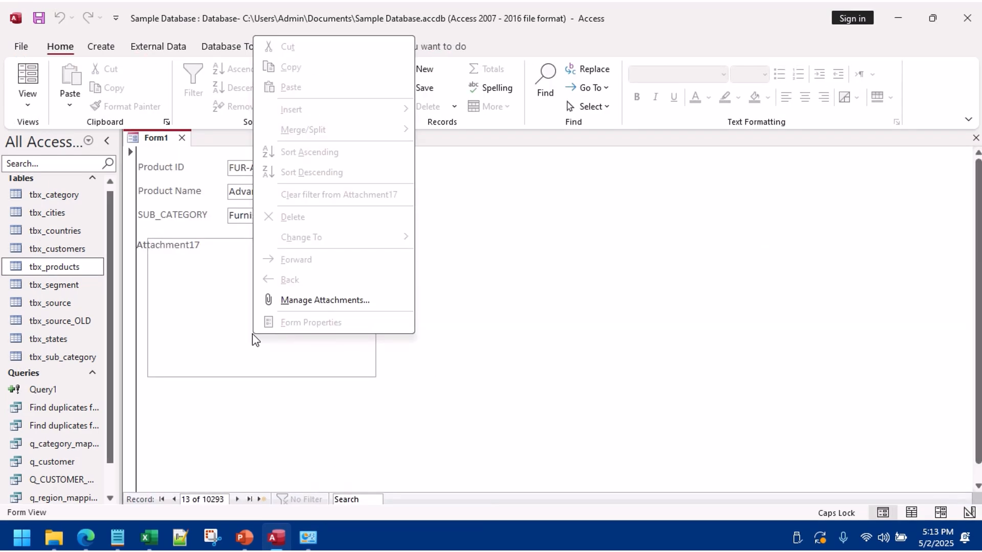
{"action": "left_click", "coordinate": [322, 301]}
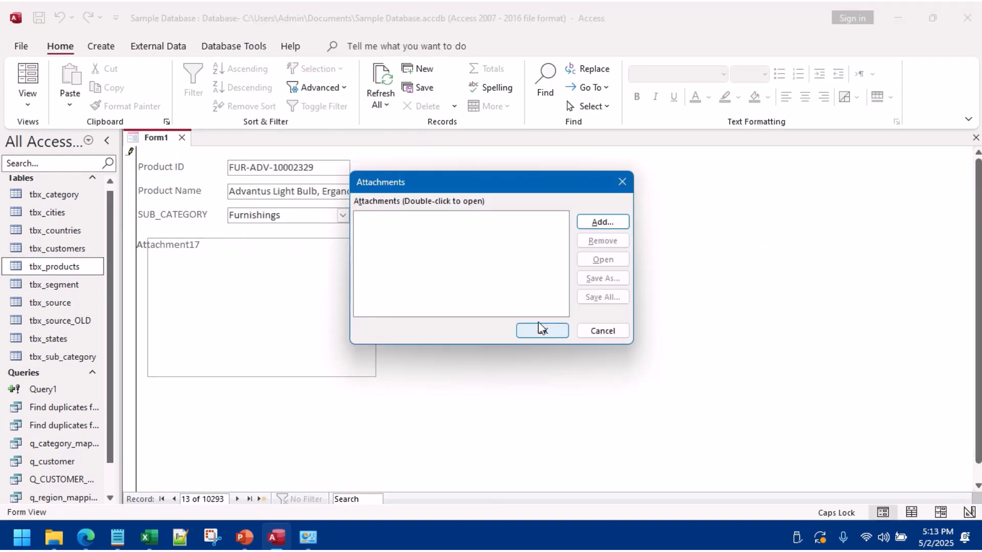
{"action": "left_click", "coordinate": [603, 222]}
{"action": "scroll", "coordinate": [399, 291], "scroll_direction": "up", "scroll_amount": 3}
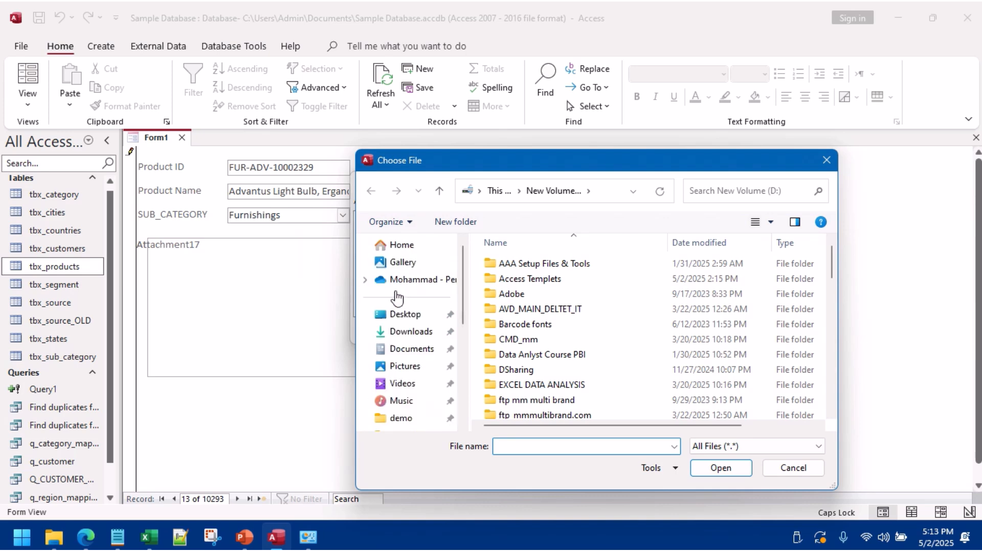
{"action": "left_click", "coordinate": [404, 367]}
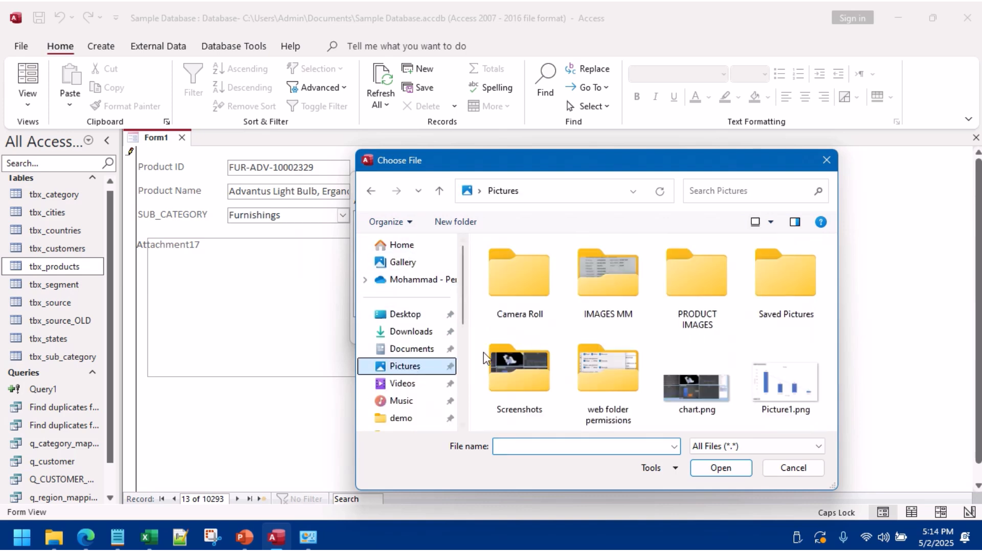
{"action": "double_click", "coordinate": [686, 299]}
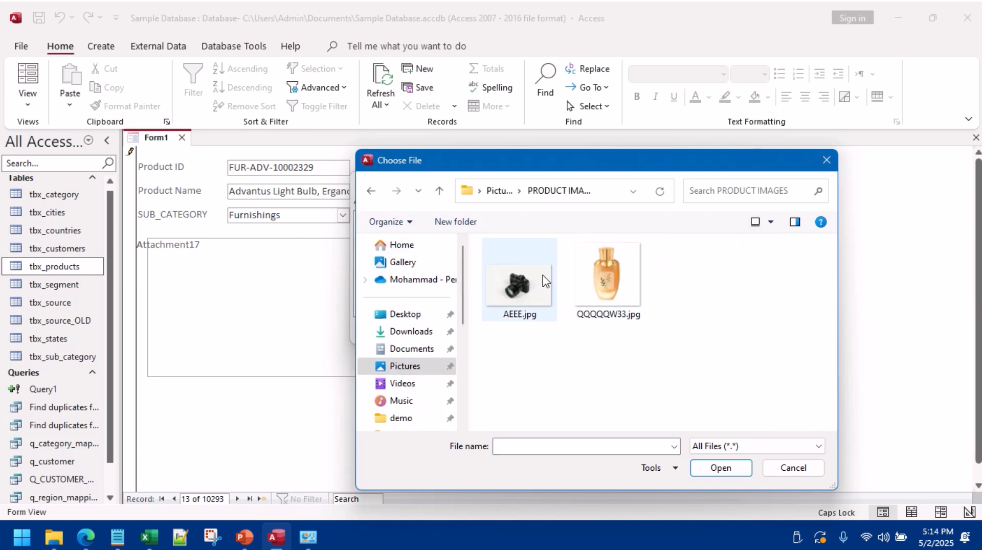
{"action": "double_click", "coordinate": [542, 280]}
{"action": "left_click", "coordinate": [544, 332]}
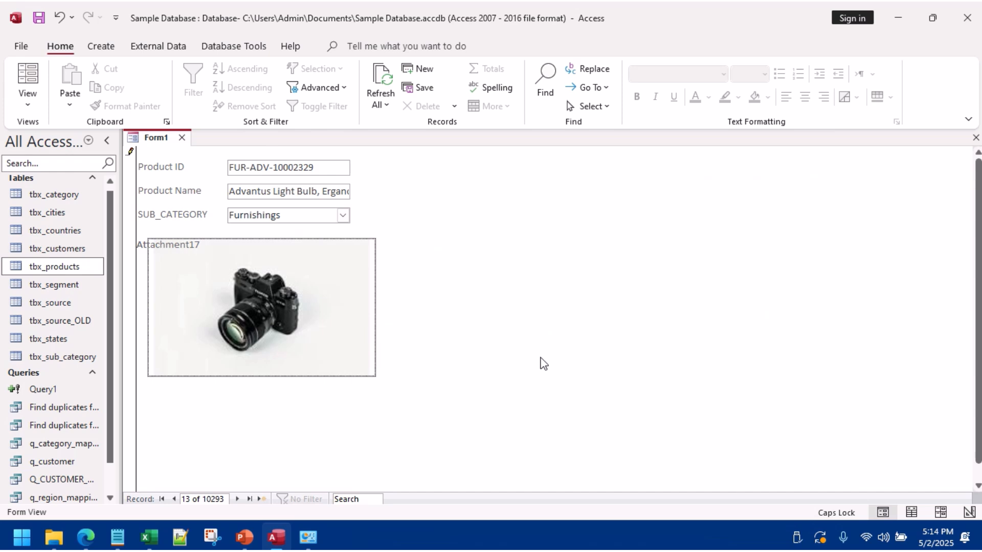
{"action": "right_click", "coordinate": [540, 258]}
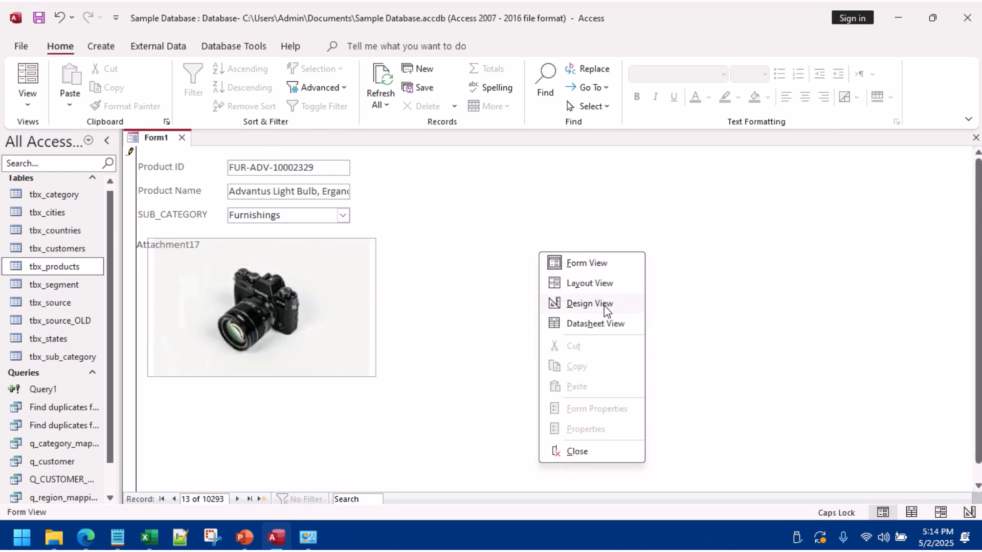
{"action": "left_click", "coordinate": [455, 298]}
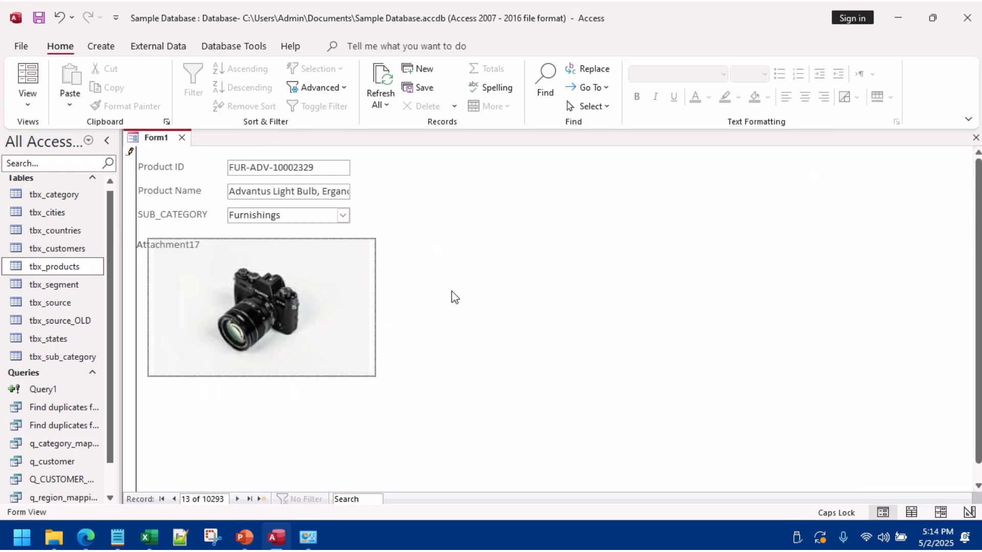
Step: In Design View, turn on the form header and footer and enlarge the header section to about 0.67 inch high
{"action": "right_click", "coordinate": [466, 242]}
{"action": "left_click", "coordinate": [515, 287]}
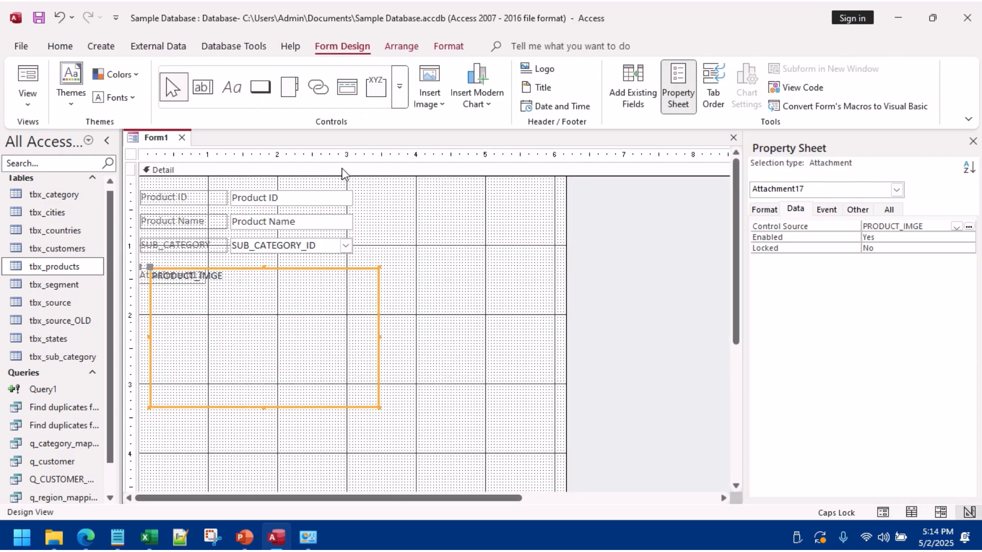
{"action": "right_click", "coordinate": [385, 199]}
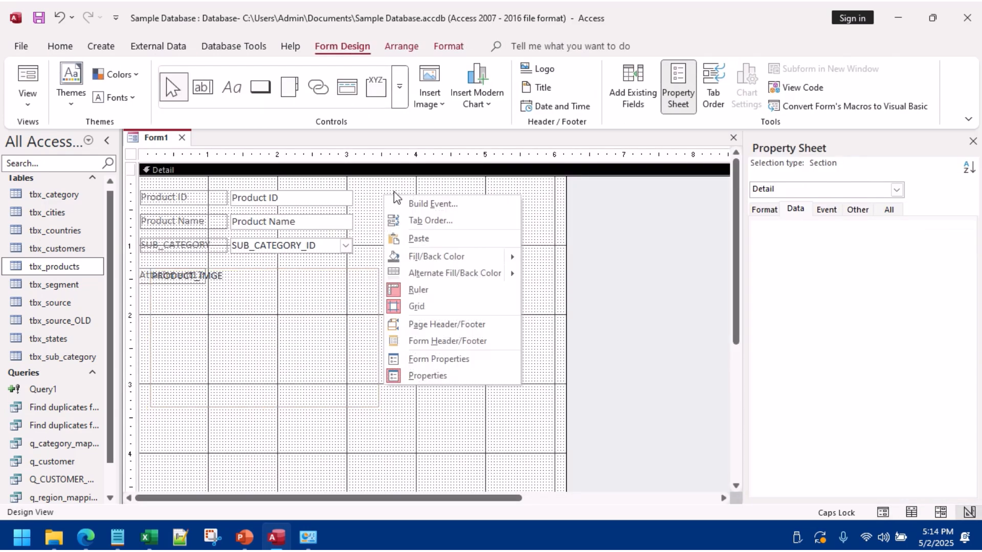
{"action": "left_click", "coordinate": [438, 341]}
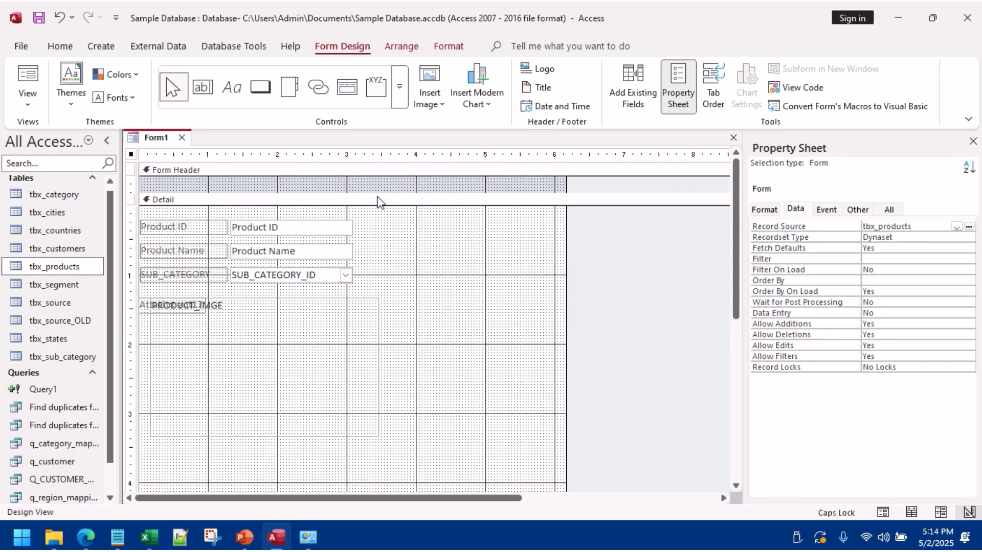
{"action": "left_click_drag", "start_coordinate": [374, 194], "coordinate": [388, 225]}
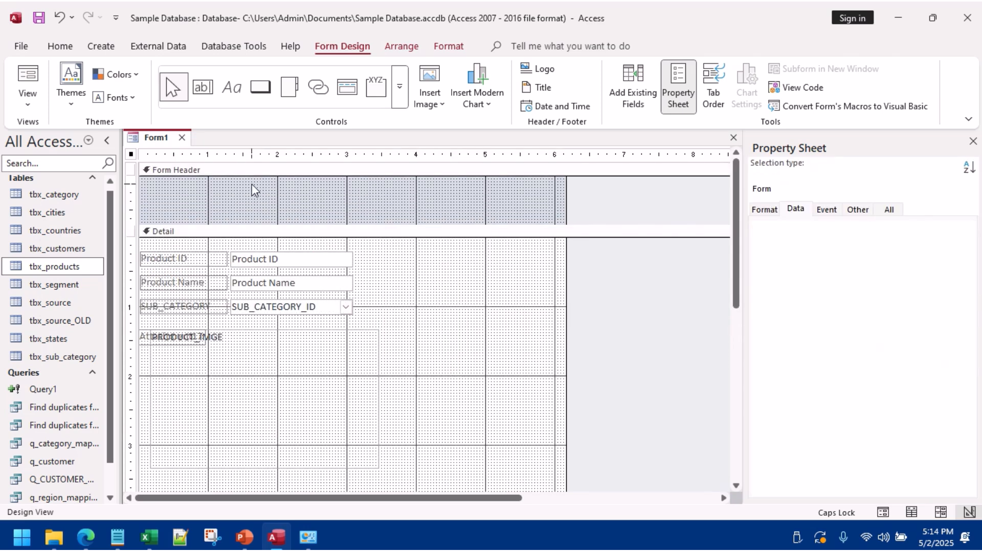
{"action": "right_click", "coordinate": [258, 191]}
{"action": "left_click", "coordinate": [420, 223]}
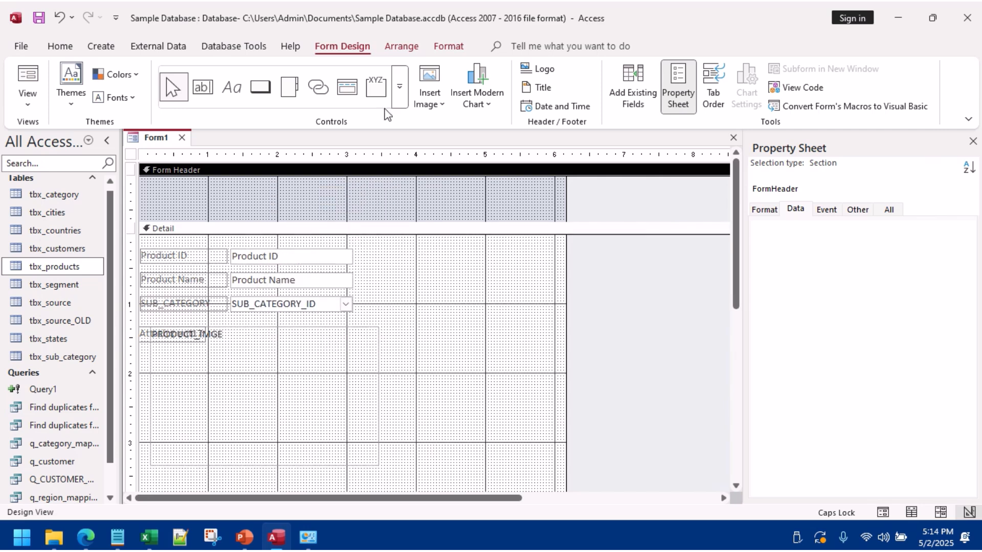
Step: Add a label reading "Products" to the form header
{"action": "left_click", "coordinate": [400, 87]}
{"action": "left_click", "coordinate": [231, 82]}
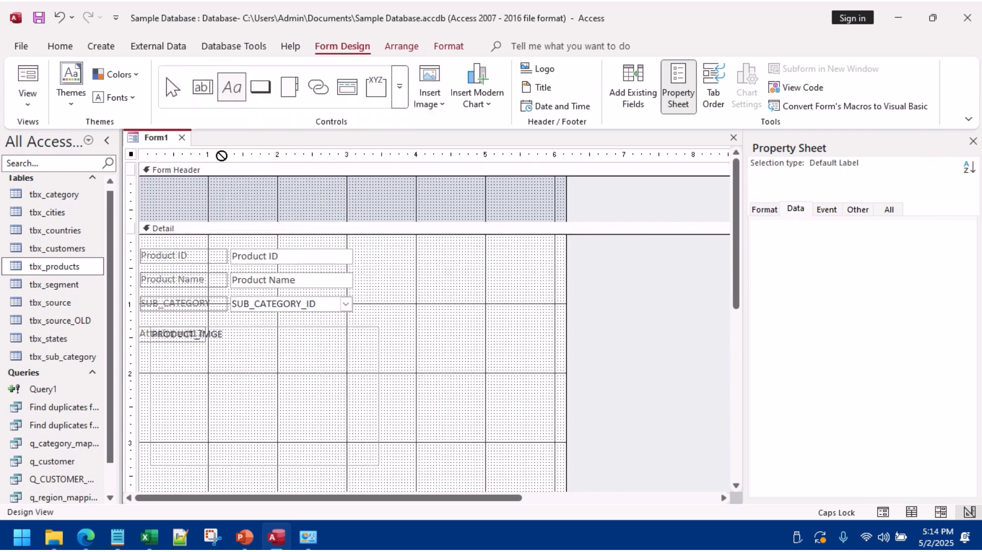
{"action": "left_click", "coordinate": [187, 190]}
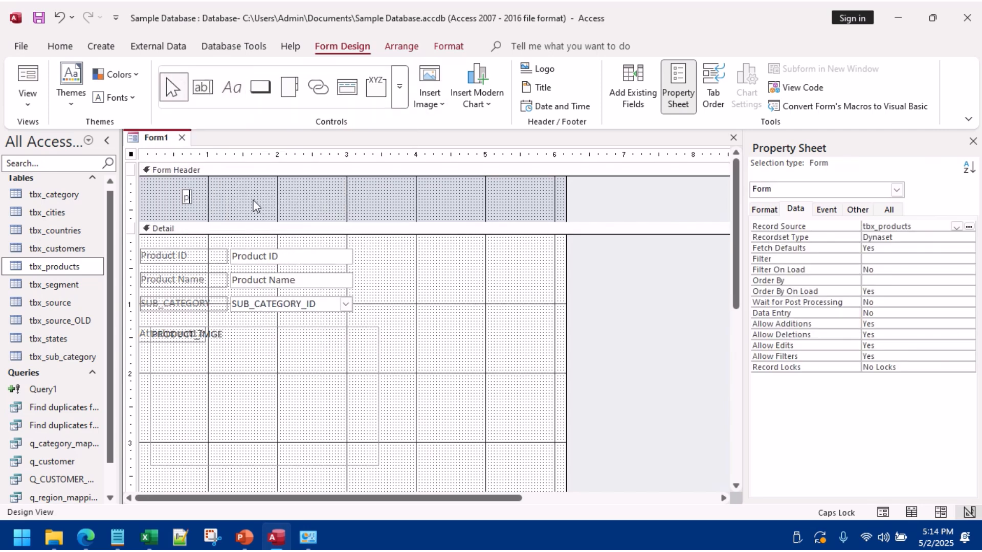
{"action": "type", "text": "pRODCUTS"}
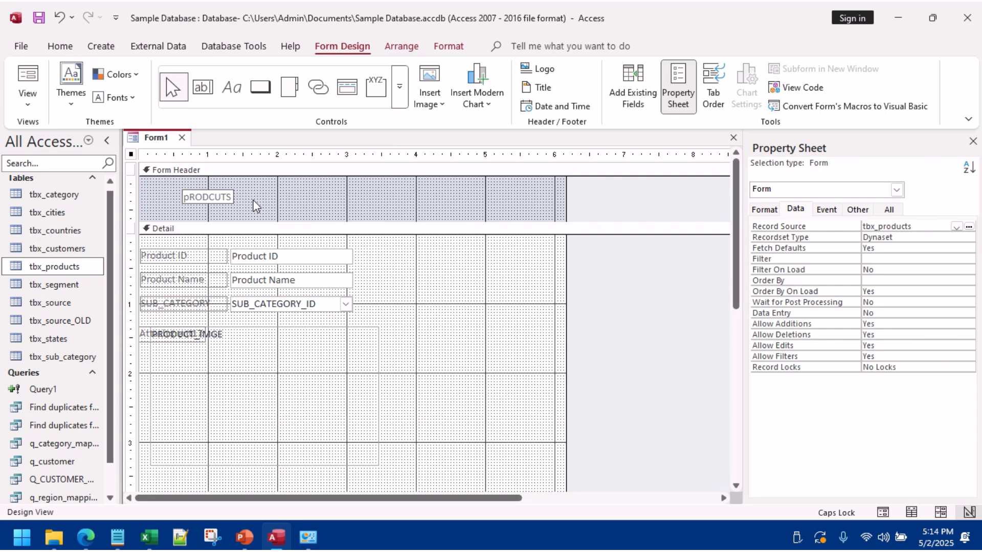
{"action": "key", "text": "ctrl+a"}
{"action": "type", "text": "Prod"}
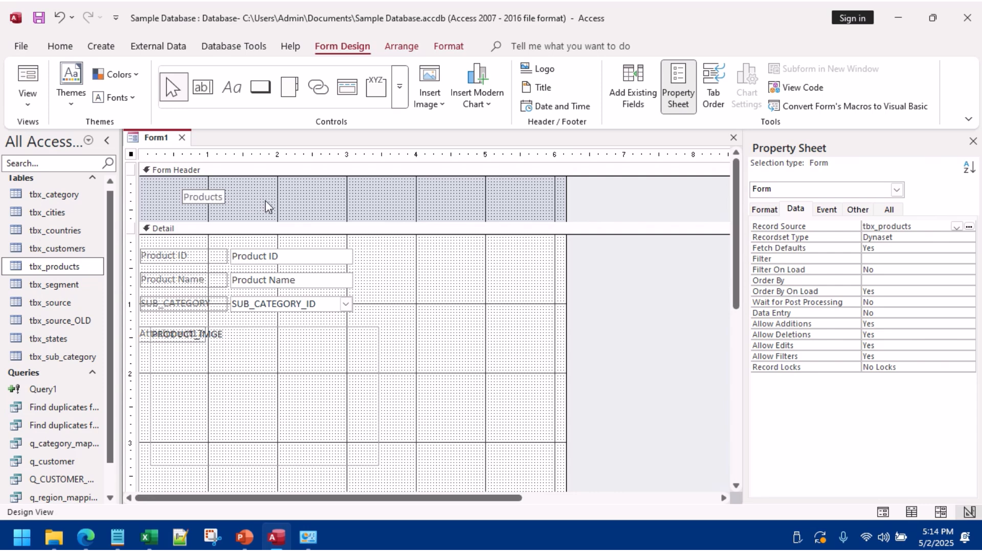
Step: Set the Products label's fore color to the white theme color, Background 1
{"action": "left_click", "coordinate": [771, 214]}
{"action": "scroll", "coordinate": [823, 381], "scroll_direction": "down", "scroll_amount": 6}
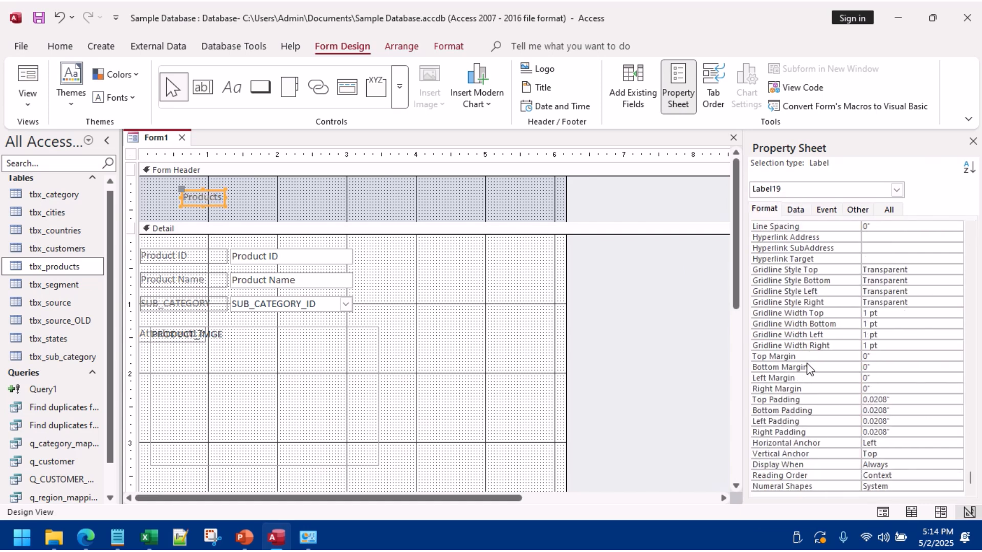
{"action": "scroll", "coordinate": [805, 360], "scroll_direction": "up", "scroll_amount": 4}
{"action": "left_click", "coordinate": [817, 238]}
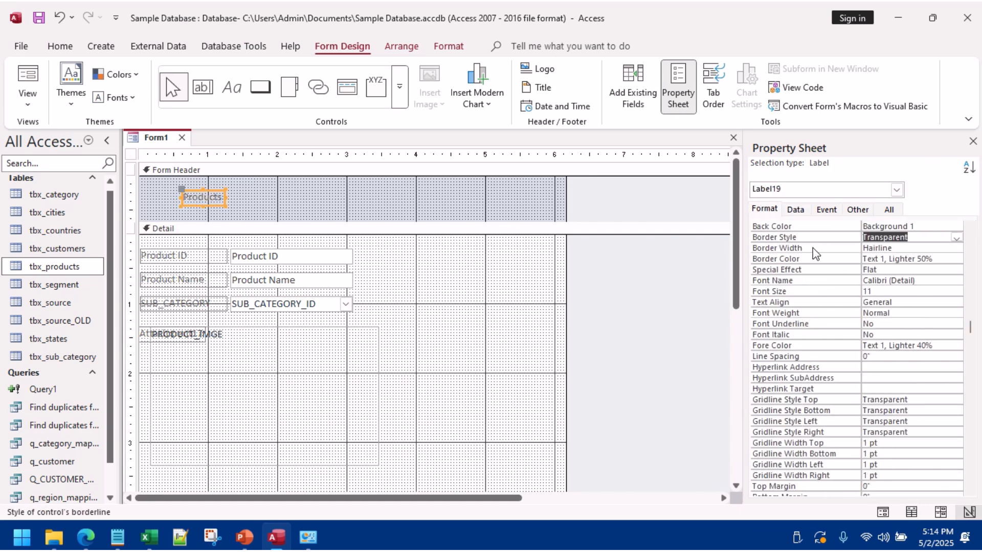
{"action": "left_click", "coordinate": [792, 346]}
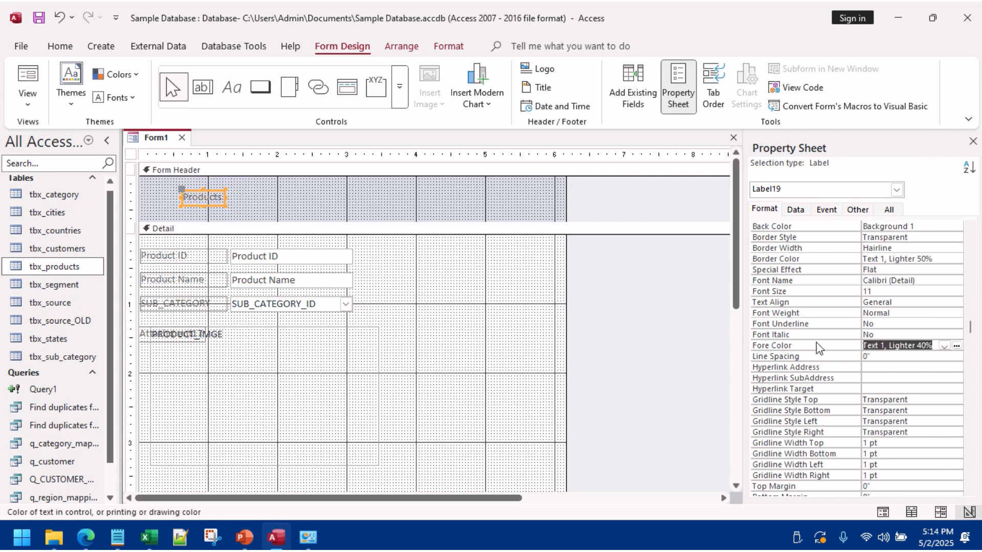
{"action": "left_click", "coordinate": [944, 346]}
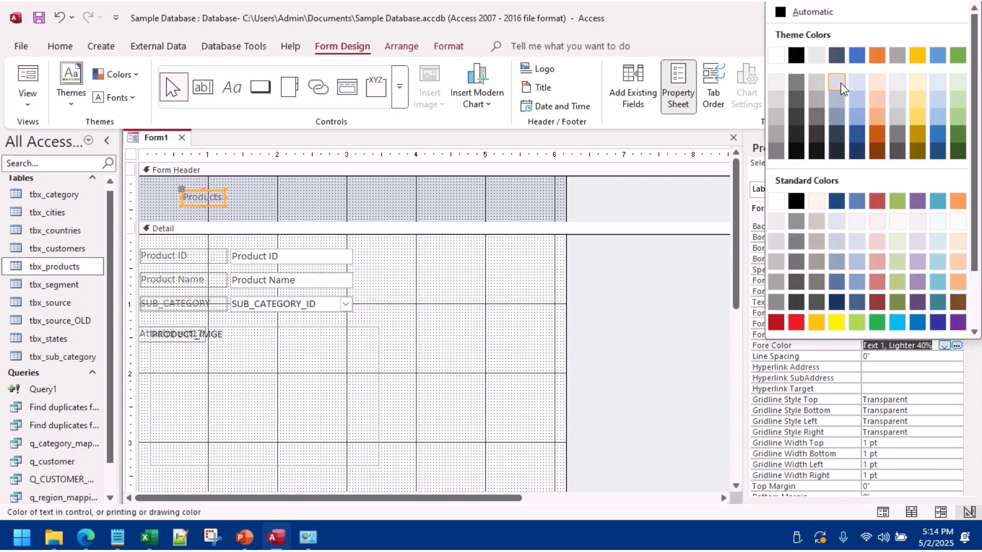
{"action": "left_click", "coordinate": [776, 54]}
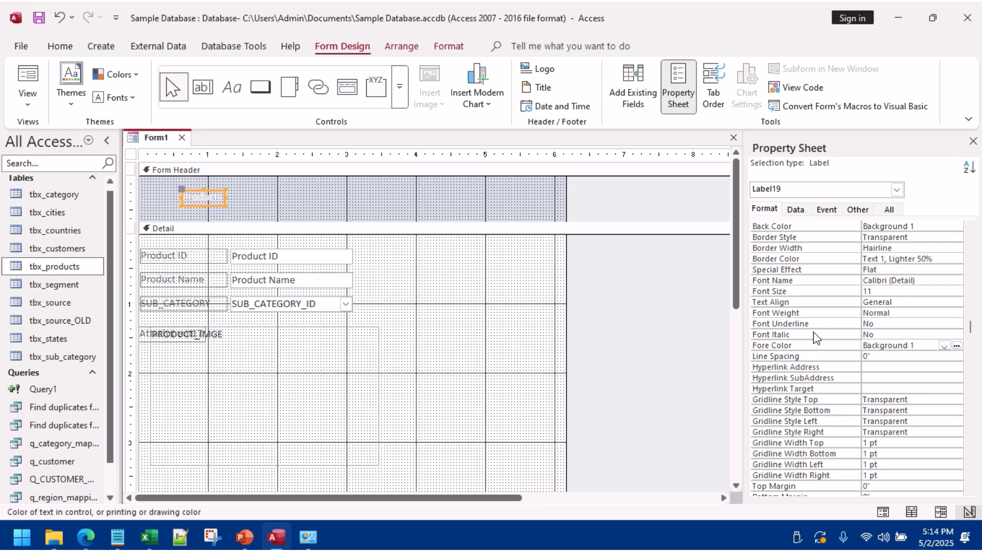
Step: Set the form header's back color to the standard dark blue, #1F497D
{"action": "left_click", "coordinate": [486, 198]}
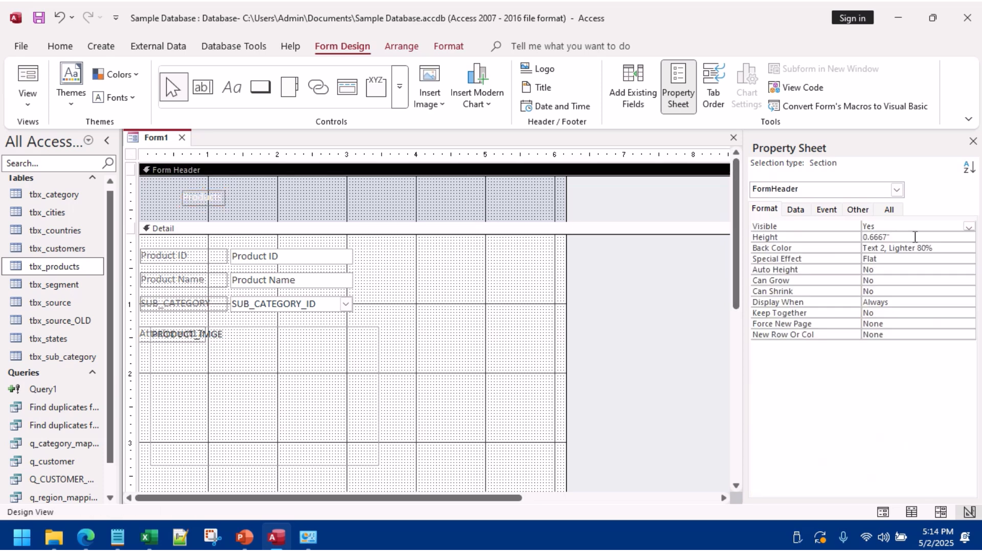
{"action": "left_click", "coordinate": [942, 251]}
{"action": "left_click", "coordinate": [957, 249]}
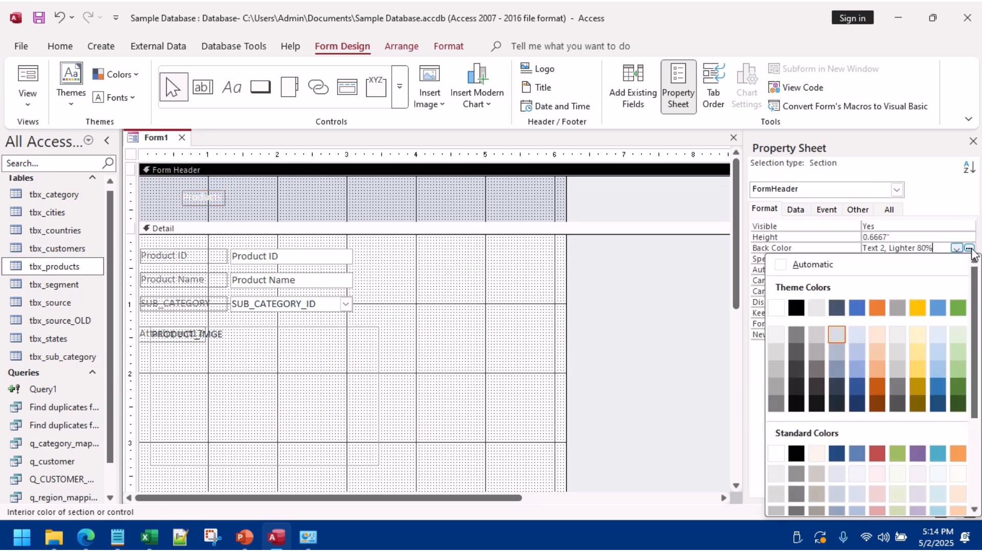
{"action": "left_click", "coordinate": [840, 458]}
Step: Move the Products label to the header's upper-left corner, widen it to about 1.5 inches, and shrink the header to about 0.42 inch high
{"action": "left_click", "coordinate": [201, 199]}
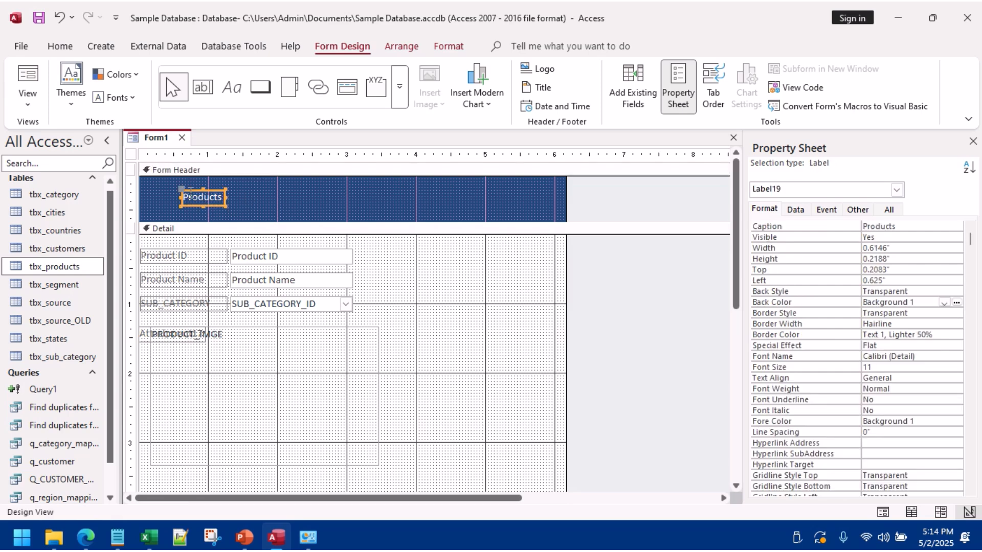
{"action": "left_click_drag", "start_coordinate": [185, 190], "coordinate": [248, 186]}
{"action": "left_click", "coordinate": [342, 191]}
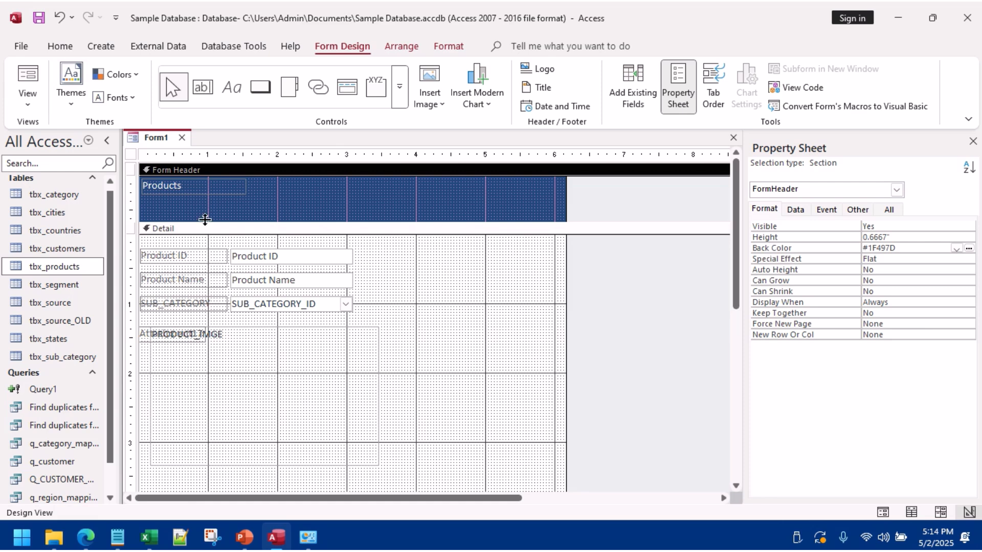
{"action": "mouse_move", "coordinate": [205, 219]}
{"action": "left_mouse_down"}
{"action": "mouse_move", "coordinate": [194, 196]}
{"action": "mouse_move", "coordinate": [202, 204]}
{"action": "left_mouse_up"}
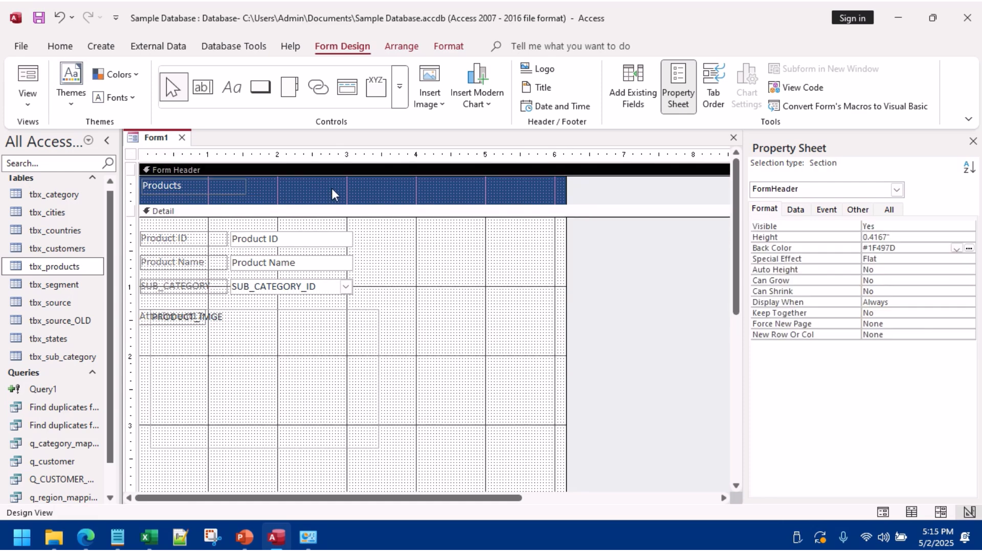
Step: Draw a command button beside the Products label in the form header and assign it the Record Operations action Add New Record
{"action": "left_click", "coordinate": [260, 87]}
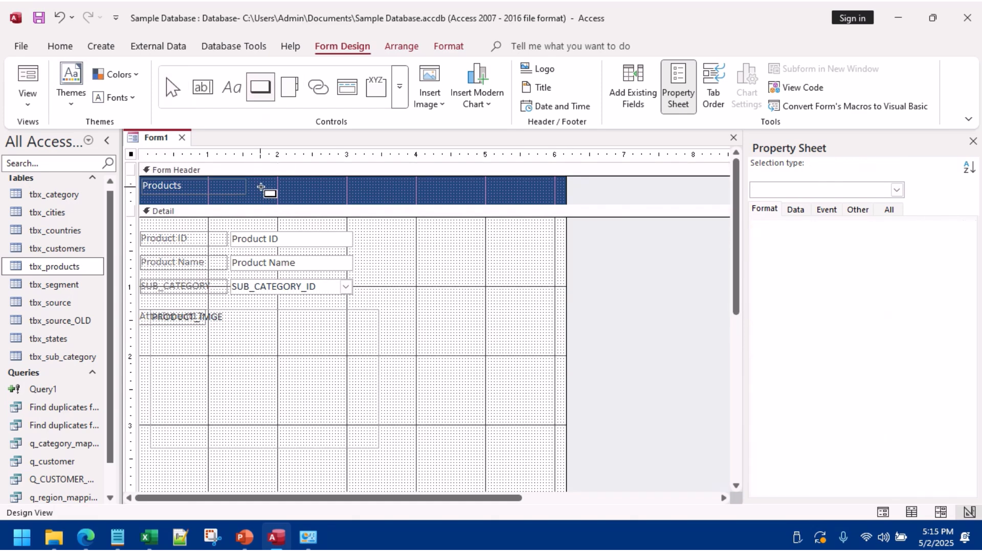
{"action": "left_click_drag", "start_coordinate": [260, 187], "coordinate": [331, 198]}
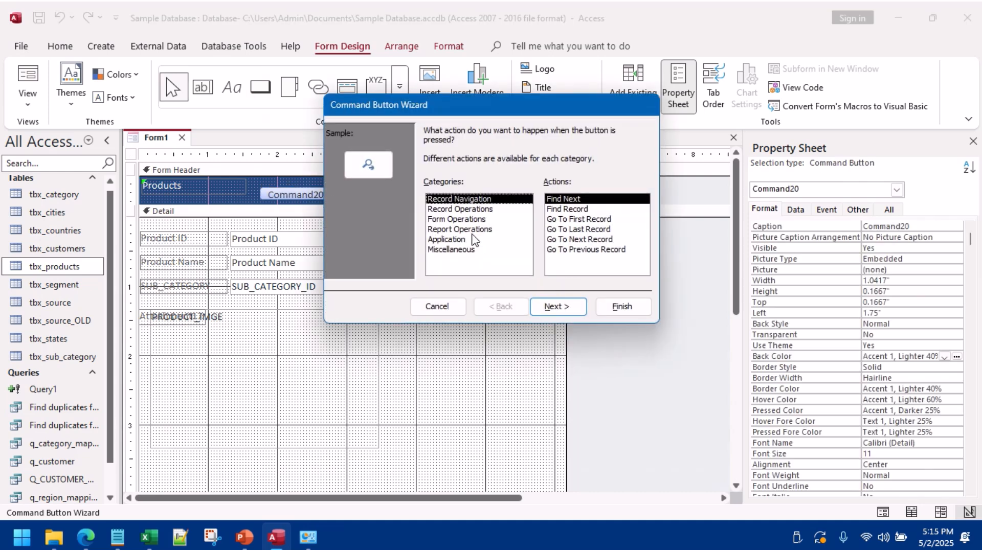
{"action": "left_click", "coordinate": [457, 219]}
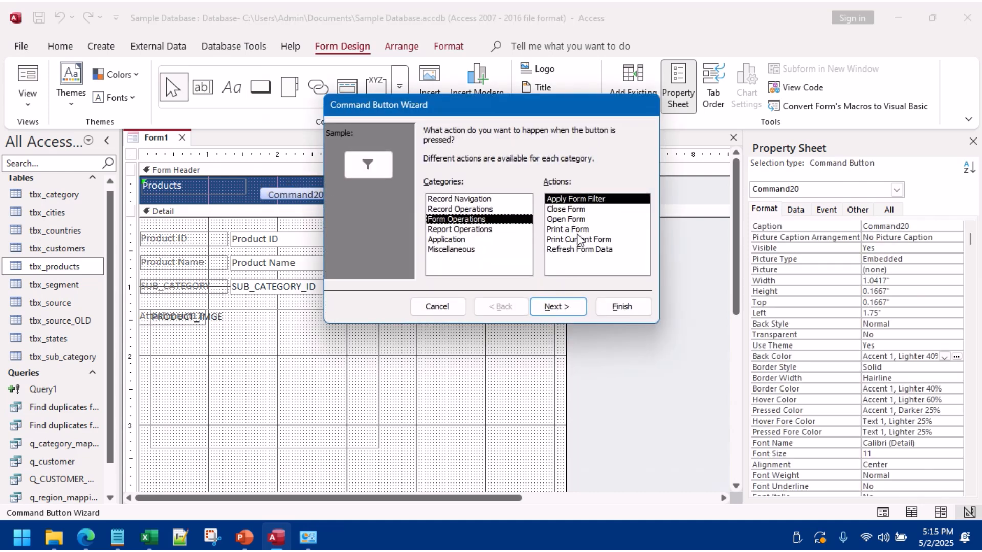
{"action": "left_click", "coordinate": [464, 200]}
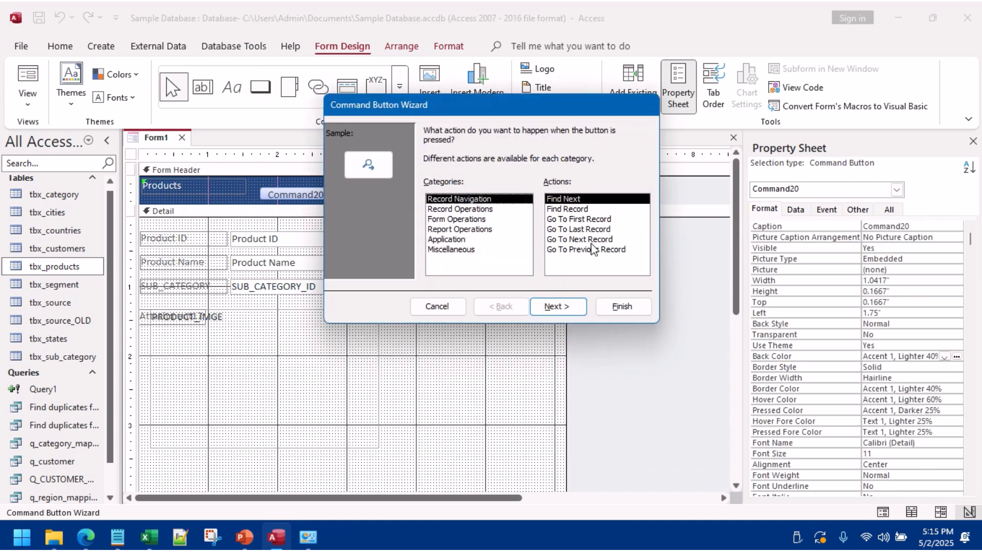
{"action": "left_click", "coordinate": [463, 211]}
{"action": "left_click", "coordinate": [450, 240]}
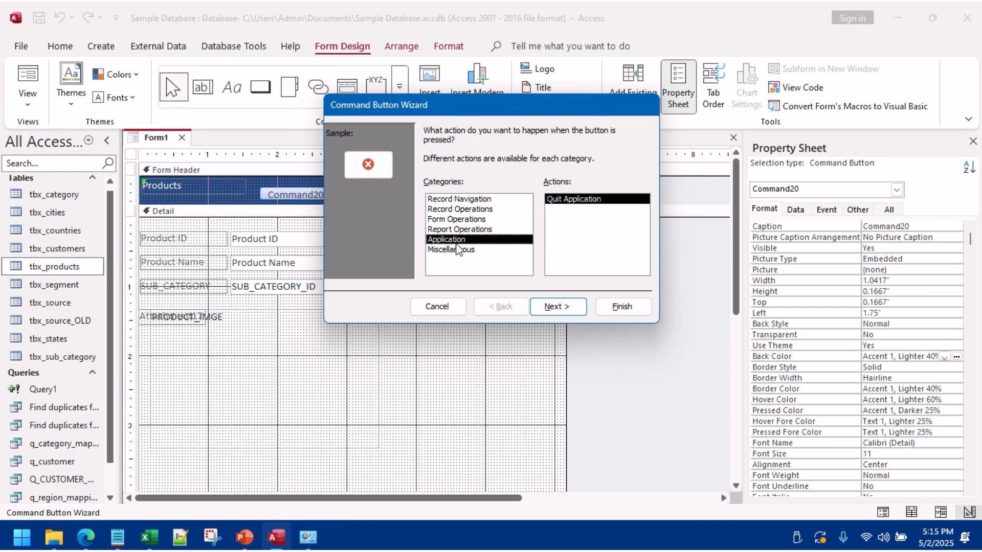
{"action": "left_click", "coordinate": [457, 230]}
{"action": "left_click", "coordinate": [457, 219]}
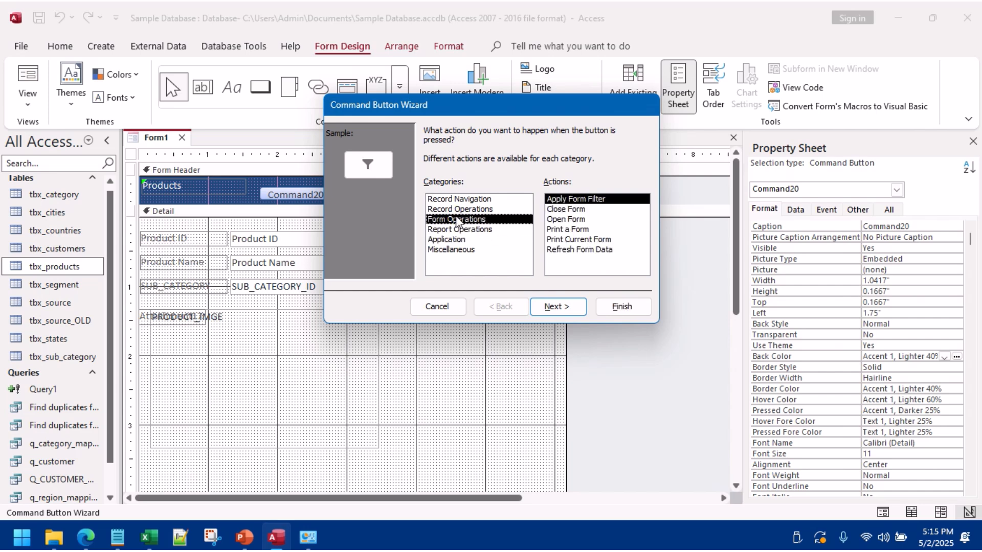
{"action": "left_click", "coordinate": [460, 209]}
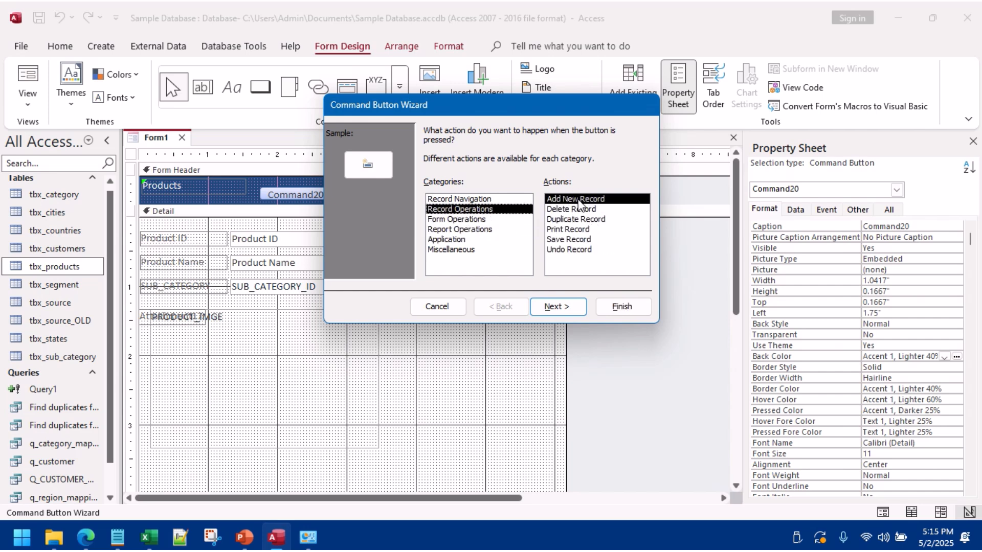
{"action": "left_click", "coordinate": [578, 201]}
Step: Finish the command button with the text Add Record instead of a picture and nudge it up and closer to the Products label
{"action": "left_click", "coordinate": [559, 306]}
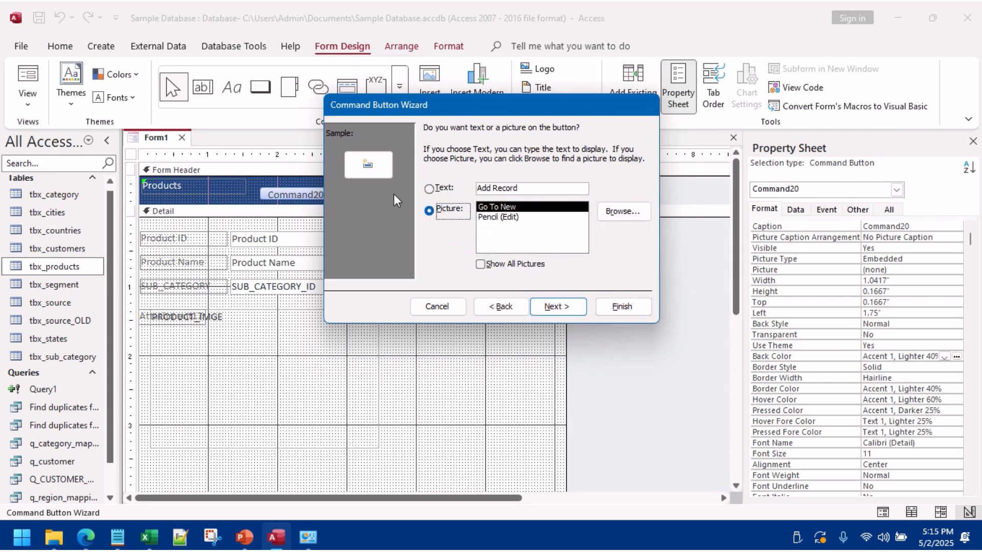
{"action": "left_click", "coordinate": [429, 189]}
{"action": "left_click", "coordinate": [562, 304]}
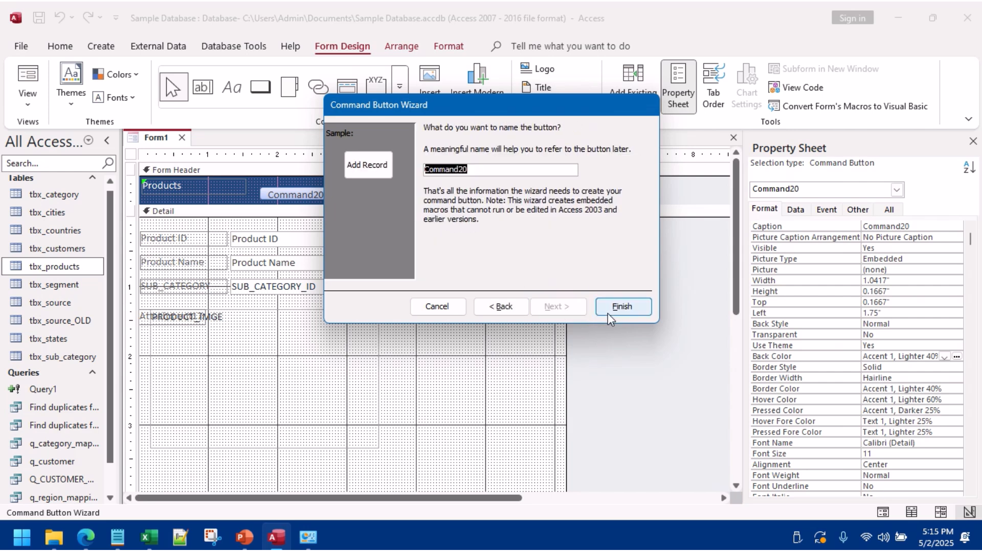
{"action": "left_click", "coordinate": [608, 310]}
{"action": "left_click_drag", "start_coordinate": [270, 183], "coordinate": [273, 179]}
{"action": "left_click", "coordinate": [338, 199]}
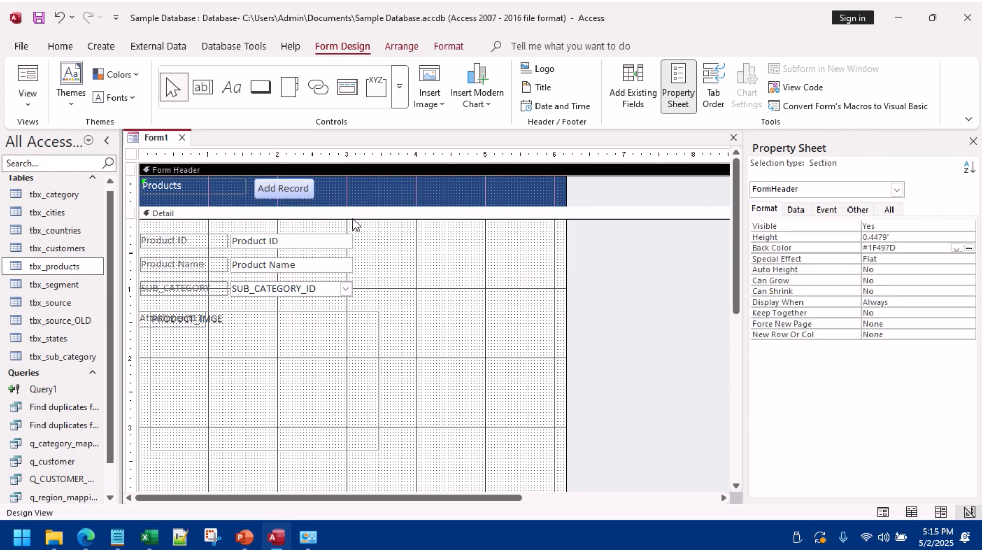
Step: Test the Add Record button in Form View, then go back to the first product record
{"action": "left_click", "coordinate": [37, 79]}
{"action": "left_click", "coordinate": [279, 158]}
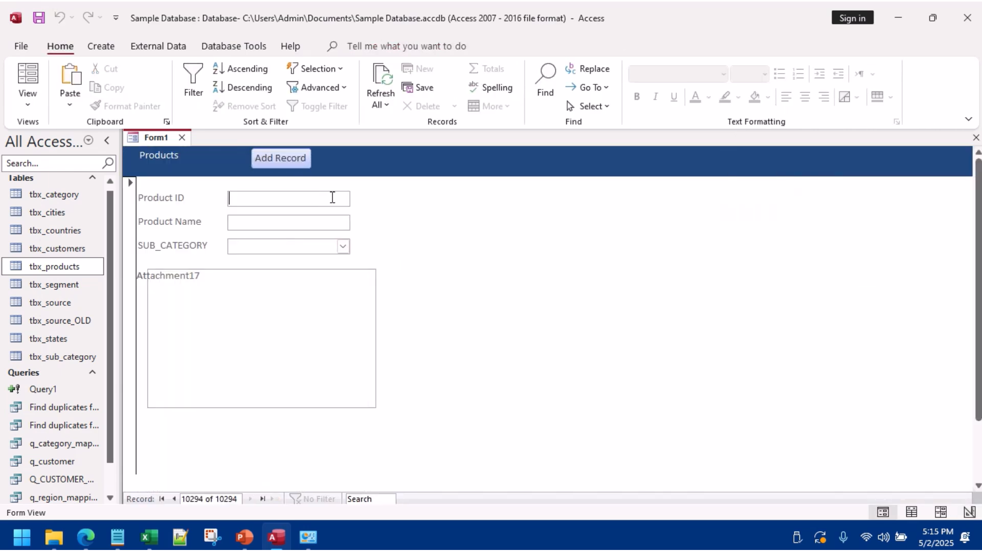
{"action": "left_click", "coordinate": [174, 499]}
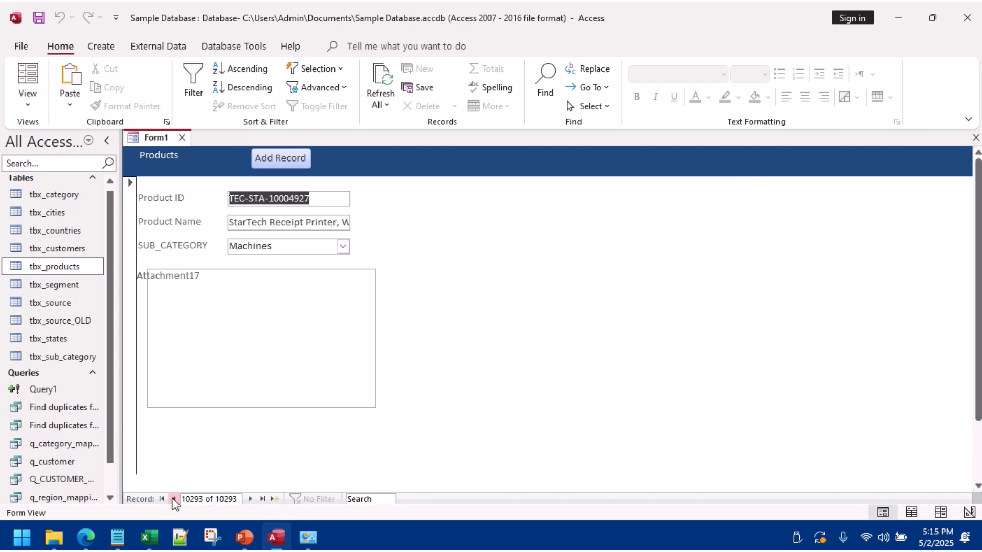
{"action": "left_click", "coordinate": [174, 499]}
{"action": "left_click", "coordinate": [162, 499]}
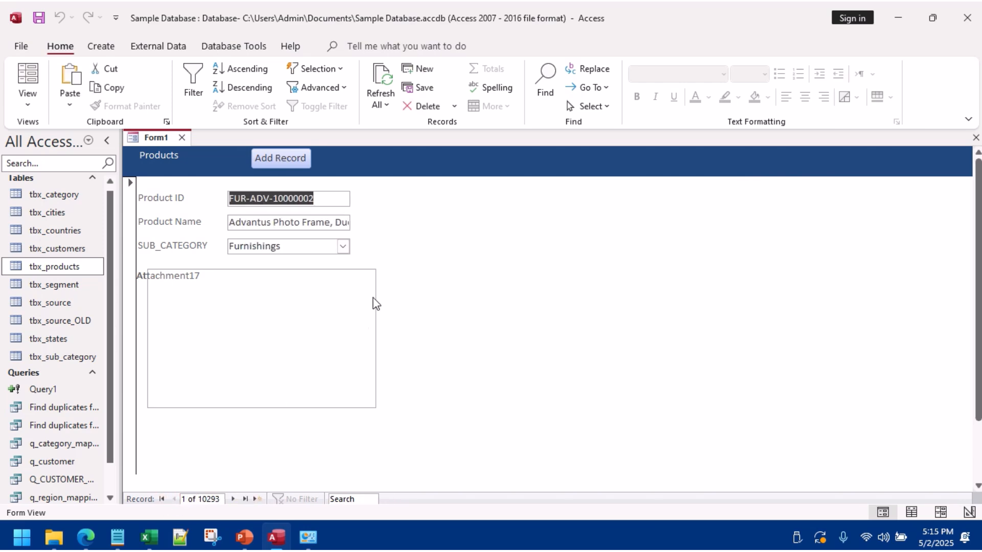
Step: Back in Design View, move the PRODUCT_IMGE attachment control with its label to about 1.58 inches from the left and 1.63 inches from the top
{"action": "right_click", "coordinate": [449, 264]}
{"action": "left_click", "coordinate": [509, 316]}
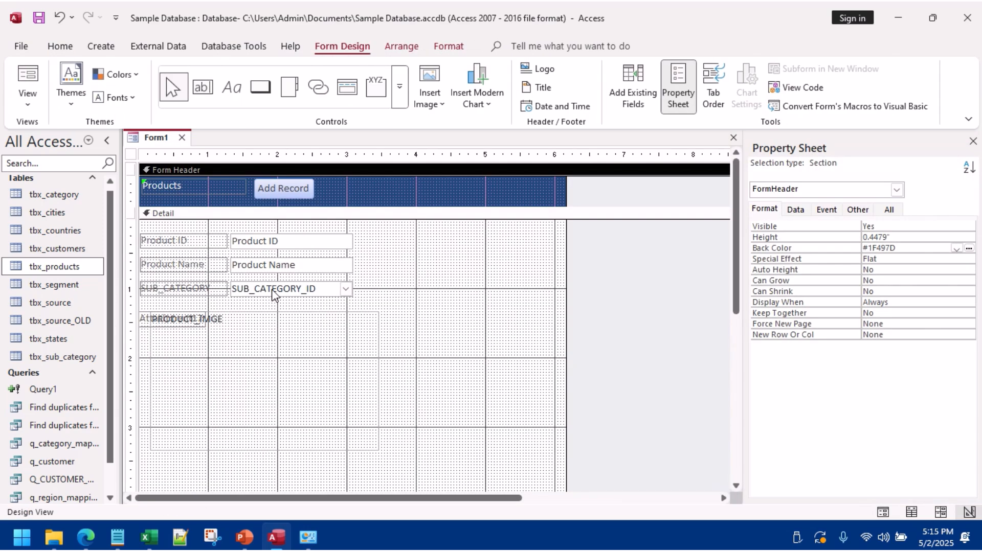
{"action": "left_click", "coordinate": [238, 358]}
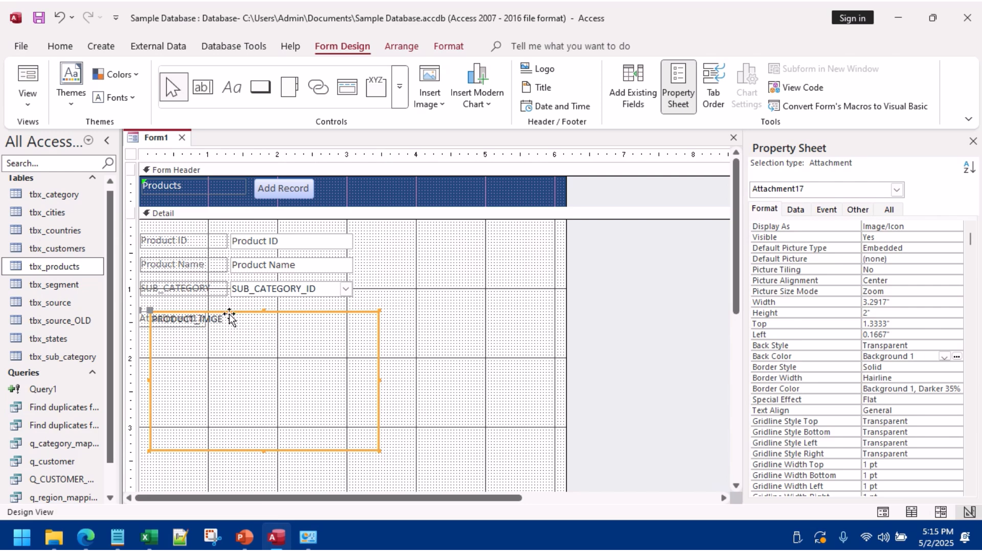
{"action": "left_click_drag", "start_coordinate": [230, 318], "coordinate": [328, 339]}
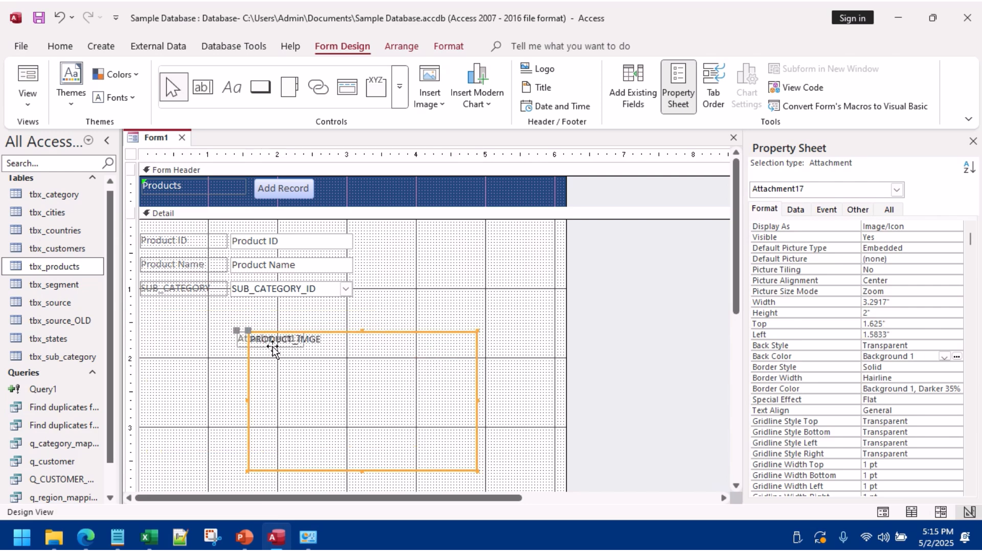
Step: Delete the Attachment17 label and move the PRODUCT_IMGE control up directly below the SUB_CATEGORY combo box
{"action": "left_click", "coordinate": [238, 340]}
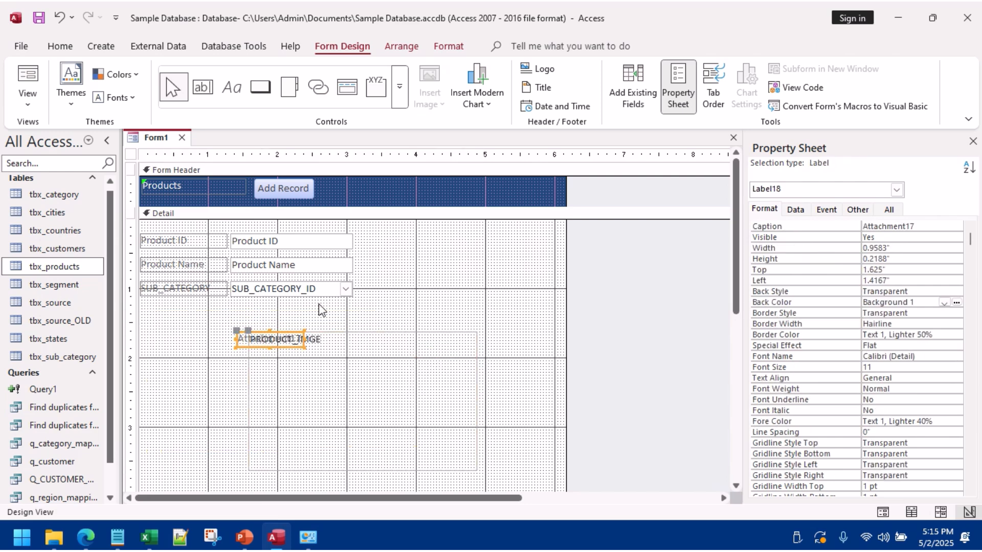
{"action": "key", "text": "Delete"}
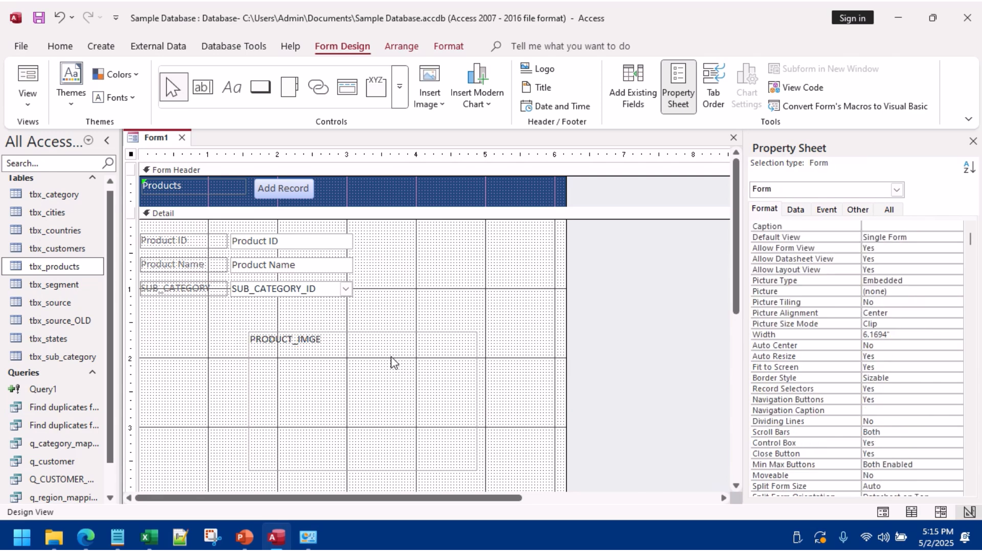
{"action": "left_click", "coordinate": [394, 362]}
{"action": "left_click_drag", "start_coordinate": [368, 336], "coordinate": [278, 308]}
Step: Narrow the form to about 4.5 inches wide
{"action": "left_click", "coordinate": [518, 309]}
{"action": "left_click_drag", "start_coordinate": [566, 263], "coordinate": [453, 278]}
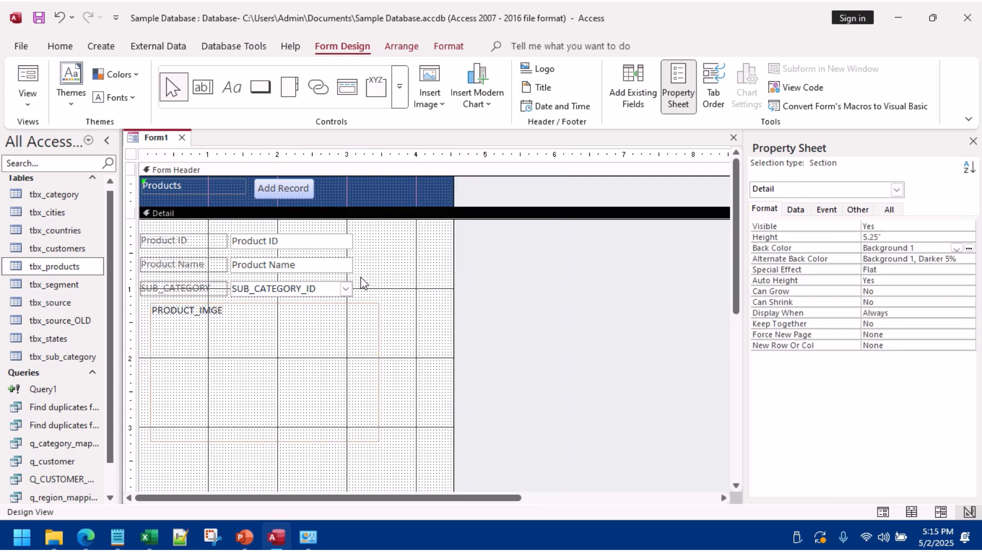
Step: Switch to Form View and set the first product record's sub-category to Envelopes
{"action": "left_click", "coordinate": [28, 82]}
{"action": "left_click", "coordinate": [343, 247]}
{"action": "left_click", "coordinate": [296, 330]}
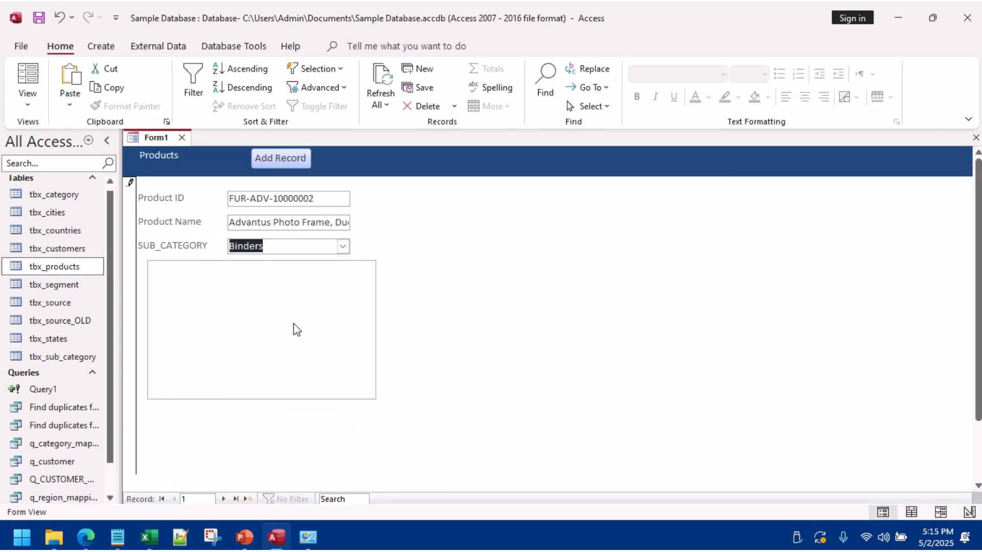
{"action": "left_click", "coordinate": [343, 247]}
{"action": "left_click", "coordinate": [295, 345]}
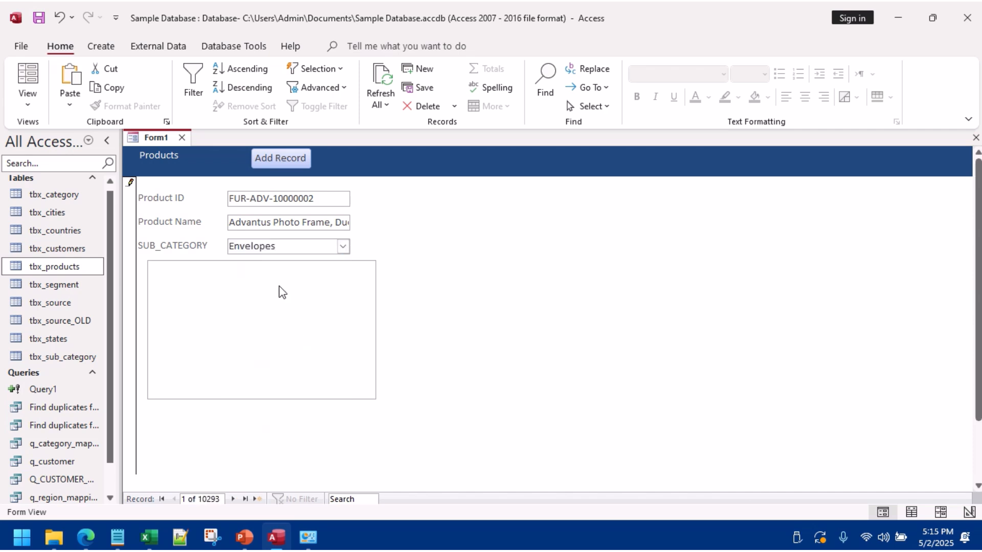
Step: Attach QQQQQW33.jpg from the product images folder as the first record's product image
{"action": "right_click", "coordinate": [280, 293]}
{"action": "left_click", "coordinate": [354, 482]}
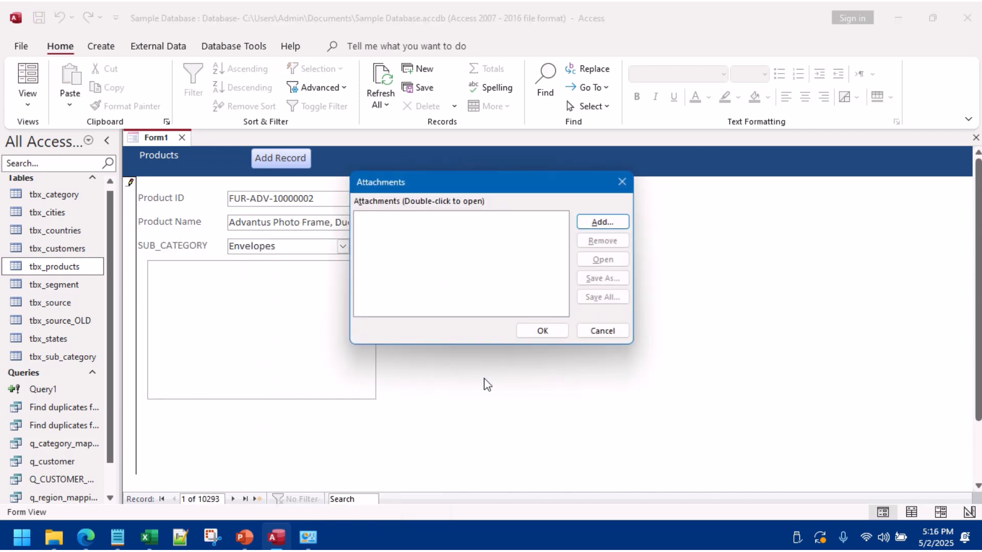
{"action": "left_click", "coordinate": [598, 221]}
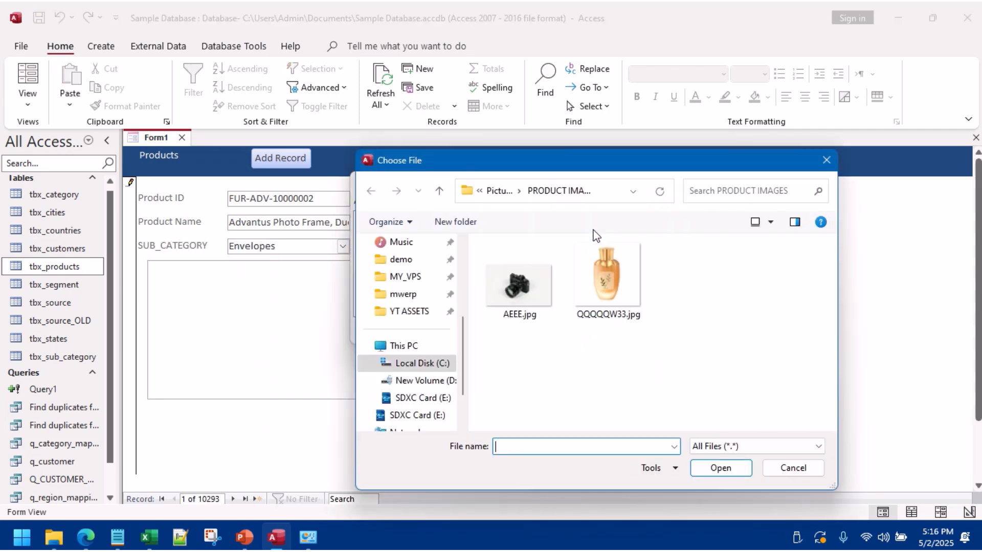
{"action": "double_click", "coordinate": [596, 280]}
{"action": "left_click", "coordinate": [541, 331]}
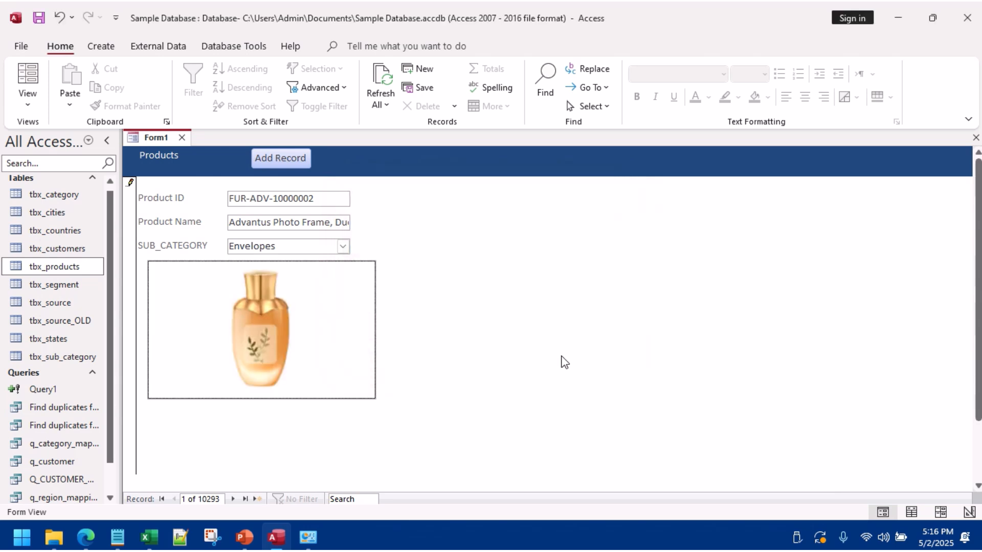
{"action": "scroll", "coordinate": [333, 322], "scroll_direction": "down", "scroll_amount": 2}
{"action": "scroll", "coordinate": [325, 281], "scroll_direction": "up", "scroll_amount": 2}
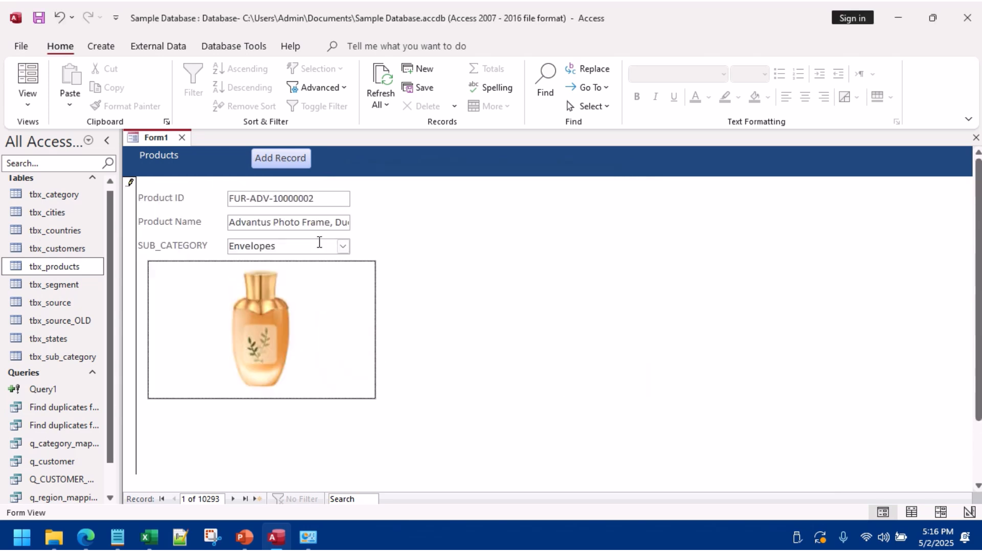
Step: Start a new product record with the Add Record button and copy the last Product ID from the tbx_products table
{"action": "left_click", "coordinate": [280, 158]}
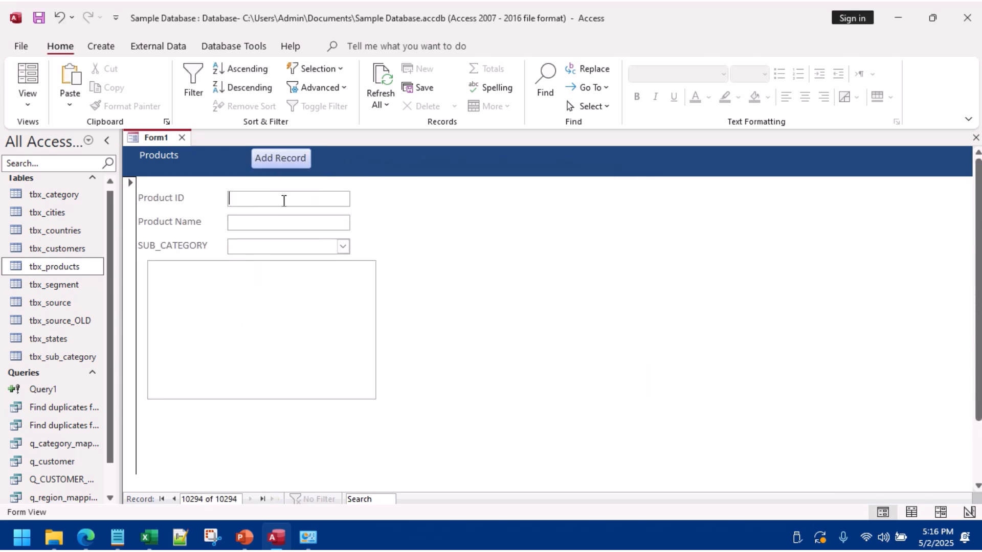
{"action": "left_click", "coordinate": [92, 270]}
{"action": "double_click", "coordinate": [93, 270]}
{"action": "left_click", "coordinate": [205, 289]}
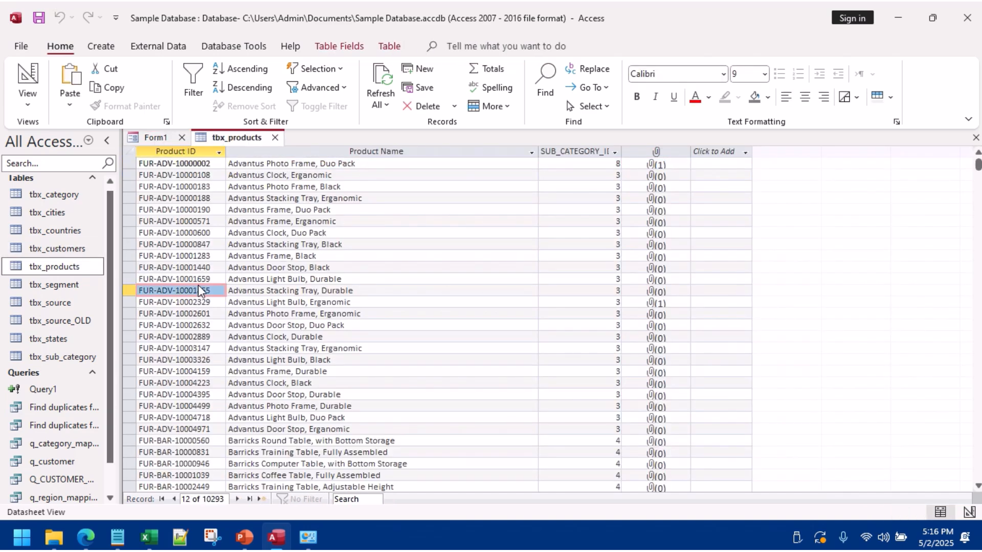
{"action": "key", "text": "ctrl+Down"}
{"action": "key", "text": "ctrl+c"}
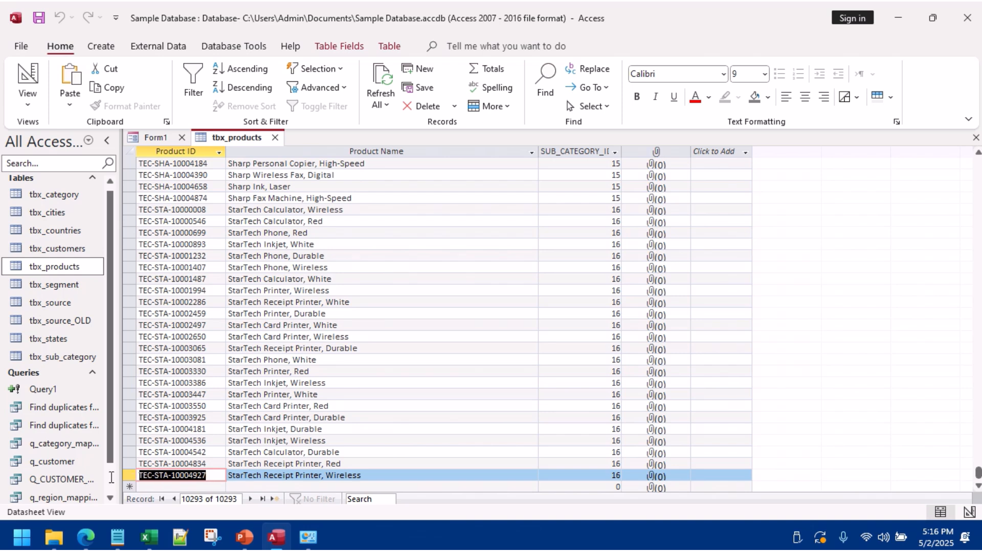
Step: Back in Form1, enter the new record's Product ID as TEC-STA-10004928 and its Product Name as camera canon
{"action": "key", "text": "alt+Tab"}
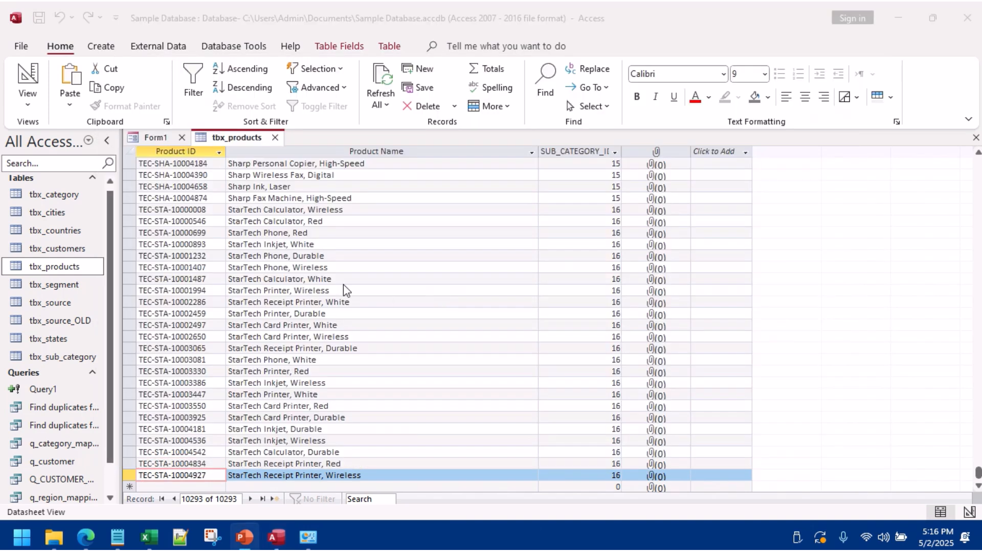
{"action": "left_click", "coordinate": [156, 137]}
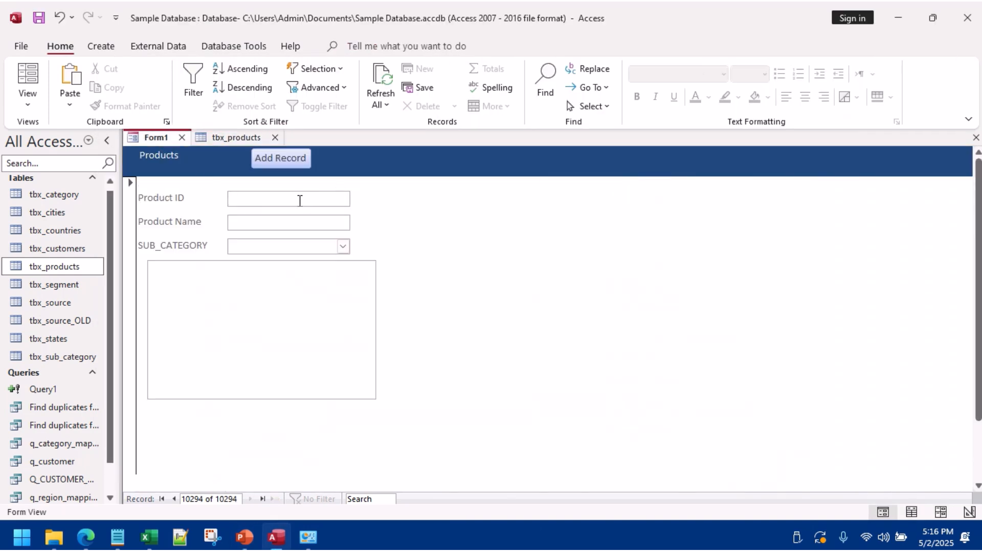
{"action": "key", "text": "ctrl+v"}
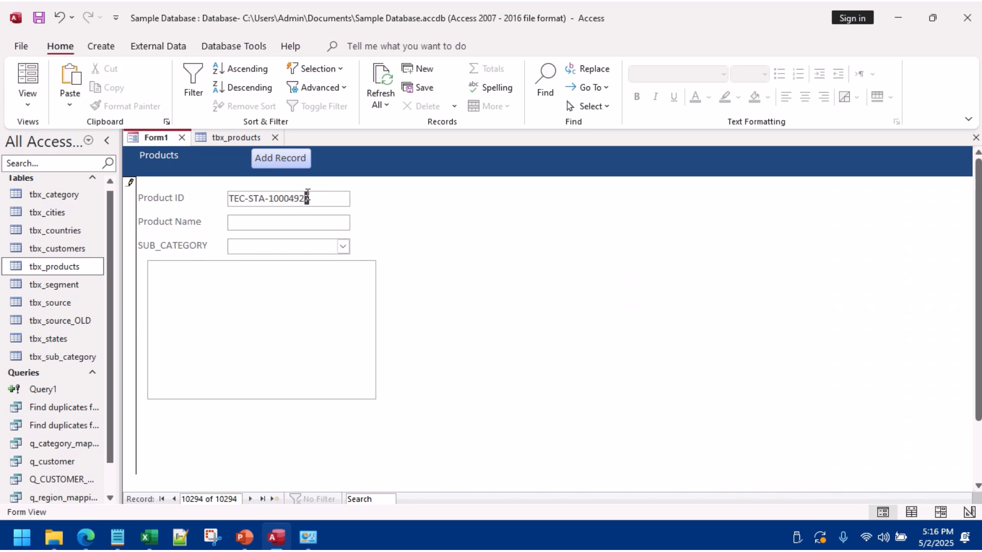
{"action": "type", "text": "8"}
{"action": "left_click", "coordinate": [320, 221]}
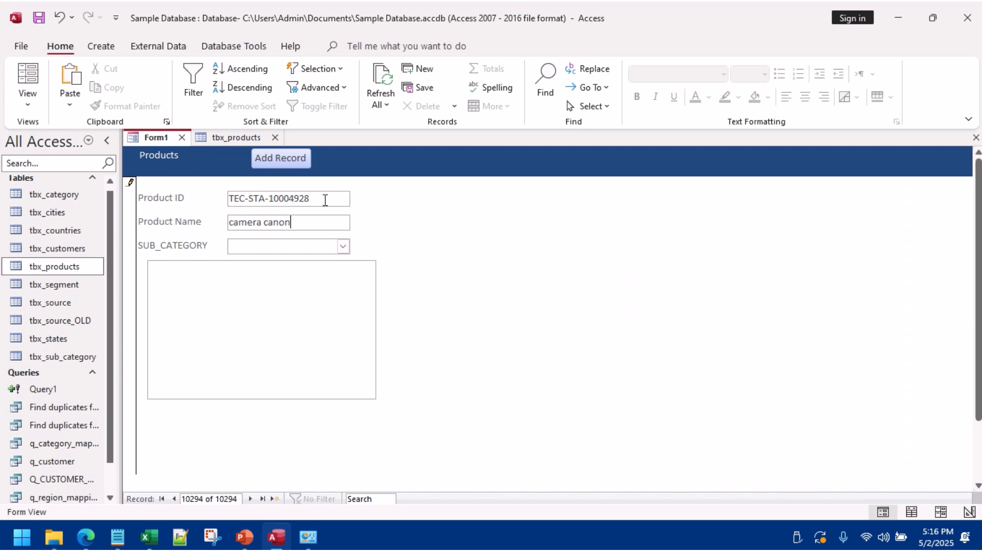
Step: Set the new camera record's sub-category to Machines
{"action": "left_click", "coordinate": [343, 248]}
{"action": "type", "text": "c"}
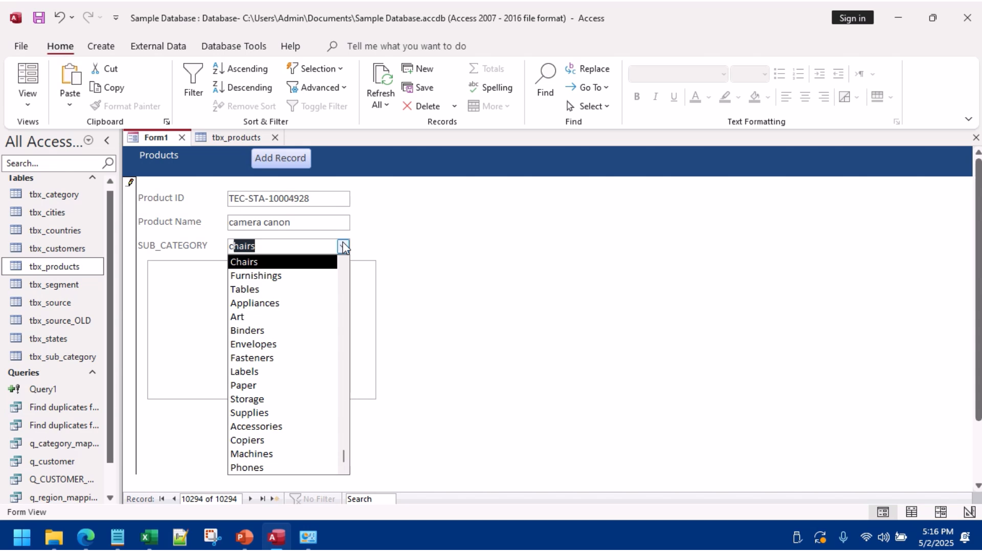
{"action": "key", "text": "BackSpace"}
{"action": "key", "text": "BackSpace"}
{"action": "type", "text": "el"}
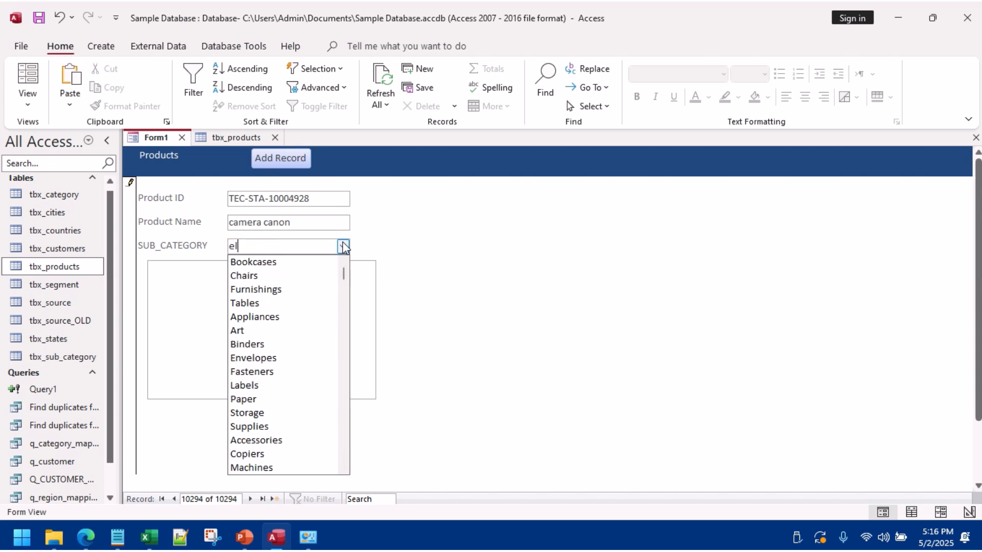
{"action": "key", "text": "BackSpace"}
{"action": "key", "text": "BackSpace"}
{"action": "scroll", "coordinate": [314, 357], "scroll_direction": "down", "scroll_amount": 1}
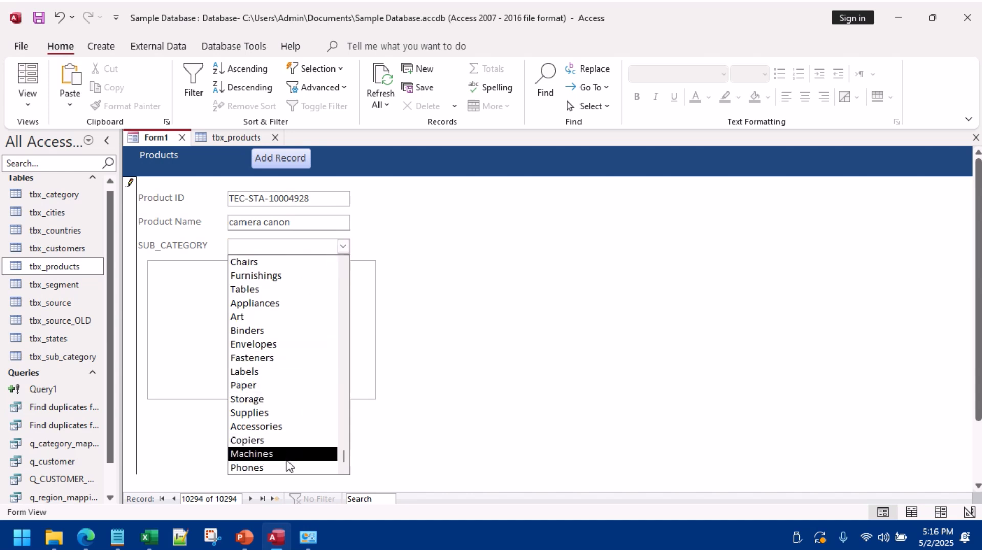
{"action": "left_click", "coordinate": [281, 455]}
Step: Attach AEEE.jpg as the new camera record's product image
{"action": "left_click", "coordinate": [286, 282]}
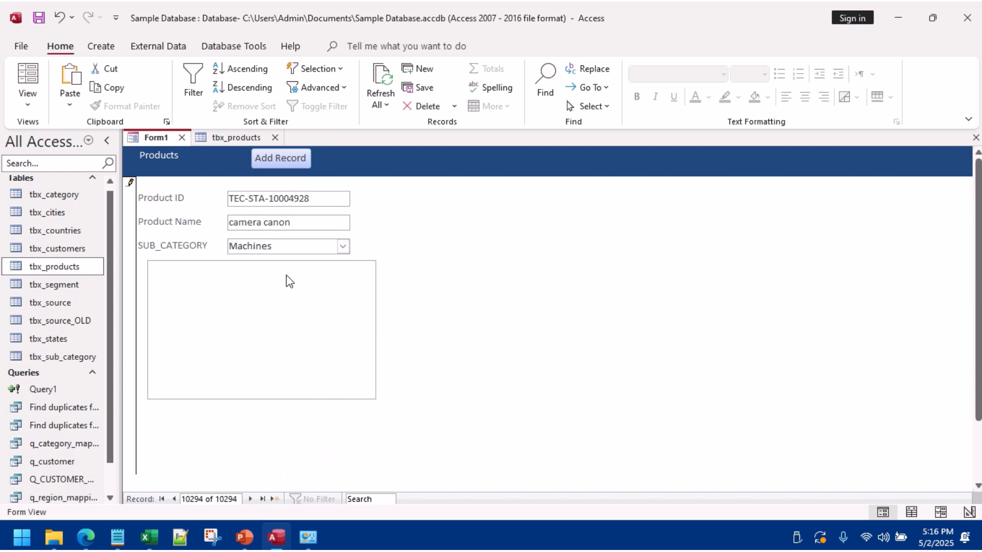
{"action": "right_click", "coordinate": [283, 281]}
{"action": "left_click", "coordinate": [387, 482]}
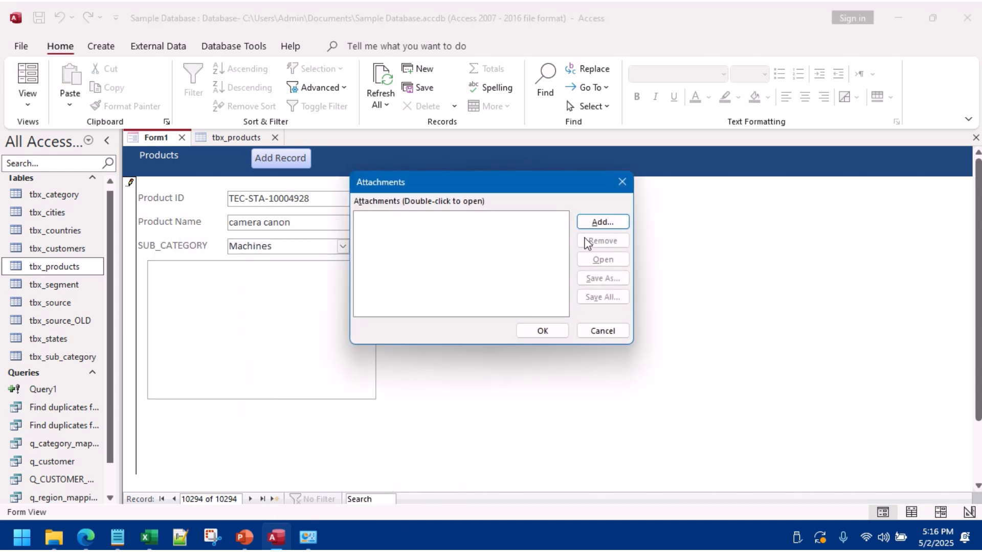
{"action": "left_click", "coordinate": [595, 223]}
{"action": "left_click", "coordinate": [513, 289]}
{"action": "double_click", "coordinate": [513, 289]}
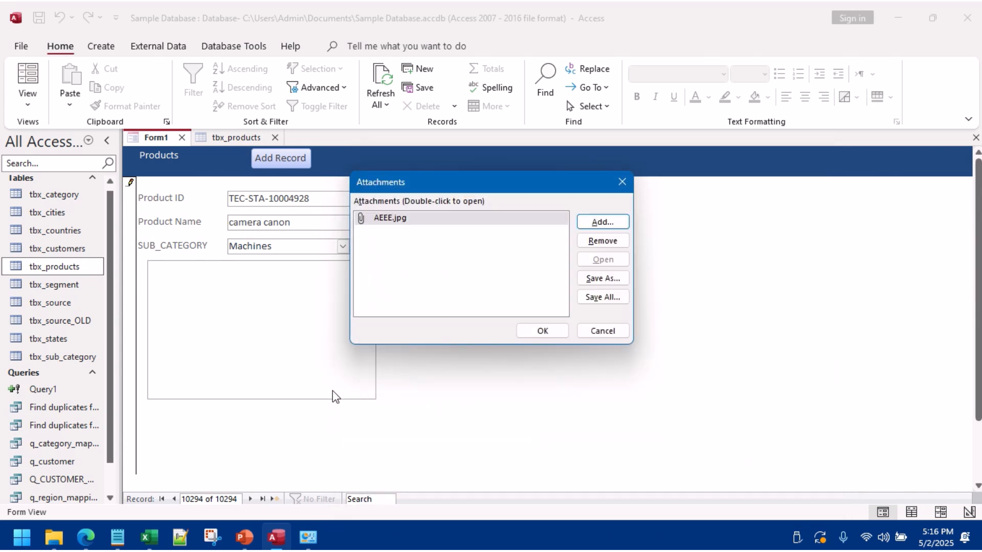
{"action": "left_click", "coordinate": [546, 333]}
Step: Go to another new record with Add Record, and review the last, first and second product records
{"action": "left_click", "coordinate": [301, 162]}
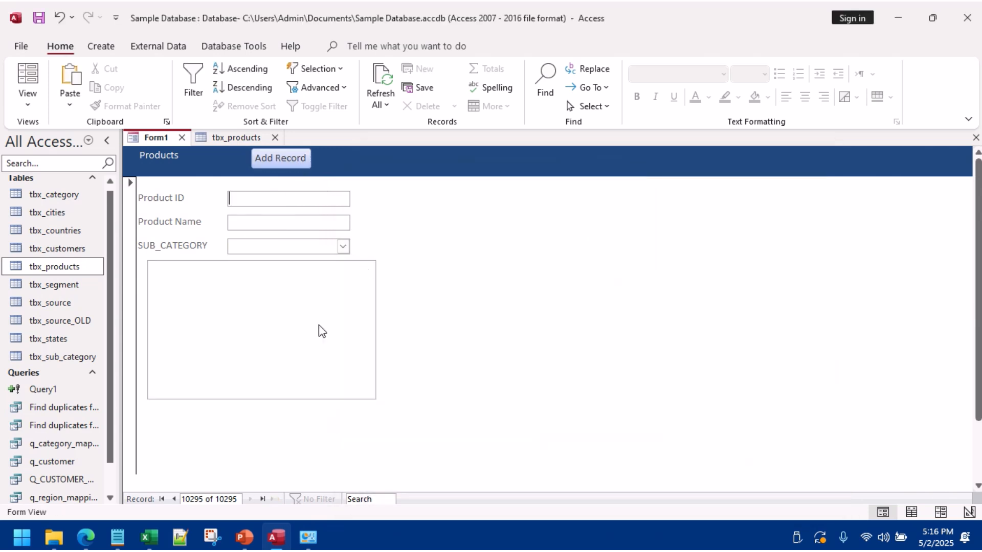
{"action": "left_click", "coordinate": [263, 499]}
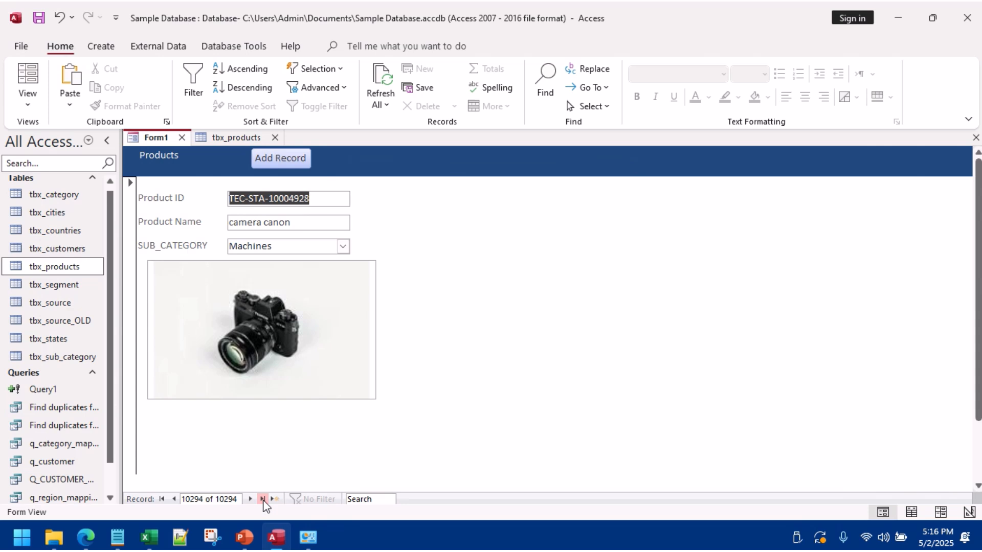
{"action": "left_click", "coordinate": [161, 500]}
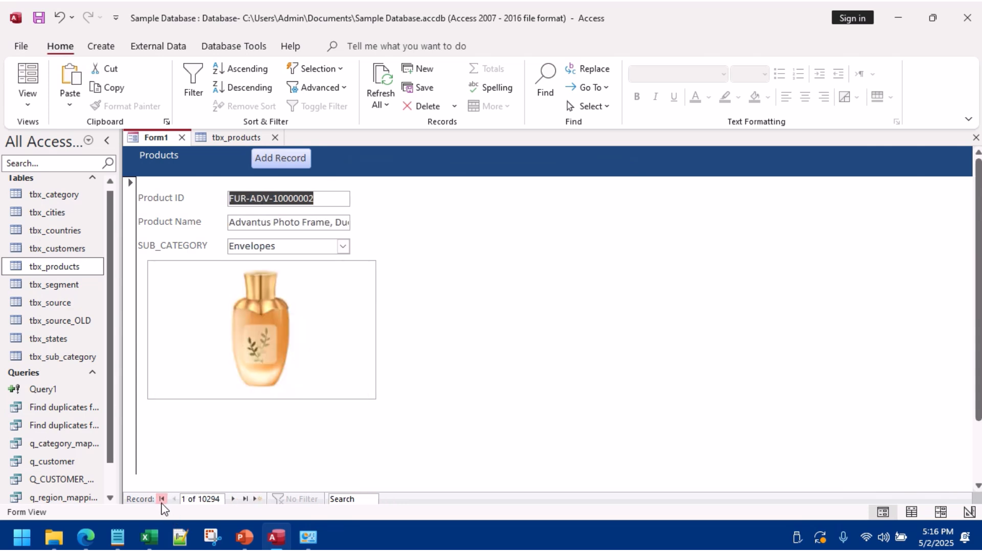
{"action": "left_click", "coordinate": [235, 501]}
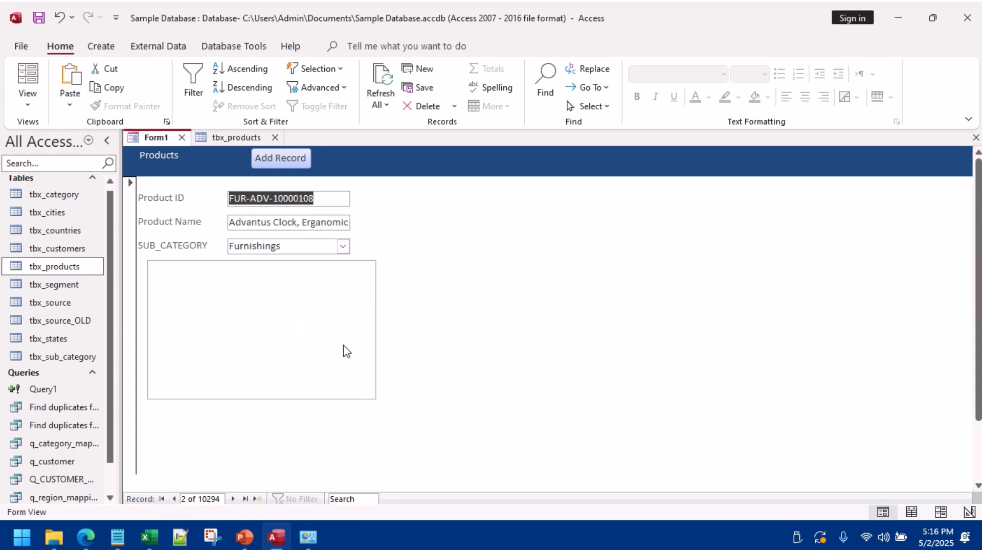
Step: Return the form to Design View and draw a command button about 0.71 inches wide beside the Add Record button in the header
{"action": "right_click", "coordinate": [432, 217]}
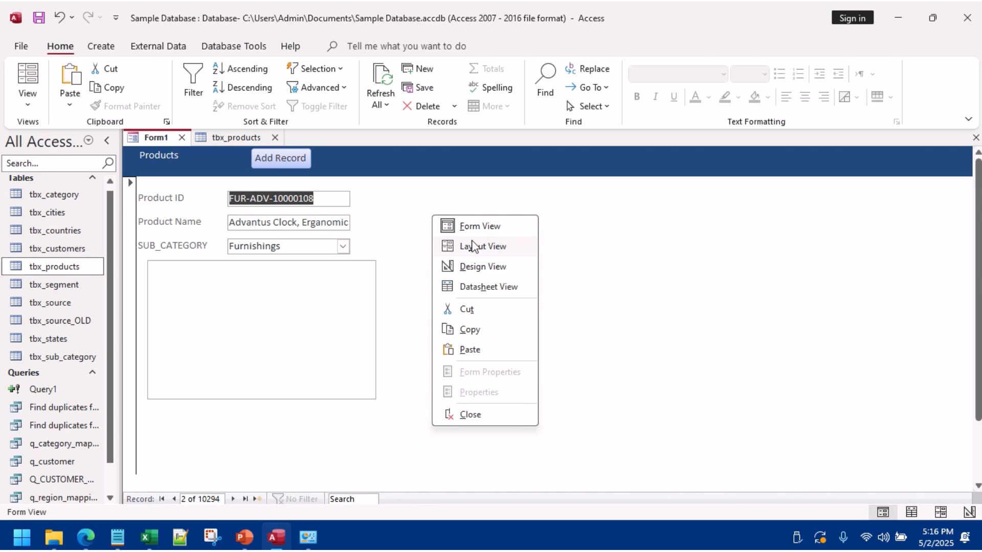
{"action": "left_click", "coordinate": [394, 218]}
{"action": "right_click", "coordinate": [430, 184]}
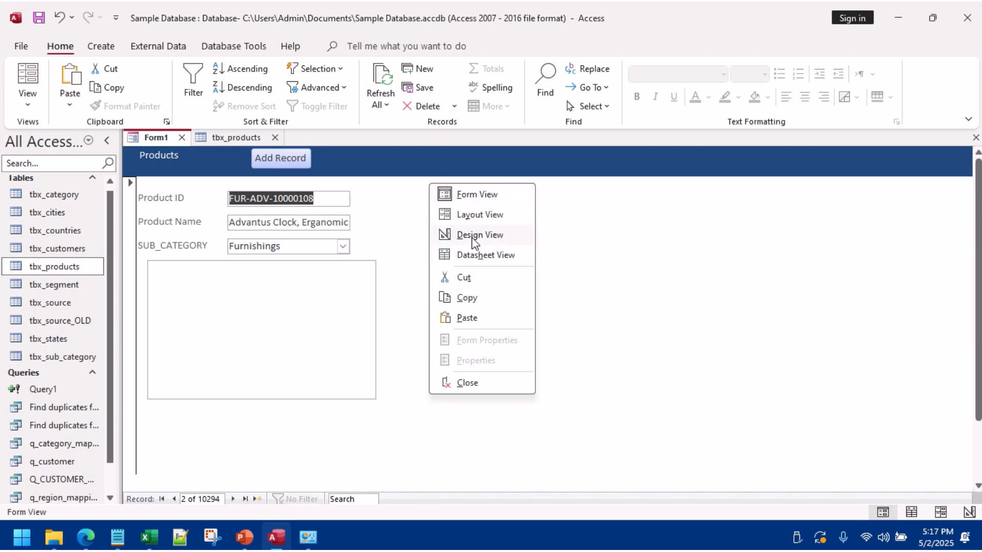
{"action": "left_click", "coordinate": [471, 237]}
{"action": "left_click", "coordinate": [373, 187]}
{"action": "left_click", "coordinate": [260, 87]}
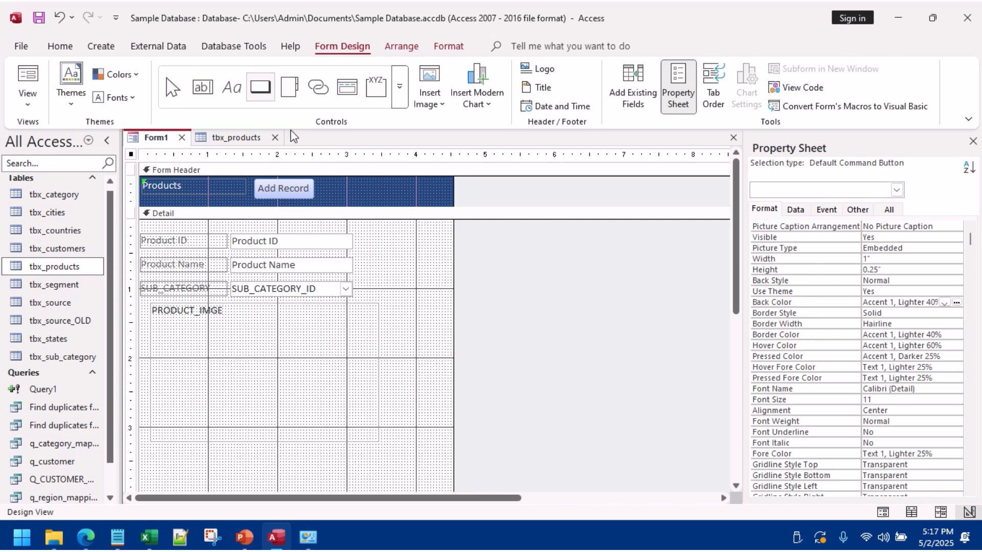
{"action": "mouse_move", "coordinate": [330, 182]}
{"action": "left_mouse_down"}
{"action": "mouse_move", "coordinate": [359, 202]}
{"action": "mouse_move", "coordinate": [378, 201]}
{"action": "left_mouse_up"}
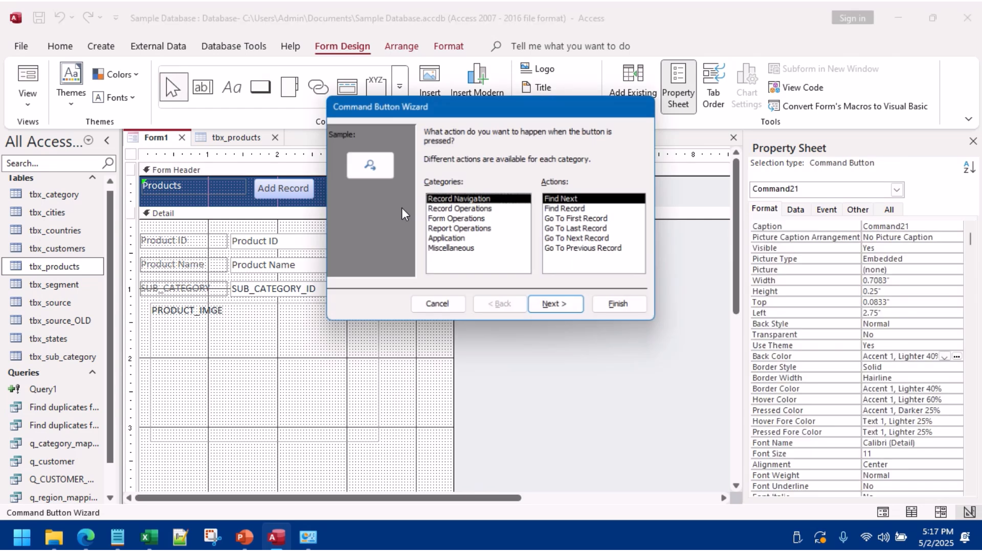
Step: Assign the button the Record Navigation action Go To First Record and finish it with the text First Record
{"action": "left_click", "coordinate": [575, 231]}
{"action": "left_click", "coordinate": [563, 313]}
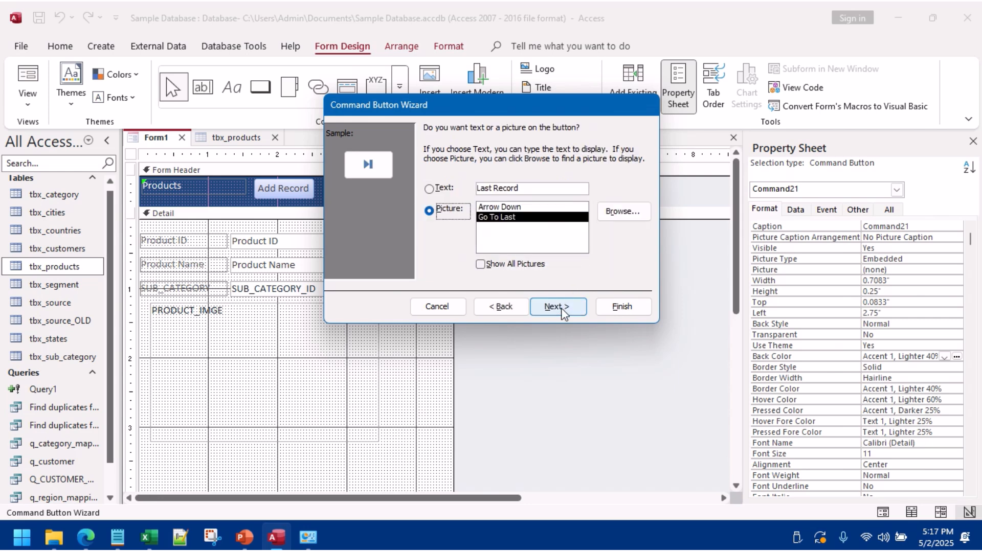
{"action": "left_click", "coordinate": [507, 308]}
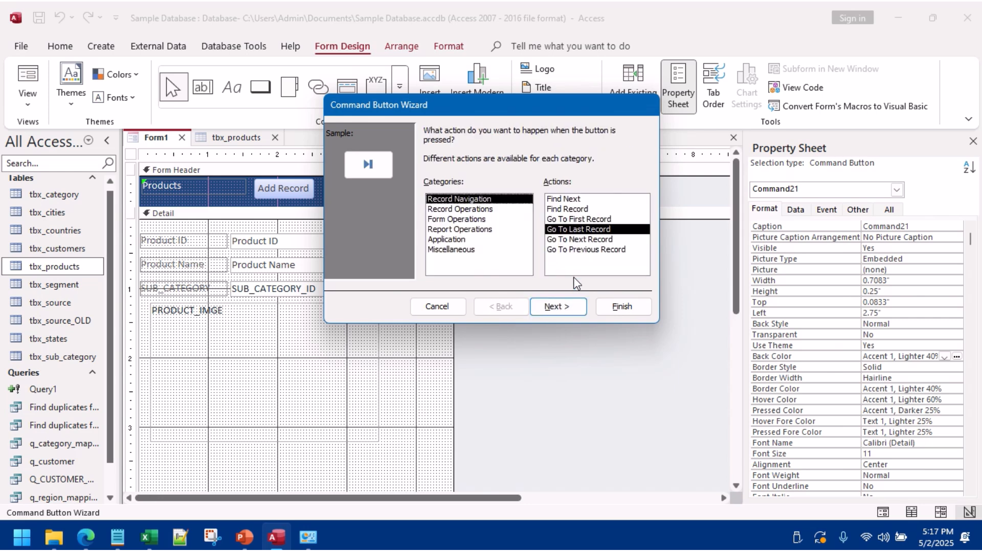
{"action": "left_click", "coordinate": [570, 220]}
{"action": "left_click", "coordinate": [558, 307]}
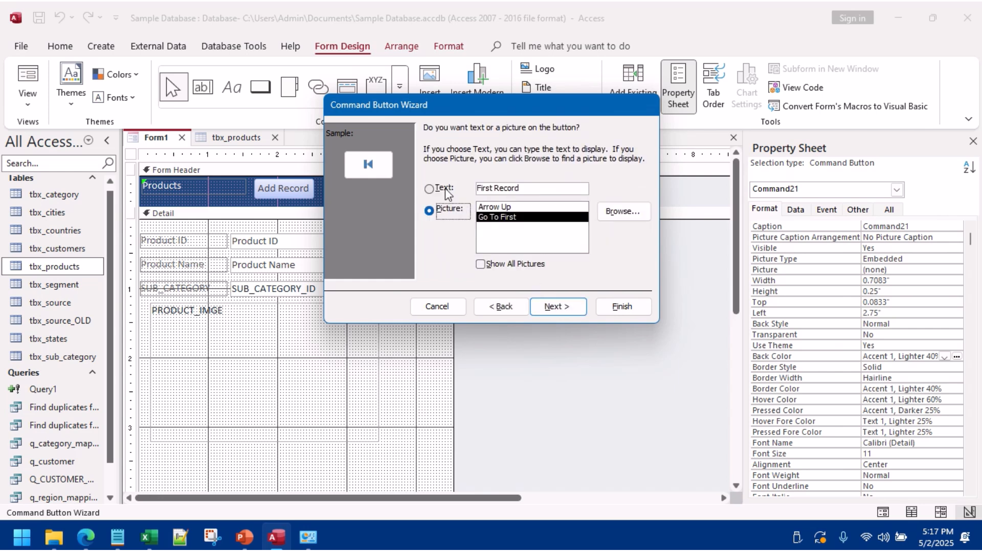
{"action": "left_click", "coordinate": [447, 193]}
{"action": "left_click", "coordinate": [580, 309]}
{"action": "left_click", "coordinate": [623, 308]}
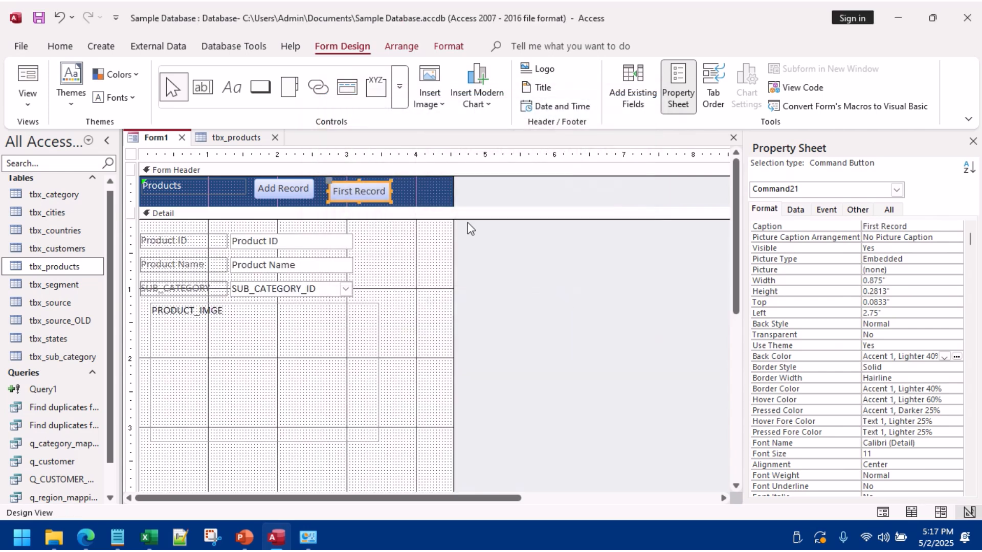
Step: Widen the form to about 6.6 inches to make room for more header buttons
{"action": "left_click_drag", "start_coordinate": [454, 194], "coordinate": [598, 193]}
{"action": "left_click", "coordinate": [408, 186]}
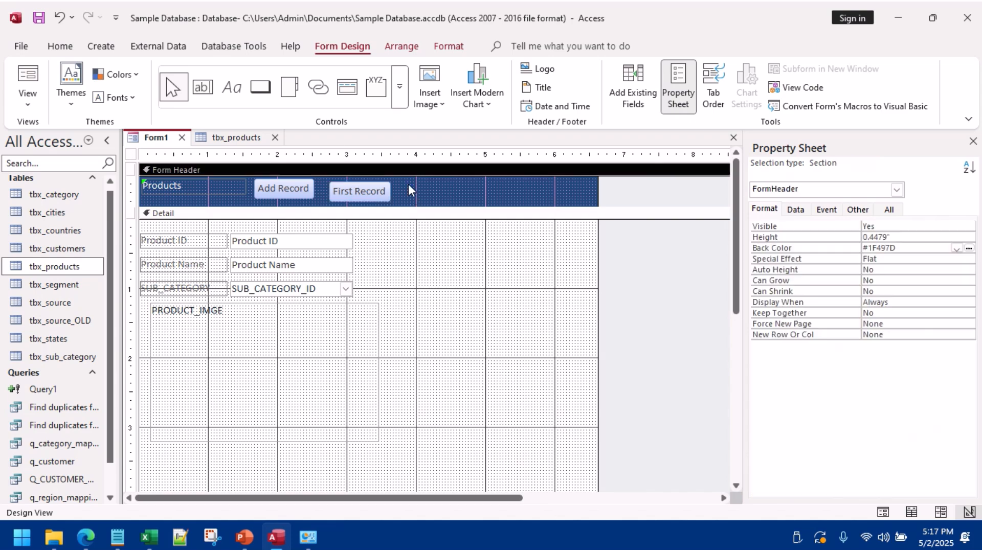
Step: Draw a command button about 1.25 inches wide beside First Record in the header, with action Go To Last Record and text Last Record
{"action": "left_click", "coordinate": [263, 93]}
{"action": "left_click_drag", "start_coordinate": [411, 189], "coordinate": [498, 203]}
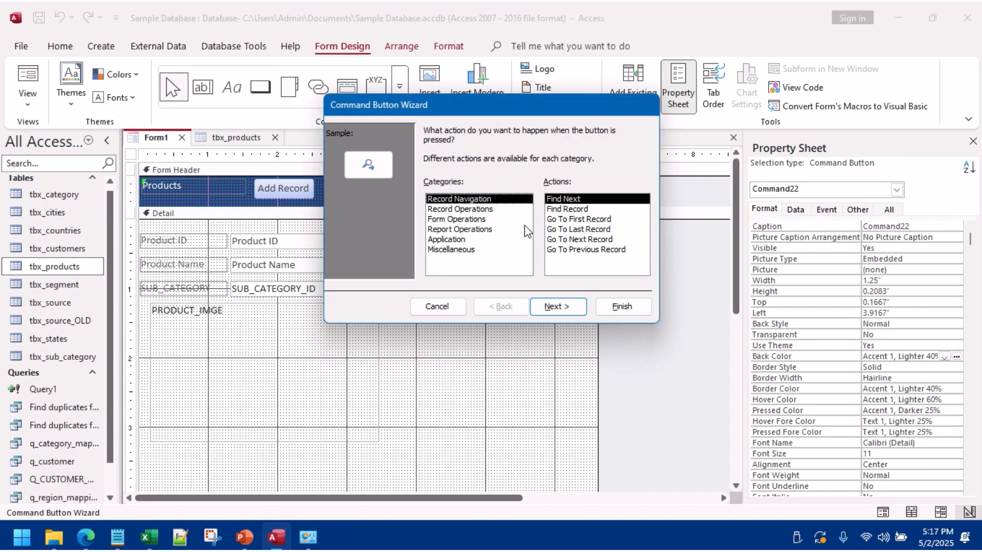
{"action": "left_click", "coordinate": [579, 229]}
{"action": "left_click", "coordinate": [569, 306]}
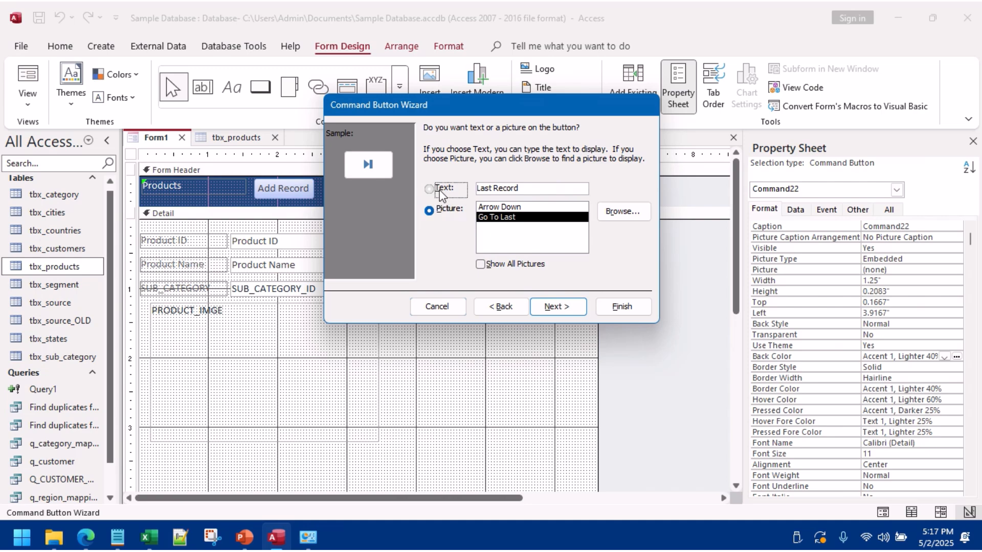
{"action": "left_click", "coordinate": [441, 194]}
{"action": "left_click", "coordinate": [565, 307]}
{"action": "left_click", "coordinate": [624, 309]}
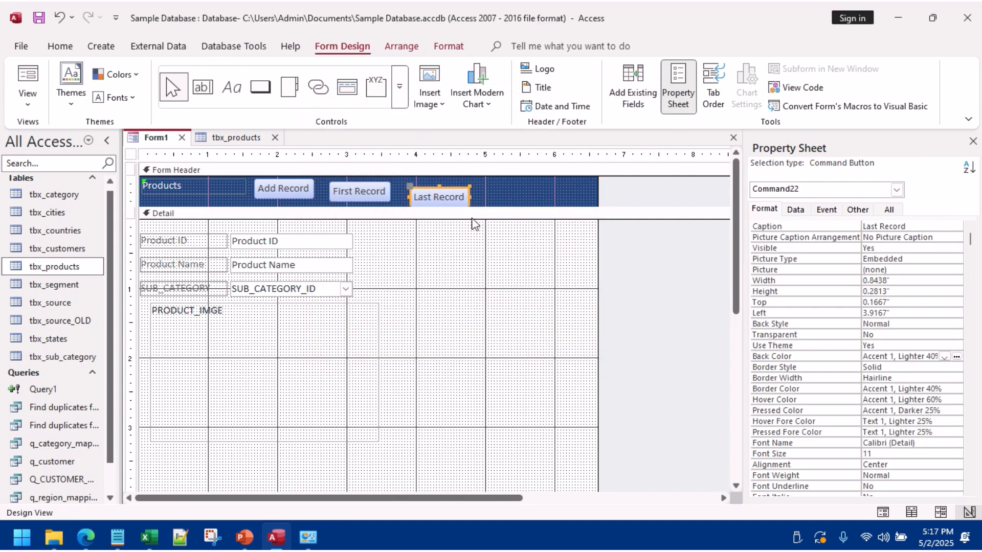
{"action": "left_click", "coordinate": [517, 196]}
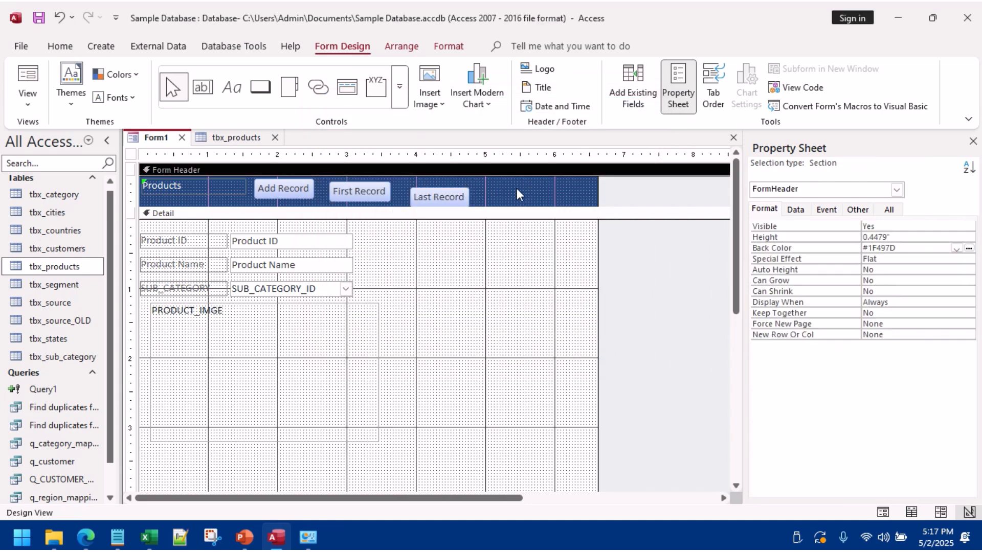
Step: Arrange the Add Record, First Record and Last Record buttons in a tabular layout and place it in the header beside the Products title
{"action": "left_click", "coordinate": [459, 199]}
{"action": "left_click_drag", "start_coordinate": [433, 188], "coordinate": [277, 190]}
{"action": "left_click", "coordinate": [442, 192]}
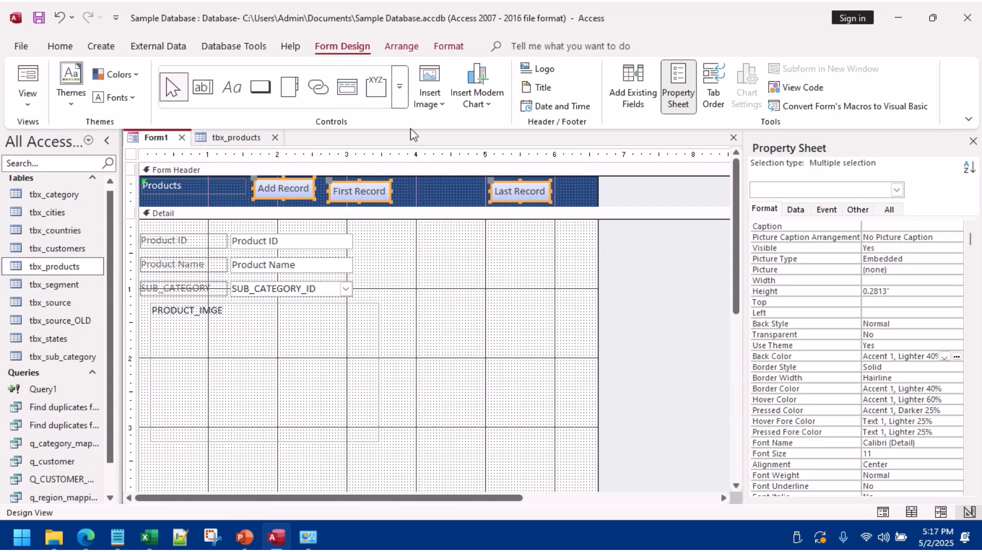
{"action": "left_click", "coordinate": [403, 47]}
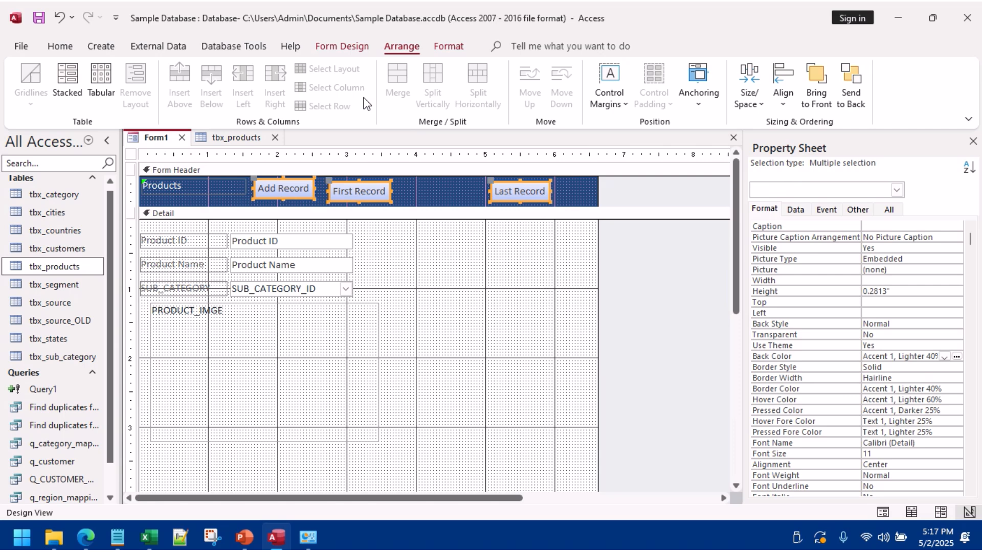
{"action": "left_click", "coordinate": [101, 82]}
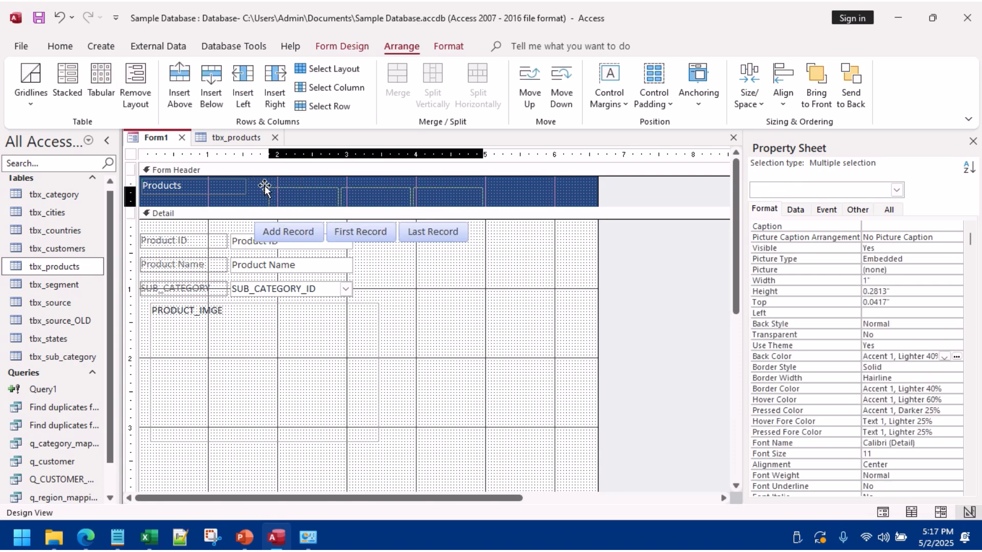
{"action": "left_click_drag", "start_coordinate": [265, 188], "coordinate": [256, 183]}
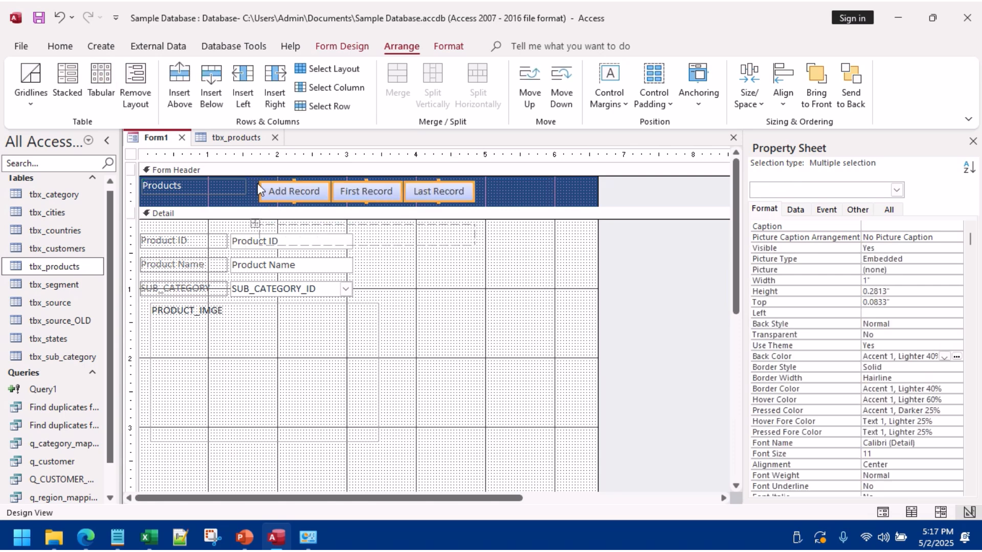
{"action": "left_click", "coordinate": [499, 191]}
{"action": "left_click", "coordinate": [443, 192]}
{"action": "left_click", "coordinate": [522, 192]}
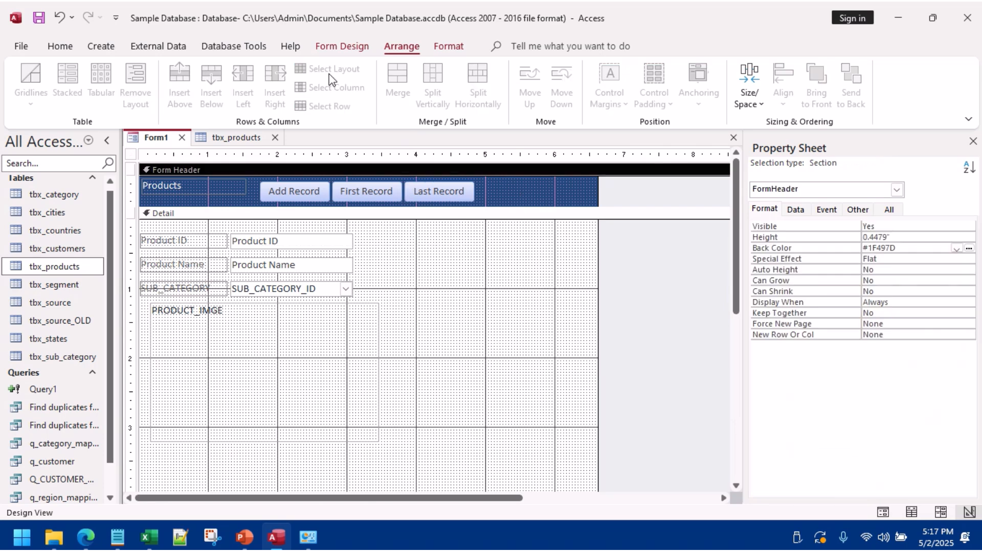
Step: Add a header command button with action Go To Previous Record and text Previous Record, and place it between First Record and Last Record
{"action": "left_click", "coordinate": [342, 46]}
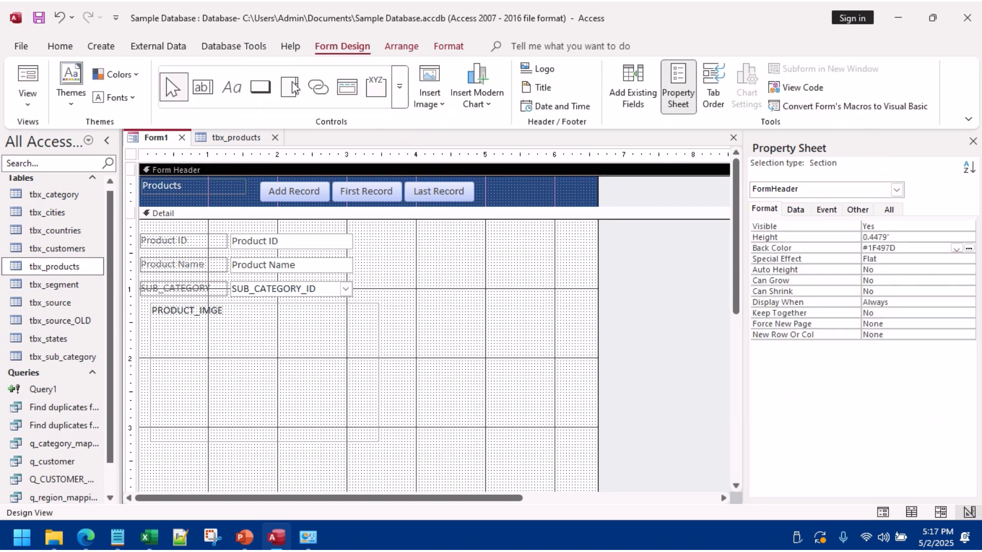
{"action": "left_click", "coordinate": [261, 87]}
{"action": "left_click", "coordinate": [533, 185]}
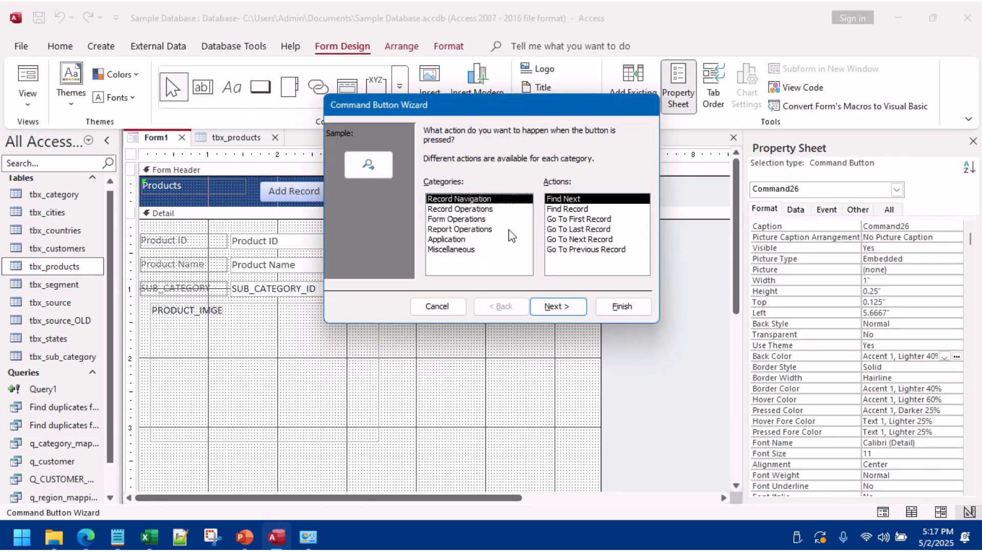
{"action": "left_click", "coordinate": [580, 250]}
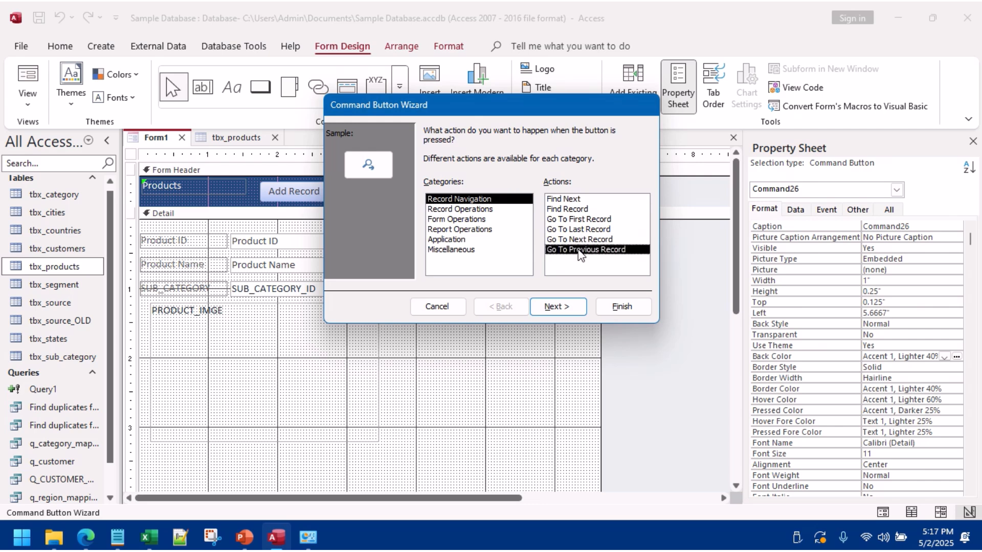
{"action": "left_click", "coordinate": [565, 307]}
{"action": "left_click", "coordinate": [431, 190]}
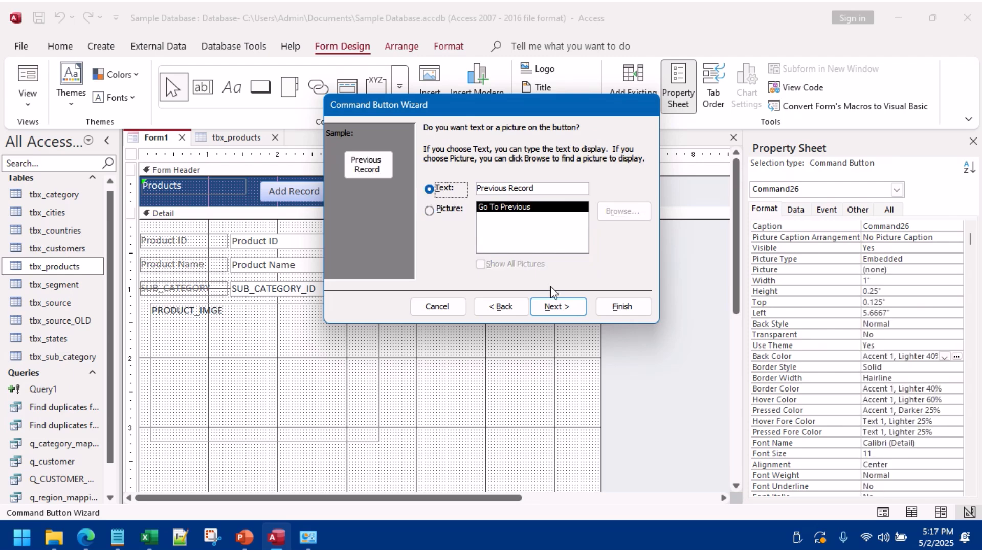
{"action": "left_click", "coordinate": [565, 307]}
{"action": "left_click", "coordinate": [626, 309]}
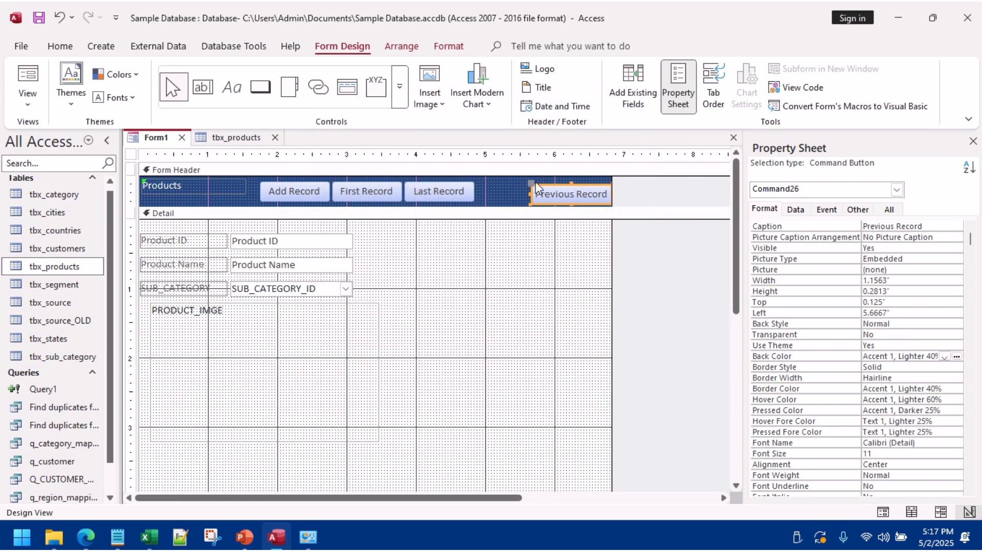
{"action": "left_click_drag", "start_coordinate": [535, 183], "coordinate": [409, 190]}
{"action": "left_click", "coordinate": [587, 190]}
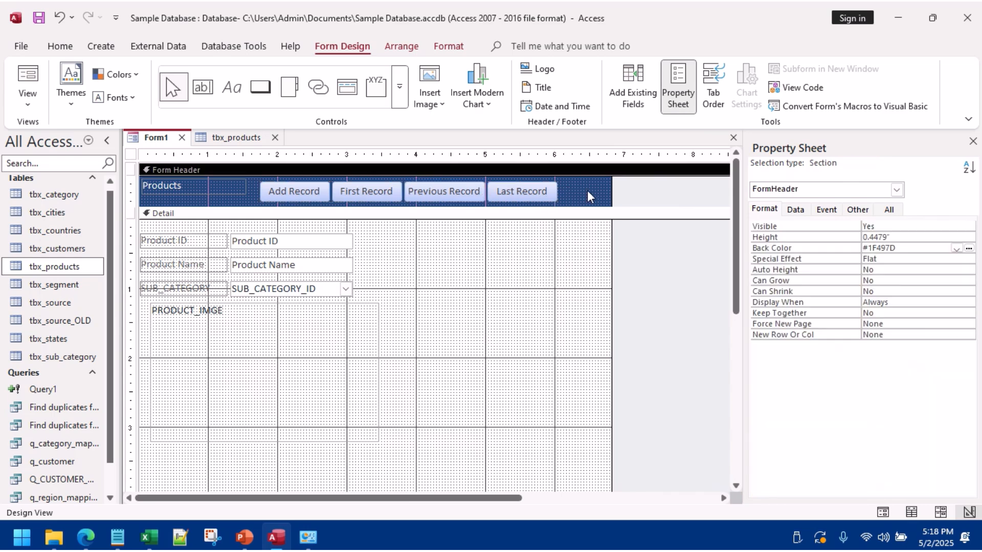
Step: Widen the form to about 8.4 inches and add a Go To Next Record button with text Next Record between Previous Record and Last Record
{"action": "left_click_drag", "start_coordinate": [612, 191], "coordinate": [720, 190]}
{"action": "left_click", "coordinate": [260, 87]}
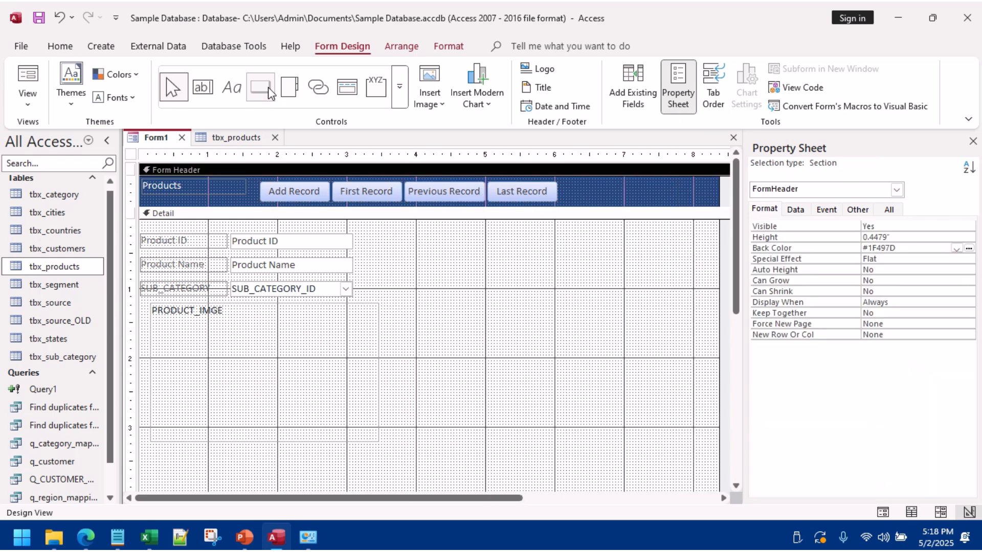
{"action": "left_click", "coordinate": [590, 191]}
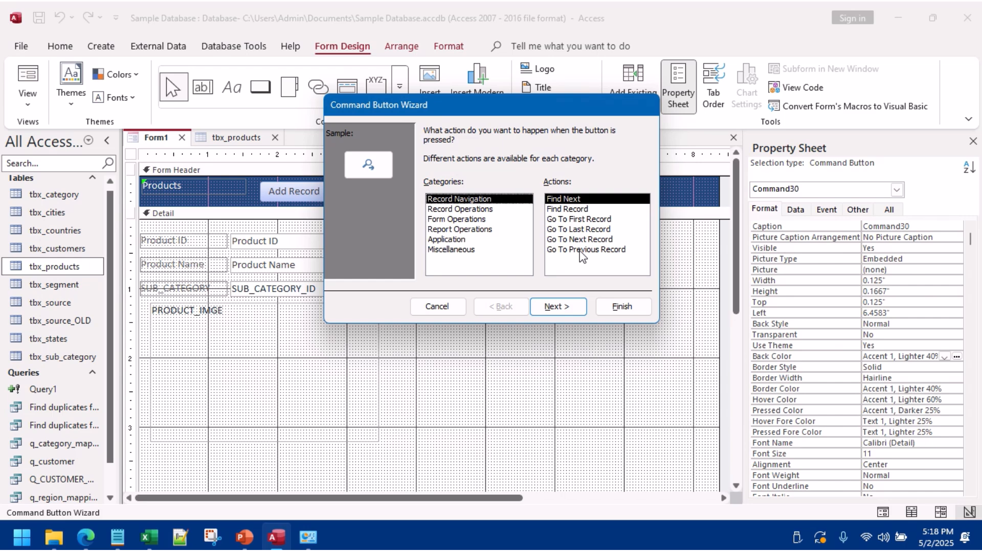
{"action": "left_click", "coordinate": [576, 239]}
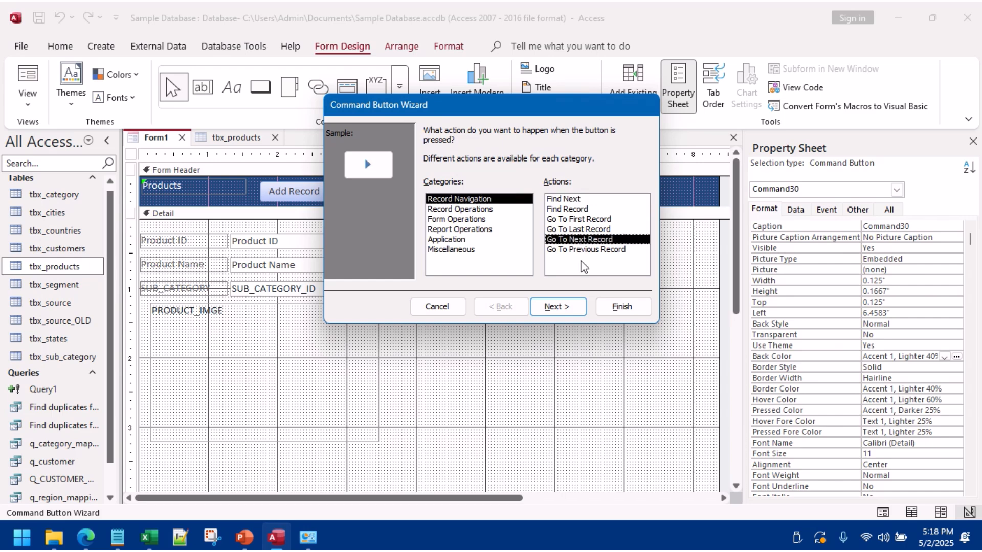
{"action": "left_click", "coordinate": [567, 306]}
{"action": "left_click", "coordinate": [557, 307]}
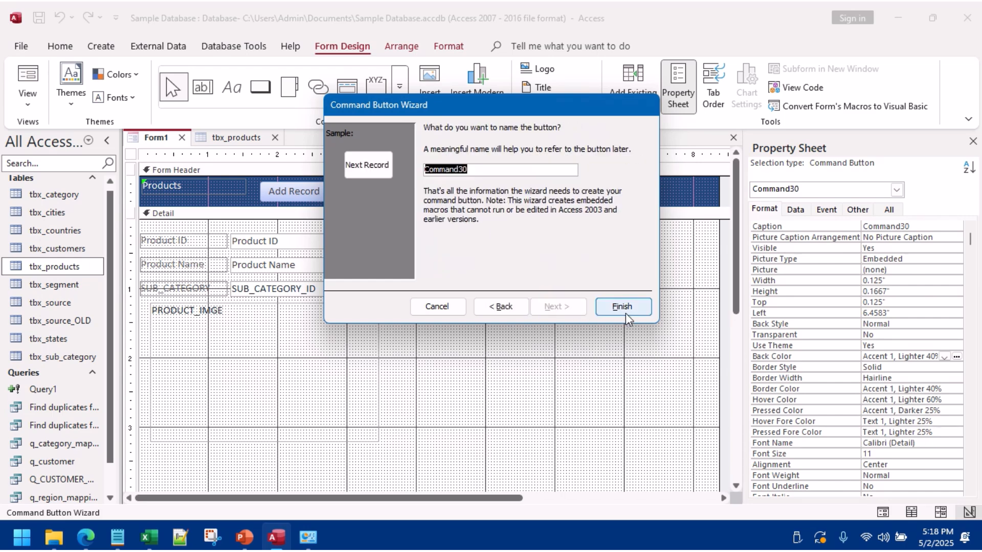
{"action": "left_click", "coordinate": [624, 309]}
{"action": "left_click_drag", "start_coordinate": [587, 186], "coordinate": [493, 188]}
{"action": "left_click", "coordinate": [665, 185]}
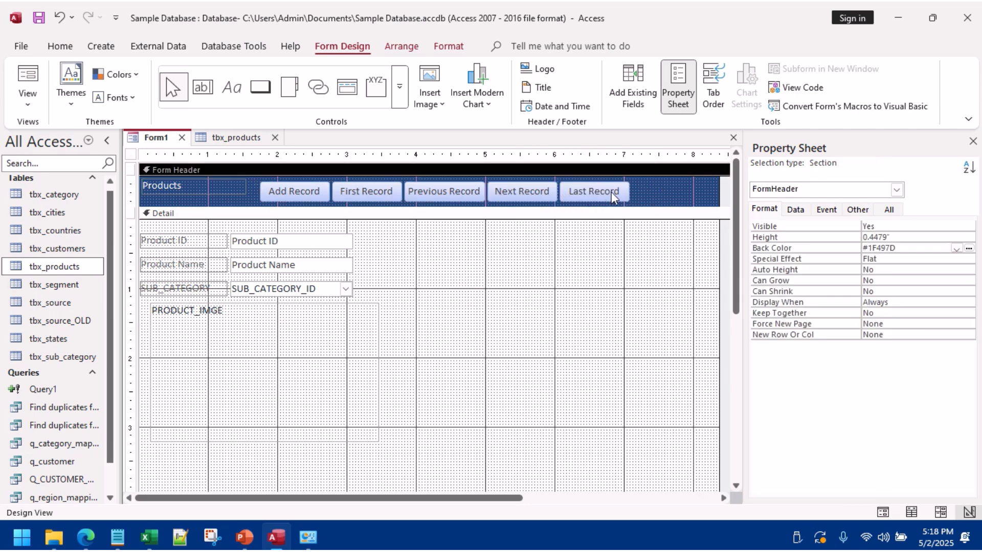
{"action": "left_click", "coordinate": [605, 191]}
{"action": "right_click", "coordinate": [606, 190]}
{"action": "left_click", "coordinate": [578, 182]}
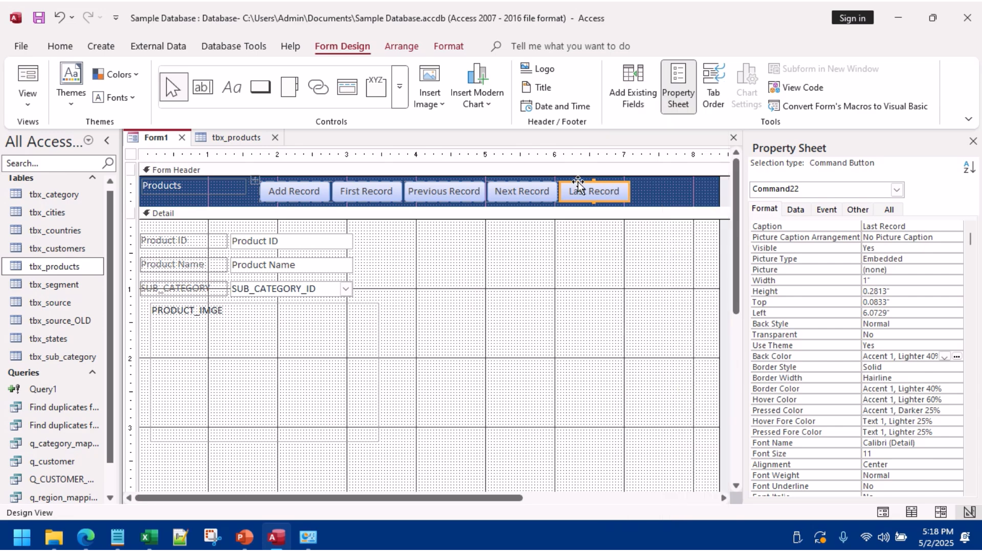
{"action": "right_click", "coordinate": [577, 180]}
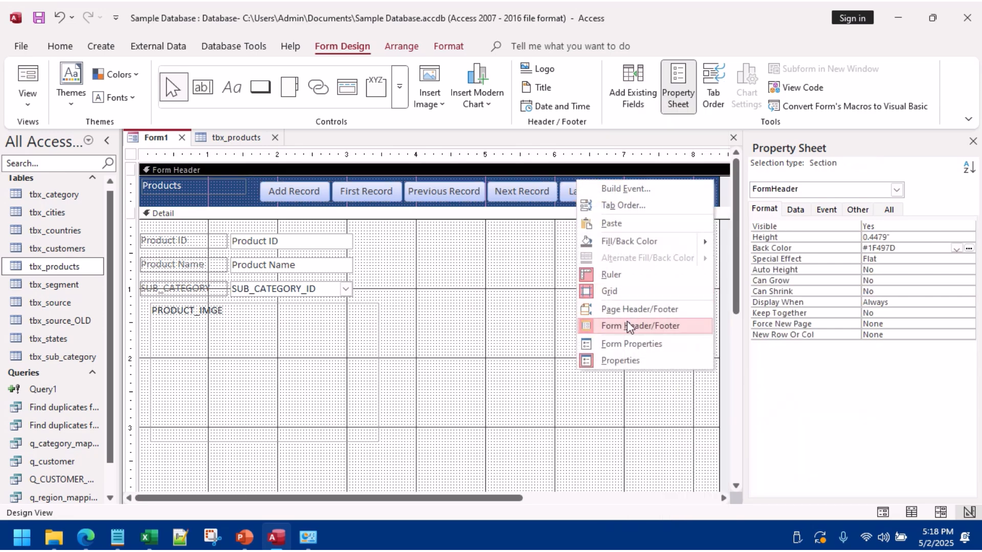
Step: Insert empty layout cells before the Next Record and Previous Record buttons, and narrow them to about 0.18 and 0.17 inches
{"action": "left_click", "coordinate": [402, 47]}
{"action": "left_click", "coordinate": [543, 199]}
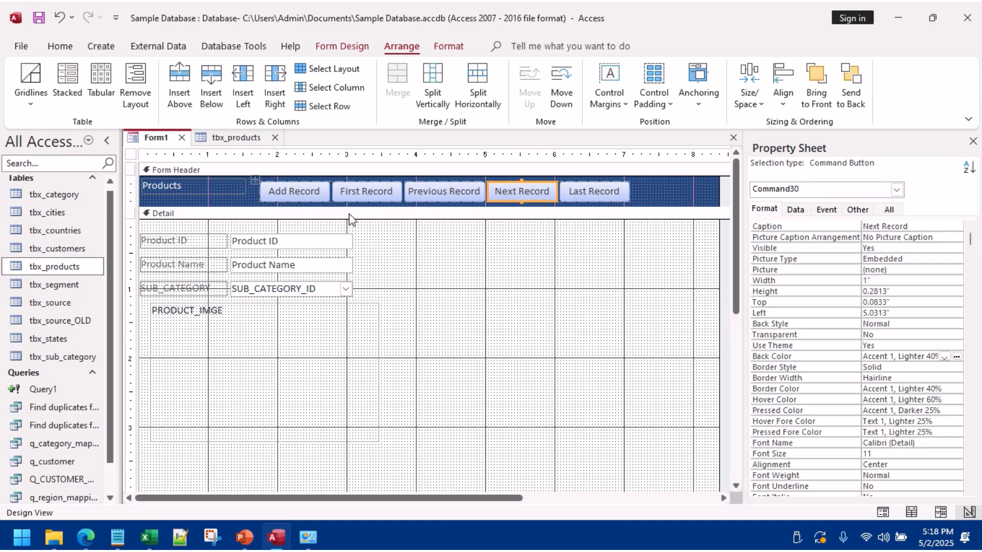
{"action": "left_click", "coordinate": [243, 93]}
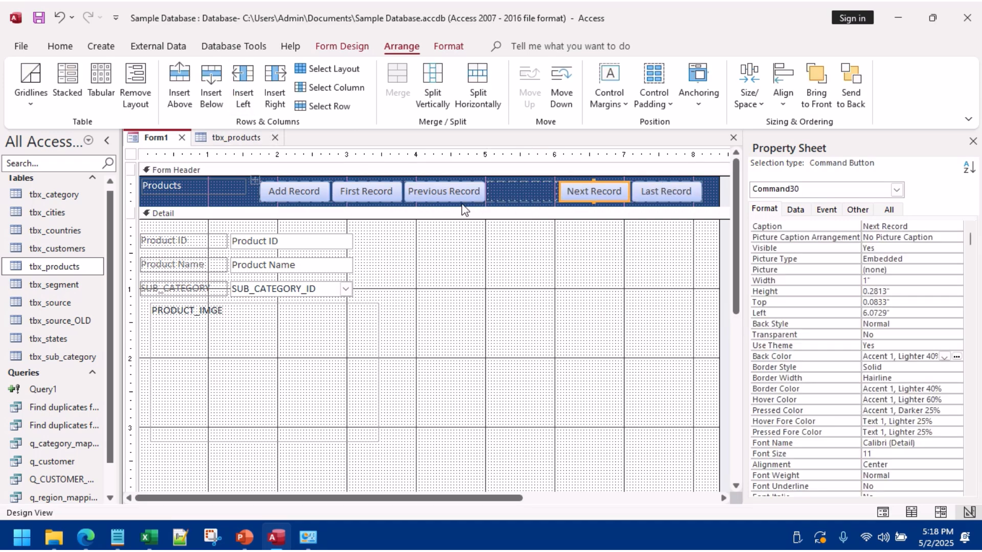
{"action": "left_click", "coordinate": [409, 195]}
{"action": "left_click_drag", "start_coordinate": [410, 195], "coordinate": [482, 198]}
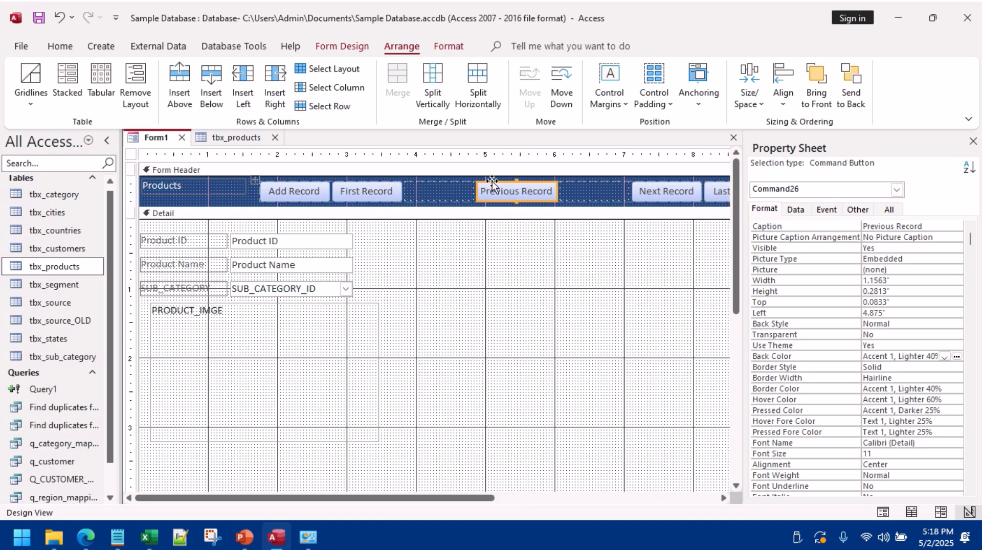
{"action": "left_click", "coordinate": [446, 188]}
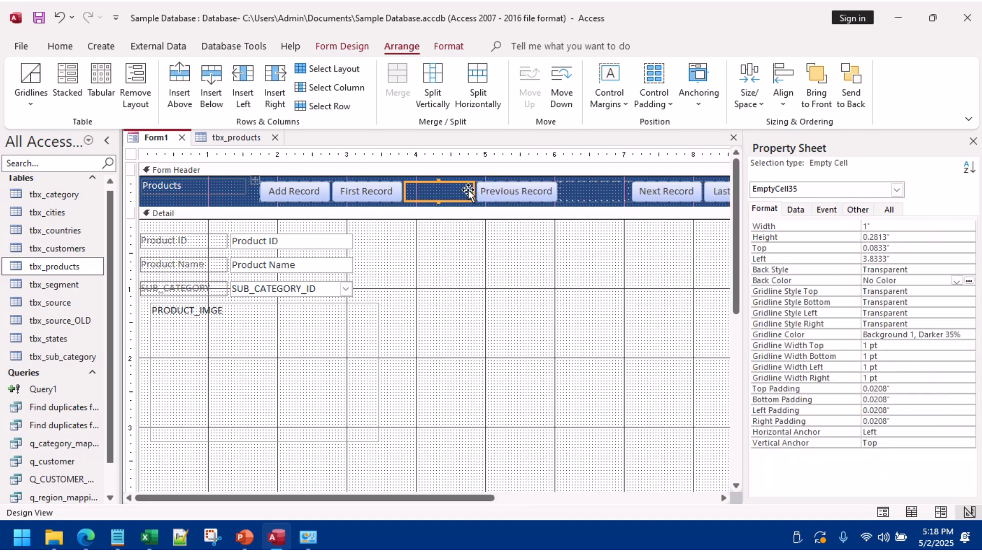
{"action": "left_click_drag", "start_coordinate": [475, 189], "coordinate": [415, 190]}
{"action": "left_click", "coordinate": [530, 191]}
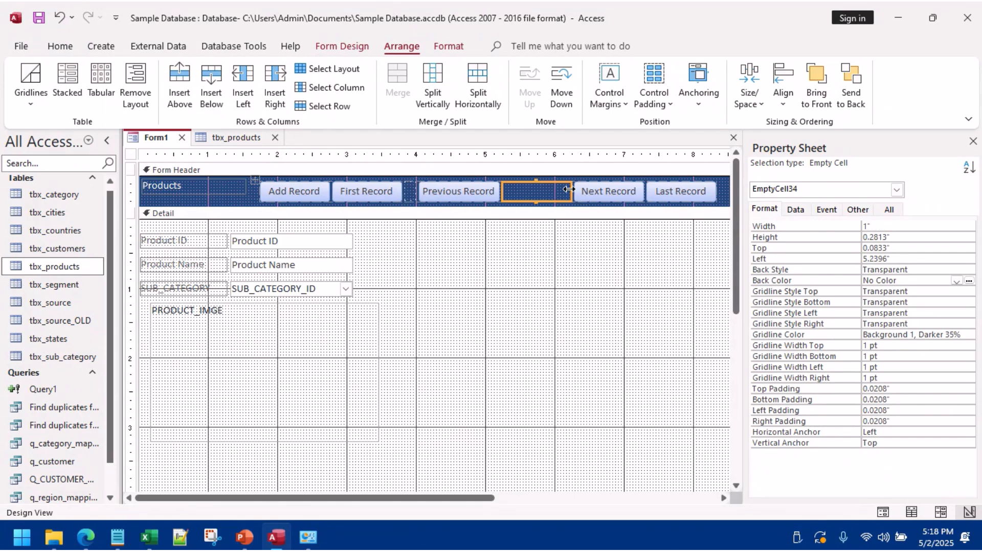
{"action": "left_click_drag", "start_coordinate": [569, 189], "coordinate": [514, 193]}
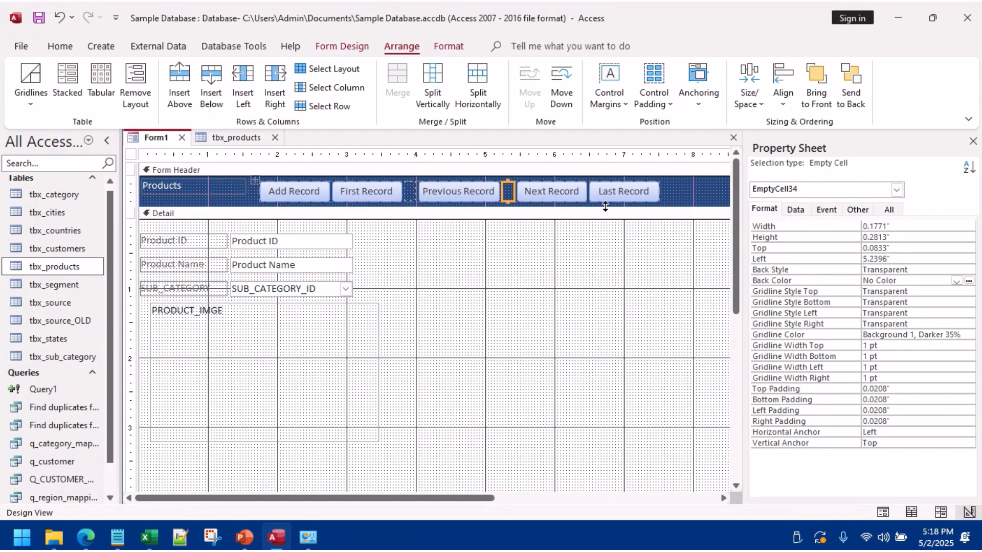
Step: Insert an empty layout cell before the Last Record button and stretch that button toward Next Record to about 1.58 inches wide
{"action": "left_click", "coordinate": [589, 196]}
{"action": "left_click", "coordinate": [250, 84]}
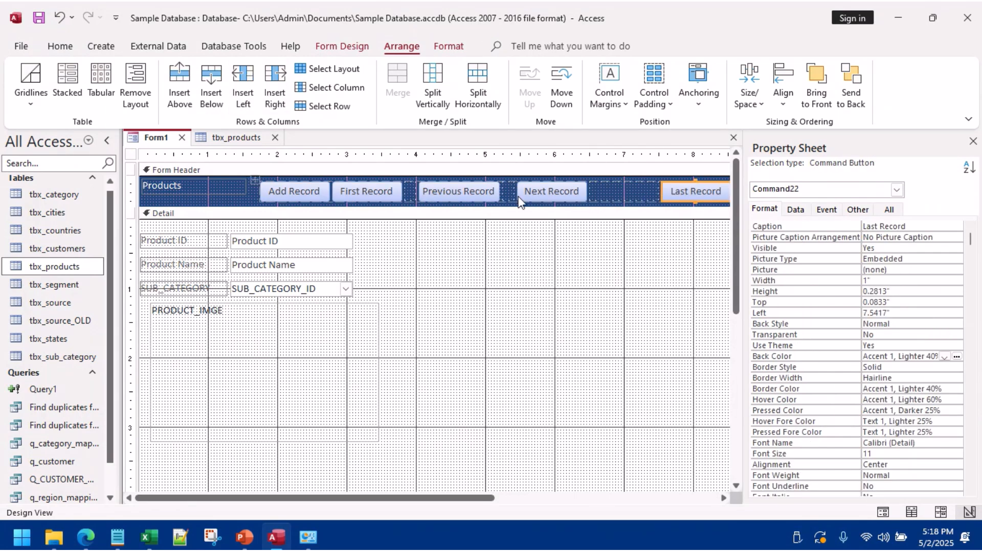
{"action": "left_click_drag", "start_coordinate": [661, 190], "coordinate": [618, 191]}
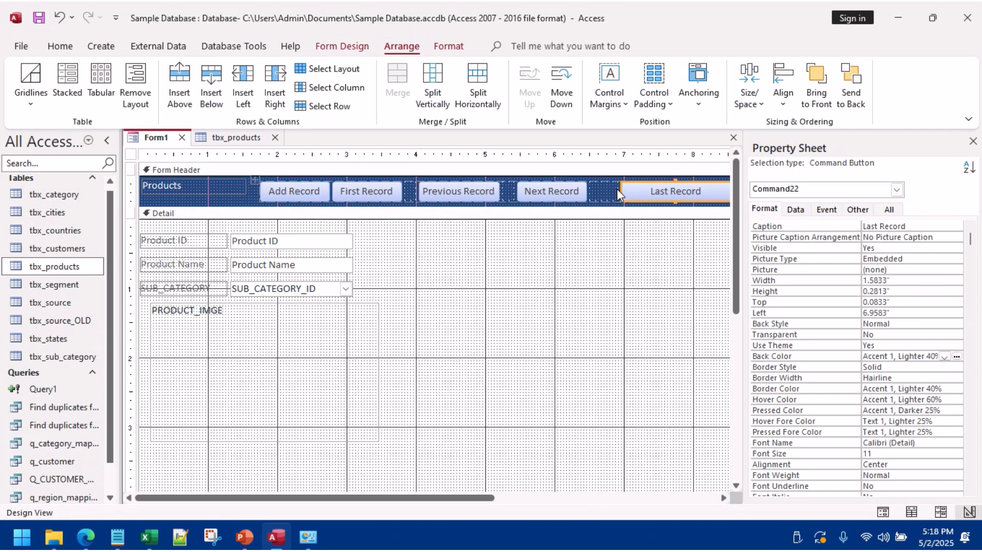
Step: Widen the empty layout cell between the First Record and Previous Record buttons slightly
{"action": "left_click", "coordinate": [413, 192]}
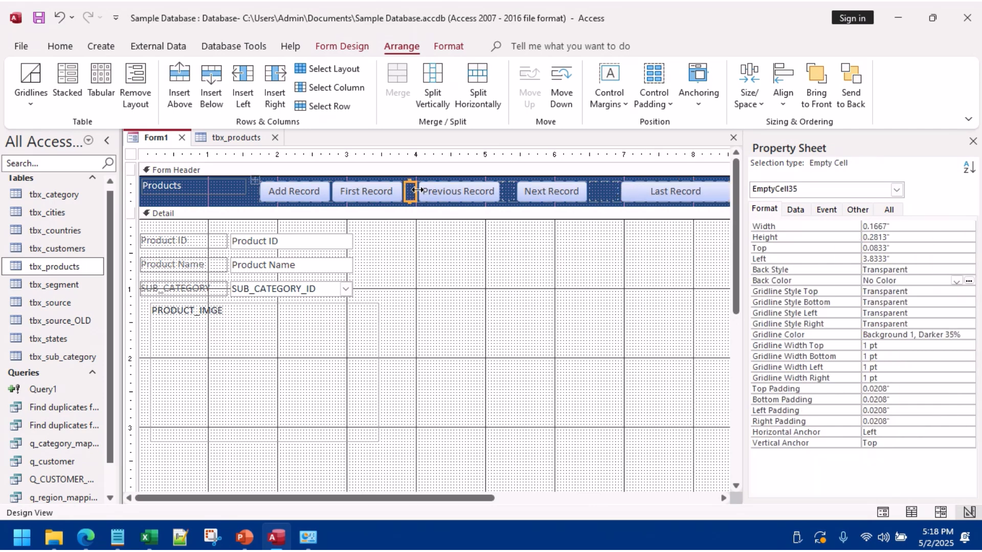
{"action": "left_click_drag", "start_coordinate": [418, 191], "coordinate": [434, 192]}
{"action": "left_click", "coordinate": [625, 194]}
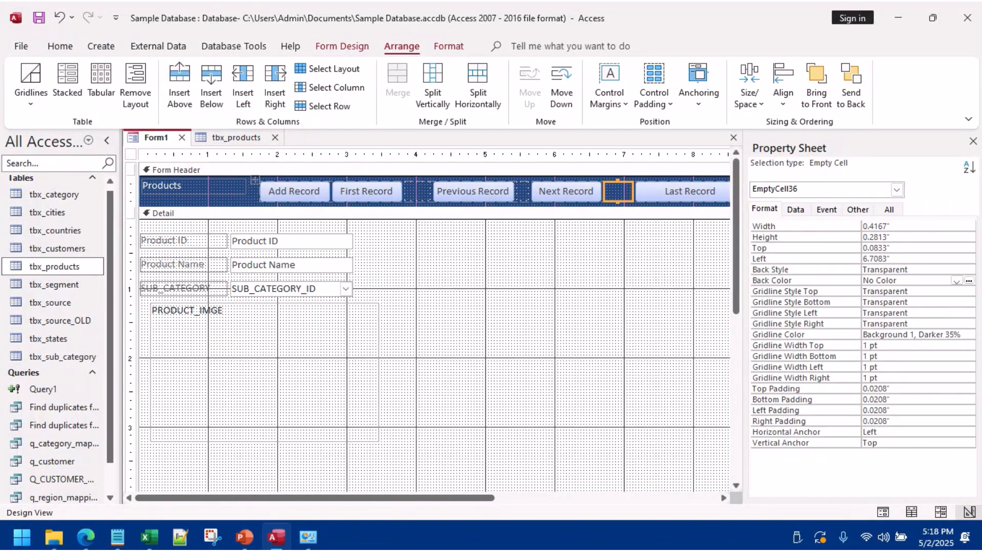
Step: Display the form in Form View and test the First Record and Next Record buttons, stepping forward through several products
{"action": "left_click", "coordinate": [77, 48]}
{"action": "left_click", "coordinate": [28, 76]}
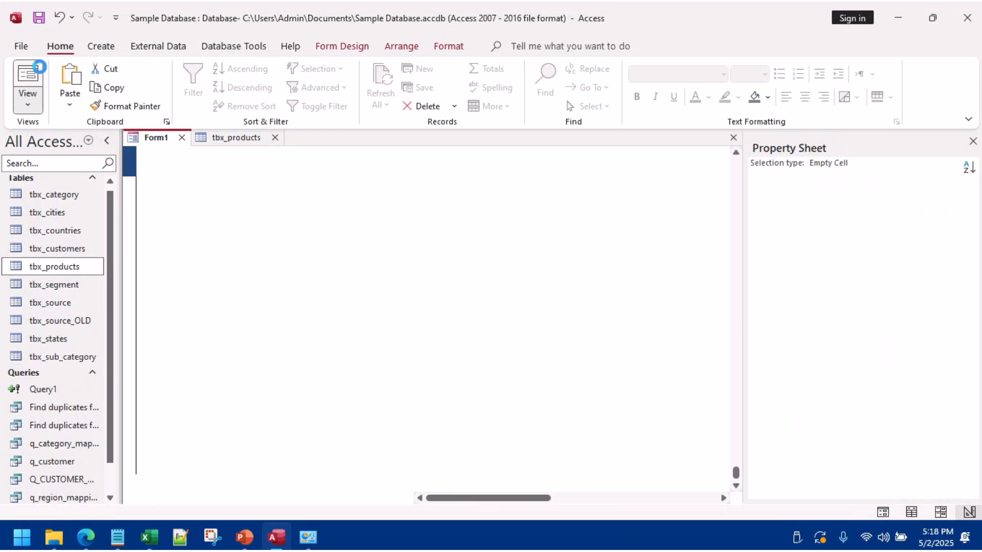
{"action": "left_click", "coordinate": [552, 169]}
{"action": "left_click", "coordinate": [352, 163]}
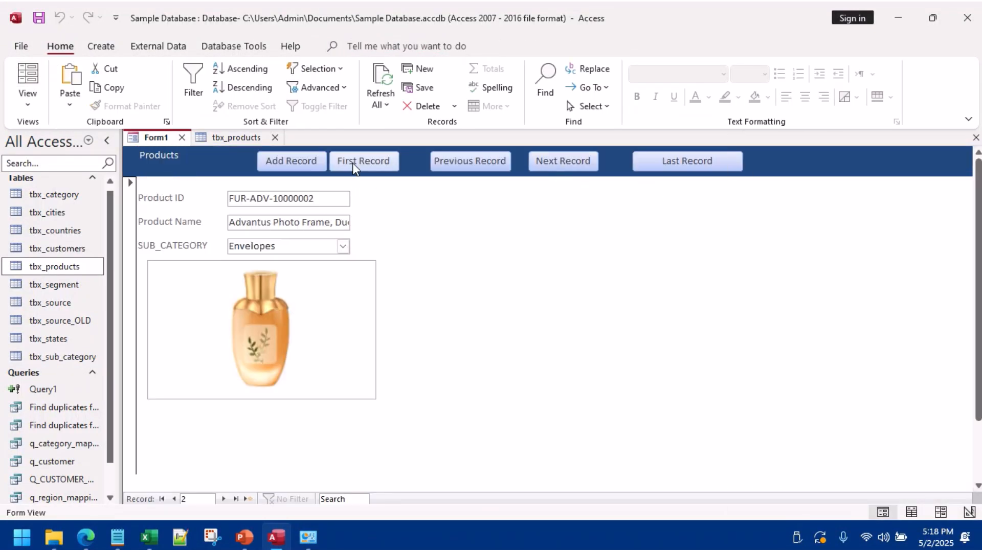
{"action": "left_click", "coordinate": [545, 161]}
{"action": "left_click", "coordinate": [545, 160]}
{"action": "left_click", "coordinate": [545, 161]}
{"action": "left_click", "coordinate": [545, 160]}
{"action": "left_click", "coordinate": [544, 161]}
{"action": "left_click", "coordinate": [545, 160]}
{"action": "left_click", "coordinate": [545, 161]}
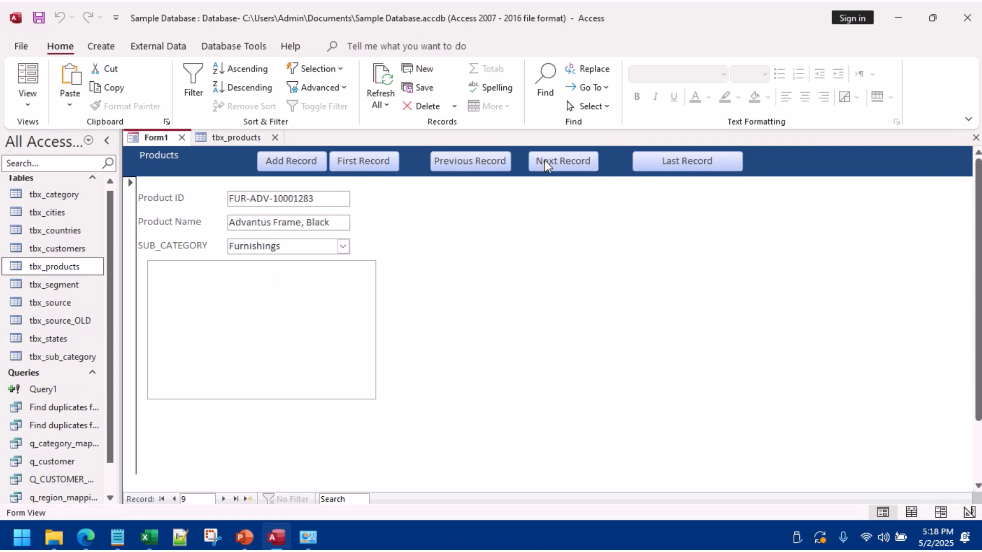
Step: Test the Next Record, Last Record and Previous Record buttons, stepping back through several products from the last one
{"action": "left_click", "coordinate": [545, 160]}
{"action": "left_click", "coordinate": [657, 168]}
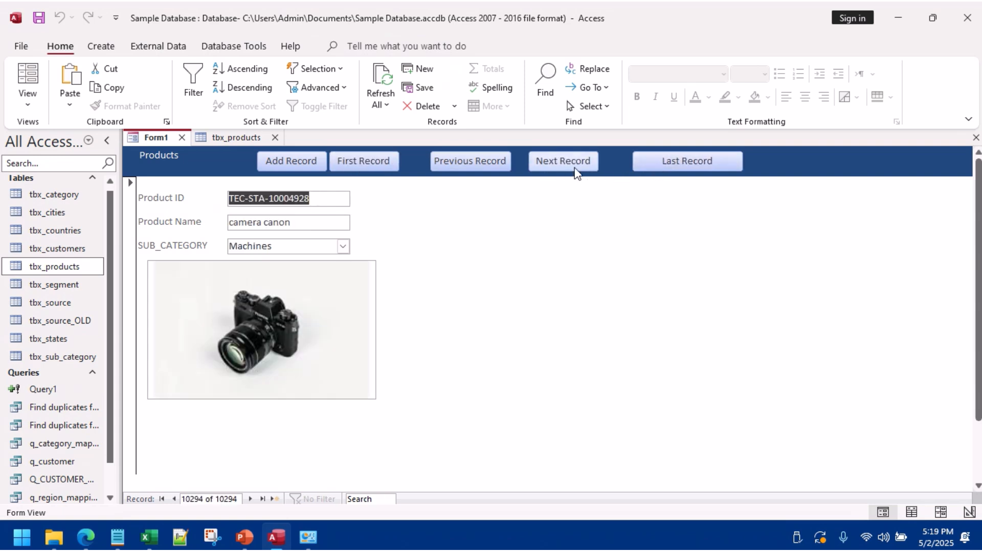
{"action": "left_click", "coordinate": [460, 164]}
{"action": "left_click", "coordinate": [460, 164]}
{"action": "left_click", "coordinate": [460, 165]}
{"action": "left_click", "coordinate": [461, 164]}
{"action": "left_click", "coordinate": [461, 165]}
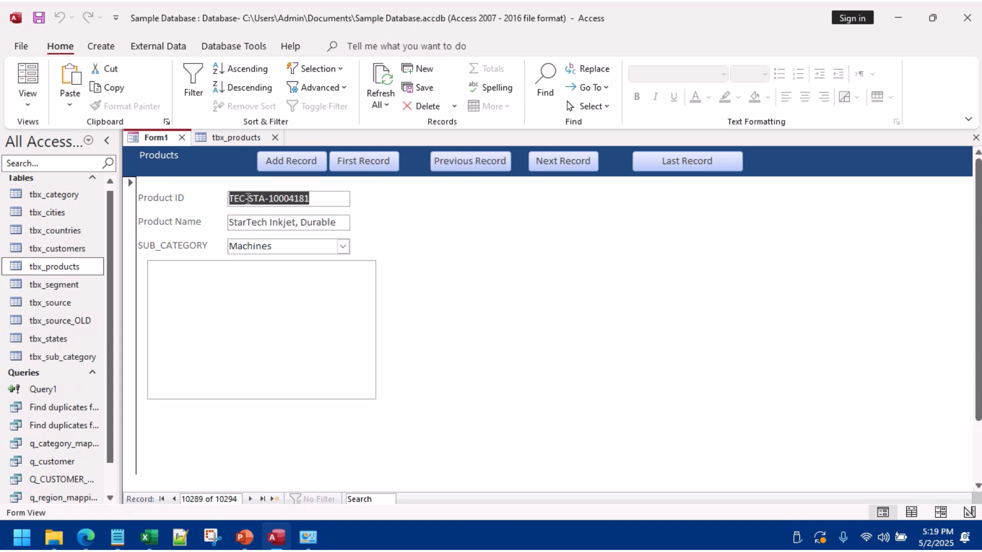
Step: Close Form1 and create a datasheet form based on the tbx_products table
{"action": "left_click", "coordinate": [182, 137]}
{"action": "left_click", "coordinate": [437, 307]}
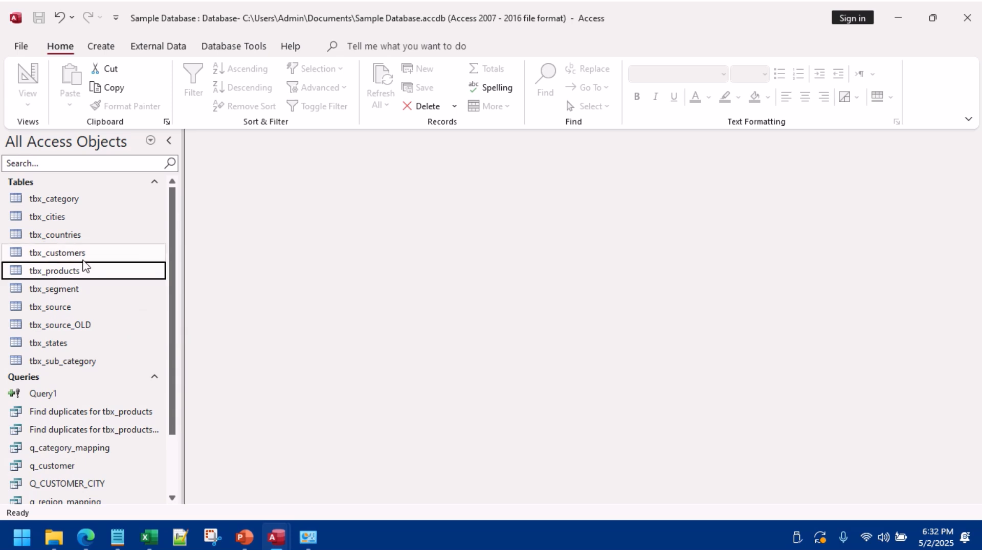
{"action": "left_click", "coordinate": [100, 46]}
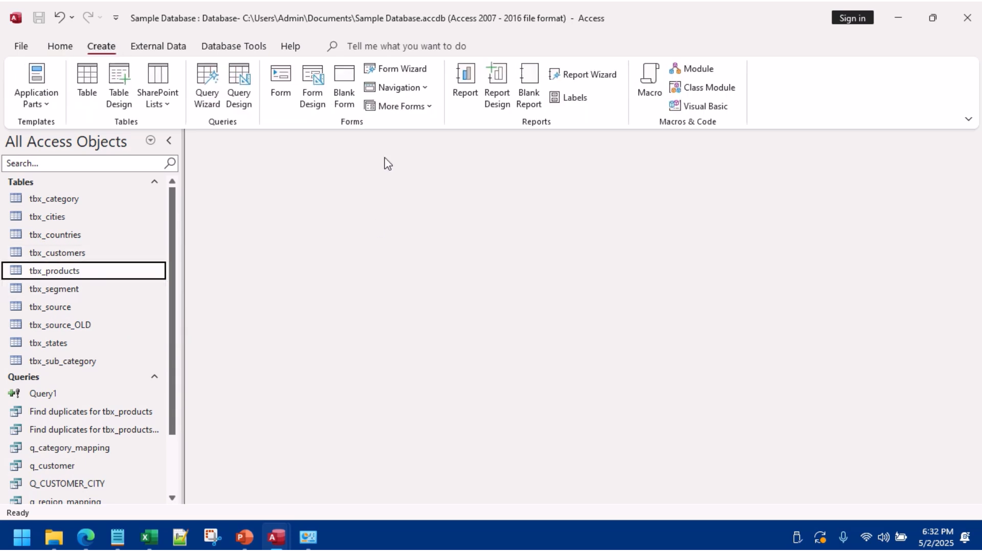
{"action": "left_click", "coordinate": [401, 105]}
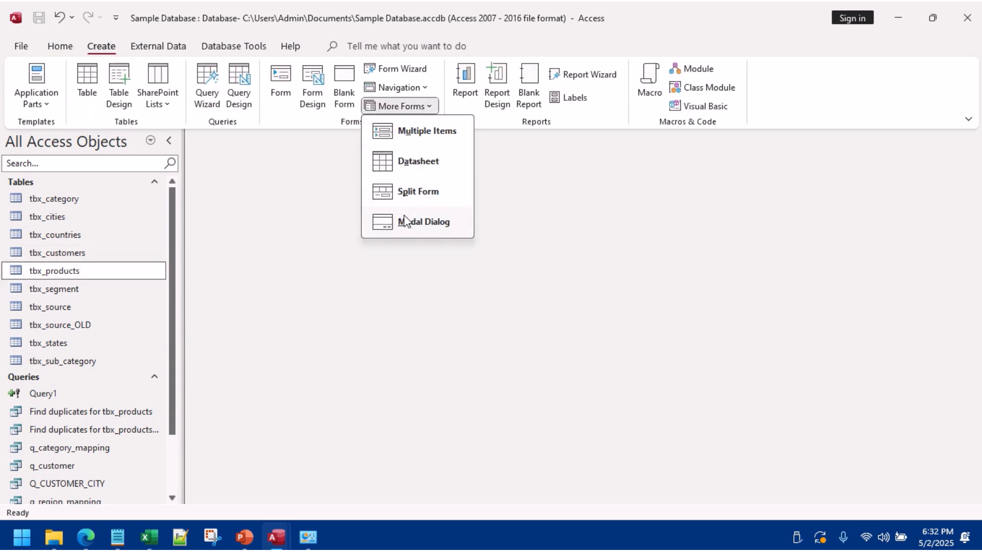
{"action": "left_click", "coordinate": [409, 174]}
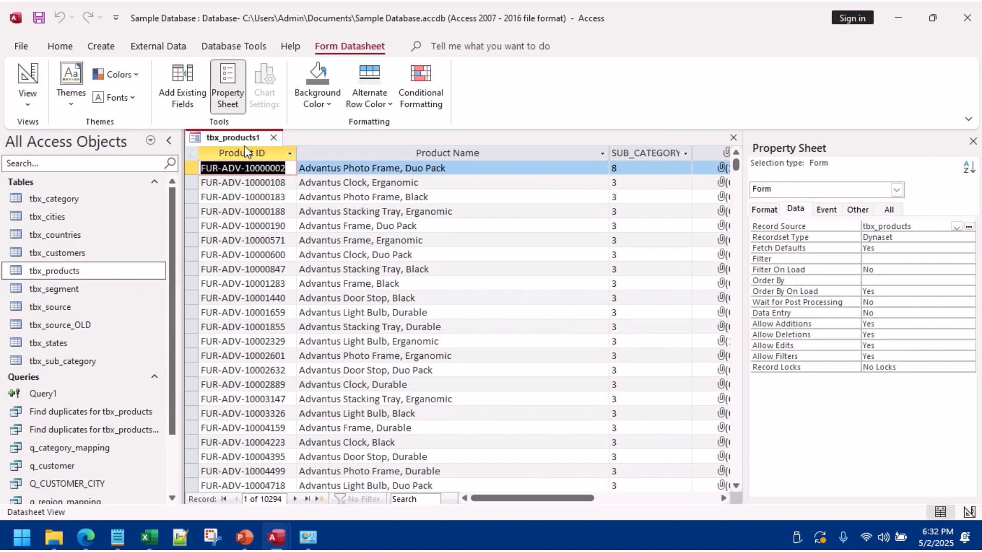
{"action": "right_click", "coordinate": [231, 137]}
{"action": "left_click", "coordinate": [280, 237]}
{"action": "left_click", "coordinate": [195, 155]}
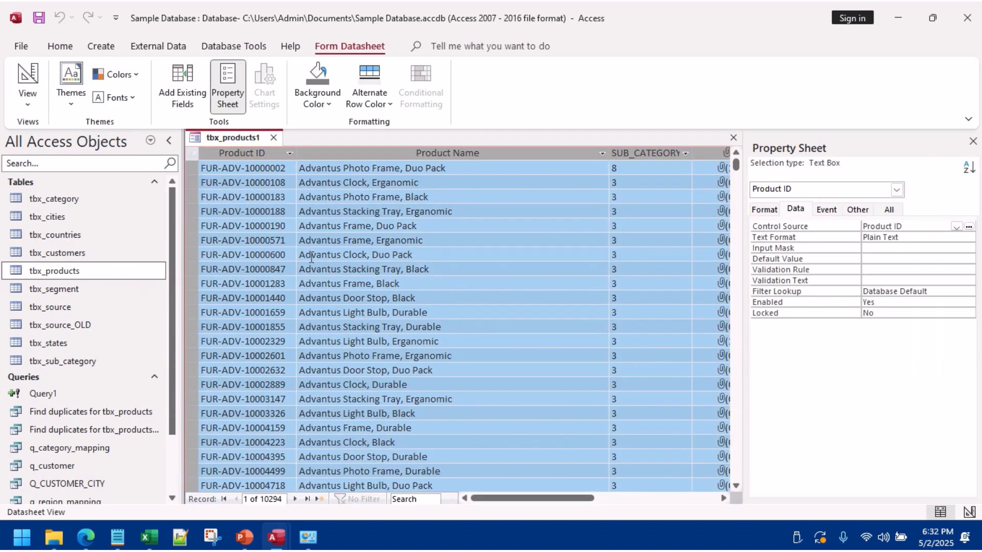
{"action": "left_click", "coordinate": [900, 226]}
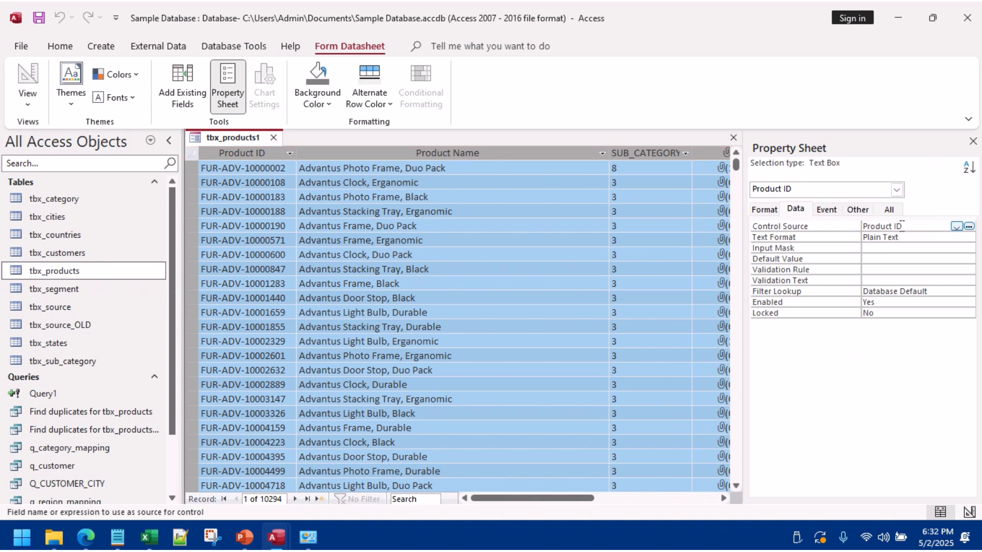
{"action": "left_click", "coordinate": [956, 226]}
{"action": "left_click", "coordinate": [957, 227]}
{"action": "left_click", "coordinate": [969, 227]}
{"action": "left_click", "coordinate": [651, 79]}
{"action": "right_click", "coordinate": [253, 139]}
{"action": "left_click", "coordinate": [293, 233]}
Step: Switch the datasheet form to Design View and open its Record Source in the Query Builder, creating a query based on the table
{"action": "right_click", "coordinate": [243, 141]}
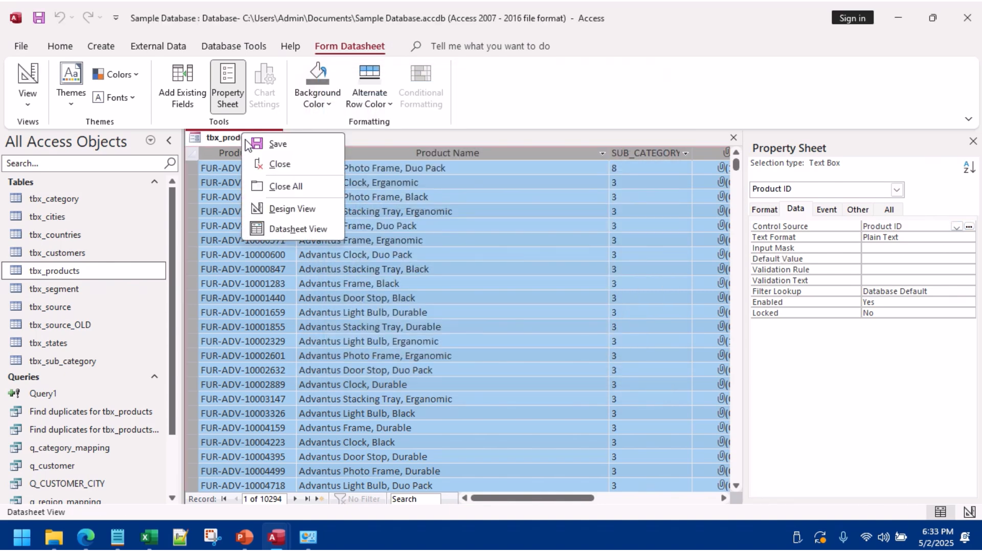
{"action": "left_click", "coordinate": [293, 209]}
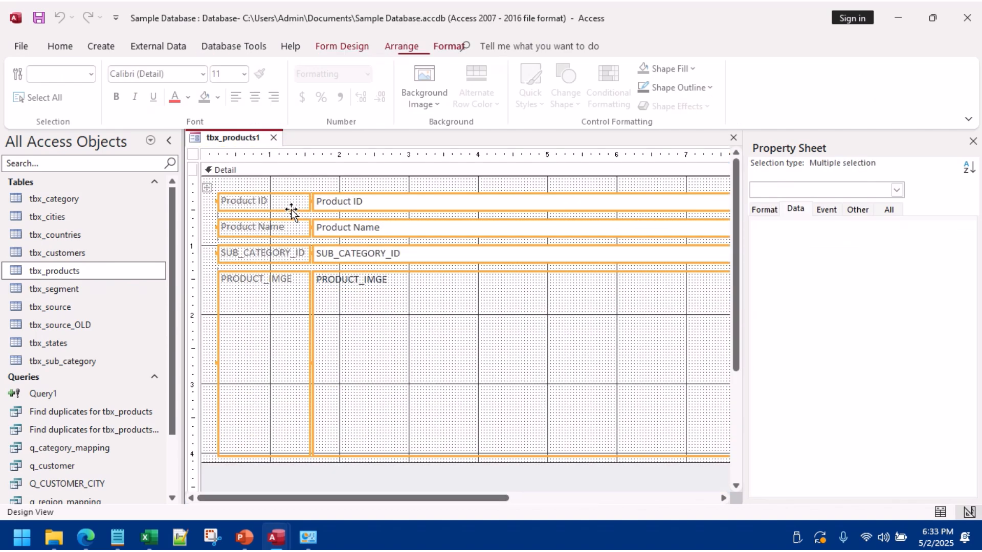
{"action": "left_click", "coordinate": [196, 157]}
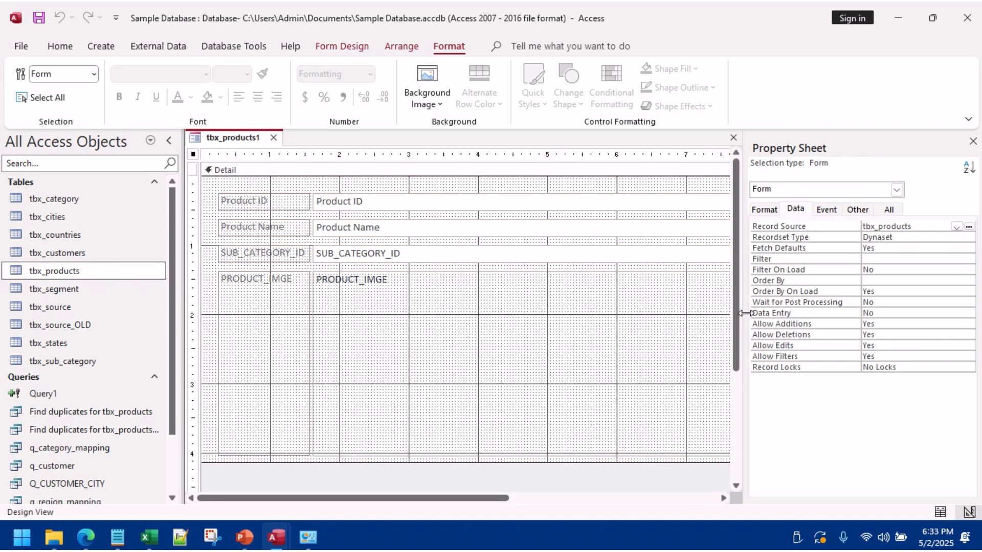
{"action": "left_click", "coordinate": [926, 226]}
{"action": "left_click", "coordinate": [969, 227]}
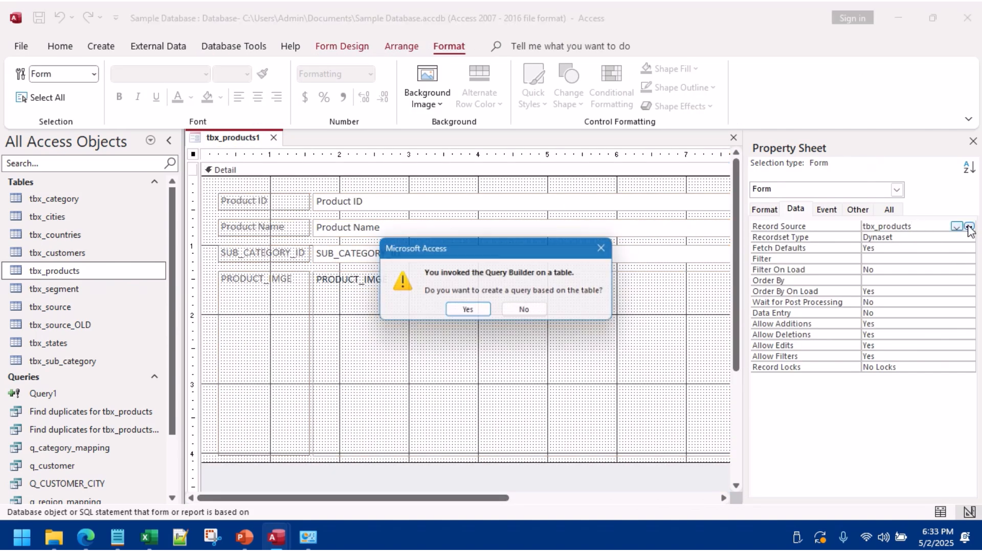
{"action": "left_click", "coordinate": [459, 312]}
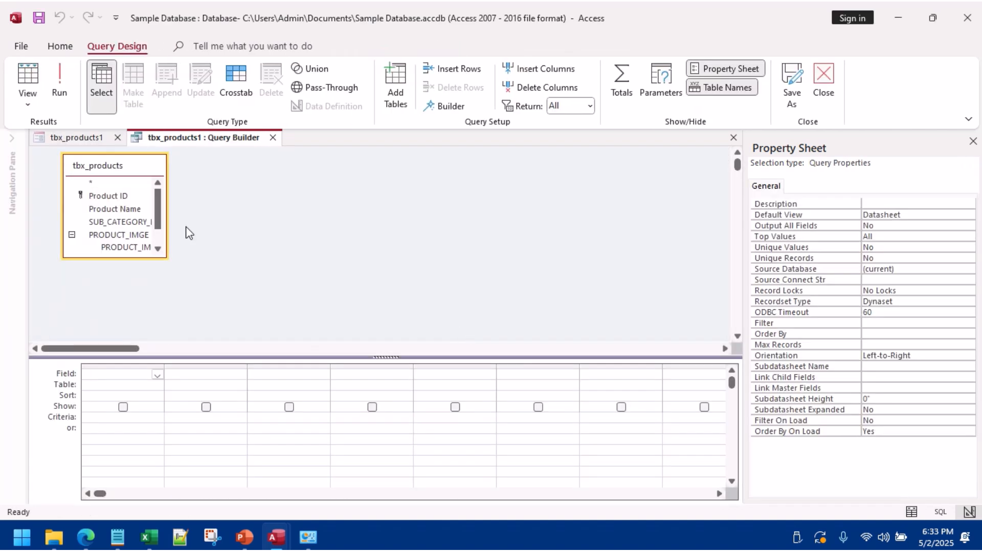
Step: Add tbx_sub_category and tbx_category to the query, joining them to tbx_products through SUB_CATEGORY_ID and CATEGORY_ID
{"action": "left_click_drag", "start_coordinate": [125, 256], "coordinate": [122, 301]}
{"action": "right_click", "coordinate": [360, 188]}
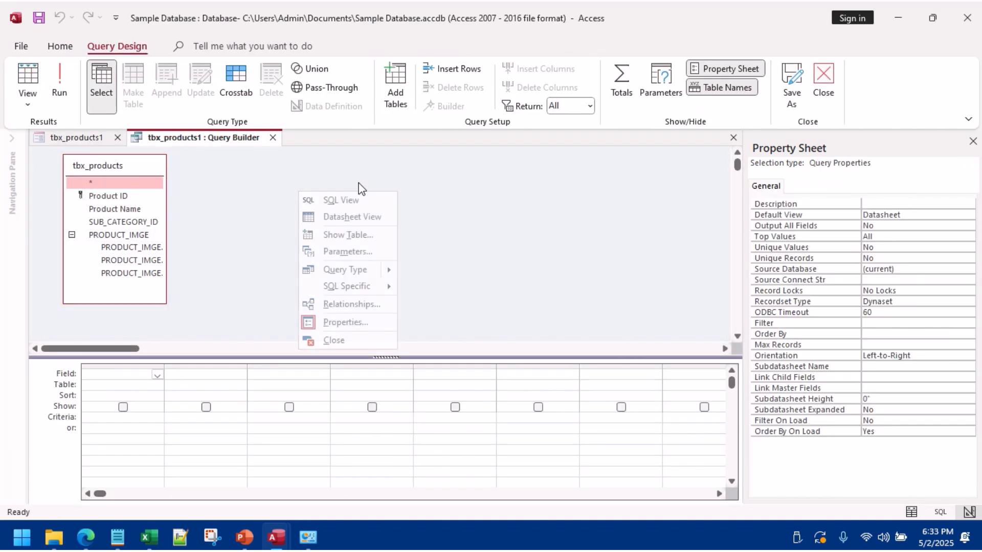
{"action": "left_click", "coordinate": [361, 239]}
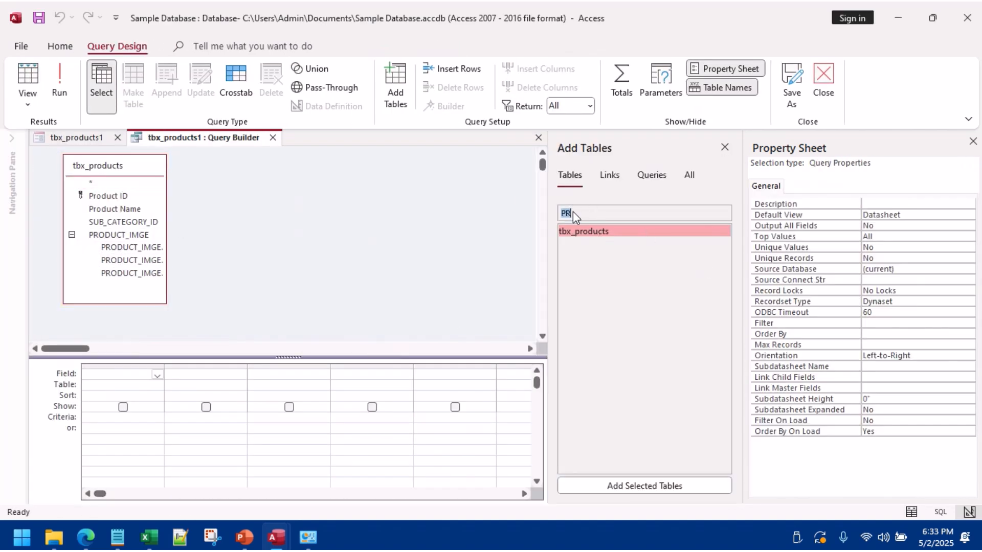
{"action": "key", "text": "BackSpace"}
{"action": "type", "text": "cat"}
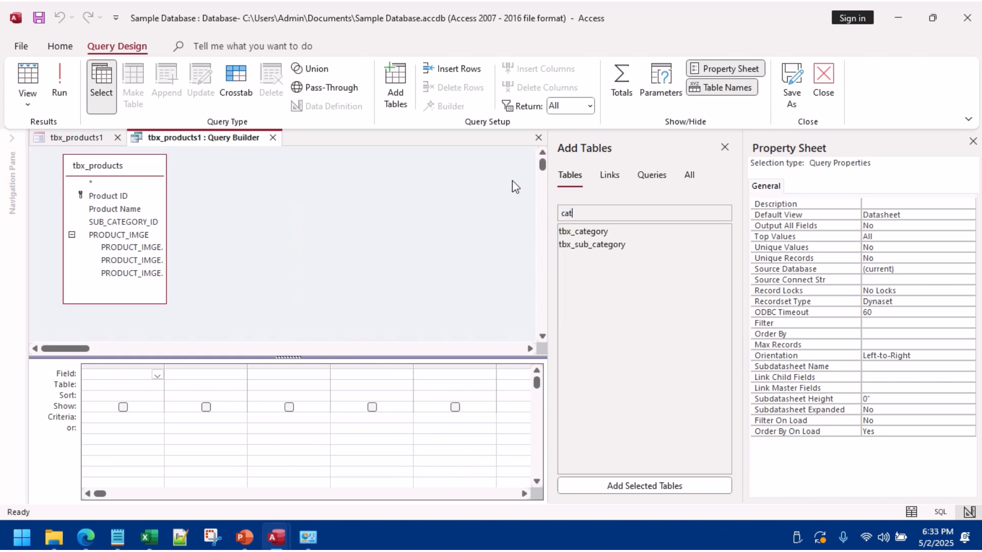
{"action": "left_click_drag", "start_coordinate": [566, 244], "coordinate": [278, 191]}
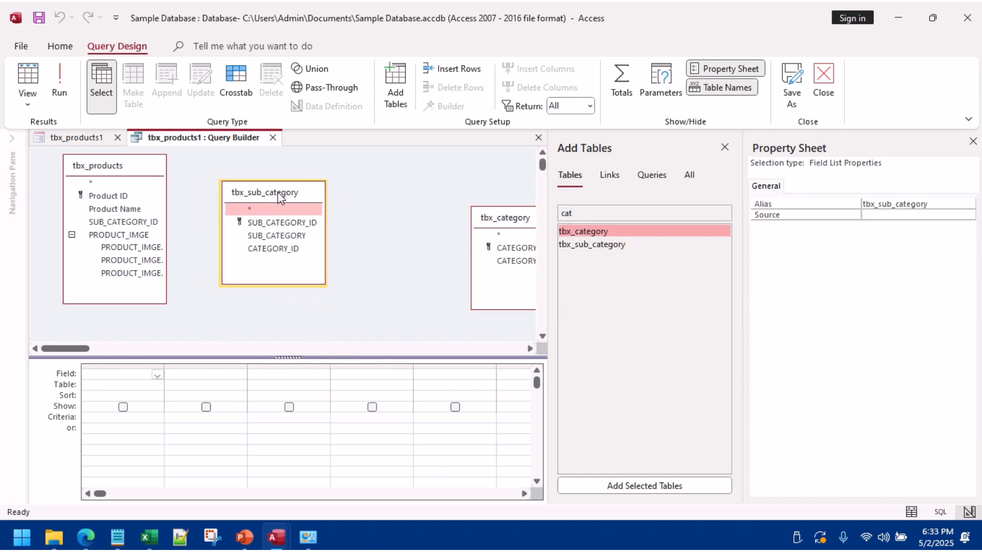
{"action": "left_click_drag", "start_coordinate": [144, 227], "coordinate": [254, 224]}
{"action": "left_click_drag", "start_coordinate": [296, 250], "coordinate": [500, 248]}
Step: Add Product ID, Product Name, SUB_CATEGORY and CATEGORY as the query's output fields and display its results in Datasheet View
{"action": "double_click", "coordinate": [110, 197]}
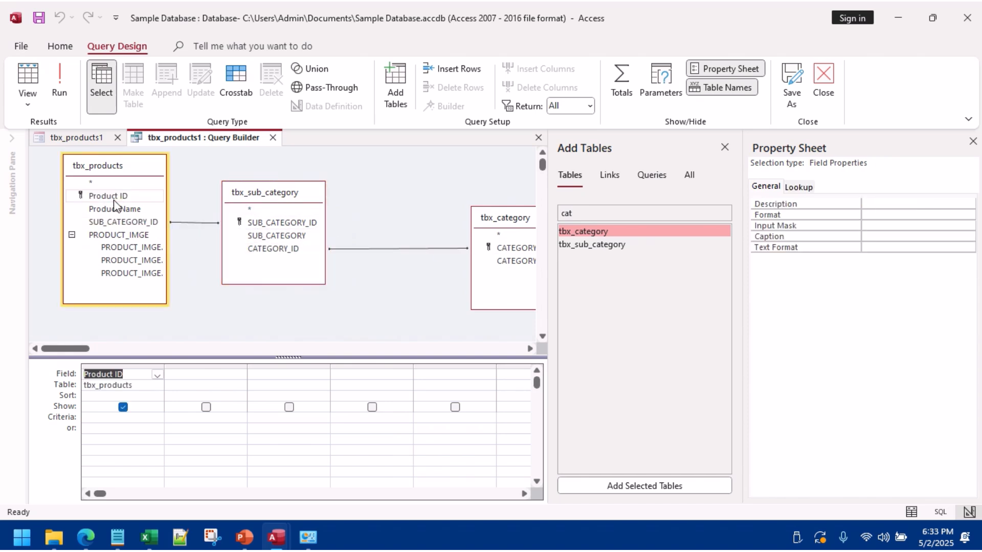
{"action": "double_click", "coordinate": [114, 209]}
{"action": "double_click", "coordinate": [260, 237]}
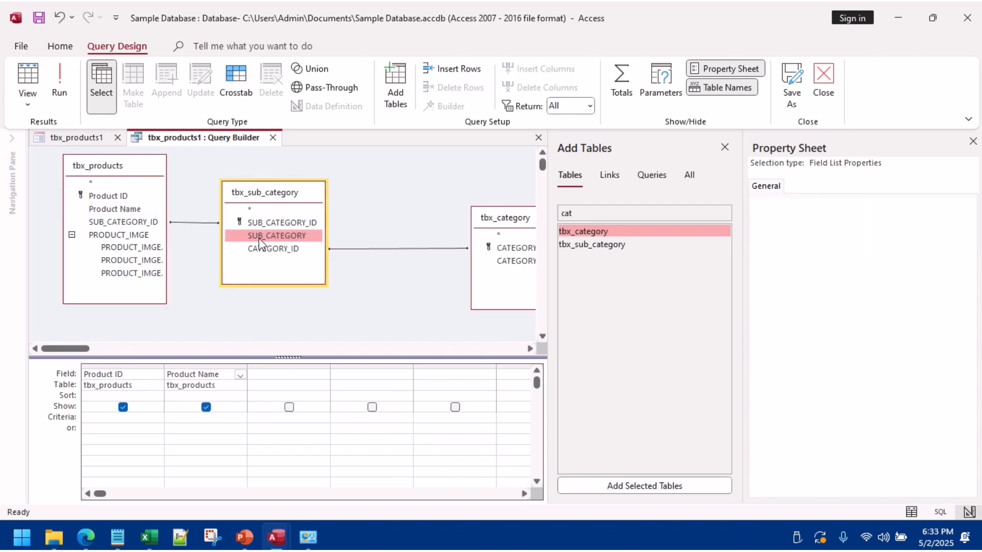
{"action": "double_click", "coordinate": [502, 262]}
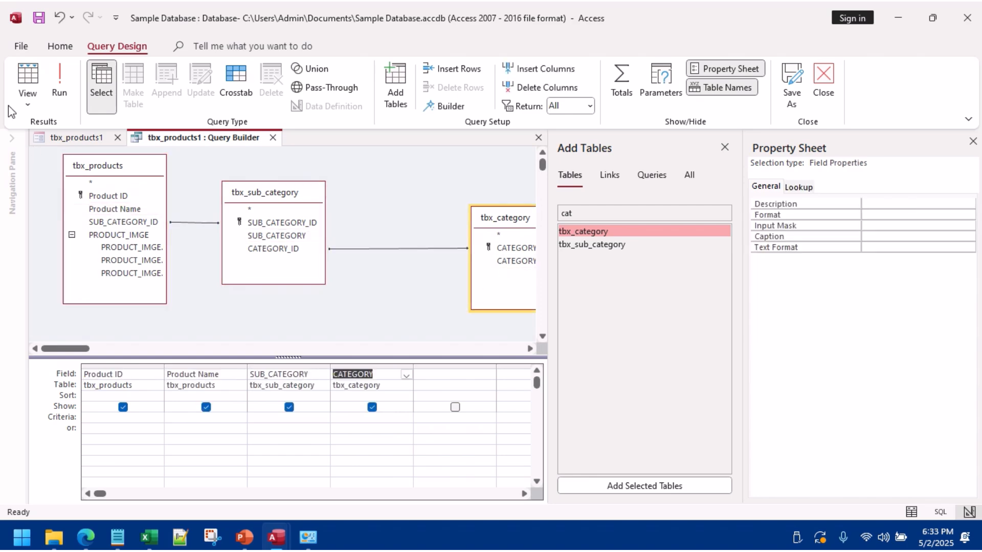
{"action": "left_click", "coordinate": [28, 77]}
Step: Save the query as the form's record source and close the Query Builder
{"action": "right_click", "coordinate": [212, 139]}
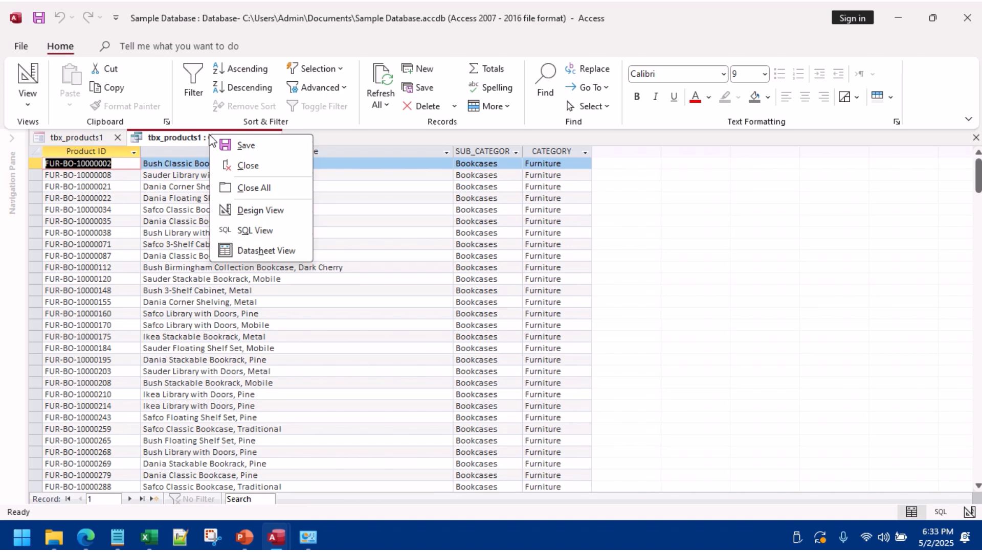
{"action": "left_click", "coordinate": [226, 148]}
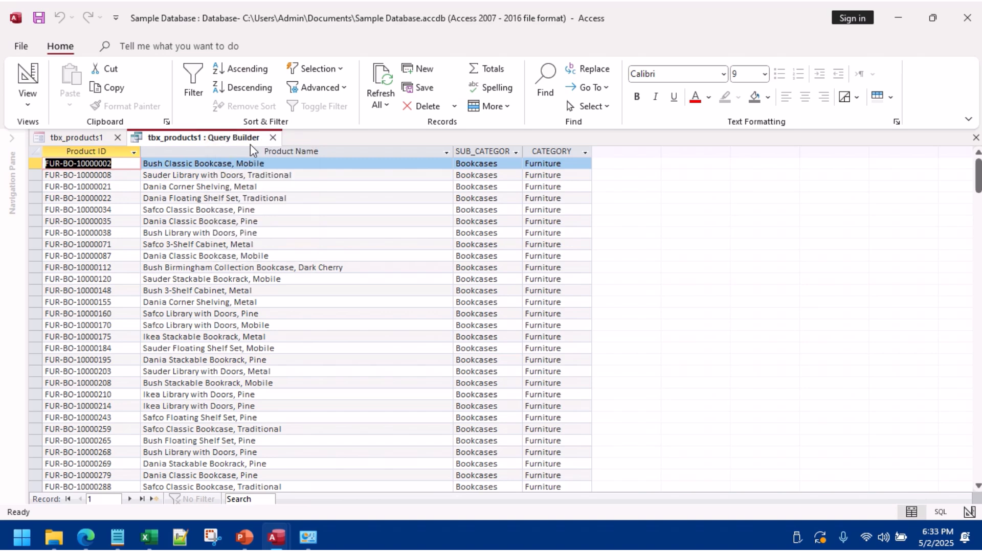
{"action": "left_click", "coordinate": [273, 138]}
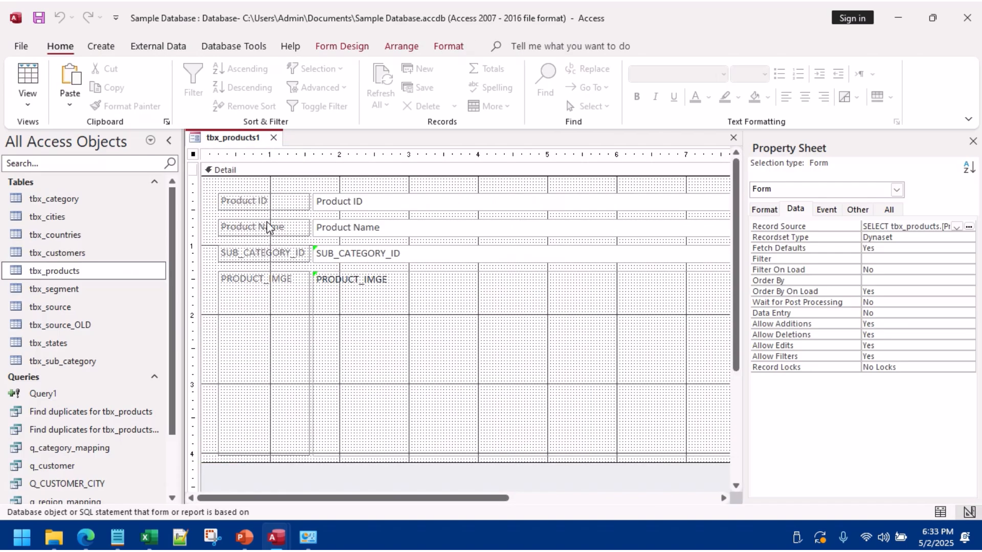
Step: Save the datasheet form as frm_products_sub_form and close it
{"action": "right_click", "coordinate": [250, 136]}
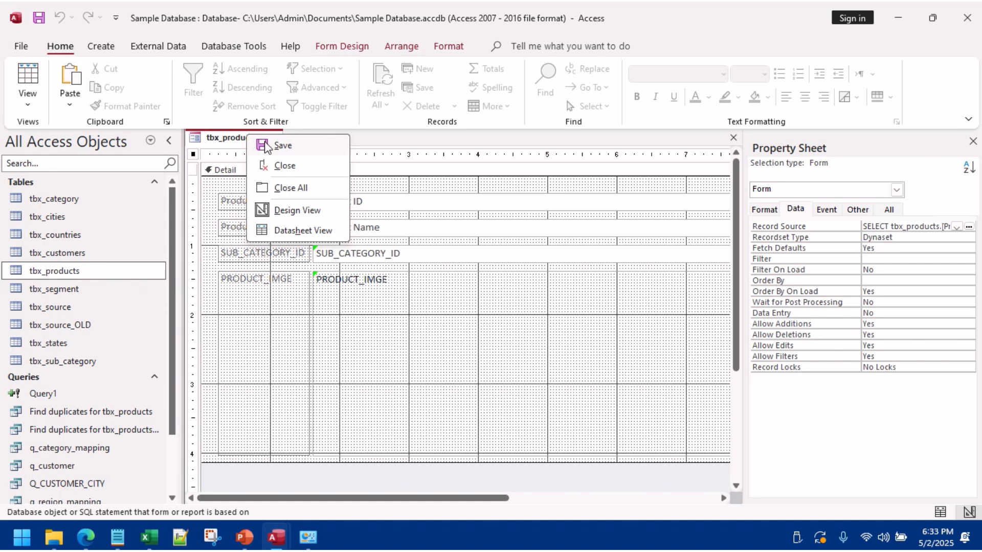
{"action": "left_click", "coordinate": [276, 145]}
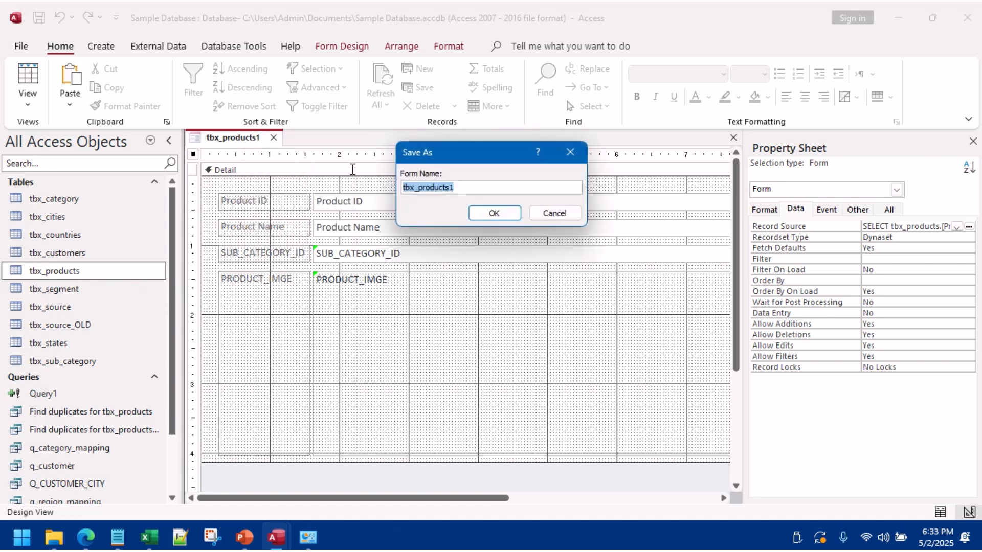
{"action": "type", "text": "frm"}
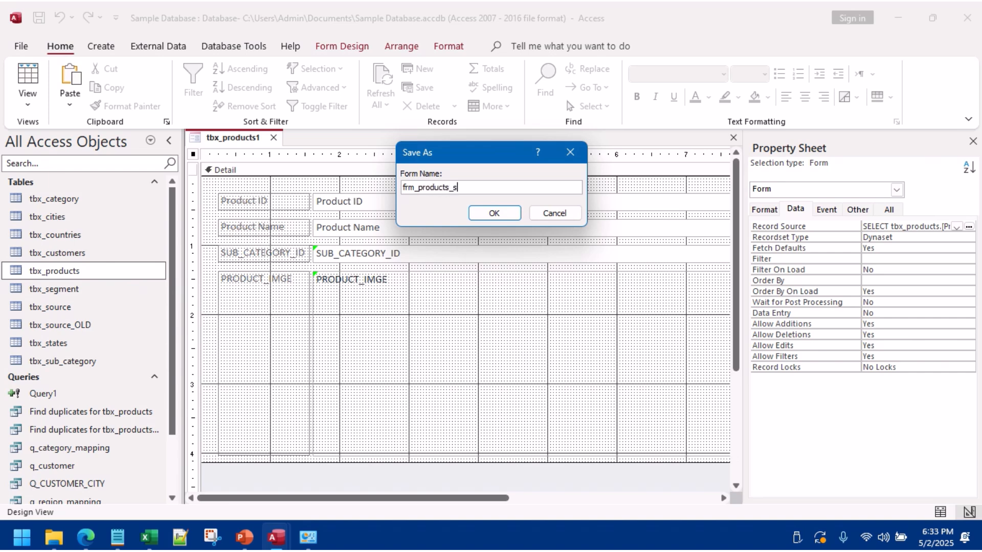
{"action": "type", "text": "_products_sub_form"}
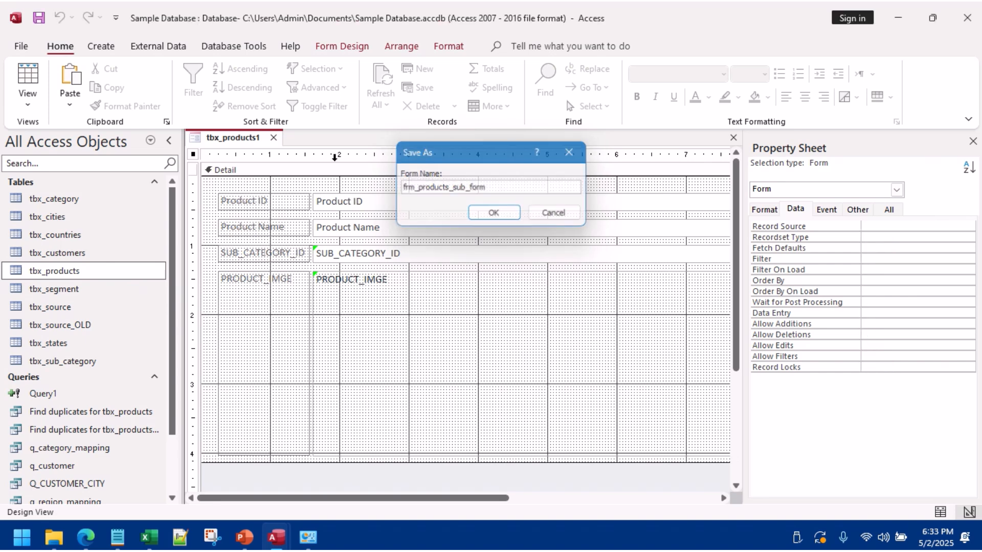
{"action": "key", "text": "Return"}
{"action": "right_click", "coordinate": [244, 146]}
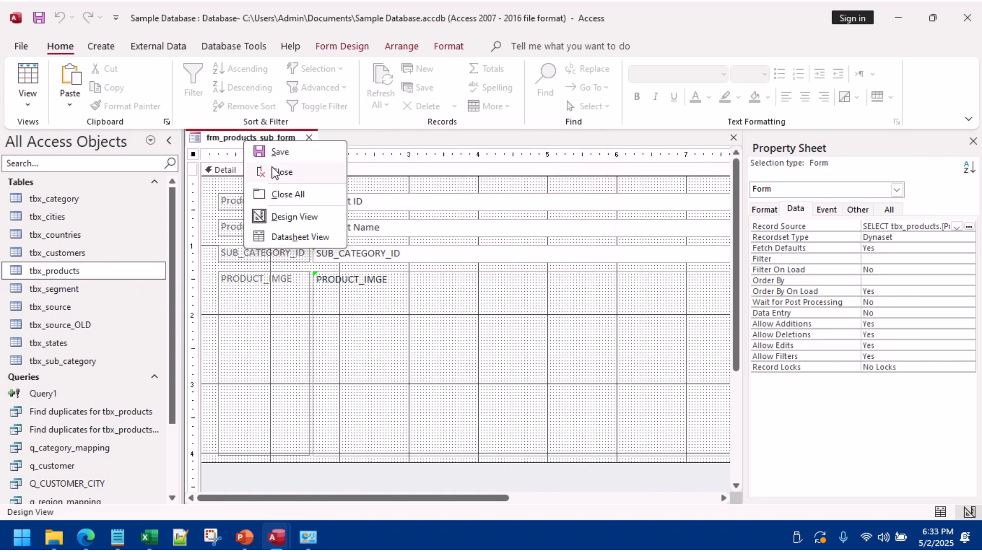
{"action": "left_click", "coordinate": [276, 172]}
Step: Create a blank form and switch it to Design View
{"action": "left_click", "coordinate": [101, 46]}
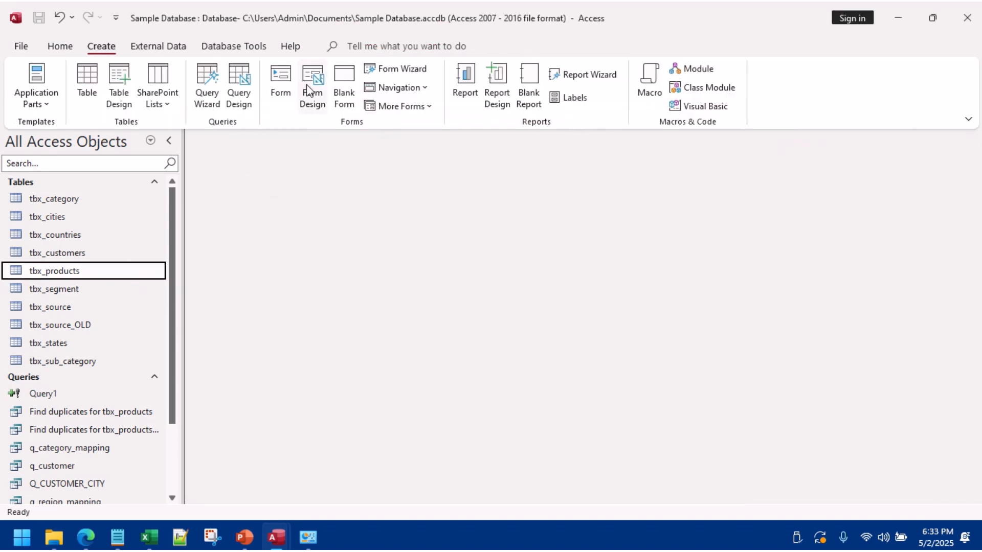
{"action": "left_click", "coordinate": [339, 82]}
{"action": "right_click", "coordinate": [289, 190]}
{"action": "left_click", "coordinate": [336, 240]}
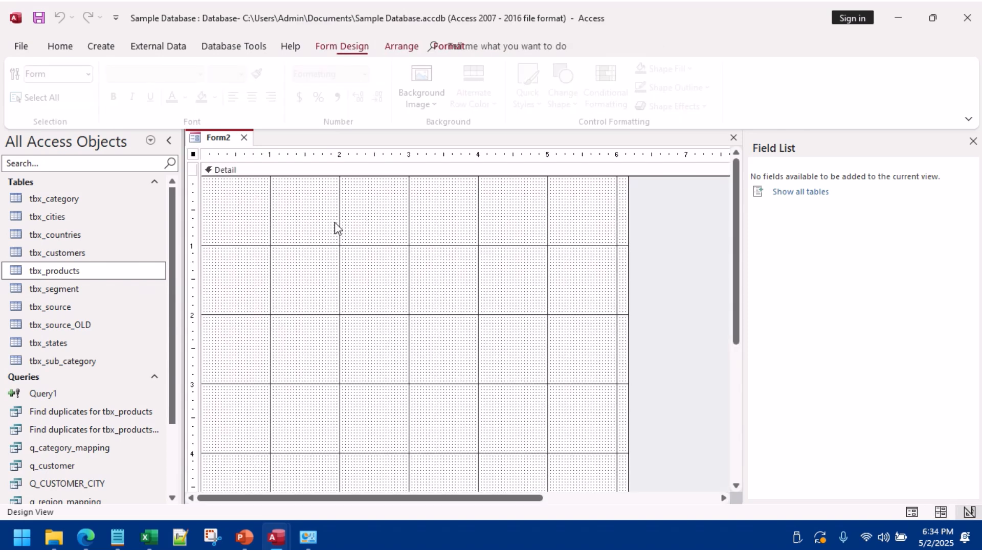
Step: Show the form header and footer sections and enlarge the header to about 0.9 inches high
{"action": "right_click", "coordinate": [330, 222]}
{"action": "left_click", "coordinate": [413, 361]}
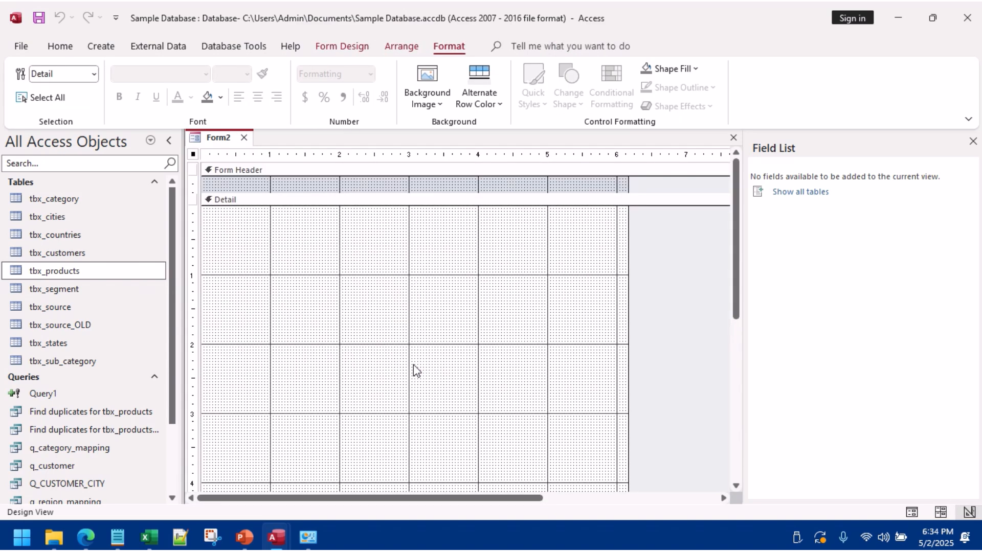
{"action": "left_click_drag", "start_coordinate": [368, 194], "coordinate": [364, 239]}
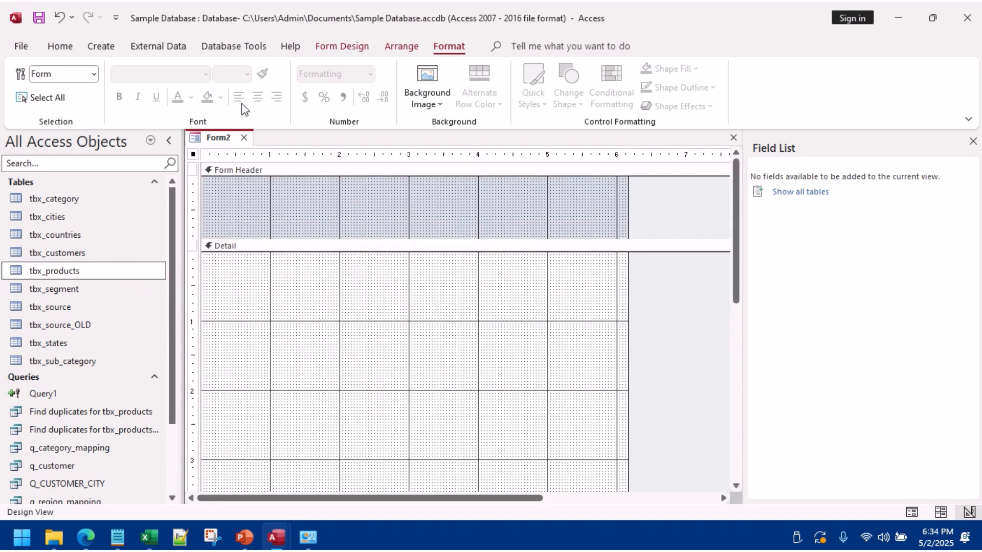
Step: Add a label reading "Product Search" near the start of the form header
{"action": "left_click", "coordinate": [348, 47]}
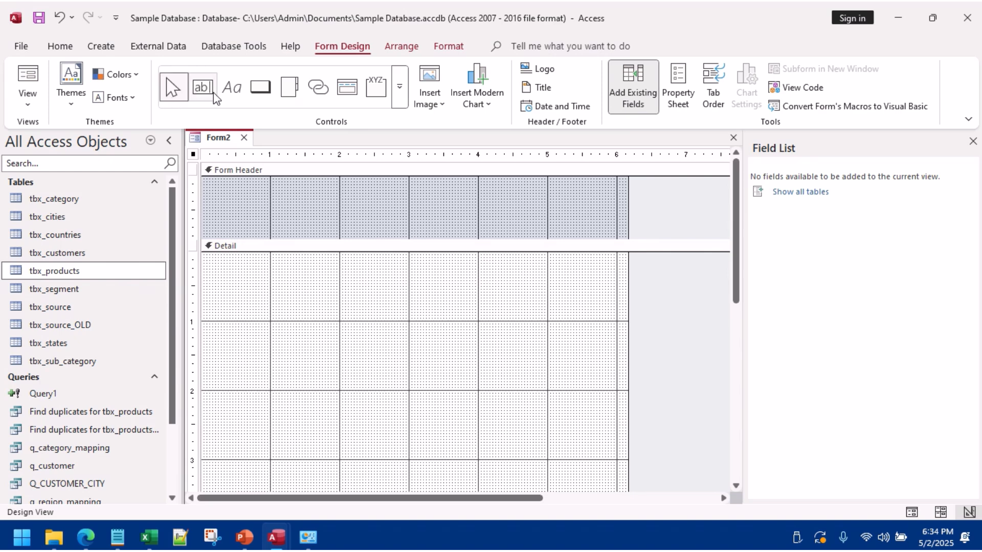
{"action": "left_click", "coordinate": [235, 92]}
{"action": "type", "text": "Product Search"}
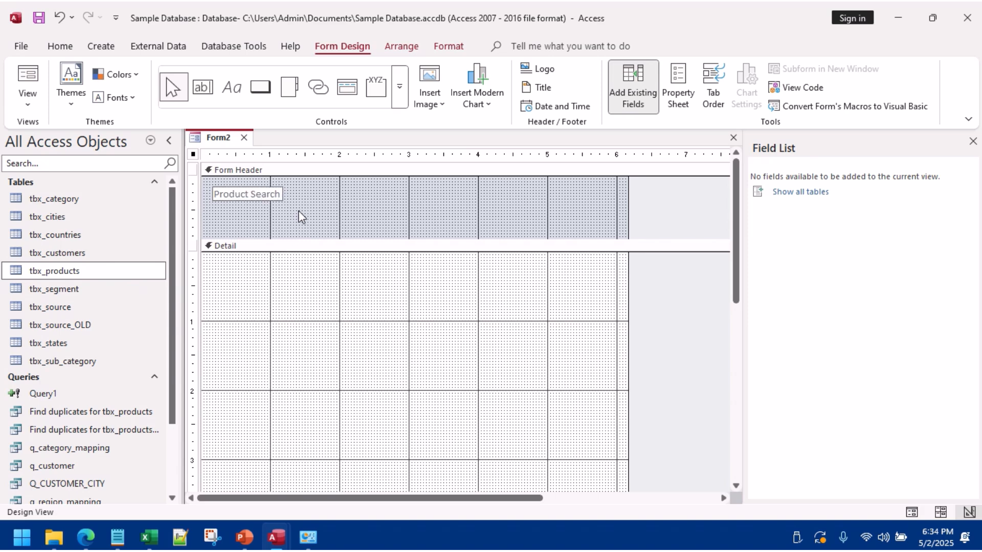
{"action": "left_click", "coordinate": [350, 207]}
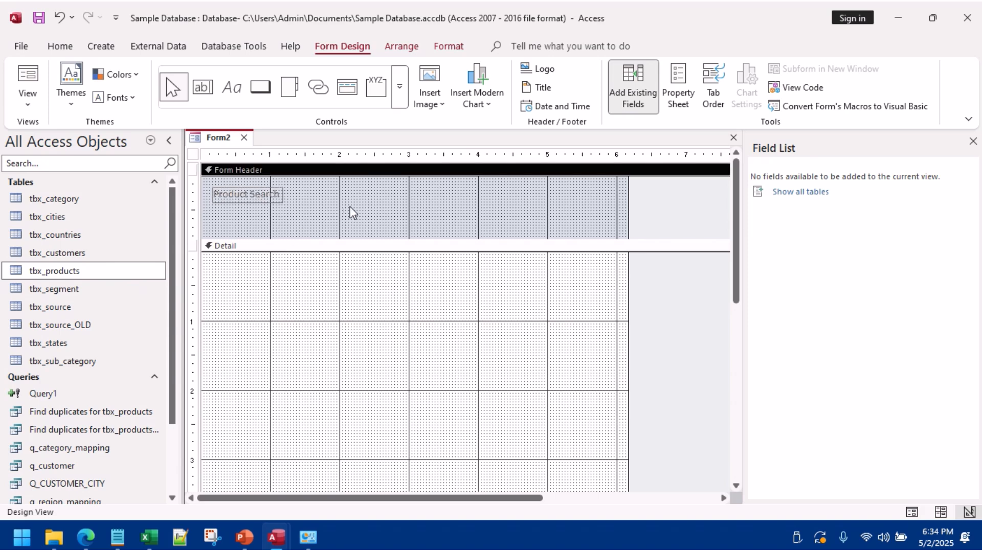
Step: Set the form header's back color to the standard dark blue #1F497D
{"action": "right_click", "coordinate": [350, 206]}
{"action": "left_click", "coordinate": [394, 388]}
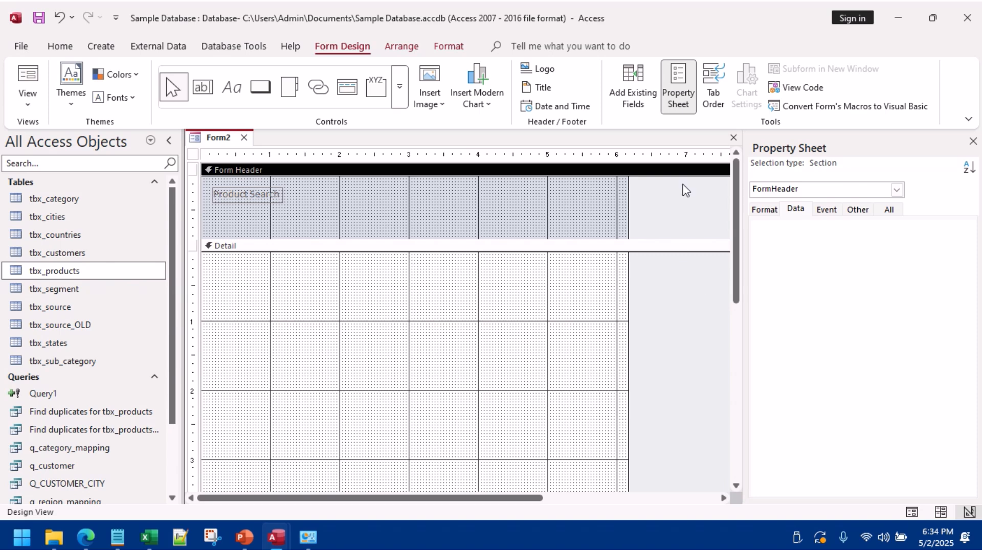
{"action": "left_click", "coordinate": [883, 213]}
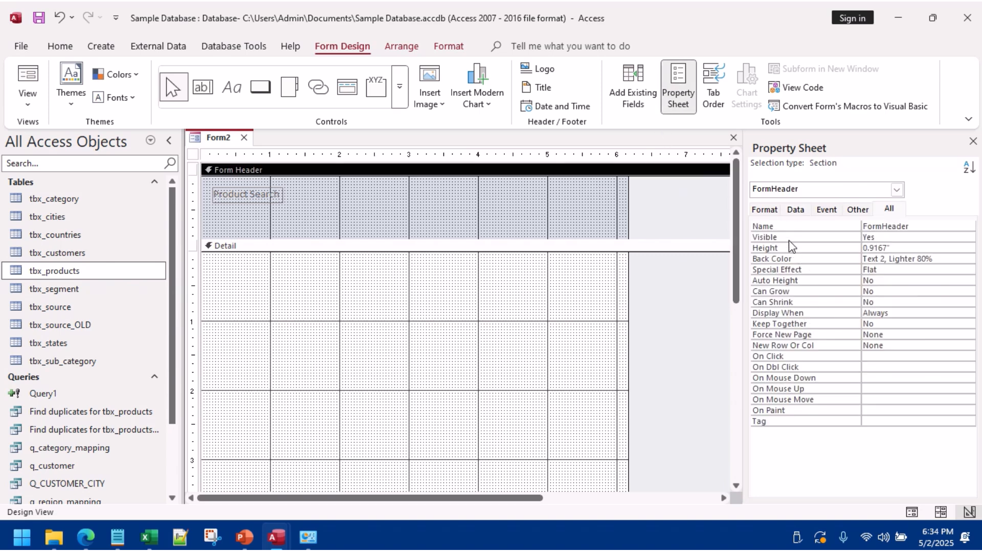
{"action": "left_click", "coordinate": [934, 259]}
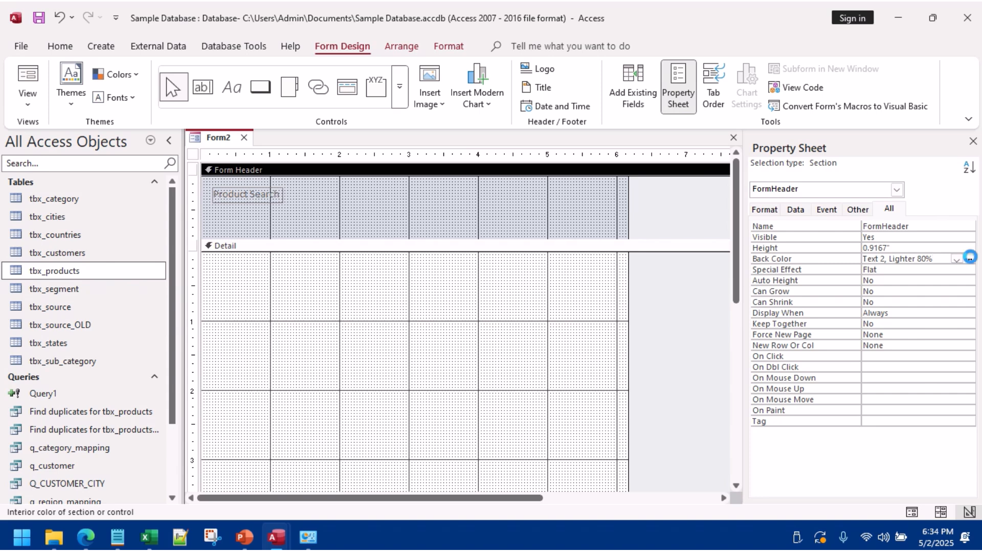
{"action": "left_click", "coordinate": [956, 259]}
{"action": "left_click", "coordinate": [837, 464]}
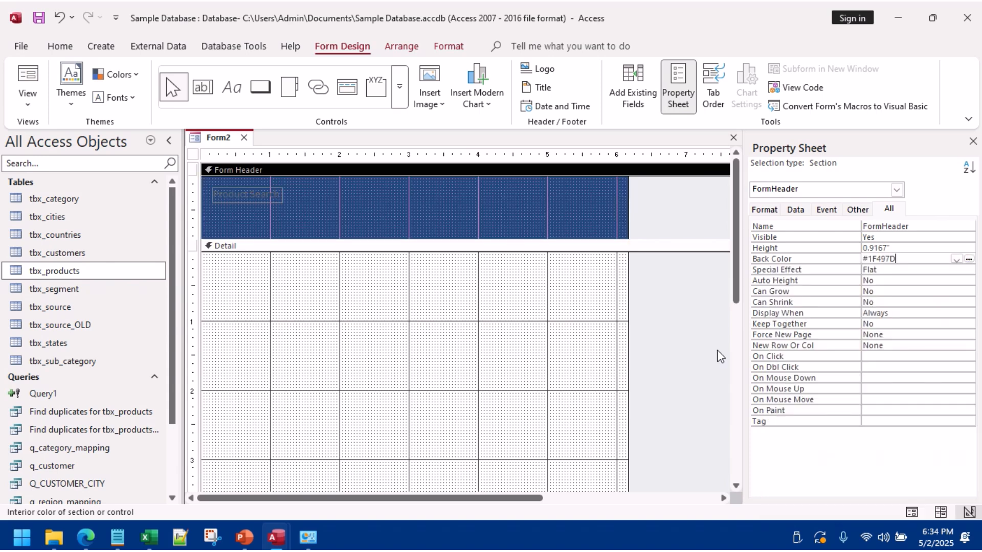
Step: Change the "Product Search" label's fore color to white (Background 1)
{"action": "left_click", "coordinate": [270, 197]}
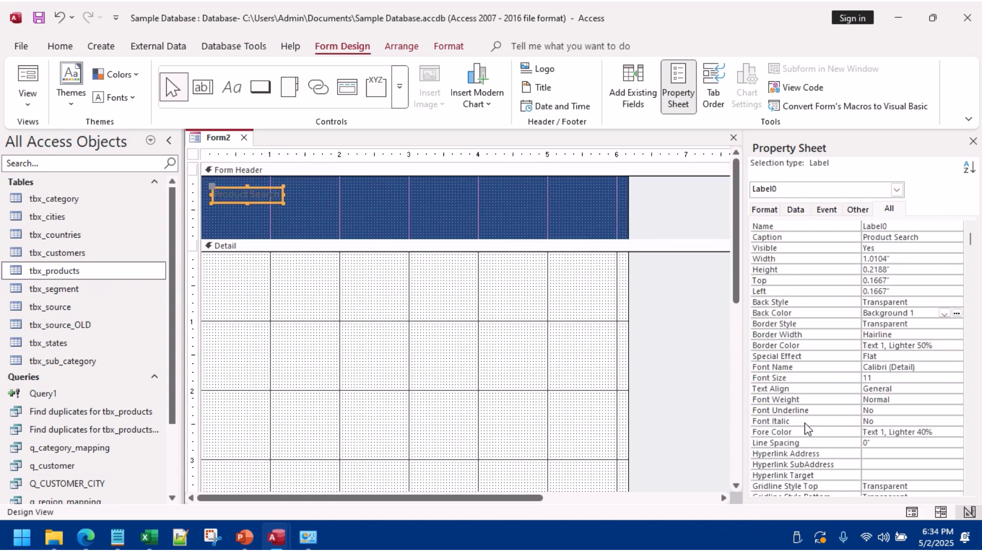
{"action": "left_click", "coordinate": [852, 433]}
{"action": "left_click", "coordinate": [944, 432]}
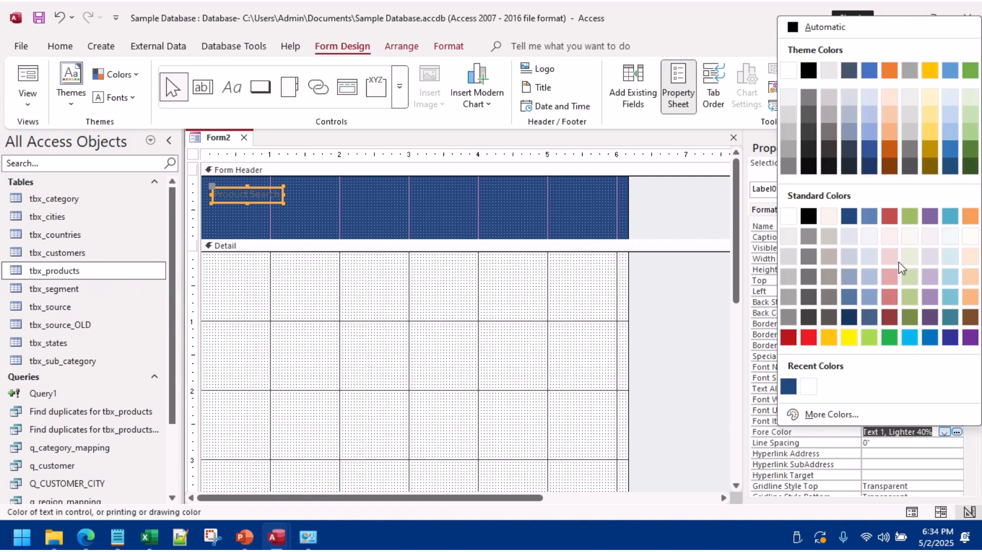
{"action": "left_click", "coordinate": [788, 72]}
{"action": "left_click", "coordinate": [319, 213]}
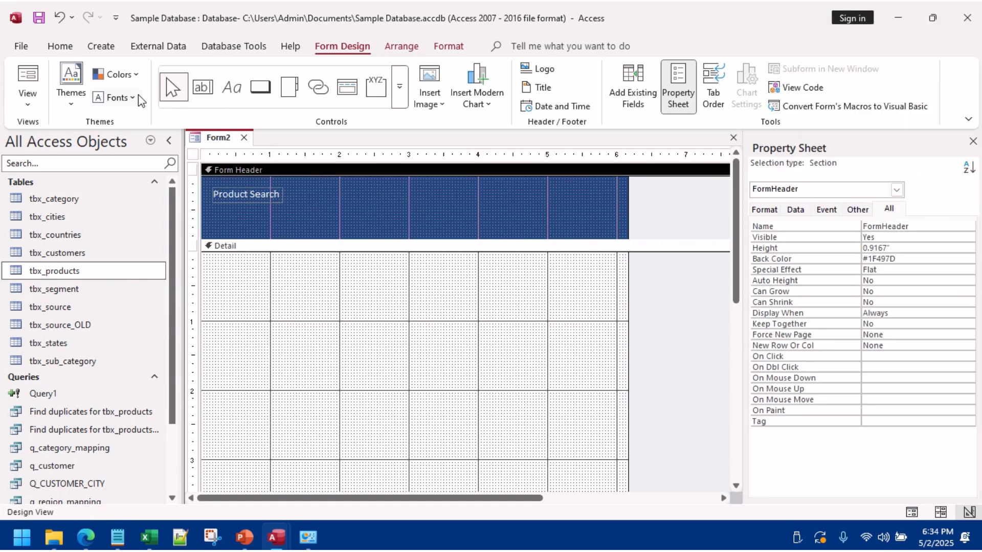
Step: Add a text box beside the "Product Search" label, delete its attached label, and widen the box to about 2.6 inches
{"action": "left_click", "coordinate": [202, 87]}
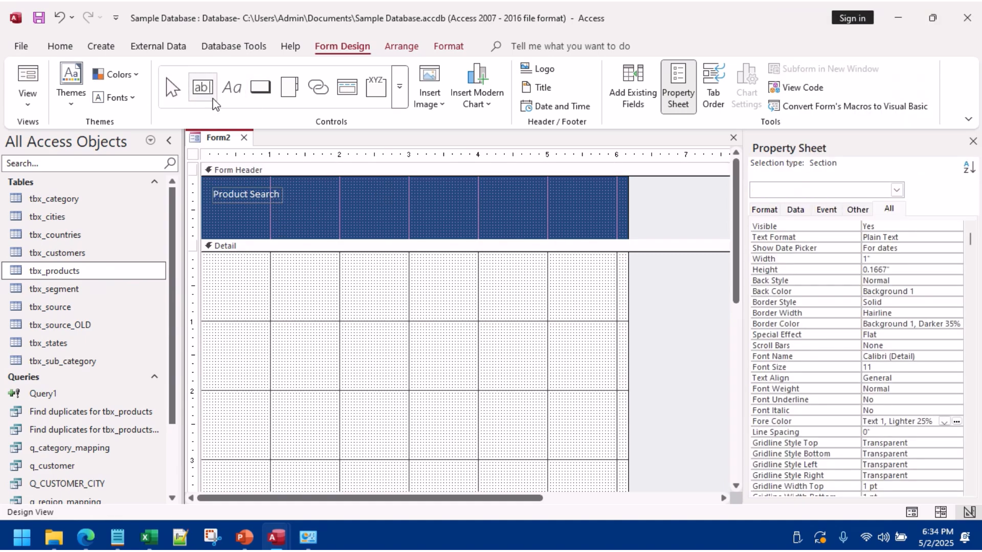
{"action": "left_click", "coordinate": [316, 197]}
{"action": "left_click", "coordinate": [250, 208]}
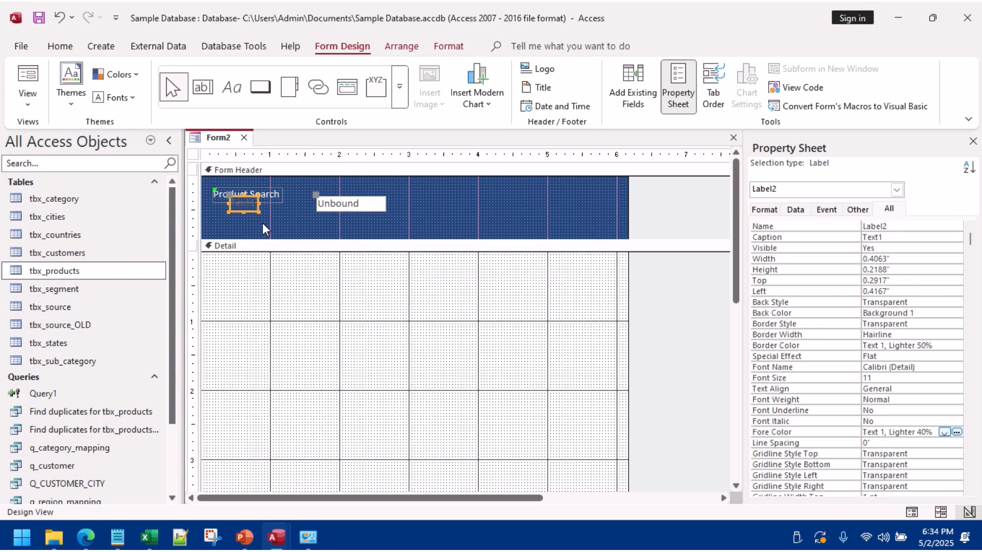
{"action": "key", "text": "Delete"}
{"action": "left_click", "coordinate": [348, 201]}
{"action": "left_click_drag", "start_coordinate": [317, 195], "coordinate": [289, 186]}
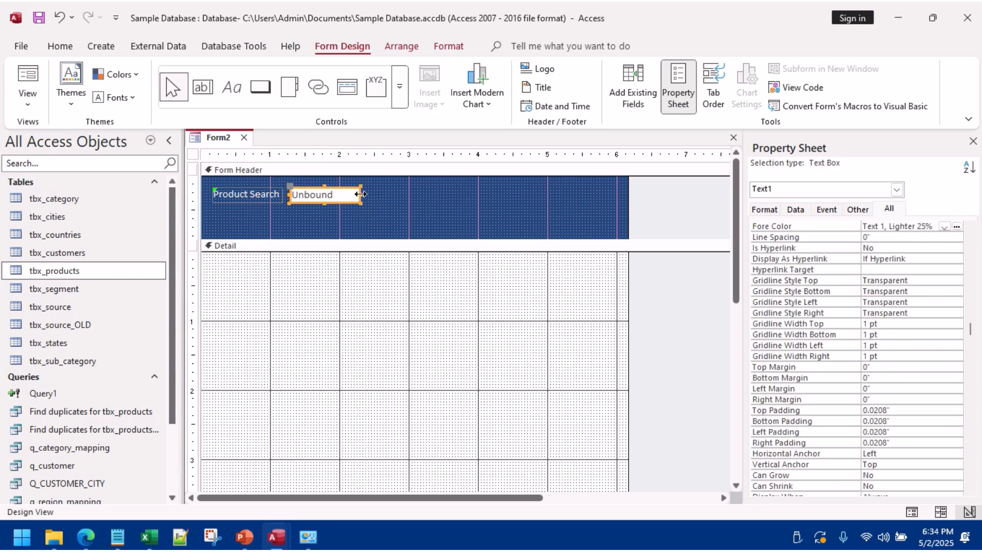
{"action": "left_click_drag", "start_coordinate": [360, 194], "coordinate": [471, 195]}
Step: Name the header's unbound text box txtsearch
{"action": "scroll", "coordinate": [899, 293], "scroll_direction": "up", "scroll_amount": 3}
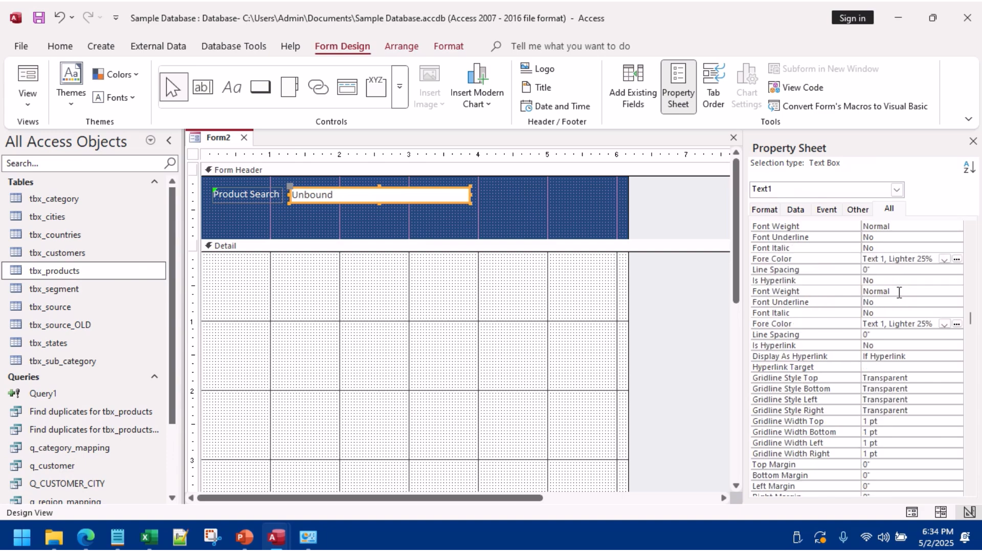
{"action": "scroll", "coordinate": [899, 293], "scroll_direction": "up", "scroll_amount": 5}
{"action": "double_click", "coordinate": [898, 226]}
{"action": "type", "text": "txtsearch"}
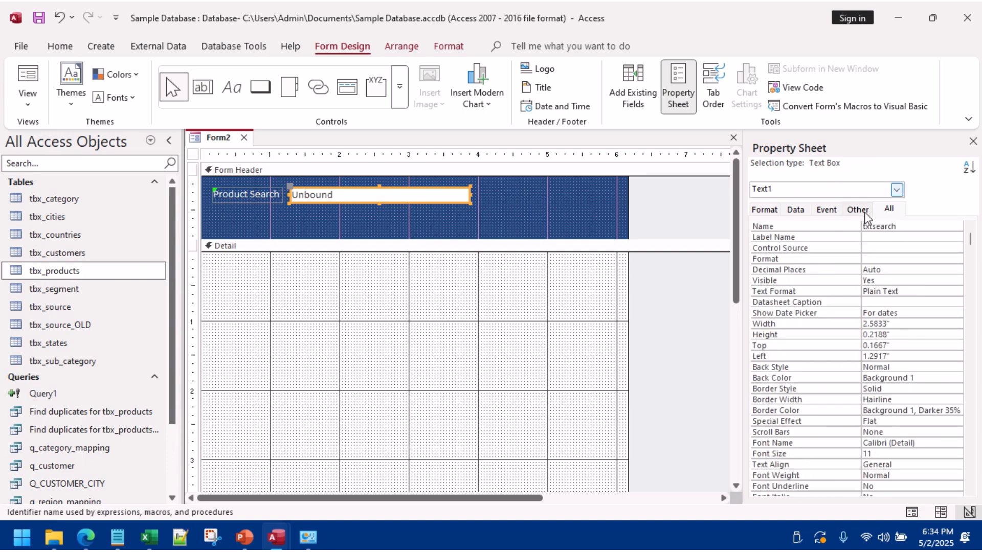
{"action": "key", "text": "Return"}
Step: Reduce the form header's height to about 0.67 inches
{"action": "left_click", "coordinate": [383, 217]}
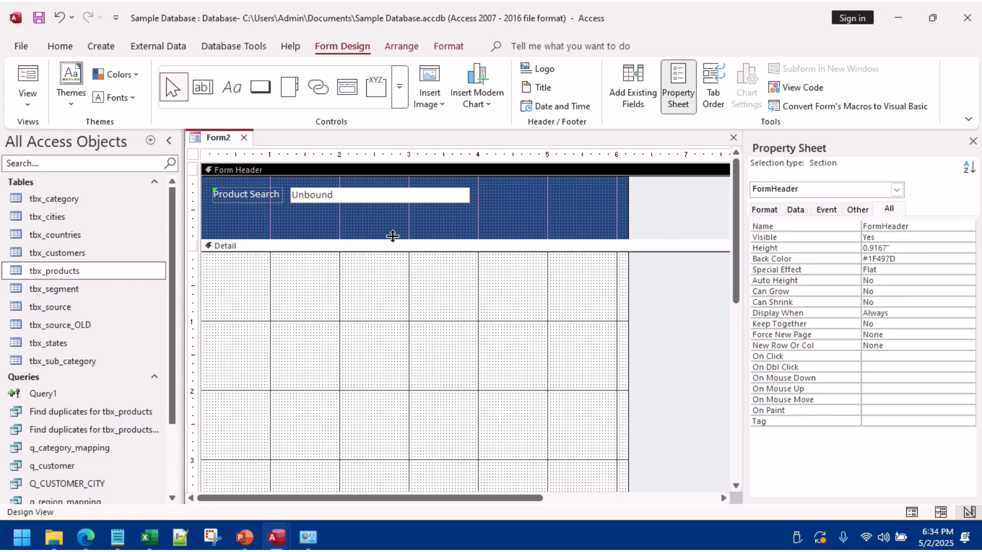
{"action": "left_click", "coordinate": [392, 234]}
{"action": "left_click_drag", "start_coordinate": [392, 233], "coordinate": [391, 221]}
Step: Ignore the error flagged on the "Product Search" label
{"action": "left_click", "coordinate": [241, 200]}
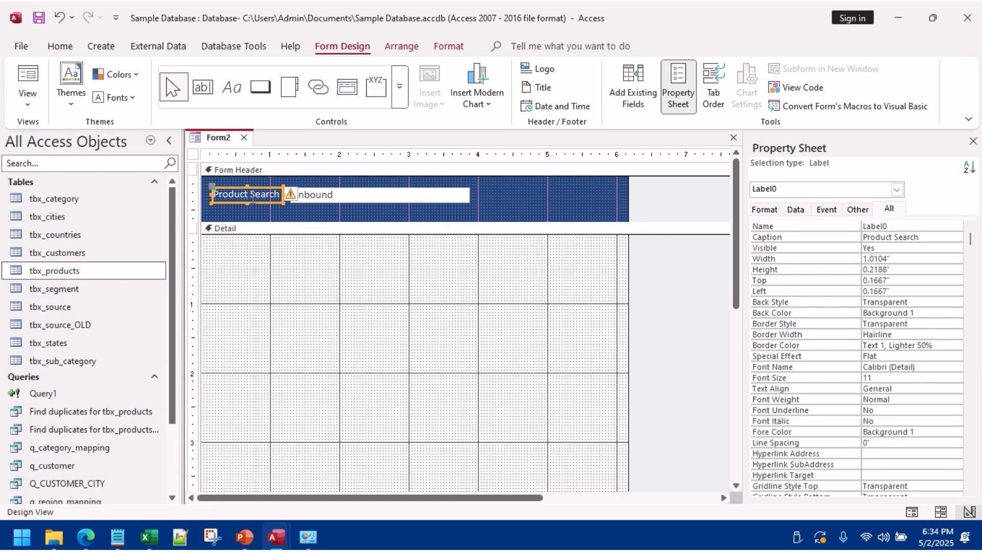
{"action": "left_click", "coordinate": [290, 198]}
{"action": "left_click", "coordinate": [313, 267]}
{"action": "left_click", "coordinate": [514, 204]}
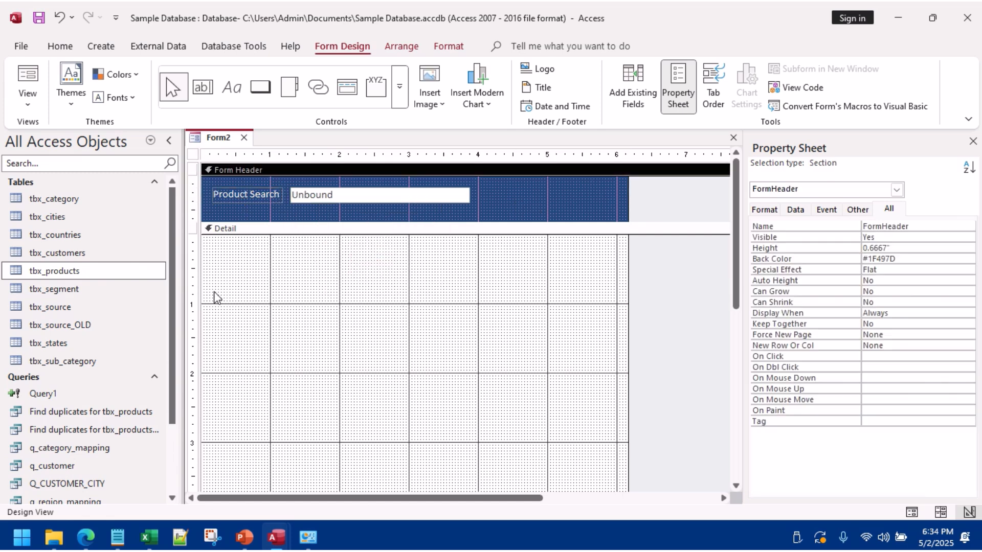
{"action": "left_click", "coordinate": [400, 99]}
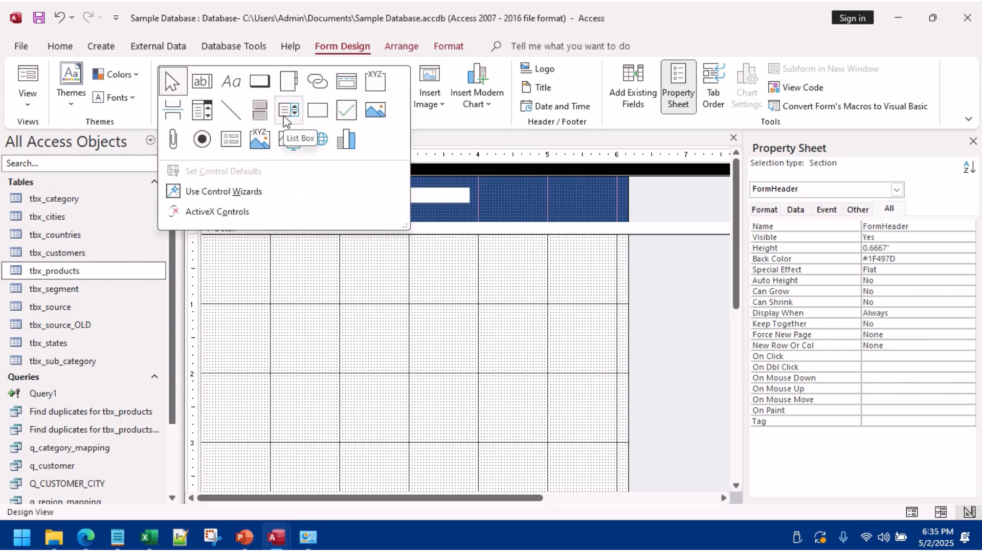
{"action": "left_click", "coordinate": [201, 116]}
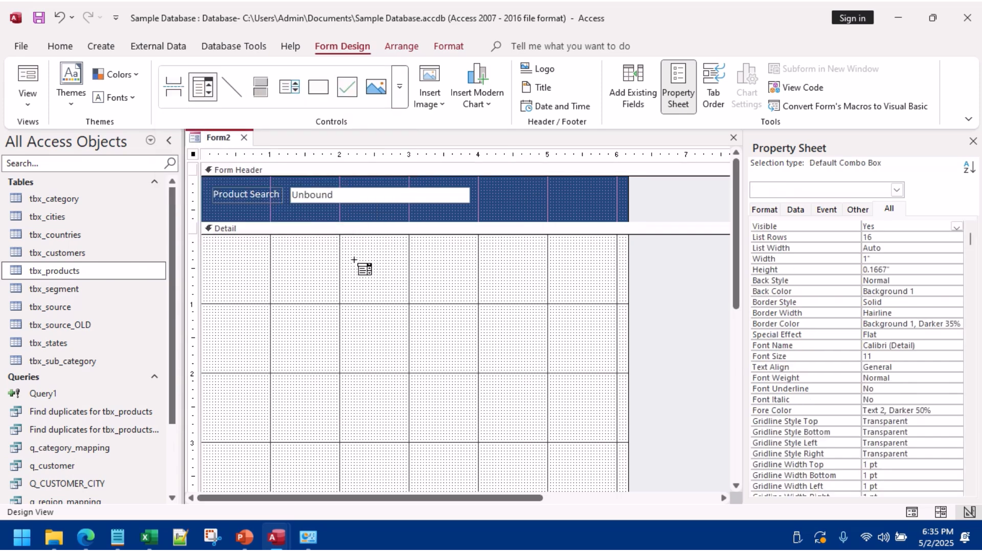
{"action": "left_click", "coordinate": [324, 257]}
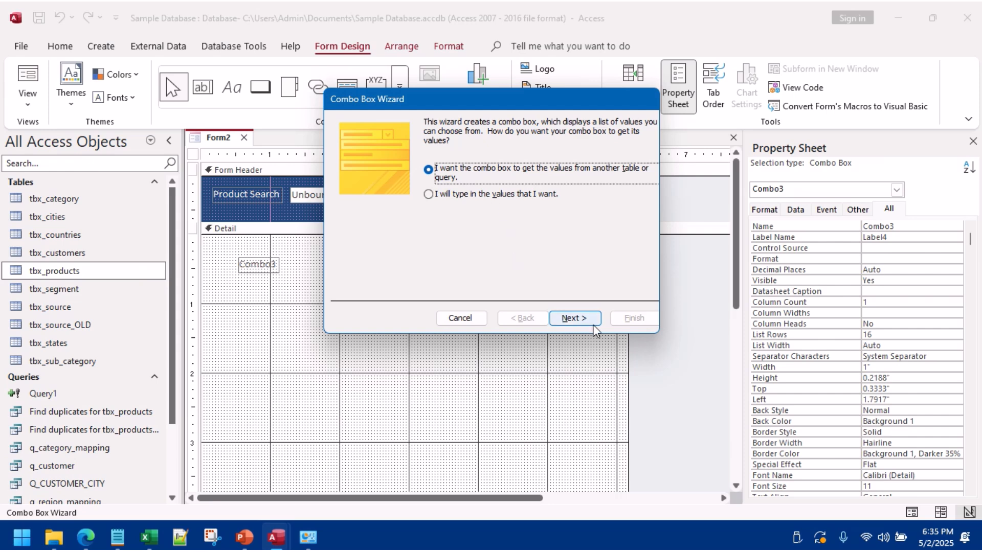
{"action": "left_click", "coordinate": [572, 319]}
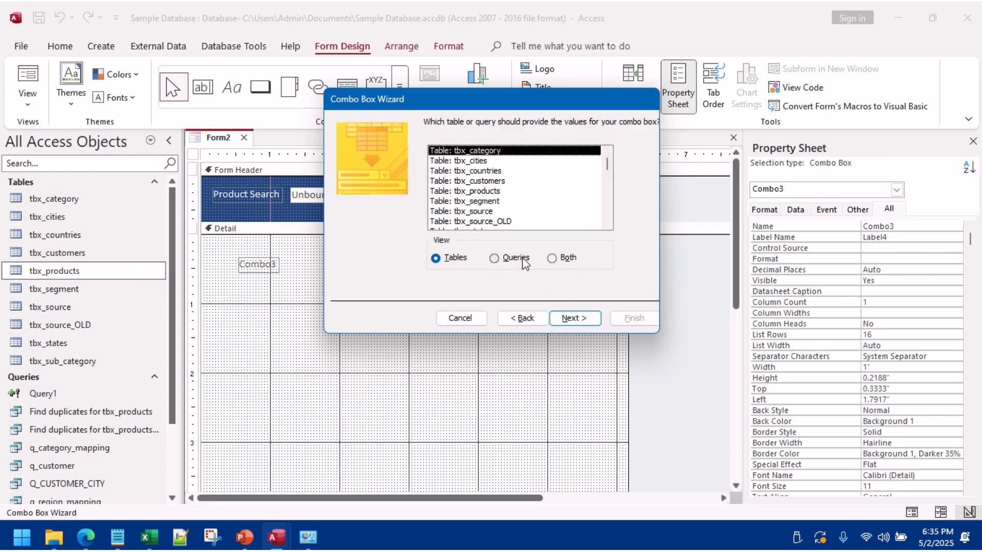
{"action": "left_click", "coordinate": [554, 259]}
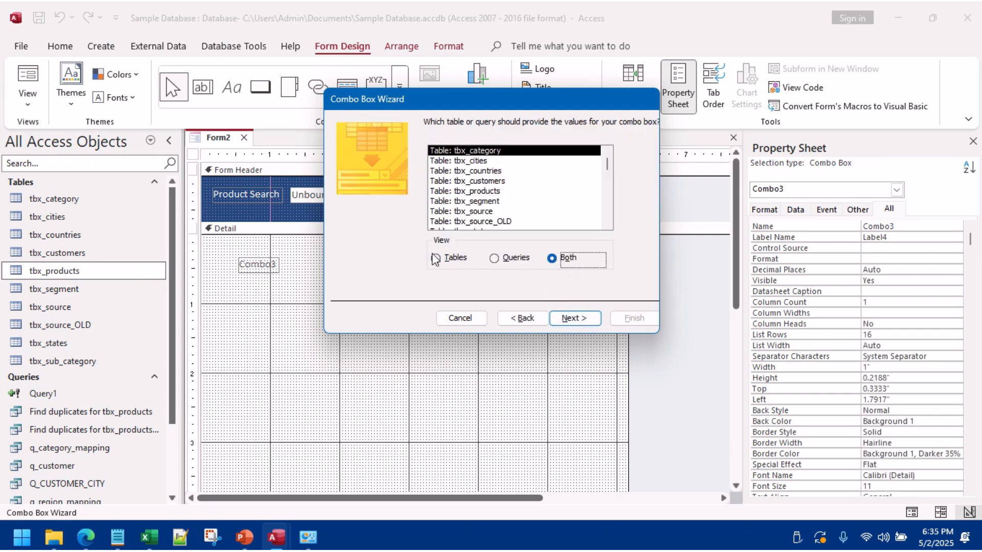
{"action": "left_click", "coordinate": [463, 318]}
{"action": "left_click_drag", "start_coordinate": [305, 249], "coordinate": [228, 248]}
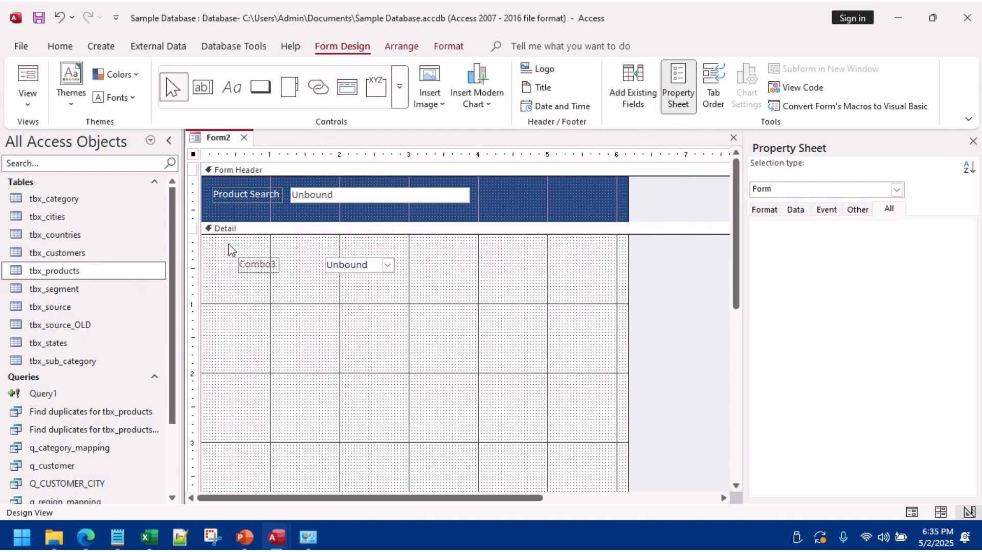
{"action": "key", "text": "Delete"}
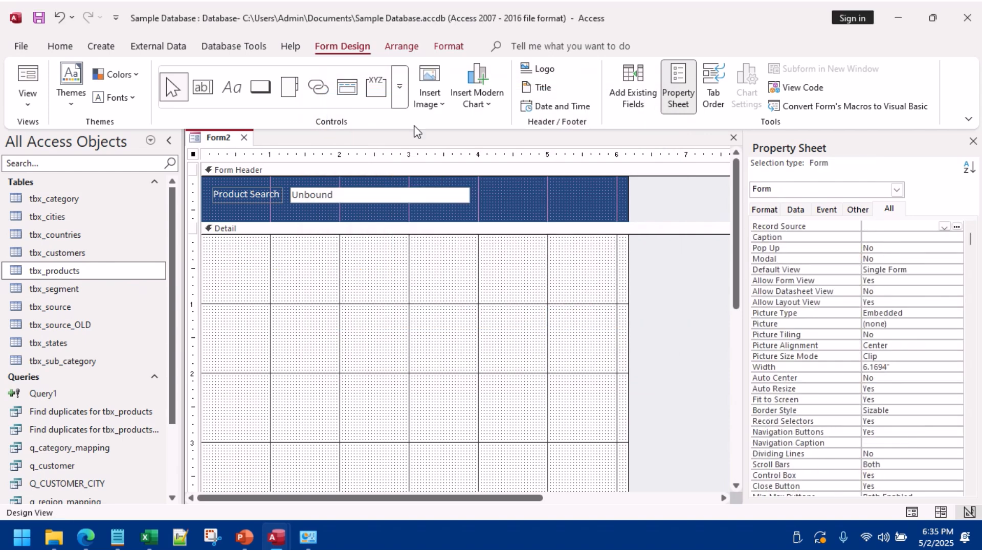
Step: Insert a subform in the Detail section, drawn about 4.9 by 2.75 inches, based on the existing form frm_products_sub_form
{"action": "left_click", "coordinate": [400, 87]}
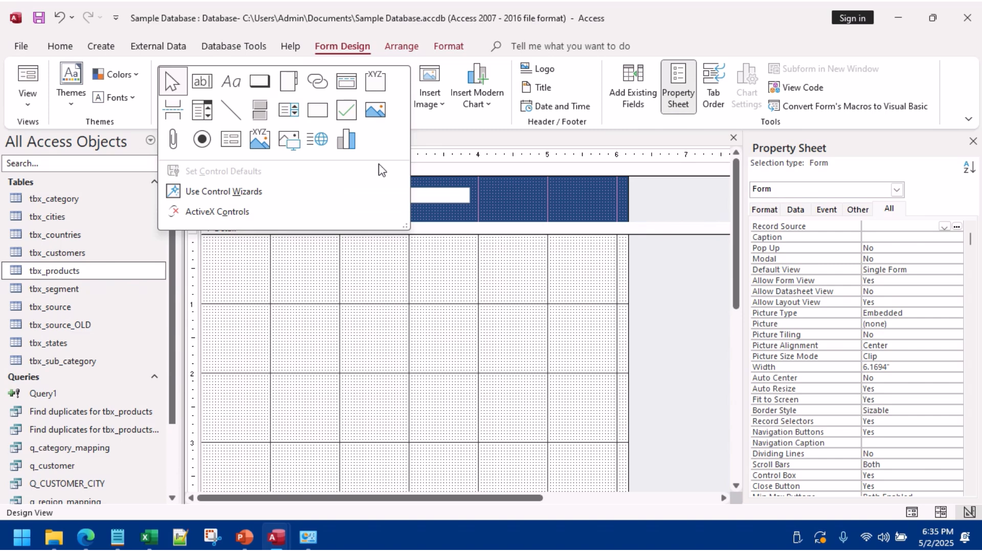
{"action": "left_click", "coordinate": [236, 141]}
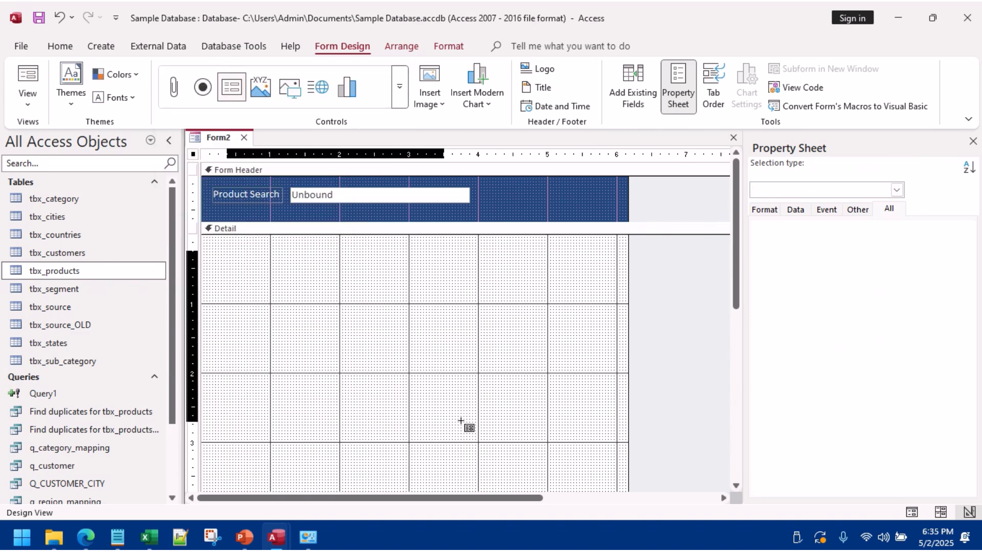
{"action": "left_click_drag", "start_coordinate": [226, 252], "coordinate": [565, 444]}
{"action": "left_click", "coordinate": [439, 205]}
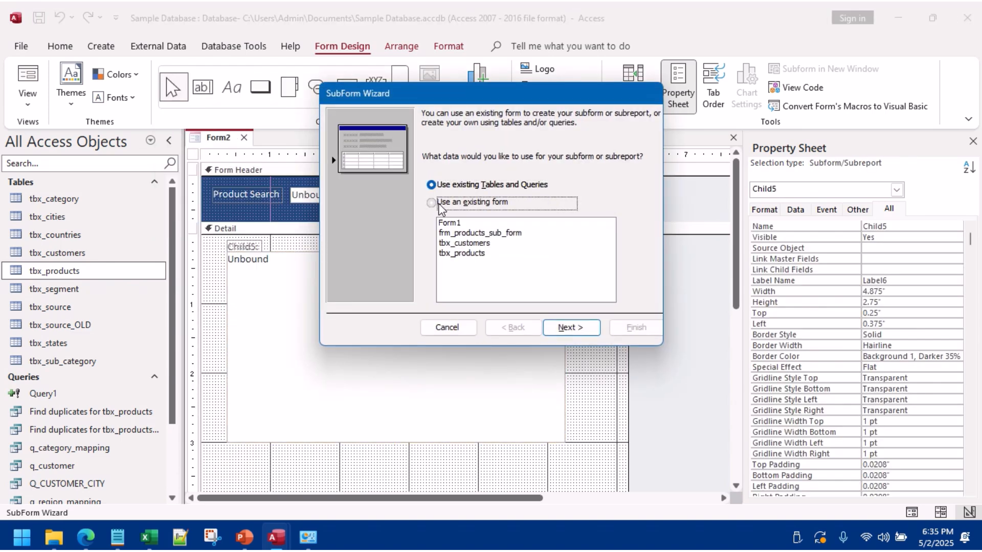
{"action": "left_click", "coordinate": [471, 233]}
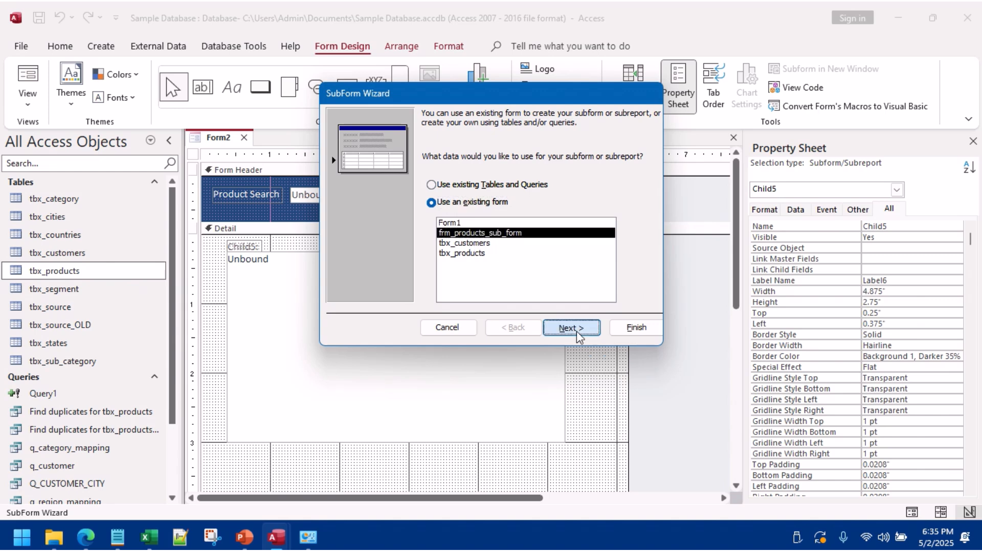
{"action": "left_click", "coordinate": [576, 331]}
{"action": "left_click", "coordinate": [614, 332]}
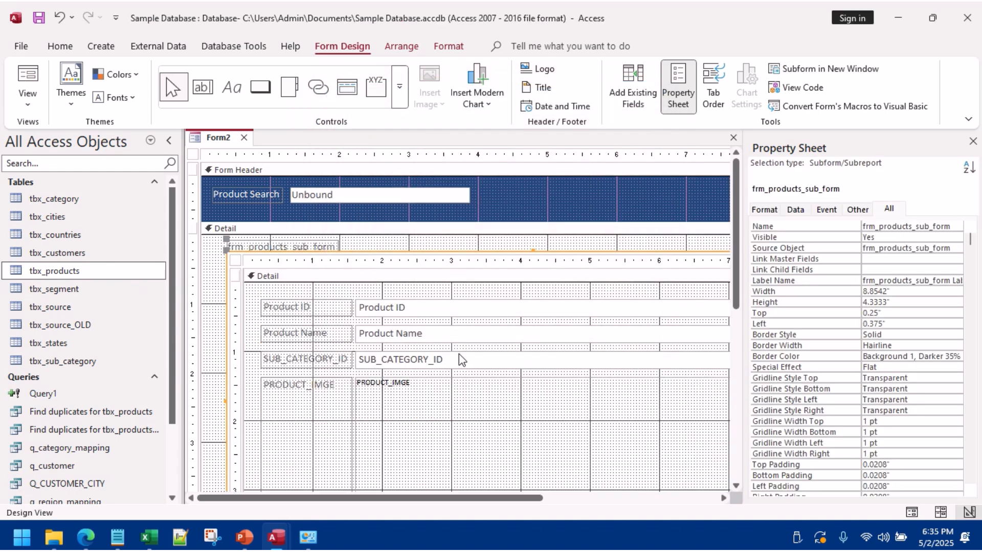
Step: Delete the subform's label and move the subform to the Detail section's upper-left corner, about 0.08 inches in and 0.04 inches down
{"action": "left_click", "coordinate": [283, 248]}
{"action": "key", "text": "Delete"}
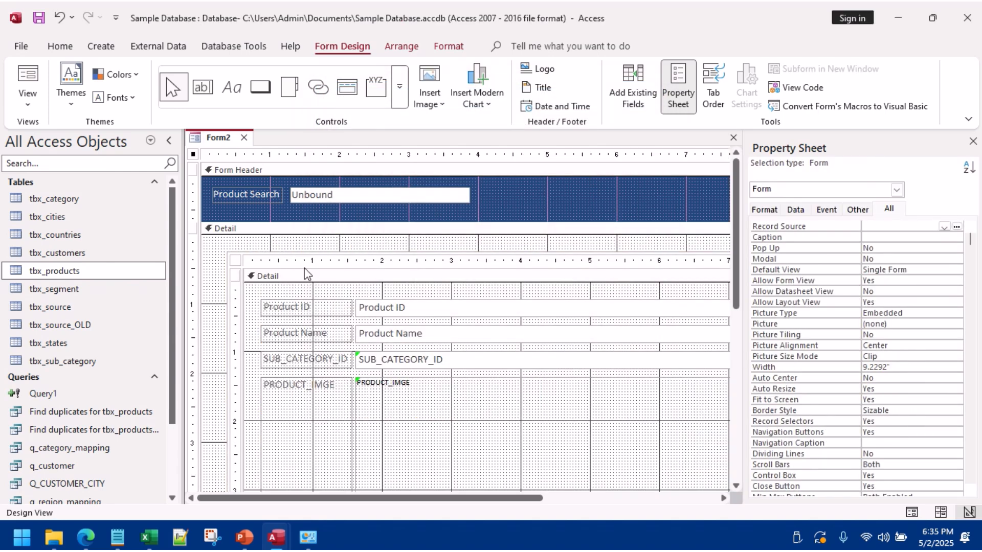
{"action": "left_click", "coordinate": [235, 250]}
{"action": "left_click", "coordinate": [219, 242]}
{"action": "left_click", "coordinate": [228, 252]}
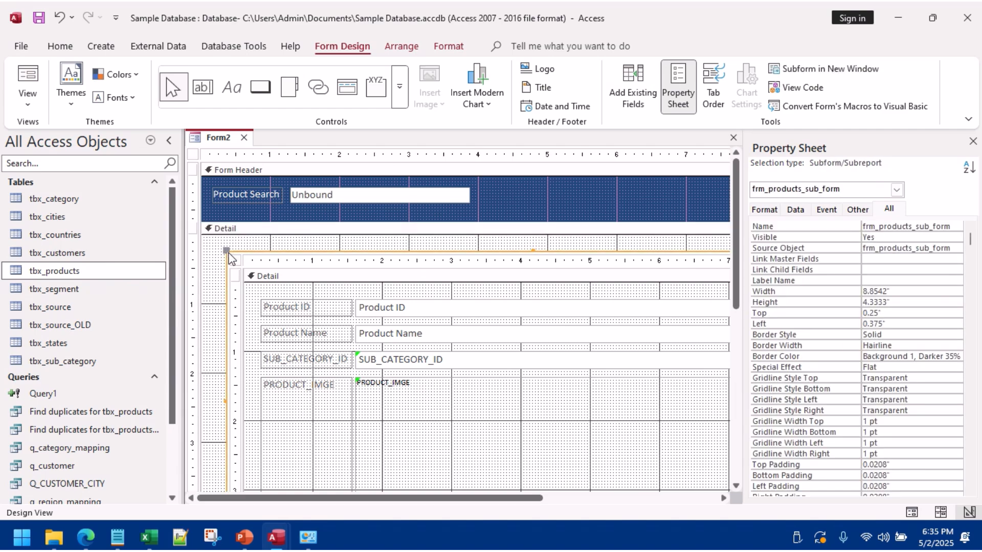
{"action": "left_click_drag", "start_coordinate": [226, 251], "coordinate": [206, 236]}
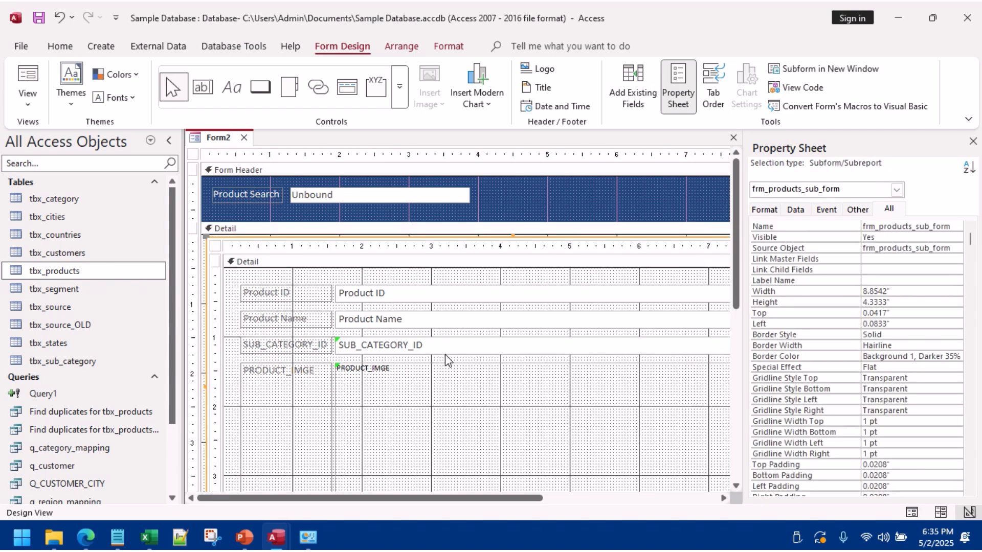
Step: Delete the SUB_CATEGORY_ID and PRODUCT_IMGE fields from the products subform
{"action": "left_click", "coordinate": [417, 352]}
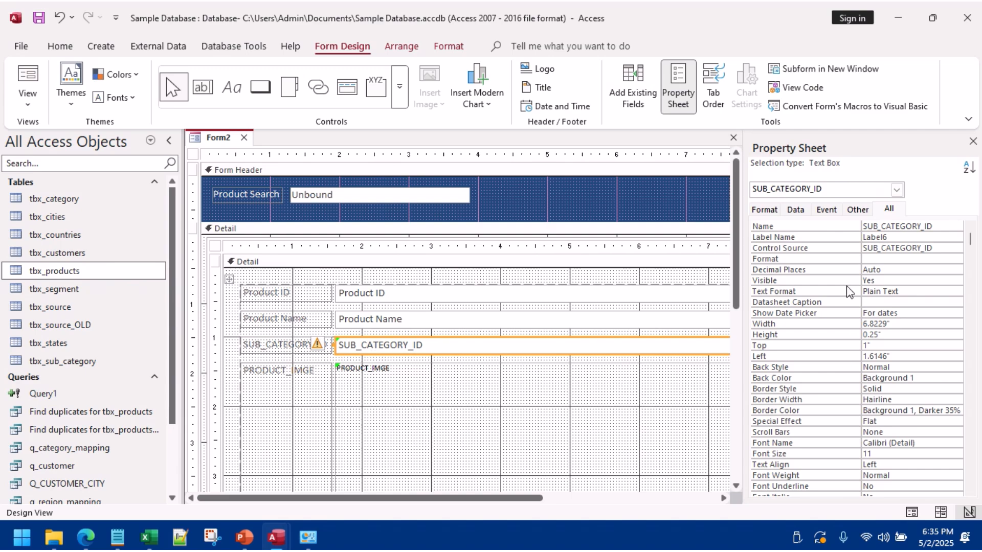
{"action": "key", "text": "Delete"}
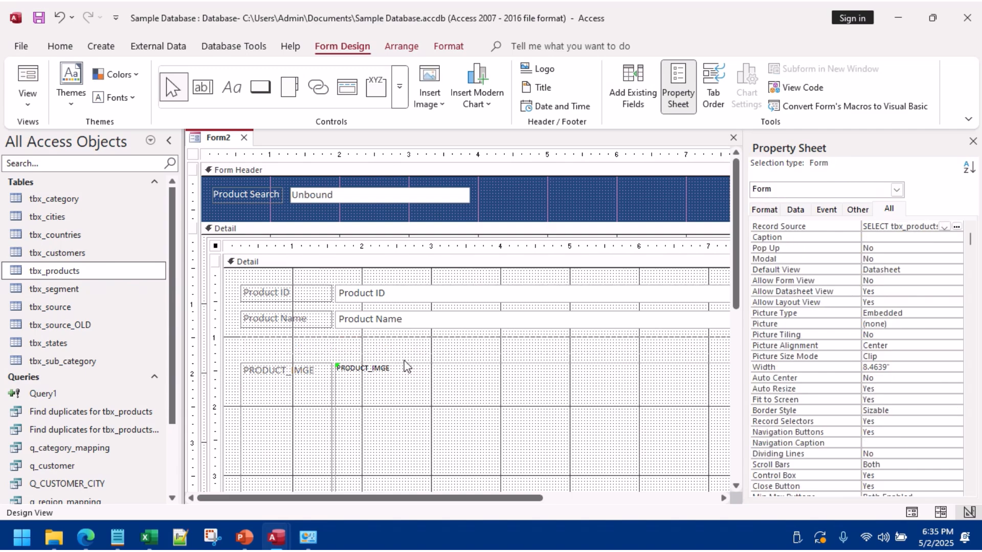
{"action": "left_click", "coordinate": [362, 378]}
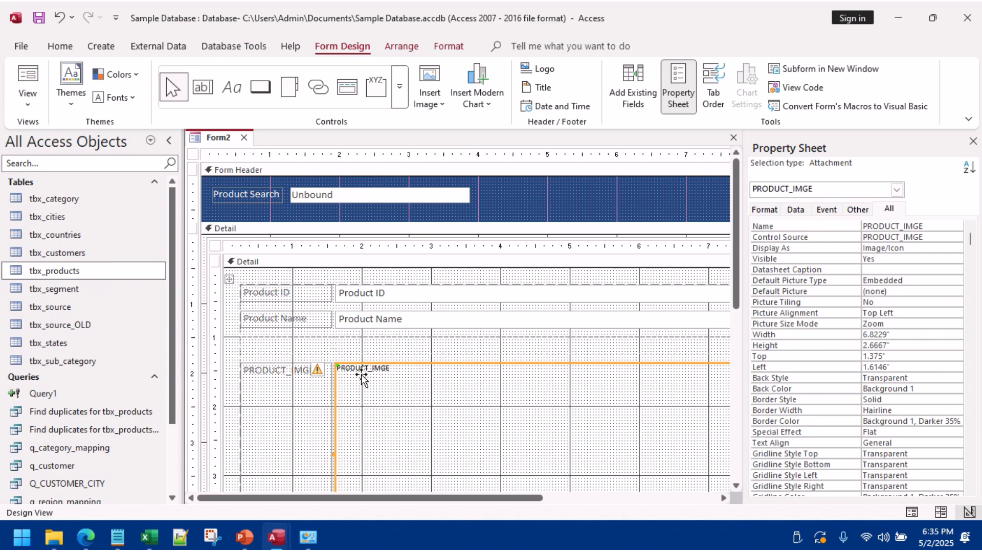
{"action": "key", "text": "Delete"}
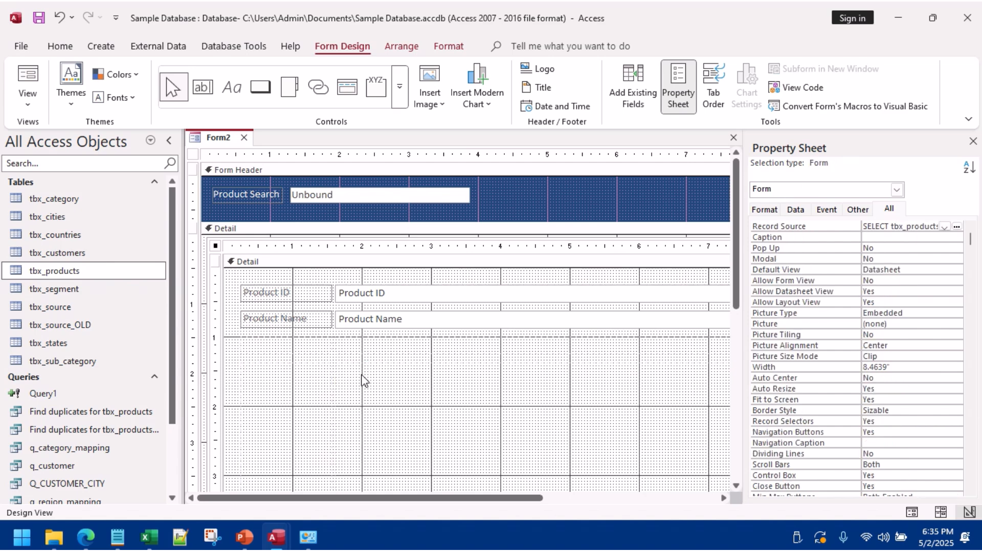
Step: Save the form as frm_product_search, check it in Form View and return to Design View
{"action": "right_click", "coordinate": [207, 140]}
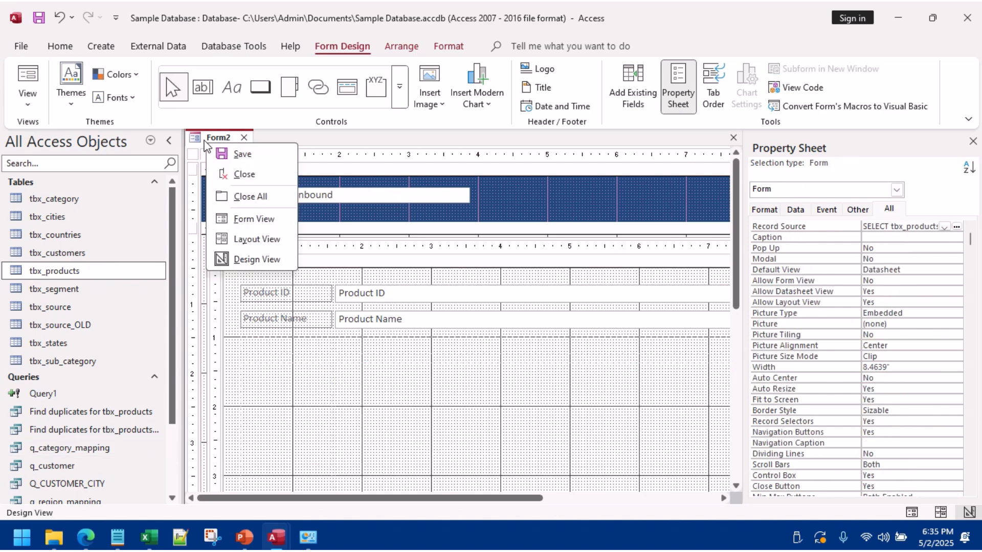
{"action": "left_click", "coordinate": [220, 155]}
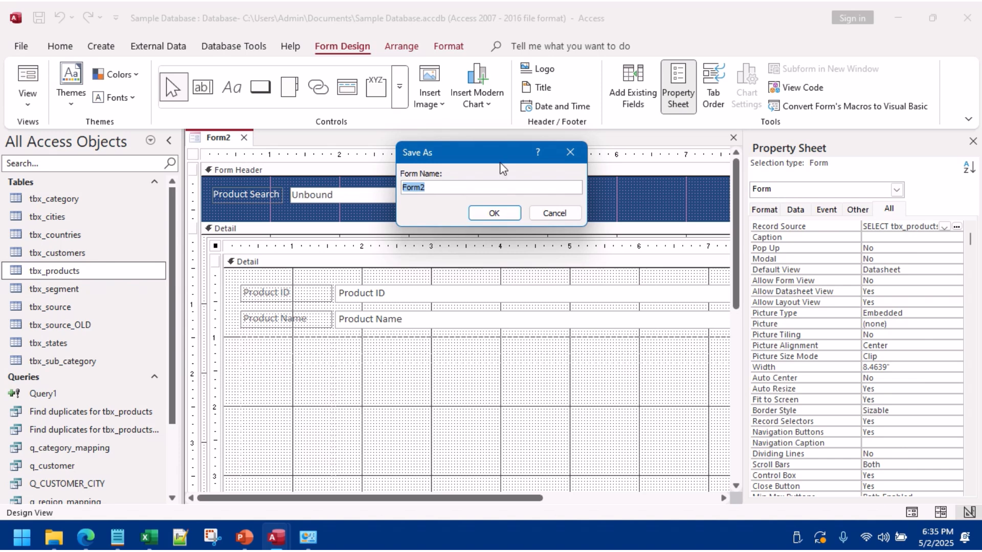
{"action": "type", "text": "P"}
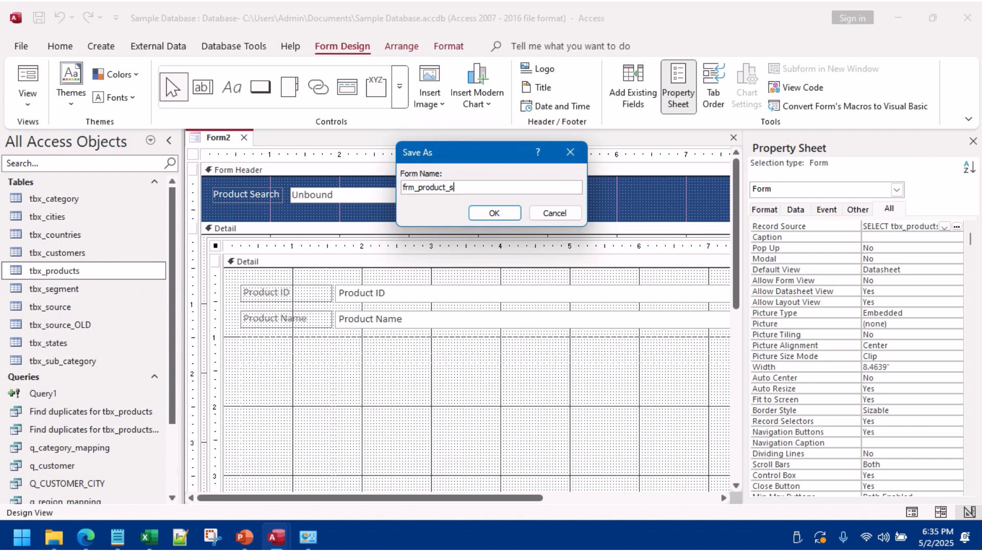
{"action": "left_click", "coordinate": [502, 212]}
{"action": "left_click", "coordinate": [27, 77]}
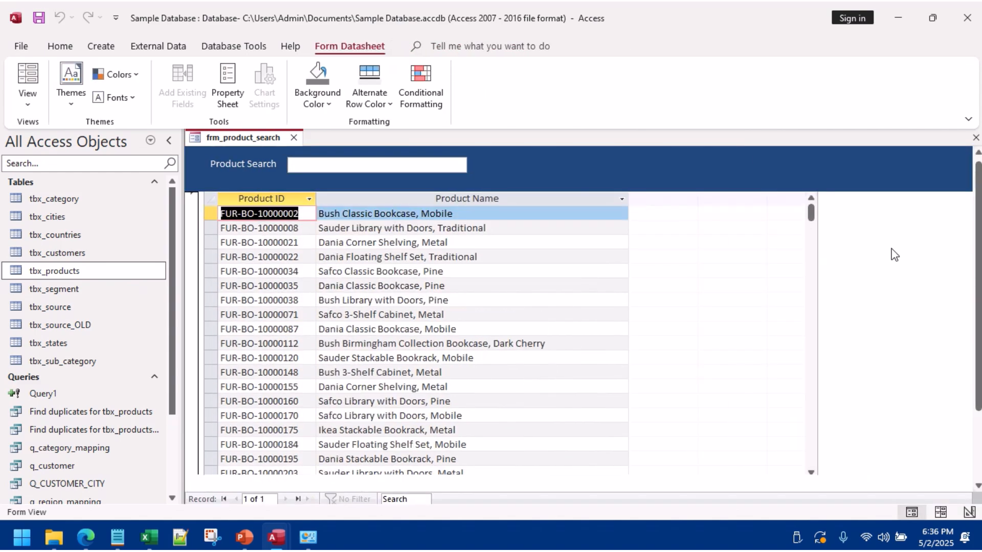
{"action": "right_click", "coordinate": [728, 162]}
{"action": "left_click", "coordinate": [776, 214]}
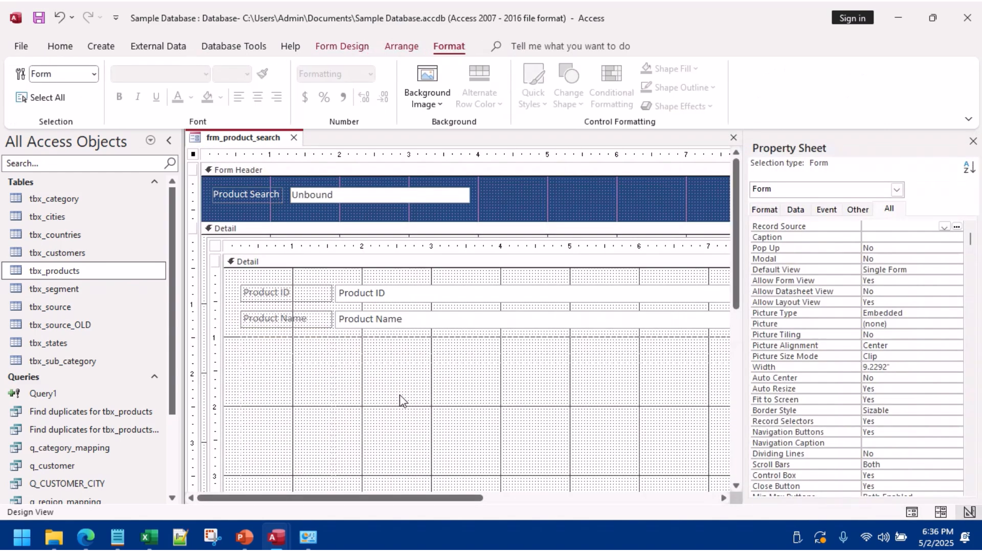
Step: Inspect the data properties of the products subform and the query behind its record source, and close that query unchanged
{"action": "left_click", "coordinate": [216, 250]}
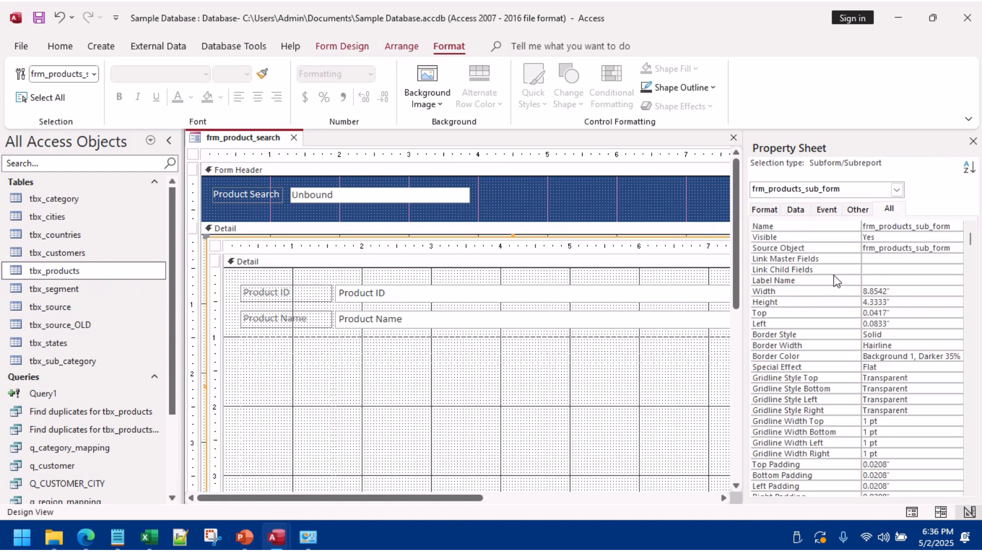
{"action": "left_click", "coordinate": [795, 210]}
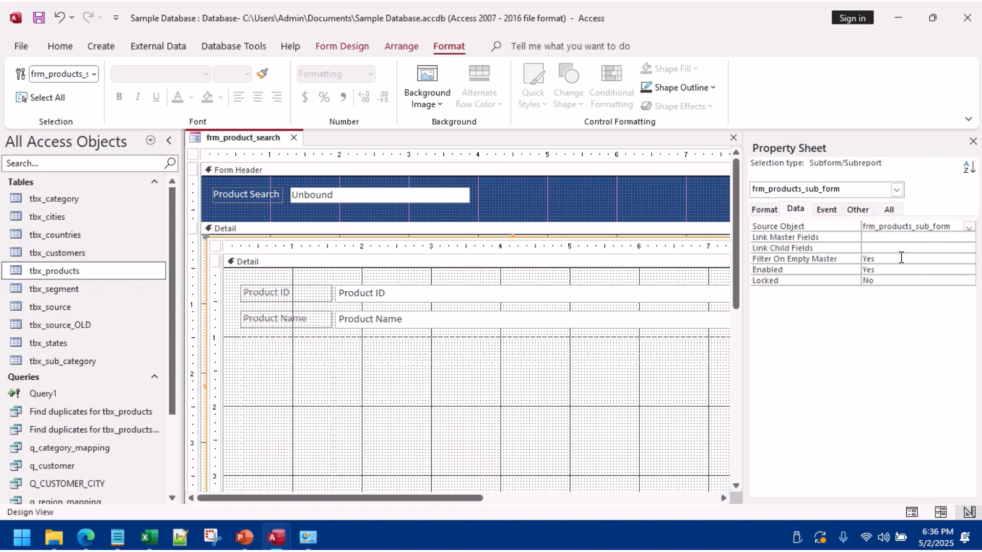
{"action": "left_click", "coordinate": [911, 228]}
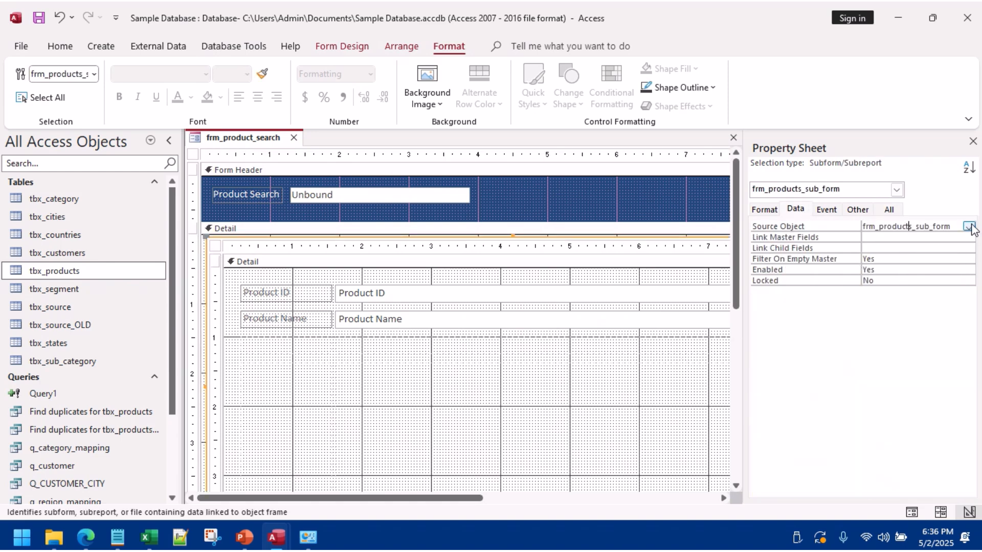
{"action": "left_click", "coordinate": [215, 247]}
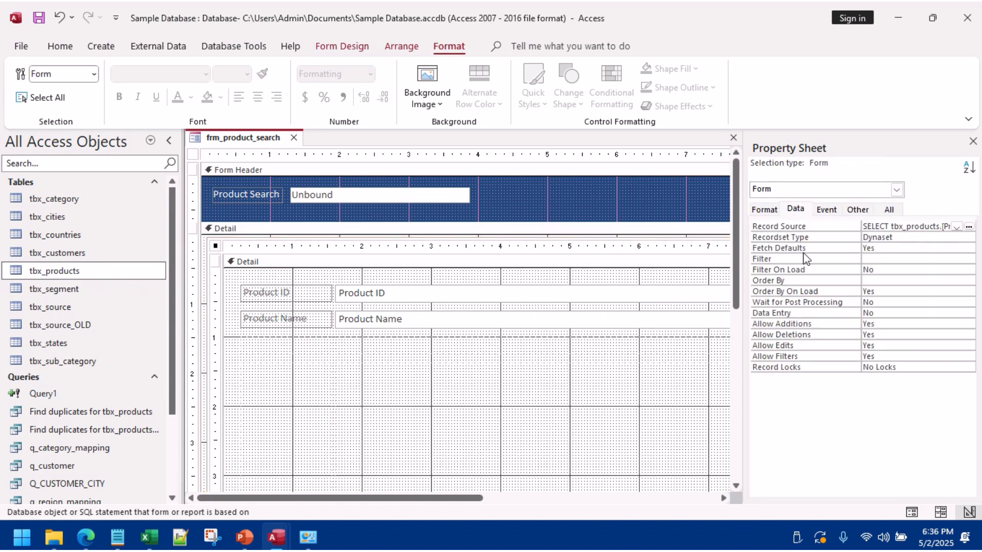
{"action": "left_click", "coordinate": [969, 227]}
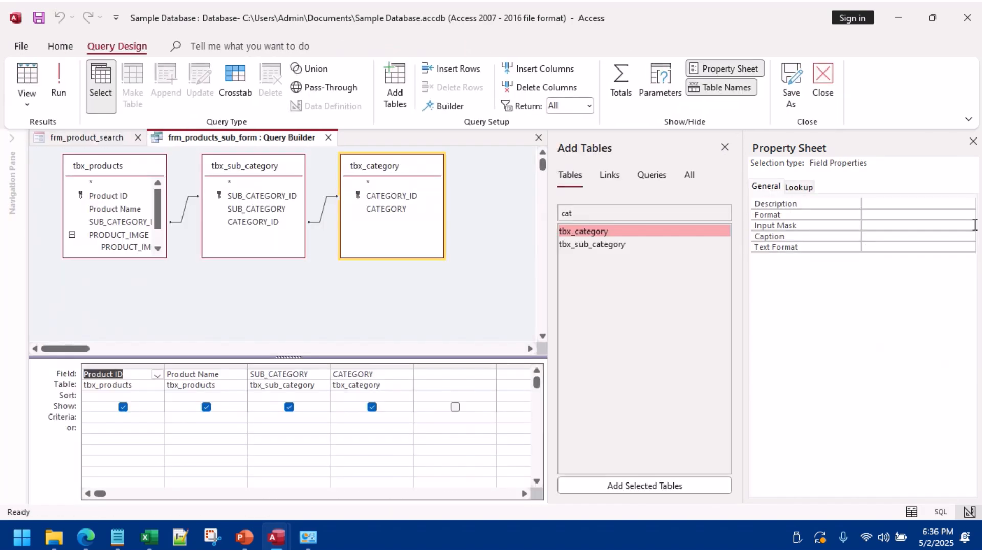
{"action": "left_click", "coordinate": [28, 79]}
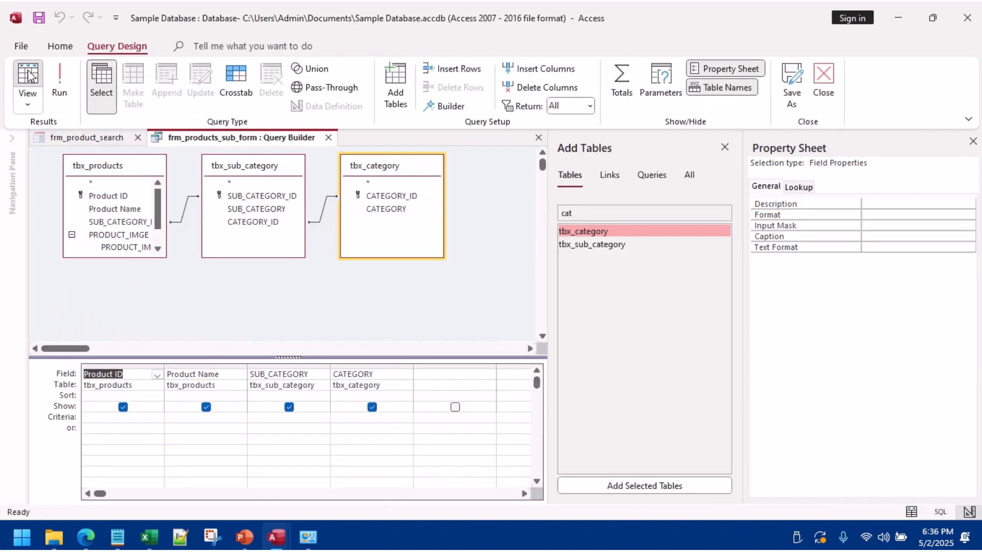
{"action": "right_click", "coordinate": [271, 141]}
{"action": "left_click", "coordinate": [298, 169]}
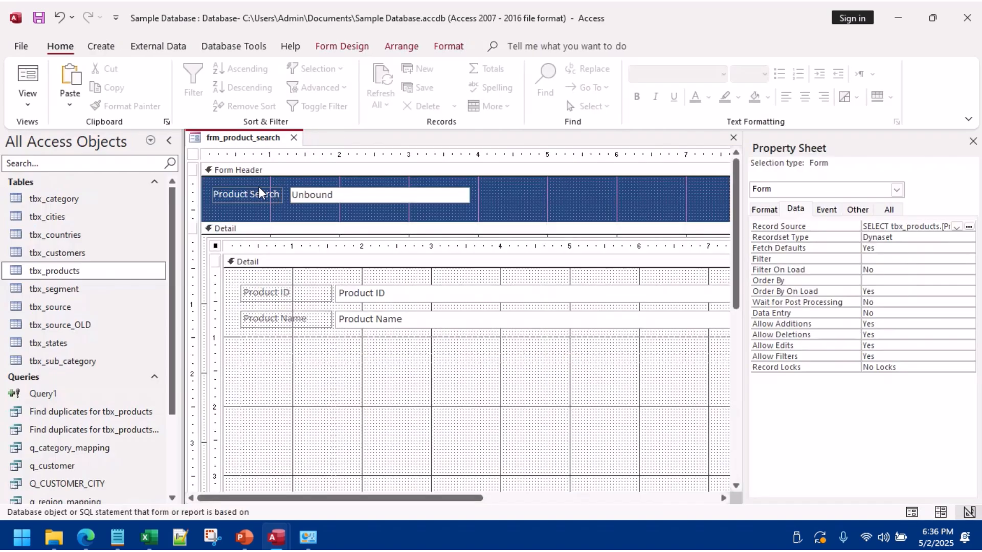
Step: Look up the name of the search text box in its properties
{"action": "right_click", "coordinate": [362, 199]}
{"action": "left_click", "coordinate": [404, 511]}
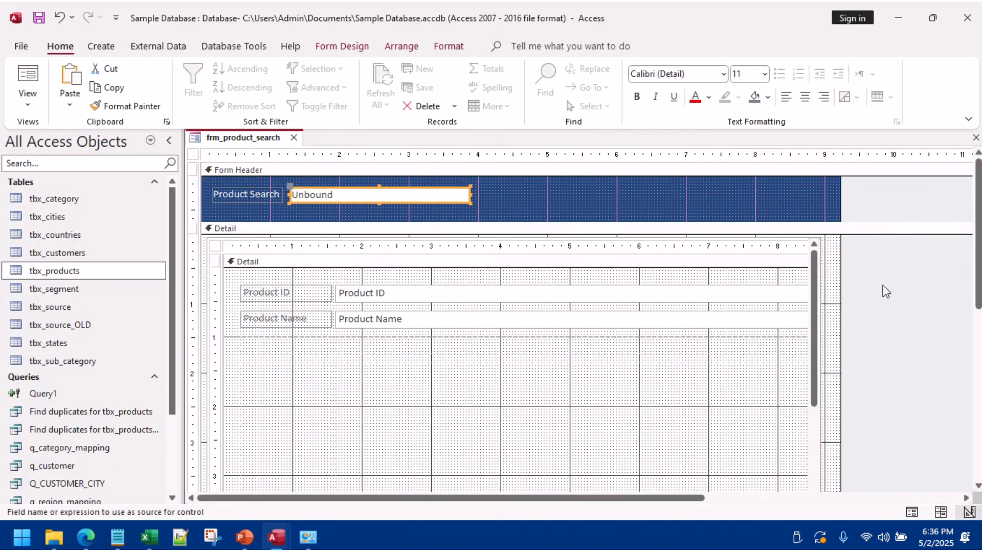
{"action": "left_click", "coordinate": [352, 192]}
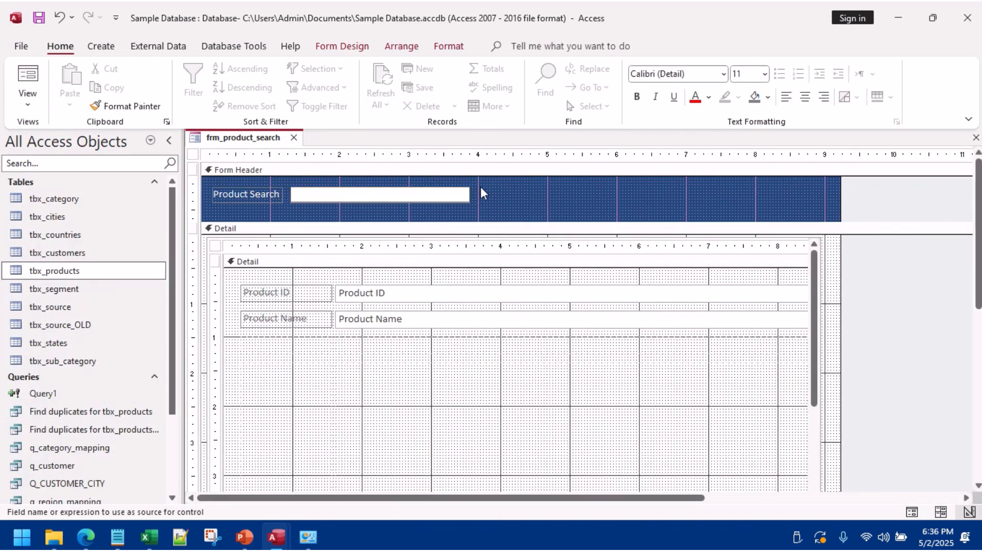
{"action": "key", "text": "Escape"}
{"action": "right_click", "coordinate": [463, 196]}
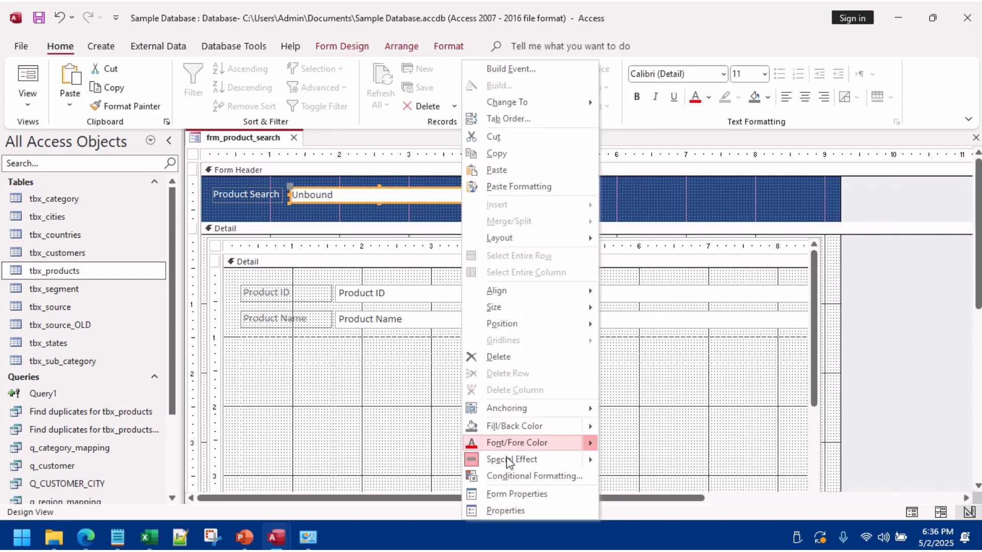
{"action": "left_click", "coordinate": [506, 511]}
{"action": "left_click", "coordinate": [889, 212]}
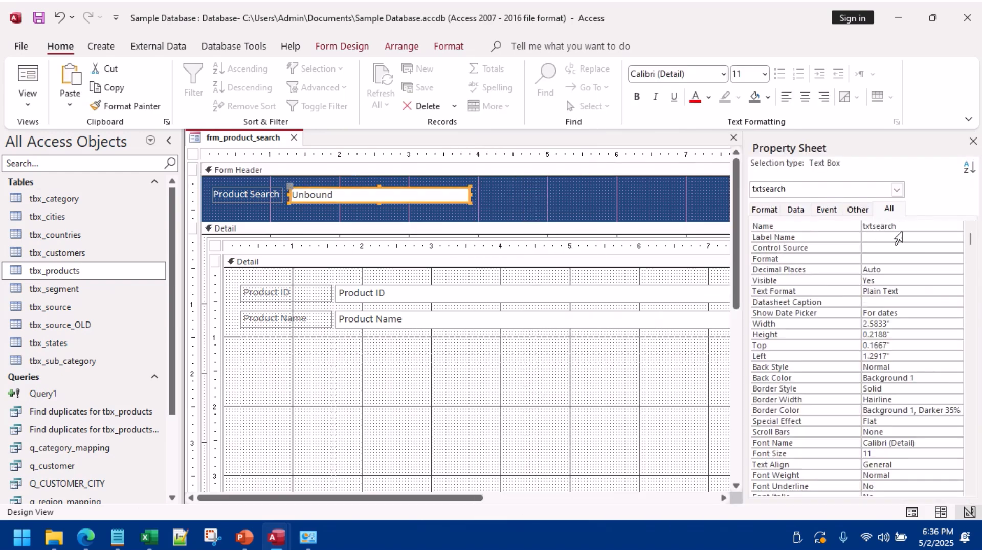
{"action": "double_click", "coordinate": [889, 226]}
{"action": "right_click", "coordinate": [887, 227]}
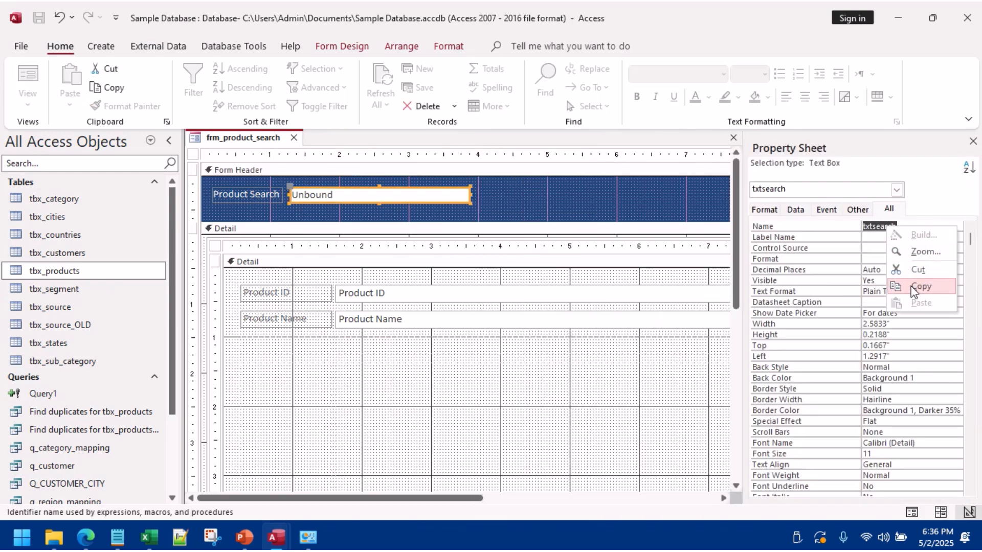
{"action": "key", "text": "Escape"}
Step: Open the products subform's record source in the Query Builder
{"action": "left_click", "coordinate": [218, 257]}
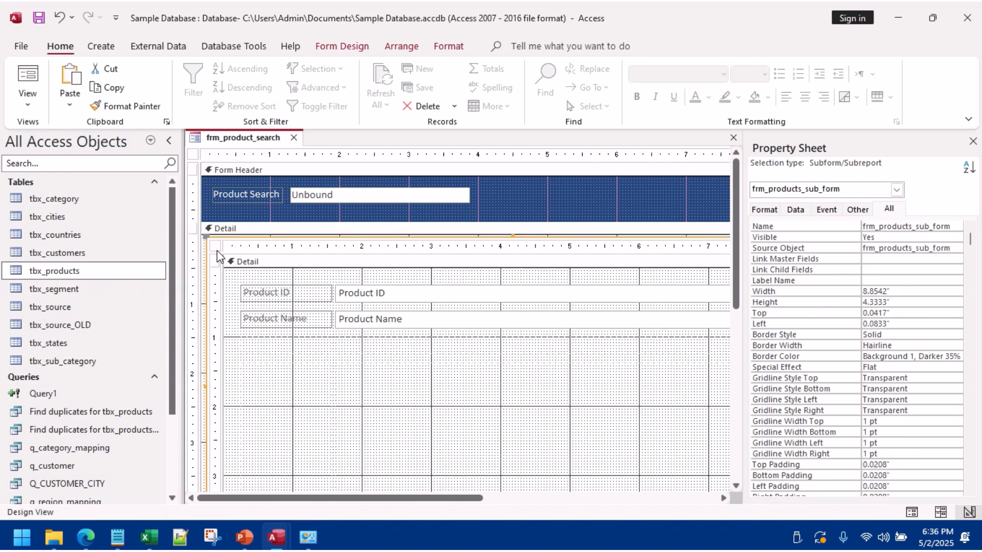
{"action": "left_click", "coordinate": [214, 248]}
{"action": "left_click", "coordinate": [913, 227]}
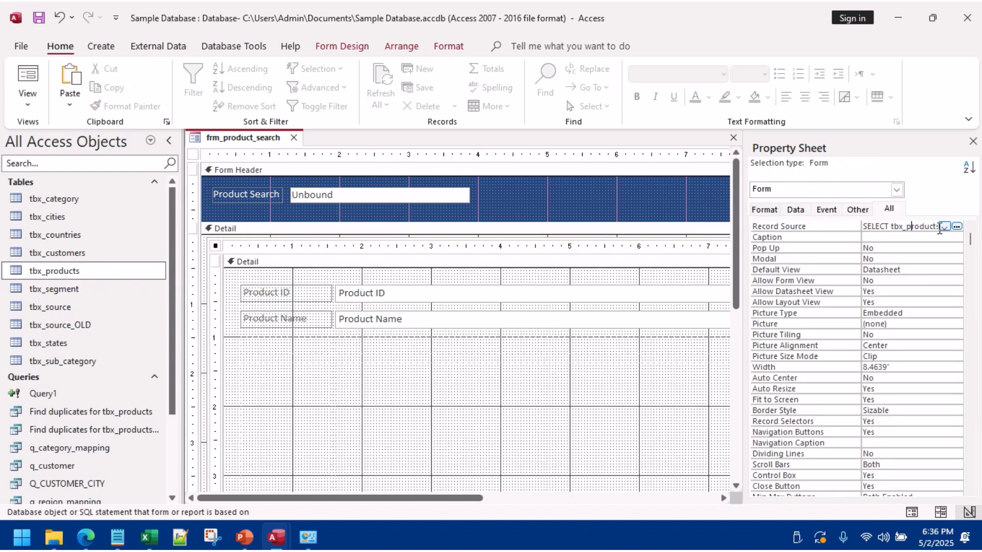
{"action": "left_click", "coordinate": [957, 228]}
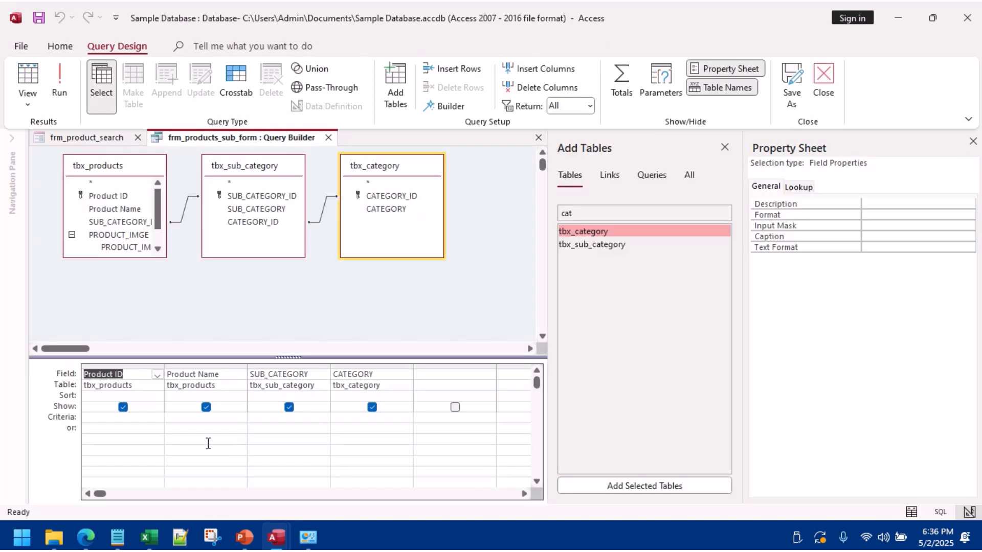
Step: Enter the Product Name criterion Like "*" & [Forms]![frm_product_search]![txtsearch].[Text] and widen that column to fit
{"action": "left_click", "coordinate": [182, 419]}
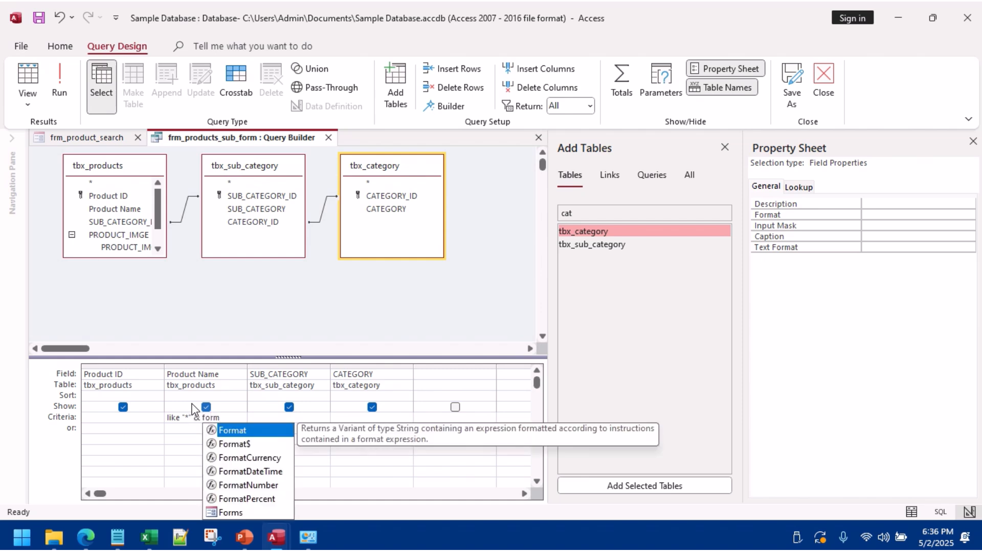
{"action": "key", "text": "Down"}
{"action": "key", "text": "Down"}
{"action": "key", "text": "Down"}
{"action": "key", "text": "Down"}
{"action": "key", "text": "Down"}
{"action": "key", "text": "Down"}
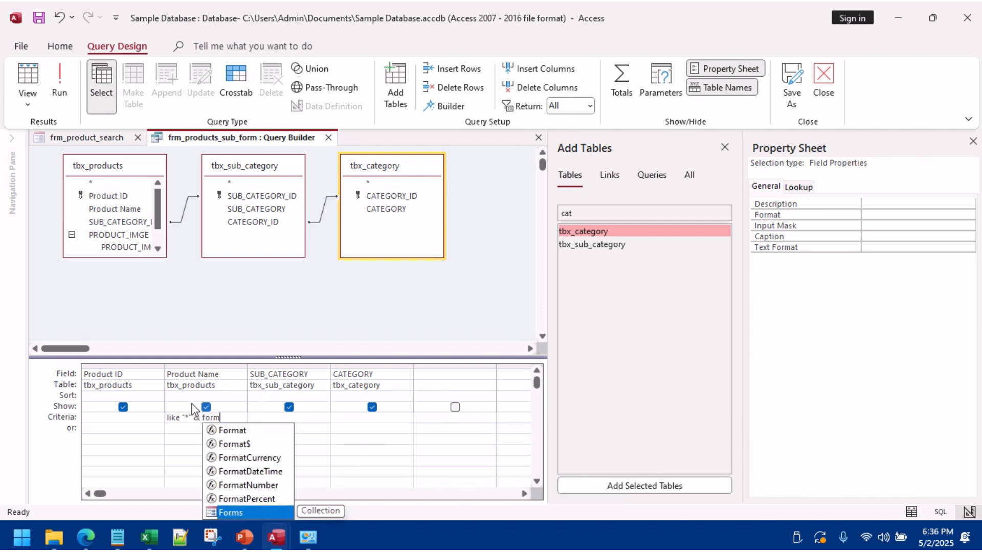
{"action": "key", "text": "Caps_Lock"}
{"action": "key", "text": "Tab"}
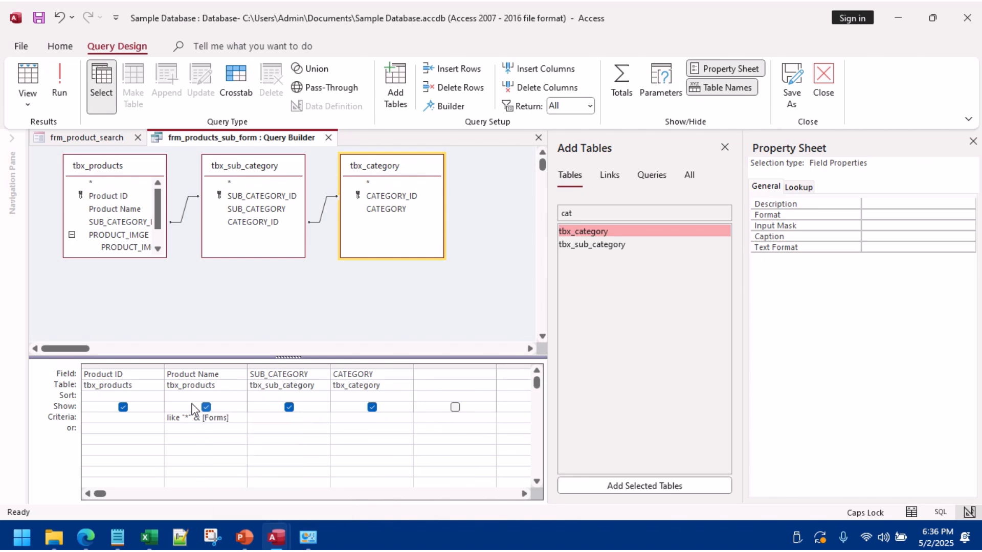
{"action": "type", "text": "!"}
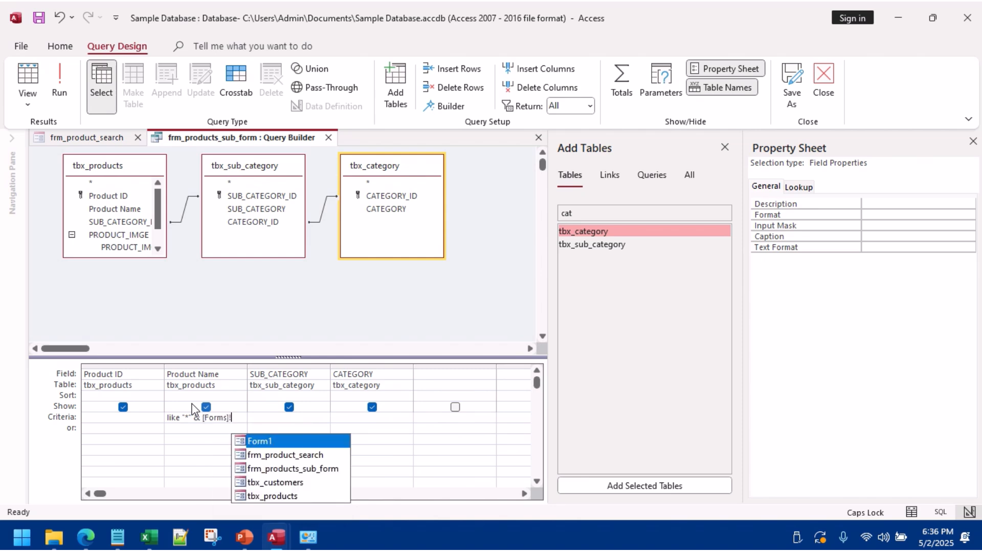
{"action": "key", "text": "Down"}
{"action": "key", "text": "Down"}
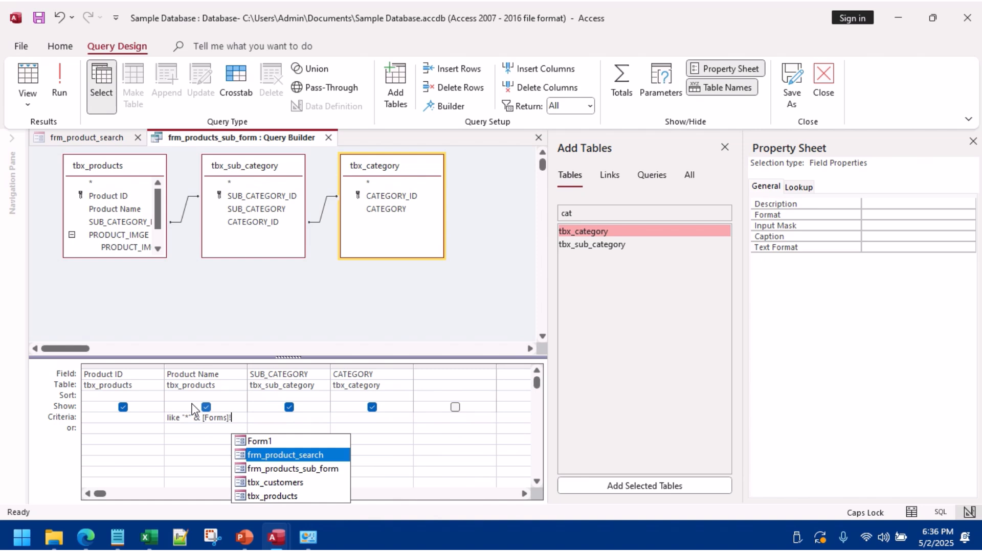
{"action": "key", "text": "Up"}
{"action": "key", "text": "Tab"}
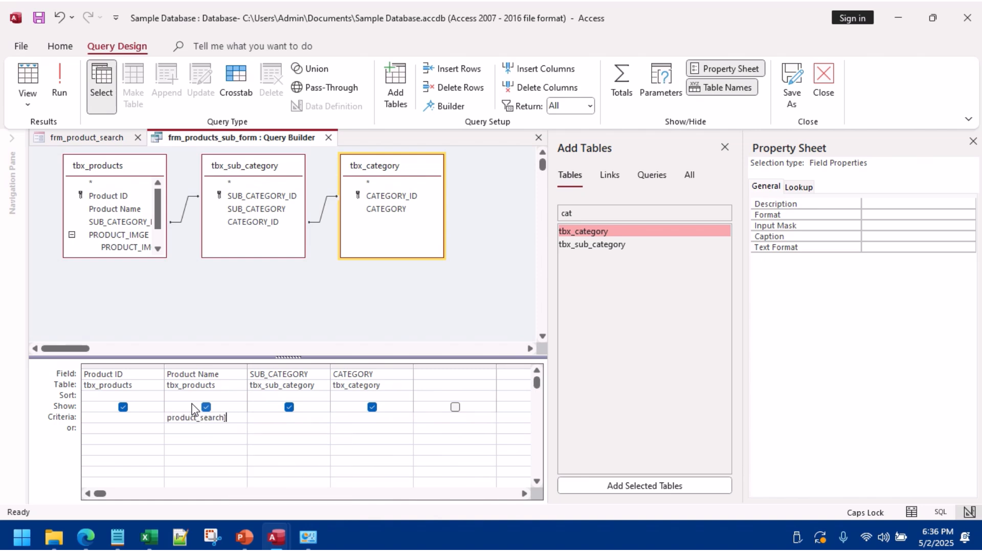
{"action": "type", "text": "!T"}
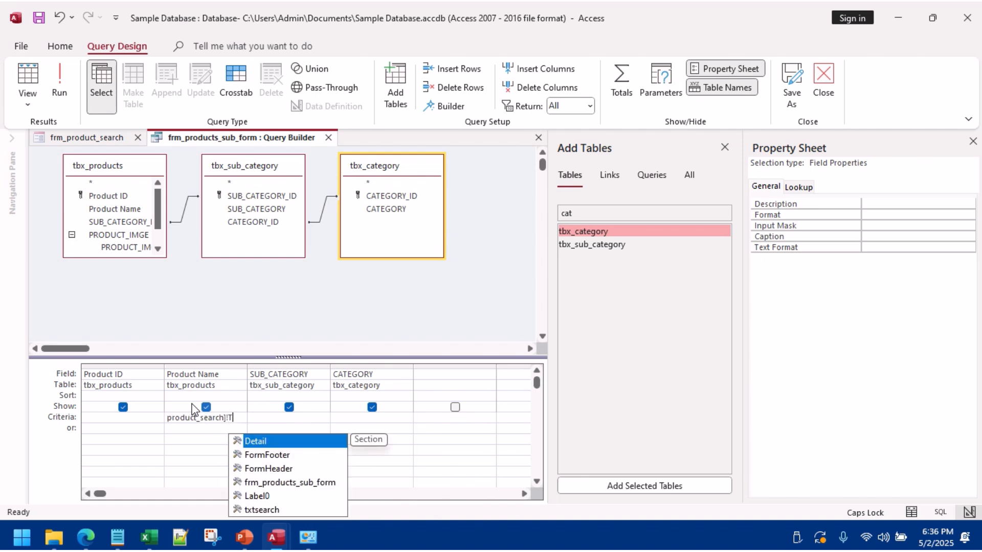
{"action": "type", "text": "XT"}
{"action": "key", "text": "Tab"}
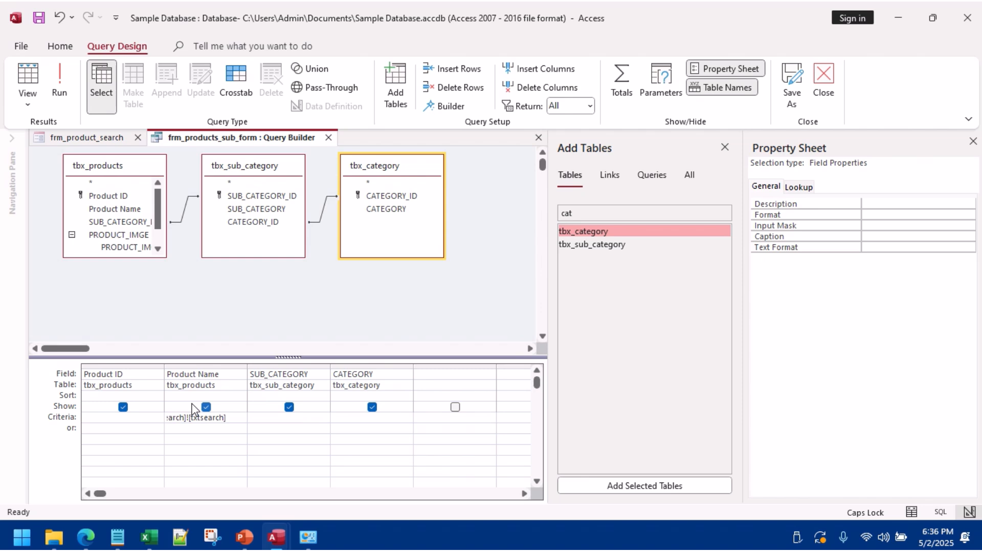
{"action": "type", "text": ".[Tex"}
{"action": "key", "text": "Tab"}
{"action": "left_click", "coordinate": [201, 428]}
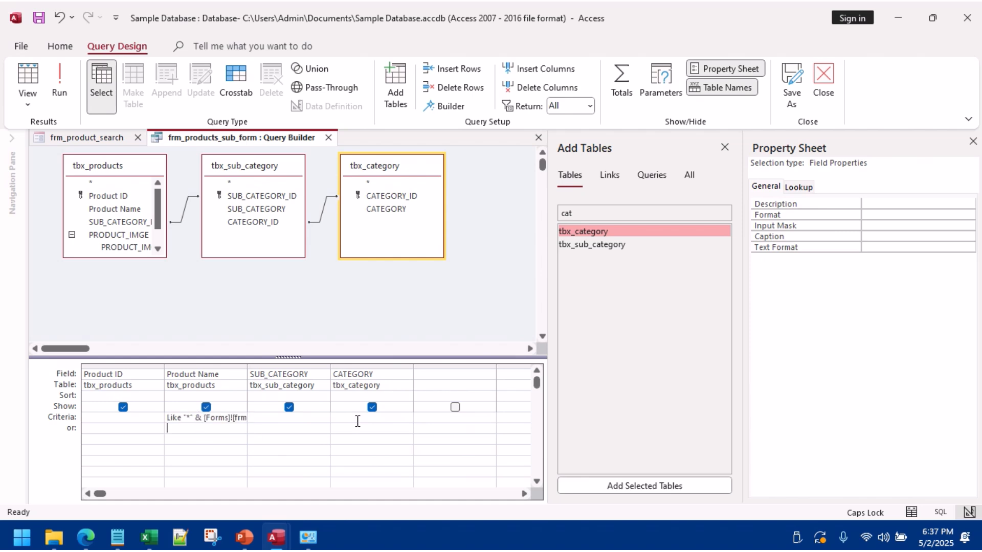
{"action": "double_click", "coordinate": [248, 366]}
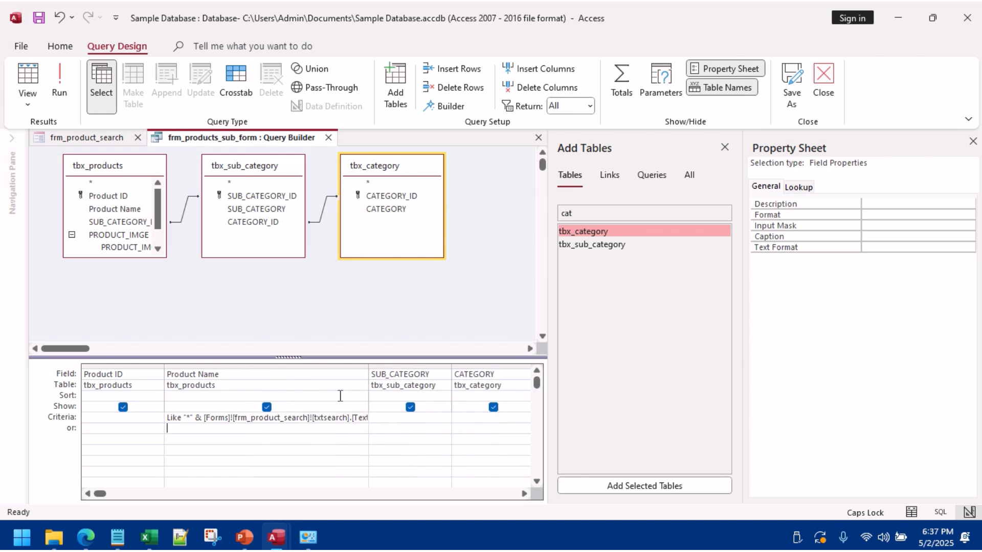
Step: Preview the record source query in Datasheet View, and save and close it
{"action": "left_click", "coordinate": [27, 77]}
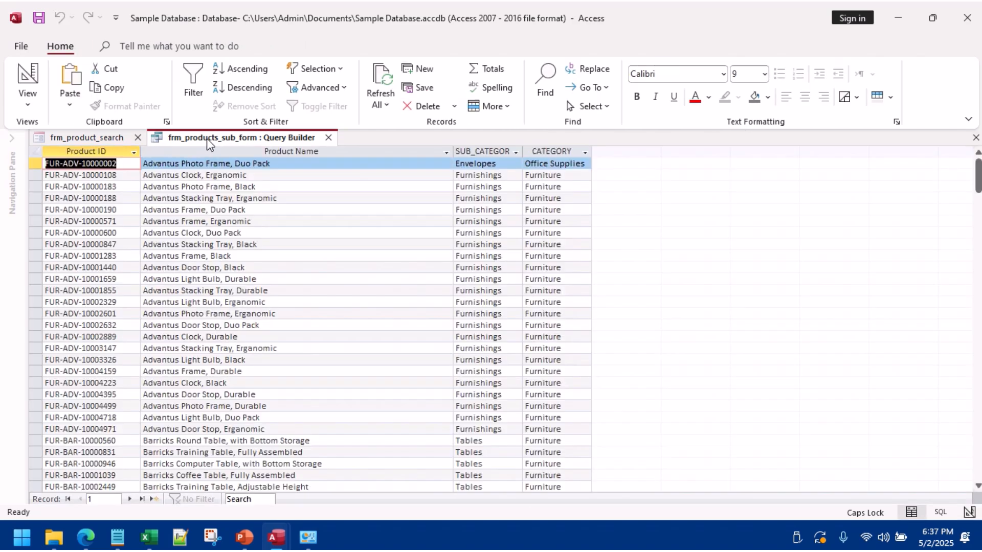
{"action": "right_click", "coordinate": [206, 140]}
{"action": "left_click", "coordinate": [234, 153]}
{"action": "left_click", "coordinate": [328, 138]}
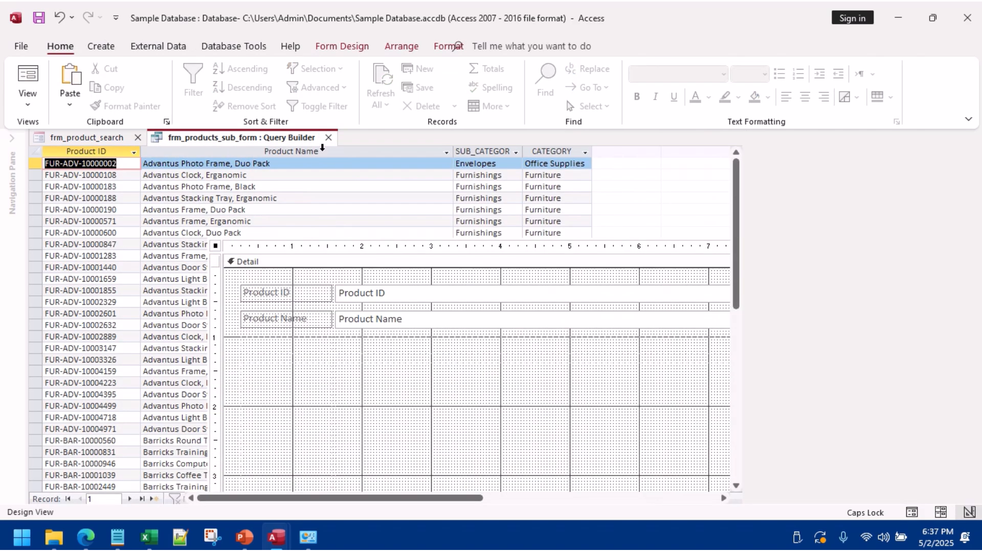
Step: Check the filtered product search form in Form View and return to Design View
{"action": "left_click", "coordinate": [363, 195]}
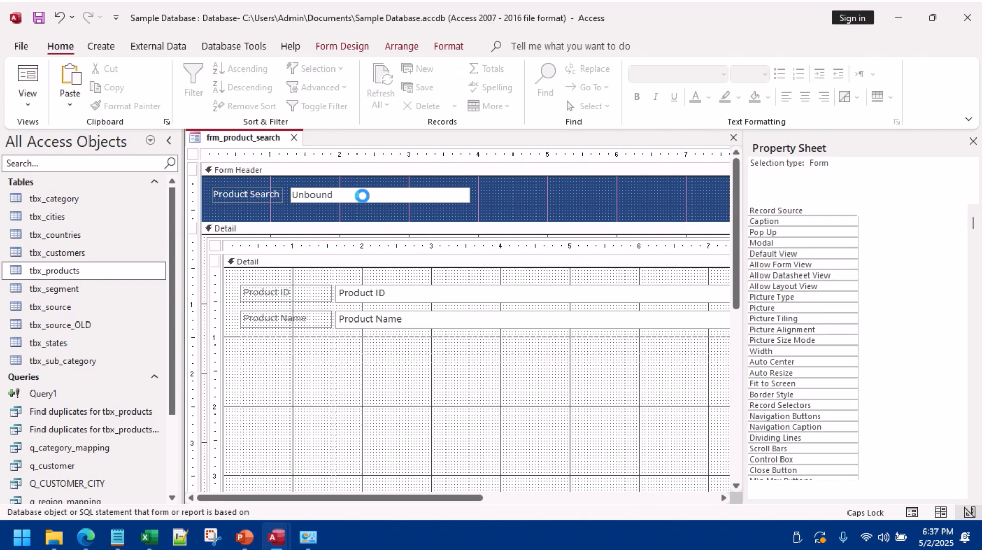
{"action": "left_click", "coordinate": [27, 77]}
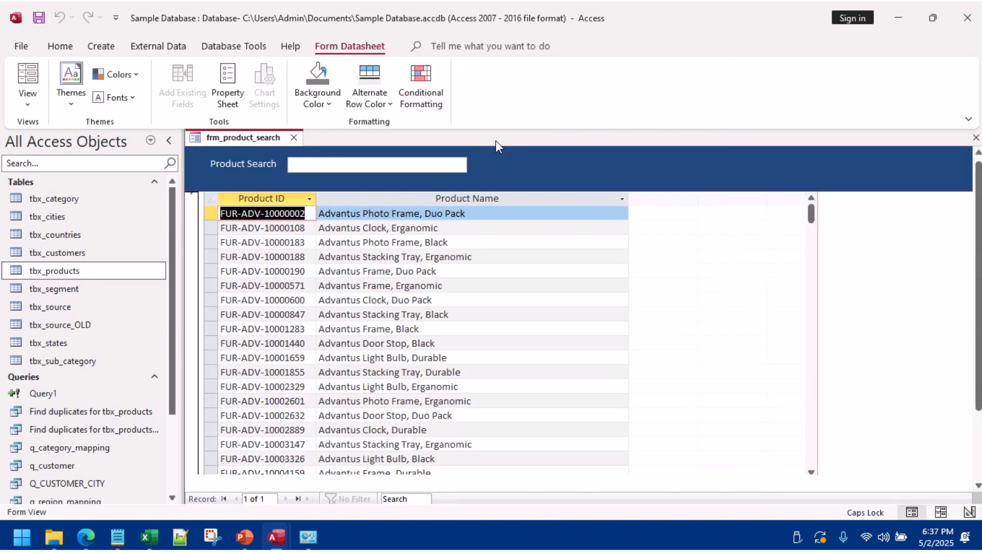
{"action": "right_click", "coordinate": [504, 170]}
{"action": "left_click", "coordinate": [548, 221]}
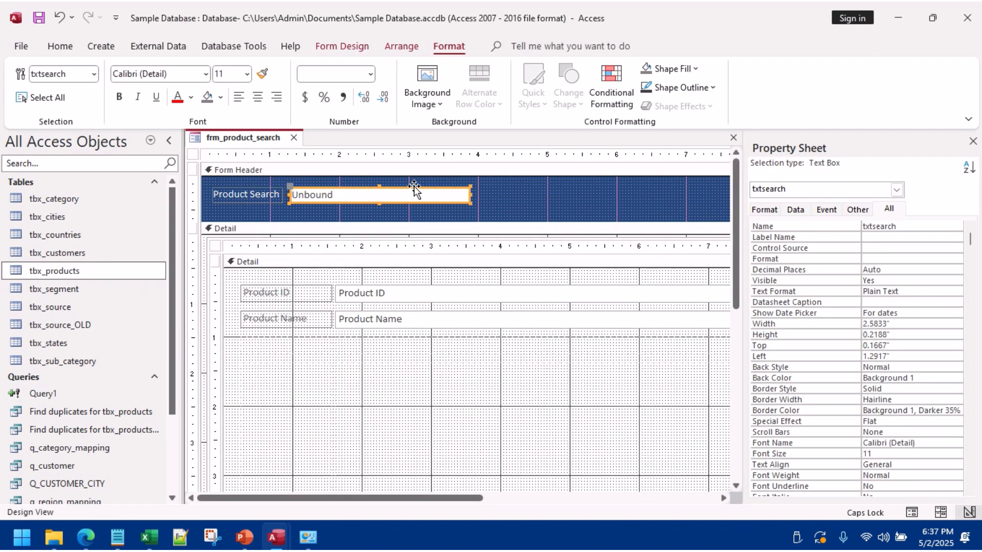
Step: Open the Macro Builder for the On Change event of the txtsearch text box
{"action": "left_click", "coordinate": [825, 210]}
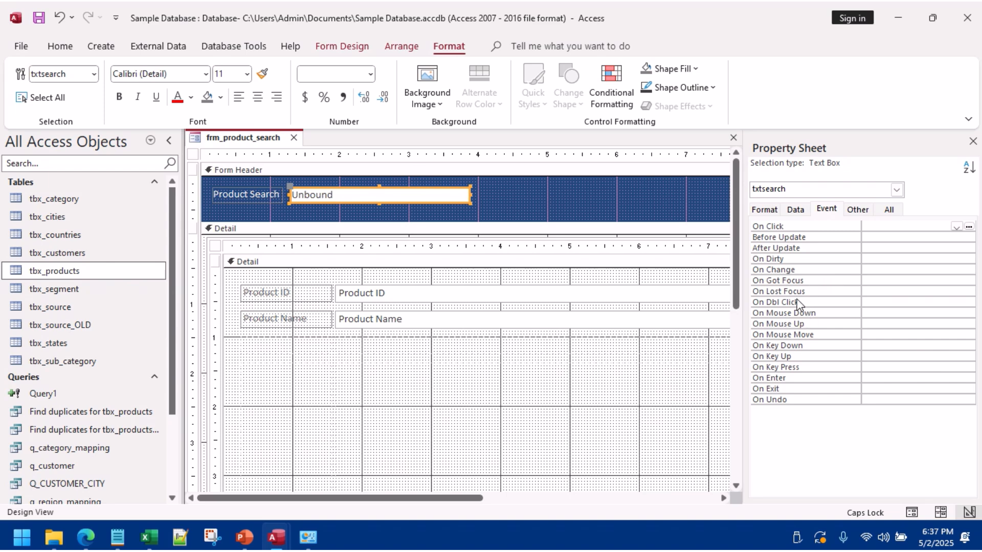
{"action": "left_click", "coordinate": [790, 269]}
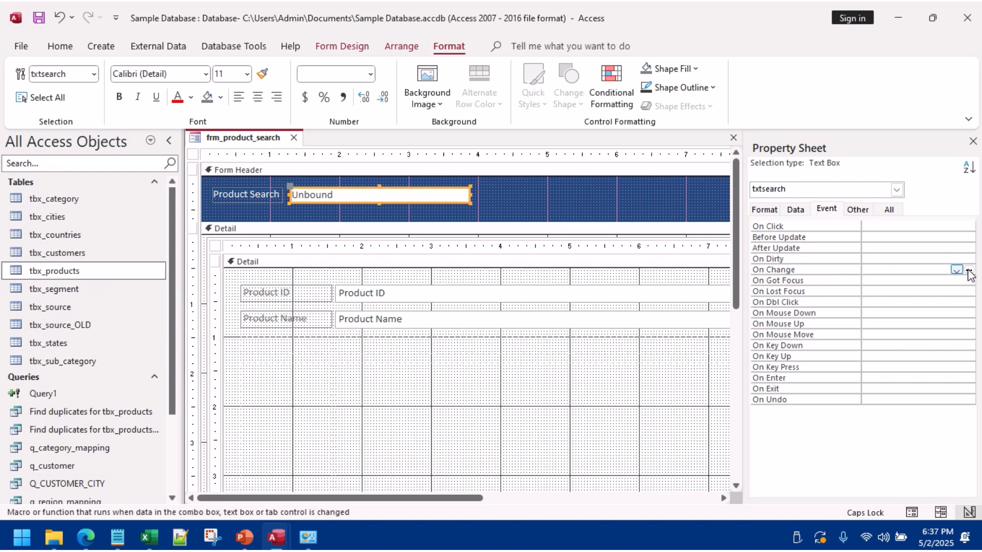
{"action": "left_click", "coordinate": [969, 271]}
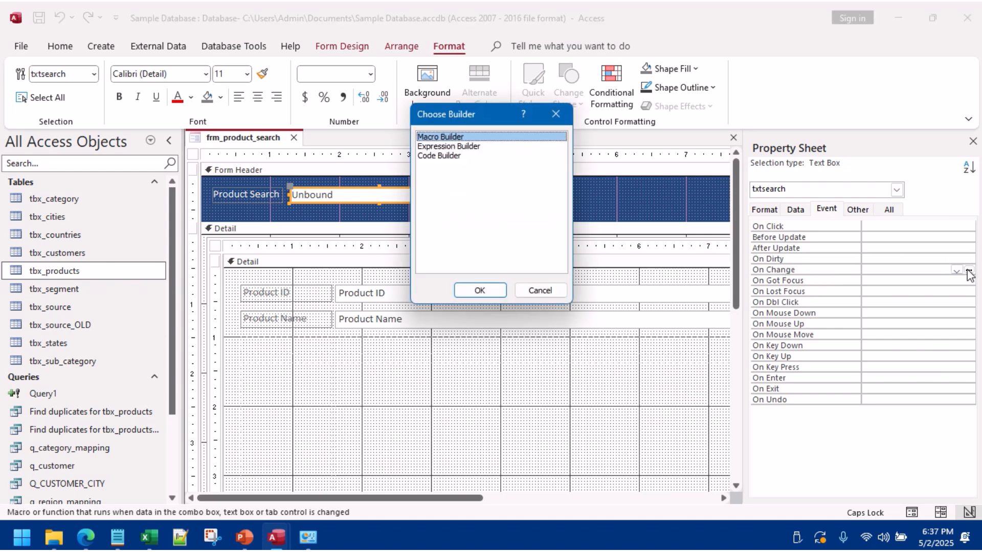
{"action": "double_click", "coordinate": [448, 138]}
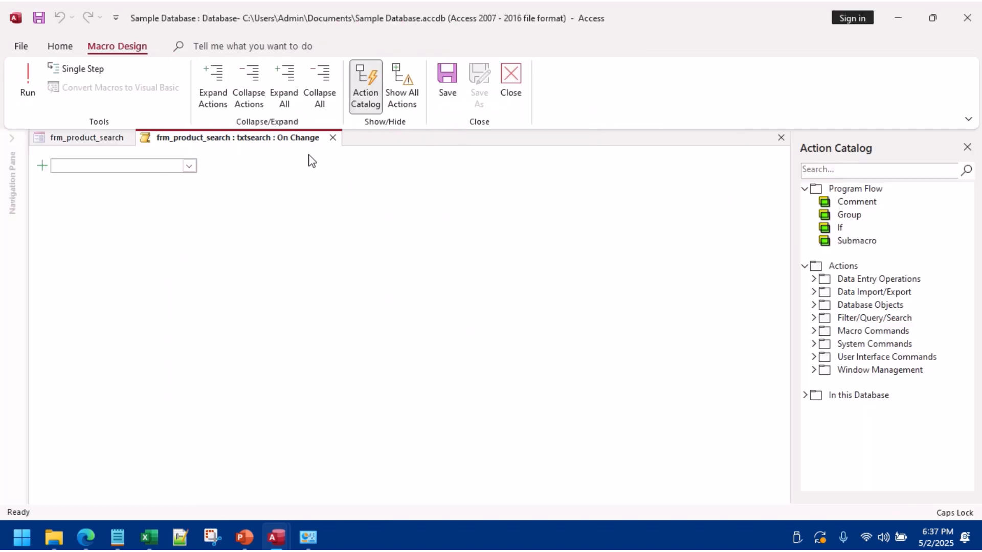
{"action": "left_click", "coordinate": [332, 137]}
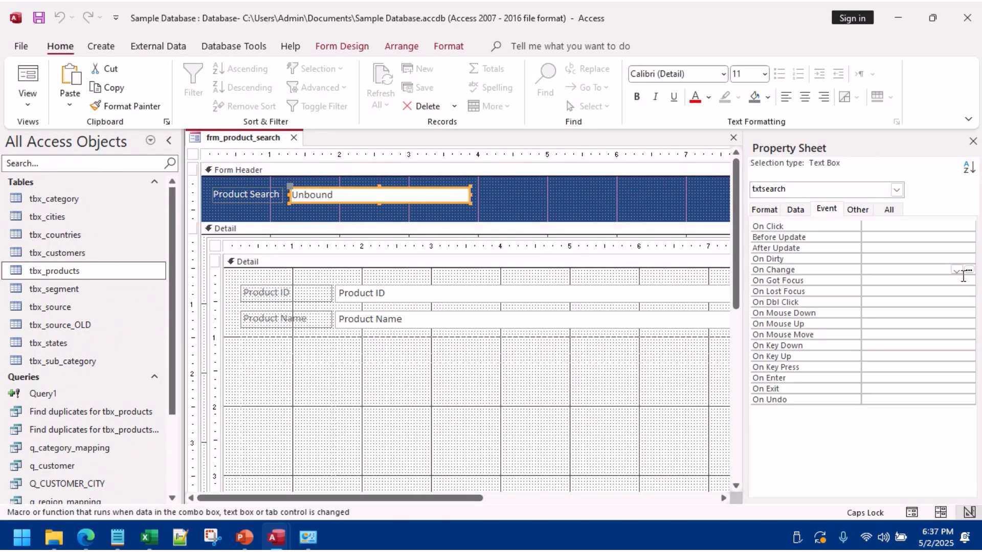
{"action": "left_click", "coordinate": [968, 270]}
{"action": "left_click", "coordinate": [480, 290]}
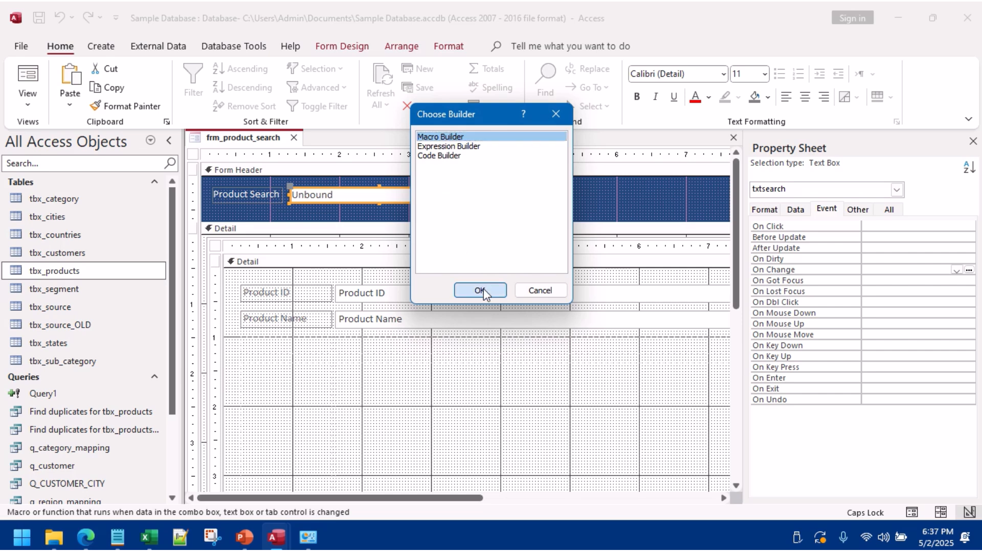
Step: Add a Requery action to the On Change macro with frm_products_sub_form as its control name
{"action": "type", "text": "R"}
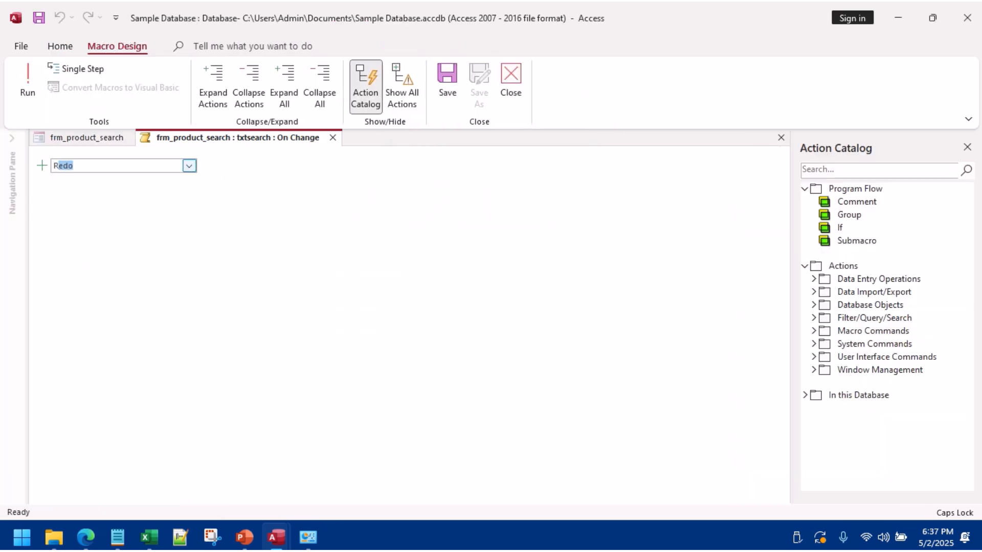
{"action": "type", "text": "eq"}
{"action": "key", "text": "Return"}
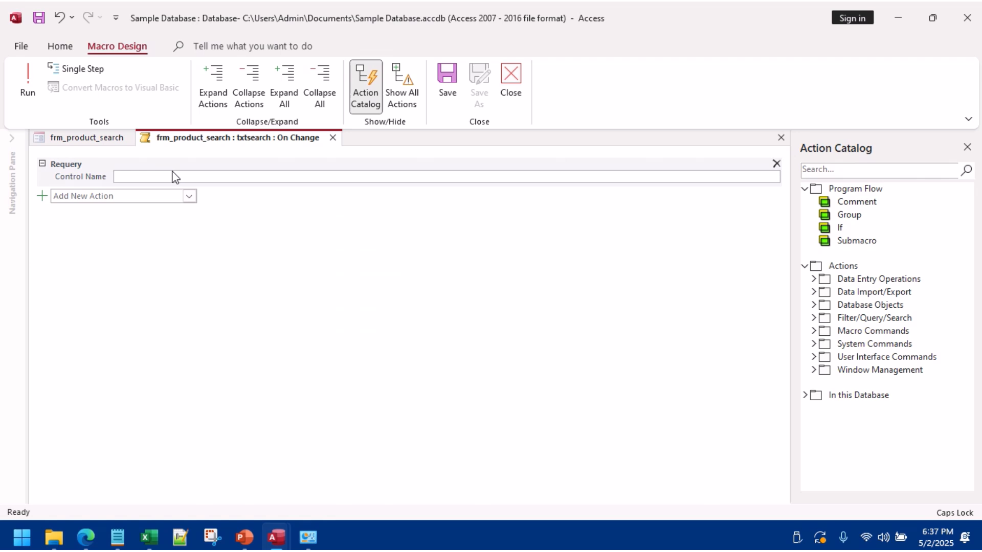
{"action": "type", "text": "FRM"}
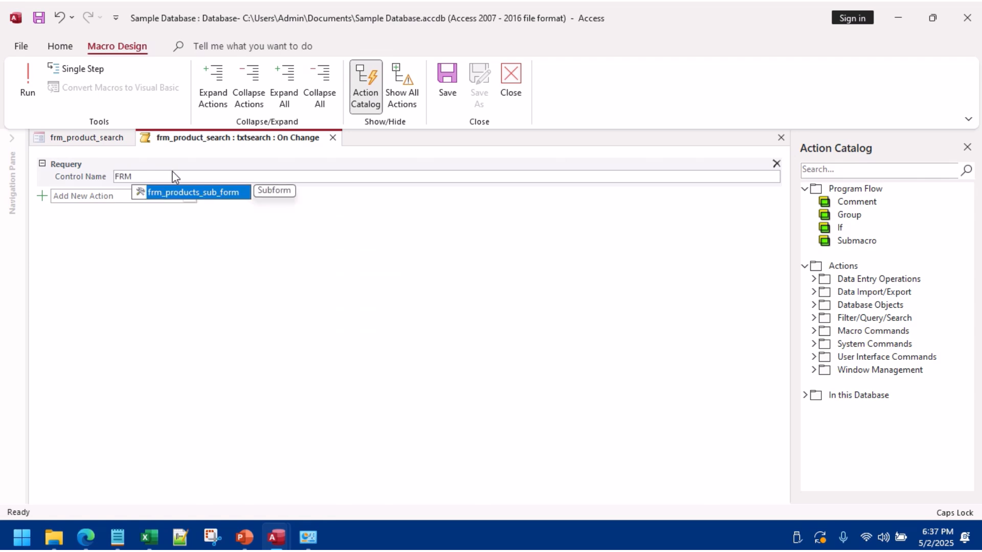
{"action": "left_click", "coordinate": [189, 196]}
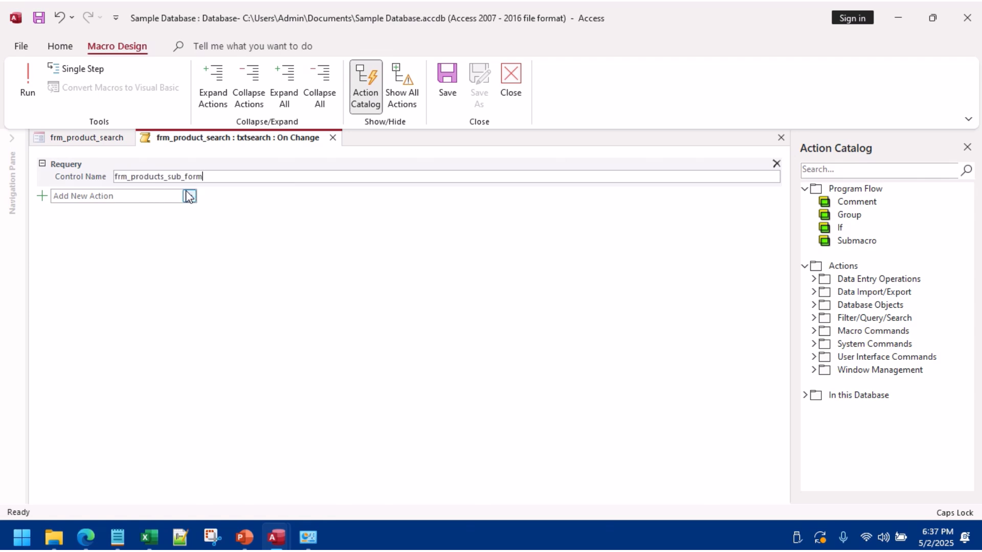
Step: Try to run the Requery macro, saving it to the On Change property, and close the macro designer
{"action": "left_click", "coordinate": [27, 86]}
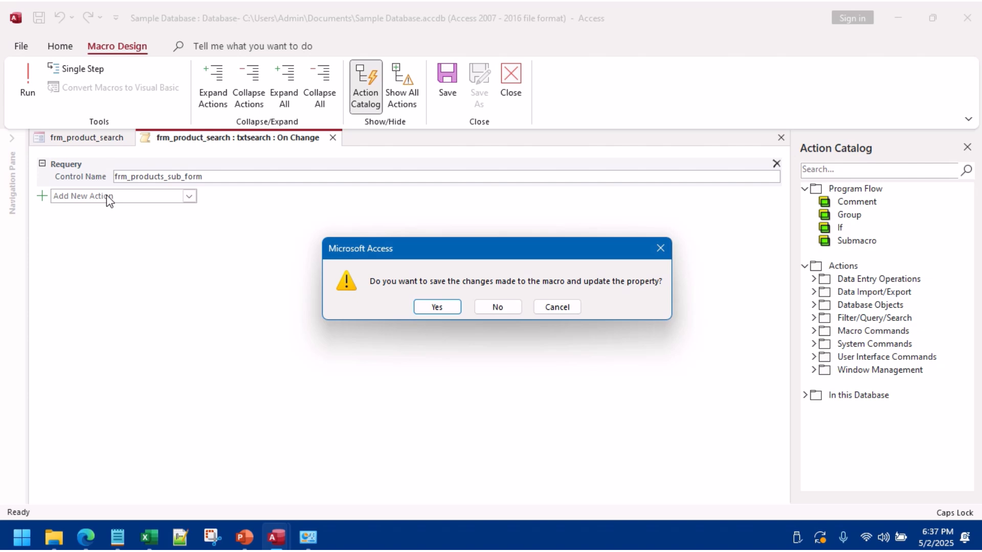
{"action": "left_click", "coordinate": [439, 307]}
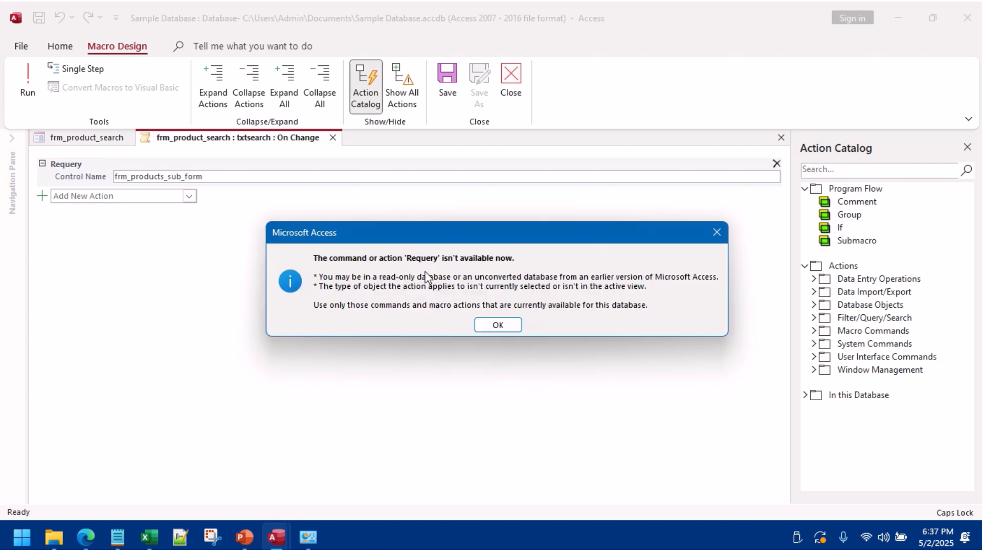
{"action": "left_click", "coordinate": [499, 325]}
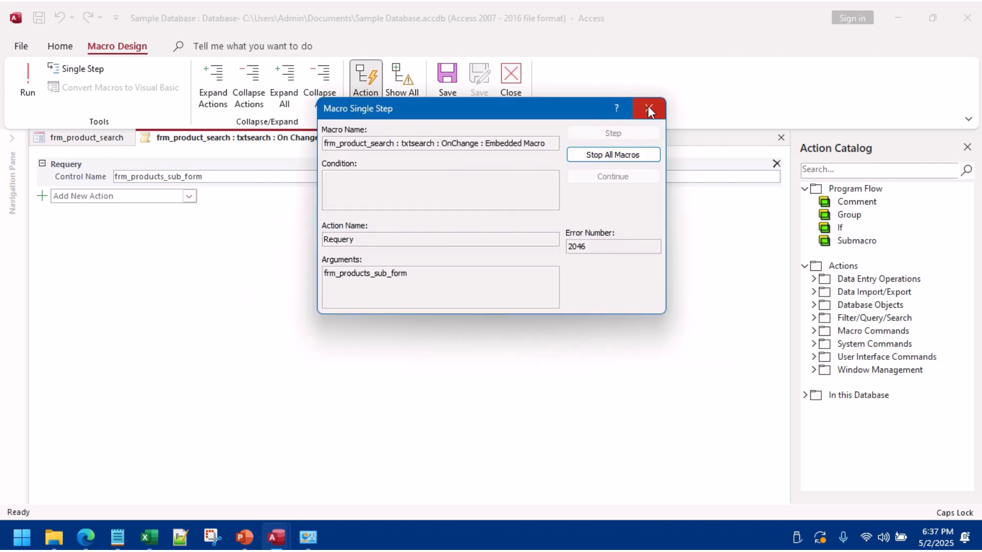
{"action": "left_click", "coordinate": [648, 109]}
{"action": "left_click", "coordinate": [511, 81]}
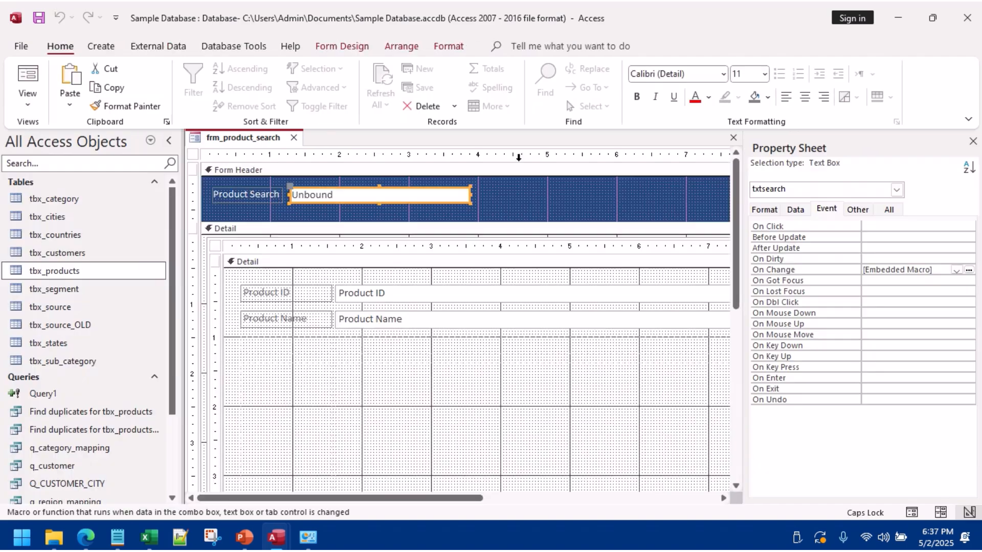
Step: Switch frm_product_search to Form View and save the form
{"action": "left_click", "coordinate": [28, 82]}
{"action": "right_click", "coordinate": [207, 141]}
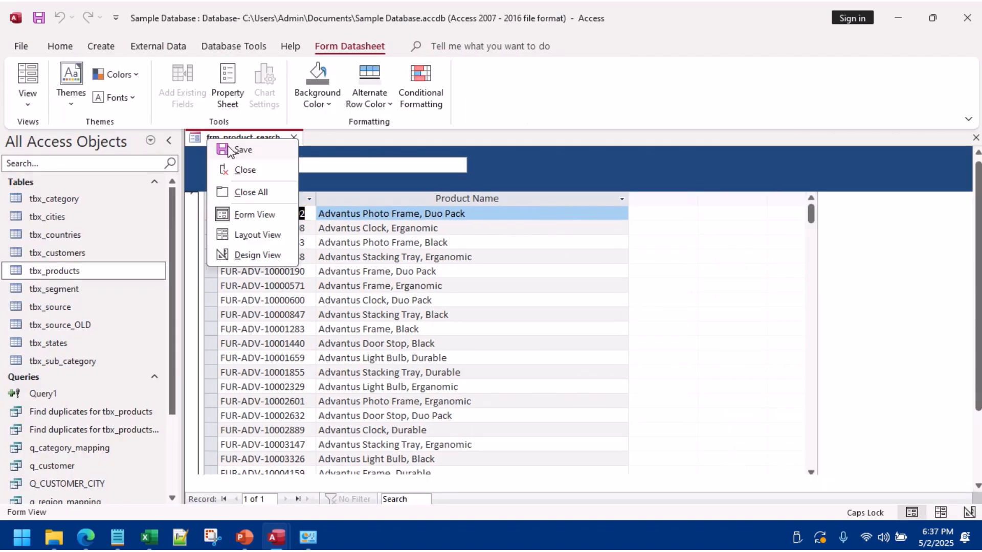
{"action": "left_click", "coordinate": [226, 152]}
Step: Test the product search box with the term PHOTO and look through the filtered products
{"action": "left_click", "coordinate": [310, 166]}
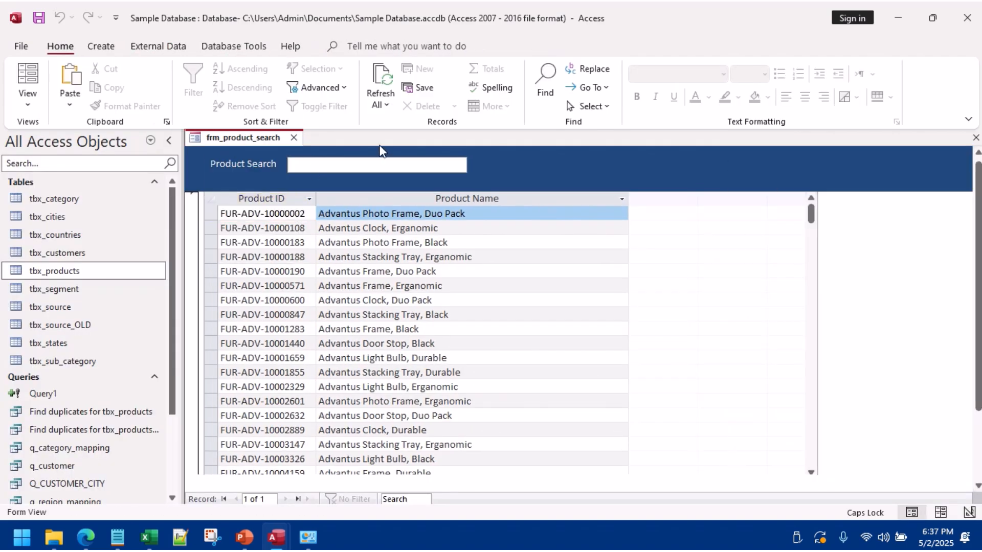
{"action": "type", "text": "PHP"}
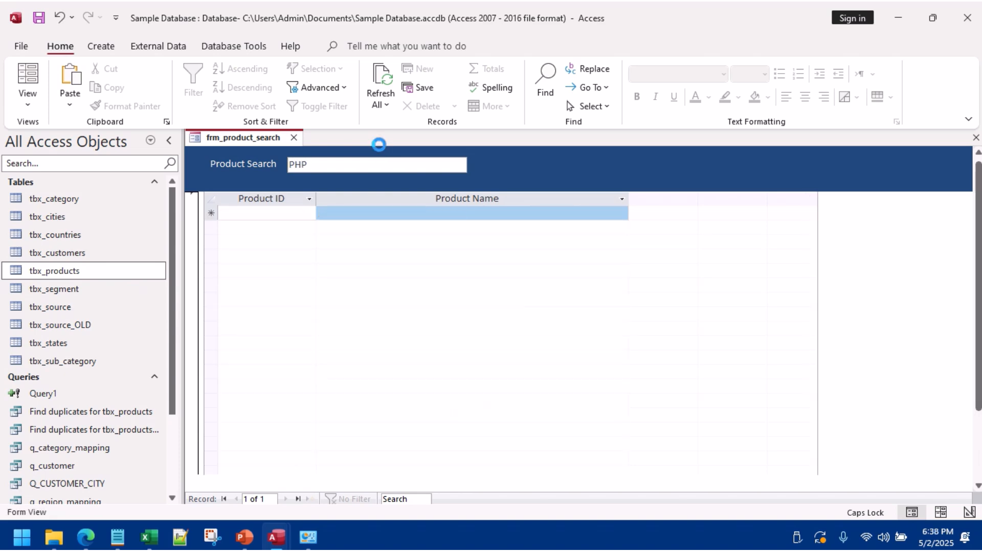
{"action": "key", "text": "BackSpace"}
{"action": "type", "text": "OTO"}
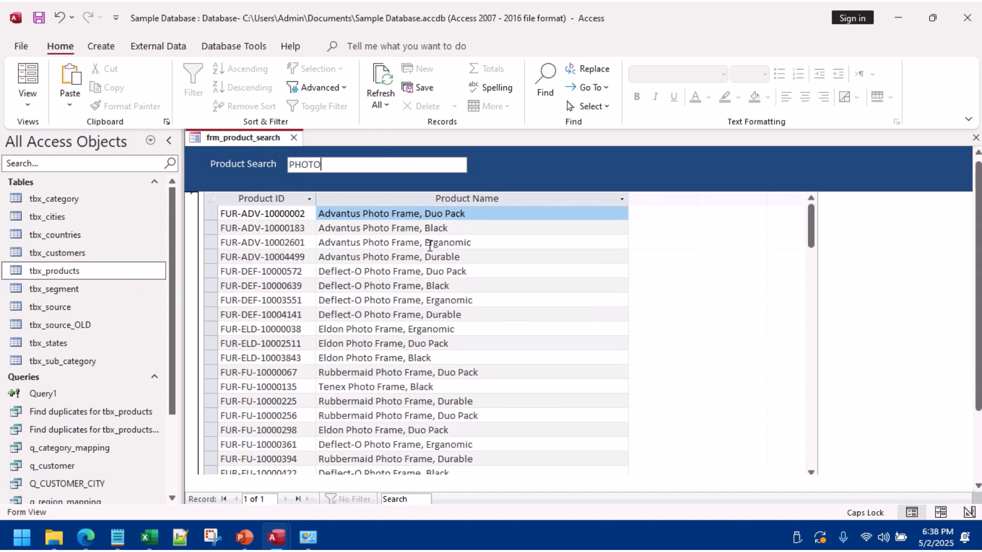
{"action": "scroll", "coordinate": [431, 242], "scroll_direction": "down", "scroll_amount": 1}
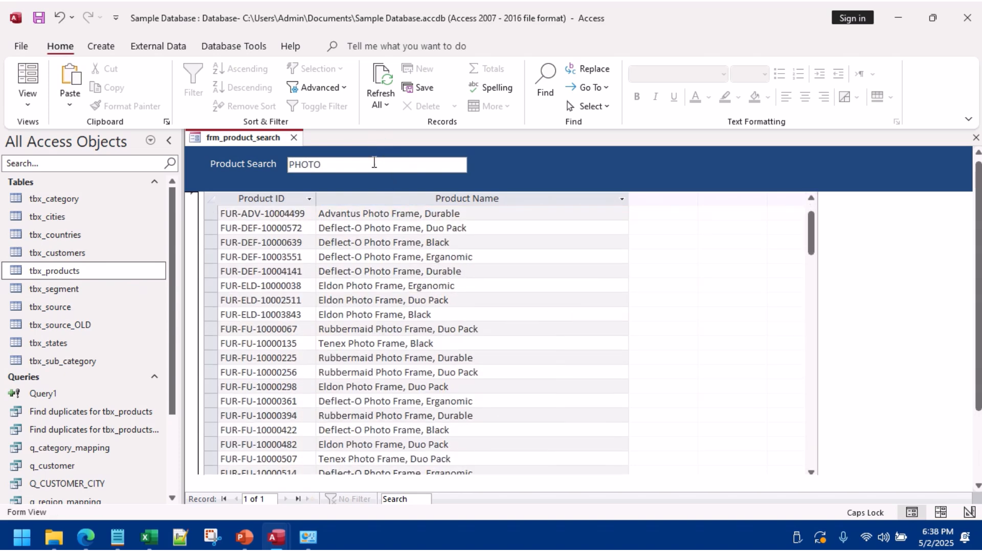
Step: Narrow the product search with the wildcard term PHOTO*DUO*PACK
{"action": "key", "text": "Return"}
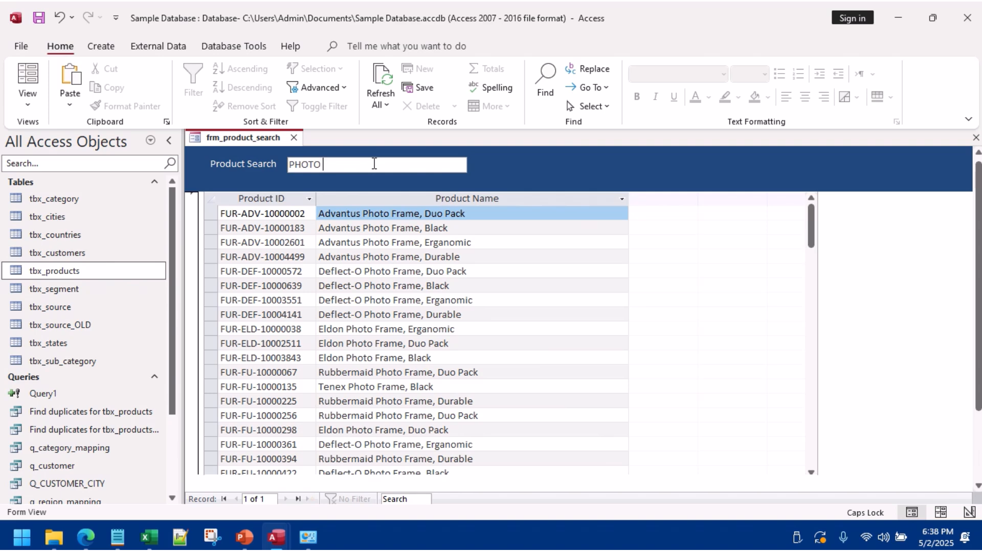
{"action": "type", "text": "DU"}
{"action": "key", "text": "BackSpace"}
{"action": "key", "text": "BackSpace"}
{"action": "key", "text": "BackSpace"}
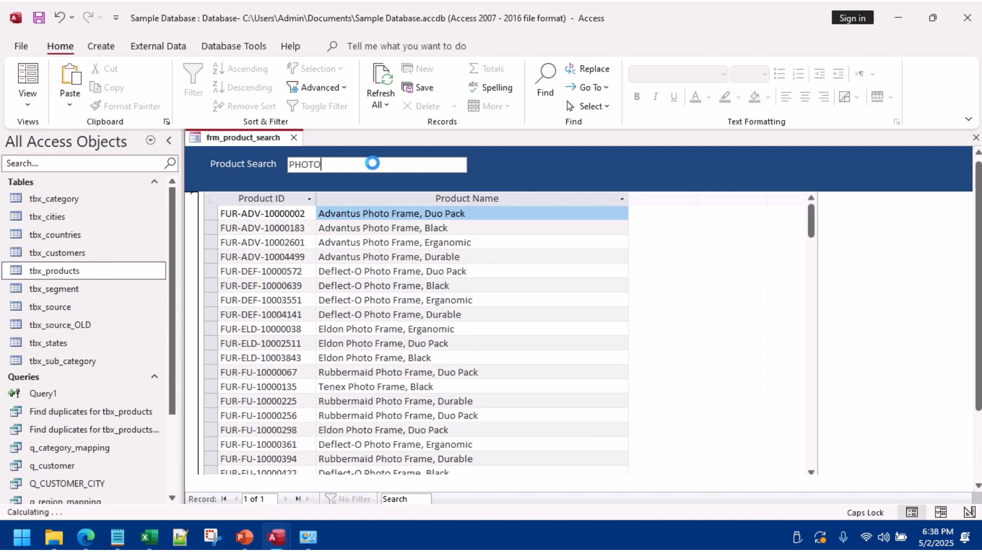
{"action": "type", "text": "*D"}
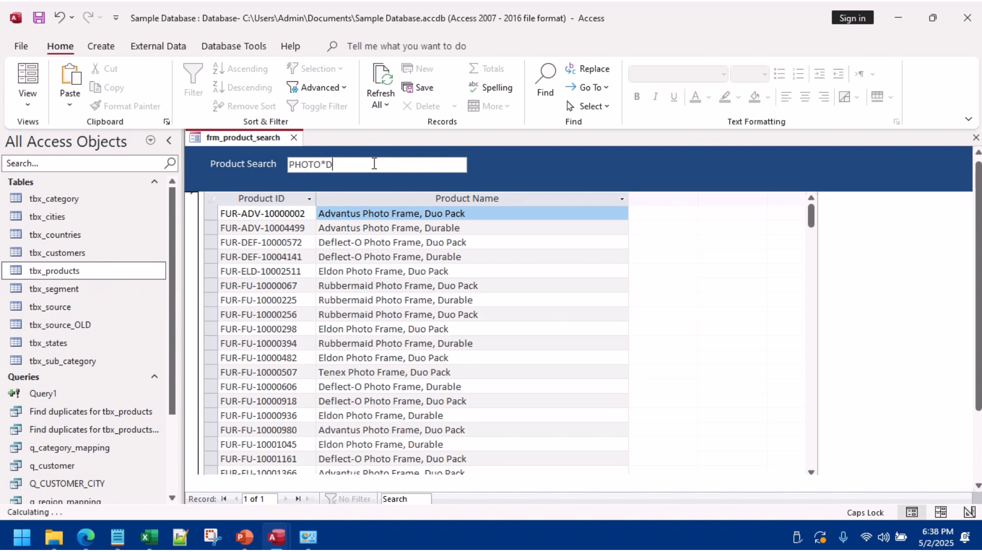
{"action": "type", "text": "UO*P"}
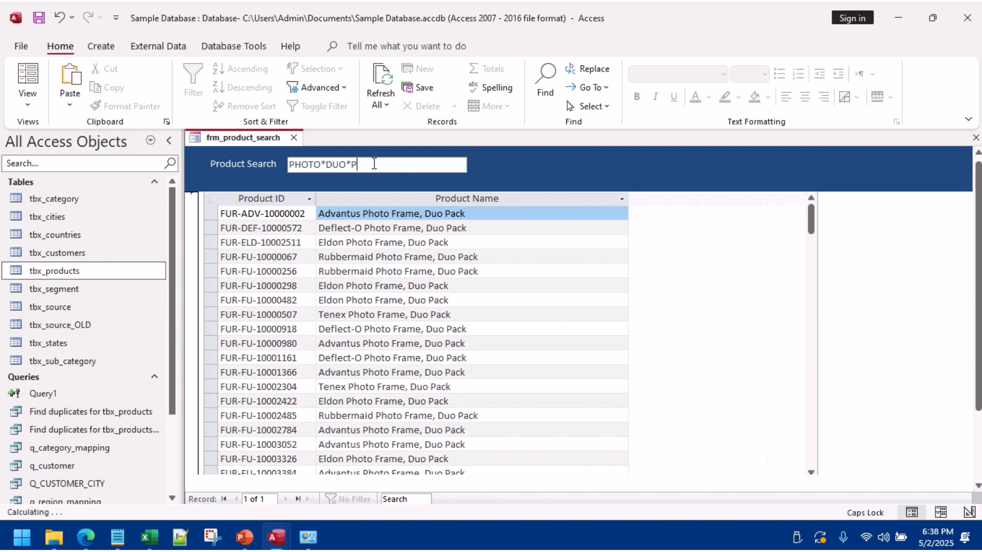
{"action": "type", "text": "ACK"}
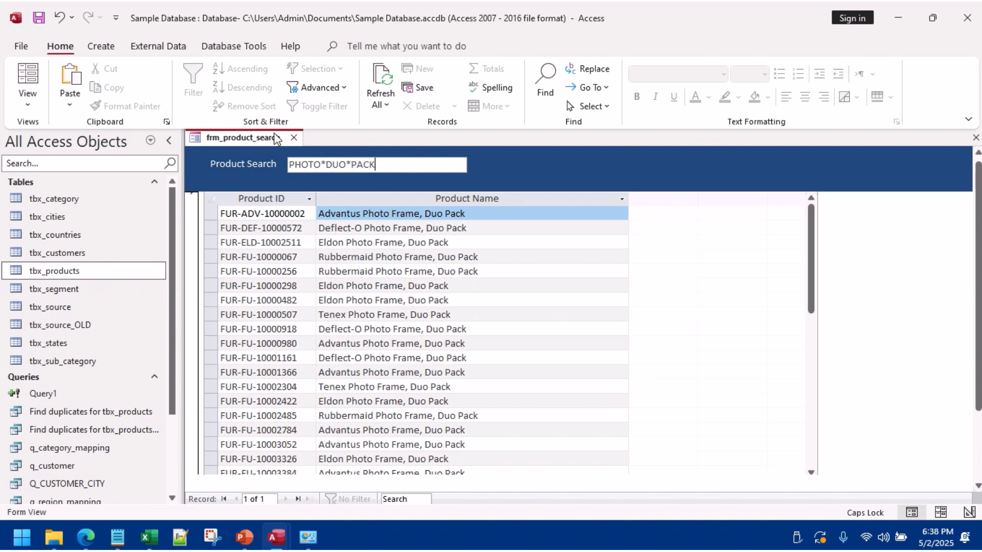
Step: Clear the product search box and return the form to Design View
{"action": "key", "text": "shift+Home"}
{"action": "key", "text": "BackSpace"}
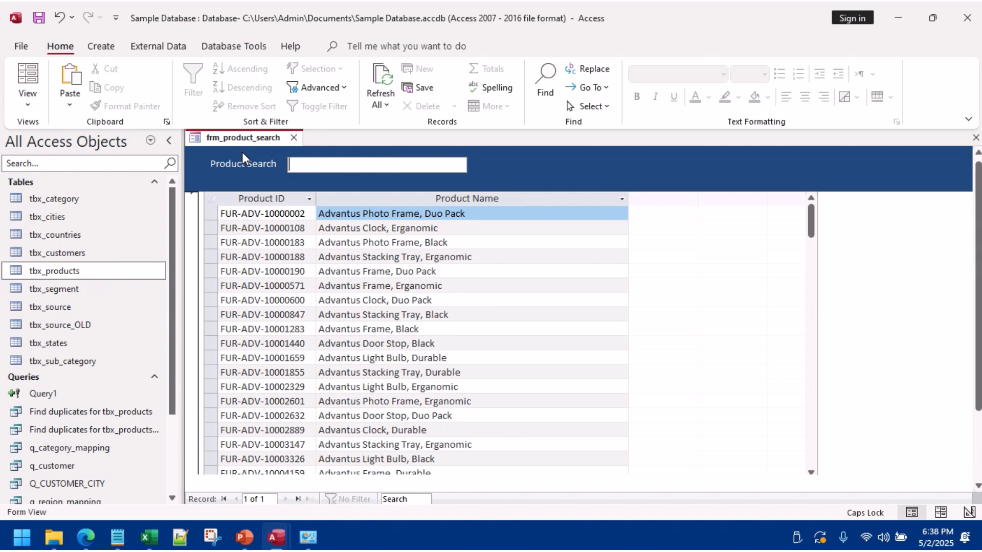
{"action": "right_click", "coordinate": [536, 167]}
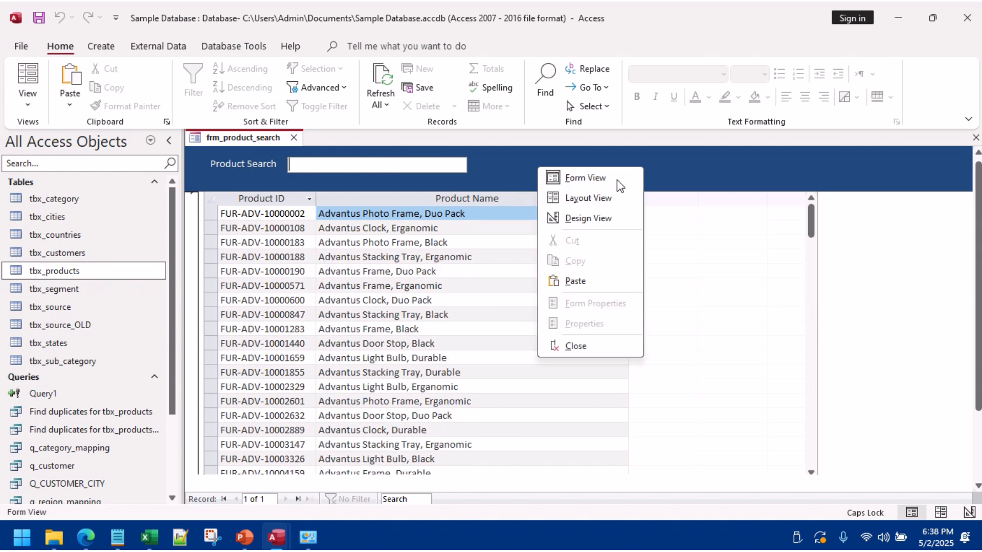
{"action": "left_click", "coordinate": [580, 219]}
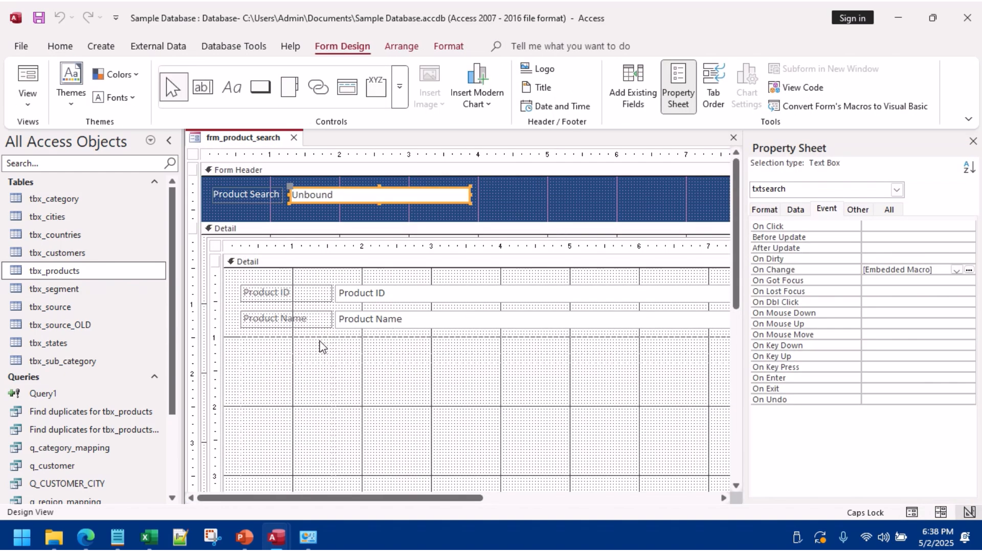
Step: Add the SUB_CATEGORY and CATEGORY fields from their tables to the products subform, below Product Name
{"action": "left_click", "coordinate": [500, 323]}
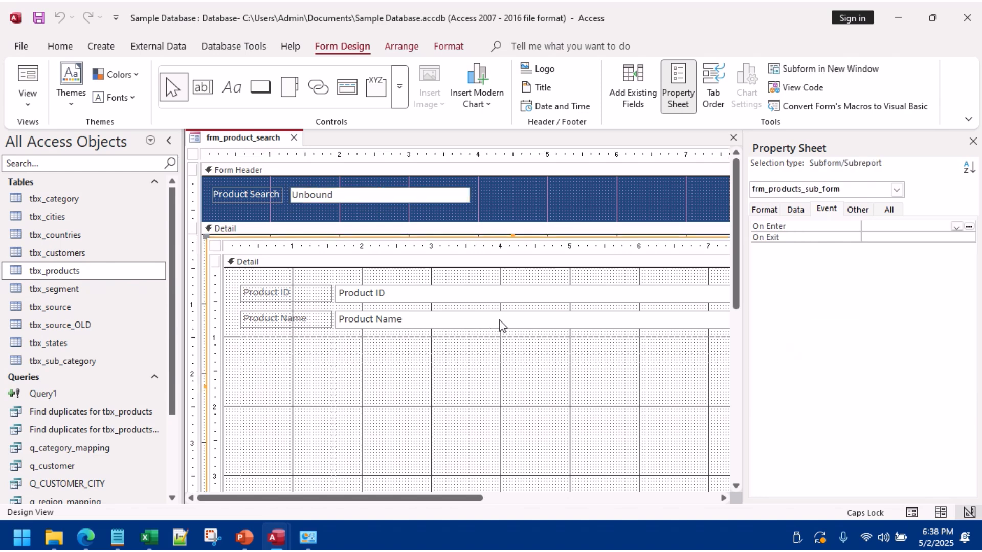
{"action": "left_click", "coordinate": [608, 100]}
{"action": "left_click", "coordinate": [796, 195]}
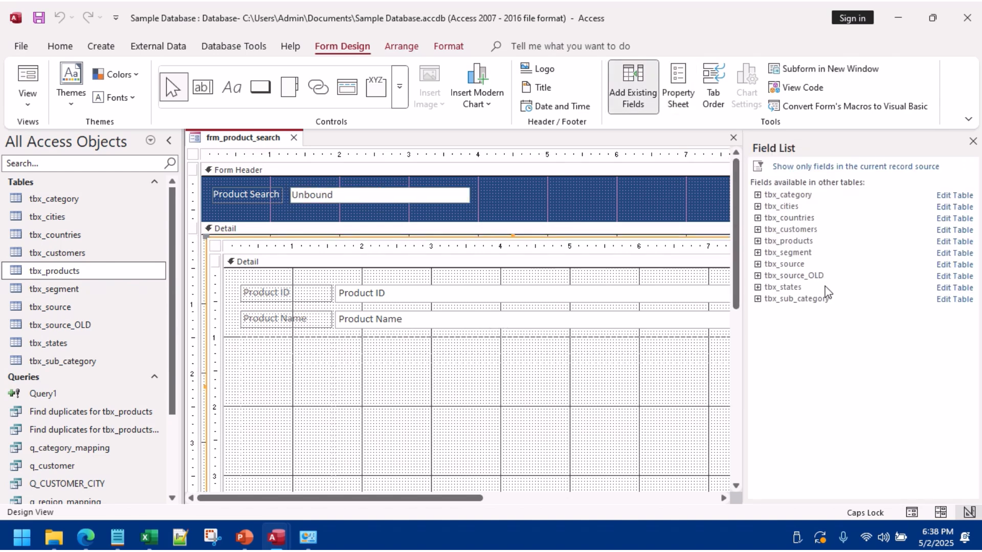
{"action": "left_click", "coordinate": [678, 92]}
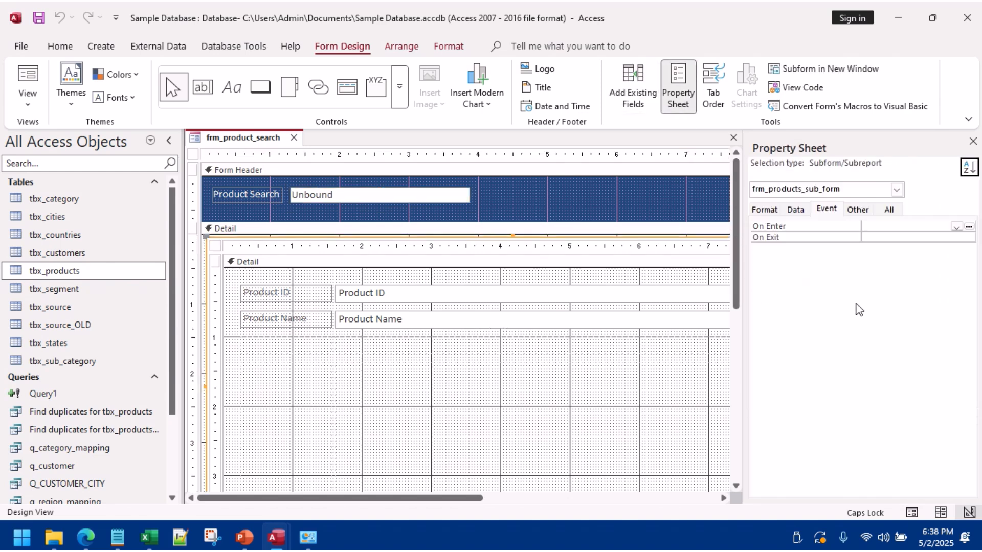
{"action": "left_click", "coordinate": [796, 209]}
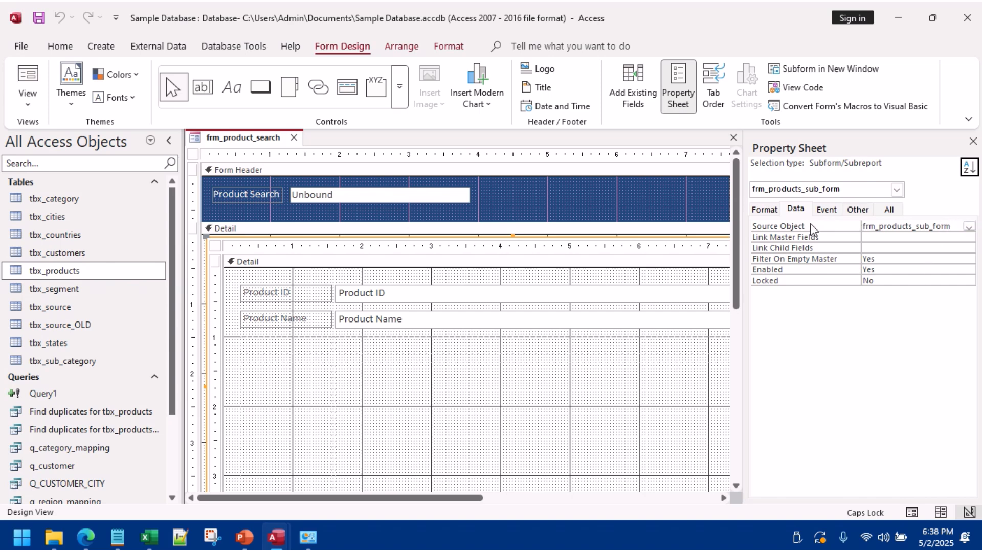
{"action": "left_click", "coordinate": [216, 246]}
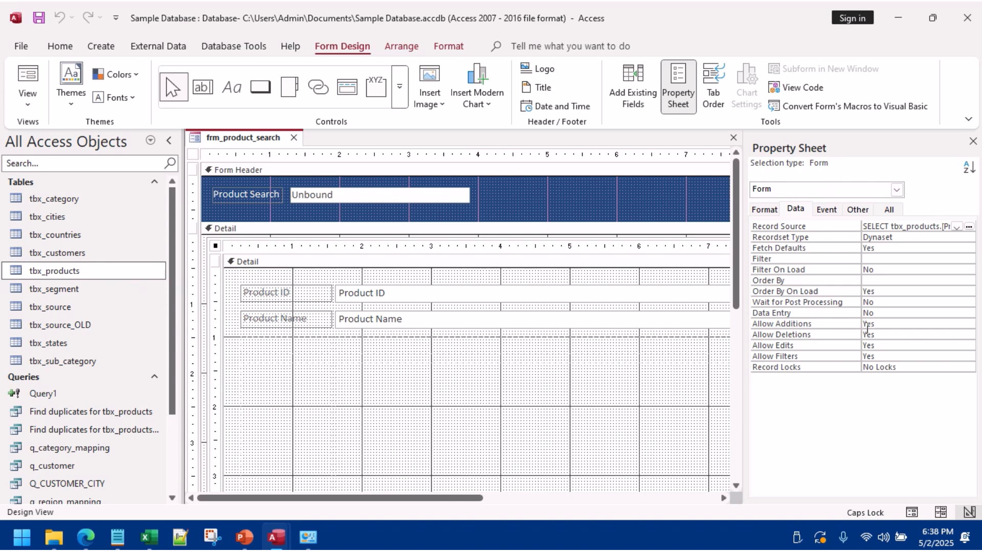
{"action": "left_click", "coordinate": [636, 110]}
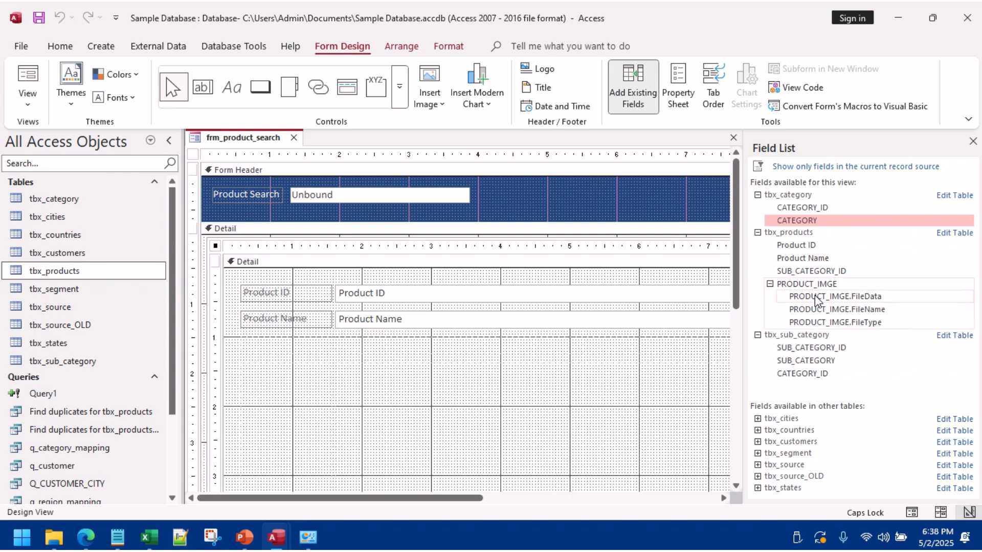
{"action": "left_click", "coordinate": [770, 284]}
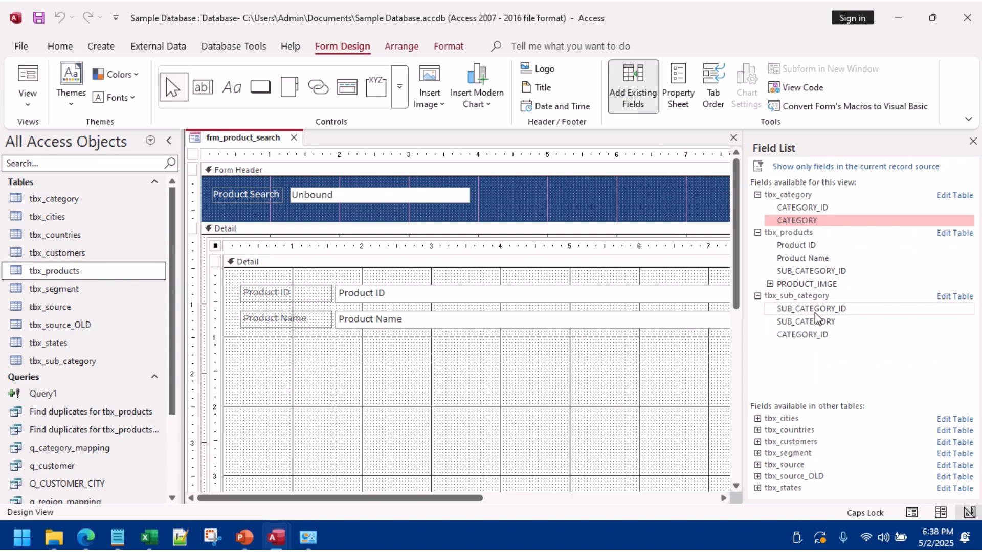
{"action": "left_click_drag", "start_coordinate": [814, 322], "coordinate": [411, 343]}
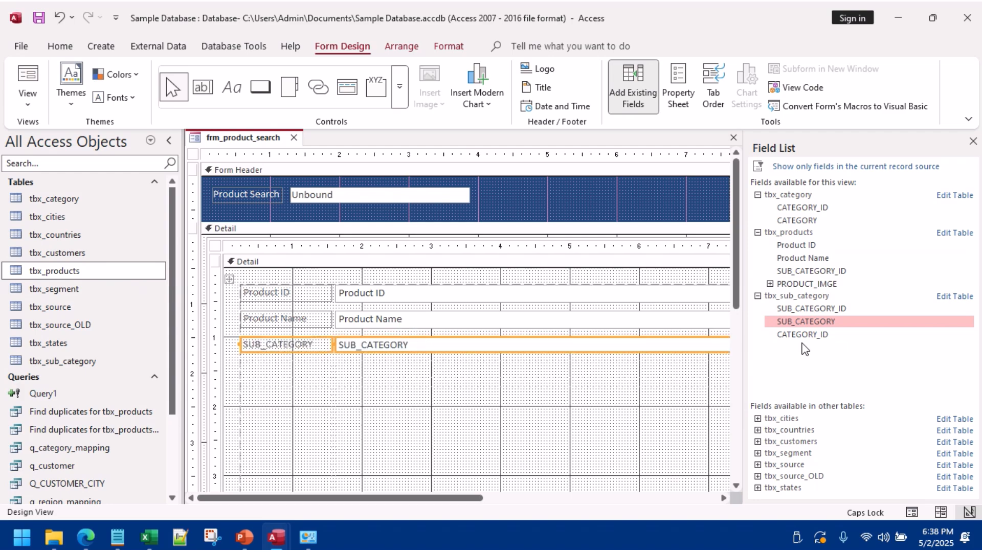
{"action": "left_click_drag", "start_coordinate": [796, 221], "coordinate": [358, 354]}
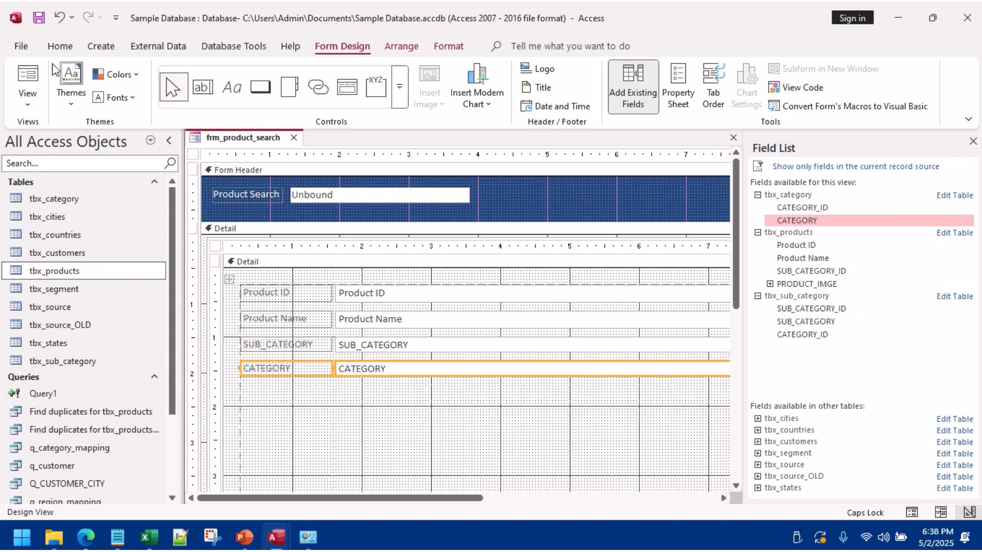
Step: View the product records in Form View to check the subform's columns, and return the form to Design View
{"action": "left_click", "coordinate": [27, 76]}
{"action": "scroll", "coordinate": [626, 329], "scroll_direction": "down", "scroll_amount": 20}
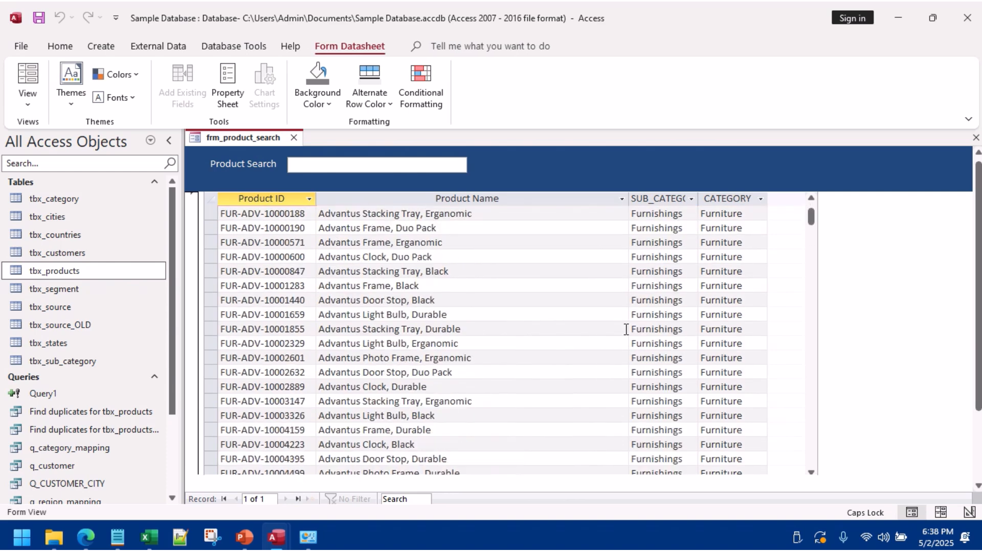
{"action": "scroll", "coordinate": [625, 331], "scroll_direction": "down", "scroll_amount": 6}
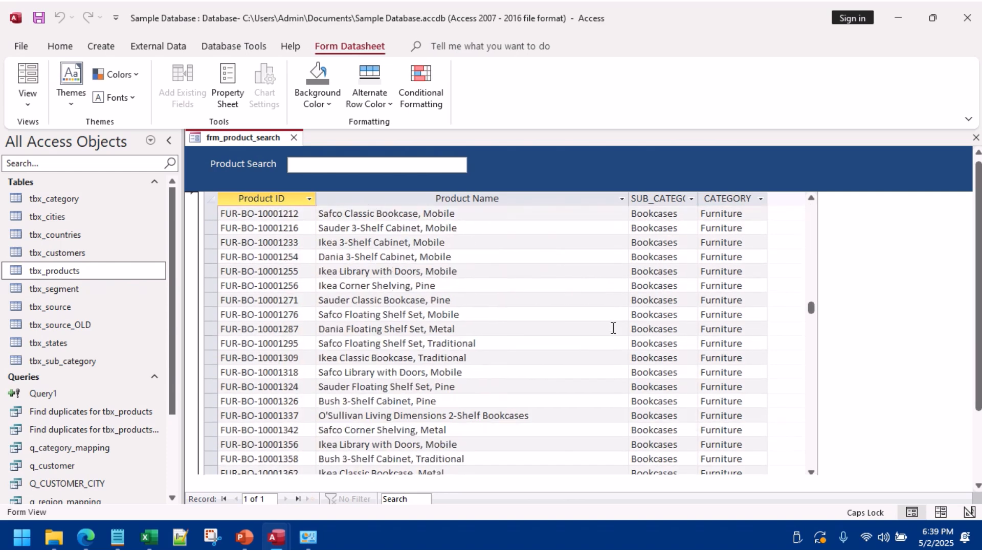
{"action": "left_click", "coordinate": [333, 169]}
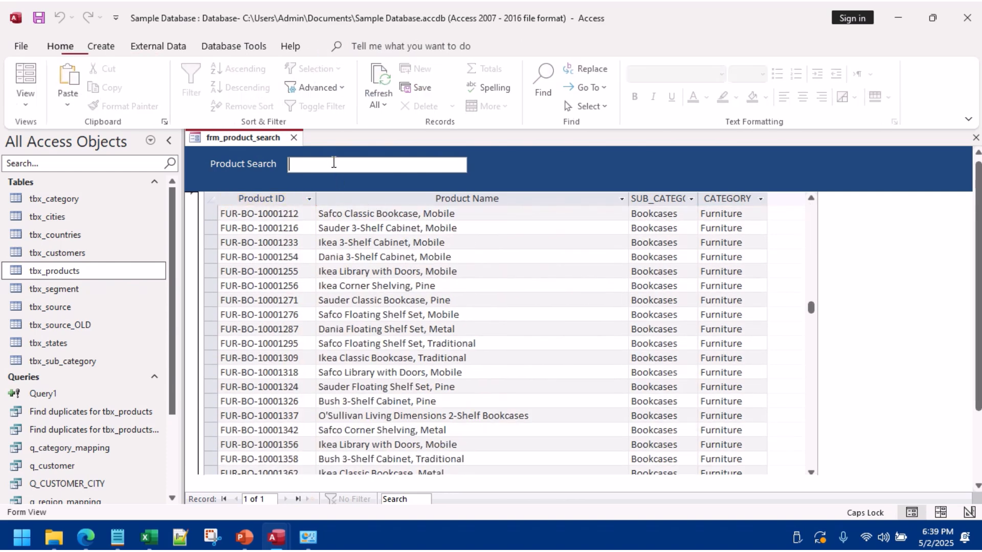
{"action": "right_click", "coordinate": [245, 148]}
{"action": "left_click", "coordinate": [271, 153]}
{"action": "right_click", "coordinate": [600, 171]}
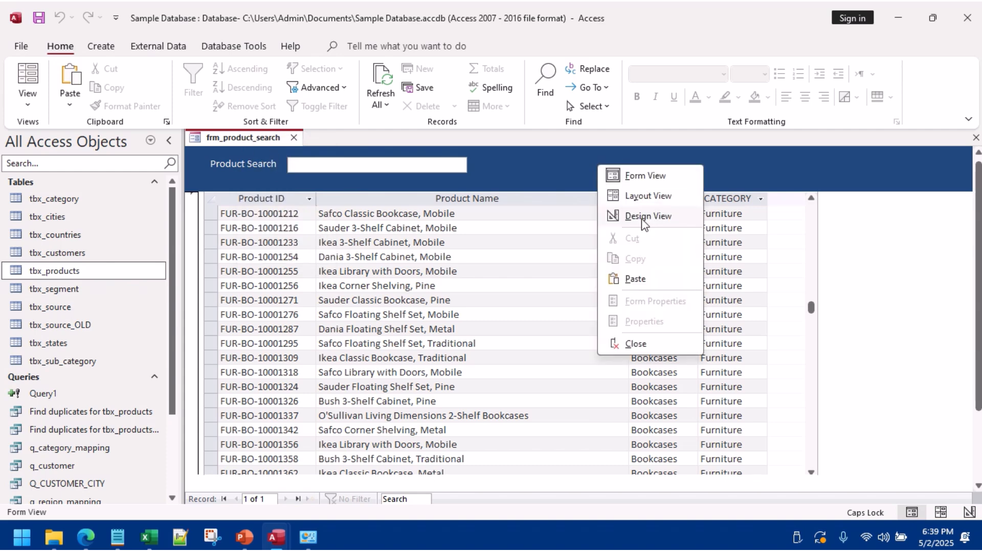
{"action": "left_click", "coordinate": [640, 219]}
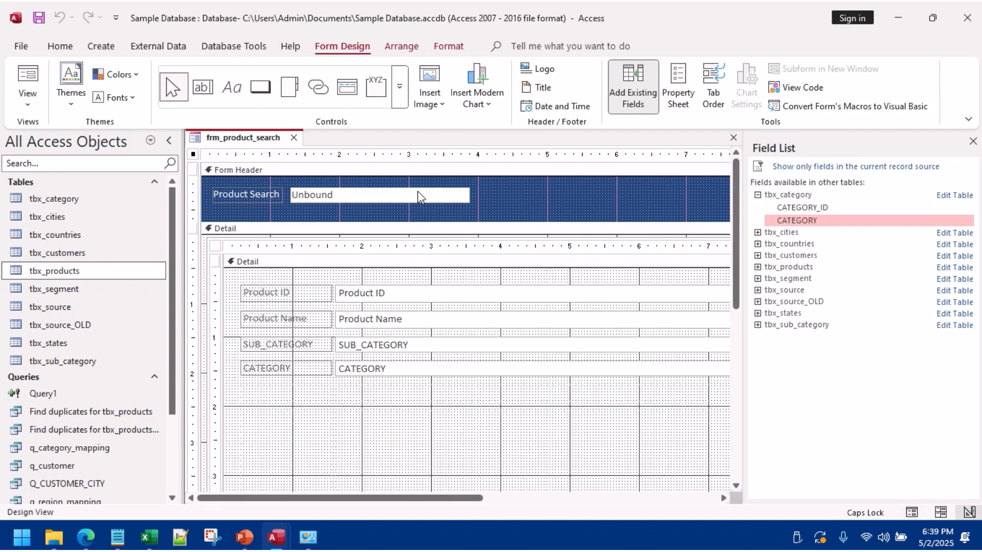
Step: Duplicate the Product Search label and text box beside the originals in the form header, captioning the copied label "Sub Category Search" and clearing room for it
{"action": "left_click_drag", "start_coordinate": [270, 212], "coordinate": [483, 192]}
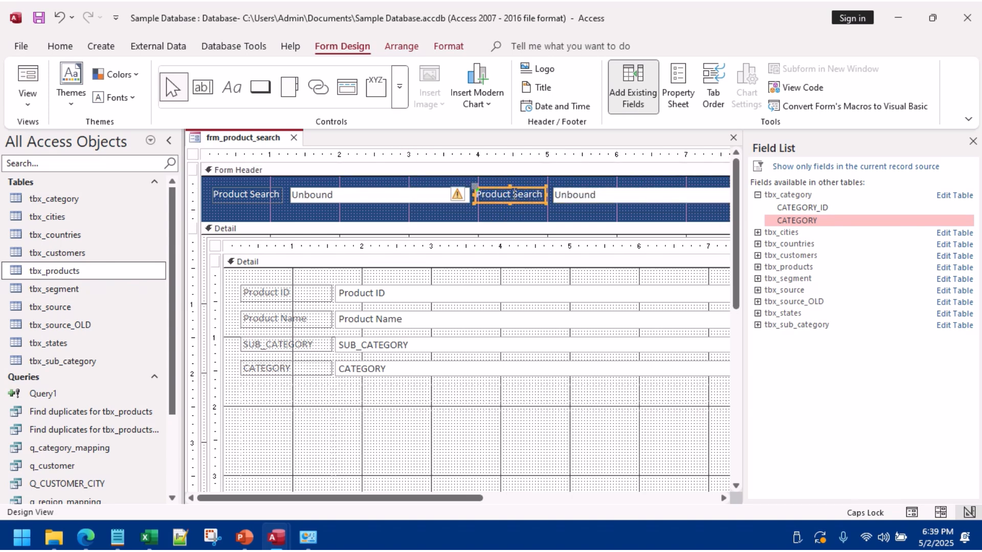
{"action": "left_click", "coordinate": [514, 194]}
{"action": "double_click", "coordinate": [491, 194]}
{"action": "type", "text": "CATEG"}
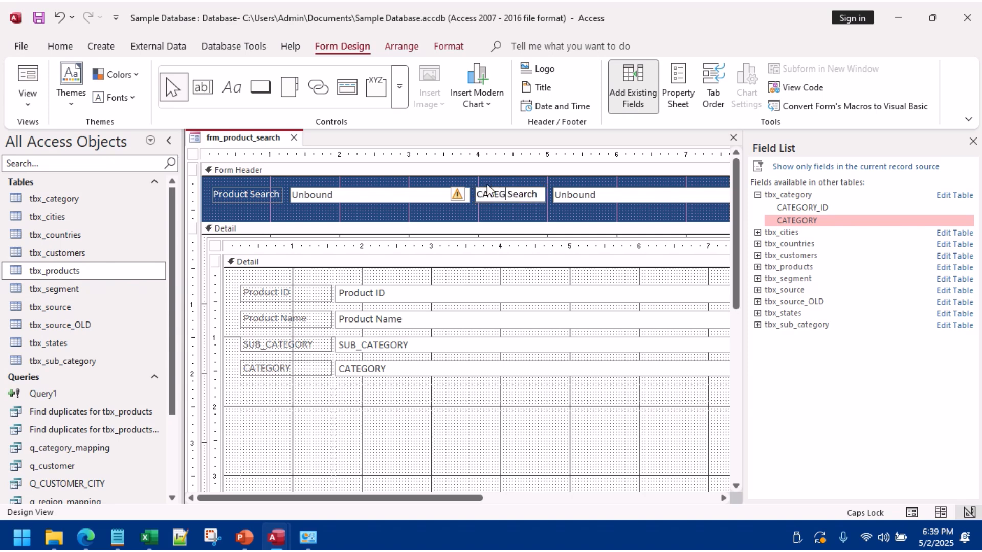
{"action": "type", "text": "ORY"}
{"action": "key", "text": "BackSpace"}
{"action": "key", "text": "BackSpace"}
{"action": "key", "text": "BackSpace"}
{"action": "key", "text": "BackSpace"}
{"action": "key", "text": "BackSpace"}
{"action": "key", "text": "BackSpace"}
{"action": "key", "text": "BackSpace"}
{"action": "key", "text": "BackSpace"}
{"action": "type", "text": "cAT"}
{"action": "key", "text": "BackSpace"}
{"action": "key", "text": "BackSpace"}
{"action": "key", "text": "BackSpace"}
{"action": "key", "text": "Caps_Lock"}
{"action": "type", "text": "SubCategor"}
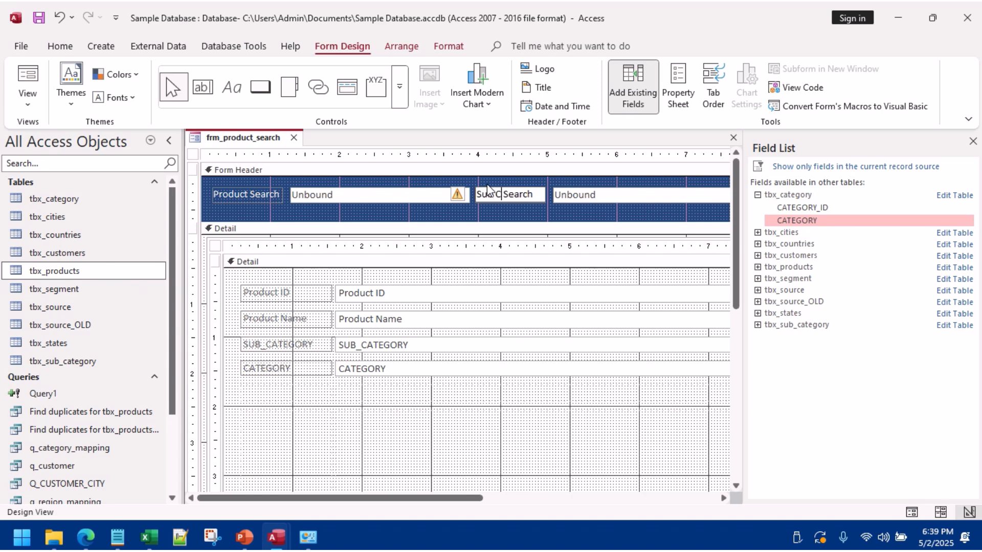
{"action": "type", "text": "y"}
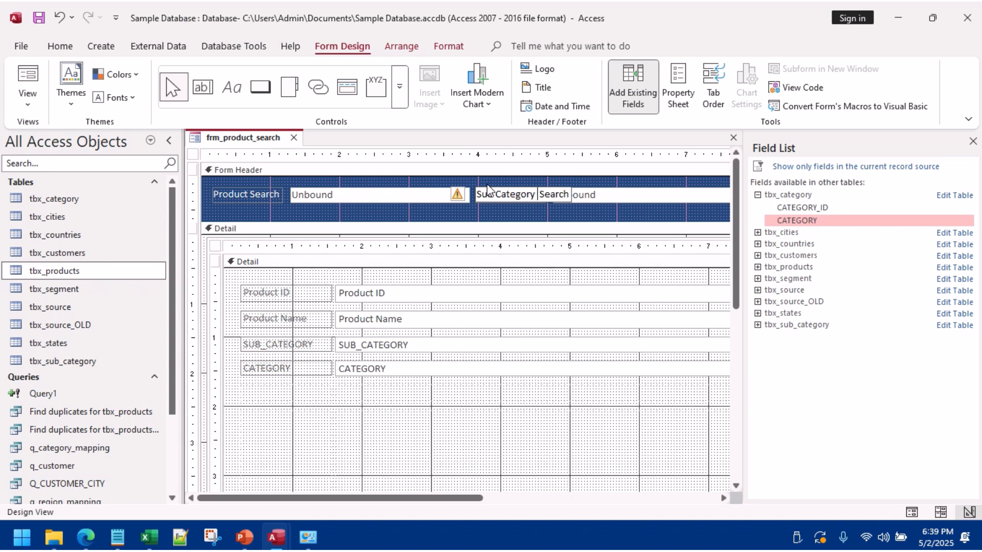
{"action": "left_click", "coordinate": [588, 211]}
{"action": "left_click_drag", "start_coordinate": [610, 198], "coordinate": [582, 192]}
Step: Apply a Stacked layout to both search labels and text boxes in the form header, trying and undoing the Tabular layout
{"action": "left_click_drag", "start_coordinate": [213, 213], "coordinate": [685, 194]}
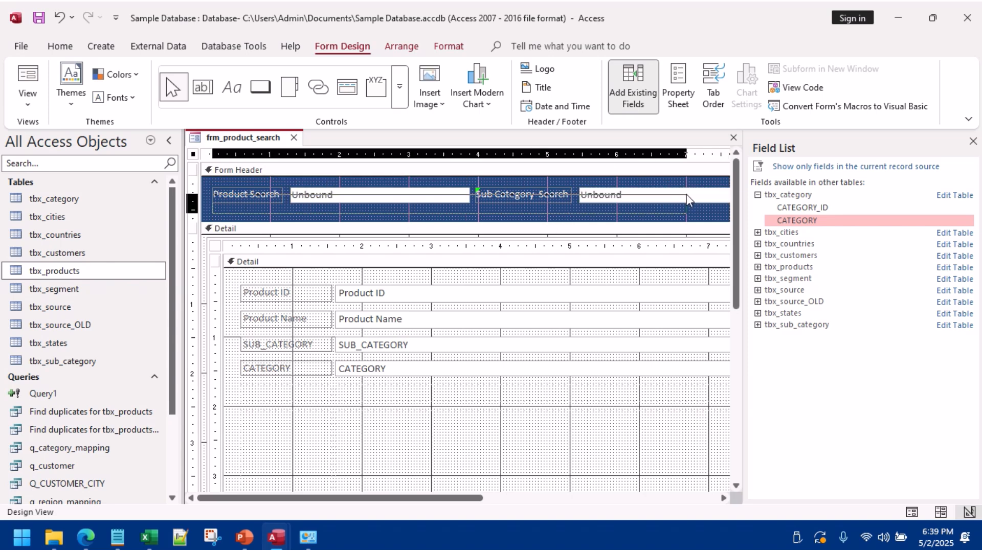
{"action": "left_click", "coordinate": [399, 47]}
{"action": "left_click", "coordinate": [72, 82]}
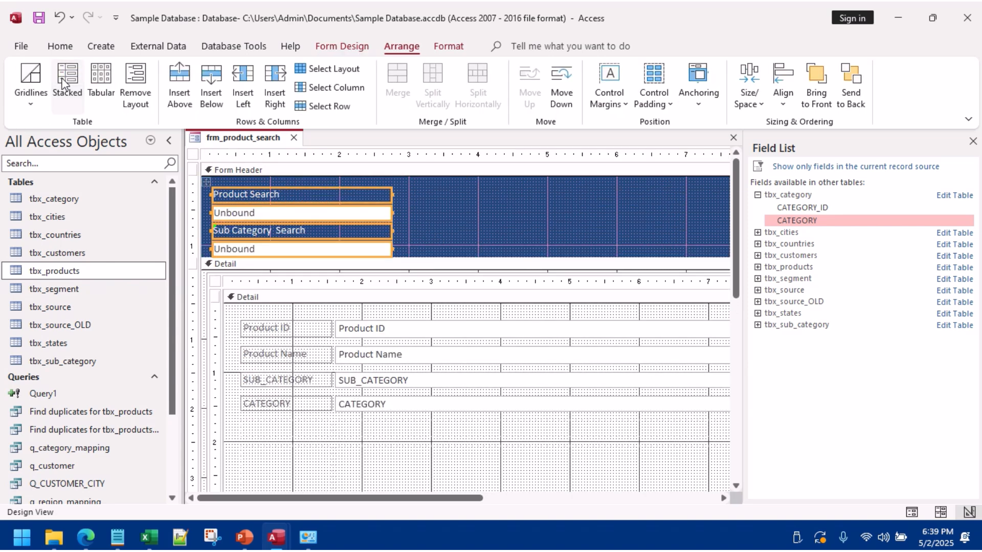
{"action": "left_click", "coordinate": [108, 79]}
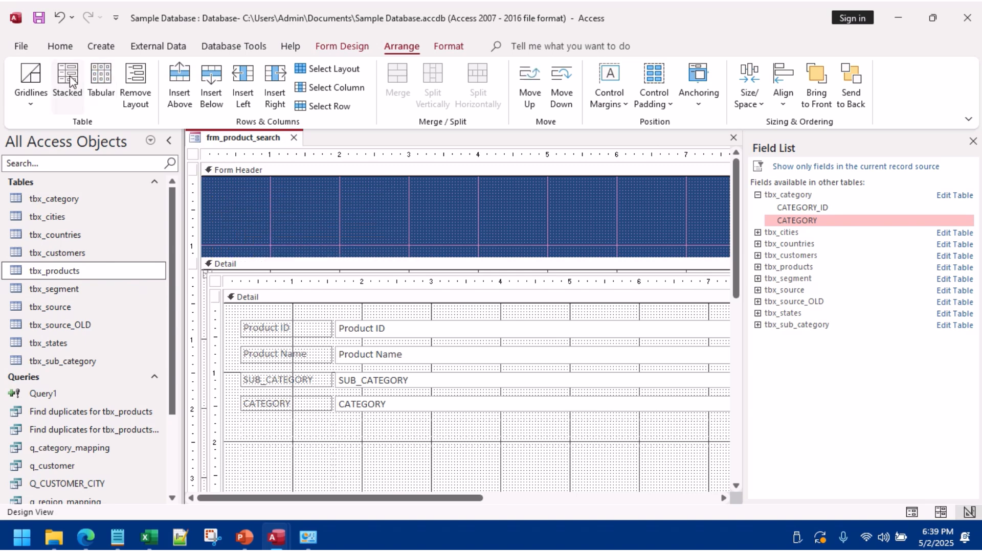
{"action": "left_click", "coordinate": [61, 21]}
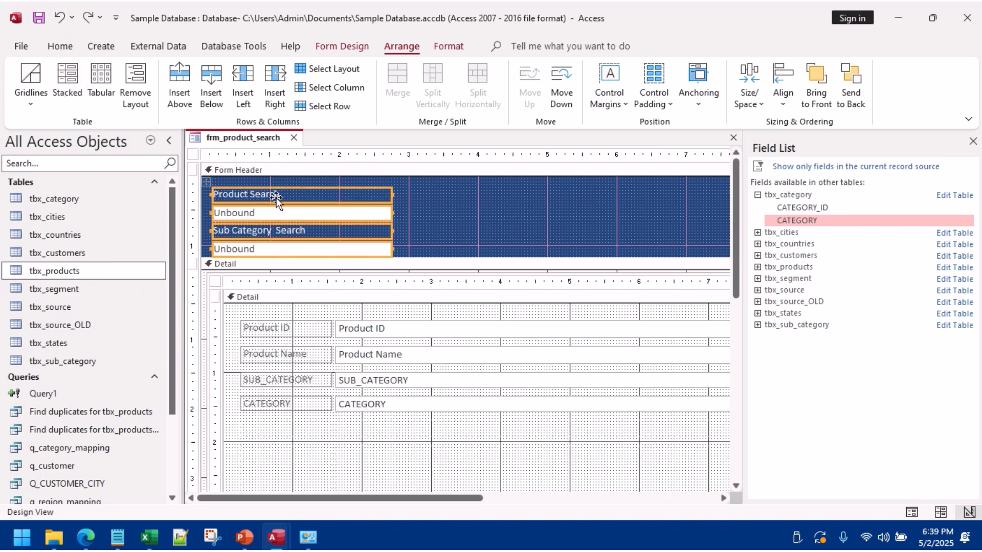
Step: Rearrange the header controls into one row, with each search label directly followed by a search text box
{"action": "left_click", "coordinate": [440, 233]}
{"action": "left_click_drag", "start_coordinate": [278, 230], "coordinate": [394, 194]}
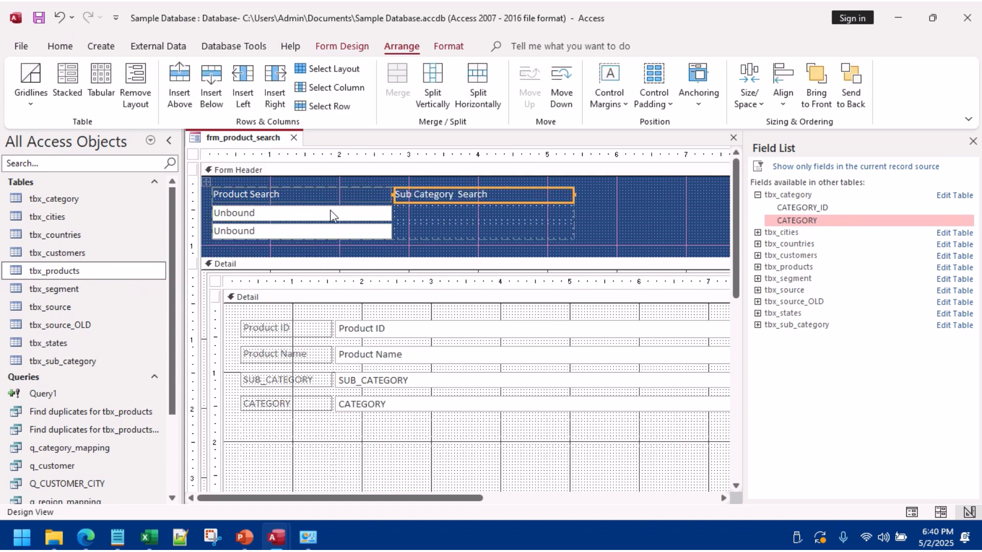
{"action": "left_click_drag", "start_coordinate": [331, 215], "coordinate": [570, 198]}
{"action": "left_click_drag", "start_coordinate": [350, 213], "coordinate": [396, 196]}
Step: Narrow the Product Search and Sub Category Search labels in the header to fit their captions
{"action": "left_click", "coordinate": [292, 195]}
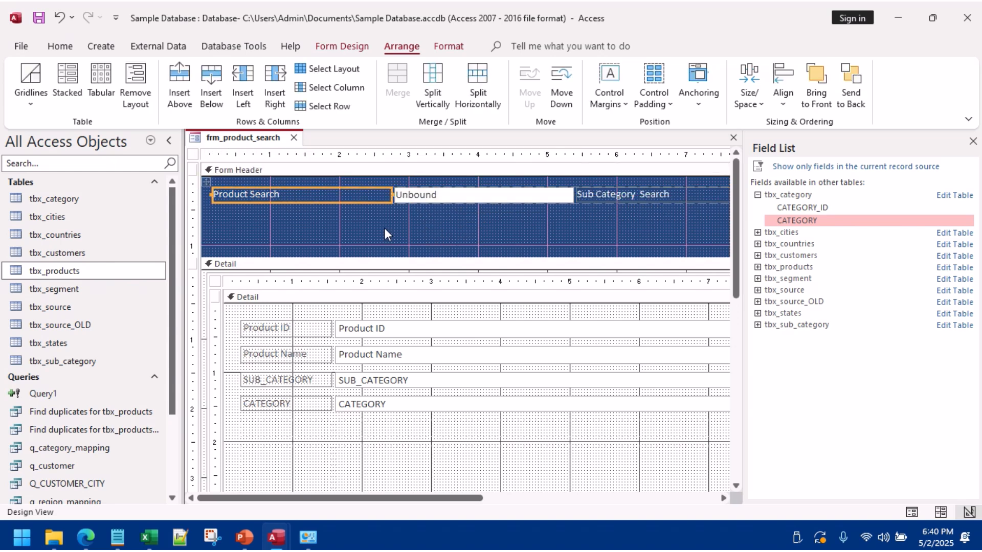
{"action": "left_click_drag", "start_coordinate": [388, 195], "coordinate": [298, 194]}
{"action": "left_click", "coordinate": [516, 203]}
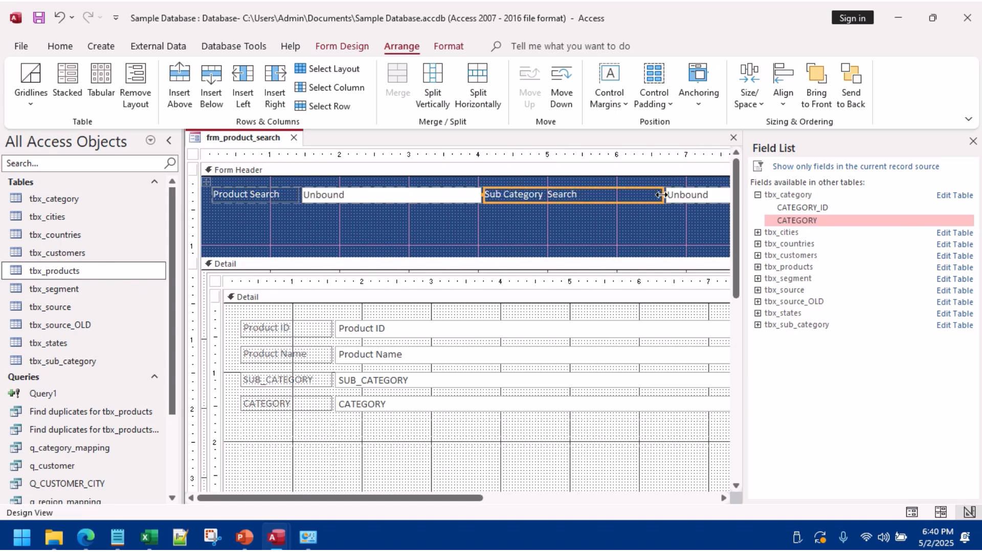
{"action": "left_click_drag", "start_coordinate": [661, 195], "coordinate": [581, 195]}
{"action": "left_click", "coordinate": [669, 213]}
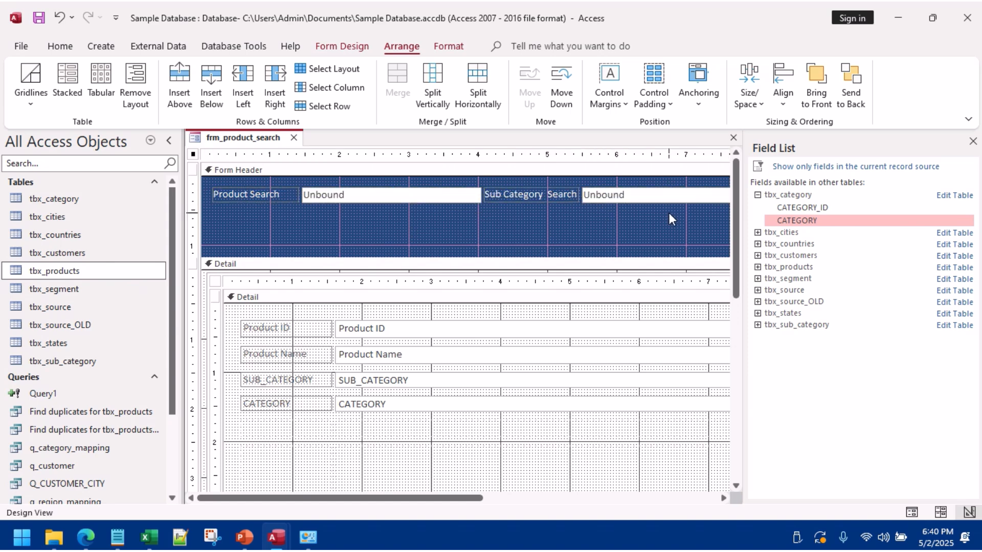
Step: Compare the Name and On Change properties of the two search text boxes in the form header
{"action": "left_click", "coordinate": [461, 201]}
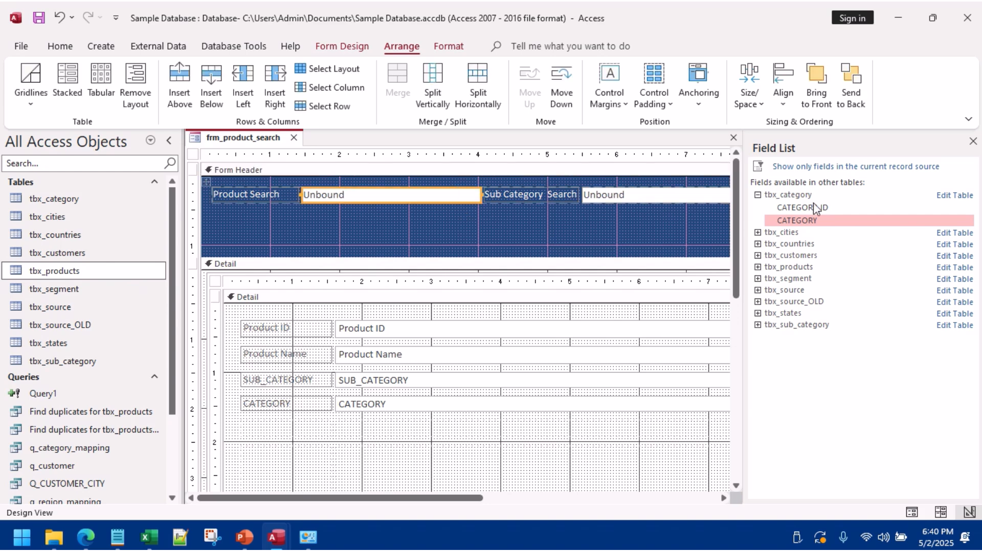
{"action": "left_click", "coordinate": [62, 52]}
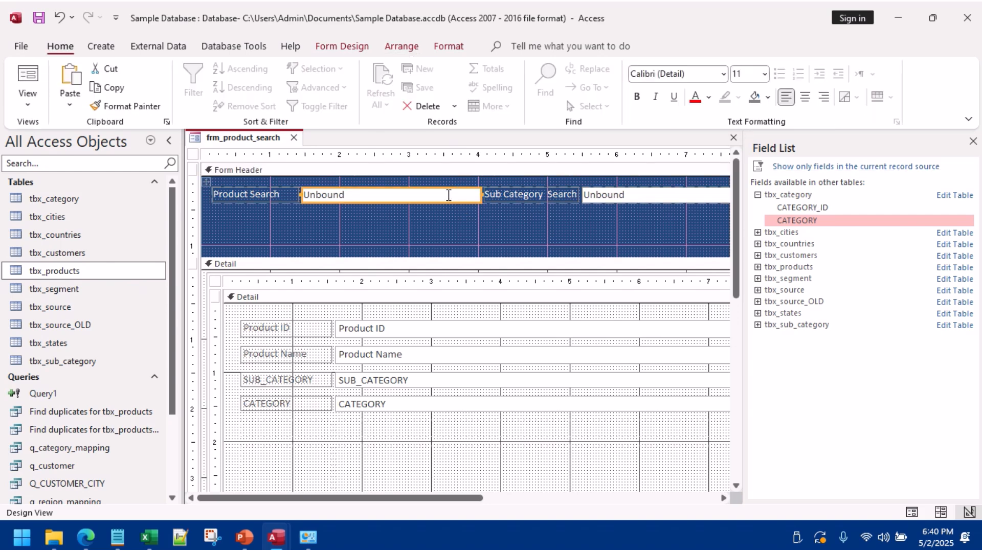
{"action": "right_click", "coordinate": [448, 195]}
{"action": "left_click", "coordinate": [481, 512]}
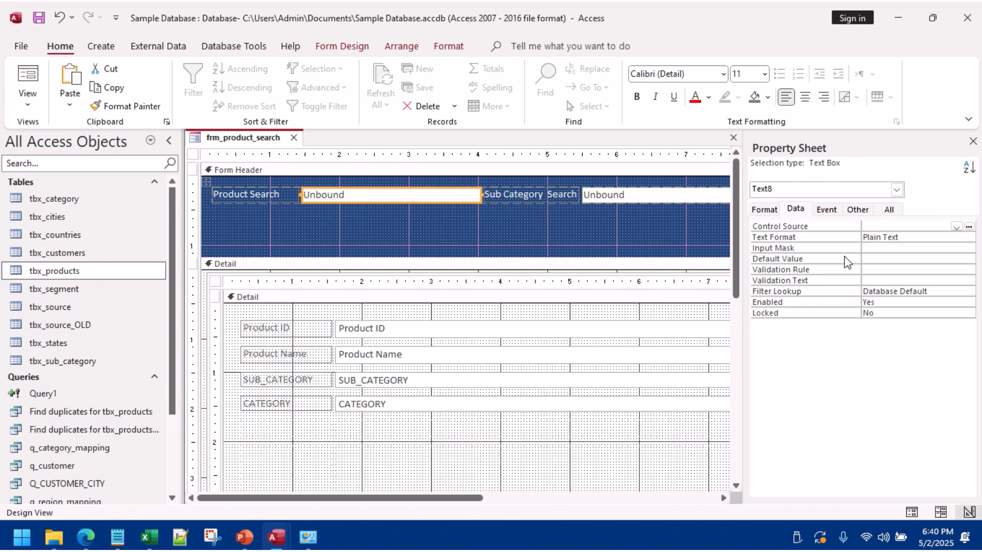
{"action": "left_click", "coordinate": [888, 211]}
{"action": "scroll", "coordinate": [887, 266], "scroll_direction": "up", "scroll_amount": 10}
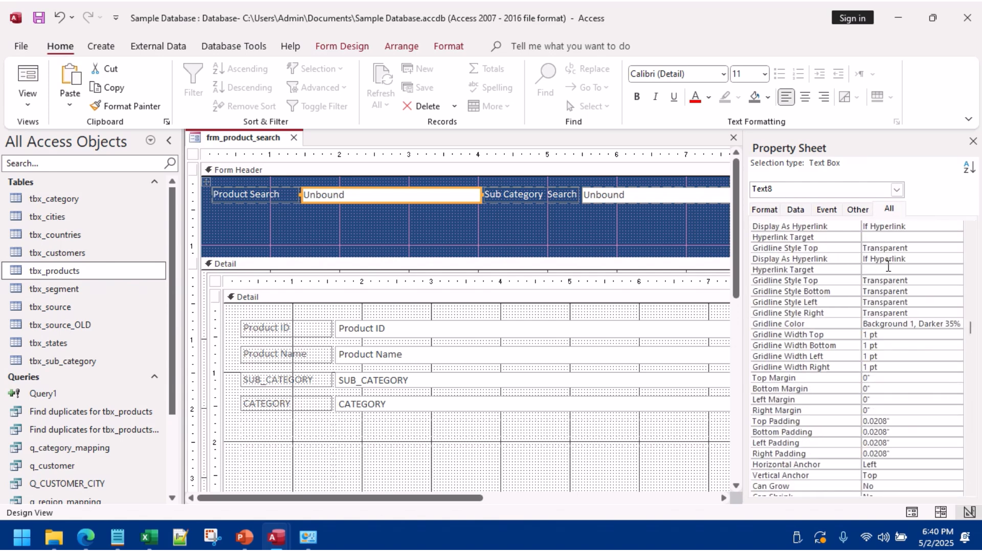
{"action": "scroll", "coordinate": [888, 266], "scroll_direction": "up", "scroll_amount": 10}
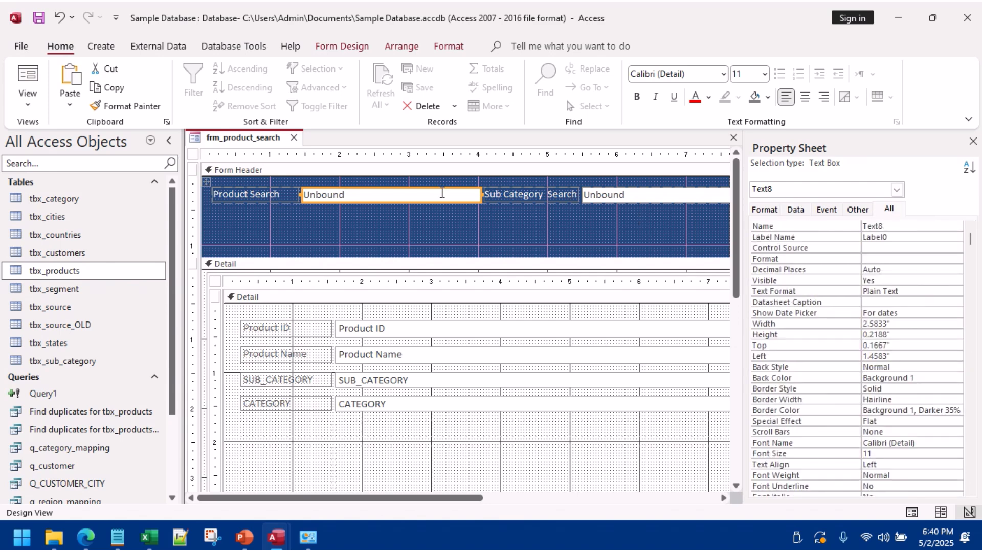
{"action": "left_click", "coordinate": [646, 200]}
{"action": "scroll", "coordinate": [895, 248], "scroll_direction": "up", "scroll_amount": 15}
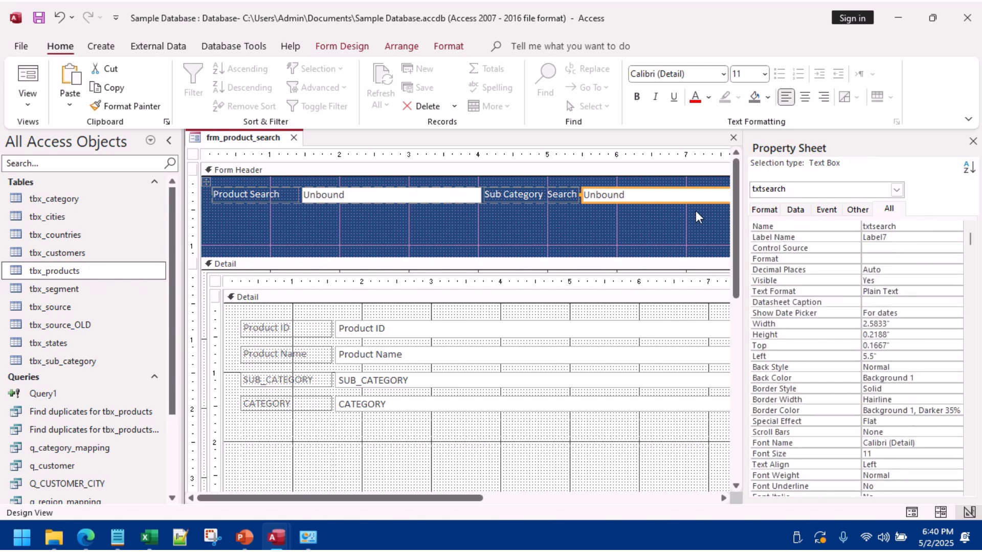
{"action": "left_click", "coordinate": [660, 198]}
{"action": "left_click", "coordinate": [596, 244]}
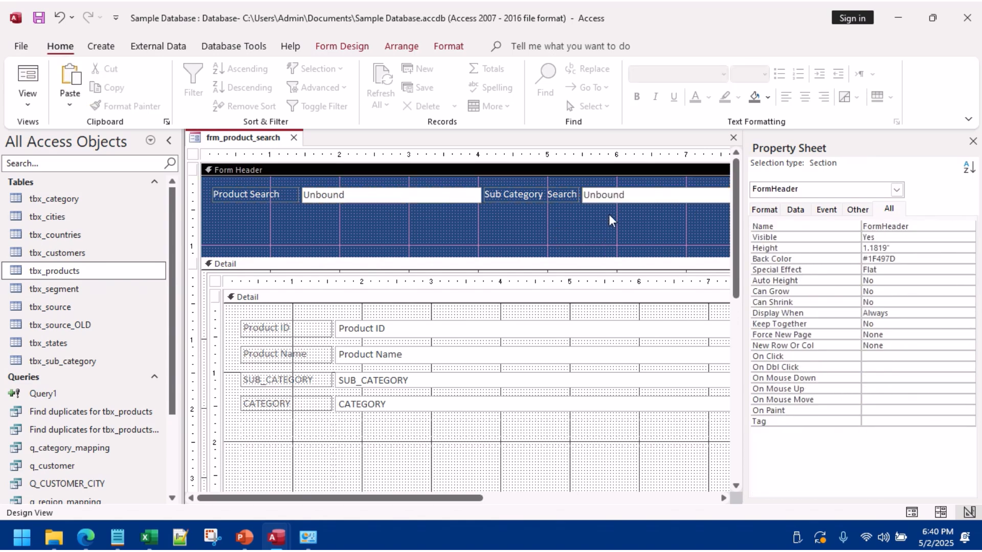
{"action": "left_click", "coordinate": [615, 198]}
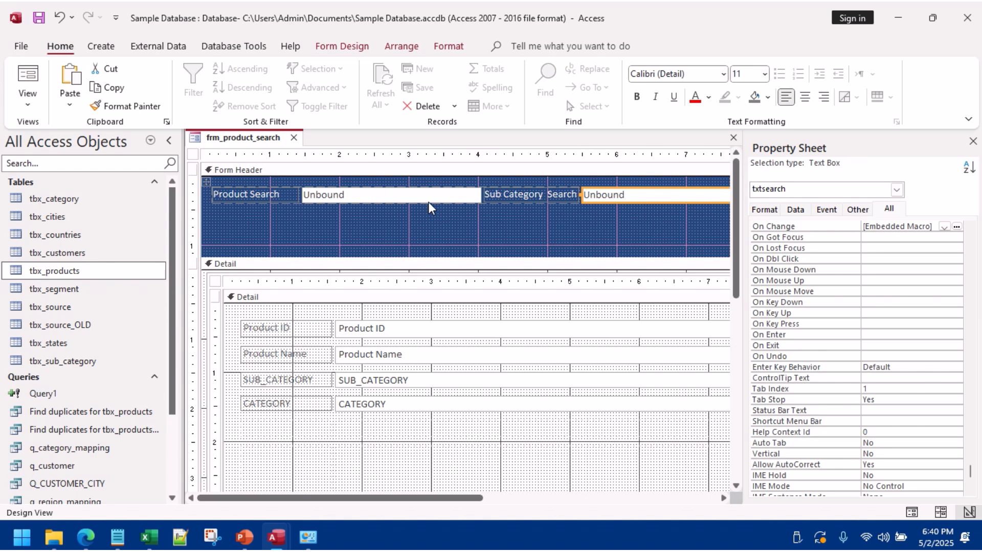
{"action": "left_click", "coordinate": [415, 194]}
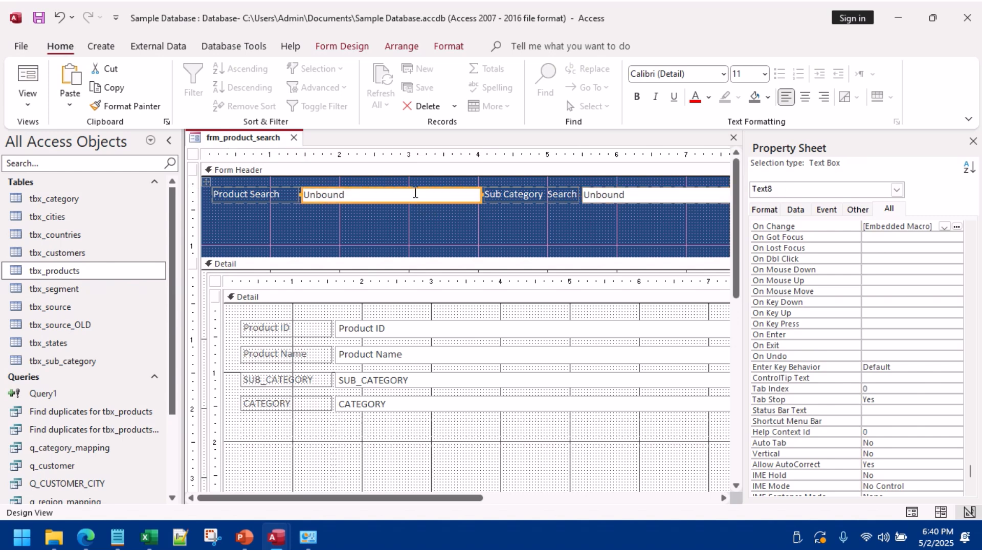
{"action": "key", "text": "Delete"}
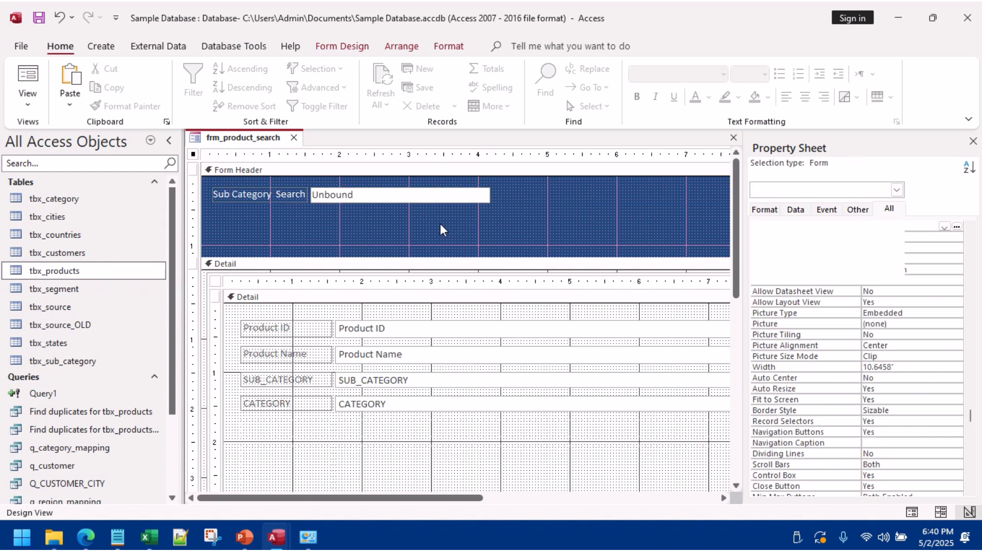
{"action": "key", "text": "ctrl+z"}
{"action": "left_click", "coordinate": [428, 218]}
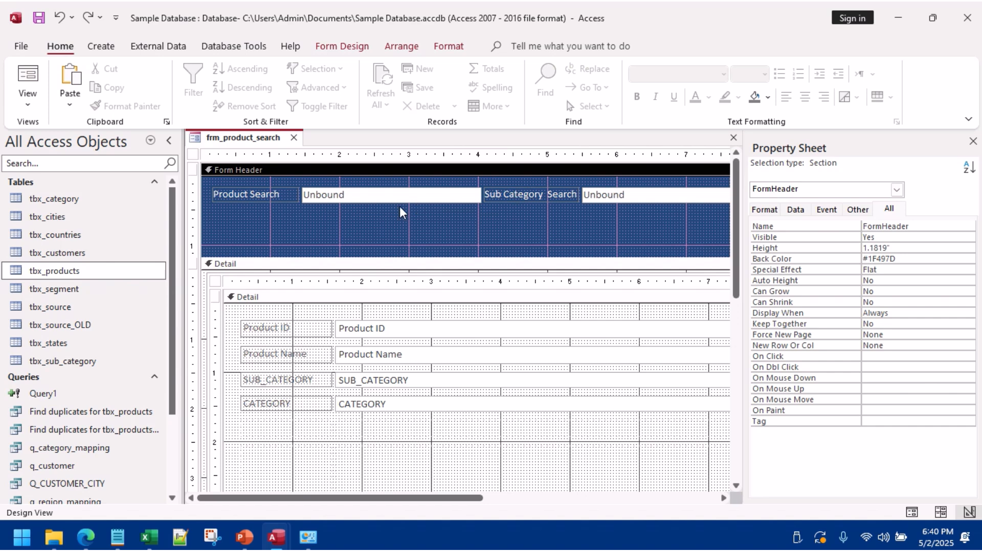
Step: Remove the layout from the Product Search label and its text box in the form header
{"action": "left_click", "coordinate": [342, 201]}
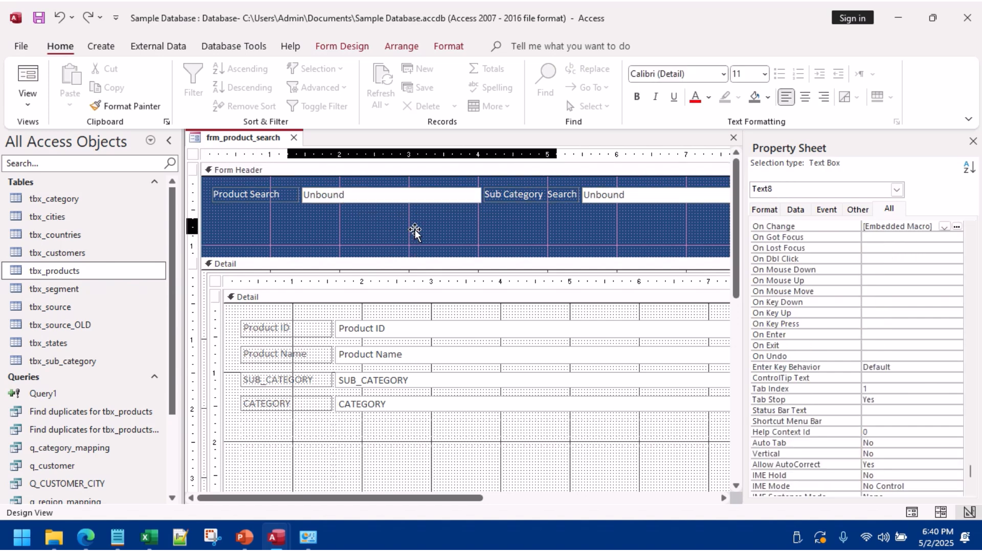
{"action": "left_click", "coordinate": [414, 195]}
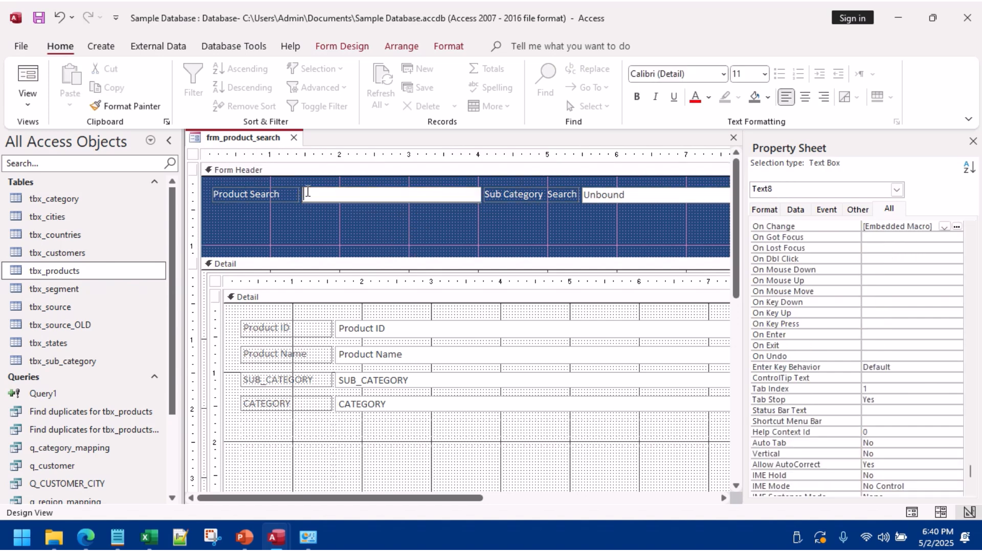
{"action": "left_click", "coordinate": [390, 46]}
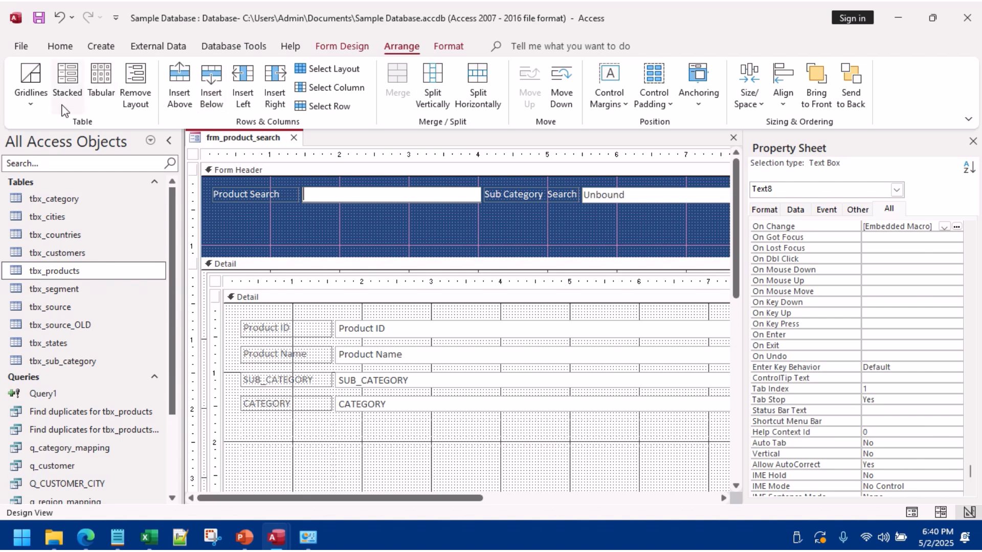
{"action": "left_click", "coordinate": [125, 95]}
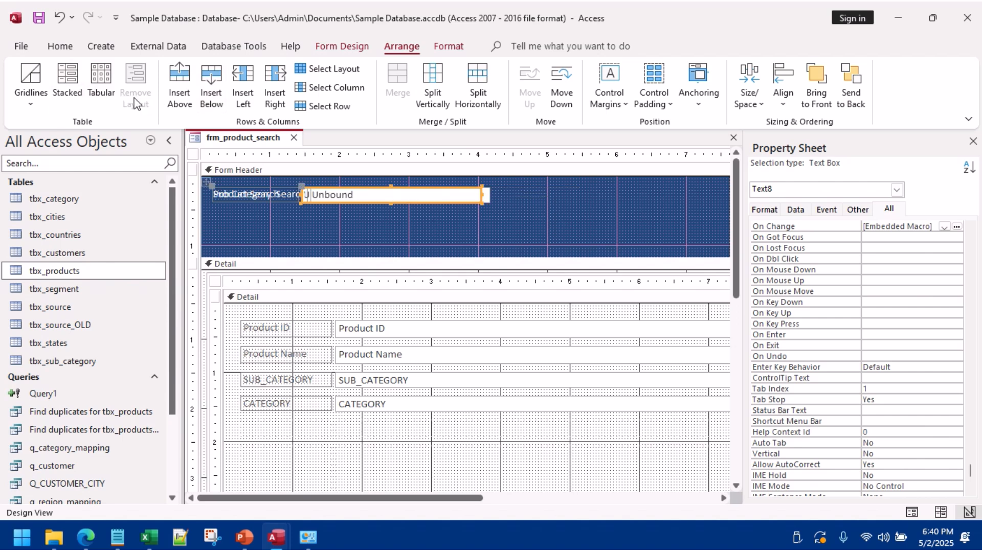
Step: Move the Sub Category Search label and its text box together onto a separate row below the Product Search controls
{"action": "left_click", "coordinate": [382, 231]}
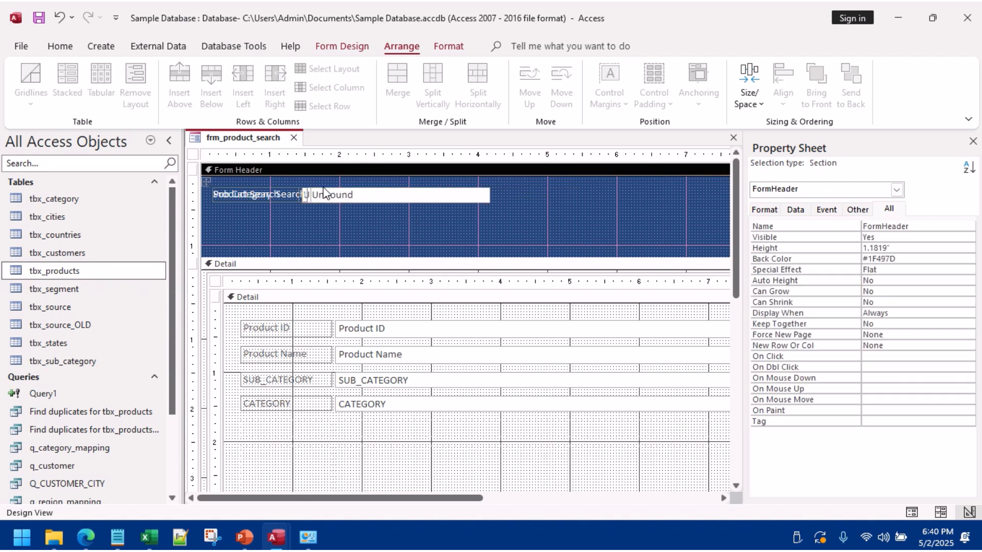
{"action": "left_click", "coordinate": [325, 190]}
{"action": "left_click_drag", "start_coordinate": [325, 190], "coordinate": [510, 207]}
{"action": "left_click", "coordinate": [565, 208]}
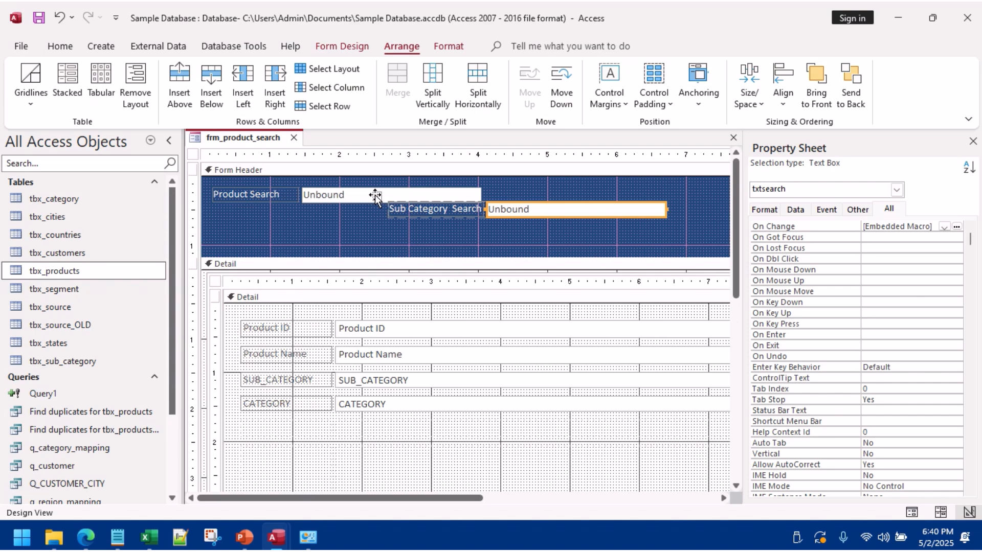
{"action": "left_click_drag", "start_coordinate": [375, 195], "coordinate": [245, 210]}
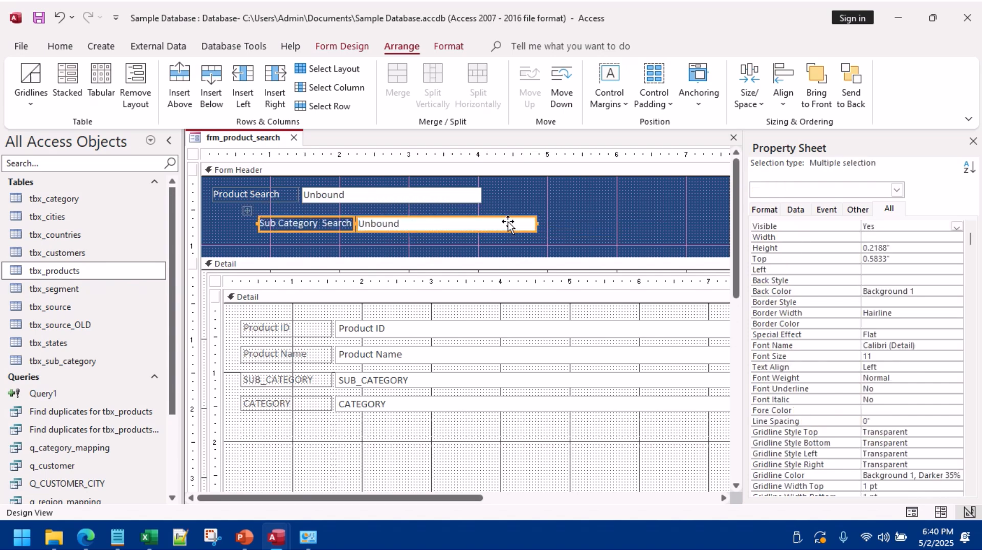
Step: Move the Product Search text box away from its label to the far side of the header row
{"action": "left_click", "coordinate": [556, 202]}
{"action": "left_click", "coordinate": [388, 197]}
{"action": "left_click_drag", "start_coordinate": [310, 191], "coordinate": [526, 189]}
{"action": "left_click", "coordinate": [376, 219]}
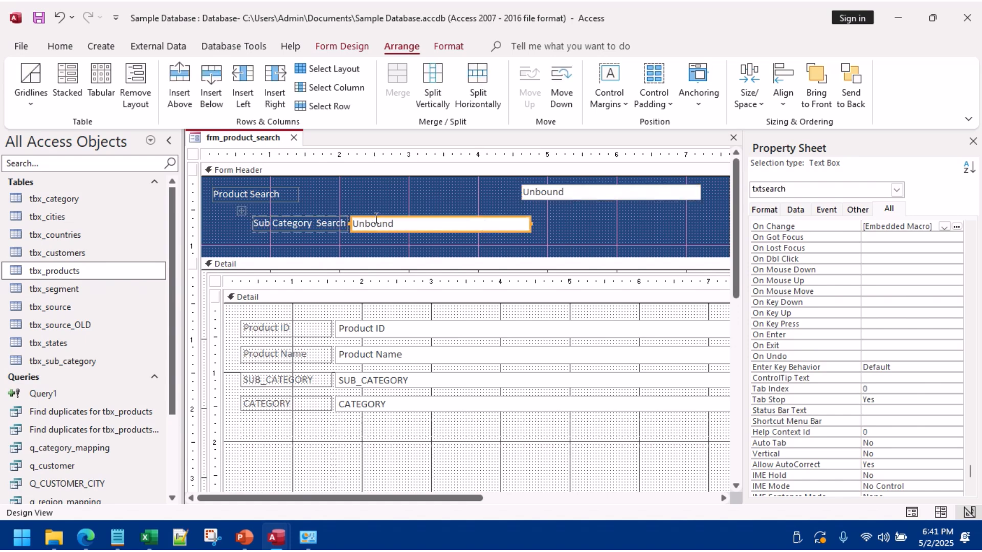
Step: Remove the layout from the Sub Category Search controls and move the txtsearch text box directly beside the Product Search label
{"action": "left_click", "coordinate": [364, 220]}
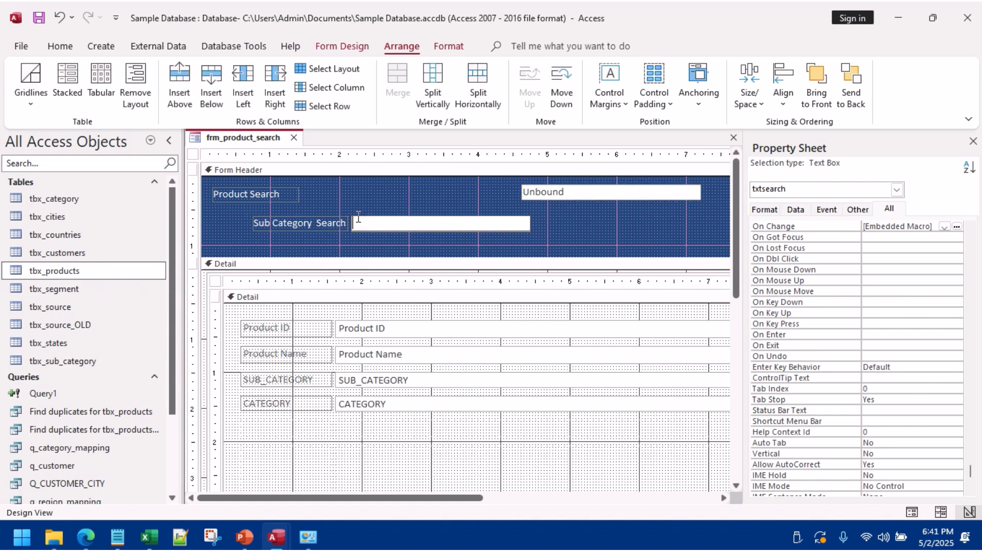
{"action": "left_click", "coordinate": [256, 220]}
{"action": "left_click", "coordinate": [241, 211]}
{"action": "left_click", "coordinate": [137, 102]}
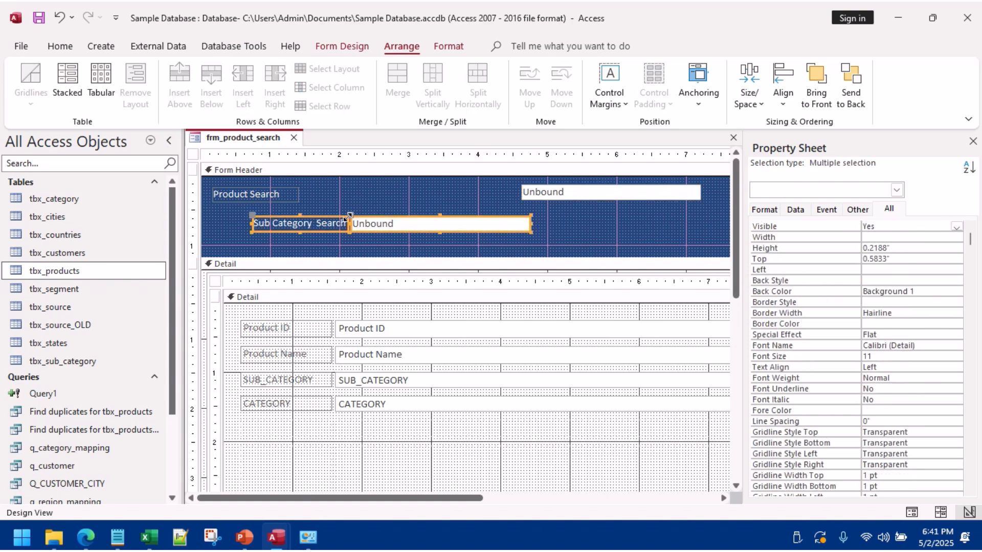
{"action": "left_click", "coordinate": [368, 220]}
{"action": "left_click_drag", "start_coordinate": [353, 214], "coordinate": [302, 182]}
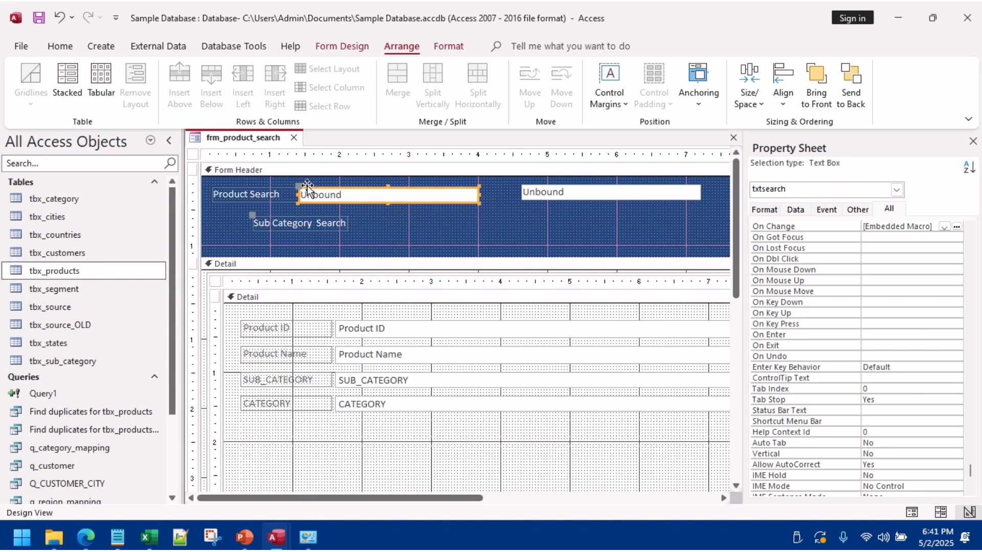
{"action": "left_click", "coordinate": [473, 214]}
Step: Apply a Stacked layout to both search labels and both text boxes in the form header
{"action": "left_click", "coordinate": [489, 193]}
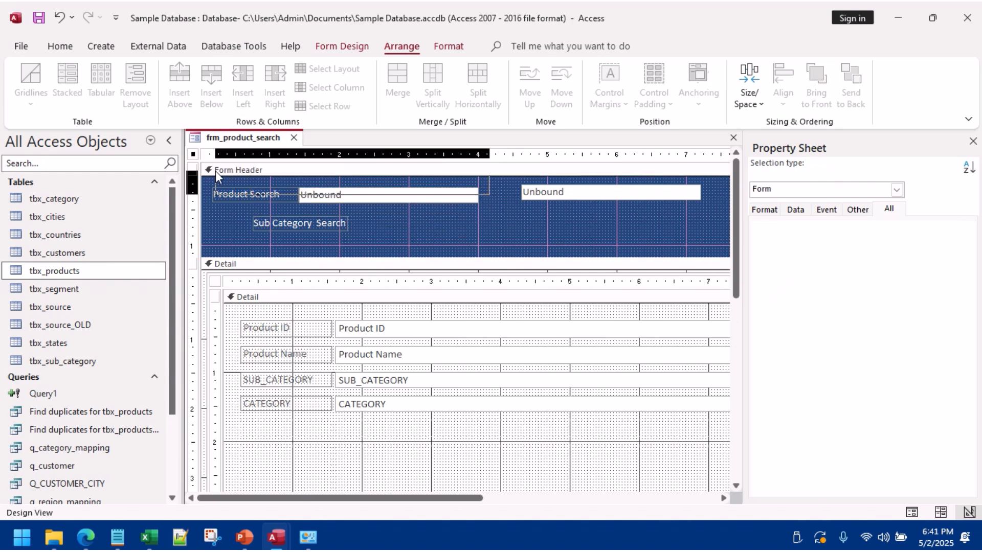
{"action": "left_click_drag", "start_coordinate": [216, 173], "coordinate": [483, 205]}
{"action": "left_click", "coordinate": [67, 82]}
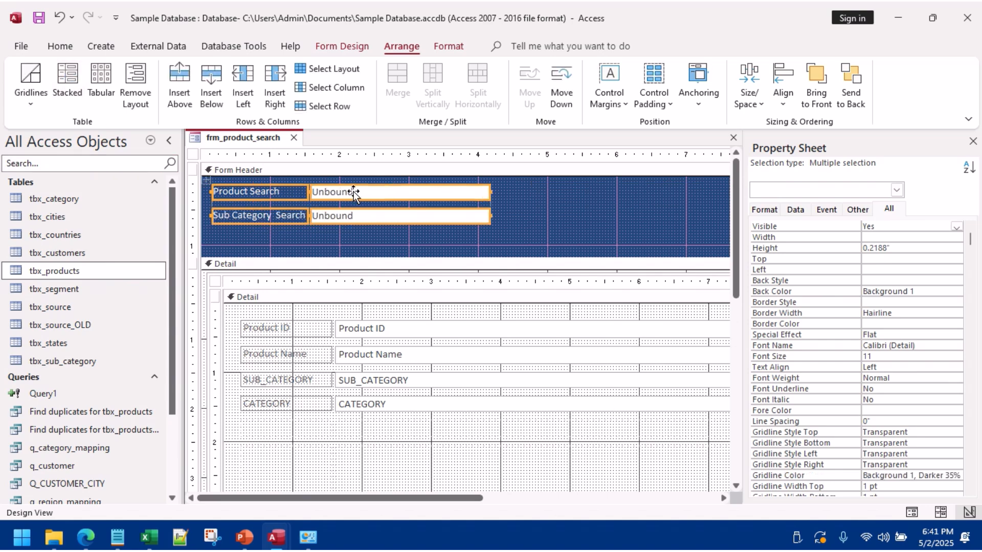
Step: Try placing the Sub Category Search controls on the Product Search row, check the first text box's name, and undo the move
{"action": "left_click", "coordinate": [370, 238]}
{"action": "left_click", "coordinate": [364, 188]}
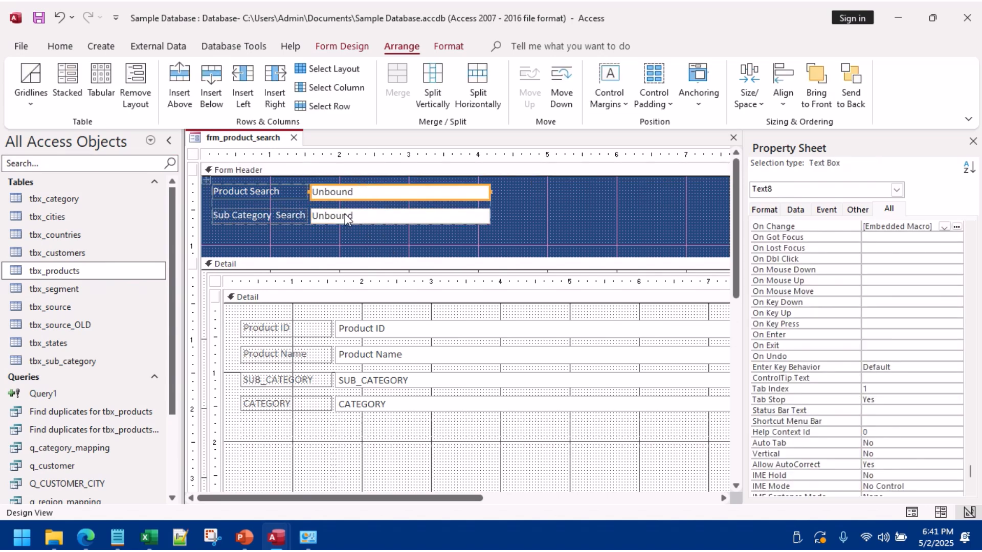
{"action": "left_click_drag", "start_coordinate": [273, 210], "coordinate": [491, 193]}
{"action": "left_click", "coordinate": [481, 215]}
{"action": "left_click", "coordinate": [438, 192]}
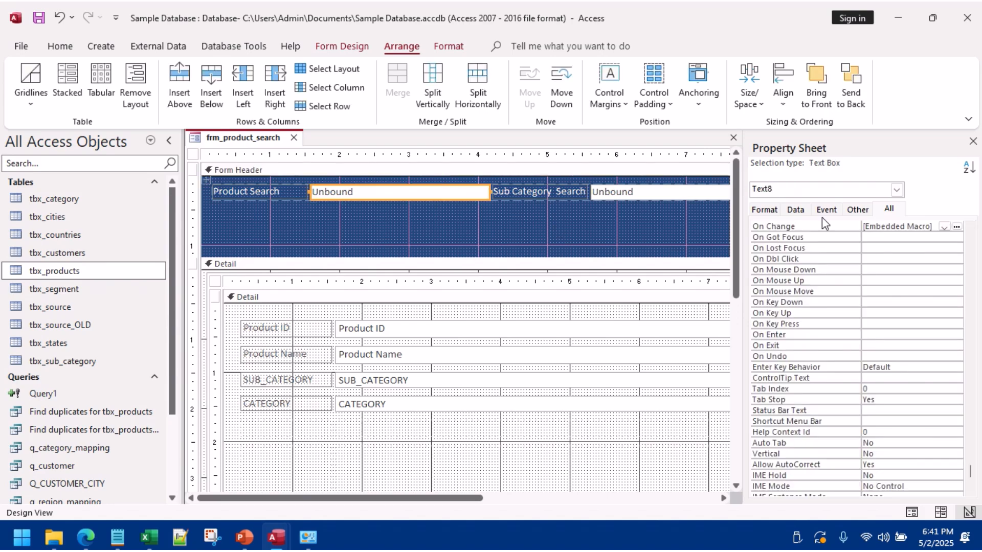
{"action": "scroll", "coordinate": [855, 280], "scroll_direction": "up", "scroll_amount": 1}
{"action": "scroll", "coordinate": [856, 280], "scroll_direction": "up", "scroll_amount": 15}
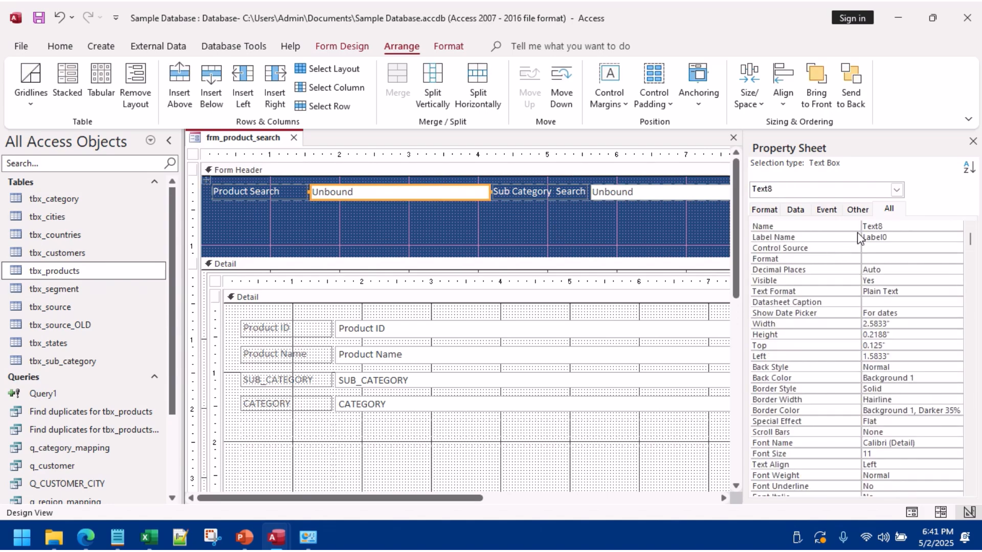
{"action": "left_click", "coordinate": [303, 196]}
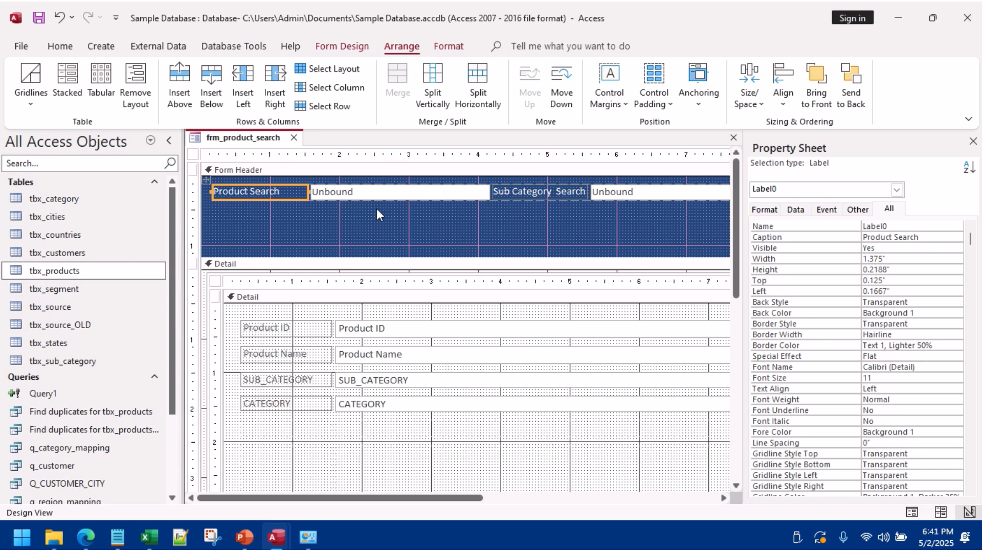
{"action": "left_click", "coordinate": [60, 20]}
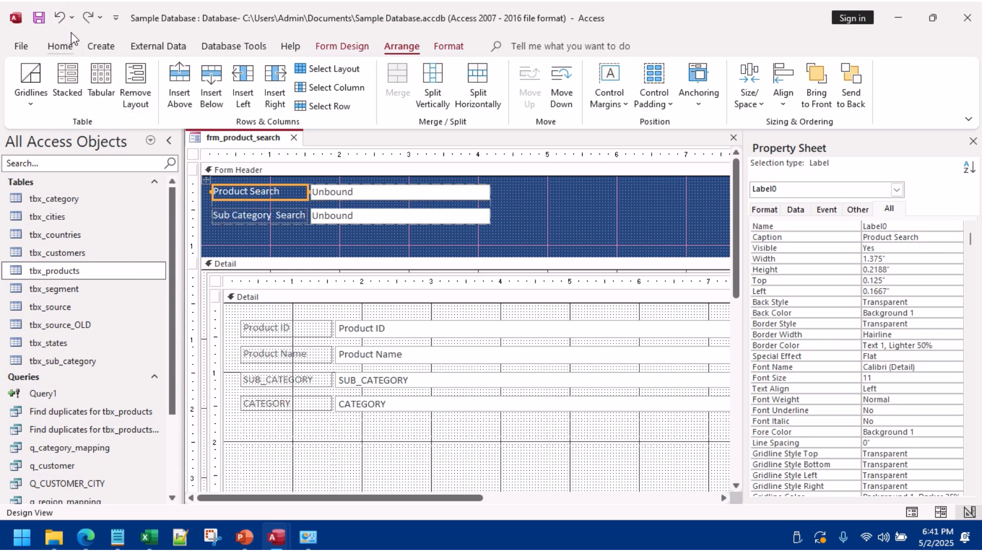
Step: Remove the Stacked layout from all four search controls in the form header
{"action": "left_click", "coordinate": [210, 179]}
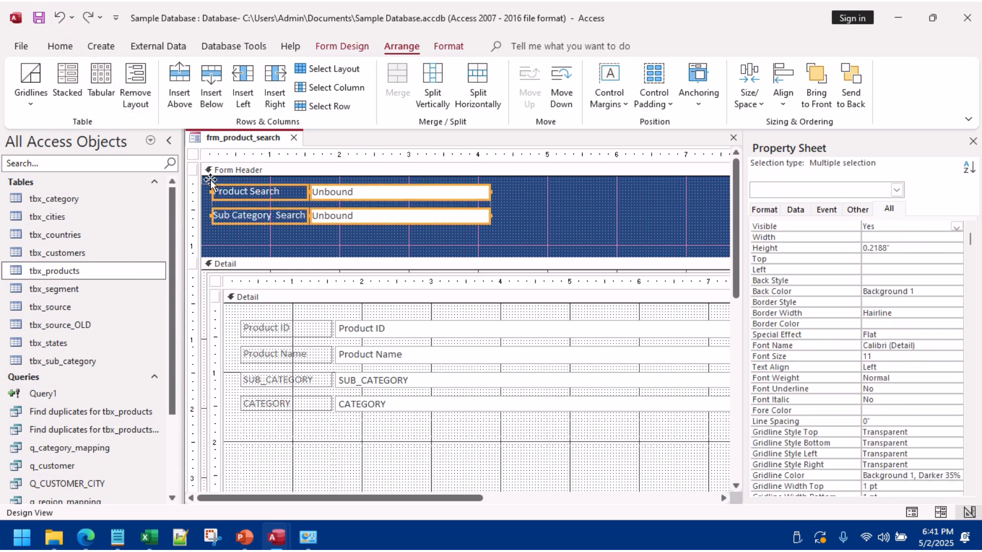
{"action": "left_click", "coordinate": [135, 84]}
{"action": "left_click", "coordinate": [606, 210]}
{"action": "left_click", "coordinate": [301, 228]}
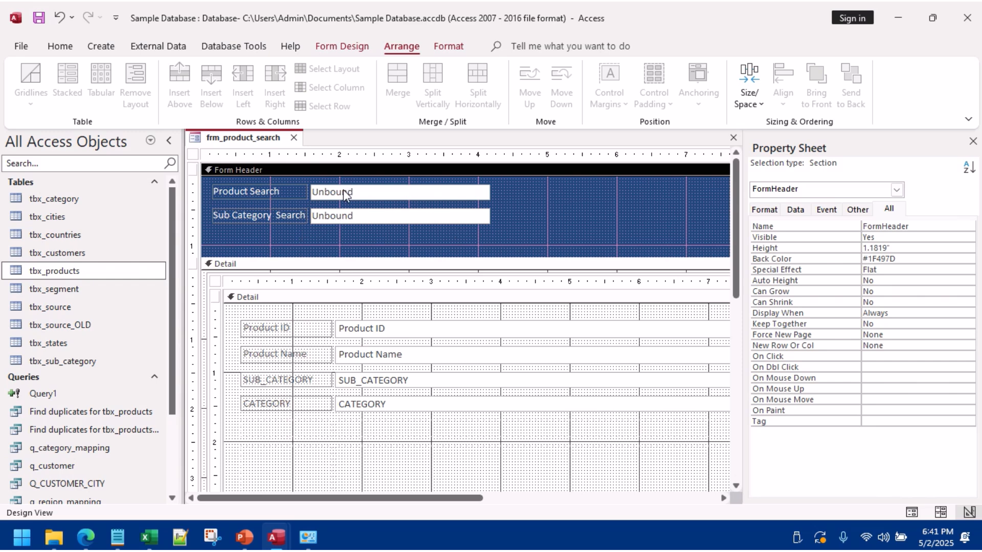
Step: Swap the two text boxes so txtsearch sits beside Product Search and Text8 beside Sub Category Search
{"action": "left_click", "coordinate": [343, 192]}
{"action": "left_click_drag", "start_coordinate": [312, 181], "coordinate": [540, 200]}
{"action": "left_click", "coordinate": [324, 215]}
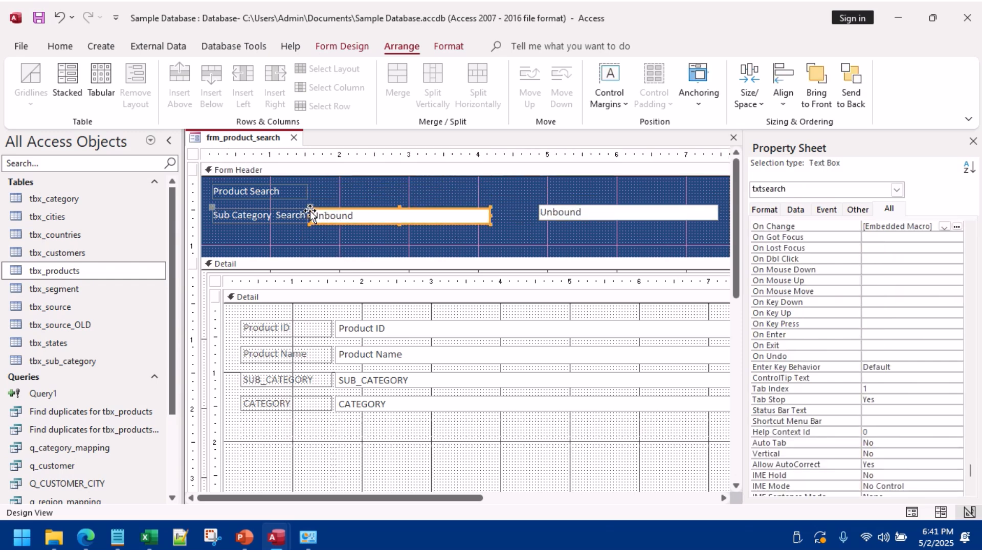
{"action": "left_click_drag", "start_coordinate": [311, 212], "coordinate": [307, 189]}
{"action": "left_click", "coordinate": [476, 209]}
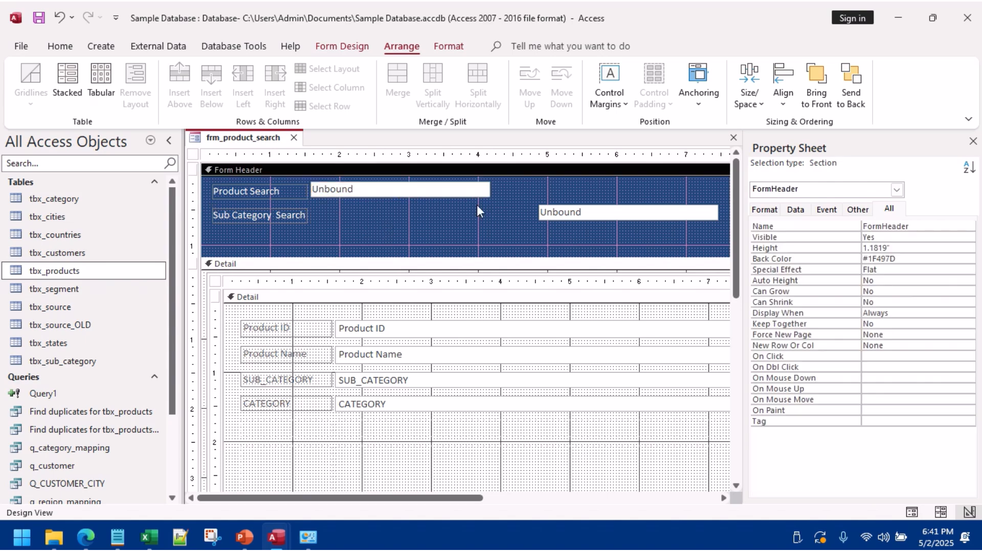
{"action": "left_click", "coordinate": [568, 215]}
{"action": "left_click_drag", "start_coordinate": [540, 206], "coordinate": [310, 209]}
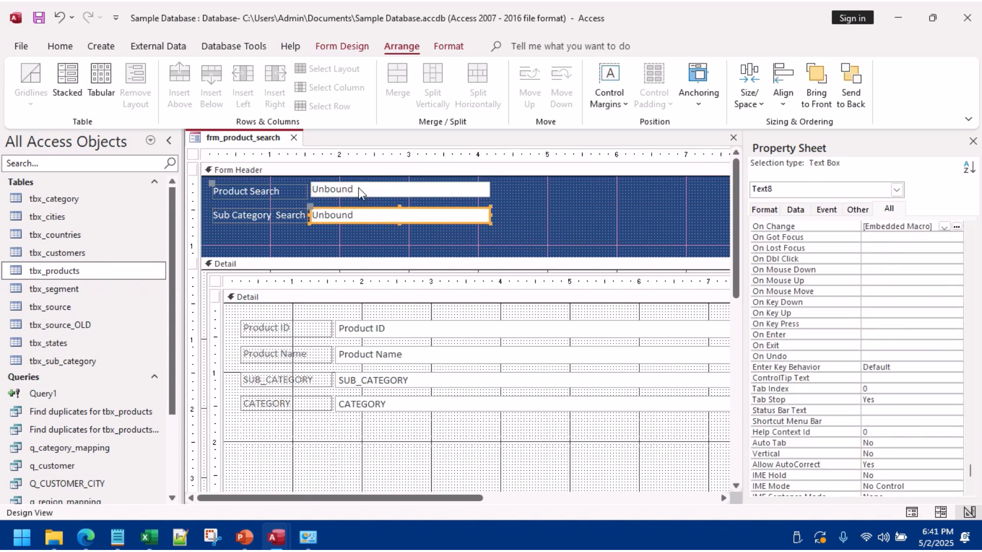
Step: Check the properties of both search boxes and rename the Sub Category Search text box to txtsubcategory
{"action": "left_click", "coordinate": [360, 188]}
{"action": "scroll", "coordinate": [857, 229], "scroll_direction": "up", "scroll_amount": 15}
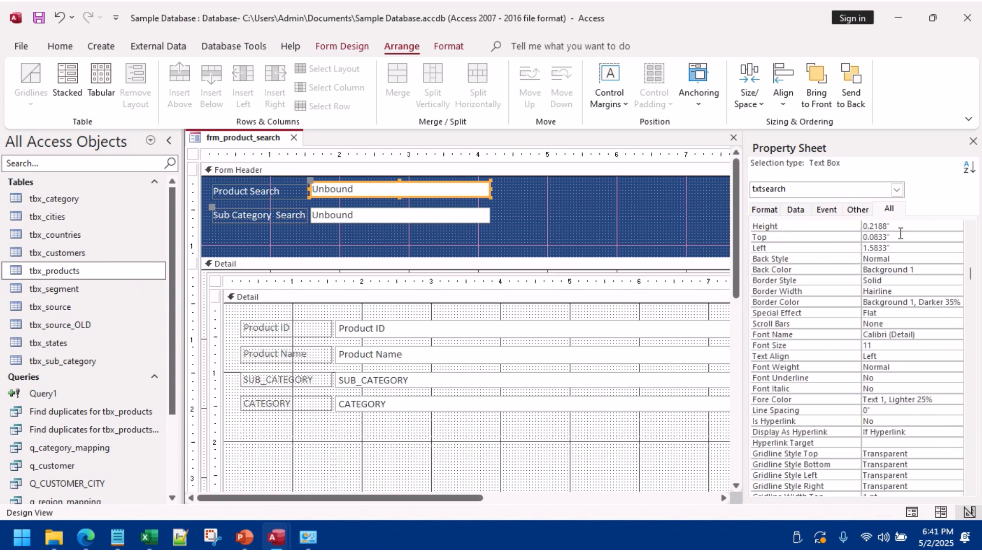
{"action": "left_click", "coordinate": [379, 210]}
{"action": "scroll", "coordinate": [888, 251], "scroll_direction": "up", "scroll_amount": 15}
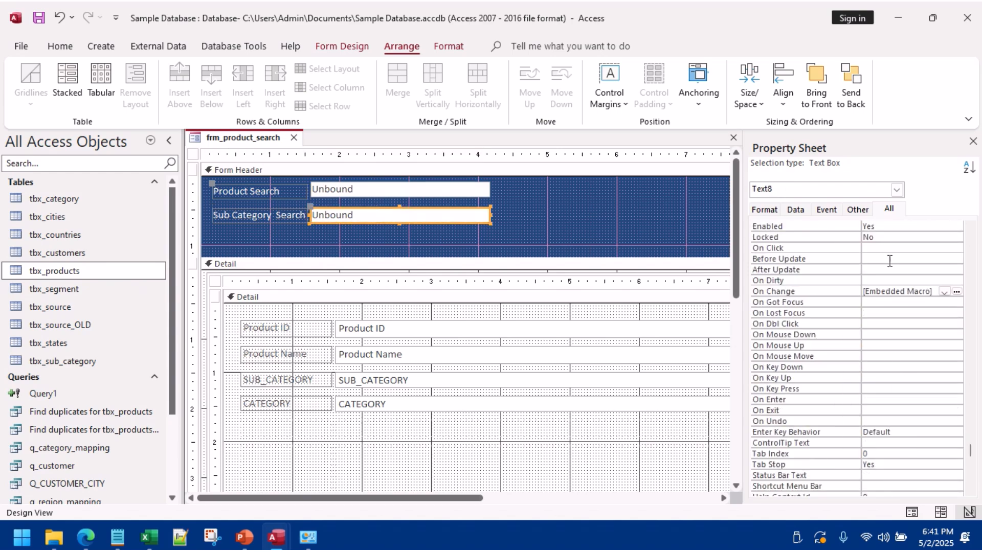
{"action": "double_click", "coordinate": [893, 229]}
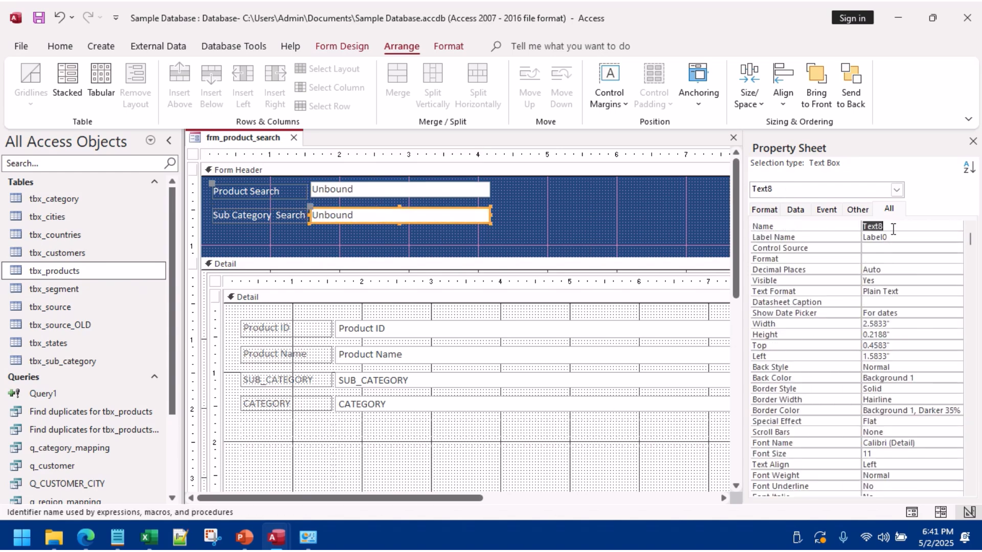
{"action": "type", "text": "txtsubcategory"}
{"action": "left_click", "coordinate": [892, 238]}
Step: Try a Stacked layout on the search labels and text boxes in the header and undo it
{"action": "left_click", "coordinate": [323, 241]}
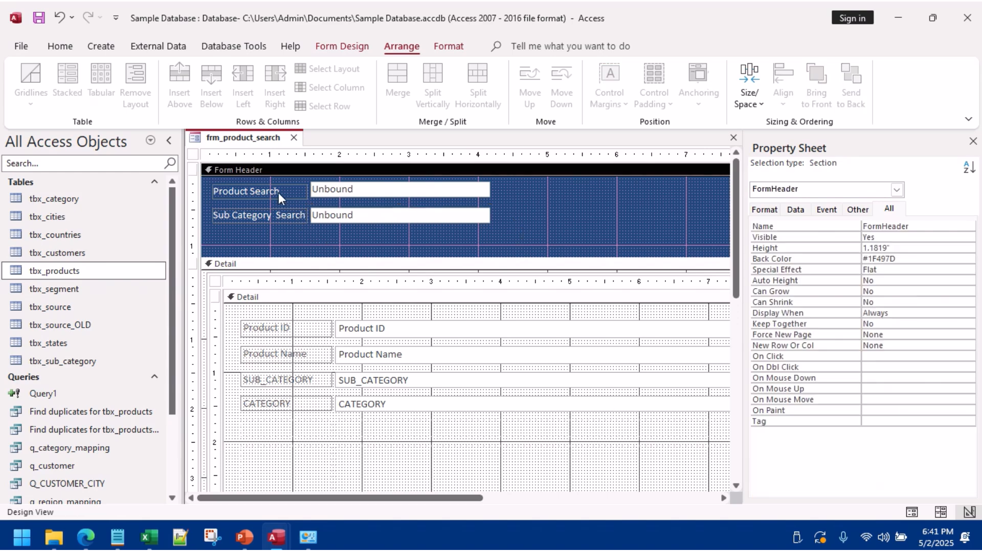
{"action": "left_click_drag", "start_coordinate": [506, 195], "coordinate": [253, 194]}
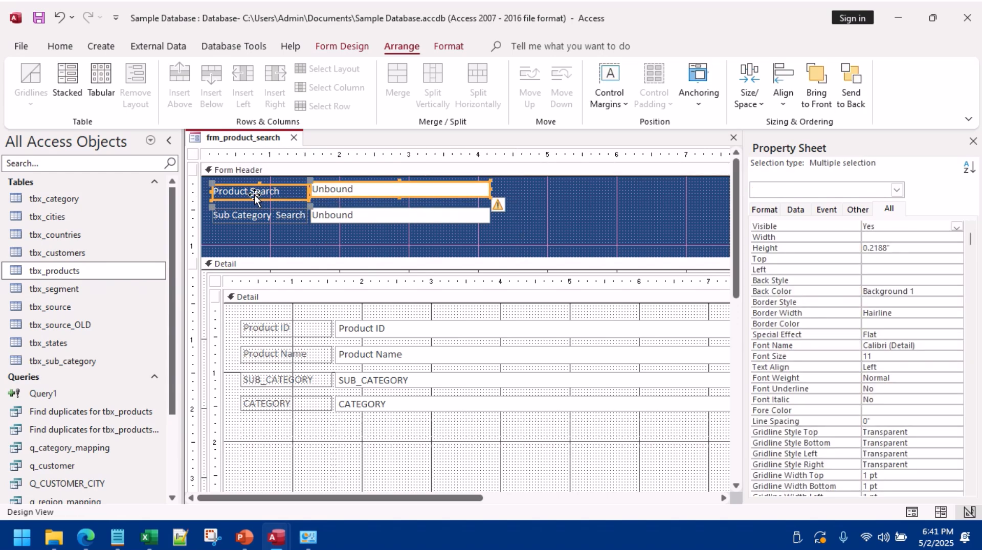
{"action": "left_click", "coordinate": [61, 87]}
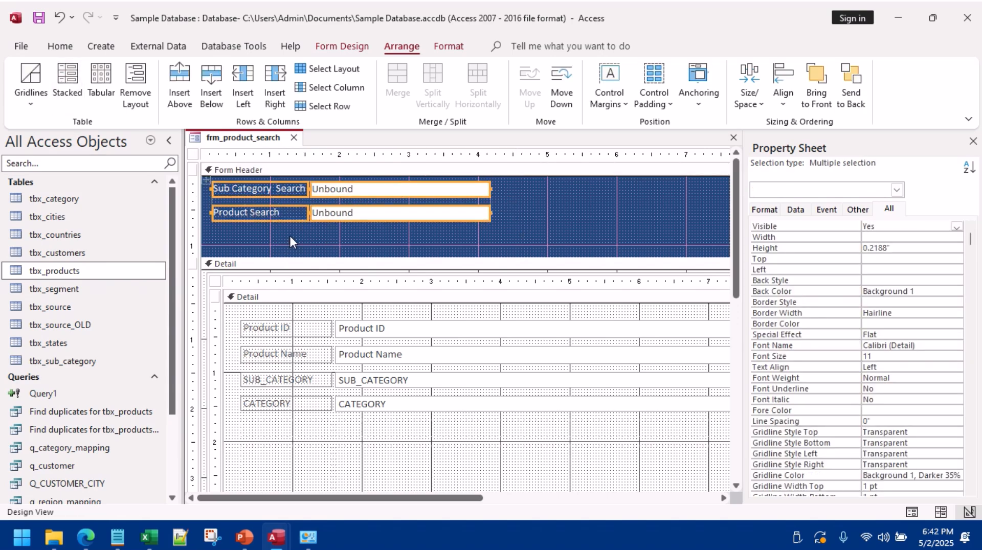
{"action": "key", "text": "ctrl+z"}
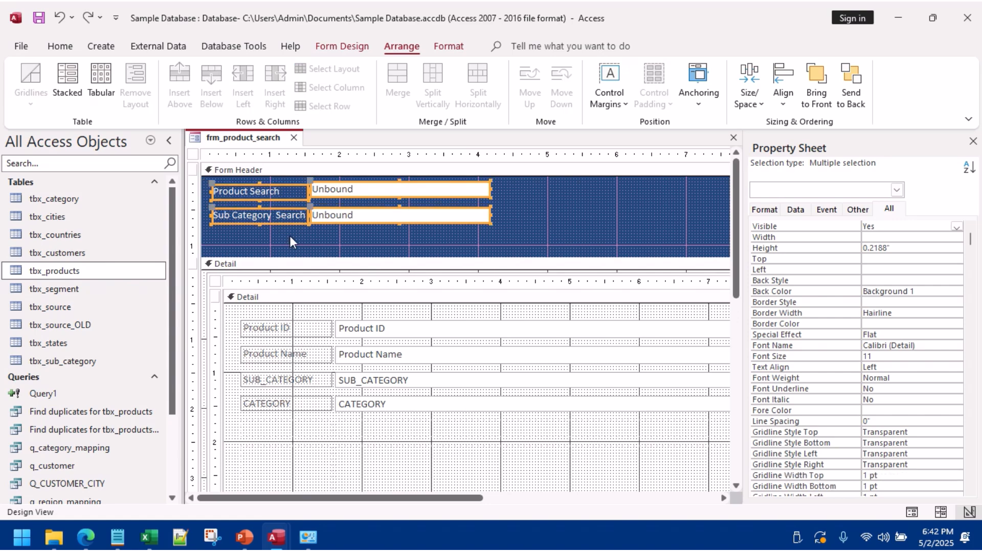
Step: Move the Sub Category Search label and the txtsubcategory text box away from the Product Search controls in the form header
{"action": "left_click", "coordinate": [302, 237]}
{"action": "left_click_drag", "start_coordinate": [522, 219], "coordinate": [578, 211]}
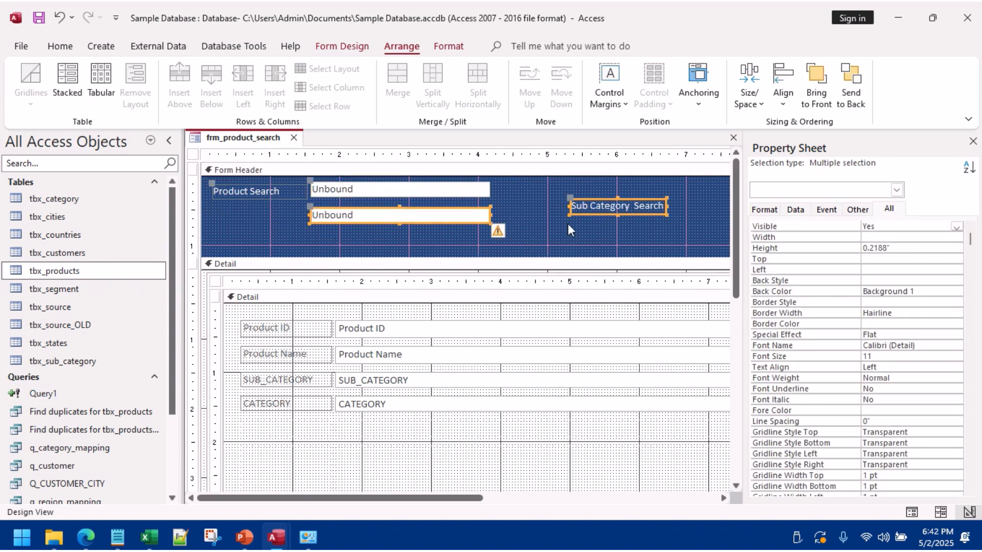
{"action": "left_click_drag", "start_coordinate": [366, 211], "coordinate": [623, 225]}
{"action": "key", "text": "ctrl+z"}
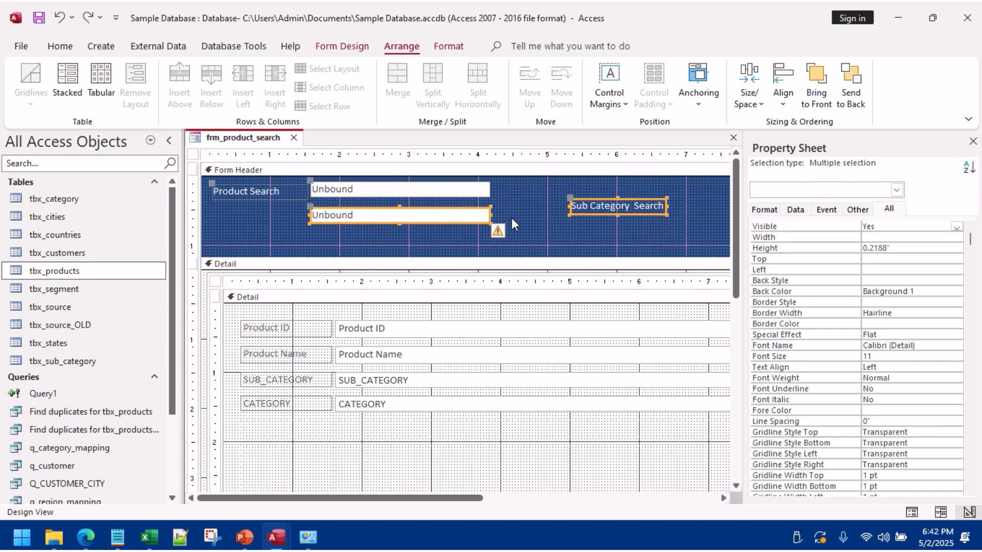
{"action": "left_click", "coordinate": [512, 202]}
{"action": "left_click", "coordinate": [443, 216]}
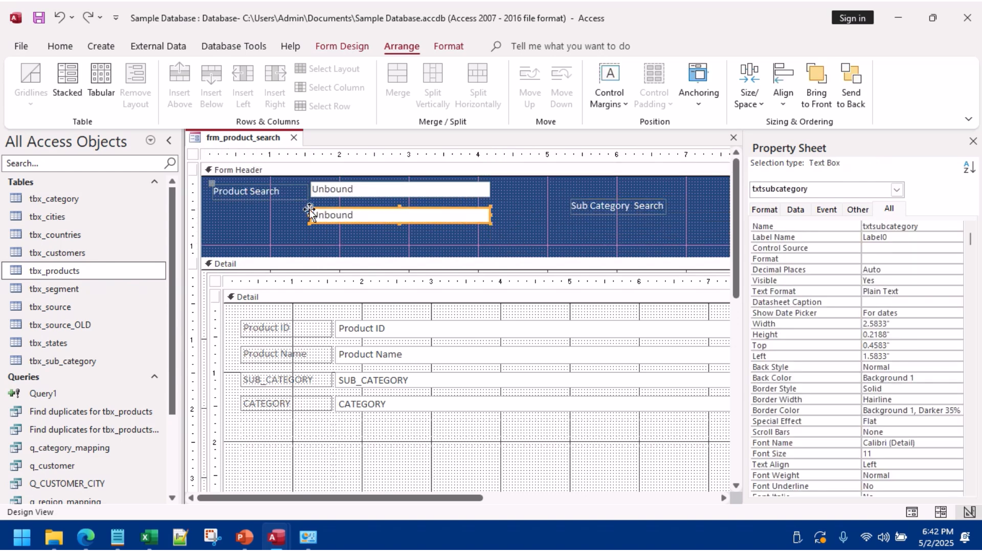
{"action": "left_click_drag", "start_coordinate": [310, 211], "coordinate": [418, 228]}
{"action": "left_click", "coordinate": [514, 193]}
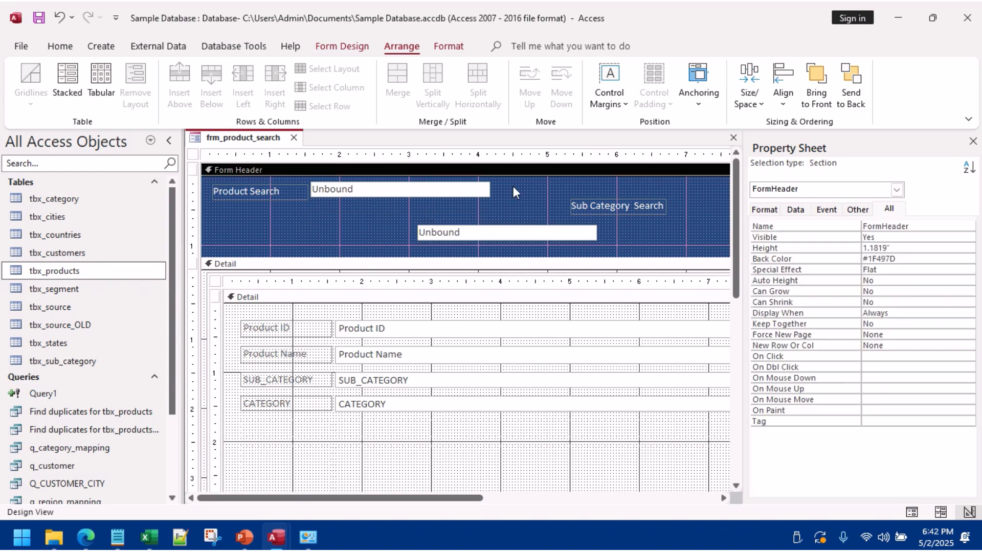
Step: Try a Stacked layout on the Product Search label and its text box and undo it
{"action": "left_click_drag", "start_coordinate": [514, 193], "coordinate": [278, 195]}
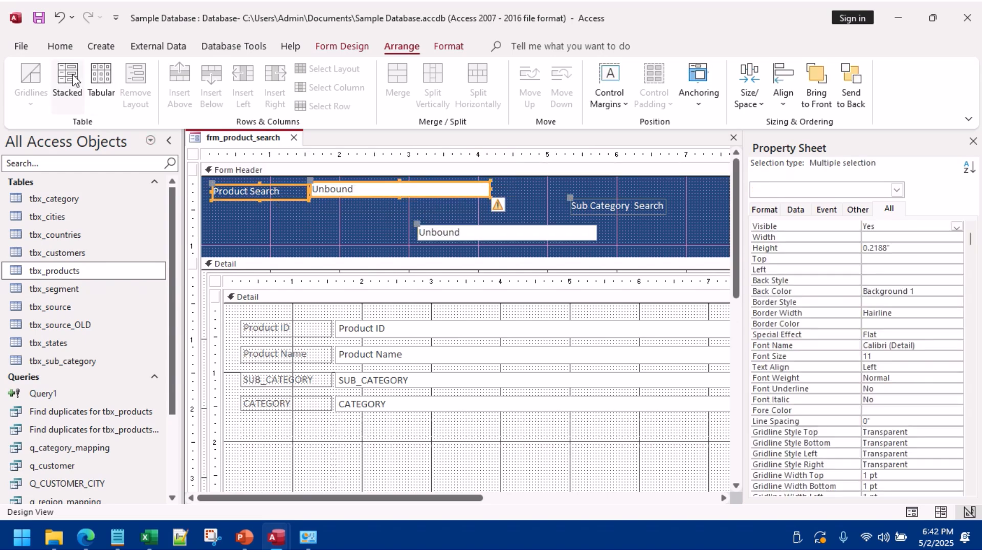
{"action": "left_click", "coordinate": [74, 81]}
{"action": "key", "text": "ctrl+z"}
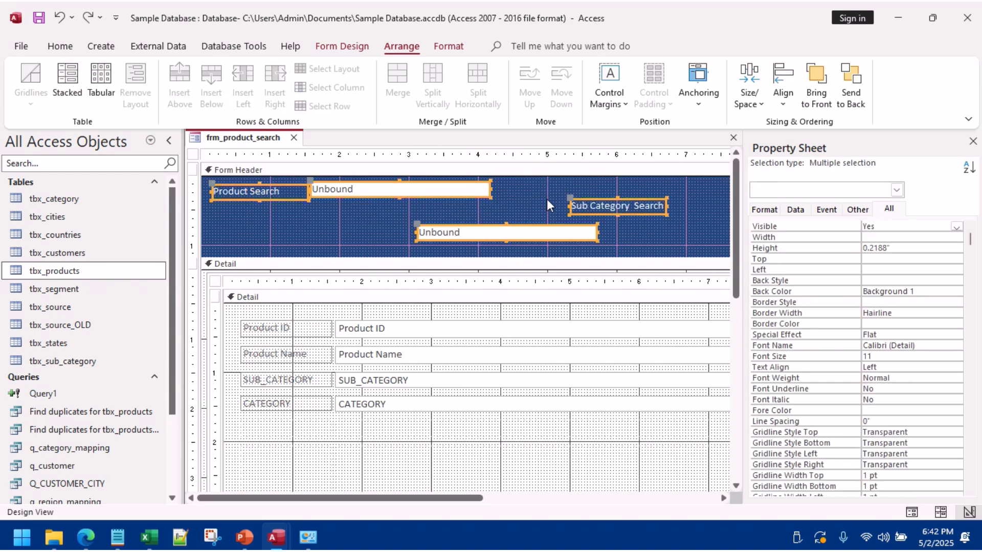
Step: Shift the txtsearch box slightly away from its label, try a Stacked layout on the pair again and undo the layout
{"action": "left_click", "coordinate": [547, 200]}
{"action": "left_click_drag", "start_coordinate": [517, 191], "coordinate": [466, 190]}
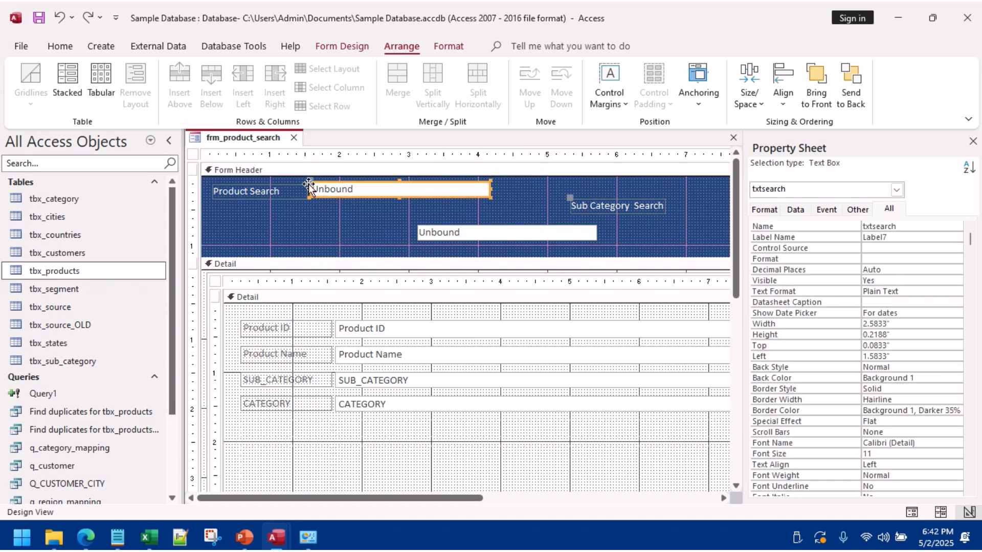
{"action": "left_click_drag", "start_coordinate": [309, 184], "coordinate": [324, 187]}
{"action": "left_click", "coordinate": [296, 192]}
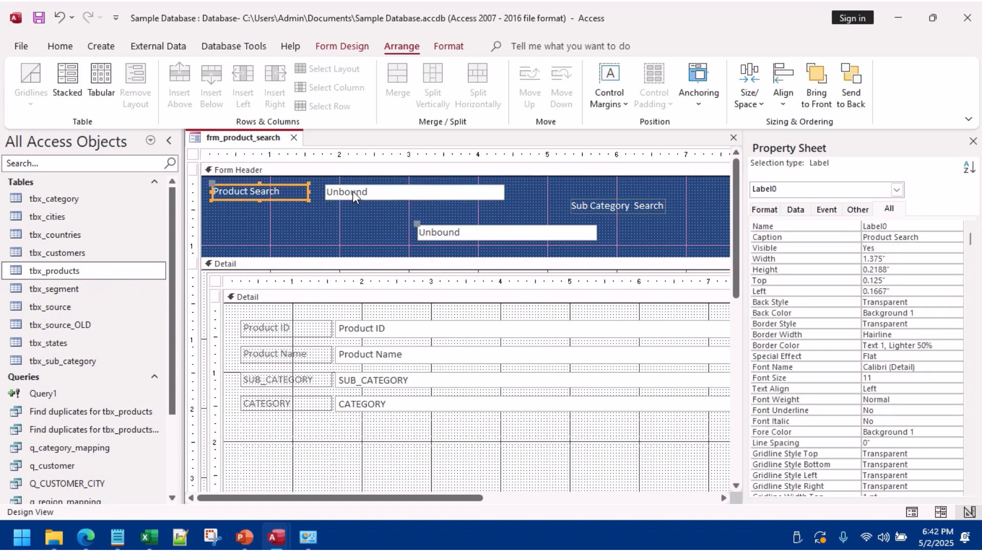
{"action": "left_click", "coordinate": [324, 184], "text": "shift"}
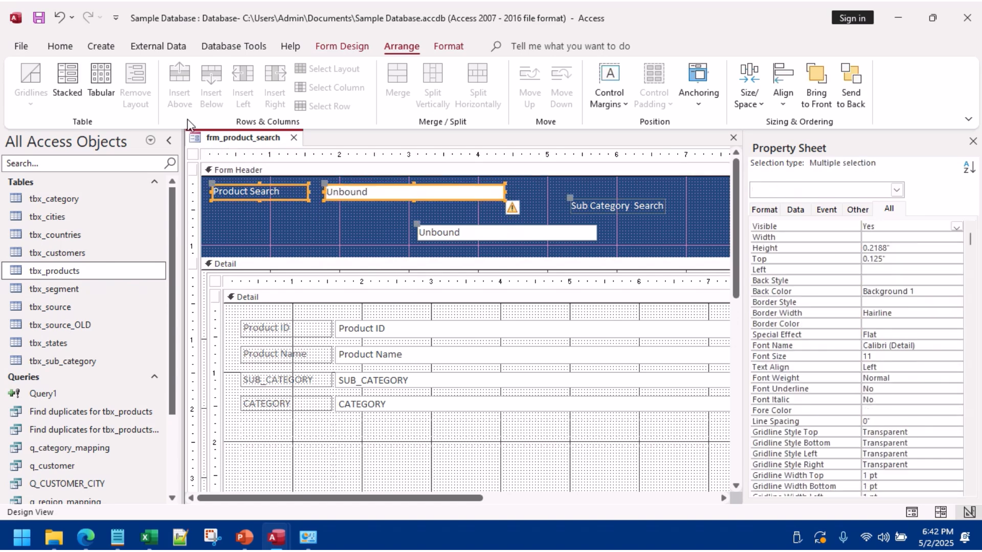
{"action": "left_click", "coordinate": [67, 82]}
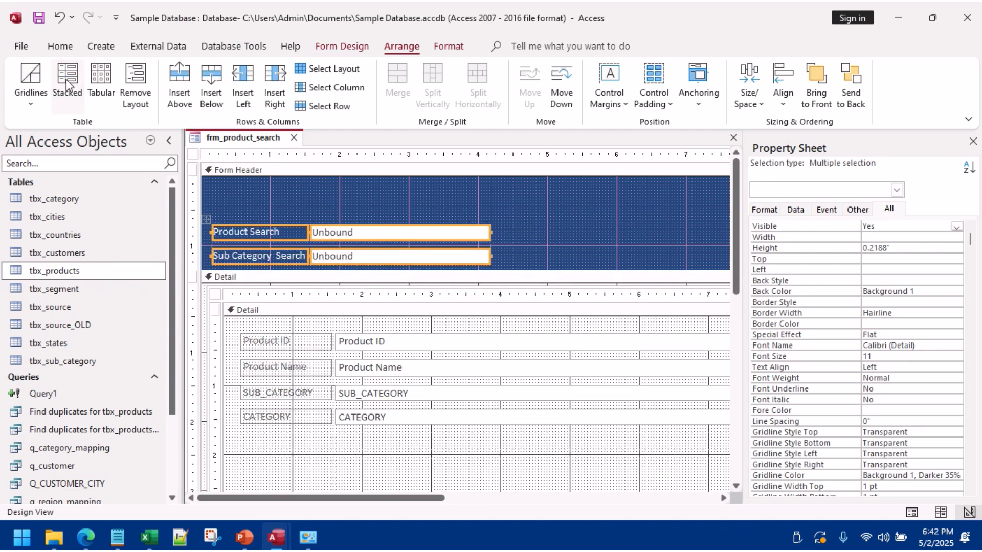
{"action": "key", "text": "ctrl+z"}
{"action": "left_click", "coordinate": [484, 211]}
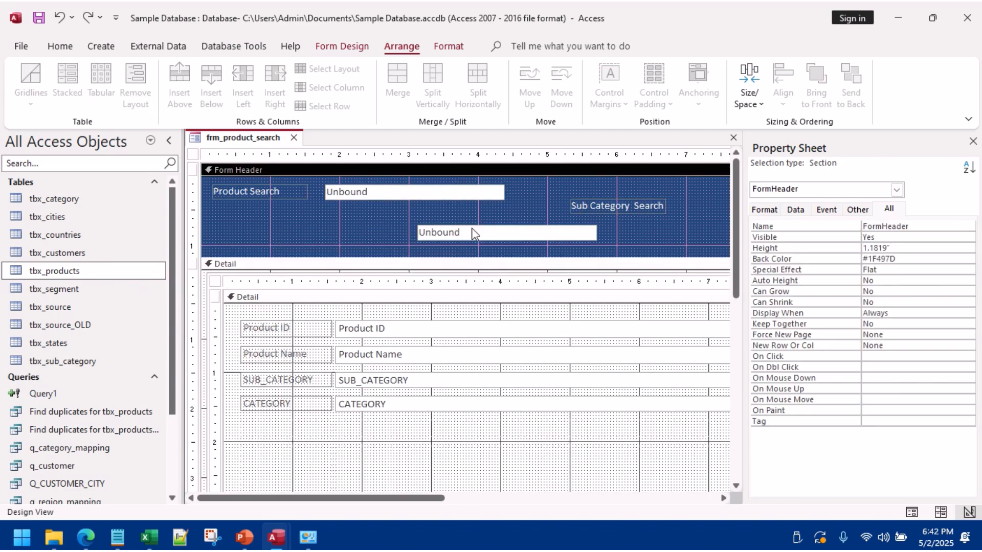
Step: Line up the Sub Category Search label and text box beside the Product Search controls and apply a Stacked layout to all four
{"action": "left_click", "coordinate": [474, 234]}
{"action": "left_click_drag", "start_coordinate": [415, 229], "coordinate": [515, 188]}
{"action": "left_click", "coordinate": [576, 205]}
{"action": "left_click_drag", "start_coordinate": [573, 233], "coordinate": [619, 189]}
{"action": "left_click_drag", "start_coordinate": [621, 228], "coordinate": [247, 199]}
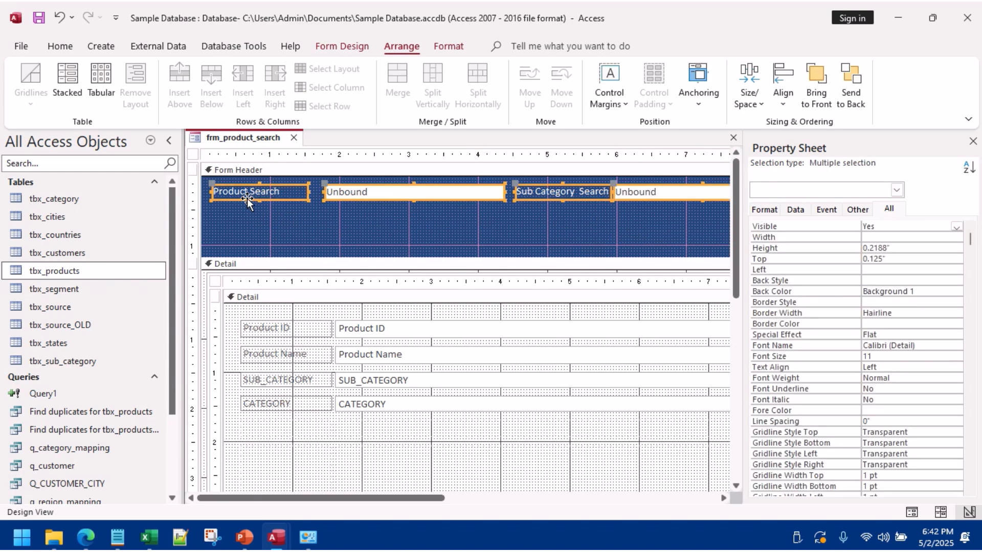
{"action": "left_click", "coordinate": [68, 80]}
{"action": "left_click", "coordinate": [542, 220]}
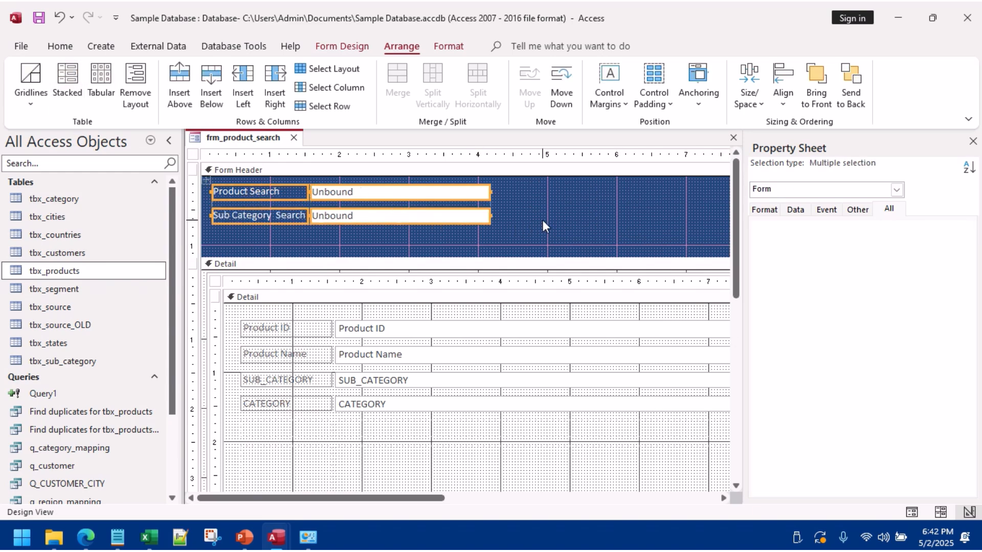
Step: Place the Sub Category Search controls in the same row as Product Search and reduce the form header height to 0.5"
{"action": "left_click", "coordinate": [283, 218]}
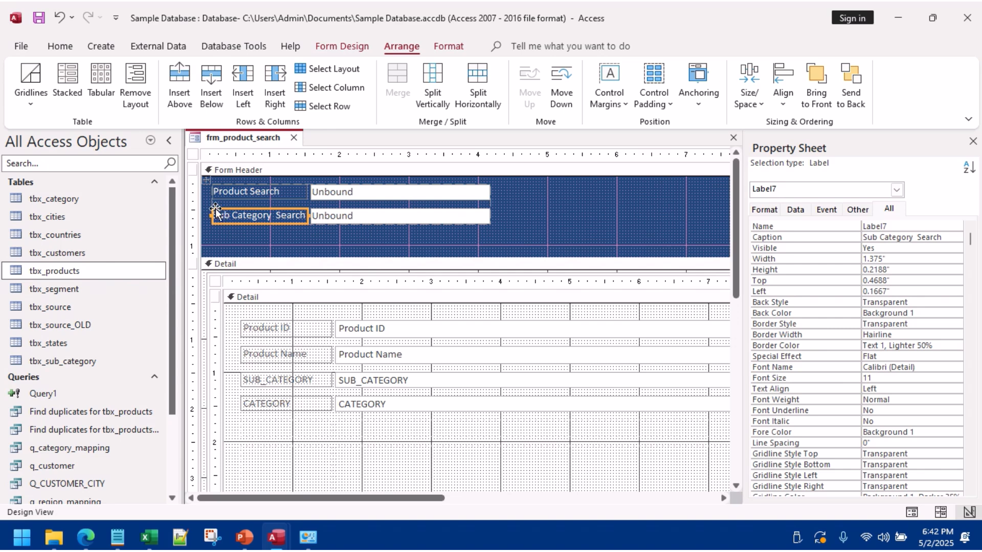
{"action": "left_click_drag", "start_coordinate": [215, 211], "coordinate": [491, 194]}
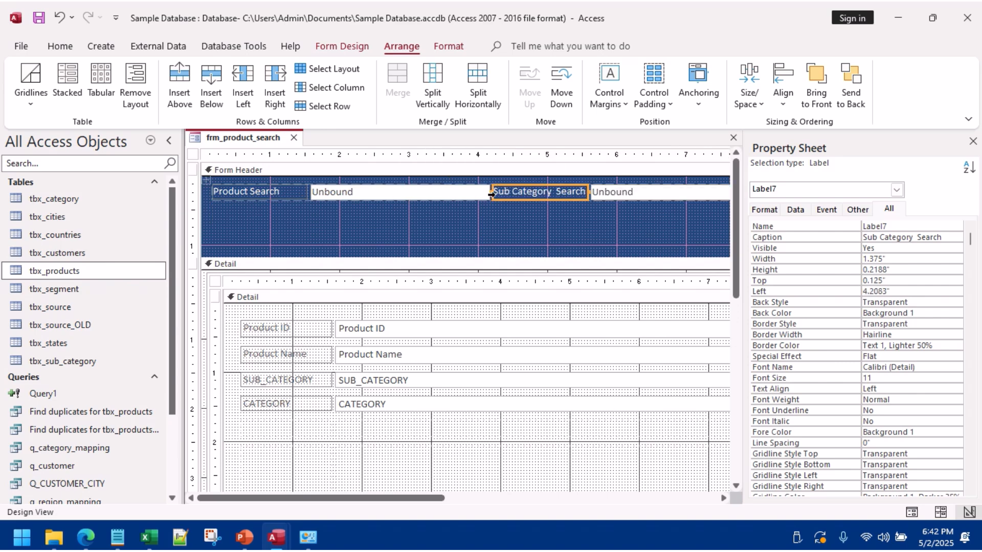
{"action": "left_click", "coordinate": [510, 225]}
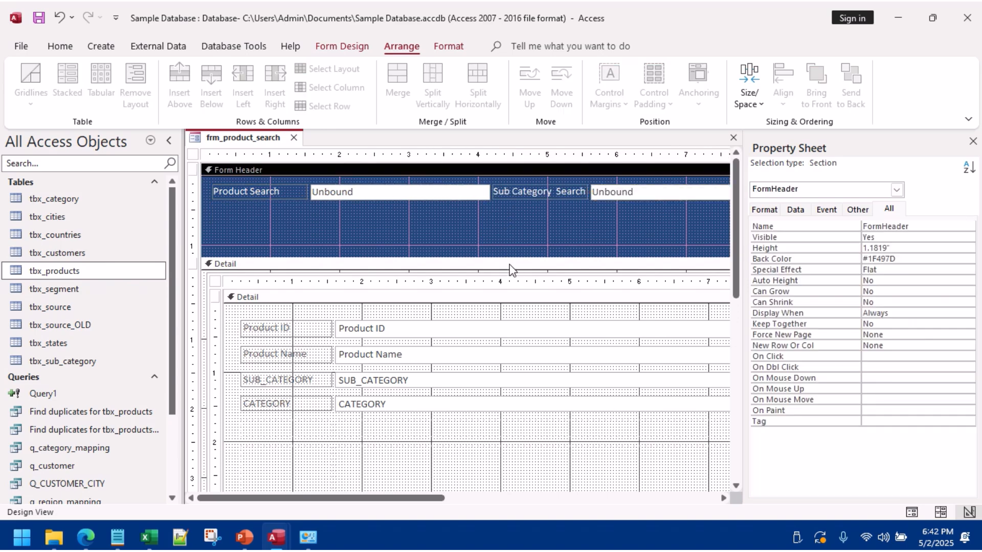
{"action": "left_click_drag", "start_coordinate": [504, 258], "coordinate": [504, 213]}
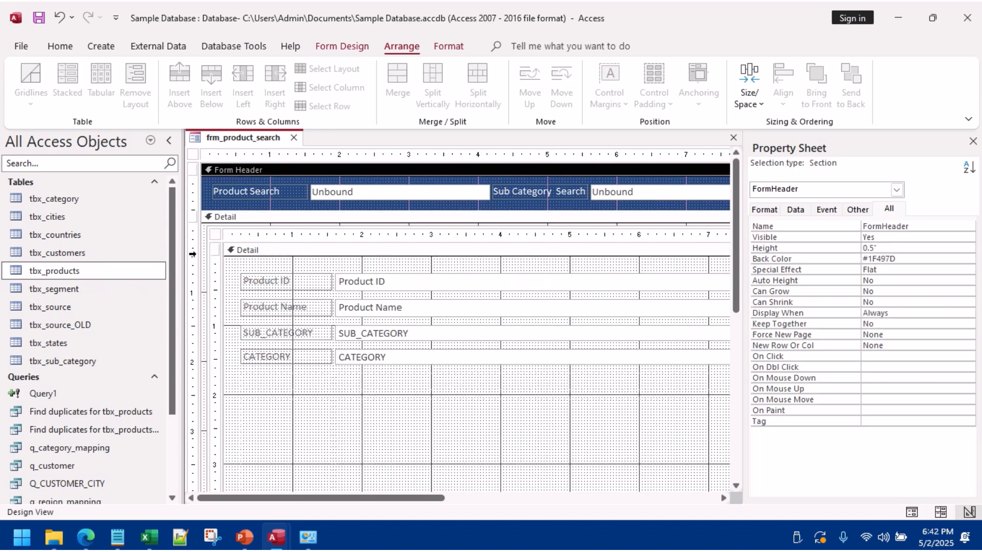
Step: Test the Sub Category Search and Product Search boxes in Form View with random text, clearing each entry
{"action": "left_click", "coordinate": [60, 46]}
{"action": "left_click", "coordinate": [27, 82]}
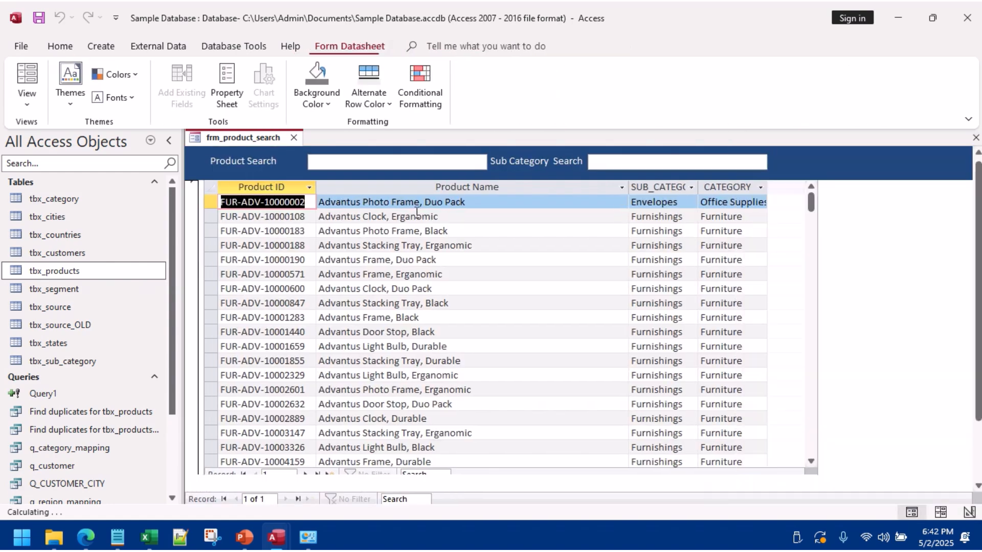
{"action": "left_click", "coordinate": [593, 159]}
{"action": "type", "text": "asdfasdf"}
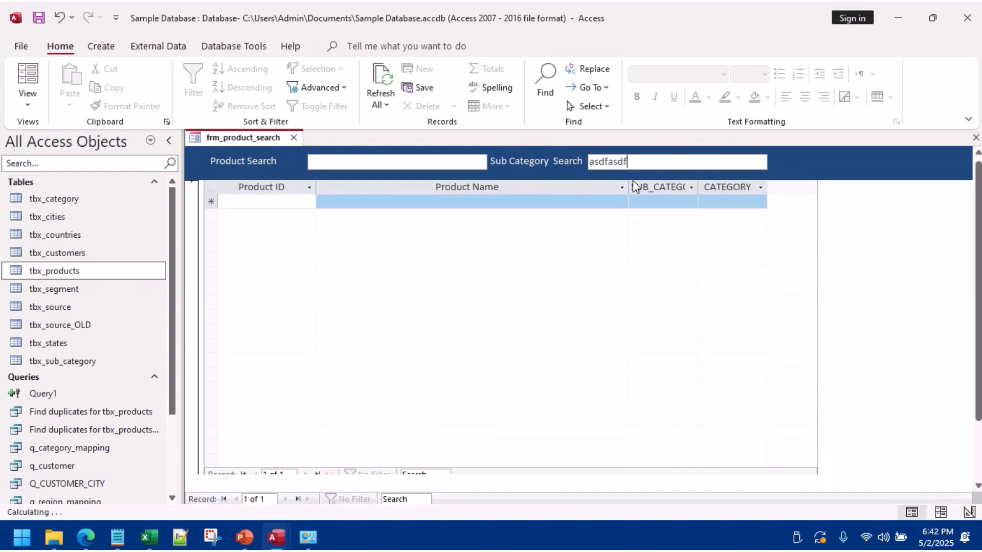
{"action": "key", "text": "BackSpace"}
{"action": "left_click", "coordinate": [460, 161]}
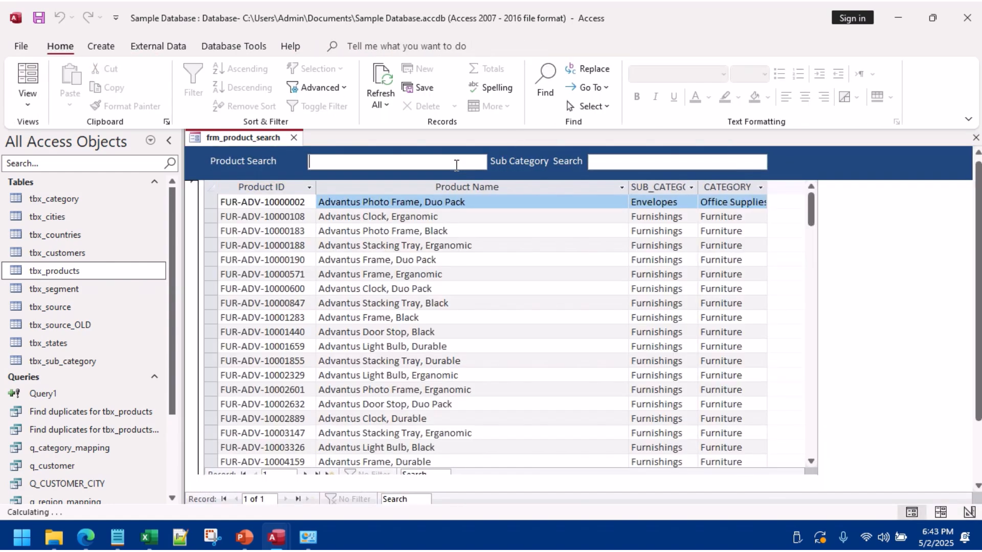
{"action": "type", "text": "asdfasd"}
{"action": "key", "text": "Escape"}
Step: In Layout View, swap the two text boxes so txtsearch follows Product Search and txtsubcategory follows Sub Category Search, and close the Property Sheet
{"action": "right_click", "coordinate": [836, 170]}
{"action": "left_click", "coordinate": [870, 198]}
{"action": "left_click", "coordinate": [647, 162]}
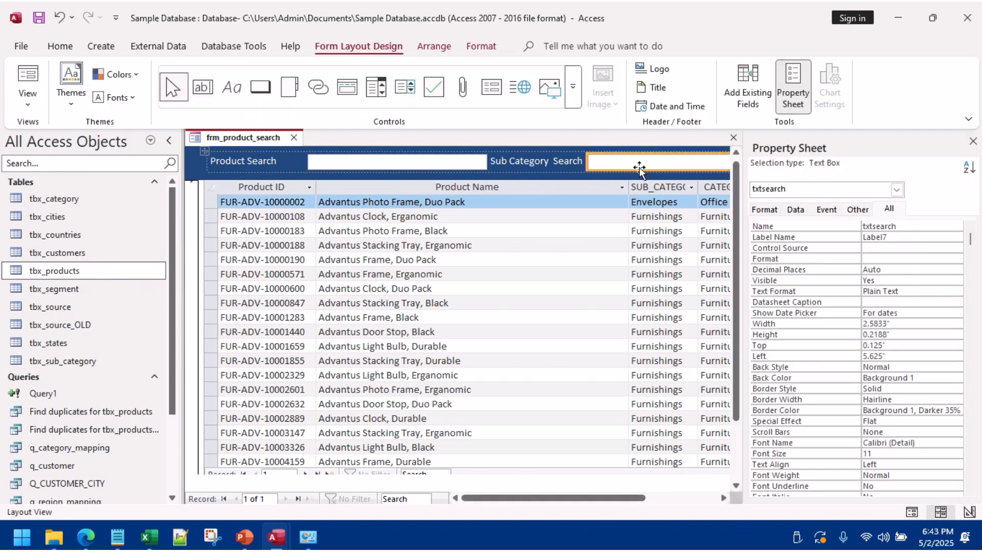
{"action": "left_click_drag", "start_coordinate": [437, 174], "coordinate": [292, 163]}
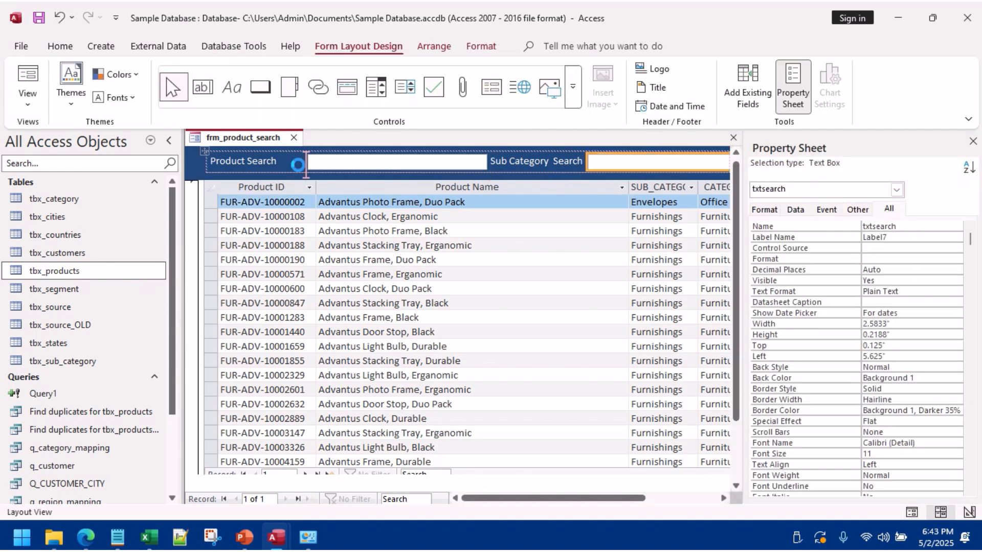
{"action": "left_click", "coordinate": [564, 167]}
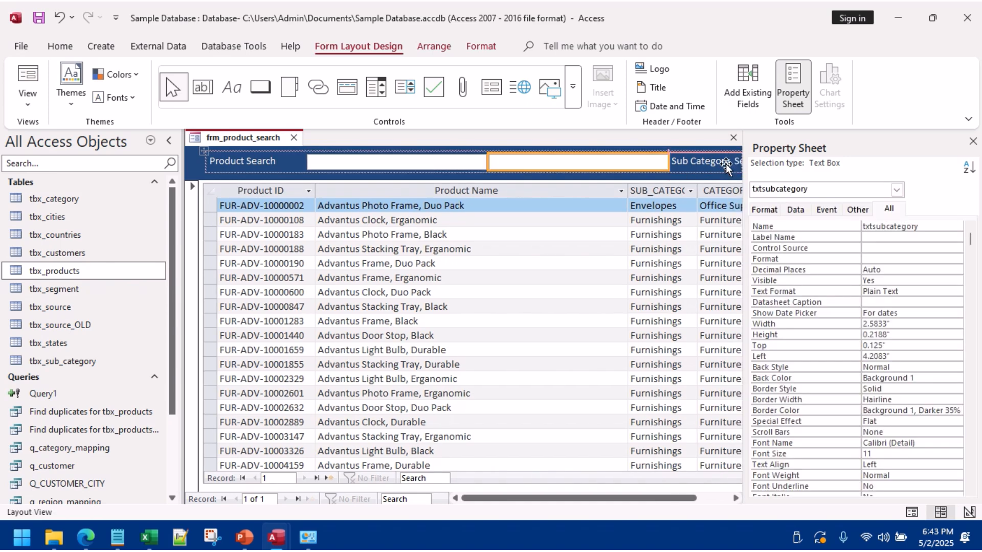
{"action": "left_click_drag", "start_coordinate": [727, 166], "coordinate": [716, 174]}
{"action": "left_click_drag", "start_coordinate": [560, 189], "coordinate": [543, 190]}
{"action": "left_click", "coordinate": [973, 143]}
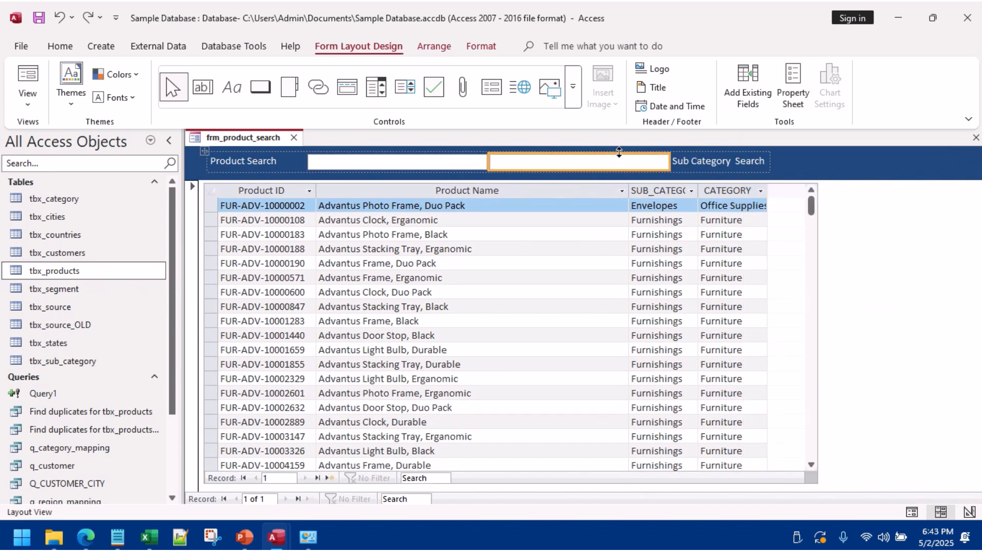
{"action": "left_click_drag", "start_coordinate": [774, 160], "coordinate": [767, 161]}
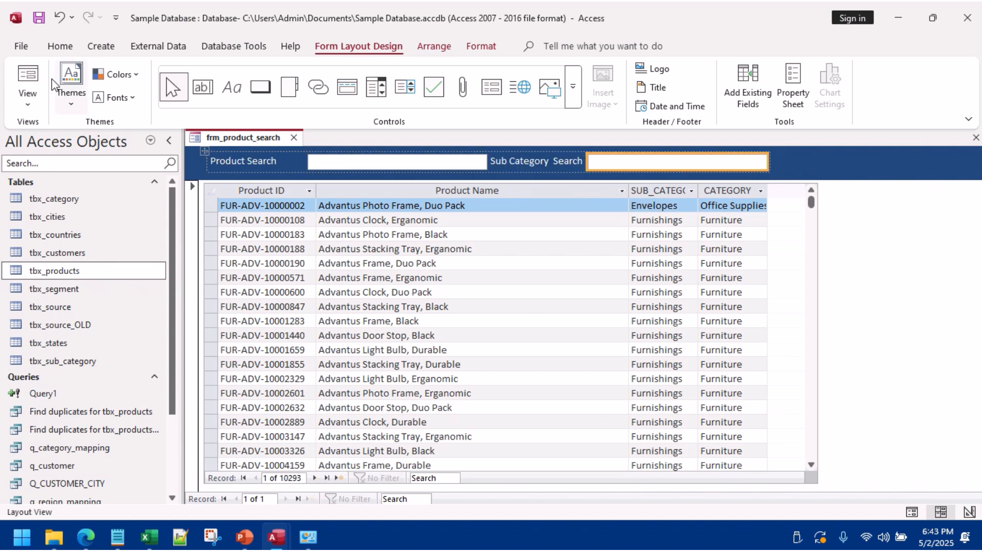
Step: Test the swapped boxes in Form View with random text and "f" in Product Search and random text in Sub Category Search, clearing the latter
{"action": "left_click", "coordinate": [28, 81]}
{"action": "left_click", "coordinate": [344, 161]}
{"action": "type", "text": "asdfasdf"}
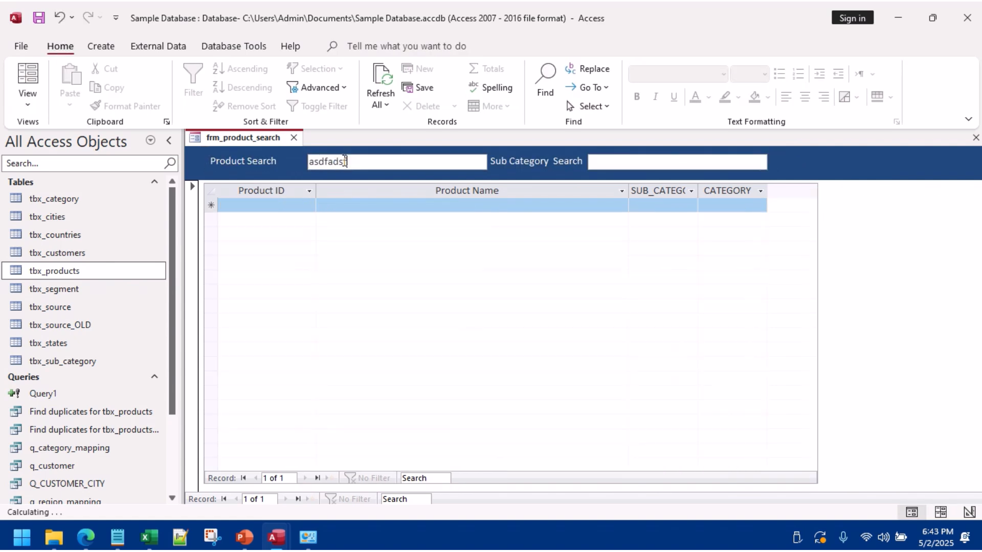
{"action": "left_click_drag", "start_coordinate": [346, 161], "coordinate": [276, 153]}
{"action": "type", "text": "f"}
{"action": "left_click", "coordinate": [643, 161]}
{"action": "type", "text": "asdfasd"}
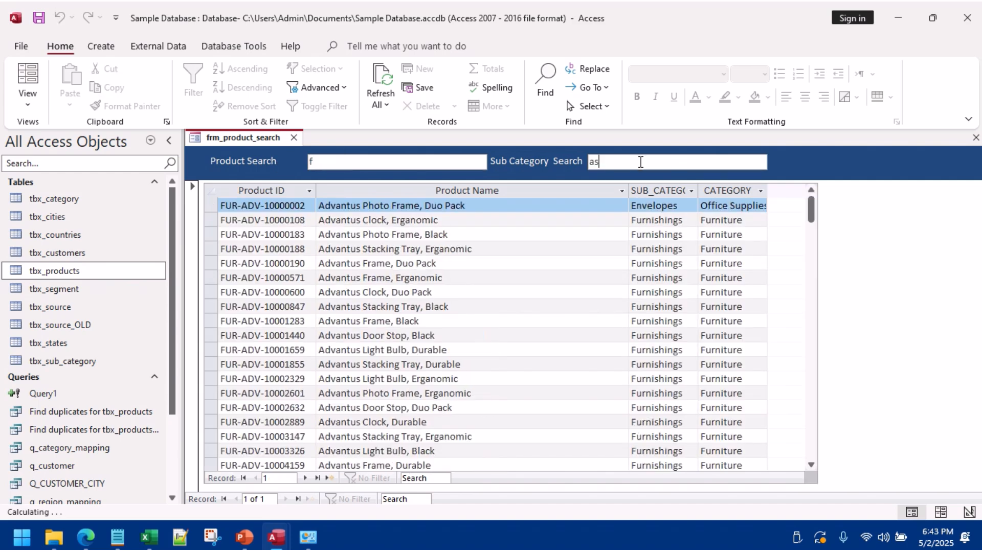
{"action": "key", "text": "BackSpace"}
{"action": "key", "text": "BackSpace"}
{"action": "key", "text": "BackSpace"}
{"action": "key", "text": "BackSpace"}
{"action": "key", "text": "BackSpace"}
{"action": "key", "text": "BackSpace"}
{"action": "key", "text": "BackSpace"}
Step: In Design View, examine the On Change embedded macro and the data properties of the txtsubcategory text box
{"action": "right_click", "coordinate": [808, 161]}
{"action": "left_click", "coordinate": [850, 213]}
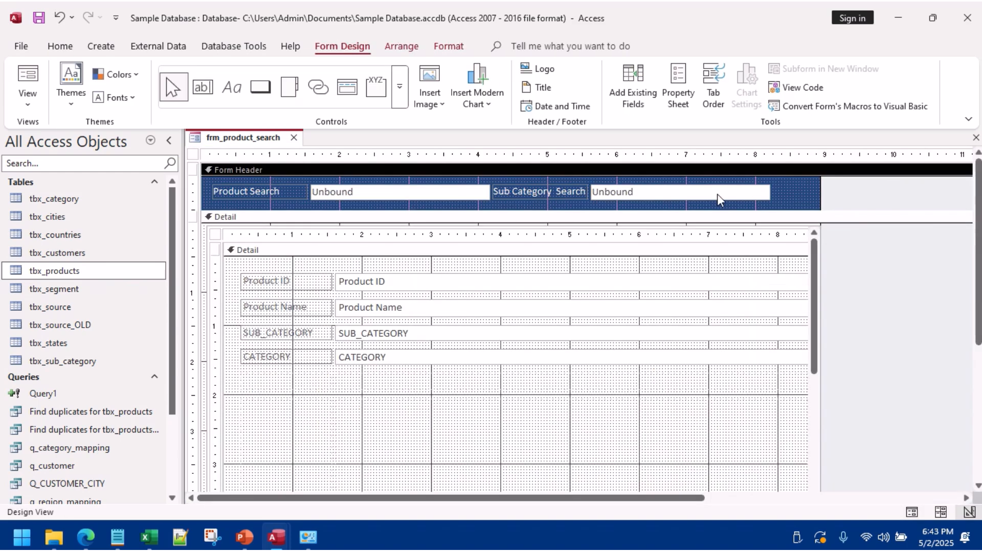
{"action": "left_click", "coordinate": [678, 95]}
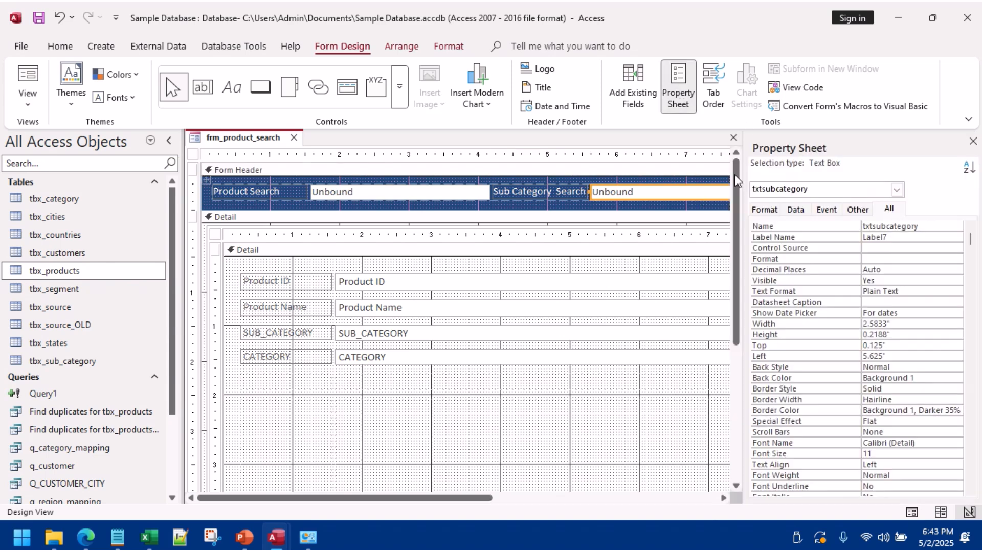
{"action": "left_click", "coordinate": [825, 209]}
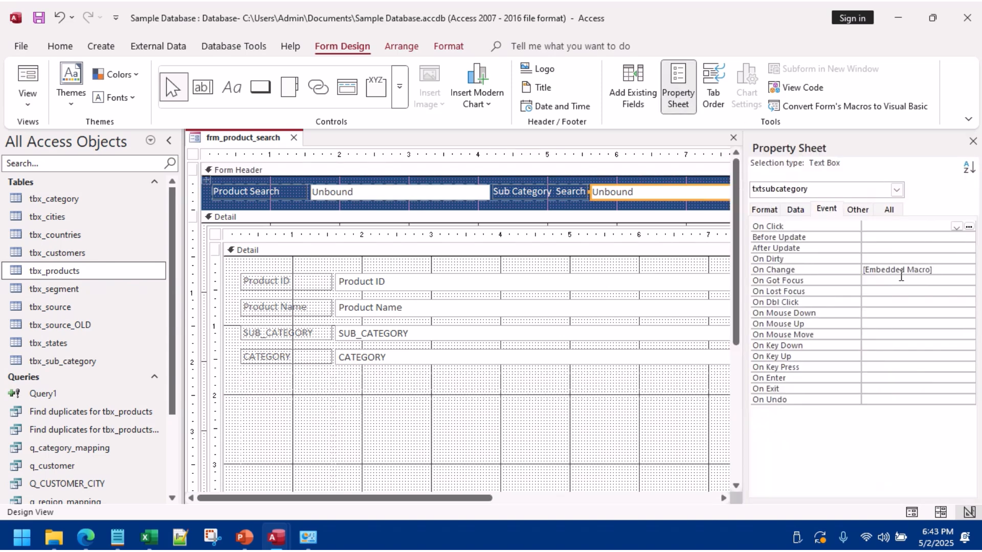
{"action": "left_click", "coordinate": [890, 210]}
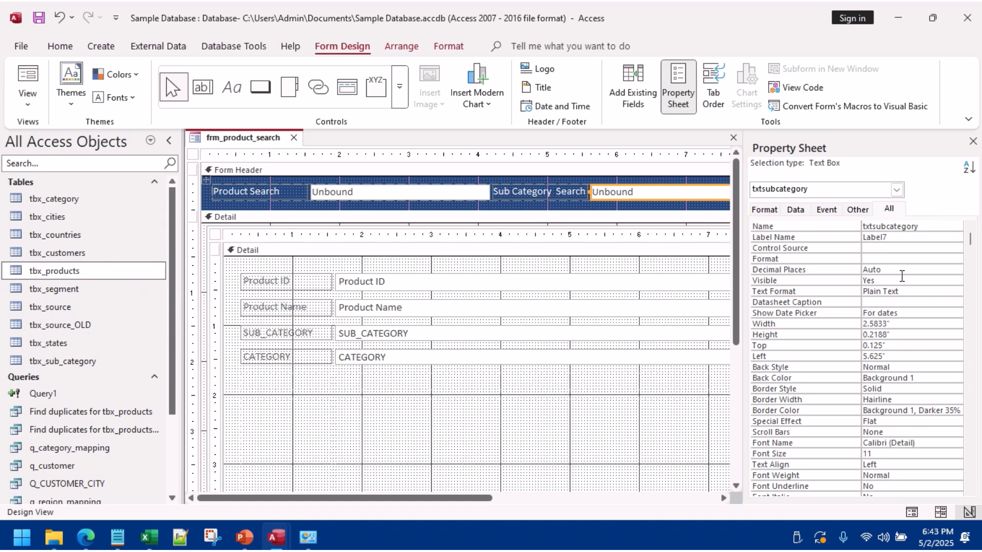
{"action": "left_click", "coordinate": [826, 210]}
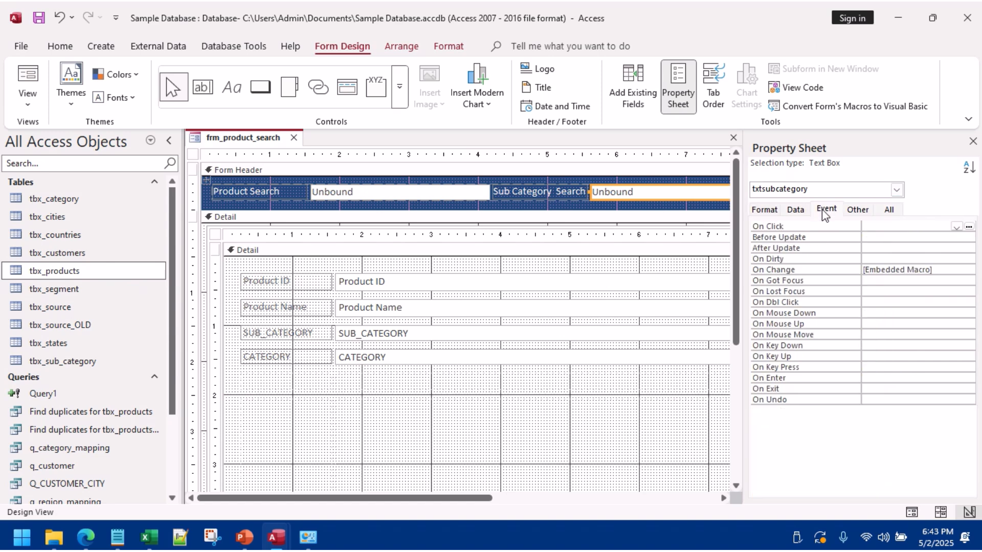
{"action": "left_click", "coordinate": [934, 270]}
{"action": "left_click", "coordinate": [968, 269]}
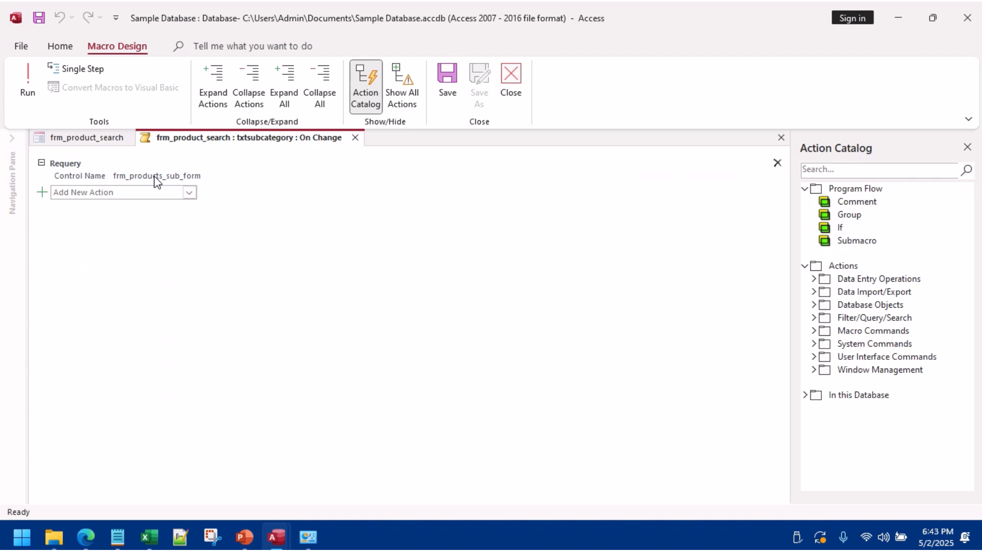
{"action": "mouse_move", "coordinate": [158, 176]}
{"action": "left_click", "coordinate": [356, 138]}
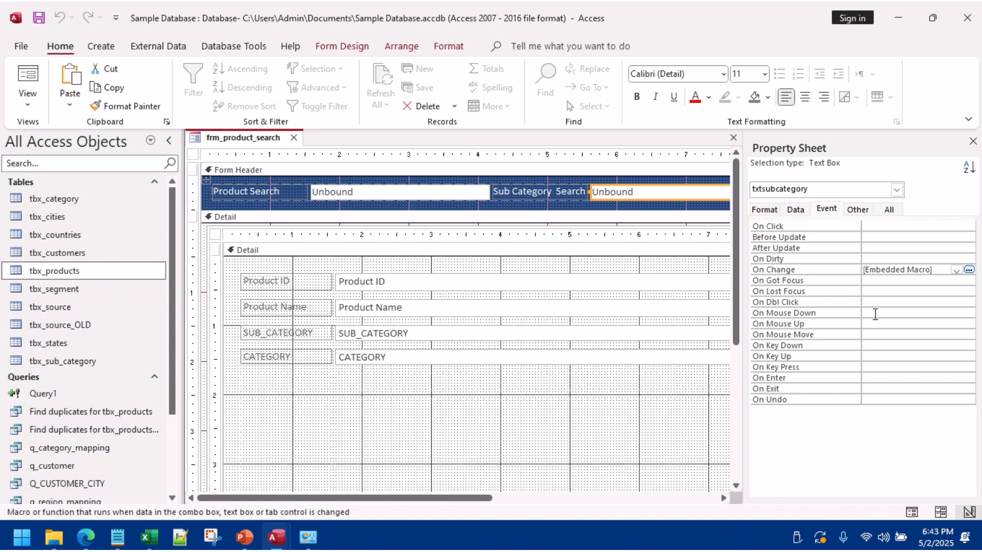
{"action": "left_click", "coordinate": [795, 211]}
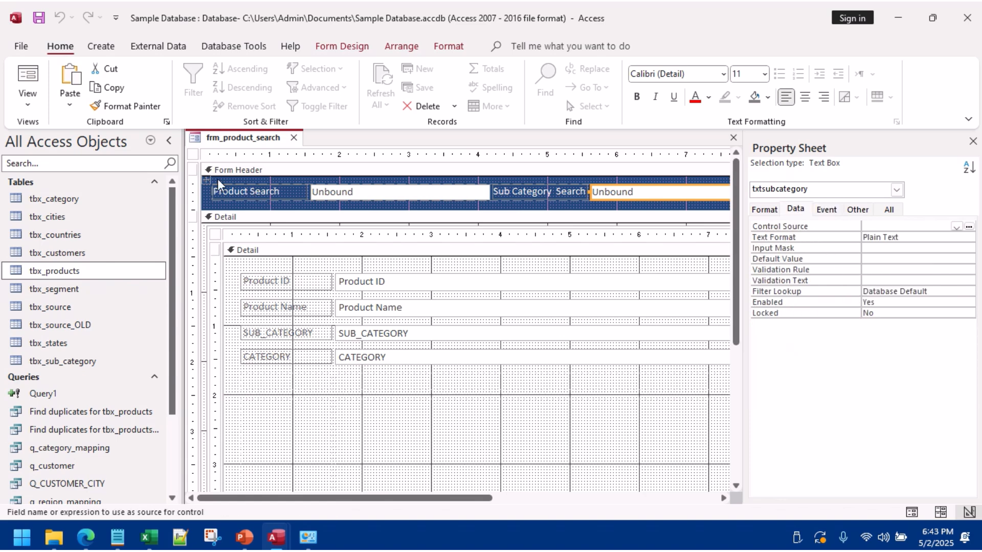
Step: Open the product subform's record source in the Query Builder and copy the Like criteria of the Product Name column
{"action": "left_click", "coordinate": [216, 238]}
{"action": "left_click", "coordinate": [215, 234]}
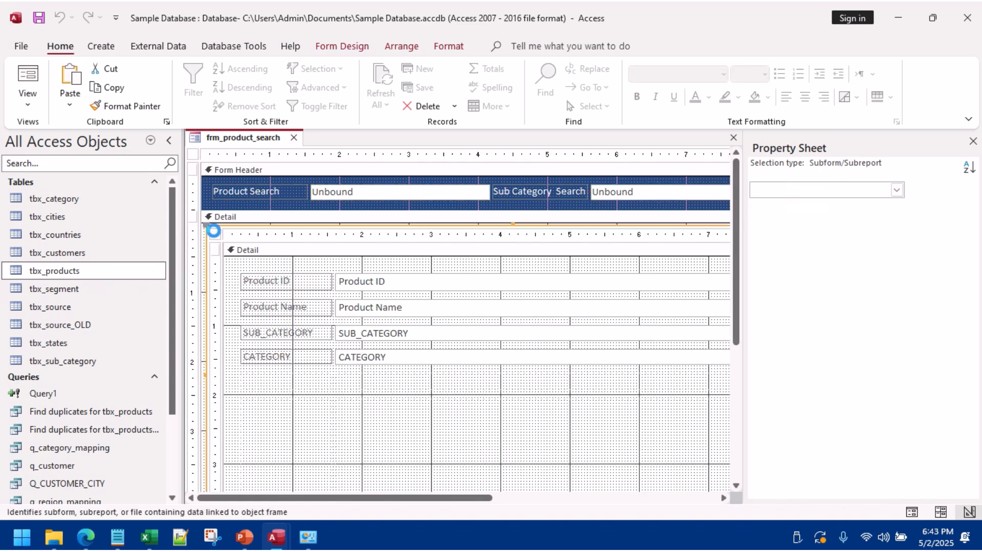
{"action": "left_click", "coordinate": [969, 226]}
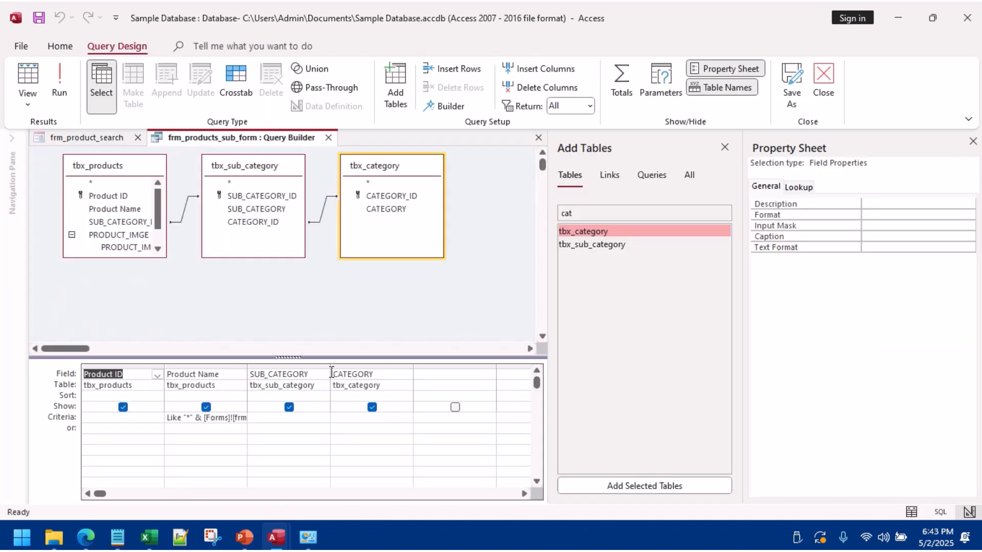
{"action": "double_click", "coordinate": [331, 367]}
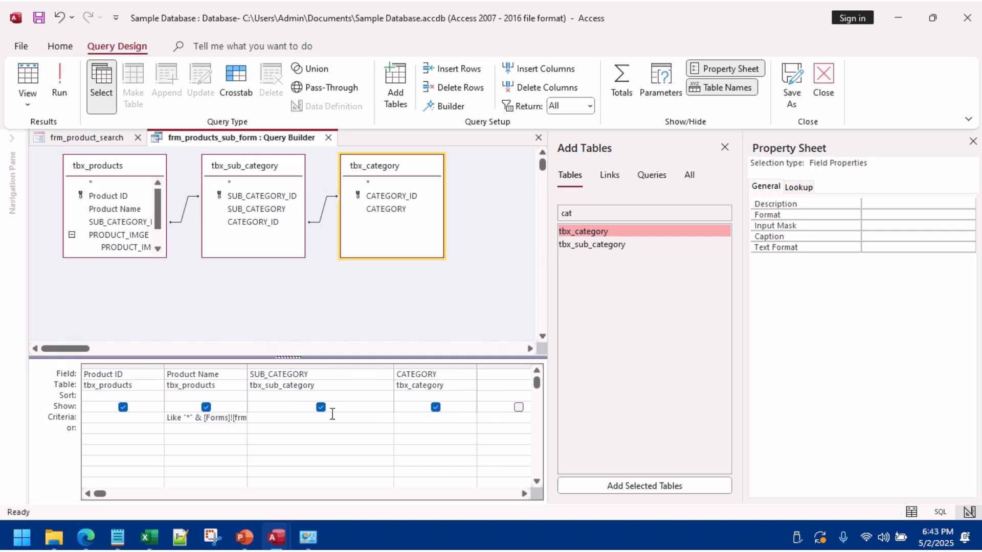
{"action": "left_click", "coordinate": [332, 413]}
{"action": "type", "text": "like"}
{"action": "left_click_drag", "start_coordinate": [246, 367], "coordinate": [443, 369]}
{"action": "left_click_drag", "start_coordinate": [394, 417], "coordinate": [110, 391]}
{"action": "key", "text": "ctrl+c"}
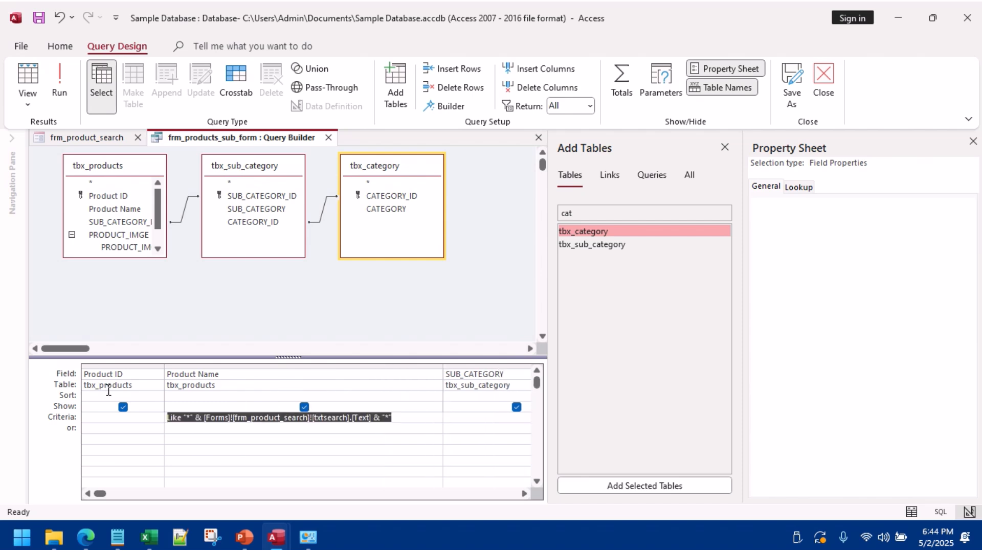
Step: Paste the criteria under the SUB_CATEGORY column and replace its txtsearch reference with txtsubcategory
{"action": "left_click", "coordinate": [454, 417]}
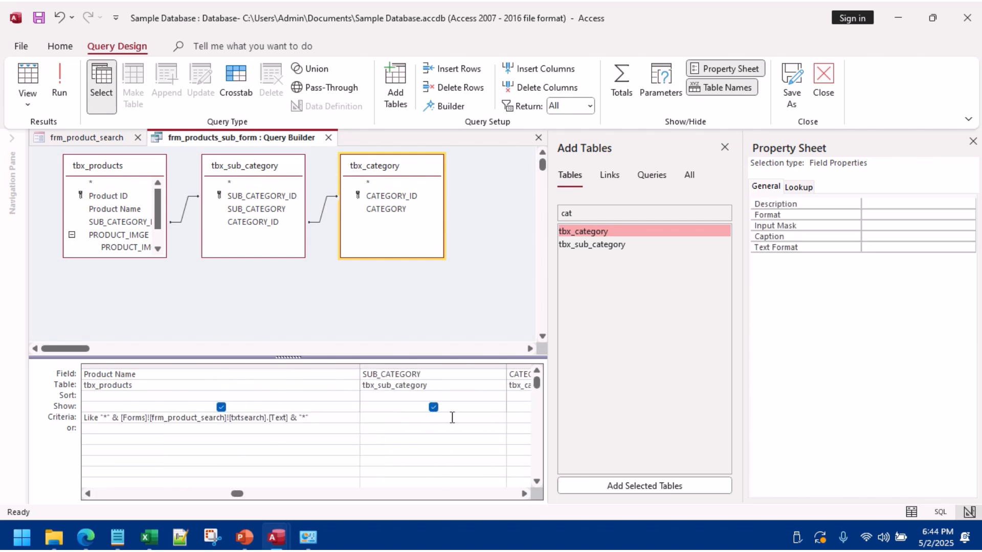
{"action": "key", "text": "ctrl+v"}
{"action": "double_click", "coordinate": [418, 418]}
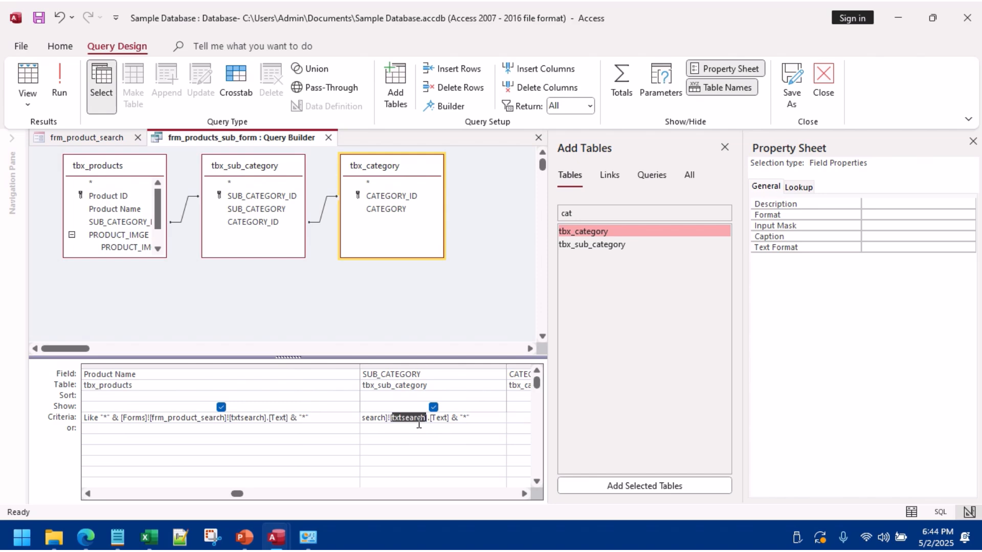
{"action": "type", "text": "txt"}
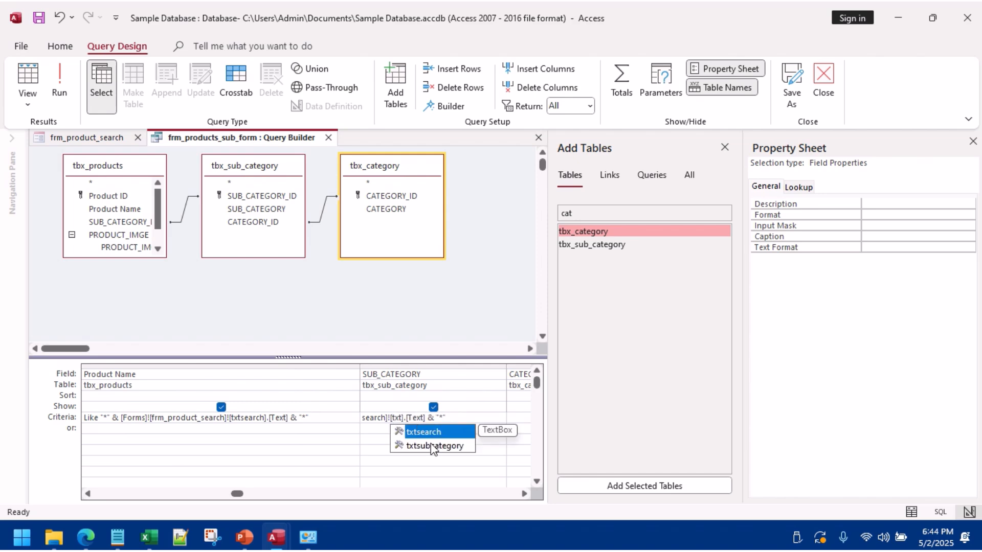
{"action": "double_click", "coordinate": [431, 446]}
Step: Preview the subform query in Datasheet View, save it and close the Query Builder
{"action": "left_click", "coordinate": [28, 82]}
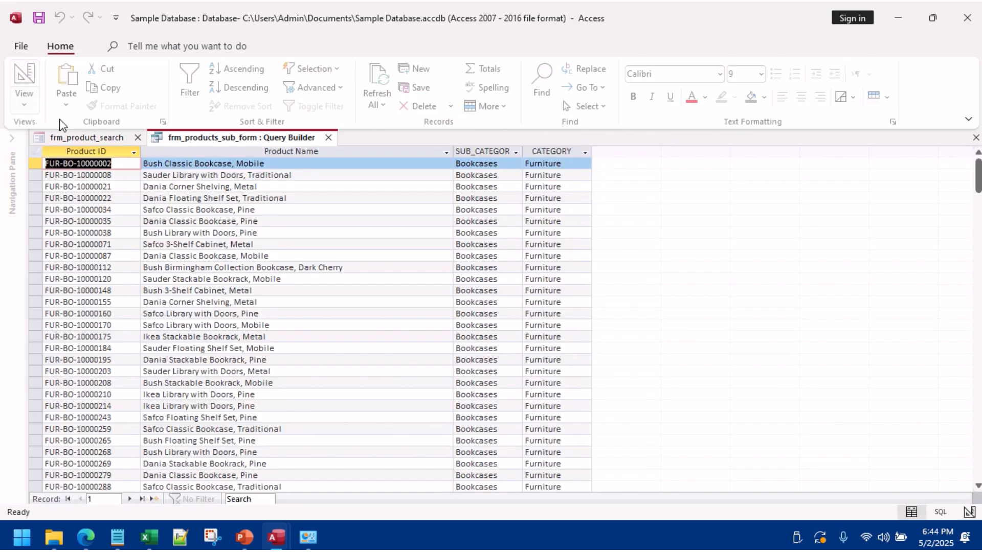
{"action": "right_click", "coordinate": [250, 138]}
{"action": "left_click", "coordinate": [274, 149]}
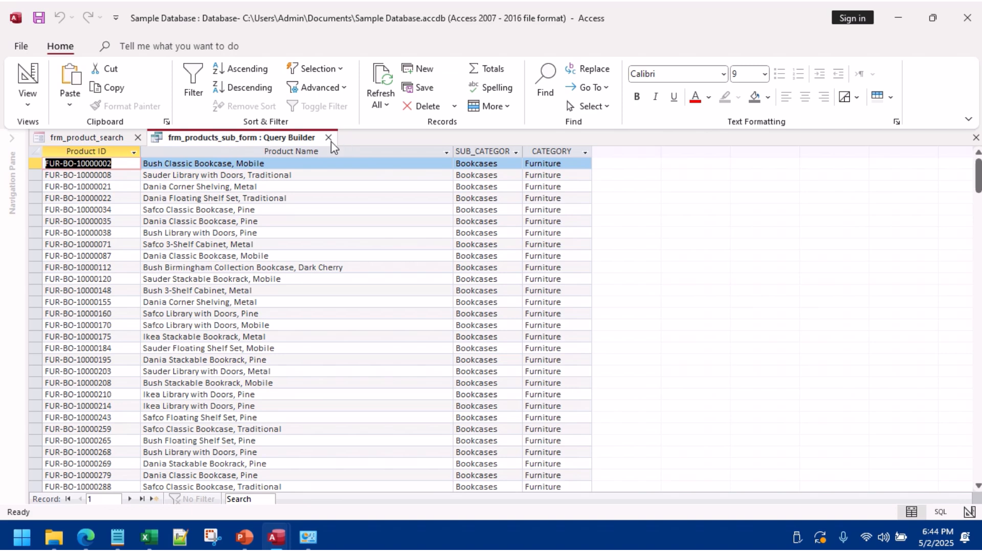
{"action": "left_click", "coordinate": [328, 138]}
Step: Test frm_product_search in Form View with "safc" in Product Search and "cha" in Sub Category Search, and close the form
{"action": "left_click", "coordinate": [27, 76]}
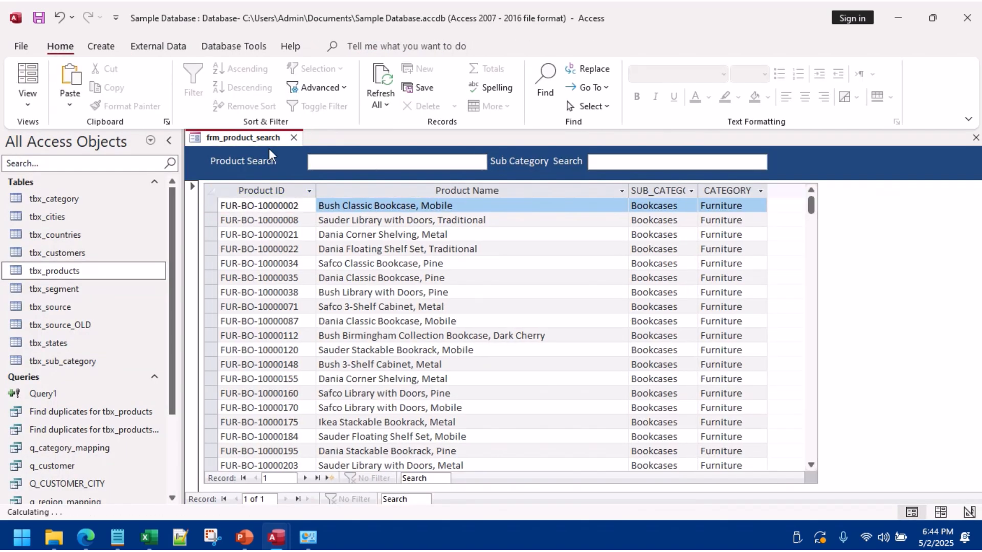
{"action": "type", "text": "safc"}
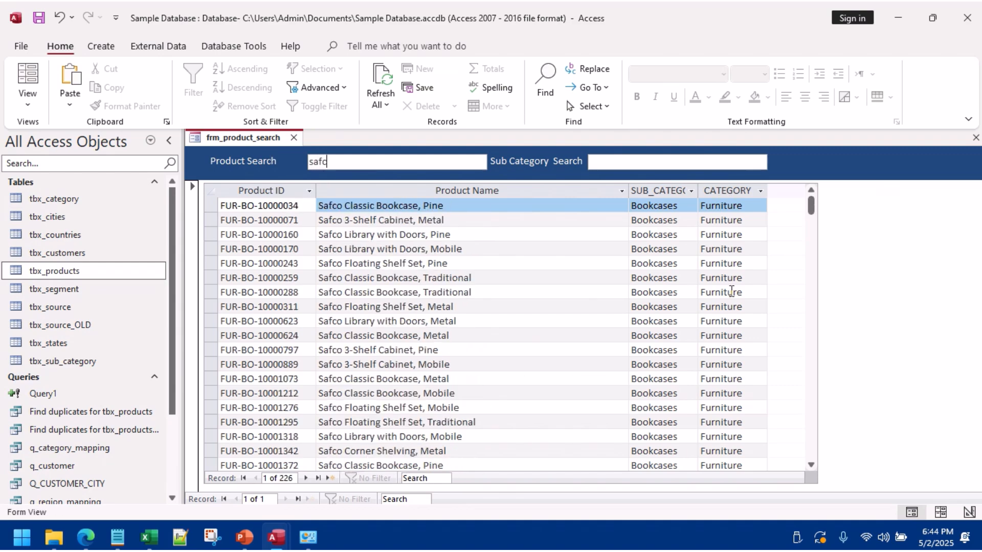
{"action": "left_click_drag", "start_coordinate": [813, 215], "coordinate": [792, 205]}
{"action": "left_click", "coordinate": [644, 162]}
{"action": "type", "text": "cha"}
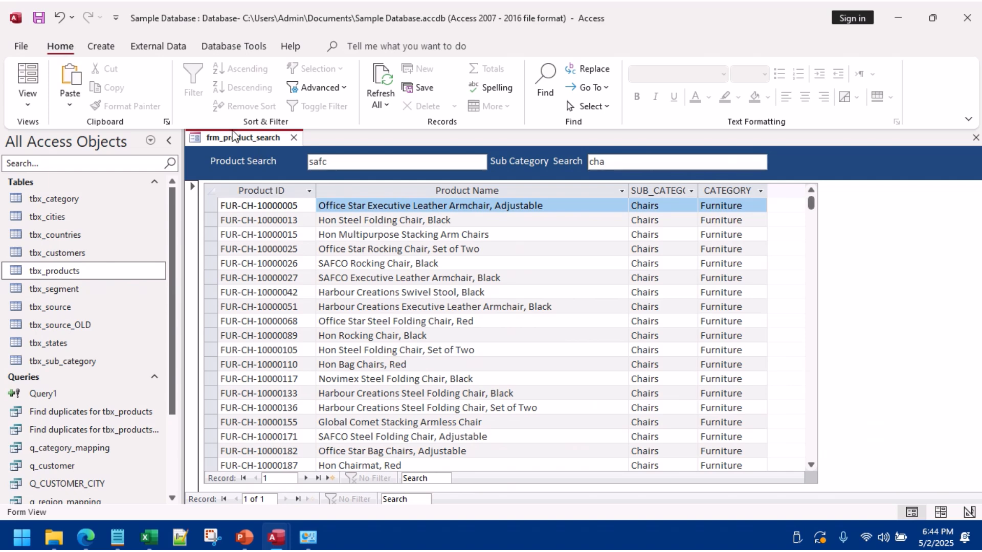
{"action": "right_click", "coordinate": [233, 135]}
{"action": "key", "text": "Escape"}
{"action": "left_click", "coordinate": [294, 138]}
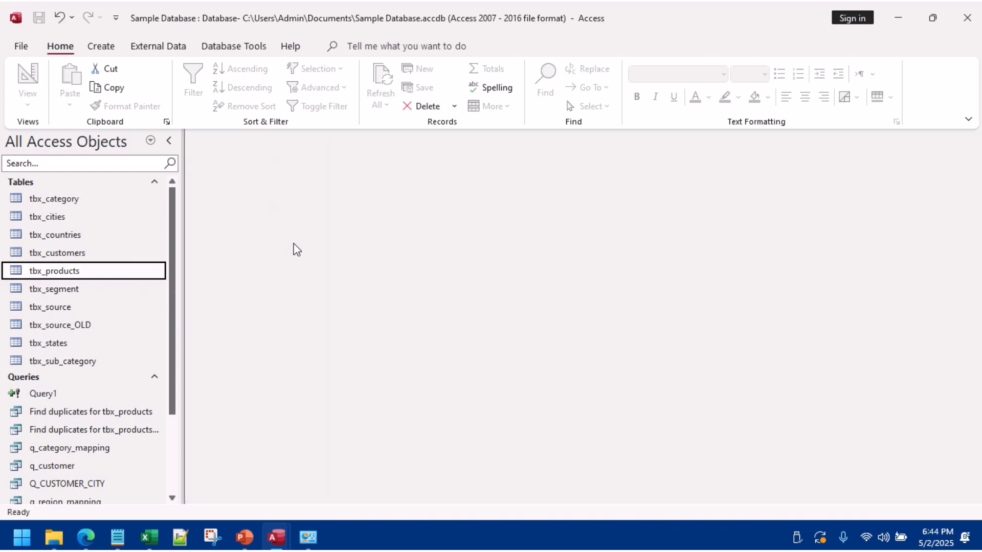
Step: Open the tbx_products form to view its product fields and image, and close it
{"action": "scroll", "coordinate": [87, 398], "scroll_direction": "down", "scroll_amount": 2}
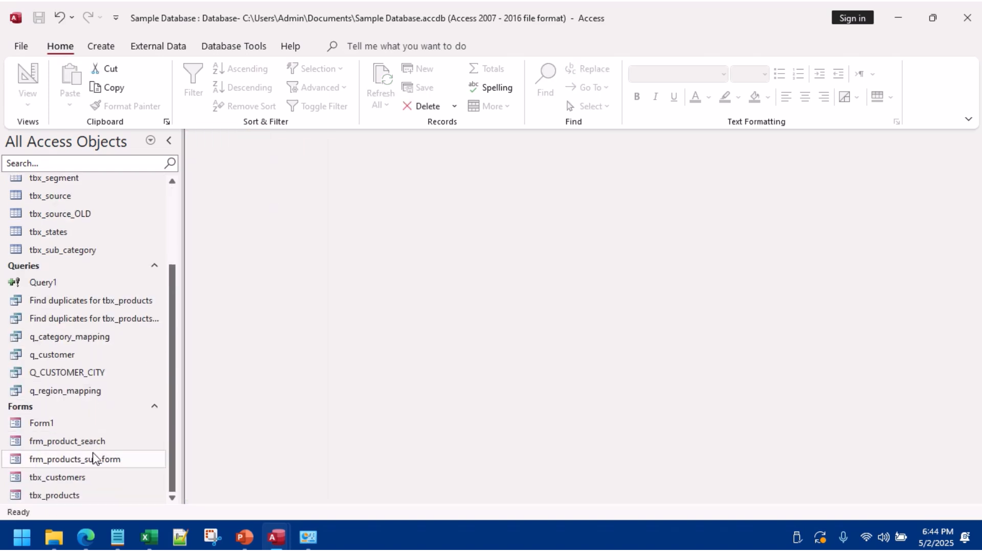
{"action": "double_click", "coordinate": [76, 496]}
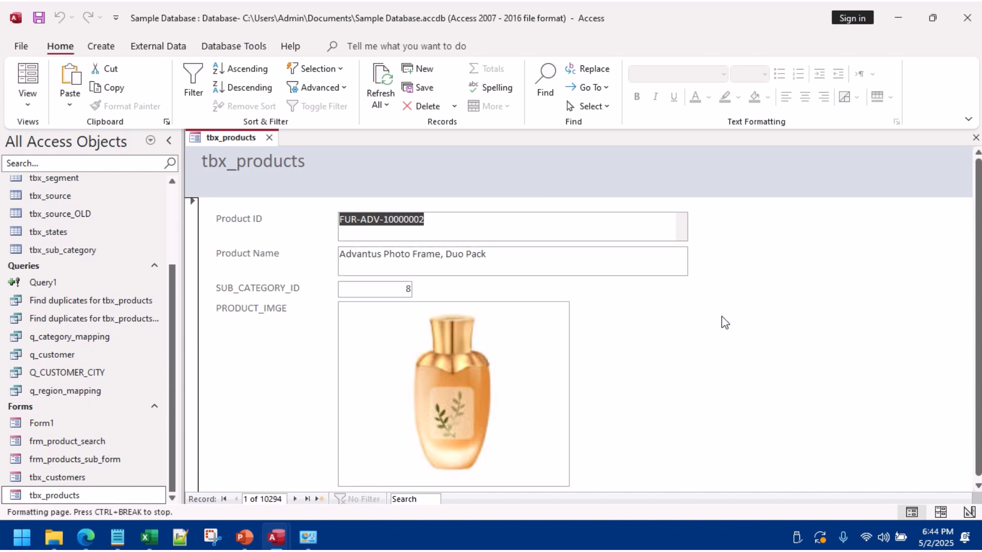
{"action": "left_click", "coordinate": [269, 138]}
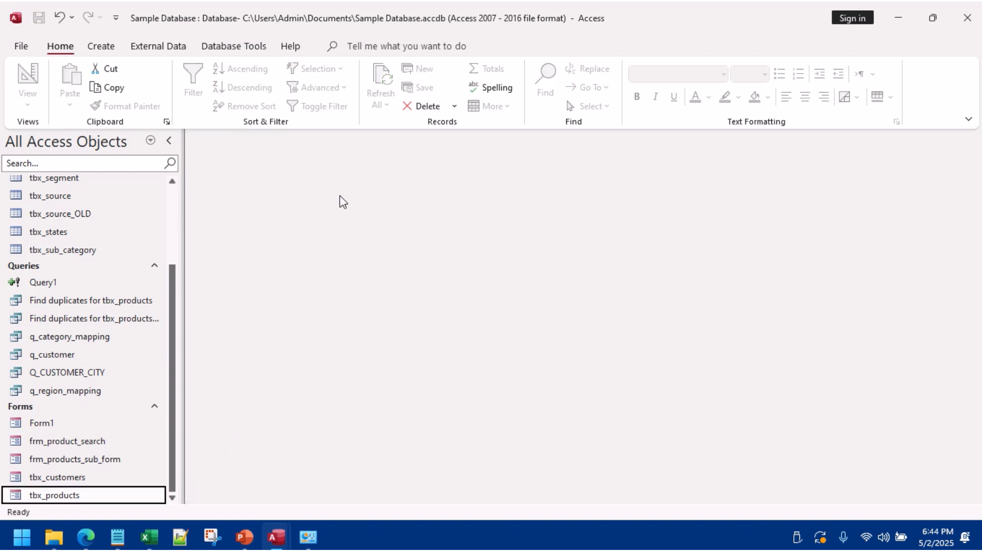
Step: In the tbx_products table design, insert a field named UNIT_PRICE with data type Number above PRODUCT_IMGE
{"action": "scroll", "coordinate": [92, 322], "scroll_direction": "up", "scroll_amount": 2}
{"action": "right_click", "coordinate": [87, 272]}
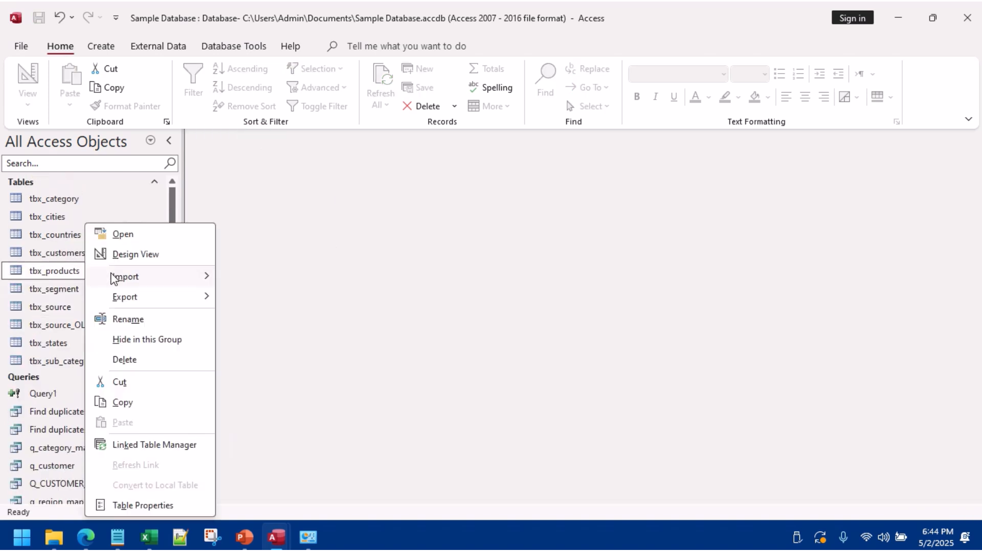
{"action": "left_click", "coordinate": [139, 255]}
{"action": "left_click", "coordinate": [245, 225]}
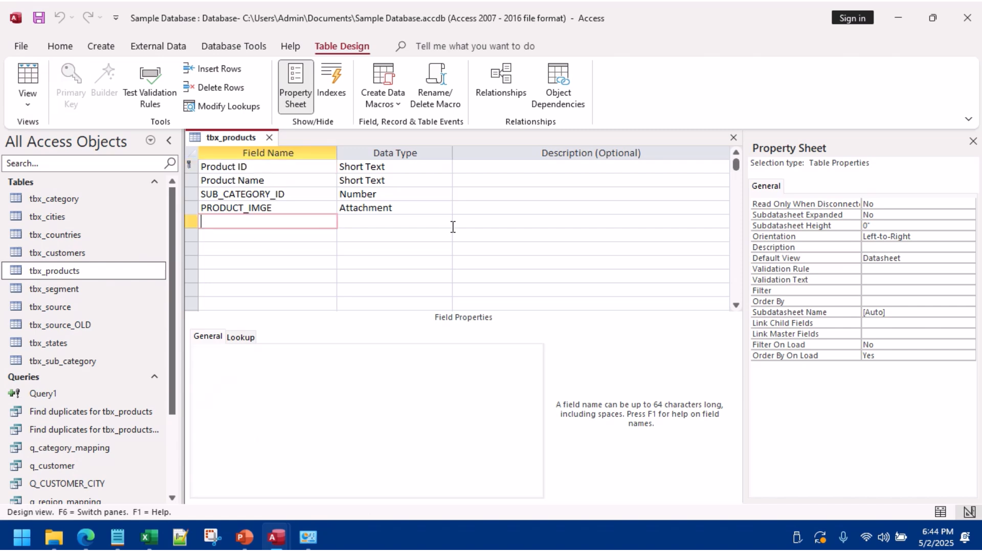
{"action": "right_click", "coordinate": [193, 207]}
{"action": "left_click", "coordinate": [232, 278]}
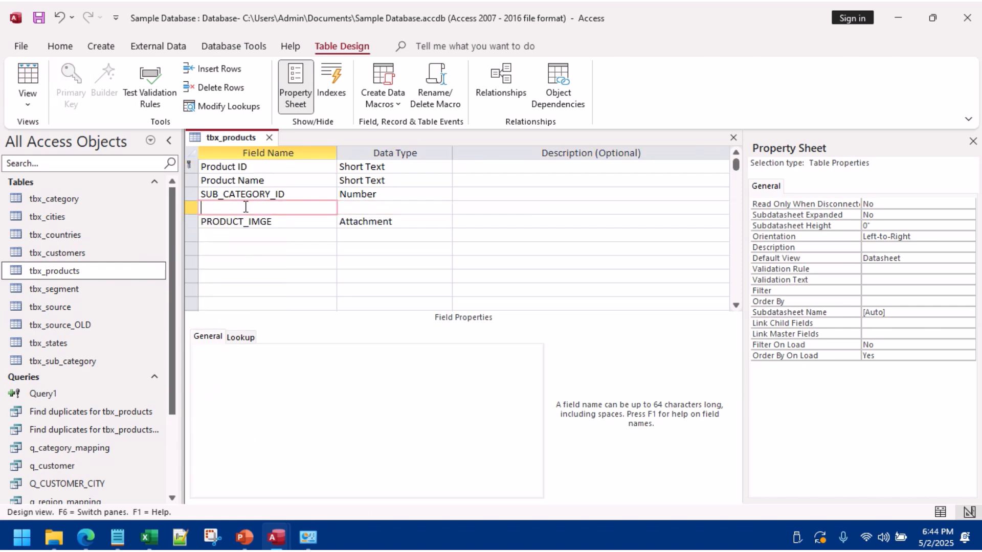
{"action": "key", "text": "Caps_Lock"}
{"action": "type", "text": "UNIT_PRICE"}
{"action": "key", "text": "Tab"}
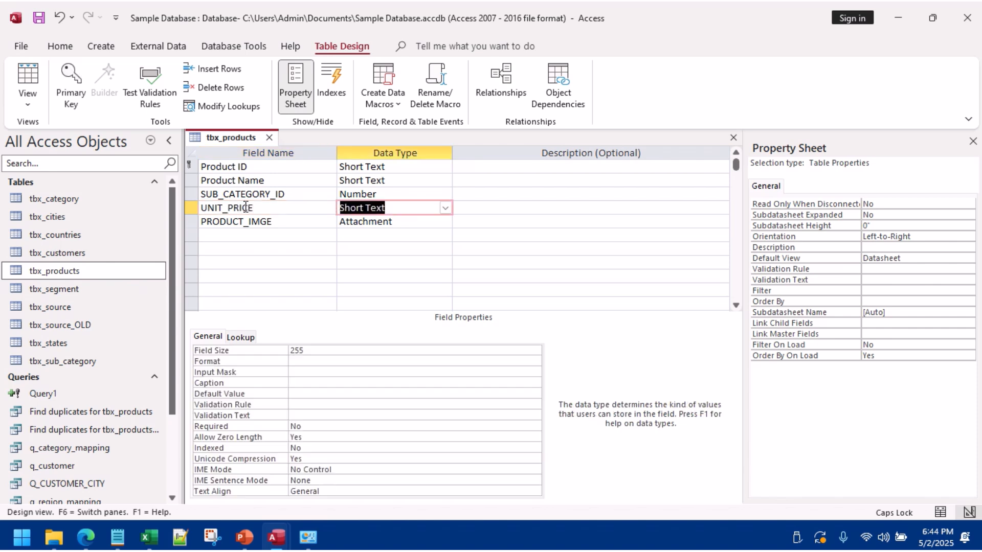
{"action": "type", "text": "Number"}
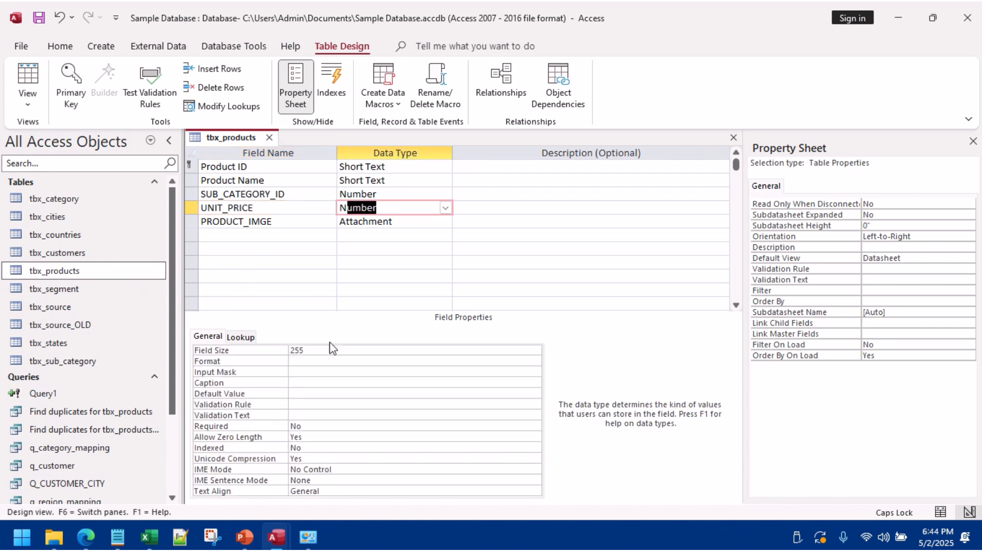
Step: Set the field size of UNIT_PRICE to Double, and save and close the tbx_products table
{"action": "left_click", "coordinate": [332, 350]}
{"action": "left_click", "coordinate": [253, 352]}
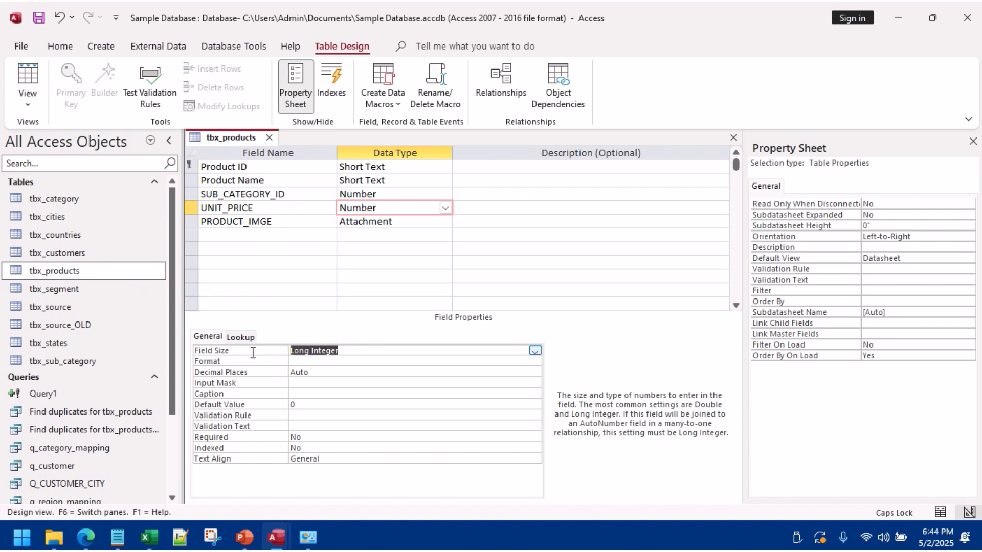
{"action": "type", "text": "Double"}
{"action": "left_click", "coordinate": [344, 361]}
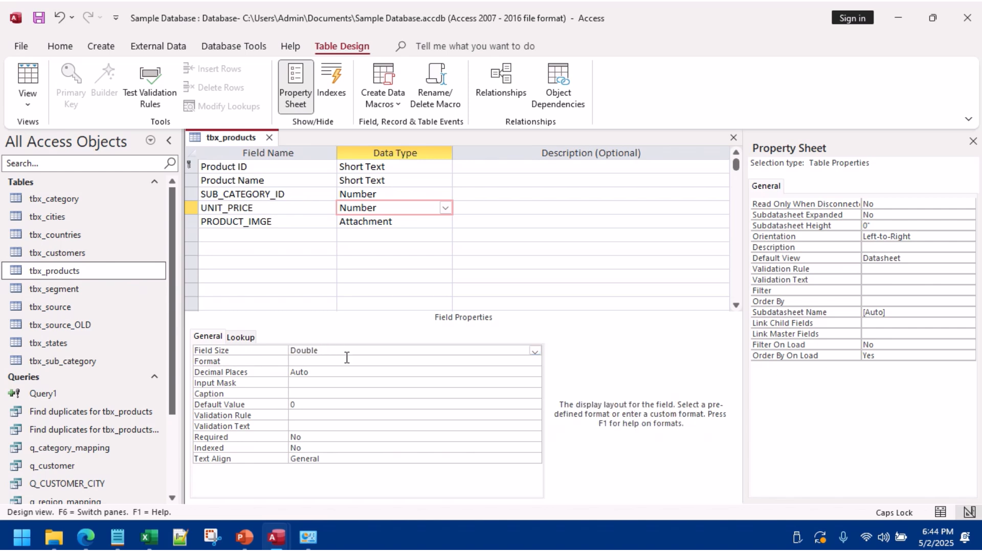
{"action": "left_click", "coordinate": [243, 236]}
{"action": "left_click", "coordinate": [228, 208]}
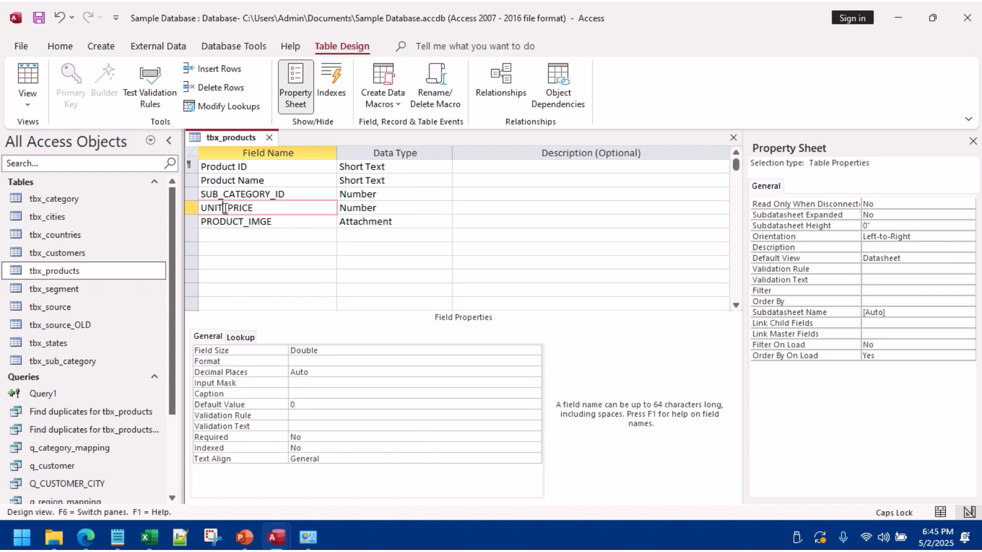
{"action": "right_click", "coordinate": [246, 142]}
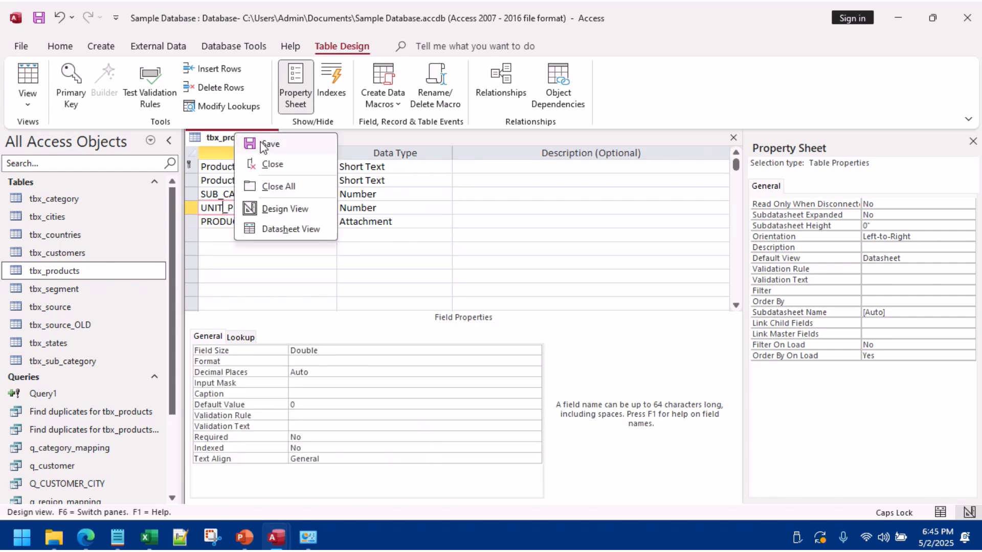
{"action": "left_click", "coordinate": [259, 141]}
{"action": "left_click", "coordinate": [269, 138]}
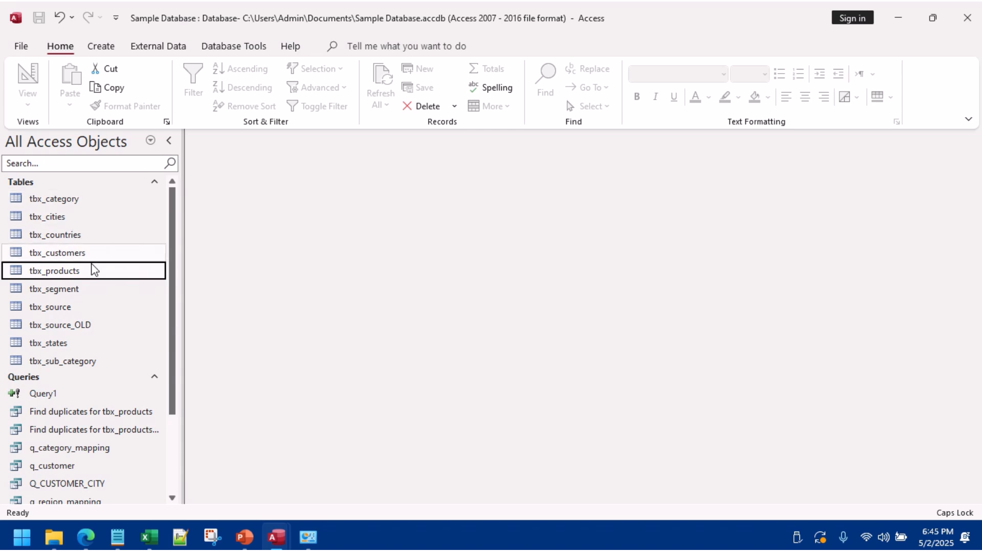
Step: Open the tbx_customers table to view its columns and records, and close it
{"action": "left_click", "coordinate": [81, 254]}
{"action": "double_click", "coordinate": [80, 254]}
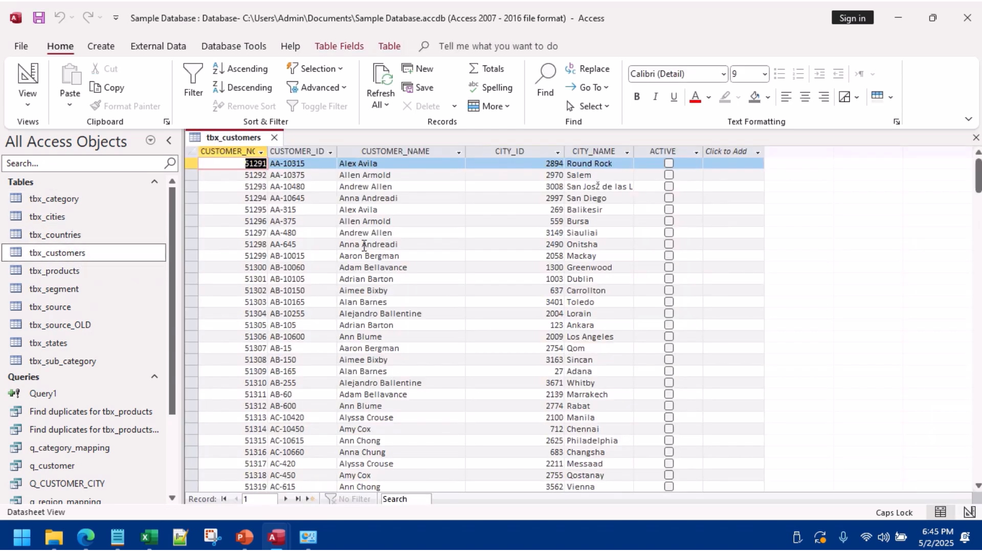
{"action": "left_click", "coordinate": [274, 138]}
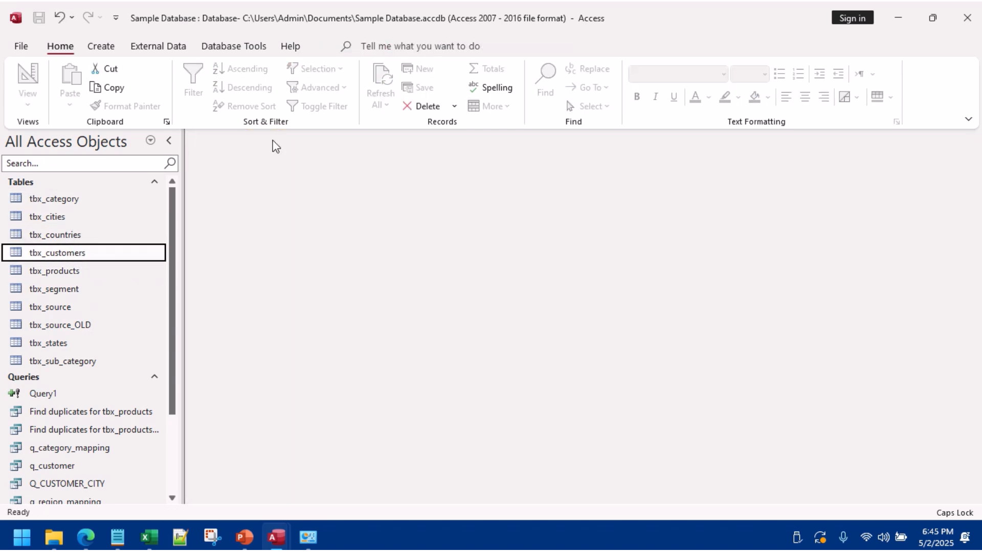
Step: Open the tbx_segment table to check its records, close it and delete the table from the database
{"action": "double_click", "coordinate": [68, 291]}
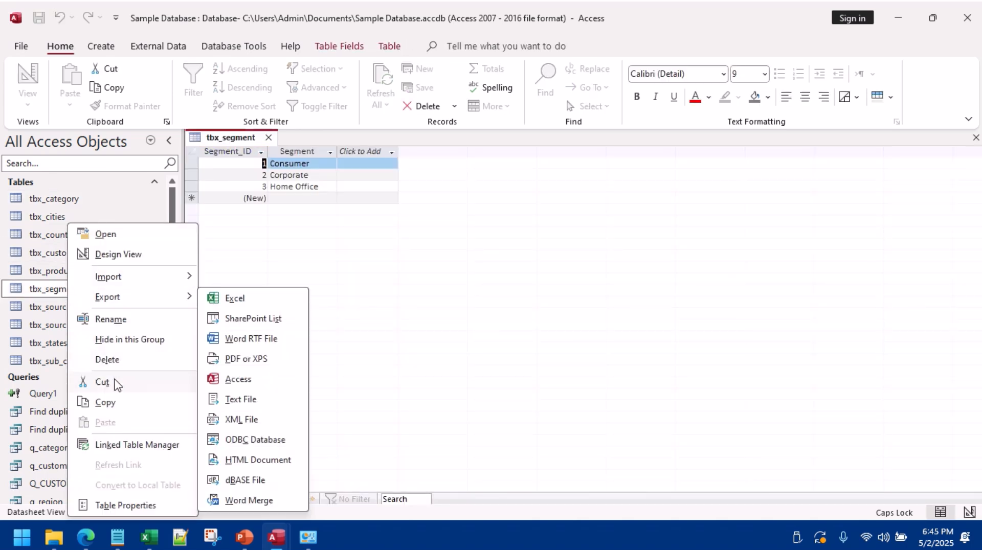
{"action": "left_click", "coordinate": [107, 358]}
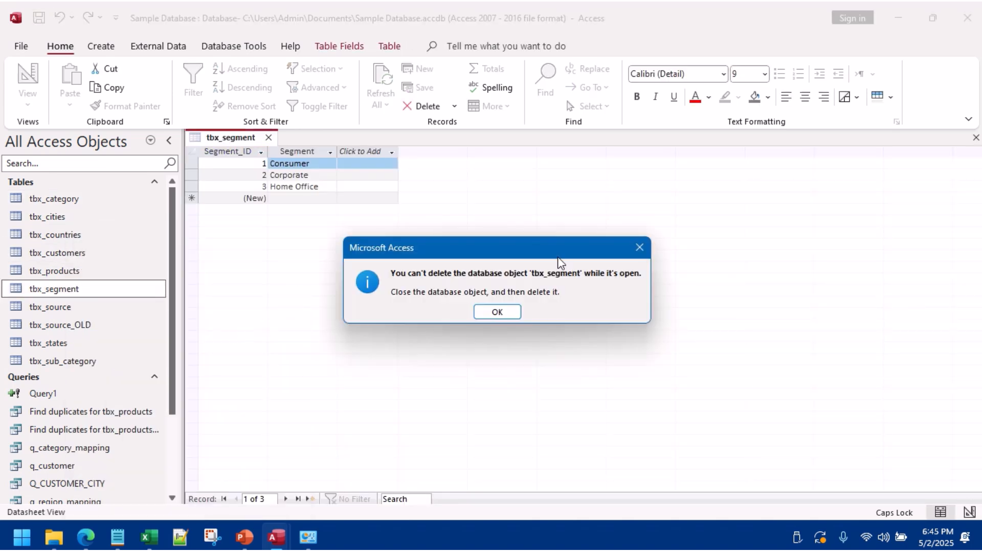
{"action": "left_click", "coordinate": [495, 312]}
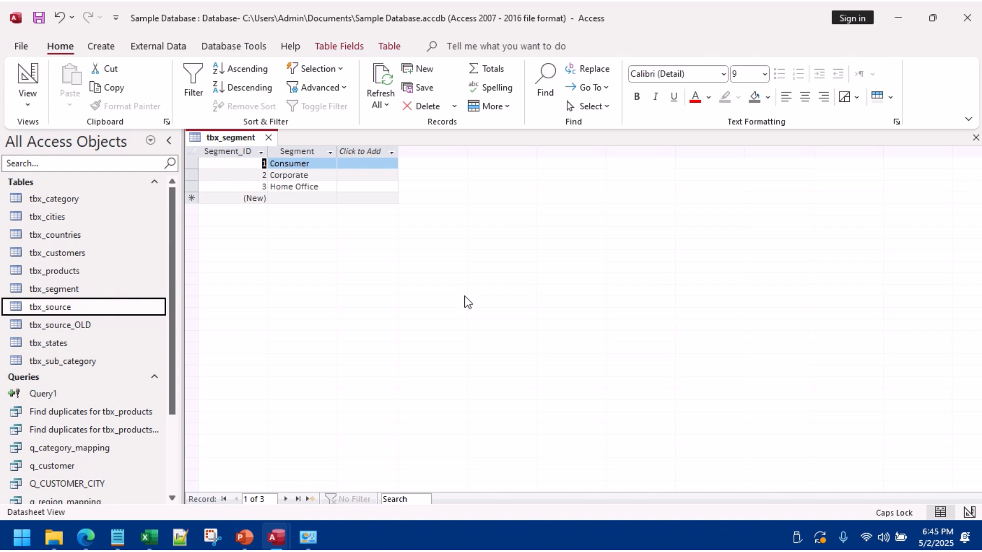
{"action": "left_click", "coordinate": [268, 137]}
{"action": "right_click", "coordinate": [75, 289]}
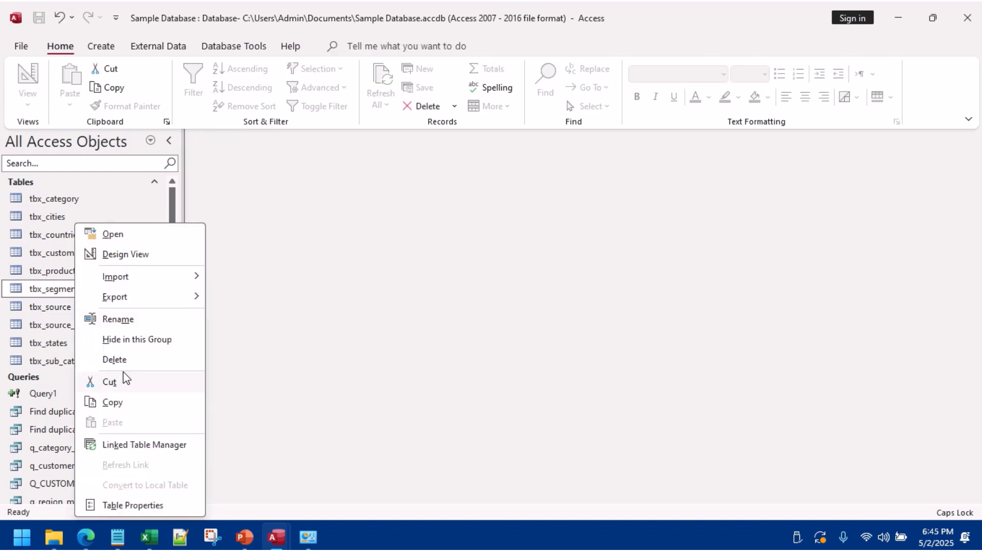
{"action": "left_click", "coordinate": [123, 360]}
{"action": "left_click", "coordinate": [436, 311]}
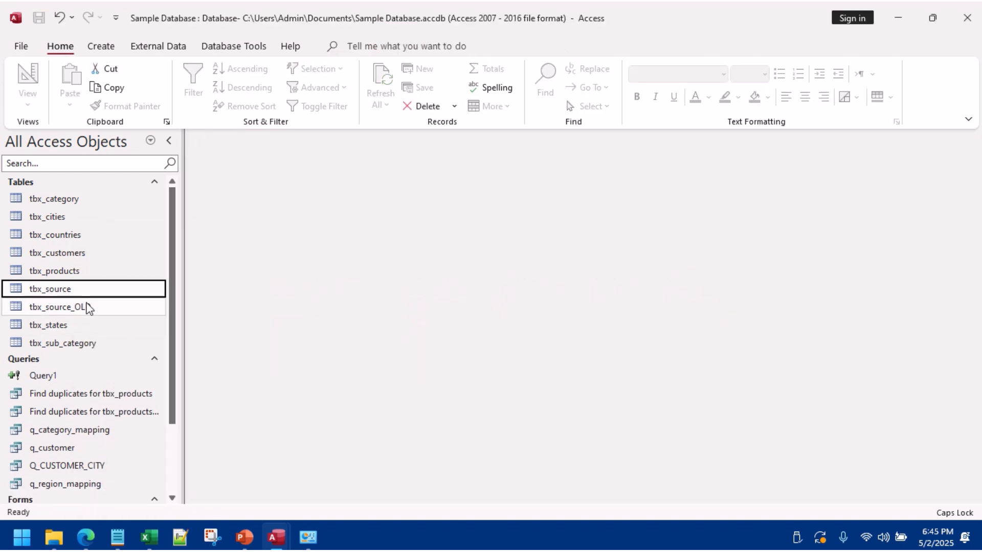
Step: Delete the tables tbx_source and tbx_source_OLD from the database
{"action": "right_click", "coordinate": [78, 290]}
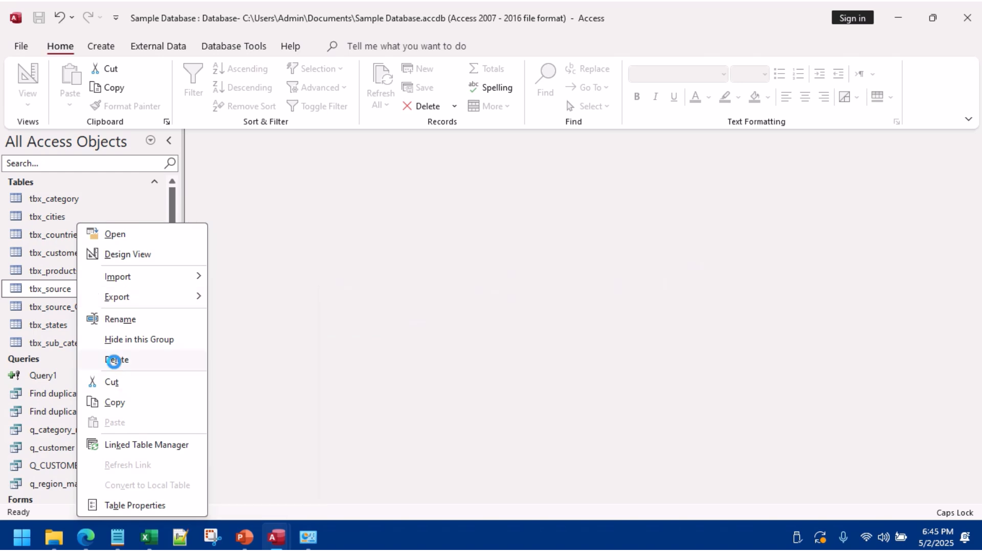
{"action": "left_click", "coordinate": [117, 360]}
{"action": "left_click", "coordinate": [438, 311]}
{"action": "right_click", "coordinate": [101, 298]}
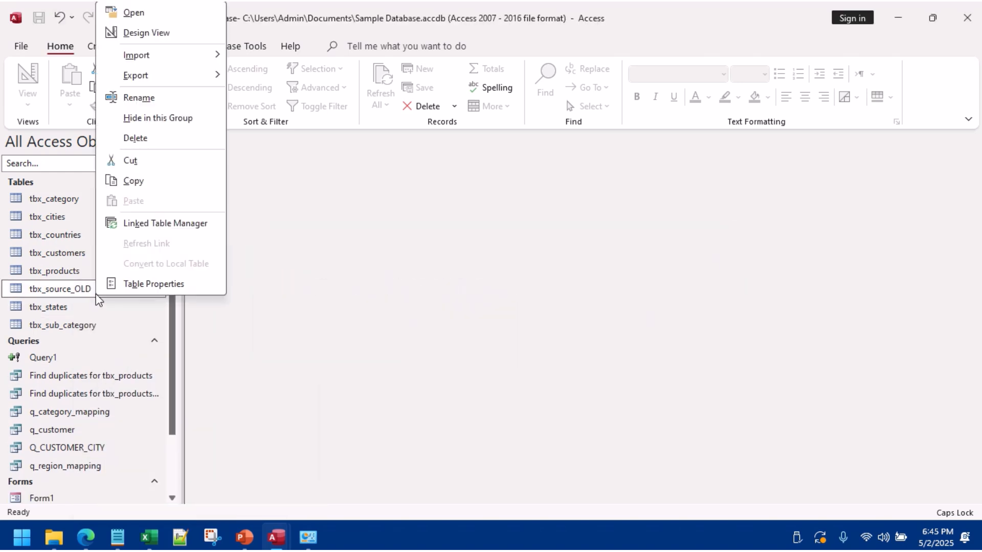
{"action": "left_click", "coordinate": [145, 143]}
{"action": "left_click", "coordinate": [439, 310]}
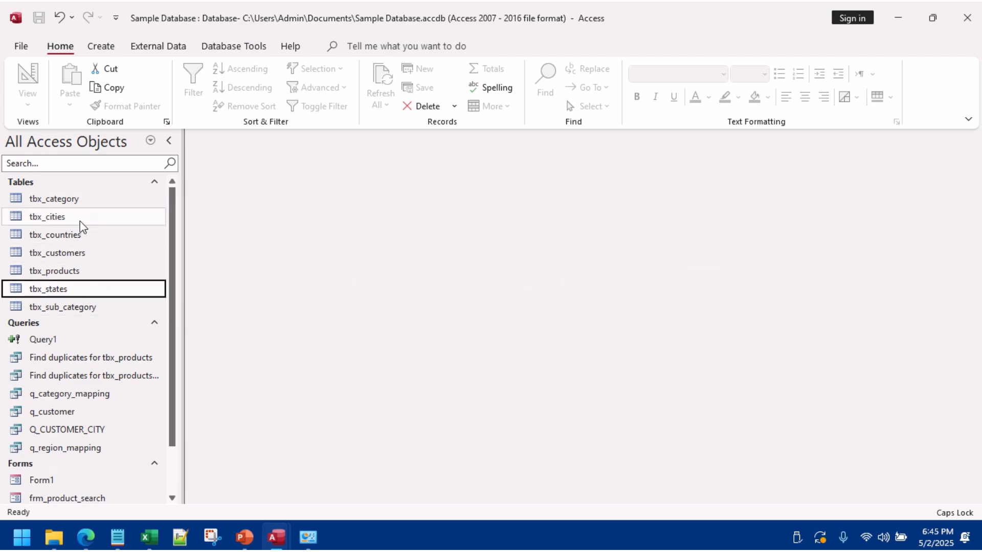
Step: Open the tbx_customers table, look through its records and widen the CUSTOMER_NO column
{"action": "double_click", "coordinate": [72, 254]}
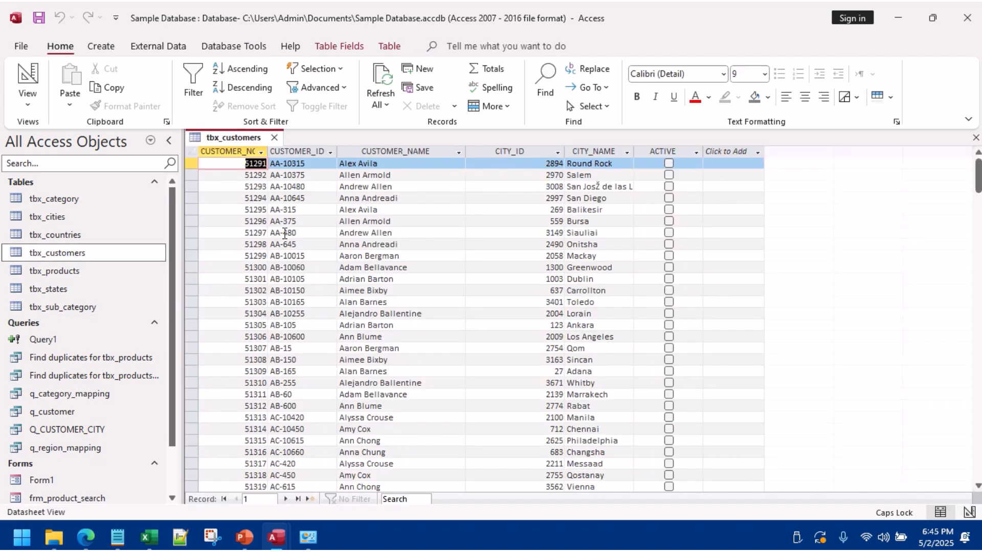
{"action": "scroll", "coordinate": [286, 230], "scroll_direction": "down", "scroll_amount": 4}
{"action": "scroll", "coordinate": [295, 201], "scroll_direction": "up", "scroll_amount": 1}
{"action": "left_click_drag", "start_coordinate": [269, 152], "coordinate": [324, 156]}
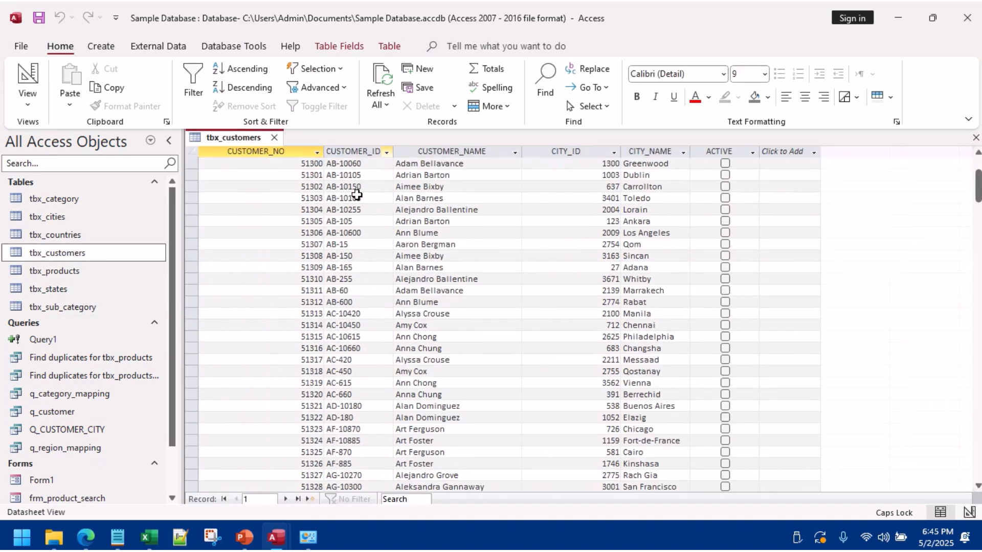
Step: In the tbx_customers table design, try CUSTOMER_ID as the primary key and set the primary key back to CUSTOMER_NO
{"action": "left_click", "coordinate": [26, 77]}
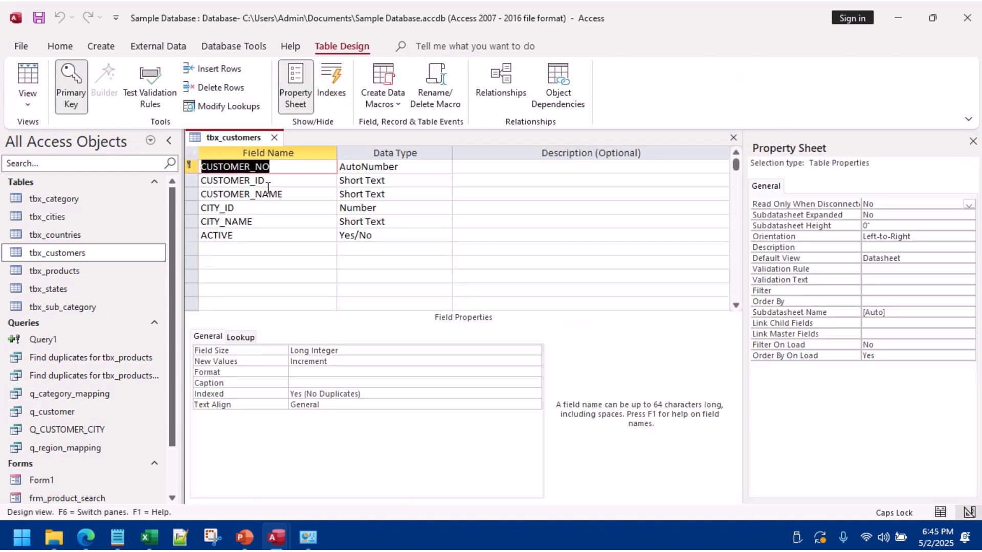
{"action": "left_click", "coordinate": [195, 182]}
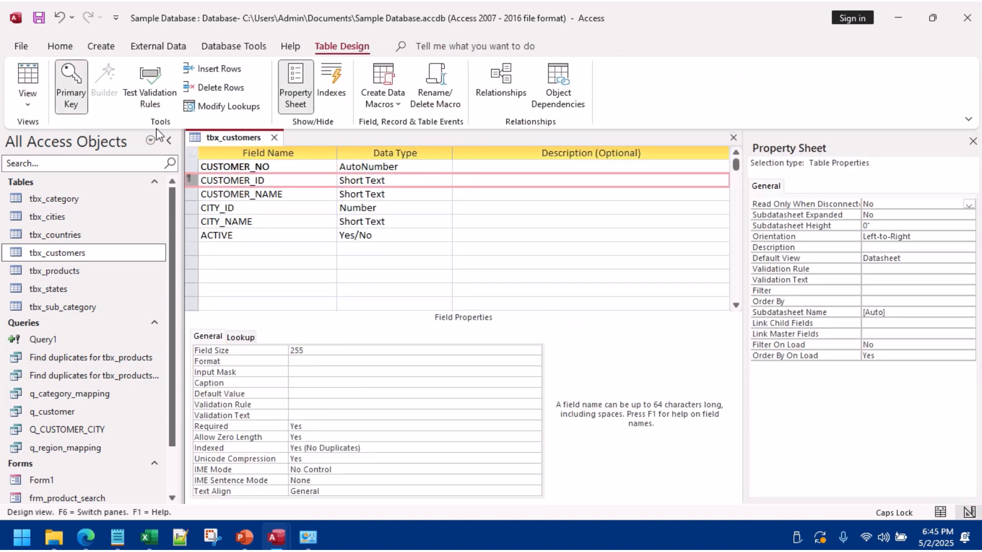
{"action": "left_click", "coordinate": [195, 167]}
{"action": "right_click", "coordinate": [195, 168]}
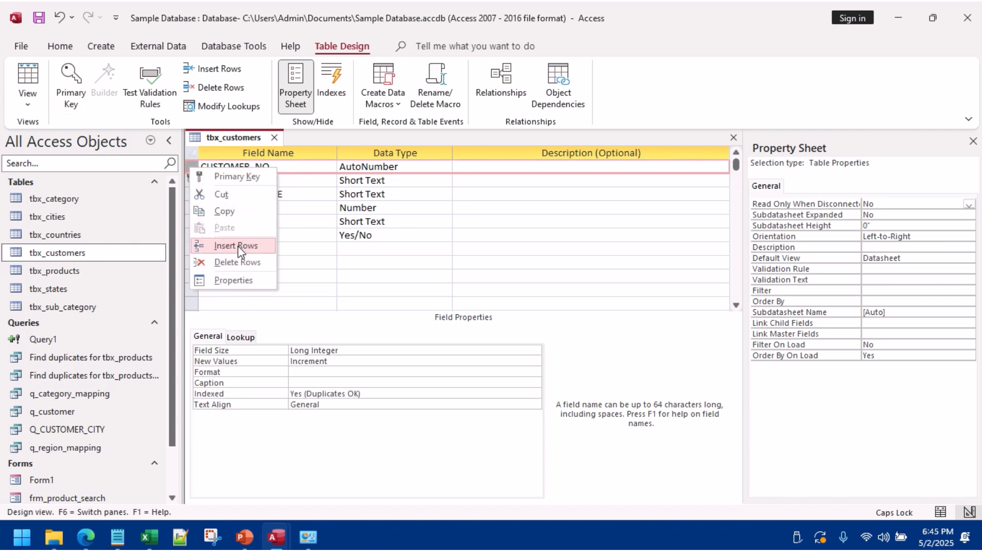
{"action": "left_click", "coordinate": [315, 208]}
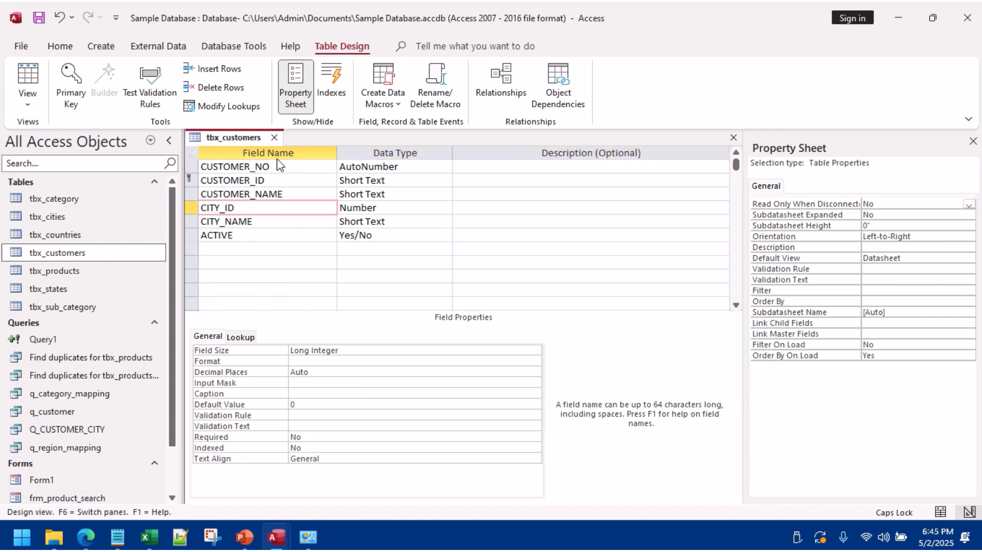
{"action": "left_click", "coordinate": [192, 167]}
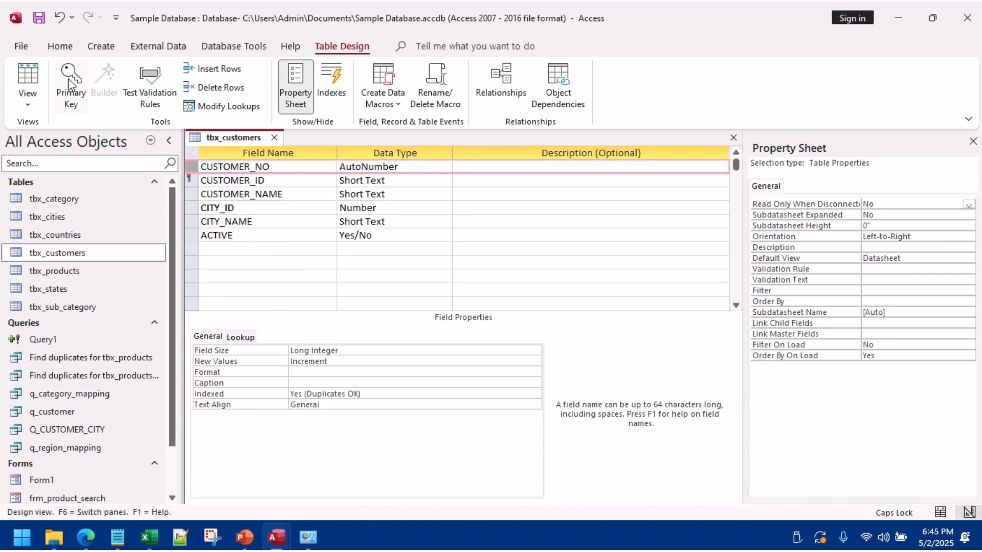
{"action": "left_click", "coordinate": [68, 78]}
{"action": "left_click", "coordinate": [274, 167]}
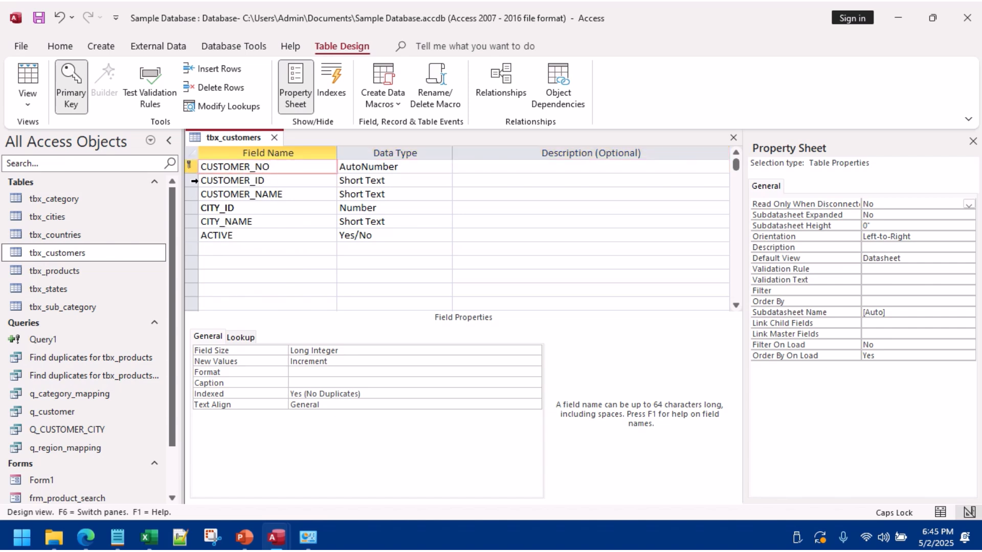
Step: Delete the CUSTOMER_ID field from tbx_customers together with its data and indexes
{"action": "left_click", "coordinate": [194, 181]}
{"action": "right_click", "coordinate": [195, 182]}
{"action": "left_click", "coordinate": [235, 274]}
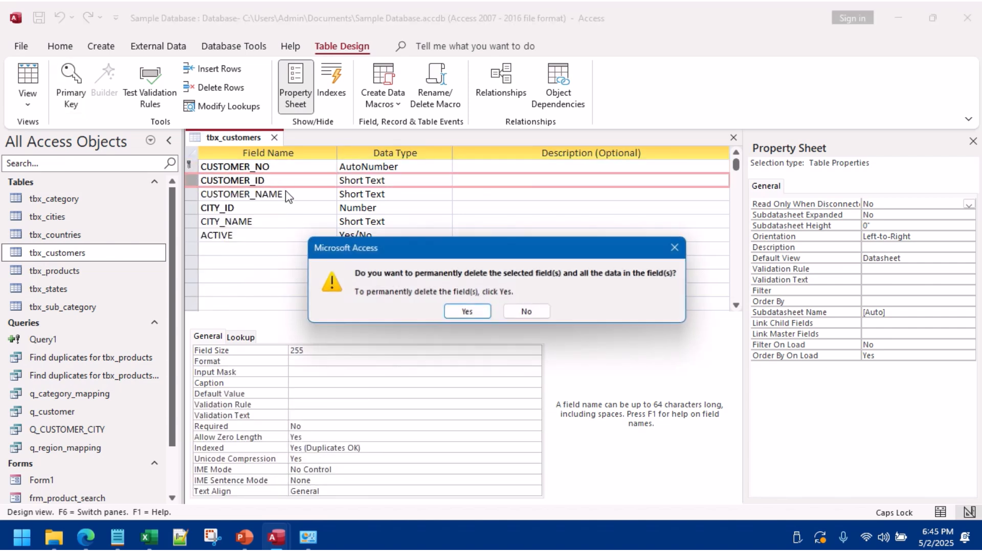
{"action": "left_click", "coordinate": [467, 311]}
{"action": "left_click", "coordinate": [463, 317]}
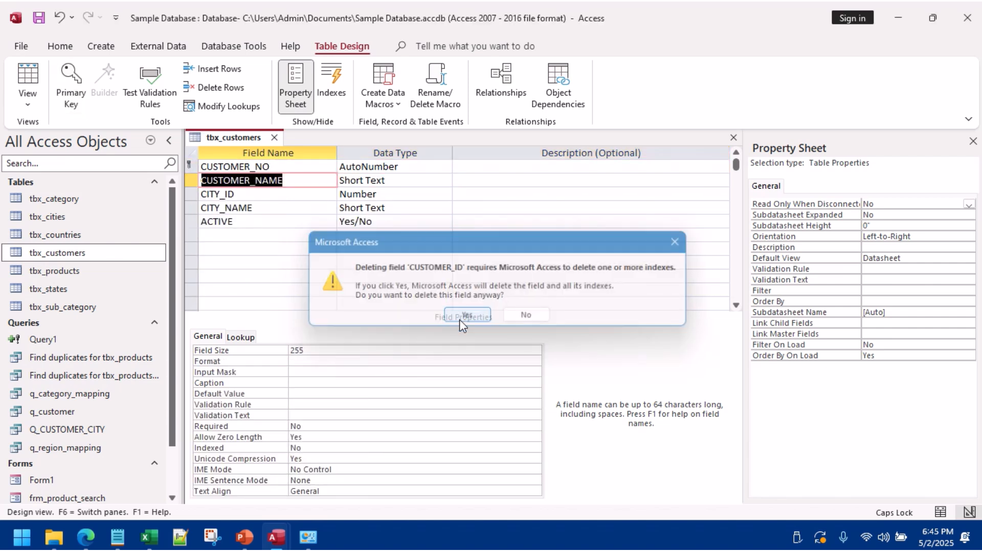
Step: Rename the CUSTOMER_NO field to CUSTOMER_ID, and save and close the tbx_customers table
{"action": "left_click", "coordinate": [281, 166]}
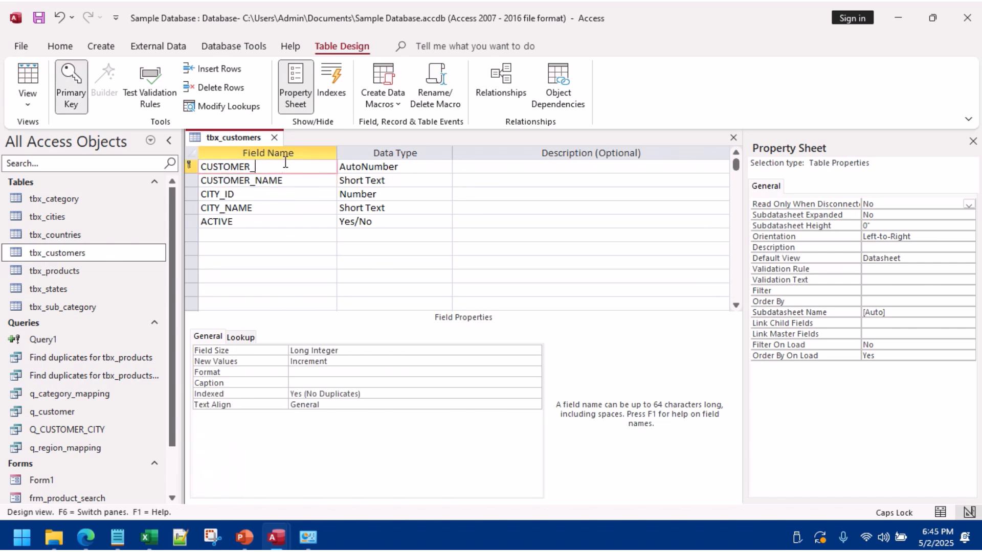
{"action": "key", "text": "Caps_Lock"}
{"action": "type", "text": "i"}
{"action": "key", "text": "Caps_Lock"}
{"action": "key", "text": "BackSpace"}
{"action": "type", "text": "ID"}
{"action": "left_click", "coordinate": [32, 80]}
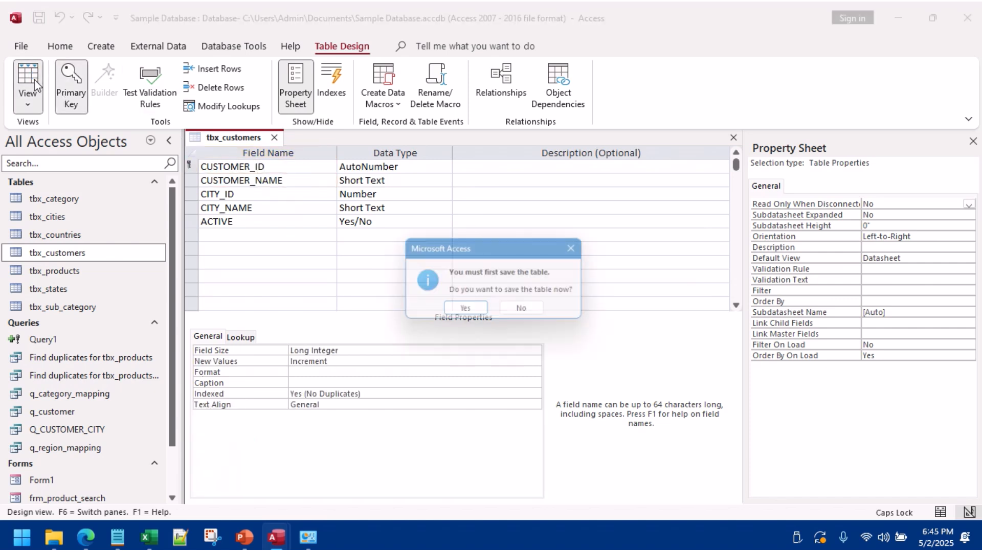
{"action": "left_click", "coordinate": [467, 310]}
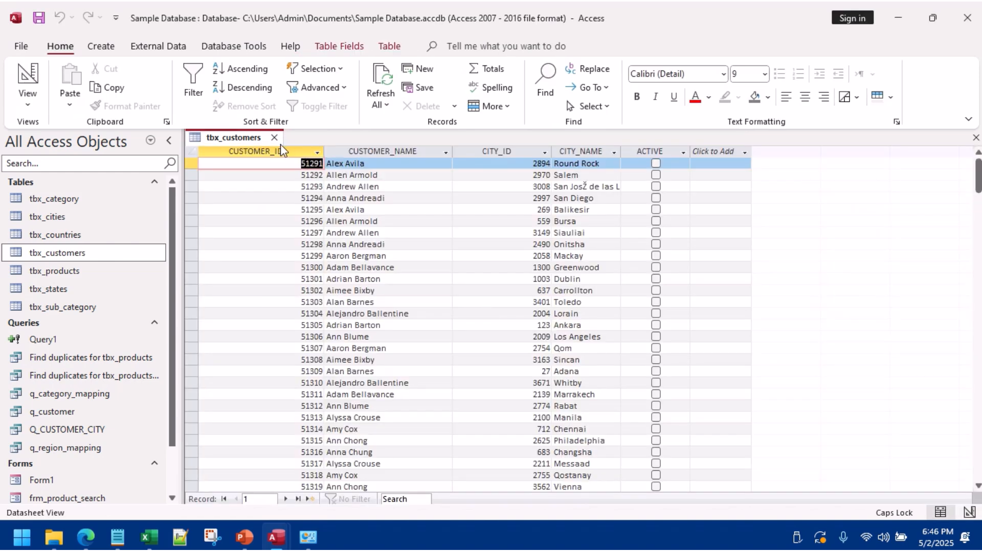
{"action": "left_click", "coordinate": [275, 138]}
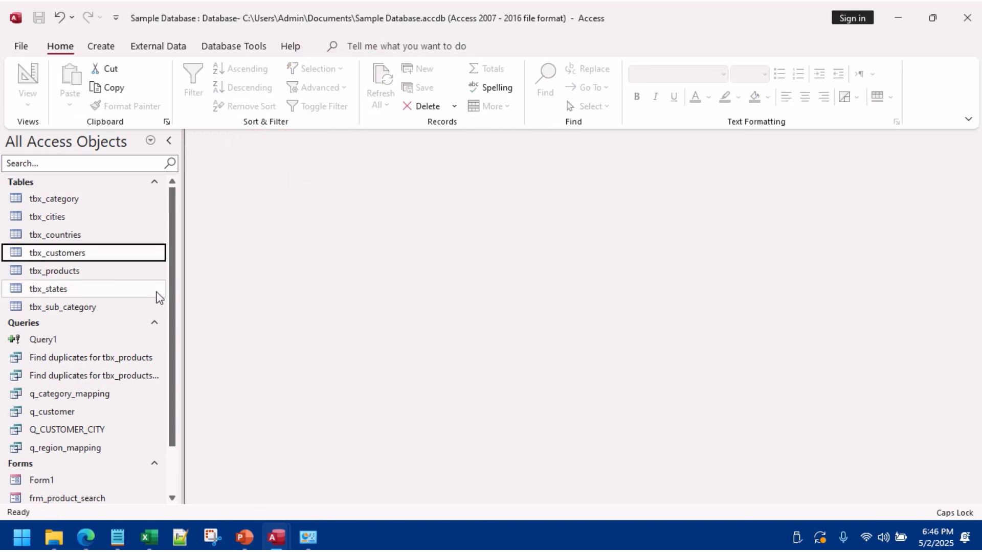
Step: Open tbx_products, widen the Product ID column, and insert a blank field row above Product Name in the table design
{"action": "double_click", "coordinate": [88, 273]}
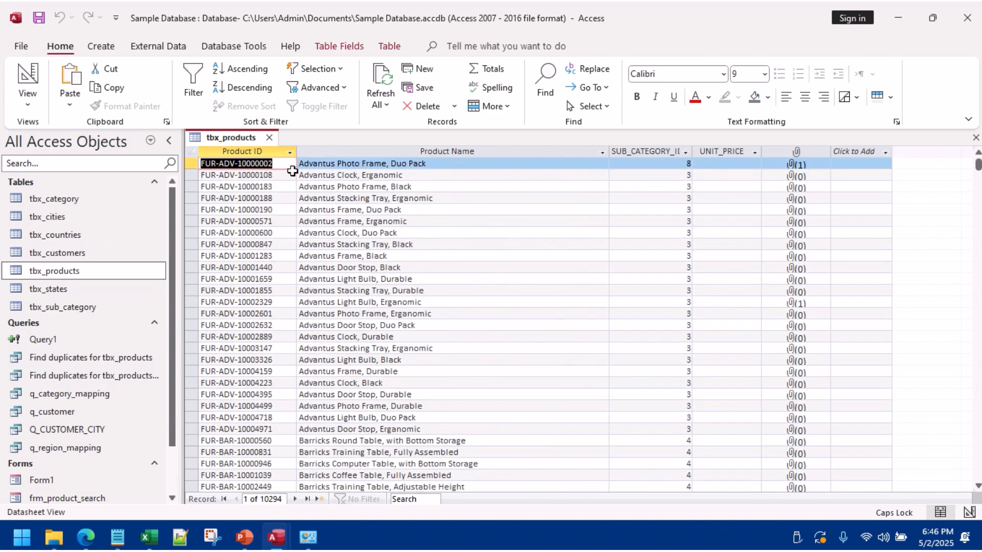
{"action": "left_click_drag", "start_coordinate": [296, 152], "coordinate": [333, 153]}
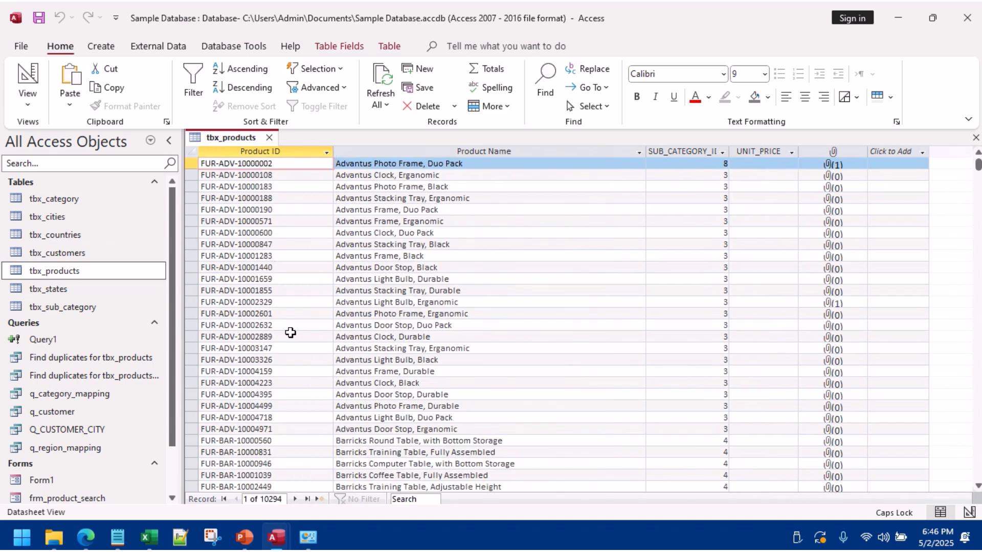
{"action": "left_click", "coordinate": [34, 77]}
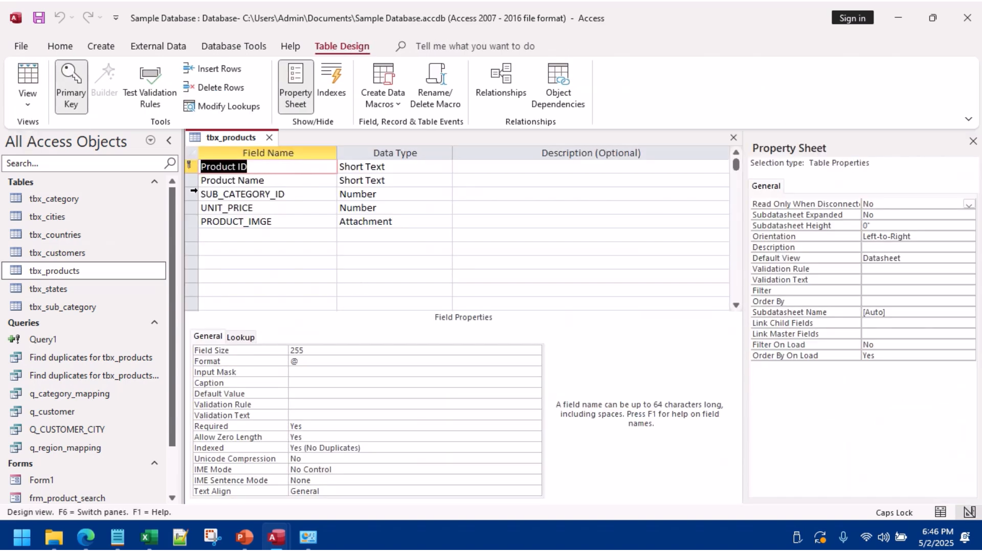
{"action": "left_click", "coordinate": [193, 180]}
{"action": "right_click", "coordinate": [192, 180]}
{"action": "left_click", "coordinate": [227, 259]}
{"action": "left_click", "coordinate": [226, 184]}
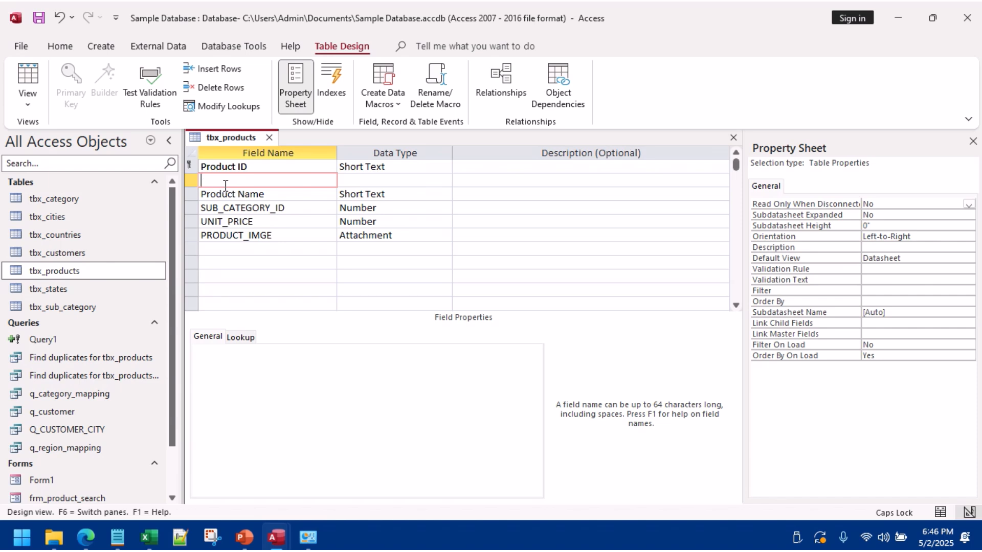
Step: Rename the Product ID field to Product ID_old
{"action": "left_click", "coordinate": [254, 163]}
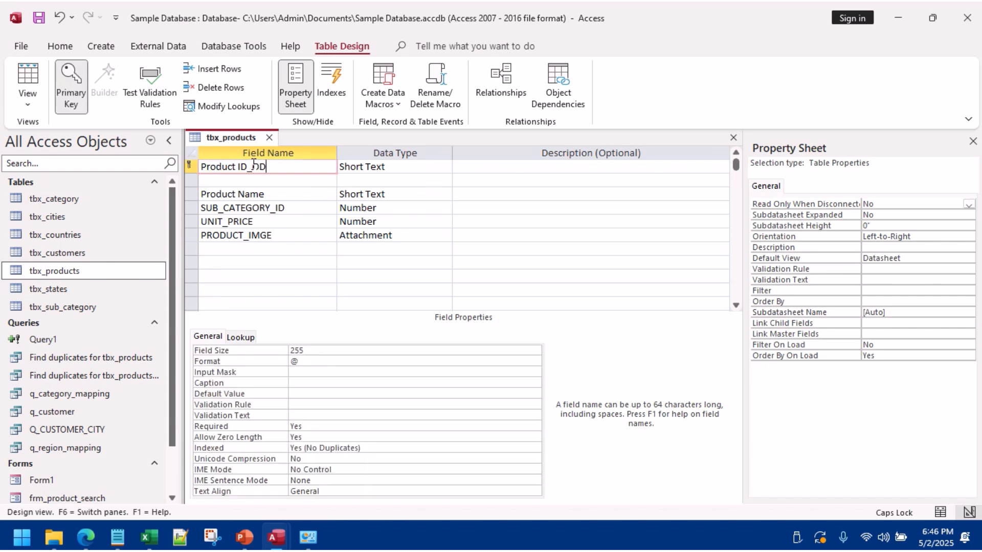
{"action": "left_click_drag", "start_coordinate": [278, 167], "coordinate": [253, 166]}
{"action": "key", "text": "Caps_Lock"}
{"action": "type", "text": "old"}
Step: Name the new field Product_id with data type Short Text, and save tbx_products to show its datasheet
{"action": "left_click", "coordinate": [262, 179]}
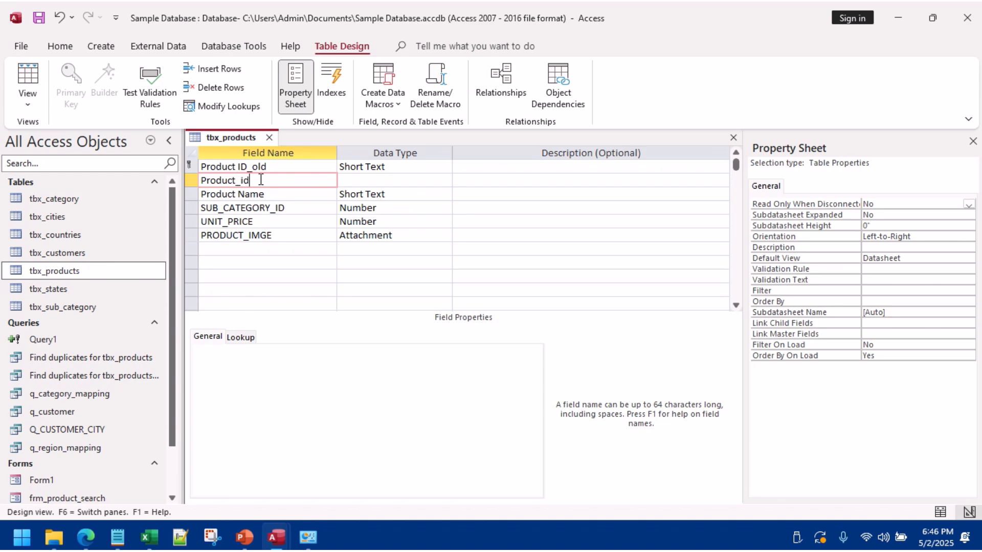
{"action": "left_click", "coordinate": [432, 183]}
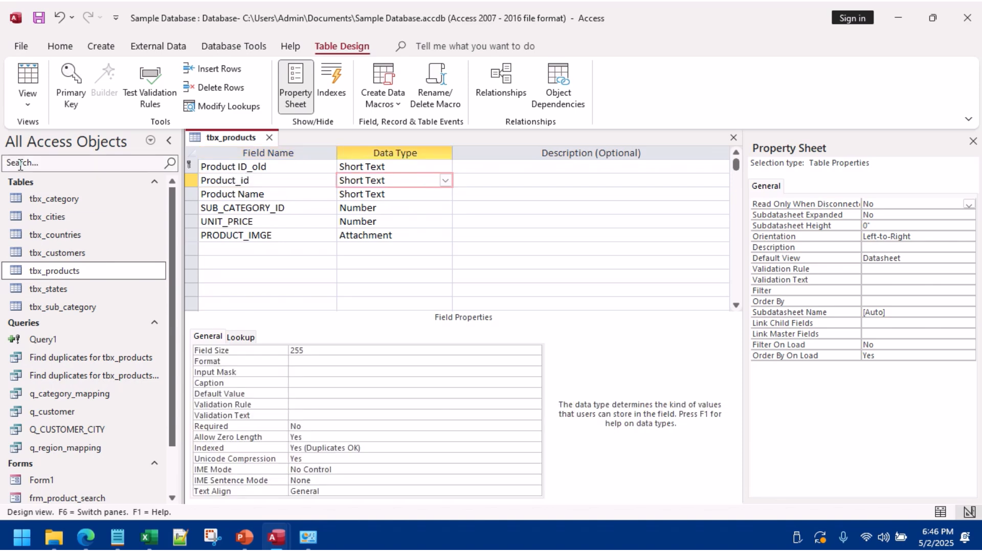
{"action": "left_click", "coordinate": [26, 87]}
{"action": "left_click", "coordinate": [465, 315]}
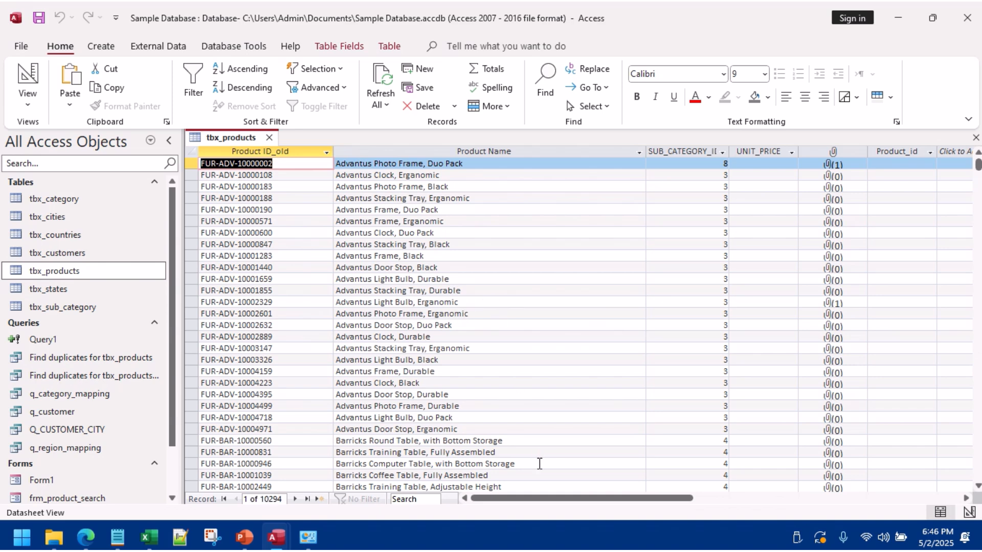
Step: Move the Product_id column in the tbx_products datasheet to the first position, before Product ID_old
{"action": "left_click_drag", "start_coordinate": [559, 500], "coordinate": [330, 521]}
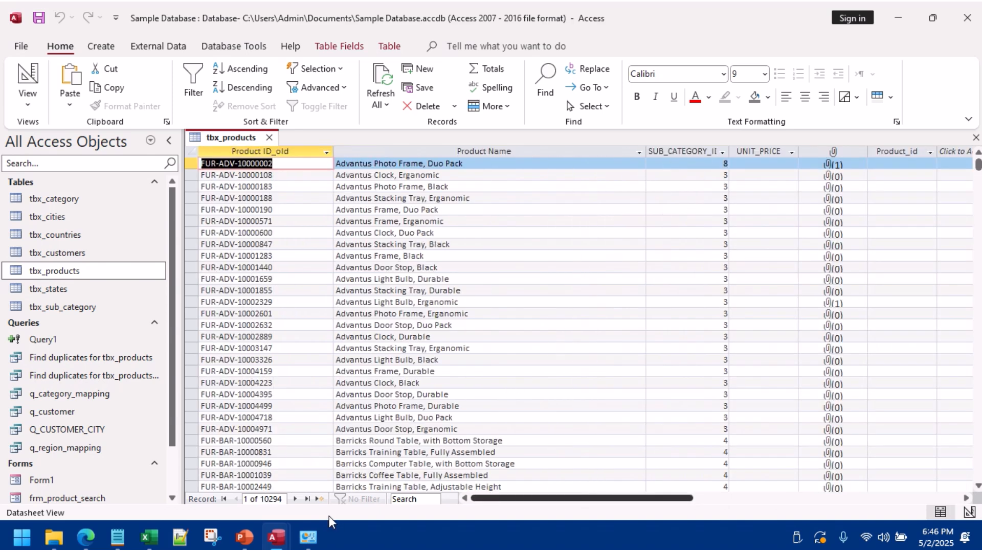
{"action": "left_click", "coordinate": [27, 82]}
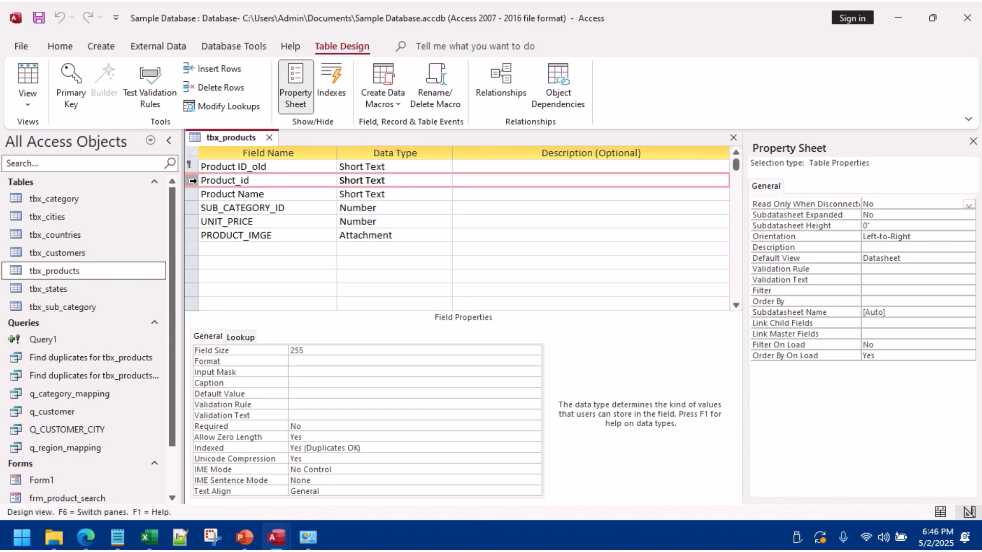
{"action": "left_click", "coordinate": [28, 82]}
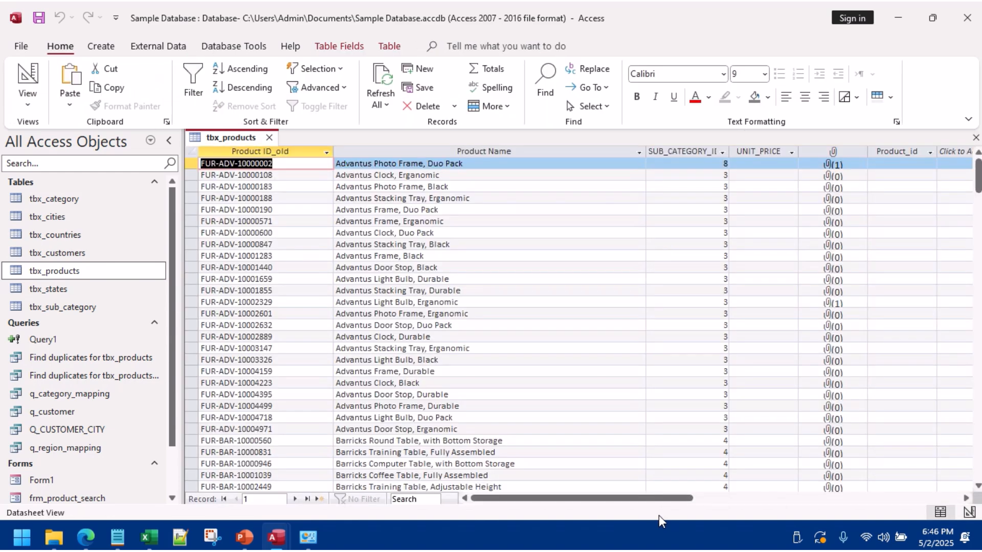
{"action": "left_click_drag", "start_coordinate": [664, 498], "coordinate": [743, 497]}
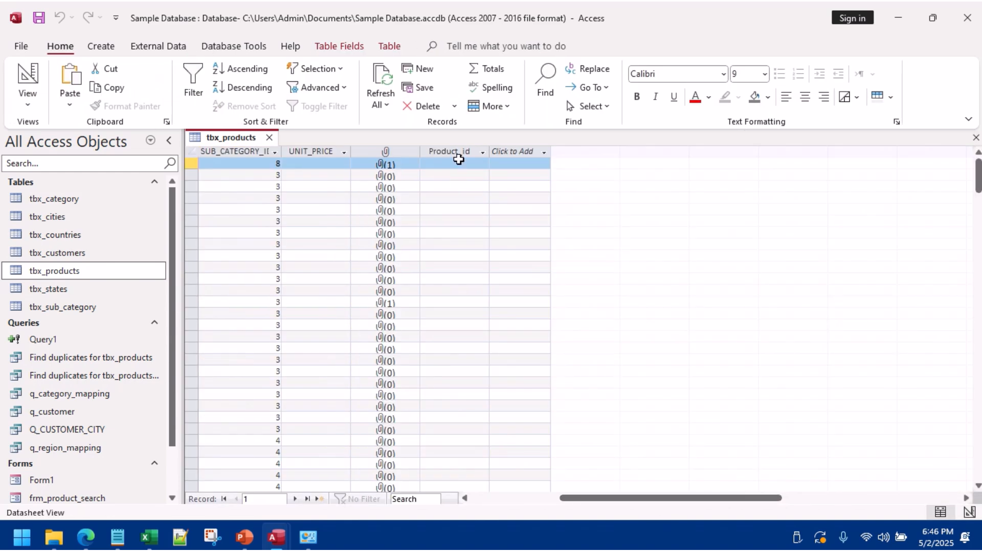
{"action": "left_click", "coordinate": [444, 162]}
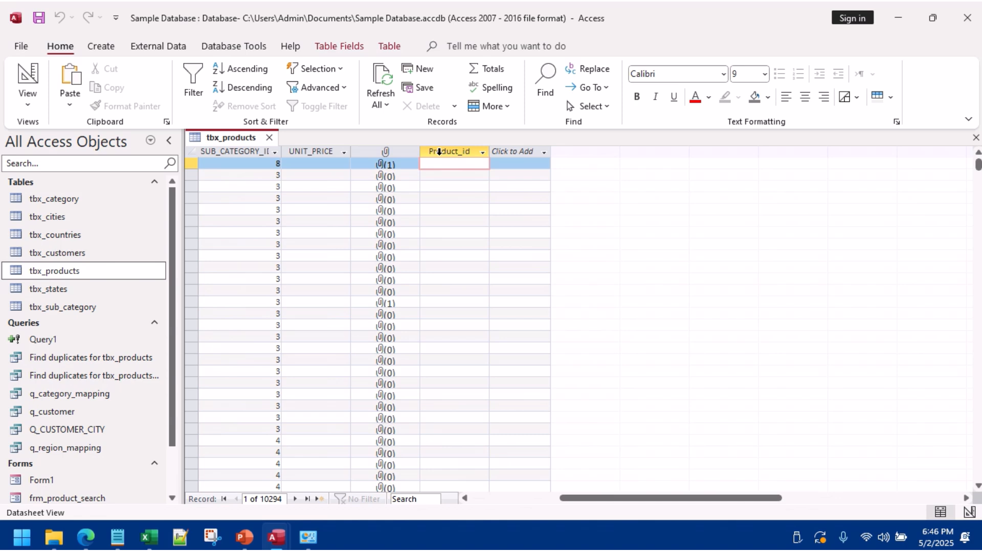
{"action": "left_click", "coordinate": [438, 151]}
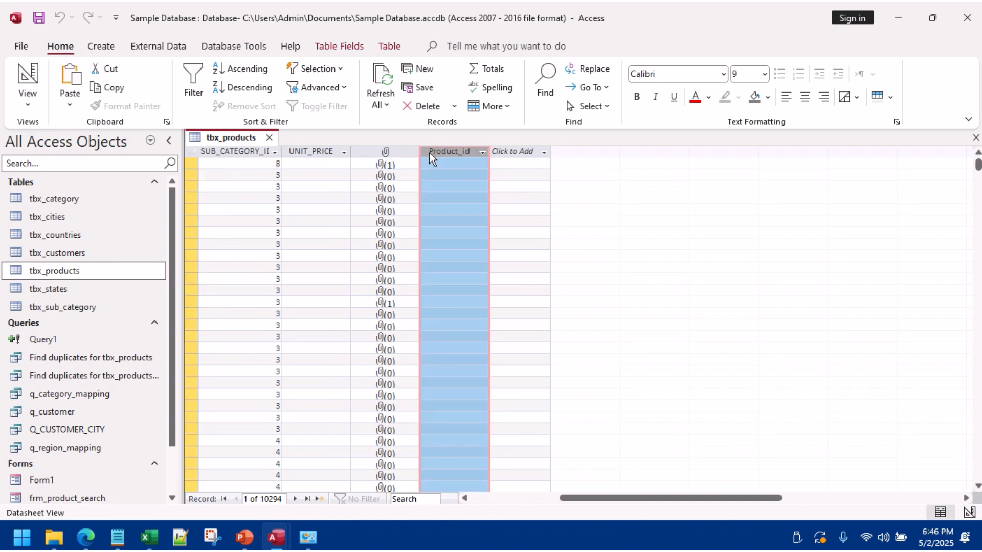
{"action": "left_click", "coordinate": [459, 162]}
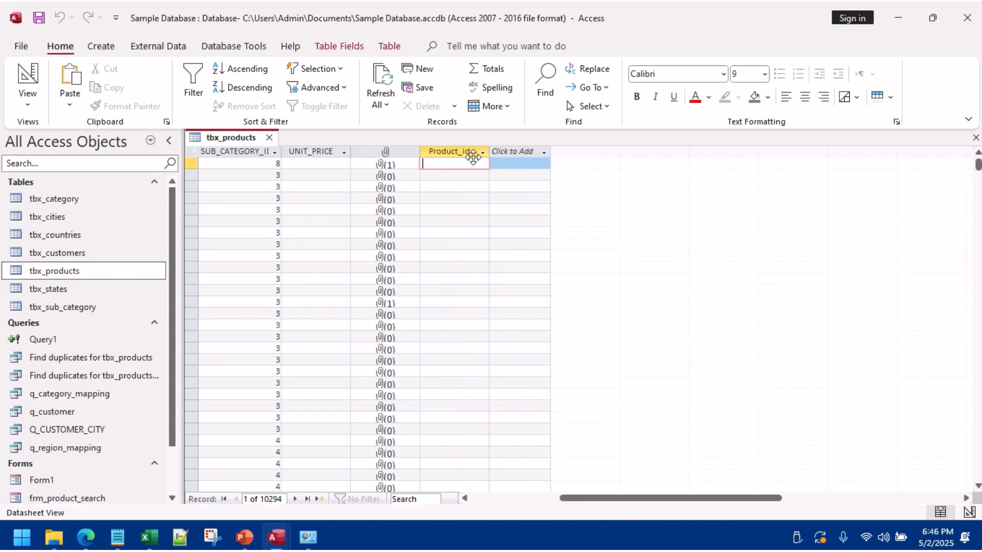
{"action": "left_click", "coordinate": [468, 150]}
{"action": "left_click_drag", "start_coordinate": [468, 151], "coordinate": [161, 196]}
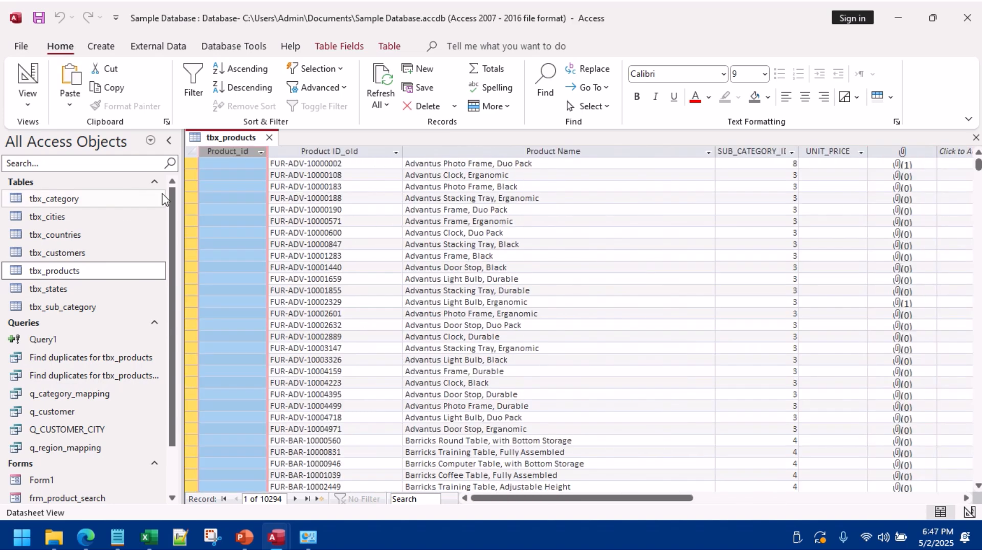
{"action": "left_click", "coordinate": [315, 215]}
Step: Delete the Product ID_old field from the tbx_products design, including its primary key
{"action": "left_click", "coordinate": [27, 77]}
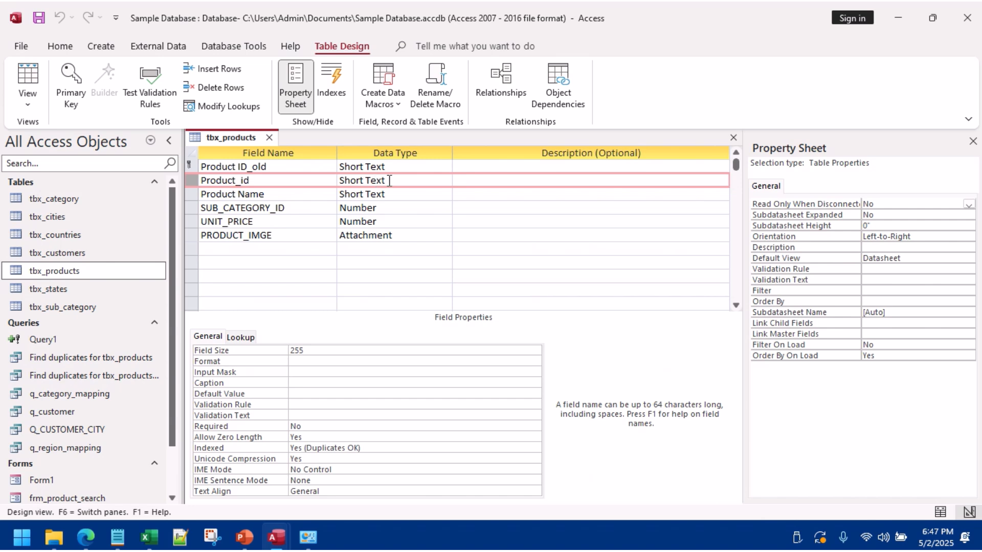
{"action": "right_click", "coordinate": [189, 167]}
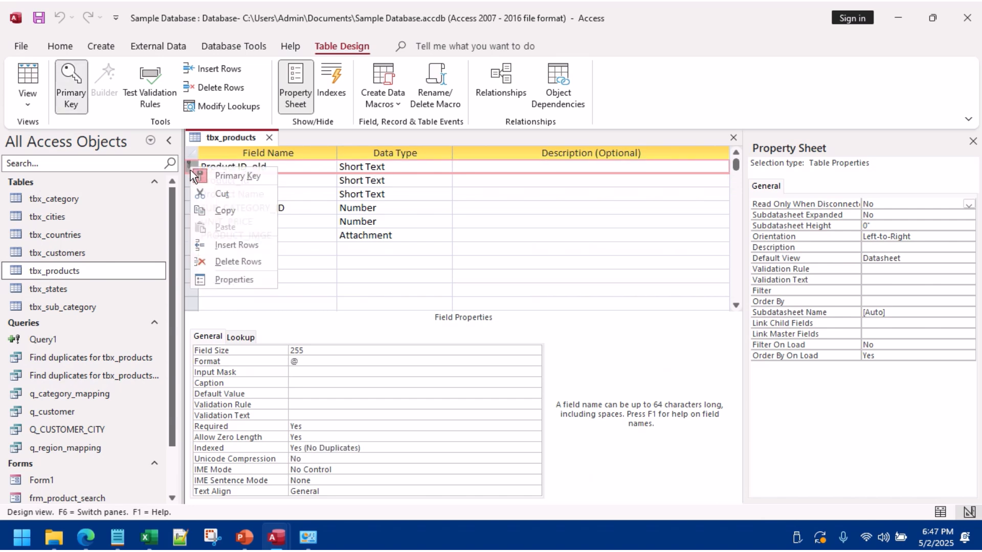
{"action": "left_click", "coordinate": [238, 261]}
{"action": "left_click", "coordinate": [469, 312]}
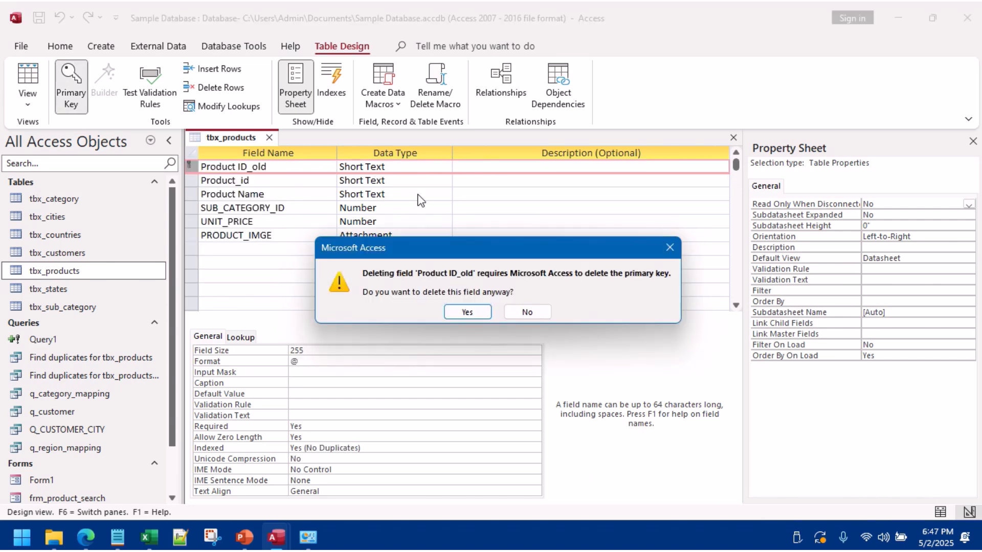
{"action": "left_click", "coordinate": [466, 310]}
Step: Try to change the Product_id field's data type to AutoNumber
{"action": "left_click", "coordinate": [391, 167]}
{"action": "type", "text": "autoNumber"}
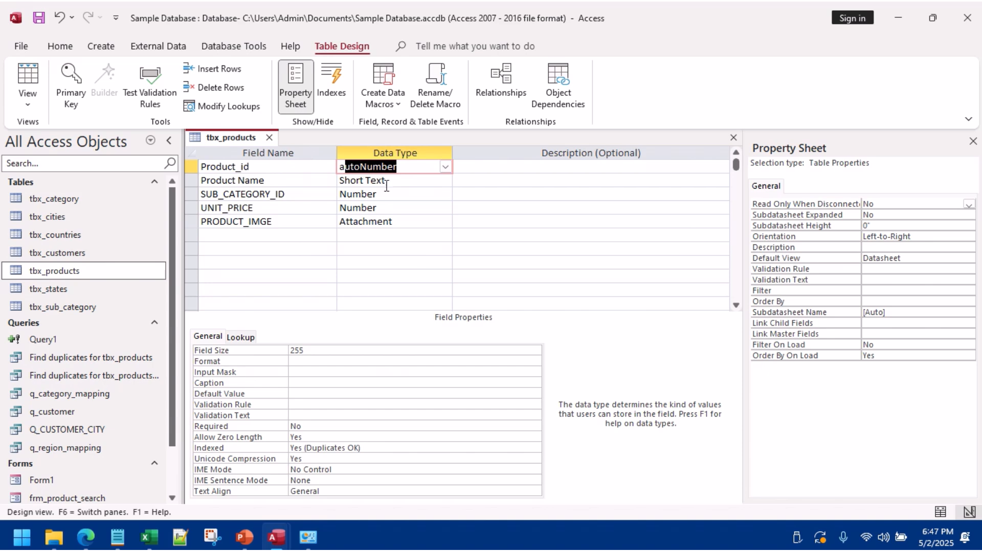
{"action": "key", "text": "Return"}
{"action": "left_click", "coordinate": [492, 318]}
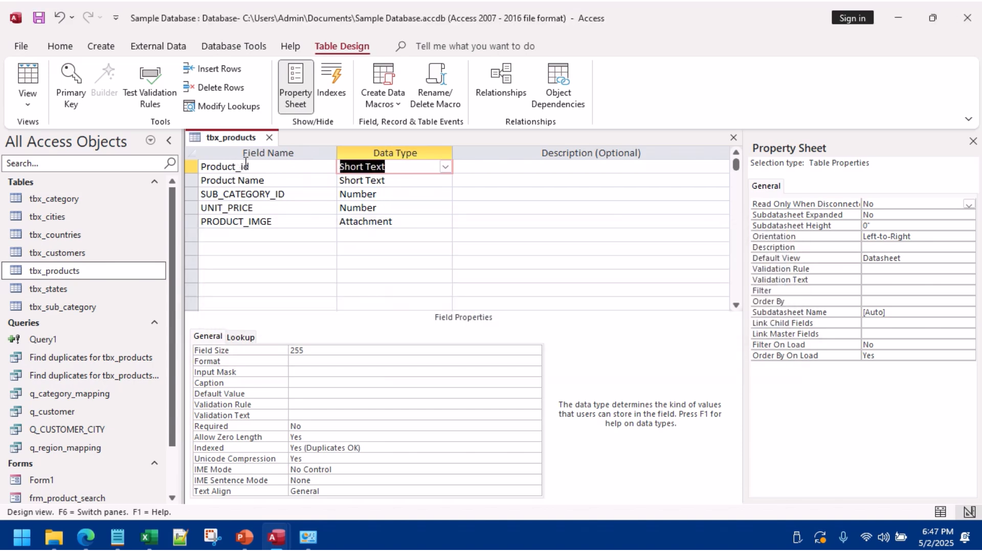
Step: Delete the Product_id field from the tbx_products design
{"action": "right_click", "coordinate": [193, 167]}
{"action": "left_click", "coordinate": [234, 264]}
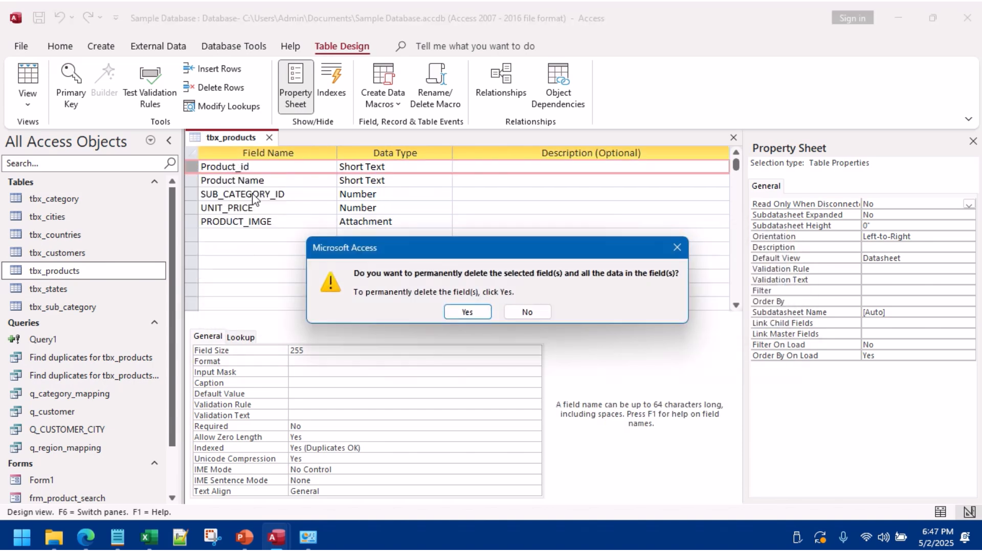
{"action": "left_click", "coordinate": [466, 312]}
{"action": "left_click", "coordinate": [466, 313]}
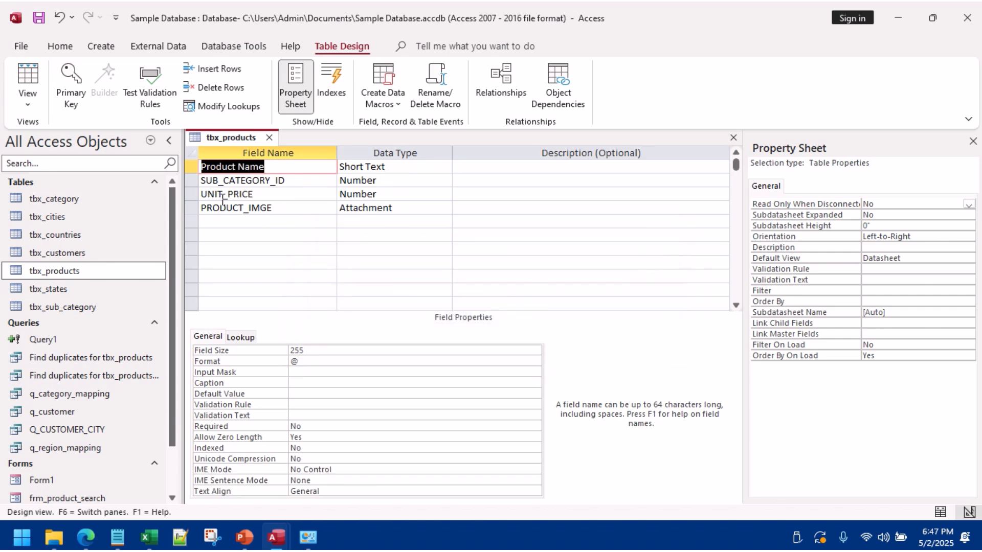
Step: Insert a PRODUCT_ID field of type AutoNumber above Product Name, and save tbx_products to show its datasheet
{"action": "right_click", "coordinate": [193, 166]}
{"action": "left_click", "coordinate": [235, 242]}
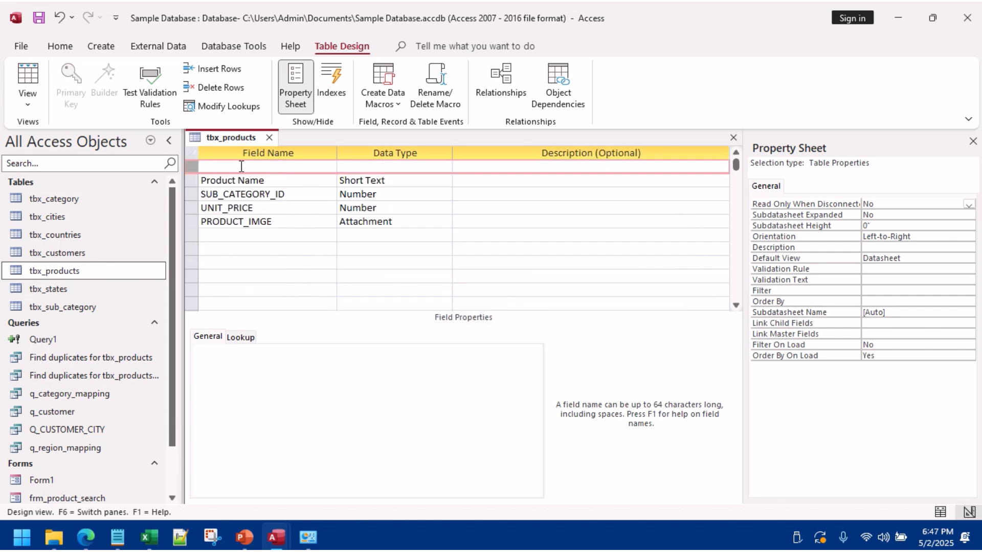
{"action": "left_click", "coordinate": [242, 166]}
{"action": "key", "text": "Caps_Lock"}
{"action": "type", "text": "PRO"}
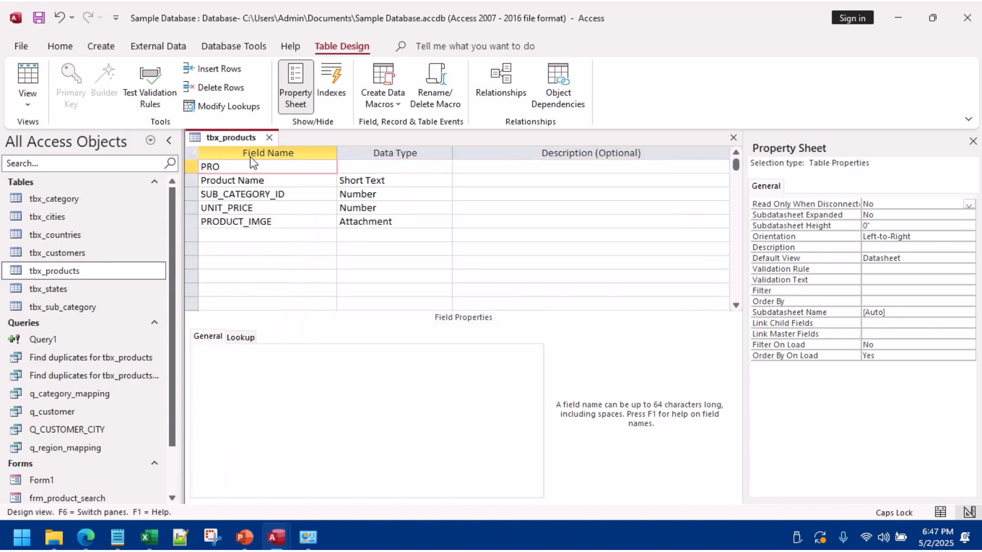
{"action": "type", "text": "DUCT_ID"}
{"action": "key", "text": "Caps_Lock"}
{"action": "key", "text": "Tab"}
{"action": "type", "text": "a"}
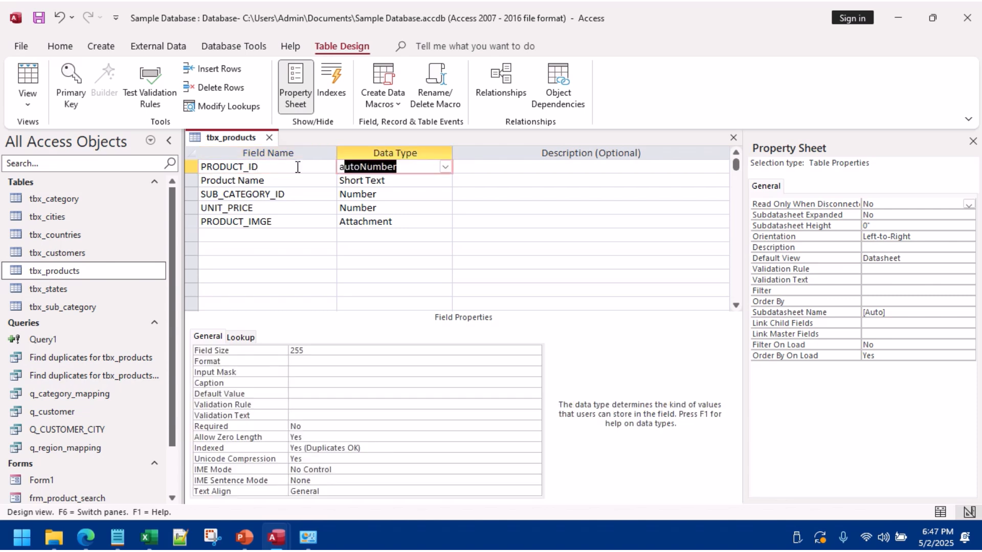
{"action": "left_click", "coordinate": [31, 82]}
{"action": "left_click", "coordinate": [466, 310]}
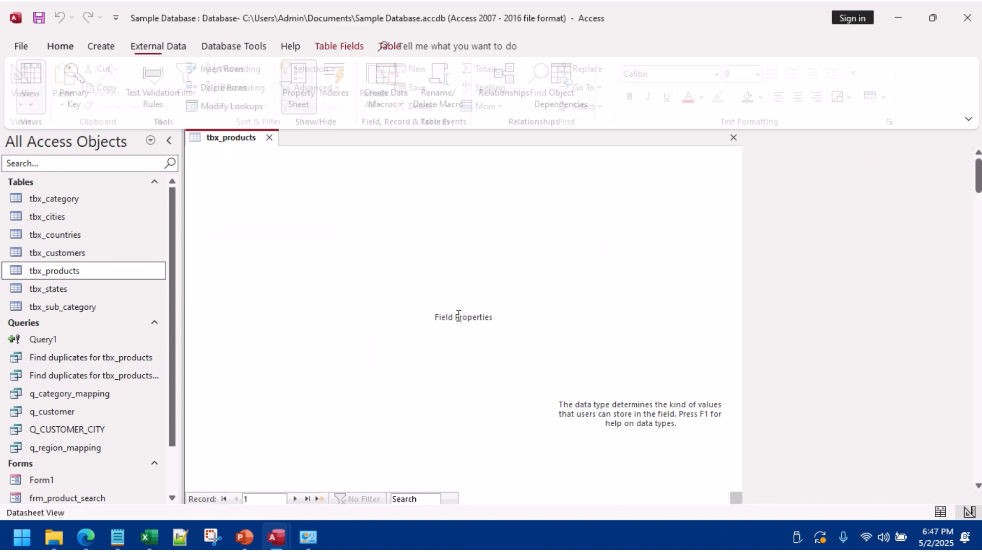
Step: Move the PRODUCT_ID column to the first position in the datasheet, before Product Name
{"action": "left_click", "coordinate": [766, 166]}
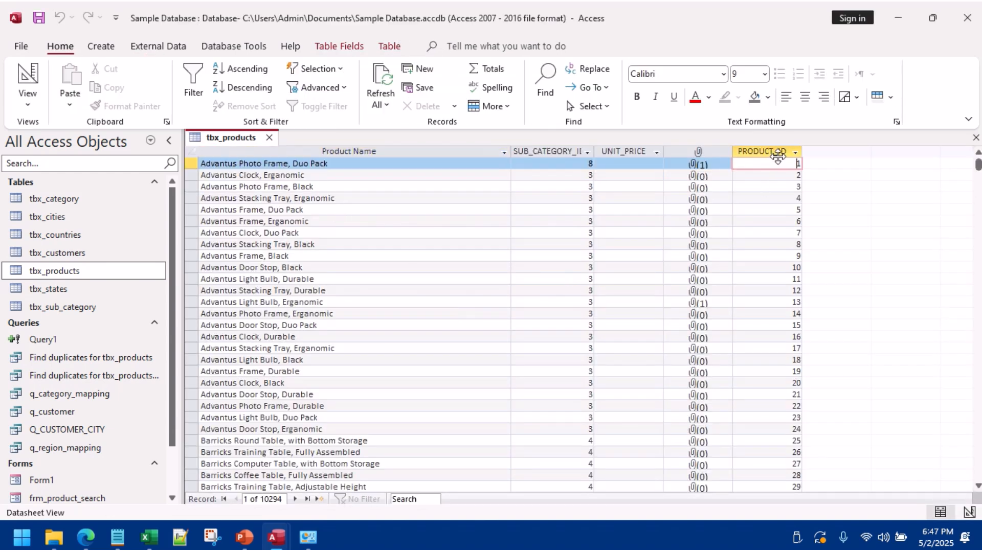
{"action": "left_click", "coordinate": [768, 151]}
{"action": "left_click_drag", "start_coordinate": [215, 215], "coordinate": [215, 214]}
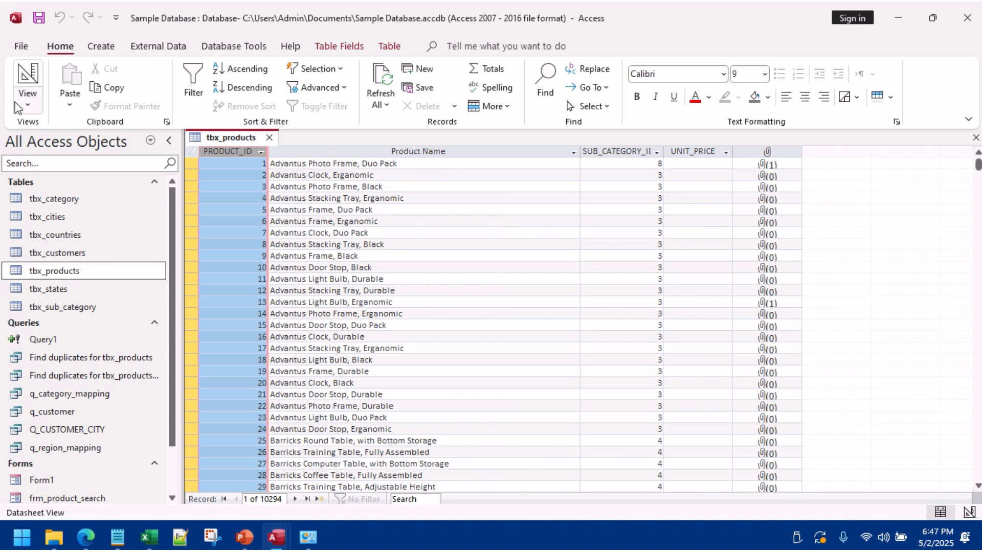
Step: Make PRODUCT_ID the primary key of tbx_products, then save and close the table
{"action": "left_click", "coordinate": [28, 79]}
{"action": "left_click", "coordinate": [240, 166]}
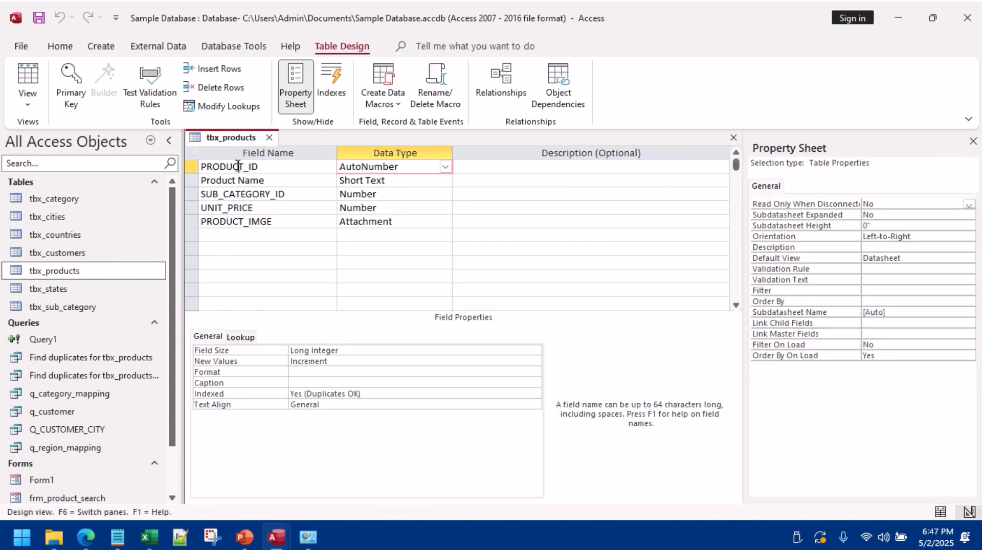
{"action": "left_click", "coordinate": [71, 87]}
{"action": "right_click", "coordinate": [229, 139]}
{"action": "left_click", "coordinate": [259, 151]}
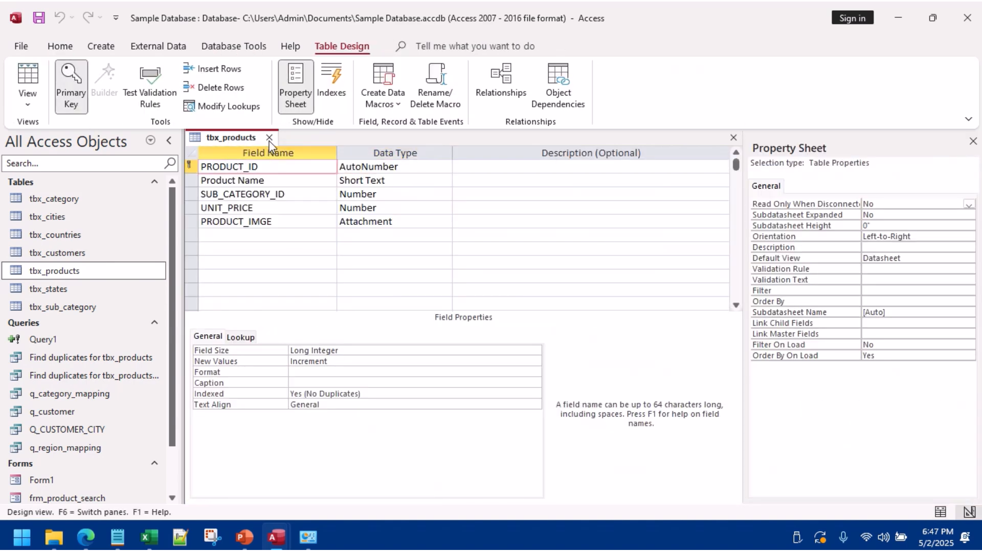
{"action": "left_click", "coordinate": [269, 137]}
Step: Reopen tbx_products and widen the UNIT_PRICE column in its datasheet
{"action": "double_click", "coordinate": [104, 275]}
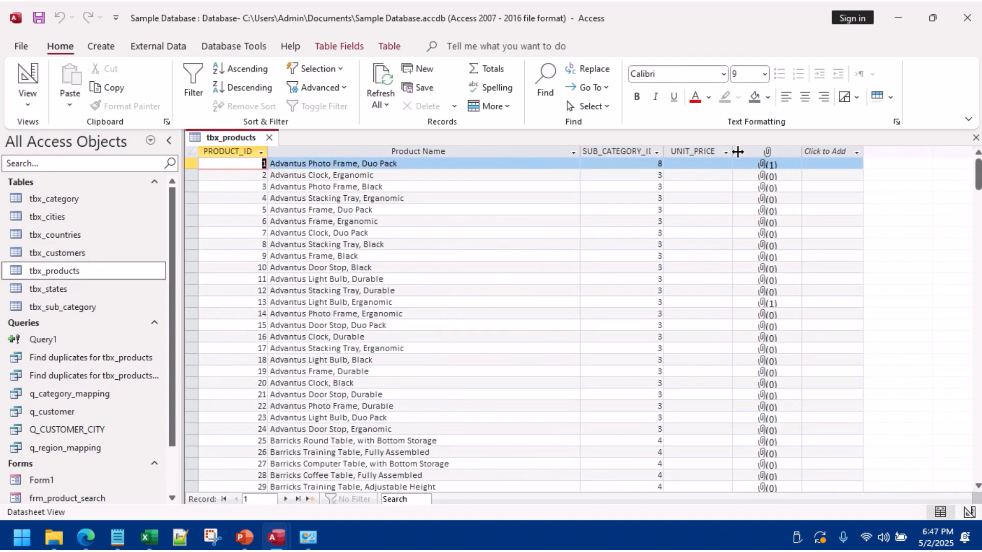
{"action": "left_click_drag", "start_coordinate": [733, 149], "coordinate": [781, 149]}
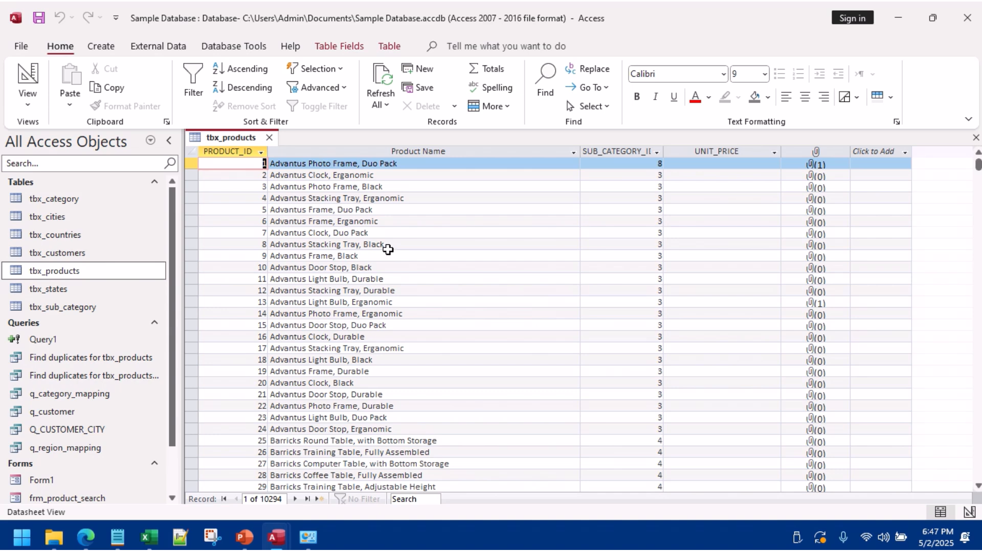
{"action": "key", "text": "alt+Tab"}
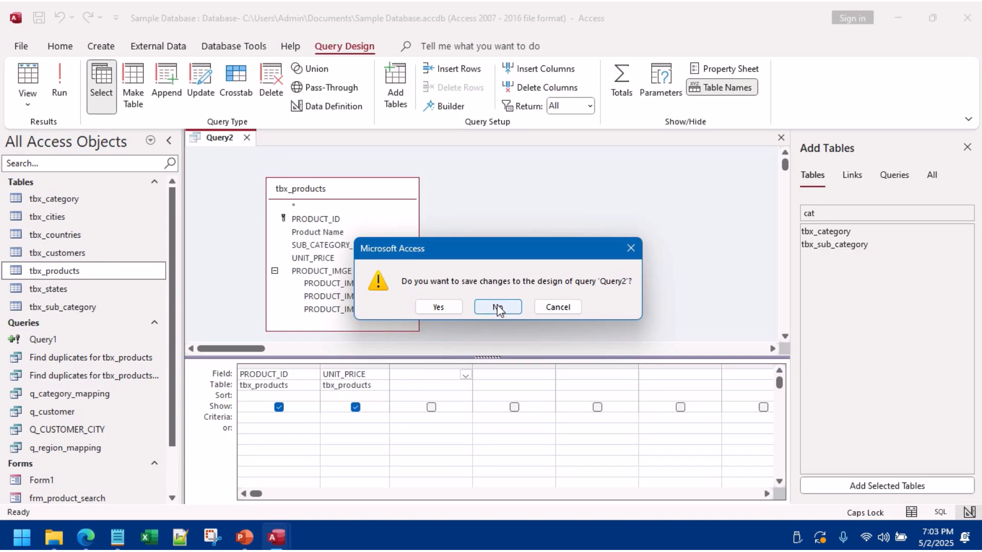
Step: Discard the unsaved Query2, look through the tbx_products records, and close the table
{"action": "left_click", "coordinate": [500, 303]}
{"action": "double_click", "coordinate": [69, 272]}
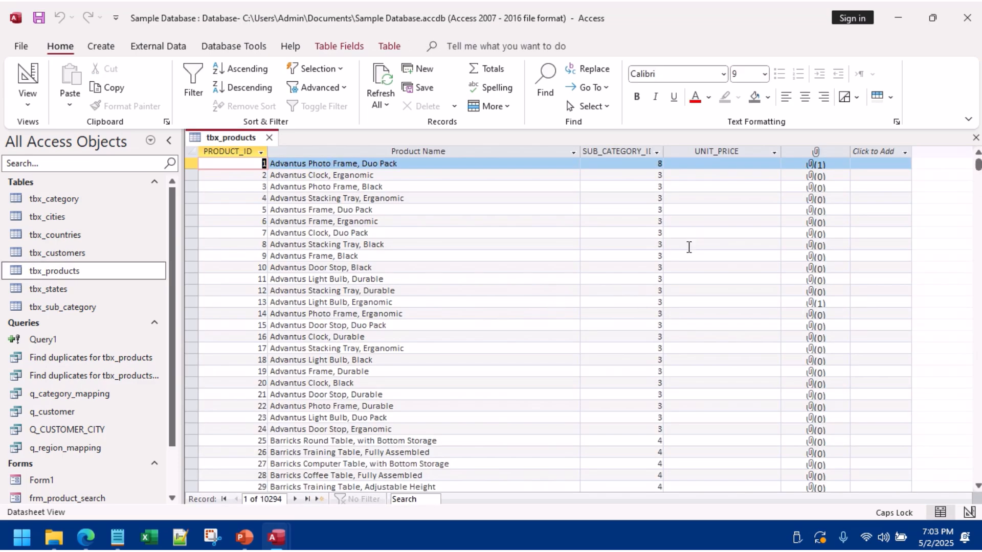
{"action": "scroll", "coordinate": [689, 247], "scroll_direction": "down", "scroll_amount": 18}
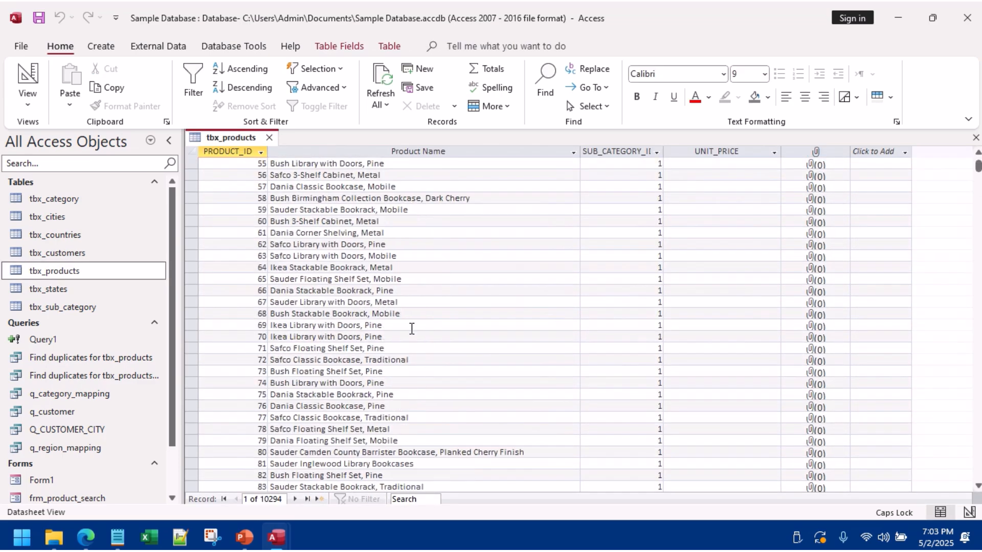
{"action": "left_click", "coordinate": [270, 137]}
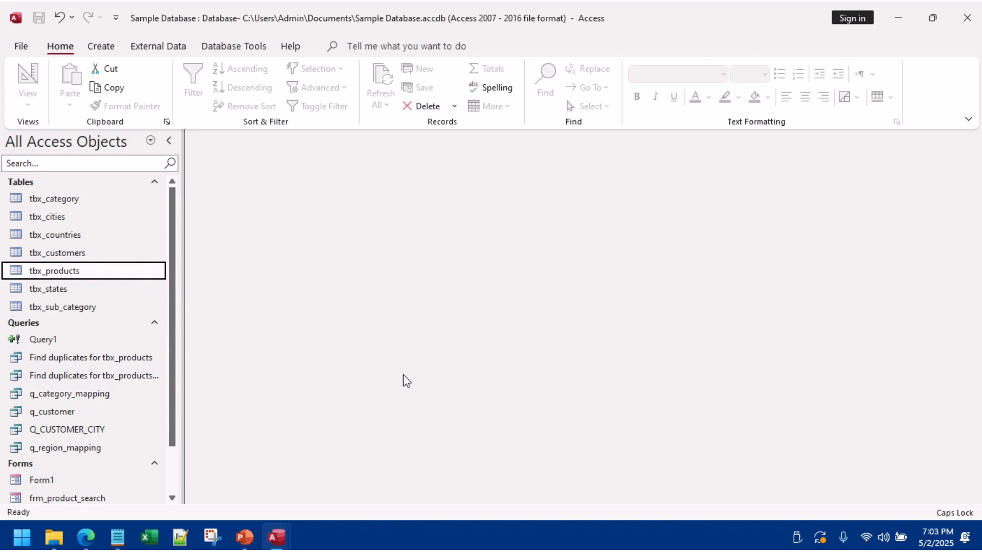
Step: Create a query design in the Sample Database with tbx_products, and add the PRODUCT_ID and UNIT_PRICE fields
{"action": "mouse_move", "coordinate": [275, 538]}
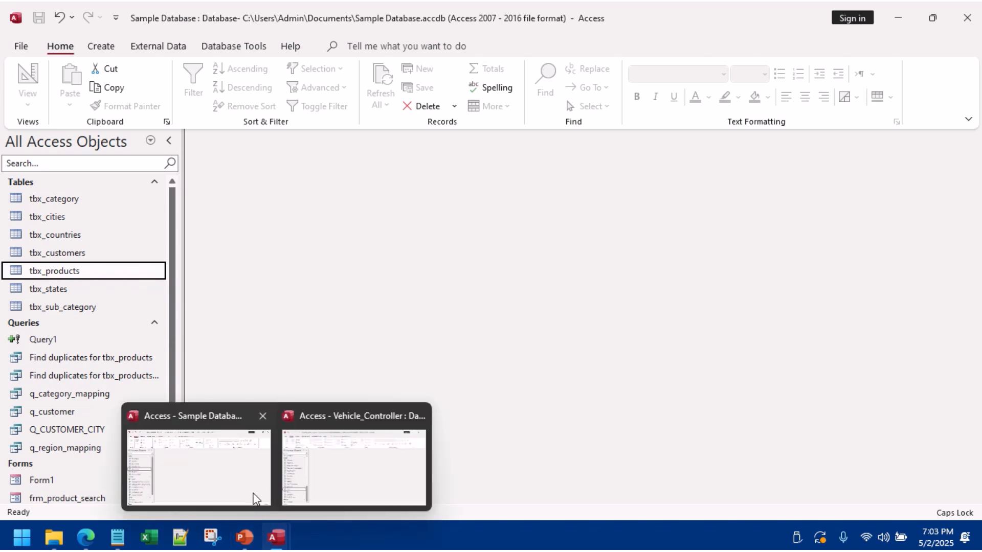
{"action": "left_click", "coordinate": [225, 466]}
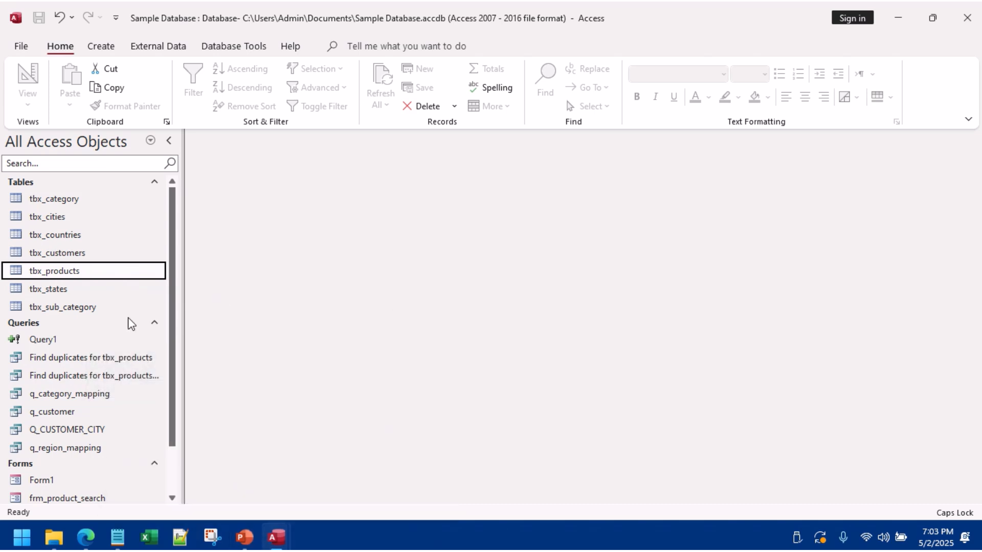
{"action": "left_click", "coordinate": [102, 47]}
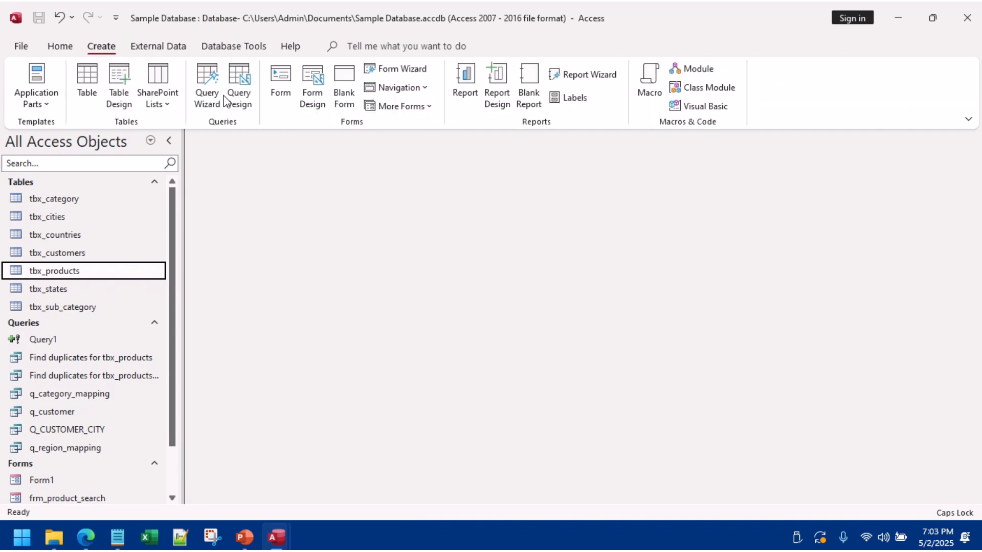
{"action": "left_click", "coordinate": [236, 97]}
{"action": "left_click_drag", "start_coordinate": [131, 273], "coordinate": [311, 173]}
{"action": "double_click", "coordinate": [317, 211]}
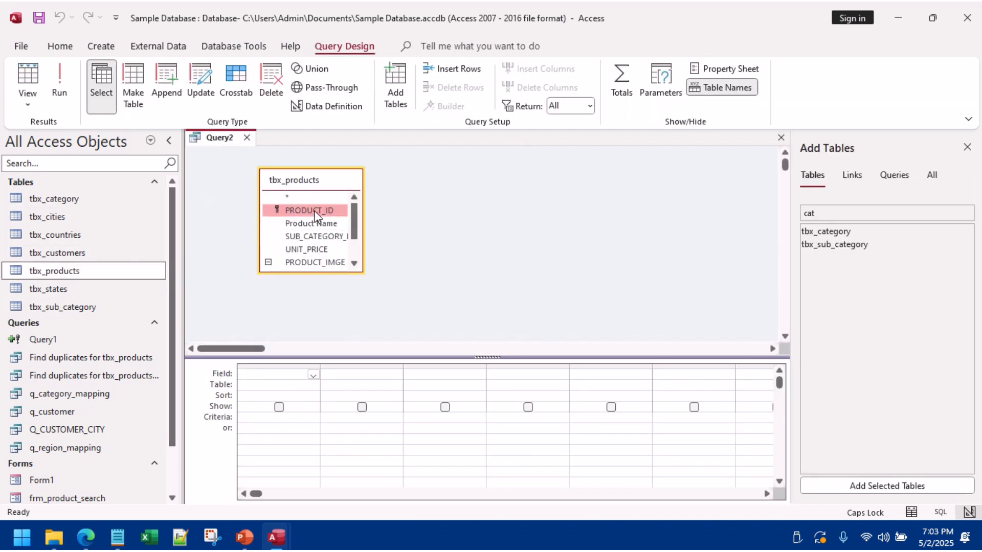
{"action": "double_click", "coordinate": [307, 250]}
Step: Build a calculated field in the query's third column with the expression Int((500 - 100 + 1) * Rnd() + 100)
{"action": "left_click", "coordinate": [422, 373]}
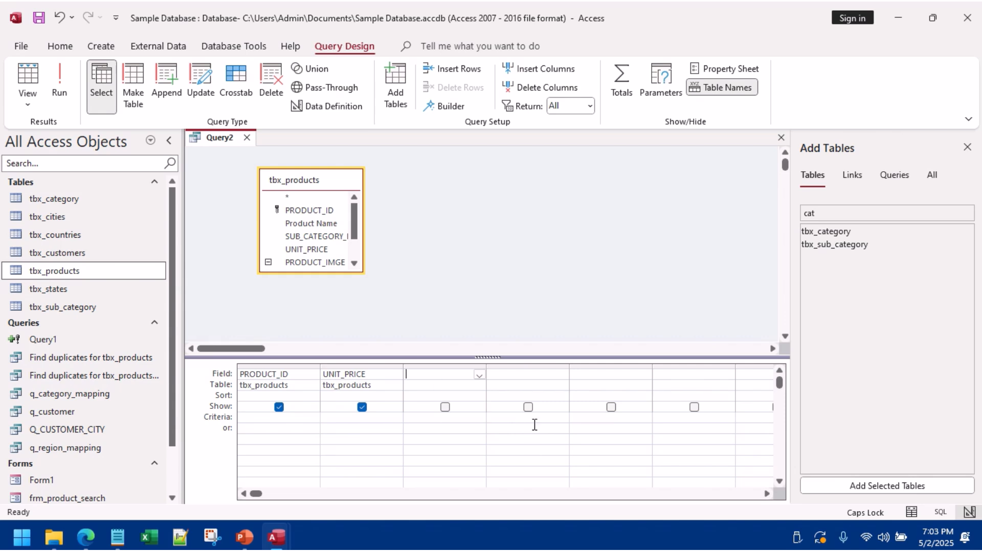
{"action": "right_click", "coordinate": [429, 373]}
{"action": "left_click", "coordinate": [462, 473]}
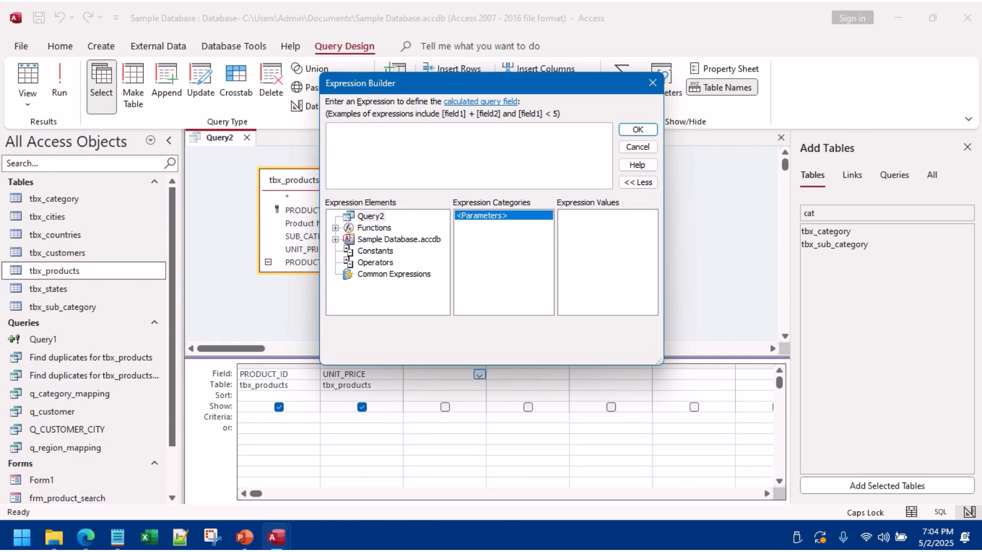
{"action": "key", "text": "alt+Tab"}
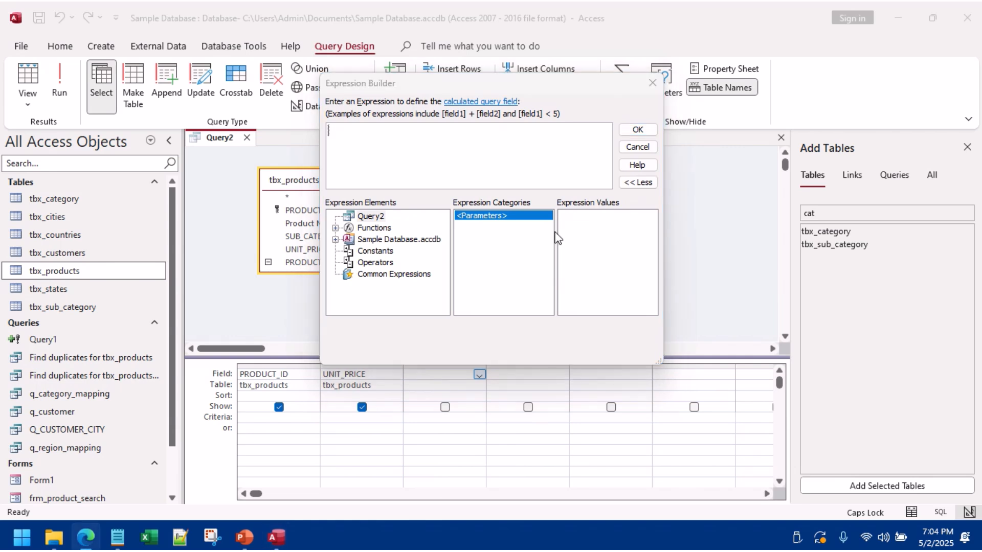
{"action": "key", "text": "alt+Tab"}
{"action": "type", "text": "Int((500 - 100 + 1) * Rnd() + 100)"}
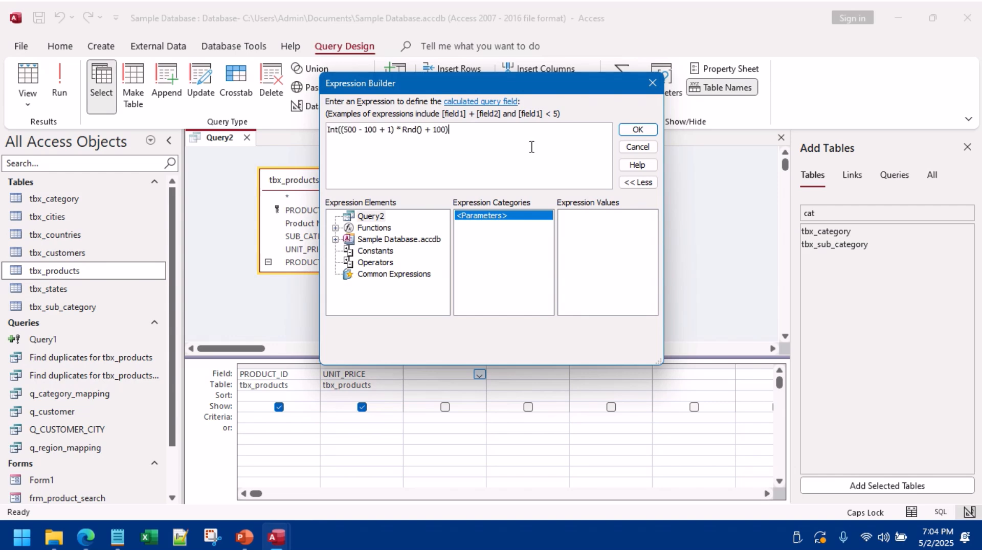
{"action": "left_click", "coordinate": [634, 134]}
Step: Check the calculated values in the query's datasheet, then return to its design
{"action": "left_click", "coordinate": [27, 76]}
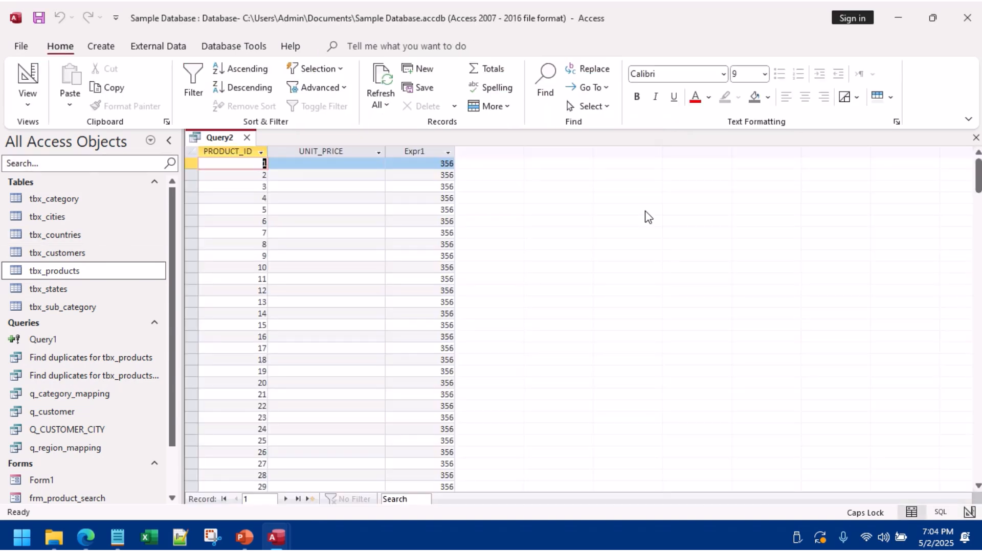
{"action": "scroll", "coordinate": [434, 302], "scroll_direction": "down", "scroll_amount": 20}
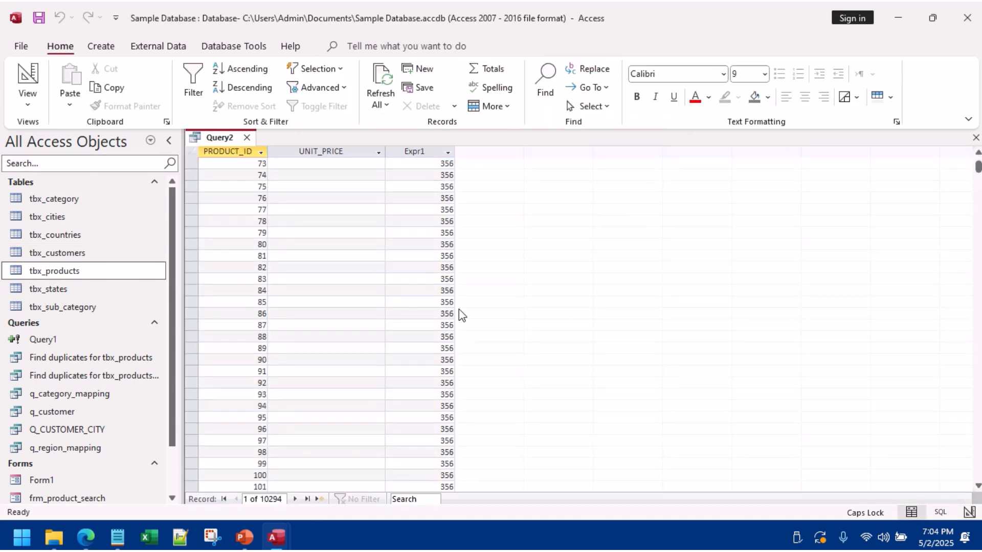
{"action": "scroll", "coordinate": [508, 331], "scroll_direction": "down", "scroll_amount": 7}
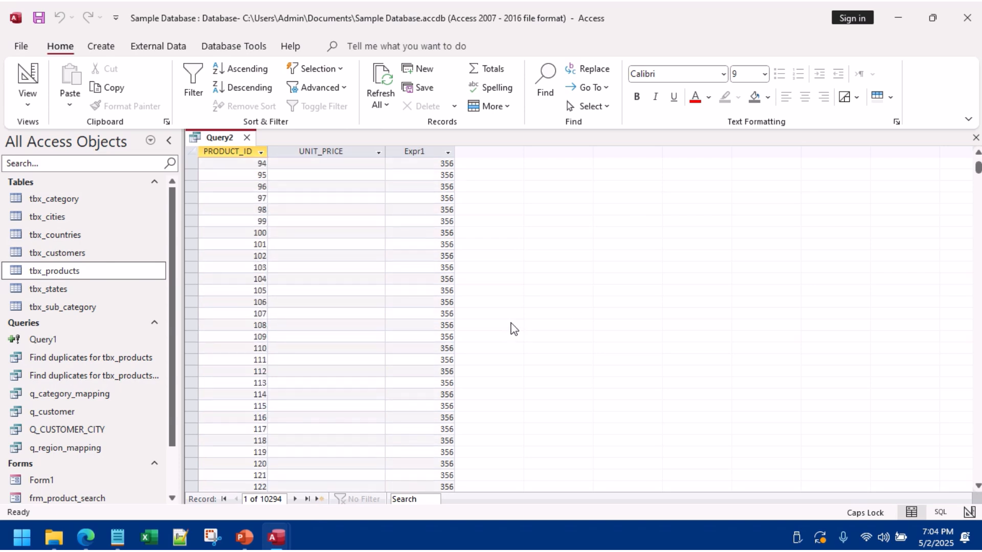
{"action": "left_click", "coordinate": [43, 86]}
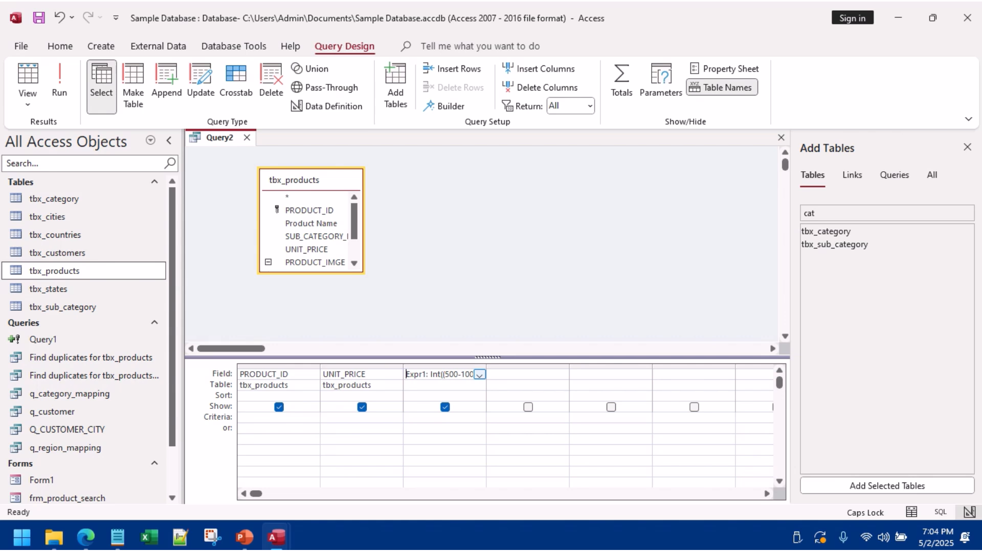
Step: Replace the calculated field's expression with Int((500-100+1)*Rnd([PRODUCT_ID])+100) in the Expression Builder
{"action": "key", "text": "alt+Tab"}
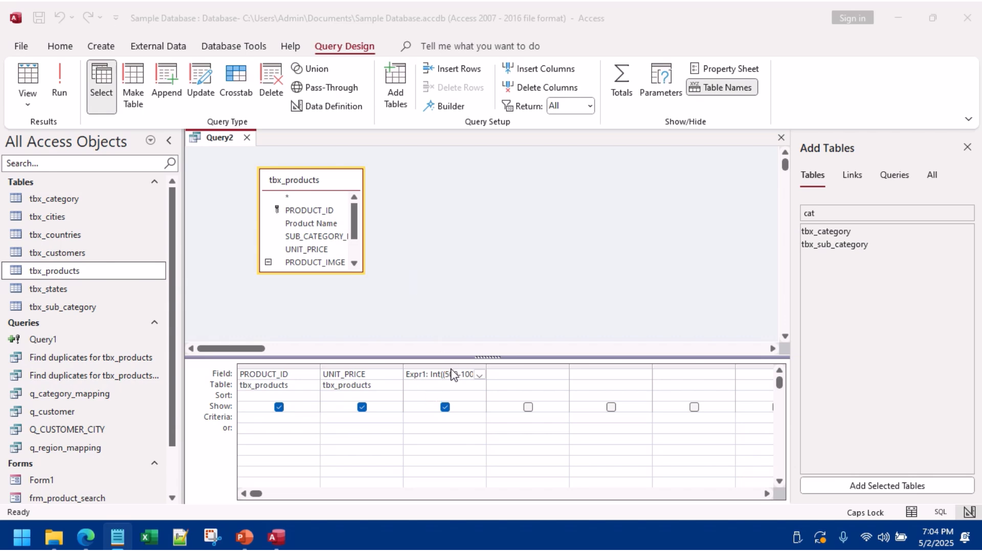
{"action": "right_click", "coordinate": [450, 369]}
{"action": "left_click", "coordinate": [432, 368]}
{"action": "right_click", "coordinate": [433, 374]}
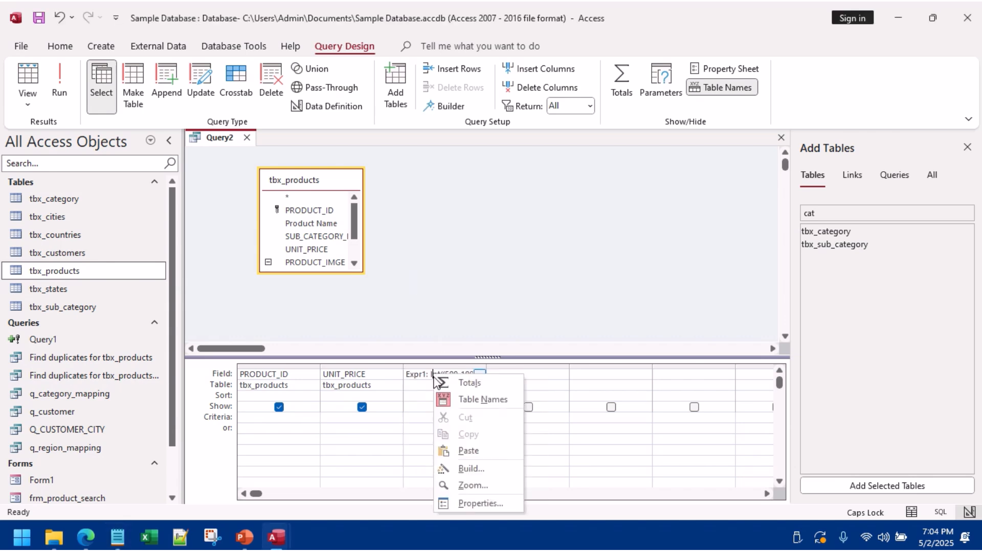
{"action": "left_click", "coordinate": [486, 467]}
{"action": "left_click_drag", "start_coordinate": [479, 130], "coordinate": [284, 129]}
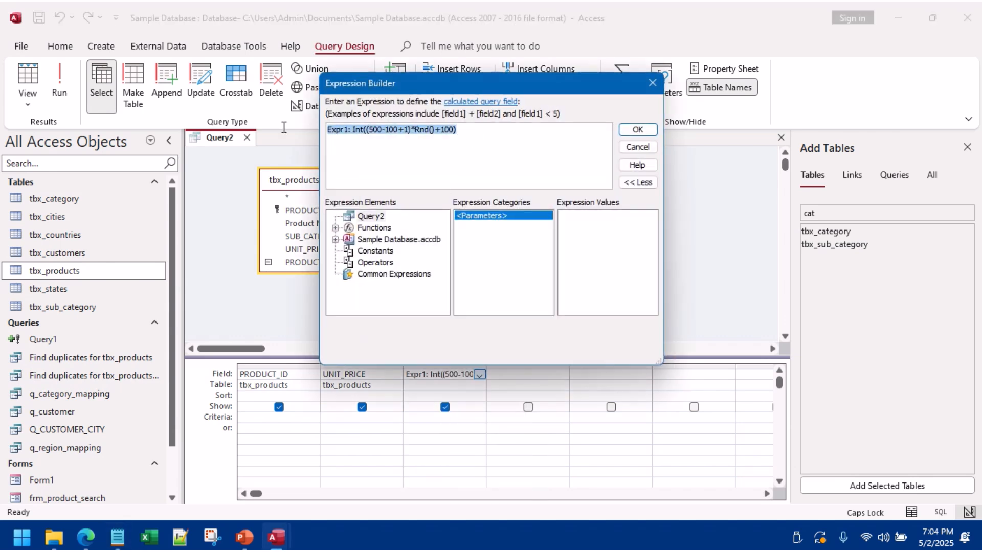
{"action": "type", "text": "Int( (500-100+1)*Rnd([PRODUCT_ID])+100 )"}
{"action": "left_click", "coordinate": [638, 129]}
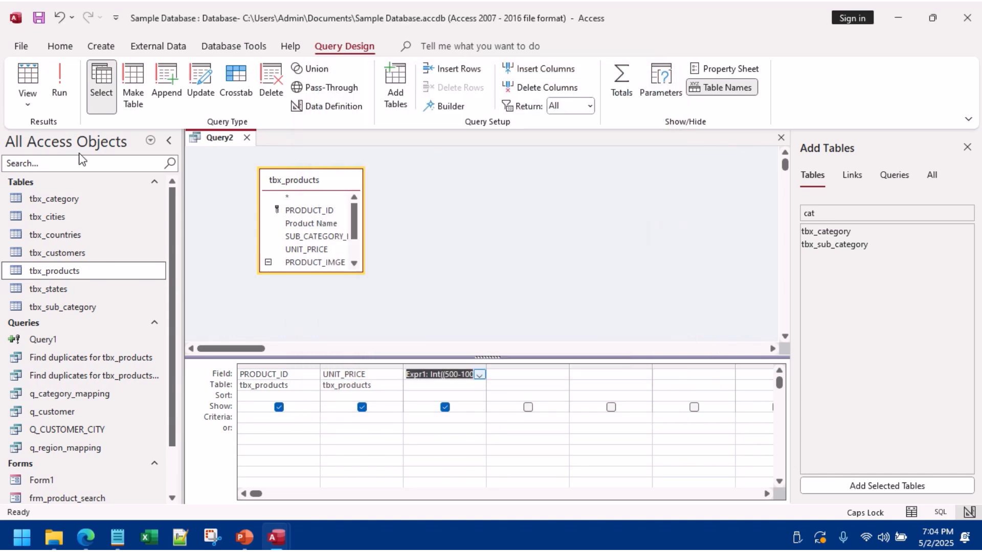
Step: Review the random values of the calculated column in the query's datasheet, then return to its design
{"action": "left_click", "coordinate": [27, 77]}
{"action": "scroll", "coordinate": [434, 291], "scroll_direction": "down", "scroll_amount": 20}
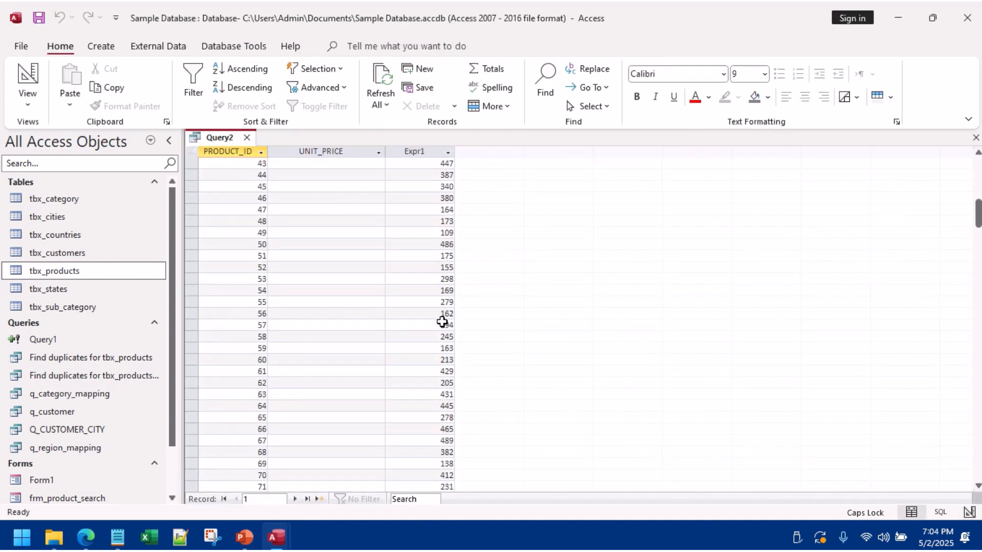
{"action": "scroll", "coordinate": [445, 324], "scroll_direction": "down", "scroll_amount": 20}
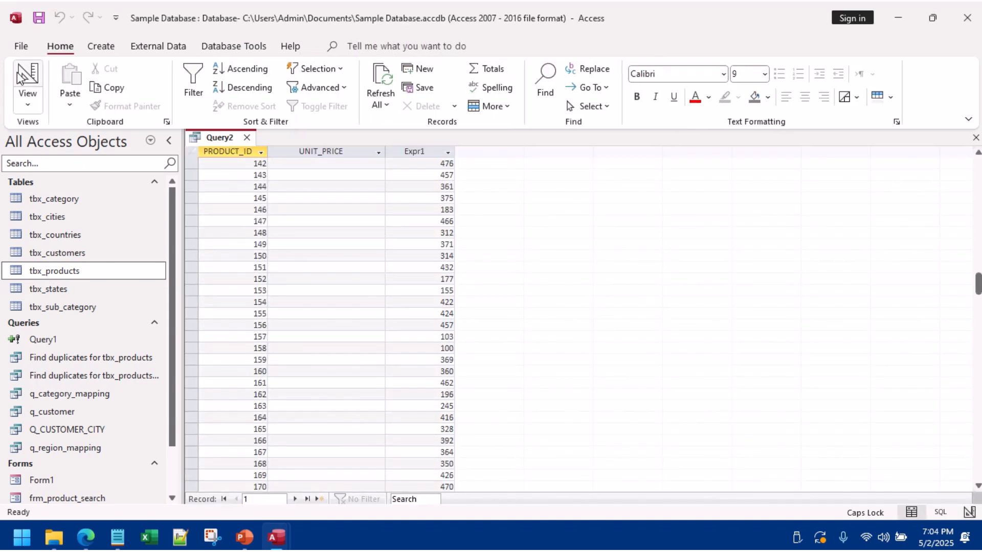
{"action": "left_click", "coordinate": [28, 77]}
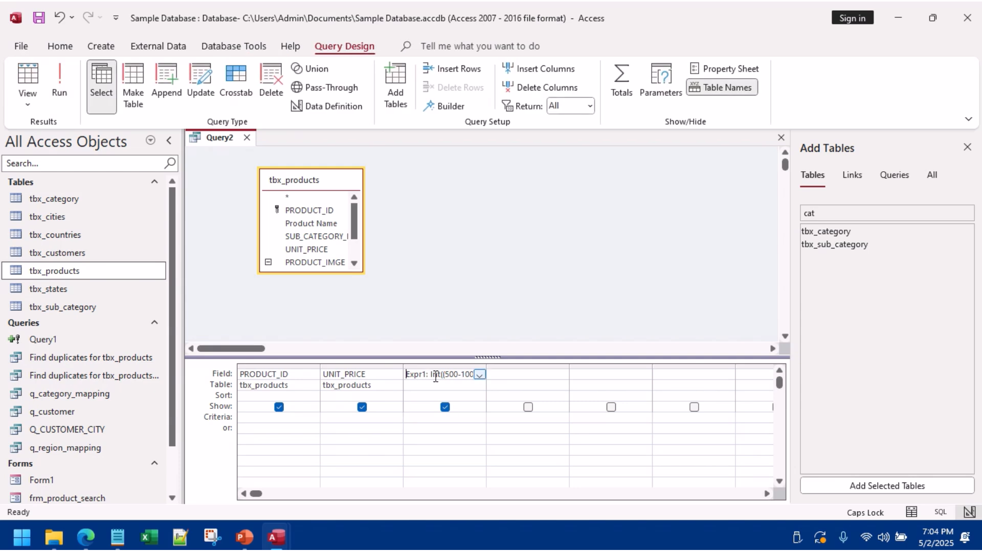
Step: Convert the query to an update query setting UNIT_PRICE to Int((500-100+1)*Rnd([PRODUCT_ID])+100), and delete the calculated column
{"action": "left_click", "coordinate": [201, 84]}
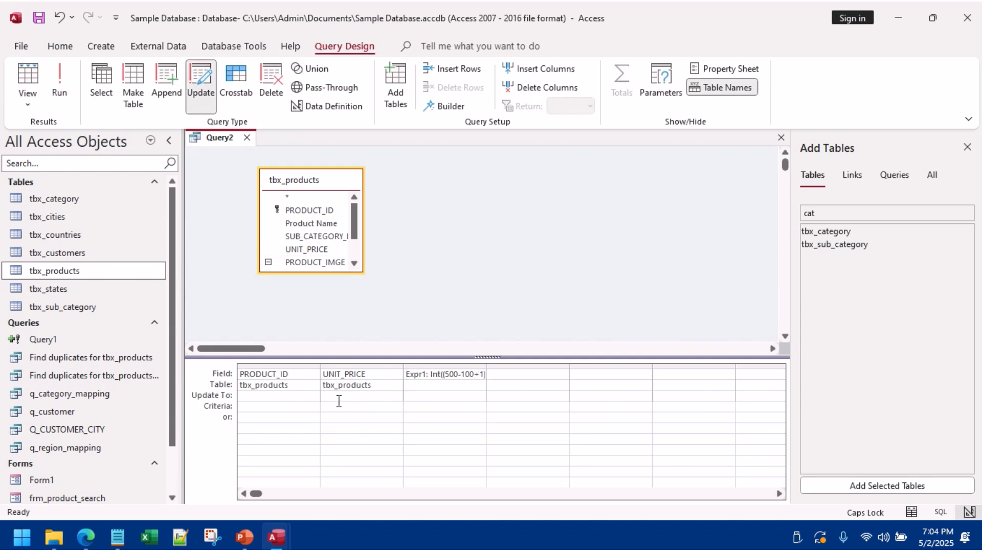
{"action": "type", "text": "Int((500-100+1)*Rnd(["}
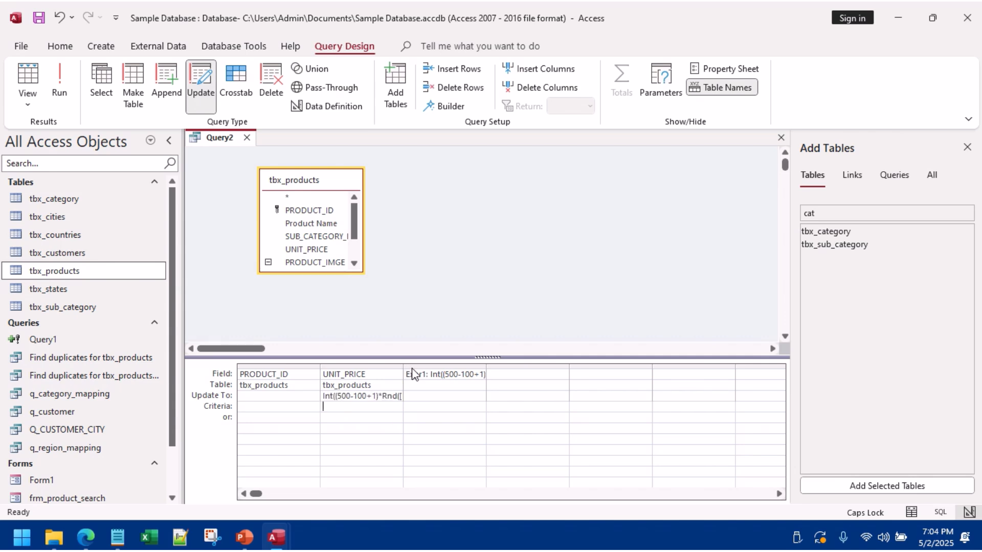
{"action": "left_click", "coordinate": [427, 367]}
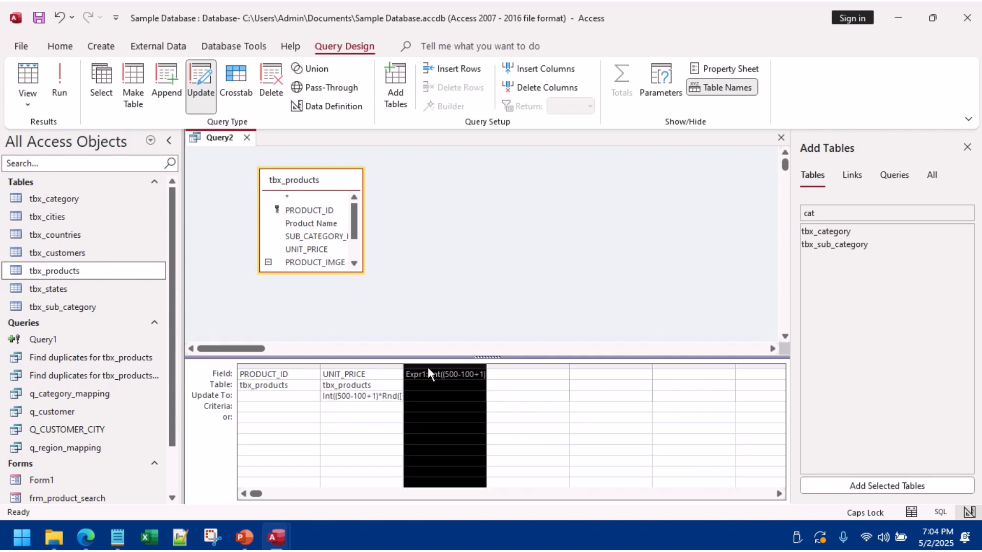
{"action": "key", "text": "Delete"}
Step: Run the update query on tbx_products, accept the record update, and close the query without saving it
{"action": "left_click", "coordinate": [58, 76]}
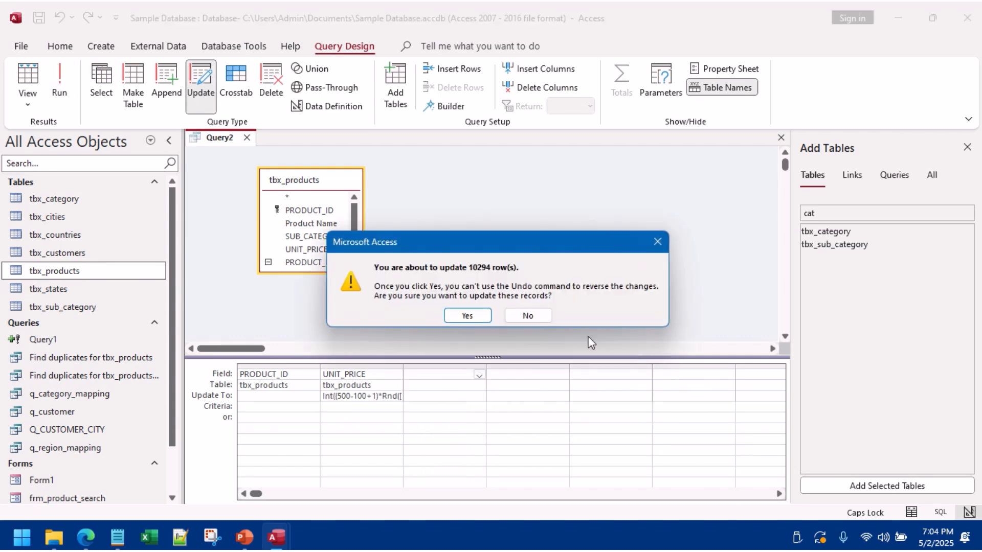
{"action": "left_click", "coordinate": [474, 314]}
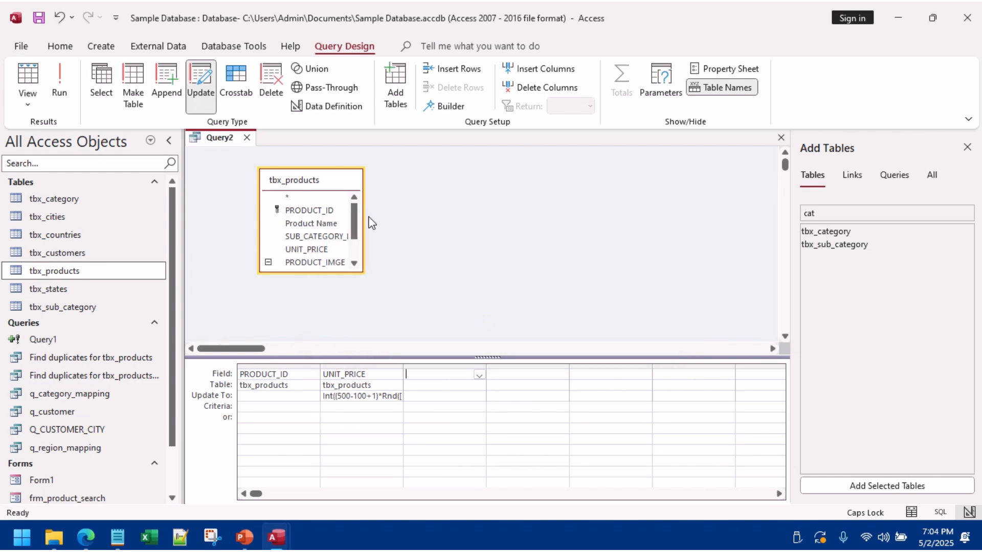
{"action": "left_click", "coordinate": [246, 138]}
{"action": "left_click", "coordinate": [499, 307]}
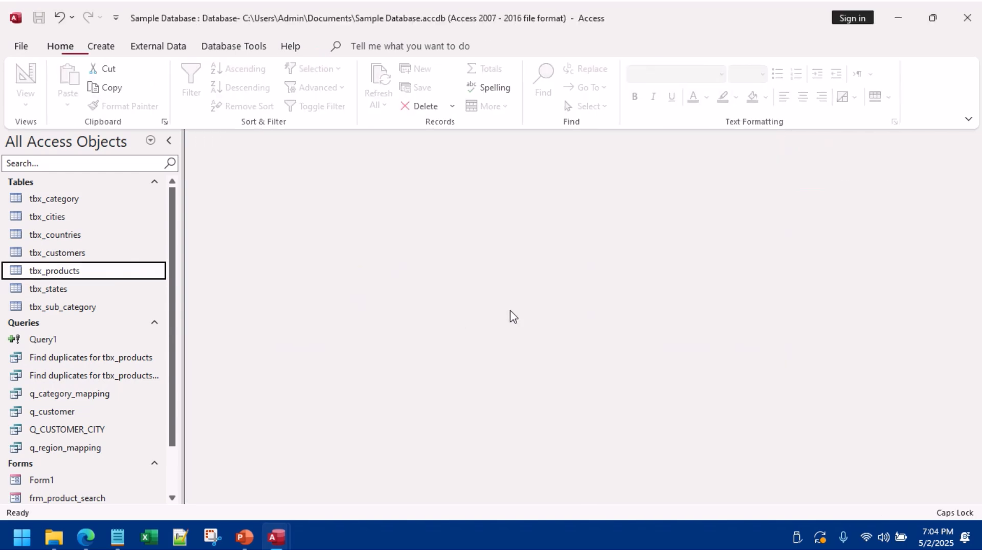
Step: Open tbx_products to examine the UNIT_PRICE values across its records, then close the table
{"action": "double_click", "coordinate": [116, 271]}
{"action": "scroll", "coordinate": [742, 263], "scroll_direction": "down", "scroll_amount": 20}
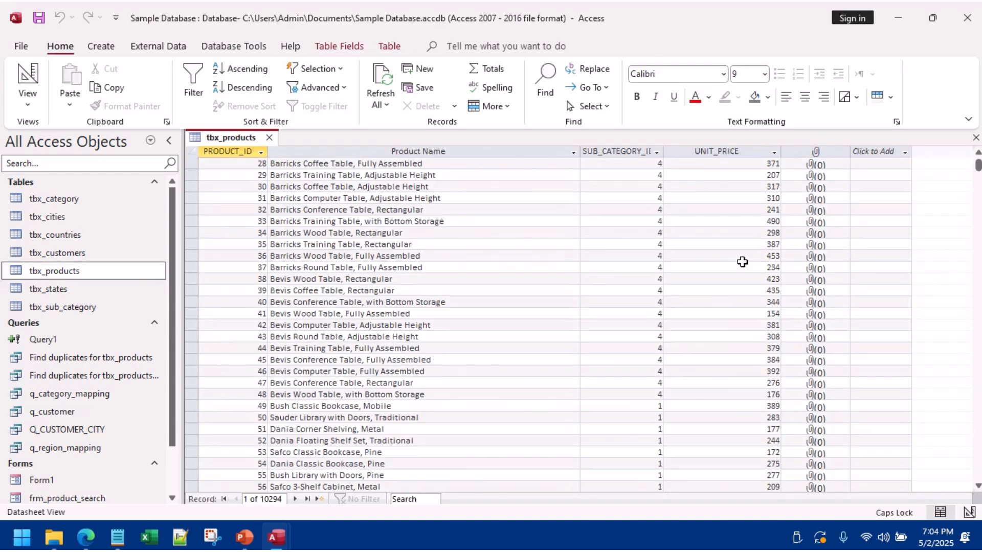
{"action": "scroll", "coordinate": [735, 272], "scroll_direction": "down", "scroll_amount": 8}
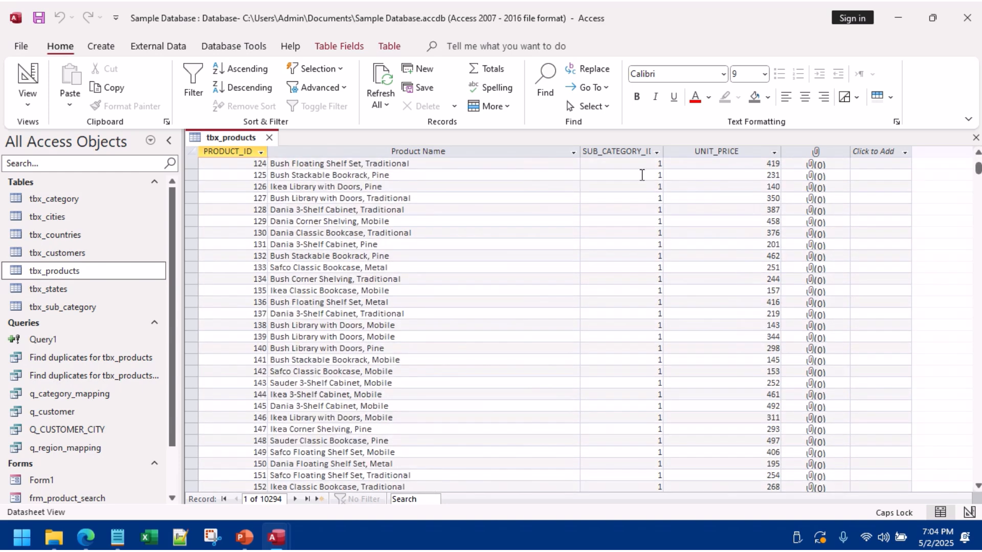
{"action": "left_click", "coordinate": [269, 138]}
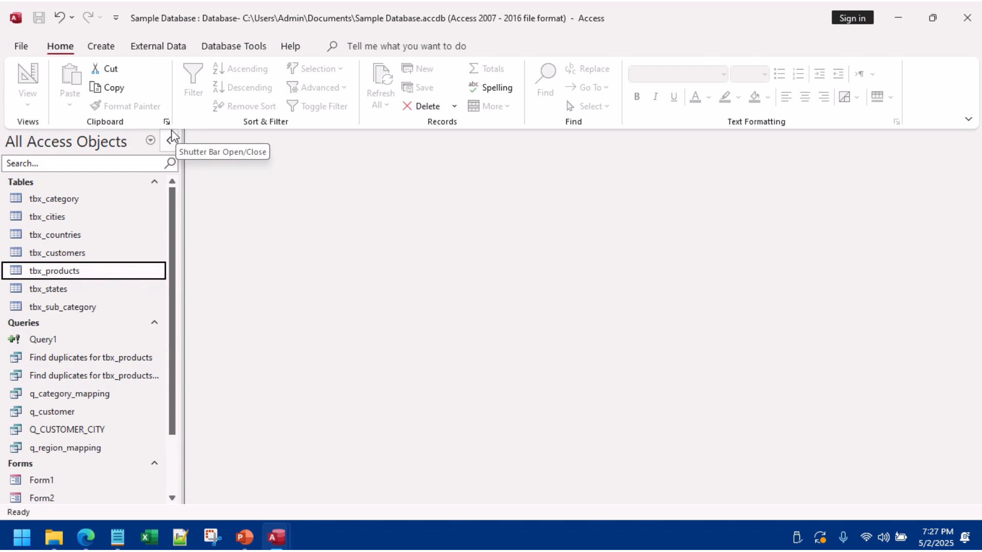
Step: Create a blank form and open it in Design View
{"action": "left_click", "coordinate": [110, 48]}
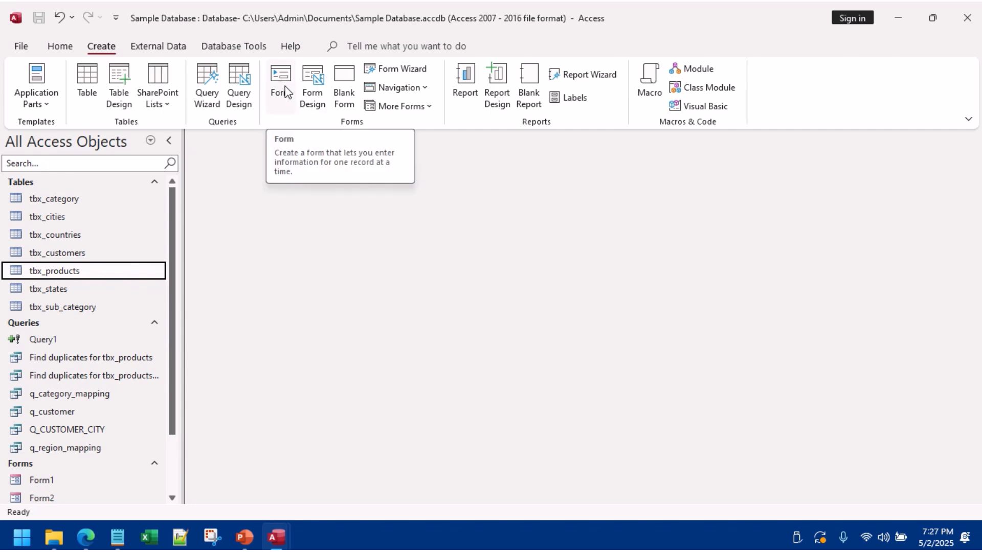
{"action": "left_click", "coordinate": [338, 87]}
{"action": "right_click", "coordinate": [296, 194]}
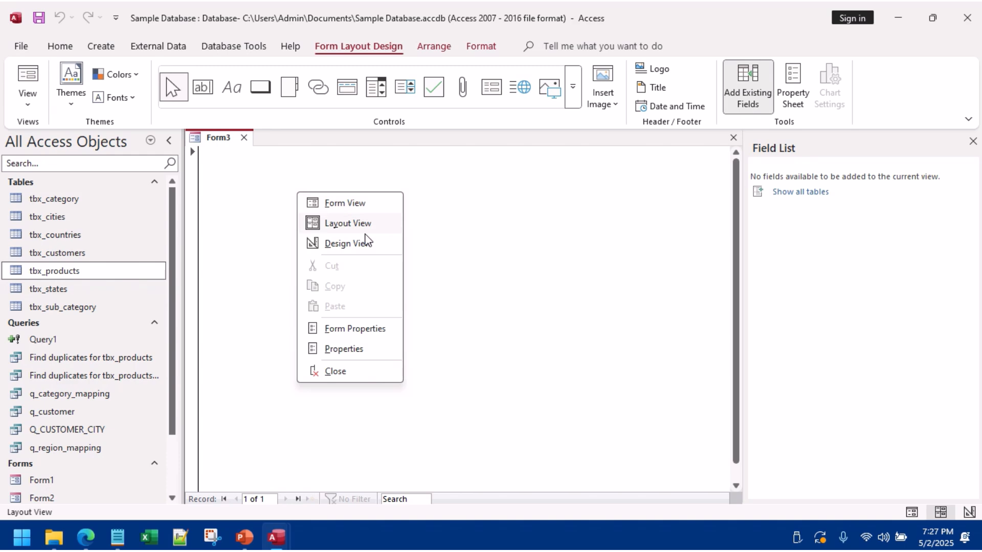
{"action": "left_click", "coordinate": [363, 242]}
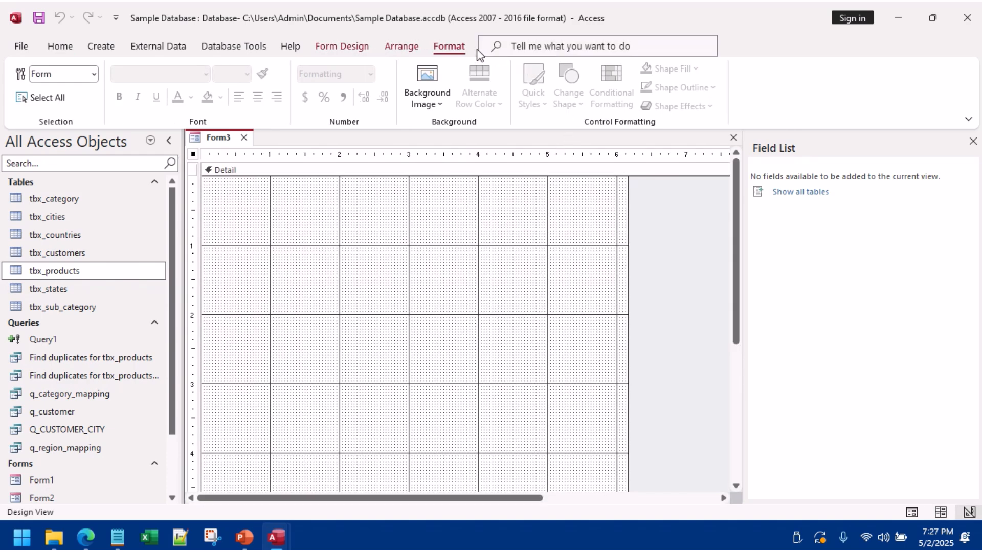
Step: Place three unbound text boxes one below another in the form's Detail section, starting near the 1.5-inch mark
{"action": "left_click", "coordinate": [344, 47]}
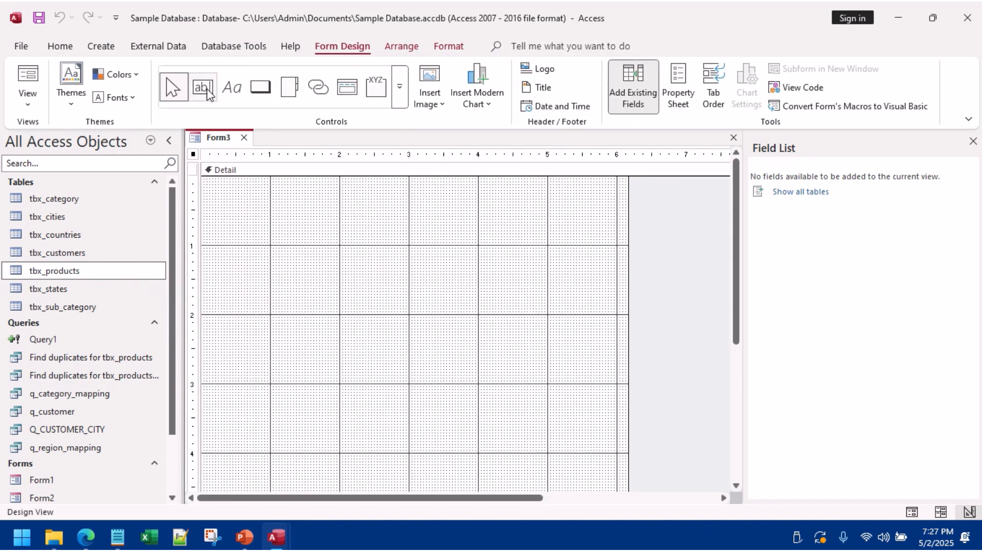
{"action": "left_click", "coordinate": [203, 88]}
{"action": "left_click", "coordinate": [305, 195]}
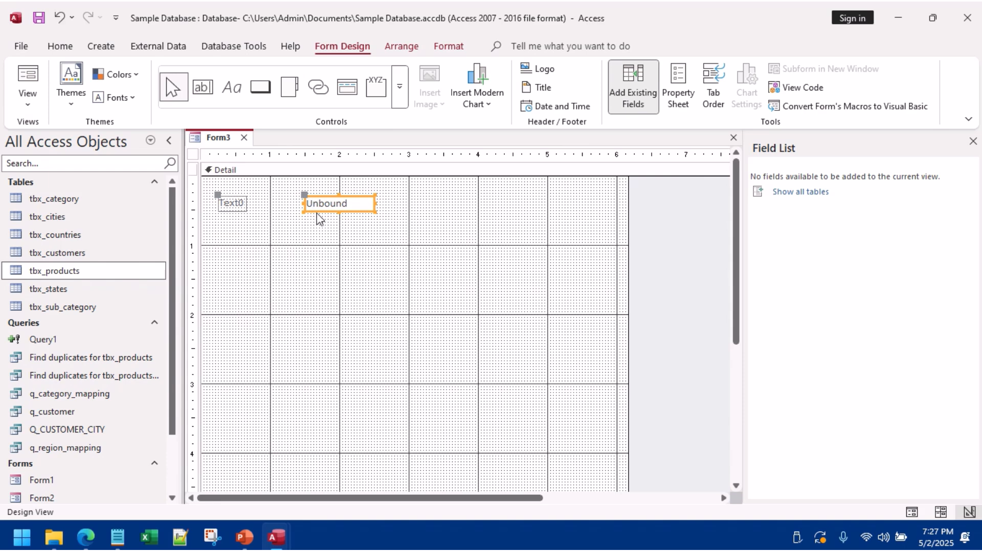
{"action": "left_click", "coordinate": [203, 88]}
{"action": "left_click", "coordinate": [305, 245]}
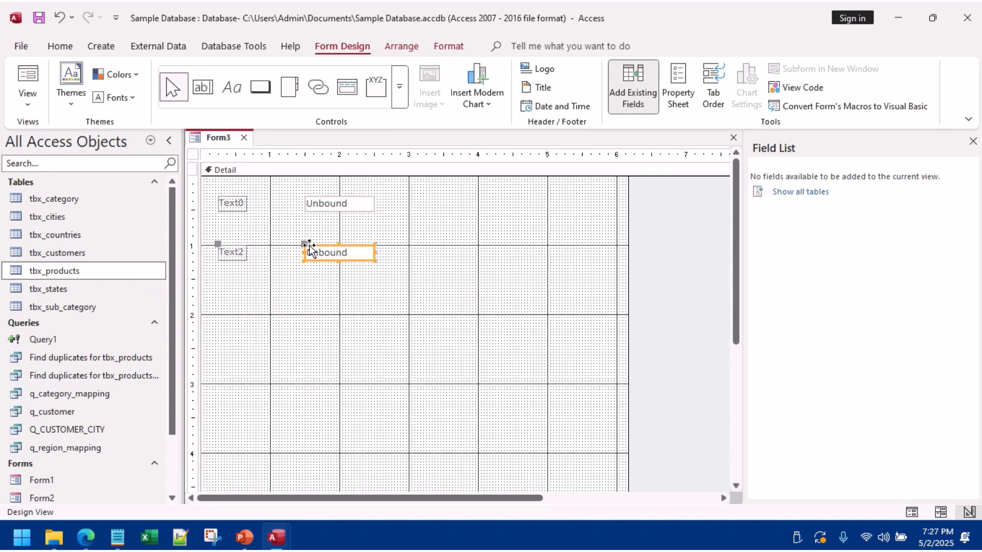
{"action": "left_click", "coordinate": [208, 94]}
{"action": "left_click", "coordinate": [317, 304]}
Step: Open the first text box's properties and set its Name to txtitemcode
{"action": "left_click", "coordinate": [348, 207]}
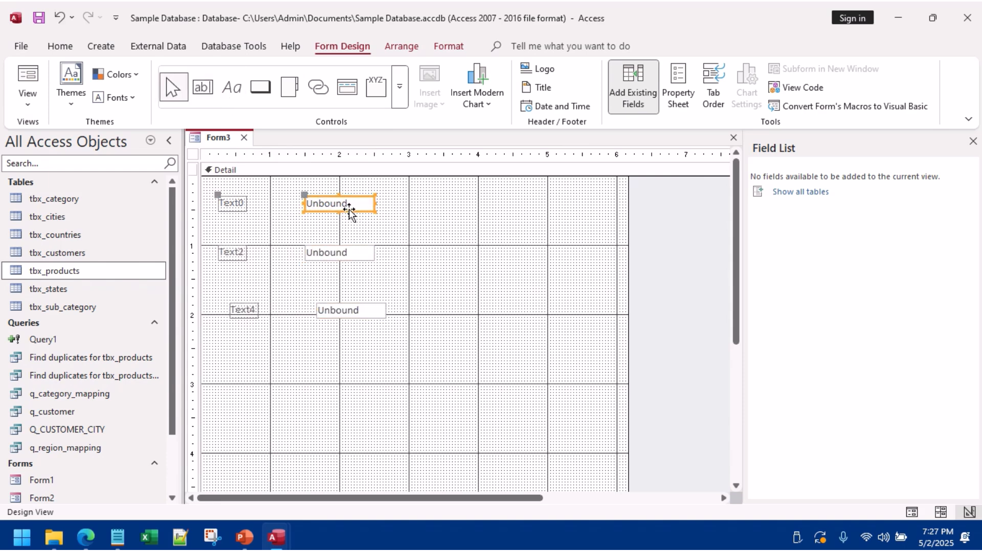
{"action": "left_click", "coordinate": [694, 97]}
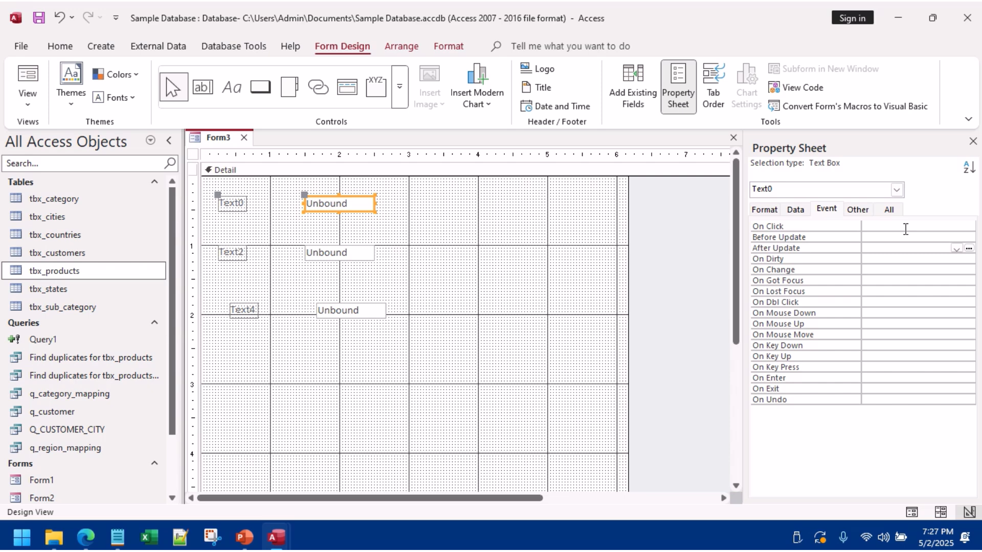
{"action": "left_click", "coordinate": [889, 209]}
{"action": "scroll", "coordinate": [880, 246], "scroll_direction": "up", "scroll_amount": 10}
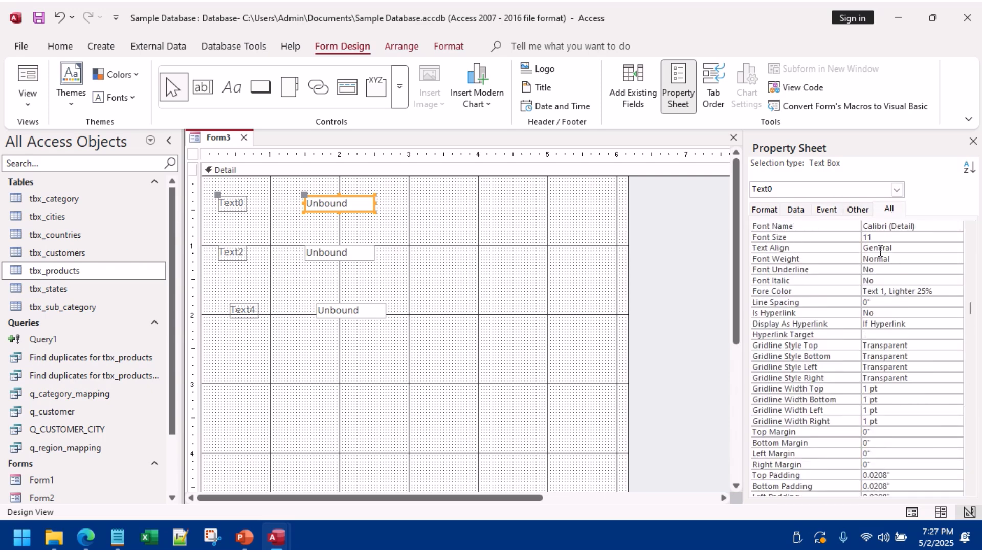
{"action": "scroll", "coordinate": [880, 251], "scroll_direction": "up", "scroll_amount": 5}
{"action": "left_click", "coordinate": [858, 210]}
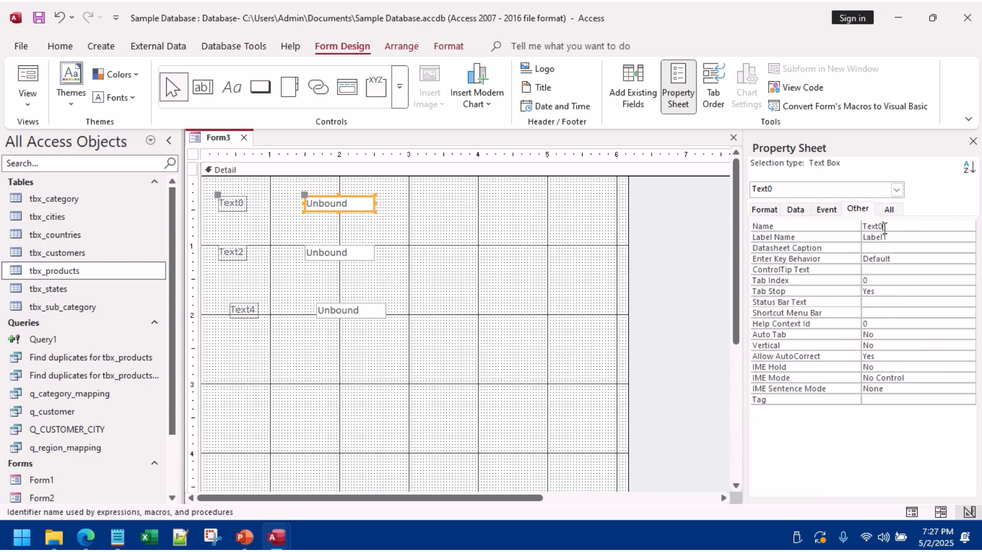
{"action": "double_click", "coordinate": [884, 229]}
{"action": "type", "text": "txtitemcode"}
{"action": "key", "text": "Return"}
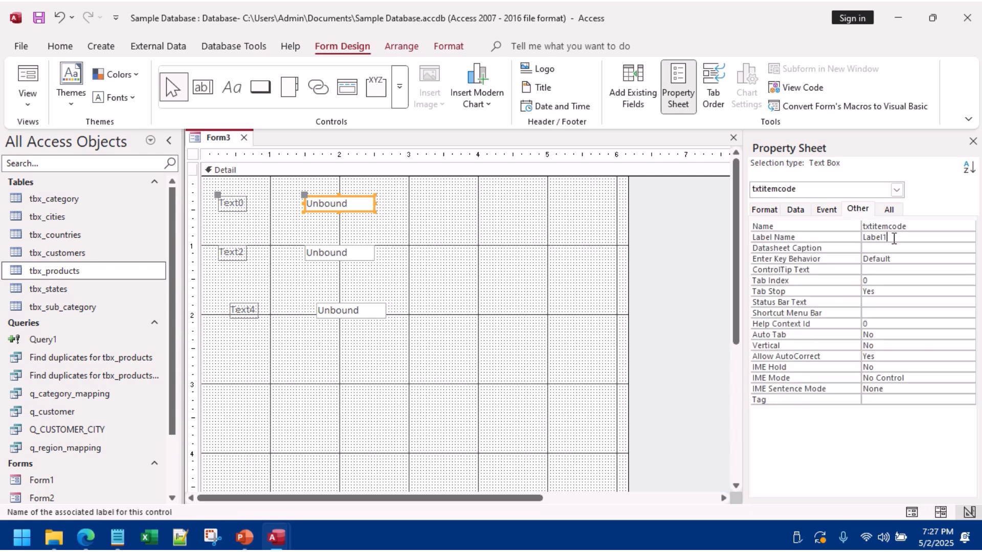
Step: Set the Name property of the second text box to txtitemdescription
{"action": "left_click", "coordinate": [373, 249]}
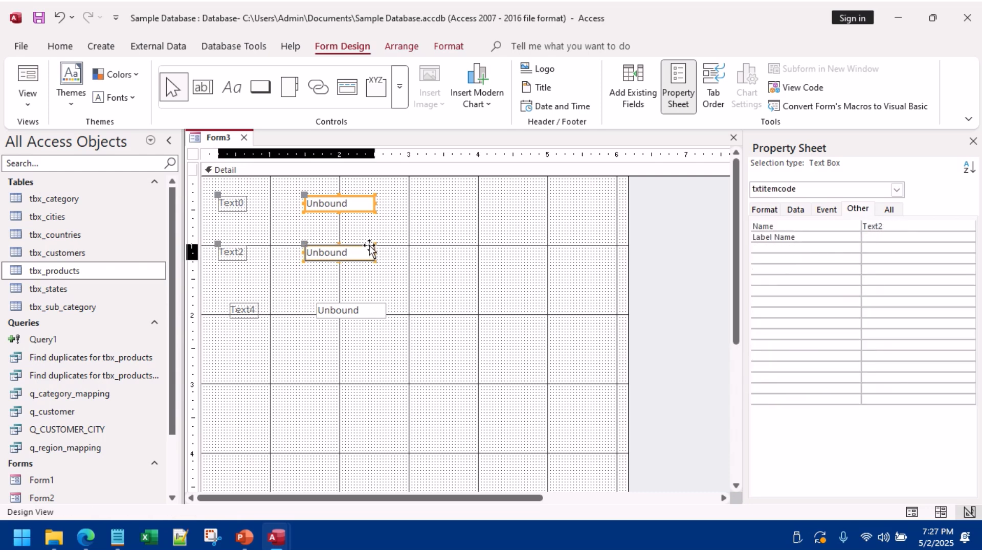
{"action": "double_click", "coordinate": [909, 226]}
{"action": "type", "text": "txt"}
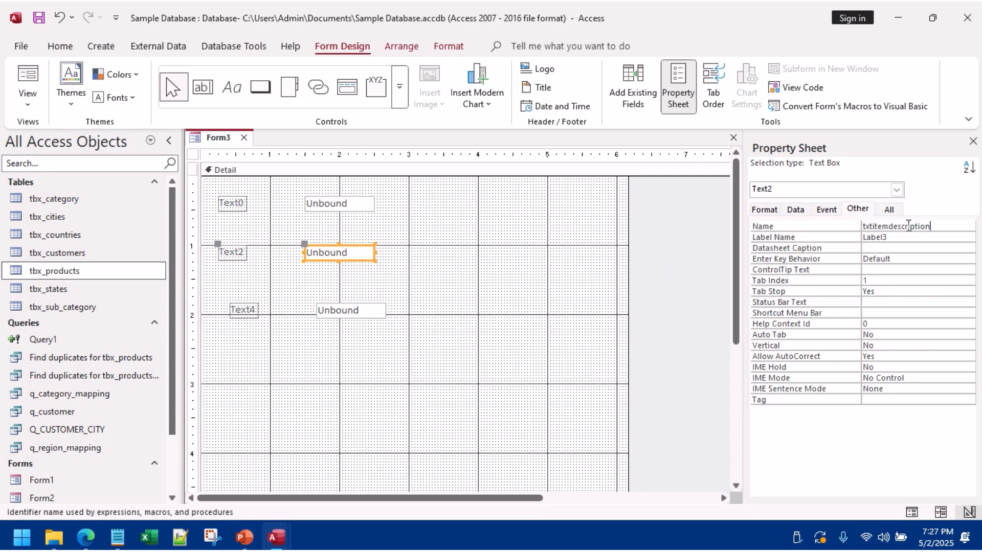
{"action": "type", "text": "itemdescription"}
{"action": "key", "text": "Return"}
Step: Set the Name property of the third text box to txtunitprice
{"action": "left_click", "coordinate": [361, 320]}
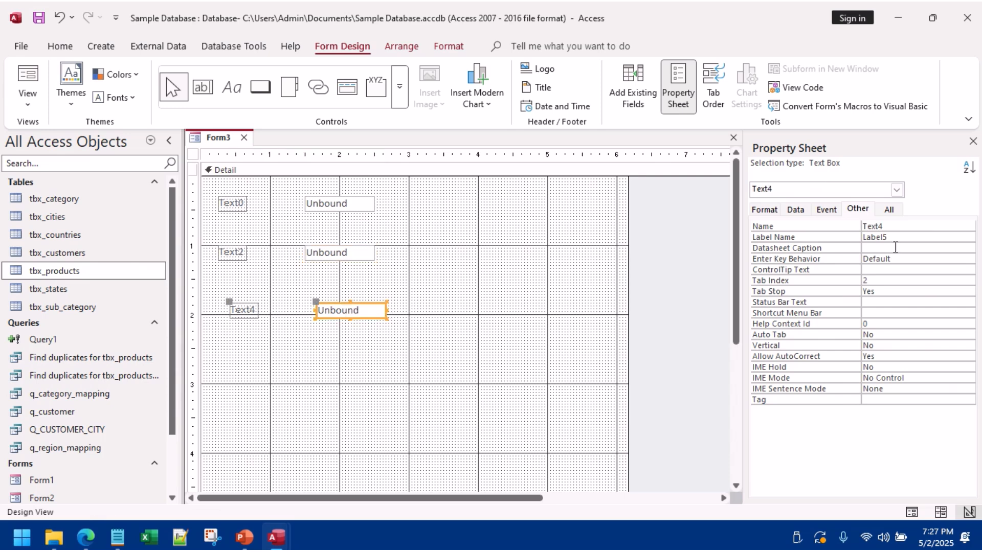
{"action": "left_click_drag", "start_coordinate": [896, 225], "coordinate": [839, 221]}
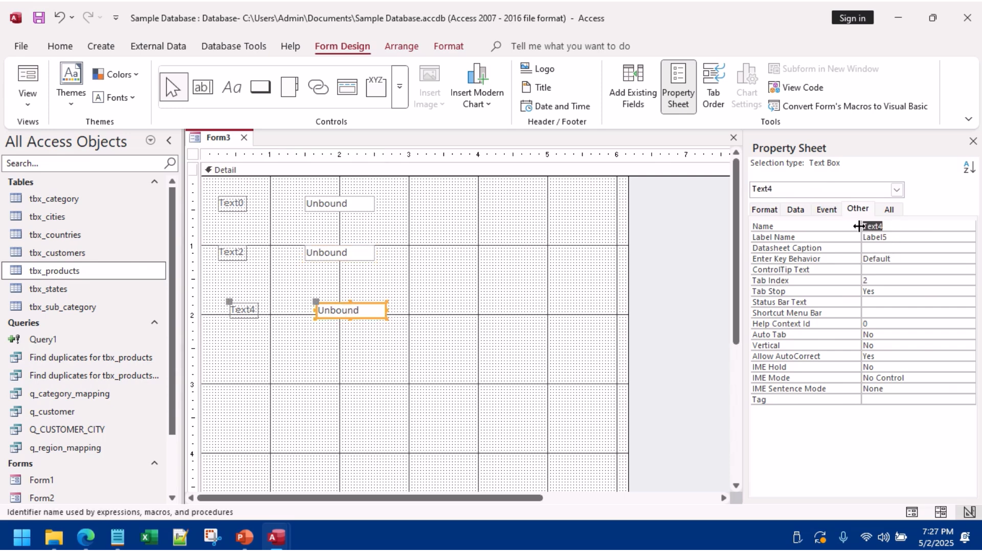
{"action": "type", "text": "txtunitprice"}
{"action": "key", "text": "Return"}
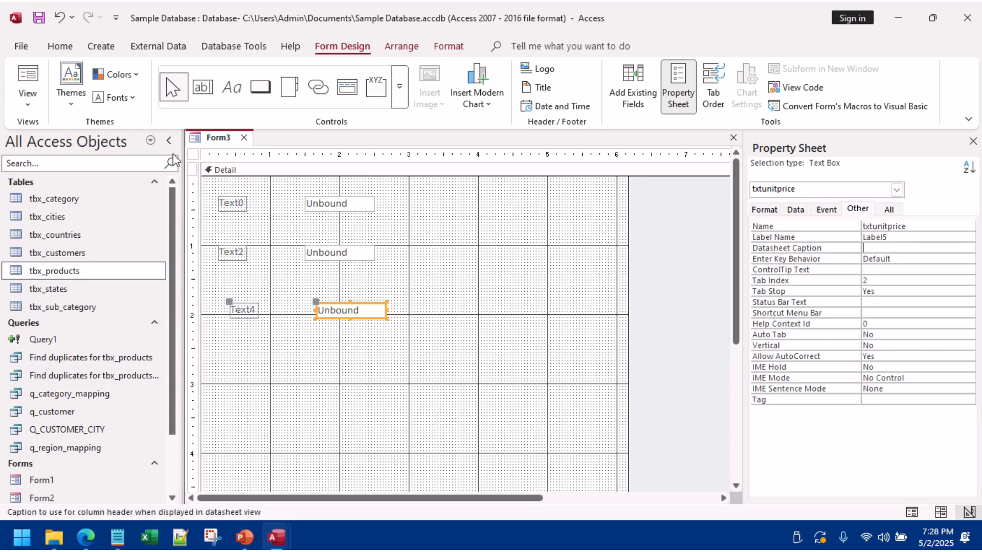
Step: Widen the first text box to about 2.6 inches and the second text box to about 3.8 inches
{"action": "left_click", "coordinate": [395, 225]}
{"action": "left_click", "coordinate": [365, 204]}
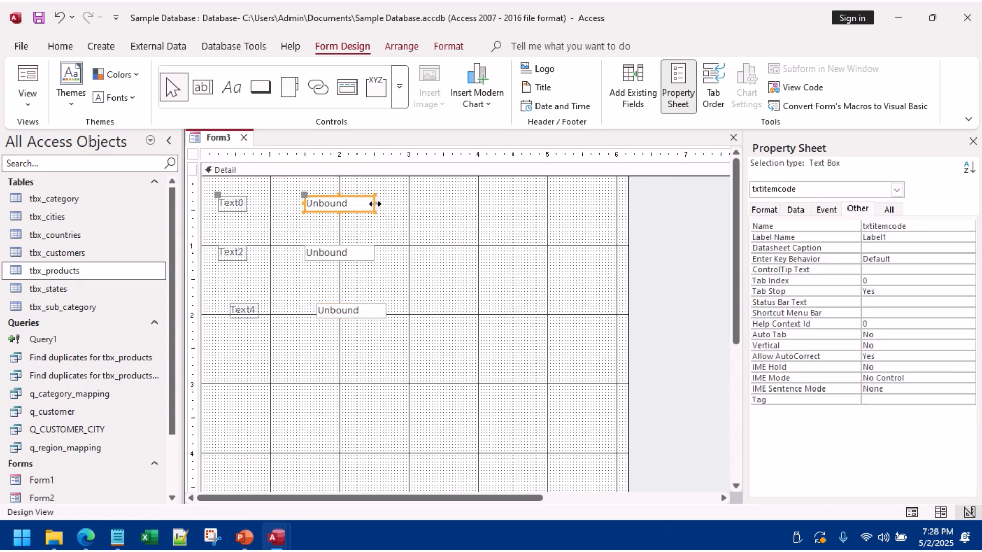
{"action": "left_click_drag", "start_coordinate": [375, 204], "coordinate": [483, 204]}
{"action": "left_click", "coordinate": [374, 257]}
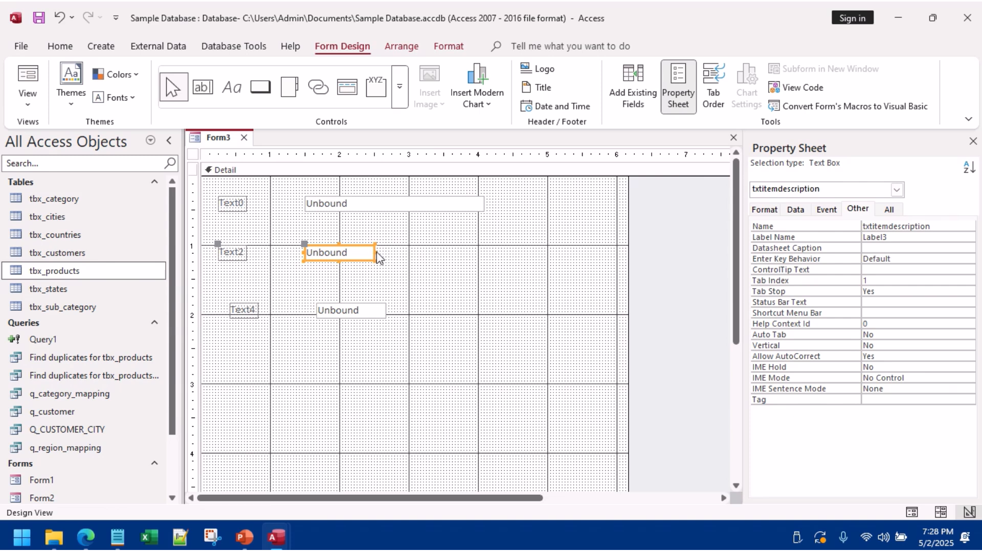
{"action": "left_click_drag", "start_coordinate": [376, 253], "coordinate": [570, 253]}
{"action": "left_click", "coordinate": [323, 305]}
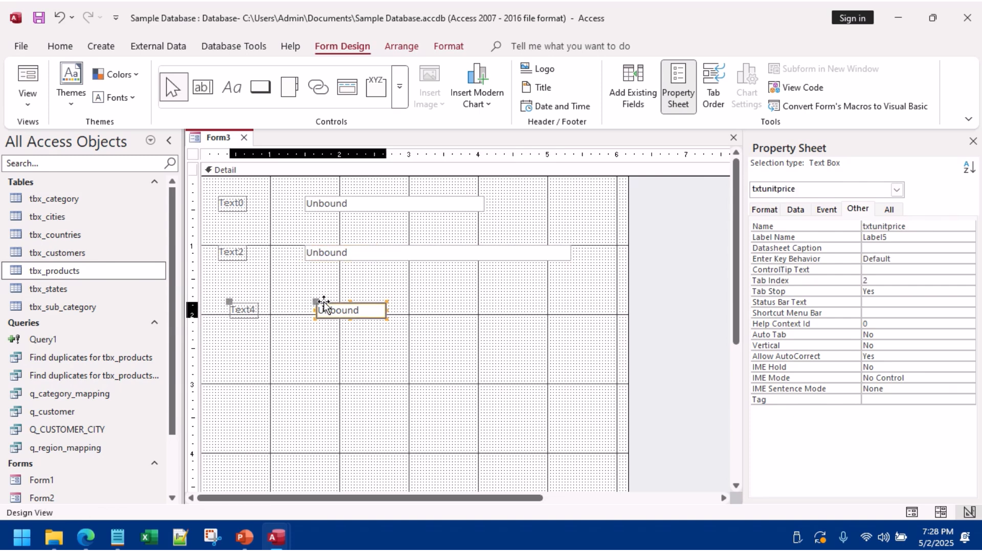
{"action": "left_click_drag", "start_coordinate": [372, 351], "coordinate": [233, 182]}
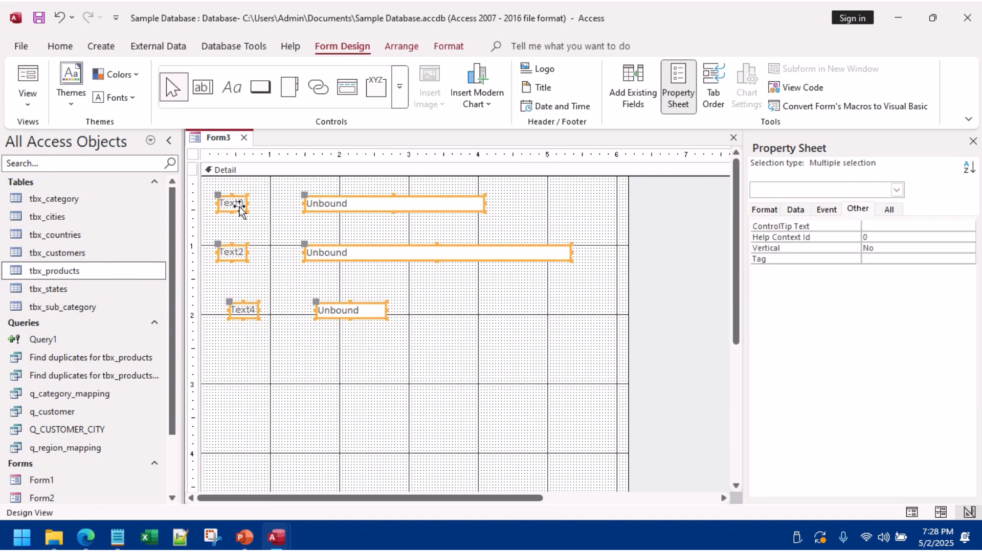
{"action": "left_click", "coordinate": [255, 242]}
Step: Set the caption of the first text box's label to "item"
{"action": "left_click", "coordinate": [225, 205]}
{"action": "double_click", "coordinate": [896, 231]}
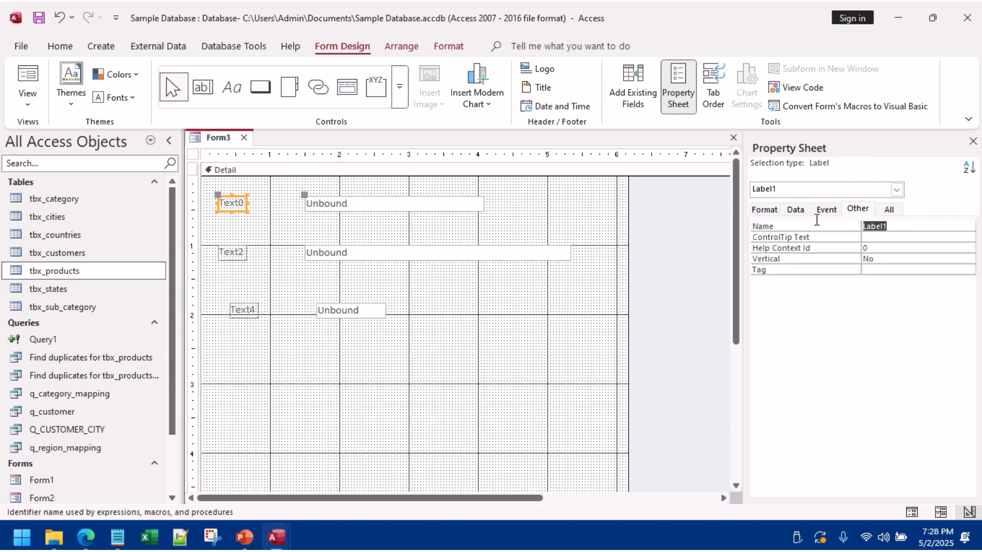
{"action": "left_click", "coordinate": [858, 209]}
{"action": "left_click", "coordinate": [889, 210]}
{"action": "left_click", "coordinate": [831, 236]}
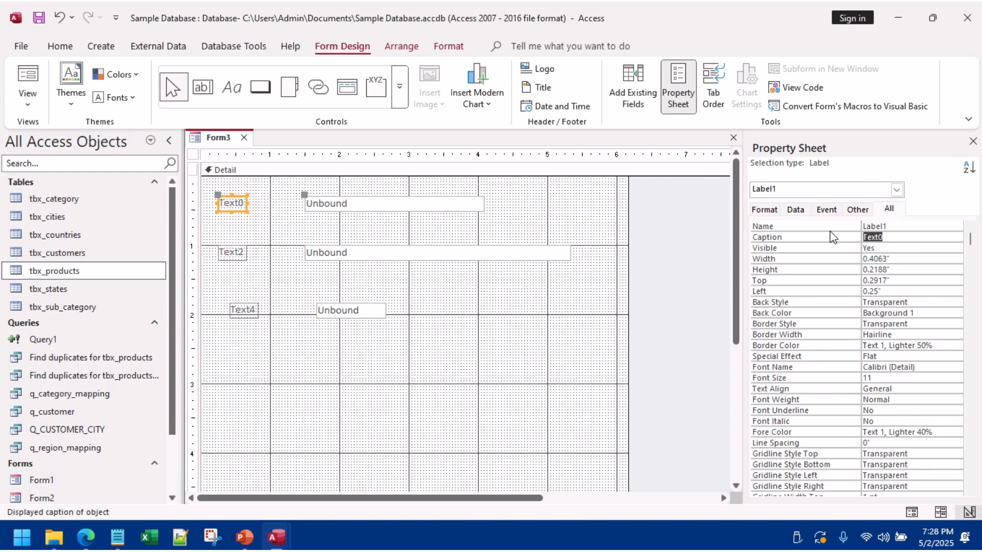
{"action": "type", "text": "item"}
{"action": "left_click", "coordinate": [883, 247]}
Step: Set the caption of the second text box's label to "desc"
{"action": "left_click", "coordinate": [230, 252]}
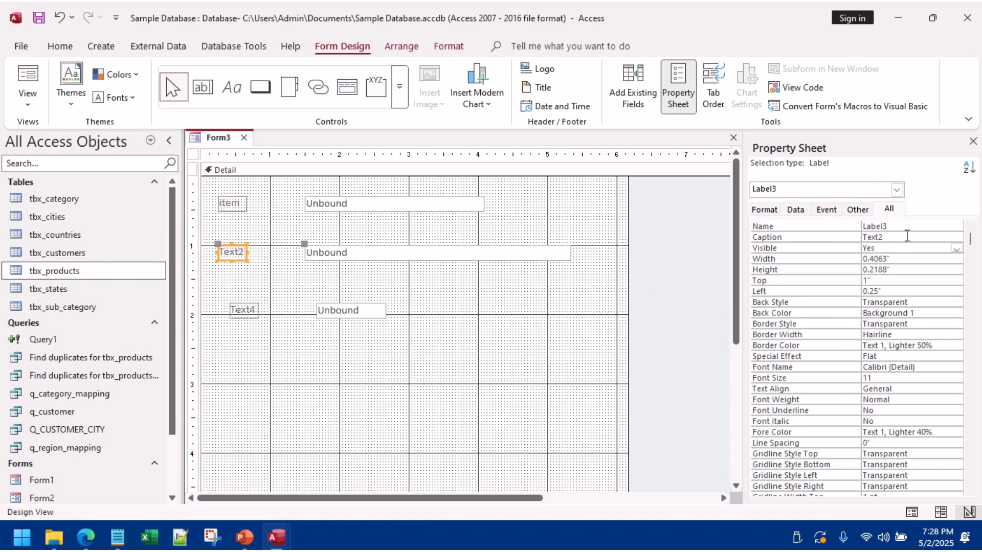
{"action": "left_click_drag", "start_coordinate": [900, 236], "coordinate": [812, 224]}
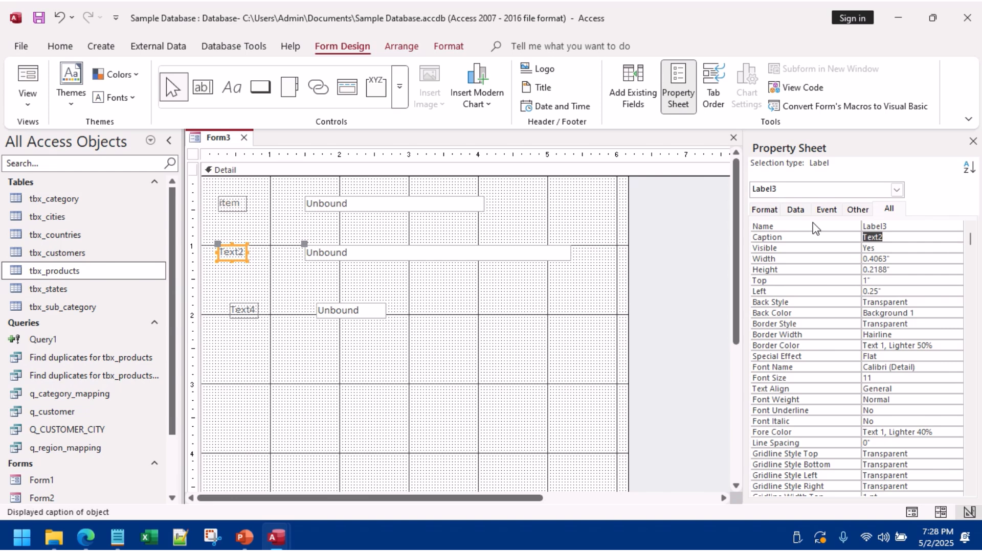
{"action": "type", "text": "desc"}
{"action": "left_click", "coordinate": [886, 247]}
Step: Set the caption of the third text box's label to "unit price"
{"action": "left_click", "coordinate": [233, 309]}
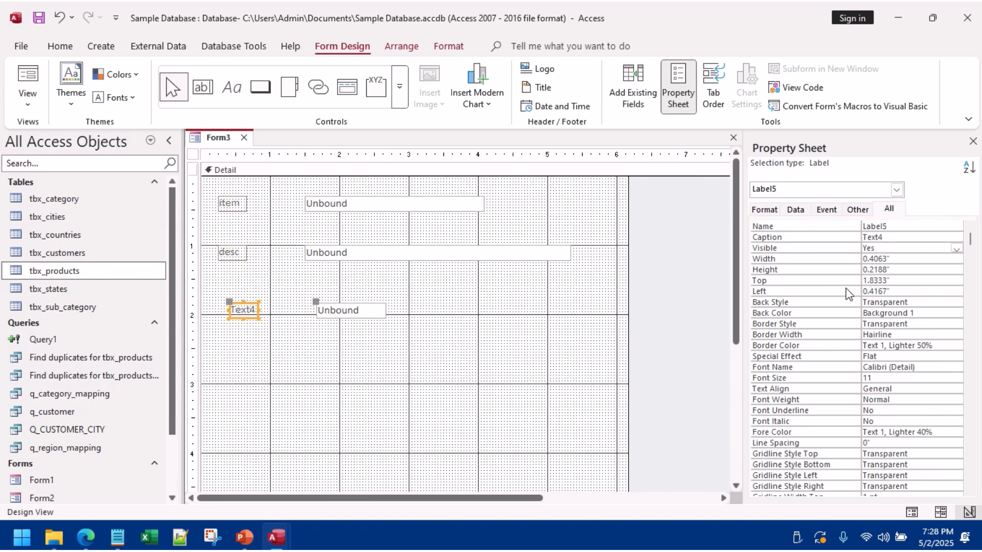
{"action": "left_click", "coordinate": [882, 245]}
{"action": "left_click_drag", "start_coordinate": [894, 236], "coordinate": [825, 223]}
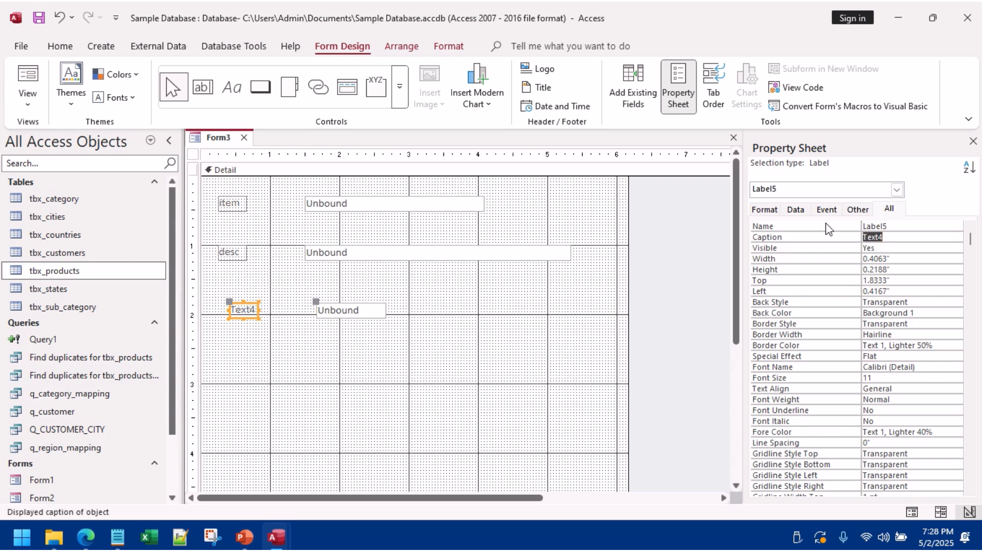
{"action": "type", "text": "unit"}
{"action": "double_click", "coordinate": [881, 236]}
{"action": "left_click", "coordinate": [891, 239]}
{"action": "left_click", "coordinate": [894, 249]}
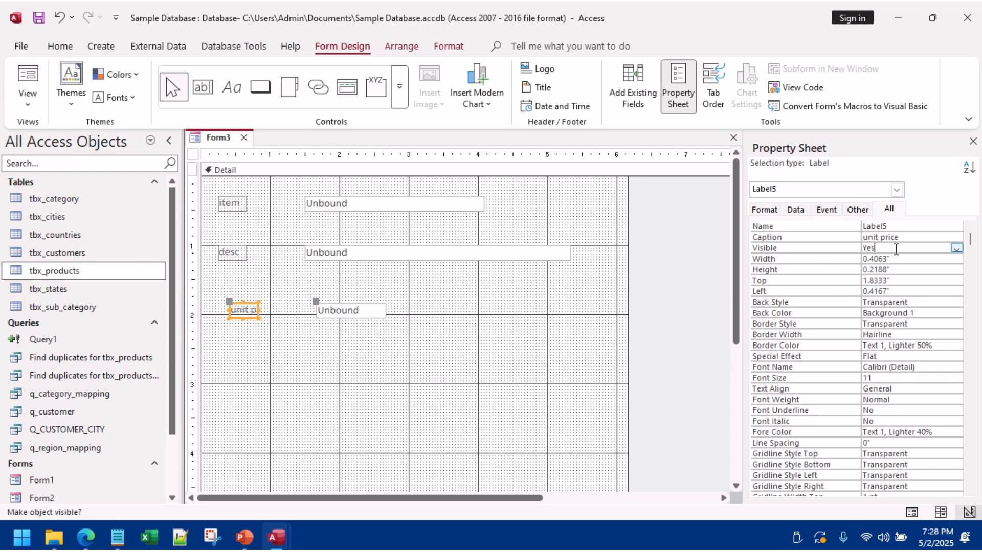
Step: Arrange all three labels and text boxes in a stacked layout and display the form in Form View
{"action": "left_click", "coordinate": [290, 356]}
{"action": "left_click_drag", "start_coordinate": [448, 358], "coordinate": [221, 189]}
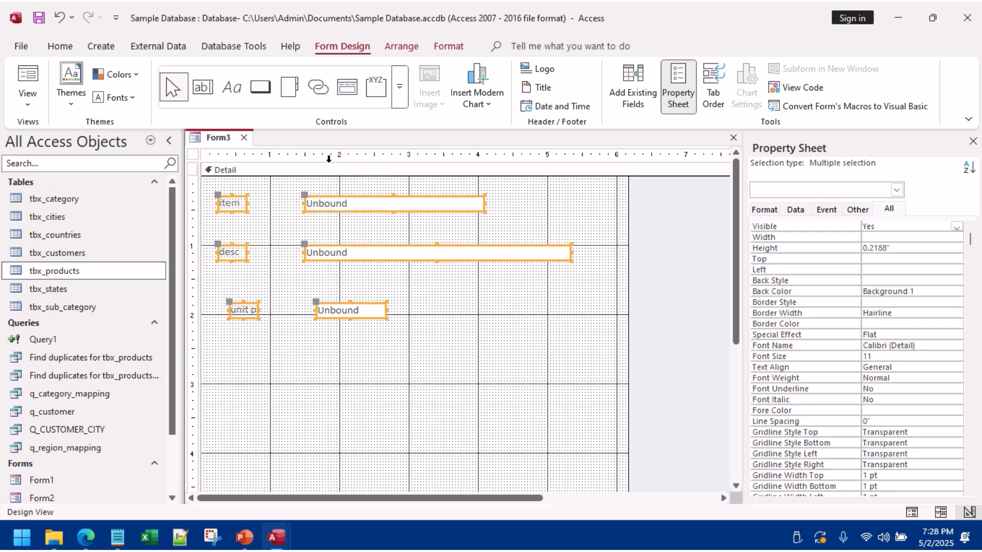
{"action": "left_click", "coordinate": [401, 46]}
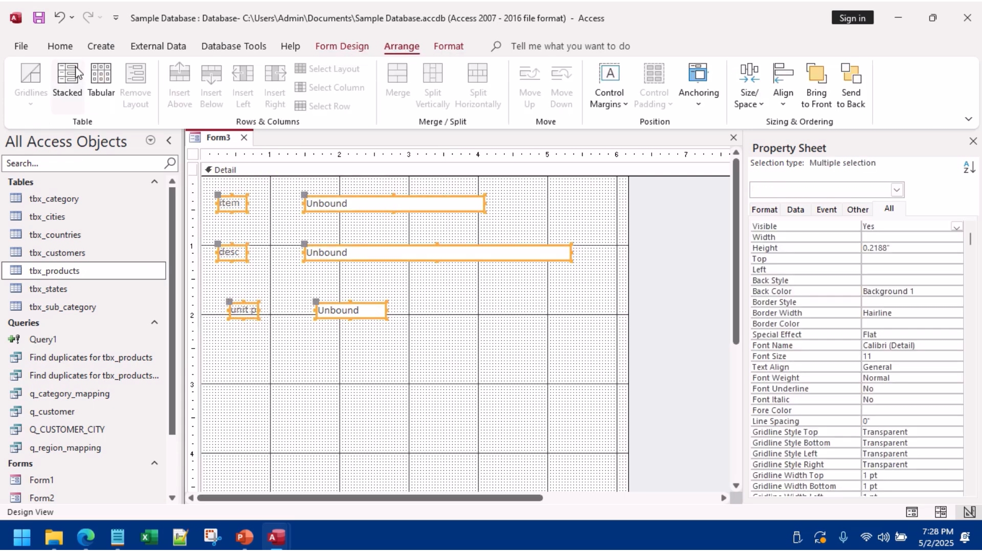
{"action": "left_click", "coordinate": [67, 84]}
{"action": "left_click", "coordinate": [360, 299]}
{"action": "left_click", "coordinate": [60, 46]}
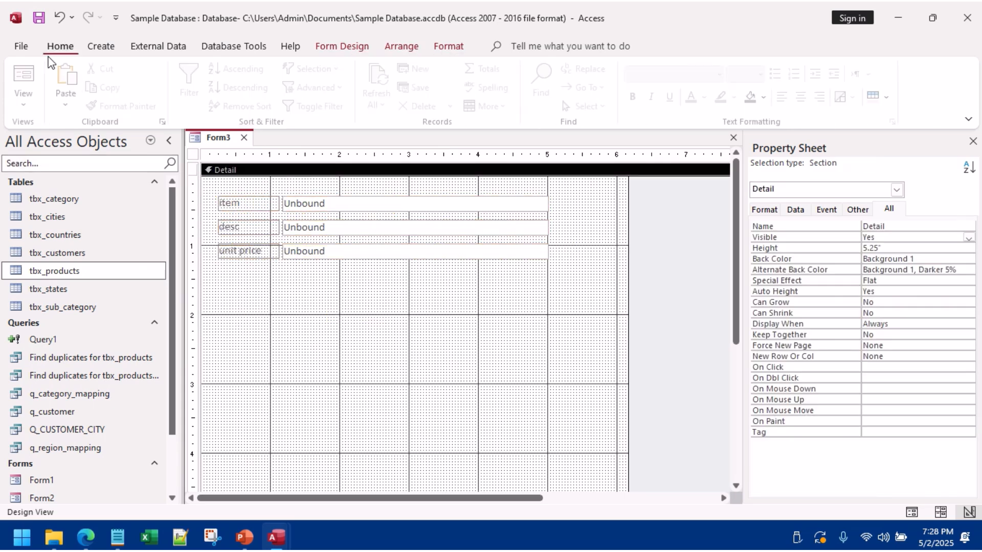
{"action": "left_click", "coordinate": [28, 85]}
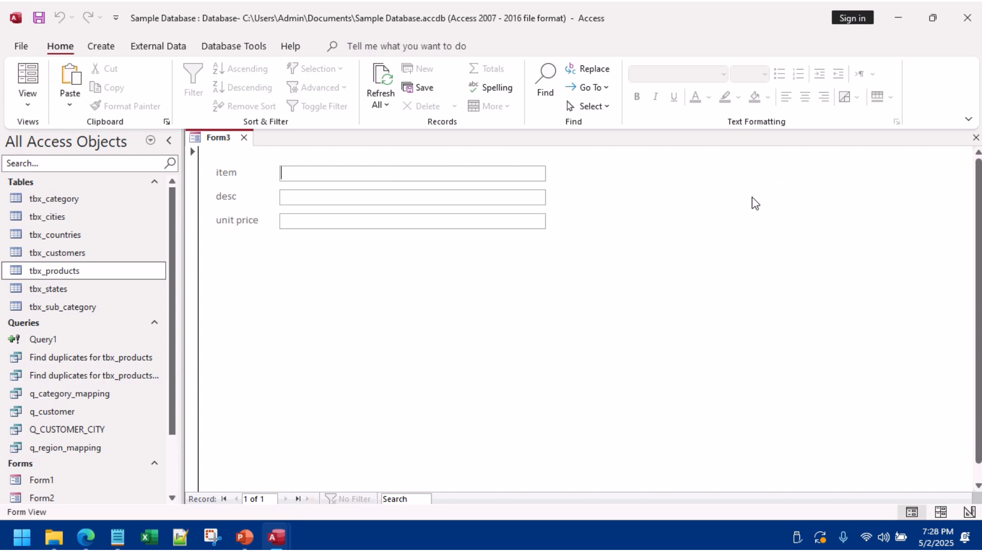
Step: Switch to Layout View and try to open the Code Builder for txtitemcode's After Update event
{"action": "right_click", "coordinate": [752, 202]}
{"action": "left_click", "coordinate": [798, 226]}
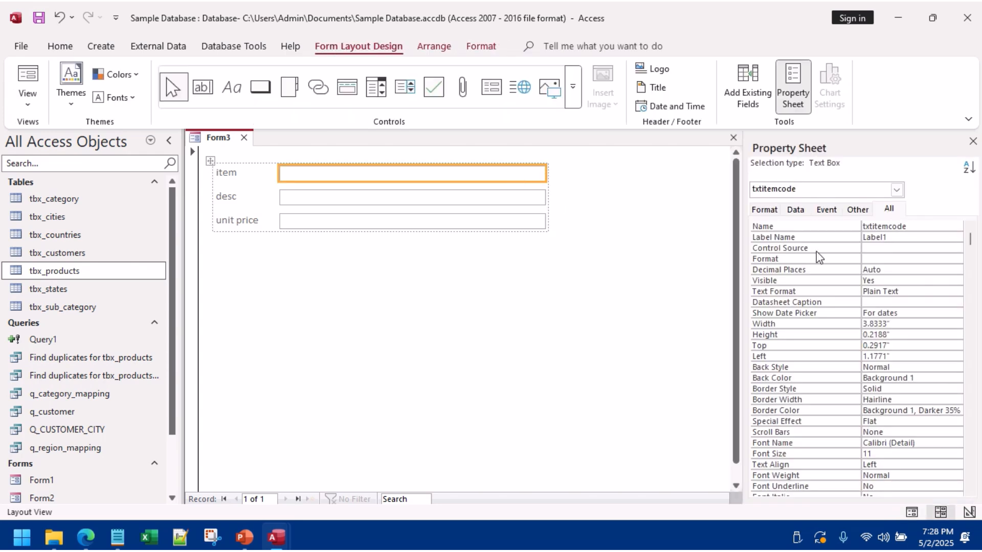
{"action": "left_click", "coordinate": [826, 209]}
{"action": "left_click", "coordinate": [800, 251]}
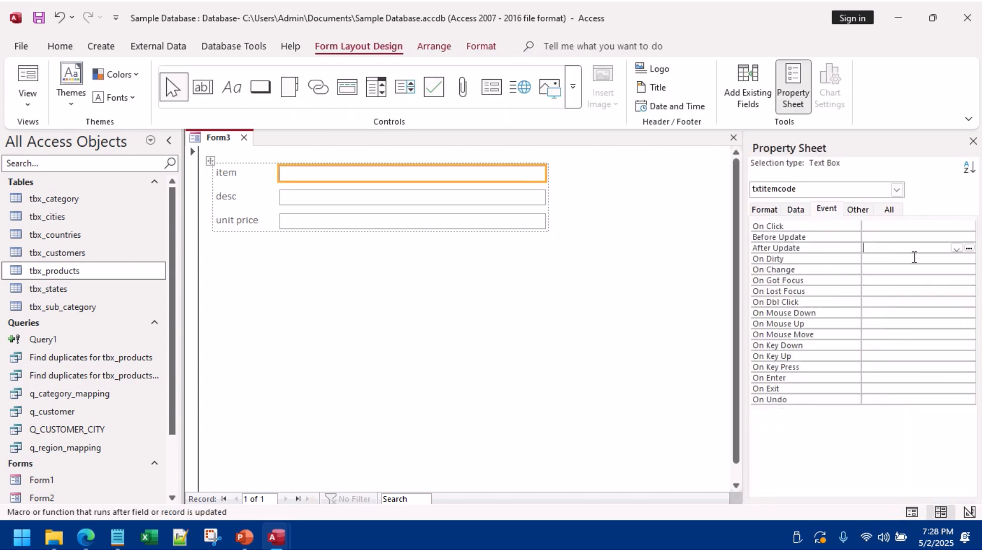
{"action": "left_click", "coordinate": [969, 248]}
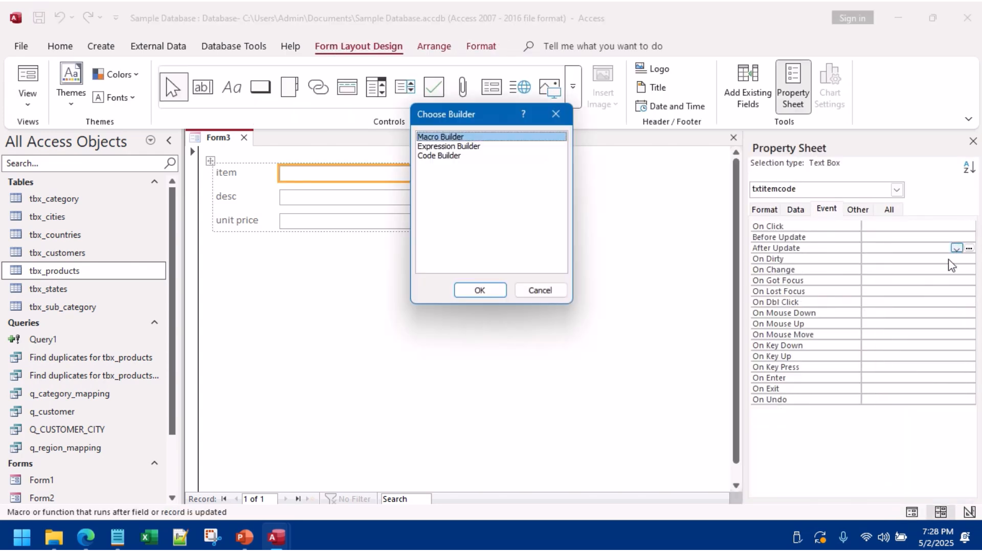
{"action": "double_click", "coordinate": [449, 155]}
{"action": "left_click", "coordinate": [497, 308]}
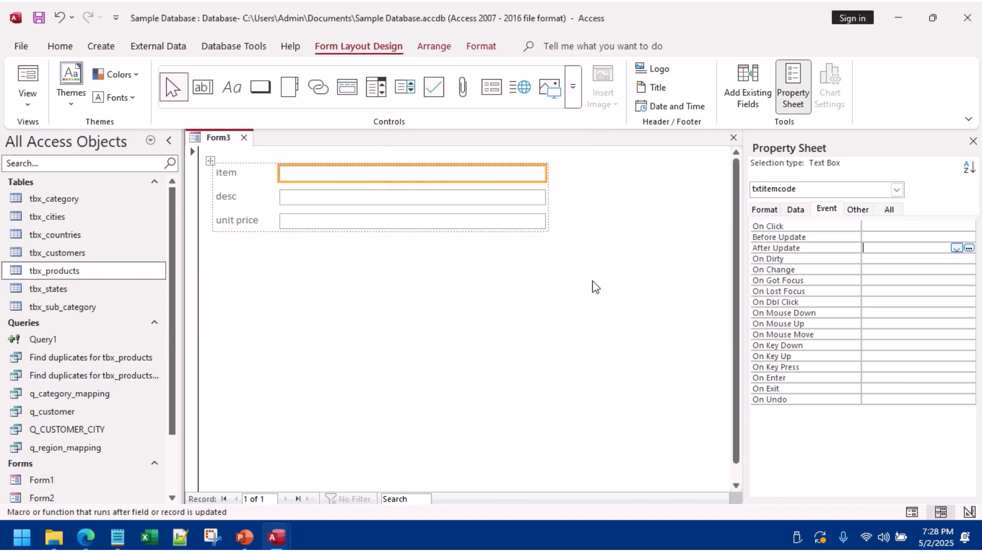
Step: Return to Design View and create an After Update event procedure for txtitemcode with the Code Builder
{"action": "right_click", "coordinate": [587, 258]}
{"action": "left_click", "coordinate": [625, 301]}
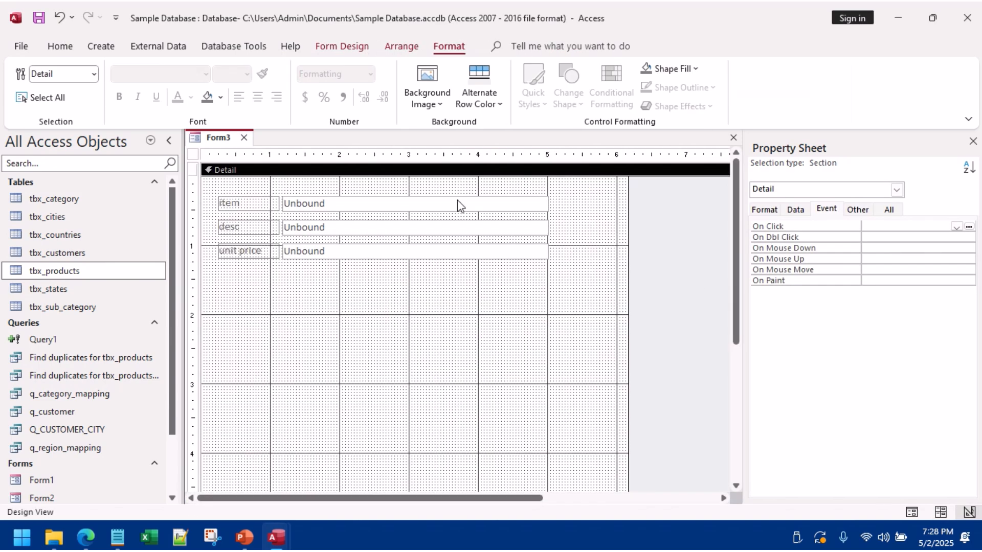
{"action": "left_click", "coordinate": [459, 204]}
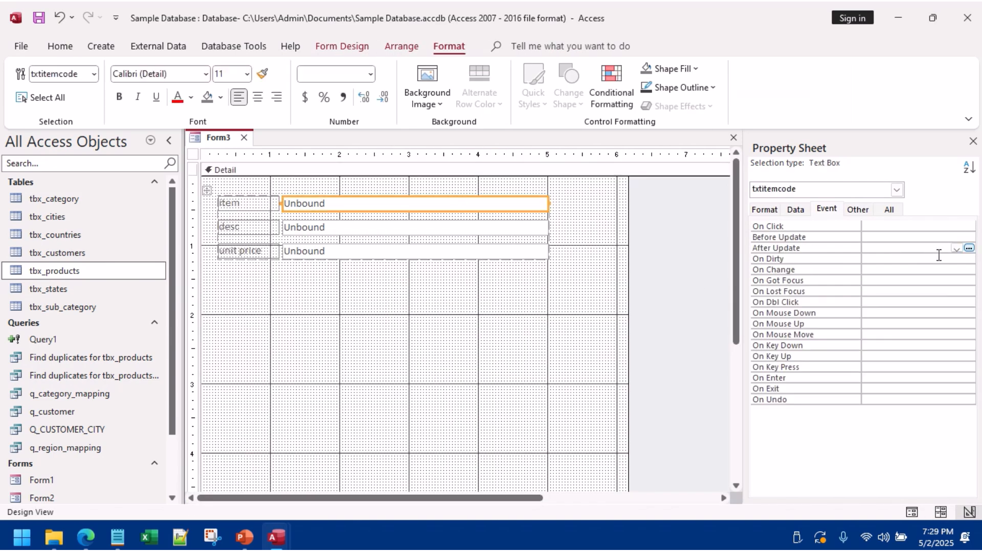
{"action": "left_click", "coordinate": [969, 248]}
{"action": "left_click", "coordinate": [444, 157]}
{"action": "double_click", "coordinate": [444, 159]}
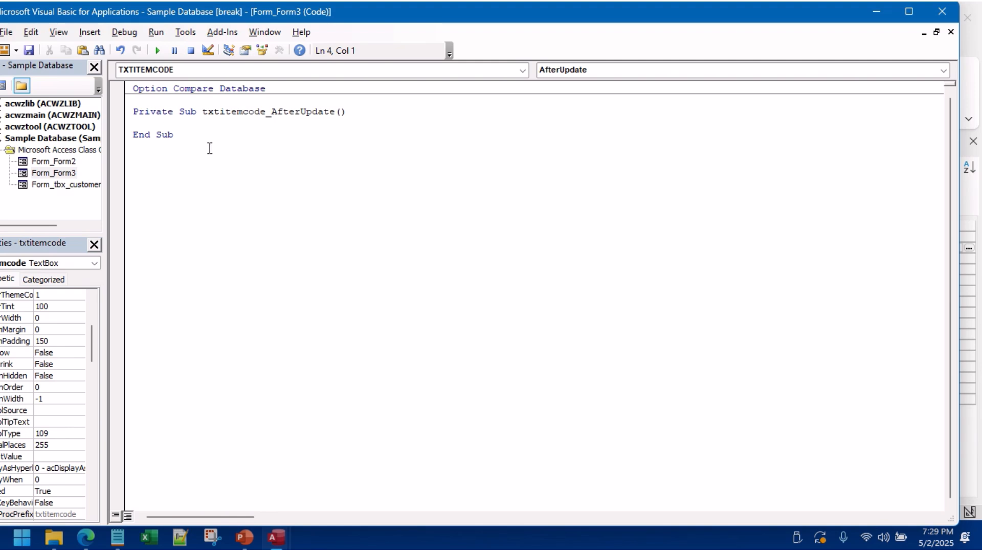
{"action": "type", "text": "txt"}
{"action": "left_click", "coordinate": [941, 11]}
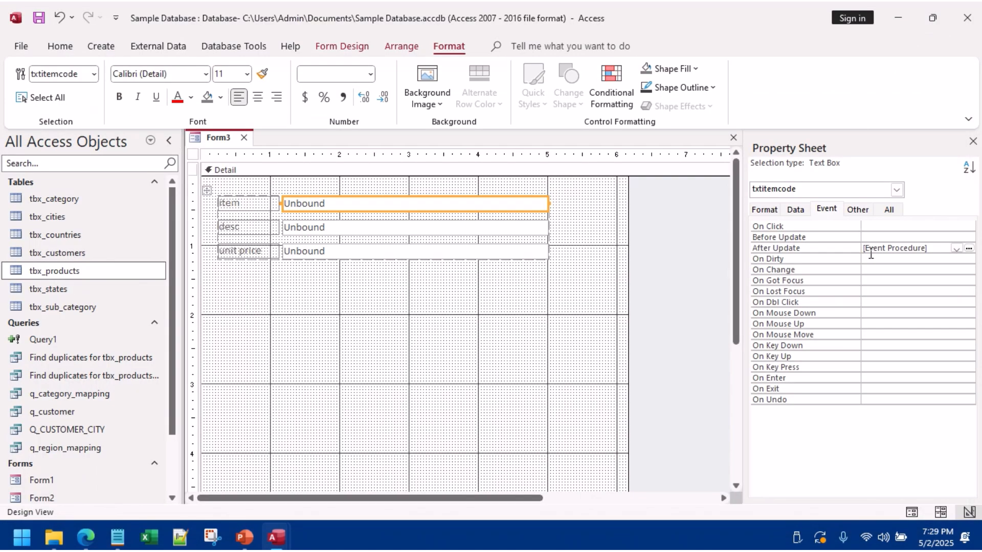
Step: Copy the Name property of the description text box
{"action": "left_click", "coordinate": [440, 236]}
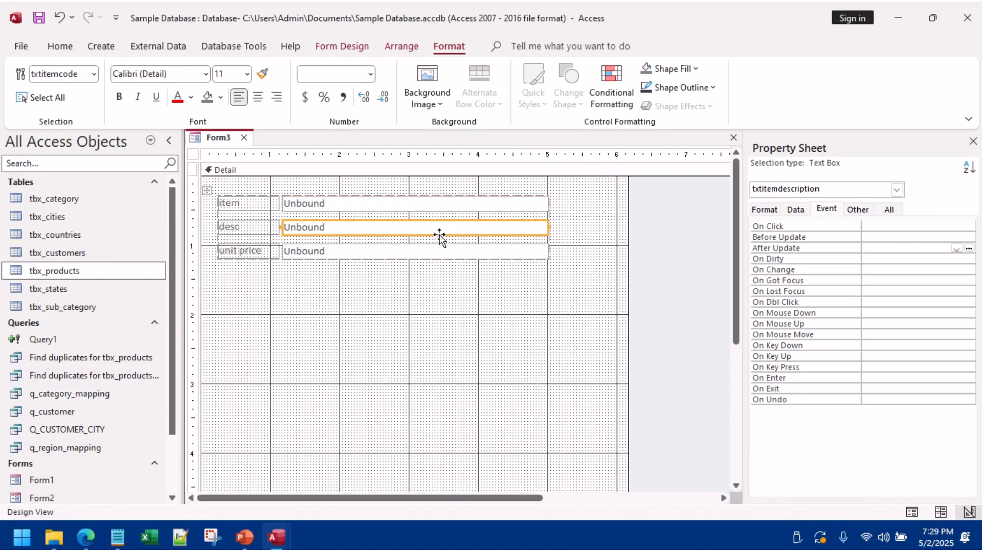
{"action": "left_click", "coordinate": [856, 212]}
{"action": "right_click", "coordinate": [900, 227]}
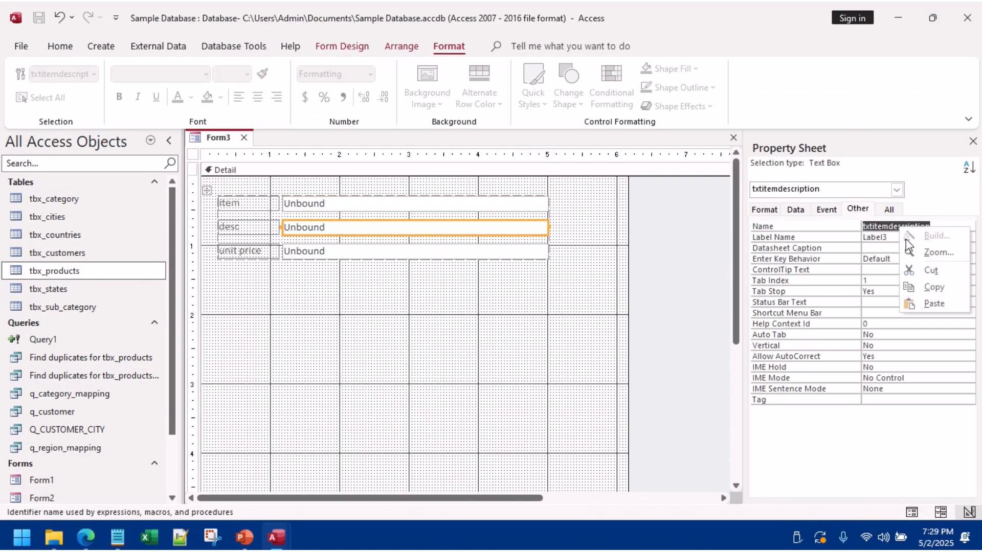
{"action": "left_click", "coordinate": [928, 286]}
Step: Reopen txtitemcode's After Update procedure and replace the txt line with me.txtitemdescription = dlookup("
{"action": "left_click", "coordinate": [473, 209]}
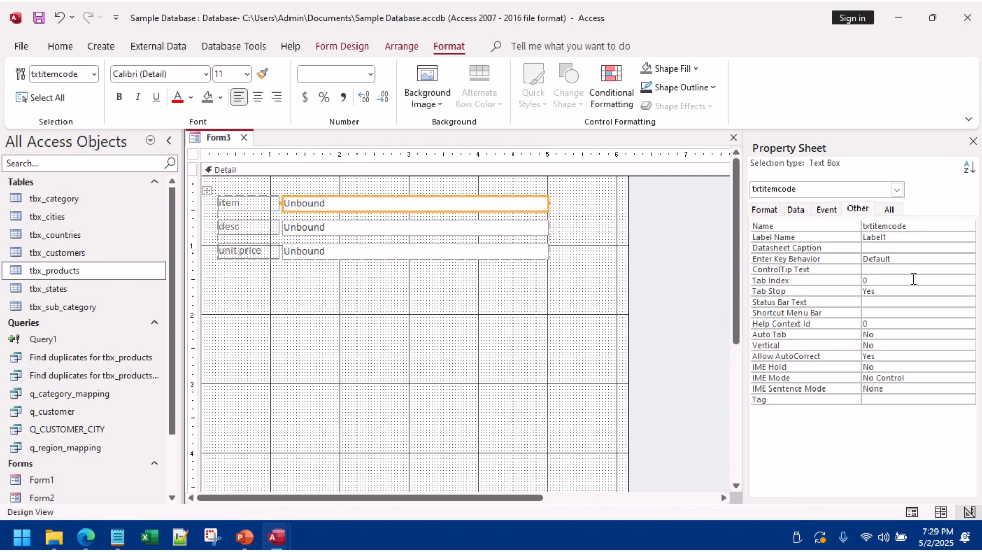
{"action": "left_click", "coordinate": [827, 211]}
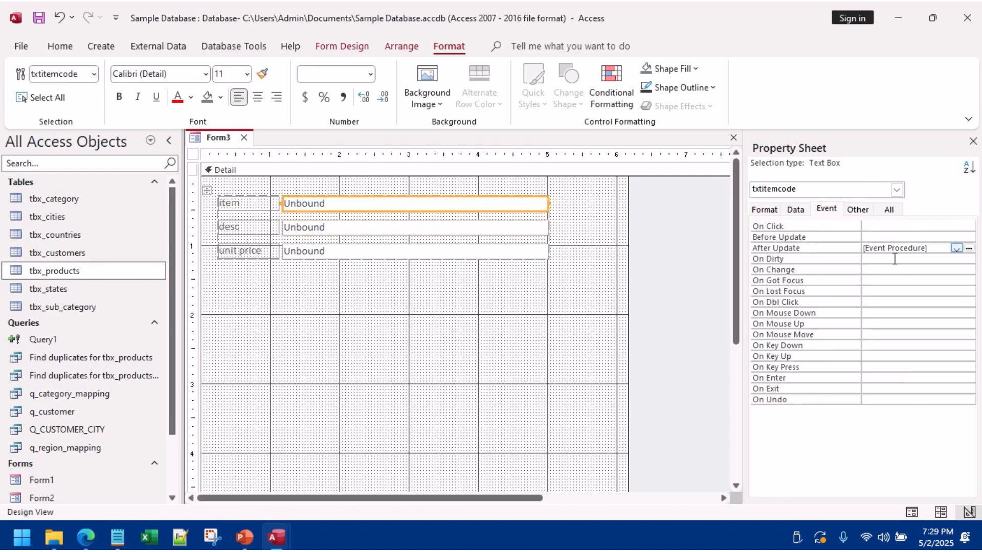
{"action": "left_click", "coordinate": [969, 249]}
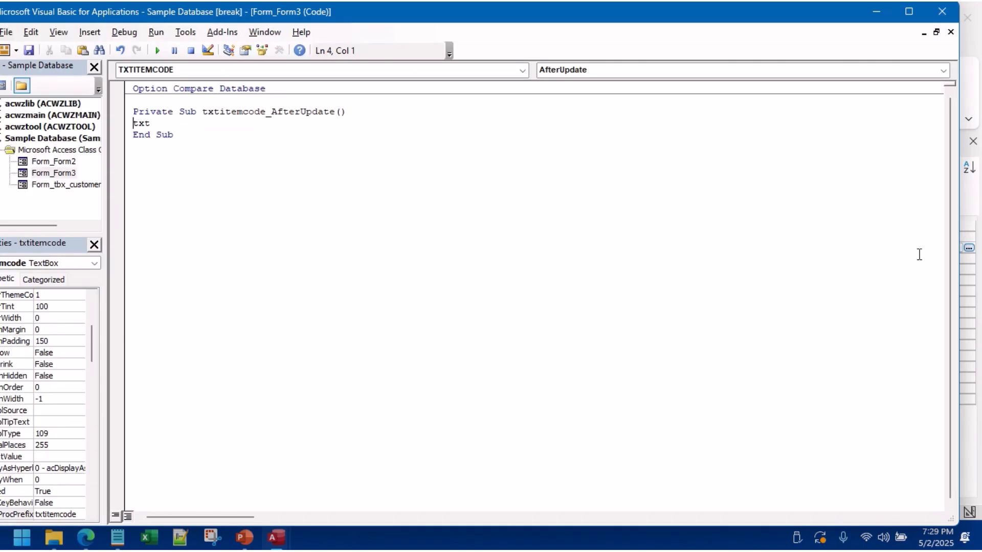
{"action": "double_click", "coordinate": [146, 125]}
{"action": "type", "text": "me."}
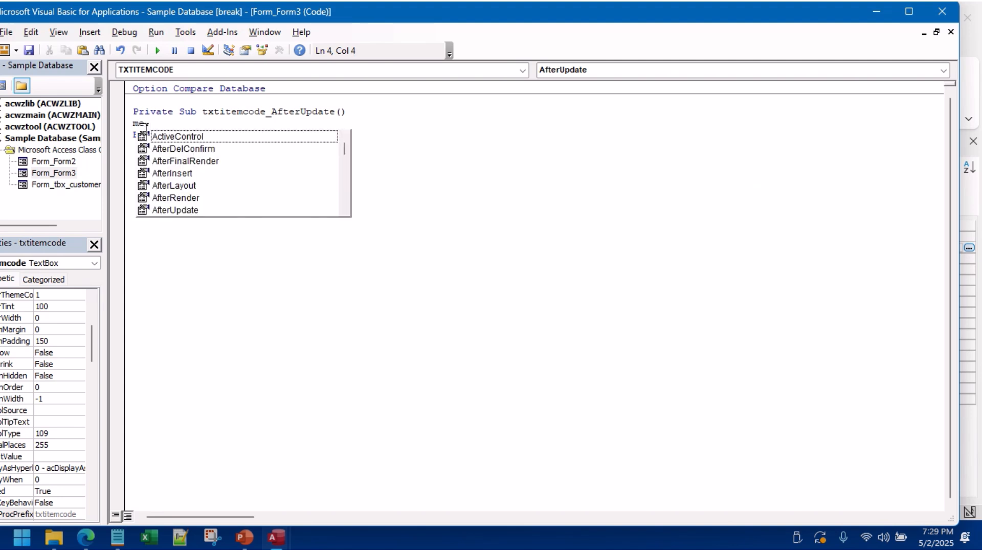
{"action": "type", "text": "txtitemdescription"}
{"action": "key", "text": "Escape"}
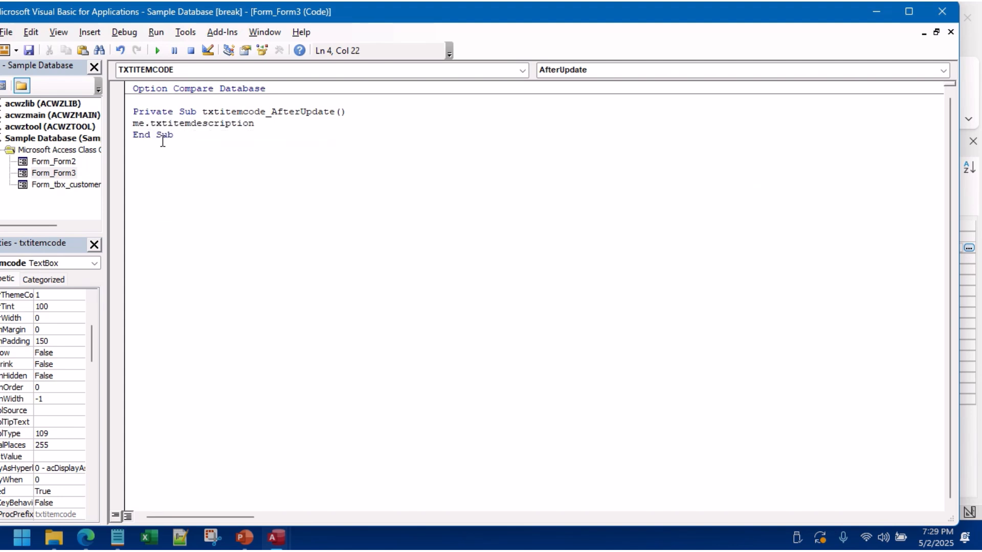
{"action": "type", "text": "= dlookup("}
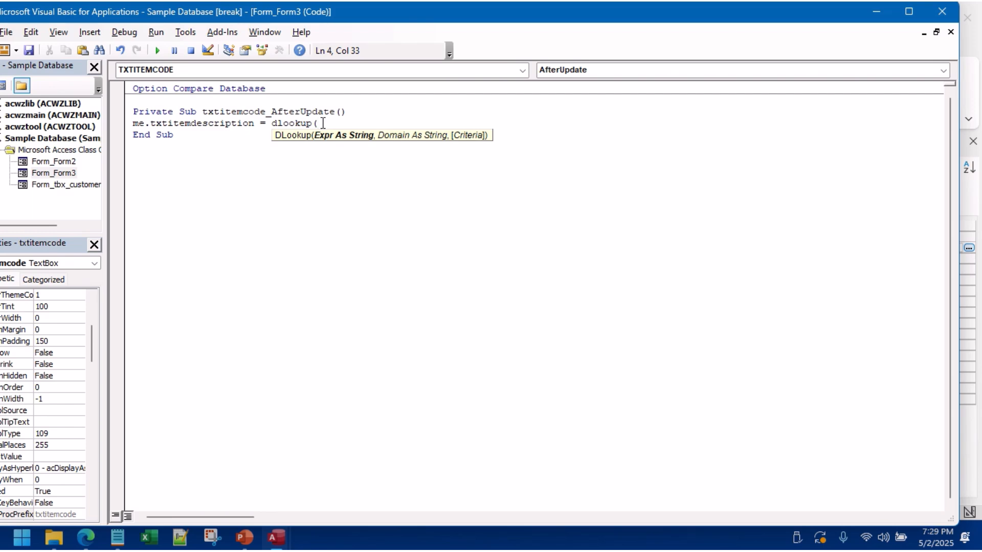
{"action": "type", "text": "\""}
Step: Open the tbx_products table to check its field names and return to the Visual Basic code
{"action": "mouse_move", "coordinate": [284, 543]}
{"action": "mouse_move", "coordinate": [247, 475]}
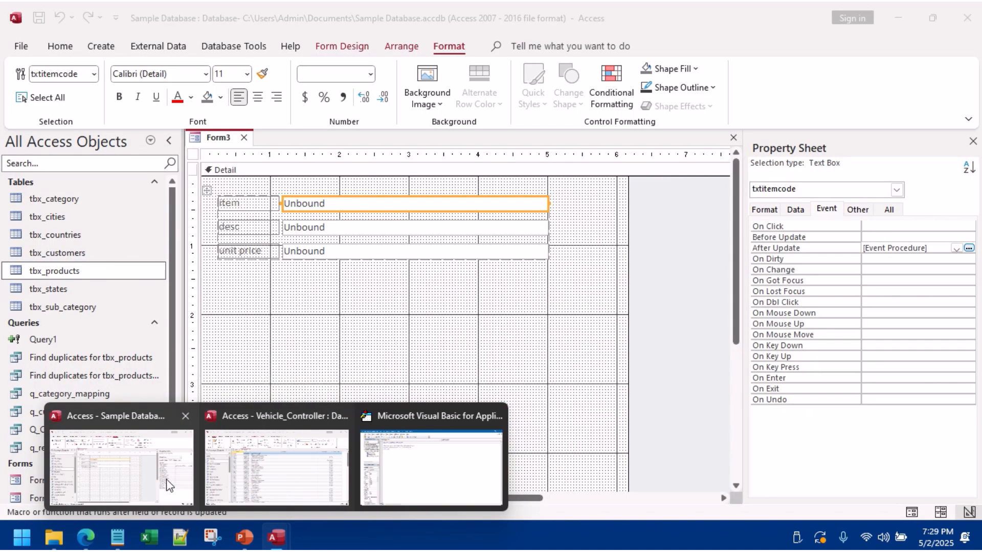
{"action": "left_click", "coordinate": [167, 484]}
{"action": "double_click", "coordinate": [136, 271]}
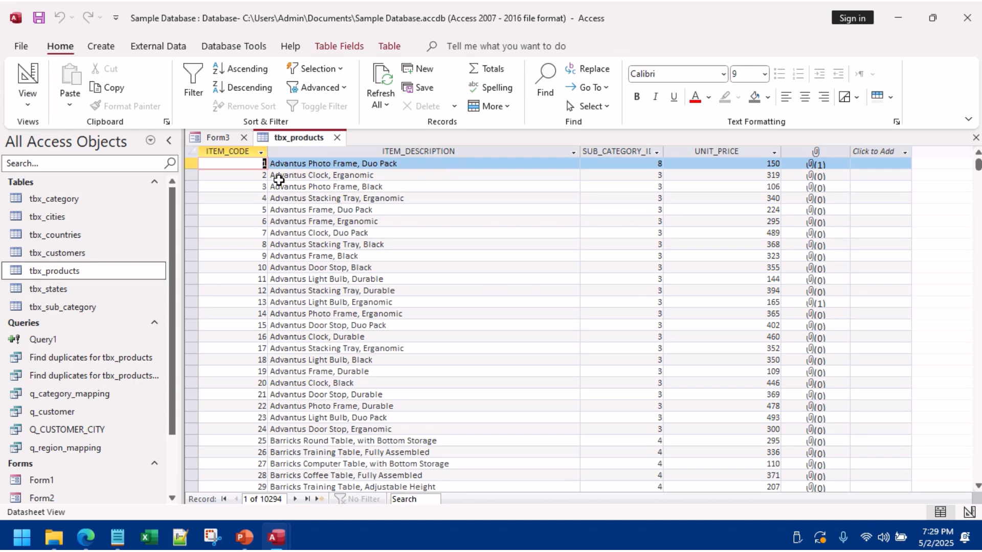
{"action": "key", "text": "alt+Tab"}
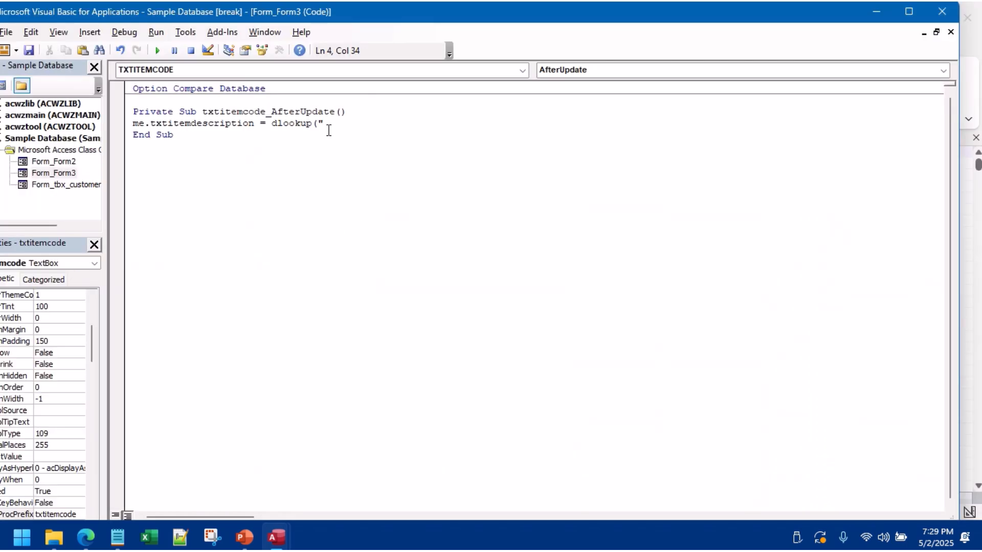
Step: Complete the DLookup call with "item_description","txt_products","txtitemcode= " & "item_code") and close the code editor
{"action": "type", "text": "item_description\","}
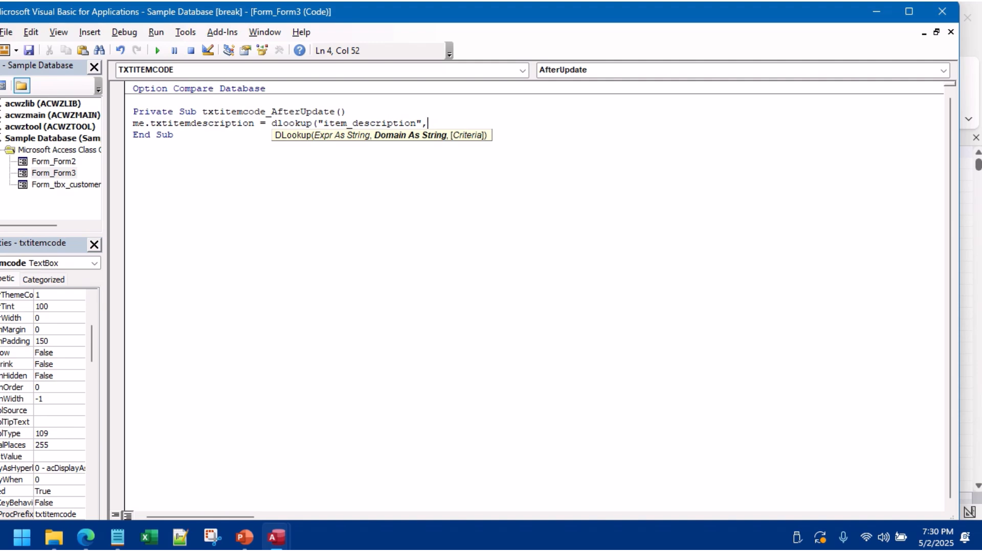
{"action": "type", "text": "\"txt_products\","}
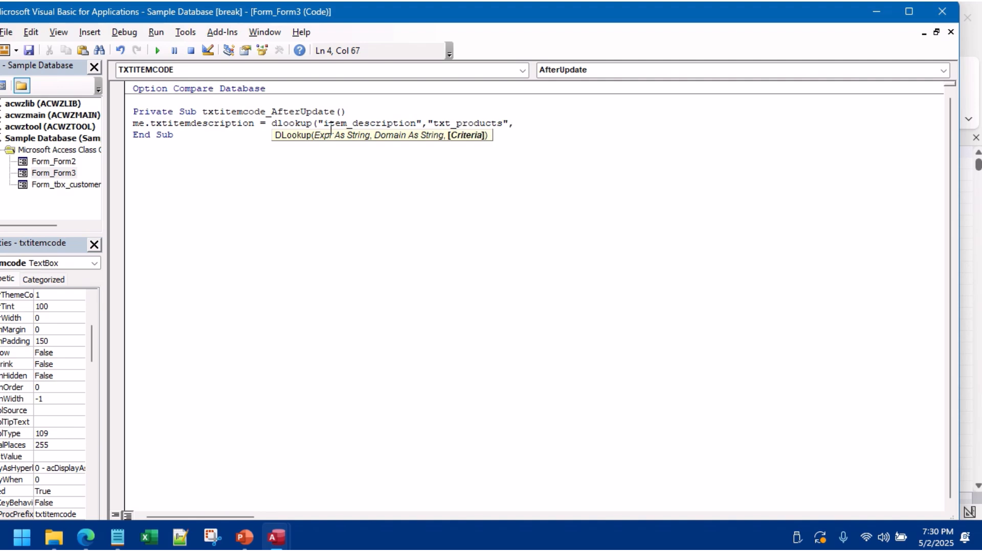
{"action": "type", "text": "\""}
{"action": "key", "text": "BackSpace"}
{"action": "type", "text": "\"txtitemcode\""}
{"action": "key", "text": "BackSpace"}
{"action": "type", "text": "= \""}
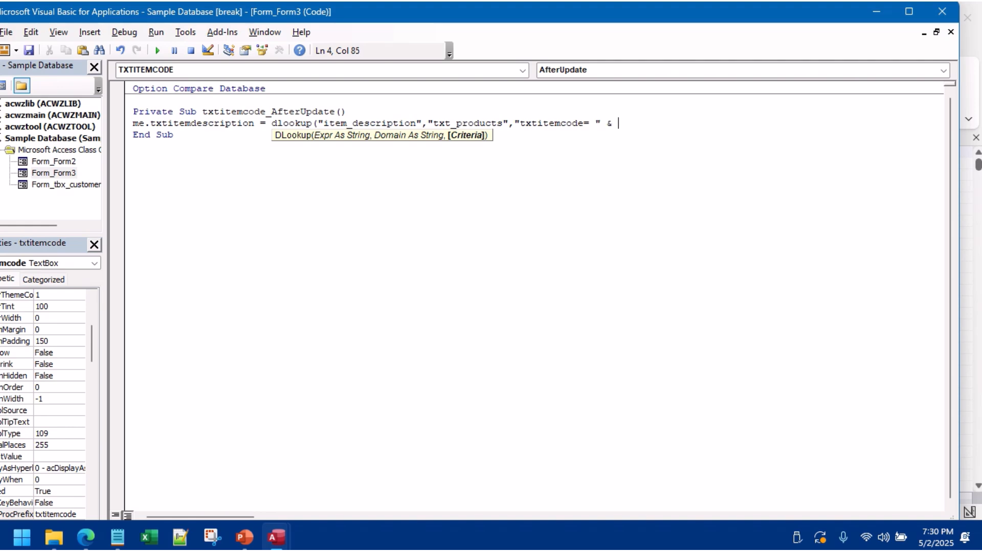
{"action": "type", "text": "& \"item_code\")"}
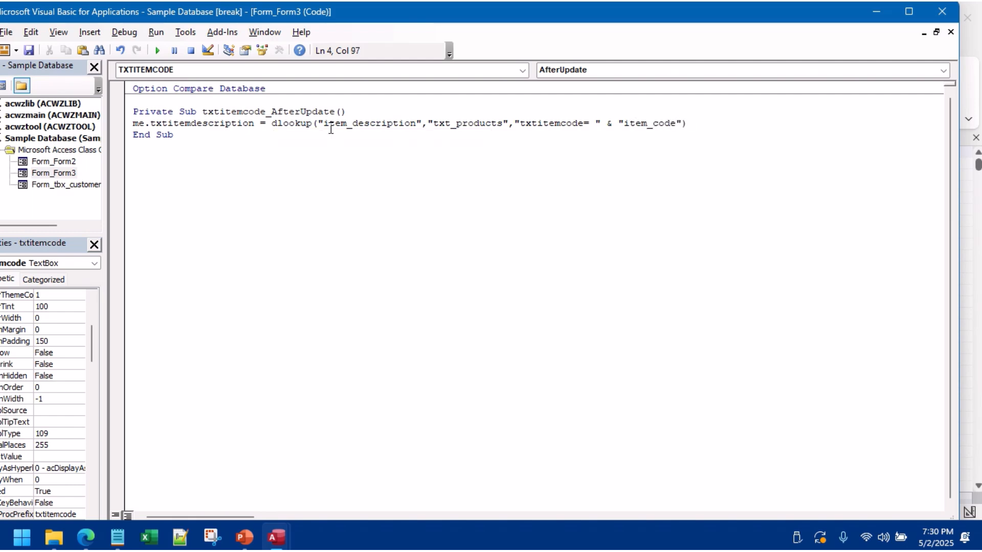
{"action": "left_click", "coordinate": [940, 11]}
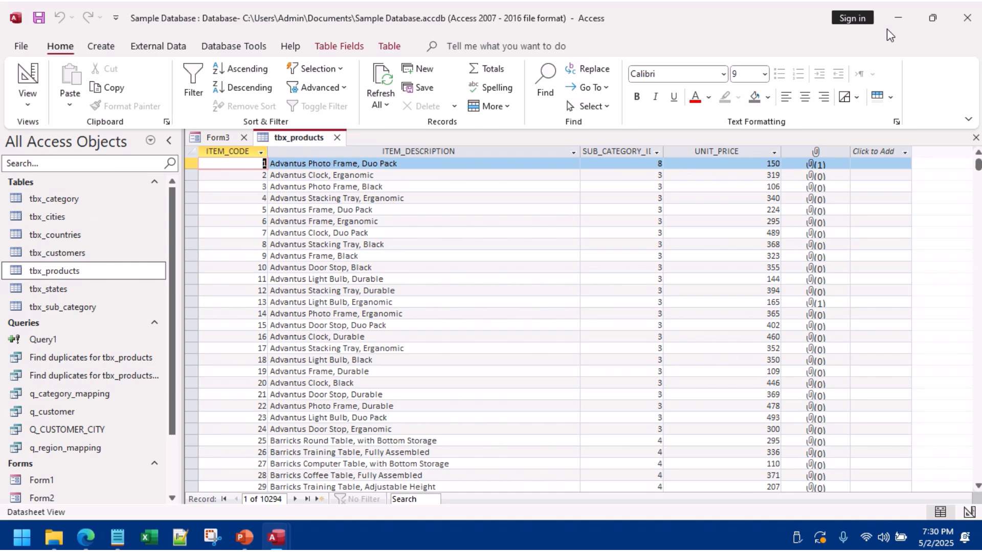
Step: Test the lookup in Form3's Form View with item code 4 and debug the After Update procedure
{"action": "left_click", "coordinate": [218, 140]}
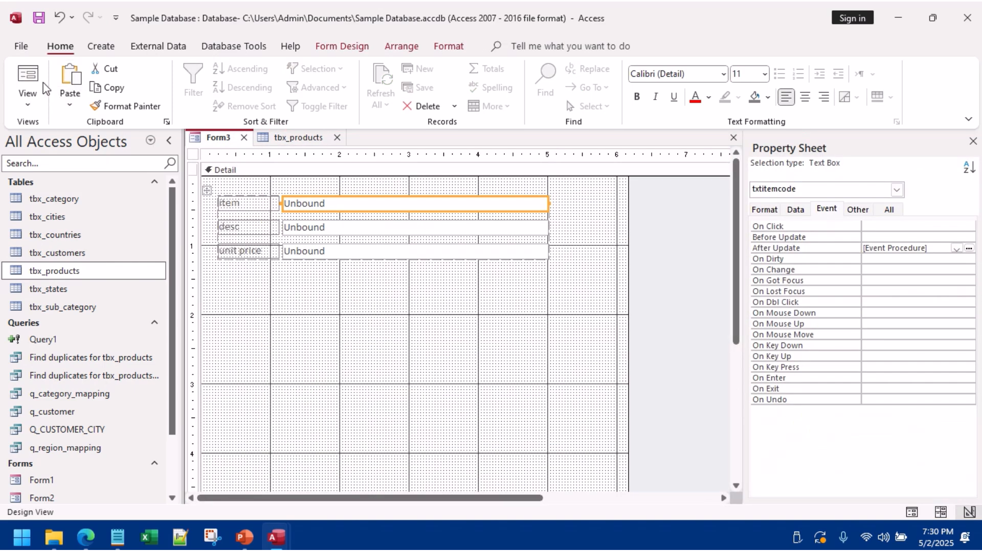
{"action": "left_click", "coordinate": [28, 77]}
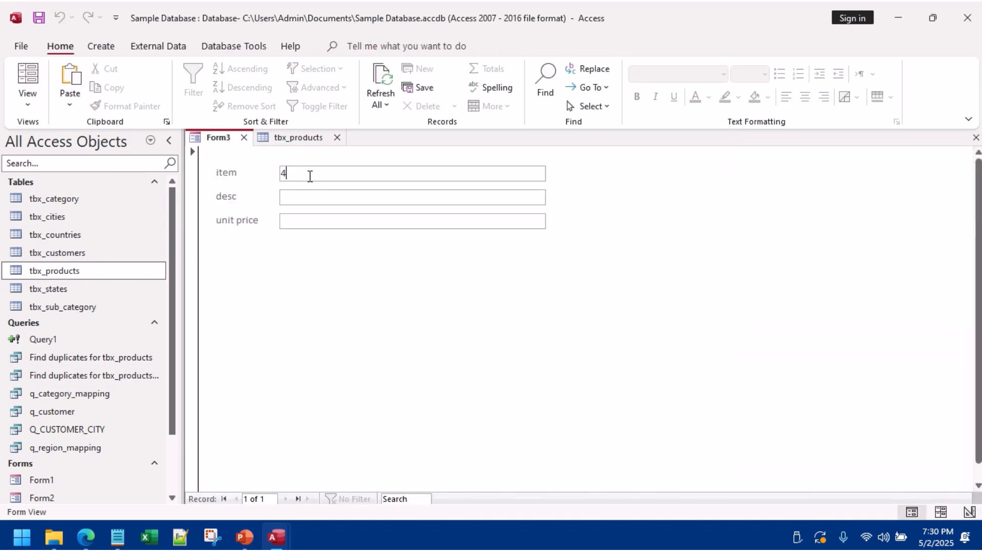
{"action": "left_click", "coordinate": [310, 176]}
{"action": "type", "text": "4"}
{"action": "key", "text": "Return"}
{"action": "left_click", "coordinate": [522, 255]}
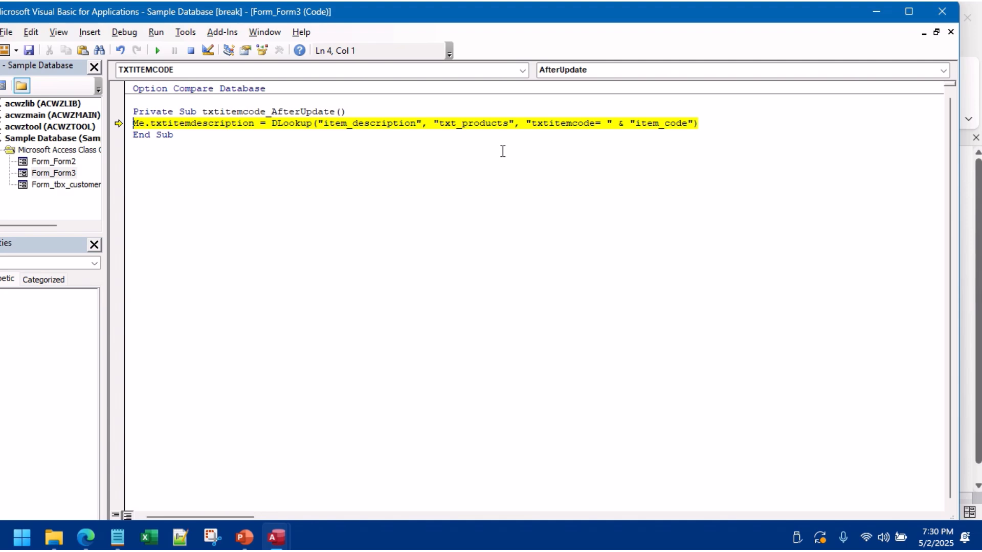
Step: Correct the DLookup table name to tbx_products and close the code editor, stopping the debugger
{"action": "double_click", "coordinate": [554, 128]}
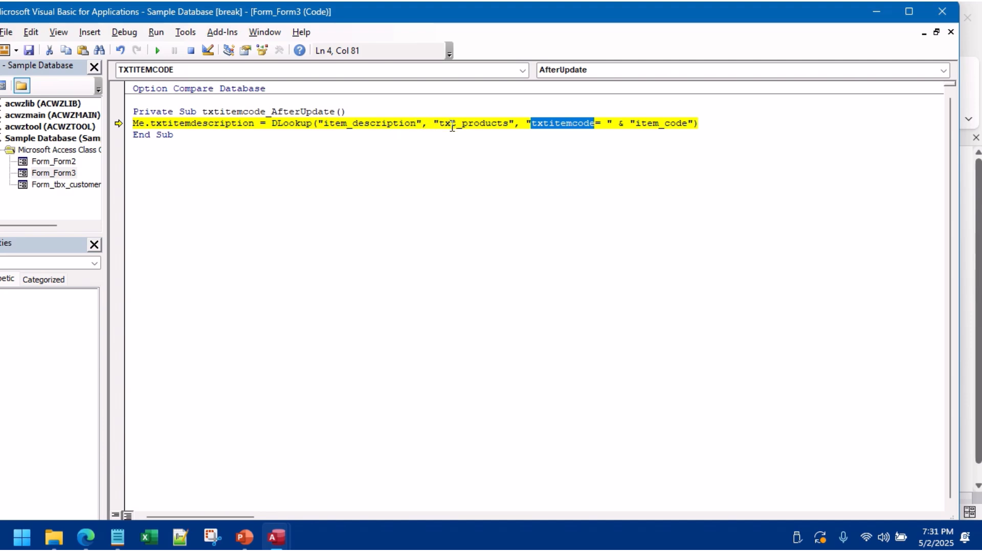
{"action": "mouse_move", "coordinate": [456, 123]}
{"action": "left_mouse_down"}
{"action": "mouse_move", "coordinate": [449, 113]}
{"action": "mouse_move", "coordinate": [445, 125]}
{"action": "left_mouse_up"}
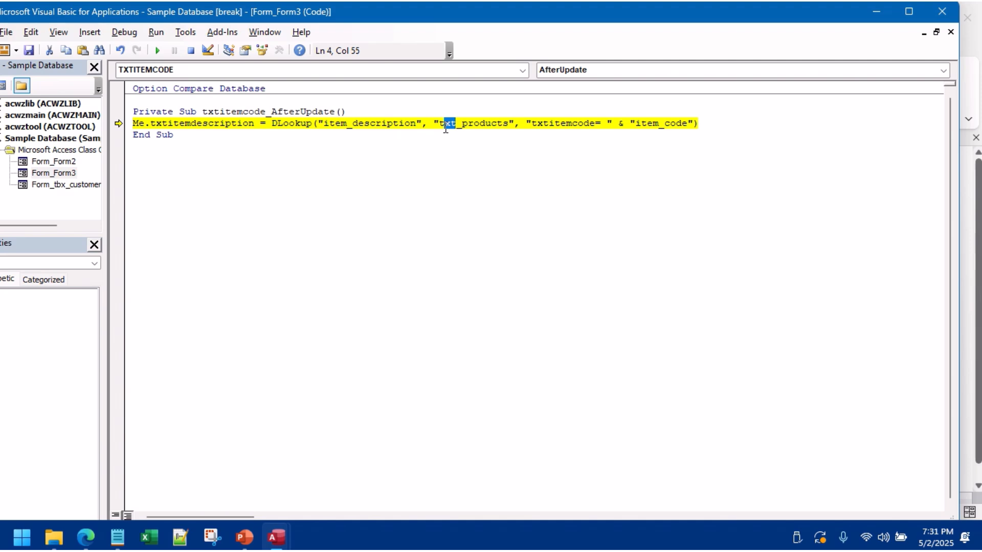
{"action": "type", "text": "bx"}
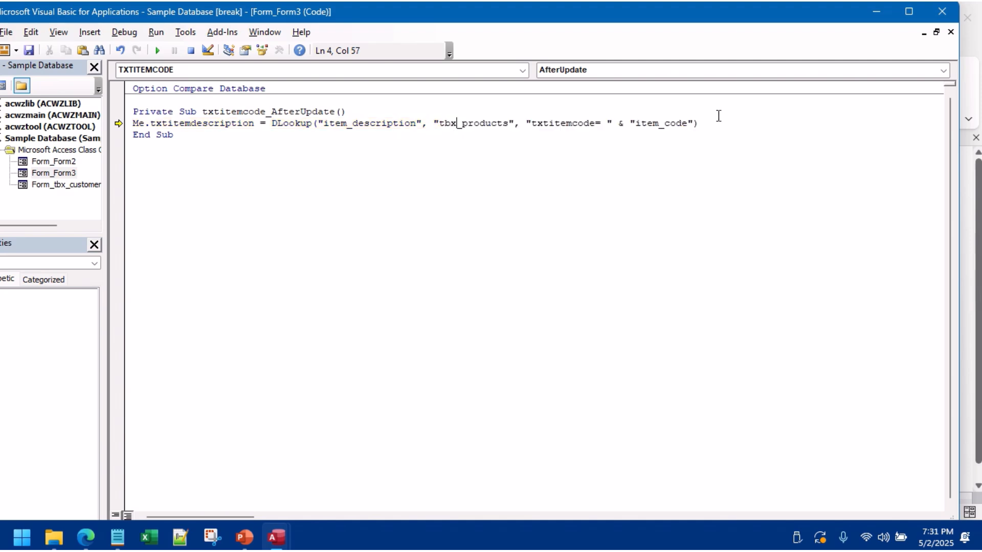
{"action": "left_click", "coordinate": [736, 123]}
{"action": "left_click", "coordinate": [942, 15]}
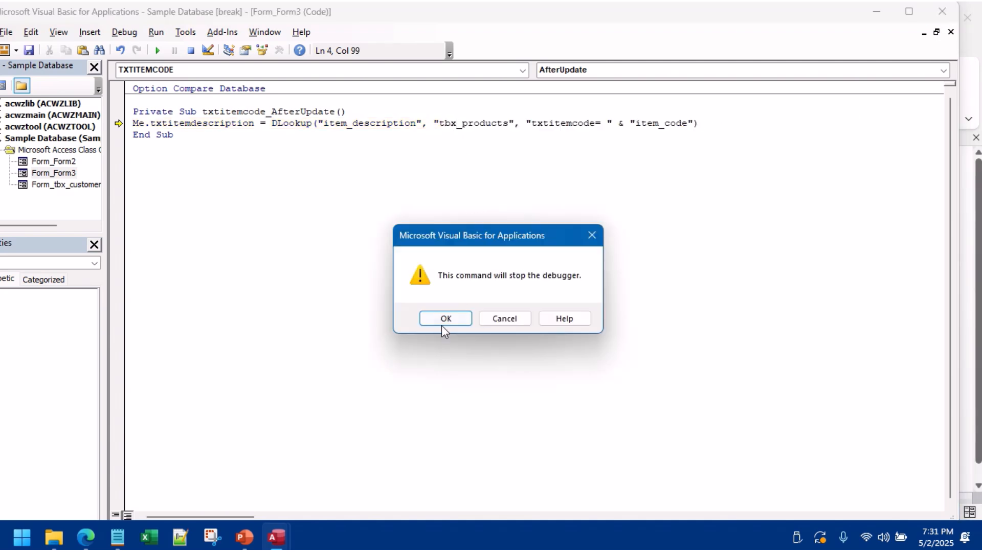
{"action": "left_click", "coordinate": [442, 318]}
Step: Test the description lookup in Form View with item codes 8, 26 and 100
{"action": "left_click", "coordinate": [31, 80]}
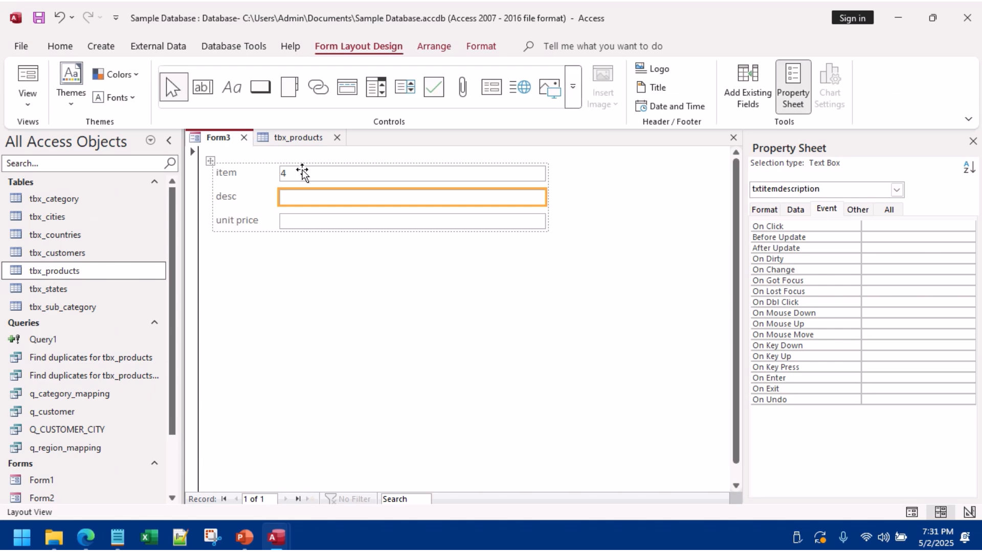
{"action": "left_click", "coordinate": [33, 80]}
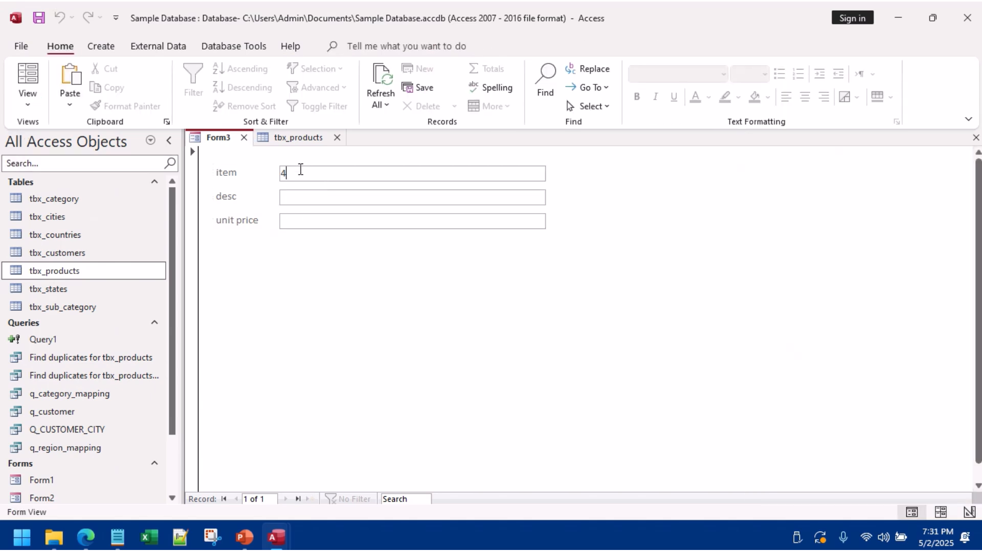
{"action": "left_click_drag", "start_coordinate": [301, 170], "coordinate": [239, 174]}
{"action": "type", "text": "8"}
{"action": "left_click", "coordinate": [287, 221]}
{"action": "left_click_drag", "start_coordinate": [307, 174], "coordinate": [241, 166]}
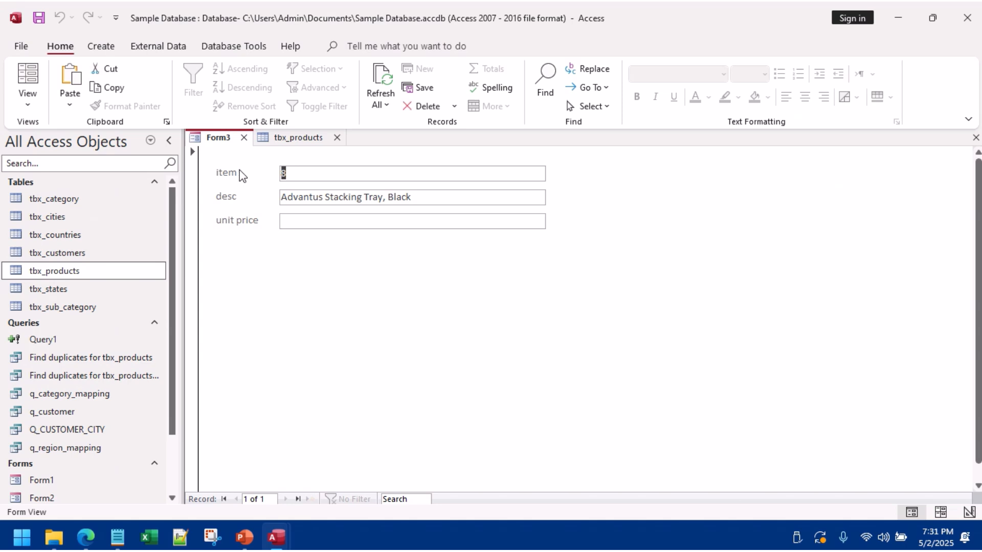
{"action": "type", "text": "26"}
{"action": "left_click", "coordinate": [307, 218]}
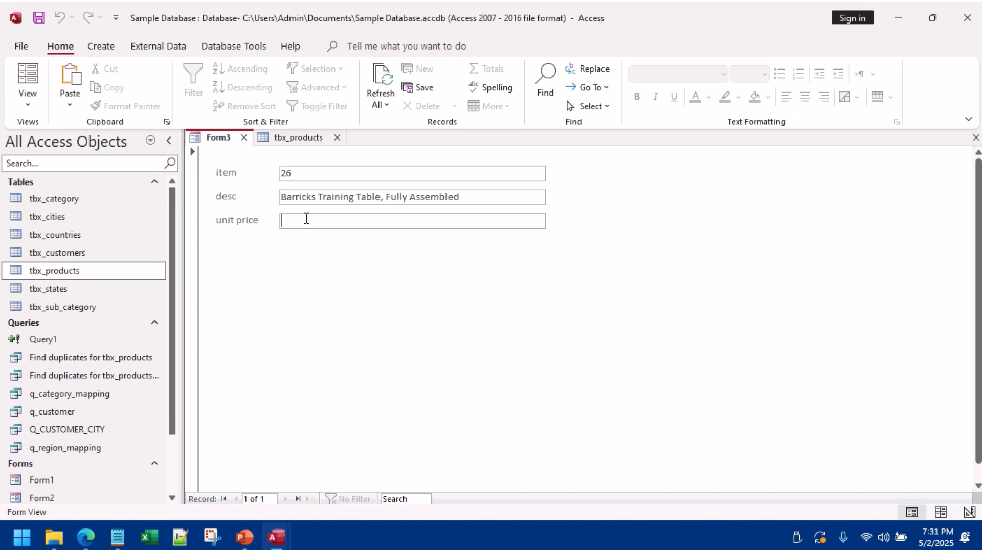
{"action": "left_click_drag", "start_coordinate": [302, 170], "coordinate": [249, 172]}
{"action": "type", "text": "100"}
{"action": "left_click", "coordinate": [314, 219]}
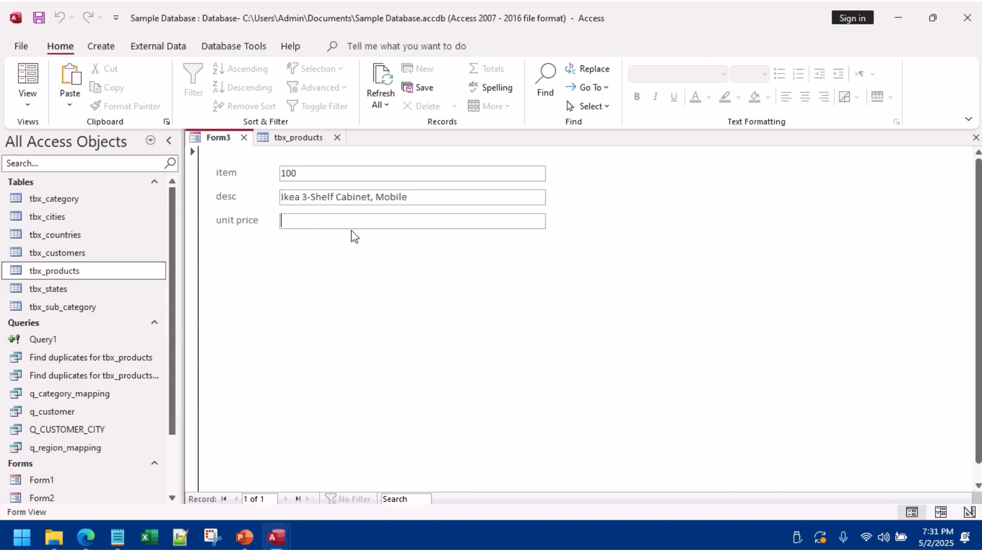
Step: Return Form3 to Design View and check the Name property of the unit price text box
{"action": "right_click", "coordinate": [520, 265]}
{"action": "left_click", "coordinate": [567, 310]}
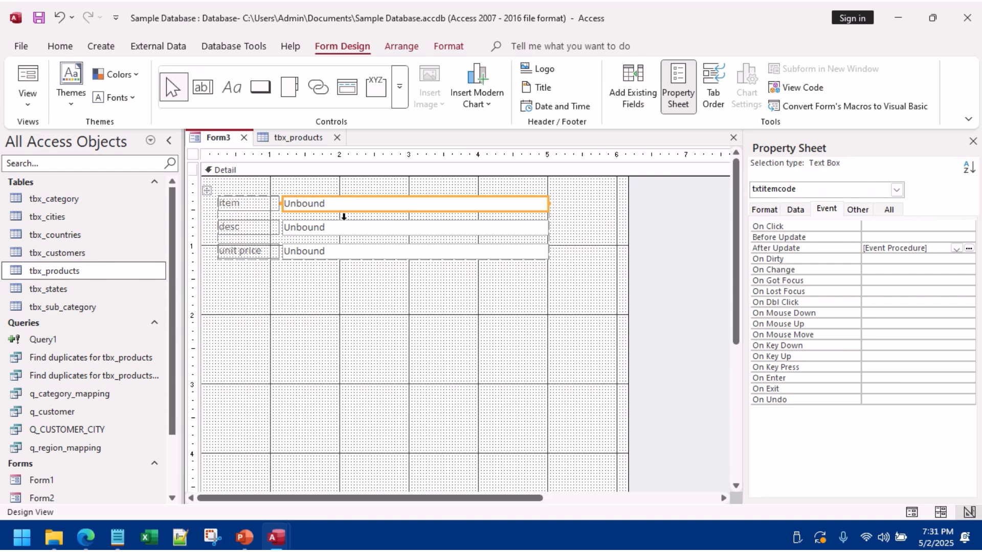
{"action": "left_click", "coordinate": [385, 297]}
{"action": "left_click", "coordinate": [380, 207]}
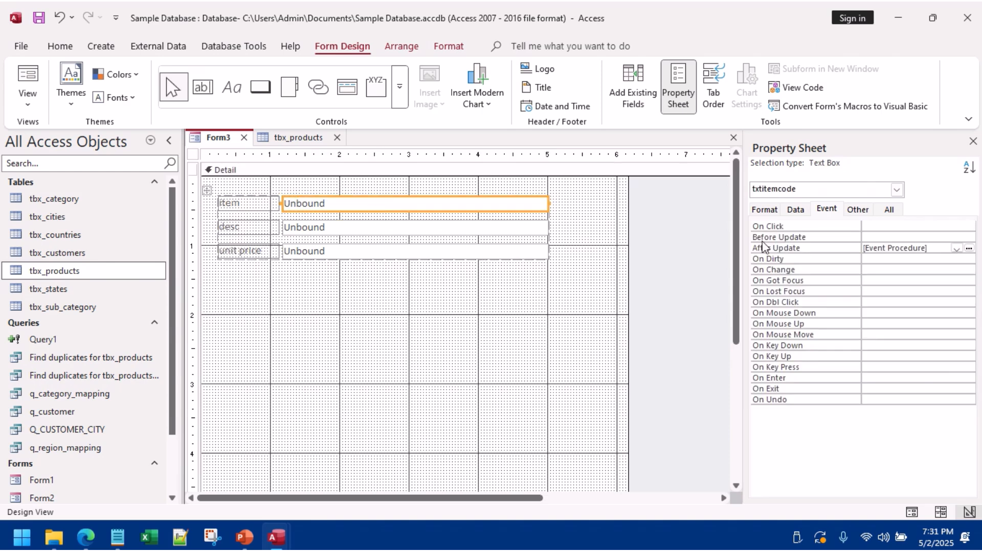
{"action": "left_click", "coordinate": [968, 249]}
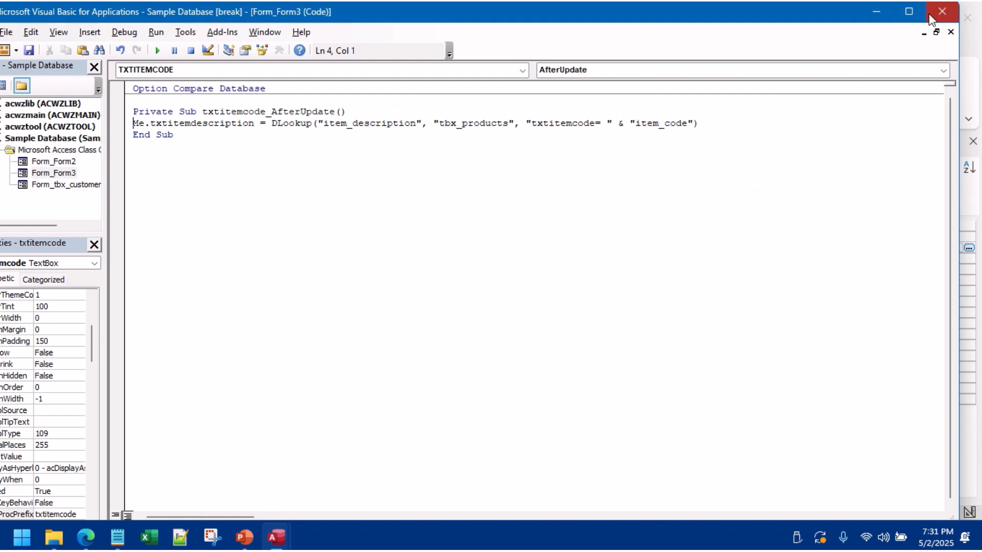
{"action": "left_click", "coordinate": [928, 13]}
{"action": "key", "text": "Tab"}
{"action": "key", "text": "Tab"}
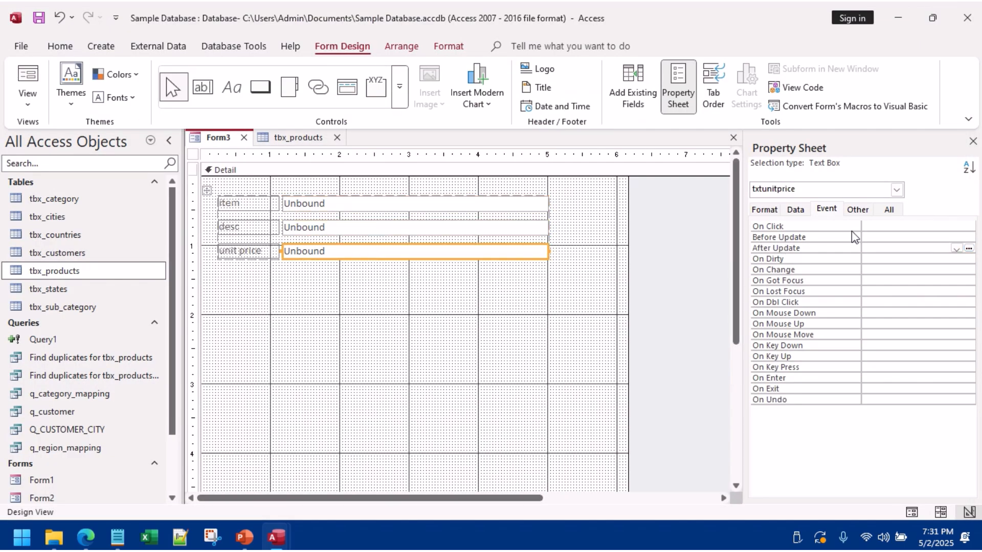
{"action": "left_click", "coordinate": [858, 210]}
{"action": "double_click", "coordinate": [882, 226]}
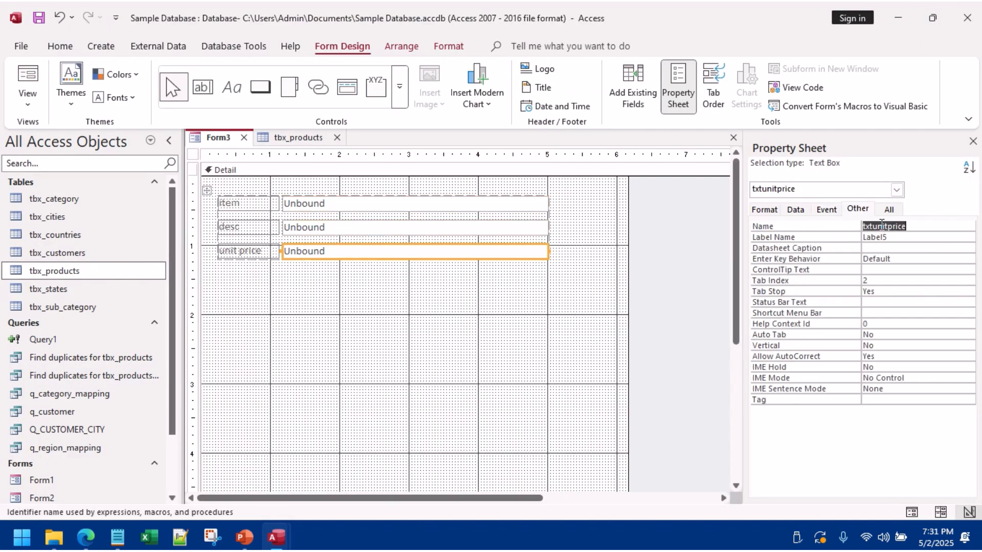
Step: Reopen txtitemcode's After Update procedure and start a second line with me.txtunitprice = below the description lookup
{"action": "left_click", "coordinate": [494, 208]}
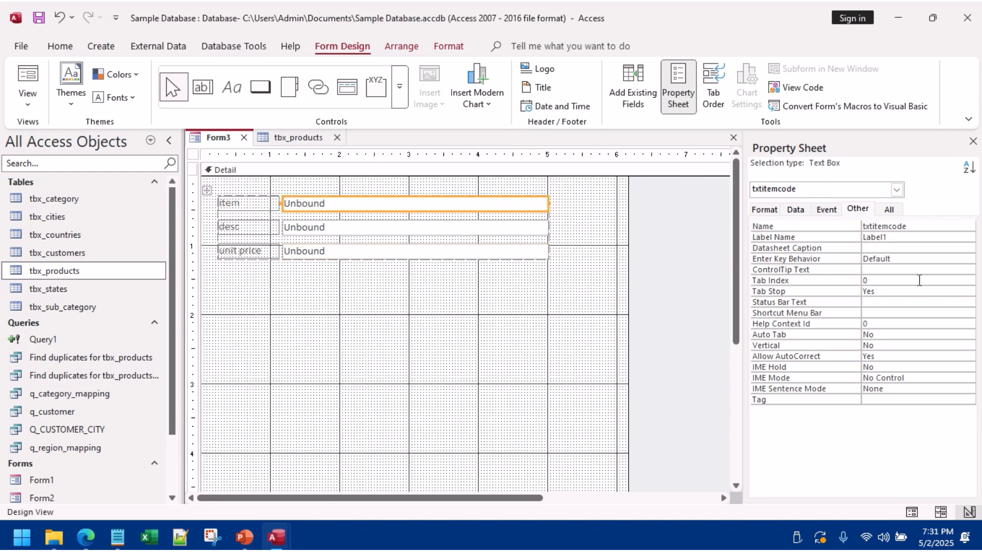
{"action": "left_click", "coordinate": [827, 210]}
{"action": "left_click", "coordinate": [969, 247]}
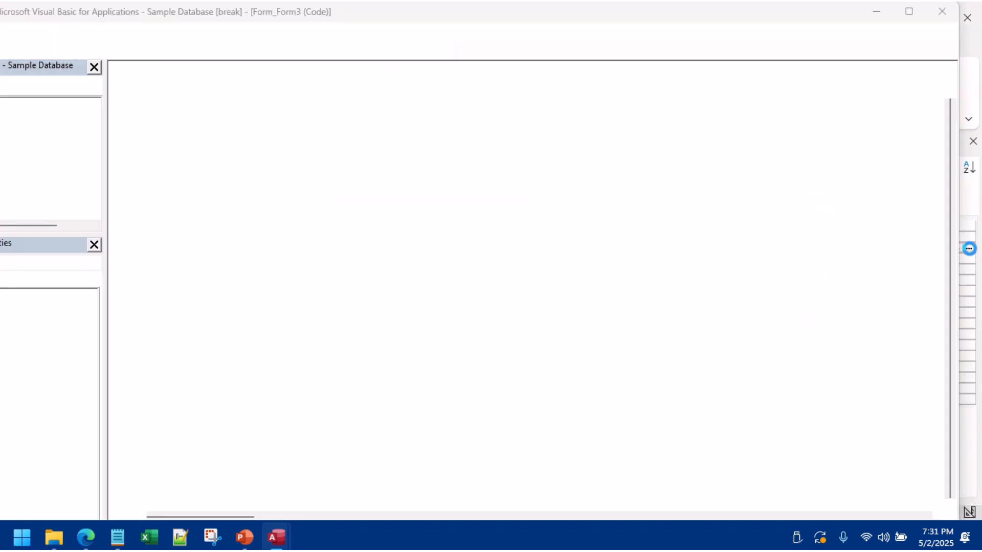
{"action": "key", "text": "Return"}
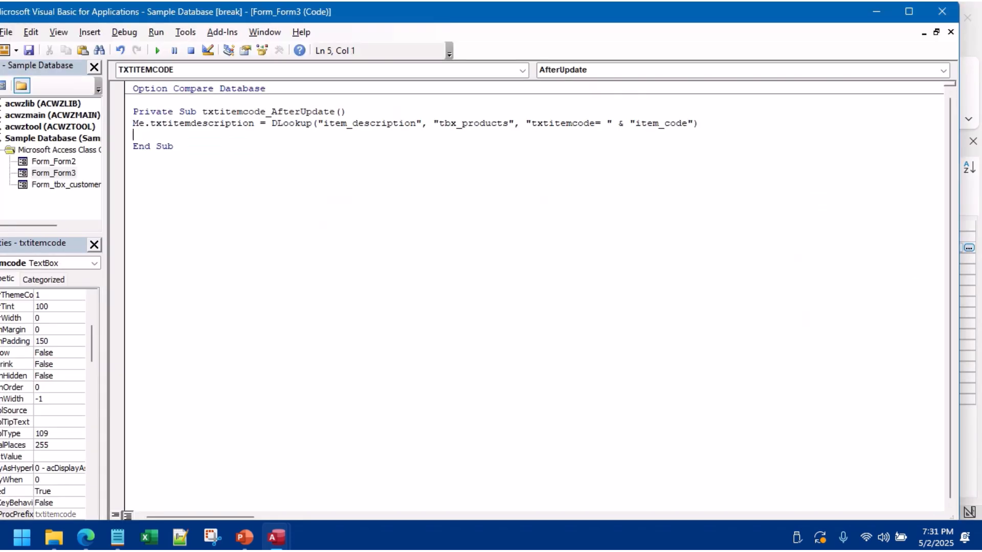
{"action": "type", "text": "me.txt"}
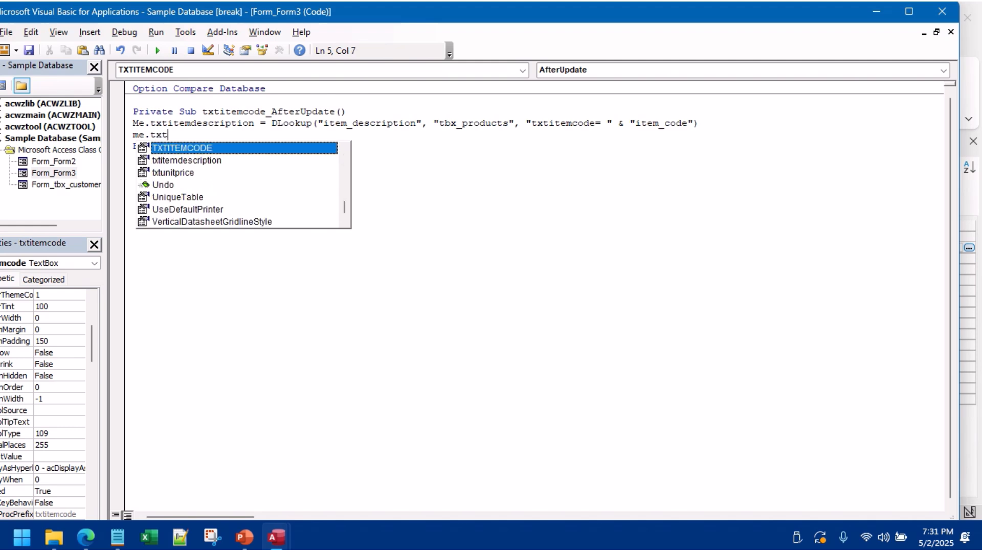
{"action": "type", "text": "un"}
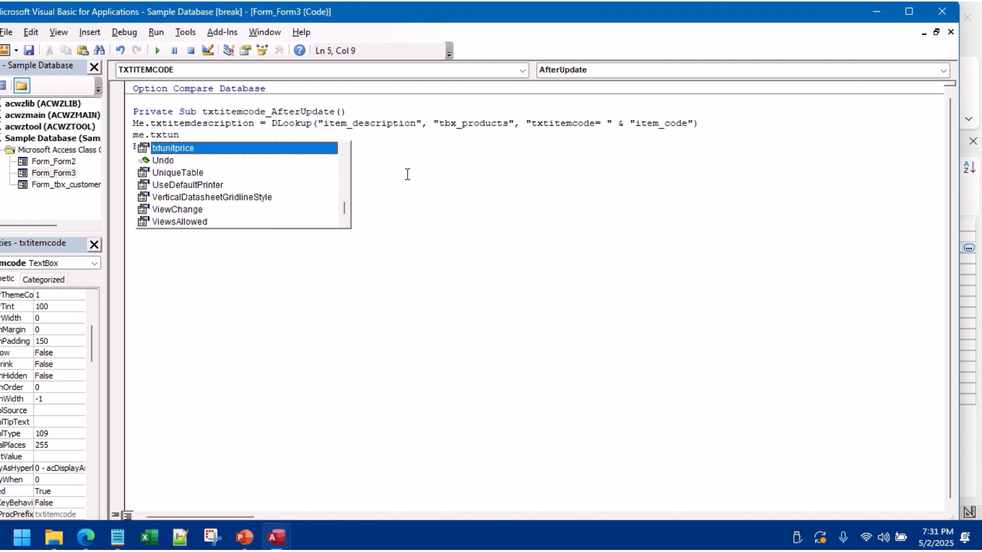
{"action": "key", "text": "Tab"}
{"action": "type", "text": "= "}
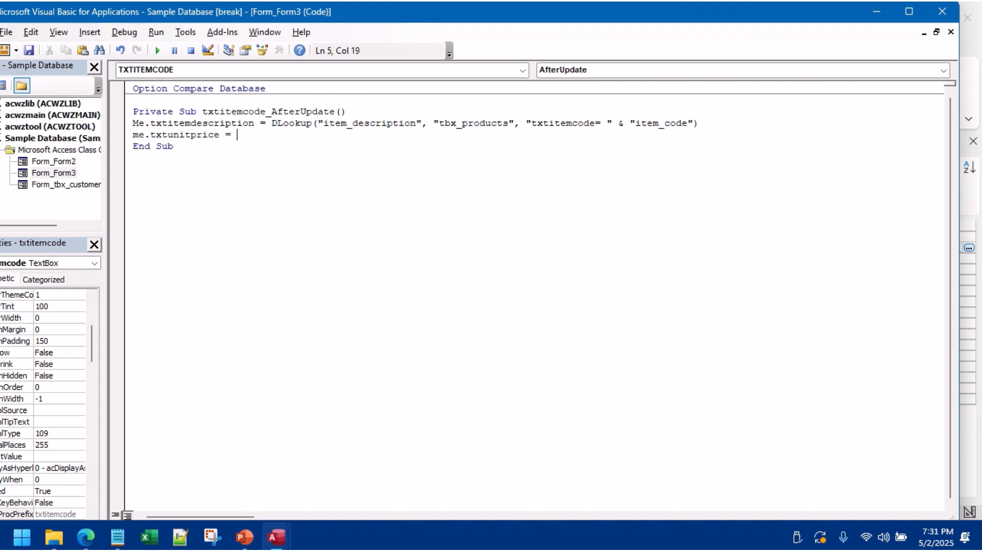
Step: Continue the me.txtunitprice line with a DLookup of unit_price from tbx_products, leaving the criteria argument open
{"action": "type", "text": "dlookup(\""}
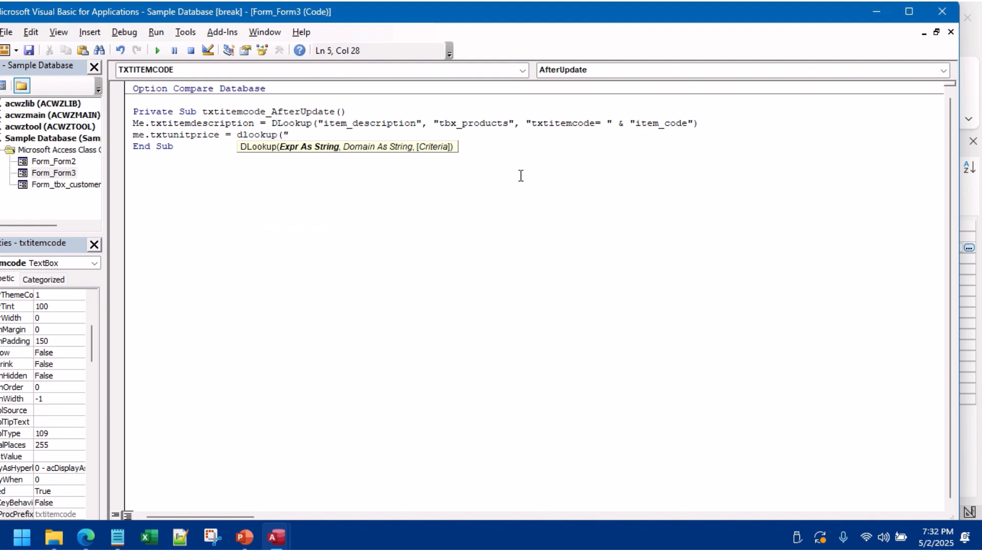
{"action": "type", "text": "unit_price\","}
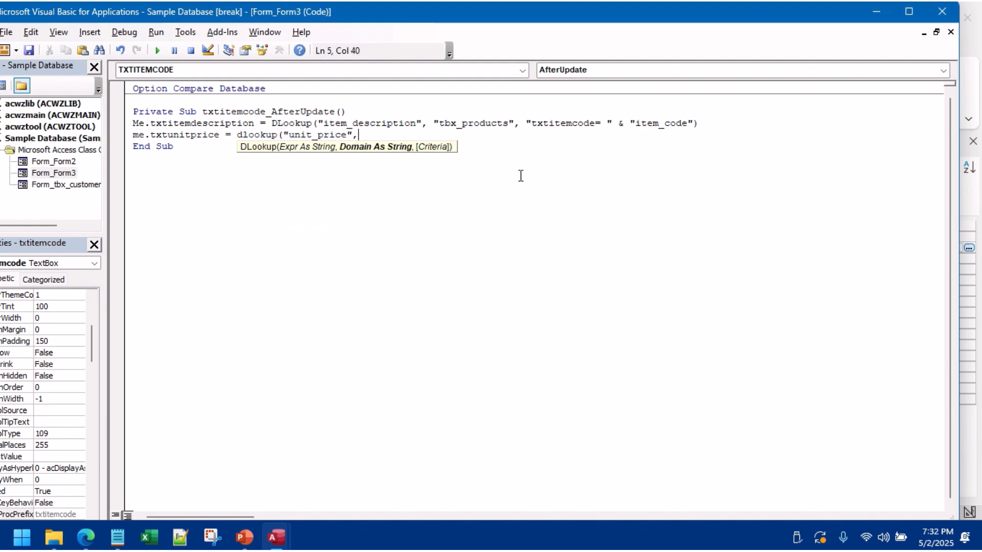
{"action": "type", "text": "\"tbx_products\","}
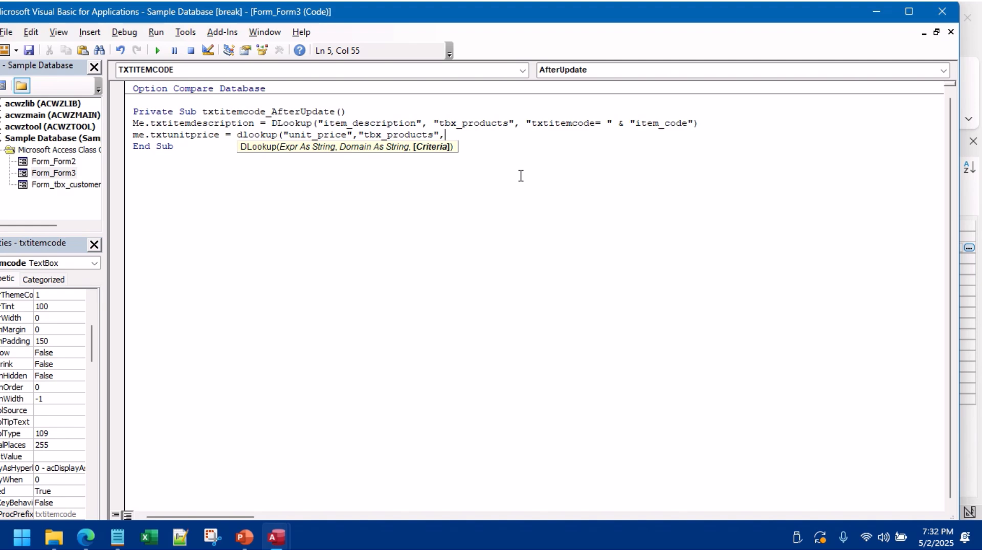
{"action": "left_click", "coordinate": [180, 134]}
{"action": "left_click", "coordinate": [463, 138]}
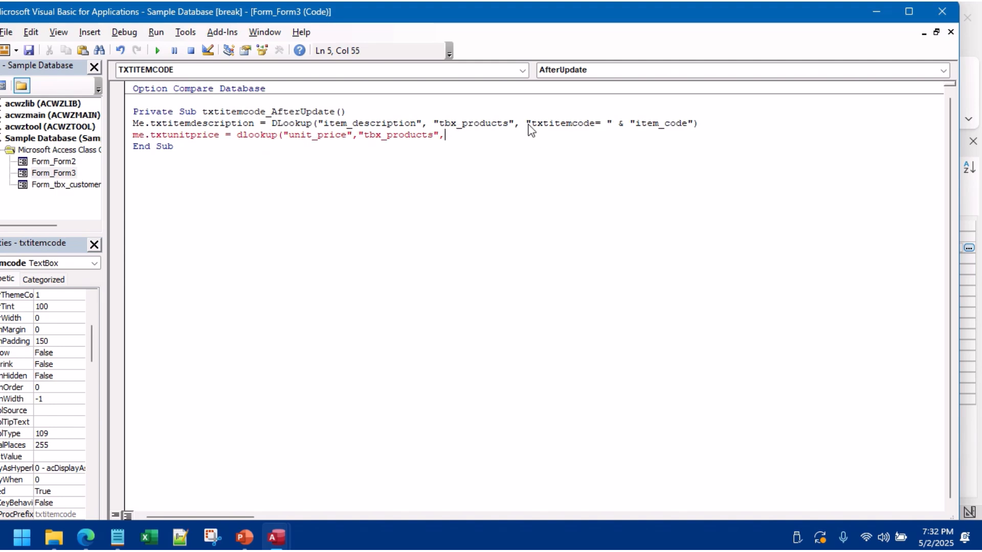
Step: Copy the criteria "txtitemcode= " & "item_code") from the description lookup to the end of the unit price lookup
{"action": "left_click", "coordinate": [664, 131]}
{"action": "left_click", "coordinate": [487, 323]}
{"action": "left_click_drag", "start_coordinate": [698, 124], "coordinate": [528, 125]}
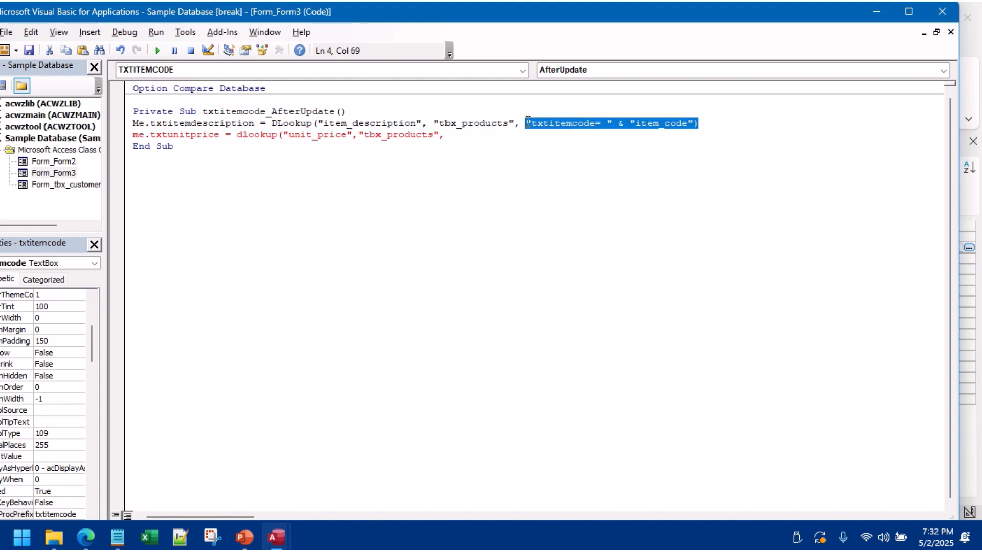
{"action": "key", "text": "ctrl+c"}
{"action": "left_click", "coordinate": [481, 136]}
{"action": "key", "text": "ctrl+v"}
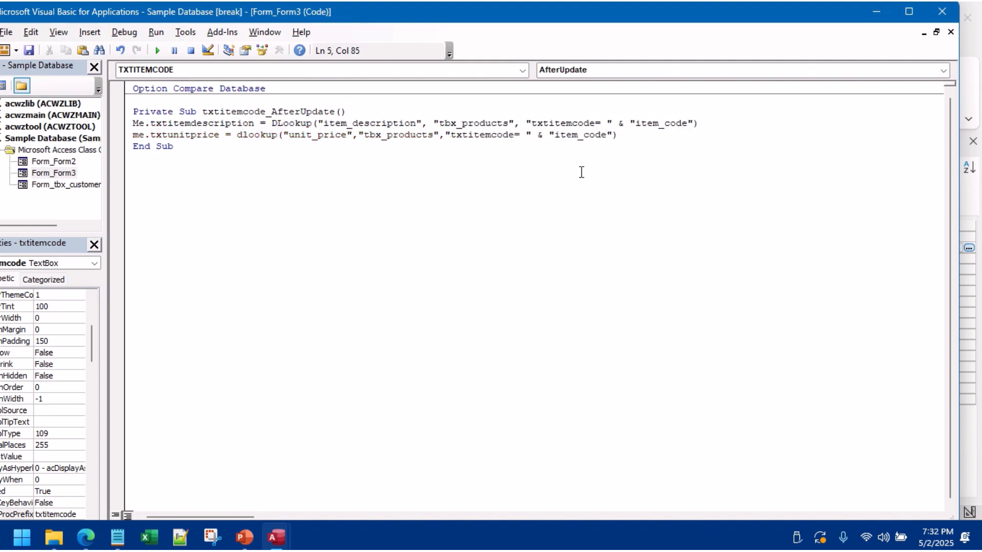
Step: Save the form under the name test_form3
{"action": "key", "text": "ctrl+s"}
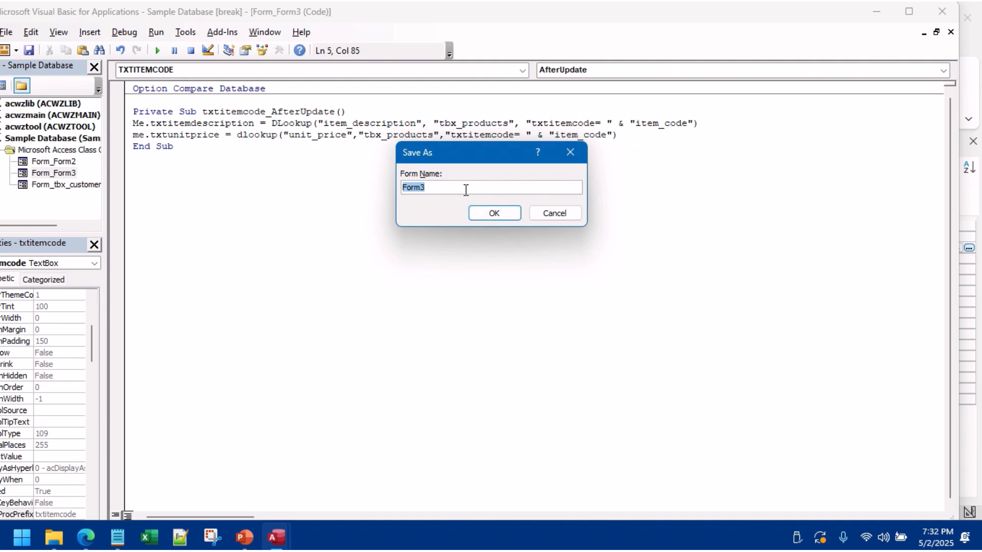
{"action": "left_click_drag", "start_coordinate": [448, 192], "coordinate": [381, 209]}
{"action": "type", "text": "test_form3"}
{"action": "left_click", "coordinate": [486, 212]}
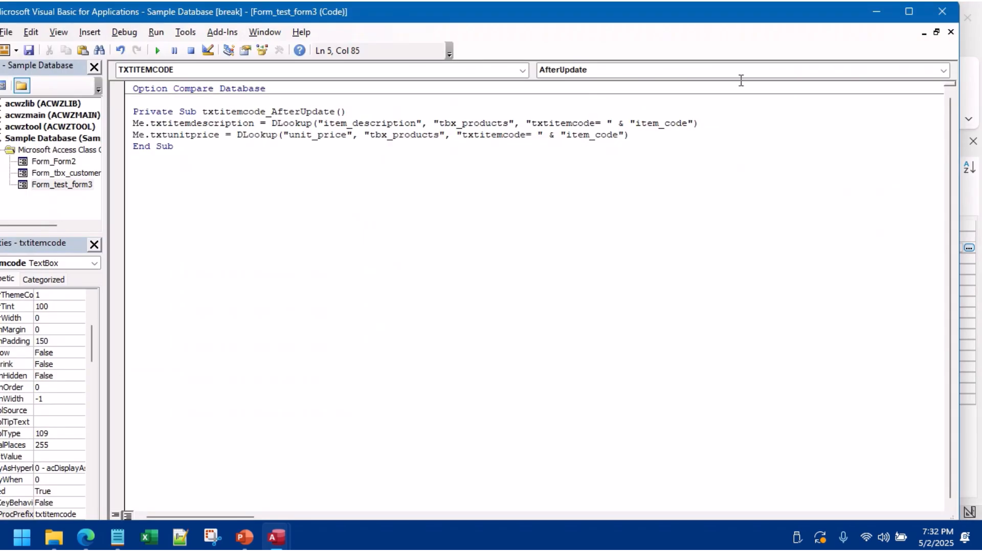
Step: Close the code editor and test the description and unit price lookups in Form View with item code 101
{"action": "left_click", "coordinate": [942, 12]}
{"action": "left_click", "coordinate": [36, 77]}
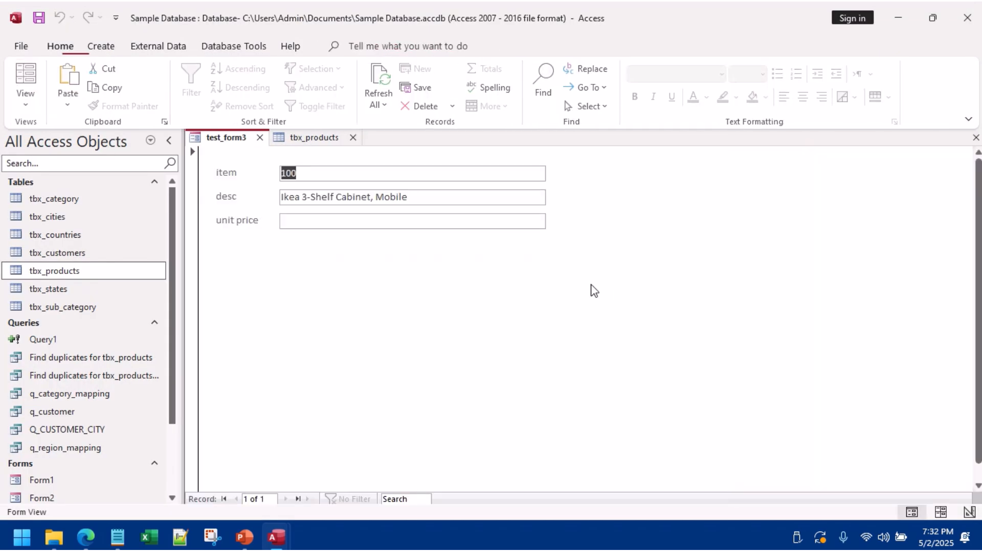
{"action": "type", "text": "101"}
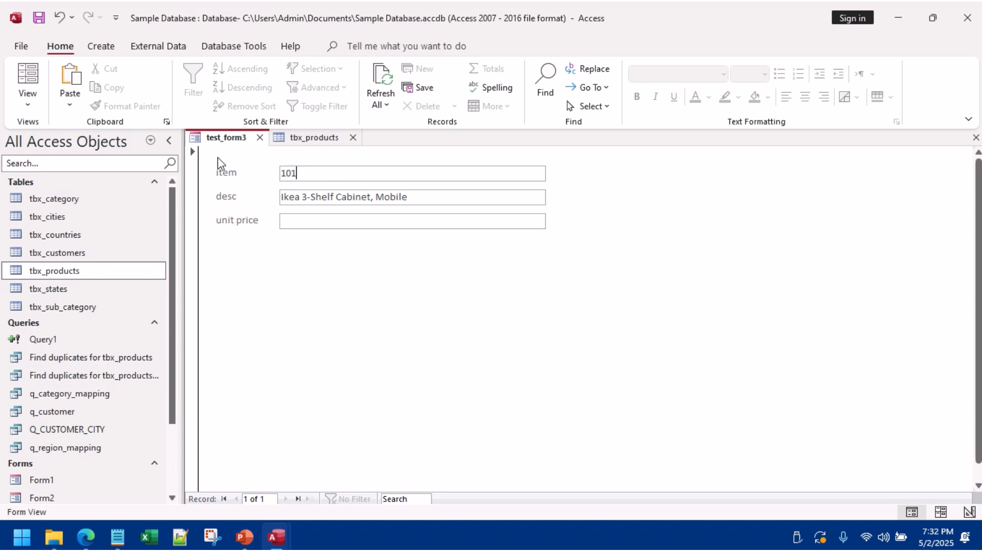
{"action": "key", "text": "Tab"}
{"action": "left_click", "coordinate": [528, 218]}
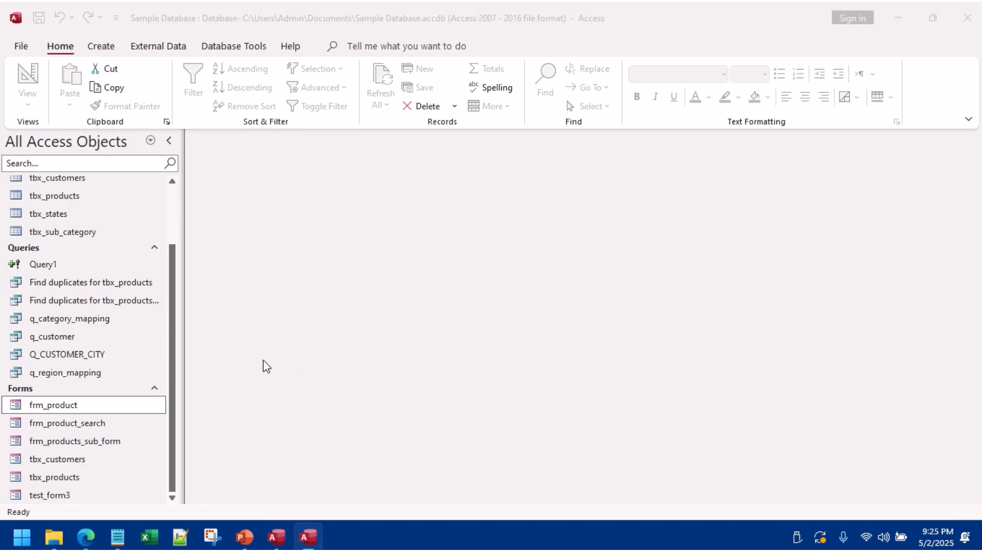
Step: Create a new table in Design View with SALES_ORDER_ID as an AutoNumber field and make it the primary key
{"action": "scroll", "coordinate": [173, 357], "scroll_direction": "up", "scroll_amount": 3}
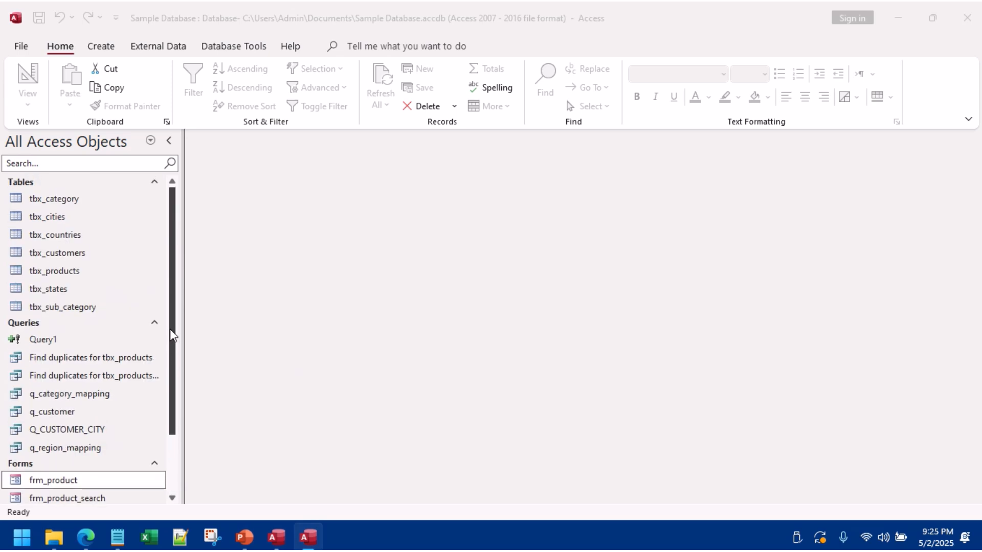
{"action": "left_click_drag", "start_coordinate": [169, 329], "coordinate": [183, 300]}
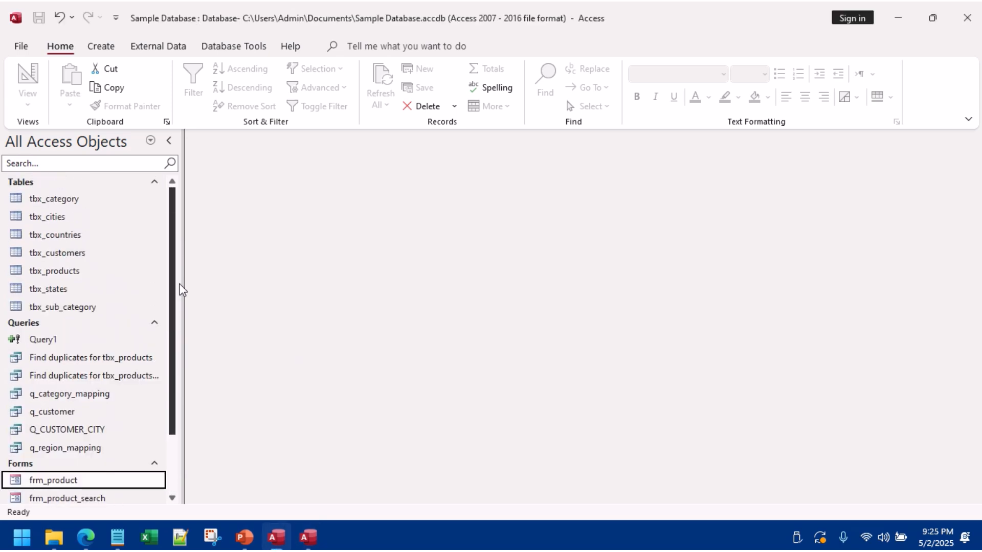
{"action": "left_click", "coordinate": [101, 47]}
{"action": "left_click", "coordinate": [121, 95]}
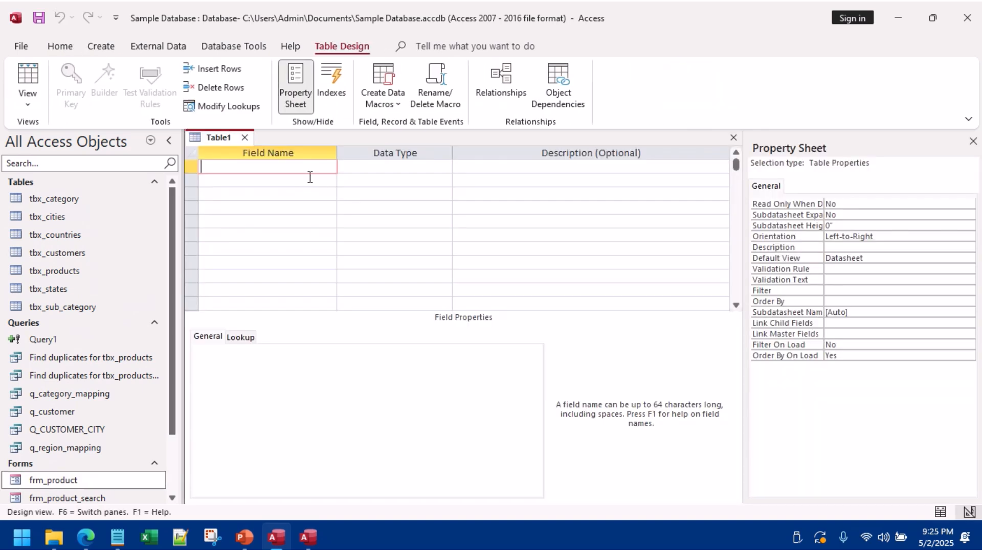
{"action": "type", "text": "SALES"}
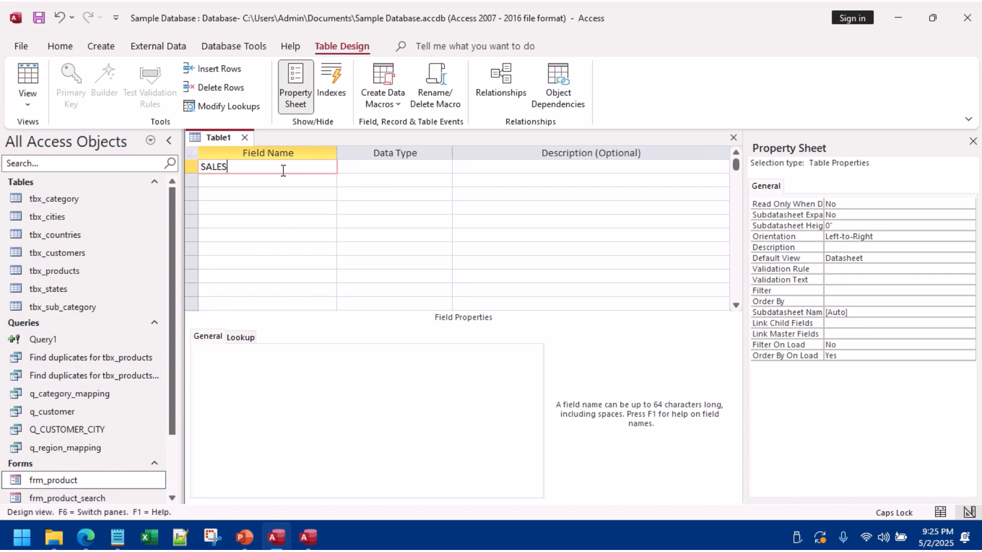
{"action": "type", "text": "_ORDER_ID"}
{"action": "key", "text": "Tab"}
{"action": "type", "text": "A"}
{"action": "key", "text": "Tab"}
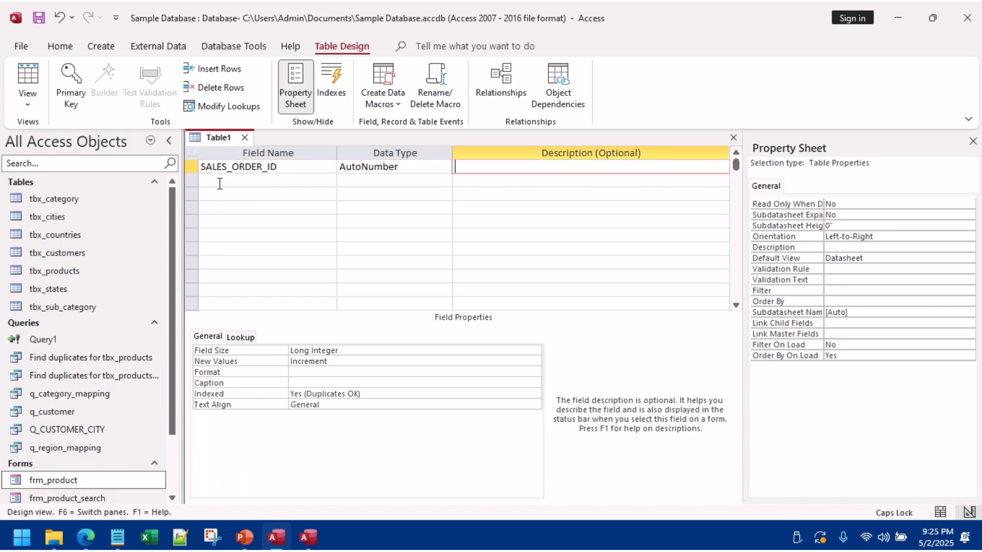
{"action": "left_click", "coordinate": [205, 167]}
{"action": "left_click", "coordinate": [71, 84]}
Step: Add an ORDER_DATE field with the Date/Time data type below SALES_ORDER_ID
{"action": "left_click", "coordinate": [246, 182]}
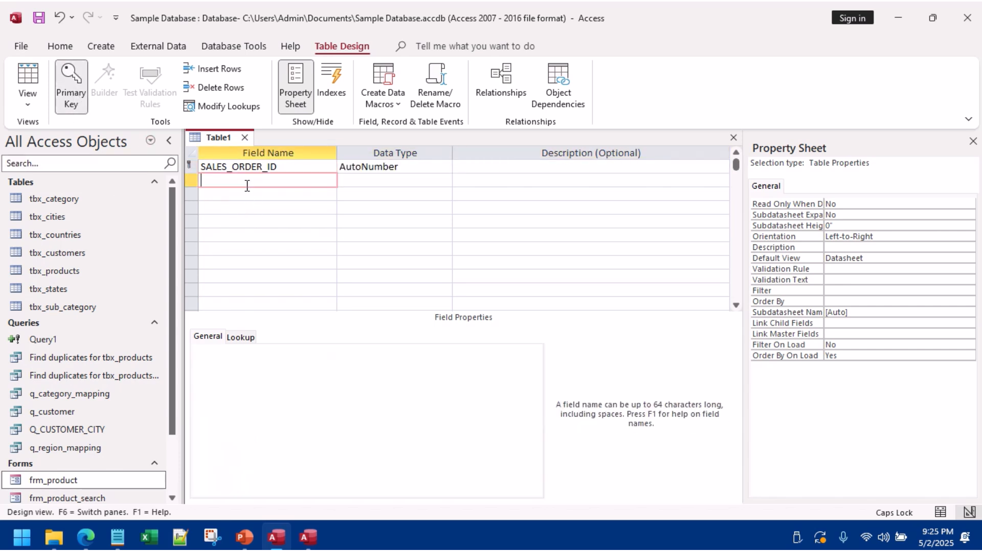
{"action": "type", "text": "O"}
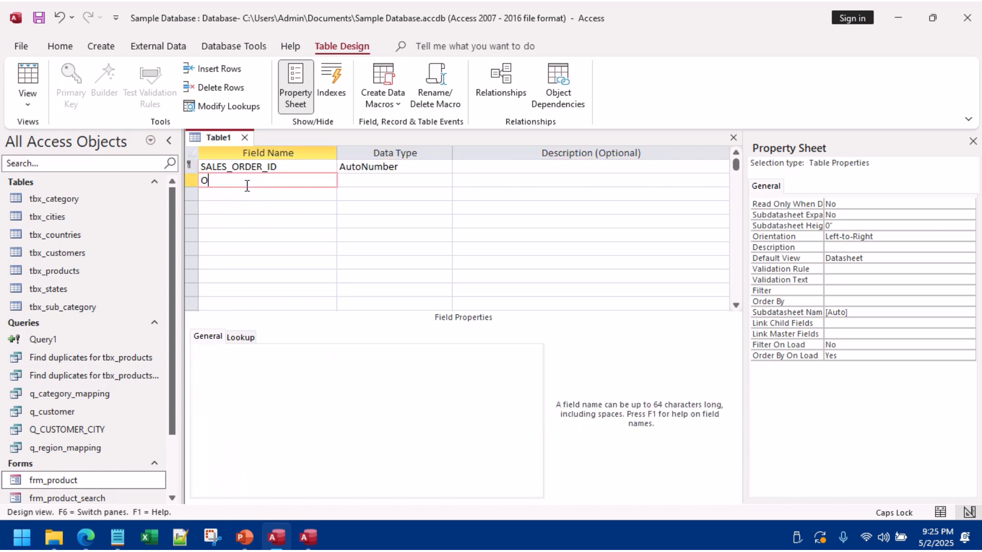
{"action": "type", "text": "RDER_DATE"}
{"action": "key", "text": "Tab"}
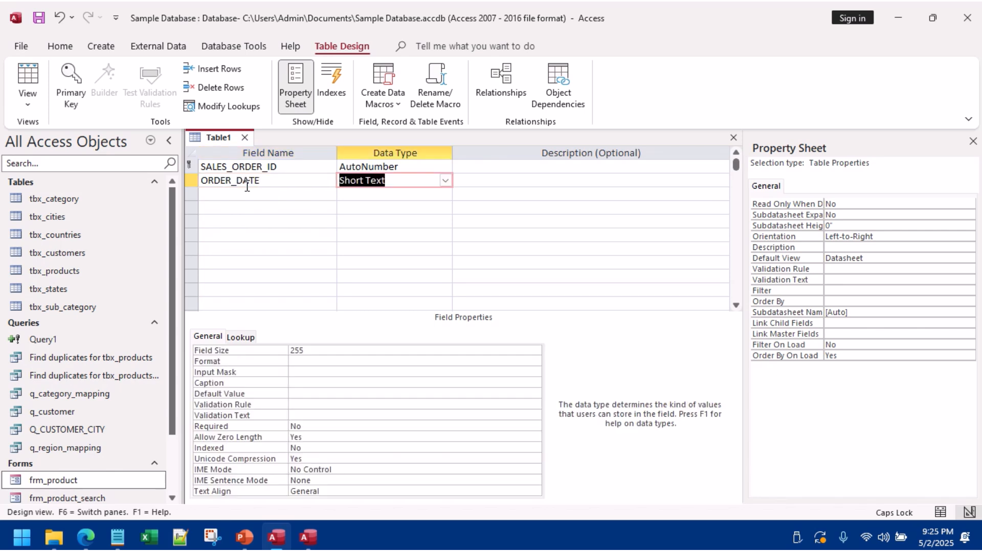
{"action": "type", "text": "Date/Time"}
{"action": "key", "text": "Tab"}
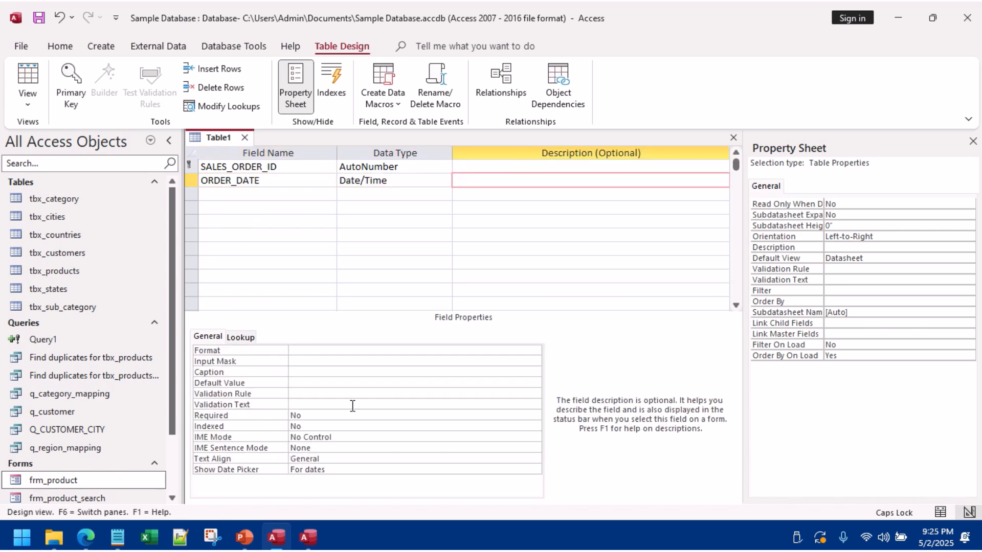
Step: Try Date() and Now() as the default value of the ORDER_DATE field
{"action": "left_click", "coordinate": [298, 383]}
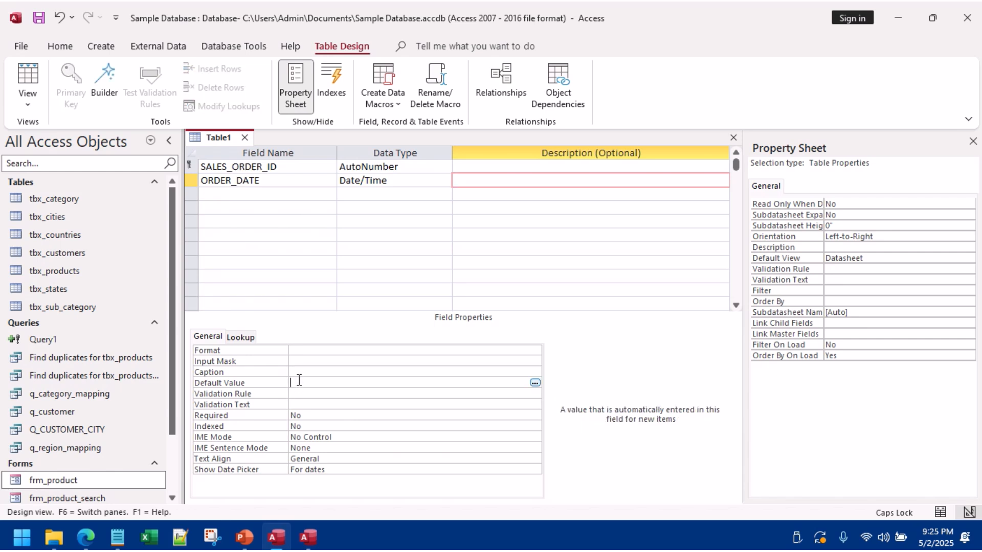
{"action": "type", "text": "DATE("}
{"action": "left_click", "coordinate": [337, 394]}
{"action": "left_click", "coordinate": [345, 383]}
{"action": "left_click", "coordinate": [280, 384]}
{"action": "type", "text": "NOW()"}
{"action": "left_click", "coordinate": [307, 393]}
Step: Set the default value of the ORDER_DATE field to Date()
{"action": "left_click", "coordinate": [261, 382]}
{"action": "type", "text": "DATE()"}
{"action": "left_click", "coordinate": [294, 393]}
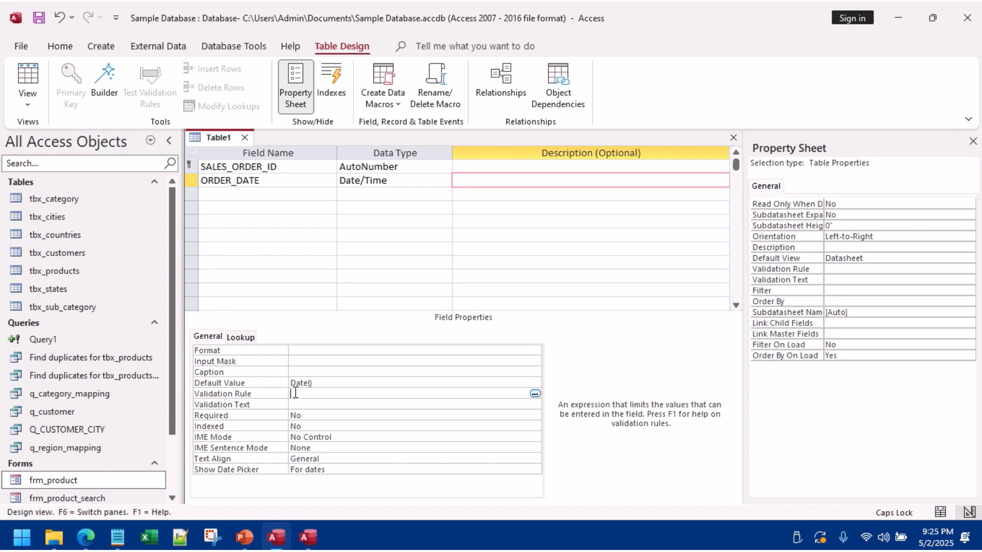
Step: Add a CUSTOMER_ID field with the Number data type below ORDER_DATE
{"action": "left_click", "coordinate": [237, 195]}
{"action": "type", "text": "C"}
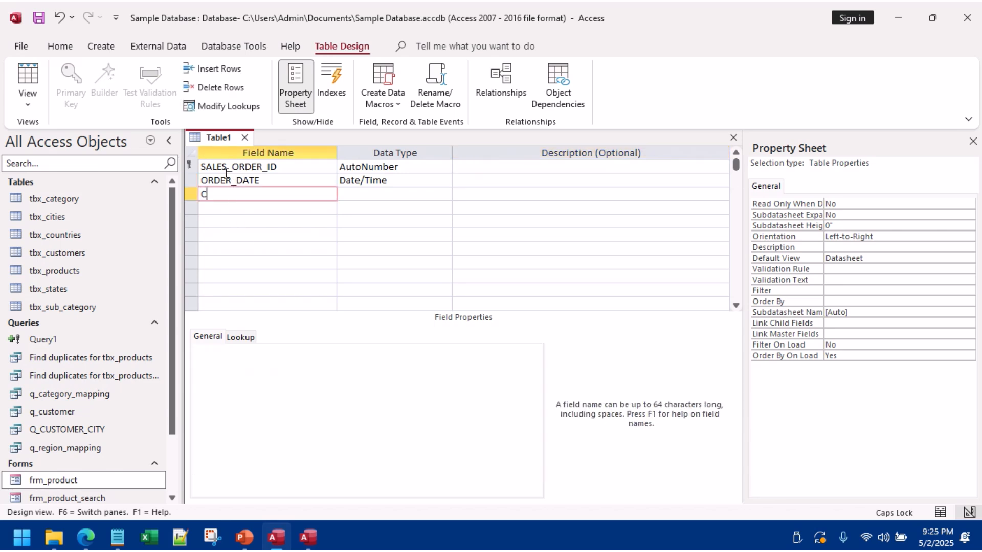
{"action": "type", "text": "USTOMER_ID"}
{"action": "key", "text": "Tab"}
{"action": "type", "text": "Number"}
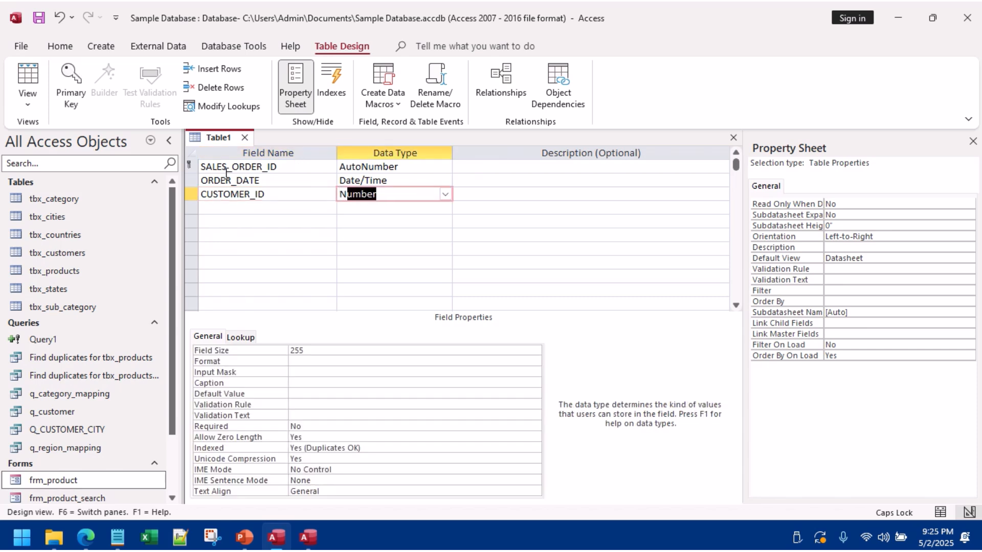
{"action": "key", "text": "Tab"}
Step: Add the fields SHIPPING_ADDRESS and CUSTOMER_REF, both with the Short Text data type
{"action": "left_click", "coordinate": [260, 209]}
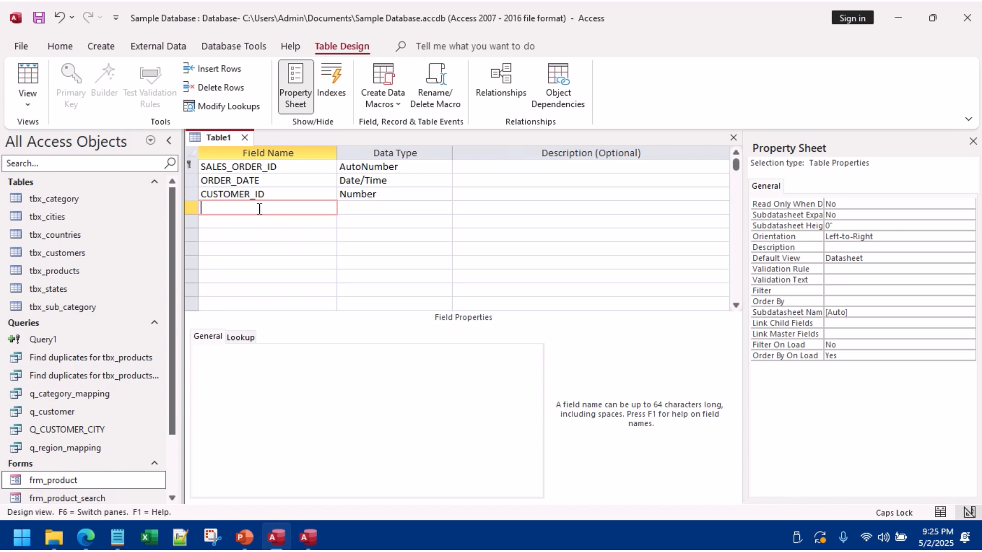
{"action": "type", "text": "SHIPPING_ADDRESS"}
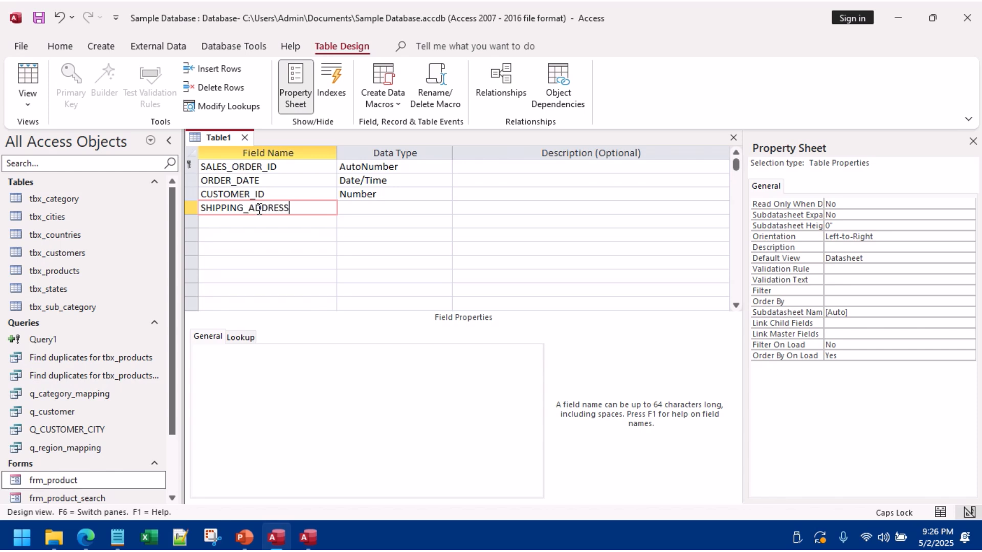
{"action": "key", "text": "Tab"}
{"action": "left_click", "coordinate": [259, 221]}
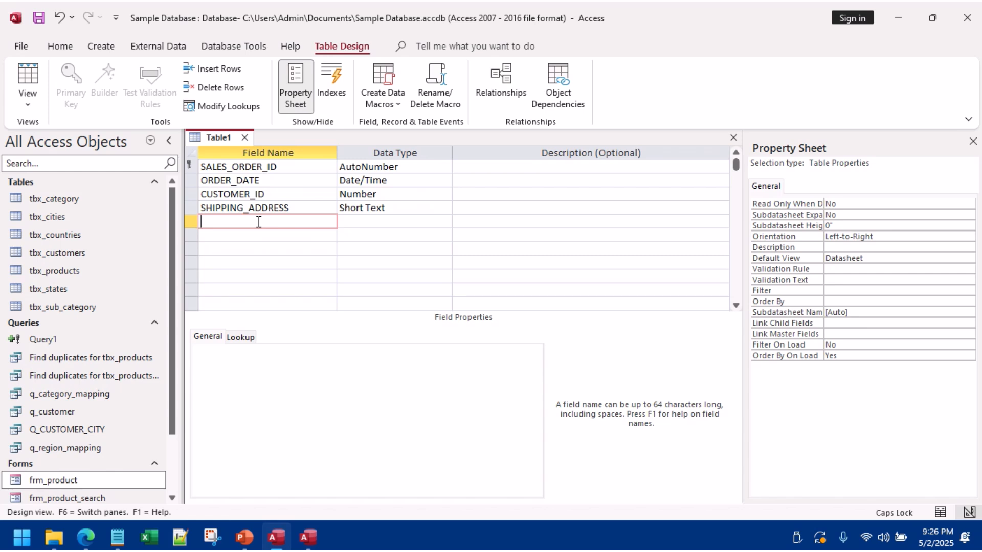
{"action": "type", "text": "CUSTOMER_REF"}
{"action": "key", "text": "Tab"}
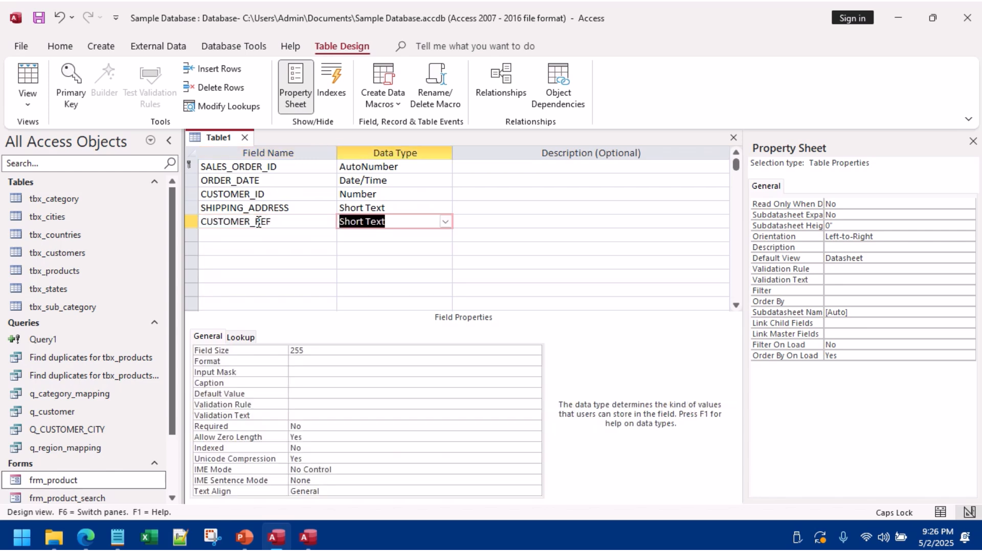
{"action": "key", "text": "Tab"}
{"action": "key", "text": "Tab"}
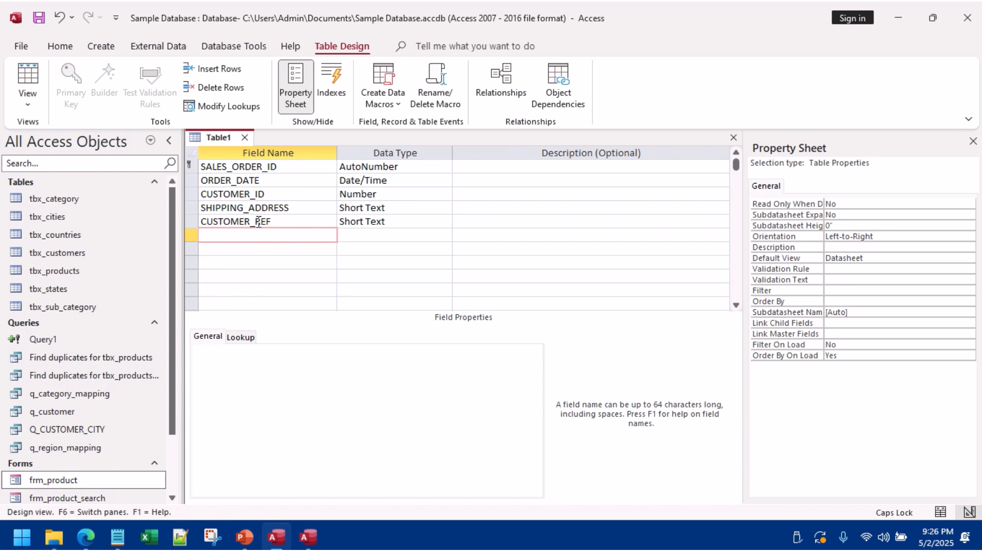
{"action": "type", "text": "CANCELLED"}
{"action": "key", "text": "Tab"}
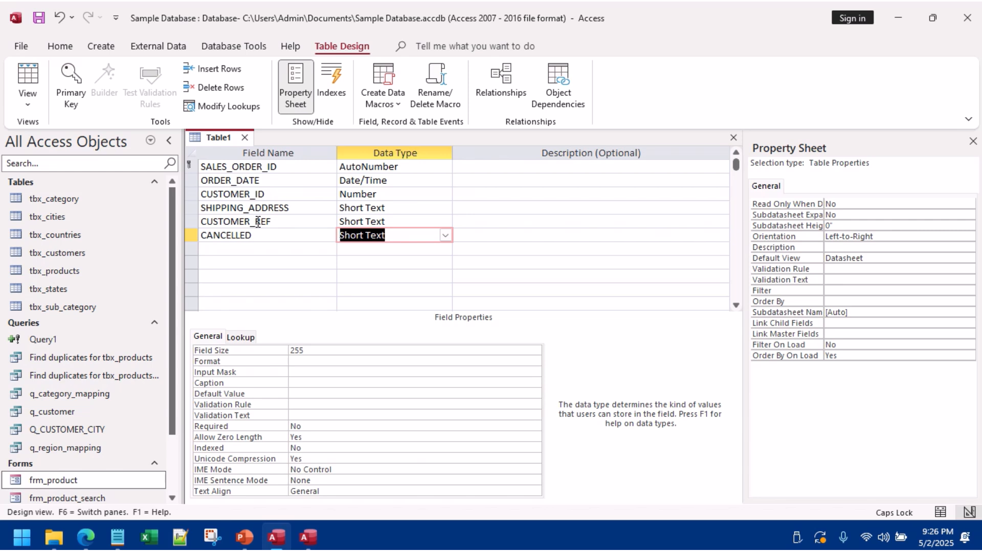
{"action": "left_click", "coordinate": [195, 234]}
{"action": "right_click", "coordinate": [195, 232]}
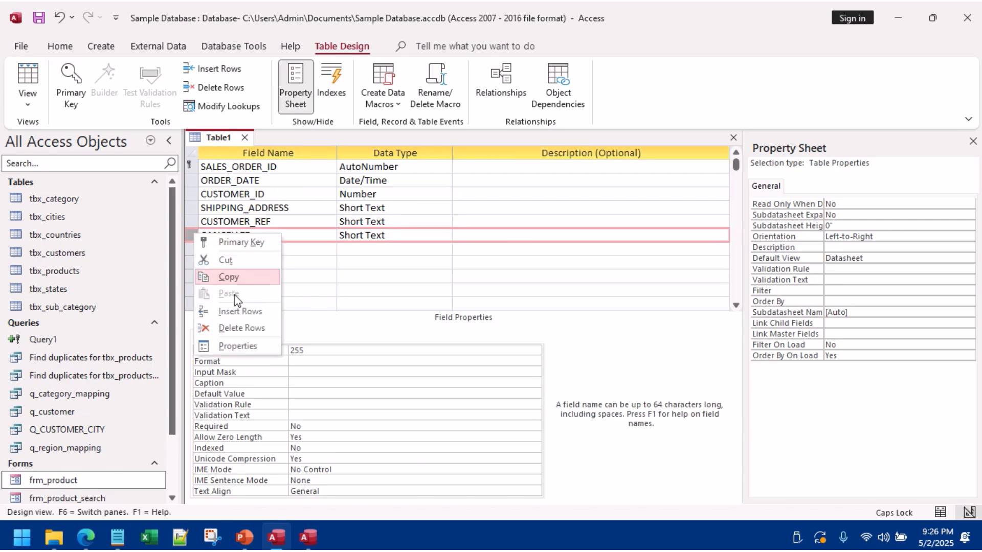
{"action": "left_click", "coordinate": [240, 328]}
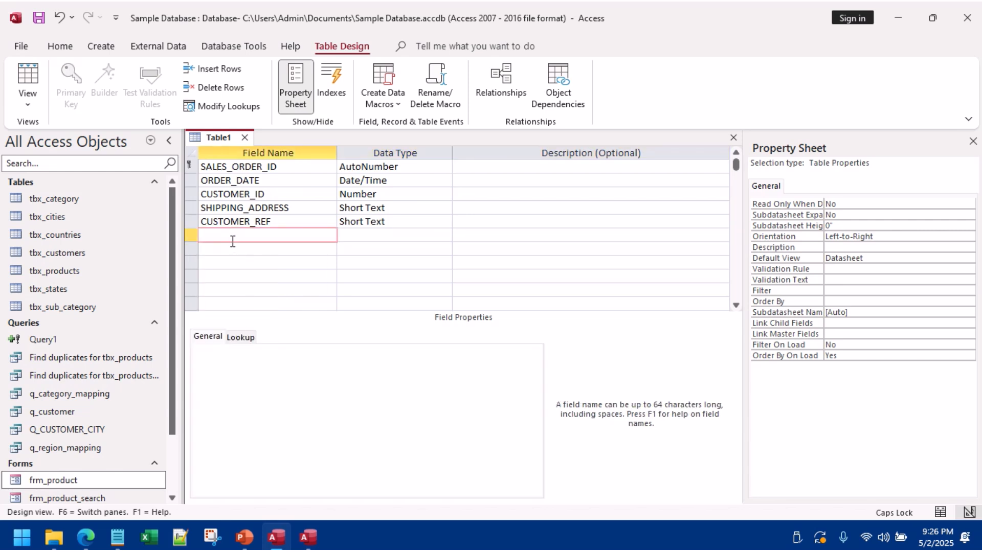
Step: Add an ACTIVE field with the Yes/No data type below CUSTOMER_REF
{"action": "type", "text": "ACTIVE"}
{"action": "key", "text": "Tab"}
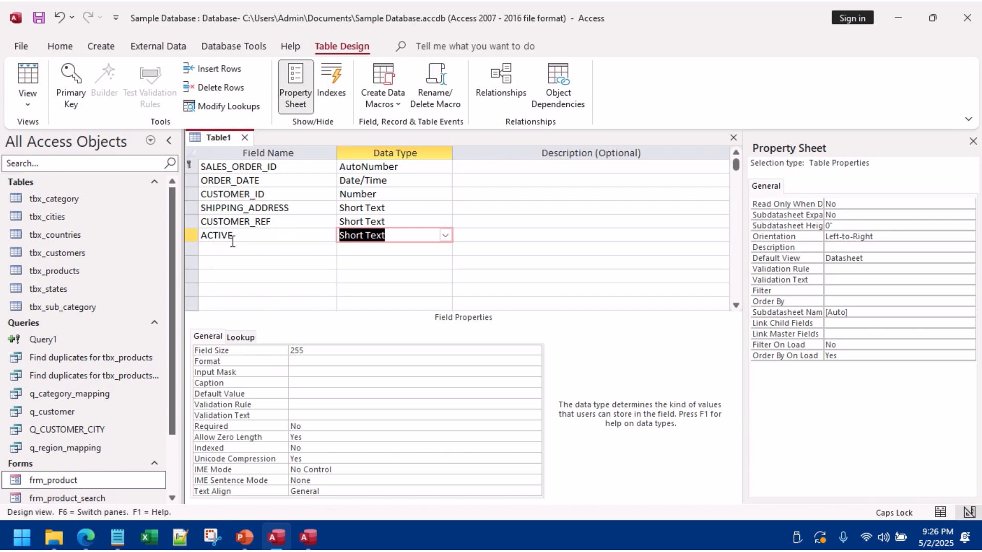
{"action": "type", "text": "Yes/No"}
{"action": "key", "text": "Tab"}
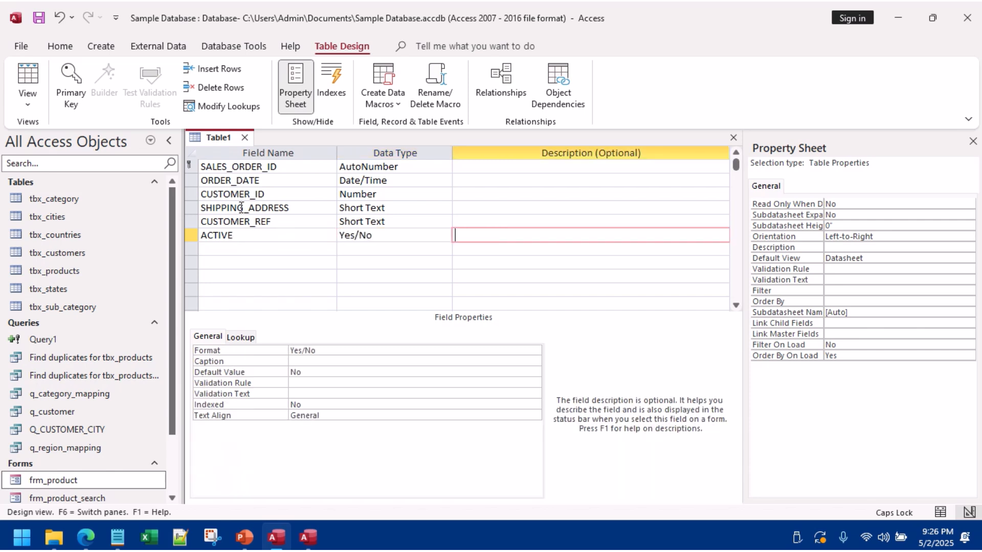
Step: Save the new table as tbx_sales_order_header and select its SALES_ORDER_ID key field
{"action": "right_click", "coordinate": [218, 138]}
{"action": "left_click", "coordinate": [250, 150]}
{"action": "key", "text": "Caps_Lock"}
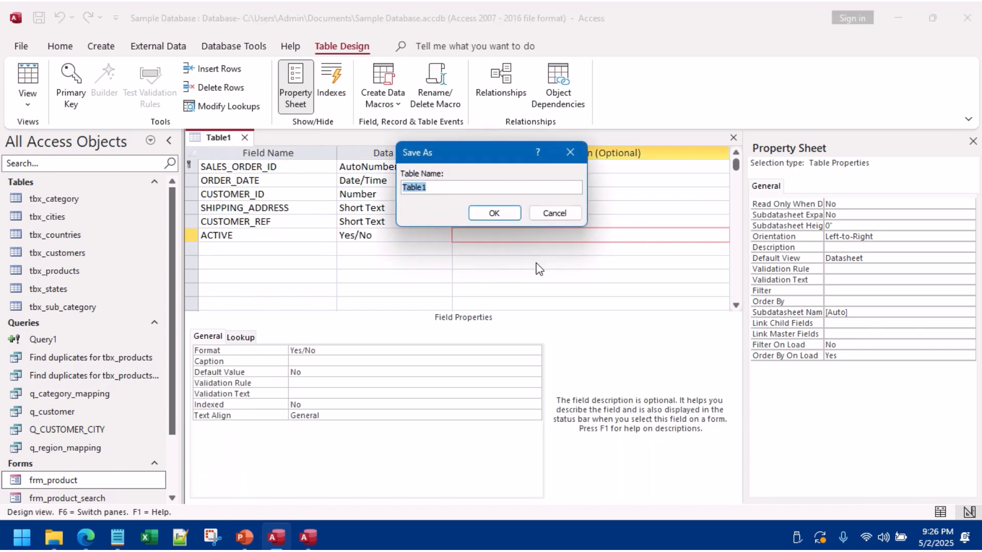
{"action": "type", "text": "tbx_sales_order_header"}
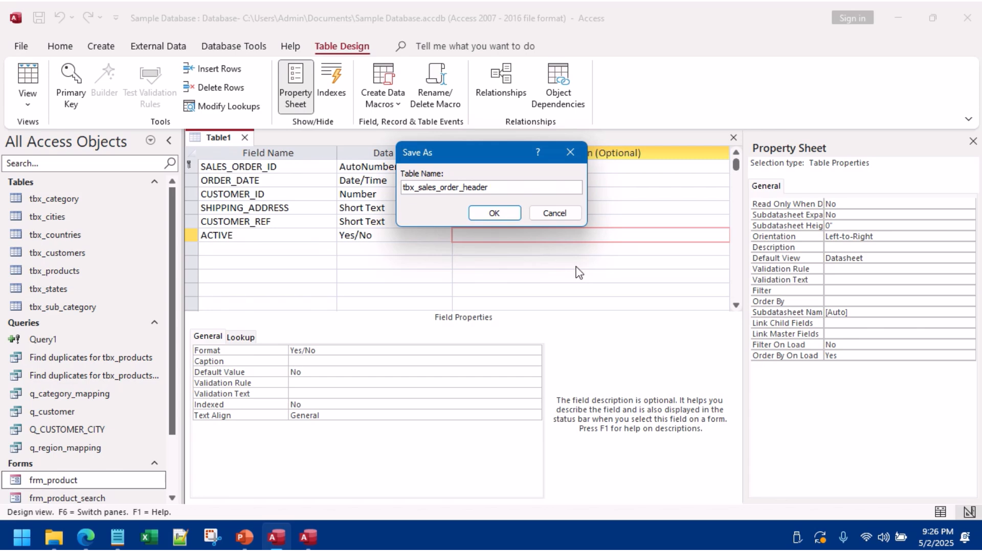
{"action": "left_click", "coordinate": [484, 214]}
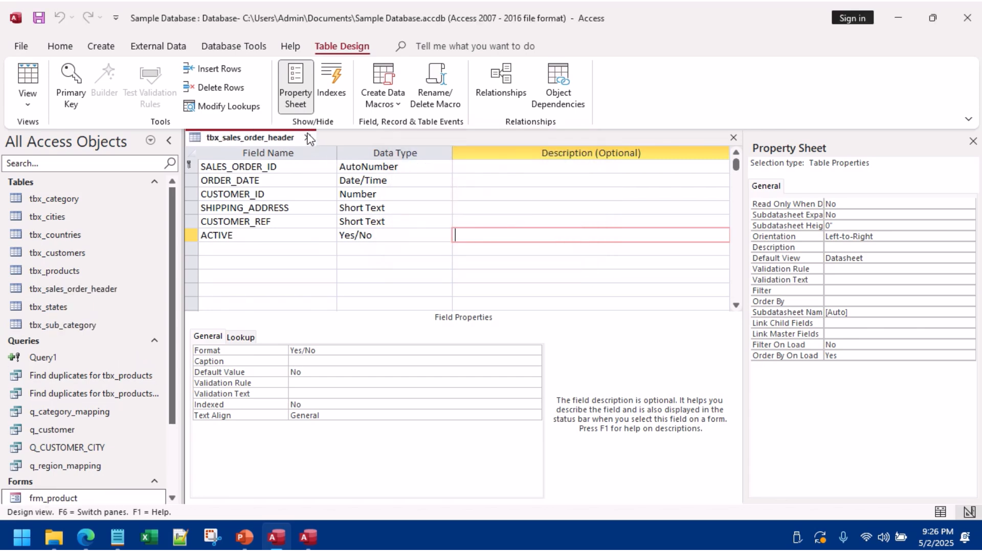
{"action": "left_click", "coordinate": [303, 166]}
{"action": "left_click", "coordinate": [190, 165]}
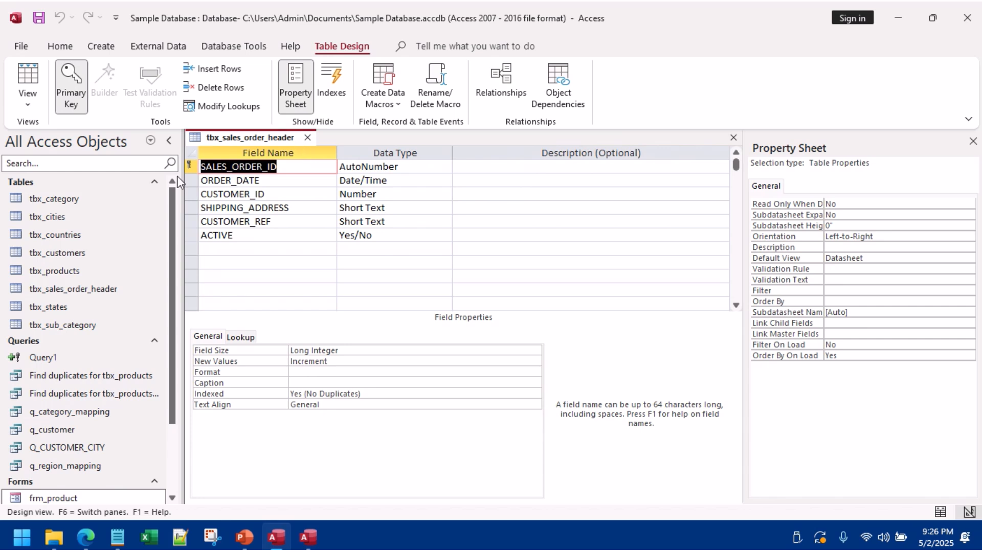
{"action": "left_click", "coordinate": [71, 87]}
Step: Start a second table in design view with an AutoNumber field LINE_ID as its primary key
{"action": "left_click", "coordinate": [100, 46]}
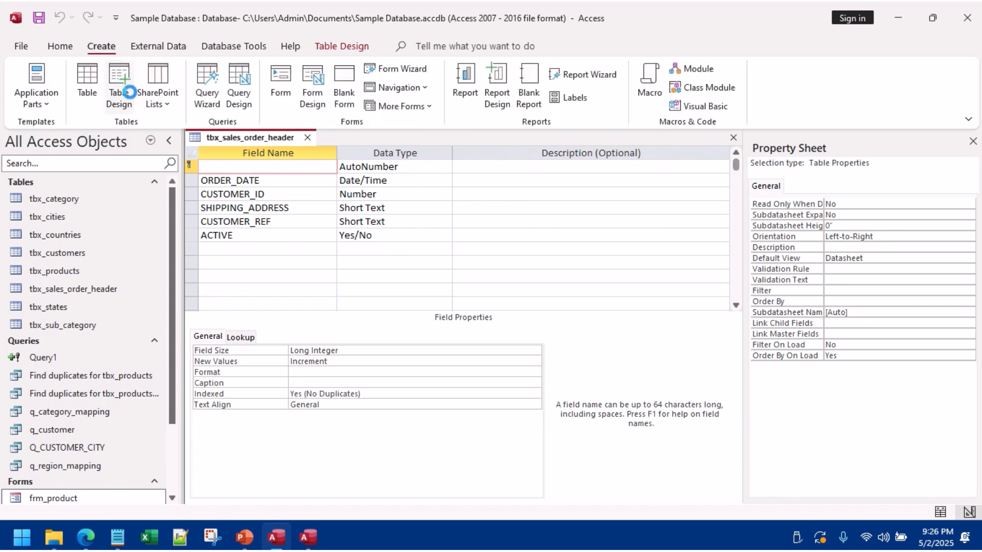
{"action": "left_click", "coordinate": [135, 96]}
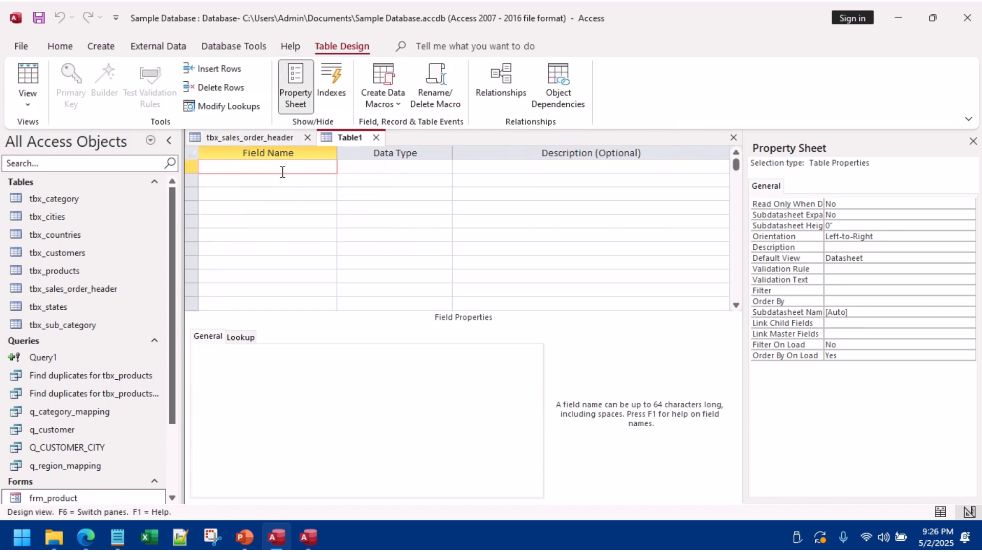
{"action": "type", "text": "line"}
{"action": "key", "text": "BackSpace"}
{"action": "key", "text": "BackSpace"}
{"action": "key", "text": "BackSpace"}
{"action": "key", "text": "BackSpace"}
{"action": "key", "text": "Caps_Lock"}
{"action": "type", "text": "LINE_ID"}
{"action": "key", "text": "Tab"}
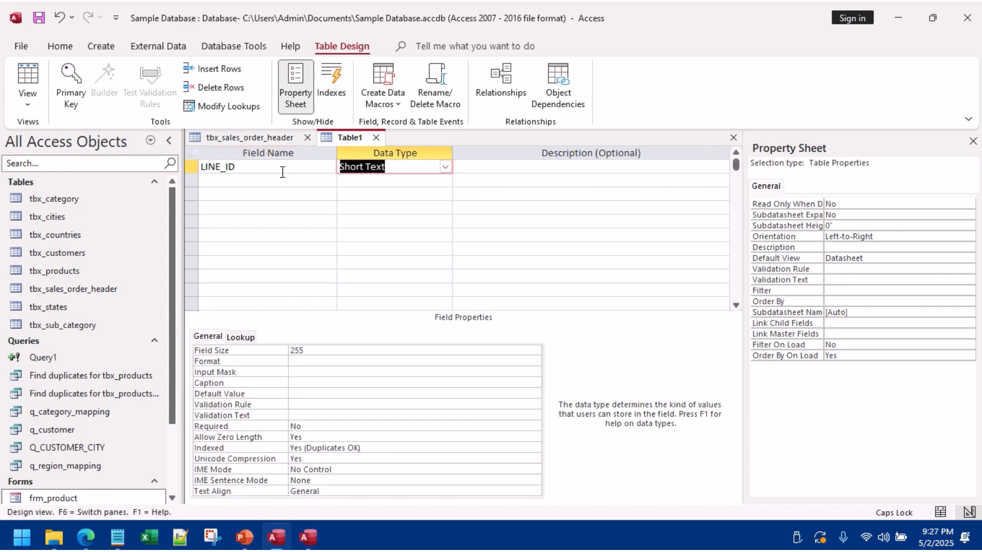
{"action": "type", "text": "AU"}
{"action": "key", "text": "Tab"}
{"action": "key", "text": "Tab"}
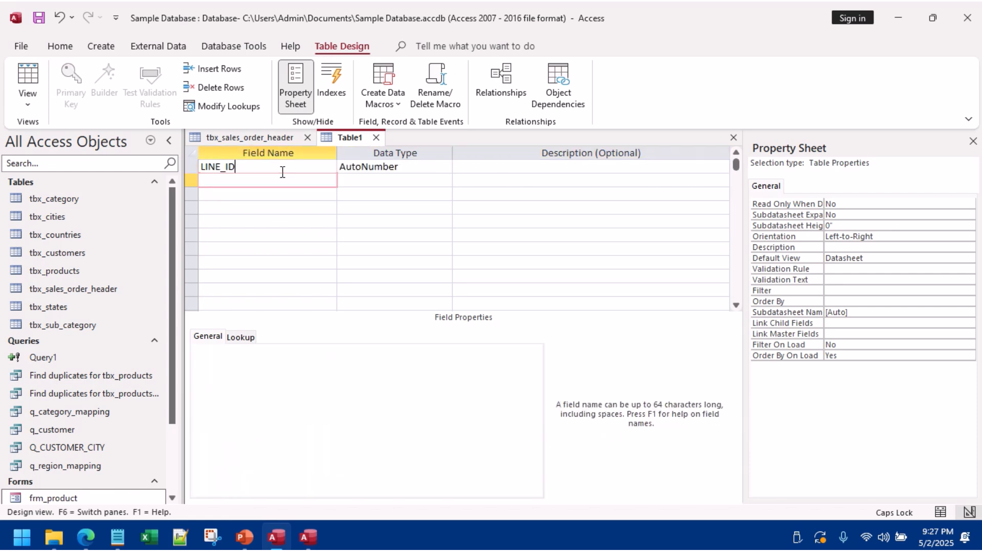
{"action": "left_click", "coordinate": [282, 171]}
{"action": "left_click", "coordinate": [71, 86]}
Step: Add a LINE_NO field with the Number data type below LINE_ID
{"action": "left_click", "coordinate": [214, 177]}
{"action": "type", "text": "LINE_NO"}
{"action": "key", "text": "Tab"}
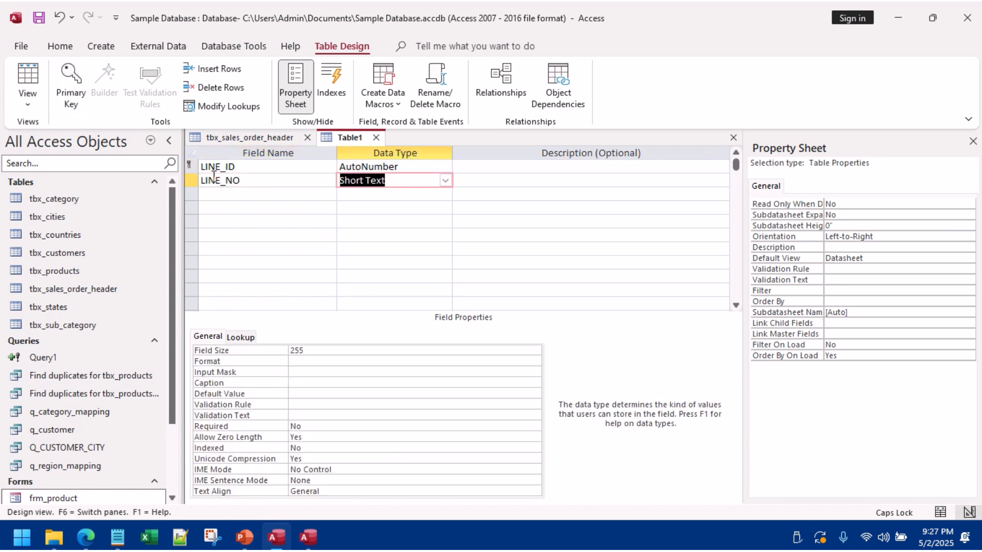
{"action": "type", "text": "n"}
{"action": "key", "text": "Tab"}
{"action": "key", "text": "Tab"}
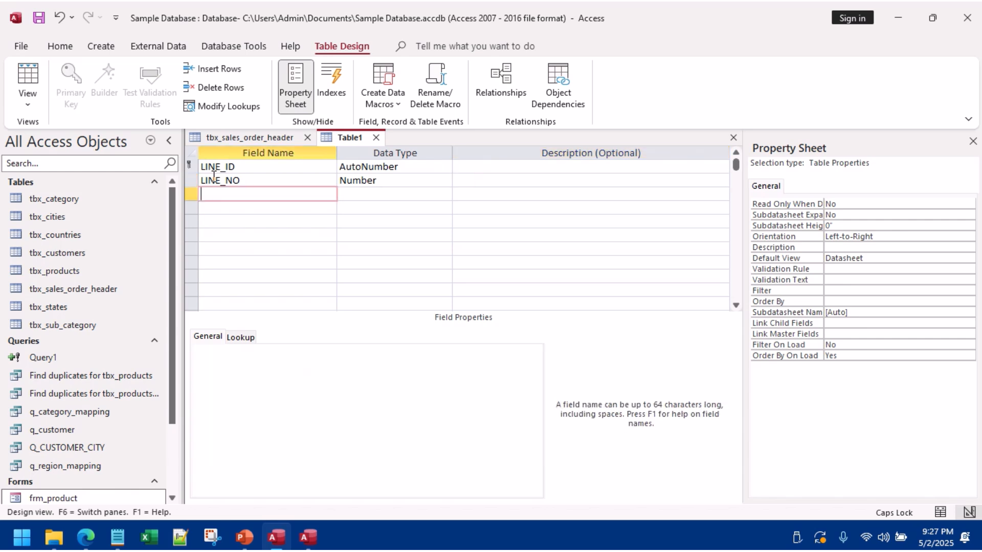
Step: Add a SALES_ORDER_ID field with the Number data type below LINE_NO
{"action": "type", "text": "SALES_ORDER_ID"}
{"action": "key", "text": "Tab"}
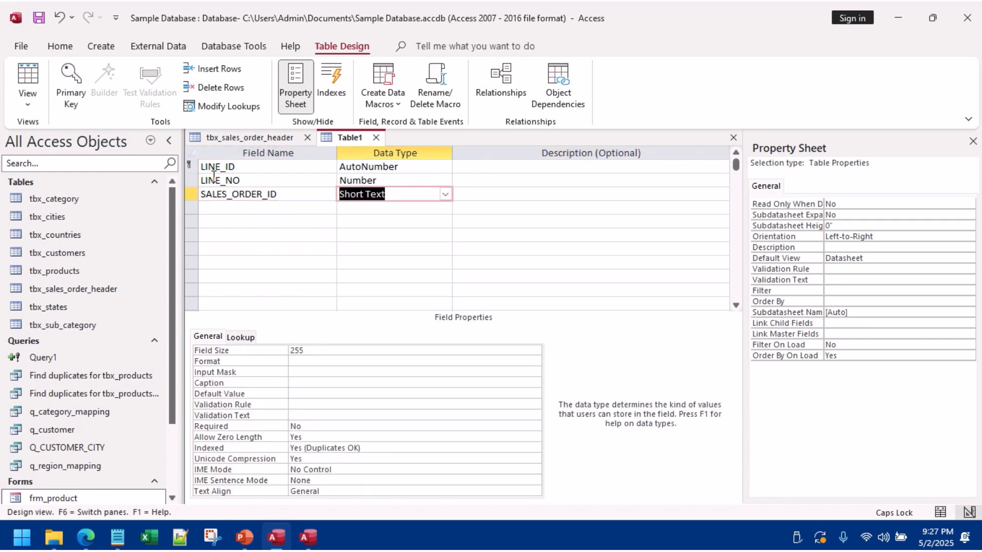
{"action": "type", "text": "n"}
{"action": "key", "text": "Tab"}
{"action": "key", "text": "Tab"}
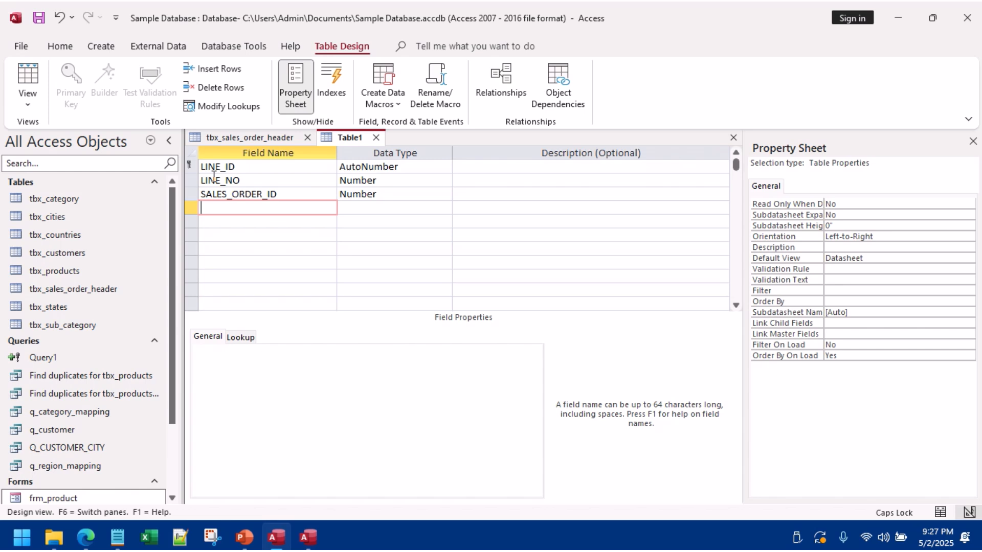
Step: Add an ITEM_CODE field with the Number data type below SALES_ORDER_ID
{"action": "type", "text": "ITEM_CODE"}
{"action": "key", "text": "Tab"}
{"action": "type", "text": "N"}
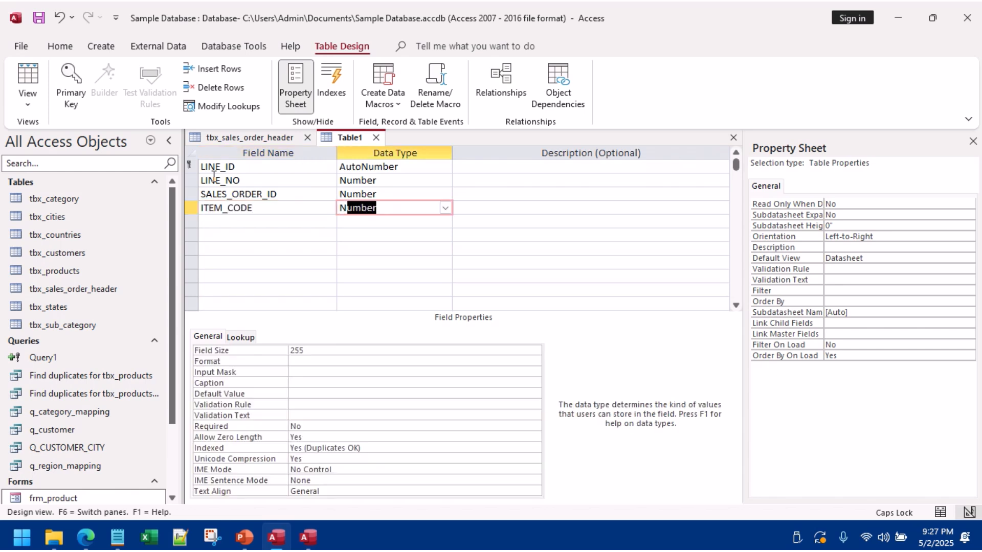
{"action": "key", "text": "Tab"}
{"action": "key", "text": "Tab"}
Step: Add an ITEM_DESCRIPTION field with the Short Text data type below ITEM_CODE
{"action": "type", "text": "I"}
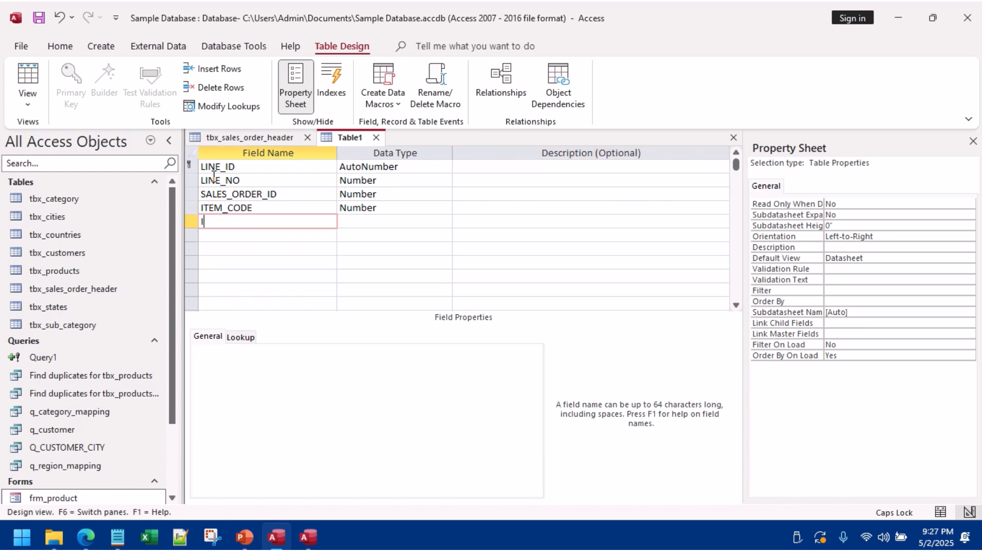
{"action": "type", "text": "TEM_DESCRIPTION"}
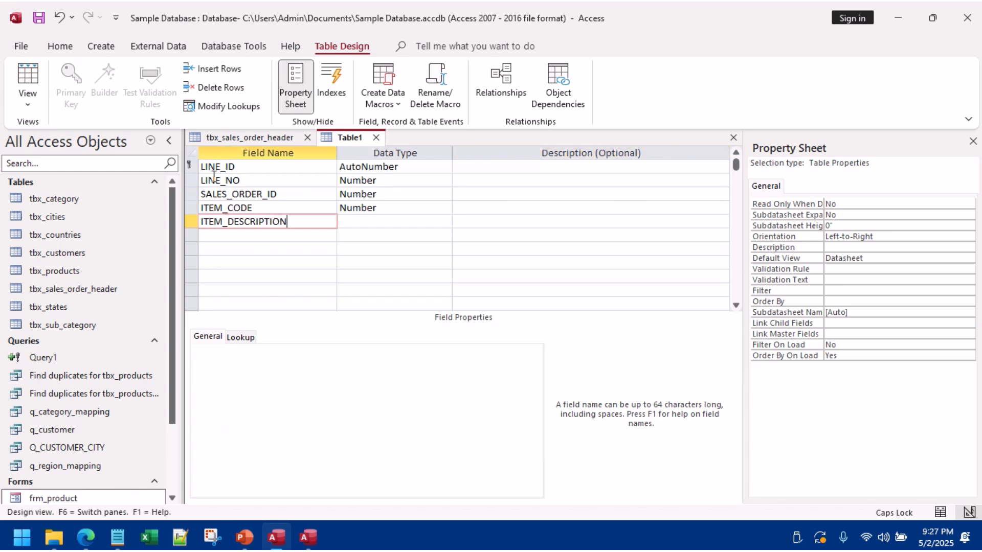
{"action": "key", "text": "Tab"}
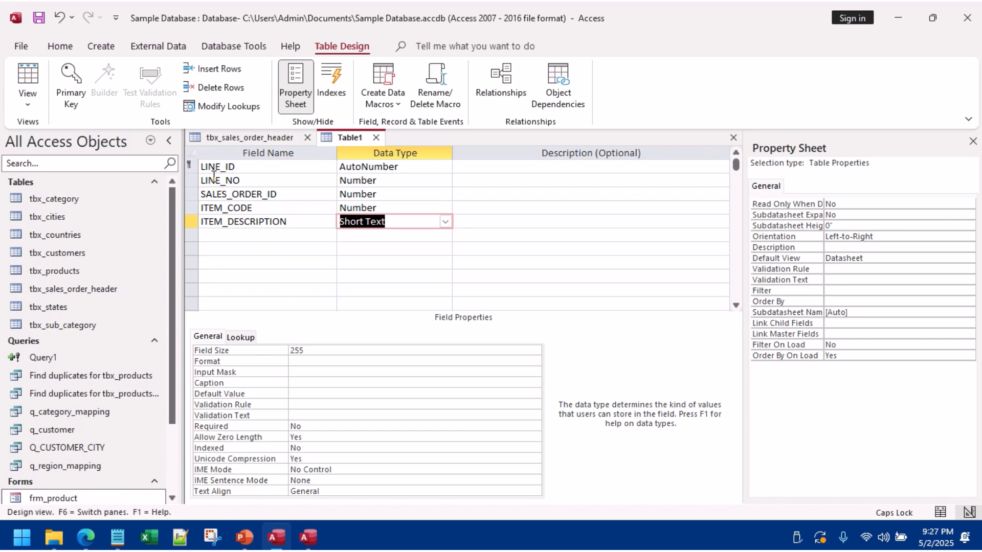
{"action": "key", "text": "Tab"}
{"action": "key", "text": "Tab"}
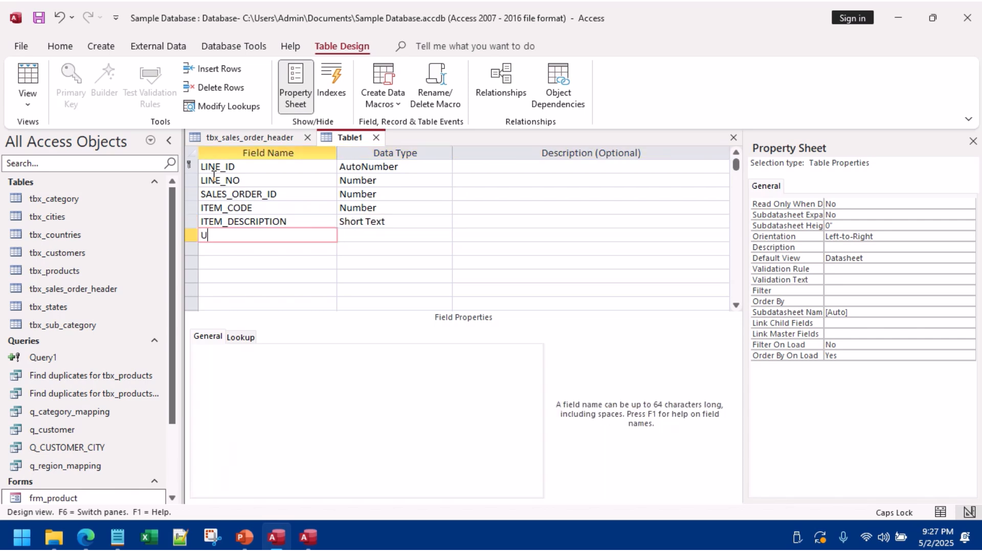
Step: Add a UNIT_PRICE field with the Number data type and set its field size to Double
{"action": "type", "text": "UNIT_PRICE"}
{"action": "key", "text": "Tab"}
{"action": "type", "text": "N"}
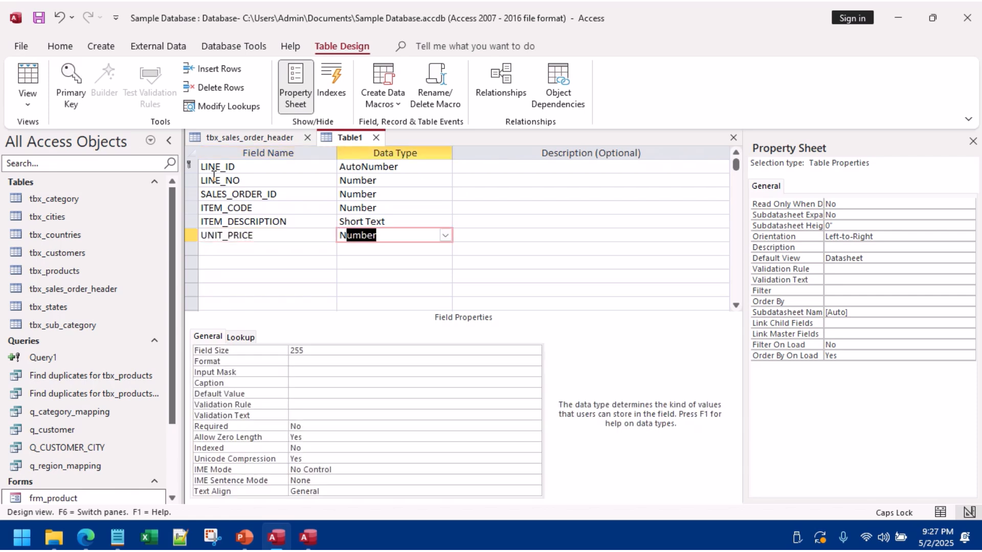
{"action": "left_click", "coordinate": [331, 353]}
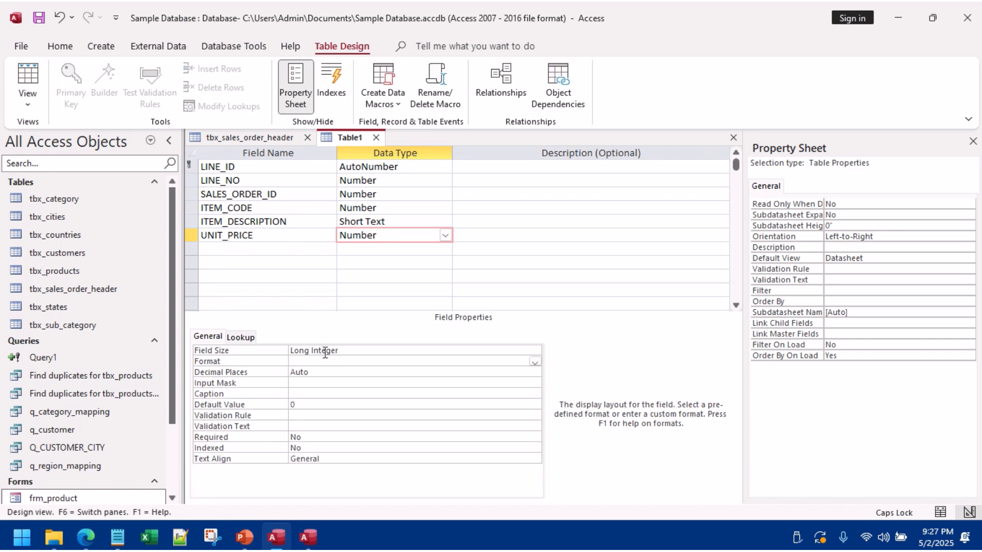
{"action": "left_click", "coordinate": [256, 350]}
{"action": "type", "text": "Double"}
{"action": "left_click", "coordinate": [321, 361]}
Step: Add a field named QUNATITY with the Number data type below UNIT_PRICE
{"action": "left_click", "coordinate": [245, 248]}
{"action": "type", "text": "QU"}
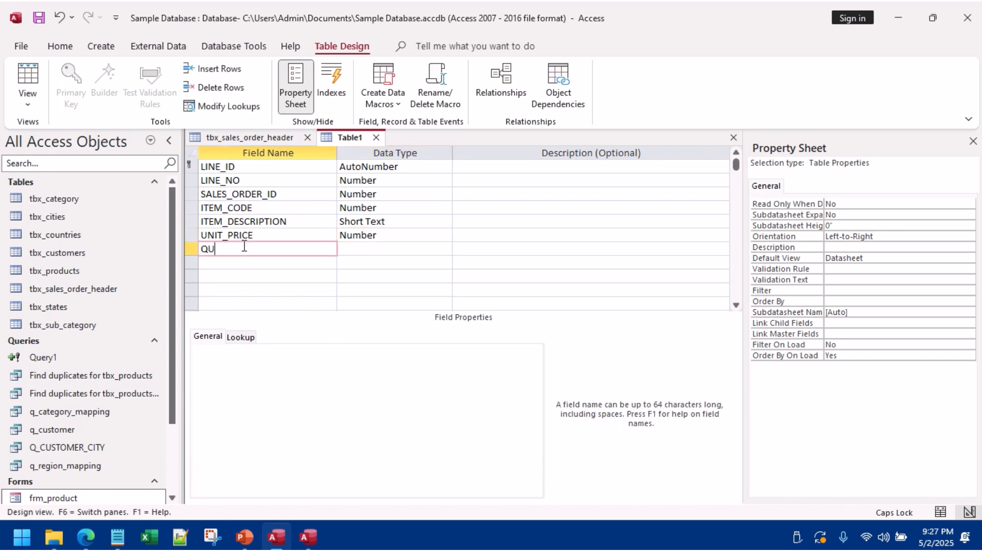
{"action": "type", "text": "NATIT"}
{"action": "type", "text": "Y"}
{"action": "key", "text": "Tab"}
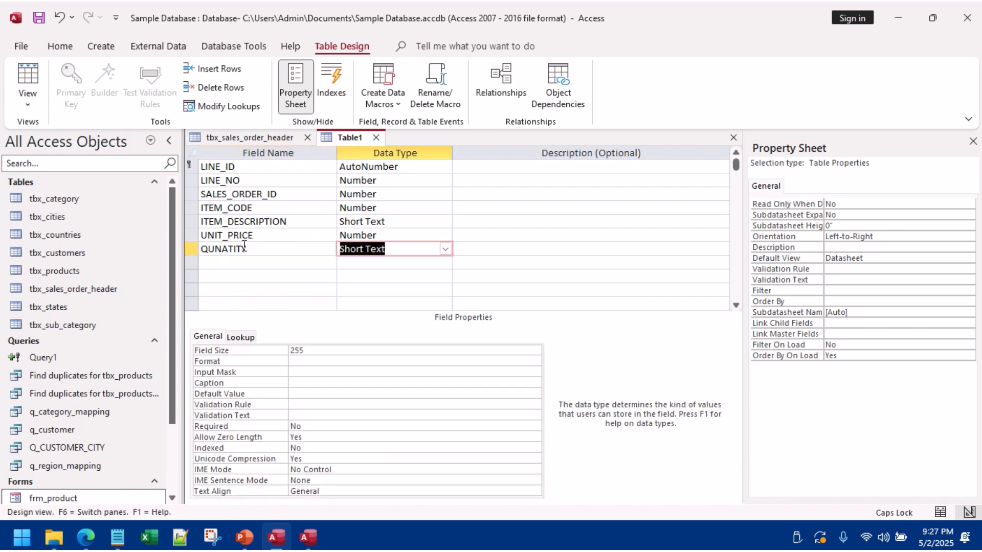
{"action": "type", "text": "Number"}
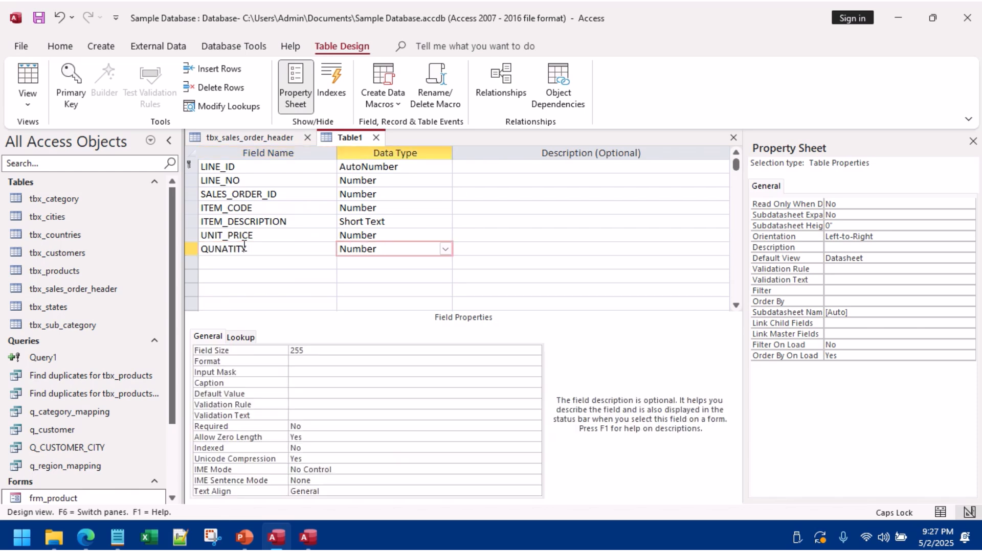
{"action": "key", "text": "Tab"}
{"action": "key", "text": "Tab"}
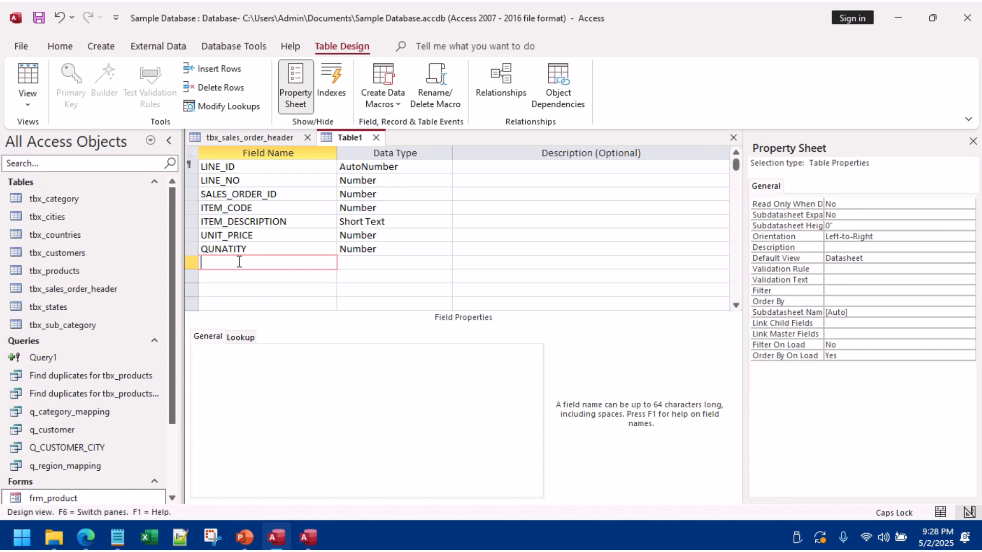
{"action": "left_click", "coordinate": [247, 249]}
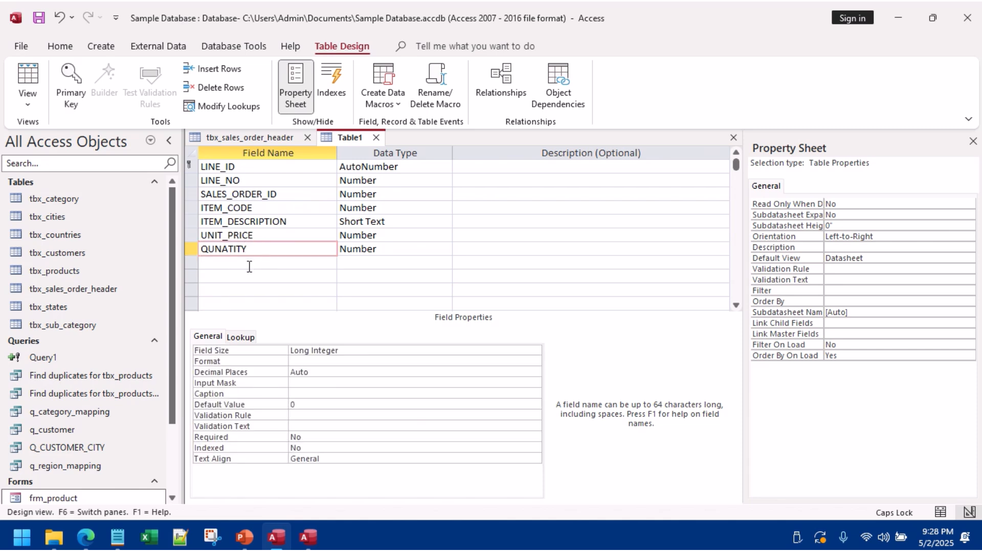
{"action": "left_click", "coordinate": [249, 264]}
{"action": "left_click", "coordinate": [254, 249]}
Step: Add a LINE_CANCEL field with the Yes/No data type as the table's last field
{"action": "left_click", "coordinate": [251, 263]}
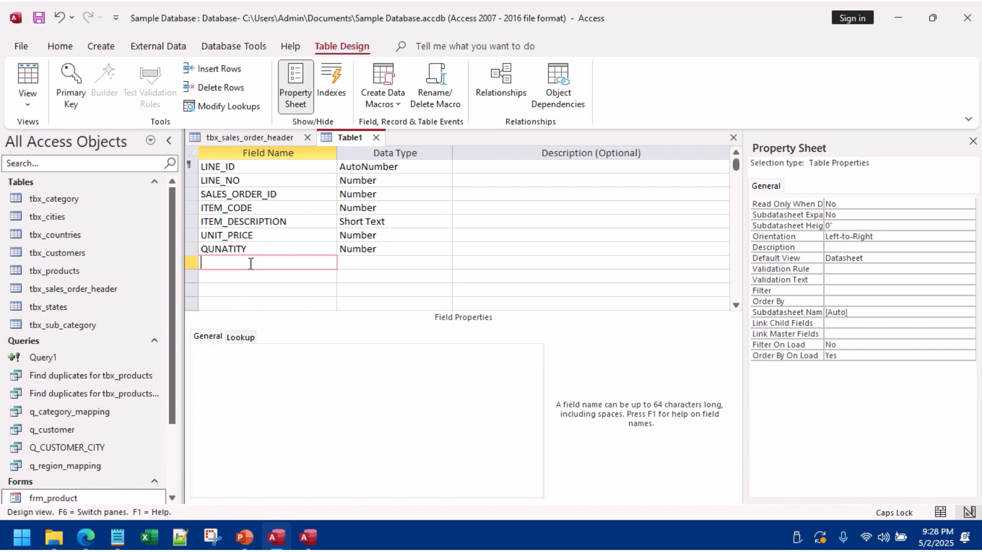
{"action": "type", "text": "LINE"}
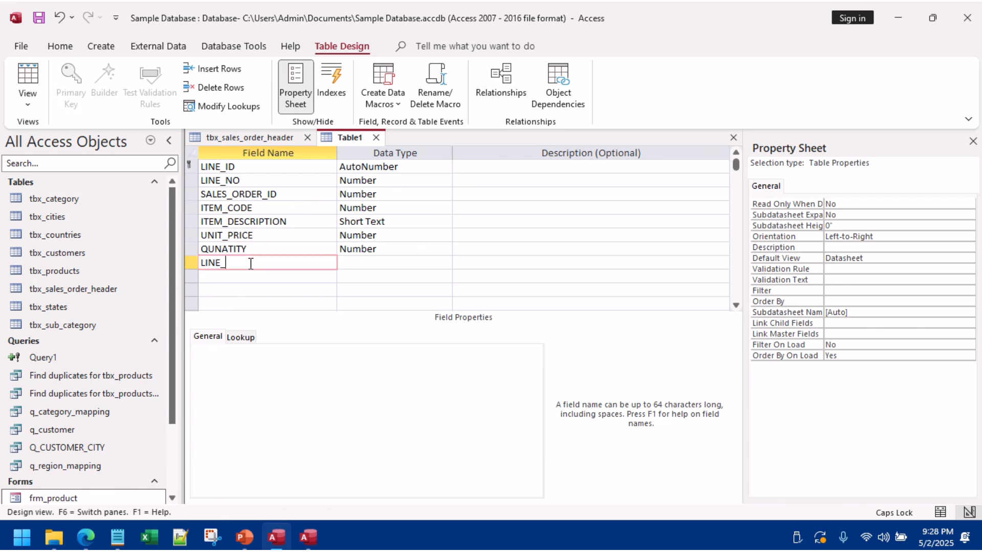
{"action": "type", "text": "_CANCEL"}
{"action": "key", "text": "Tab"}
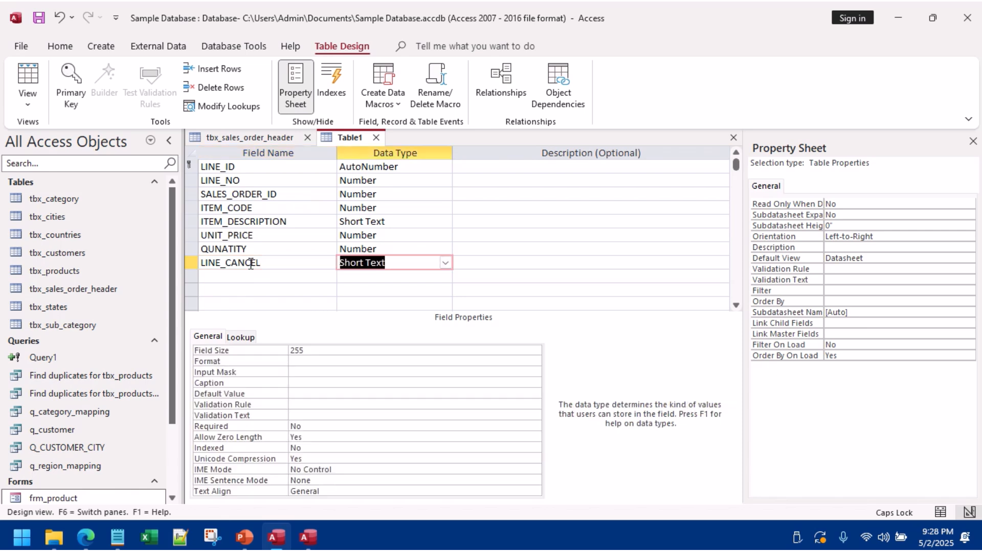
{"action": "type", "text": "y"}
{"action": "key", "text": "Tab"}
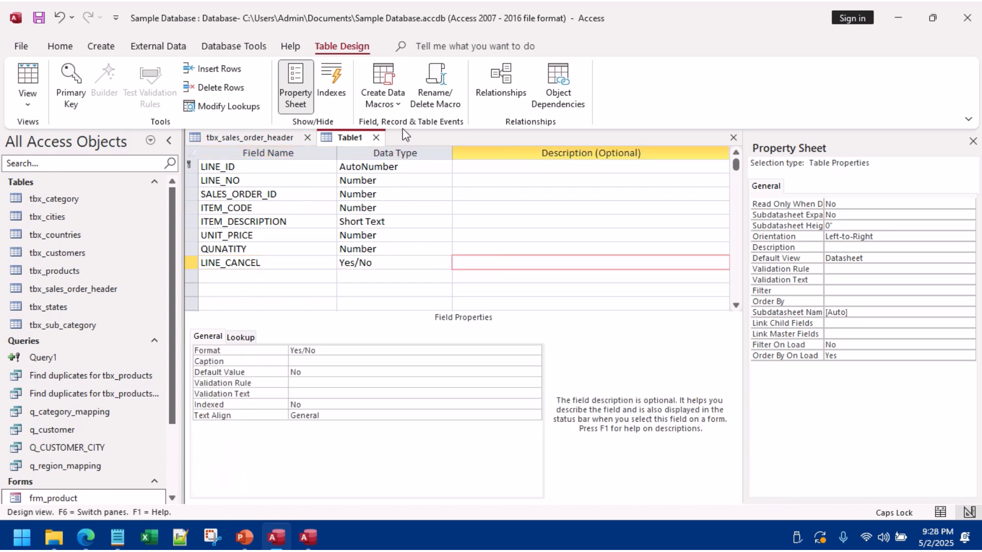
Step: Save the order line table as tbx_sales_order_detail
{"action": "right_click", "coordinate": [352, 136]}
{"action": "left_click", "coordinate": [394, 147]}
{"action": "type", "text": "T"}
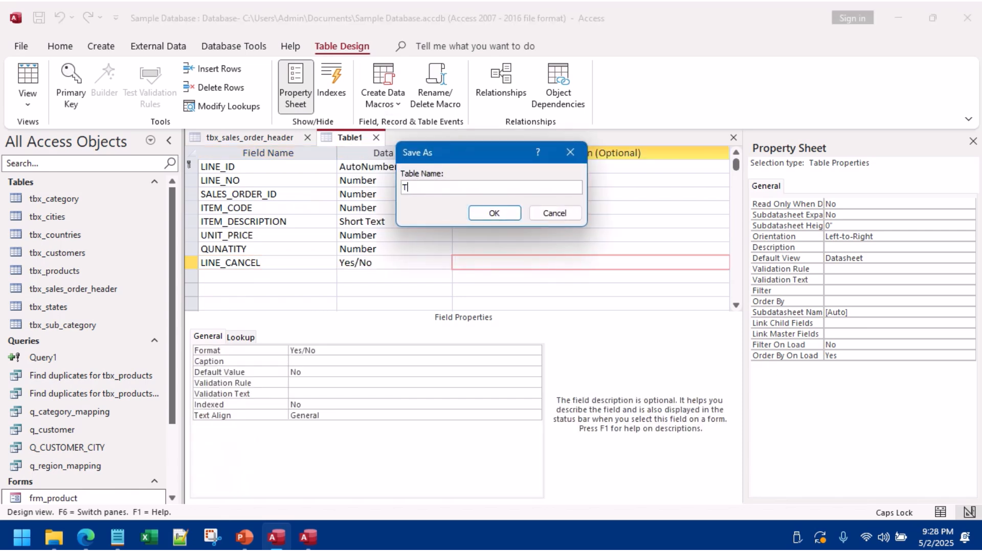
{"action": "key", "text": "Caps_Lock"}
{"action": "type", "text": "tbx_sales_order_detail"}
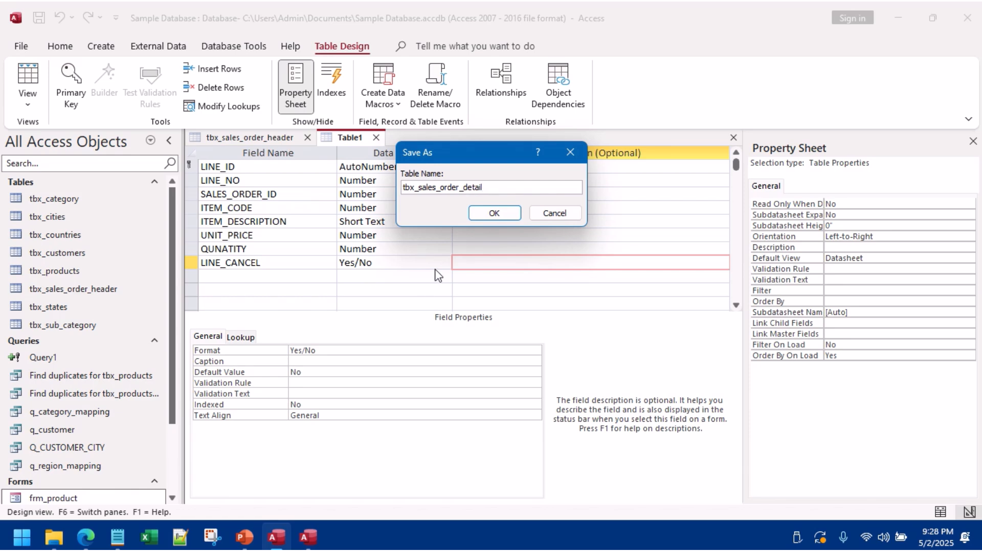
{"action": "left_click", "coordinate": [493, 213]}
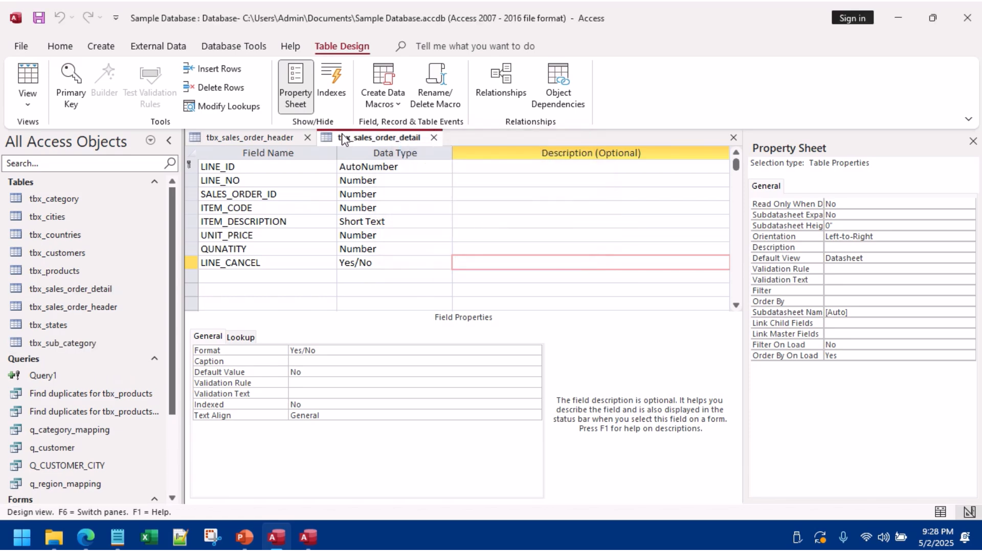
Step: Close the design views of tbx_sales_order_detail and tbx_sales_order_header
{"action": "left_click", "coordinate": [277, 139]}
{"action": "left_click", "coordinate": [384, 137]}
{"action": "left_click", "coordinate": [434, 137]}
{"action": "left_click", "coordinate": [307, 137]}
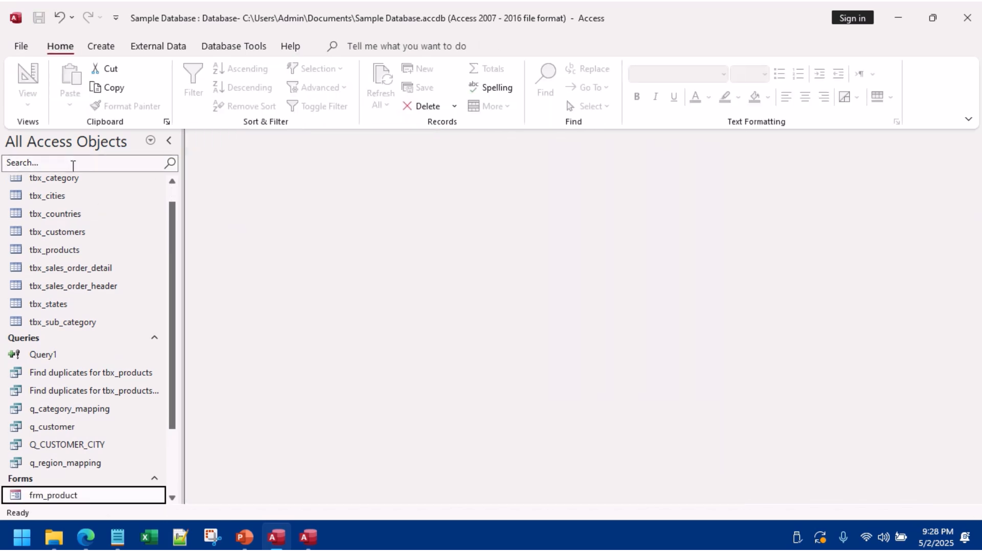
Step: Filter the database objects by "sale" and start the Form Wizard for the tbx_sales_order_header table
{"action": "left_click", "coordinate": [73, 163]}
{"action": "type", "text": "sale"}
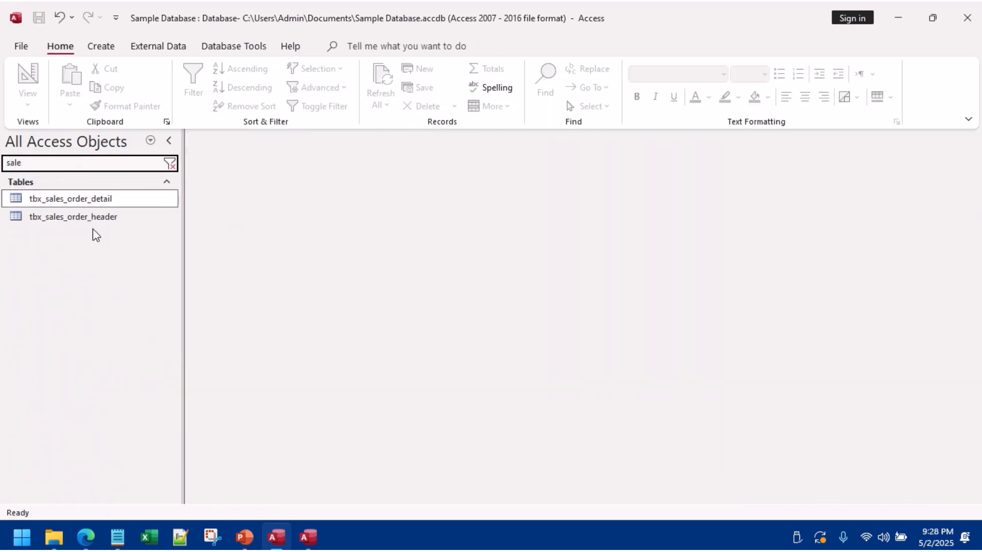
{"action": "left_click", "coordinate": [97, 219]}
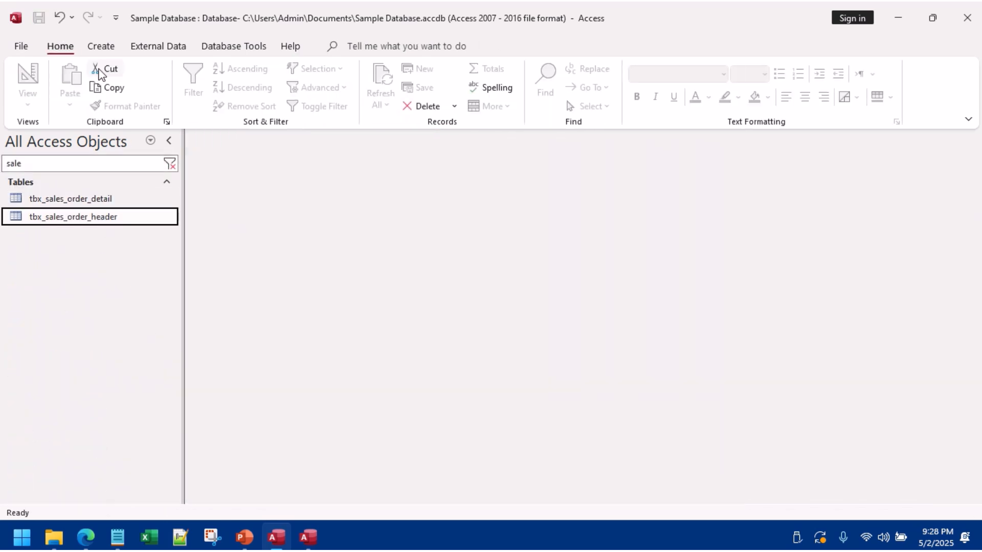
{"action": "left_click", "coordinate": [100, 47]}
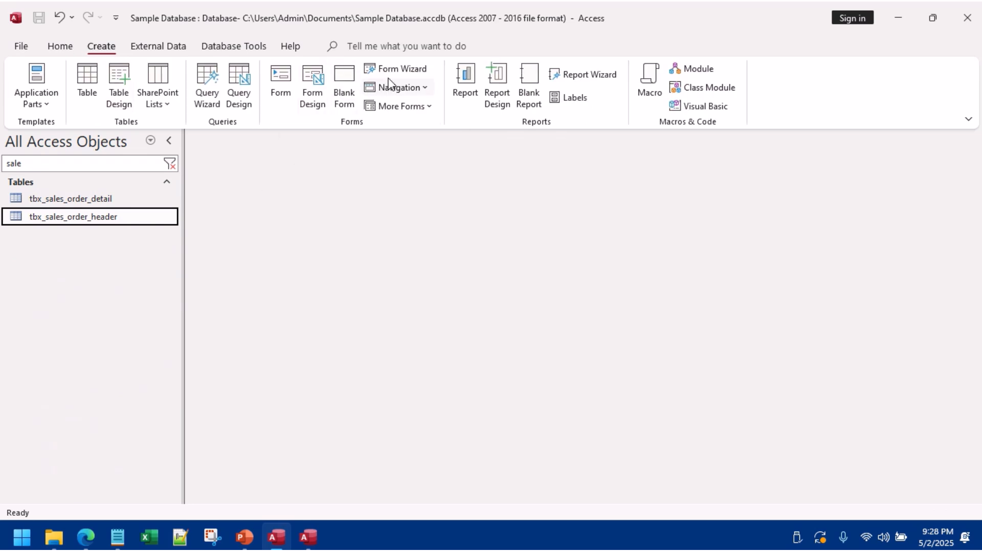
{"action": "left_click", "coordinate": [388, 71]}
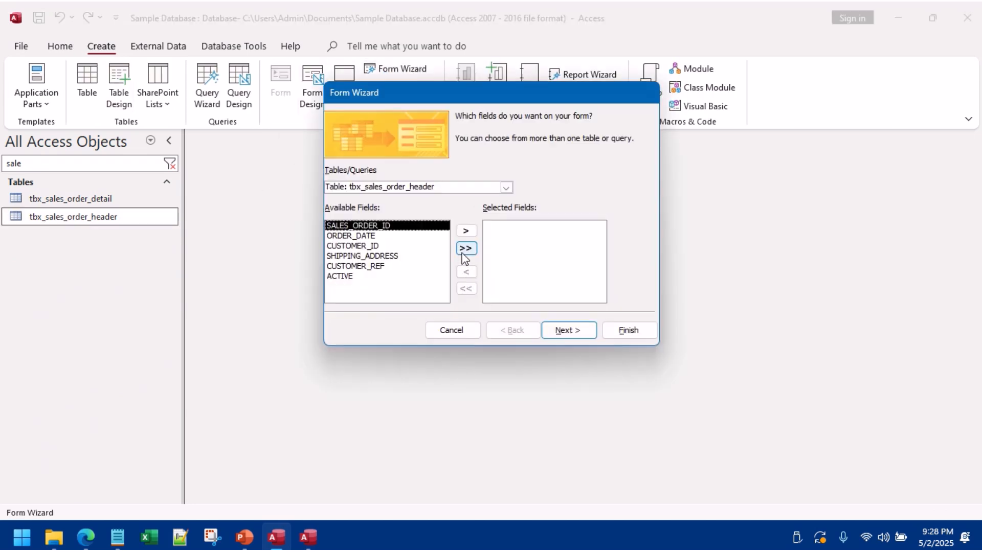
Step: Create a columnar form with all fields of tbx_sales_order_header and open it for modifying its design
{"action": "left_click", "coordinate": [465, 249]}
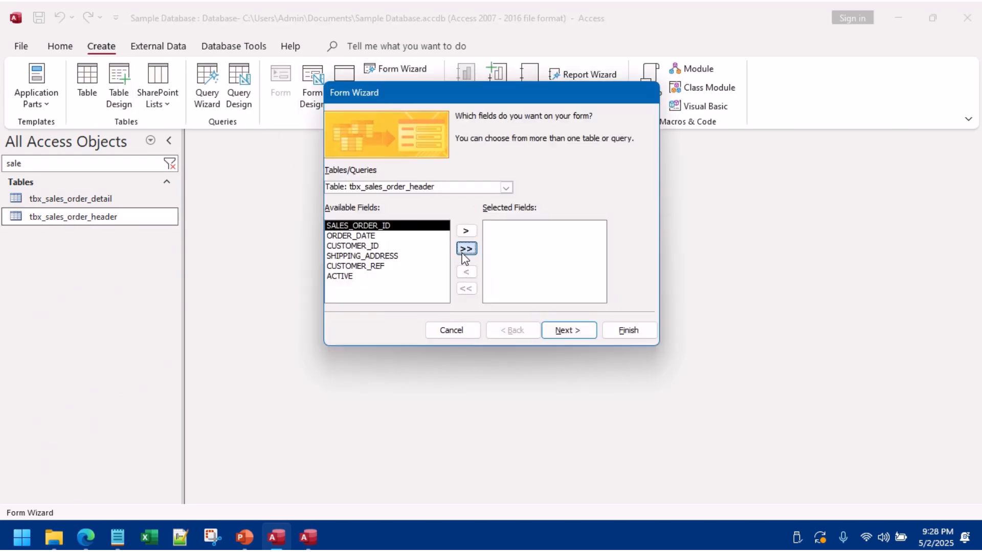
{"action": "left_click", "coordinate": [568, 331]}
{"action": "left_click", "coordinate": [541, 209]}
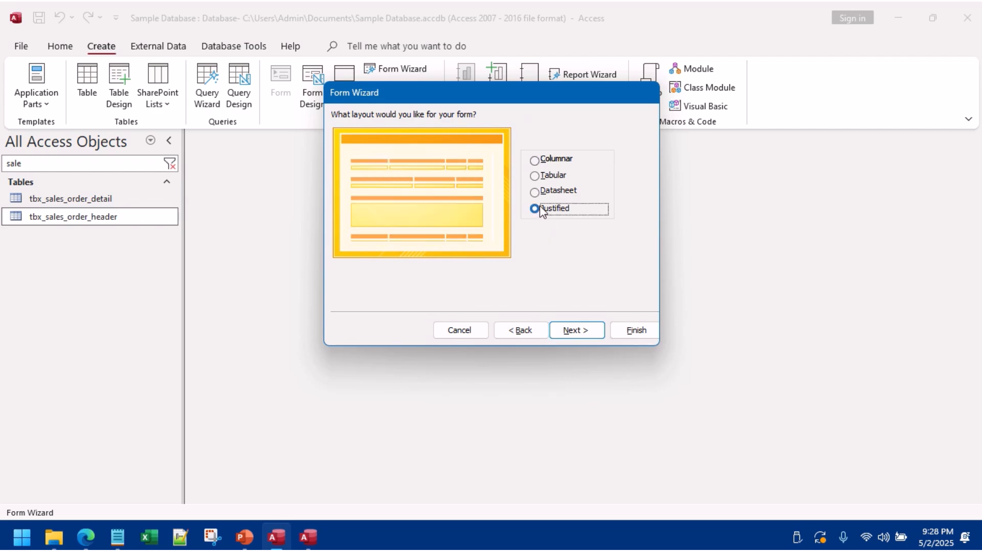
{"action": "left_click", "coordinate": [536, 162]}
{"action": "left_click", "coordinate": [583, 333]}
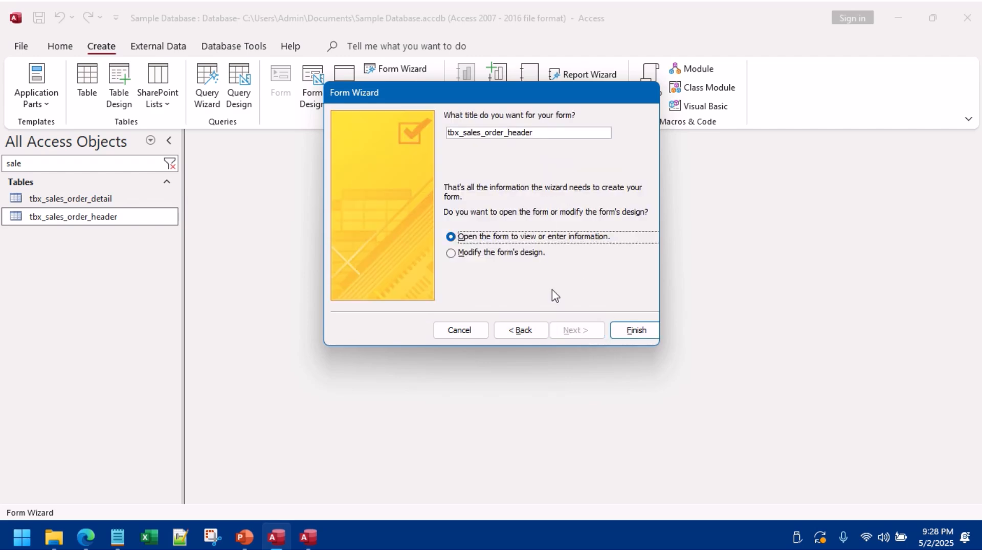
{"action": "left_click", "coordinate": [493, 254]}
{"action": "left_click", "coordinate": [632, 330]}
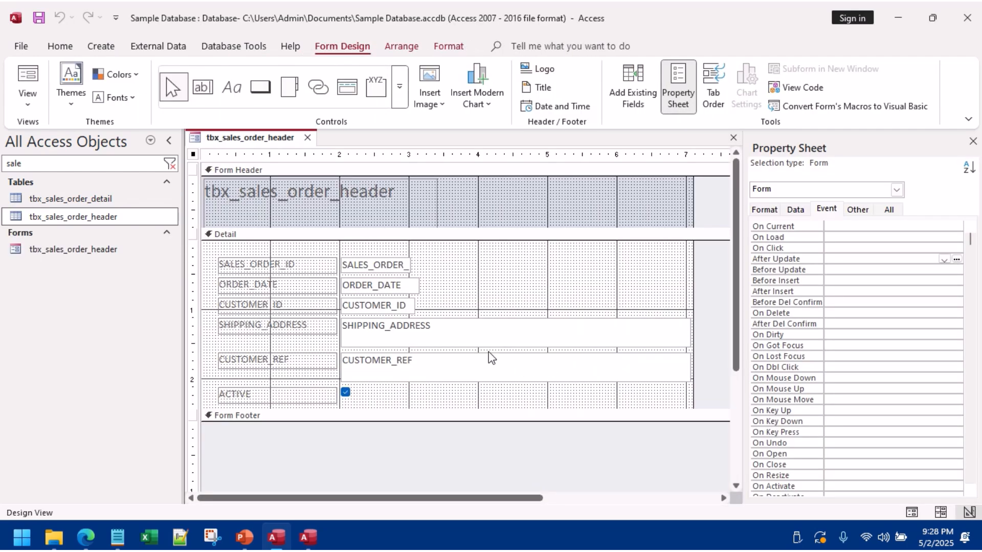
Step: Change the title label in the form header to "Sales Order"
{"action": "left_click", "coordinate": [333, 200]}
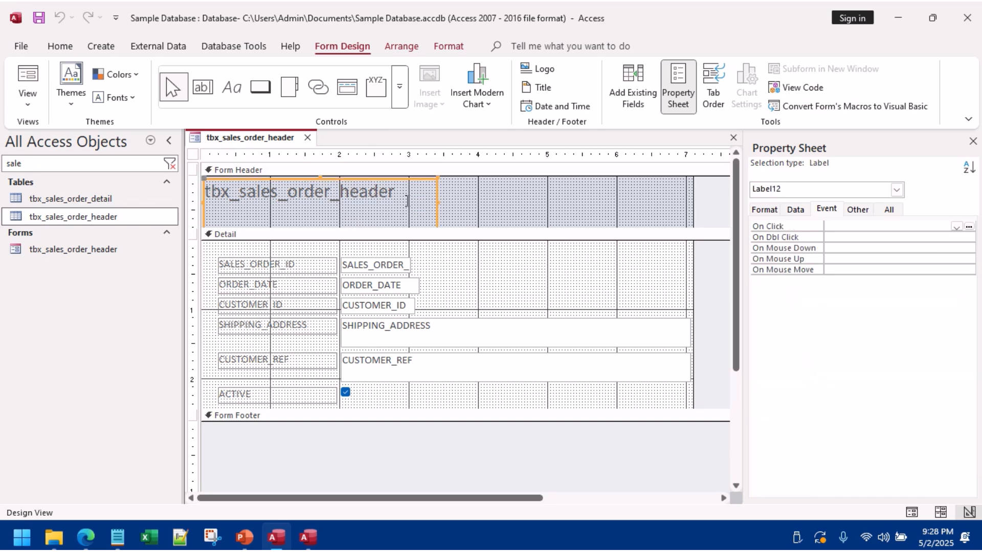
{"action": "left_click_drag", "start_coordinate": [407, 201], "coordinate": [205, 191]}
{"action": "key", "text": "BackSpace"}
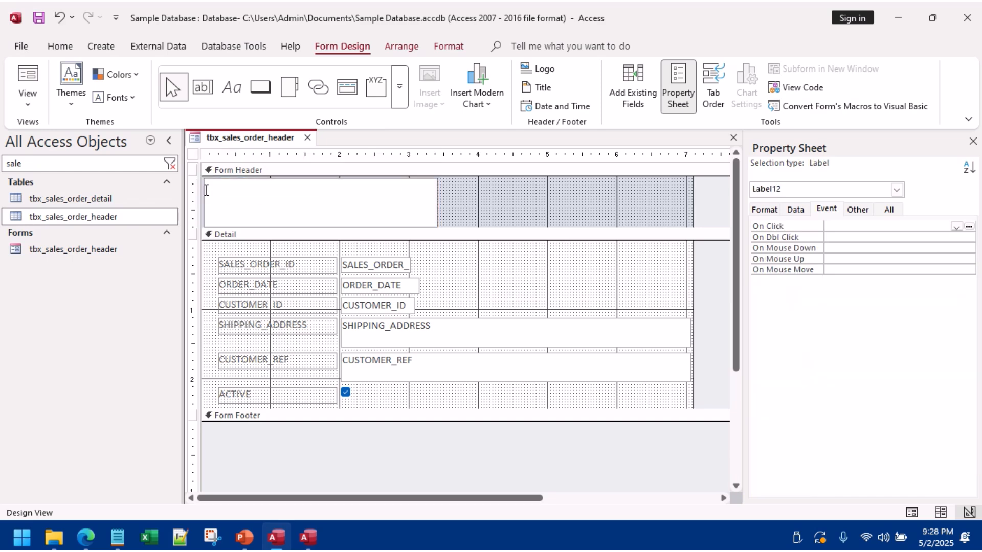
{"action": "type", "text": "Sales Order"}
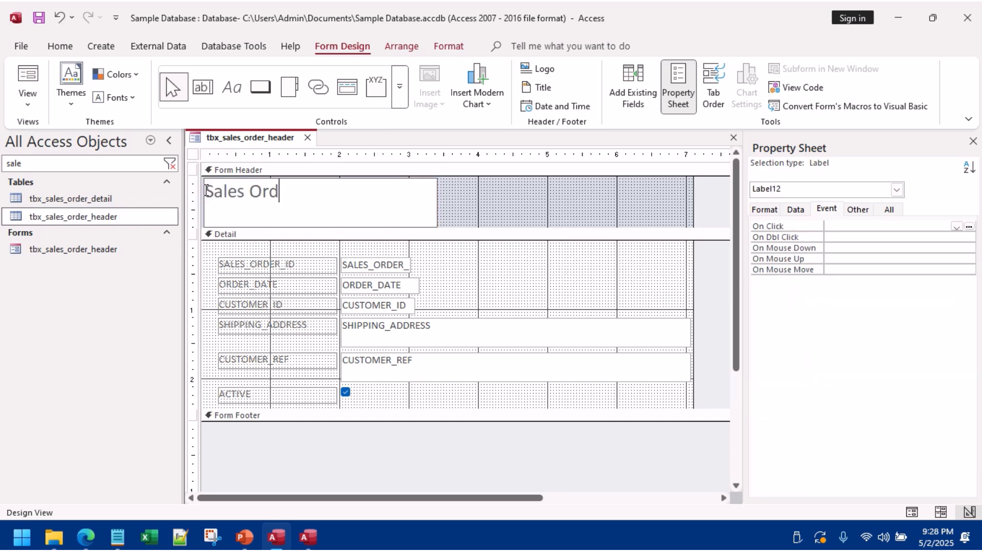
{"action": "left_click", "coordinate": [524, 192]}
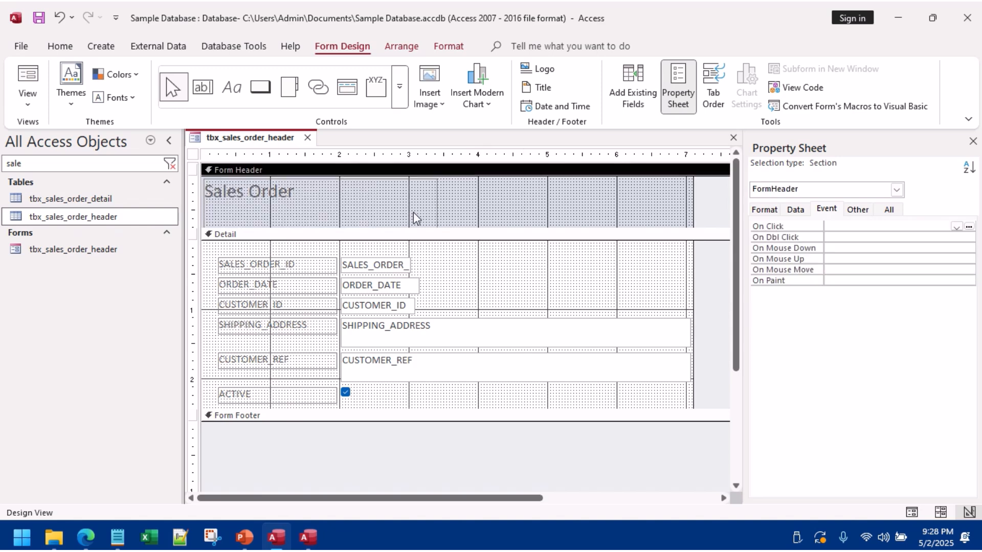
Step: Shrink the title label to about 1.54 by 0.33 inches and enlarge the form header to about 1.17 inches high
{"action": "left_click", "coordinate": [432, 215]}
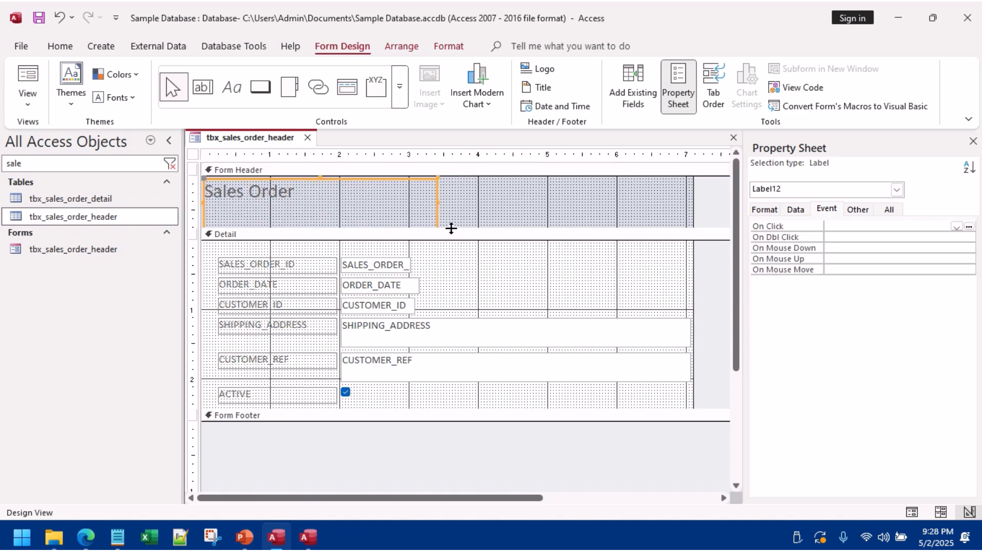
{"action": "left_click_drag", "start_coordinate": [450, 228], "coordinate": [308, 202]}
{"action": "left_click", "coordinate": [476, 210]}
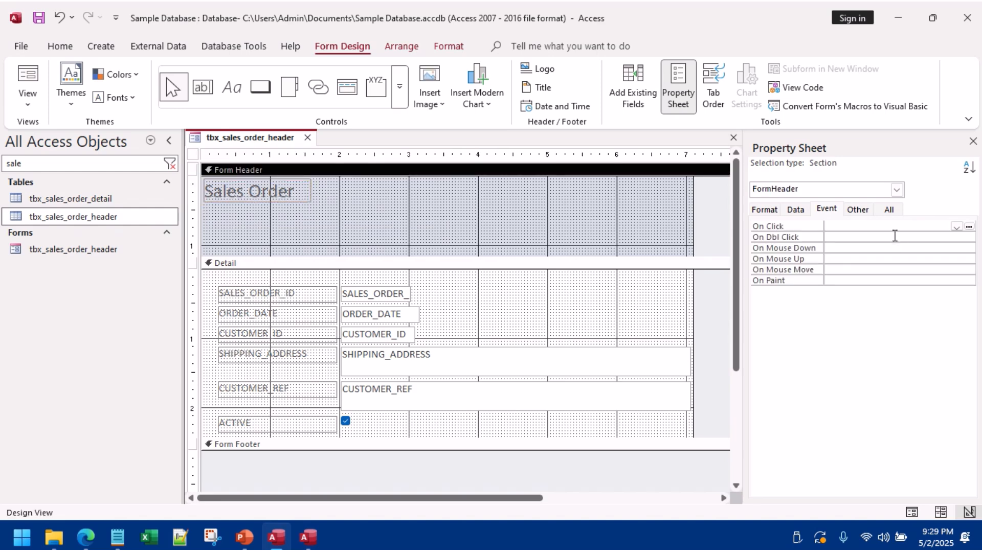
Step: Examine the form header section's format, data and complete property lists
{"action": "left_click", "coordinate": [765, 209]}
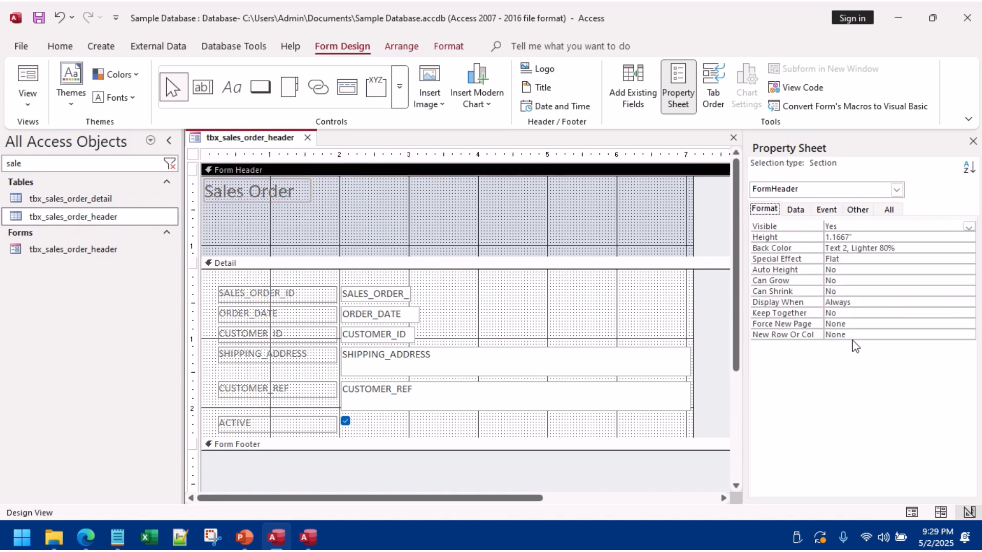
{"action": "right_click", "coordinate": [629, 207]}
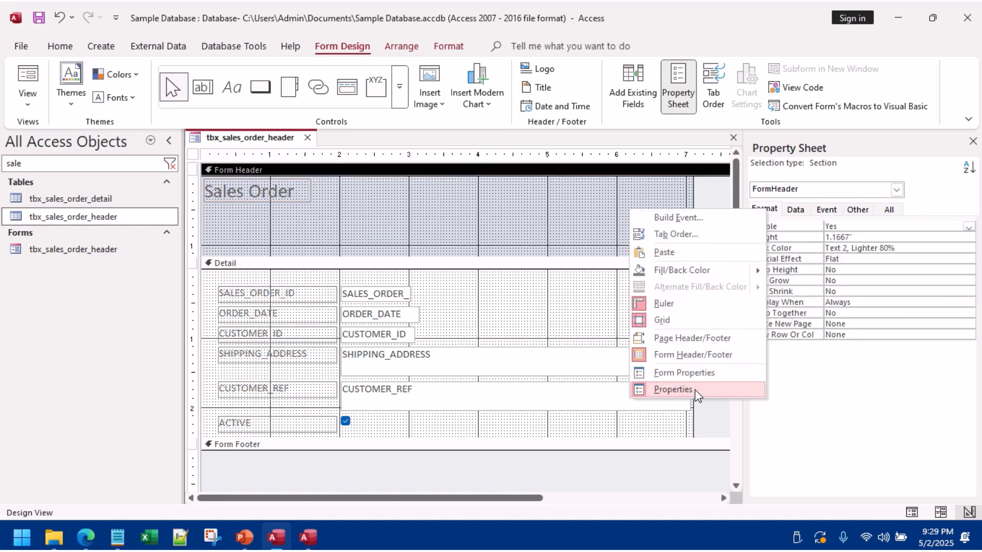
{"action": "left_click", "coordinate": [659, 388]}
{"action": "right_click", "coordinate": [602, 219]}
{"action": "left_click", "coordinate": [673, 400]}
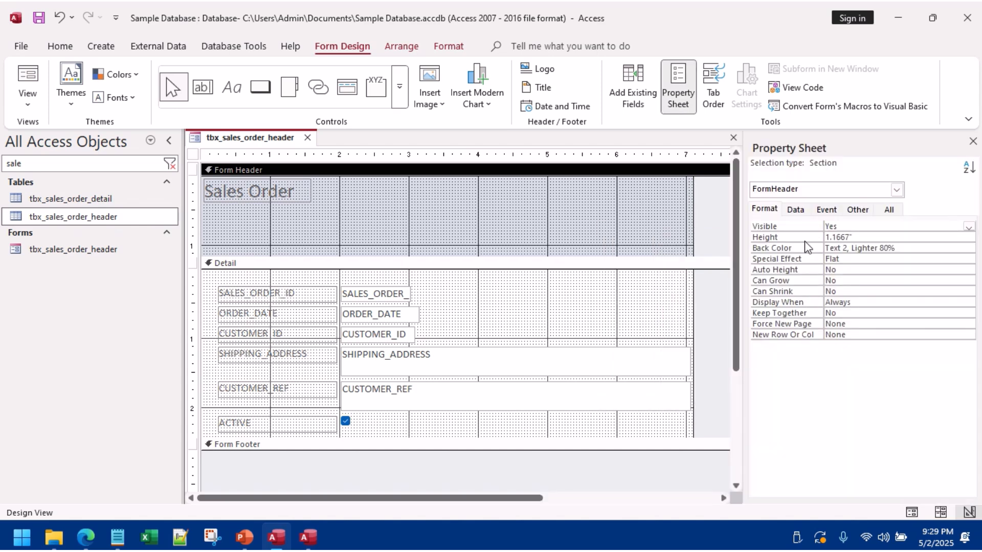
{"action": "left_click", "coordinate": [880, 210]}
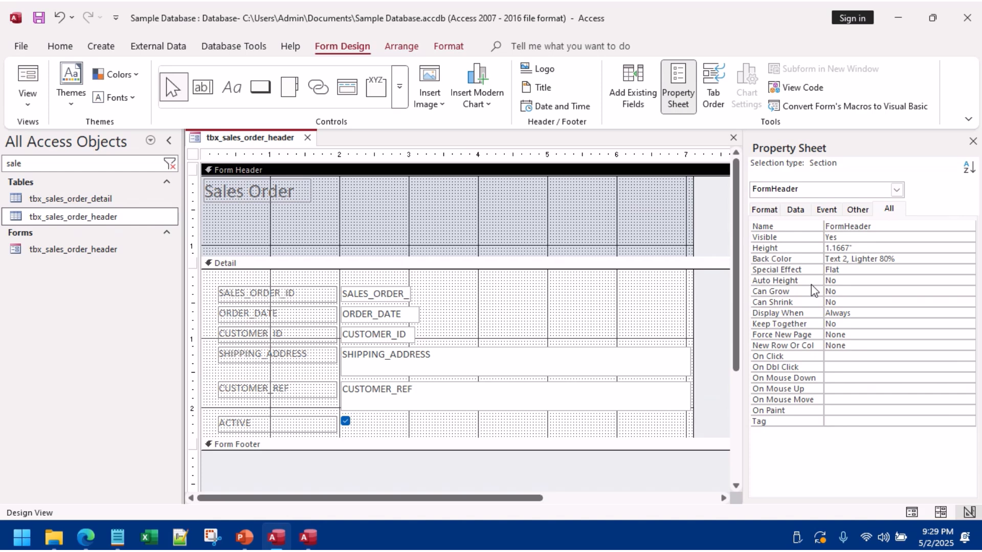
{"action": "left_click", "coordinate": [795, 209]}
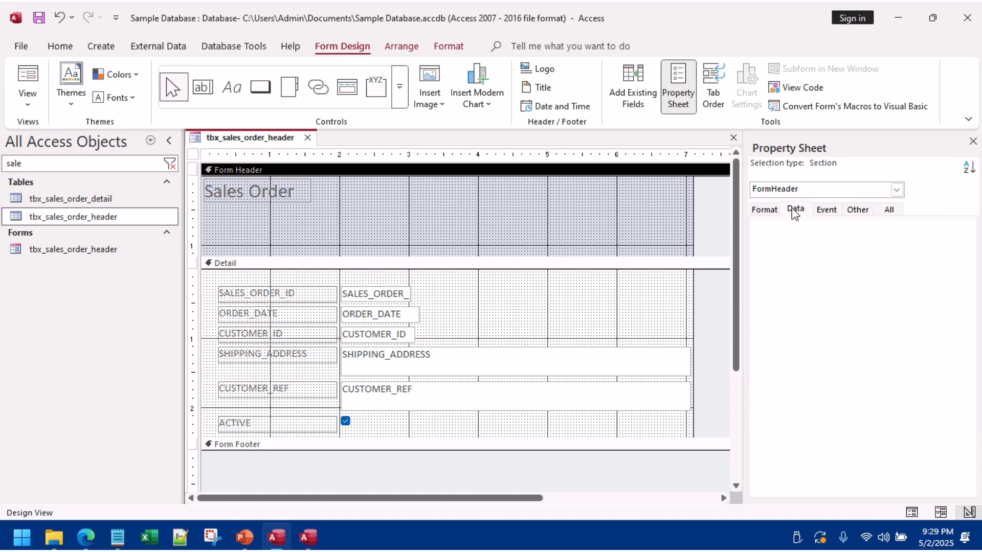
{"action": "right_click", "coordinate": [464, 204]}
{"action": "left_click", "coordinate": [542, 386]}
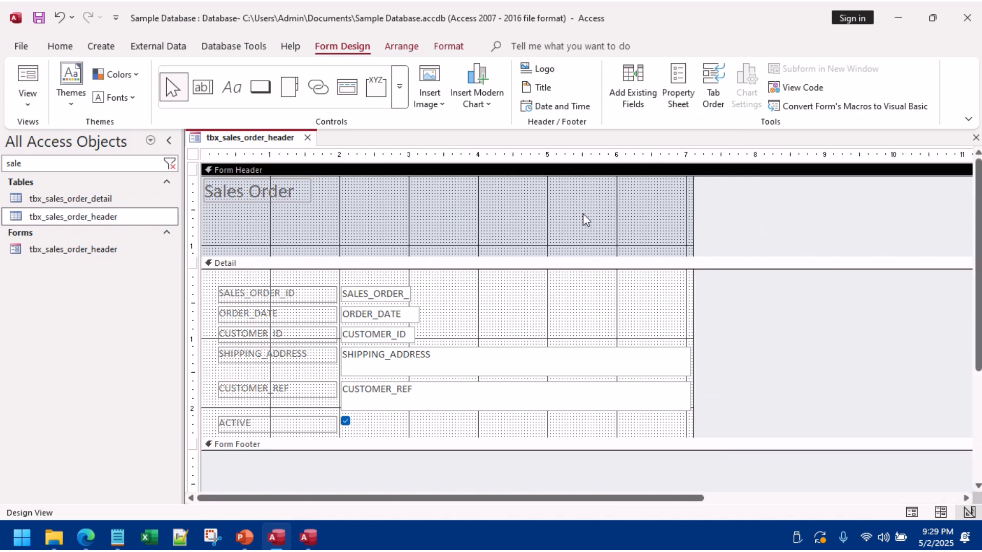
Step: Set the form header's back color to the dark blue standard color #1F497D
{"action": "left_click", "coordinate": [679, 87]}
{"action": "left_click", "coordinate": [763, 210]}
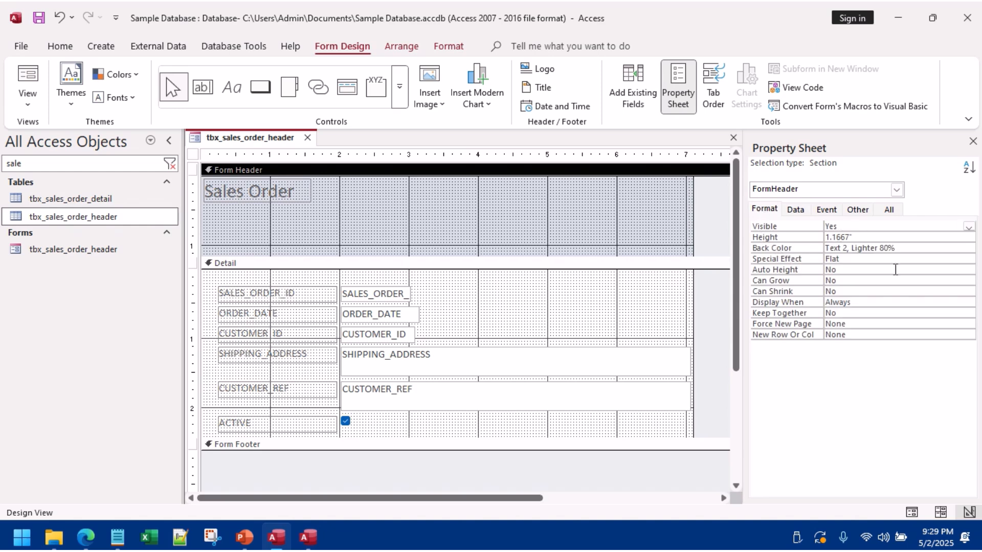
{"action": "left_click", "coordinate": [822, 211]}
{"action": "left_click", "coordinate": [855, 213]}
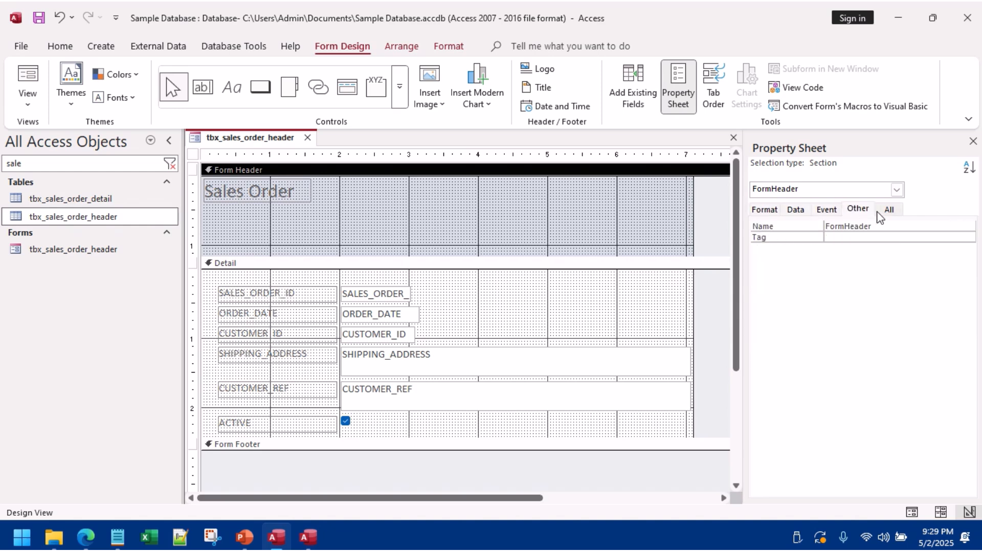
{"action": "left_click", "coordinate": [890, 210]}
{"action": "left_click", "coordinate": [816, 259]}
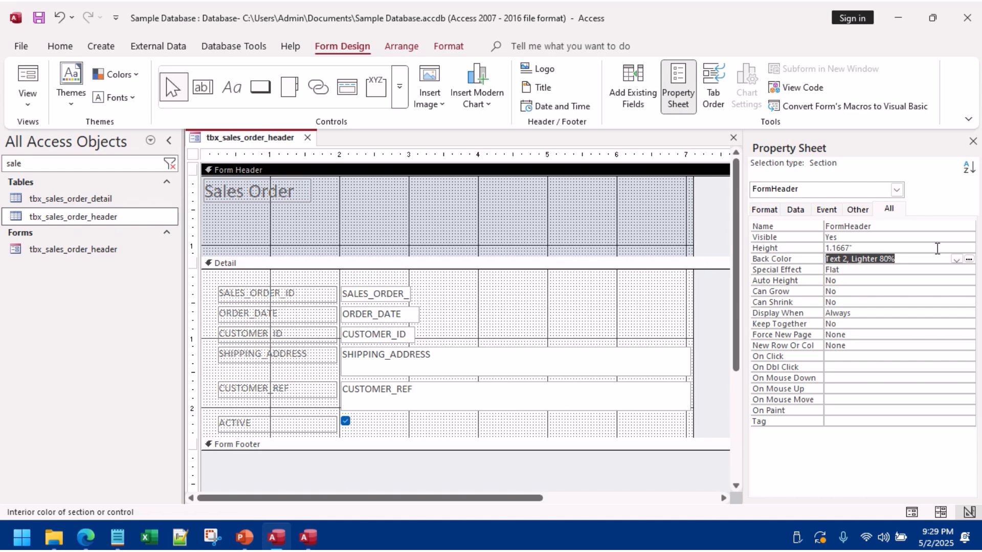
{"action": "left_click", "coordinate": [969, 261]}
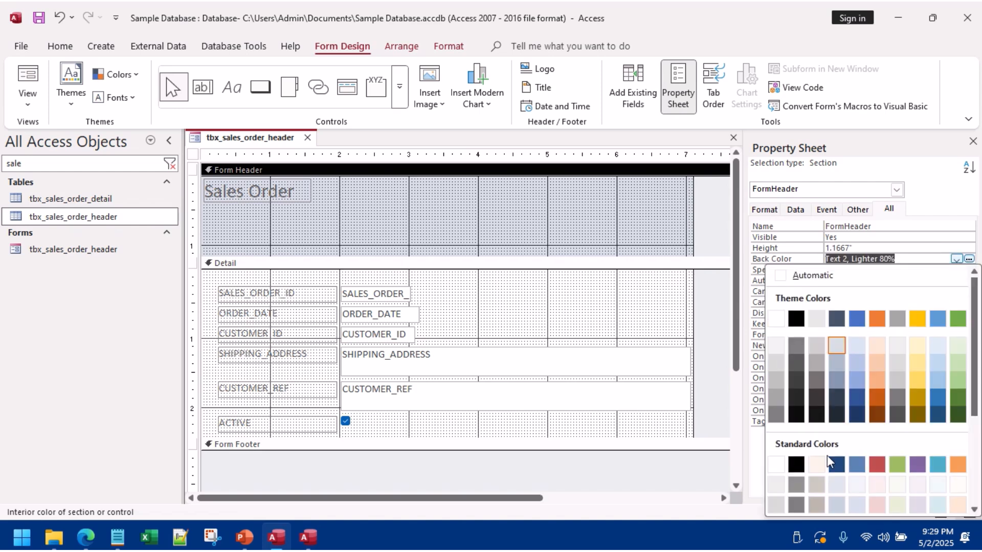
{"action": "left_click", "coordinate": [834, 461]}
Step: Set the fore color of the "Sales Order" title label to white
{"action": "left_click", "coordinate": [314, 189]}
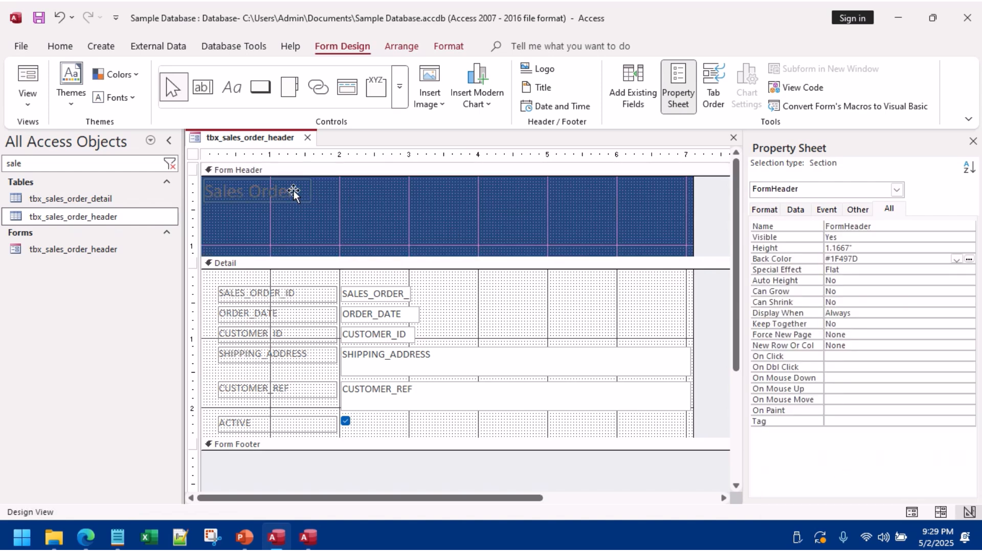
{"action": "left_click", "coordinate": [293, 191]}
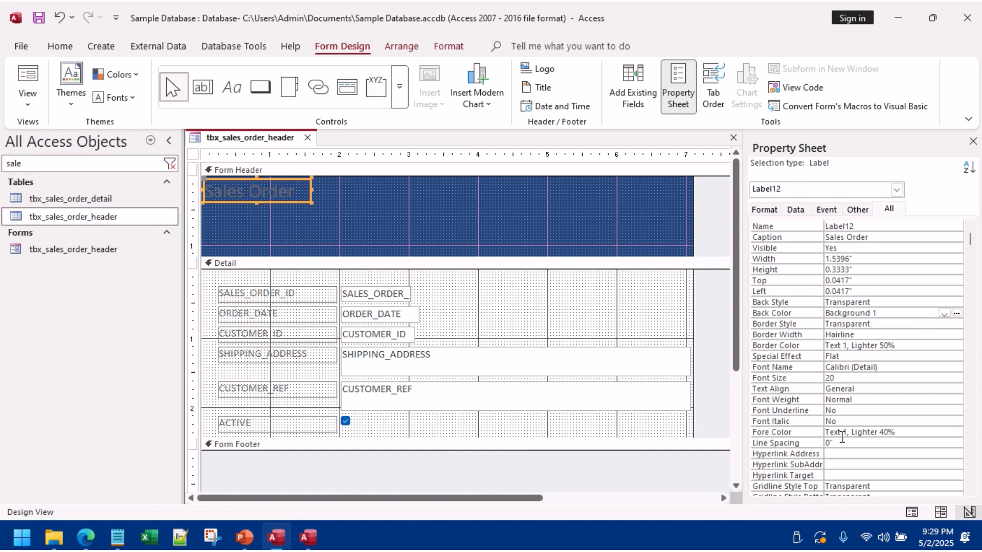
{"action": "left_click", "coordinate": [909, 438]}
{"action": "left_click", "coordinate": [945, 432]}
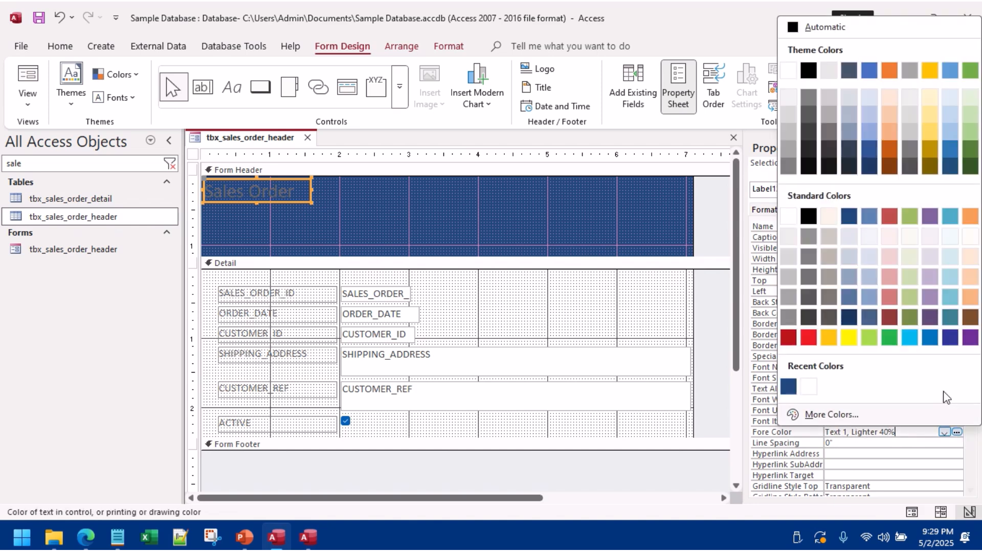
{"action": "left_click", "coordinate": [789, 70]}
{"action": "left_click", "coordinate": [498, 232]}
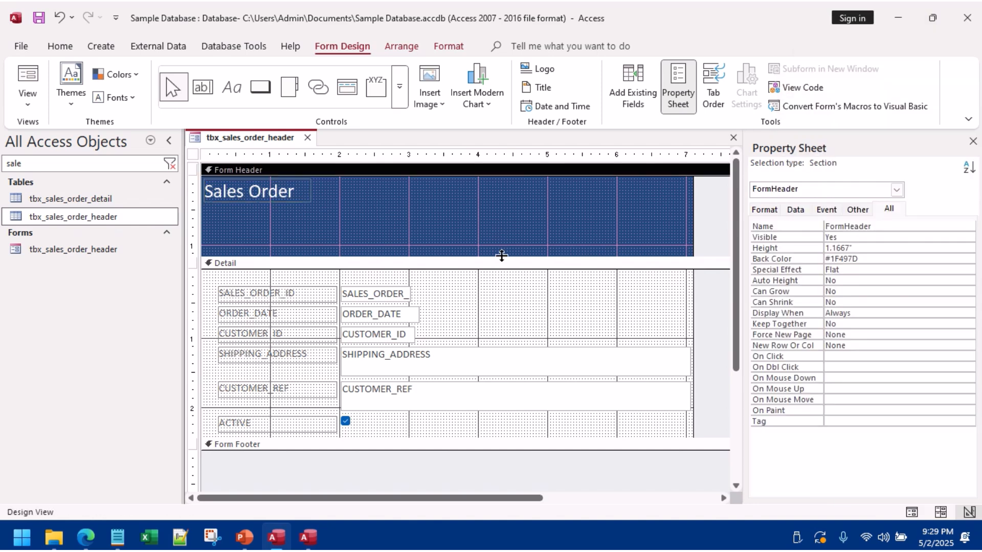
Step: Move all field labels and controls from the Detail section into the form header
{"action": "left_click_drag", "start_coordinate": [222, 280], "coordinate": [369, 428]}
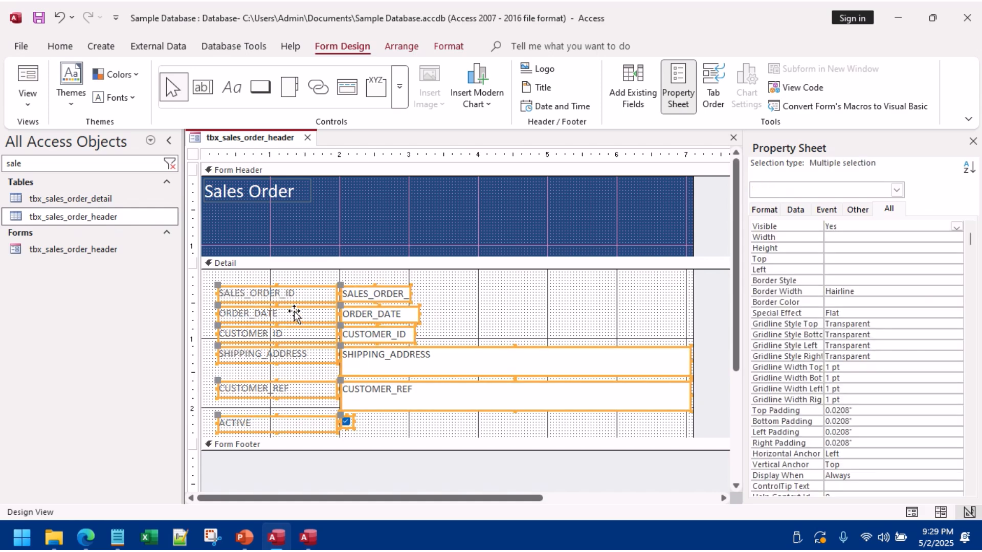
{"action": "key", "text": "ctrl+x"}
{"action": "left_click", "coordinate": [346, 220]}
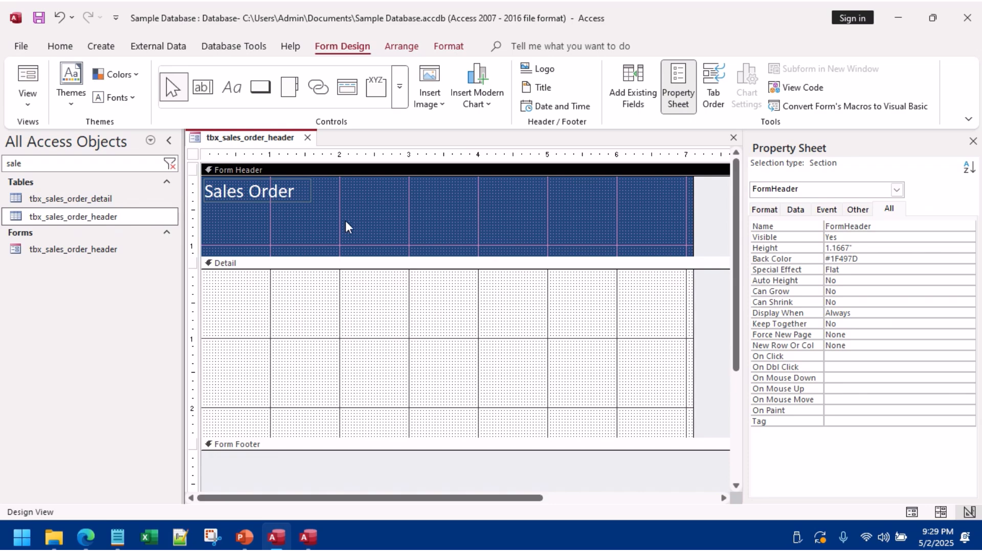
{"action": "key", "text": "ctrl+v"}
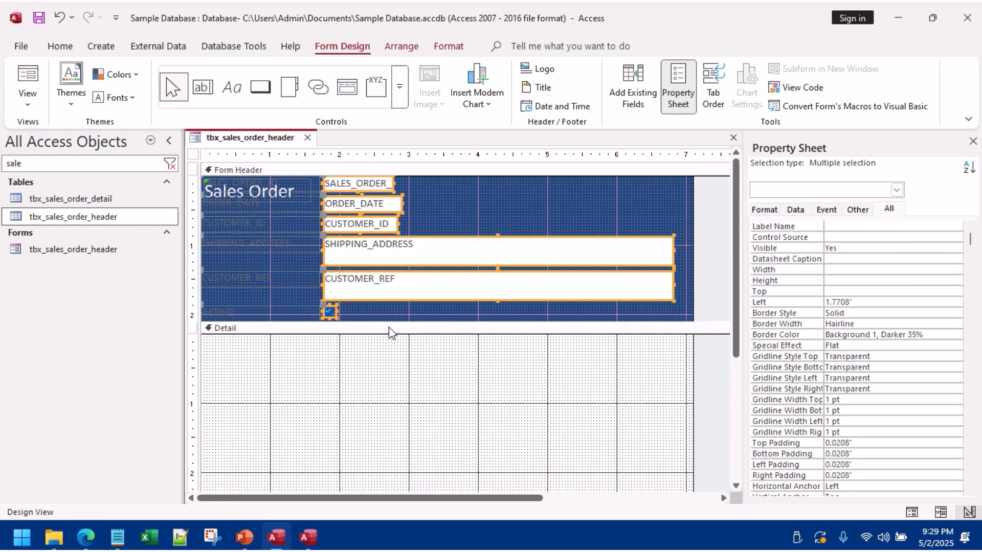
Step: Enlarge the form header to about 3.88 inches high and place the moved fields below the title, starting about 1 inch down
{"action": "left_click_drag", "start_coordinate": [386, 328], "coordinate": [388, 450]}
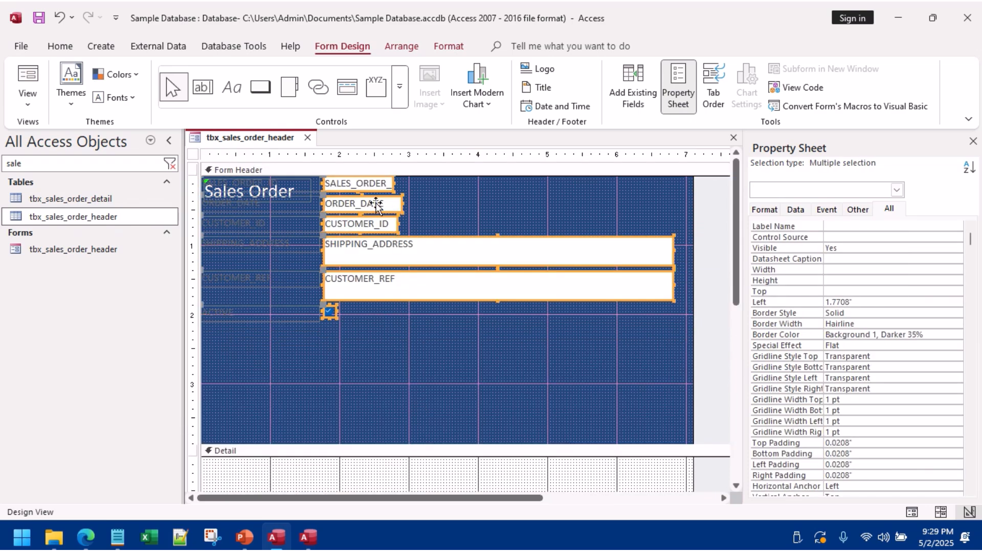
{"action": "left_click_drag", "start_coordinate": [345, 208], "coordinate": [330, 277]}
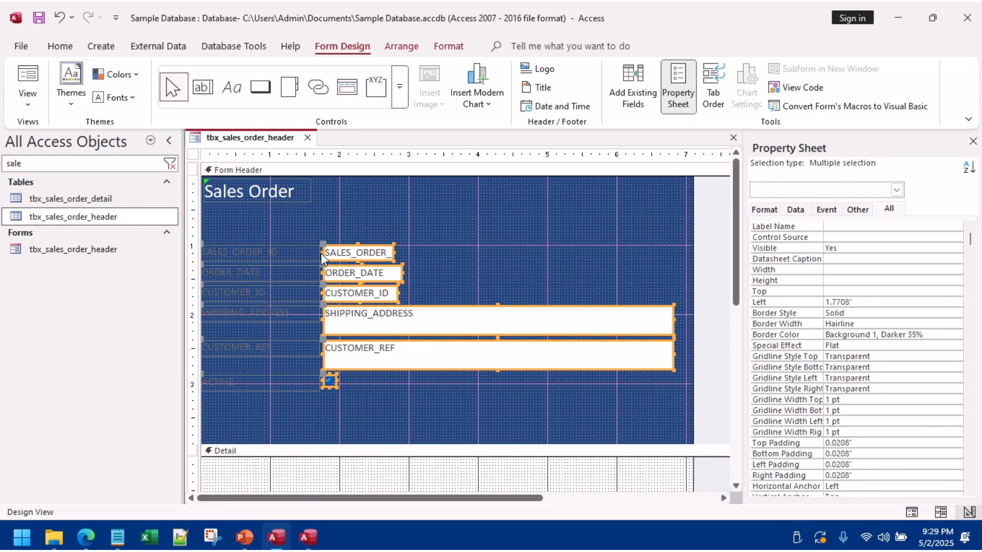
Step: Set the fore color of all six field labels in the form header to white (Background 1)
{"action": "left_click_drag", "start_coordinate": [269, 232], "coordinate": [286, 394]}
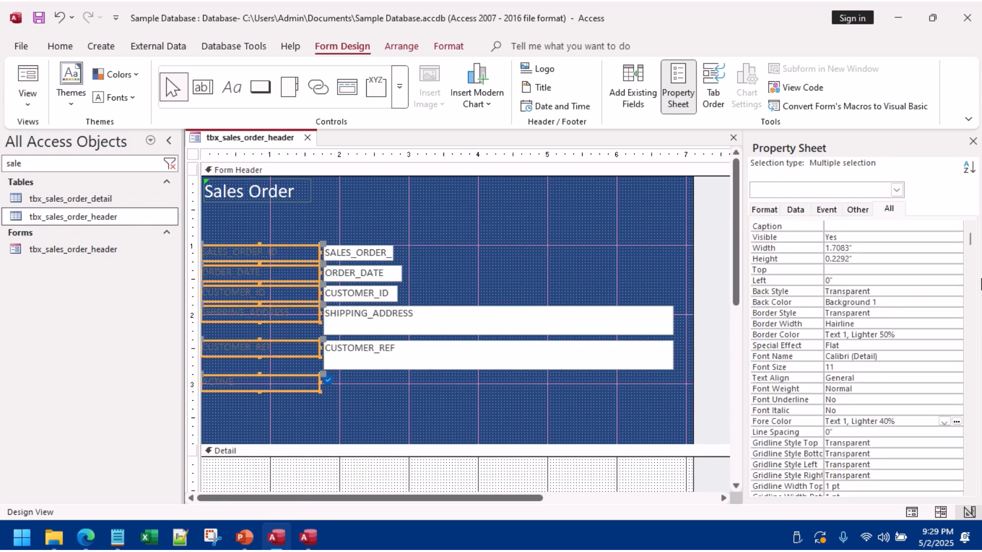
{"action": "left_click", "coordinate": [956, 422]}
{"action": "left_click", "coordinate": [786, 61]}
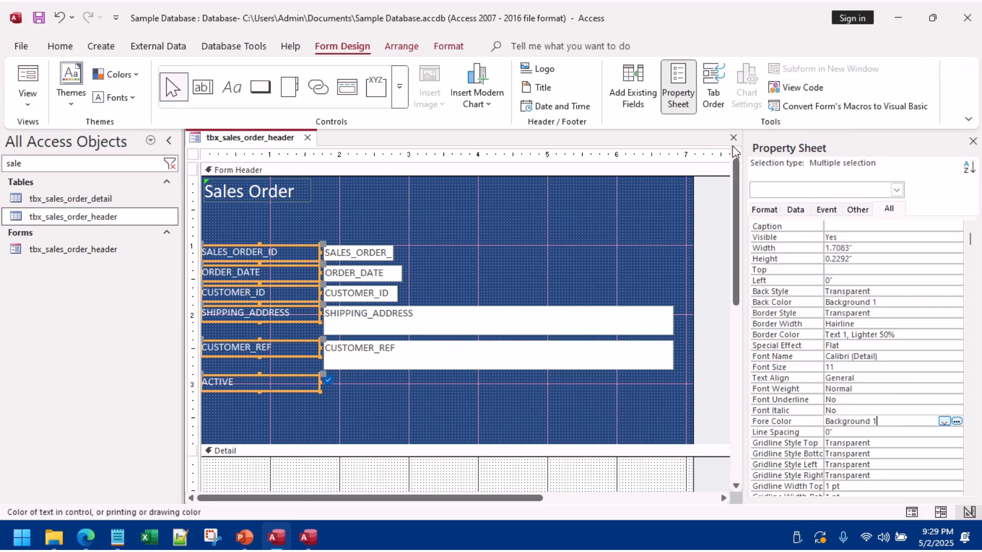
{"action": "left_click", "coordinate": [480, 246]}
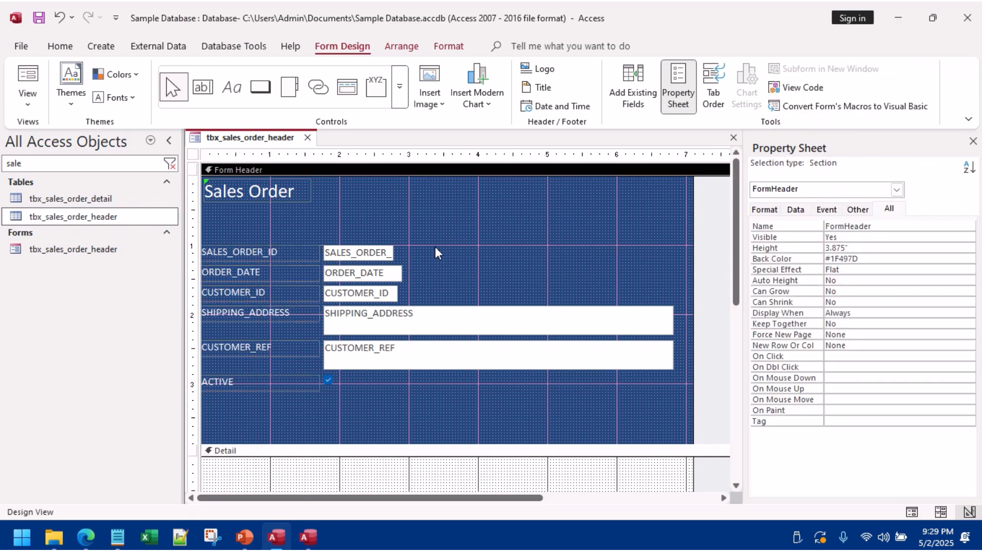
Step: Arrange all the field labels and controls in the form header in a stacked layout
{"action": "left_click", "coordinate": [269, 250]}
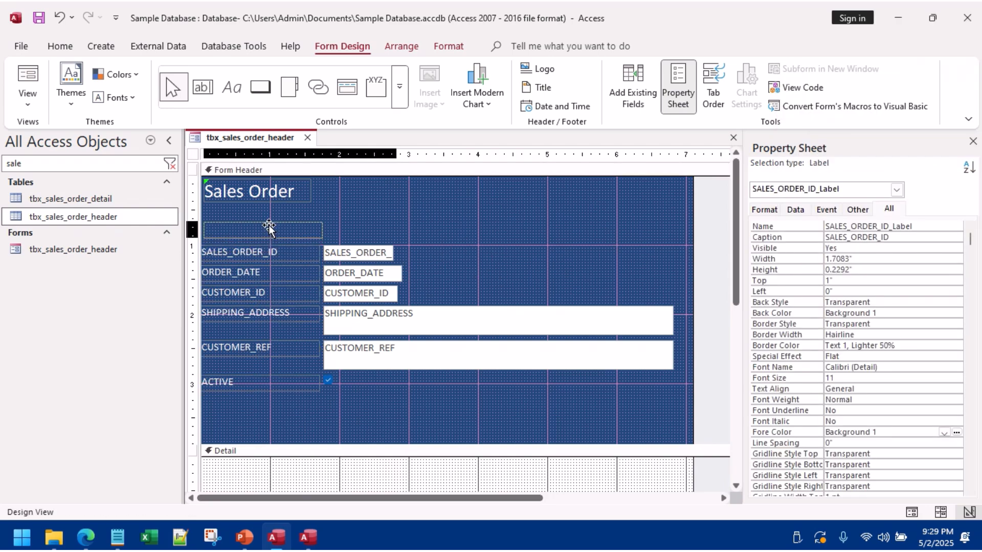
{"action": "left_click_drag", "start_coordinate": [295, 231], "coordinate": [473, 404]}
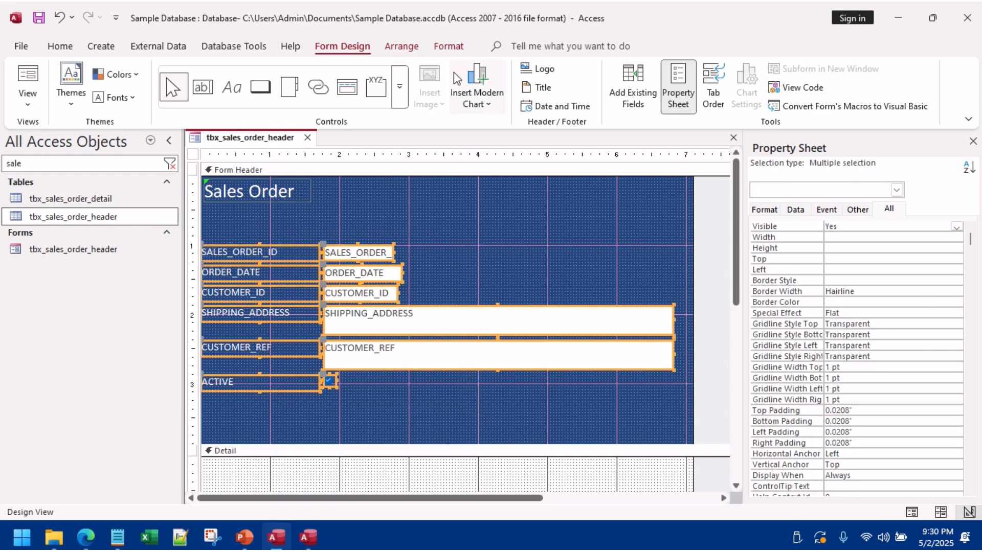
{"action": "left_click", "coordinate": [401, 46]}
{"action": "left_click", "coordinate": [68, 83]}
{"action": "left_click", "coordinate": [390, 206]}
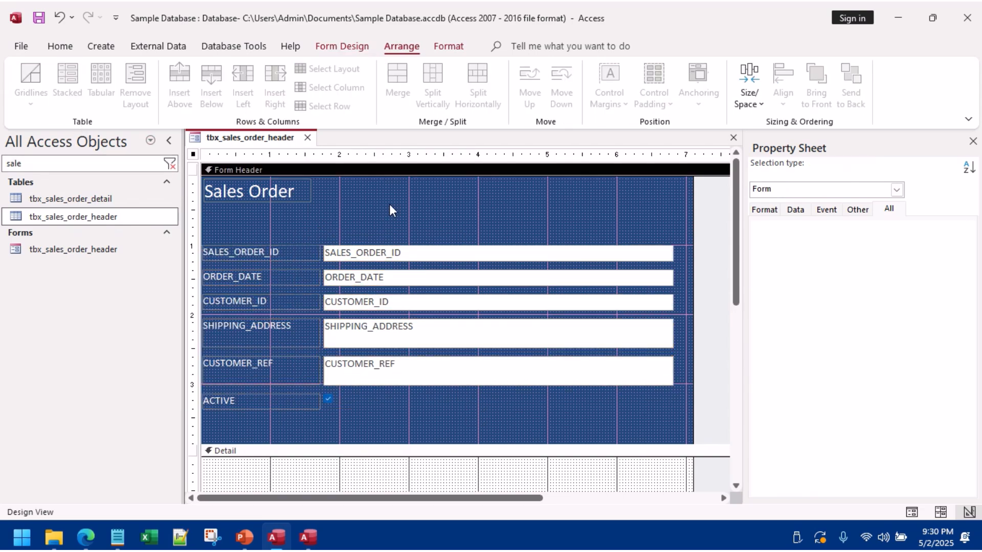
Step: Move the whole stacked field layout up toward the title, with its first row starting about 0.63 inches down
{"action": "left_click", "coordinate": [261, 247]}
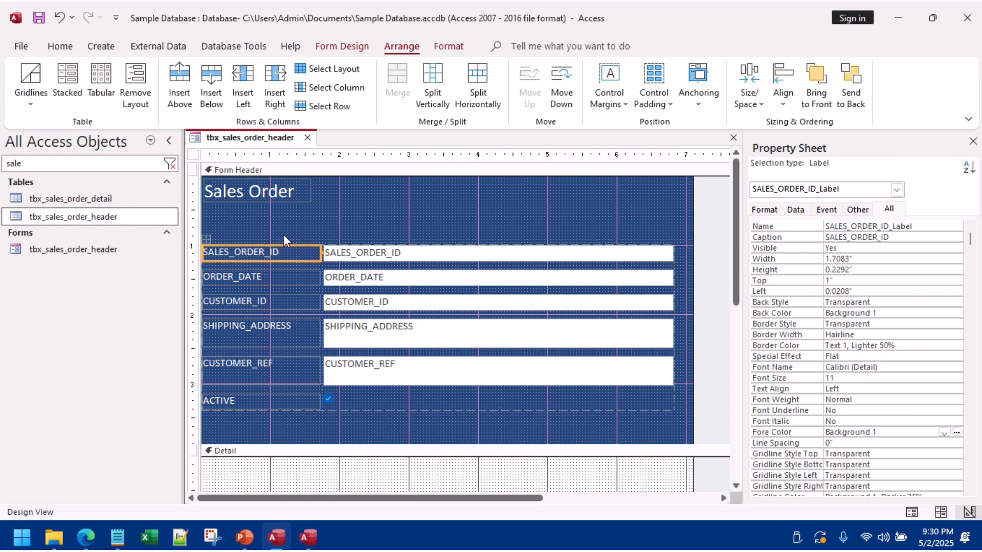
{"action": "left_click_drag", "start_coordinate": [208, 236], "coordinate": [209, 210]}
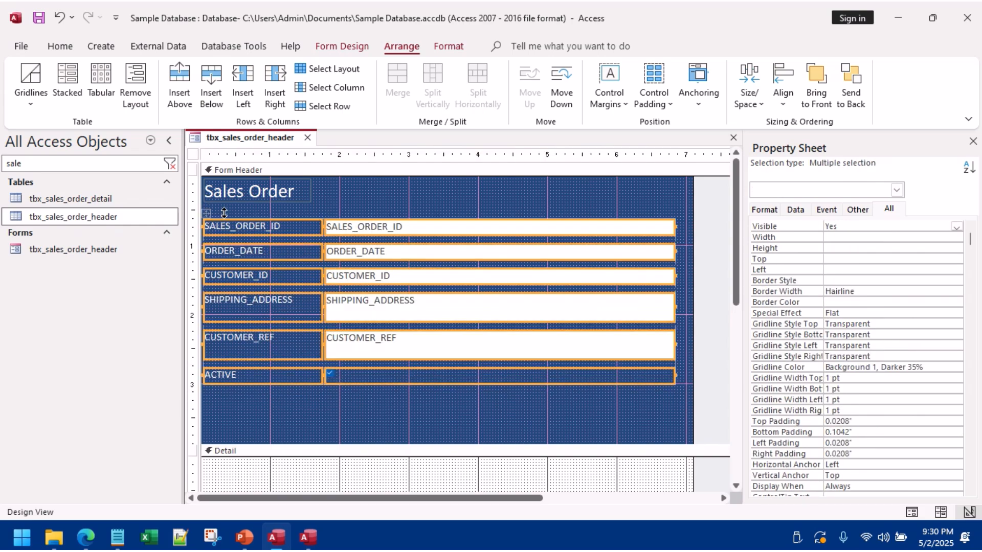
{"action": "left_click", "coordinate": [363, 203]}
Step: Narrow the field column to about 1.54 inches and place ORDER_DATE with its label on the same row after SALES_ORDER_ID
{"action": "left_click", "coordinate": [598, 229]}
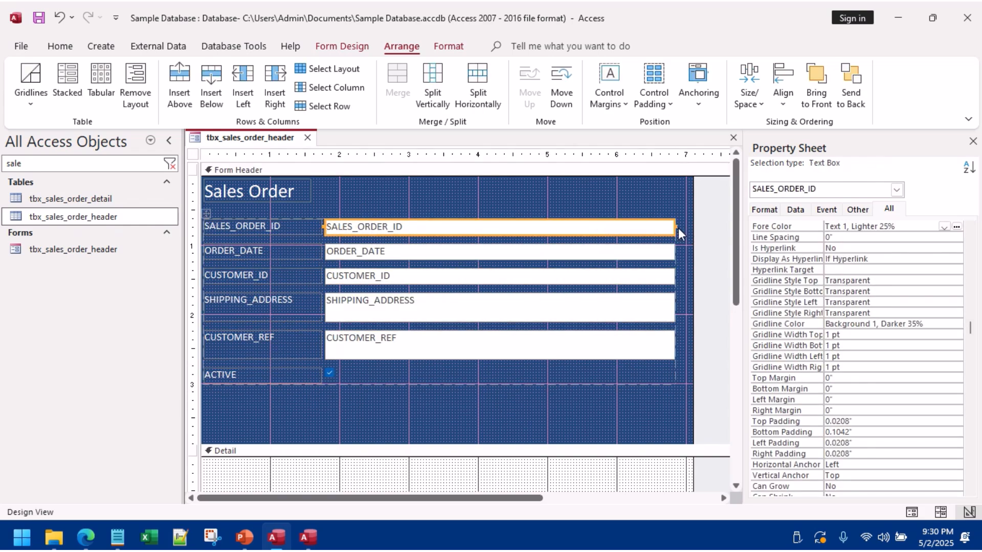
{"action": "left_click_drag", "start_coordinate": [676, 225], "coordinate": [432, 226]}
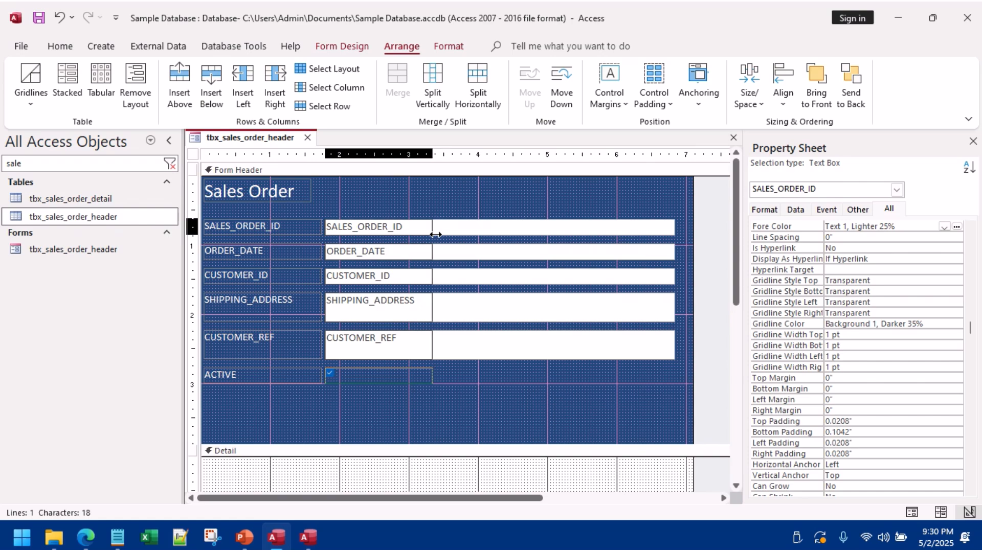
{"action": "left_click", "coordinate": [561, 285]}
{"action": "left_click_drag", "start_coordinate": [240, 256], "coordinate": [434, 227]}
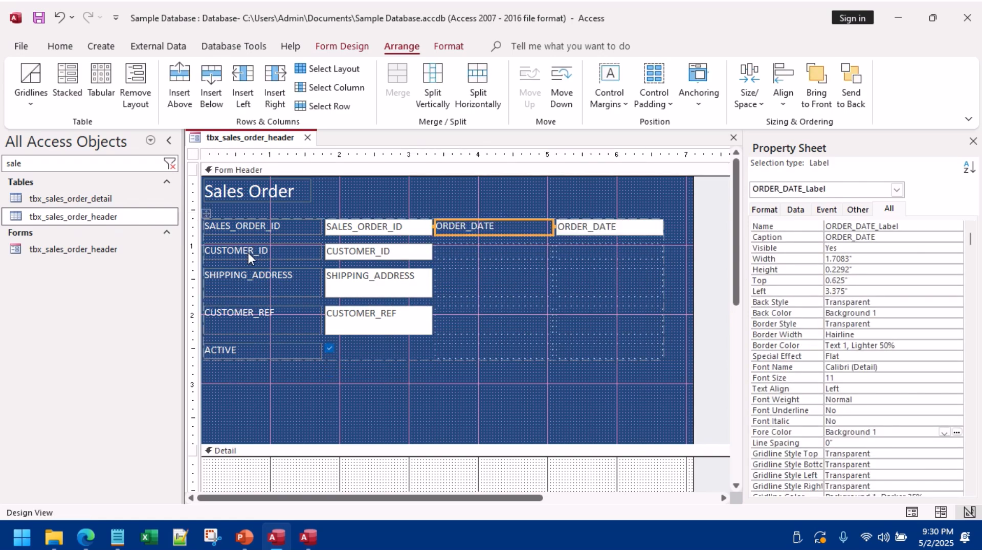
Step: Merge the CUSTOMER_ID field with the two empty layout cells beside it
{"action": "left_click", "coordinate": [411, 254]}
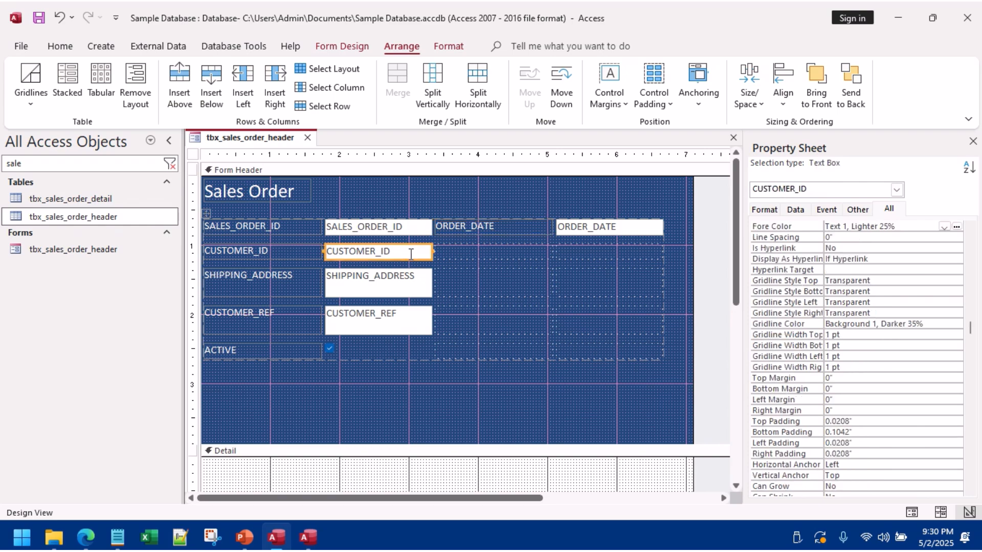
{"action": "left_click", "coordinate": [448, 256], "text": "shift"}
{"action": "left_click", "coordinate": [575, 259], "text": "shift"}
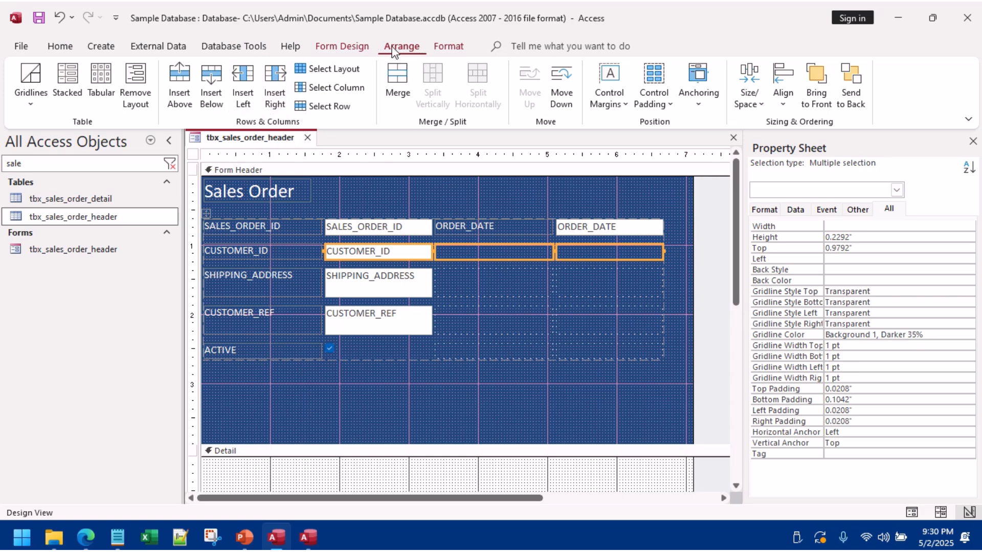
{"action": "left_click", "coordinate": [398, 87]}
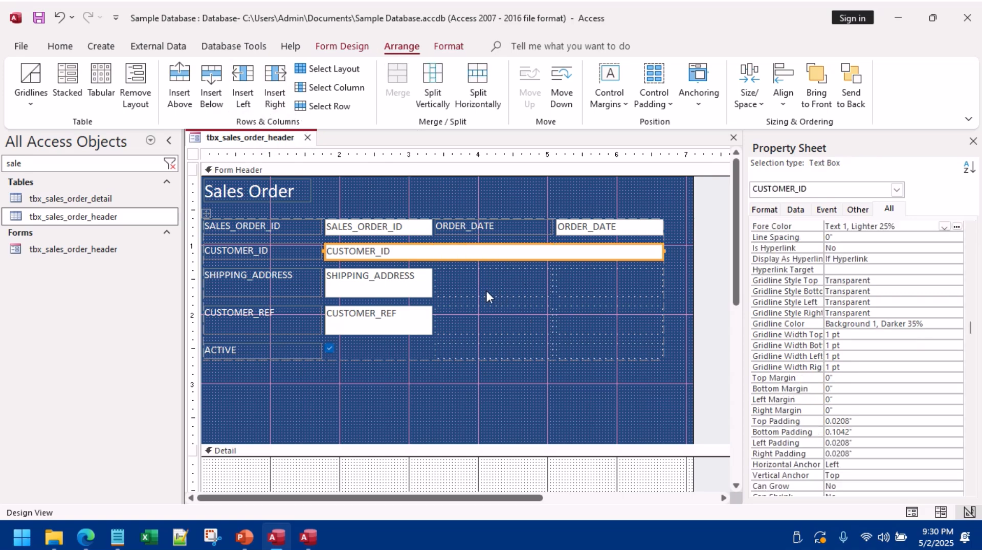
Step: Merge the SHIPPING_ADDRESS field with the one empty layout cell directly beside it
{"action": "left_click", "coordinate": [403, 282]}
{"action": "left_click", "coordinate": [473, 283]}
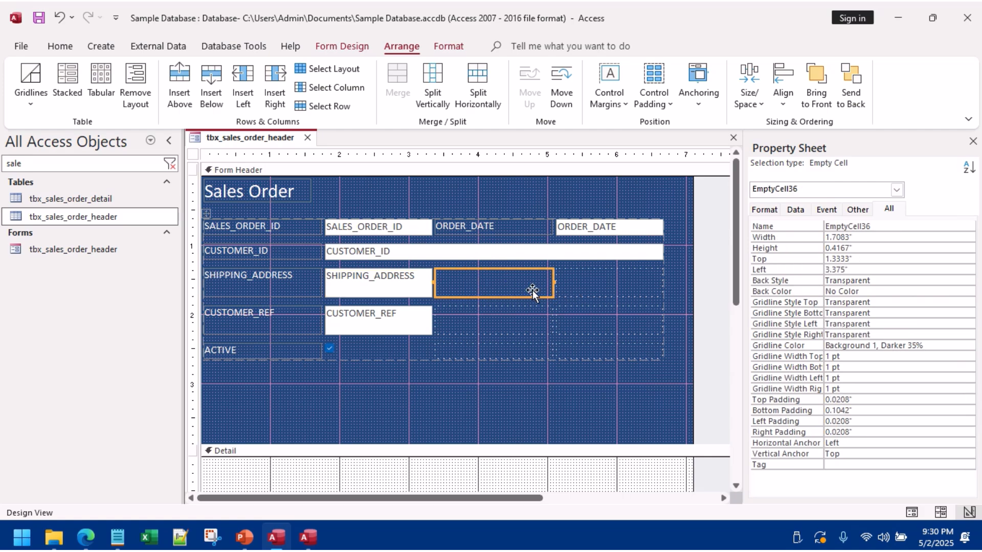
{"action": "left_click", "coordinate": [405, 281], "text": "shift"}
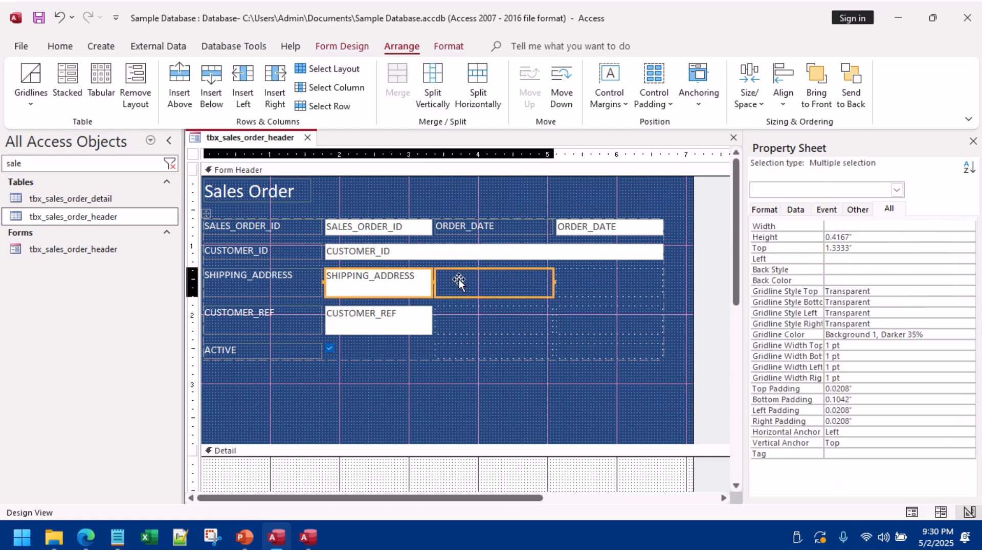
{"action": "left_click", "coordinate": [398, 88]}
{"action": "left_click", "coordinate": [427, 330]}
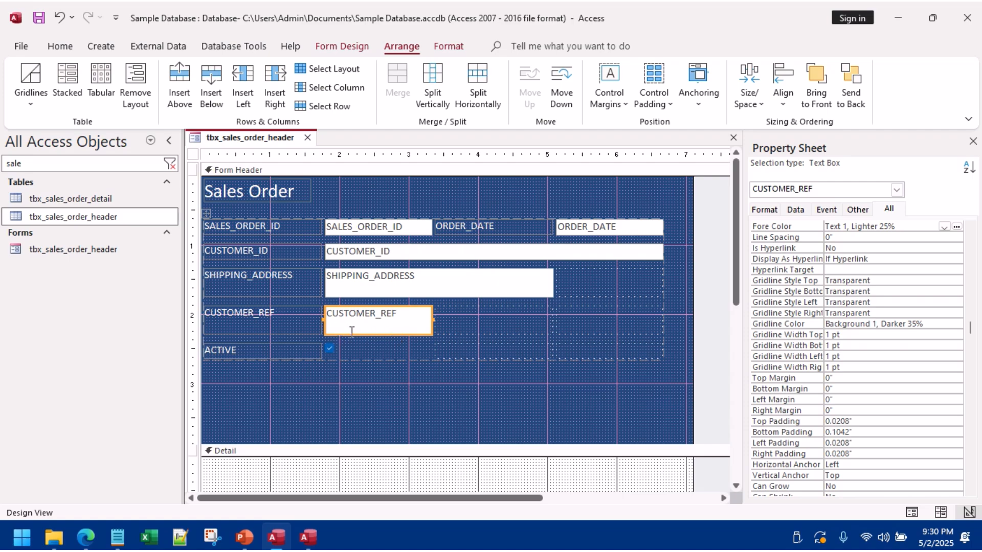
{"action": "left_click", "coordinate": [415, 318]}
{"action": "left_click", "coordinate": [422, 360]}
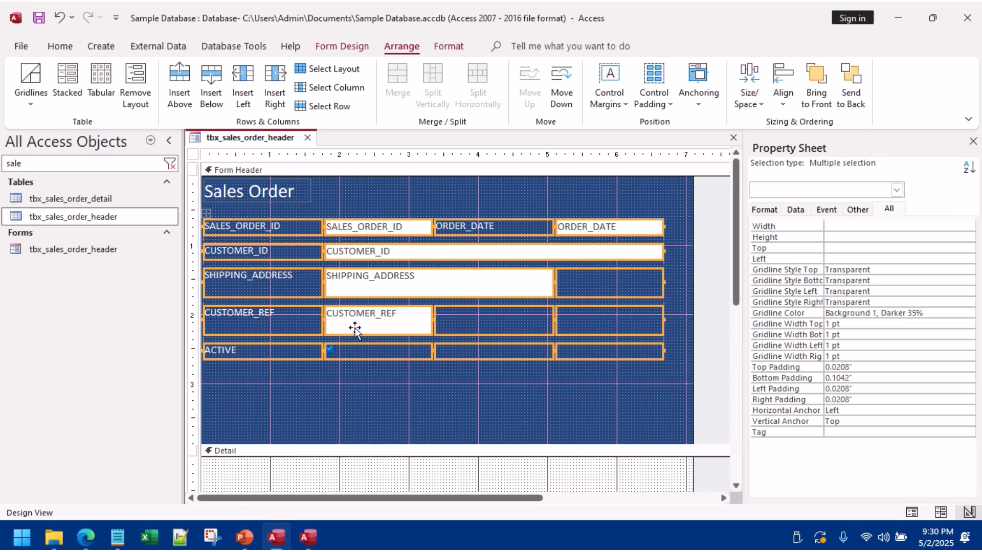
{"action": "left_click", "coordinate": [306, 335]}
{"action": "left_click", "coordinate": [470, 393]}
{"action": "left_click", "coordinate": [394, 334]}
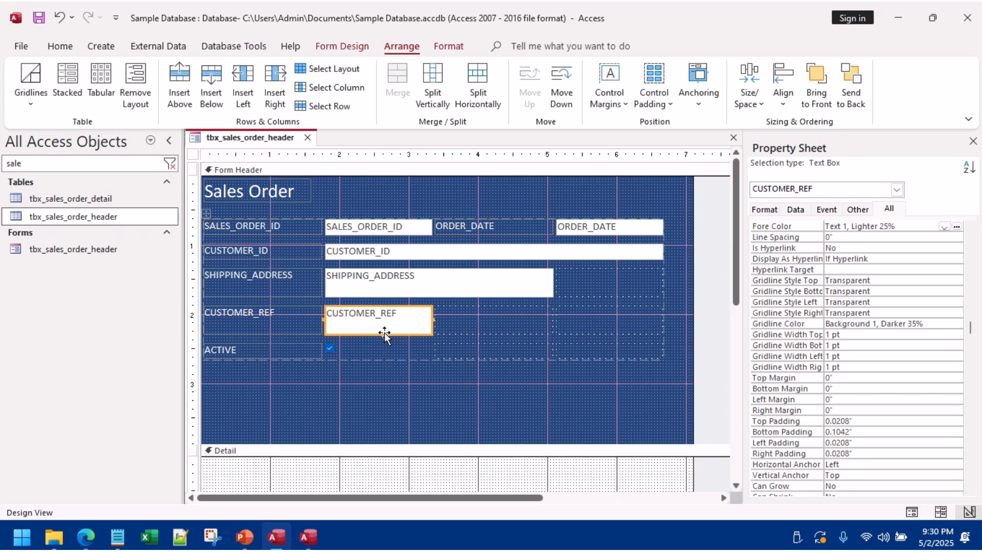
{"action": "left_click", "coordinate": [389, 337]}
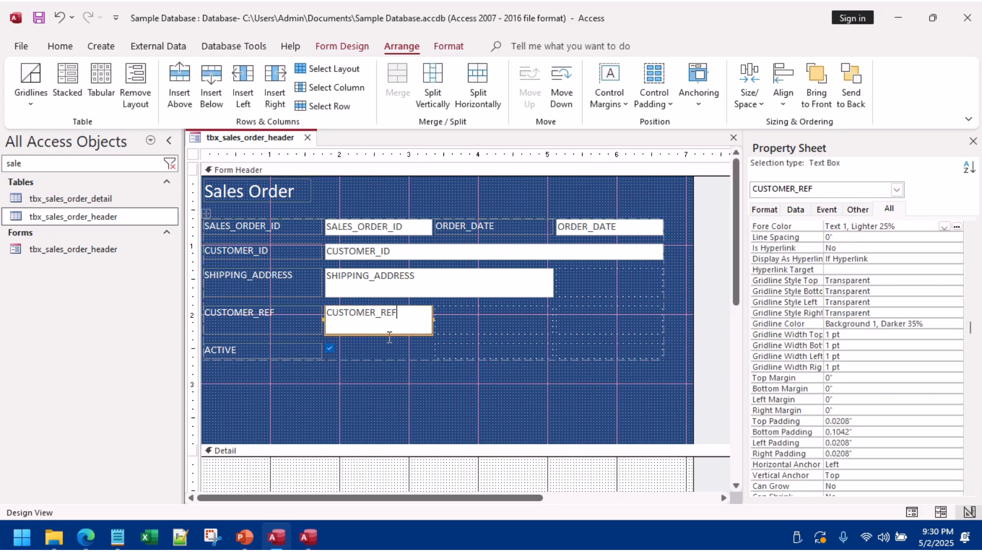
{"action": "left_click", "coordinate": [420, 341]}
{"action": "left_click", "coordinate": [245, 335]}
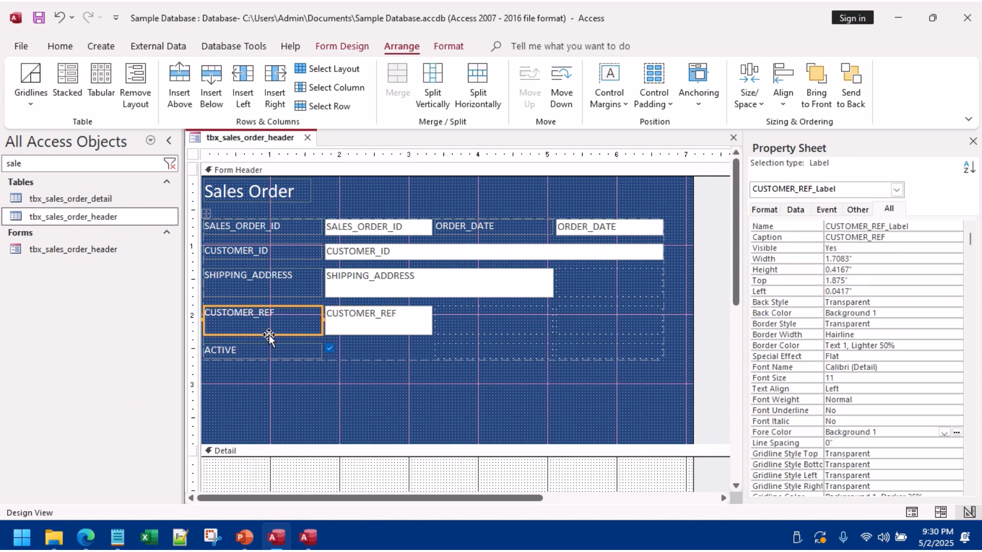
Step: In Layout View, reduce the SHIPPING_ADDRESS and CUSTOMER_REF rows to single-line height, about 0.21 inches for CUSTOMER_REF
{"action": "left_click", "coordinate": [60, 47]}
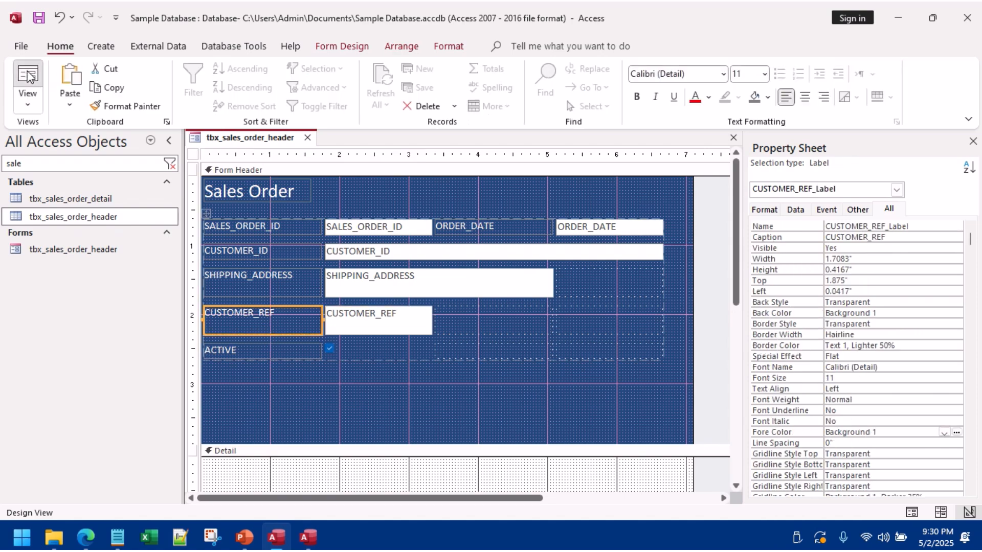
{"action": "left_click", "coordinate": [27, 80]}
{"action": "right_click", "coordinate": [608, 285]}
{"action": "left_click", "coordinate": [655, 309]}
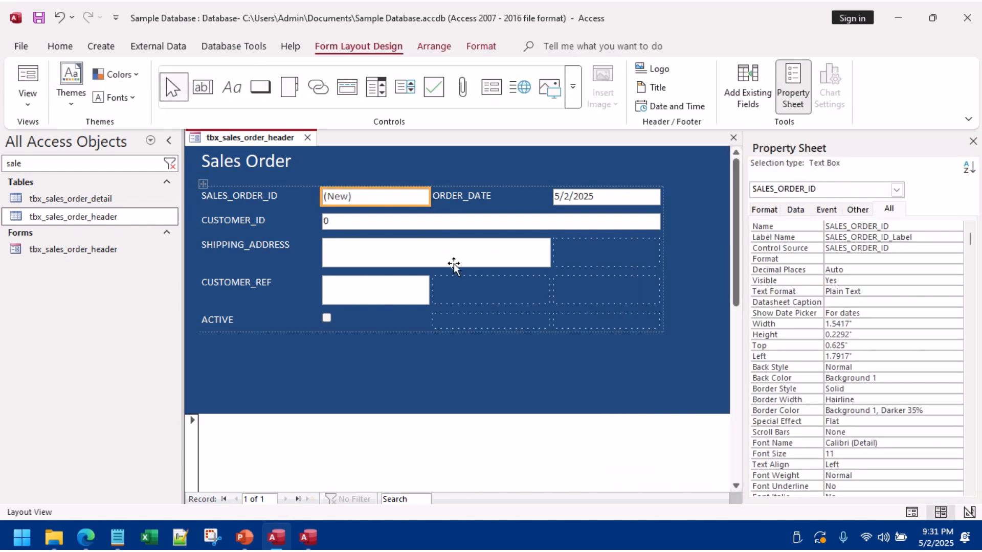
{"action": "left_click", "coordinate": [454, 266]}
{"action": "left_click_drag", "start_coordinate": [453, 269], "coordinate": [448, 253]}
{"action": "left_click", "coordinate": [399, 281]}
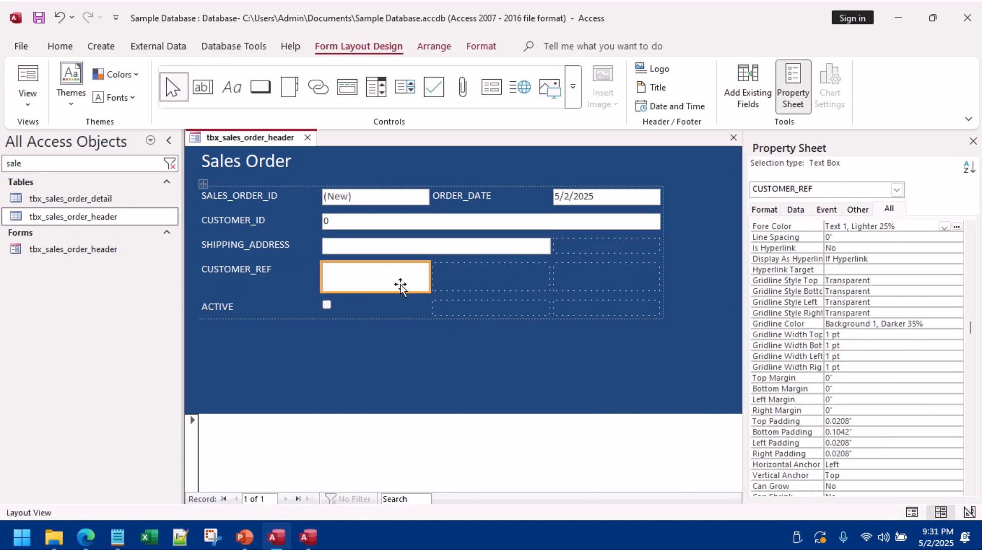
{"action": "left_click_drag", "start_coordinate": [401, 293], "coordinate": [399, 279]}
{"action": "left_click", "coordinate": [449, 276]}
{"action": "left_click", "coordinate": [430, 339]}
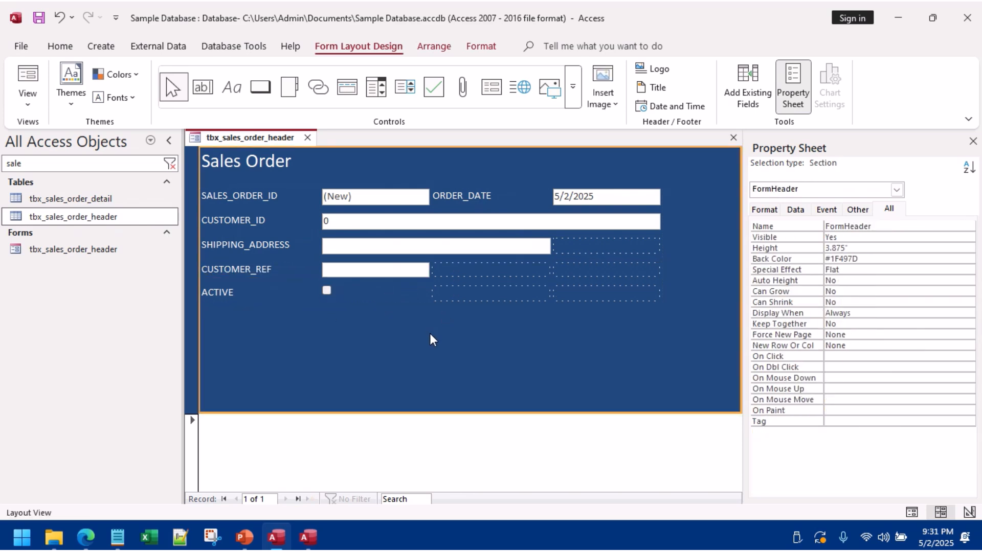
Step: Move the complete field layout up slightly so it sits directly below the Sales Order title
{"action": "left_click", "coordinate": [237, 196]}
{"action": "left_click", "coordinate": [203, 183]}
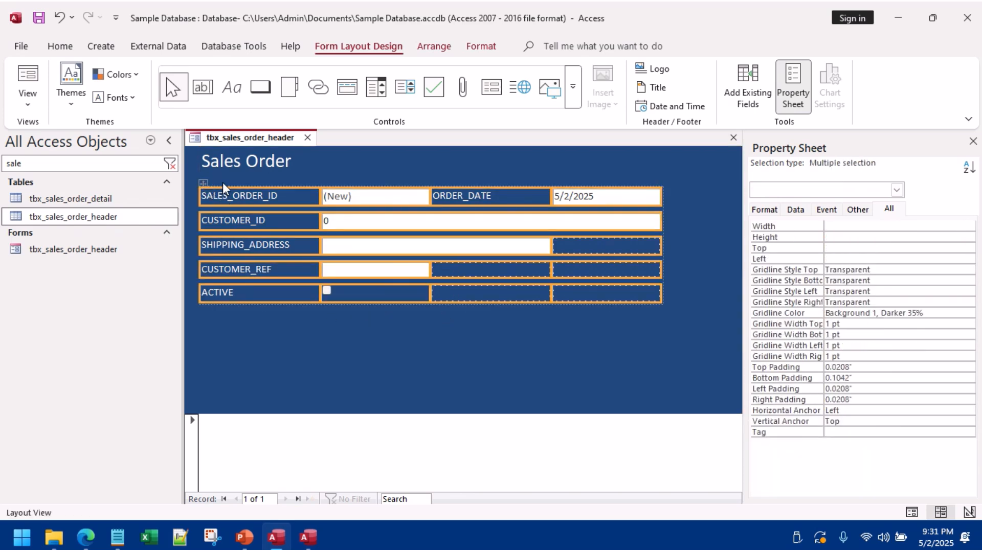
{"action": "left_click_drag", "start_coordinate": [239, 168], "coordinate": [239, 159]}
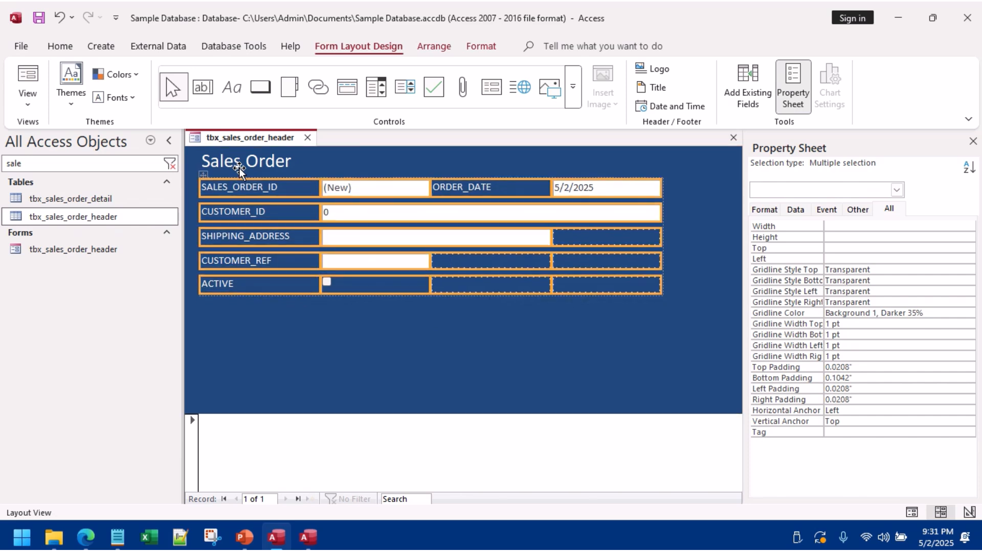
{"action": "left_click", "coordinate": [388, 169]}
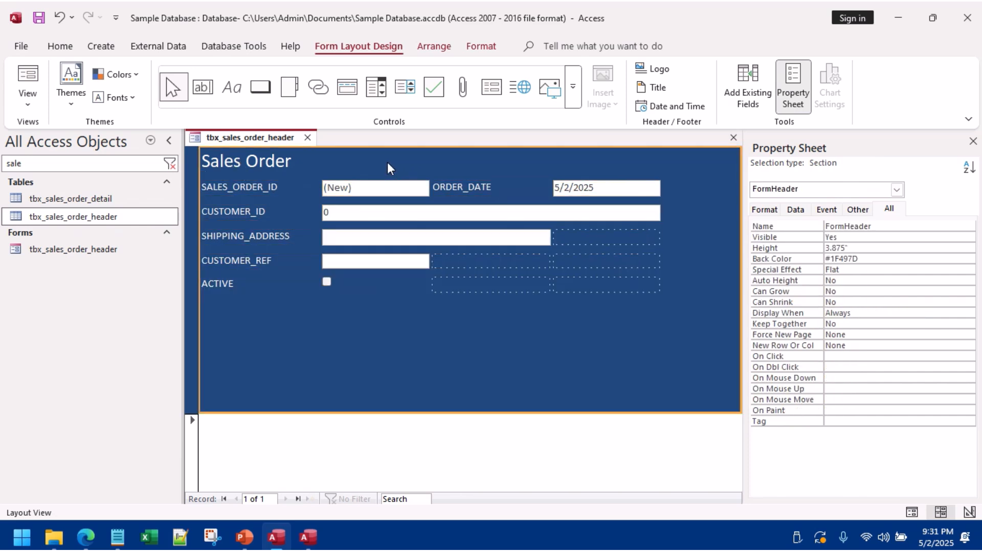
Step: In Design View with the Navigation Pane collapsed, reduce the form header's height to about 2.25 inches
{"action": "left_click", "coordinate": [479, 432]}
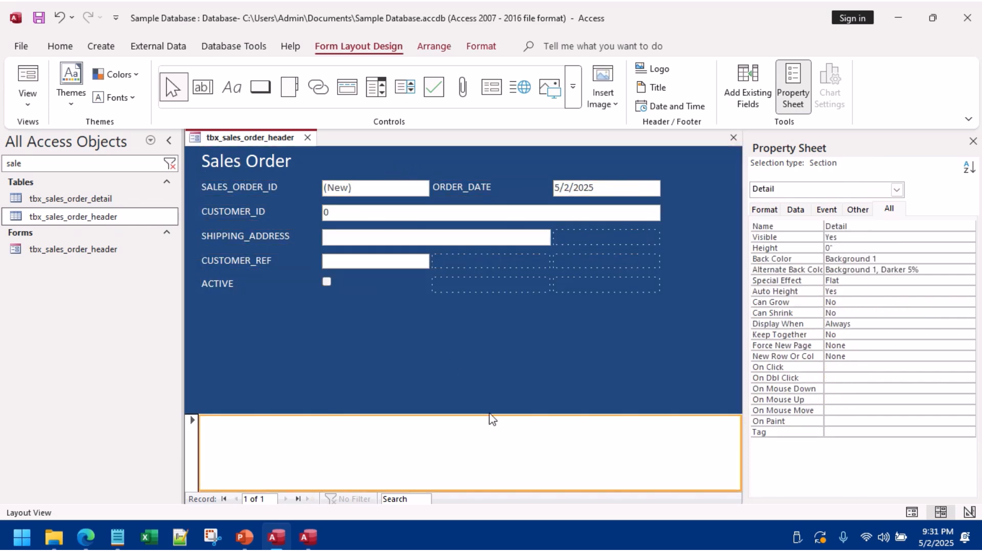
{"action": "right_click", "coordinate": [586, 291]}
{"action": "right_click", "coordinate": [414, 331]}
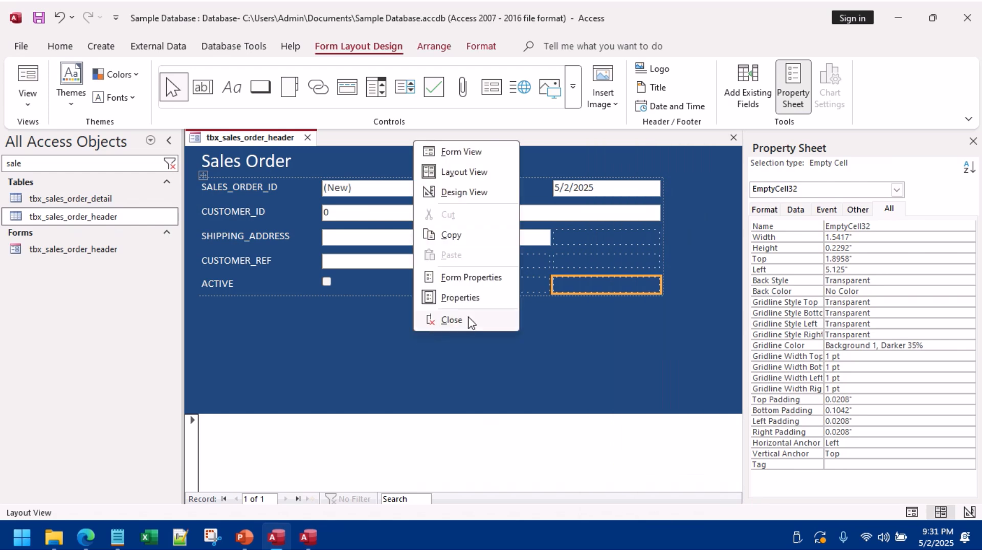
{"action": "left_click", "coordinate": [446, 193]}
{"action": "left_click", "coordinate": [169, 141]}
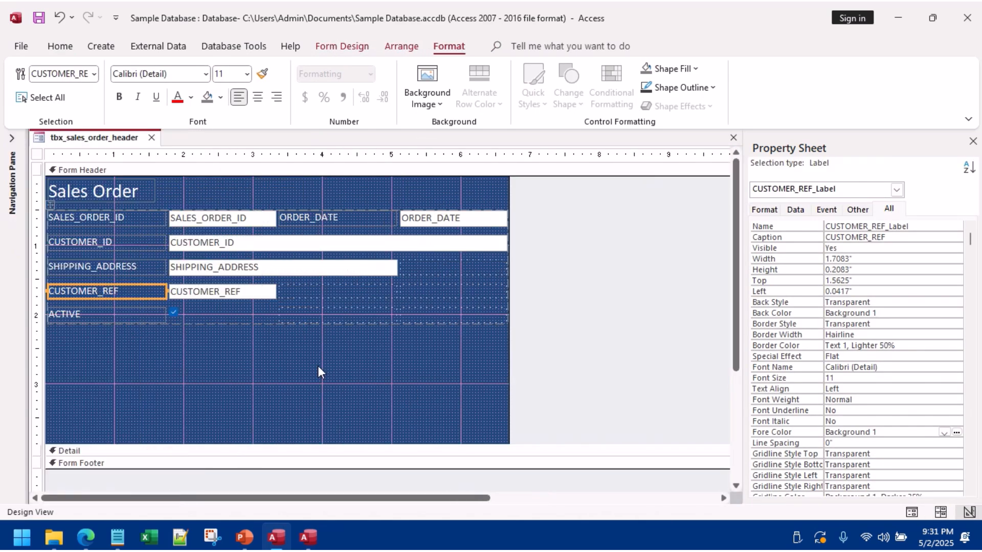
{"action": "left_click", "coordinate": [338, 444]}
{"action": "left_click_drag", "start_coordinate": [341, 444], "coordinate": [372, 330]}
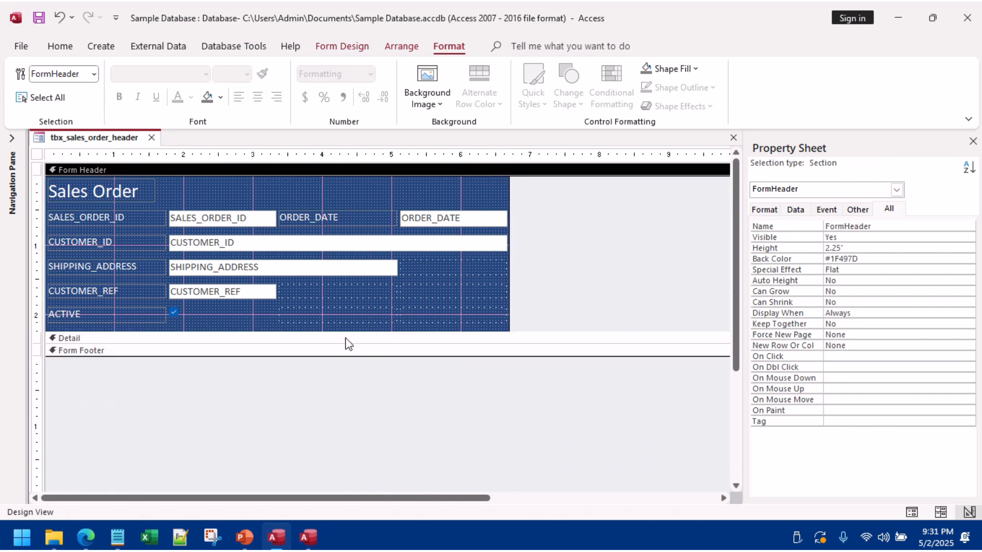
Step: Change the Sales Order title's font to Algerian and widen its label to about 1.87 inches
{"action": "left_click", "coordinate": [141, 193]}
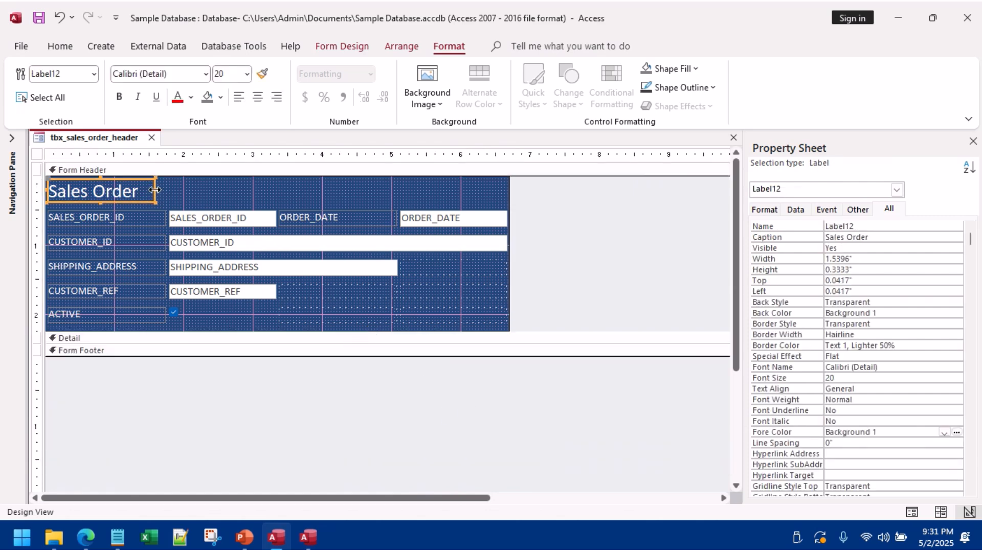
{"action": "left_click", "coordinate": [175, 76]}
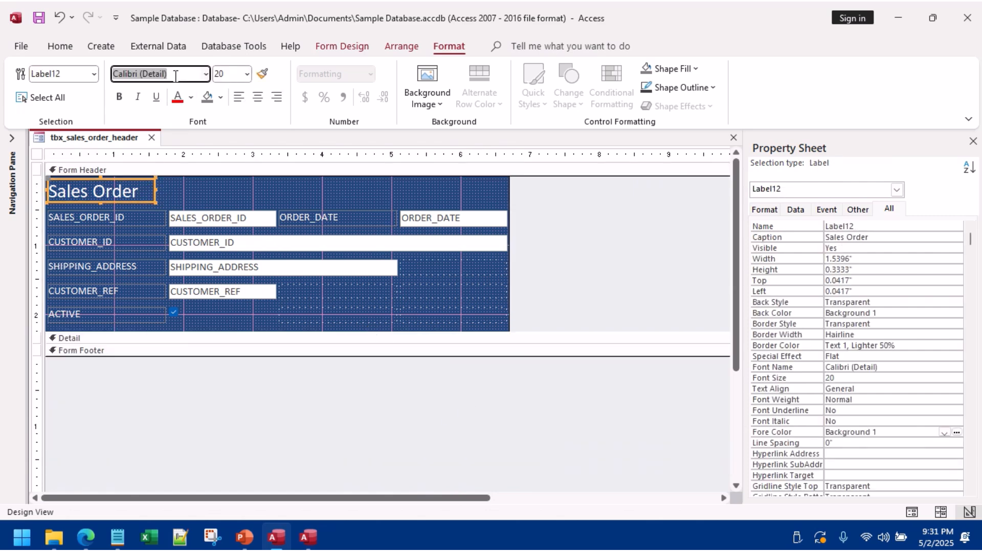
{"action": "left_click", "coordinate": [205, 76]}
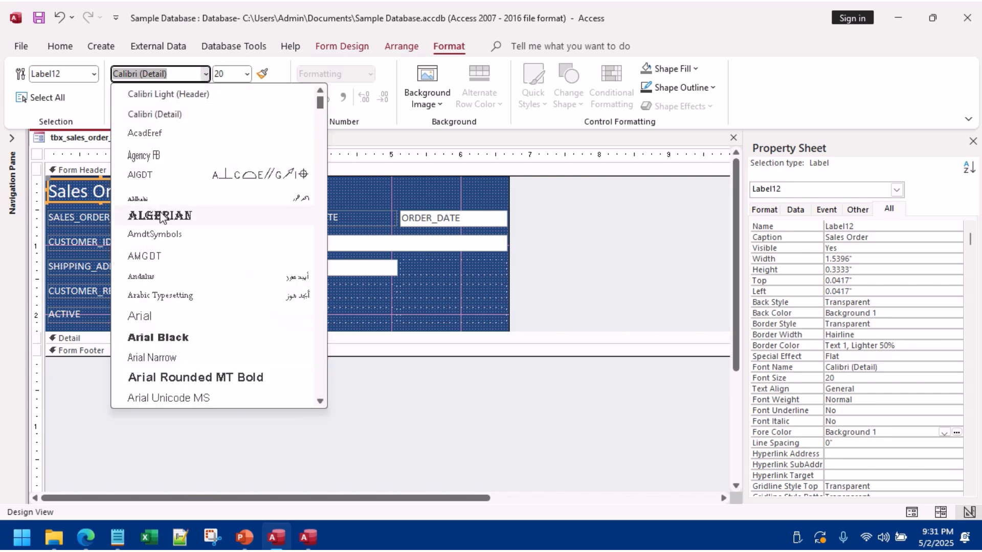
{"action": "left_click", "coordinate": [156, 215]}
{"action": "left_click_drag", "start_coordinate": [156, 190], "coordinate": [179, 190]}
Step: Set the title's font size to 14 and narrow its label to fit the smaller text
{"action": "left_click", "coordinate": [247, 74]}
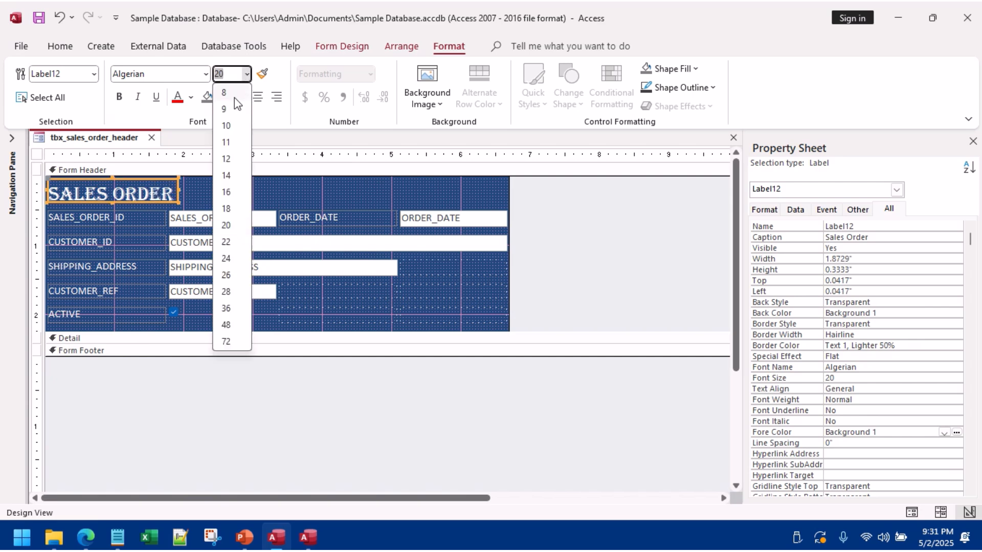
{"action": "left_click", "coordinate": [226, 175]}
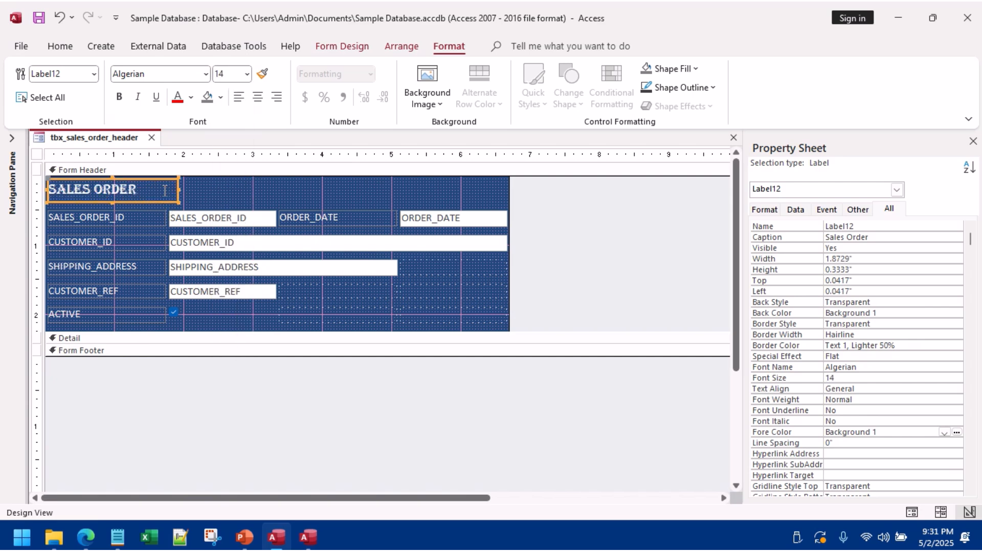
{"action": "left_click", "coordinate": [196, 189]}
{"action": "left_click", "coordinate": [171, 190]}
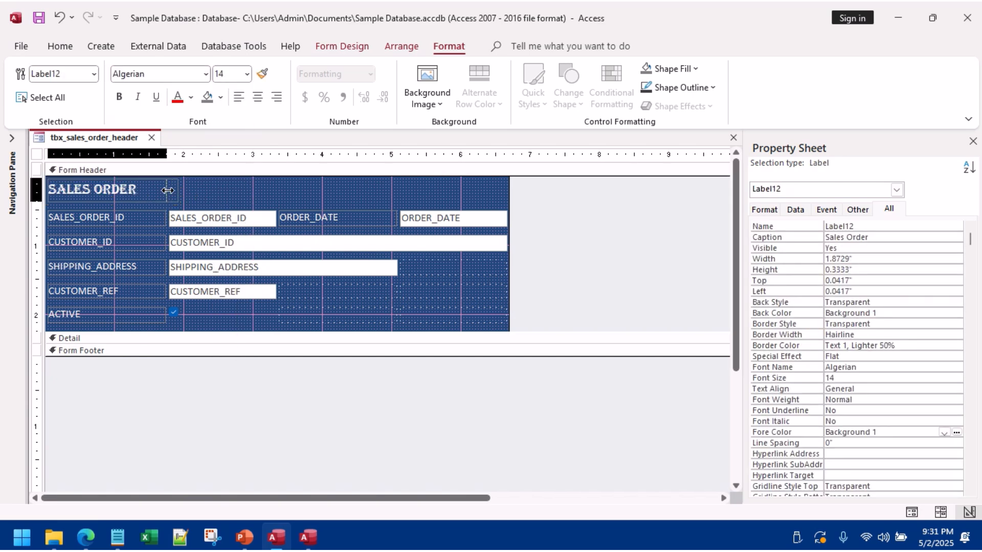
{"action": "left_click", "coordinate": [214, 179]}
Step: Check the styled Sales Order form in Form View and return it to Design View
{"action": "left_click", "coordinate": [70, 51]}
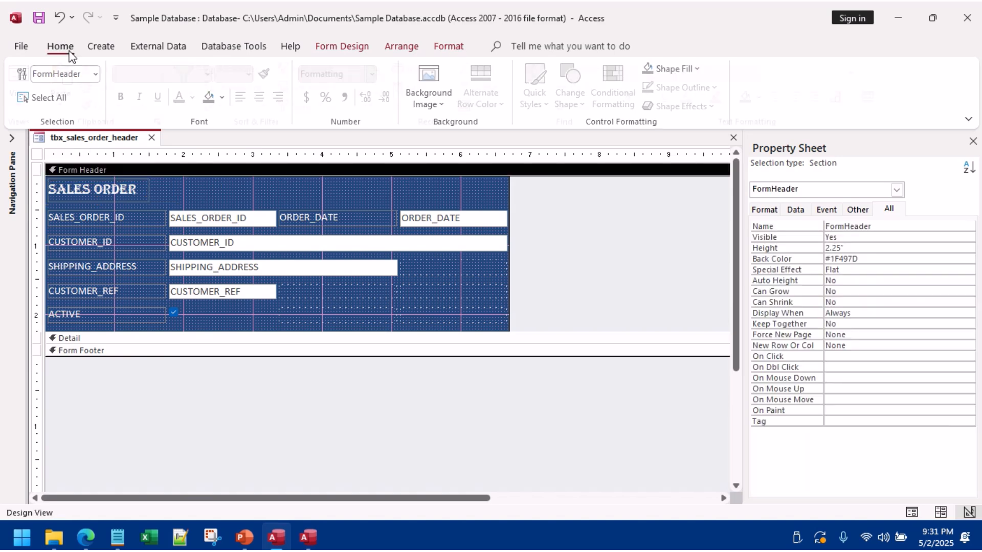
{"action": "left_click", "coordinate": [27, 85]}
{"action": "right_click", "coordinate": [611, 250]}
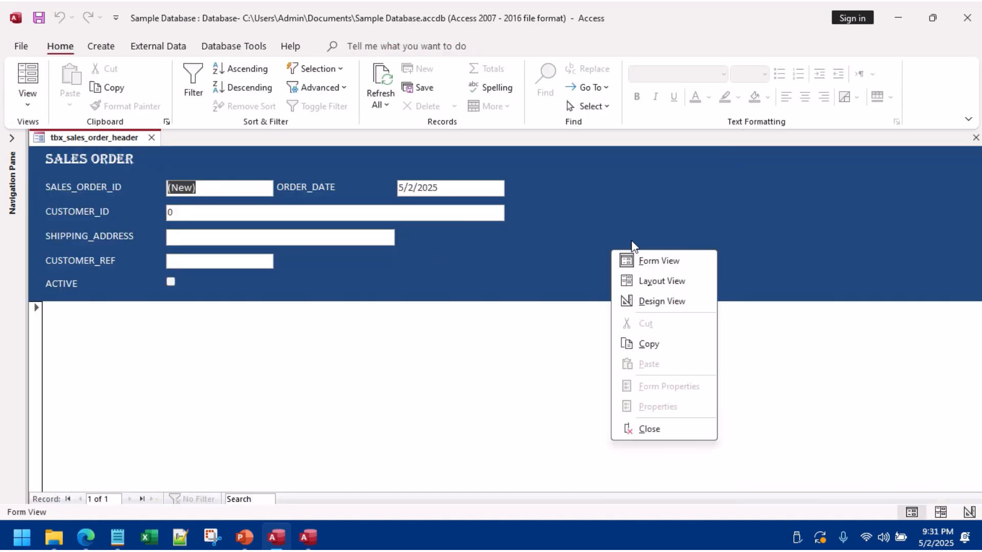
{"action": "right_click", "coordinate": [434, 316]}
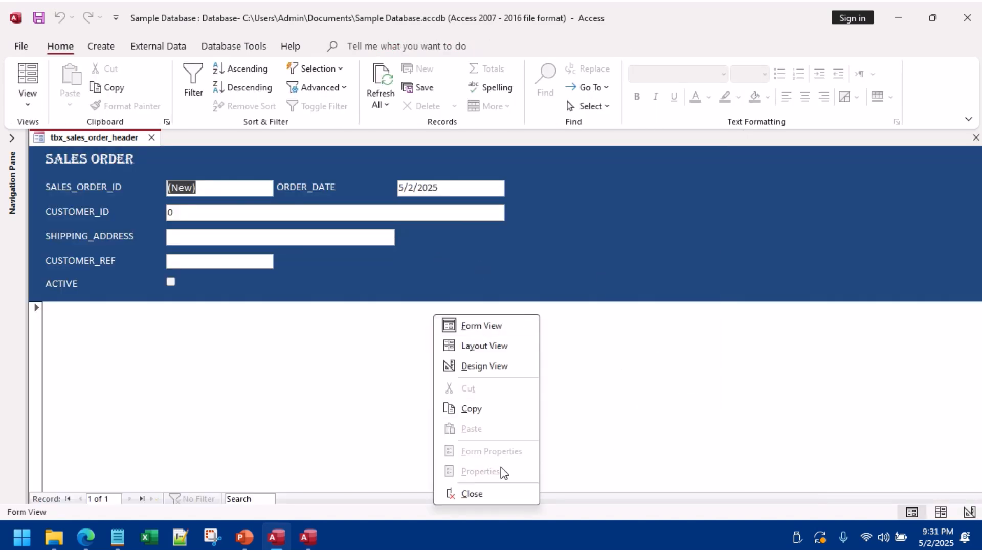
{"action": "left_click", "coordinate": [34, 313]}
{"action": "right_click", "coordinate": [491, 241]}
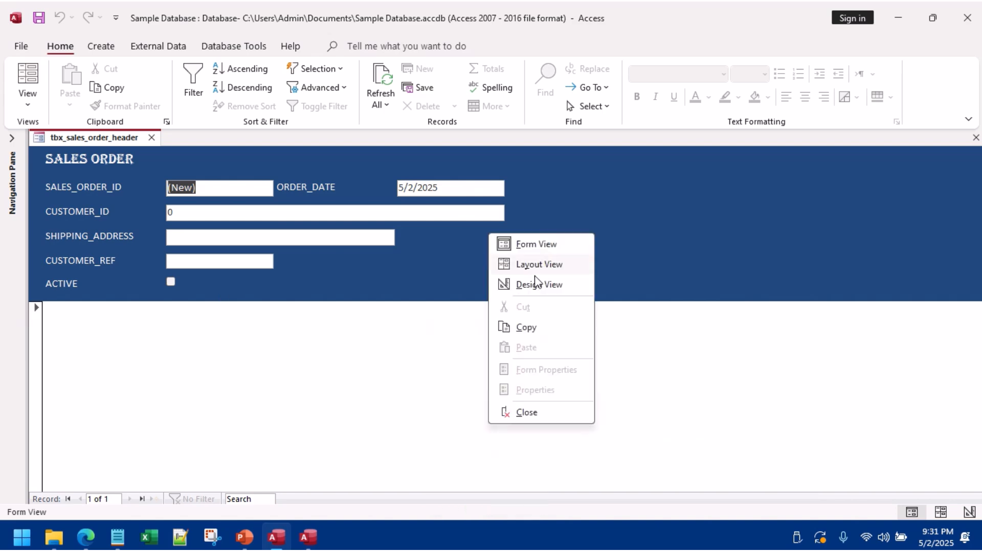
{"action": "right_click", "coordinate": [615, 236]}
{"action": "left_click", "coordinate": [645, 287]}
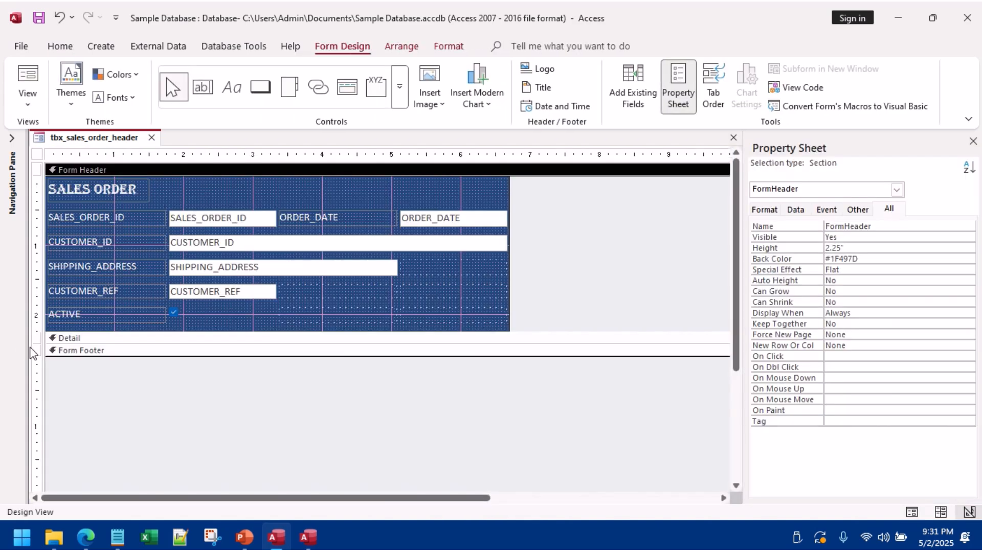
Step: Set the whole form's Record Selectors property to No and preview the form in Form View
{"action": "left_click", "coordinate": [36, 155]}
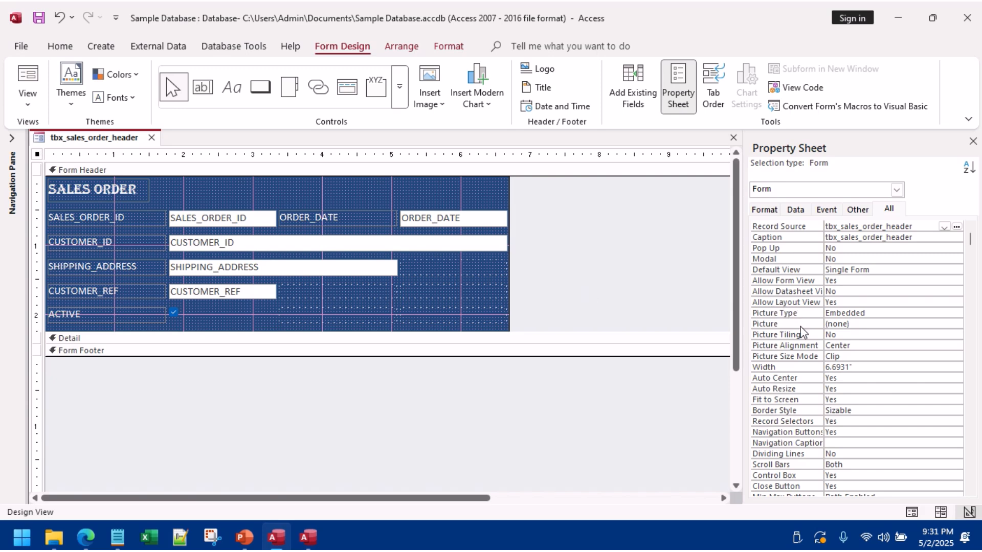
{"action": "scroll", "coordinate": [783, 381], "scroll_direction": "down", "scroll_amount": 3}
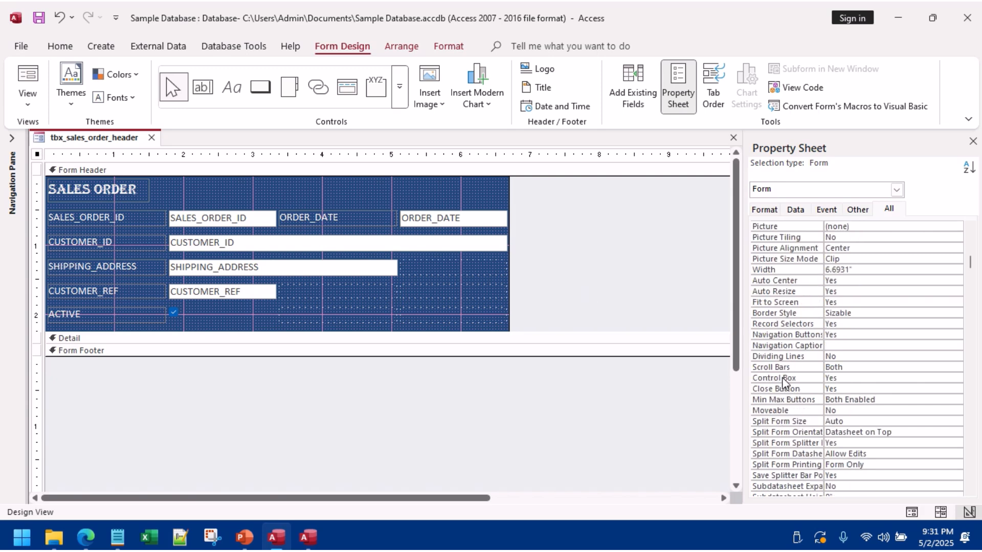
{"action": "left_click", "coordinate": [861, 324]}
{"action": "double_click", "coordinate": [861, 324]}
{"action": "left_click", "coordinate": [33, 86]}
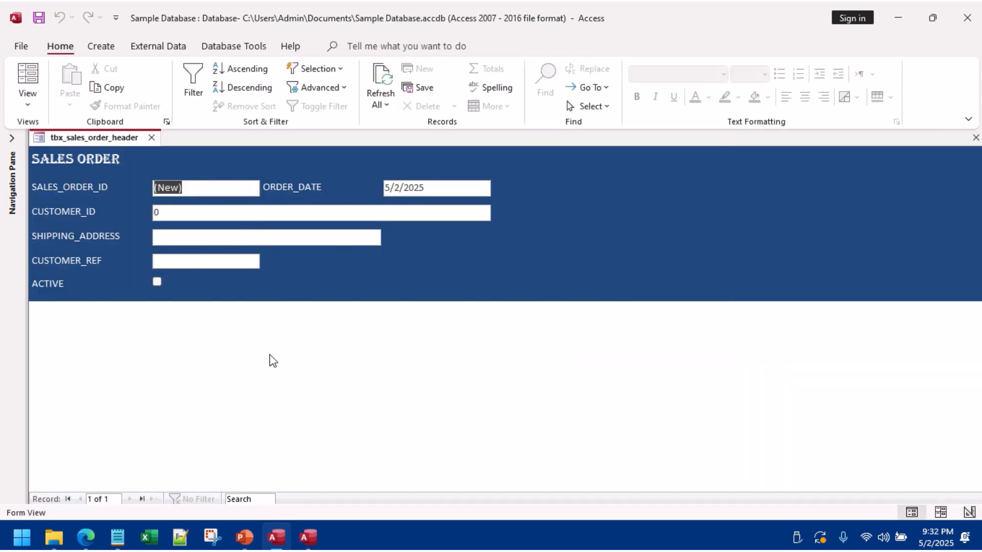
Step: In Design View, enlarge the Detail section to about 1.3 inches high and draw a subform control about 3.96 by 0.79 inches in it
{"action": "right_click", "coordinate": [631, 186]}
{"action": "left_click", "coordinate": [659, 231]}
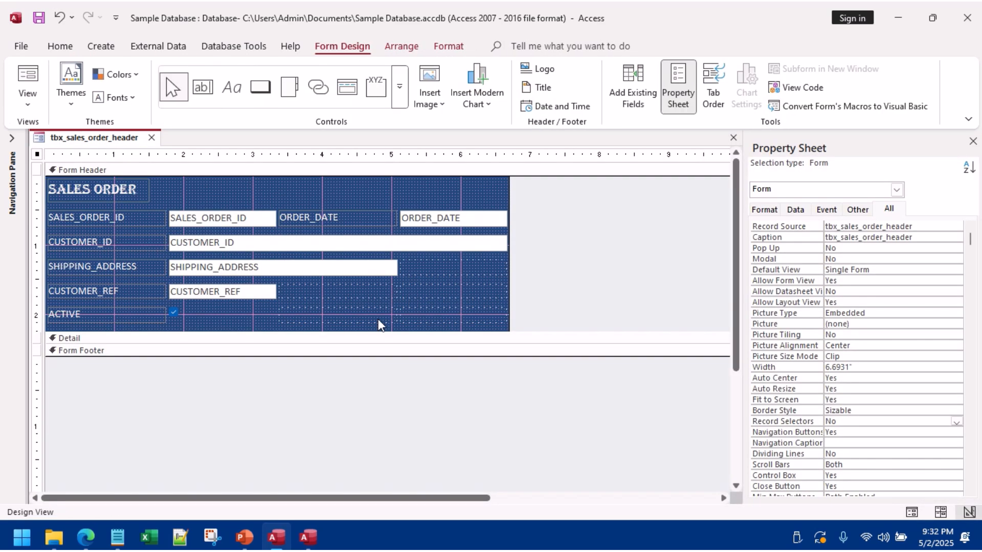
{"action": "left_click_drag", "start_coordinate": [459, 343], "coordinate": [474, 436]}
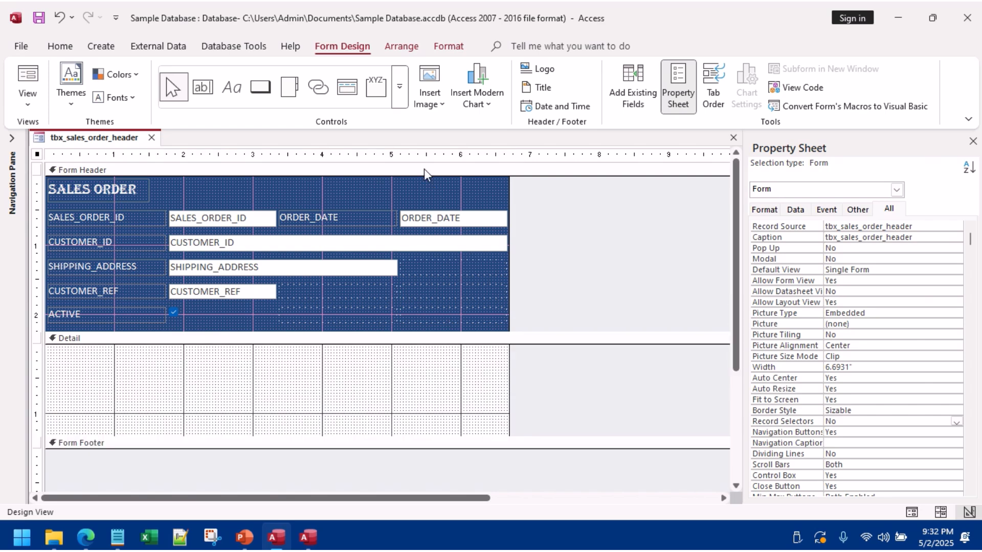
{"action": "left_click", "coordinate": [400, 87]}
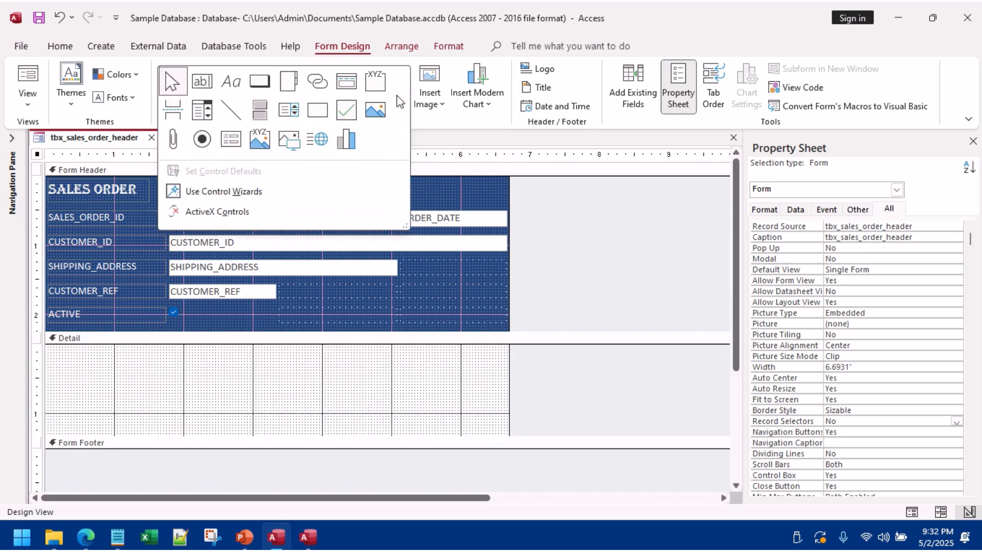
{"action": "left_click", "coordinate": [228, 139]}
{"action": "mouse_move", "coordinate": [69, 355]}
{"action": "left_mouse_down"}
{"action": "mouse_move", "coordinate": [228, 397]}
{"action": "mouse_move", "coordinate": [343, 411]}
{"action": "left_mouse_up"}
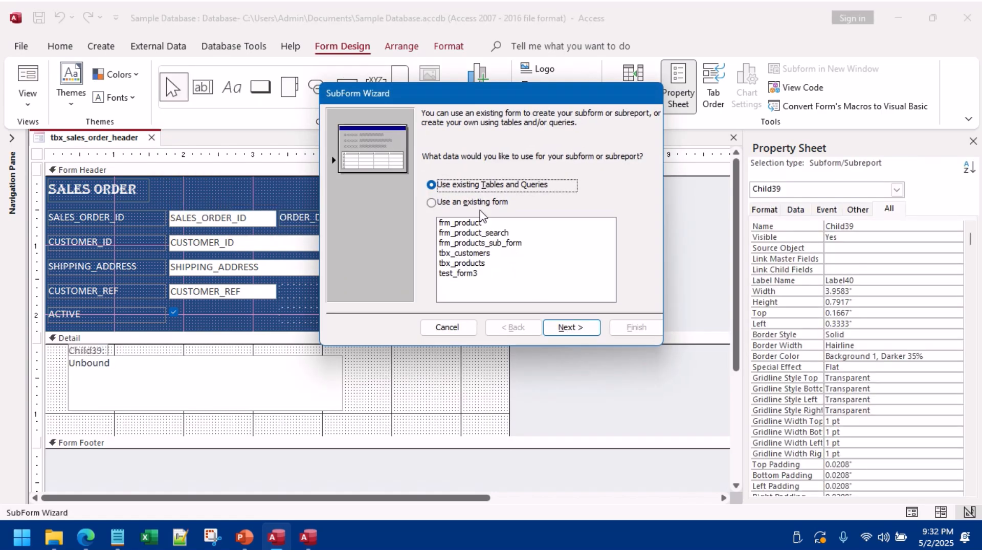
Step: Base the subform on existing tables and queries, including all fields from the table tbx_sales_order_detail
{"action": "left_click", "coordinate": [572, 327]}
{"action": "left_click", "coordinate": [510, 178]}
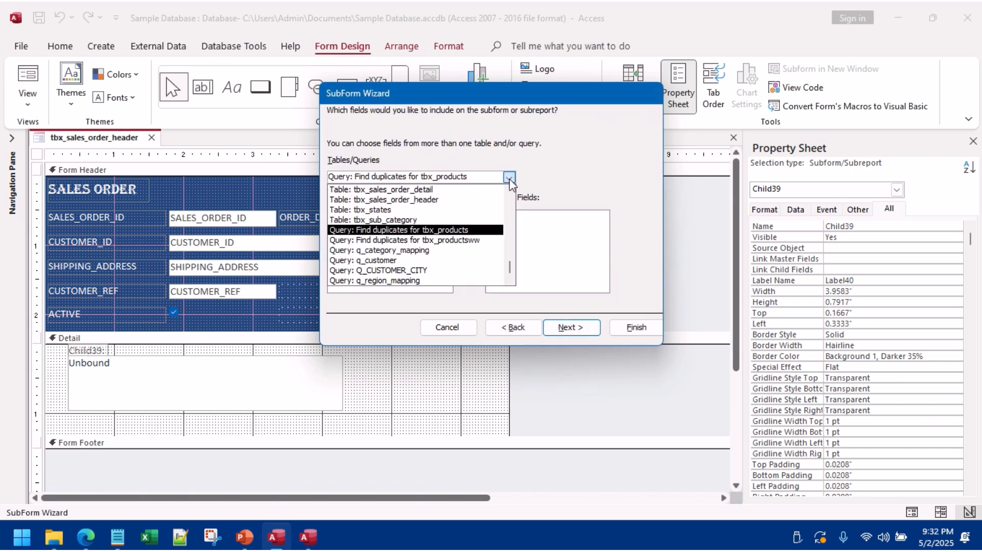
{"action": "left_click", "coordinate": [425, 190]}
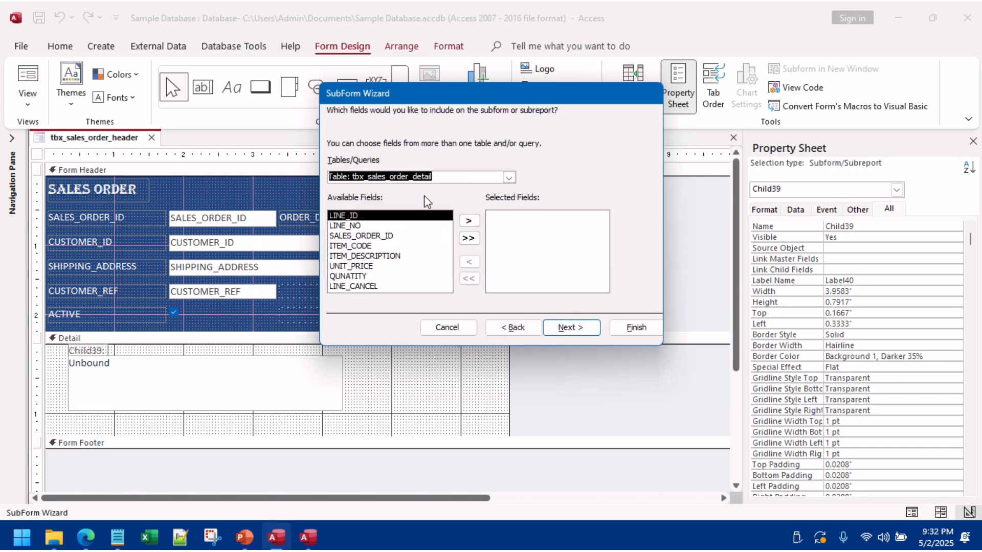
{"action": "left_click", "coordinate": [469, 238]}
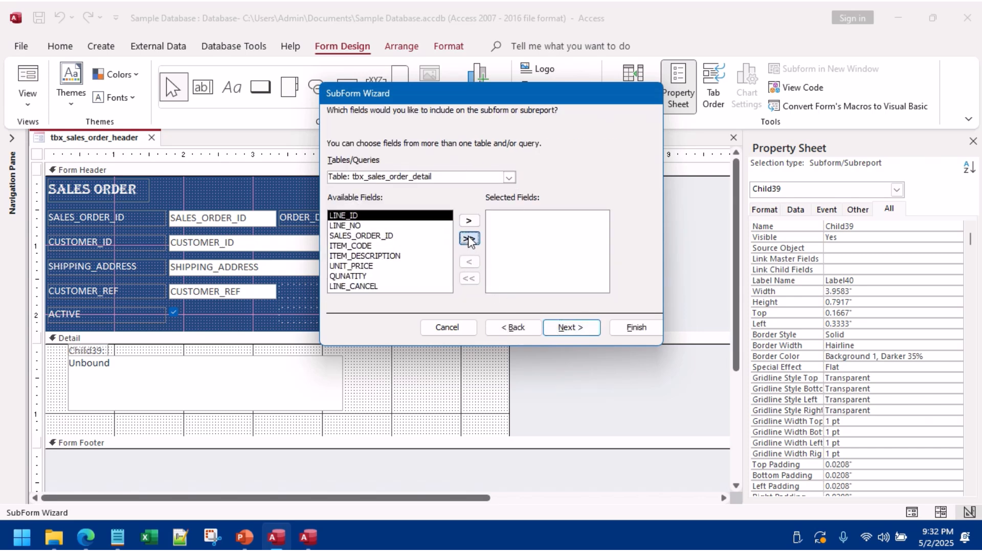
{"action": "left_click", "coordinate": [572, 330]}
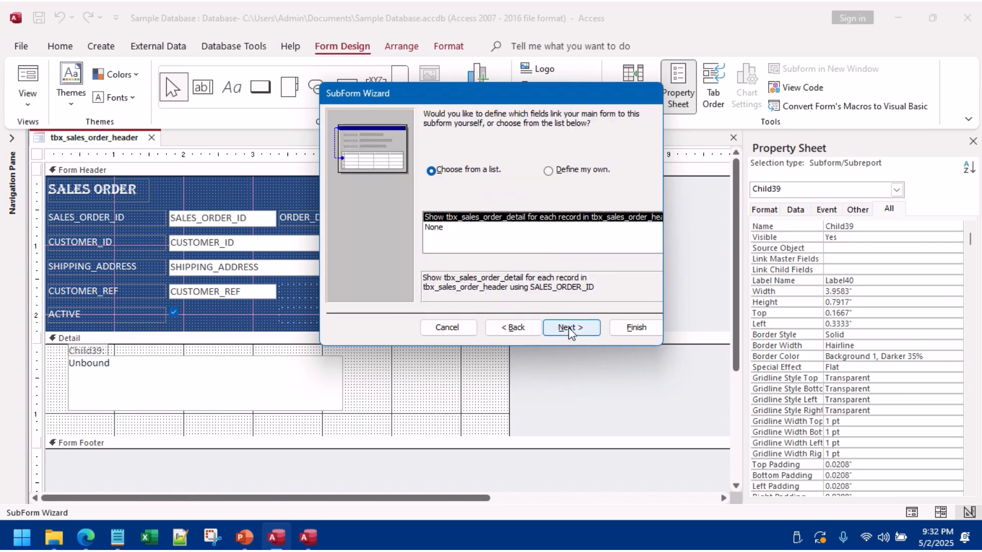
Step: Define a custom link between the main form's SALES_ORDER_ID and the subform's SALES_ORDER_ID
{"action": "left_click", "coordinate": [548, 172]}
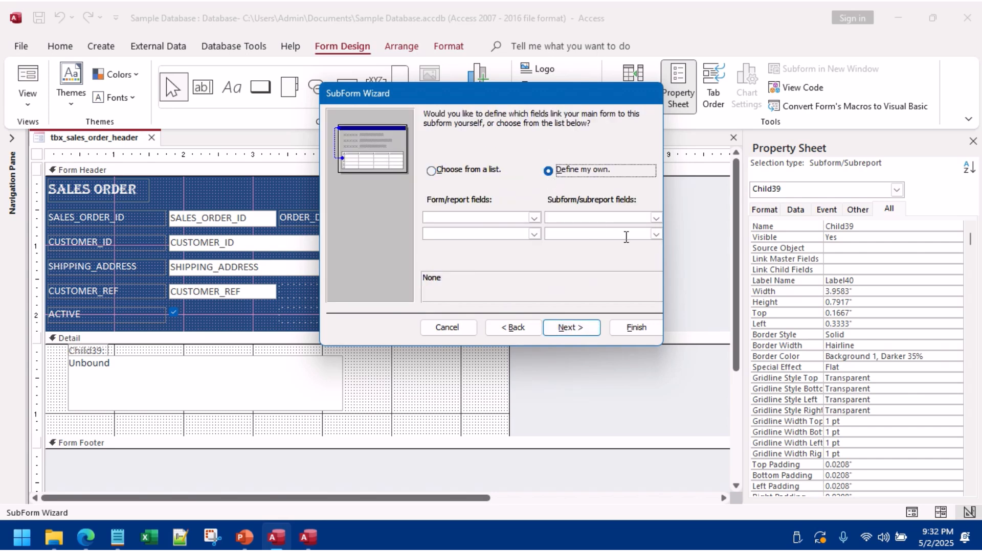
{"action": "left_click", "coordinate": [533, 218]}
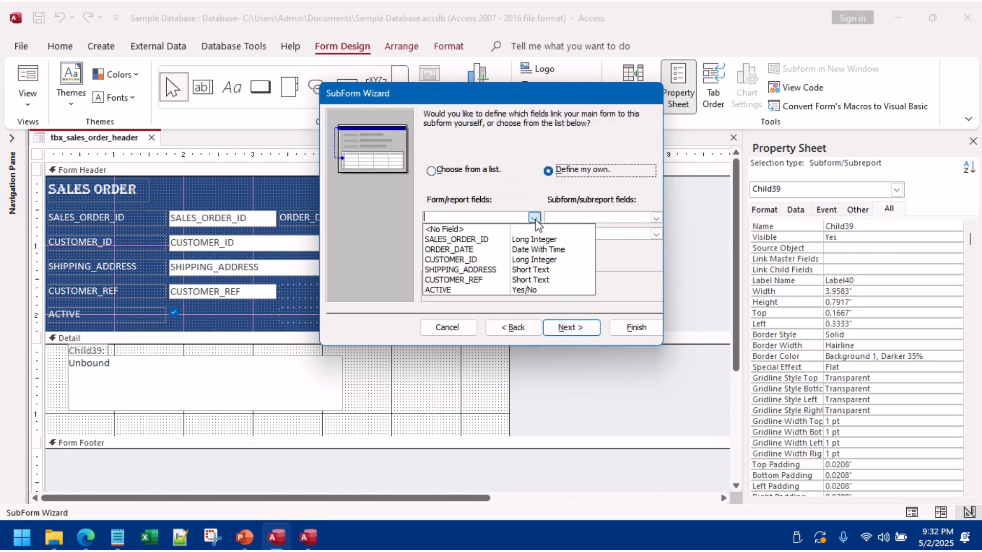
{"action": "left_click", "coordinate": [509, 242]}
{"action": "left_click", "coordinate": [656, 218]}
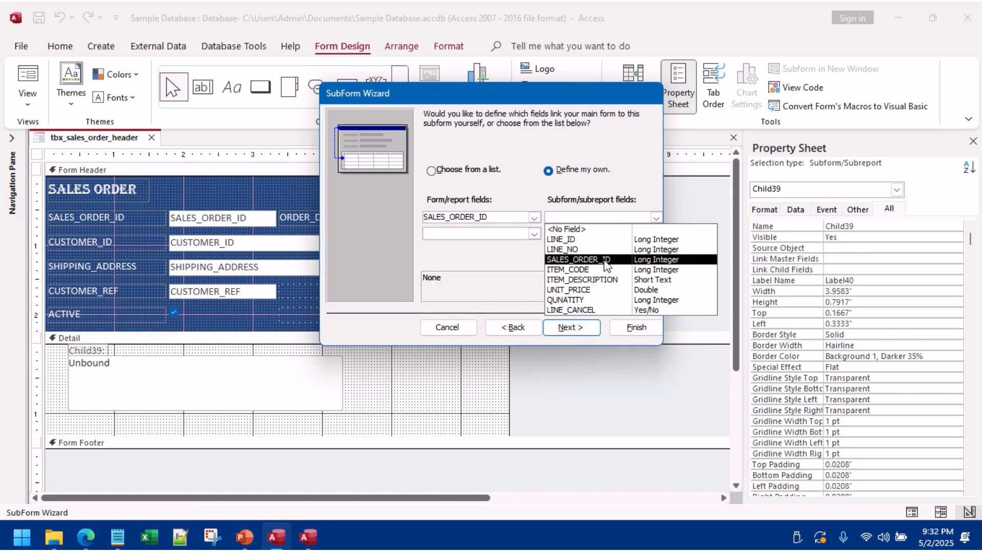
{"action": "left_click", "coordinate": [604, 260]}
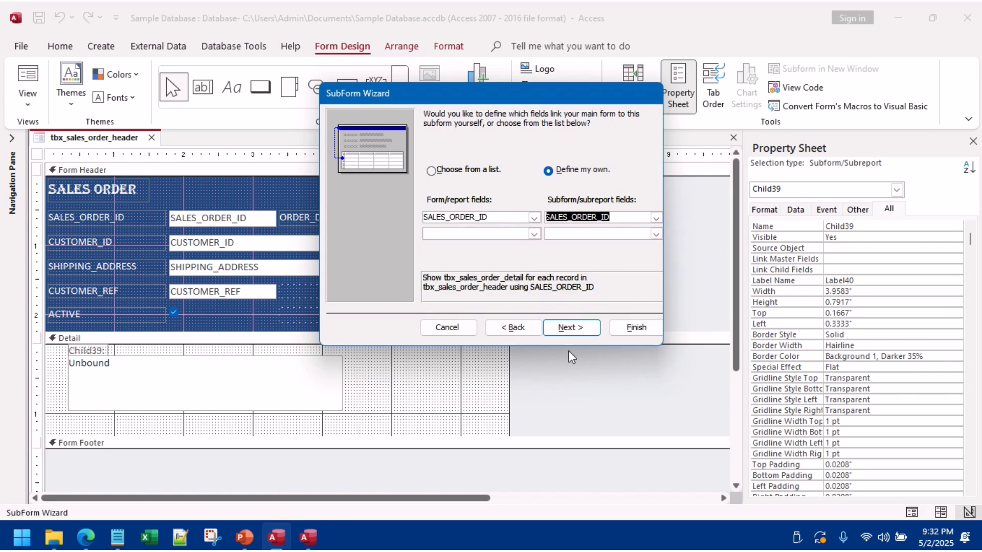
{"action": "left_click", "coordinate": [568, 327]}
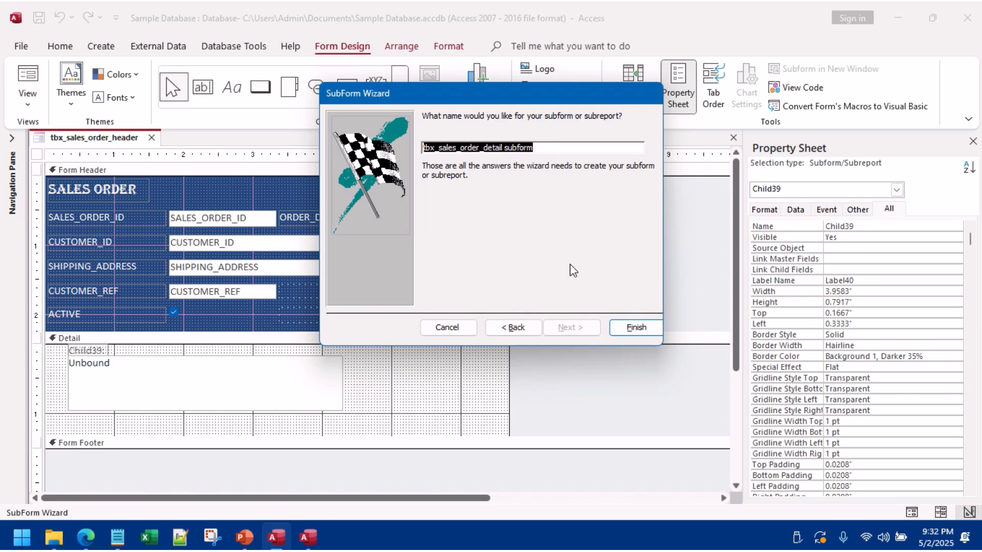
Step: Name the subform "frm_sales_order_detail subform" and finish the wizard
{"action": "left_click", "coordinate": [556, 148]}
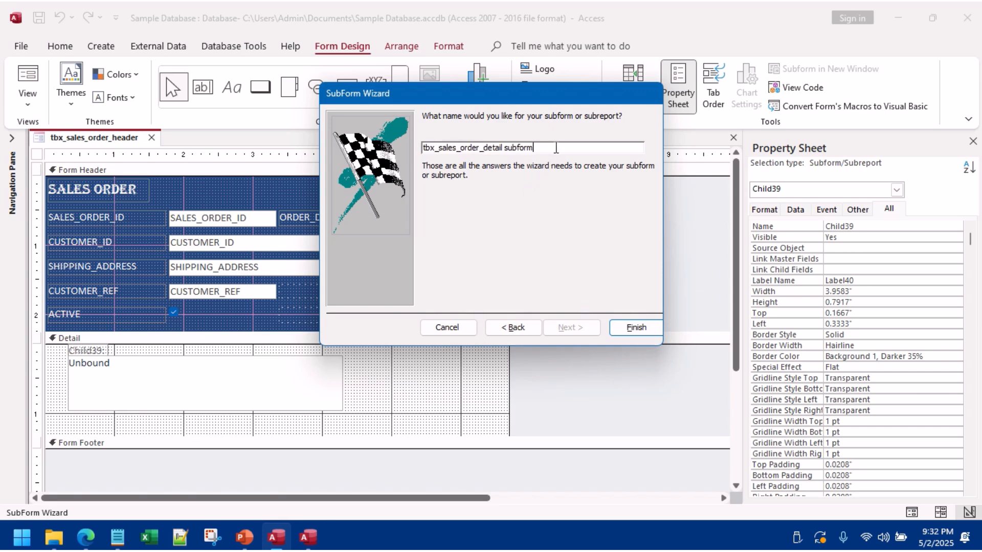
{"action": "left_click_drag", "start_coordinate": [418, 167], "coordinate": [414, 143]}
{"action": "left_click", "coordinate": [469, 152]}
{"action": "type", "text": "frm"}
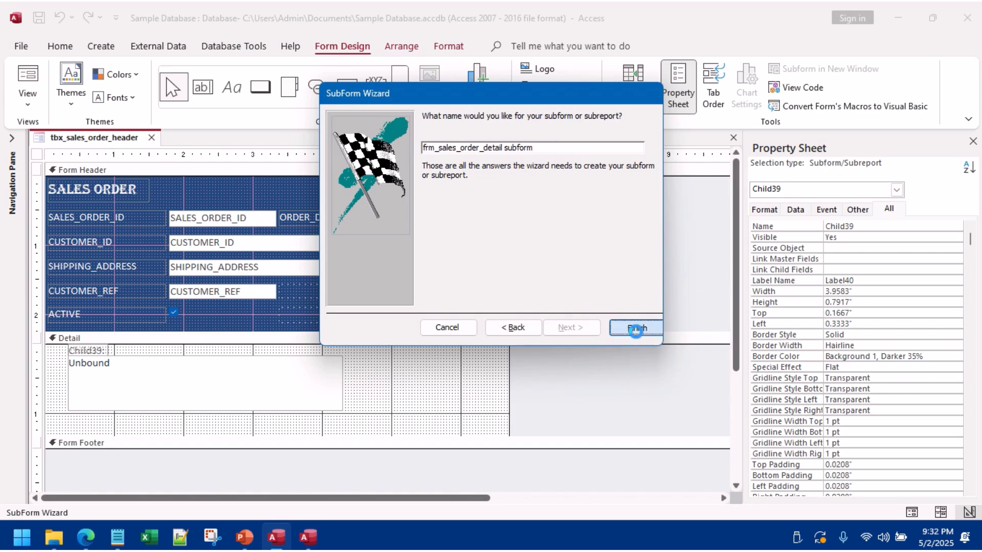
{"action": "left_click", "coordinate": [636, 330]}
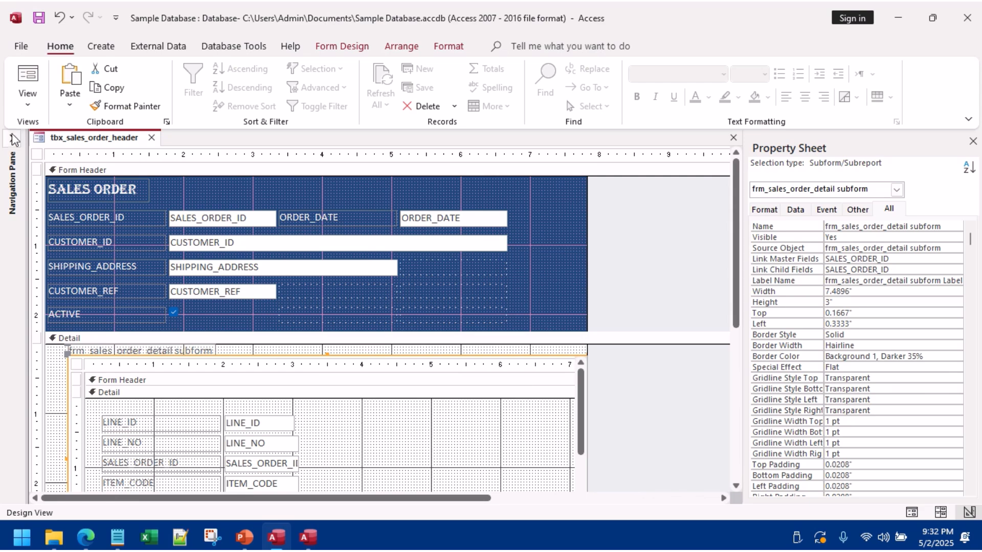
Step: Preview the form, then widen the order detail subform to about 9.43 inches in Layout View
{"action": "left_click", "coordinate": [28, 79]}
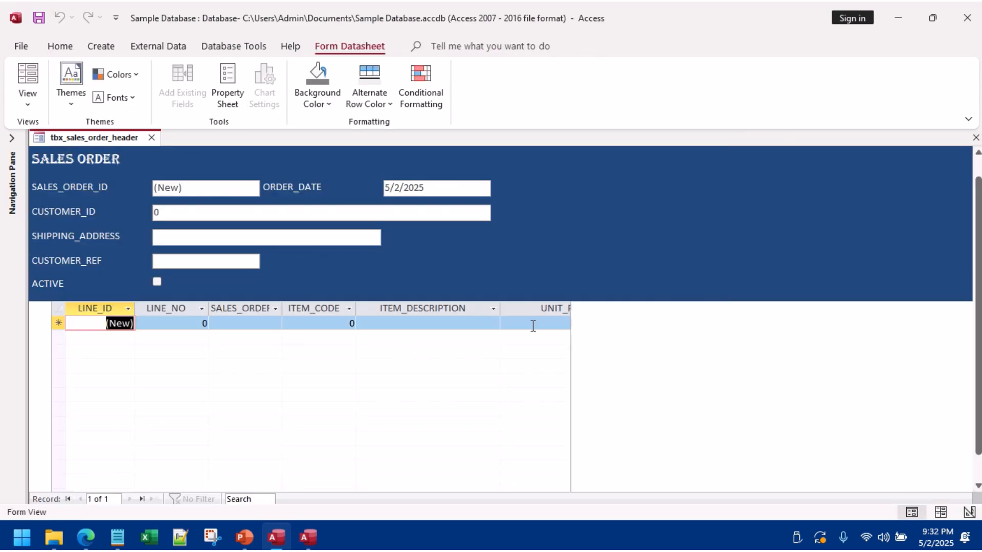
{"action": "right_click", "coordinate": [591, 248]}
{"action": "left_click", "coordinate": [639, 279]}
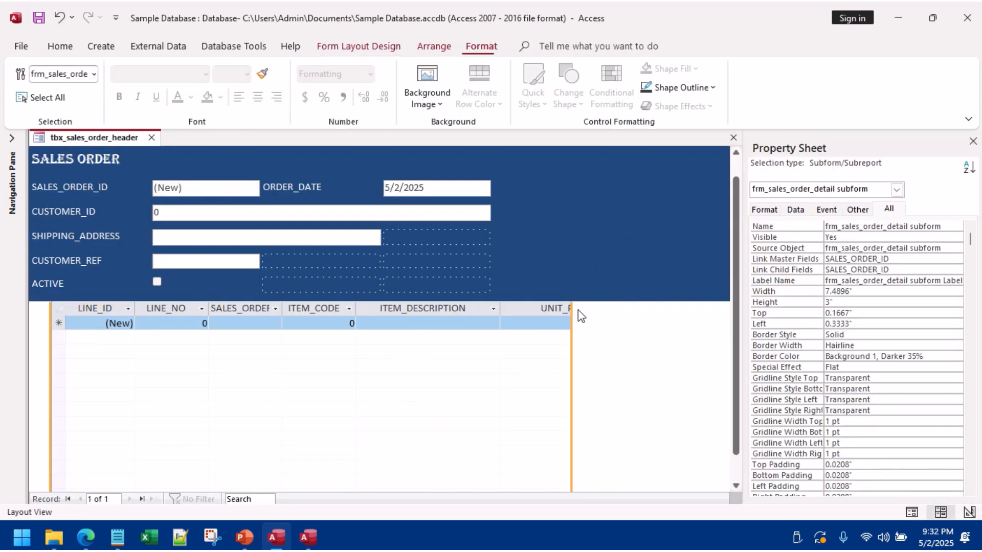
{"action": "left_click", "coordinate": [555, 321]}
{"action": "left_click_drag", "start_coordinate": [572, 309], "coordinate": [708, 326]}
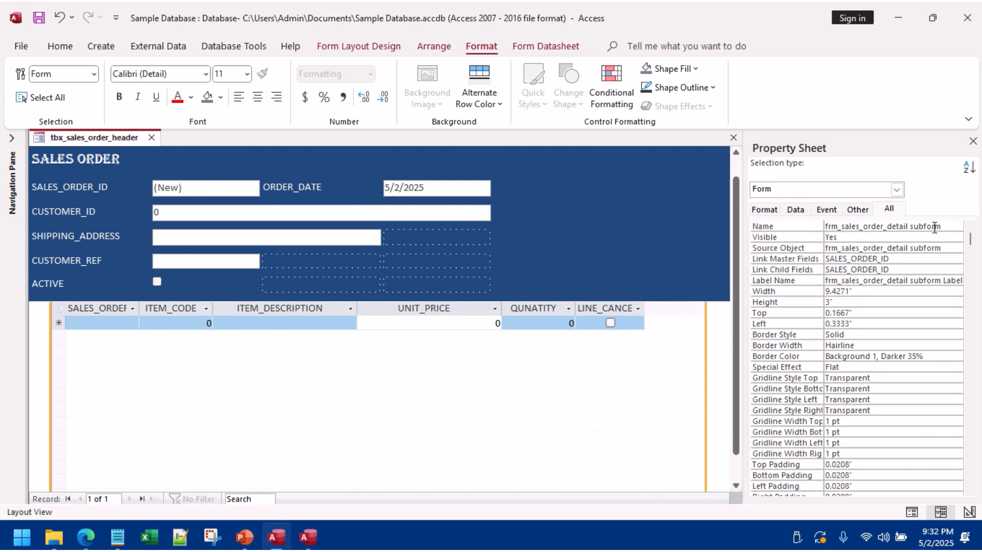
Step: Close the Property Sheet and switch the form to Design View
{"action": "left_click", "coordinate": [588, 243]}
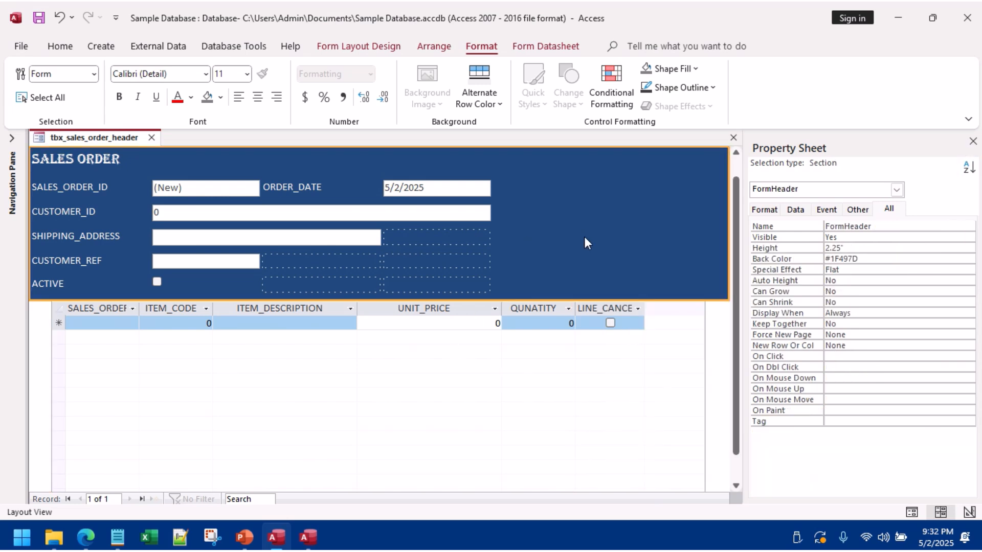
{"action": "right_click", "coordinate": [619, 217]}
{"action": "left_click", "coordinate": [554, 453]}
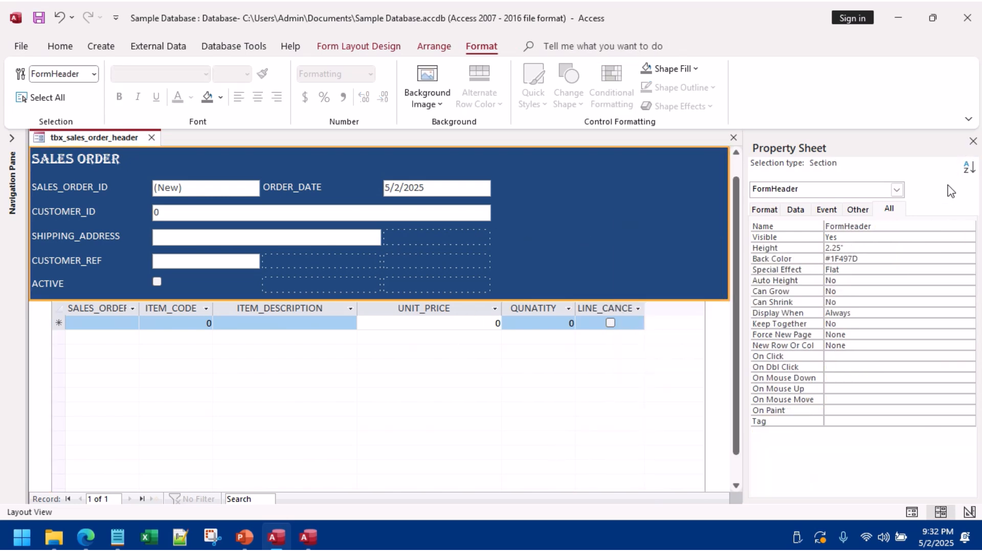
{"action": "left_click", "coordinate": [973, 141]}
{"action": "left_click", "coordinate": [561, 357]}
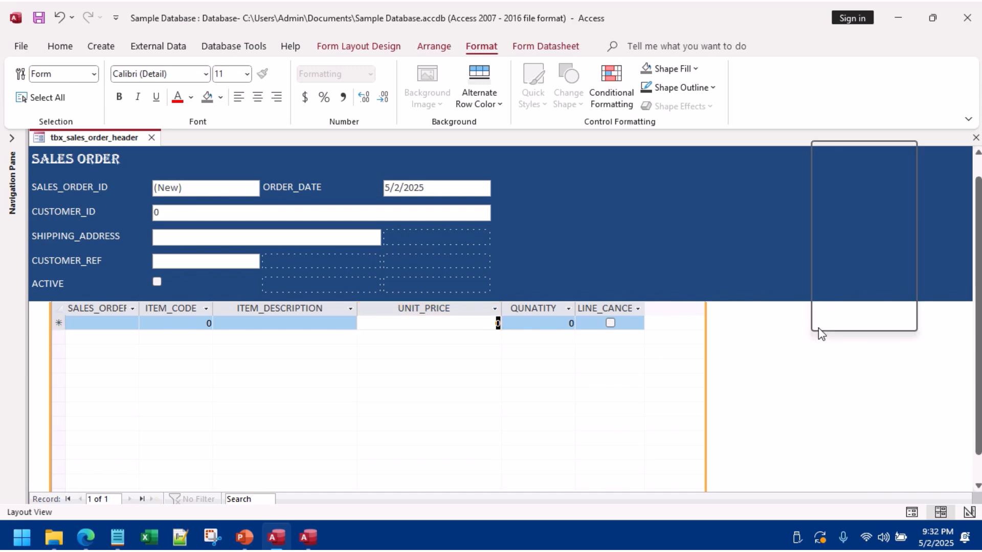
{"action": "left_click", "coordinate": [852, 192]}
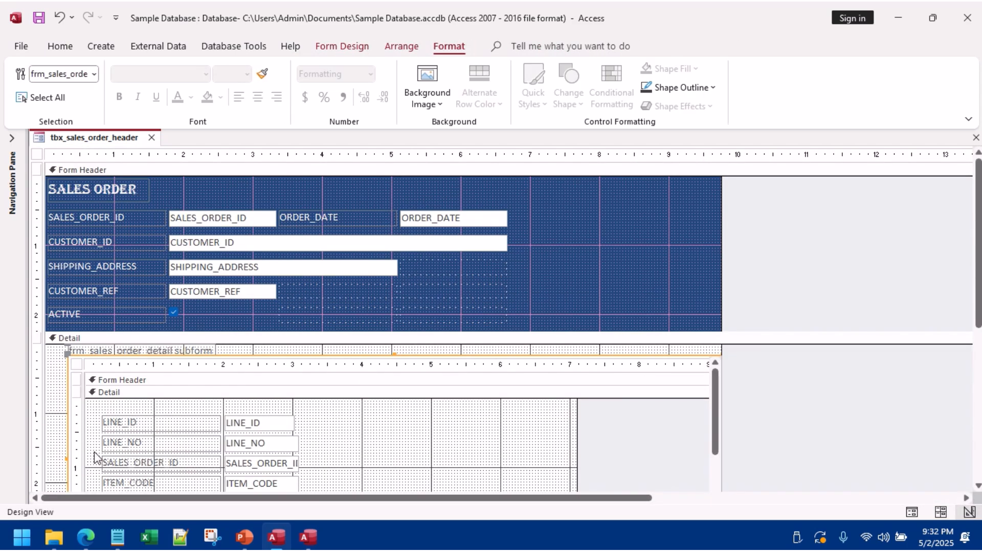
Step: Delete the subform's label and move the subform to the upper-left corner of the Detail section, directly below the header
{"action": "scroll", "coordinate": [94, 458], "scroll_direction": "down", "scroll_amount": 3}
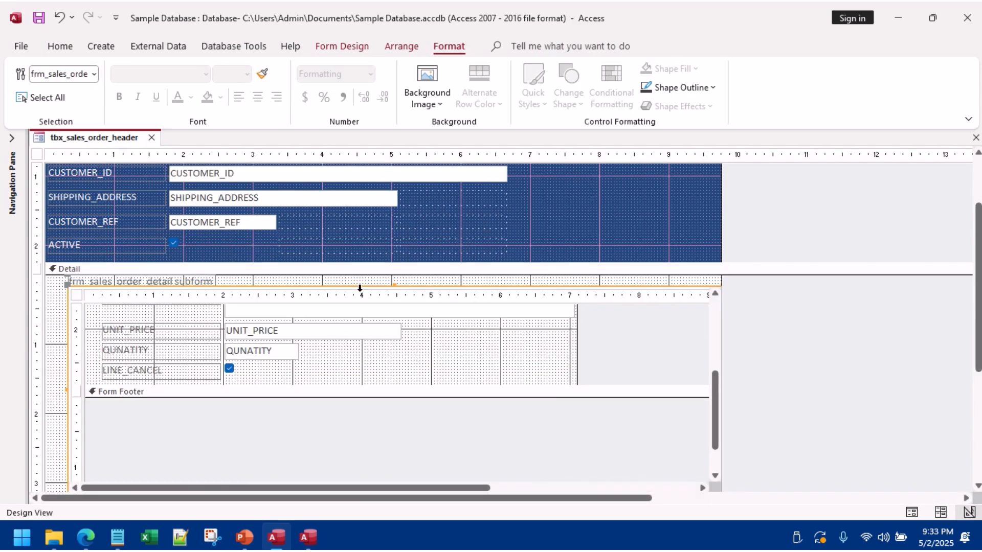
{"action": "left_click", "coordinate": [77, 283]}
{"action": "left_click_drag", "start_coordinate": [68, 287], "coordinate": [65, 318]}
{"action": "left_click", "coordinate": [93, 282]}
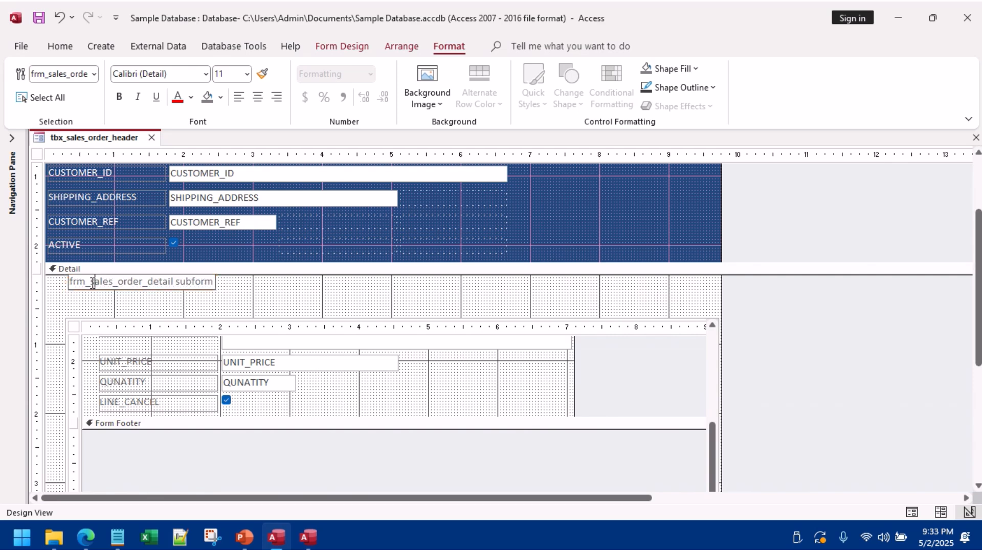
{"action": "left_click", "coordinate": [67, 284]}
{"action": "key", "text": "Delete"}
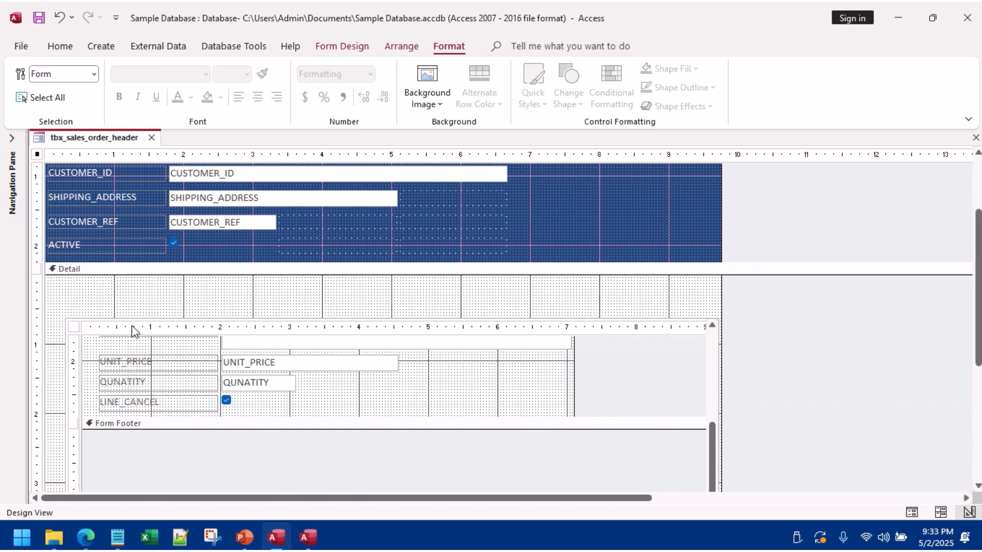
{"action": "left_click", "coordinate": [65, 316]}
{"action": "left_click_drag", "start_coordinate": [64, 316], "coordinate": [50, 276]}
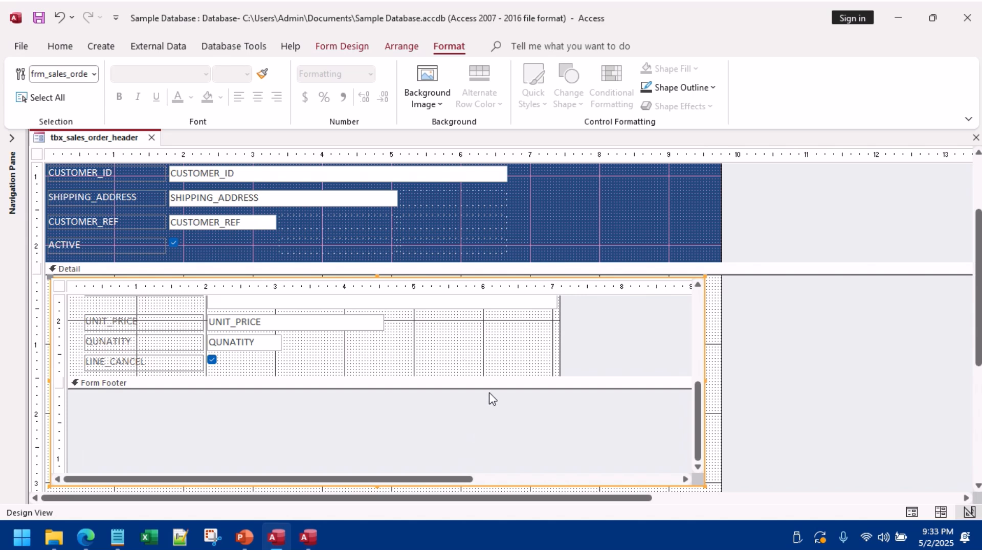
Step: Expand the subform's Form Footer to about 0.6 inch high and add two unbound text boxes side by side in it
{"action": "left_click_drag", "start_coordinate": [487, 390], "coordinate": [370, 428]}
{"action": "left_click", "coordinate": [344, 397]}
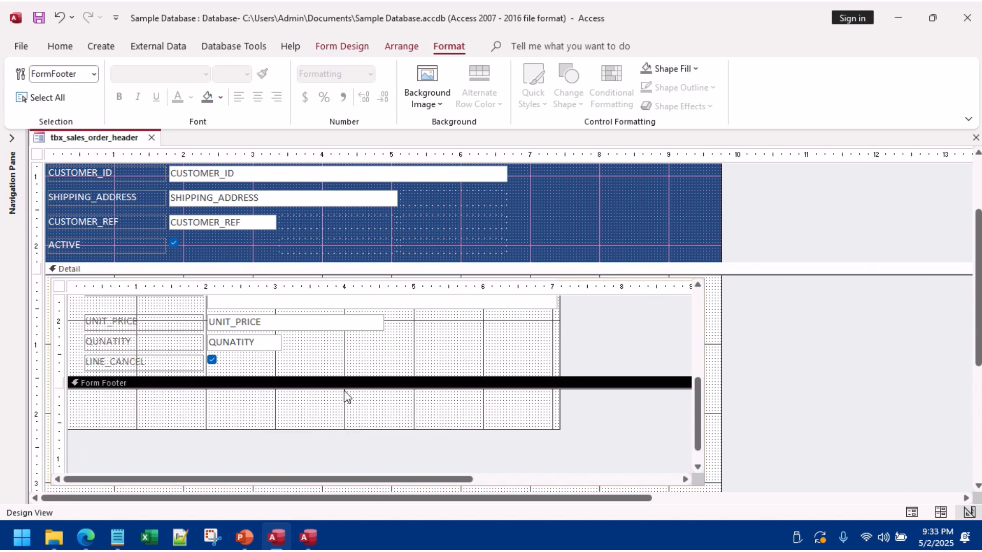
{"action": "left_click", "coordinate": [58, 45]}
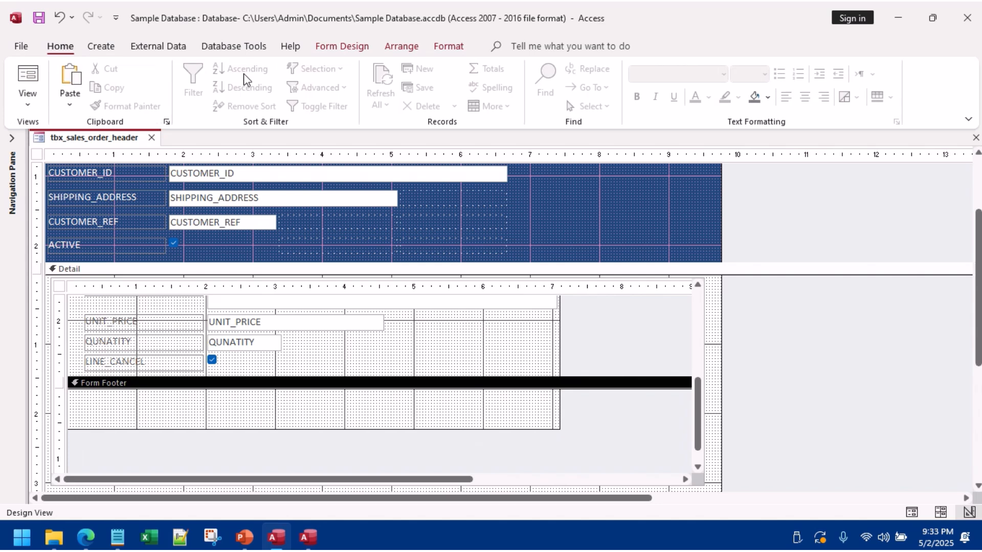
{"action": "left_click", "coordinate": [342, 46]}
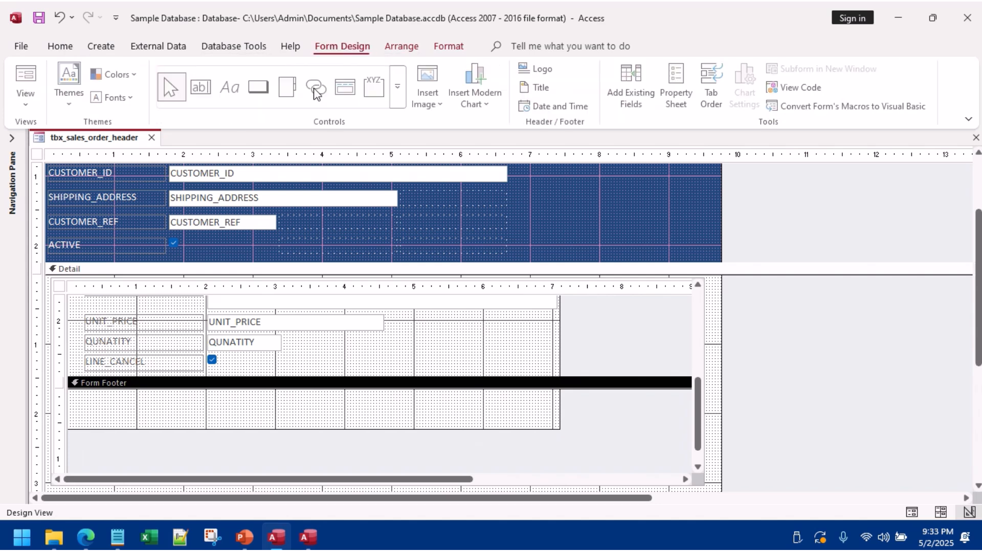
{"action": "left_click", "coordinate": [204, 91]}
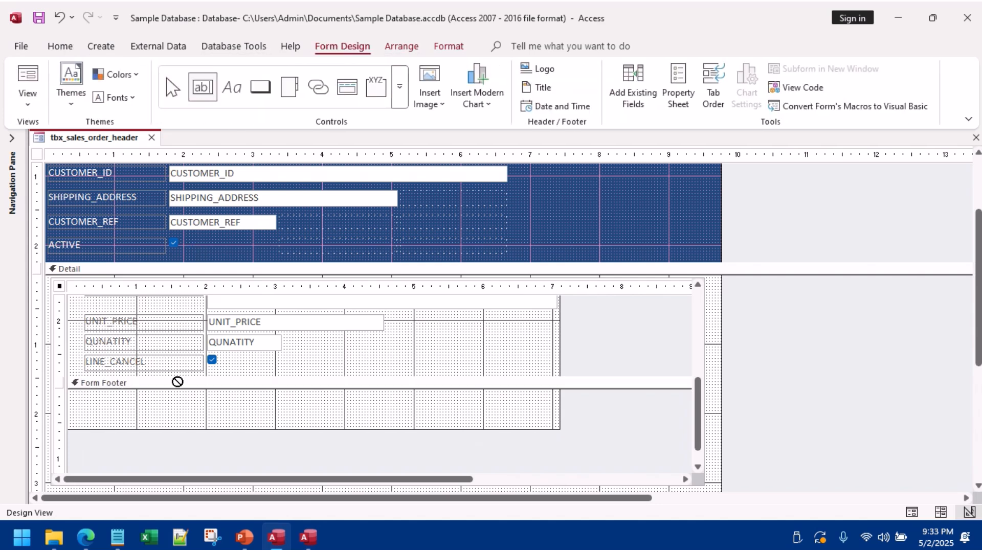
{"action": "left_click", "coordinate": [153, 406]}
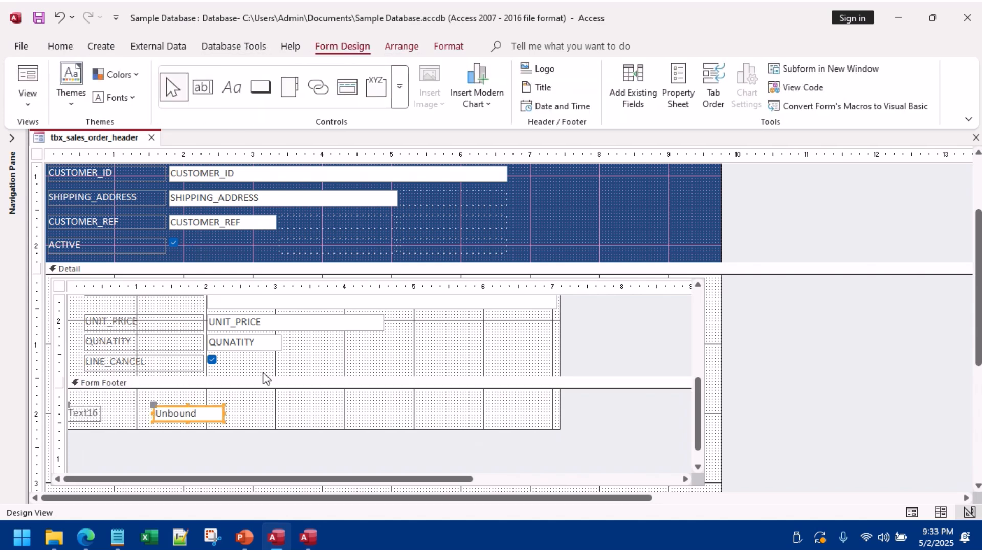
{"action": "left_click", "coordinate": [204, 88]}
{"action": "left_click", "coordinate": [292, 403]}
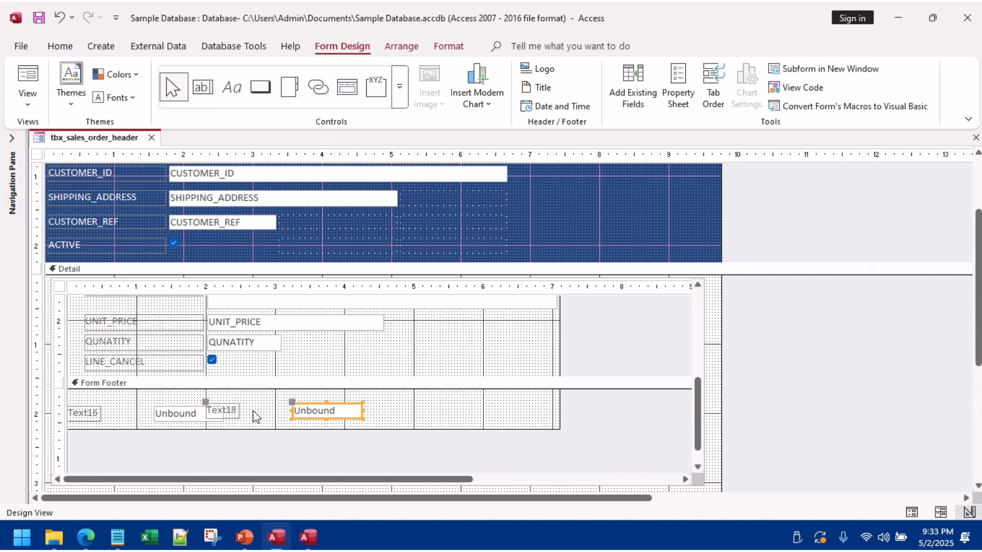
{"action": "left_click_drag", "start_coordinate": [293, 403], "coordinate": [331, 409]}
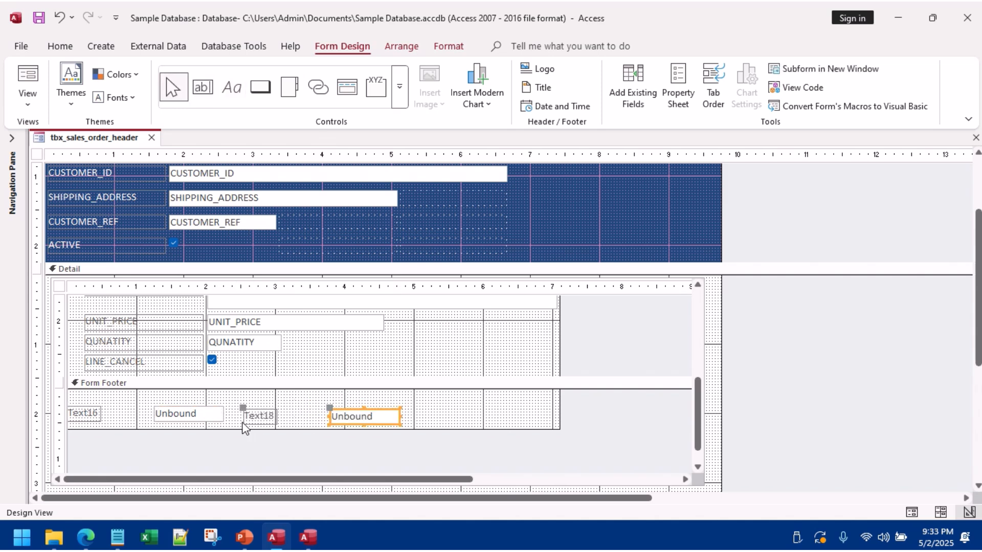
Step: Apply a stacked layout to both footer text boxes and labels, and move the second pair beside the first in one row
{"action": "left_click_drag", "start_coordinate": [419, 422], "coordinate": [92, 417]}
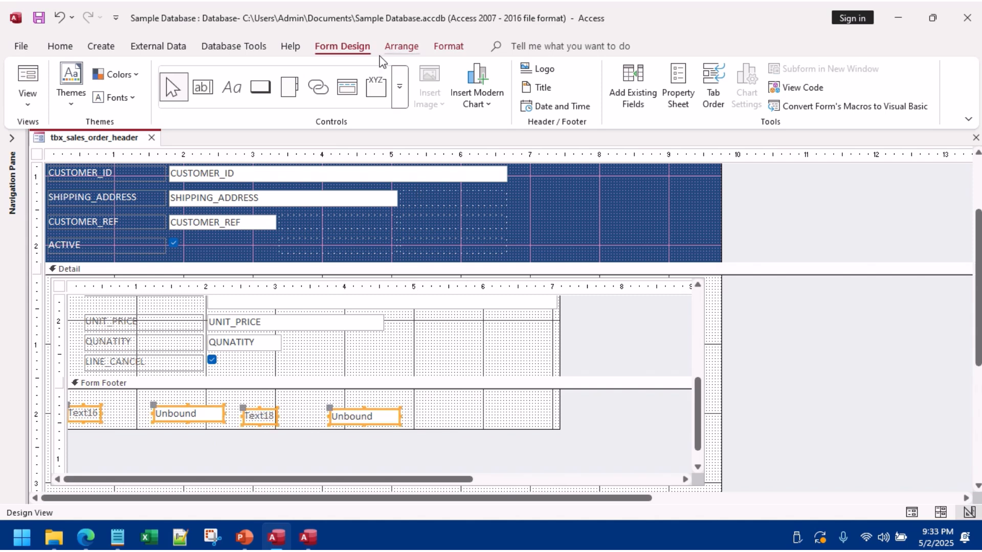
{"action": "left_click", "coordinate": [409, 49]}
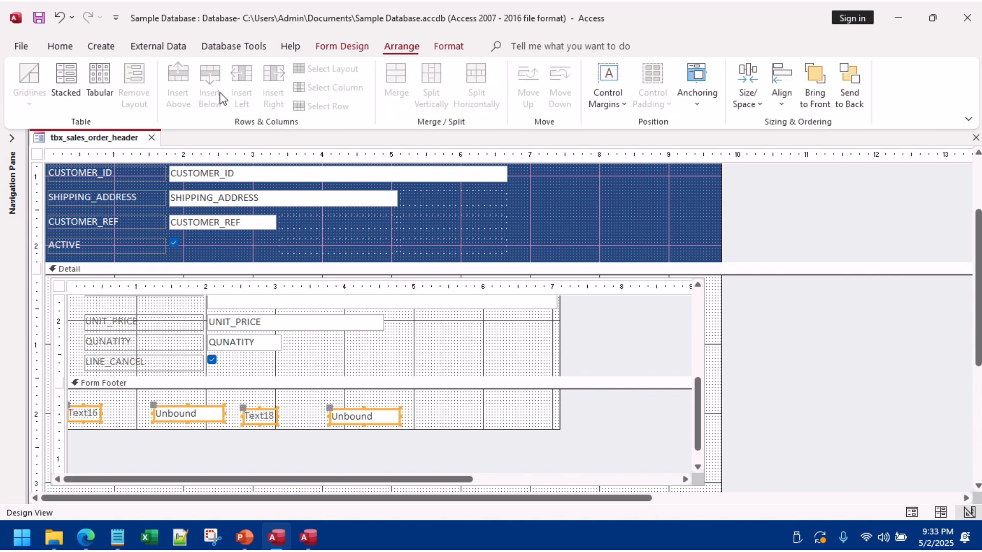
{"action": "left_click", "coordinate": [73, 77]}
{"action": "left_click", "coordinate": [311, 413]}
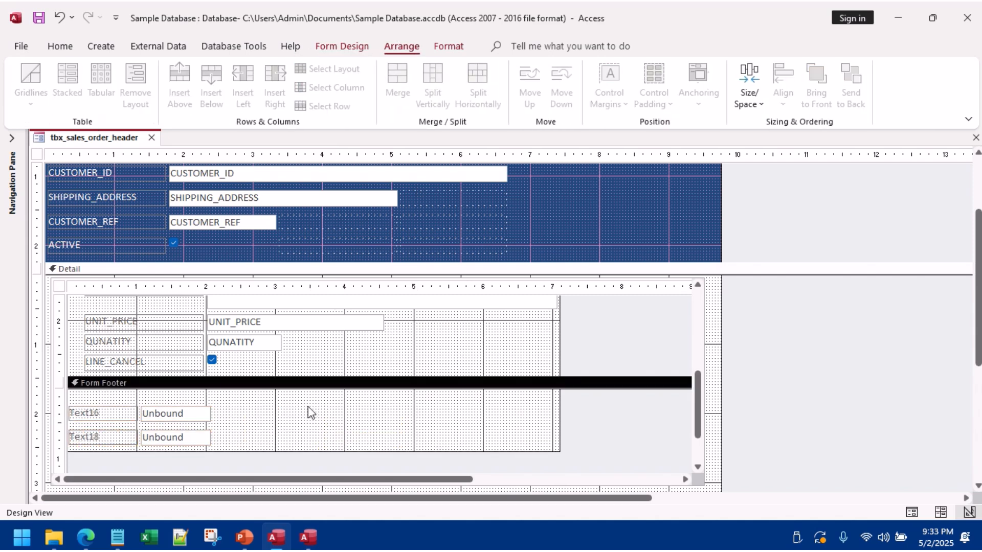
{"action": "left_click", "coordinate": [106, 437]}
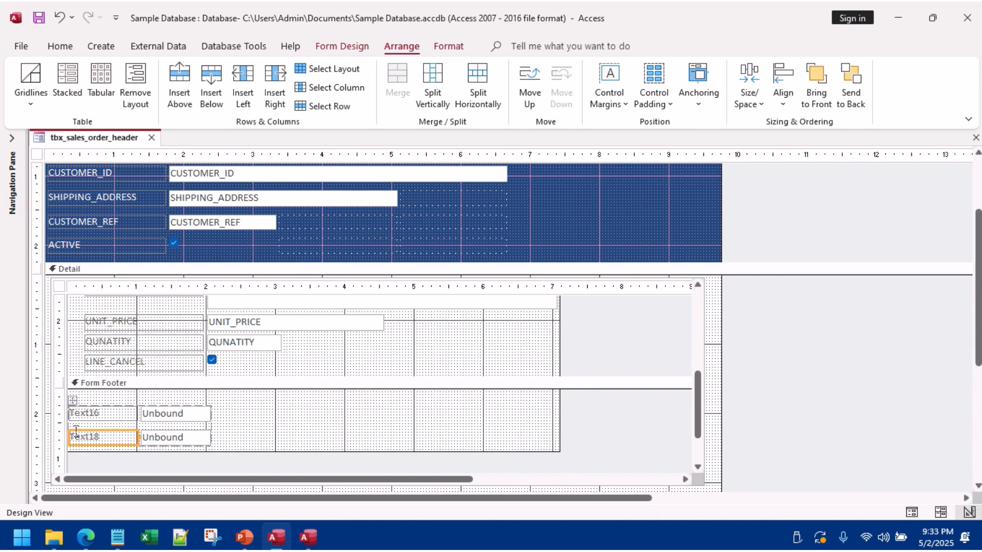
{"action": "left_click_drag", "start_coordinate": [75, 434], "coordinate": [210, 415]}
{"action": "left_click", "coordinate": [320, 438]}
Step: Caption the two footer labels "Total Items" and "Total Amount"
{"action": "left_click", "coordinate": [128, 420]}
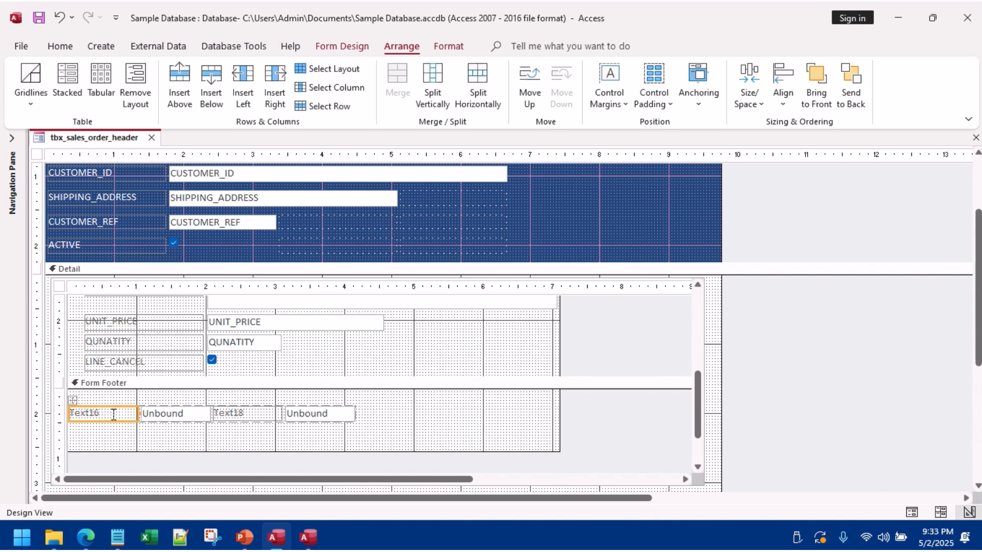
{"action": "type", "text": "Total Items"}
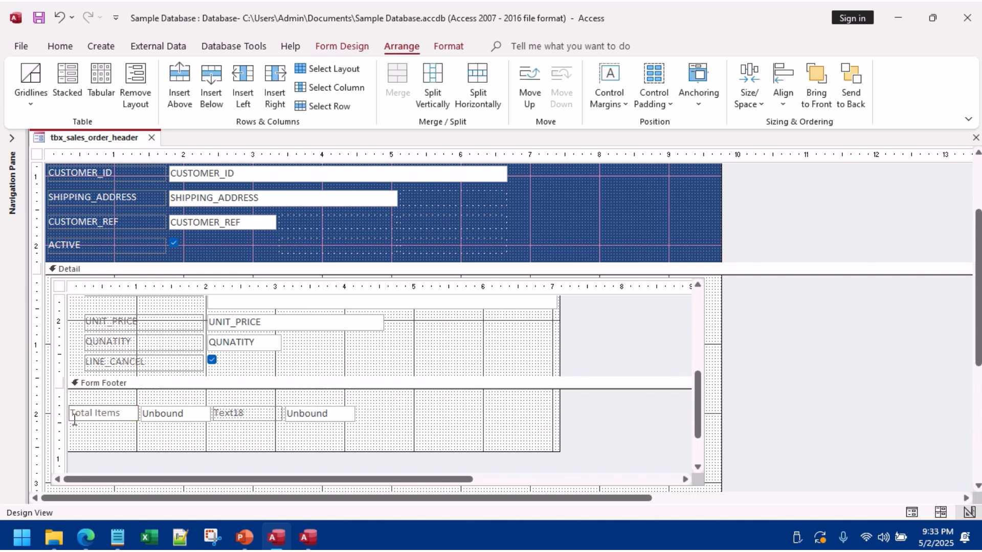
{"action": "left_click", "coordinate": [173, 419]}
{"action": "left_click", "coordinate": [237, 413]}
{"action": "double_click", "coordinate": [217, 414]}
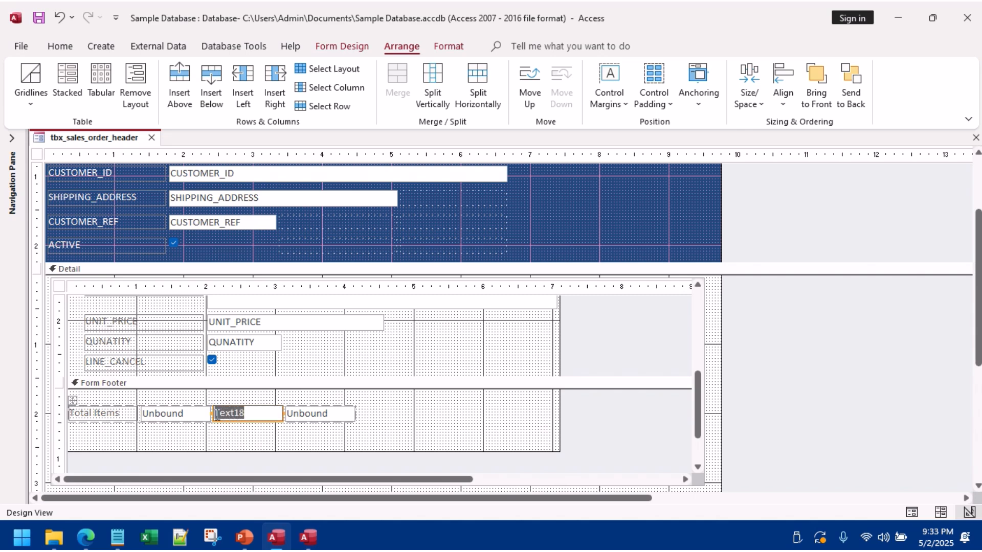
{"action": "key", "text": "BackSpace"}
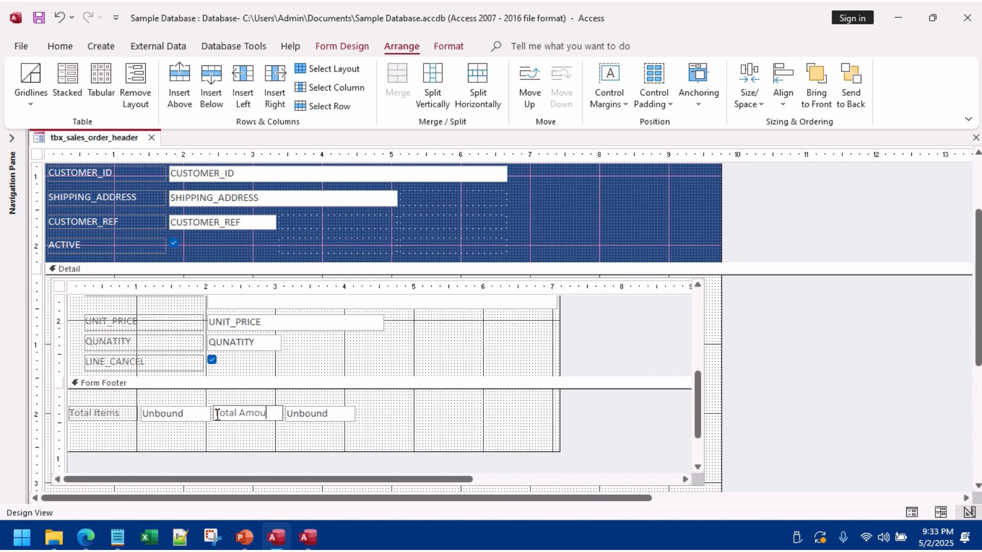
{"action": "key", "text": "Tab"}
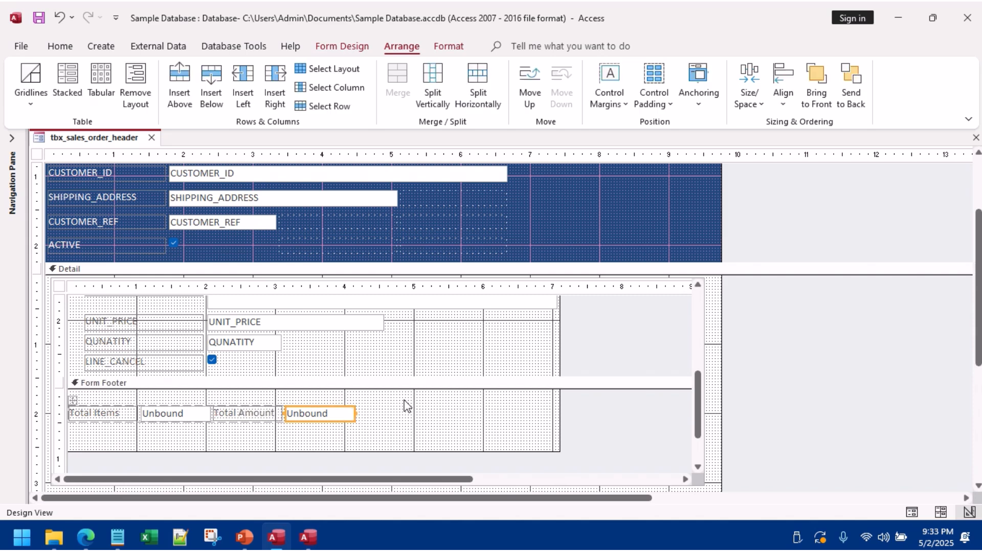
Step: Reduce the subform's Form Footer height to just below the row of totals
{"action": "left_click_drag", "start_coordinate": [431, 451], "coordinate": [424, 429]}
{"action": "right_click", "coordinate": [450, 407]}
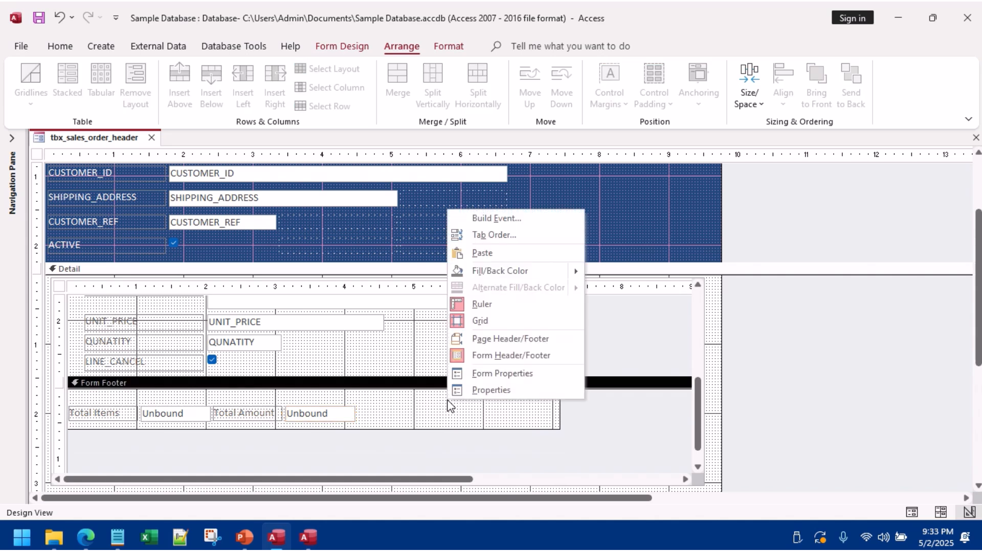
{"action": "left_click", "coordinate": [360, 400]}
{"action": "left_click_drag", "start_coordinate": [432, 379], "coordinate": [431, 414]}
Step: Open the subform's Form Header section to about 0.4 inch high
{"action": "scroll", "coordinate": [407, 382], "scroll_direction": "up", "scroll_amount": 3}
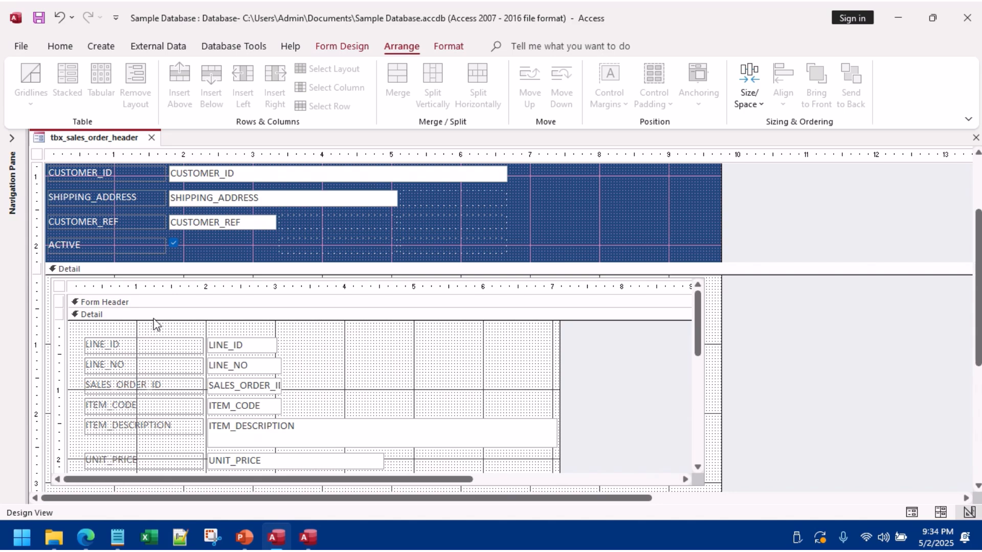
{"action": "right_click", "coordinate": [329, 343]}
{"action": "left_click", "coordinate": [275, 339]}
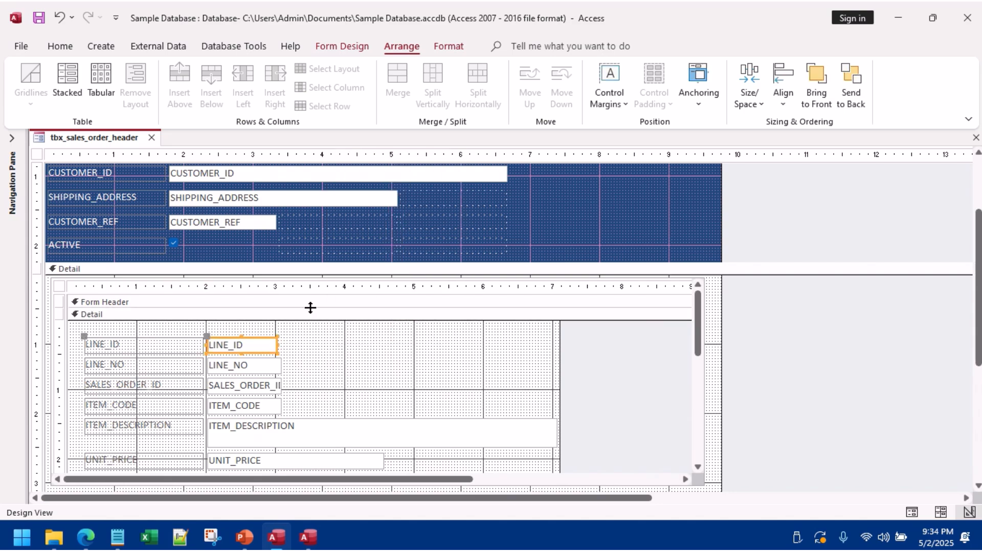
{"action": "left_click_drag", "start_coordinate": [310, 308], "coordinate": [315, 337]}
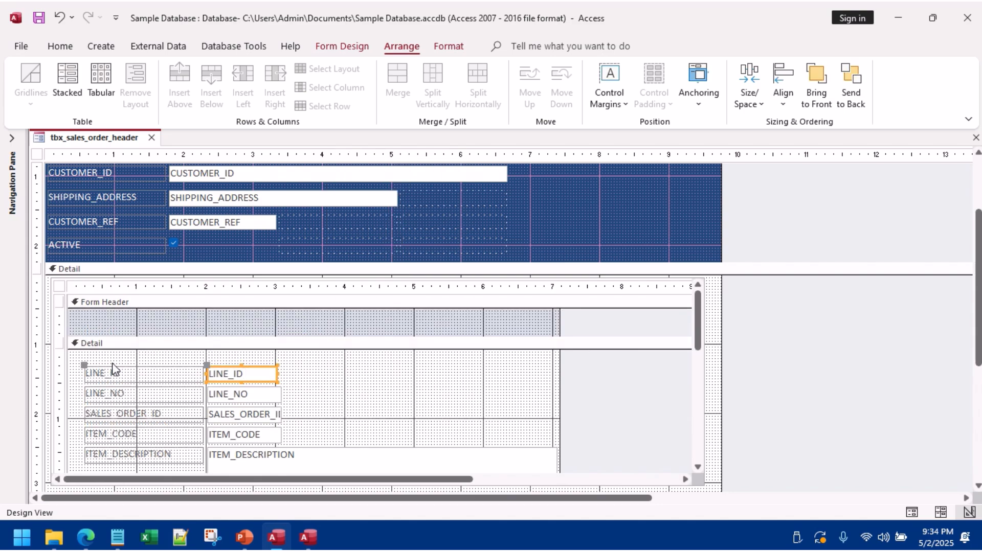
Step: Arrange all subform Detail fields and labels in a tabular layout and move it to the left edge, with the labels in the Form Header
{"action": "scroll", "coordinate": [348, 365], "scroll_direction": "down", "scroll_amount": 3}
{"action": "scroll", "coordinate": [342, 365], "scroll_direction": "up", "scroll_amount": 3}
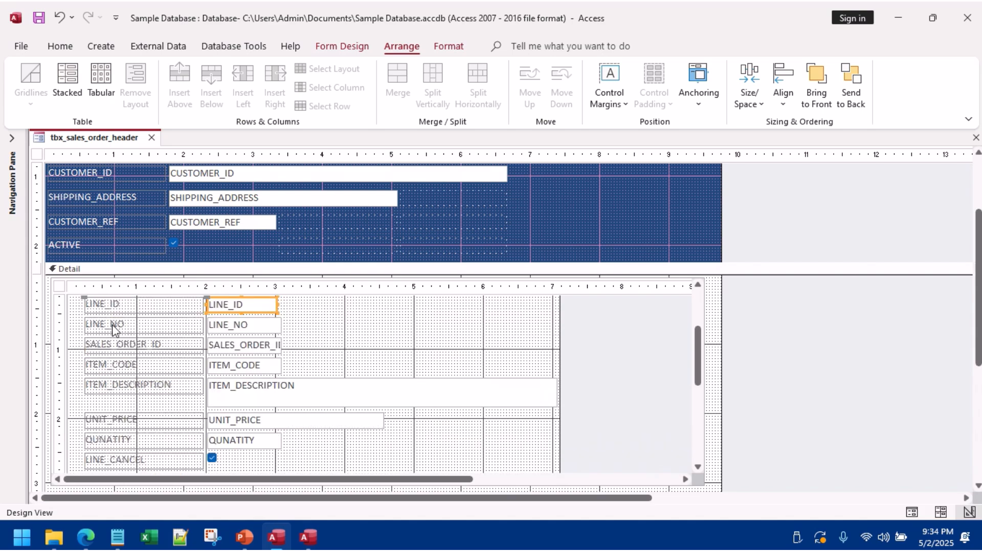
{"action": "scroll", "coordinate": [198, 351], "scroll_direction": "up", "scroll_amount": 3}
{"action": "scroll", "coordinate": [251, 364], "scroll_direction": "down", "scroll_amount": 2}
{"action": "scroll", "coordinate": [129, 343], "scroll_direction": "up", "scroll_amount": 2}
{"action": "left_click_drag", "start_coordinate": [97, 362], "coordinate": [394, 462]}
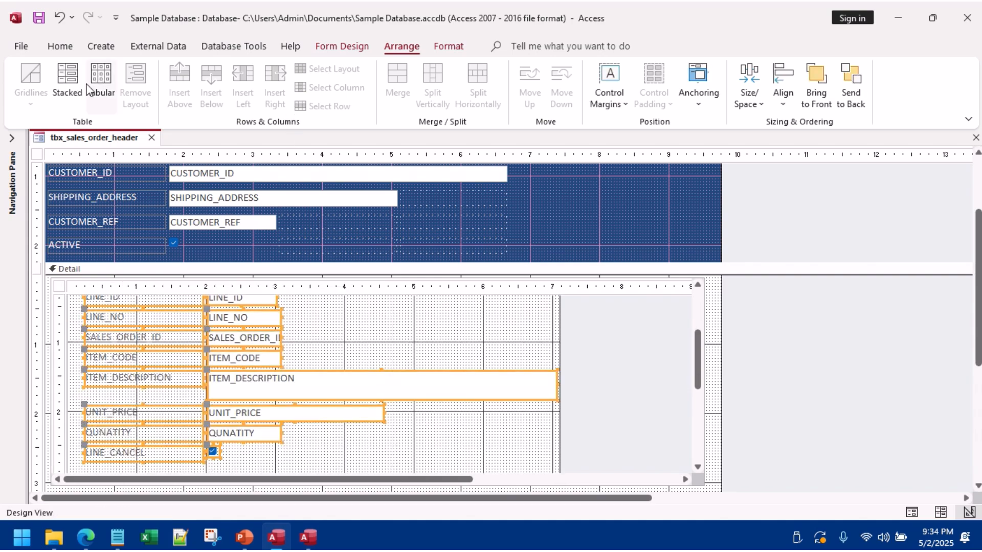
{"action": "left_click", "coordinate": [100, 81]}
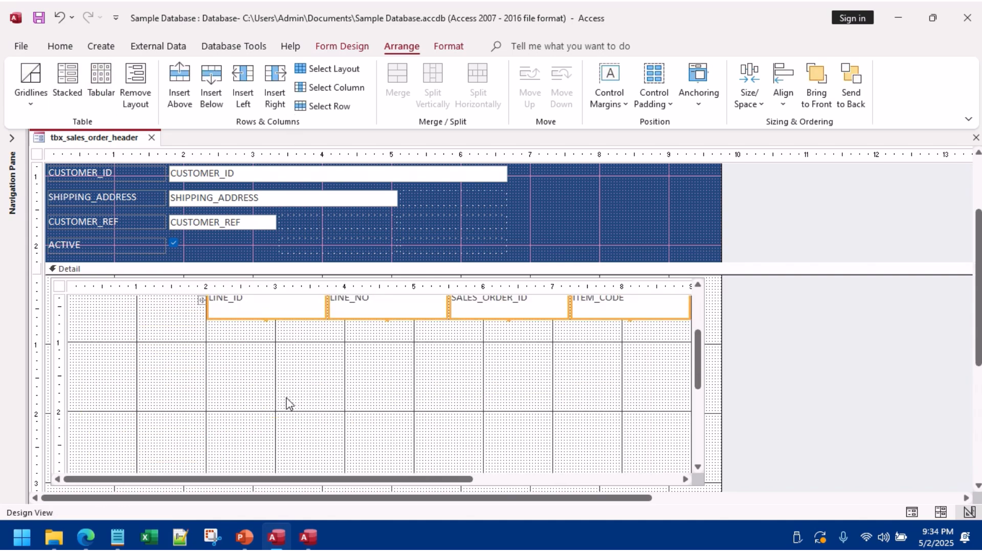
{"action": "scroll", "coordinate": [294, 395], "scroll_direction": "up", "scroll_amount": 3}
{"action": "left_click_drag", "start_coordinate": [201, 312], "coordinate": [64, 316]}
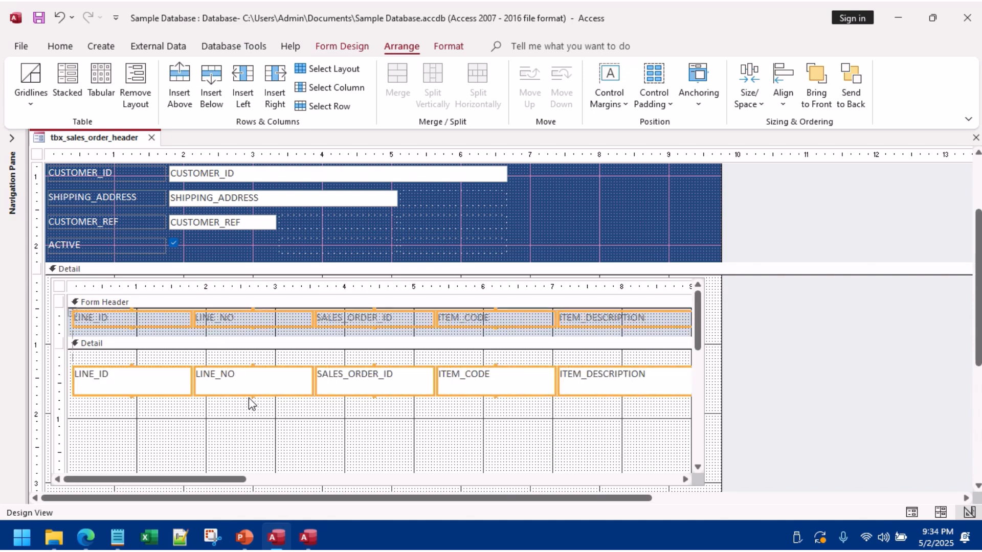
Step: Fit the field row to the top of the subform's Detail section at about 0.3 inch high and shrink the section around it
{"action": "left_click", "coordinate": [174, 411]}
{"action": "left_click", "coordinate": [153, 378]}
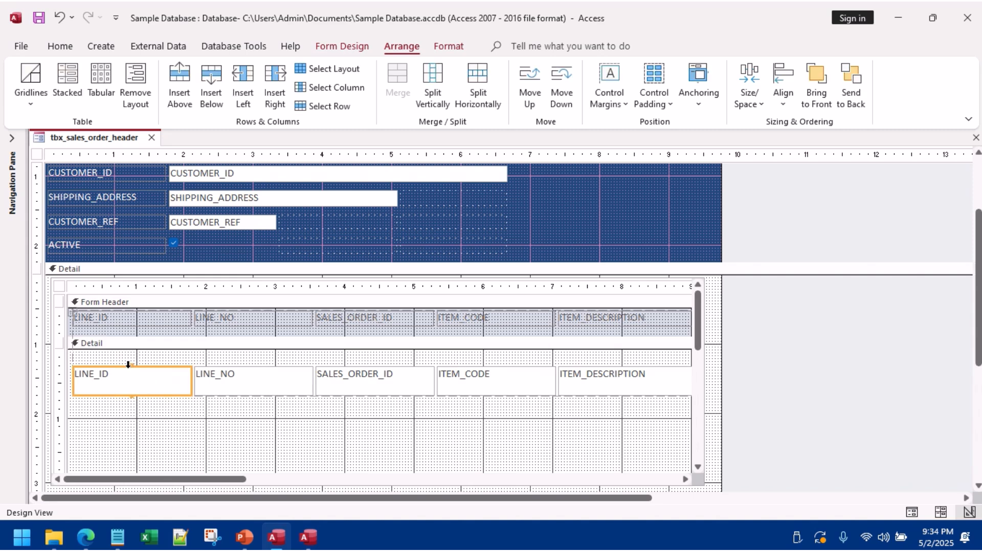
{"action": "left_click_drag", "start_coordinate": [132, 366], "coordinate": [132, 351]}
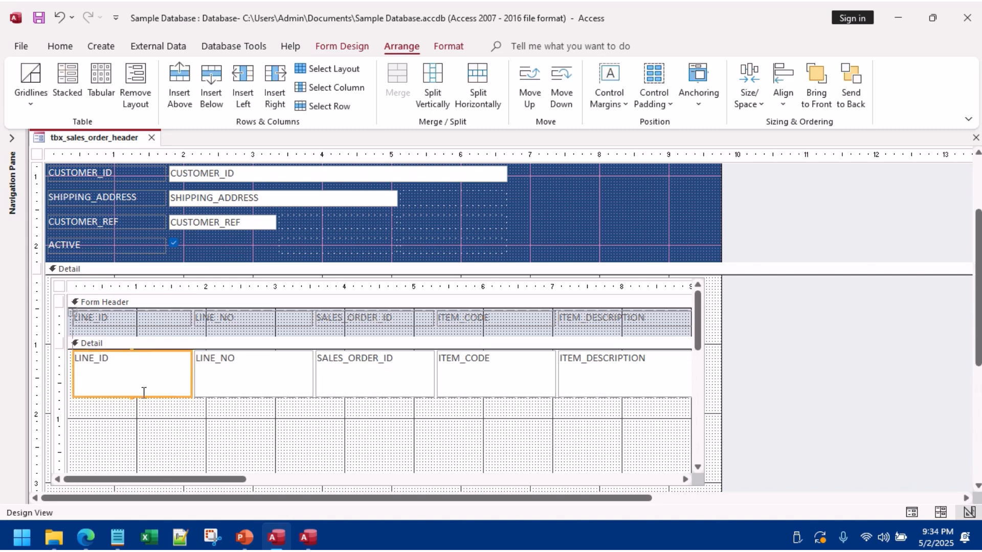
{"action": "left_click_drag", "start_coordinate": [133, 398], "coordinate": [132, 369]}
{"action": "scroll", "coordinate": [259, 439], "scroll_direction": "down", "scroll_amount": 5}
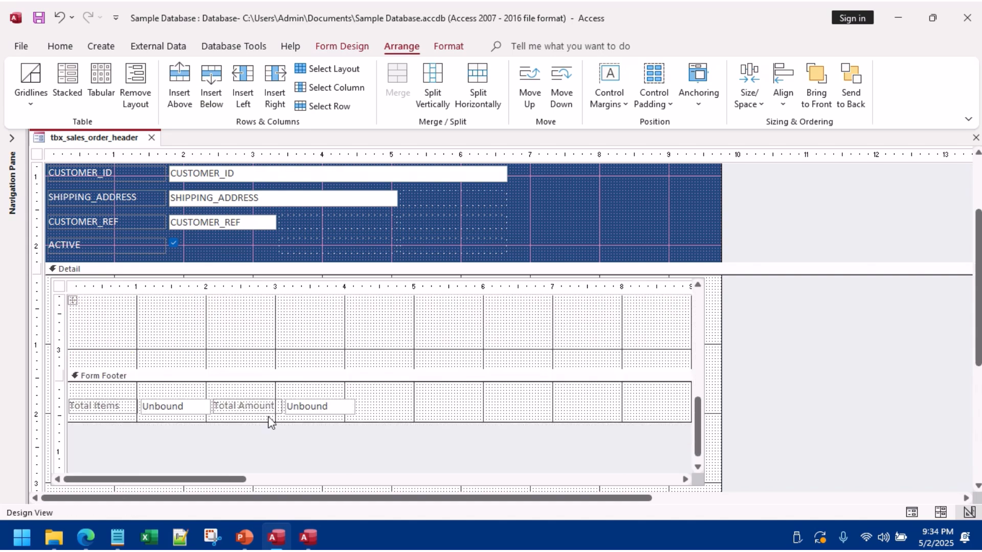
{"action": "mouse_move", "coordinate": [285, 302]}
{"action": "left_mouse_down"}
{"action": "mouse_move", "coordinate": [287, 283]}
{"action": "mouse_move", "coordinate": [285, 323]}
{"action": "mouse_move", "coordinate": [296, 287]}
{"action": "mouse_move", "coordinate": [290, 320]}
{"action": "left_mouse_up"}
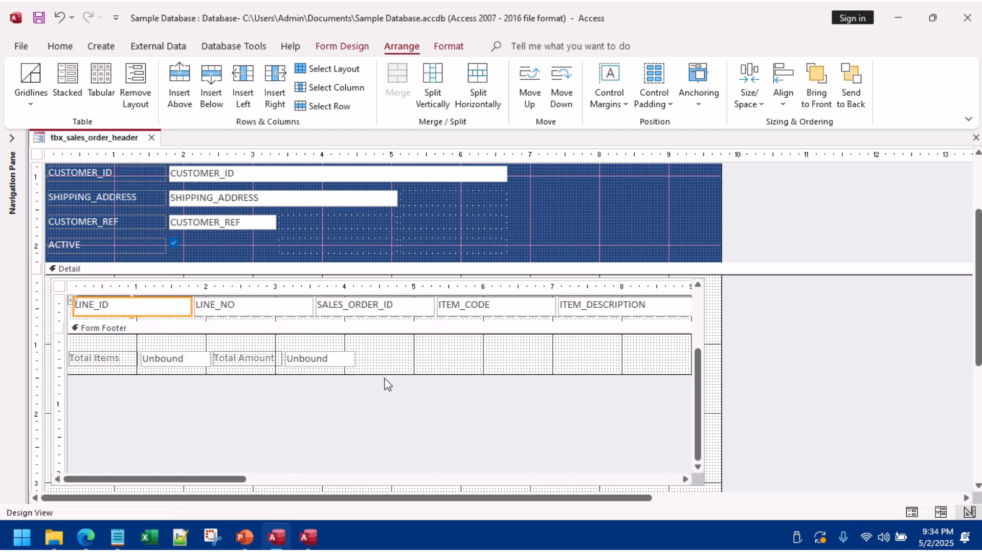
Step: Trim the subform's Form Footer slightly and move the row of total fields up toward its top edge
{"action": "left_click_drag", "start_coordinate": [383, 375], "coordinate": [384, 363]}
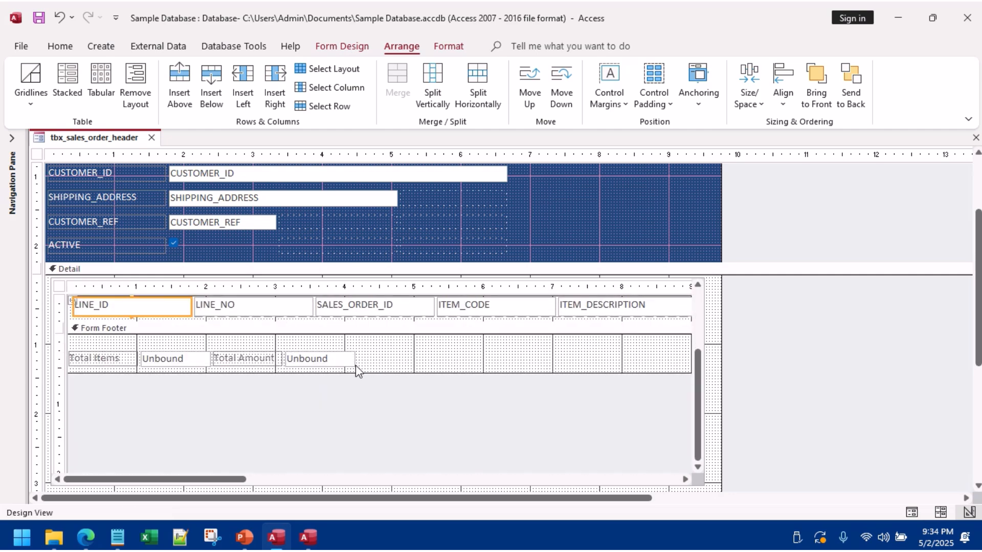
{"action": "left_click", "coordinate": [305, 361]}
{"action": "left_click", "coordinate": [74, 339]}
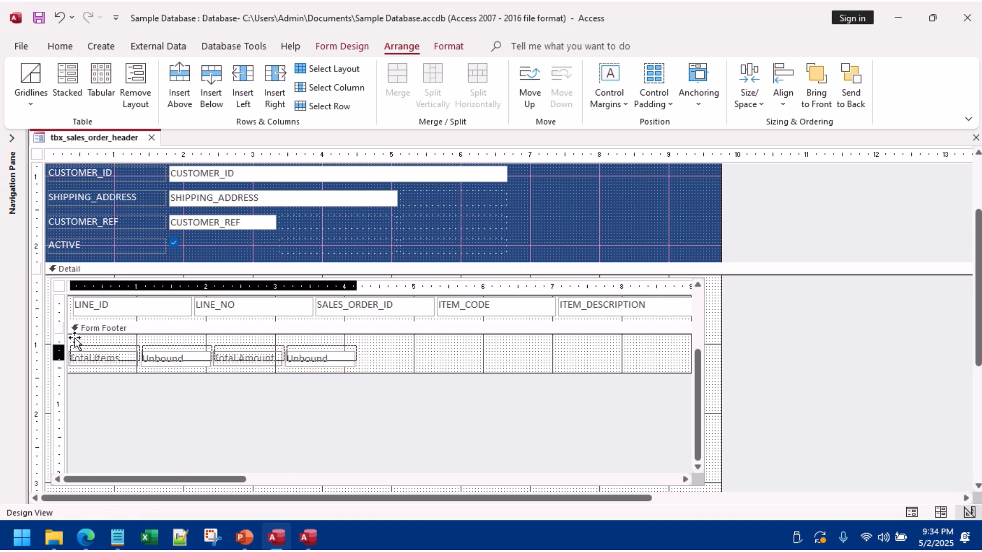
{"action": "left_click_drag", "start_coordinate": [75, 338], "coordinate": [76, 335]}
Step: Preview the Sales Order form in Form View and return to Design View
{"action": "left_click", "coordinate": [60, 46]}
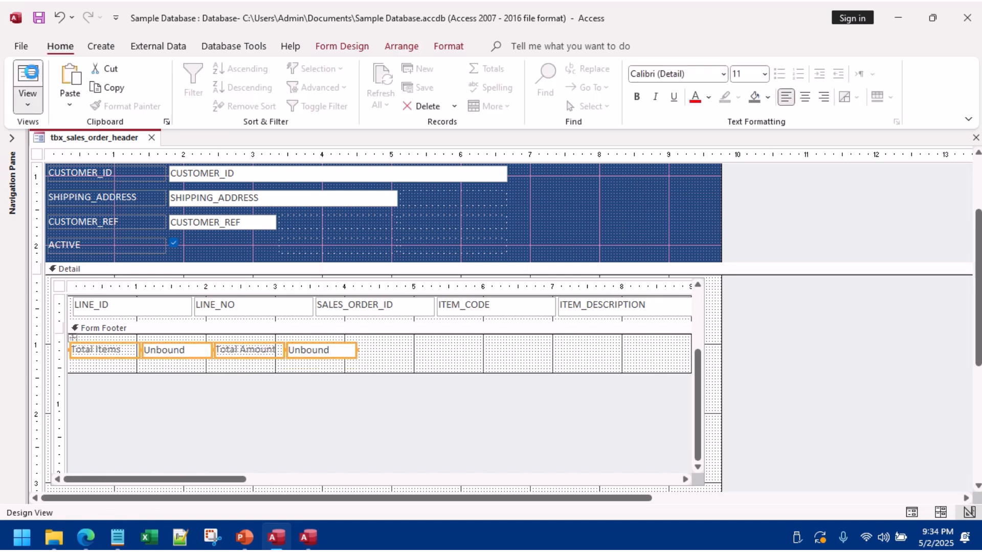
{"action": "left_click", "coordinate": [27, 77]}
{"action": "right_click", "coordinate": [721, 336]}
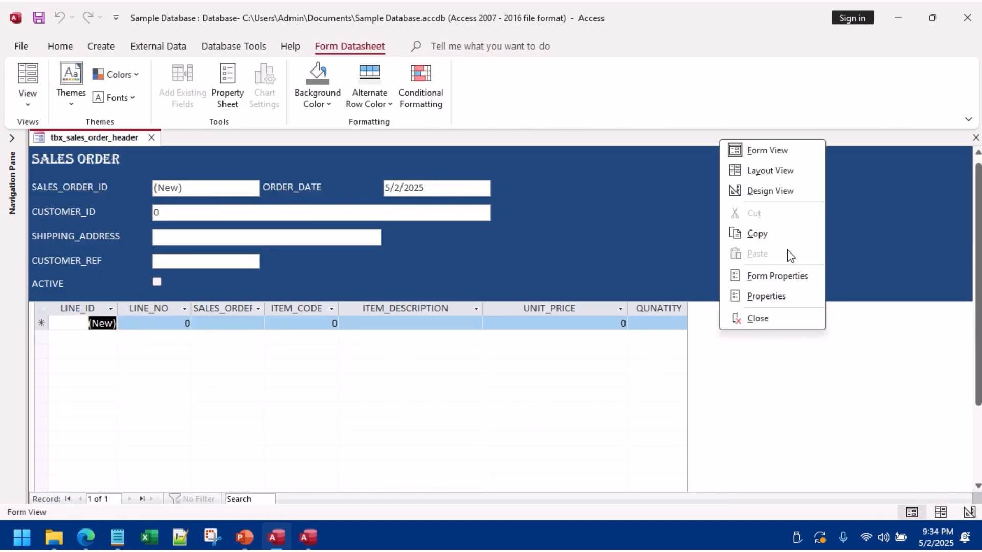
{"action": "right_click", "coordinate": [689, 322]}
{"action": "left_click", "coordinate": [668, 272]}
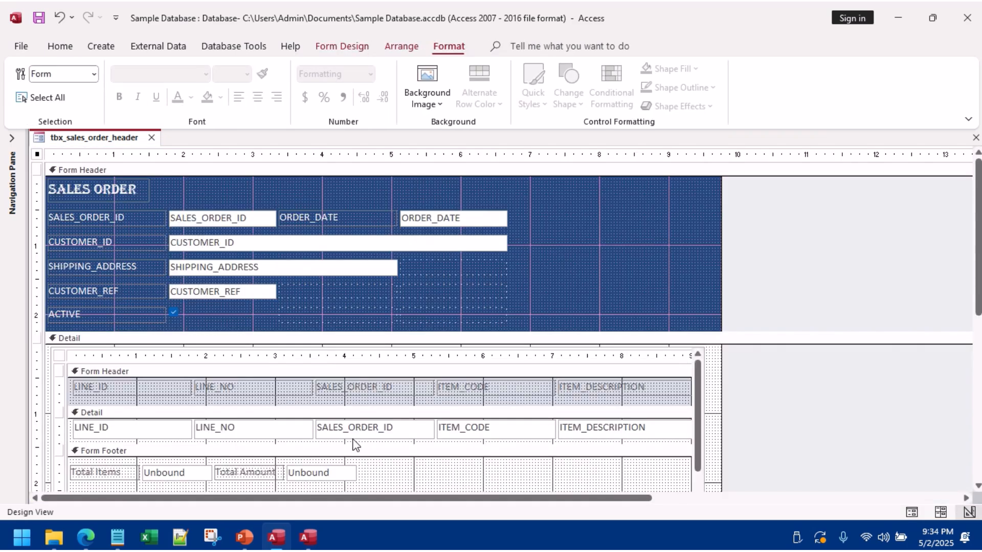
{"action": "scroll", "coordinate": [265, 387], "scroll_direction": "down", "scroll_amount": 3}
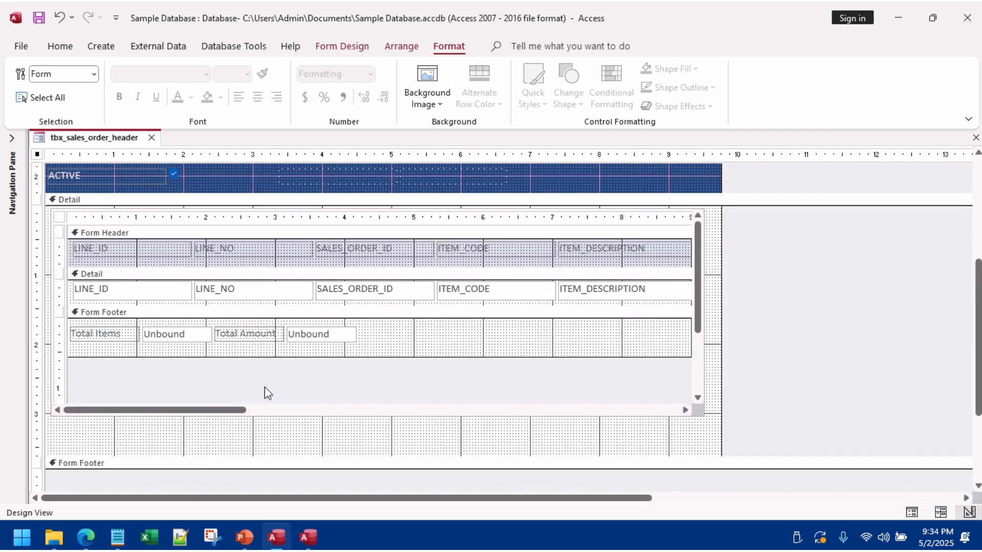
Step: Set the Default View of the order detail subform to Continuous Forms
{"action": "left_click", "coordinate": [59, 218]}
{"action": "left_click", "coordinate": [60, 218]}
{"action": "left_click", "coordinate": [342, 46]}
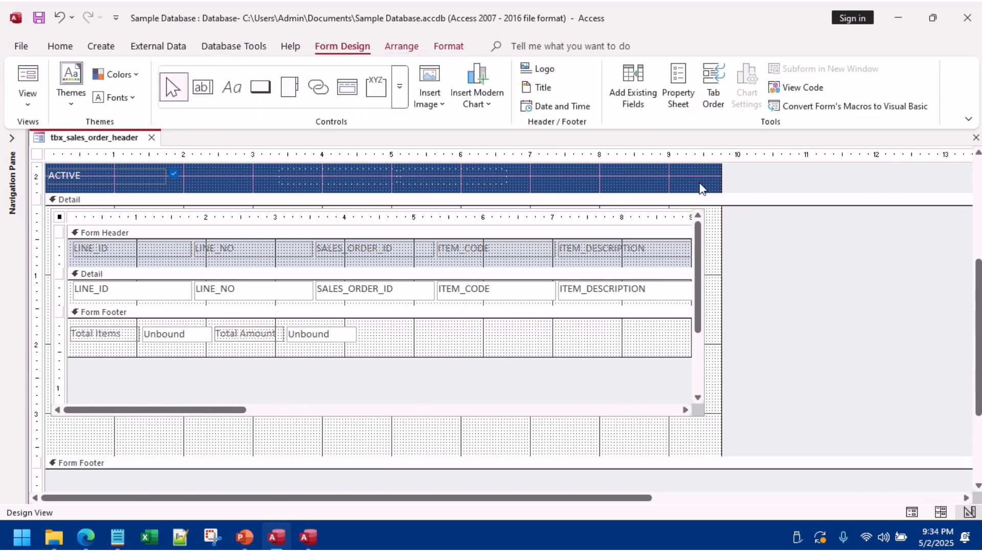
{"action": "left_click", "coordinate": [687, 93]}
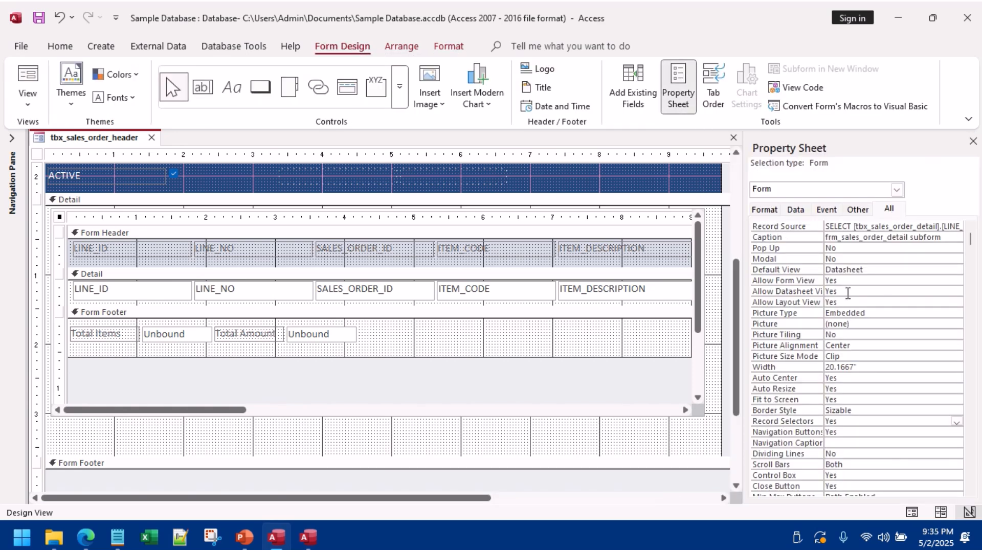
{"action": "left_click", "coordinate": [849, 212]}
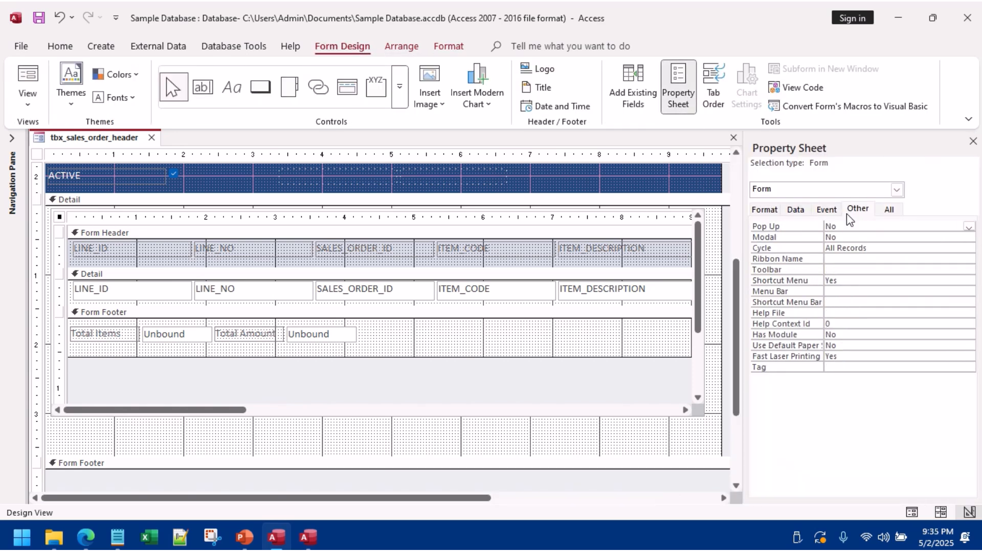
{"action": "left_click", "coordinate": [888, 211]}
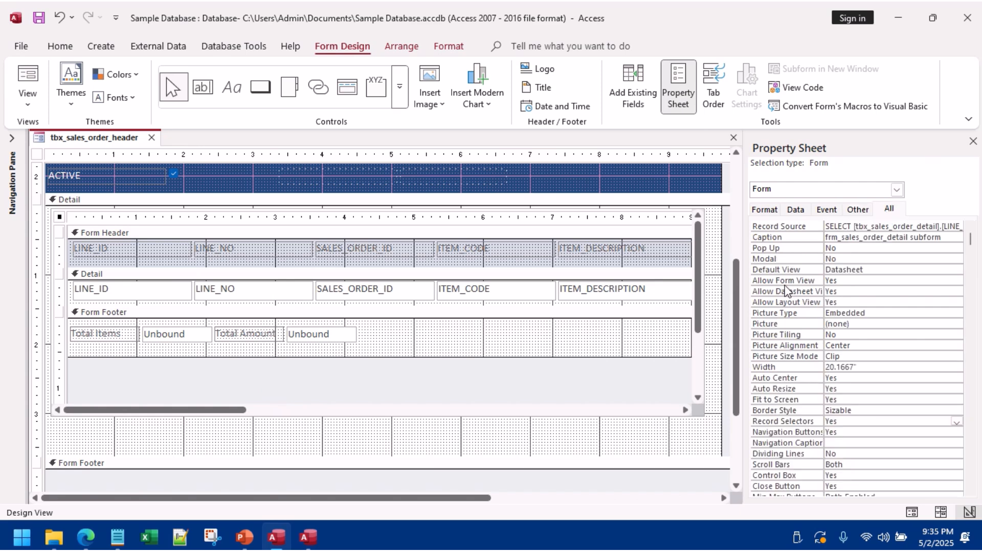
{"action": "left_click", "coordinate": [780, 271]}
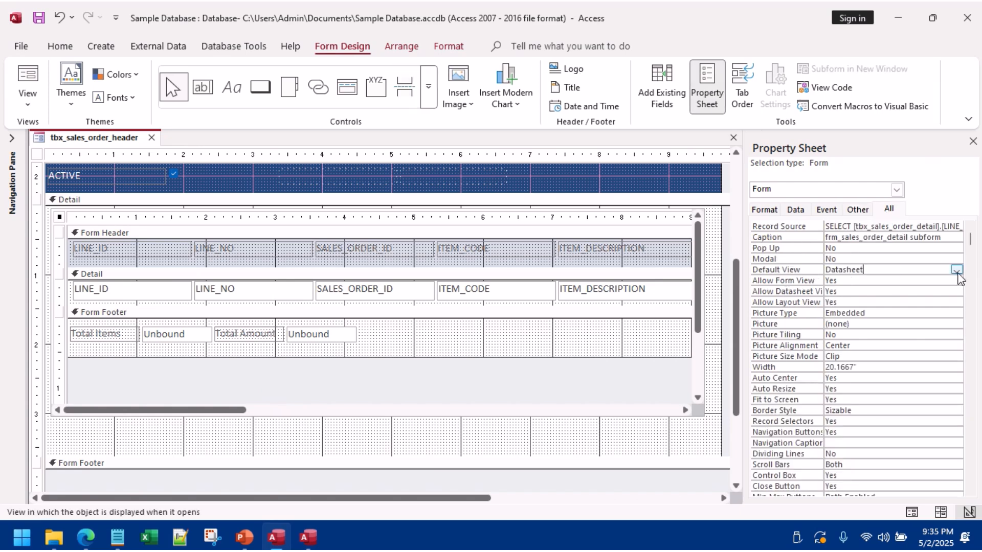
{"action": "left_click", "coordinate": [956, 270]}
{"action": "left_click", "coordinate": [918, 290]}
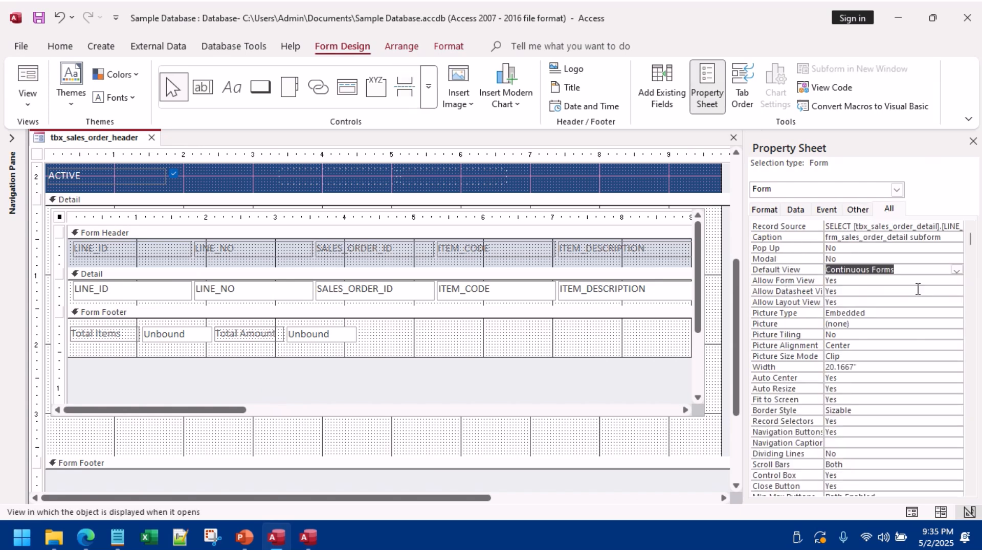
{"action": "left_click", "coordinate": [881, 292]}
Step: Switch the form to Layout View and narrow the subform's LINE_ID column to about 0.6 inch and LINE_NO to about 0.75 inch
{"action": "left_click", "coordinate": [27, 77]}
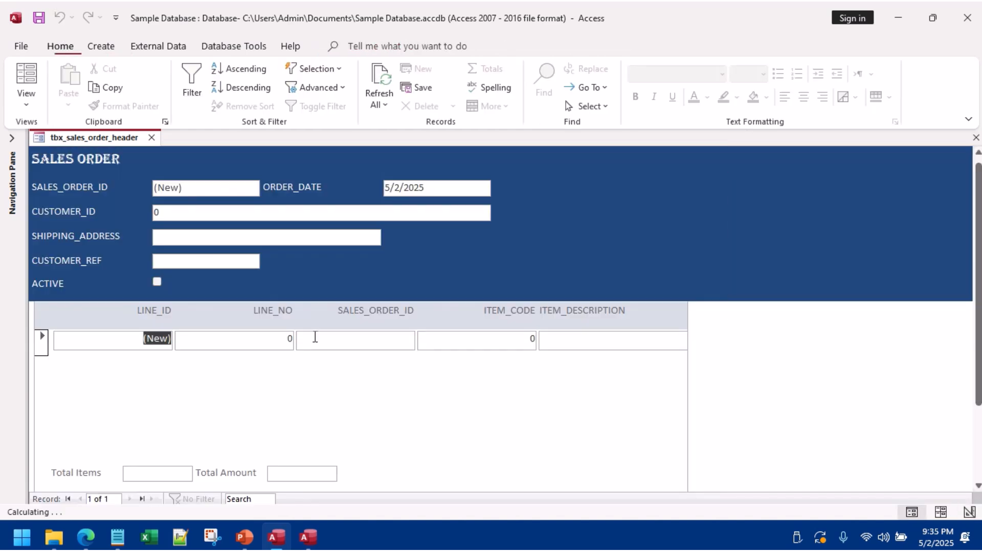
{"action": "right_click", "coordinate": [754, 329]}
{"action": "left_click", "coordinate": [805, 356]}
{"action": "left_click", "coordinate": [463, 333]}
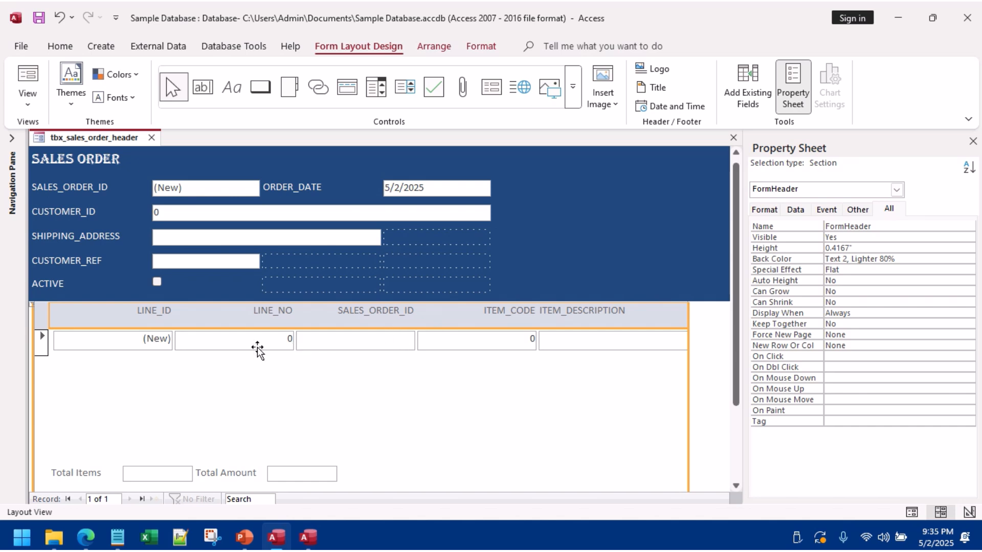
{"action": "left_click", "coordinate": [152, 315]}
{"action": "left_click_drag", "start_coordinate": [173, 315], "coordinate": [97, 315]}
{"action": "left_click", "coordinate": [187, 315]}
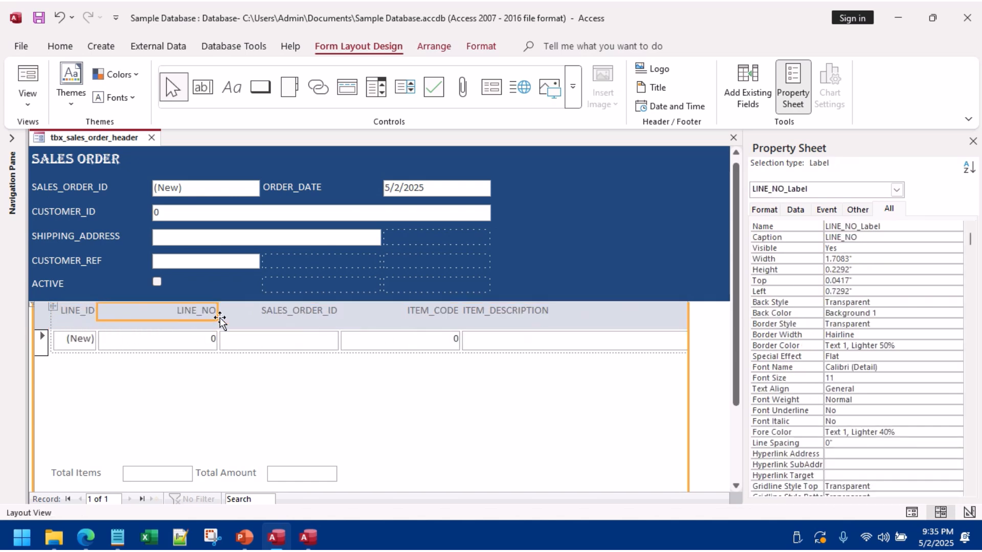
{"action": "left_click_drag", "start_coordinate": [217, 314], "coordinate": [151, 310]}
{"action": "left_click", "coordinate": [83, 312]}
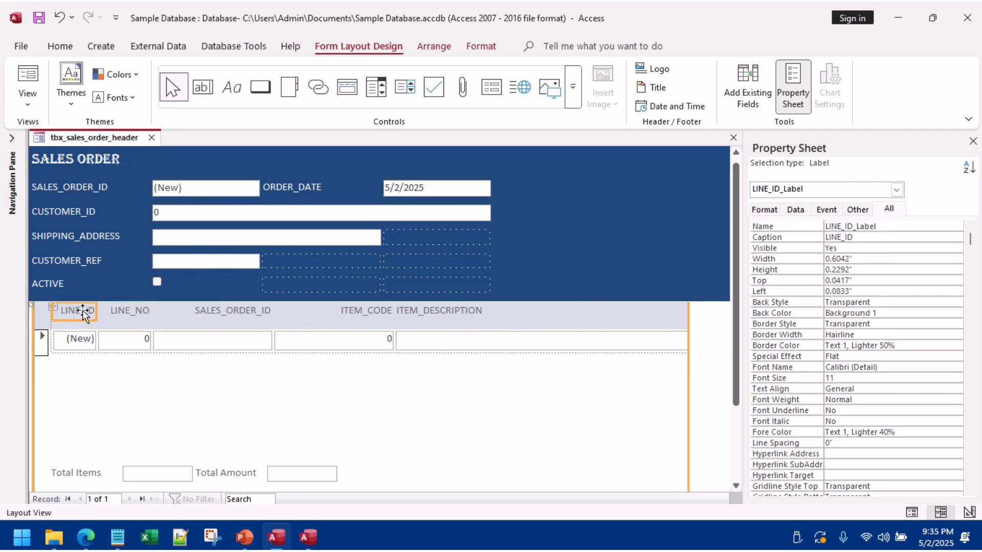
{"action": "left_click", "coordinate": [53, 306]}
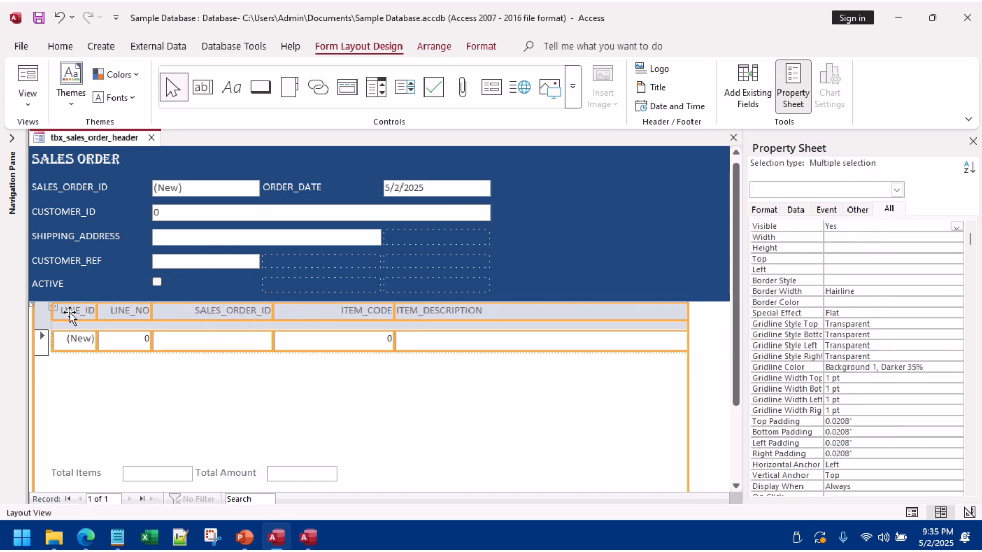
{"action": "right_click", "coordinate": [79, 315]}
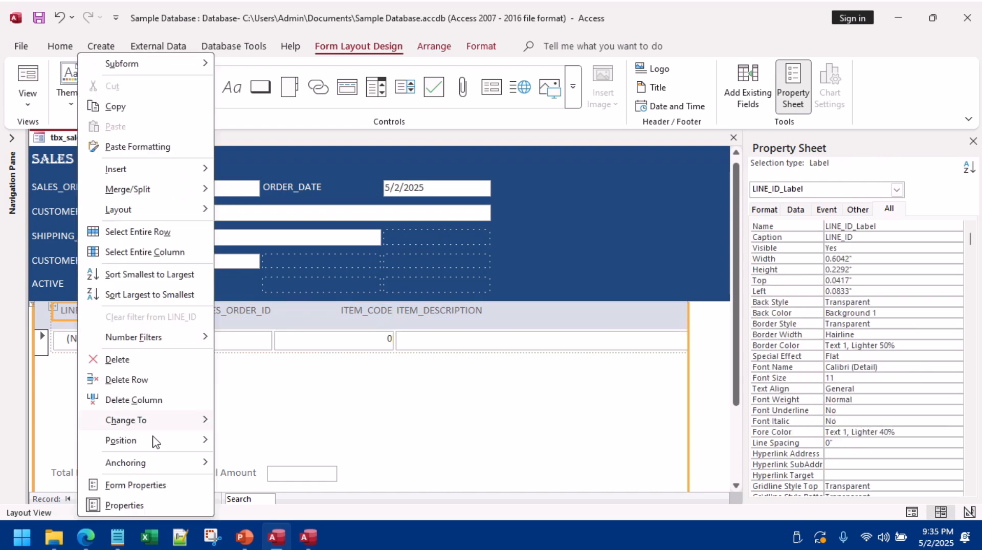
Step: Widen the subform slightly and narrow its ITEM_CODE column to about 0.67 inch
{"action": "left_click", "coordinate": [471, 342]}
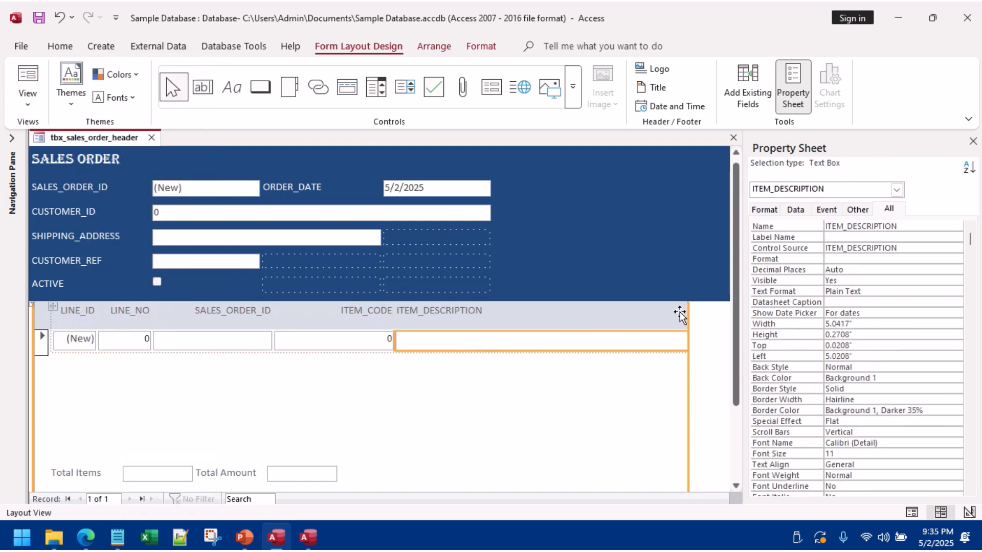
{"action": "left_click", "coordinate": [690, 316]}
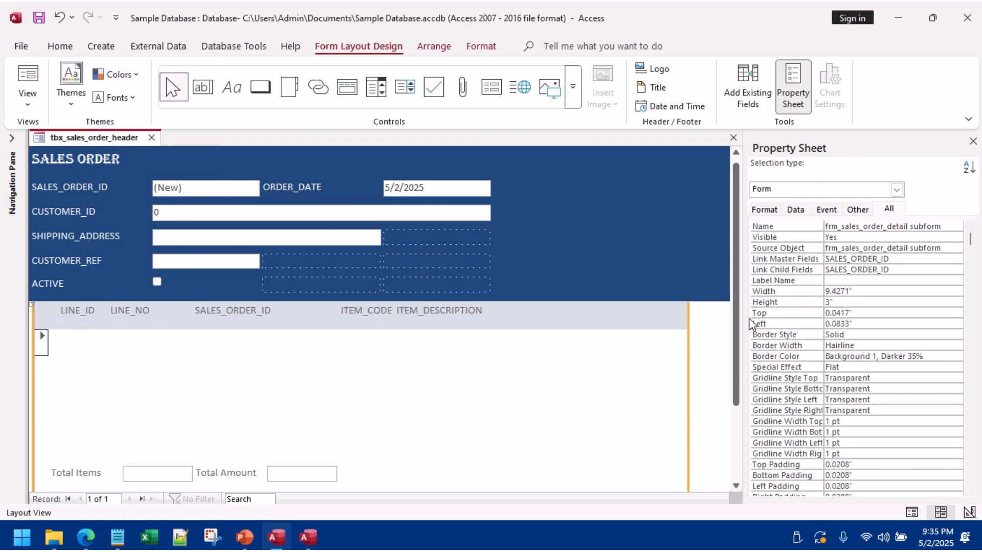
{"action": "left_click", "coordinate": [365, 322]}
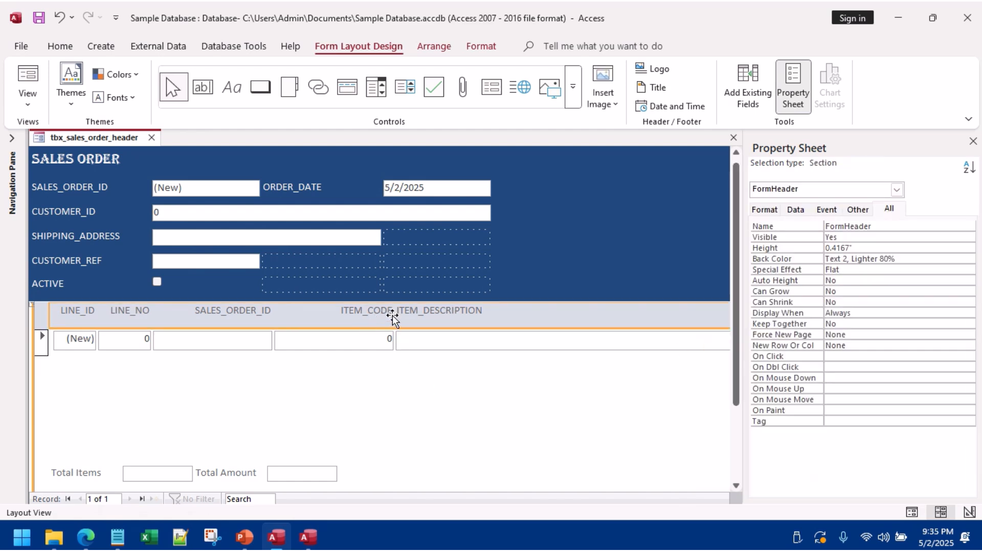
{"action": "left_click", "coordinate": [368, 342]}
{"action": "left_click", "coordinate": [375, 317]}
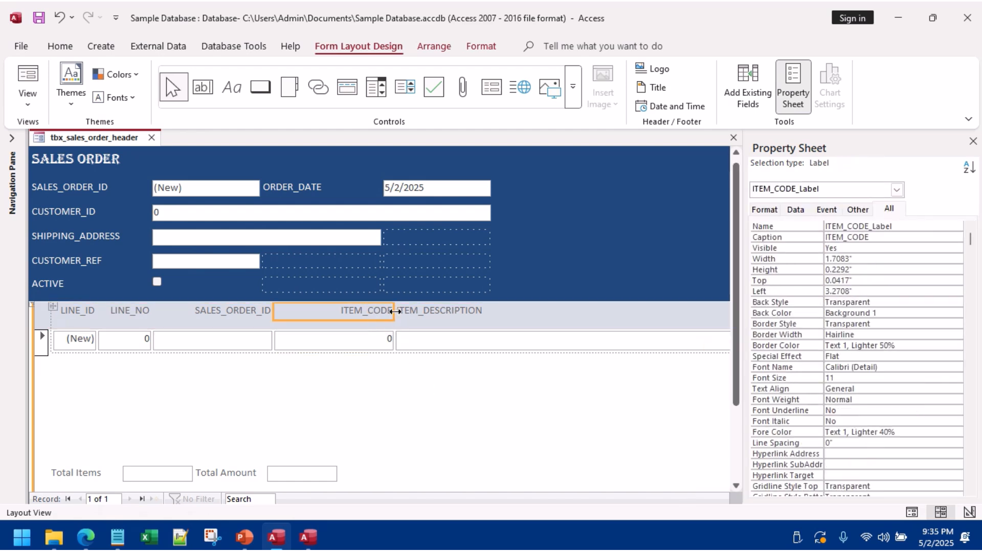
{"action": "left_click_drag", "start_coordinate": [397, 313], "coordinate": [325, 308]}
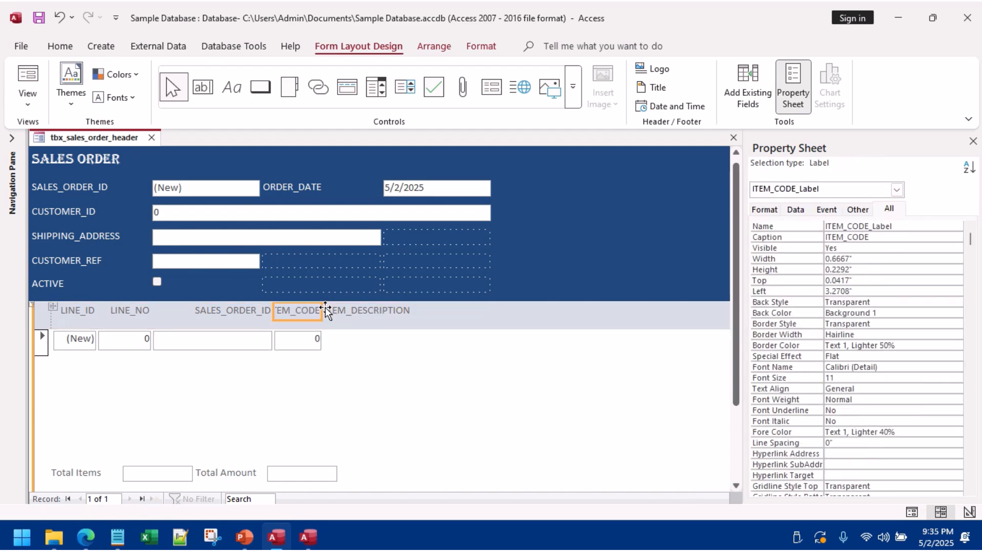
Step: Narrow the ITEM_DESCRIPTION column to about 3.1 inches, UNIT_PRICE to about 0.9 inch and QUNATITY to about 0.7 inch
{"action": "left_click", "coordinate": [419, 314]}
{"action": "left_click_drag", "start_coordinate": [674, 313], "coordinate": [542, 328]}
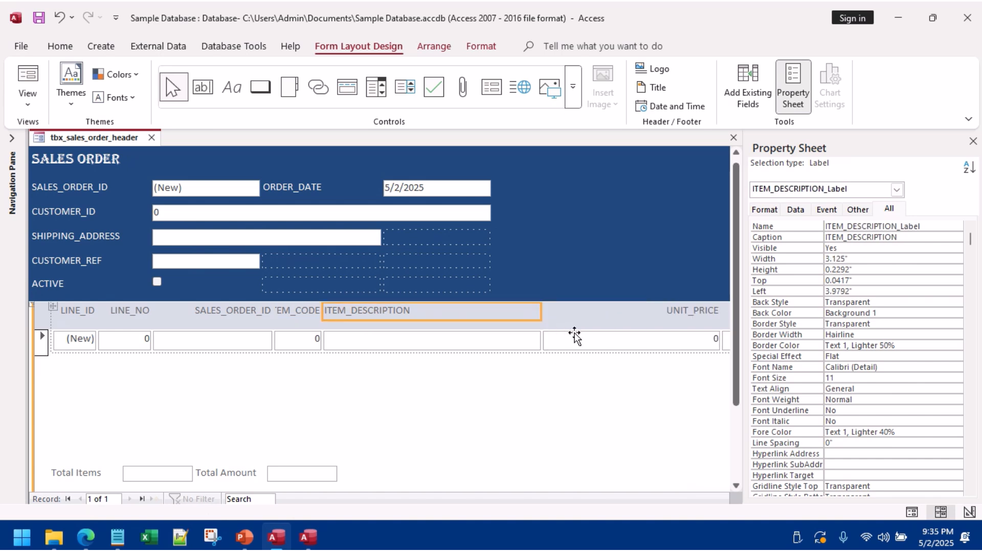
{"action": "left_click", "coordinate": [710, 312]}
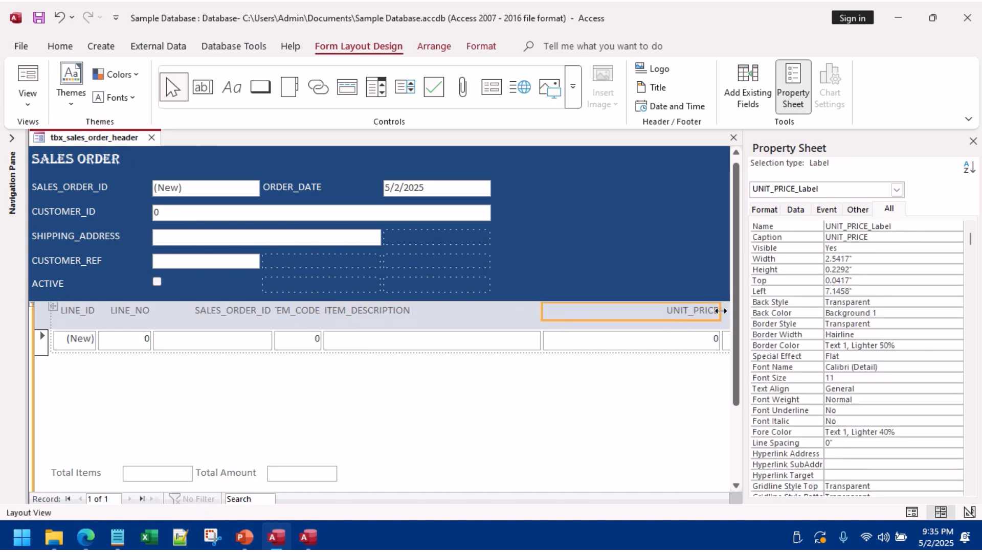
{"action": "left_click_drag", "start_coordinate": [721, 311], "coordinate": [603, 328]}
{"action": "left_click", "coordinate": [718, 312]}
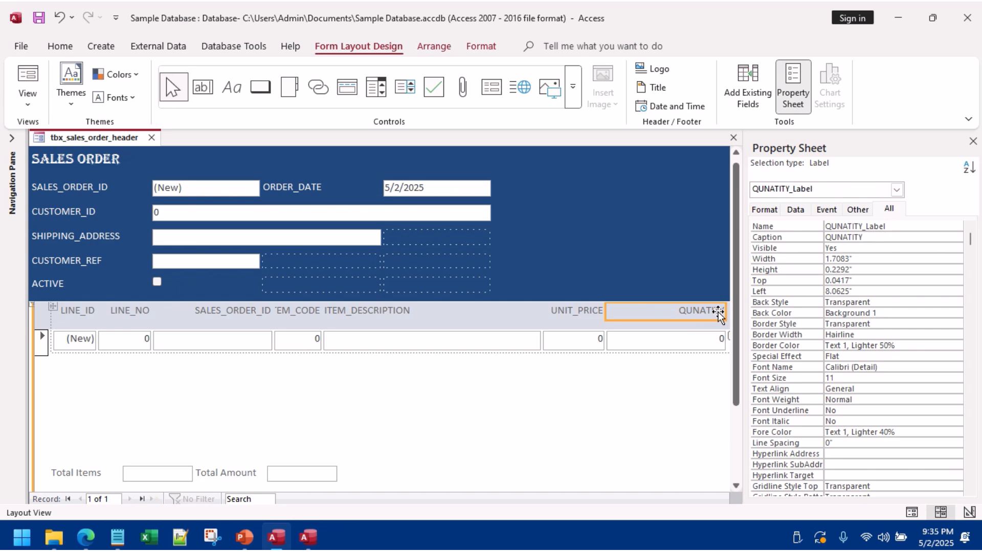
{"action": "left_click_drag", "start_coordinate": [725, 312], "coordinate": [654, 317]}
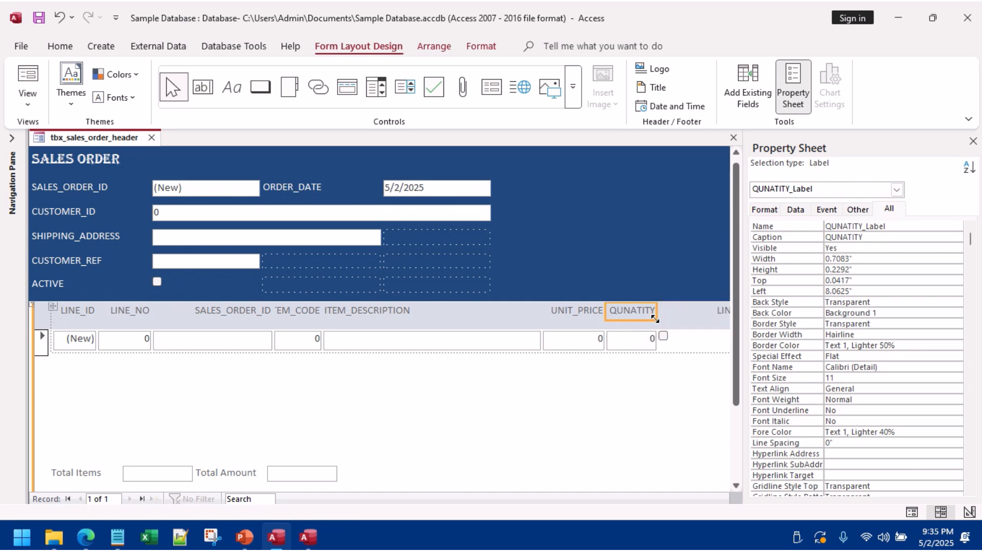
Step: Close the Property Sheet and resize the subform's width so it ends a little past the LINE_CANCEL check box
{"action": "left_click", "coordinate": [697, 315]}
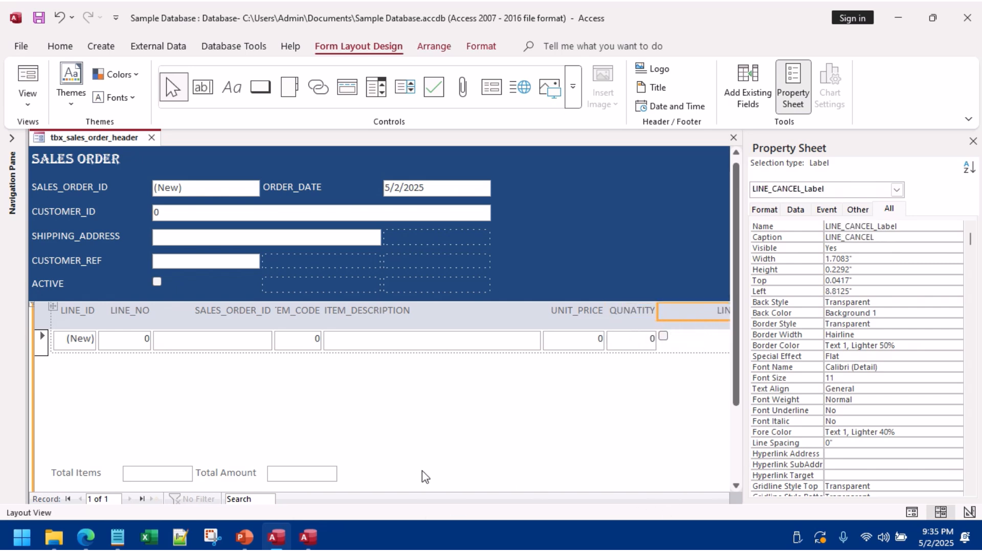
{"action": "left_click", "coordinate": [973, 141]}
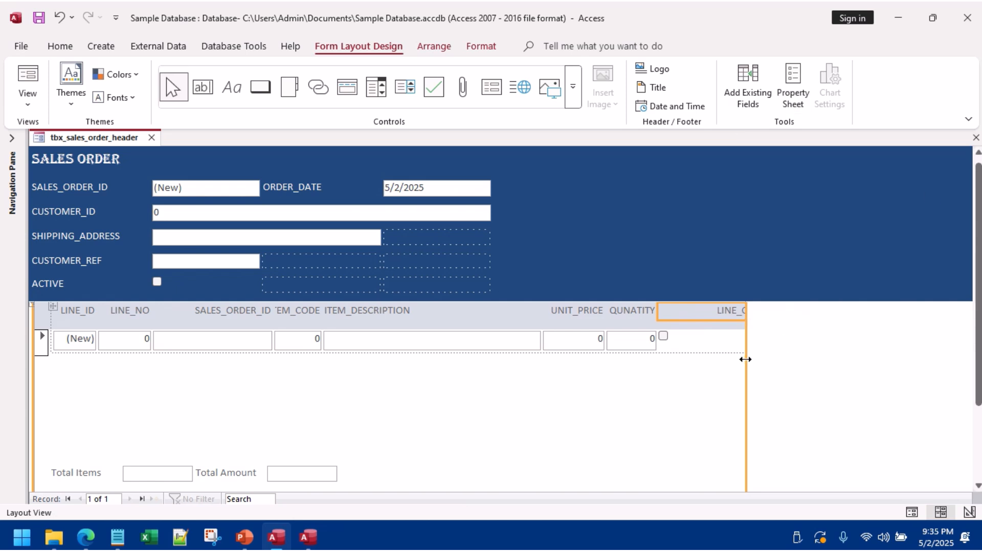
{"action": "left_click_drag", "start_coordinate": [746, 359], "coordinate": [898, 355]}
{"action": "left_click", "coordinate": [799, 317]}
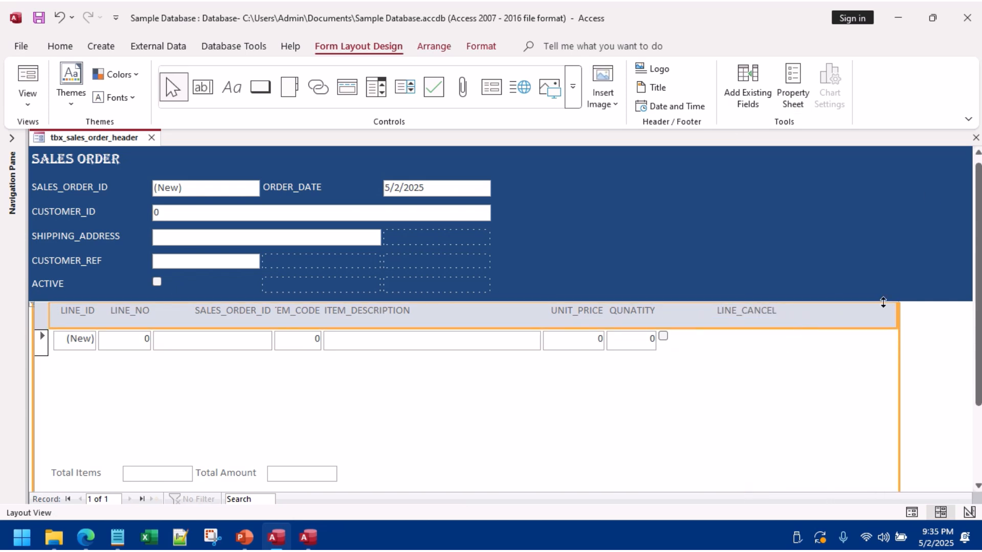
{"action": "left_click_drag", "start_coordinate": [899, 315], "coordinate": [718, 332]}
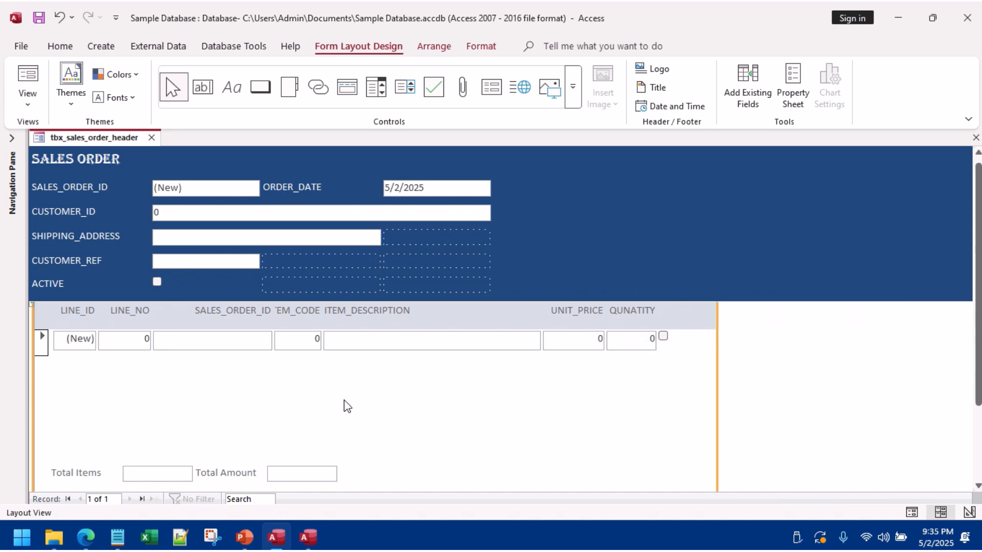
Step: Return the form to Design View, saving the changes to both the header form and the detail subform
{"action": "right_click", "coordinate": [742, 364]}
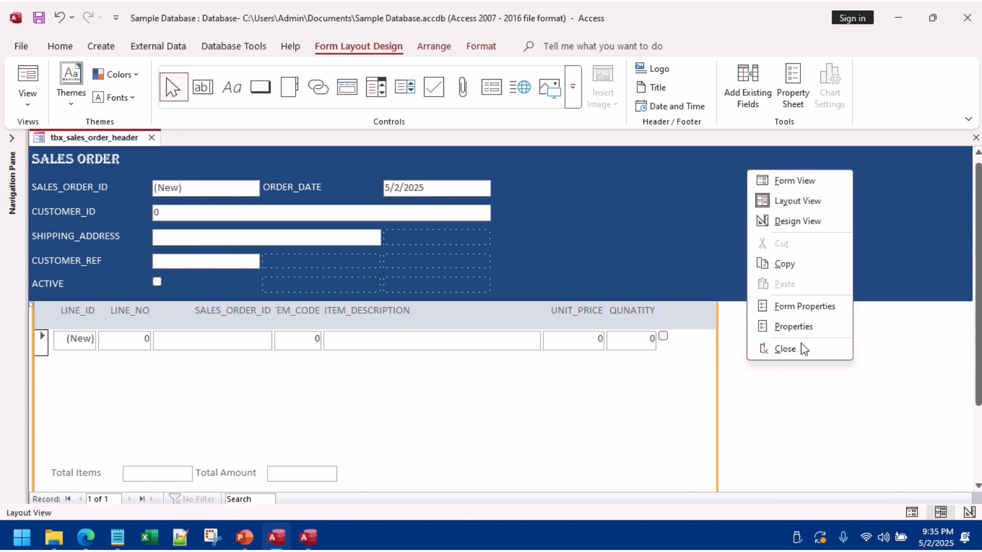
{"action": "right_click", "coordinate": [919, 204]}
{"action": "left_click", "coordinate": [869, 258]}
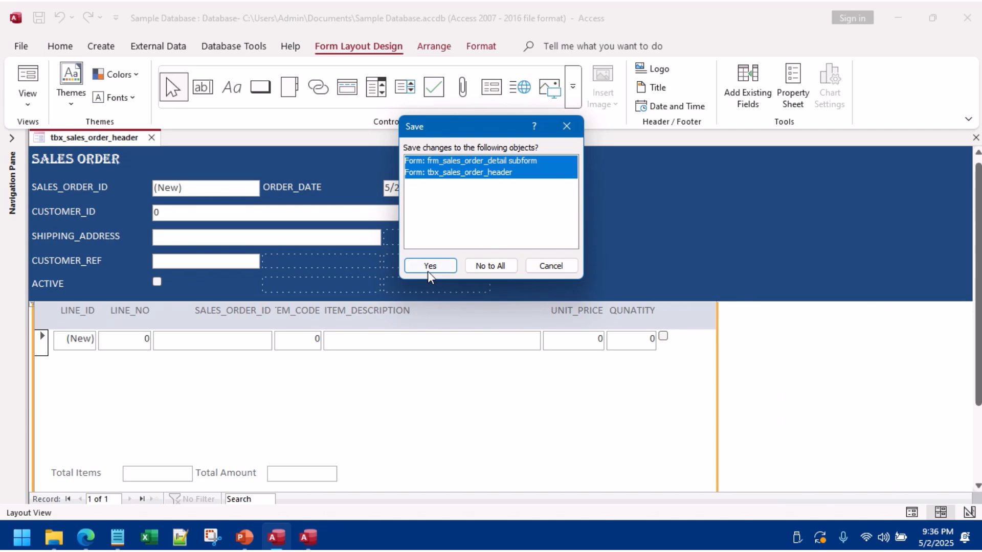
{"action": "left_click", "coordinate": [429, 266]}
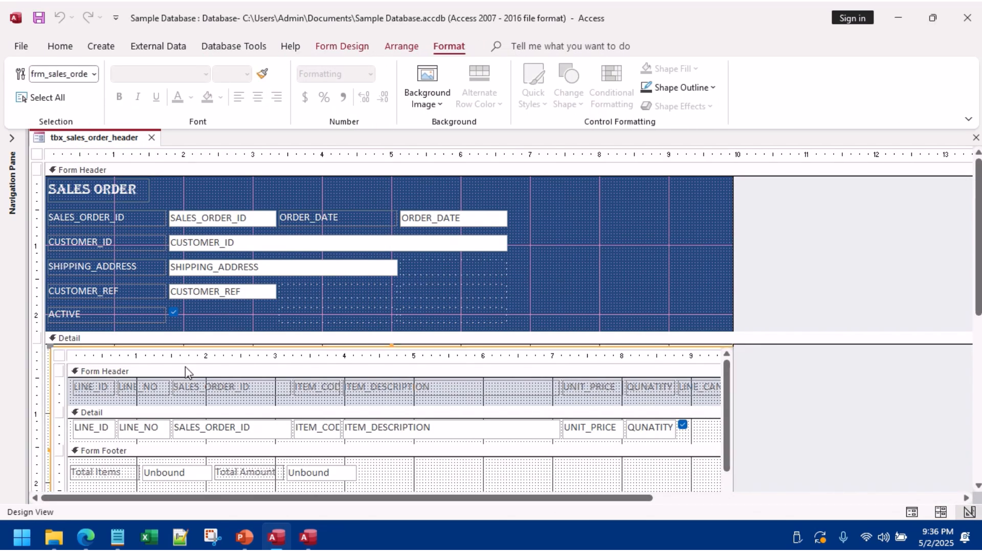
Step: Set the font size of all controls in the order detail subform to 10
{"action": "left_click", "coordinate": [61, 356]}
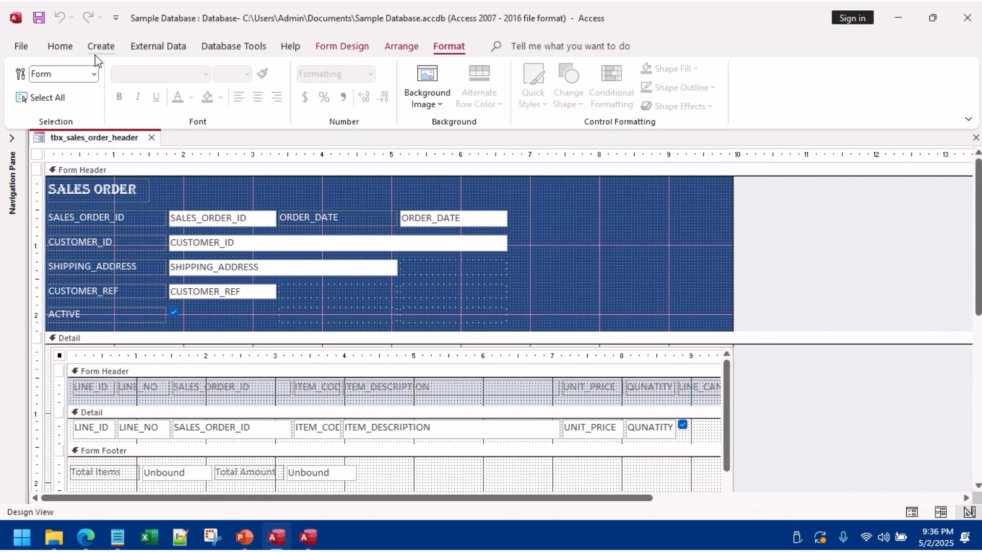
{"action": "left_click", "coordinate": [60, 47]}
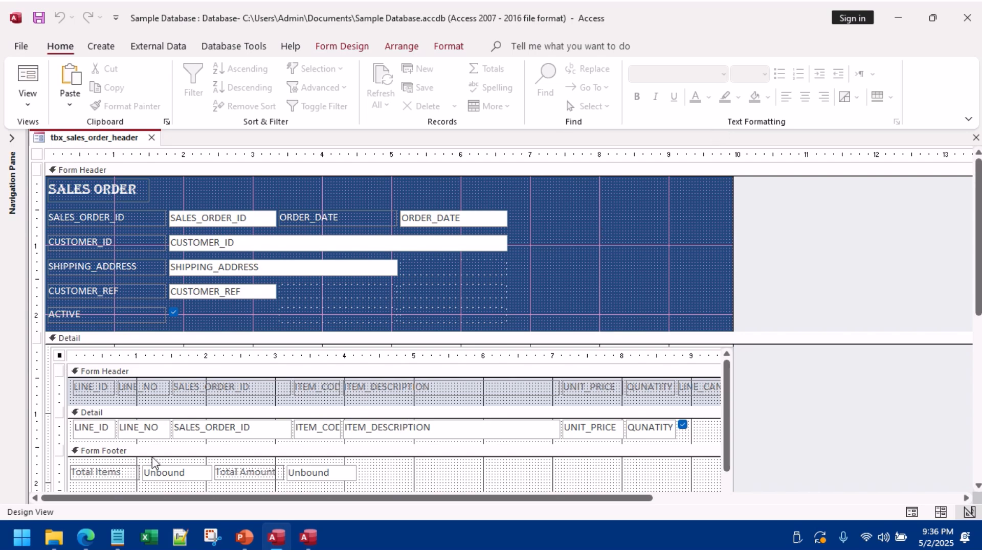
{"action": "left_click", "coordinate": [153, 394]}
{"action": "key", "text": "ctrl+a"}
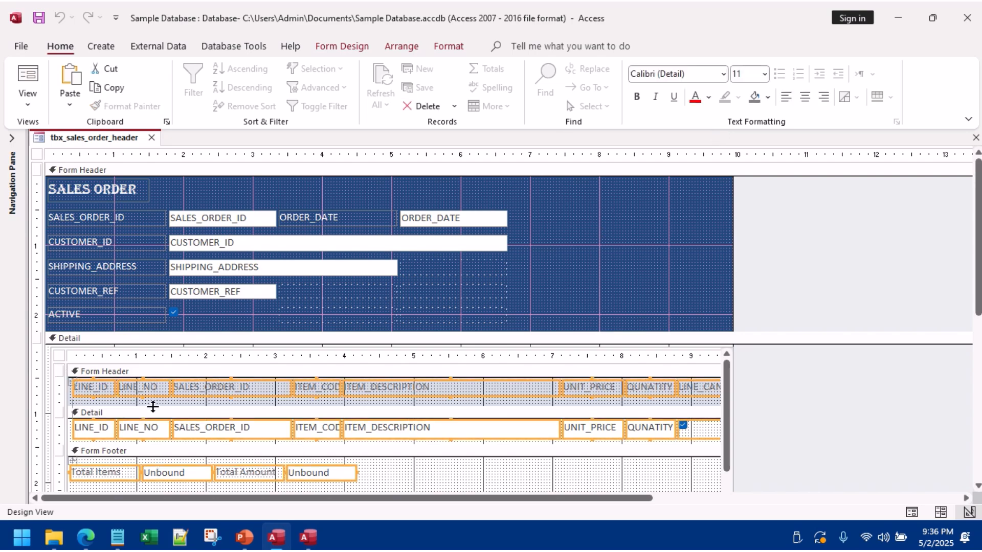
{"action": "left_click", "coordinate": [764, 75]}
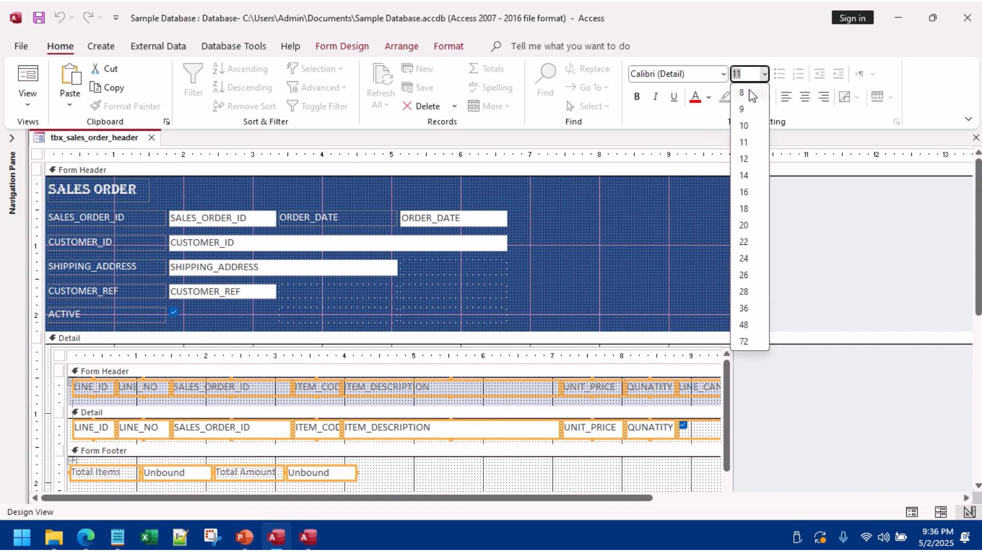
{"action": "left_click", "coordinate": [745, 126]}
Step: Preview the Sales Order form in Form View and switch it to Layout View
{"action": "left_click", "coordinate": [28, 77]}
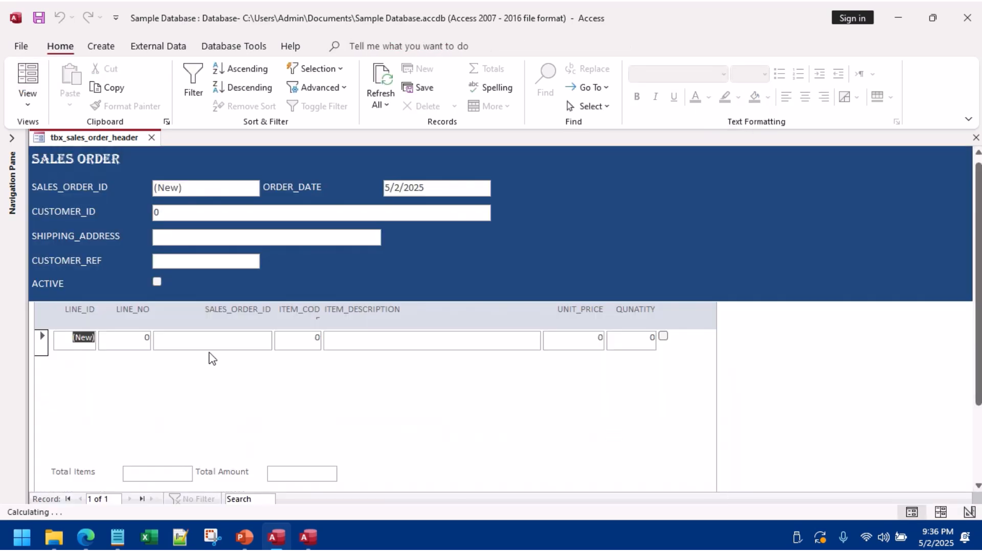
{"action": "right_click", "coordinate": [413, 312]}
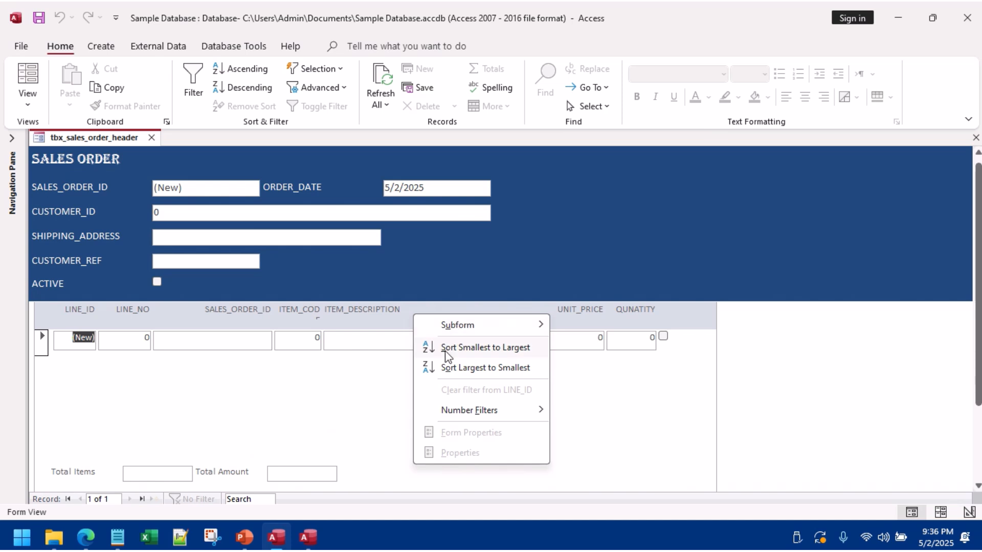
{"action": "left_click", "coordinate": [735, 358]}
{"action": "right_click", "coordinate": [735, 354]}
{"action": "left_click", "coordinate": [756, 198]}
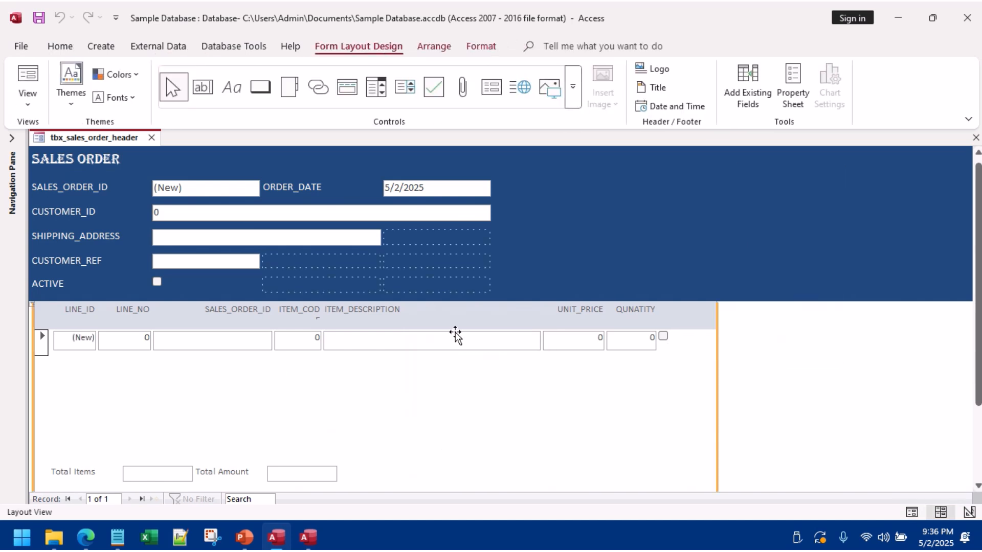
{"action": "left_click", "coordinate": [77, 313]}
{"action": "left_click", "coordinate": [123, 310], "text": "shift"}
{"action": "left_click", "coordinate": [182, 313], "text": "shift"}
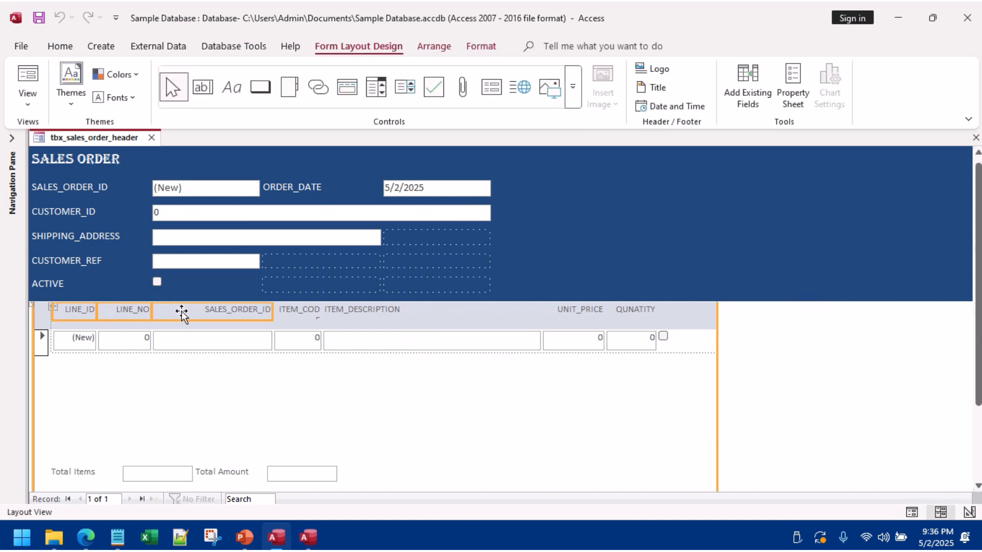
{"action": "left_click", "coordinate": [363, 312], "text": "shift"}
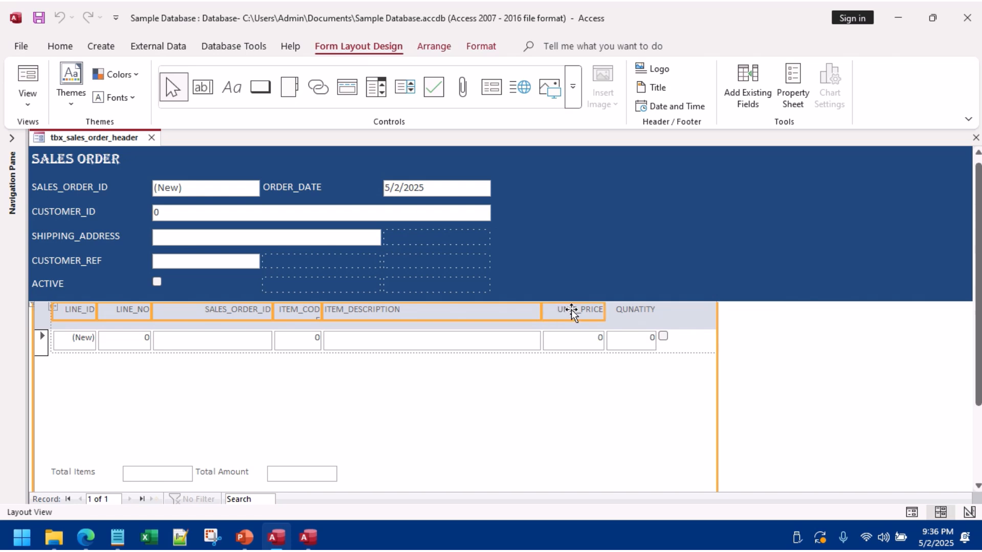
{"action": "left_click", "coordinate": [433, 47]}
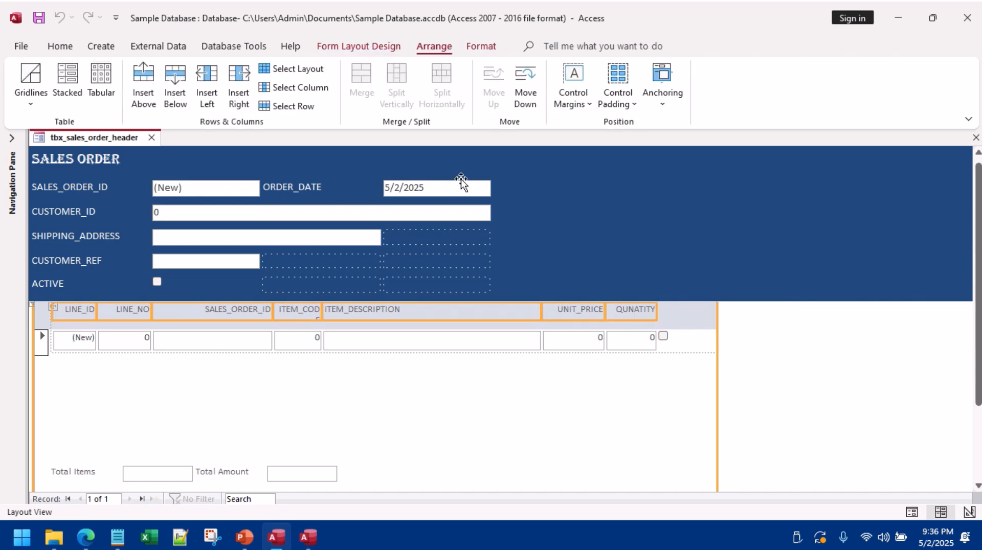
{"action": "left_click", "coordinate": [481, 47]}
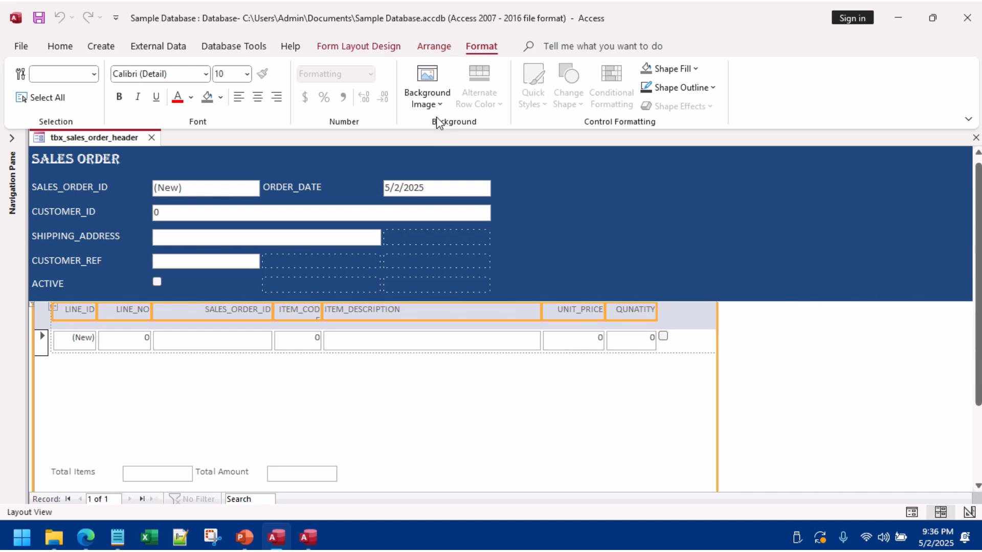
{"action": "left_click", "coordinate": [375, 49]}
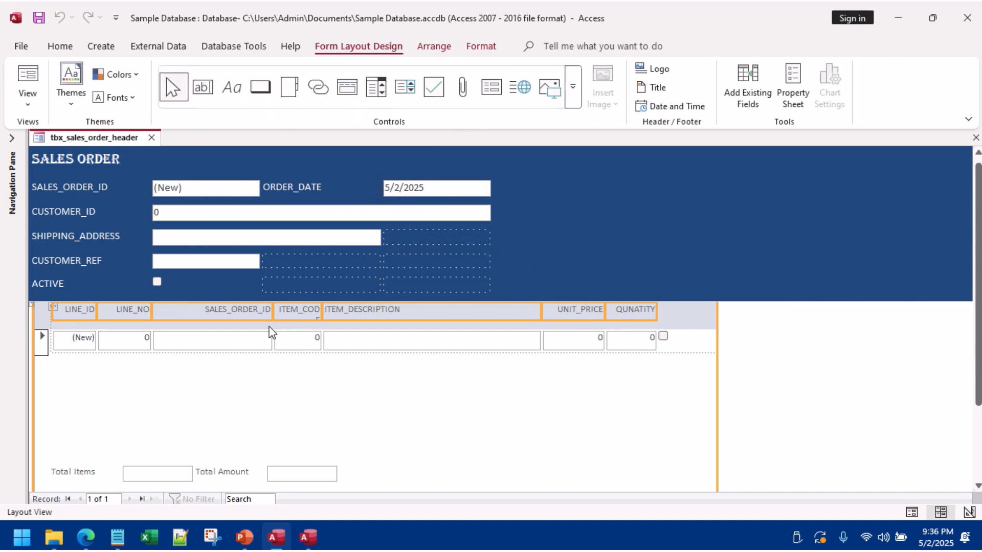
{"action": "left_click", "coordinate": [187, 377]}
{"action": "left_click", "coordinate": [67, 314]}
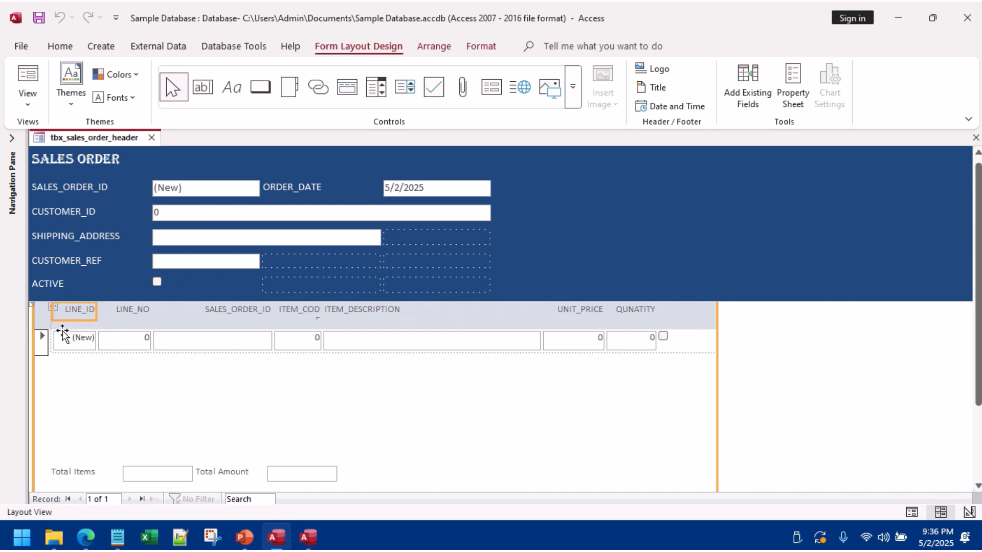
{"action": "left_click", "coordinate": [543, 312]}
{"action": "left_click", "coordinate": [524, 320]}
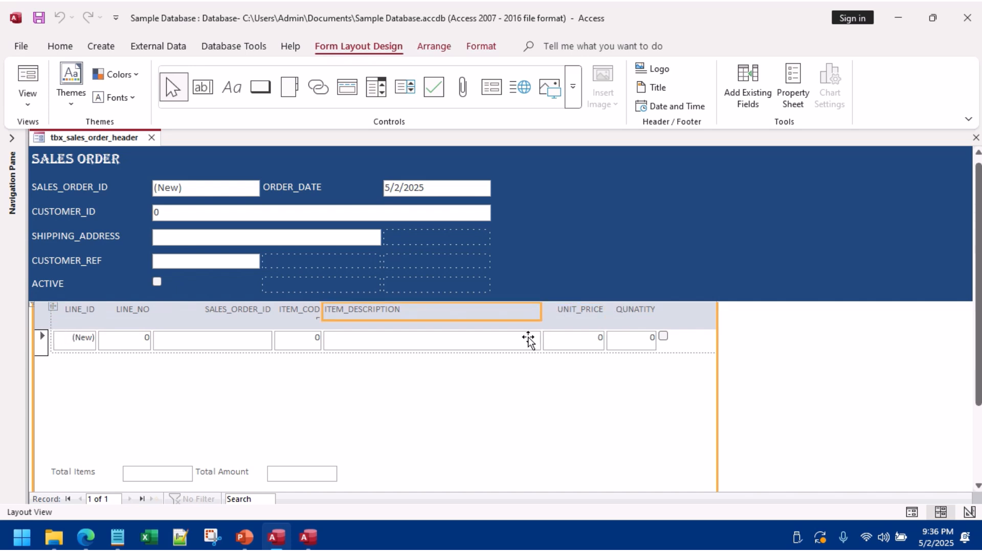
Step: Switch the Sales Order form from Layout View to Design View
{"action": "right_click", "coordinate": [817, 356]}
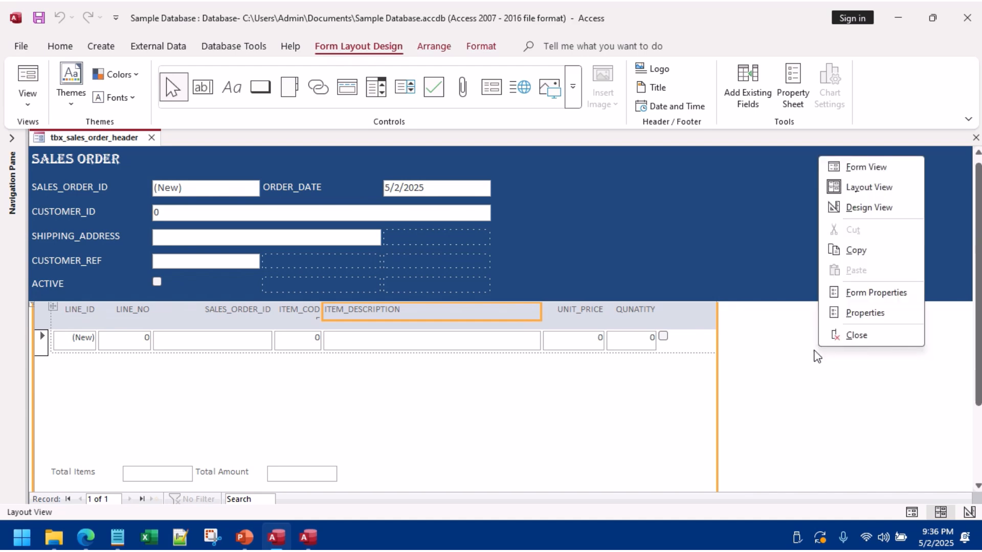
{"action": "right_click", "coordinate": [745, 188]}
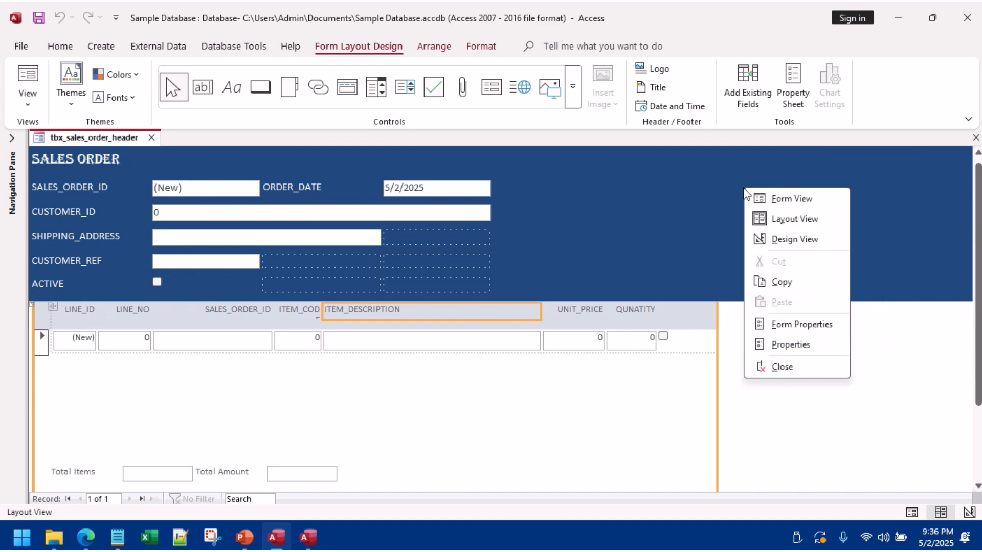
{"action": "left_click", "coordinate": [793, 239]}
{"action": "scroll", "coordinate": [593, 352], "scroll_direction": "down", "scroll_amount": 5}
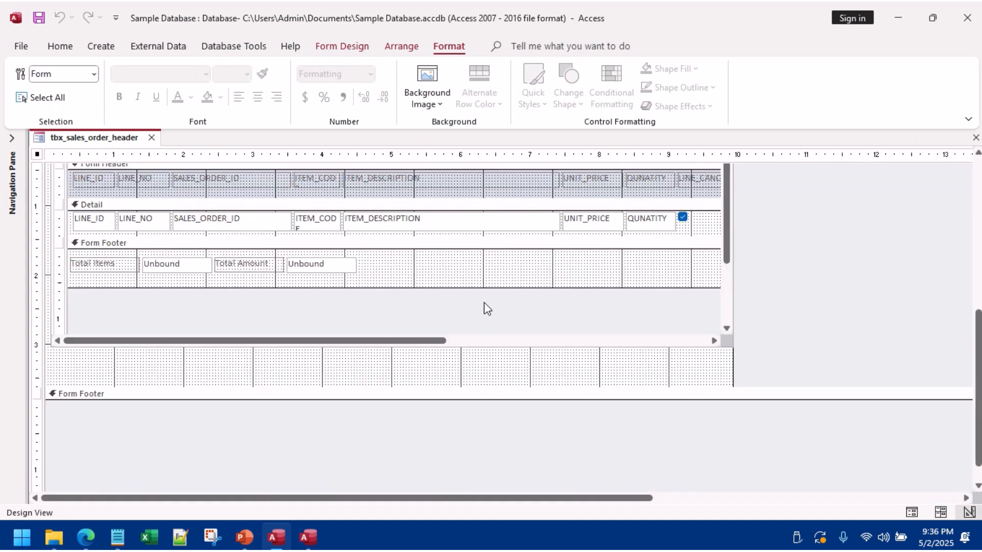
{"action": "scroll", "coordinate": [484, 303], "scroll_direction": "up", "scroll_amount": 1}
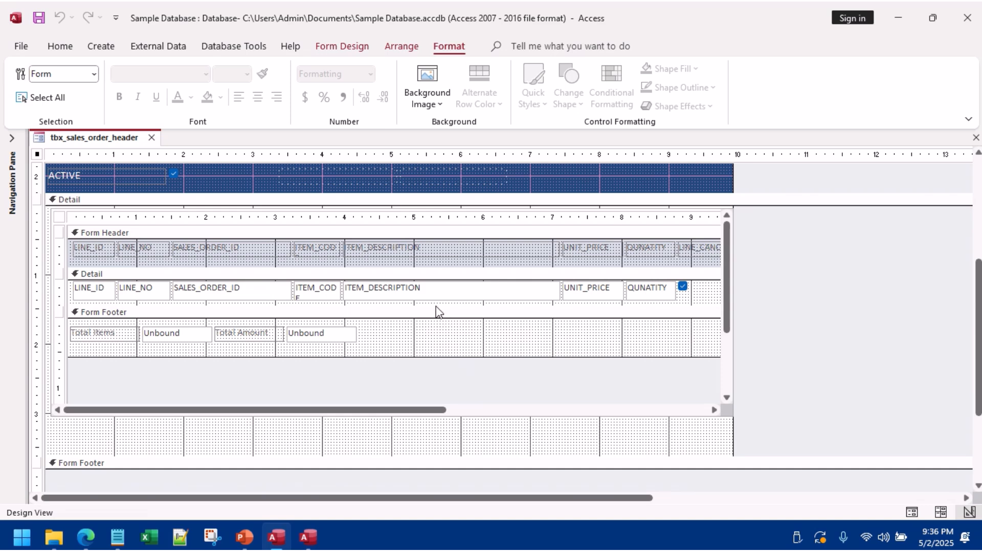
Step: Select the subform's whole control layout and slightly reduce the height of the subform's Form Header section
{"action": "left_click", "coordinate": [81, 248]}
{"action": "left_click", "coordinate": [94, 267]}
{"action": "left_click", "coordinate": [97, 249]}
{"action": "left_click", "coordinate": [73, 243]}
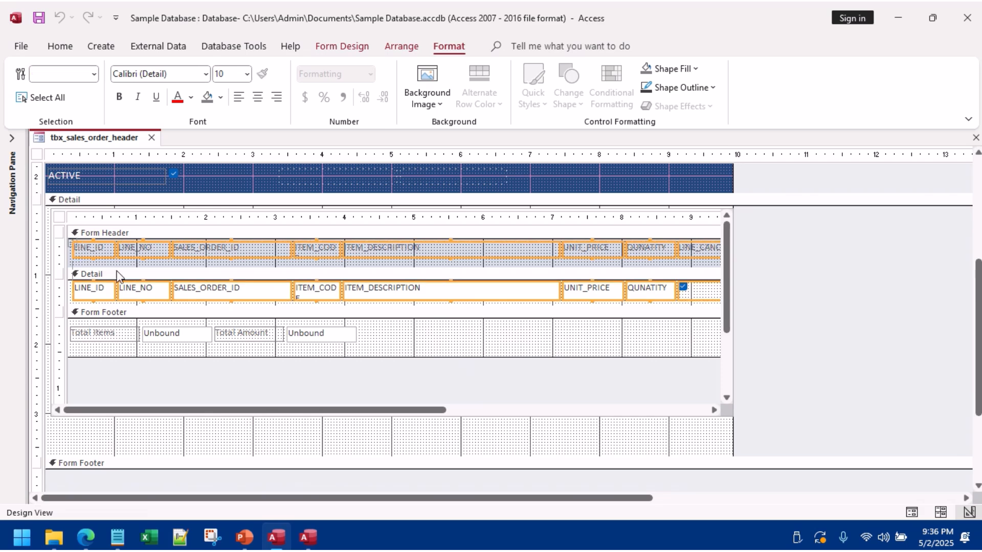
{"action": "left_click", "coordinate": [236, 264]}
{"action": "left_click_drag", "start_coordinate": [235, 264], "coordinate": [235, 262]}
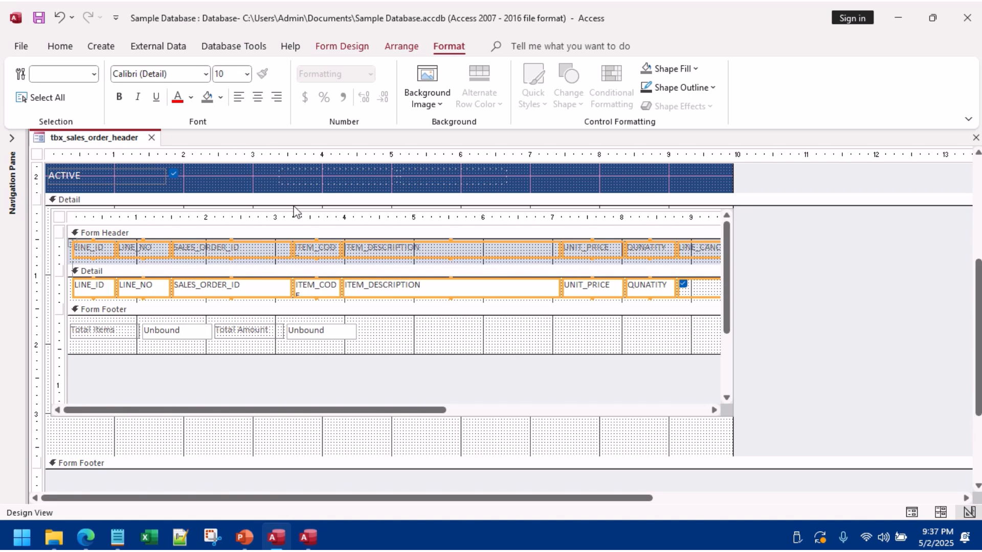
Step: Set the font color of the subform's column labels and detail fields to black
{"action": "right_click", "coordinate": [265, 252]}
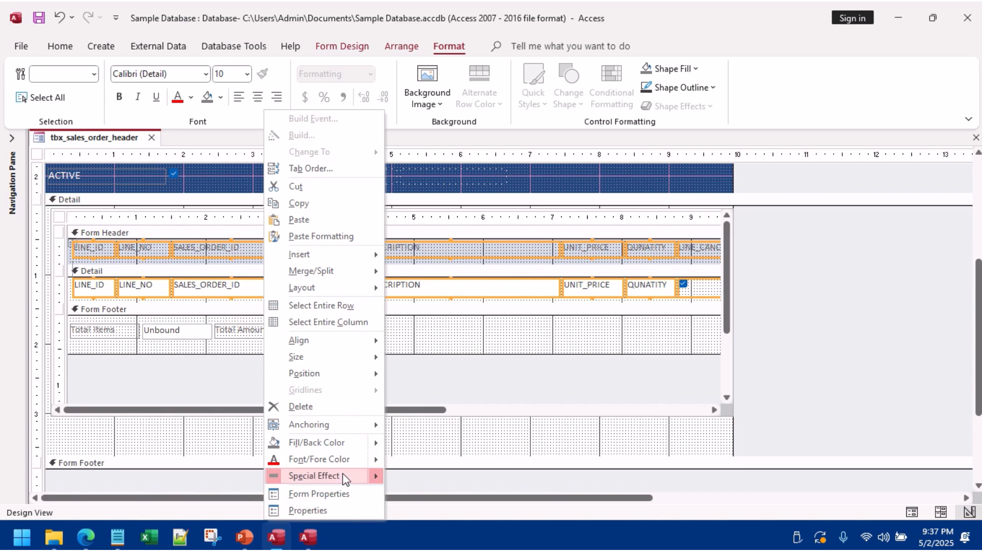
{"action": "mouse_move", "coordinate": [342, 450]}
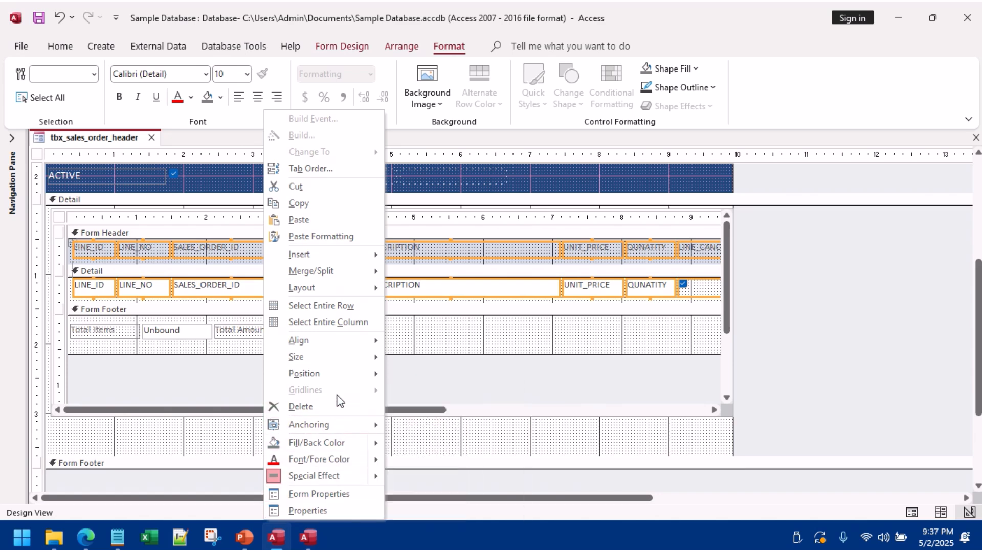
{"action": "mouse_move", "coordinate": [347, 250]}
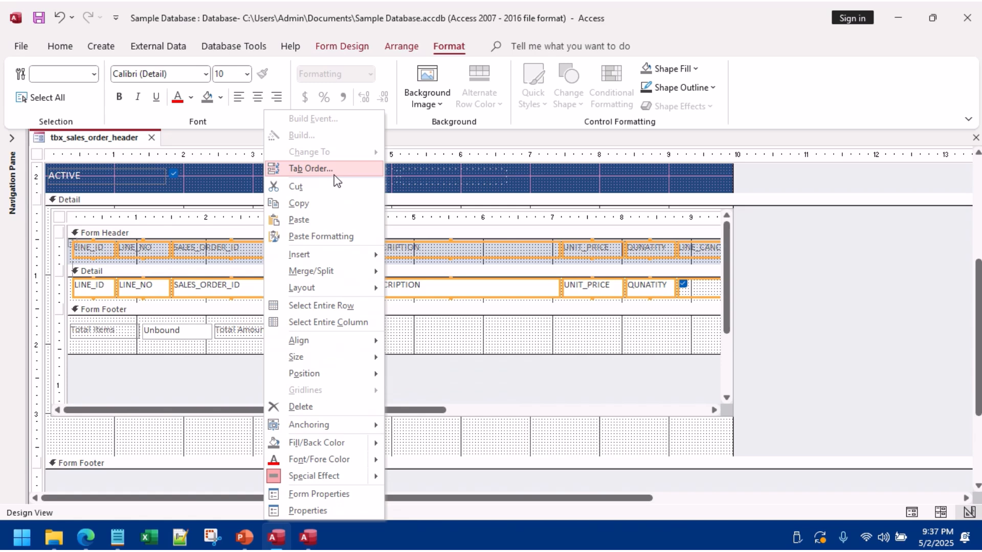
{"action": "left_click", "coordinate": [191, 98]}
{"action": "left_click", "coordinate": [198, 156]}
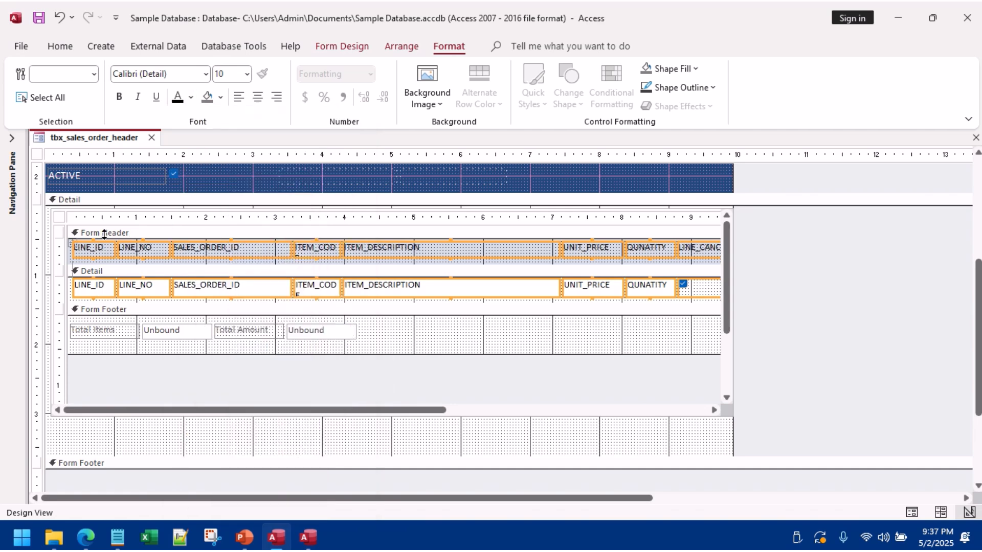
{"action": "left_click", "coordinate": [256, 355]}
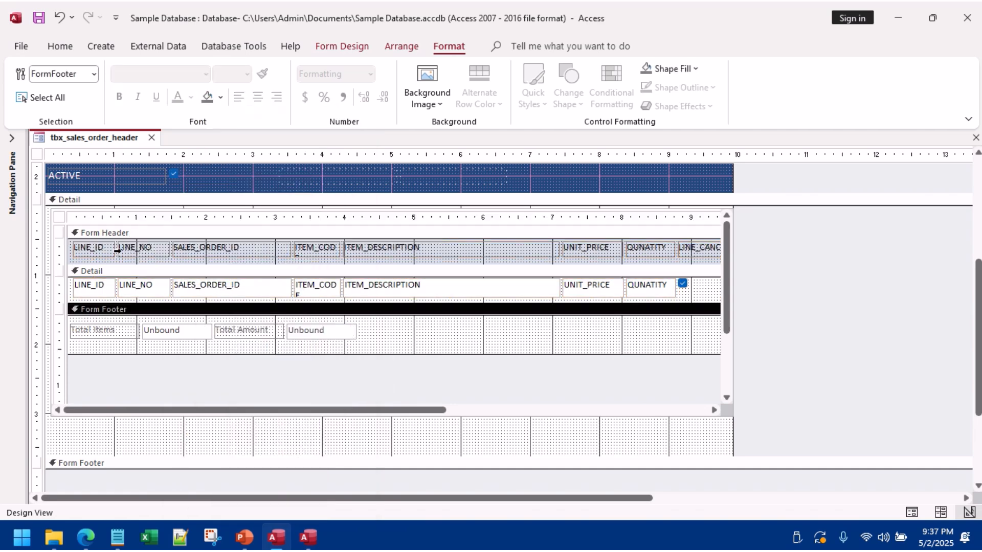
Step: Give all column labels in the subform's Form Header, from LINE_ID to LINE_CANCEL, white text and a dark blue background
{"action": "left_click", "coordinate": [103, 247]}
{"action": "left_click", "coordinate": [140, 251], "text": "shift"}
{"action": "left_click", "coordinate": [205, 251], "text": "shift"}
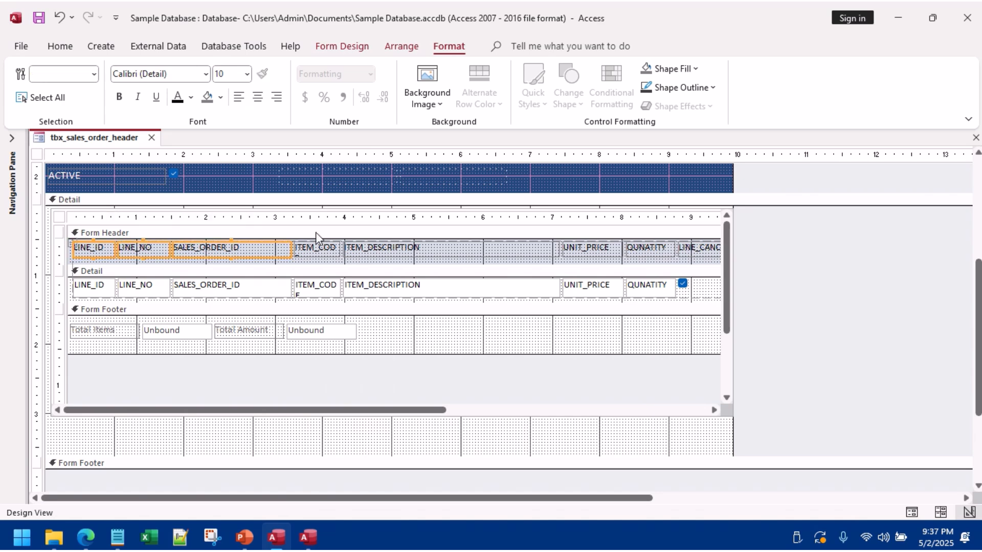
{"action": "left_click", "coordinate": [316, 250], "text": "shift"}
{"action": "left_click", "coordinate": [385, 254], "text": "shift"}
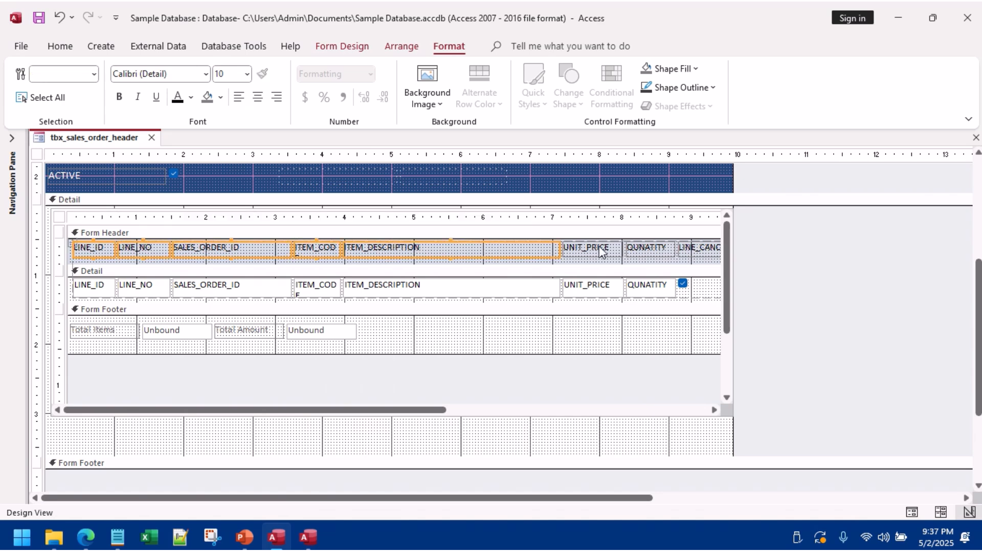
{"action": "left_click", "coordinate": [658, 249], "text": "shift"}
{"action": "left_click", "coordinate": [701, 250], "text": "shift"}
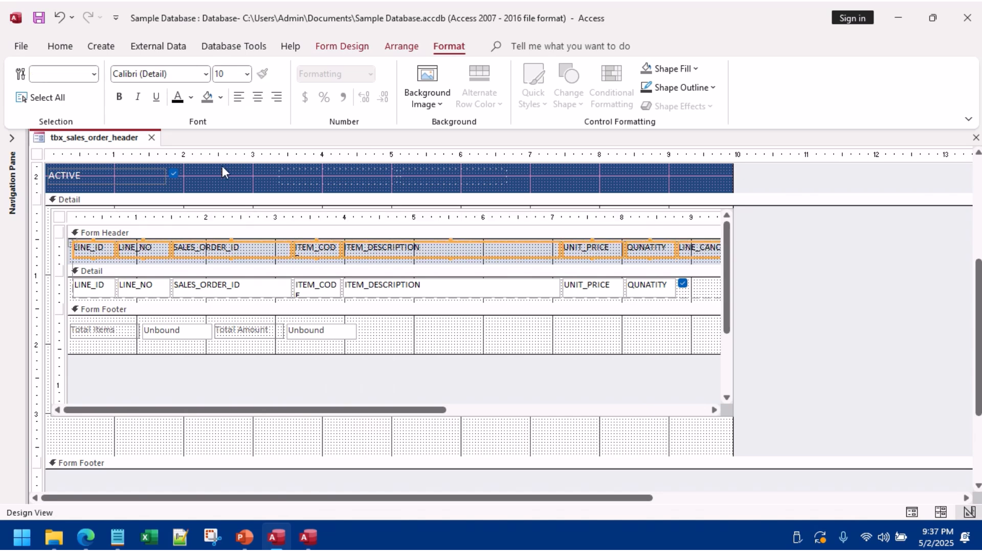
{"action": "left_click", "coordinate": [190, 98]}
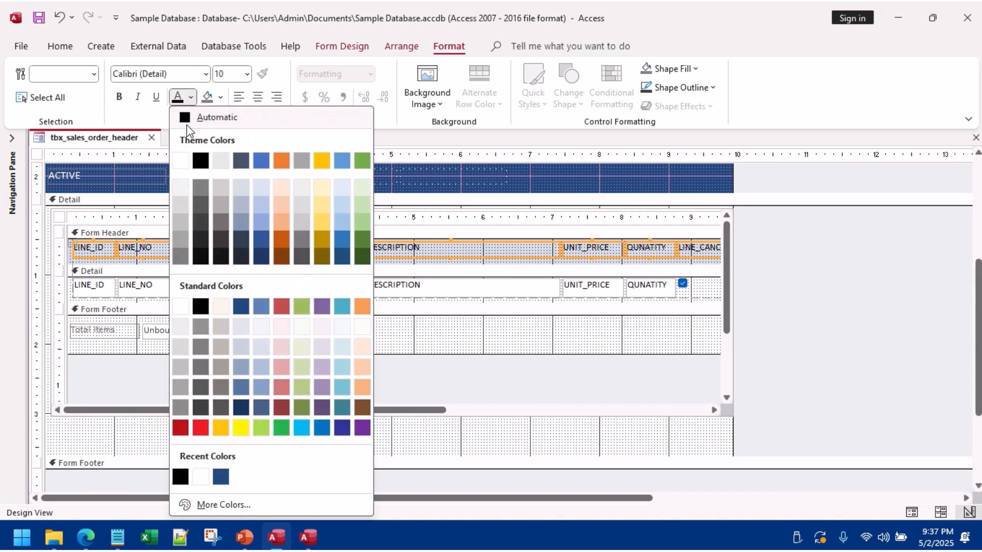
{"action": "left_click", "coordinate": [182, 161]}
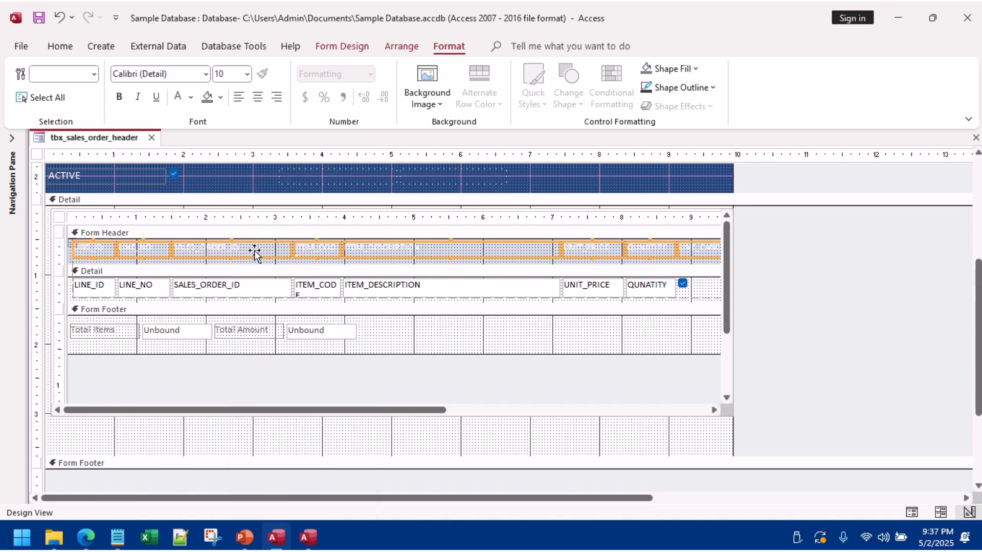
{"action": "left_click", "coordinate": [221, 98]}
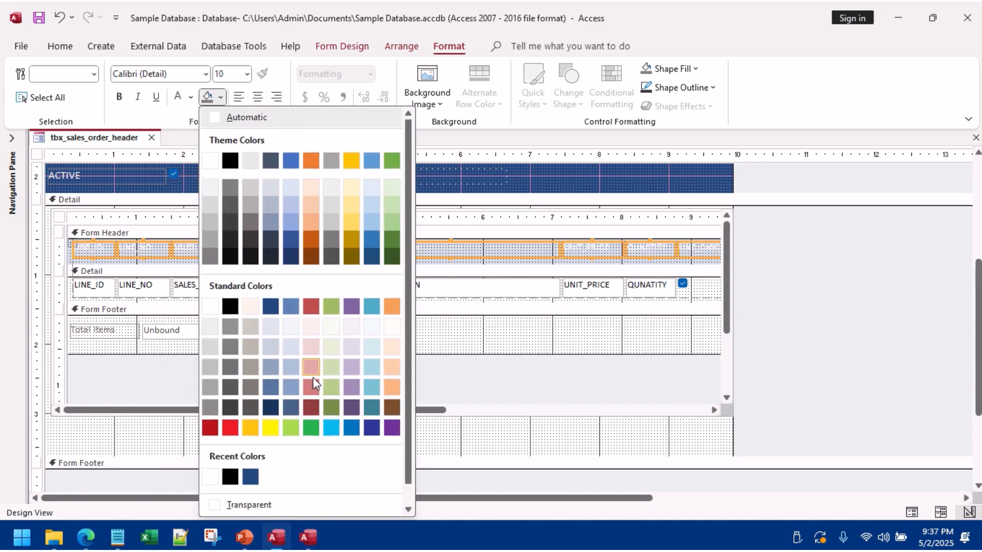
{"action": "left_click", "coordinate": [277, 409]}
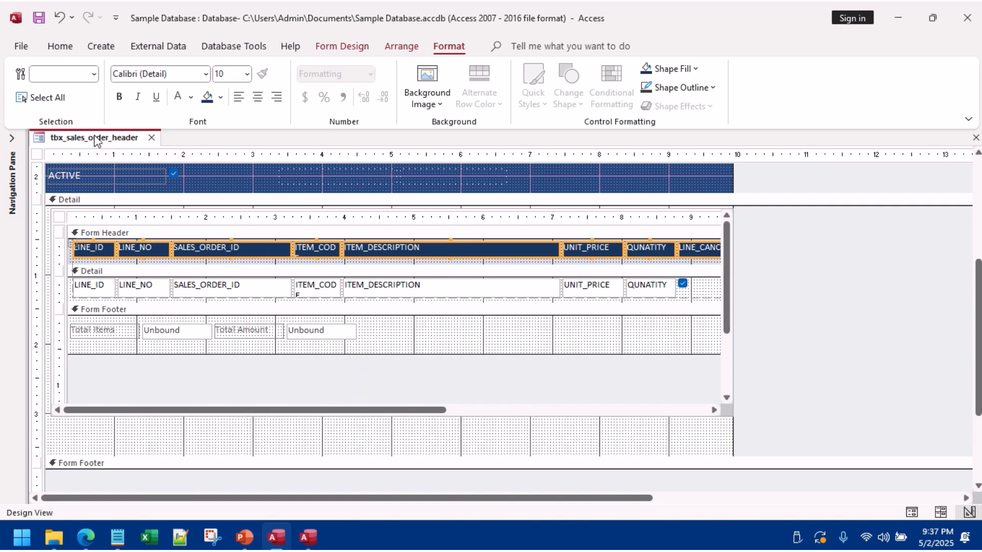
Step: Preview the recolored subform header in Form View and return the form to Design View
{"action": "left_click", "coordinate": [60, 46]}
{"action": "left_click", "coordinate": [28, 76]}
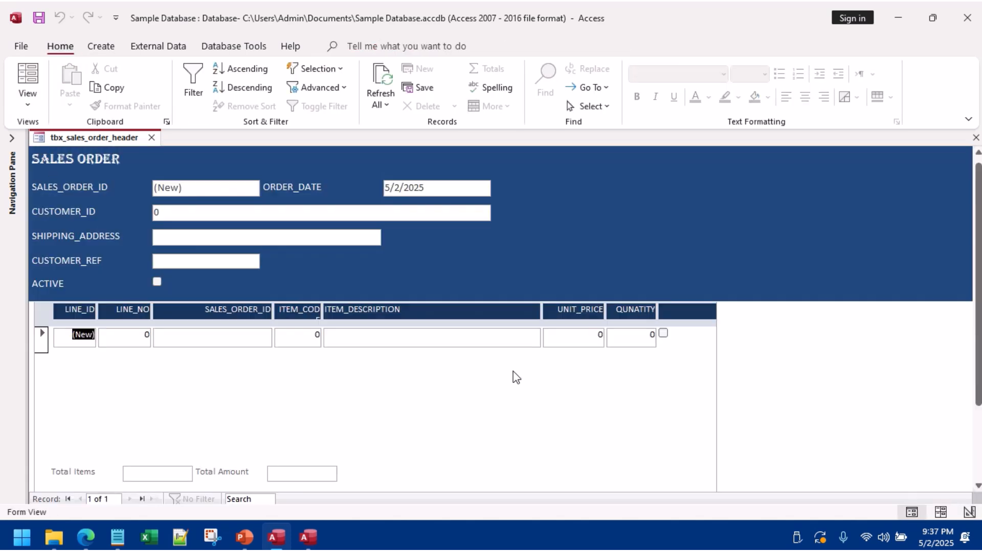
{"action": "left_click", "coordinate": [228, 345]}
{"action": "right_click", "coordinate": [803, 316]}
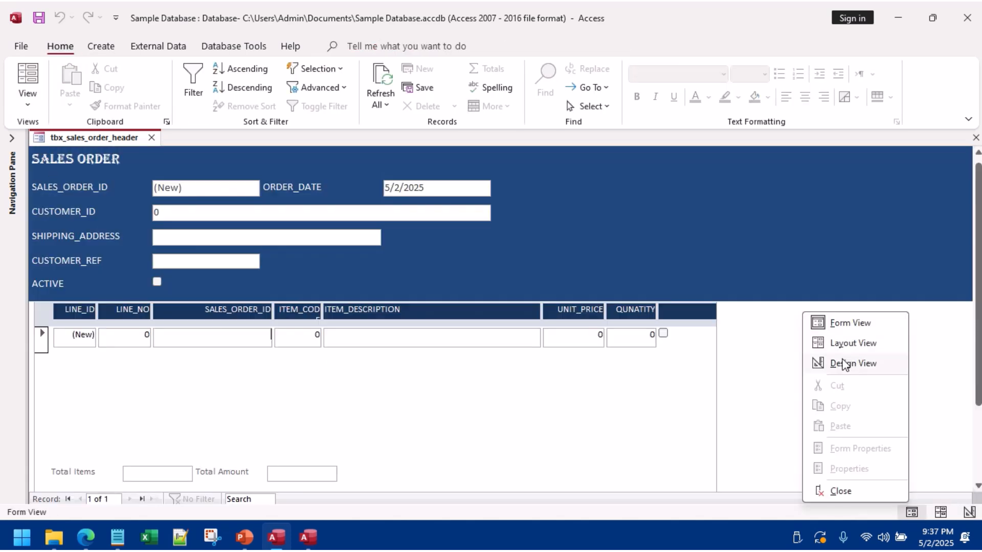
{"action": "left_click", "coordinate": [843, 365]}
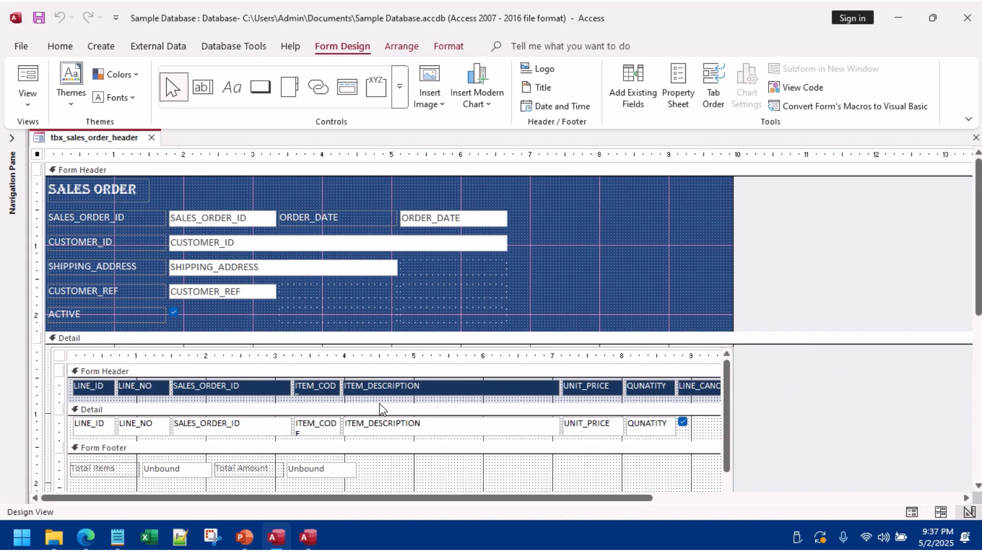
Step: Shrink the subform's Form Header section to the bottom edge of its labels and preview the form in Form View
{"action": "left_click", "coordinate": [377, 404]}
{"action": "left_click_drag", "start_coordinate": [377, 404], "coordinate": [377, 395]}
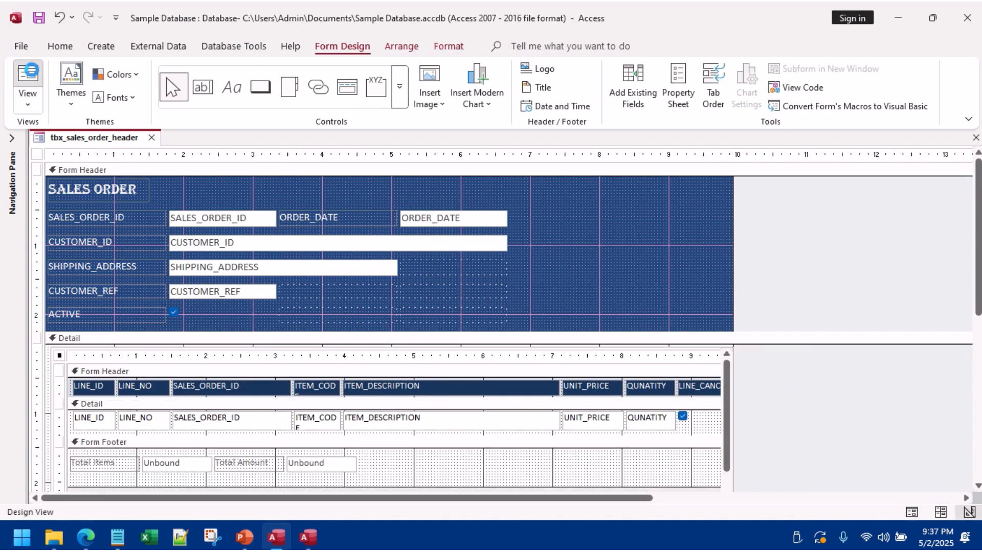
{"action": "left_click", "coordinate": [28, 77]}
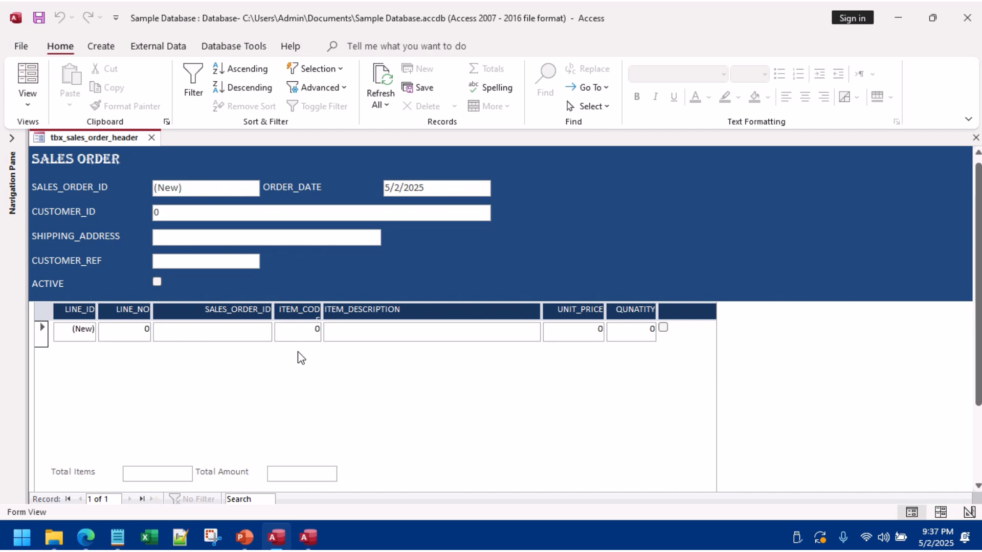
Step: Return the Sales Order form to Design View with the subform's sections in sight
{"action": "right_click", "coordinate": [663, 255]}
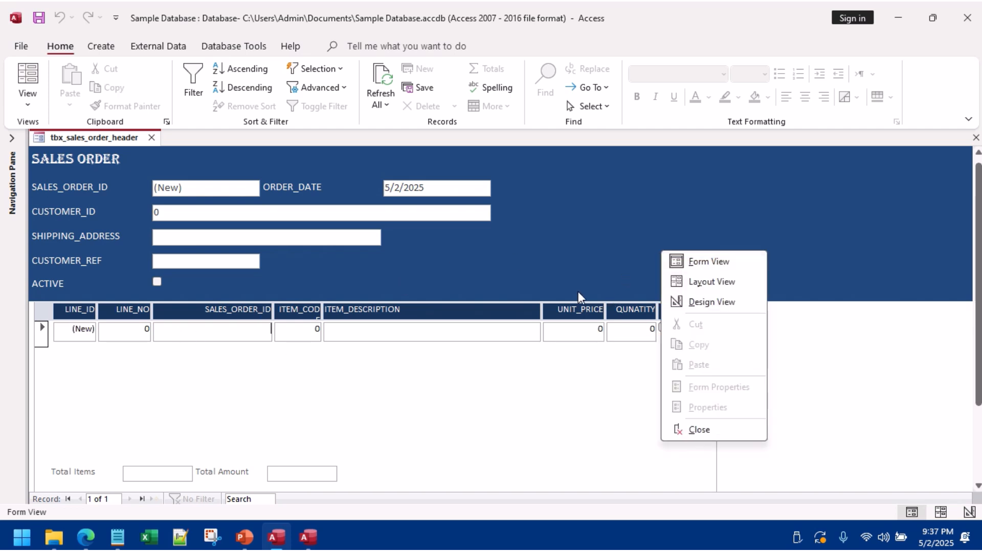
{"action": "key", "text": "Escape"}
{"action": "right_click", "coordinate": [224, 314]}
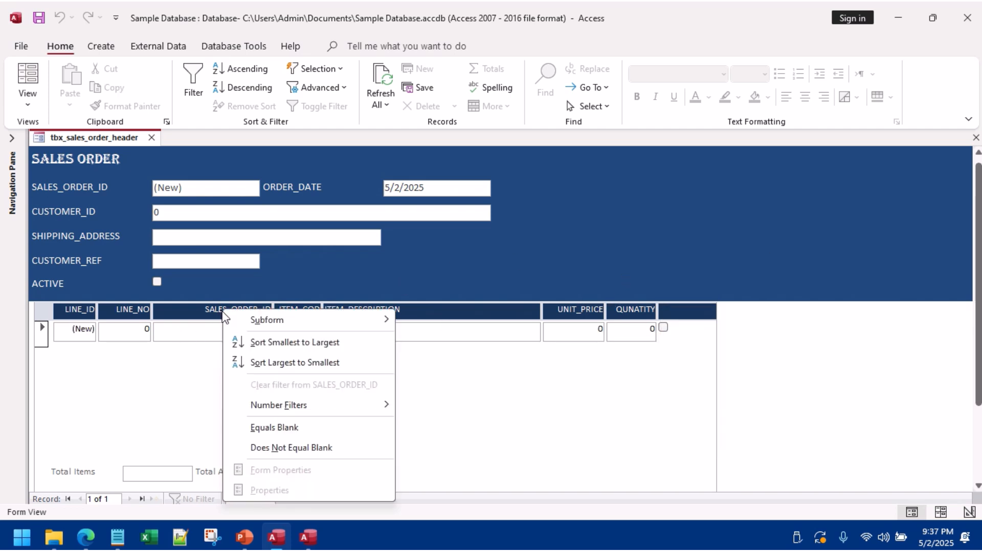
{"action": "left_click", "coordinate": [543, 359]}
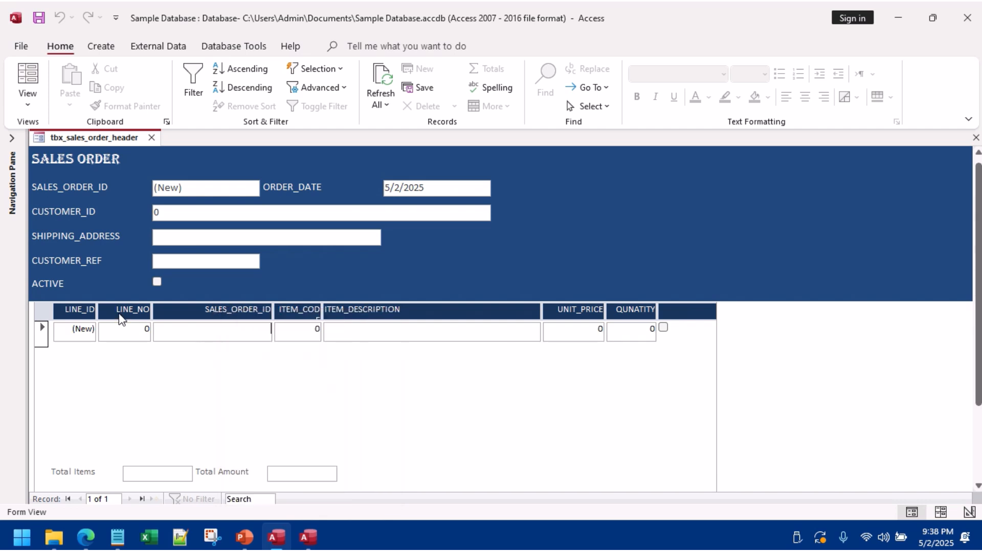
{"action": "right_click", "coordinate": [733, 227]}
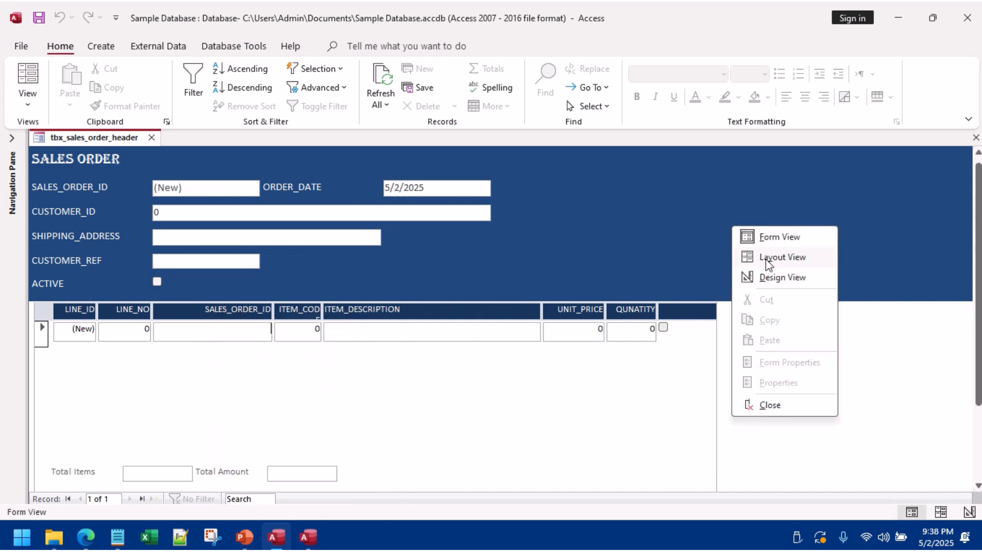
{"action": "left_click", "coordinate": [769, 279]}
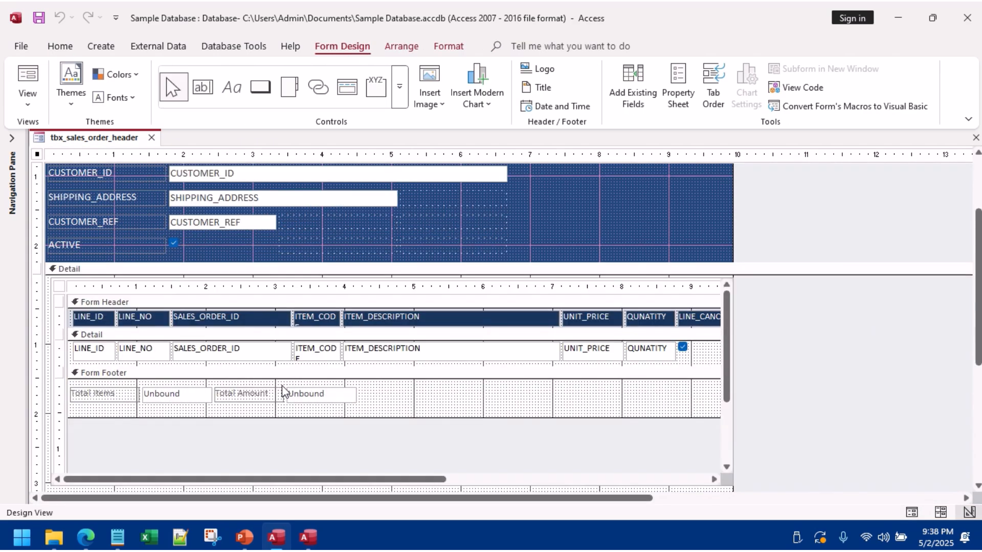
Step: Make the LINE_ID and SALES_ORDER_ID text boxes in the subform's Detail section invisible and preview the form in Form View
{"action": "left_click", "coordinate": [143, 314]}
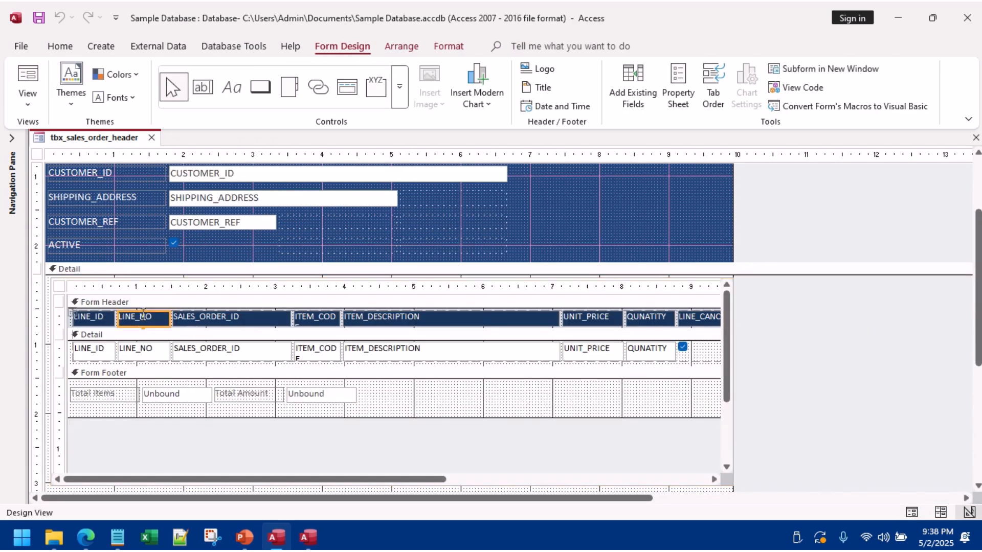
{"action": "left_click", "coordinate": [94, 318]}
{"action": "left_click", "coordinate": [100, 353]}
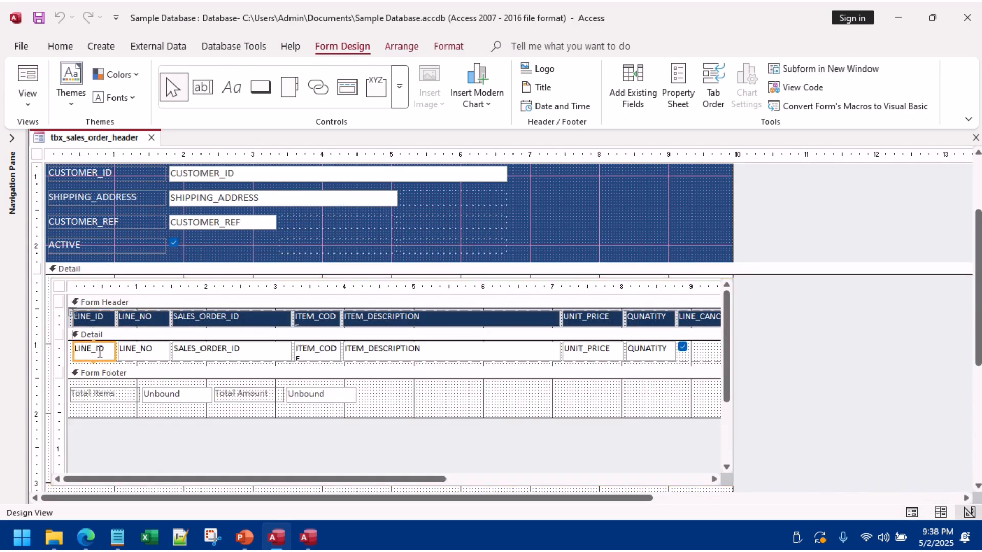
{"action": "left_click", "coordinate": [185, 356], "text": "shift"}
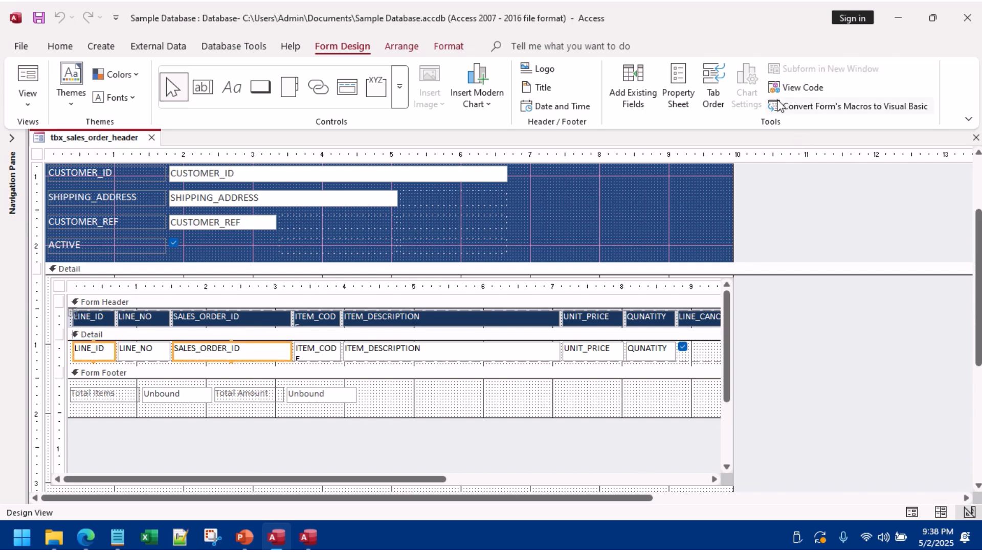
{"action": "left_click", "coordinate": [678, 87]}
{"action": "scroll", "coordinate": [856, 405], "scroll_direction": "down", "scroll_amount": 10}
{"action": "scroll", "coordinate": [856, 404], "scroll_direction": "down", "scroll_amount": 10}
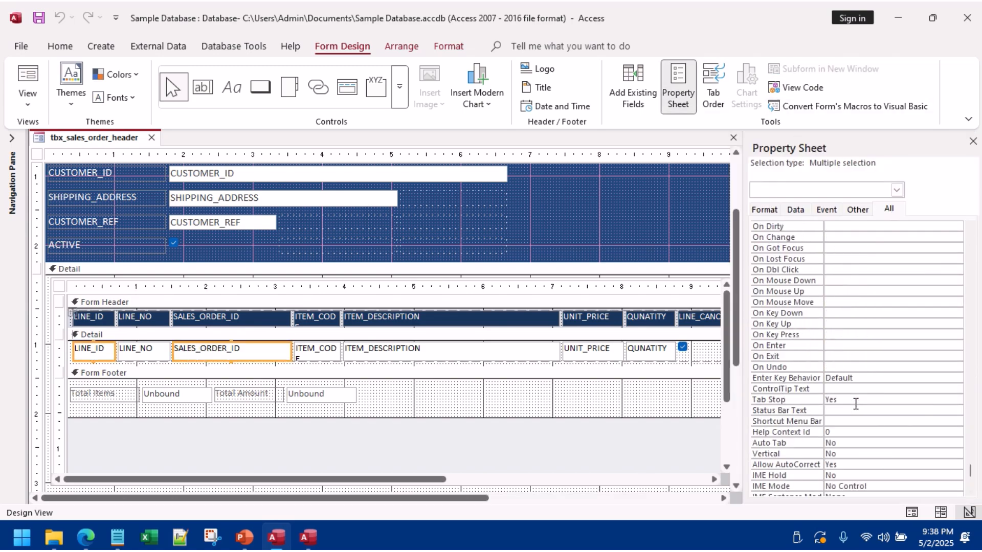
{"action": "scroll", "coordinate": [841, 410], "scroll_direction": "up", "scroll_amount": 10}
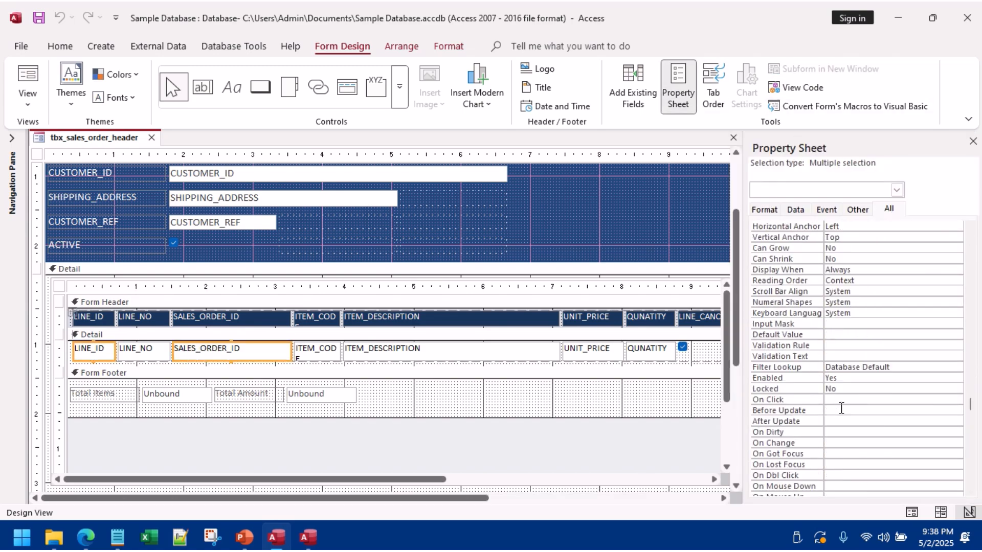
{"action": "scroll", "coordinate": [847, 400], "scroll_direction": "up", "scroll_amount": 9}
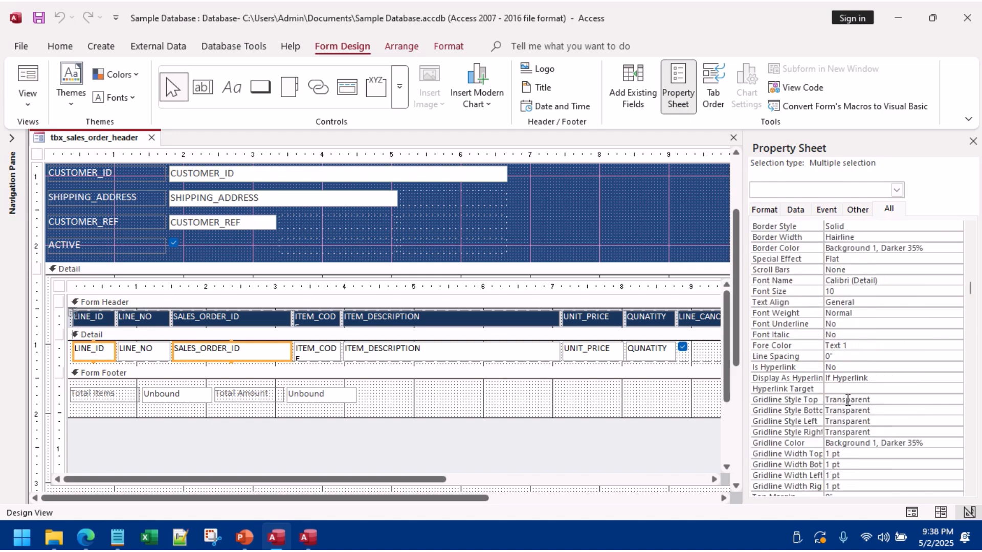
{"action": "scroll", "coordinate": [848, 400], "scroll_direction": "up", "scroll_amount": 2}
{"action": "scroll", "coordinate": [847, 400], "scroll_direction": "up", "scroll_amount": 1}
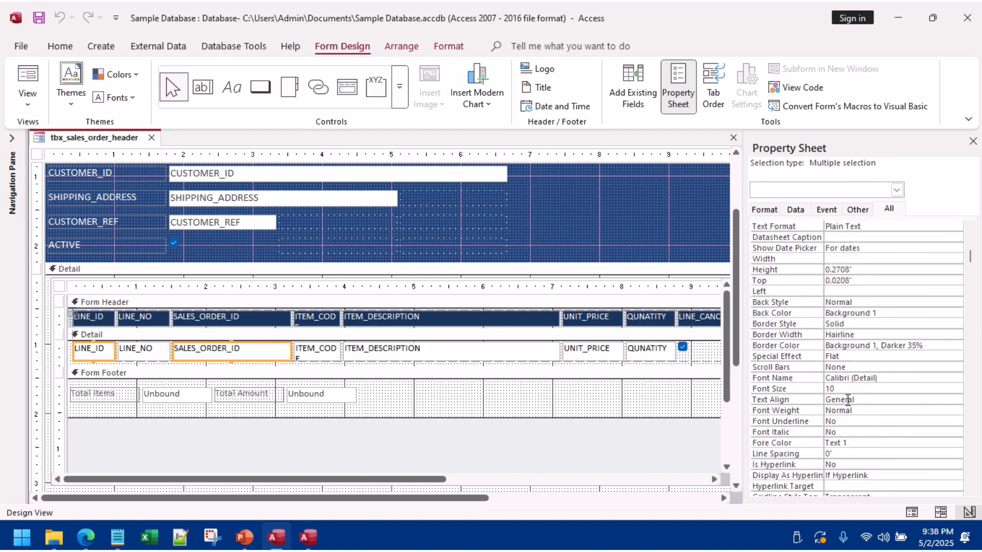
{"action": "scroll", "coordinate": [849, 399], "scroll_direction": "up", "scroll_amount": 2}
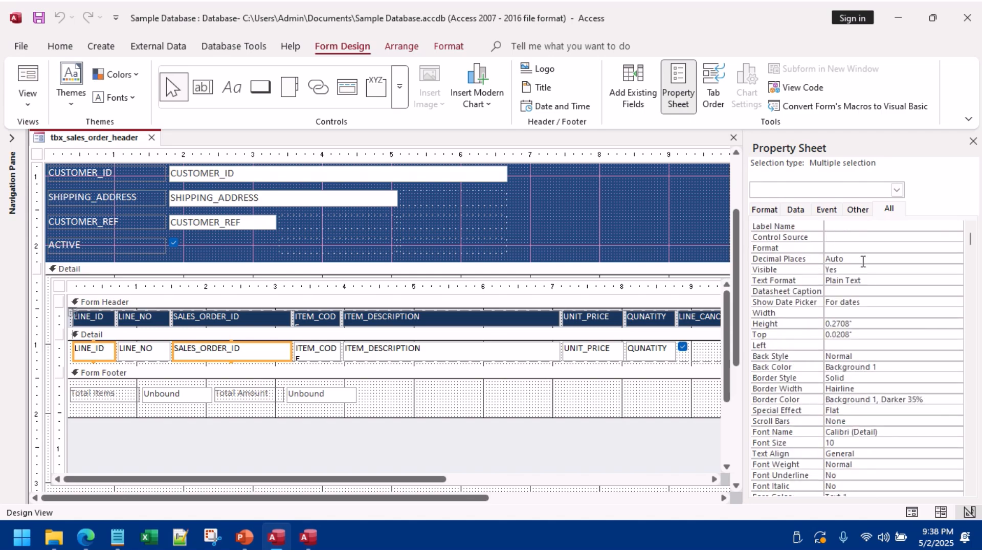
{"action": "left_click", "coordinate": [29, 85]}
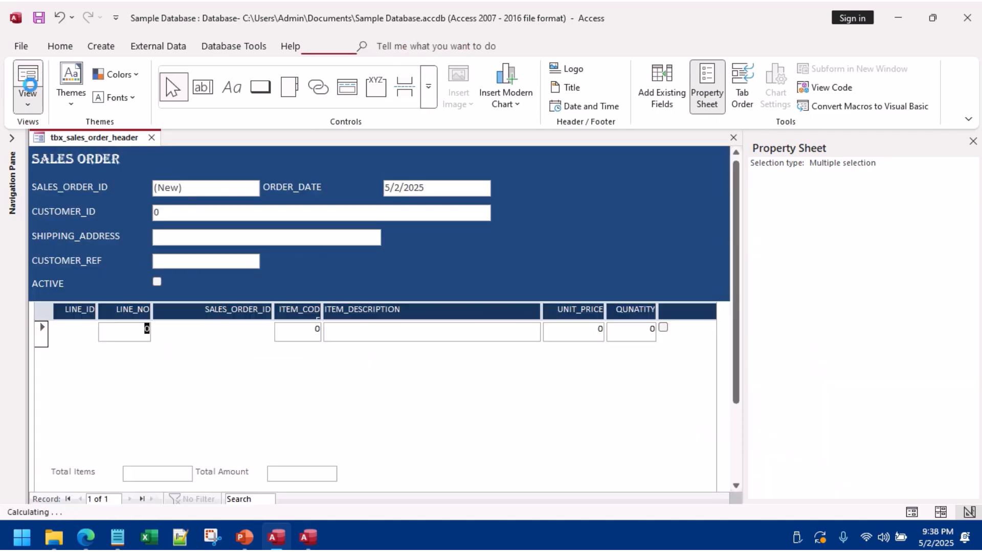
Step: Make the LINE_ID and SALES_ORDER_ID labels in the subform's Form Header invisible and check the form in Form View
{"action": "right_click", "coordinate": [189, 331]}
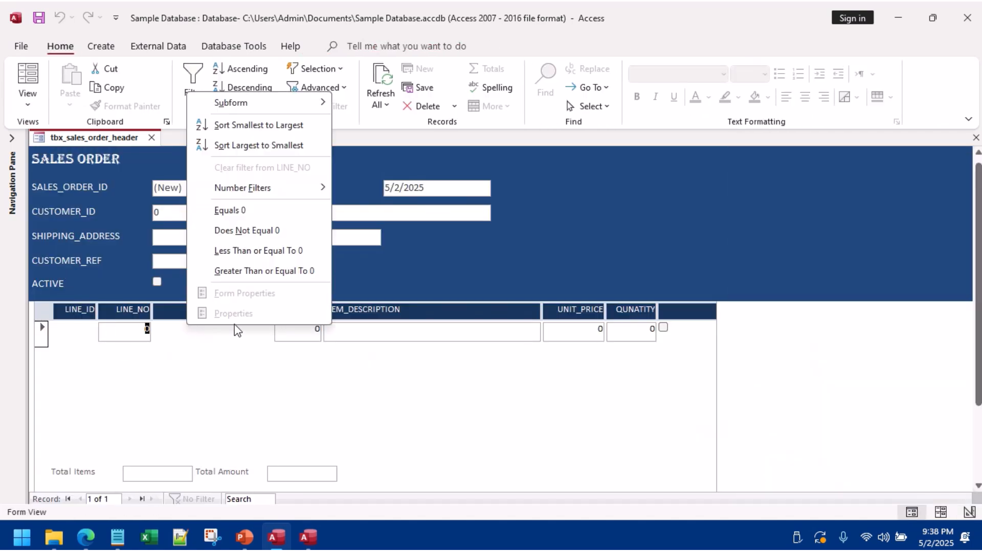
{"action": "right_click", "coordinate": [545, 363]}
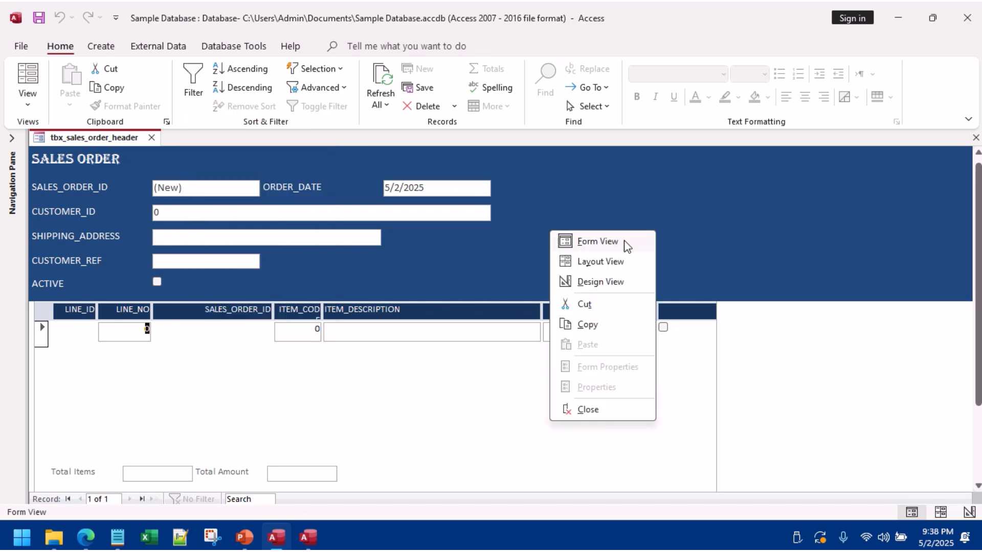
{"action": "left_click", "coordinate": [600, 282]}
{"action": "left_click", "coordinate": [207, 381]}
{"action": "left_click", "coordinate": [185, 392]}
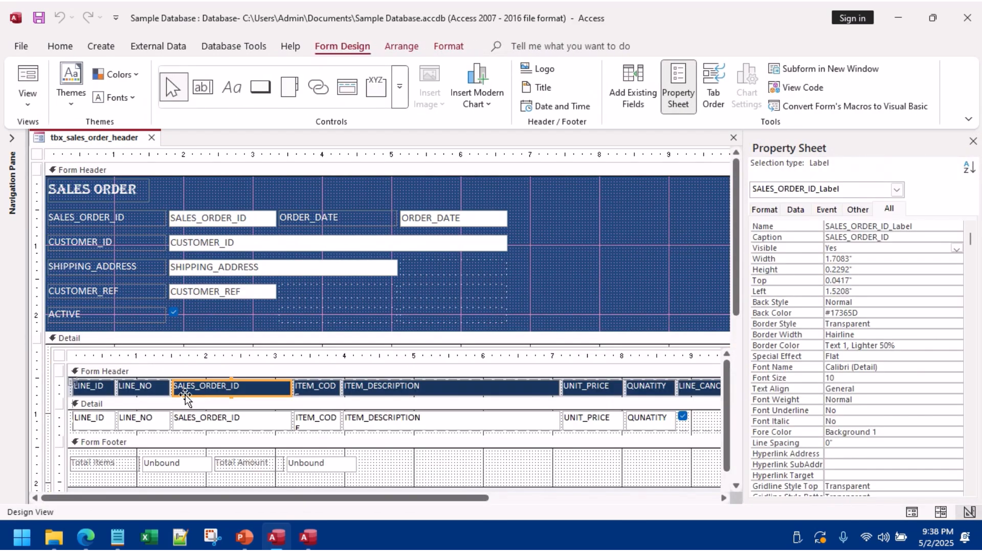
{"action": "left_click", "coordinate": [94, 386], "text": "shift"}
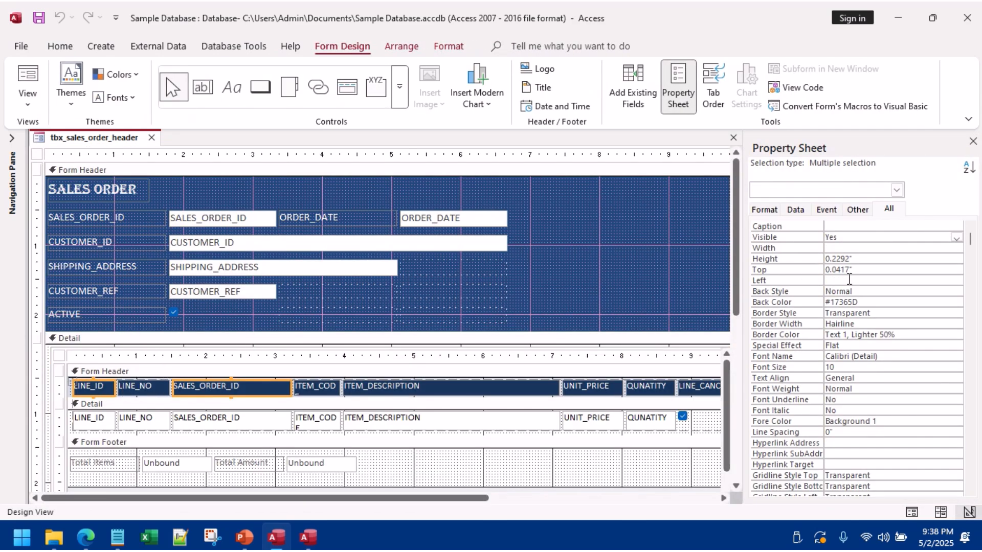
{"action": "left_click", "coordinate": [27, 79]}
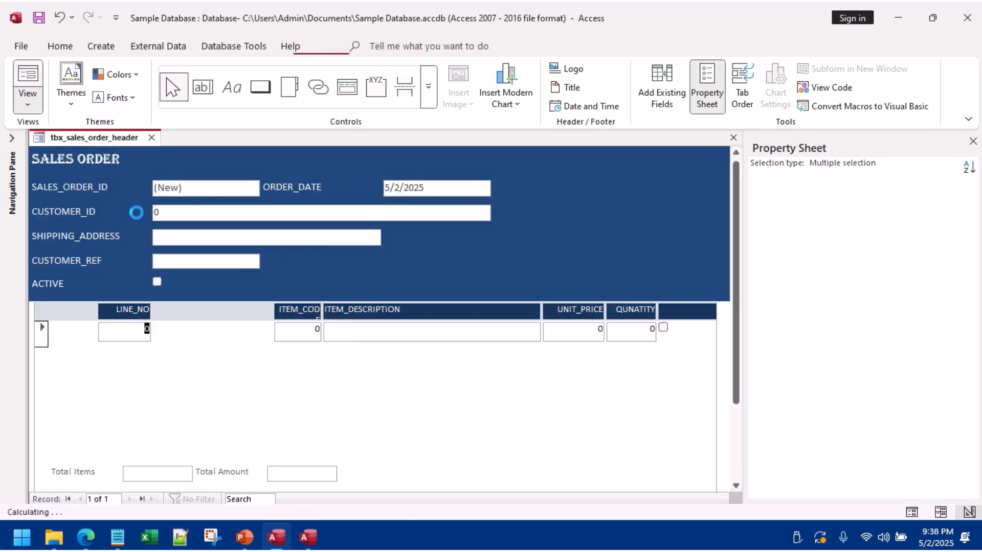
Step: Return the Sales Order form from the preview to Design View
{"action": "right_click", "coordinate": [294, 367]}
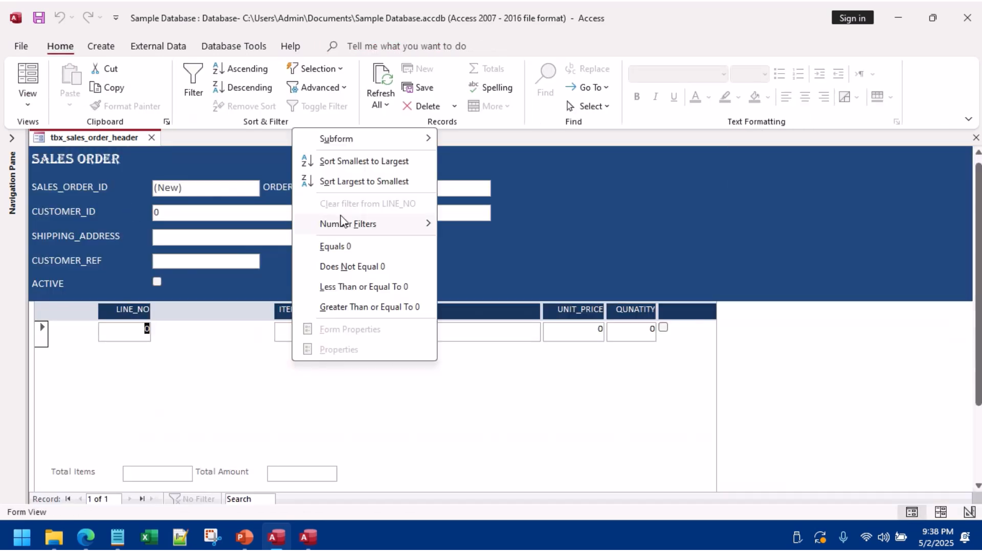
{"action": "right_click", "coordinate": [654, 212]}
{"action": "left_click", "coordinate": [583, 211]}
{"action": "right_click", "coordinate": [583, 211]}
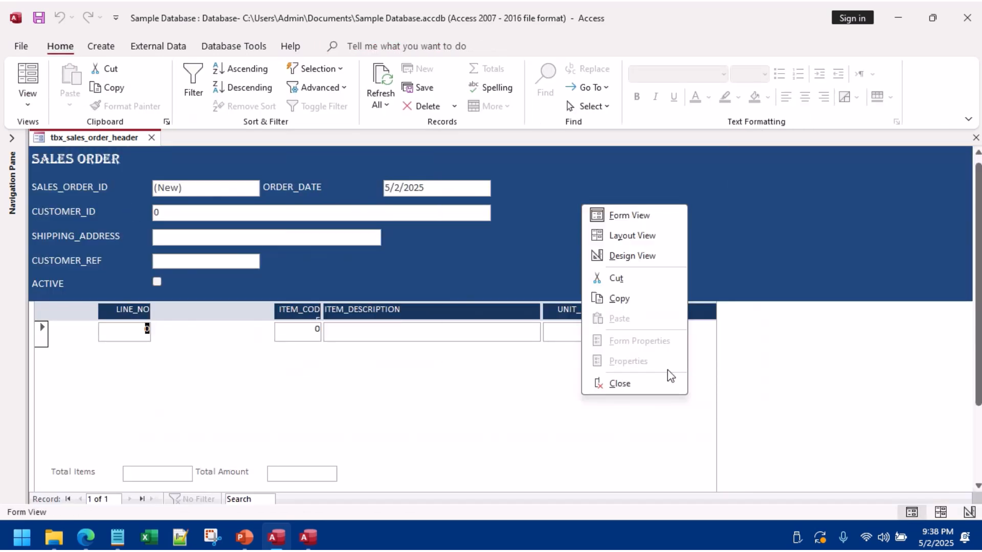
{"action": "left_click", "coordinate": [625, 277]}
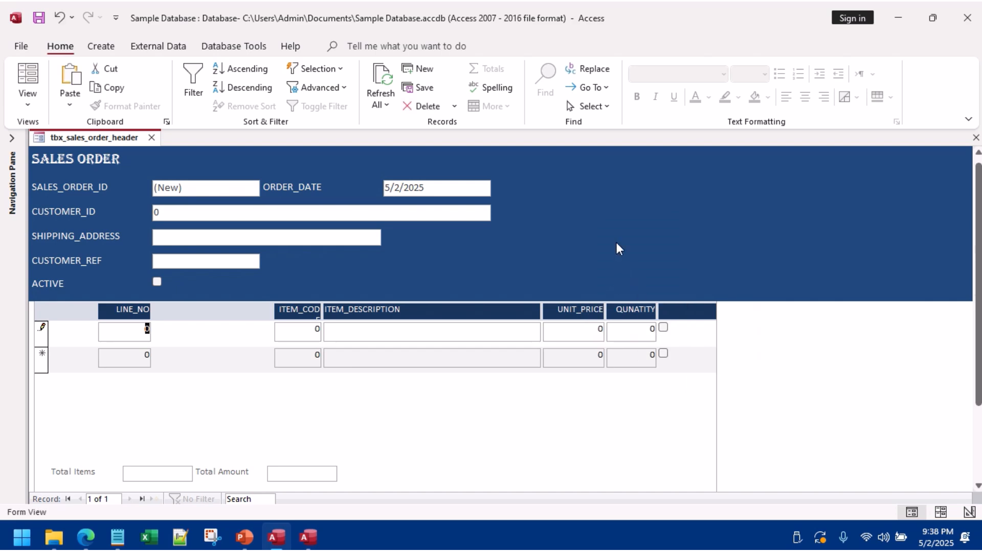
{"action": "right_click", "coordinate": [628, 227]}
{"action": "left_click", "coordinate": [671, 259]}
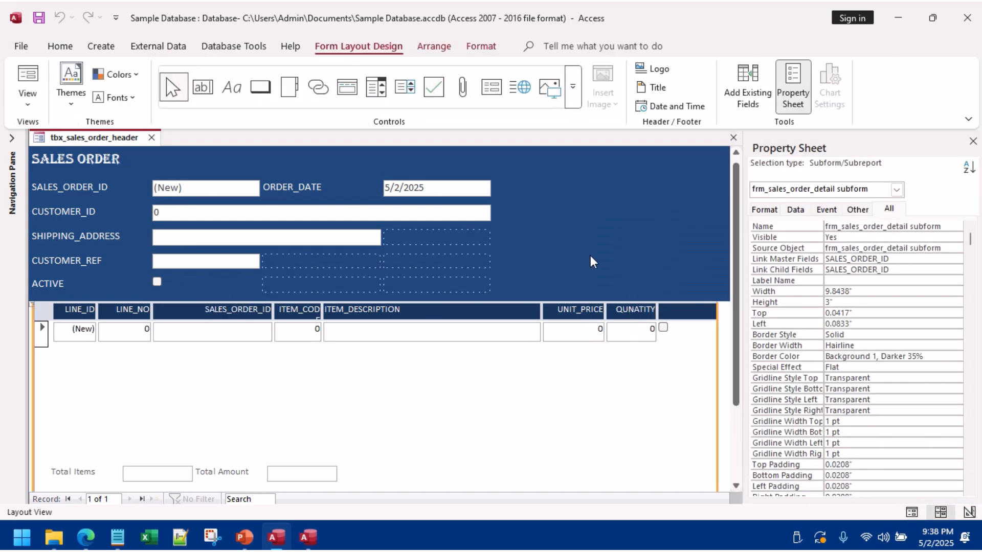
{"action": "right_click", "coordinate": [449, 315]}
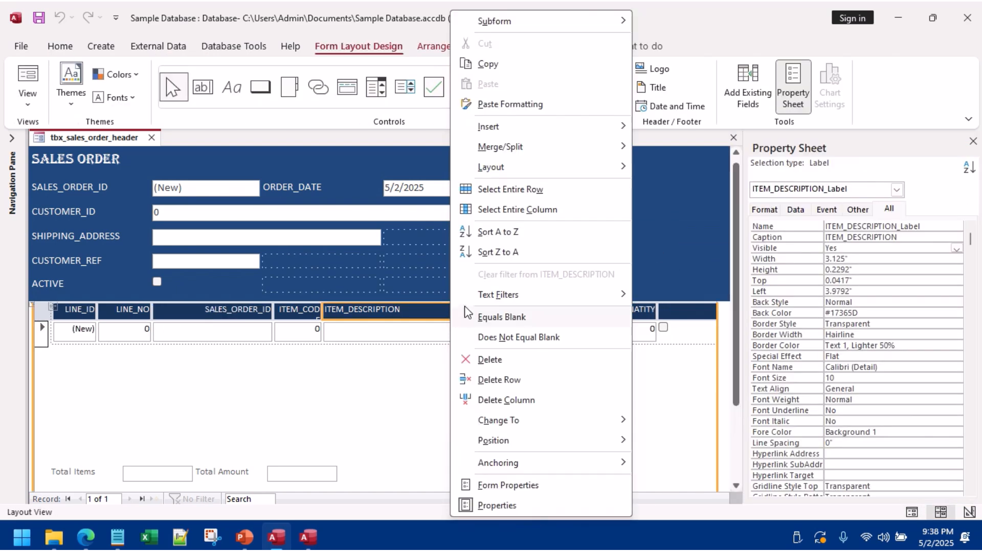
{"action": "left_click", "coordinate": [795, 210]}
{"action": "right_click", "coordinate": [565, 236]}
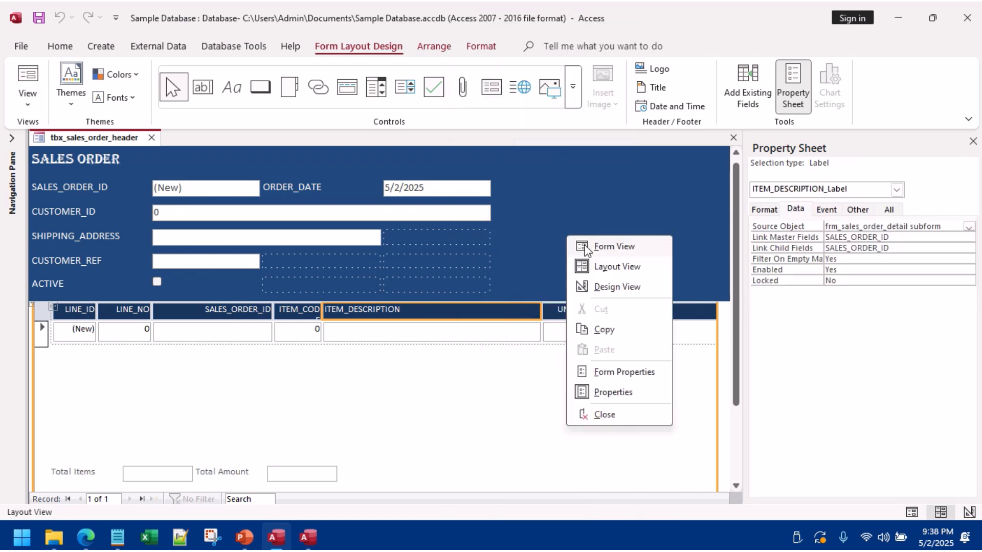
{"action": "left_click", "coordinate": [605, 285]}
Step: Delete the SALES_ORDER_ID field and its label from the subform and remove the empty column left behind
{"action": "scroll", "coordinate": [286, 349], "scroll_direction": "down", "scroll_amount": 3}
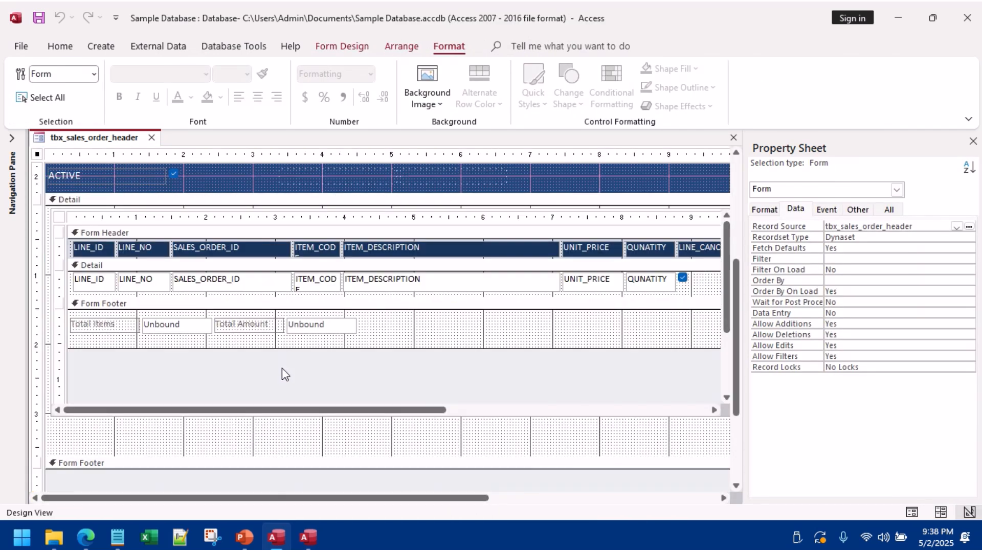
{"action": "left_click", "coordinate": [184, 312]}
{"action": "left_click", "coordinate": [139, 246]}
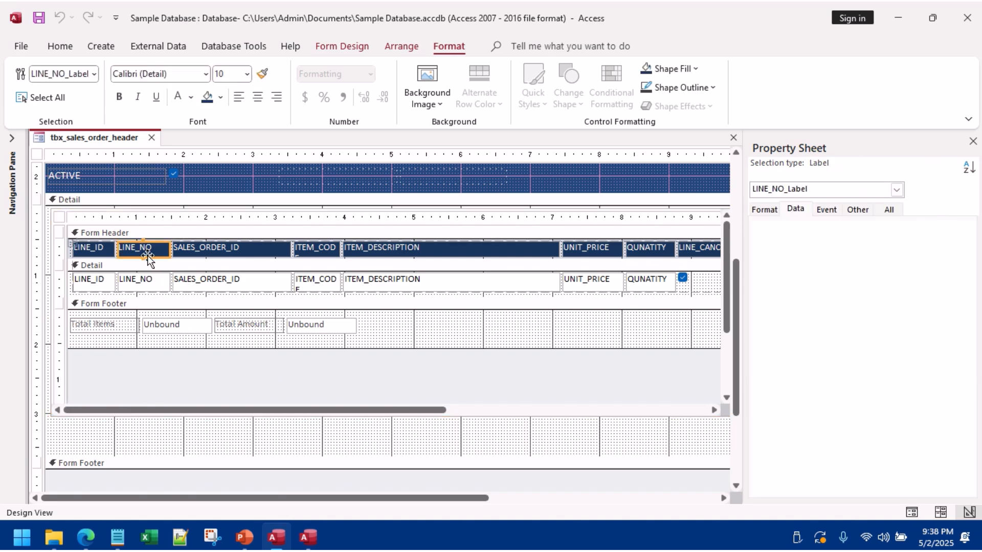
{"action": "left_click", "coordinate": [220, 249]}
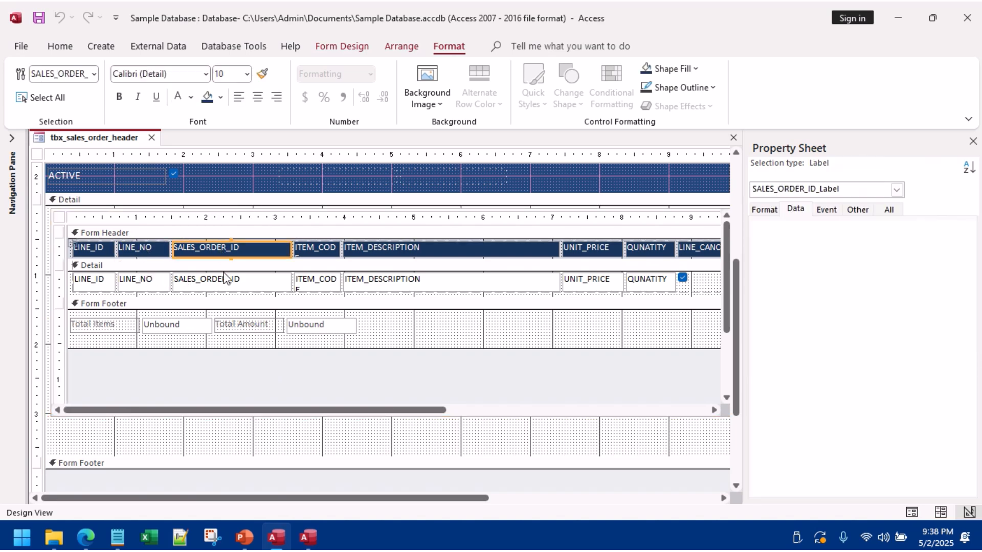
{"action": "key", "text": "Delete"}
{"action": "left_click", "coordinate": [217, 249]}
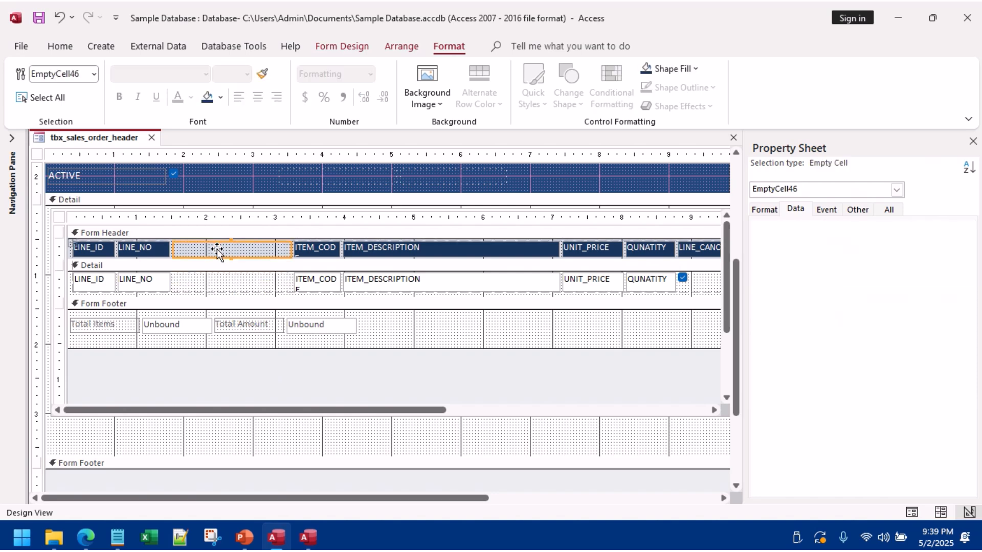
{"action": "right_click", "coordinate": [217, 250]}
{"action": "left_click", "coordinate": [252, 388]}
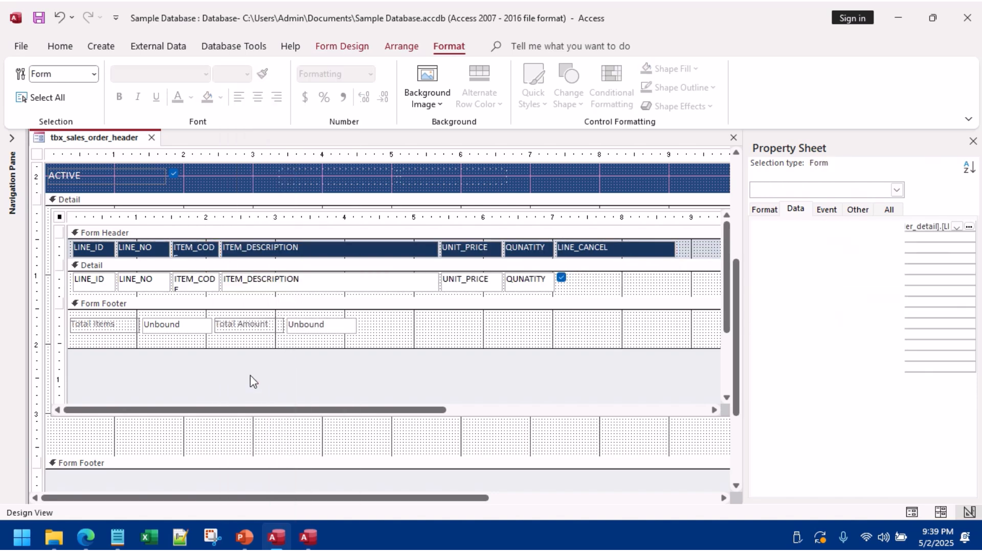
Step: Show the form in Form View and enter two test order lines with item codes 2 and 3
{"action": "left_click", "coordinate": [60, 45]}
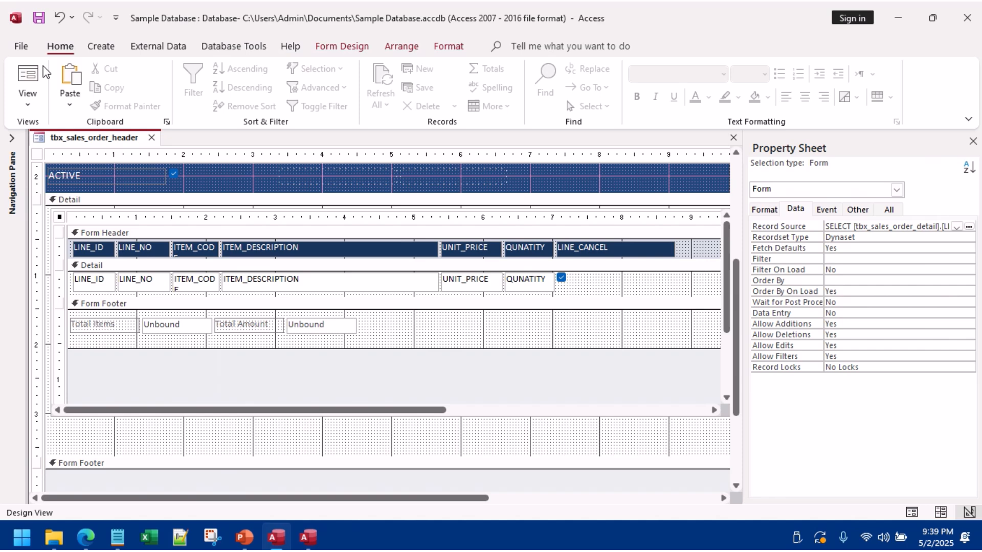
{"action": "left_click", "coordinate": [27, 77]}
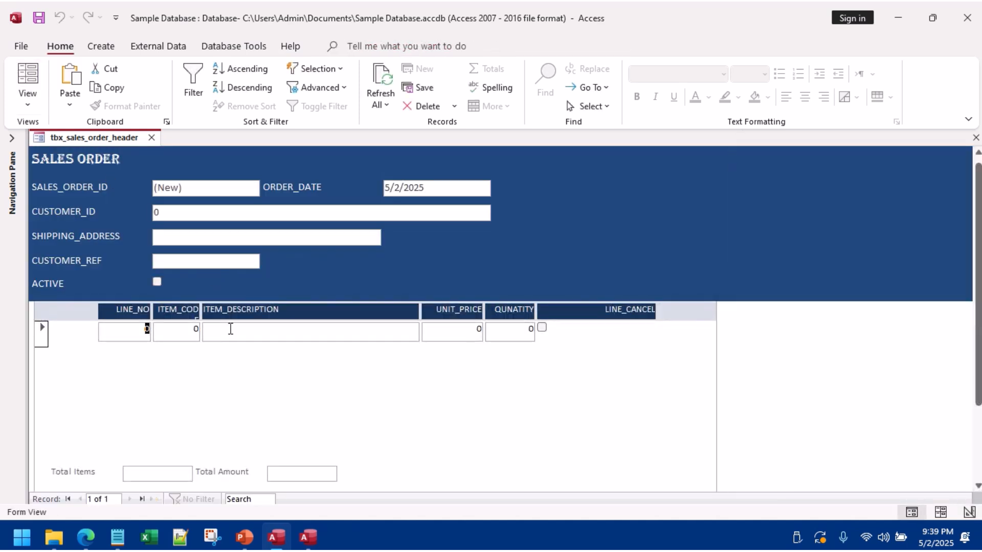
{"action": "left_click", "coordinate": [230, 328]}
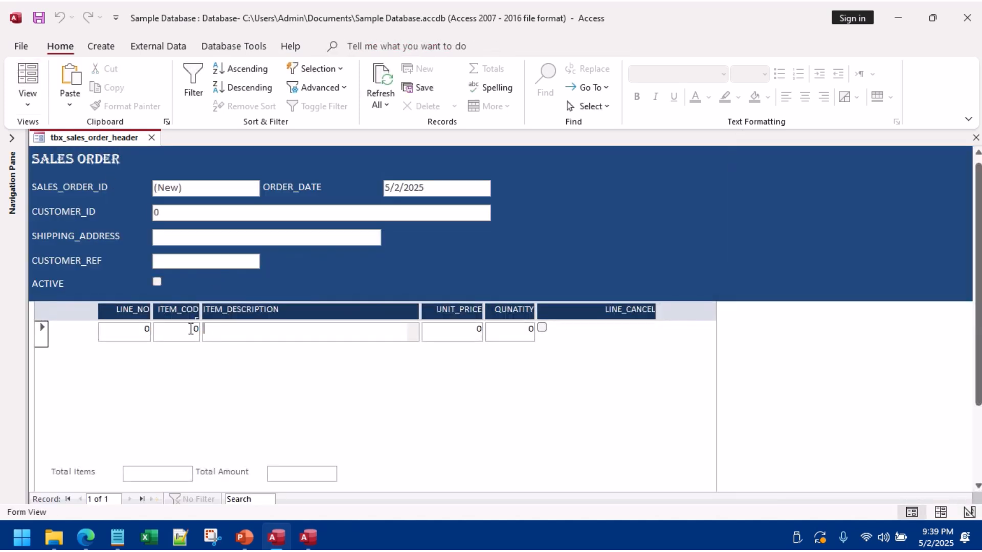
{"action": "double_click", "coordinate": [191, 329]}
{"action": "type", "text": "2"}
{"action": "left_click", "coordinate": [221, 353]}
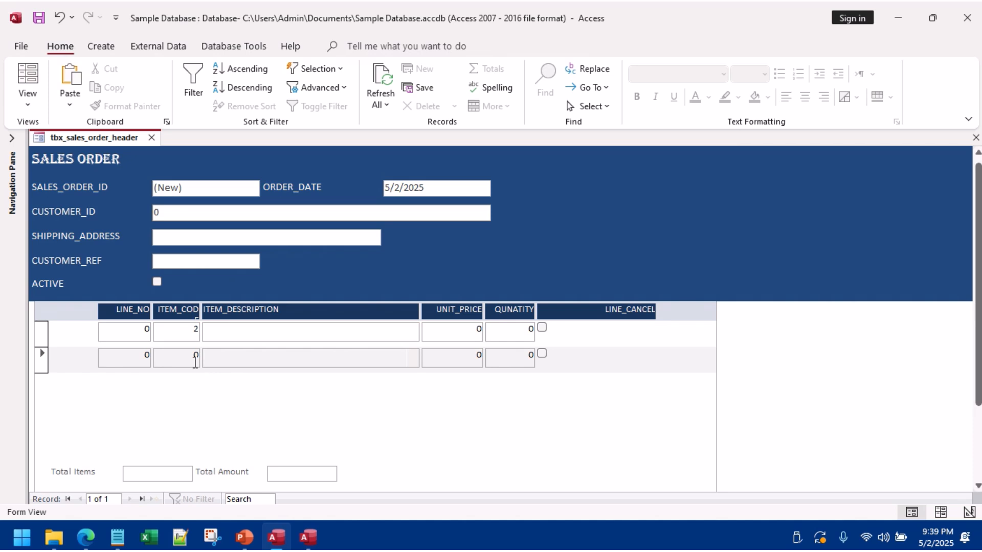
{"action": "type", "text": "3"}
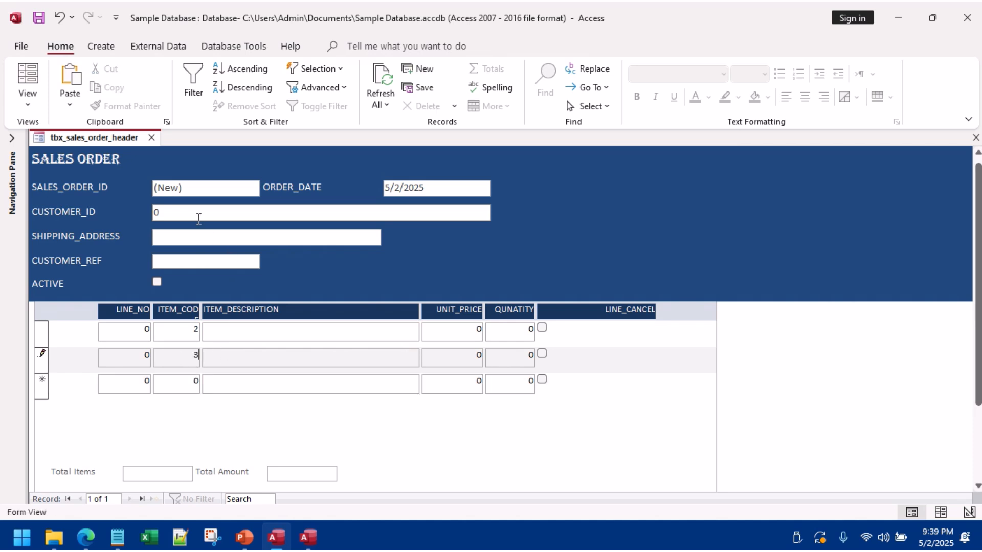
Step: Pick May 2, 2025 as the ORDER_DATE in the sales order header
{"action": "left_click", "coordinate": [197, 213]}
{"action": "left_click", "coordinate": [498, 188]}
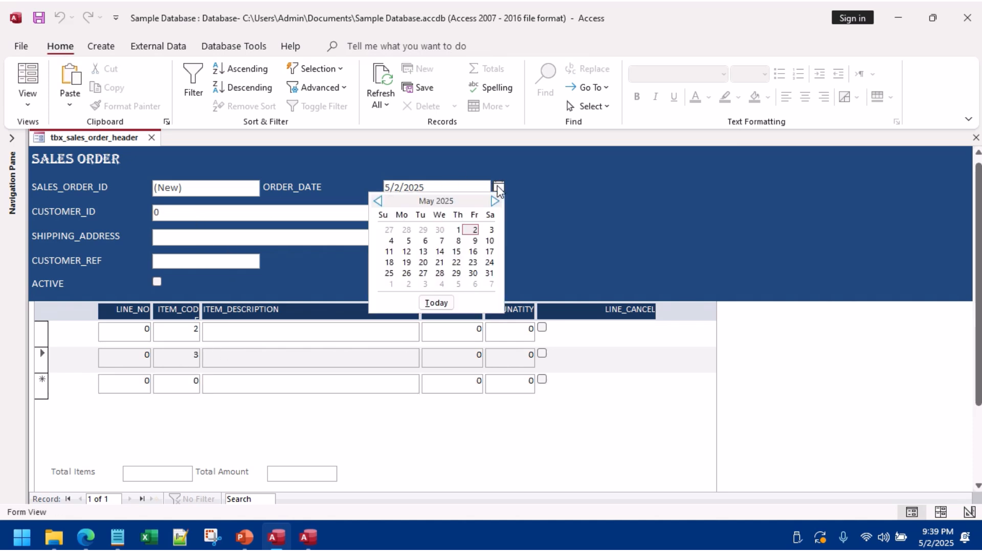
{"action": "left_click", "coordinate": [468, 228]}
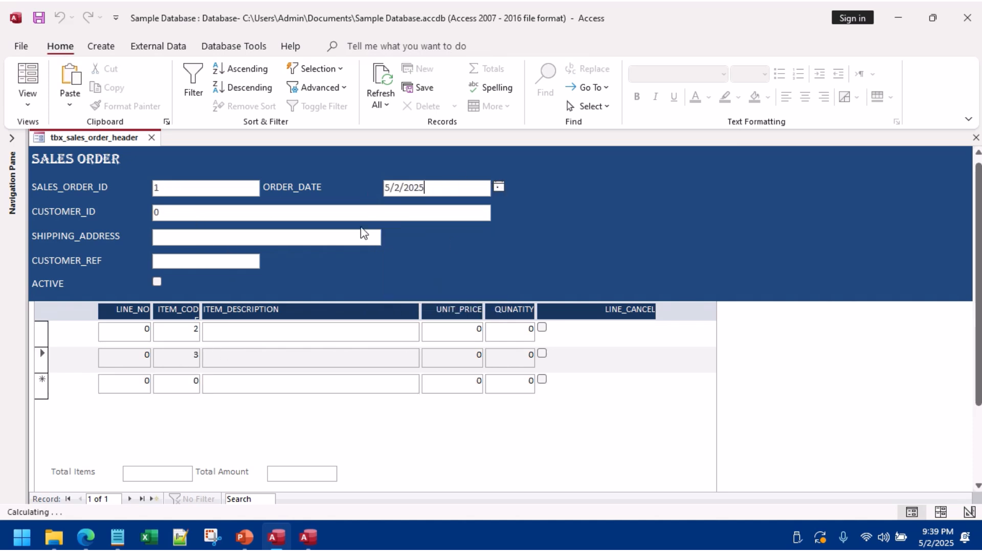
{"action": "left_click", "coordinate": [322, 218]}
Step: Enter two order lines with item codes 1 and 2 for this sales order and go to a new record
{"action": "left_click", "coordinate": [194, 329]}
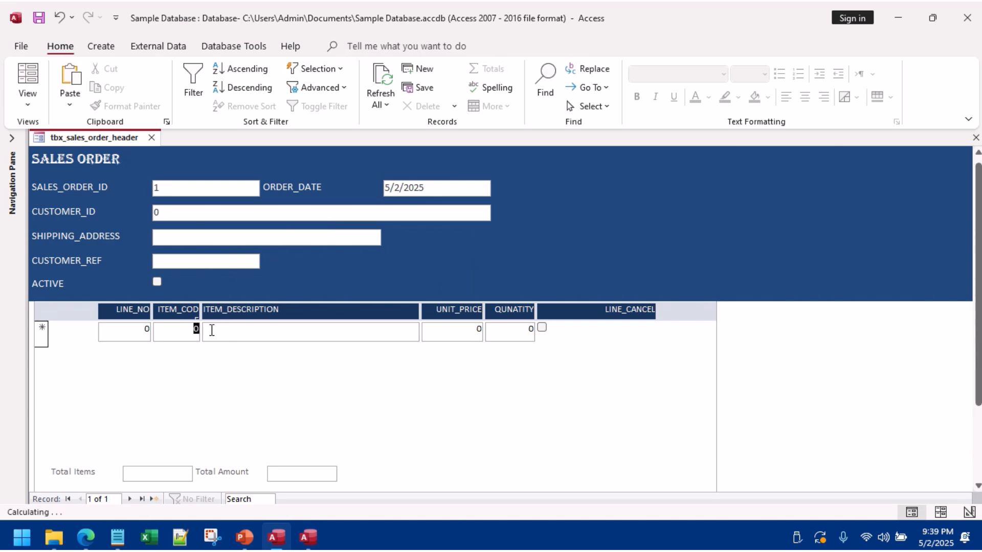
{"action": "type", "text": "11"}
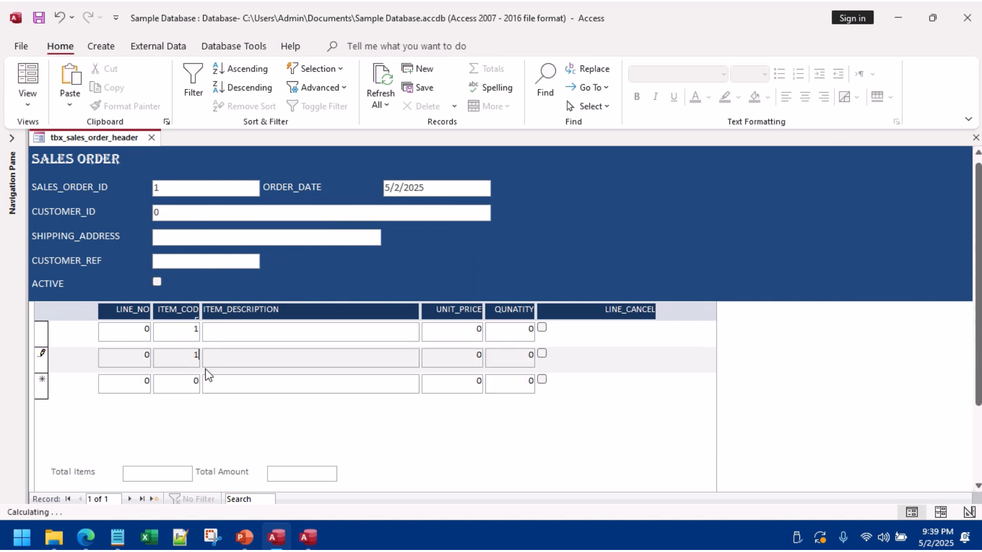
{"action": "type", "text": "2"}
{"action": "key", "text": "Down"}
{"action": "left_click", "coordinate": [155, 499]}
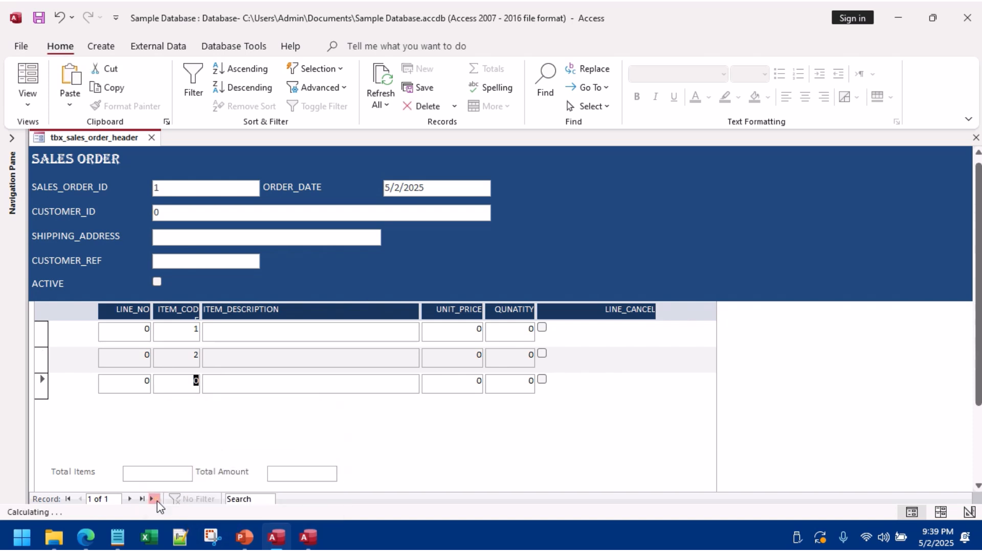
Step: Open the tbx_sales_order_header and tbx_sales_order_detail tables to check the saved records
{"action": "left_click", "coordinate": [5, 152]}
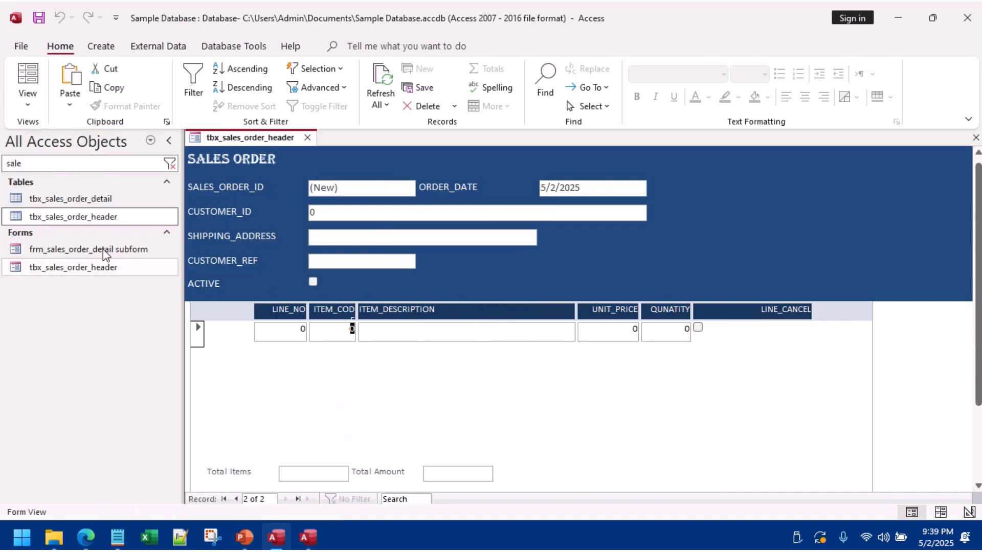
{"action": "left_click", "coordinate": [101, 220]}
{"action": "double_click", "coordinate": [101, 220]}
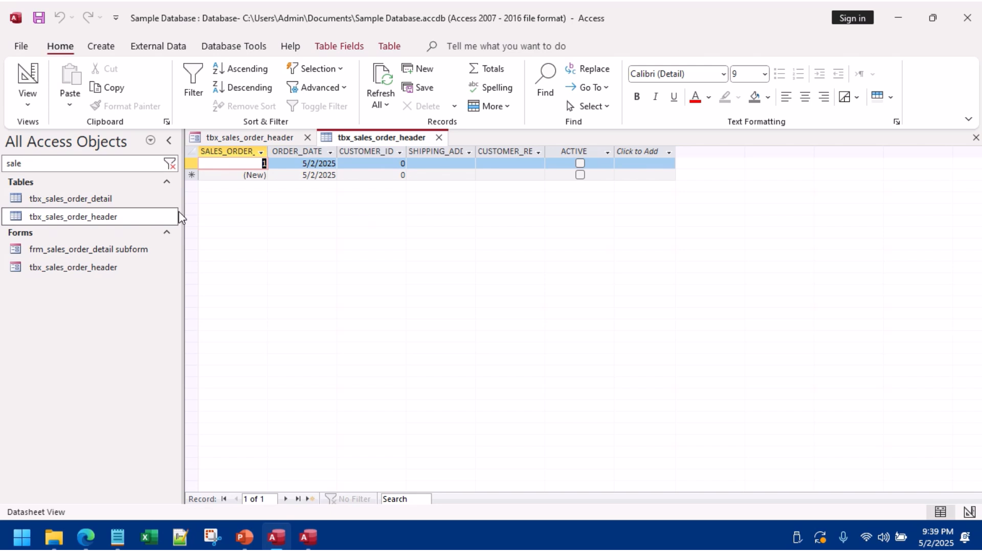
{"action": "double_click", "coordinate": [105, 202]}
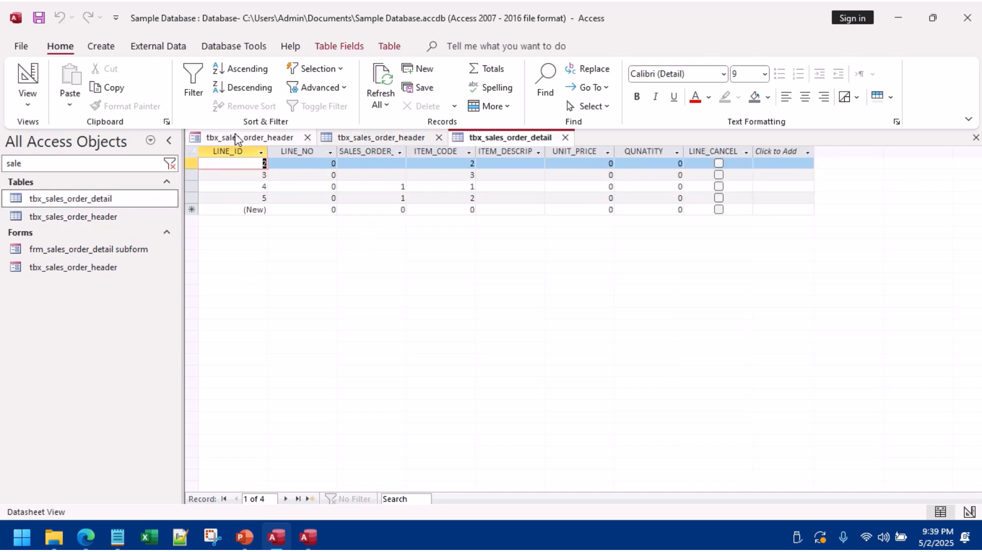
Step: Delete the two order lines that have no sales order ID from the tbx_sales_order_detail table
{"action": "mouse_move", "coordinate": [192, 163]}
{"action": "left_mouse_down"}
{"action": "mouse_move", "coordinate": [194, 187]}
{"action": "mouse_move", "coordinate": [195, 177]}
{"action": "left_mouse_up"}
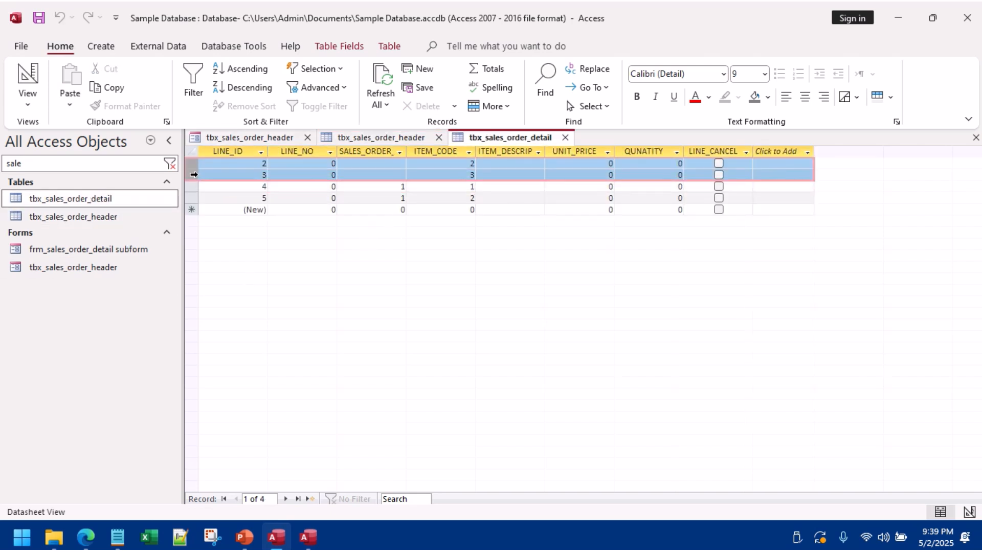
{"action": "key", "text": "Delete"}
{"action": "left_click", "coordinate": [465, 315]}
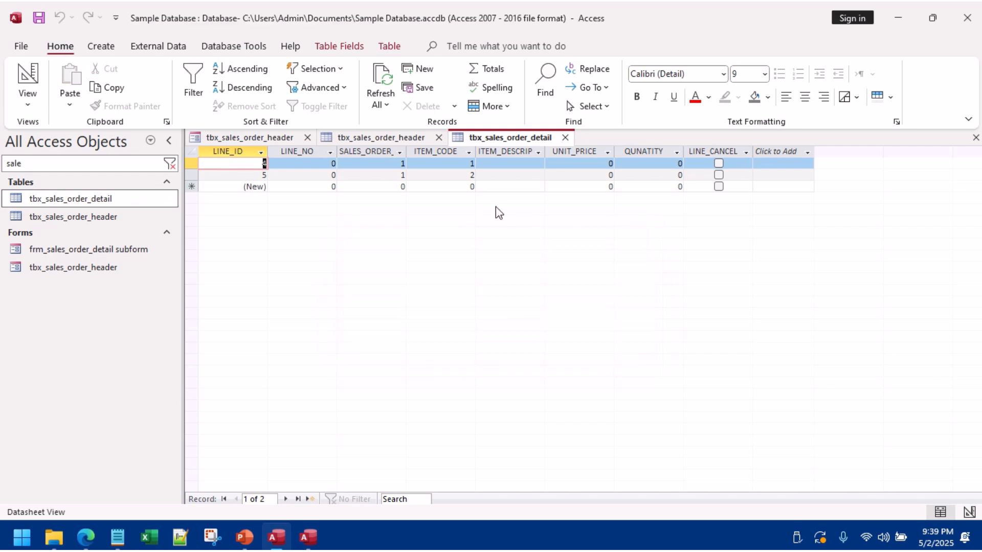
Step: Start a second sales order in the form by entering a test customer ID in the header
{"action": "left_click", "coordinate": [254, 137]}
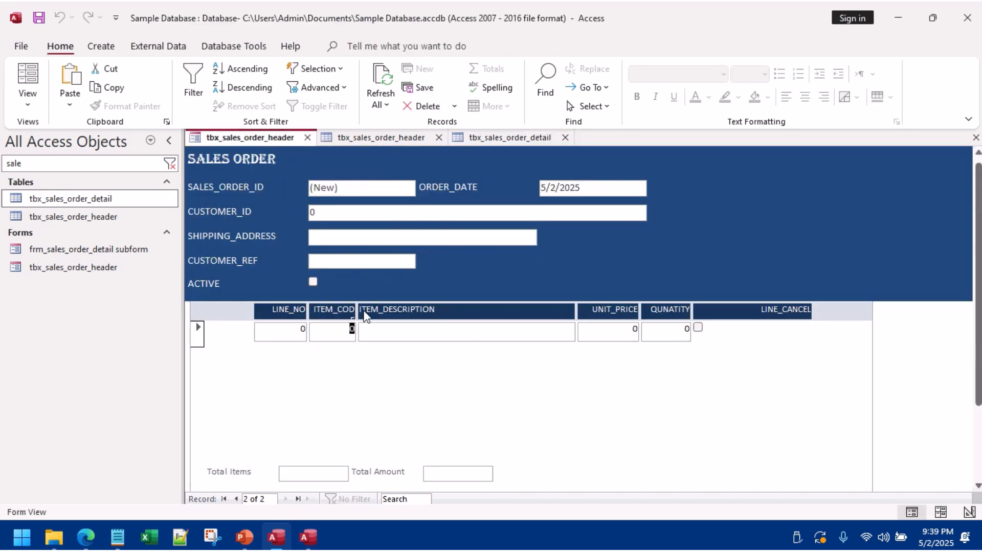
{"action": "left_click", "coordinate": [620, 189]}
{"action": "left_click", "coordinate": [655, 186]}
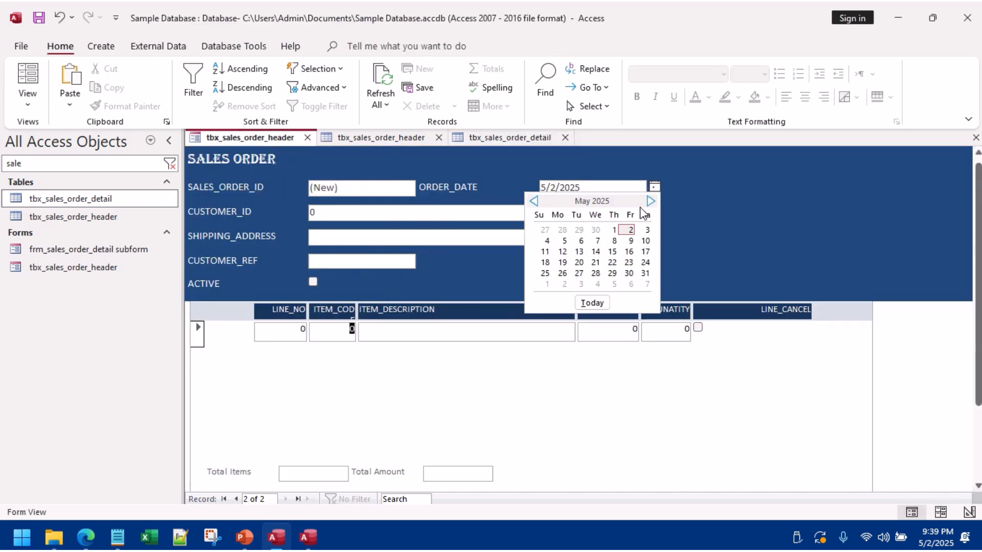
{"action": "left_click", "coordinate": [392, 220]}
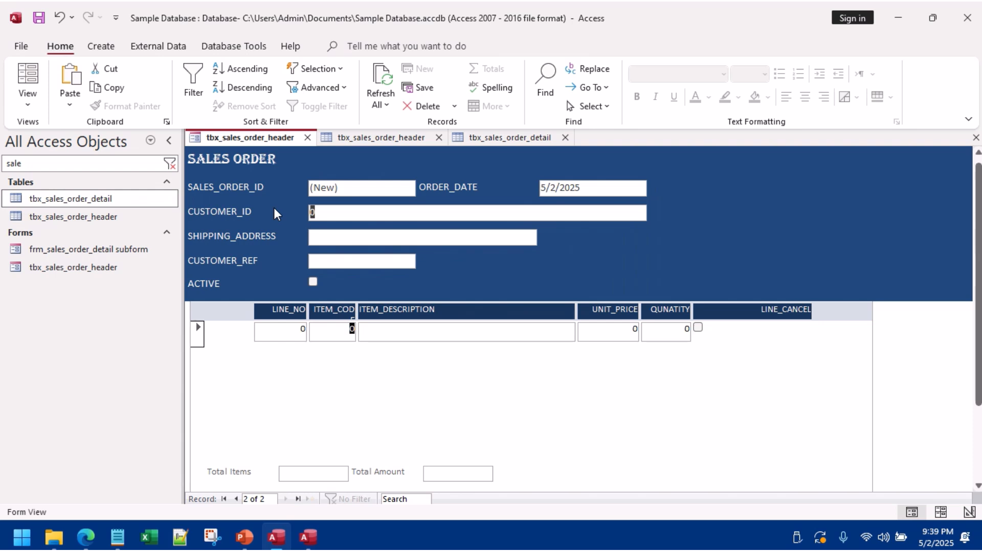
{"action": "type", "text": "23"}
{"action": "left_click", "coordinate": [322, 241]}
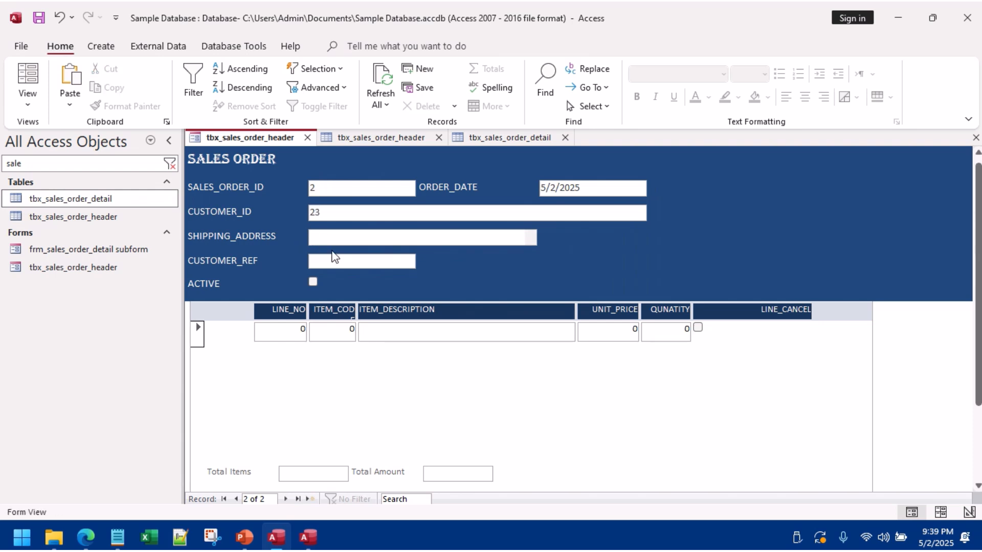
Step: Enter three order lines with item codes 2, 24 and 25 for the second sales order
{"action": "left_click", "coordinate": [352, 329]}
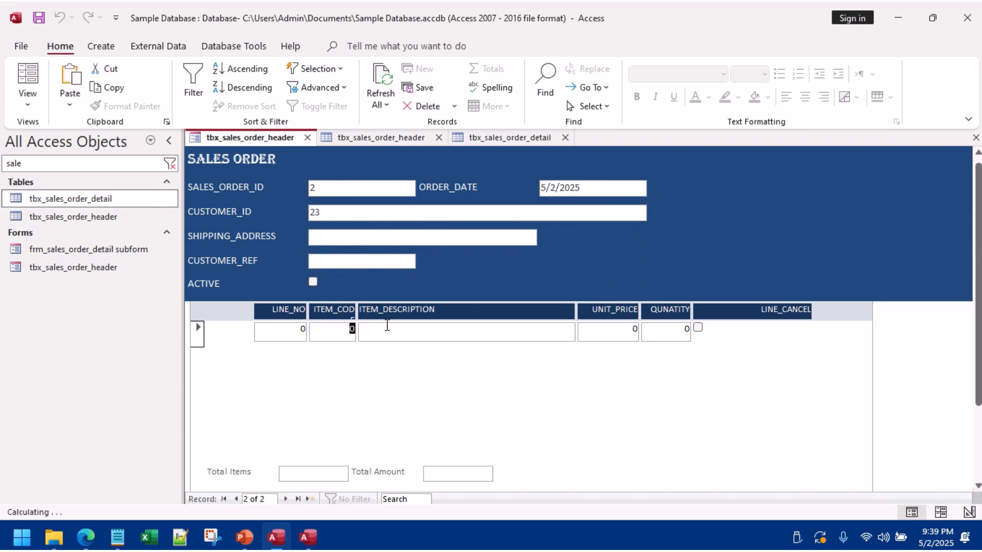
{"action": "type", "text": "2"}
{"action": "left_click", "coordinate": [353, 357]}
{"action": "type", "text": "2"}
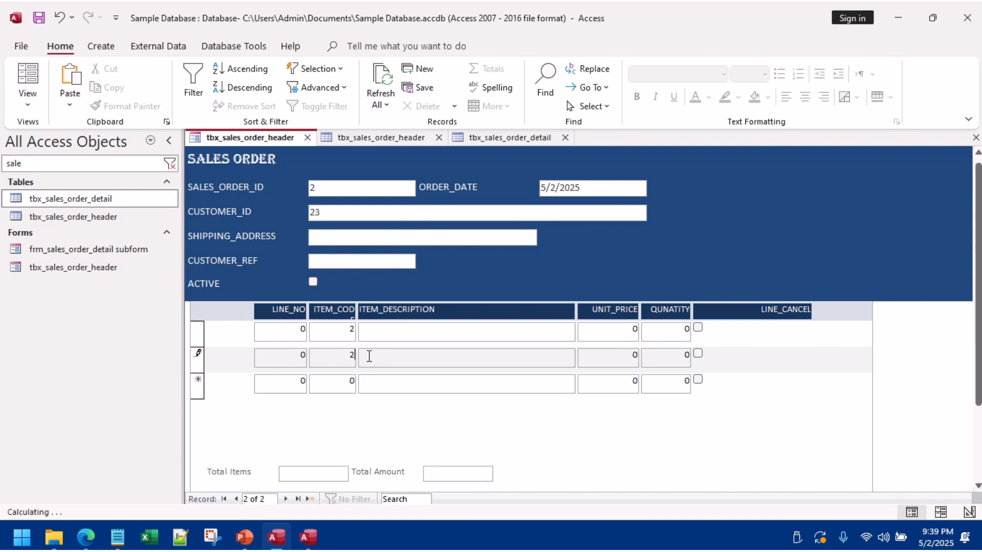
{"action": "left_click", "coordinate": [351, 381]}
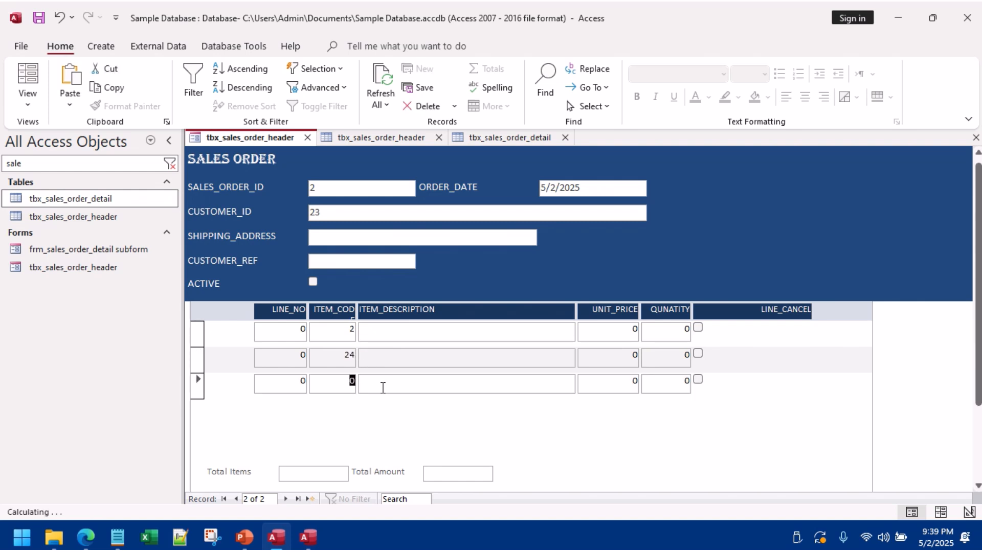
{"action": "type", "text": "25"}
{"action": "left_click", "coordinate": [369, 355]}
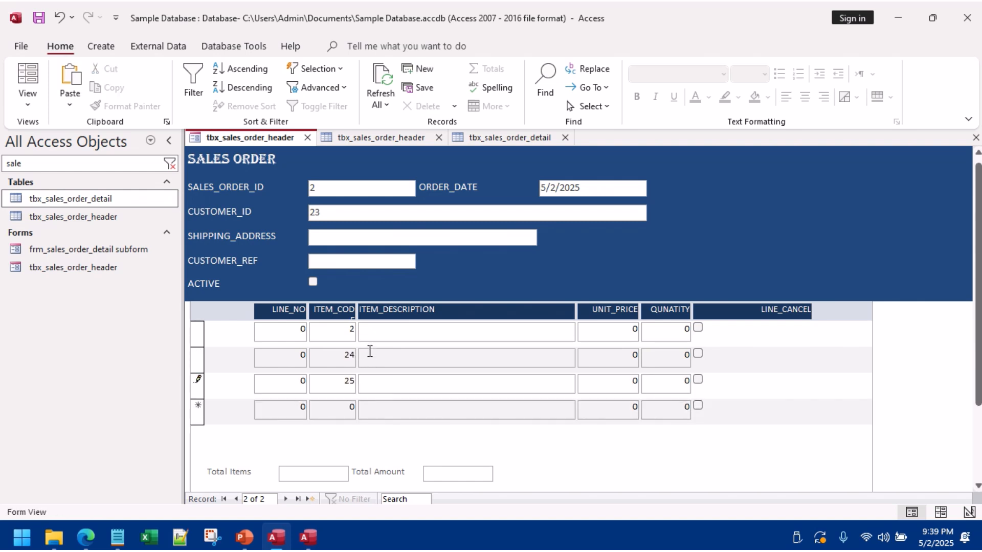
Step: Refresh the tbx_sales_order_detail table to check which sales order ID the new lines carry
{"action": "right_click", "coordinate": [264, 139]}
{"action": "left_click", "coordinate": [381, 143]}
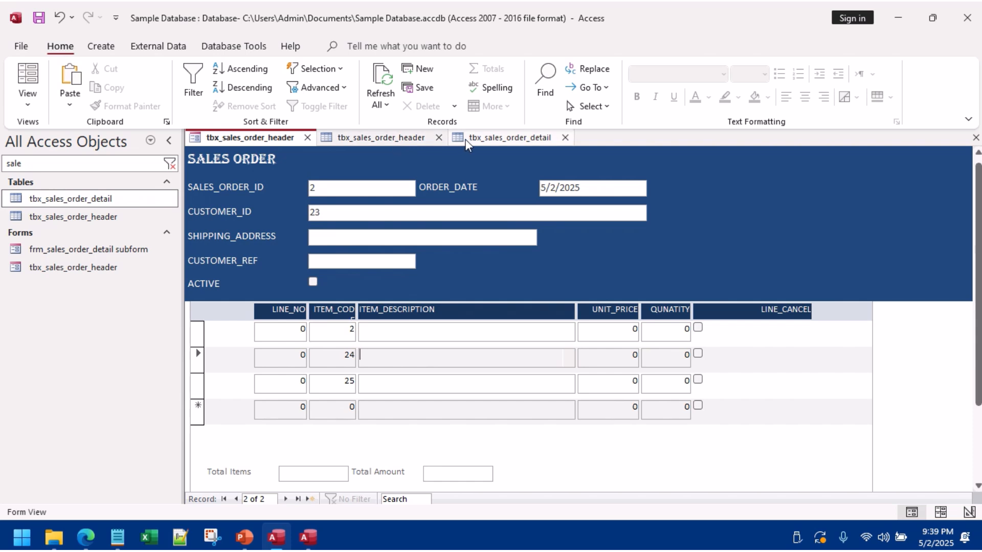
{"action": "left_click", "coordinate": [510, 137]}
{"action": "left_click", "coordinate": [396, 105]}
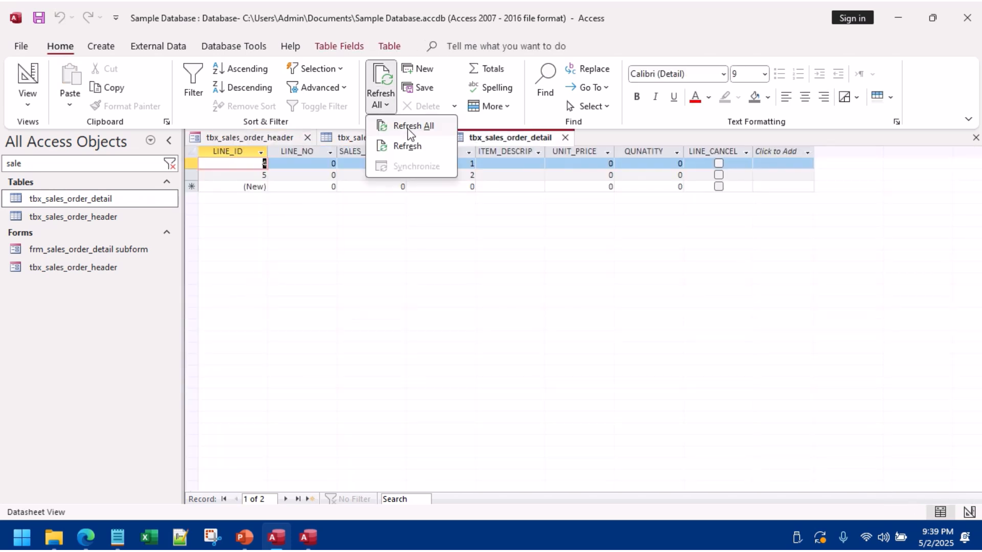
{"action": "left_click", "coordinate": [406, 129]}
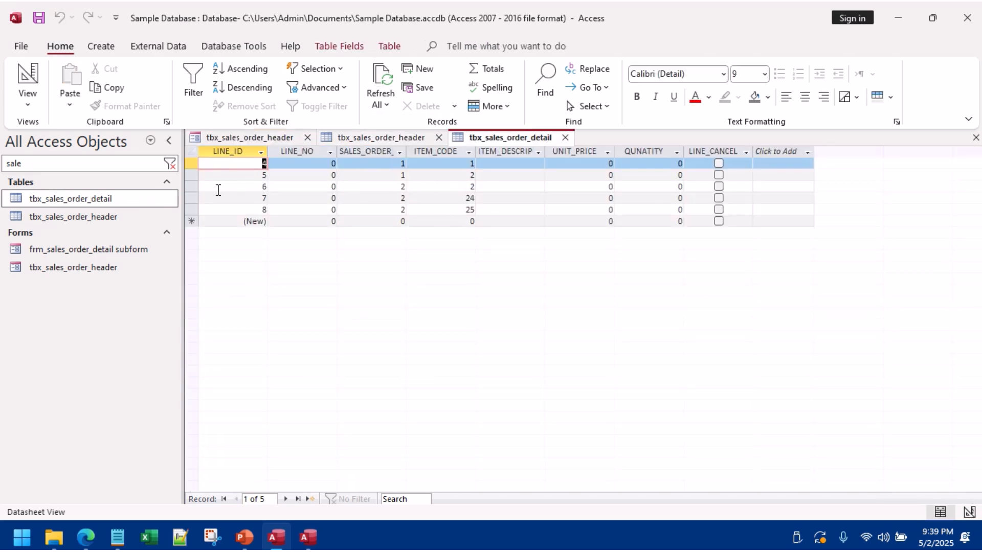
Step: Delete all five test order lines from the tbx_sales_order_detail table
{"action": "left_click_drag", "start_coordinate": [195, 163], "coordinate": [207, 210]}
{"action": "key", "text": "Delete"}
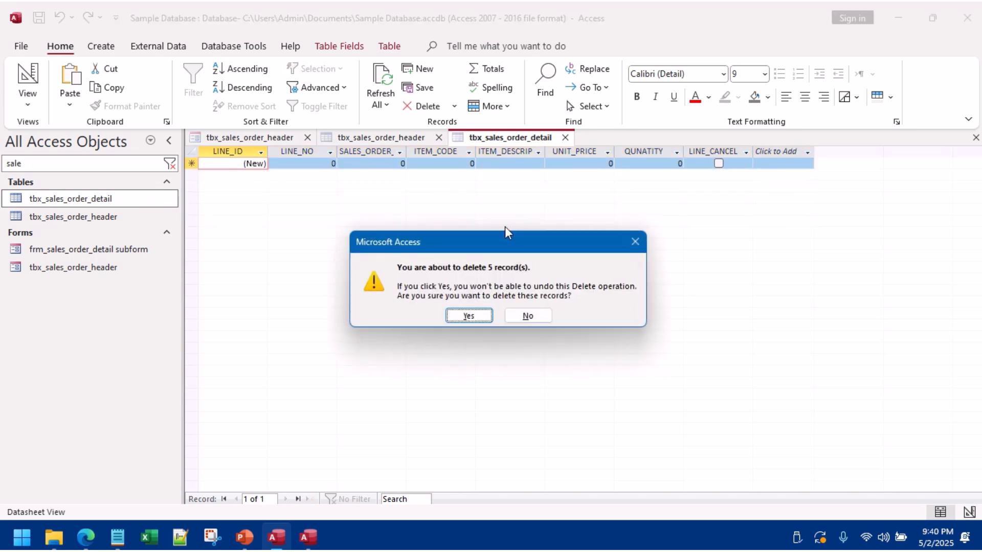
{"action": "left_click", "coordinate": [465, 316]}
Step: Refresh the tbx_sales_order_header table, delete both test sales orders and close the table
{"action": "left_click", "coordinate": [390, 140]}
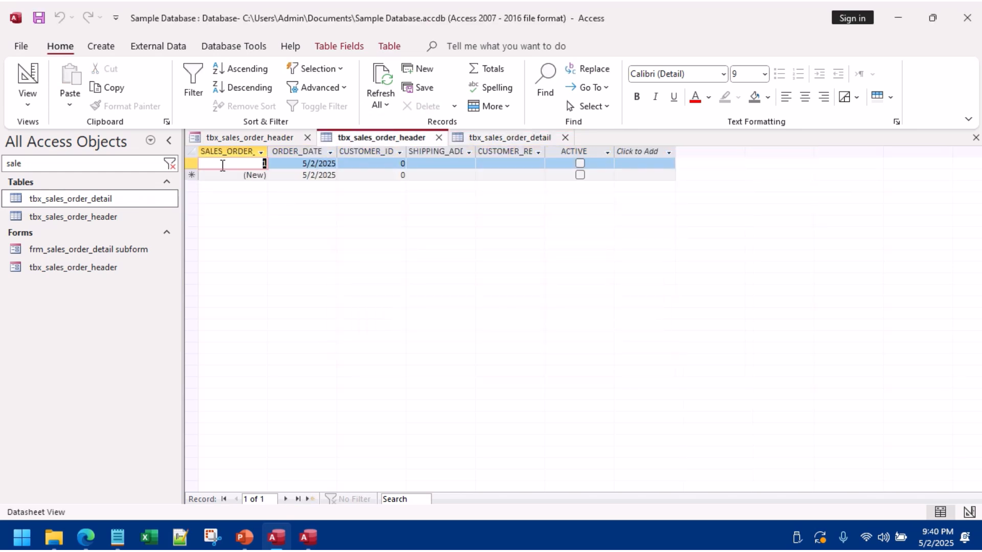
{"action": "left_click", "coordinate": [382, 105]}
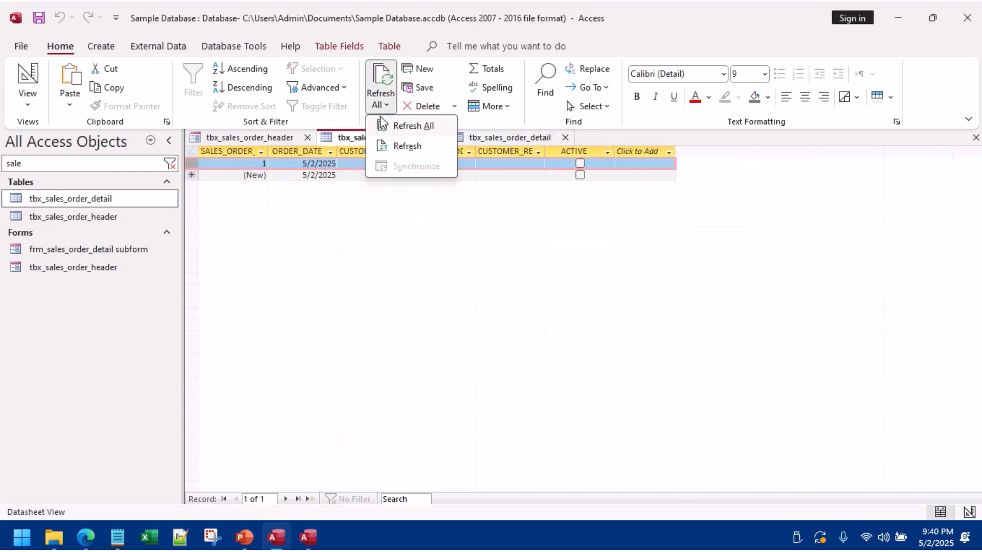
{"action": "left_click", "coordinate": [409, 126]}
{"action": "left_click_drag", "start_coordinate": [190, 168], "coordinate": [200, 175]}
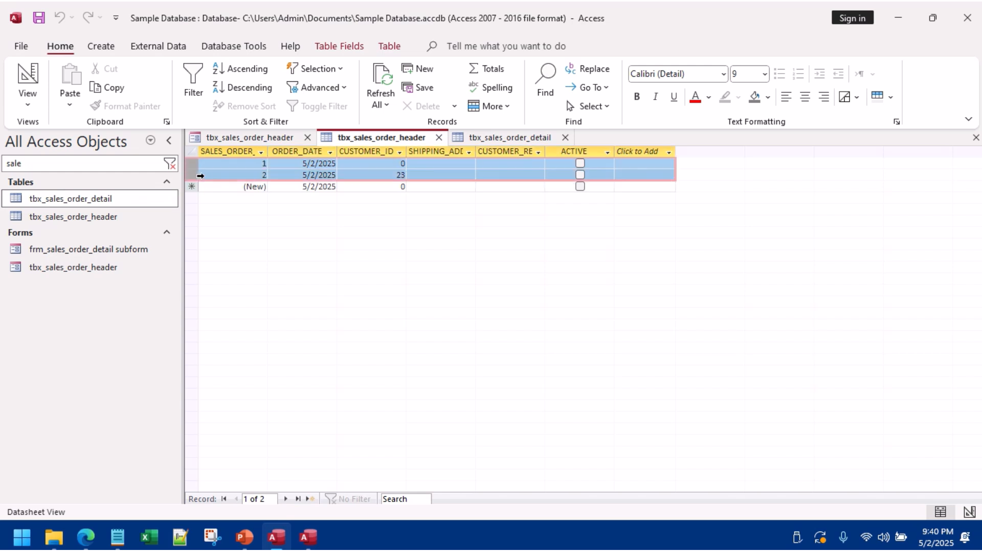
{"action": "key", "text": "Delete"}
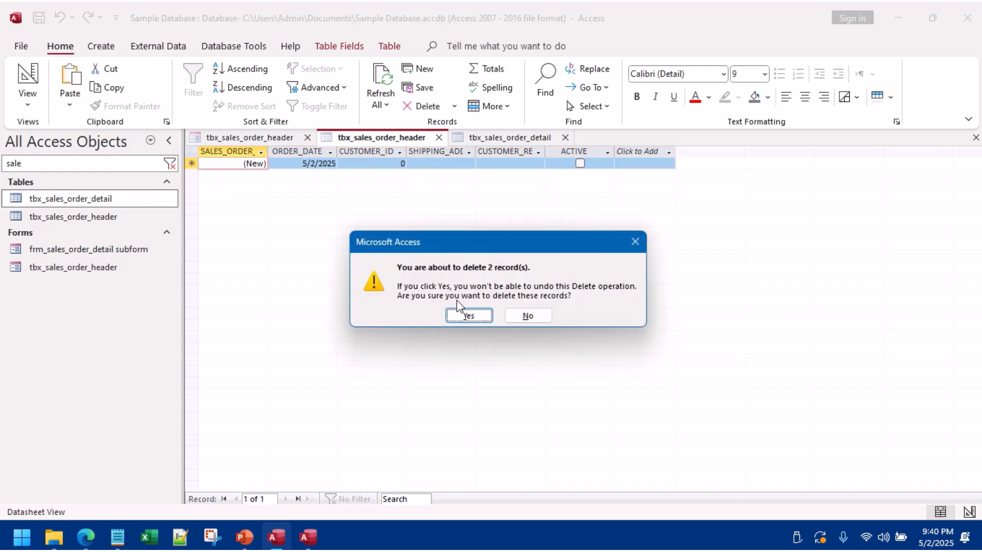
{"action": "left_click", "coordinate": [469, 316]}
{"action": "left_click", "coordinate": [439, 138]}
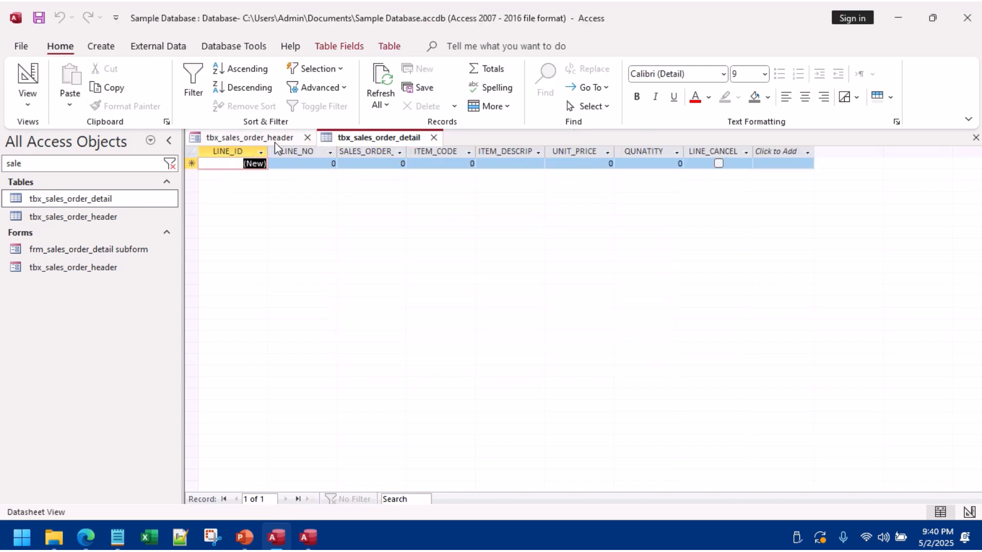
Step: Refresh the sales order form, then close both the form and the tbx_sales_order_detail table
{"action": "right_click", "coordinate": [653, 254]}
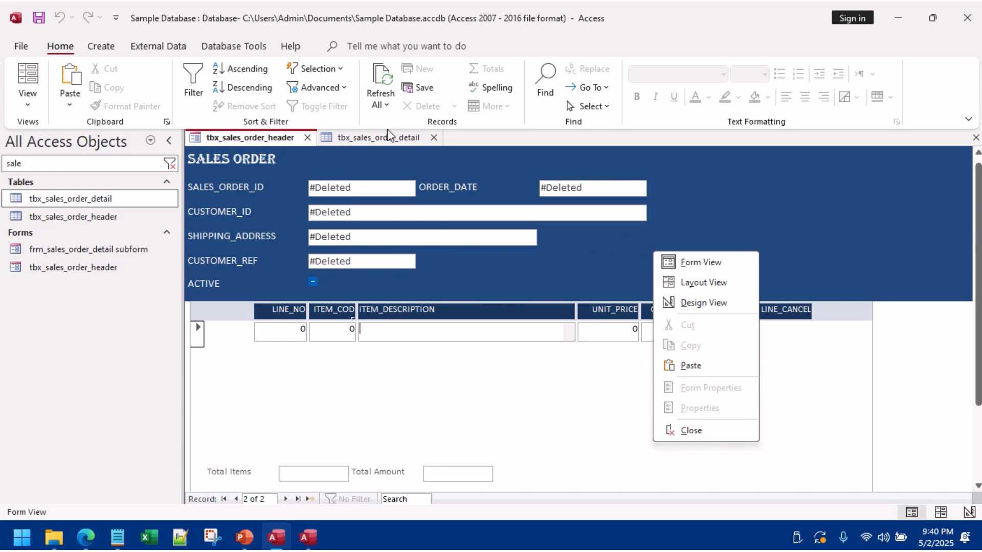
{"action": "left_click", "coordinate": [381, 105]}
{"action": "left_click", "coordinate": [409, 123]}
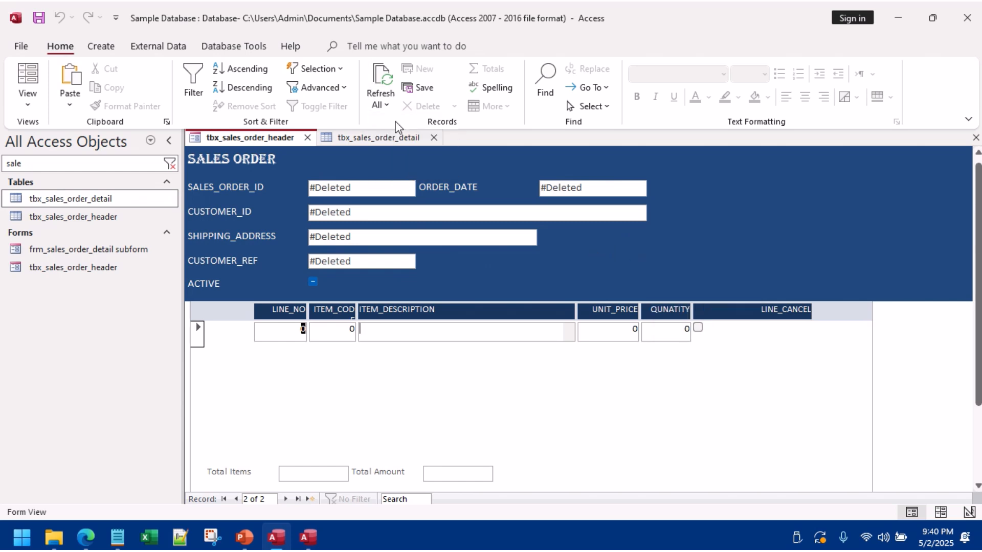
{"action": "right_click", "coordinate": [250, 138]}
{"action": "left_click", "coordinate": [308, 137]}
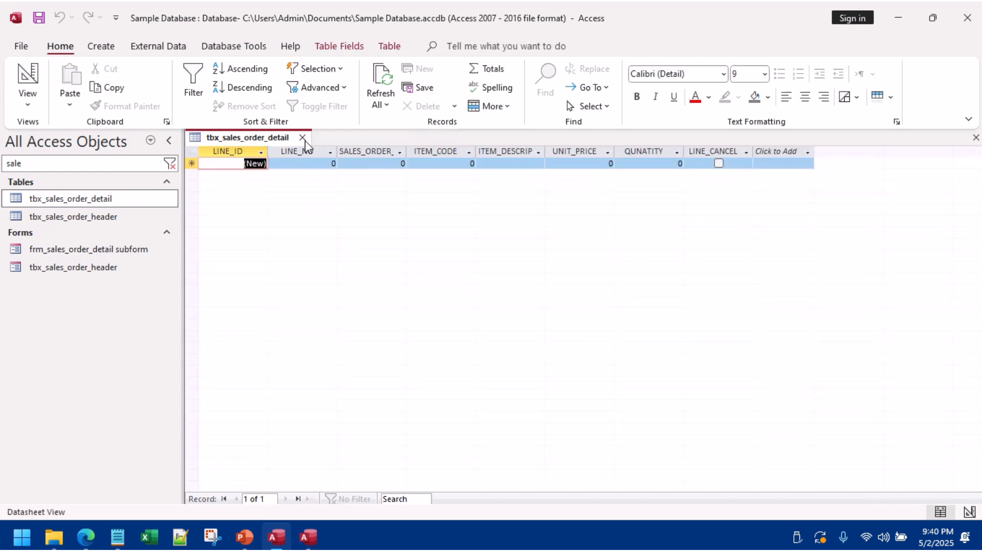
{"action": "left_click", "coordinate": [302, 138]}
Step: Reopen the tbx_sales_order_header form in Design View and collapse the Navigation Pane
{"action": "double_click", "coordinate": [90, 268]}
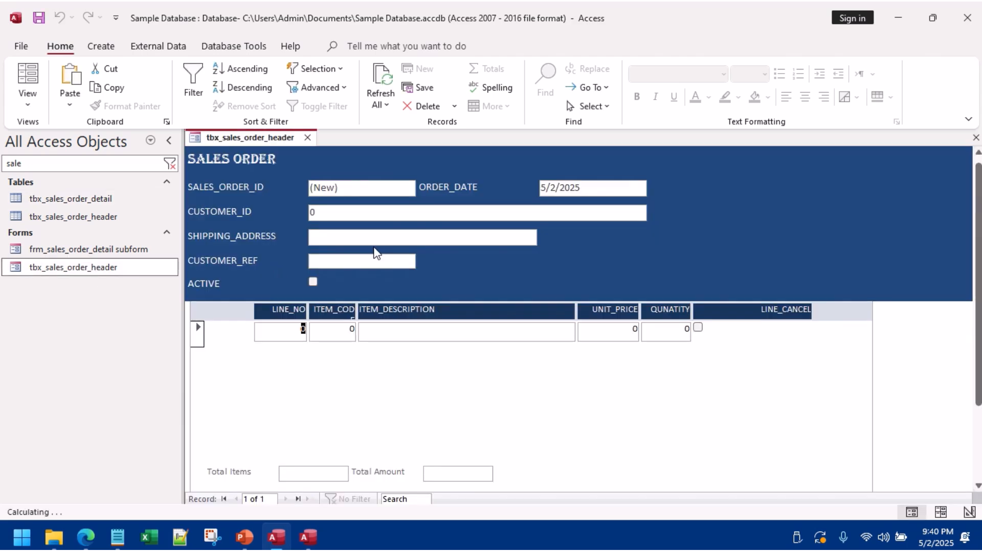
{"action": "right_click", "coordinate": [737, 240]}
{"action": "left_click", "coordinate": [783, 289]}
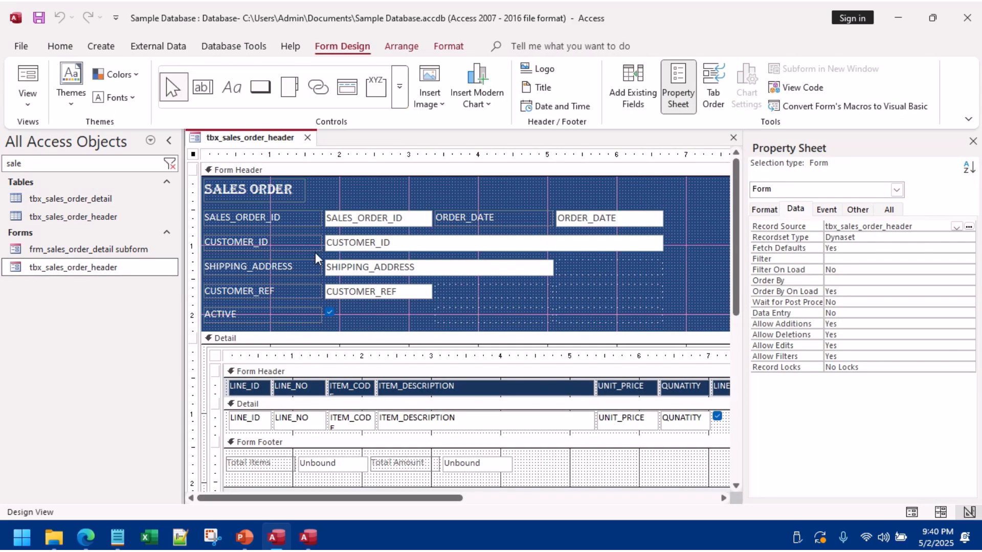
{"action": "left_click", "coordinate": [168, 141]}
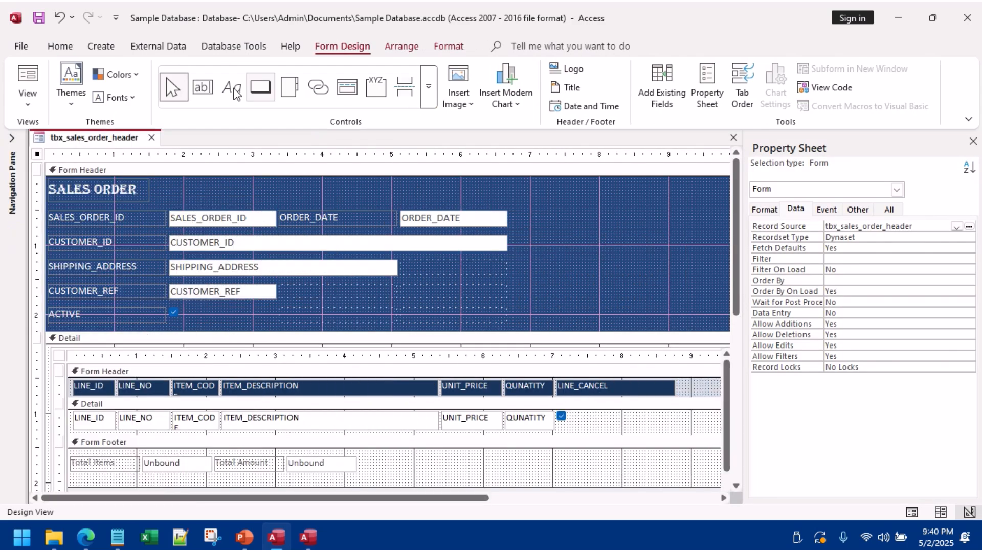
Step: Place a combo box in the empty area of the form header beside the SHIPPING_ADDRESS field
{"action": "left_click", "coordinate": [428, 96]}
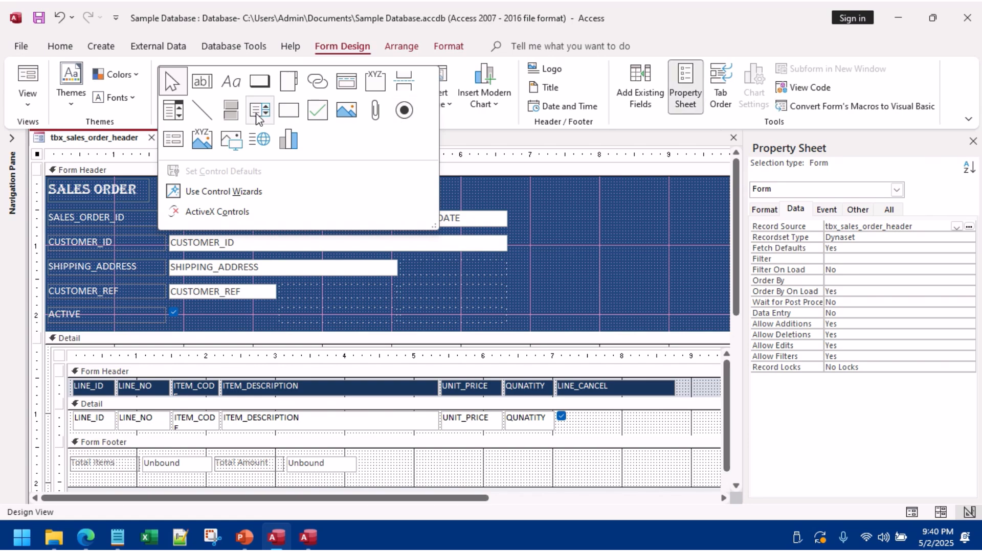
{"action": "left_click", "coordinate": [258, 109]}
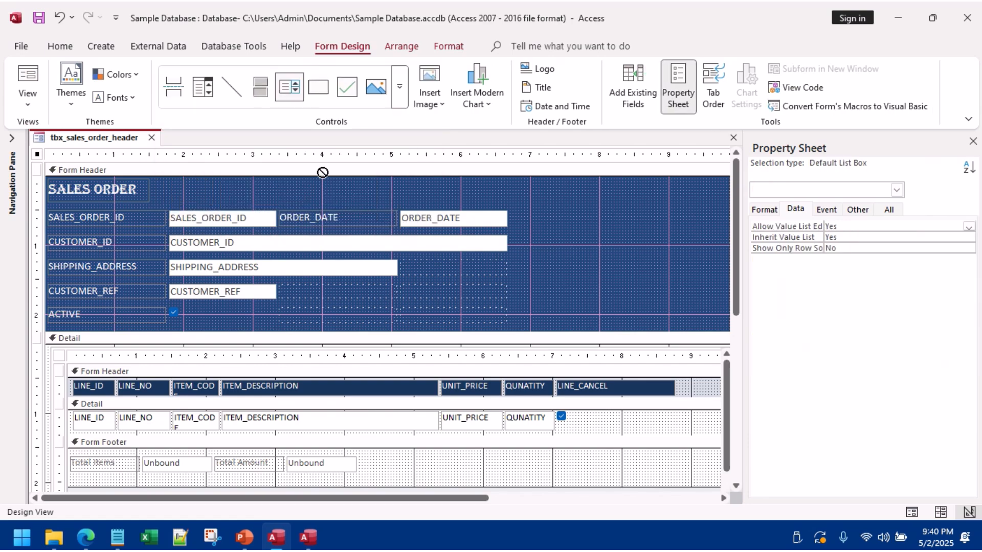
{"action": "left_click", "coordinate": [400, 87]}
{"action": "left_click", "coordinate": [203, 109]}
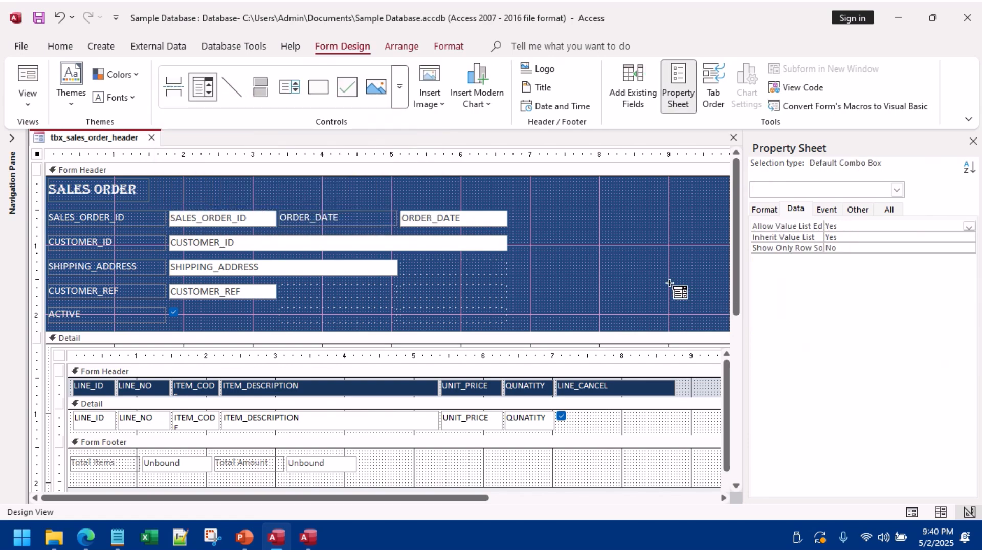
{"action": "left_click", "coordinate": [617, 260]}
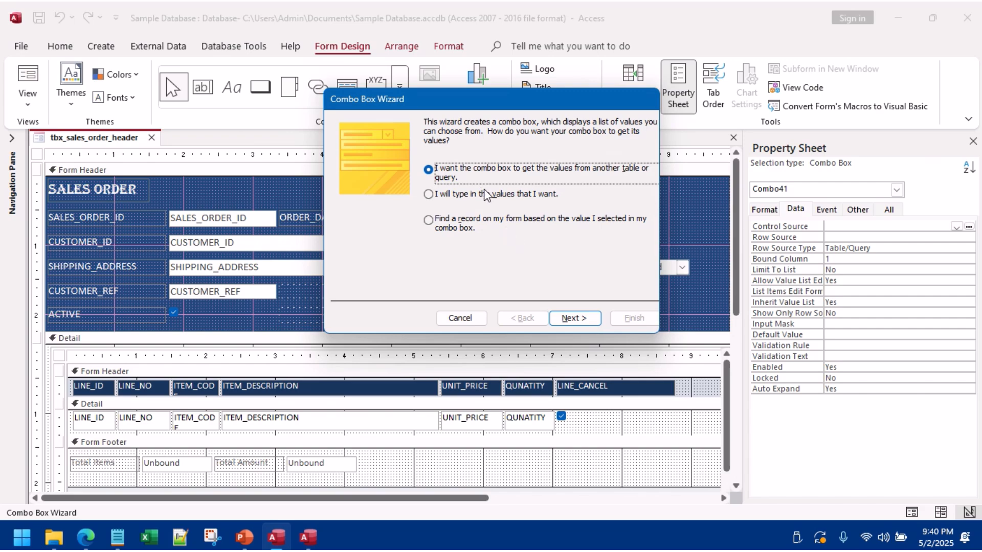
Step: Source the combo box values from the tbx_customers table with the CUSTOMER_ID and CUSTOMER_NAME fields
{"action": "left_click", "coordinate": [575, 318]}
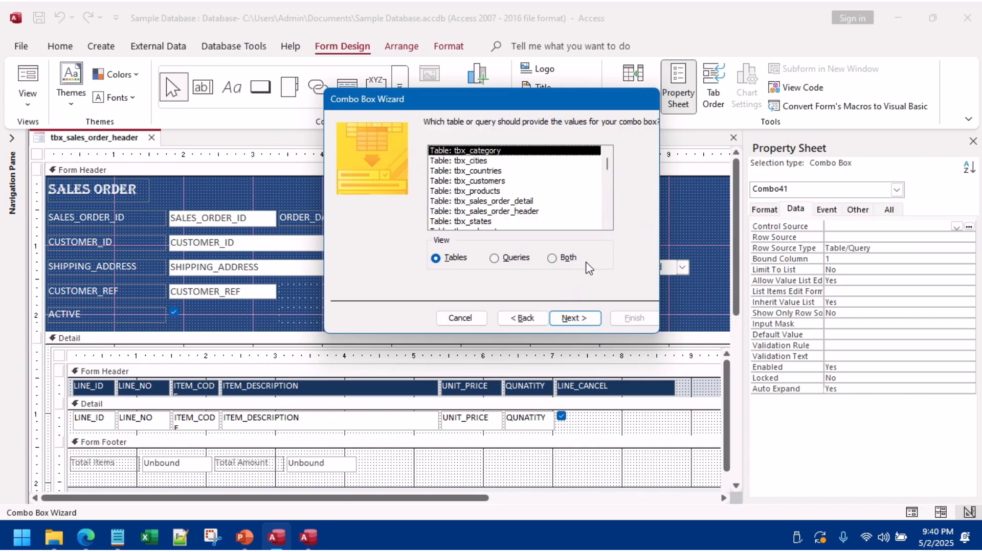
{"action": "double_click", "coordinate": [494, 183]}
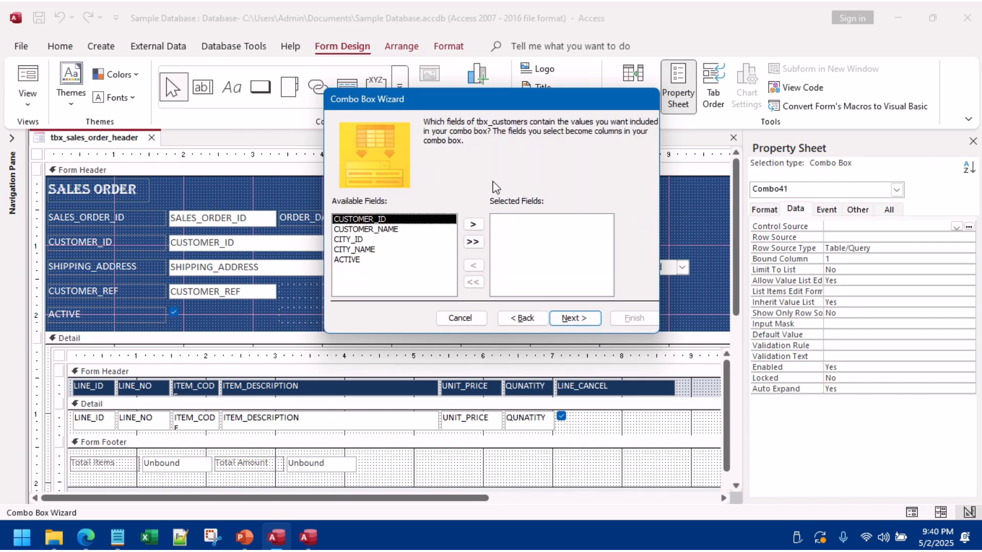
{"action": "left_click", "coordinate": [474, 225]}
{"action": "left_click", "coordinate": [474, 225]}
{"action": "left_click", "coordinate": [572, 319]}
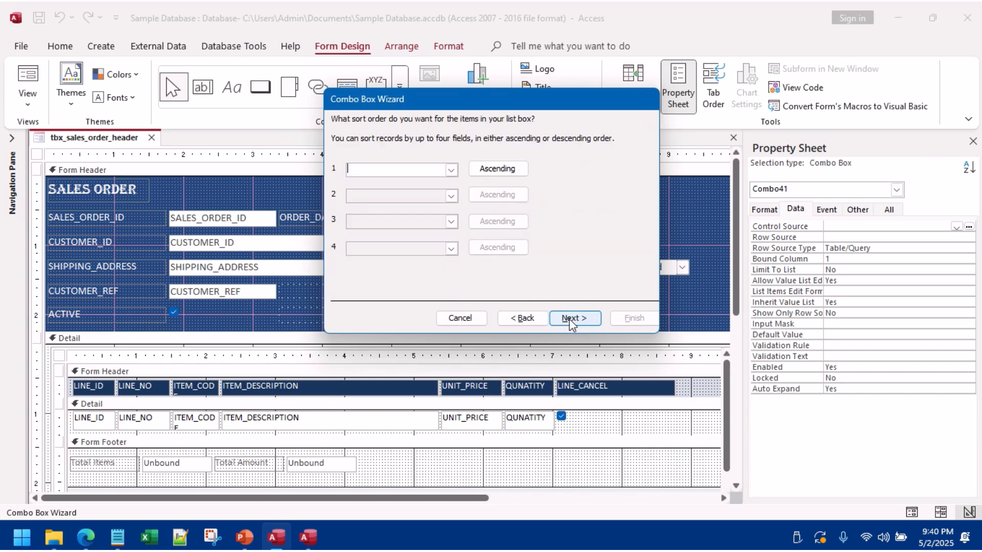
Step: Sort the combo box list by CUSTOMER_NAME in ascending order and widen the CUSTOMER_NAME column
{"action": "left_click", "coordinate": [452, 171]}
{"action": "left_click", "coordinate": [425, 208]}
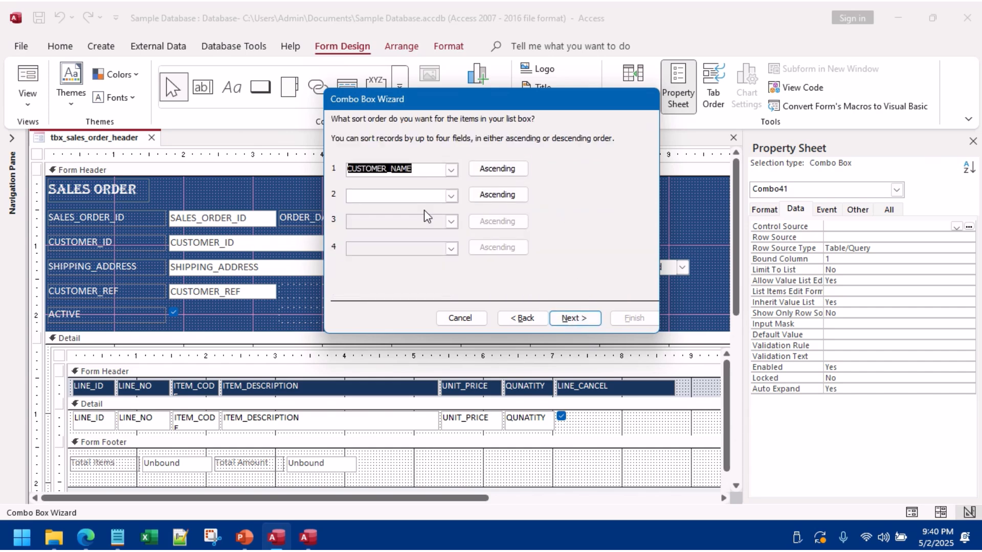
{"action": "left_click", "coordinate": [573, 320]}
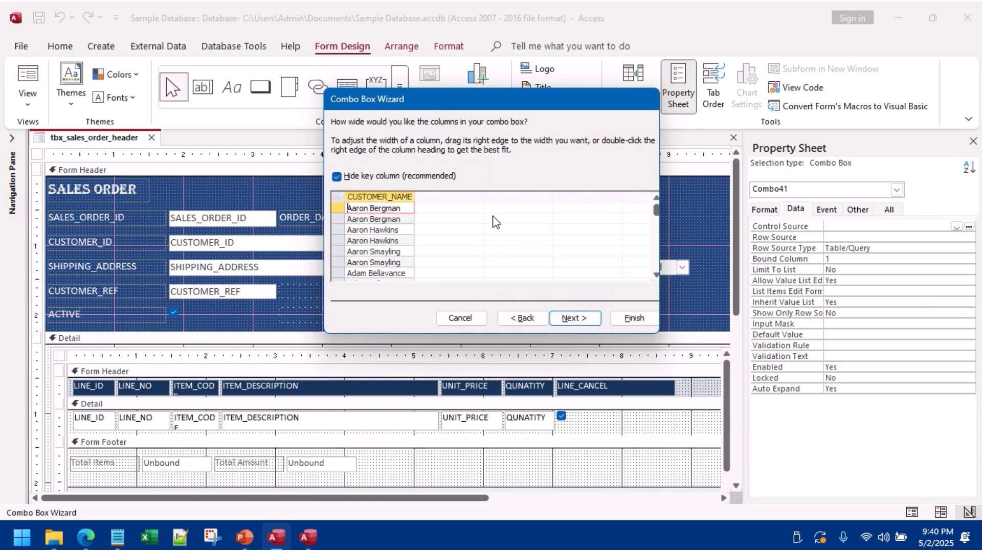
{"action": "left_click_drag", "start_coordinate": [417, 196], "coordinate": [503, 196]}
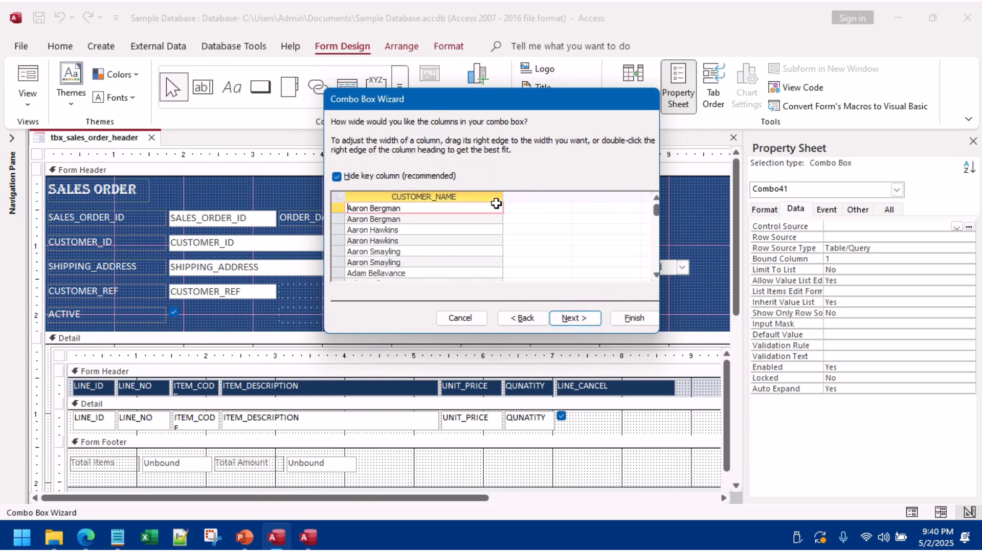
Step: Have the combo box remember the value for later use and finish creating it with the label CUSTOMER_NAME
{"action": "left_click", "coordinate": [573, 319]}
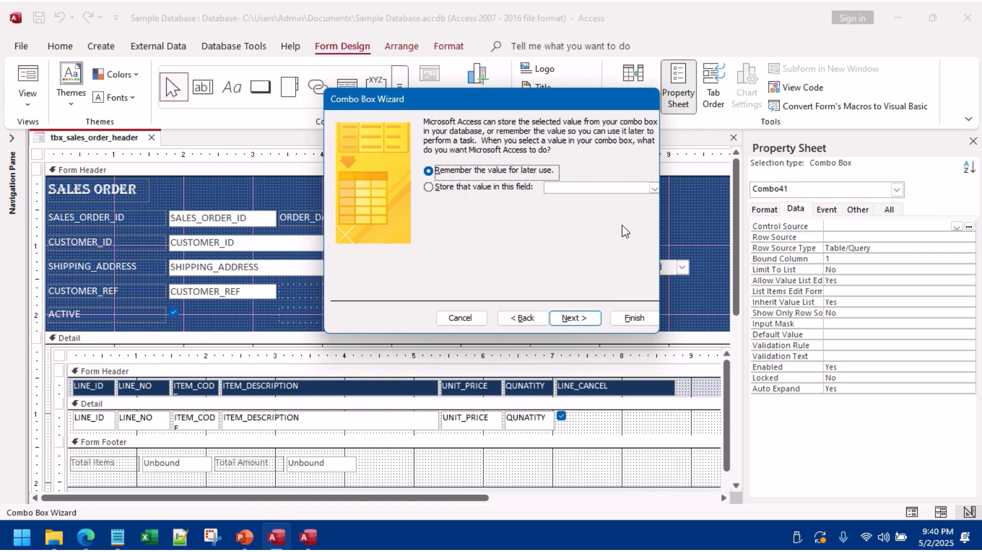
{"action": "left_click", "coordinate": [574, 319]}
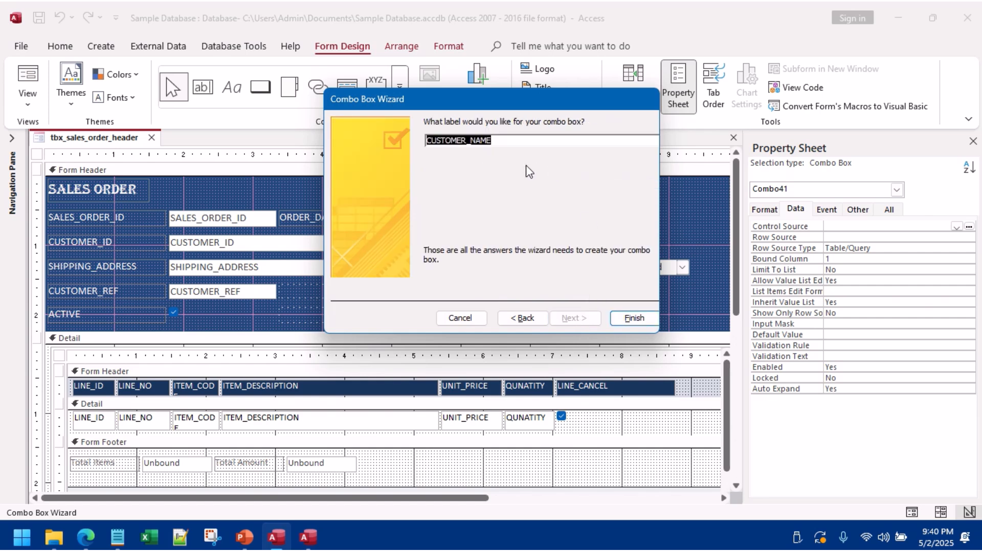
{"action": "left_click", "coordinate": [506, 140]}
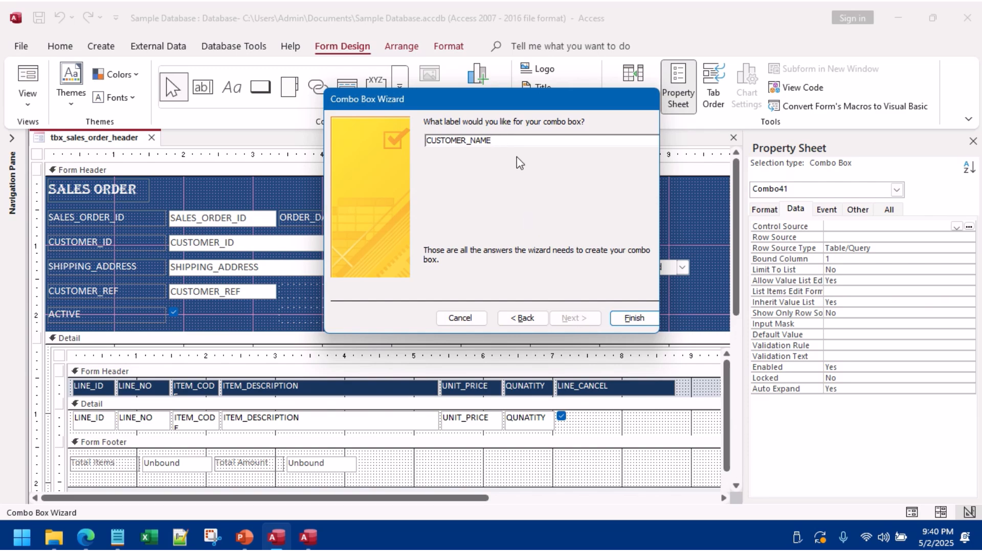
{"action": "left_click", "coordinate": [622, 319]}
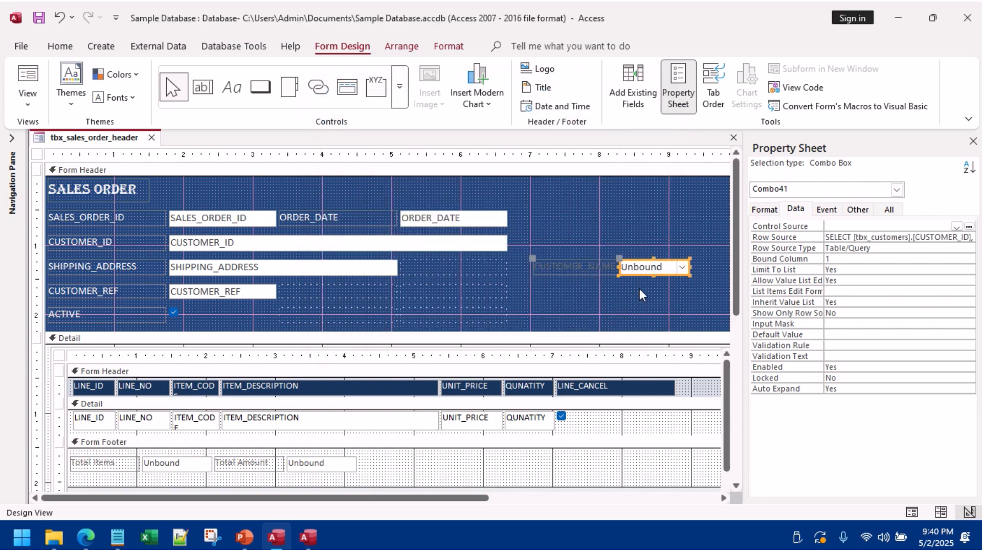
Step: Delete the CUSTOMER_NAME label attached to the new unbound combo box
{"action": "left_click", "coordinate": [587, 282]}
{"action": "left_click", "coordinate": [578, 267]}
{"action": "key", "text": "Delete"}
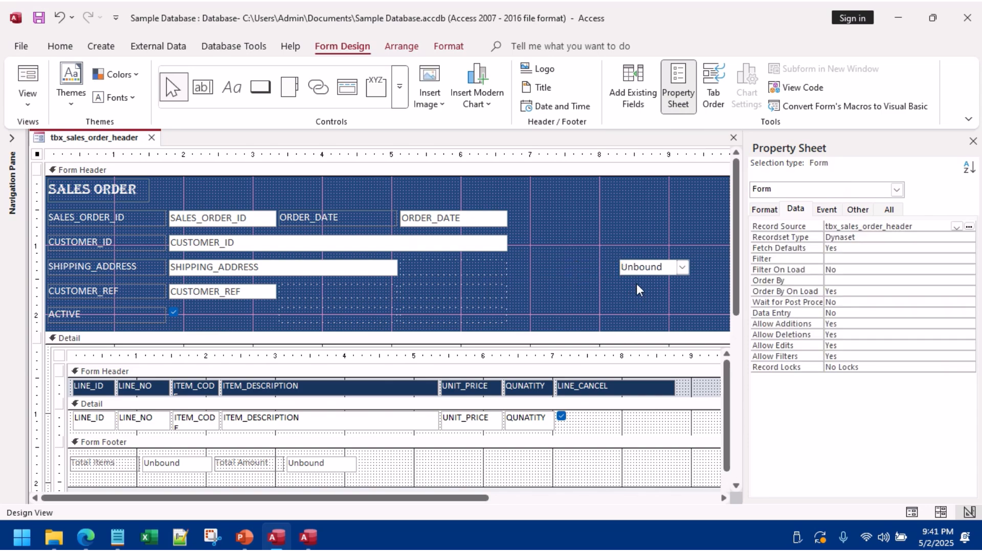
Step: Delete the CUSTOMER_ID text box together with its label from the form header layout
{"action": "left_click", "coordinate": [640, 269]}
{"action": "left_click", "coordinate": [441, 246]}
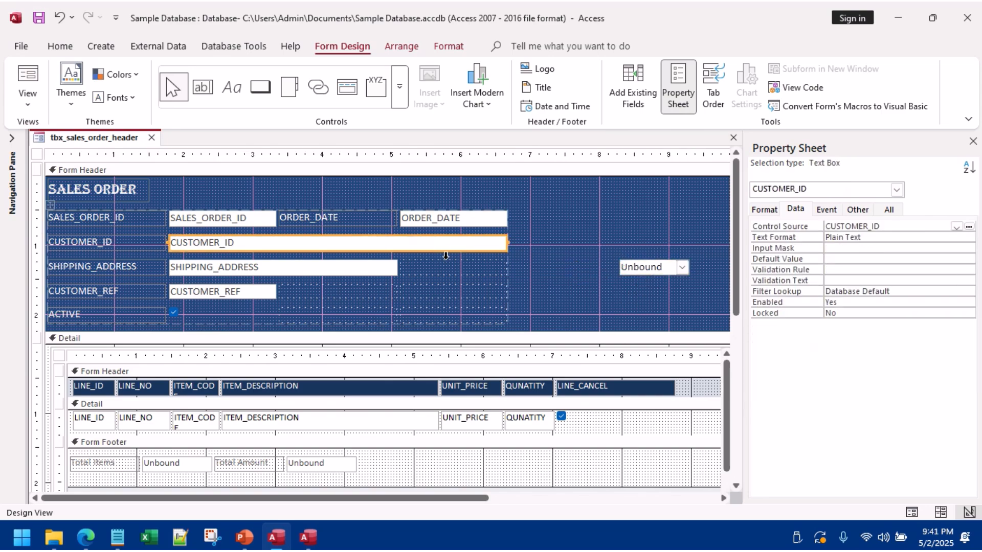
{"action": "key", "text": "Delete"}
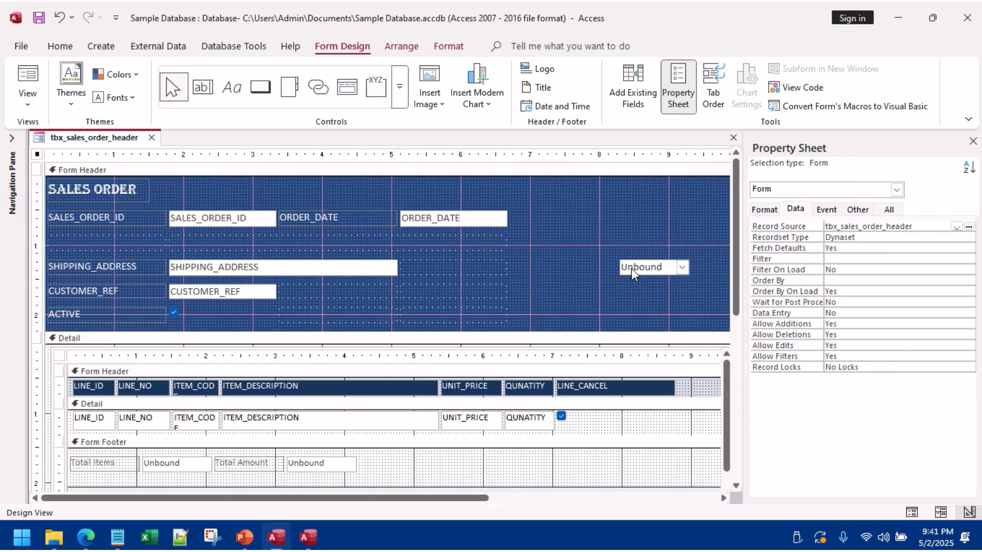
{"action": "key", "text": "ctrl+z"}
{"action": "left_click", "coordinate": [149, 250]}
{"action": "left_click", "coordinate": [222, 243]}
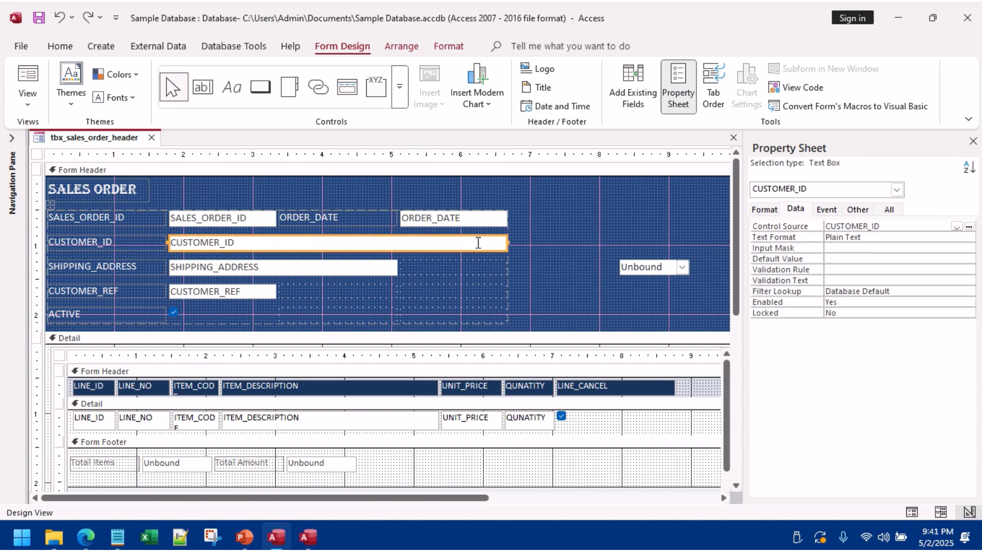
{"action": "key", "text": "Delete"}
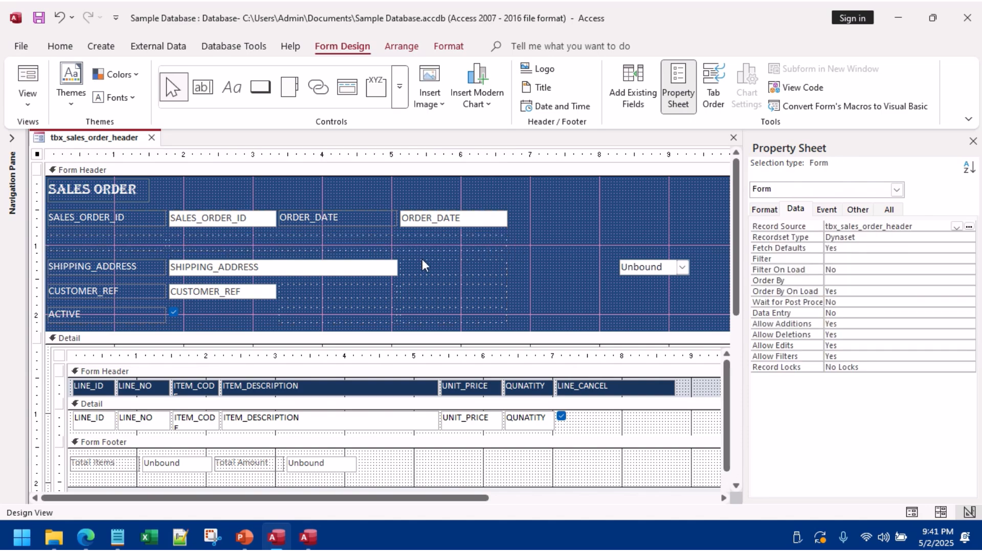
Step: Move the combo box into the empty layout row above SHIPPING_ADDRESS and set its Control Source to CUSTOMER_ID
{"action": "left_click_drag", "start_coordinate": [631, 270], "coordinate": [358, 243]}
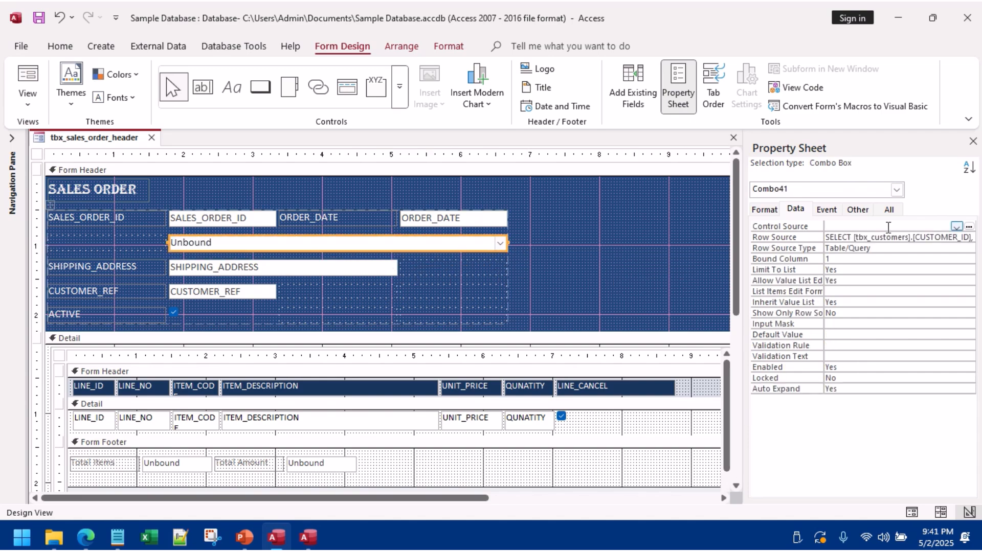
{"action": "left_click", "coordinate": [956, 226]}
{"action": "left_click", "coordinate": [876, 257]}
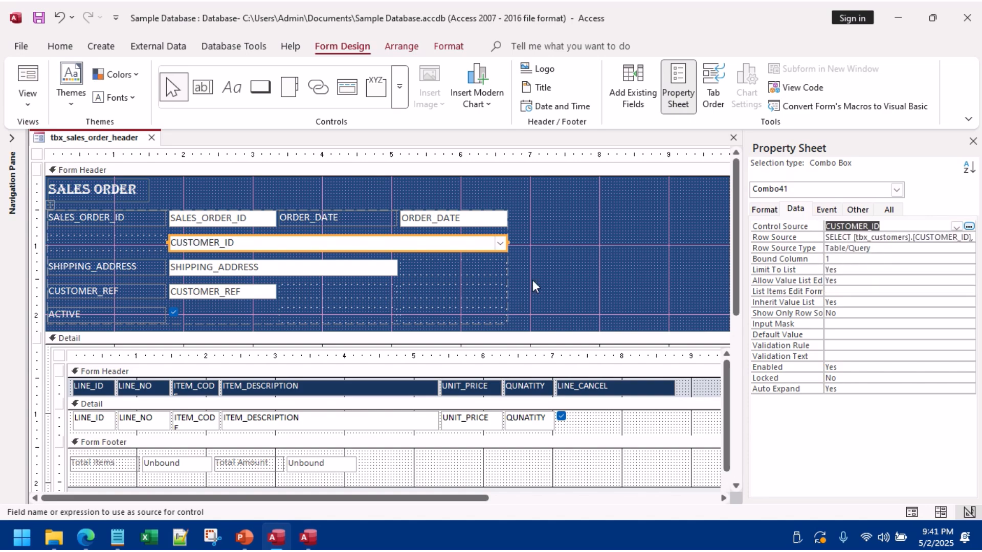
Step: Duplicate the SALES_ORDER_ID label and place the copy in the empty header area beside the combo box
{"action": "left_click", "coordinate": [123, 220]}
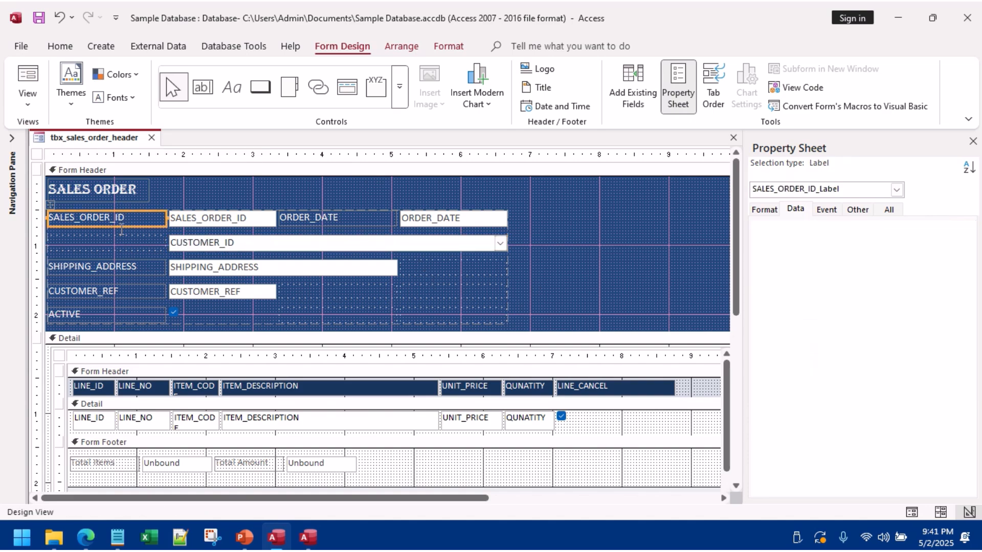
{"action": "left_click", "coordinate": [651, 222]}
{"action": "key", "text": "ctrl+v"}
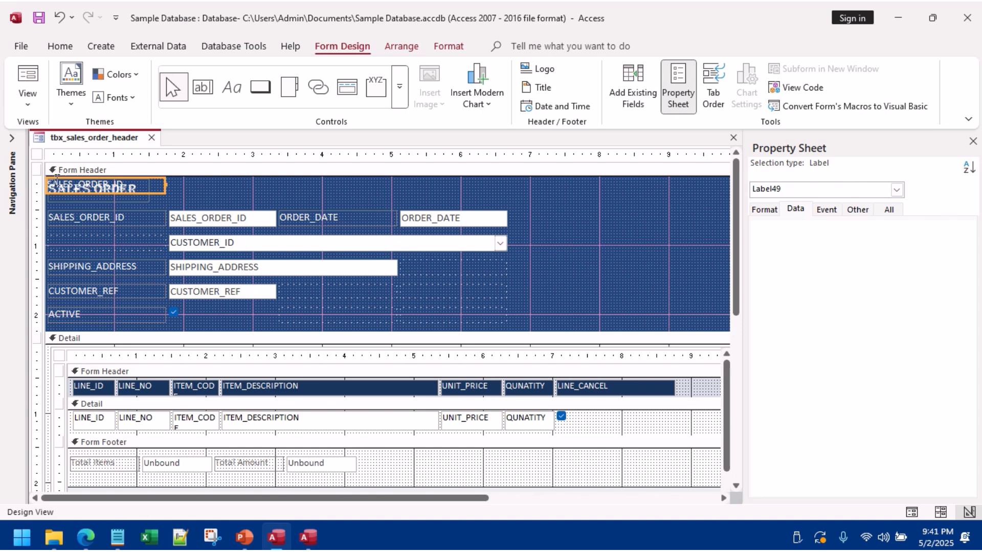
{"action": "left_click_drag", "start_coordinate": [57, 178], "coordinate": [563, 247]}
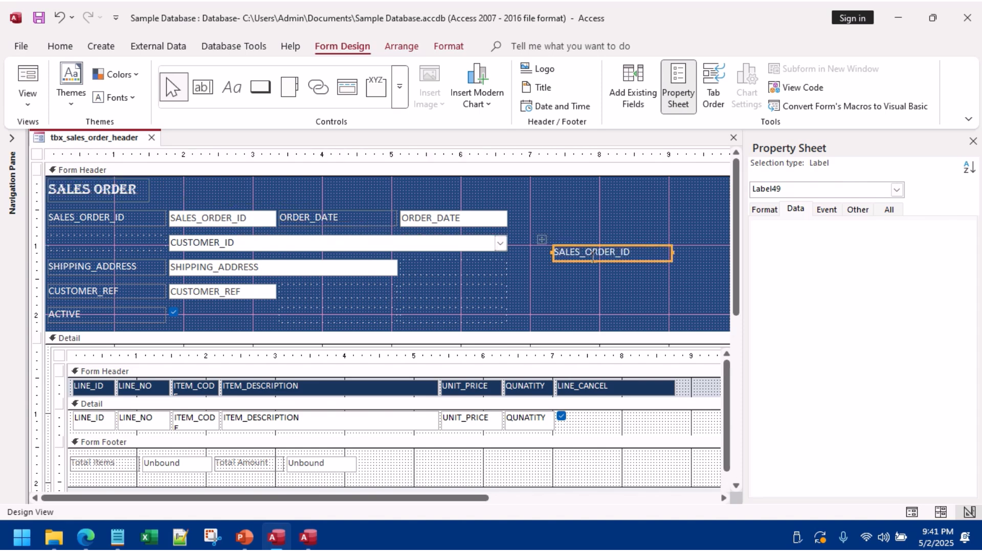
Step: Change the copied label's caption to CUSTOMER in capital letters
{"action": "double_click", "coordinate": [644, 254]}
{"action": "type", "text": "cust"}
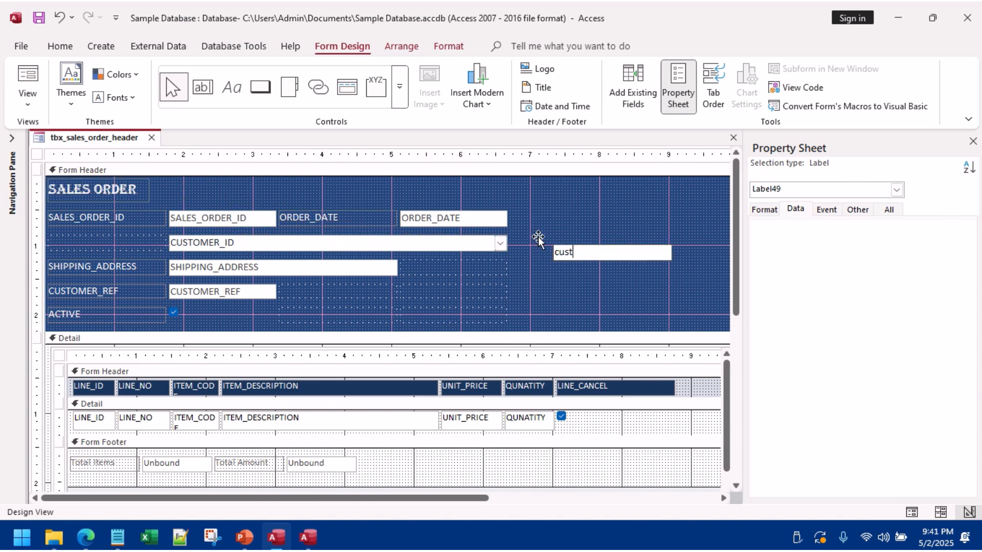
{"action": "type", "text": "omer"}
{"action": "key", "text": "ctrl+a"}
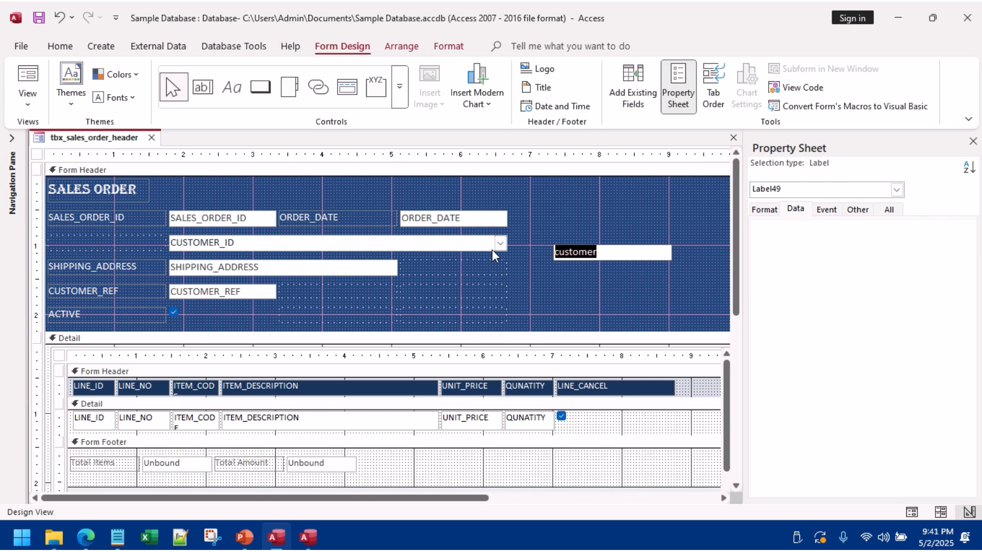
{"action": "key", "text": "Caps_Lock"}
{"action": "key", "text": "BackSpace"}
{"action": "type", "text": "CUSTOMER"}
{"action": "left_click", "coordinate": [608, 271]}
{"action": "left_click", "coordinate": [598, 255]}
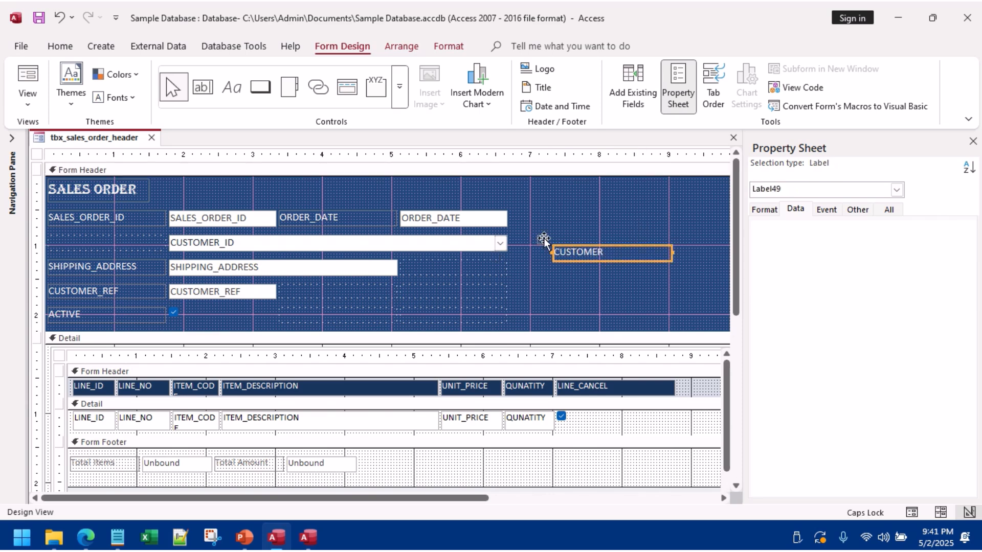
Step: Move the CUSTOMER label into the empty layout cell in front of the customer combo box, undoing any misplaced drop
{"action": "left_click_drag", "start_coordinate": [544, 238], "coordinate": [69, 230]}
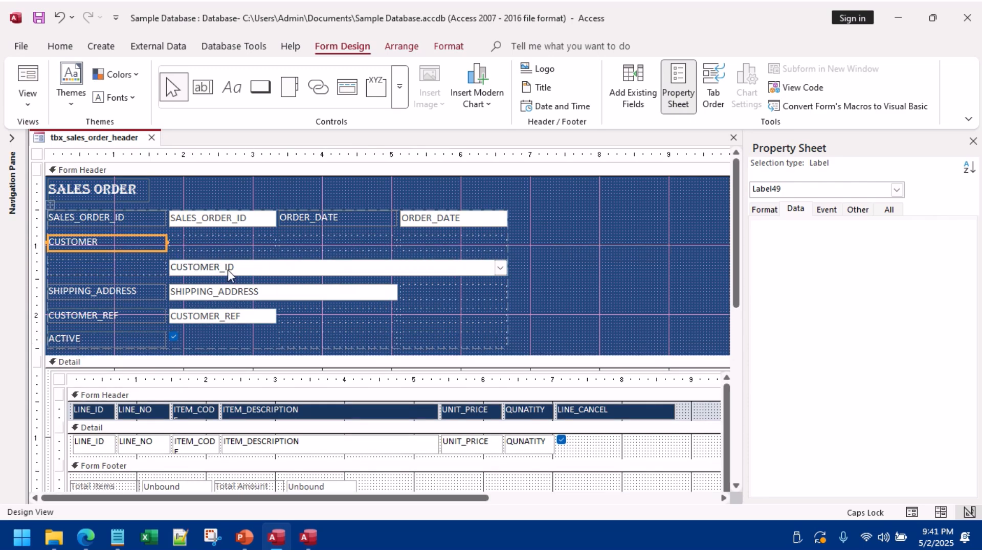
{"action": "key", "text": "ctrl+z"}
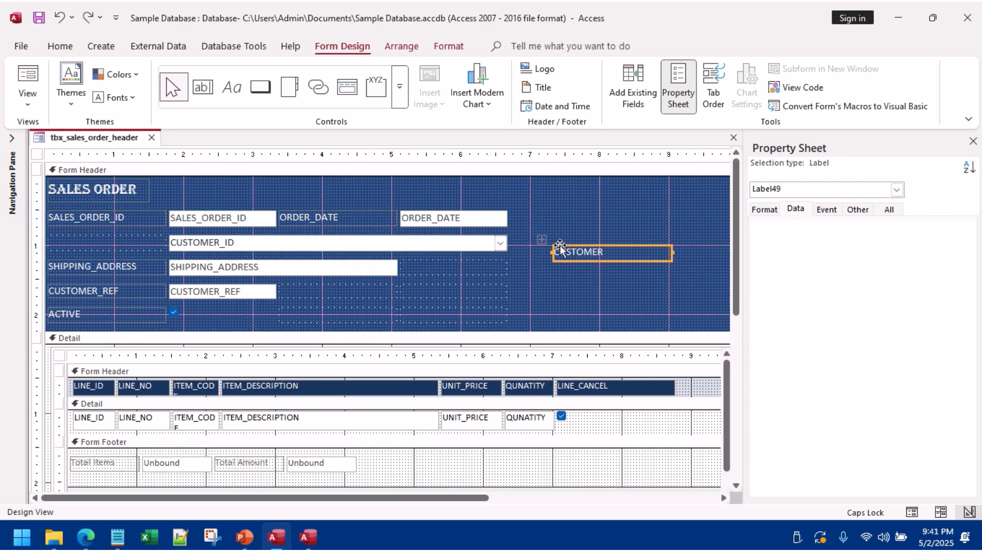
{"action": "left_click_drag", "start_coordinate": [560, 248], "coordinate": [53, 238]}
{"action": "left_click", "coordinate": [201, 244]}
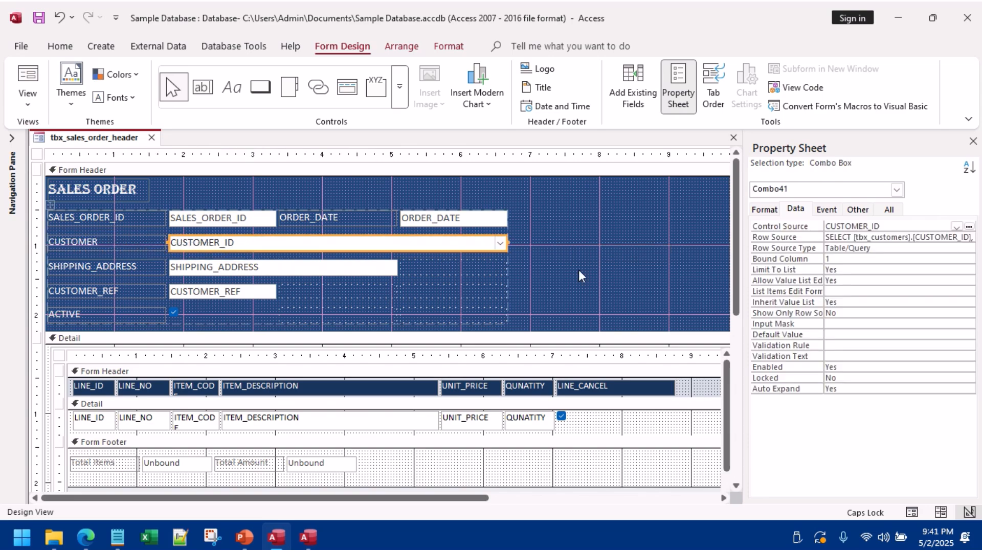
Step: Show the form in Form View and choose a customer from the CUSTOMER combo box in the new record
{"action": "left_click", "coordinate": [615, 261]}
{"action": "left_click", "coordinate": [27, 84]}
{"action": "left_click", "coordinate": [484, 213]}
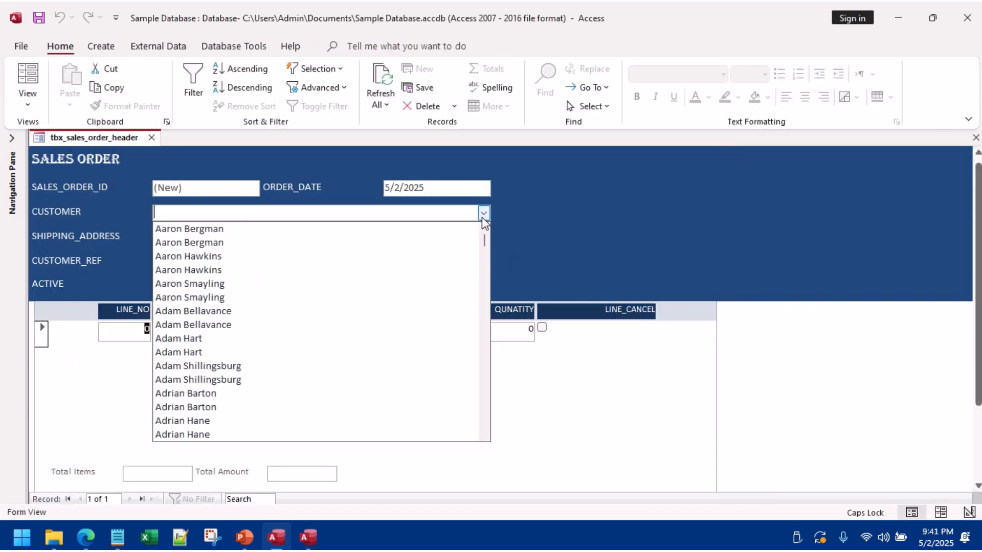
{"action": "scroll", "coordinate": [362, 311], "scroll_direction": "down", "scroll_amount": 10}
{"action": "left_click", "coordinate": [269, 295]}
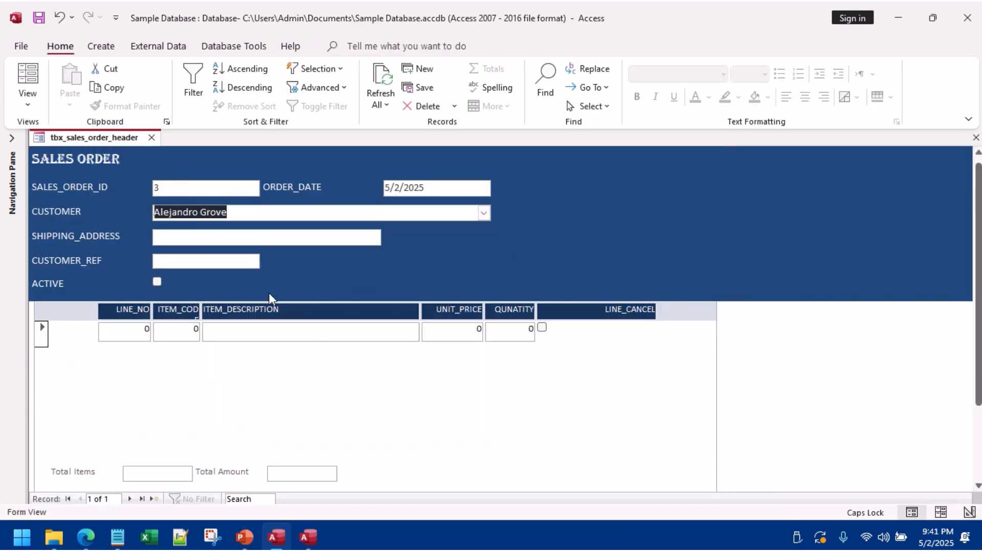
Step: Try the SHIPPING_ADDRESS, CUSTOMER_REF and ACTIVE fields of the record, and return the form to Design View
{"action": "left_click", "coordinate": [202, 236]}
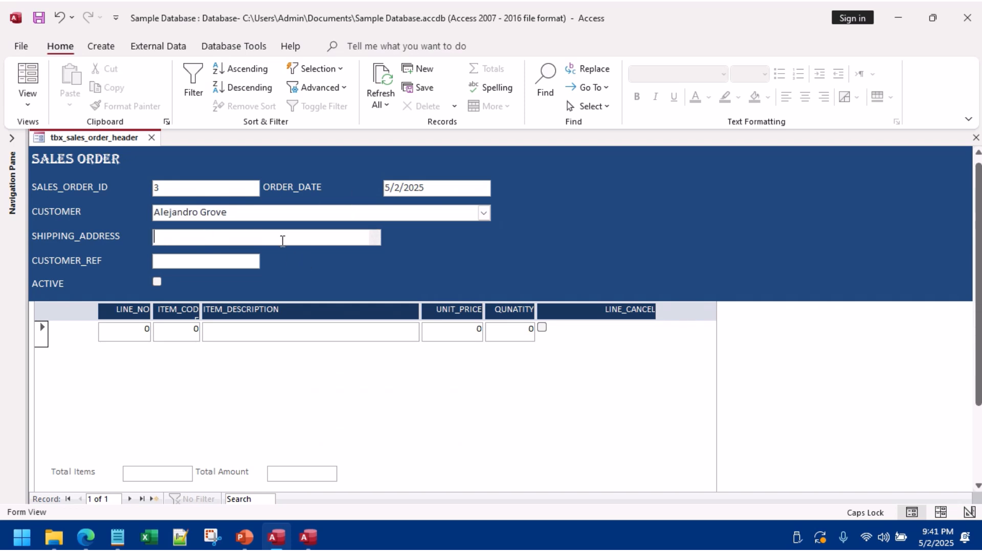
{"action": "right_click", "coordinate": [471, 244]}
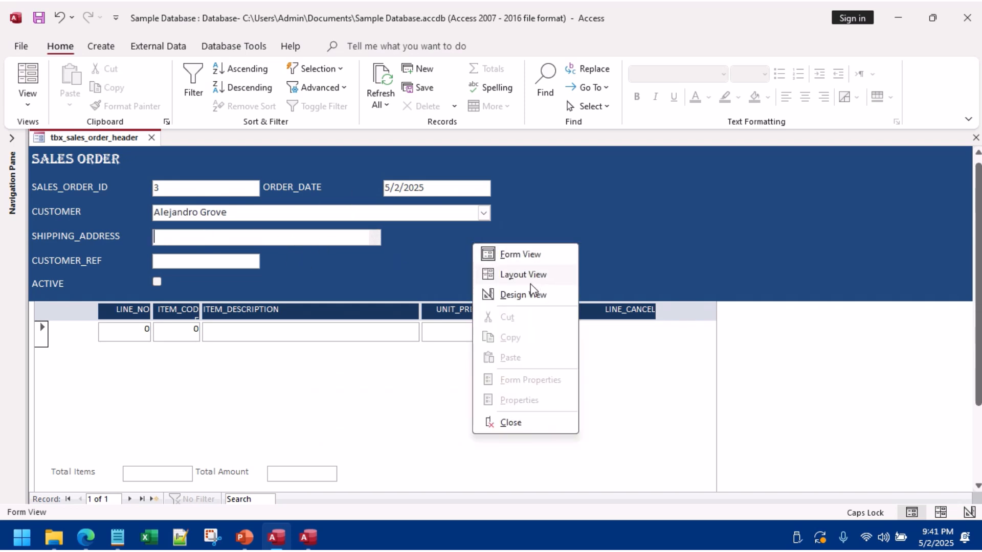
{"action": "left_click", "coordinate": [190, 261]}
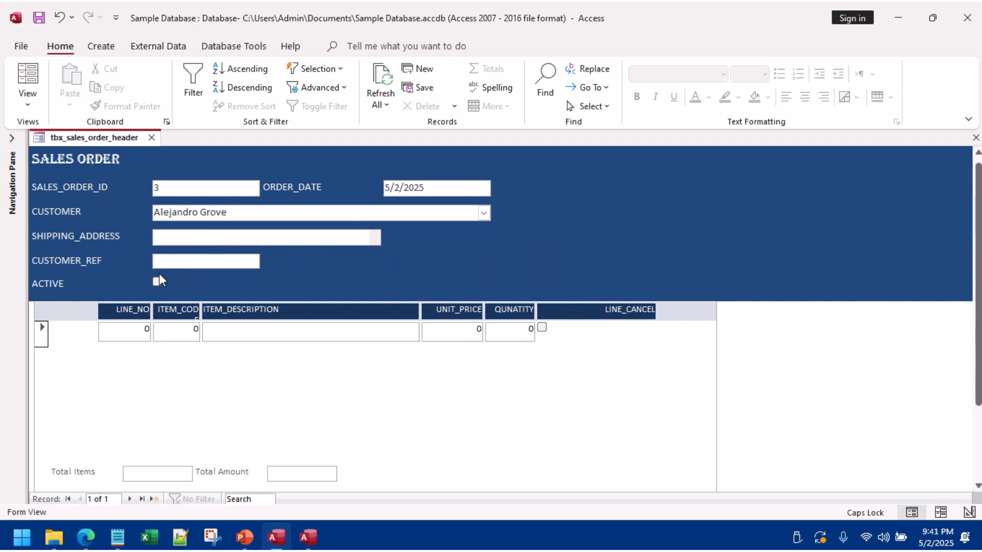
{"action": "left_click", "coordinate": [158, 283]}
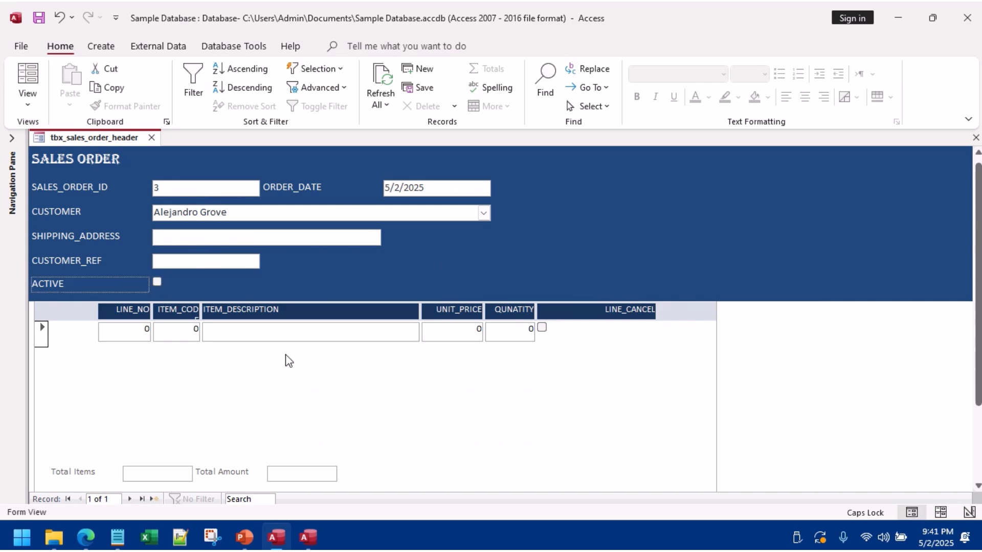
{"action": "right_click", "coordinate": [533, 254]}
{"action": "left_click", "coordinate": [568, 305]}
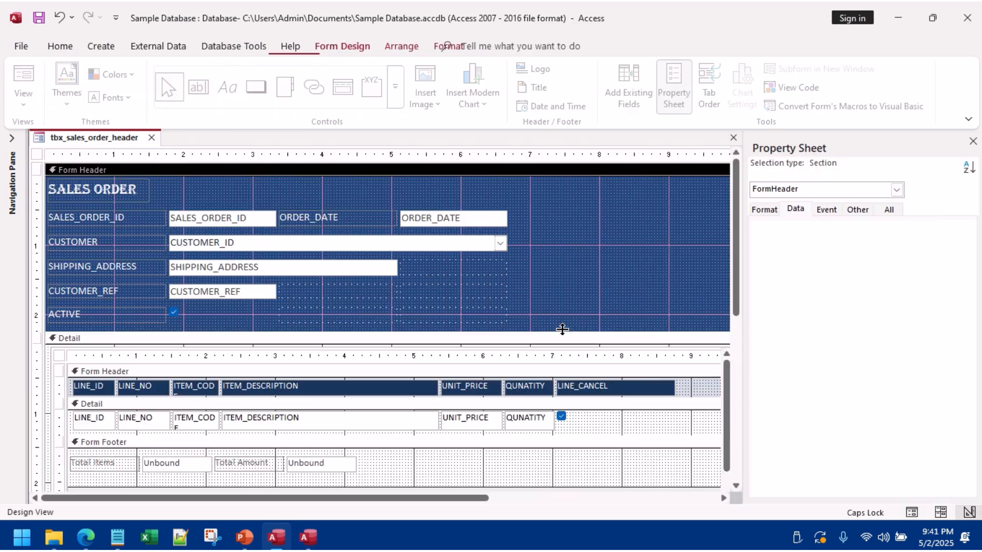
Step: Set the Default View of the order detail subform to Datasheet
{"action": "left_click", "coordinate": [402, 461]}
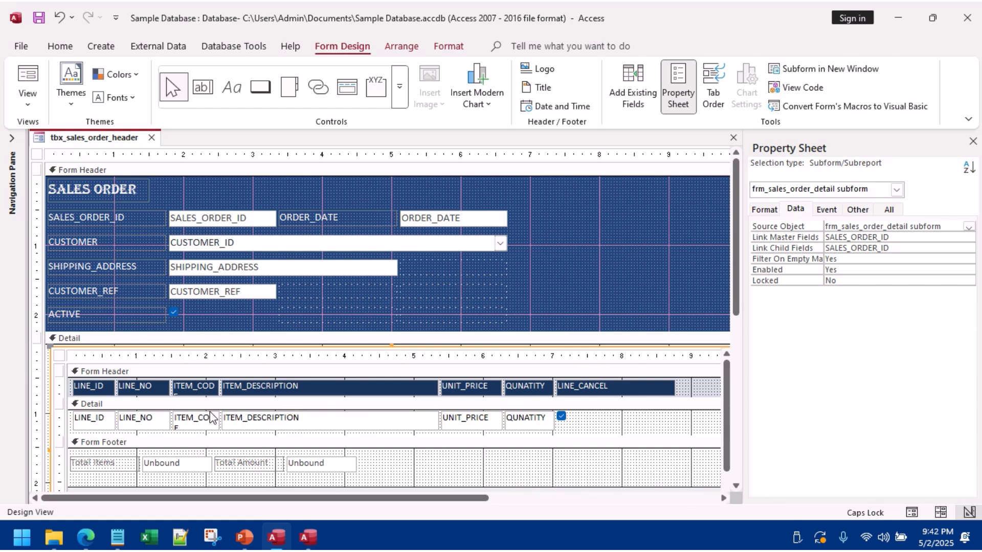
{"action": "left_click", "coordinate": [90, 388]}
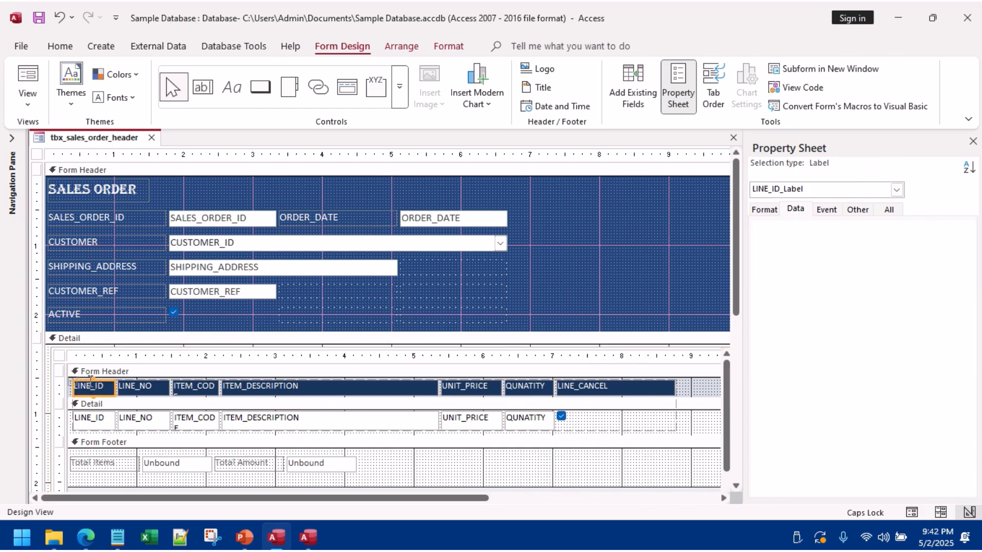
{"action": "left_click", "coordinate": [91, 384]}
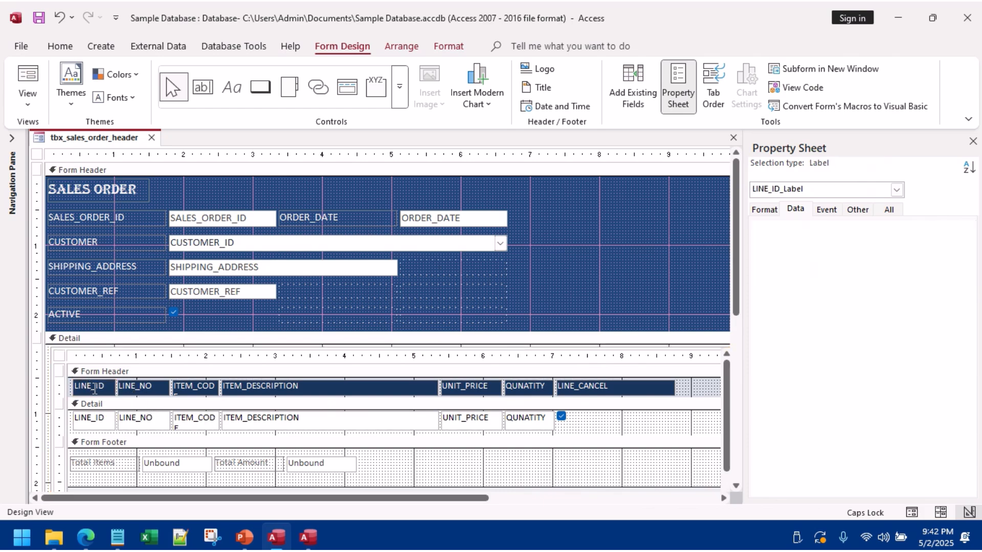
{"action": "left_click", "coordinate": [108, 418]}
{"action": "left_click", "coordinate": [86, 388]}
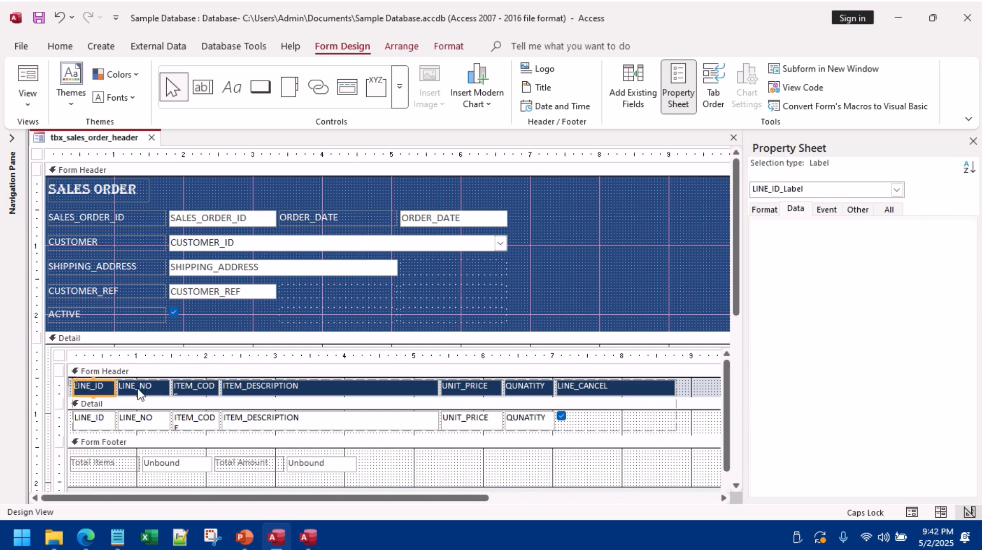
{"action": "left_click", "coordinate": [60, 356]}
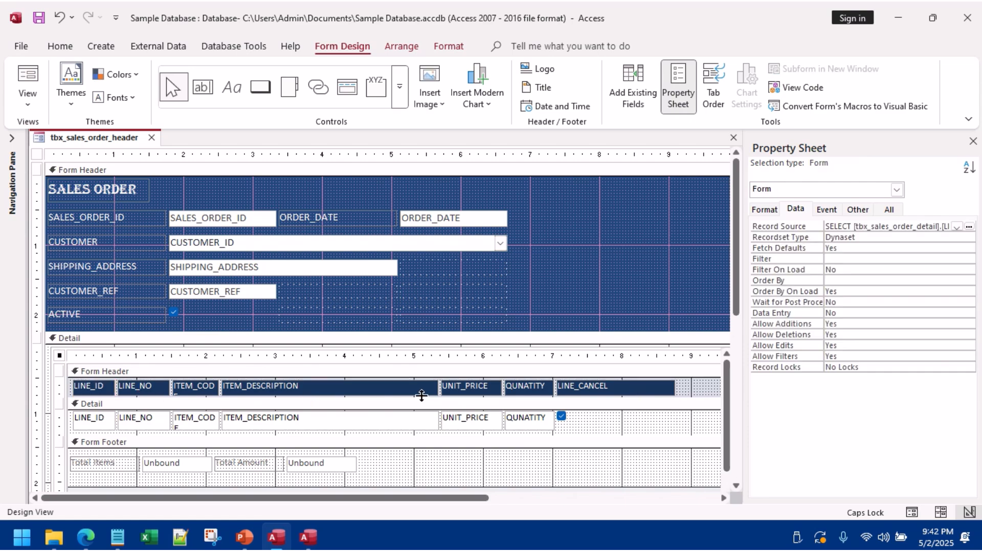
{"action": "left_click", "coordinate": [860, 210]}
{"action": "left_click", "coordinate": [890, 209]}
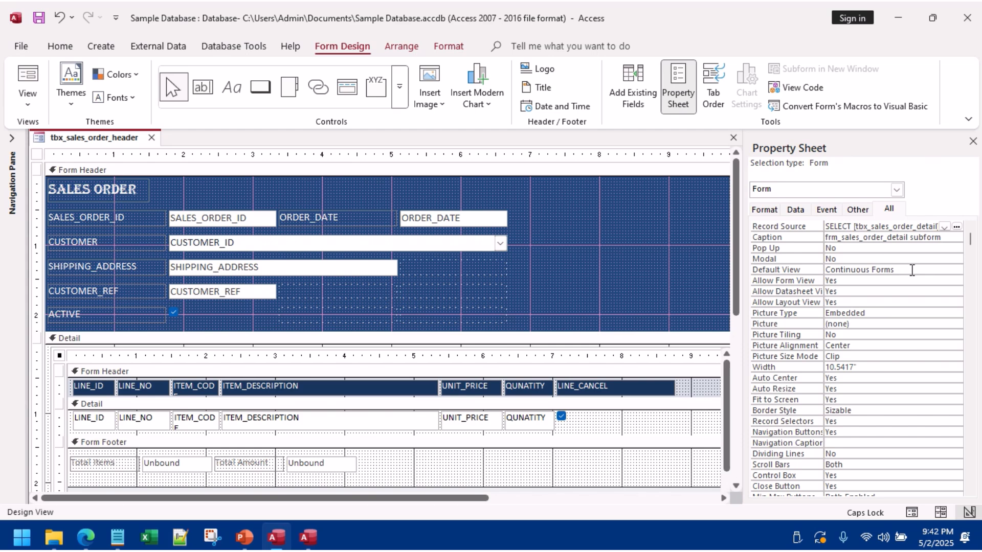
{"action": "left_click", "coordinate": [912, 270]}
{"action": "left_click", "coordinate": [957, 271]}
{"action": "left_click", "coordinate": [866, 304]}
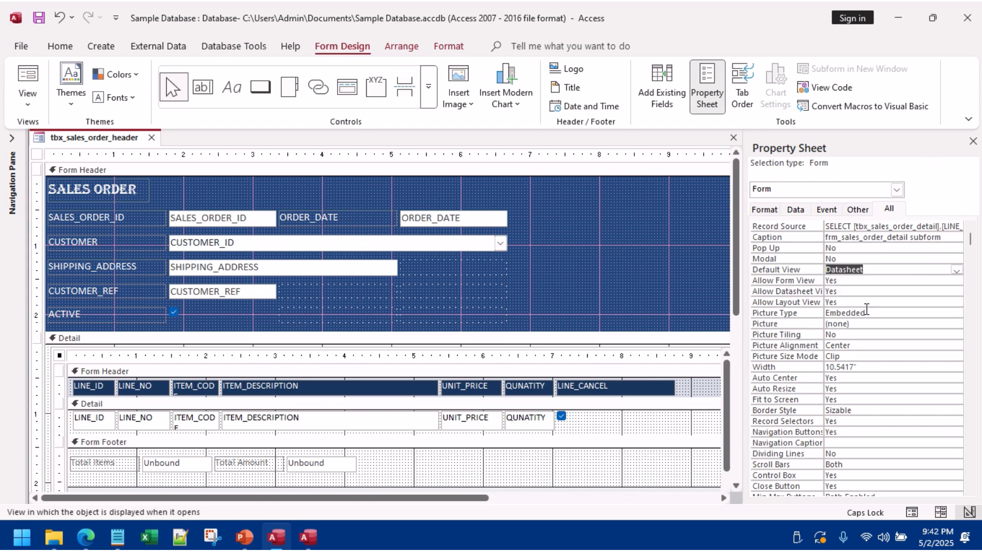
Step: Show the form in Form View and hide the LINE_ID column of the order detail datasheet
{"action": "left_click", "coordinate": [28, 76]}
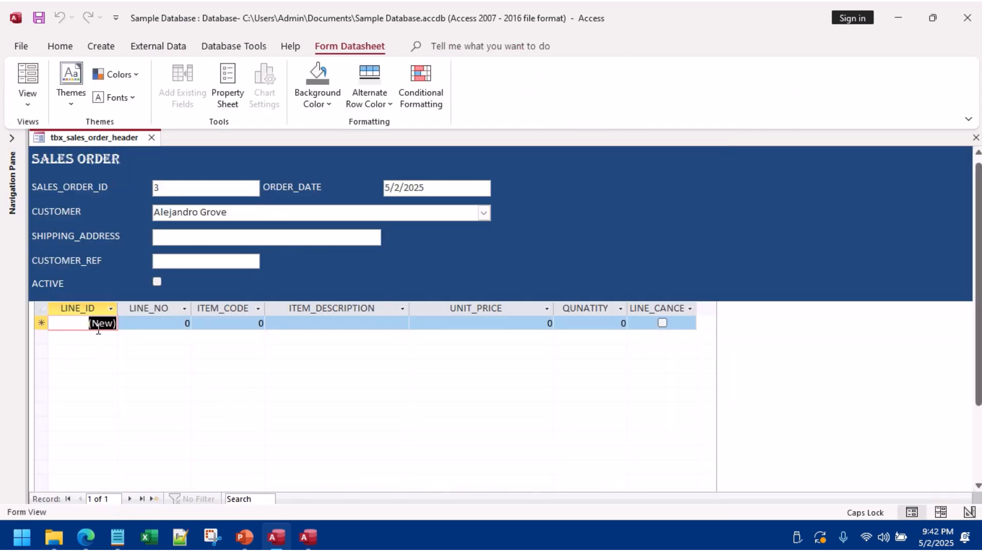
{"action": "right_click", "coordinate": [91, 307]}
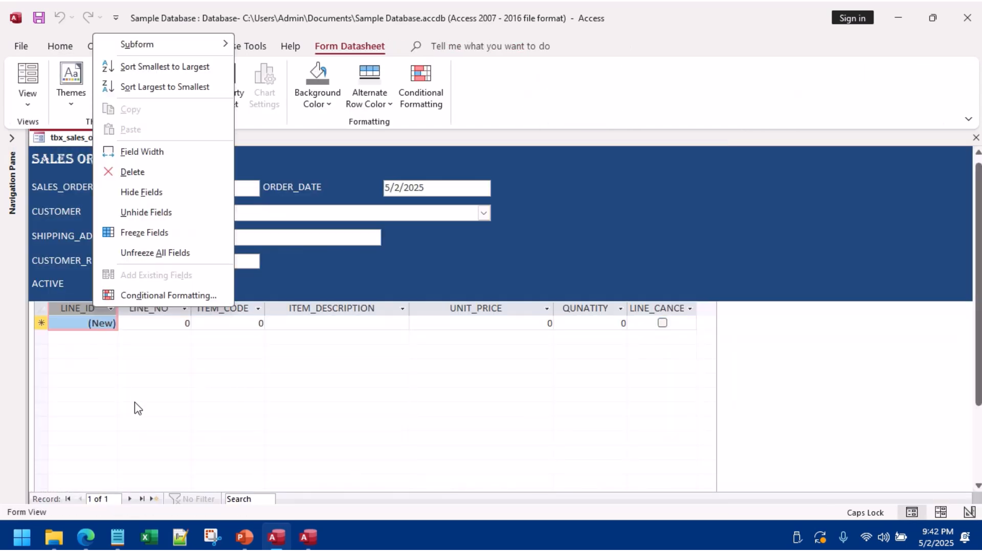
{"action": "left_click", "coordinate": [154, 190]}
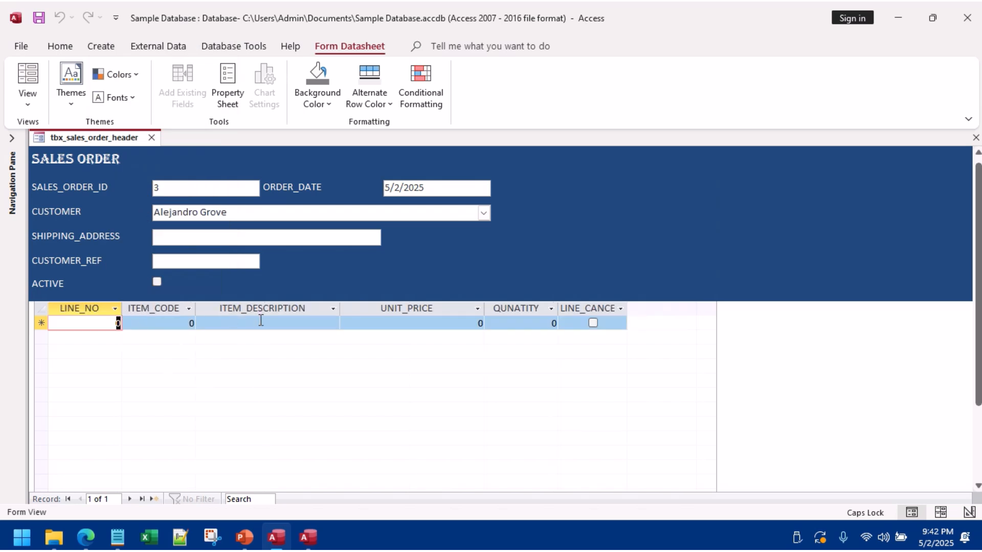
Step: Return the form to Design View and set the order detail subform's Default View to Continuous Forms
{"action": "right_click", "coordinate": [646, 228]}
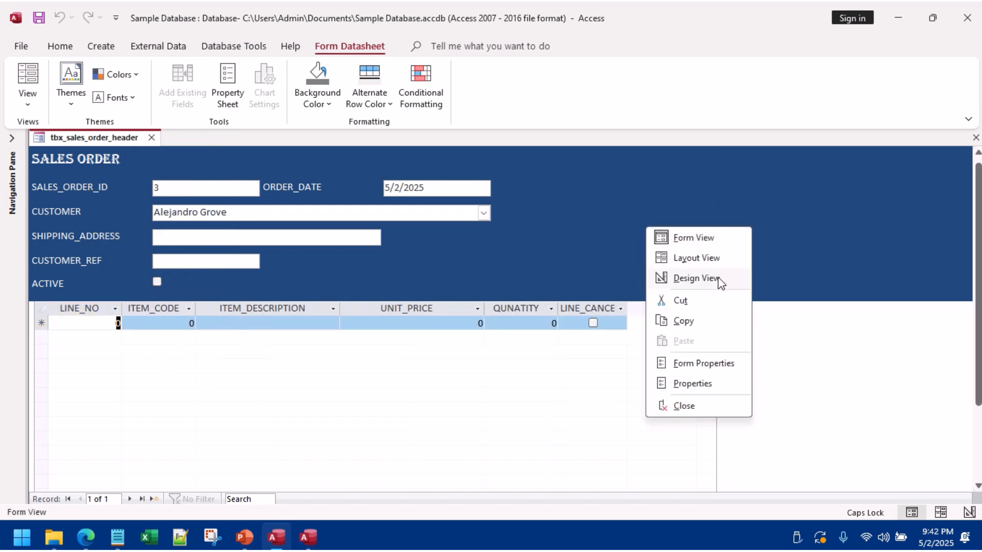
{"action": "left_click", "coordinate": [683, 406]}
{"action": "left_click", "coordinate": [430, 266]}
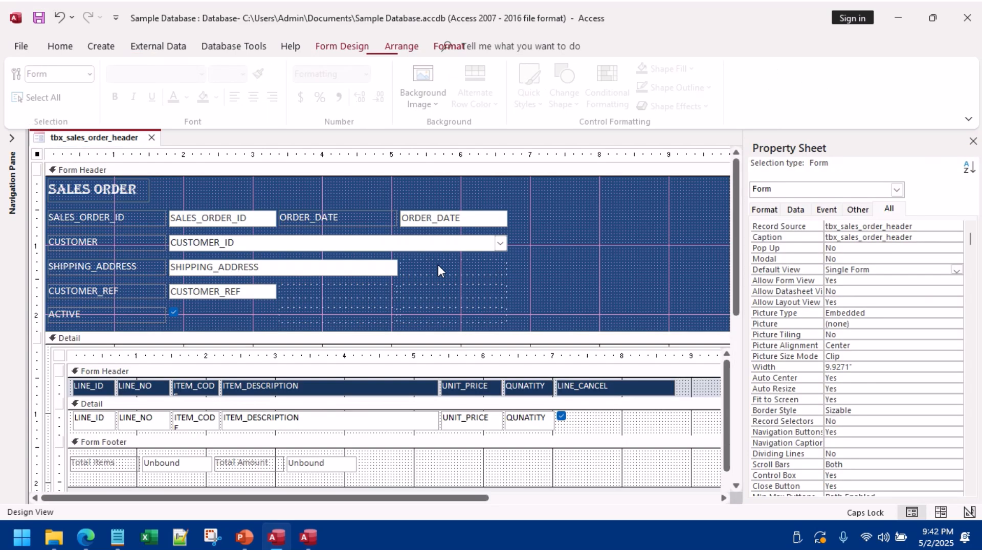
{"action": "left_click", "coordinate": [81, 373]}
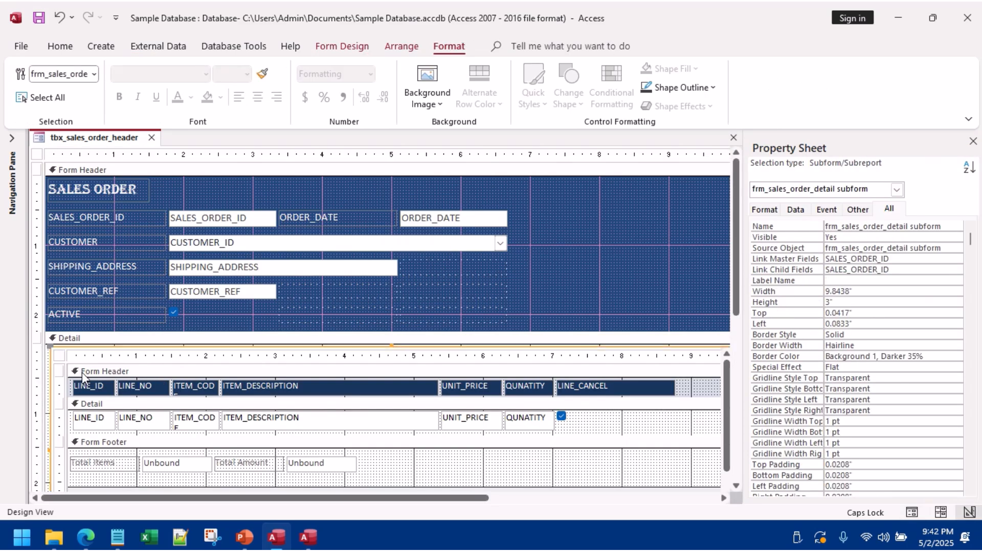
{"action": "left_click", "coordinate": [60, 356]}
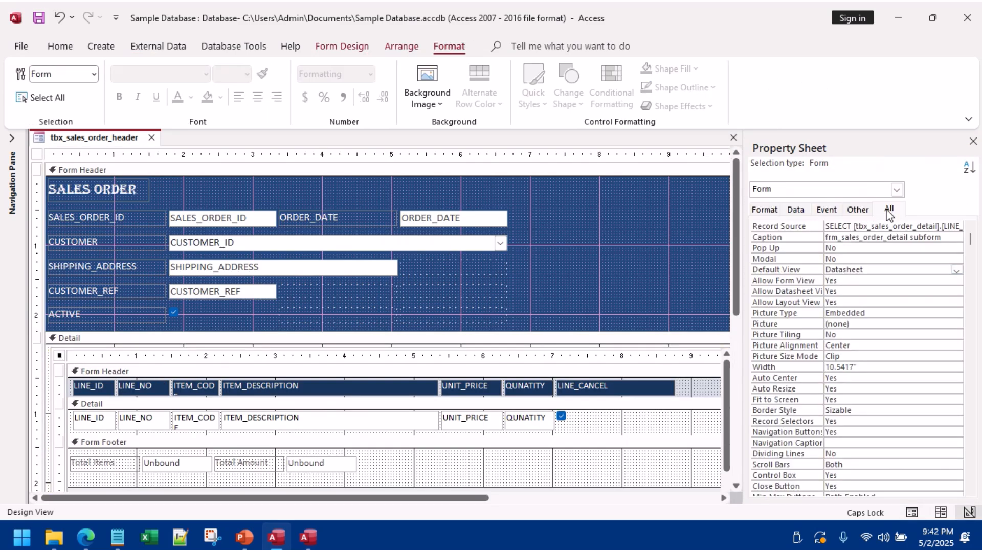
{"action": "left_click", "coordinate": [941, 280]}
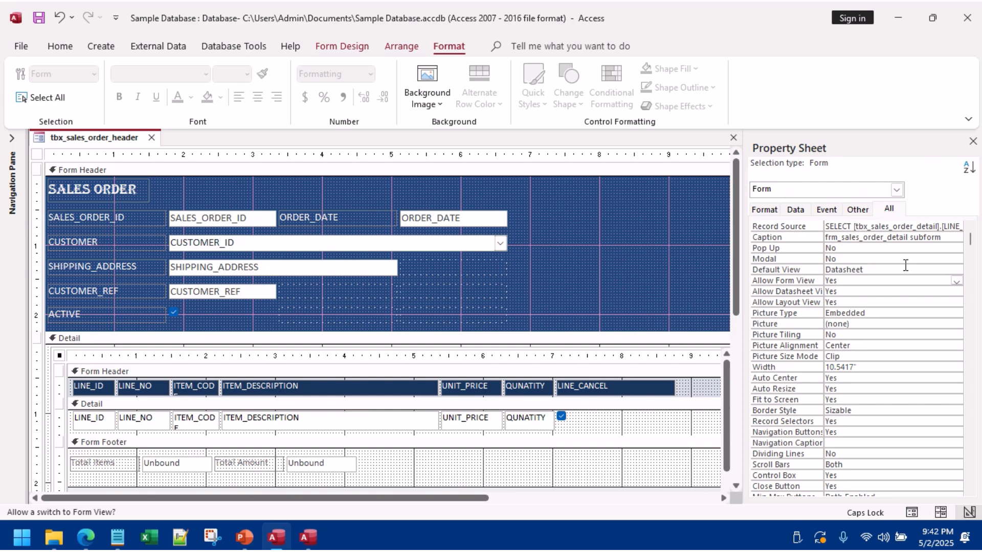
{"action": "left_click", "coordinate": [908, 268]}
{"action": "left_click", "coordinate": [956, 271]}
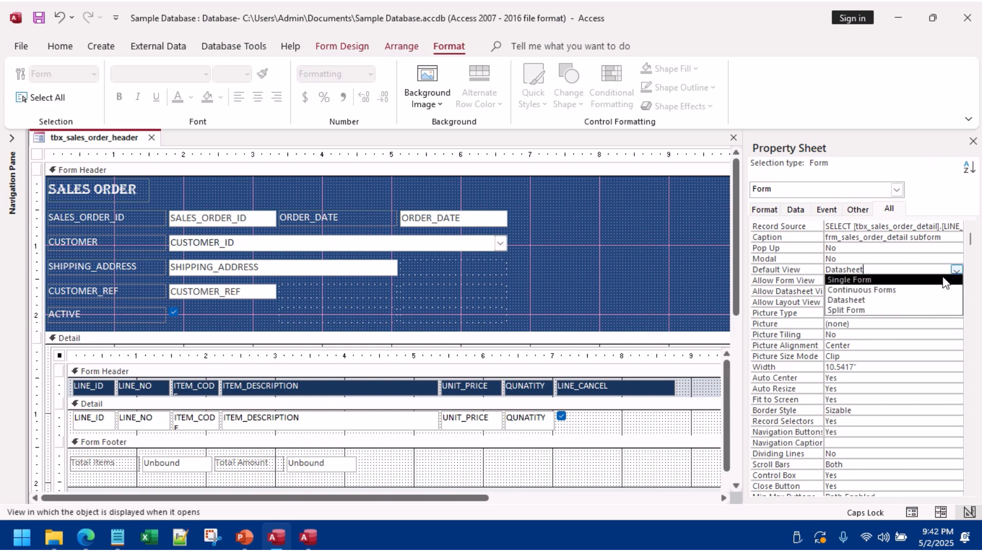
{"action": "left_click", "coordinate": [908, 291]}
Step: Show the form in Form View and check the columns of the order detail subform
{"action": "left_click", "coordinate": [64, 45]}
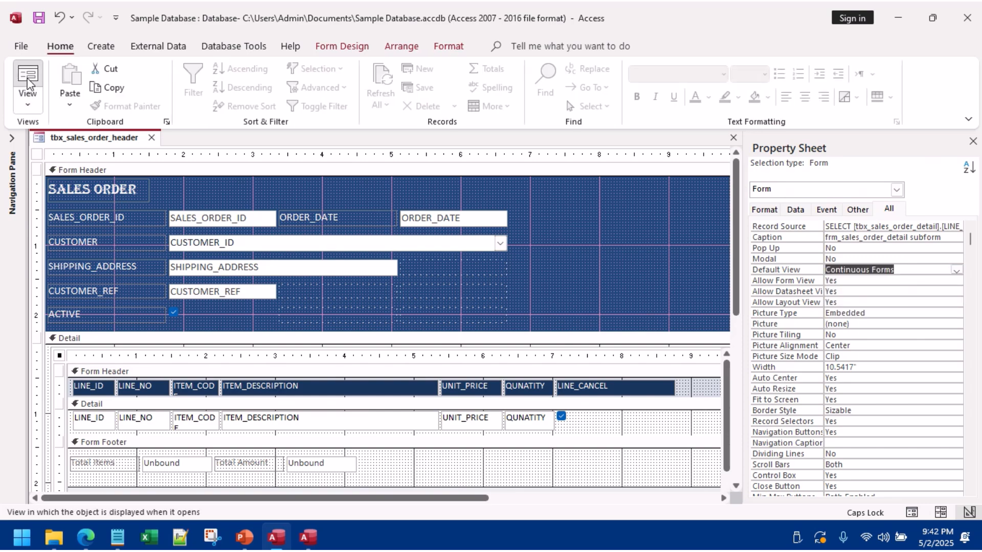
{"action": "left_click", "coordinate": [27, 82]}
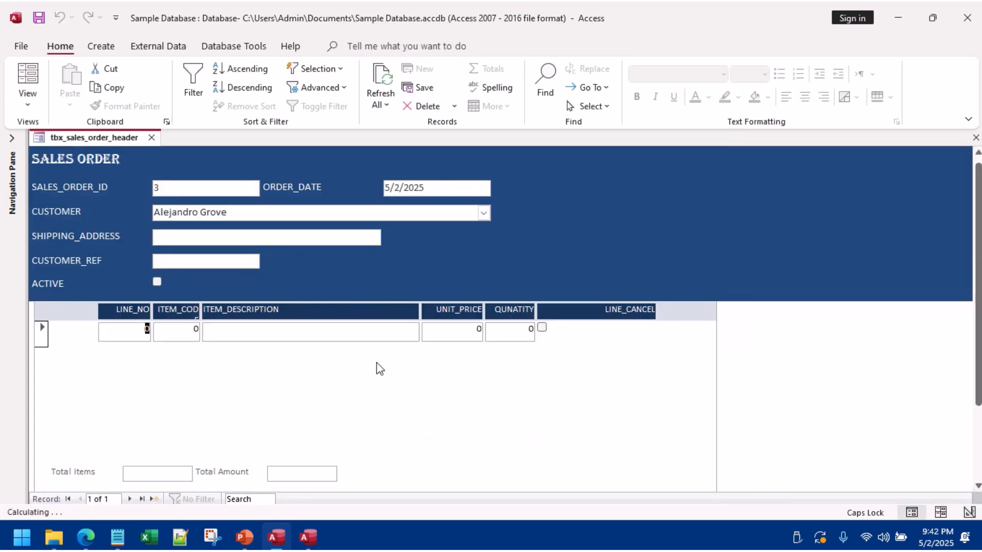
{"action": "right_click", "coordinate": [171, 376]}
{"action": "left_click", "coordinate": [147, 400]}
Step: In Layout View, delete the subform's LINE_ID label and text box along with the empty layout column they leave
{"action": "right_click", "coordinate": [630, 185]}
{"action": "left_click", "coordinate": [667, 213]}
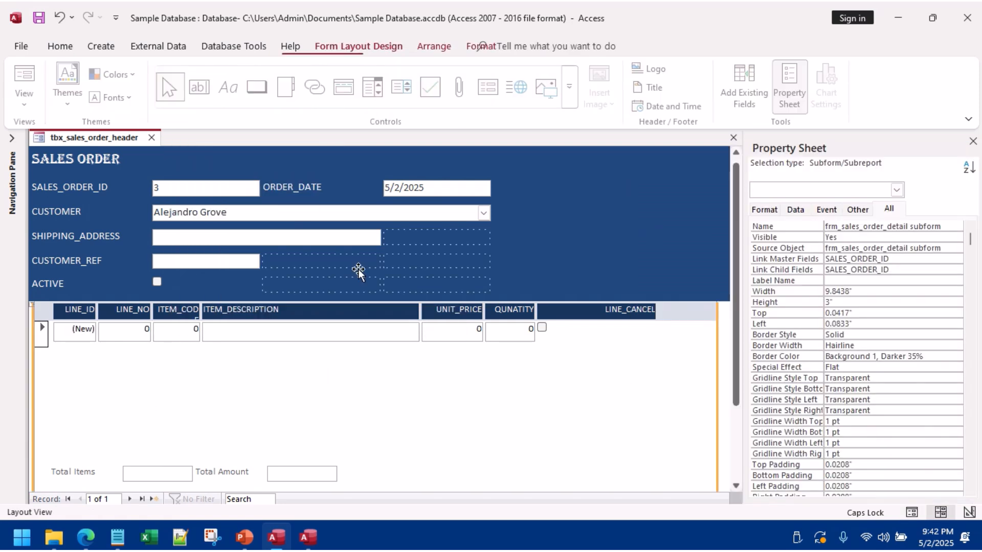
{"action": "left_click", "coordinate": [88, 310]}
{"action": "key", "text": "Delete"}
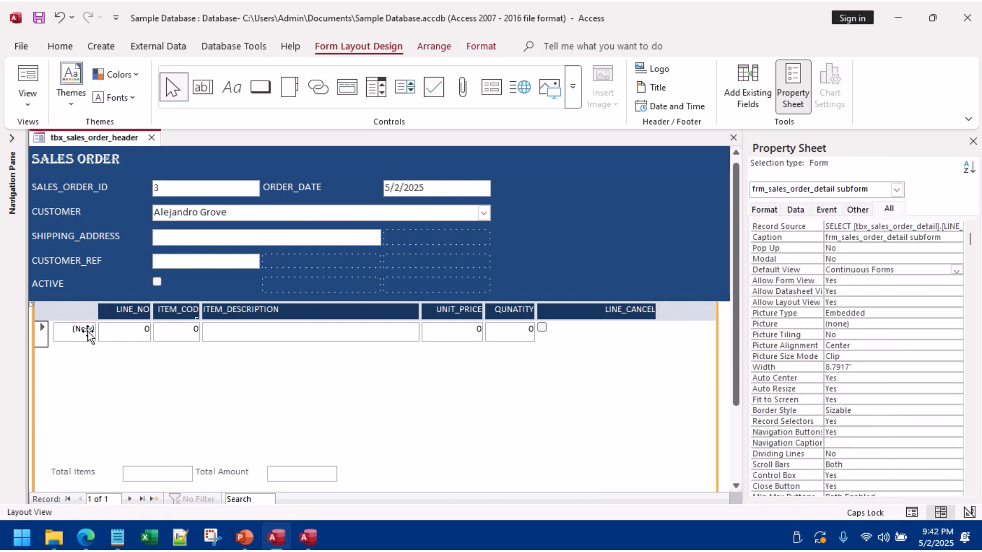
{"action": "left_click", "coordinate": [88, 331]}
{"action": "key", "text": "Delete"}
{"action": "left_click", "coordinate": [76, 311]}
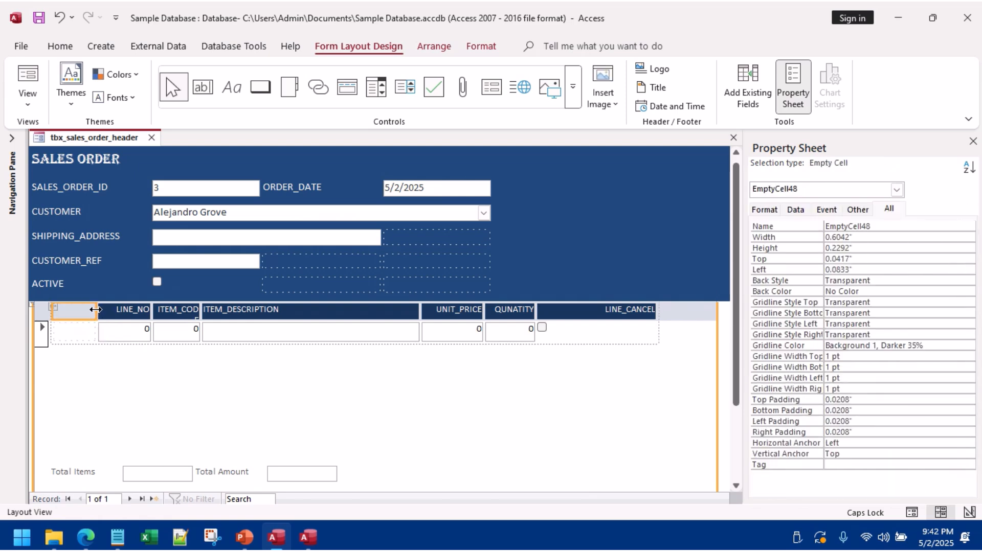
{"action": "left_click", "coordinate": [89, 332]}
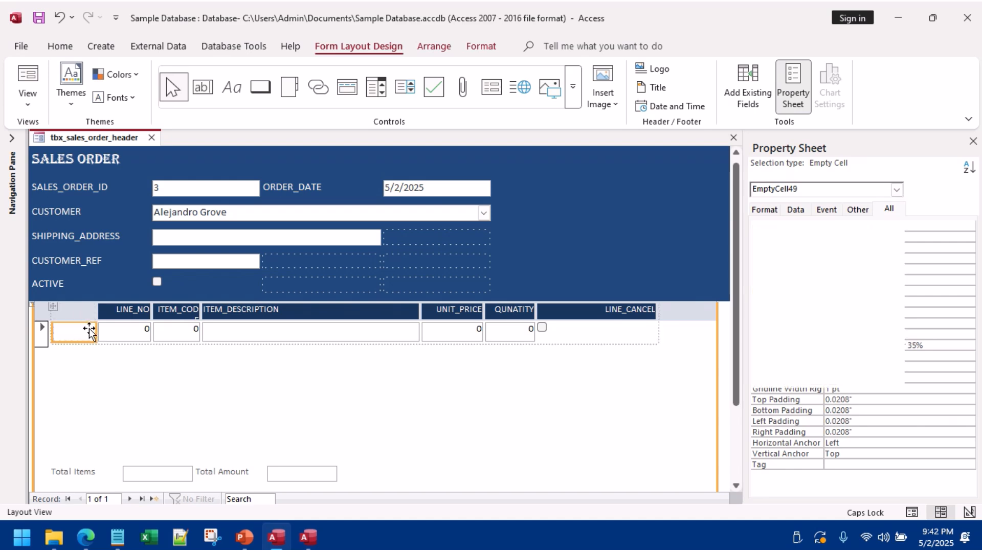
{"action": "key", "text": "Delete"}
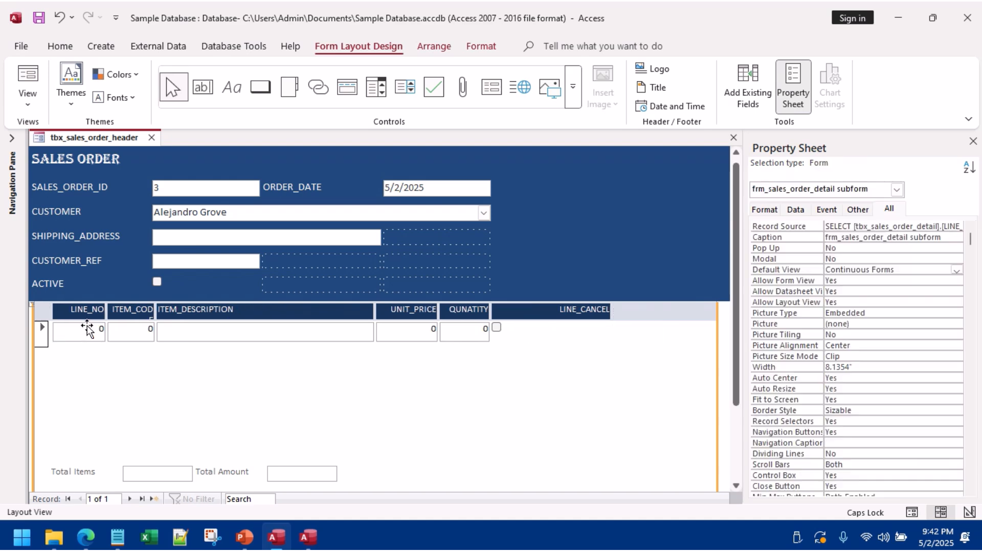
Step: In Form View, enter item codes 11, 12 and 45 on three order detail lines and refresh the form
{"action": "left_click", "coordinate": [14, 101]}
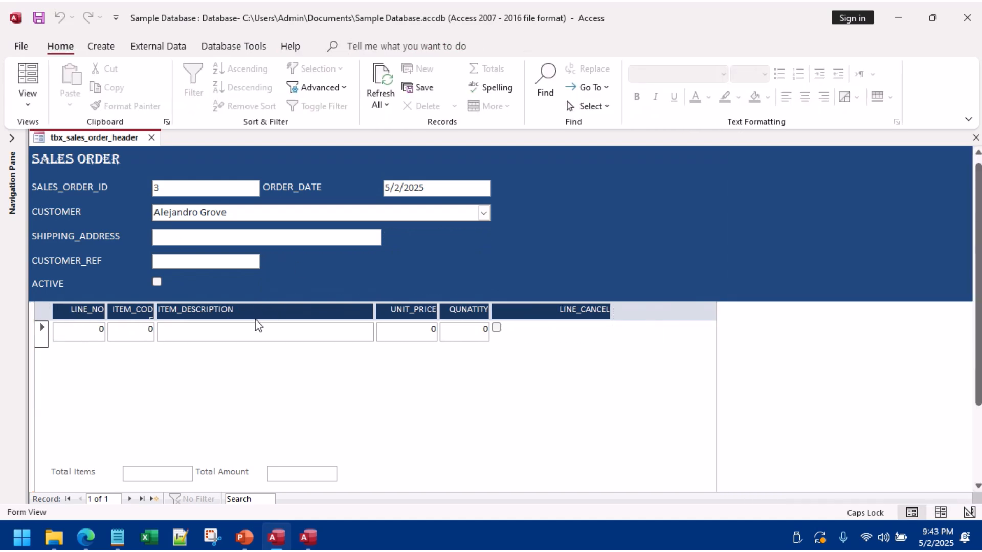
{"action": "left_click", "coordinate": [258, 327]}
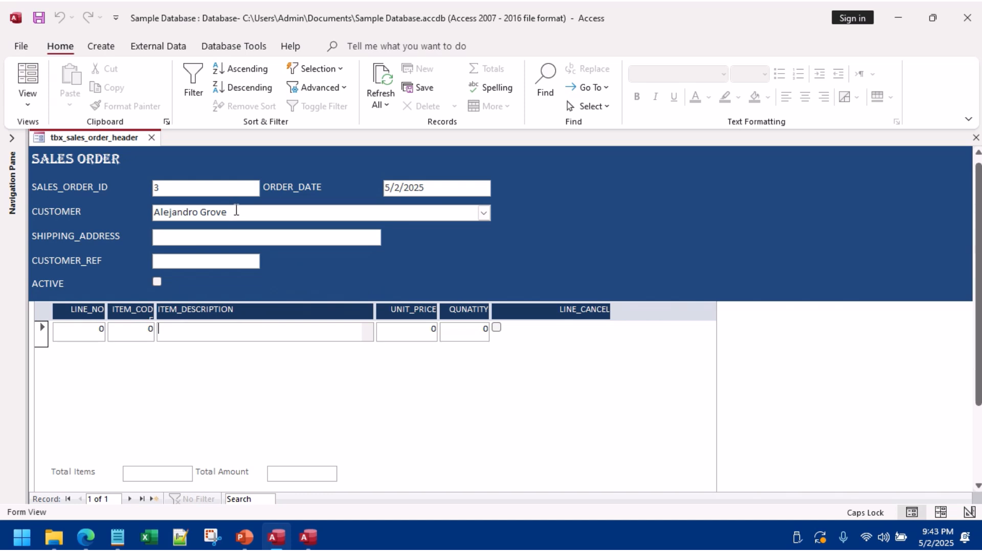
{"action": "left_click", "coordinate": [236, 212]}
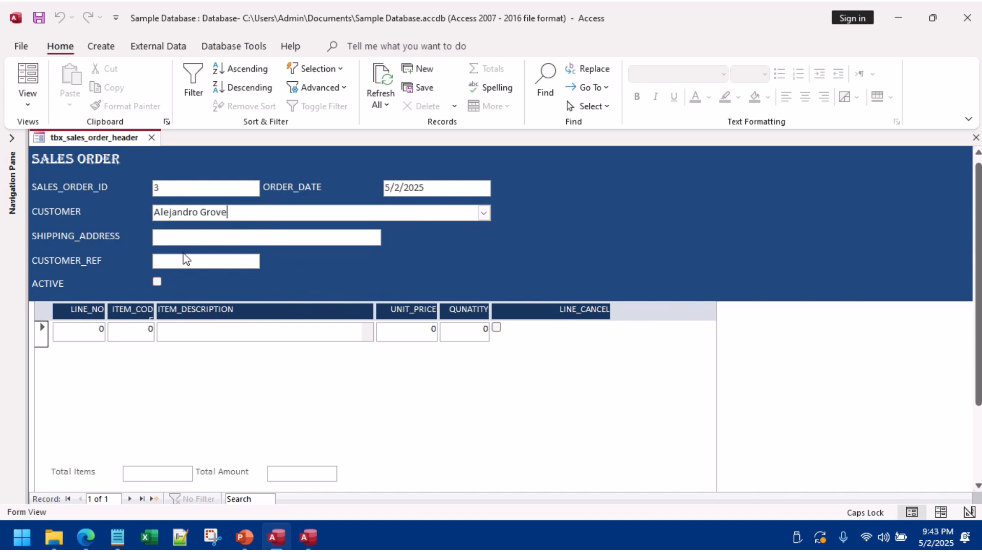
{"action": "left_click", "coordinate": [173, 239]}
{"action": "double_click", "coordinate": [143, 329]}
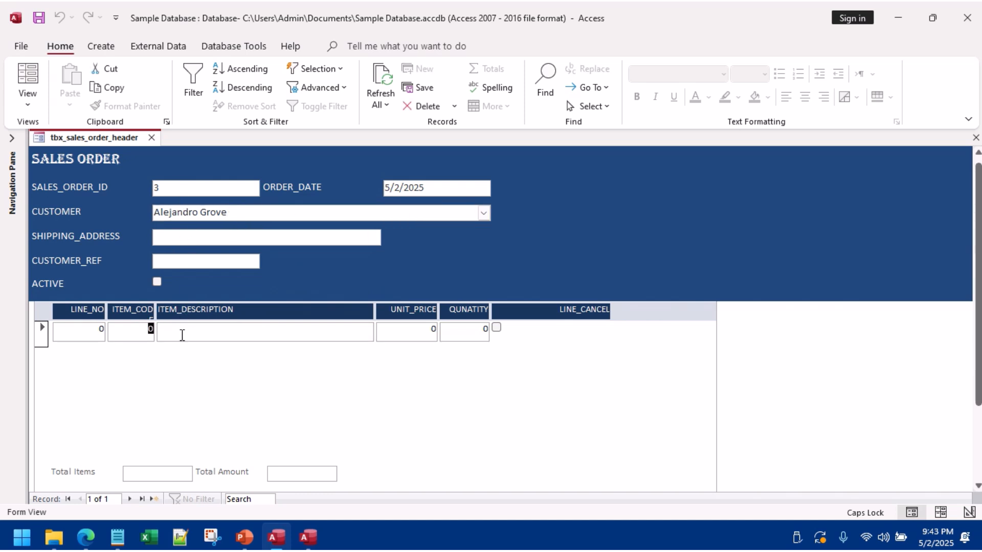
{"action": "type", "text": "1"}
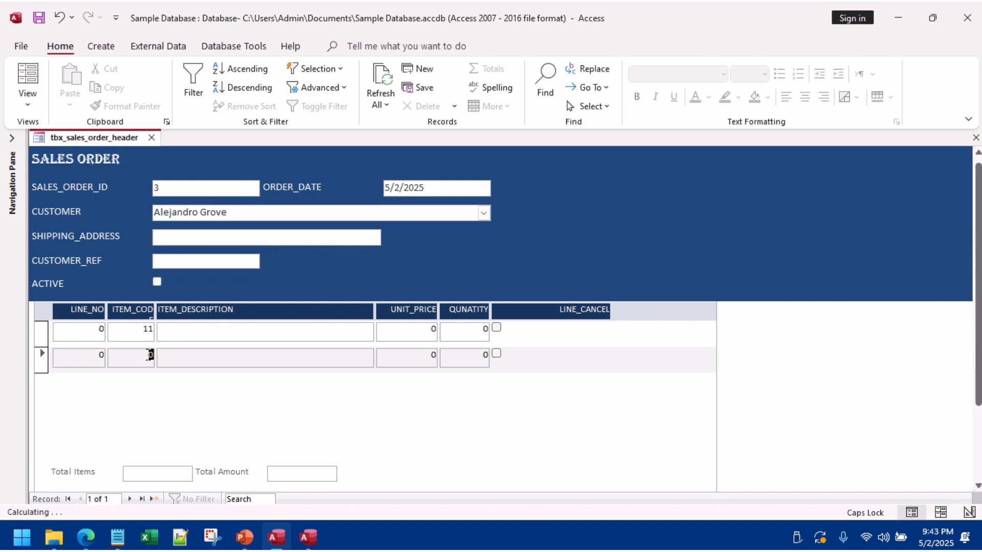
{"action": "type", "text": "12"}
{"action": "left_click", "coordinate": [142, 387]}
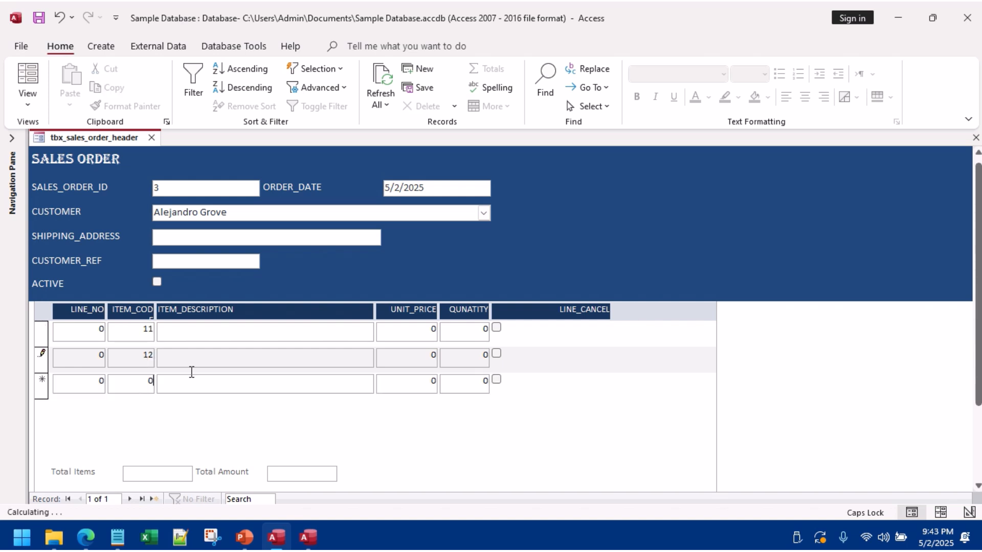
{"action": "left_click_drag", "start_coordinate": [130, 384], "coordinate": [163, 381]}
{"action": "type", "text": "45"}
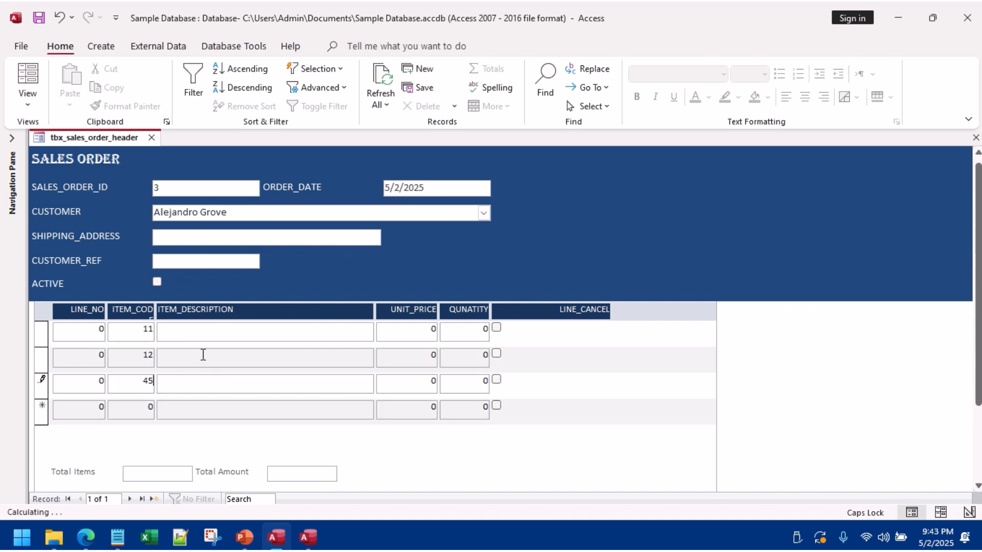
{"action": "key", "text": "F5"}
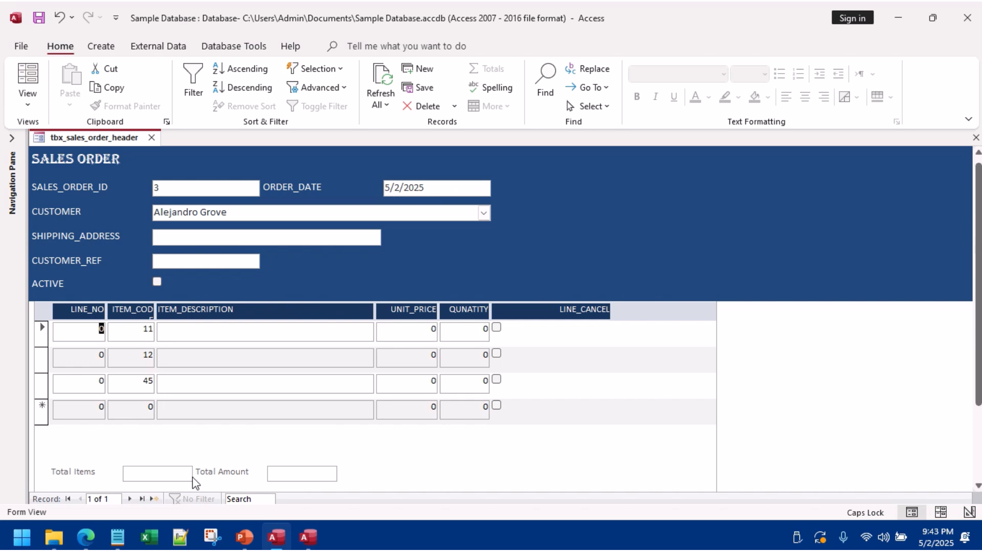
Step: Go to a new sales order record, and open the tbx_sales_order_detail table to check the saved lines' sales order IDs
{"action": "left_click", "coordinate": [154, 499]}
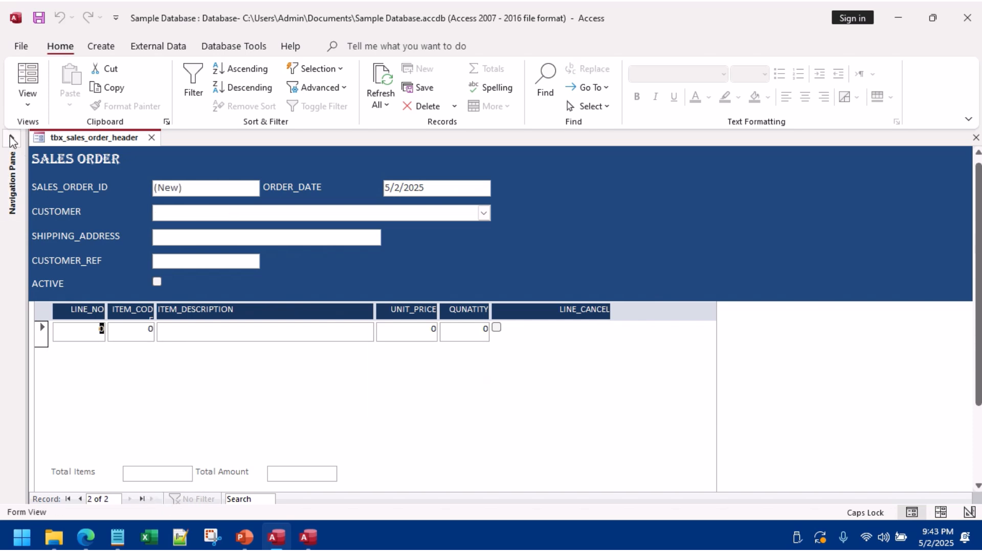
{"action": "left_click", "coordinate": [12, 141]}
{"action": "left_click", "coordinate": [101, 199]}
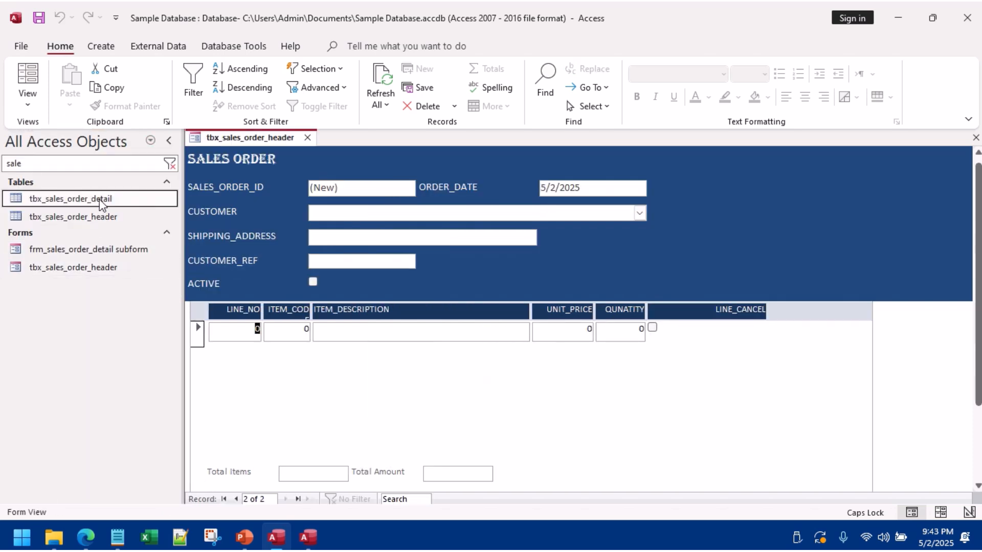
{"action": "double_click", "coordinate": [100, 199]}
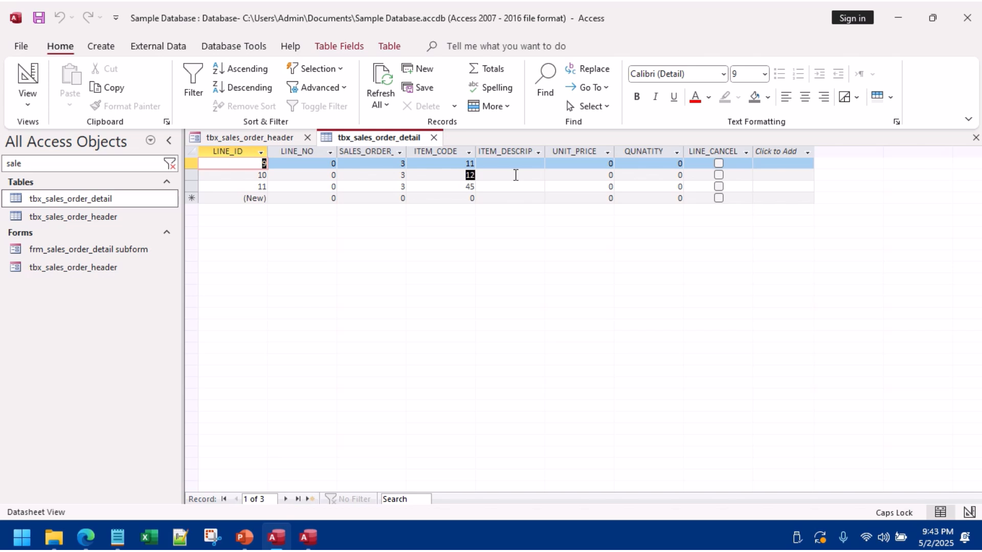
{"action": "left_click", "coordinate": [516, 175]}
{"action": "left_click", "coordinate": [404, 163]}
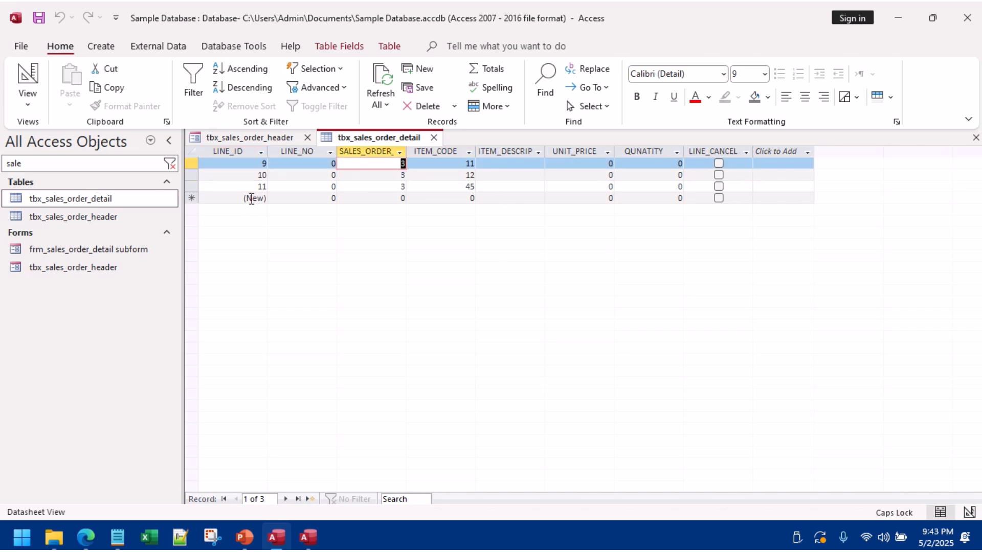
Step: Close the tbx_sales_order_detail table, show the sales order form in Layout View, and collapse the Navigation Pane
{"action": "left_click", "coordinate": [434, 138]}
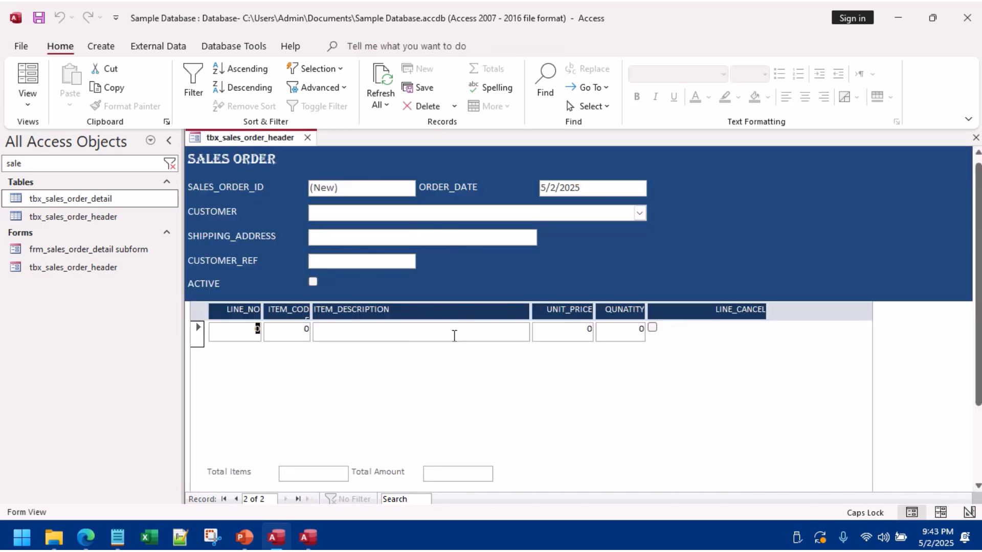
{"action": "right_click", "coordinate": [735, 241]}
{"action": "left_click", "coordinate": [373, 357]}
{"action": "left_click", "coordinate": [405, 340]}
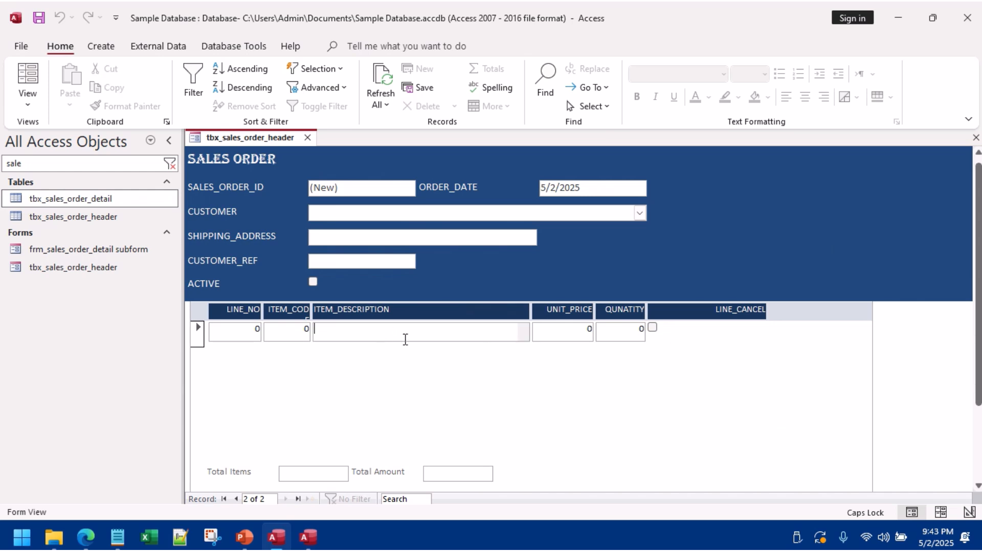
{"action": "left_click", "coordinate": [197, 332]}
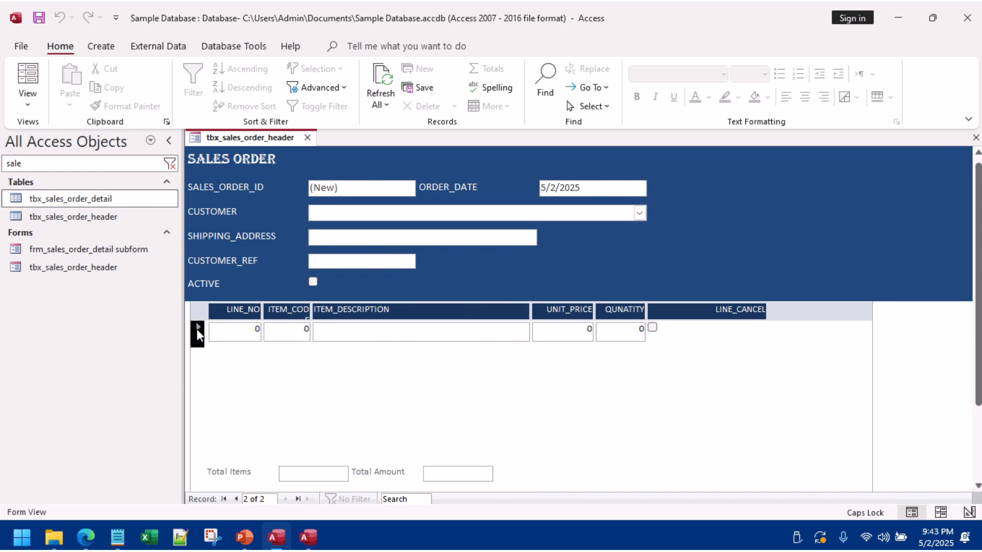
{"action": "right_click", "coordinate": [710, 255]}
{"action": "left_click", "coordinate": [758, 279]}
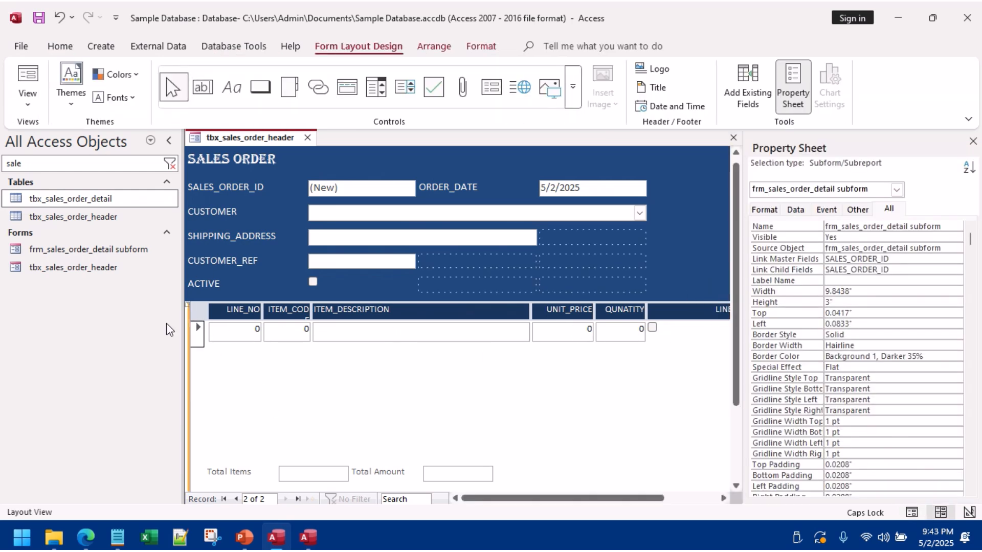
{"action": "left_click", "coordinate": [169, 140]}
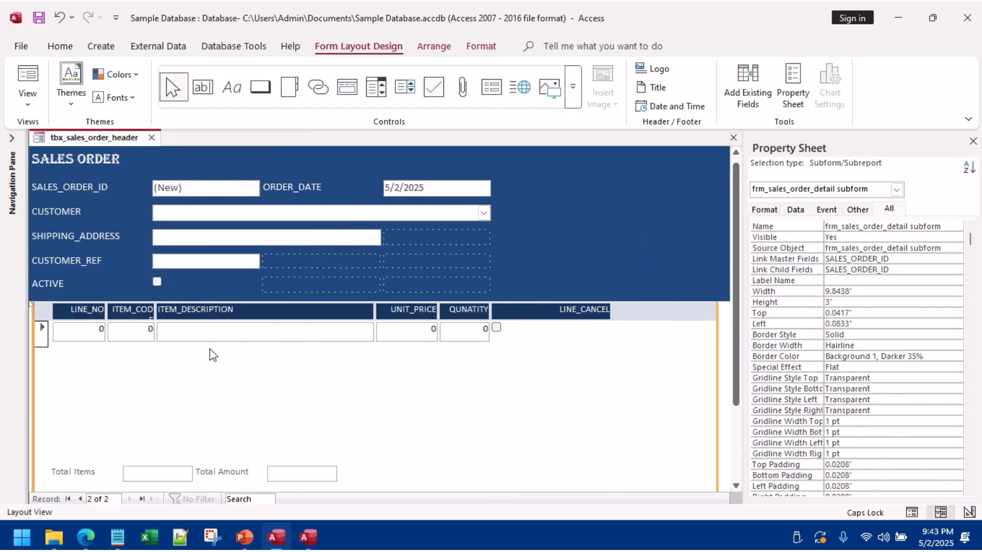
Step: Center the subform's LINE_NO, ITEM_CODE, ITEM_DESCRIPTION, UNIT_PRICE and QUNATITY header labels
{"action": "left_click", "coordinate": [87, 338]}
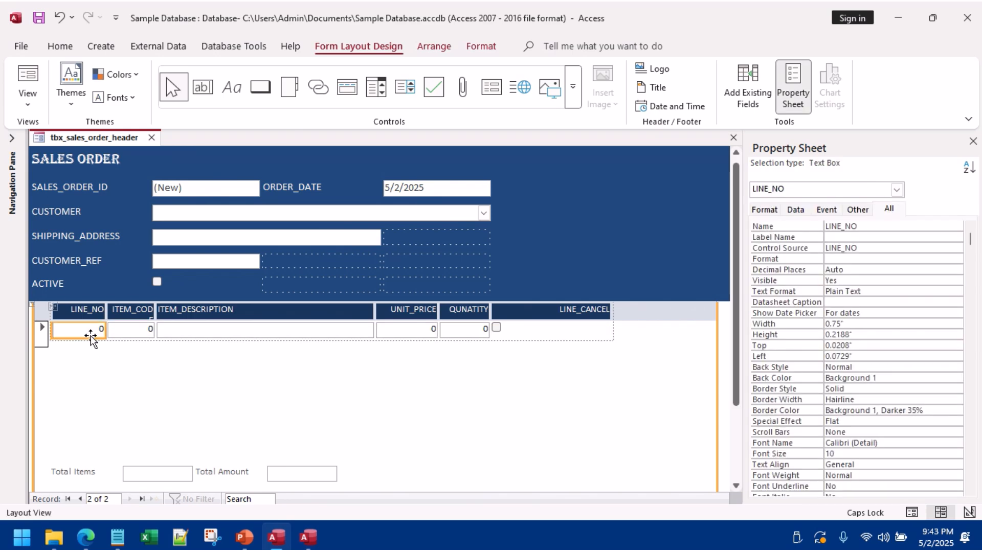
{"action": "left_click", "coordinate": [571, 323]}
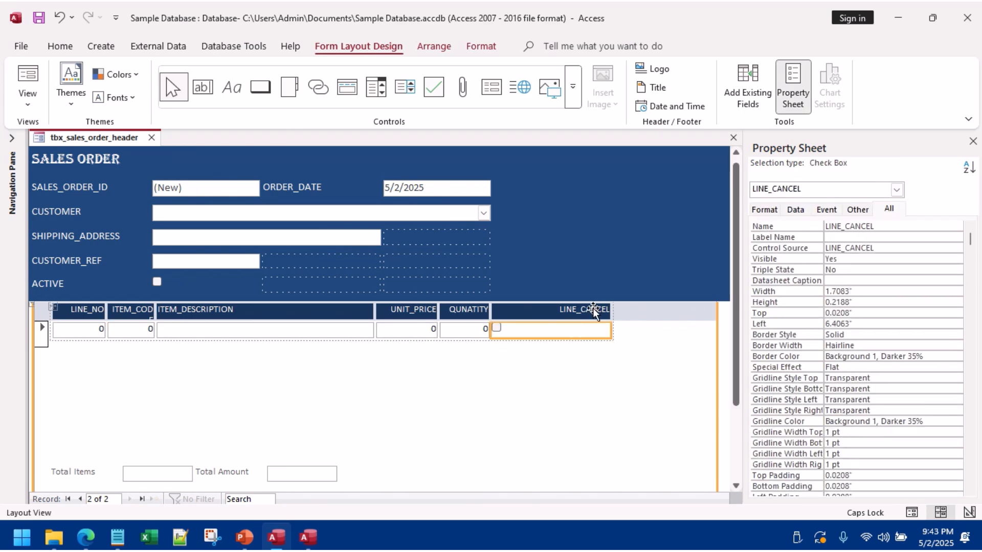
{"action": "left_click", "coordinate": [592, 310]}
{"action": "left_click", "coordinate": [94, 312], "text": "shift"}
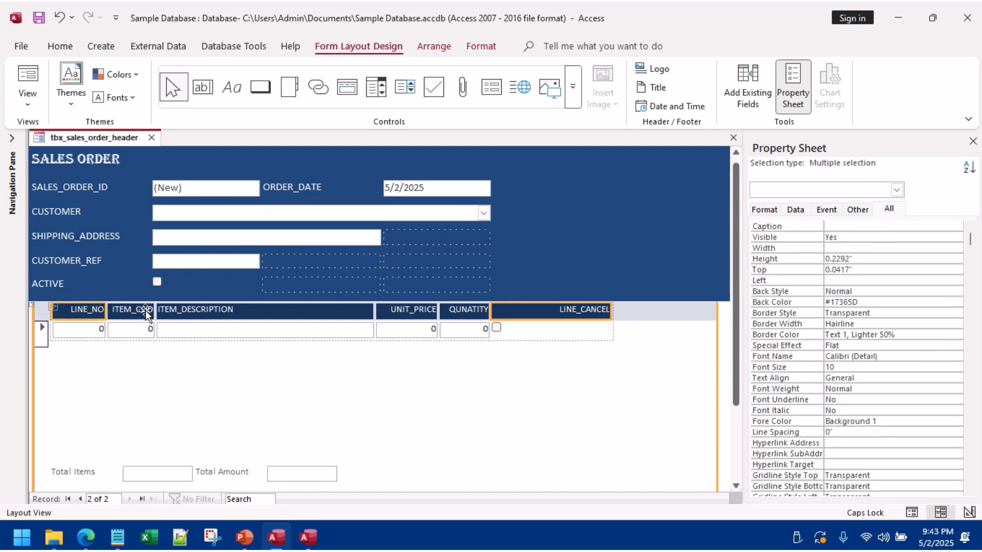
{"action": "left_click", "coordinate": [149, 313], "text": "shift"}
{"action": "left_click", "coordinate": [194, 312], "text": "shift"}
{"action": "left_click", "coordinate": [425, 309], "text": "shift"}
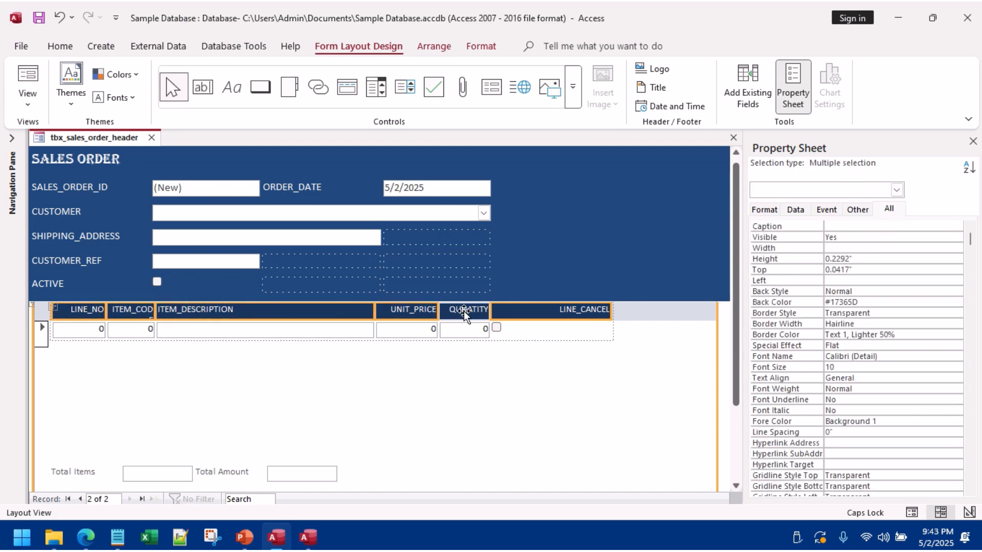
{"action": "left_click", "coordinate": [527, 318], "text": "shift"}
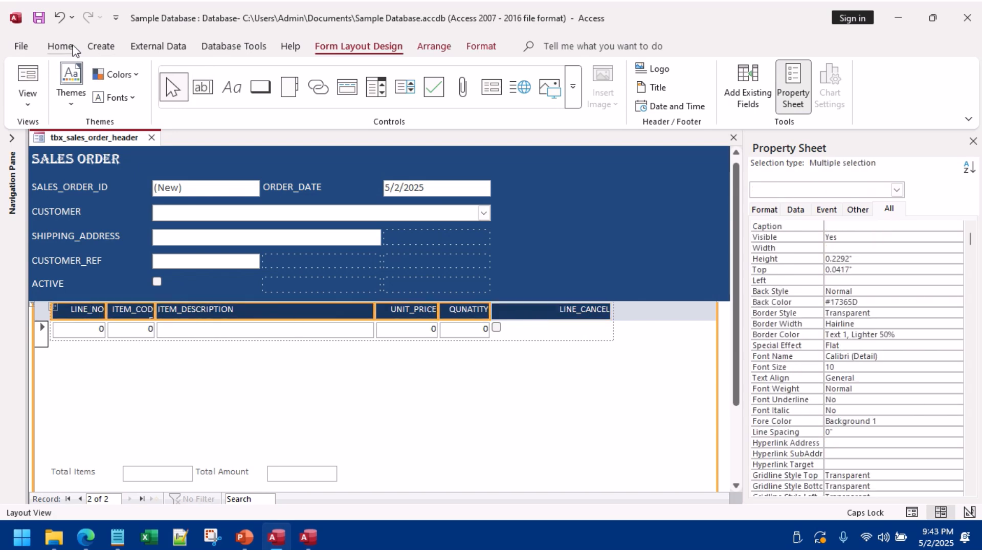
{"action": "left_click", "coordinate": [72, 46]}
{"action": "left_click", "coordinate": [805, 96]}
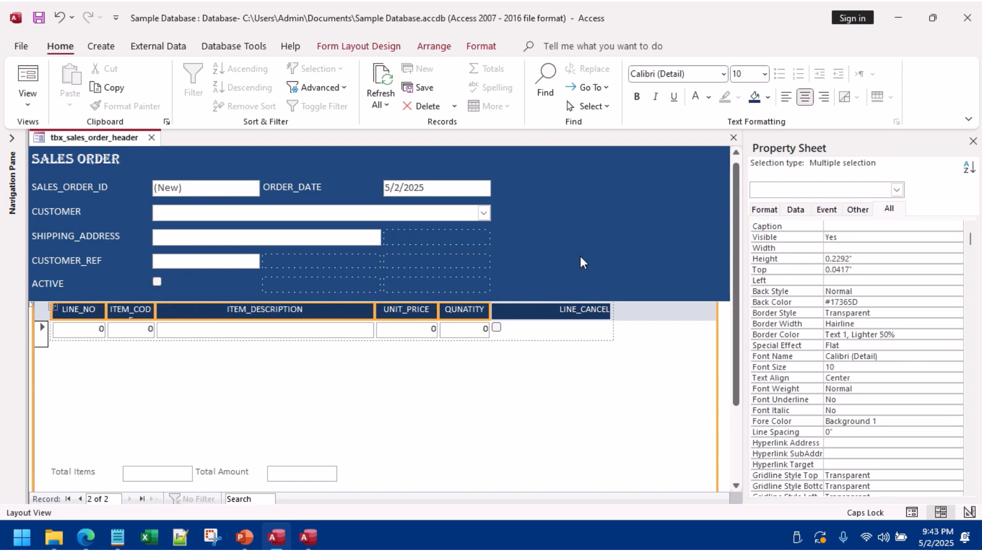
{"action": "left_click", "coordinate": [540, 356]}
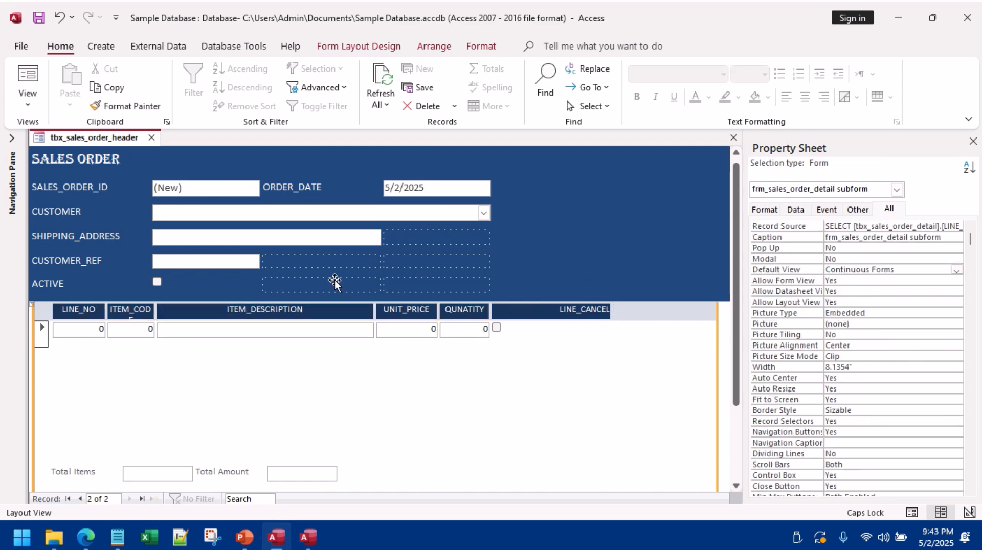
Step: Rename the subform's Total Items text box as txt_line_count in its properties
{"action": "left_click", "coordinate": [158, 473]}
{"action": "right_click", "coordinate": [159, 474]}
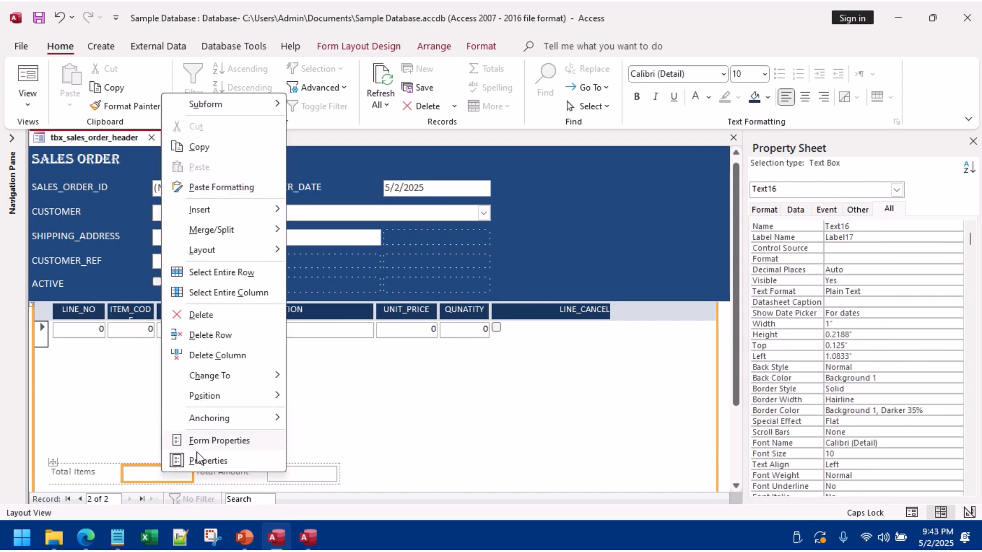
{"action": "left_click", "coordinate": [197, 460]}
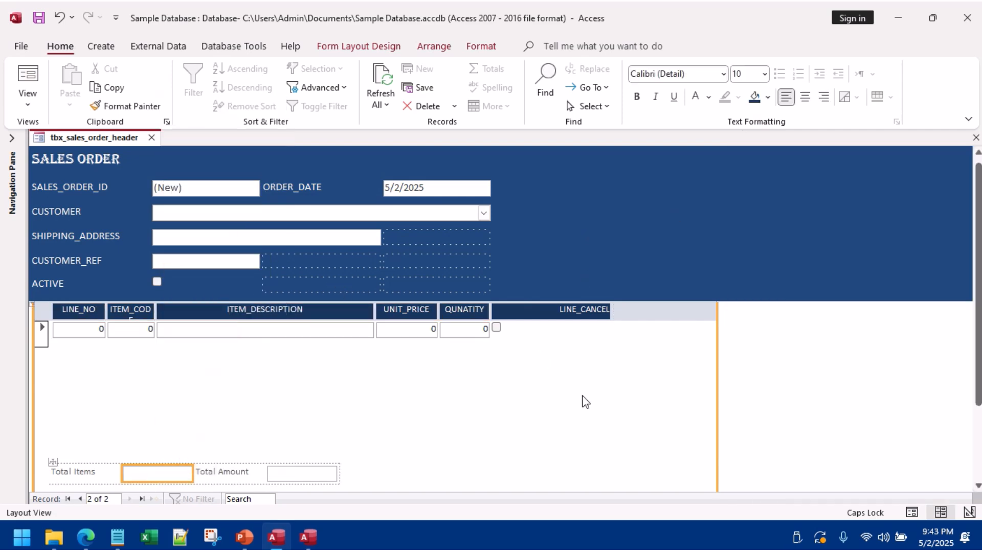
{"action": "right_click", "coordinate": [178, 479]}
{"action": "left_click", "coordinate": [220, 471]}
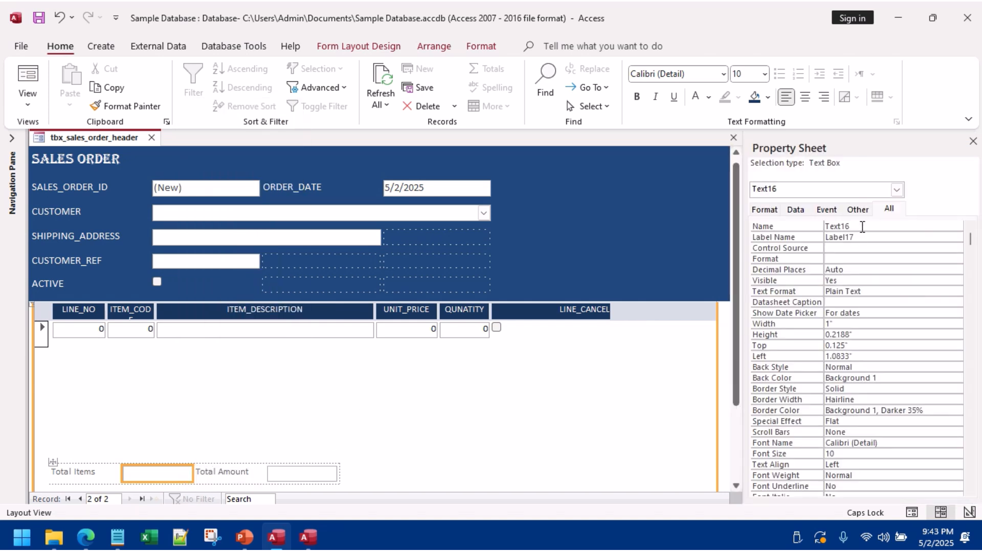
{"action": "double_click", "coordinate": [862, 227]}
{"action": "type", "text": "TX"}
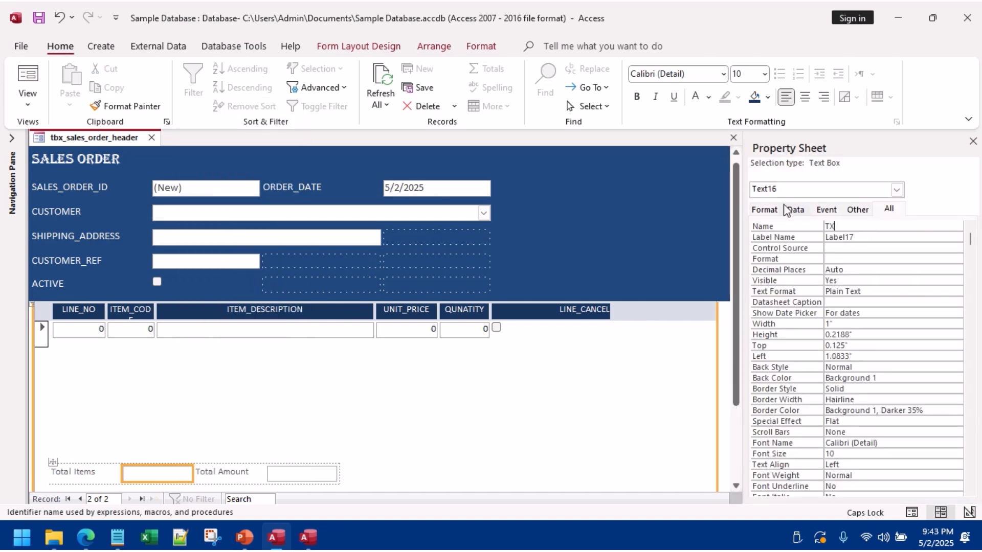
{"action": "key", "text": "BackSpace"}
{"action": "key", "text": "Caps_Lock"}
{"action": "type", "text": "txt_line_count"}
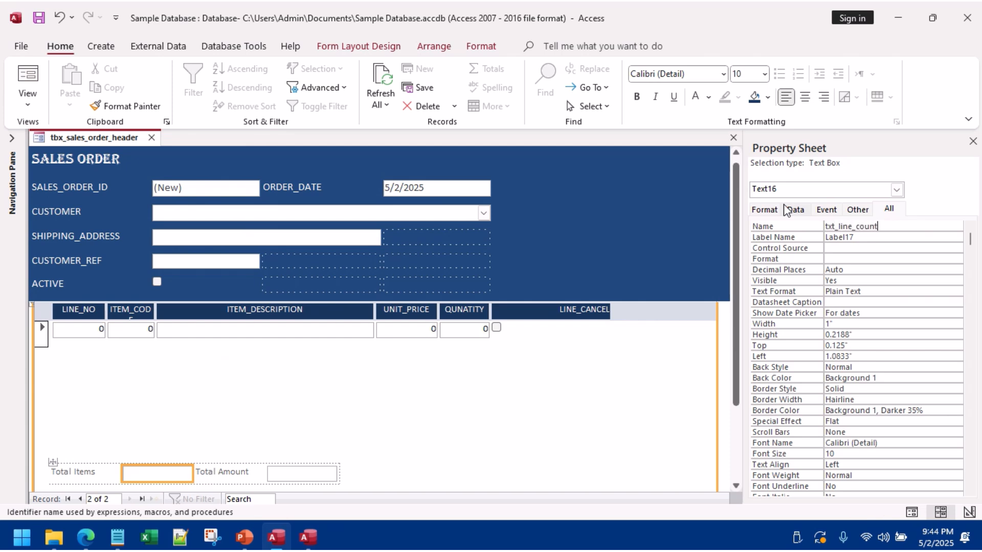
{"action": "left_click", "coordinate": [896, 235]}
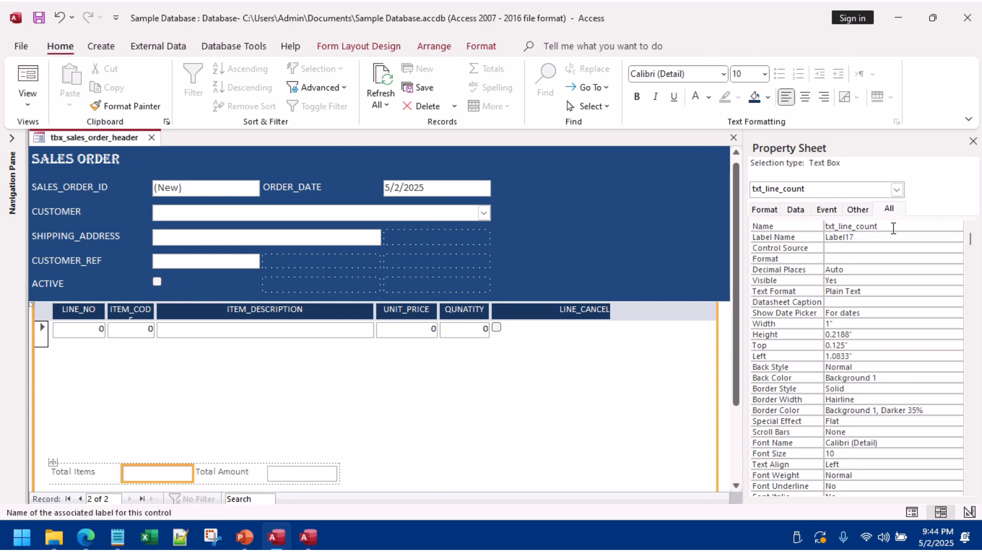
{"action": "left_click", "coordinate": [891, 225]}
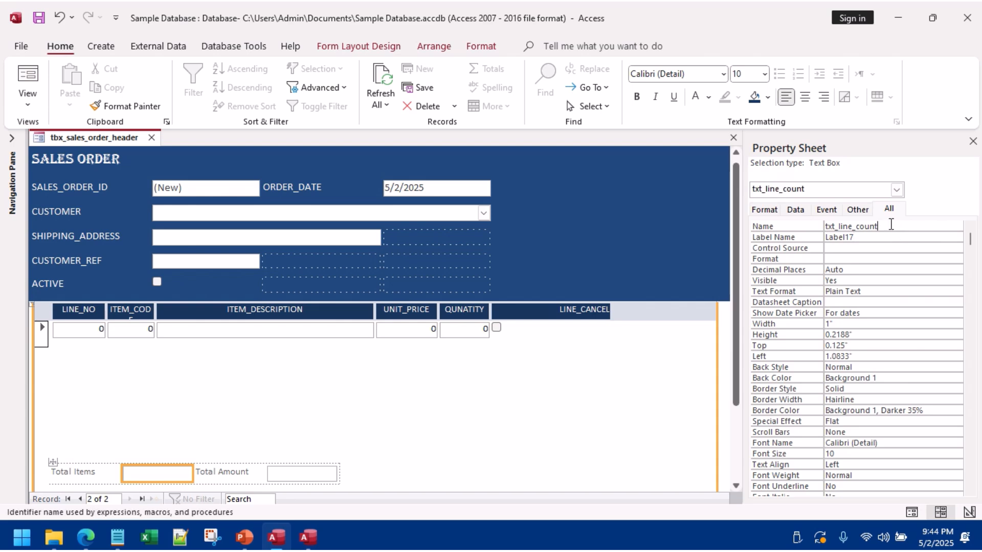
Step: Set the control source of the Total Items text box to =count(LINE_NO)
{"action": "left_click", "coordinate": [798, 209]}
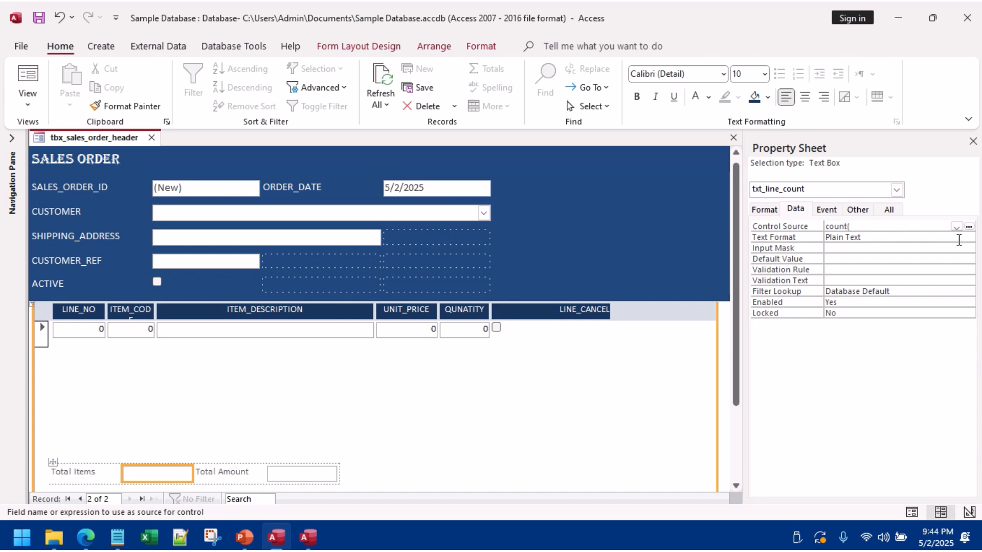
{"action": "key", "text": "Caps_Lock"}
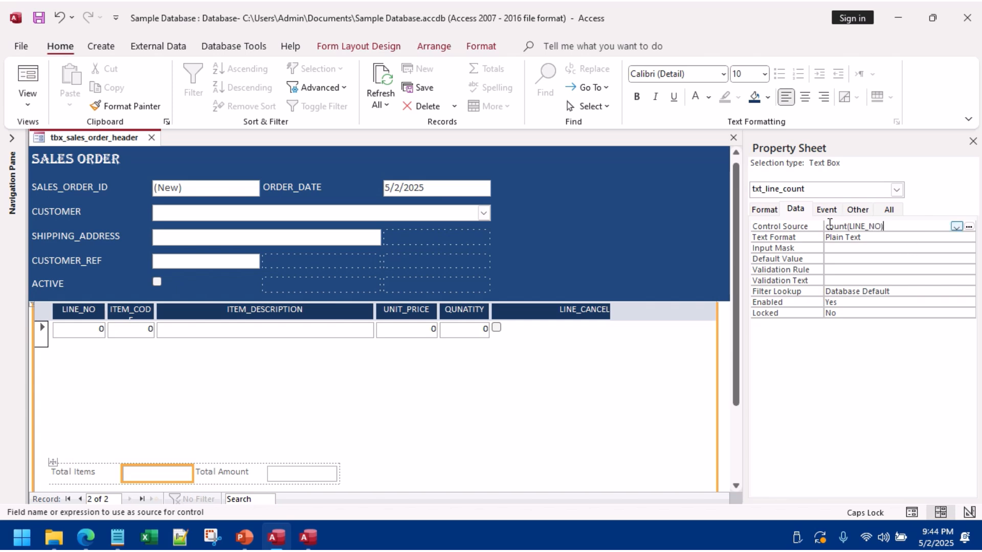
{"action": "type", "text": "="}
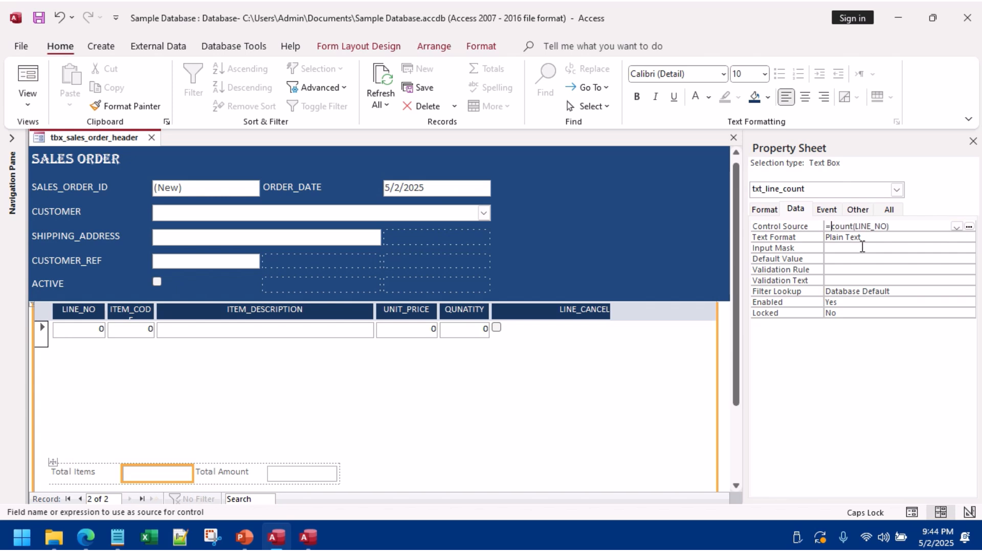
{"action": "left_click", "coordinate": [860, 247]}
Step: Show the form in Form View and go to the item code of the first order detail line
{"action": "left_click", "coordinate": [38, 72]}
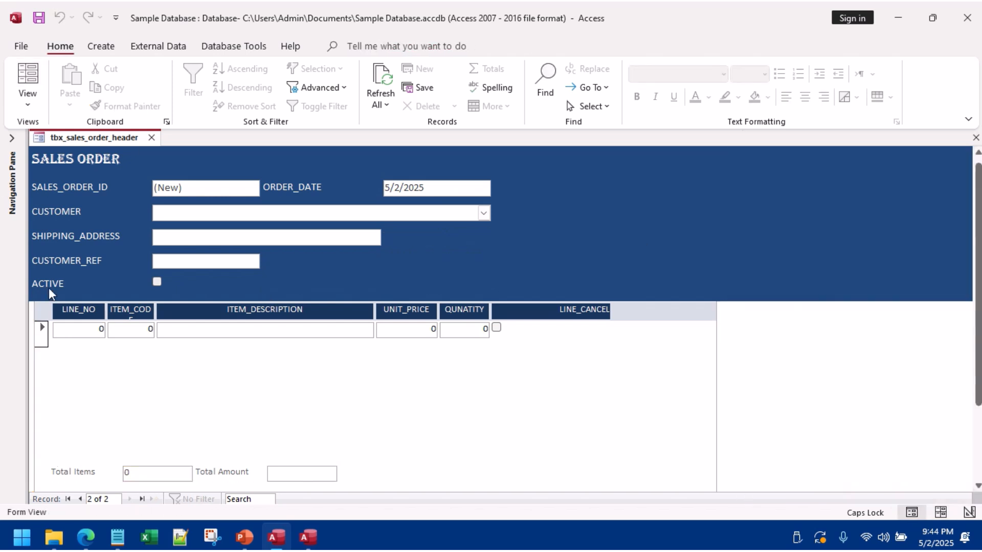
{"action": "left_click", "coordinate": [136, 328]}
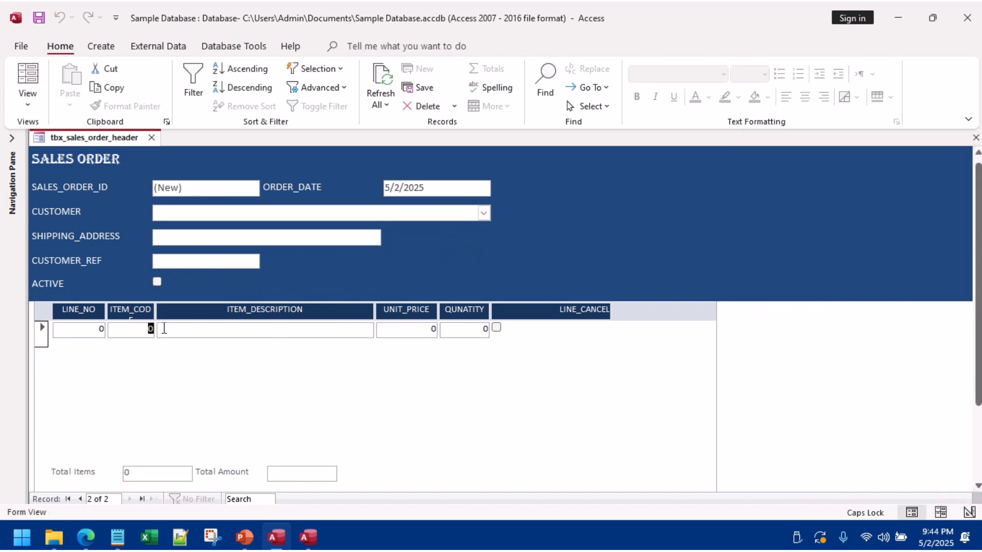
Step: Enter item codes 2 and 6 on the first two lines of the sales order
{"action": "type", "text": "2"}
{"action": "left_click", "coordinate": [126, 356]}
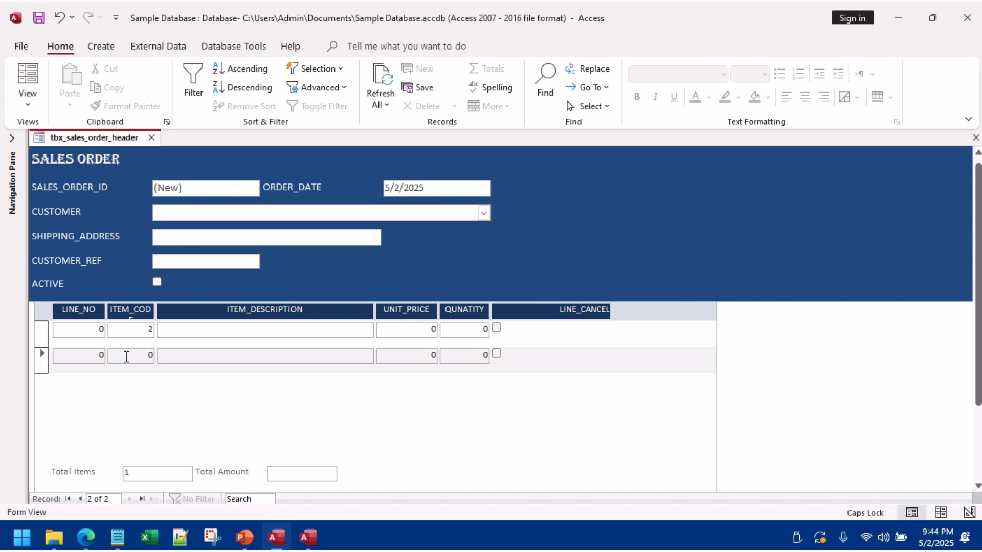
{"action": "left_click", "coordinate": [128, 333]}
{"action": "left_click", "coordinate": [136, 358]}
{"action": "type", "text": "6"}
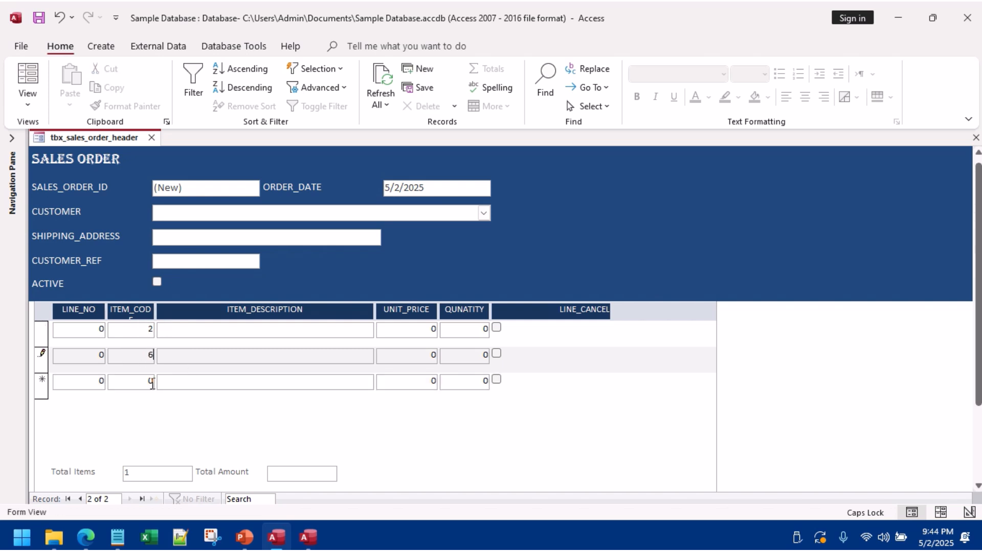
{"action": "left_click", "coordinate": [149, 381]}
Step: Switch the sales order form to Design View and inspect the Total Amount text box and LINE_CANCEL control in the subform
{"action": "right_click", "coordinate": [526, 244]}
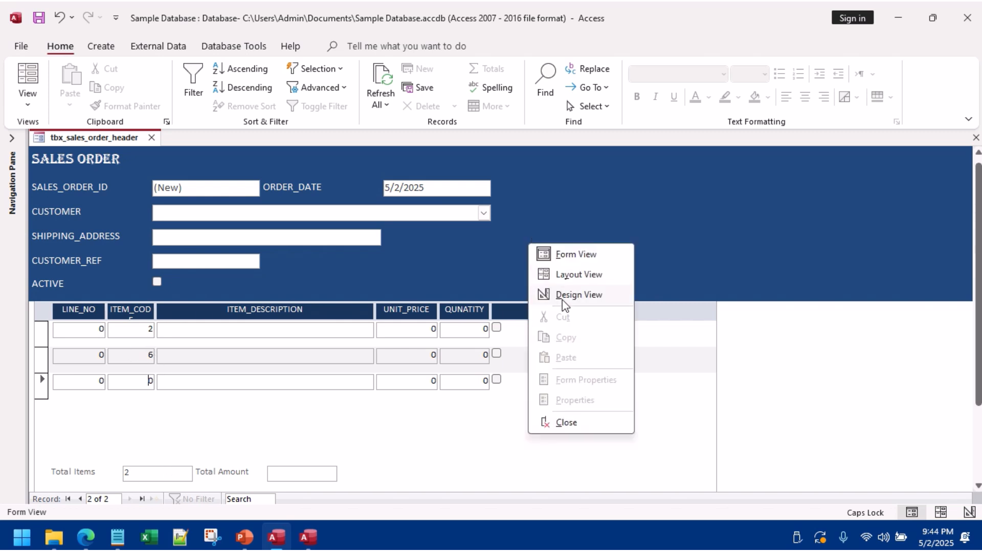
{"action": "left_click", "coordinate": [563, 299]}
{"action": "left_click", "coordinate": [429, 266]}
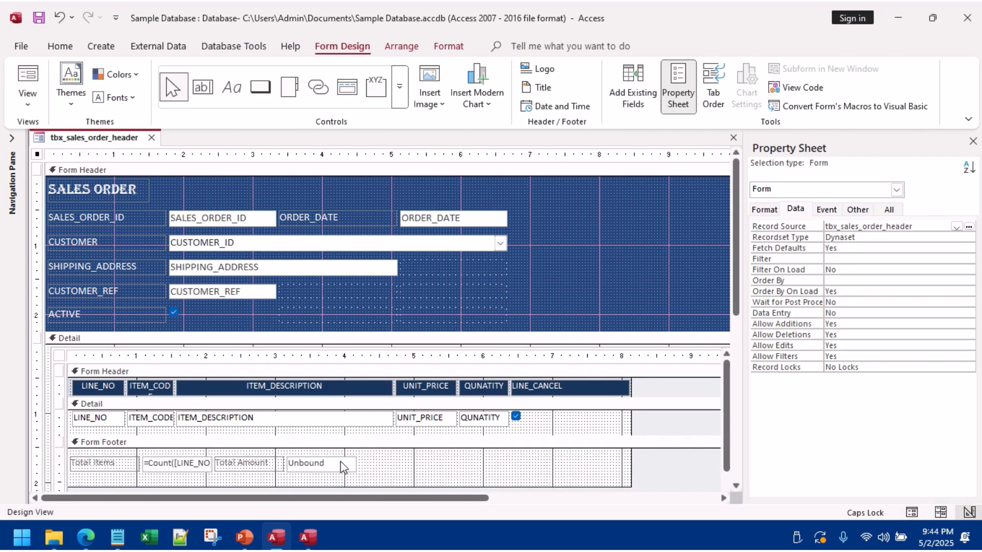
{"action": "left_click", "coordinate": [338, 460]}
{"action": "left_click", "coordinate": [335, 456]}
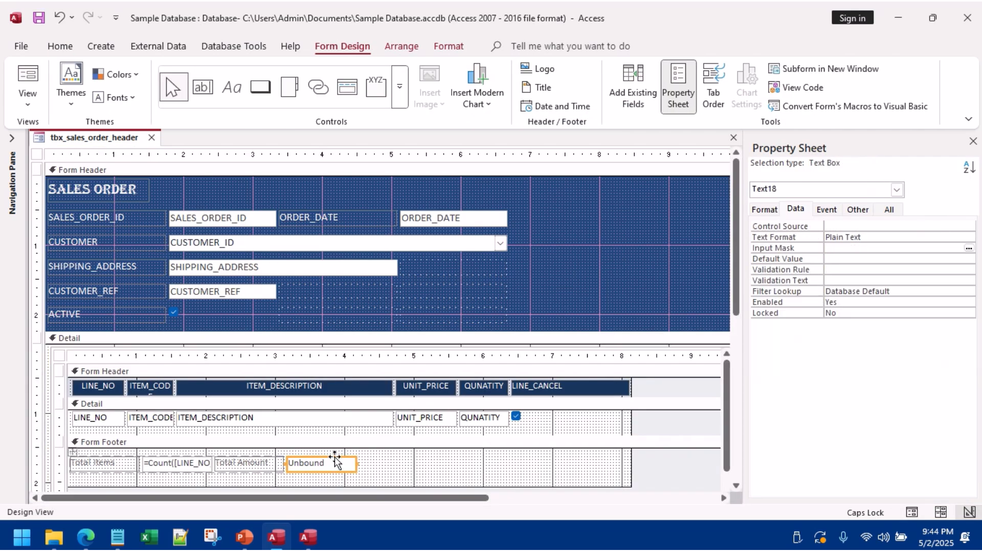
{"action": "left_click", "coordinate": [538, 417]}
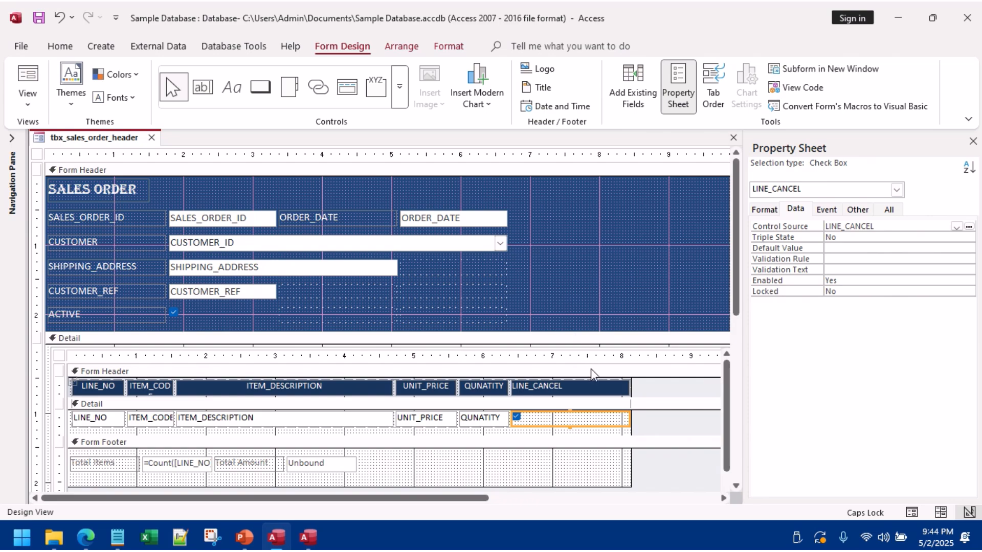
{"action": "left_click", "coordinate": [326, 464]}
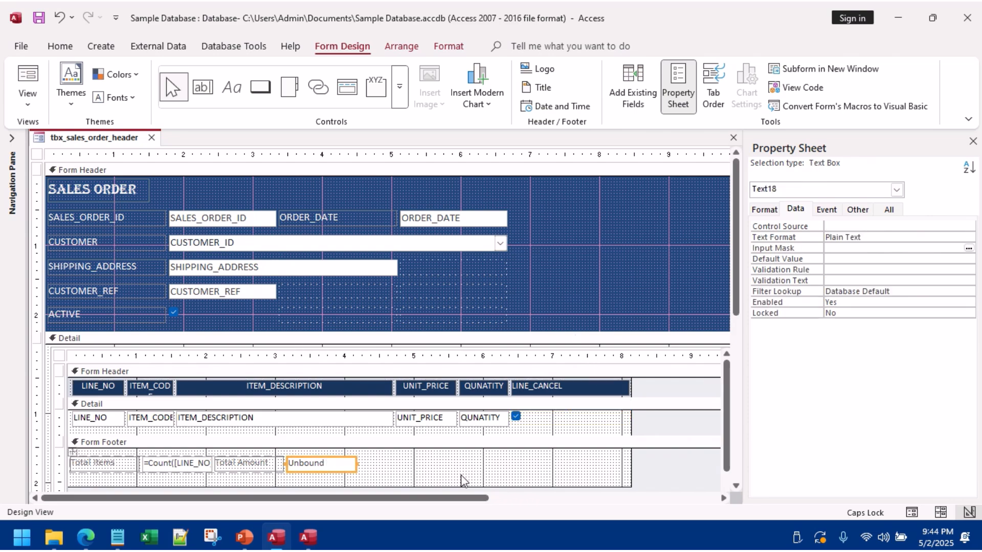
{"action": "key", "text": "alt+Tab"}
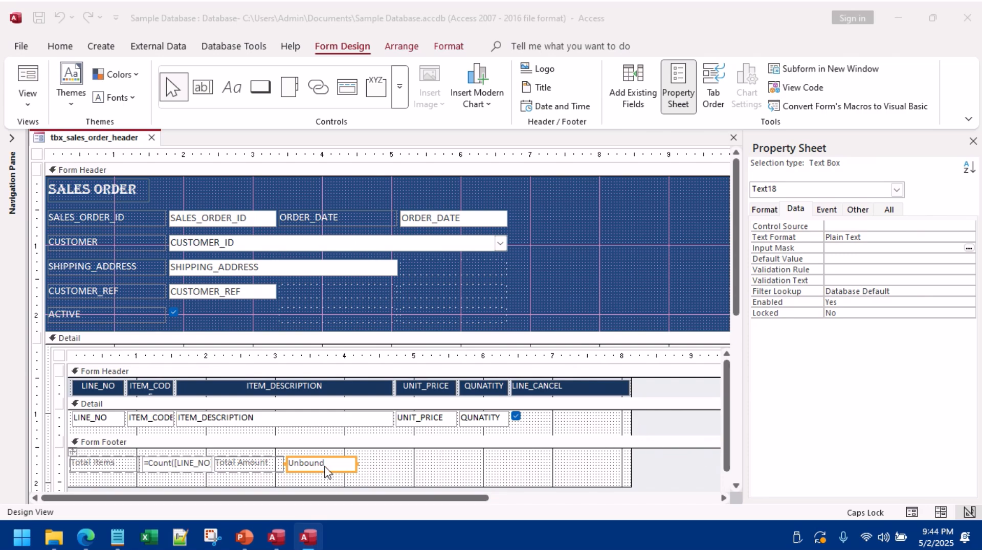
Step: Widen the subform's design area to about 9.3 inches
{"action": "left_click", "coordinate": [535, 389]}
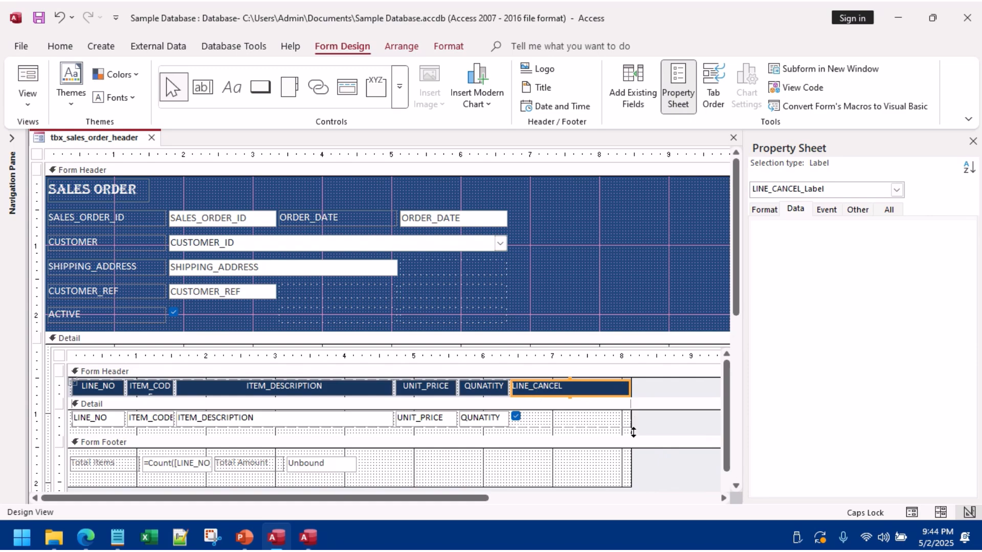
{"action": "left_click_drag", "start_coordinate": [632, 457], "coordinate": [714, 463]}
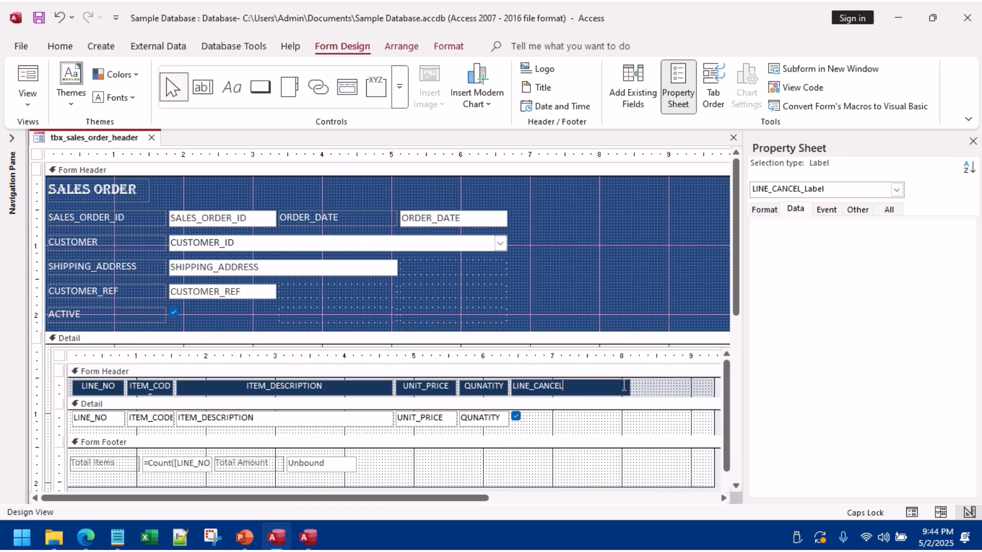
{"action": "key", "text": "ctrl+a"}
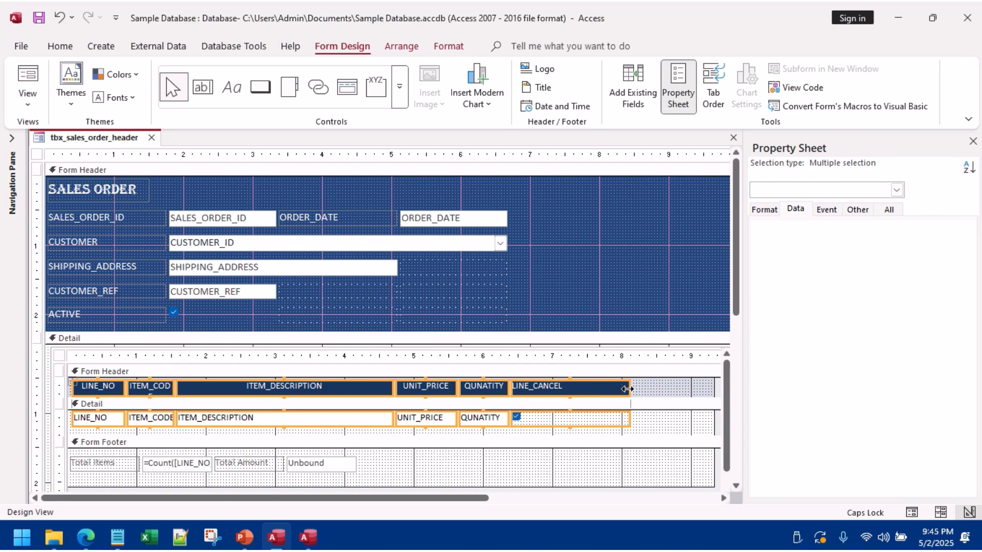
{"action": "mouse_move", "coordinate": [628, 387]}
{"action": "left_mouse_down"}
{"action": "mouse_move", "coordinate": [587, 382]}
{"action": "mouse_move", "coordinate": [616, 387]}
{"action": "left_mouse_up"}
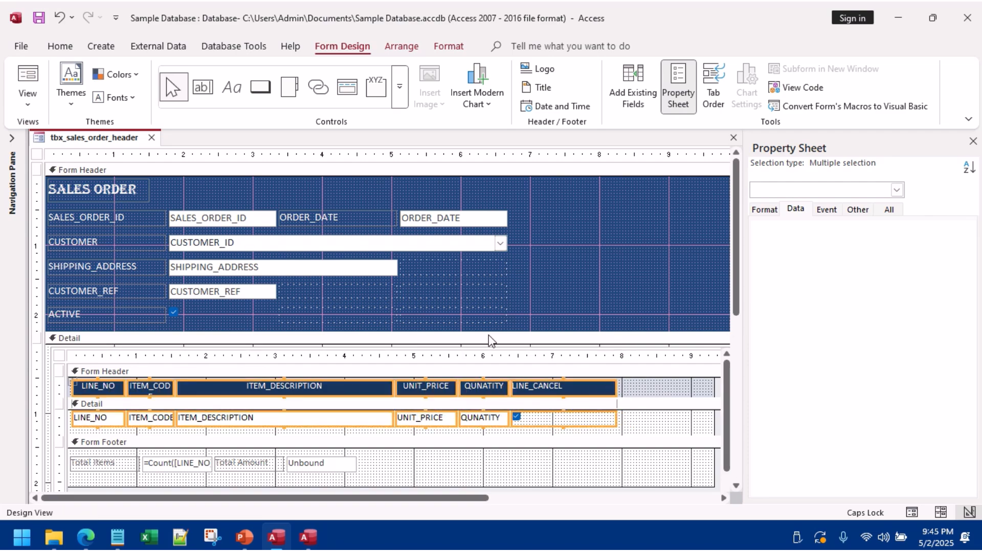
{"action": "left_click", "coordinate": [61, 19]}
Step: Narrow the subform's LINE_CANCEL column so it just fits its heading
{"action": "left_click", "coordinate": [588, 421]}
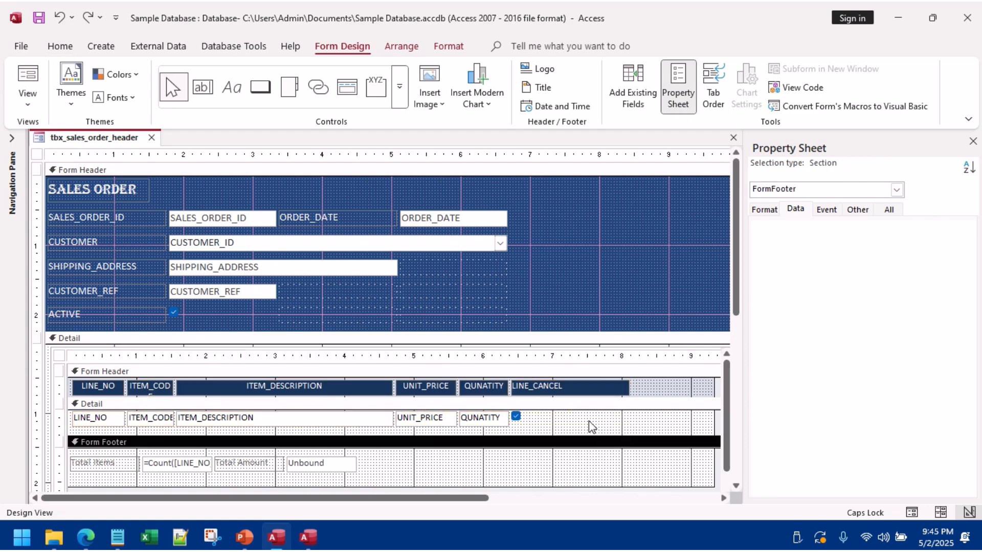
{"action": "left_click", "coordinate": [625, 421]}
{"action": "left_click_drag", "start_coordinate": [628, 419], "coordinate": [570, 419]}
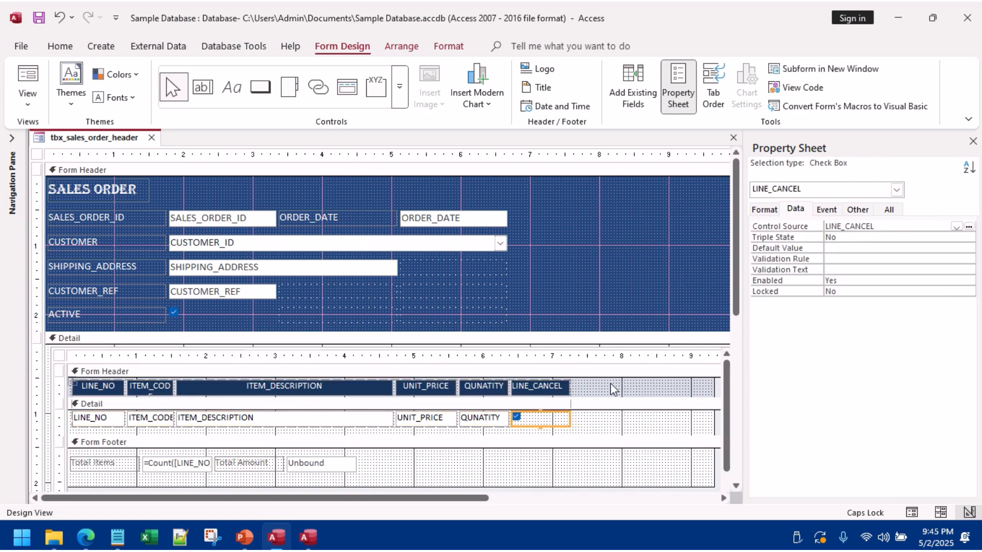
{"action": "left_click", "coordinate": [610, 382]}
{"action": "left_click", "coordinate": [544, 385]}
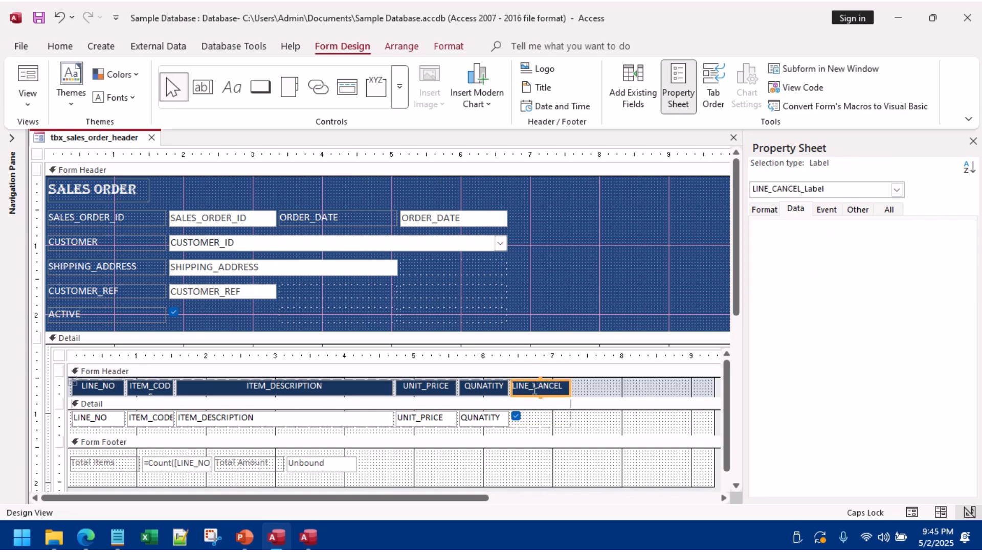
{"action": "right_click", "coordinate": [534, 388]}
{"action": "mouse_move", "coordinate": [617, 238]}
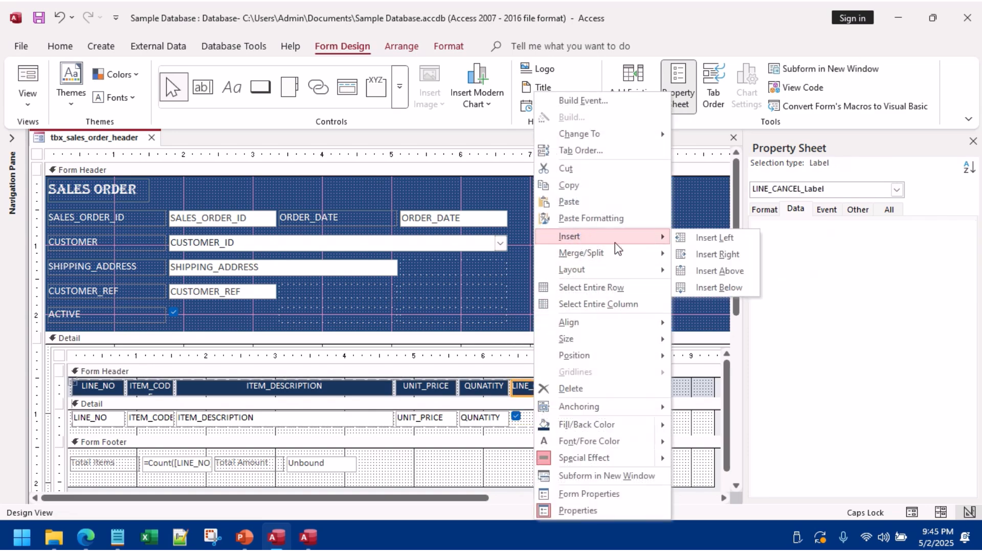
{"action": "left_click", "coordinate": [707, 254]}
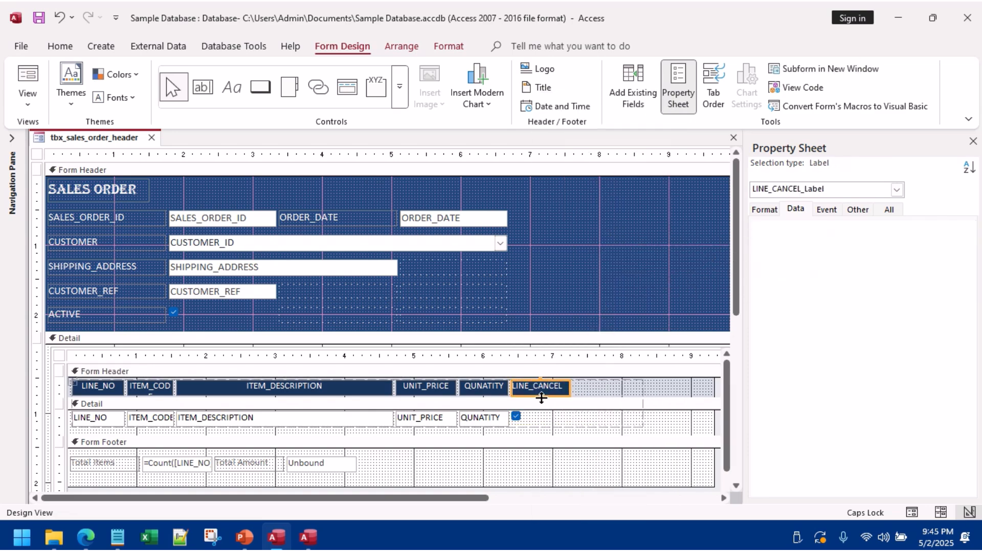
{"action": "left_click", "coordinate": [602, 392]}
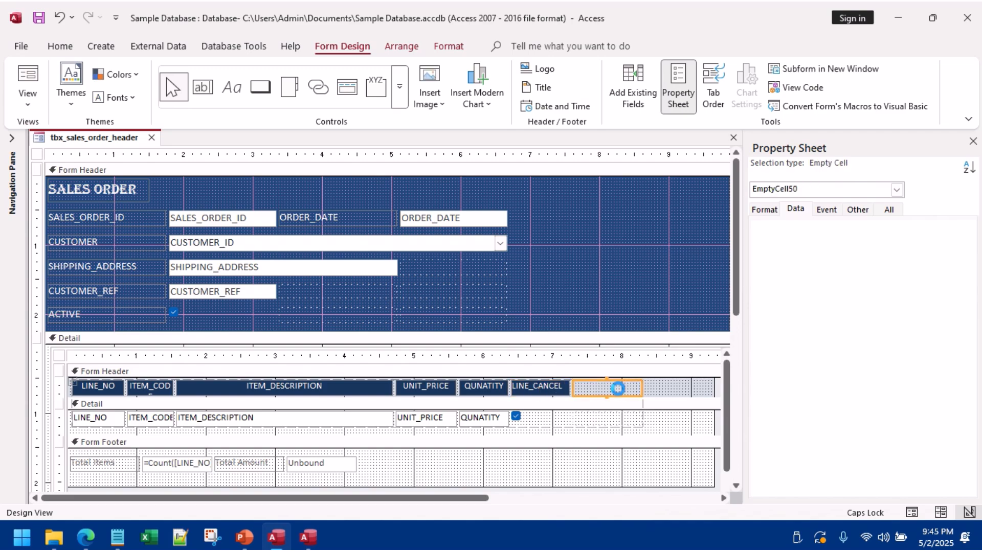
{"action": "left_click", "coordinate": [618, 391]}
Step: Insert an empty column between QUNATITY and LINE_CANCEL in the subform layout
{"action": "left_click", "coordinate": [546, 390]}
{"action": "right_click", "coordinate": [545, 390]}
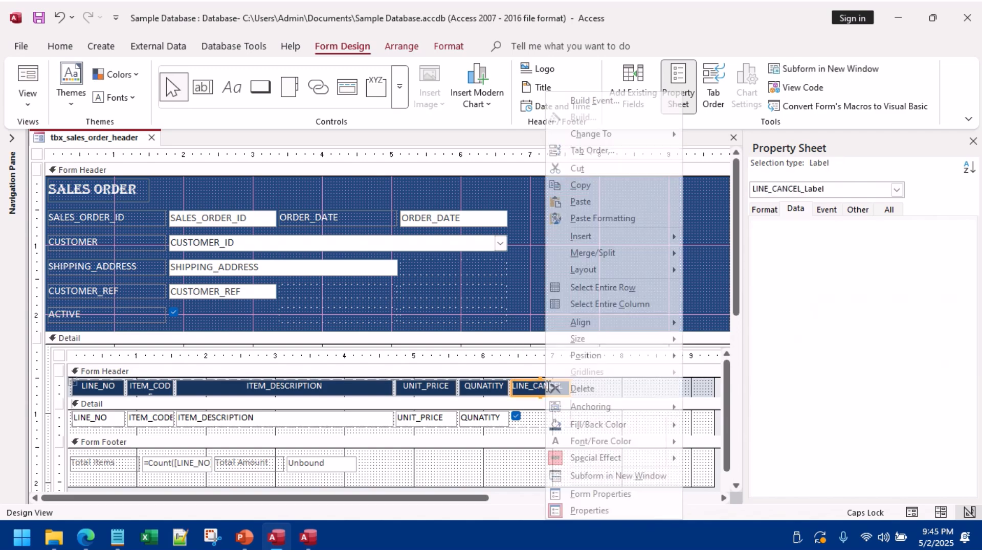
{"action": "mouse_move", "coordinate": [659, 237]}
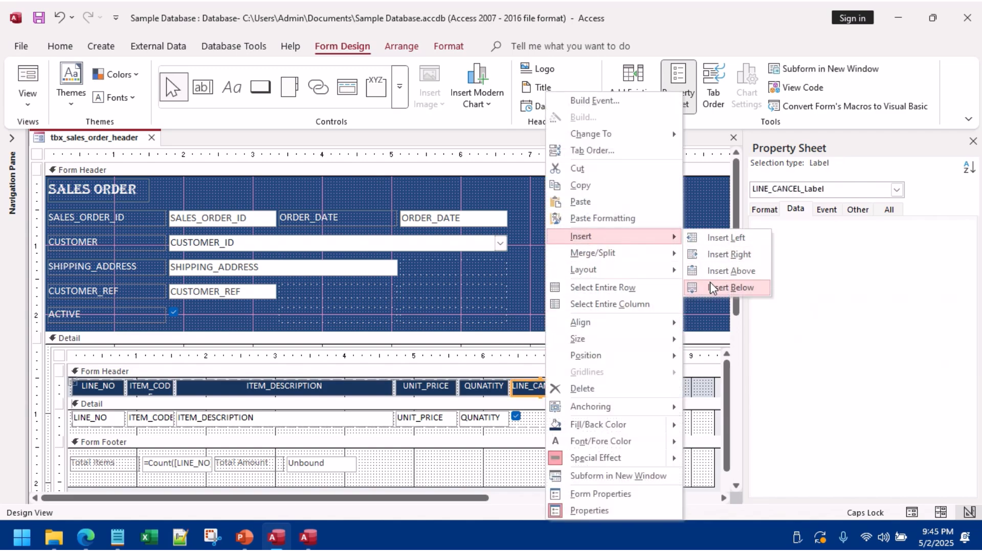
{"action": "left_click", "coordinate": [729, 255]}
{"action": "left_click", "coordinate": [526, 390]}
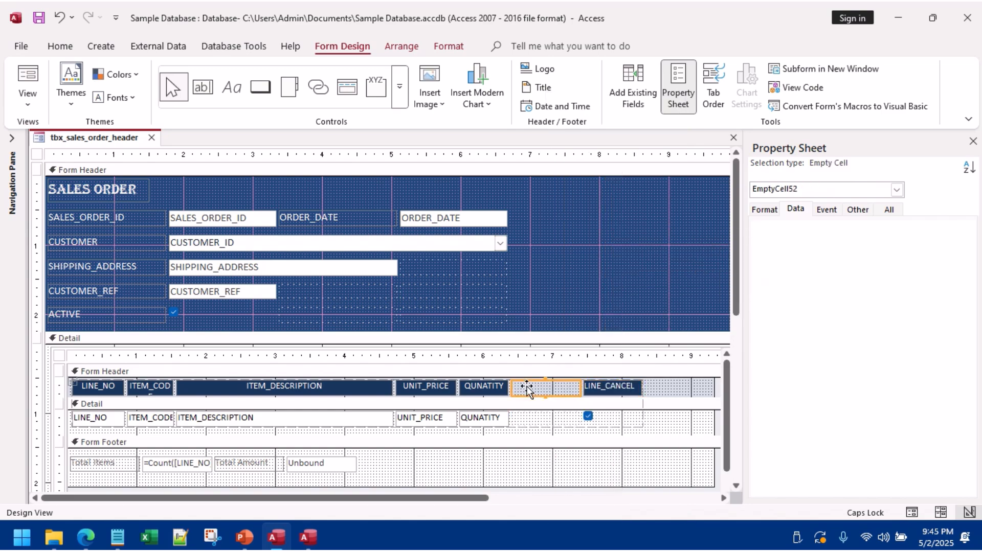
Step: Copy the QUNATITY heading label into the empty header cell beside LINE_CANCEL
{"action": "left_click", "coordinate": [491, 390]}
{"action": "left_click", "coordinate": [491, 390]}
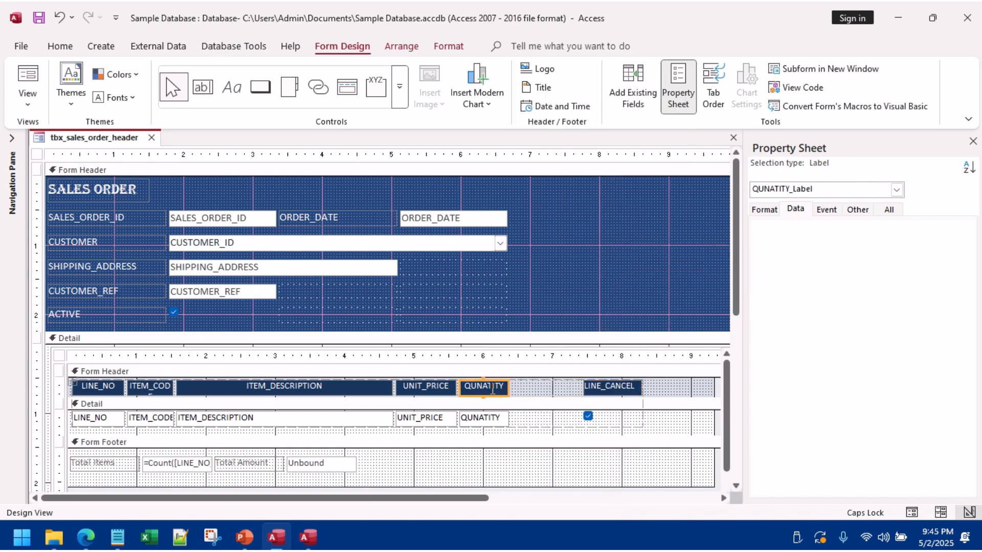
{"action": "left_click", "coordinate": [541, 391]}
{"action": "key", "text": "ctrl+v"}
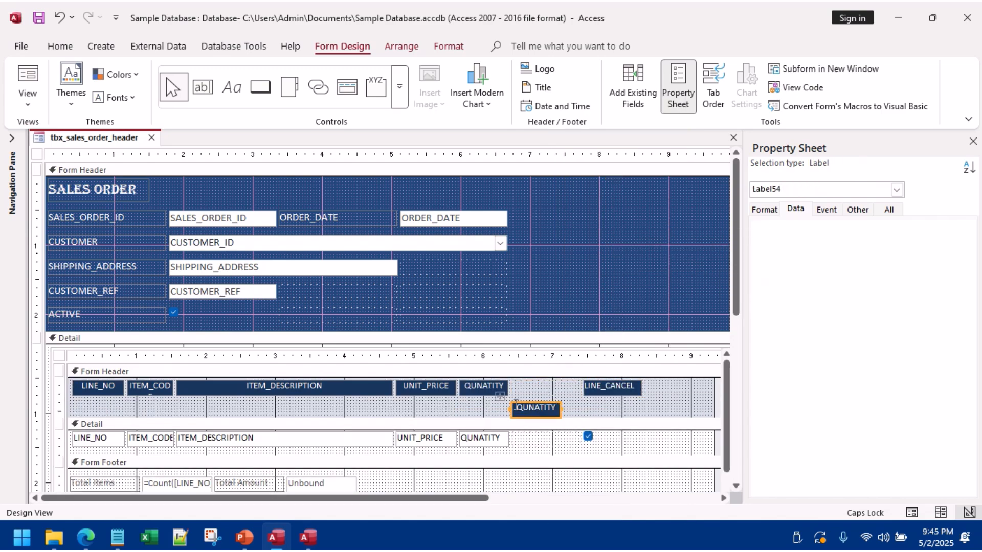
{"action": "left_click_drag", "start_coordinate": [517, 407], "coordinate": [534, 395]}
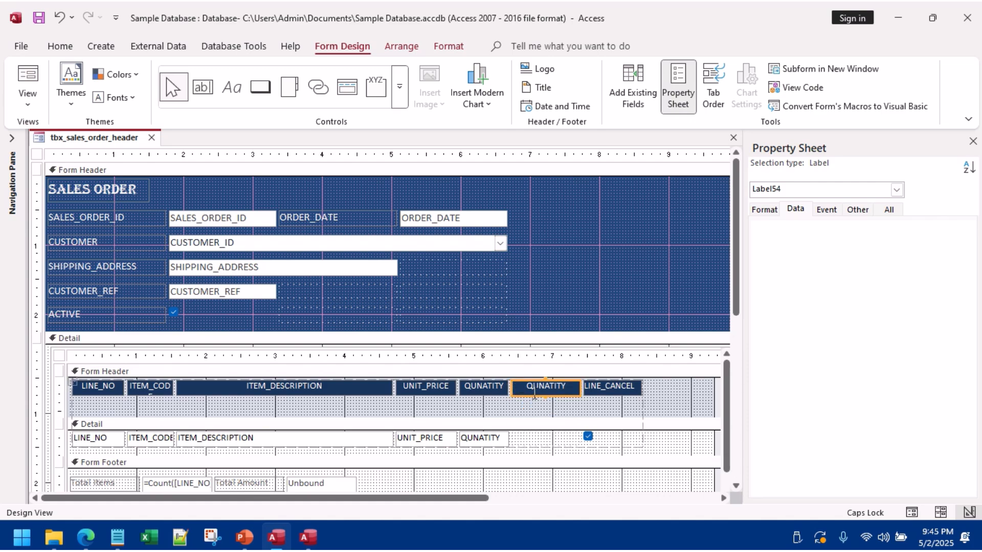
Step: Caption the copied heading AMOUNT and fit its column width and the subform header's height to the heading
{"action": "double_click", "coordinate": [568, 384]}
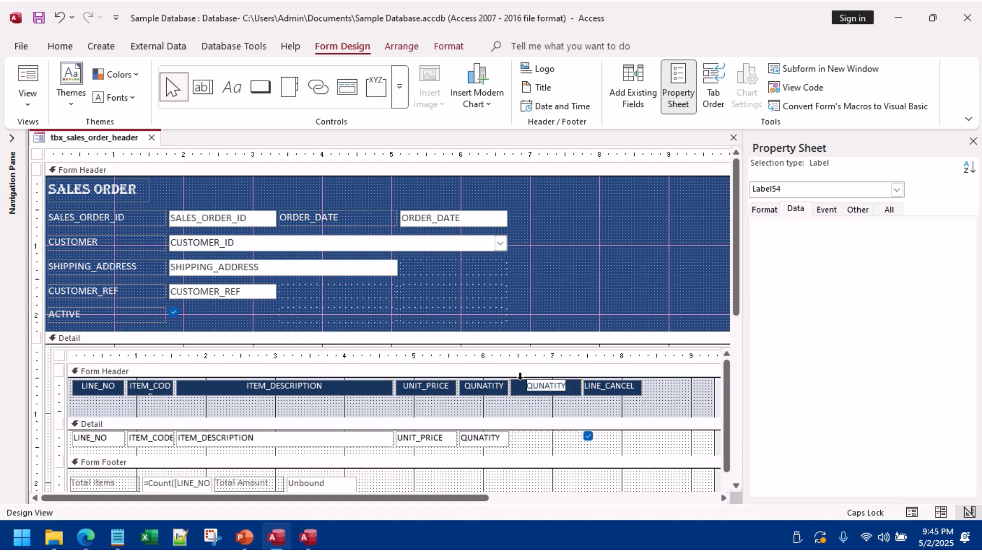
{"action": "type", "text": "AMOUNT"}
{"action": "left_click_drag", "start_coordinate": [539, 418], "coordinate": [539, 396]}
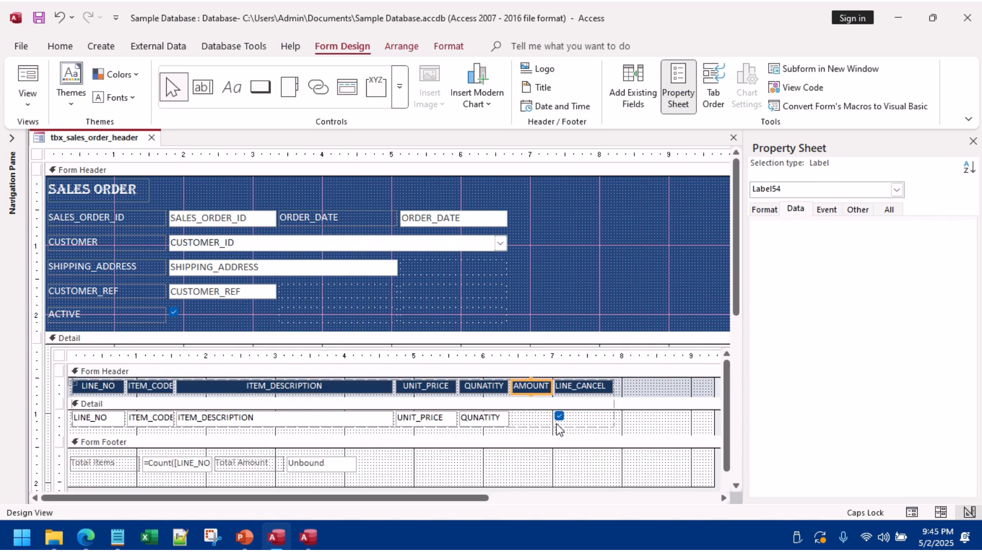
{"action": "left_click_drag", "start_coordinate": [630, 397], "coordinate": [637, 390]}
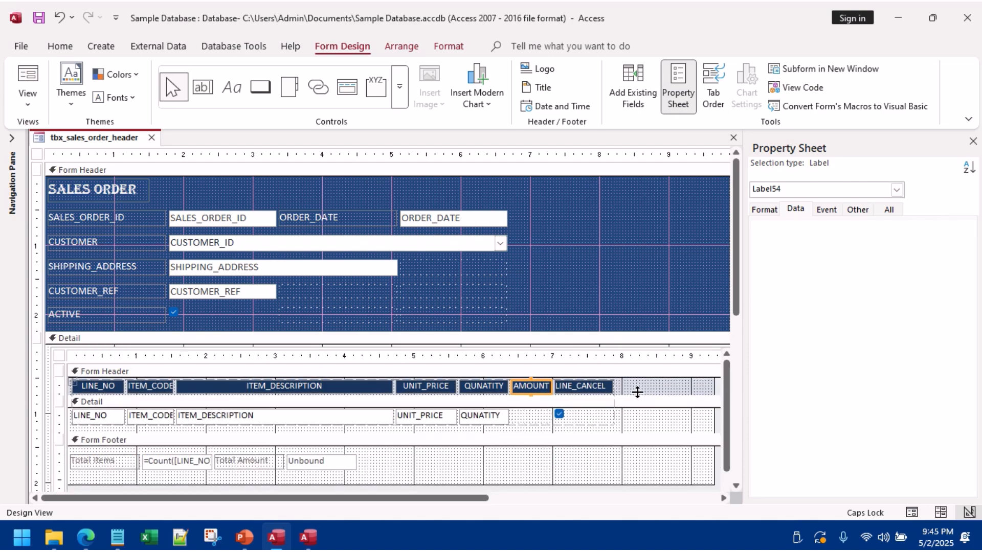
Step: Copy the QUNATITY text box in the subform's Detail section into the empty cell below the AMOUNT heading
{"action": "left_click", "coordinate": [531, 419]}
{"action": "left_click", "coordinate": [480, 419]}
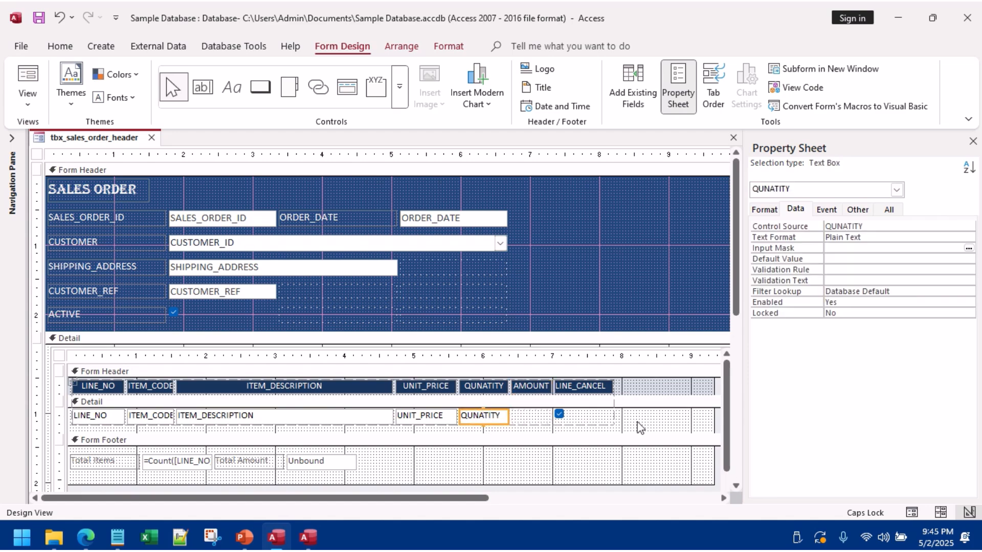
{"action": "left_click", "coordinate": [524, 465]}
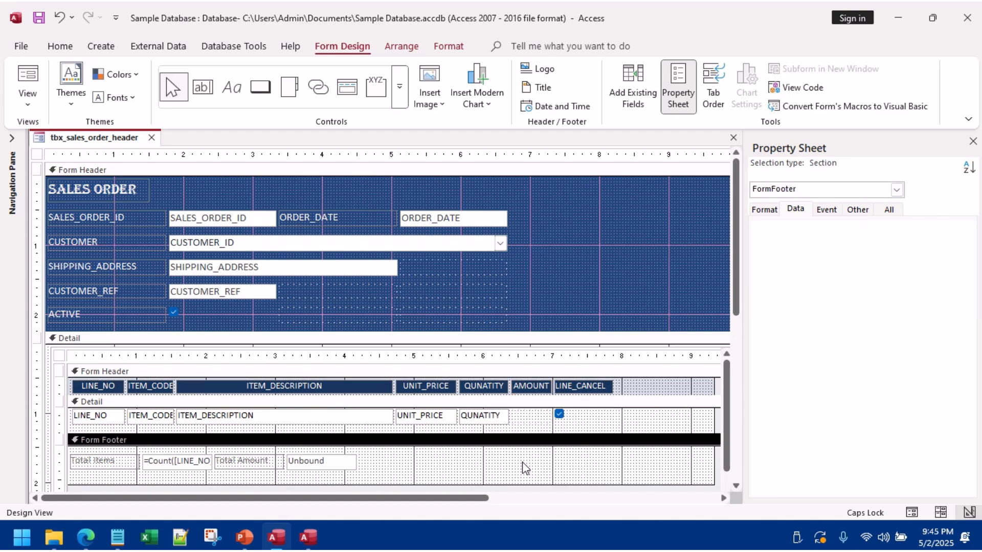
{"action": "left_click", "coordinate": [601, 421]}
{"action": "left_click", "coordinate": [662, 422]}
{"action": "key", "text": "ctrl+v"}
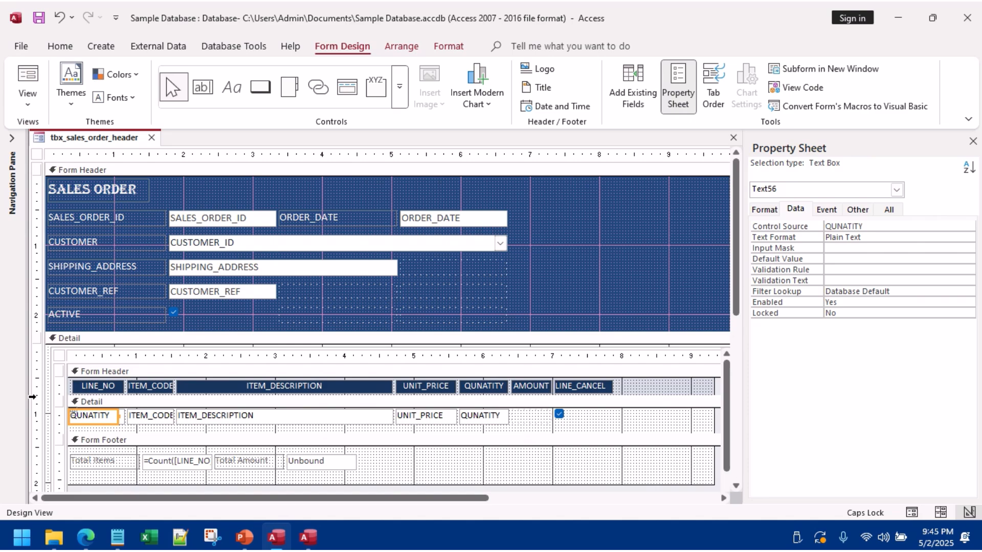
{"action": "left_click_drag", "start_coordinate": [91, 418], "coordinate": [514, 419]}
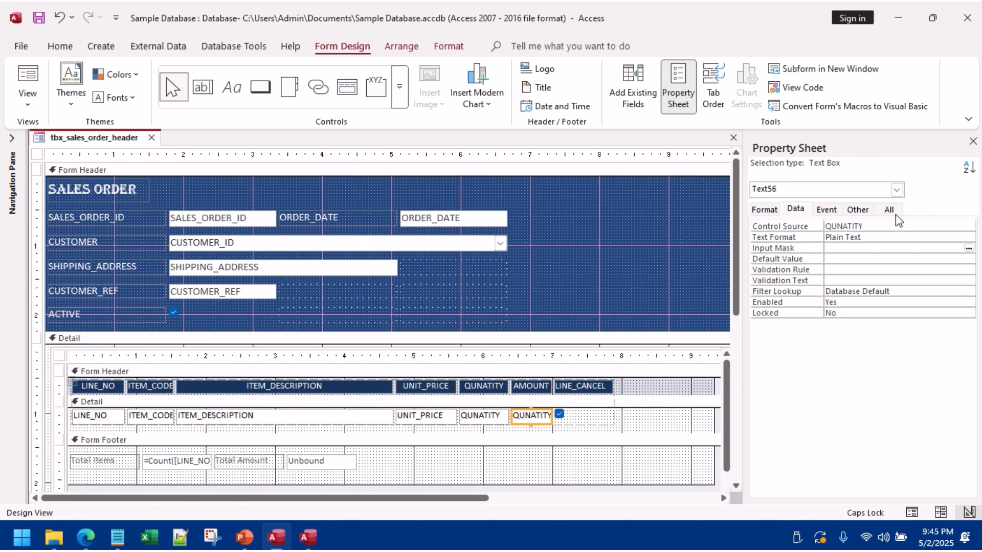
Step: Name the copied text box below the AMOUNT heading txt_amount
{"action": "left_click", "coordinate": [858, 210]}
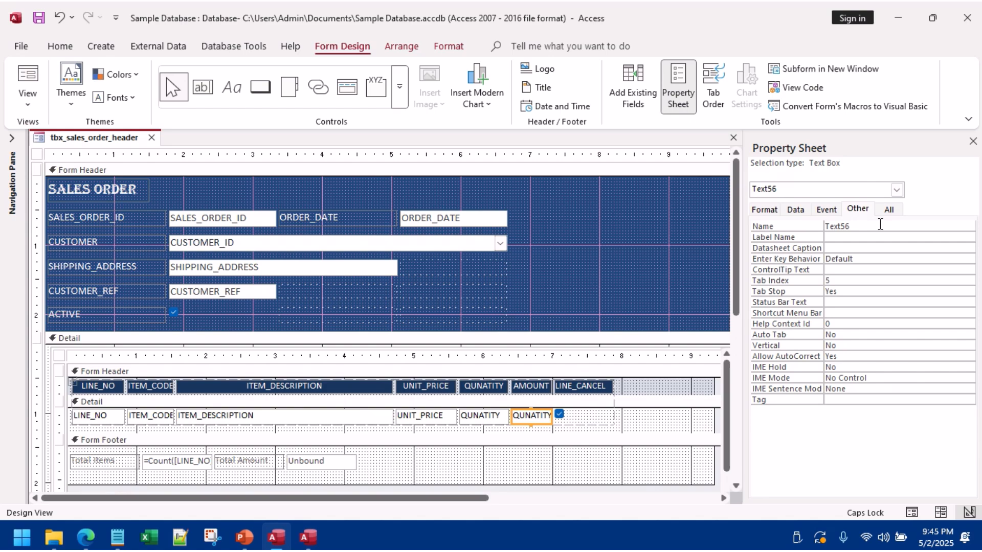
{"action": "double_click", "coordinate": [880, 225]}
{"action": "type", "text": "amo"}
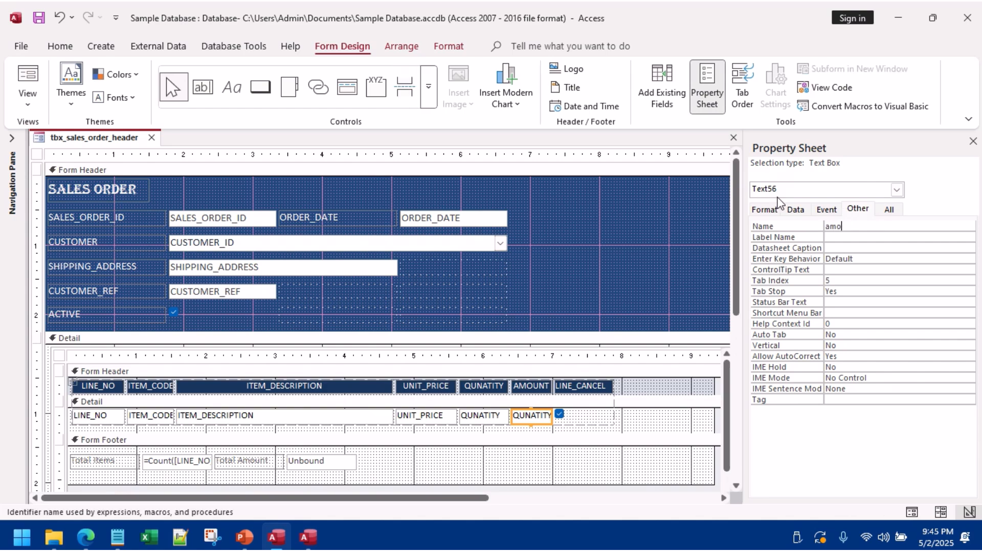
{"action": "key", "text": "BackSpace"}
{"action": "key", "text": "BackSpace"}
{"action": "key", "text": "BackSpace"}
{"action": "key", "text": "Caps_Lock"}
{"action": "key", "text": "BackSpace"}
{"action": "key", "text": "BackSpace"}
{"action": "key", "text": "BackSpace"}
{"action": "key", "text": "BackSpace"}
{"action": "key", "text": "BackSpace"}
{"action": "key", "text": "BackSpace"}
{"action": "key", "text": "BackSpace"}
{"action": "key", "text": "Caps_Lock"}
{"action": "left_click", "coordinate": [856, 238]}
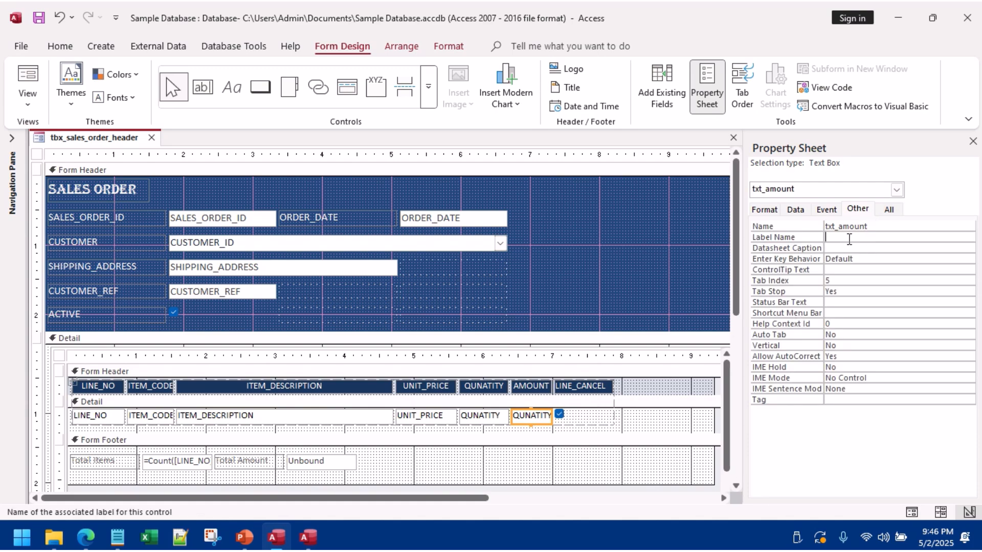
{"action": "left_click", "coordinate": [575, 459]}
{"action": "left_click", "coordinate": [530, 419]}
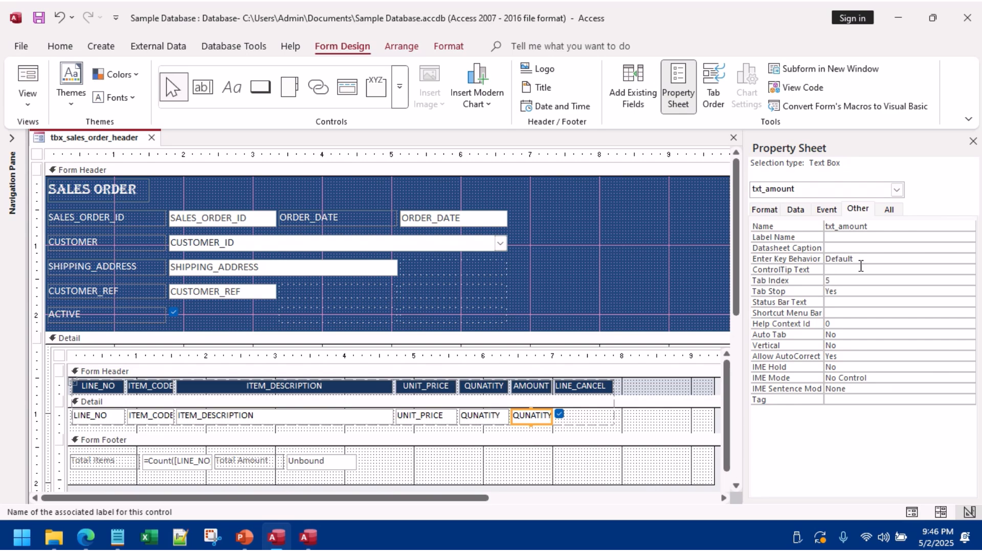
Step: Clear the Control Source of the txt_amount text box below the AMOUNT heading, leaving it unbound
{"action": "left_click", "coordinate": [889, 209]}
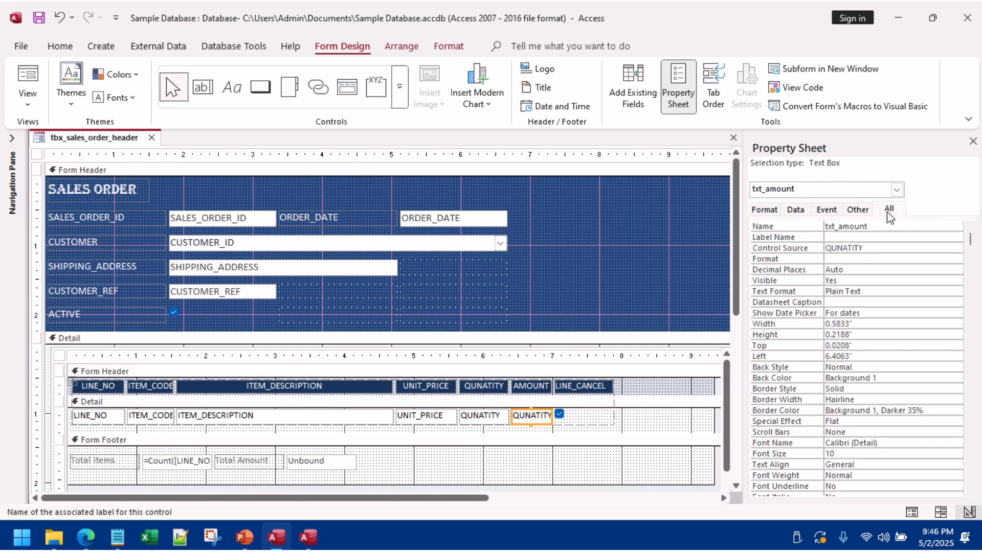
{"action": "left_click", "coordinate": [868, 250]}
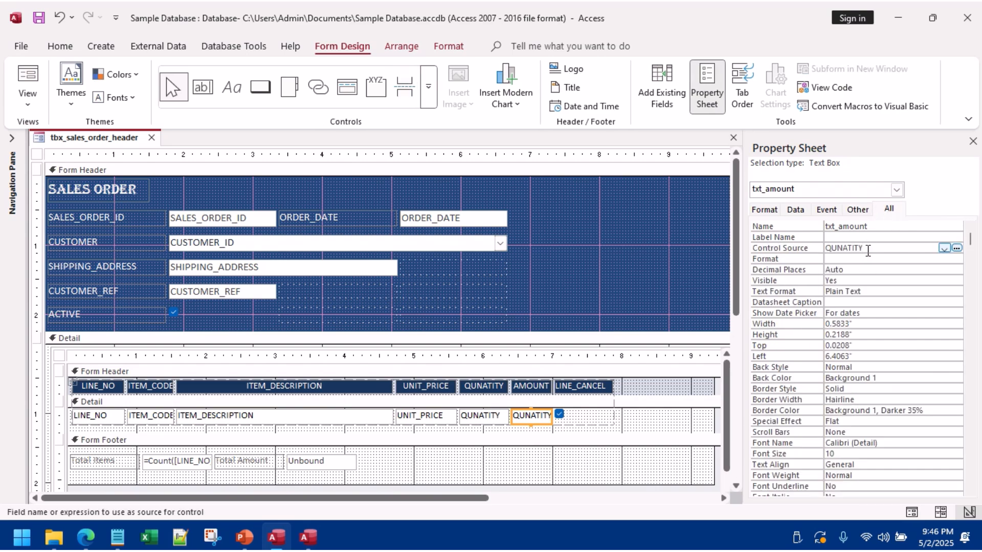
{"action": "left_click", "coordinate": [530, 420]}
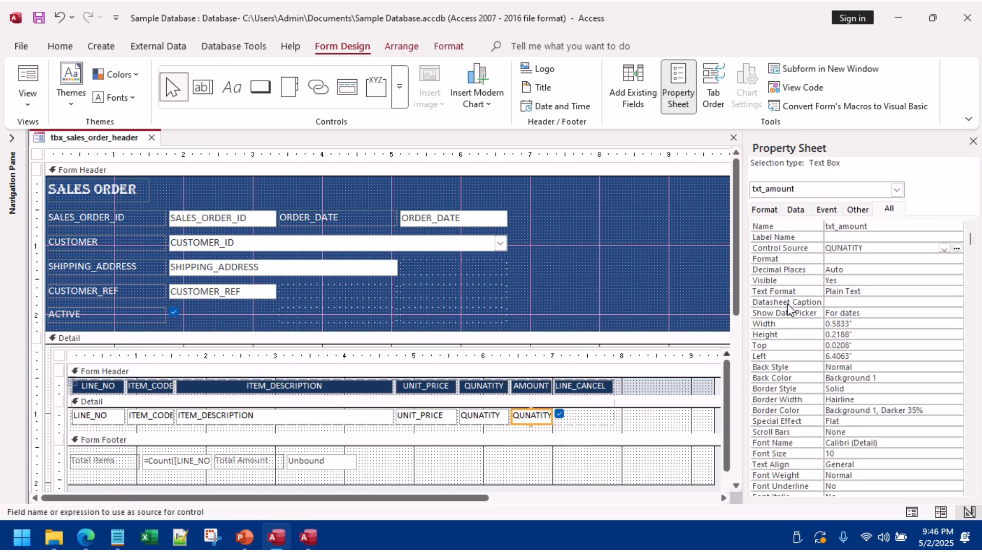
{"action": "left_click", "coordinate": [796, 211]}
{"action": "left_click_drag", "start_coordinate": [868, 225], "coordinate": [798, 234]}
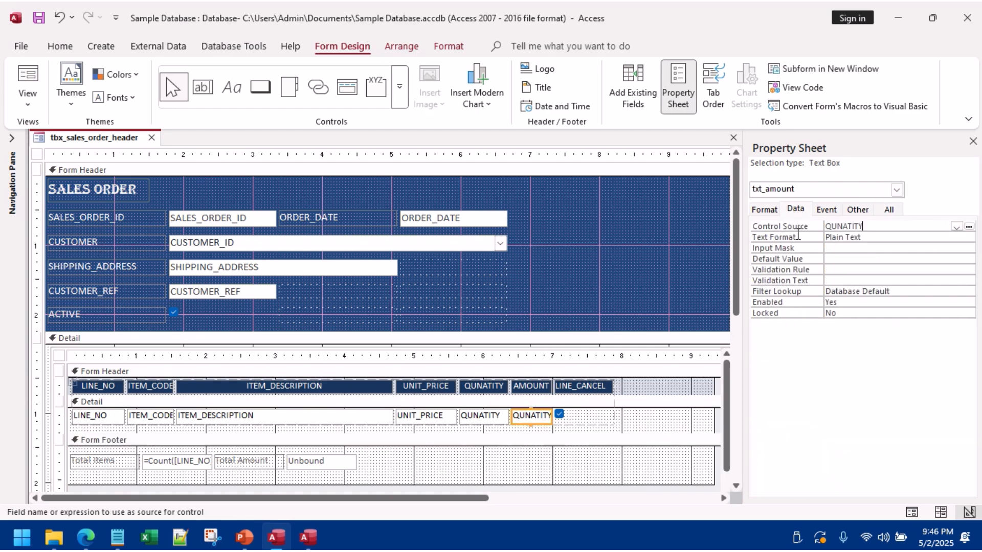
{"action": "left_click_drag", "start_coordinate": [864, 227], "coordinate": [816, 220]}
{"action": "key", "text": "BackSpace"}
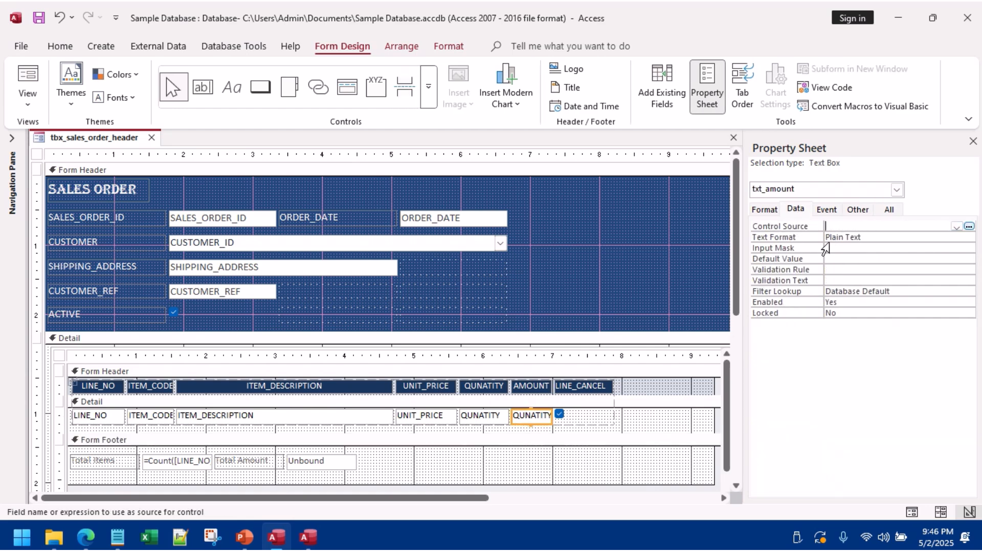
{"action": "left_click", "coordinate": [857, 239]}
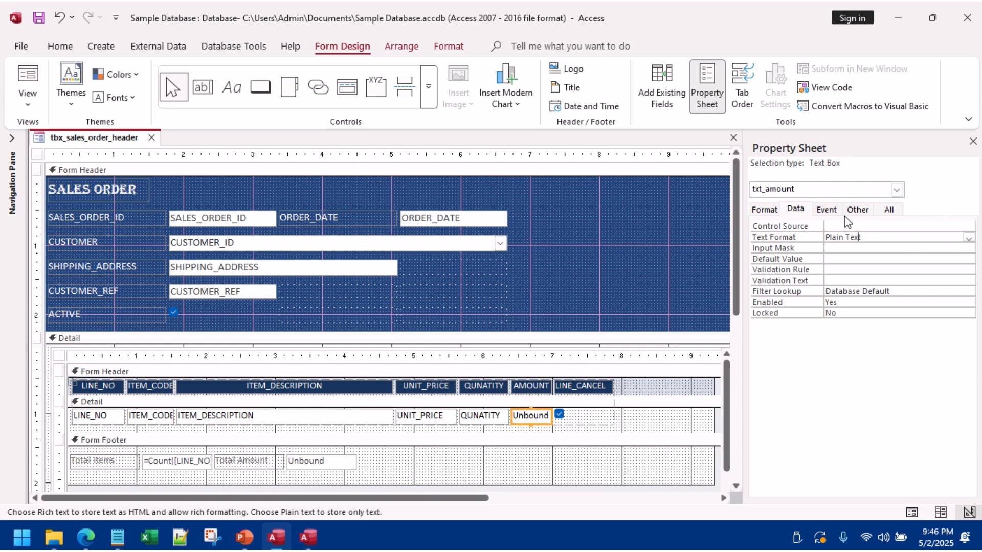
Step: Build the expression [QUNATITY] * [UNIT_PRICE] as txt_amount's Control Source in the Expression Builder
{"action": "left_click", "coordinate": [840, 221]}
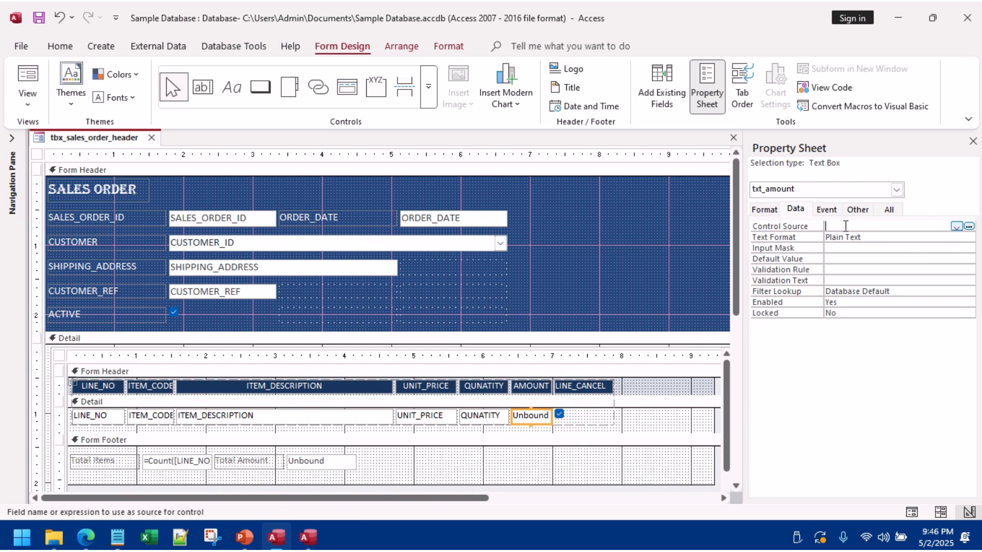
{"action": "left_click", "coordinate": [969, 226]}
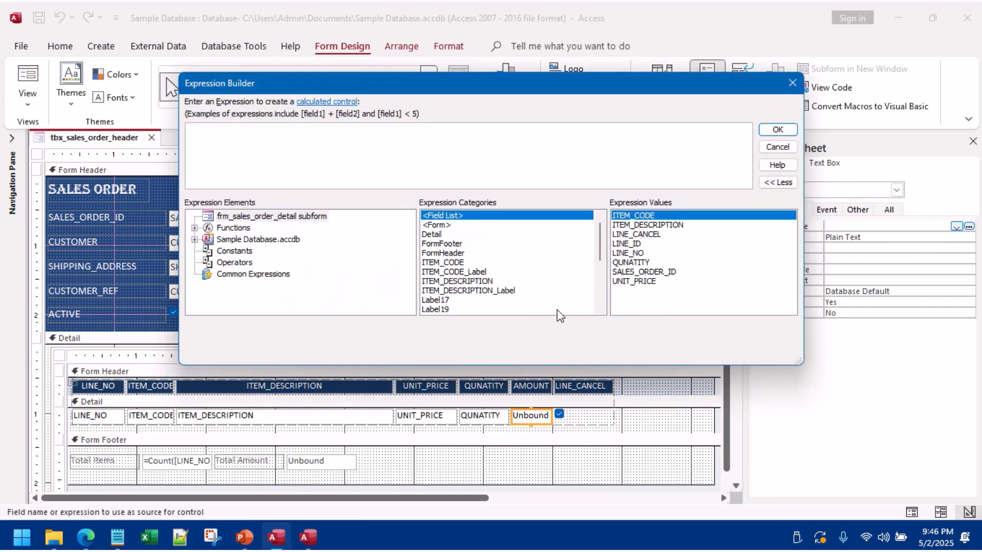
{"action": "scroll", "coordinate": [557, 309], "scroll_direction": "down", "scroll_amount": 4}
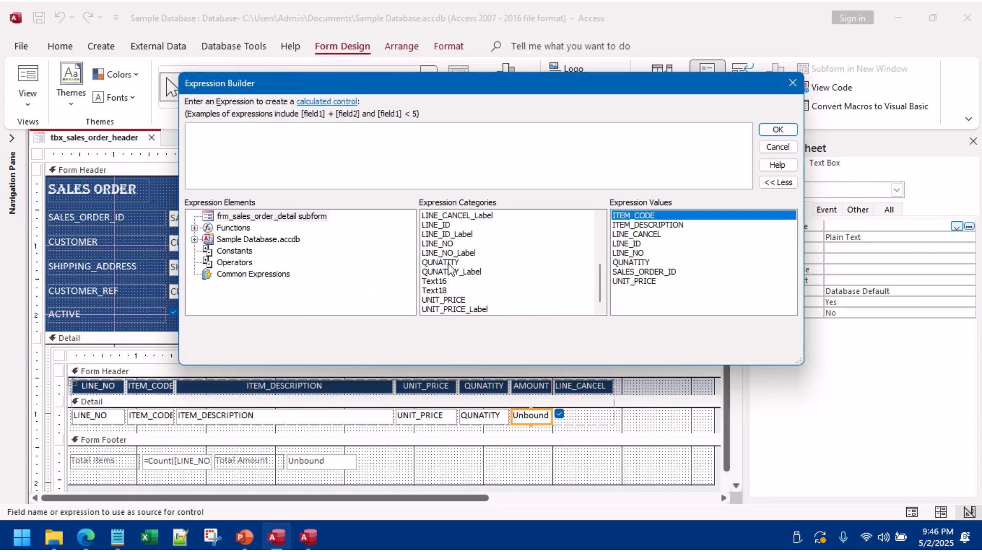
{"action": "double_click", "coordinate": [448, 264]}
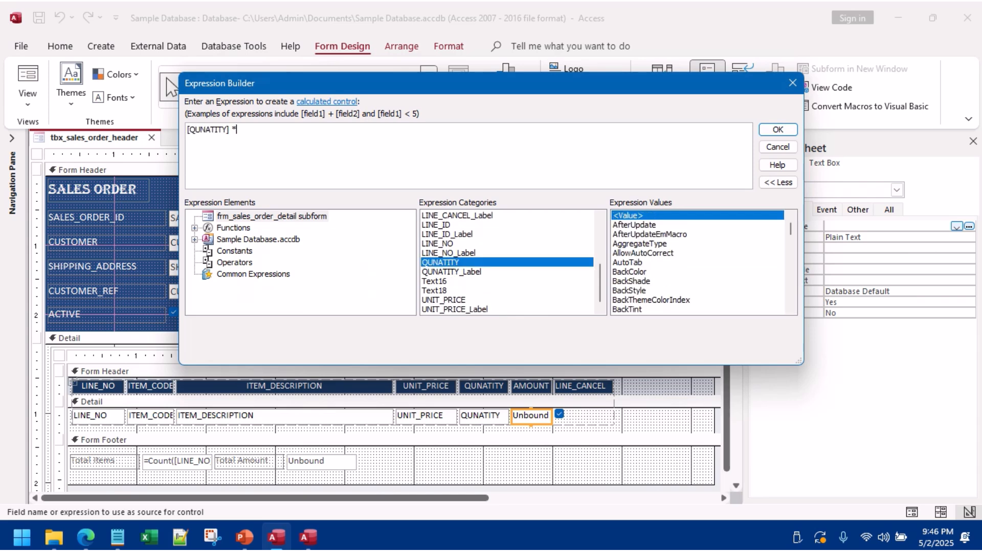
{"action": "type", "text": "*"}
{"action": "double_click", "coordinate": [469, 298]}
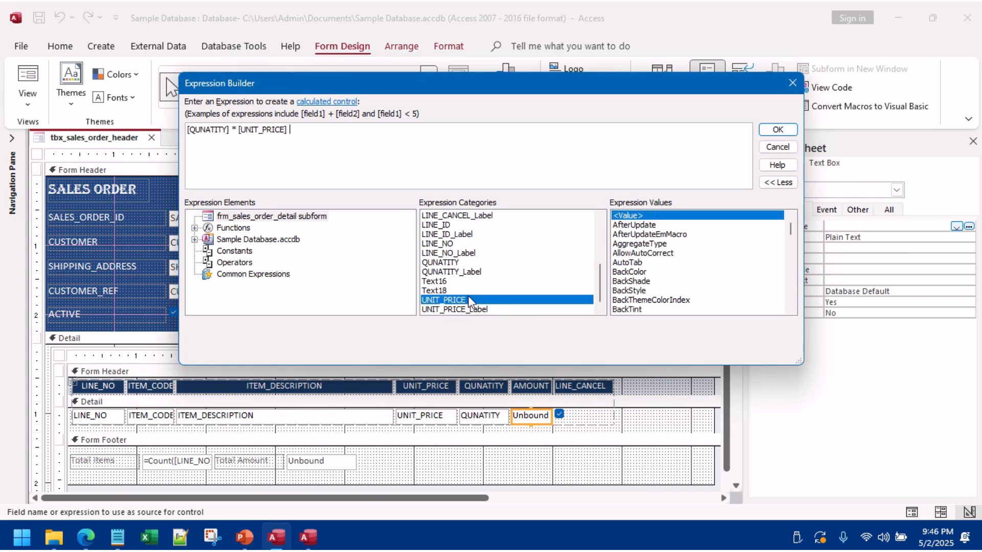
{"action": "left_click", "coordinate": [765, 130]}
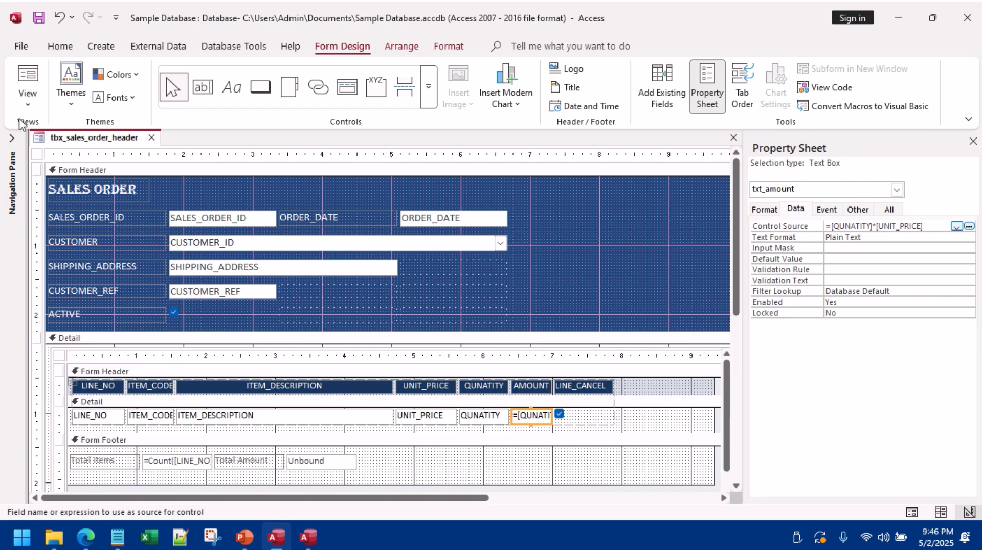
Step: In Form View, enter unit price 23 and quantity 1 for item 11, and unit price 5 and quantity 5 for item 12
{"action": "left_click", "coordinate": [23, 77]}
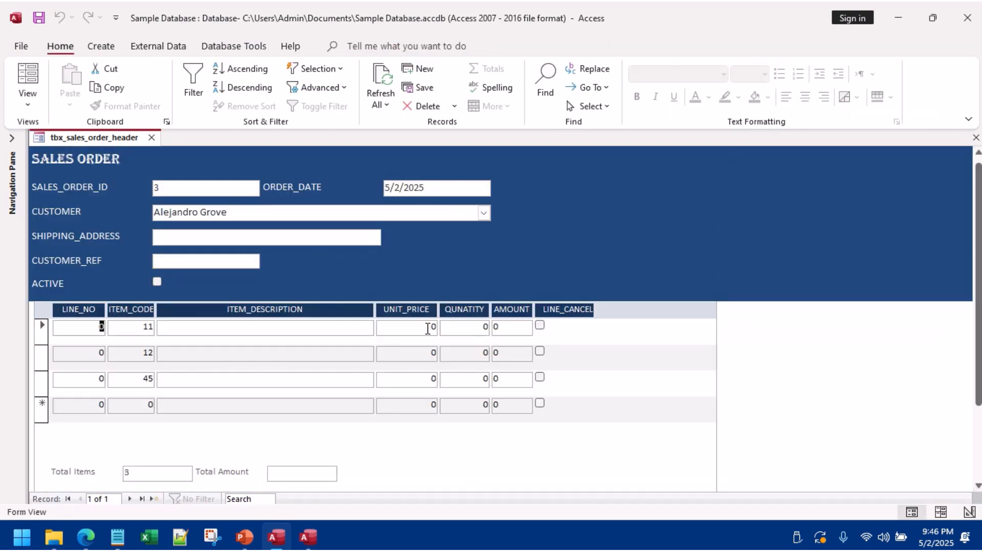
{"action": "left_click", "coordinate": [428, 328]}
{"action": "type", "text": "23"}
{"action": "left_click_drag", "start_coordinate": [476, 330], "coordinate": [493, 329]}
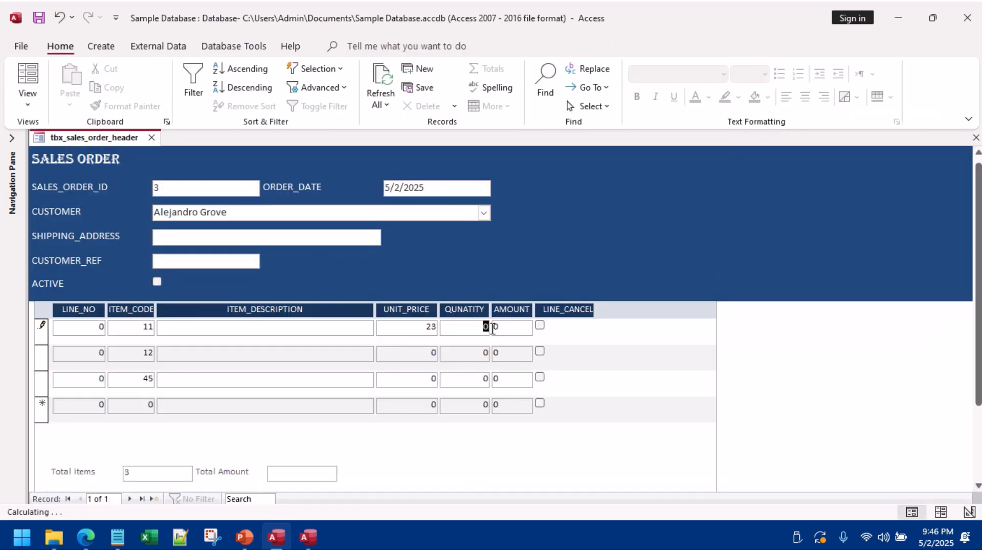
{"action": "type", "text": "1"}
{"action": "left_click", "coordinate": [471, 358]}
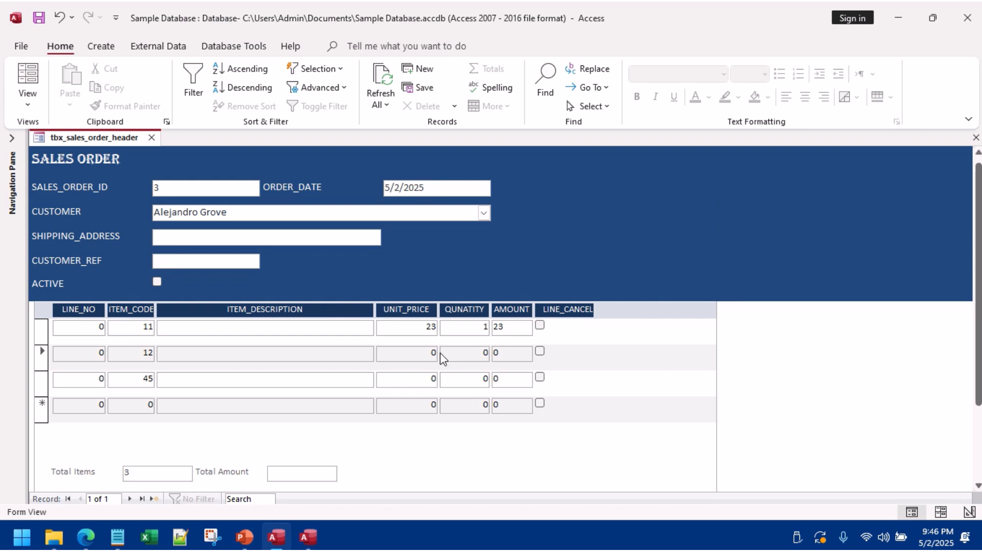
{"action": "left_click_drag", "start_coordinate": [435, 353], "coordinate": [496, 355]}
{"action": "type", "text": "55"}
{"action": "left_click", "coordinate": [465, 383]}
Step: In Design View, try sum(txt_amount) as the Control Source of the Total Amount text box in the subform footer
{"action": "right_click", "coordinate": [850, 231]}
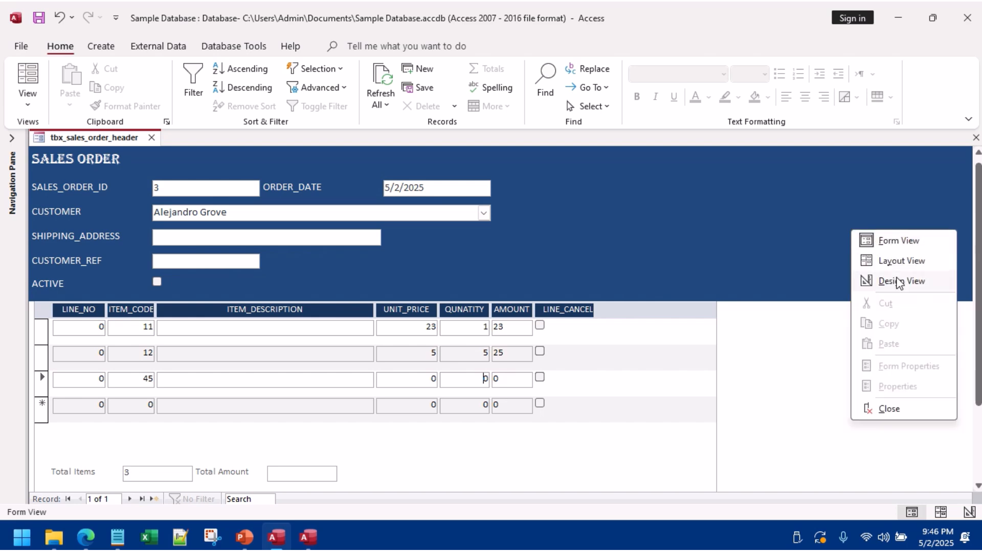
{"action": "left_click", "coordinate": [898, 282]}
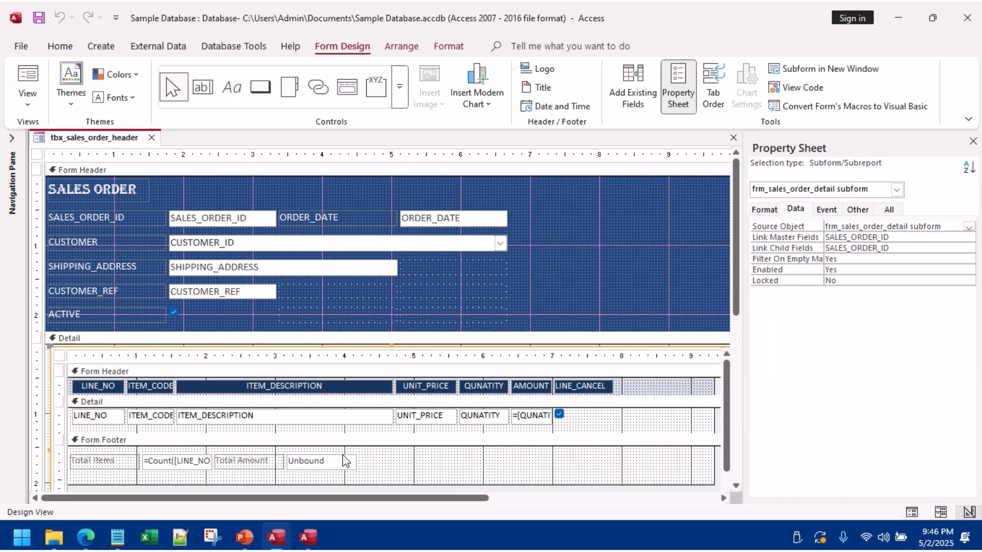
{"action": "left_click", "coordinate": [346, 462]}
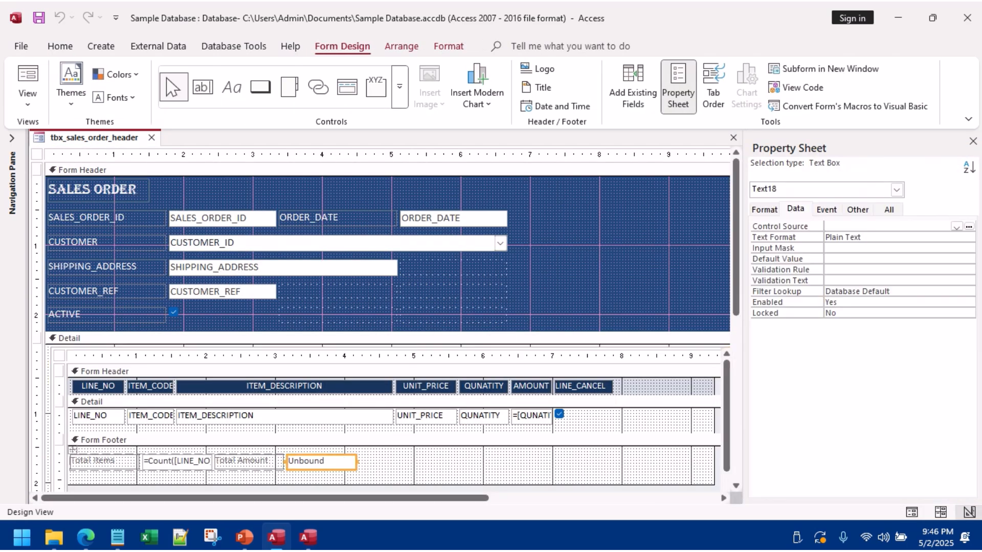
{"action": "left_click", "coordinate": [844, 226]}
{"action": "type", "text": "sum(txt_amount"}
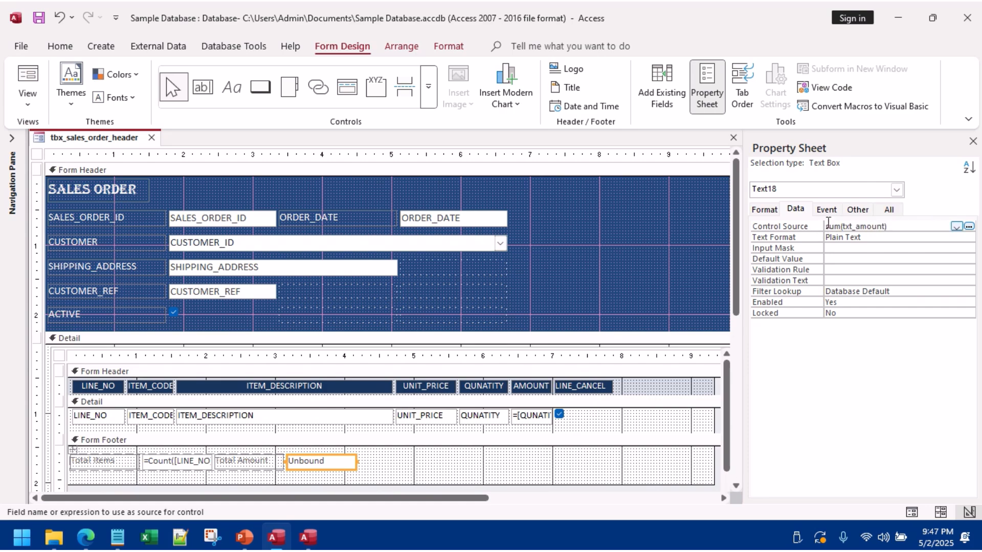
{"action": "left_click", "coordinate": [847, 237]}
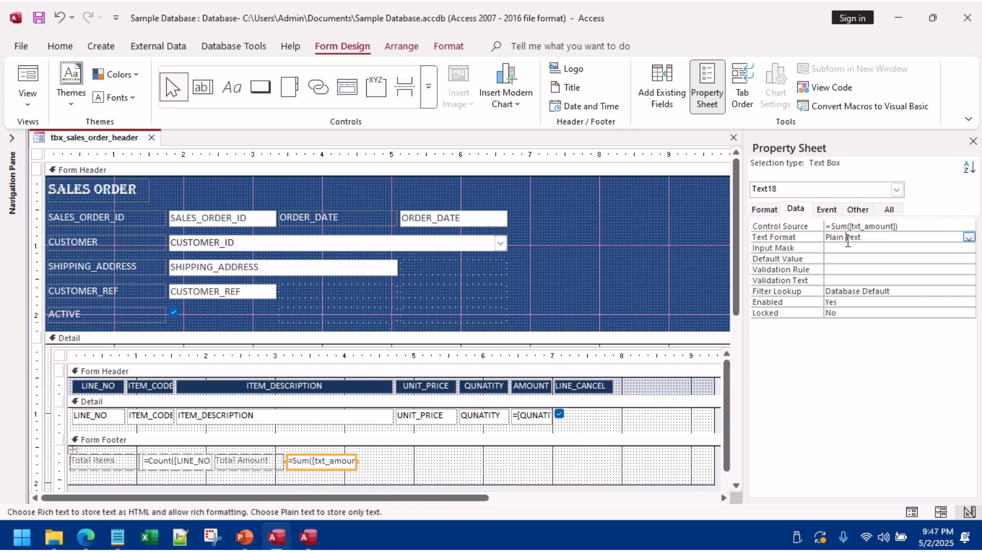
Step: Switch the sales order form to Form View, then save it and refresh its records
{"action": "left_click", "coordinate": [28, 77]}
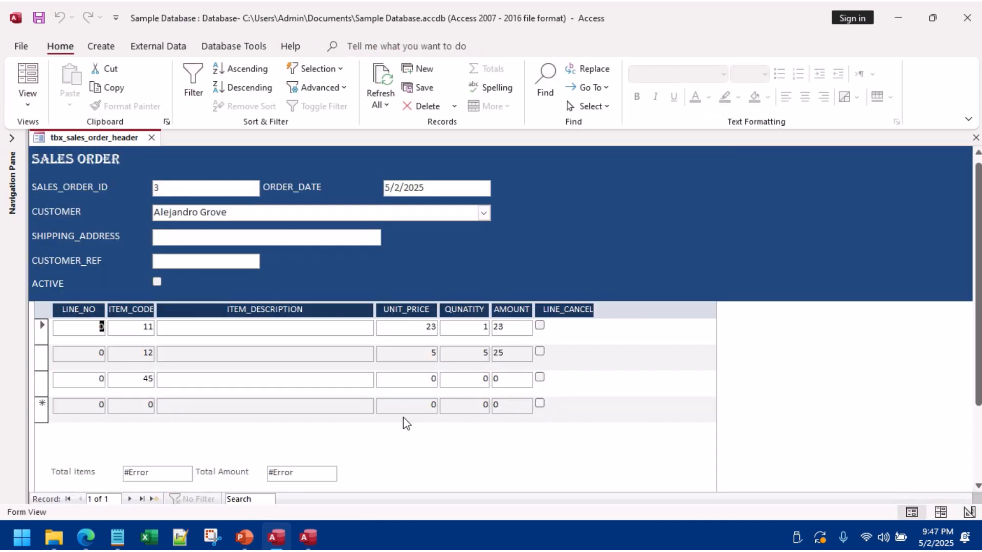
{"action": "right_click", "coordinate": [64, 138]}
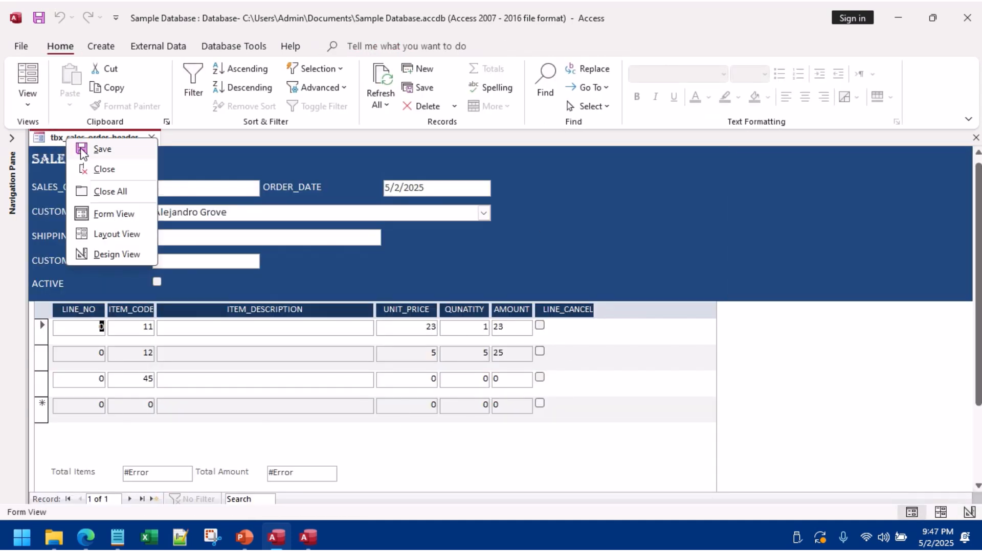
{"action": "left_click", "coordinate": [82, 149]}
{"action": "left_click", "coordinate": [469, 331]}
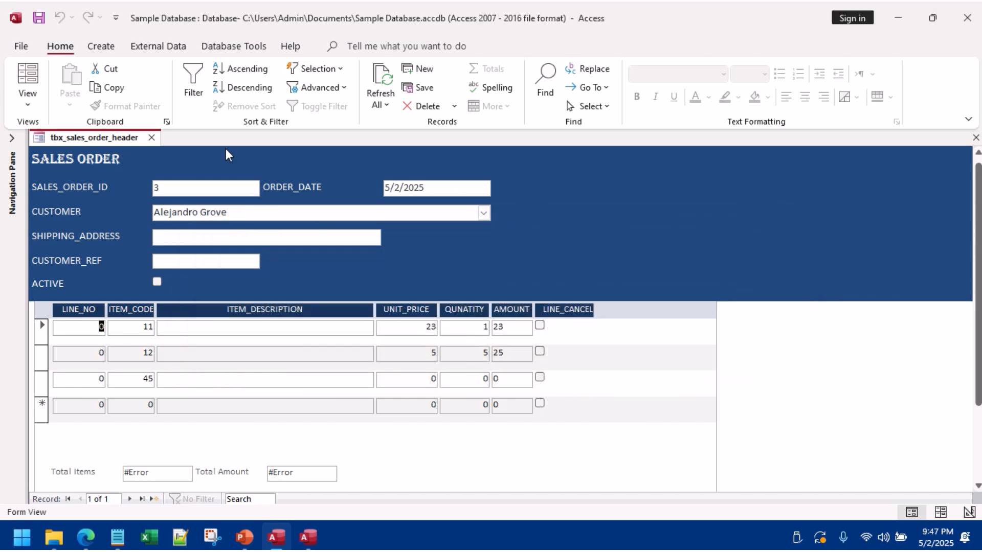
{"action": "left_click", "coordinate": [380, 97]}
{"action": "left_click", "coordinate": [386, 127]}
Step: Switch the form to Layout View and check the Control Source of the Total Items text box in the subform footer
{"action": "right_click", "coordinate": [317, 444]}
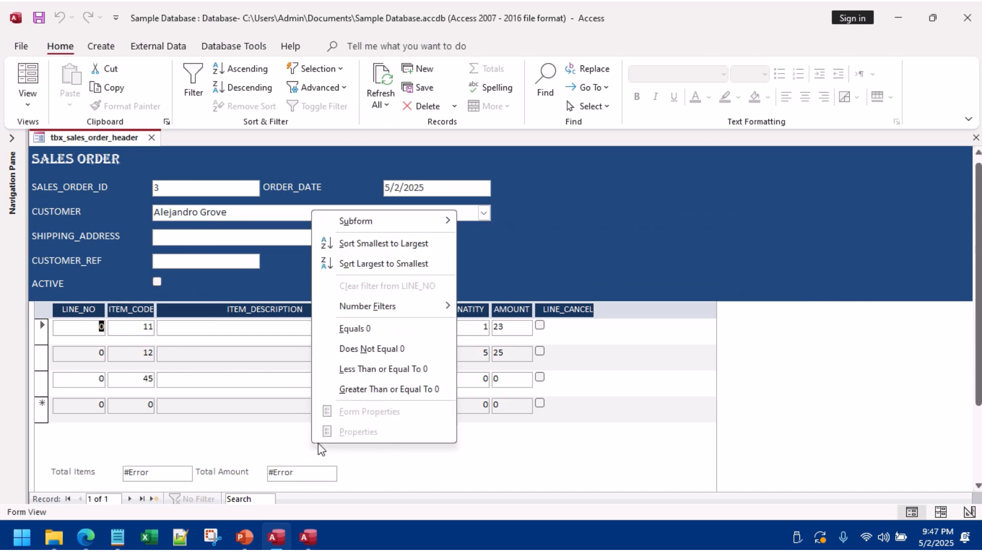
{"action": "left_click", "coordinate": [566, 234]}
{"action": "right_click", "coordinate": [566, 234]}
{"action": "left_click", "coordinate": [576, 265]}
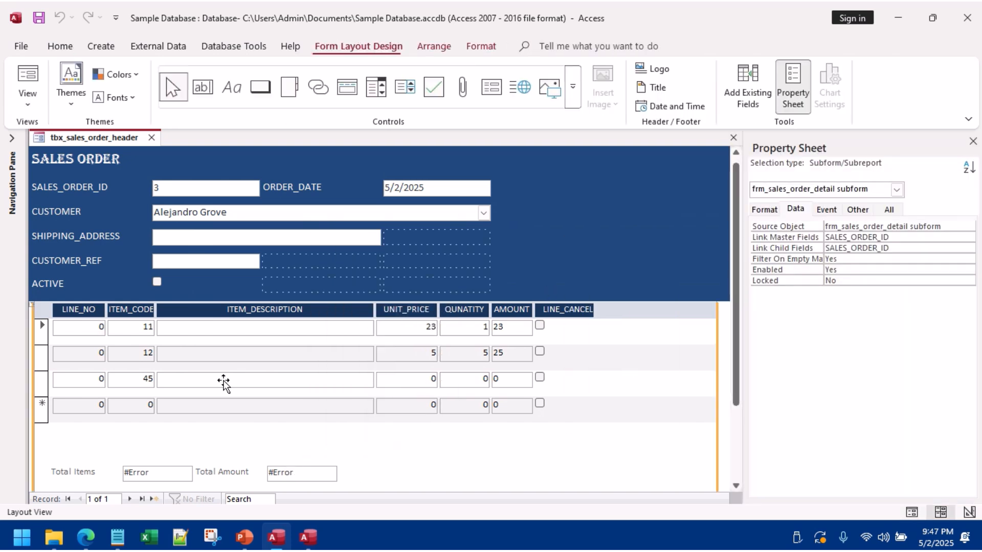
{"action": "left_click", "coordinate": [159, 473]}
{"action": "left_click", "coordinate": [928, 237]}
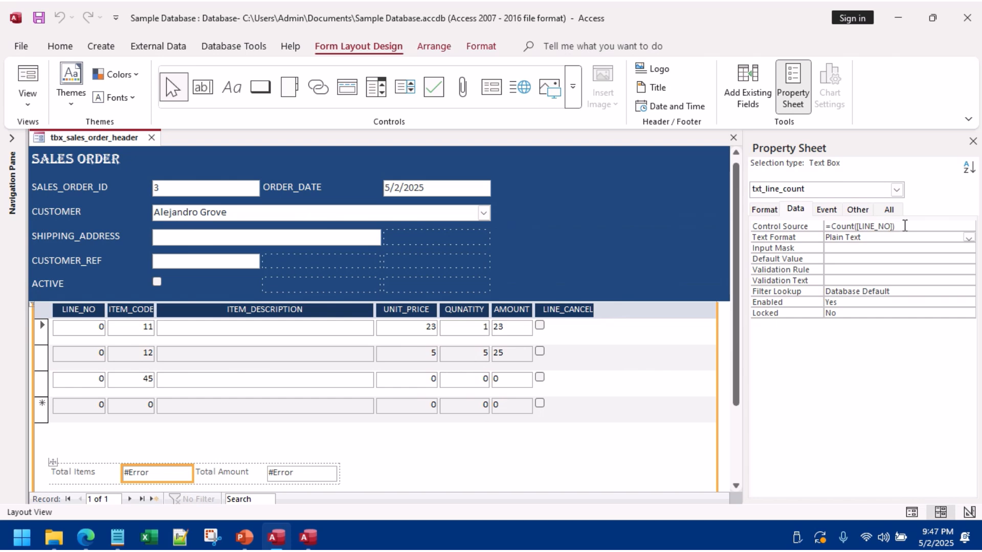
{"action": "left_click", "coordinate": [905, 226]}
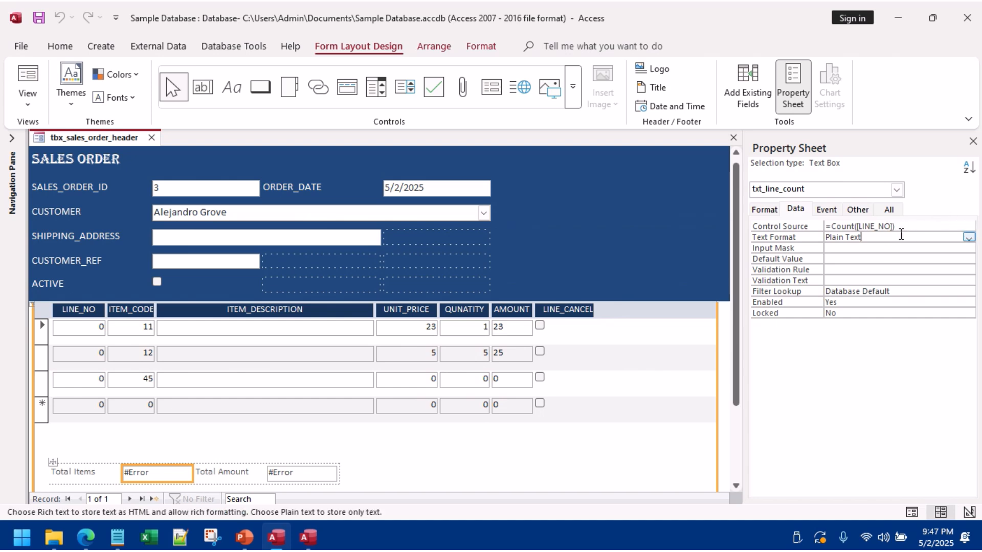
Step: Clear the Control Source of the Total Amount text box in the subform footer and open the Expression Builder for it
{"action": "left_click", "coordinate": [302, 472]}
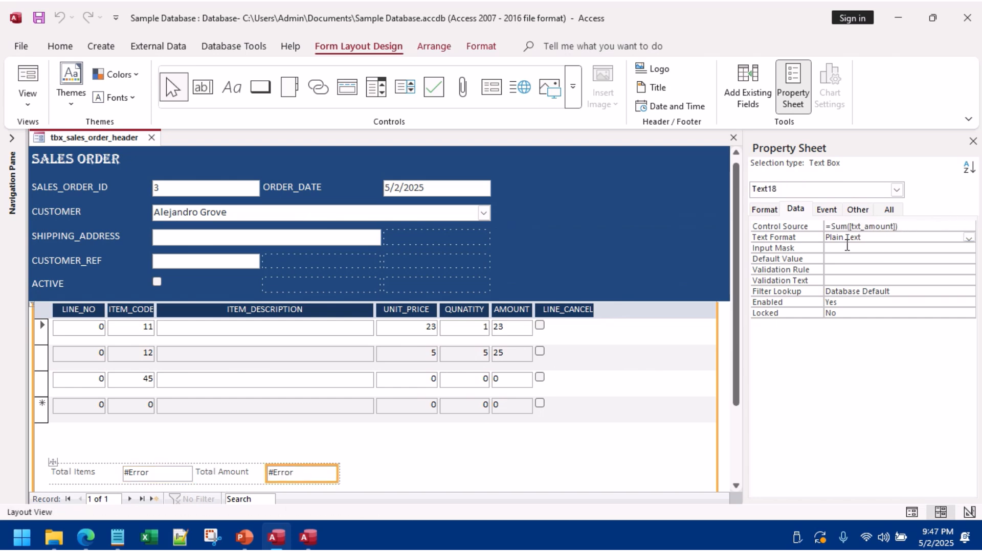
{"action": "left_click", "coordinate": [909, 225]}
{"action": "key", "text": "ctrl+a"}
{"action": "key", "text": "Delete"}
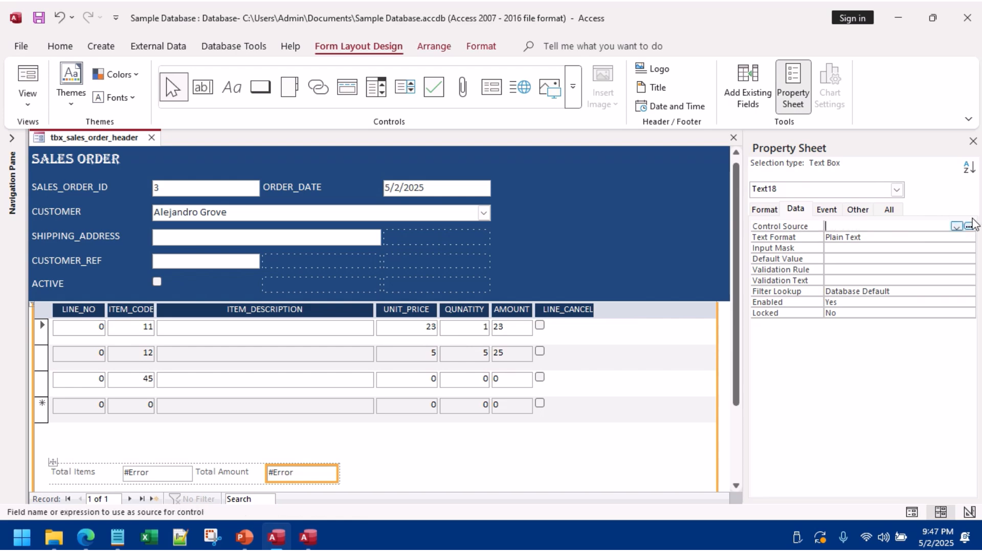
{"action": "left_click", "coordinate": [968, 226]}
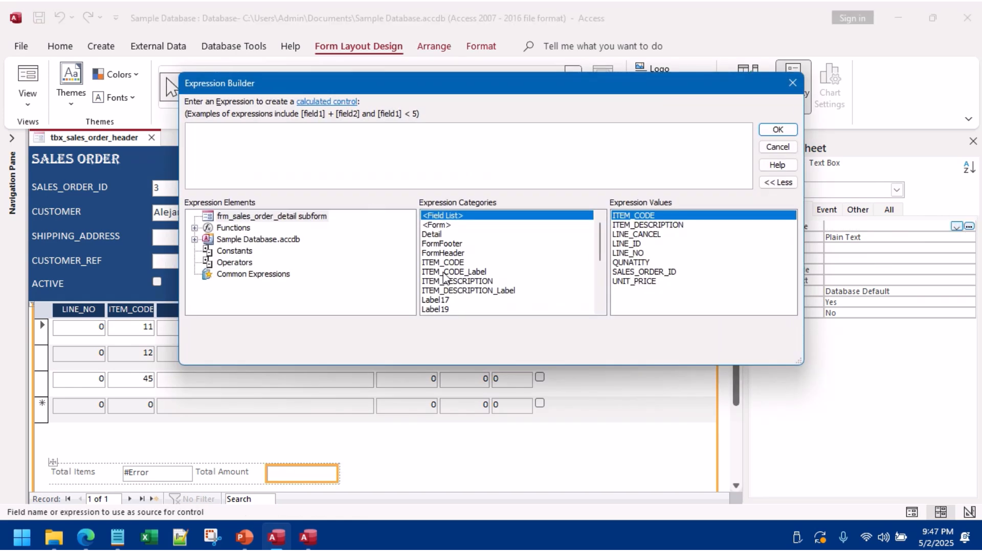
Step: Build the expression [QUNATITY] * [UNIT_PRICE] from the subform's controls and apply it as the Total Amount Control Source
{"action": "scroll", "coordinate": [445, 281], "scroll_direction": "down", "scroll_amount": 5}
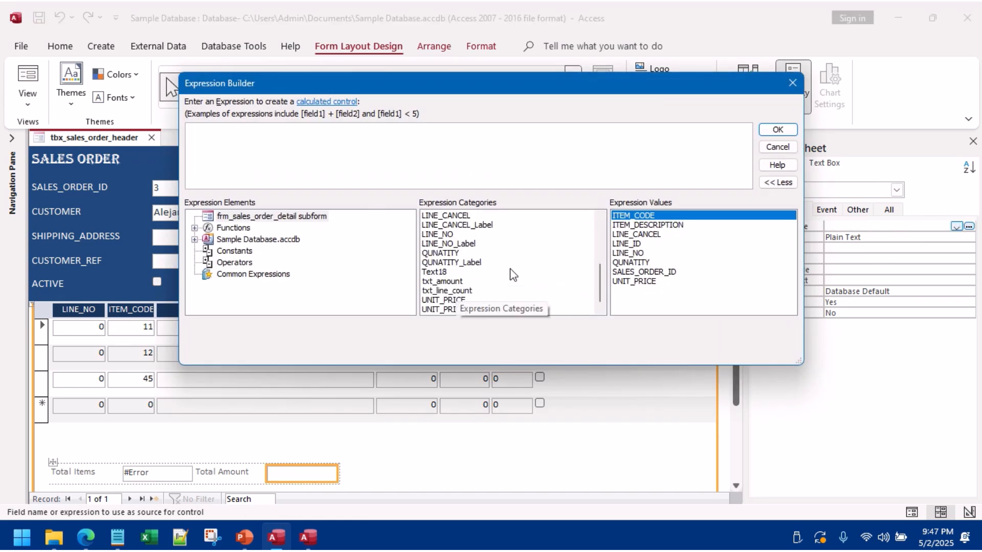
{"action": "double_click", "coordinate": [443, 253]}
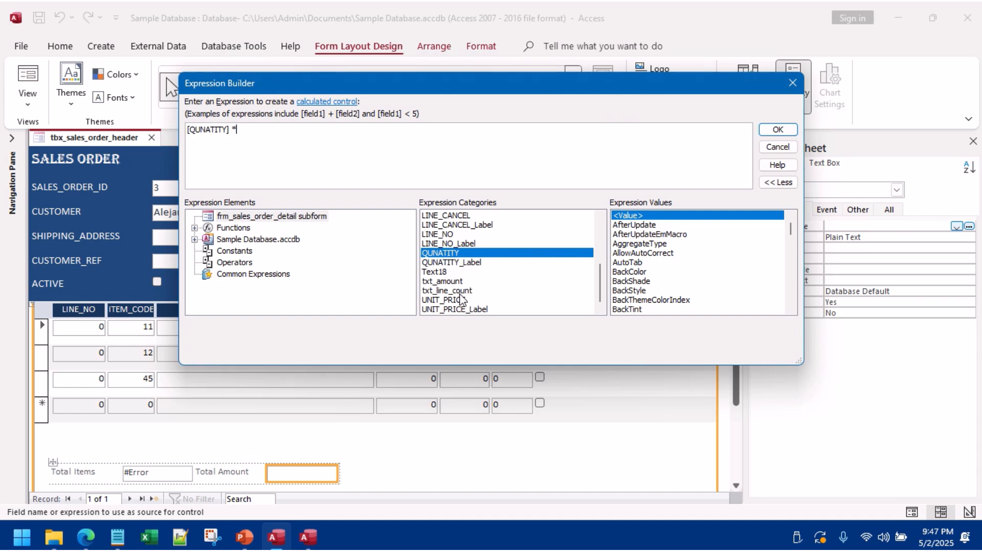
{"action": "double_click", "coordinate": [455, 281]}
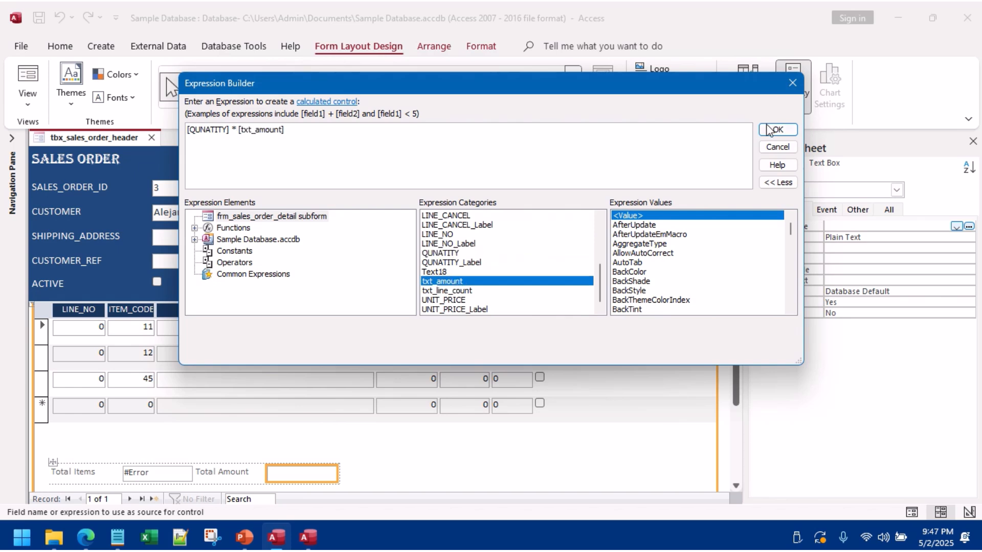
{"action": "left_click_drag", "start_coordinate": [287, 129], "coordinate": [242, 128]}
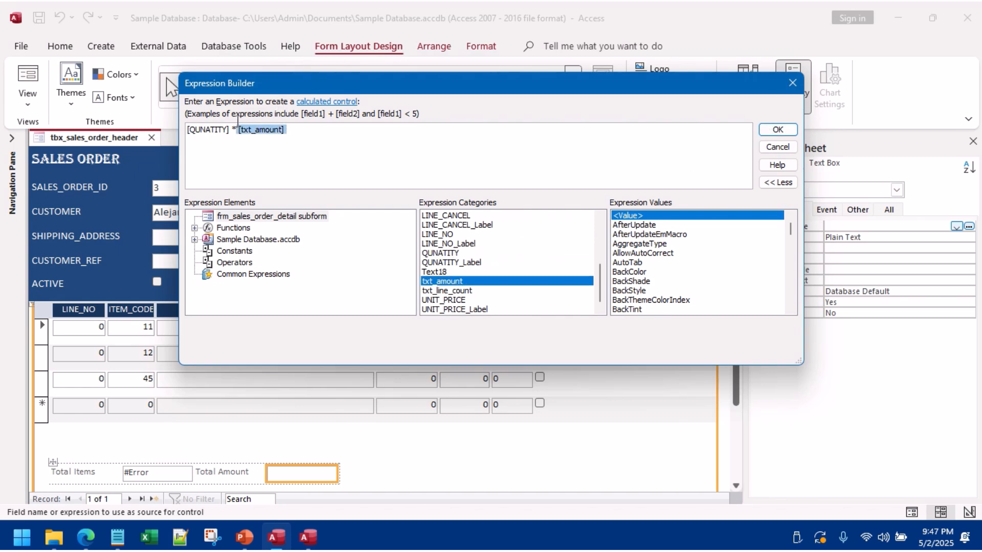
{"action": "key", "text": "Delete"}
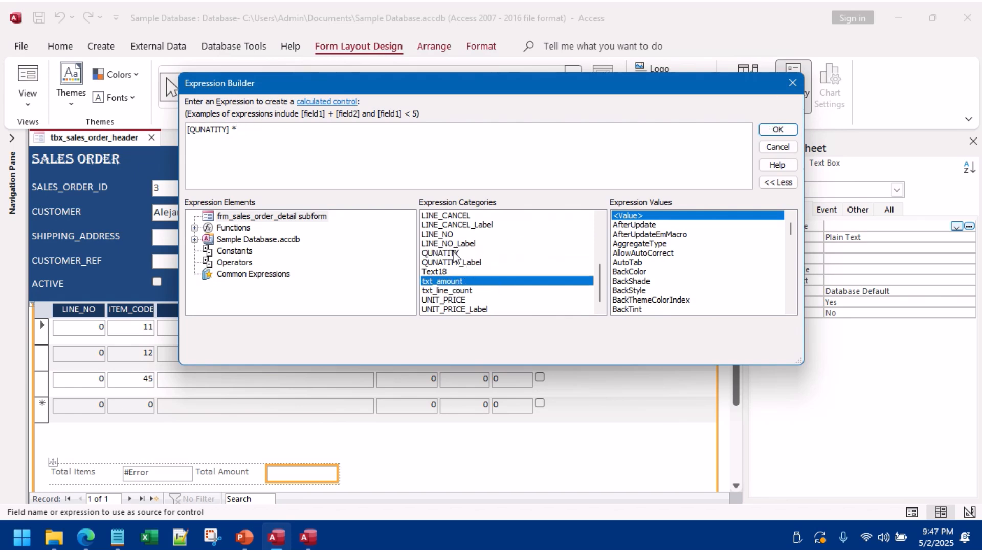
{"action": "scroll", "coordinate": [455, 254], "scroll_direction": "up", "scroll_amount": 3}
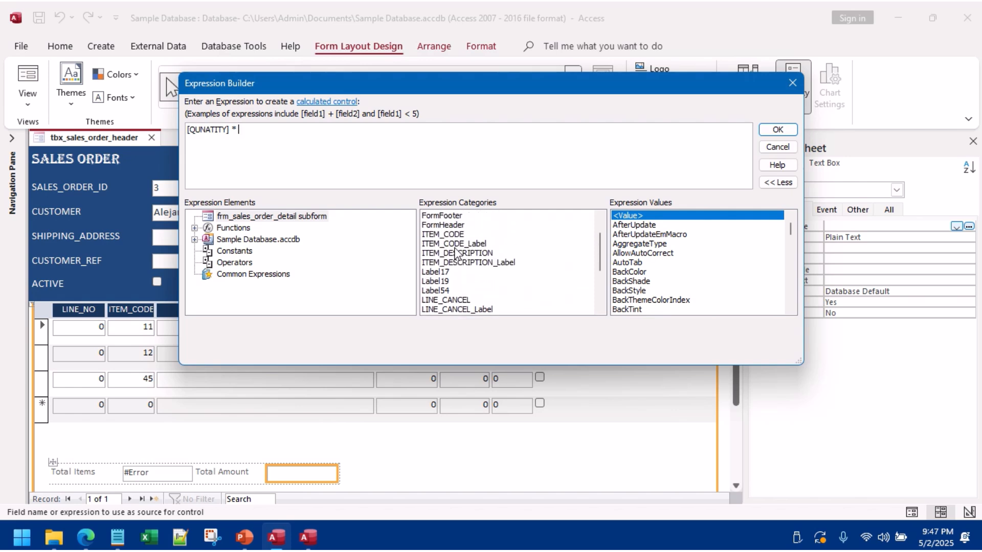
{"action": "scroll", "coordinate": [455, 249], "scroll_direction": "down", "scroll_amount": 3}
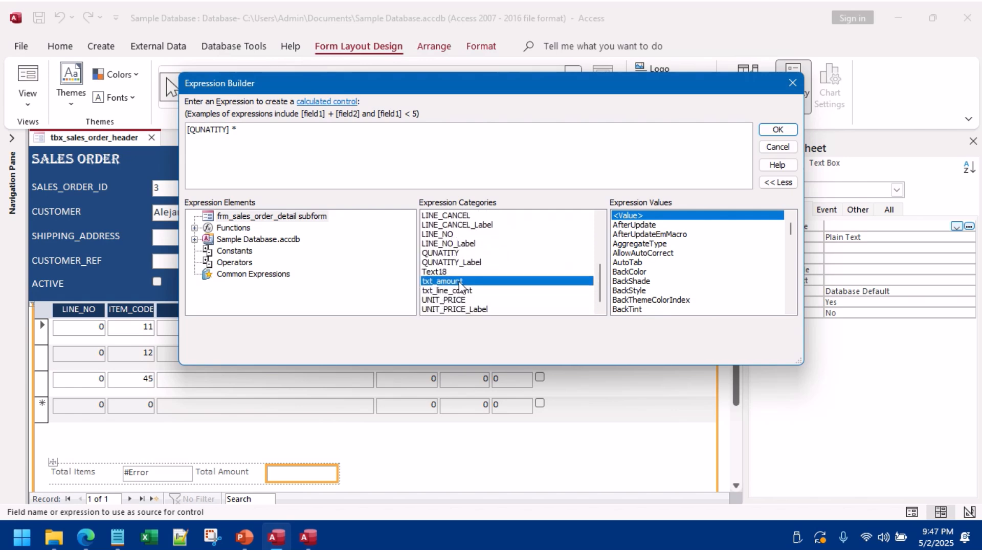
{"action": "double_click", "coordinate": [443, 301]}
{"action": "left_click", "coordinate": [766, 134]}
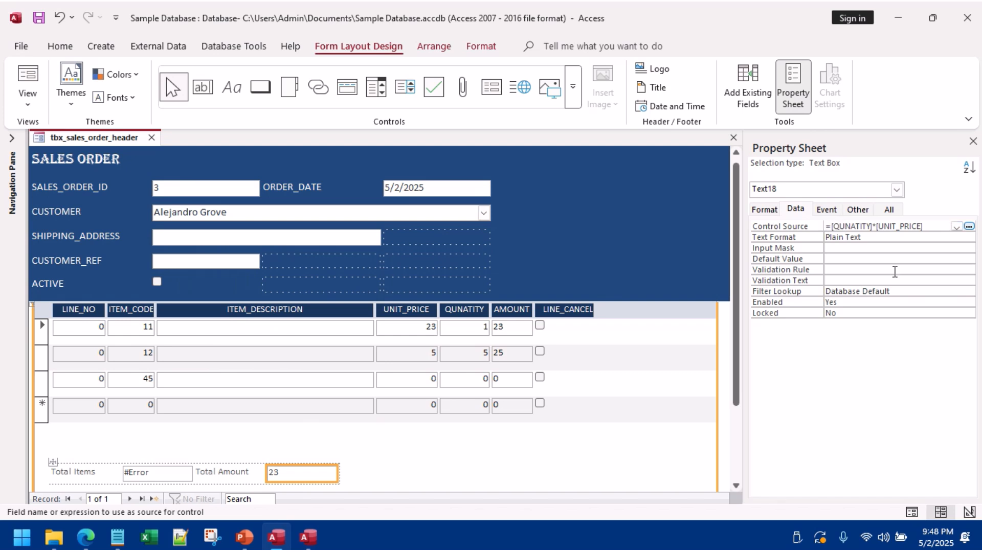
Step: Wrap the Total Amount expression in a sum function so it reads =sum([QUNATITY]*[UNIT_PRICE])
{"action": "type", "text": "sum"}
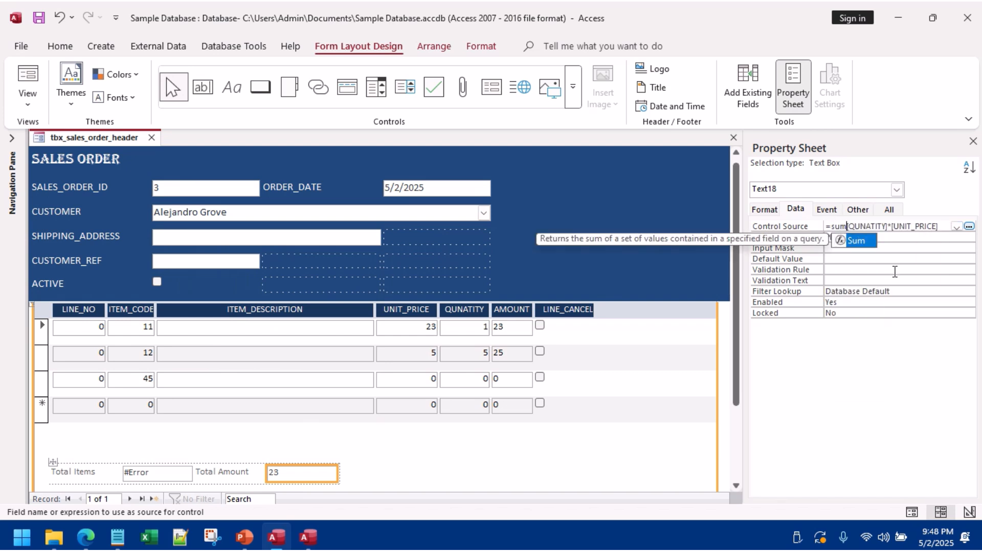
{"action": "type", "text": "("}
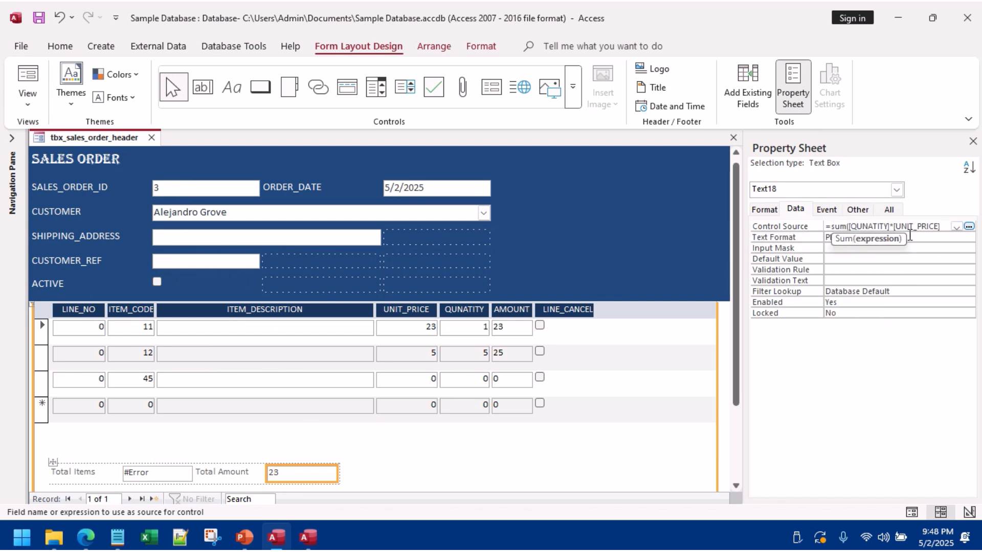
{"action": "left_click", "coordinate": [943, 226]}
{"action": "type", "text": ")"}
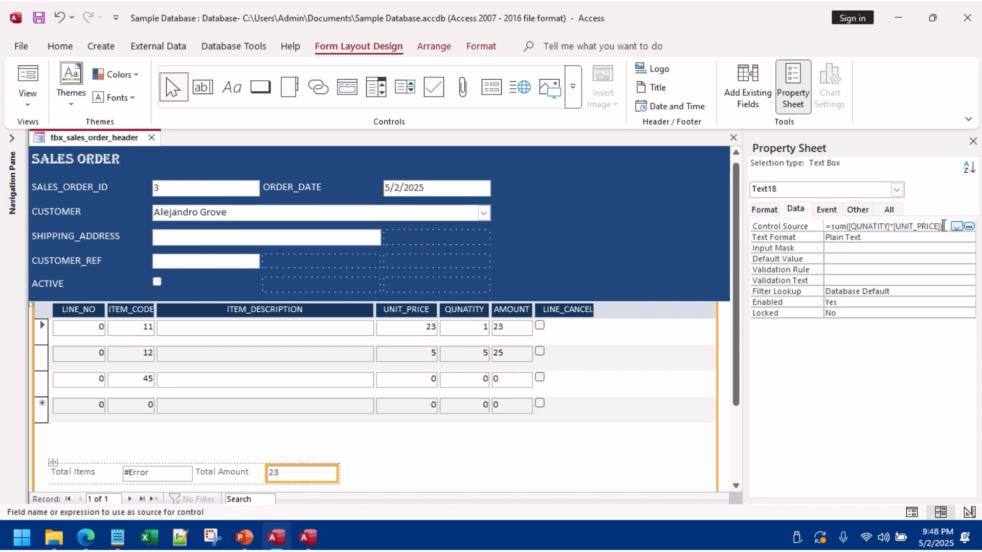
Step: Switch the sales order form to Form View and save it
{"action": "left_click", "coordinate": [27, 77]}
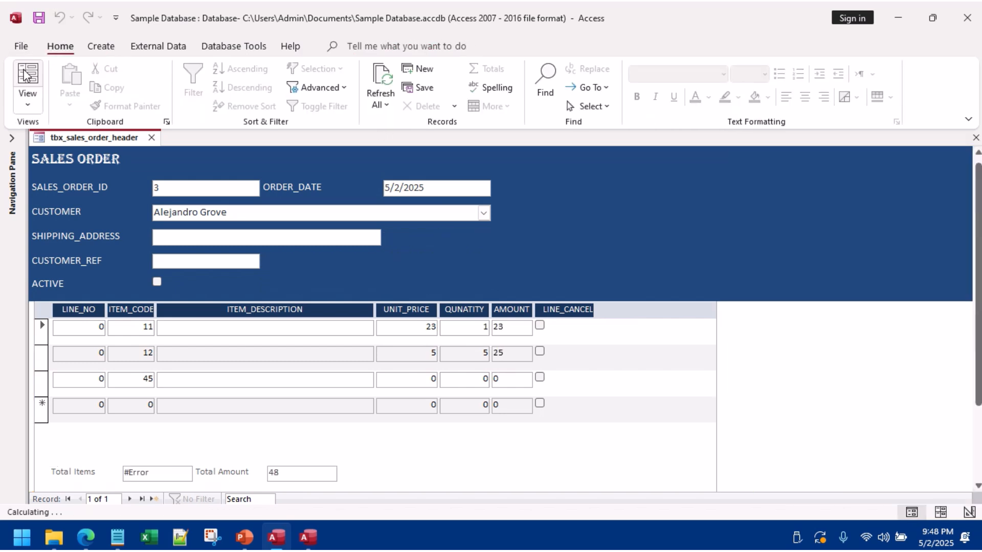
{"action": "right_click", "coordinate": [119, 139]}
{"action": "left_click", "coordinate": [130, 151]}
Step: In Design View, open the Expression Builder for the Total Items text box's Control Source and clear its expression
{"action": "right_click", "coordinate": [593, 245]}
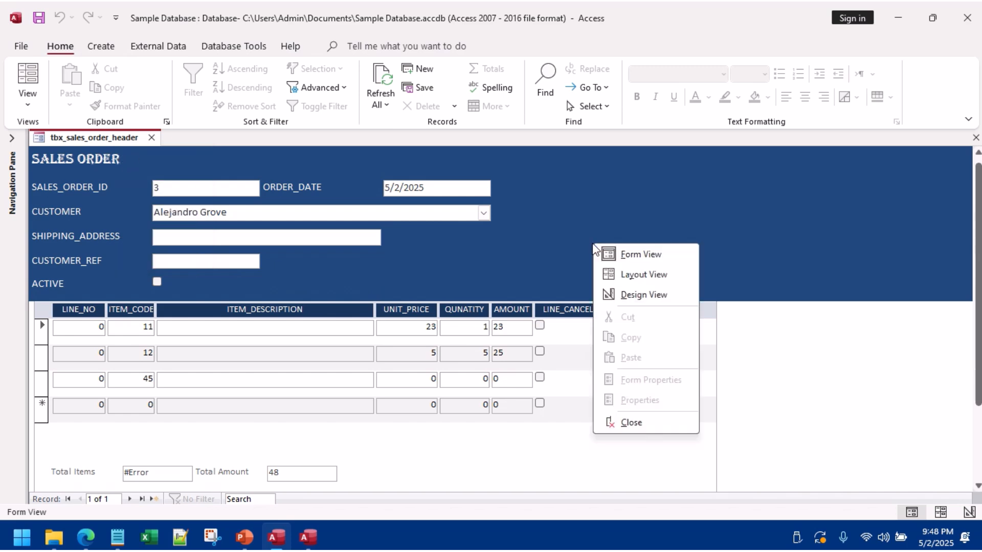
{"action": "left_click", "coordinate": [627, 291]}
{"action": "left_click", "coordinate": [163, 464]}
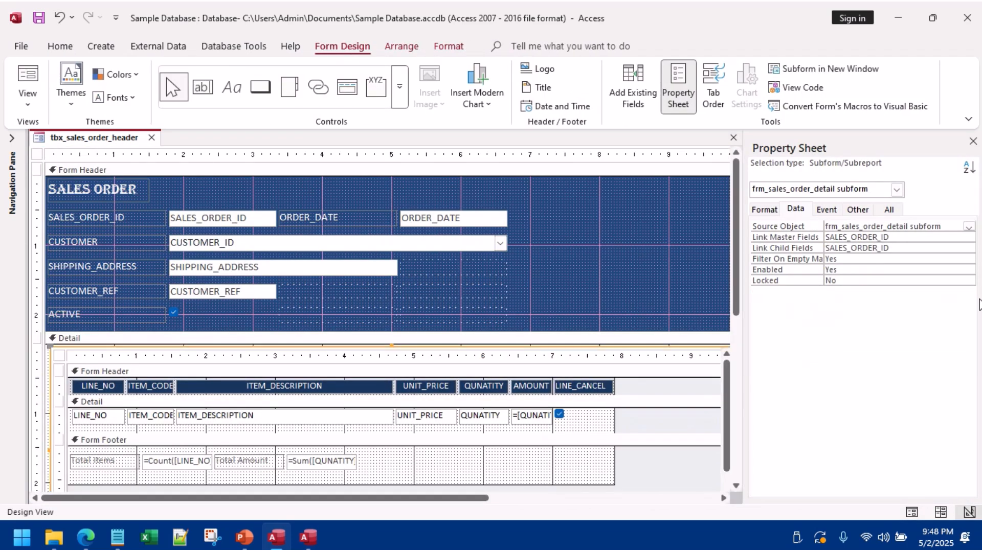
{"action": "left_click", "coordinate": [195, 460]}
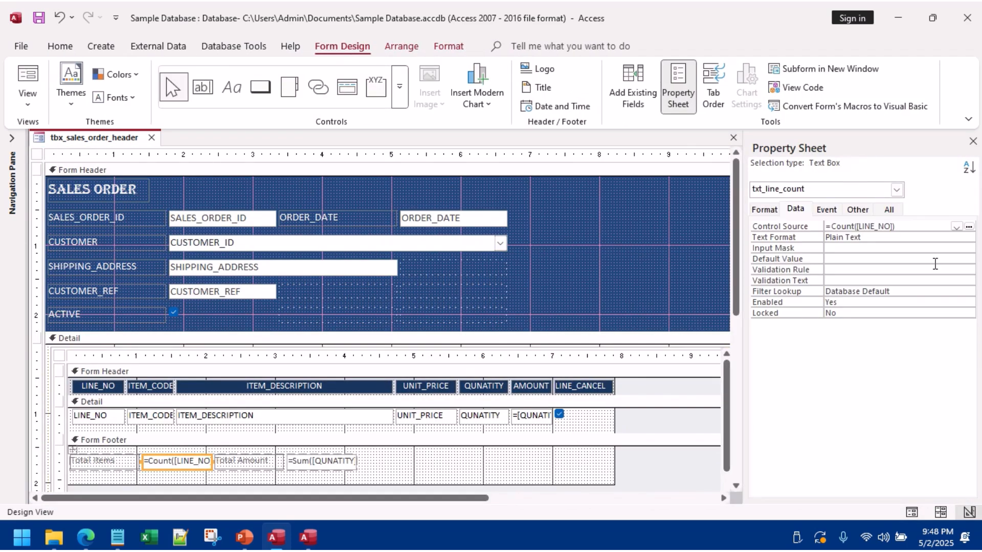
{"action": "left_click", "coordinate": [969, 226]}
{"action": "left_click_drag", "start_coordinate": [296, 134], "coordinate": [171, 117]}
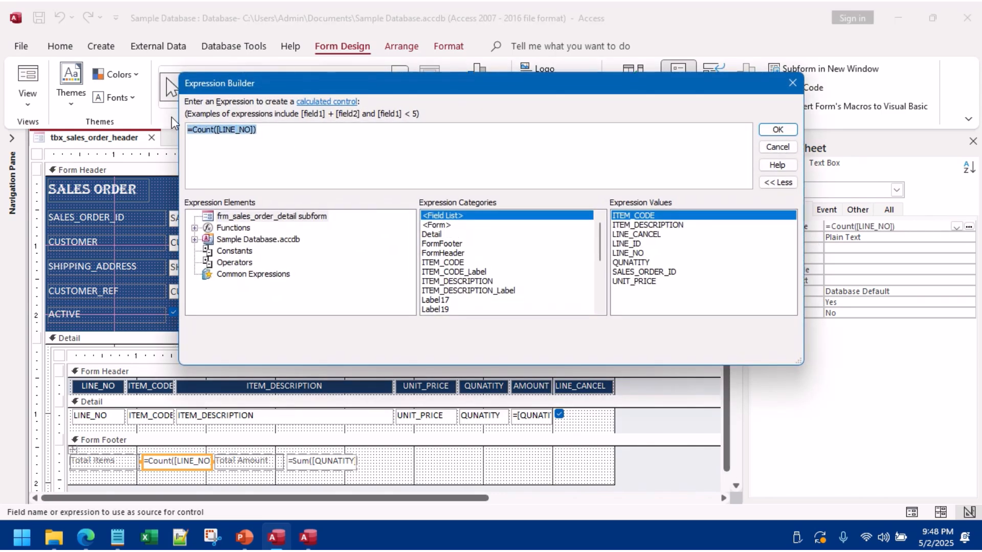
{"action": "key", "text": "BackSpace"}
Step: Set the Total Items Control Source to =Count([ITEM_CODE]) and display the form in Form View
{"action": "type", "text": "=Cpu"}
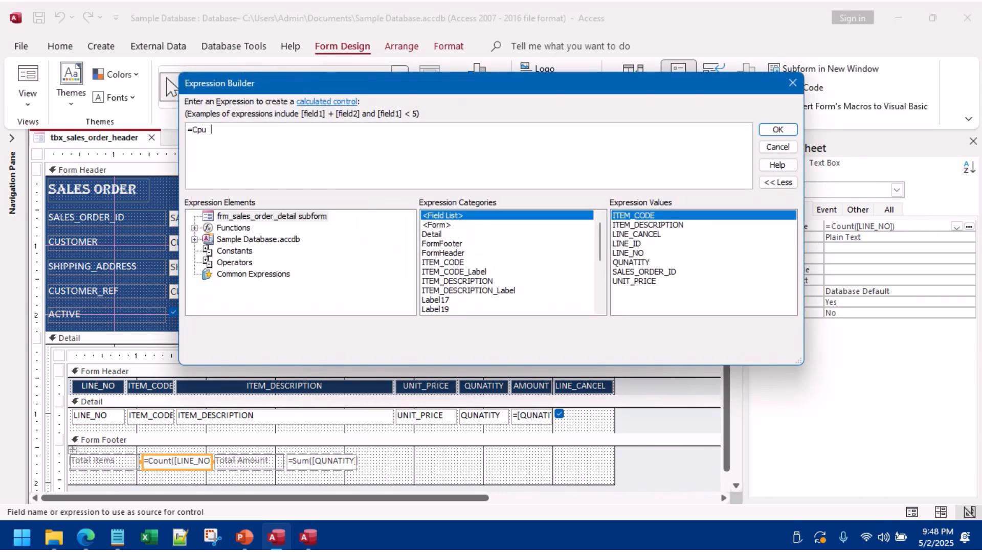
{"action": "key", "text": "BackSpace"}
{"action": "key", "text": "BackSpace"}
{"action": "key", "text": "BackSpace"}
{"action": "key", "text": "BackSpace"}
{"action": "type", "text": "o"}
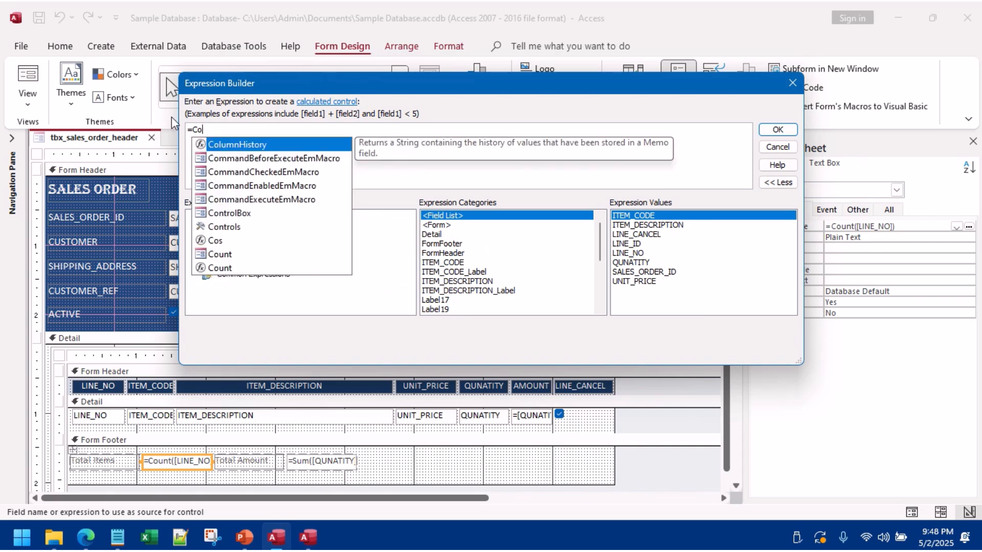
{"action": "type", "text": "unt("}
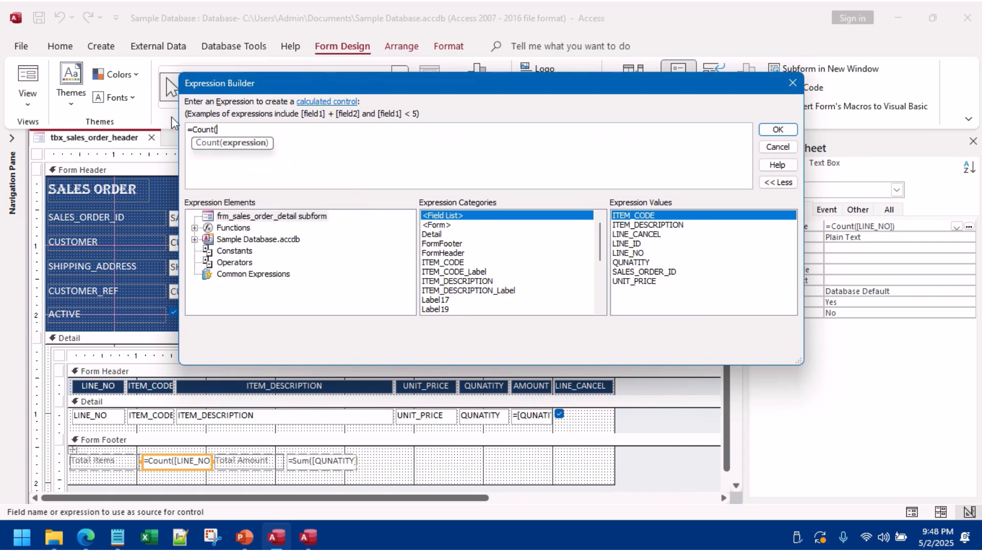
{"action": "scroll", "coordinate": [487, 251], "scroll_direction": "down", "scroll_amount": 1}
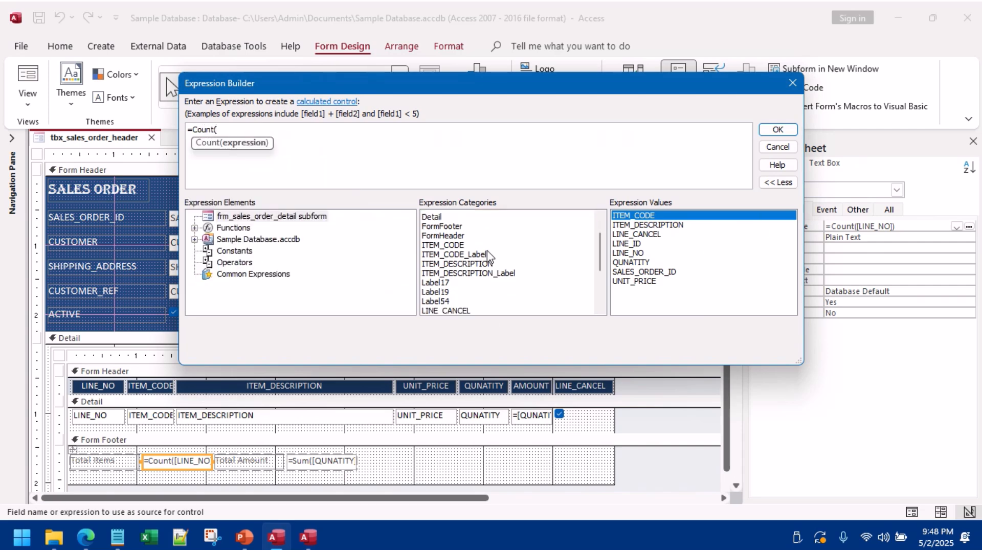
{"action": "double_click", "coordinate": [443, 235]}
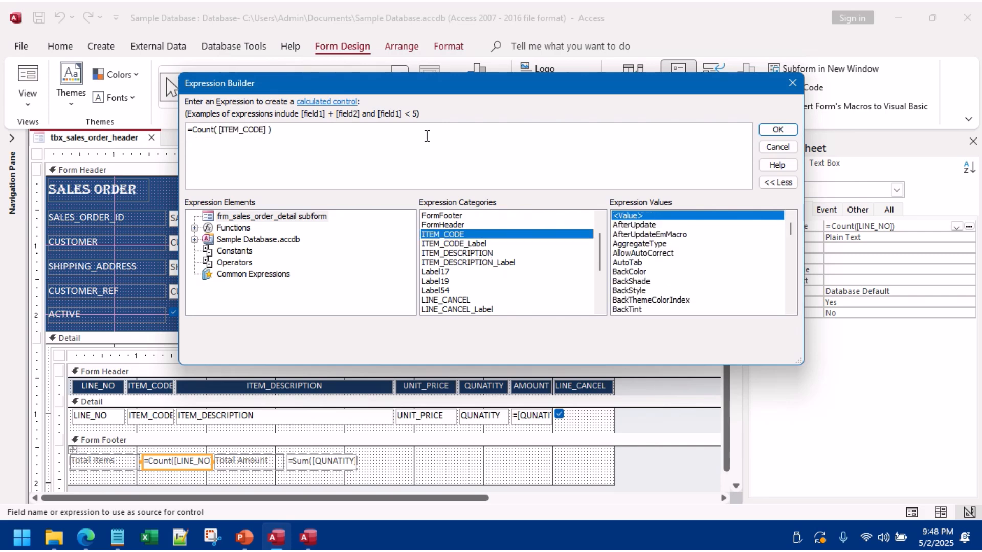
{"action": "left_click", "coordinate": [778, 131]}
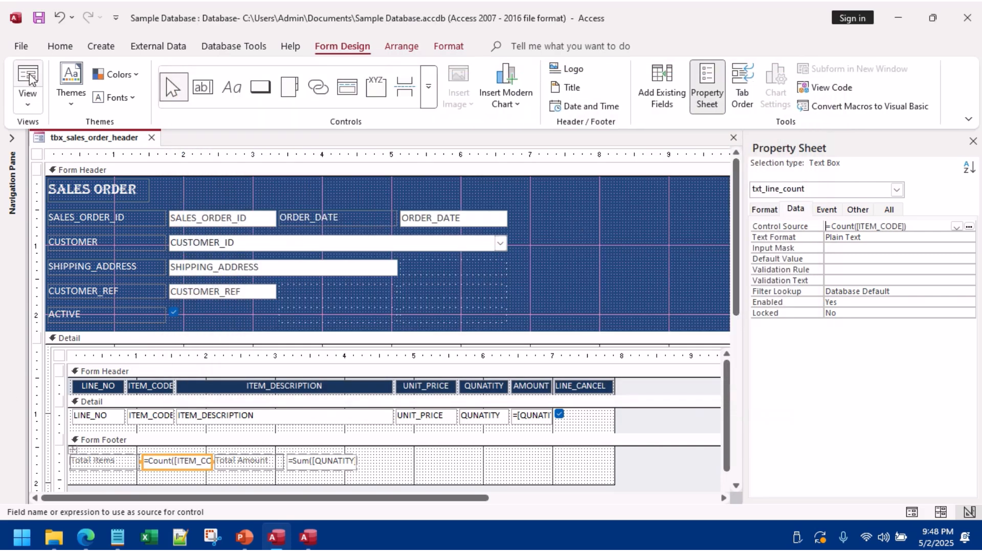
{"action": "left_click", "coordinate": [29, 77]}
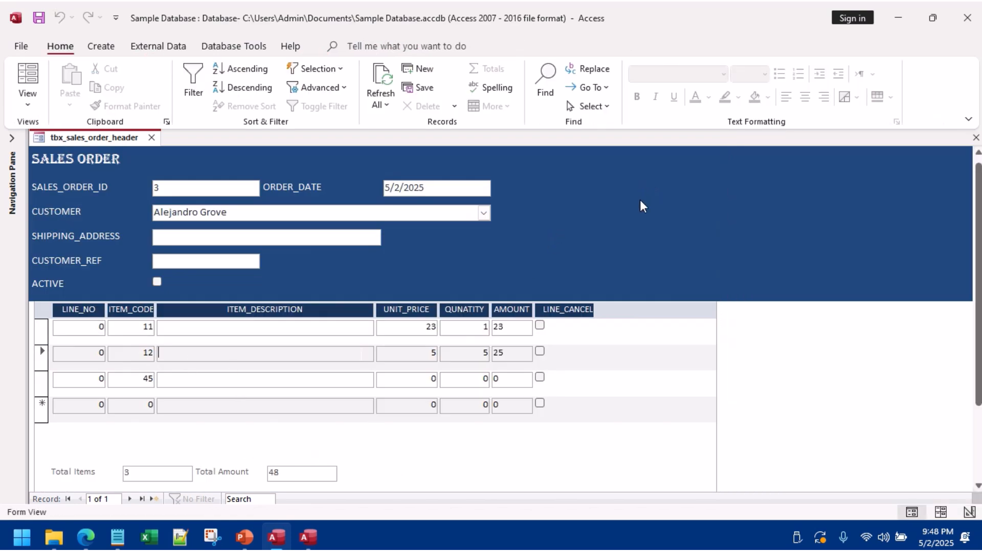
Step: In Design View, draw a rectangle about 8.29" wide and 0.29" high in the form header beside the SALES ORDER title
{"action": "right_click", "coordinate": [628, 212]}
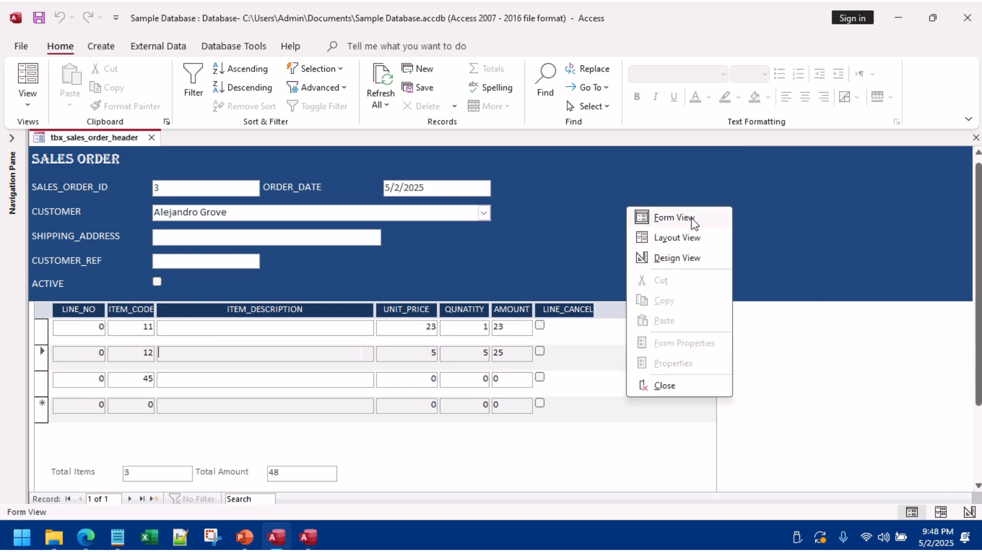
{"action": "left_click", "coordinate": [678, 260]}
{"action": "left_click", "coordinate": [148, 184]}
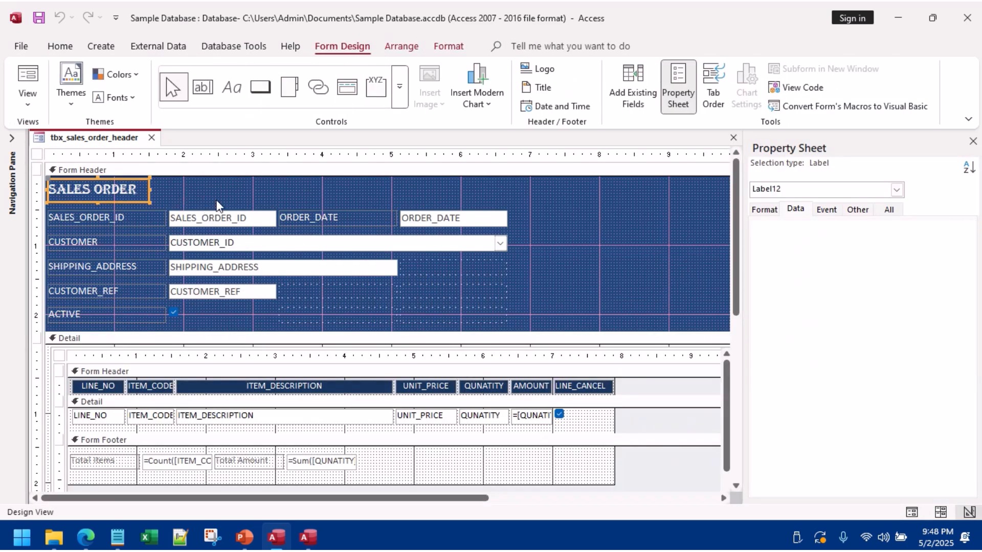
{"action": "left_click", "coordinate": [223, 192]}
{"action": "left_click", "coordinate": [400, 98]}
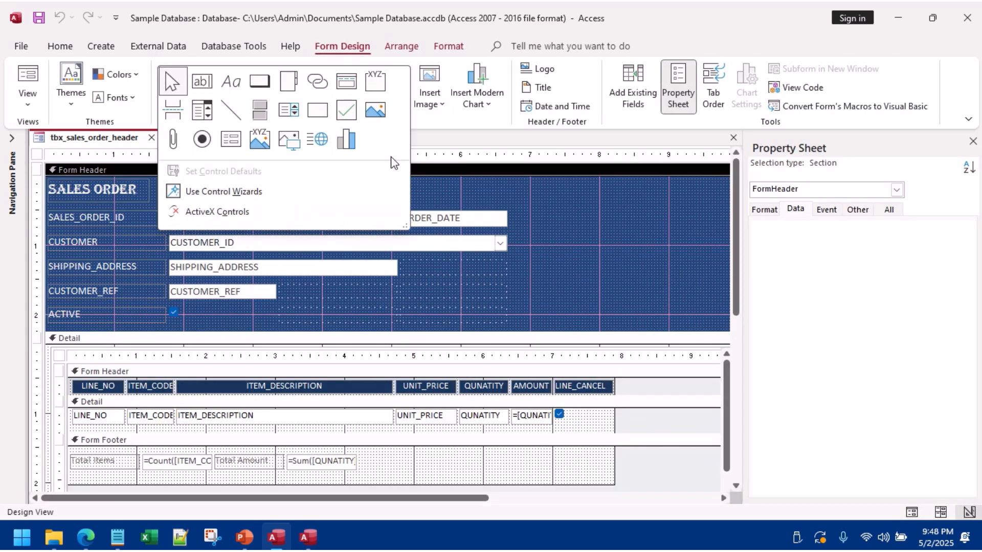
{"action": "left_click", "coordinate": [318, 110]}
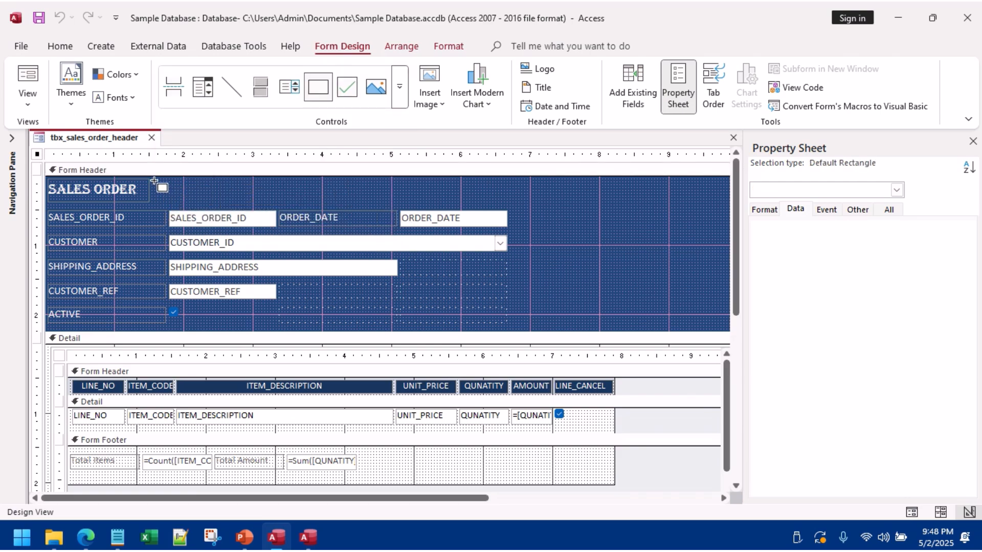
{"action": "left_click_drag", "start_coordinate": [155, 182], "coordinate": [729, 202]}
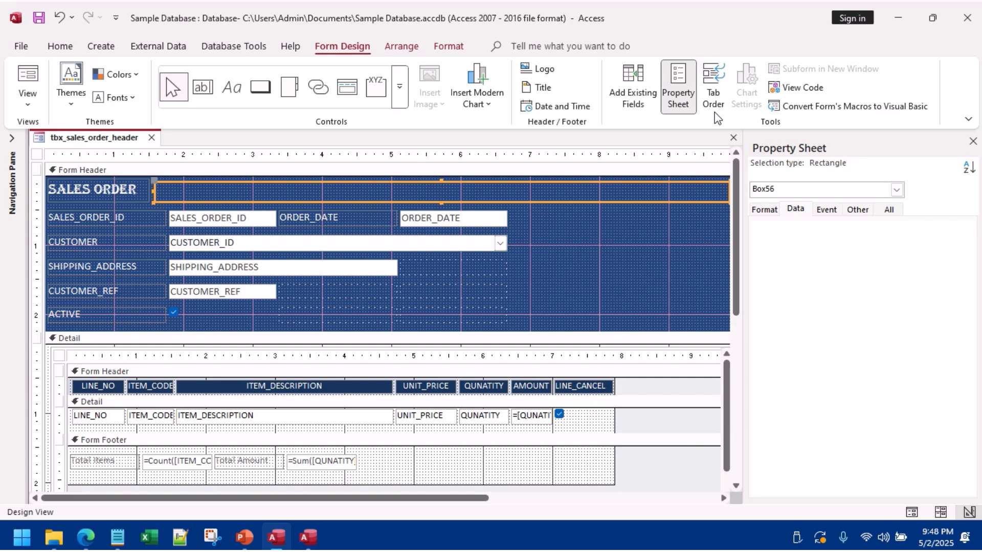
Step: Set the header rectangle's Border Color to the pale yellow #FFFFCC using the standard colour palette
{"action": "left_click", "coordinate": [859, 211]}
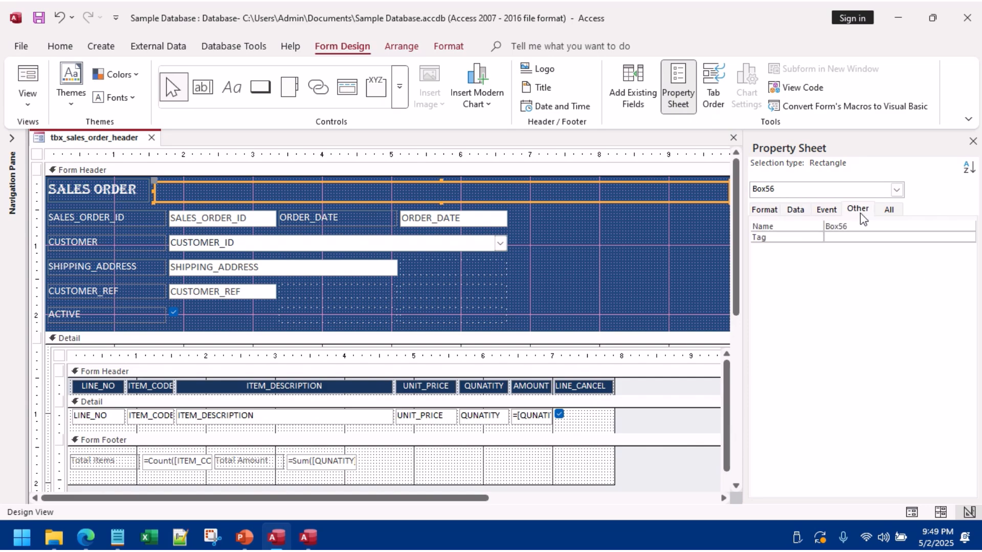
{"action": "left_click", "coordinate": [889, 211]}
{"action": "left_click", "coordinate": [817, 335]}
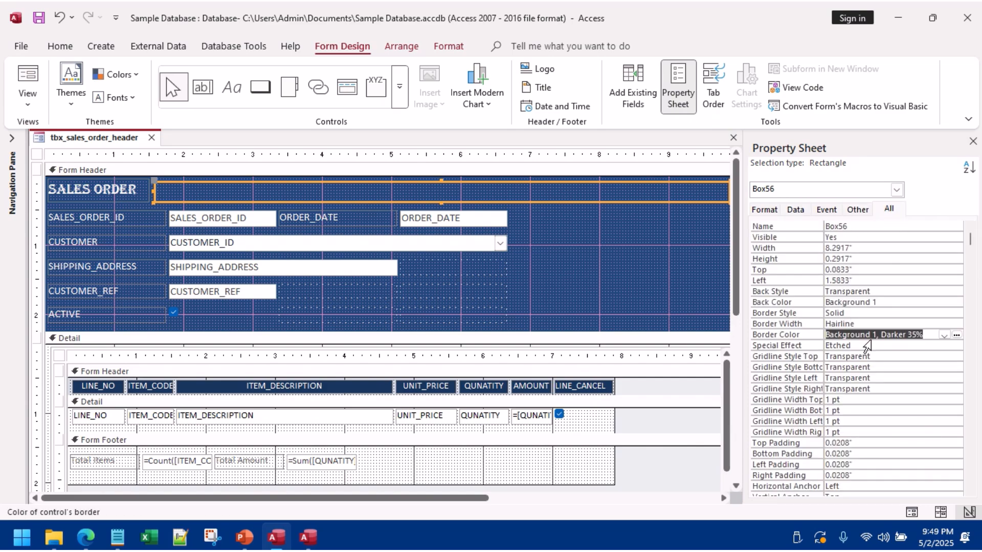
{"action": "left_click", "coordinate": [944, 335]}
{"action": "scroll", "coordinate": [894, 258], "scroll_direction": "down", "scroll_amount": 3}
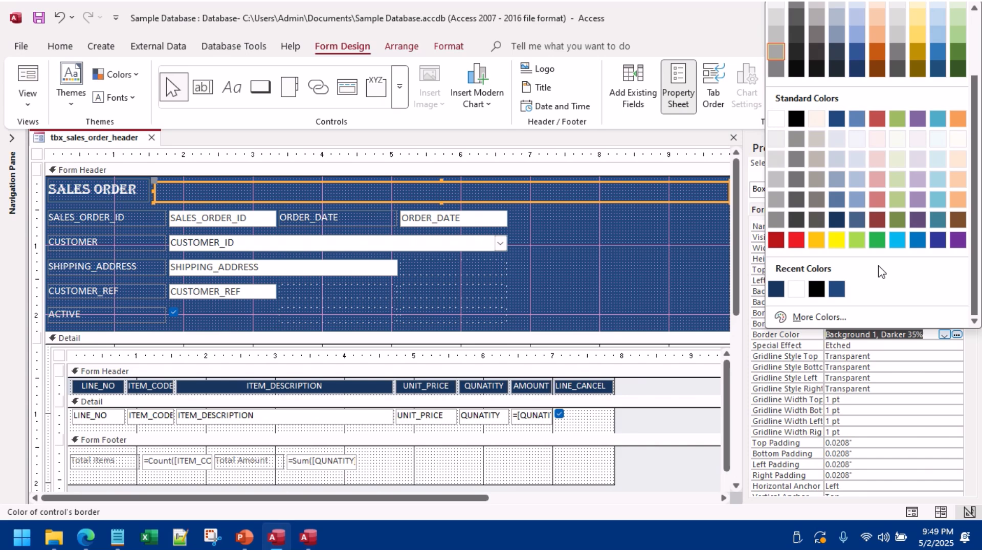
{"action": "left_click", "coordinate": [842, 317]}
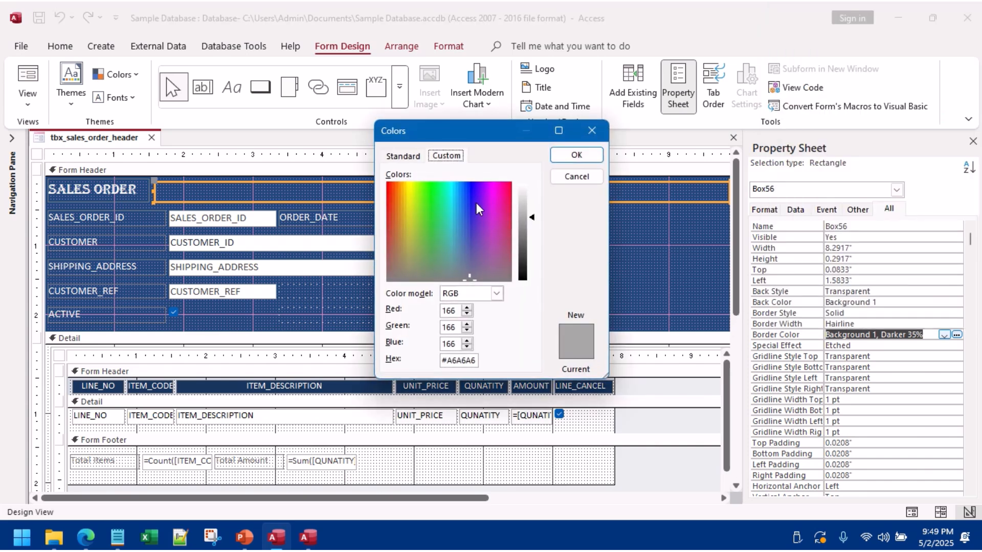
{"action": "left_click", "coordinate": [407, 157]}
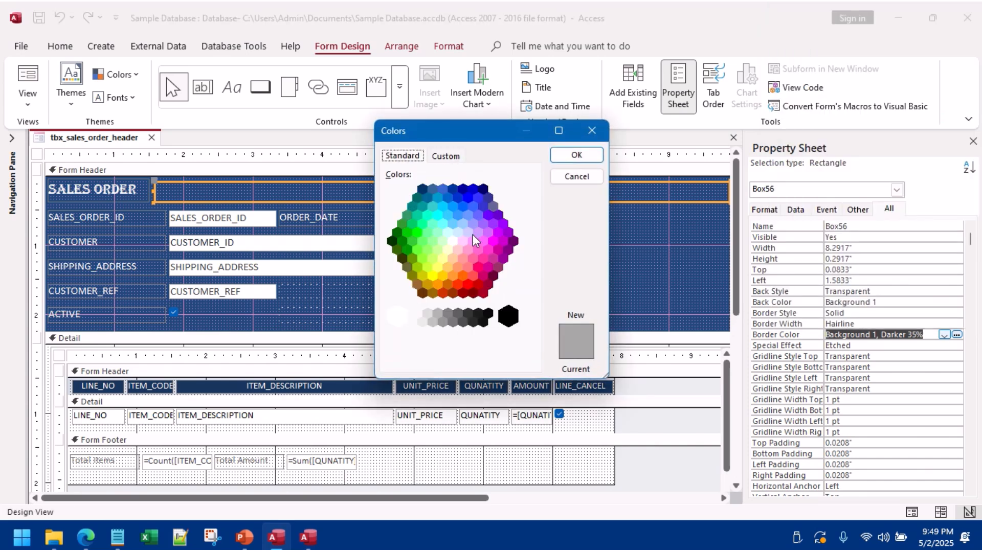
{"action": "left_click", "coordinate": [441, 262]}
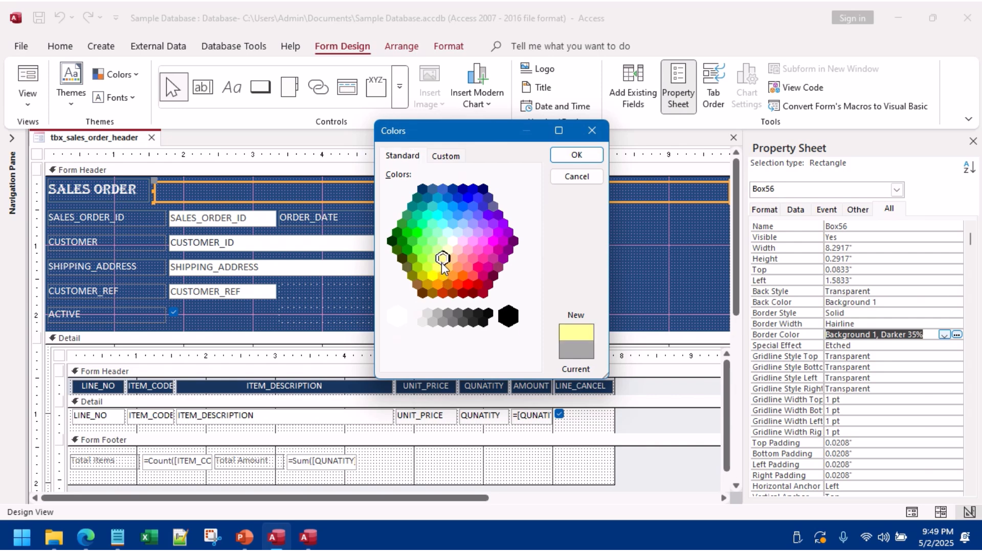
{"action": "left_click", "coordinate": [571, 155]}
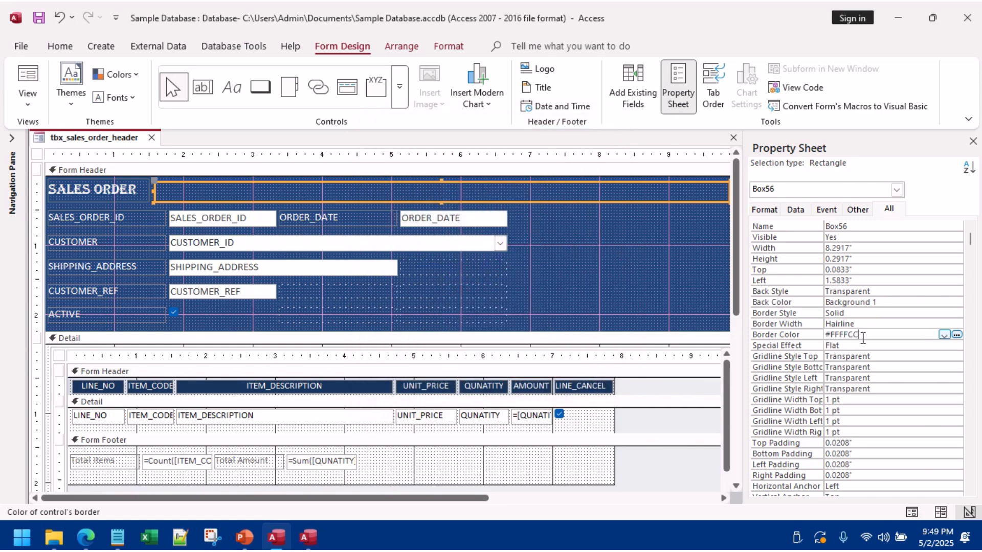
Step: Copy the #FFFFCC colour code, undo the border colour change, and set the rectangle's Back Color to #FFFFCC
{"action": "left_click", "coordinate": [799, 336]}
{"action": "key", "text": "ctrl+c"}
{"action": "key", "text": "ctrl+z"}
{"action": "key", "text": "ctrl+z"}
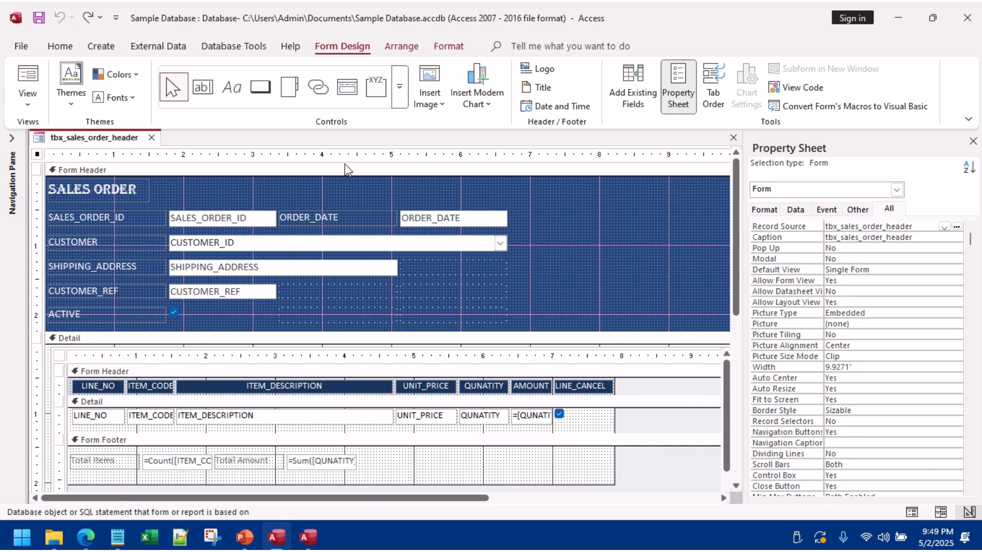
{"action": "key", "text": "ctrl+y"}
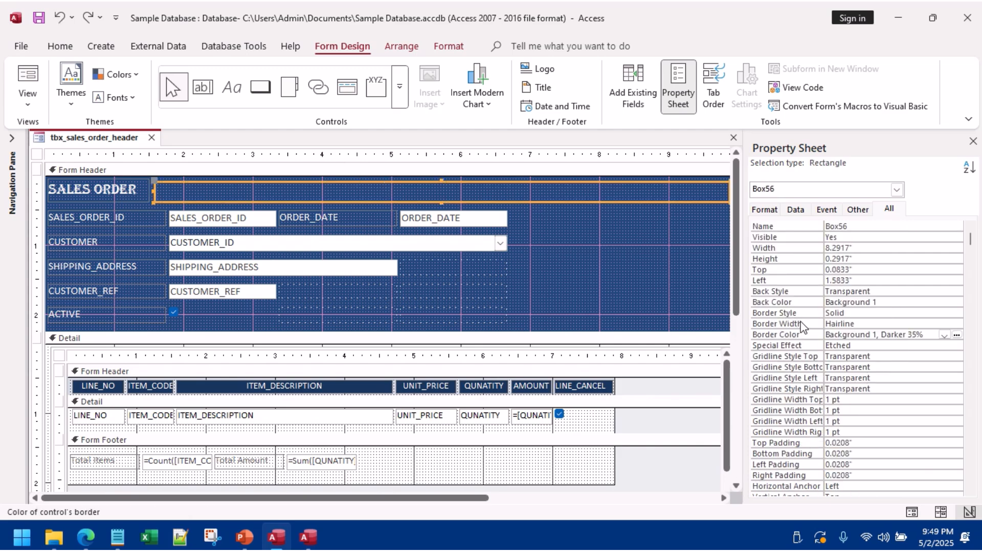
{"action": "left_click", "coordinate": [792, 303]}
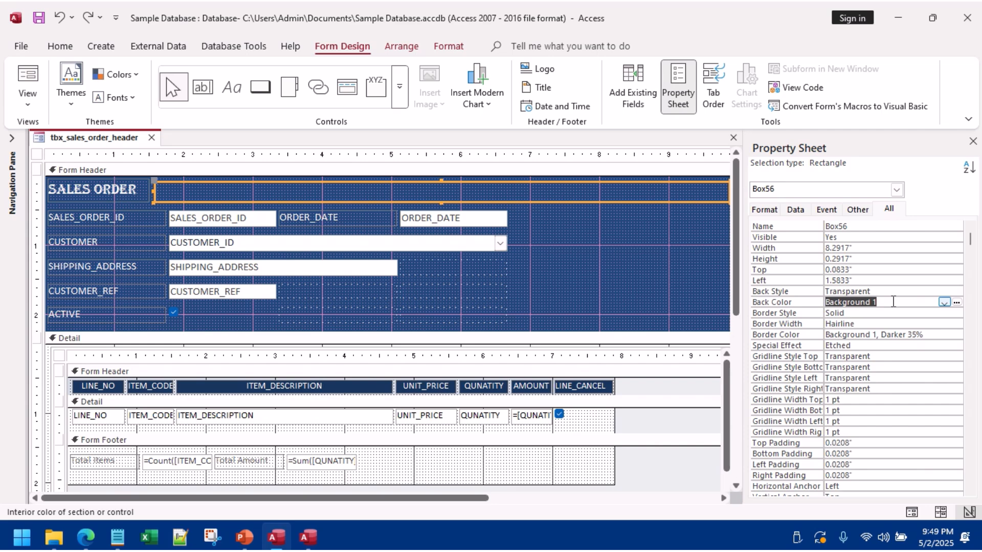
{"action": "key", "text": "ctrl+v"}
{"action": "key", "text": "Return"}
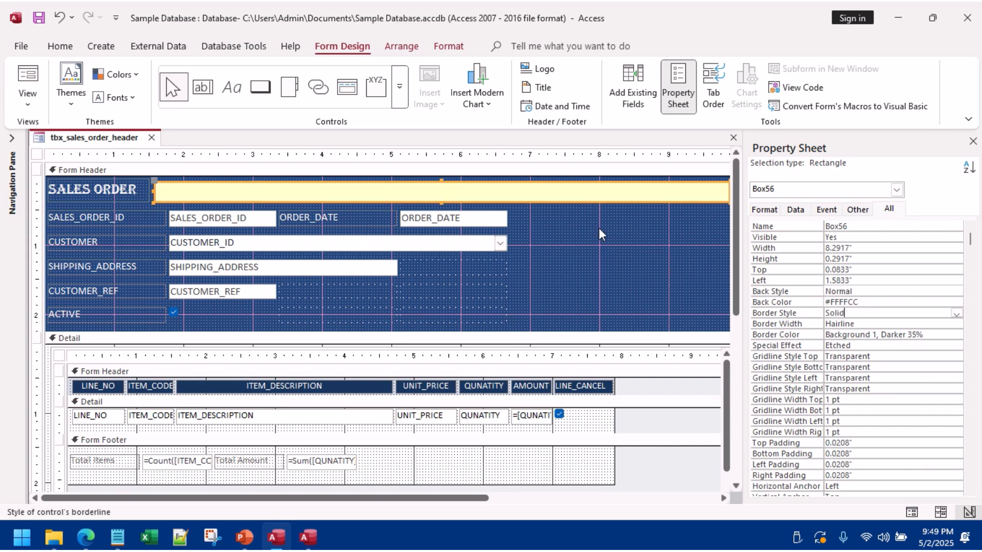
Step: Move the pale yellow rectangle up to the top edge of the form header
{"action": "left_click", "coordinate": [633, 250]}
{"action": "left_click", "coordinate": [584, 194]}
{"action": "left_click_drag", "start_coordinate": [583, 194], "coordinate": [583, 192]}
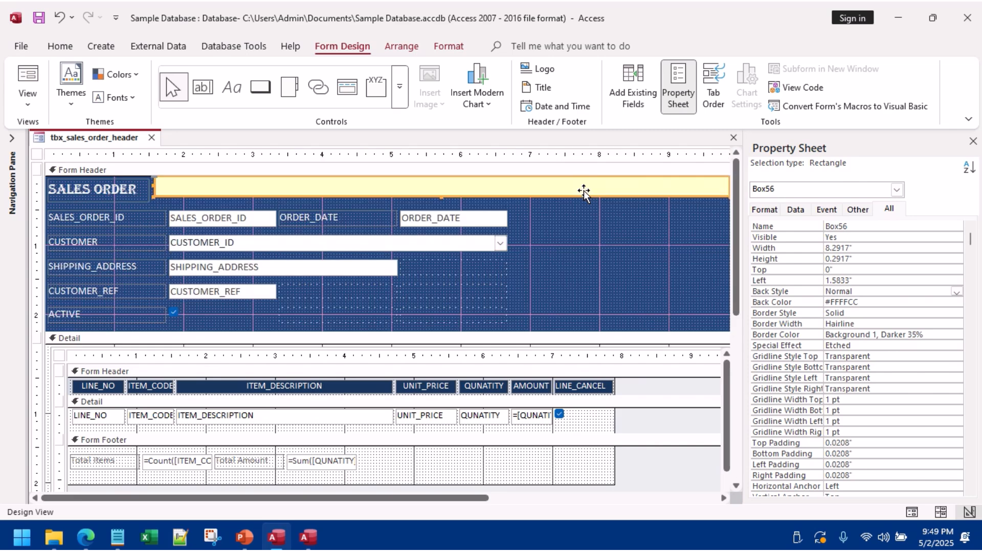
{"action": "left_click", "coordinate": [624, 219]}
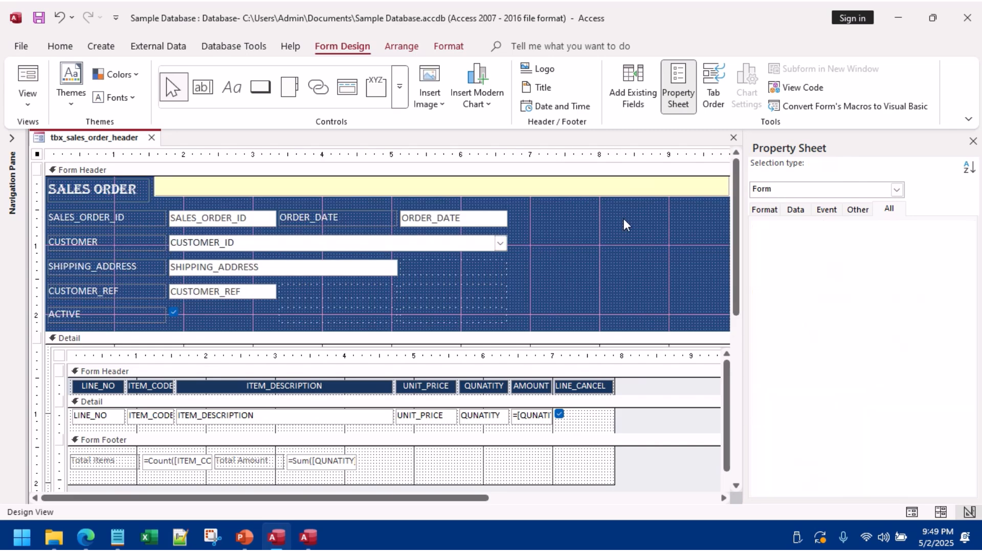
Step: Shift the SALES ORDER title to the right and move the rectangle to the header's left edge, about 0.04" from the top
{"action": "left_click", "coordinate": [131, 191]}
{"action": "left_click_drag", "start_coordinate": [56, 179], "coordinate": [173, 188]}
{"action": "left_click", "coordinate": [274, 188]}
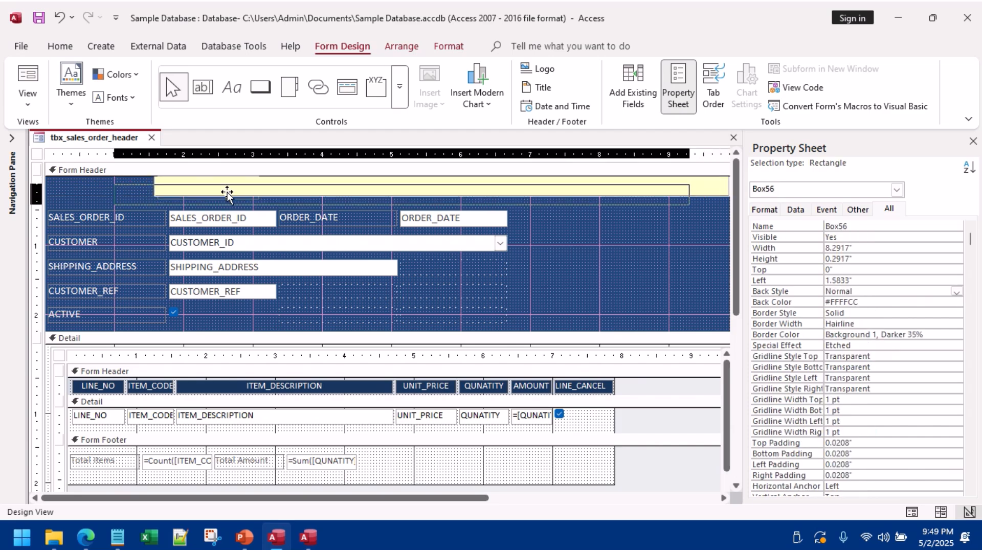
{"action": "left_click_drag", "start_coordinate": [162, 183], "coordinate": [165, 185]}
{"action": "right_click", "coordinate": [293, 197]}
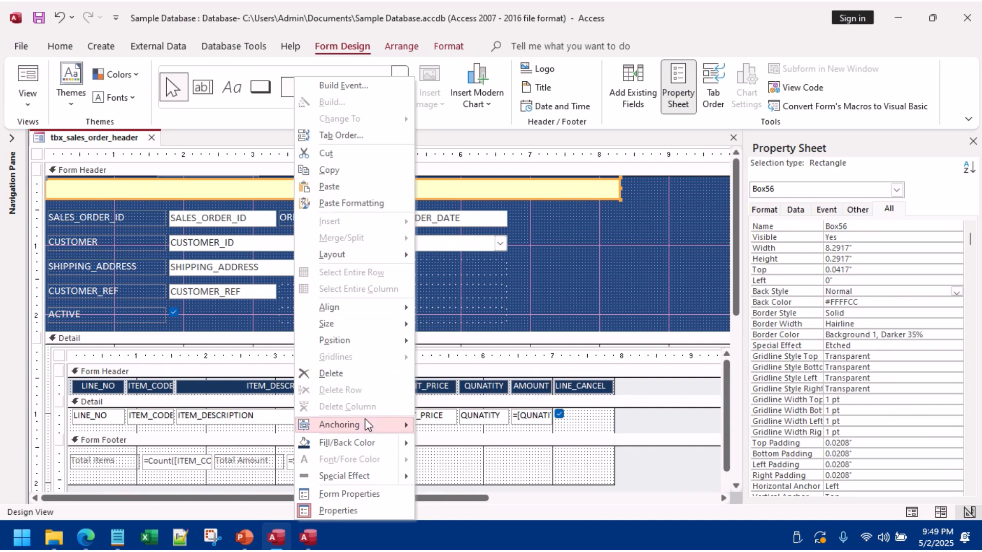
{"action": "mouse_move", "coordinate": [351, 254]}
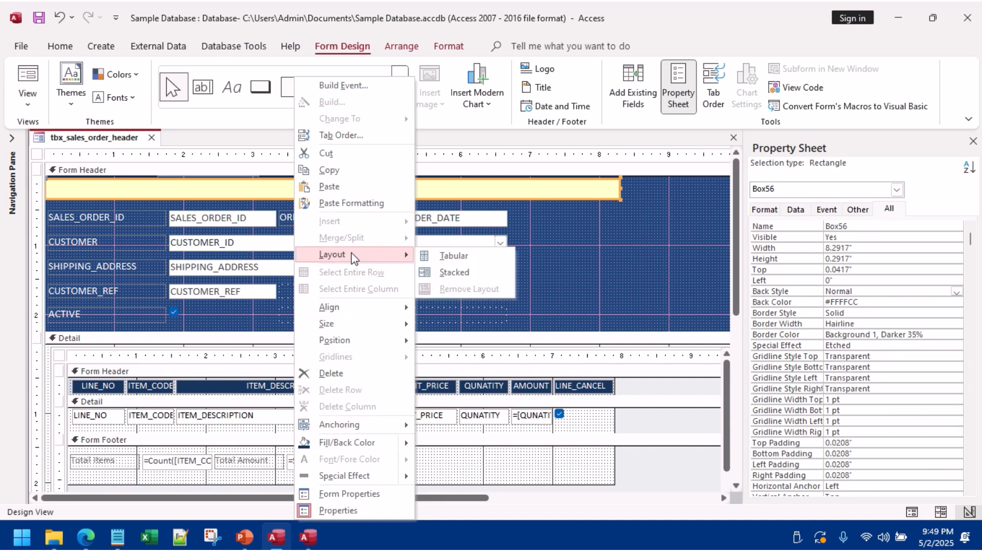
{"action": "left_click", "coordinate": [664, 215]}
Step: Move the SALES ORDER title below the rectangle and stretch the rectangle from the header's top-left corner to about 9.83" wide
{"action": "mouse_move", "coordinate": [524, 192]}
{"action": "left_mouse_down"}
{"action": "mouse_move", "coordinate": [530, 207]}
{"action": "mouse_move", "coordinate": [520, 208]}
{"action": "left_mouse_up"}
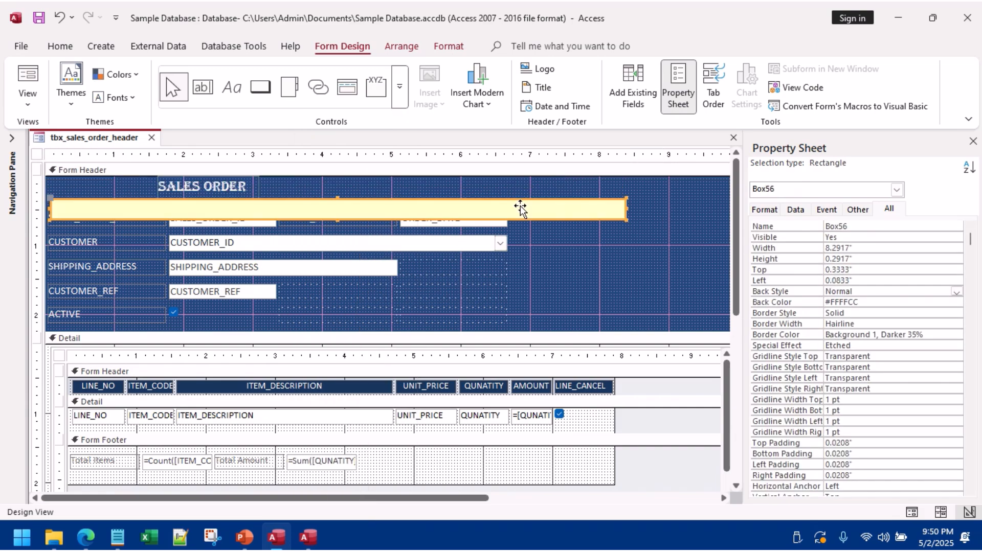
{"action": "left_click", "coordinate": [223, 189]}
{"action": "left_click_drag", "start_coordinate": [174, 175], "coordinate": [122, 215]}
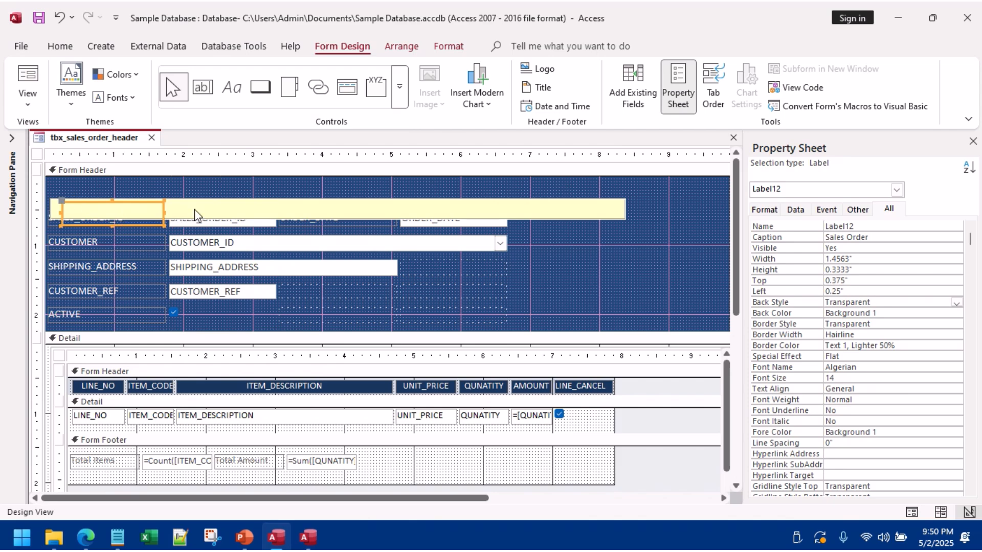
{"action": "left_click_drag", "start_coordinate": [193, 213], "coordinate": [189, 189]}
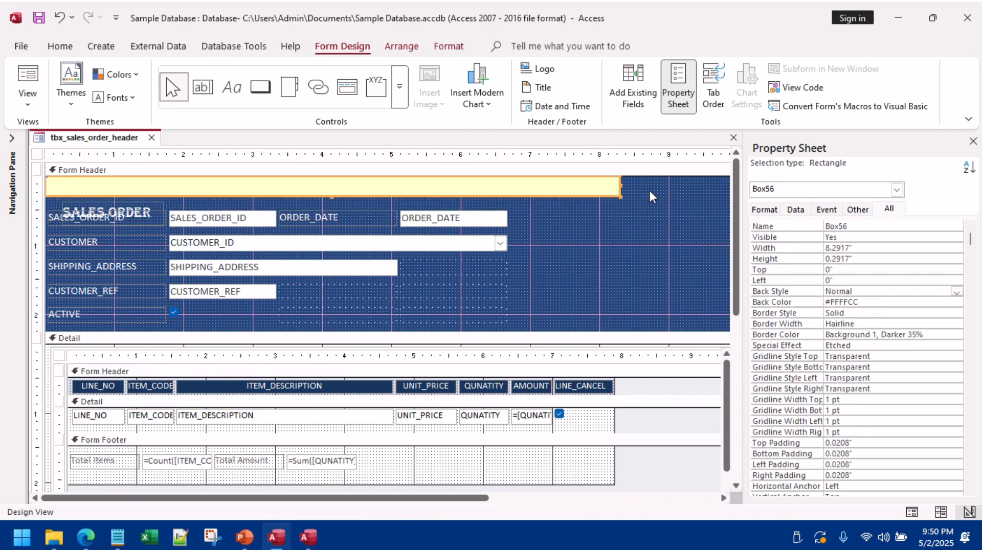
{"action": "left_click_drag", "start_coordinate": [621, 187], "coordinate": [724, 208]}
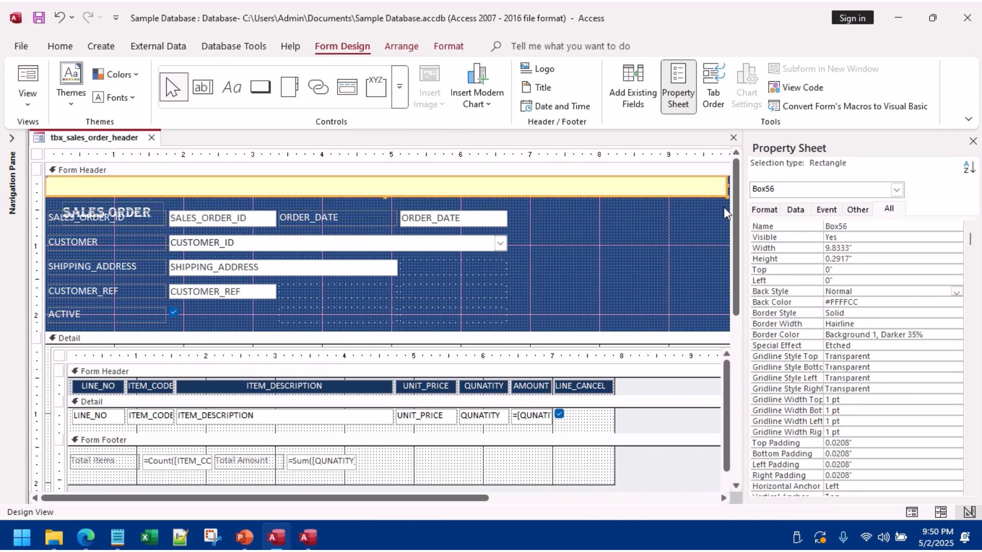
Step: Move the SALES ORDER title to the header's top-left corner over the rectangle and resize it to about 1.41" by 0.25"
{"action": "left_click", "coordinate": [94, 220]}
{"action": "left_click", "coordinate": [95, 209]}
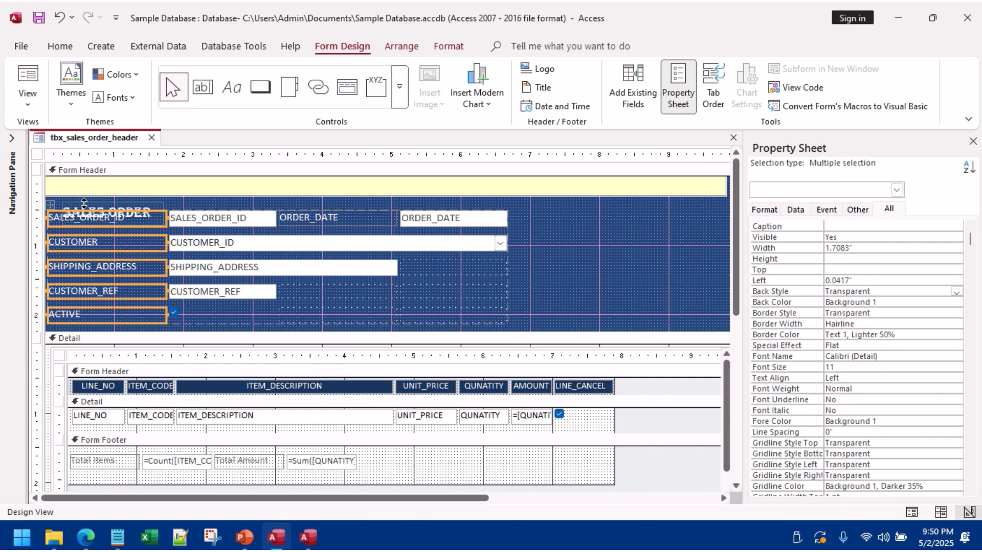
{"action": "left_click", "coordinate": [82, 204]}
{"action": "left_click", "coordinate": [111, 192]}
{"action": "left_click", "coordinate": [102, 202]}
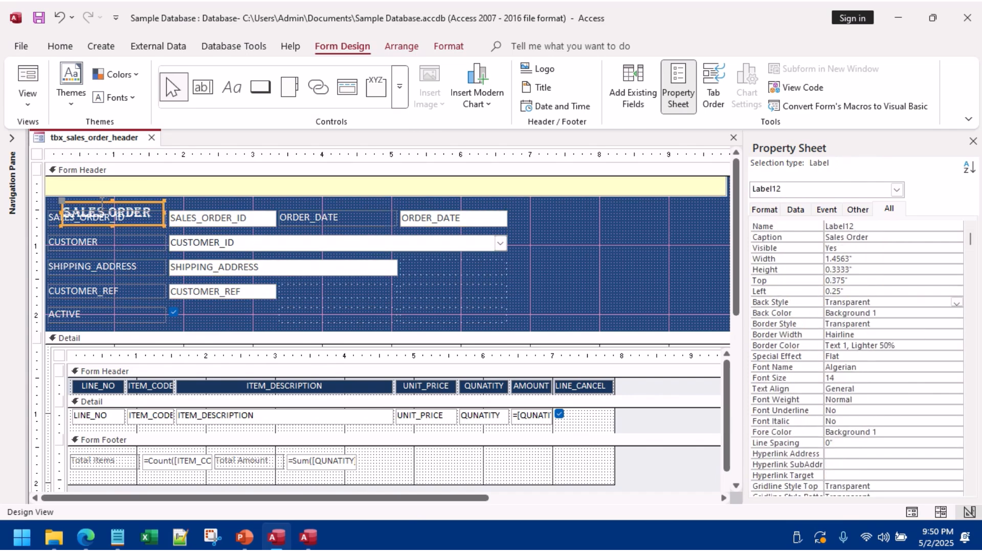
{"action": "left_click_drag", "start_coordinate": [97, 202], "coordinate": [81, 170]}
{"action": "left_click_drag", "start_coordinate": [146, 200], "coordinate": [144, 194]}
Step: Set the SALES ORDER title's font colour to black (Text 1)
{"action": "left_click", "coordinate": [62, 47]}
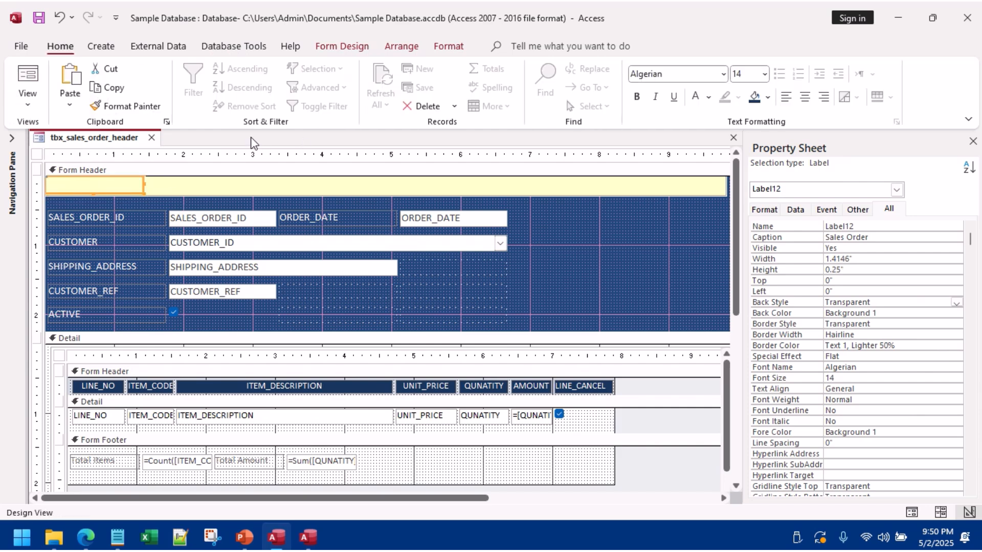
{"action": "left_click", "coordinate": [708, 98]}
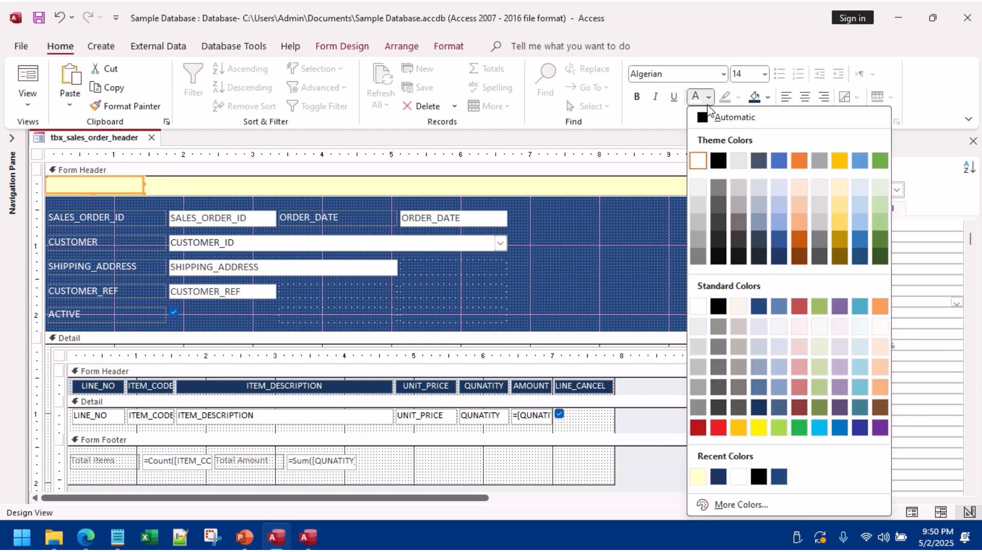
{"action": "left_click", "coordinate": [721, 161]}
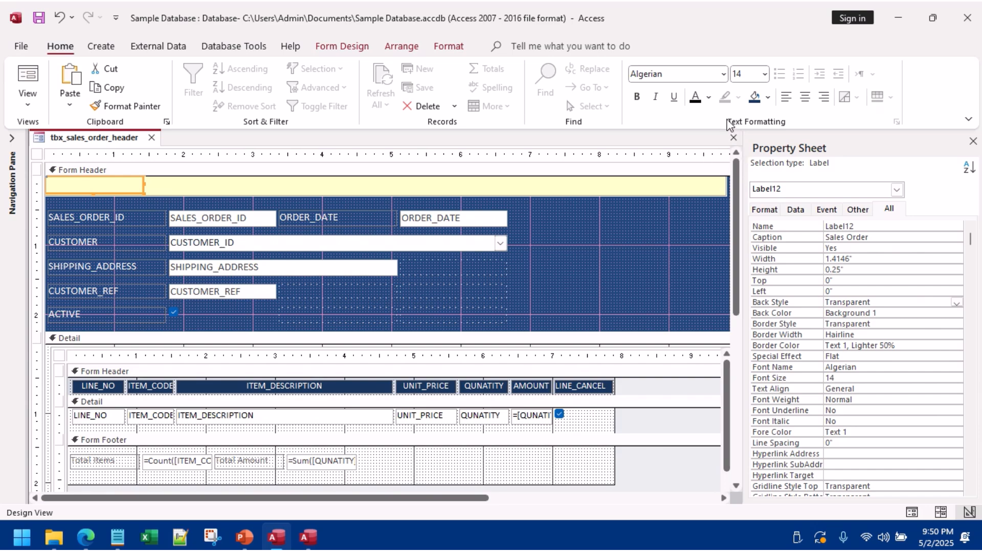
Step: Shift the rectangle to about 1.13" and the SALES ORDER title to about 1.42" from the header's left edge
{"action": "left_click", "coordinate": [164, 190]}
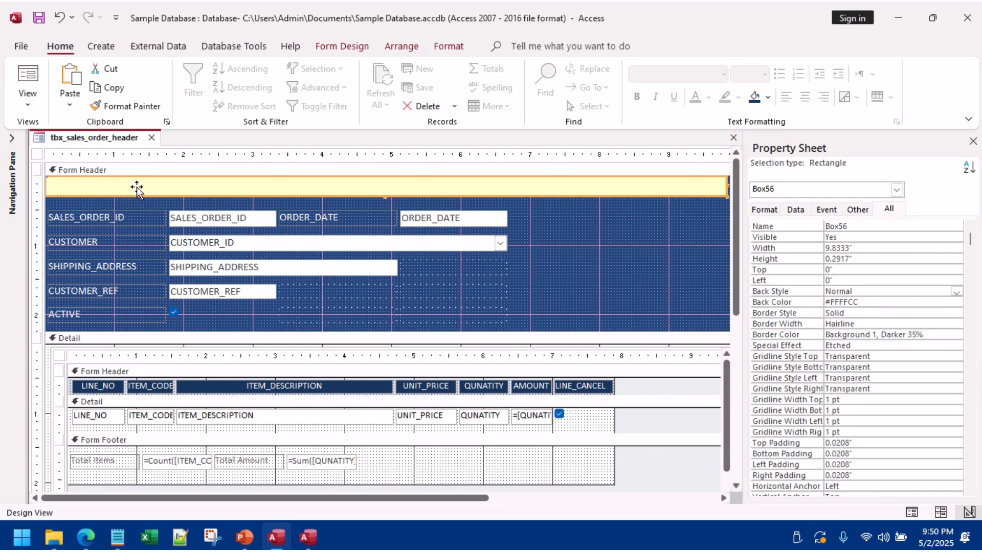
{"action": "left_click_drag", "start_coordinate": [136, 188], "coordinate": [215, 186]}
{"action": "left_click", "coordinate": [106, 186]}
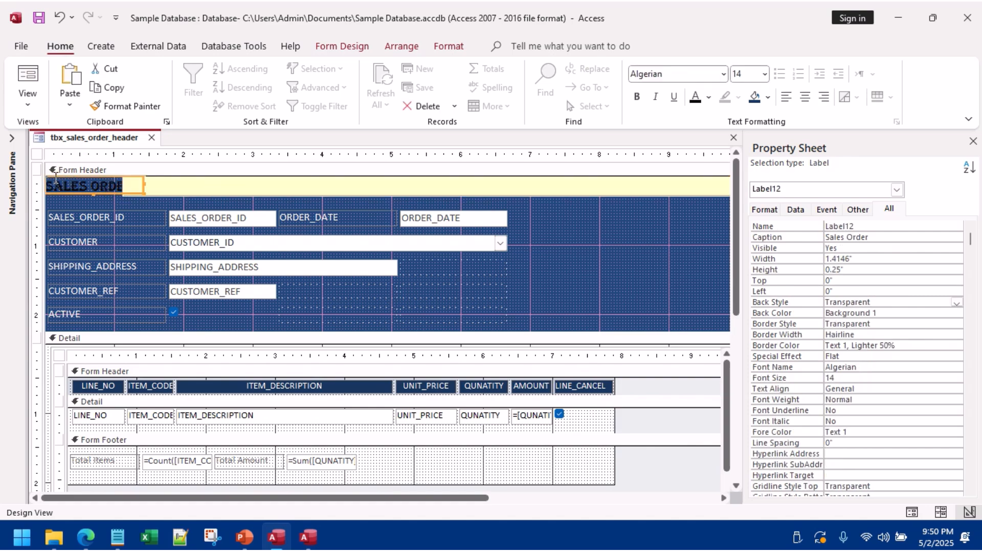
{"action": "left_click_drag", "start_coordinate": [54, 178], "coordinate": [149, 178]}
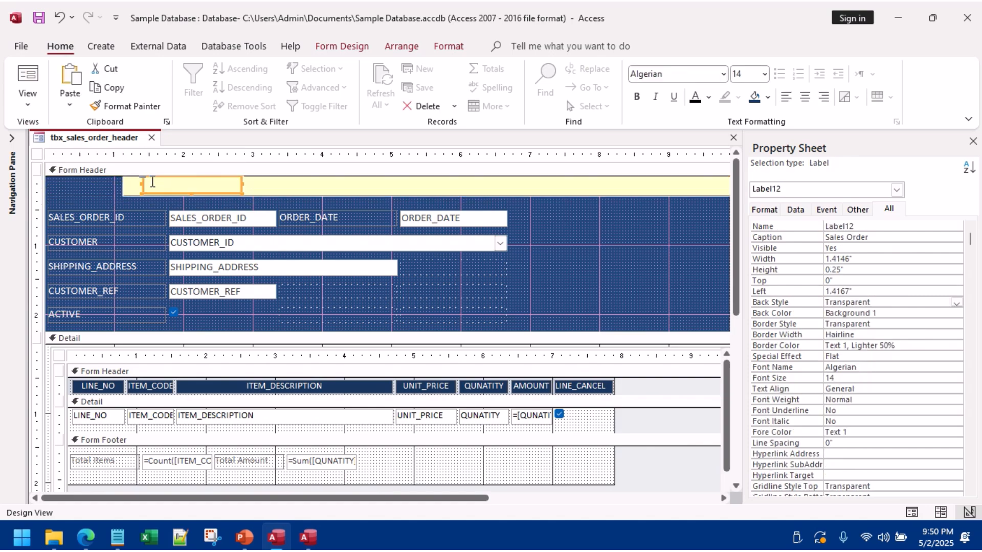
Step: Try white and the dark blue-grey Text 2 theme colour as the header rectangle's fill
{"action": "left_click", "coordinate": [303, 186]}
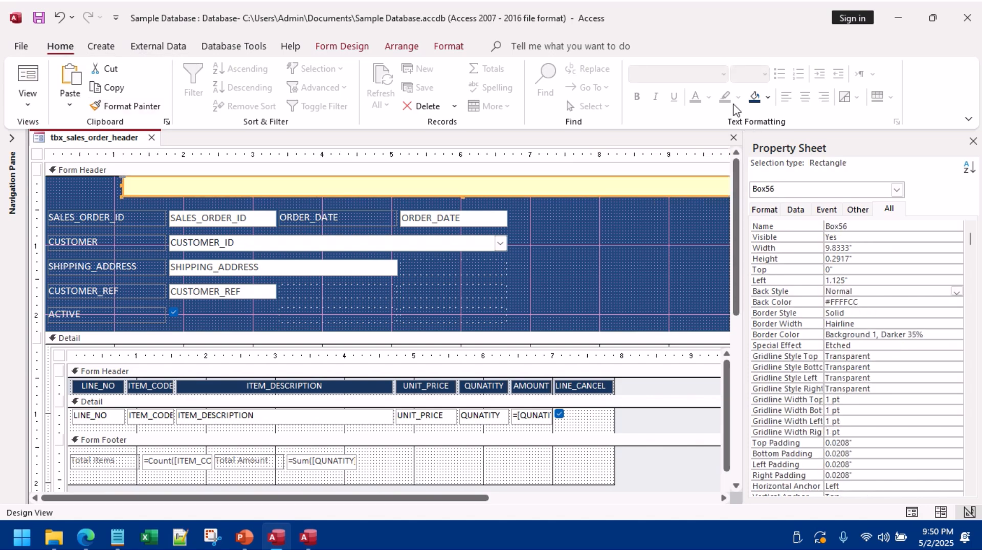
{"action": "left_click", "coordinate": [767, 102]}
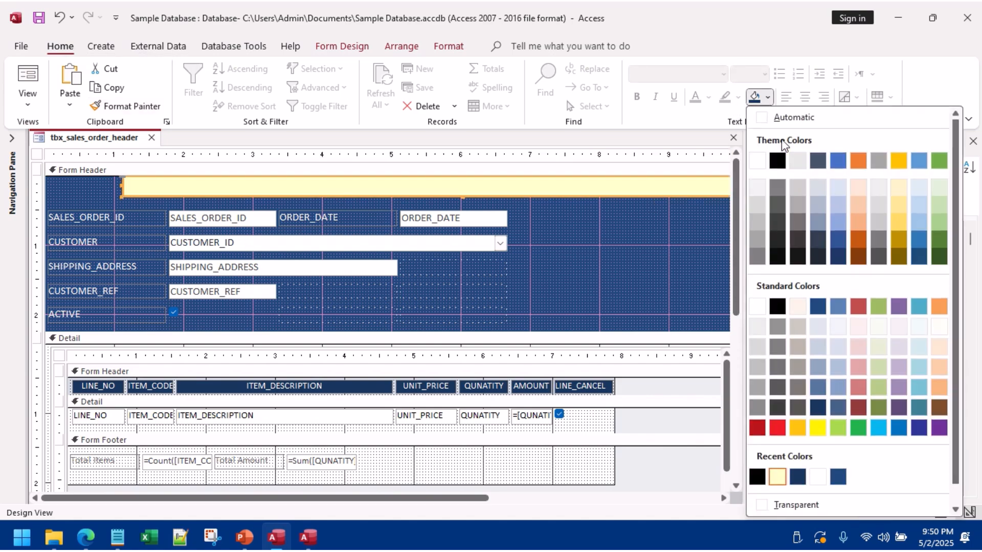
{"action": "left_click", "coordinate": [757, 160]}
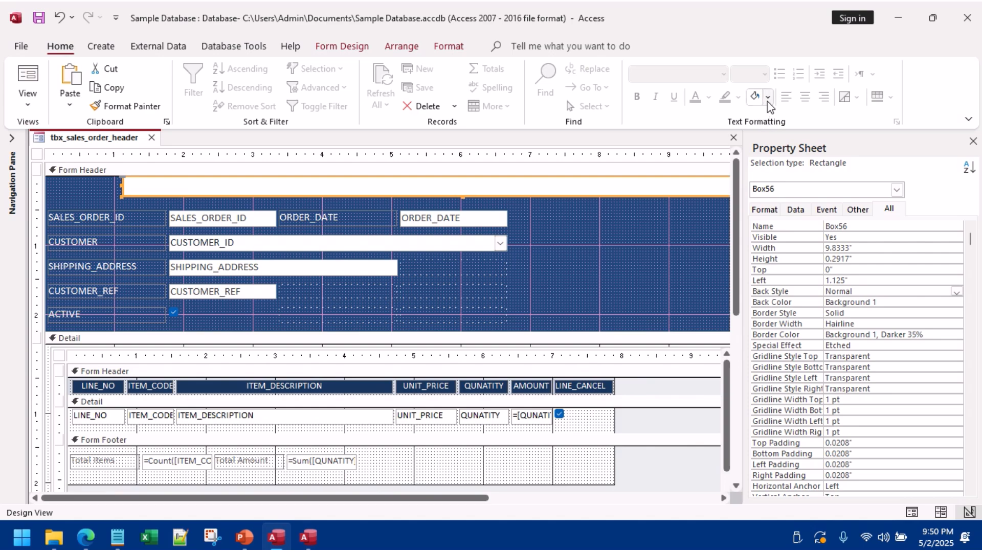
{"action": "left_click", "coordinate": [767, 101]}
{"action": "left_click", "coordinate": [826, 161]}
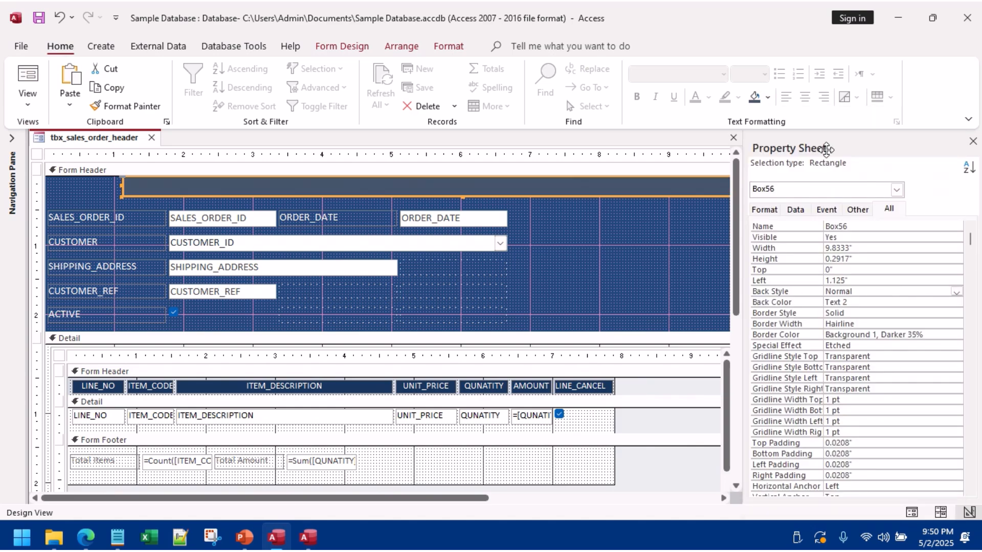
Step: Fill the header rectangle with the standard gold #FFC20E and select the SALES ORDER title label
{"action": "left_click", "coordinate": [768, 97]}
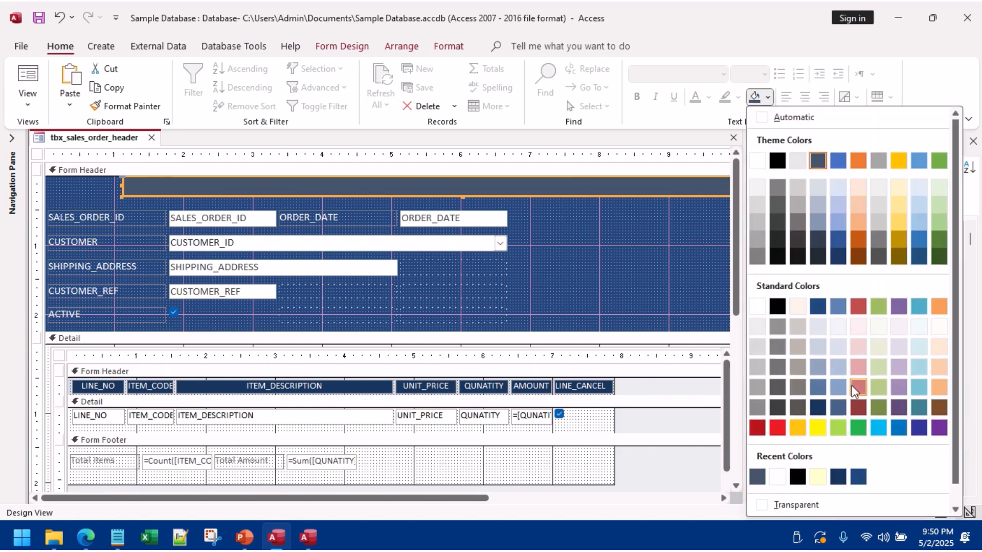
{"action": "left_click", "coordinate": [799, 429]}
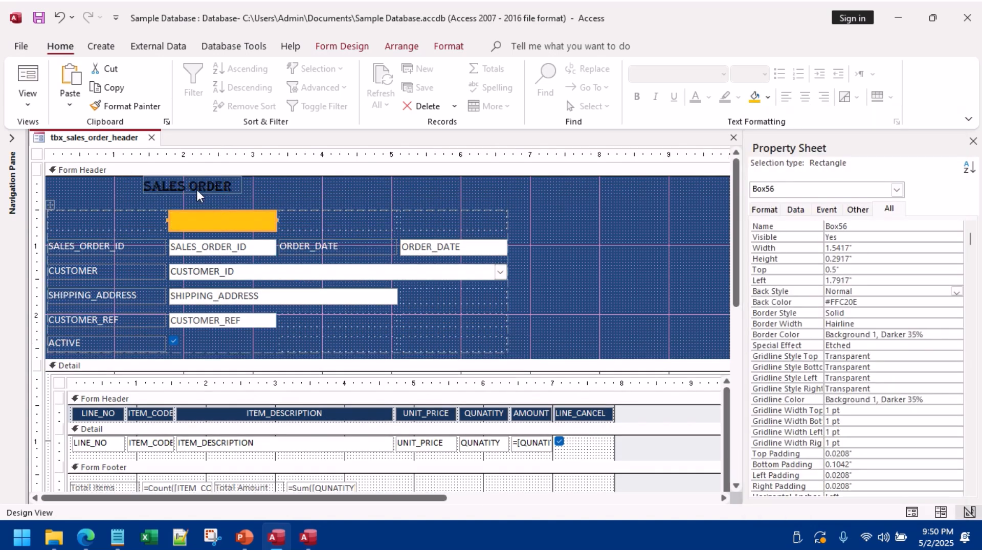
{"action": "left_click", "coordinate": [194, 187]}
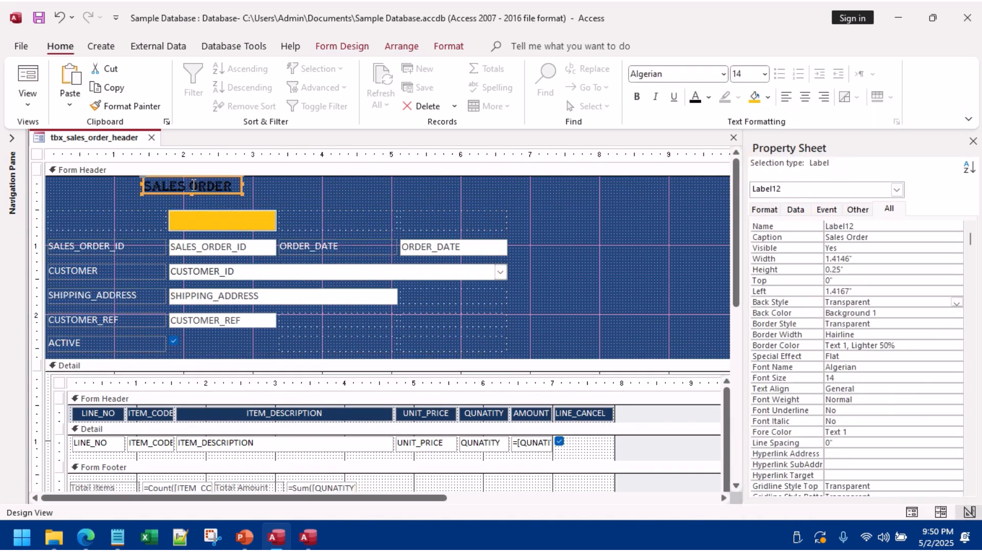
{"action": "key", "text": "Delete"}
{"action": "left_click", "coordinate": [217, 213]}
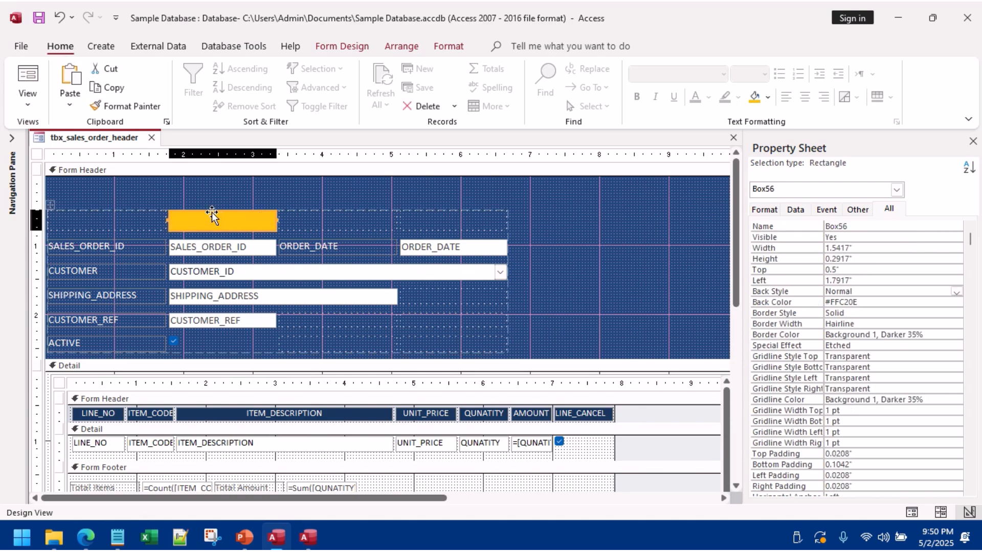
{"action": "left_click_drag", "start_coordinate": [212, 212], "coordinate": [189, 188]}
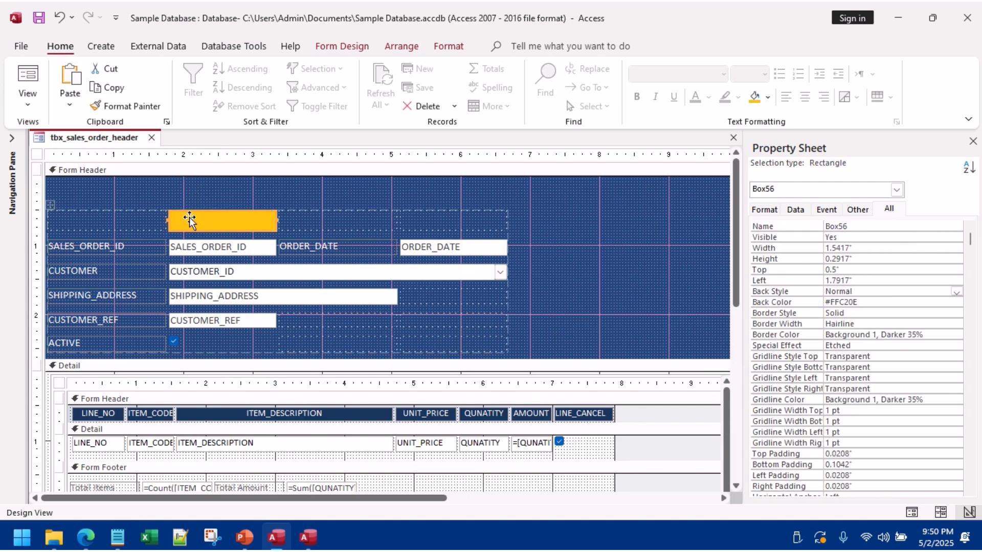
{"action": "key", "text": "ctrl+z"}
{"action": "key", "text": "ctrl+z"}
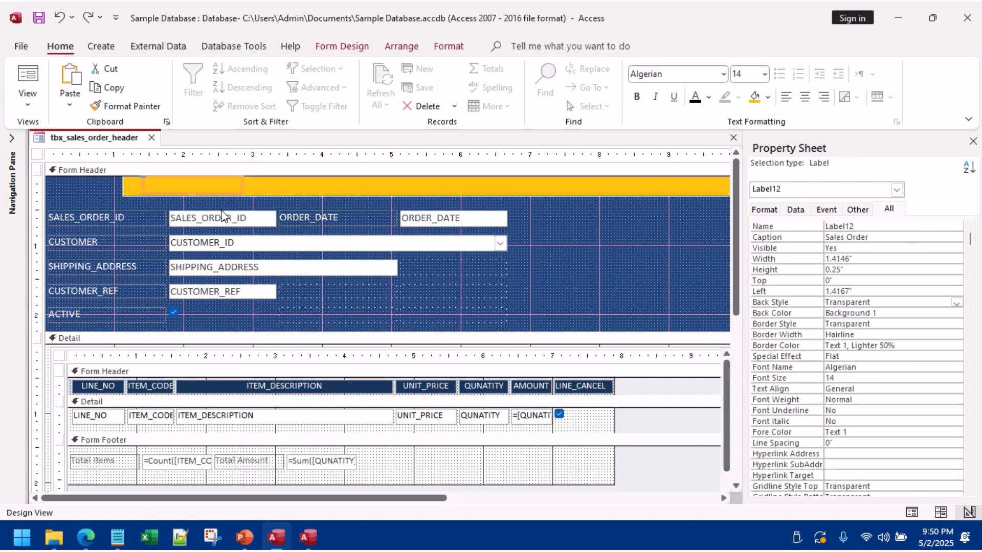
Step: Shift the gold rectangle down and to the right so it uncovers the SALES ORDER title
{"action": "left_click", "coordinate": [181, 187]}
{"action": "left_click", "coordinate": [131, 189]}
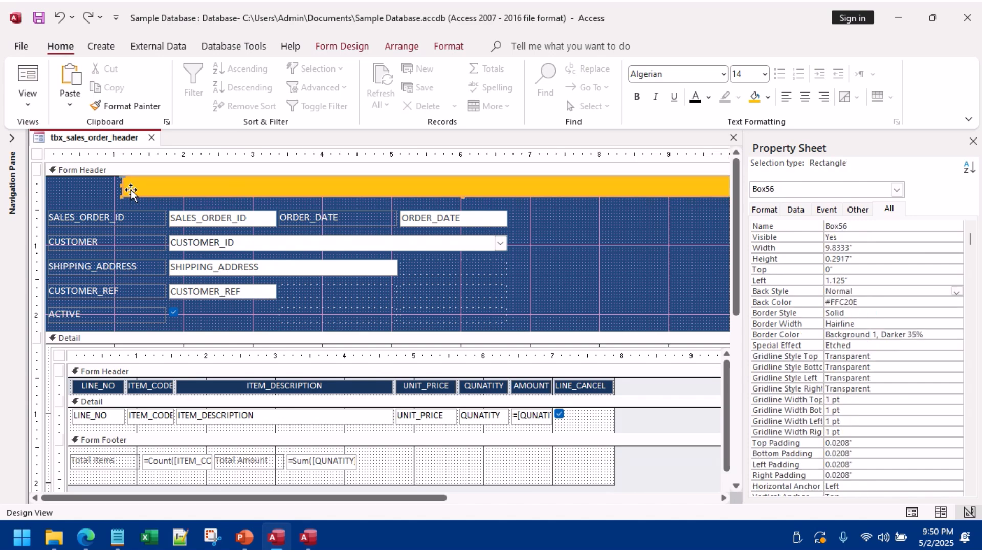
{"action": "left_click", "coordinate": [184, 186]}
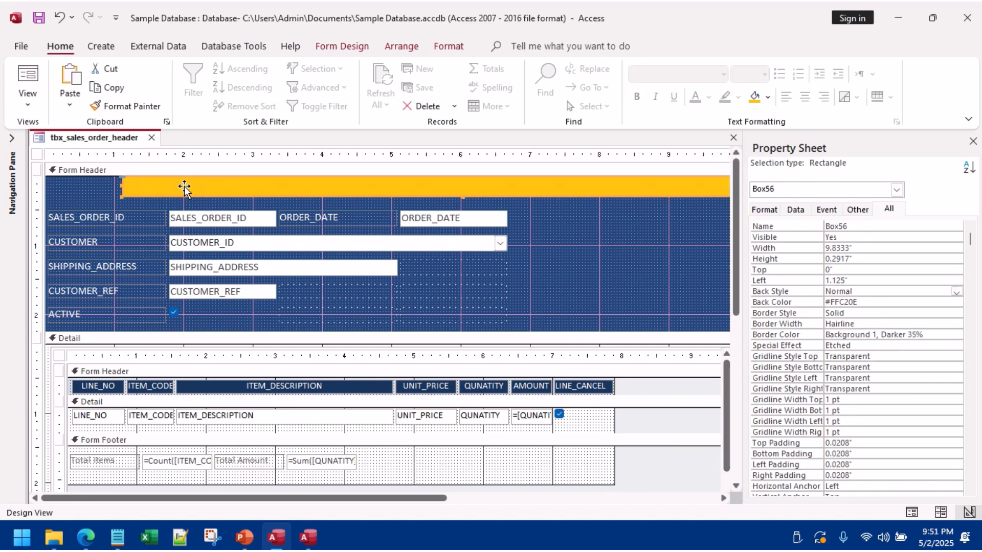
{"action": "left_click_drag", "start_coordinate": [214, 184], "coordinate": [243, 199]}
Step: Set the SALES ORDER title's back colour to Alternate Row
{"action": "left_click", "coordinate": [200, 181]}
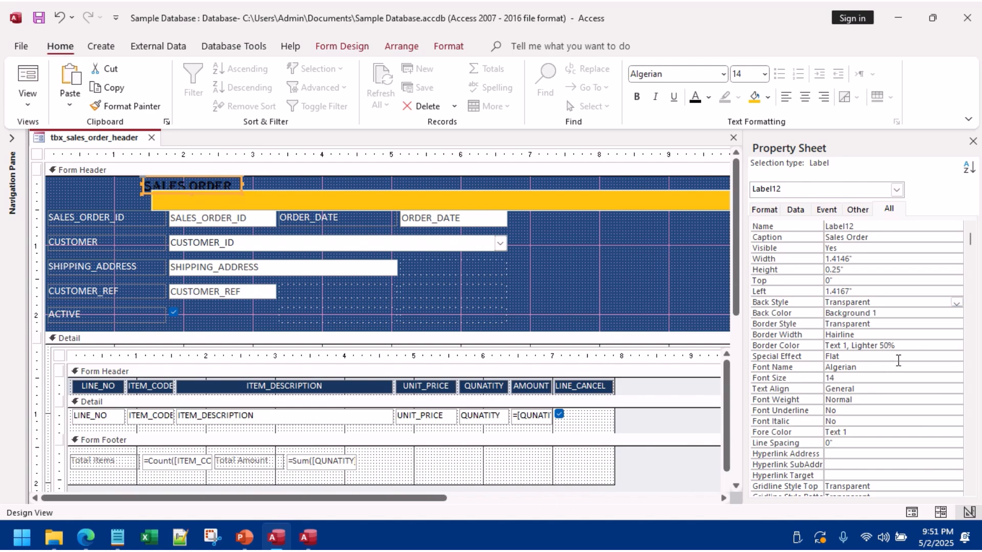
{"action": "left_click", "coordinate": [799, 315]}
{"action": "left_click", "coordinate": [944, 313]}
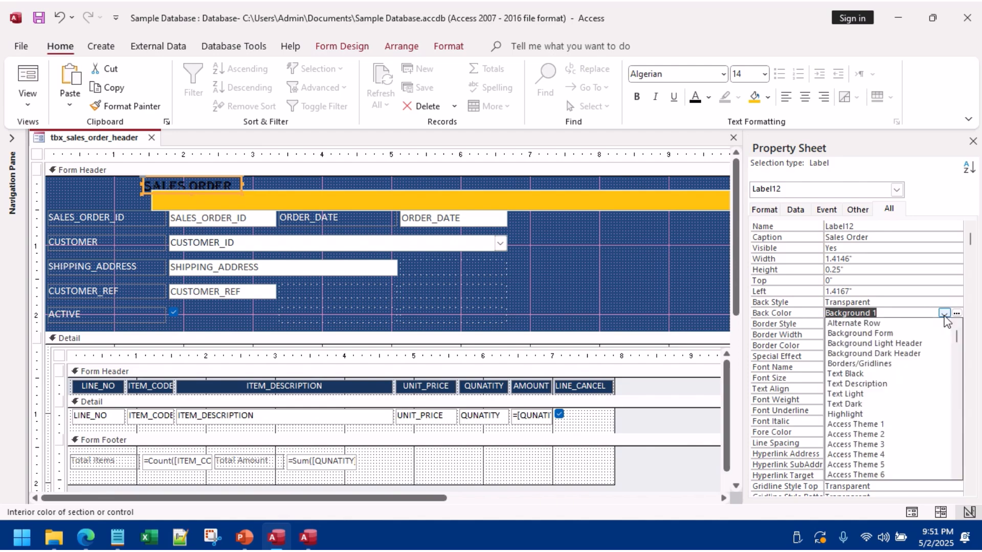
{"action": "left_click", "coordinate": [887, 324]}
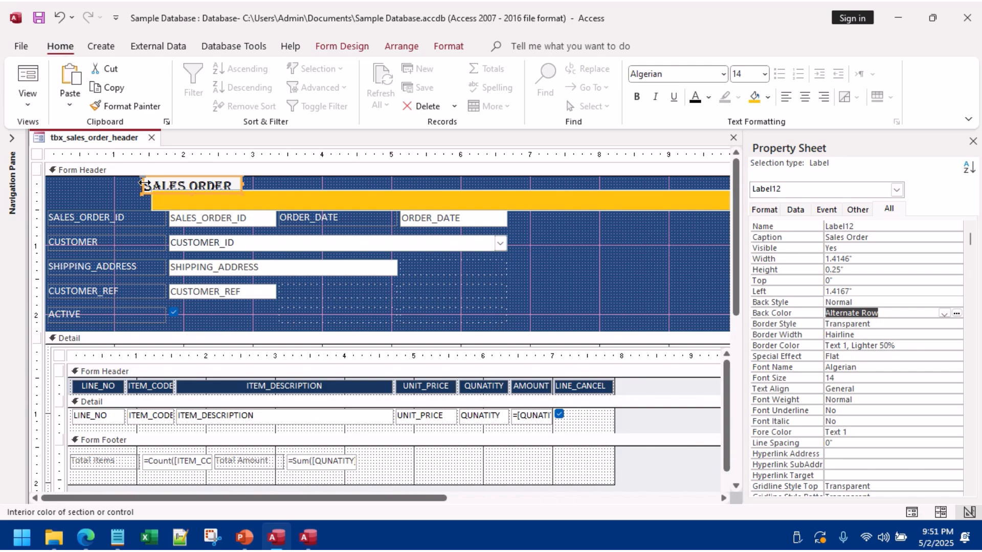
Step: Move the SALES ORDER title to about 1.83" left and 0.21" top, and the gold rectangle to the form header's upper-left corner
{"action": "left_click_drag", "start_coordinate": [144, 183], "coordinate": [172, 197]}
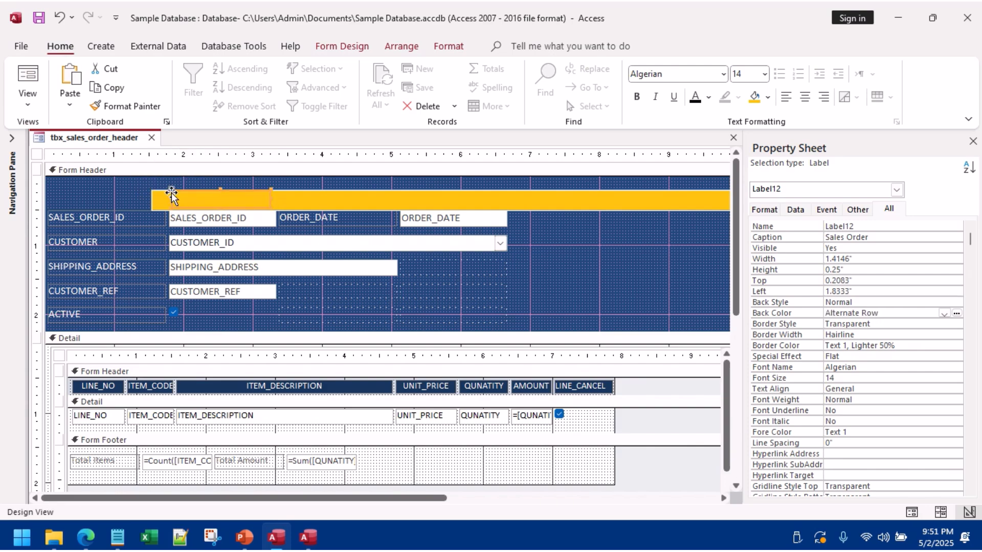
{"action": "left_click", "coordinate": [228, 197]}
{"action": "left_click_drag", "start_coordinate": [228, 197], "coordinate": [119, 182]}
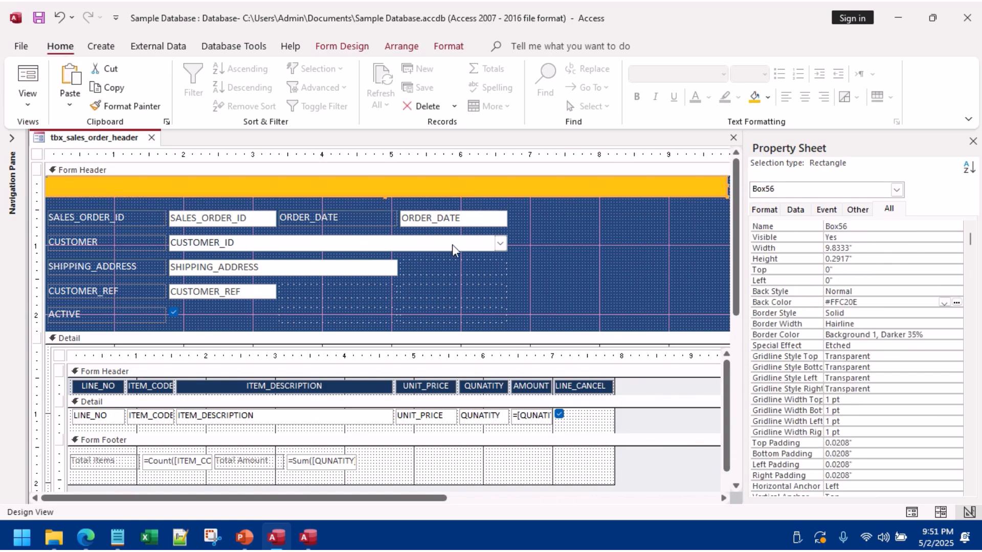
{"action": "left_click", "coordinate": [556, 246]}
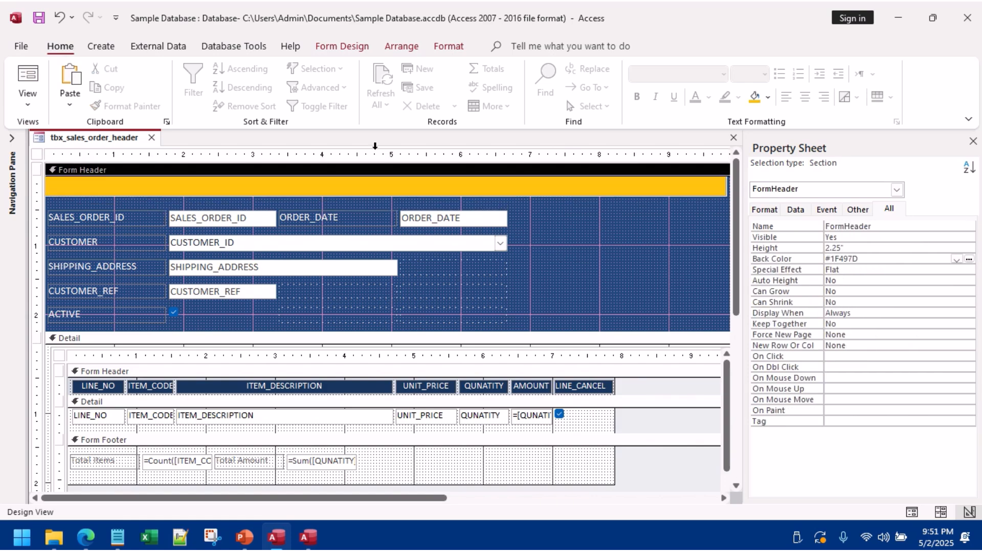
Step: Close the Property Sheet, then stretch the gold rectangle and trim the form so both end at about 10.75"
{"action": "right_click", "coordinate": [620, 191]}
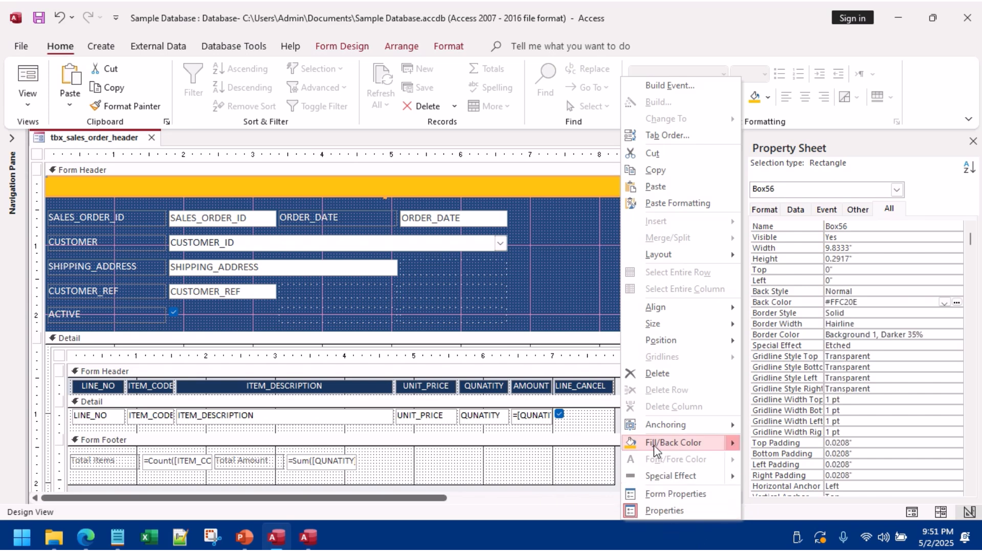
{"action": "mouse_move", "coordinate": [657, 341]}
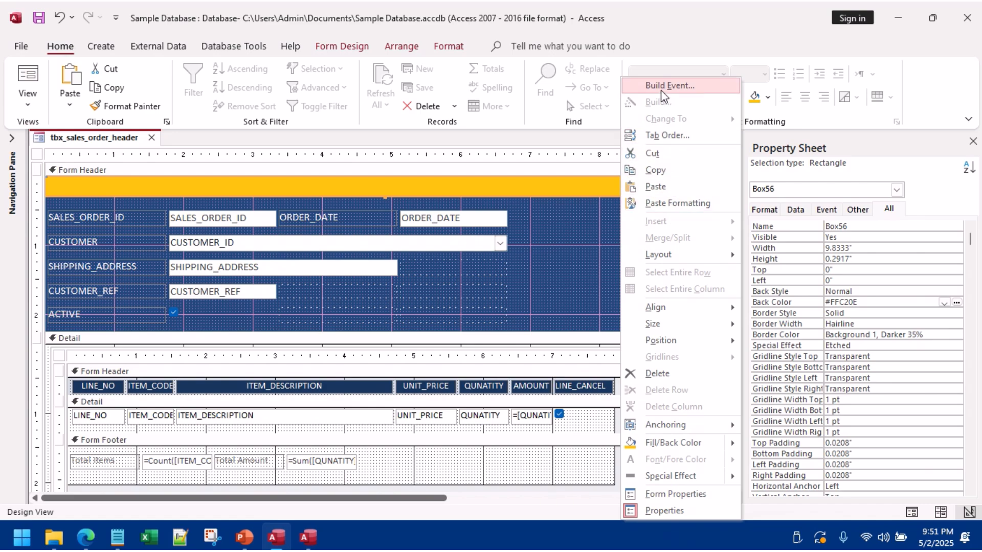
{"action": "left_click", "coordinate": [974, 143]}
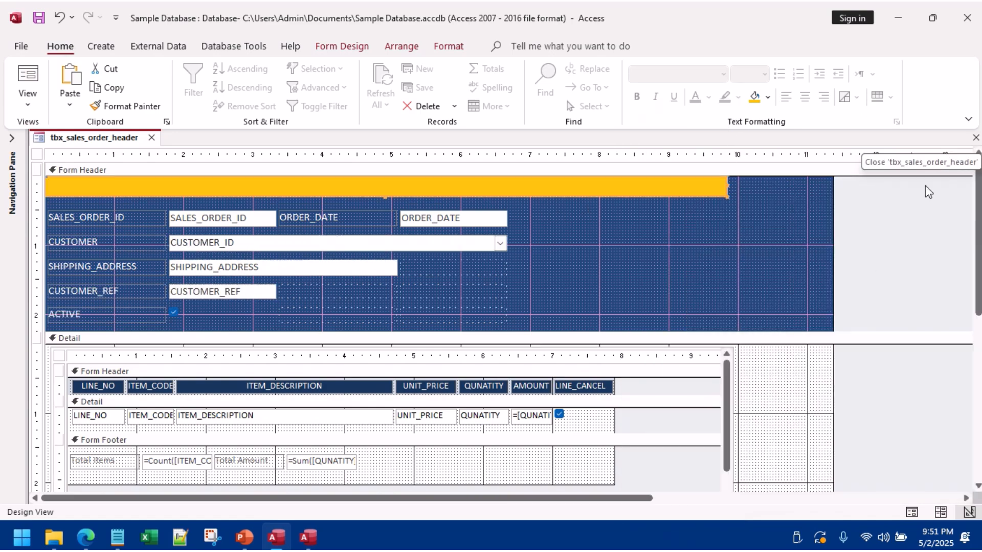
{"action": "left_click_drag", "start_coordinate": [727, 186], "coordinate": [792, 186]}
{"action": "left_click_drag", "start_coordinate": [833, 221], "coordinate": [773, 213]}
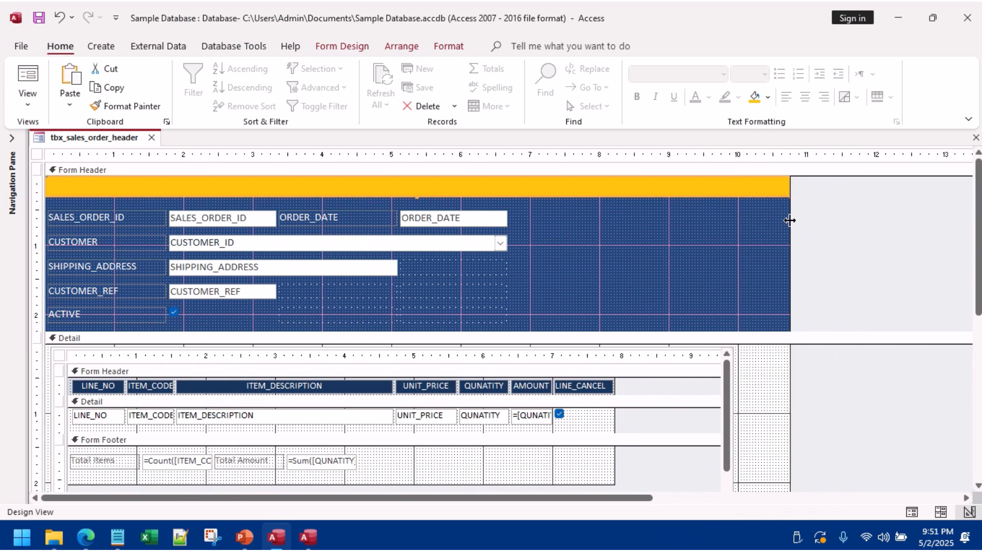
{"action": "left_click", "coordinate": [764, 206]}
{"action": "left_click", "coordinate": [762, 191]}
{"action": "left_click_drag", "start_coordinate": [789, 215], "coordinate": [773, 220]}
{"action": "left_click", "coordinate": [770, 392]}
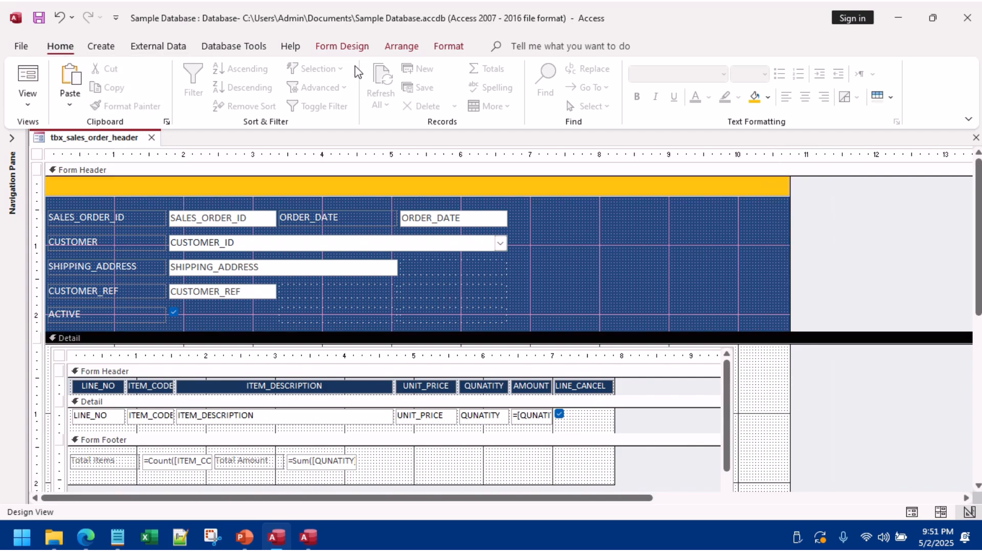
Step: Add a command button to the form header's empty area with the Record Operations action Save Record
{"action": "left_click", "coordinate": [344, 48]}
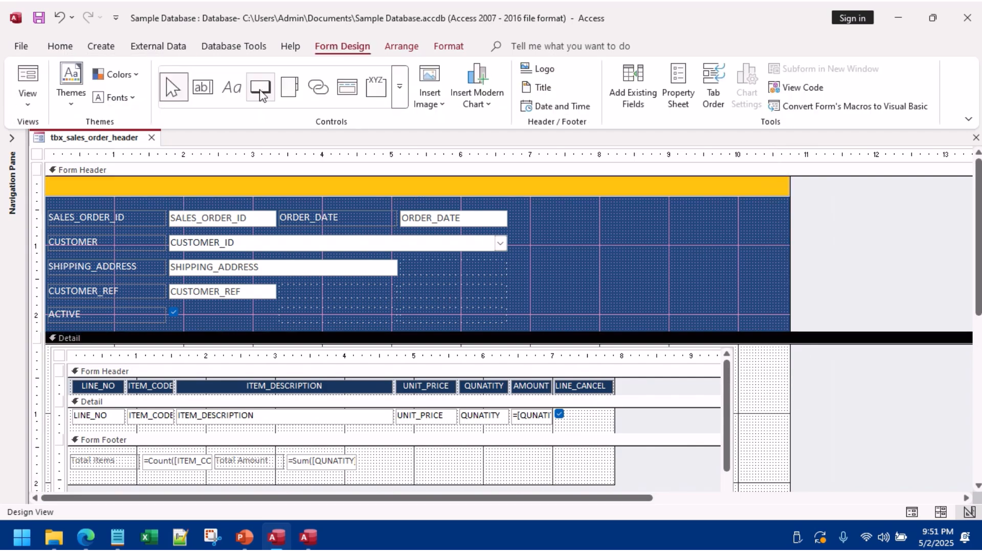
{"action": "left_click", "coordinate": [261, 92]}
{"action": "left_click", "coordinate": [636, 245]}
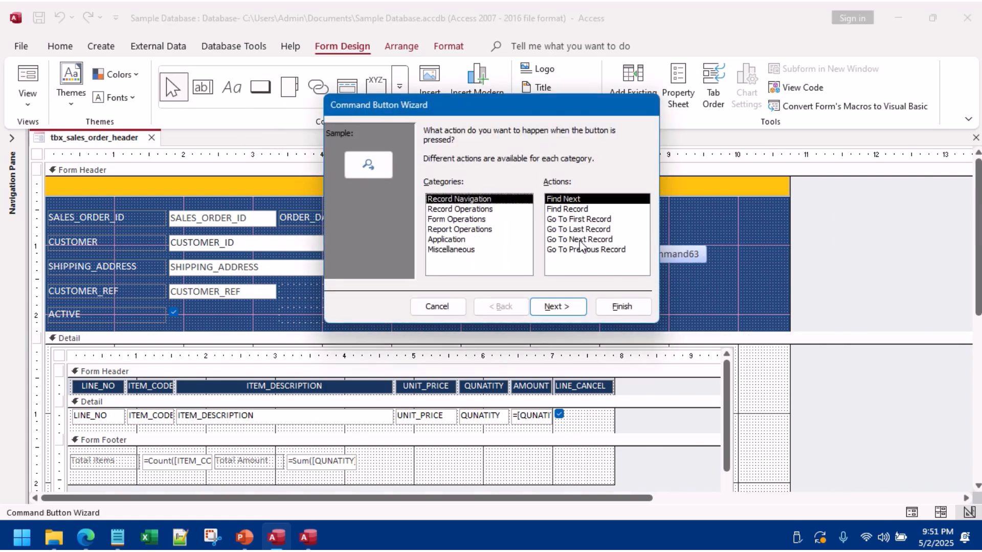
{"action": "left_click", "coordinate": [466, 209]}
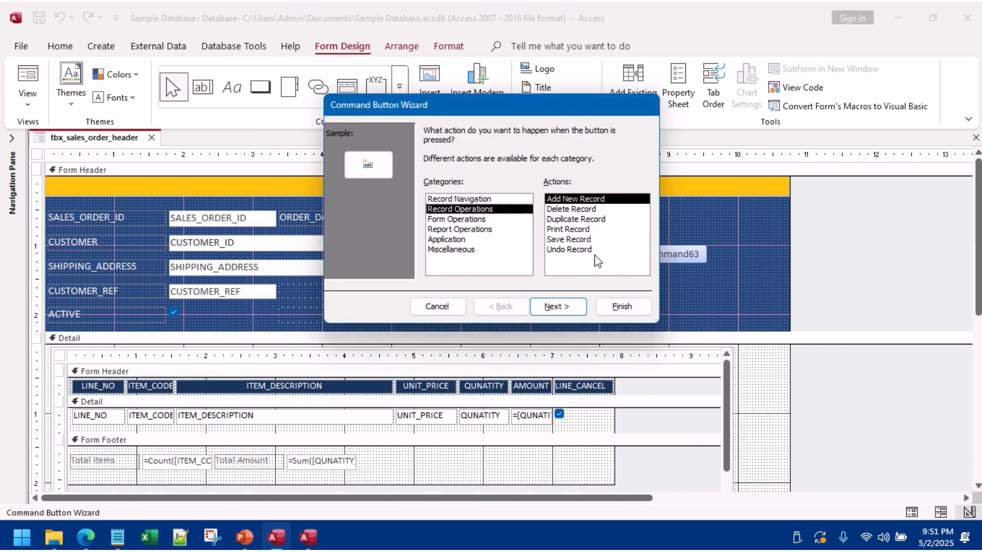
{"action": "left_click", "coordinate": [568, 240]}
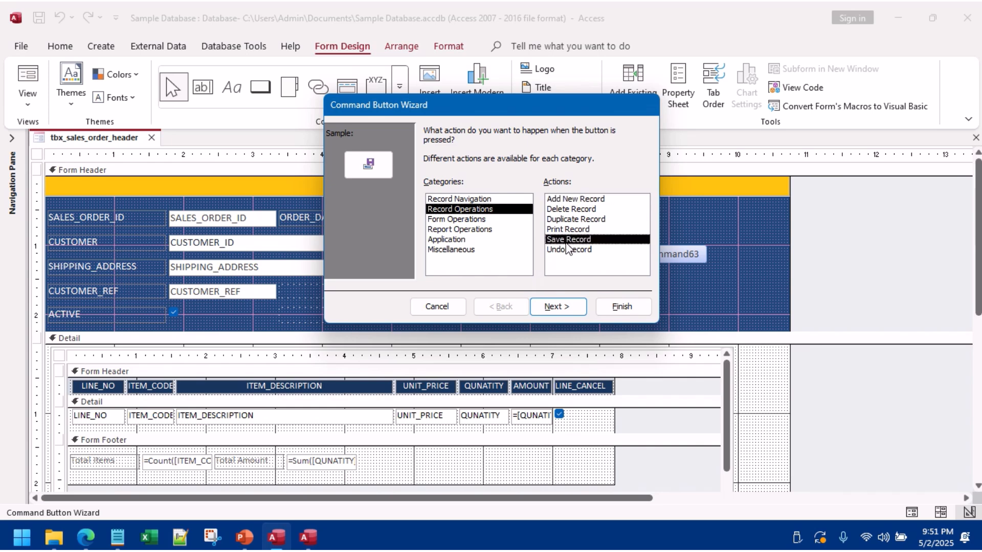
{"action": "left_click", "coordinate": [568, 313]}
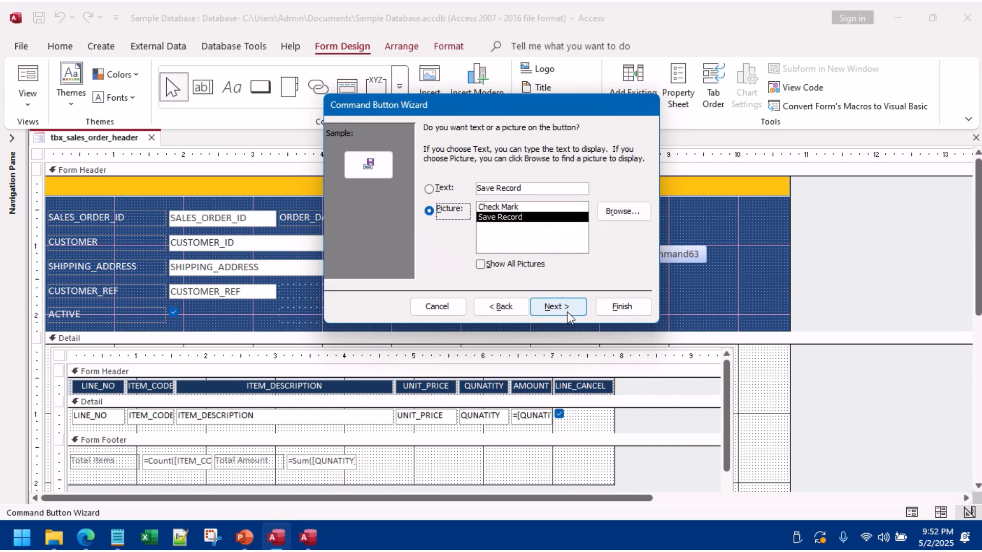
Step: Give the button the text Save and the name cmdsave, and place it at the gold bar's left end
{"action": "left_click", "coordinate": [432, 190]}
{"action": "double_click", "coordinate": [506, 188]}
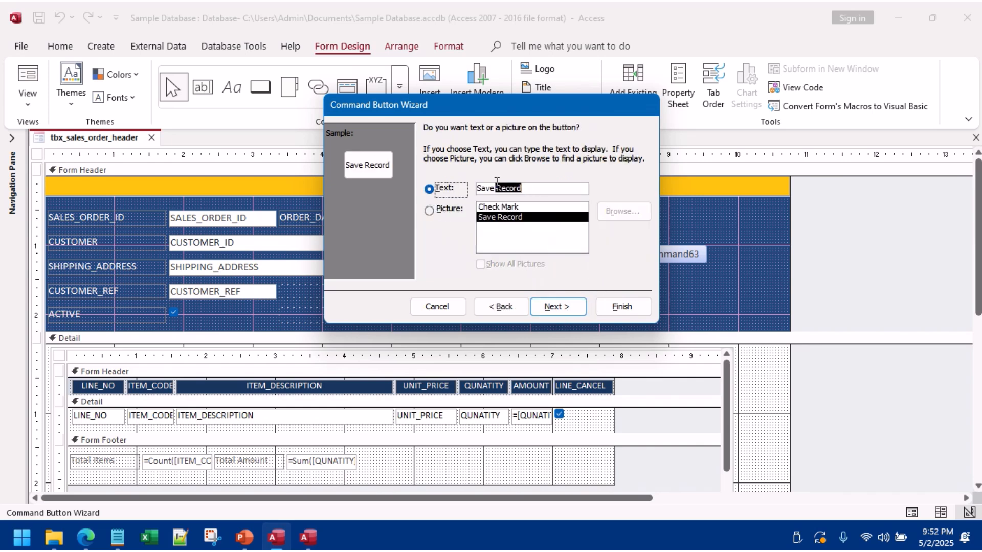
{"action": "key", "text": "BackSpace"}
{"action": "left_click", "coordinate": [557, 315]}
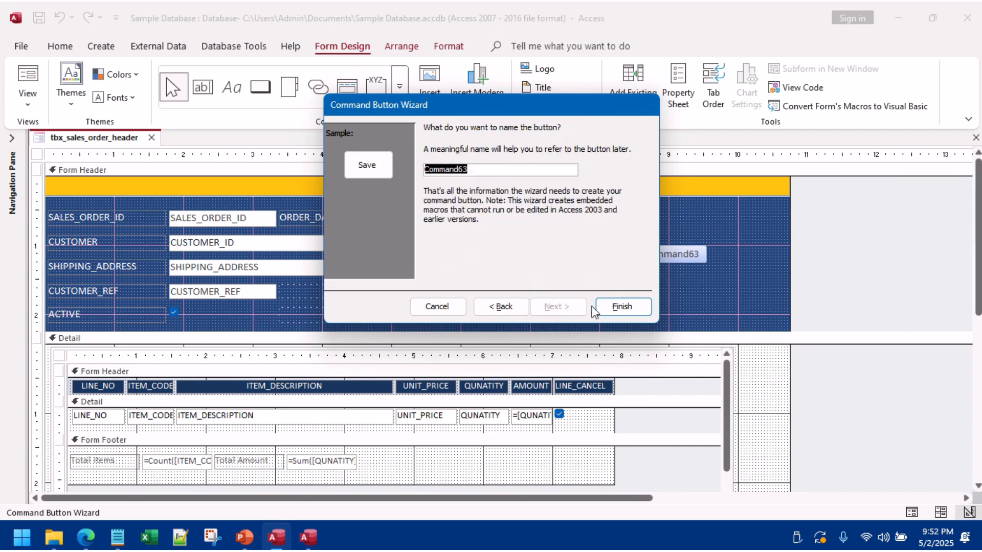
{"action": "type", "text": "cmdsave"}
{"action": "left_click", "coordinate": [621, 307]}
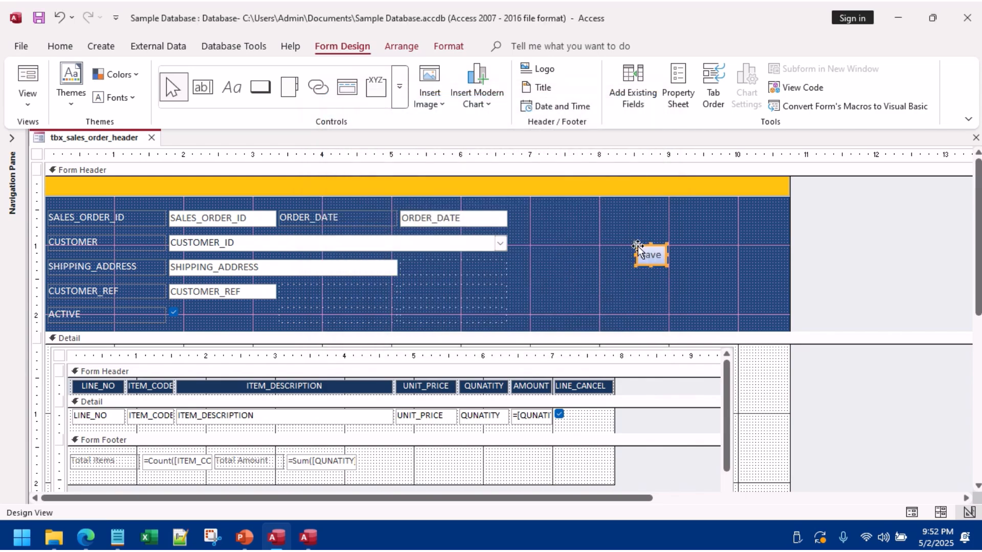
{"action": "left_click_drag", "start_coordinate": [640, 246], "coordinate": [53, 177]}
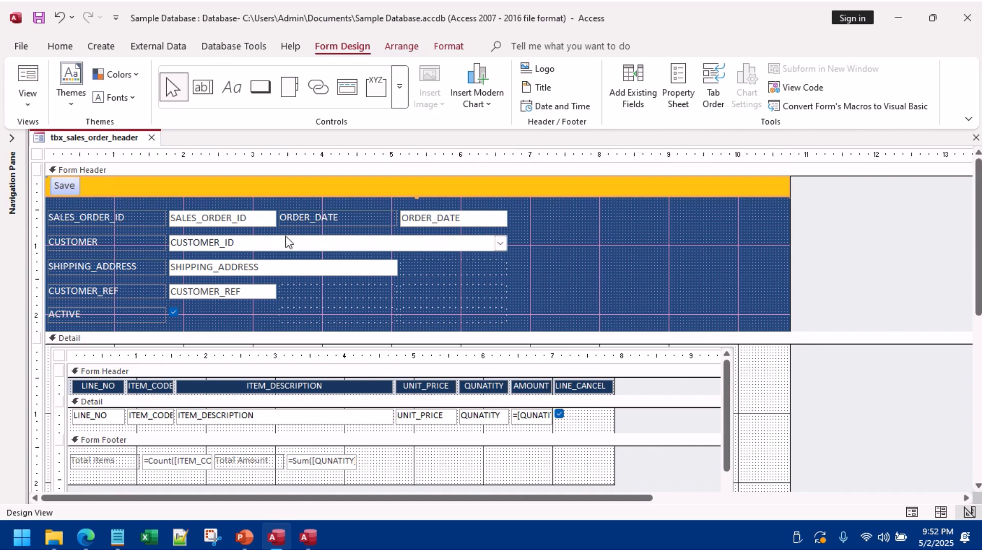
{"action": "left_click", "coordinate": [657, 304]}
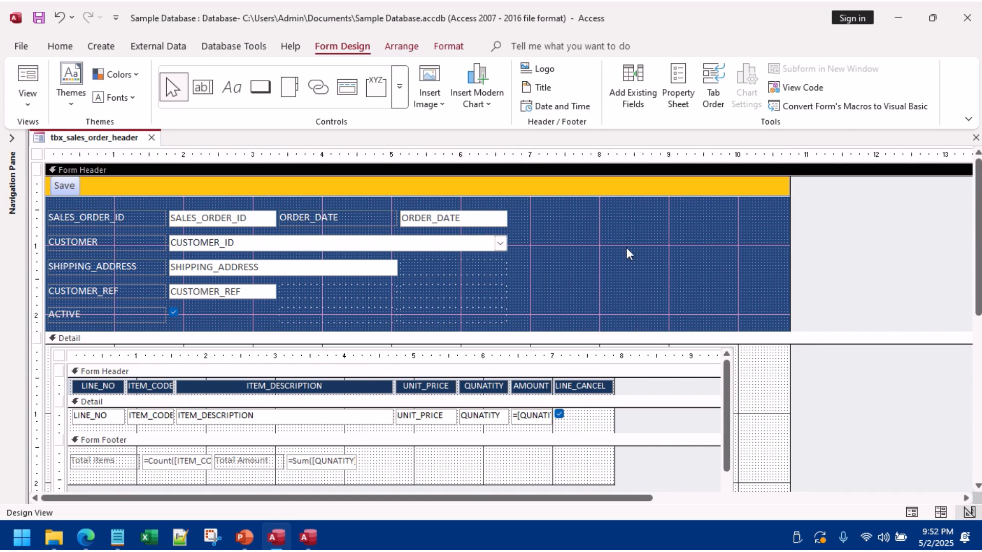
Step: Add a second command button to the form header with the Record Operations action Add New Record
{"action": "left_click", "coordinate": [261, 87]}
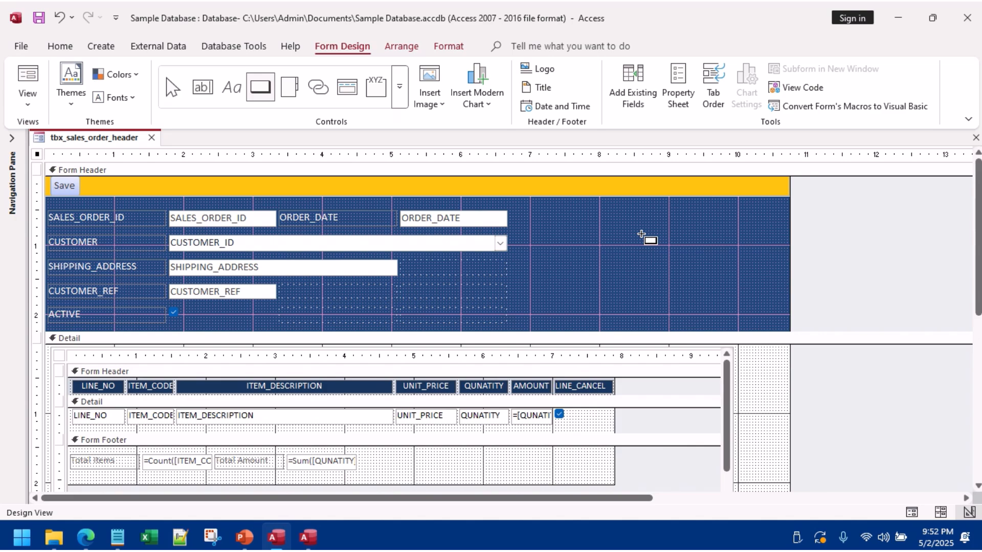
{"action": "left_click", "coordinate": [640, 235]}
{"action": "left_click", "coordinate": [482, 209]}
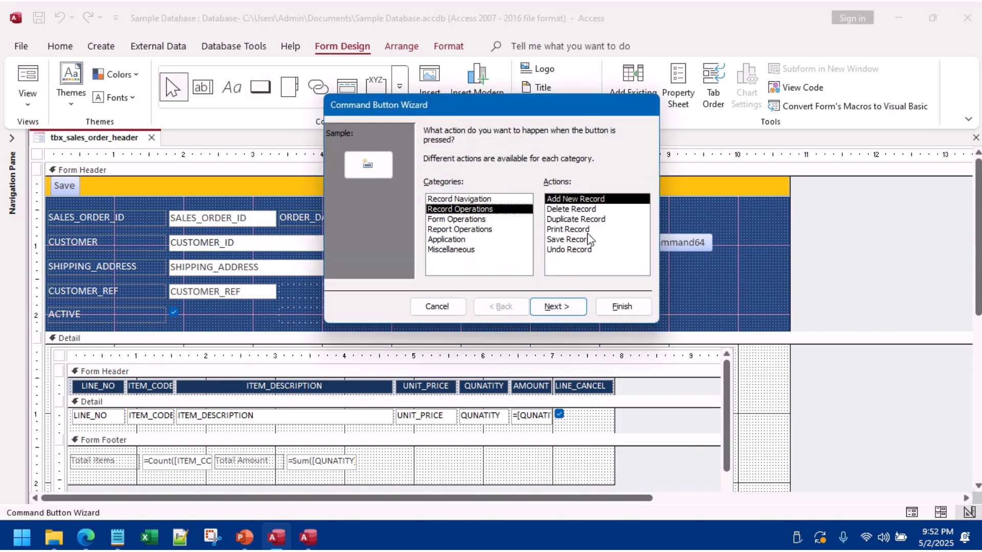
{"action": "left_click", "coordinate": [564, 201]}
{"action": "left_click", "coordinate": [562, 307]}
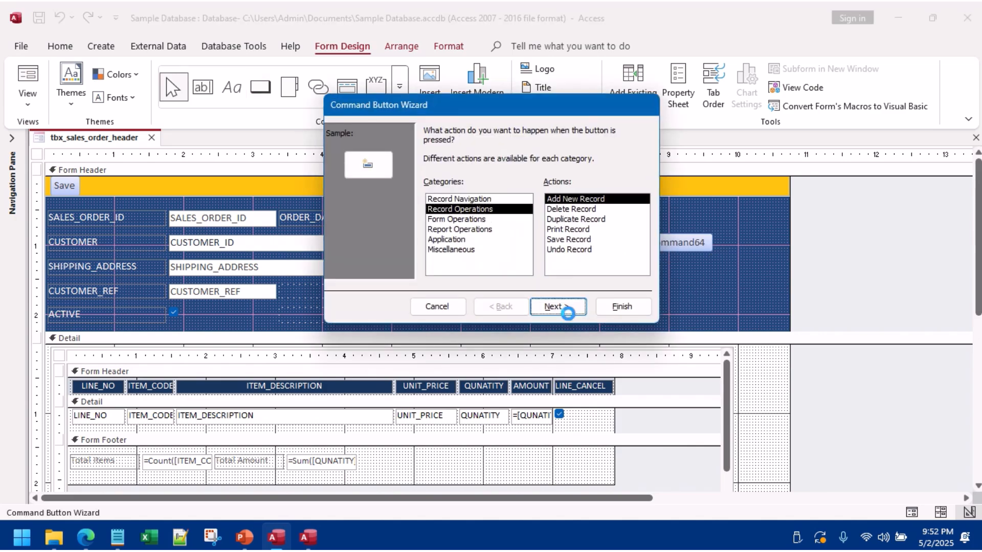
Step: Show the text New on the second button and name it cmdnew
{"action": "left_click", "coordinate": [431, 190]}
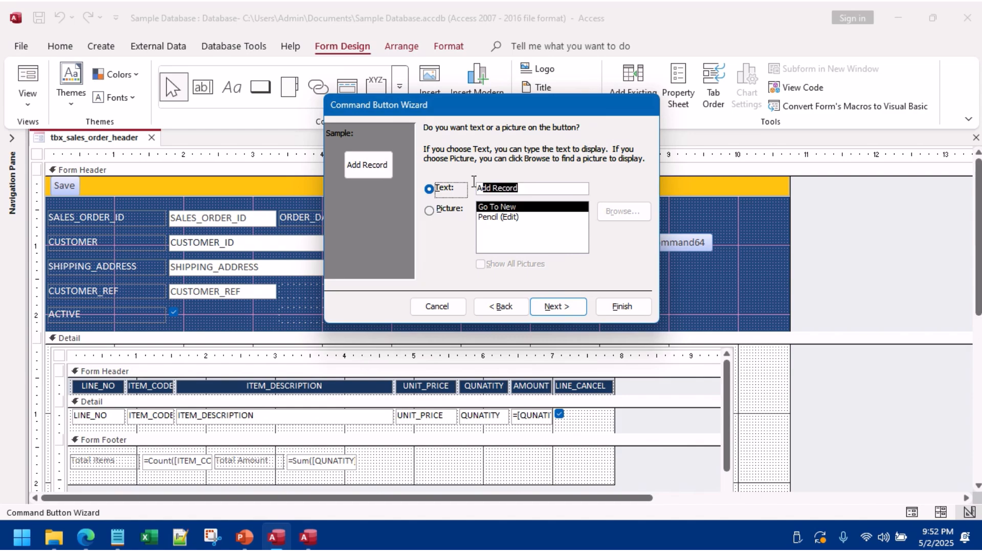
{"action": "type", "text": "New"}
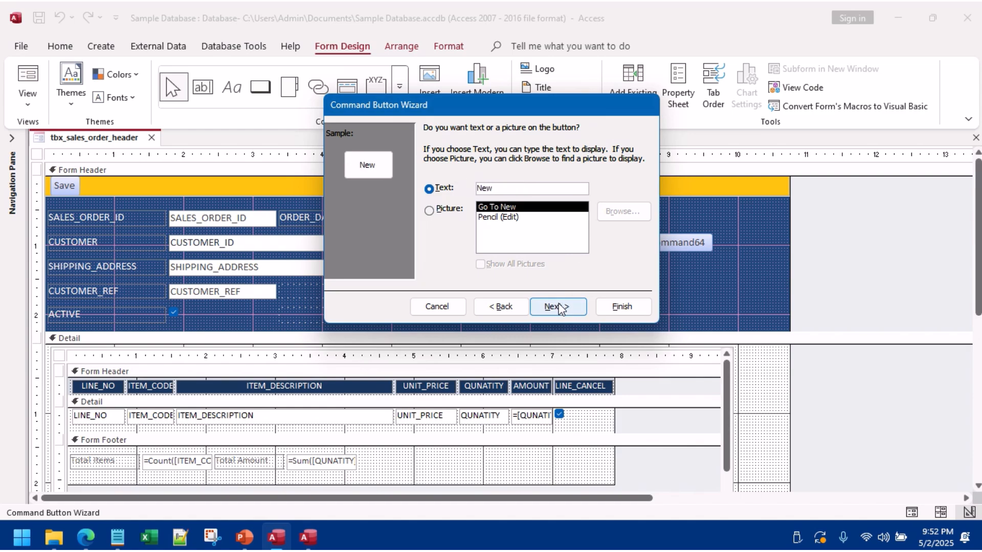
{"action": "left_click", "coordinate": [558, 306]}
{"action": "type", "text": "cmdnew"}
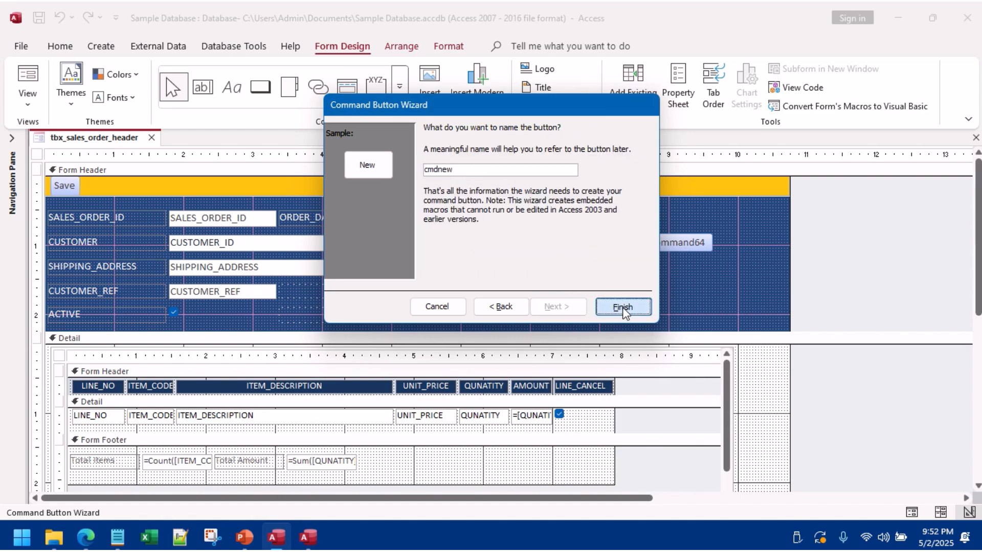
{"action": "left_click", "coordinate": [624, 308]}
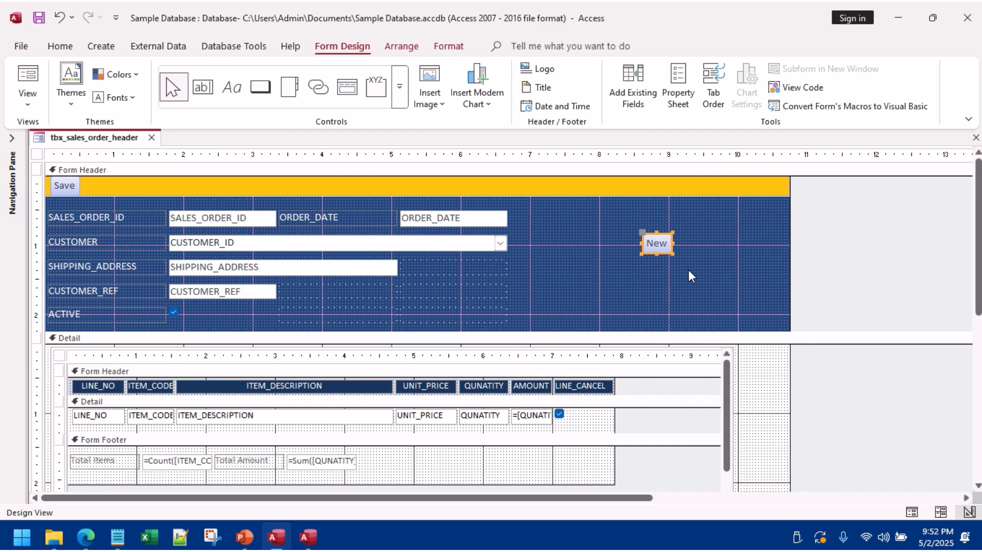
Step: Place the New button on the gold bar just right of the Save button
{"action": "left_click_drag", "start_coordinate": [649, 232], "coordinate": [96, 171]}
{"action": "left_click", "coordinate": [149, 182]}
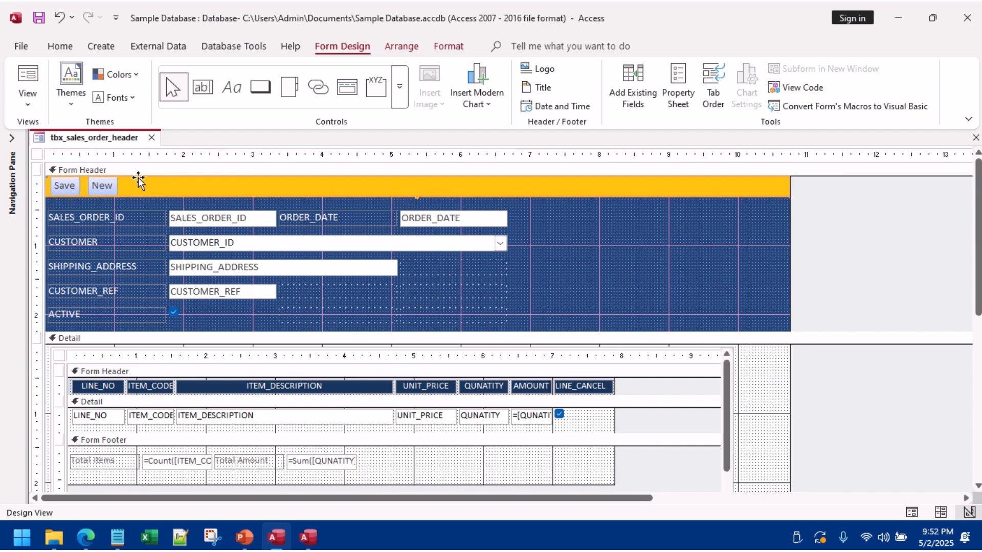
{"action": "left_click", "coordinate": [110, 182]}
{"action": "left_click", "coordinate": [106, 181]}
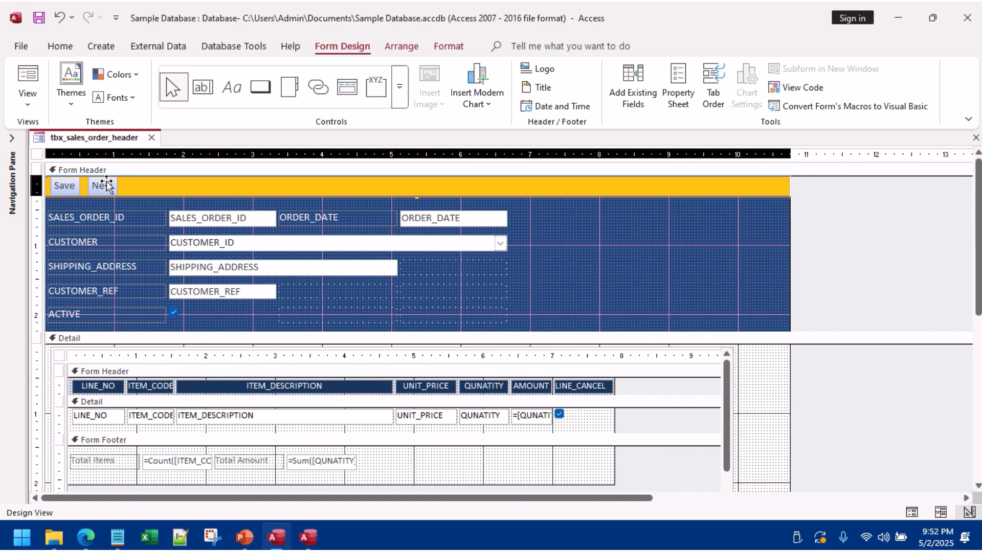
Step: Move the New and Save buttons off the gold bar onto the empty blue header area and select both
{"action": "left_click", "coordinate": [63, 186]}
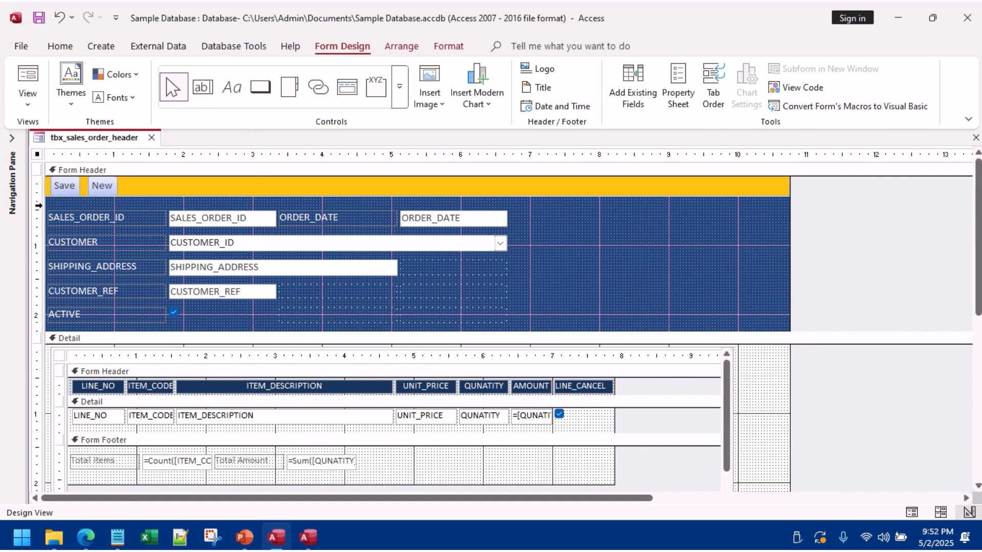
{"action": "left_click", "coordinate": [95, 185]}
{"action": "left_click_drag", "start_coordinate": [88, 182], "coordinate": [675, 246]}
{"action": "left_click", "coordinate": [64, 184]}
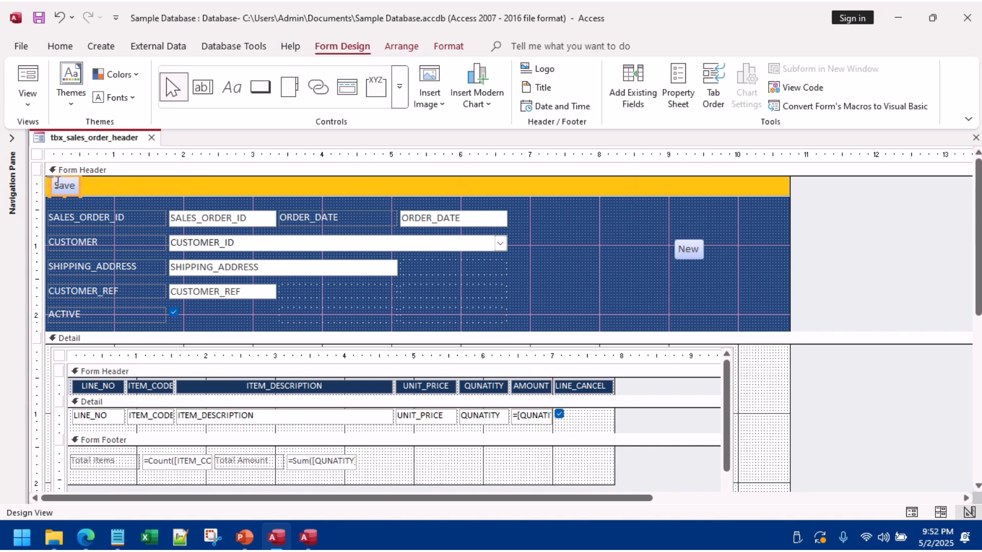
{"action": "left_click_drag", "start_coordinate": [53, 179], "coordinate": [598, 239]}
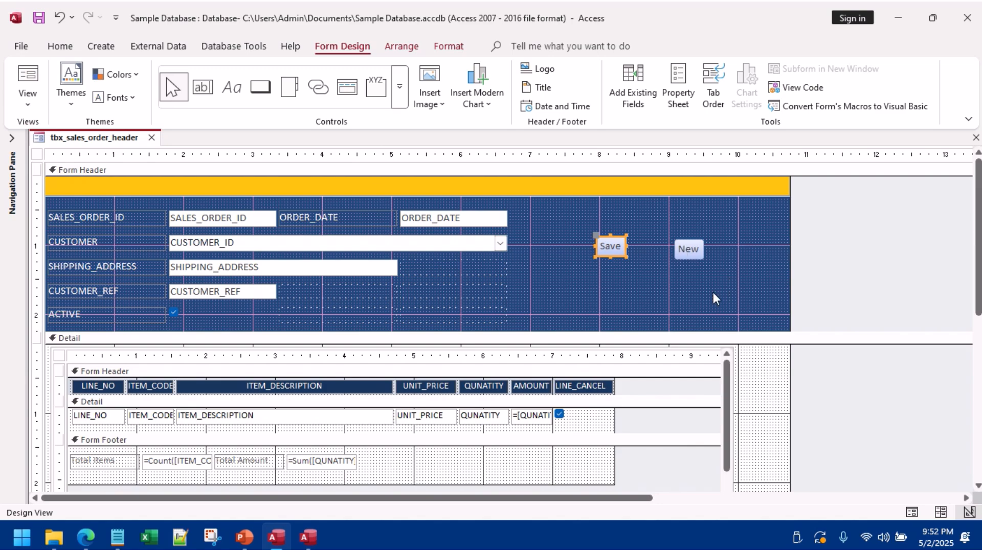
{"action": "left_click", "coordinate": [716, 249]}
{"action": "left_click_drag", "start_coordinate": [716, 244], "coordinate": [581, 268]}
{"action": "left_click", "coordinate": [403, 49]}
{"action": "left_click", "coordinate": [100, 85]}
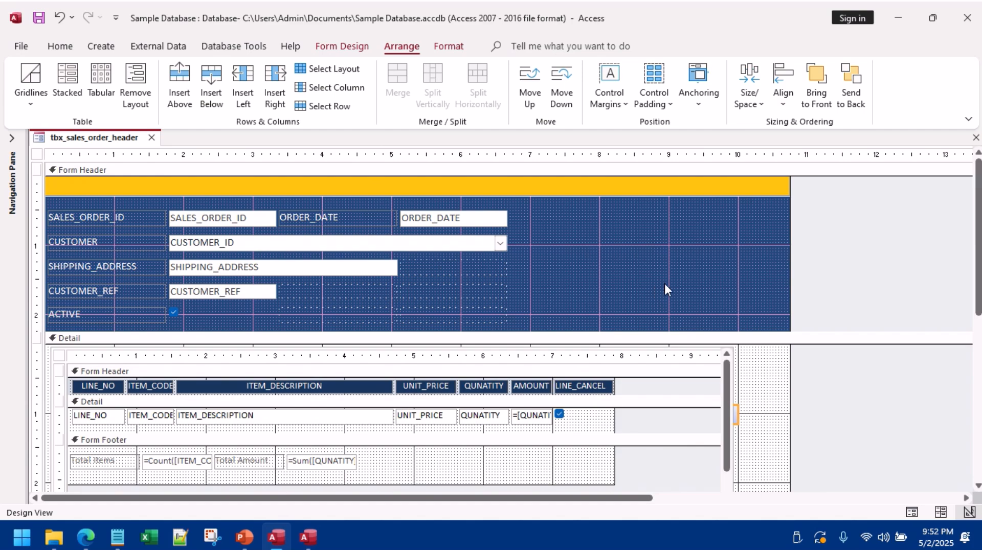
{"action": "scroll", "coordinate": [666, 289], "scroll_direction": "down", "scroll_amount": 5}
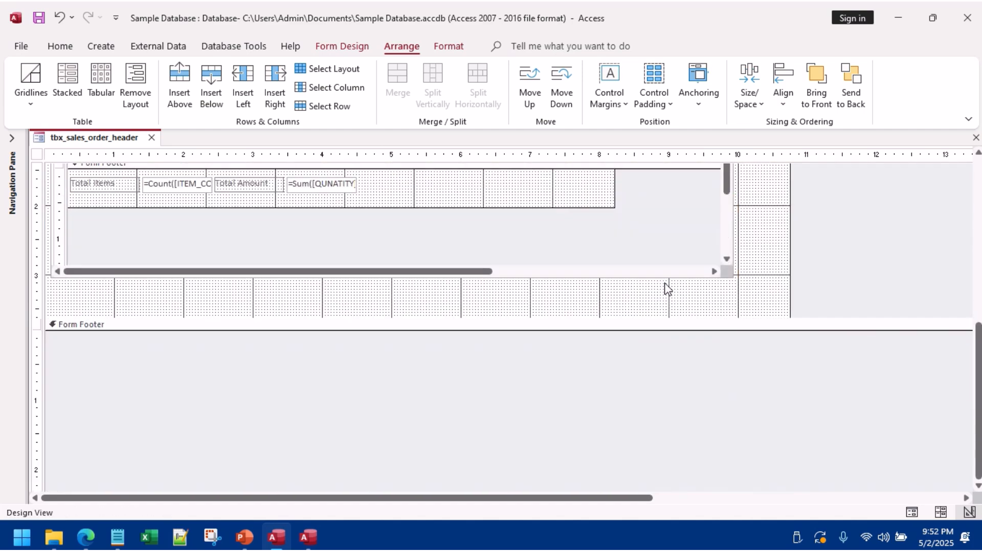
{"action": "scroll", "coordinate": [666, 290], "scroll_direction": "up", "scroll_amount": 5}
{"action": "left_click", "coordinate": [59, 17]}
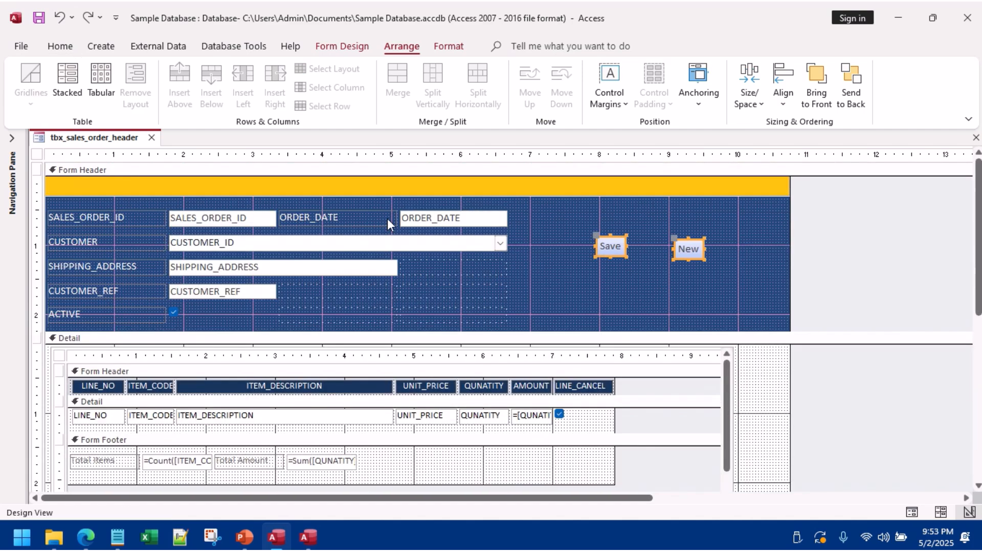
Step: Group the Save and New buttons with a stacked layout and place them side by side at the gold bar's left end
{"action": "left_click", "coordinate": [67, 82]}
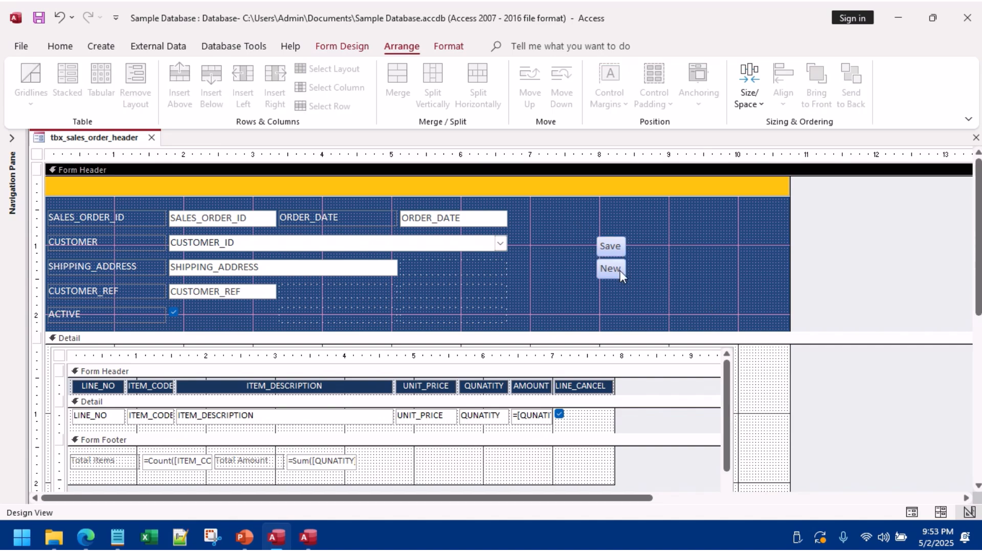
{"action": "left_click", "coordinate": [647, 256]}
{"action": "left_click_drag", "start_coordinate": [610, 269], "coordinate": [34, 173]}
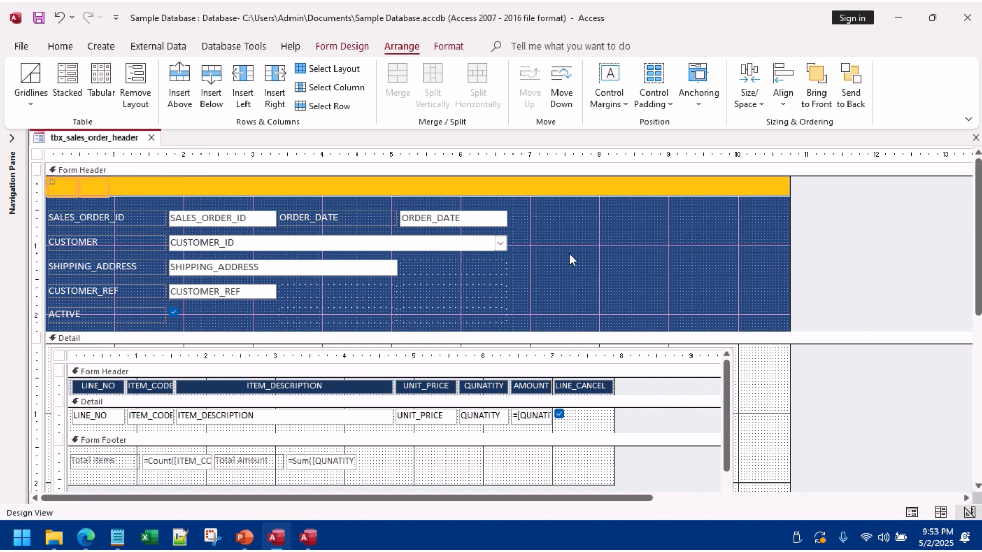
Step: Send the gold bar behind the Save and New buttons and make the bar slightly taller
{"action": "left_click", "coordinate": [619, 263]}
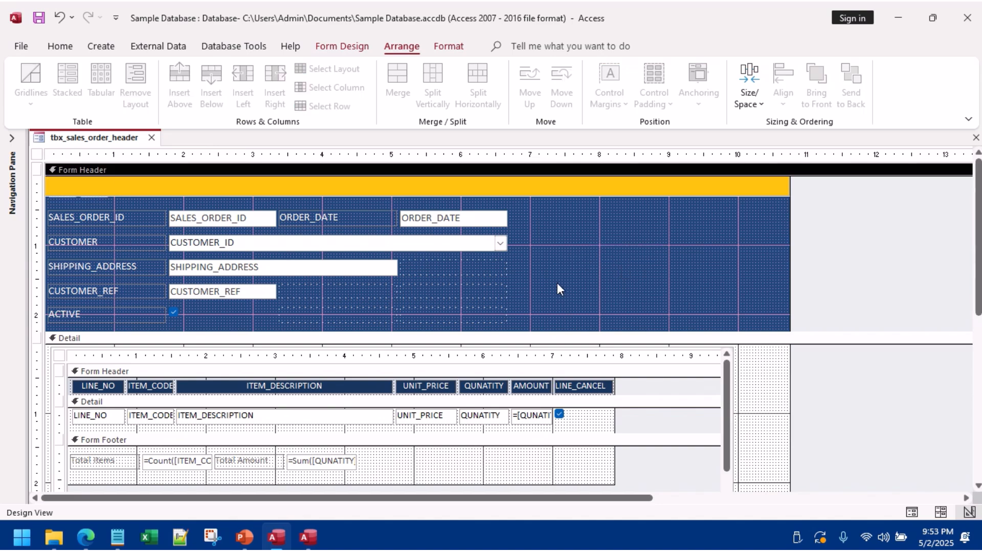
{"action": "right_click", "coordinate": [520, 192]}
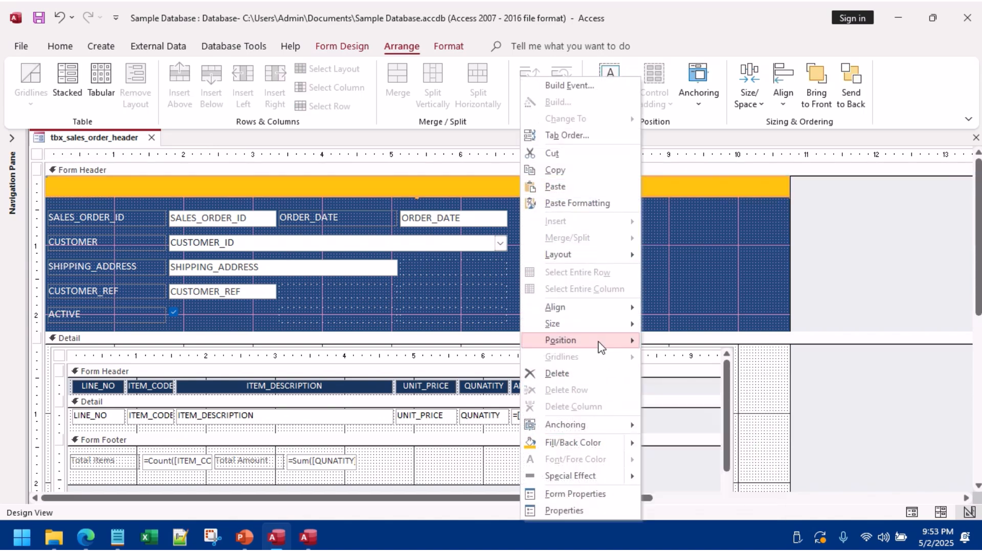
{"action": "mouse_move", "coordinate": [602, 341]}
{"action": "left_click", "coordinate": [683, 361]}
{"action": "left_click", "coordinate": [615, 278]}
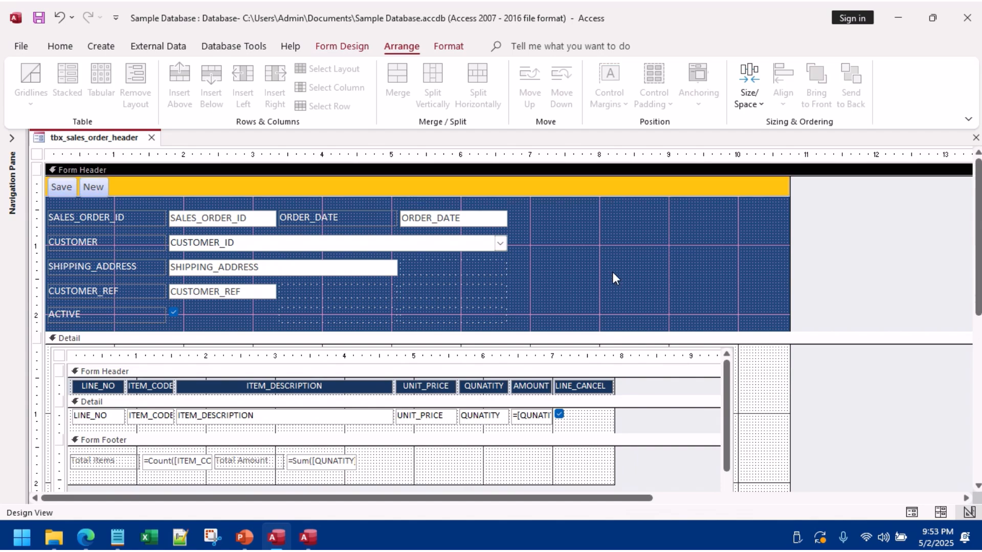
{"action": "left_click", "coordinate": [177, 182]}
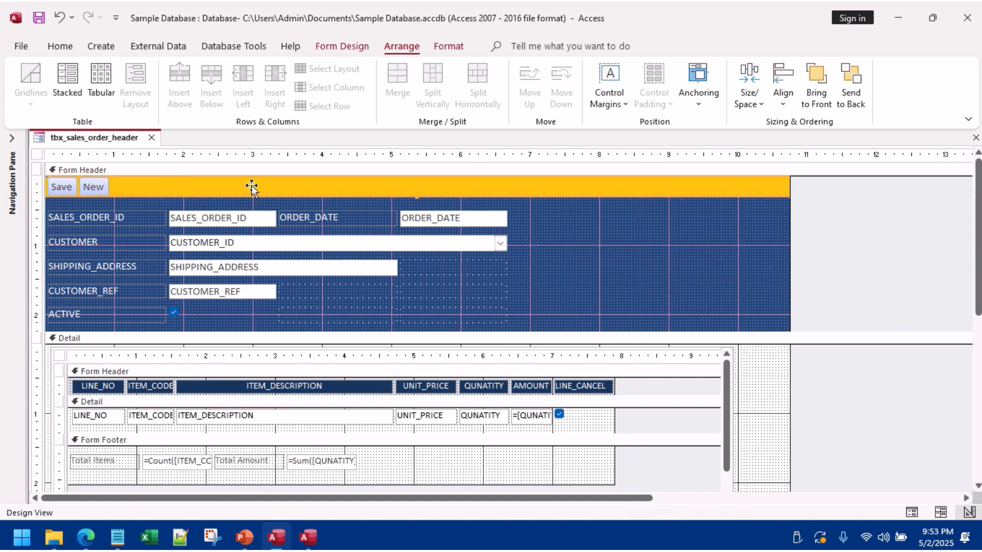
{"action": "left_click_drag", "start_coordinate": [416, 197], "coordinate": [421, 203]}
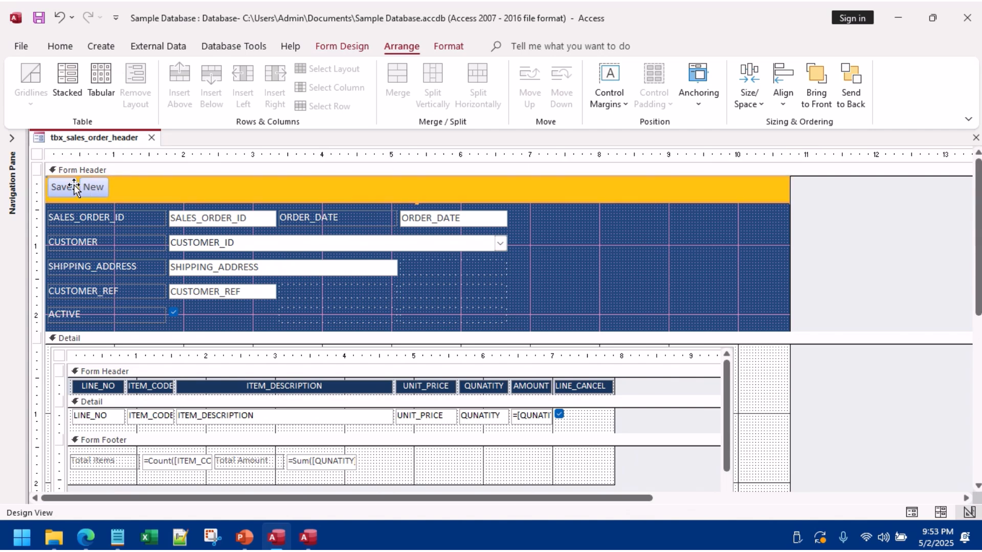
{"action": "left_click", "coordinate": [54, 183]}
{"action": "left_click_drag", "start_coordinate": [75, 186], "coordinate": [80, 191]}
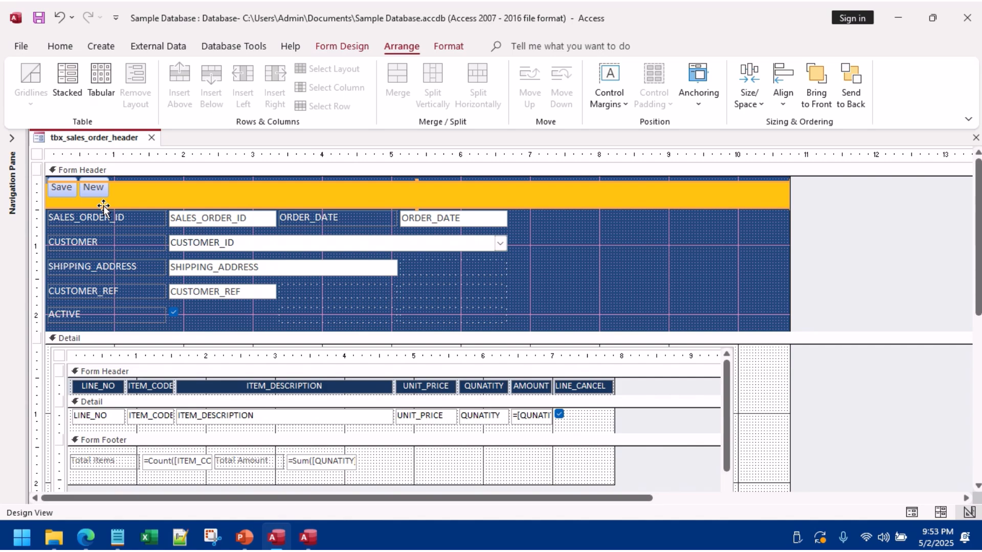
{"action": "key", "text": "Up"}
{"action": "key", "text": "Up"}
{"action": "key", "text": "Up"}
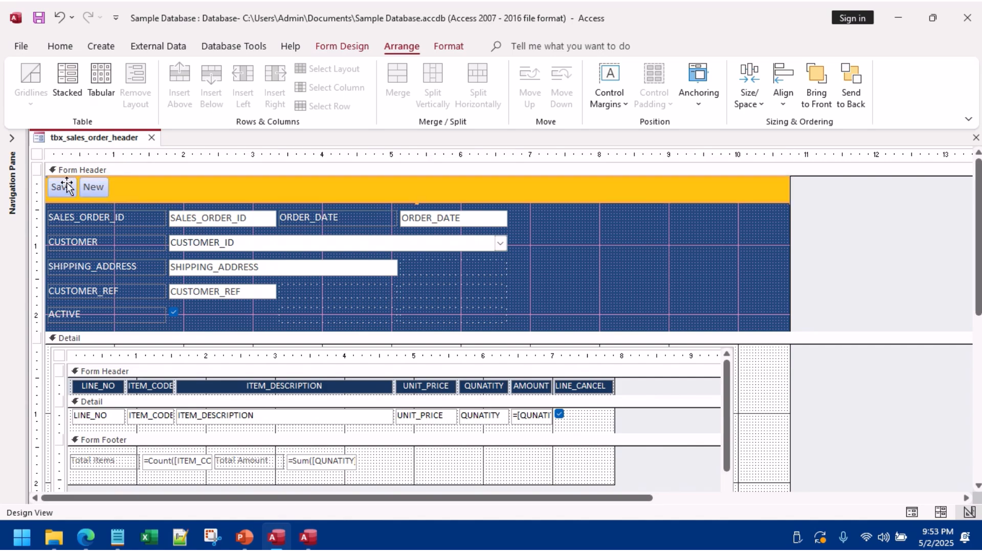
{"action": "left_click_drag", "start_coordinate": [60, 188], "coordinate": [85, 202]}
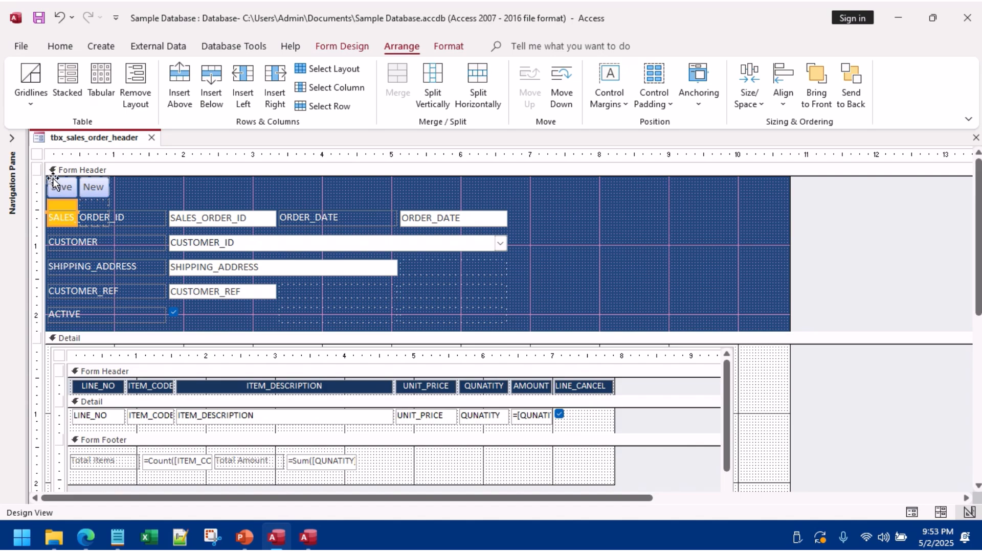
{"action": "key", "text": "ctrl+z"}
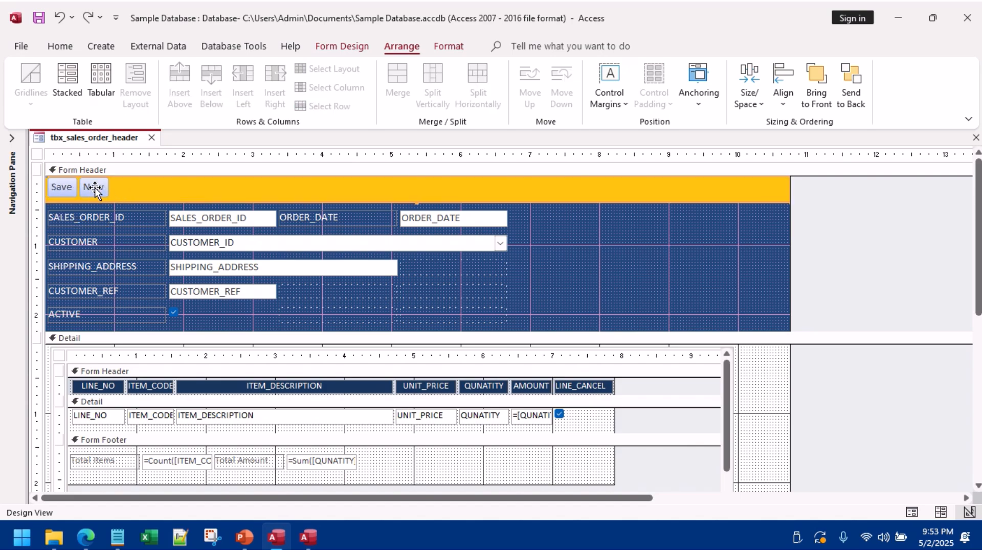
{"action": "right_click", "coordinate": [94, 187]}
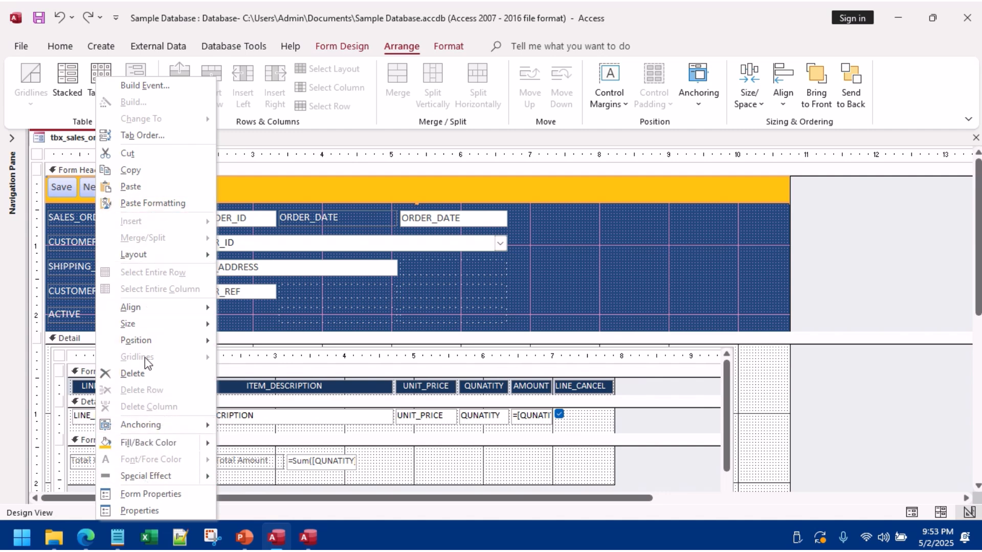
{"action": "mouse_move", "coordinate": [145, 342]}
{"action": "left_click", "coordinate": [265, 348]}
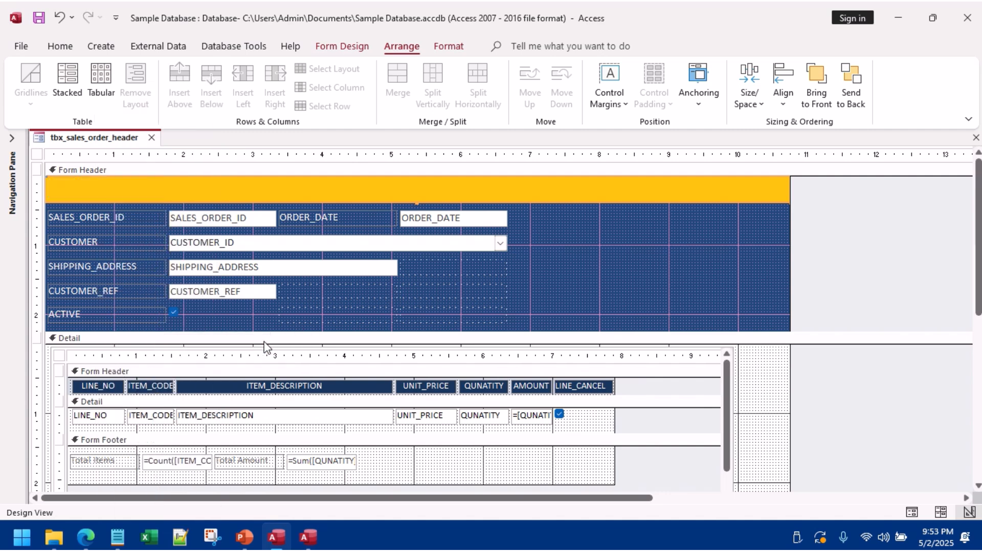
{"action": "right_click", "coordinate": [162, 185]}
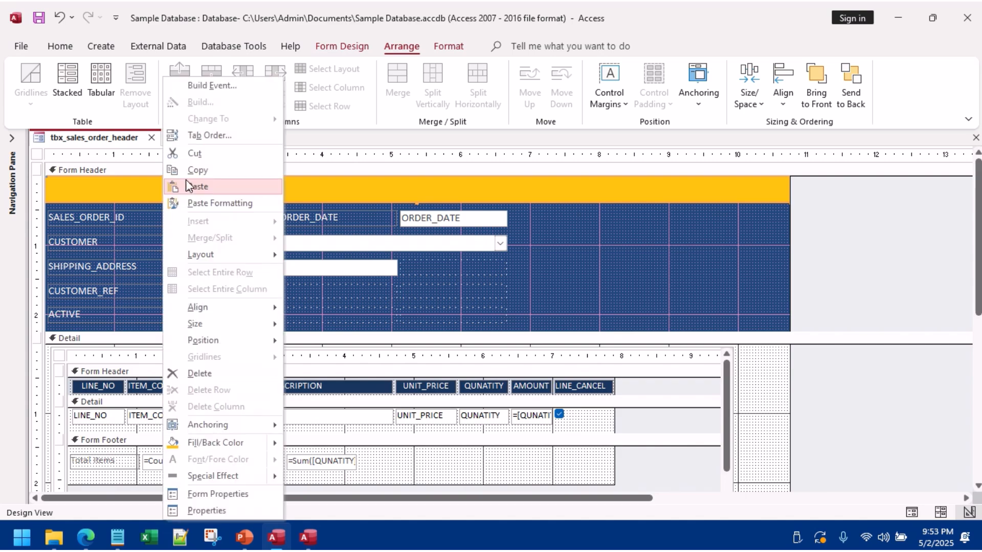
{"action": "mouse_move", "coordinate": [266, 340]}
{"action": "left_click", "coordinate": [331, 361]}
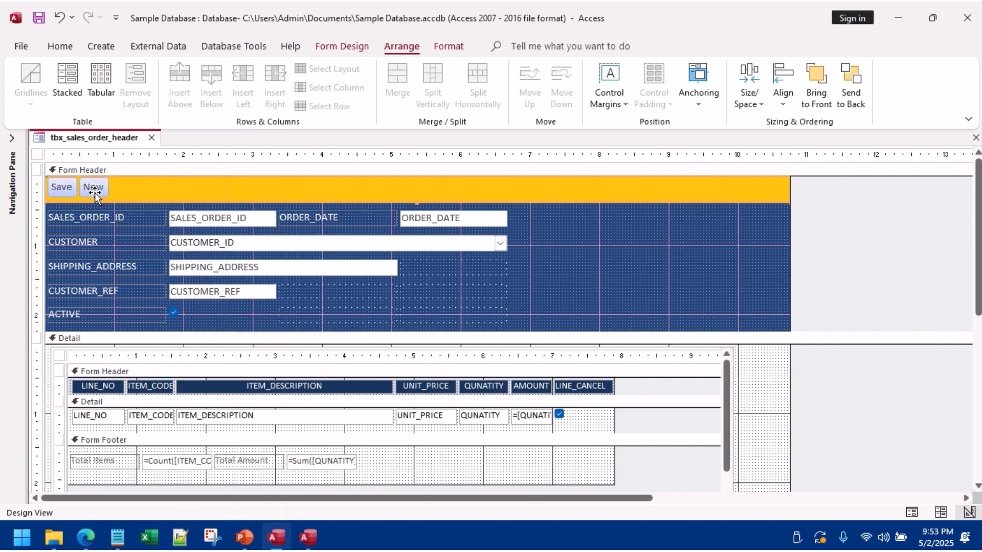
Step: Move the gold bar aside to free the Save and New buttons, and shift the button layout down slightly
{"action": "left_click_drag", "start_coordinate": [161, 196], "coordinate": [242, 193]}
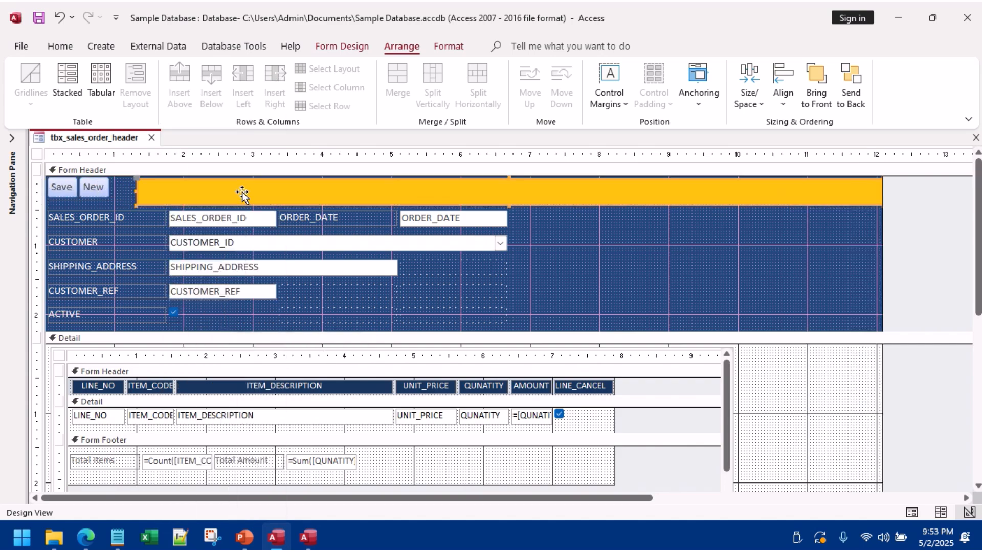
{"action": "left_click", "coordinate": [66, 188]}
{"action": "left_click", "coordinate": [52, 183]}
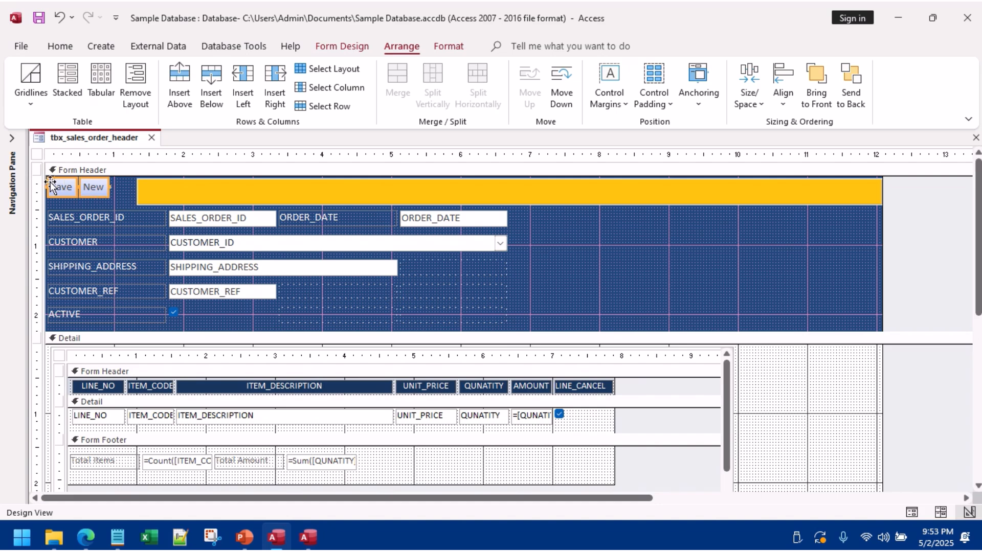
Step: Move the gold bar back to the form's left edge so it lies behind the Save and New buttons
{"action": "left_click", "coordinate": [164, 193]}
{"action": "left_click", "coordinate": [165, 194]}
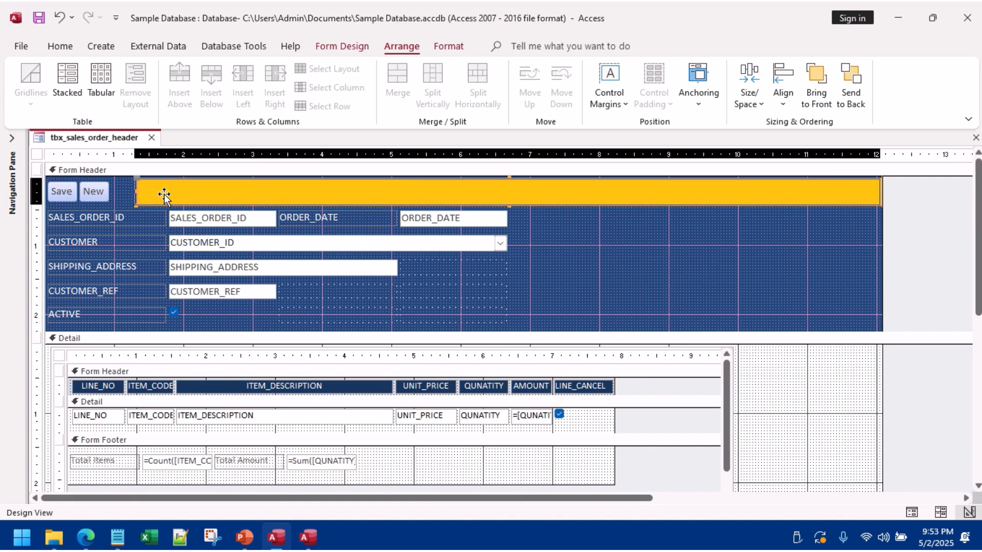
{"action": "key", "text": "Left"}
{"action": "key", "text": "Left"}
{"action": "key", "text": "Left"}
{"action": "key", "text": "Left"}
{"action": "key", "text": "Left"}
{"action": "key", "text": "Left"}
{"action": "key", "text": "Left"}
{"action": "key", "text": "Left"}
{"action": "key", "text": "Left"}
{"action": "key", "text": "Left"}
{"action": "key", "text": "Left"}
{"action": "key", "text": "Left"}
{"action": "key", "text": "Left"}
{"action": "key", "text": "Left"}
{"action": "key", "text": "Left"}
{"action": "key", "text": "Left"}
{"action": "key", "text": "Left"}
{"action": "key", "text": "Left"}
{"action": "key", "text": "Left"}
{"action": "key", "text": "Left"}
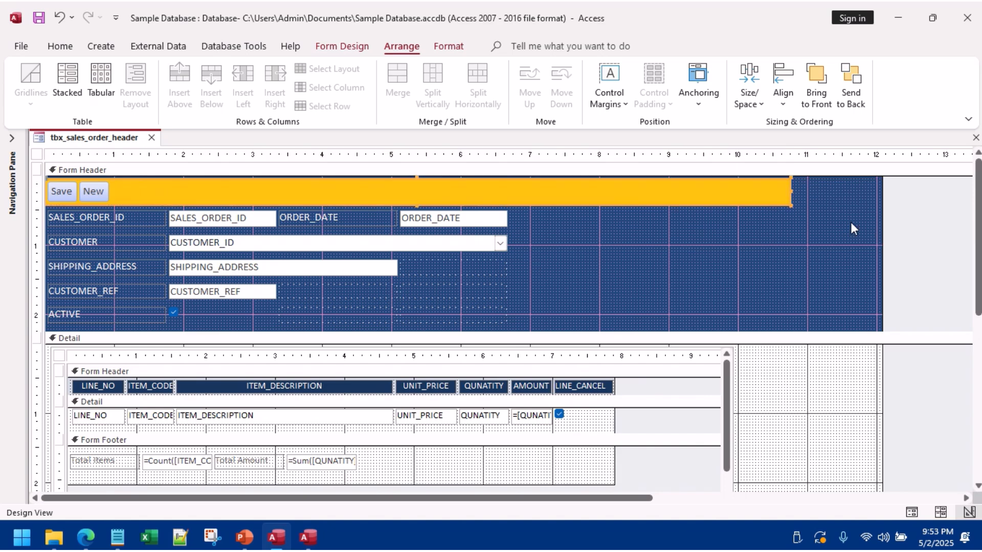
Step: Shorten the gold bar slightly at its right end and narrow the form's width to match it
{"action": "left_click_drag", "start_coordinate": [791, 191], "coordinate": [777, 191]}
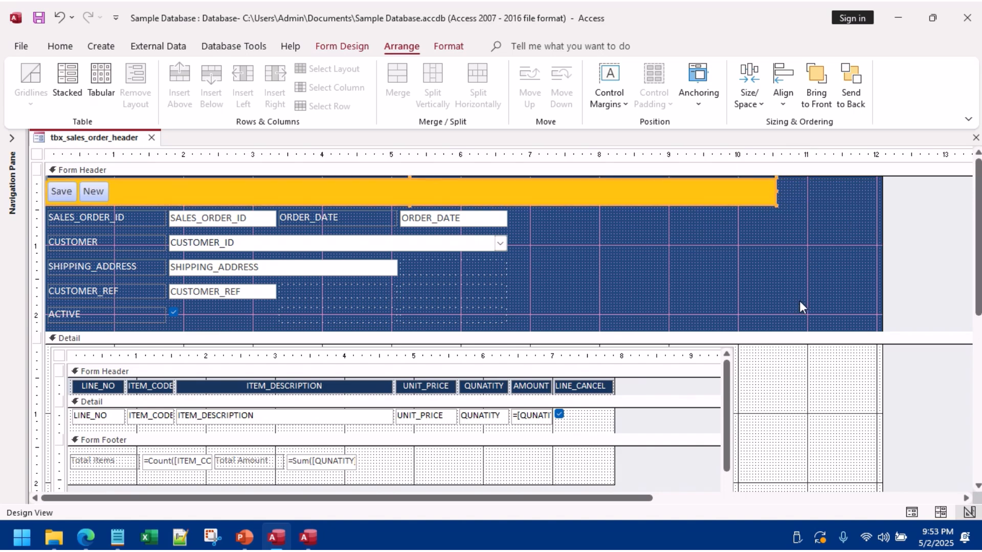
{"action": "left_click", "coordinate": [800, 302]}
{"action": "left_click_drag", "start_coordinate": [881, 207], "coordinate": [778, 207]}
Step: Preview the sales order form in Form View and switch it to Layout View
{"action": "left_click", "coordinate": [74, 48]}
{"action": "left_click", "coordinate": [28, 79]}
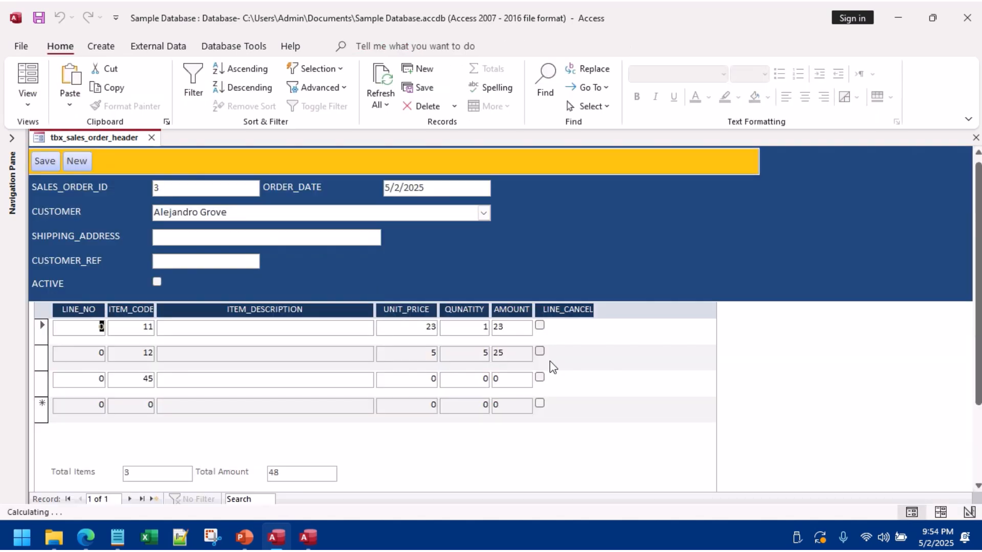
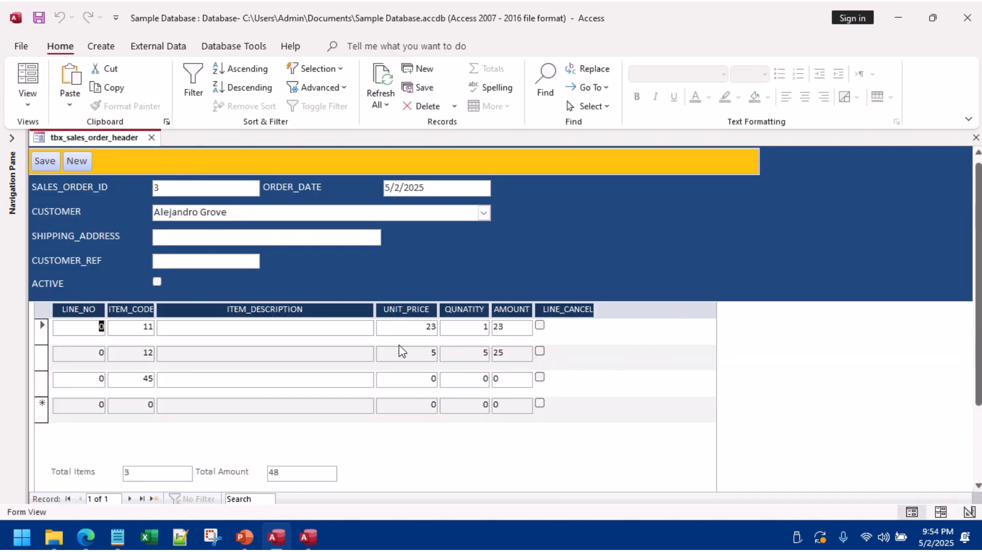
{"action": "right_click", "coordinate": [581, 279]}
{"action": "left_click", "coordinate": [622, 305]}
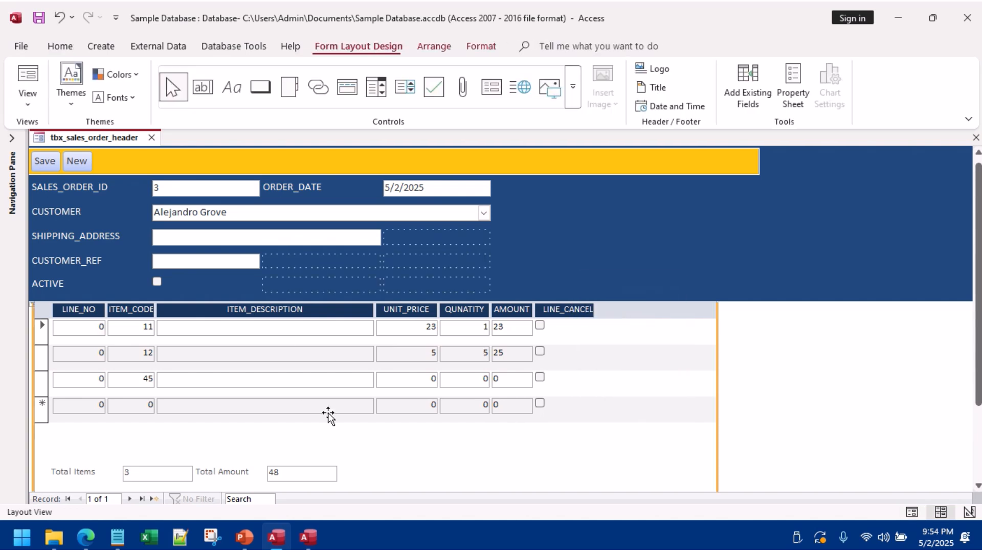
Step: Apply both horizontal and vertical gridlines to the ITEM_DESCRIPTION column of the order lines subform
{"action": "right_click", "coordinate": [324, 352]}
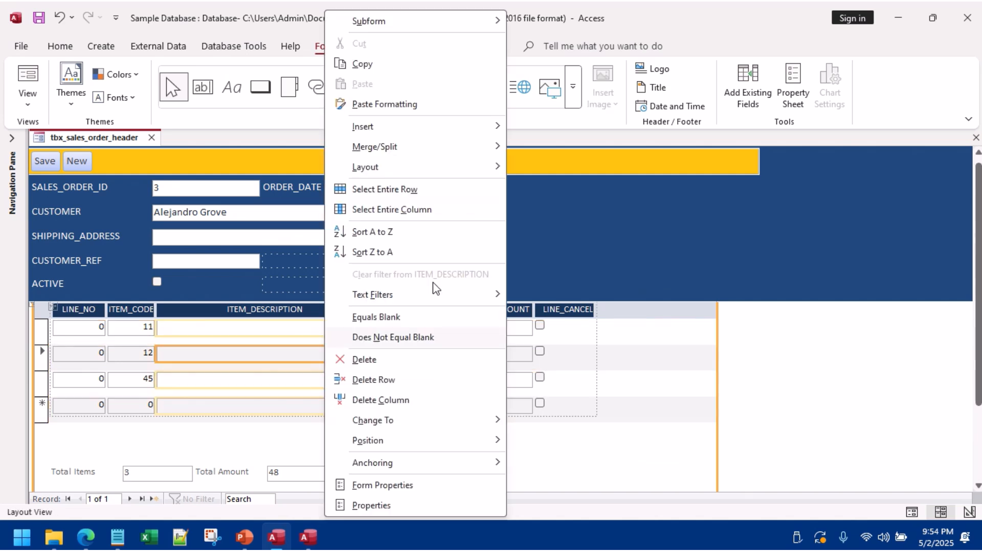
{"action": "mouse_move", "coordinate": [481, 163]}
{"action": "key", "text": "Escape"}
{"action": "key", "text": "Escape"}
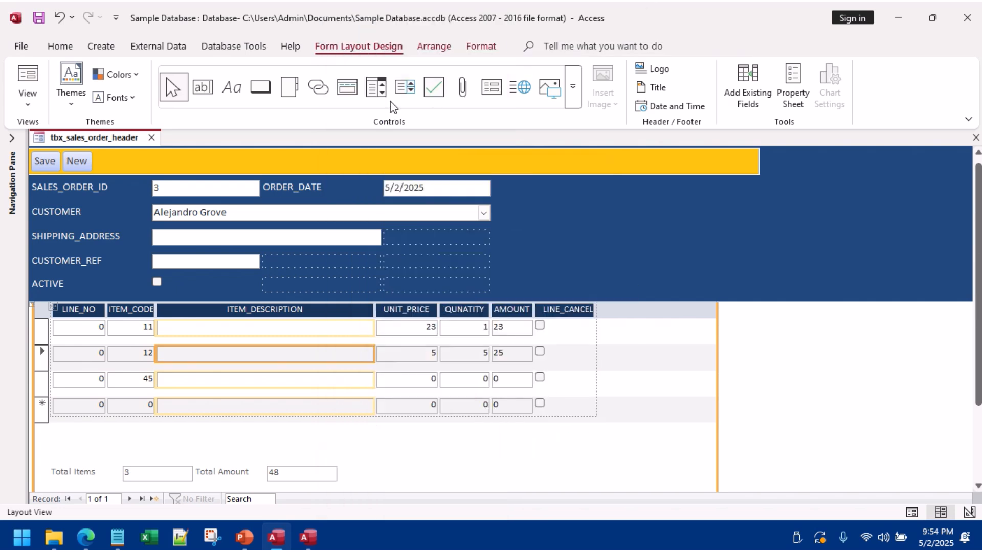
{"action": "left_click", "coordinate": [424, 51]}
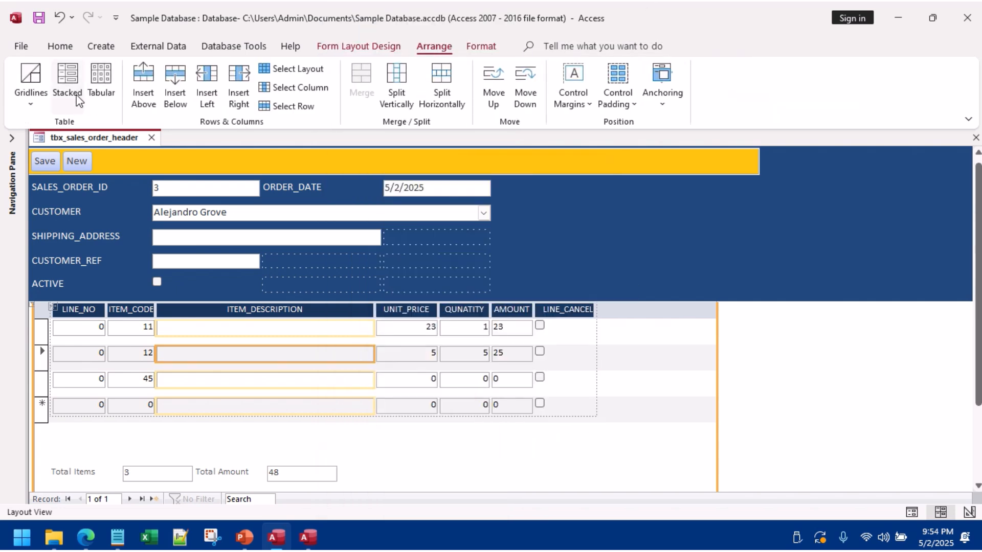
{"action": "left_click", "coordinate": [31, 104]}
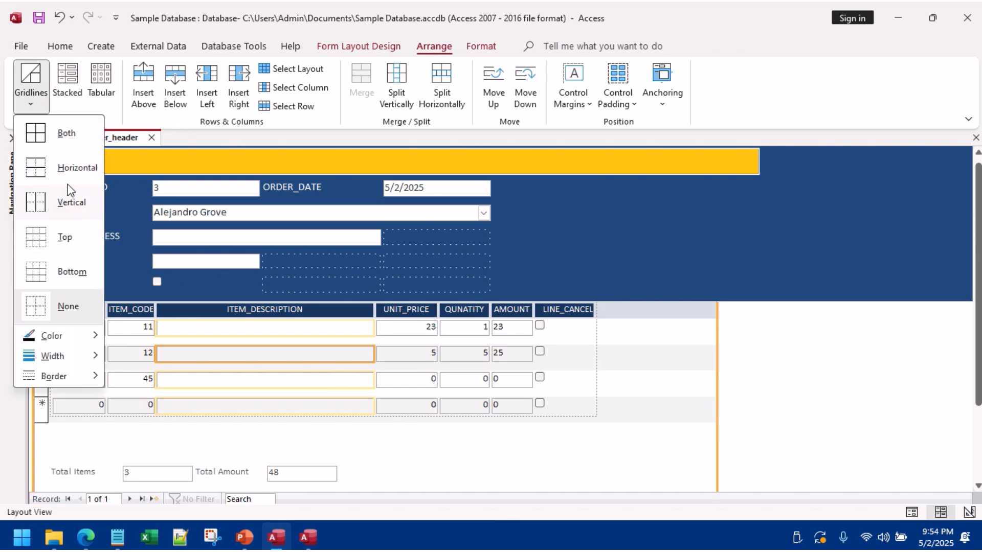
{"action": "left_click", "coordinate": [67, 143]}
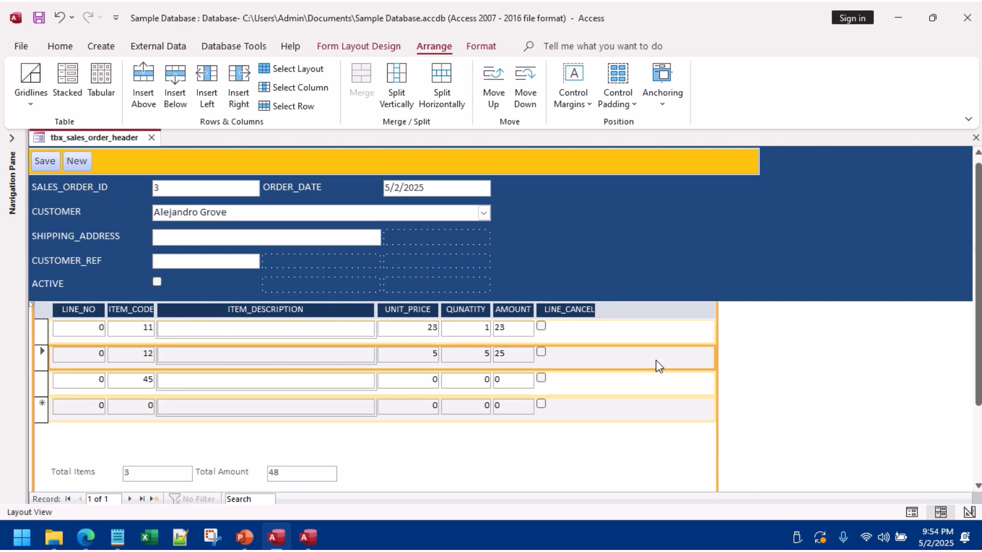
Step: Open the property sheet of the order lines subform's Detail section and show its format properties
{"action": "left_click", "coordinate": [581, 333]}
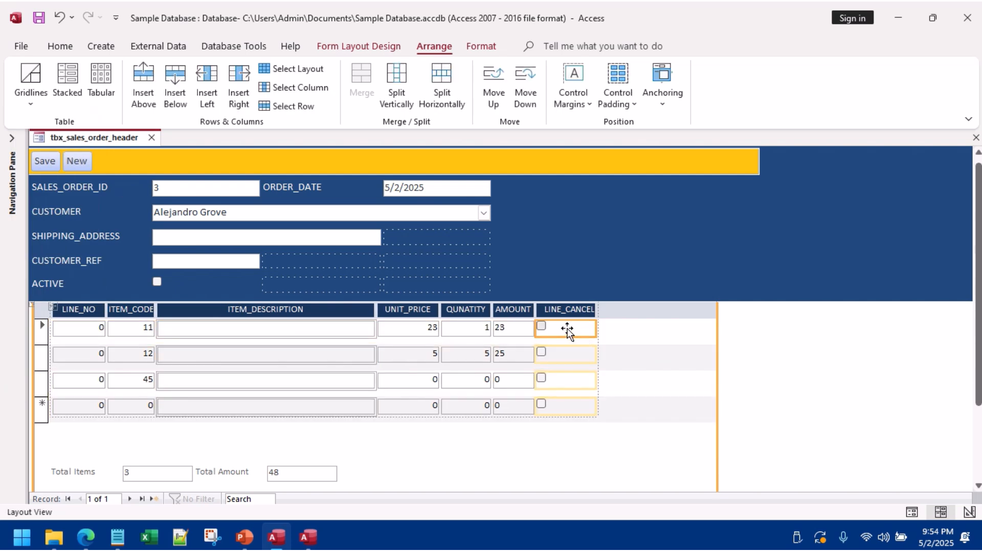
{"action": "left_click", "coordinate": [609, 341]}
{"action": "right_click", "coordinate": [609, 340]}
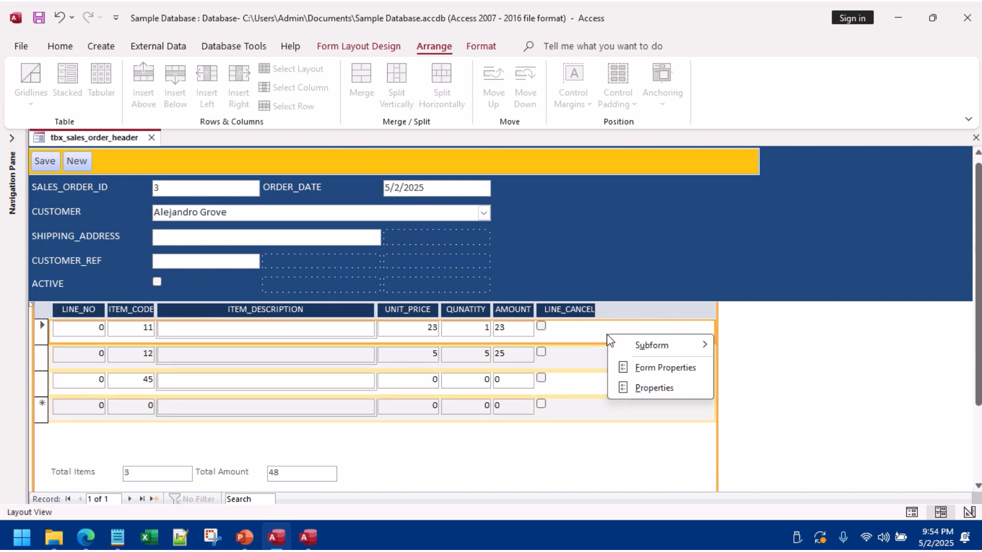
{"action": "left_click", "coordinate": [655, 388]}
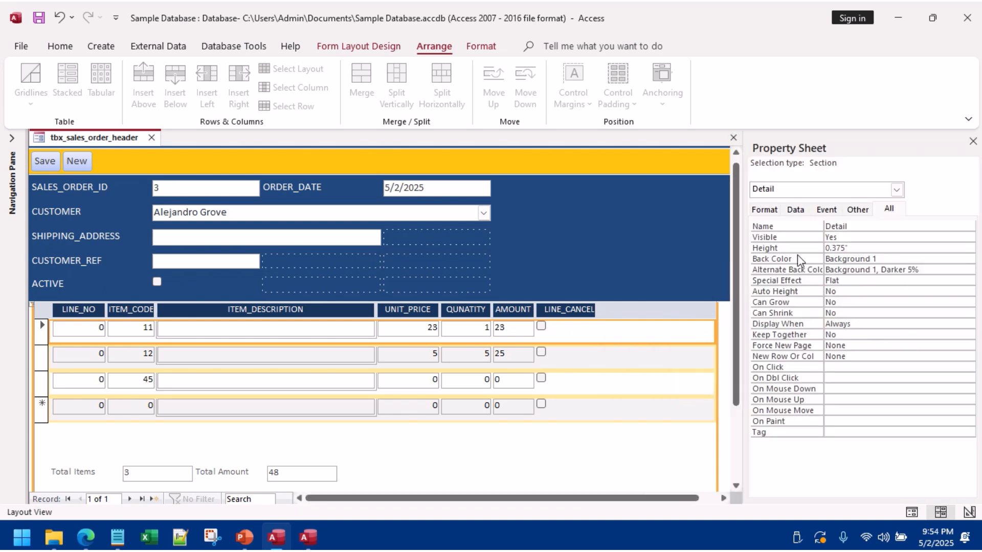
{"action": "left_click", "coordinate": [859, 211]}
{"action": "left_click", "coordinate": [823, 215]}
{"action": "left_click", "coordinate": [796, 211]}
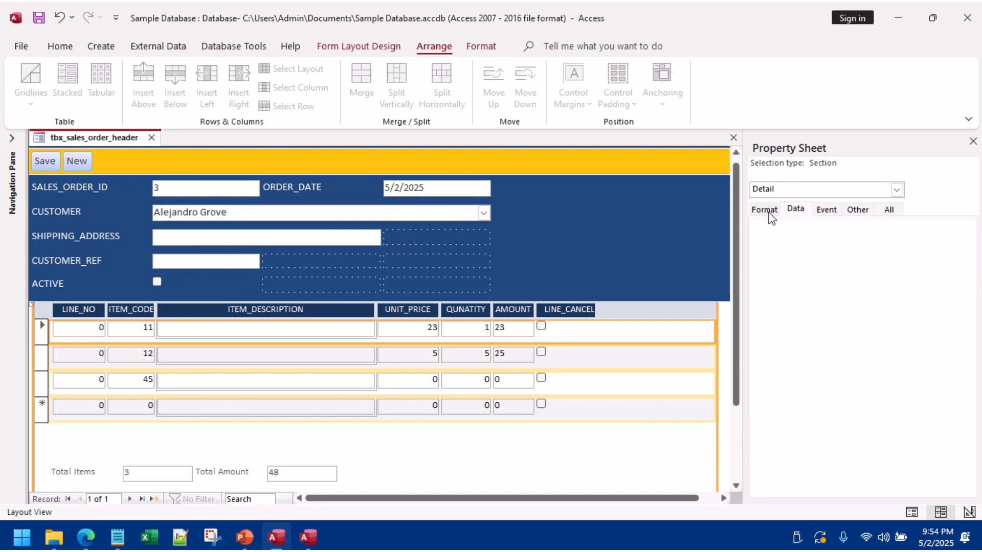
{"action": "left_click", "coordinate": [765, 210]}
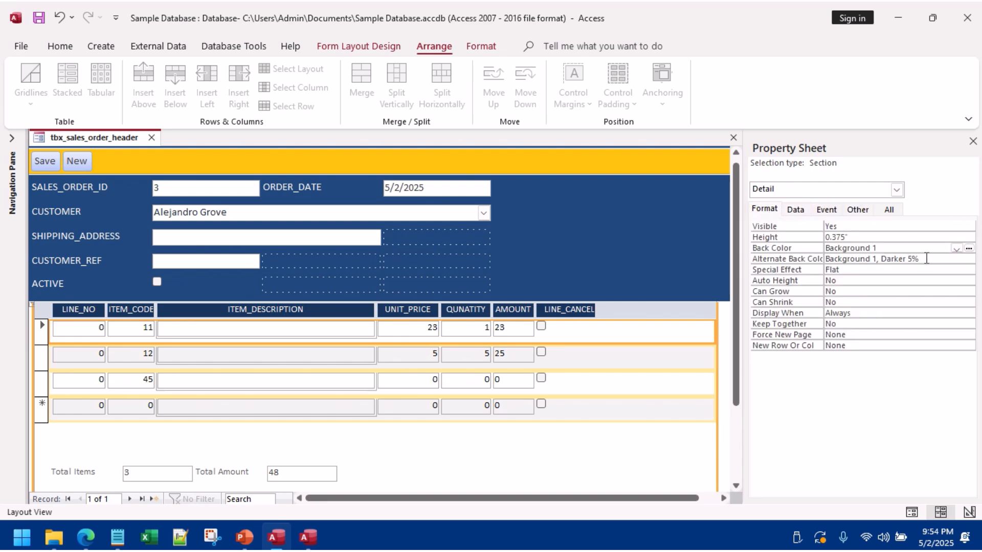
Step: Try to clear the Alternate Back Color value of the subform's Detail section
{"action": "left_click", "coordinate": [810, 256]}
{"action": "key", "text": "Delete"}
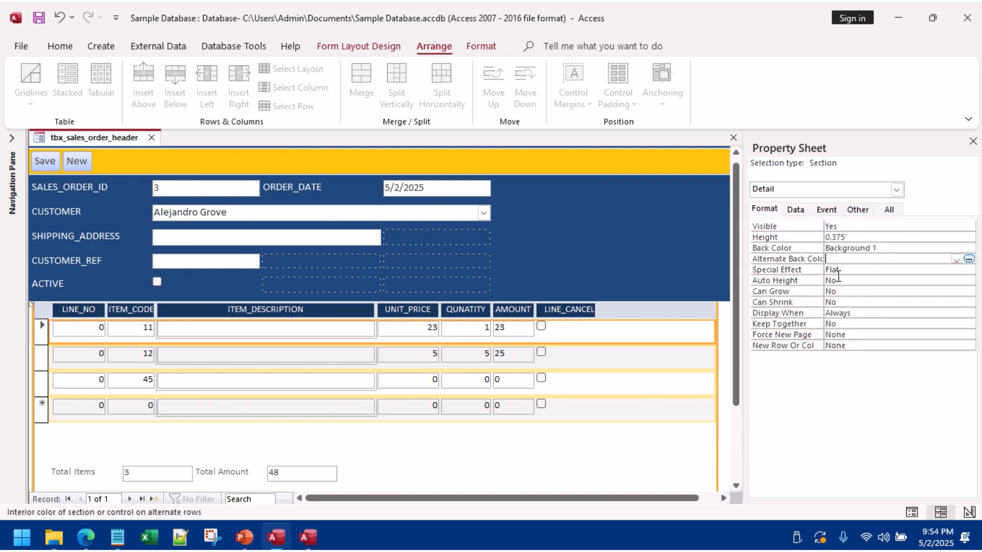
{"action": "left_click", "coordinate": [842, 270]}
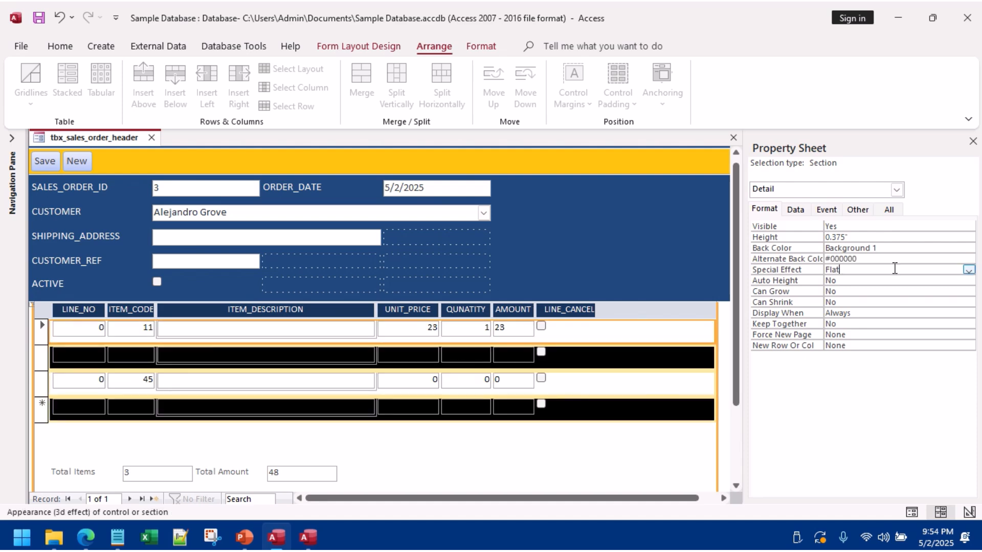
{"action": "left_click", "coordinate": [796, 260]}
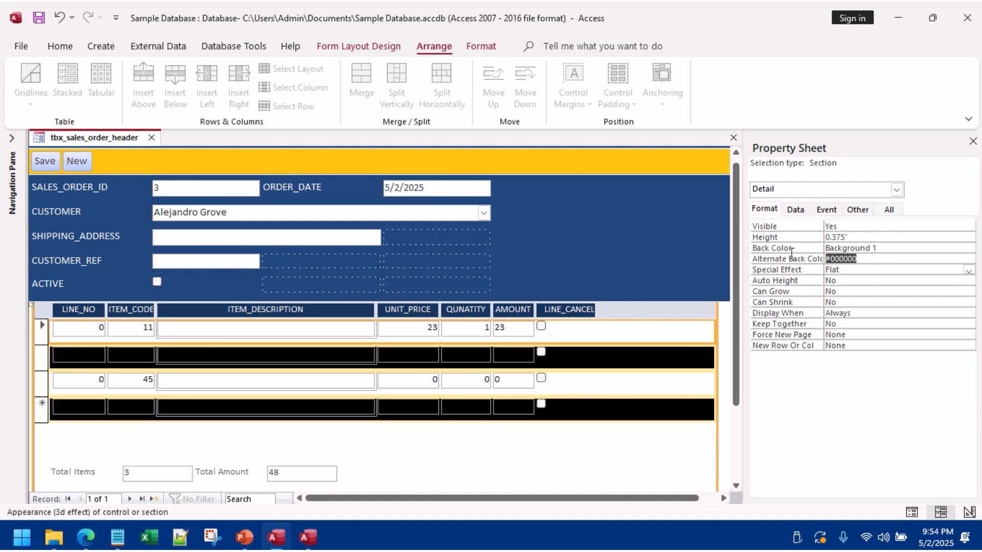
{"action": "key", "text": "Delete"}
{"action": "left_click", "coordinate": [858, 249]}
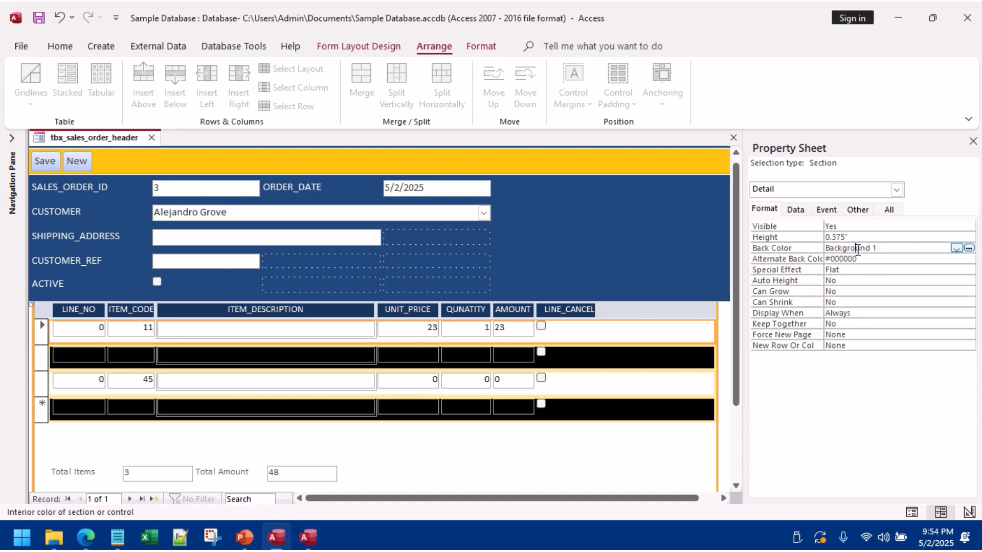
Step: Set the Alternate Back Color of the subform's Detail section to No Color
{"action": "left_click", "coordinate": [609, 433]}
{"action": "left_click", "coordinate": [593, 356]}
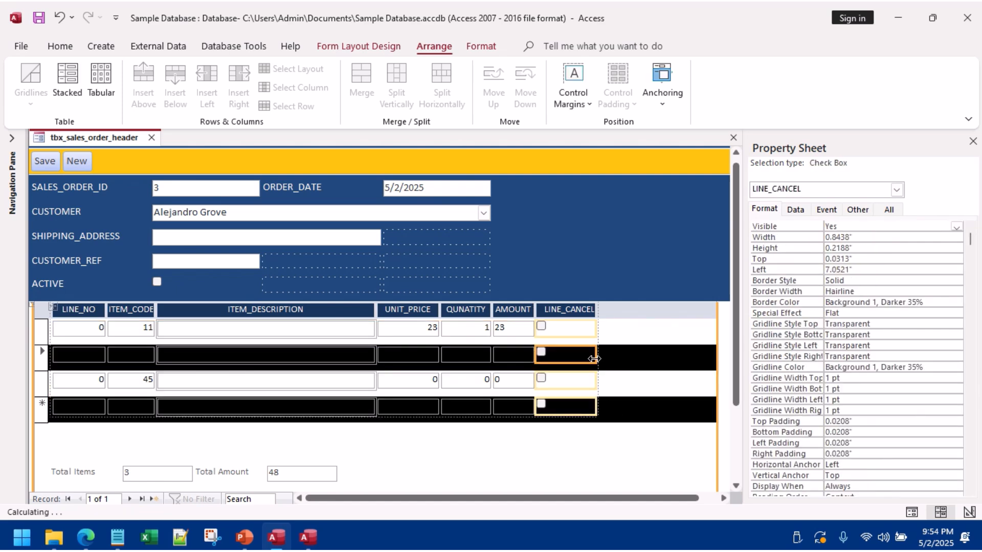
{"action": "left_click", "coordinate": [645, 353]}
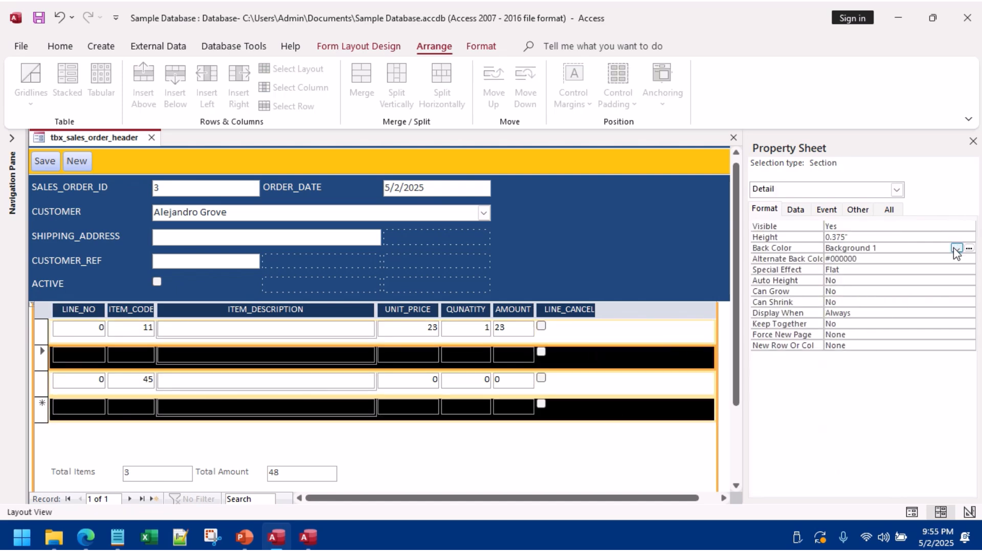
{"action": "left_click", "coordinate": [931, 260]}
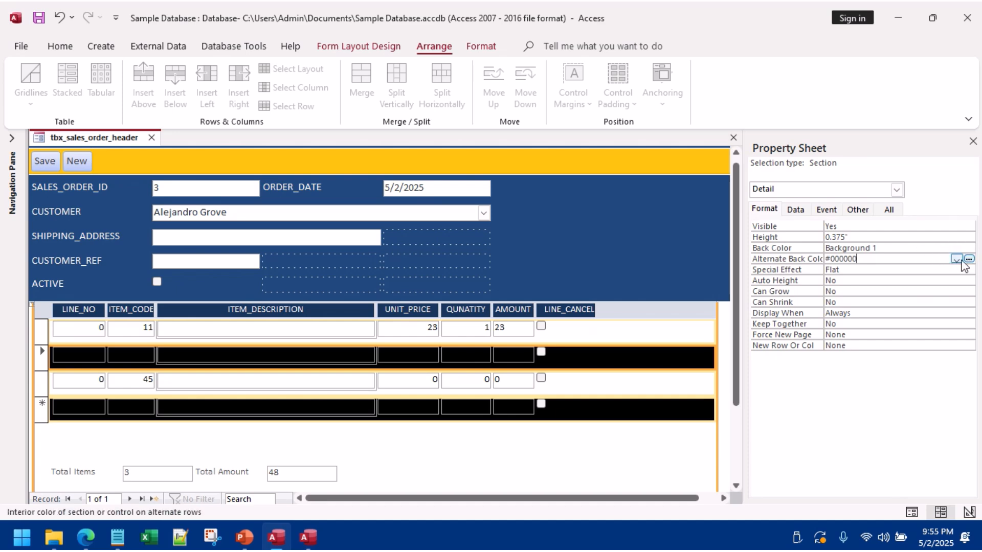
{"action": "left_click", "coordinate": [955, 260]}
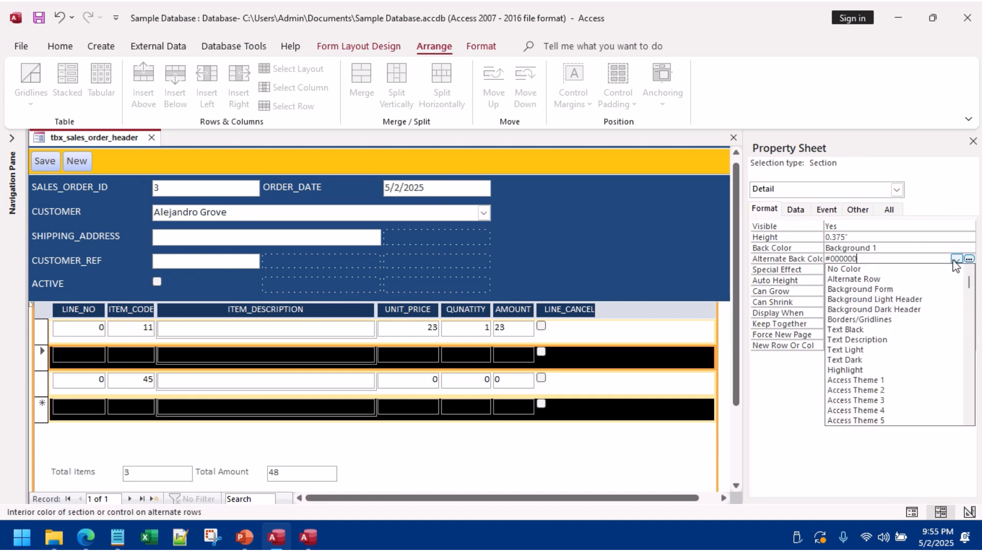
{"action": "left_click", "coordinate": [885, 267]}
{"action": "left_click", "coordinate": [540, 463]}
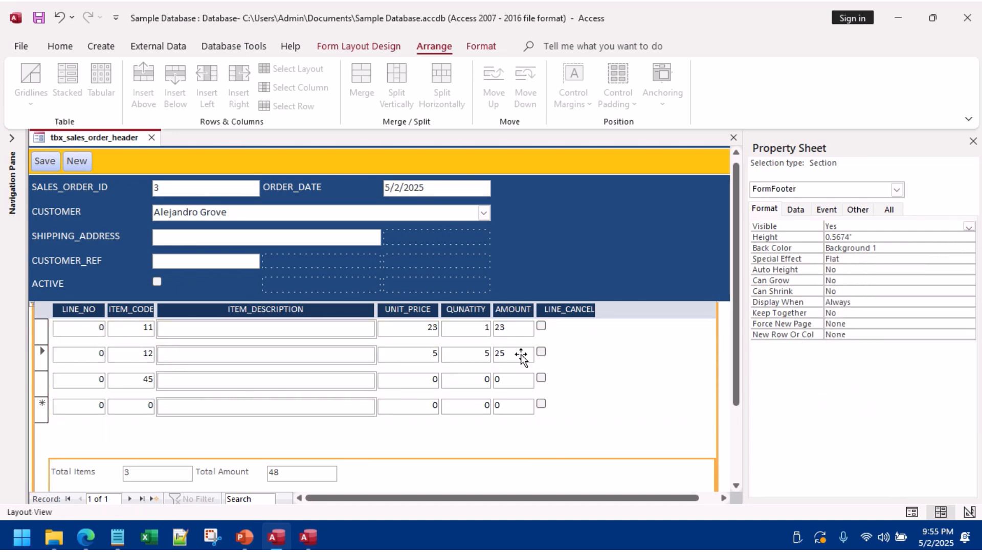
{"action": "left_click", "coordinate": [508, 343]}
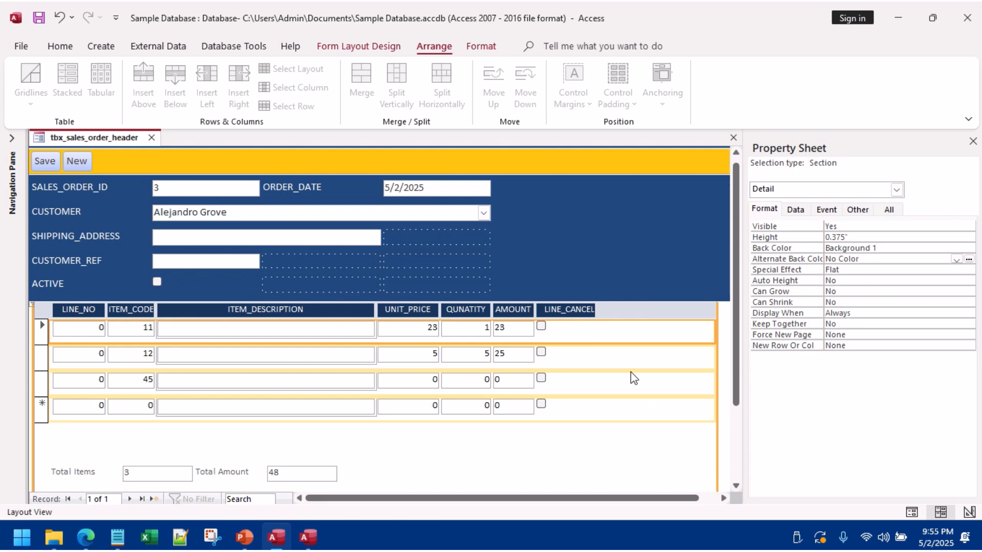
Step: Increase the height of the line-item fields in the subform to 0.2813"
{"action": "left_click", "coordinate": [514, 327]}
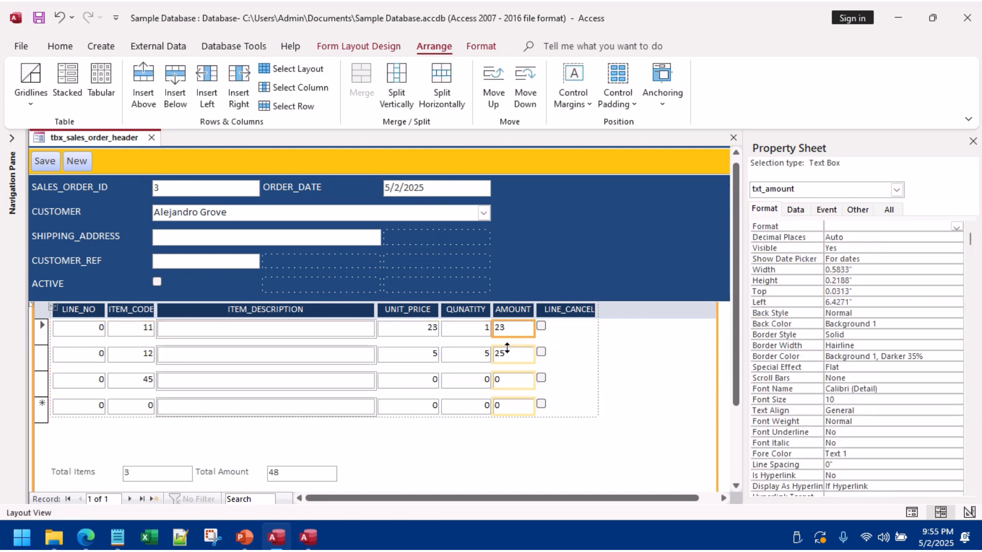
{"action": "left_click_drag", "start_coordinate": [504, 345], "coordinate": [504, 337]}
{"action": "left_click", "coordinate": [310, 352]}
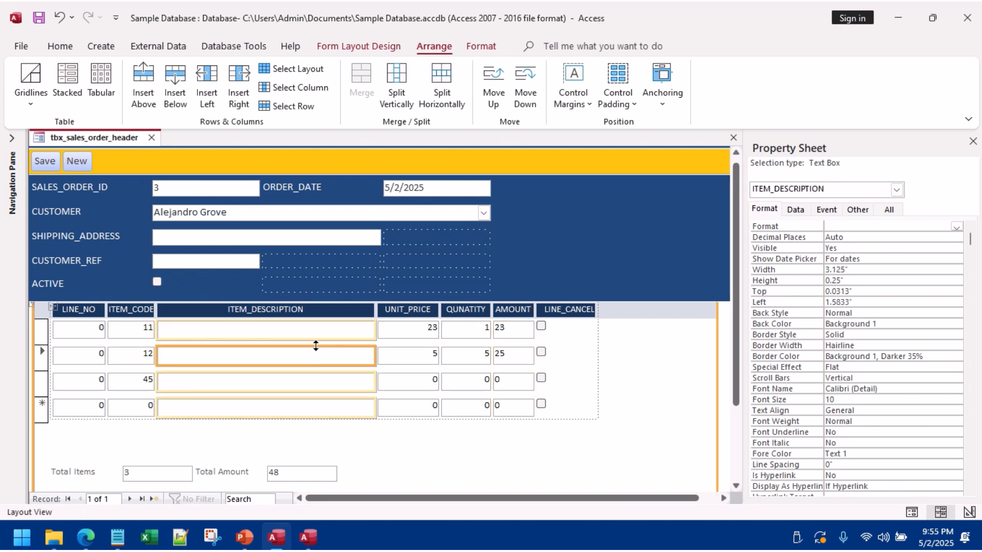
{"action": "left_click_drag", "start_coordinate": [315, 346], "coordinate": [315, 337]}
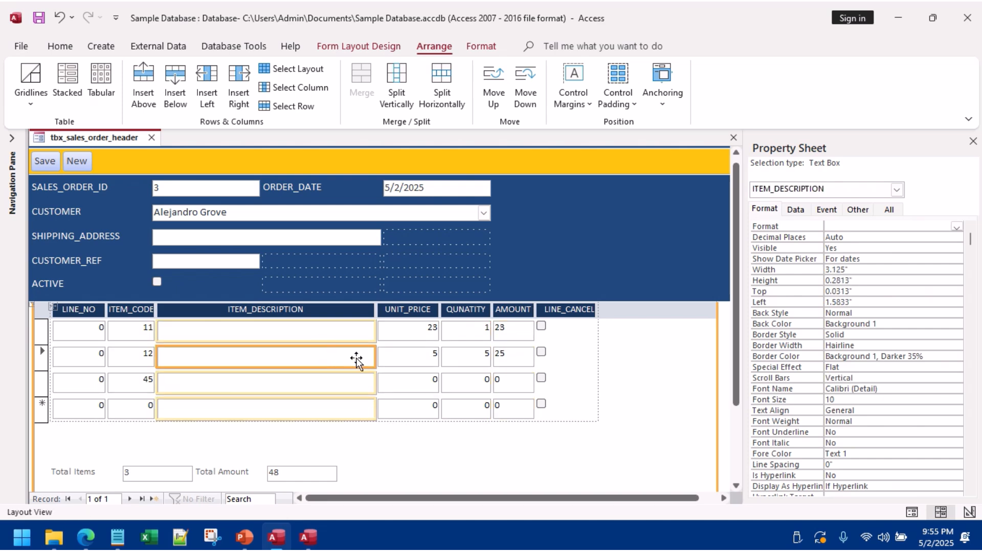
{"action": "left_click", "coordinate": [657, 381]}
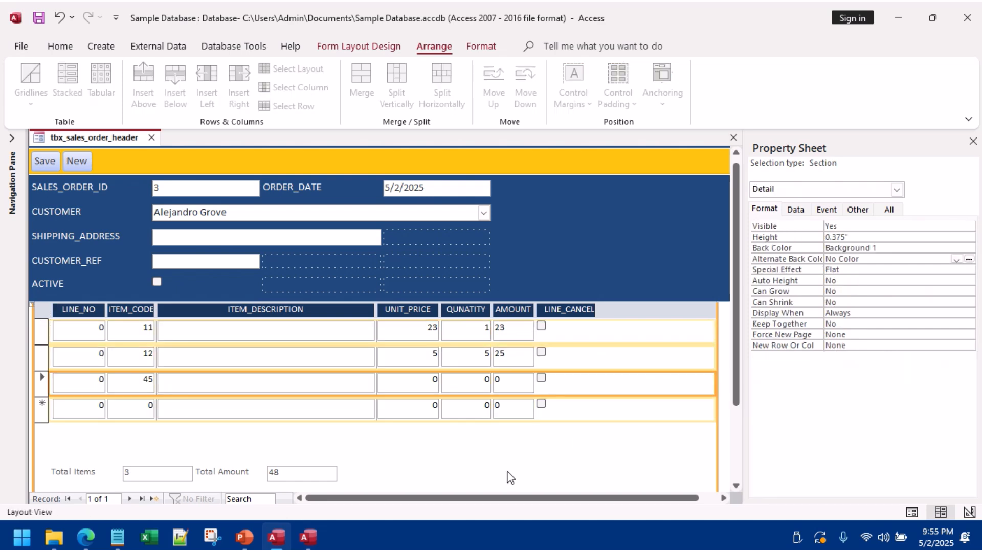
{"action": "left_click", "coordinate": [84, 333]}
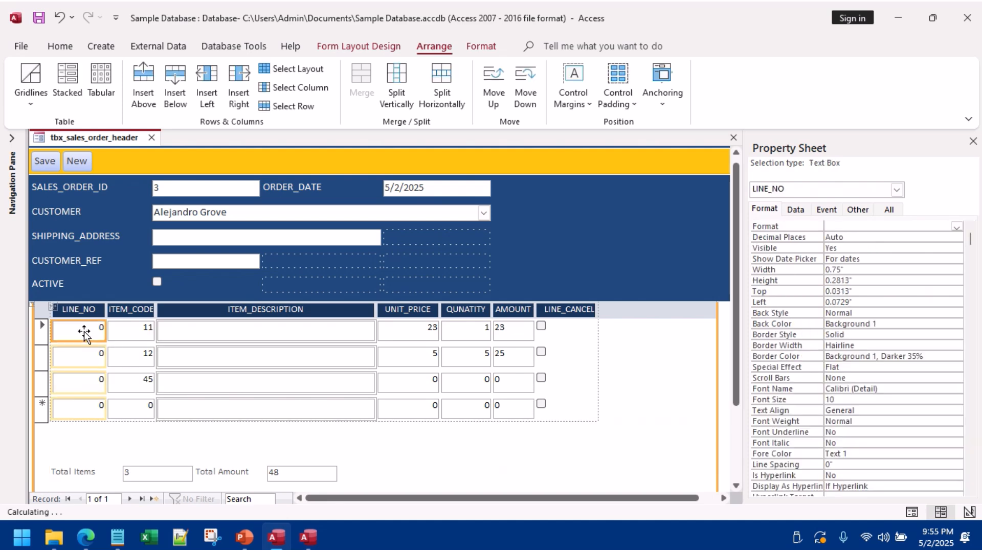
{"action": "left_click", "coordinate": [228, 352]}
{"action": "left_click", "coordinate": [127, 349]}
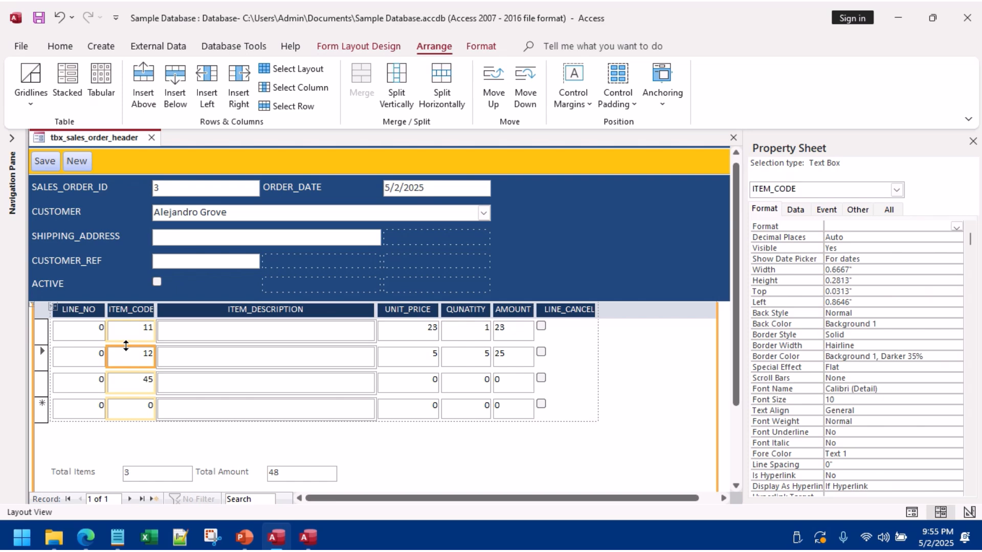
{"action": "left_click", "coordinate": [574, 364]}
{"action": "left_click", "coordinate": [603, 350]}
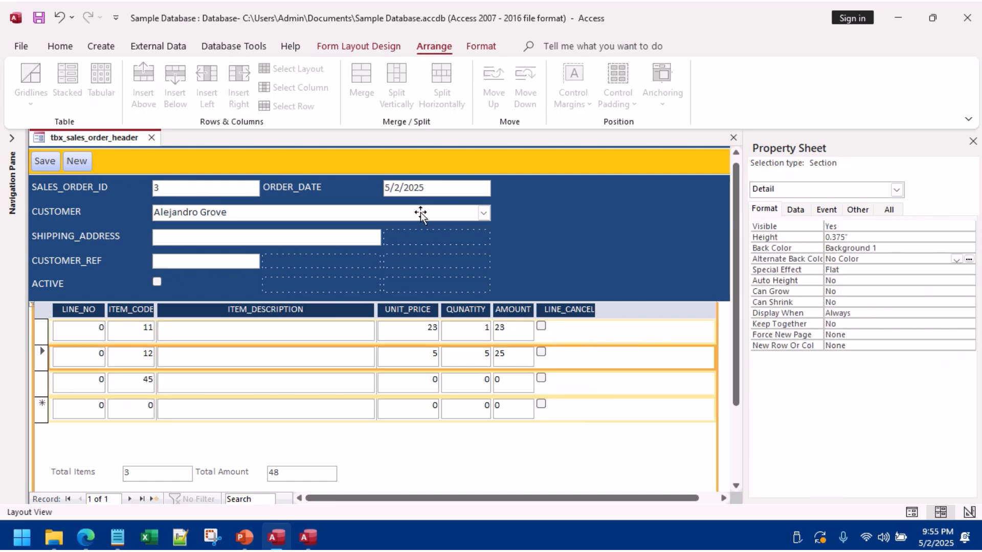
{"action": "right_click", "coordinate": [508, 368]}
{"action": "left_click", "coordinate": [701, 354]}
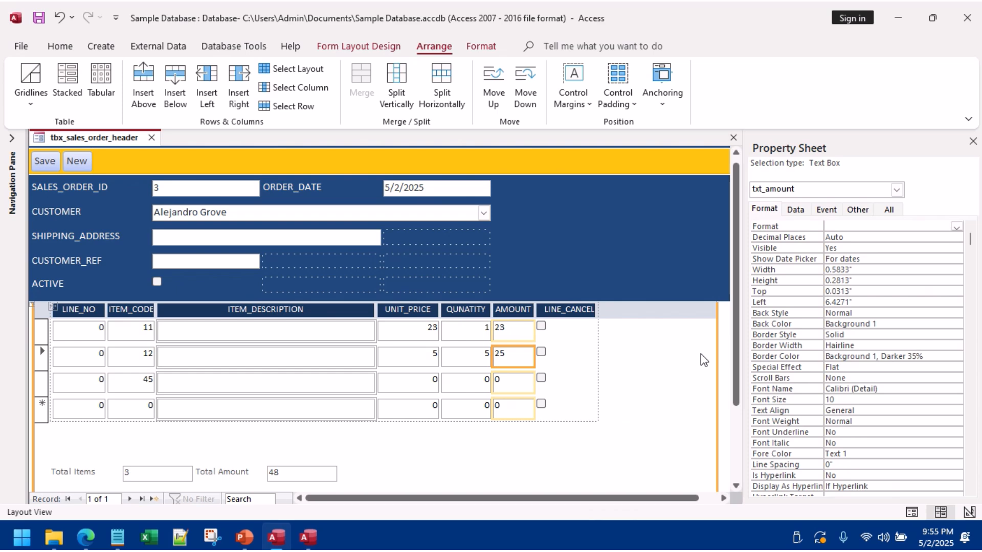
{"action": "left_click", "coordinate": [588, 346]}
{"action": "right_click", "coordinate": [580, 352]}
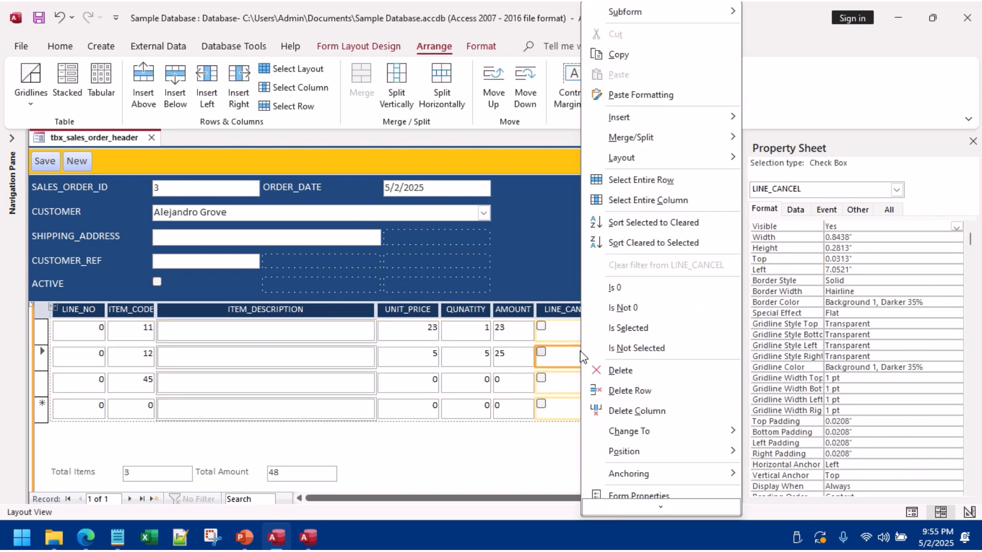
{"action": "left_click", "coordinate": [525, 436]}
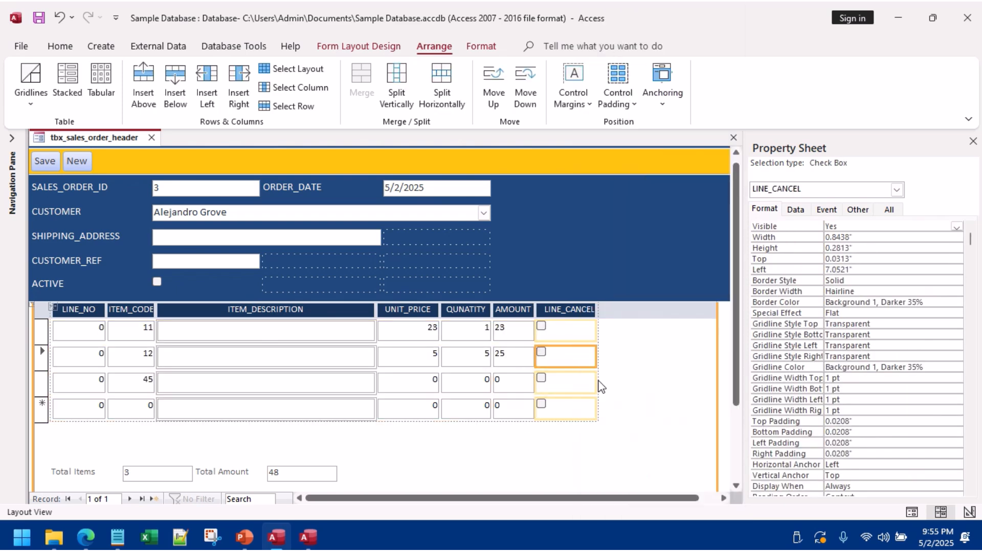
Step: Examine the Back Color options available for the subform's Detail section without choosing one
{"action": "left_click", "coordinate": [651, 359]}
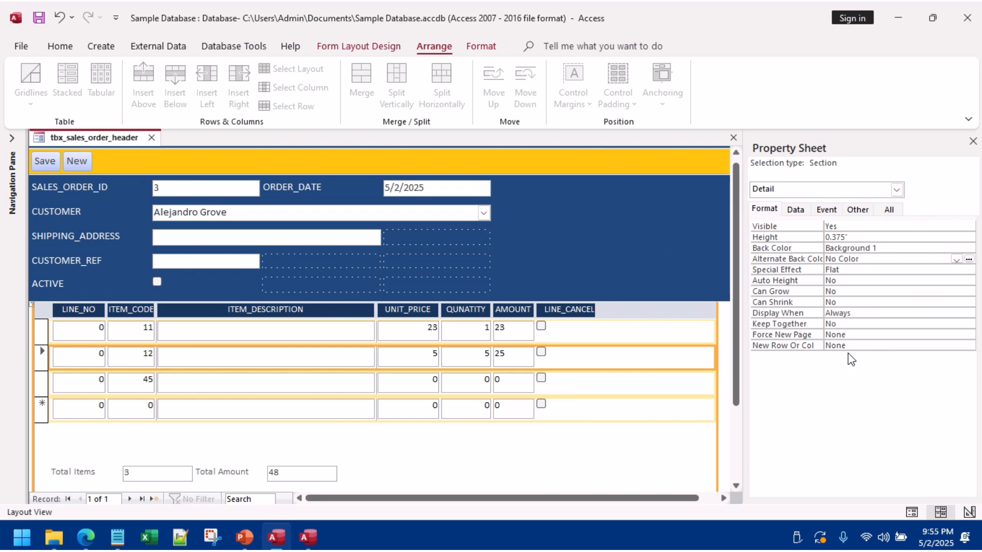
{"action": "left_click", "coordinate": [893, 248]}
{"action": "left_click", "coordinate": [956, 248]}
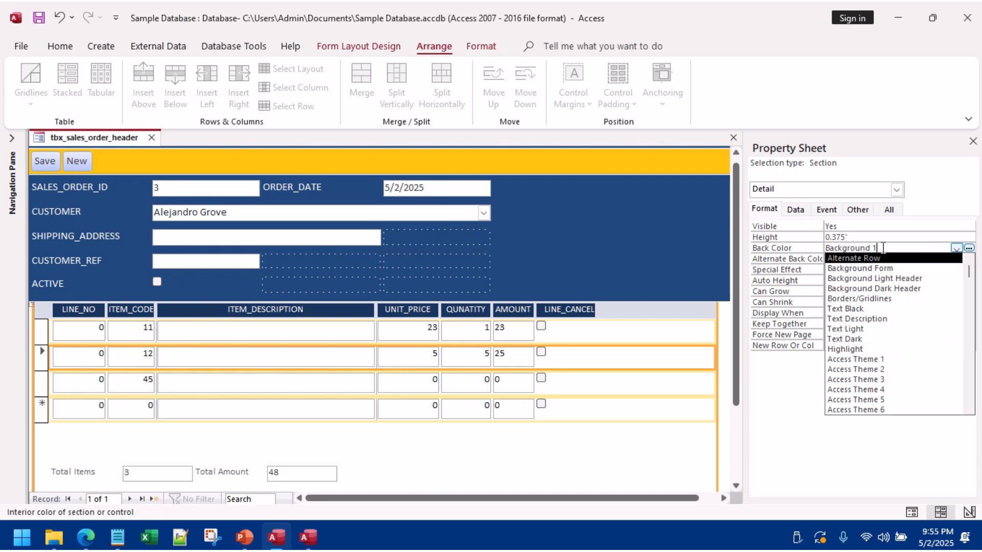
{"action": "scroll", "coordinate": [889, 350], "scroll_direction": "down", "scroll_amount": 2}
{"action": "scroll", "coordinate": [889, 349], "scroll_direction": "down", "scroll_amount": 9}
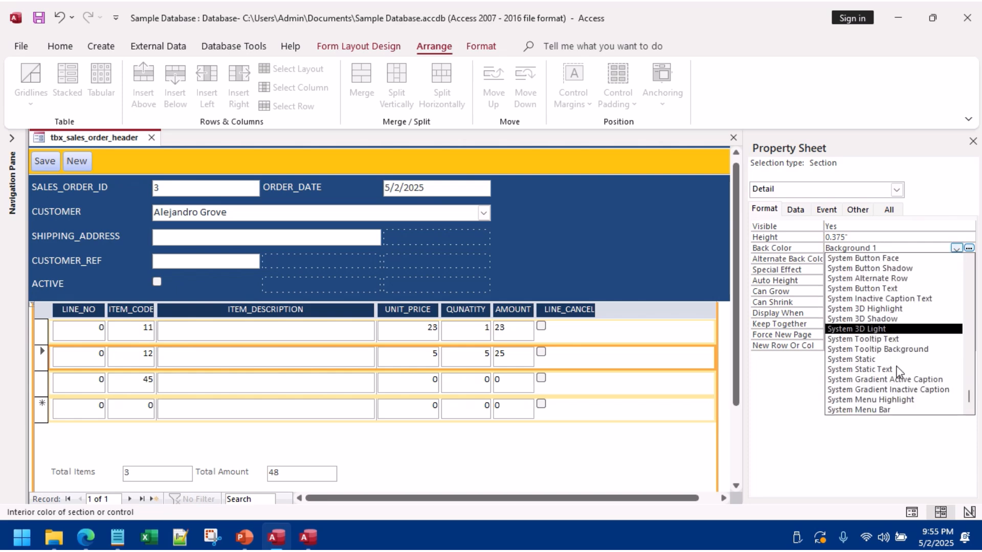
{"action": "scroll", "coordinate": [864, 328], "scroll_direction": "up", "scroll_amount": 9}
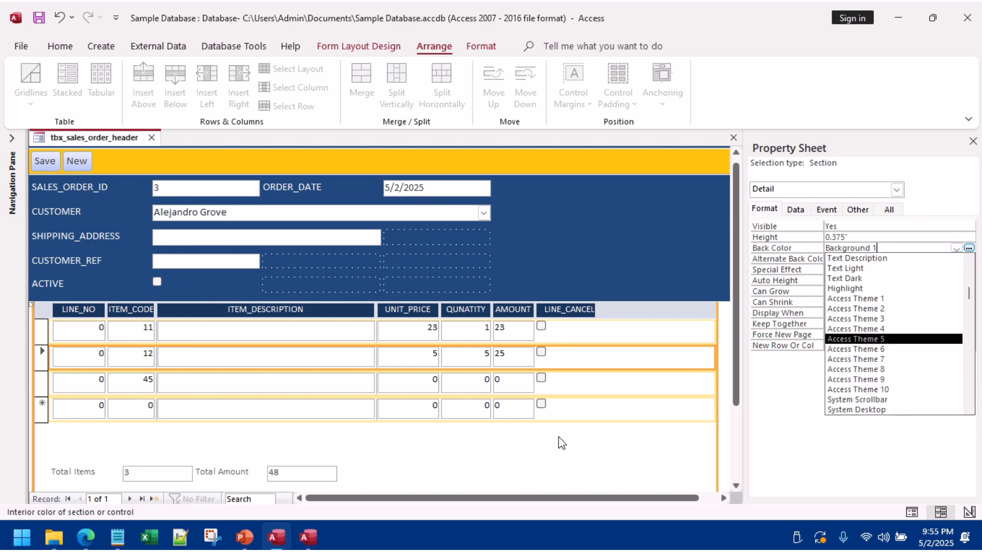
{"action": "left_click", "coordinate": [504, 451]}
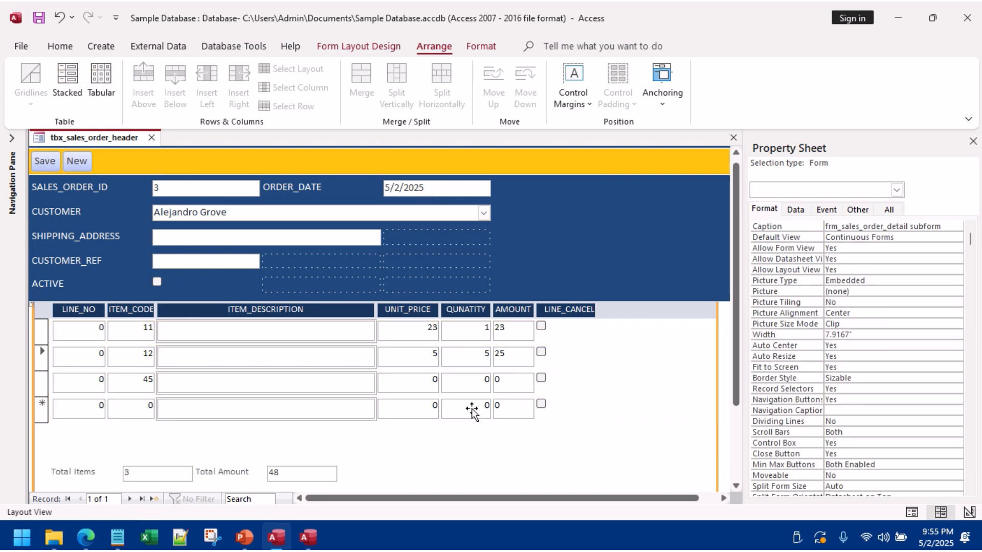
{"action": "left_click", "coordinate": [400, 331]}
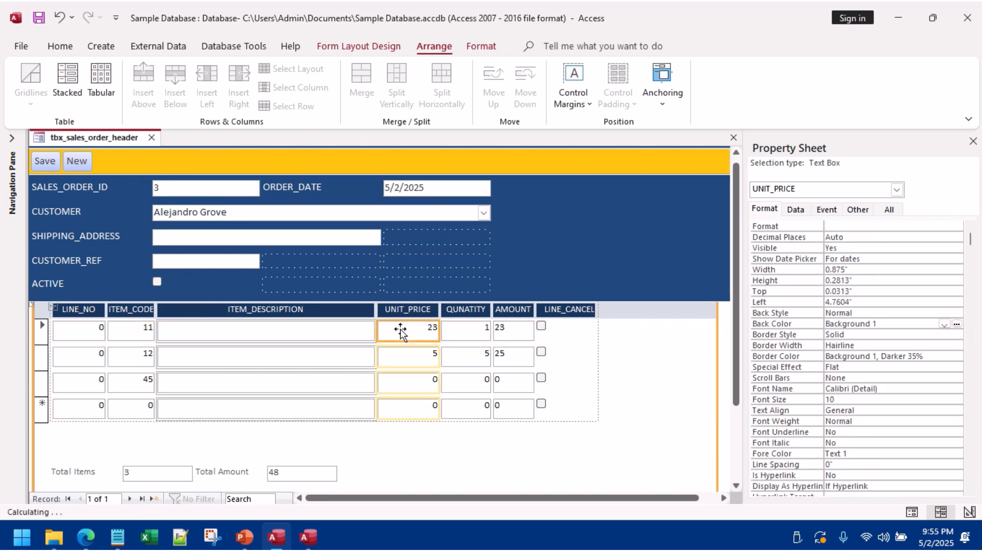
{"action": "left_click", "coordinate": [345, 338]}
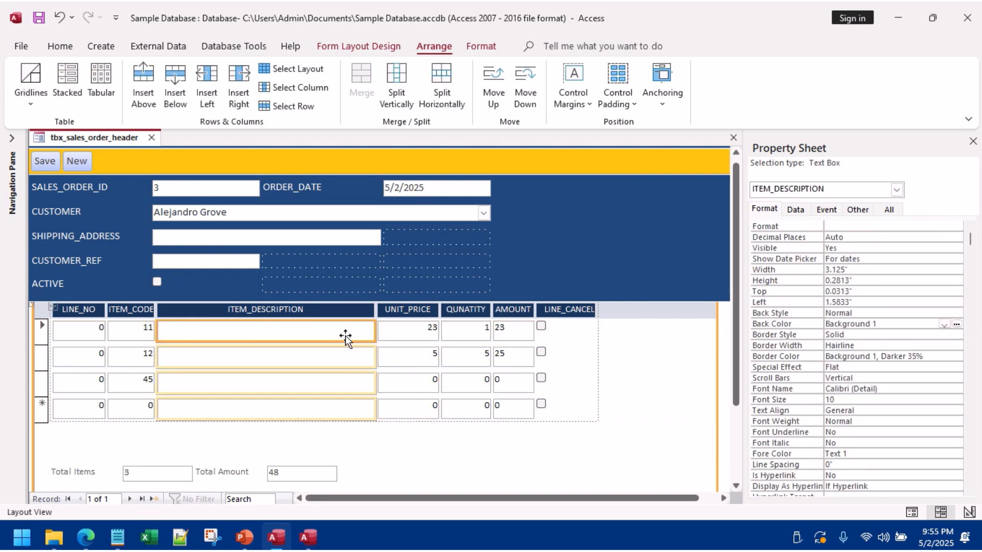
{"action": "key", "text": "ctrl+a"}
Step: Examine the Alternate Row Color options available for the subform's Detail section without choosing one
{"action": "left_click", "coordinate": [644, 368]}
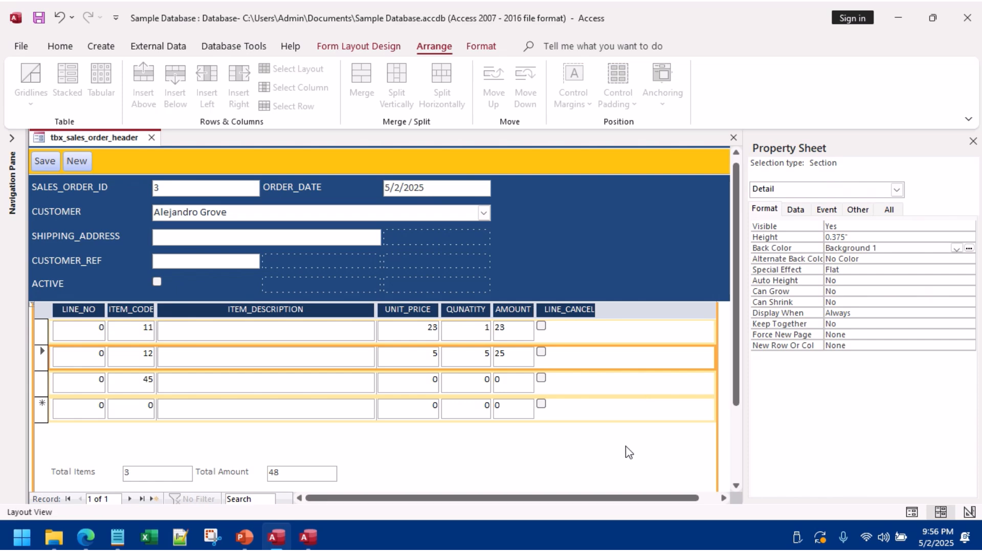
{"action": "left_click", "coordinate": [471, 50]}
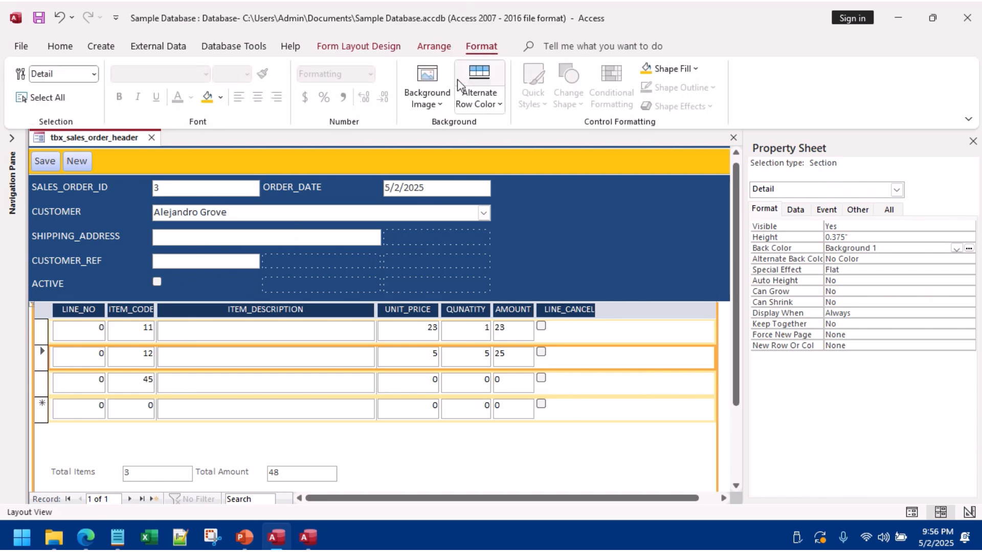
{"action": "left_click", "coordinate": [499, 104]}
{"action": "scroll", "coordinate": [514, 189], "scroll_direction": "down", "scroll_amount": 1}
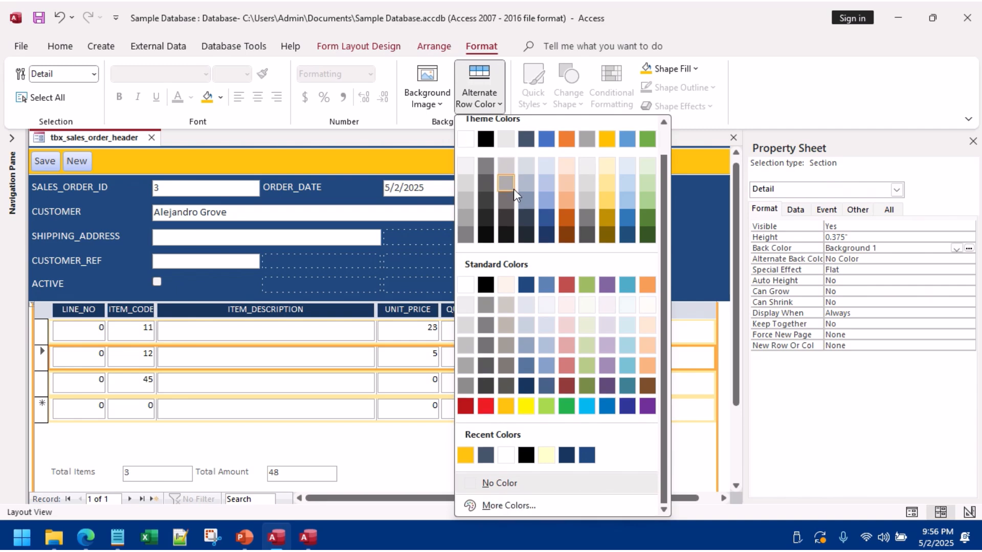
{"action": "scroll", "coordinate": [514, 189], "scroll_direction": "up", "scroll_amount": 1}
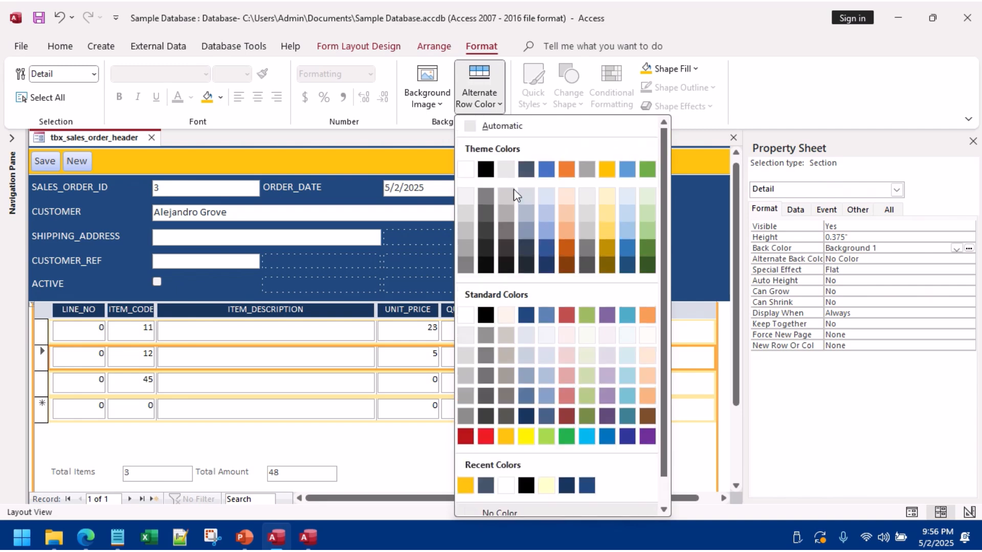
{"action": "left_click", "coordinate": [302, 417]}
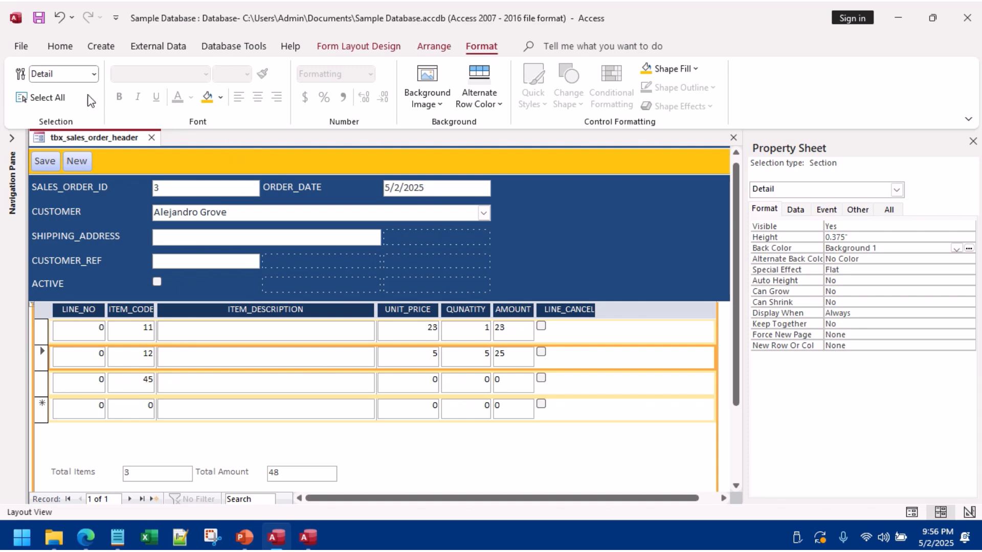
{"action": "left_click", "coordinate": [434, 47]}
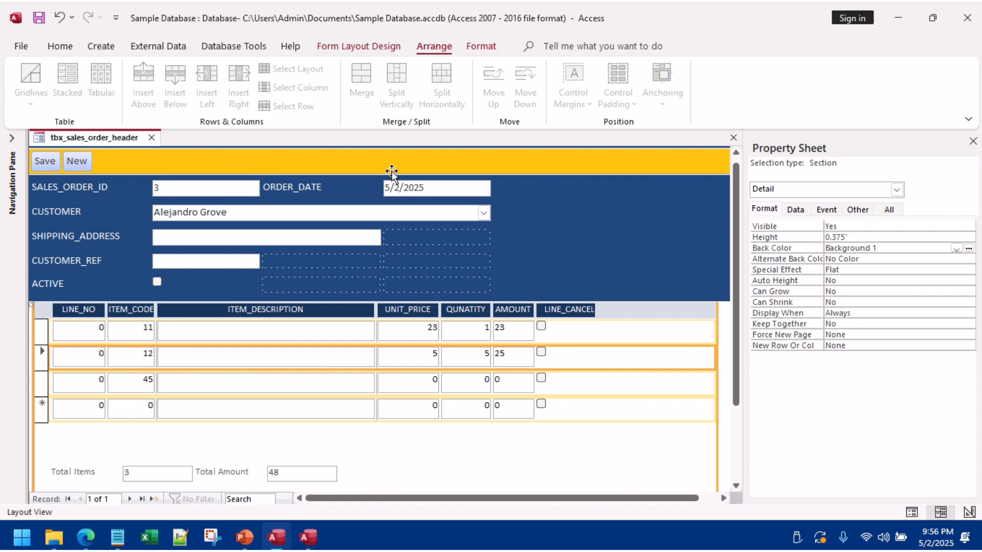
Step: Increase the height of the line-item fields in the subform to 0.3125"
{"action": "left_click", "coordinate": [392, 453]}
{"action": "left_click", "coordinate": [406, 378]}
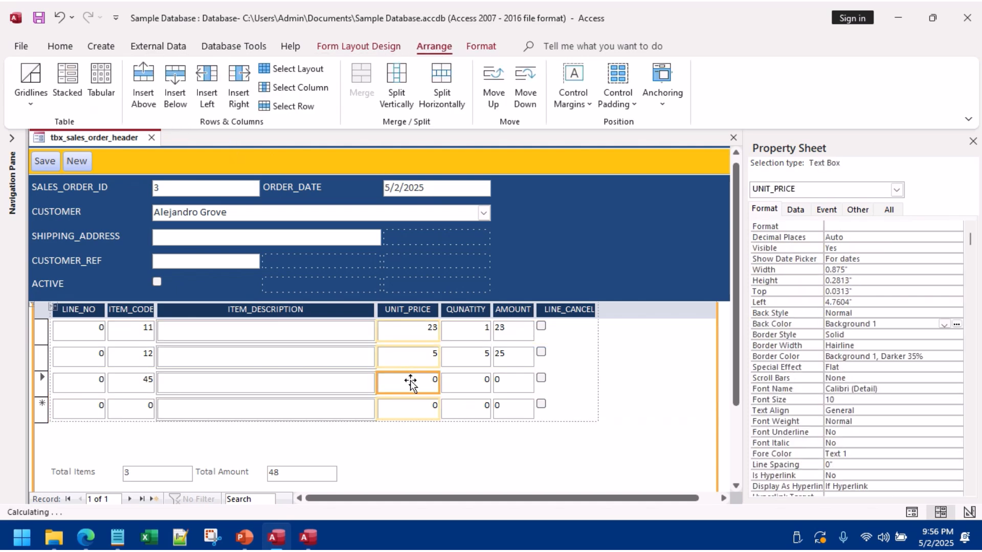
{"action": "left_click_drag", "start_coordinate": [405, 375], "coordinate": [403, 367]}
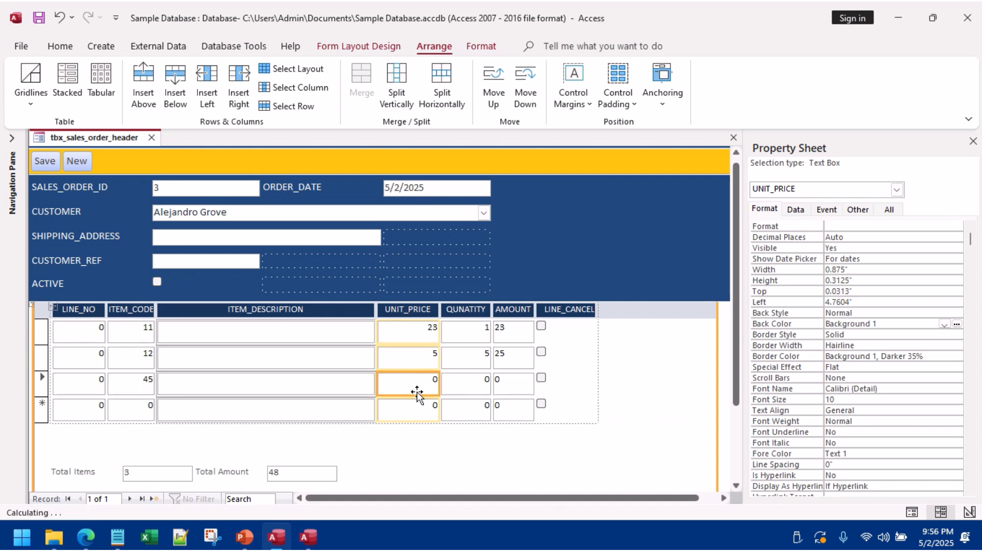
{"action": "left_click", "coordinate": [399, 441]}
Step: Set the gridlines of the subform's ITEM_DESCRIPTION field to None
{"action": "left_click", "coordinate": [267, 339]}
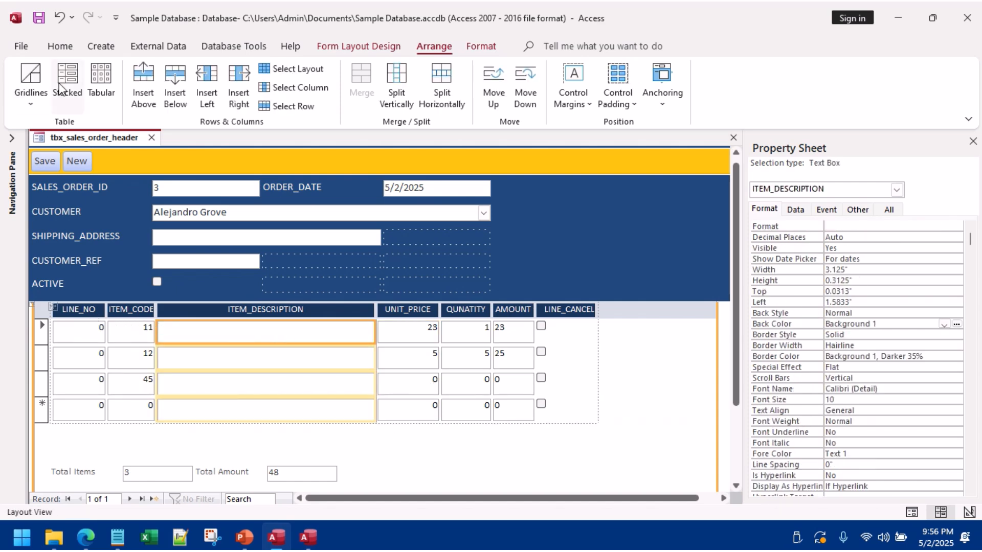
{"action": "left_click", "coordinate": [36, 102]}
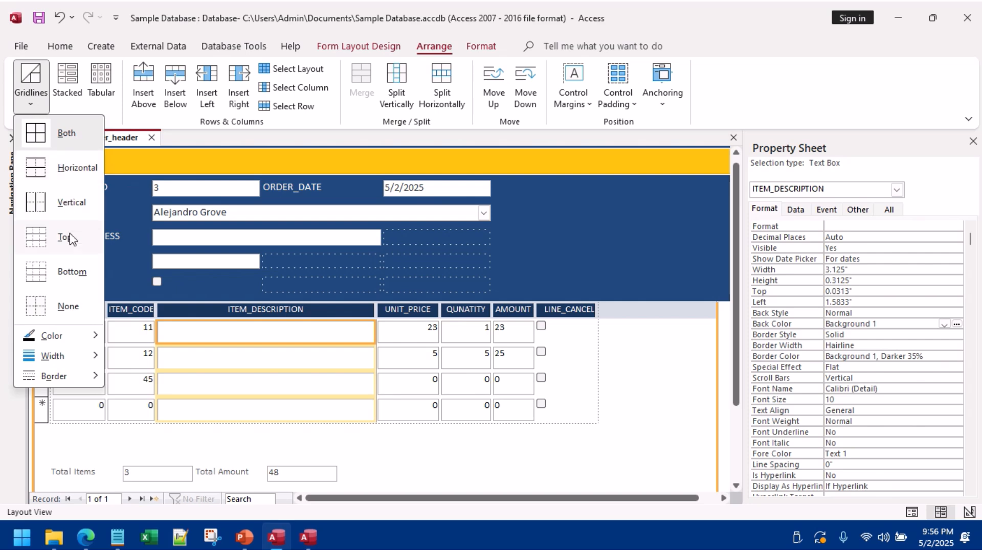
{"action": "left_click", "coordinate": [68, 306]}
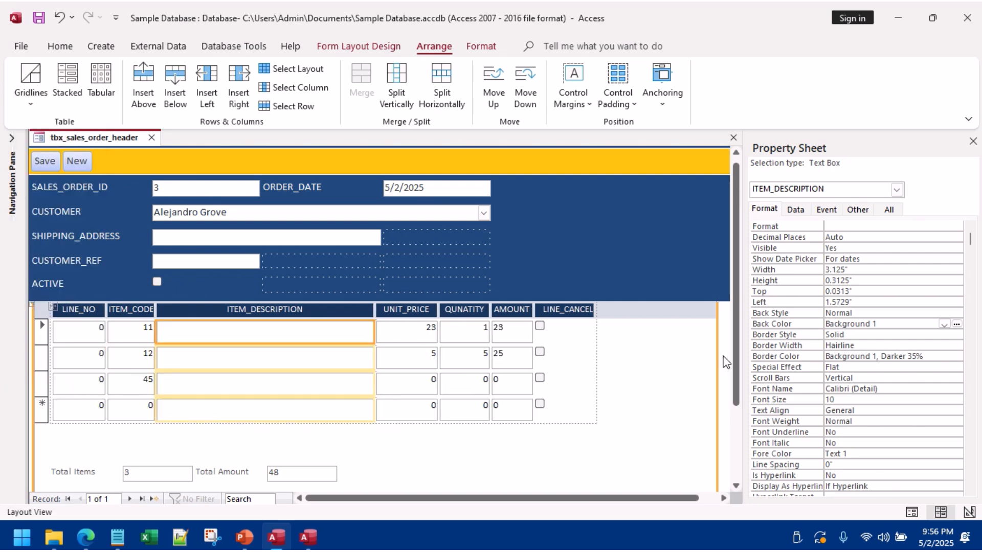
{"action": "left_click", "coordinate": [620, 366]}
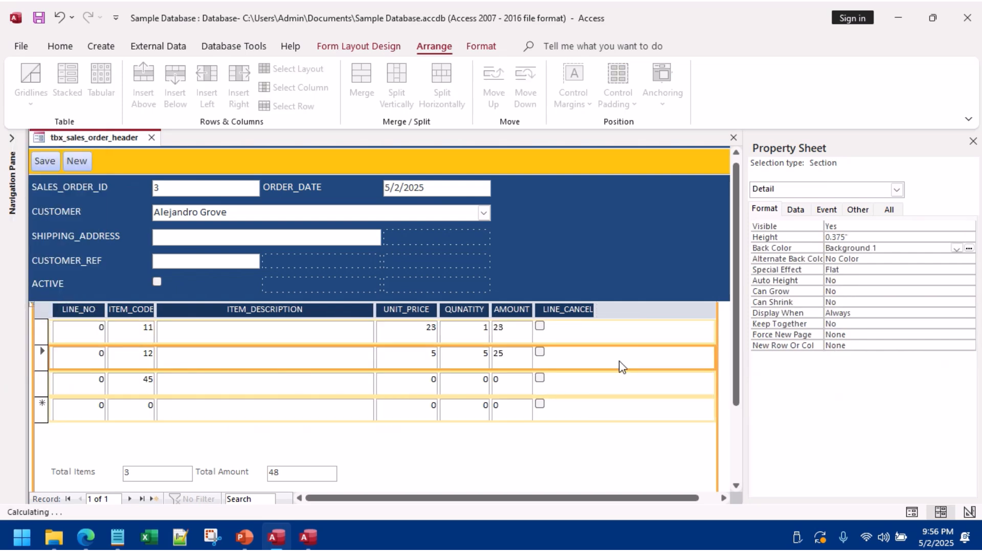
{"action": "left_click", "coordinate": [305, 485]}
{"action": "left_click", "coordinate": [322, 378]}
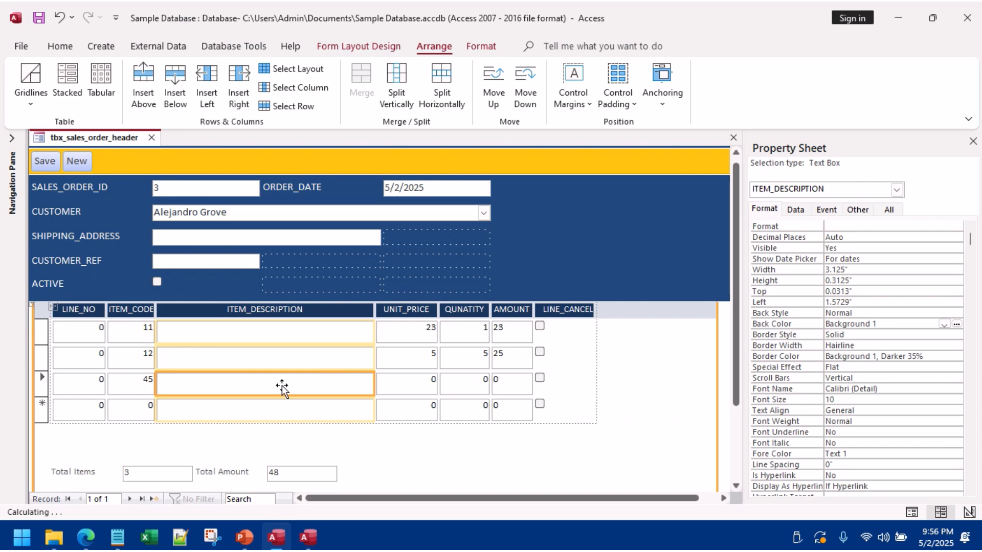
{"action": "left_click", "coordinate": [128, 378]}
{"action": "left_click", "coordinate": [80, 330]}
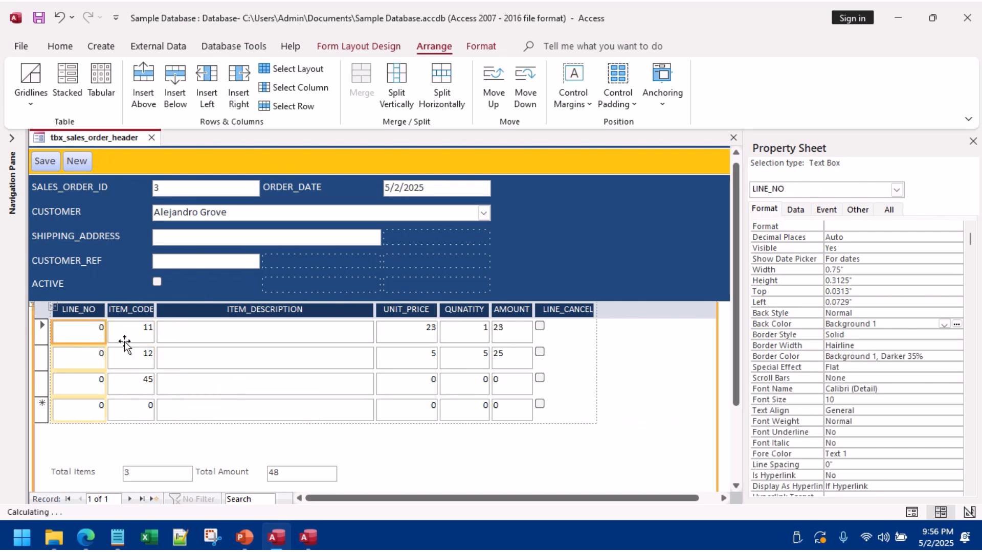
{"action": "left_click", "coordinate": [564, 332]}
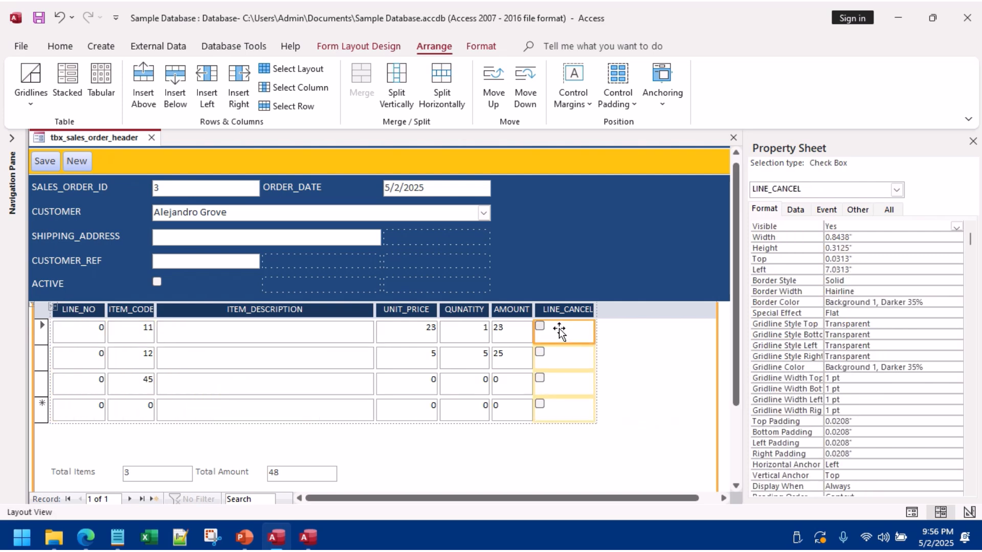
{"action": "left_click", "coordinate": [484, 332]}
{"action": "left_click", "coordinate": [395, 346]}
{"action": "left_click", "coordinate": [341, 336]}
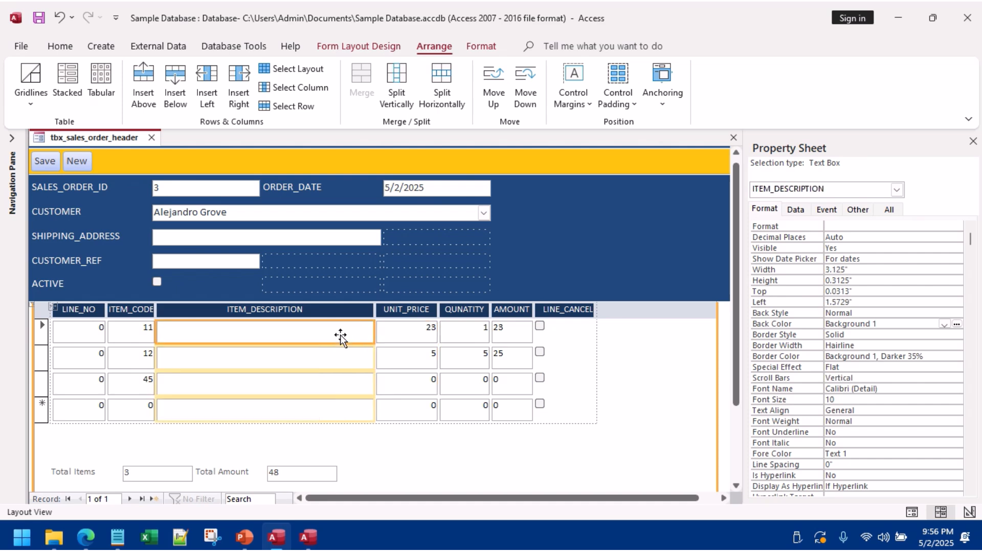
{"action": "key", "text": "ctrl+a"}
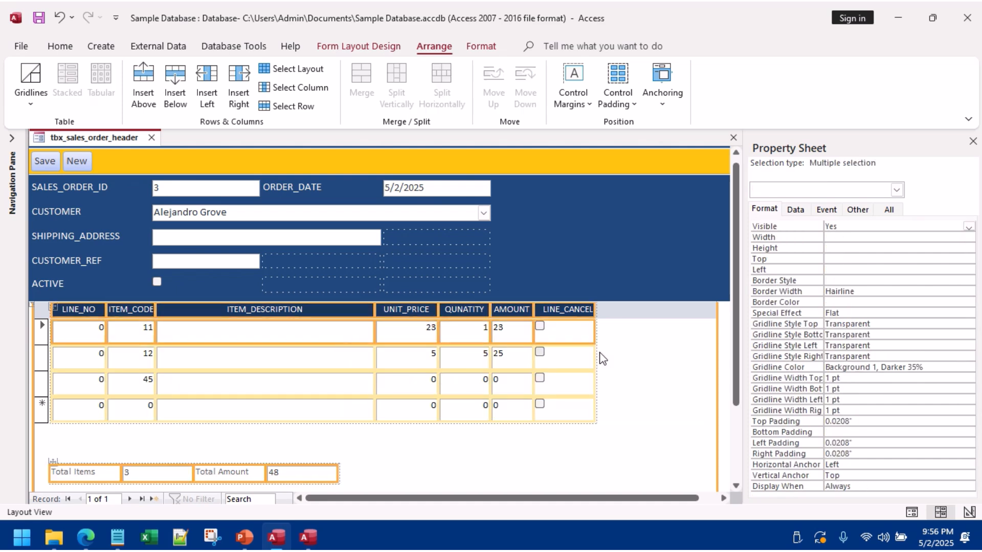
{"action": "left_click", "coordinate": [634, 428]}
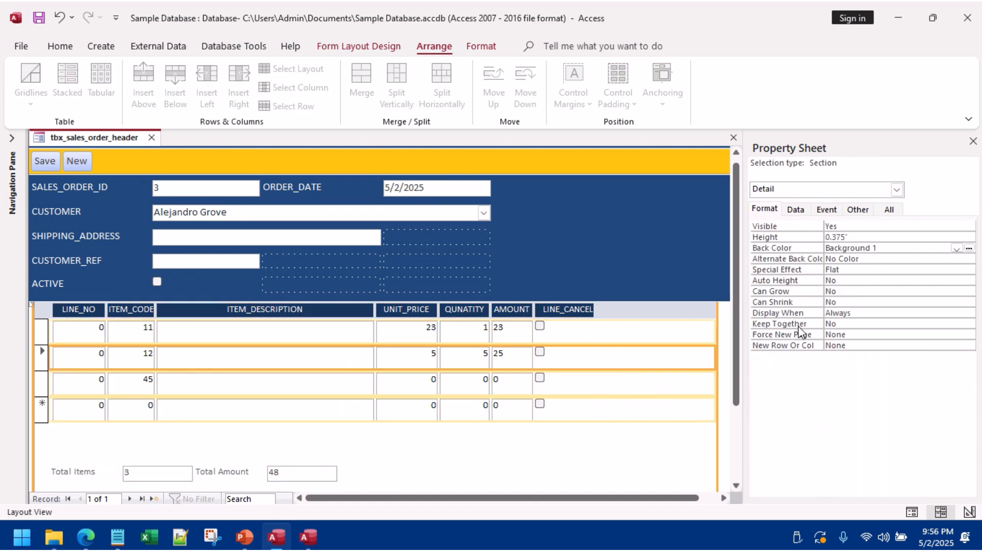
Step: Set the top and bottom padding of the subform's line-item text boxes, LINE_NO through AMOUNT, to 0"
{"action": "left_click", "coordinate": [313, 330]}
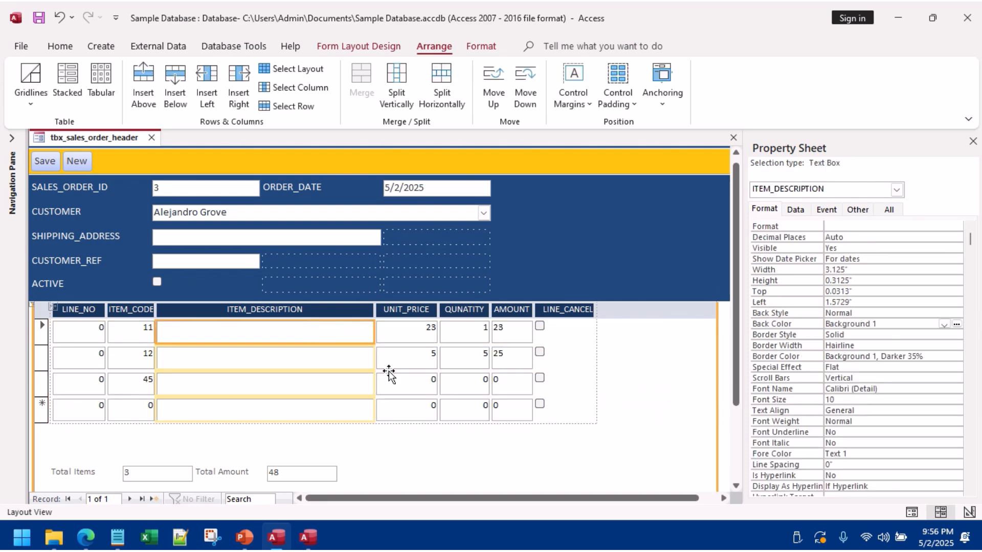
{"action": "left_click_drag", "start_coordinate": [70, 340], "coordinate": [567, 378]}
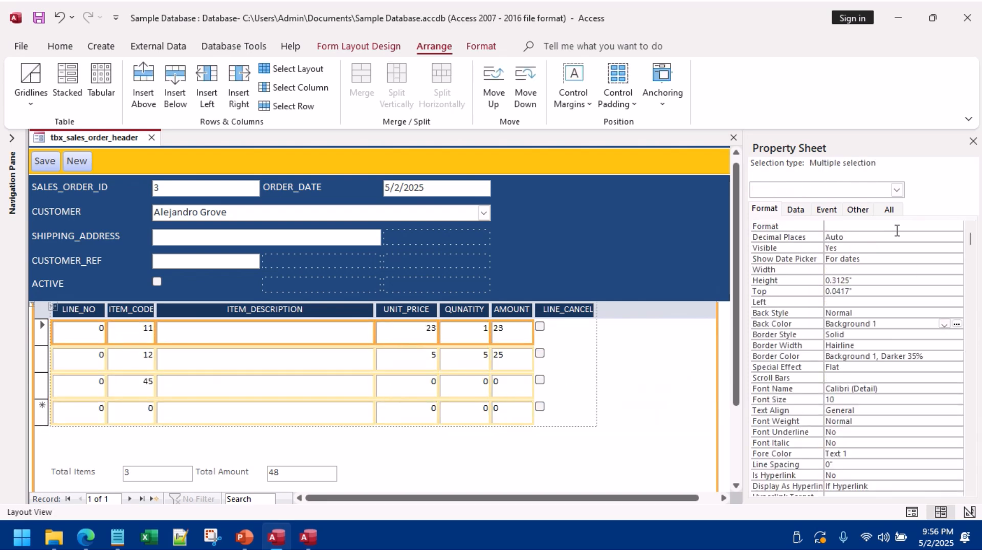
{"action": "left_click", "coordinate": [889, 209]}
{"action": "scroll", "coordinate": [836, 427], "scroll_direction": "down", "scroll_amount": 12}
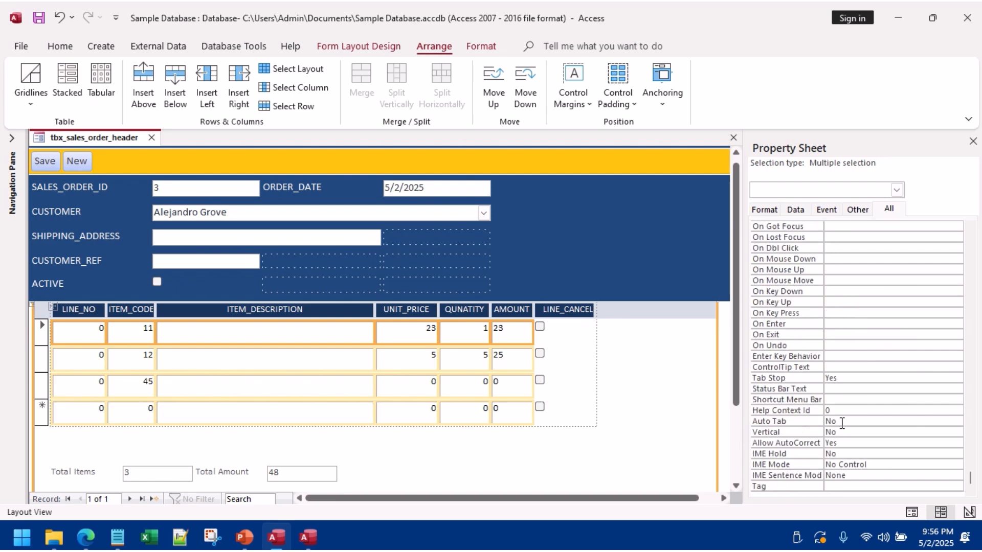
{"action": "left_click", "coordinate": [764, 210]}
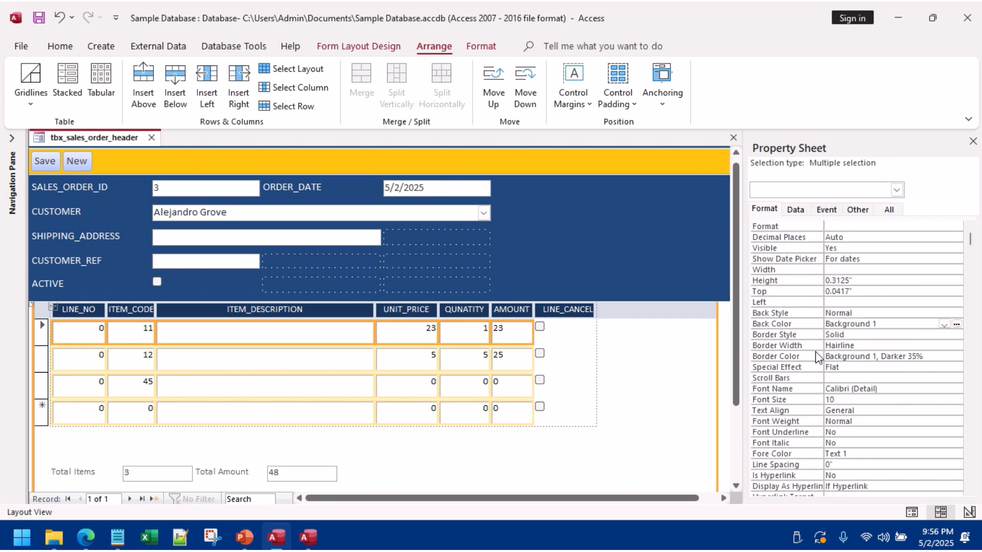
{"action": "scroll", "coordinate": [815, 387], "scroll_direction": "down", "scroll_amount": 9}
{"action": "left_click", "coordinate": [868, 356]}
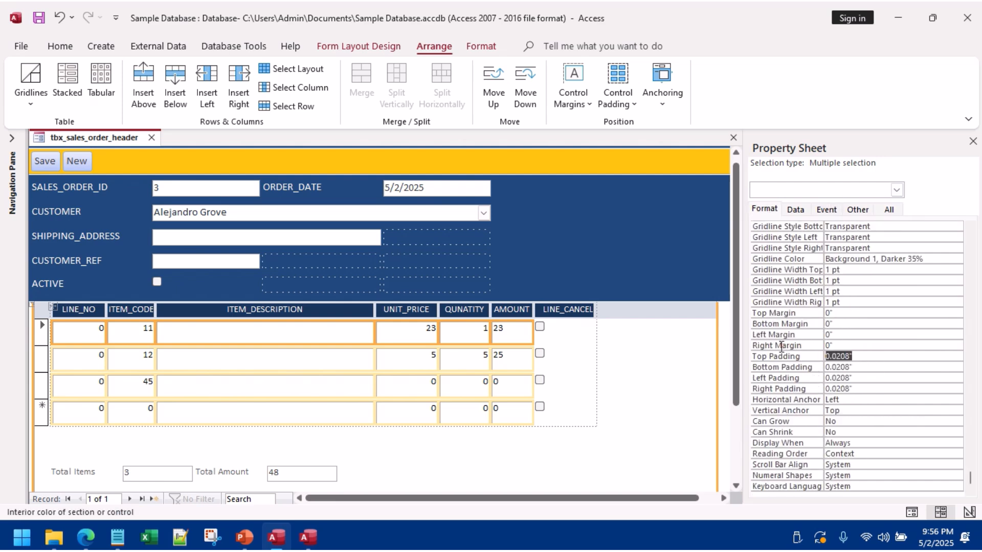
{"action": "type", "text": "0"}
{"action": "key", "text": "Return"}
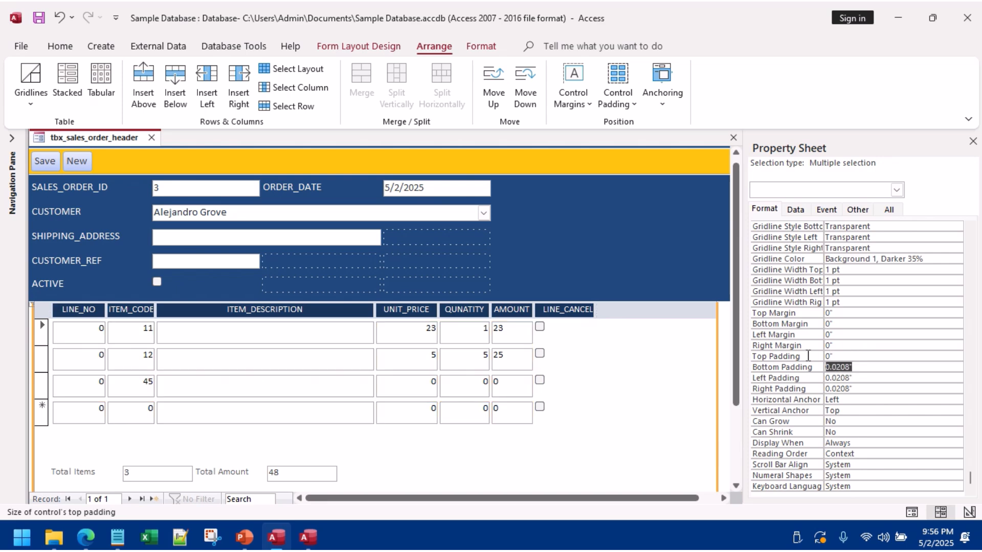
{"action": "type", "text": "0"}
{"action": "key", "text": "Return"}
Step: Set the left and right padding of the same line-item text boxes to 0" and deselect them
{"action": "type", "text": "0"}
{"action": "key", "text": "Return"}
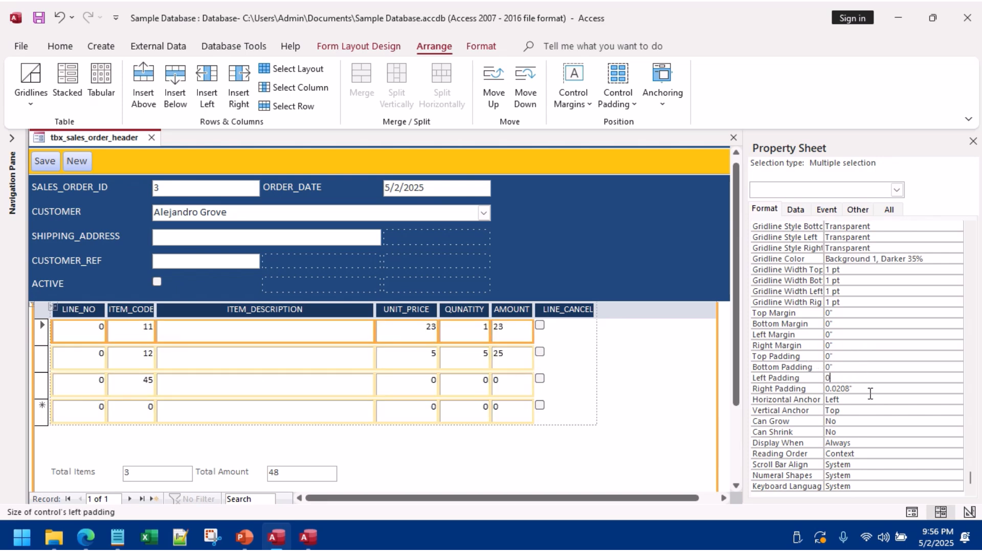
{"action": "type", "text": "0"}
{"action": "key", "text": "Return"}
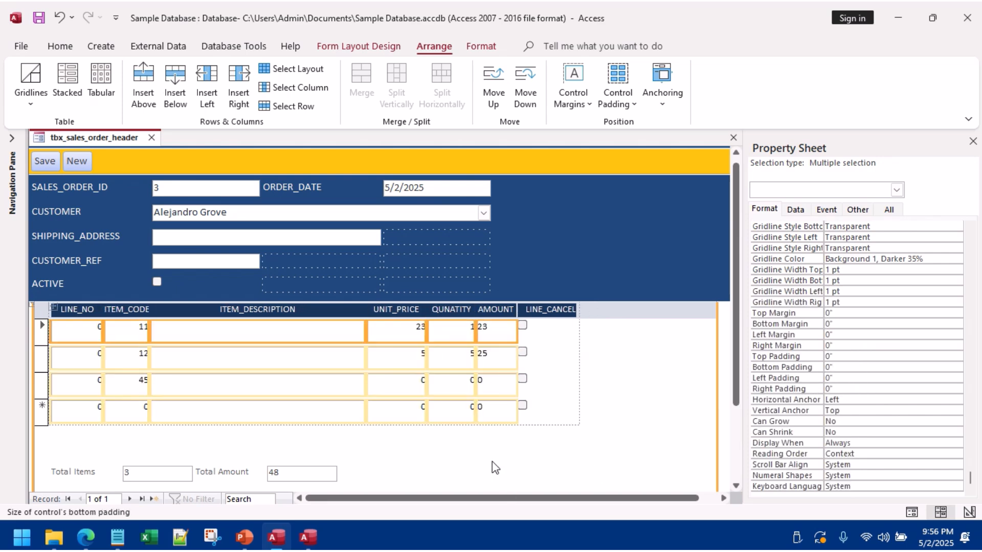
{"action": "left_click", "coordinate": [492, 461]}
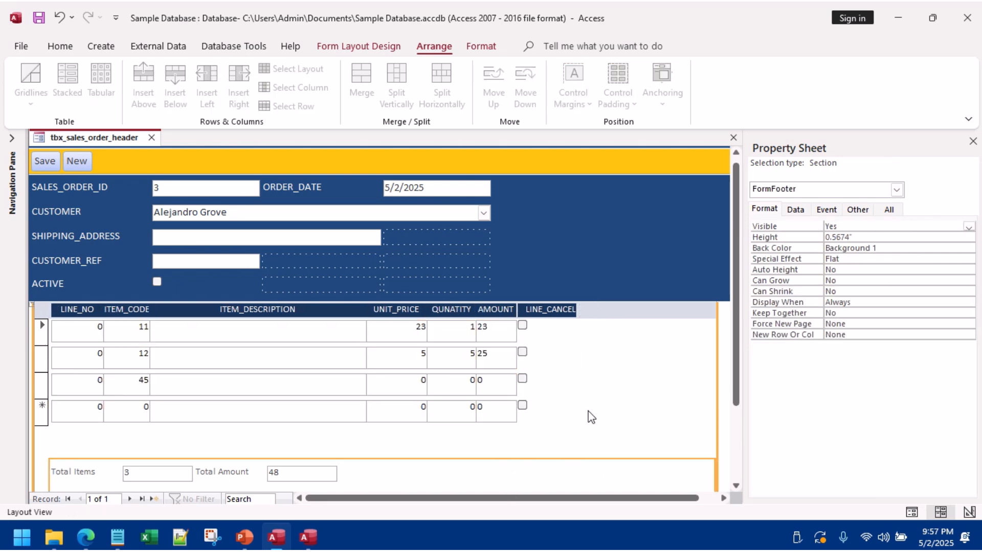
Step: Examine the remaining format properties of the subform and its ITEM_DESCRIPTION field, including Layout for Print and Scroll Bar Align
{"action": "left_click", "coordinate": [119, 353]}
{"action": "left_click", "coordinate": [87, 335]}
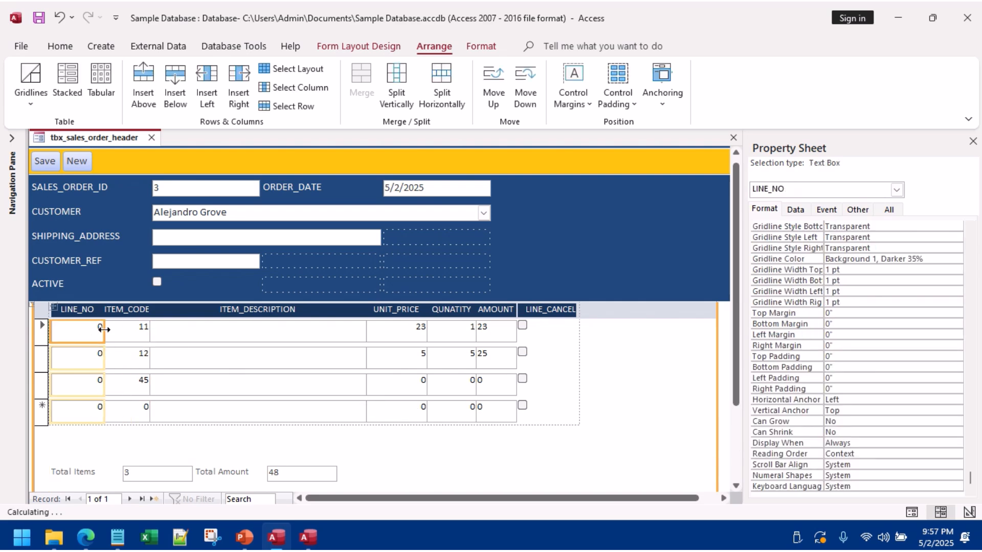
{"action": "left_click", "coordinate": [187, 363]}
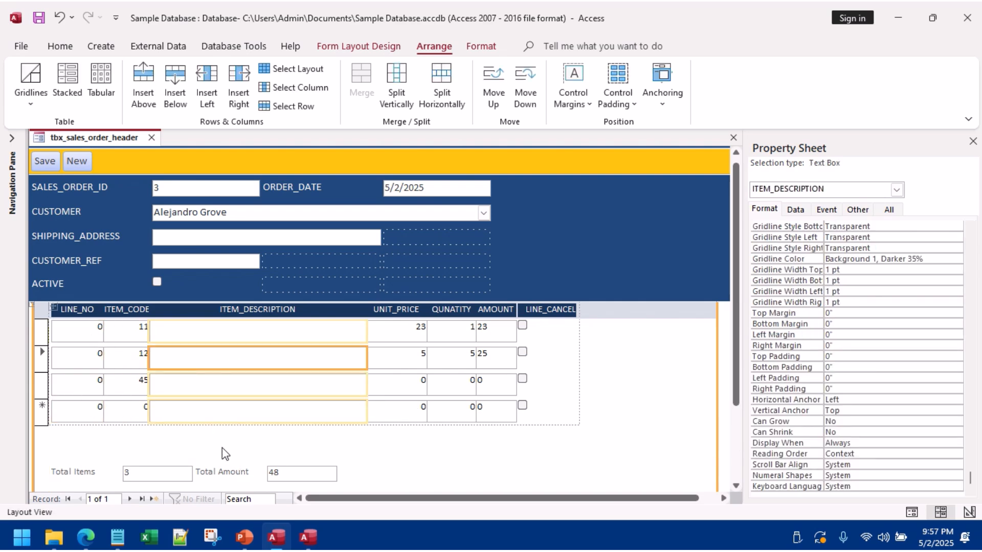
{"action": "left_click", "coordinate": [307, 455]}
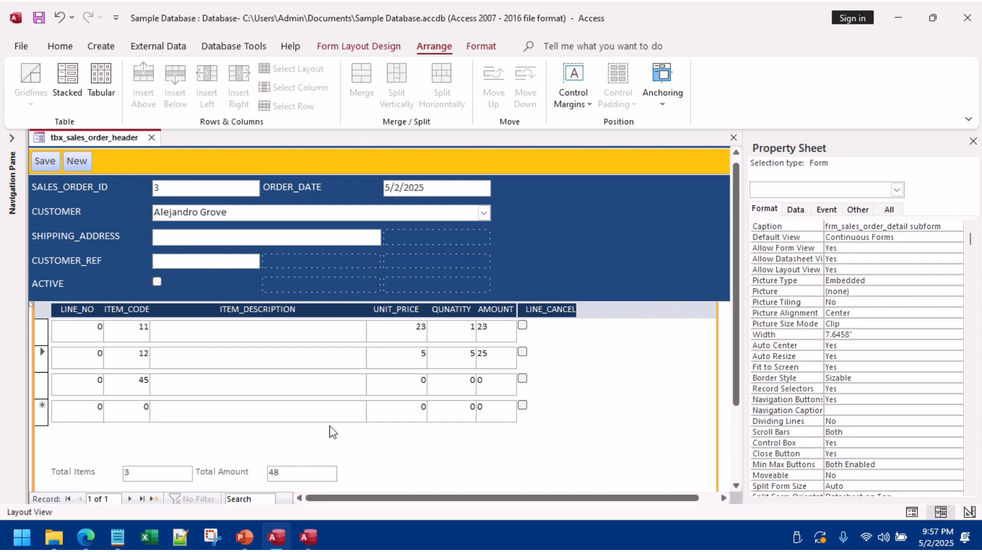
{"action": "scroll", "coordinate": [851, 357], "scroll_direction": "down", "scroll_amount": 5}
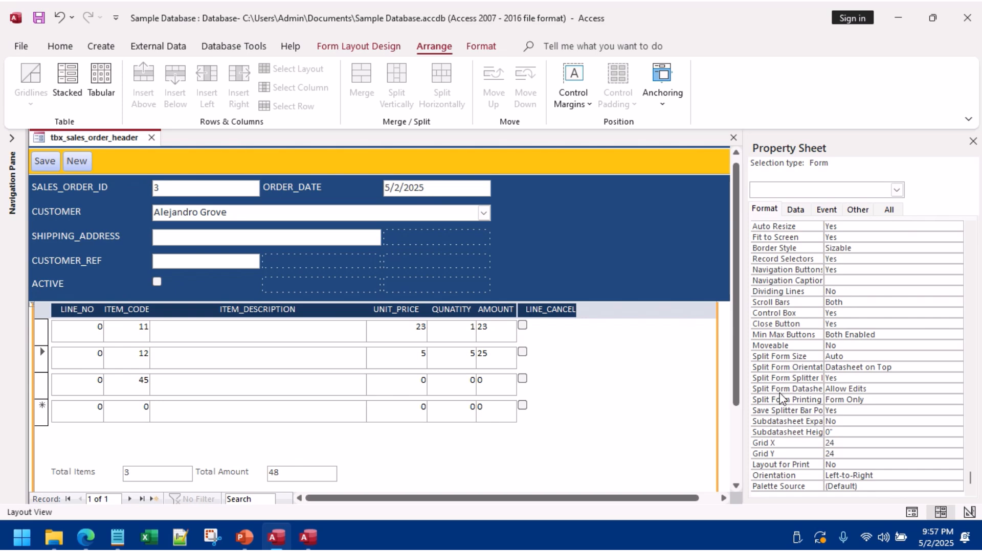
{"action": "left_click", "coordinate": [785, 464]}
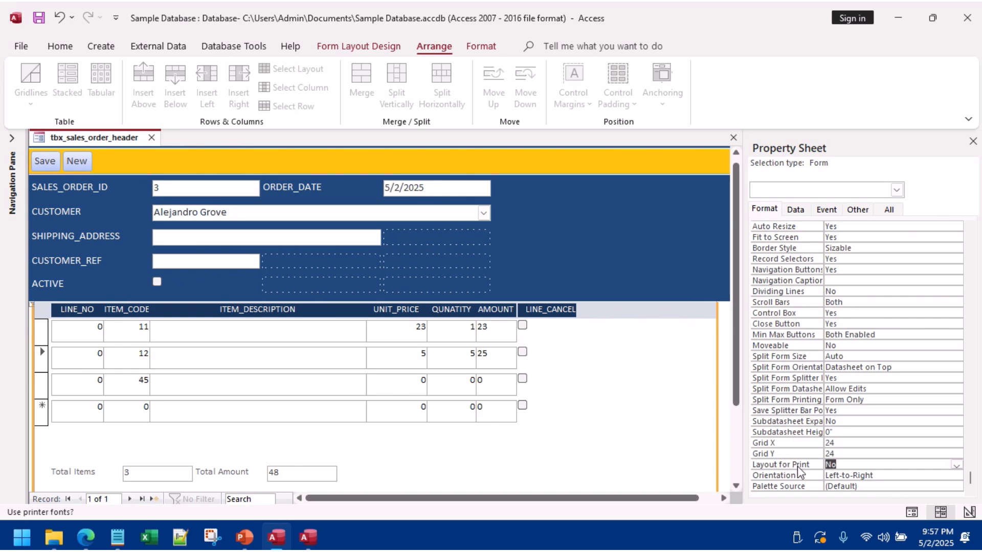
{"action": "left_click", "coordinate": [793, 486]}
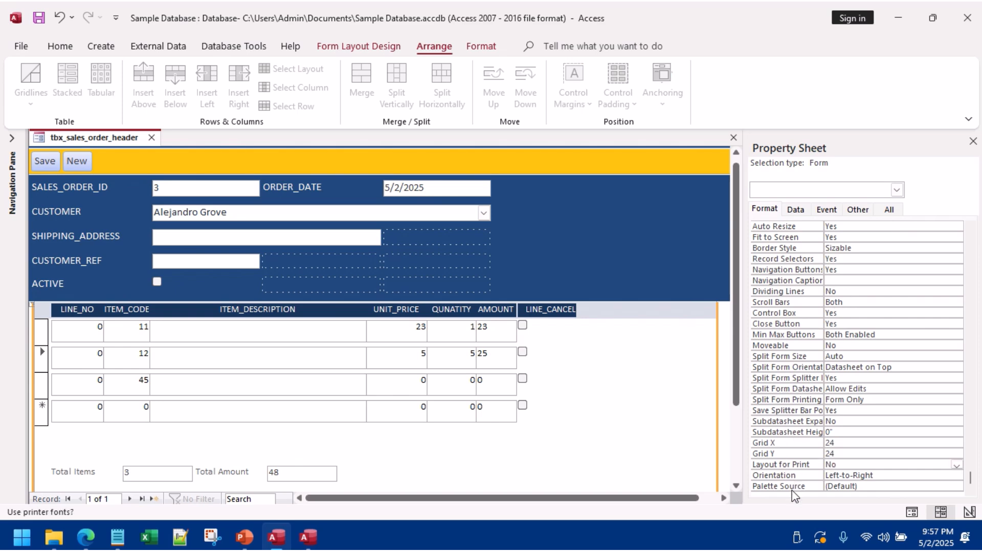
{"action": "left_click", "coordinate": [347, 338]}
{"action": "scroll", "coordinate": [779, 427], "scroll_direction": "down", "scroll_amount": 9}
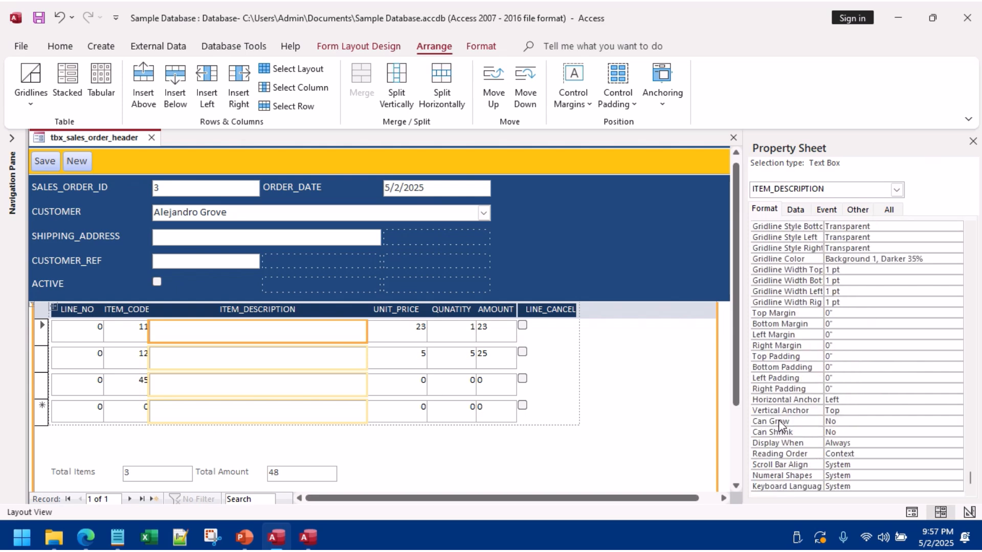
{"action": "left_click", "coordinate": [858, 398]}
{"action": "left_click", "coordinate": [796, 466]}
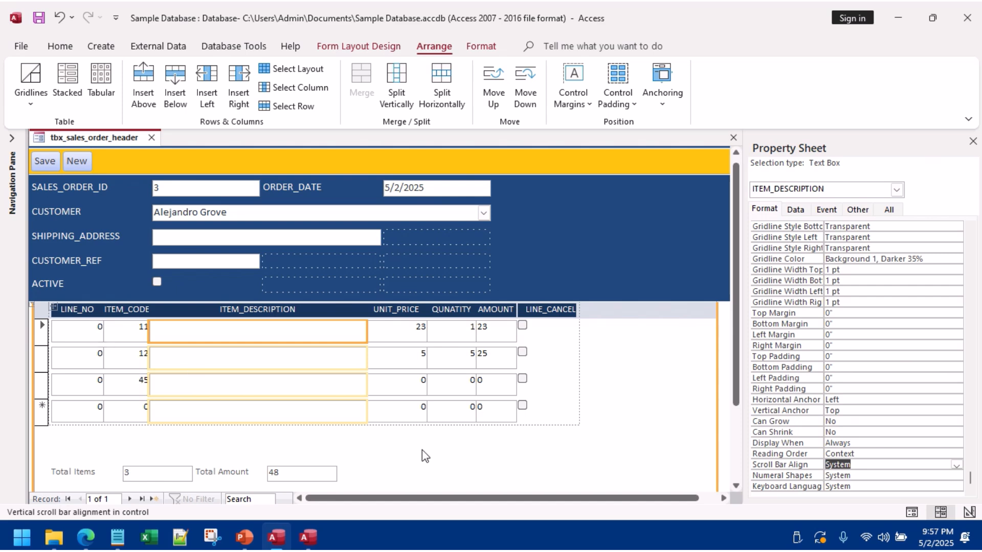
Step: Undo the left and right padding change on the subform's line-item text boxes and slightly reduce the height of that row of boxes
{"action": "key", "text": "ctrl+z"}
{"action": "key", "text": "ctrl+z"}
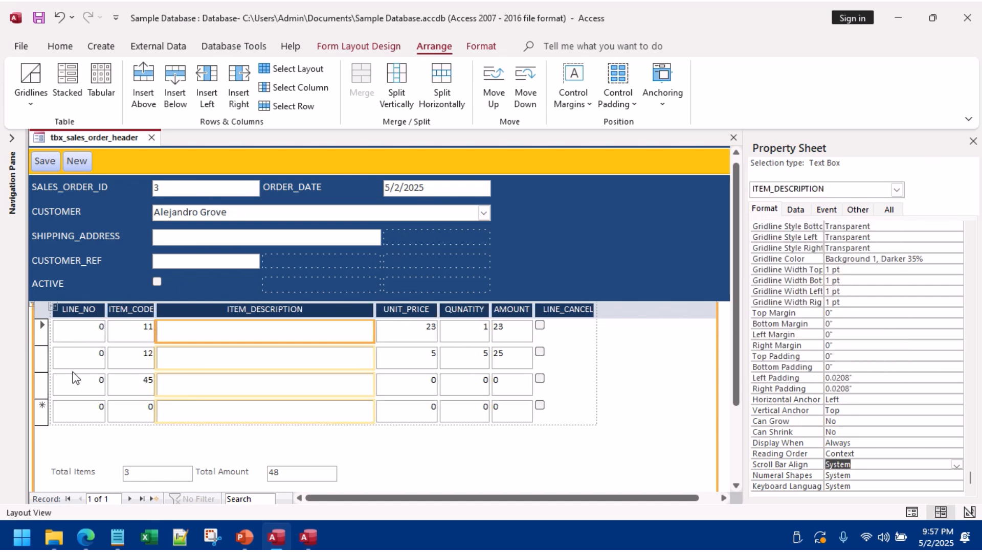
{"action": "left_click", "coordinate": [77, 361]}
{"action": "left_click_drag", "start_coordinate": [81, 368], "coordinate": [84, 357]}
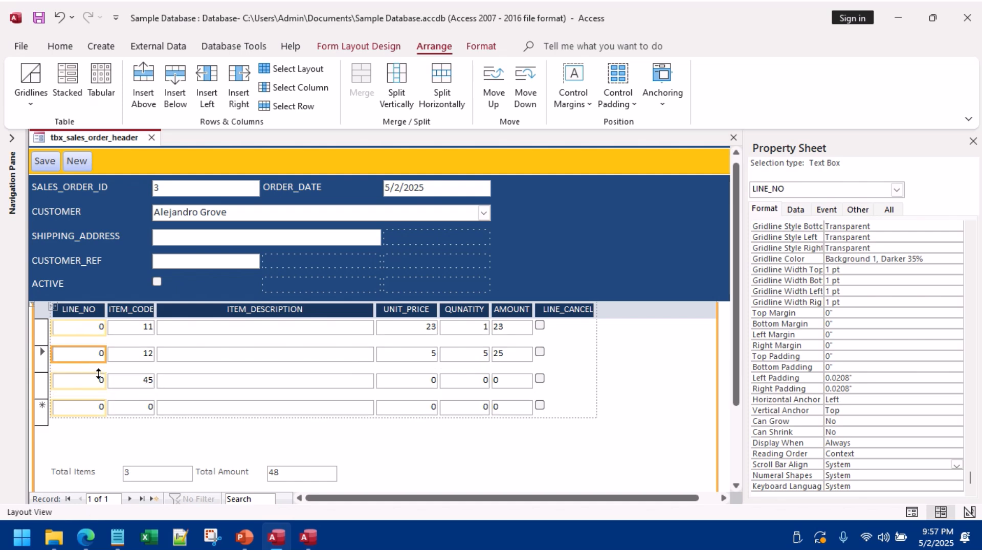
{"action": "left_click", "coordinate": [95, 369]}
Step: Reopen the sales order form in Design View, saving the changes to both frm_sales_order_detail subform and tbx_sales_order_header
{"action": "right_click", "coordinate": [577, 443]}
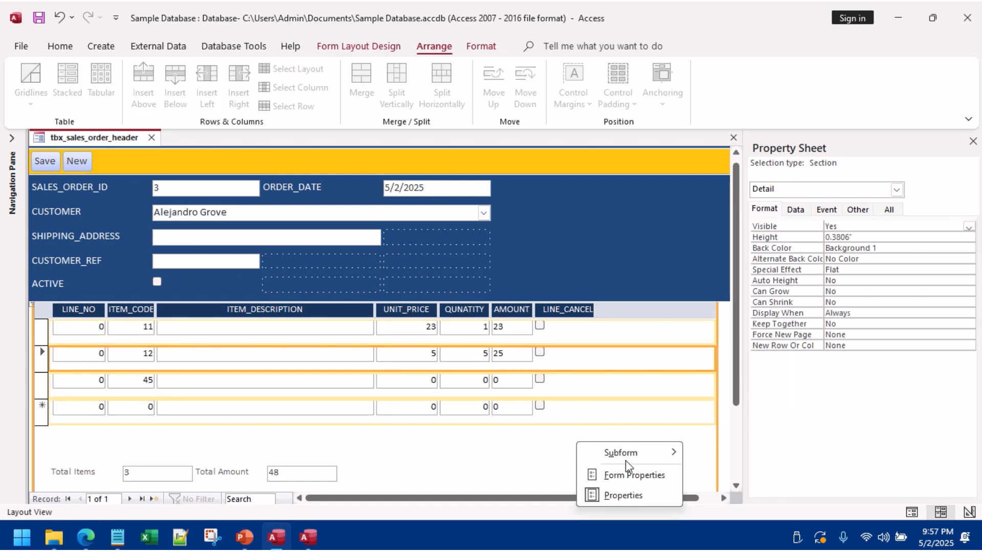
{"action": "right_click", "coordinate": [591, 279]}
{"action": "left_click", "coordinate": [629, 326]}
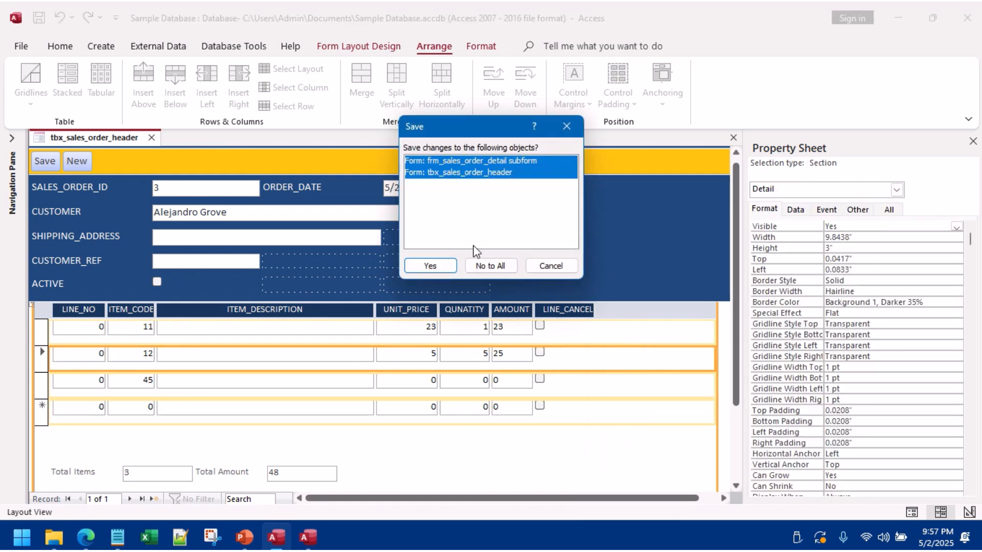
{"action": "left_click", "coordinate": [430, 265]}
Step: Shrink the subform's Detail section so its lower edge sits just beneath the line-item text boxes
{"action": "scroll", "coordinate": [576, 318], "scroll_direction": "down", "scroll_amount": 3}
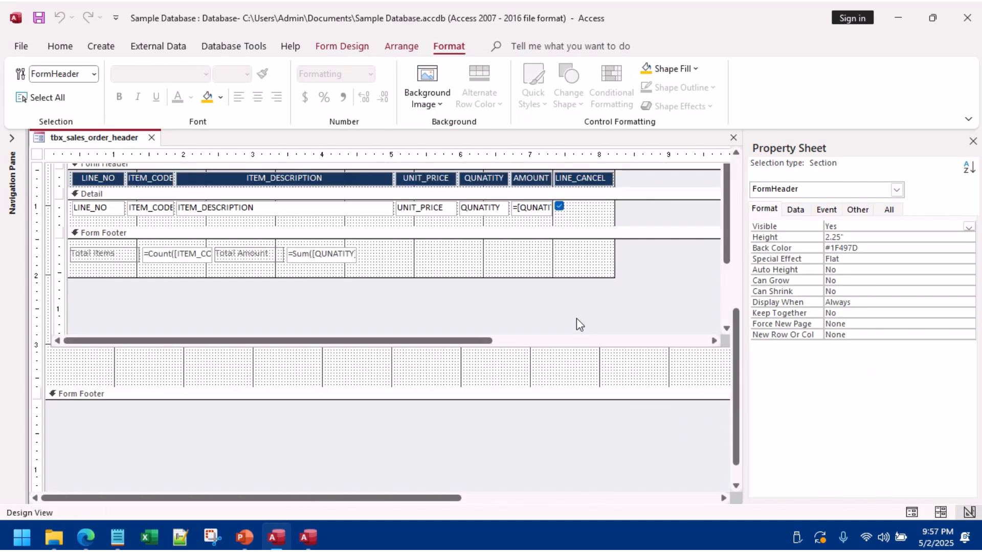
{"action": "left_click", "coordinate": [321, 318]}
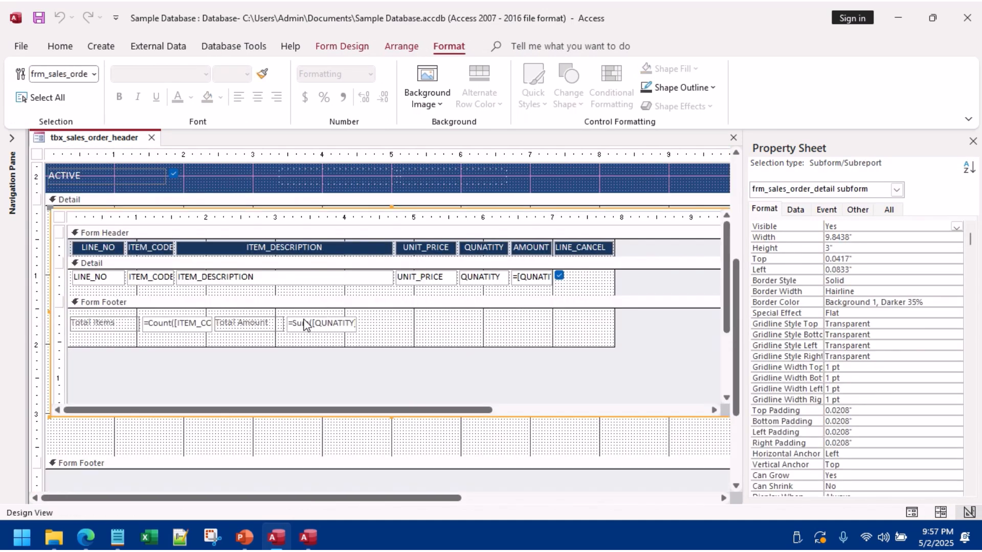
{"action": "left_click", "coordinate": [281, 315]}
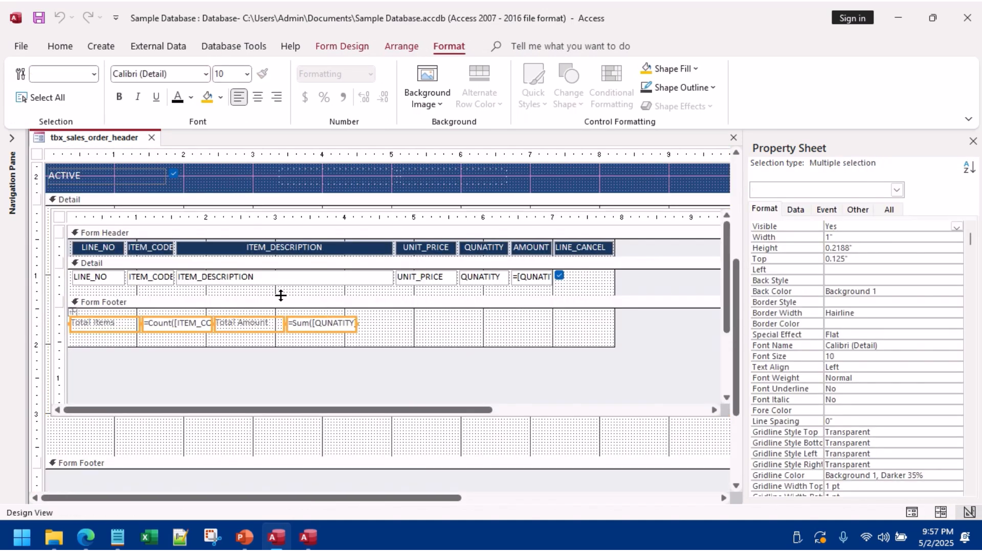
{"action": "left_click_drag", "start_coordinate": [280, 295], "coordinate": [285, 284]}
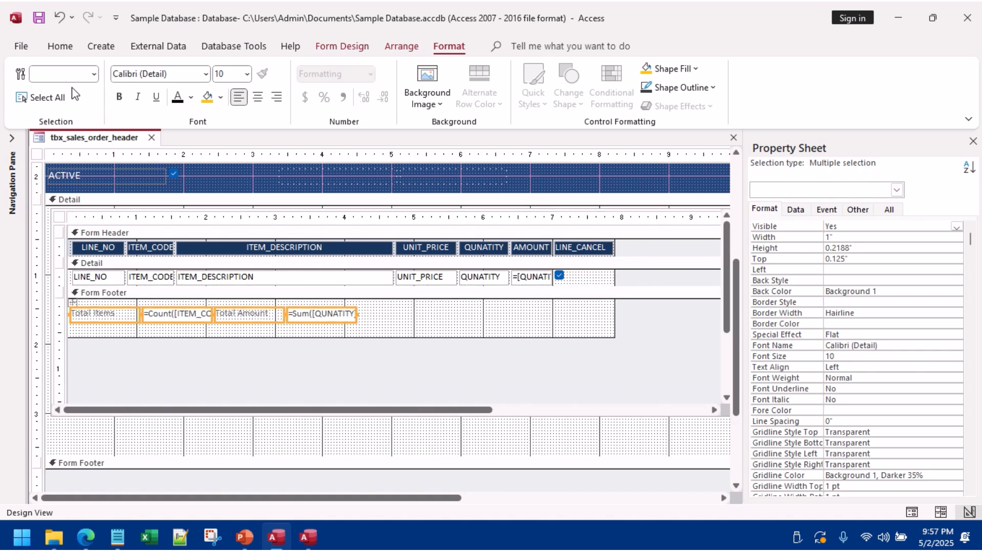
Step: Display the form in Form View and check the spacing of the line-item rows and their fields
{"action": "left_click", "coordinate": [60, 46]}
{"action": "left_click", "coordinate": [28, 77]}
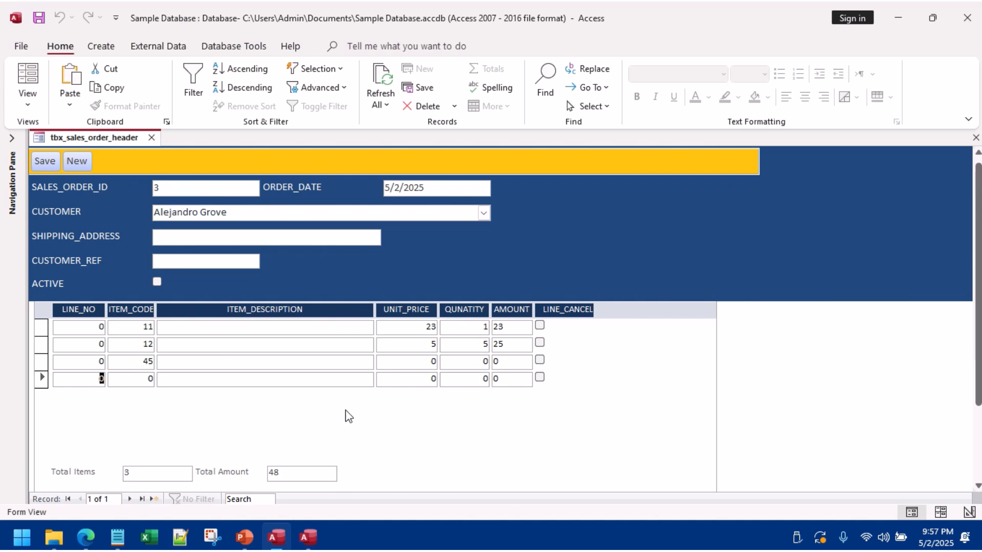
{"action": "left_click", "coordinate": [131, 324]}
{"action": "left_click", "coordinate": [252, 334]}
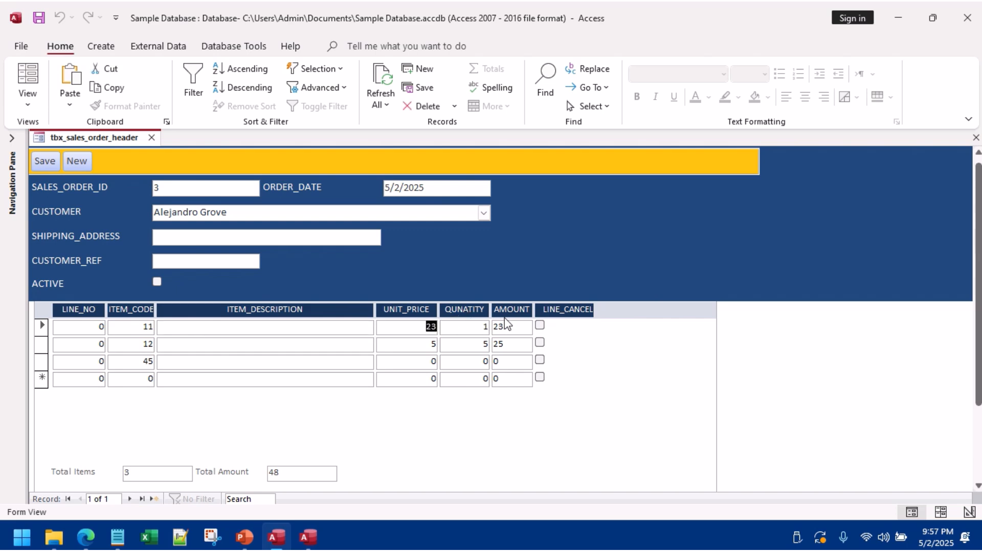
{"action": "left_click", "coordinate": [98, 333]}
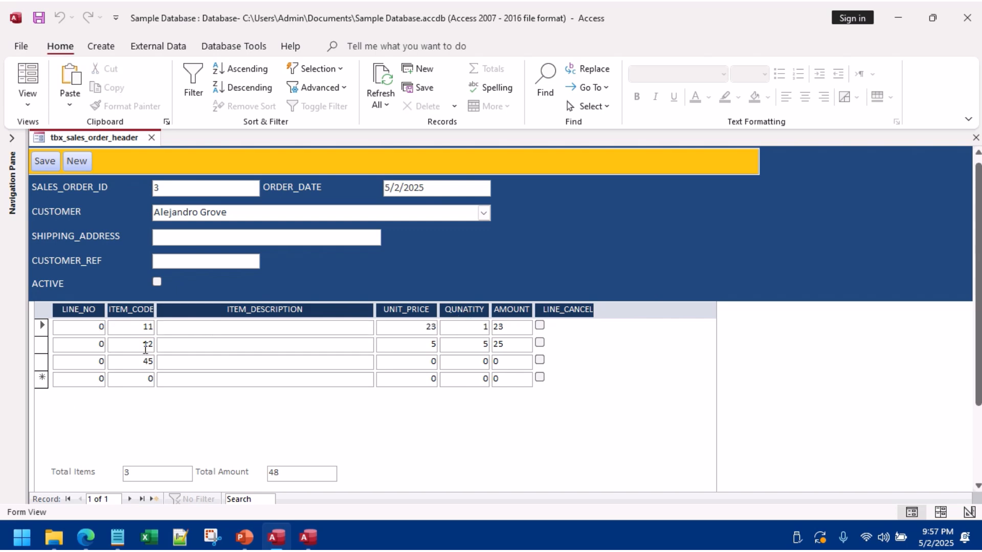
Step: Return to Design View and create an After Update event procedure for the subform's ITEM_CODE text box with the Code Builder
{"action": "right_click", "coordinate": [629, 219]}
{"action": "left_click", "coordinate": [680, 261]}
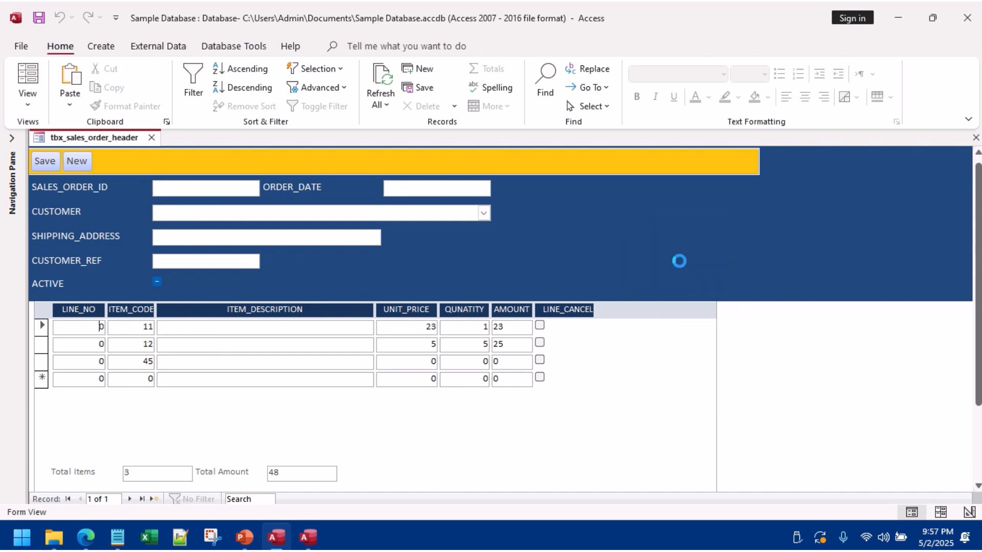
{"action": "left_click", "coordinate": [158, 416]}
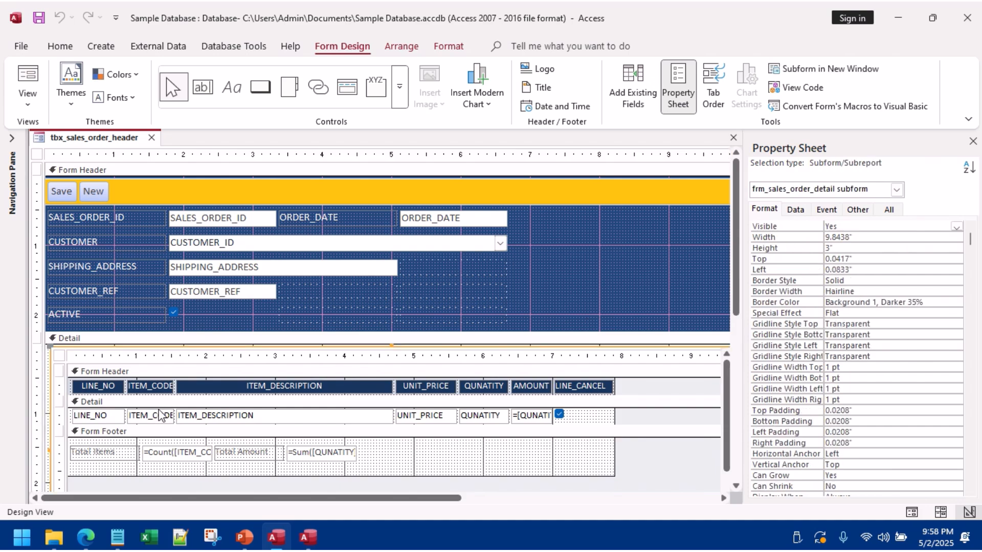
{"action": "left_click", "coordinate": [158, 416]}
{"action": "left_click", "coordinate": [822, 211]}
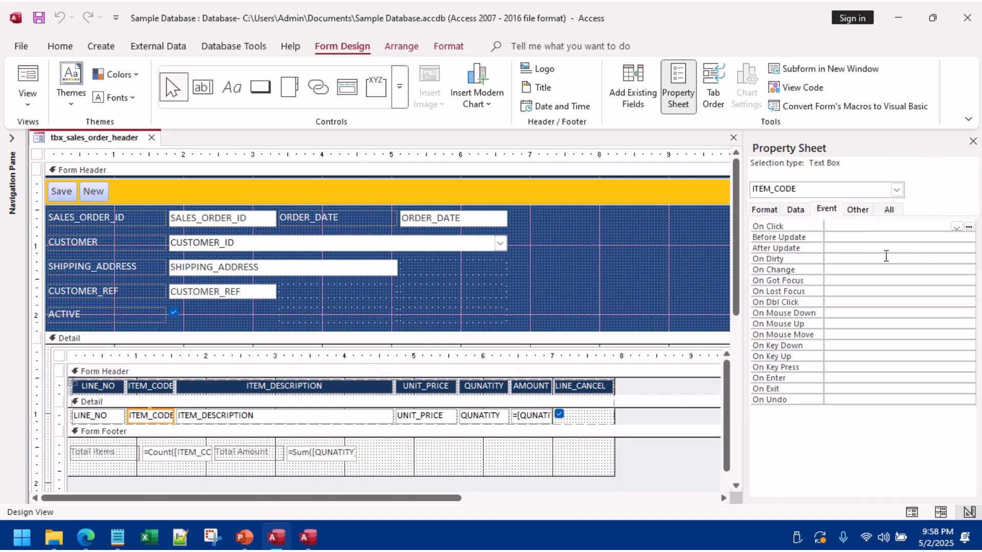
{"action": "left_click", "coordinate": [857, 247]}
{"action": "left_click", "coordinate": [966, 248]}
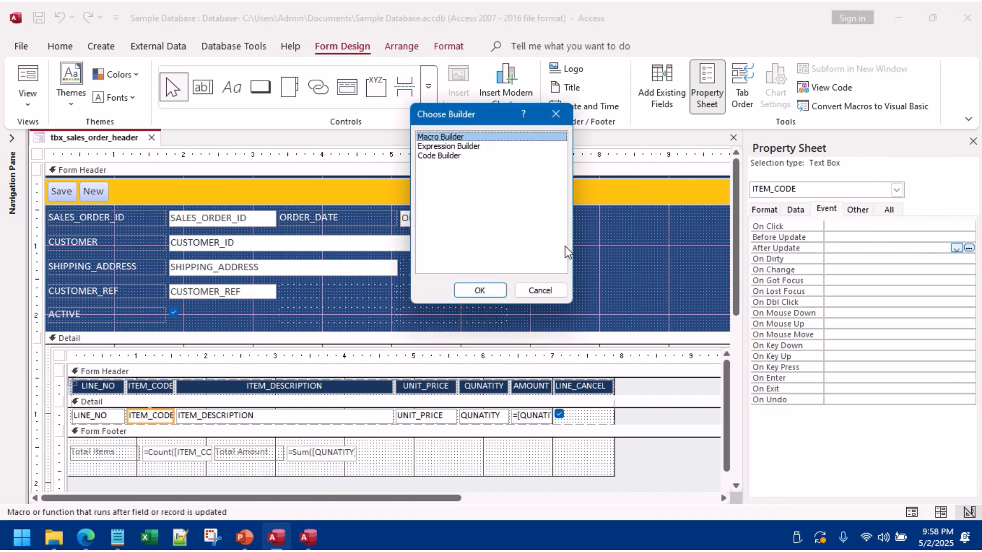
{"action": "double_click", "coordinate": [446, 156]}
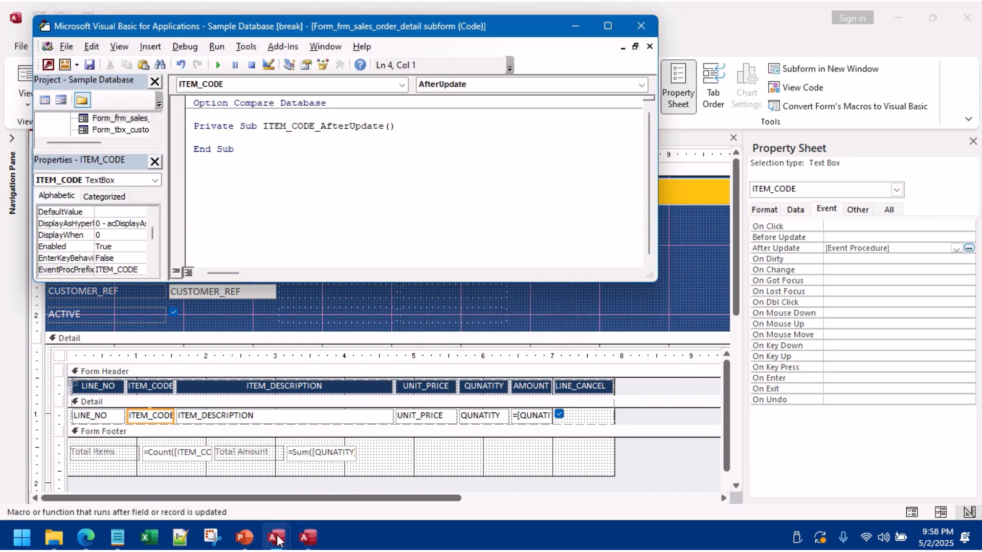
Step: Switch back to the Access database window, filter the database objects by "pr" and open the tbx_products table
{"action": "mouse_move", "coordinate": [276, 540]}
{"action": "left_click", "coordinate": [205, 470]}
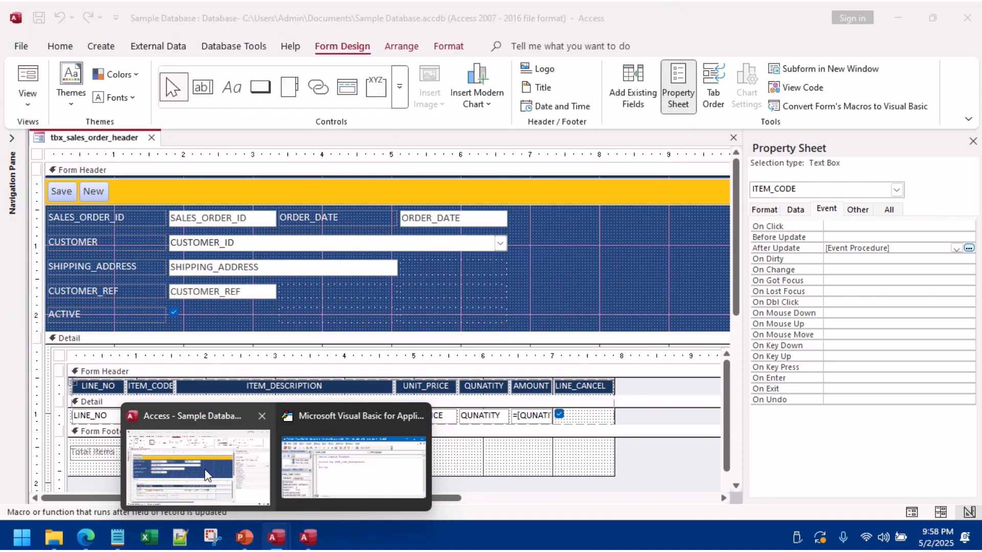
{"action": "left_click", "coordinate": [14, 139]}
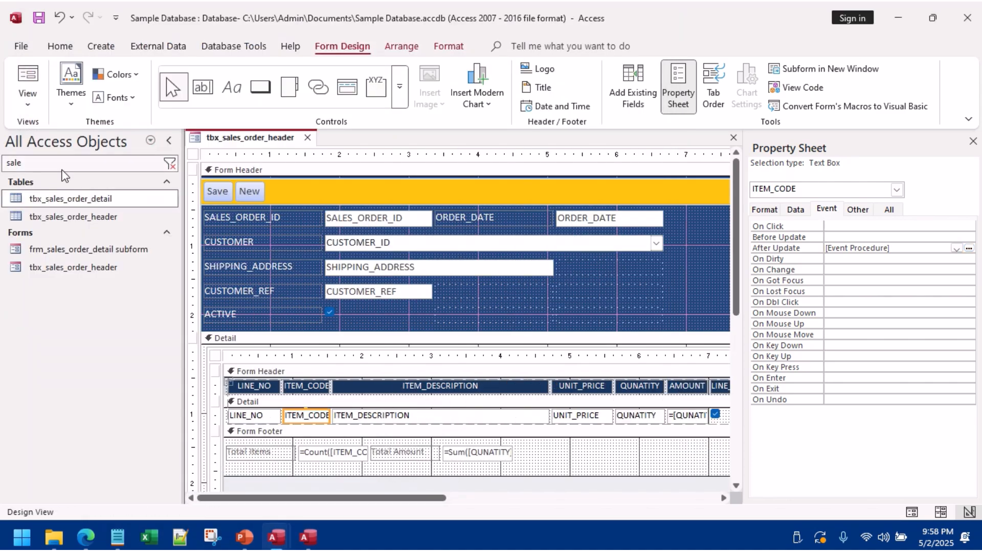
{"action": "type", "text": "pr"}
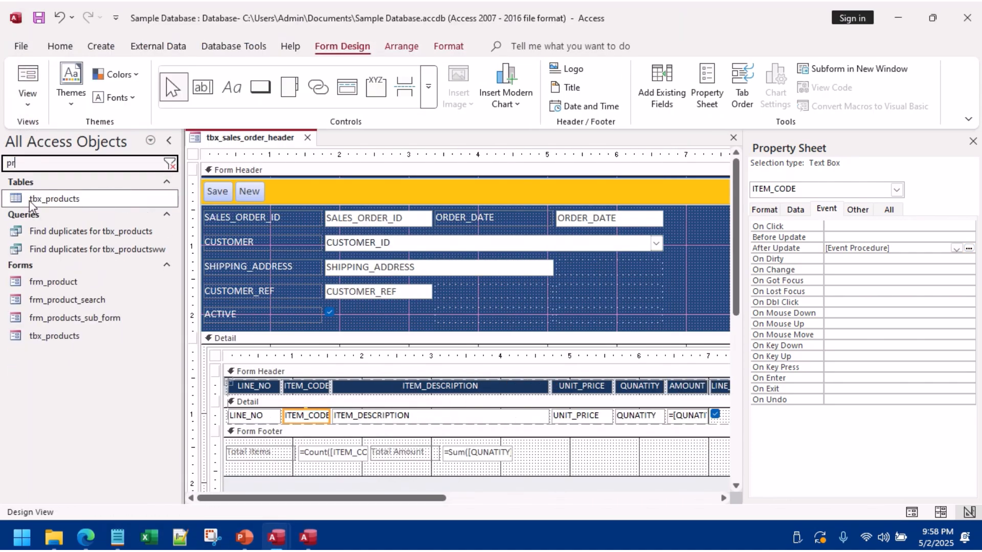
{"action": "double_click", "coordinate": [59, 199]}
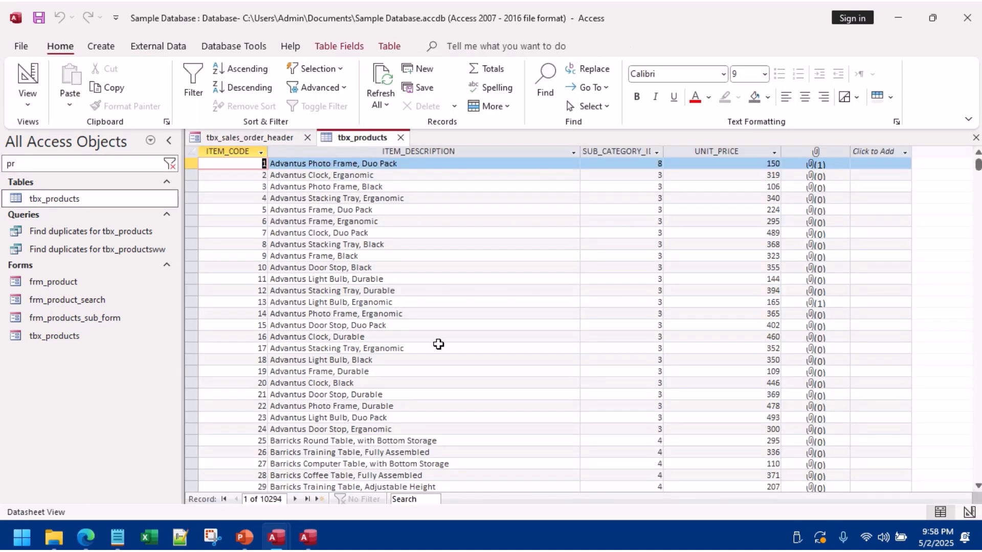
Step: Bring up the Visual Basic editor, close it, and return to the design of the tbx_sales_order_header form
{"action": "mouse_move", "coordinate": [321, 547]}
{"action": "mouse_move", "coordinate": [286, 544]}
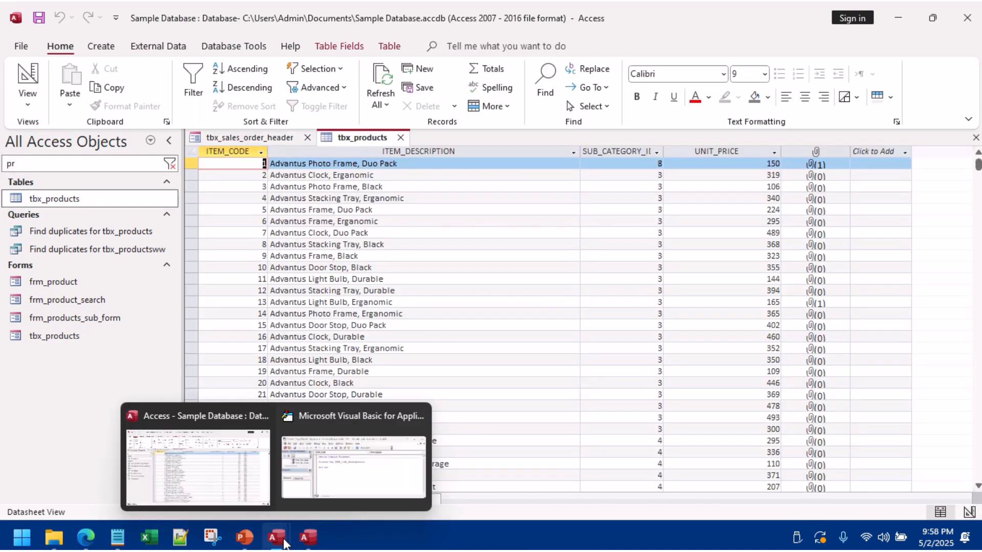
{"action": "left_click", "coordinate": [335, 483]}
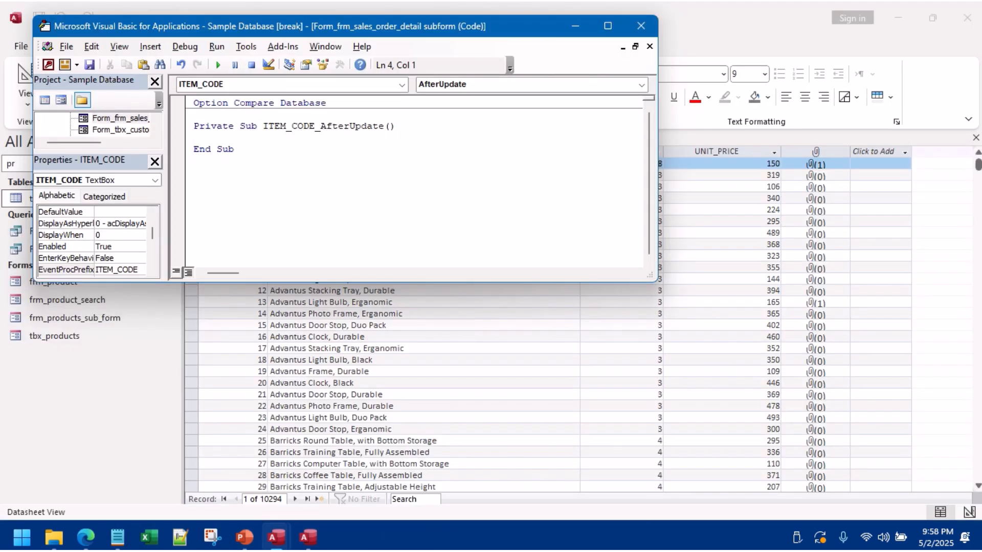
{"action": "key", "text": "alt+Tab"}
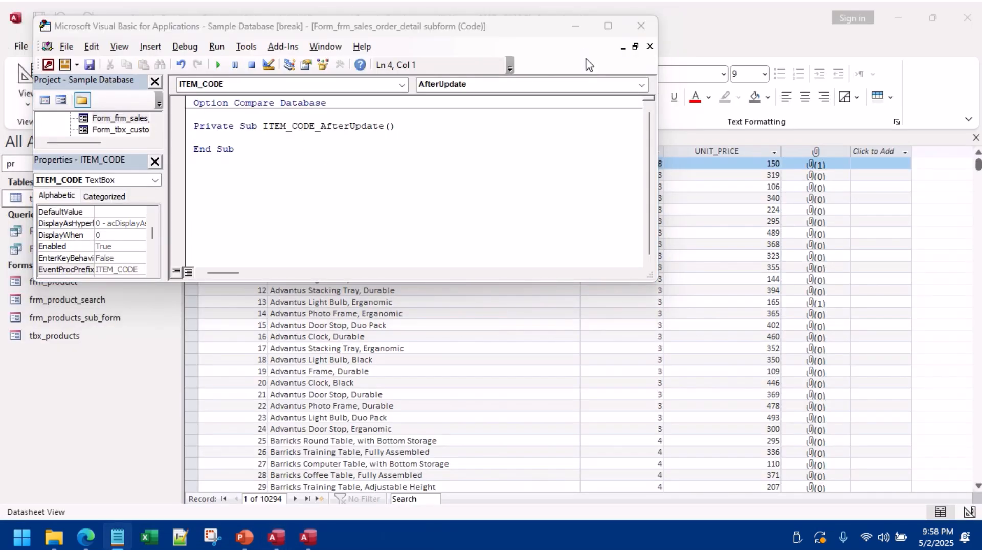
{"action": "left_click", "coordinate": [641, 26]}
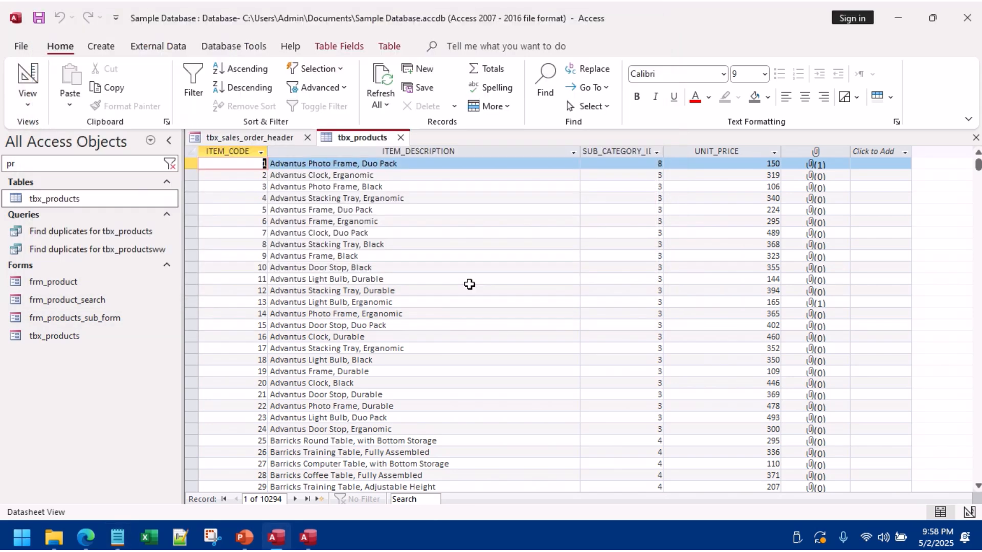
{"action": "left_click", "coordinate": [256, 137]}
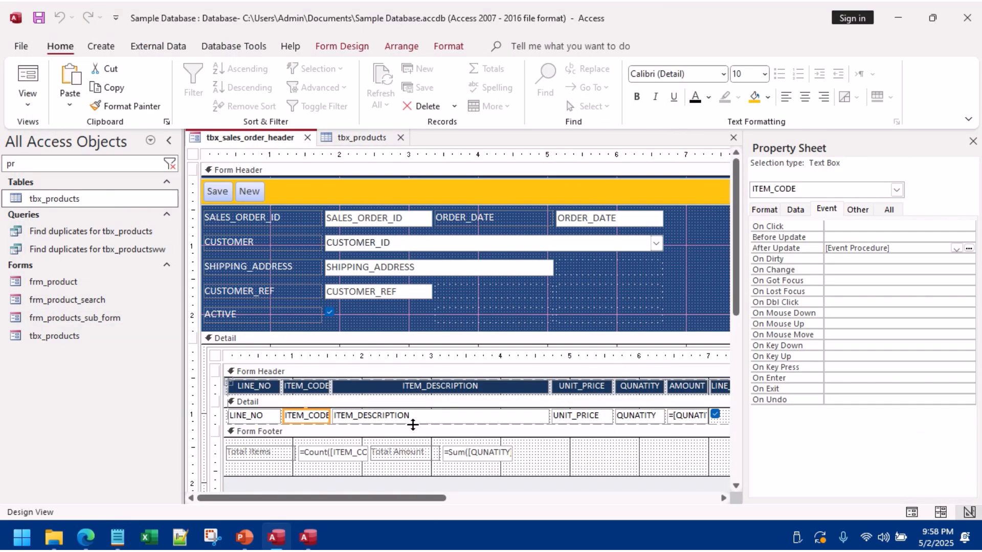
Step: Check the ITEM_DESCRIPTION text box's name property and rename the subform's UNIT_PRICE text box as txt_UNIT_PRICE
{"action": "left_click", "coordinate": [412, 418]}
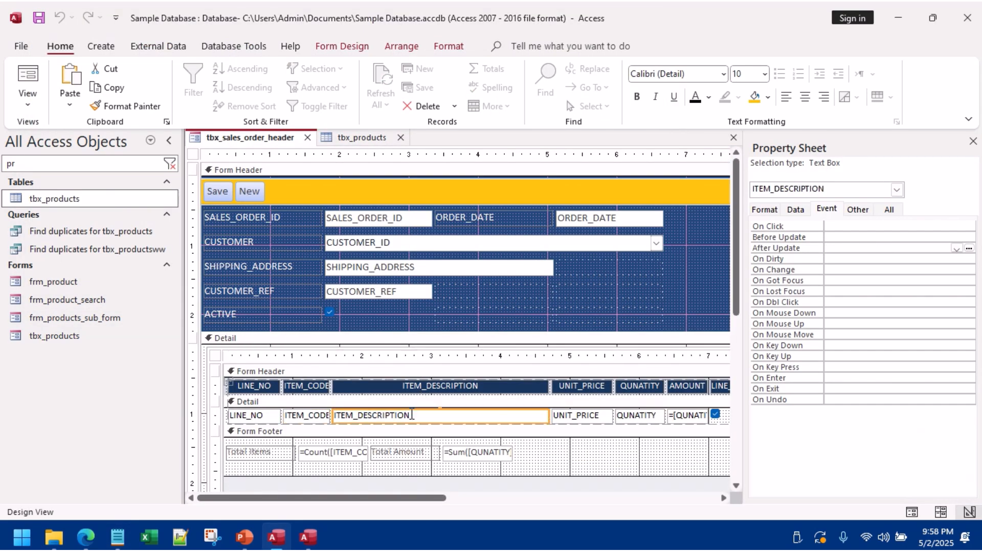
{"action": "left_click", "coordinate": [856, 210]}
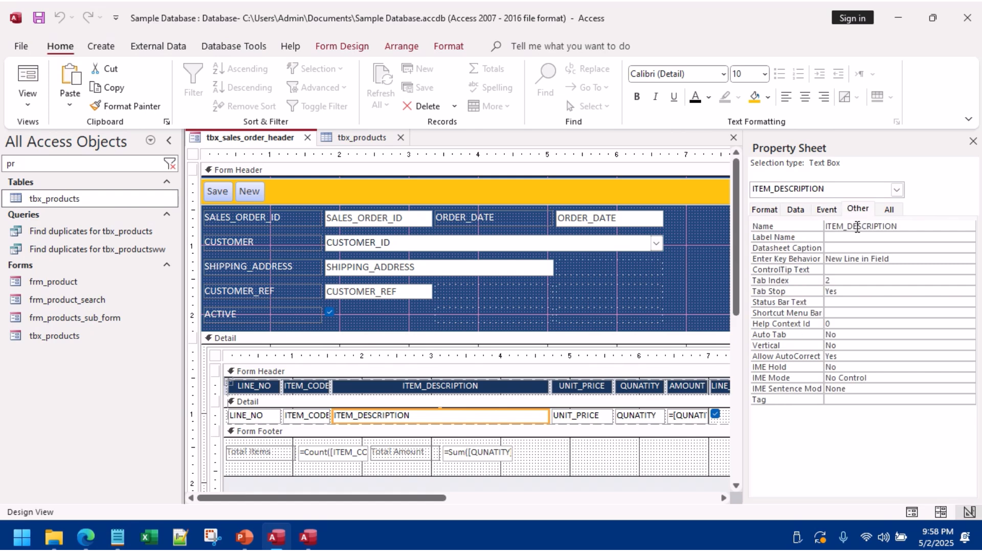
{"action": "left_click", "coordinate": [574, 416]}
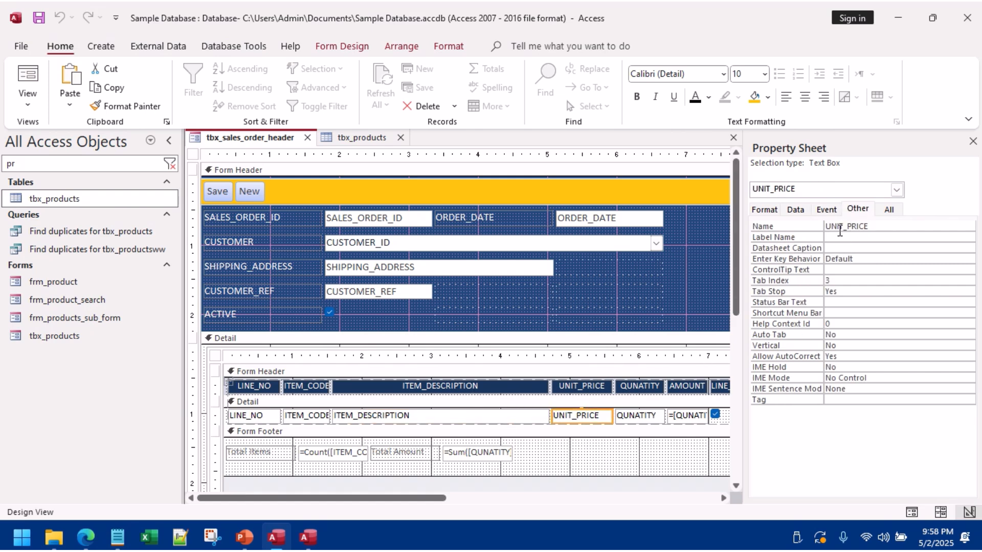
{"action": "double_click", "coordinate": [834, 225]}
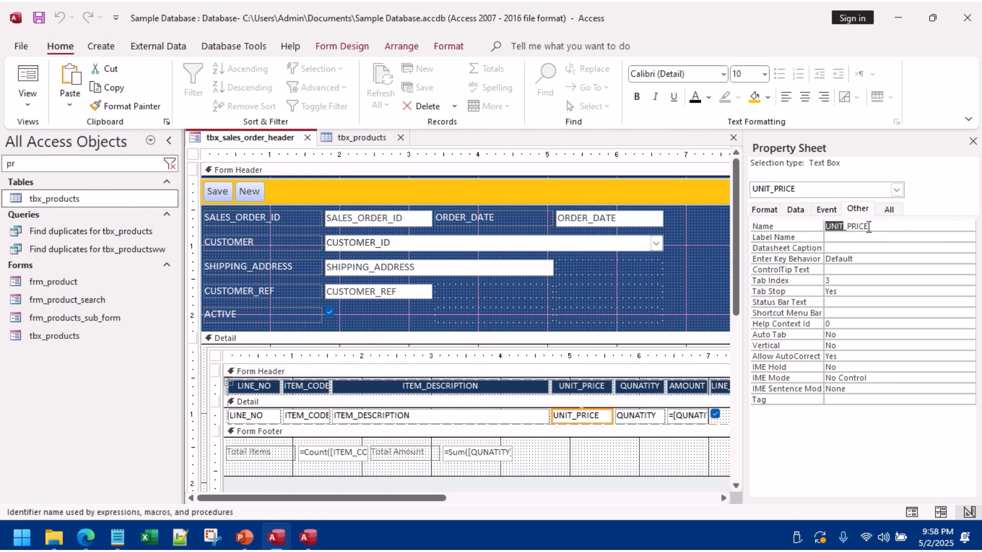
{"action": "left_click", "coordinate": [831, 223]}
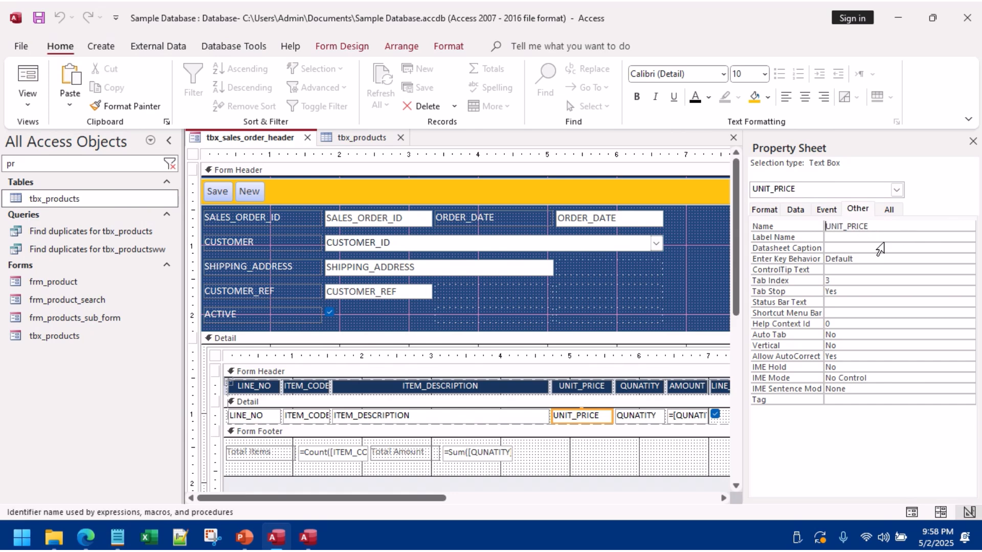
{"action": "type", "text": "txt_"}
{"action": "left_click", "coordinate": [878, 238]}
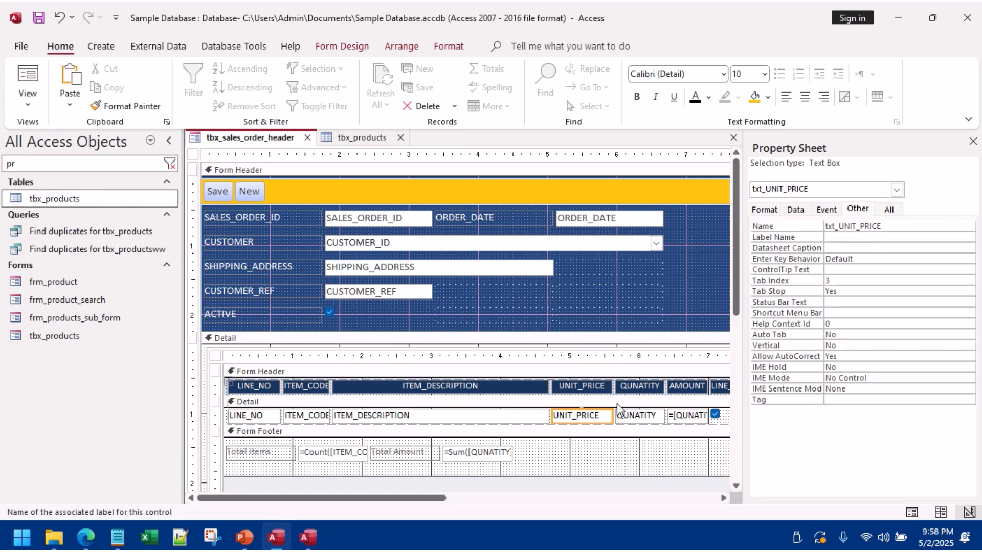
Step: Rename the subform's ITEM_DESCRIPTION text box as txt_ITEM_DESCRIPTION
{"action": "left_click", "coordinate": [510, 424]}
{"action": "left_click", "coordinate": [839, 226]}
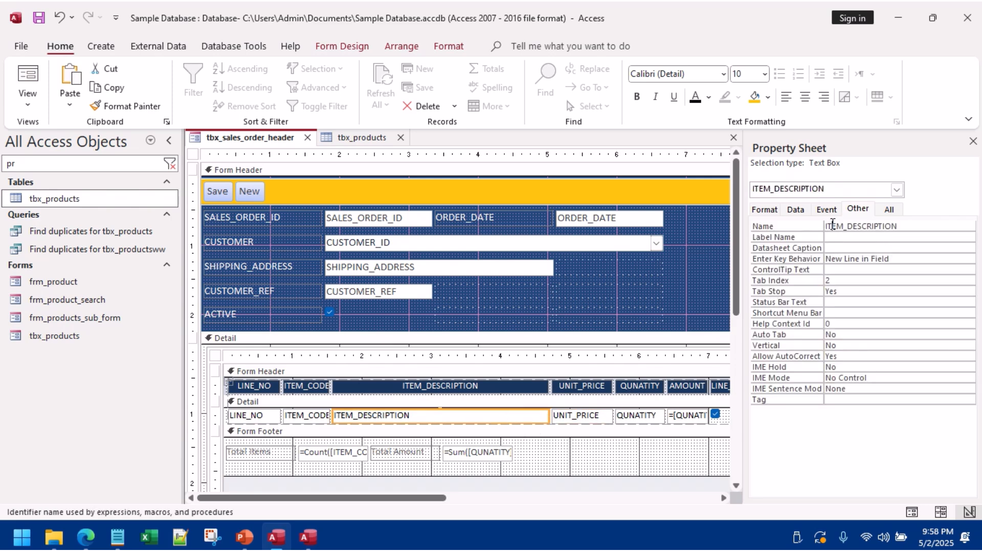
{"action": "type", "text": "txt"}
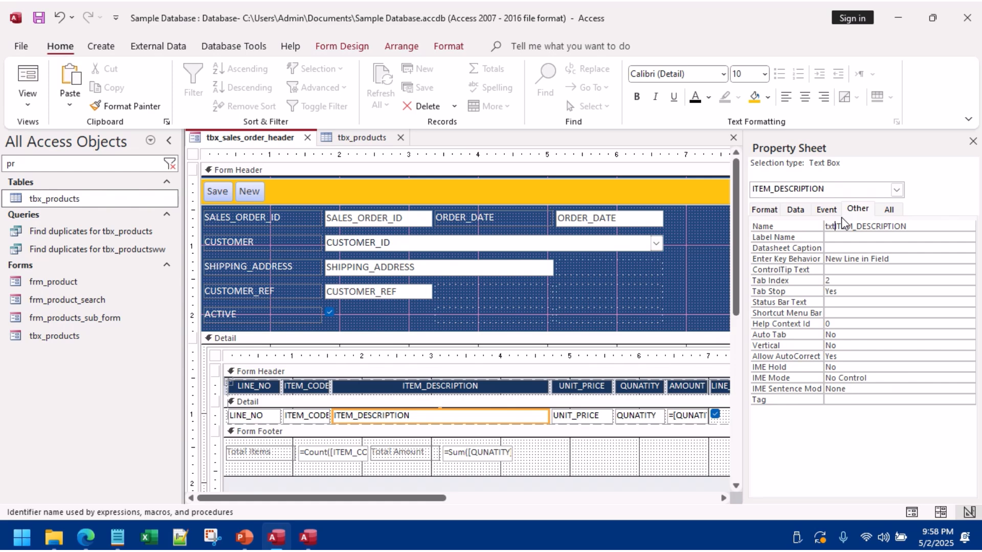
{"action": "type", "text": "_"}
{"action": "left_click", "coordinate": [860, 239]}
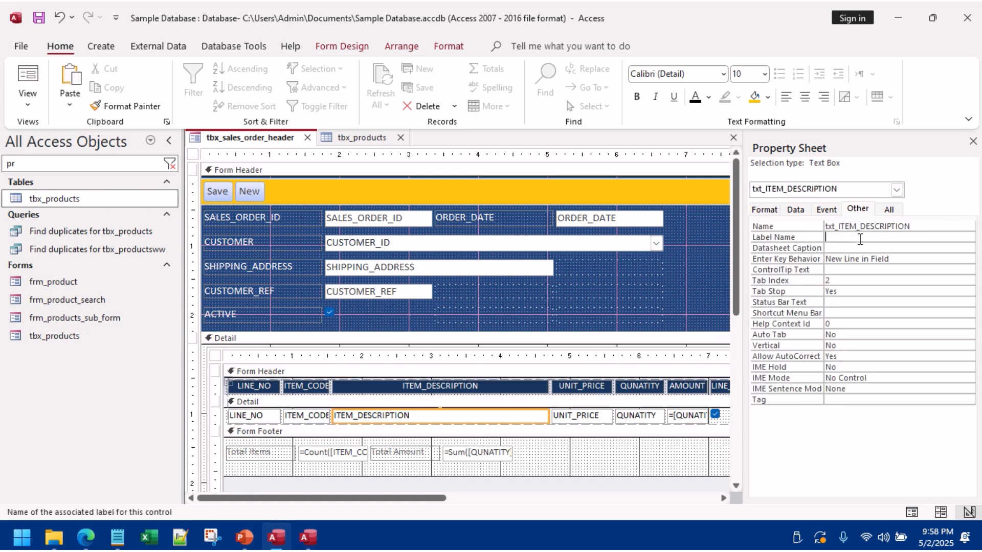
Step: Rename the subform's ITEM_CODE text box as txt_ITEM_CODE and save the form, replacing the other version's changes
{"action": "left_click", "coordinate": [295, 417]}
{"action": "left_click", "coordinate": [828, 227]}
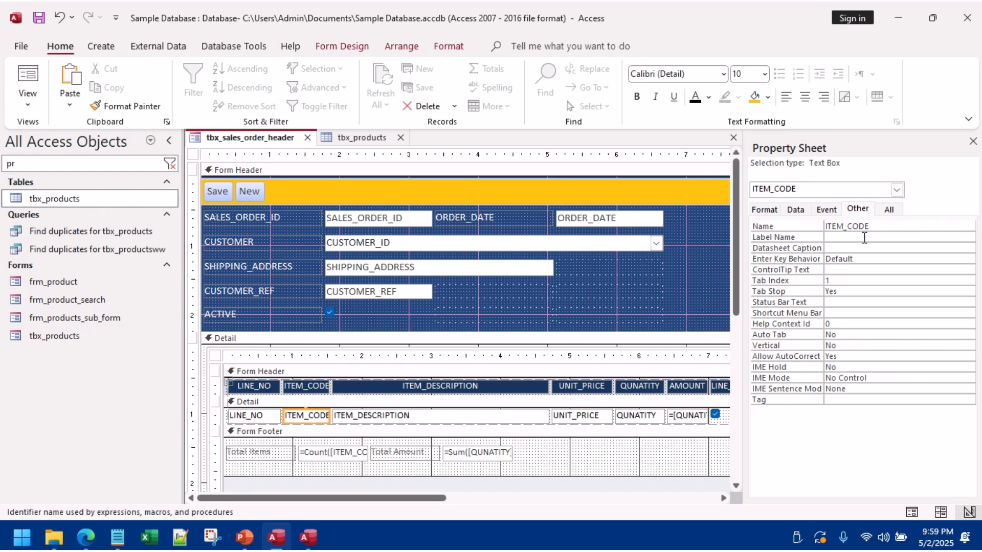
{"action": "type", "text": "txt_"}
{"action": "left_click", "coordinate": [864, 239]}
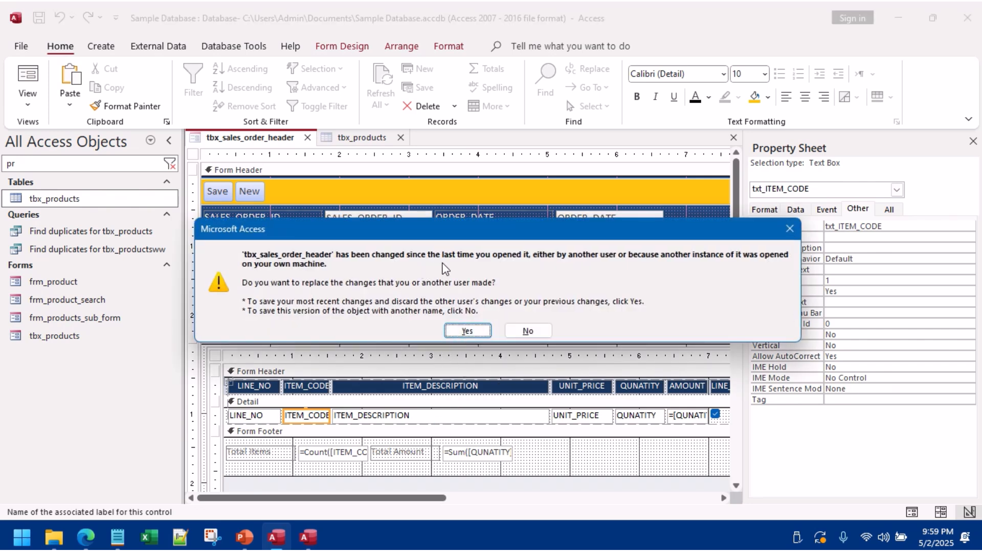
{"action": "left_click", "coordinate": [468, 331]}
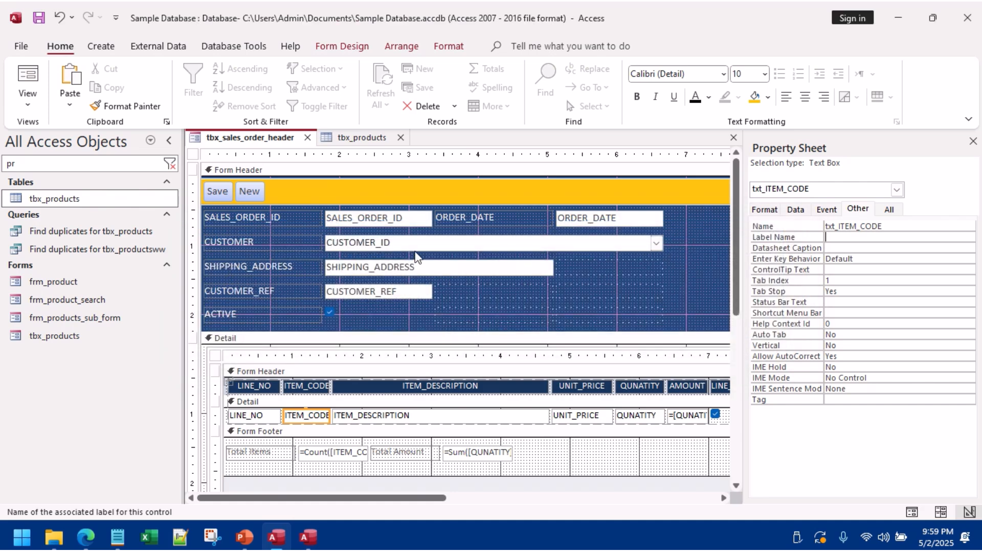
Step: View the sales order form in Form View, start a new order record and return to Design View
{"action": "left_click", "coordinate": [27, 77]}
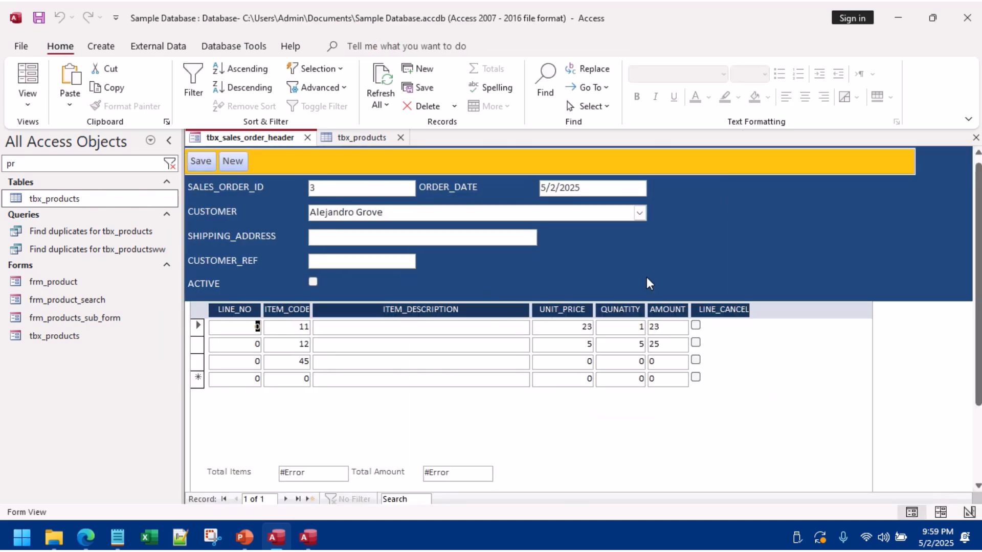
{"action": "right_click", "coordinate": [668, 248]}
{"action": "left_click", "coordinate": [234, 162]}
{"action": "left_click", "coordinate": [427, 265]}
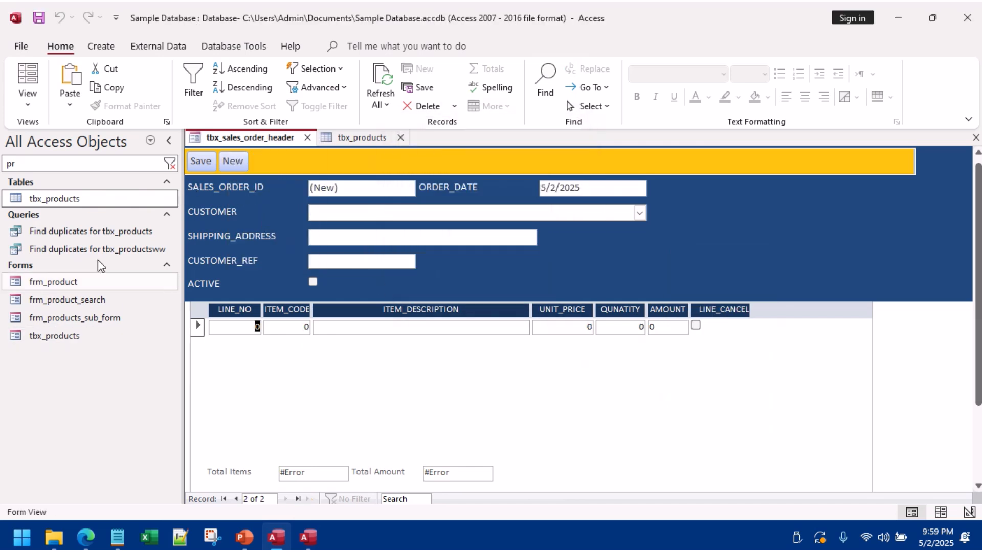
{"action": "right_click", "coordinate": [626, 244]}
{"action": "left_click", "coordinate": [679, 296]}
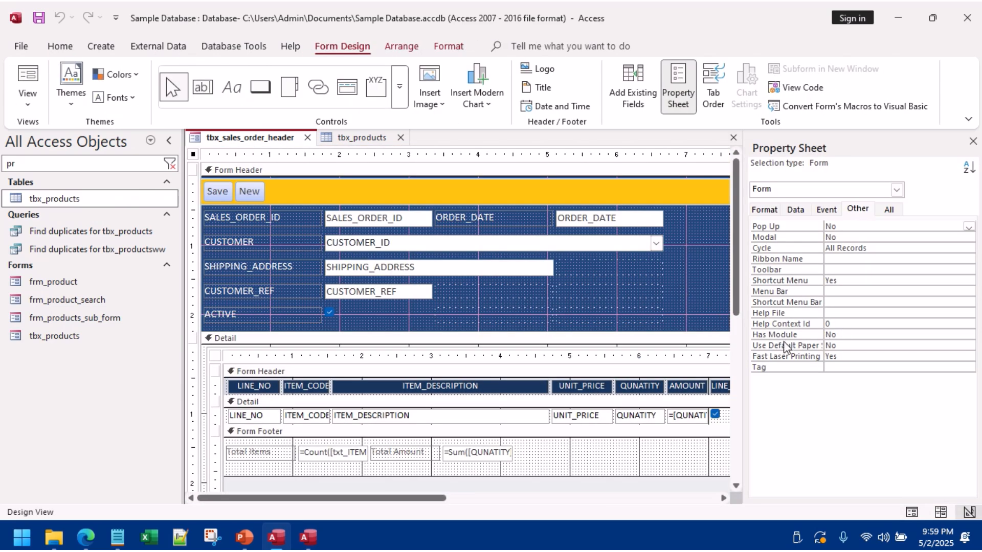
Step: Open the After Update event procedure of the subform's txt_ITEM_CODE text box and delete the obsolete ITEM_CODE_AfterUpdate procedure
{"action": "left_click", "coordinate": [327, 407]}
{"action": "left_click", "coordinate": [826, 210]}
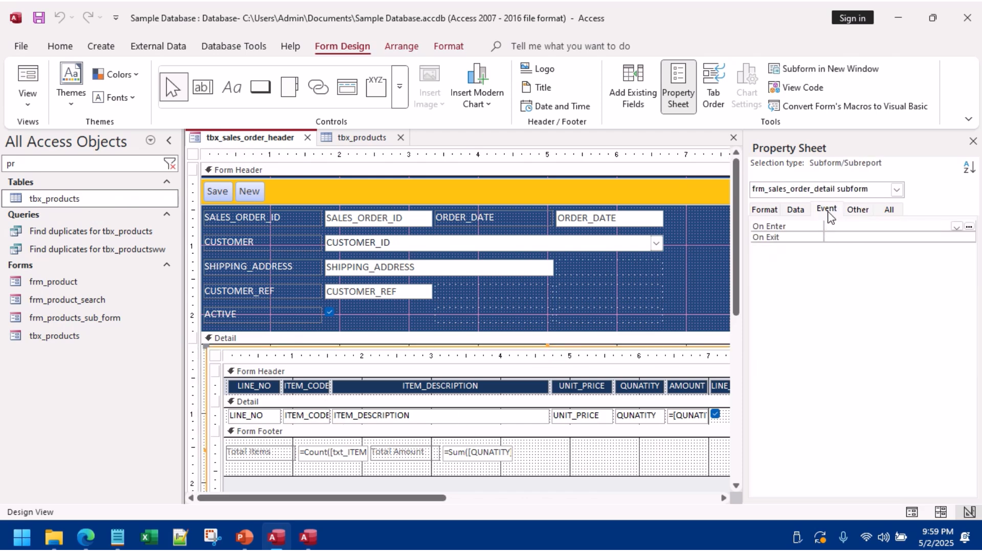
{"action": "left_click", "coordinate": [329, 416]}
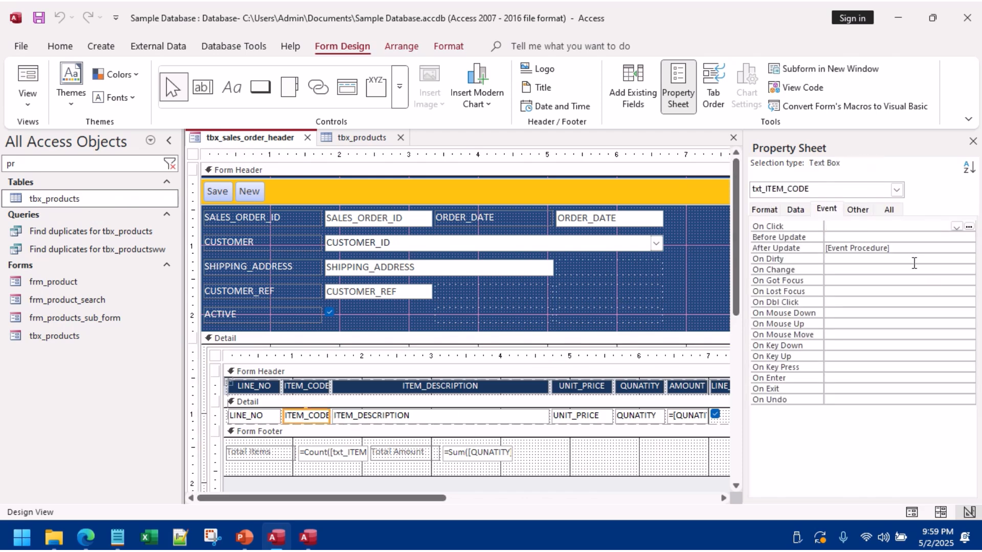
{"action": "left_click", "coordinate": [957, 248]}
{"action": "left_click", "coordinate": [970, 249]}
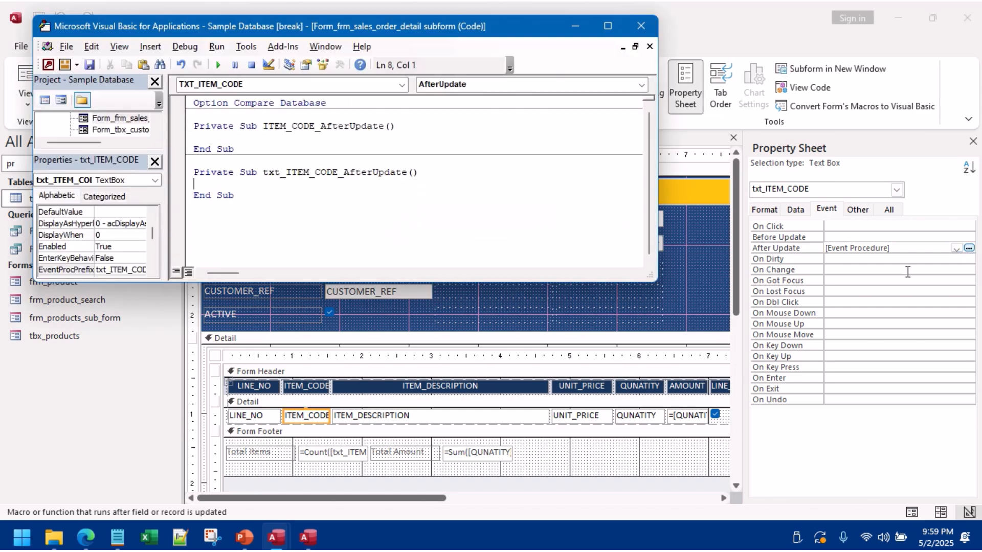
{"action": "left_click_drag", "start_coordinate": [235, 149], "coordinate": [194, 126]}
{"action": "key", "text": "Delete"}
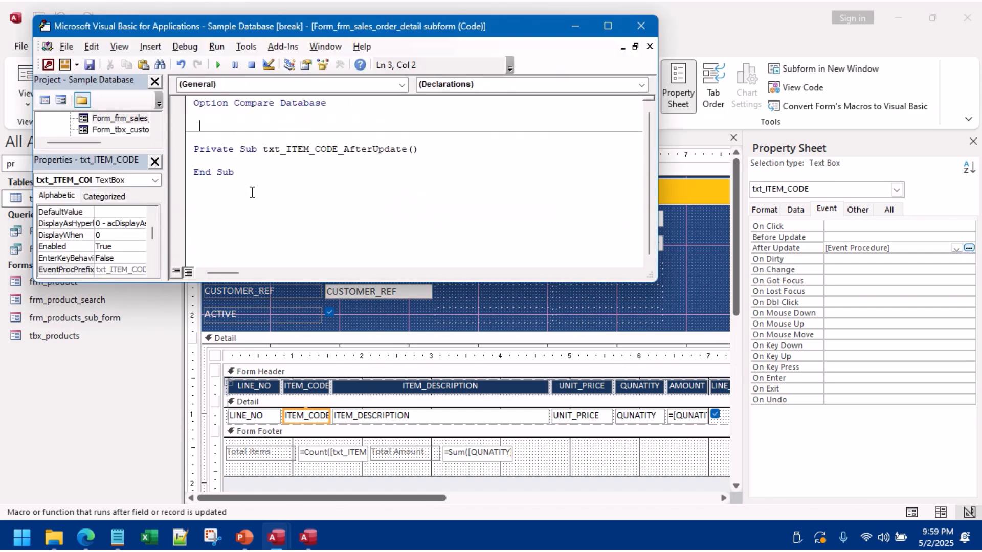
Step: Begin a statement in txt_ITEM_CODE_AfterUpdate that assigns a DLookup call to Me.TXT_ITEM_DESCRIPTION
{"action": "left_click", "coordinate": [230, 161]}
{"action": "key", "text": "Return"}
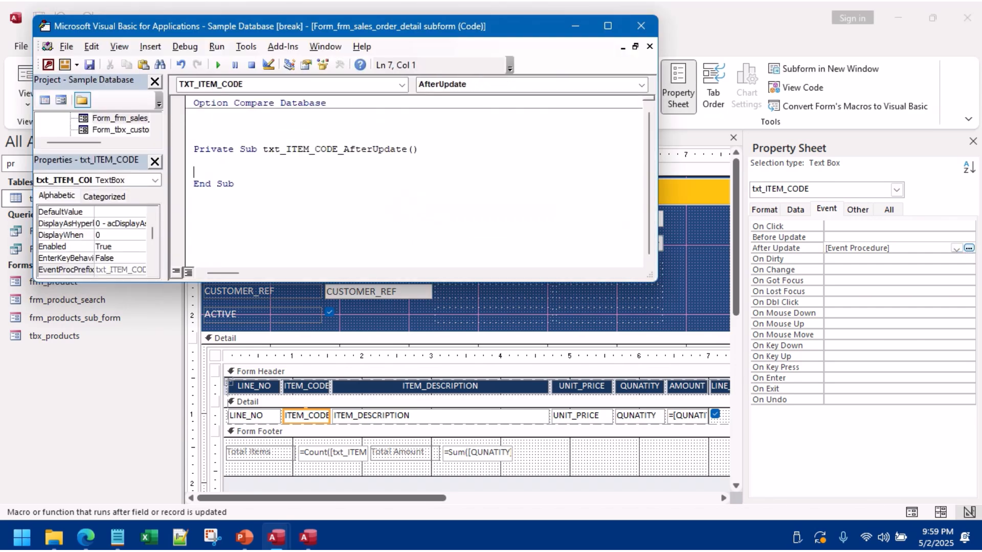
{"action": "left_click", "coordinate": [221, 162]}
{"action": "type", "text": "t"}
{"action": "type", "text": "e.txt"}
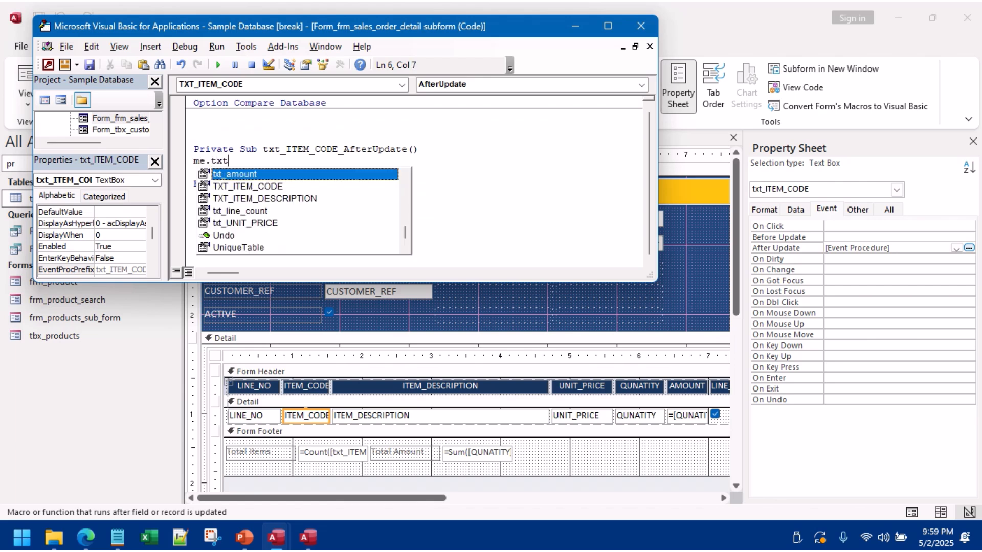
{"action": "double_click", "coordinate": [286, 198]}
{"action": "type", "text": "= dlook"}
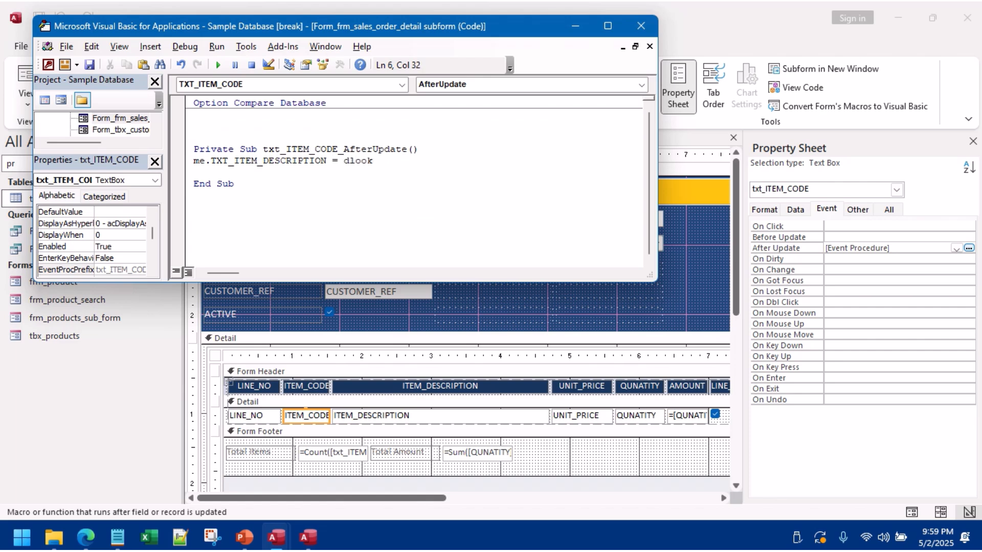
{"action": "type", "text": "up("}
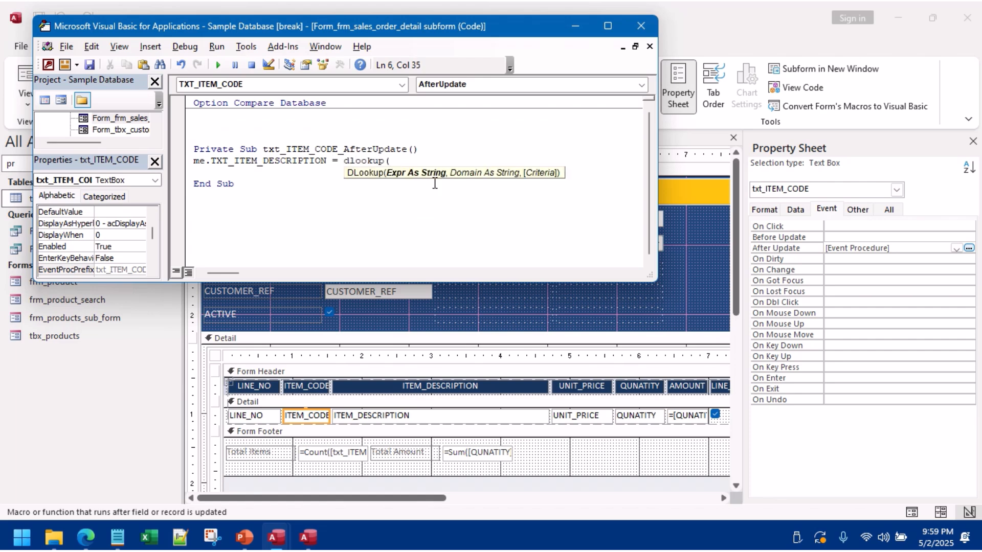
Step: Complete the DLookup with the arguments "ITEM_DESCRIPTION", "TBX_PRODUCTS" and "ITEM_CODE= " & "TXT_ITEM_CODE"
{"action": "type", "text": "\""}
{"action": "key", "text": "Caps_Lock"}
{"action": "type", "text": "ITEM_DESCRIPTION"}
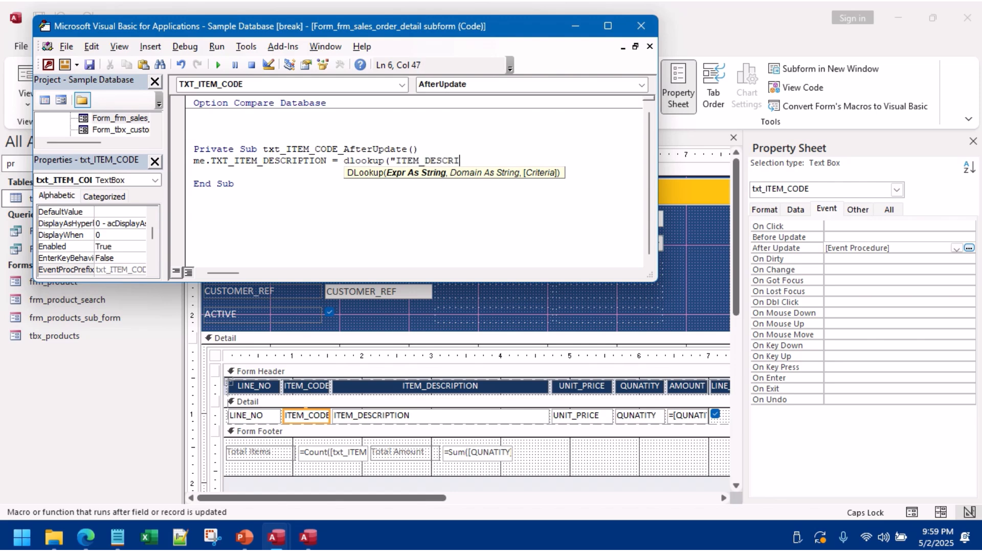
{"action": "type", "text": "\","}
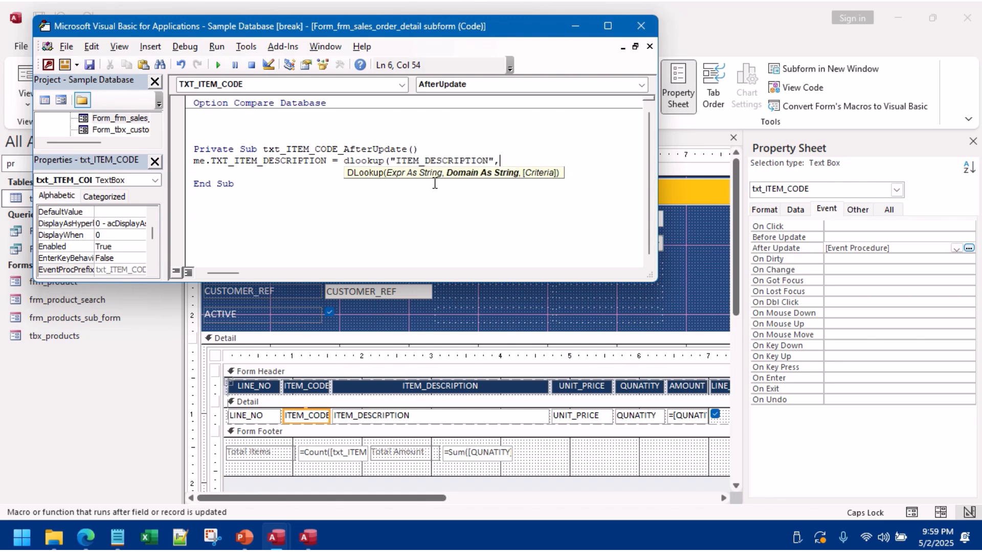
{"action": "type", "text": "\"TBX"}
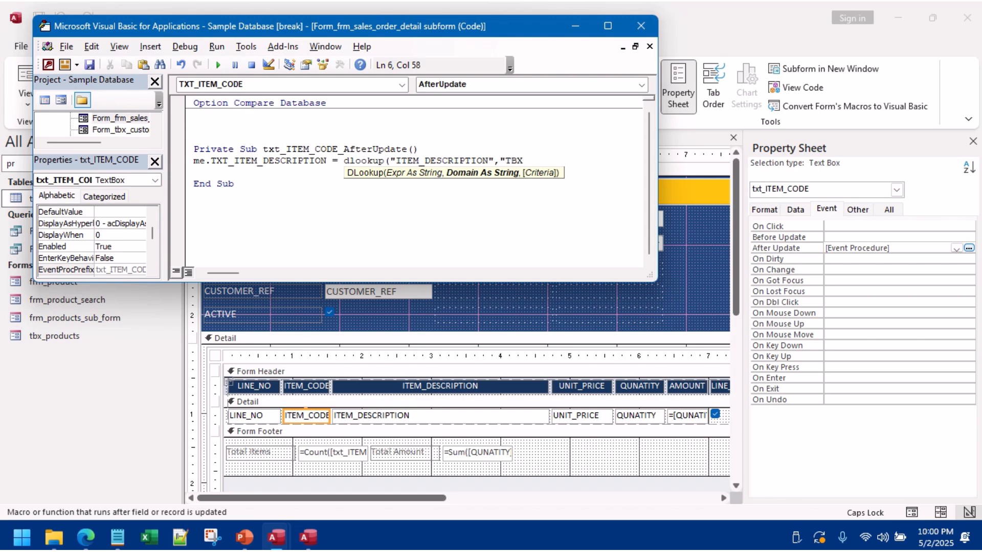
{"action": "type", "text": "BX_PRODUCTS\","}
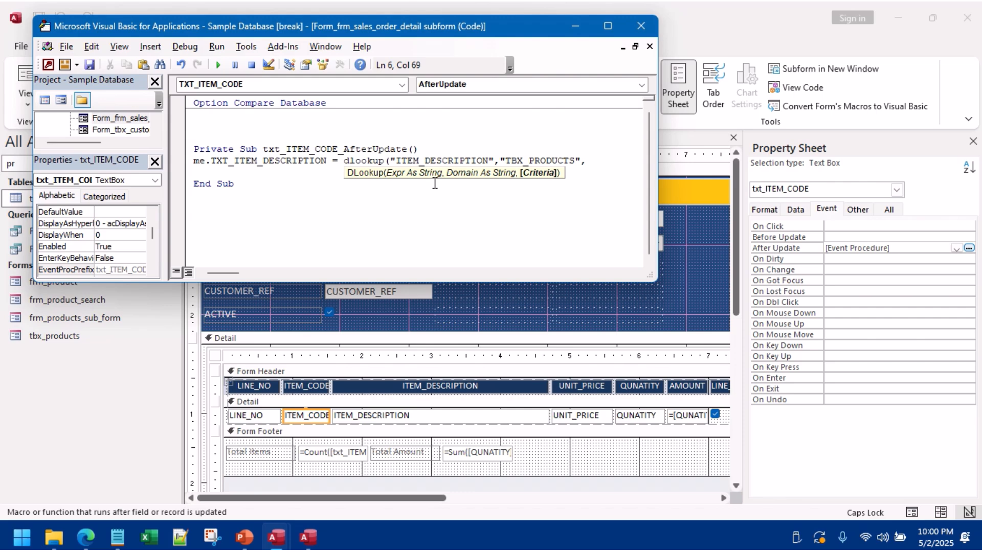
{"action": "type", "text": "\"ITEM_CODE= \" &"}
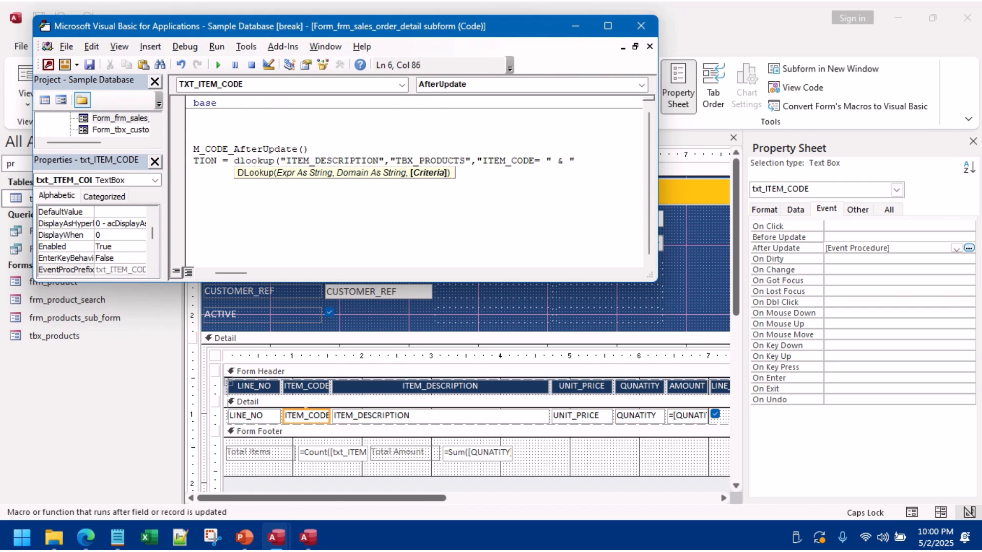
{"action": "type", "text": "TXT_ITEM_CODE"}
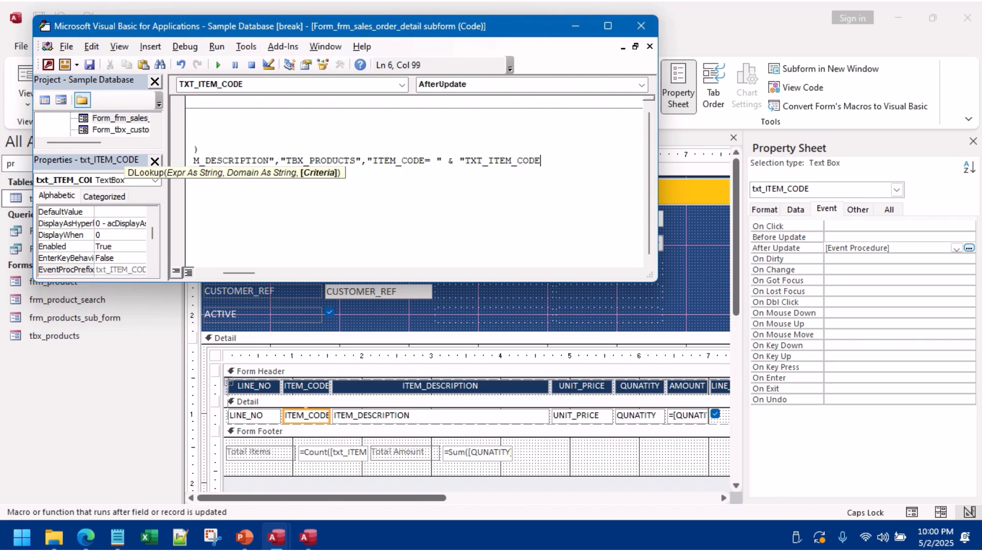
{"action": "type", "text": "\")"}
{"action": "key", "text": "Down"}
{"action": "key", "text": "Up"}
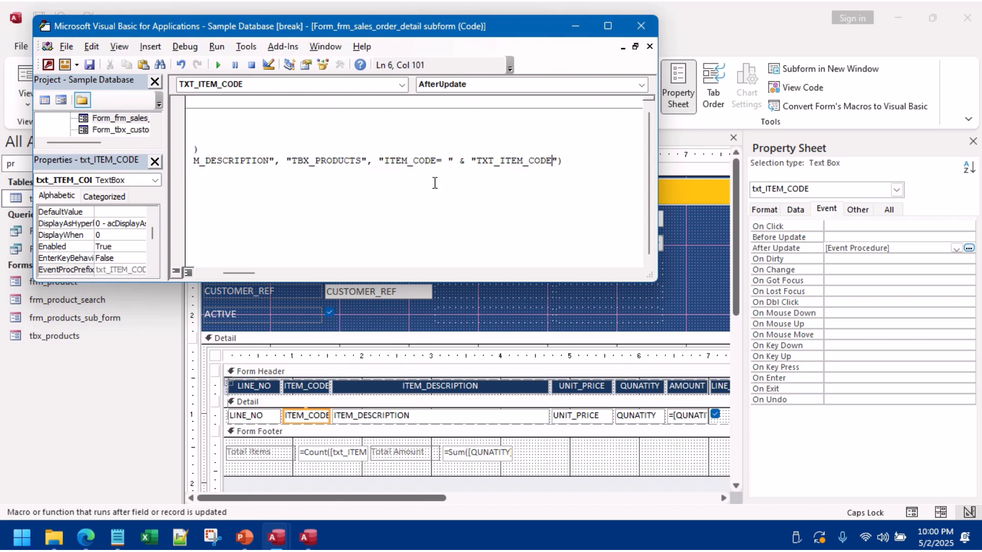
Step: Close the code editor, switch the form to Form View and test the lookup with item code 5 in the first line
{"action": "left_click", "coordinate": [640, 25]}
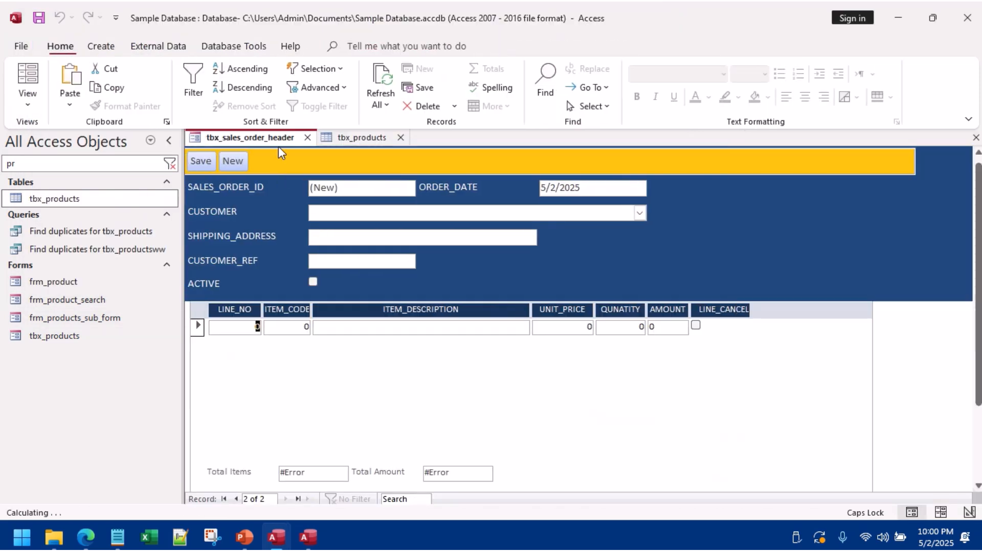
{"action": "right_click", "coordinate": [271, 140]}
{"action": "left_click", "coordinate": [332, 357]}
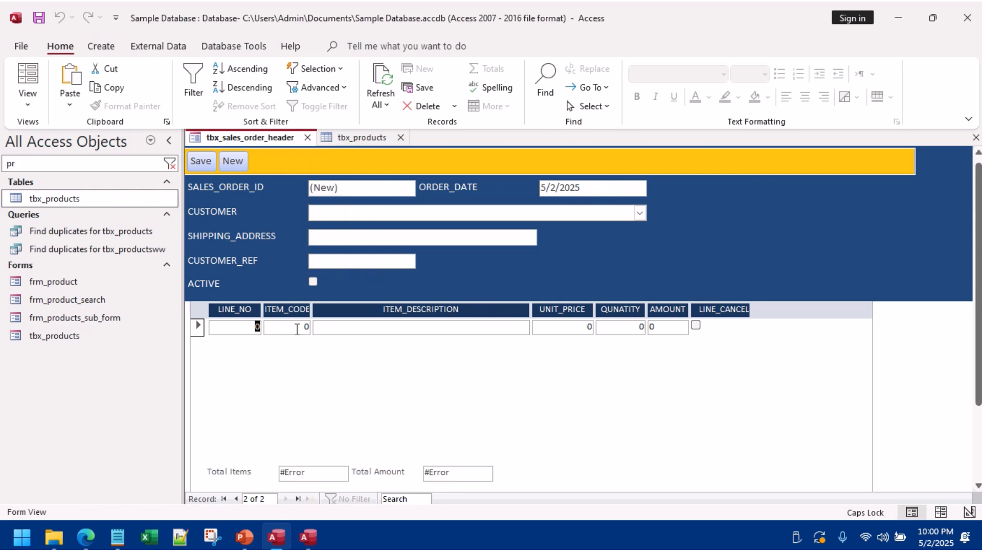
{"action": "left_click_drag", "start_coordinate": [298, 330], "coordinate": [331, 330]}
{"action": "type", "text": "5"}
{"action": "key", "text": "Tab"}
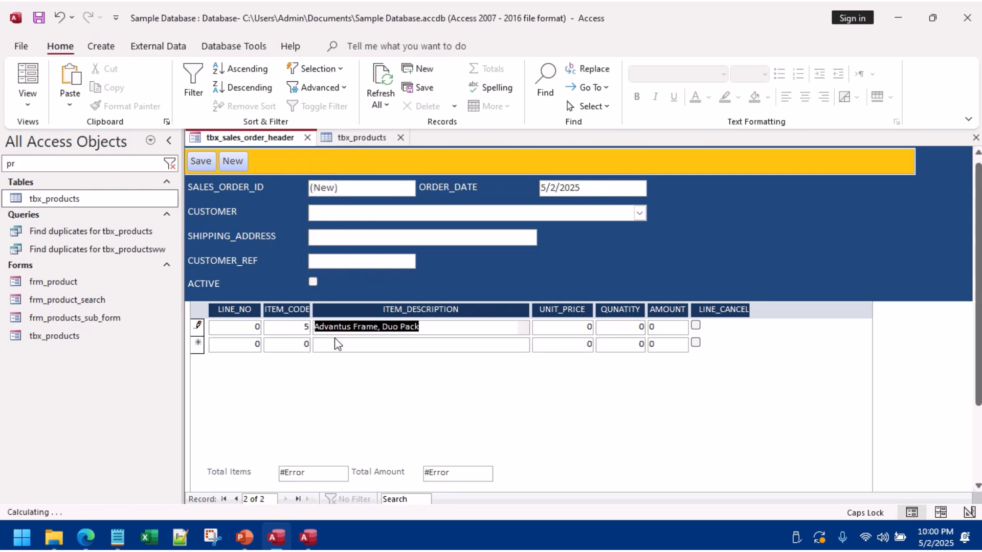
{"action": "left_click", "coordinate": [423, 329]}
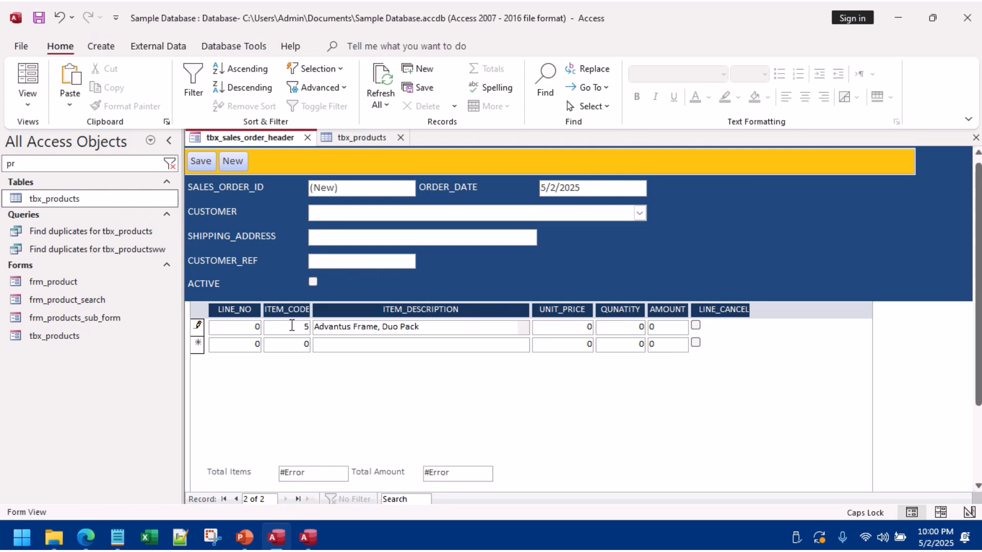
{"action": "left_click_drag", "start_coordinate": [293, 327], "coordinate": [307, 327]}
Step: Return the form to Design View and reopen the After Update procedure of the subform's txt_ITEM_CODE text box
{"action": "right_click", "coordinate": [706, 237]}
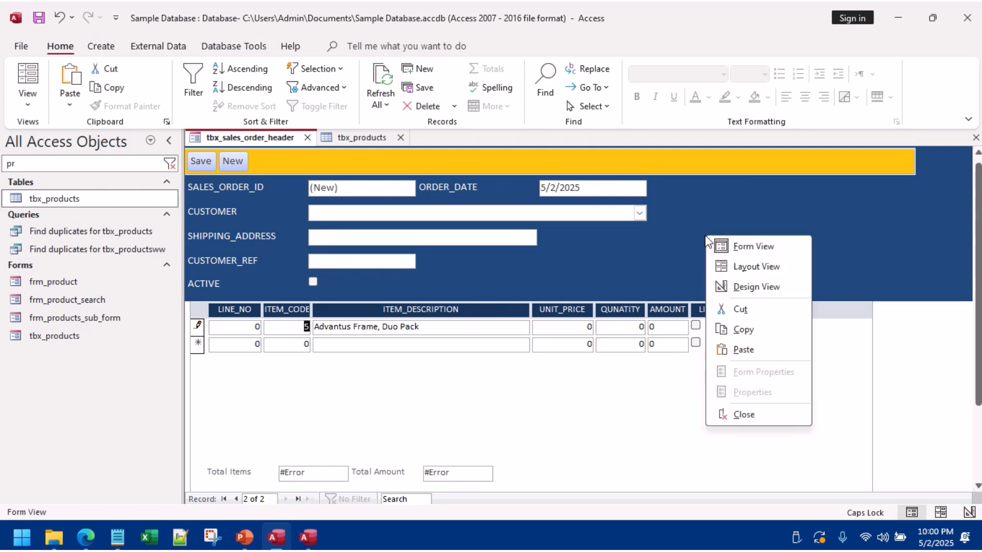
{"action": "left_click", "coordinate": [747, 286]}
{"action": "left_click", "coordinate": [302, 417]}
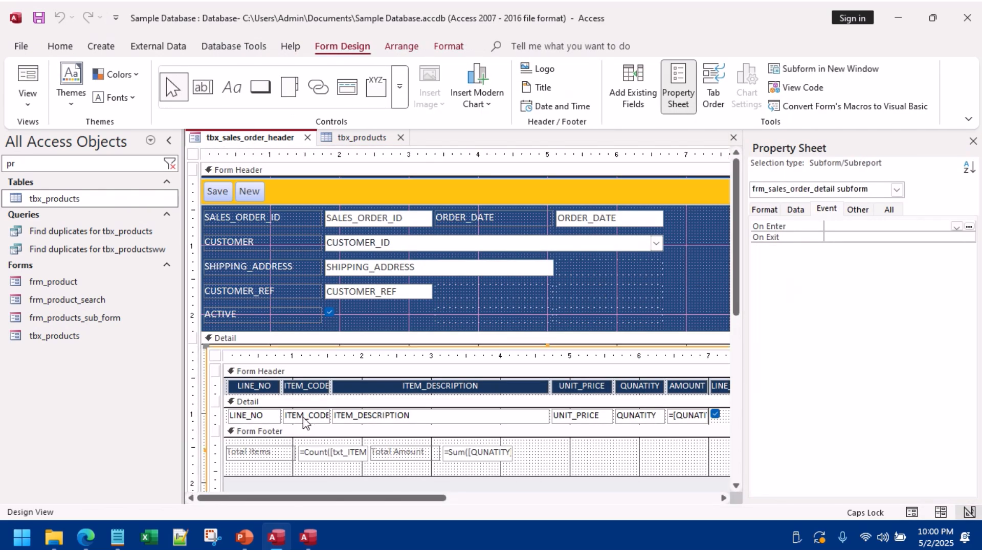
{"action": "left_click", "coordinate": [303, 417]}
{"action": "left_click", "coordinate": [968, 248]}
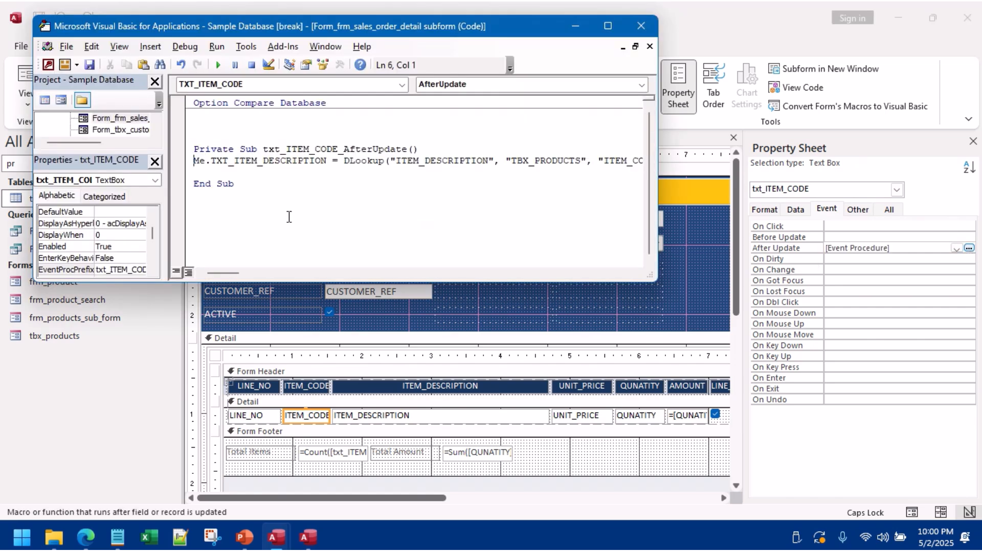
Step: Duplicate the DLookup line directly below itself in the txt_ITEM_CODE_AfterUpdate procedure
{"action": "left_click_drag", "start_coordinate": [195, 162], "coordinate": [209, 174]}
{"action": "key", "text": "ctrl+c"}
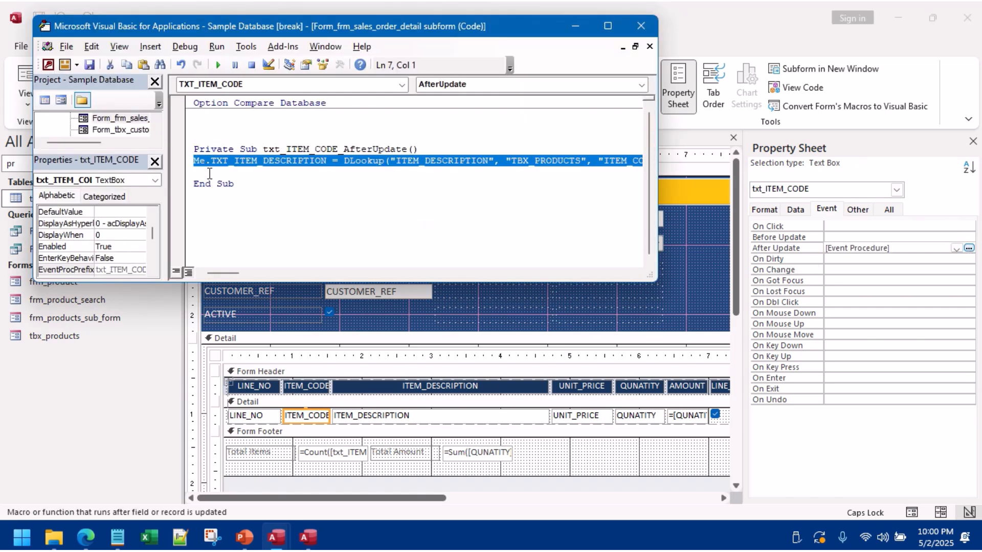
{"action": "left_click", "coordinate": [209, 174]}
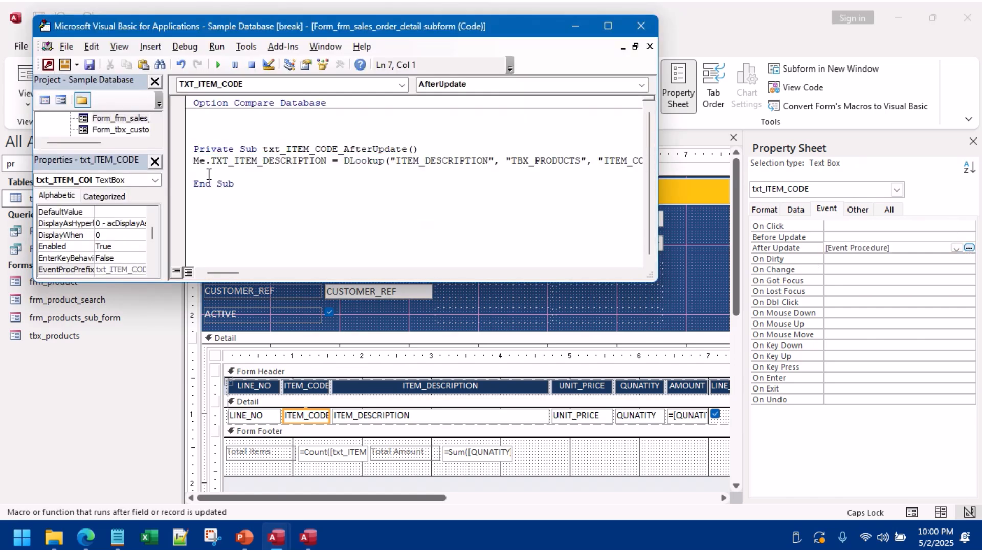
{"action": "key", "text": "ctrl+v"}
Step: Change the copied line to fill TXT_UNIT_PRICE from the UNIT_PRICE field, and close the code editor
{"action": "double_click", "coordinate": [219, 173]}
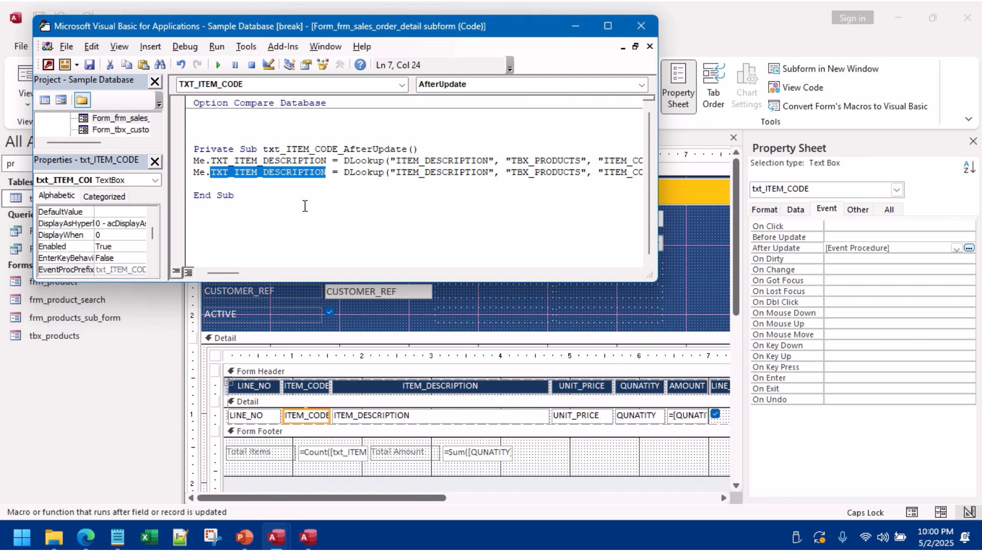
{"action": "type", "text": "TXT_UNIT"}
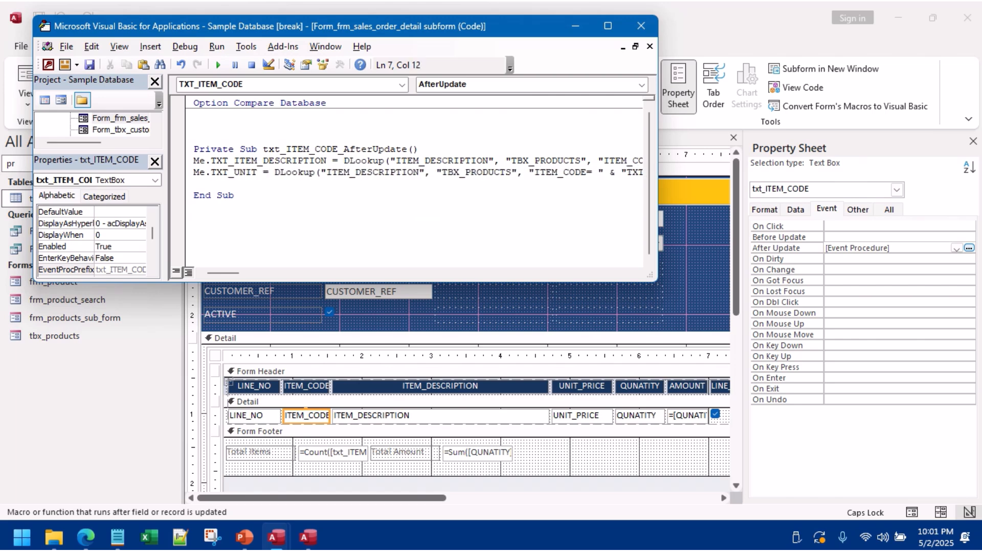
{"action": "type", "text": "_PRICE"}
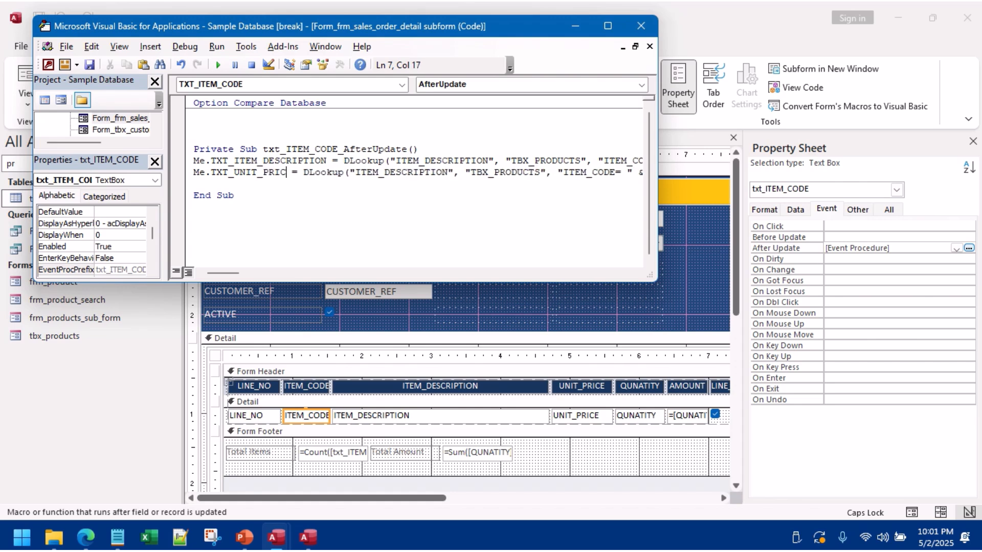
{"action": "double_click", "coordinate": [408, 173]}
{"action": "type", "text": "UNIT_PRICE"}
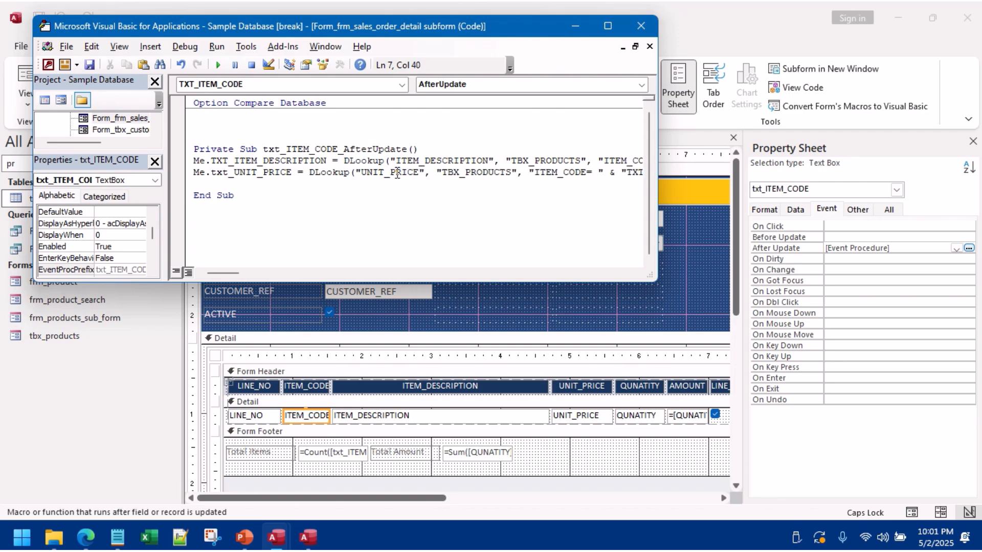
{"action": "left_click", "coordinate": [641, 26]}
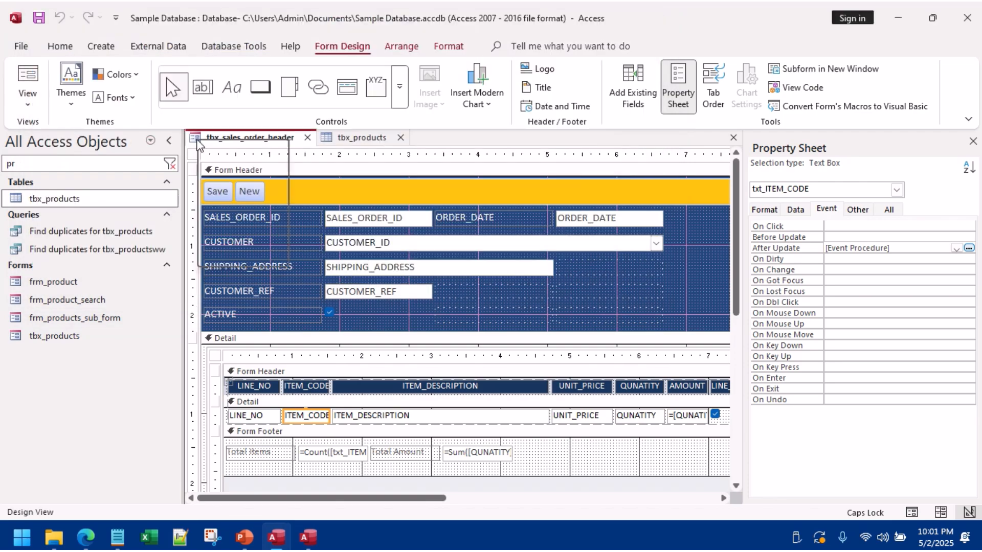
Step: Switch the form to Form View and test the description and price lookup with item codes 5 and 123 in the first line
{"action": "left_click", "coordinate": [210, 149]}
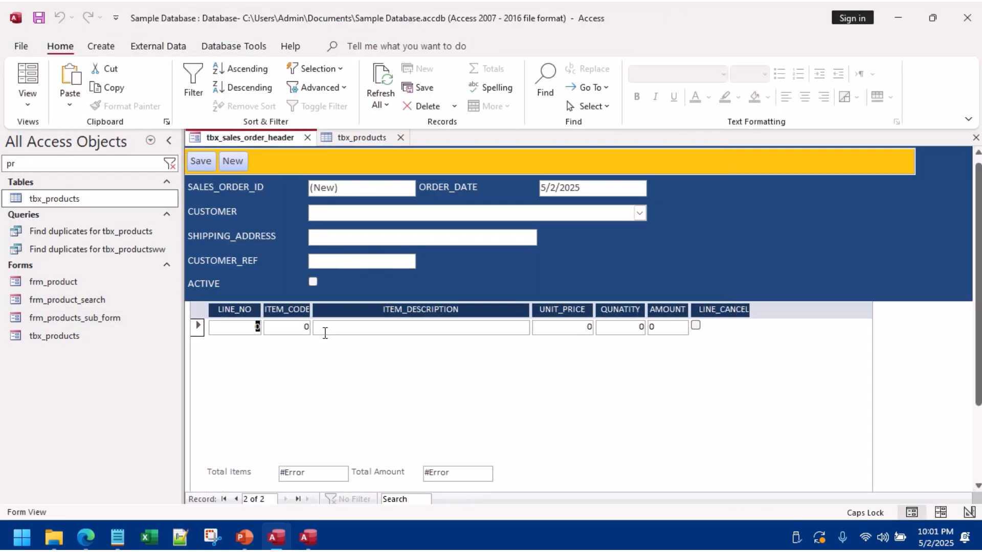
{"action": "double_click", "coordinate": [299, 326]}
{"action": "type", "text": "5"}
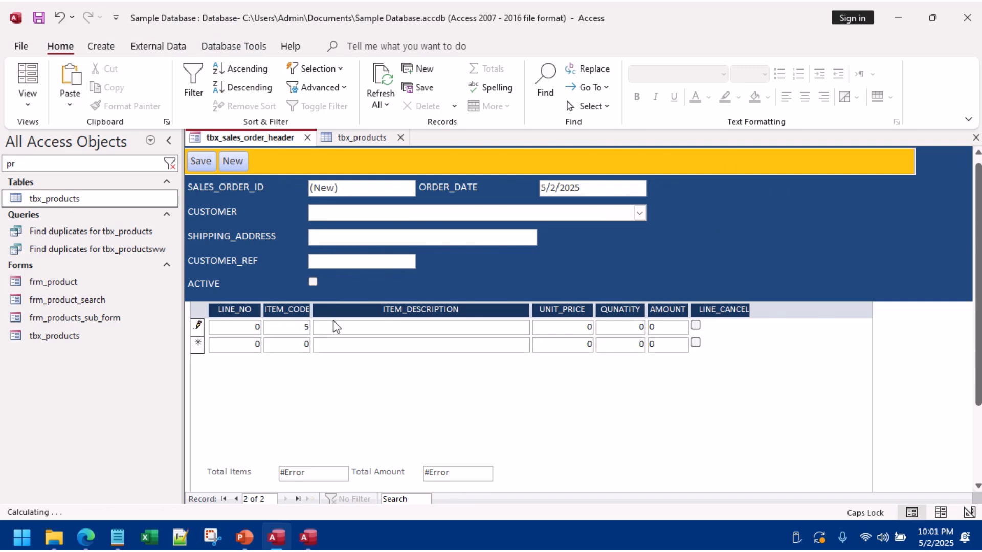
{"action": "key", "text": "Tab"}
{"action": "double_click", "coordinate": [297, 332]}
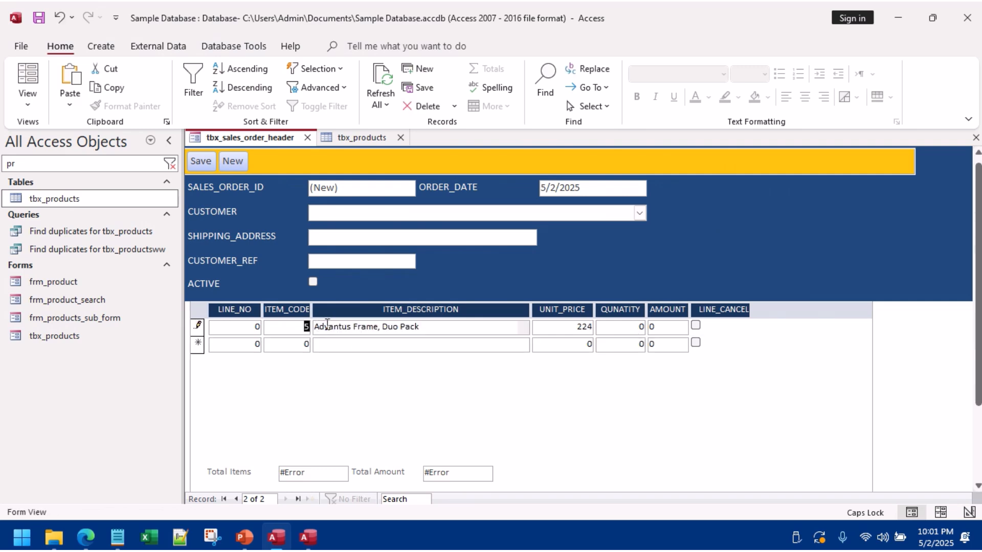
{"action": "type", "text": "123"}
{"action": "key", "text": "Tab"}
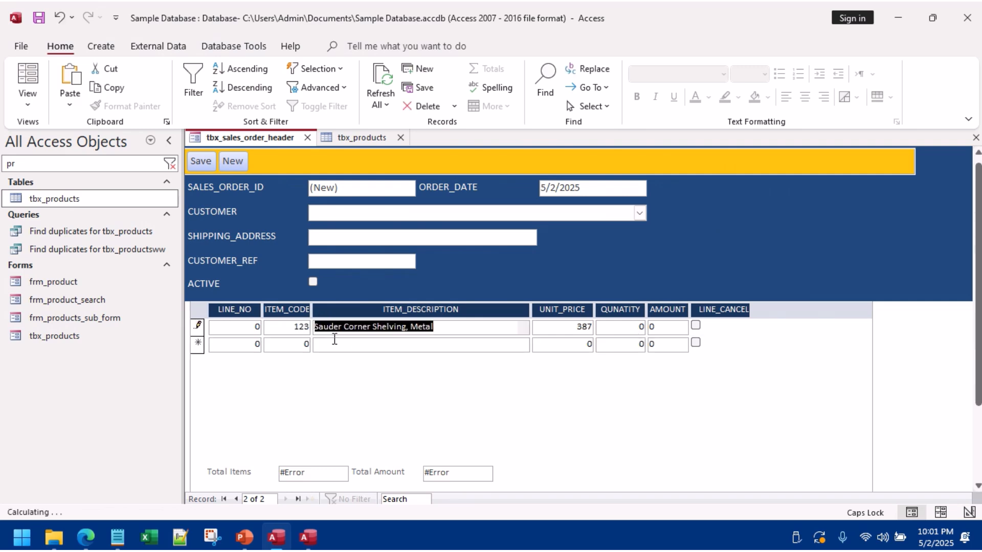
Step: Return the form to Design View and set the default value of the subform's QUNATITY text box to 1
{"action": "left_click", "coordinate": [633, 326]}
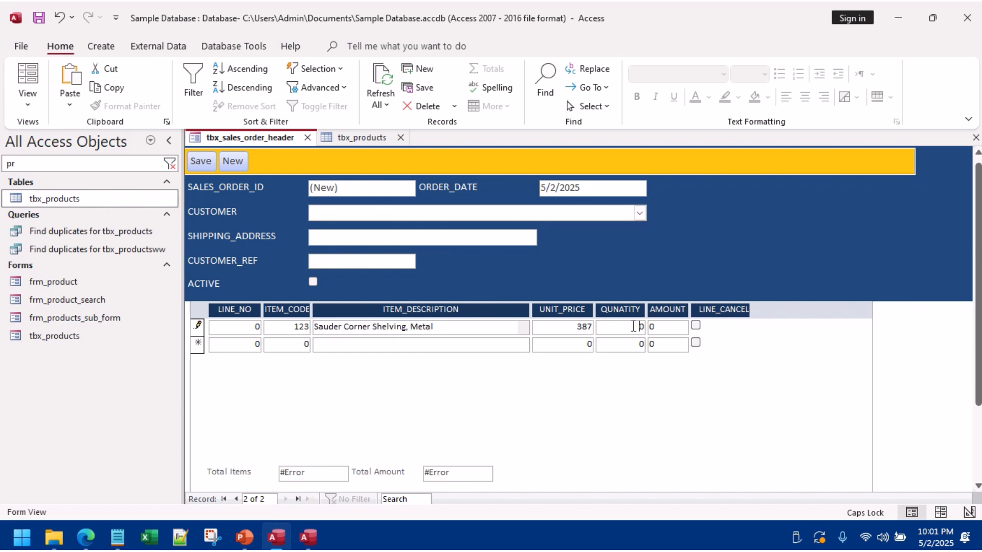
{"action": "right_click", "coordinate": [680, 233]}
{"action": "left_click", "coordinate": [730, 281]}
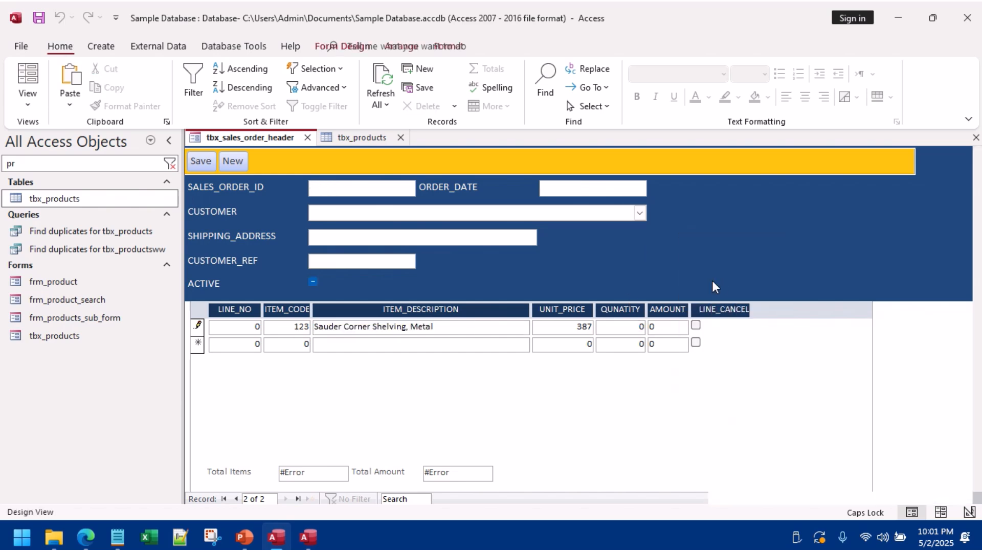
{"action": "left_click", "coordinate": [646, 418]}
{"action": "left_click", "coordinate": [649, 417]}
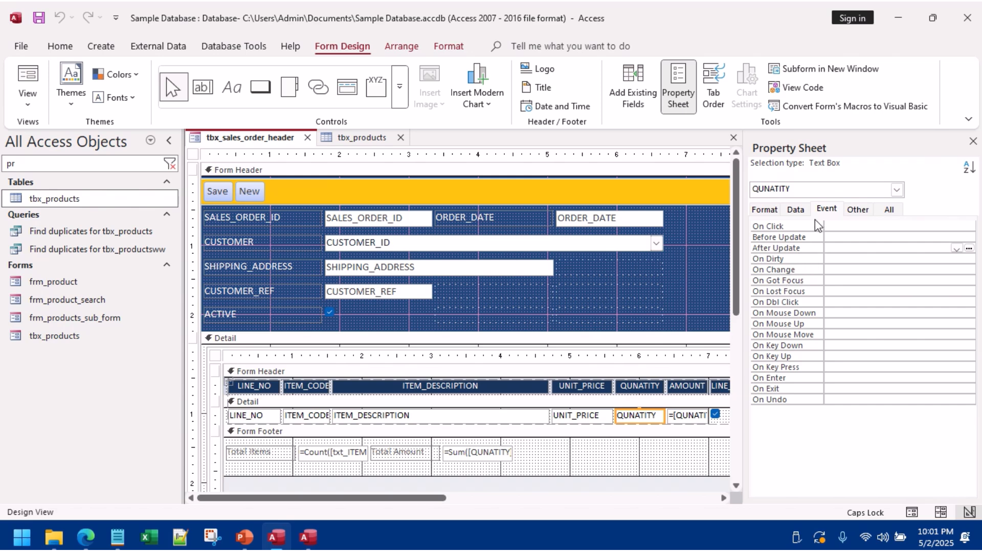
{"action": "left_click", "coordinate": [796, 210]}
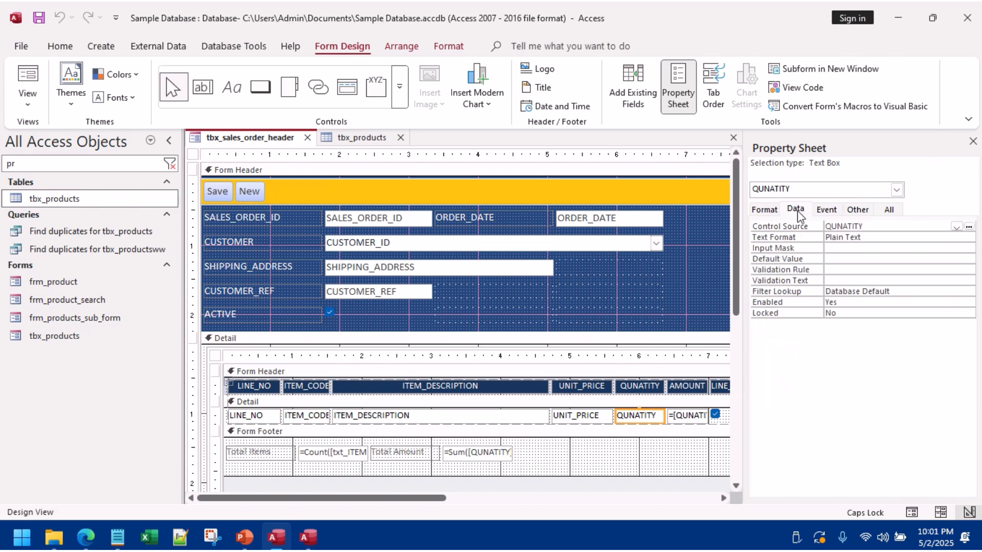
{"action": "left_click", "coordinate": [810, 260]}
{"action": "type", "text": "1"}
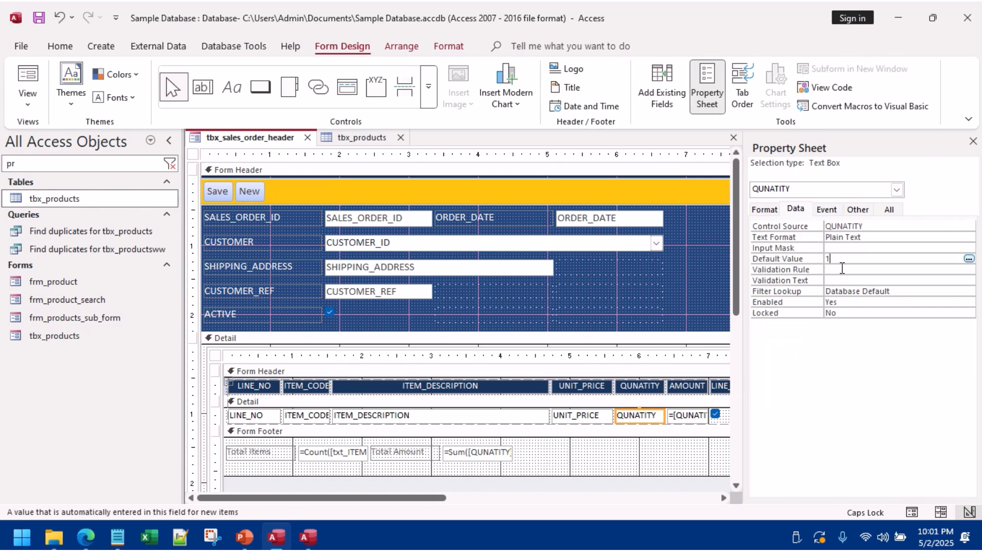
{"action": "key", "text": "Tab"}
Step: Switch to Form View and enter item code 35 in the first order line and 134 in the second
{"action": "left_click", "coordinate": [28, 77]}
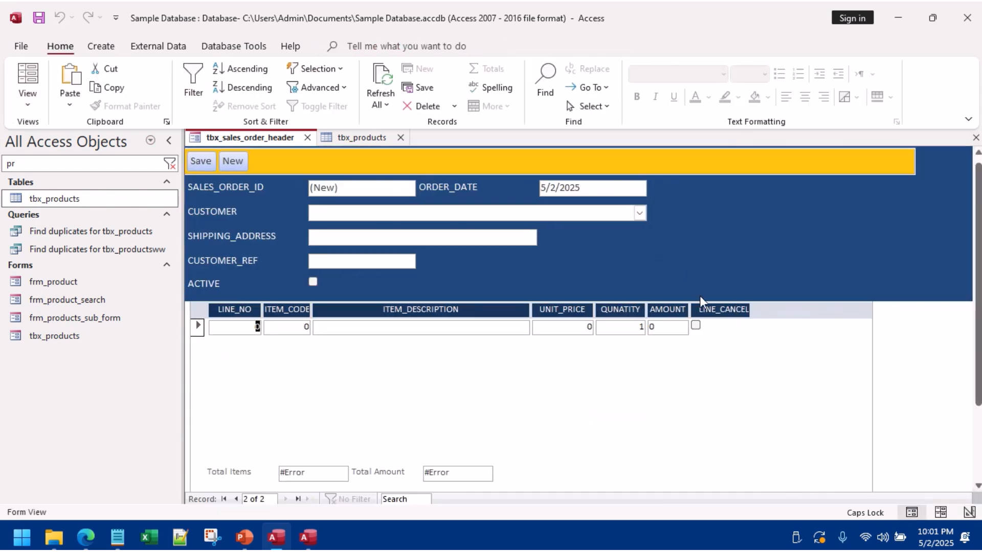
{"action": "left_click", "coordinate": [304, 326]}
{"action": "type", "text": "35"}
{"action": "key", "text": "Tab"}
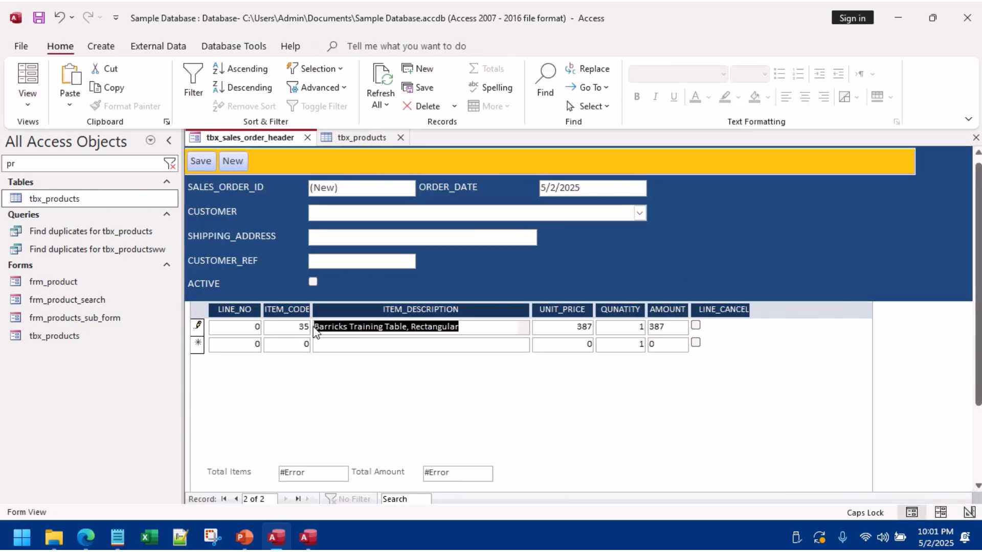
{"action": "left_click", "coordinate": [280, 340]}
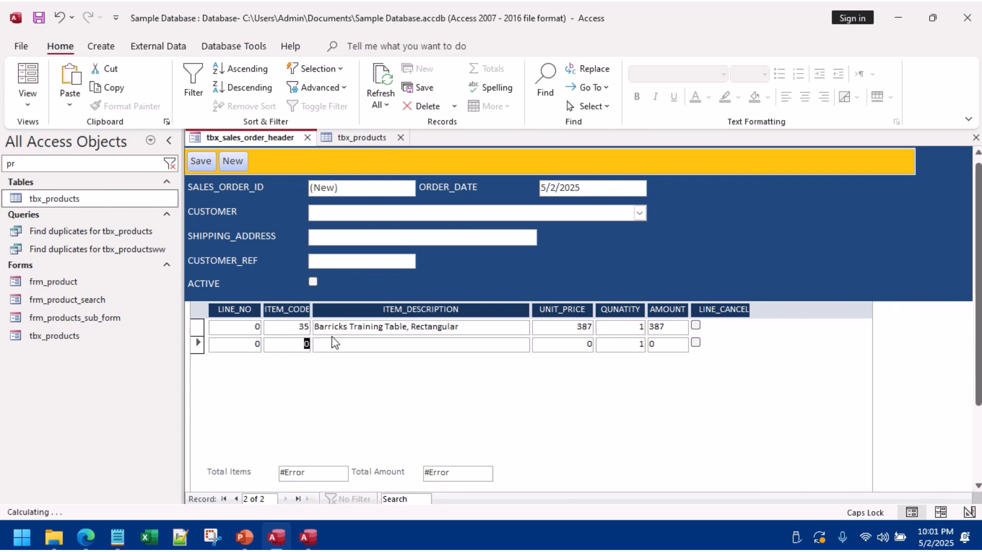
{"action": "type", "text": "134"}
{"action": "key", "text": "Tab"}
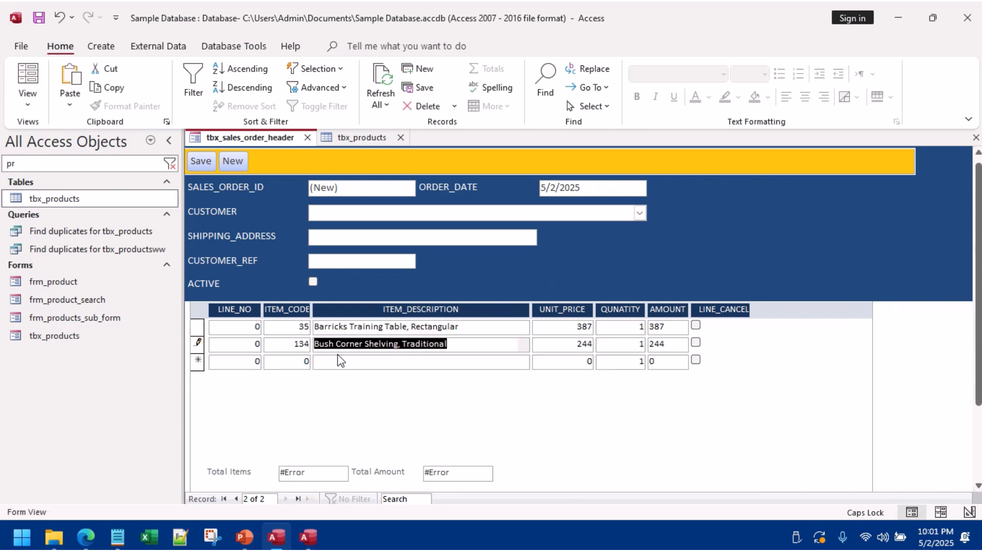
Step: Save the tbx_sales_order_header form
{"action": "right_click", "coordinate": [278, 139]}
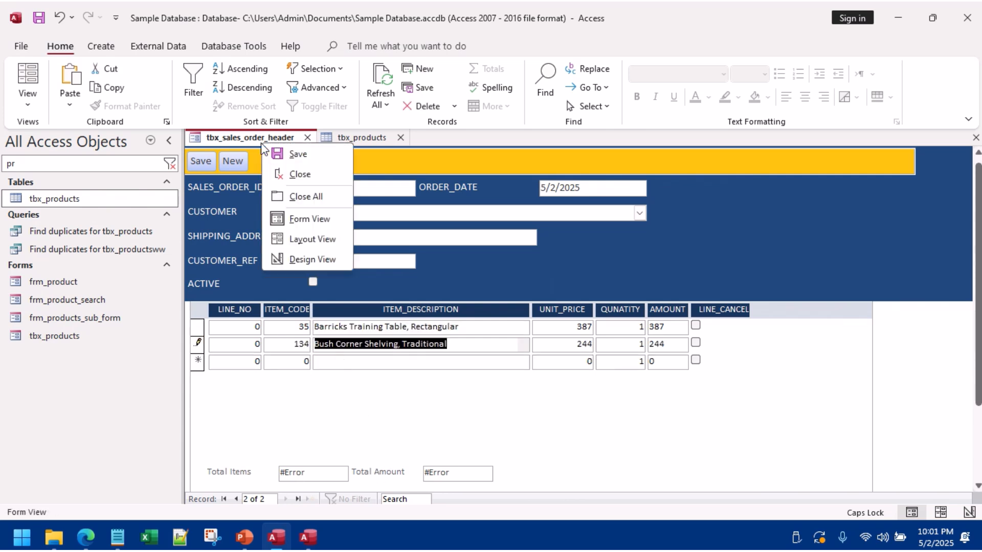
{"action": "left_click", "coordinate": [281, 151]}
{"action": "left_click", "coordinate": [433, 257]}
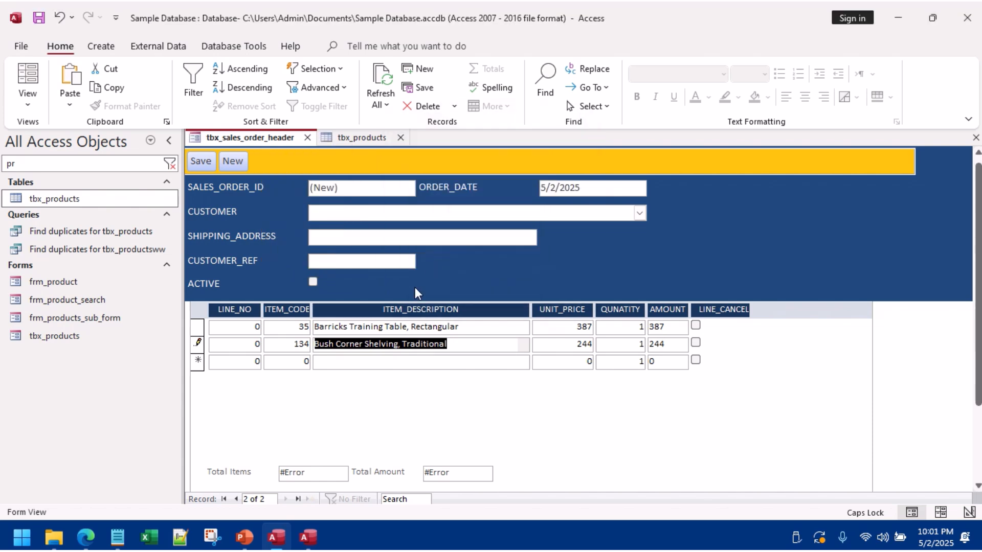
Step: Switch the form to Layout View and select the Total Amount text box in the subform footer
{"action": "left_click", "coordinate": [450, 472]}
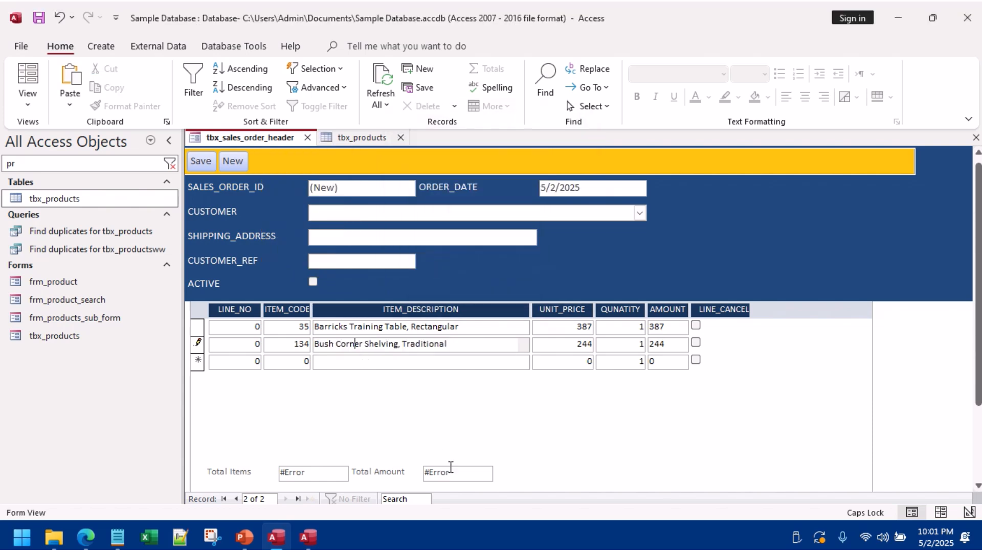
{"action": "right_click", "coordinate": [466, 443]}
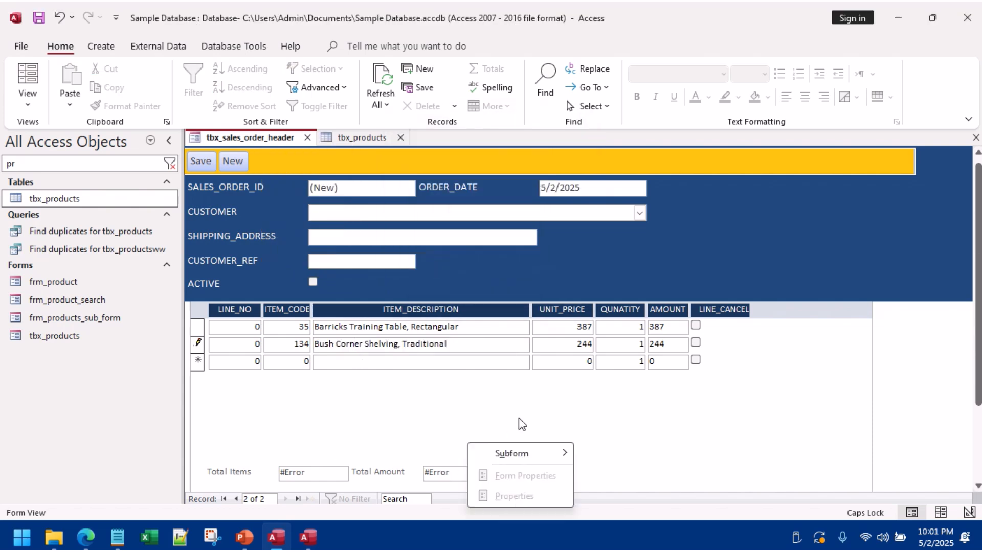
{"action": "right_click", "coordinate": [714, 204]}
{"action": "right_click", "coordinate": [714, 204]}
{"action": "left_click", "coordinate": [763, 235]}
{"action": "left_click", "coordinate": [435, 473]}
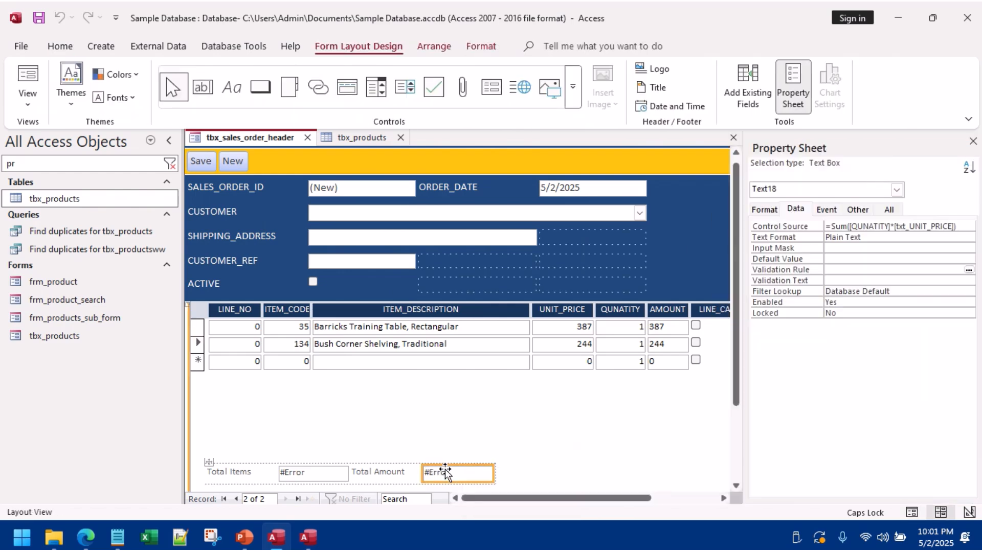
{"action": "left_click", "coordinate": [842, 238]}
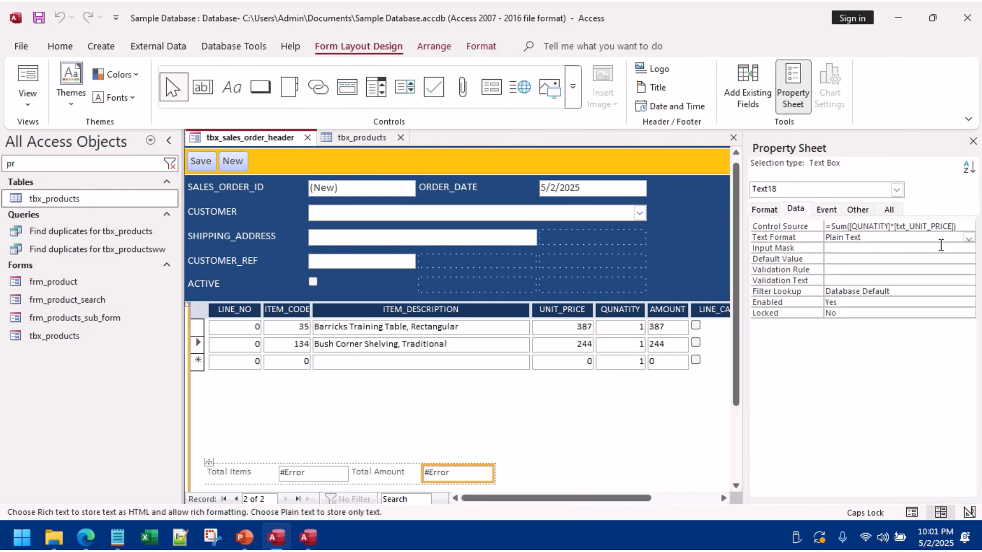
{"action": "left_click", "coordinate": [968, 238]}
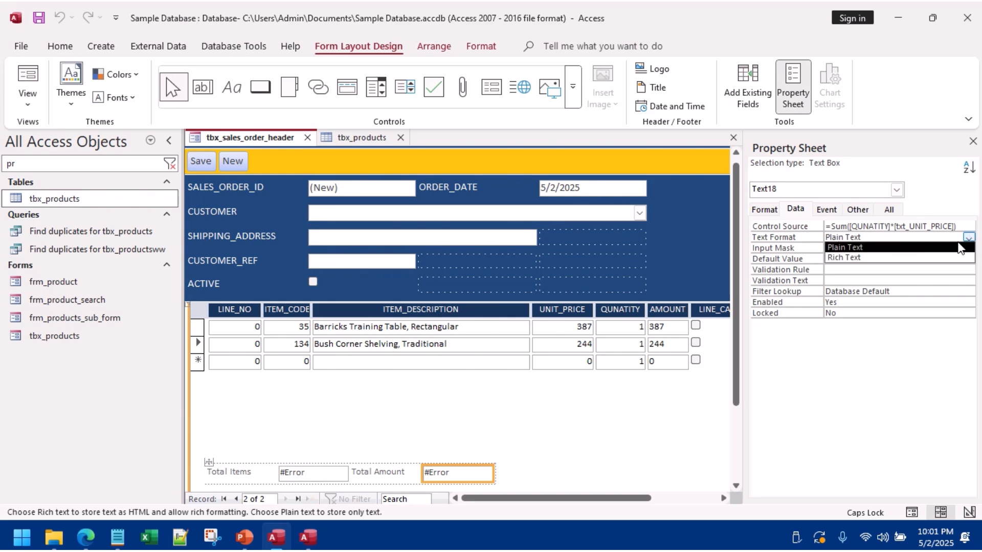
{"action": "left_click", "coordinate": [850, 246]}
{"action": "left_click", "coordinate": [844, 248]}
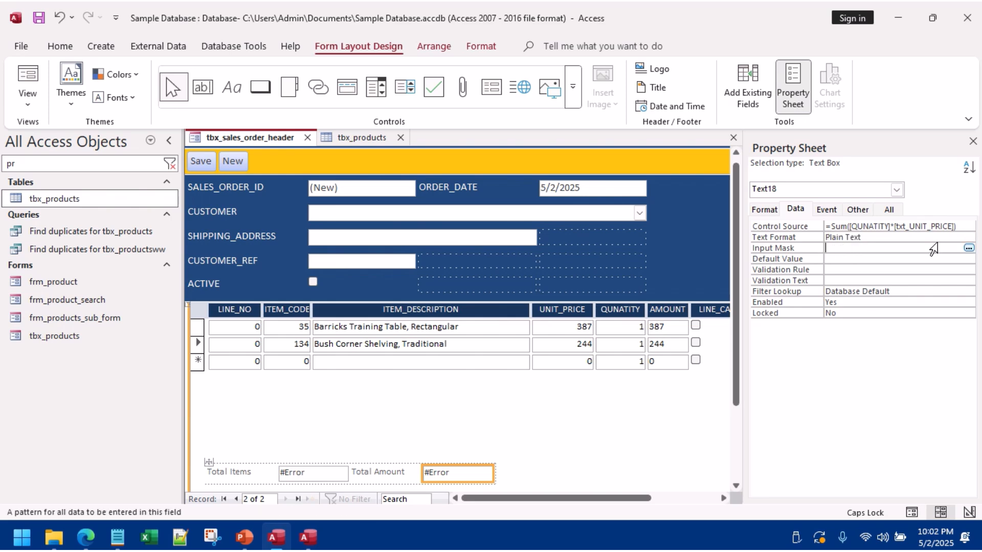
{"action": "left_click", "coordinate": [968, 248]}
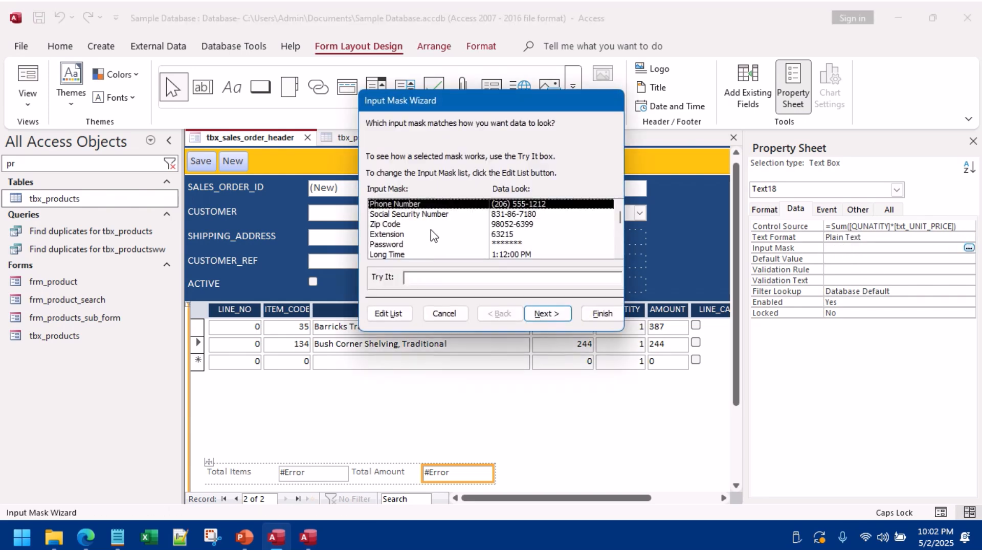
{"action": "scroll", "coordinate": [431, 229], "scroll_direction": "down", "scroll_amount": 1}
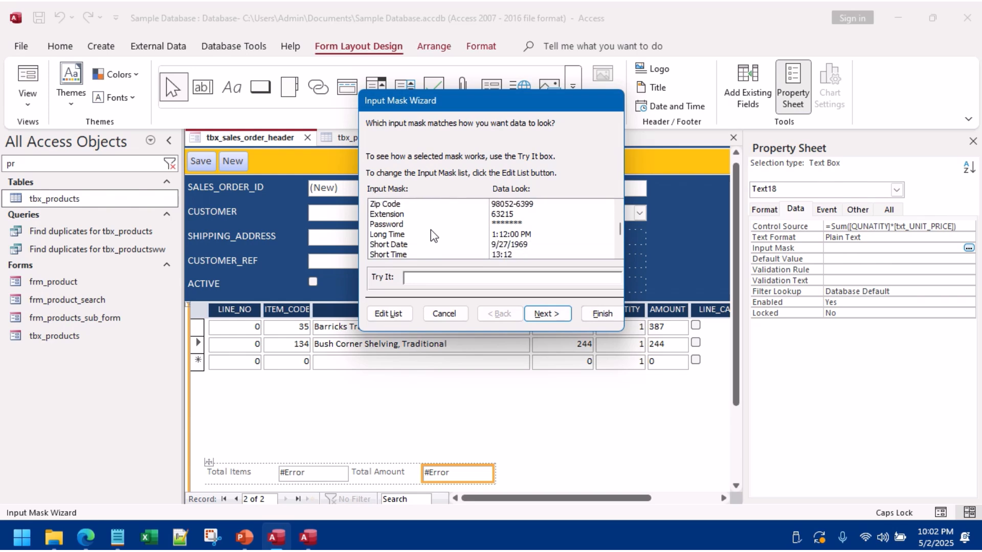
{"action": "left_click", "coordinate": [445, 314]}
Step: Set the default value of the Total Amount and Total Items text boxes to 0
{"action": "left_click", "coordinate": [846, 260]}
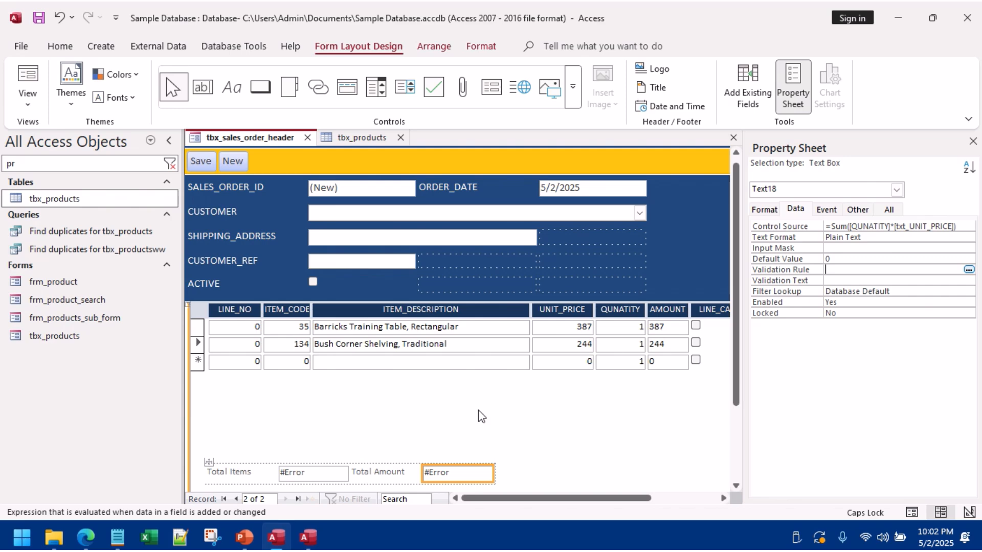
{"action": "left_click", "coordinate": [334, 472]}
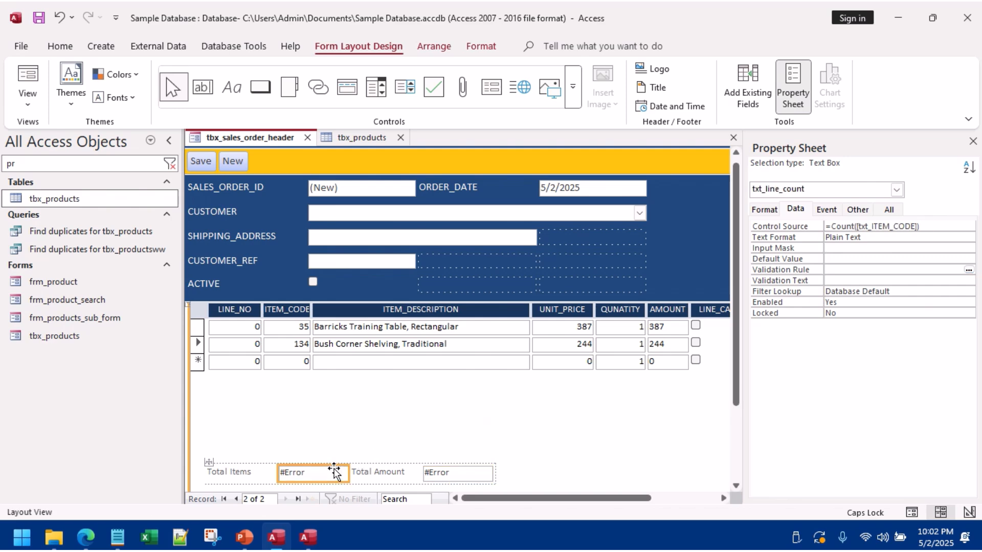
{"action": "left_click", "coordinate": [842, 259]}
{"action": "type", "text": "0"}
{"action": "left_click", "coordinate": [861, 270]}
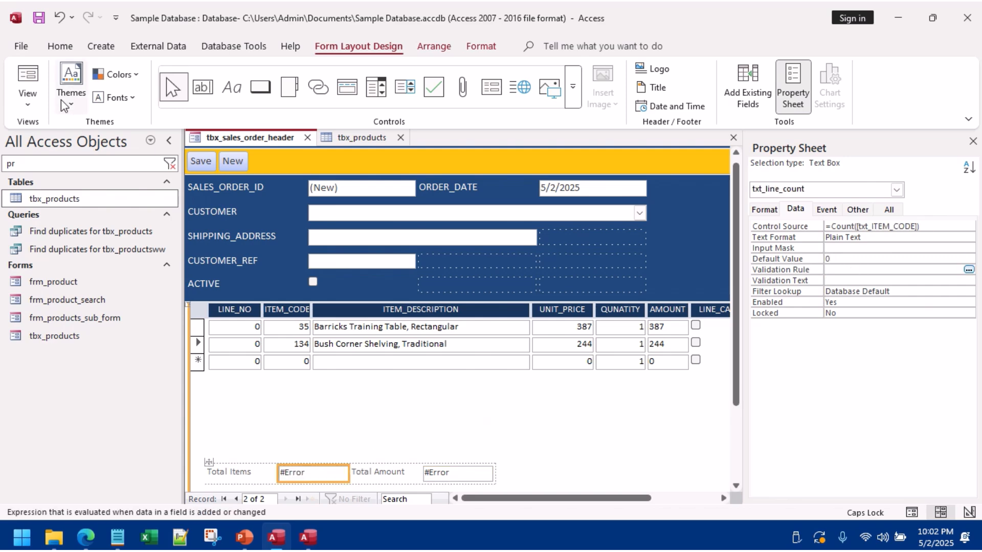
Step: Switch the form back to Form View, save it and refresh all records
{"action": "left_click", "coordinate": [28, 79]}
{"action": "right_click", "coordinate": [252, 140]}
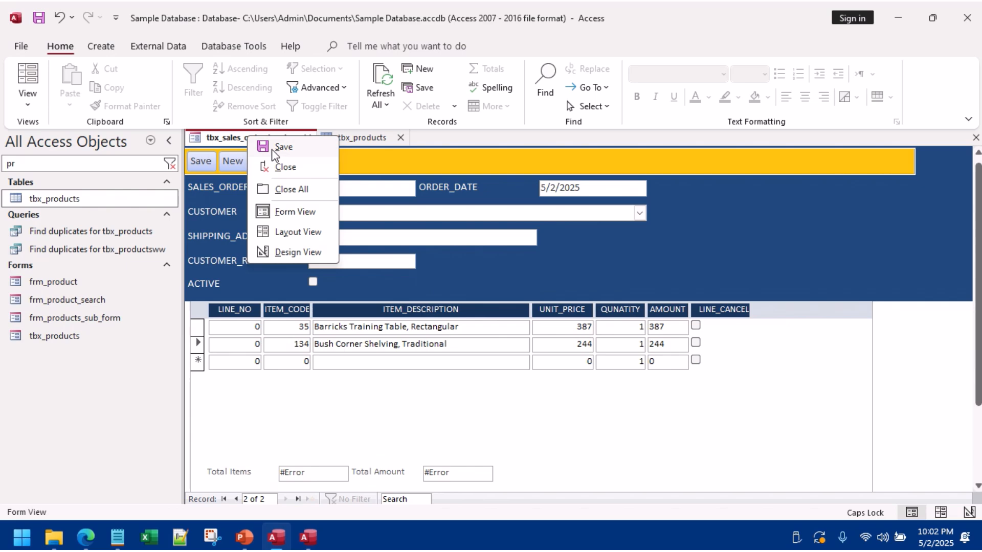
{"action": "left_click", "coordinate": [280, 147]}
{"action": "left_click", "coordinate": [381, 103]}
{"action": "left_click", "coordinate": [407, 125]}
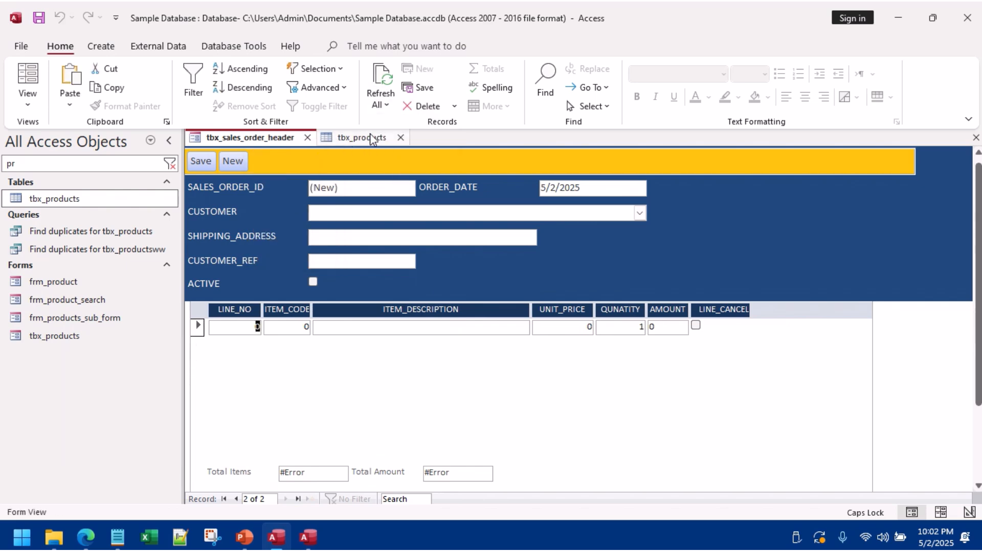
Step: Close all open objects and open the frm_product form
{"action": "left_click", "coordinate": [370, 138]}
{"action": "right_click", "coordinate": [381, 137]}
{"action": "left_click", "coordinate": [407, 189]}
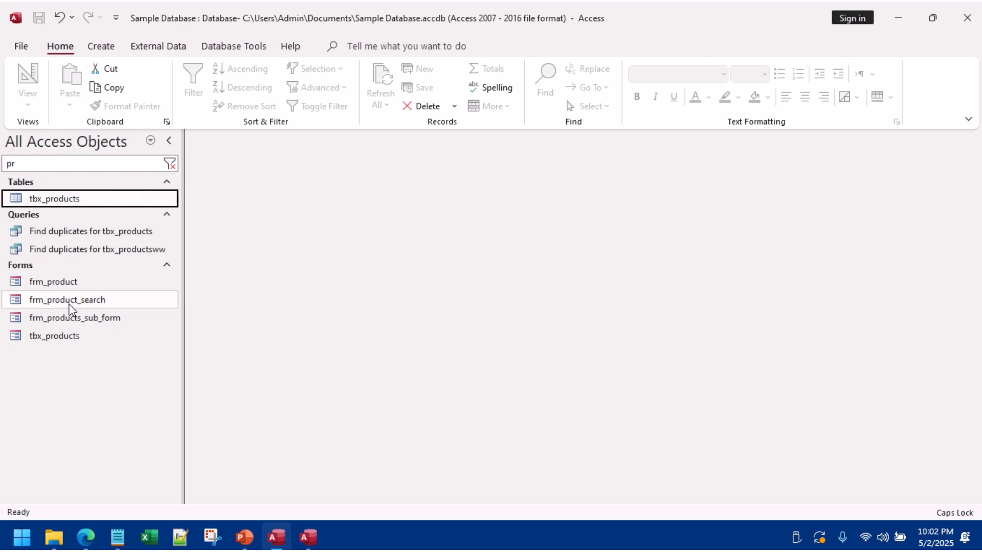
{"action": "double_click", "coordinate": [55, 283]}
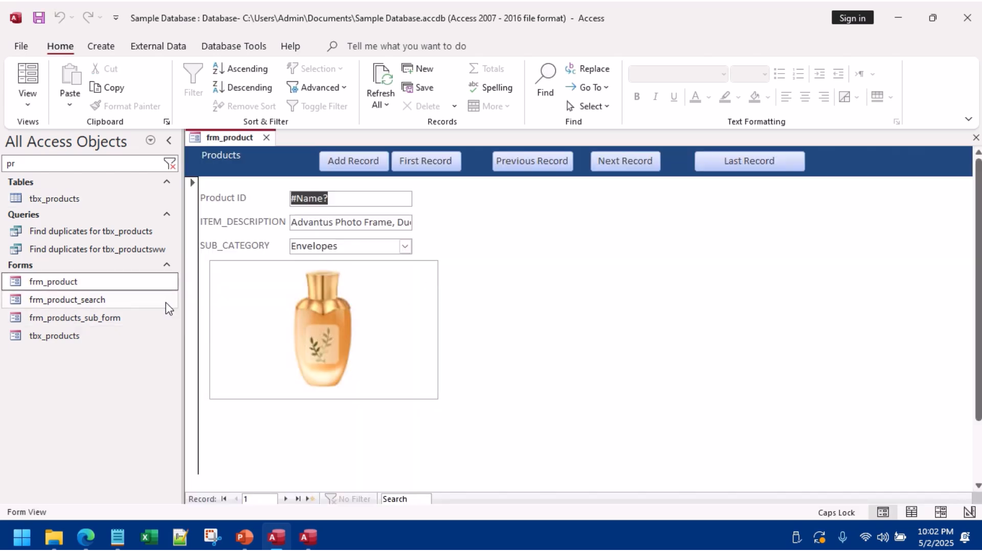
Step: Filter the database objects by SALE
{"action": "left_click", "coordinate": [69, 164]}
{"action": "key", "text": "BackSpace"}
{"action": "key", "text": "BackSpace"}
{"action": "type", "text": "SALE"}
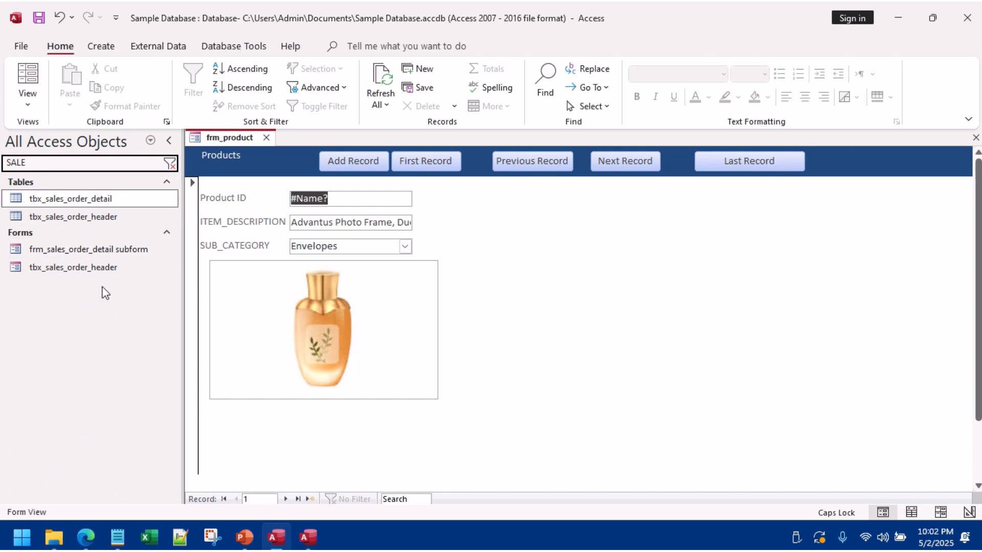
Step: Open the tbx_sales_order_header form and bring it into Design View with the subform's Total Amount box selected
{"action": "double_click", "coordinate": [106, 271]}
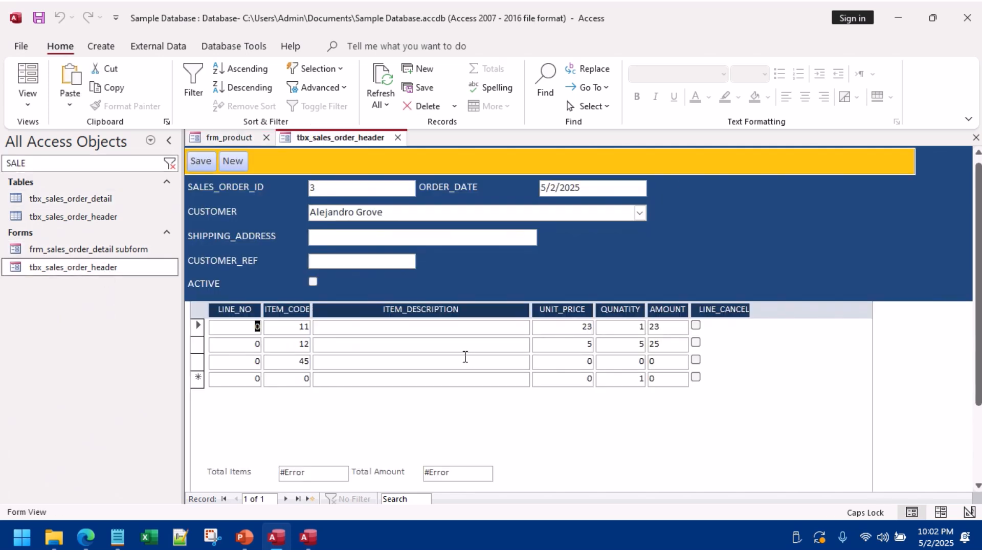
{"action": "left_click", "coordinate": [463, 475]}
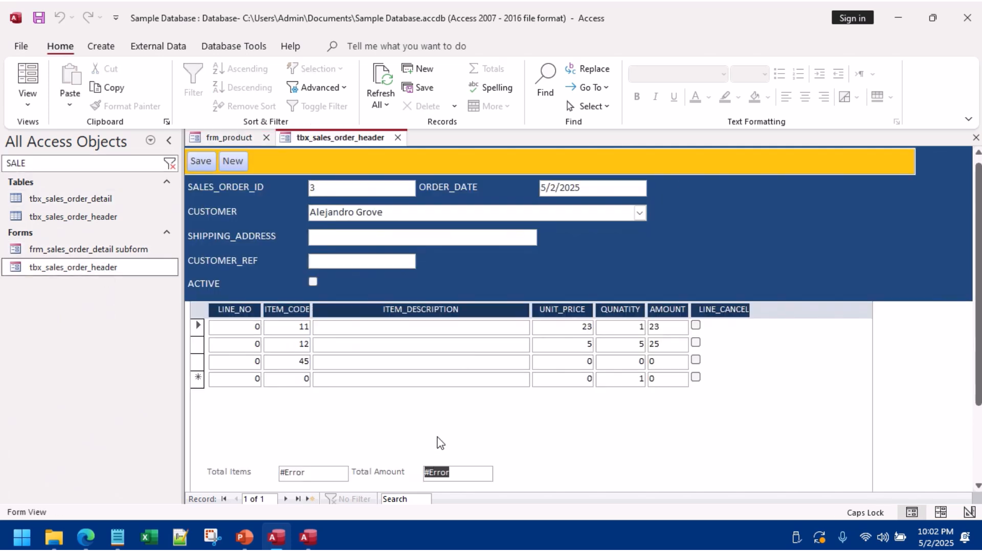
{"action": "key", "text": "alt+Tab"}
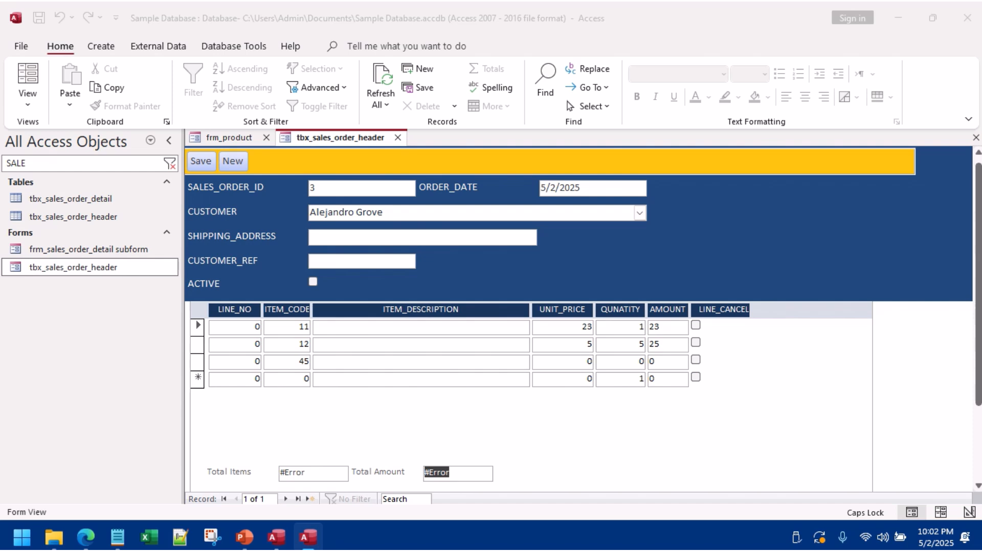
{"action": "right_click", "coordinate": [588, 432]}
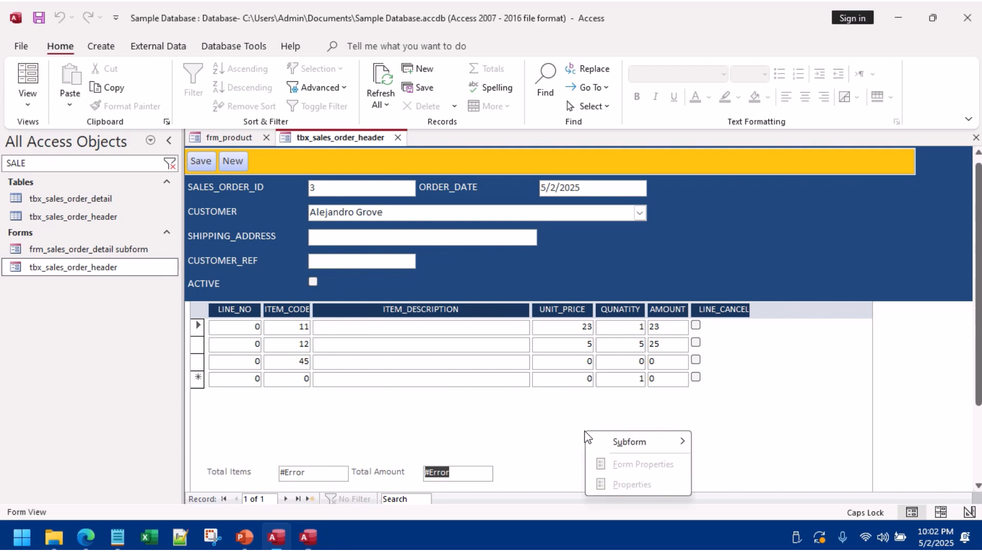
{"action": "mouse_move", "coordinate": [619, 442]}
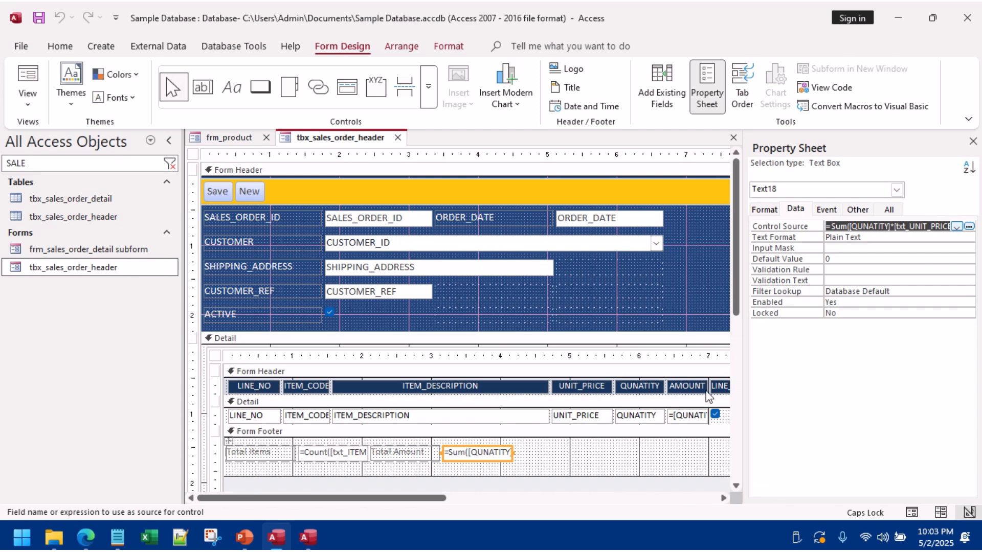
Step: Rebuild the Total Amount box's control source as the expression Sum([QUNATITY] * [txt_UNIT_PRICE])
{"action": "left_click", "coordinate": [968, 227]}
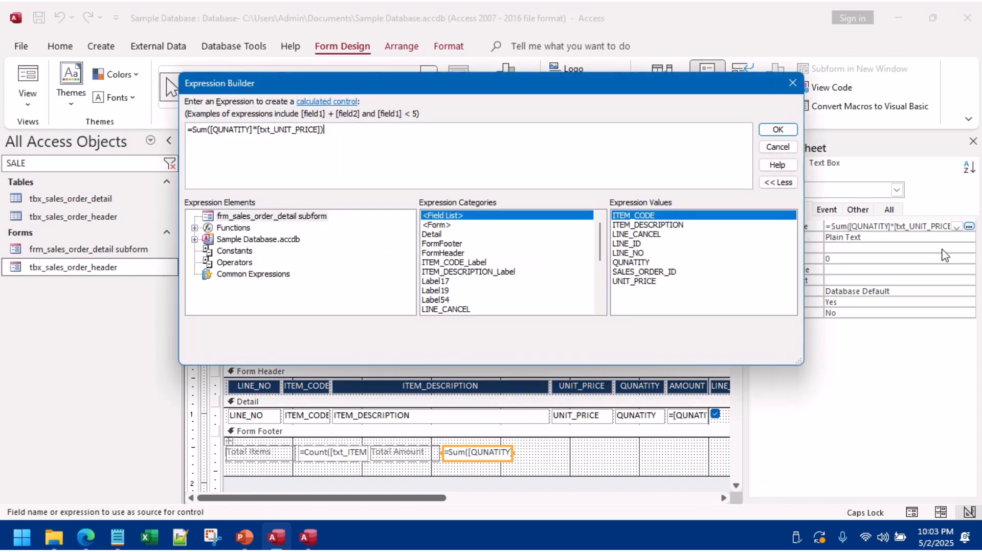
{"action": "left_click_drag", "start_coordinate": [330, 129], "coordinate": [172, 117]}
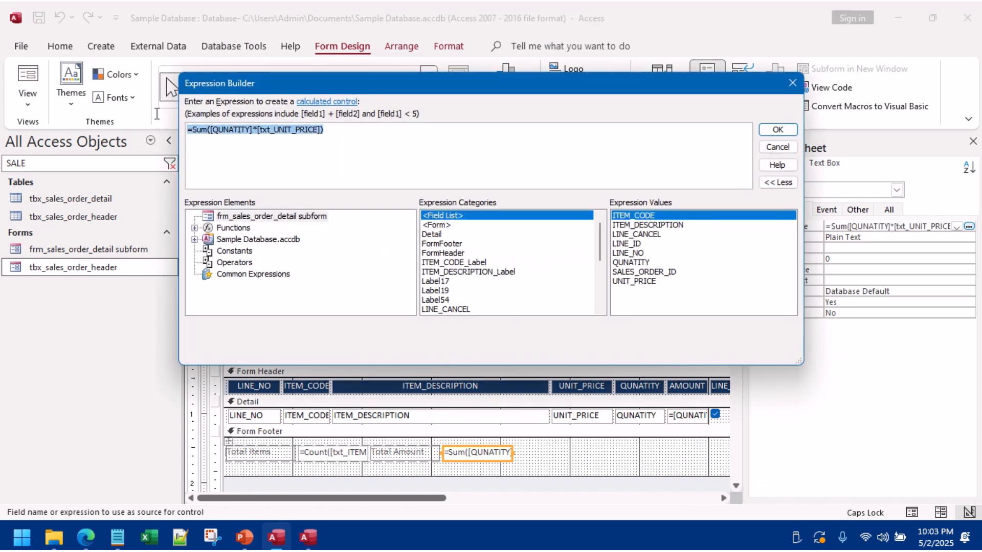
{"action": "key", "text": "BackSpace"}
{"action": "type", "text": "Sum("}
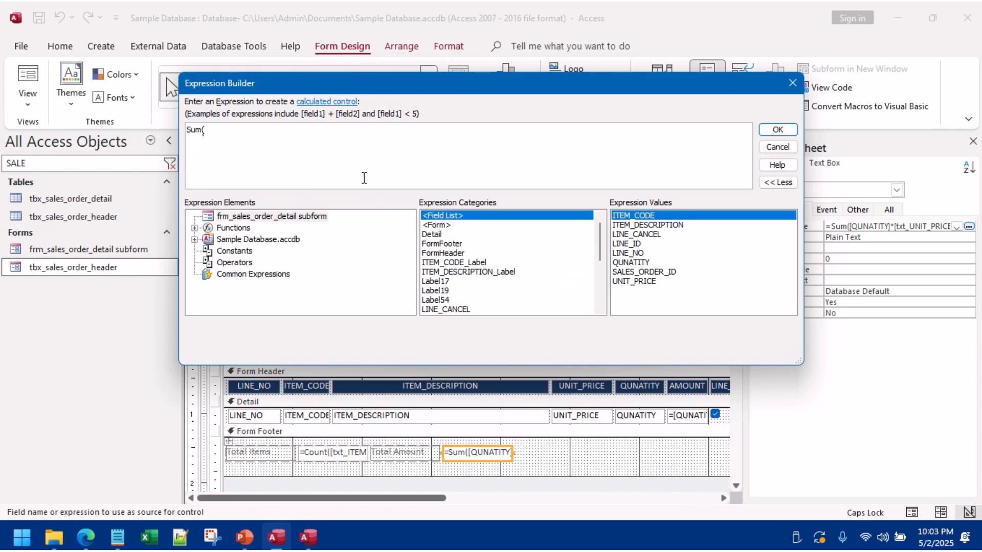
{"action": "scroll", "coordinate": [454, 269], "scroll_direction": "down", "scroll_amount": 3}
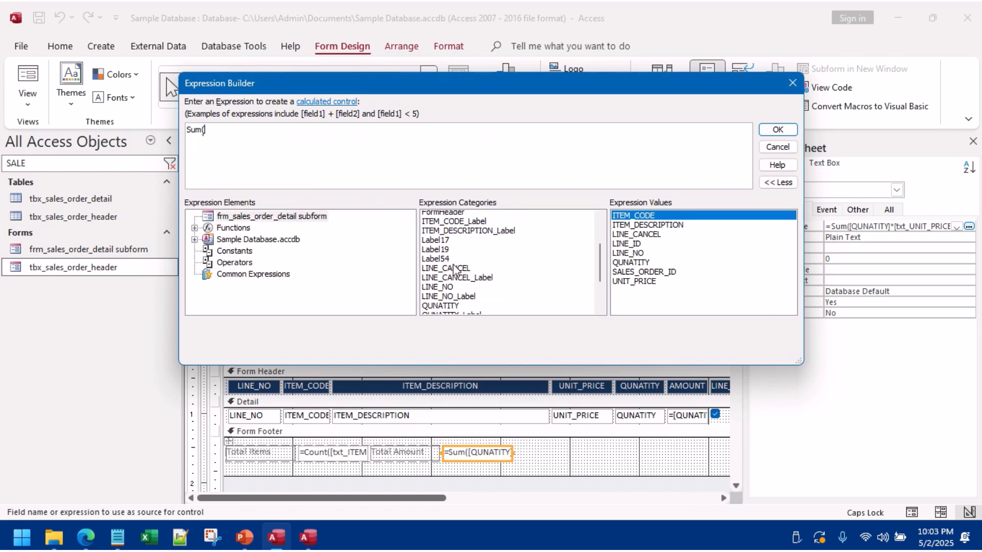
{"action": "scroll", "coordinate": [455, 270], "scroll_direction": "down", "scroll_amount": 2}
{"action": "double_click", "coordinate": [456, 235]}
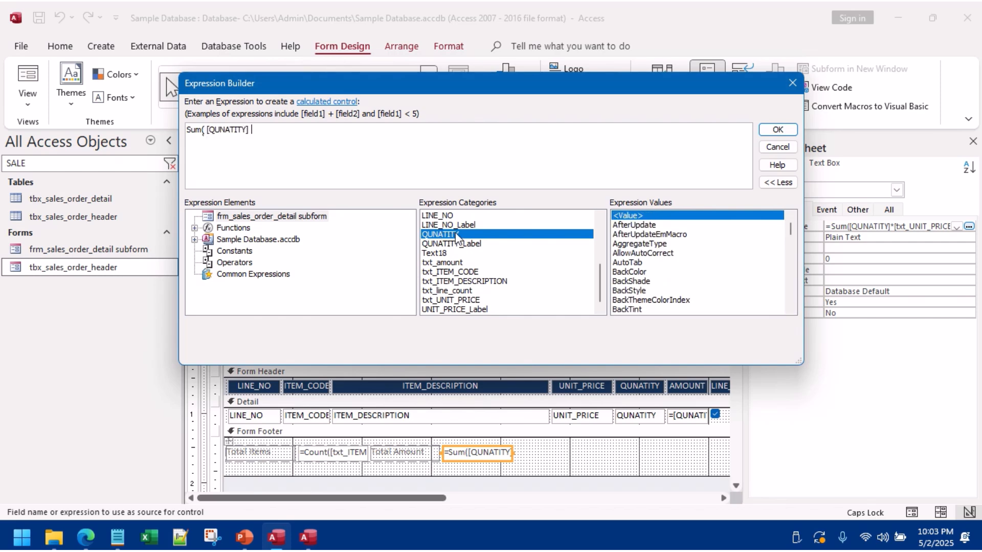
{"action": "type", "text": "*"}
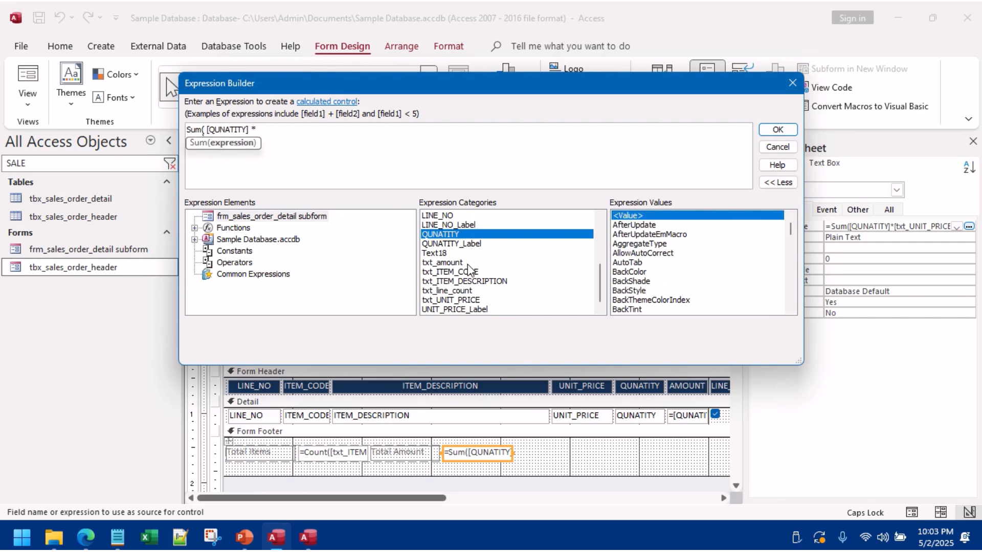
{"action": "double_click", "coordinate": [476, 300]}
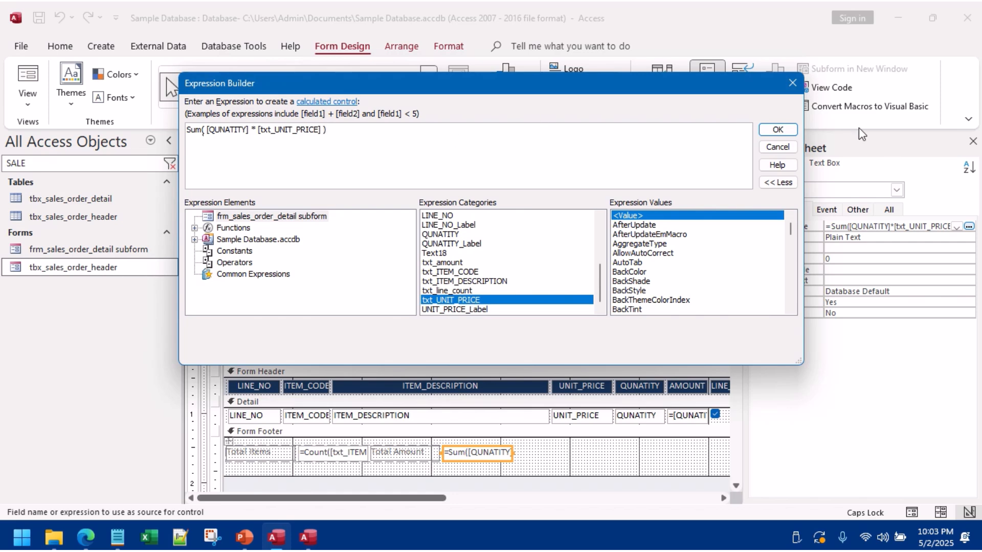
{"action": "left_click", "coordinate": [778, 132]}
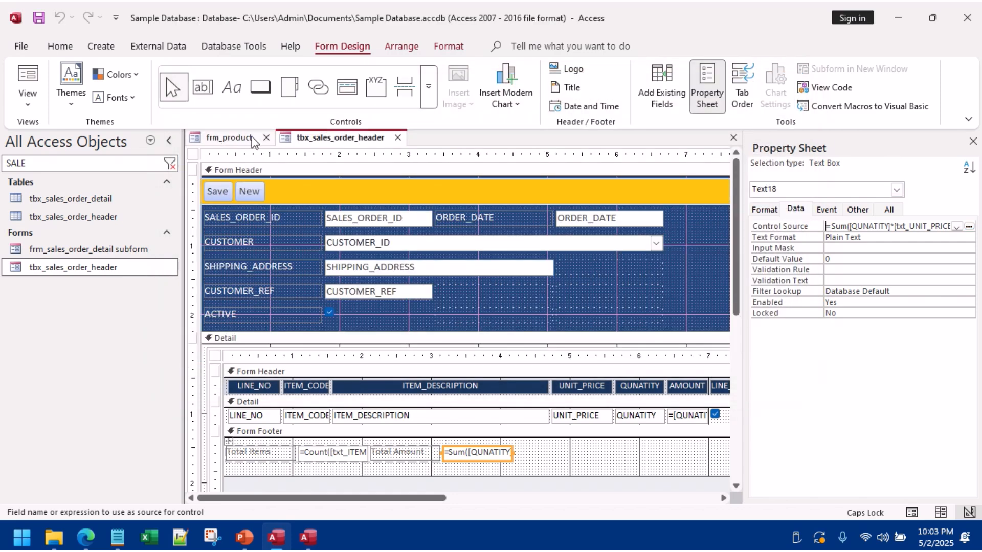
Step: Rebuild the Total Items box's control source as the expression =Count([txt_ITEM_CODE])
{"action": "right_click", "coordinate": [295, 136]}
{"action": "left_click", "coordinate": [327, 250]}
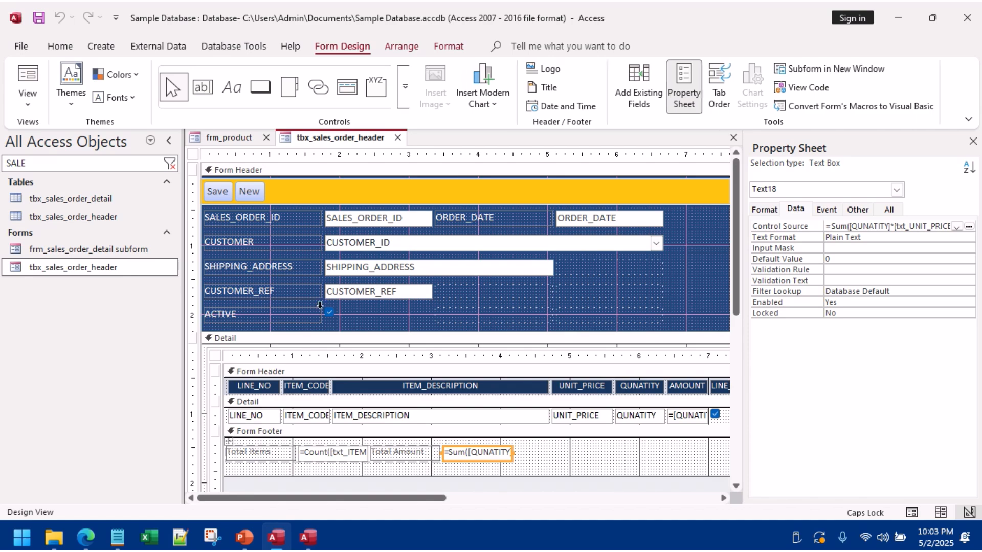
{"action": "left_click", "coordinate": [330, 454]}
{"action": "left_click", "coordinate": [969, 226]}
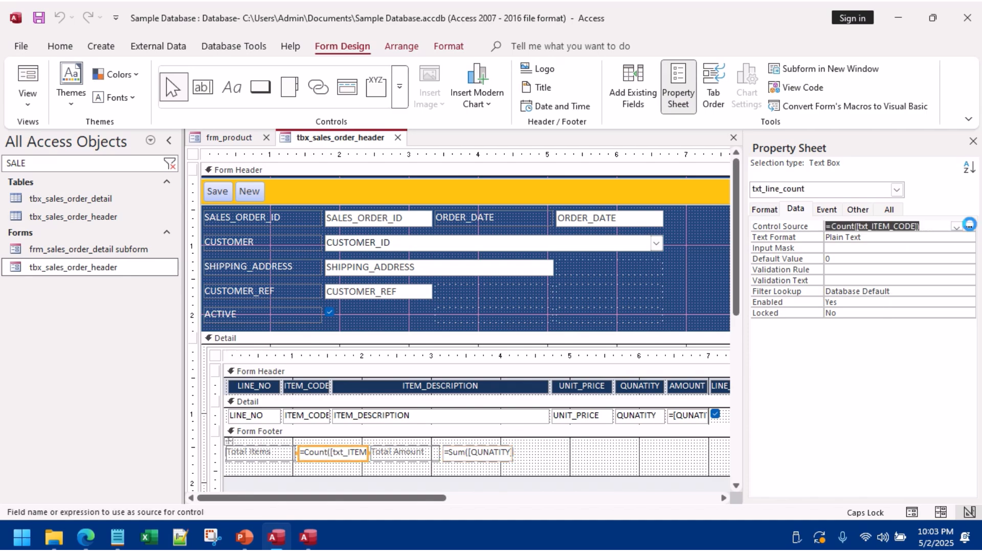
{"action": "key", "text": "ctrl+a"}
{"action": "key", "text": "Delete"}
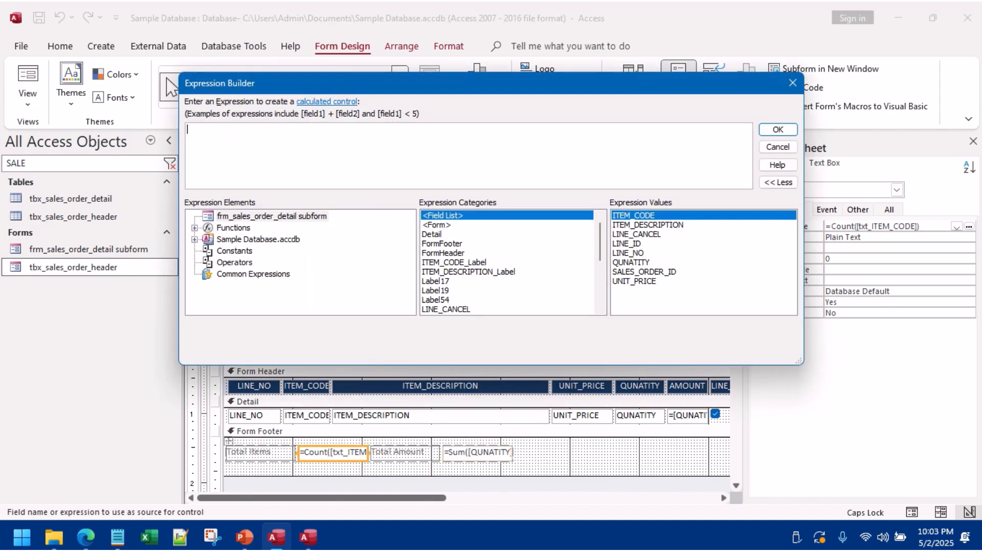
{"action": "type", "text": "=COUN"}
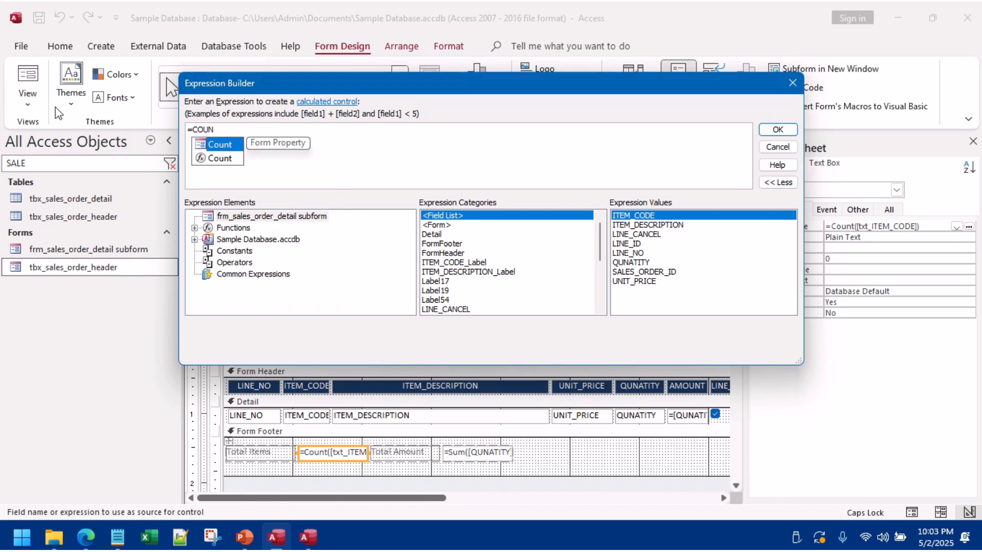
{"action": "double_click", "coordinate": [230, 159]}
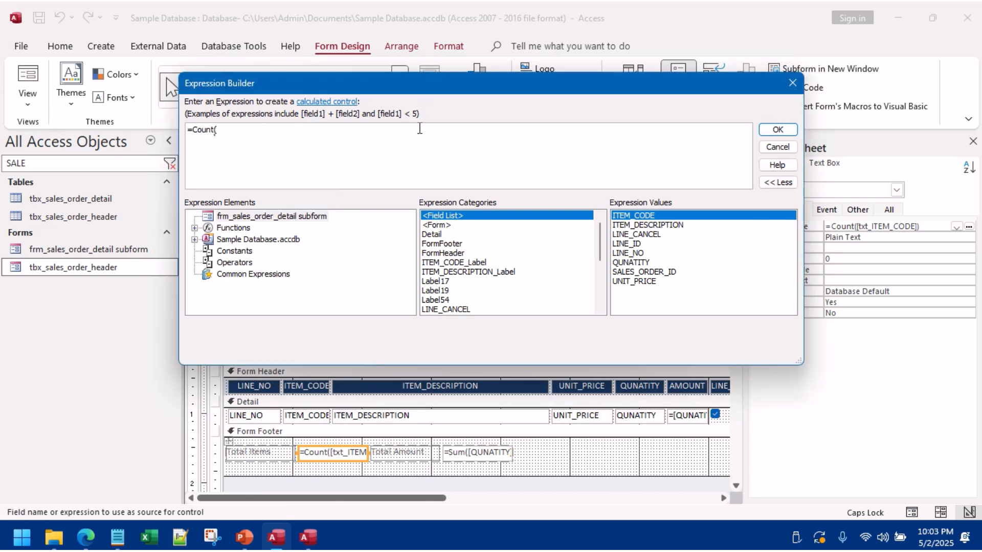
{"action": "type", "text": "TXT"}
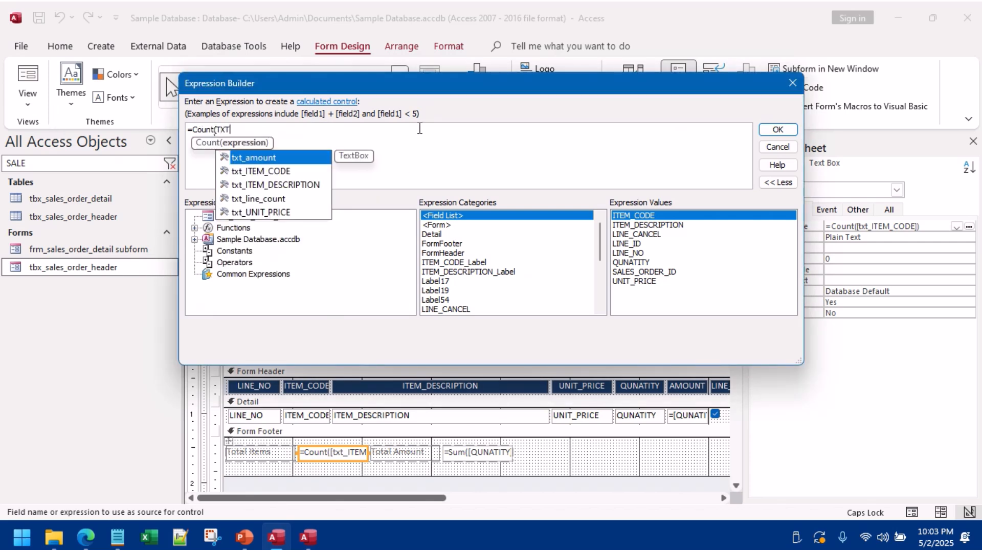
{"action": "double_click", "coordinate": [290, 172]}
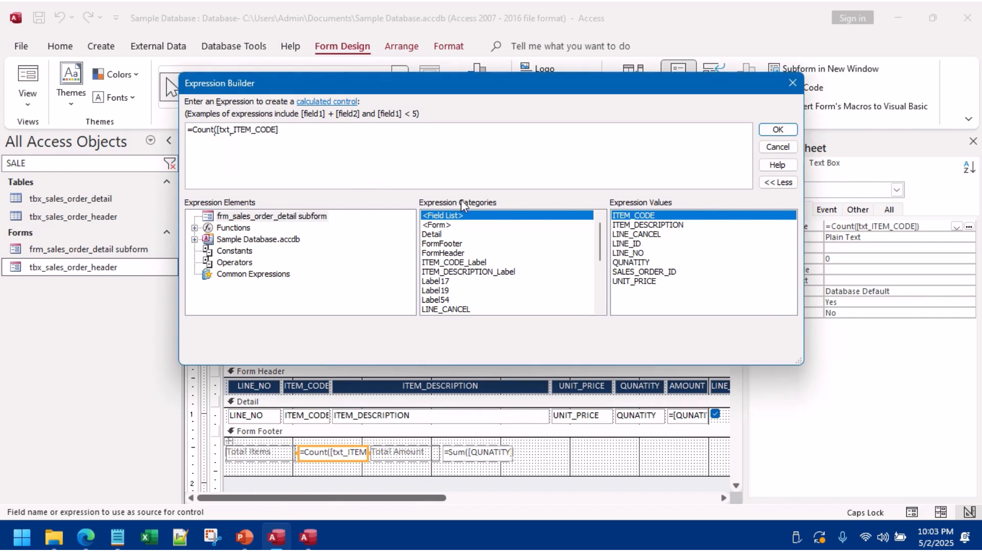
{"action": "left_click", "coordinate": [778, 129]}
Step: Show the sales order form in Form View, save it, and close and reopen it from the object list
{"action": "left_click", "coordinate": [35, 77]}
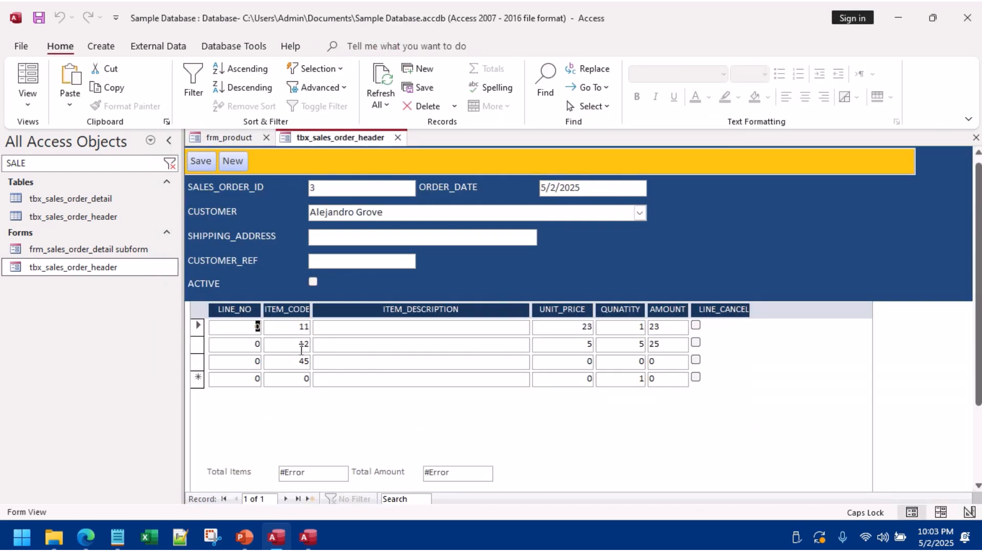
{"action": "right_click", "coordinate": [288, 142]}
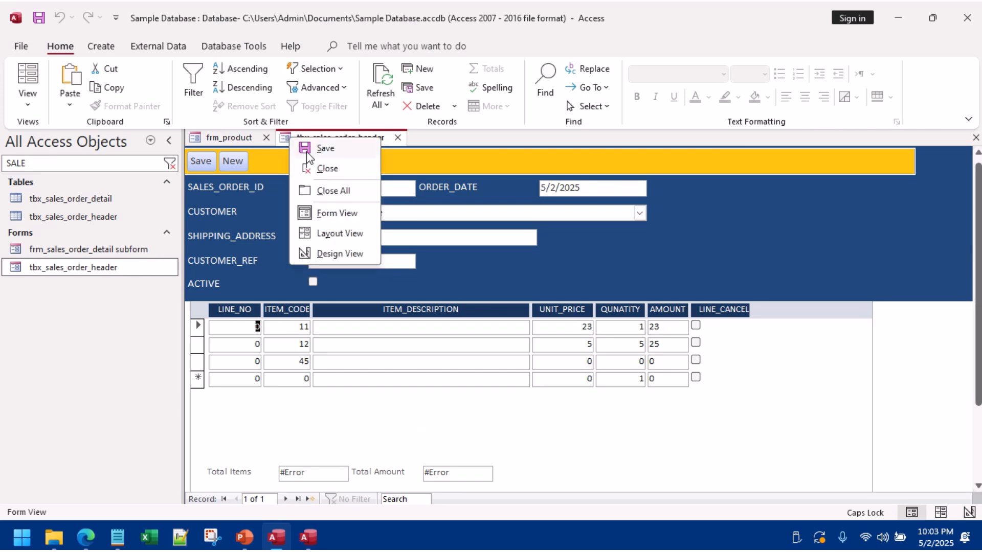
{"action": "left_click", "coordinate": [322, 148]}
{"action": "left_click", "coordinate": [431, 266]}
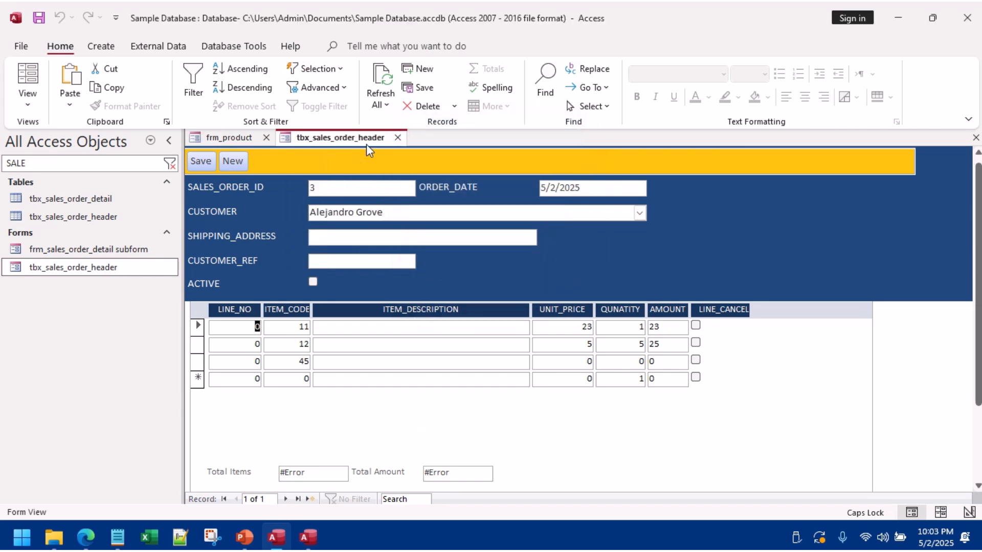
{"action": "left_click", "coordinate": [397, 138]}
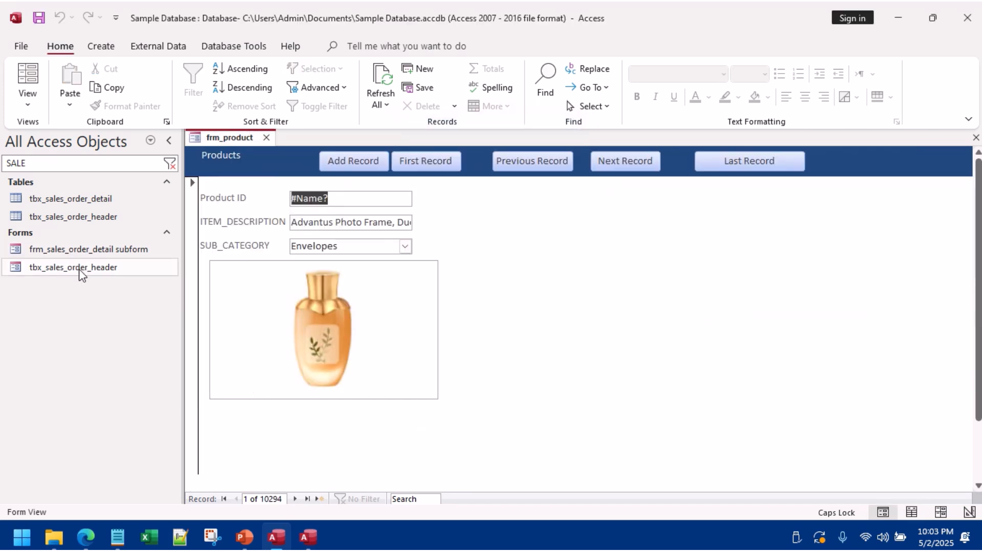
{"action": "double_click", "coordinate": [79, 268]}
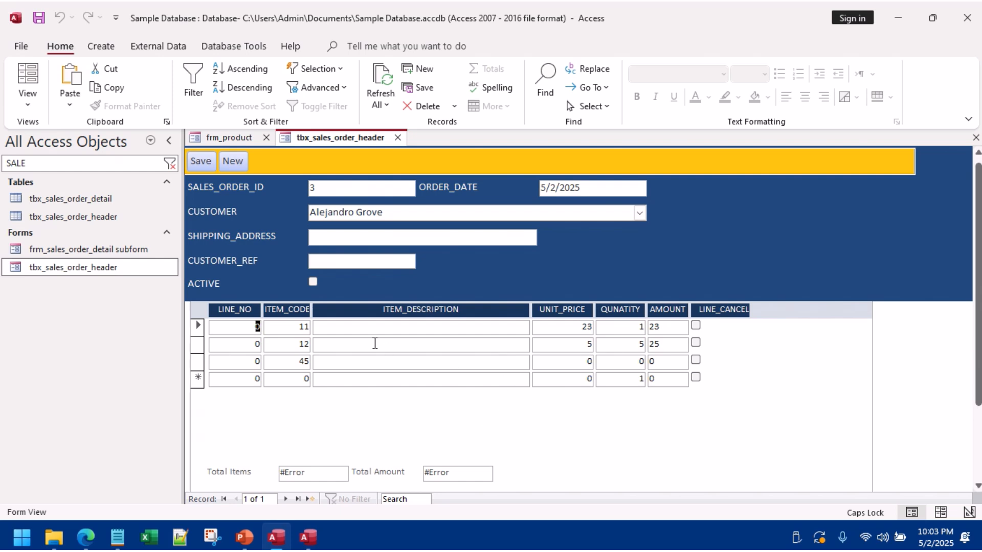
Step: Set the item code to 34 on the first order line and 26 on the second
{"action": "key", "text": "Tab"}
{"action": "type", "text": "3"}
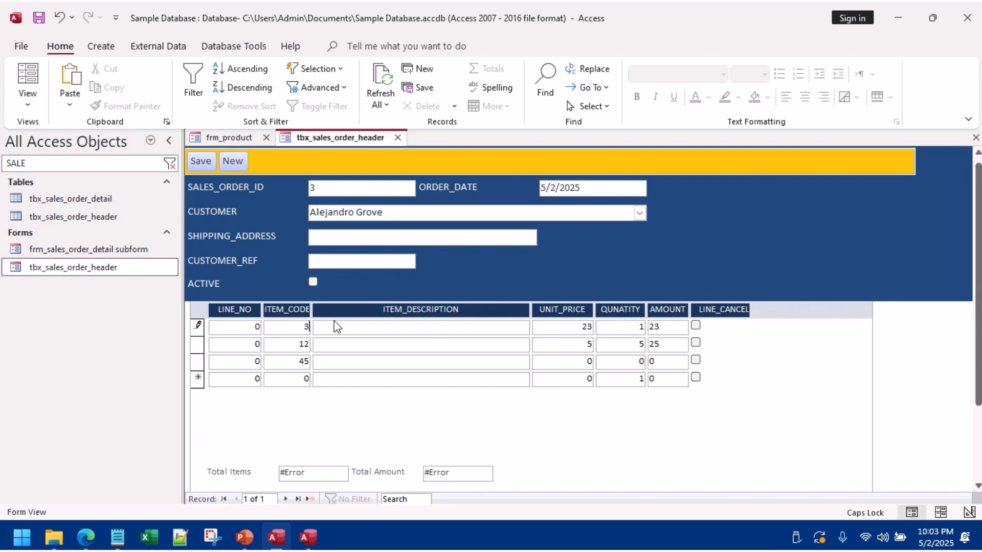
{"action": "type", "text": "4"}
{"action": "key", "text": "Tab"}
{"action": "double_click", "coordinate": [296, 344]}
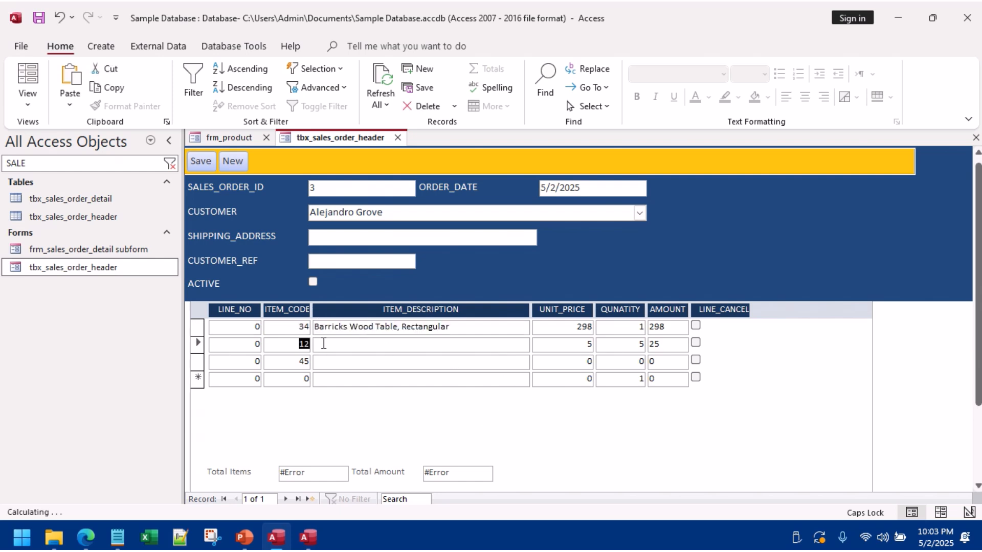
{"action": "type", "text": "26"}
{"action": "key", "text": "Tab"}
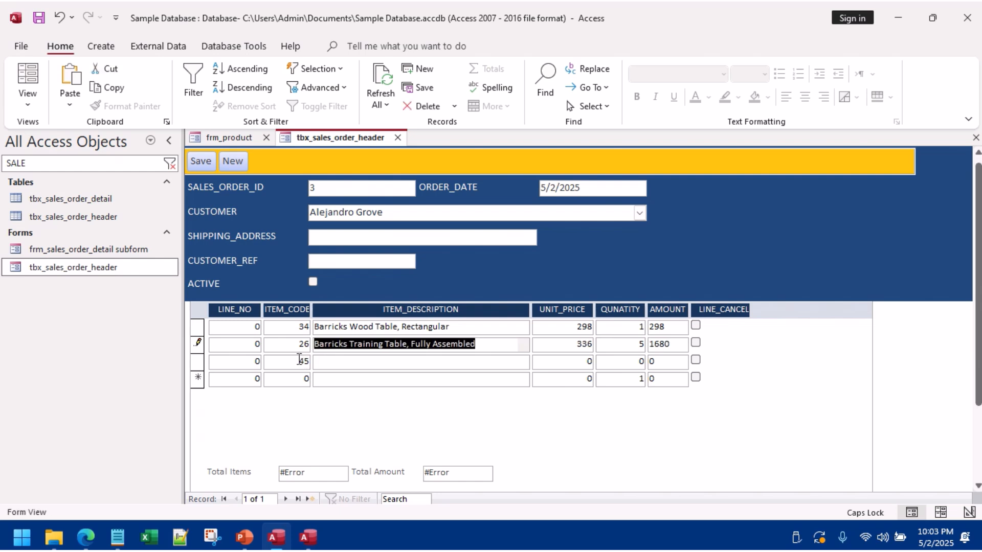
Step: Set the third order line's item code to 855
{"action": "double_click", "coordinate": [302, 361]}
{"action": "type", "text": "855"}
{"action": "key", "text": "Tab"}
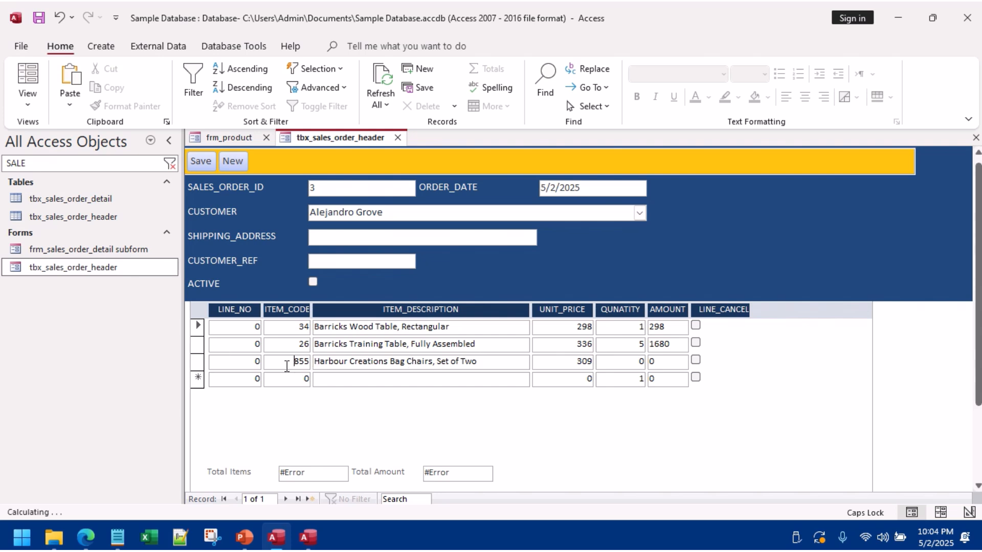
Step: Set the third order line's item code to 234 and its quantity to 1, and leave the line so it is stored
{"action": "double_click", "coordinate": [287, 362]}
{"action": "type", "text": "234"}
{"action": "key", "text": "Tab"}
{"action": "key", "text": "Tab"}
{"action": "key", "text": "Tab"}
{"action": "key", "text": "Tab"}
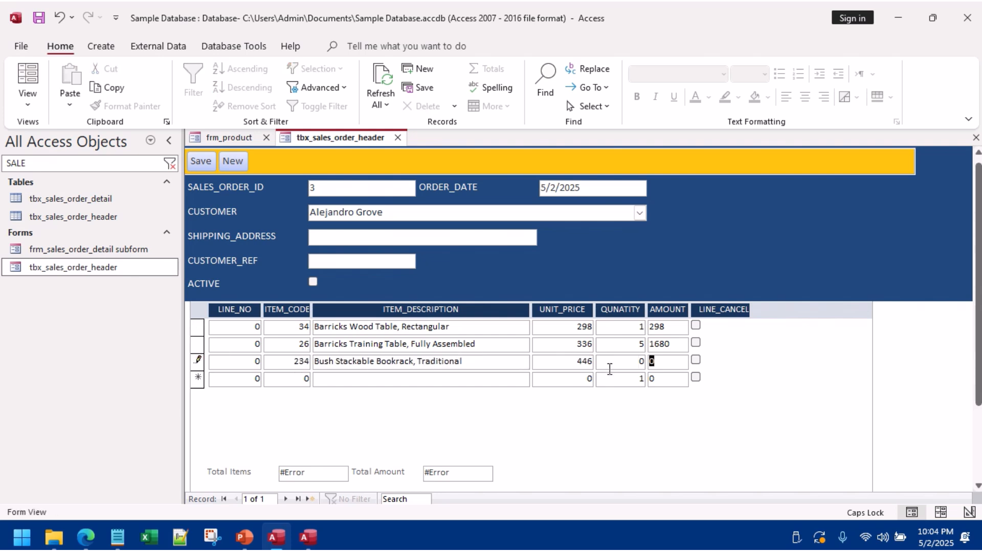
{"action": "key", "text": "shift+Tab"}
{"action": "type", "text": "1"}
{"action": "key", "text": "Tab"}
{"action": "left_click", "coordinate": [505, 345]}
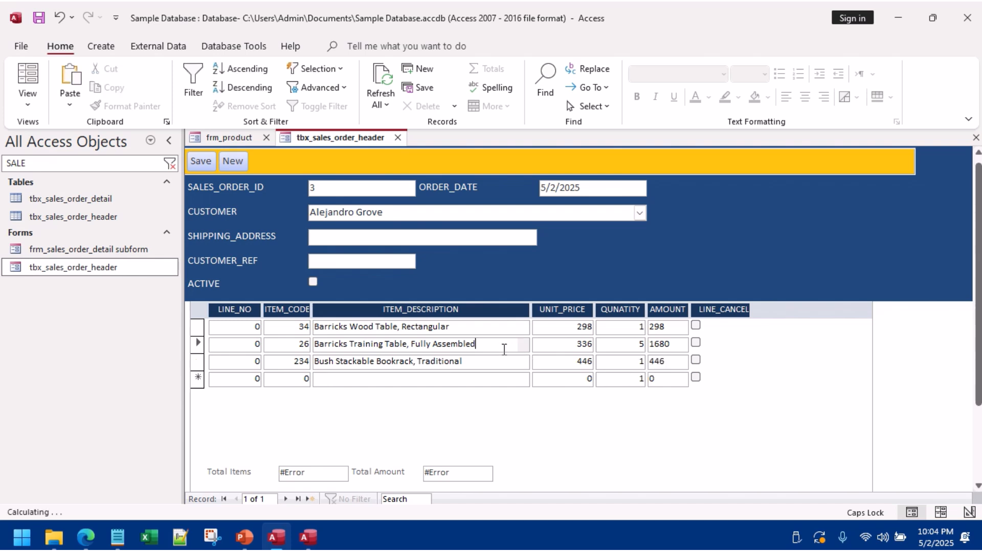
{"action": "left_click", "coordinate": [472, 470]}
{"action": "left_click", "coordinate": [653, 380]}
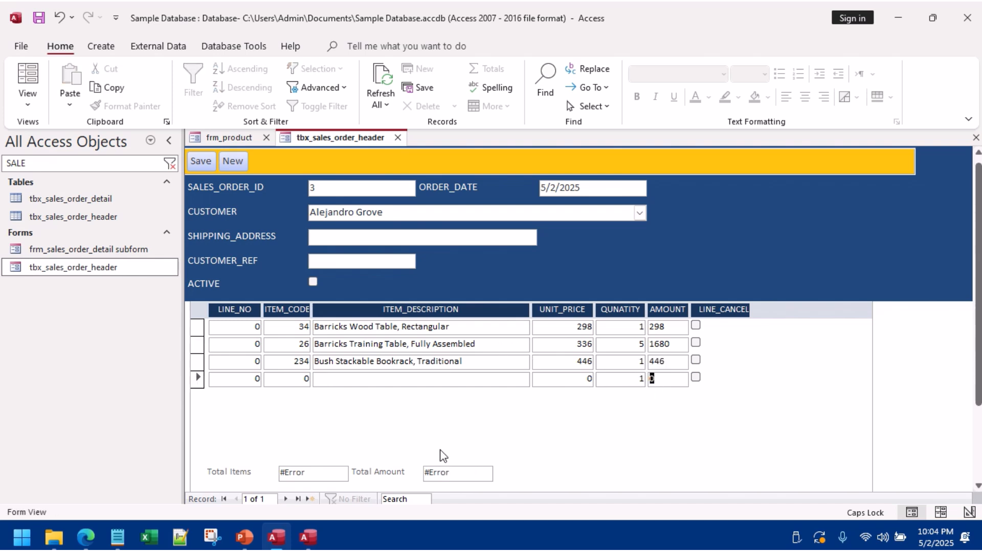
Step: Switch the sales order form to Layout View and change the Total Amount text box's control source to =[QUNATITY]*[txt_UNIT_PRICE ]
{"action": "right_click", "coordinate": [436, 430]}
{"action": "right_click", "coordinate": [731, 206]}
{"action": "left_click", "coordinate": [765, 235]}
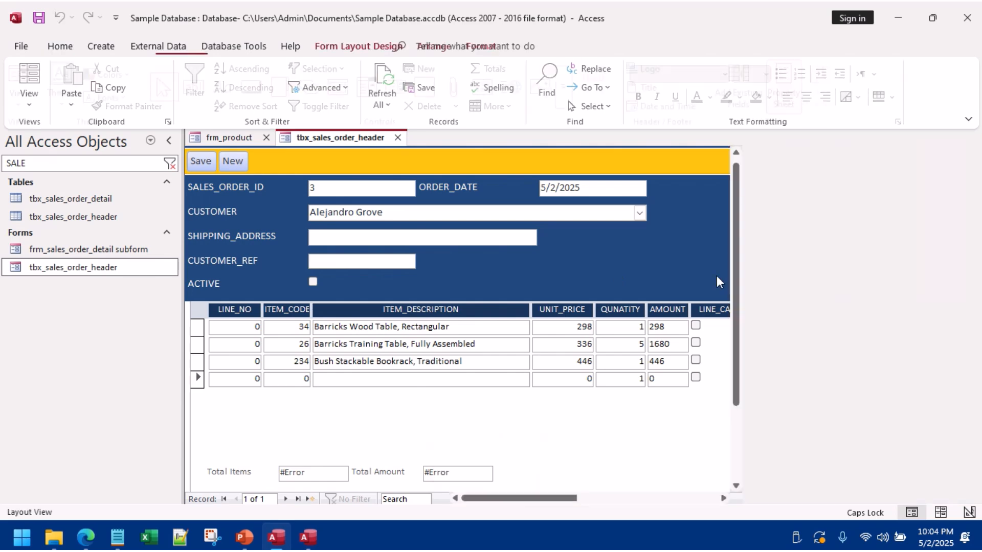
{"action": "left_click", "coordinate": [469, 471]}
{"action": "left_click", "coordinate": [875, 226]}
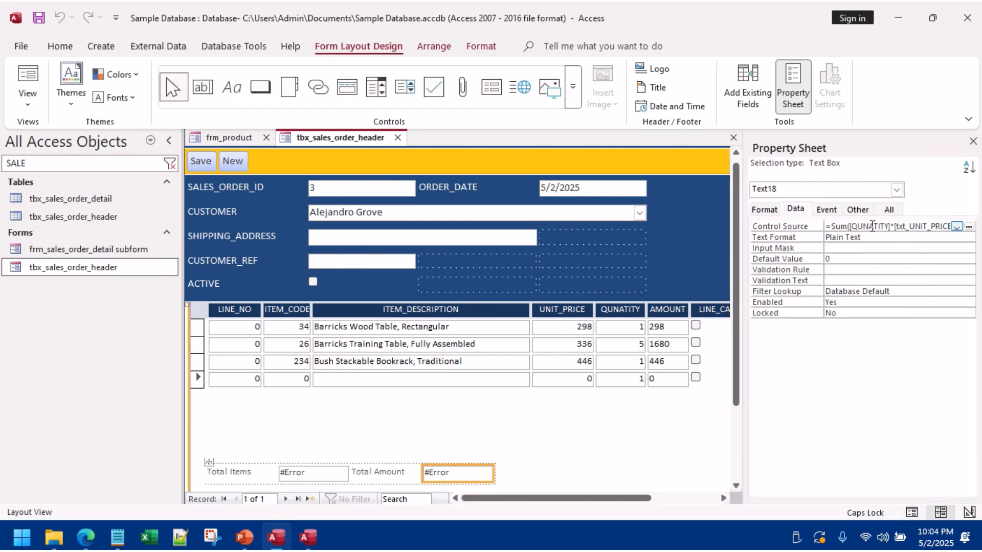
{"action": "left_click", "coordinate": [828, 226]}
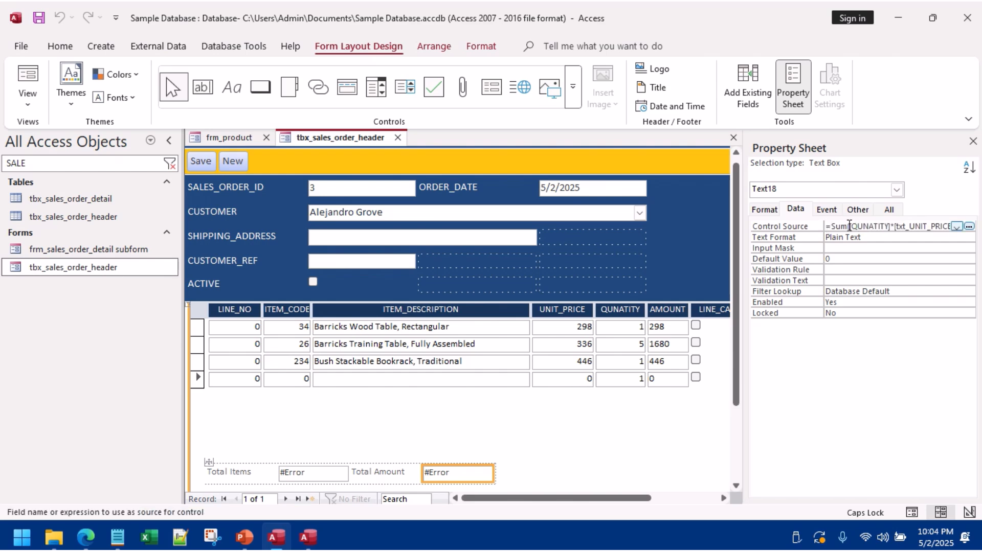
{"action": "left_click_drag", "start_coordinate": [848, 226], "coordinate": [837, 225]}
{"action": "key", "text": "BackSpace"}
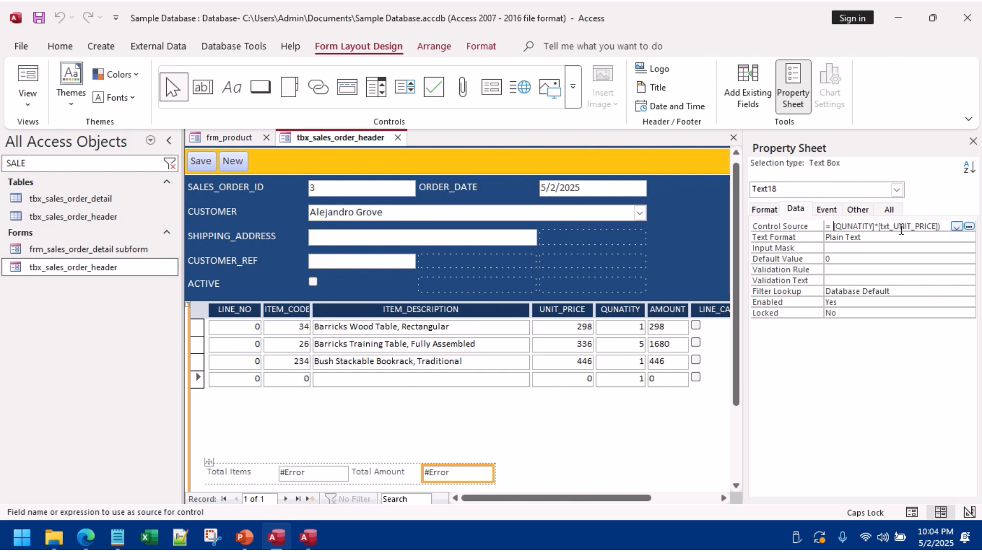
{"action": "key", "text": "BackSpace"}
{"action": "key", "text": "BackSpace"}
{"action": "left_click", "coordinate": [921, 244]}
{"action": "left_click", "coordinate": [507, 307]}
{"action": "left_click", "coordinate": [927, 236]}
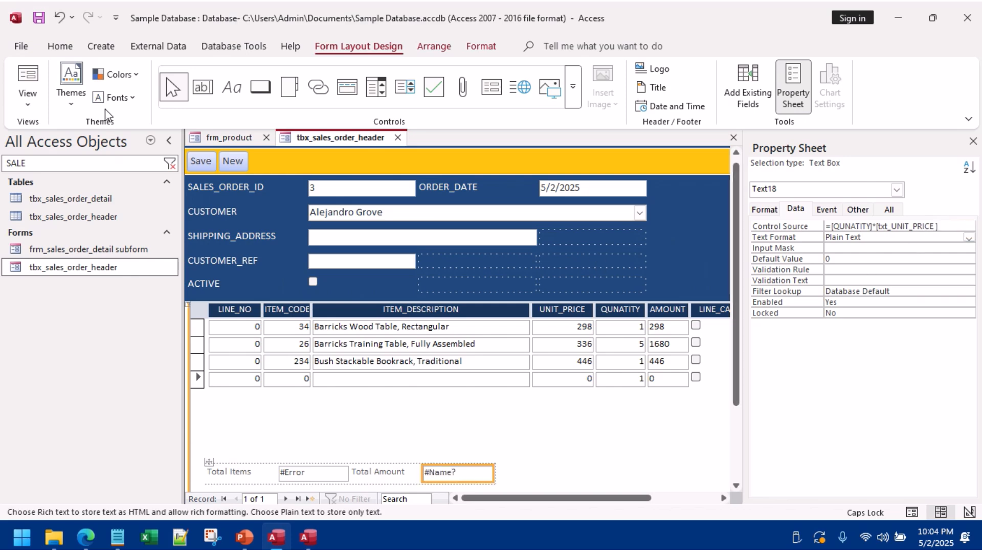
Step: Return to Form View, set the second order line's item code to 234 and leave the line so it is stored
{"action": "left_click", "coordinate": [28, 76]}
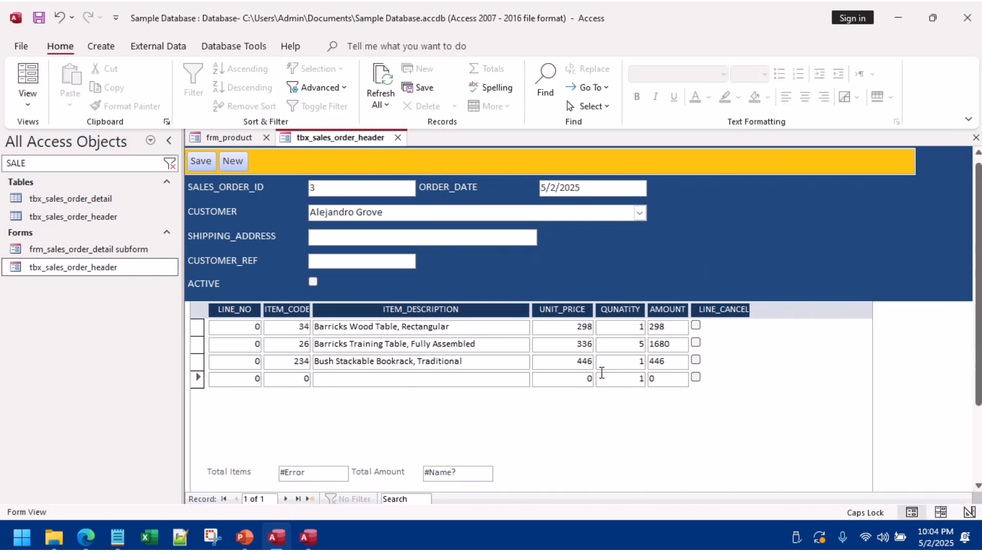
{"action": "left_click", "coordinate": [577, 344]}
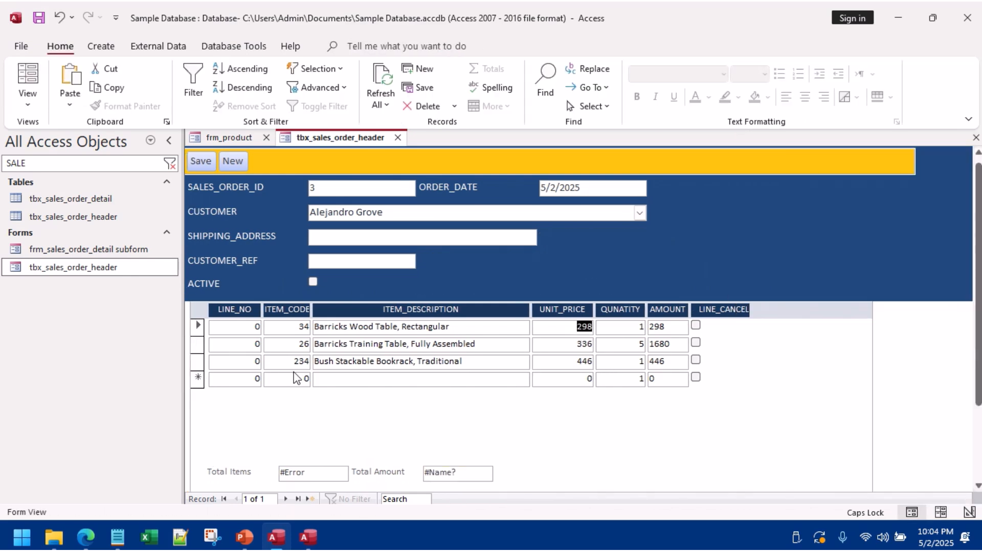
{"action": "double_click", "coordinate": [297, 347]}
{"action": "type", "text": "234"}
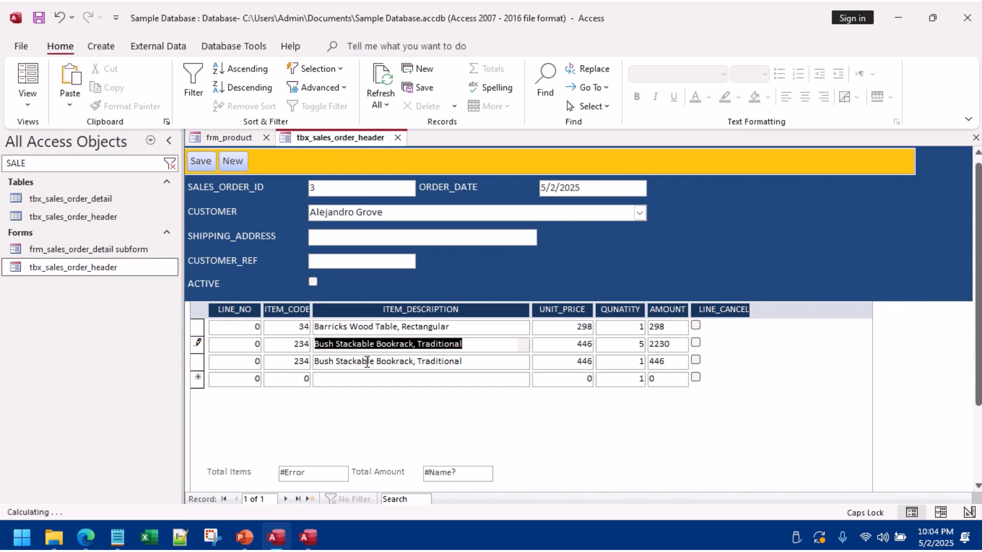
{"action": "key", "text": "Tab"}
{"action": "key", "text": "Tab"}
{"action": "key", "text": "Tab"}
{"action": "key", "text": "Tab"}
{"action": "key", "text": "Tab"}
{"action": "key", "text": "Tab"}
{"action": "key", "text": "Tab"}
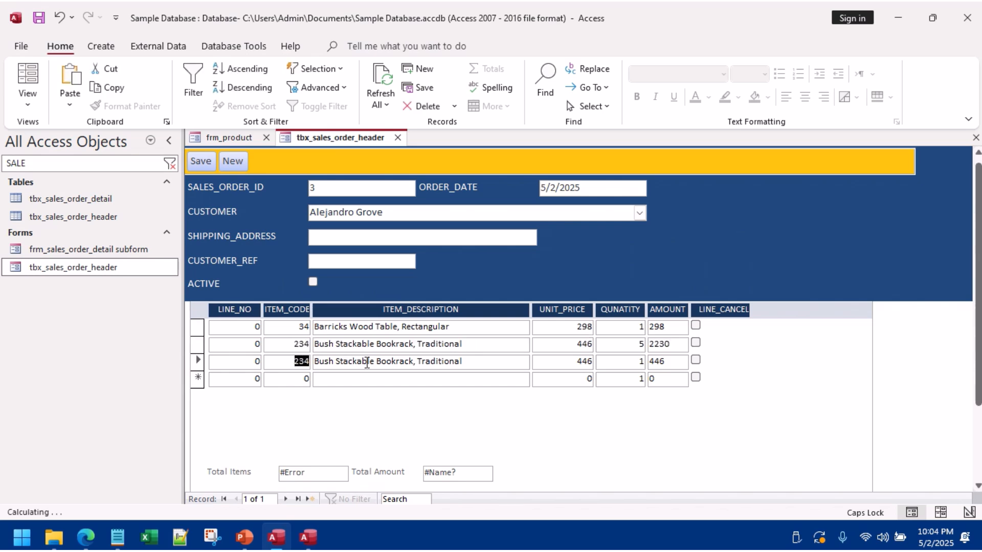
{"action": "key", "text": "Tab"}
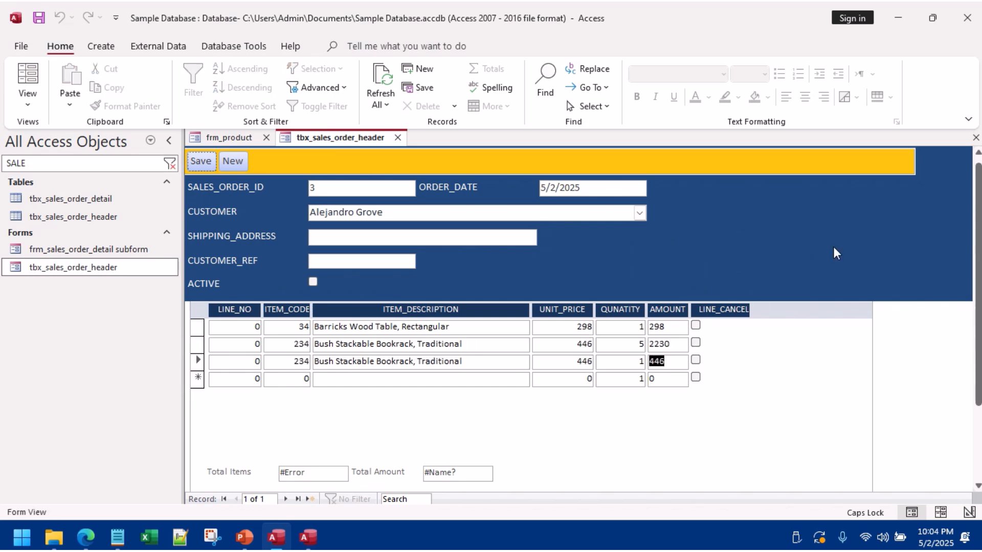
Step: Switch the sales order form to Design View, save the detail subform's design changes, and select the Total Amount text box
{"action": "right_click", "coordinate": [830, 243]}
{"action": "left_click", "coordinate": [857, 290]}
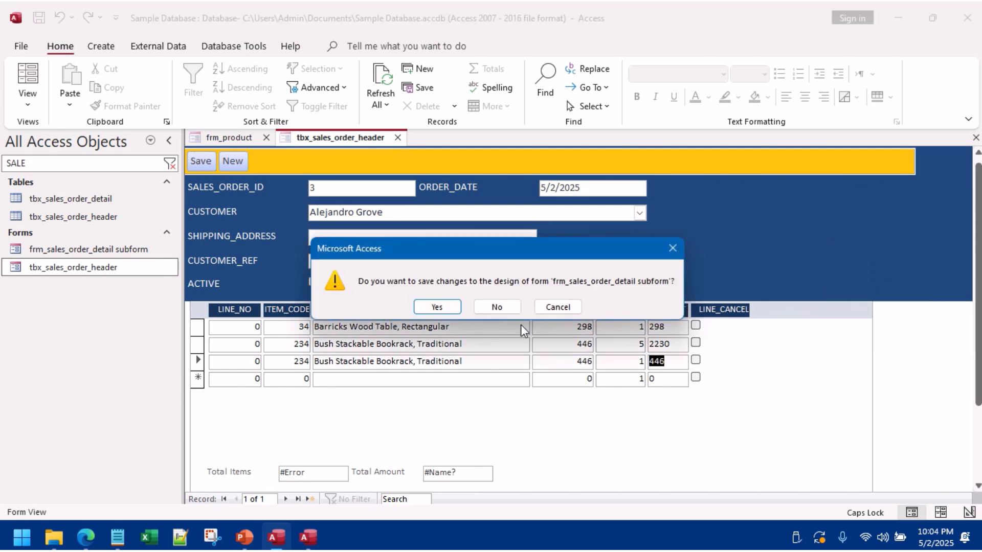
{"action": "left_click", "coordinate": [438, 307]}
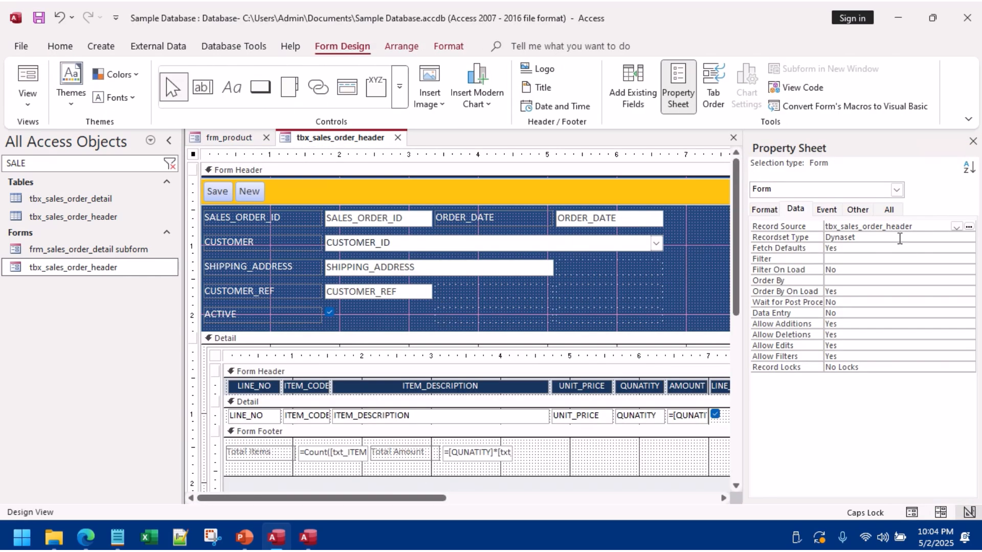
{"action": "left_click", "coordinate": [505, 456]}
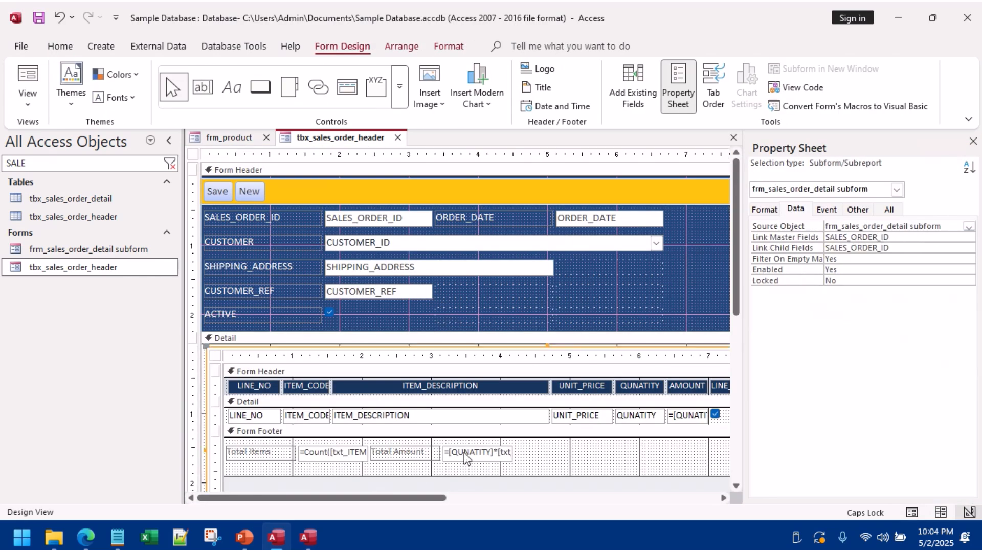
{"action": "left_click", "coordinate": [505, 456]}
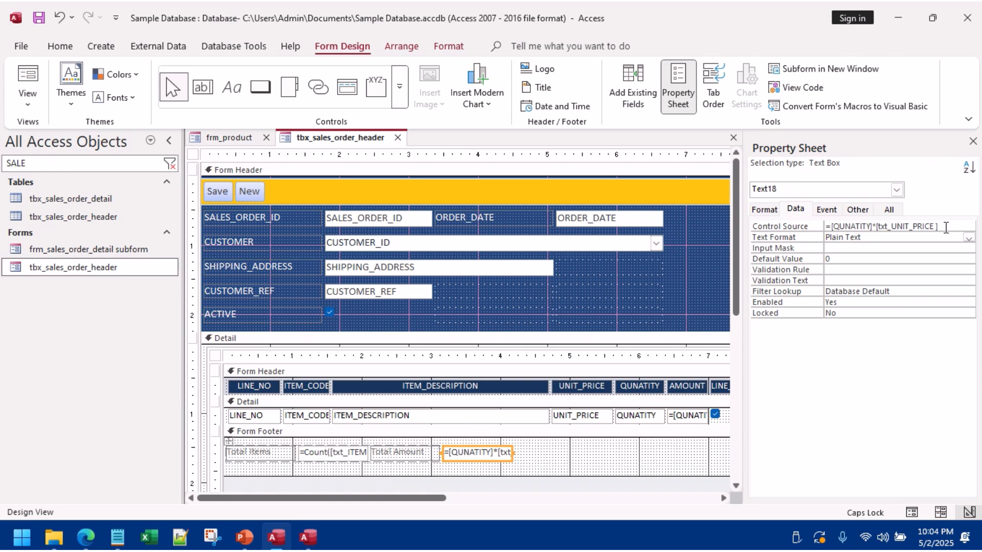
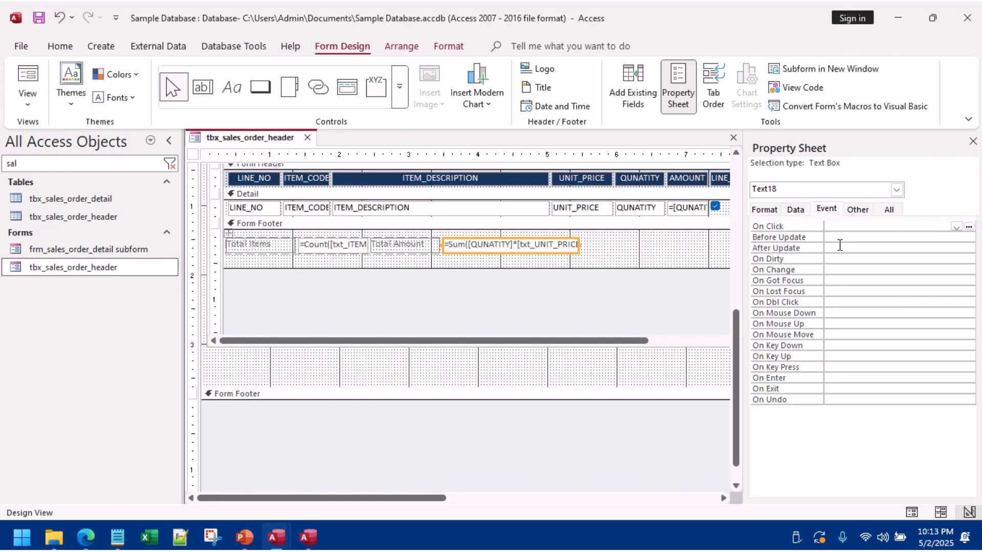
Step: Remove the Sum function from the Total Amount control source, leaving =[QUNATITY]*[txt_UNIT_PRICE ]
{"action": "left_click", "coordinate": [787, 214]}
{"action": "left_click_drag", "start_coordinate": [849, 227], "coordinate": [826, 225]}
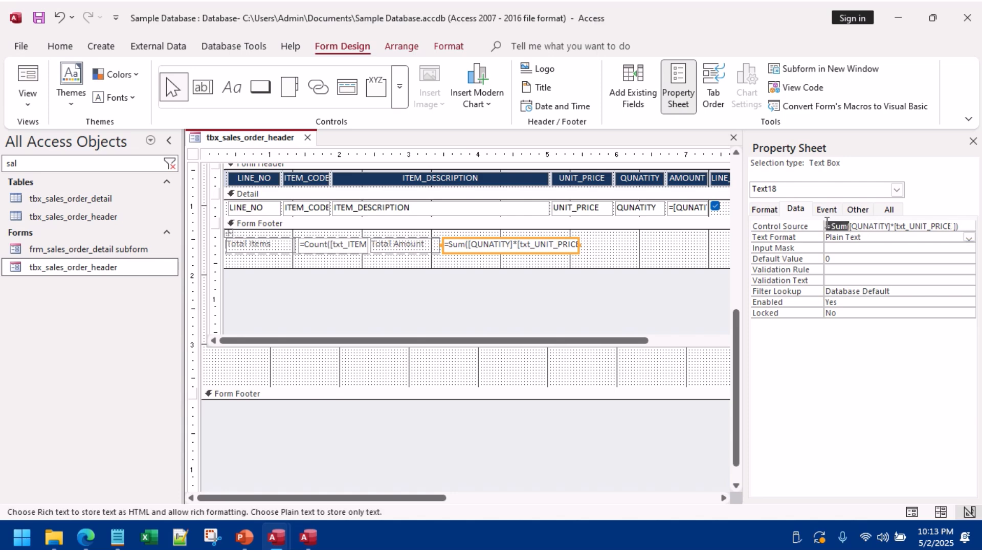
{"action": "key", "text": "BackSpace"}
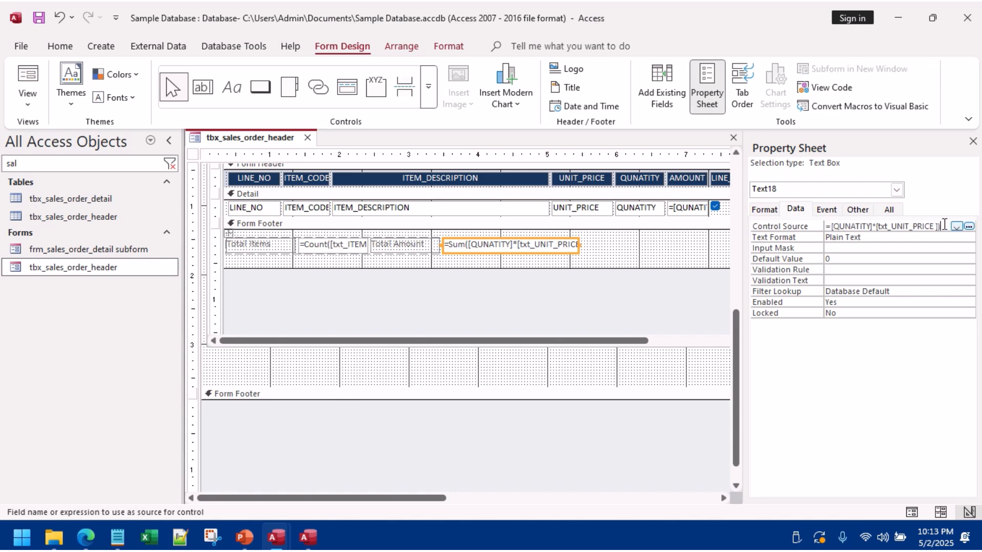
{"action": "key", "text": "BackSpace"}
{"action": "left_click", "coordinate": [542, 270]}
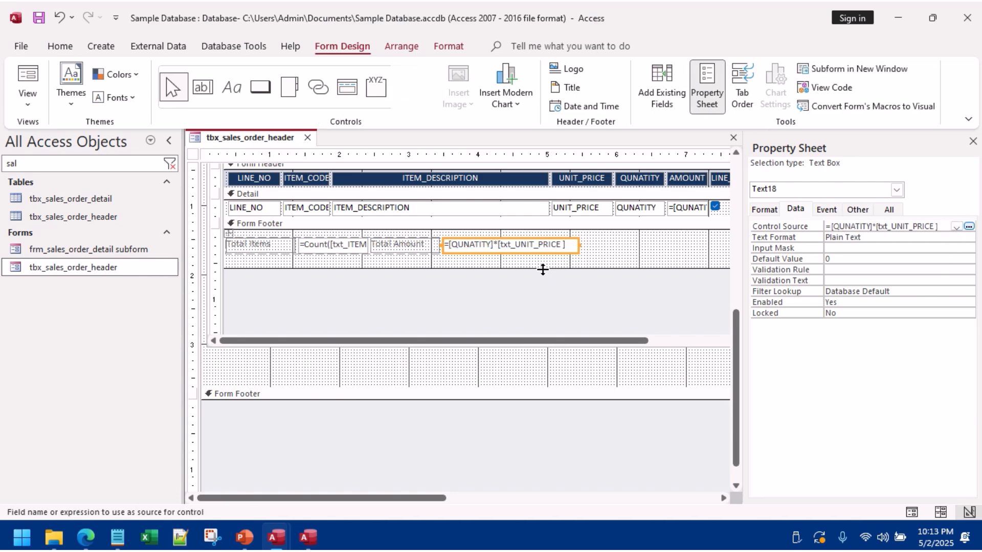
Step: Check the Total Items control source, show the form in Form View, and save the subform changes while refreshing the records
{"action": "left_click", "coordinate": [354, 250]}
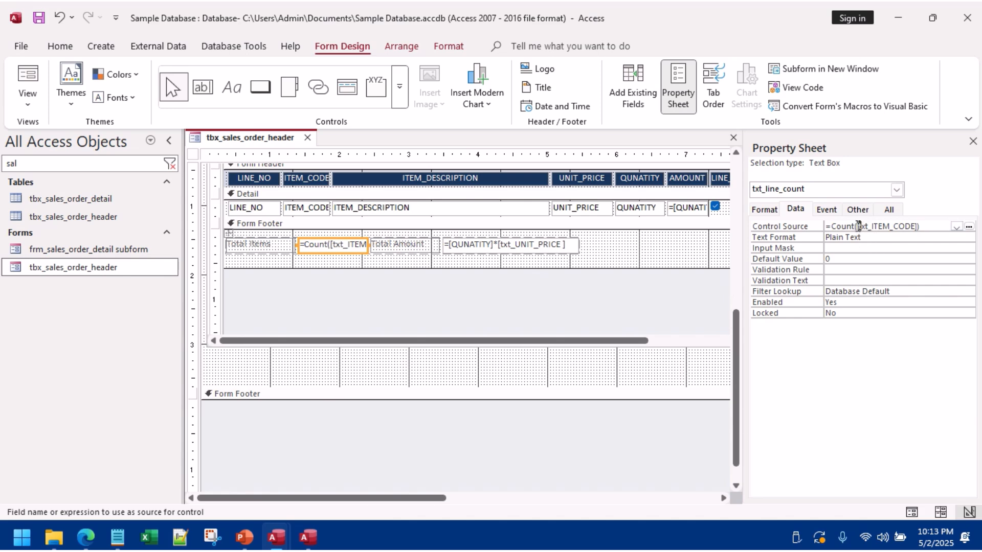
{"action": "left_click", "coordinate": [26, 72]}
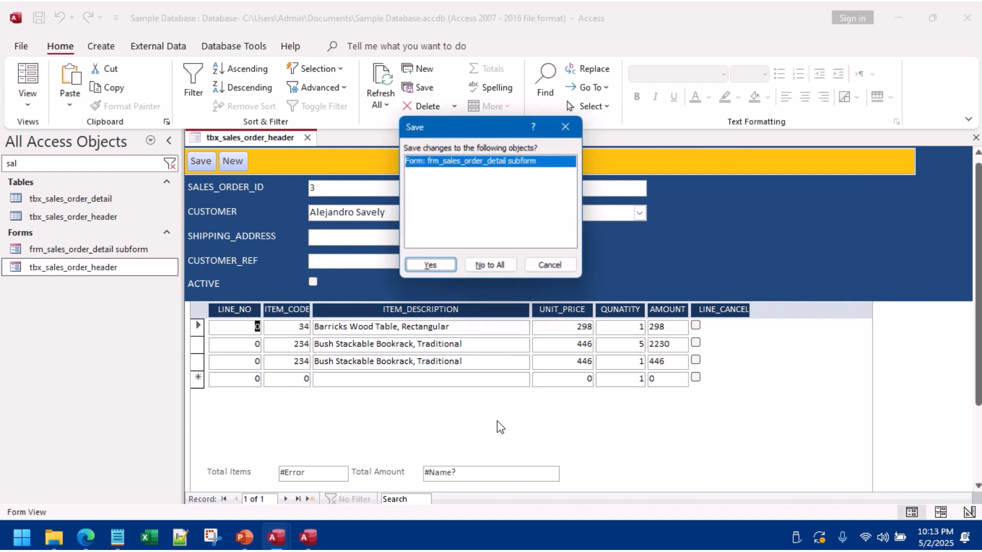
{"action": "left_click", "coordinate": [430, 265]}
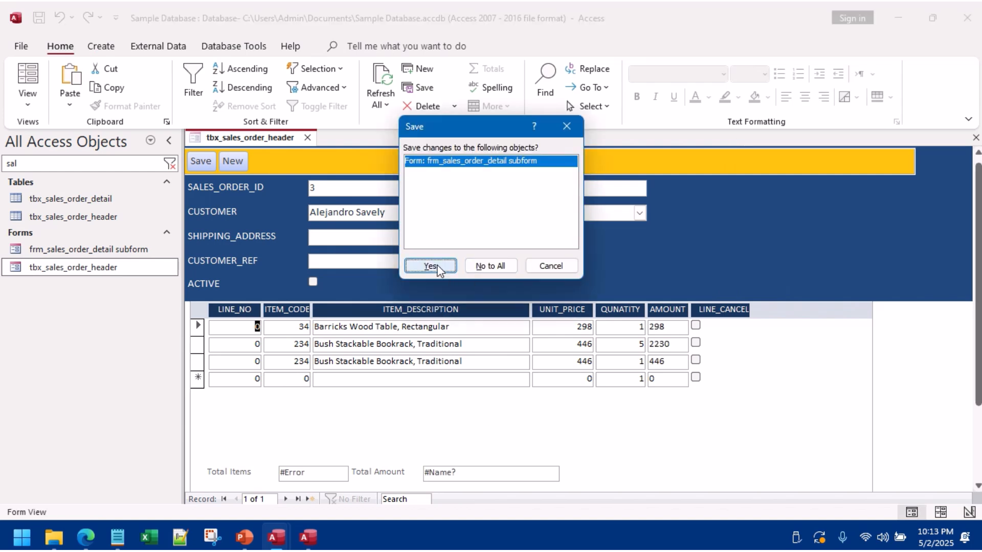
{"action": "left_click", "coordinate": [380, 93]}
{"action": "left_click", "coordinate": [410, 125]}
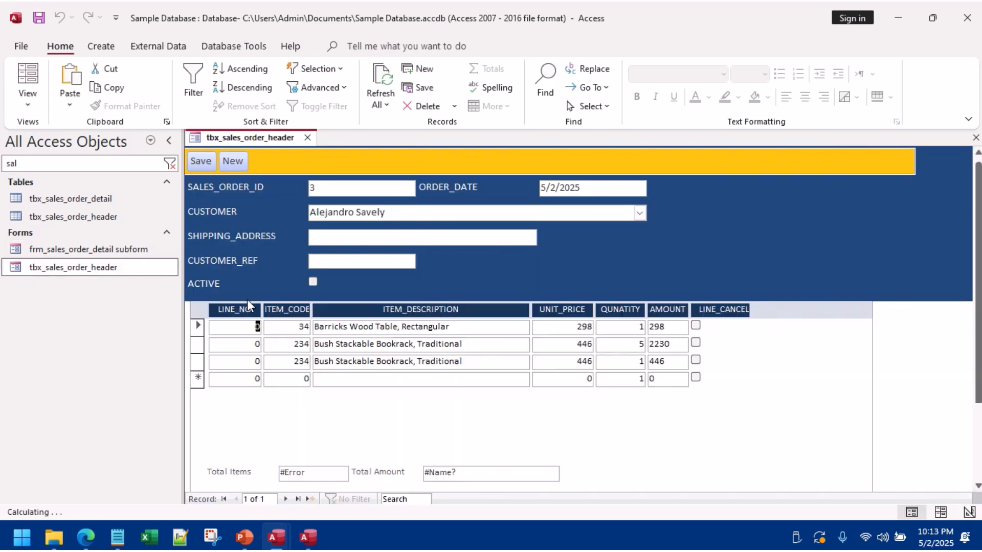
Step: Inspect the Total Amount control source in Layout View and select the whole totals row in the subform footer
{"action": "right_click", "coordinate": [819, 267]}
{"action": "left_click", "coordinate": [852, 290]}
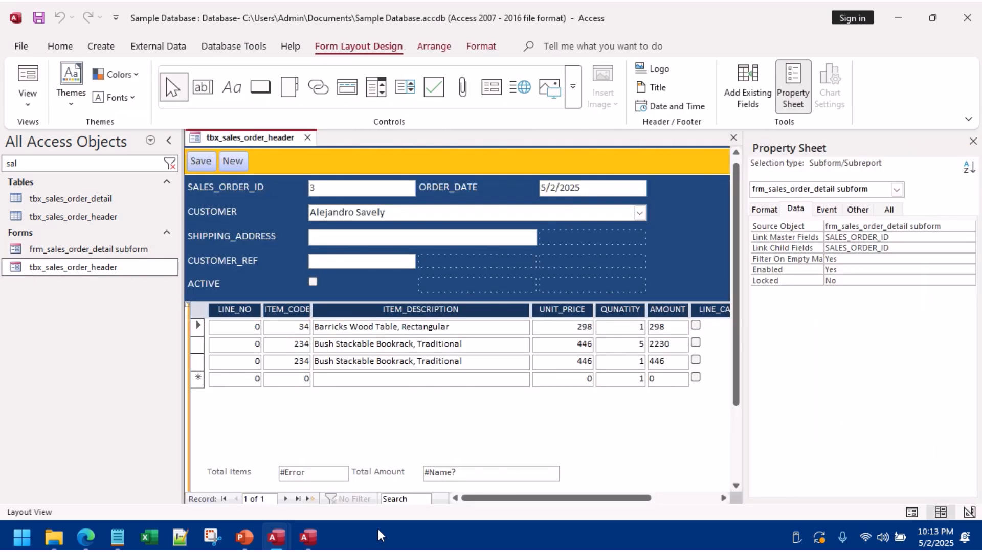
{"action": "left_click", "coordinate": [439, 471]}
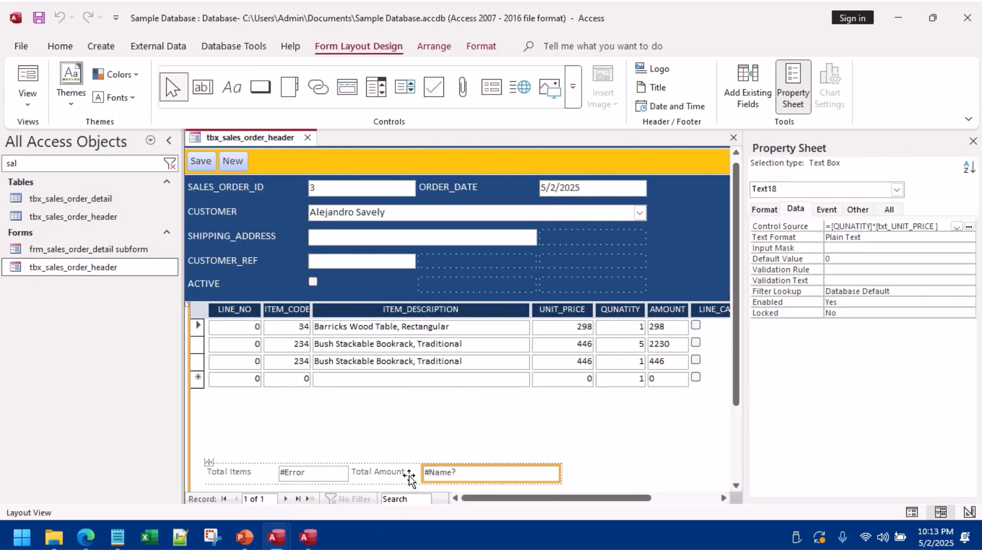
{"action": "left_click", "coordinate": [209, 462]}
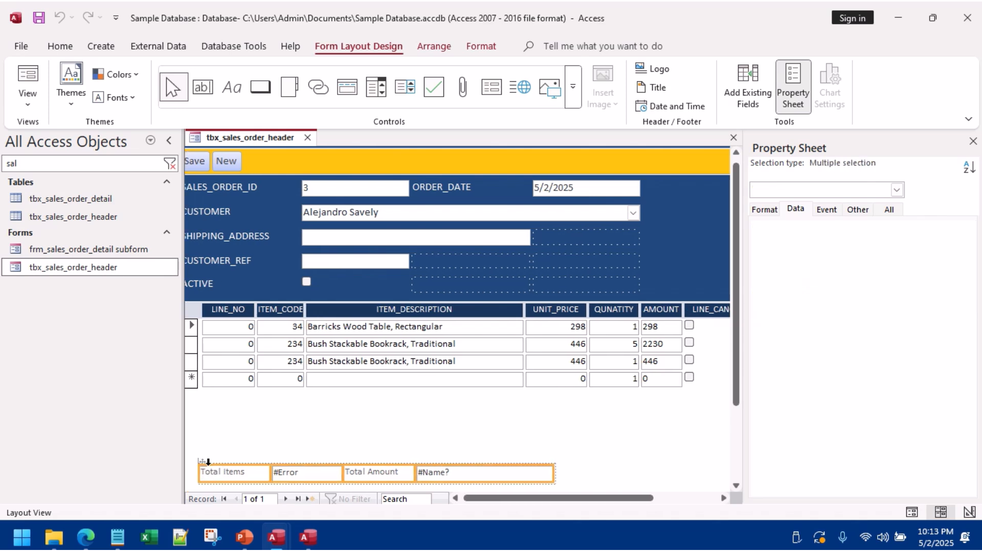
Step: In Design View, move the Total Items and Total Amount controls from the subform footer to the main form's Detail section, below the subform
{"action": "right_click", "coordinate": [701, 223]}
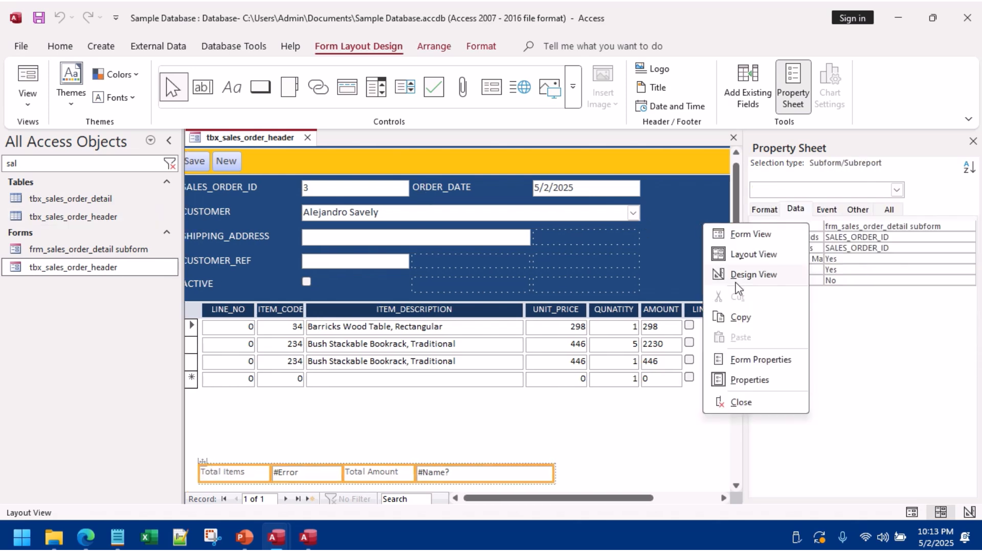
{"action": "left_click", "coordinate": [738, 278]}
{"action": "scroll", "coordinate": [475, 373], "scroll_direction": "down", "scroll_amount": 3}
{"action": "left_click", "coordinate": [383, 247]}
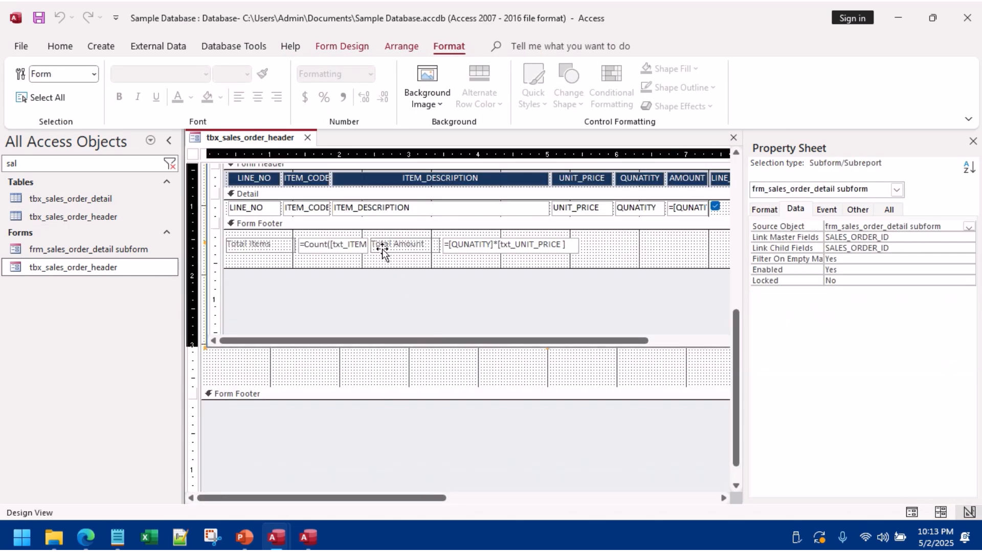
{"action": "left_click", "coordinate": [239, 241]}
{"action": "left_click", "coordinate": [229, 237]}
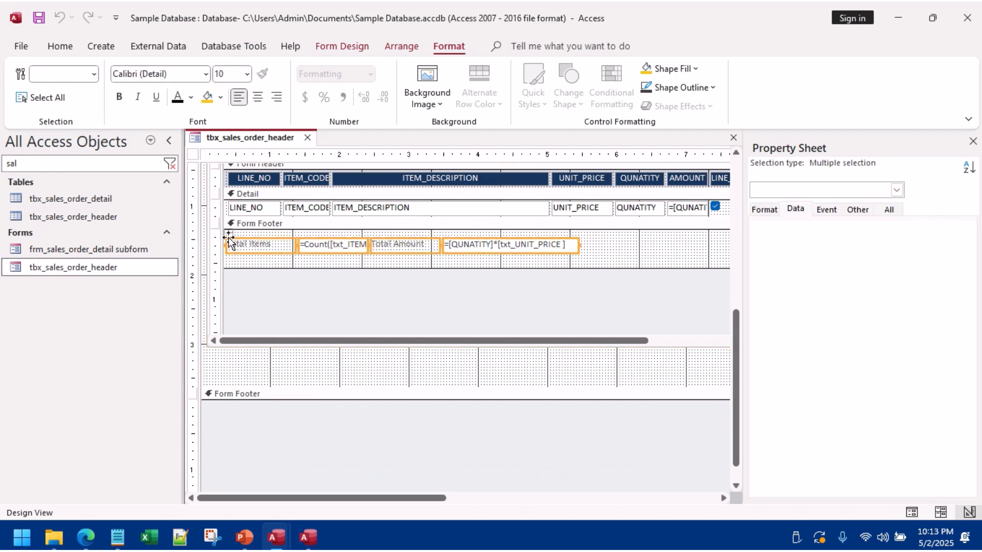
{"action": "key", "text": "Delete"}
{"action": "left_click", "coordinate": [291, 359]}
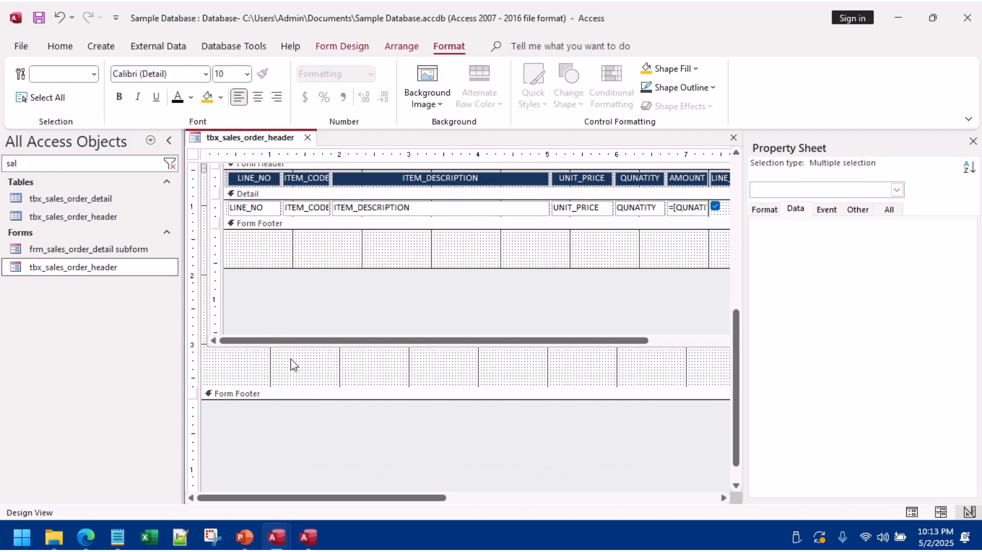
{"action": "scroll", "coordinate": [296, 368], "scroll_direction": "up", "scroll_amount": 4}
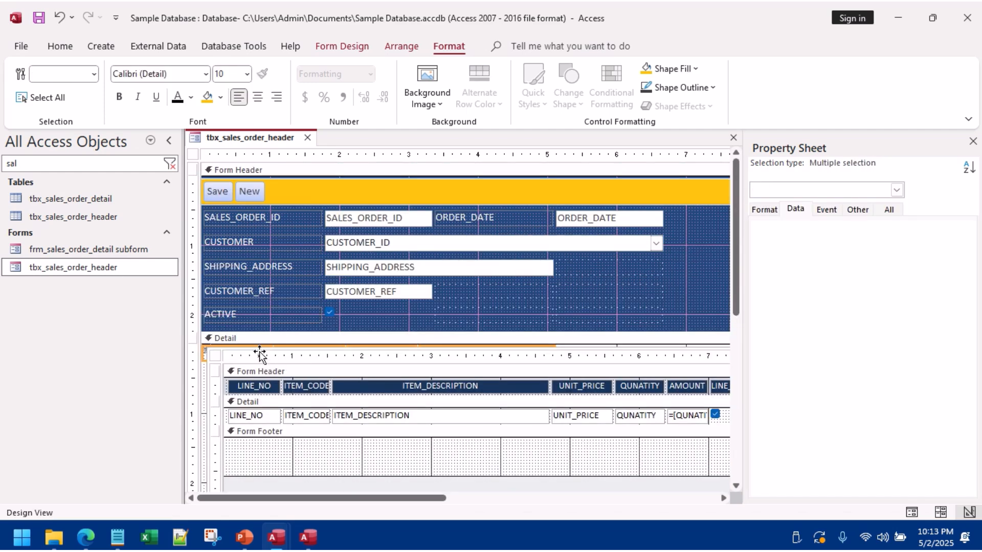
{"action": "left_click_drag", "start_coordinate": [209, 357], "coordinate": [307, 443]}
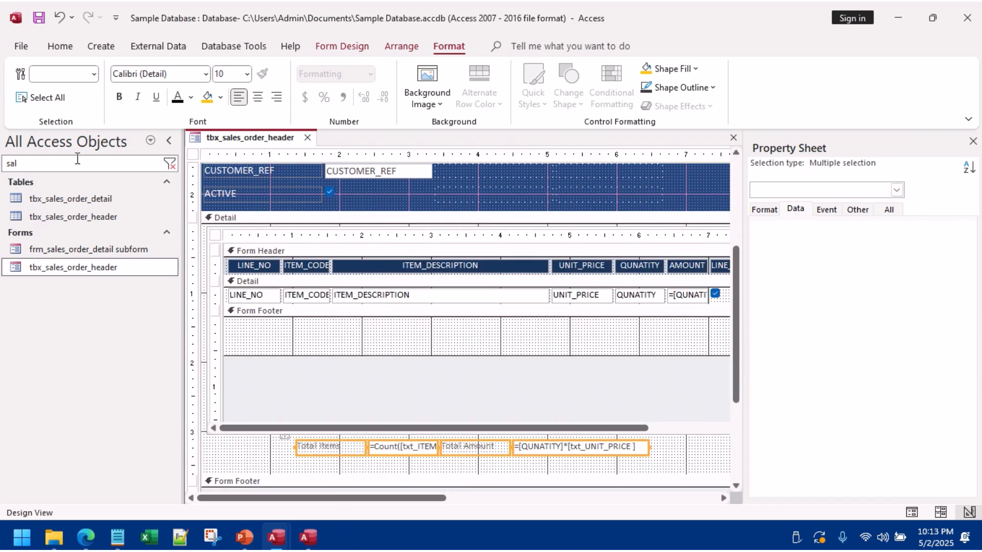
Step: Move the totals row slightly lower in the main form's Detail section and select the detail subform
{"action": "left_click", "coordinate": [314, 360]}
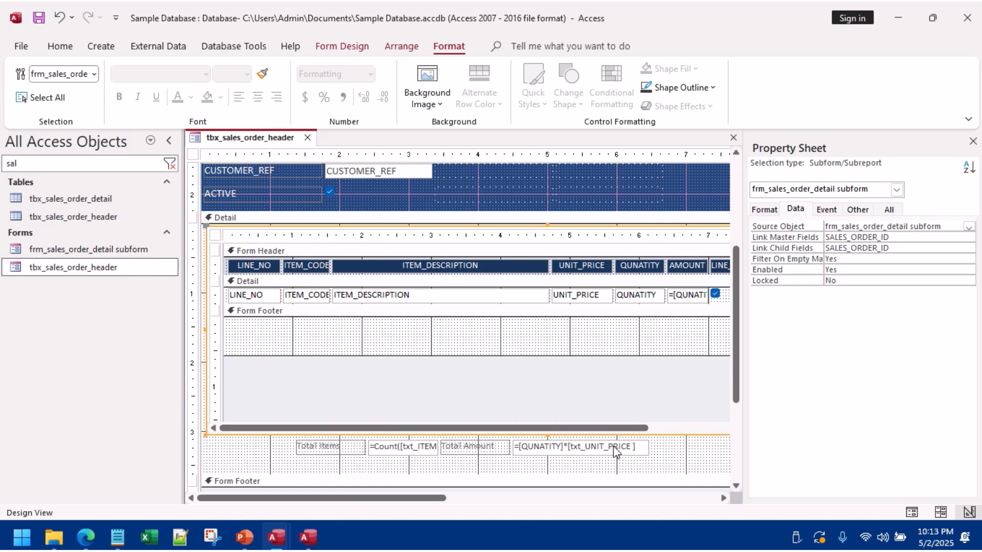
{"action": "left_click", "coordinate": [318, 448]}
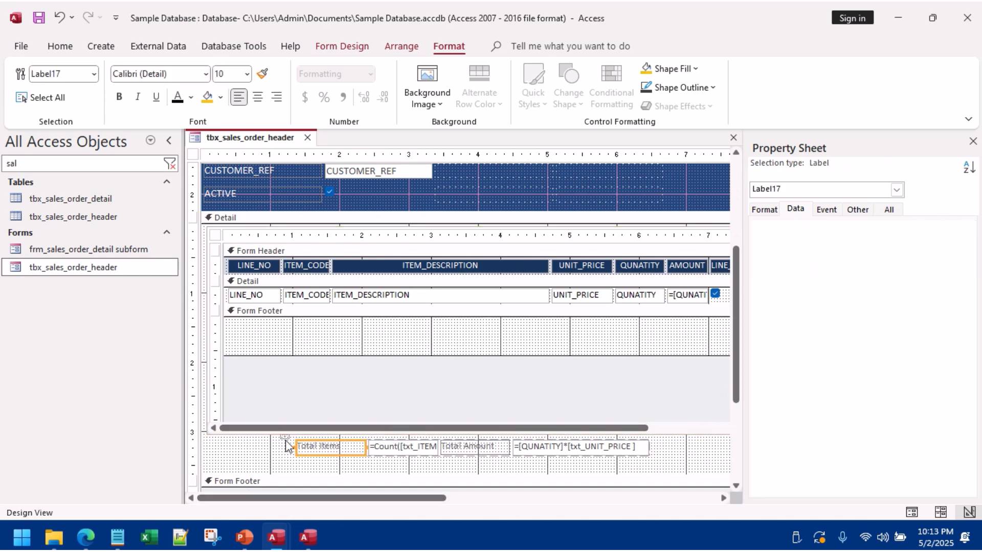
{"action": "left_click_drag", "start_coordinate": [283, 440], "coordinate": [274, 460]}
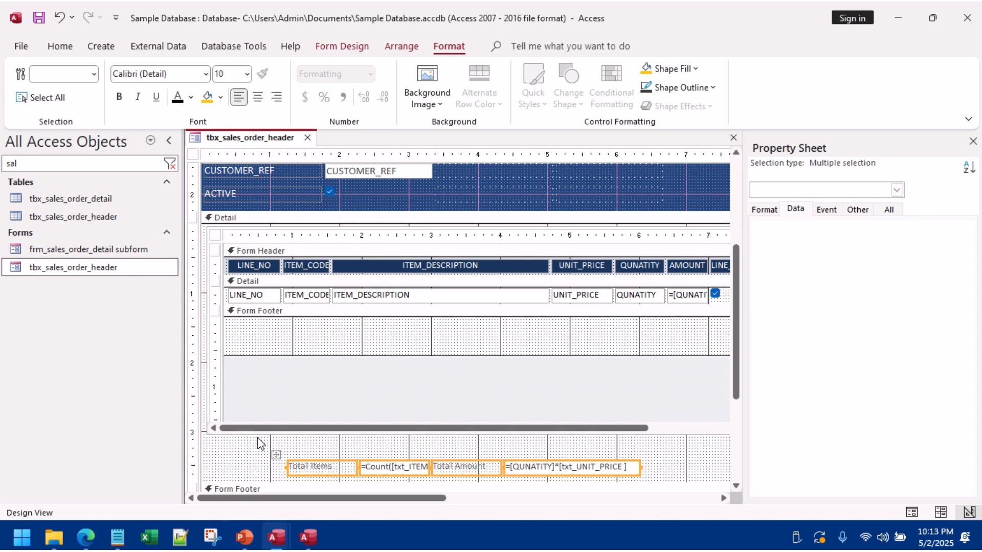
{"action": "left_click", "coordinate": [250, 441]}
{"action": "left_click", "coordinate": [261, 389]}
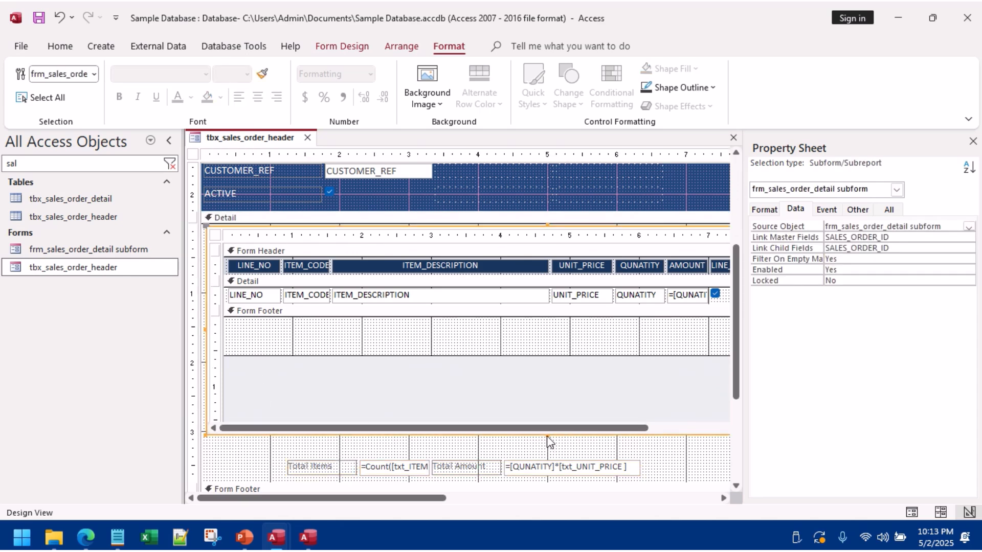
Step: Reduce the detail subform's height and move the Total Items and Total Amount row up, closer below it
{"action": "left_click_drag", "start_coordinate": [548, 436], "coordinate": [528, 354]}
{"action": "left_click", "coordinate": [481, 466]}
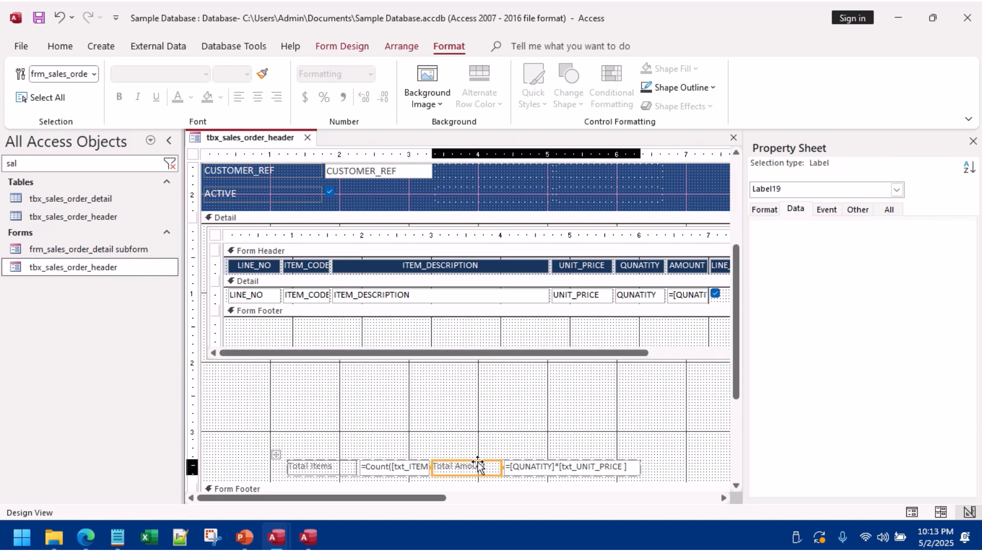
{"action": "left_click_drag", "start_coordinate": [281, 452], "coordinate": [219, 353]}
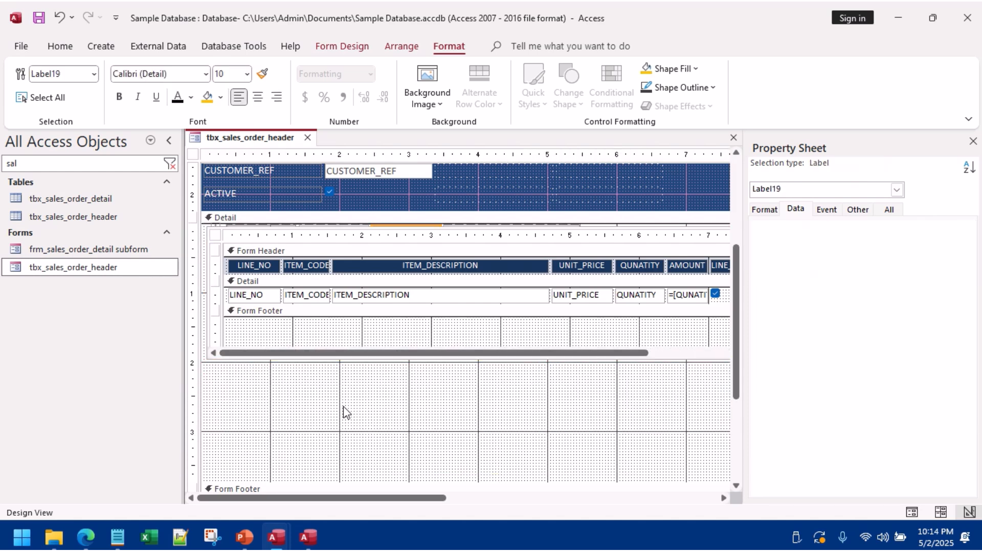
{"action": "key", "text": "ctrl+z"}
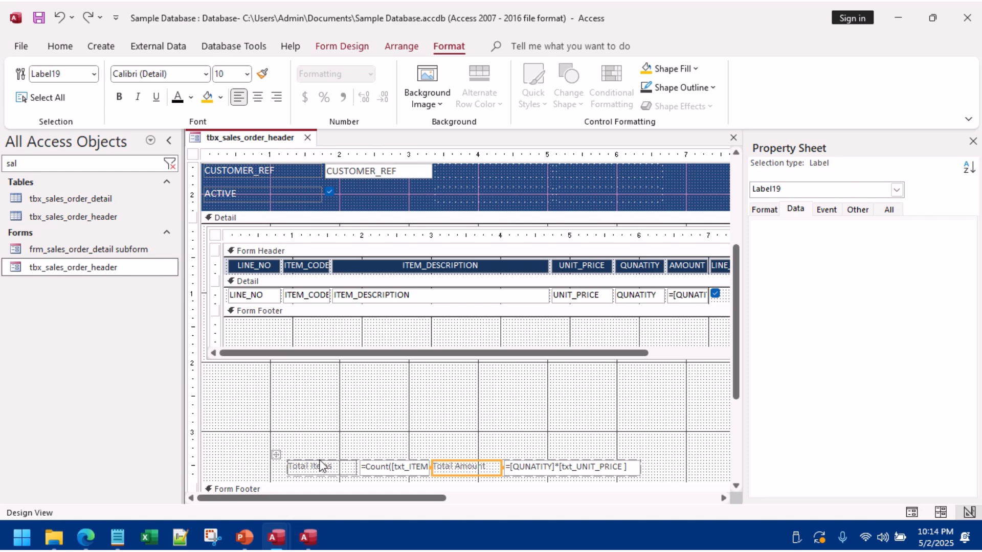
{"action": "left_click_drag", "start_coordinate": [276, 455], "coordinate": [244, 391]}
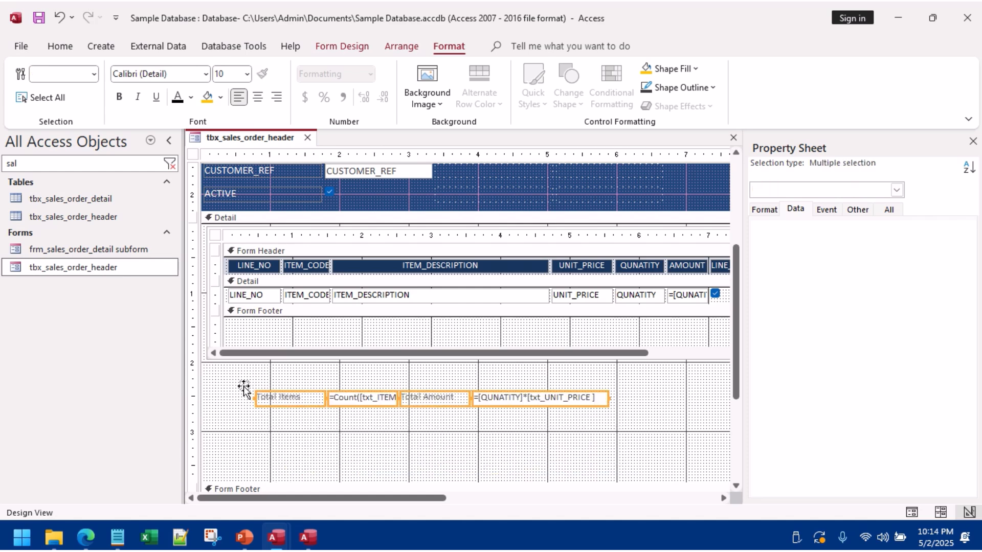
Step: Show the sales order form in Form View to check the totals, and save it
{"action": "left_click", "coordinate": [60, 47]}
{"action": "left_click", "coordinate": [27, 81]}
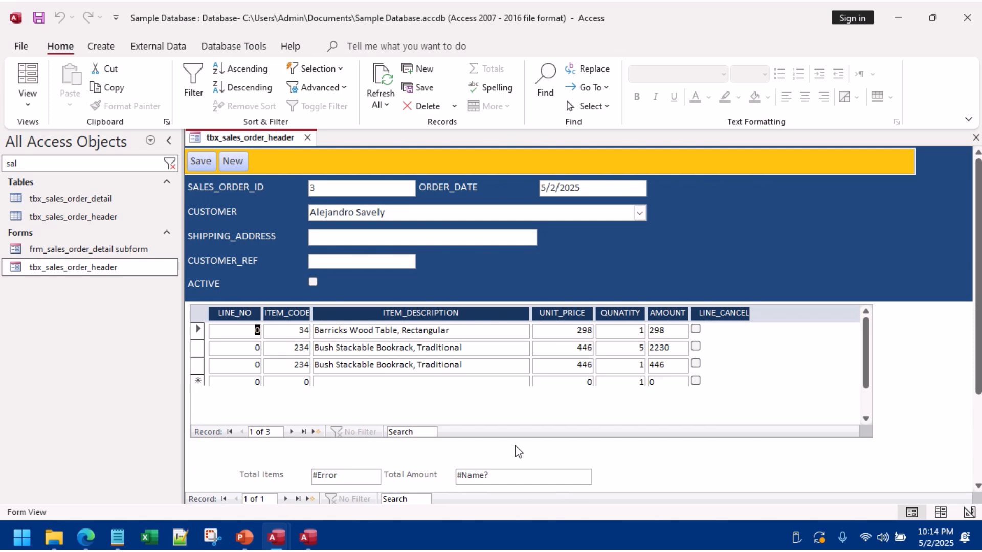
{"action": "key", "text": "ctrl+s"}
Step: In Layout View, clear the control source expression of the Total Amount text box
{"action": "left_click", "coordinate": [440, 267]}
{"action": "right_click", "coordinate": [839, 241]}
{"action": "left_click", "coordinate": [873, 265]}
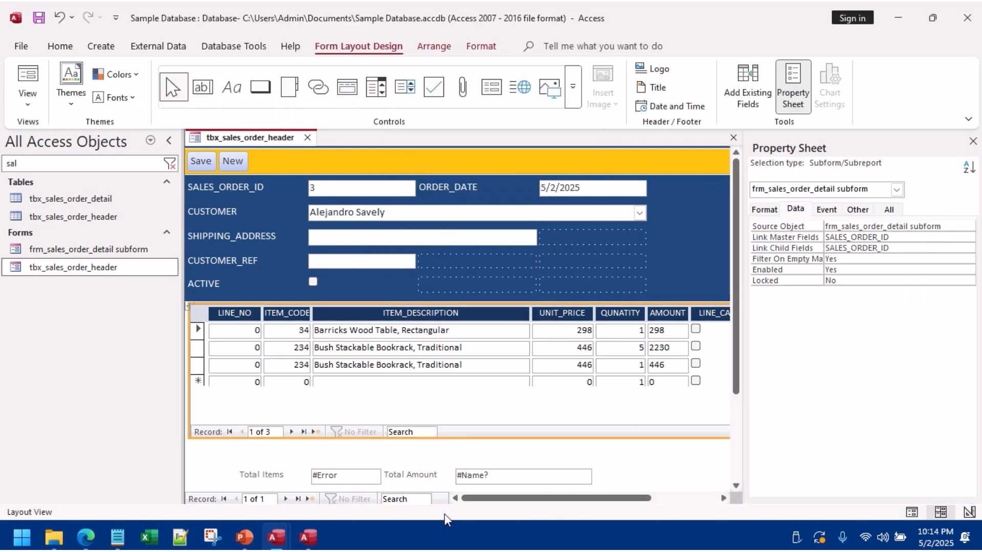
{"action": "left_click", "coordinate": [486, 471]}
{"action": "left_click", "coordinate": [838, 226]}
{"action": "left_click", "coordinate": [831, 225]}
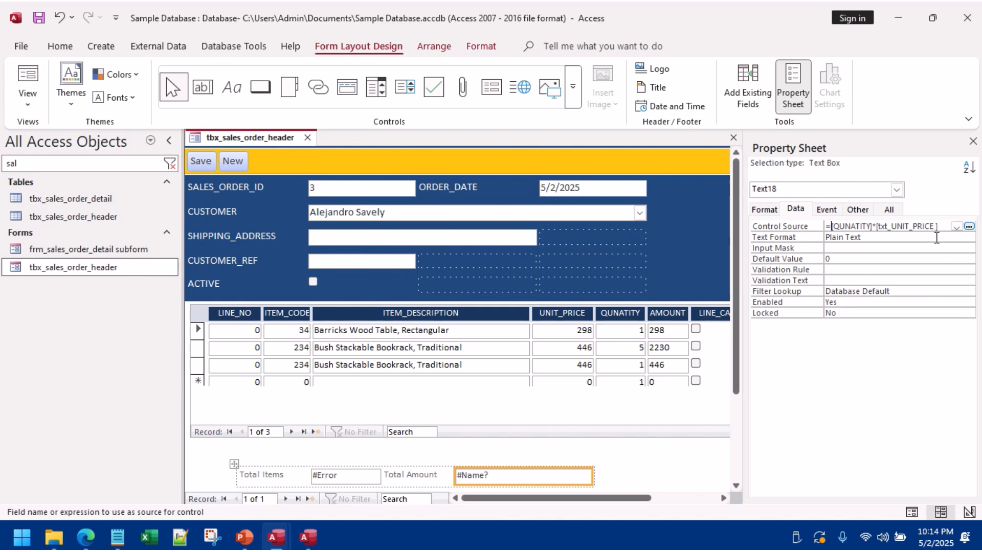
{"action": "left_click_drag", "start_coordinate": [941, 226], "coordinate": [800, 204]}
{"action": "key", "text": "Delete"}
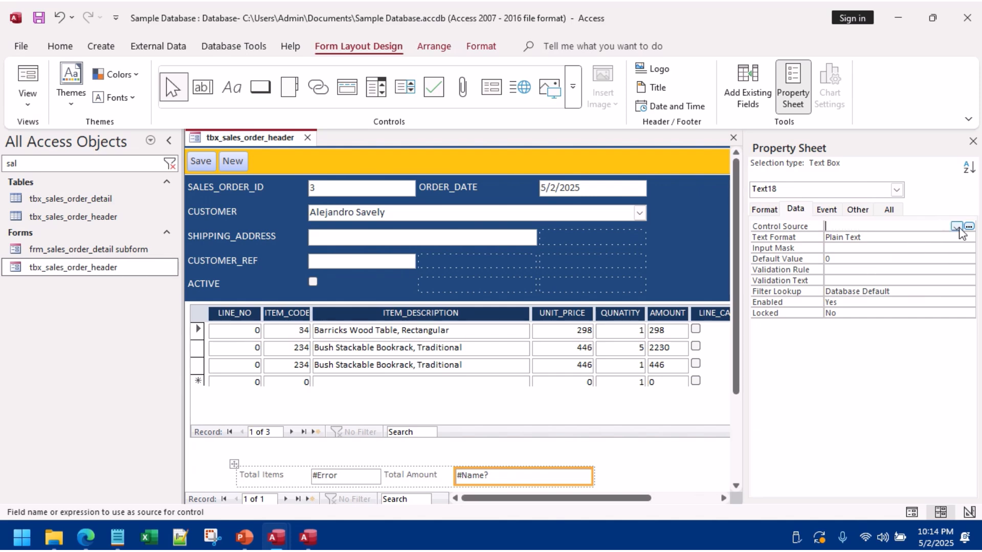
Step: With the Expression Builder, set the Total Amount control source to Sum([frm_sales_order_detail subform].Form![txt_amount])
{"action": "left_click", "coordinate": [968, 227]}
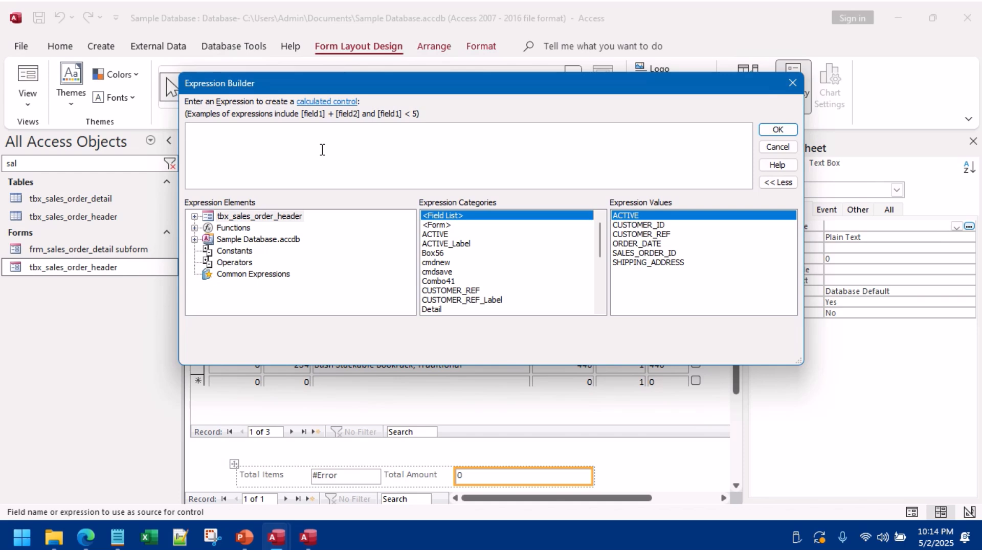
{"action": "type", "text": "sum"}
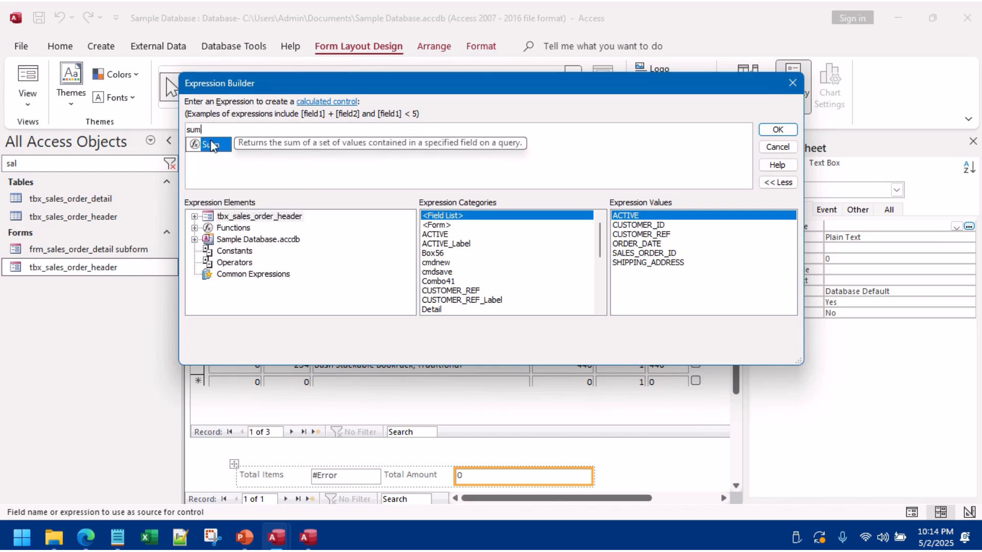
{"action": "double_click", "coordinate": [211, 145]}
{"action": "left_click", "coordinate": [194, 216]}
{"action": "left_click", "coordinate": [285, 228]}
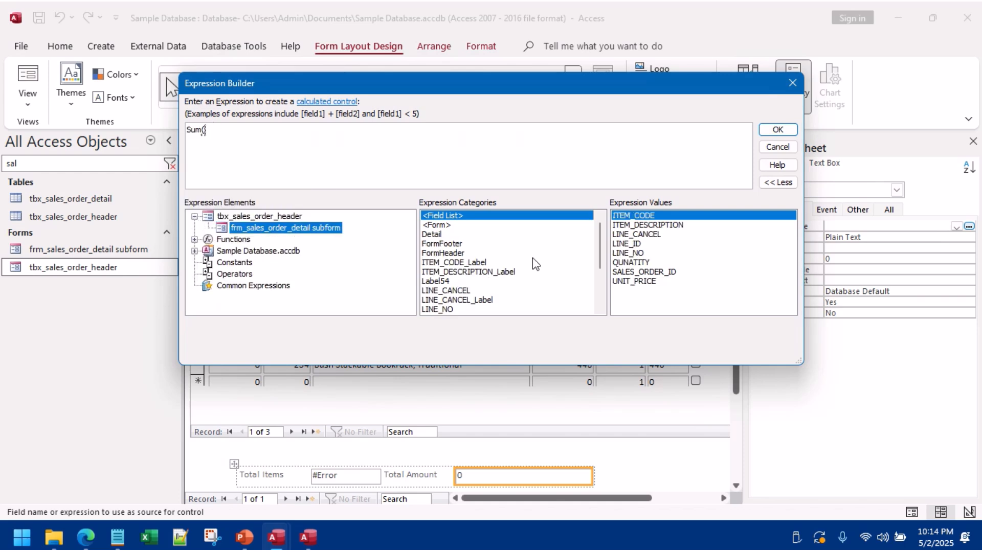
{"action": "scroll", "coordinate": [524, 286], "scroll_direction": "down", "scroll_amount": 3}
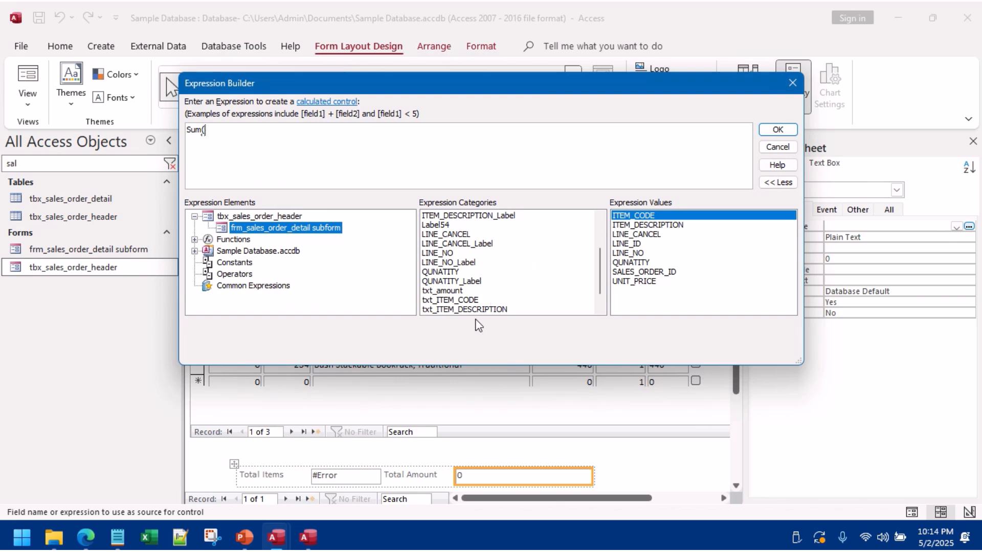
{"action": "double_click", "coordinate": [444, 273]}
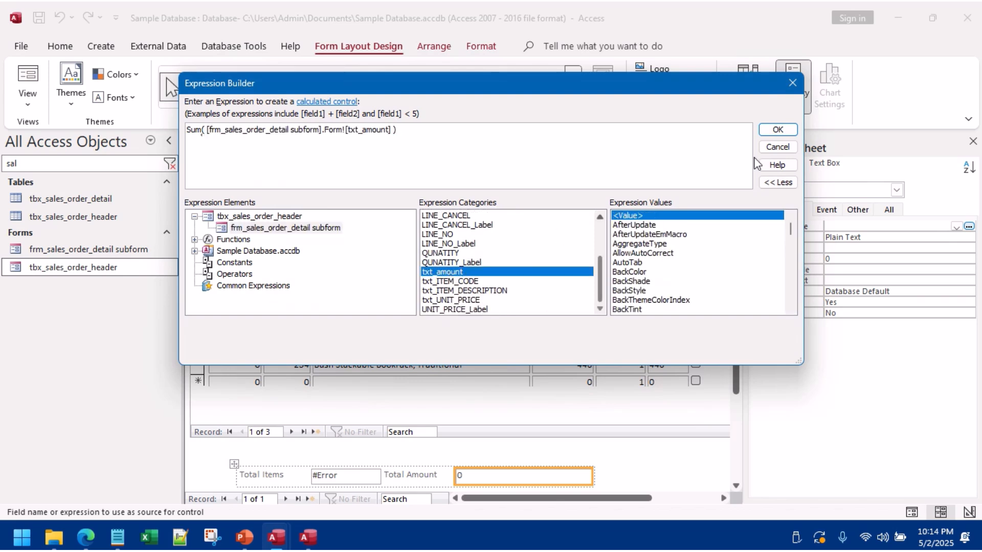
{"action": "left_click", "coordinate": [778, 130]}
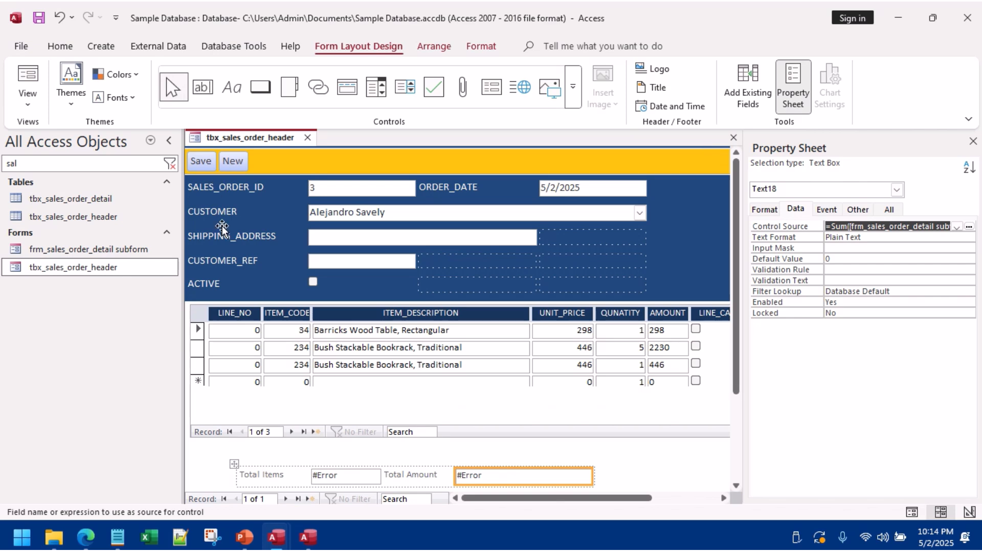
Step: Check the form in Form View, save it by replacing the conflicting version, and close it
{"action": "left_click", "coordinate": [28, 76]}
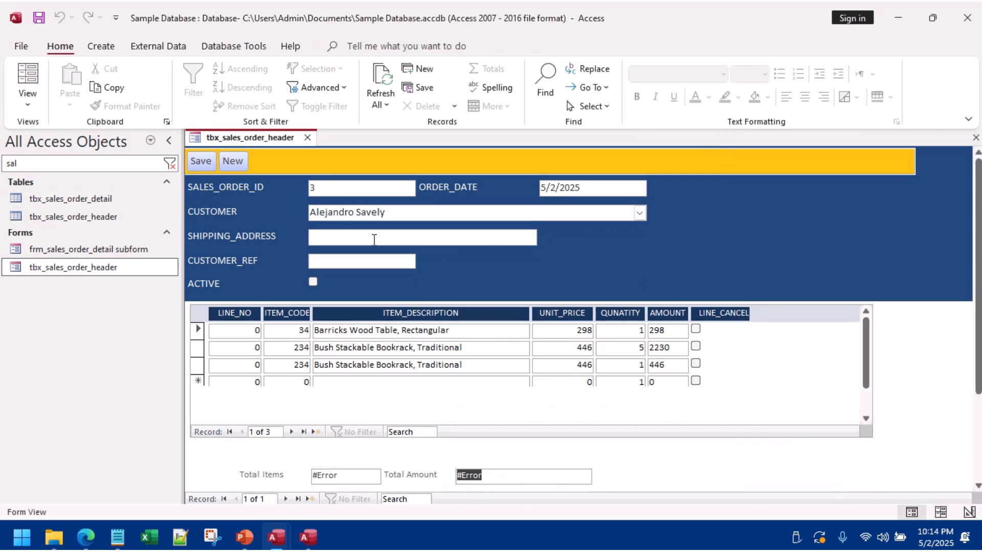
{"action": "right_click", "coordinate": [266, 137]}
{"action": "left_click", "coordinate": [294, 146]}
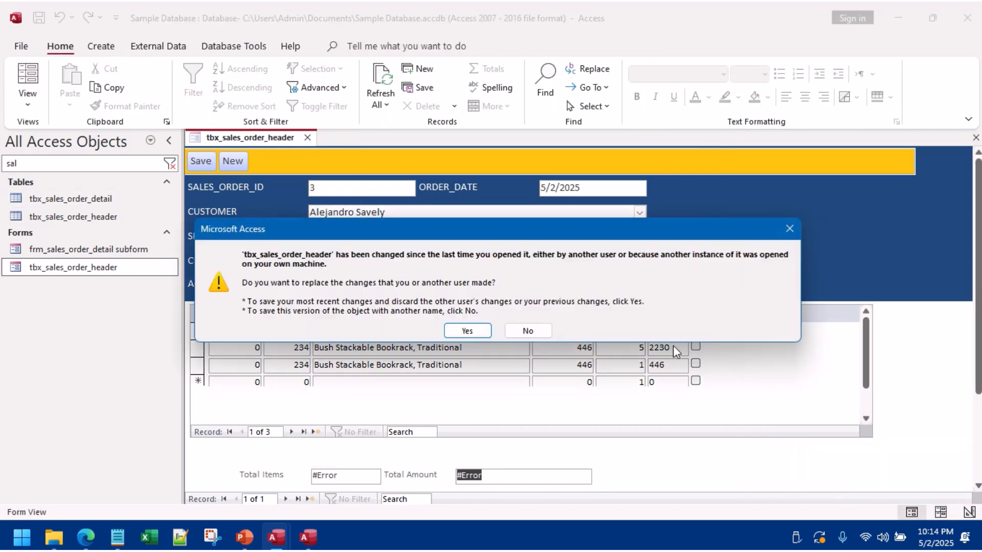
{"action": "left_click", "coordinate": [472, 332]}
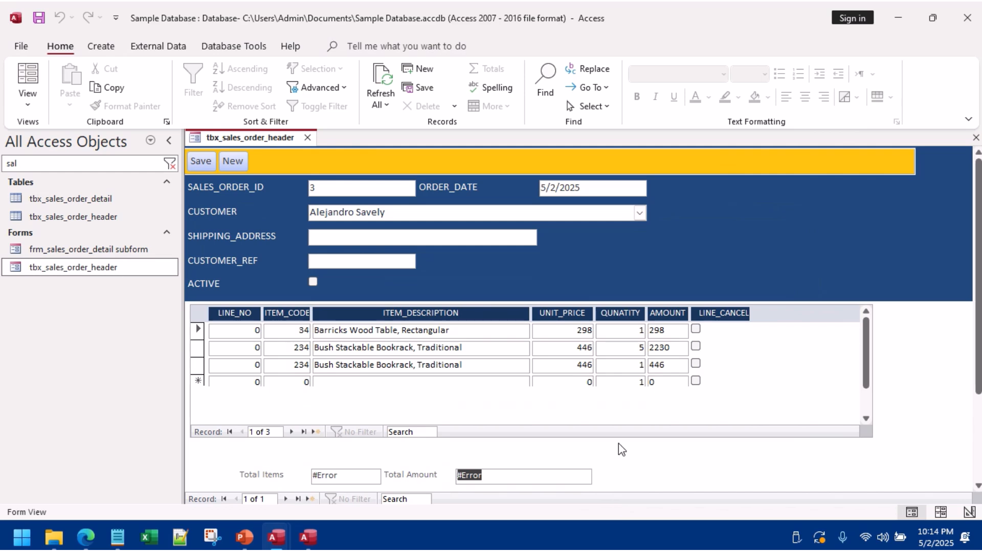
{"action": "left_click", "coordinate": [307, 138]}
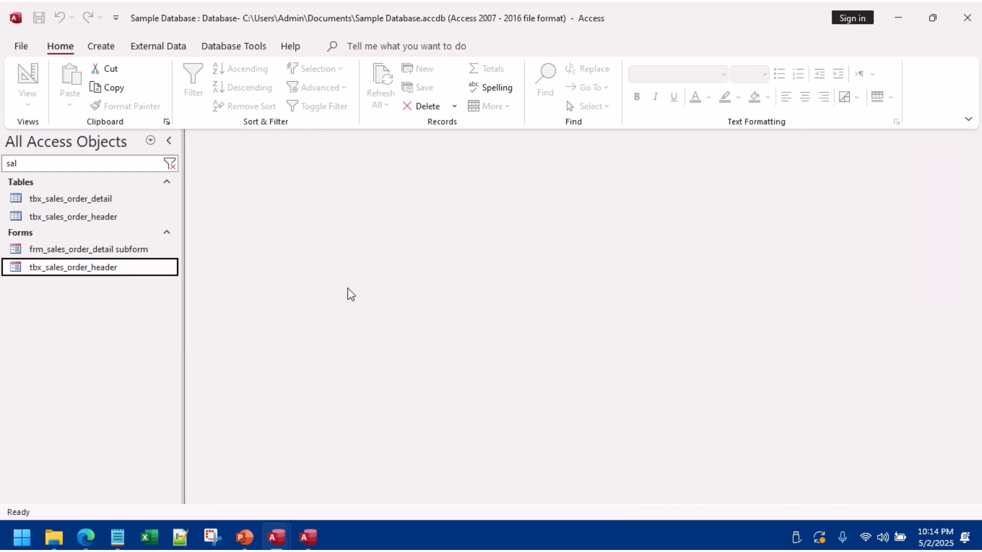
Step: Reopen the tbx_sales_order_header form and review the full Total Amount expression from Layout View
{"action": "double_click", "coordinate": [159, 270]}
{"action": "right_click", "coordinate": [776, 226]}
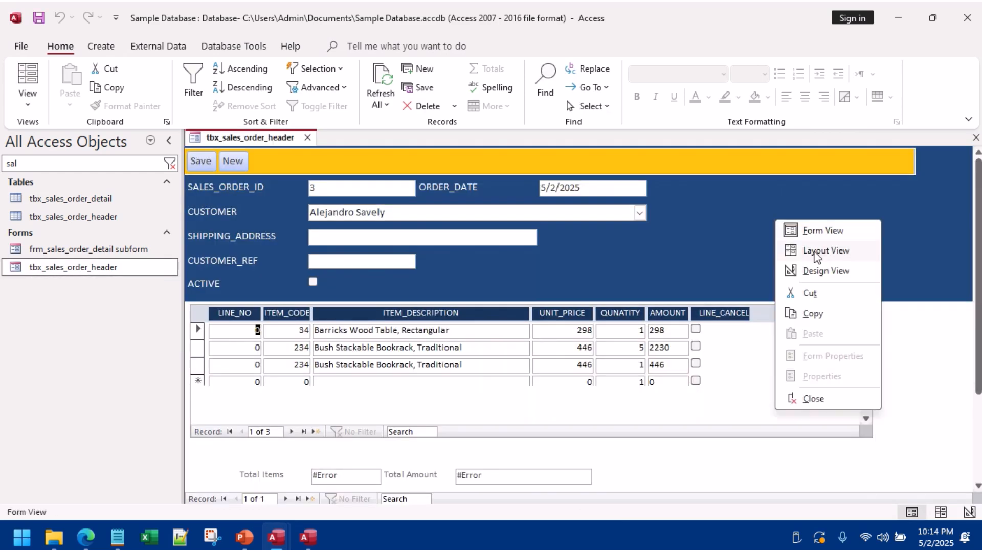
{"action": "left_click", "coordinate": [816, 252]}
{"action": "left_click", "coordinate": [574, 473]}
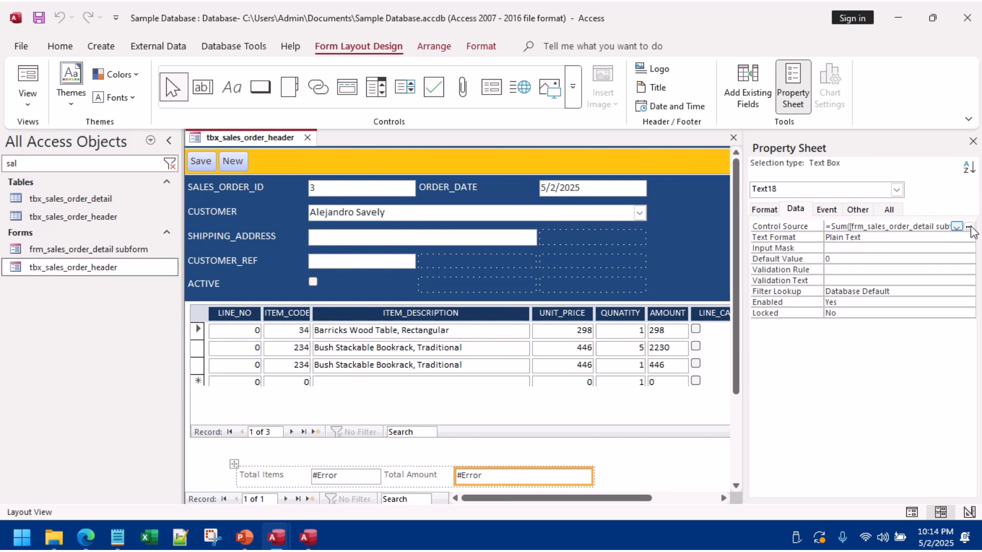
{"action": "left_click", "coordinate": [969, 226]}
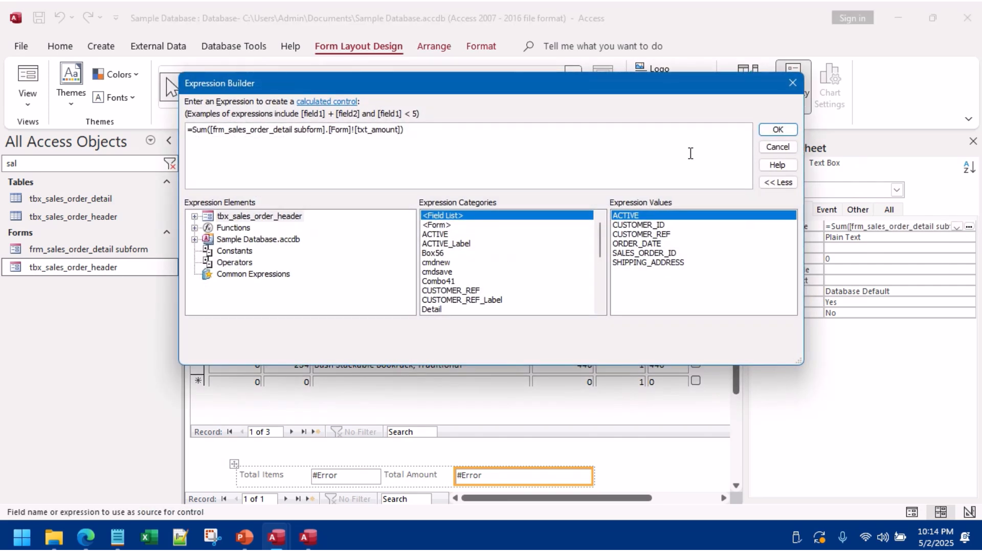
{"action": "left_click", "coordinate": [778, 130]}
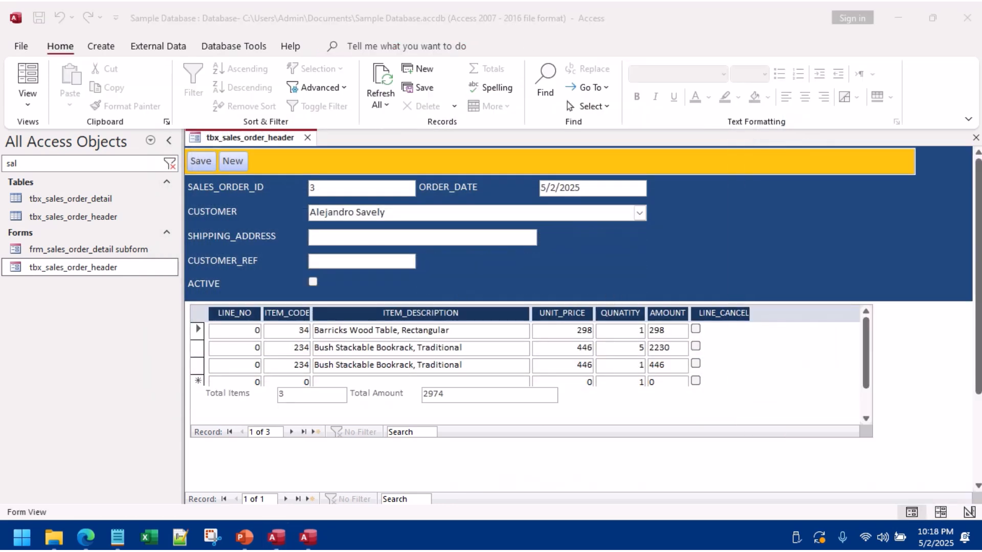
Step: In Layout View, move the whole Total Items and Total Amount row slightly lower within the subform footer
{"action": "left_click", "coordinate": [479, 393]}
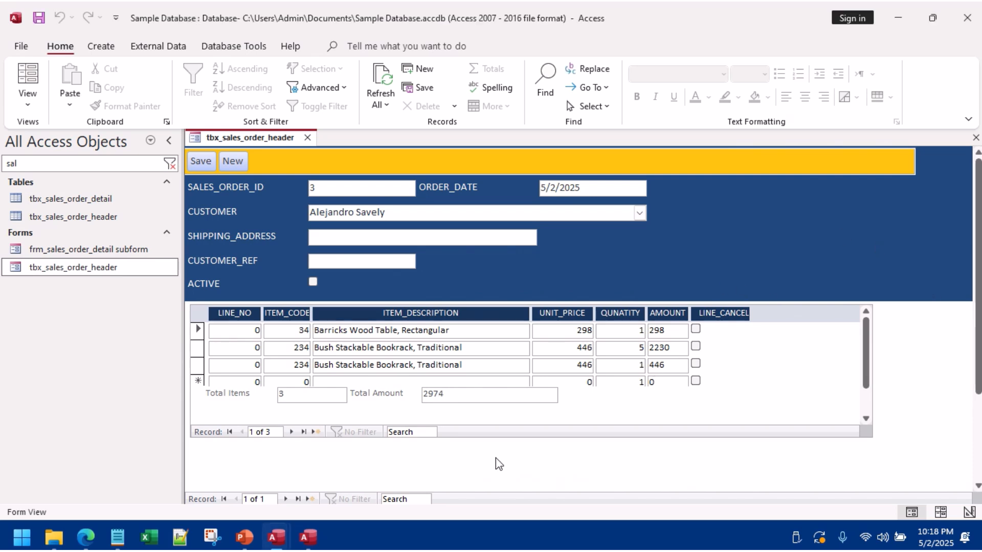
{"action": "right_click", "coordinate": [767, 236]}
{"action": "left_click", "coordinate": [817, 266]}
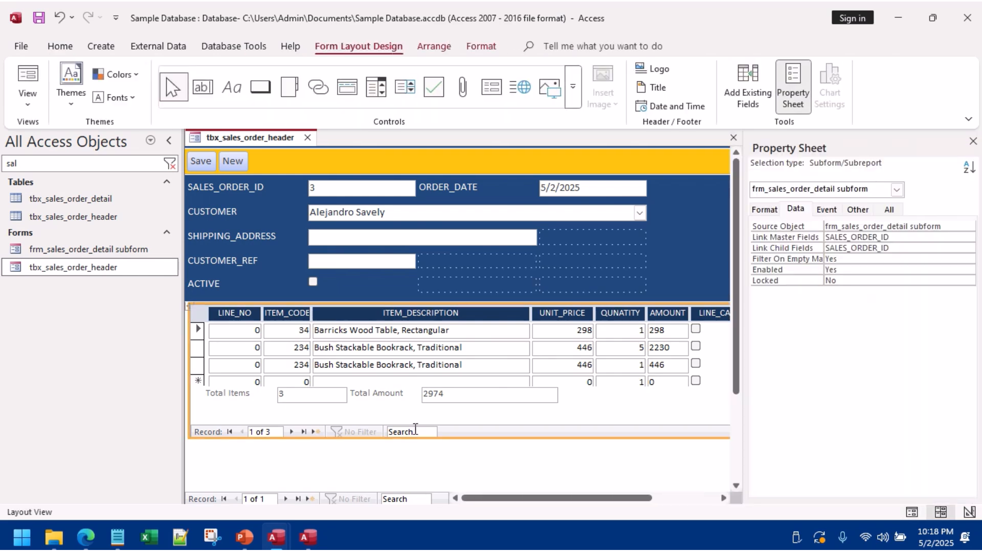
{"action": "left_click", "coordinate": [289, 398]}
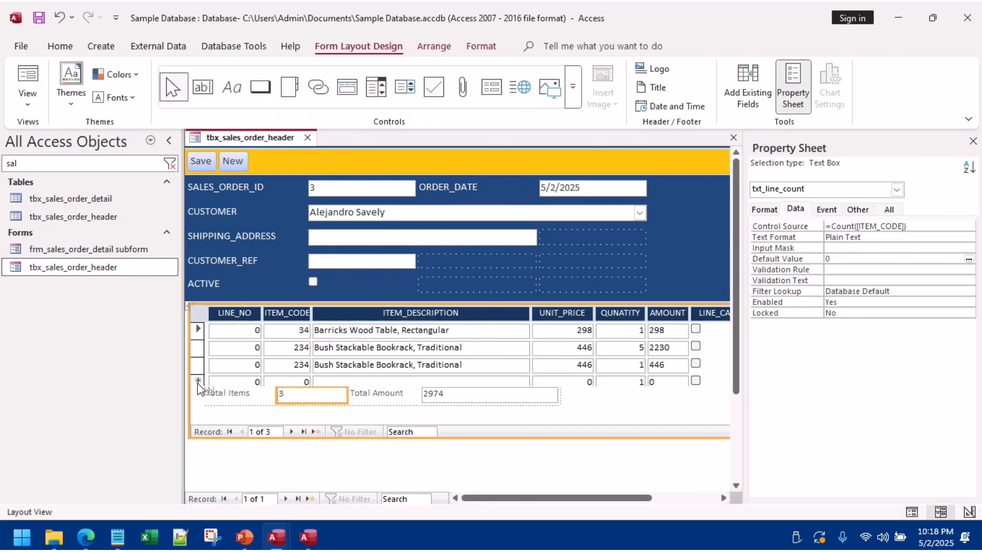
{"action": "left_click", "coordinate": [235, 397]}
{"action": "left_click", "coordinate": [209, 391]}
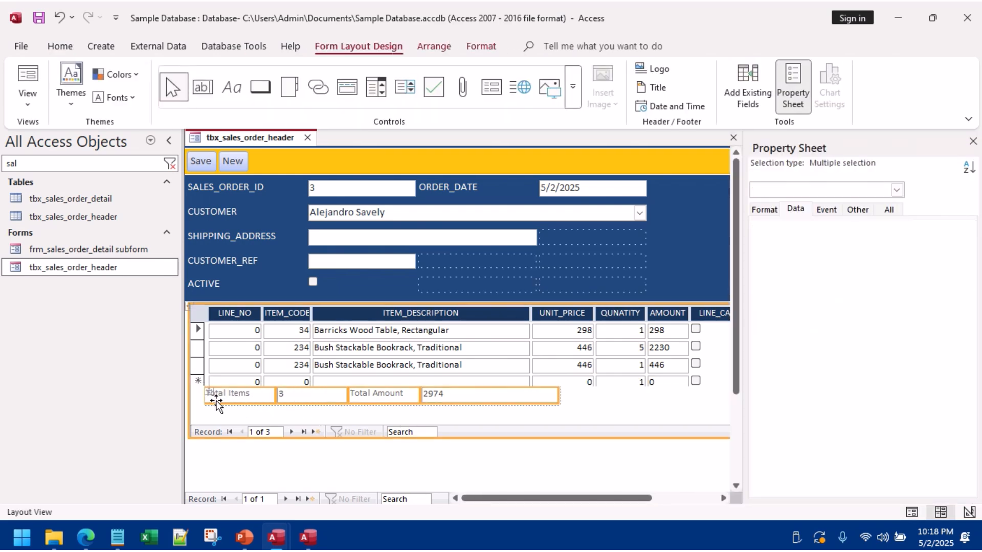
{"action": "left_click_drag", "start_coordinate": [202, 401], "coordinate": [198, 402]}
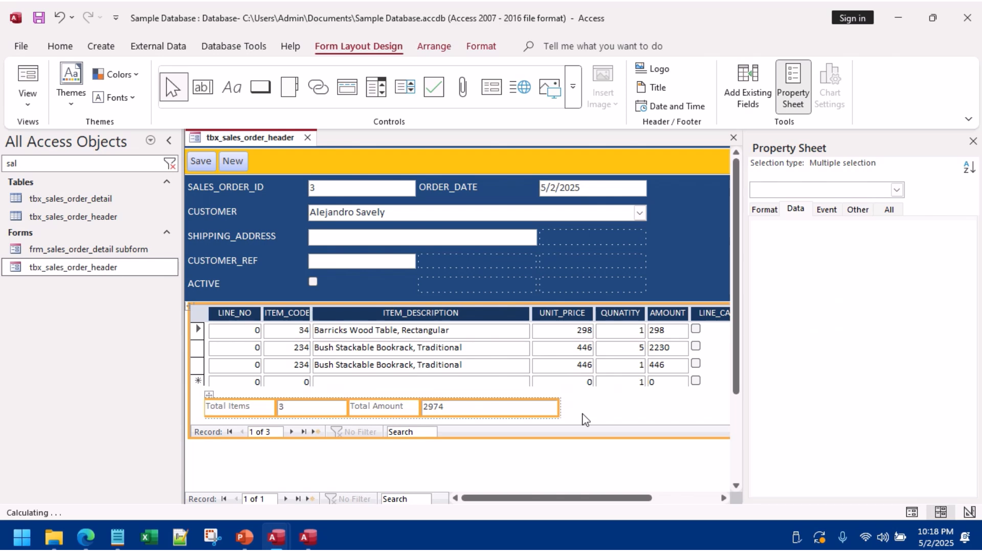
{"action": "left_click", "coordinate": [645, 400]}
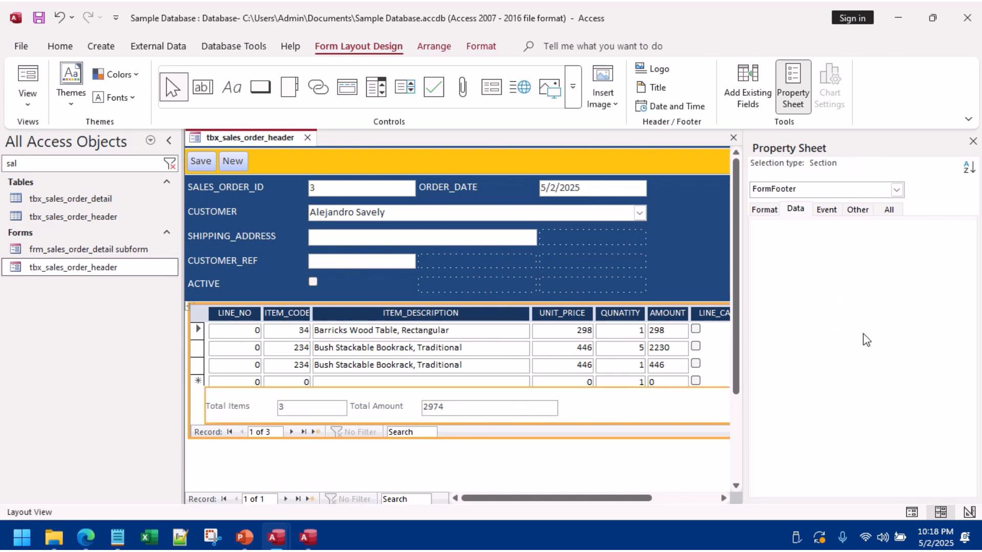
Step: Collapse the Navigation Pane and show the sales order form's Detail section in Design View
{"action": "right_click", "coordinate": [849, 335]}
{"action": "right_click", "coordinate": [696, 250]}
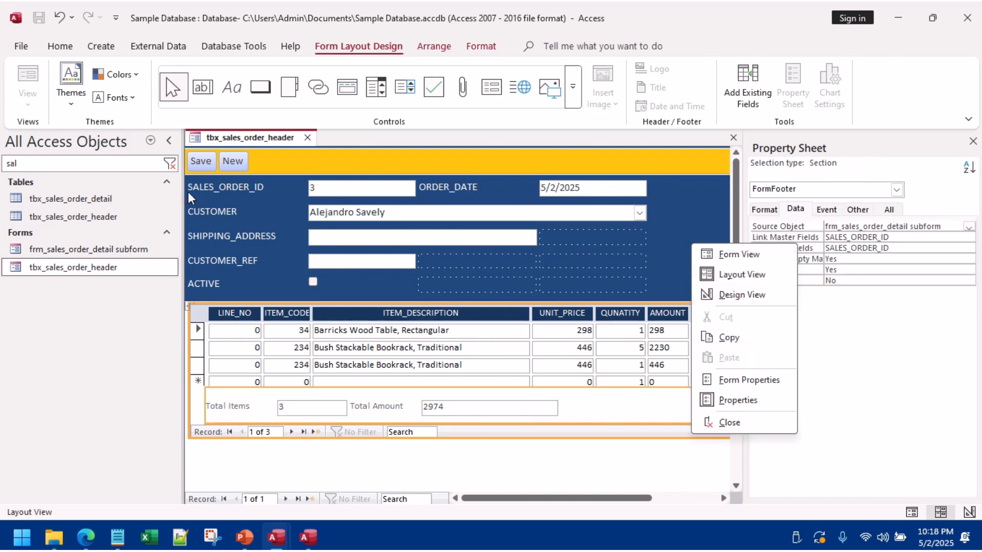
{"action": "left_click", "coordinate": [169, 141]}
{"action": "right_click", "coordinate": [598, 204]}
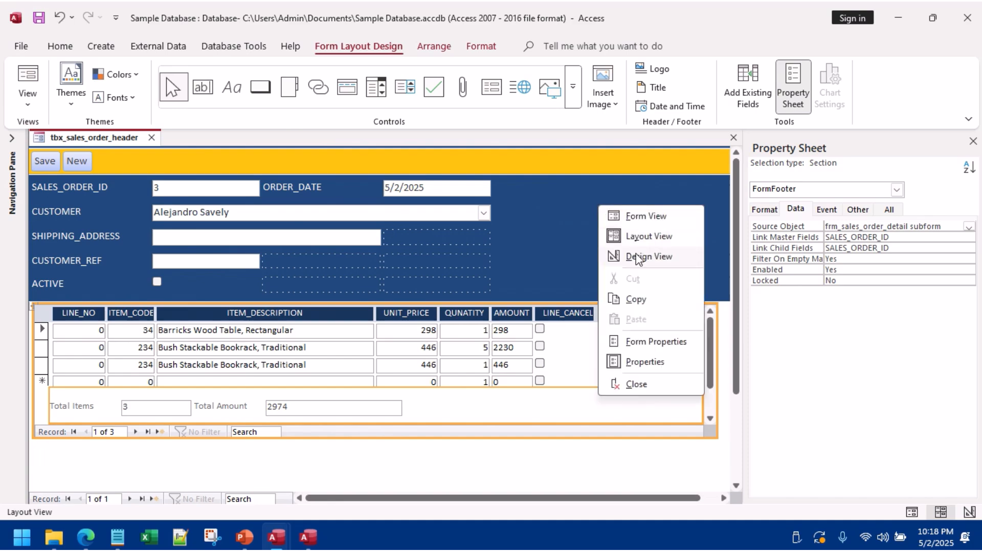
{"action": "left_click", "coordinate": [638, 257]}
{"action": "left_click", "coordinate": [437, 308]}
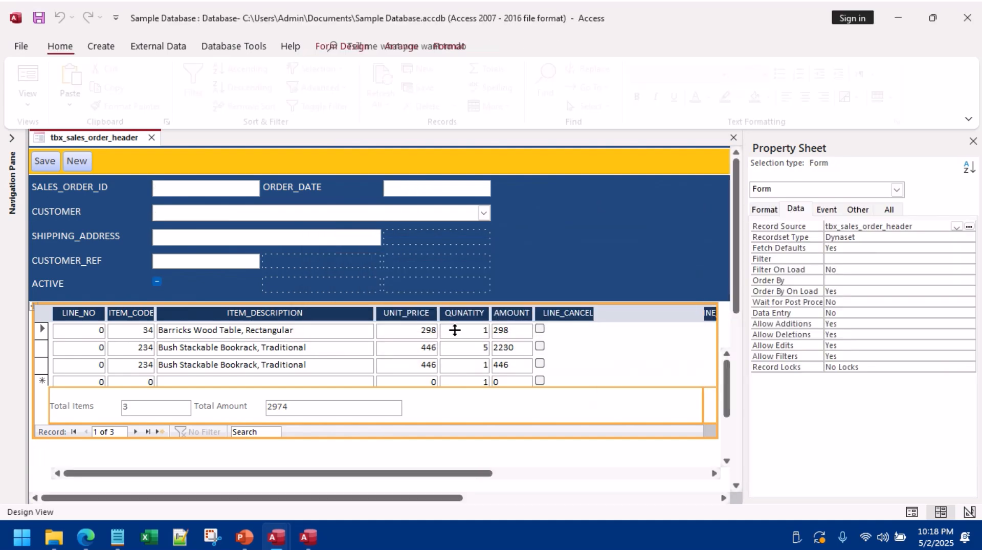
{"action": "scroll", "coordinate": [499, 316], "scroll_direction": "down", "scroll_amount": 2}
{"action": "scroll", "coordinate": [500, 316], "scroll_direction": "up", "scroll_amount": 1}
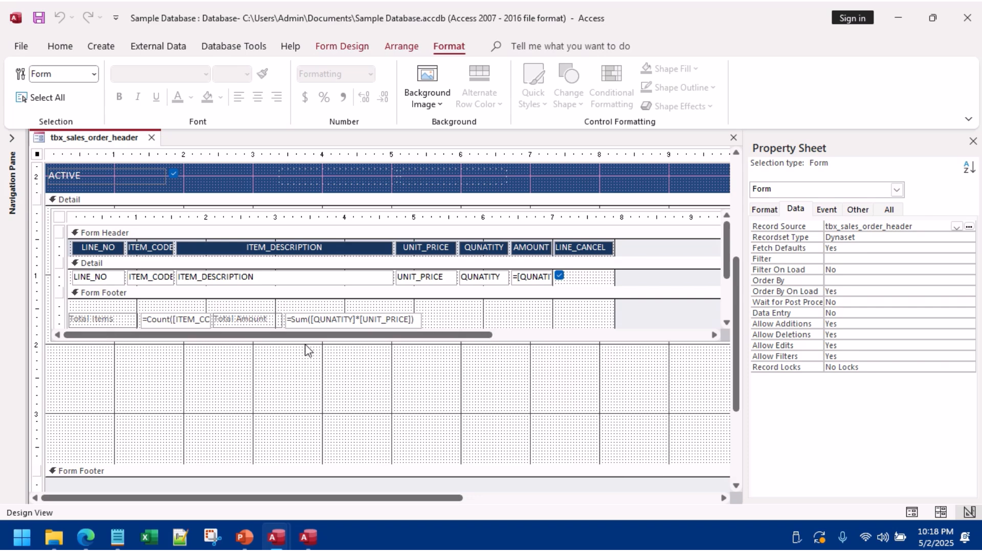
Step: Shift the whole totals row slightly up and to the right within the subform's Form Footer
{"action": "left_click", "coordinate": [299, 323]}
{"action": "left_click", "coordinate": [80, 314]}
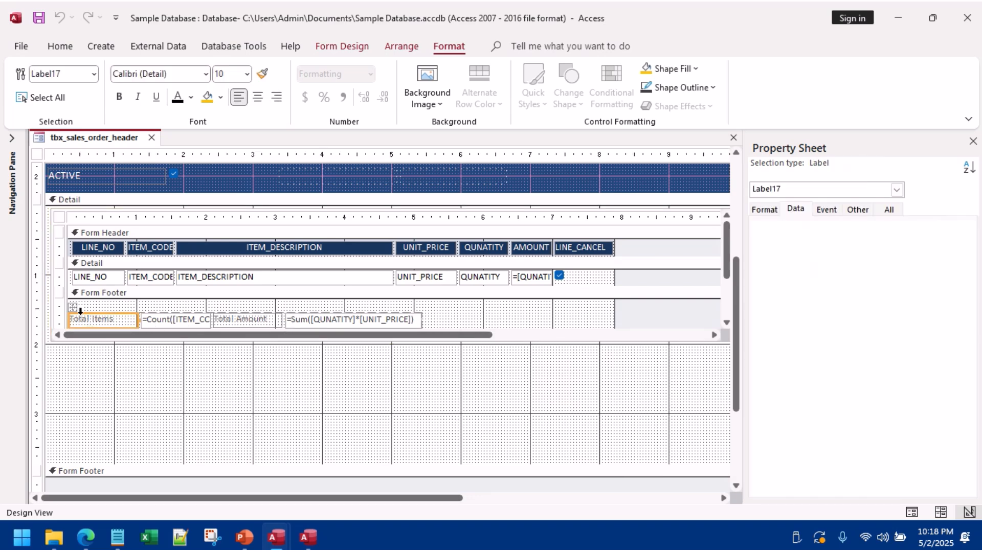
{"action": "left_click_drag", "start_coordinate": [77, 308], "coordinate": [83, 302]}
Step: Add two unbound text boxes, one above the other, in the main form's Detail section below the subform
{"action": "left_click", "coordinate": [163, 397]}
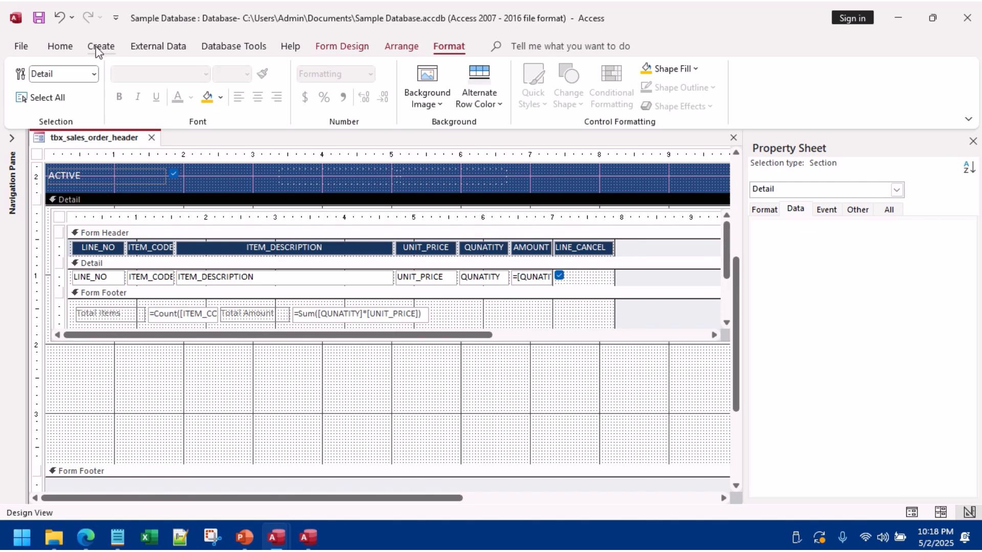
{"action": "left_click", "coordinate": [339, 46]}
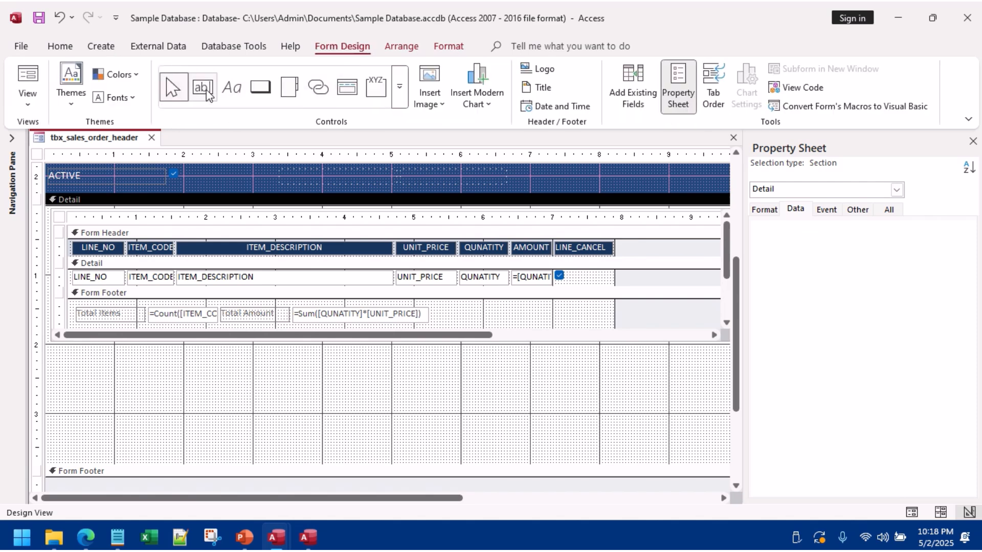
{"action": "left_click", "coordinate": [203, 87]}
{"action": "left_click", "coordinate": [100, 368]}
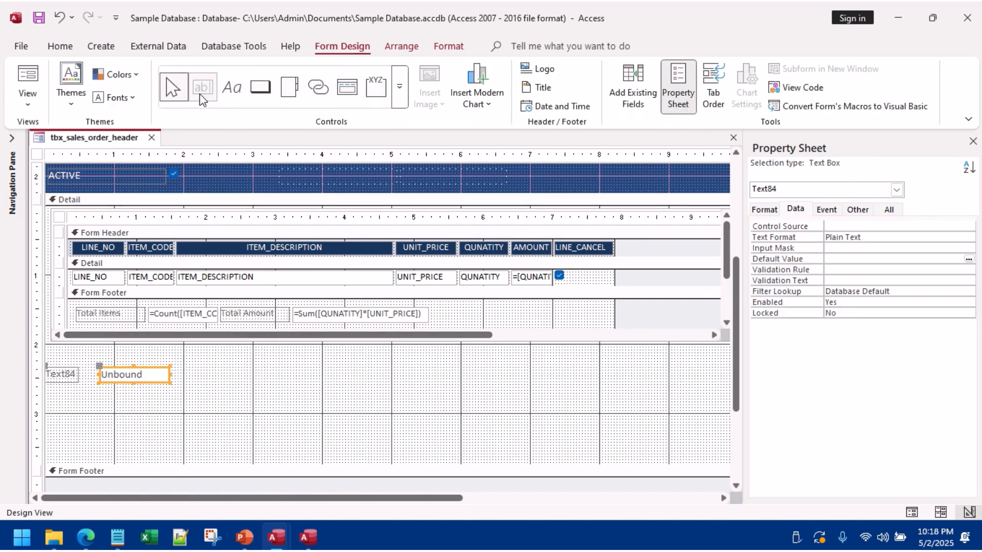
{"action": "left_click", "coordinate": [203, 87]}
{"action": "left_click", "coordinate": [110, 411]}
Step: Build the upper text box's Control Source as [frm_sales_order_detail subform].Form![txt_line_count] with the Expression Builder
{"action": "left_click", "coordinate": [143, 372]}
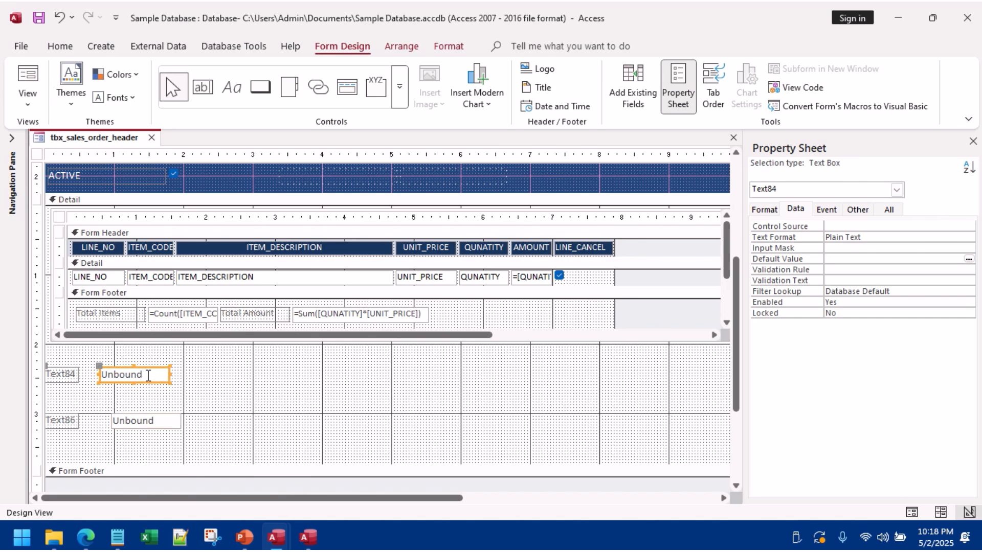
{"action": "left_click", "coordinate": [149, 375]}
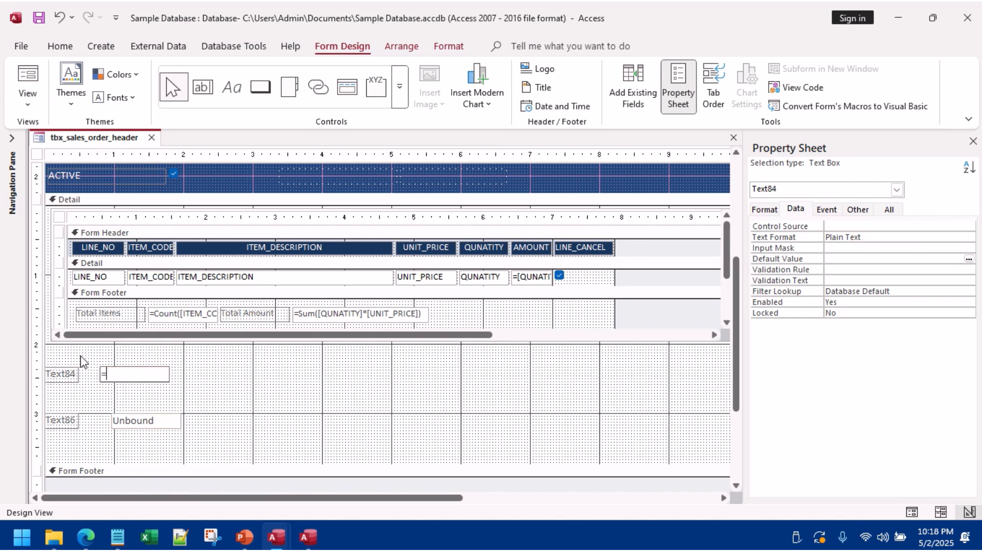
{"action": "key", "text": "BackSpace"}
{"action": "left_click", "coordinate": [847, 225]}
{"action": "left_click", "coordinate": [964, 224]}
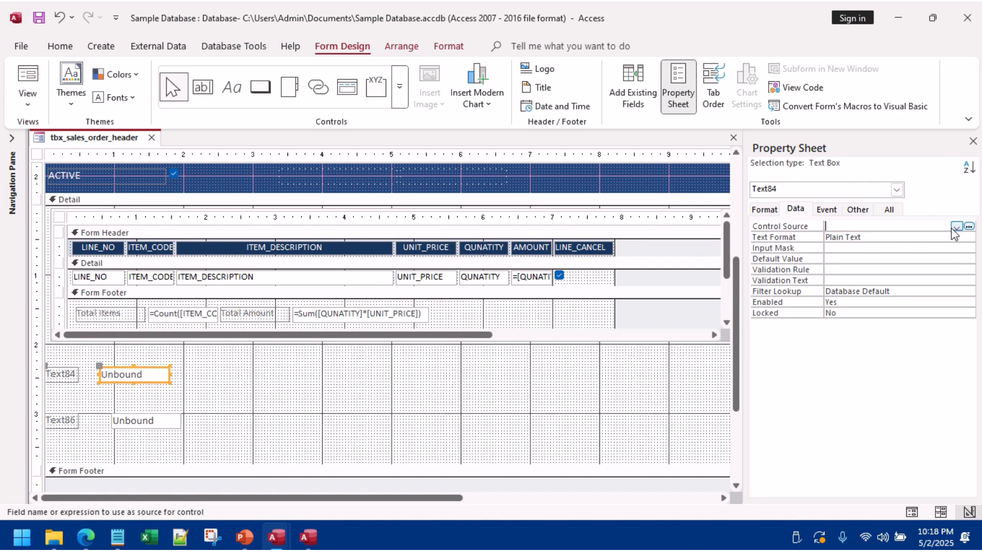
{"action": "left_click", "coordinate": [968, 226]}
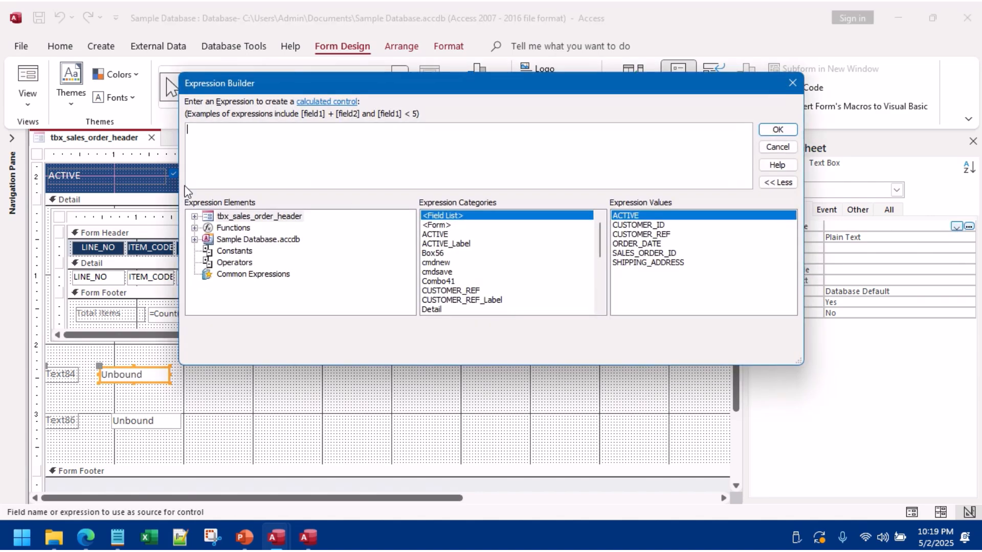
{"action": "left_click", "coordinate": [194, 216]}
{"action": "left_click", "coordinate": [234, 228]}
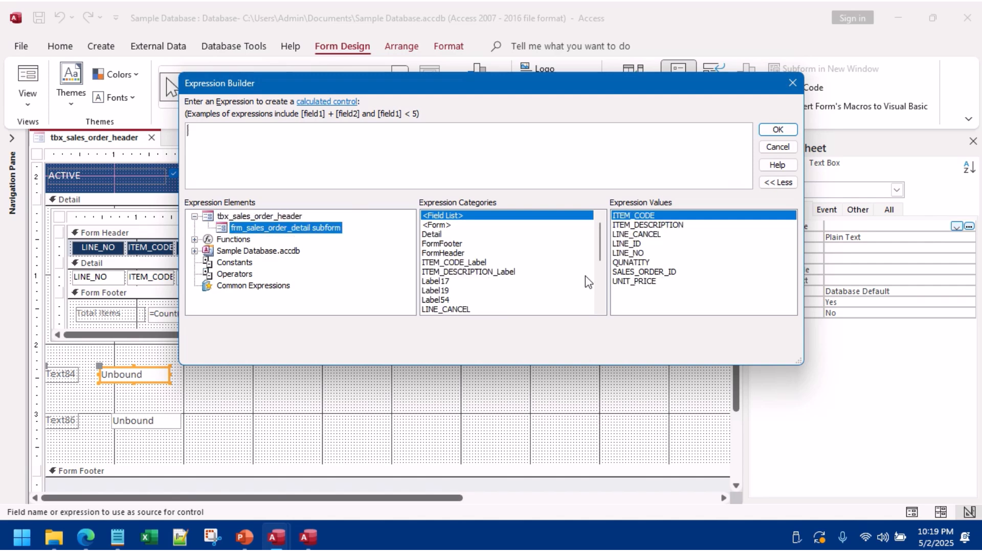
{"action": "scroll", "coordinate": [562, 276], "scroll_direction": "down", "scroll_amount": 8}
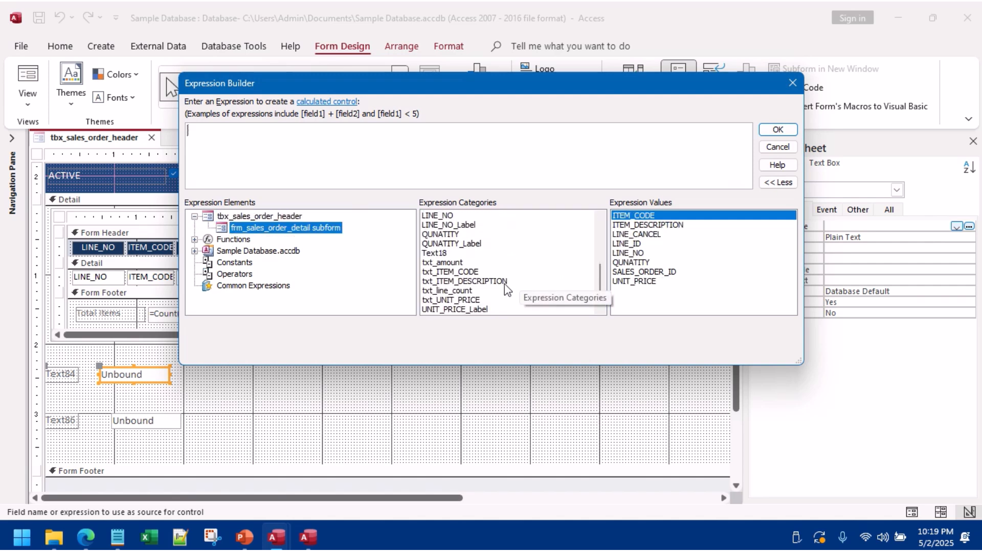
{"action": "double_click", "coordinate": [463, 291]}
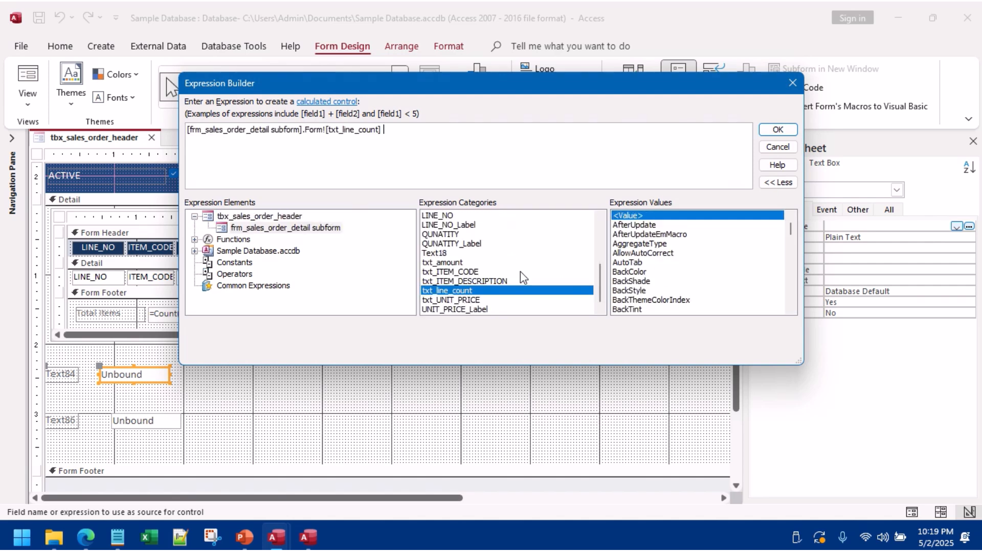
{"action": "left_click", "coordinate": [778, 130]}
Step: Build the lower text box's Control Source from the txt_amount control of frm_sales_order_detail subform
{"action": "left_click", "coordinate": [154, 421]}
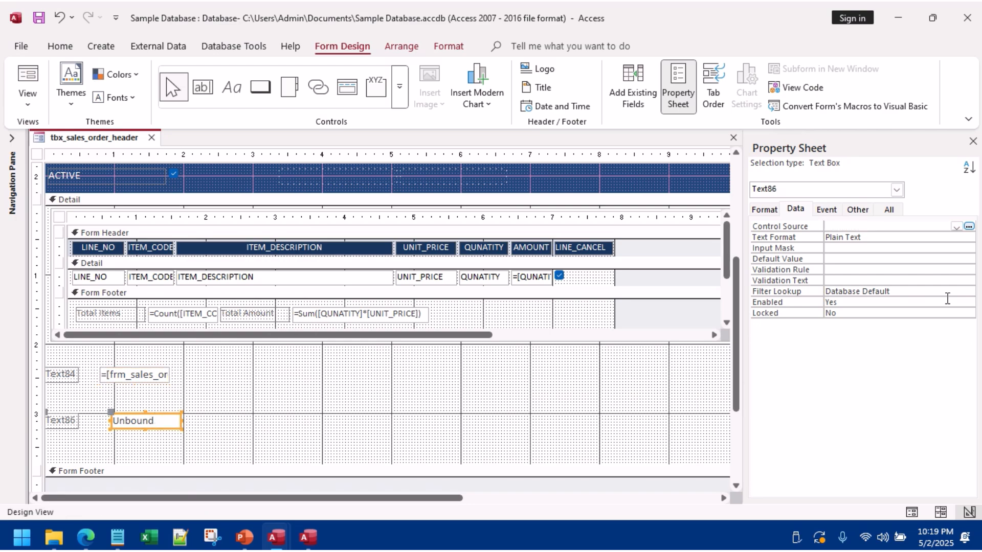
{"action": "left_click", "coordinate": [969, 226]}
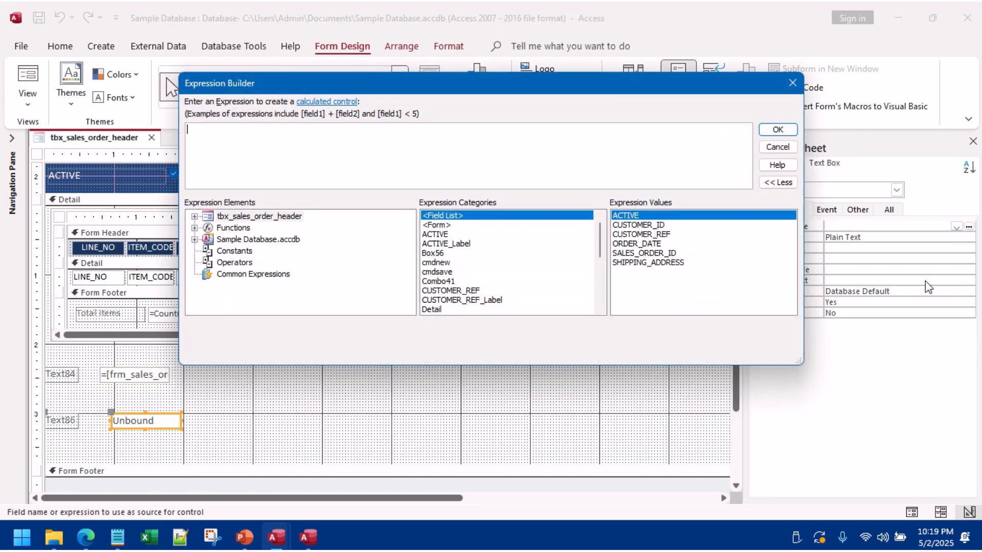
{"action": "left_click", "coordinate": [263, 218]}
{"action": "left_click", "coordinate": [195, 217]}
{"action": "left_click", "coordinate": [234, 228]}
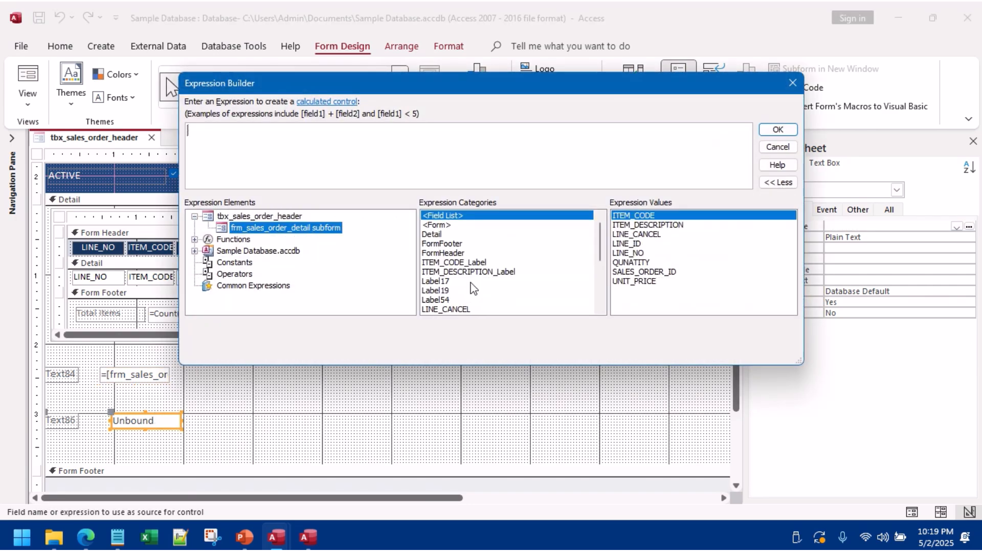
{"action": "scroll", "coordinate": [485, 284], "scroll_direction": "down", "scroll_amount": 3}
{"action": "scroll", "coordinate": [485, 283], "scroll_direction": "down", "scroll_amount": 2}
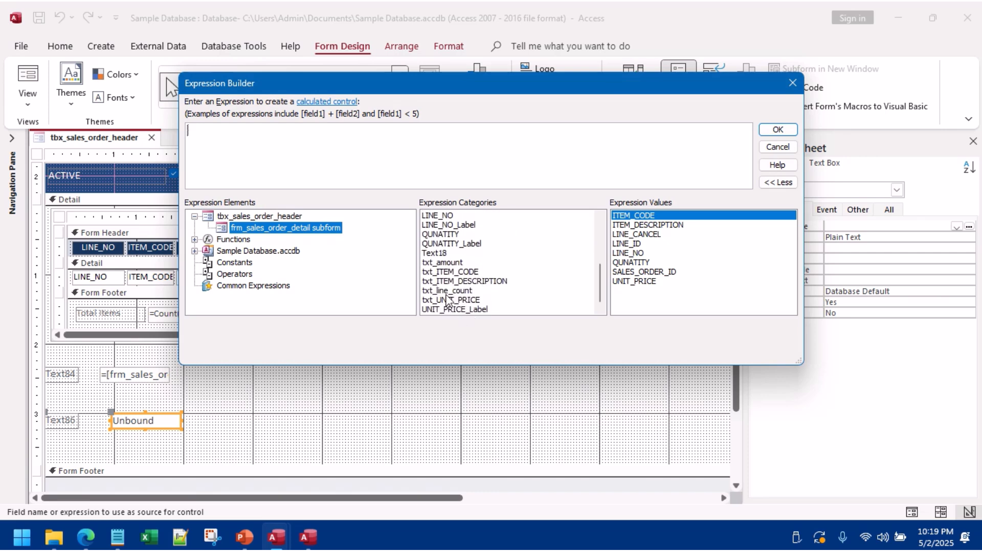
{"action": "double_click", "coordinate": [441, 263]}
{"action": "left_click", "coordinate": [777, 129]}
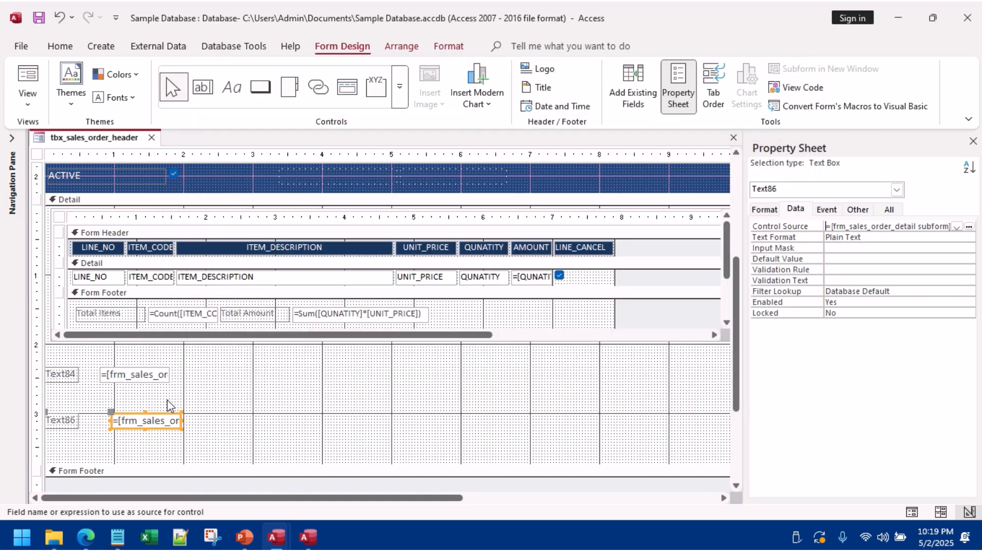
Step: Apply a stacked layout to both new text boxes and their labels, and place the second pair beside the first in one row
{"action": "left_click_drag", "start_coordinate": [189, 454], "coordinate": [46, 363]}
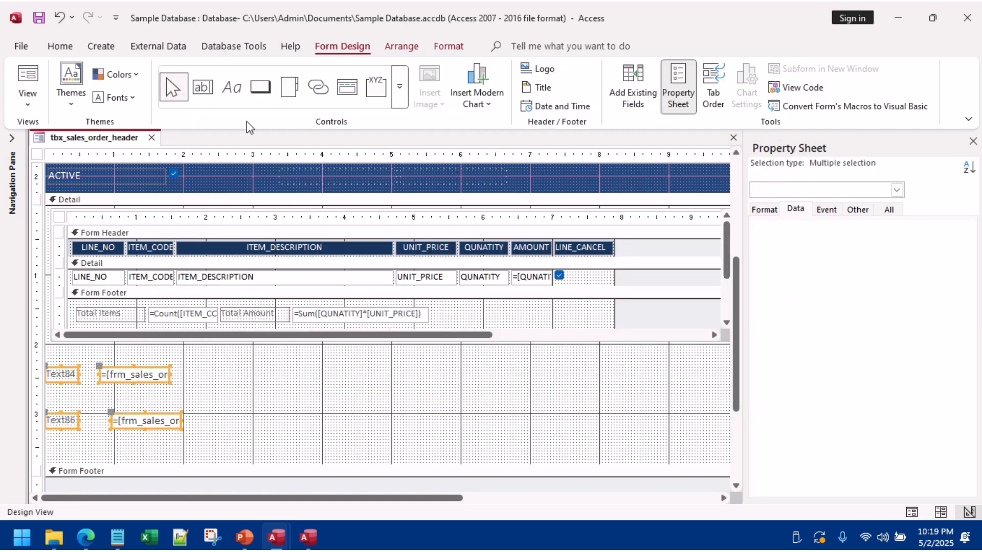
{"action": "left_click", "coordinate": [401, 46]}
{"action": "left_click", "coordinate": [69, 80]}
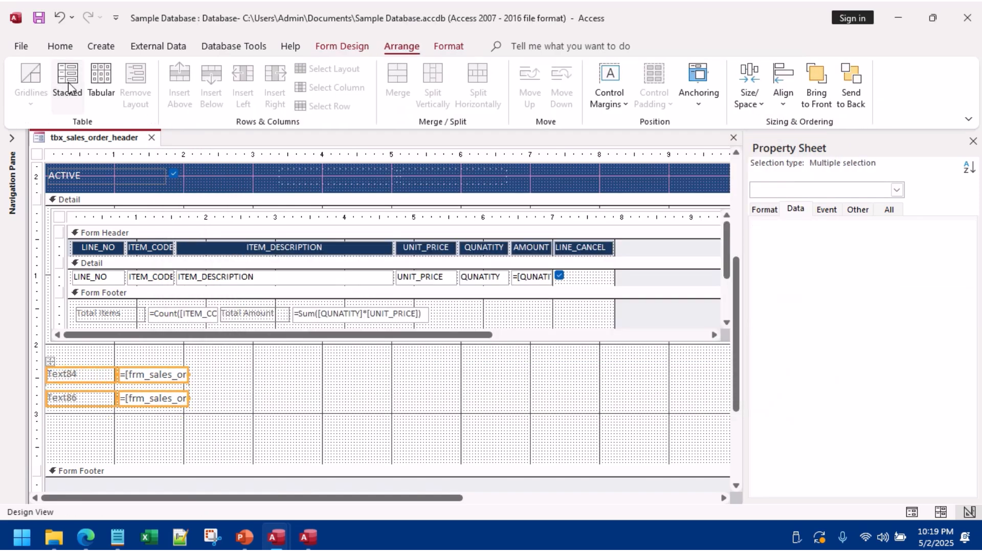
{"action": "left_click", "coordinate": [163, 409]}
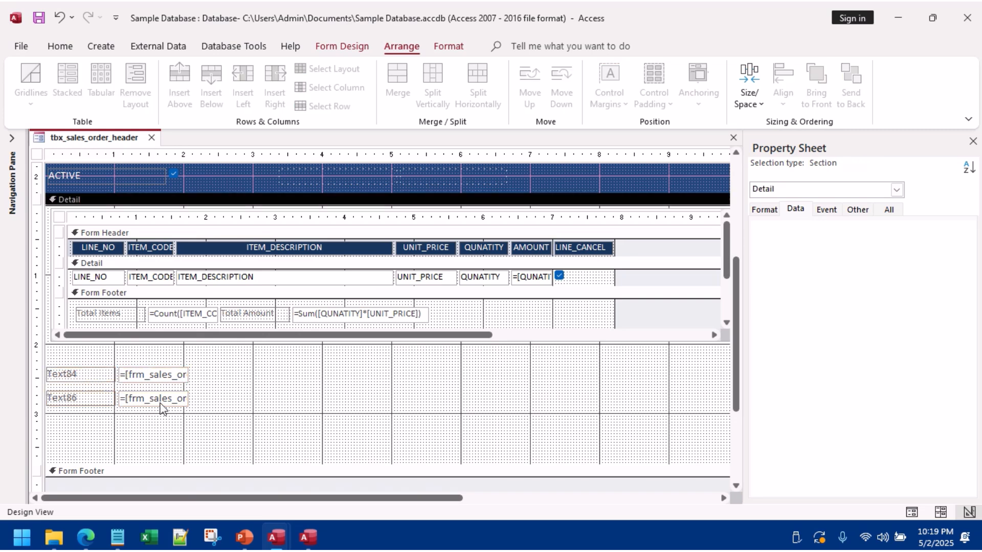
{"action": "left_click_drag", "start_coordinate": [102, 404], "coordinate": [188, 376]}
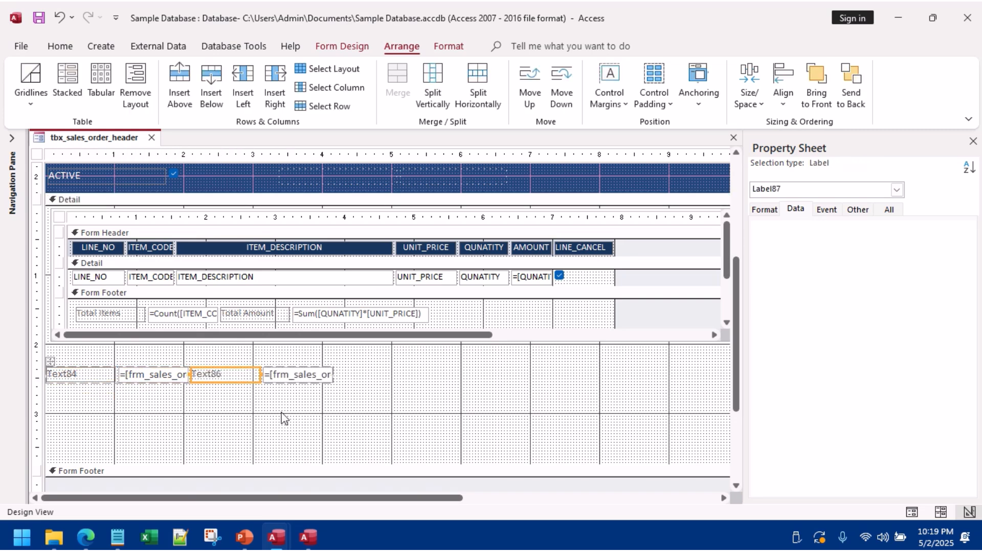
{"action": "left_click", "coordinate": [221, 408]}
Step: Caption the two new labels below the subform "Total Items" and "Amount"
{"action": "left_click", "coordinate": [102, 374]}
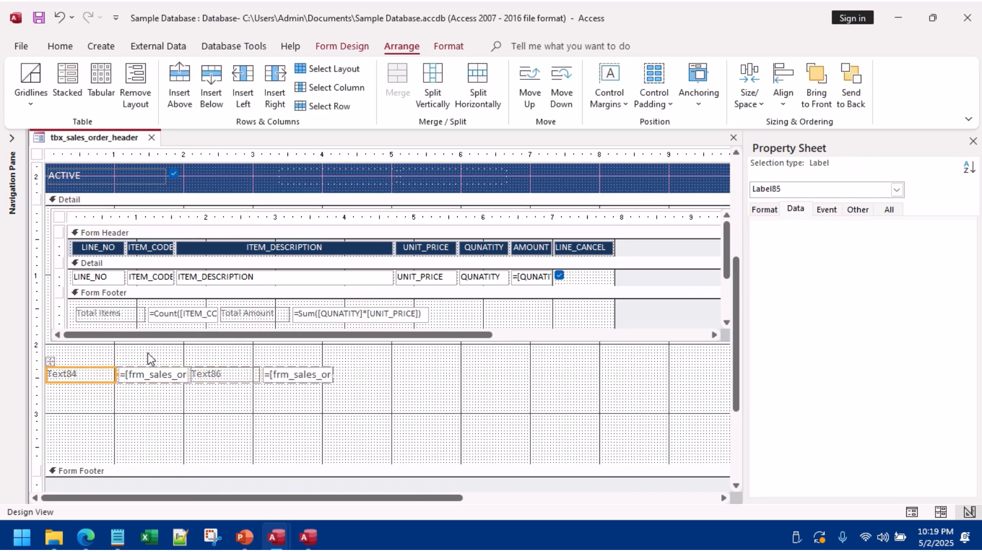
{"action": "type", "text": "Tex"}
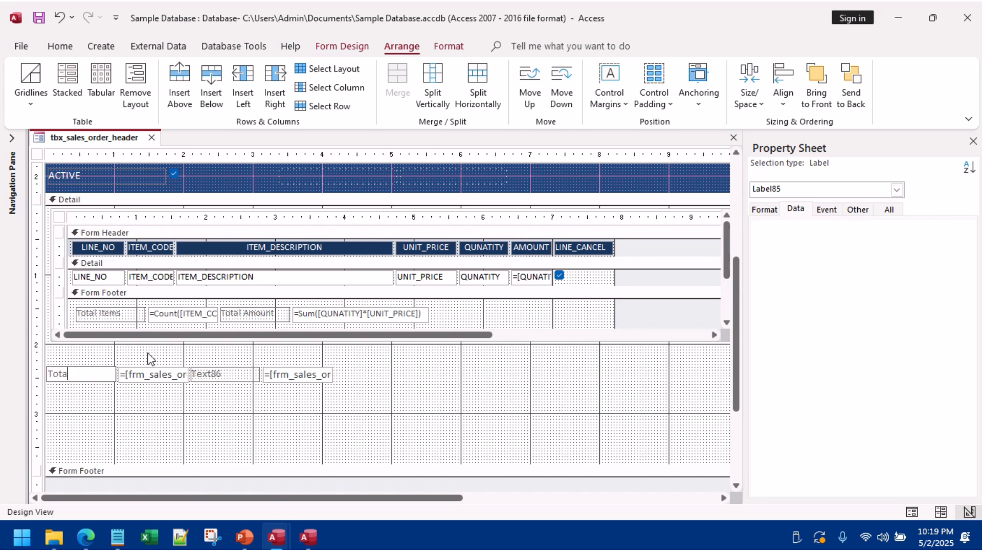
{"action": "type", "text": "ms"}
{"action": "left_click", "coordinate": [213, 377]}
{"action": "left_click", "coordinate": [237, 374]}
{"action": "double_click", "coordinate": [235, 374]}
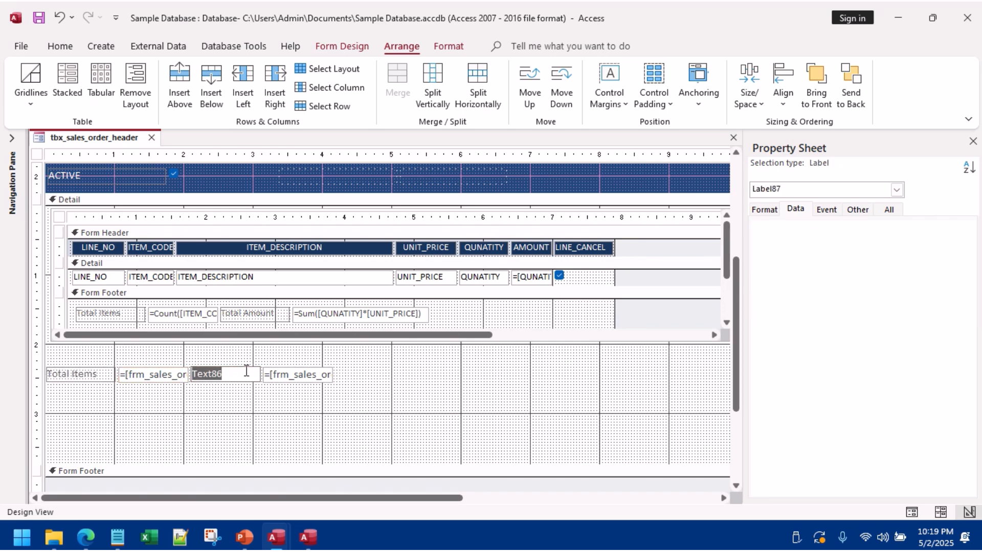
{"action": "type", "text": "Amount"}
{"action": "left_click", "coordinate": [298, 375]}
Step: Narrow the Total Items and Amount labels below the subform to fit their captions
{"action": "left_click", "coordinate": [51, 361]}
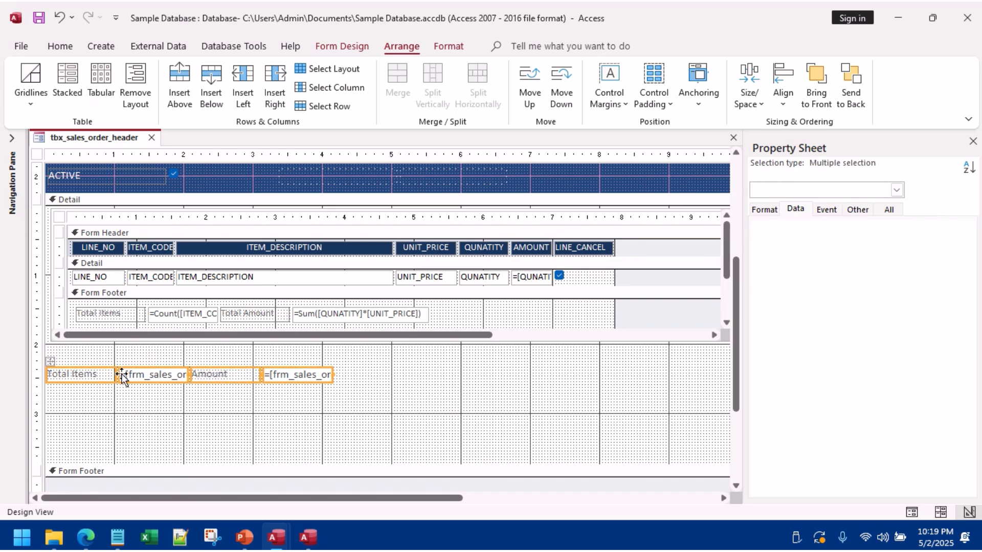
{"action": "left_click_drag", "start_coordinate": [114, 374], "coordinate": [101, 374]}
{"action": "left_click", "coordinate": [136, 404]}
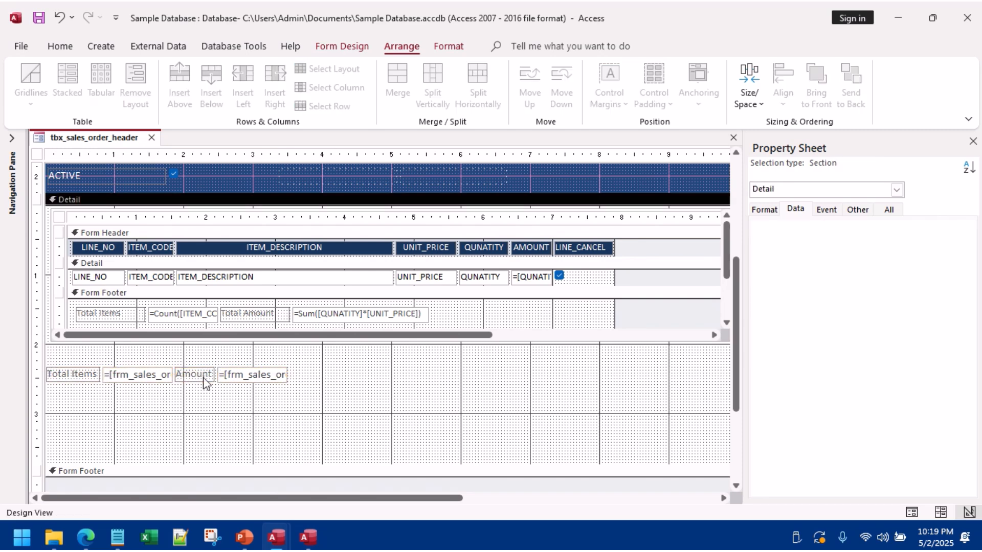
Step: Remove the control layout from the totals row in the subform's Form Footer
{"action": "left_click", "coordinate": [278, 321]}
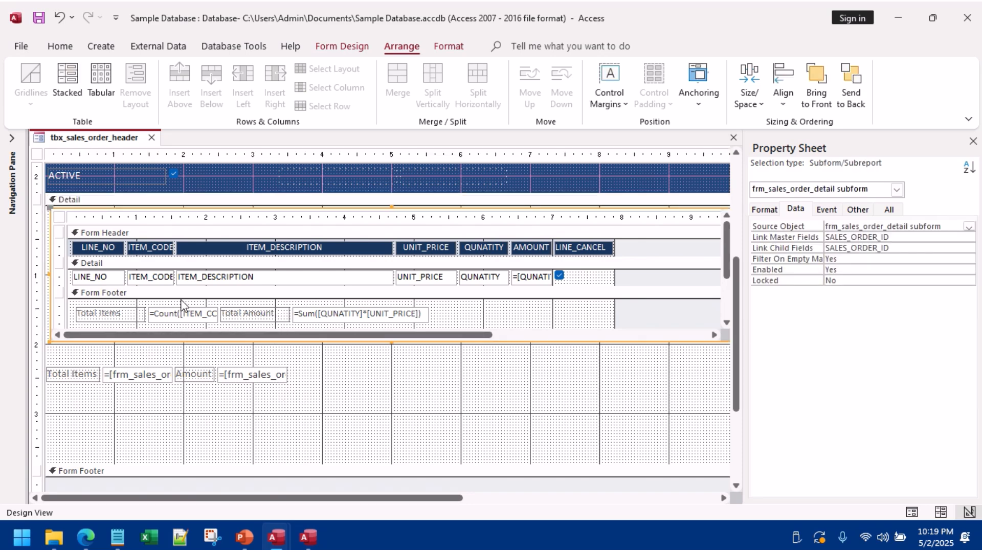
{"action": "left_click", "coordinate": [128, 314]}
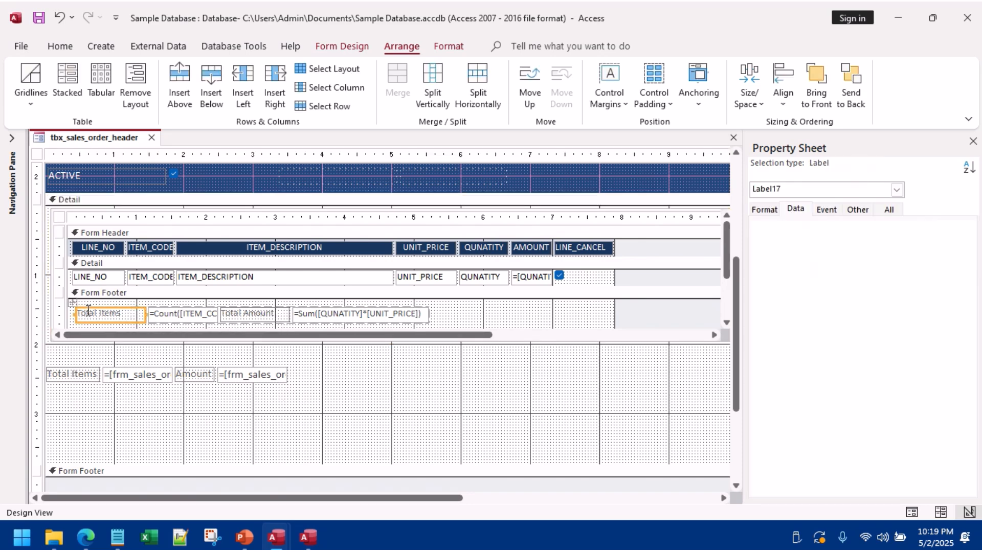
{"action": "left_click", "coordinate": [72, 303]}
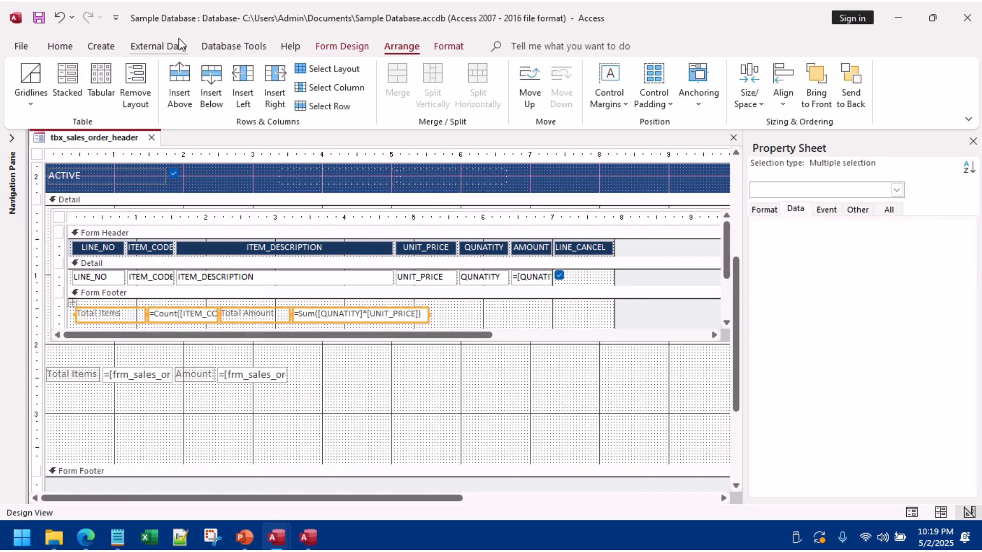
{"action": "left_click", "coordinate": [137, 82]}
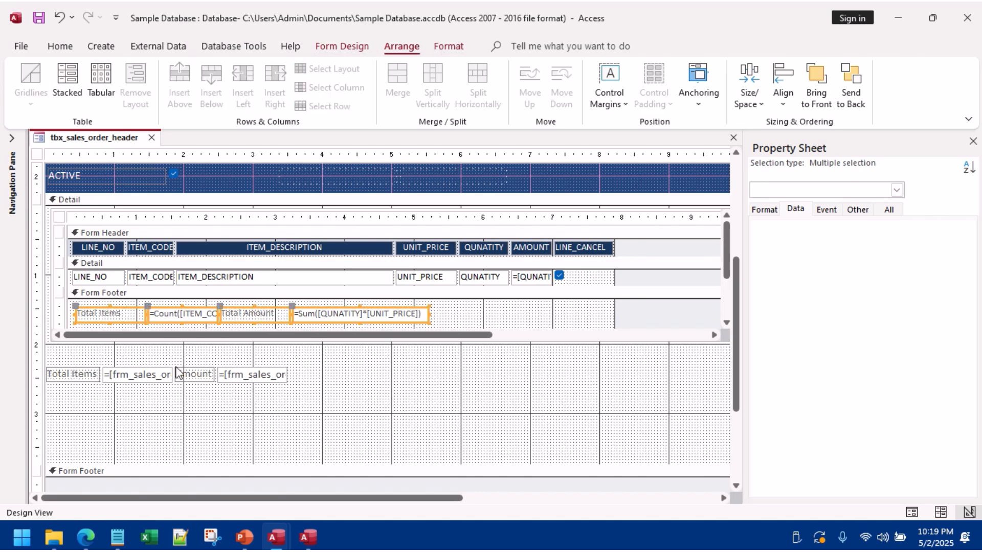
{"action": "left_click", "coordinate": [515, 320]}
Step: Delete the Total Items and Total Amount labels from the subform footer and shift its Count and Sum text boxes to the left
{"action": "left_click", "coordinate": [98, 312]}
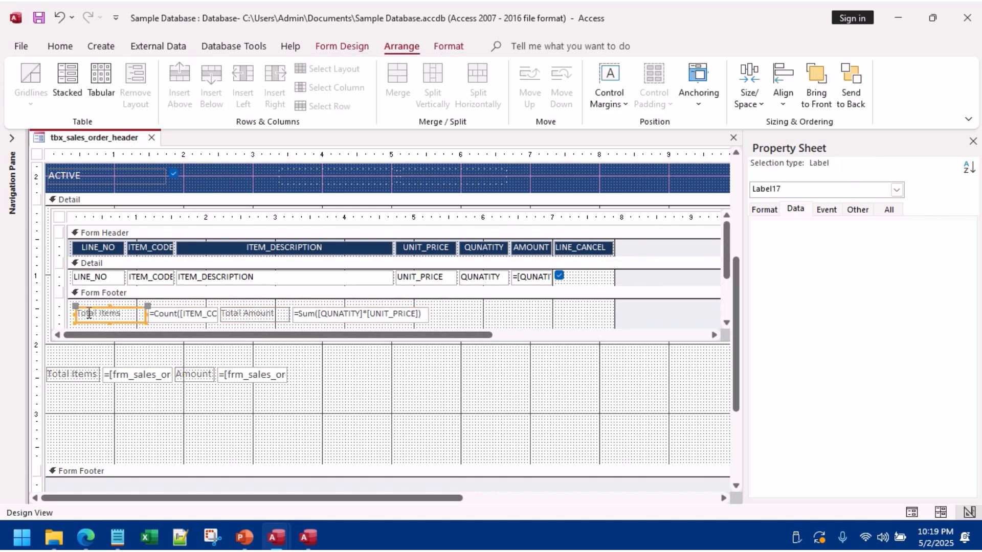
{"action": "key", "text": "Delete"}
{"action": "left_click", "coordinate": [256, 314]}
{"action": "key", "text": "Delete"}
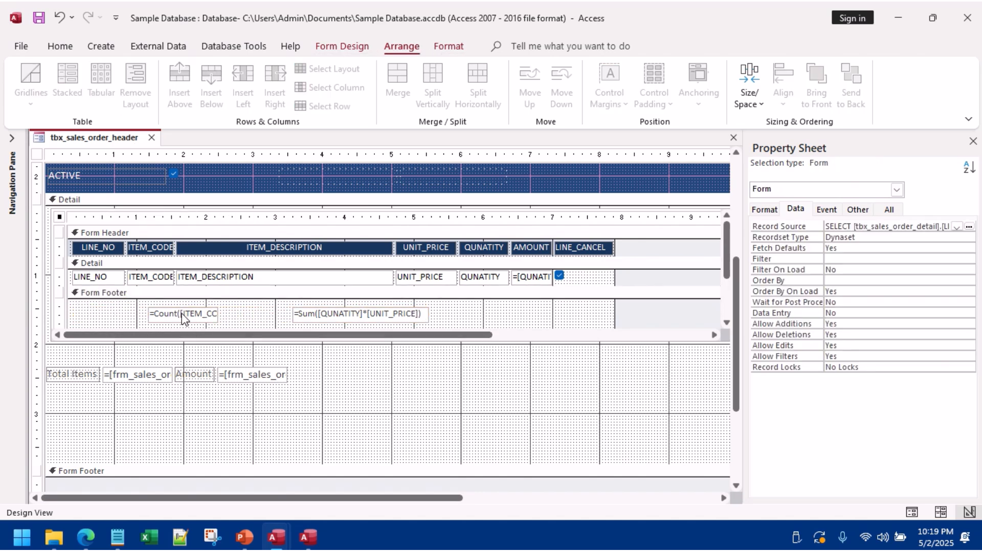
{"action": "left_click_drag", "start_coordinate": [184, 320], "coordinate": [112, 320]}
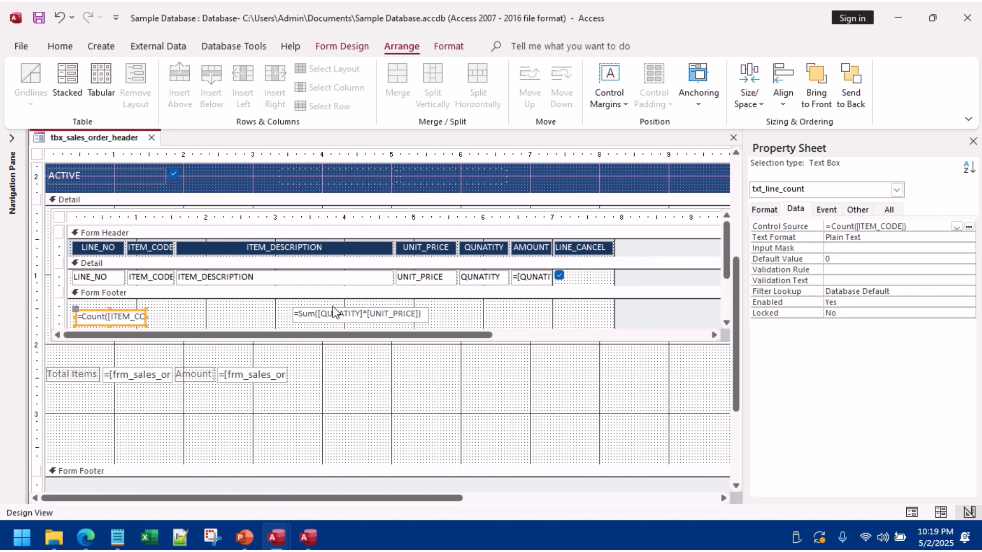
{"action": "left_click_drag", "start_coordinate": [333, 312], "coordinate": [165, 319]}
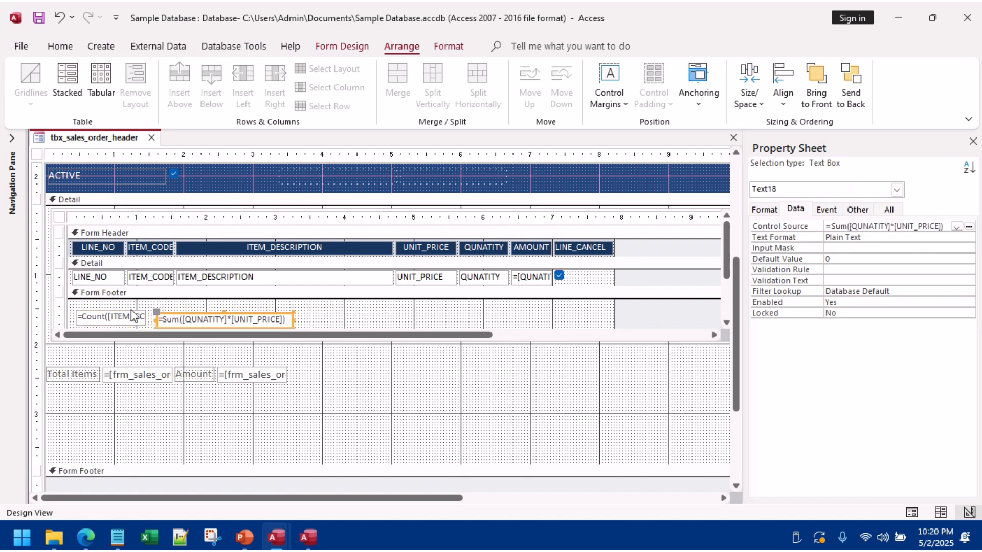
Step: Set the Visible property of both the Count and Sum text boxes in the subform footer to No
{"action": "left_click", "coordinate": [128, 317]}
{"action": "left_click", "coordinate": [279, 320], "text": "shift"}
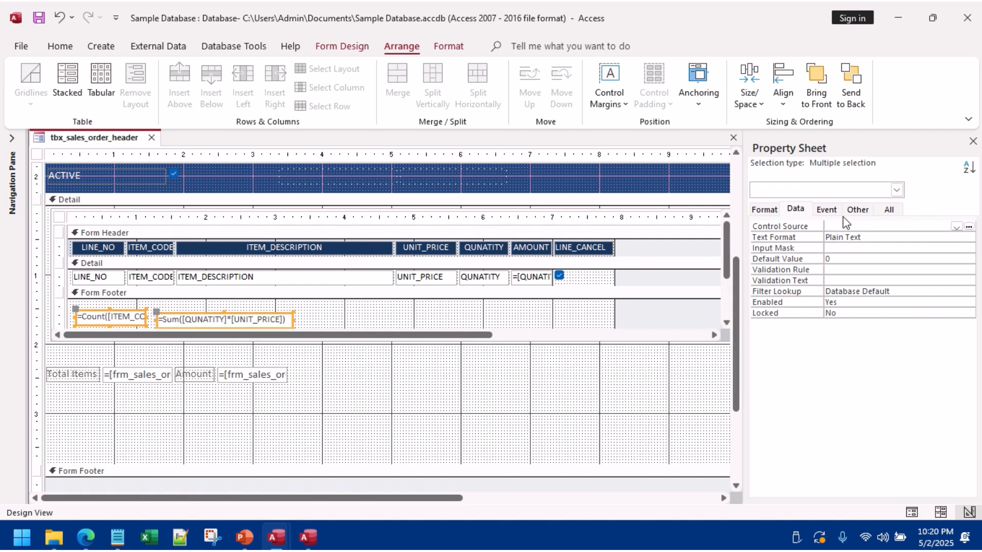
{"action": "left_click", "coordinate": [859, 210]}
{"action": "left_click", "coordinate": [888, 211]}
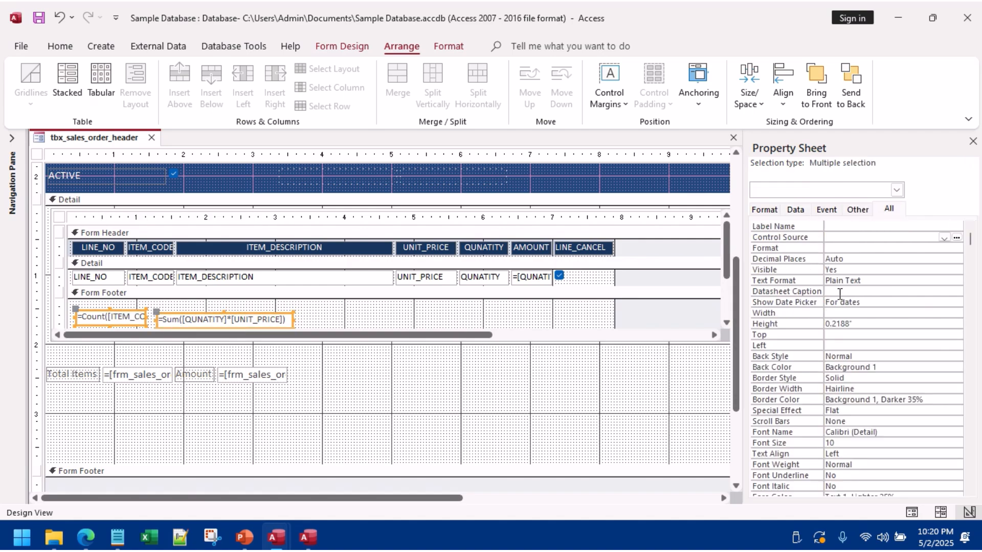
{"action": "double_click", "coordinate": [848, 271]}
{"action": "key", "text": "Return"}
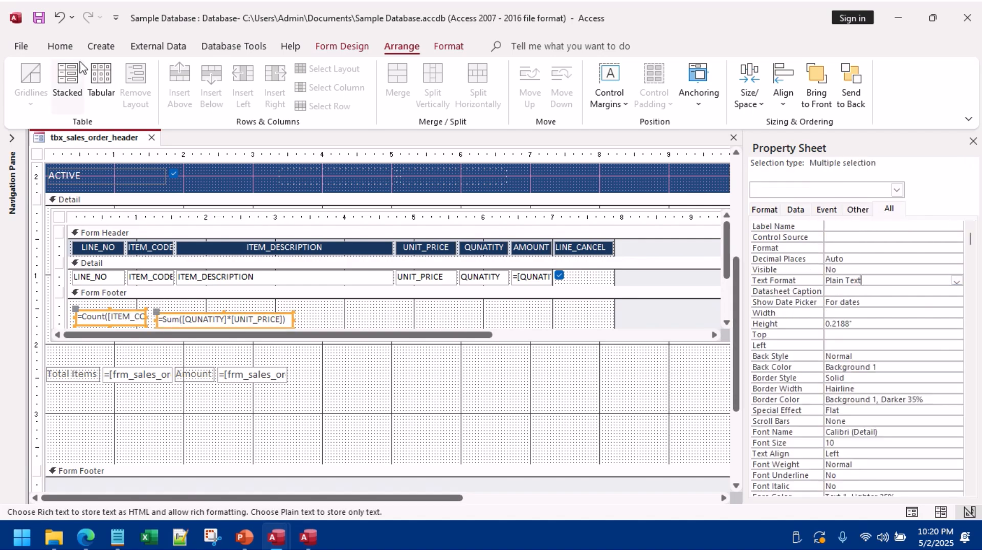
Step: Preview the sales order form in Form View to check the hidden footer text boxes, and return to Design View
{"action": "left_click", "coordinate": [71, 51]}
{"action": "left_click", "coordinate": [27, 76]}
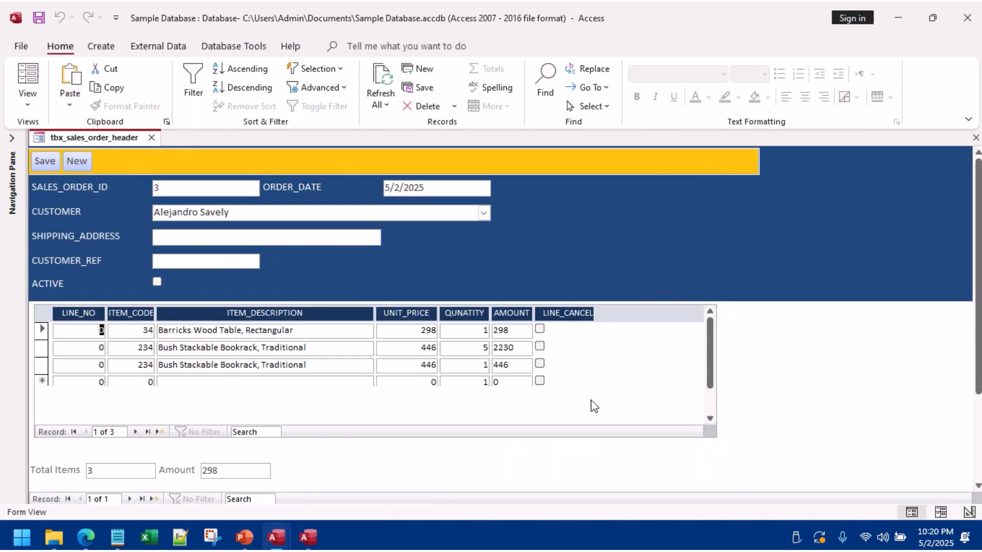
{"action": "right_click", "coordinate": [775, 341]}
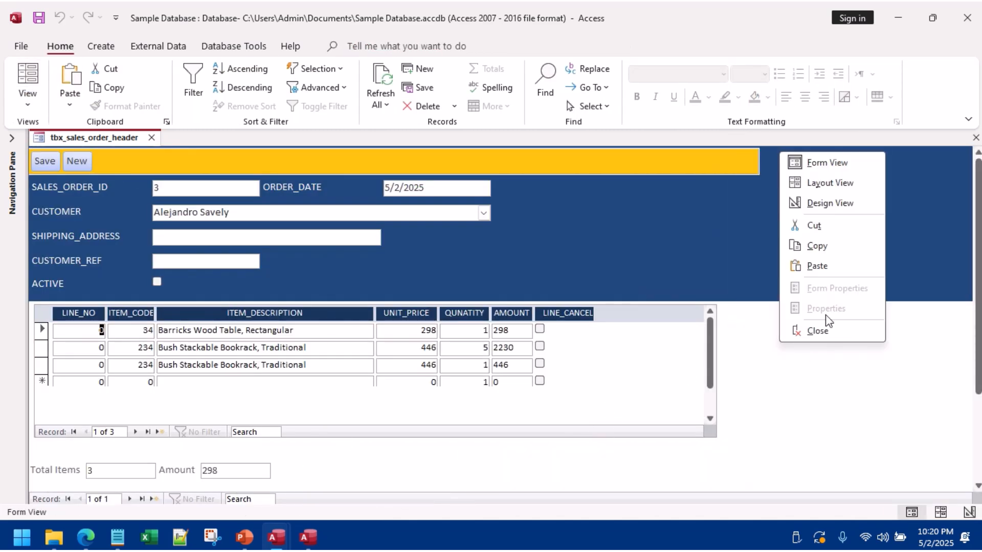
{"action": "left_click", "coordinate": [812, 205]}
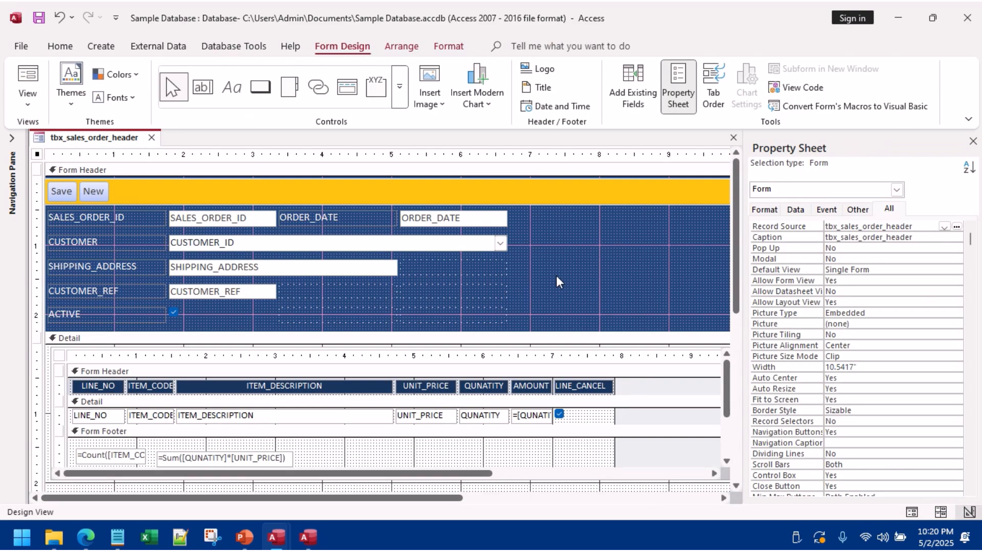
Step: Try setting the subform's form Border Style to None and preview it in Form View
{"action": "scroll", "coordinate": [557, 276], "scroll_direction": "down", "scroll_amount": 5}
{"action": "scroll", "coordinate": [259, 245], "scroll_direction": "up", "scroll_amount": 3}
{"action": "left_click", "coordinate": [68, 294]}
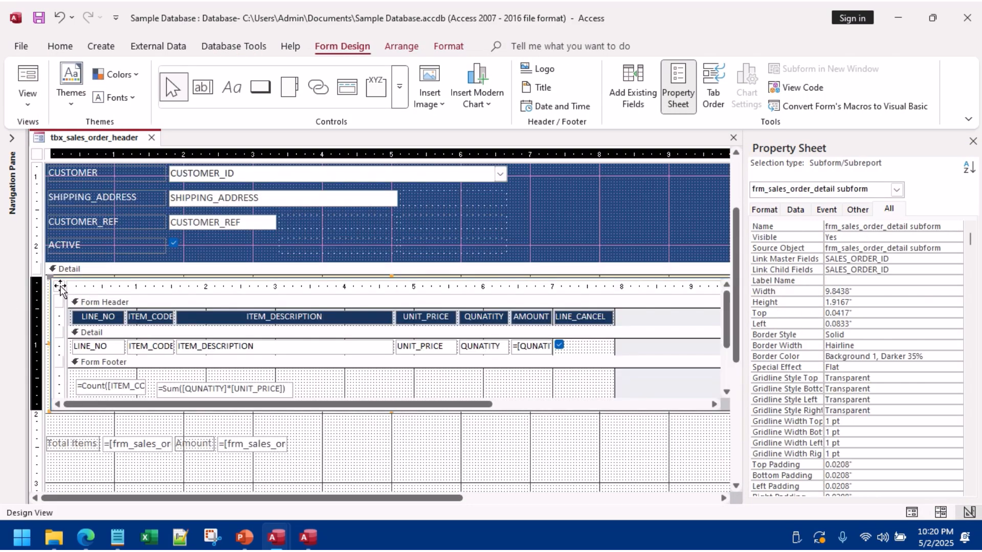
{"action": "left_click", "coordinate": [59, 287]}
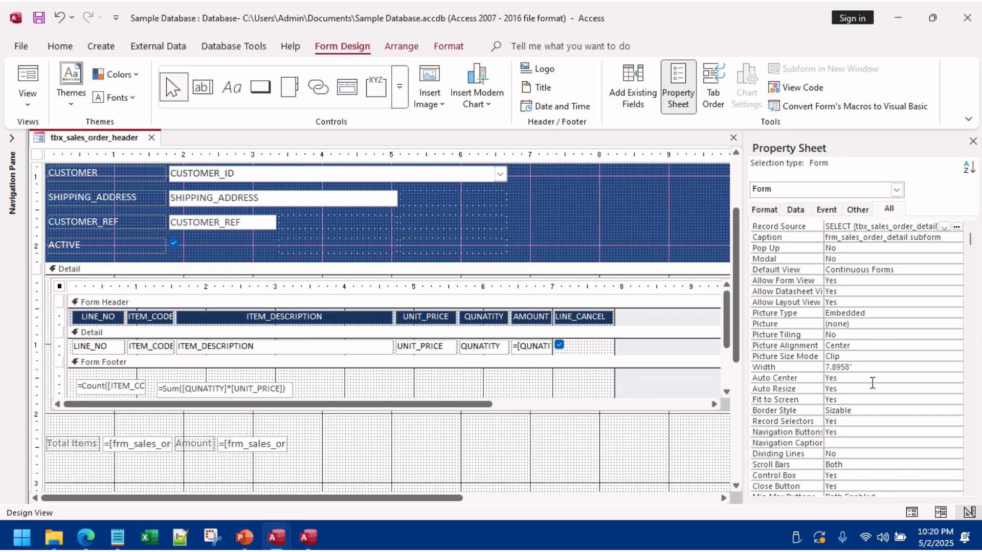
{"action": "left_click", "coordinate": [812, 412]}
{"action": "left_click", "coordinate": [956, 411]}
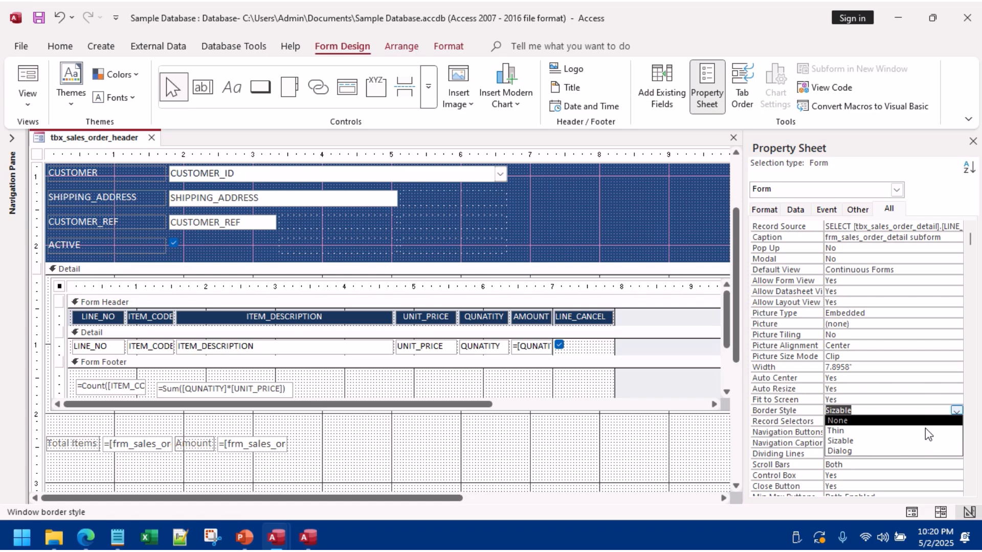
{"action": "left_click", "coordinate": [888, 432]}
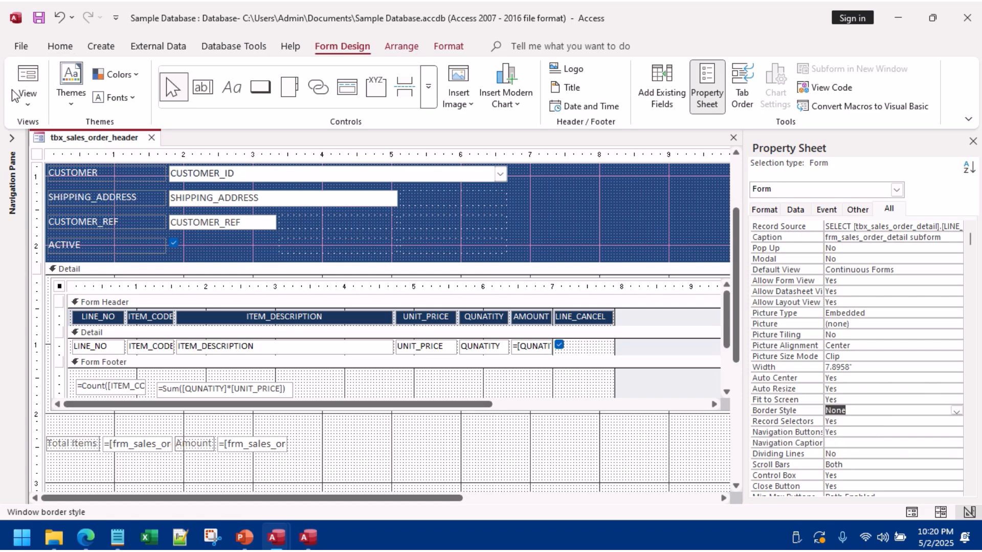
{"action": "left_click", "coordinate": [26, 81]}
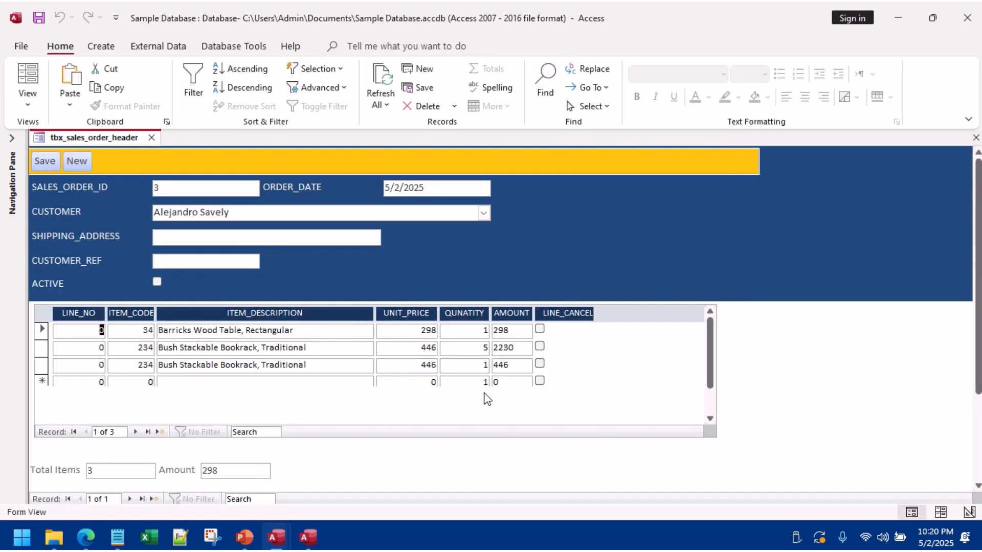
Step: In Design View, try the Thin Border Style on the subform's form and preview it in Form View
{"action": "right_click", "coordinate": [646, 234]}
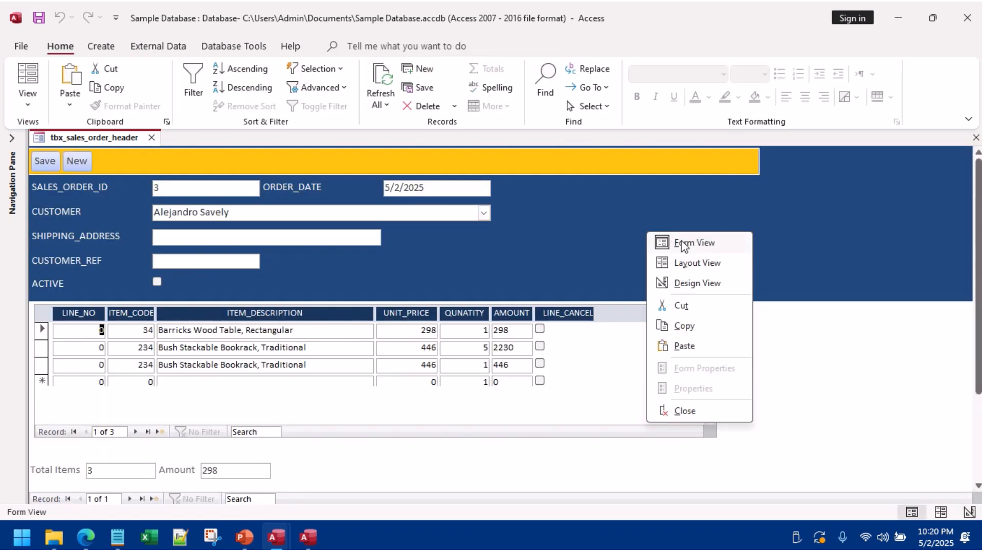
{"action": "left_click", "coordinate": [682, 283]}
{"action": "left_click", "coordinate": [59, 354]}
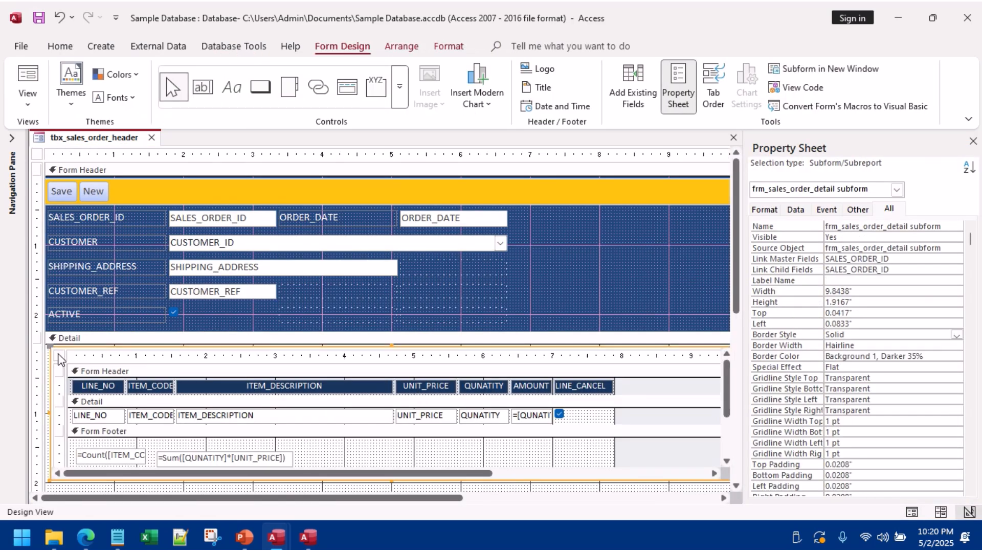
{"action": "left_click", "coordinate": [895, 411]}
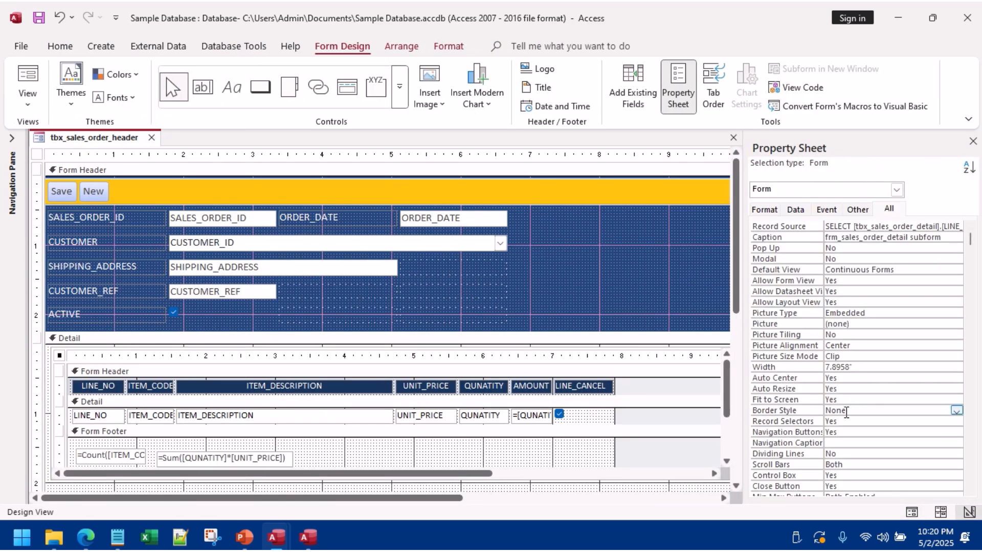
{"action": "left_click", "coordinate": [956, 412]}
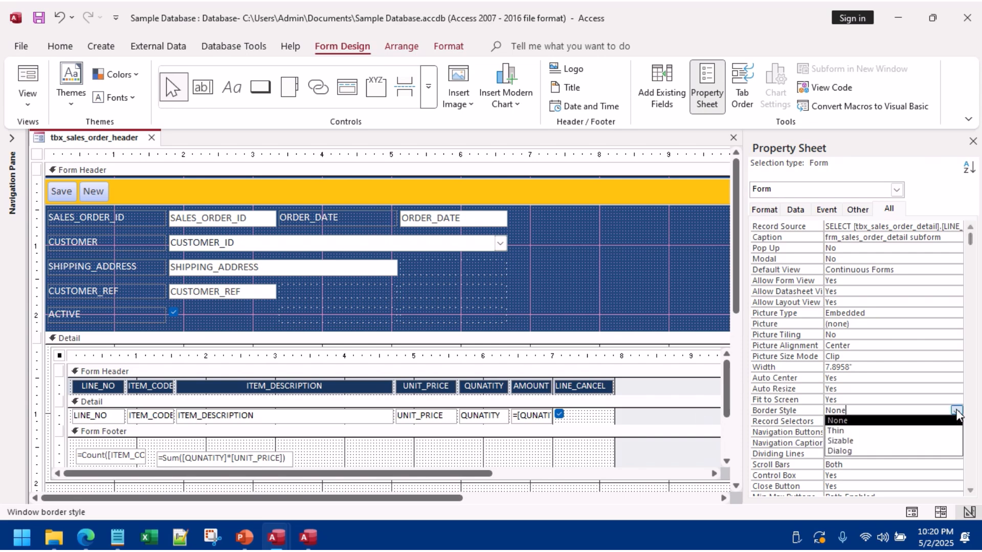
{"action": "left_click", "coordinate": [893, 431]}
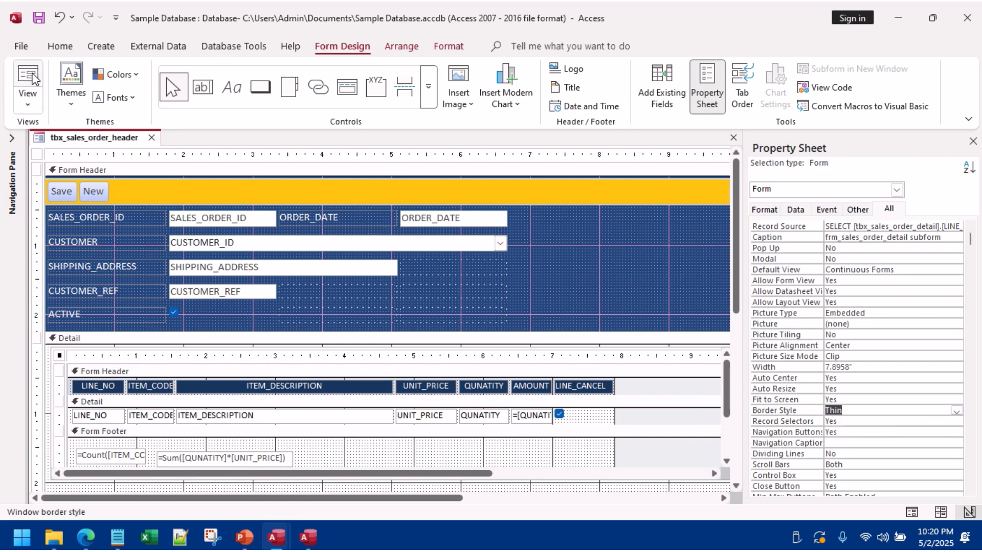
{"action": "left_click", "coordinate": [13, 78]}
Step: Return to Design View and set the subform's form Border Style to Sizable
{"action": "right_click", "coordinate": [770, 366]}
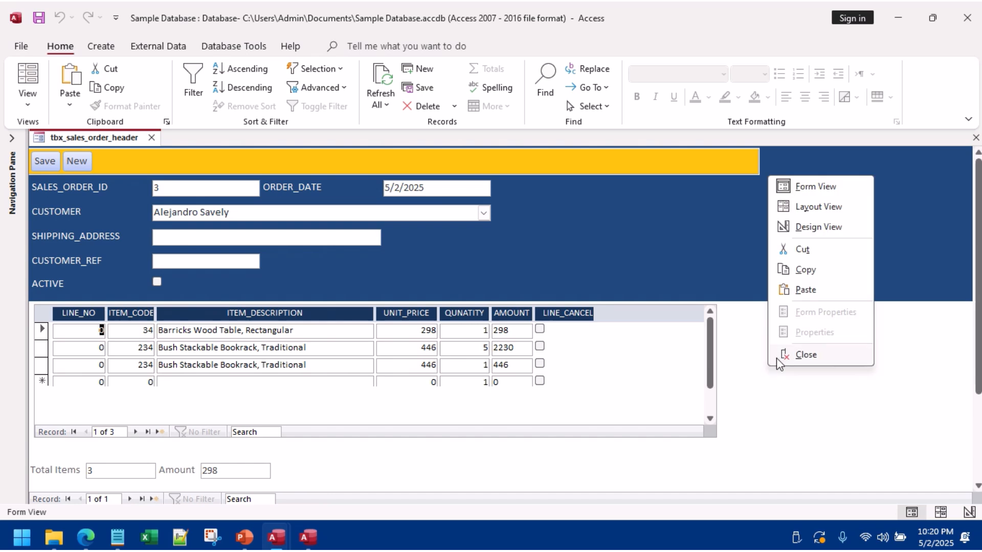
{"action": "left_click", "coordinate": [818, 227]}
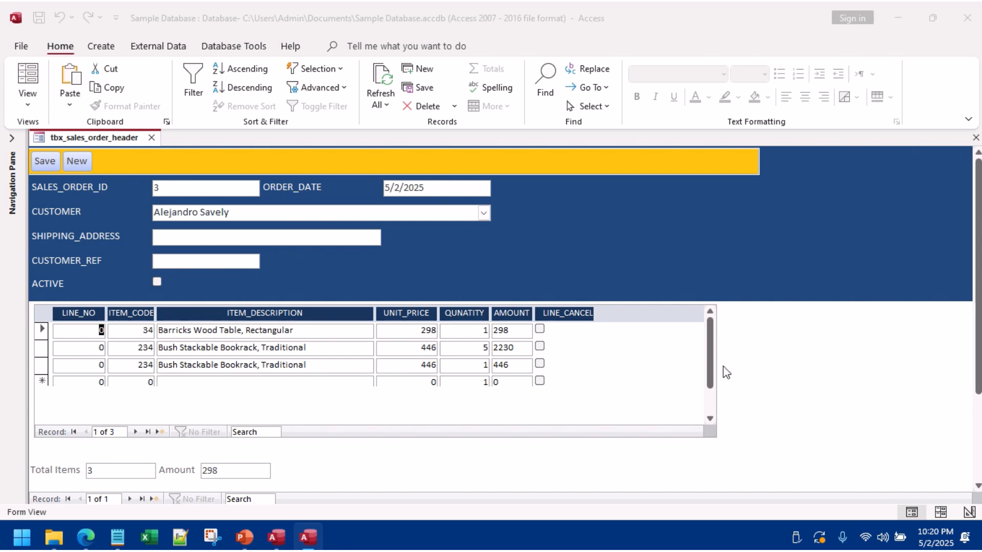
{"action": "right_click", "coordinate": [787, 378]}
{"action": "left_click", "coordinate": [819, 227]}
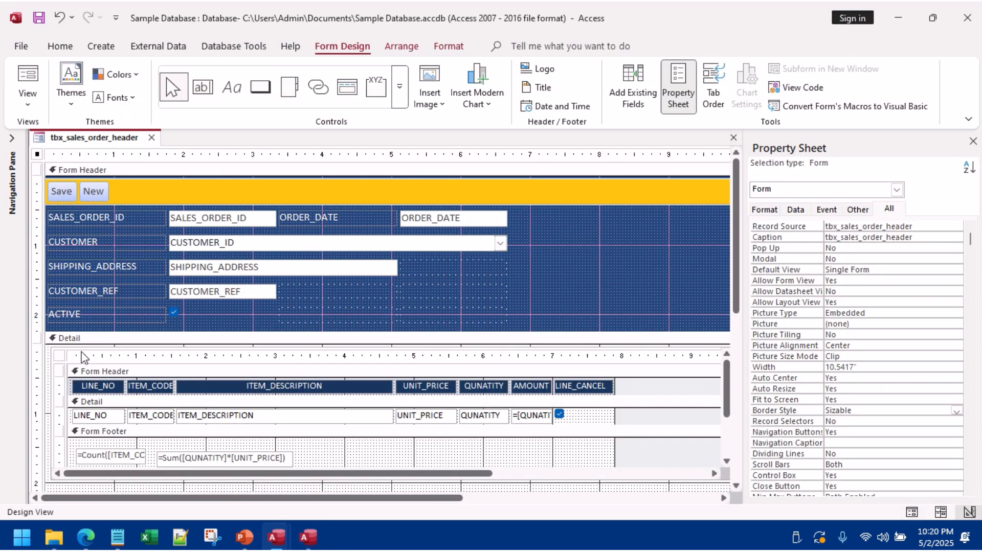
{"action": "left_click", "coordinate": [60, 360]}
{"action": "left_click", "coordinate": [60, 355]}
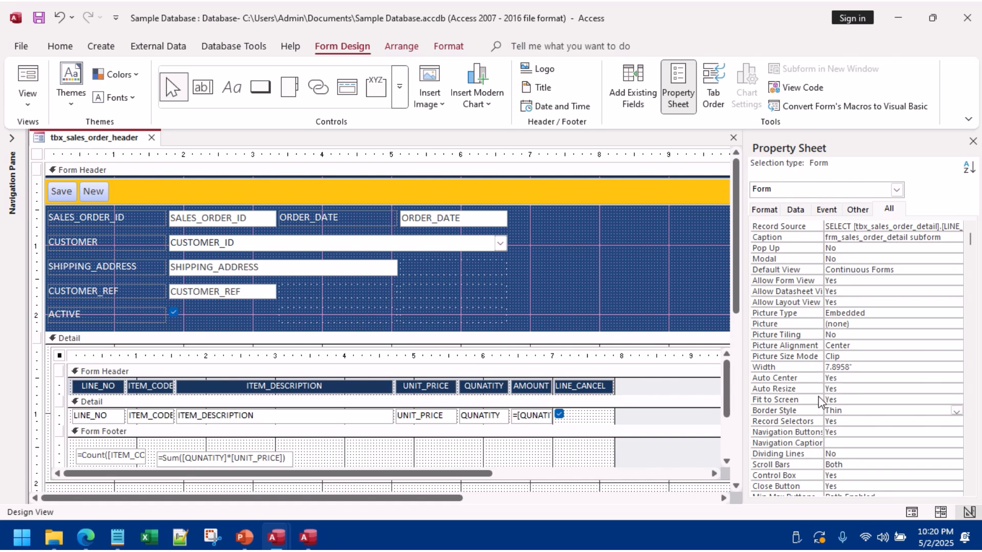
{"action": "left_click", "coordinate": [857, 410]}
{"action": "left_click", "coordinate": [956, 411]}
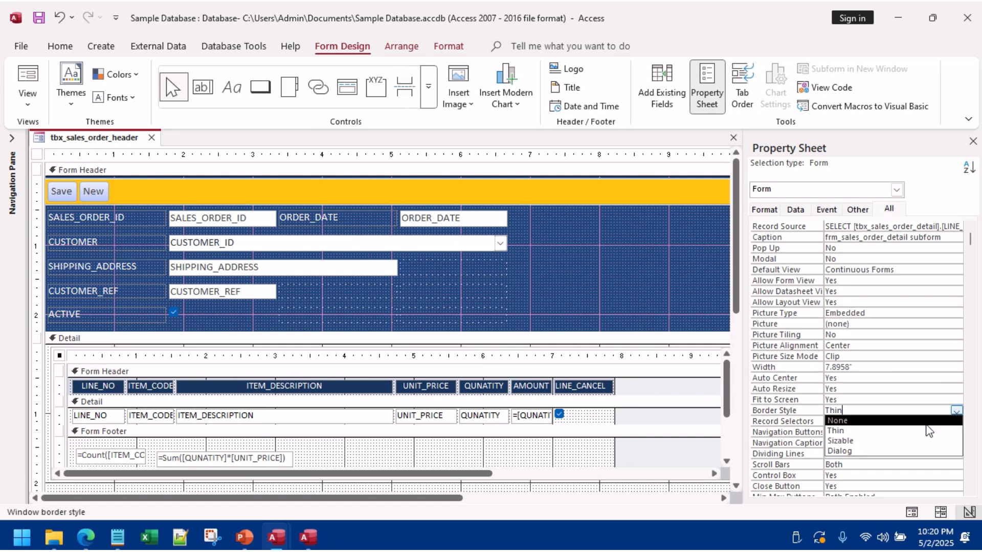
{"action": "left_click", "coordinate": [864, 440]}
Step: Review the subform's form properties, including record selectors, navigation buttons, dividing lines, scroll bars, control box and moveable
{"action": "left_click", "coordinate": [857, 421]}
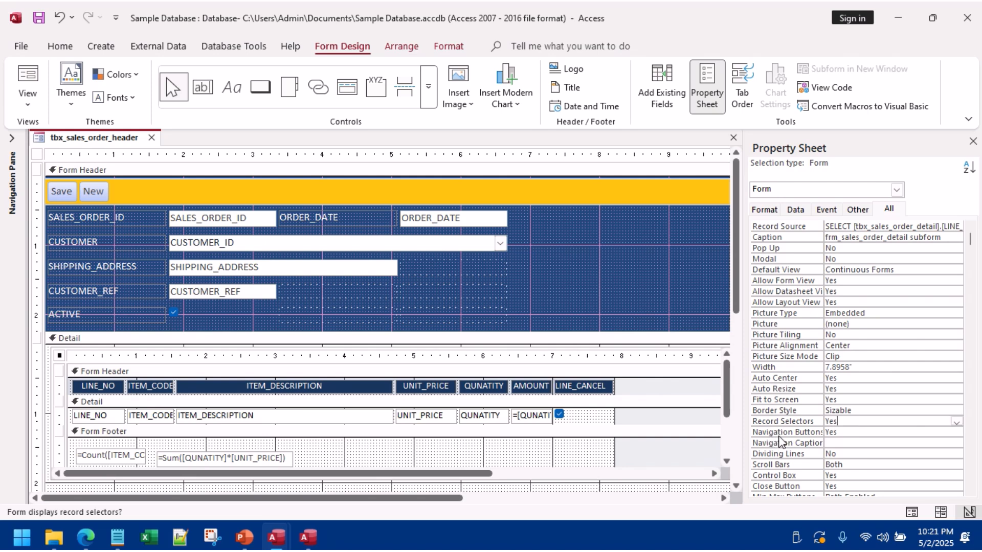
{"action": "left_click", "coordinate": [793, 433]}
{"action": "left_click", "coordinate": [790, 445]}
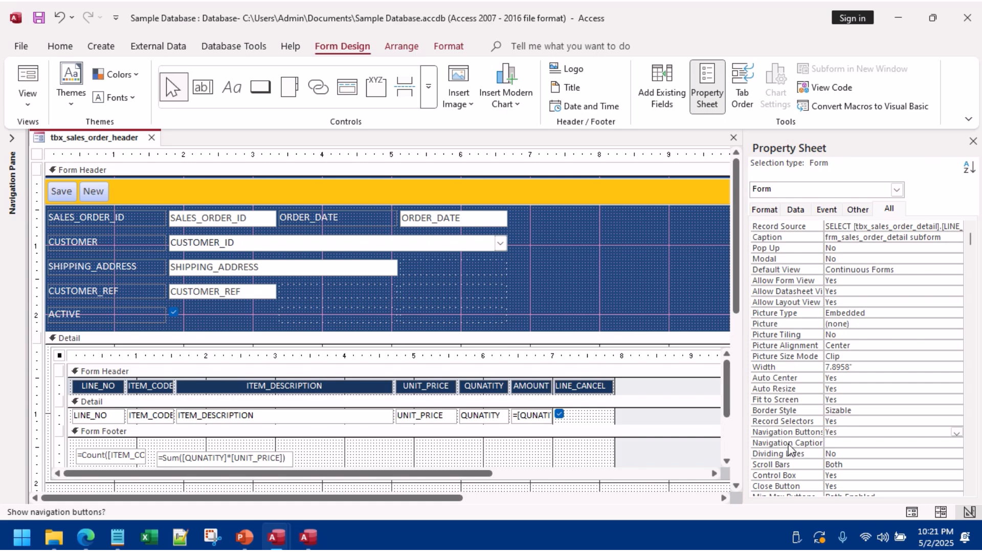
{"action": "left_click", "coordinate": [790, 455]}
{"action": "left_click", "coordinate": [779, 465]}
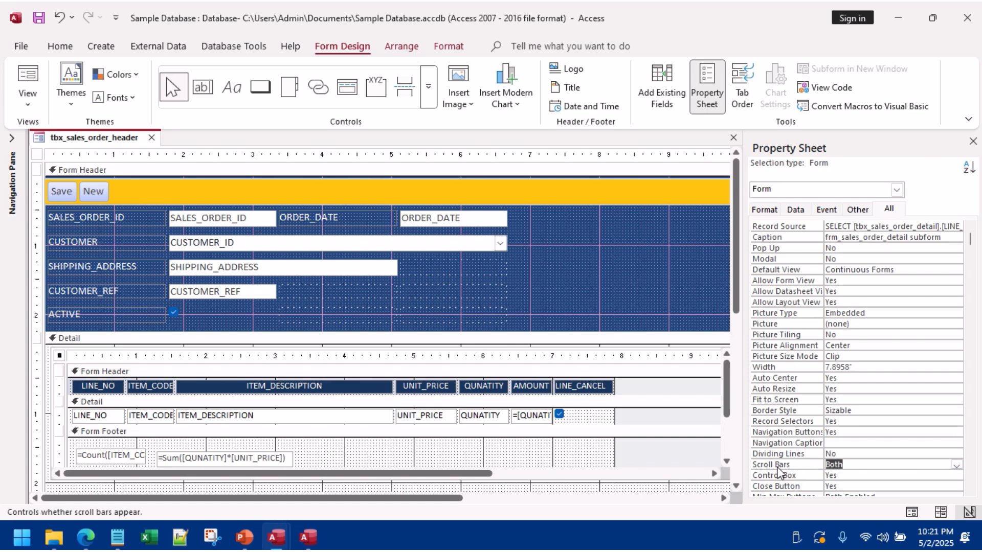
{"action": "scroll", "coordinate": [776, 465], "scroll_direction": "down", "scroll_amount": 1}
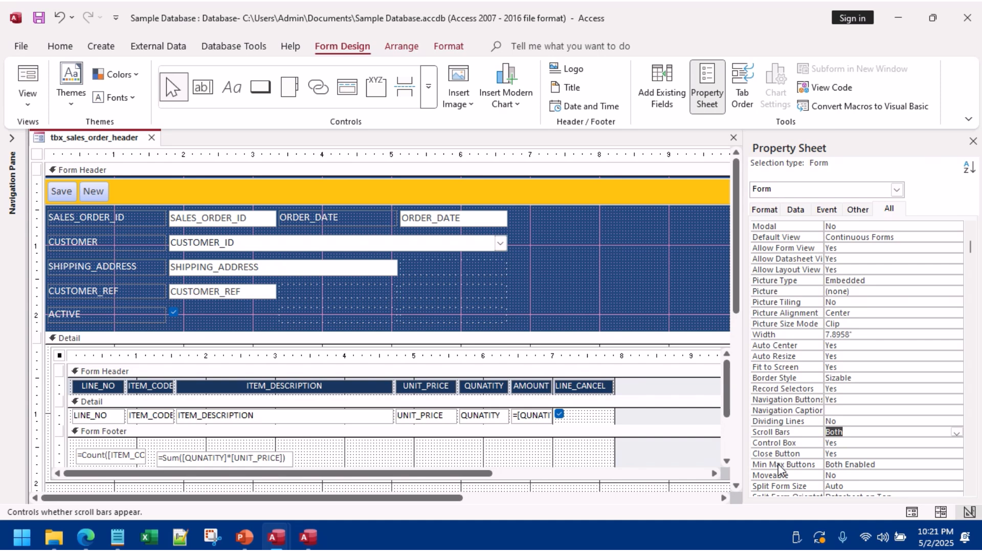
{"action": "left_click", "coordinate": [785, 445]}
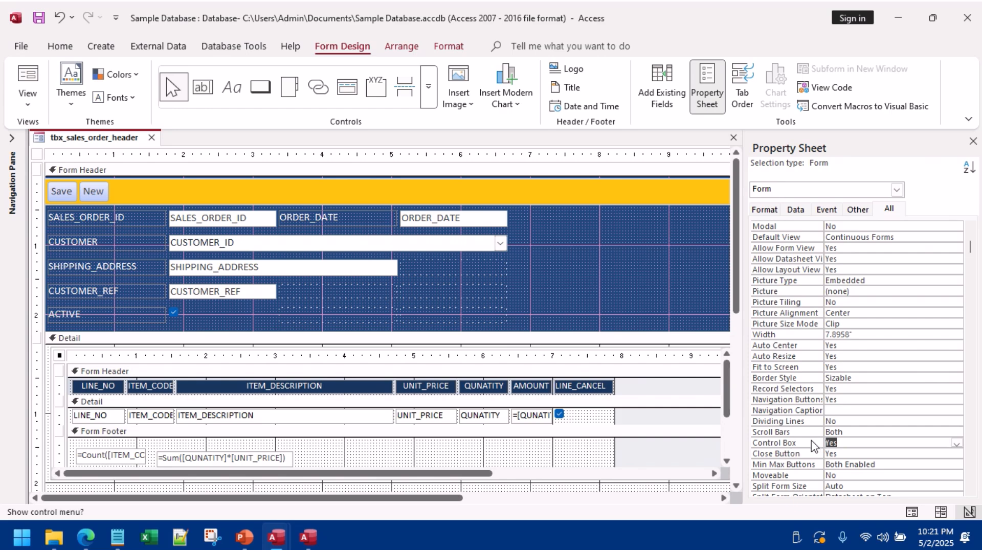
{"action": "left_click", "coordinate": [794, 472]}
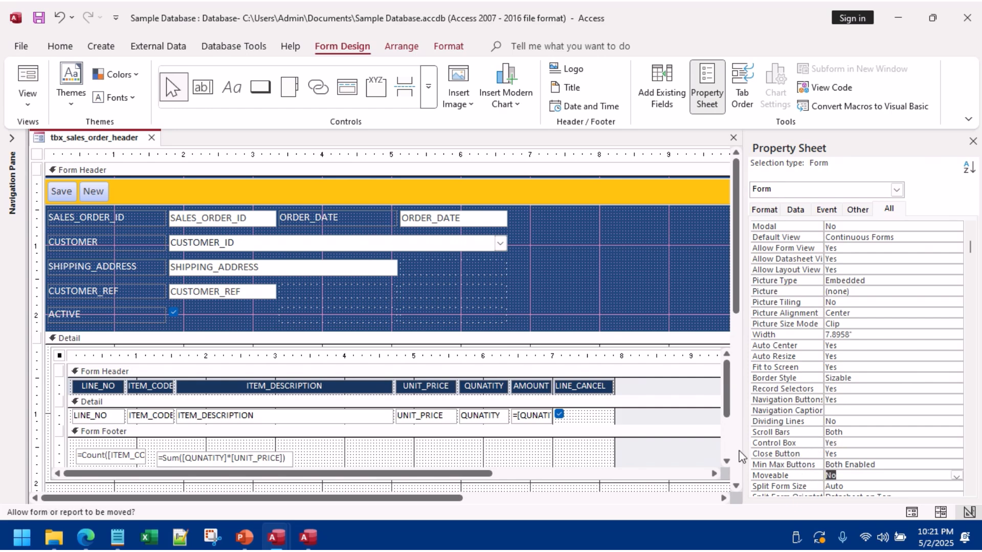
{"action": "scroll", "coordinate": [777, 435], "scroll_direction": "down", "scroll_amount": 2}
{"action": "scroll", "coordinate": [776, 435], "scroll_direction": "down", "scroll_amount": 2}
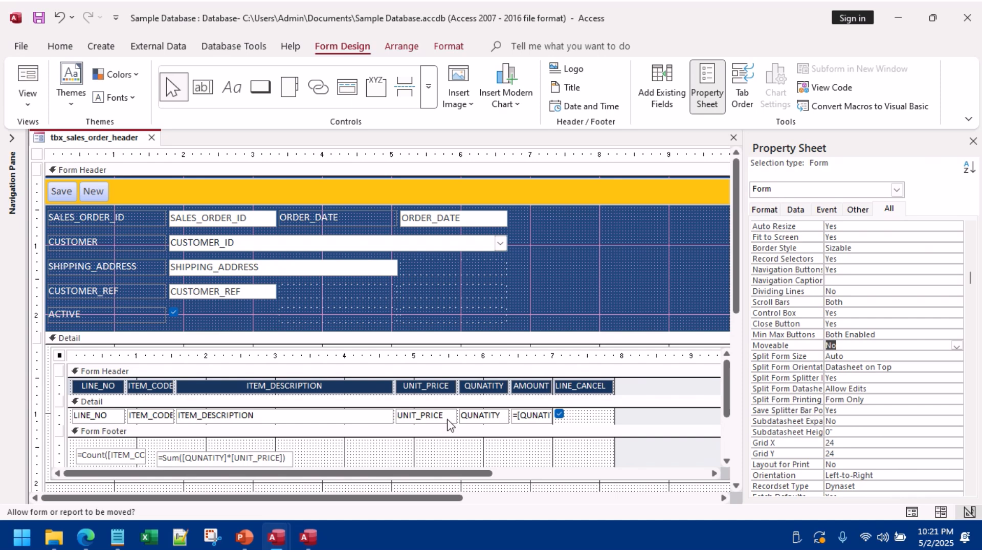
{"action": "left_click", "coordinate": [60, 358]}
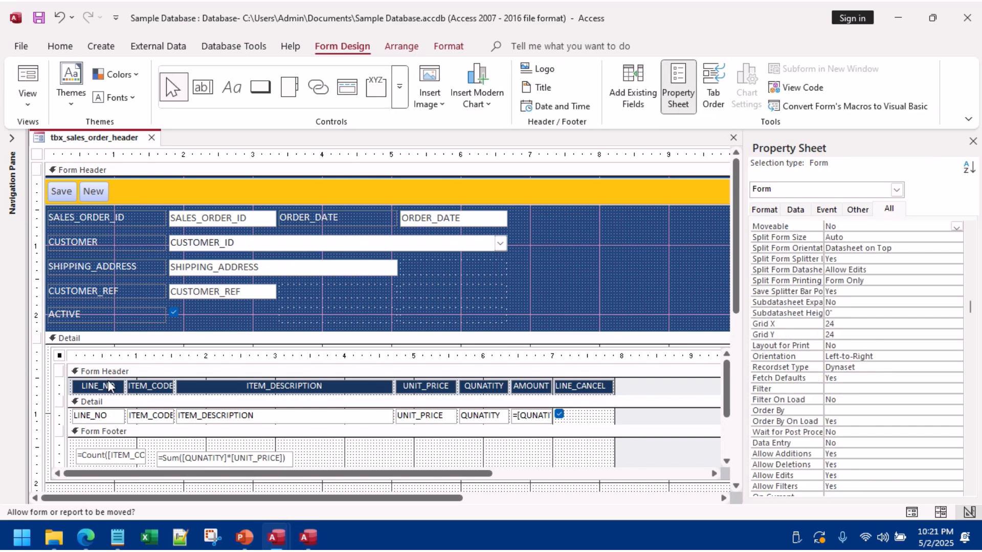
{"action": "scroll", "coordinate": [875, 361], "scroll_direction": "up", "scroll_amount": 9}
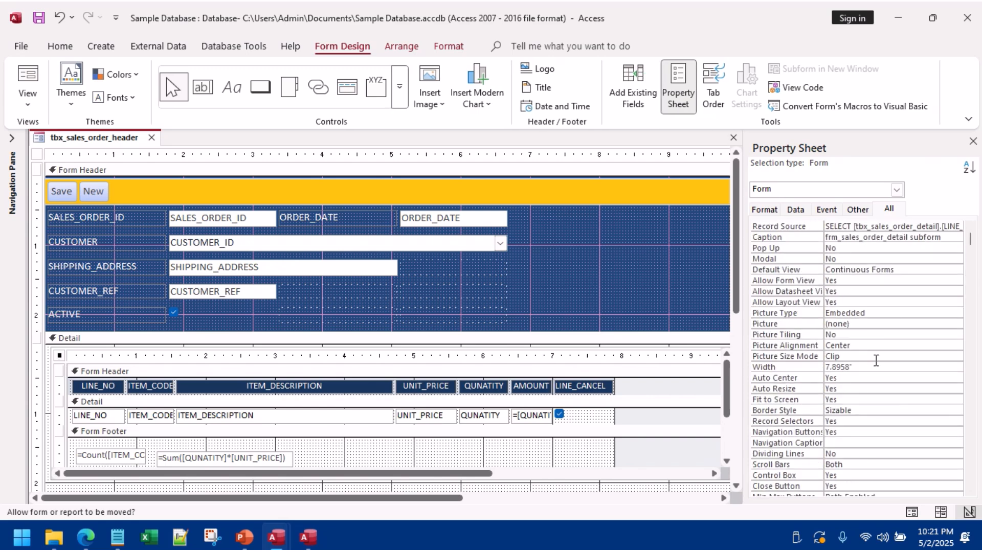
Step: Set Allow Datasheet View to No for the subform's form and preview the sales order in Form View
{"action": "left_click", "coordinate": [902, 275]}
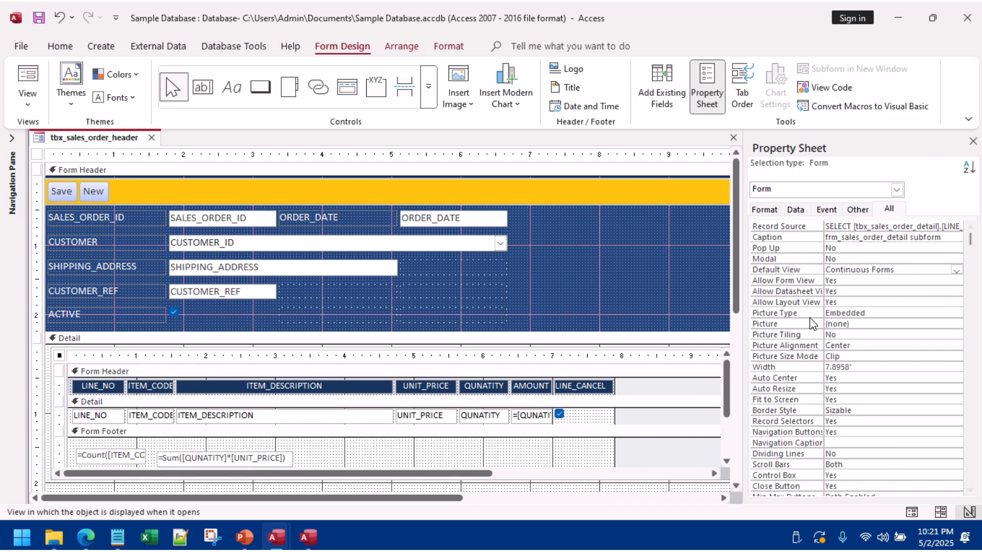
{"action": "left_click", "coordinate": [787, 292]}
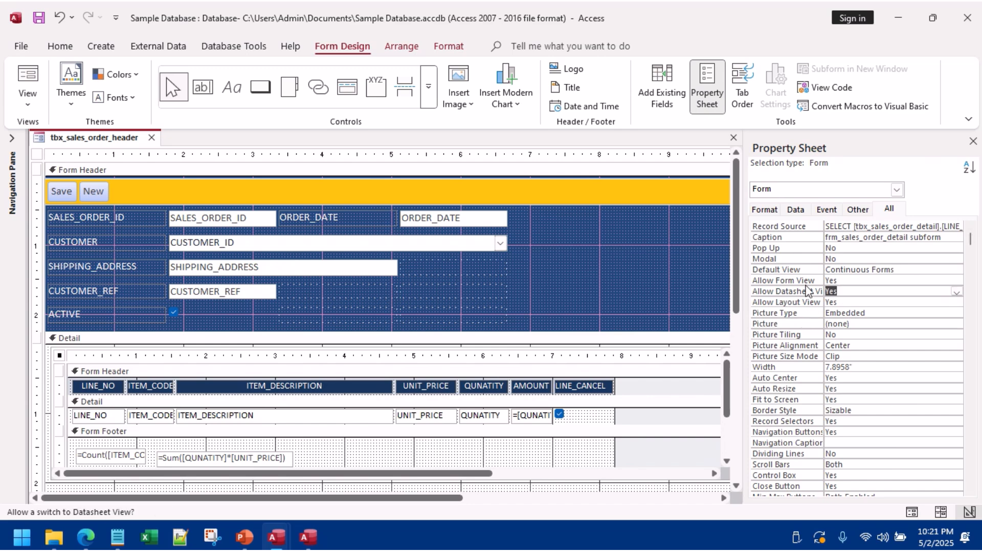
{"action": "left_click", "coordinate": [787, 280]}
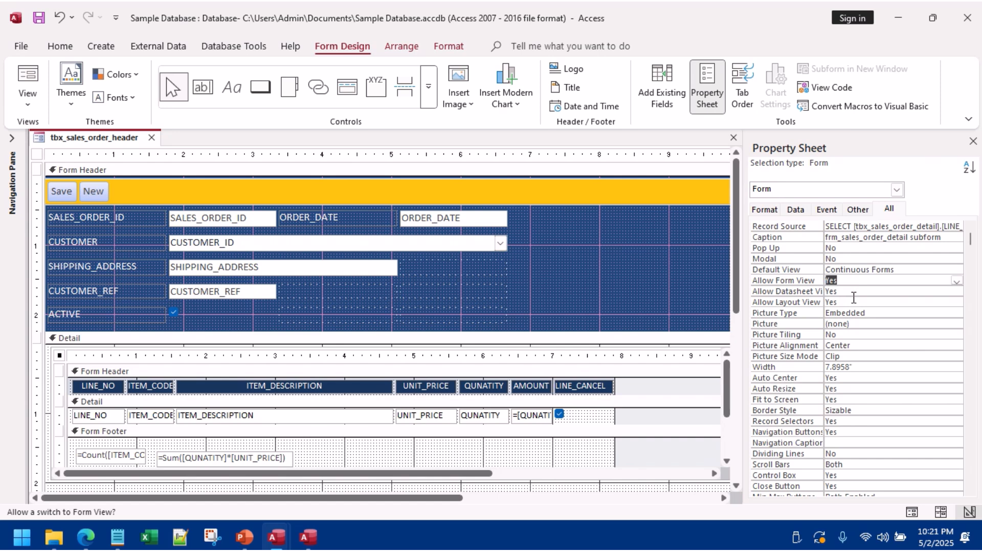
{"action": "double_click", "coordinate": [851, 293]}
{"action": "left_click", "coordinate": [853, 303]}
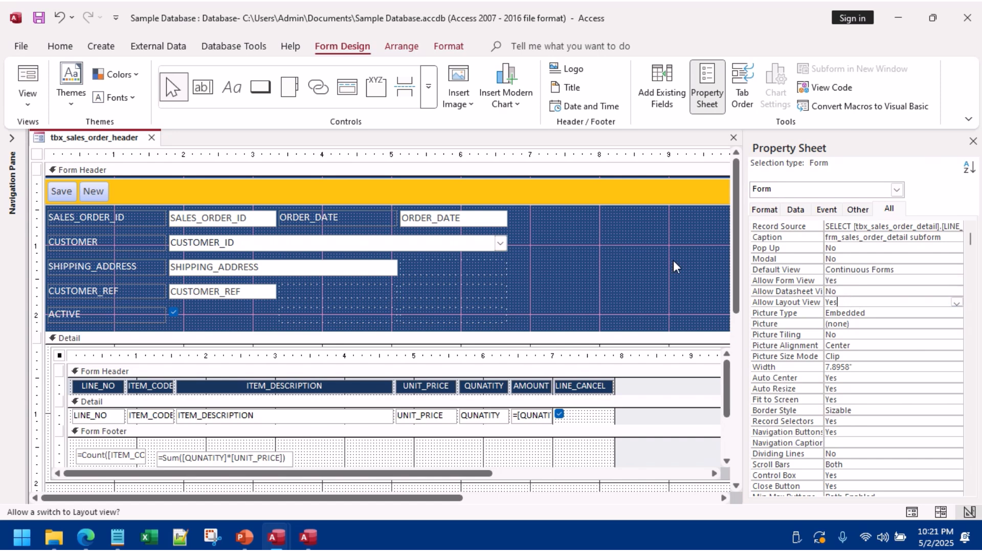
{"action": "left_click", "coordinate": [28, 77]}
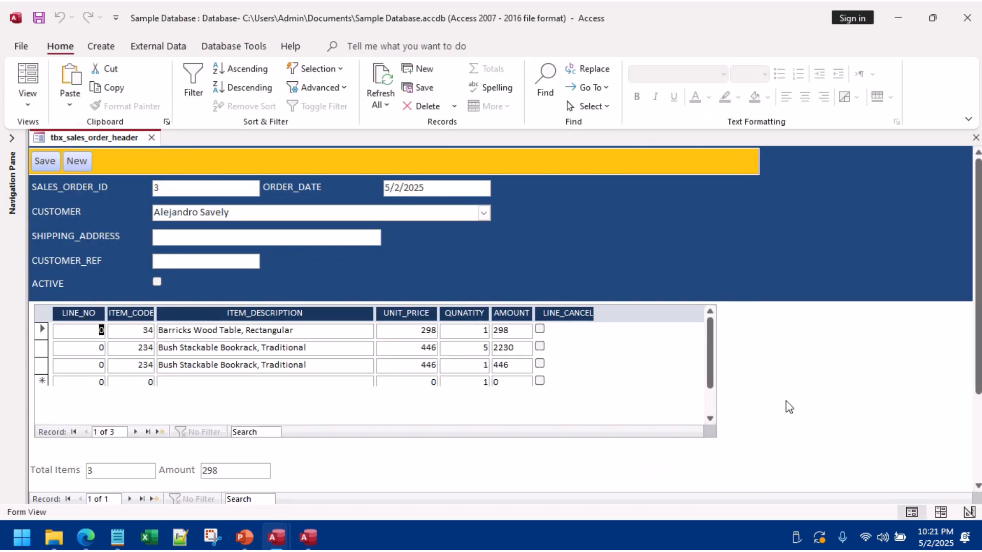
Step: Open the sales order header form in Design View and close its property sheet
{"action": "key", "text": "alt+Tab"}
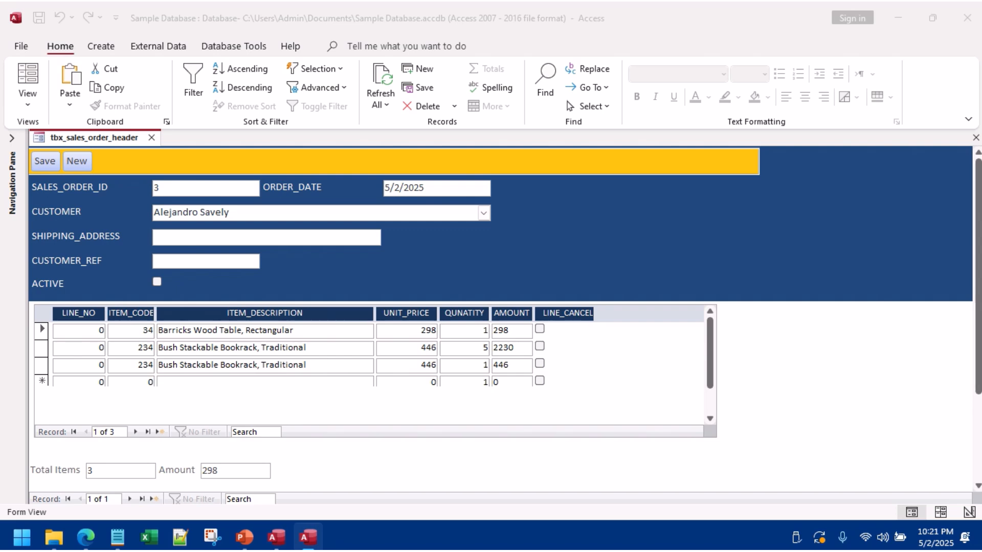
{"action": "left_click_drag", "start_coordinate": [711, 350], "coordinate": [695, 317]}
{"action": "right_click", "coordinate": [787, 321]}
{"action": "left_click", "coordinate": [828, 352]}
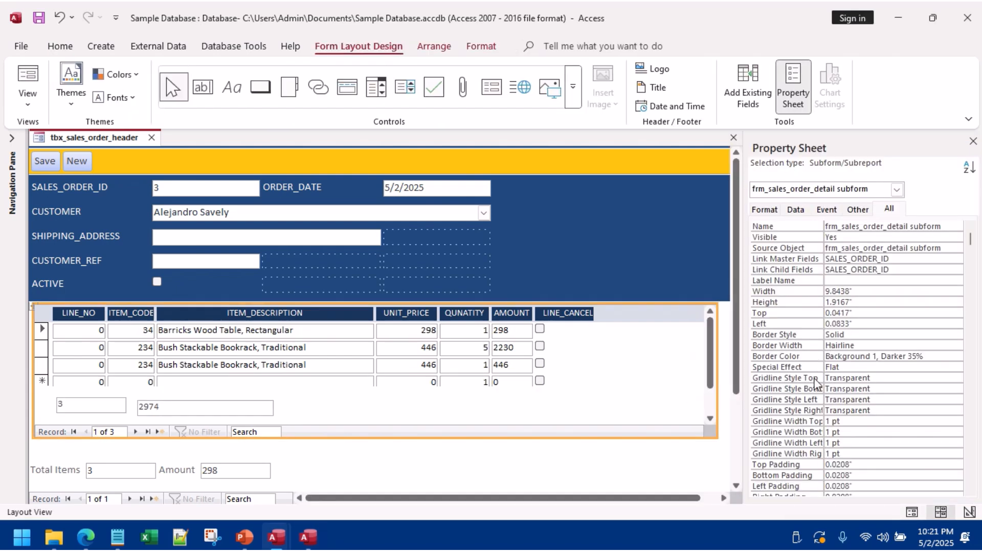
{"action": "right_click", "coordinate": [676, 201]}
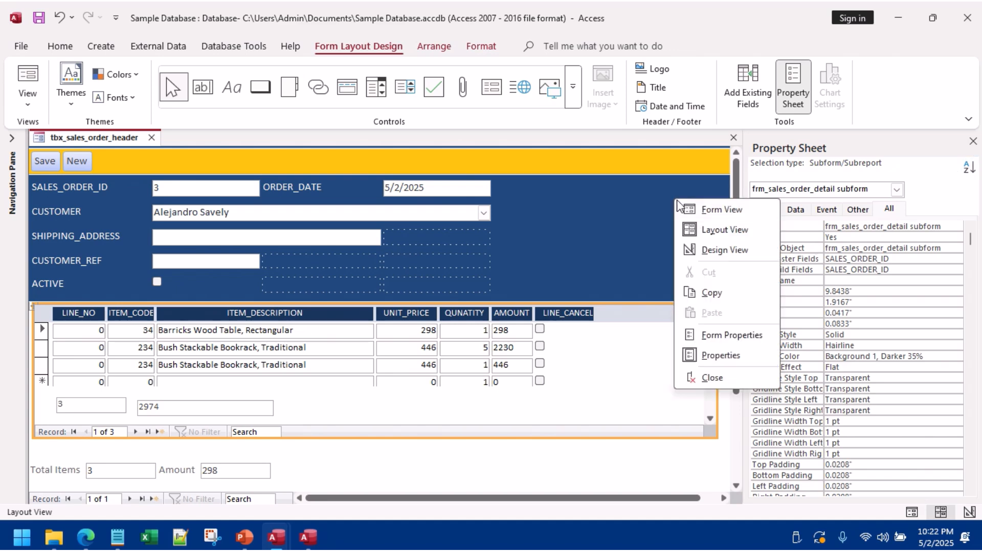
{"action": "left_click", "coordinate": [709, 252]}
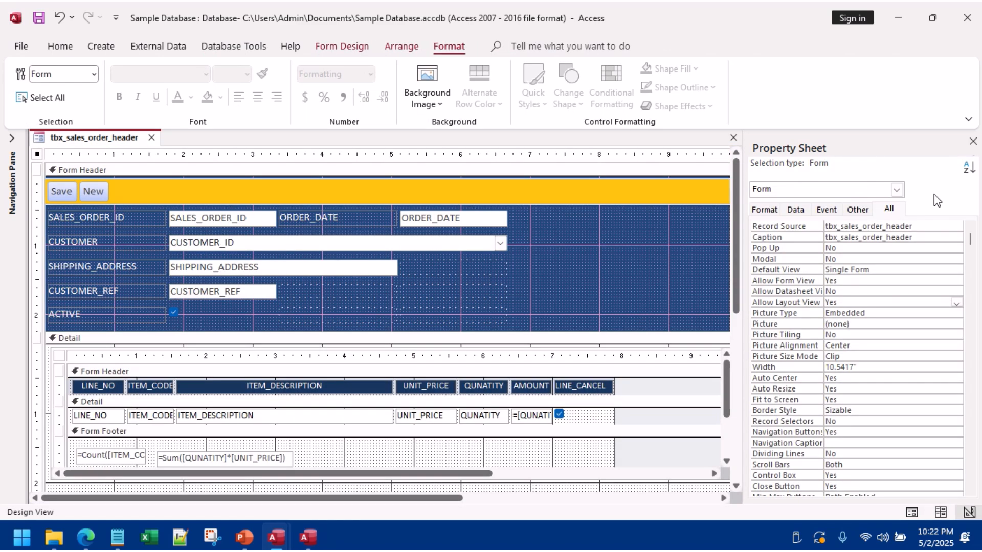
{"action": "left_click", "coordinate": [973, 141]}
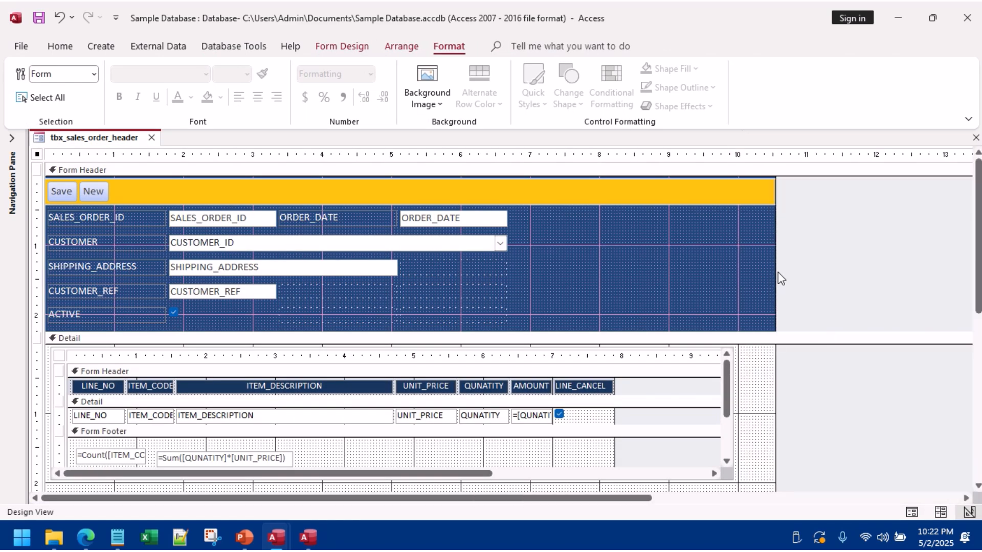
Step: Narrow the yellow header rectangle and the main form to about 9.93 inches, and preview the form in Form View
{"action": "left_click_drag", "start_coordinate": [776, 271], "coordinate": [734, 267]}
{"action": "left_click", "coordinate": [752, 198]}
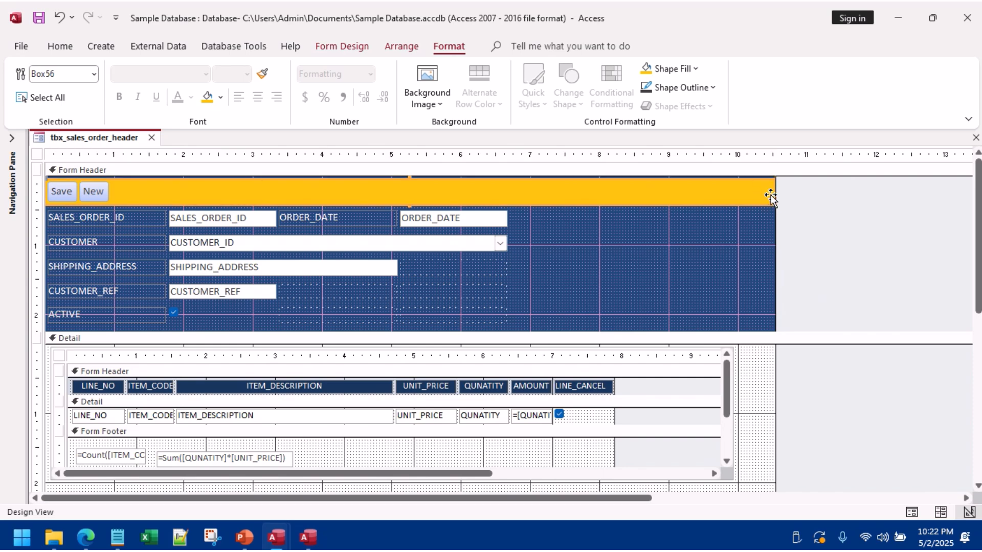
{"action": "left_click_drag", "start_coordinate": [775, 192], "coordinate": [734, 195]}
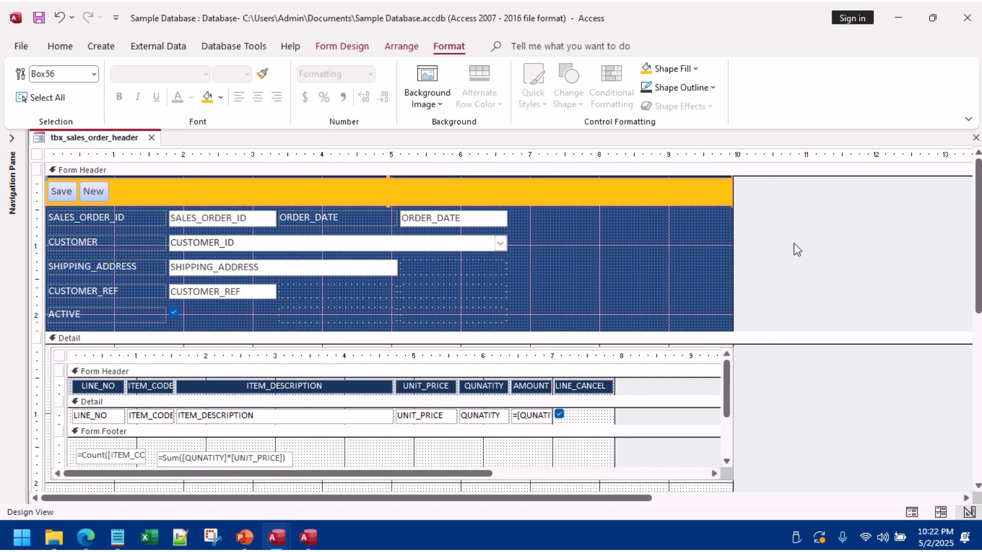
{"action": "left_click", "coordinate": [59, 46]}
{"action": "left_click", "coordinate": [28, 79]}
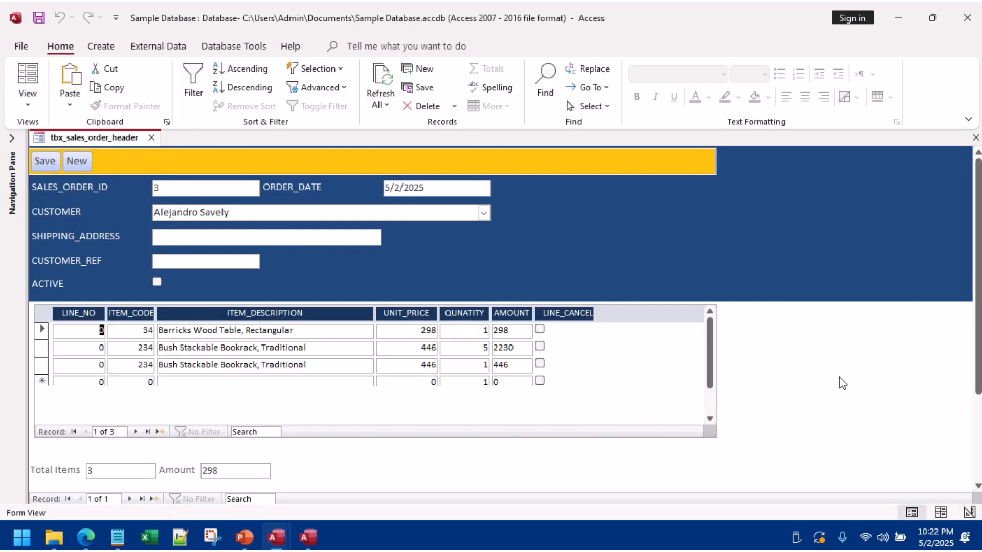
Step: In Design View, set Navigation Buttons to No for the subform's form and preview the sales order lines in Form View
{"action": "right_click", "coordinate": [807, 365]}
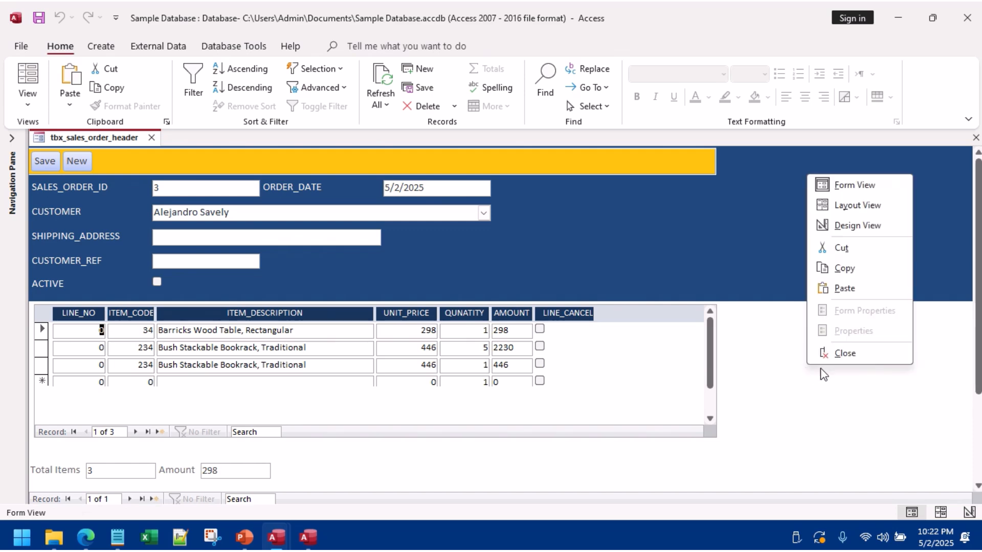
{"action": "left_click", "coordinate": [841, 226]}
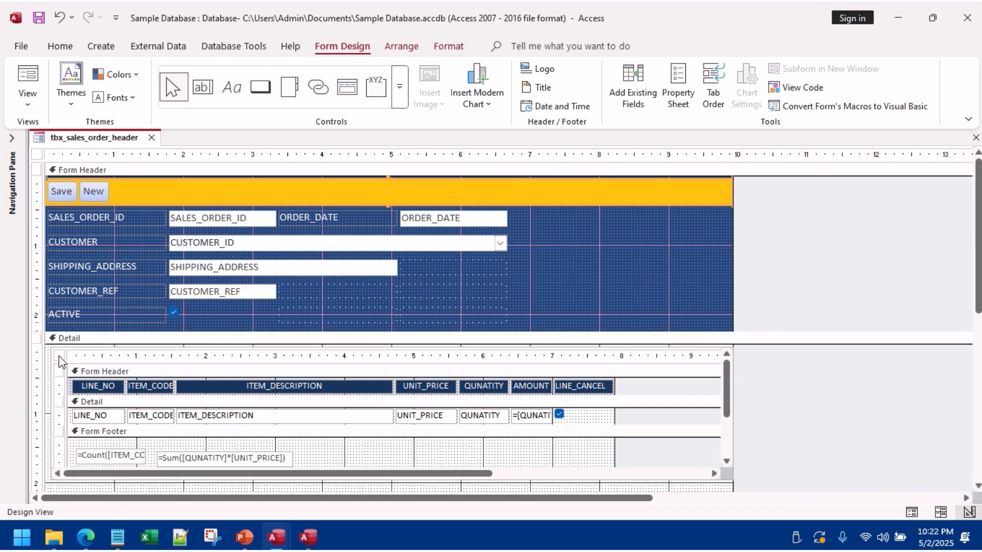
{"action": "left_click", "coordinate": [60, 355]}
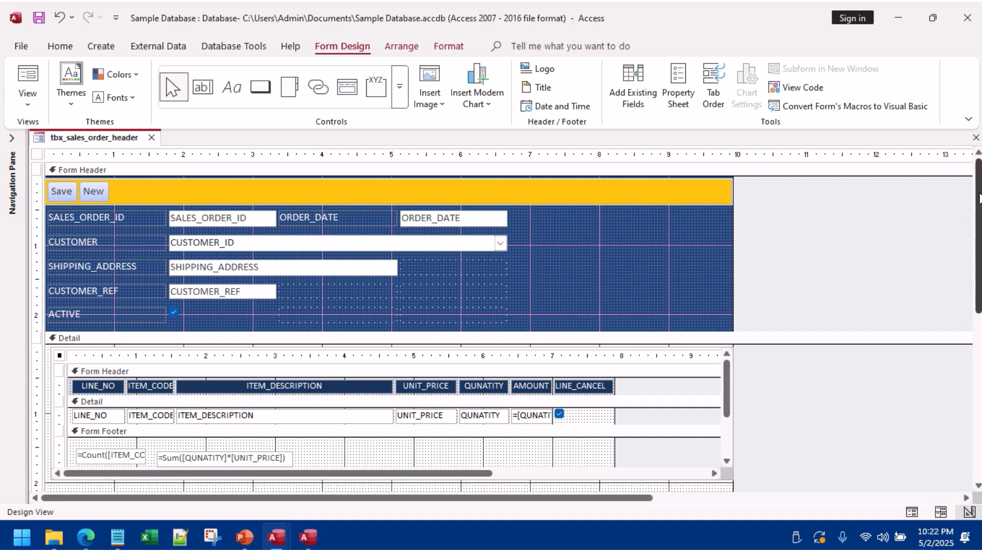
{"action": "left_click", "coordinate": [679, 87]}
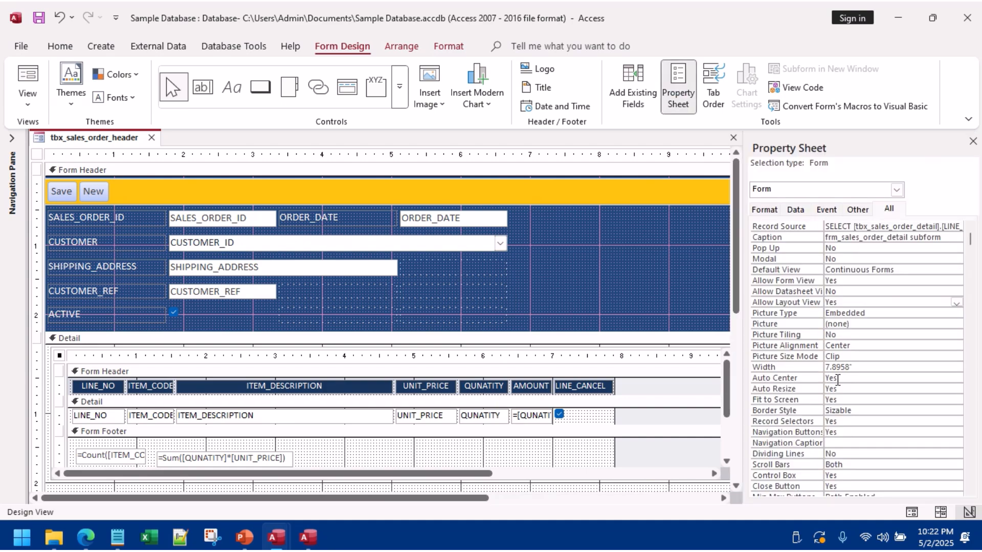
{"action": "left_click", "coordinate": [787, 247]}
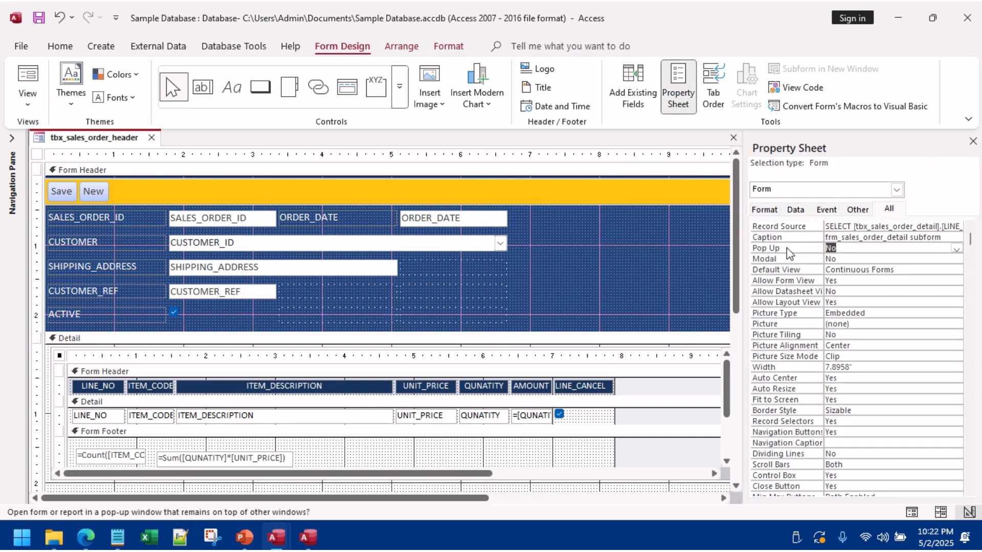
{"action": "left_click", "coordinate": [779, 270]}
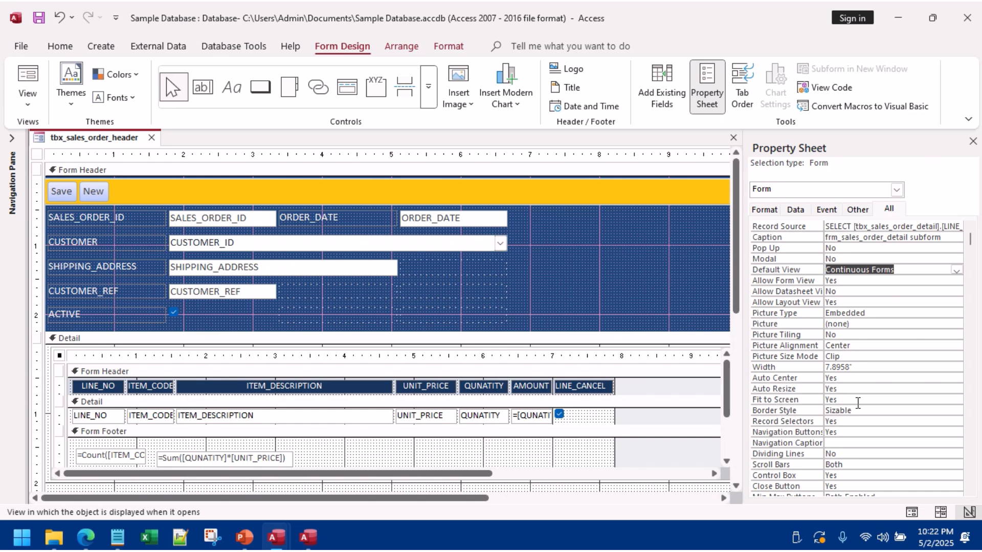
{"action": "left_click", "coordinate": [796, 422]}
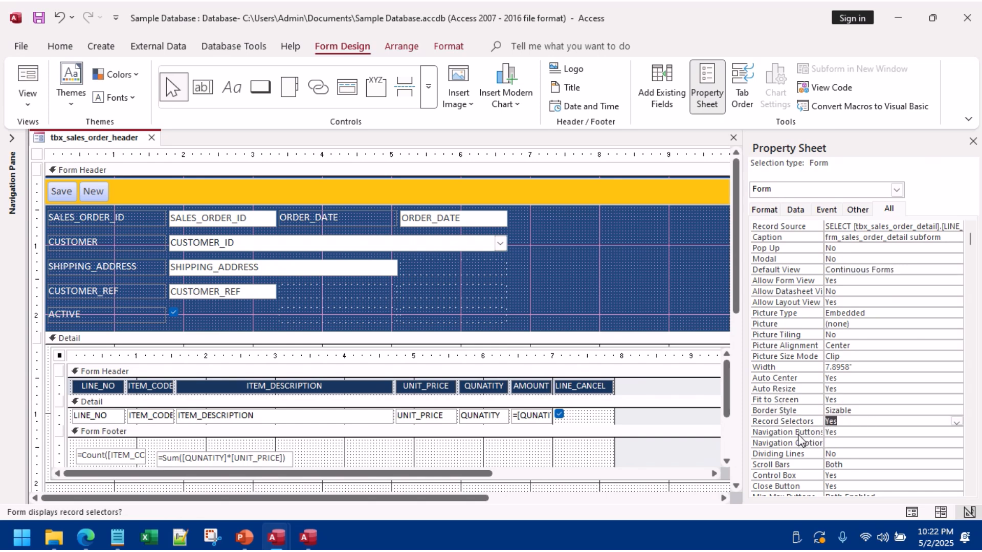
{"action": "left_click", "coordinate": [834, 433]}
{"action": "left_click", "coordinate": [956, 433]}
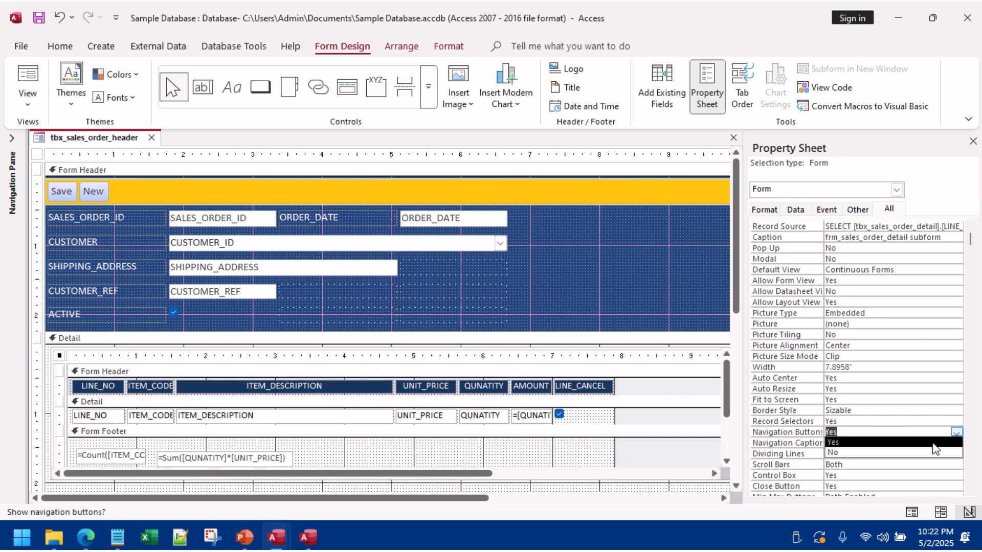
{"action": "left_click", "coordinate": [859, 454]}
{"action": "left_click", "coordinate": [798, 443]}
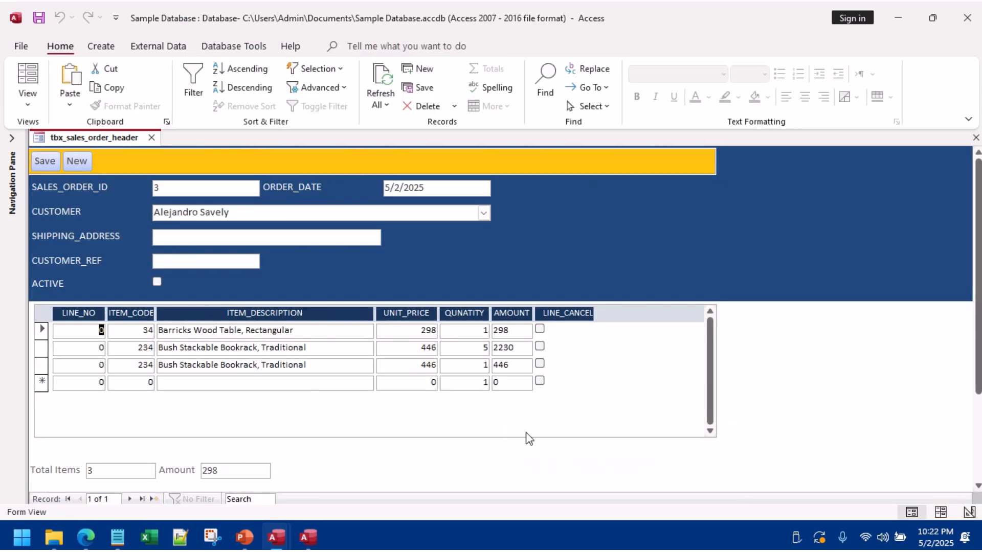
{"action": "left_click", "coordinate": [94, 365]}
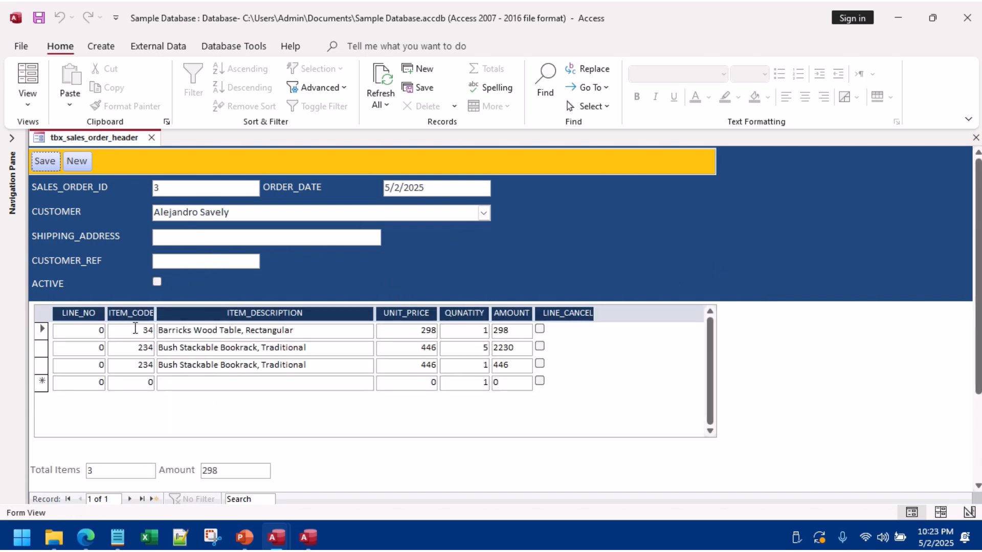
Step: Create a new sales order for Sample Company A, fill in the shipping address and customer reference, and mark it active
{"action": "left_click", "coordinate": [77, 162]}
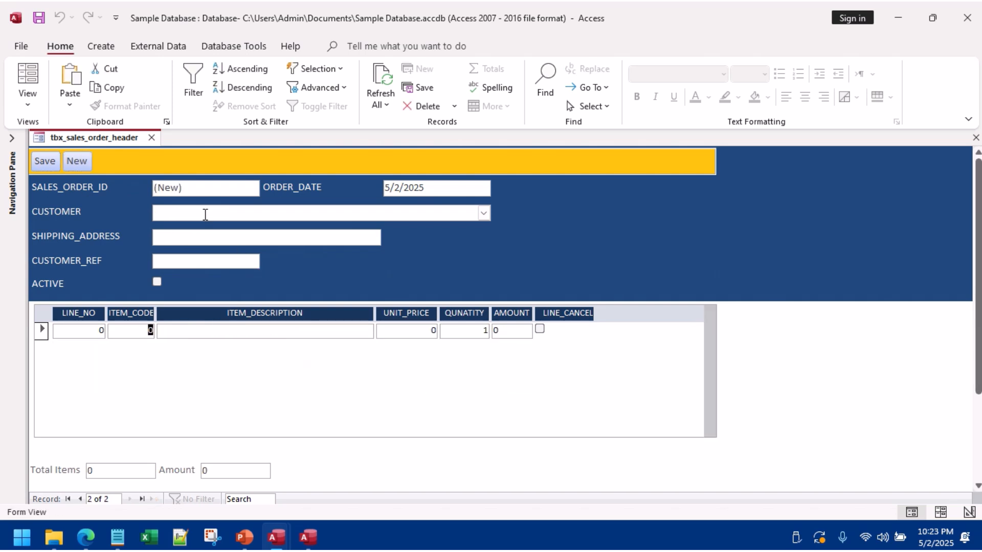
{"action": "left_click", "coordinate": [209, 213]}
{"action": "left_click", "coordinate": [484, 215]}
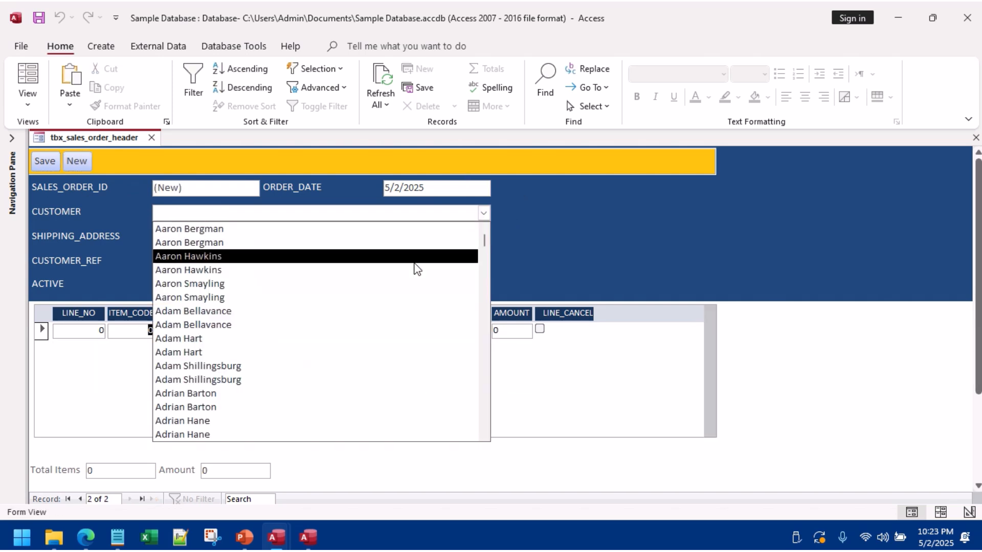
{"action": "type", "text": "sally Hughsby"}
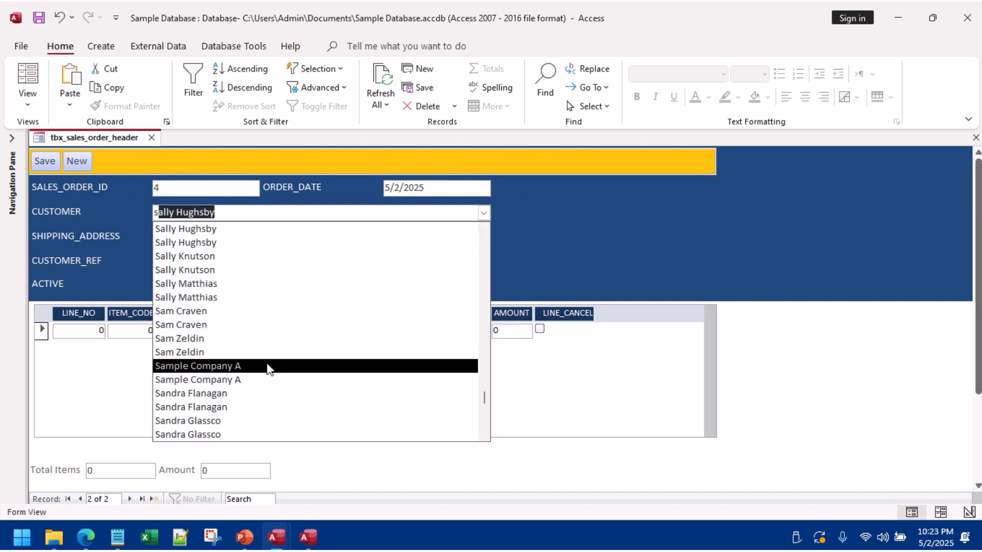
{"action": "left_click", "coordinate": [268, 366]}
{"action": "left_click", "coordinate": [207, 233]}
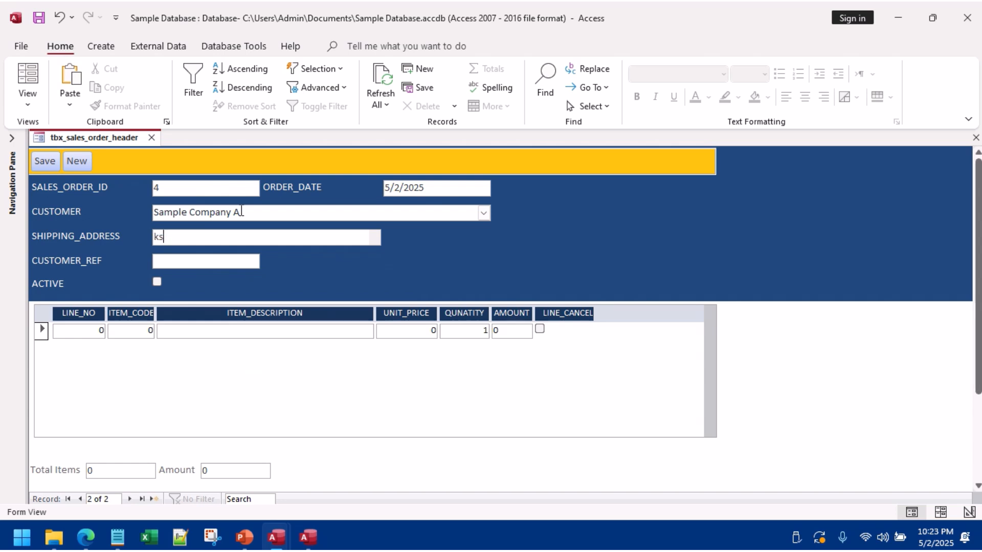
{"action": "left_click", "coordinate": [201, 259]}
{"action": "type", "text": "2344"}
{"action": "left_click", "coordinate": [157, 282]}
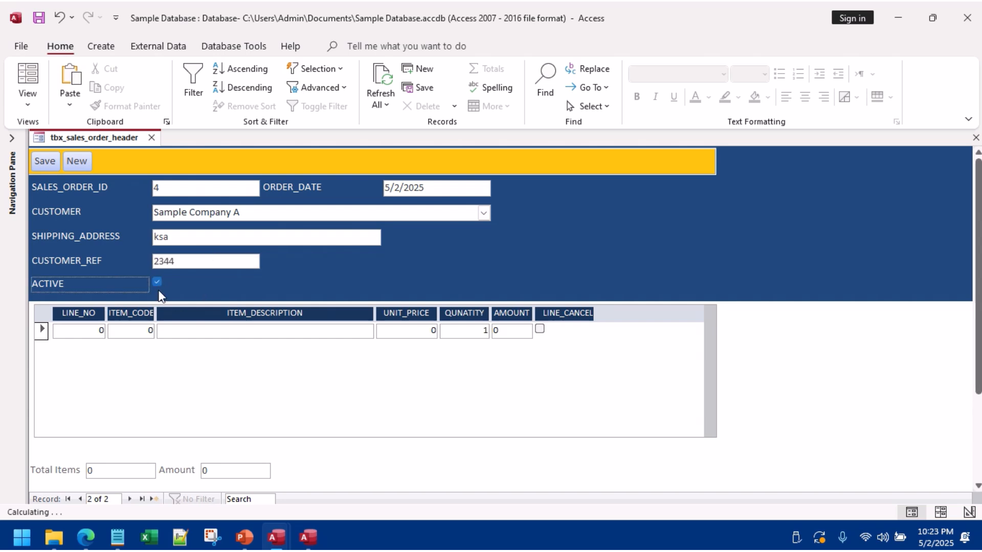
Step: Add three order lines with item codes 2346, 643 and 1345, and check the Amount field for the earlier lines
{"action": "left_click", "coordinate": [146, 330]}
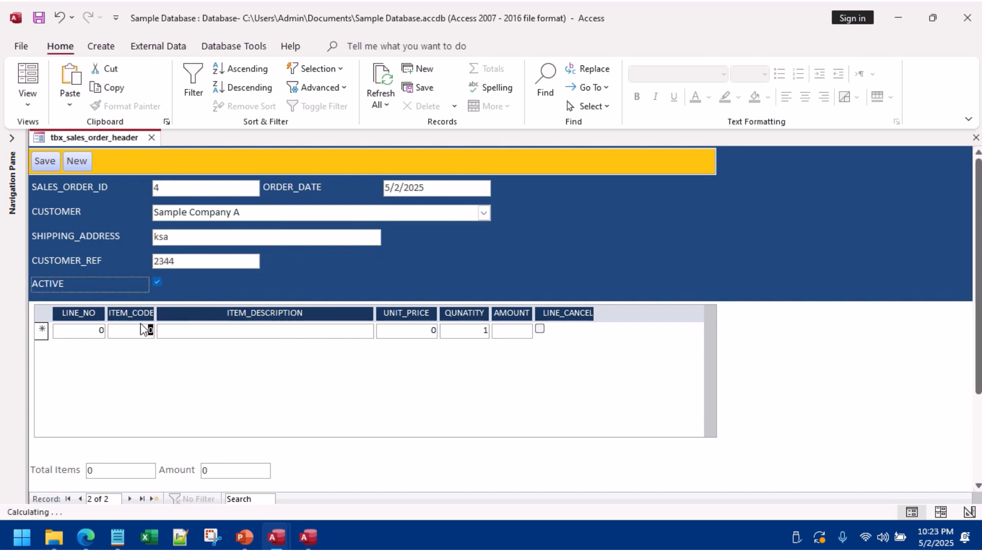
{"action": "type", "text": "2346"}
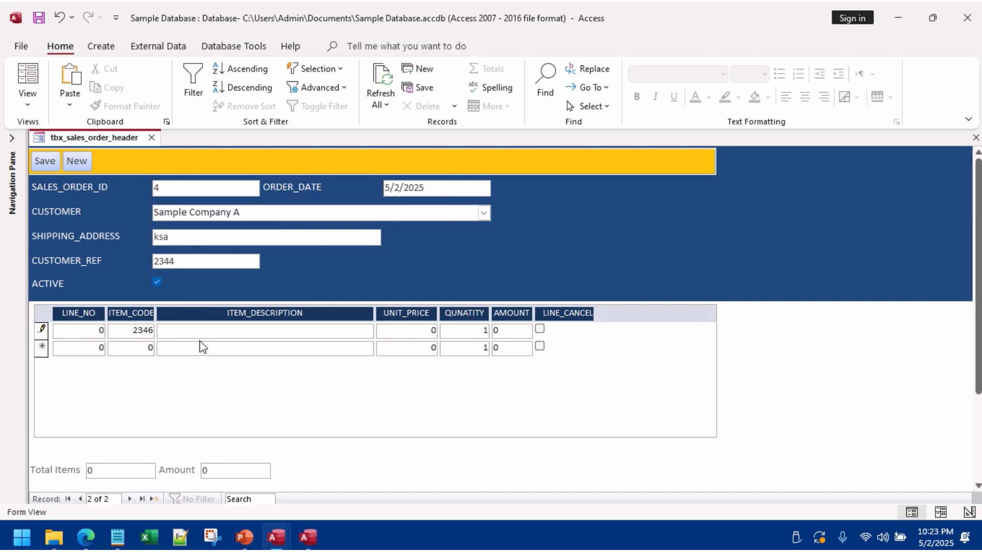
{"action": "key", "text": "Tab"}
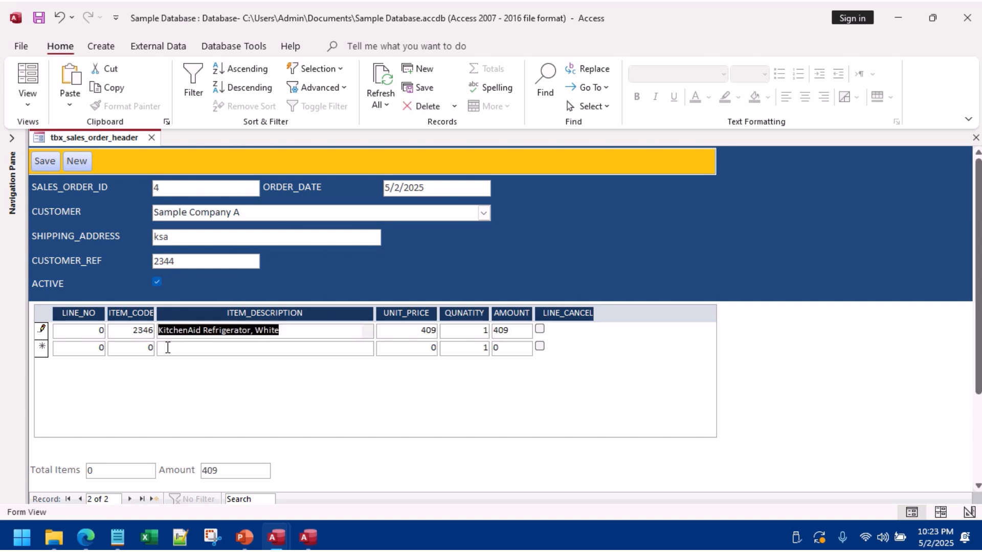
{"action": "left_click", "coordinate": [139, 345]}
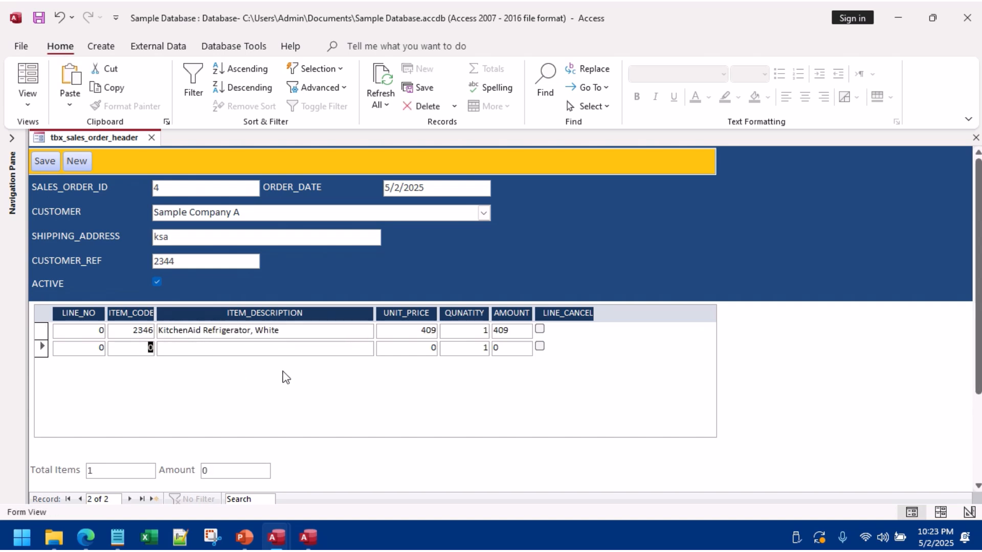
{"action": "type", "text": "643"}
{"action": "key", "text": "Tab"}
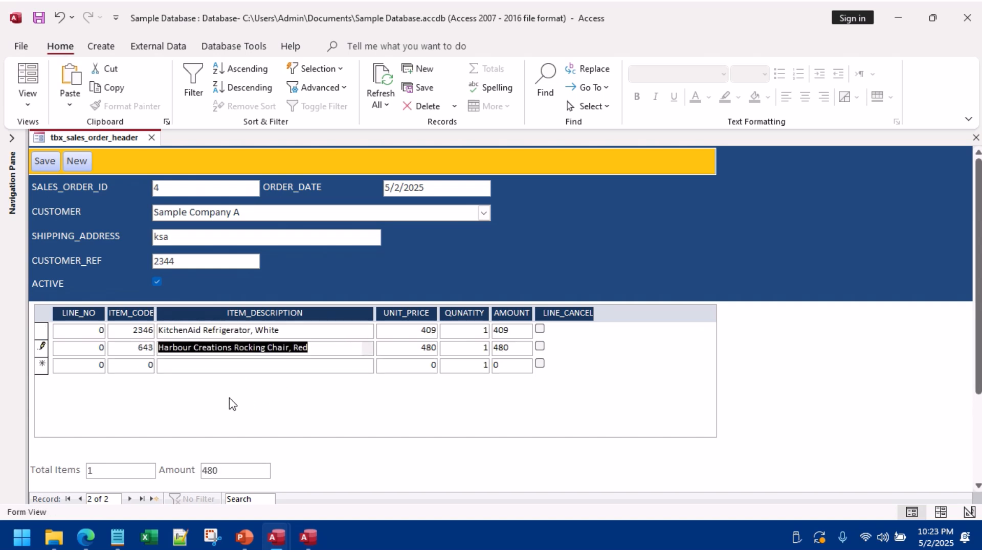
{"action": "left_click", "coordinate": [138, 367]}
{"action": "type", "text": "13"}
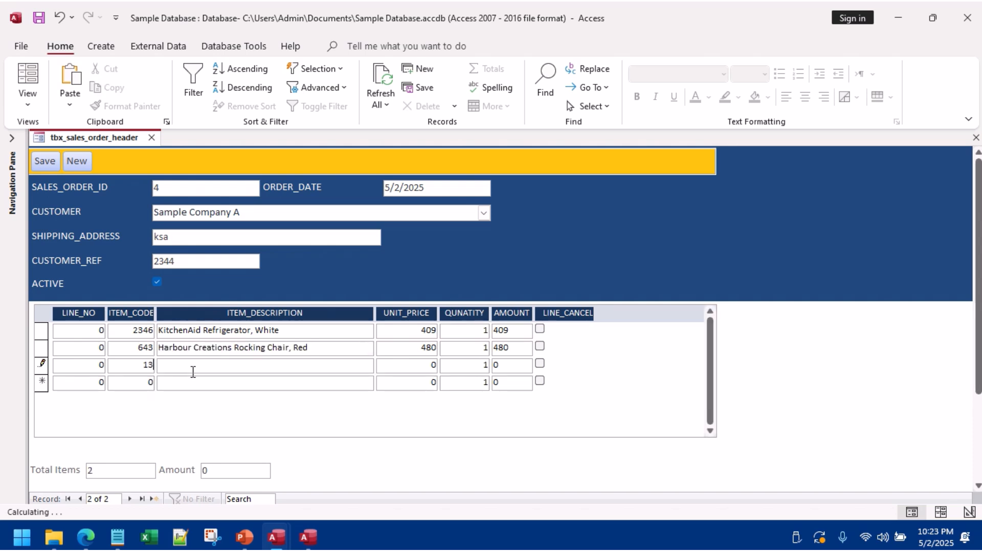
{"action": "type", "text": "45"}
{"action": "key", "text": "Tab"}
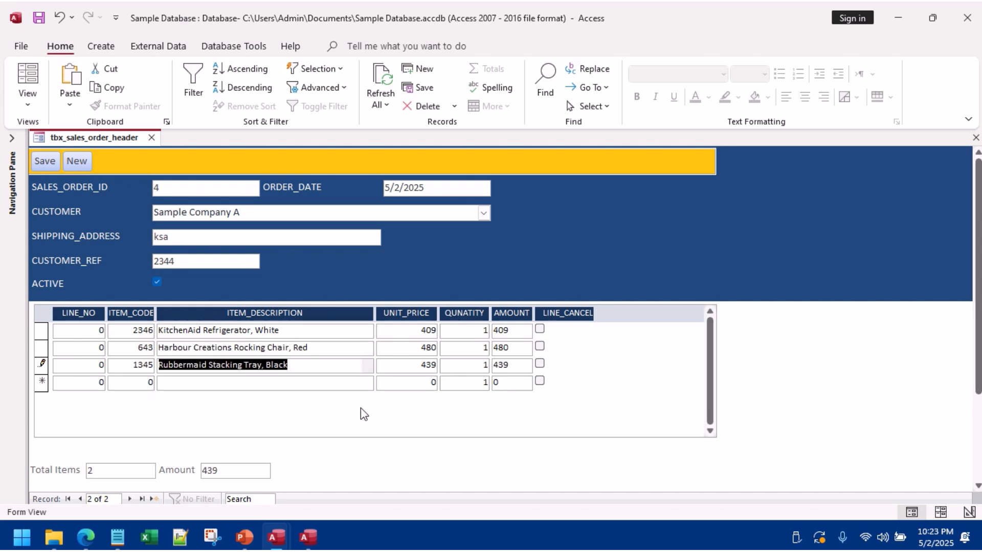
{"action": "left_click", "coordinate": [313, 350]}
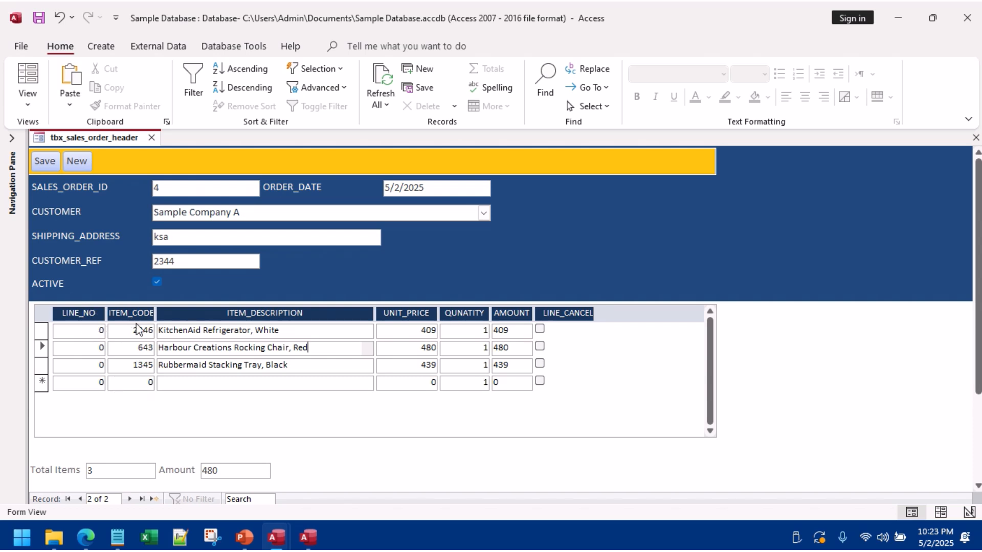
{"action": "left_click", "coordinate": [154, 331]}
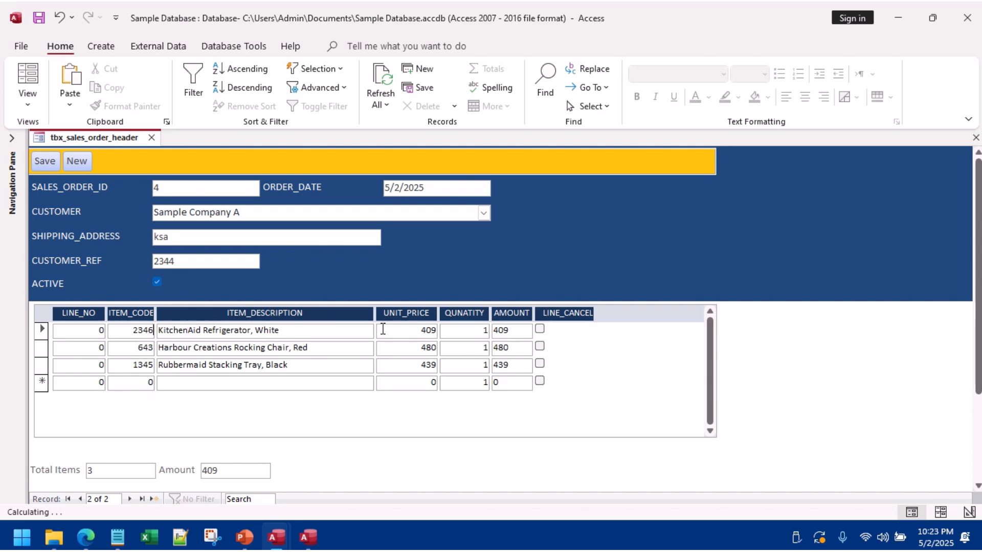
Step: In Design View, open the After Update event procedure of the subform's ITEM_CODE text box
{"action": "right_click", "coordinate": [82, 142]}
{"action": "left_click", "coordinate": [116, 149]}
{"action": "left_click", "coordinate": [428, 266]}
{"action": "right_click", "coordinate": [572, 242]}
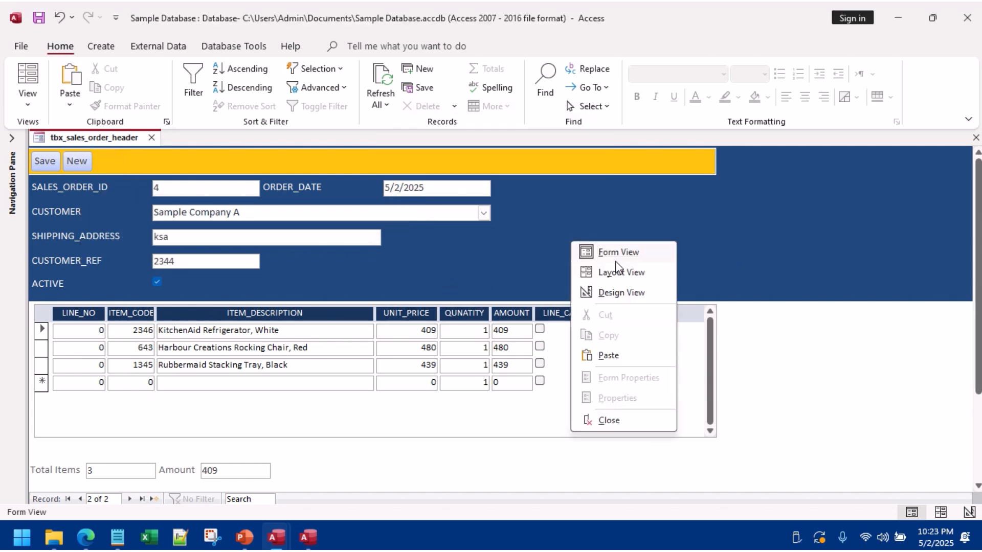
{"action": "left_click", "coordinate": [612, 299]}
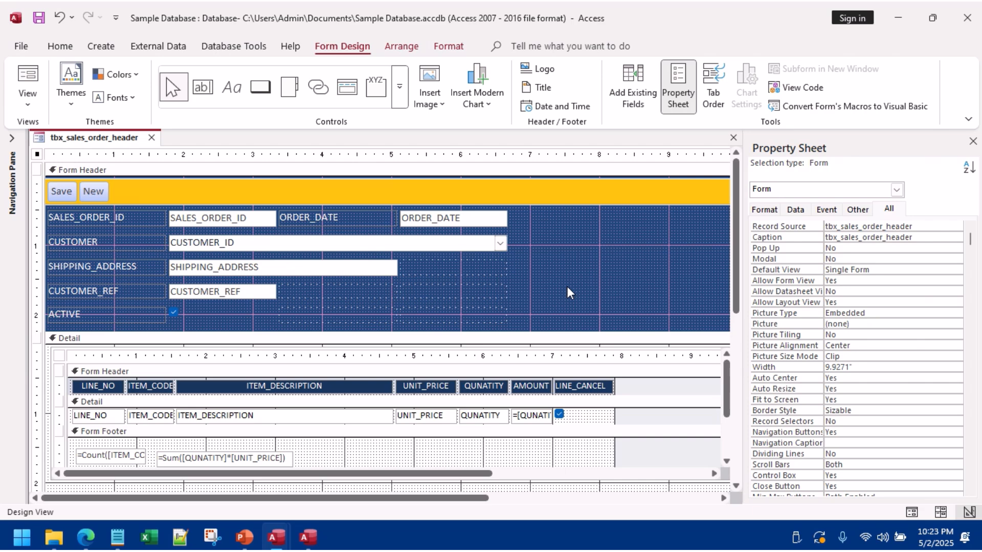
{"action": "scroll", "coordinate": [167, 368], "scroll_direction": "down", "scroll_amount": 2}
{"action": "left_click", "coordinate": [137, 348]}
{"action": "left_click", "coordinate": [151, 346]}
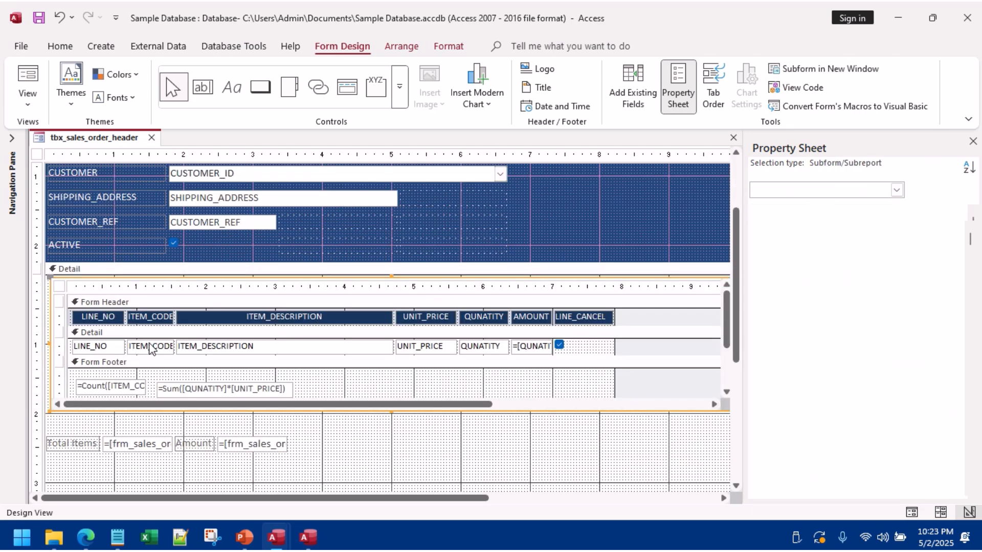
{"action": "left_click", "coordinate": [825, 211]}
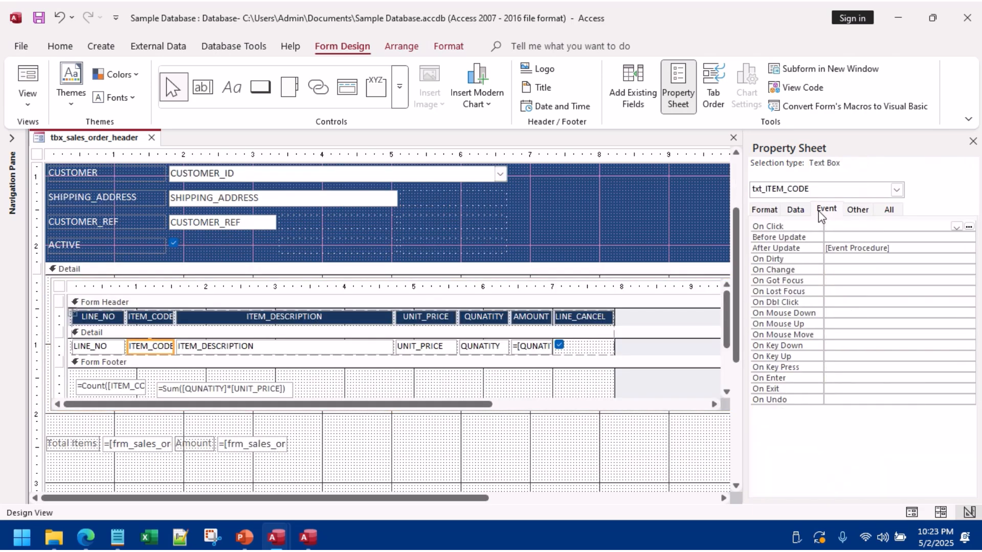
{"action": "left_click", "coordinate": [918, 252]}
{"action": "left_click", "coordinate": [968, 248]}
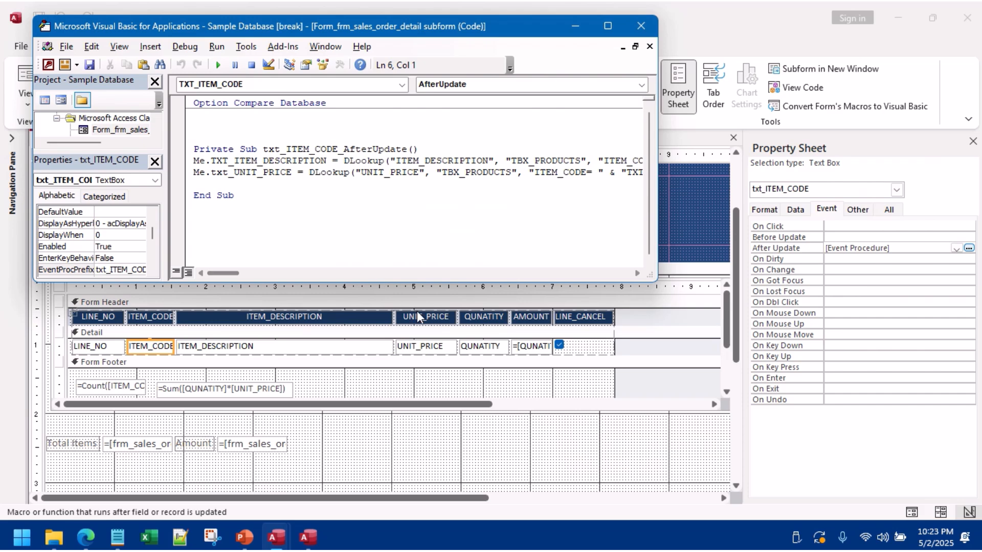
Step: Add the line Me.LINE_NO = Me.txt_line_count + 1 below the unit price lookup, and close the code editor
{"action": "left_click_drag", "start_coordinate": [412, 281], "coordinate": [411, 447]}
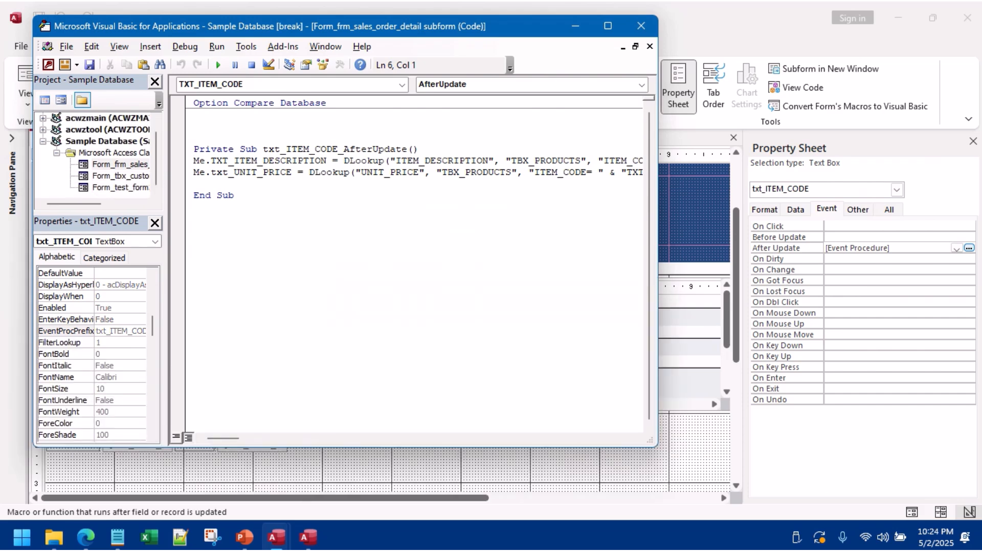
{"action": "left_click", "coordinate": [117, 538]}
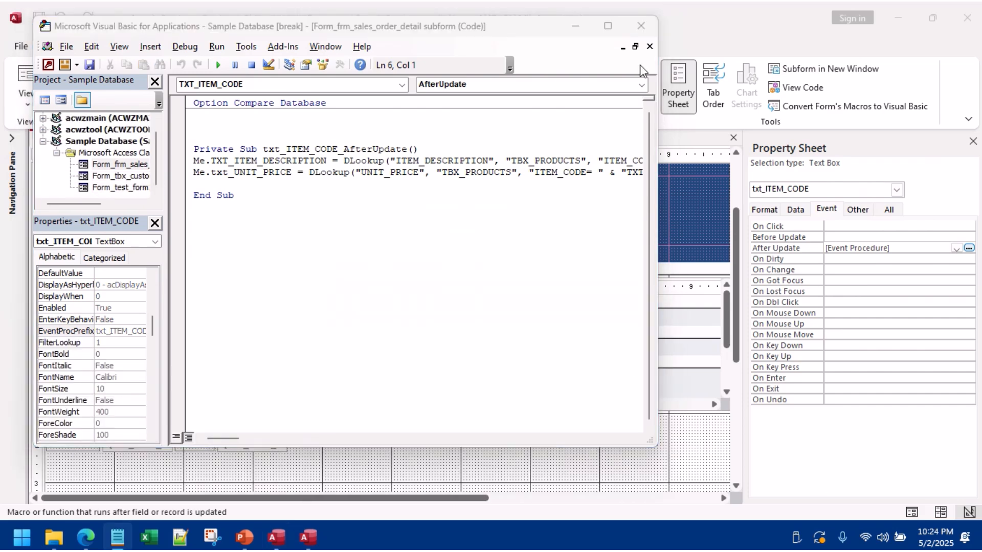
{"action": "left_click", "coordinate": [609, 26]}
{"action": "left_click", "coordinate": [691, 152]}
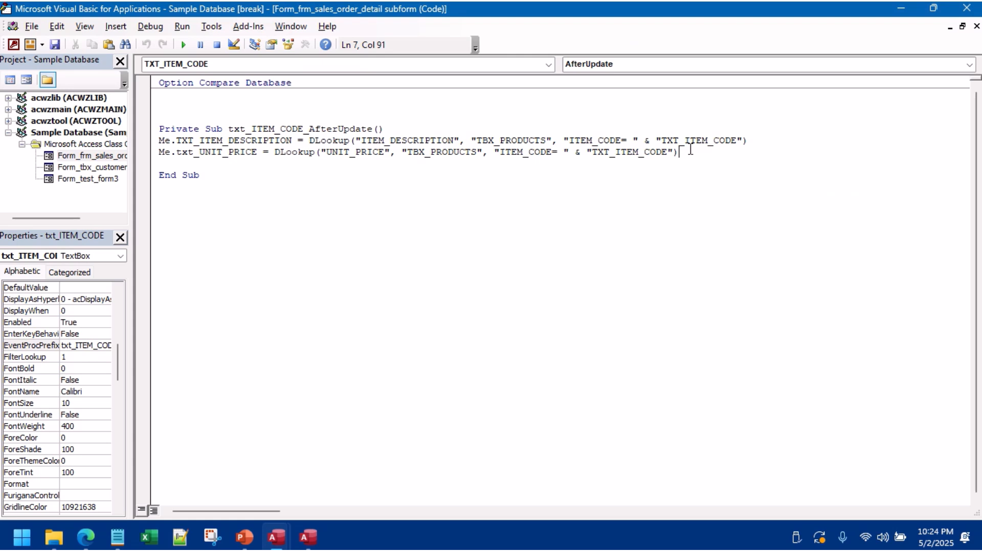
{"action": "key", "text": "Return"}
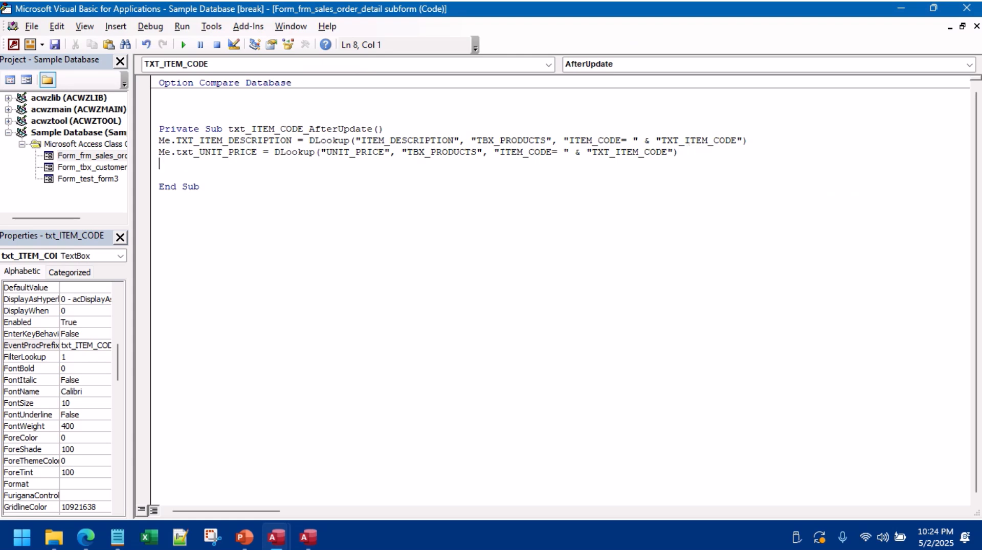
{"action": "type", "text": "me.li"}
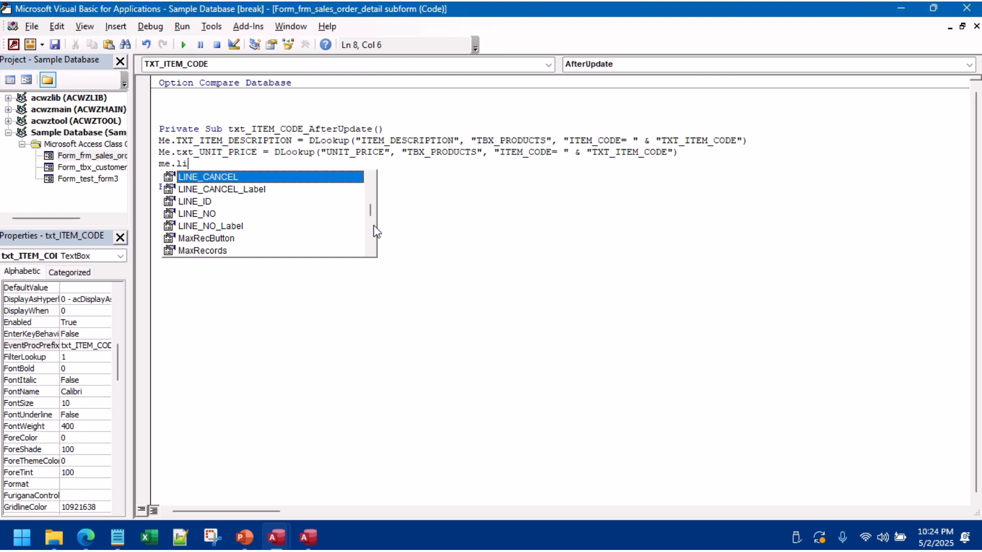
{"action": "double_click", "coordinate": [212, 214]}
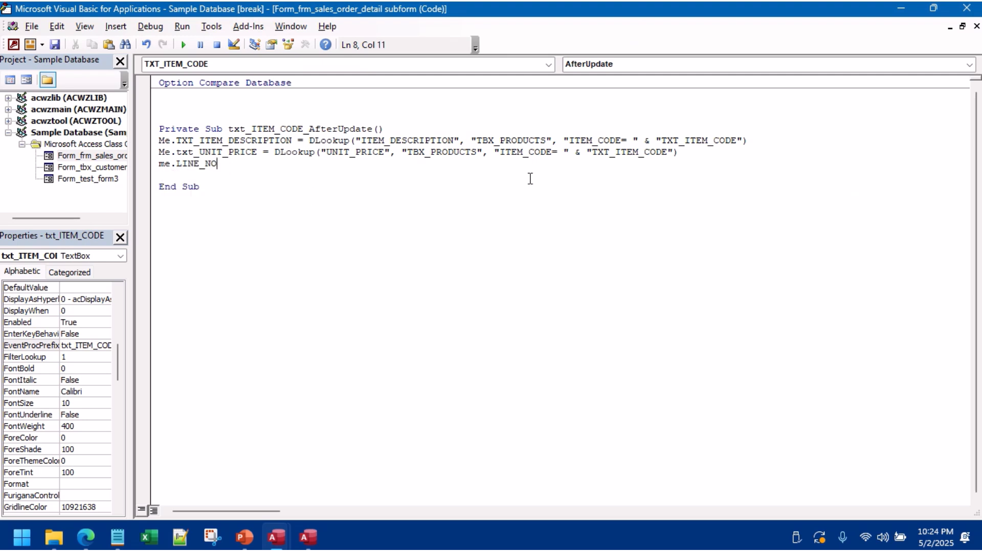
{"action": "type", "text": "=  me"}
{"action": "type", "text": ".txt"}
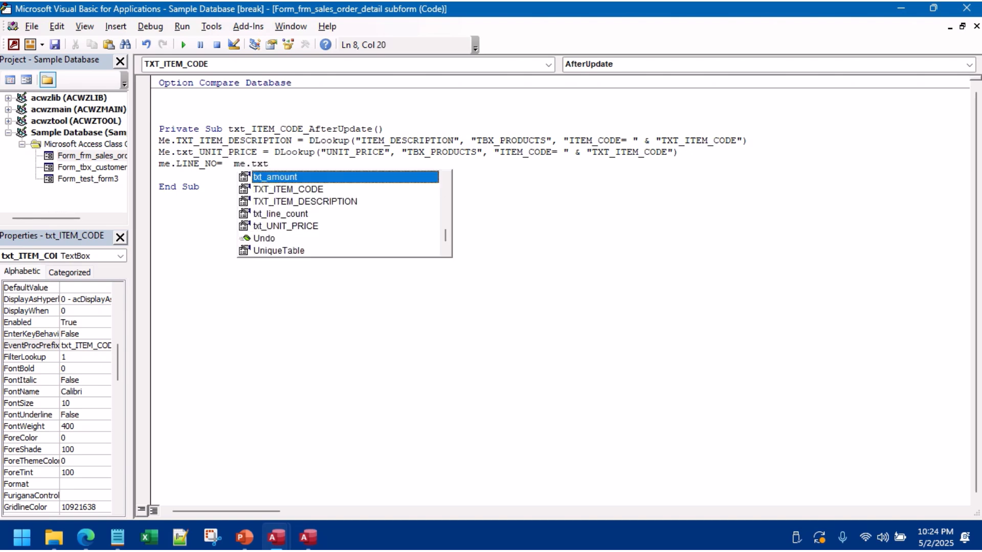
{"action": "double_click", "coordinate": [303, 215]}
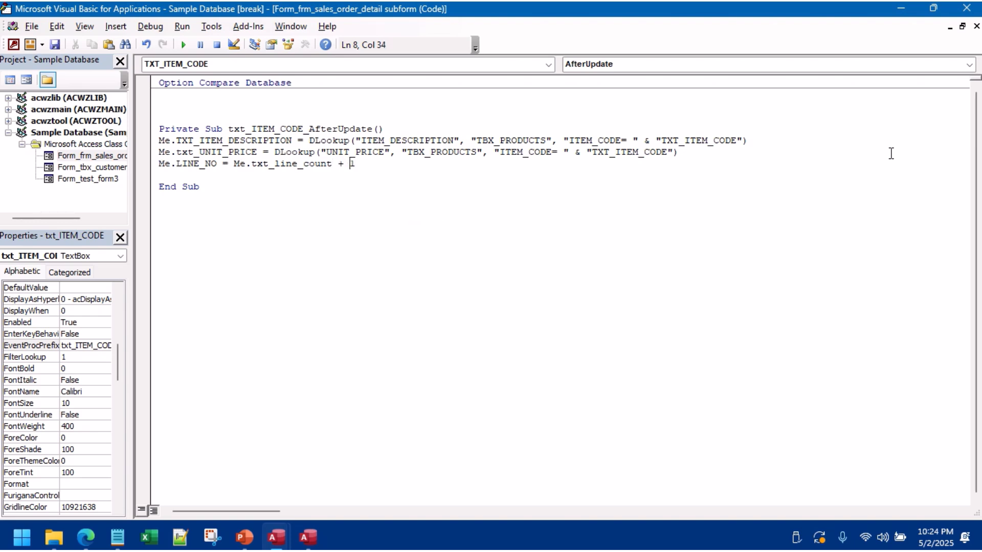
{"action": "left_click", "coordinate": [966, 9]}
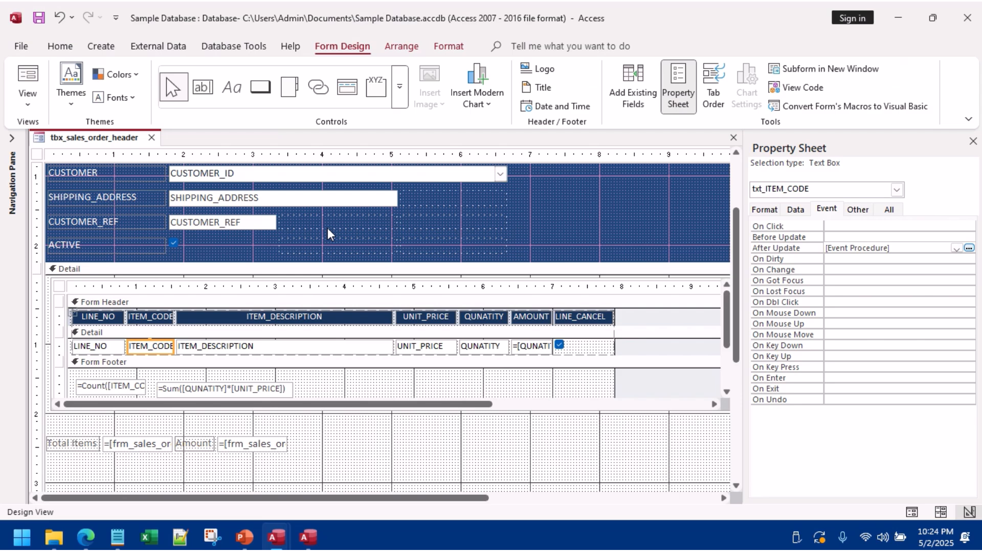
Step: Switch to Form View, save the form and add an order line with item code 212 to test line numbering
{"action": "left_click", "coordinate": [28, 82]}
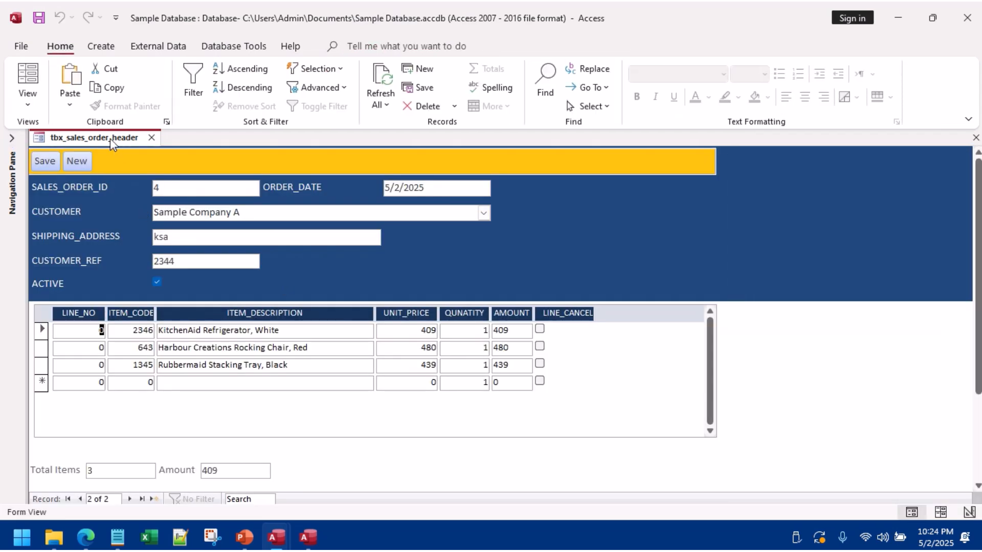
{"action": "right_click", "coordinate": [110, 139]}
{"action": "left_click", "coordinate": [123, 149]}
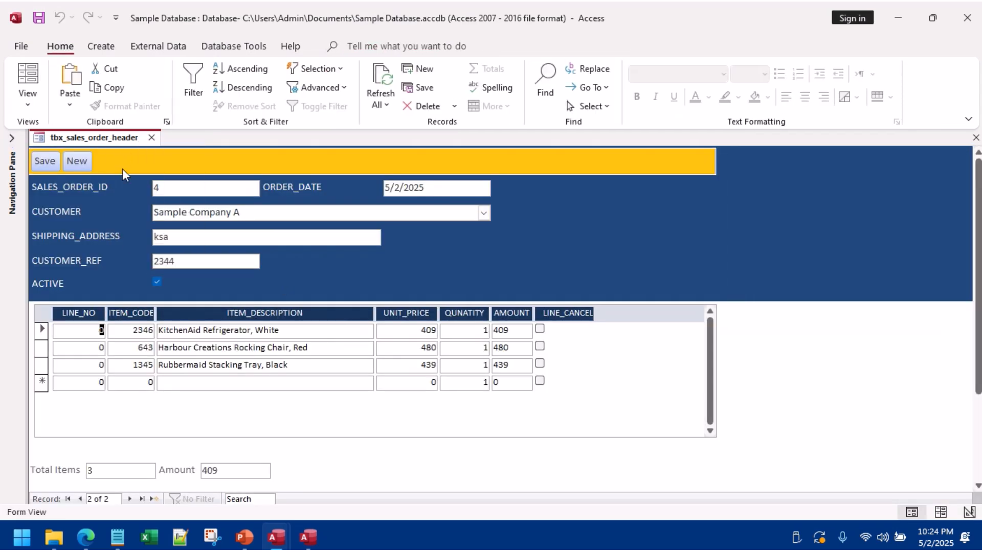
{"action": "left_click", "coordinate": [146, 382]}
{"action": "type", "text": "212"}
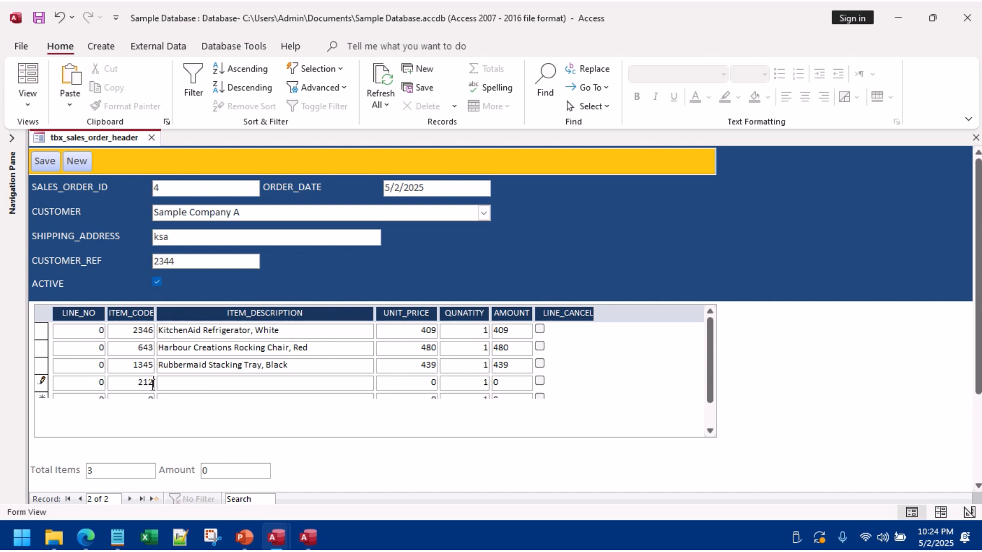
{"action": "key", "text": "Tab"}
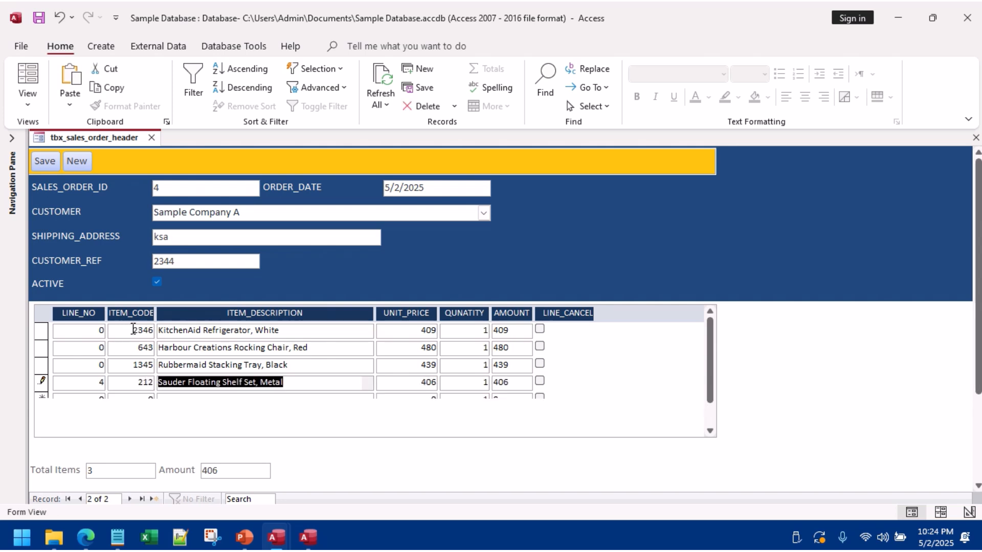
Step: Replace the first order line's item code with 23
{"action": "left_click_drag", "start_coordinate": [133, 329], "coordinate": [204, 315]}
{"action": "type", "text": "2ww"}
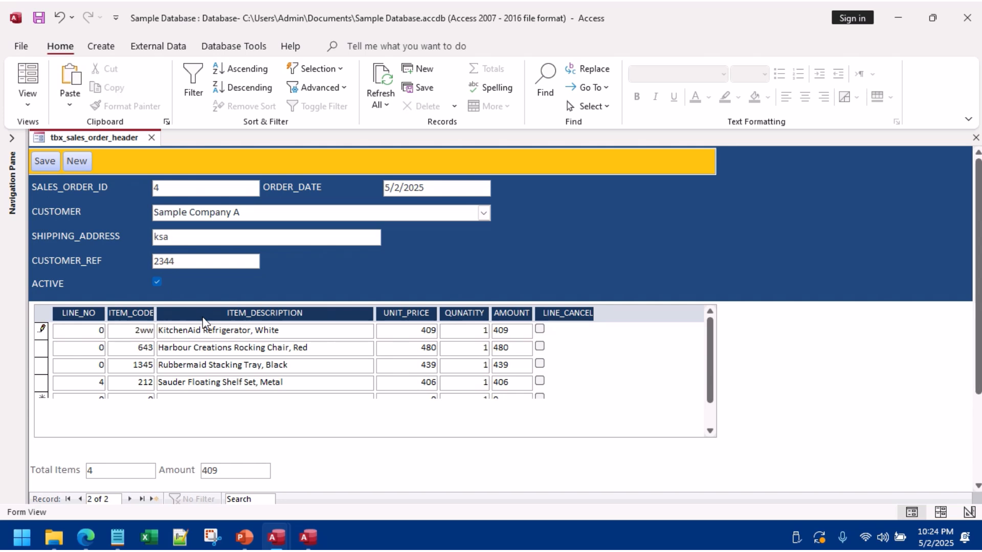
{"action": "key", "text": "Tab"}
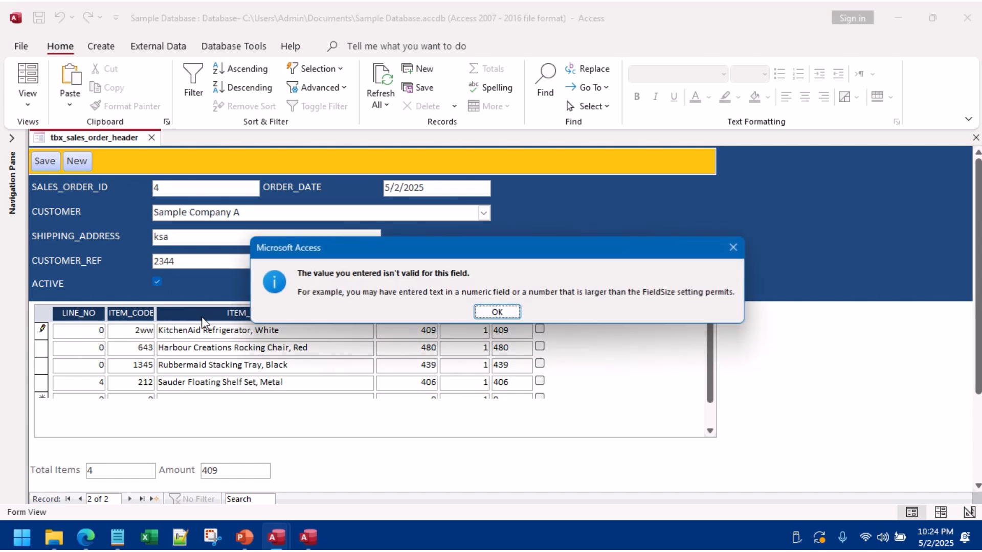
{"action": "left_click", "coordinate": [495, 313]}
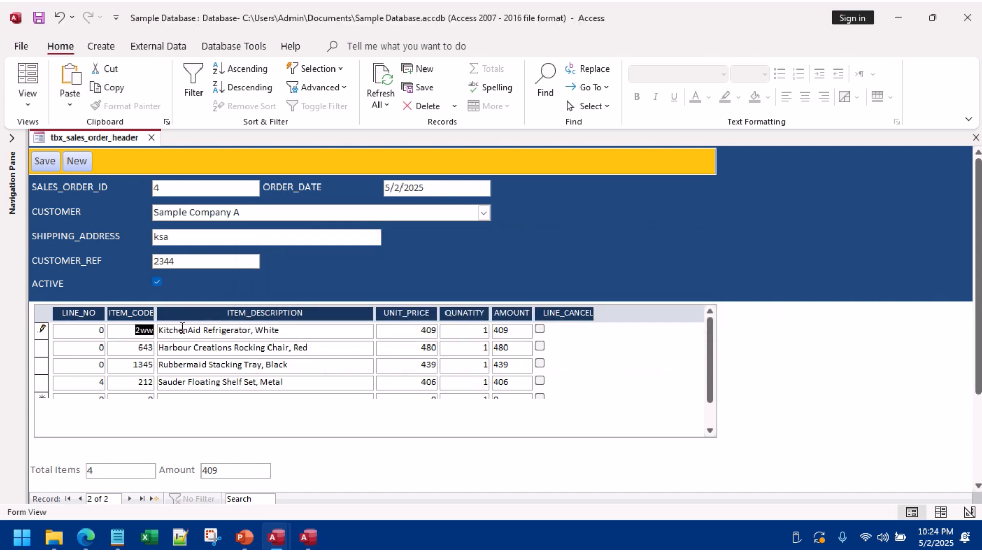
{"action": "type", "text": "23"}
{"action": "left_click", "coordinate": [147, 348]}
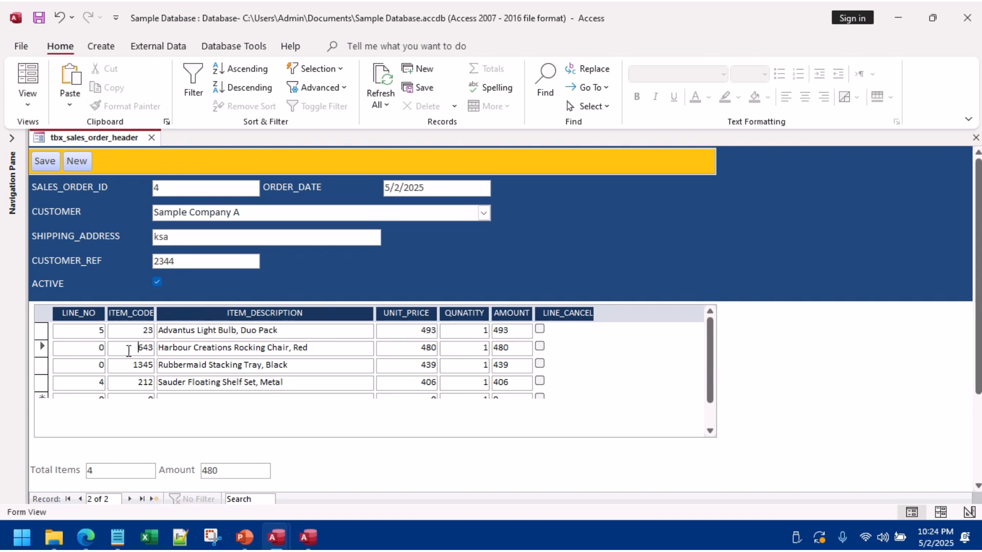
Step: Set LINE_NO to 1, 2 and 3 for the first three order lines
{"action": "double_click", "coordinate": [146, 347]}
{"action": "left_click_drag", "start_coordinate": [97, 331], "coordinate": [128, 351]}
{"action": "type", "text": "1"}
{"action": "type", "text": "2"}
{"action": "type", "text": "3"}
{"action": "left_click", "coordinate": [121, 384]}
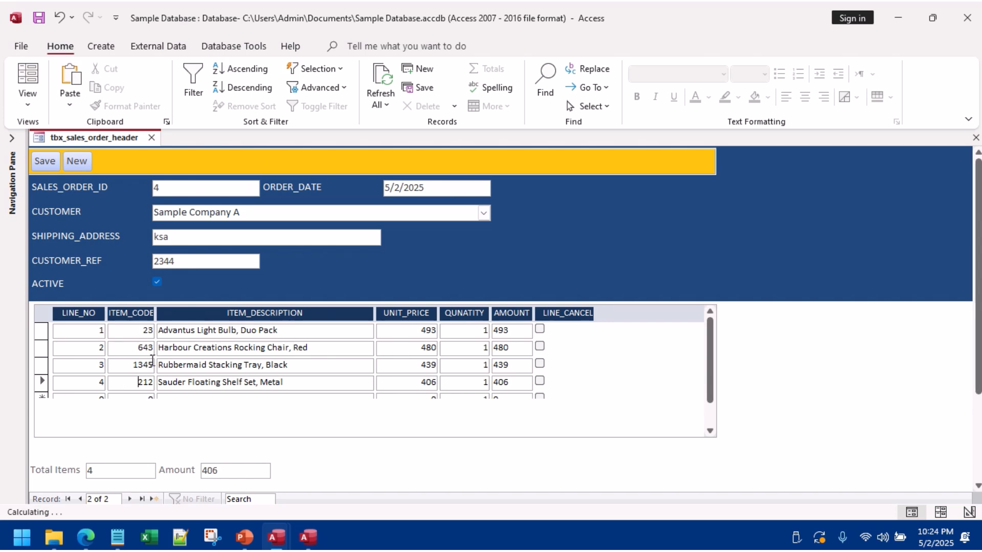
Step: Add another order line with item code 233 and commit the record
{"action": "scroll", "coordinate": [121, 384], "scroll_direction": "down", "scroll_amount": 1}
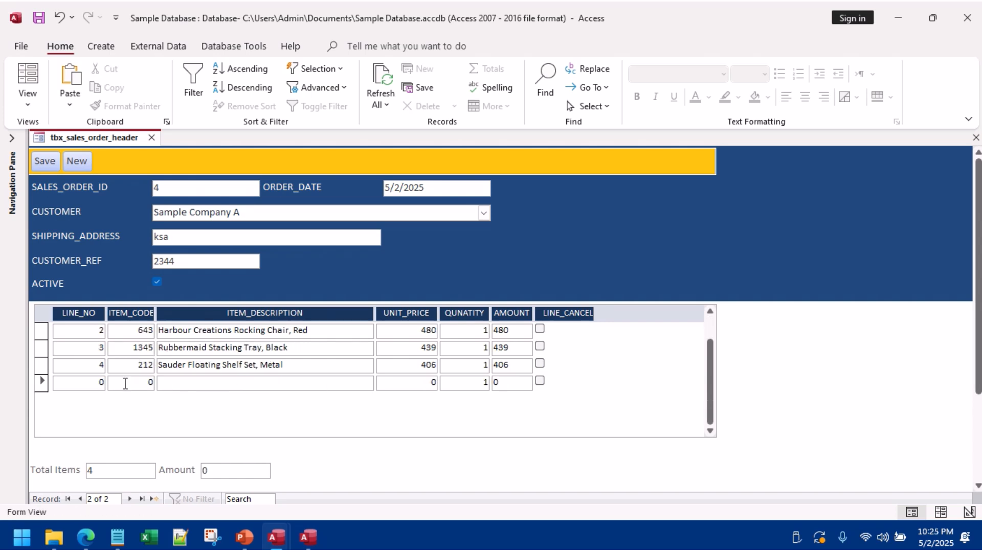
{"action": "left_click_drag", "start_coordinate": [125, 383], "coordinate": [156, 384]}
{"action": "type", "text": "5"}
{"action": "type", "text": "233"}
{"action": "key", "text": "Tab"}
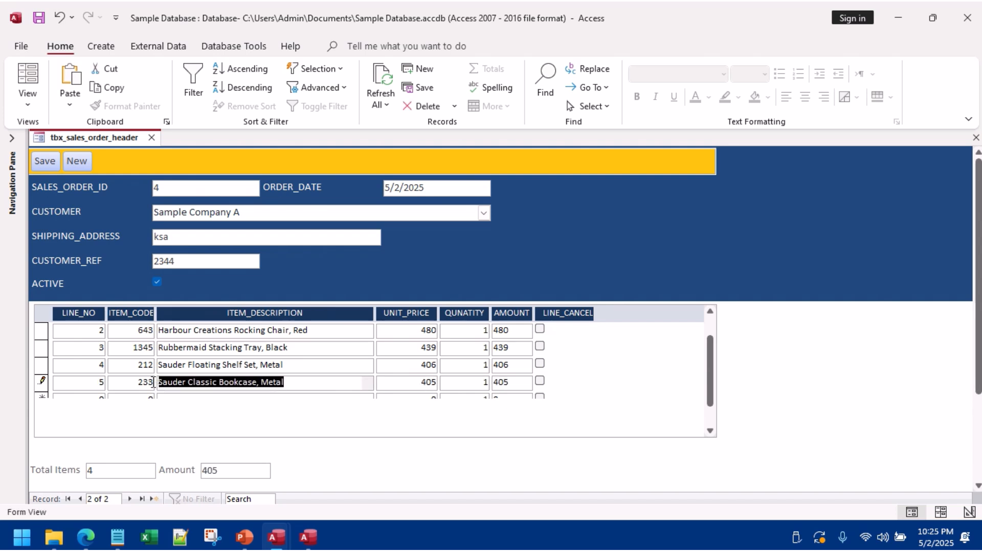
{"action": "left_click", "coordinate": [173, 365]}
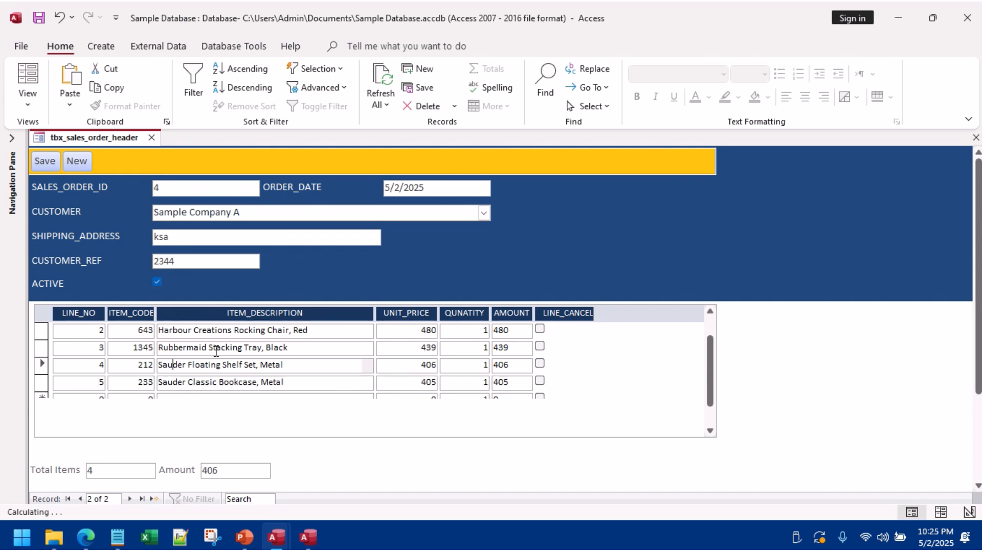
Step: In Layout View, move the CUSTOMER_REF label and field into the SHIPPING_ADDRESS row, and preview the form in Form View
{"action": "right_click", "coordinate": [635, 251]}
{"action": "left_click", "coordinate": [668, 283]}
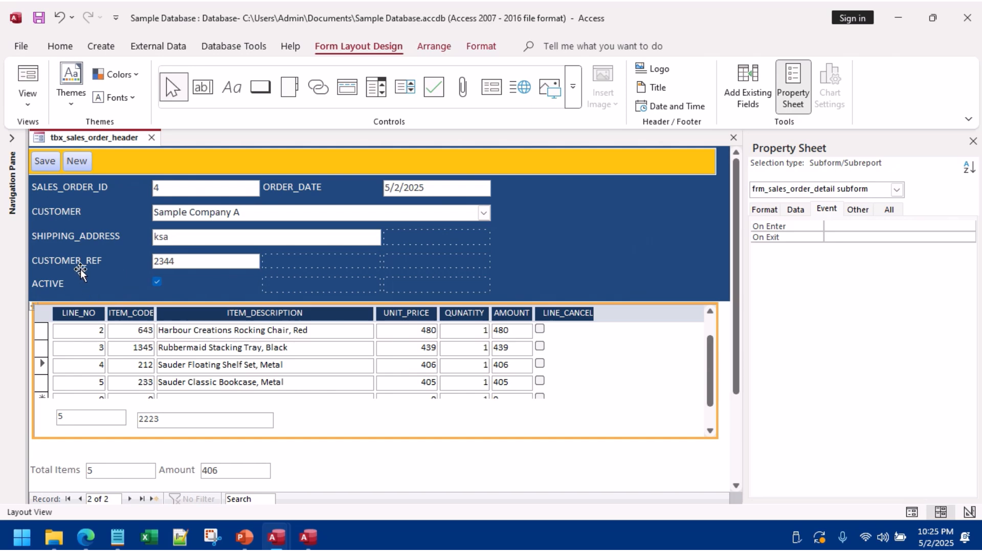
{"action": "left_click_drag", "start_coordinate": [82, 263], "coordinate": [428, 235]}
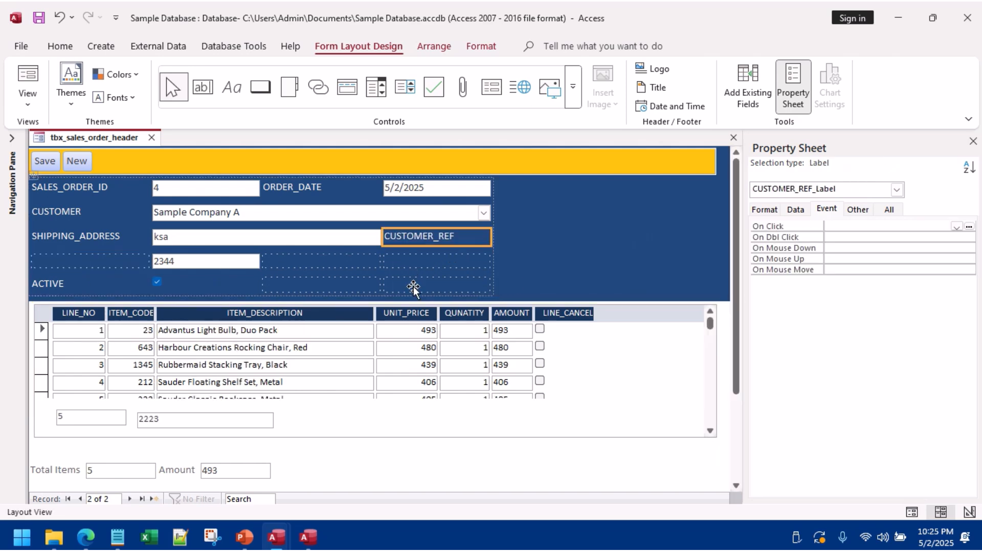
{"action": "left_click_drag", "start_coordinate": [177, 263], "coordinate": [492, 244]}
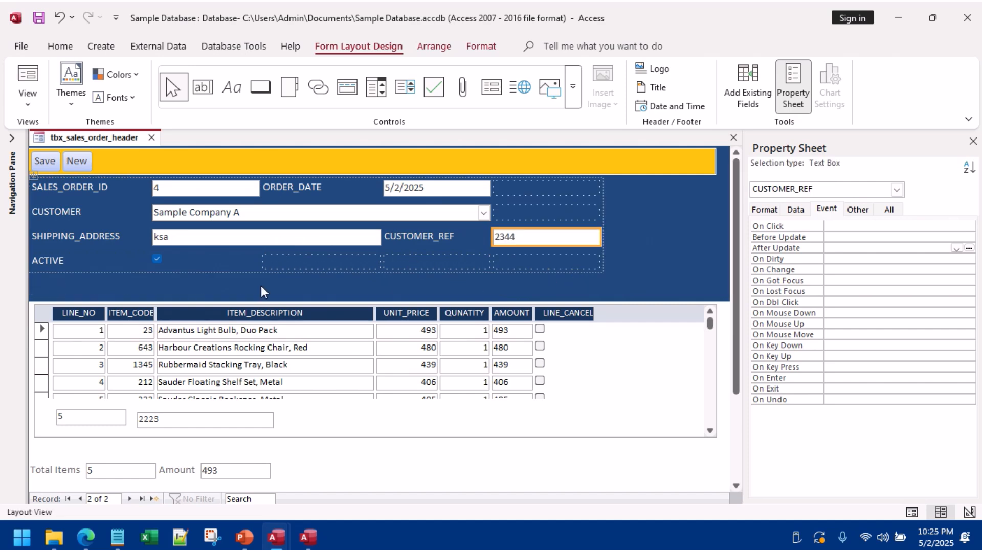
{"action": "left_click", "coordinate": [290, 299]}
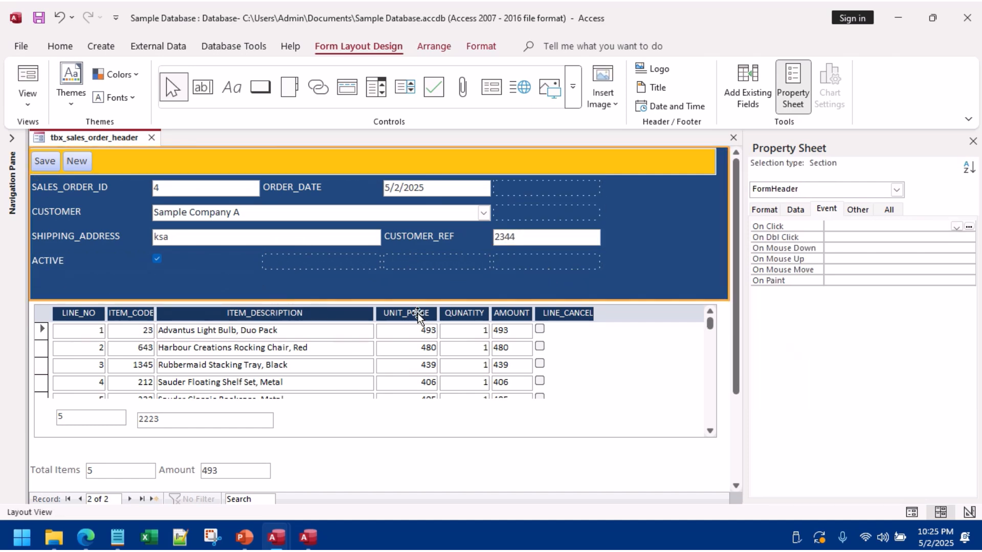
{"action": "left_click", "coordinate": [652, 393]}
{"action": "left_click", "coordinate": [27, 77]}
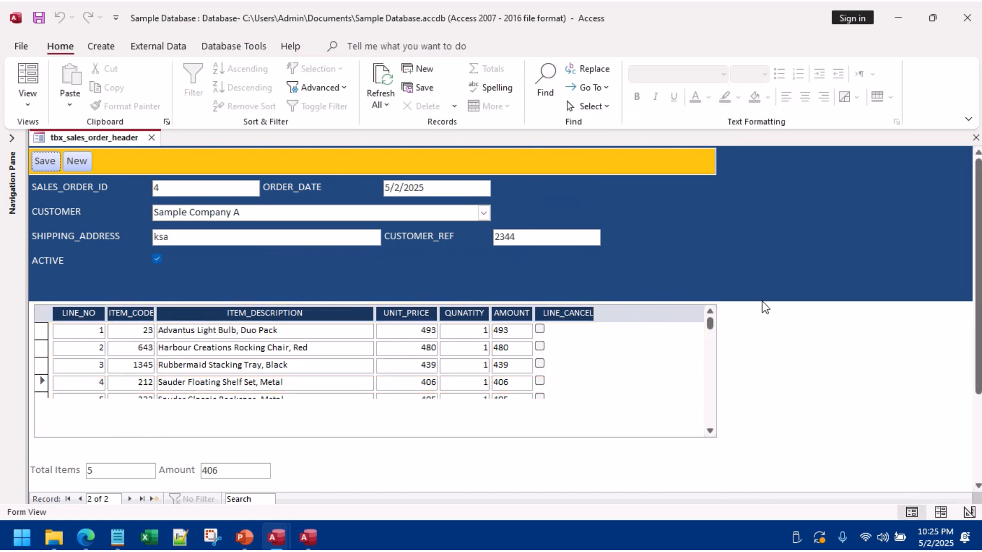
Step: Return to Layout View, close the property sheet and open the form in Design View
{"action": "right_click", "coordinate": [737, 242]}
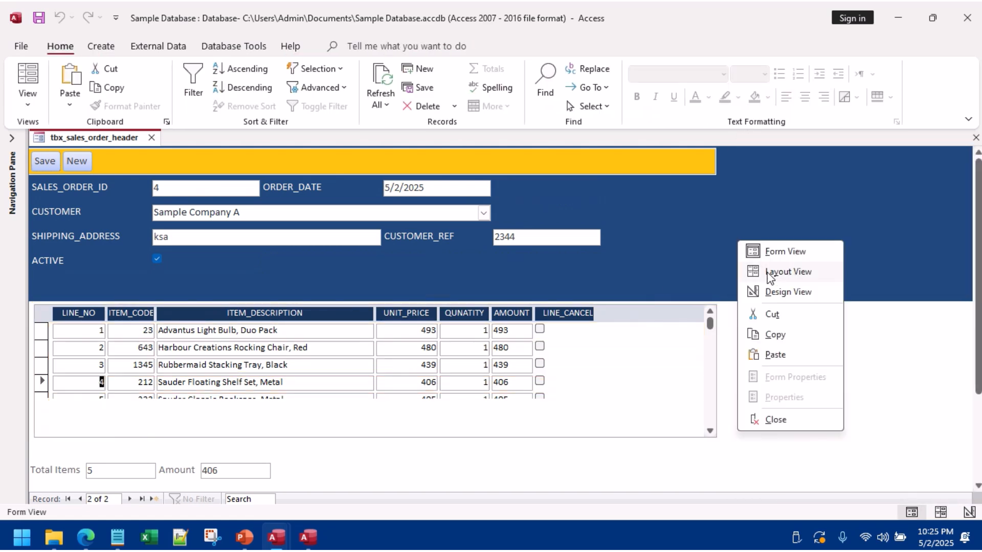
{"action": "left_click", "coordinate": [766, 271]}
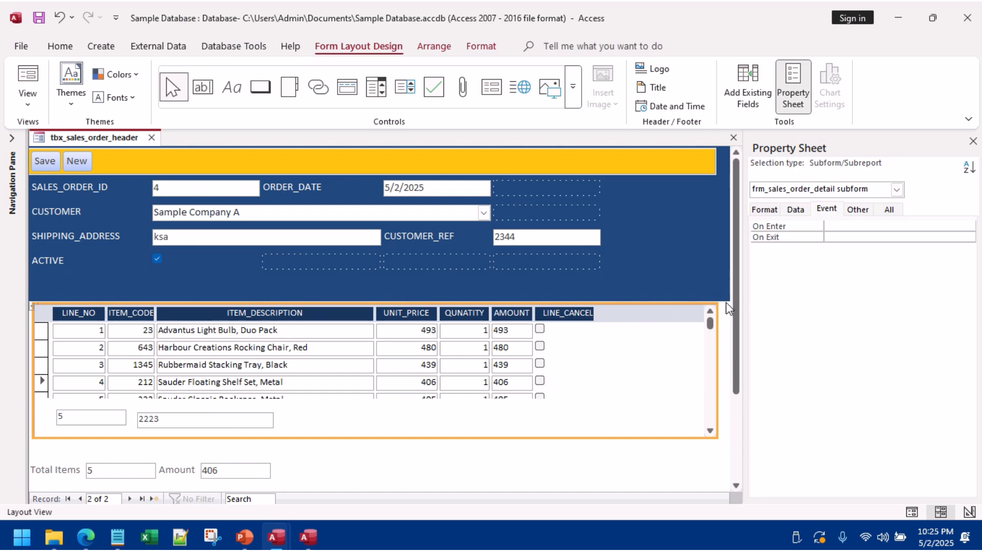
{"action": "left_click", "coordinate": [972, 141]}
{"action": "right_click", "coordinate": [802, 249]}
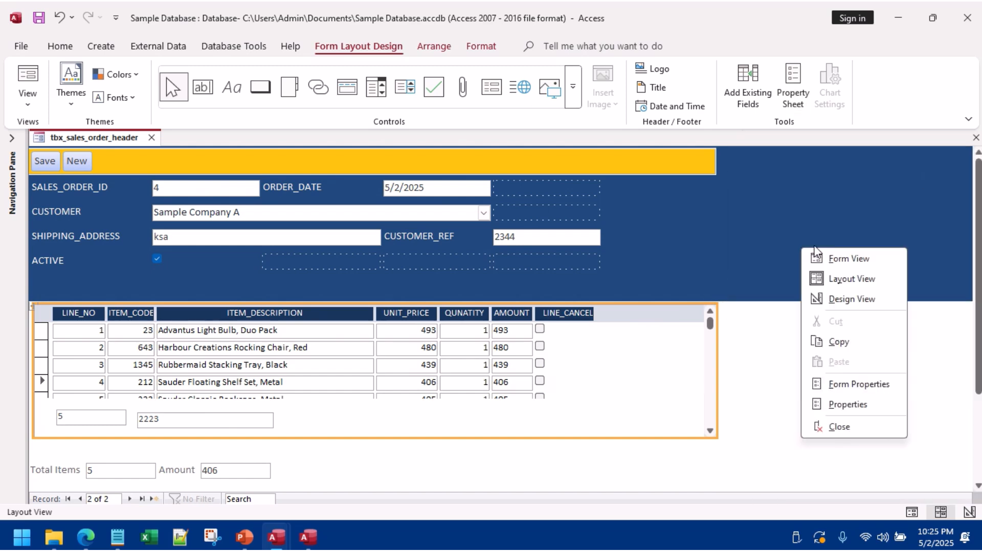
{"action": "left_click", "coordinate": [850, 300]}
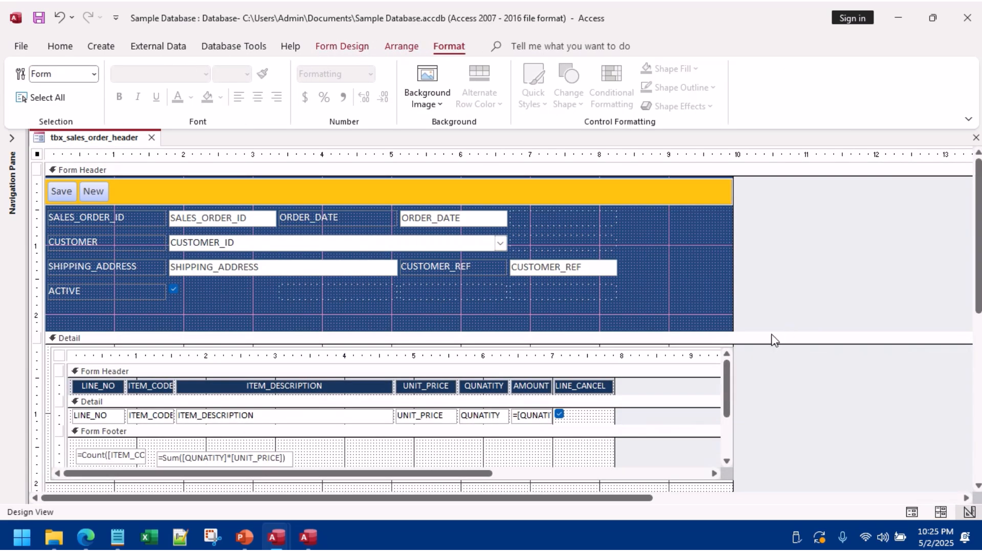
Step: Shrink the main form's header section to end just below the ACTIVE row, preview the form in Form View, and return to Layout View
{"action": "left_click_drag", "start_coordinate": [770, 332], "coordinate": [766, 298]}
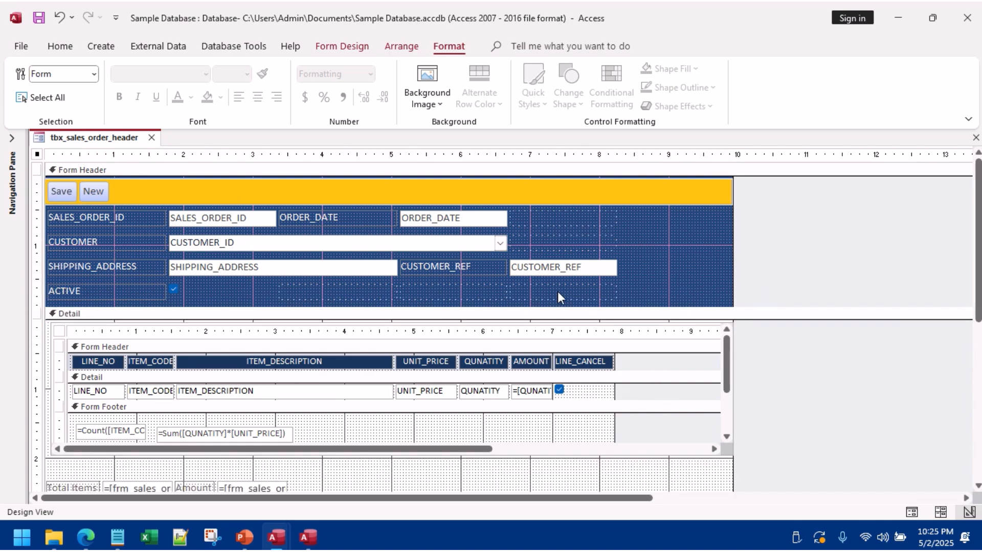
{"action": "left_click", "coordinate": [60, 45]}
{"action": "left_click", "coordinate": [28, 77]}
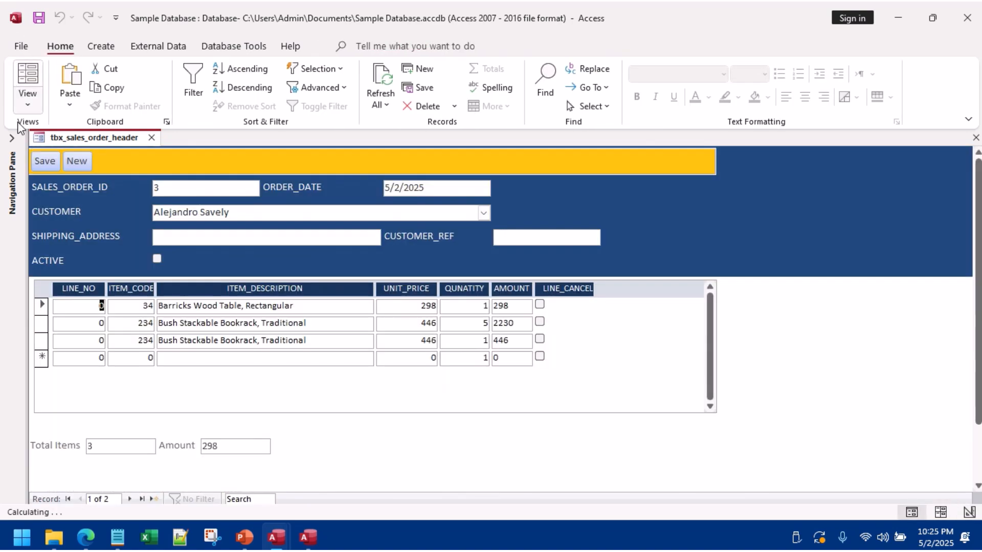
{"action": "right_click", "coordinate": [778, 289]}
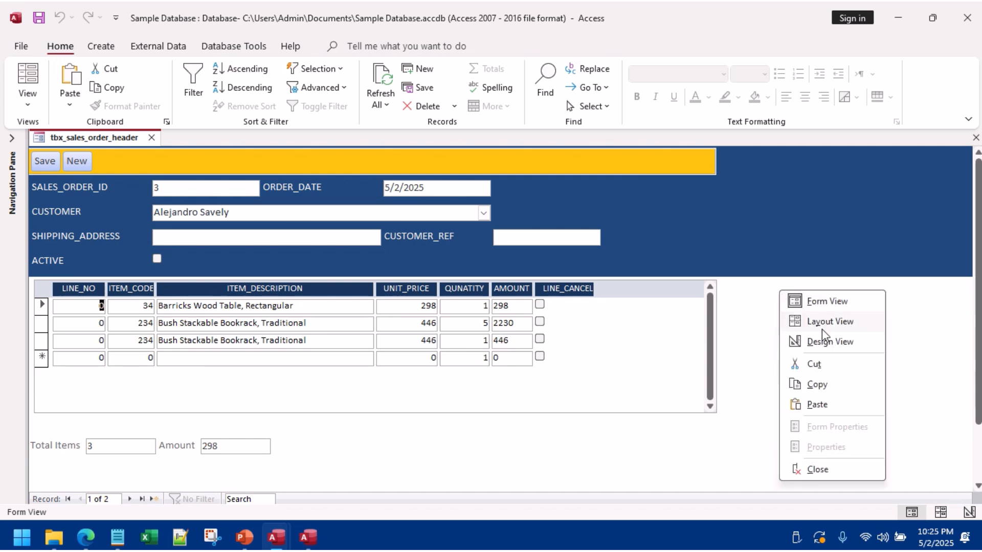
{"action": "left_click", "coordinate": [821, 322]}
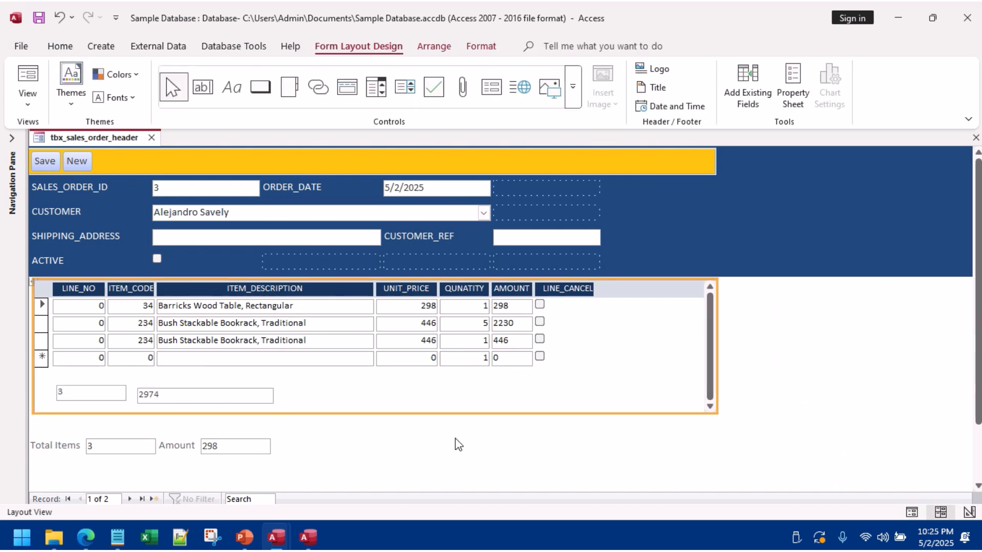
Step: Try extending the order lines subform downward, and undo the resize
{"action": "left_click_drag", "start_coordinate": [480, 415], "coordinate": [472, 487]}
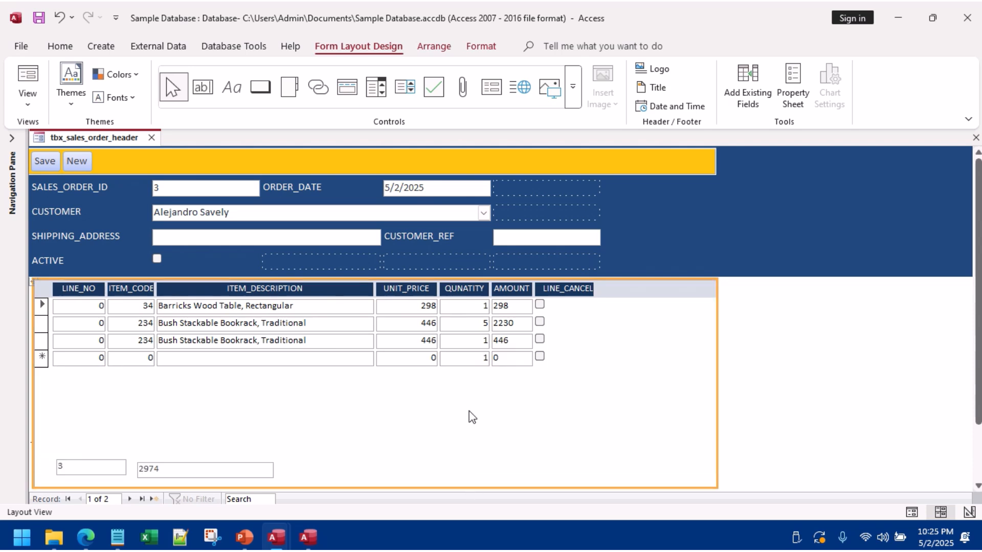
{"action": "key", "text": "ctrl+z"}
{"action": "key", "text": "ctrl+z"}
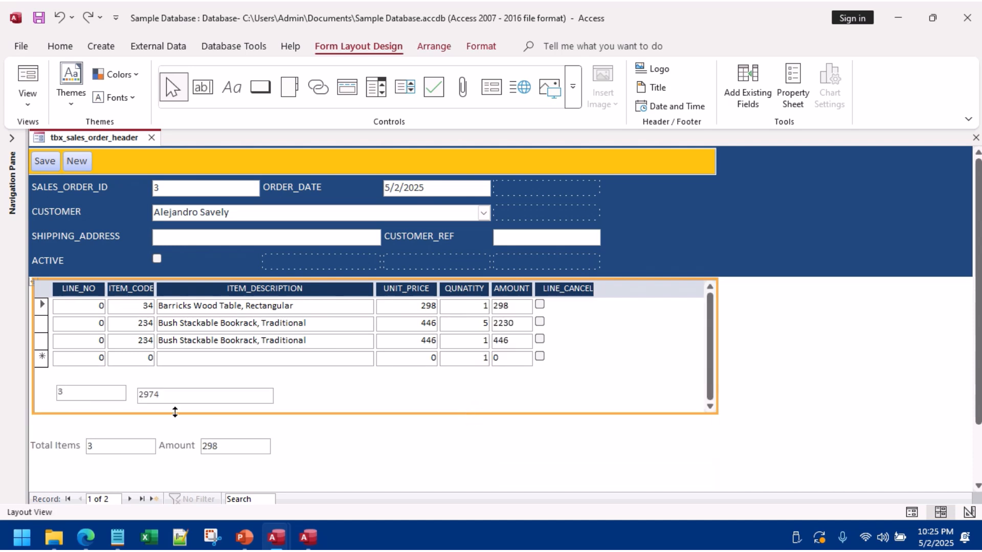
Step: Compare the control source of the Amount box below the subform with that of the total box in the subform footer
{"action": "left_click", "coordinate": [166, 402]}
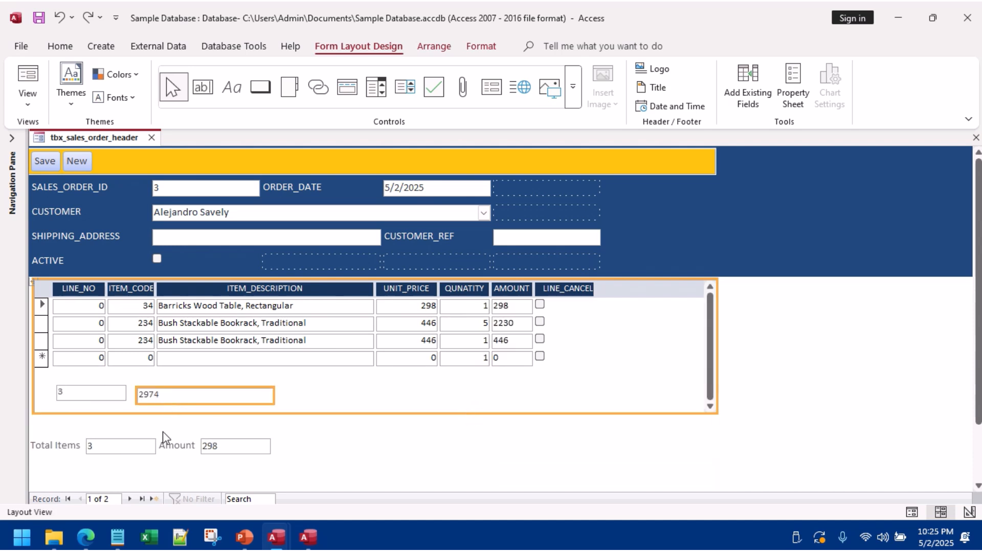
{"action": "left_click", "coordinate": [130, 452]}
{"action": "left_click", "coordinate": [207, 357]}
{"action": "left_click", "coordinate": [216, 341]}
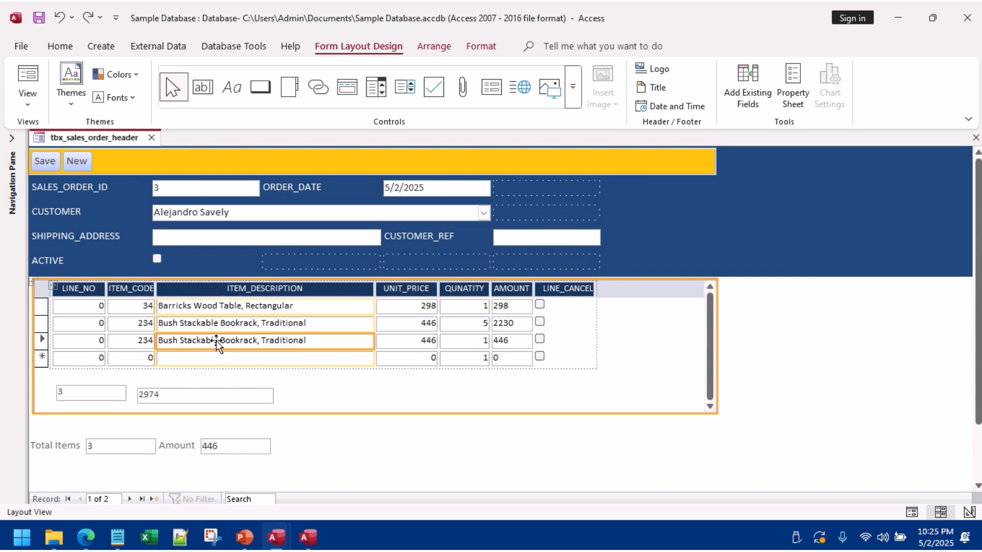
{"action": "left_click", "coordinate": [231, 447]}
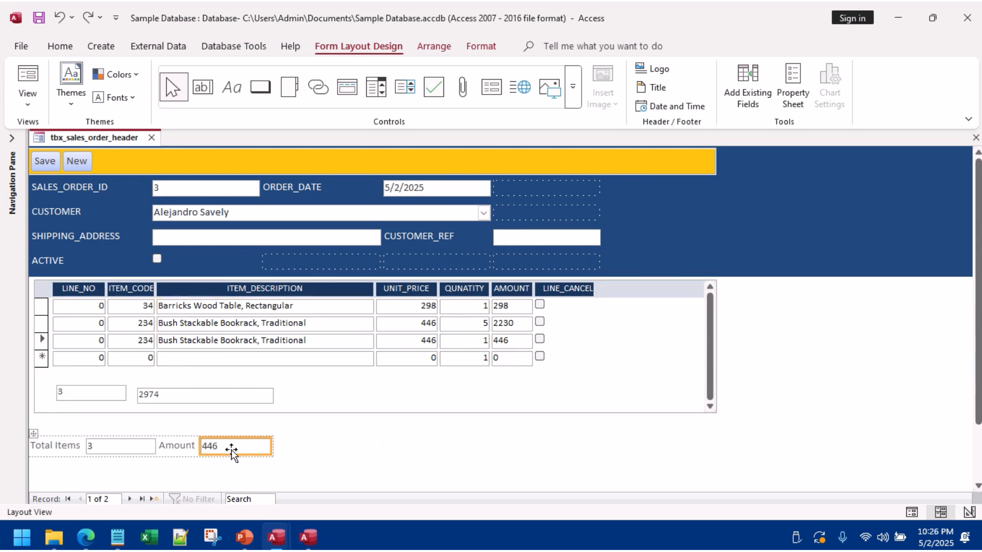
{"action": "right_click", "coordinate": [234, 453]}
{"action": "left_click", "coordinate": [307, 438]}
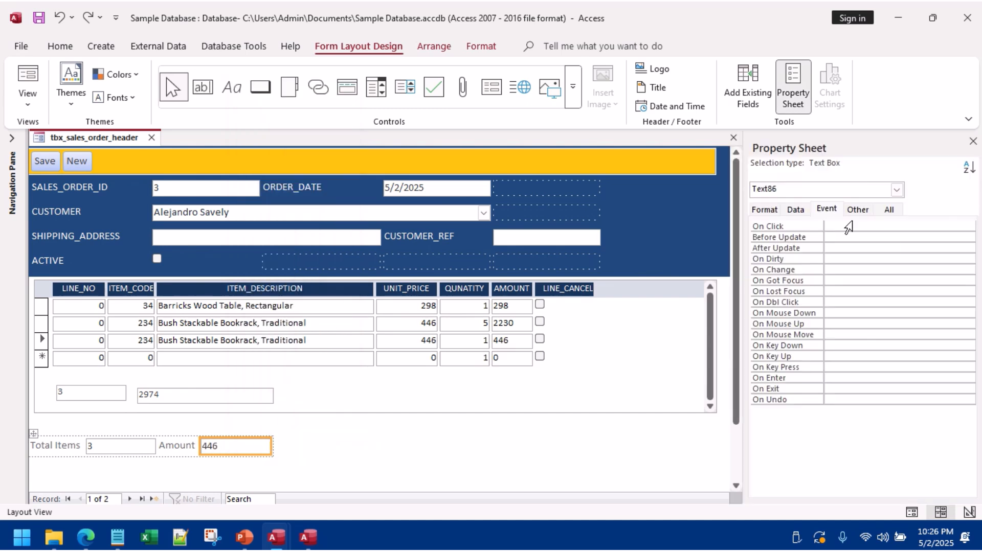
{"action": "left_click", "coordinate": [795, 210]}
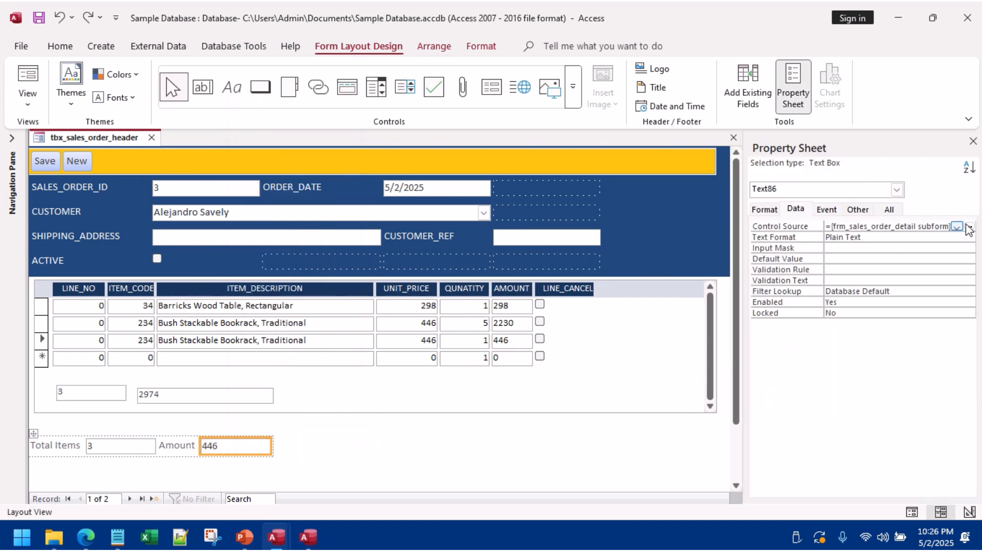
{"action": "left_click", "coordinate": [253, 396]}
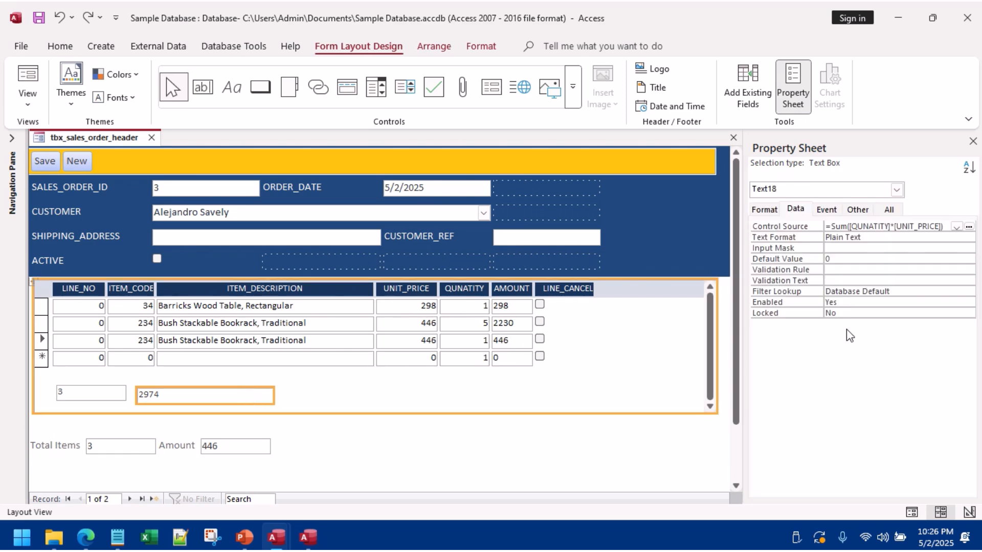
{"action": "left_click", "coordinate": [232, 452]}
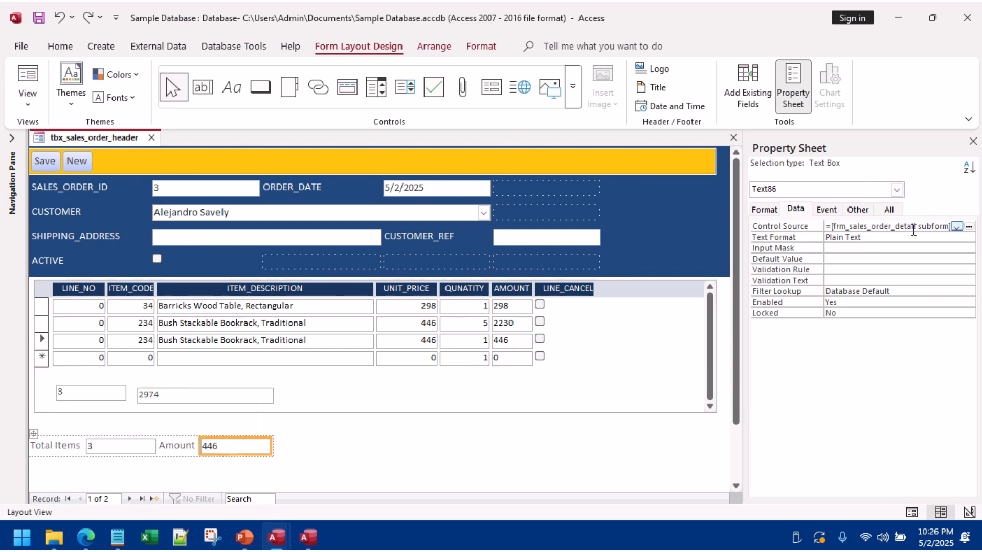
Step: Set the Amount box's control source to =Sum([frm_sales_order_detail subform].[Form]![txt_amount]) and preview the form in Form View
{"action": "left_click", "coordinate": [969, 227]}
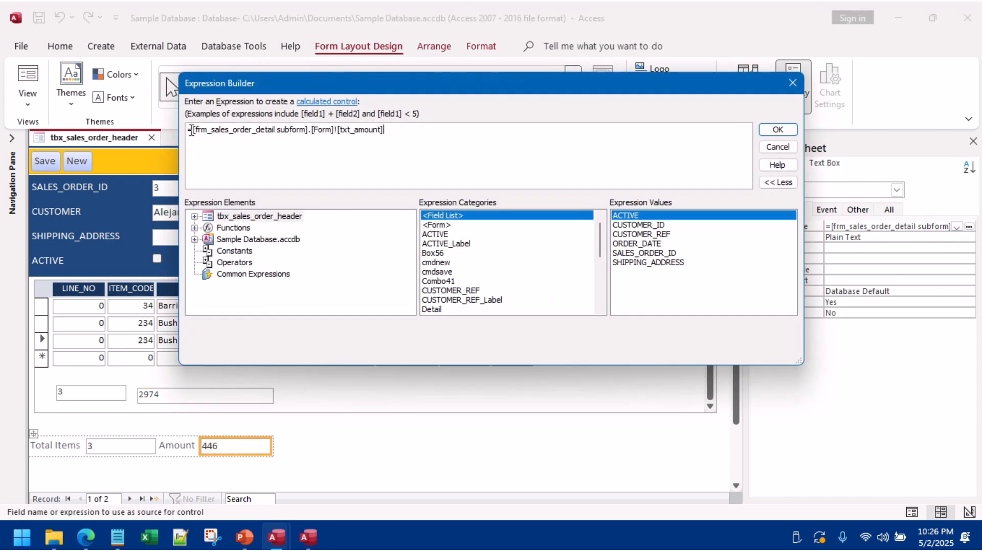
{"action": "type", "text": "su"}
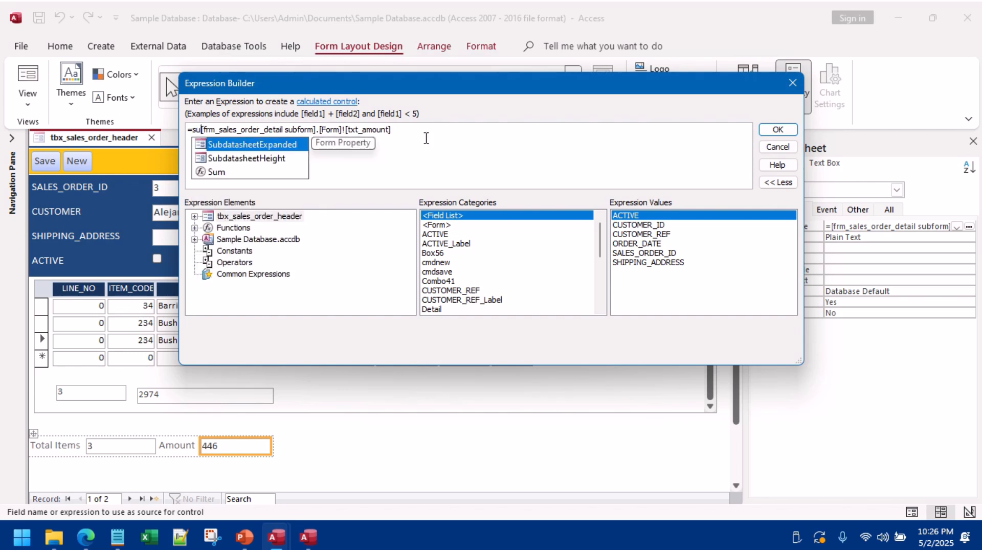
{"action": "type", "text": "m("}
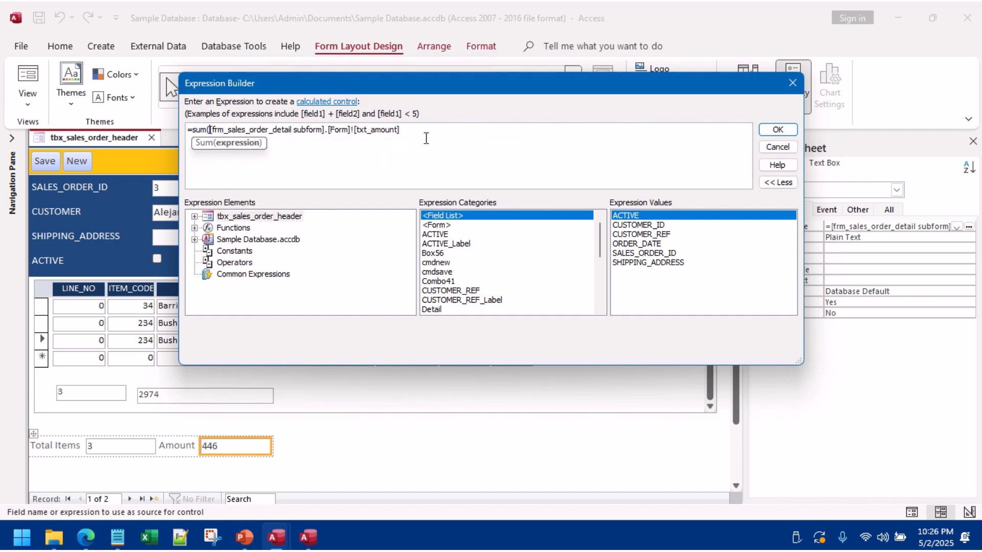
{"action": "type", "text": ")"}
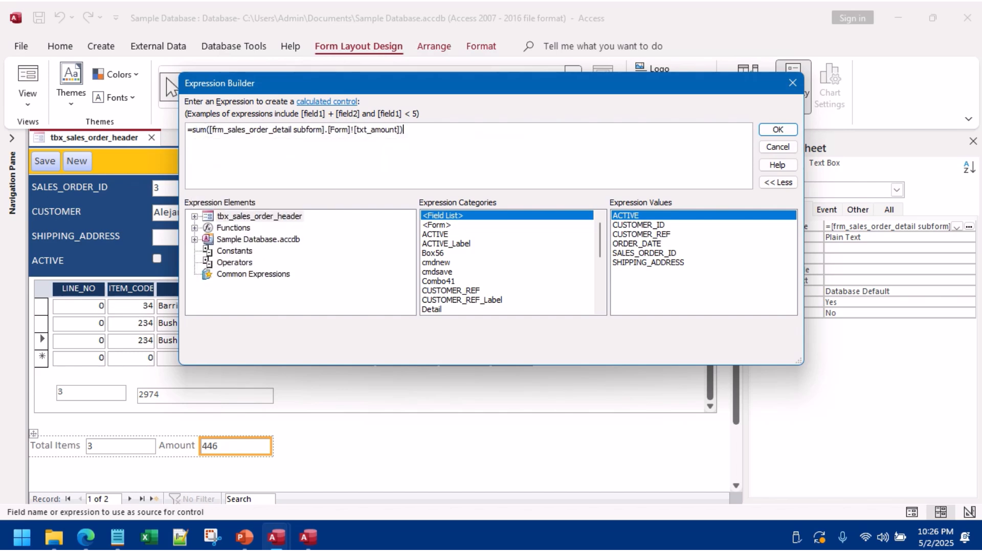
{"action": "left_click", "coordinate": [777, 130]}
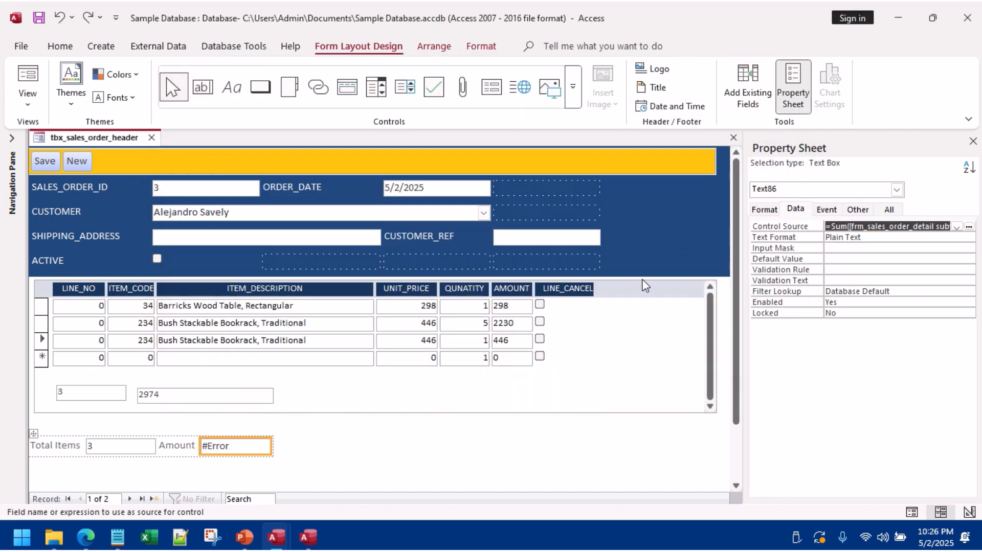
{"action": "left_click", "coordinate": [28, 76]}
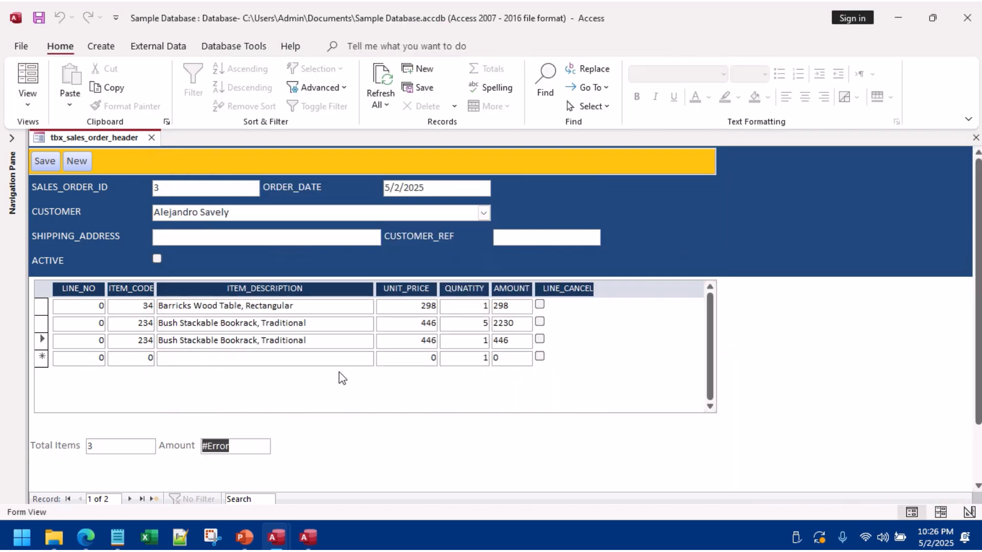
Step: Back in Layout View, rebuild the Amount box's control source as [frm_sales_order_detail subform].Form![txt_amount]
{"action": "right_click", "coordinate": [767, 213]}
{"action": "left_click", "coordinate": [794, 244]}
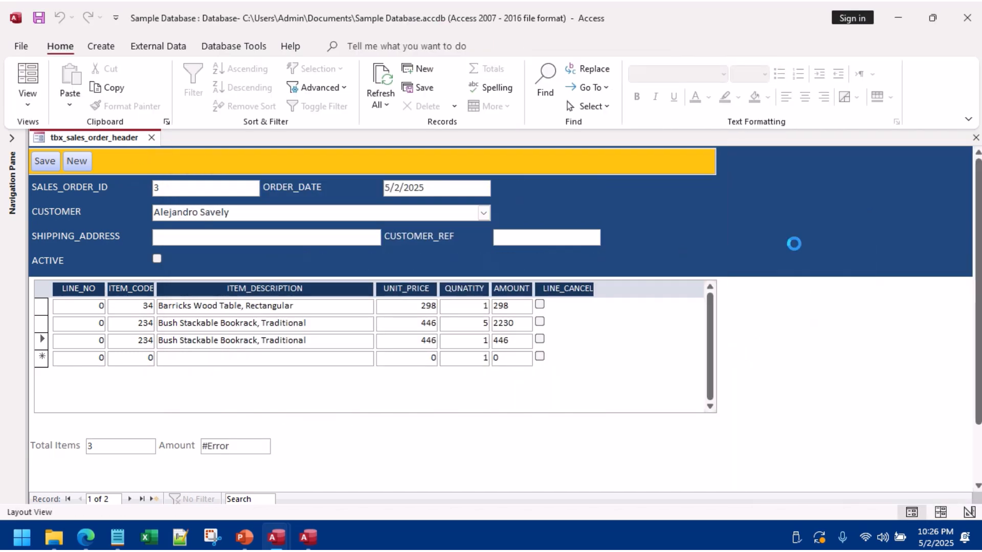
{"action": "left_click", "coordinate": [181, 395]}
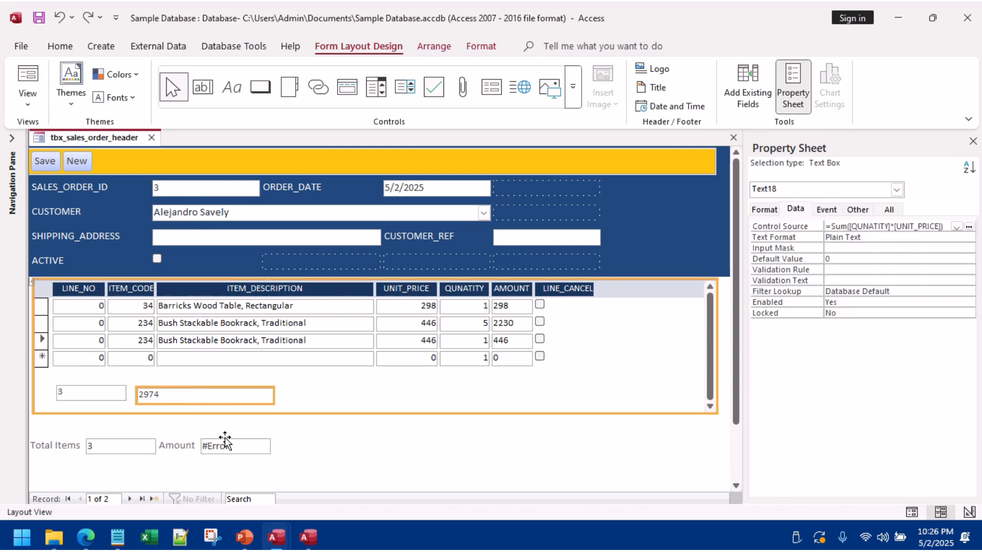
{"action": "left_click", "coordinate": [225, 441]}
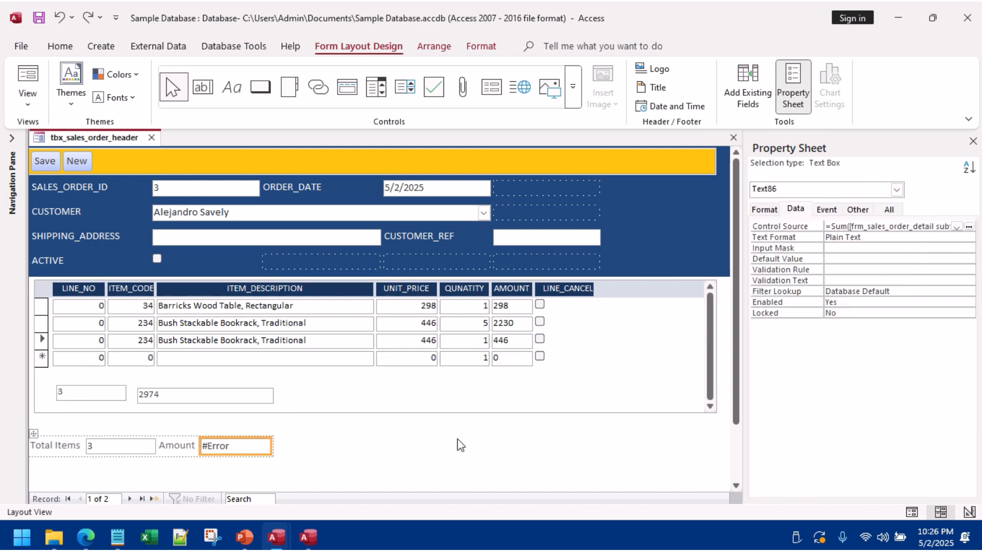
{"action": "left_click", "coordinate": [969, 227]}
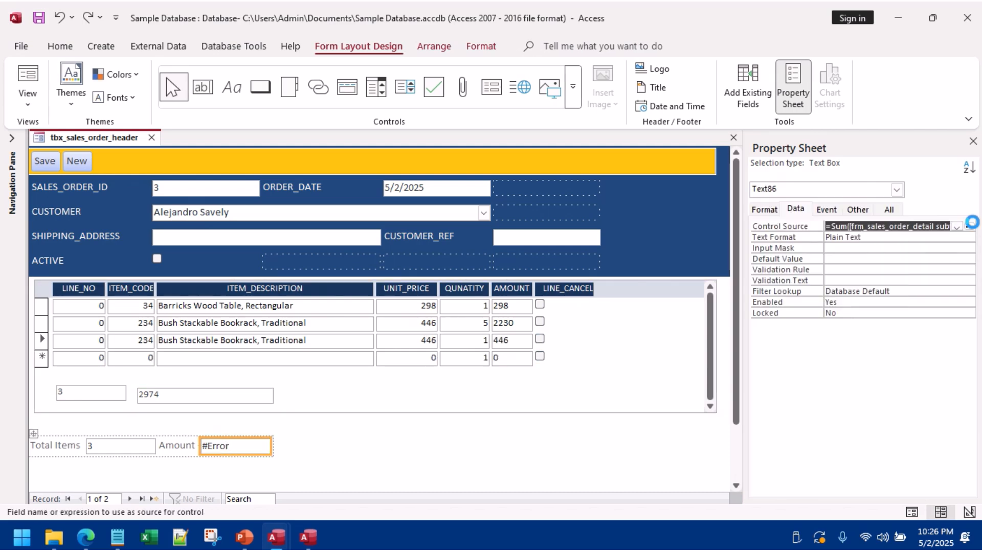
{"action": "key", "text": "ctrl+a"}
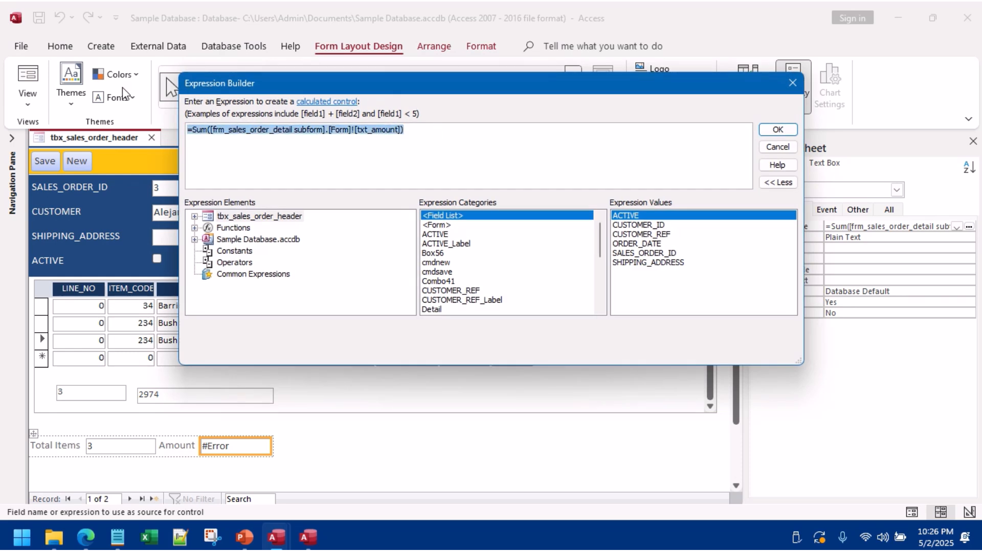
{"action": "key", "text": "Delete"}
{"action": "left_click", "coordinate": [195, 217]}
{"action": "left_click", "coordinate": [243, 228]}
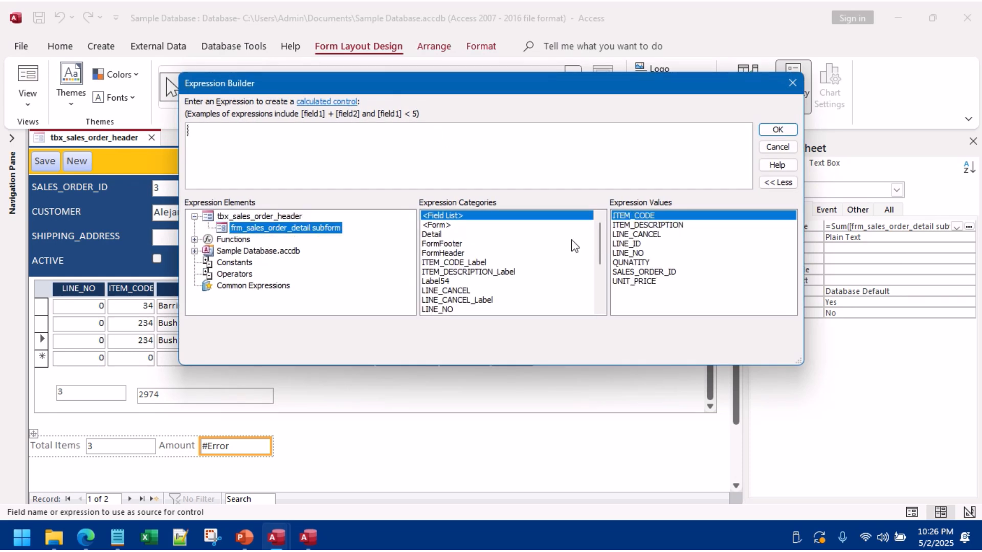
{"action": "scroll", "coordinate": [521, 268], "scroll_direction": "down", "scroll_amount": 4}
{"action": "scroll", "coordinate": [524, 265], "scroll_direction": "down", "scroll_amount": 2}
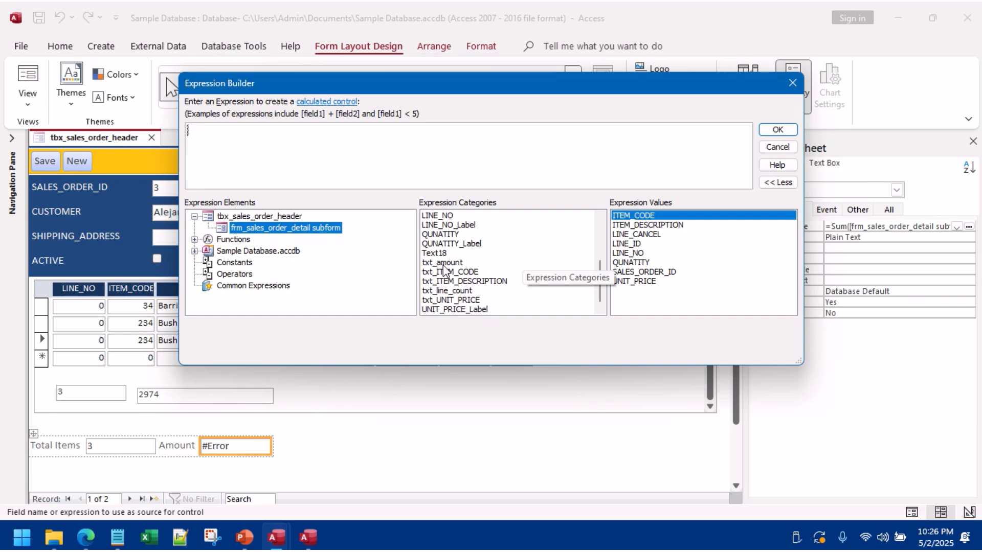
{"action": "double_click", "coordinate": [443, 264]}
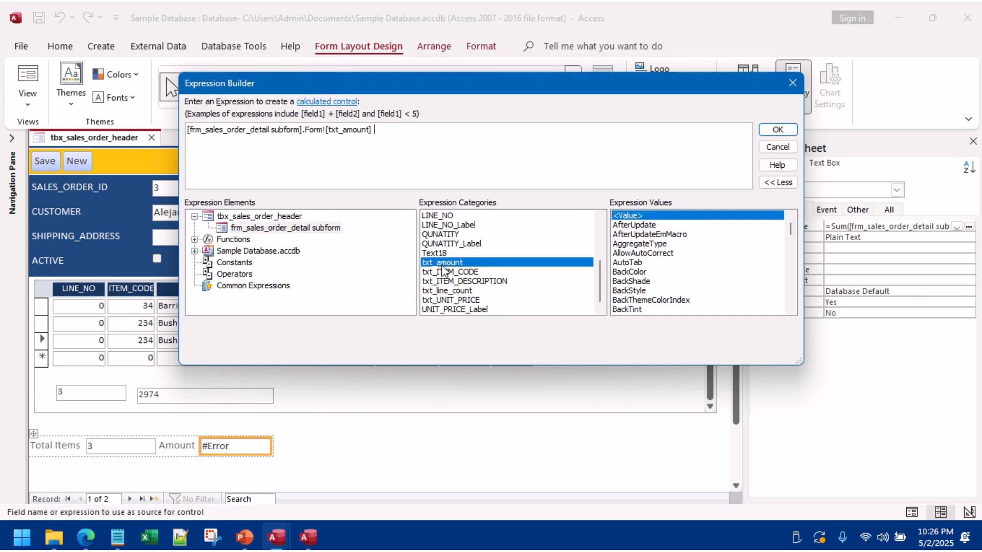
{"action": "left_click", "coordinate": [778, 130]}
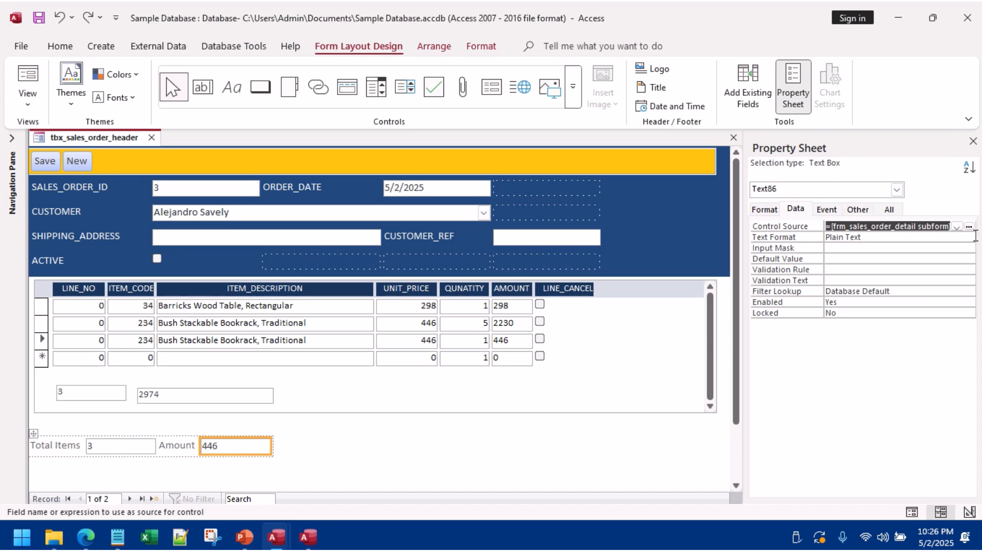
Step: Wrap the Amount box's expression in a sum, giving =sum([frm_sales_order_detail subform].[Form]![txt_amount])
{"action": "left_click", "coordinate": [970, 226]}
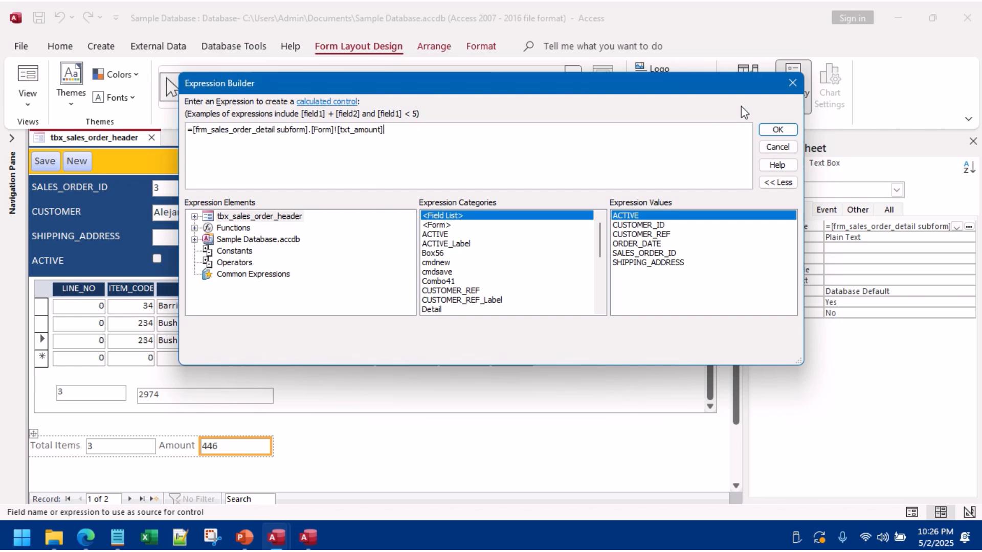
{"action": "left_click", "coordinate": [793, 84]}
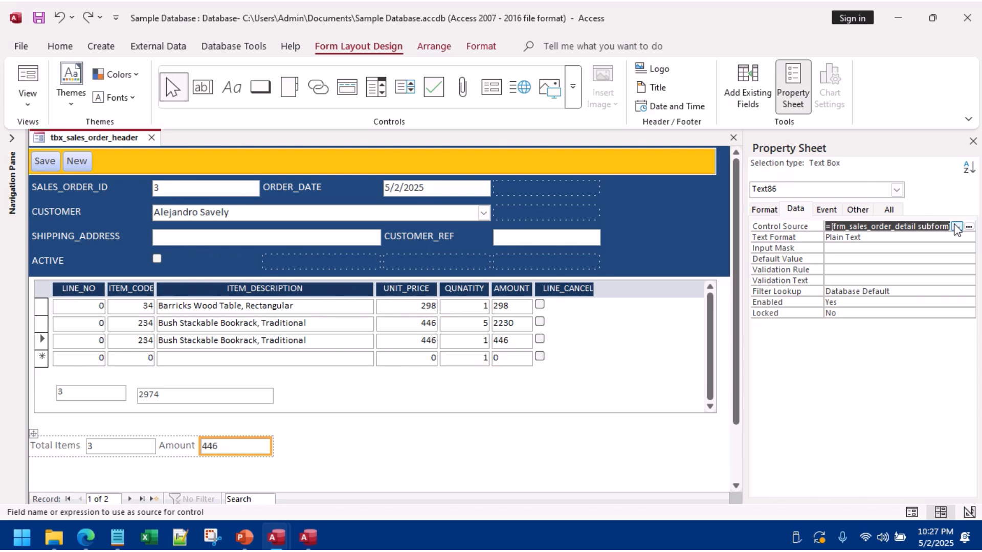
{"action": "left_click", "coordinate": [969, 226]}
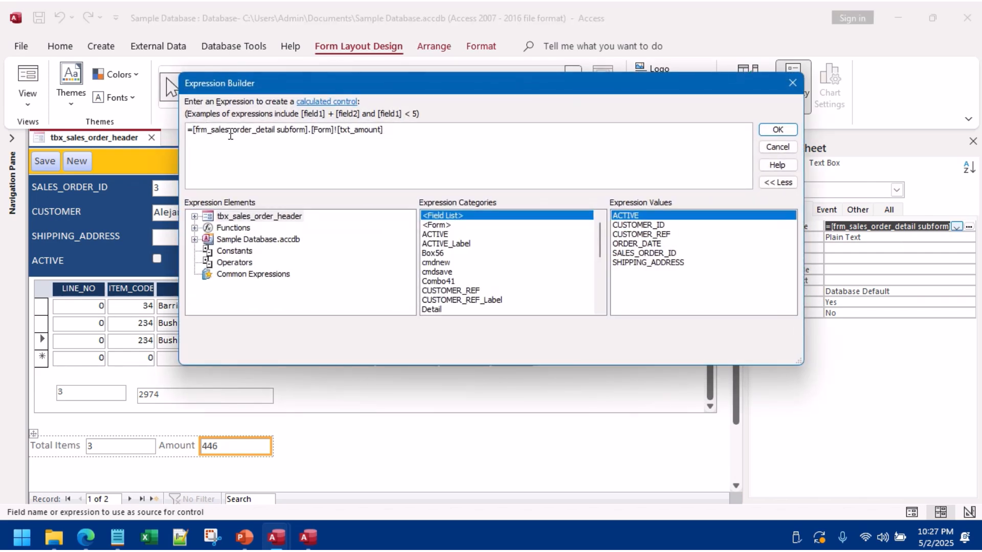
{"action": "type", "text": "sum("}
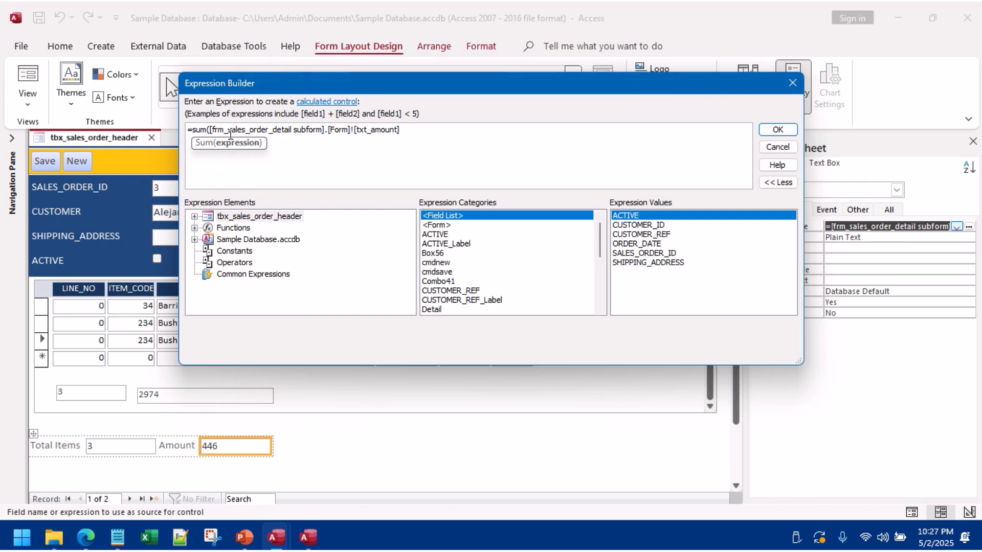
{"action": "left_click", "coordinate": [412, 131]}
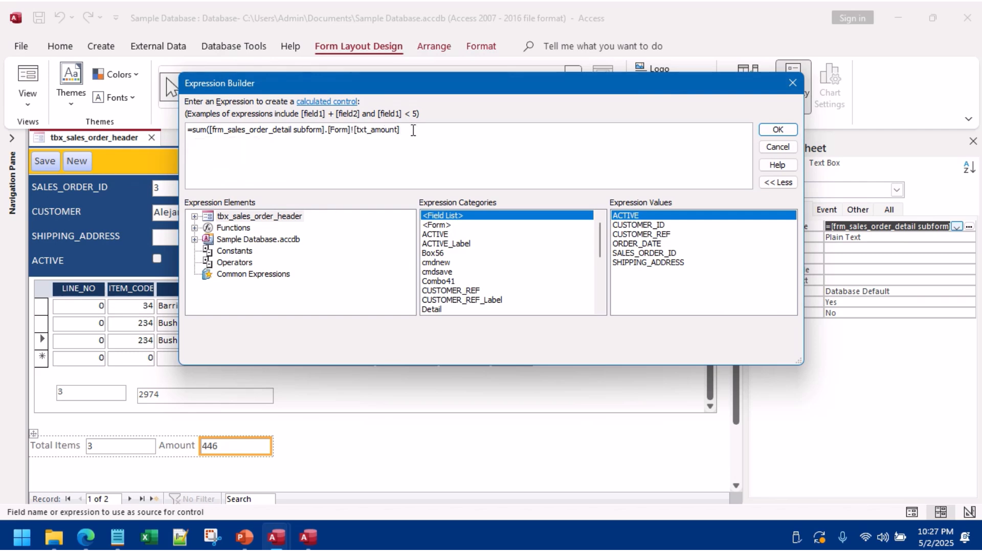
{"action": "type", "text": ")"}
{"action": "left_click", "coordinate": [777, 129]}
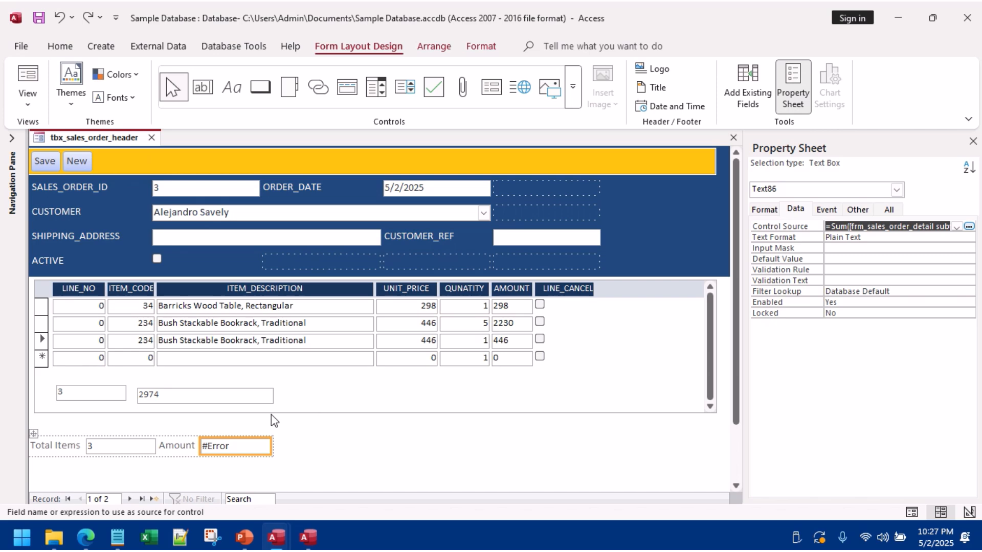
Step: Rename the amount total box in the subform footer as txt_total_amount and copy the new name
{"action": "right_click", "coordinate": [231, 399]}
{"action": "left_click", "coordinate": [257, 386]}
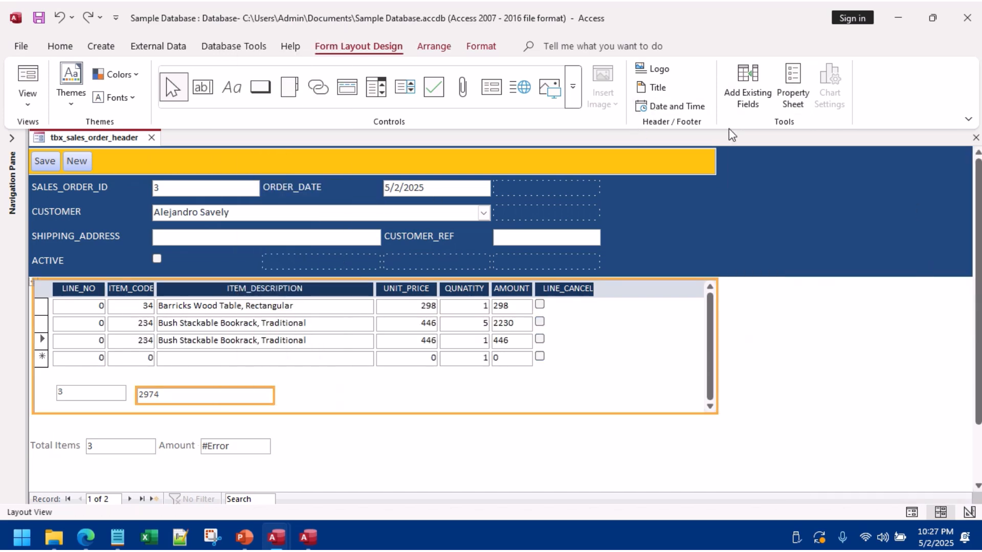
{"action": "left_click", "coordinate": [798, 84]}
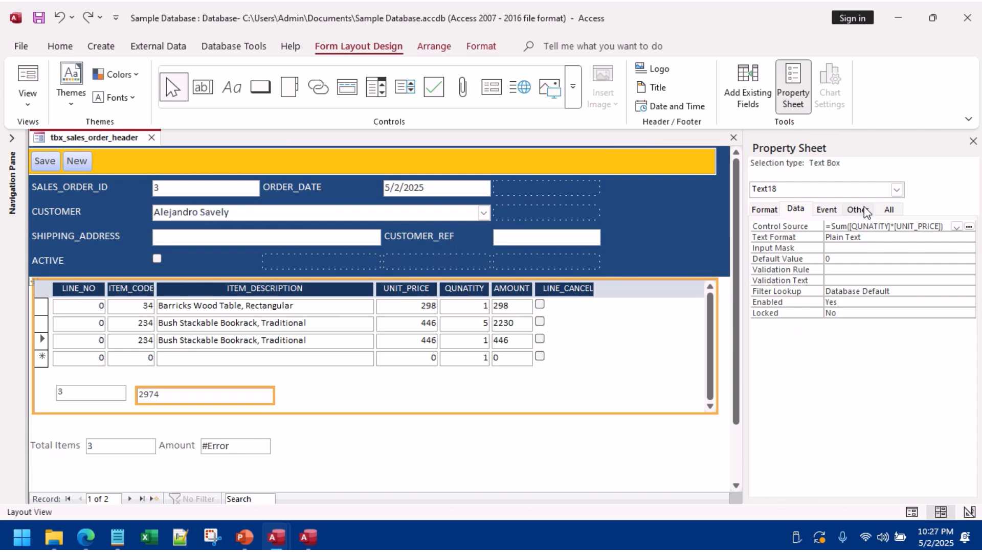
{"action": "left_click", "coordinate": [858, 210]}
{"action": "left_click", "coordinate": [822, 228]}
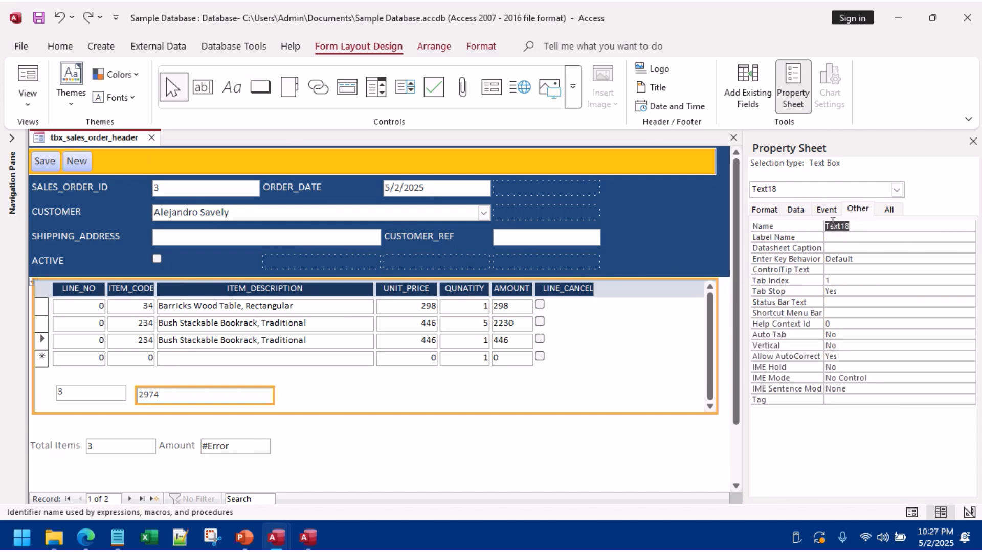
{"action": "type", "text": "txt_total_amount"}
{"action": "left_click", "coordinate": [850, 249]}
{"action": "left_click_drag", "start_coordinate": [894, 229], "coordinate": [789, 221]}
{"action": "key", "text": "ctrl+c"}
{"action": "left_click", "coordinate": [249, 447]}
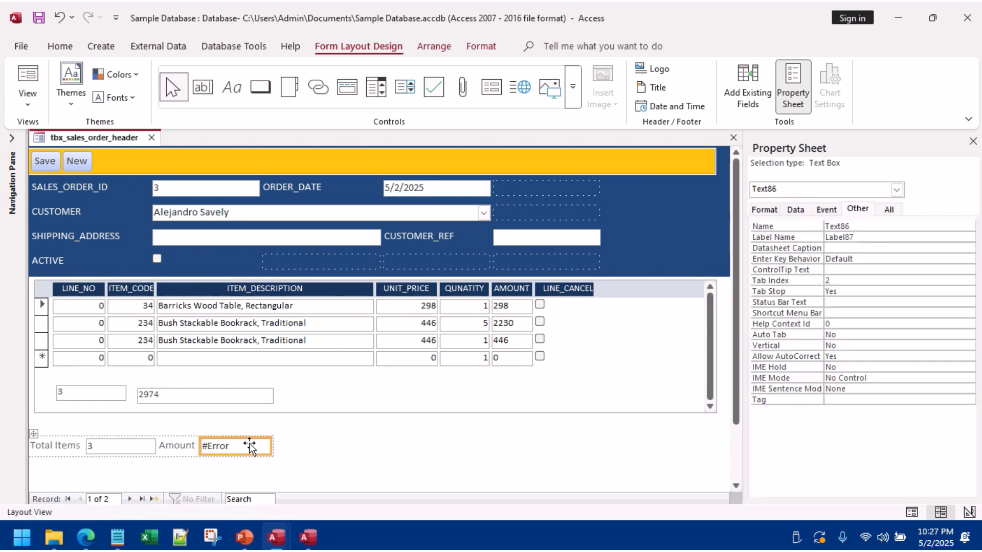
{"action": "left_click", "coordinate": [795, 209]}
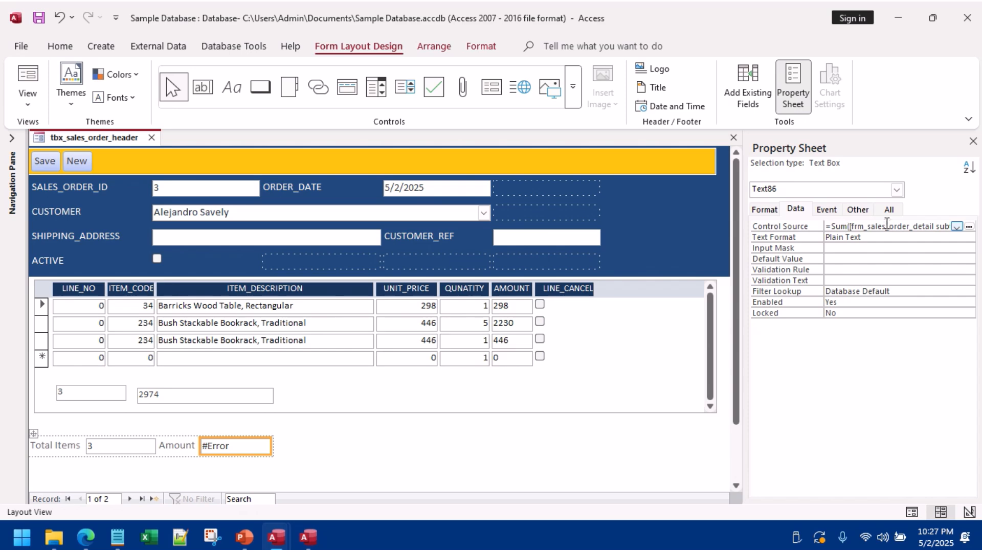
{"action": "left_click", "coordinate": [888, 226]}
{"action": "left_click", "coordinate": [970, 226]}
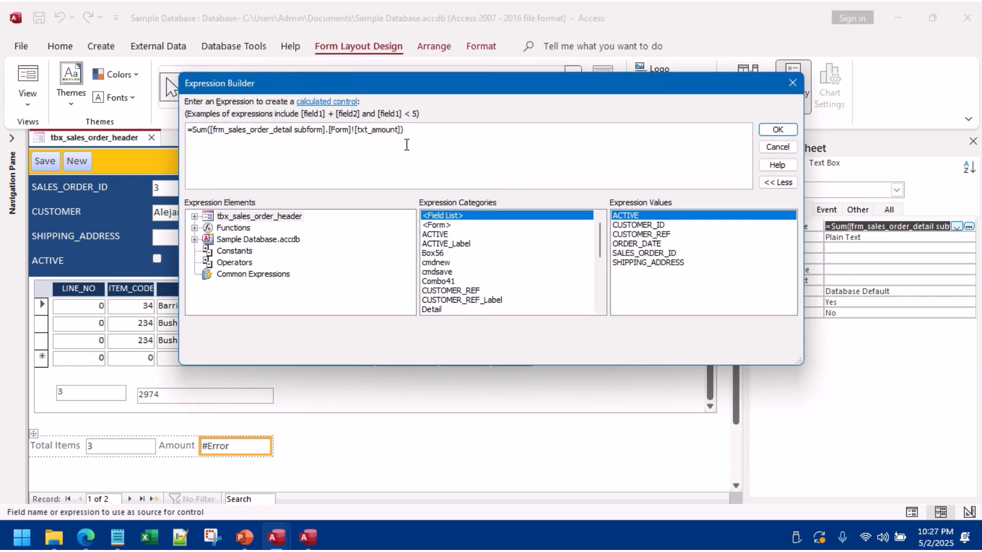
{"action": "left_click_drag", "start_coordinate": [407, 145], "coordinate": [145, 112]}
{"action": "key", "text": "Delete"}
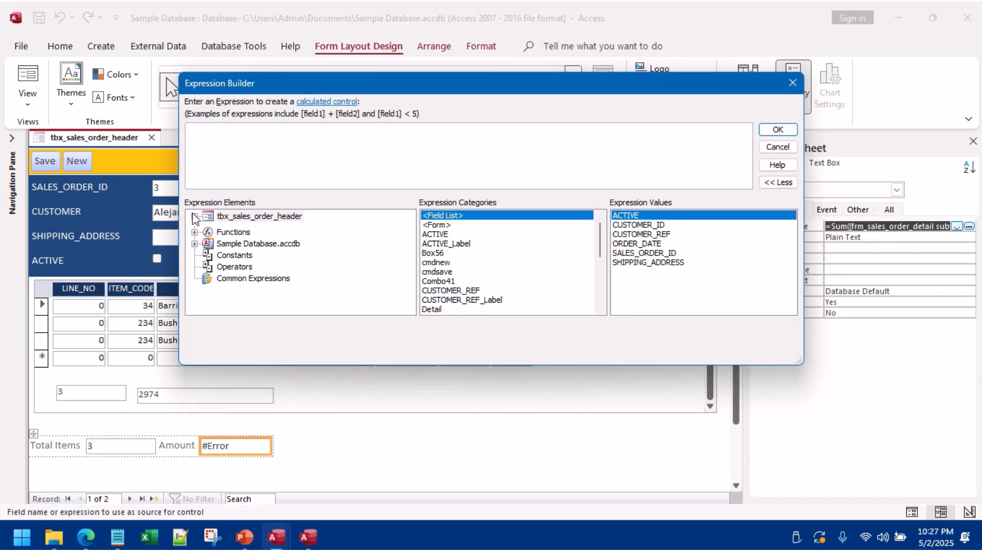
{"action": "left_click", "coordinate": [194, 216]}
{"action": "left_click", "coordinate": [261, 229]}
{"action": "scroll", "coordinate": [487, 235], "scroll_direction": "down", "scroll_amount": 4}
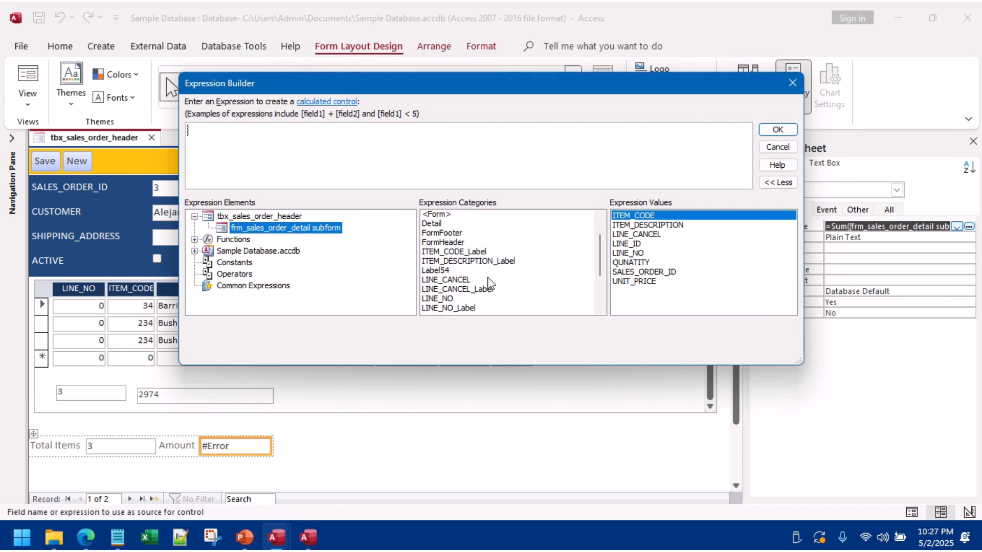
{"action": "scroll", "coordinate": [490, 282], "scroll_direction": "up", "scroll_amount": 4}
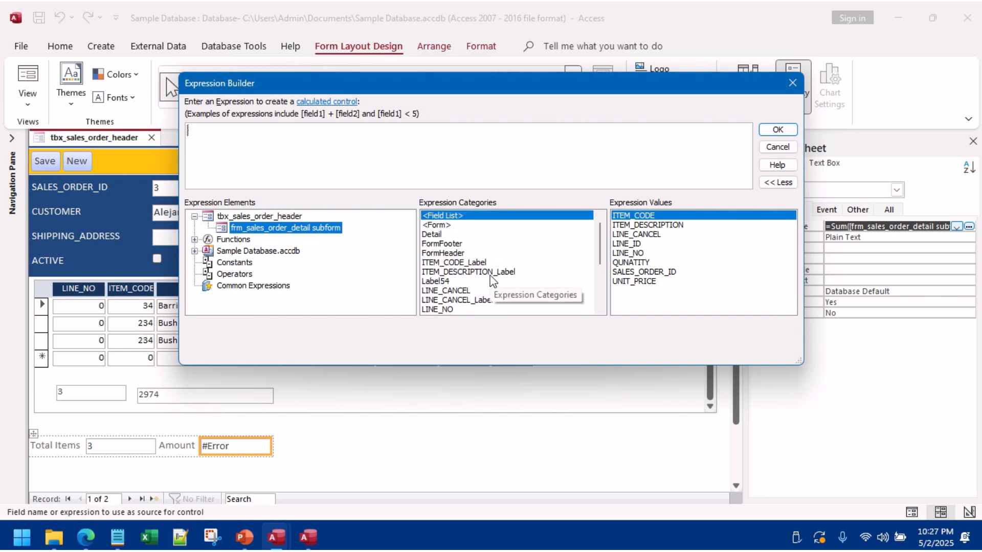
{"action": "scroll", "coordinate": [494, 286], "scroll_direction": "down", "scroll_amount": 4}
{"action": "left_click", "coordinate": [214, 131]}
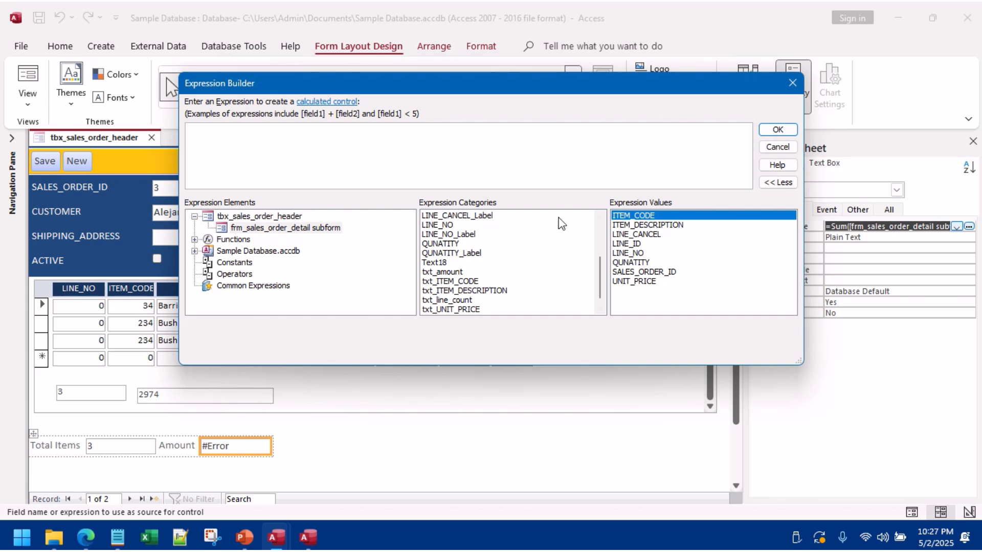
{"action": "left_click", "coordinate": [793, 83]}
Step: Save the design changes of the tbx_sales_order_header form
{"action": "right_click", "coordinate": [60, 138]}
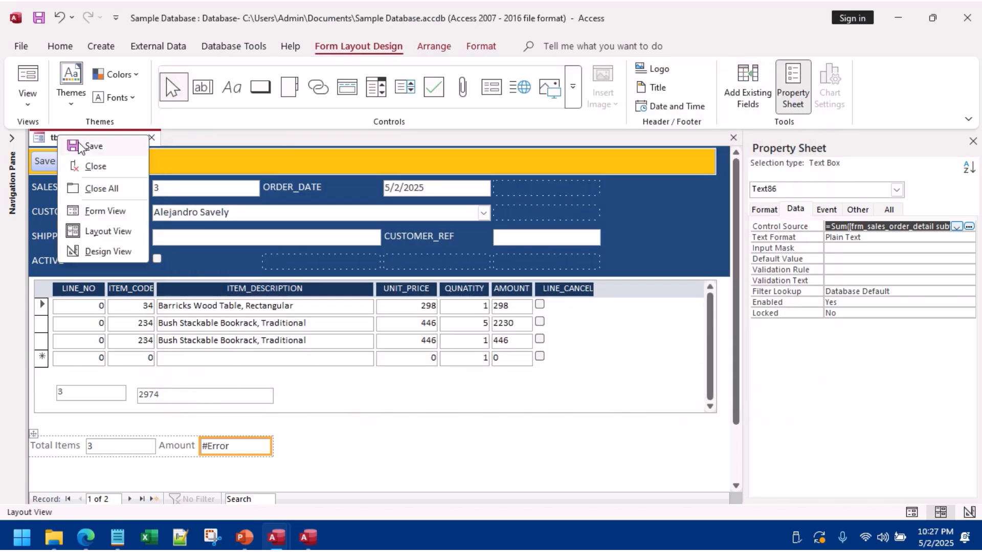
{"action": "left_click", "coordinate": [82, 147]}
{"action": "left_click", "coordinate": [463, 330]}
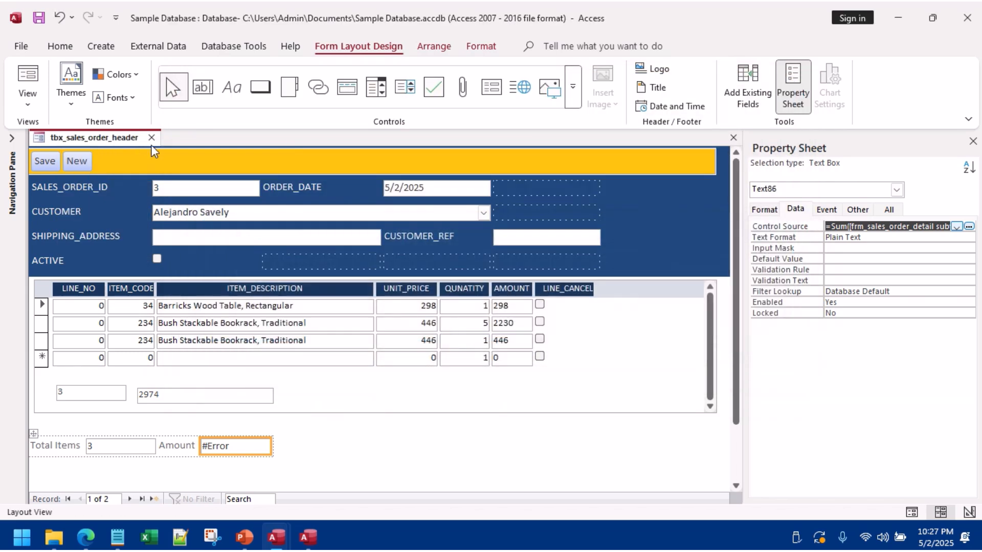
Step: Replace the Amount box's control source with =[txt_total_amount] and preview the form in Form View
{"action": "left_click", "coordinate": [970, 226]}
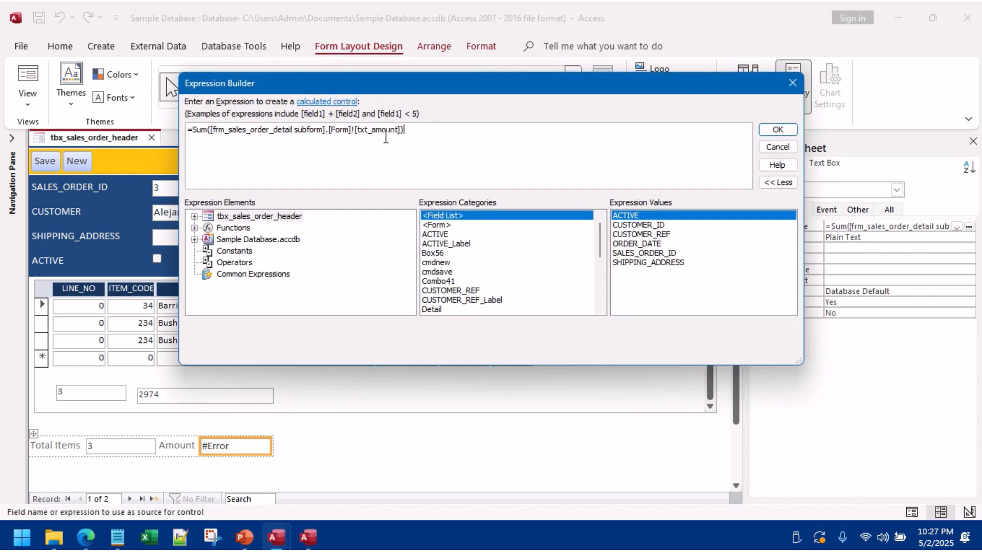
{"action": "key", "text": "Delete"}
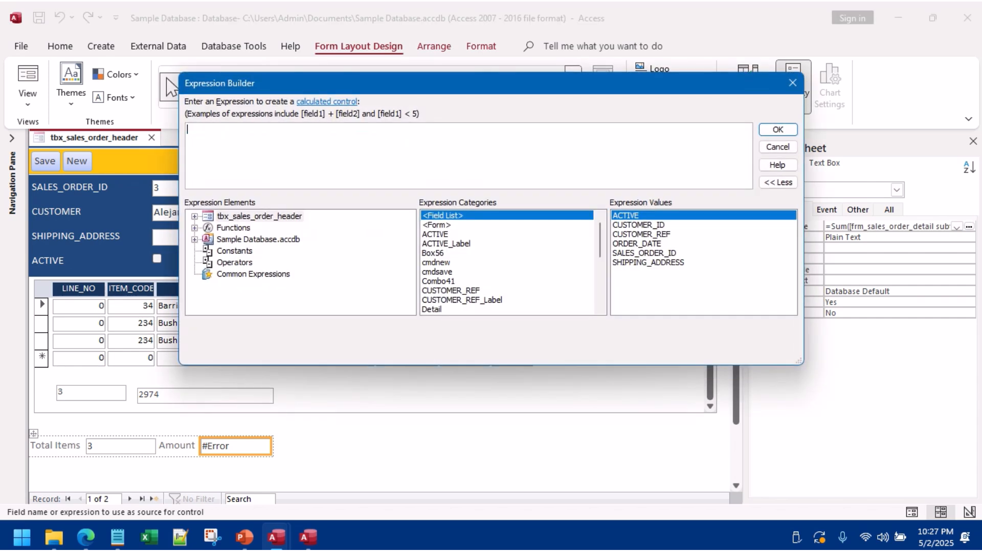
{"action": "left_click", "coordinate": [194, 216]}
{"action": "left_click", "coordinate": [242, 226]}
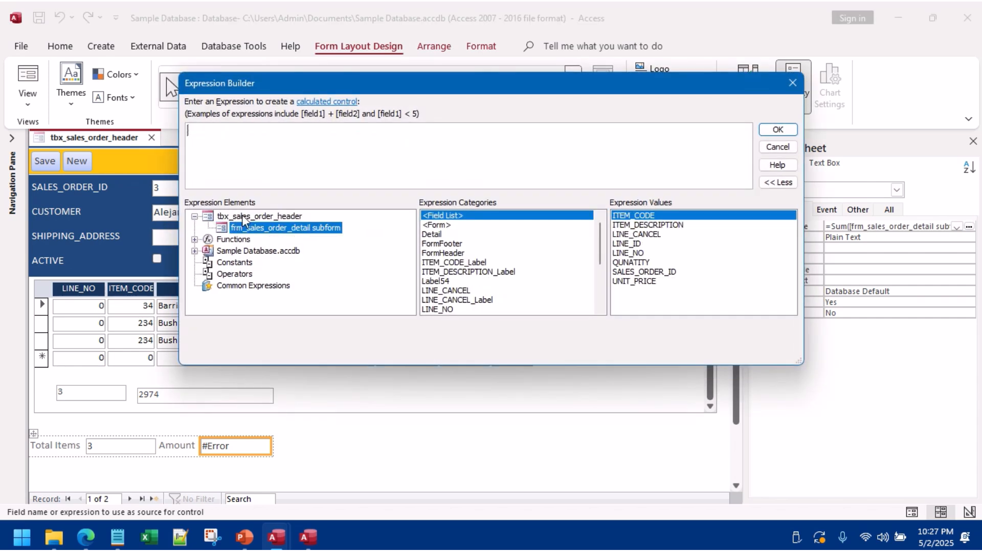
{"action": "scroll", "coordinate": [475, 286], "scroll_direction": "down", "scroll_amount": 4}
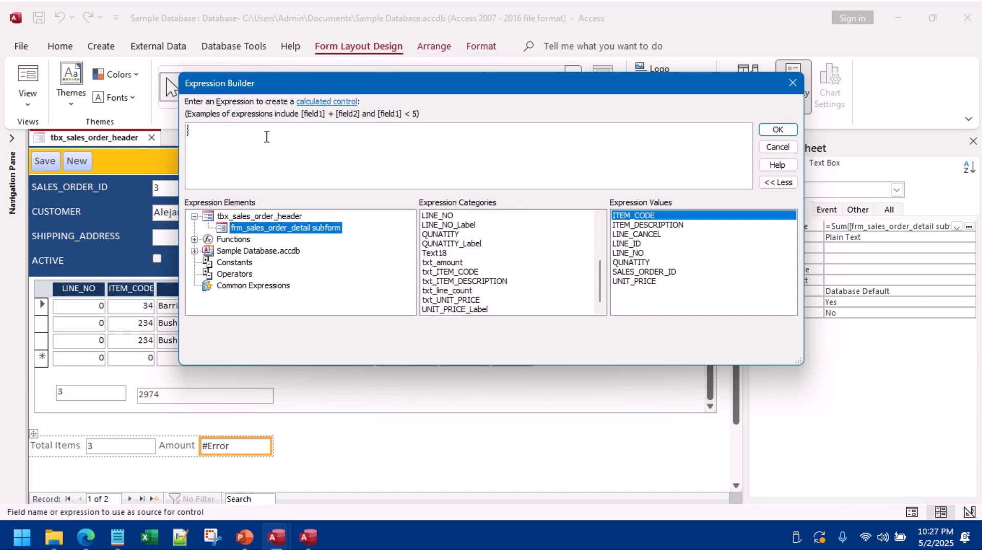
{"action": "left_click", "coordinate": [264, 134]}
{"action": "type", "text": "tx"}
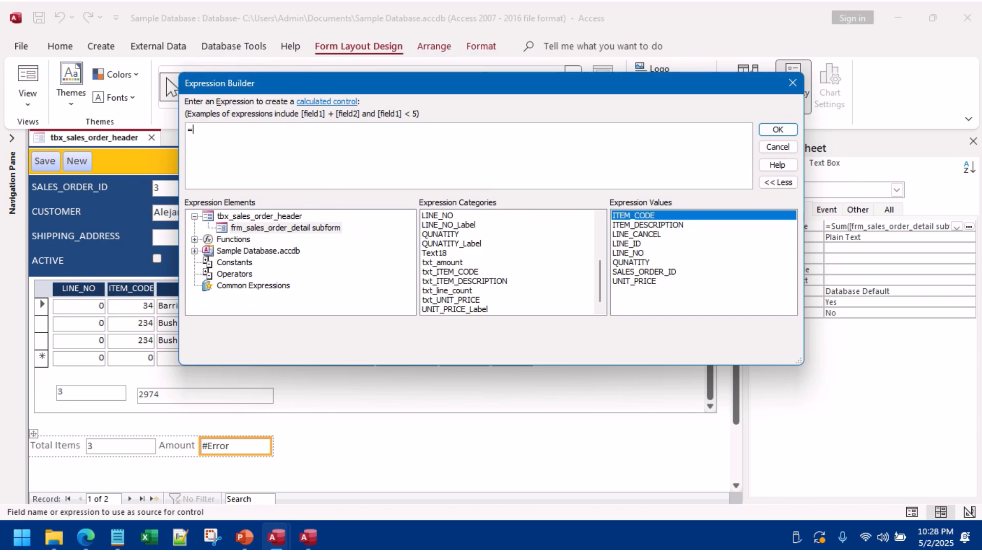
{"action": "key", "text": "ctrl+v"}
{"action": "left_click", "coordinate": [777, 130]}
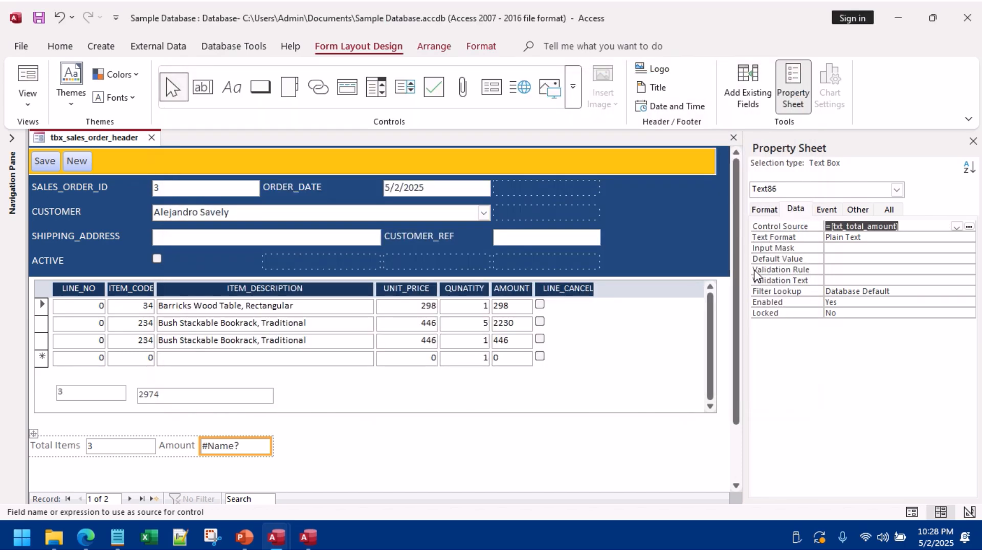
{"action": "left_click", "coordinate": [28, 82]}
Step: Save and close the tbx_sales_order_header form, keeping the design changes to frm_sales_order_detail subform
{"action": "right_click", "coordinate": [128, 138]}
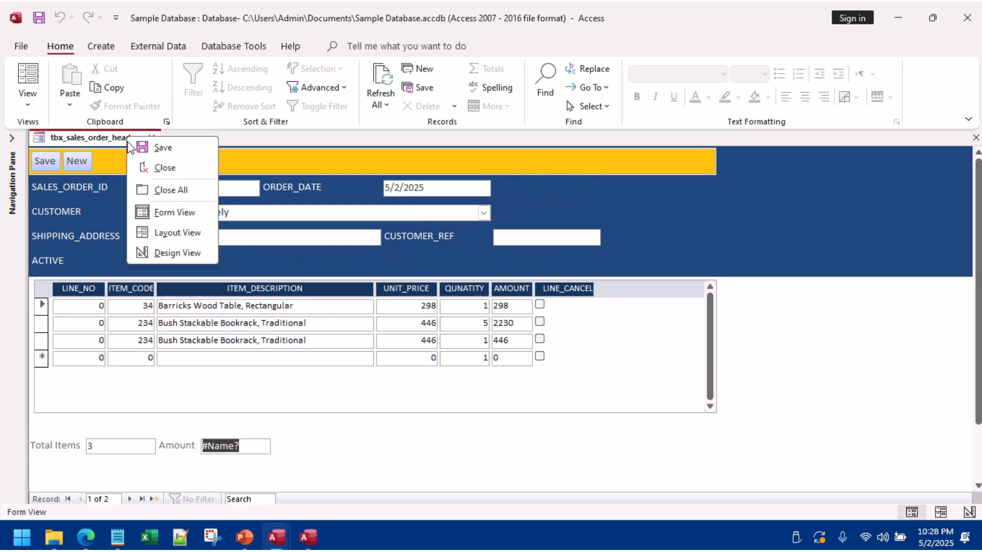
{"action": "left_click", "coordinate": [160, 150]}
{"action": "left_click", "coordinate": [430, 266]}
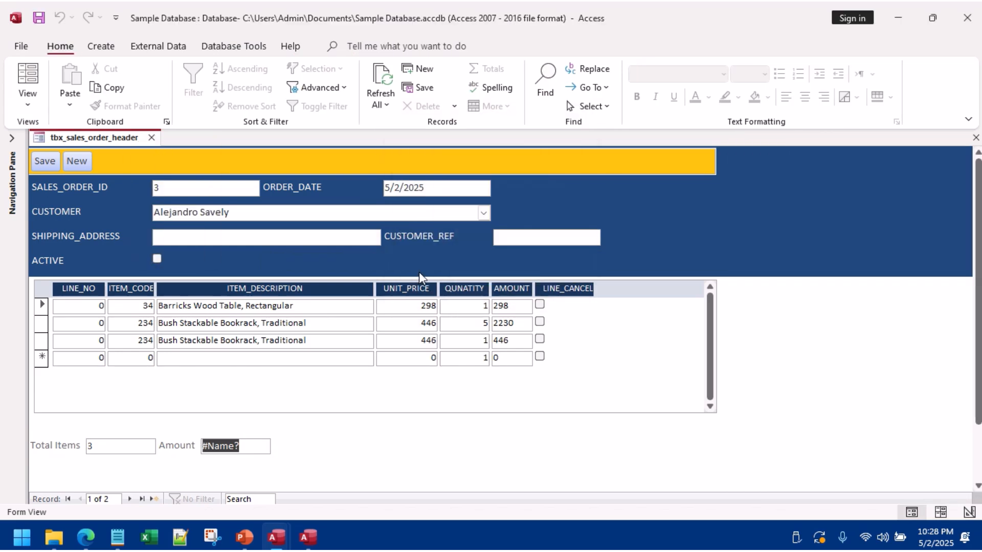
{"action": "left_click", "coordinate": [152, 139]}
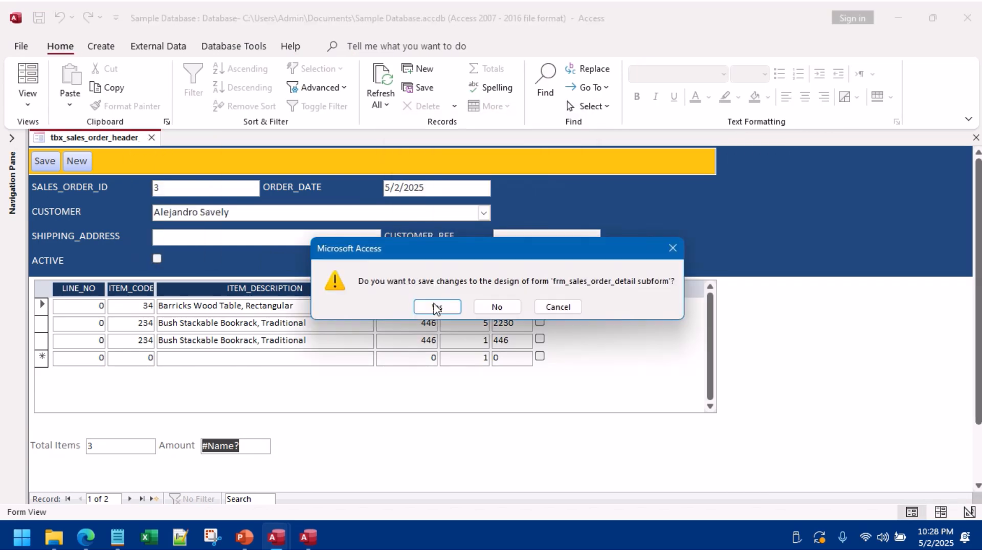
{"action": "left_click", "coordinate": [437, 307]}
Step: Reopen the tbx_sales_order_header form from the object list and switch it to Design View
{"action": "left_click", "coordinate": [11, 138]}
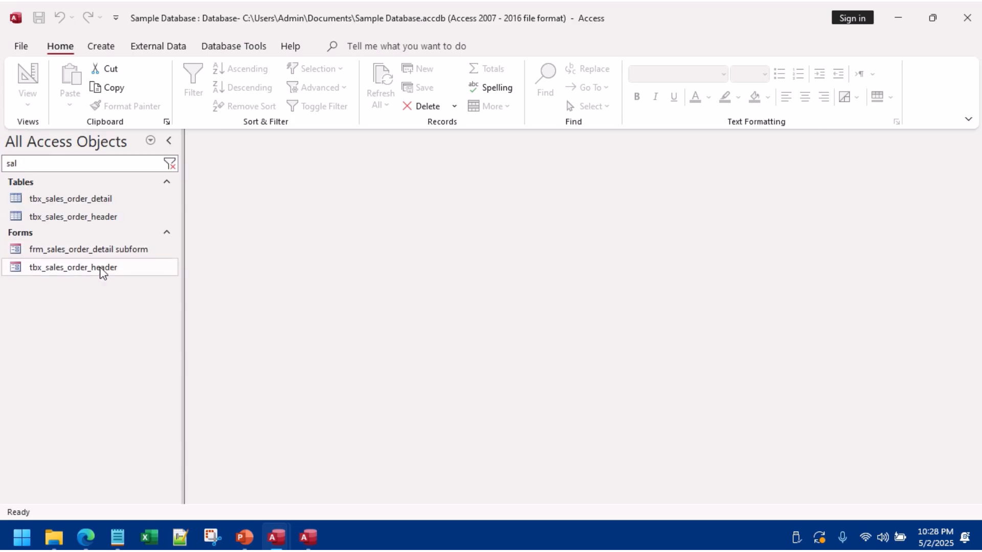
{"action": "double_click", "coordinate": [103, 269]}
{"action": "right_click", "coordinate": [538, 460]}
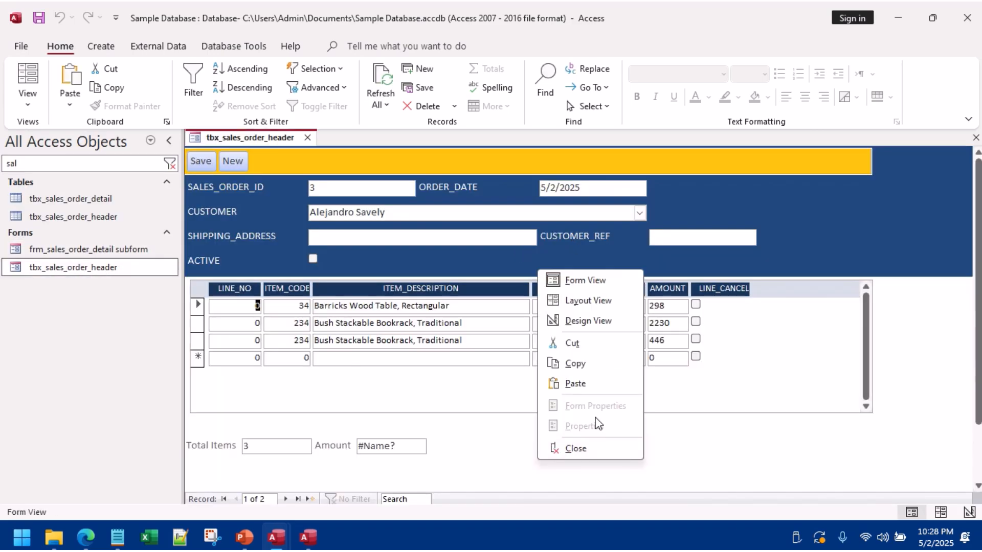
{"action": "right_click", "coordinate": [763, 236]}
{"action": "left_click", "coordinate": [810, 285]}
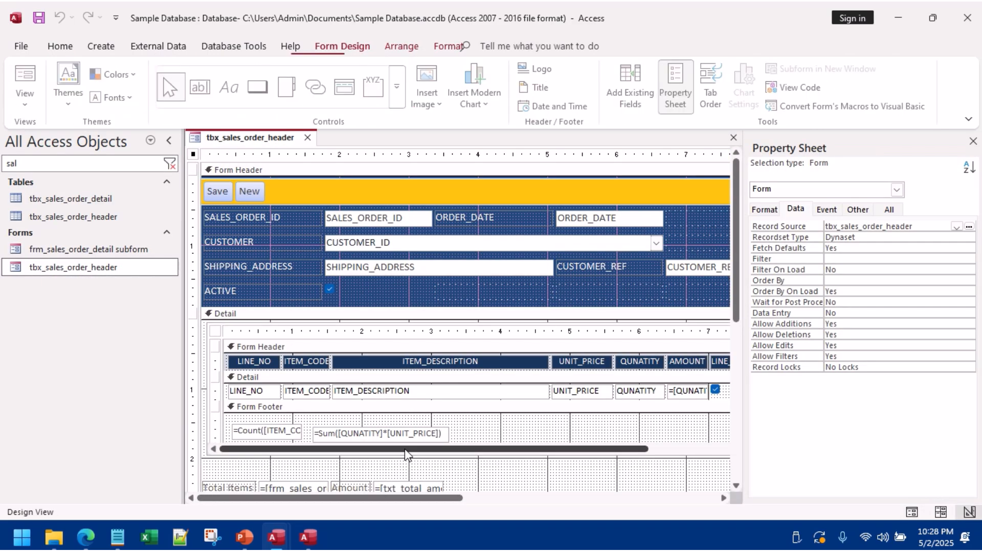
Step: Check the name and control source of the amount total box in the subform footer
{"action": "left_click", "coordinate": [401, 488]}
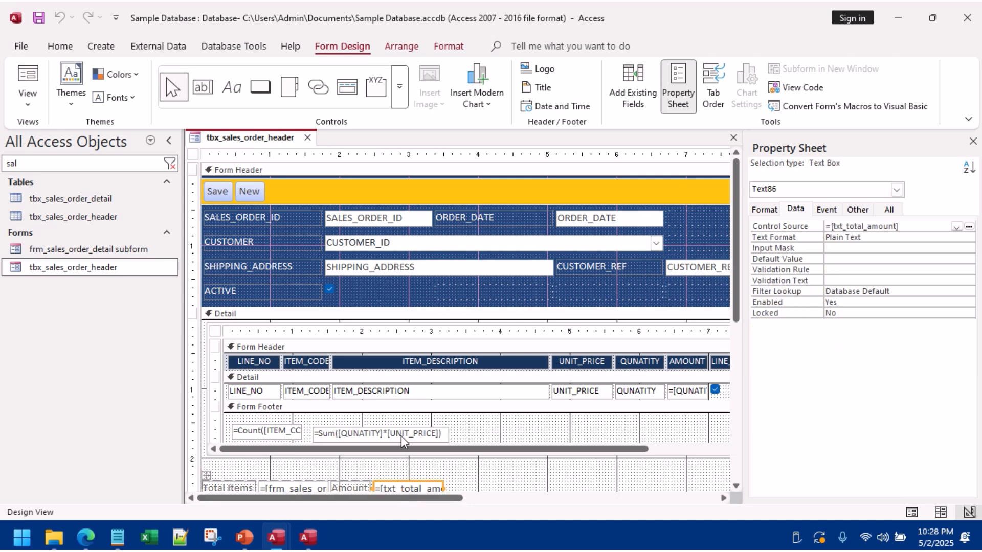
{"action": "left_click", "coordinate": [401, 436]}
{"action": "left_click", "coordinate": [890, 209]}
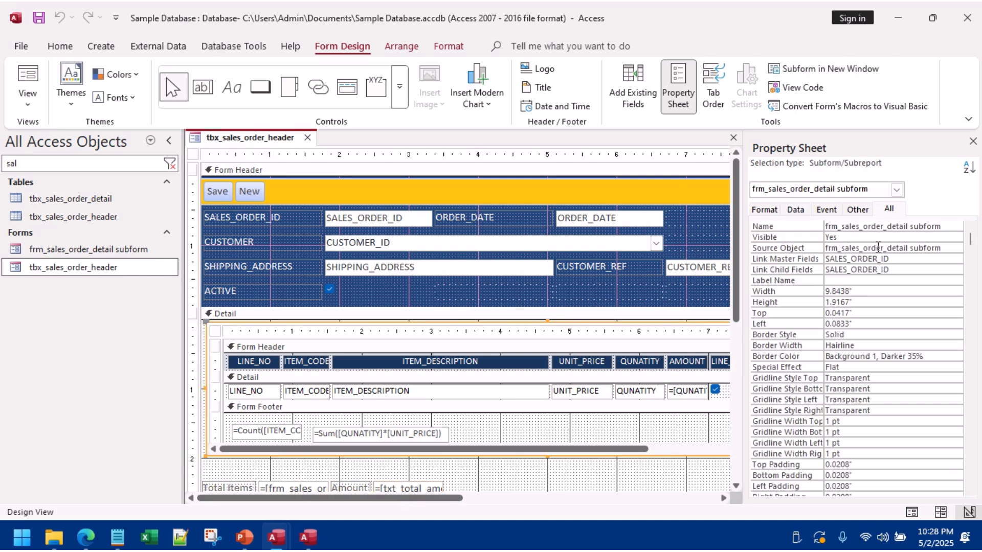
{"action": "left_click", "coordinate": [423, 436]}
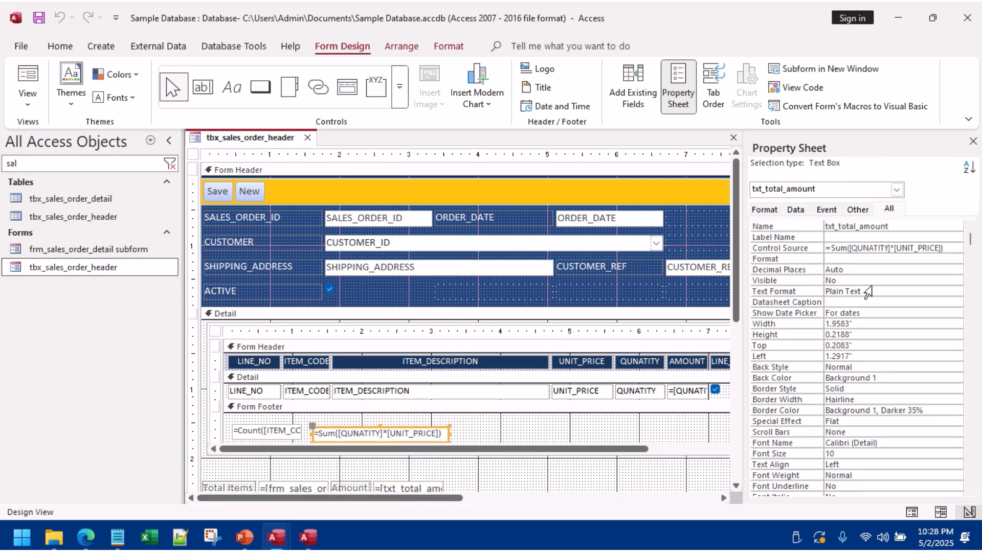
{"action": "double_click", "coordinate": [863, 228]}
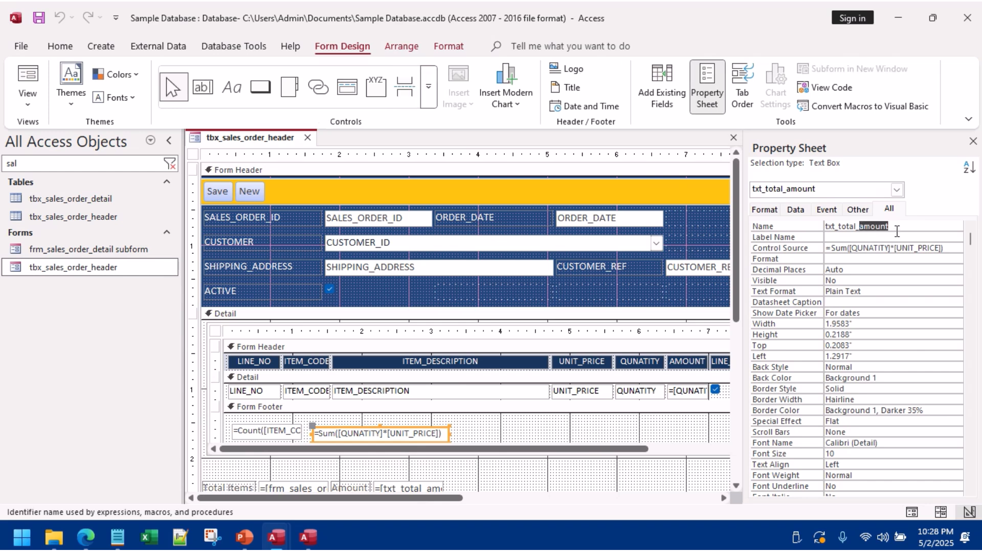
{"action": "left_click_drag", "start_coordinate": [896, 229], "coordinate": [816, 231]}
Step: Rebuild the Amount box's control source as [frm_sales_order_detail subform].Form![txt_total_amount] and preview the form in Form View
{"action": "left_click", "coordinate": [410, 487]}
{"action": "left_click", "coordinate": [796, 210]}
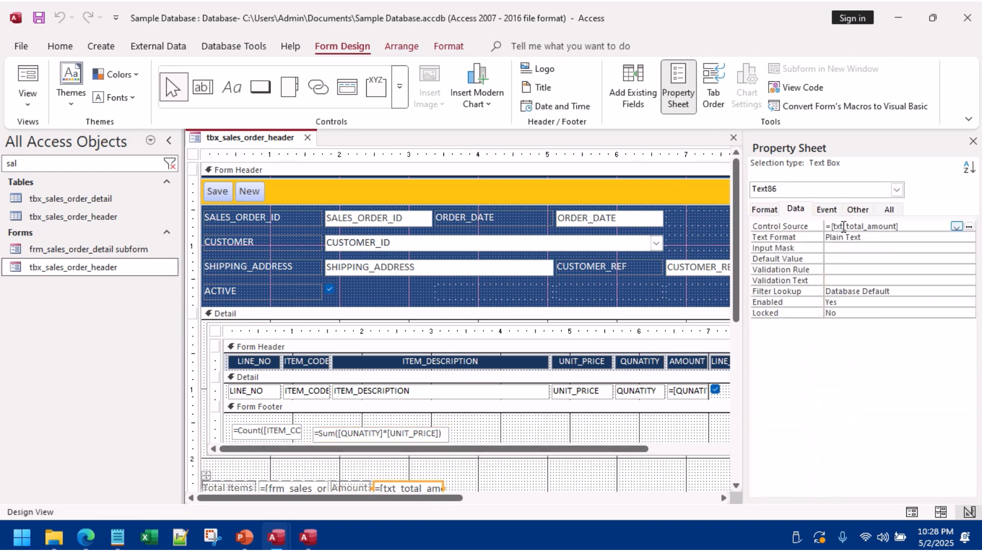
{"action": "left_click", "coordinate": [969, 226]}
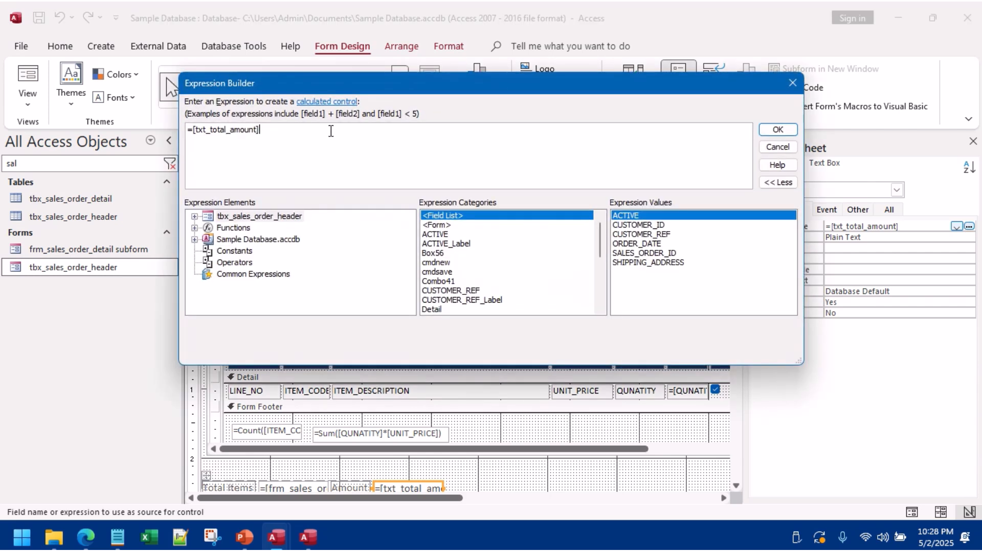
{"action": "key", "text": "Delete"}
{"action": "double_click", "coordinate": [240, 216]}
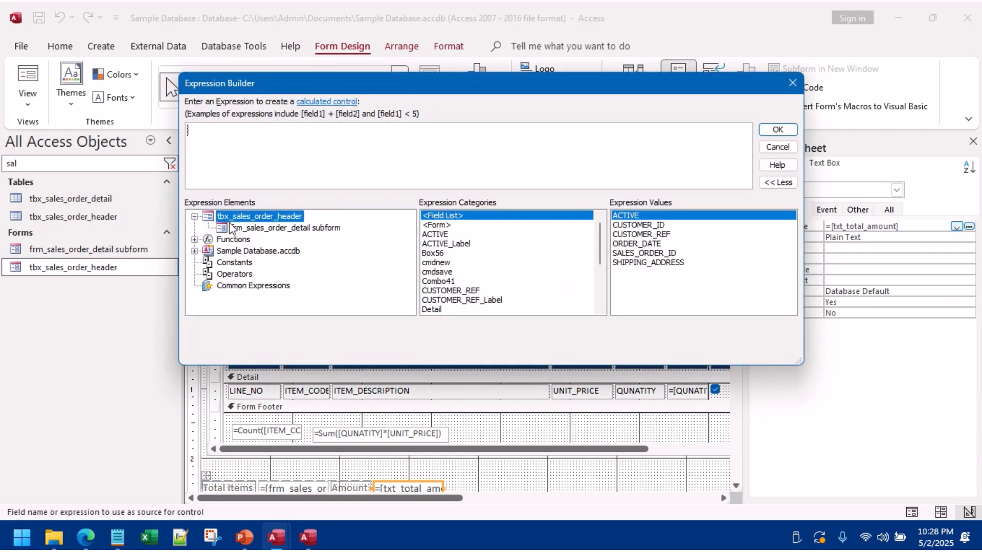
{"action": "left_click", "coordinate": [233, 228]}
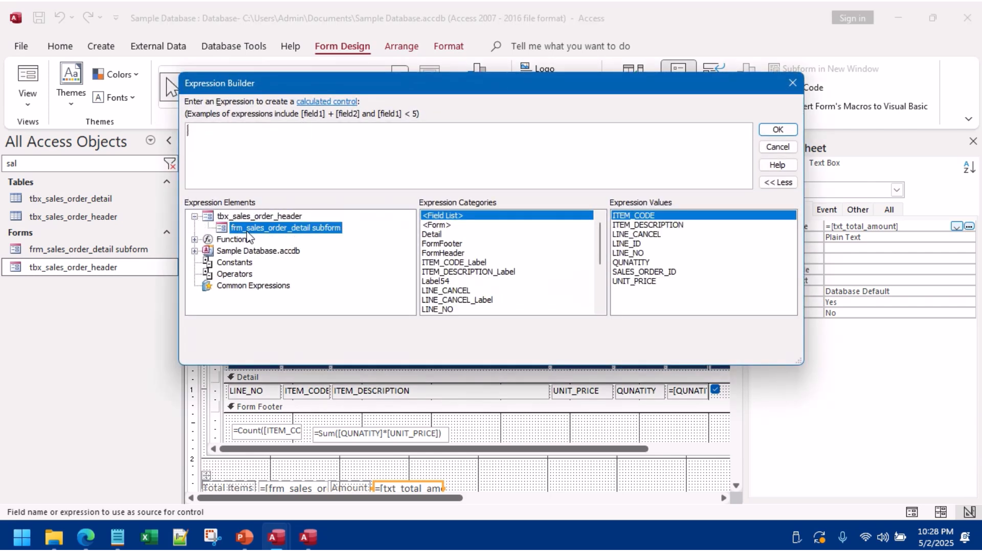
{"action": "scroll", "coordinate": [499, 251], "scroll_direction": "down", "scroll_amount": 4}
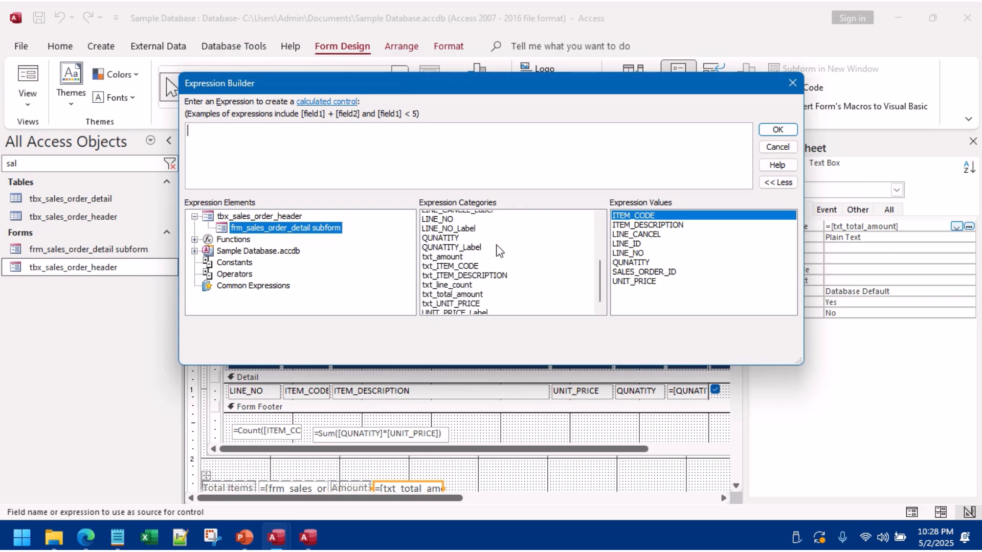
{"action": "left_click", "coordinate": [484, 290]}
{"action": "double_click", "coordinate": [483, 291]}
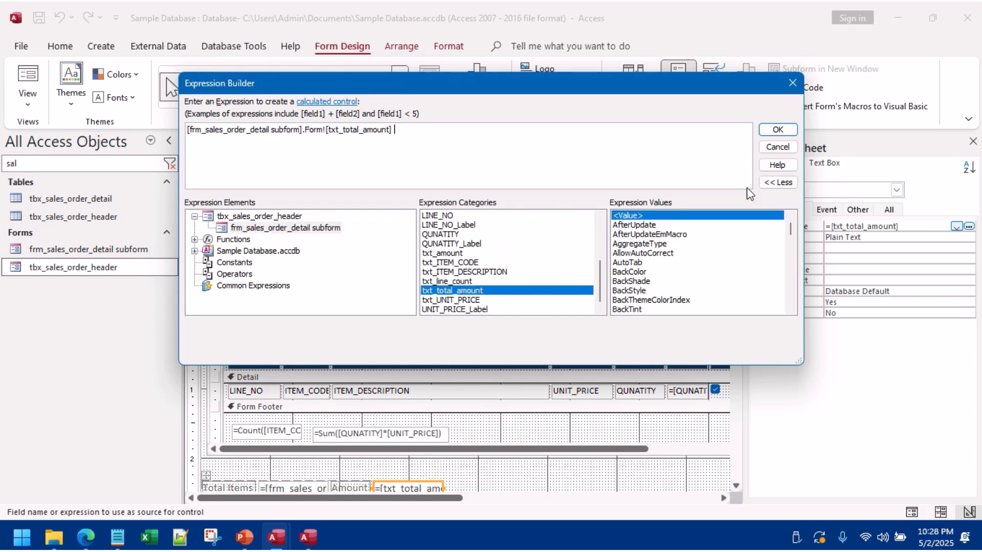
{"action": "left_click", "coordinate": [777, 130]}
{"action": "left_click", "coordinate": [27, 80]}
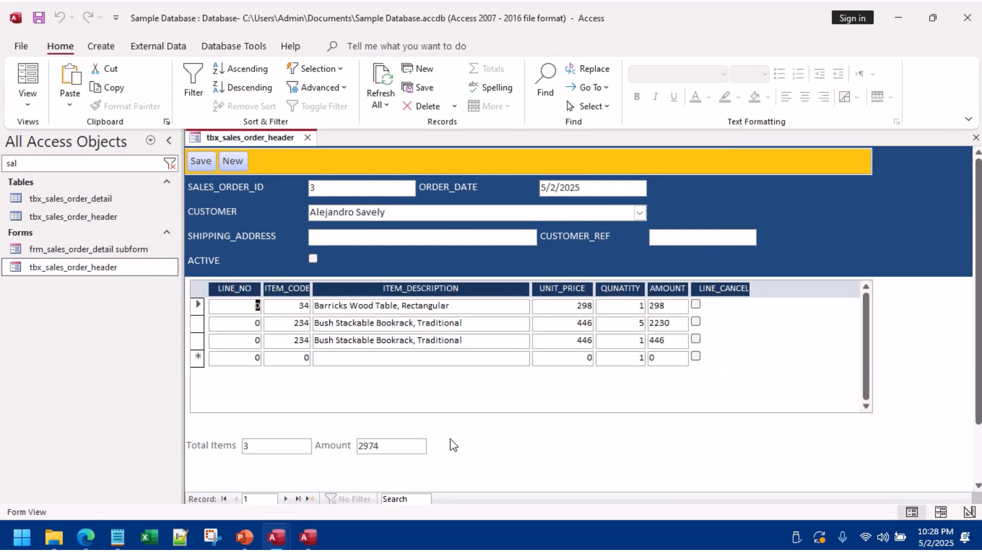
Step: Close the tbx_sales_order_header form
{"action": "left_click", "coordinate": [782, 229]}
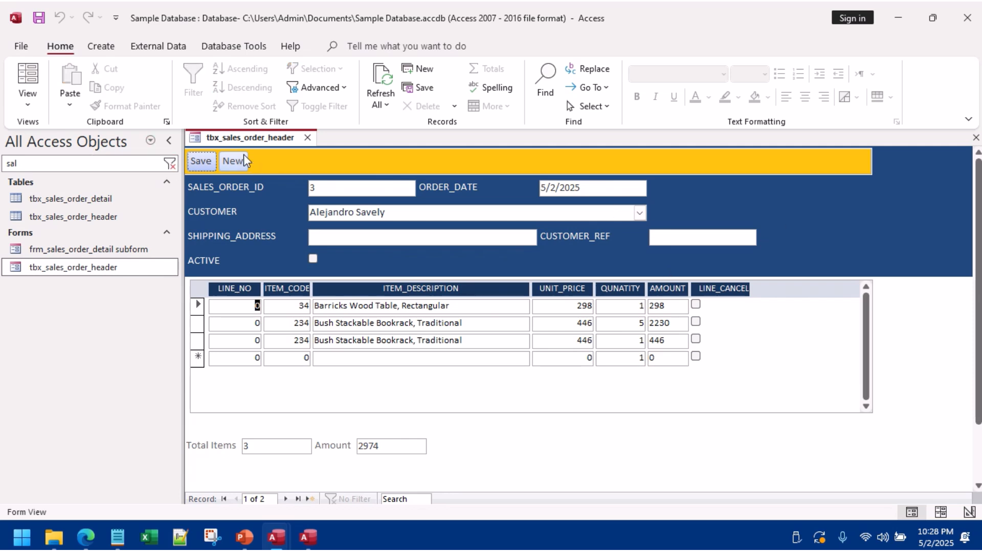
{"action": "right_click", "coordinate": [240, 139]}
{"action": "key", "text": "Escape"}
{"action": "left_click", "coordinate": [305, 139]}
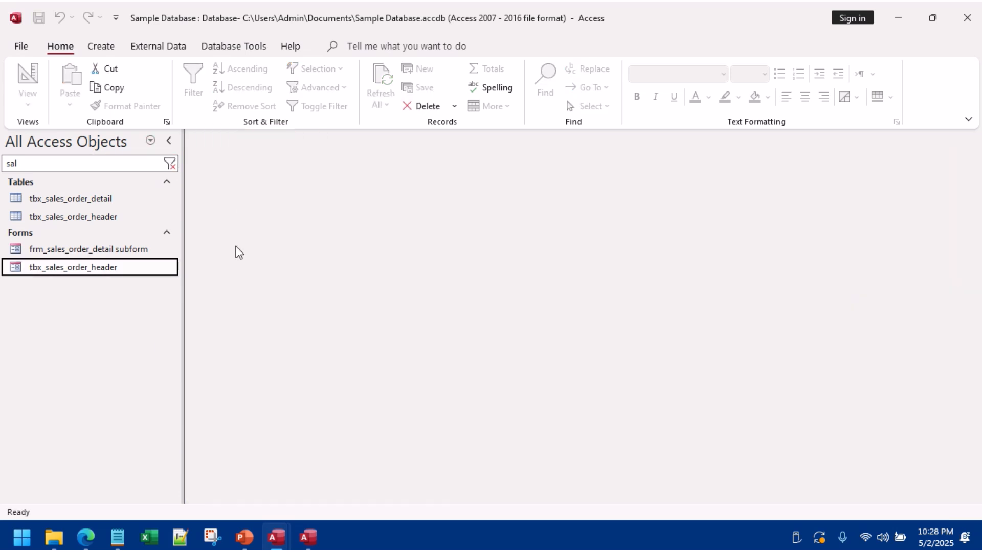
Step: Create a new query in design view containing the tables tbx_sales_order_detail and tbx_sales_order_header
{"action": "left_click", "coordinate": [101, 46]}
{"action": "left_click", "coordinate": [228, 98]}
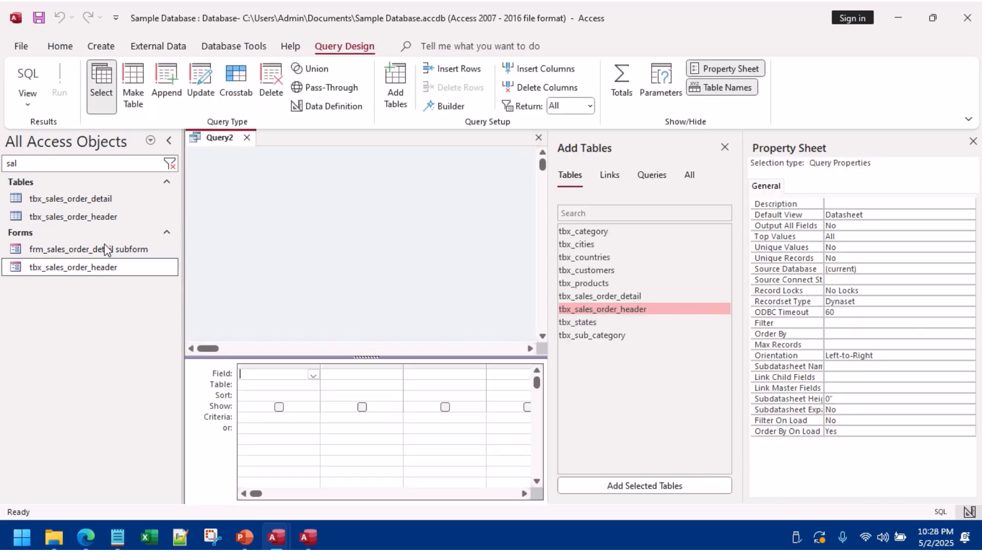
{"action": "left_click_drag", "start_coordinate": [108, 204], "coordinate": [325, 211]}
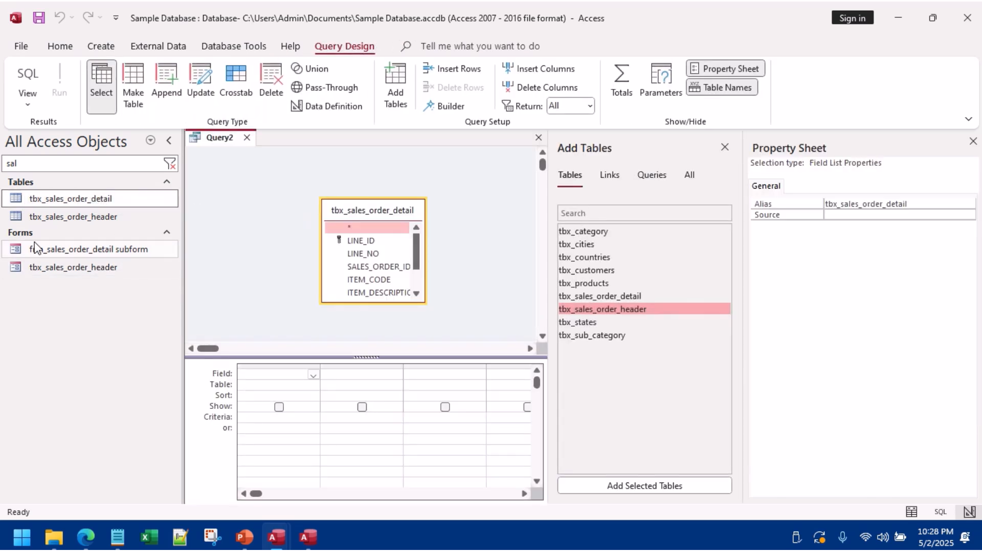
{"action": "left_click_drag", "start_coordinate": [87, 219], "coordinate": [241, 204]}
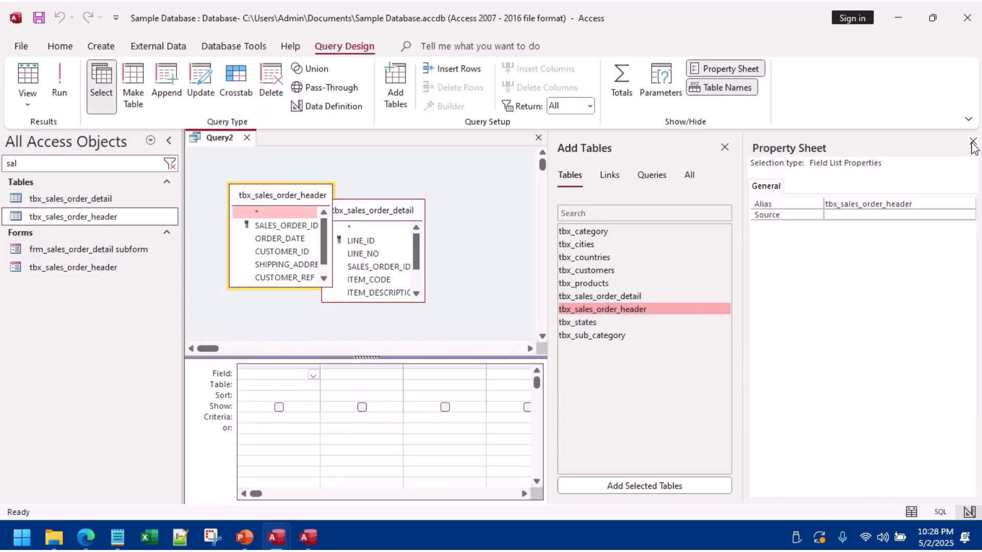
Step: Free up design space and set the two table boxes side by side, enlarged enough to show all their fields
{"action": "left_click", "coordinate": [973, 142]}
{"action": "left_click_drag", "start_coordinate": [396, 213], "coordinate": [654, 154]}
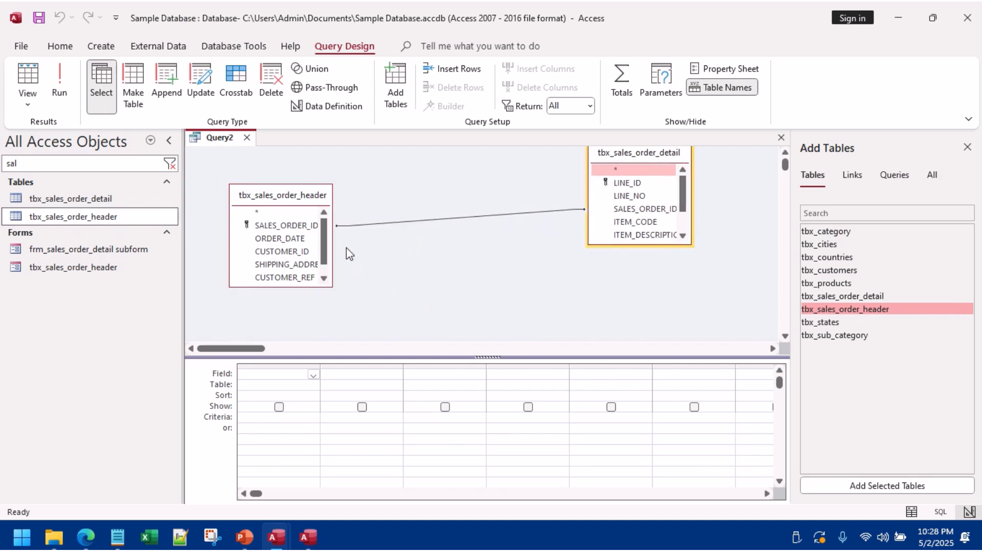
{"action": "left_click_drag", "start_coordinate": [333, 233], "coordinate": [412, 233]}
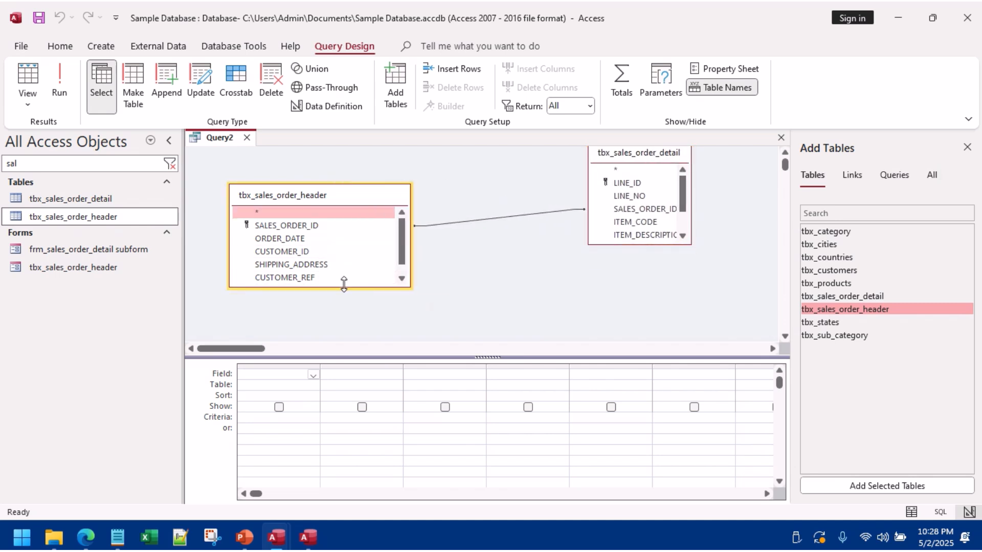
{"action": "left_click_drag", "start_coordinate": [344, 284], "coordinate": [344, 323]}
{"action": "left_click_drag", "start_coordinate": [642, 245], "coordinate": [641, 297]}
{"action": "left_click_drag", "start_coordinate": [621, 154], "coordinate": [505, 177]}
{"action": "left_click_drag", "start_coordinate": [569, 213], "coordinate": [668, 211]}
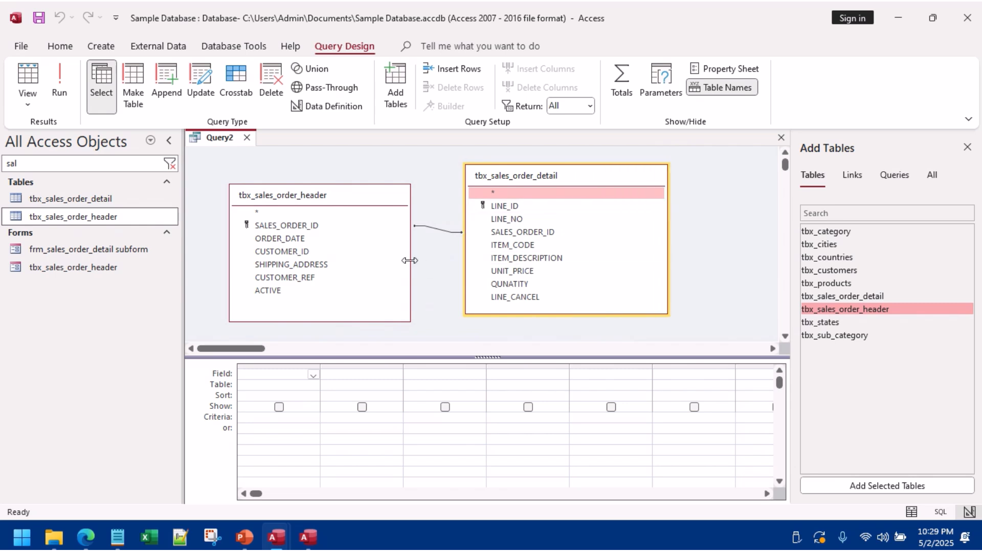
Step: Add CUSTOMER_ID from tbx_sales_order_header to the query grid, then find objects matching "cu" and add the tbx_customers table
{"action": "double_click", "coordinate": [294, 252]}
{"action": "left_click", "coordinate": [93, 163]}
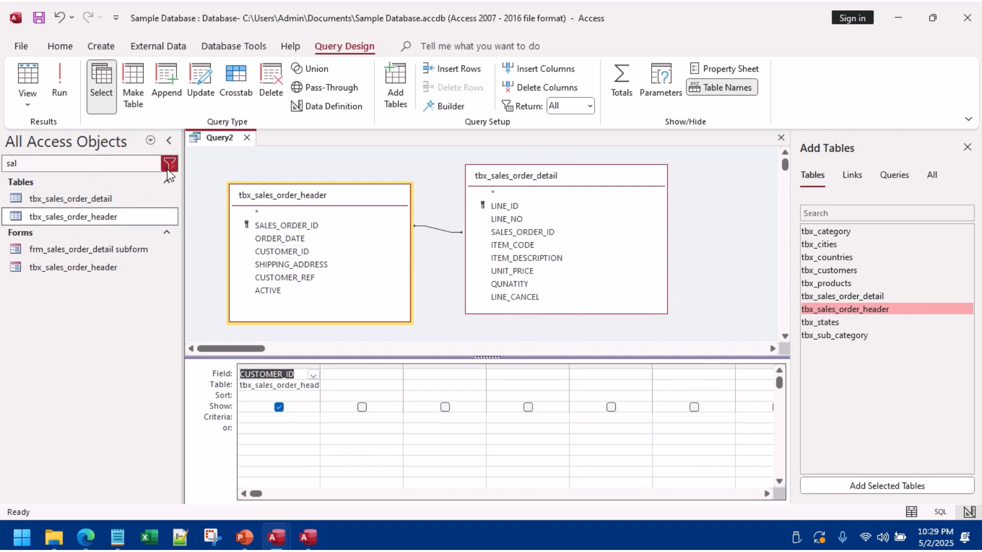
{"action": "key", "text": "BackSpace"}
{"action": "key", "text": "BackSpace"}
{"action": "key", "text": "BackSpace"}
{"action": "type", "text": "cu"}
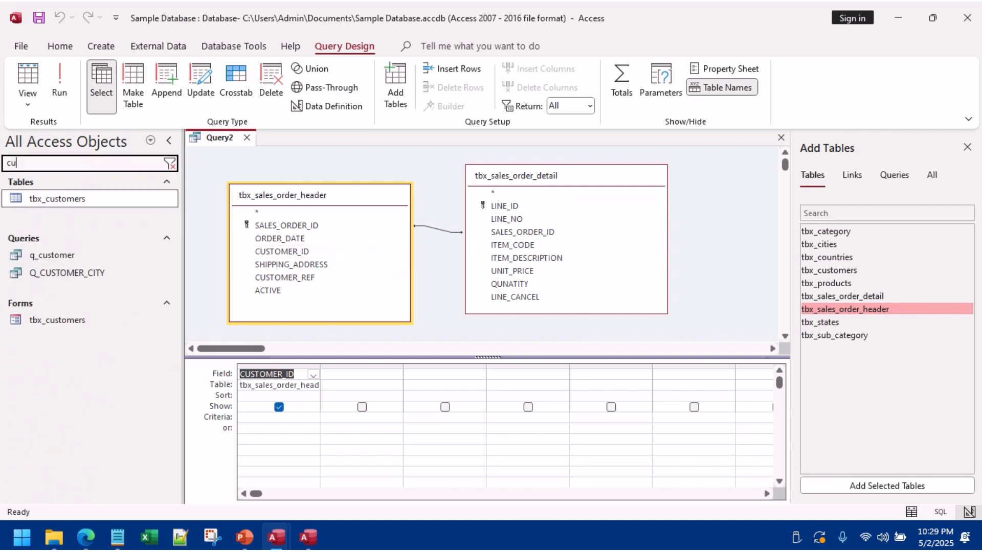
{"action": "mouse_move", "coordinate": [57, 198]}
{"action": "left_mouse_down"}
{"action": "mouse_move", "coordinate": [373, 235]}
{"action": "mouse_move", "coordinate": [708, 224]}
{"action": "mouse_move", "coordinate": [680, 247]}
{"action": "mouse_move", "coordinate": [412, 265]}
{"action": "left_mouse_up"}
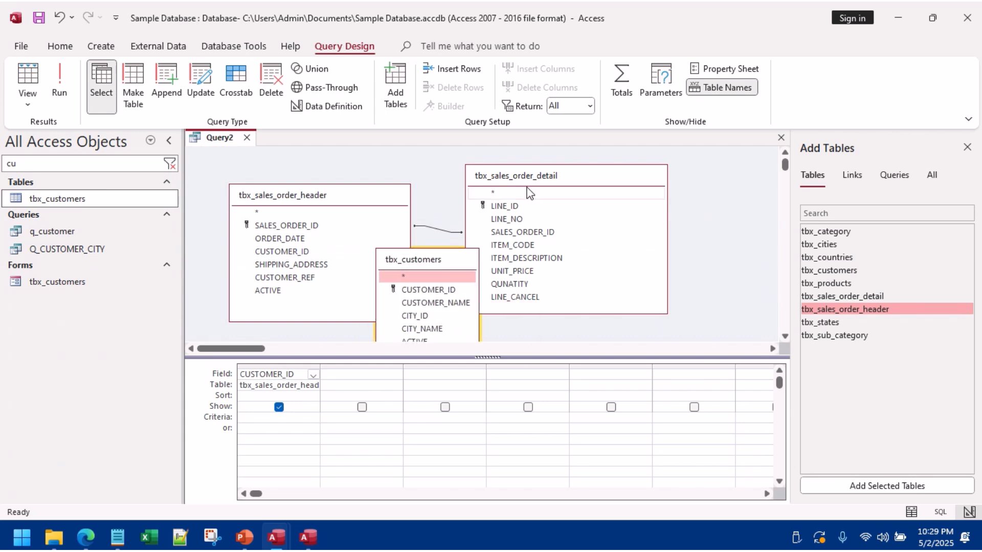
Step: Shrink and shift the tbx_sales_order_detail box and place the tbx_customers box directly beneath it
{"action": "left_click_drag", "start_coordinate": [526, 182], "coordinate": [547, 162]}
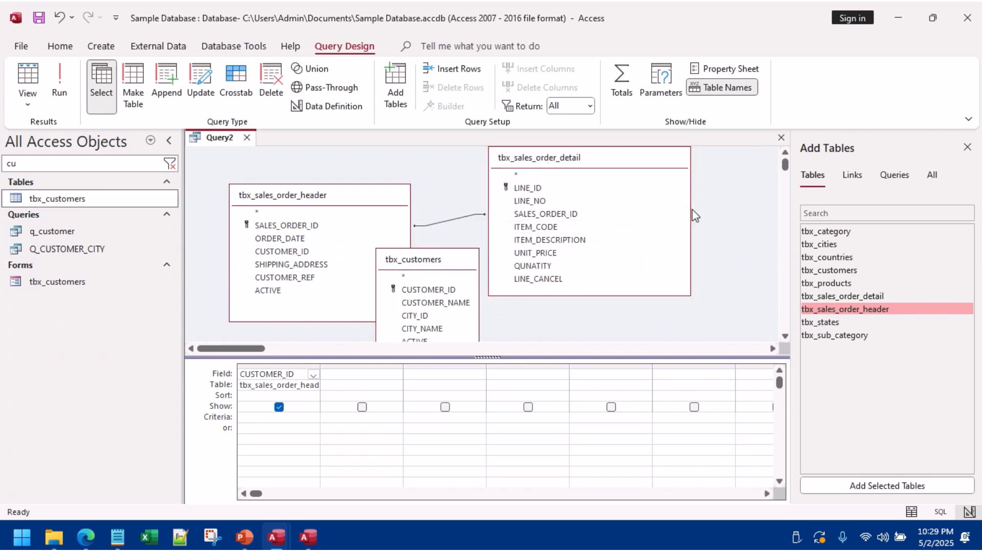
{"action": "left_click_drag", "start_coordinate": [680, 205], "coordinate": [623, 245]}
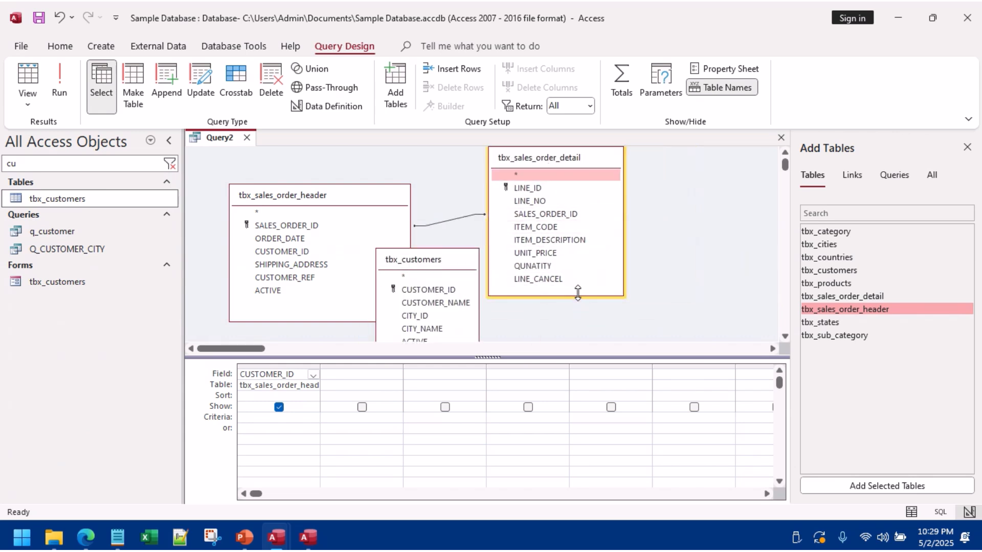
{"action": "left_click_drag", "start_coordinate": [578, 293], "coordinate": [588, 232]}
{"action": "left_click_drag", "start_coordinate": [425, 257], "coordinate": [532, 248]}
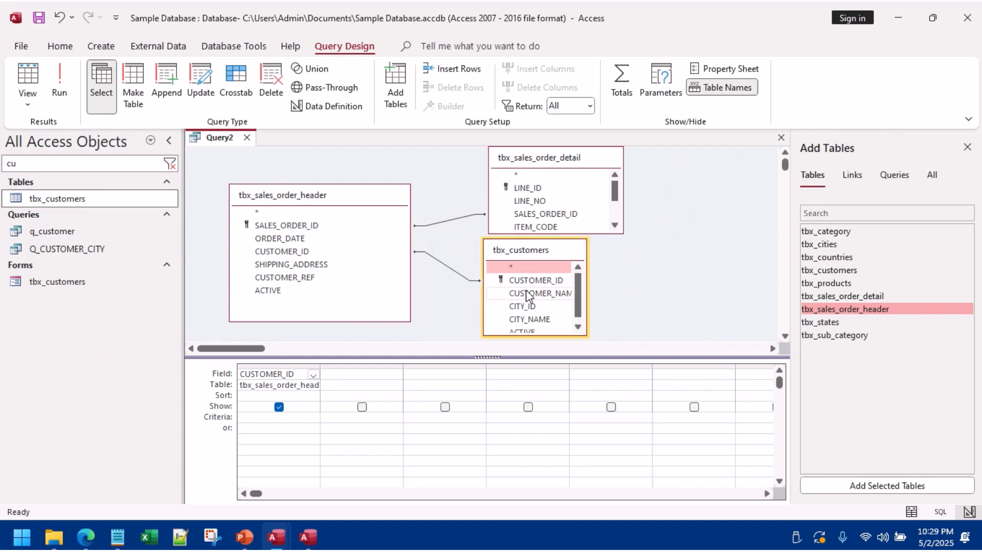
Step: Add CUSTOMER_NAME from tbx_customers, then SHIPPING_ADDRESS and CUSTOMER_REF from tbx_sales_order_header, to the query grid
{"action": "left_click_drag", "start_coordinate": [525, 297], "coordinate": [360, 384]}
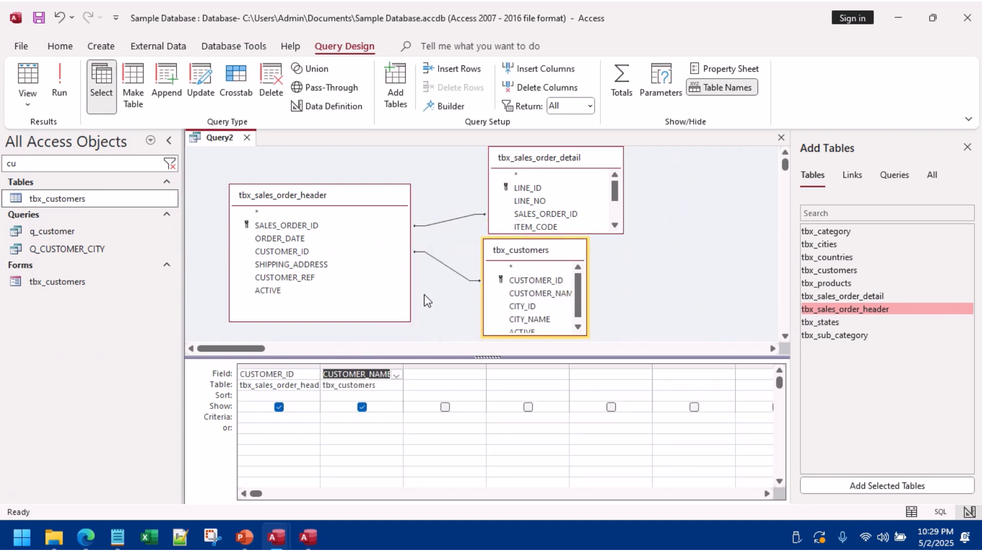
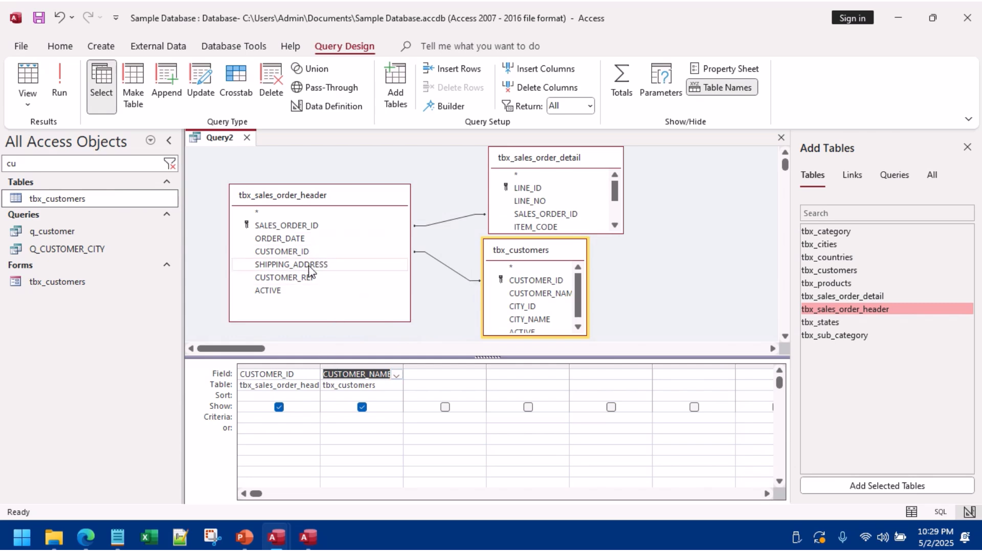
{"action": "left_click_drag", "start_coordinate": [309, 270], "coordinate": [402, 326]}
{"action": "left_click_drag", "start_coordinate": [428, 375], "coordinate": [427, 374]}
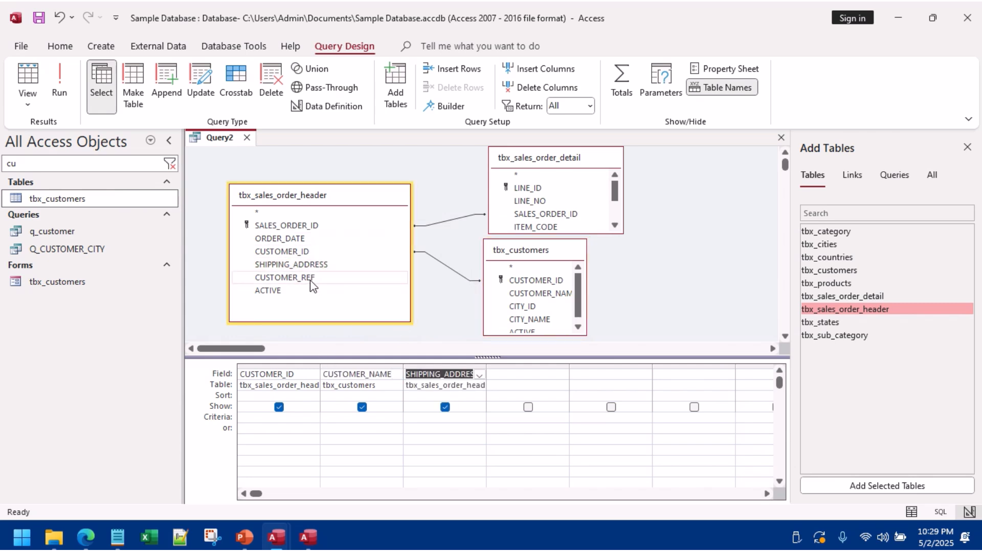
{"action": "left_click_drag", "start_coordinate": [311, 279], "coordinate": [520, 358]}
Step: Add LINE_NO from the enlarged tbx_sales_order_detail box and insert SALES_ORDER_ID from tbx_sales_order_header as the first query column
{"action": "left_click_drag", "start_coordinate": [564, 160], "coordinate": [603, 160]}
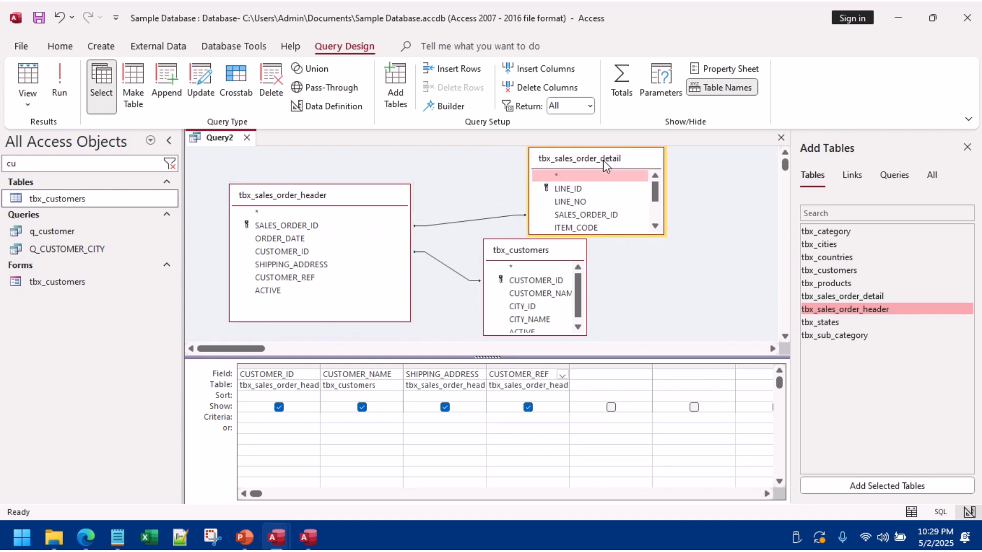
{"action": "left_click_drag", "start_coordinate": [615, 233], "coordinate": [616, 288]}
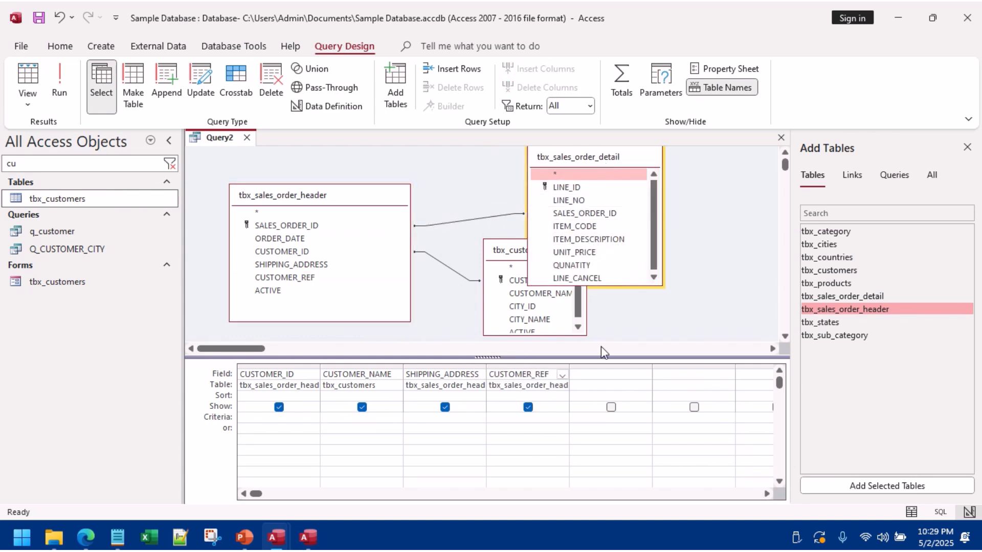
{"action": "left_click_drag", "start_coordinate": [568, 200], "coordinate": [612, 381]}
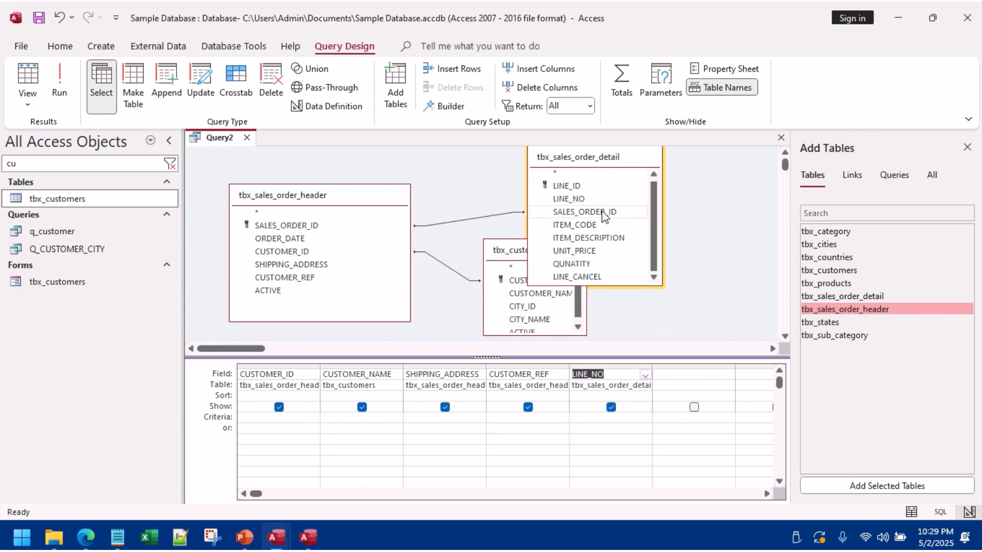
{"action": "left_click_drag", "start_coordinate": [305, 226], "coordinate": [262, 407]}
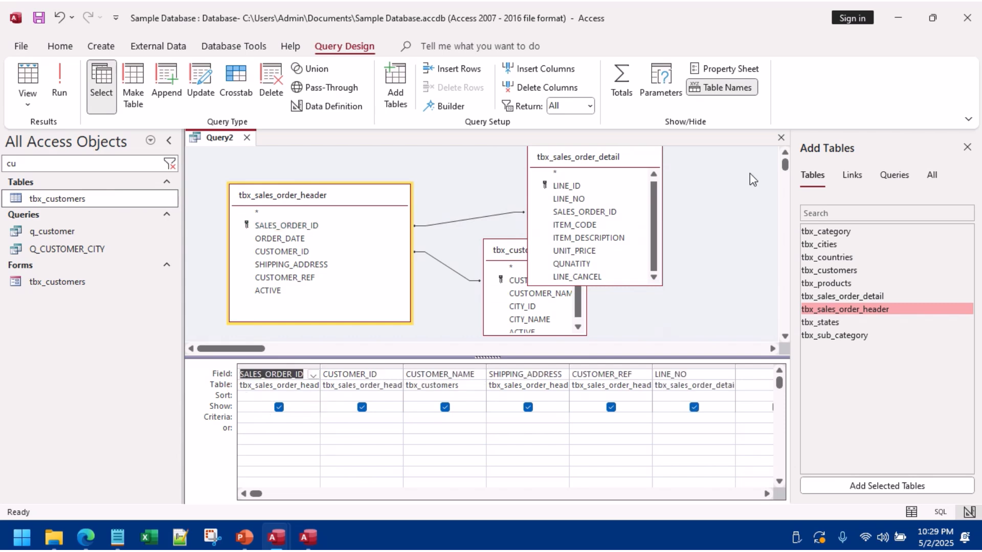
Step: Add ITEM_CODE, ITEM_DESCRIPTION, UNIT_PRICE and QUNATITY from tbx_sales_order_detail to the query grid
{"action": "left_click_drag", "start_coordinate": [594, 225], "coordinate": [688, 305]}
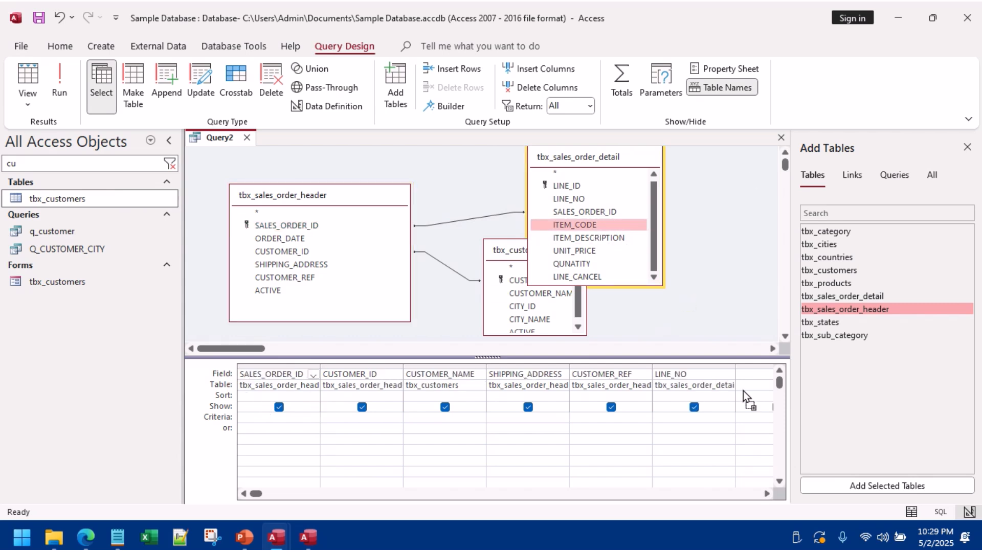
{"action": "left_click_drag", "start_coordinate": [743, 391], "coordinate": [745, 389]}
{"action": "left_click", "coordinate": [967, 147]}
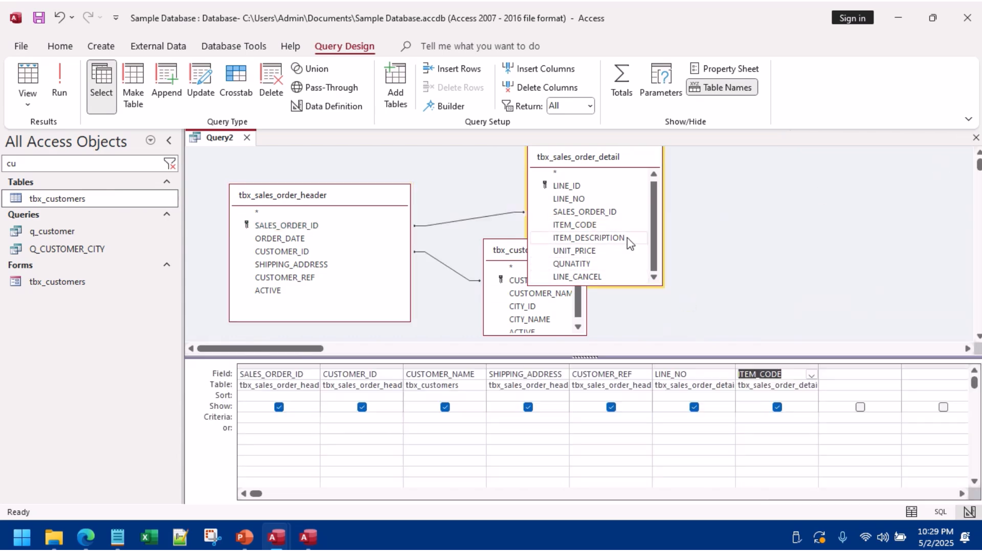
{"action": "left_click_drag", "start_coordinate": [628, 238], "coordinate": [859, 376]}
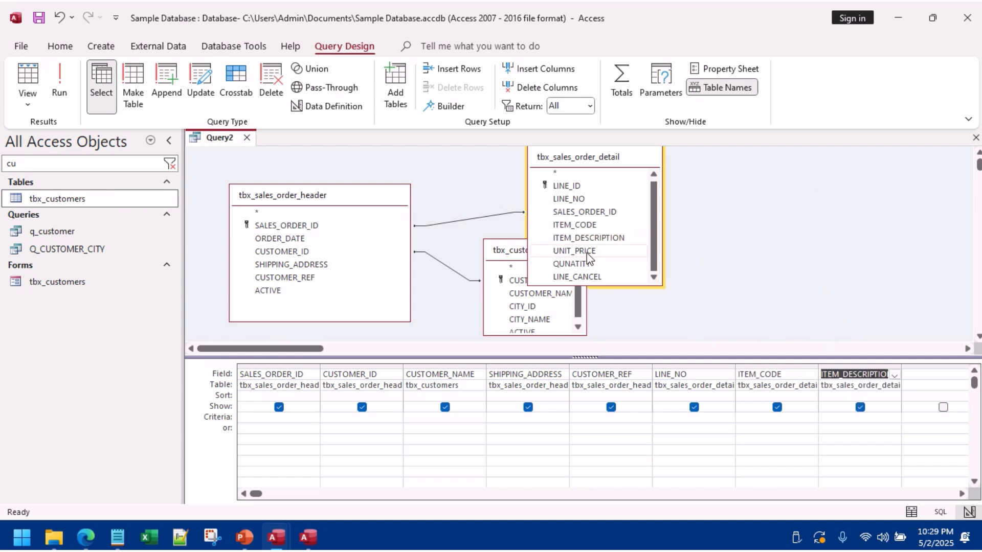
{"action": "left_click_drag", "start_coordinate": [587, 253], "coordinate": [931, 387]}
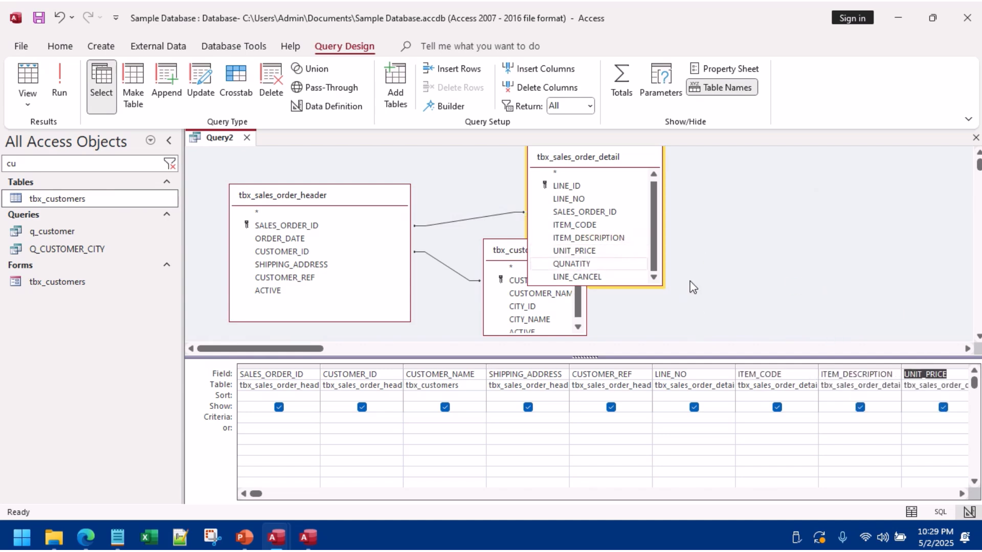
{"action": "left_click_drag", "start_coordinate": [589, 264], "coordinate": [951, 386]}
Step: Insert UNIT_PRICE ahead of QUNATITY and delete the duplicate UNIT_PRICE column after it
{"action": "left_click_drag", "start_coordinate": [609, 253], "coordinate": [907, 395]}
{"action": "left_click", "coordinate": [960, 495]}
{"action": "left_click", "coordinate": [961, 494]}
{"action": "left_click", "coordinate": [961, 494]}
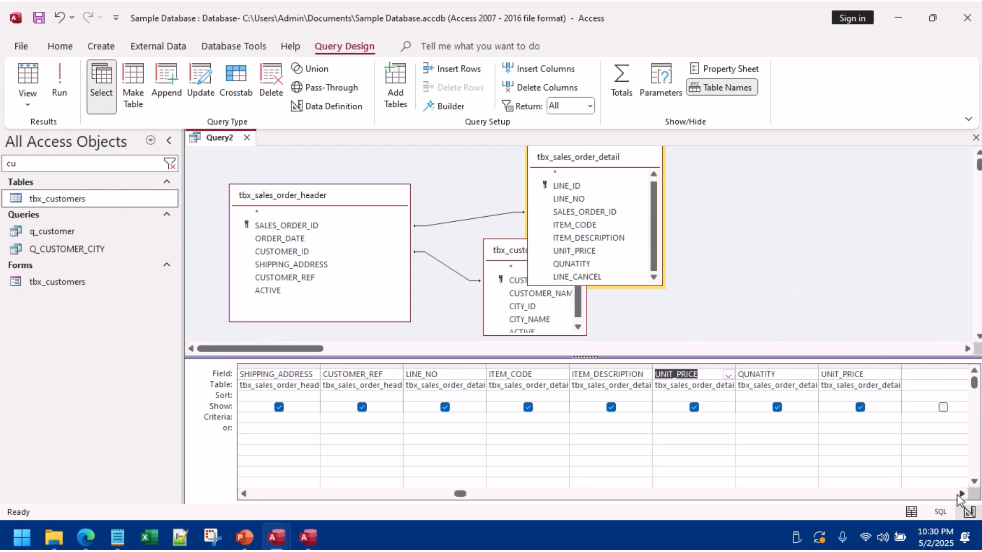
{"action": "left_click", "coordinate": [862, 365]}
{"action": "key", "text": "Delete"}
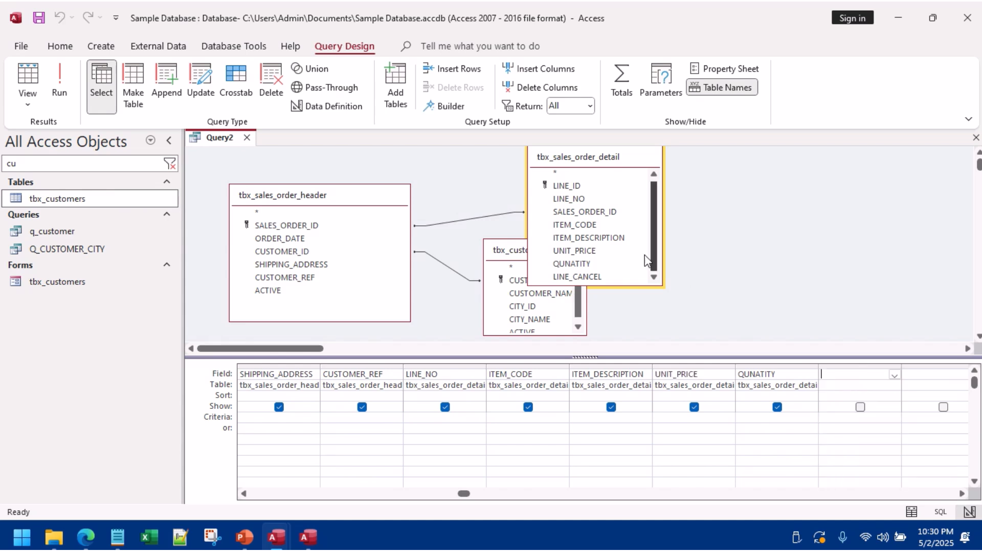
{"action": "left_click_drag", "start_coordinate": [606, 278], "coordinate": [865, 374]}
{"action": "left_click", "coordinate": [860, 408]}
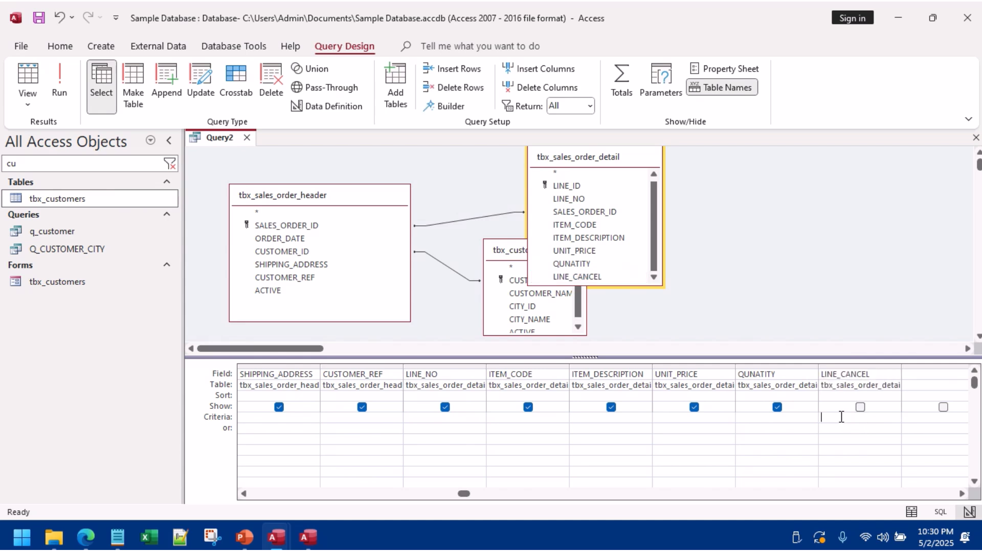
{"action": "left_click", "coordinate": [857, 365]}
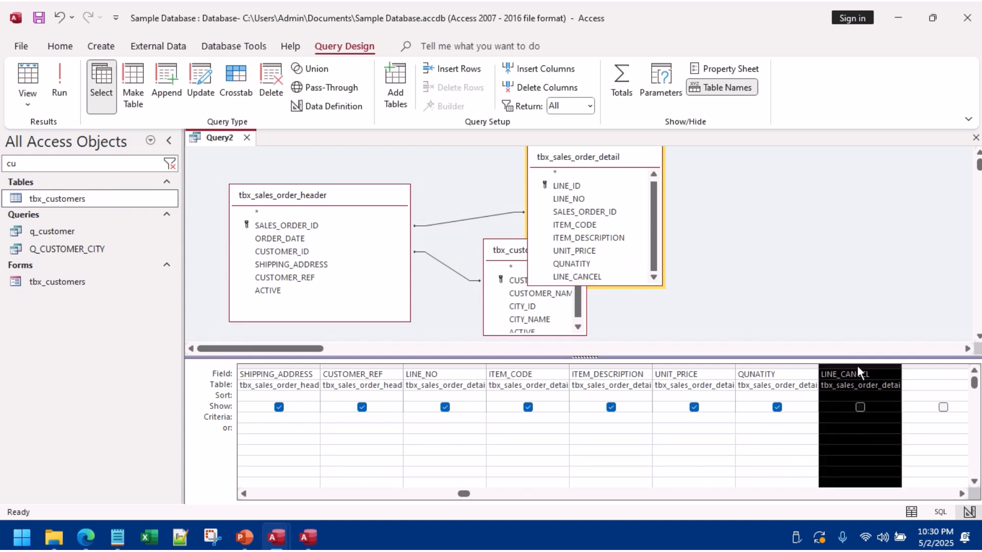
{"action": "key", "text": "Delete"}
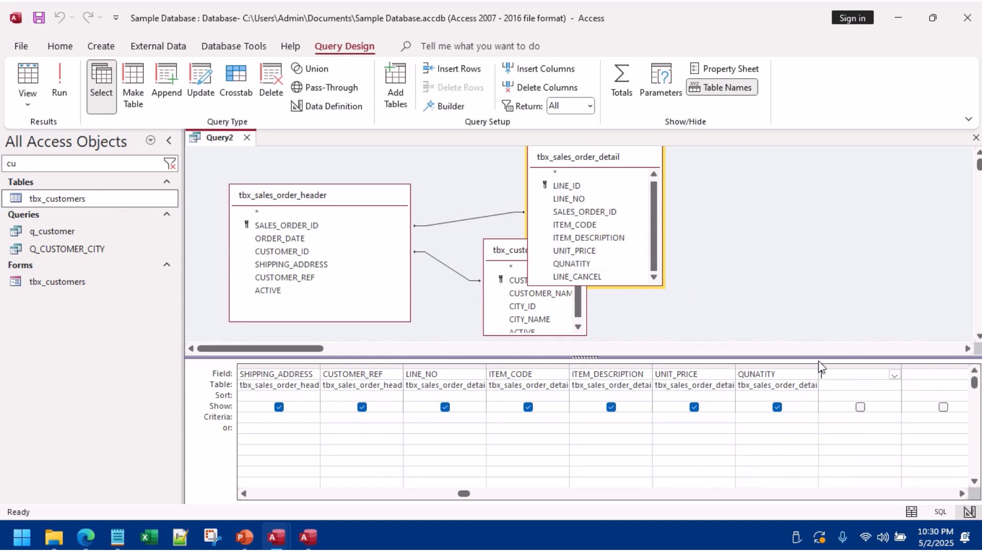
Step: Save the query under the name q_sales_data
{"action": "right_click", "coordinate": [833, 376]}
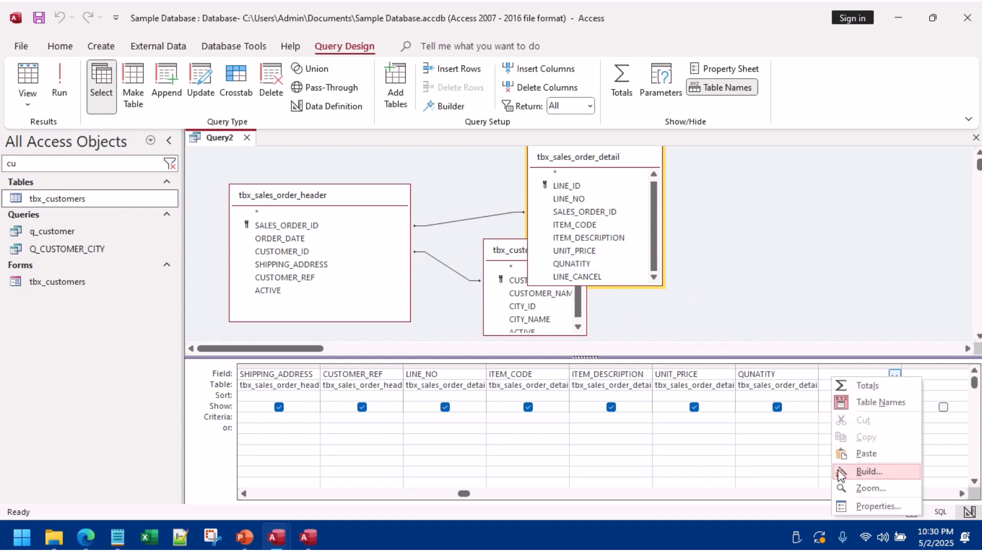
{"action": "right_click", "coordinate": [213, 144]}
{"action": "left_click", "coordinate": [236, 154]}
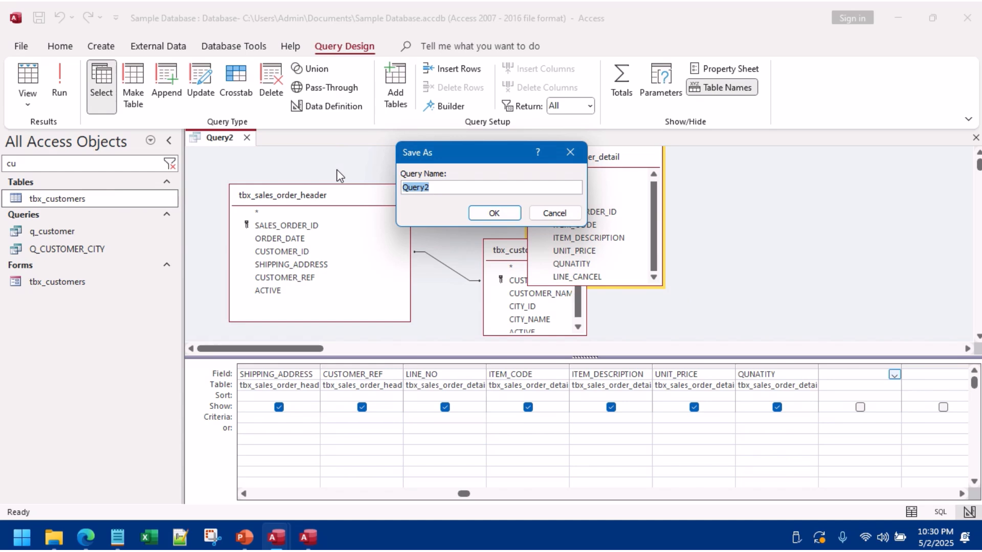
{"action": "type", "text": "q_sales_data"}
{"action": "left_click", "coordinate": [493, 212]}
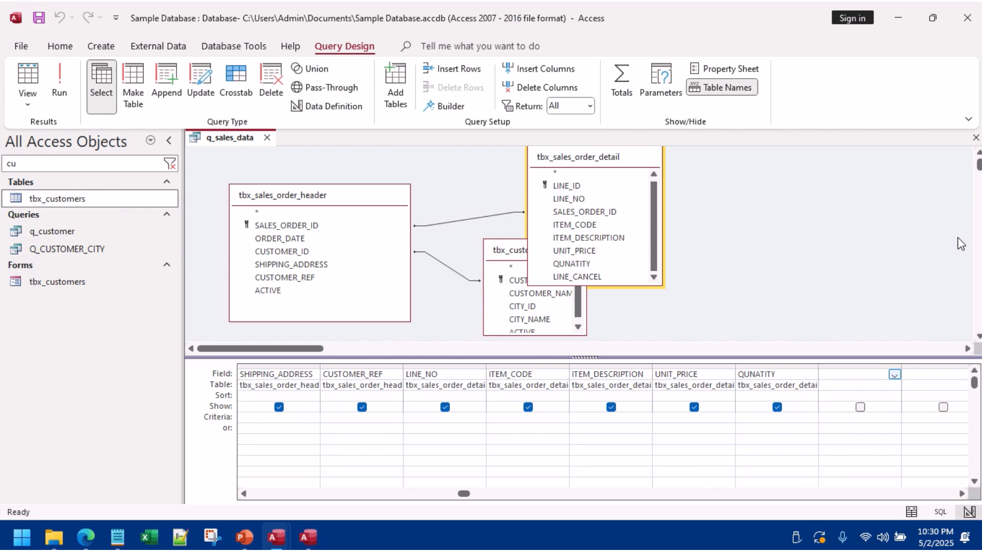
{"action": "right_click", "coordinate": [842, 370]}
{"action": "left_click", "coordinate": [836, 375]}
{"action": "right_click", "coordinate": [834, 376]}
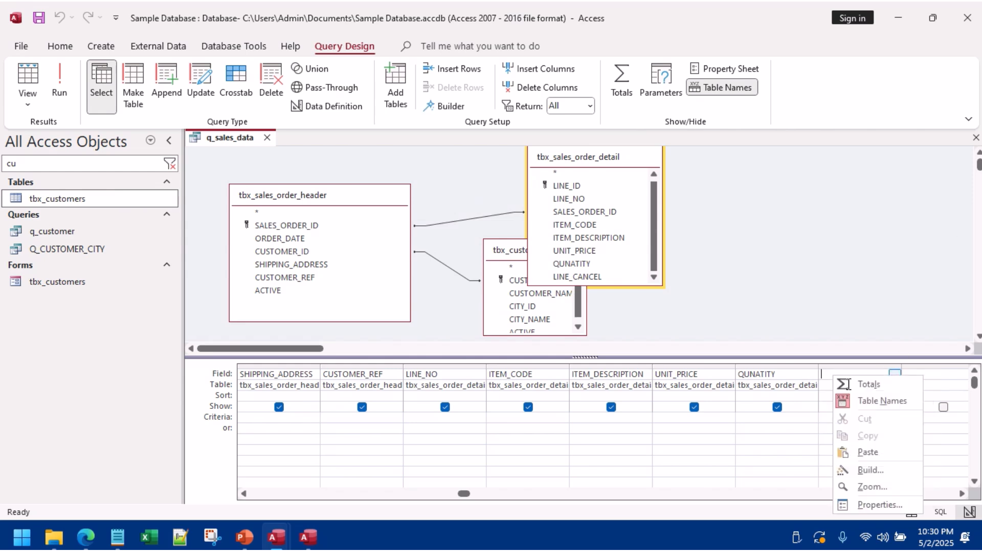
{"action": "left_click", "coordinate": [803, 449]}
{"action": "left_click", "coordinate": [860, 410]}
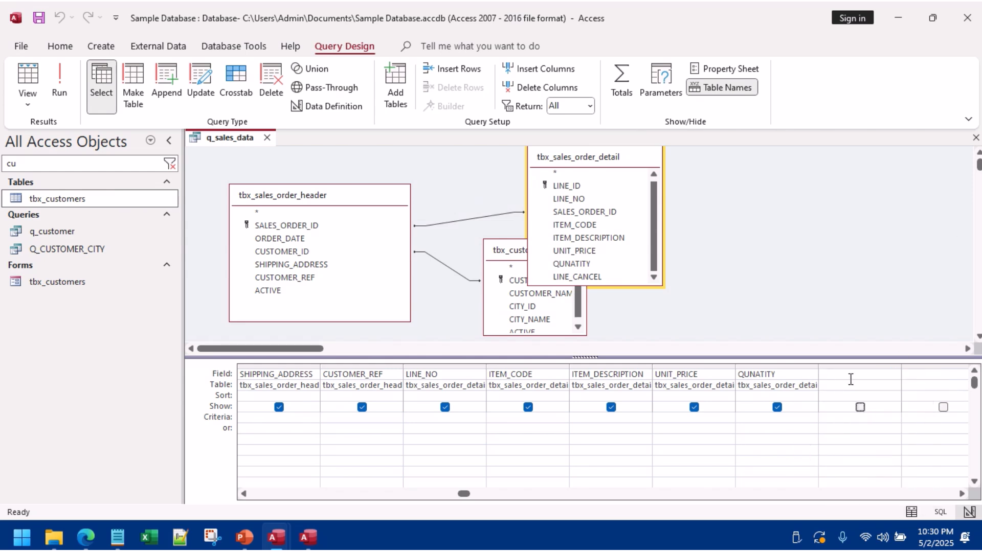
Step: Build a calculated query column after QUNATITY with the expression [QUNATITY]*[UNIT_PRICE] in the Expression Builder
{"action": "left_click", "coordinate": [860, 409]}
{"action": "right_click", "coordinate": [843, 370]}
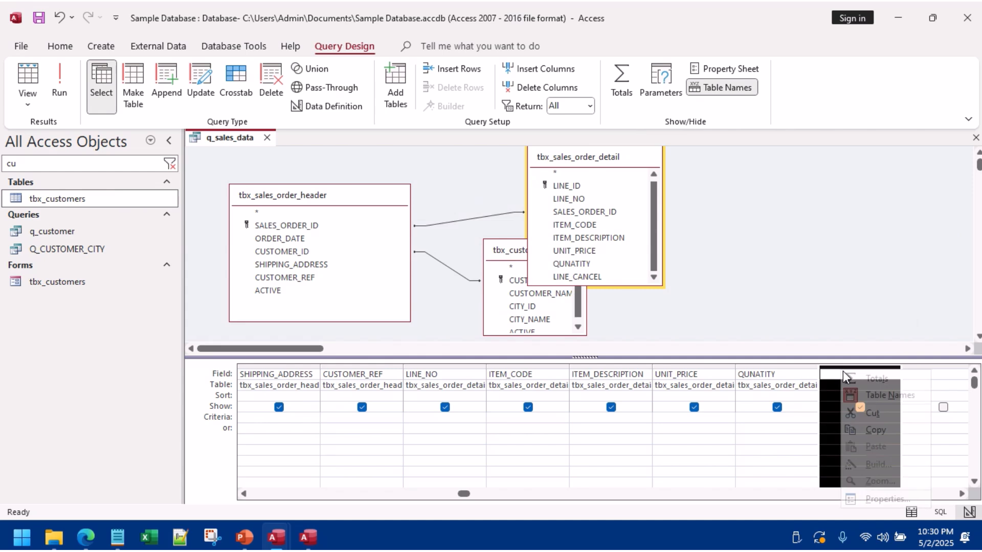
{"action": "left_click", "coordinate": [824, 372]}
{"action": "right_click", "coordinate": [825, 377]}
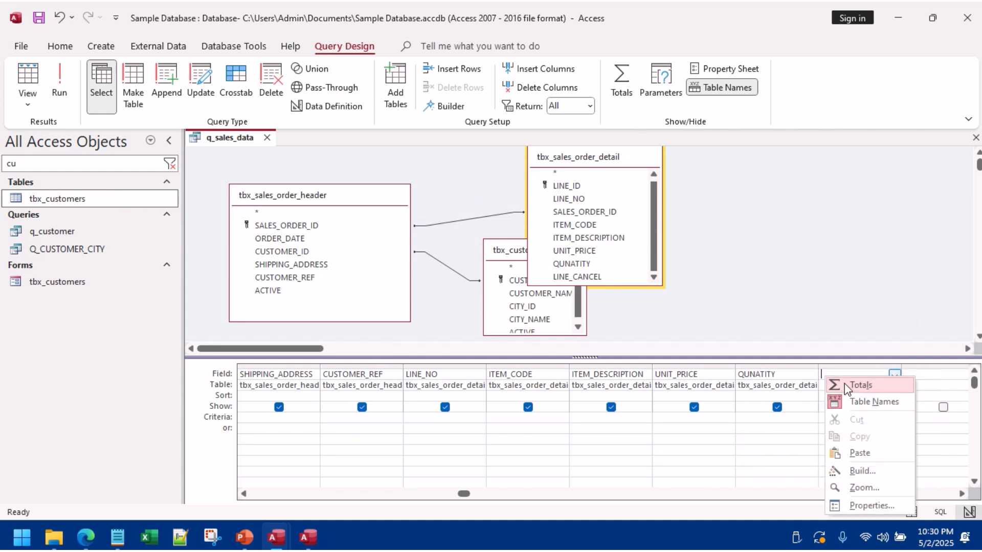
{"action": "left_click", "coordinate": [862, 470]}
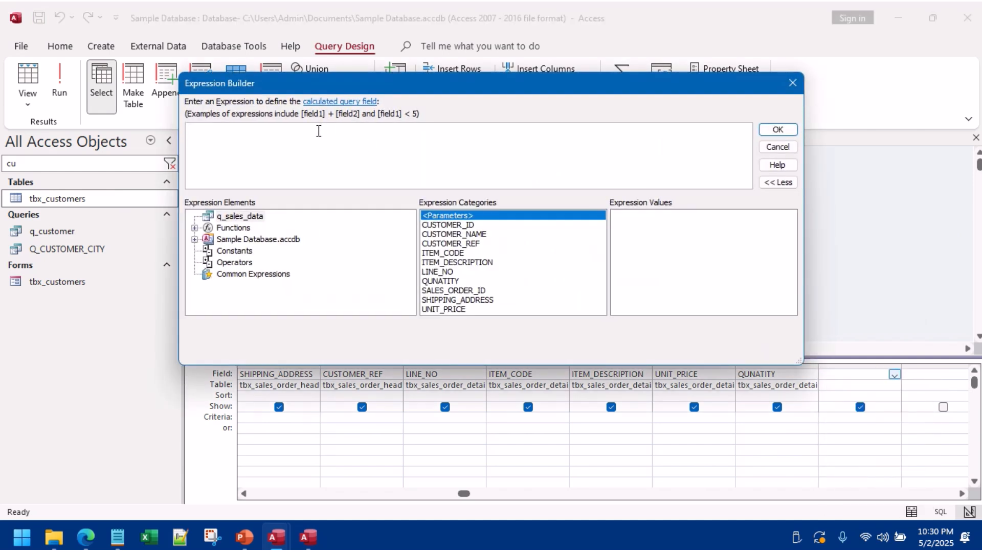
{"action": "type", "text": "su"}
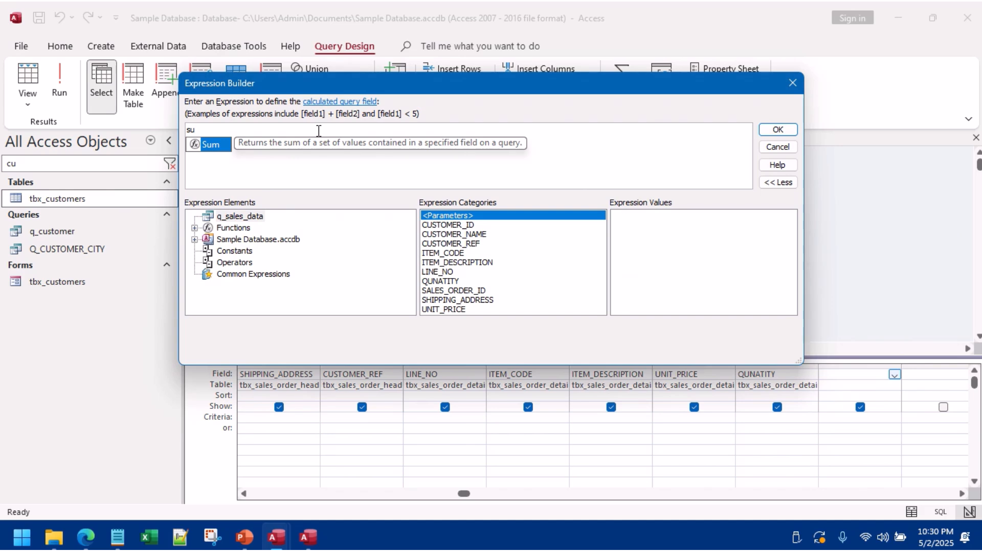
{"action": "key", "text": "BackSpace"}
{"action": "key", "text": "BackSpace"}
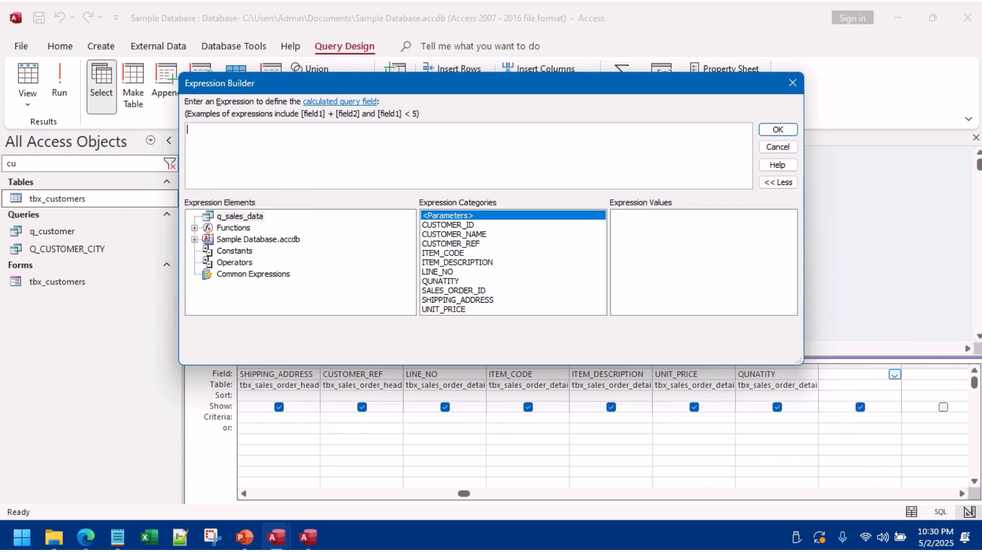
{"action": "double_click", "coordinate": [447, 282]}
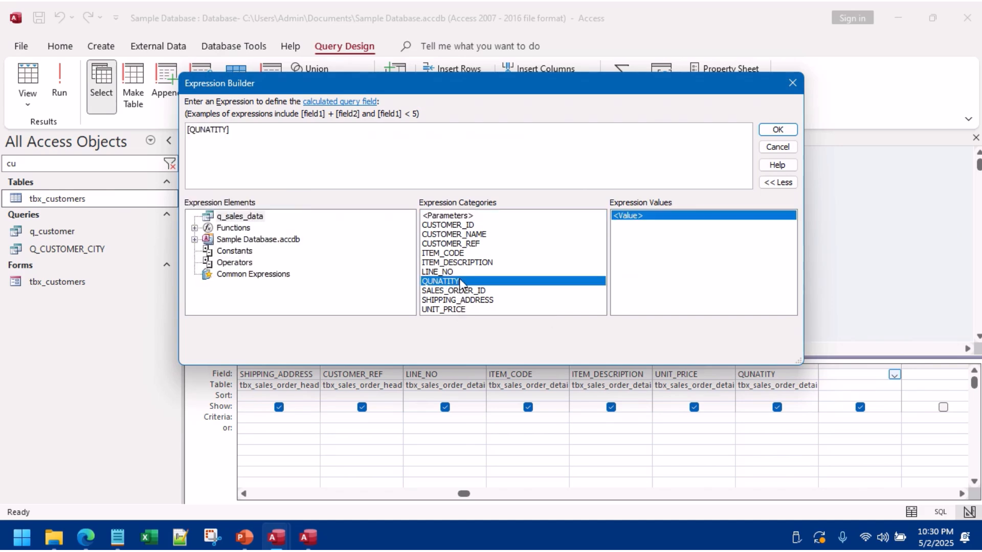
{"action": "double_click", "coordinate": [445, 310]}
{"action": "left_click", "coordinate": [770, 134]}
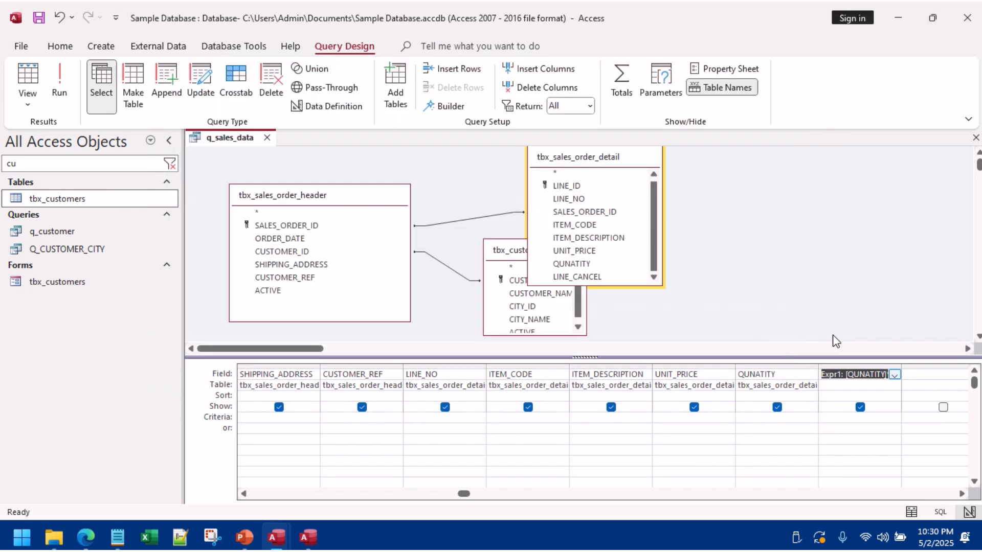
Step: Name the calculated column Line_Amount, view the records of q_sales_data, and close the query with its changes saved
{"action": "key", "text": "Down"}
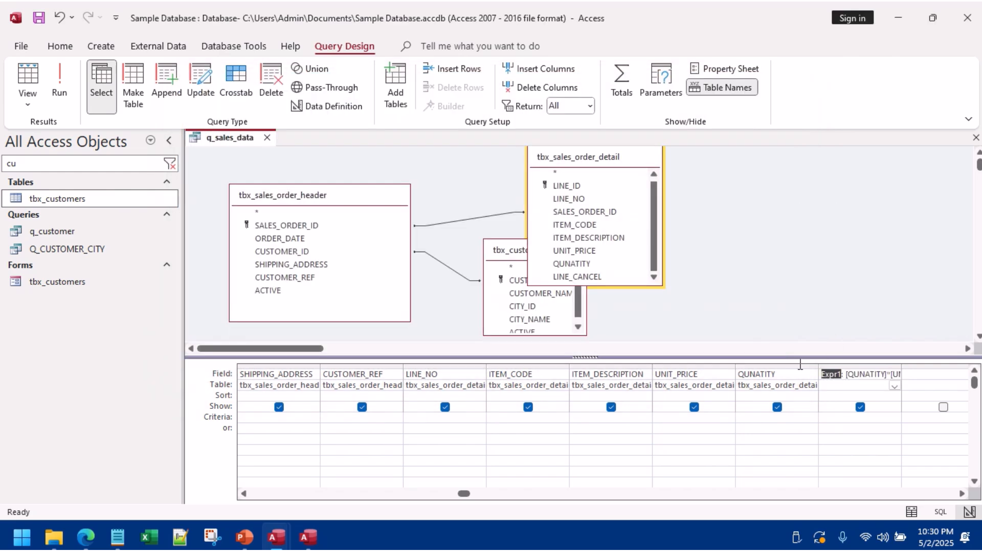
{"action": "double_click", "coordinate": [829, 374]}
{"action": "type", "text": "Line"}
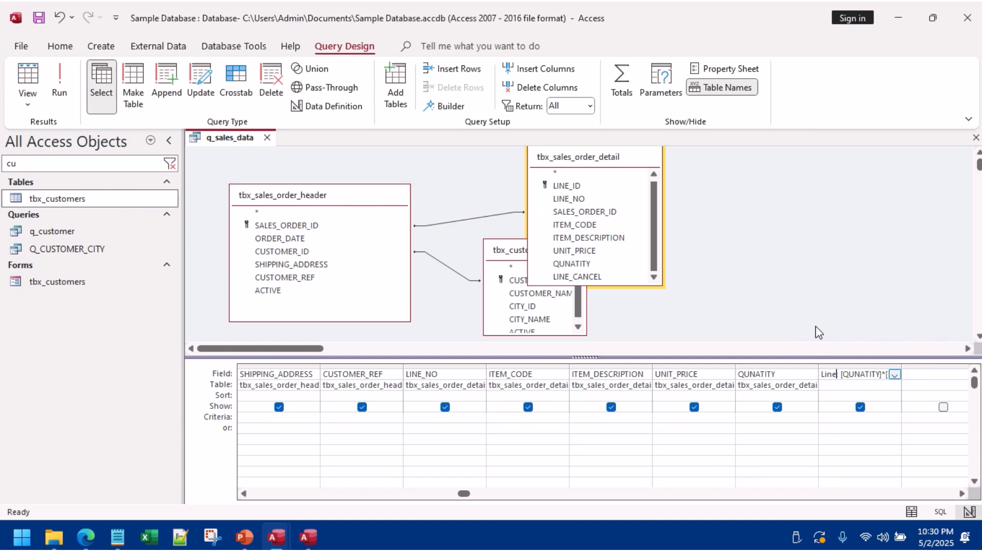
{"action": "type", "text": "_Amount [QU"}
{"action": "left_click", "coordinate": [27, 82]}
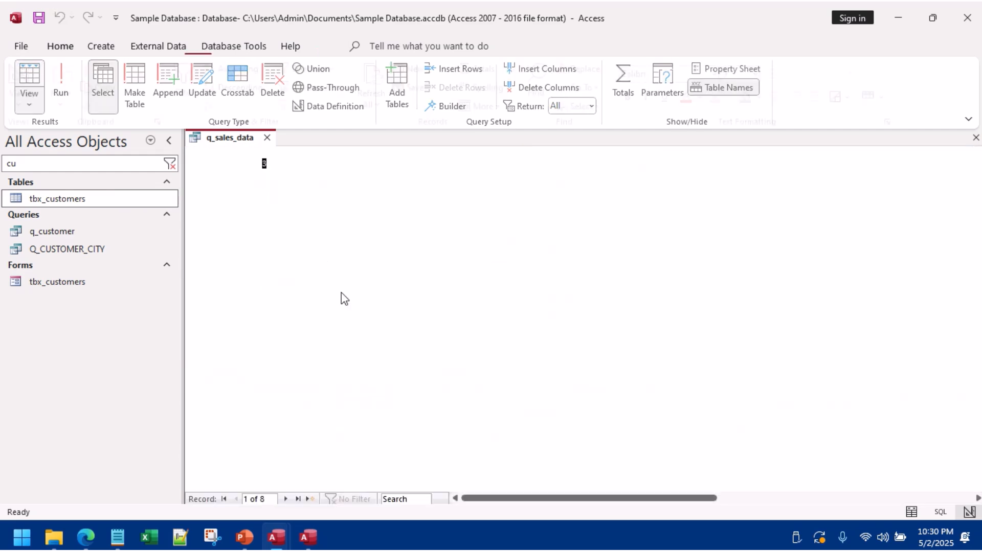
{"action": "left_click", "coordinate": [267, 137]}
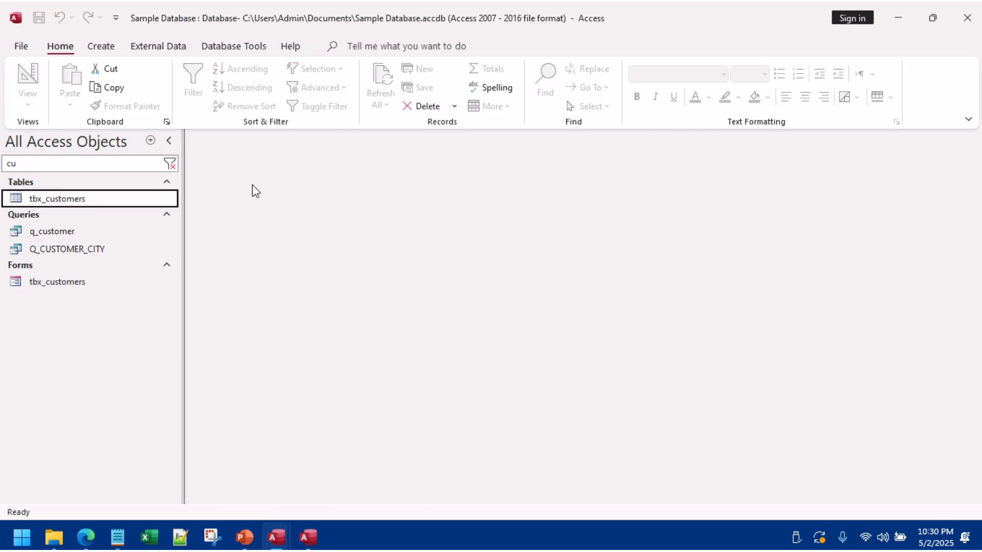
Step: Filter the database objects by "sale" and select the q_sales_data query
{"action": "left_click", "coordinate": [99, 47]}
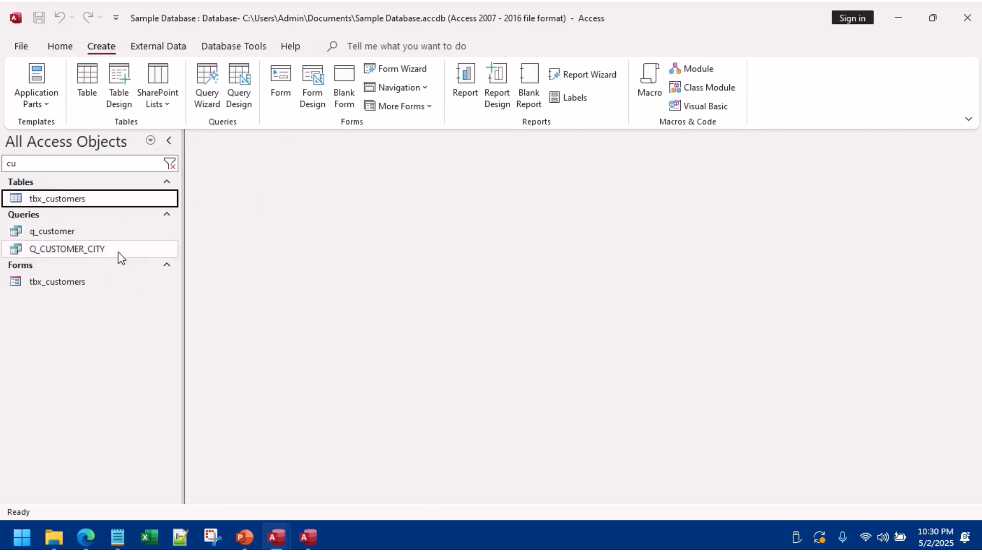
{"action": "left_click", "coordinate": [170, 163]}
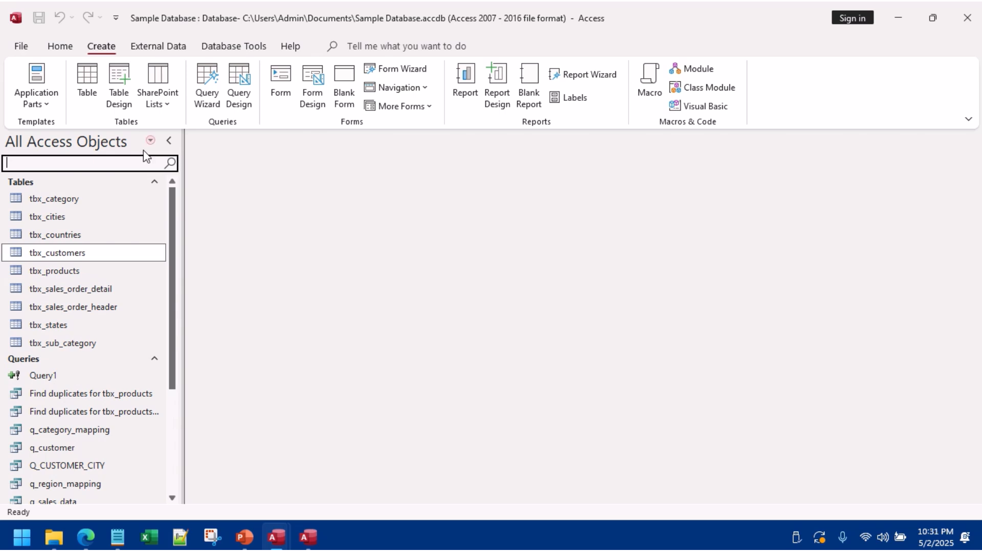
{"action": "type", "text": "sale"}
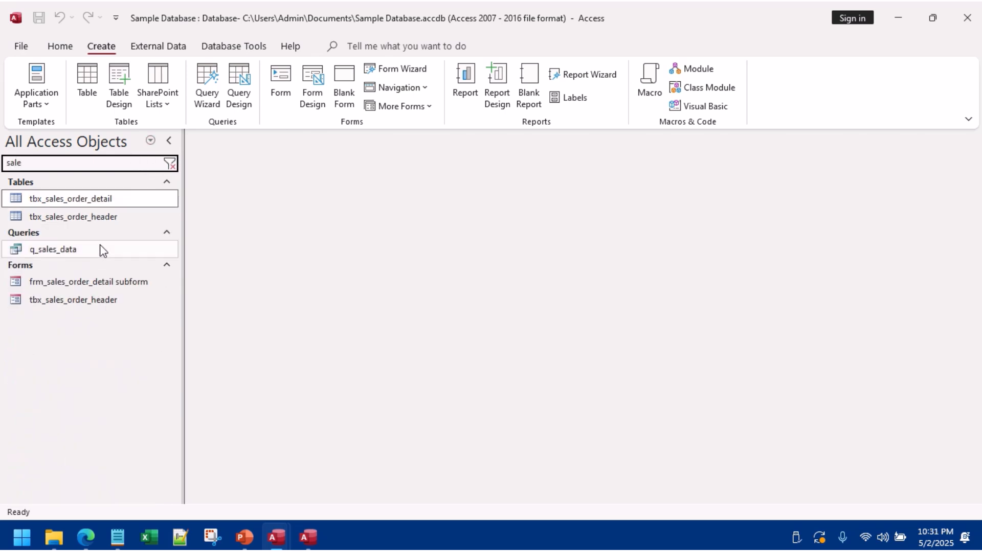
{"action": "left_click", "coordinate": [98, 249]}
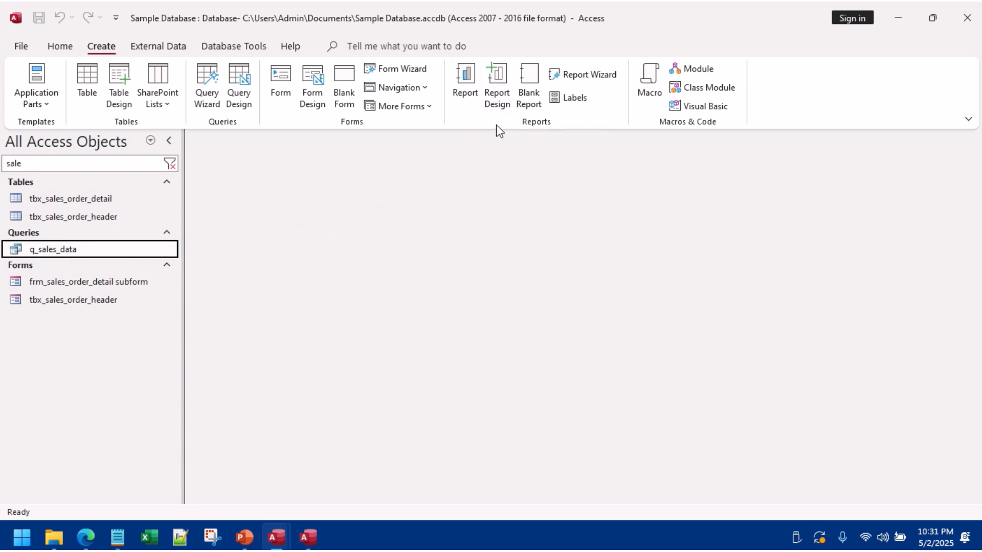
Step: Start the Report Wizard on q_sales_data with all available fields and no grouping levels
{"action": "left_click", "coordinate": [603, 75]}
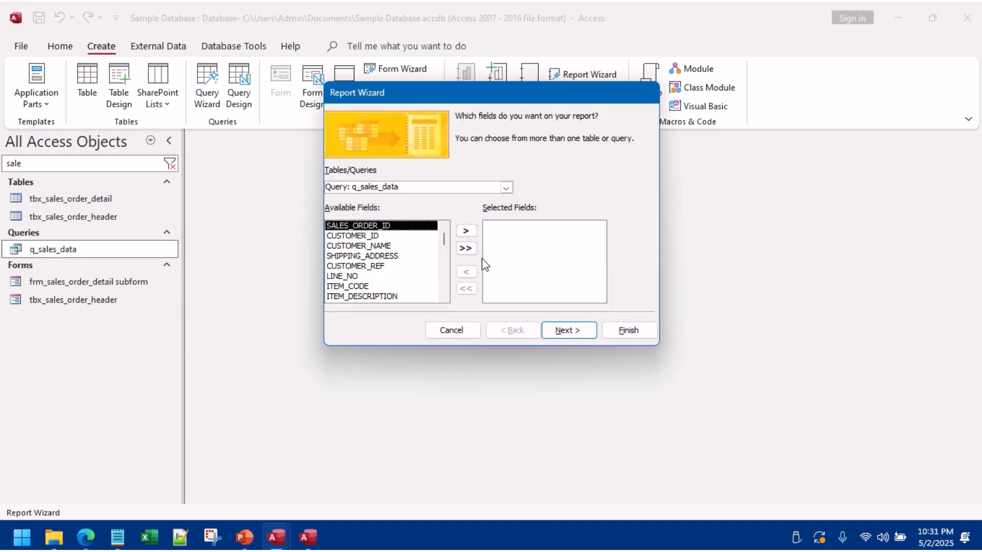
{"action": "left_click", "coordinate": [465, 249]}
{"action": "left_click", "coordinate": [559, 332]}
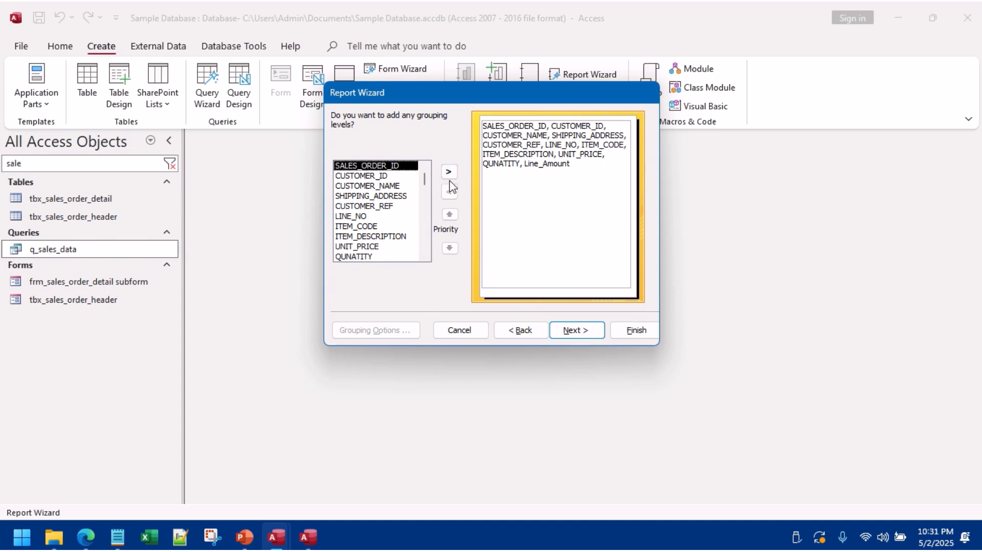
{"action": "left_click", "coordinate": [575, 331]}
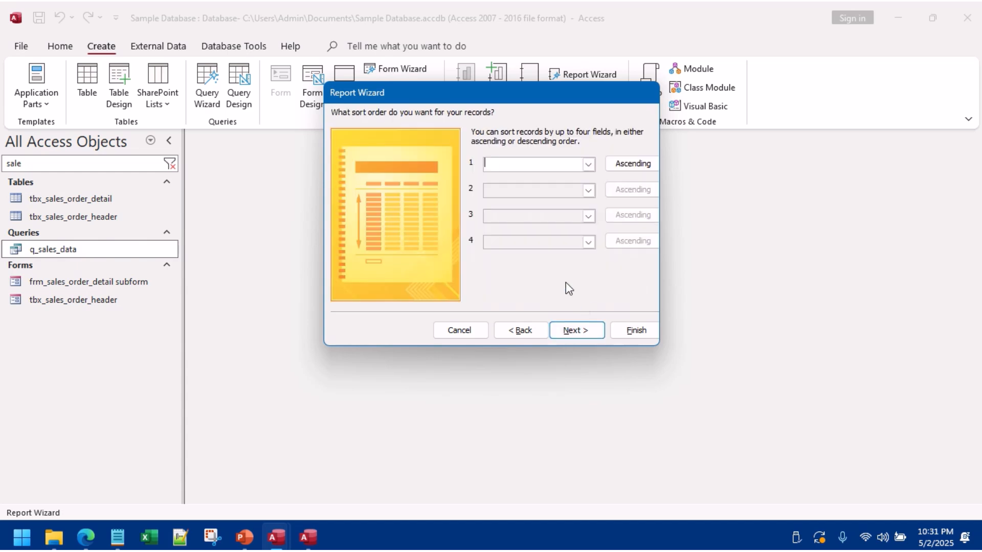
Step: Sort the report records by SALES_ORDER_ID, CUSTOMER_ID and LINE_NO, all ascending
{"action": "left_click", "coordinate": [589, 164]}
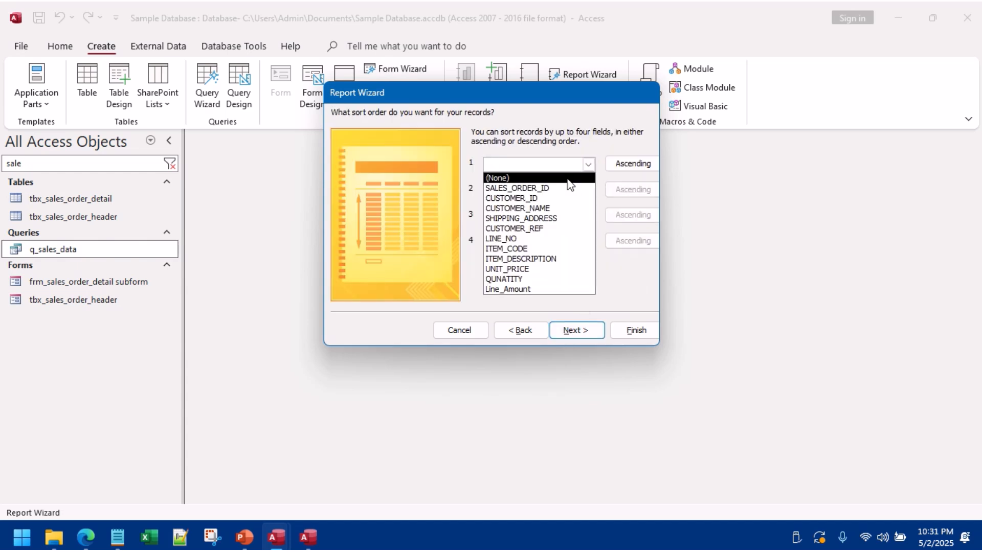
{"action": "left_click", "coordinate": [557, 190]}
{"action": "left_click", "coordinate": [588, 191]}
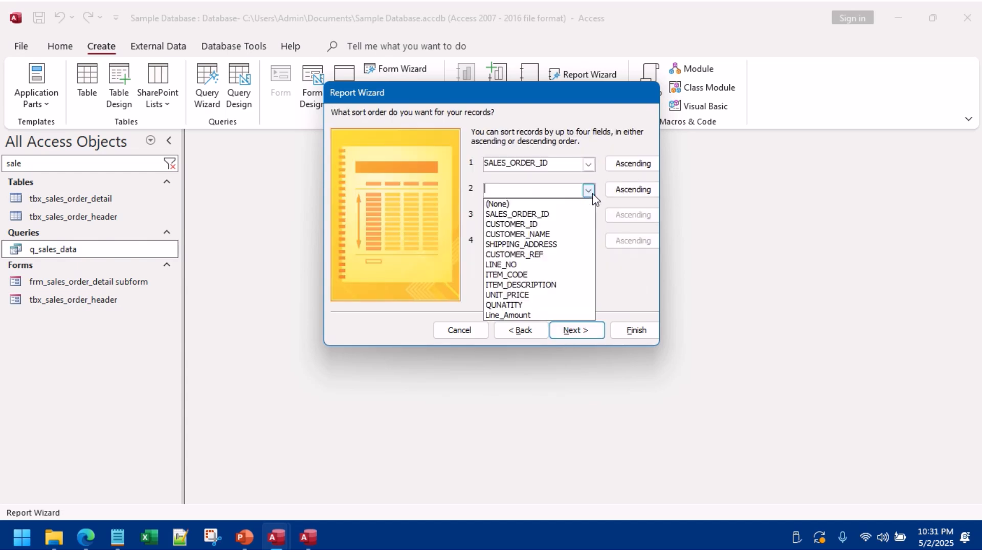
{"action": "left_click", "coordinate": [553, 224]}
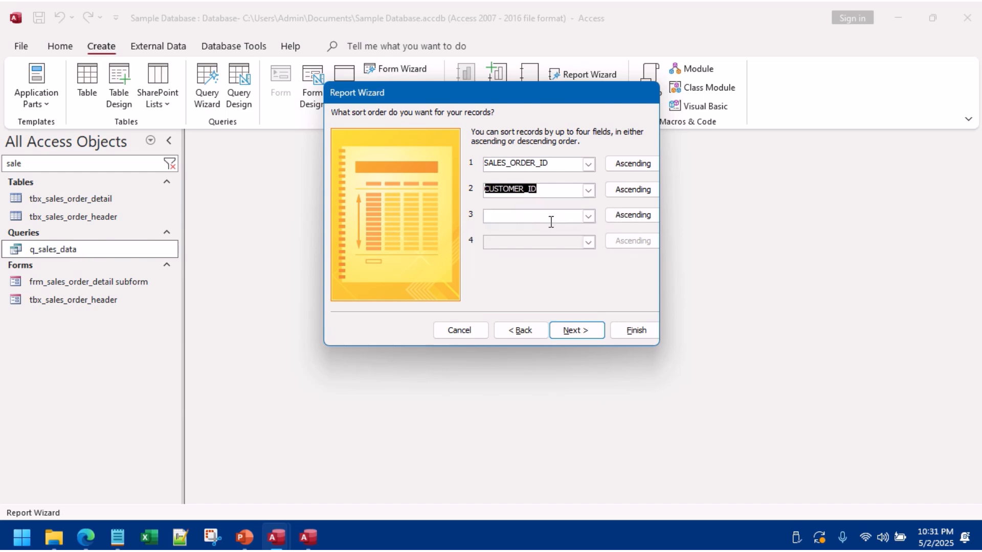
{"action": "left_click", "coordinate": [588, 217]}
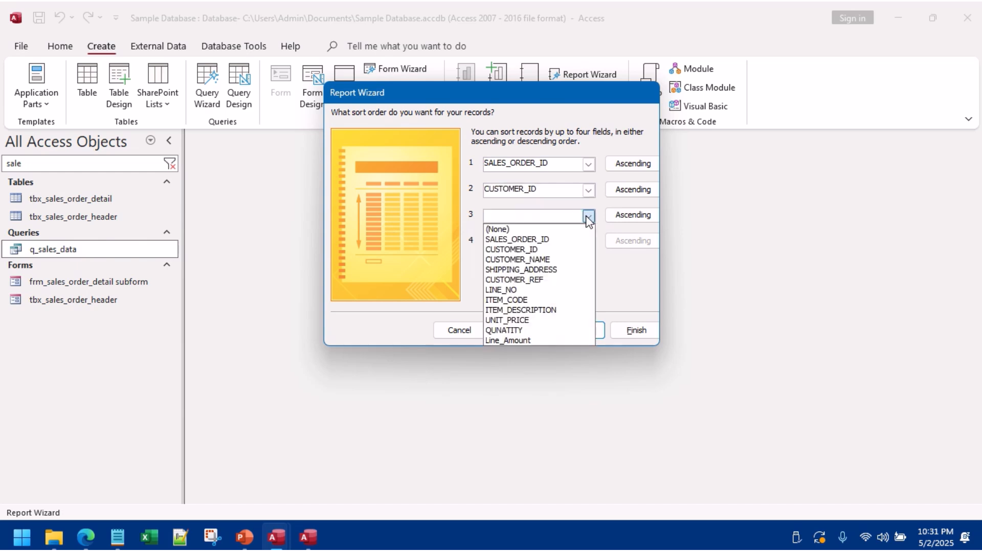
{"action": "left_click", "coordinate": [523, 290]}
{"action": "left_click", "coordinate": [575, 330]}
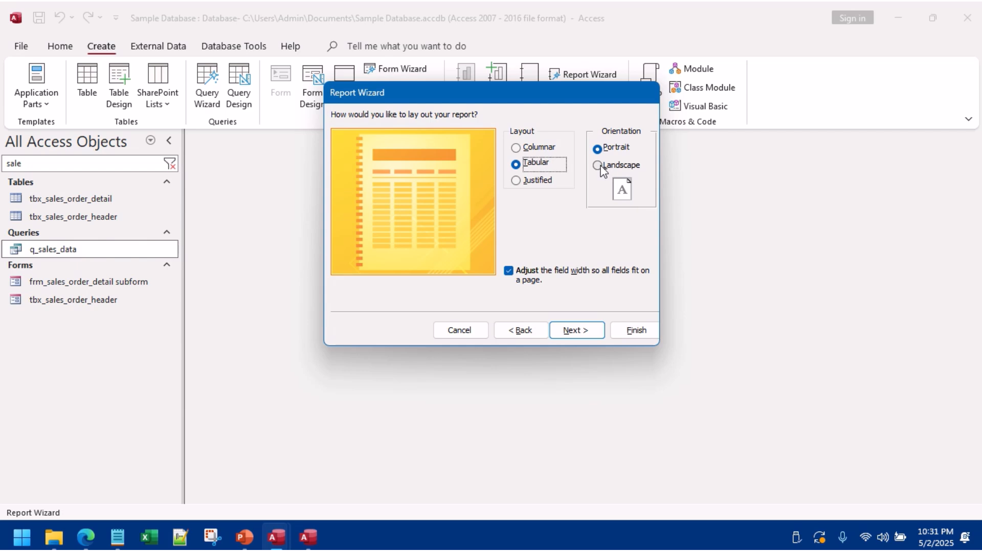
Step: Accept the tabular layout and the title q_sales_data, and finish the wizard with the option to modify the report's design
{"action": "left_click", "coordinate": [586, 331]}
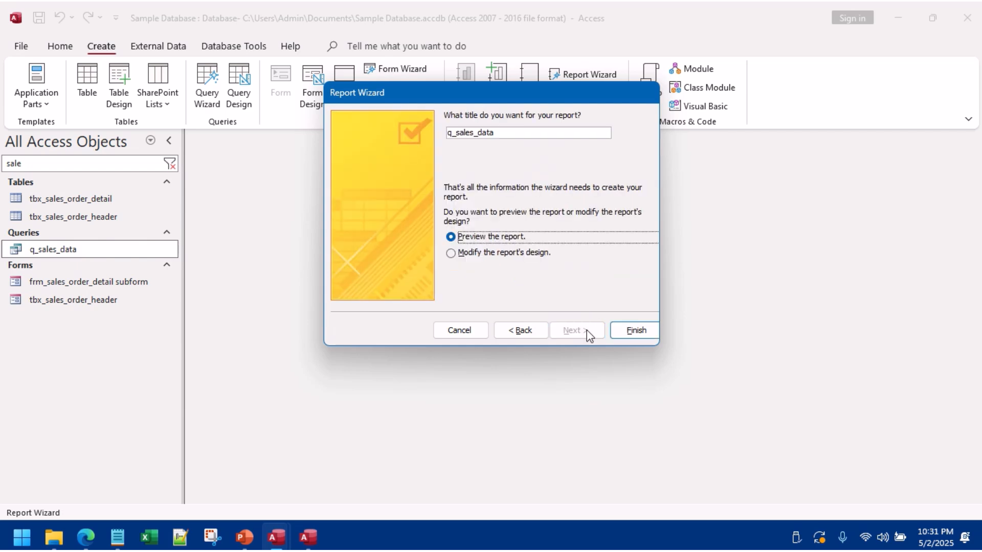
{"action": "left_click", "coordinate": [515, 252]}
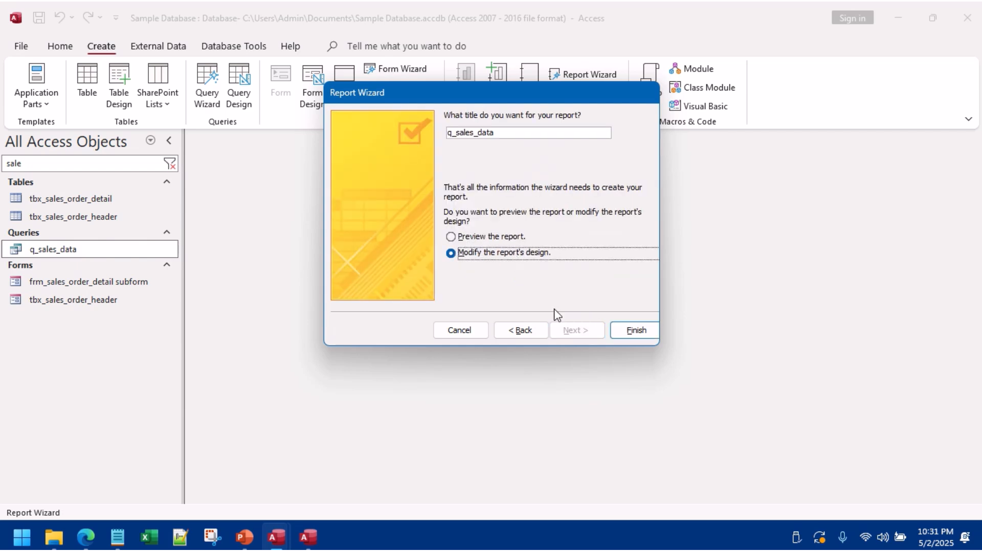
{"action": "left_click", "coordinate": [633, 333]}
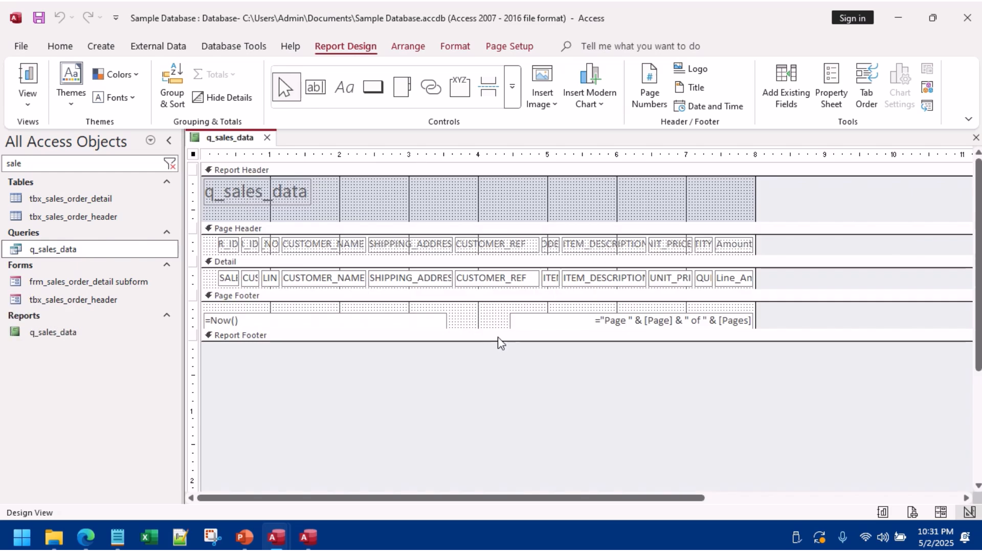
Step: Delete the q_sales_data title label from the report header
{"action": "left_click", "coordinate": [272, 194]}
{"action": "key", "text": "Delete"}
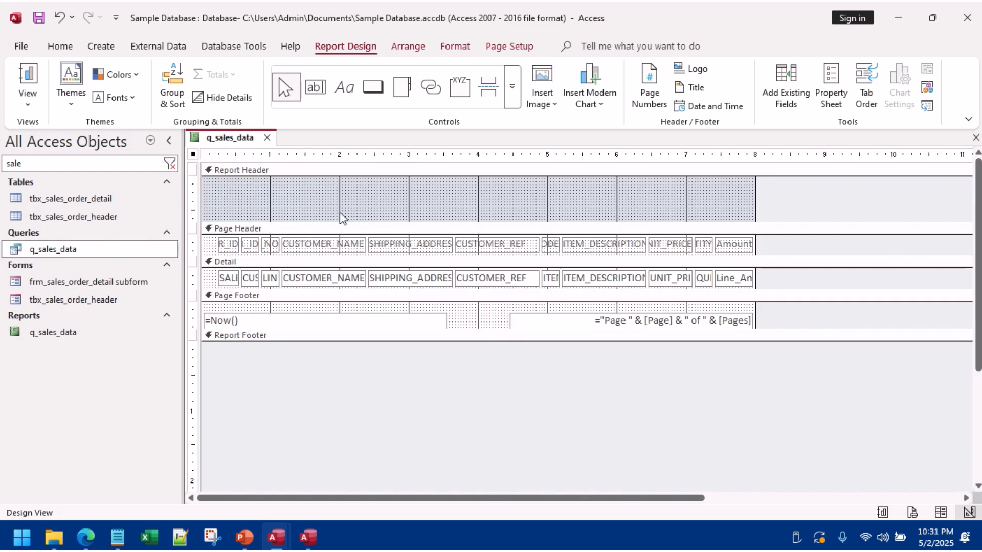
Step: Try to cut the CUSTOMER_NAME label and text box and paste them at another place in the report
{"action": "left_click", "coordinate": [324, 244]}
{"action": "left_click", "coordinate": [322, 283], "text": "shift"}
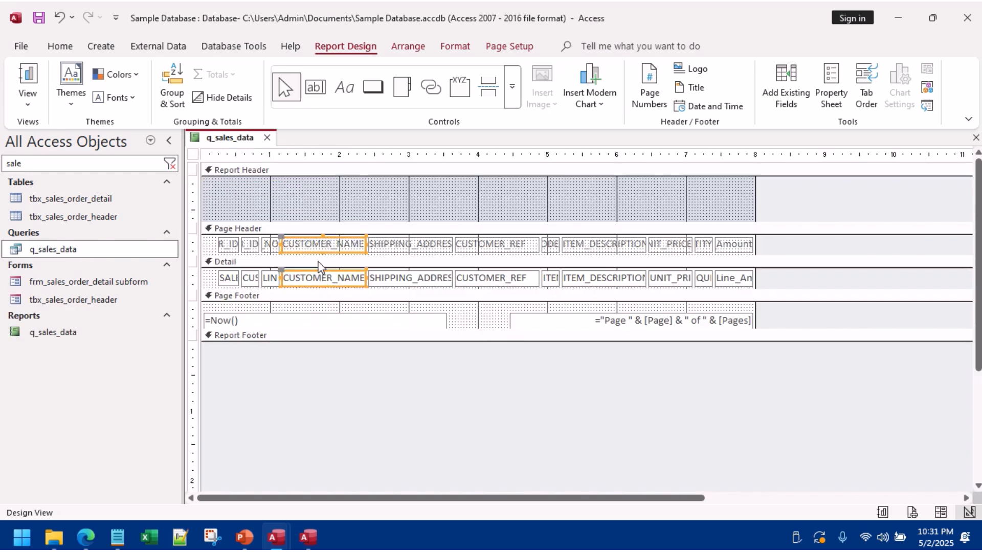
{"action": "key", "text": "Delete"}
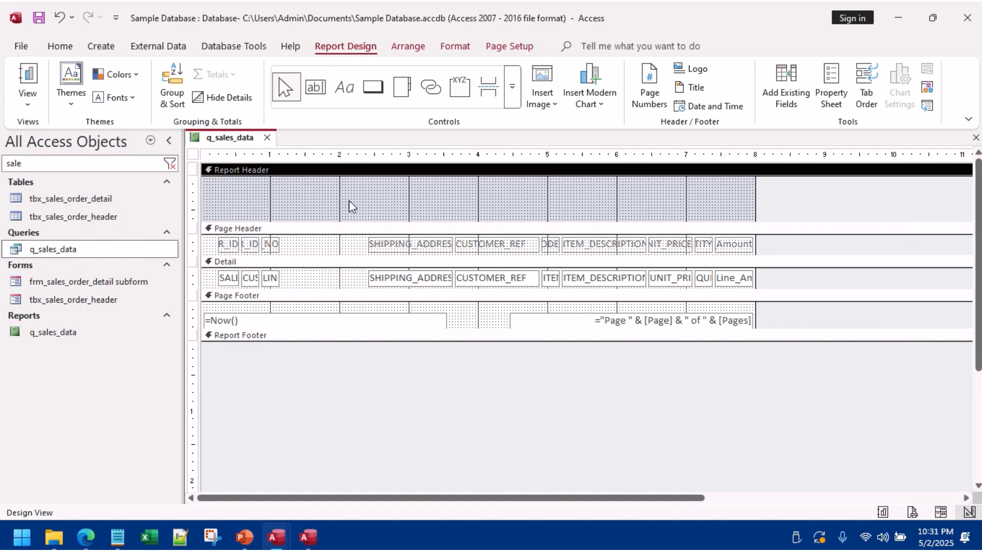
{"action": "key", "text": "ctrl+v"}
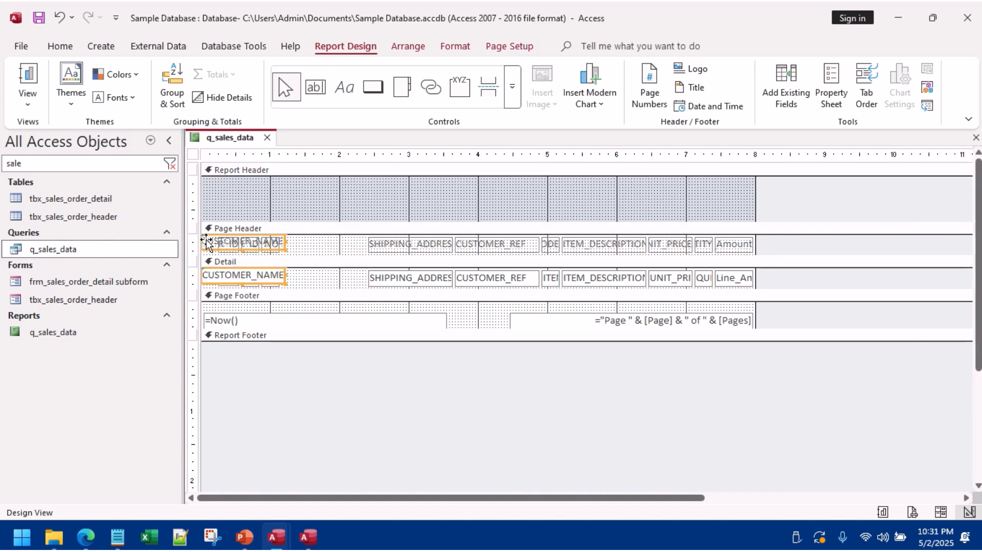
{"action": "left_click_drag", "start_coordinate": [206, 243], "coordinate": [234, 244]}
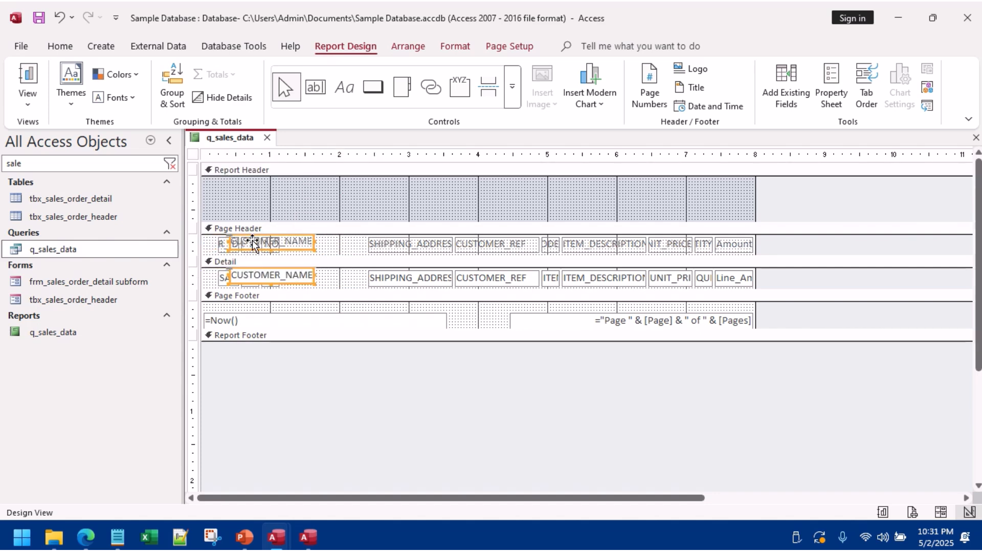
{"action": "left_click", "coordinate": [263, 203]}
{"action": "key", "text": "ctrl+z"}
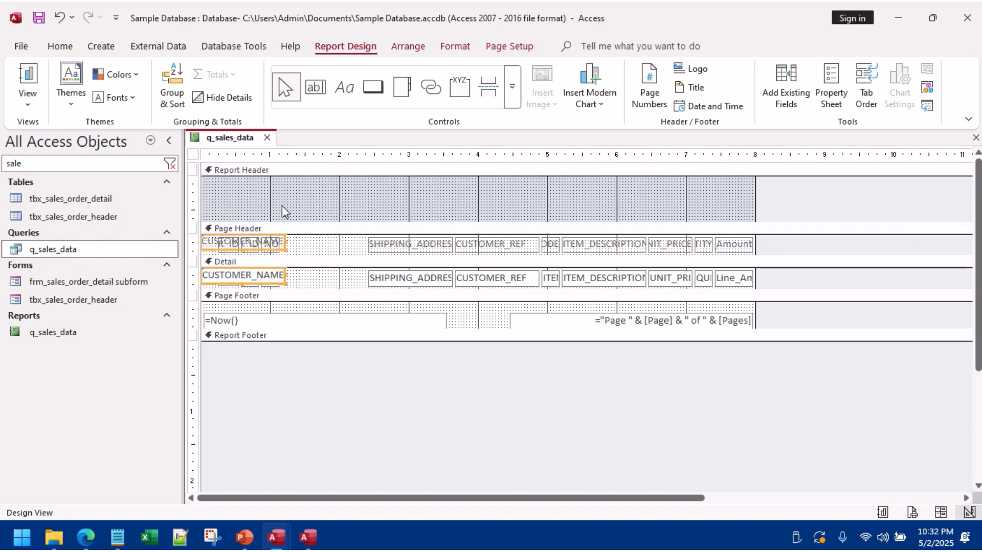
{"action": "key", "text": "Delete"}
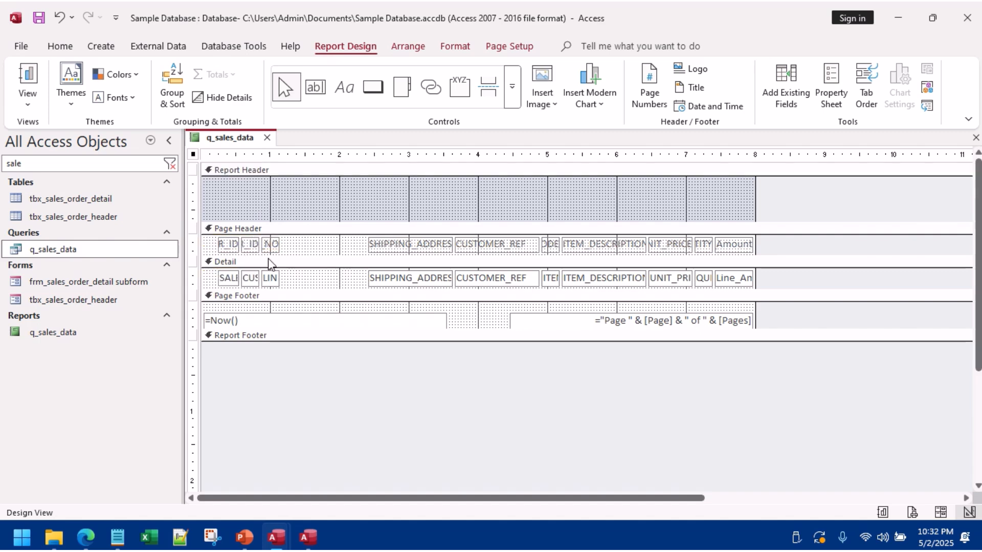
Step: Delete the SHIPPING_ADDRESS label and text box, and widen the SALES_ORDER_ID label in the page header
{"action": "left_click", "coordinate": [321, 251]}
{"action": "left_click", "coordinate": [388, 246]}
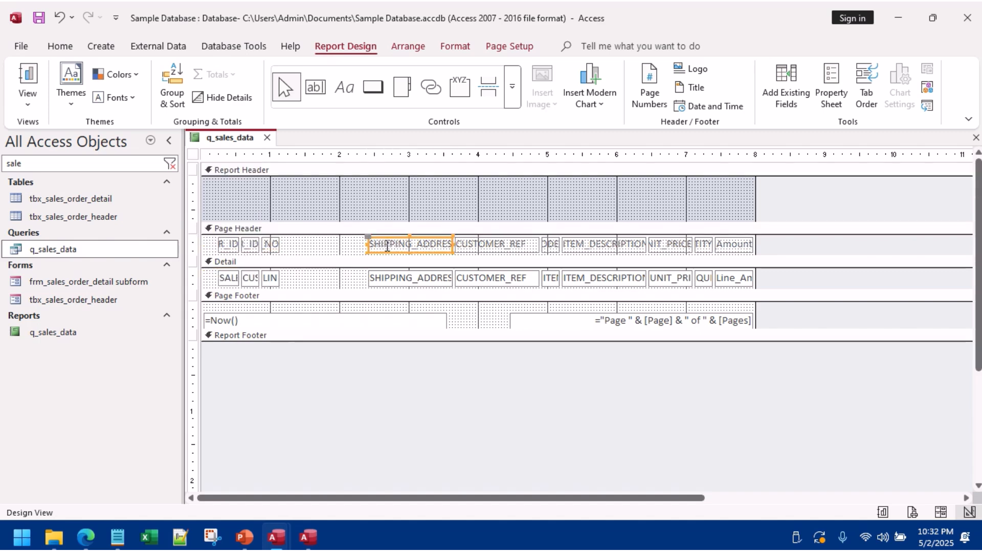
{"action": "key", "text": "Delete"}
{"action": "left_click", "coordinate": [407, 278]}
{"action": "key", "text": "Delete"}
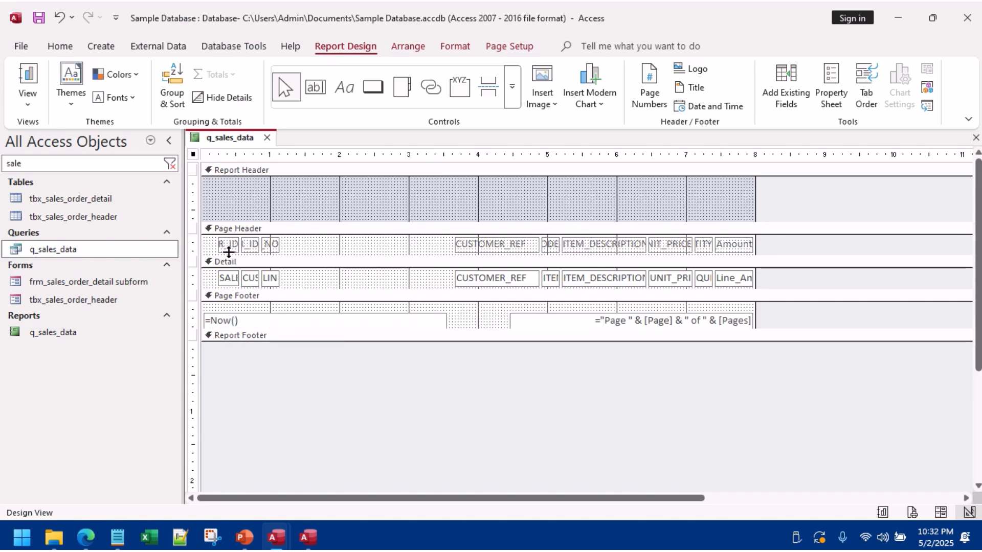
{"action": "left_click", "coordinate": [228, 251]}
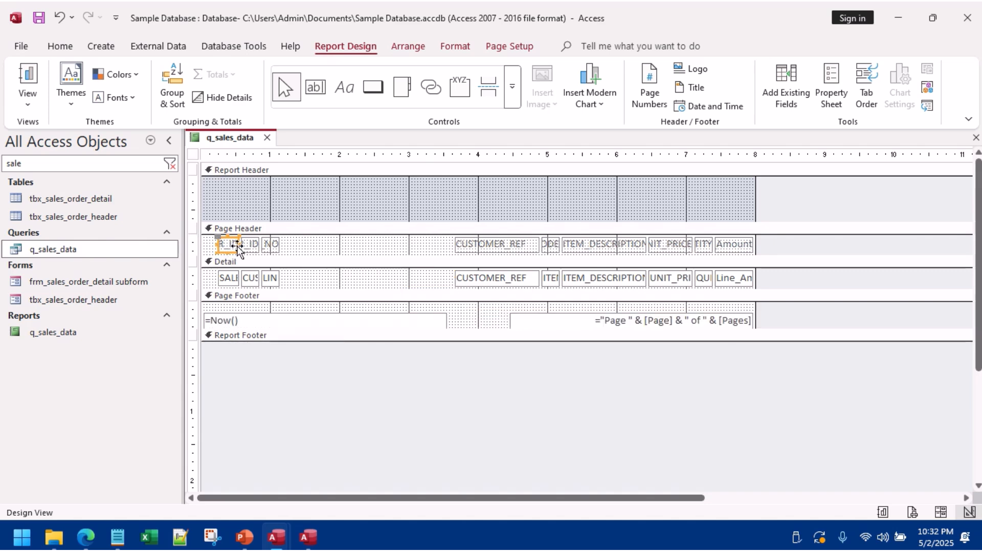
{"action": "left_click_drag", "start_coordinate": [239, 245], "coordinate": [292, 241]}
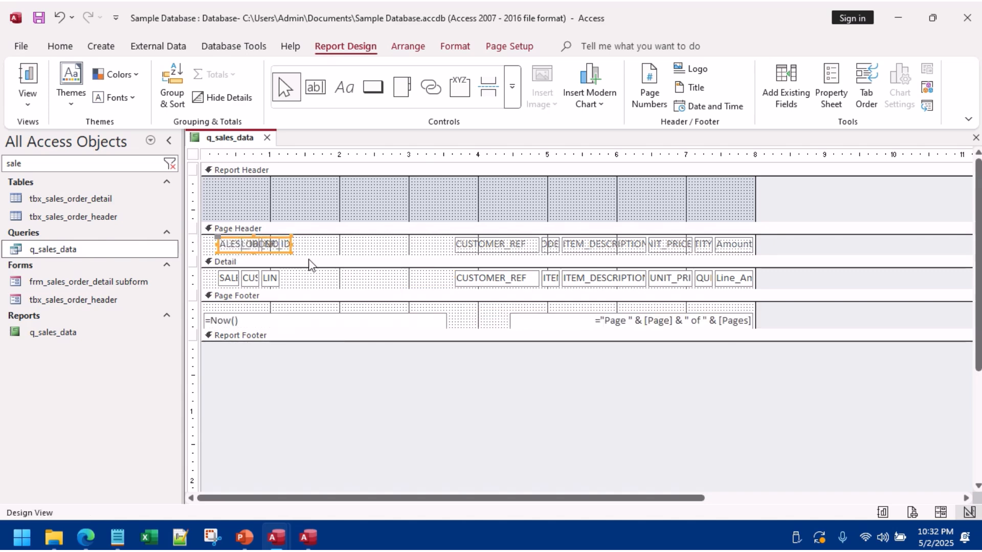
Step: Undo the recent deletions, pasting and resizing of the report's controls, including the removal of the report title
{"action": "key", "text": "ctrl+z"}
{"action": "key", "text": "ctrl+z"}
{"action": "key", "text": "ctrl+z"}
{"action": "key", "text": "ctrl+z"}
{"action": "key", "text": "ctrl+z"}
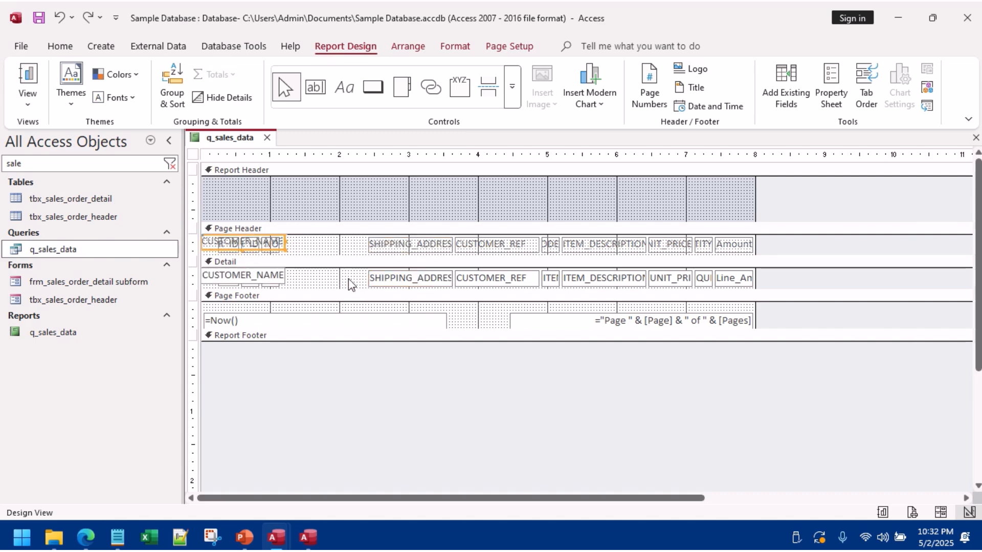
{"action": "key", "text": "ctrl+z"}
{"action": "key", "text": "ctrl+z"}
{"action": "key", "text": "ctrl+z"}
{"action": "key", "text": "ctrl+z"}
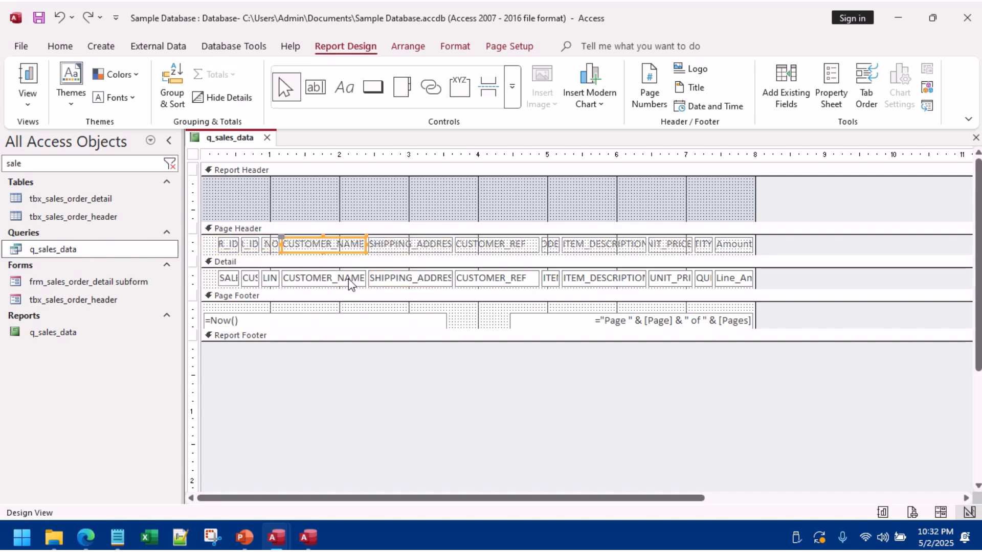
Step: Add the existing CUSTOMER_NAME field to the report header and delete the q_sales_data title label
{"action": "left_click", "coordinate": [342, 198]}
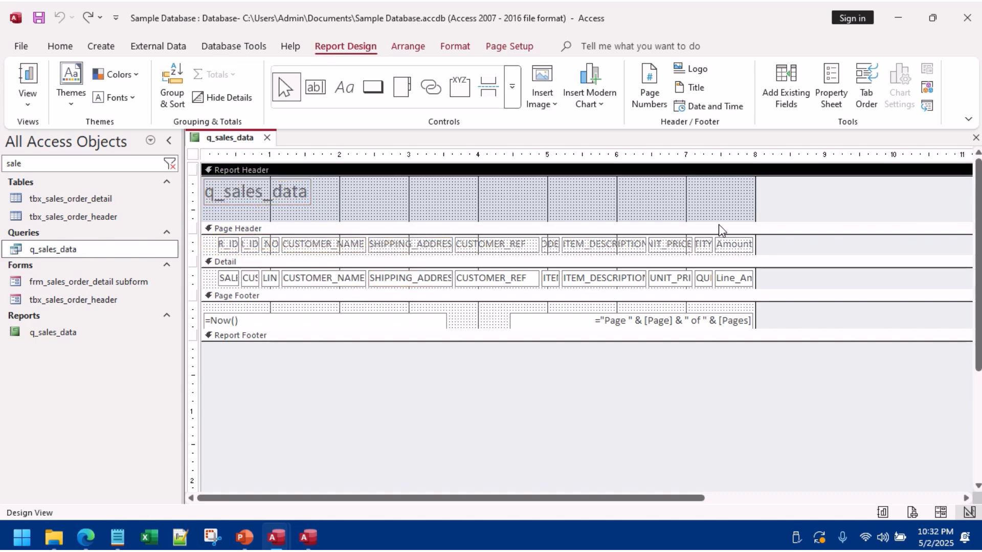
{"action": "left_click", "coordinate": [786, 87]}
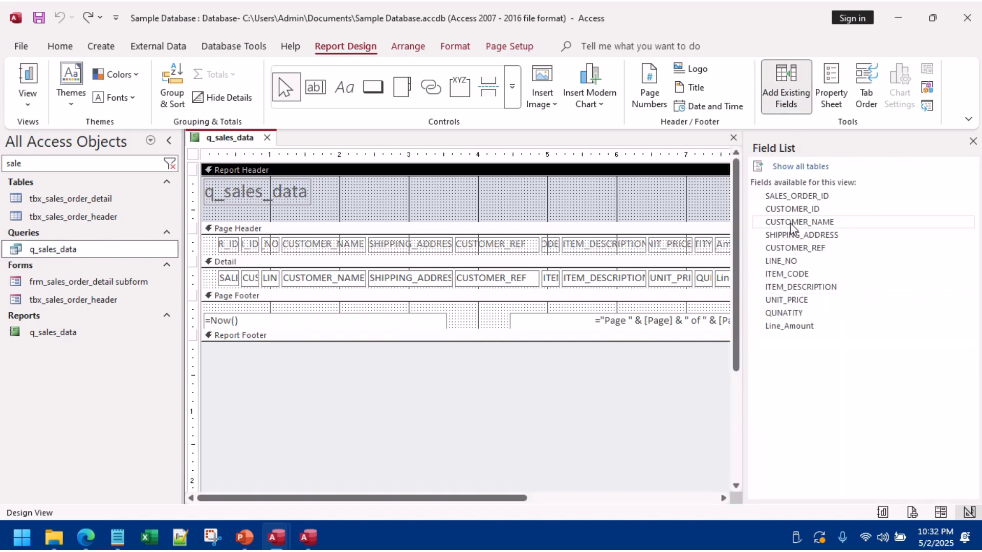
{"action": "left_click_drag", "start_coordinate": [796, 221], "coordinate": [529, 194]}
{"action": "left_click", "coordinate": [250, 199]}
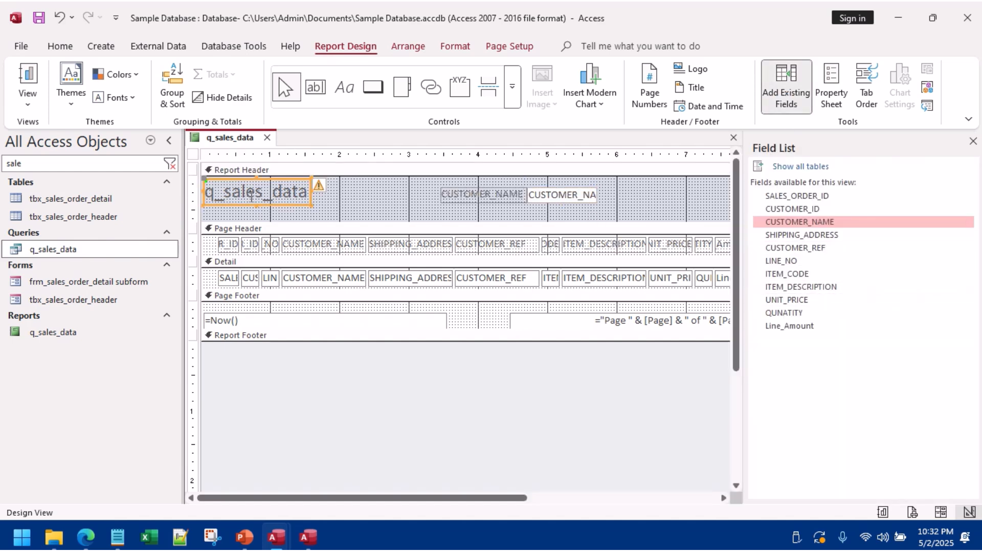
{"action": "key", "text": "Delete"}
Step: Move the CUSTOMER_NAME label and text box to the report header's upper-left corner and widen the text box to about 1.8 inches
{"action": "left_click_drag", "start_coordinate": [468, 199], "coordinate": [238, 191]}
{"action": "left_click", "coordinate": [340, 189]}
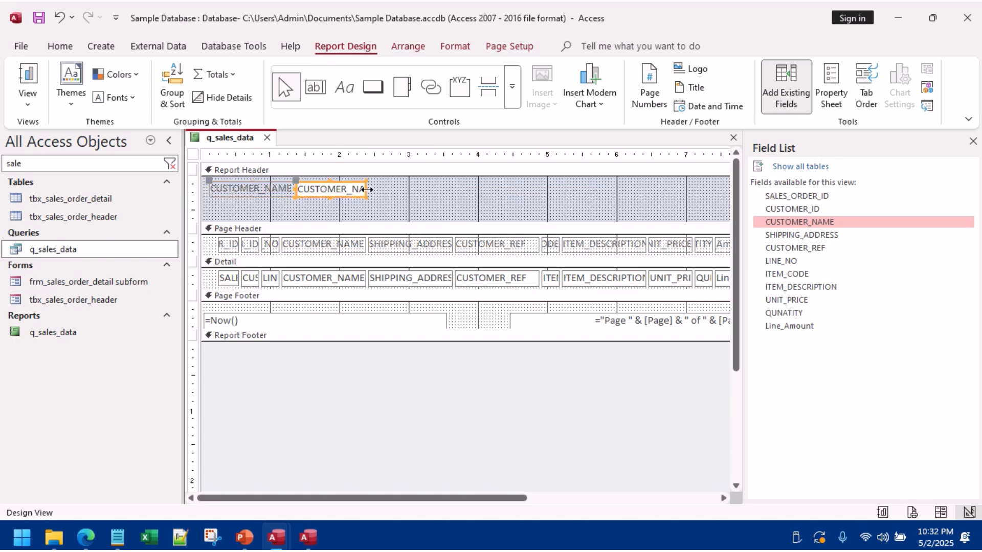
{"action": "left_click_drag", "start_coordinate": [363, 189], "coordinate": [421, 189]}
{"action": "left_click", "coordinate": [545, 214]}
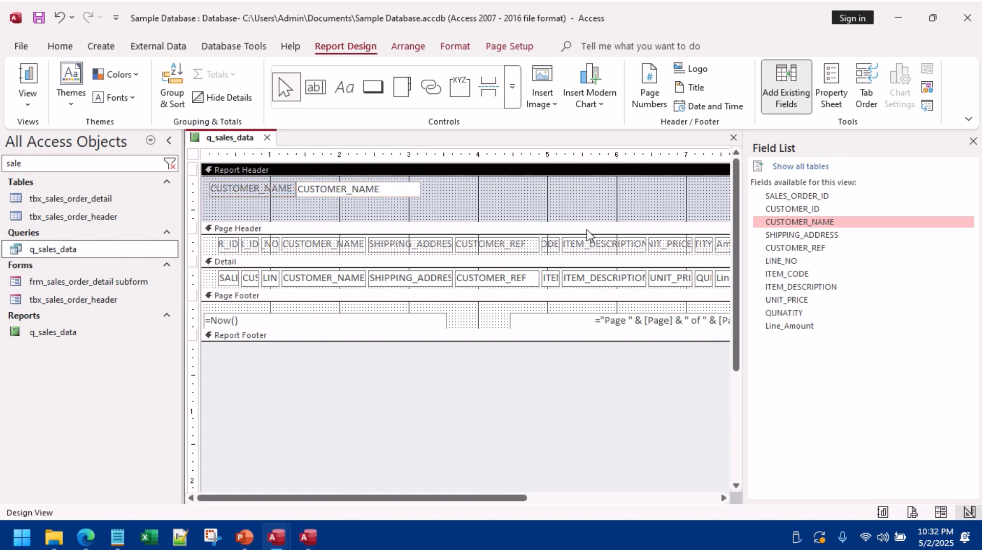
Step: Add the SHIPPING_ADDRESS field below CUSTOMER_NAME in the report header and arrange both fields in a stacked layout
{"action": "left_click_drag", "start_coordinate": [798, 235], "coordinate": [330, 212]}
{"action": "left_click_drag", "start_coordinate": [433, 221], "coordinate": [259, 177]}
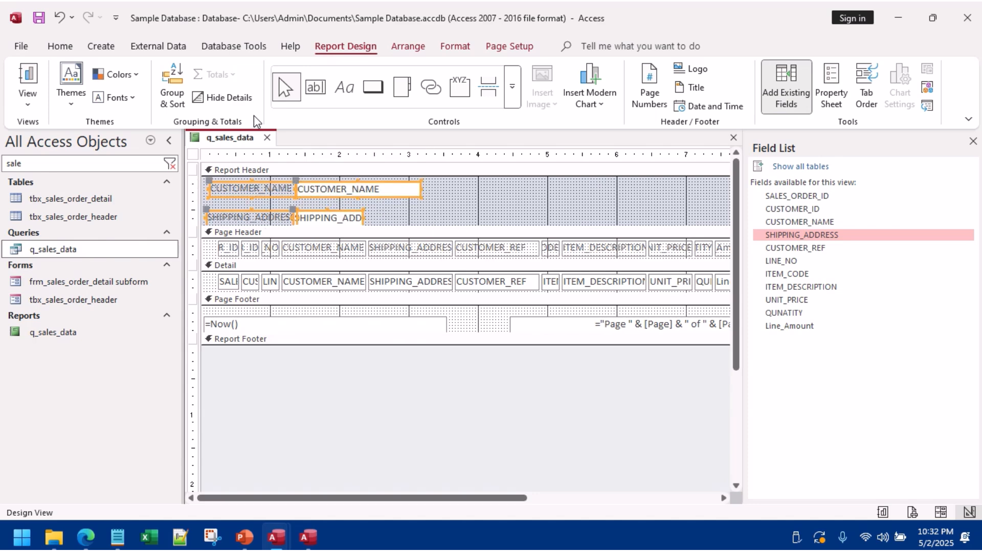
{"action": "left_click", "coordinate": [399, 50]}
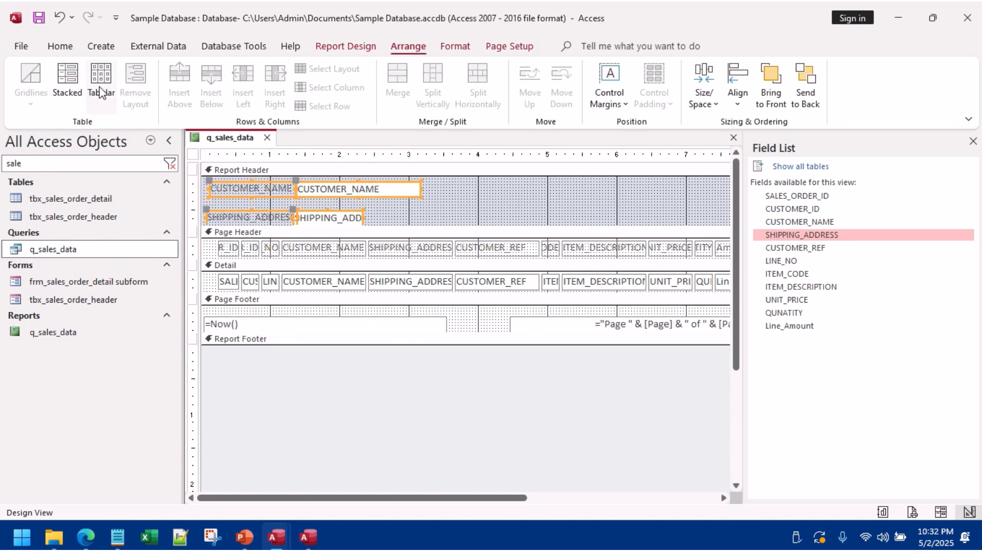
{"action": "left_click", "coordinate": [67, 84]}
{"action": "left_click", "coordinate": [498, 210]}
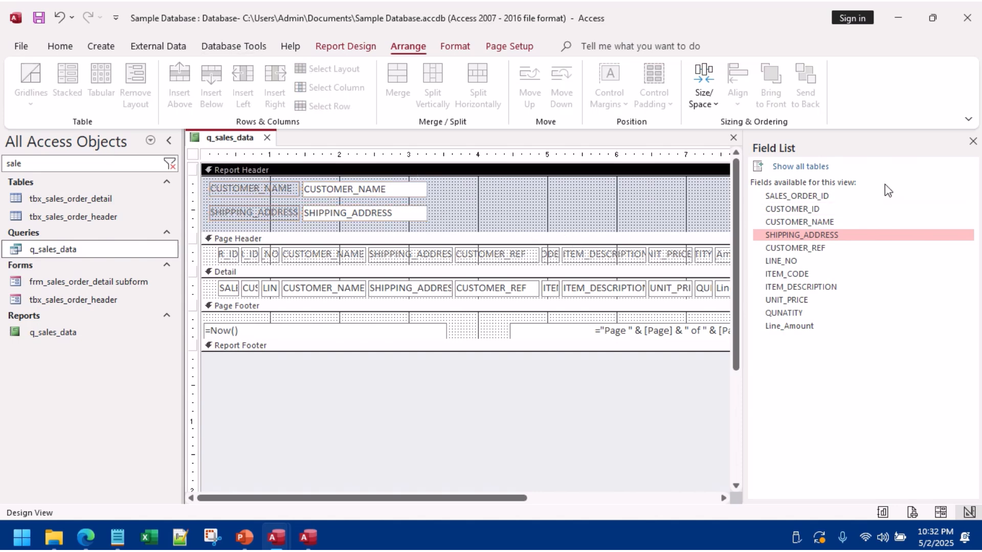
Step: Add the CUSTOMER_REF field to the header layout, to the right of CUSTOMER_NAME, and collapse the navigation pane
{"action": "left_click_drag", "start_coordinate": [806, 245], "coordinate": [428, 186]}
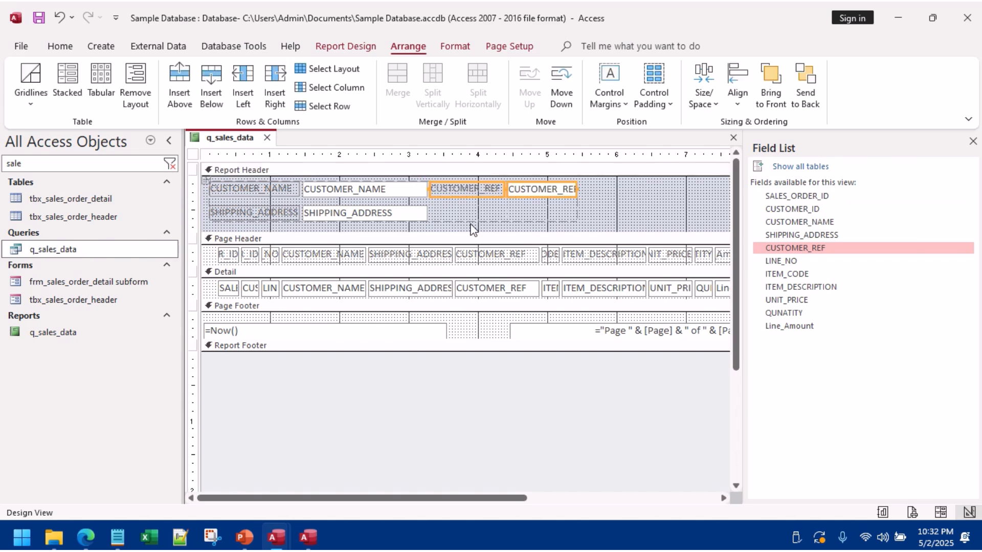
{"action": "left_click", "coordinate": [481, 212]}
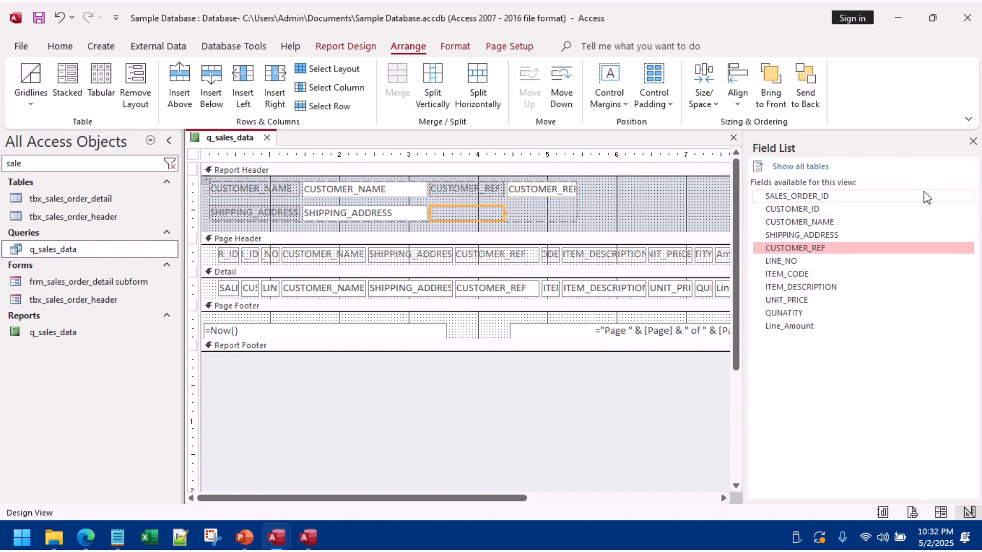
{"action": "left_click", "coordinate": [169, 140]}
Step: Widen the SALES_ORDER_ID label in the page header until its full caption fits
{"action": "left_click", "coordinate": [71, 256]}
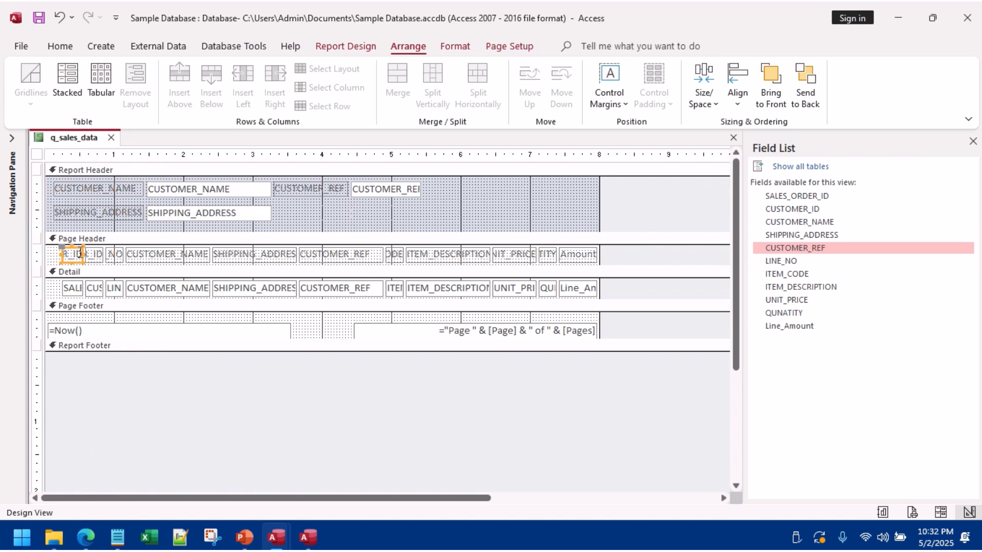
{"action": "left_click_drag", "start_coordinate": [81, 253], "coordinate": [126, 254]}
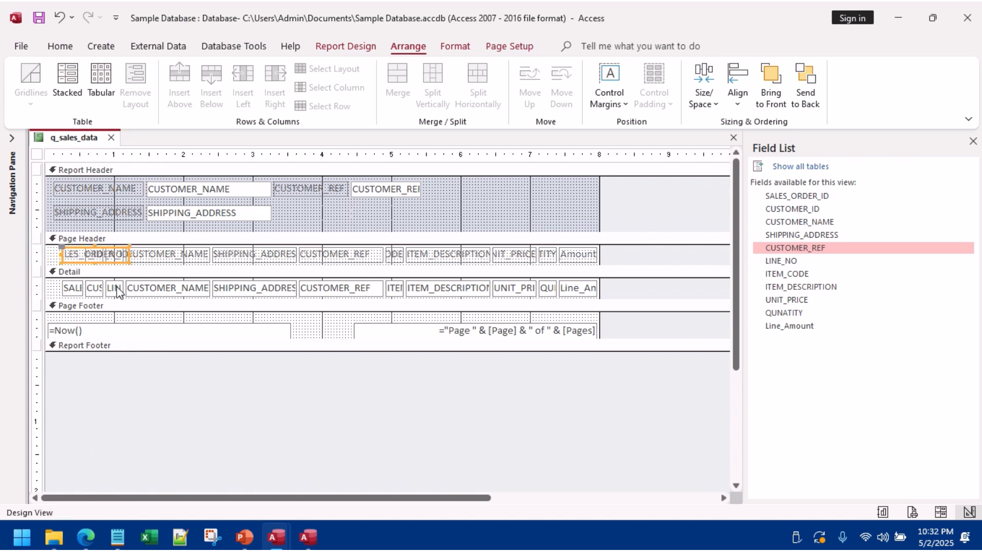
{"action": "left_click", "coordinate": [72, 256]}
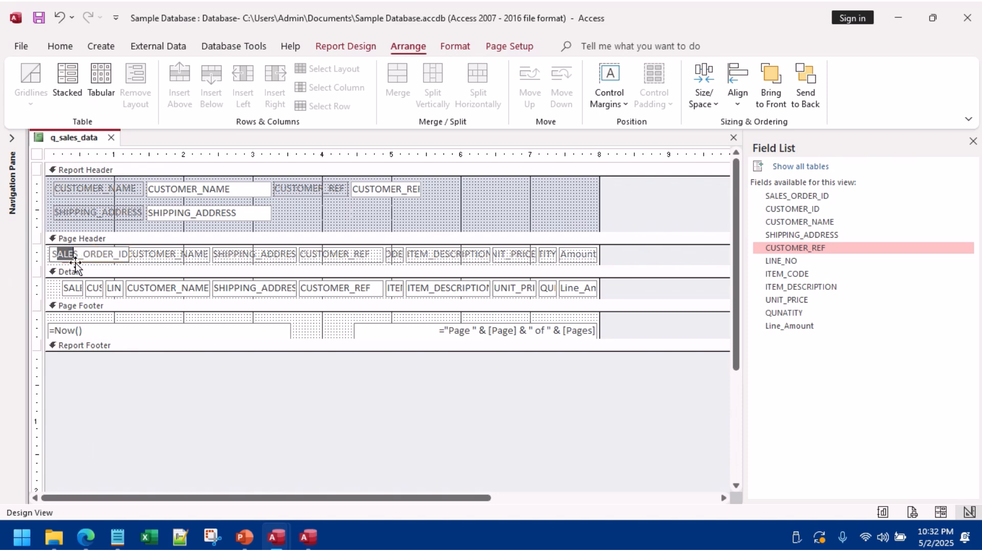
Step: Delete all the column labels from the page header
{"action": "left_click", "coordinate": [94, 289]}
{"action": "left_click_drag", "start_coordinate": [62, 257], "coordinate": [208, 297]}
{"action": "key", "text": "Delete"}
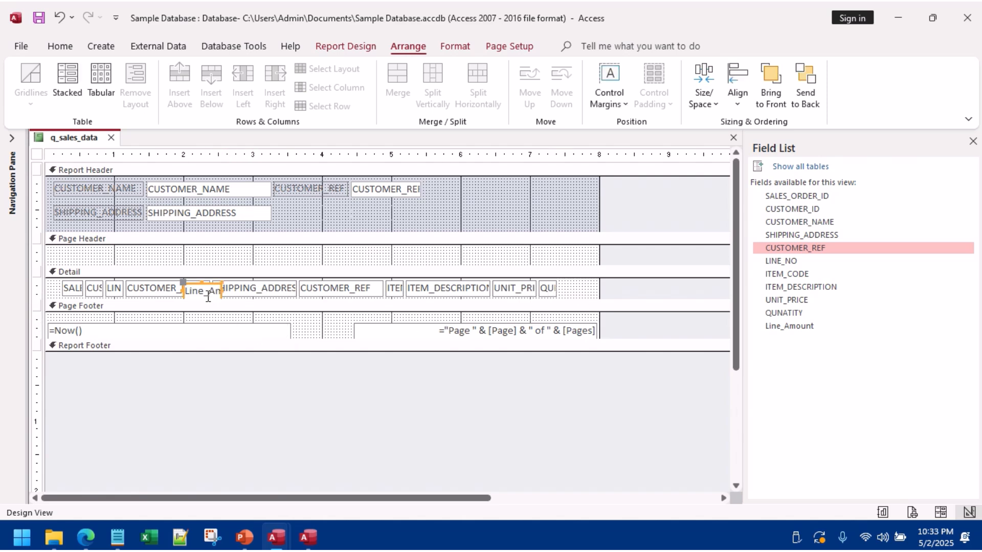
Step: Delete all the field text boxes from the Detail section, from SALES_ORDER_ID through Line_Amount
{"action": "left_click", "coordinate": [276, 288]}
{"action": "key", "text": "Delete"}
{"action": "left_click", "coordinate": [318, 293]}
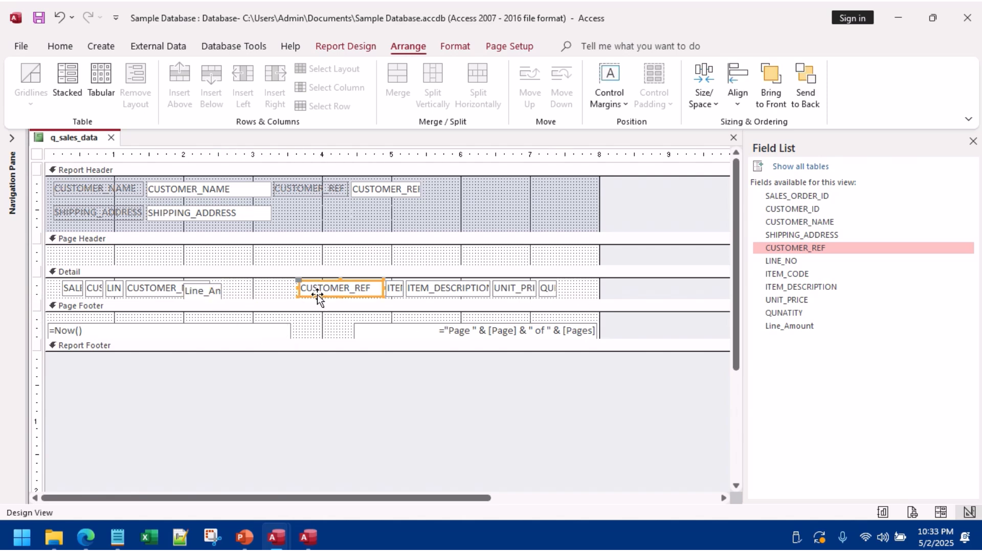
{"action": "key", "text": "Delete"}
{"action": "left_click", "coordinate": [429, 283]}
{"action": "key", "text": "Delete"}
{"action": "left_click", "coordinate": [396, 289]}
{"action": "key", "text": "Delete"}
{"action": "left_click", "coordinate": [514, 288]}
{"action": "key", "text": "Delete"}
{"action": "left_click", "coordinate": [547, 288]}
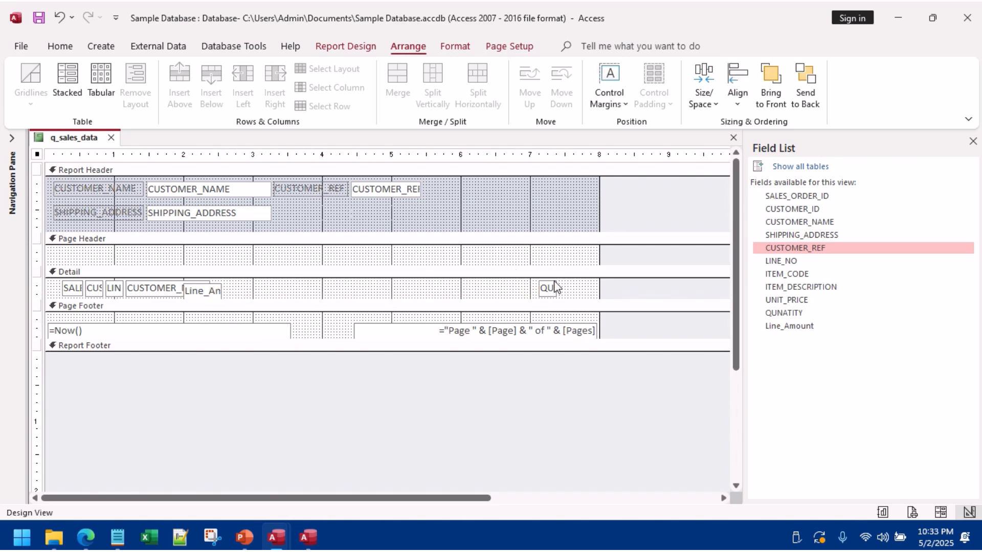
{"action": "key", "text": "Delete"}
{"action": "left_click", "coordinate": [185, 294]}
{"action": "key", "text": "Delete"}
{"action": "left_click", "coordinate": [145, 289]}
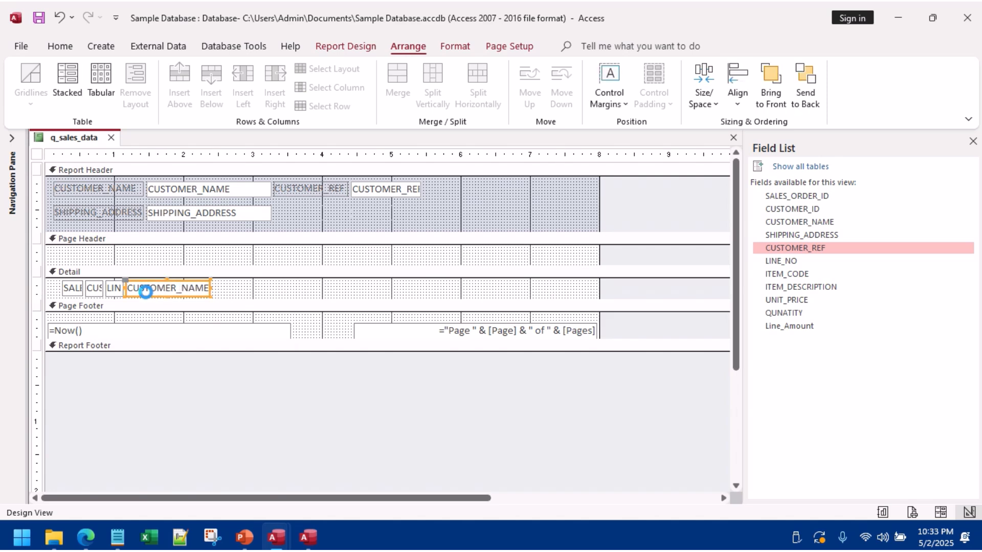
{"action": "key", "text": "Delete"}
{"action": "left_click", "coordinate": [110, 290]}
{"action": "key", "text": "Delete"}
{"action": "left_click", "coordinate": [95, 289]}
{"action": "key", "text": "Delete"}
{"action": "left_click", "coordinate": [71, 289]}
{"action": "key", "text": "Delete"}
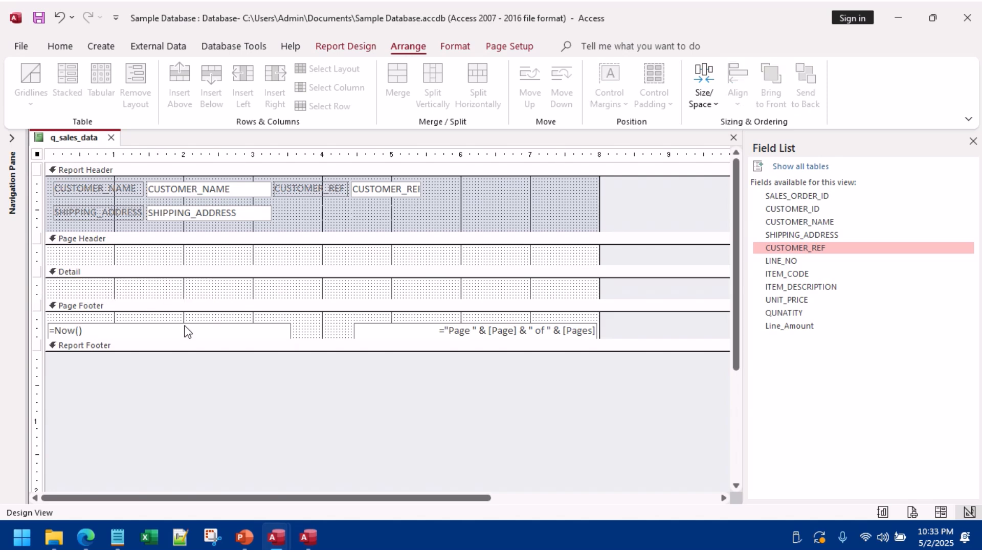
Step: Expand the report footer to about 0.25 inch tall and enlarge the Detail section to about 0.55 inch
{"action": "left_click_drag", "start_coordinate": [322, 349], "coordinate": [322, 369]}
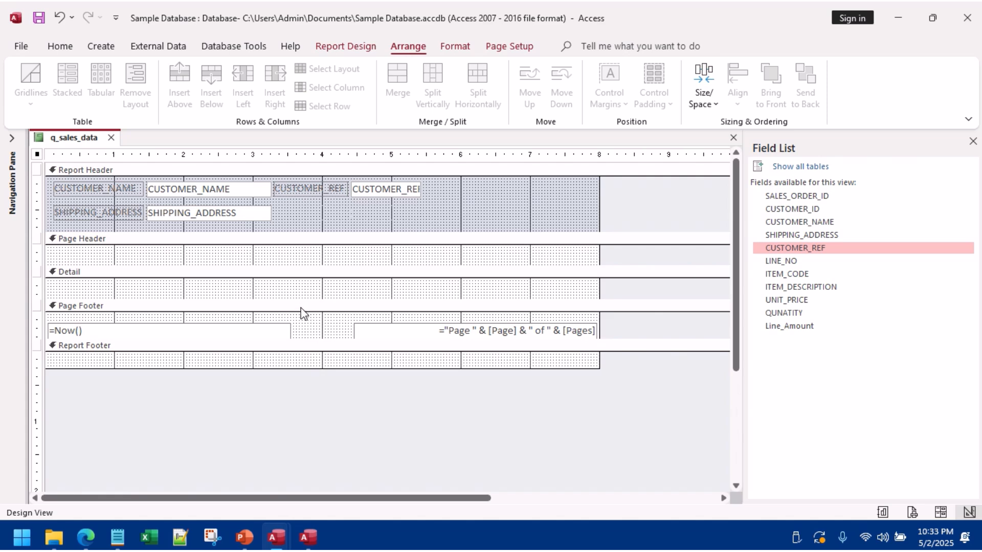
{"action": "left_click_drag", "start_coordinate": [302, 301], "coordinate": [302, 318]}
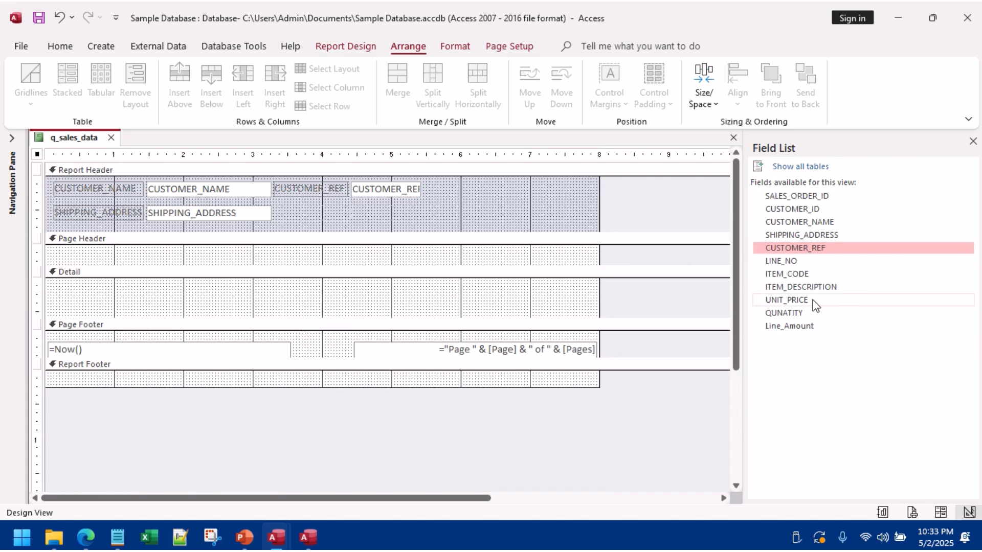
Step: Add the ITEM_CODE, ITEM_DESCRIPTION and LINE_NO fields to the Detail section
{"action": "left_click_drag", "start_coordinate": [783, 276], "coordinate": [69, 290]}
{"action": "left_click_drag", "start_coordinate": [813, 288], "coordinate": [499, 340]}
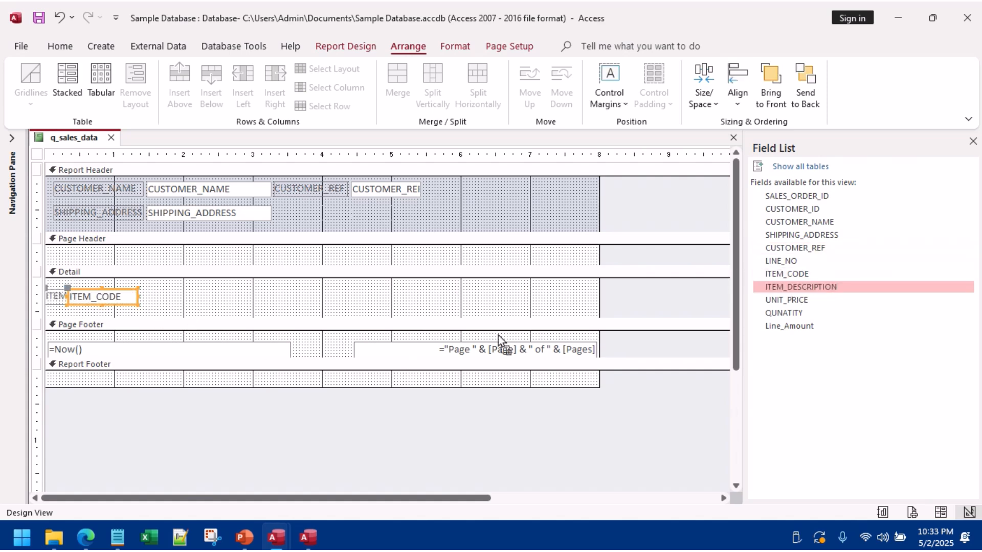
{"action": "left_click_drag", "start_coordinate": [400, 307], "coordinate": [401, 307]}
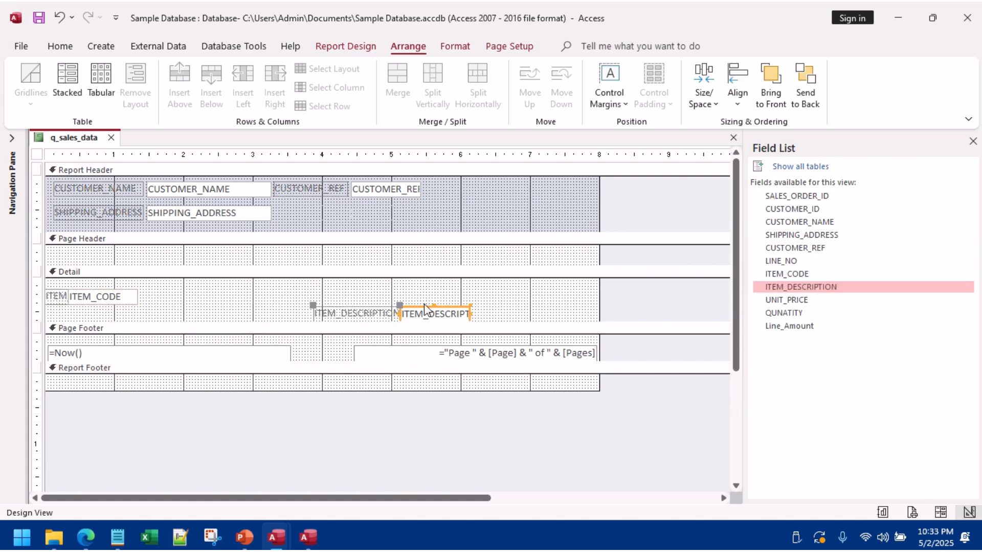
{"action": "left_click_drag", "start_coordinate": [769, 267], "coordinate": [163, 293]}
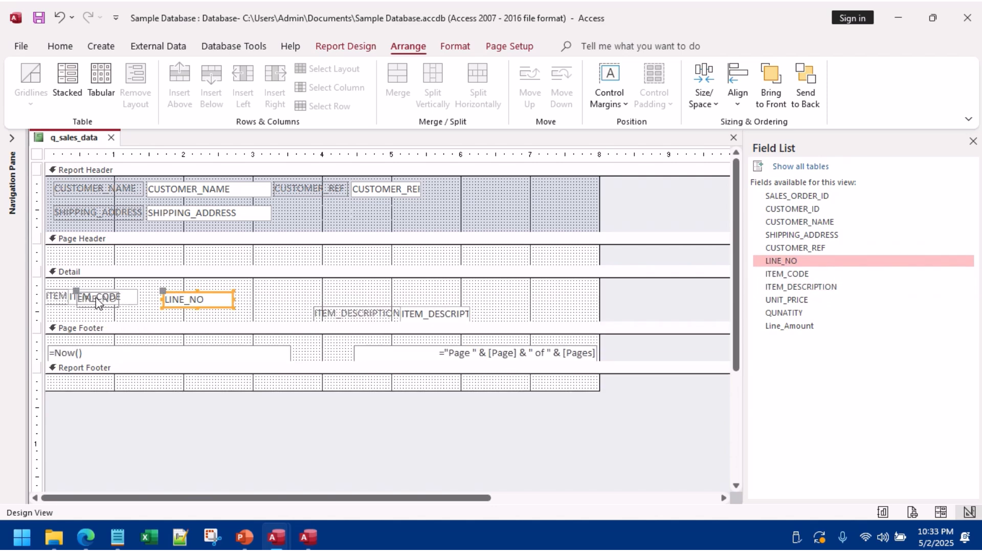
Step: Move the LINE_NO label clear of the other controls and delete the ITEM_CODE and ITEM_DESCRIPTION fields with their labels from the Detail section
{"action": "left_click_drag", "start_coordinate": [80, 293], "coordinate": [241, 290]}
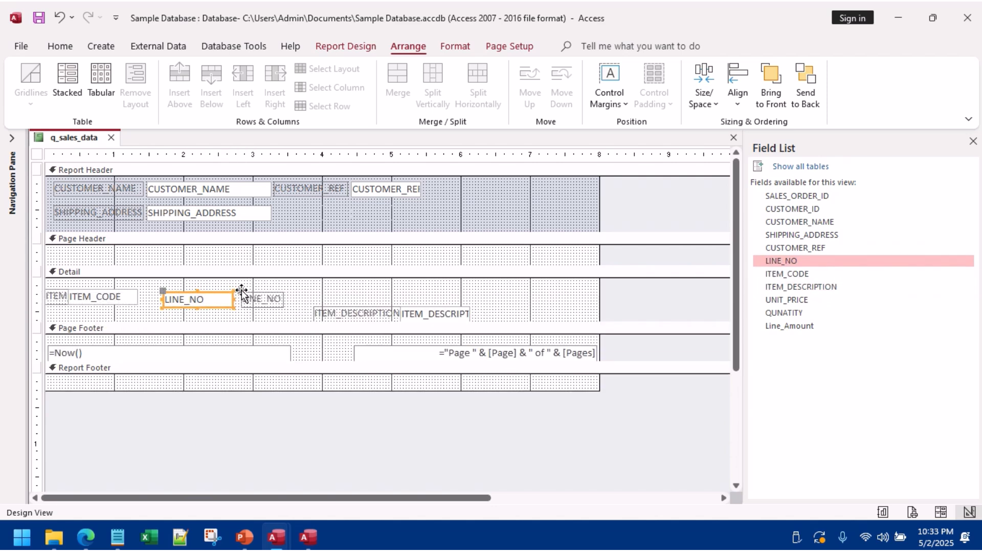
{"action": "left_click", "coordinate": [102, 304]}
{"action": "key", "text": "Delete"}
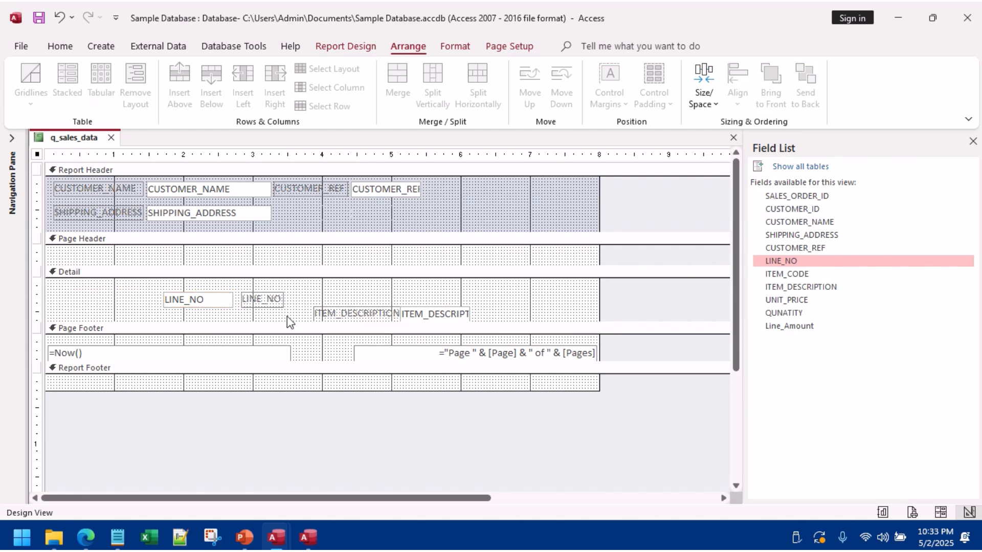
{"action": "left_click", "coordinate": [338, 314]}
{"action": "key", "text": "Delete"}
{"action": "left_click", "coordinate": [432, 314]}
{"action": "key", "text": "Delete"}
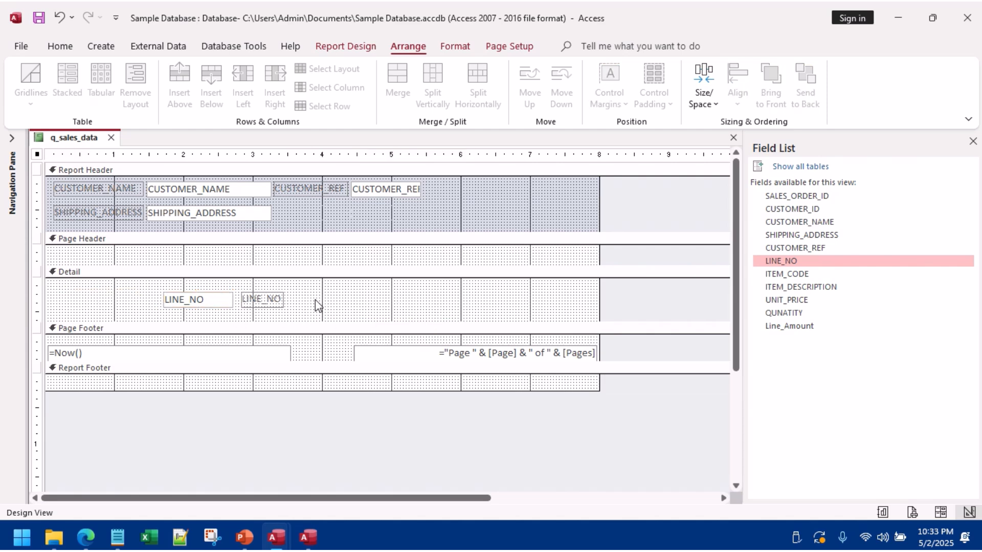
Step: Put LINE_NO in a tabular layout, move it to the report's left edge and narrow its column to about 0.65 inch
{"action": "left_click_drag", "start_coordinate": [316, 300], "coordinate": [179, 304]}
{"action": "left_click", "coordinate": [101, 87]}
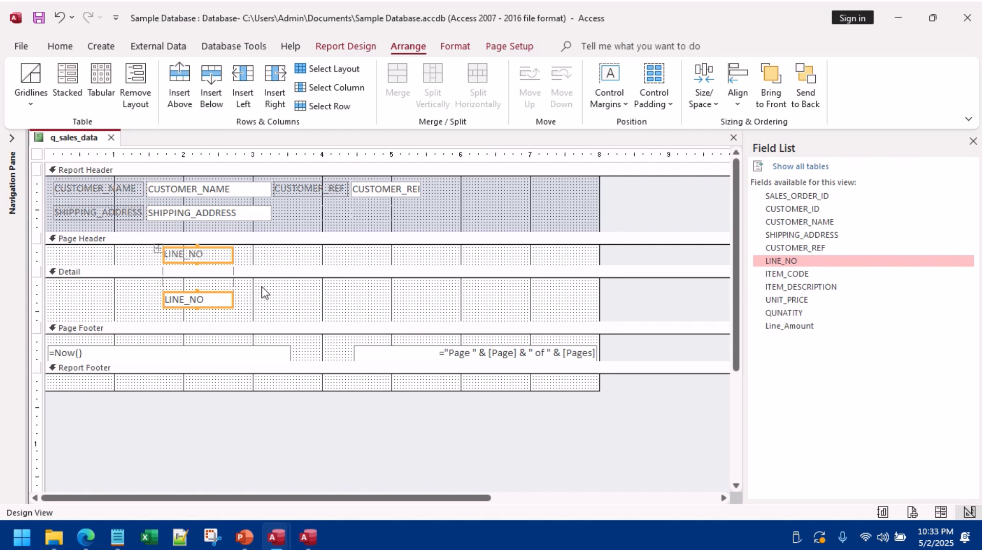
{"action": "left_click_drag", "start_coordinate": [159, 249], "coordinate": [44, 251]}
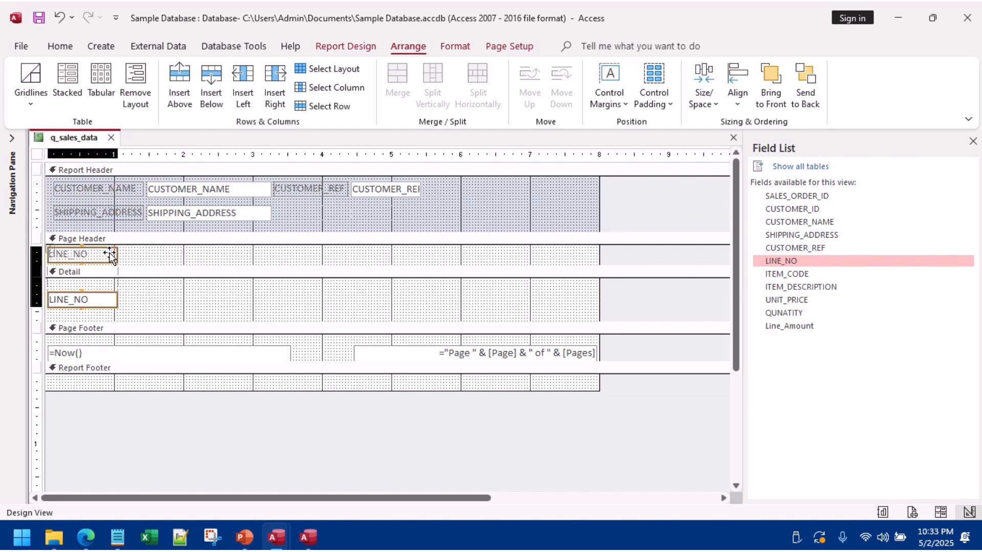
{"action": "left_click", "coordinate": [108, 254]}
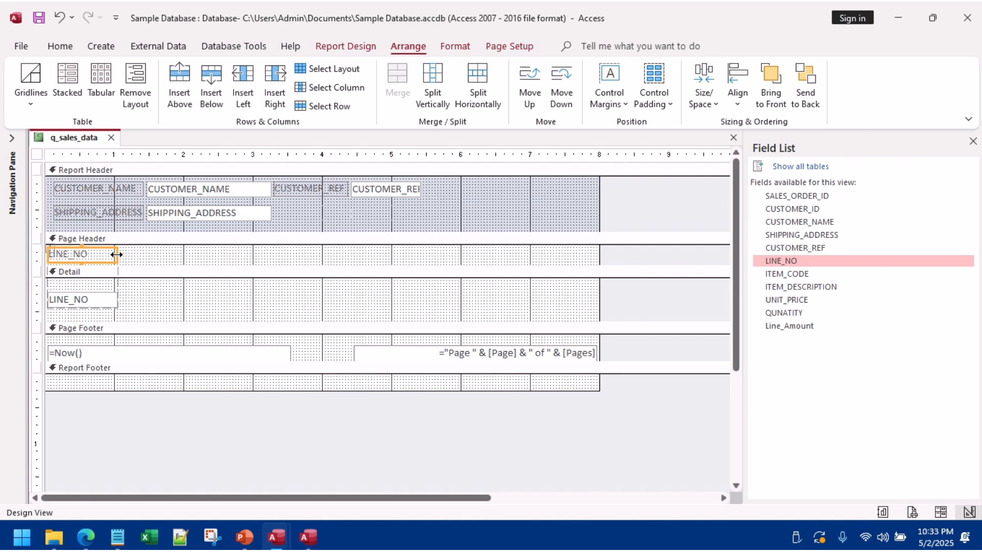
{"action": "left_click_drag", "start_coordinate": [117, 254], "coordinate": [93, 254]}
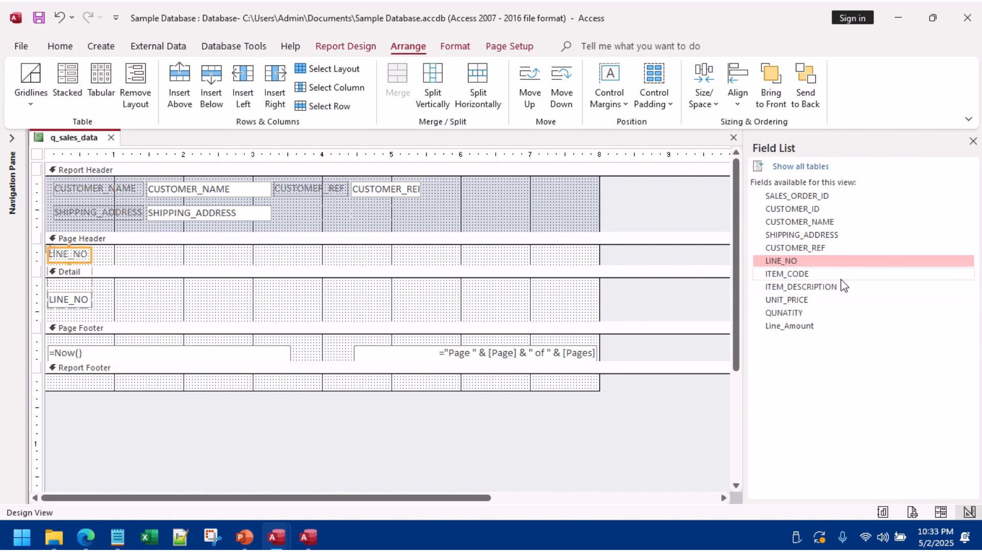
Step: Add ITEM_CODE and ITEM_DESCRIPTION to the tabular layout after LINE_NO and widen the ITEM_DESCRIPTION column to about 3.2 inches
{"action": "left_click_drag", "start_coordinate": [796, 275], "coordinate": [97, 310]}
{"action": "left_click_drag", "start_coordinate": [778, 288], "coordinate": [164, 301]}
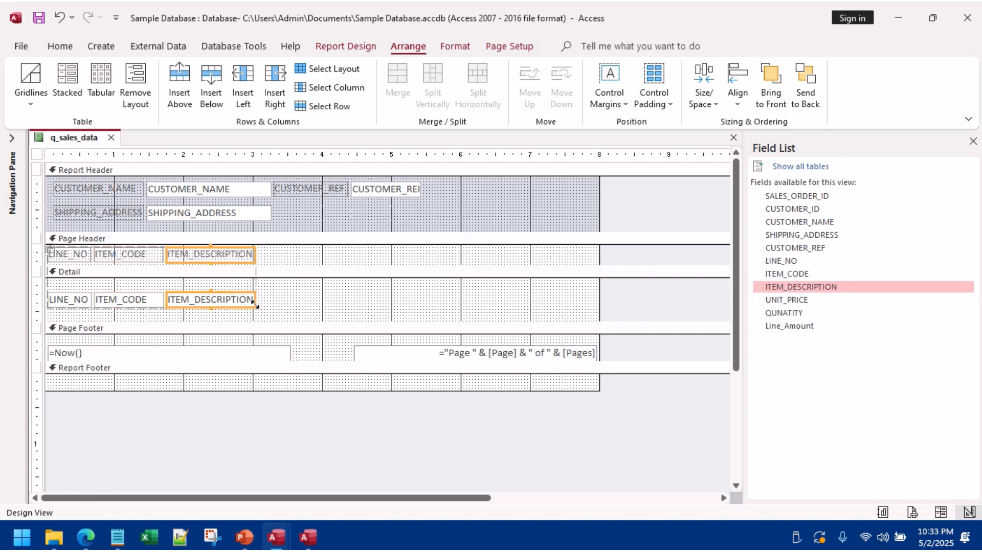
{"action": "left_click_drag", "start_coordinate": [256, 300], "coordinate": [386, 307]}
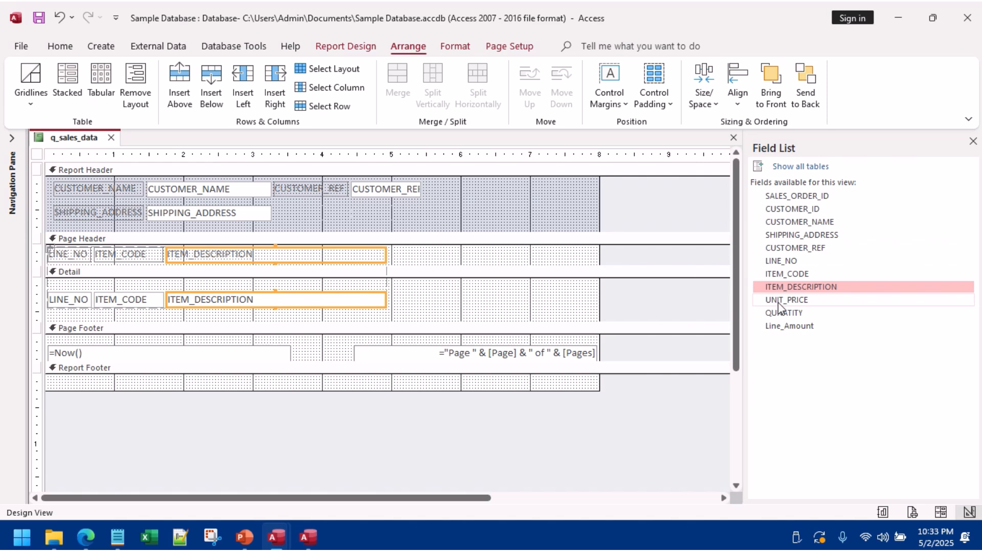
Step: Append the UNIT_PRICE, QUNATITY and Line_Amount fields as columns after ITEM_DESCRIPTION in the tabular layout
{"action": "left_click_drag", "start_coordinate": [778, 301], "coordinate": [389, 302]}
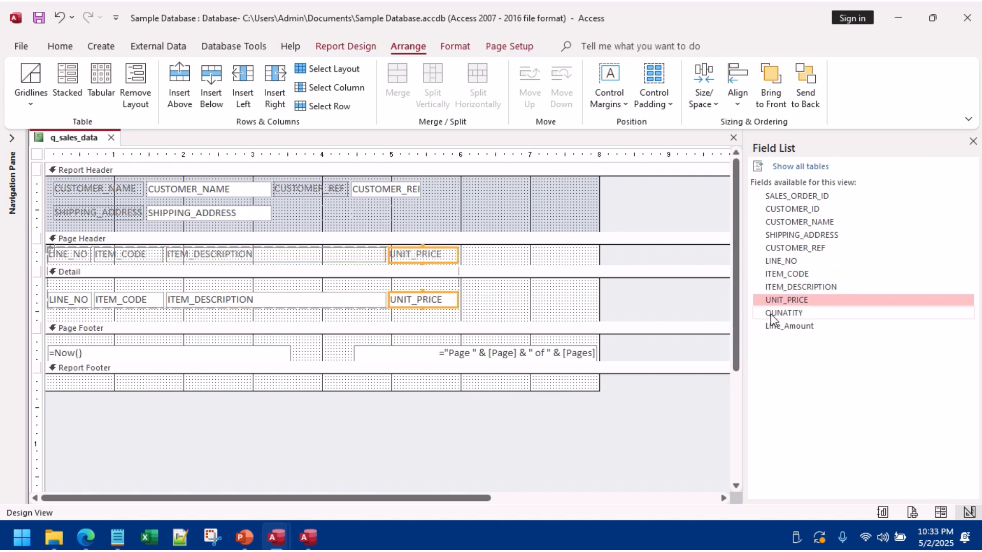
{"action": "left_click_drag", "start_coordinate": [784, 313], "coordinate": [462, 299]}
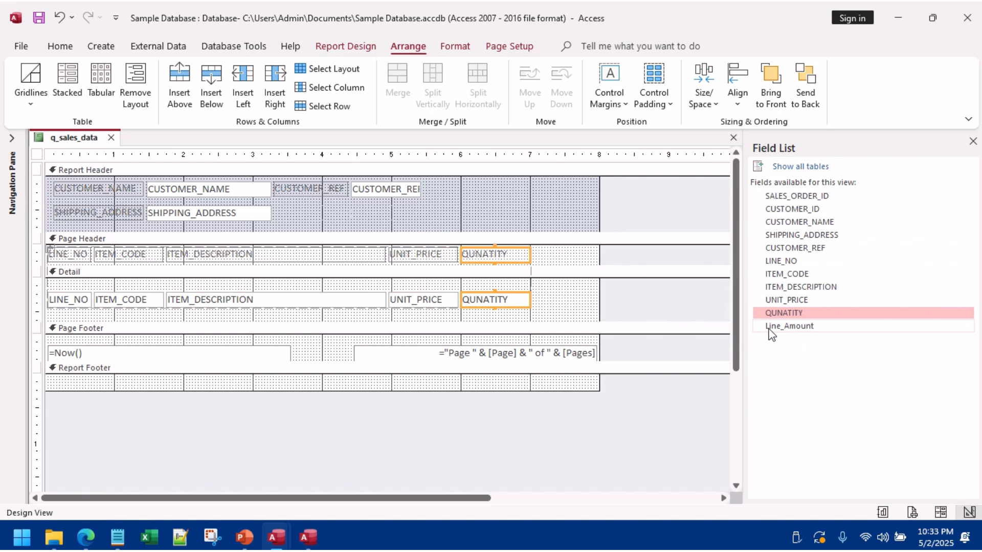
{"action": "left_click_drag", "start_coordinate": [772, 327], "coordinate": [536, 303]}
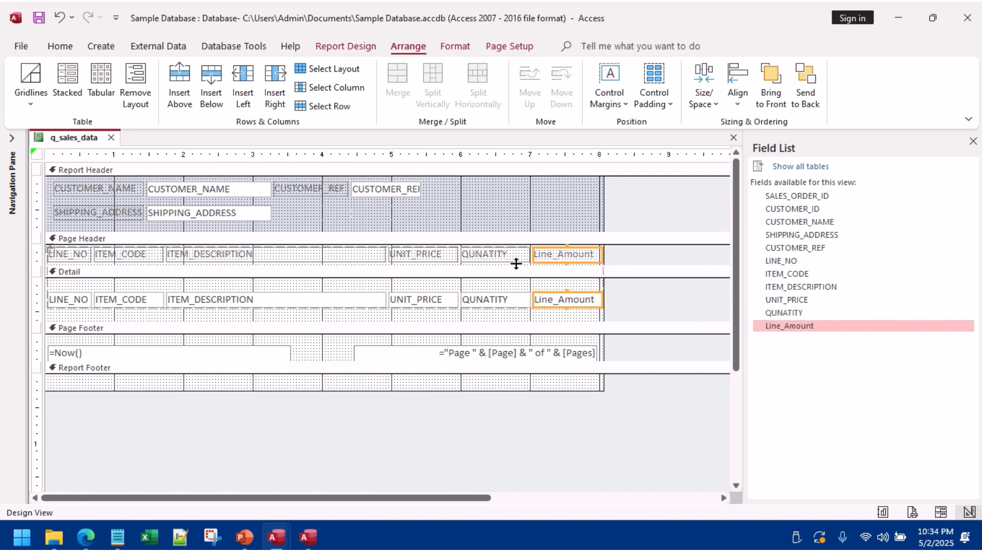
Step: Shrink the page header slightly and reduce the Detail section to fit tightly around its single row of fields
{"action": "left_click_drag", "start_coordinate": [516, 264], "coordinate": [520, 255]}
{"action": "left_click", "coordinate": [516, 297]}
{"action": "left_click", "coordinate": [192, 298]}
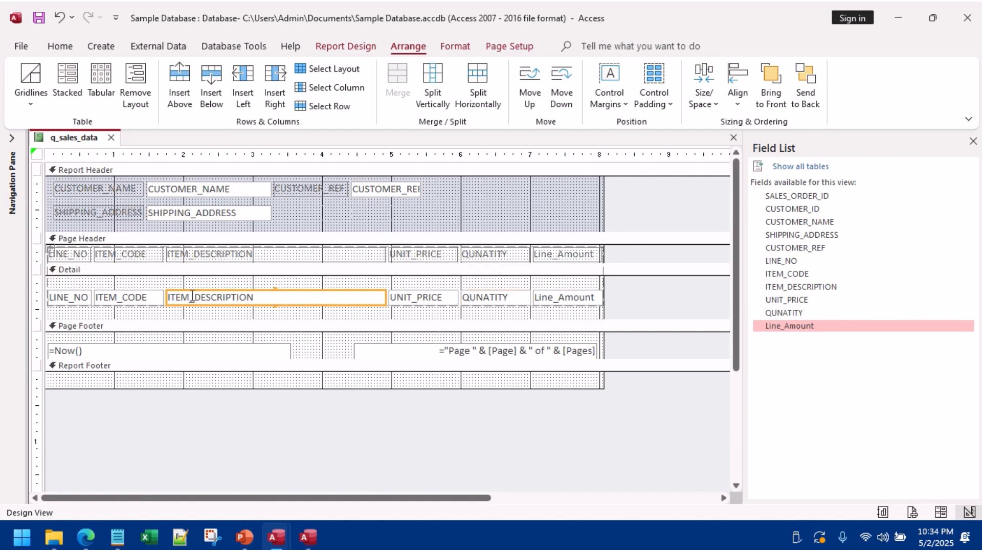
{"action": "mouse_move", "coordinate": [276, 291]}
{"action": "left_mouse_down"}
{"action": "mouse_move", "coordinate": [276, 277]}
{"action": "mouse_move", "coordinate": [276, 302]}
{"action": "mouse_move", "coordinate": [283, 295]}
{"action": "left_mouse_up"}
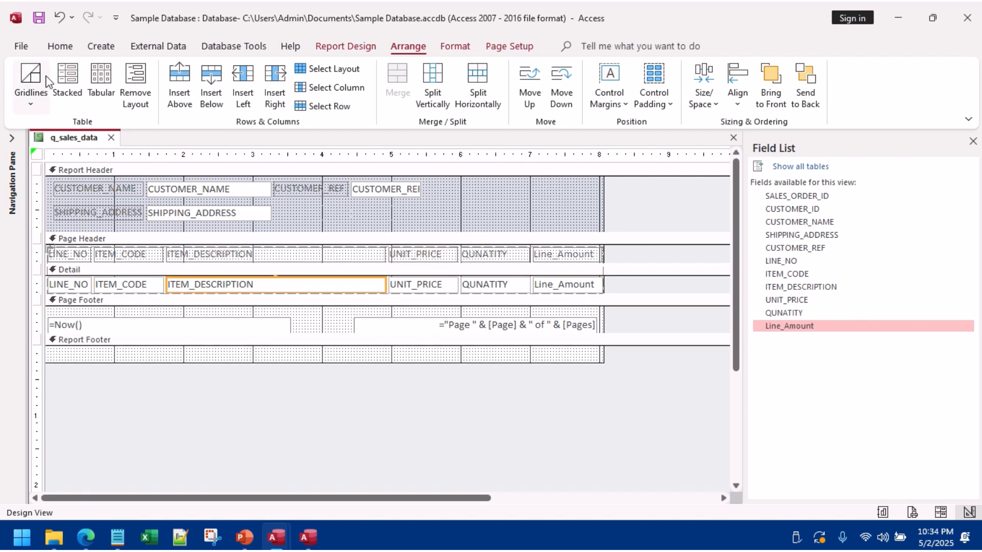
Step: Review the layout in Report View and Print Preview, and return to Design View
{"action": "left_click", "coordinate": [60, 46]}
{"action": "left_click", "coordinate": [27, 77]}
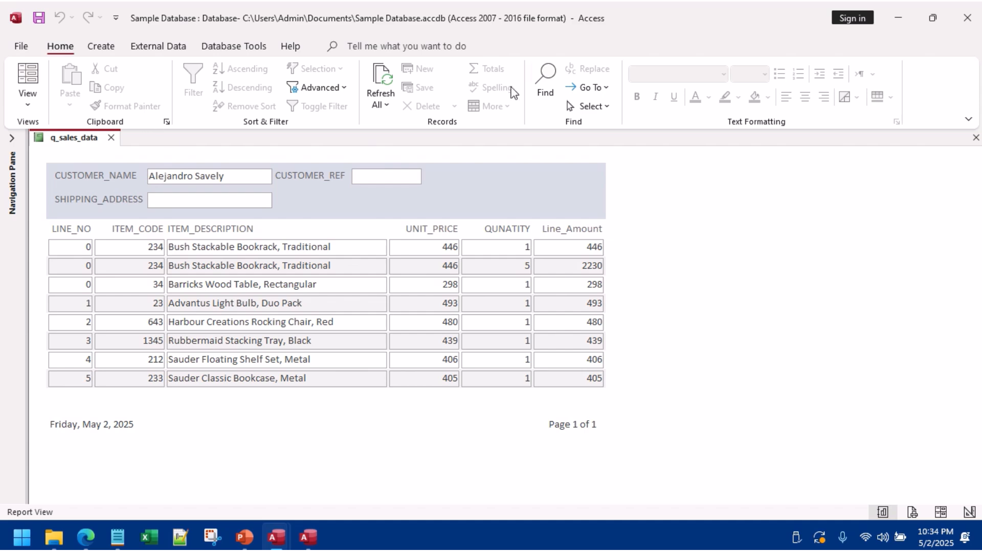
{"action": "right_click", "coordinate": [696, 246]}
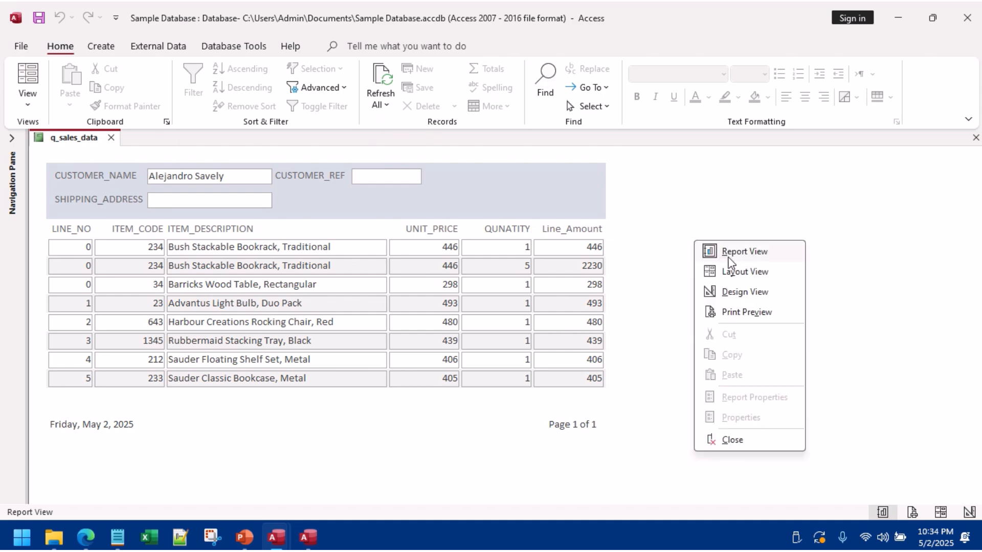
{"action": "left_click", "coordinate": [738, 313]}
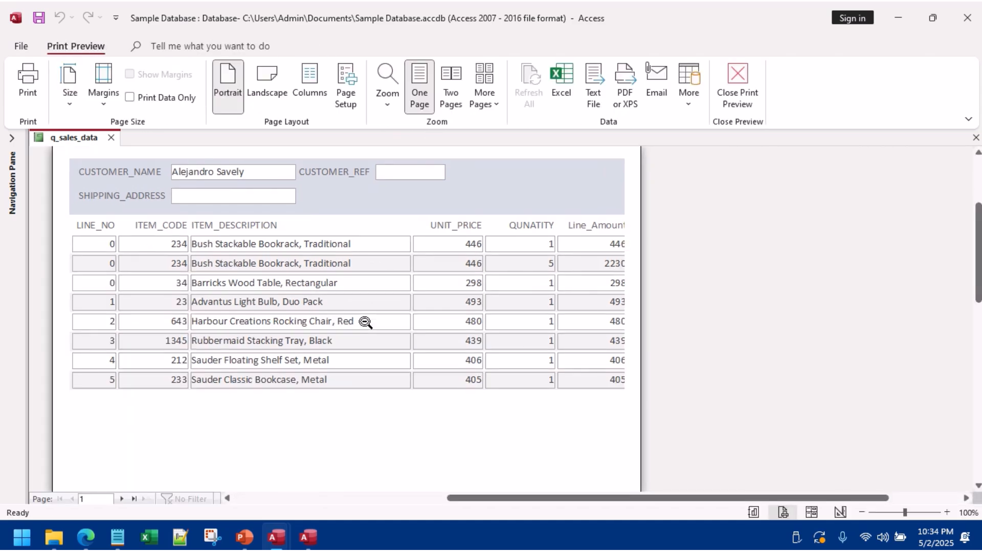
{"action": "scroll", "coordinate": [365, 322], "scroll_direction": "up", "scroll_amount": 2}
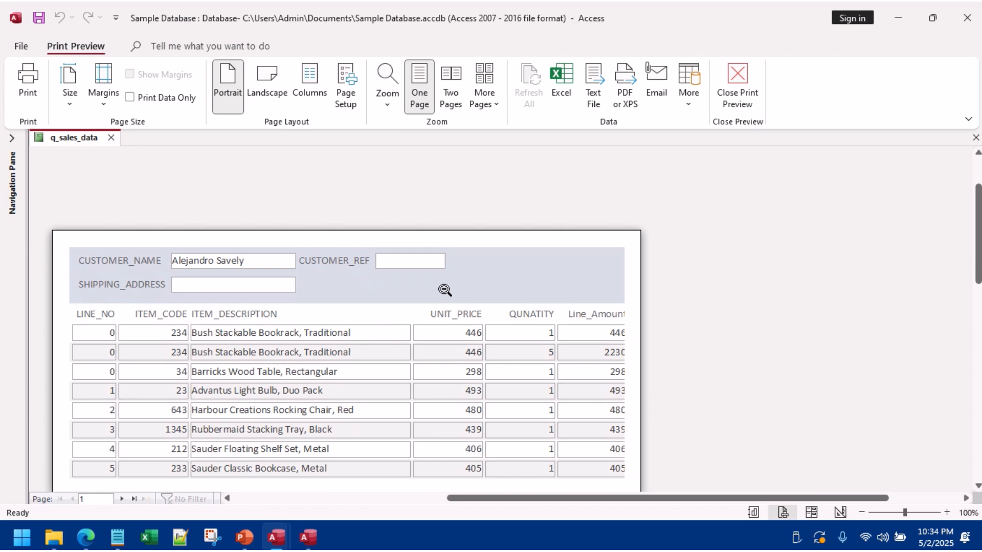
{"action": "right_click", "coordinate": [444, 290]}
{"action": "left_click", "coordinate": [531, 308]}
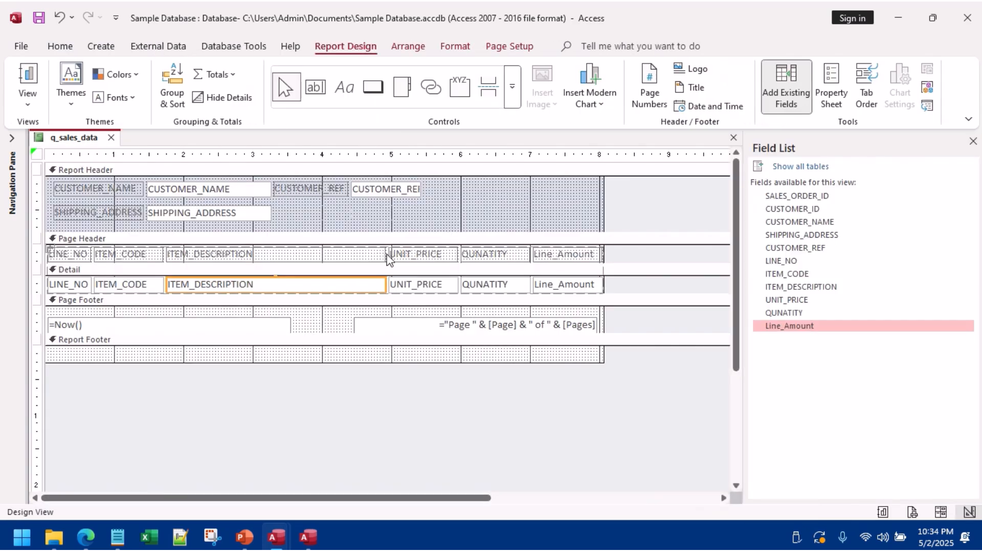
Step: Enlarge the report header to 1.1667 inches tall and move the customer field layout down to leave room above it
{"action": "left_click", "coordinate": [215, 192]}
{"action": "left_click", "coordinate": [328, 190]}
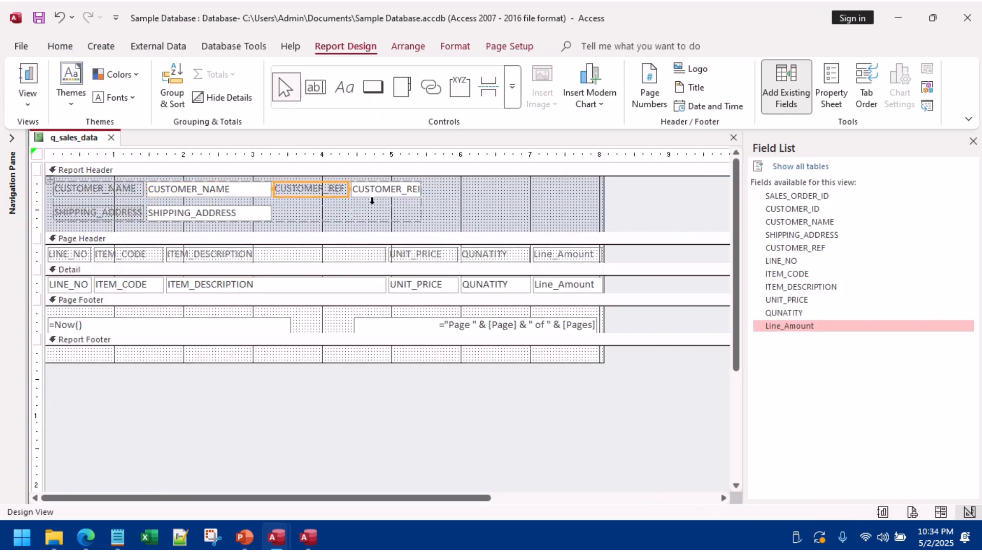
{"action": "left_click", "coordinate": [52, 188]}
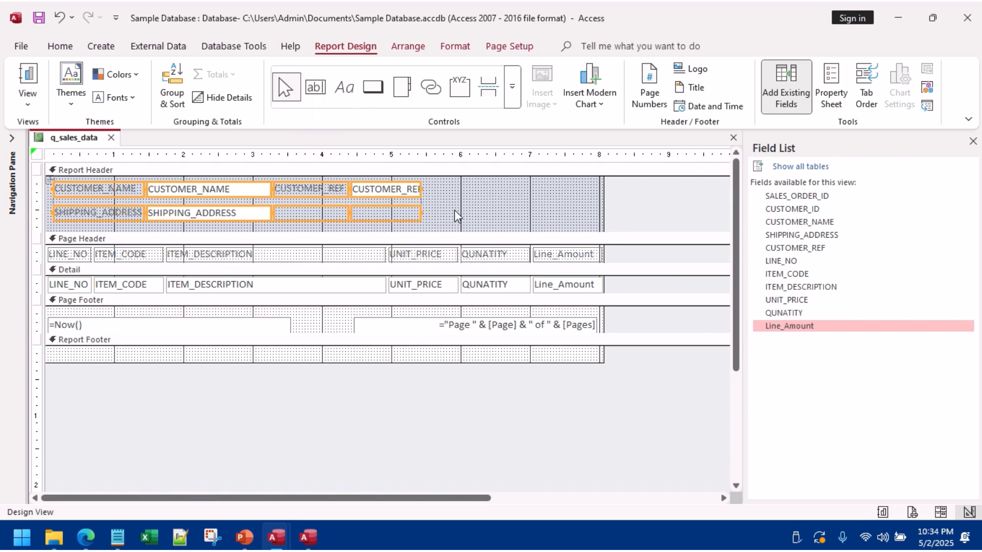
{"action": "left_click_drag", "start_coordinate": [508, 232], "coordinate": [510, 256]}
{"action": "left_click_drag", "start_coordinate": [53, 183], "coordinate": [50, 209]}
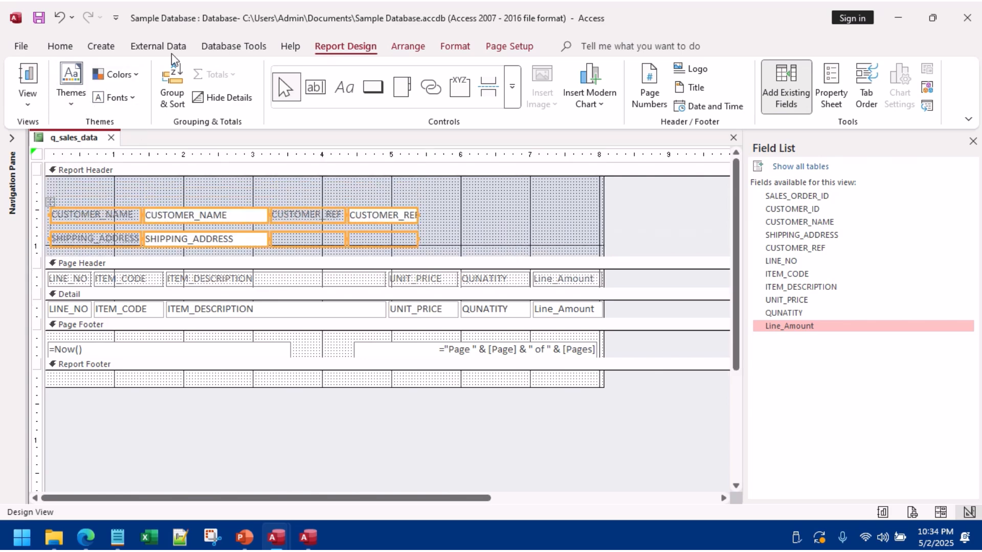
Step: Add a label reading "Sales Invoice #" above the customer fields in the report header
{"action": "left_click", "coordinate": [132, 99]}
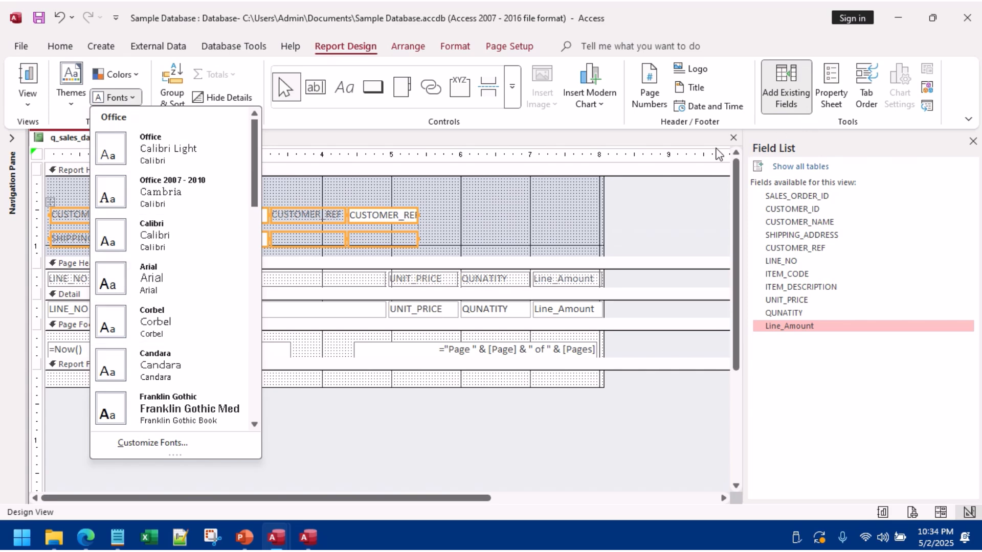
{"action": "left_click", "coordinate": [492, 199]}
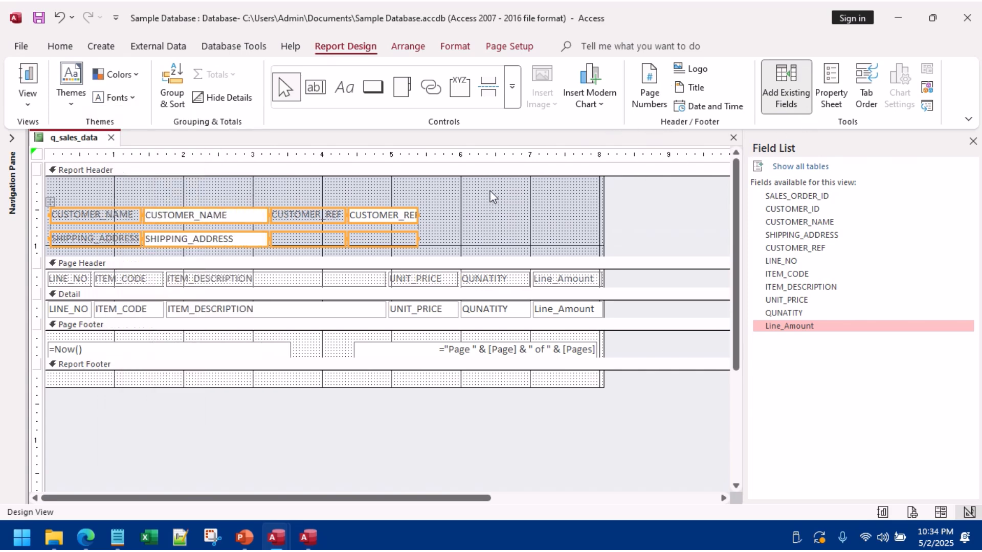
{"action": "left_click", "coordinate": [344, 88]}
{"action": "left_click", "coordinate": [83, 194]}
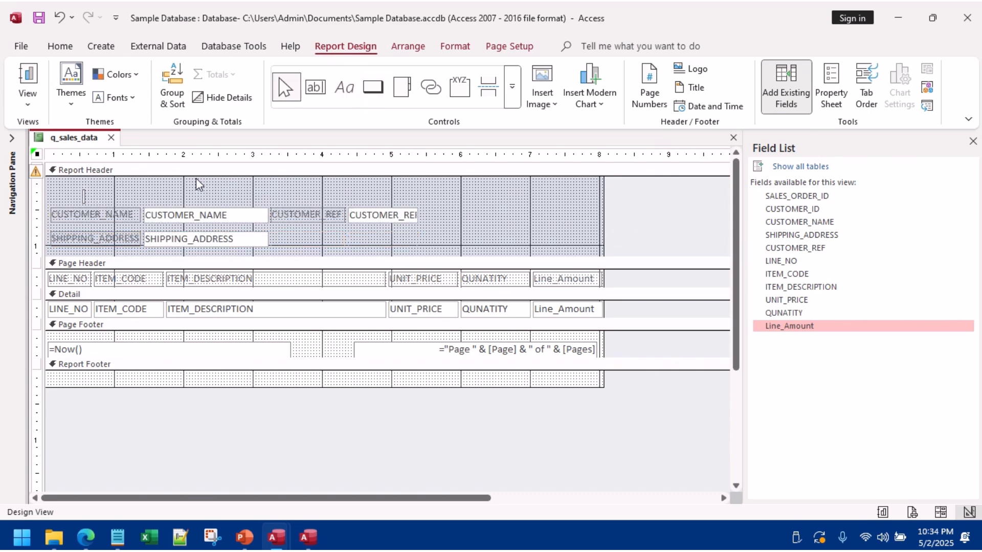
{"action": "type", "text": "Sales Invou"}
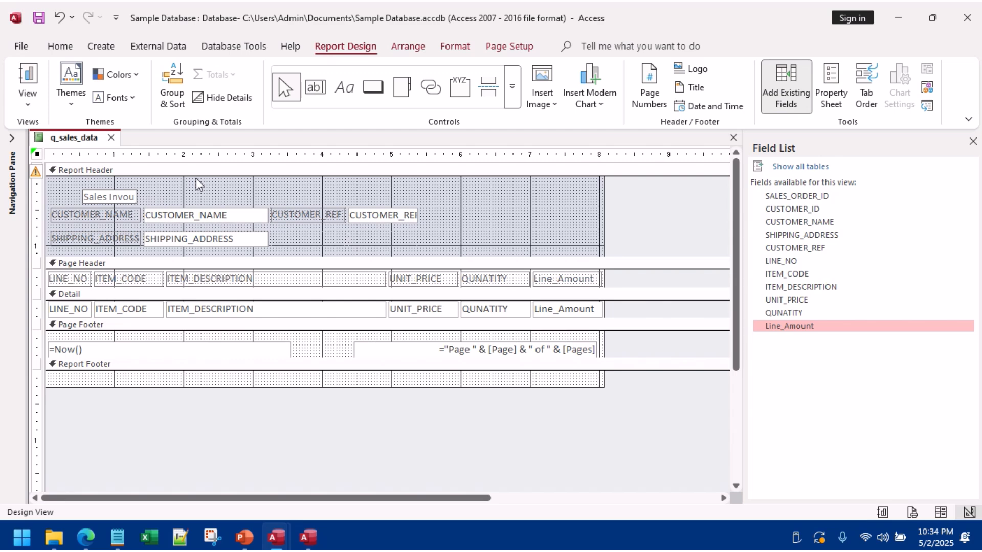
{"action": "key", "text": "BackSpace"}
{"action": "type", "text": "ice #"}
Step: Move the "Sales Invoice #" label to the report header's upper-left corner and widen it to about 1.92 inches
{"action": "left_click", "coordinate": [137, 212]}
{"action": "left_click", "coordinate": [100, 198]}
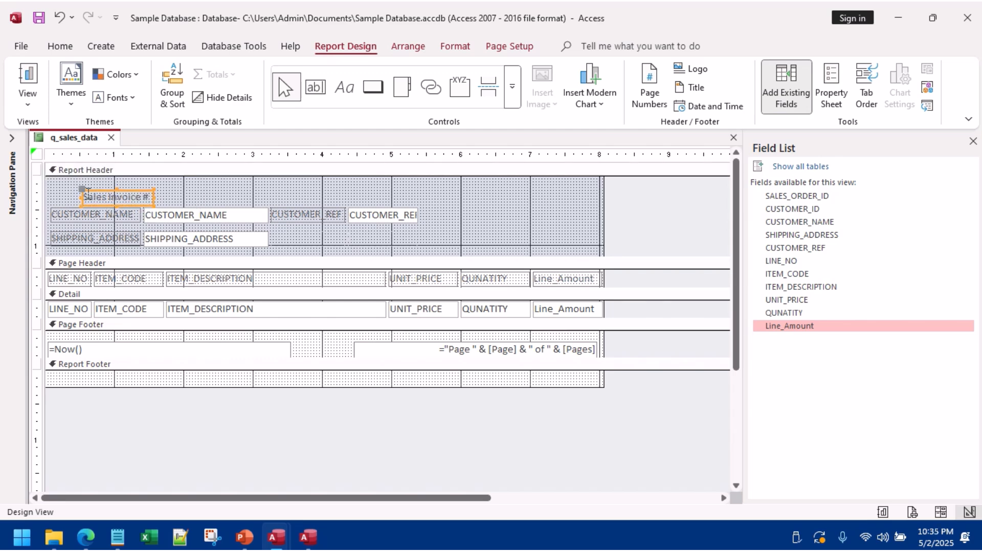
{"action": "left_click_drag", "start_coordinate": [84, 189], "coordinate": [55, 182]}
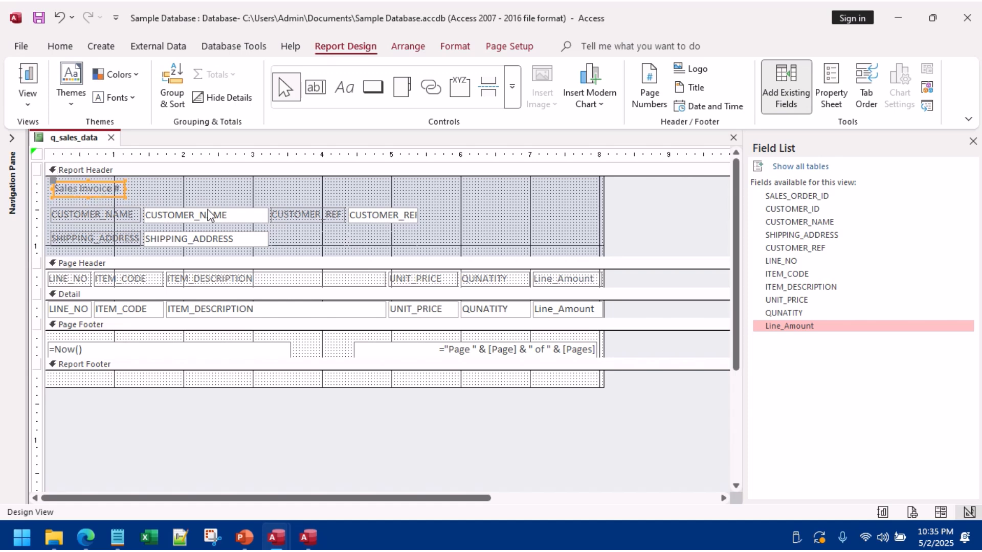
{"action": "left_click_drag", "start_coordinate": [164, 189], "coordinate": [187, 189]}
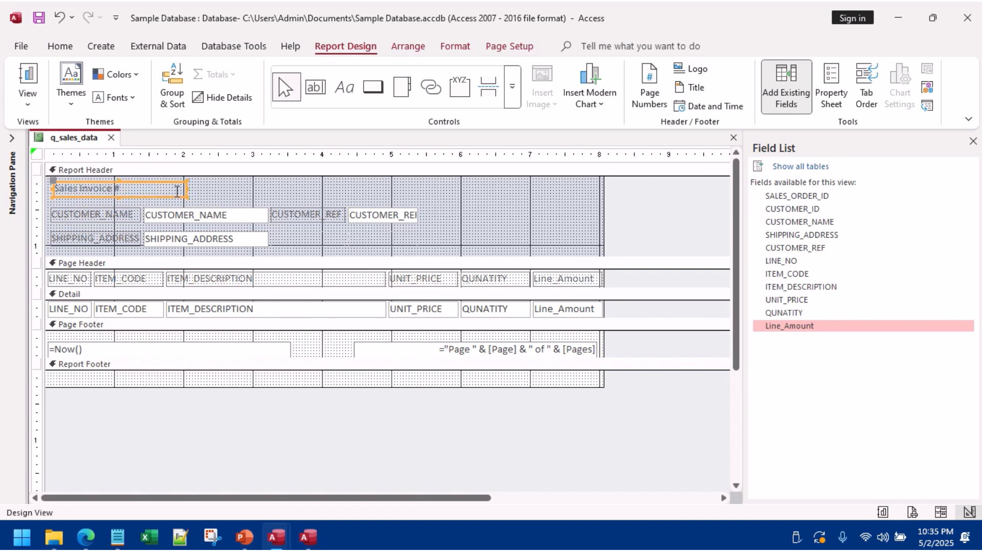
Step: Set the report header's back color to white (#FFFFFF), undoing the trial of dark blue #1F497D
{"action": "right_click", "coordinate": [480, 199]}
{"action": "left_click", "coordinate": [557, 414]}
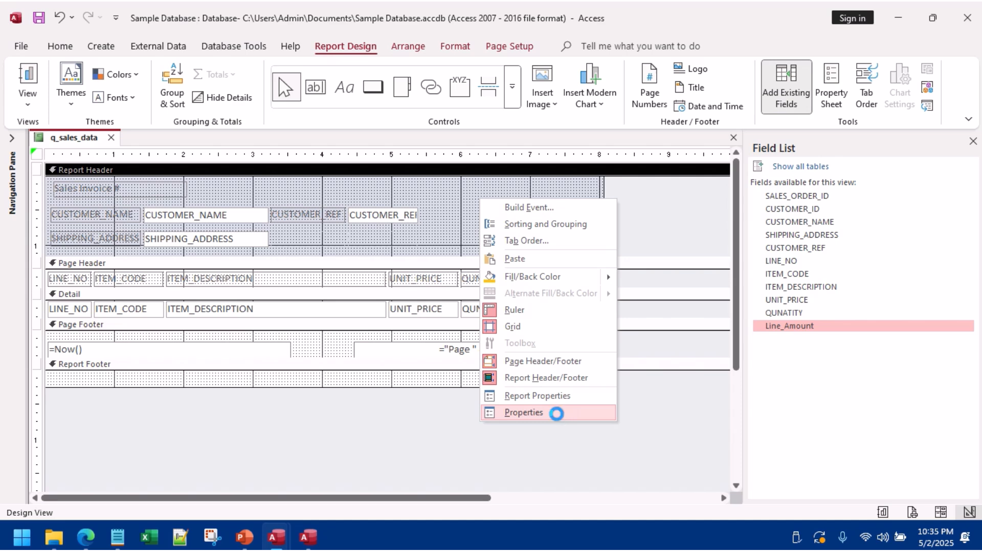
{"action": "left_click", "coordinate": [838, 213]}
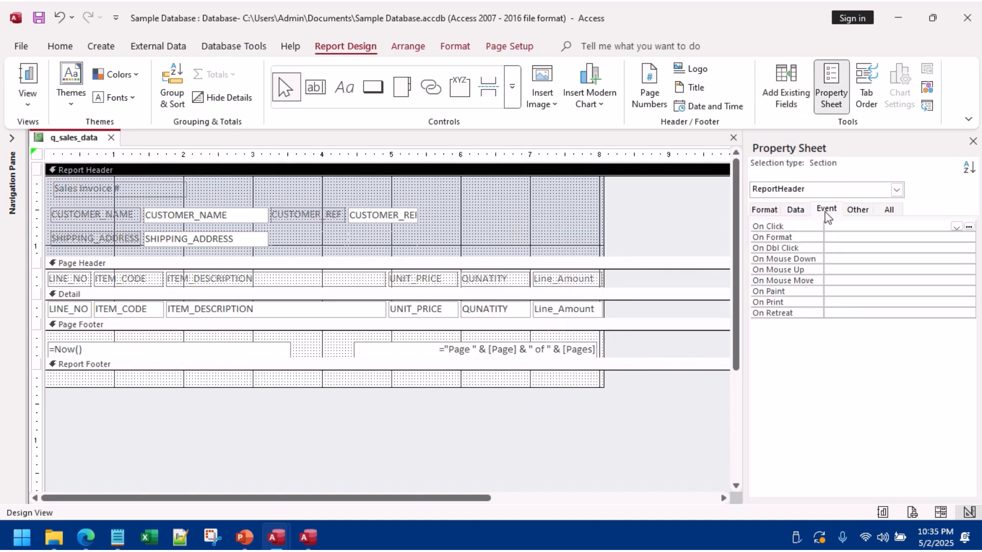
{"action": "left_click", "coordinate": [759, 214]}
{"action": "left_click", "coordinate": [925, 250]}
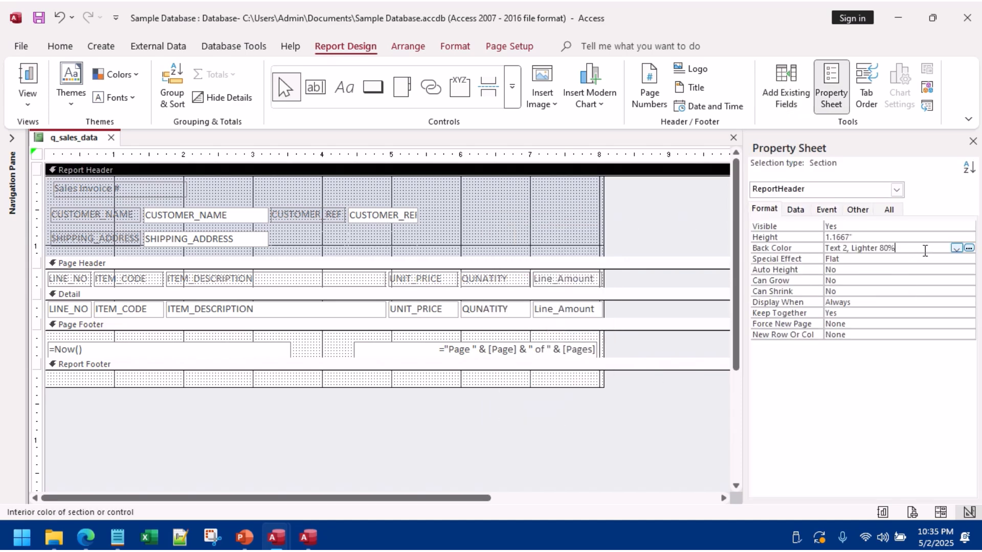
{"action": "left_click", "coordinate": [971, 250]}
{"action": "left_click", "coordinate": [831, 447]}
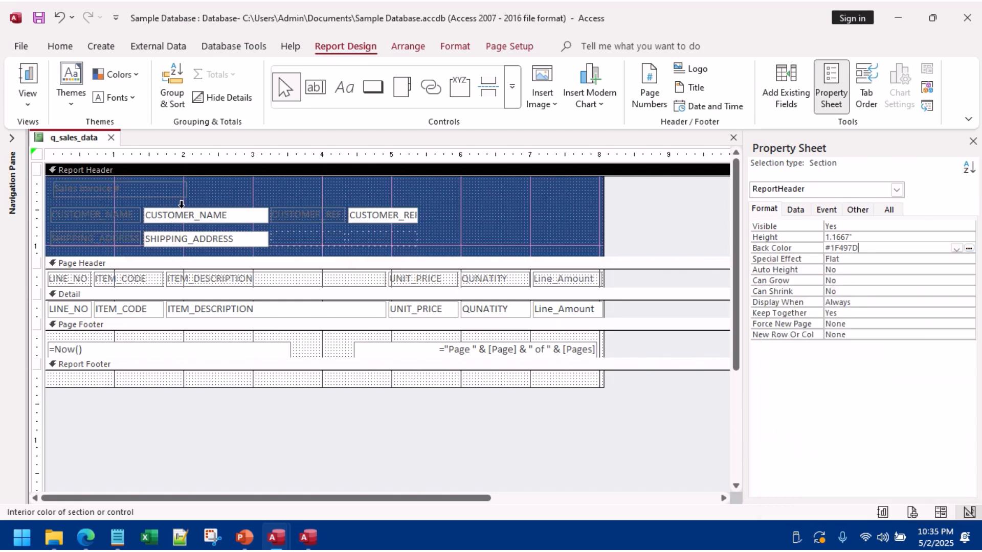
{"action": "key", "text": "ctrl+z"}
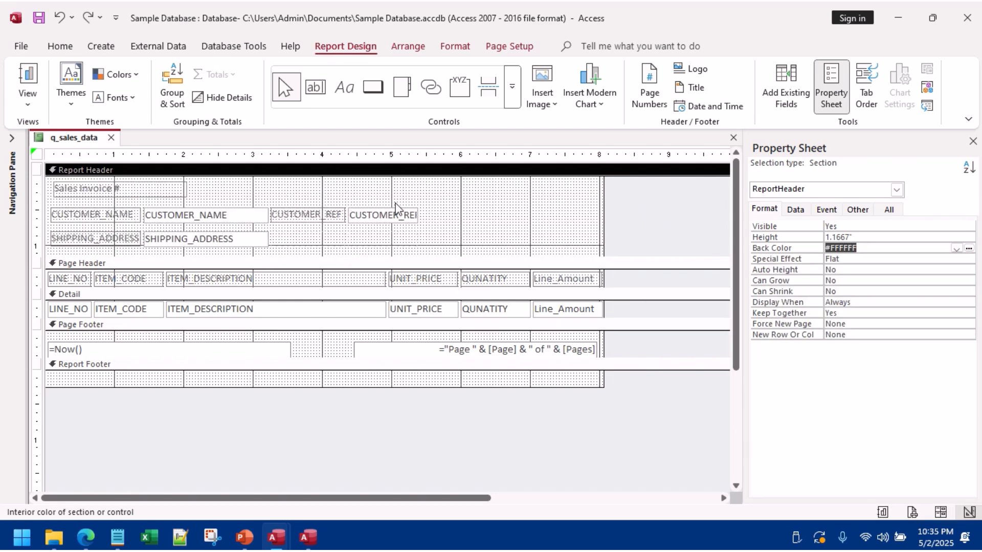
Step: Set the font color of all controls in the report to black
{"action": "left_click", "coordinate": [119, 194]}
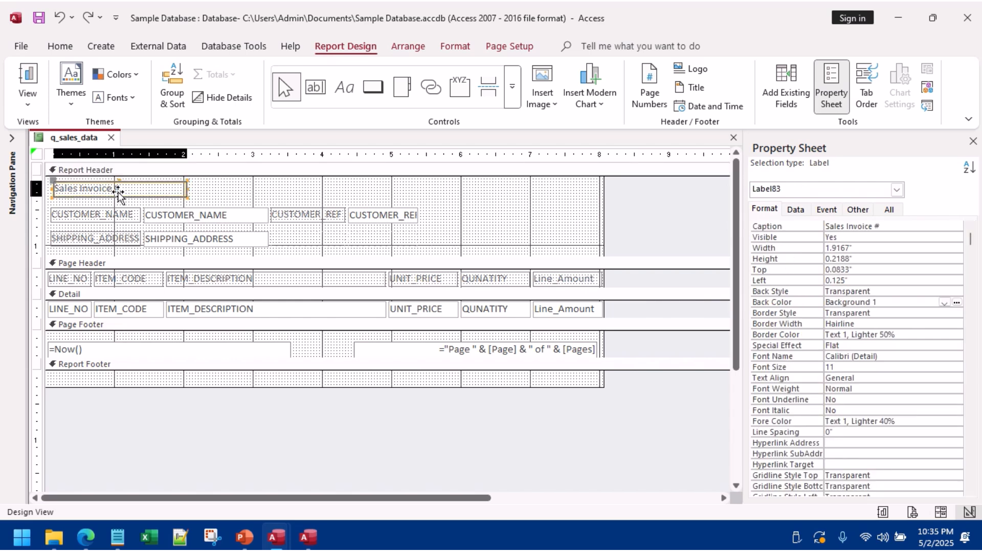
{"action": "key", "text": "ctrl+a"}
{"action": "left_click", "coordinate": [61, 46]}
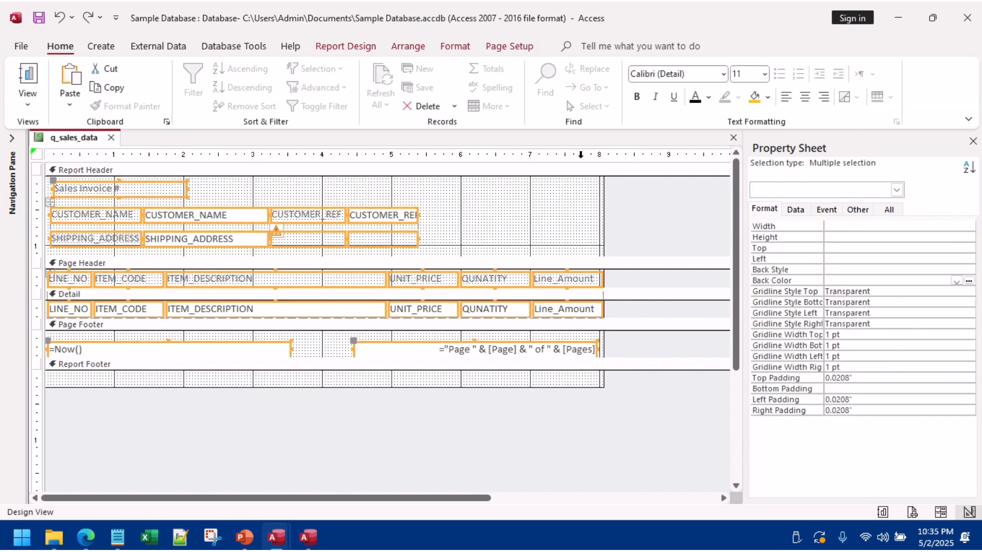
{"action": "left_click", "coordinate": [694, 97]}
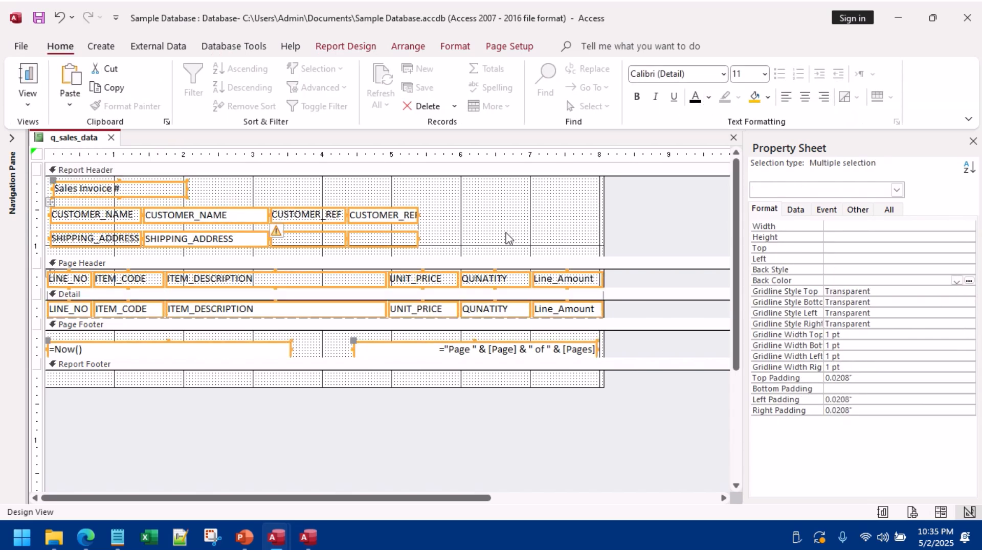
{"action": "left_click", "coordinate": [481, 238]}
{"action": "left_click", "coordinate": [305, 216]}
{"action": "left_click", "coordinate": [382, 194]}
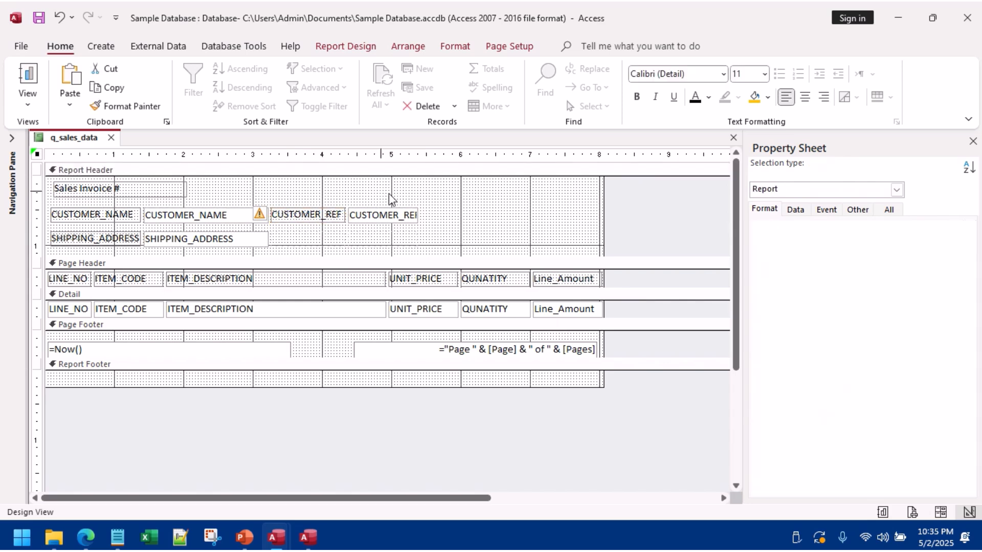
{"action": "left_click", "coordinate": [258, 218]}
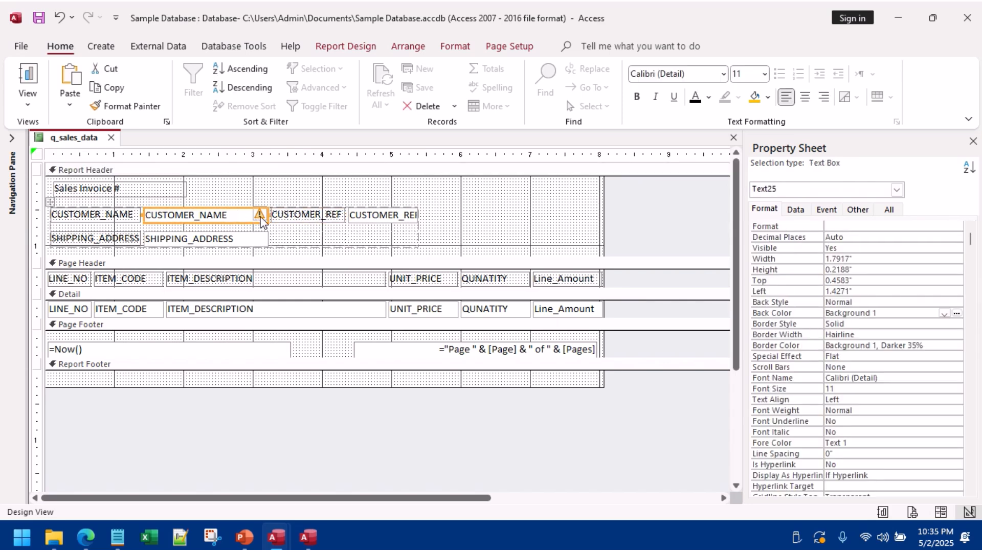
{"action": "left_click", "coordinate": [282, 220]}
{"action": "left_click", "coordinate": [342, 199]}
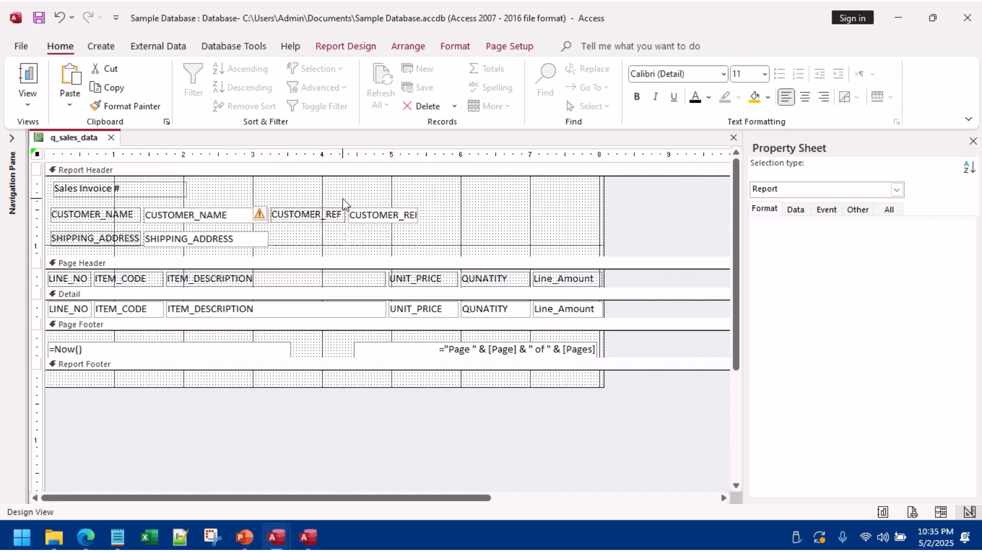
Step: Narrow the "Sales Invoice #" label to about 1.17 inches and add the SALES_ORDER_ID field beside it in the report header
{"action": "left_click", "coordinate": [136, 190]}
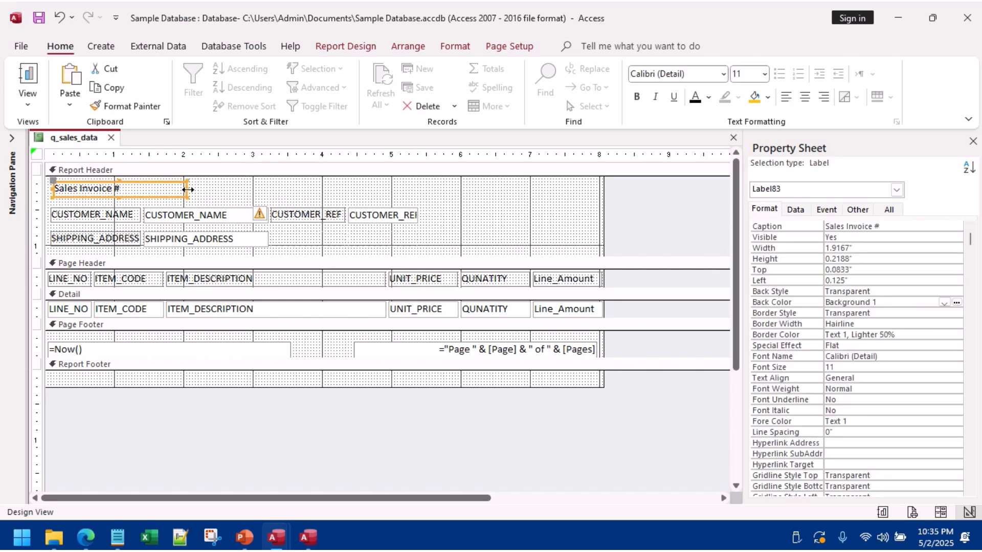
{"action": "left_click_drag", "start_coordinate": [188, 190], "coordinate": [136, 190]}
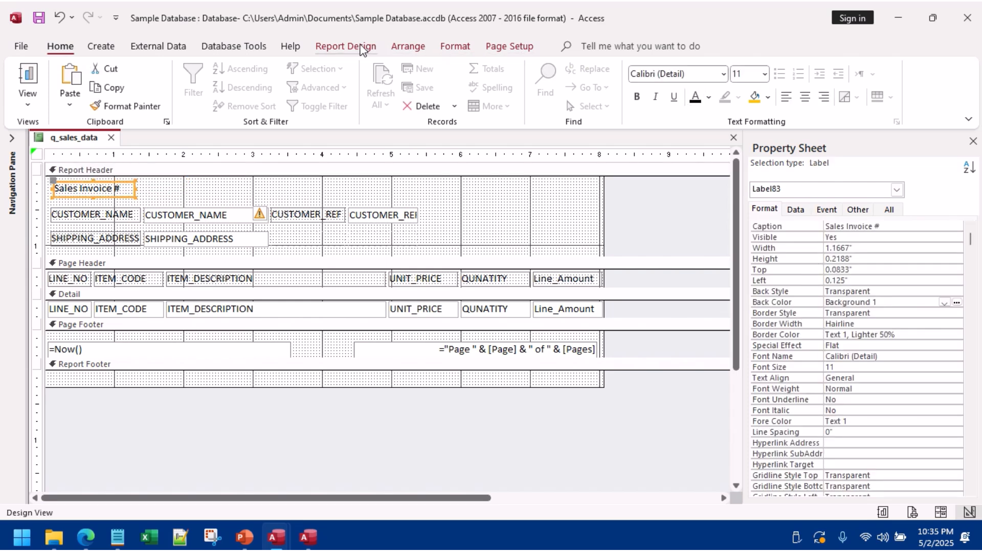
{"action": "left_click", "coordinate": [359, 49]}
{"action": "left_click", "coordinate": [786, 86]}
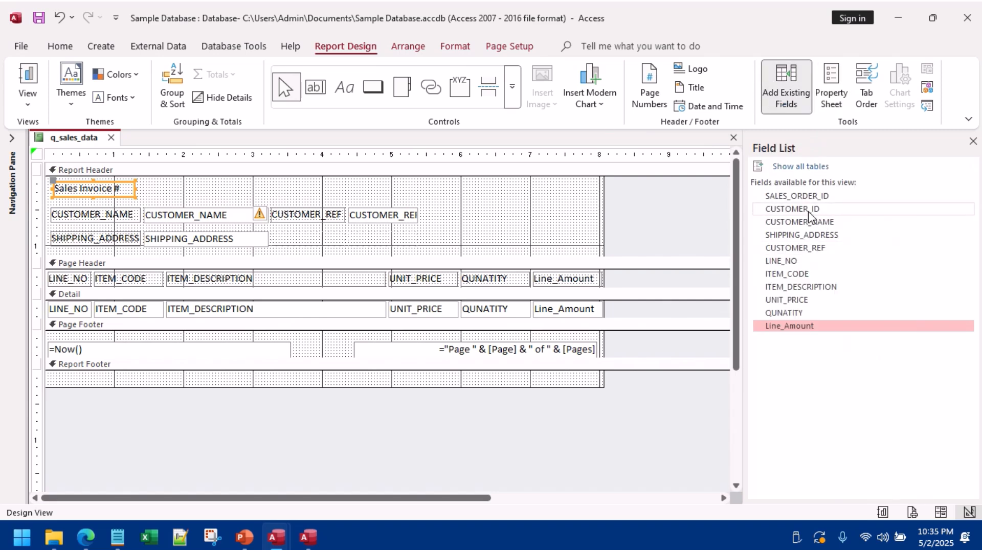
{"action": "left_click_drag", "start_coordinate": [797, 196], "coordinate": [161, 190]}
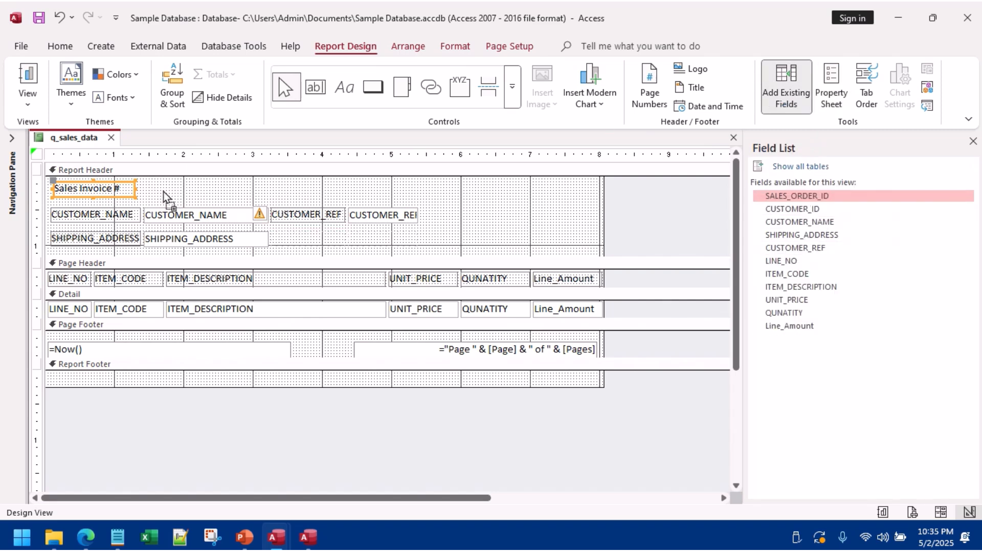
{"action": "left_click_drag", "start_coordinate": [223, 193], "coordinate": [223, 195]}
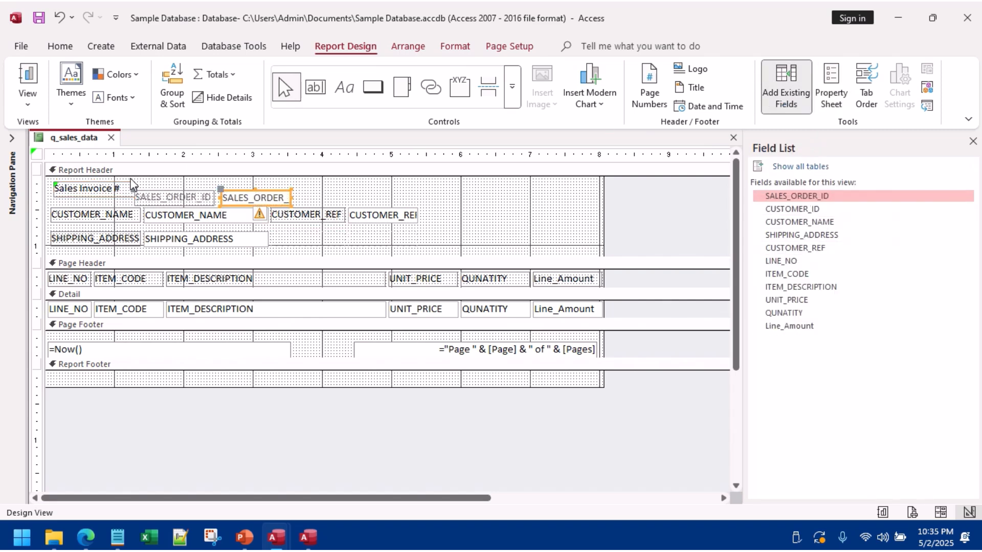
Step: Replace the SALES_ORDER_ID label's caption with "Sales Invoice #", taking the text out of the separate title label
{"action": "left_click", "coordinate": [59, 189]}
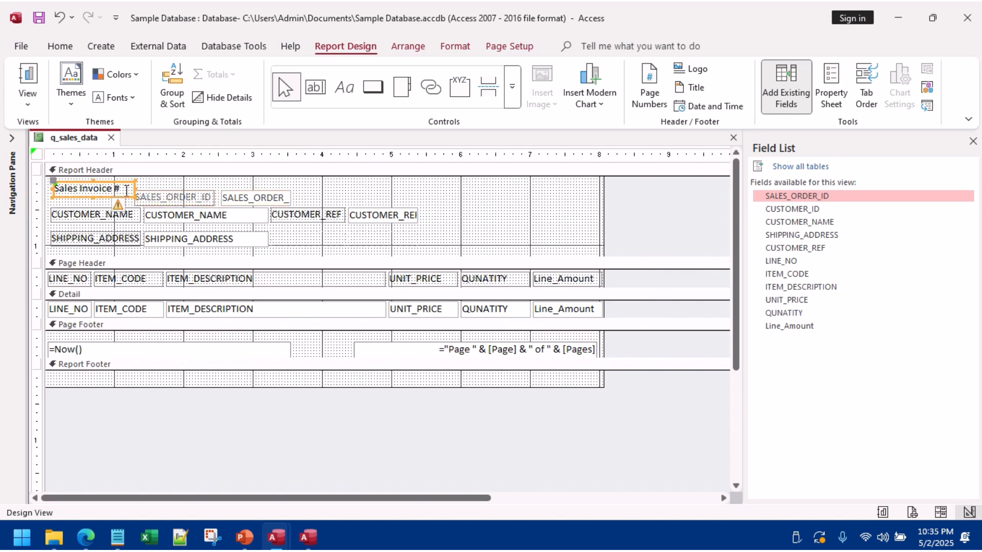
{"action": "left_click", "coordinate": [58, 188]}
{"action": "key", "text": "ctrl+c"}
{"action": "key", "text": "Delete"}
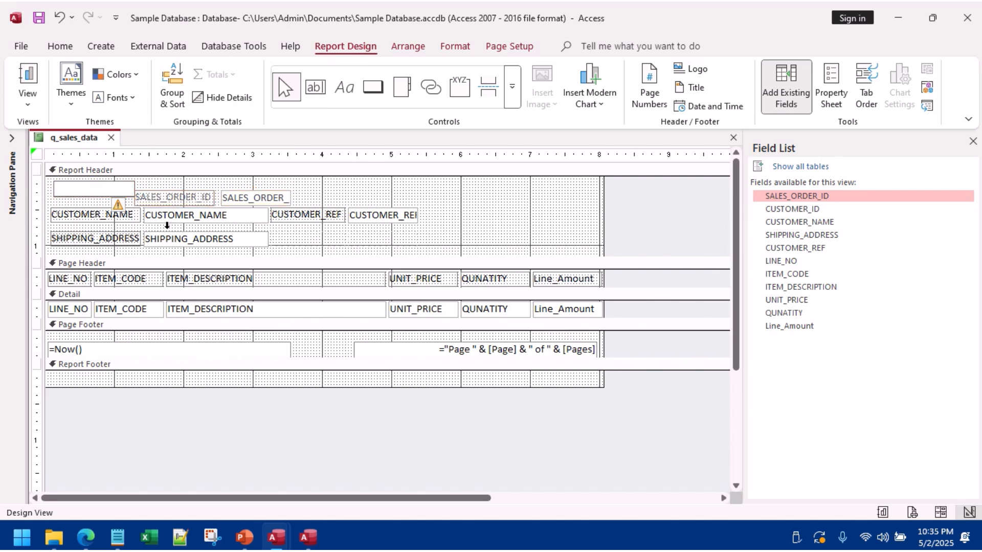
{"action": "left_click", "coordinate": [177, 200]}
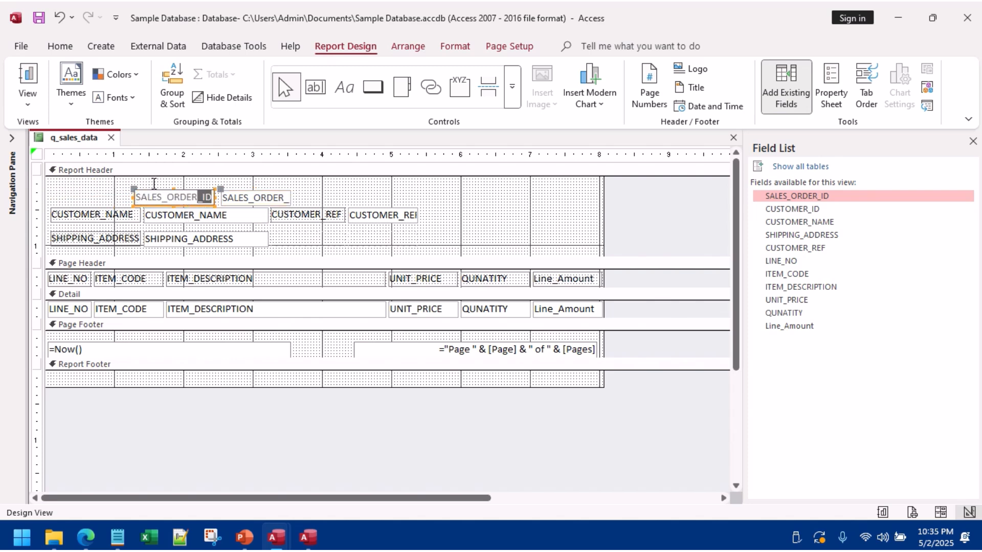
{"action": "key", "text": "ctrl+v"}
Step: Place the "Sales Invoice #" label and SALES_ORDER_ID field as the first row of the customer field layout in the report header
{"action": "left_click", "coordinate": [92, 181]}
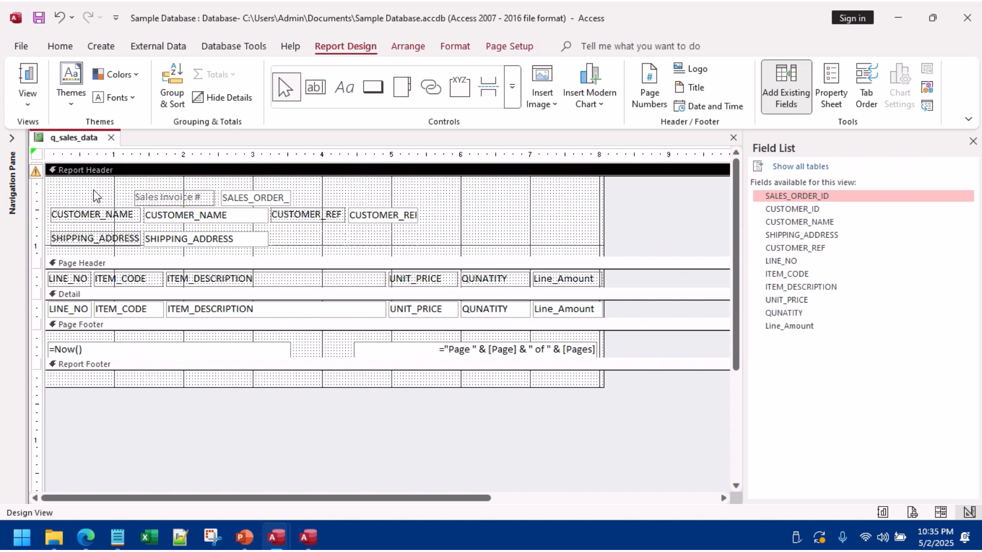
{"action": "left_click", "coordinate": [147, 197]}
{"action": "left_click_drag", "start_coordinate": [111, 186], "coordinate": [62, 196]}
{"action": "key", "text": "ctrl+a"}
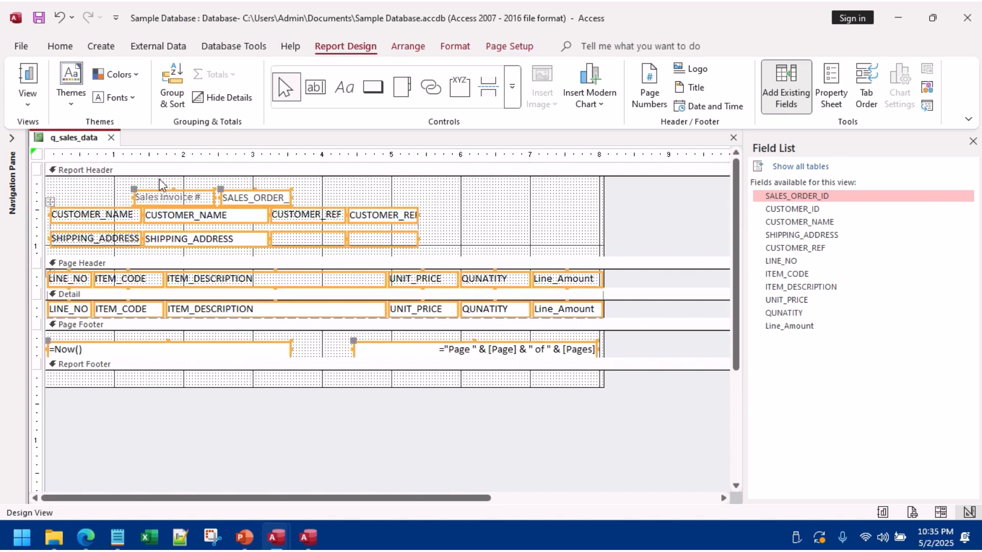
{"action": "left_click", "coordinate": [159, 179]}
{"action": "left_click_drag", "start_coordinate": [189, 198], "coordinate": [55, 182]}
{"action": "left_click", "coordinate": [438, 224]}
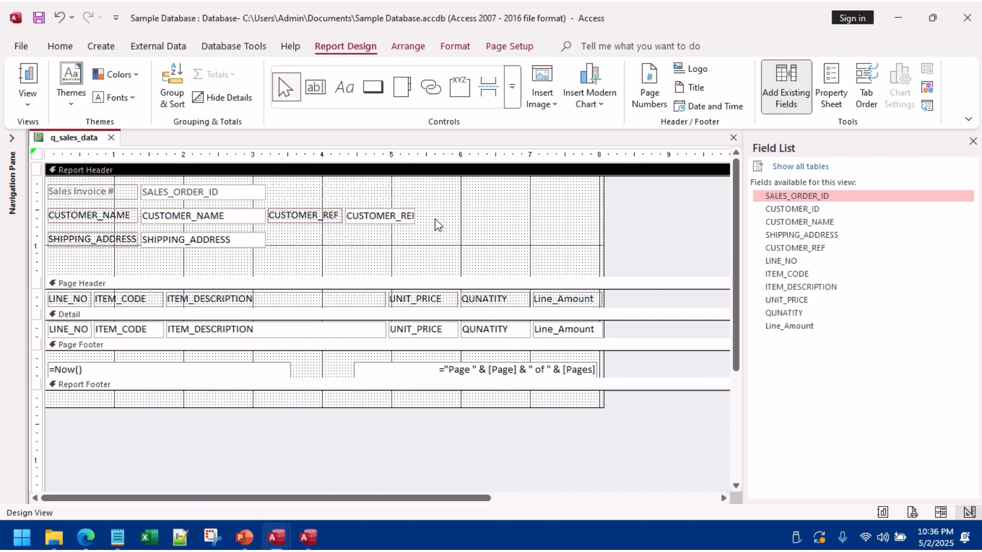
{"action": "left_click", "coordinate": [548, 115]}
{"action": "left_click", "coordinate": [563, 128]}
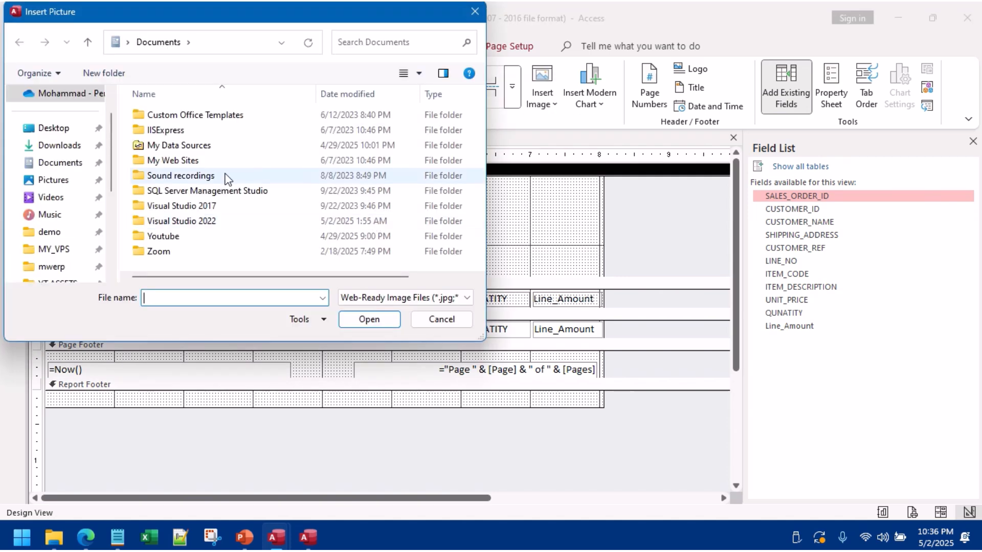
{"action": "left_click", "coordinate": [65, 186]}
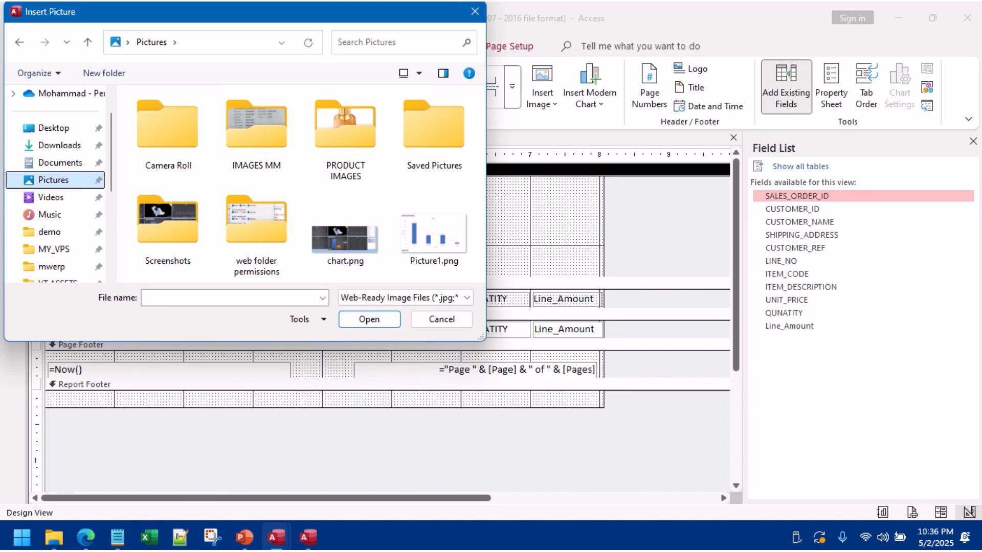
{"action": "key", "text": "alt+Tab"}
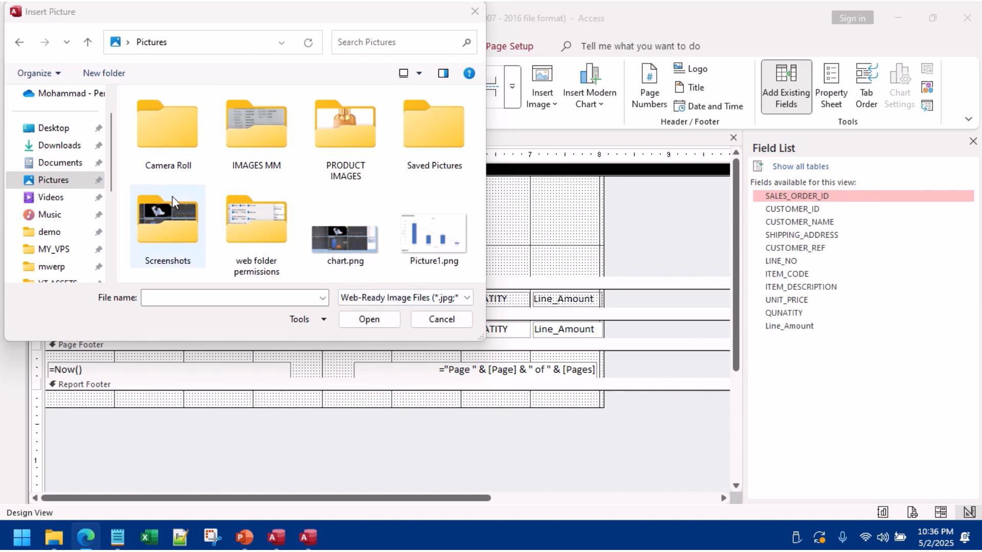
{"action": "left_click", "coordinate": [442, 319]}
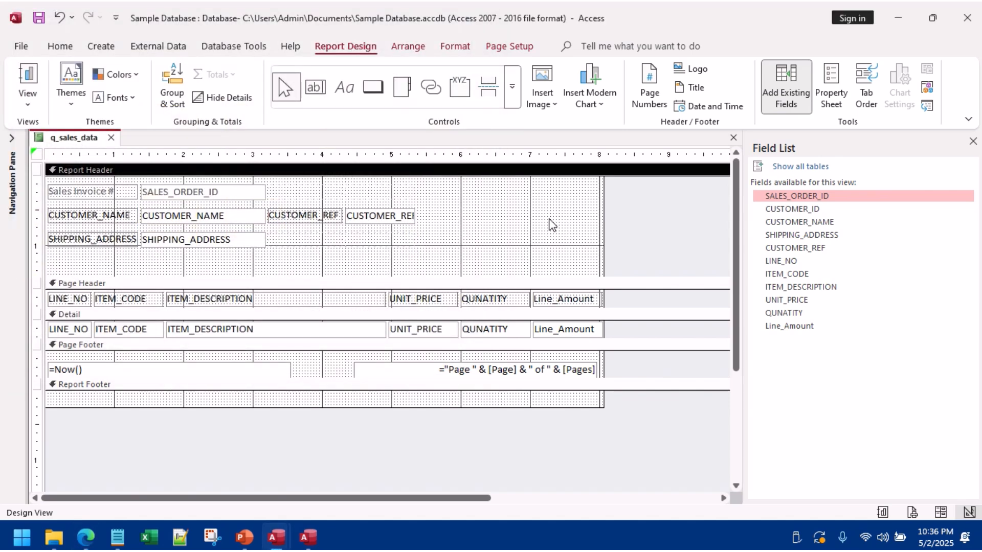
Step: Insert the image chart.png from the Pictures folder into the report header's empty right side and close the field list
{"action": "left_click", "coordinate": [546, 116]}
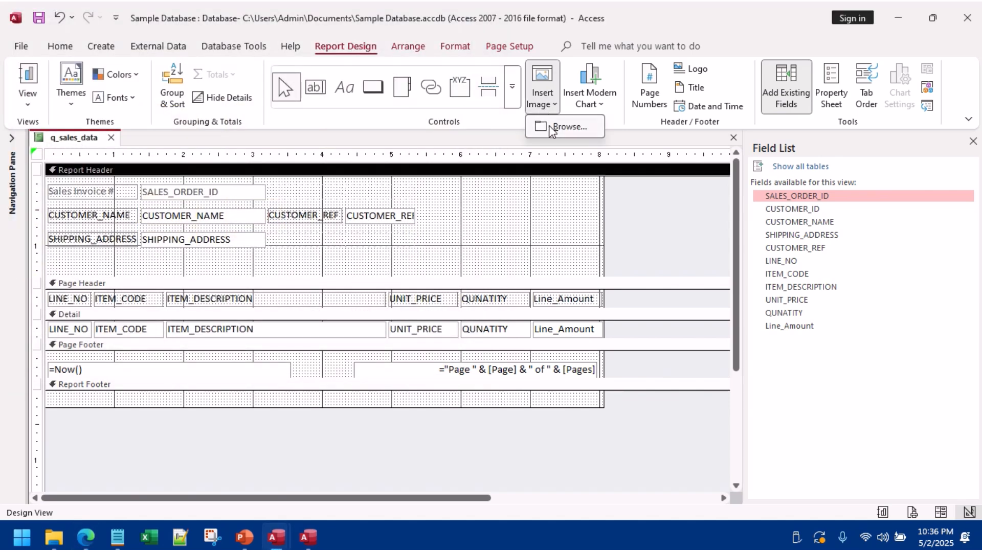
{"action": "left_click", "coordinate": [550, 128]}
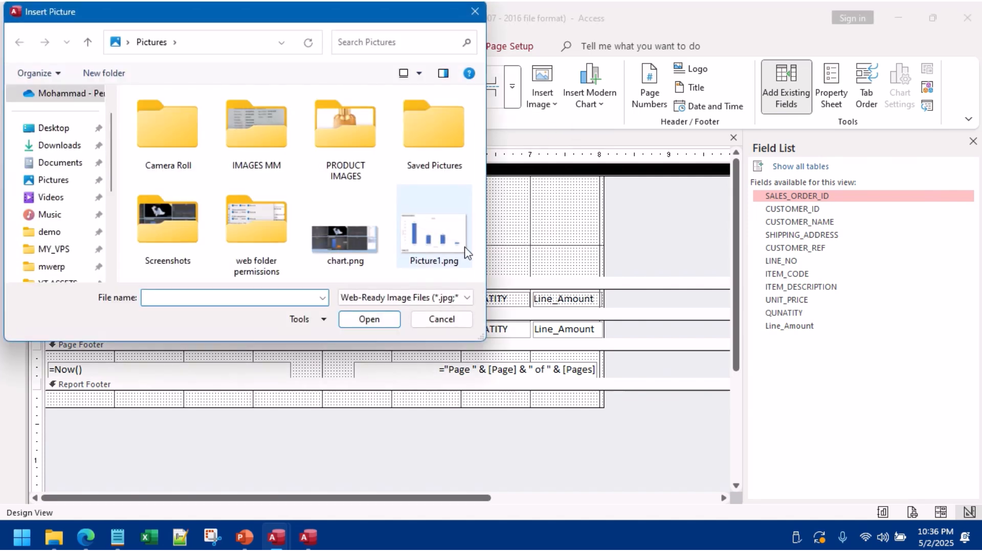
{"action": "double_click", "coordinate": [342, 239]}
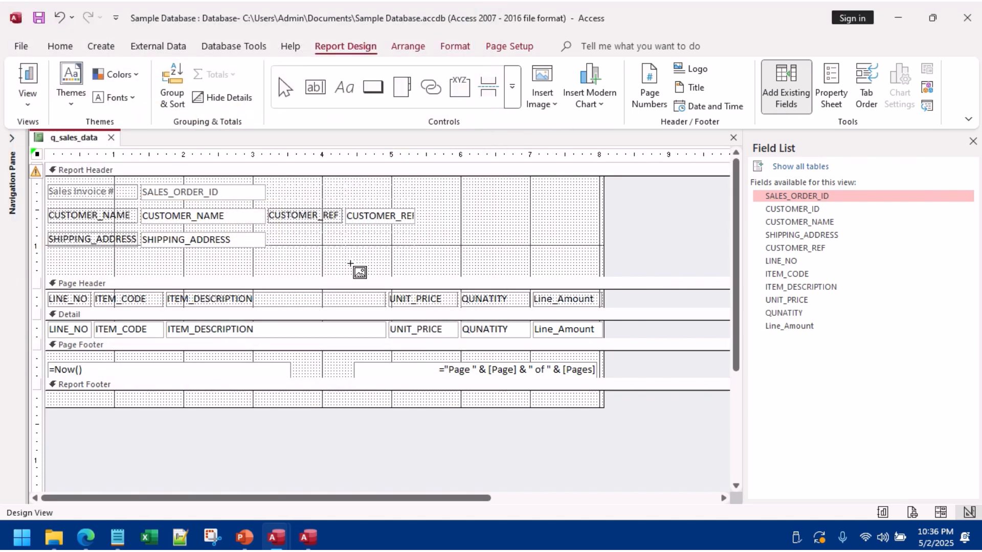
{"action": "left_click", "coordinate": [512, 190]}
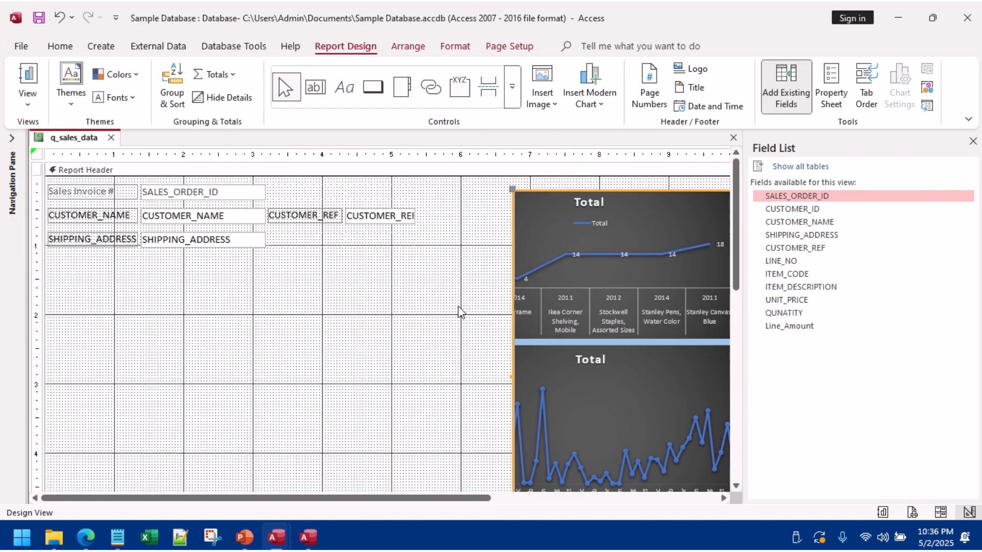
{"action": "left_click", "coordinate": [973, 142]}
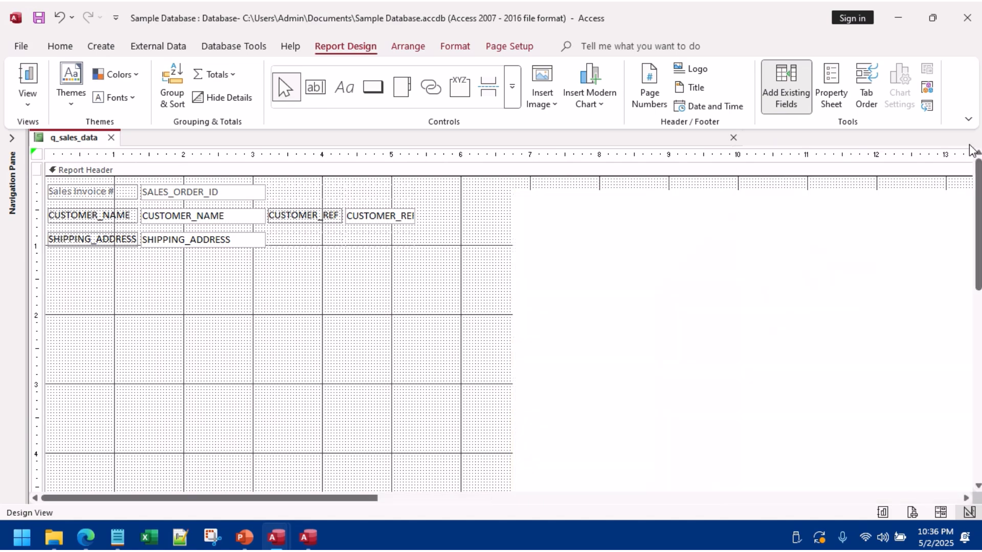
Step: Try to fit the chart image into the customer field layout, then remove it from the report header
{"action": "left_click_drag", "start_coordinate": [617, 213], "coordinate": [352, 201]}
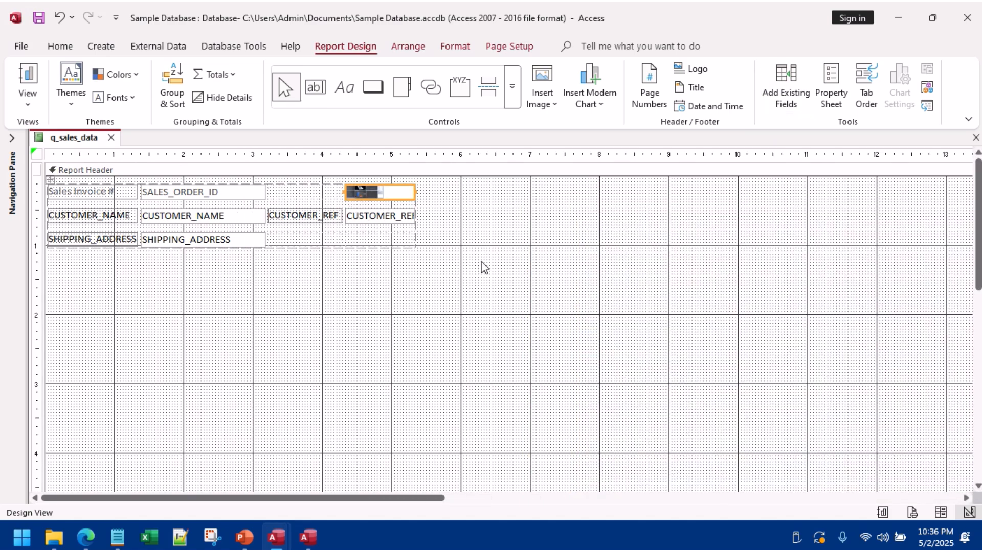
{"action": "key", "text": "ctrl+z"}
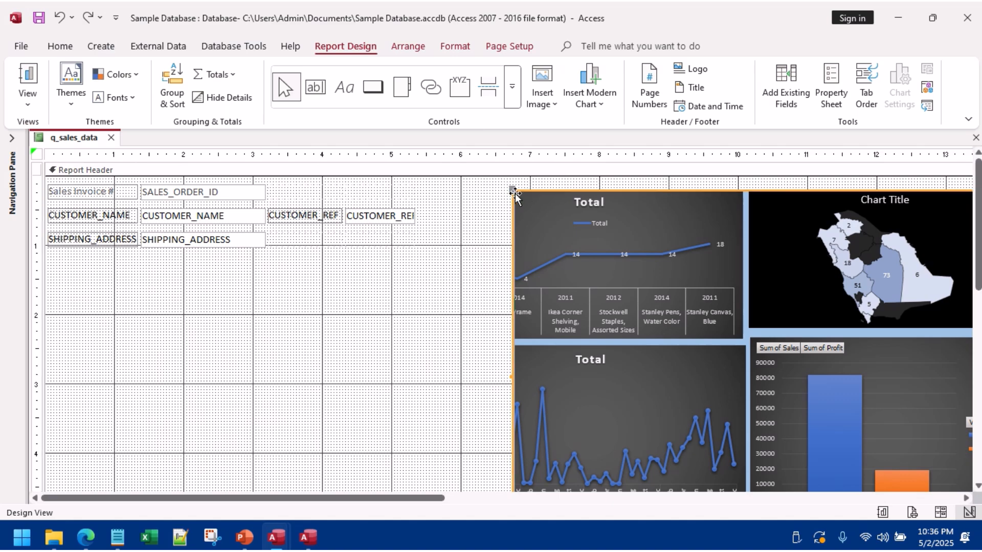
{"action": "left_click_drag", "start_coordinate": [716, 199], "coordinate": [333, 214]}
{"action": "scroll", "coordinate": [373, 318], "scroll_direction": "down", "scroll_amount": 5}
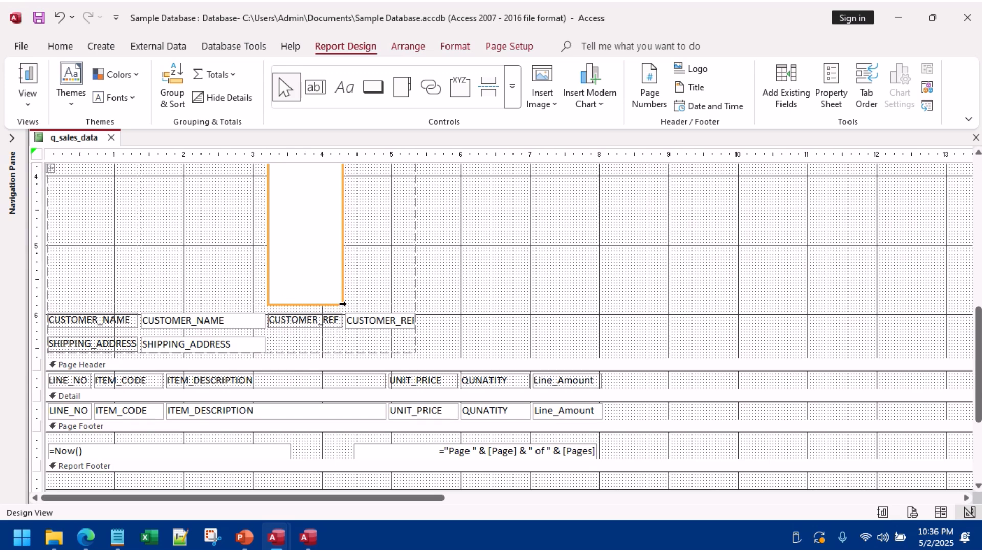
{"action": "left_click_drag", "start_coordinate": [339, 306], "coordinate": [323, 193]}
{"action": "scroll", "coordinate": [392, 228], "scroll_direction": "up", "scroll_amount": 5}
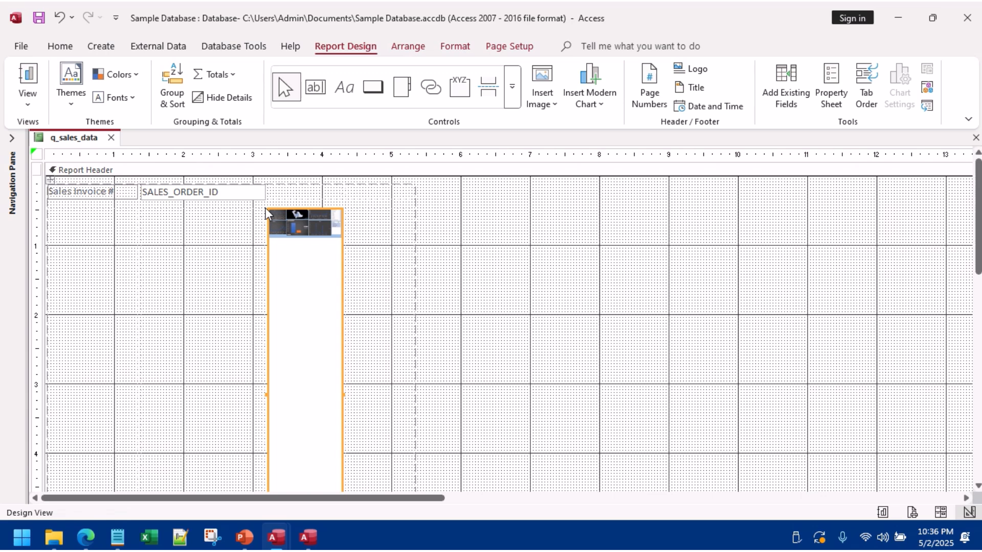
{"action": "key", "text": "Delete"}
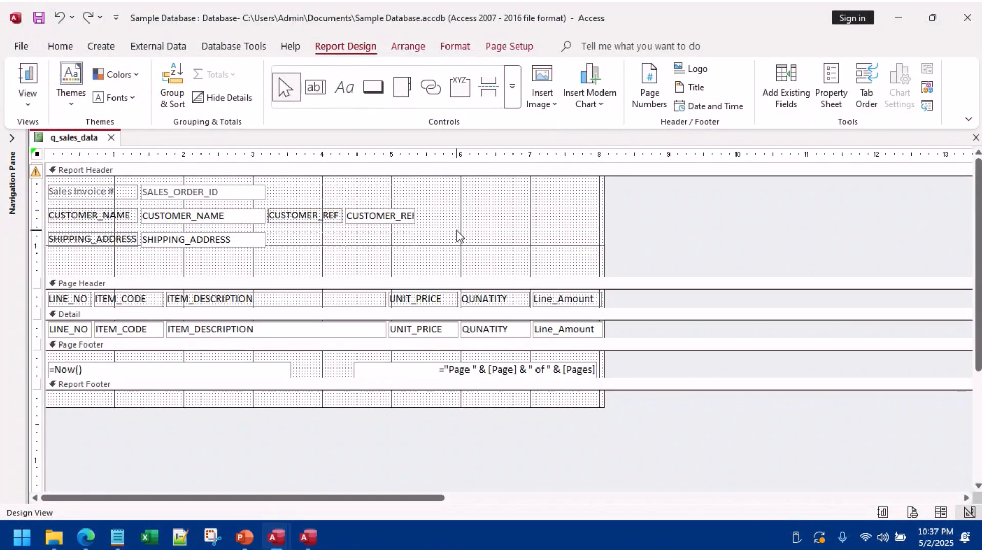
Step: Reduce the report header's height to trim the empty space below the SHIPPING_ADDRESS row
{"action": "left_click", "coordinate": [459, 236]}
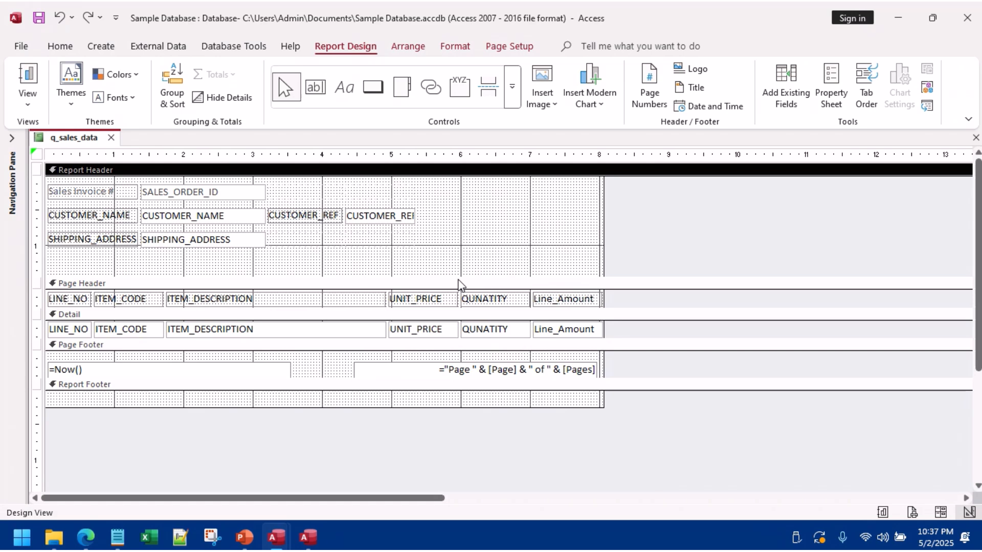
{"action": "left_click_drag", "start_coordinate": [455, 278], "coordinate": [461, 260]}
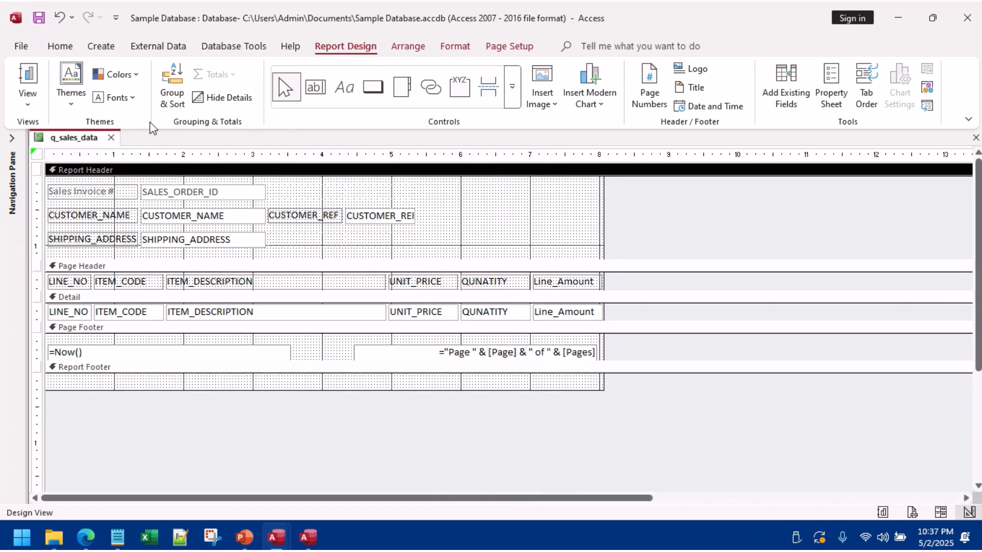
Step: Apply the Arial Black-Arial theme font set to the report
{"action": "left_click", "coordinate": [69, 109]}
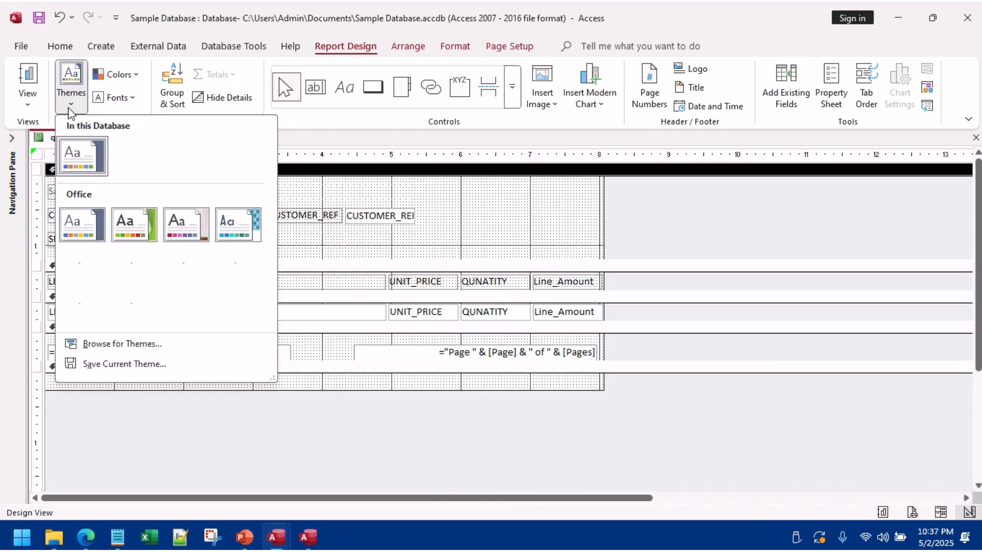
{"action": "left_click", "coordinate": [110, 98]}
{"action": "scroll", "coordinate": [173, 285], "scroll_direction": "down", "scroll_amount": 10}
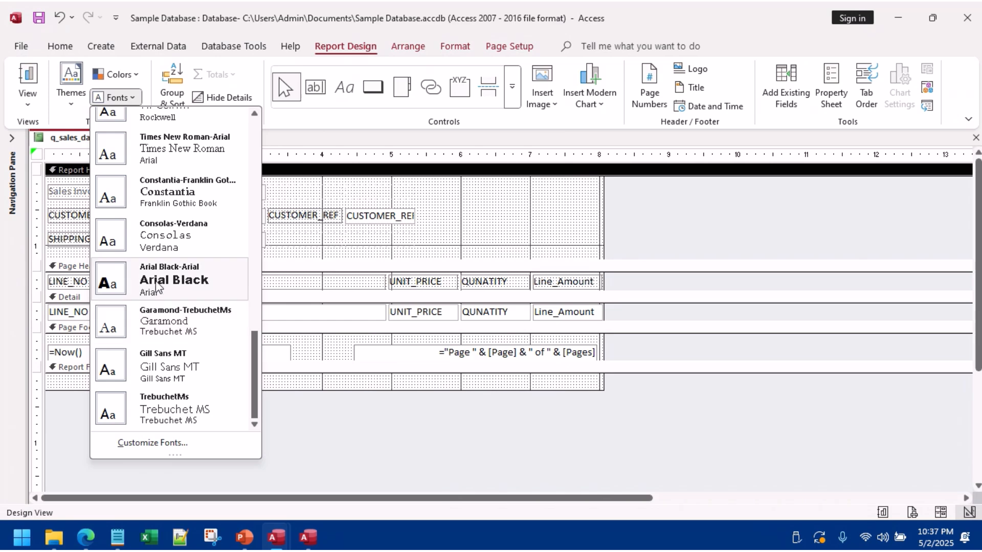
{"action": "left_click", "coordinate": [162, 284]}
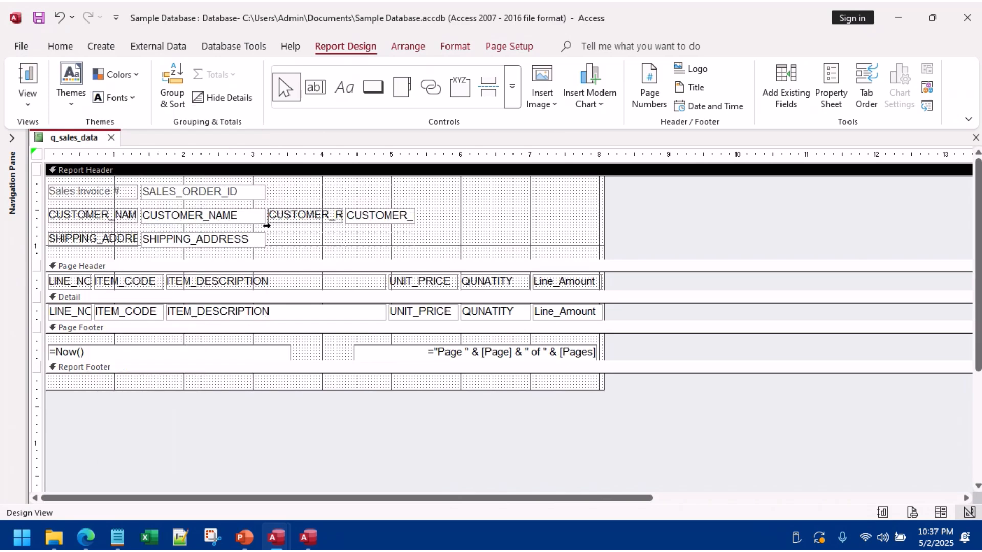
Step: Review the report in Report View and Print Preview, and return it to Design View
{"action": "left_click", "coordinate": [28, 76]}
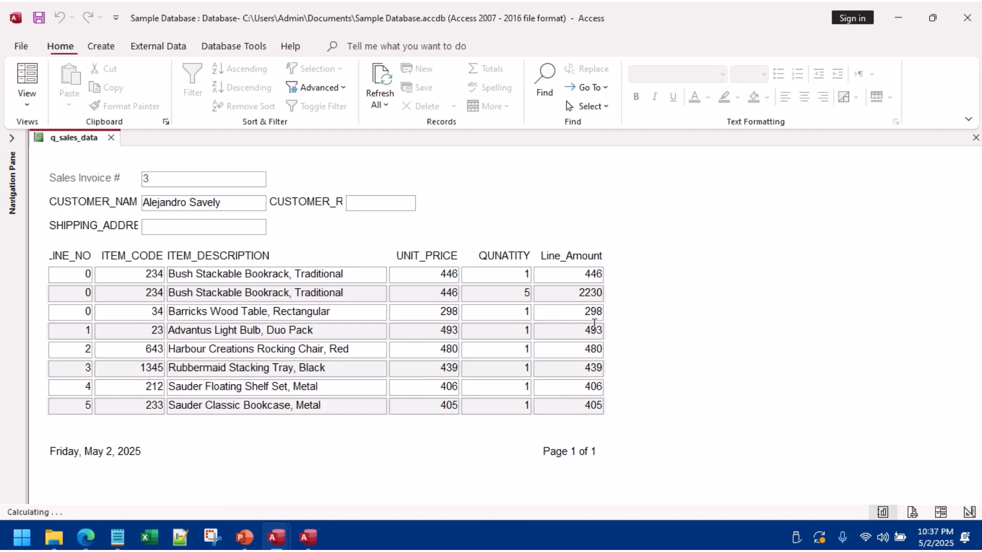
{"action": "right_click", "coordinate": [559, 156]}
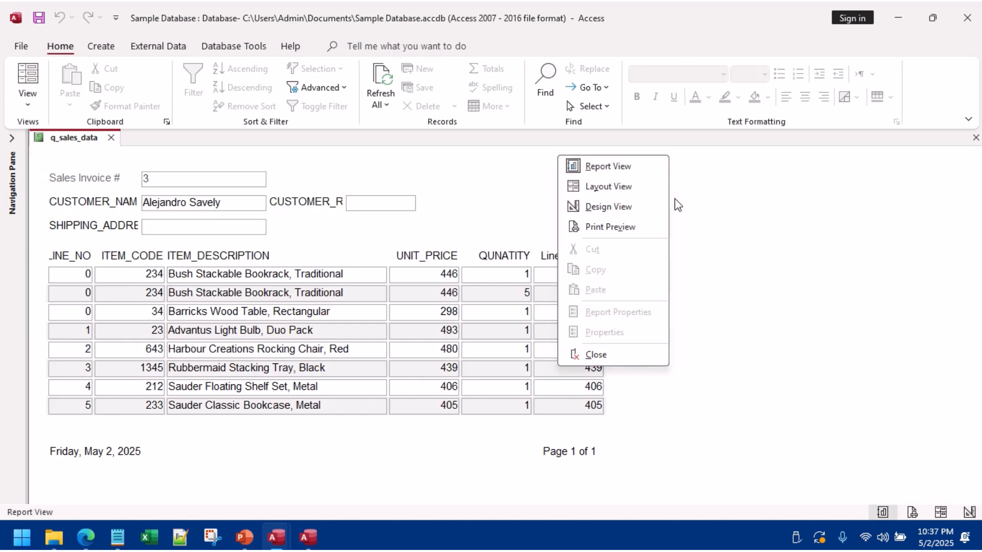
{"action": "left_click", "coordinate": [600, 227]}
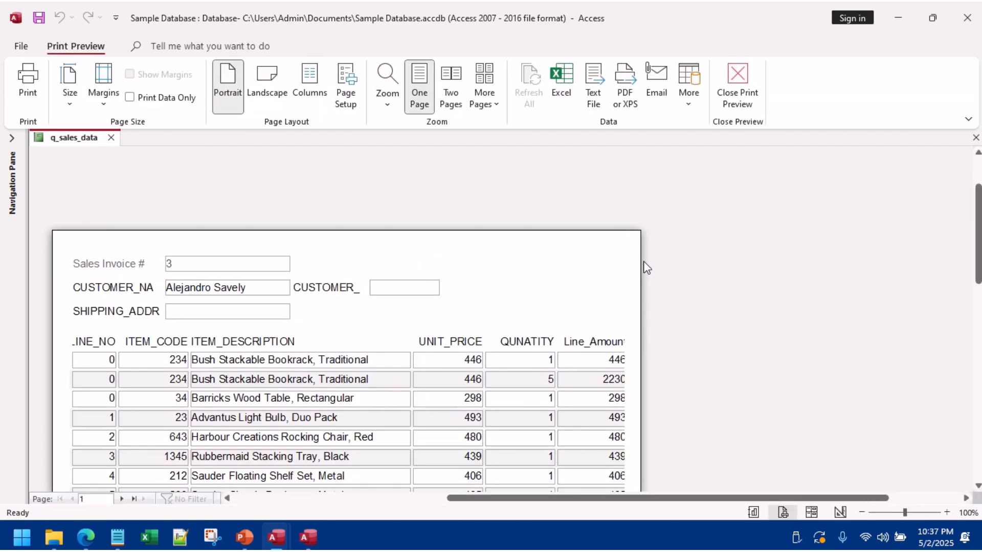
{"action": "right_click", "coordinate": [467, 219]}
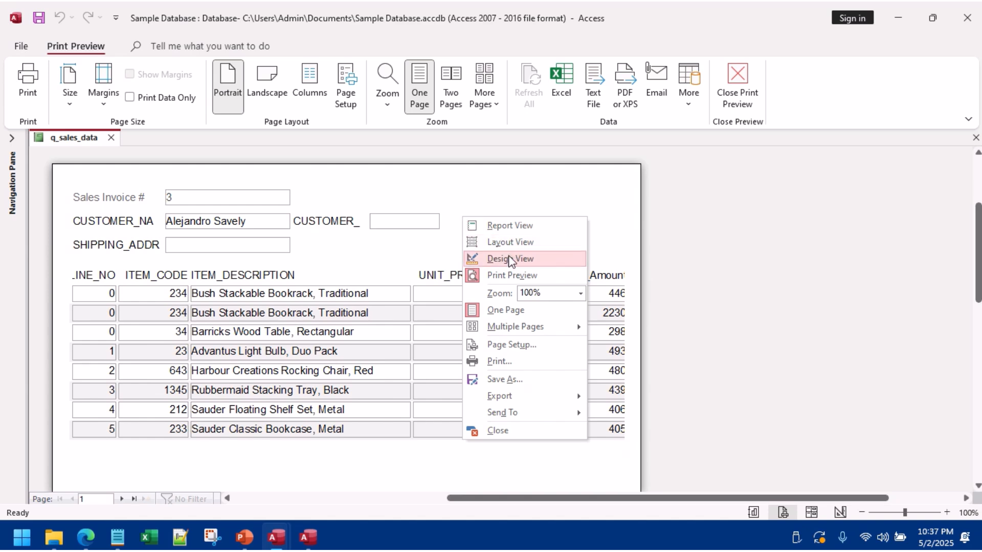
{"action": "left_click", "coordinate": [506, 260]}
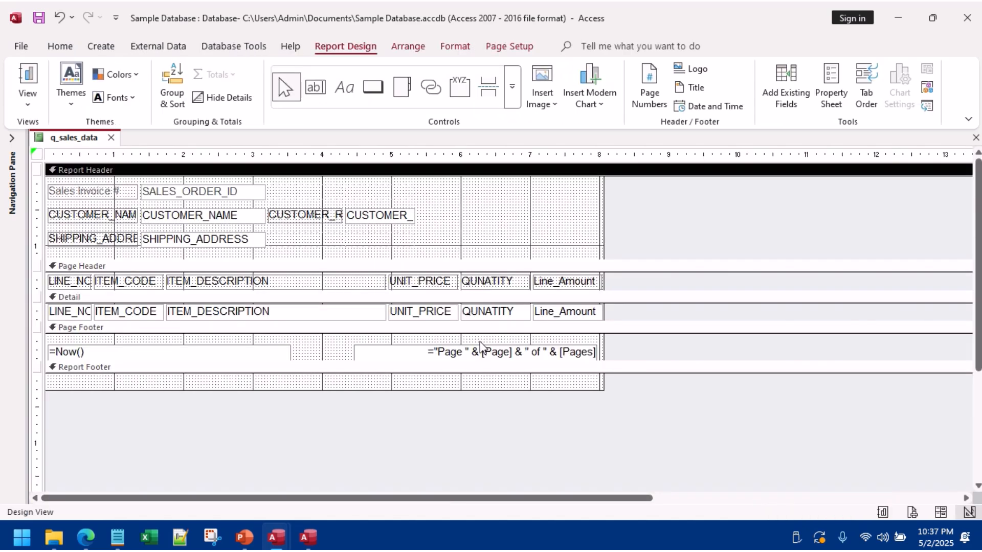
{"action": "left_click", "coordinate": [367, 316]}
{"action": "right_click", "coordinate": [410, 201]}
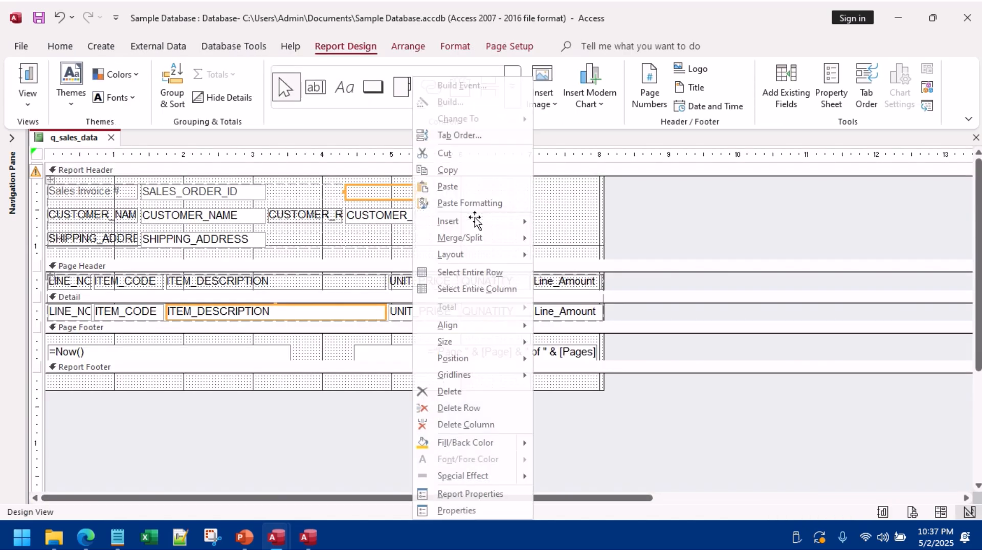
{"action": "right_click", "coordinate": [597, 209]}
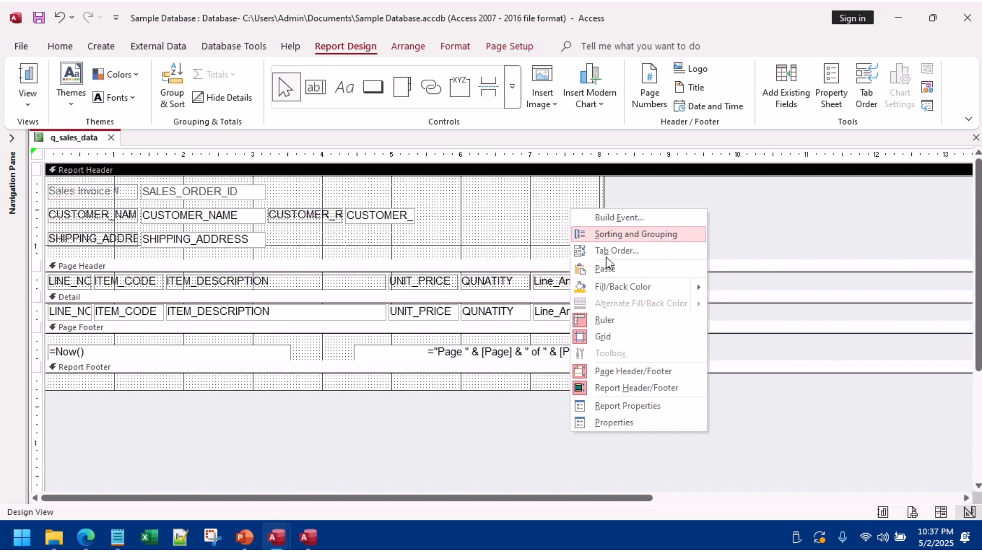
{"action": "left_click", "coordinate": [523, 207]}
Step: Open the report in Layout View and examine the columns and row spacing of the order lines
{"action": "left_click", "coordinate": [32, 75]}
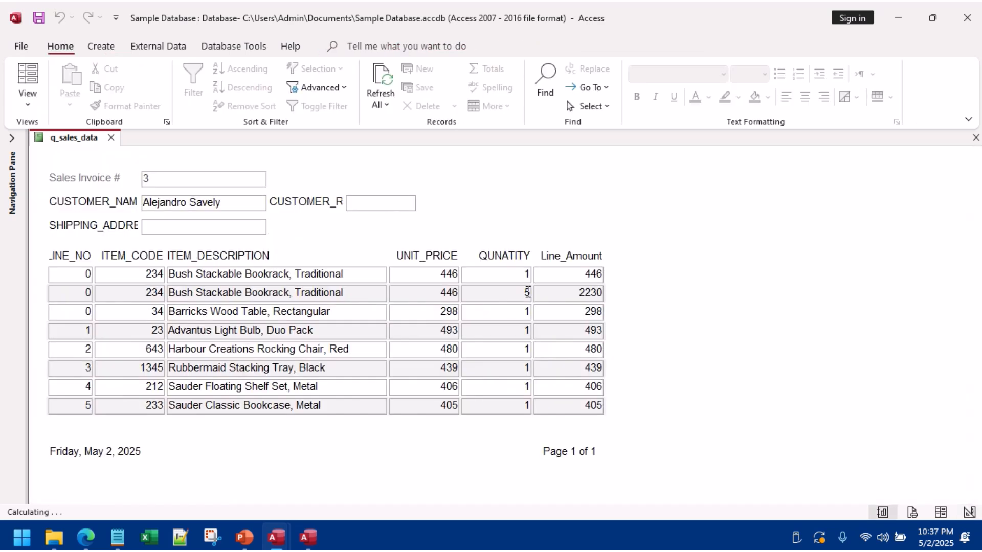
{"action": "right_click", "coordinate": [598, 205]}
{"action": "left_click", "coordinate": [661, 239]}
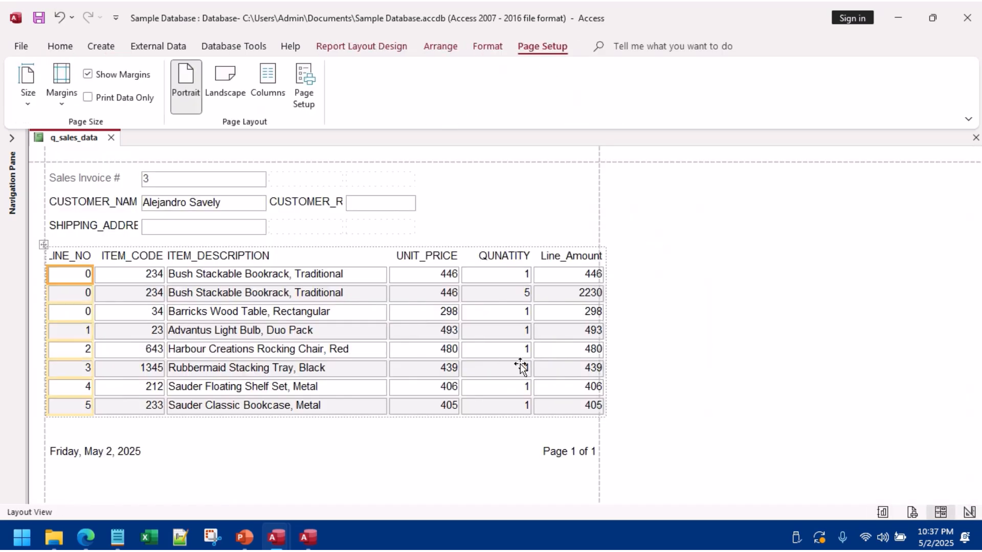
{"action": "left_click", "coordinate": [448, 296]}
{"action": "left_click", "coordinate": [363, 299]}
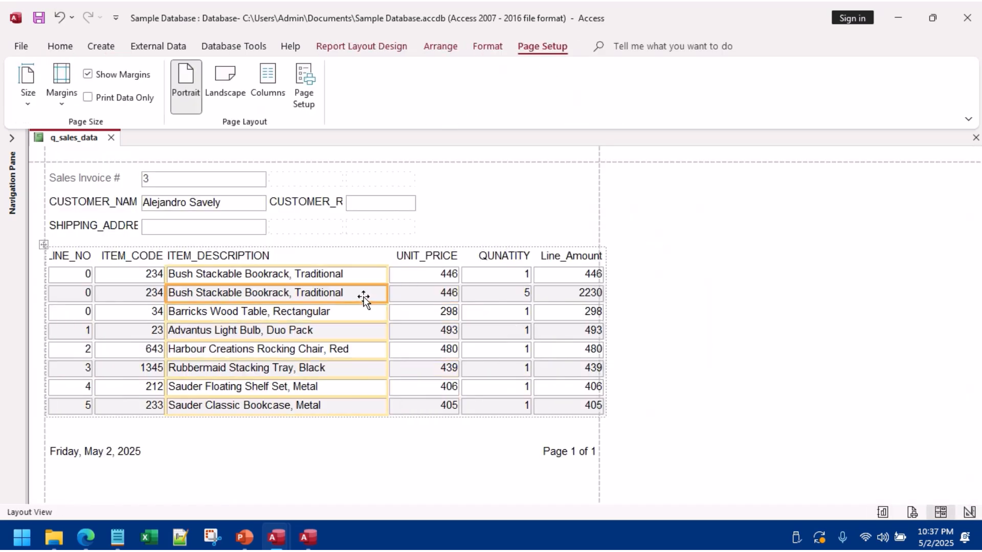
{"action": "left_click", "coordinate": [412, 311]}
{"action": "left_click", "coordinate": [580, 293]}
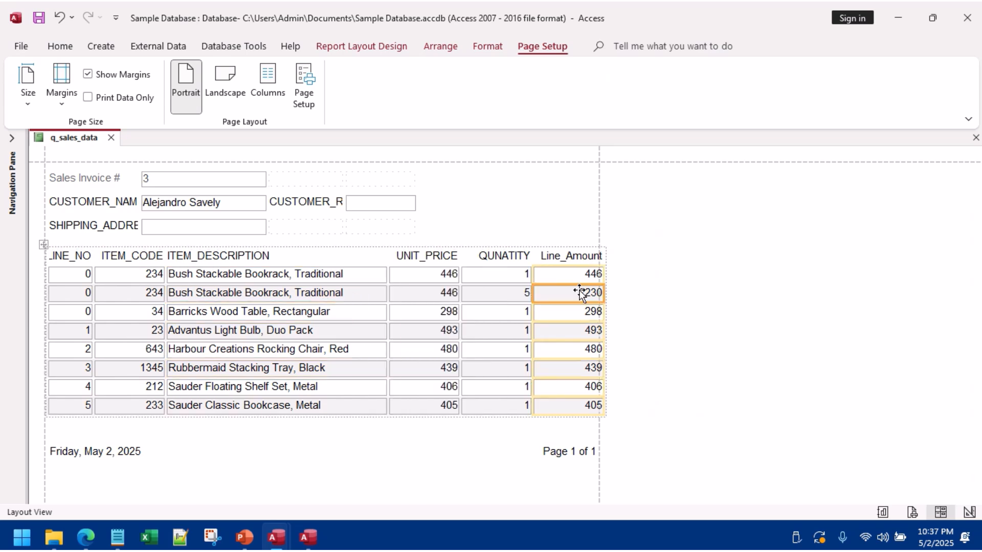
{"action": "left_click", "coordinate": [67, 293]}
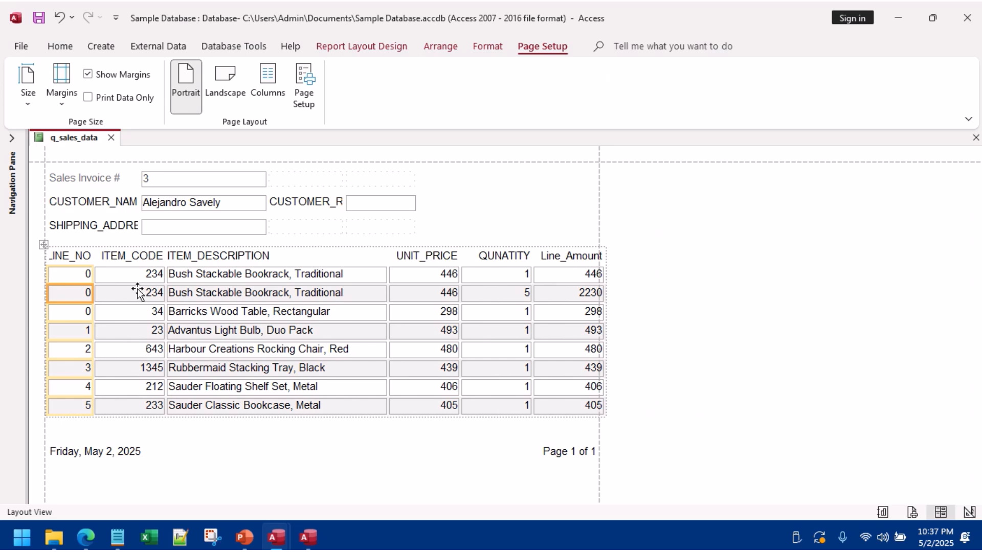
{"action": "left_click", "coordinate": [203, 290]}
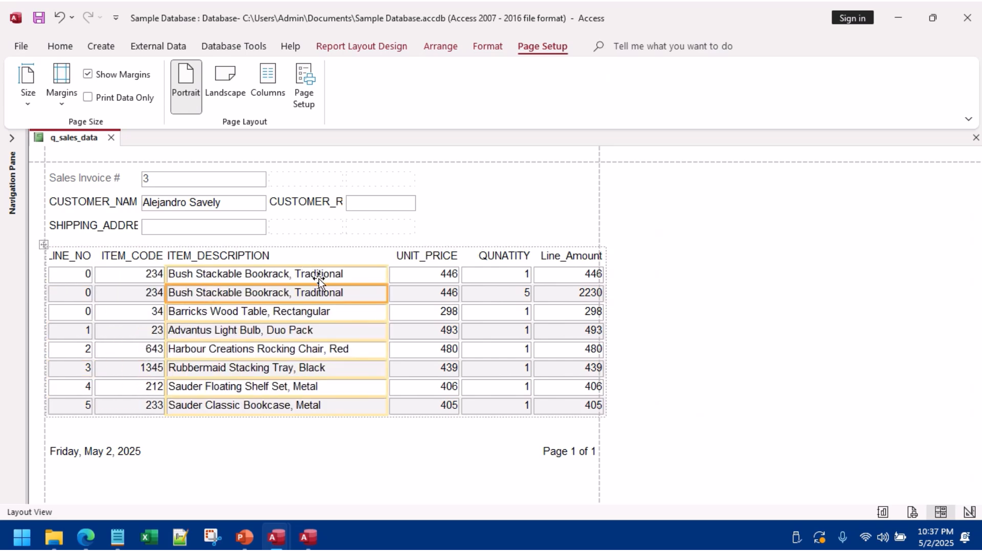
{"action": "right_click", "coordinate": [463, 276]}
{"action": "key", "text": "Escape"}
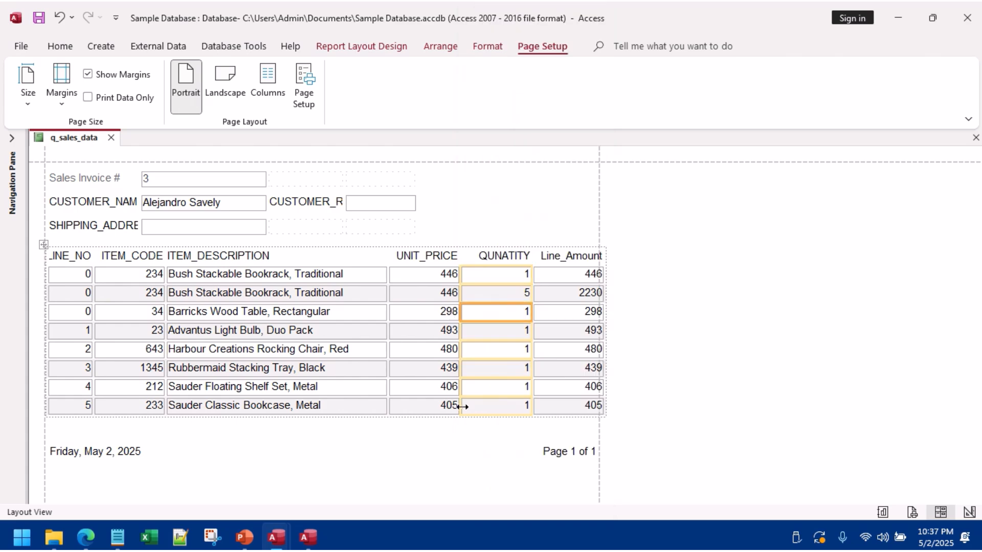
Step: Return to Design View and increase the Detail section's height to about 0.46 inches
{"action": "right_click", "coordinate": [818, 254]}
{"action": "left_click", "coordinate": [883, 303]}
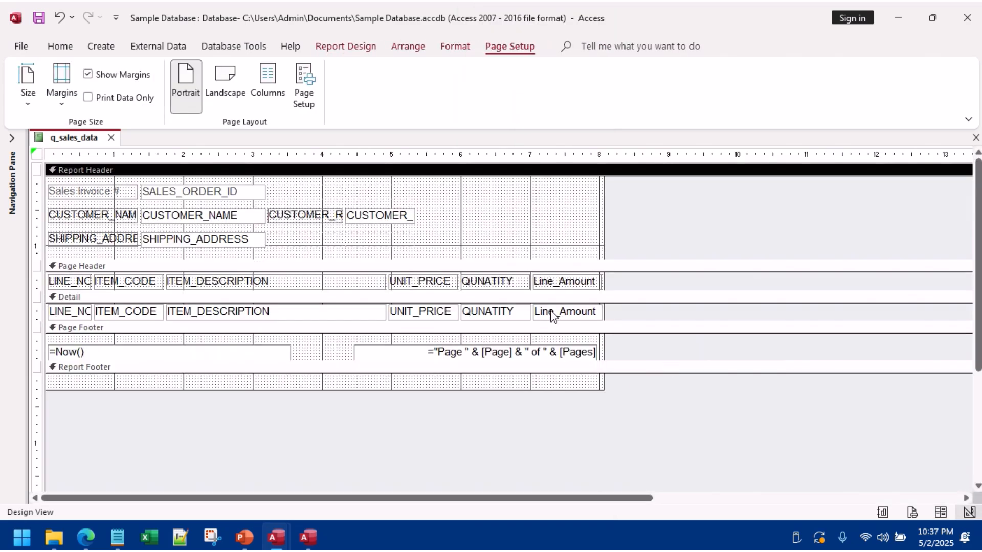
{"action": "left_click_drag", "start_coordinate": [569, 323], "coordinate": [575, 338]}
Step: Open the properties of the ITEM_DESCRIPTION text box in the Detail section and review its format settings
{"action": "left_click", "coordinate": [524, 316]}
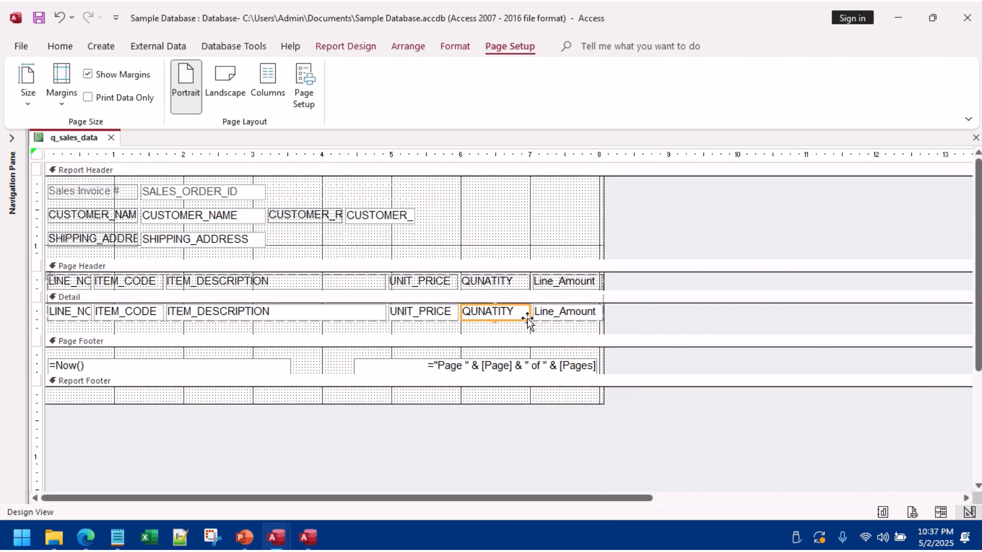
{"action": "left_click", "coordinate": [574, 311]}
{"action": "left_click", "coordinate": [237, 318]}
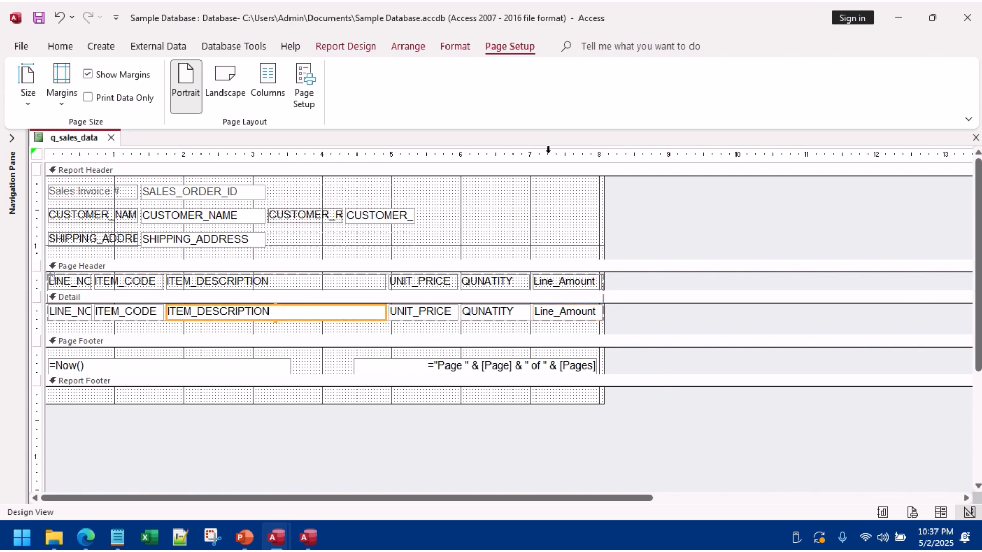
{"action": "right_click", "coordinate": [301, 317]}
{"action": "left_click", "coordinate": [373, 511]}
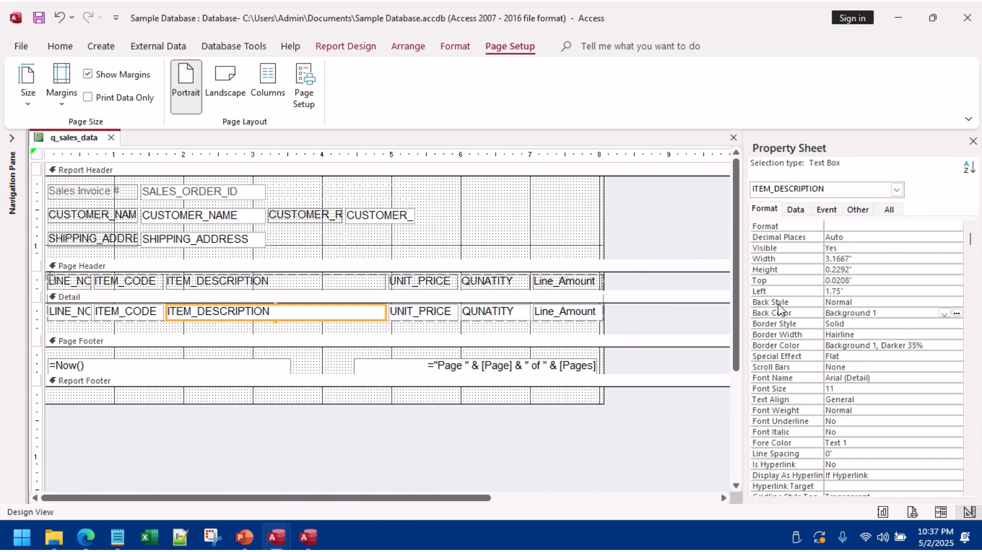
{"action": "scroll", "coordinate": [778, 304], "scroll_direction": "down", "scroll_amount": 3}
{"action": "scroll", "coordinate": [778, 303], "scroll_direction": "up", "scroll_amount": 3}
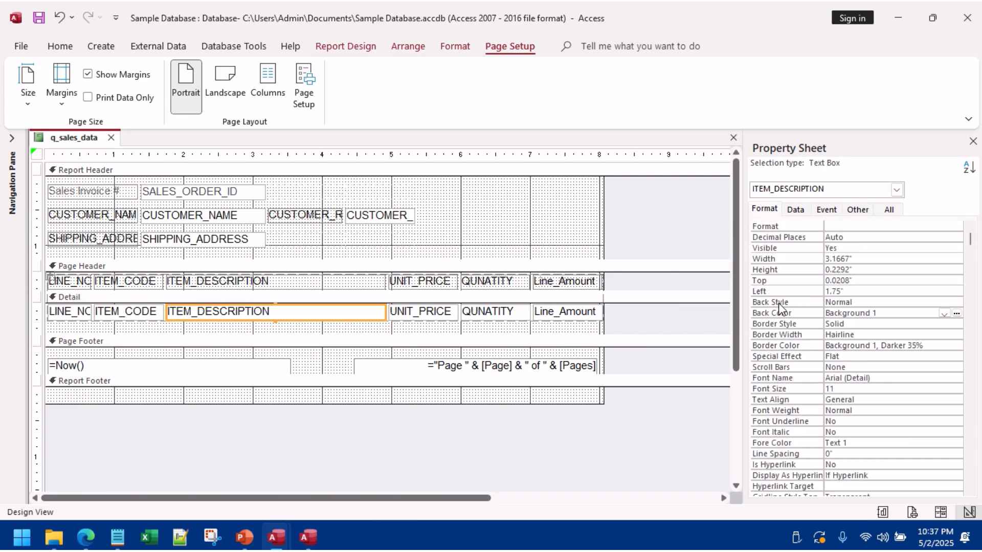
Step: Switch the report to Layout View to check the spacing between the order lines
{"action": "left_click", "coordinate": [60, 46]}
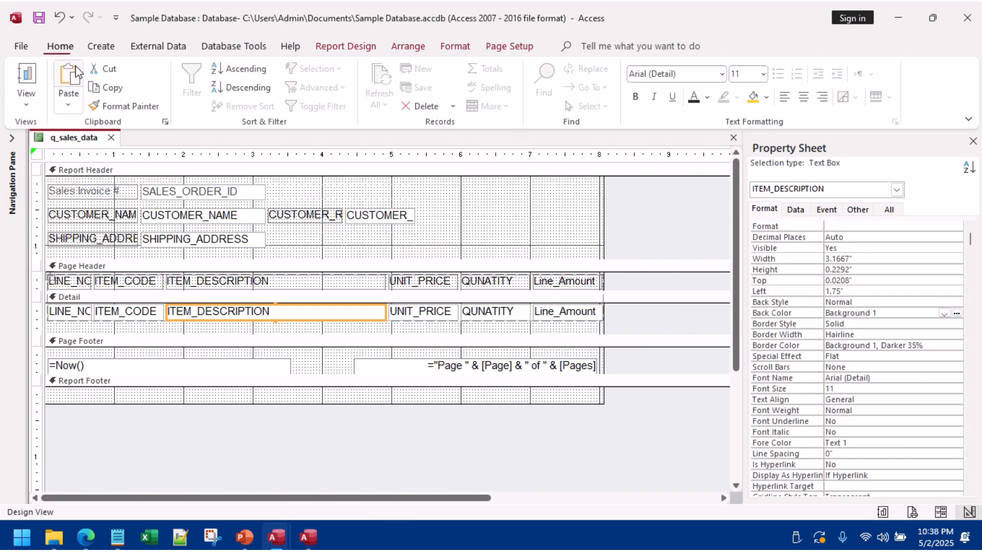
{"action": "right_click", "coordinate": [546, 247]}
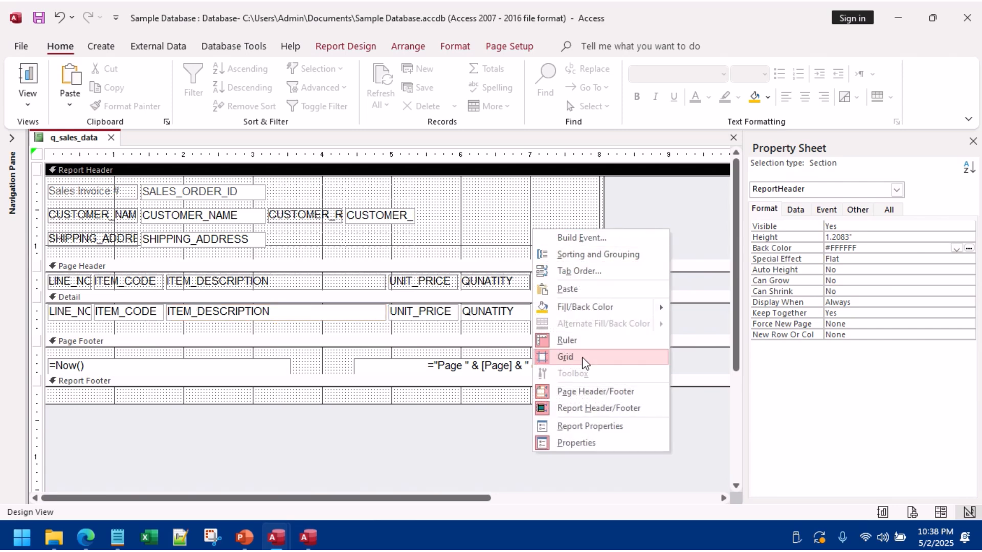
{"action": "left_click", "coordinate": [25, 76]}
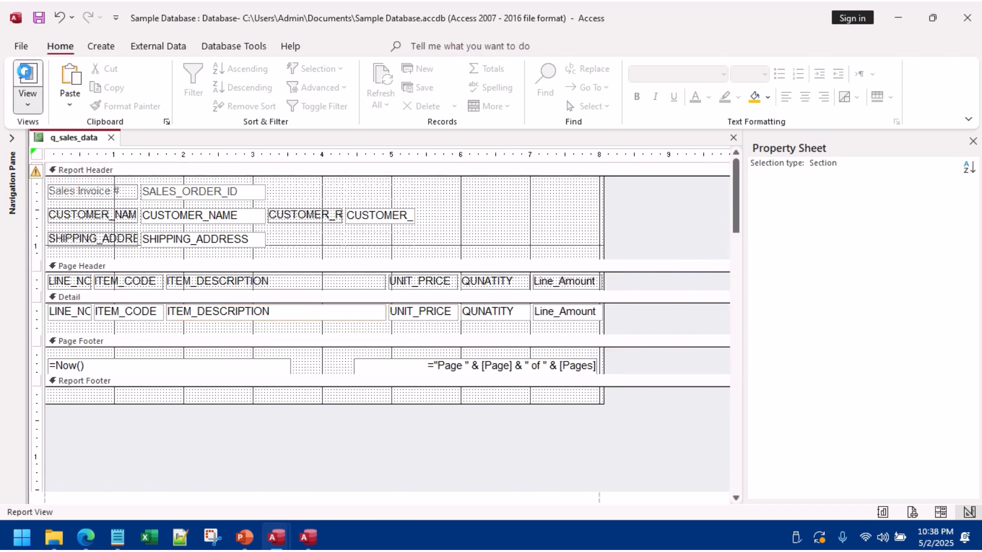
{"action": "right_click", "coordinate": [630, 218]}
{"action": "left_click", "coordinate": [664, 242]}
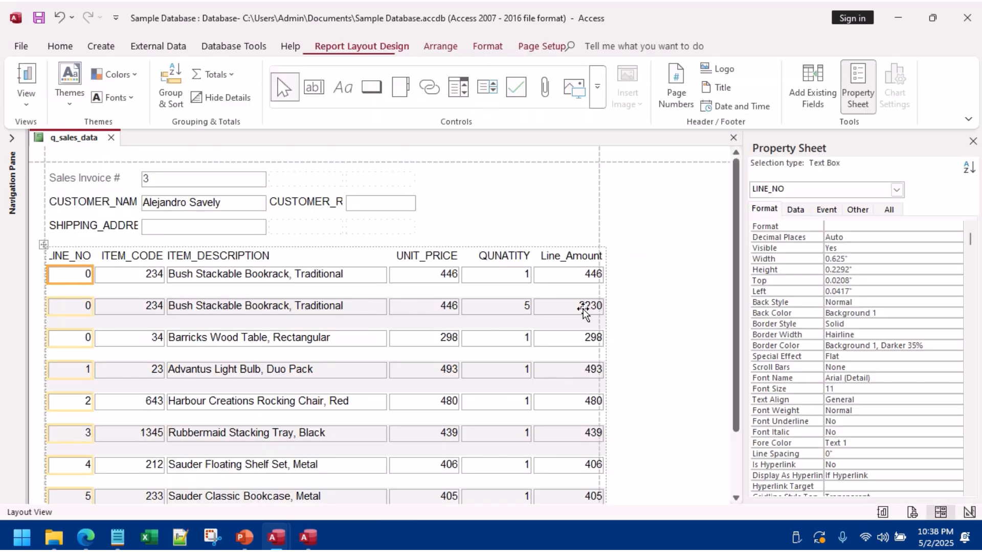
Step: Set the Detail section's alternate row color to the white theme color Background 1
{"action": "left_click", "coordinate": [583, 306]}
{"action": "left_click", "coordinate": [477, 293]}
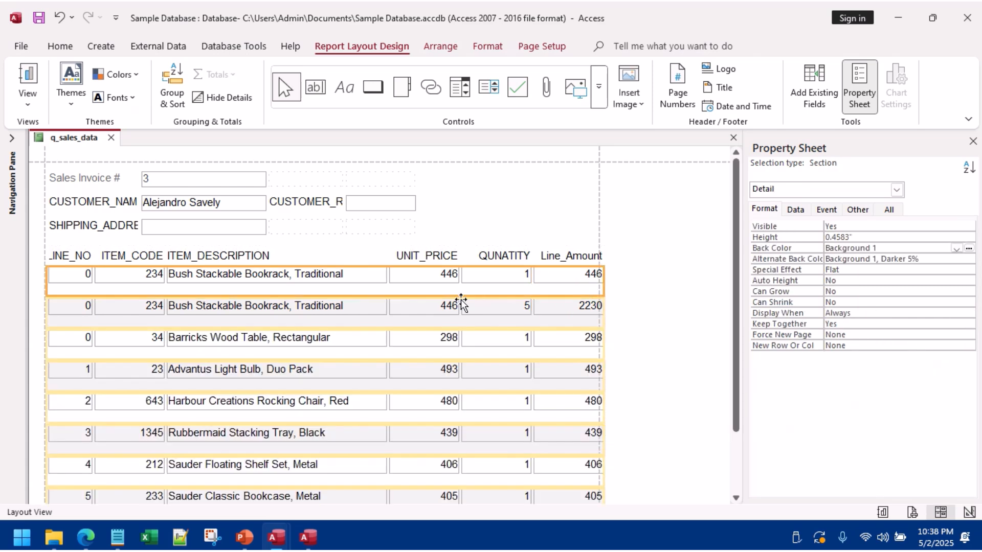
{"action": "left_click", "coordinate": [58, 49]}
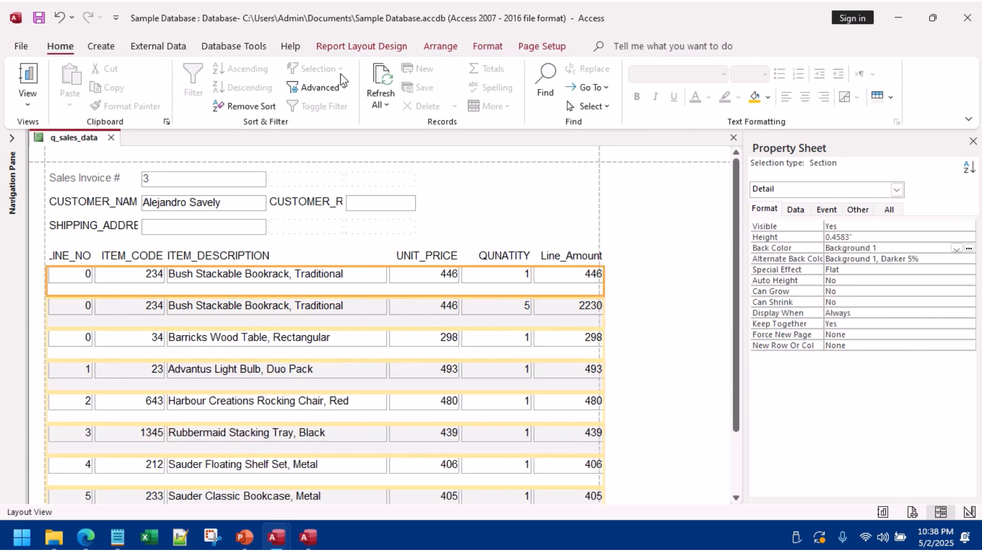
{"action": "left_click", "coordinate": [360, 50]}
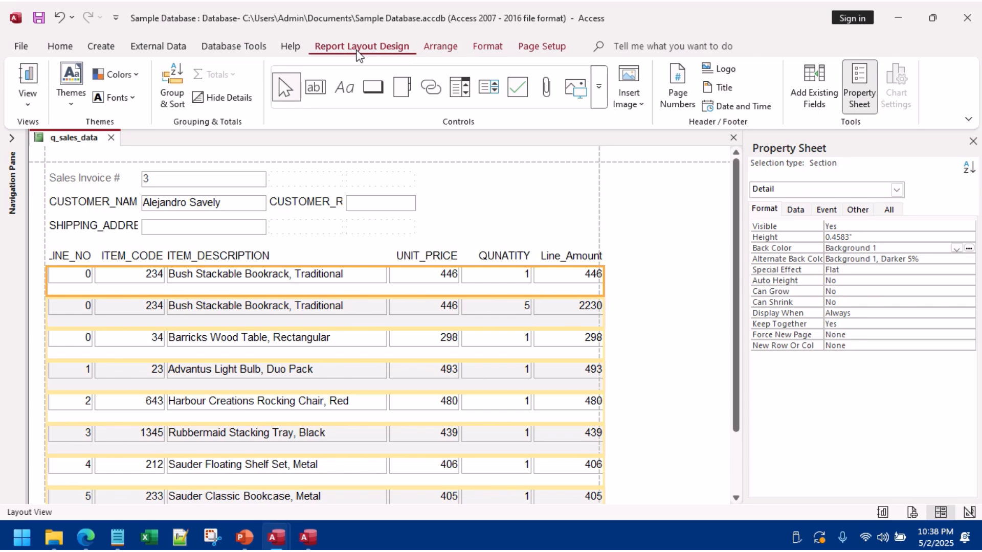
{"action": "left_click", "coordinate": [427, 51]}
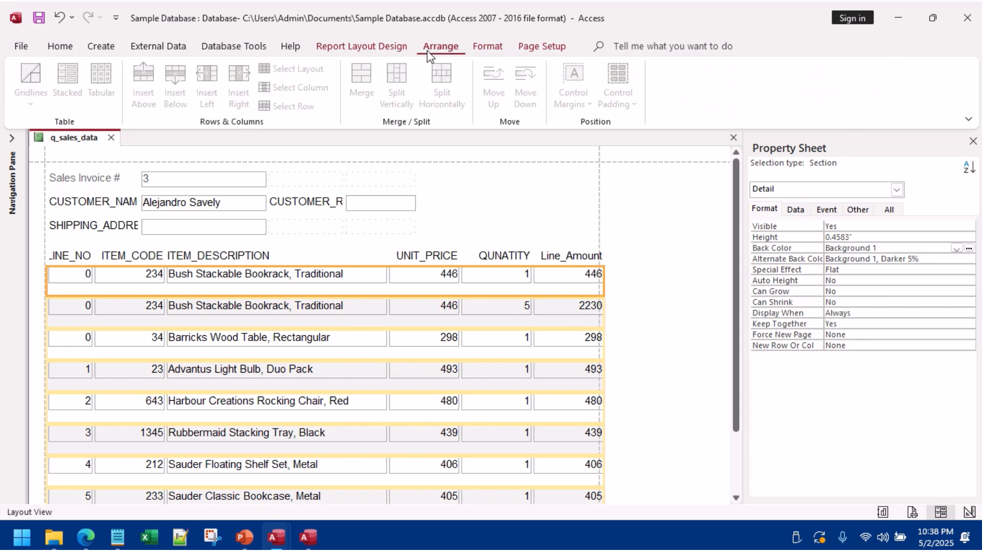
{"action": "left_click", "coordinate": [487, 47]}
{"action": "left_click", "coordinate": [481, 100]}
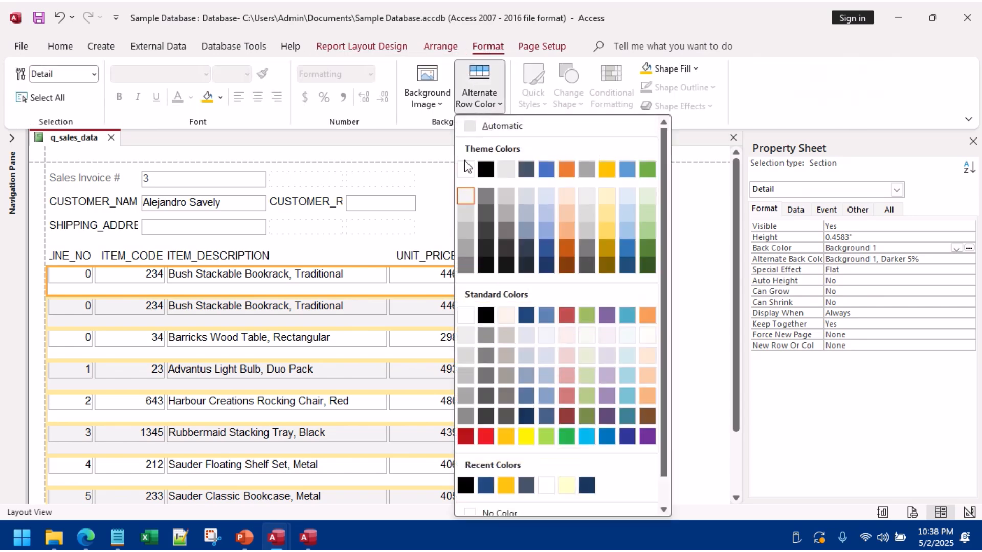
{"action": "left_click", "coordinate": [464, 163]}
Step: Inspect the order line rows' background and return the report to Design View
{"action": "left_click", "coordinate": [512, 203]}
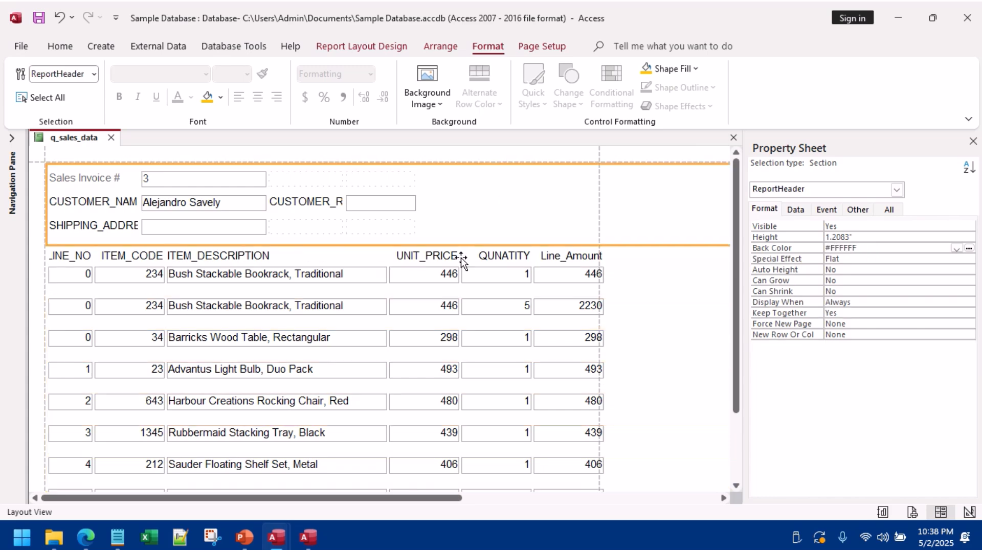
{"action": "left_click", "coordinate": [347, 313]}
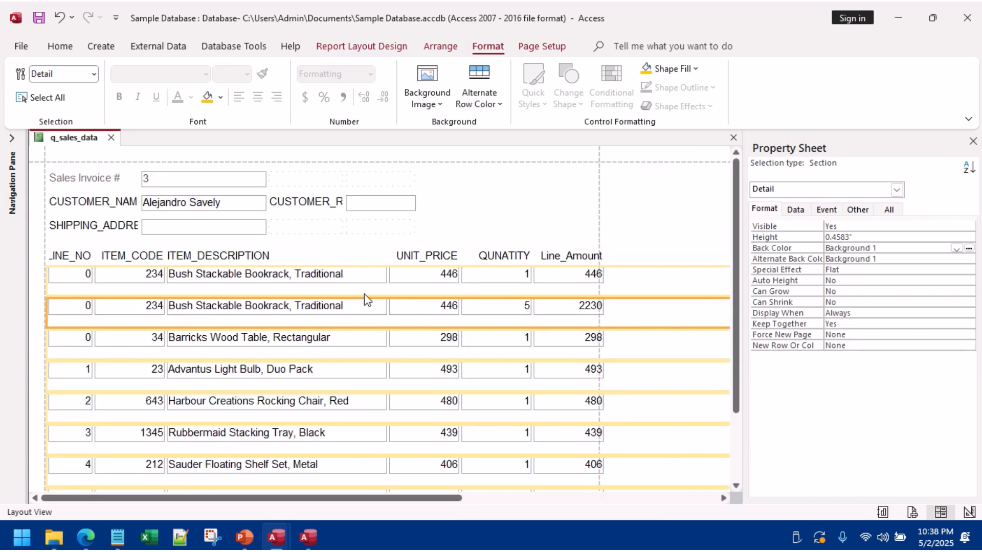
{"action": "left_click", "coordinate": [358, 312]}
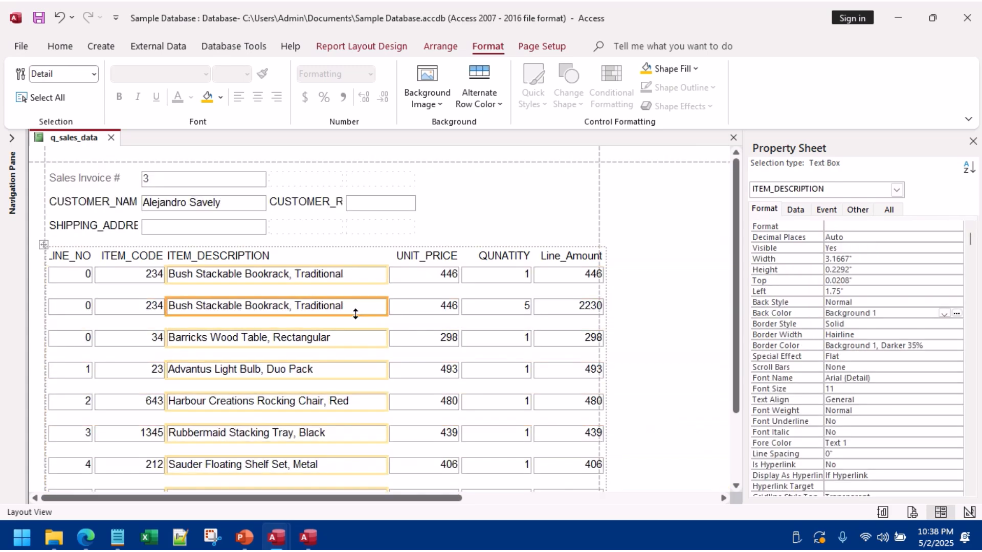
{"action": "right_click", "coordinate": [645, 199]}
{"action": "left_click", "coordinate": [665, 246]}
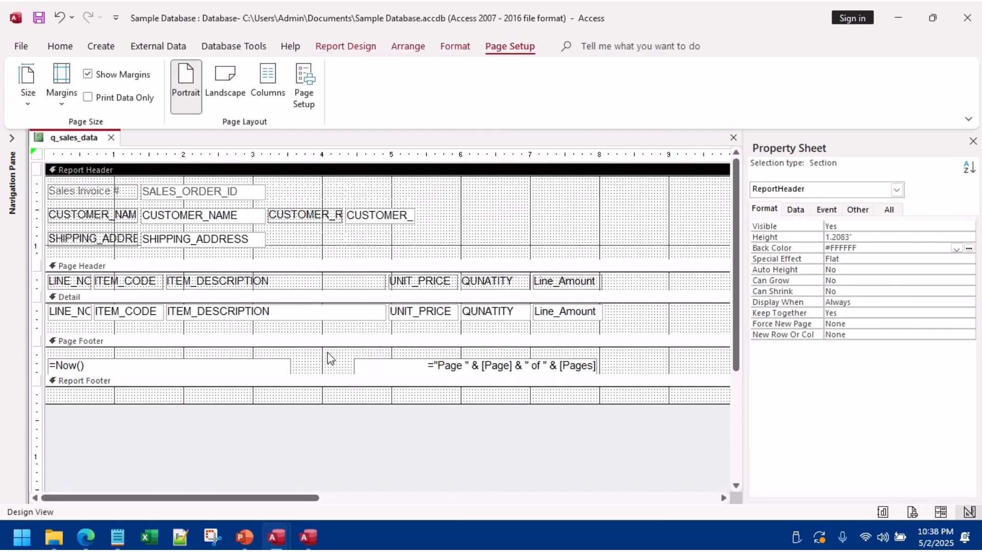
Step: Shorten the Detail section to end just below the order line fields and check the row spacing in Report View
{"action": "left_click_drag", "start_coordinate": [306, 335], "coordinate": [306, 322]}
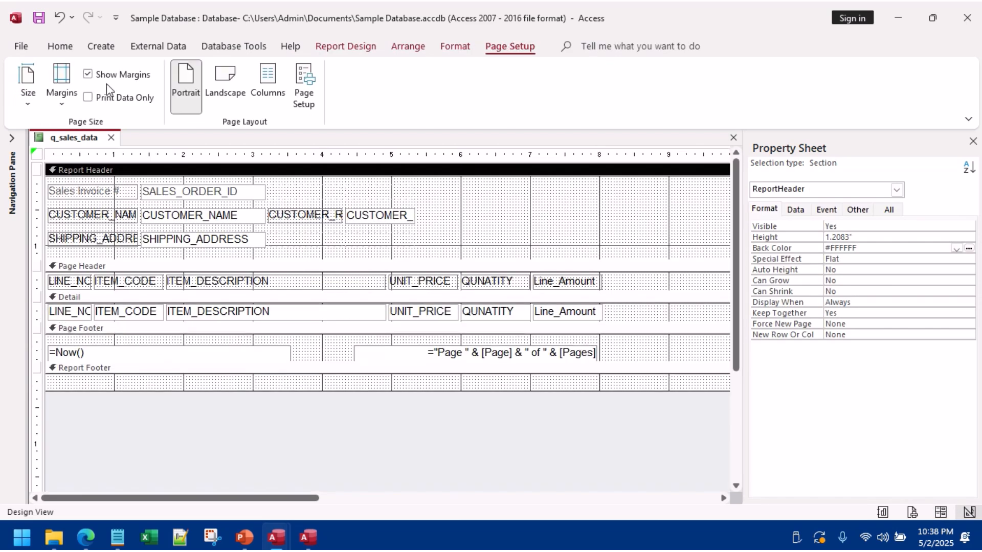
{"action": "left_click", "coordinate": [60, 46]}
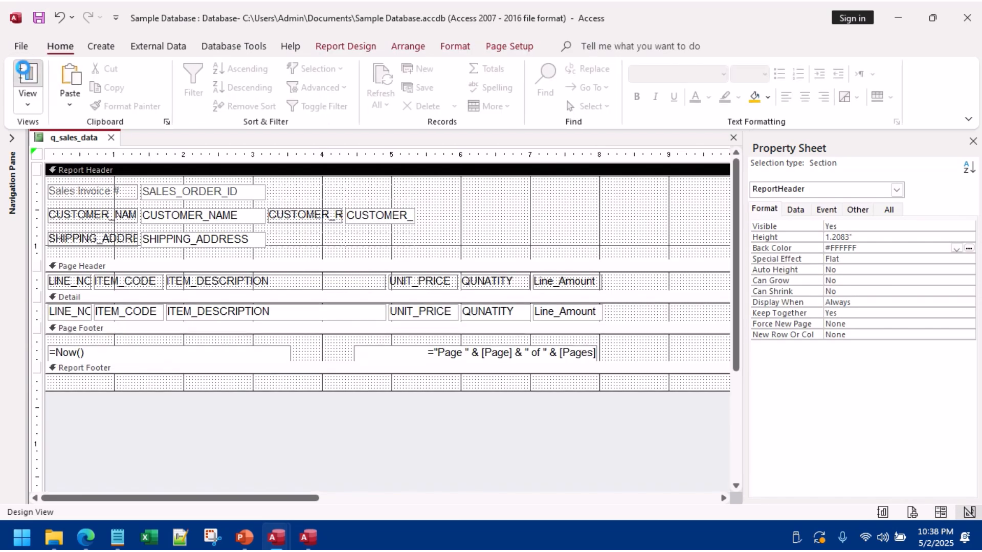
{"action": "left_click", "coordinate": [28, 77]}
Step: In Layout View, narrow the Line_Amount column to about 0.89" so it fits inside the page's margin line
{"action": "right_click", "coordinate": [715, 269]}
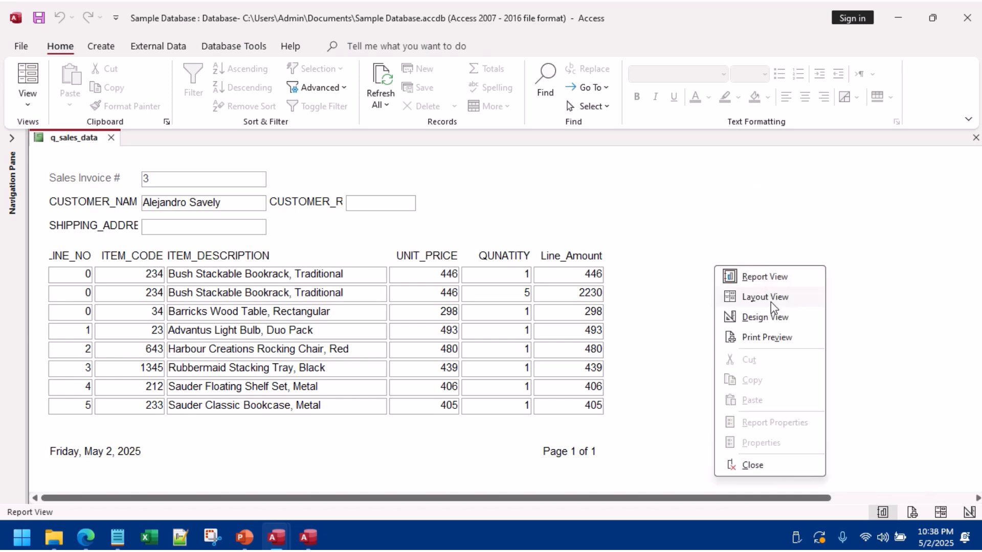
{"action": "left_click", "coordinate": [770, 295]}
{"action": "right_click", "coordinate": [660, 235]}
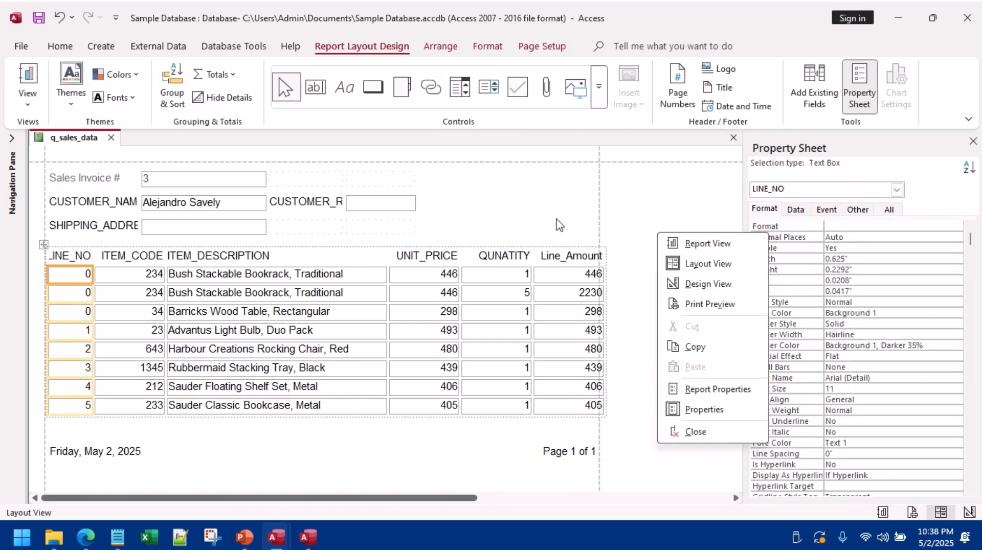
{"action": "left_click", "coordinate": [560, 225]}
{"action": "left_click", "coordinate": [592, 177]}
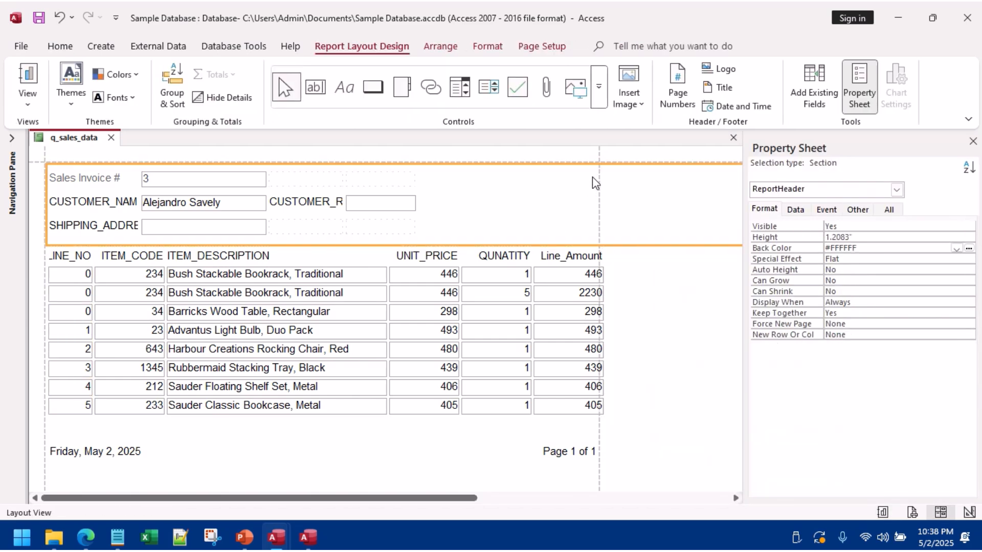
{"action": "left_click", "coordinate": [601, 275]}
{"action": "left_click_drag", "start_coordinate": [601, 276], "coordinate": [594, 279]}
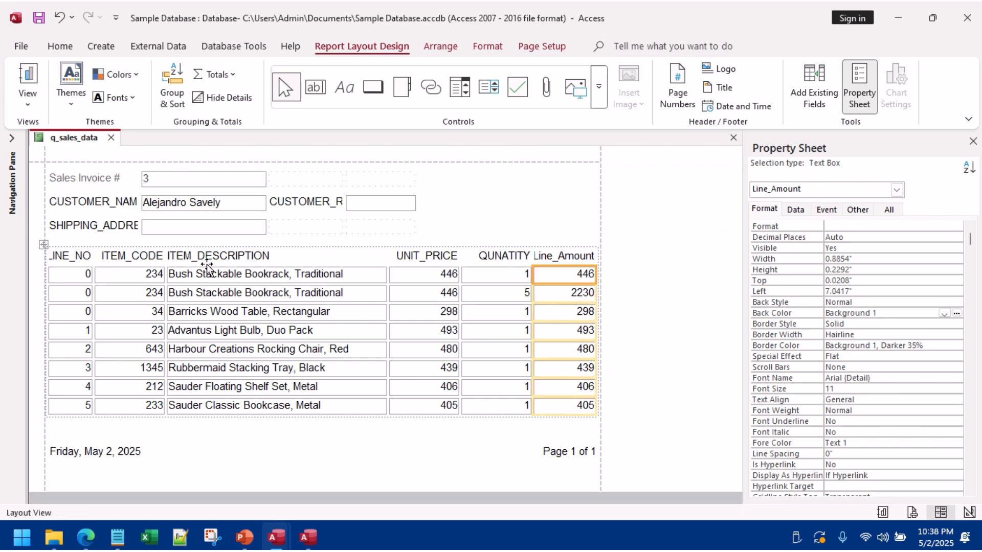
Step: Widen the LINE_NO column slightly so its full heading fits, and check the neighbouring order line headings
{"action": "left_click", "coordinate": [81, 262]}
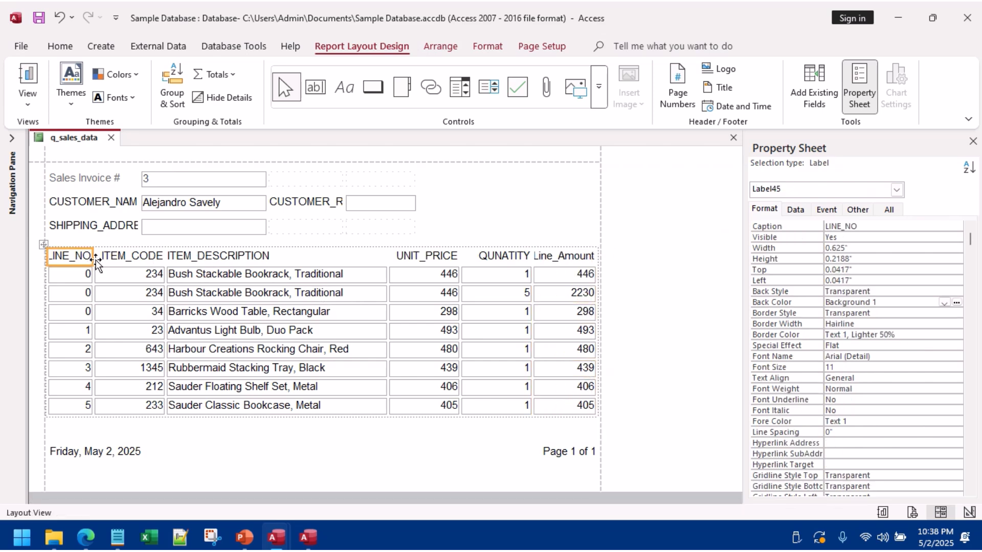
{"action": "left_click_drag", "start_coordinate": [96, 260], "coordinate": [104, 260]}
{"action": "left_click", "coordinate": [165, 262]}
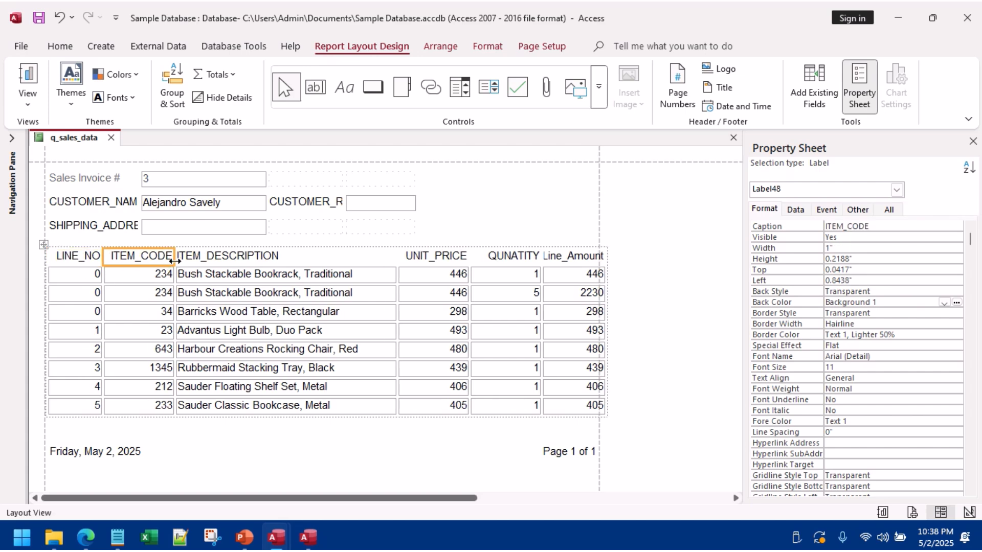
{"action": "left_click", "coordinate": [237, 268]}
{"action": "left_click", "coordinate": [518, 205]}
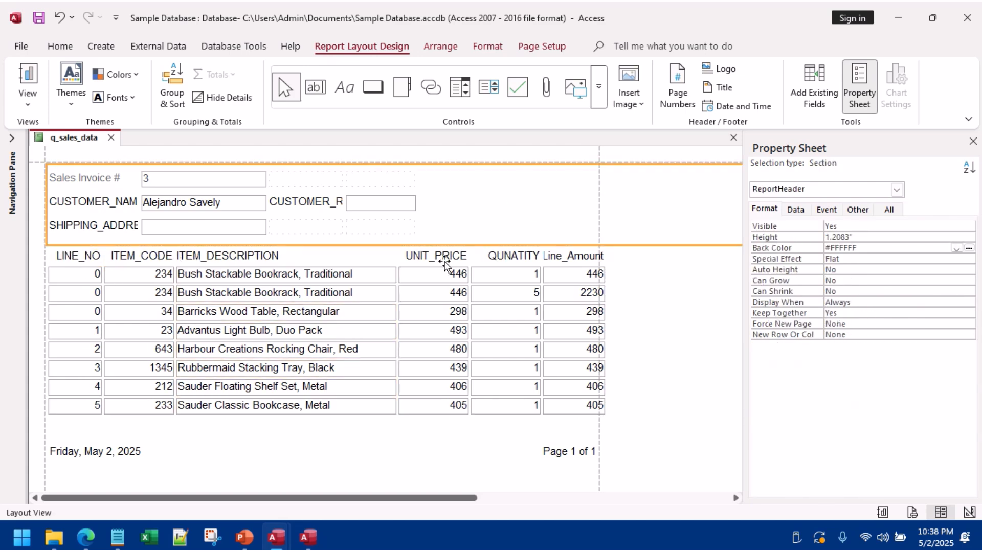
Step: Widen the CUSTOMER_REF label in the report header to about 1.33" so its full caption fits
{"action": "left_click", "coordinate": [342, 203]}
{"action": "left_click", "coordinate": [379, 204]}
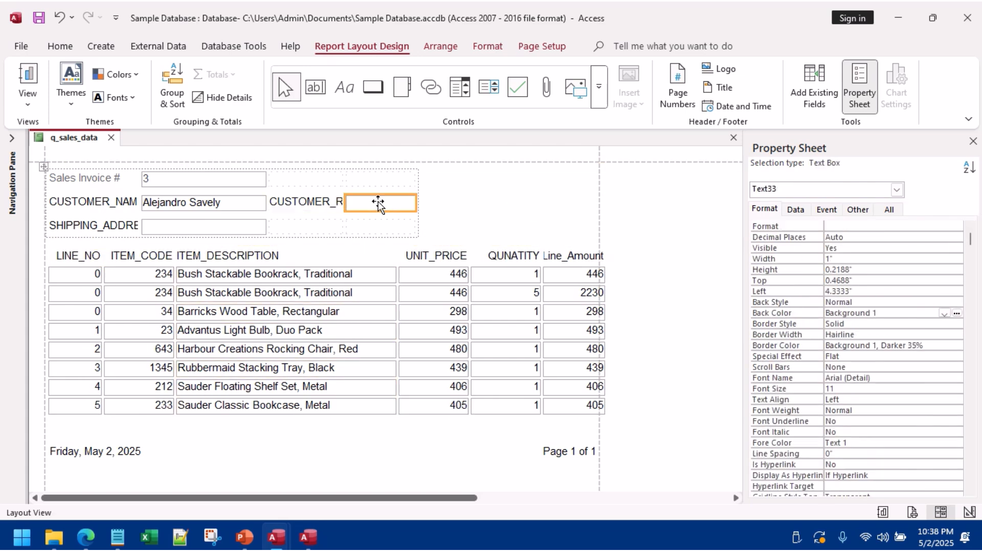
{"action": "left_click", "coordinate": [339, 204]}
{"action": "left_click_drag", "start_coordinate": [344, 203], "coordinate": [362, 204]}
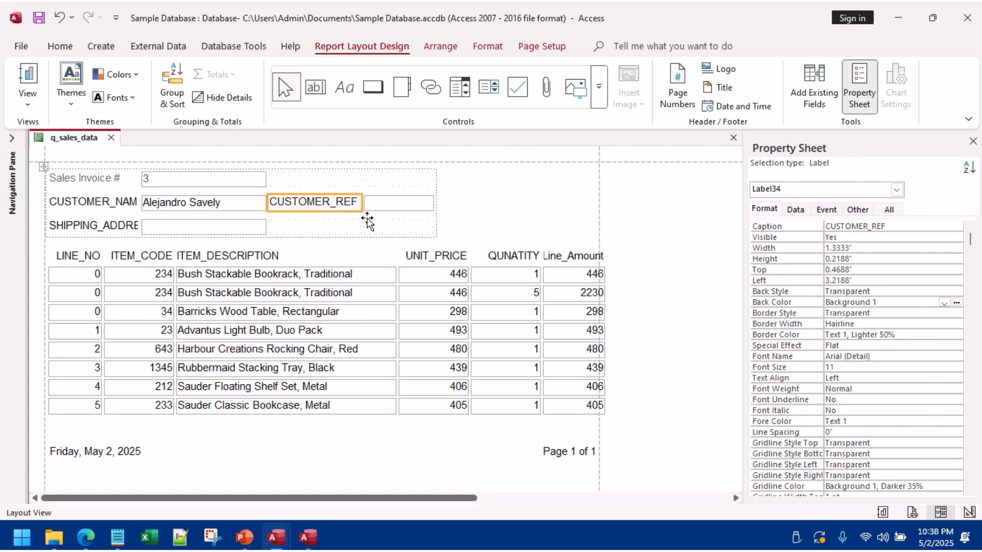
{"action": "left_click", "coordinate": [487, 203]}
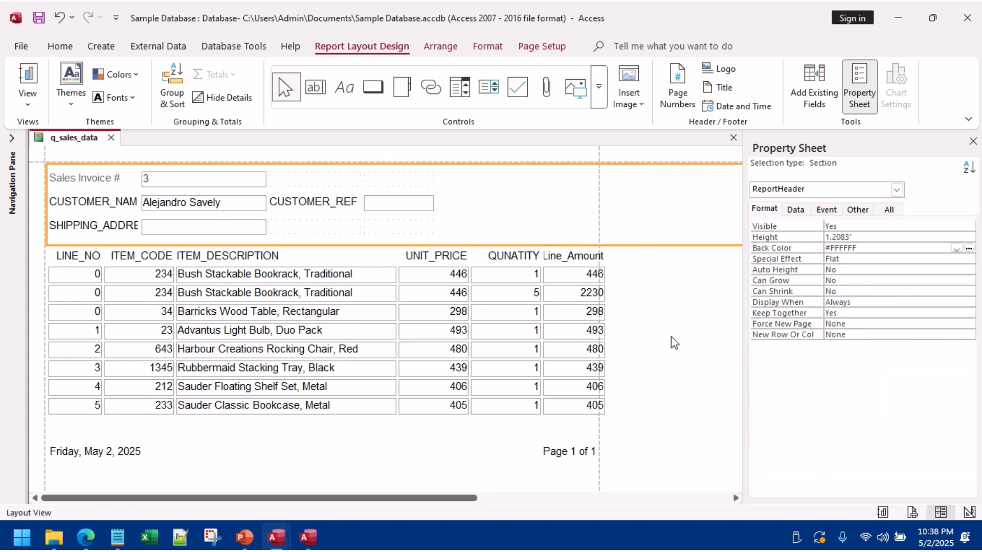
Step: Return the report to Design View and enlarge the Detail section to a height of about 0.625"
{"action": "right_click", "coordinate": [652, 337]}
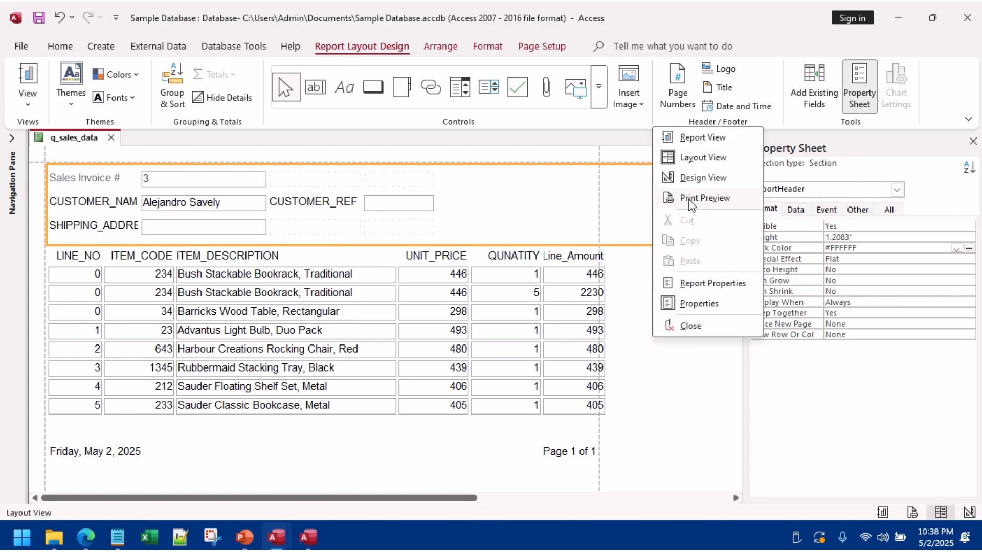
{"action": "left_click", "coordinate": [685, 179]}
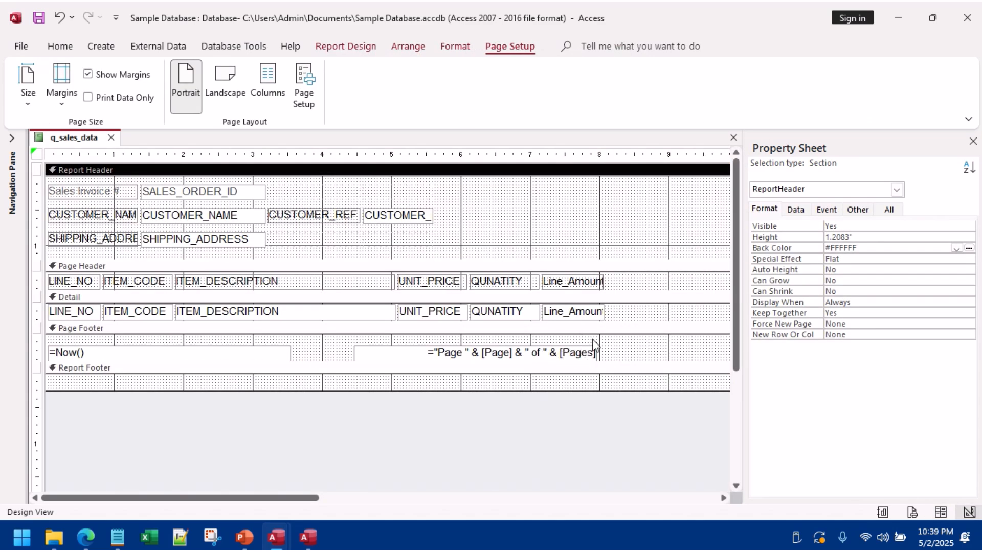
{"action": "left_click_drag", "start_coordinate": [609, 323], "coordinate": [613, 347]}
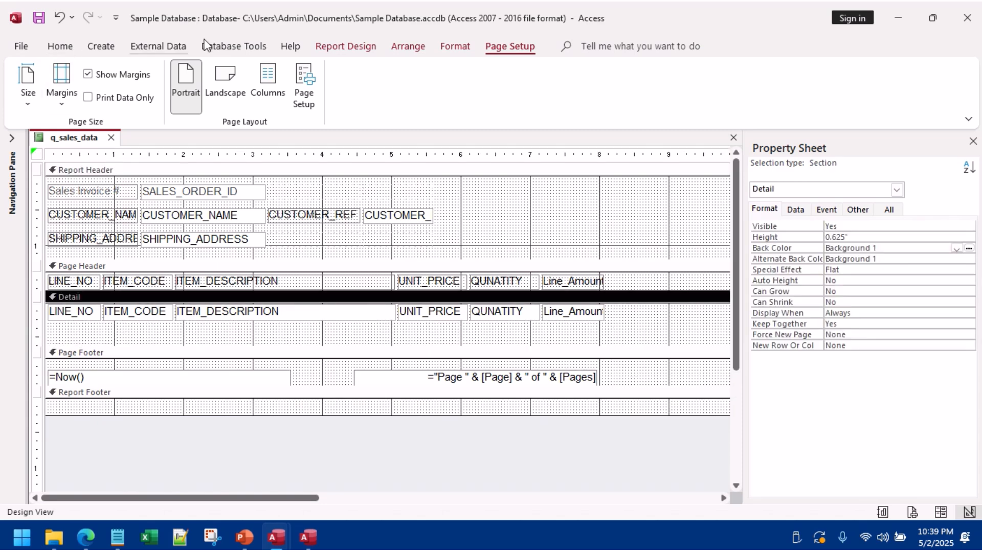
{"action": "left_click", "coordinate": [345, 49]}
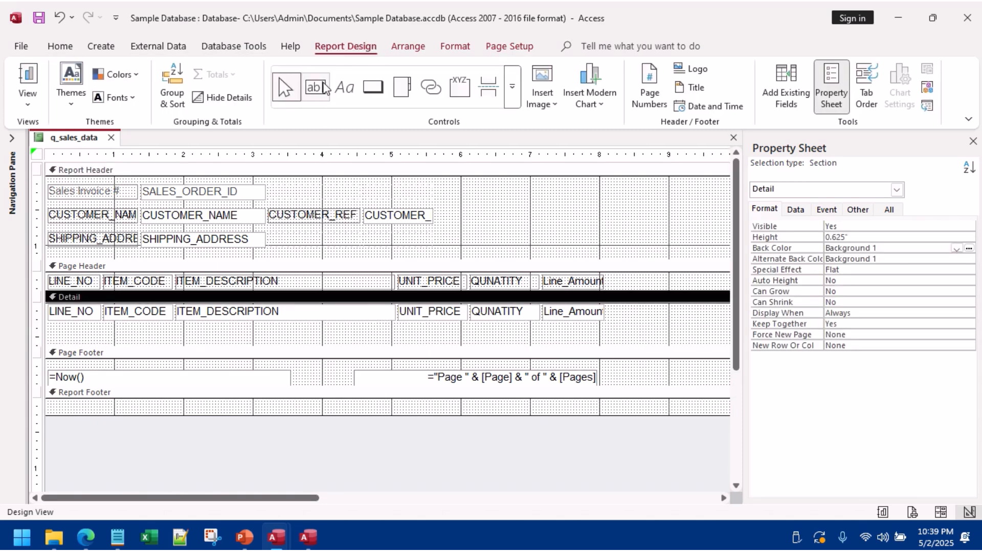
{"action": "left_click", "coordinate": [344, 94]}
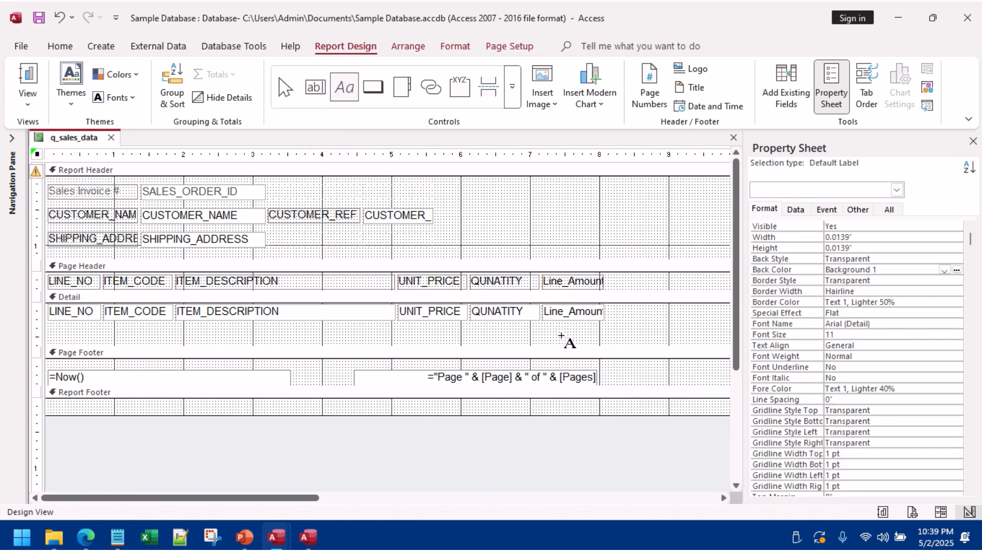
{"action": "left_click", "coordinate": [545, 325]}
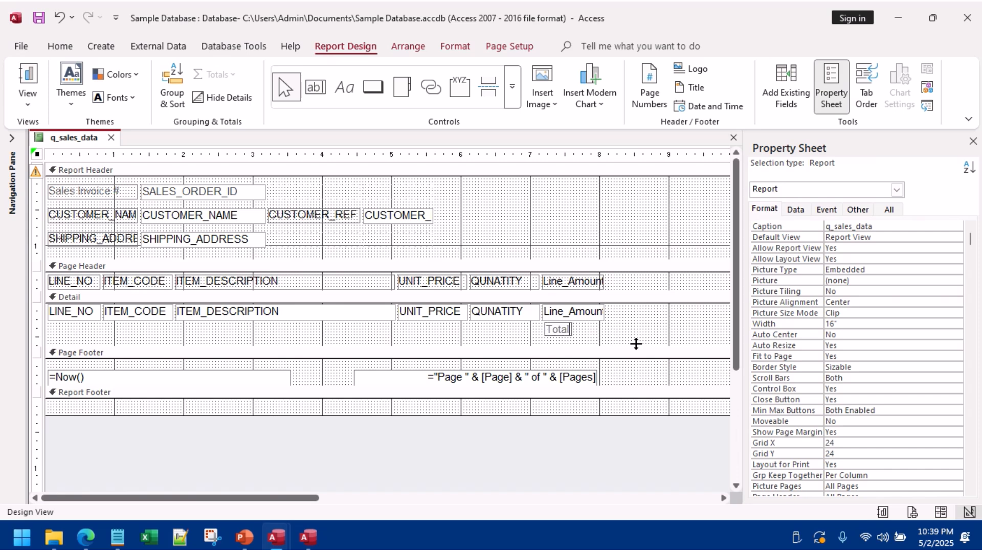
{"action": "type", "text": "Total AMo"}
{"action": "key", "text": "Escape"}
Step: Add a text box below Line_Amount in the Detail section and narrow it to about 0.875"
{"action": "left_click", "coordinate": [316, 87]}
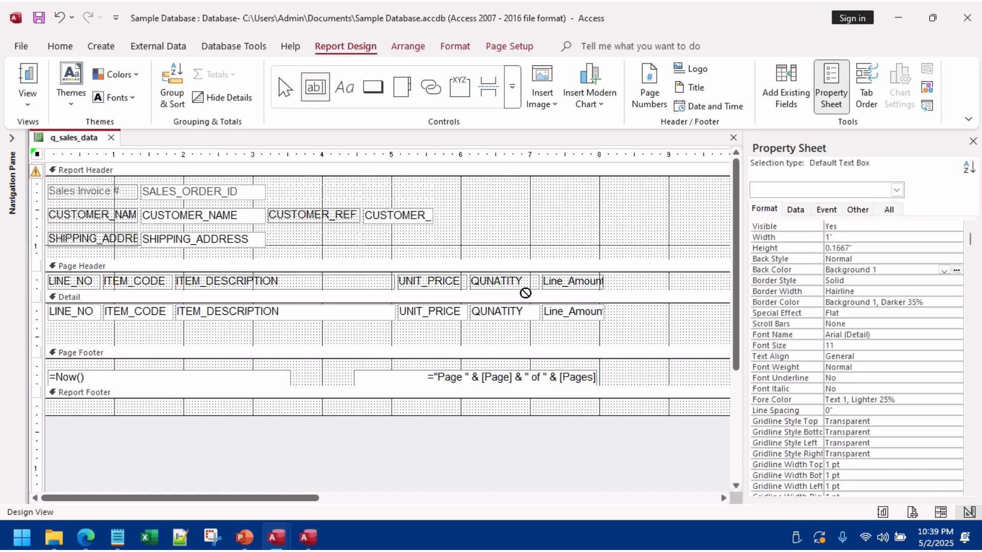
{"action": "left_click", "coordinate": [542, 327]}
{"action": "left_click_drag", "start_coordinate": [546, 334], "coordinate": [545, 326]}
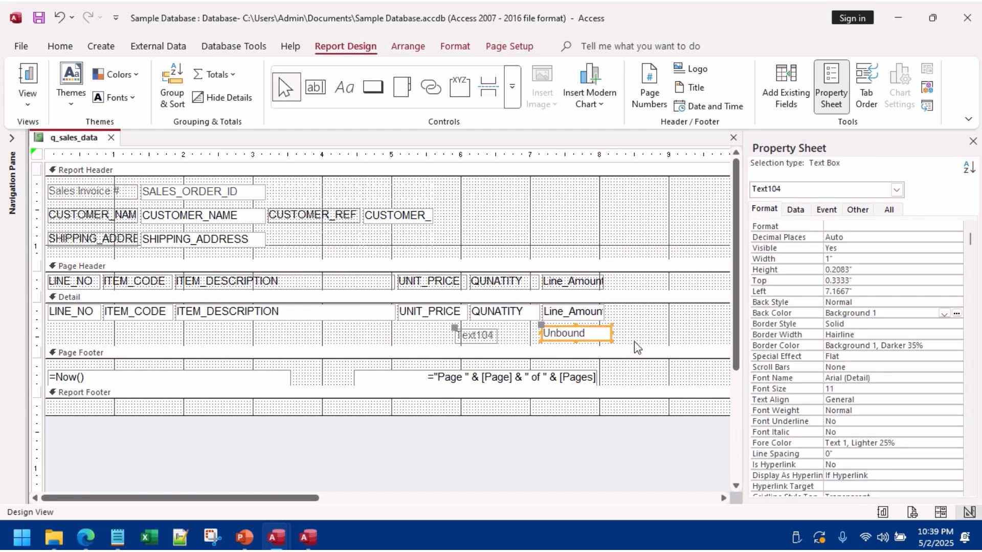
{"action": "left_click_drag", "start_coordinate": [611, 333], "coordinate": [603, 333]}
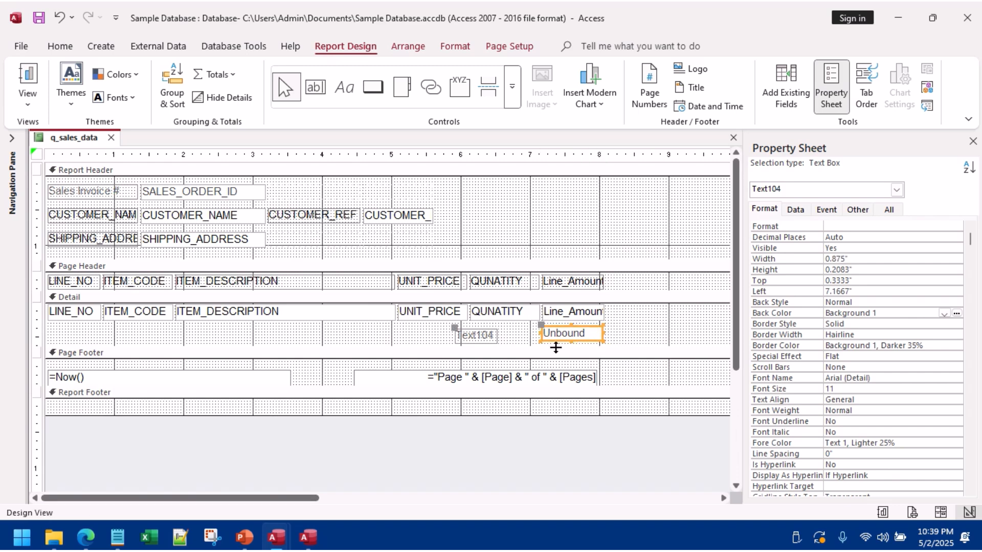
Step: Move the new text box's attached label beside it and change its caption to Total Amount
{"action": "left_click_drag", "start_coordinate": [456, 327], "coordinate": [535, 325]}
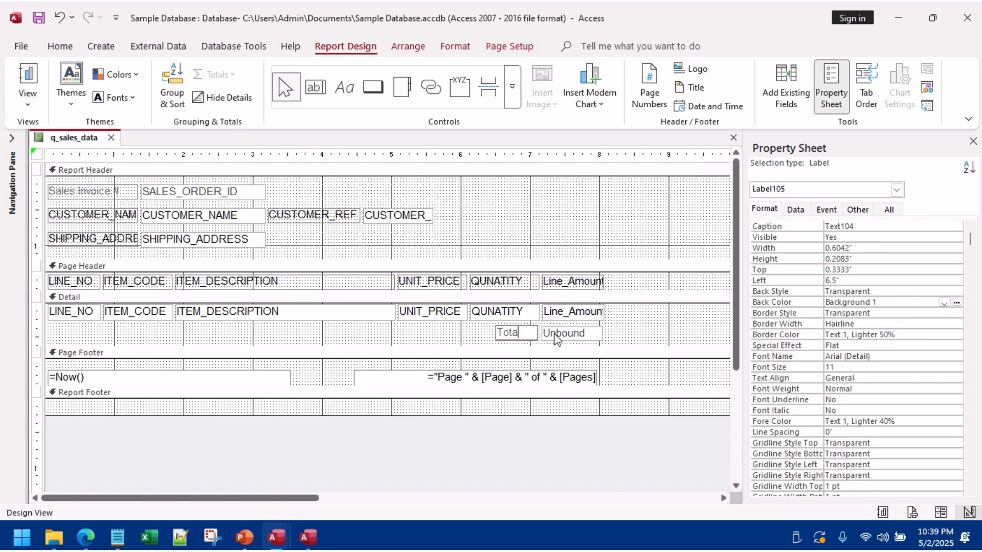
{"action": "type", "text": "mount"}
{"action": "left_click", "coordinate": [484, 346]}
Step: Try to nudge the Total Amount label and its text box apart horizontally
{"action": "left_click", "coordinate": [512, 335]}
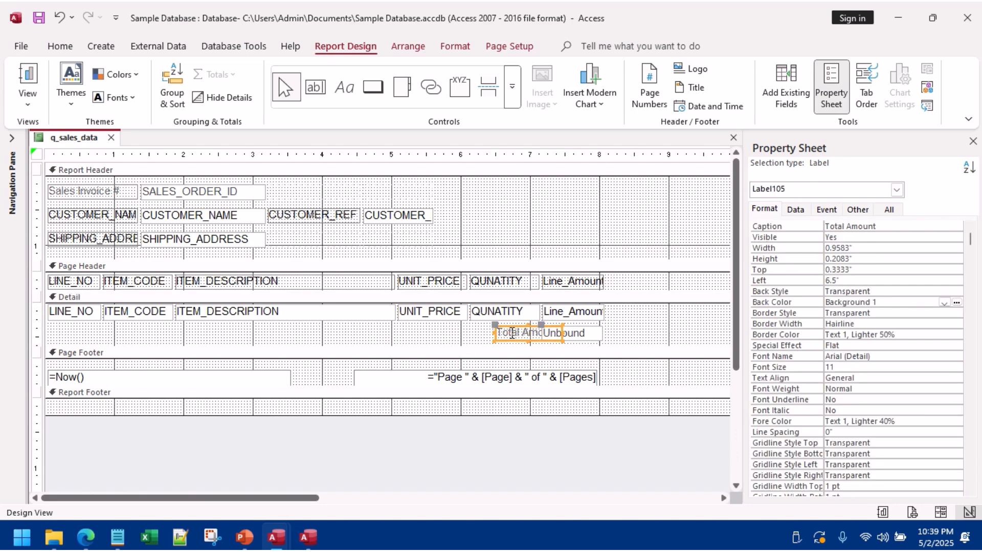
{"action": "key", "text": "Left"}
{"action": "key", "text": "Left"}
{"action": "key", "text": "Left"}
{"action": "key", "text": "Left"}
{"action": "key", "text": "Left"}
{"action": "key", "text": "Left"}
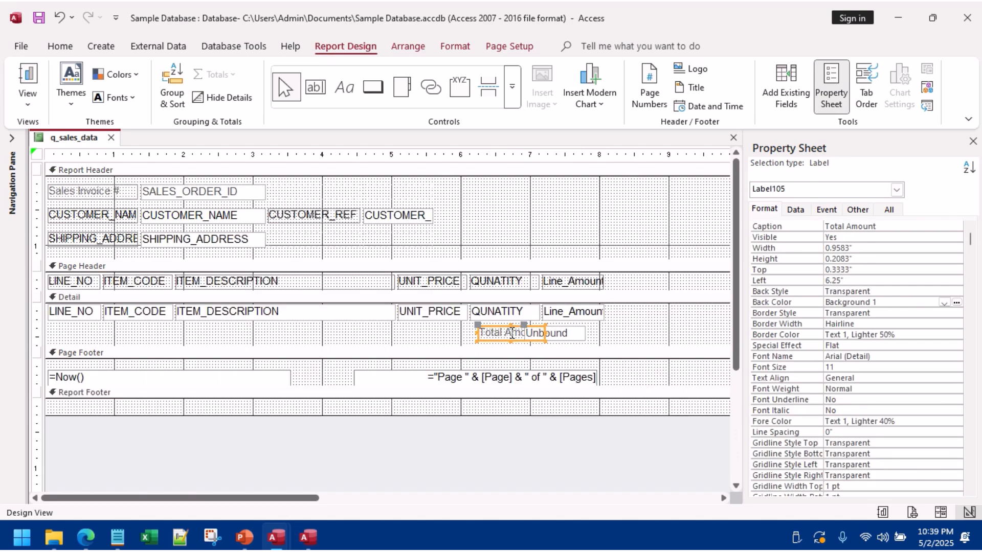
{"action": "left_click", "coordinate": [565, 332]}
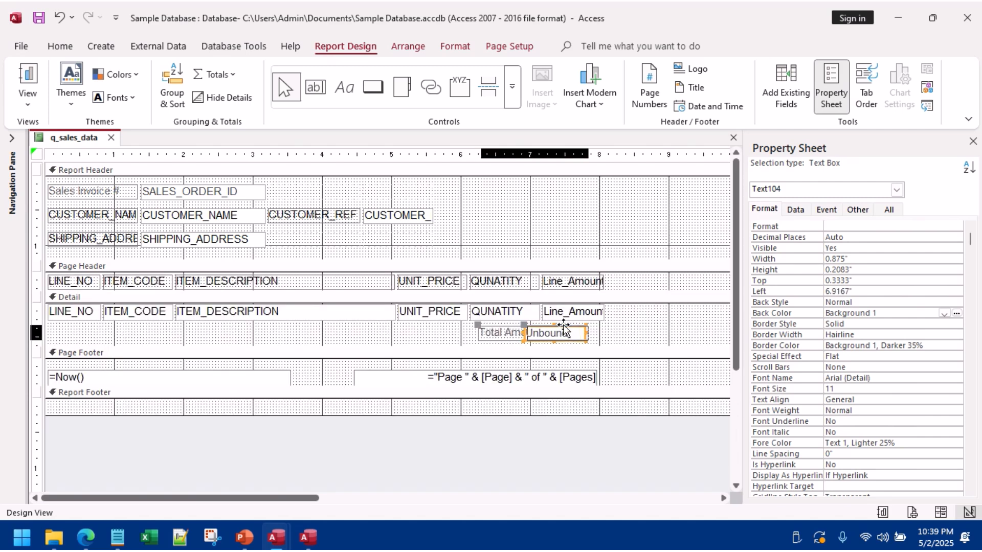
{"action": "key", "text": "Right"}
{"action": "key", "text": "Right"}
{"action": "key", "text": "Right"}
Step: Separate the Total Amount label from its text box and align the text box beneath Line_Amount, about 7.17" from the left and 0.375" from the top
{"action": "left_click", "coordinate": [509, 334]}
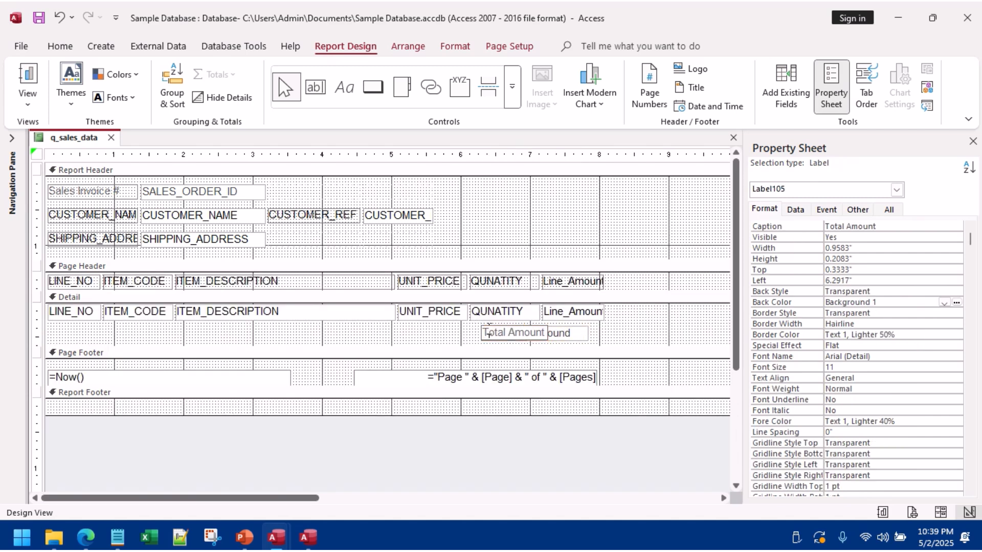
{"action": "left_click_drag", "start_coordinate": [490, 332], "coordinate": [454, 335]}
{"action": "left_click", "coordinate": [578, 331]}
{"action": "left_click_drag", "start_coordinate": [540, 326], "coordinate": [556, 328]}
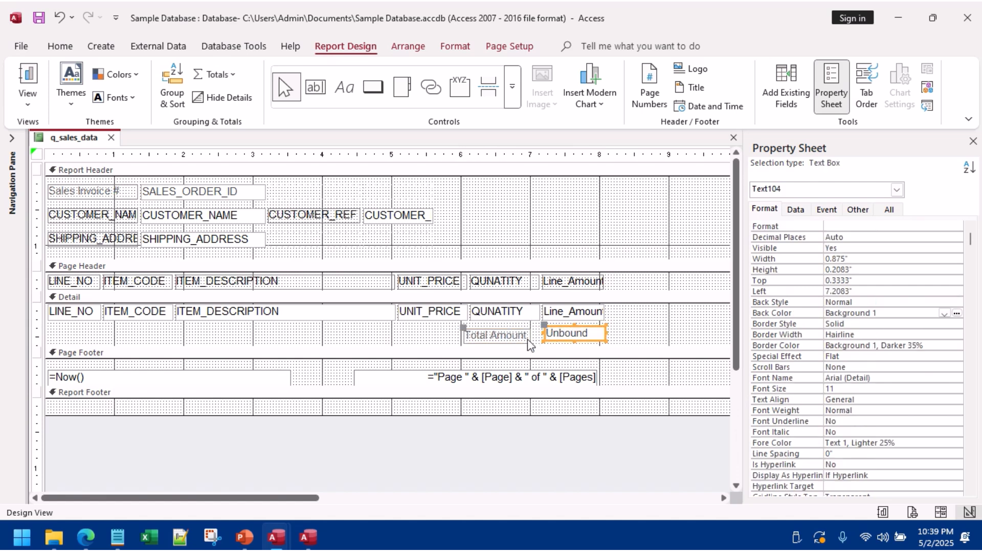
{"action": "left_click", "coordinate": [452, 346]}
{"action": "left_click_drag", "start_coordinate": [483, 334], "coordinate": [493, 333]}
{"action": "left_click", "coordinate": [654, 326]}
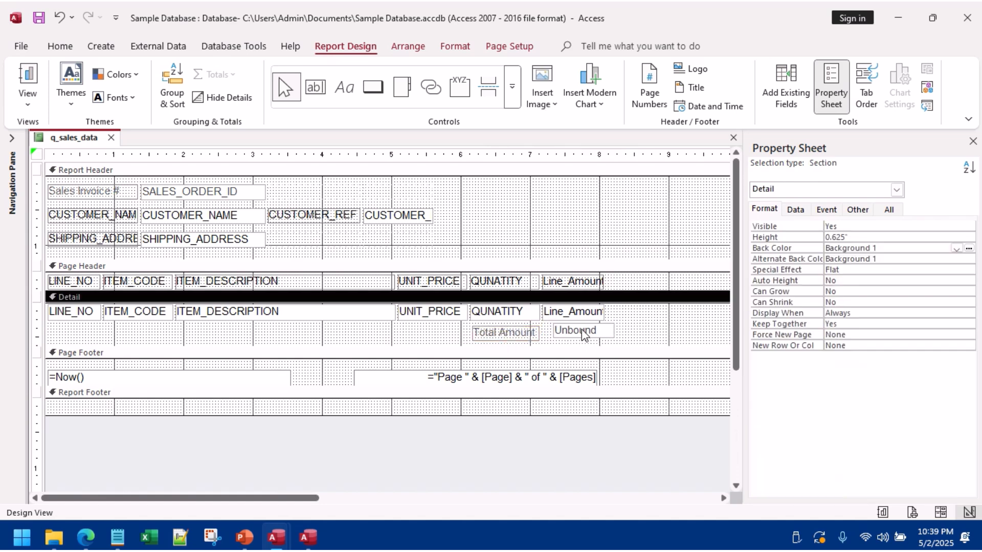
{"action": "left_click_drag", "start_coordinate": [583, 333], "coordinate": [563, 345]}
{"action": "left_click", "coordinate": [633, 325]}
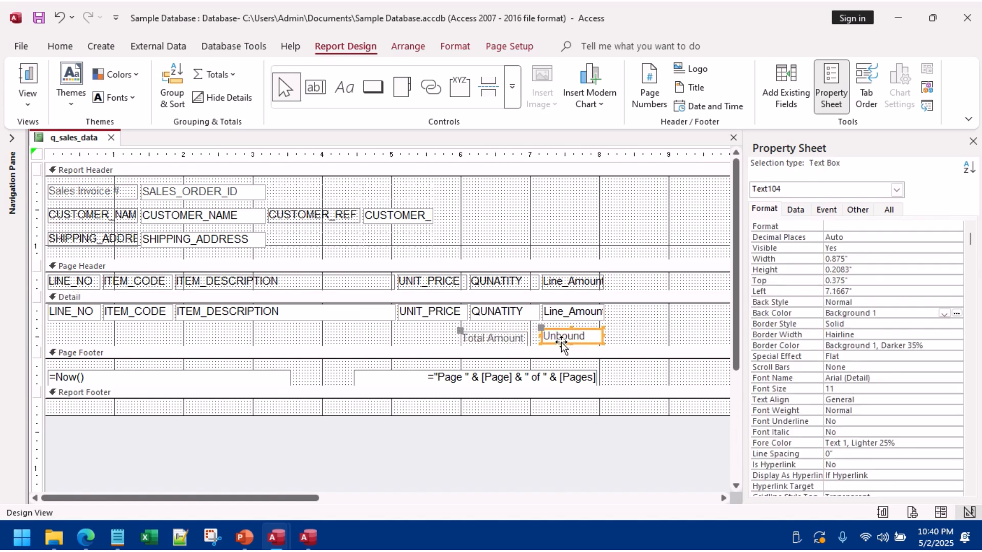
{"action": "left_click", "coordinate": [593, 346]}
Step: Open the Expression Builder for the Total Amount text box's control source and insert the report's Line_Amount control
{"action": "left_click", "coordinate": [588, 338]}
{"action": "left_click", "coordinate": [796, 210]}
{"action": "left_click", "coordinate": [892, 227]}
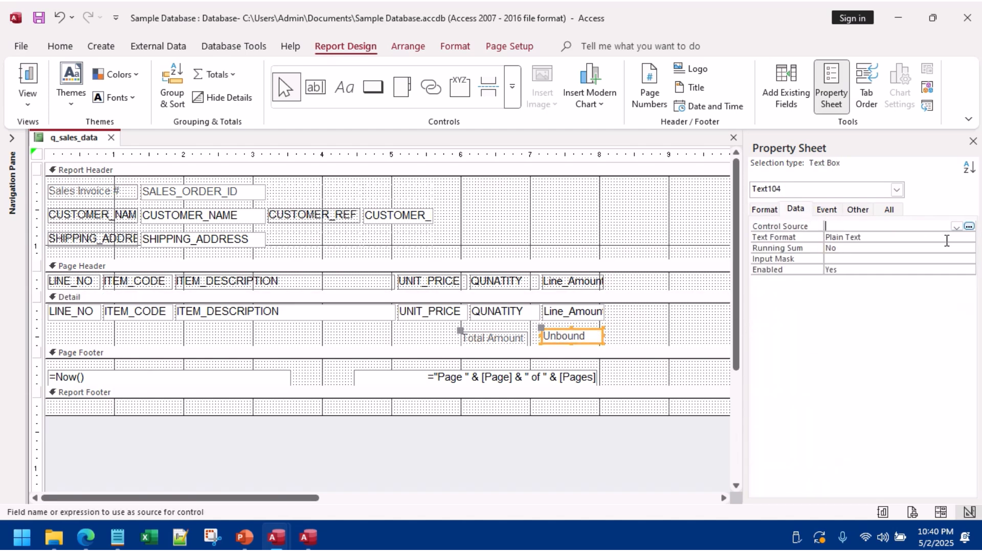
{"action": "left_click", "coordinate": [969, 226]}
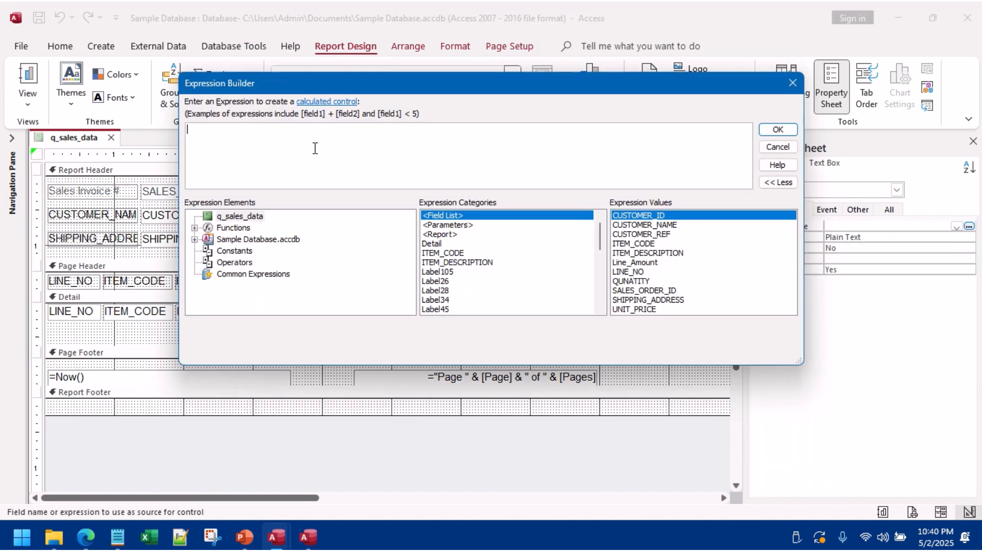
{"action": "left_click", "coordinate": [219, 222]}
{"action": "scroll", "coordinate": [478, 269], "scroll_direction": "down", "scroll_amount": 5}
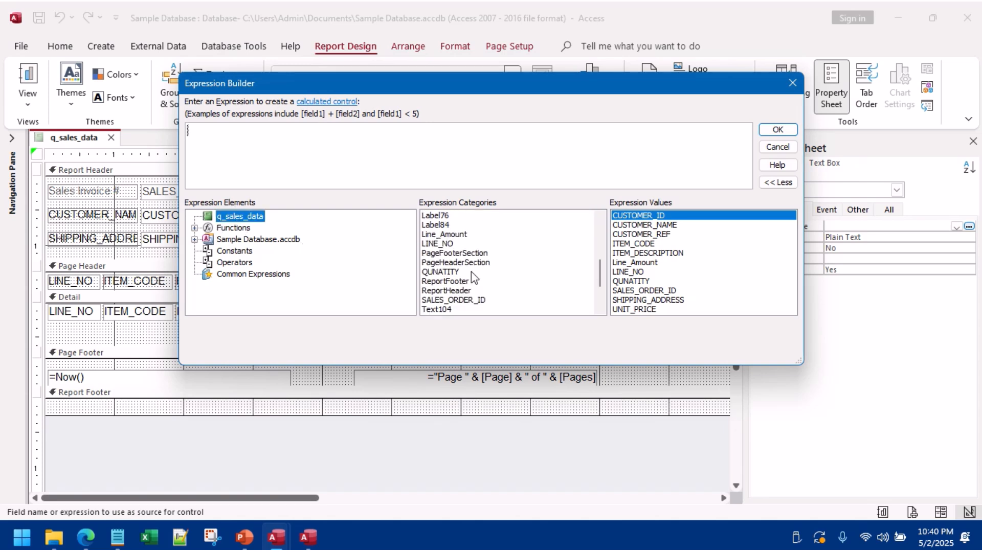
{"action": "double_click", "coordinate": [449, 234]}
Step: Wrap the Line_Amount reference in a Sum function and apply sum([Line_Amount]) as the Total Amount text box's control source
{"action": "left_click_drag", "start_coordinate": [244, 131], "coordinate": [158, 113]}
{"action": "key", "text": "ctrl+c"}
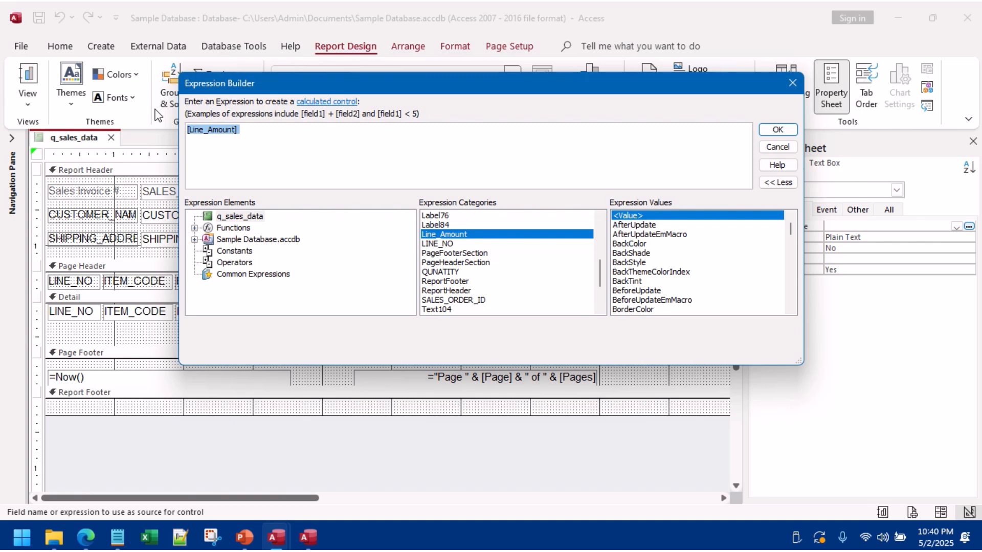
{"action": "type", "text": "sum"}
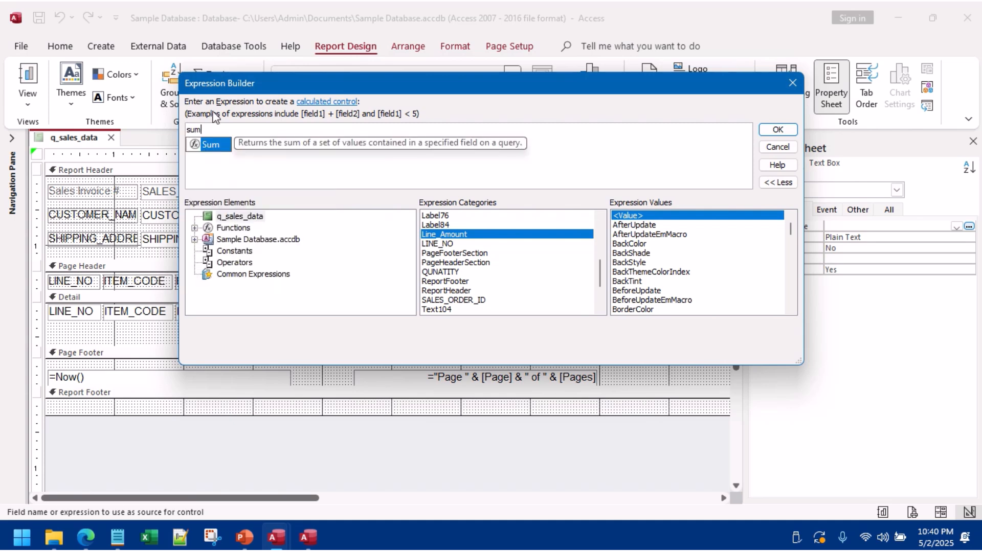
{"action": "type", "text": "("}
{"action": "key", "text": "ctrl+v"}
{"action": "type", "text": ")"}
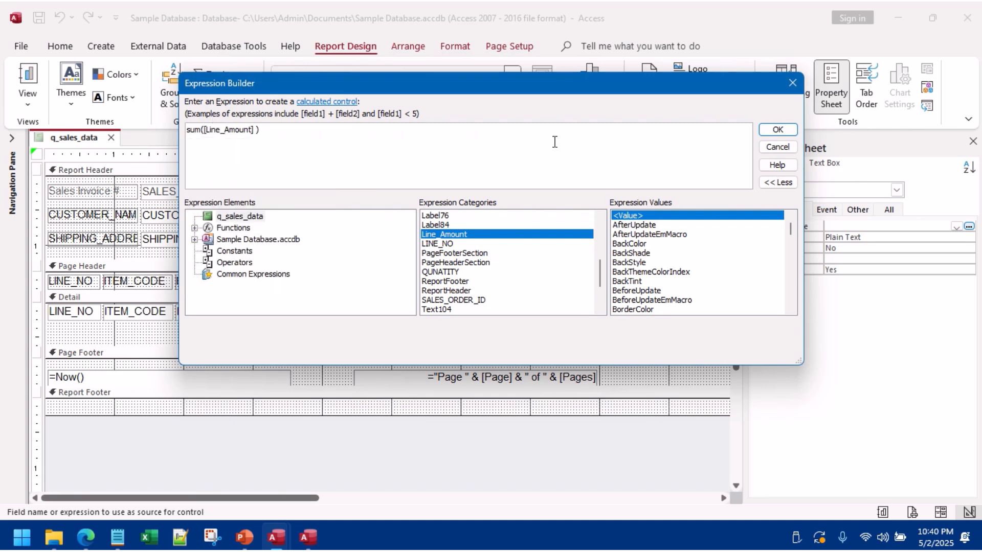
{"action": "left_click", "coordinate": [777, 130]}
Step: Preview the report through its last order line to check the Total Amount, and return to Design View
{"action": "left_click", "coordinate": [23, 77]}
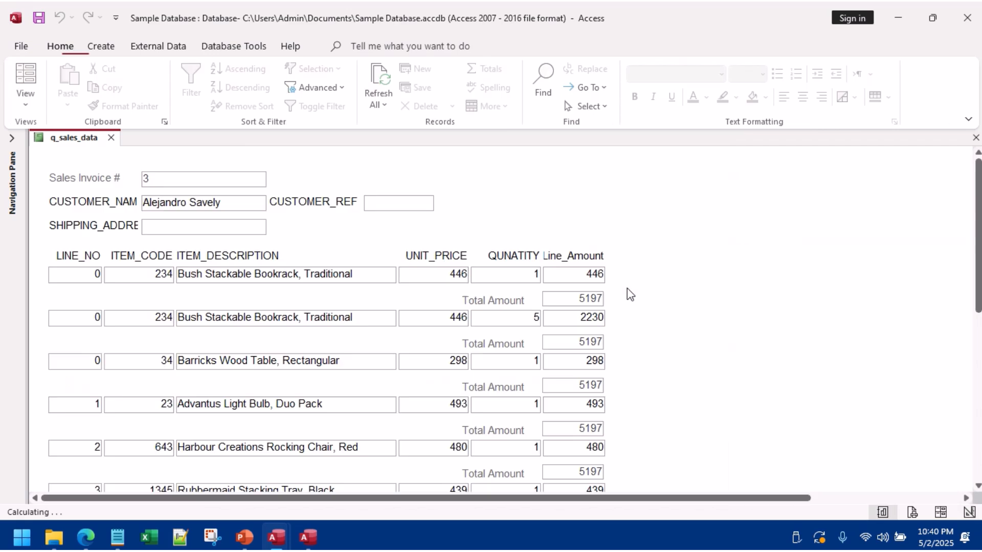
{"action": "scroll", "coordinate": [557, 296], "scroll_direction": "down", "scroll_amount": 4}
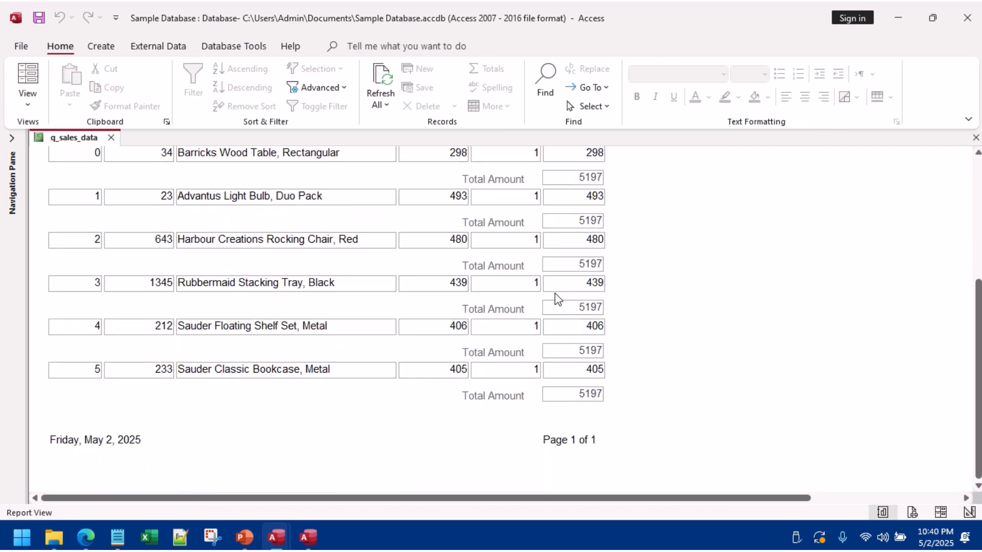
{"action": "right_click", "coordinate": [741, 240]}
{"action": "left_click", "coordinate": [785, 293]}
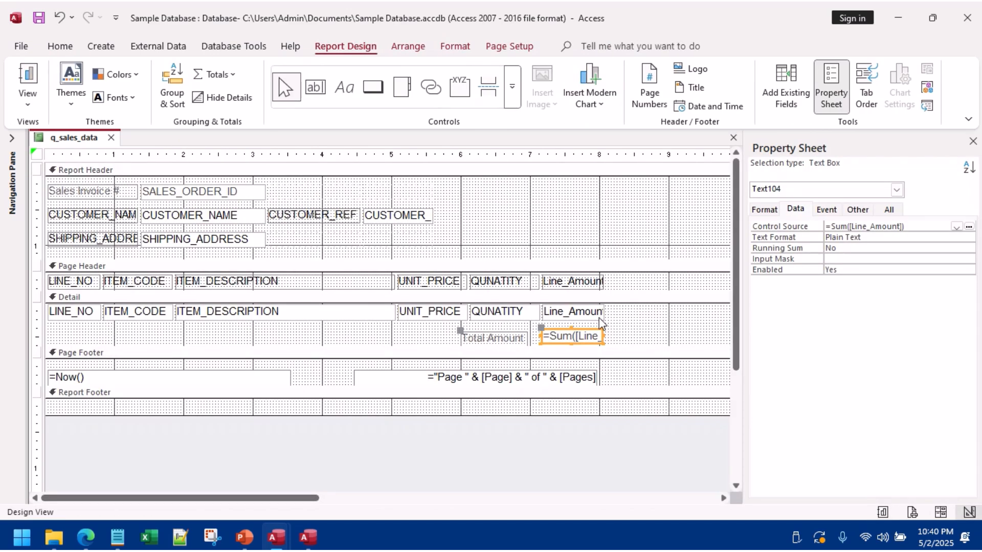
Step: Cut the Total Amount label and its sum text box from the Detail section and shrink the section to its field row
{"action": "left_click", "coordinate": [506, 338]}
{"action": "left_click", "coordinate": [559, 336], "text": "shift"}
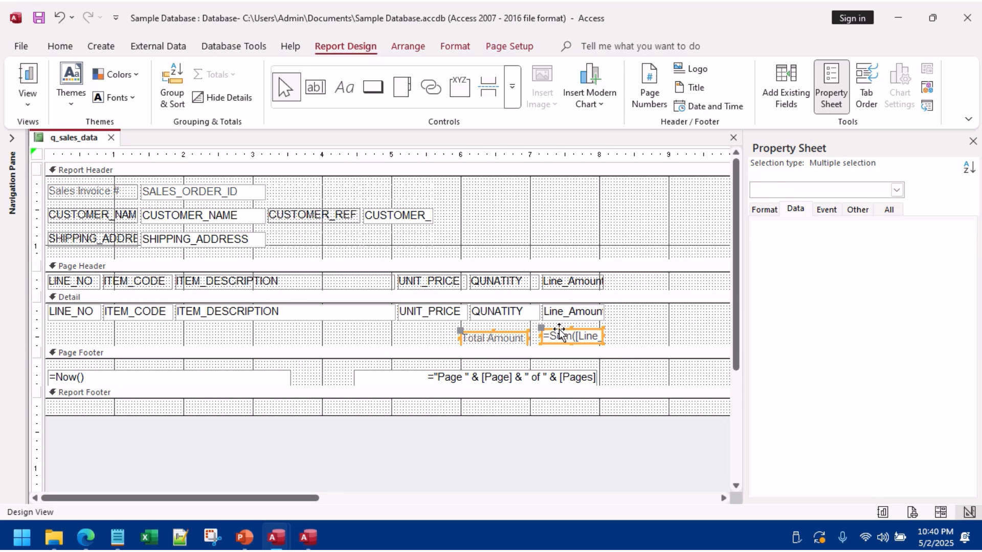
{"action": "key", "text": "Delete"}
{"action": "left_click_drag", "start_coordinate": [590, 346], "coordinate": [589, 323]}
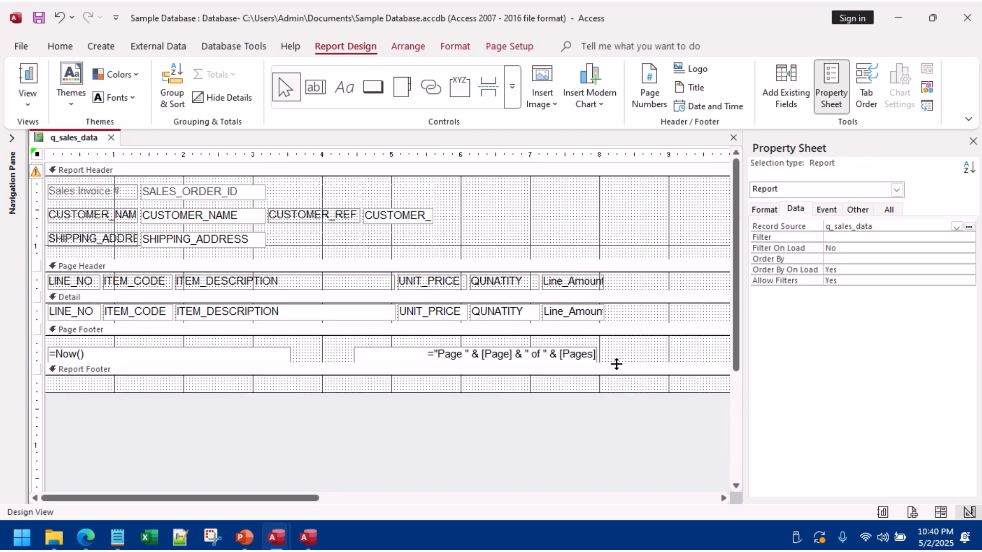
Step: Enlarge the Page Footer section and paste the cut Total Amount label and sum text box into it
{"action": "left_click_drag", "start_coordinate": [616, 364], "coordinate": [629, 417]}
{"action": "left_click", "coordinate": [602, 387]}
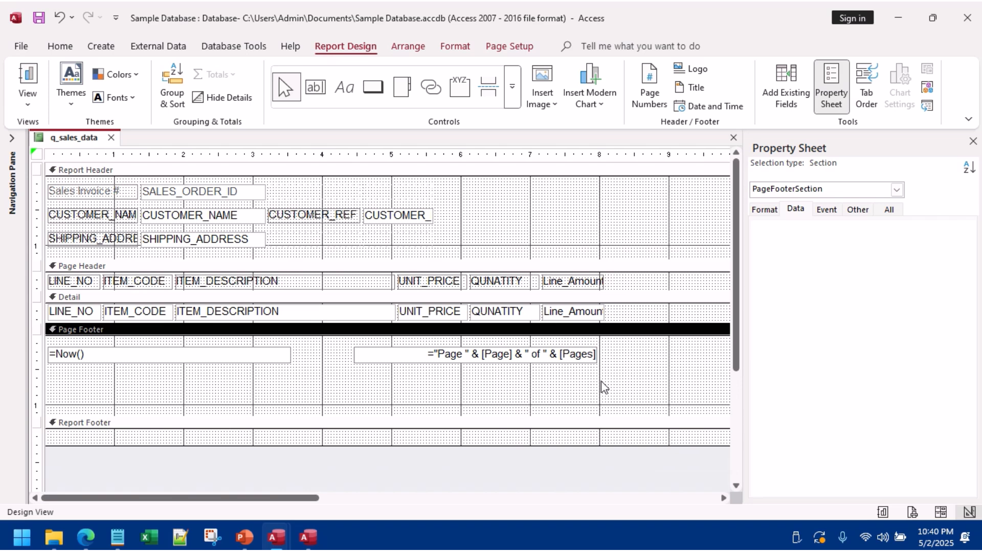
{"action": "key", "text": "ctrl+z"}
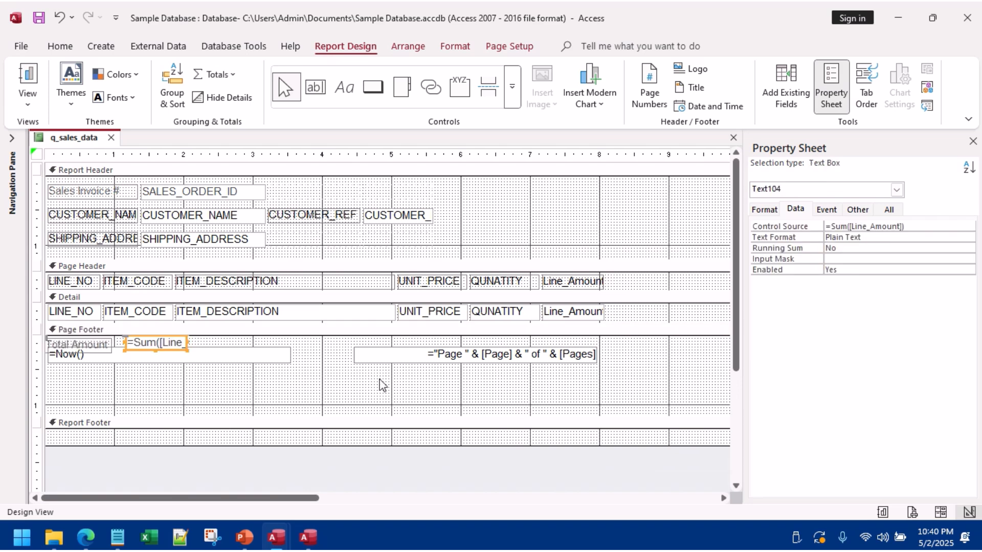
Step: Move the date and page-number controls lower in the Page Footer and place the Total Amount pair beneath the QUNATITY and Line_Amount columns
{"action": "left_click_drag", "start_coordinate": [435, 368], "coordinate": [260, 395]}
{"action": "left_click", "coordinate": [169, 344]}
{"action": "left_click", "coordinate": [97, 345], "text": "shift"}
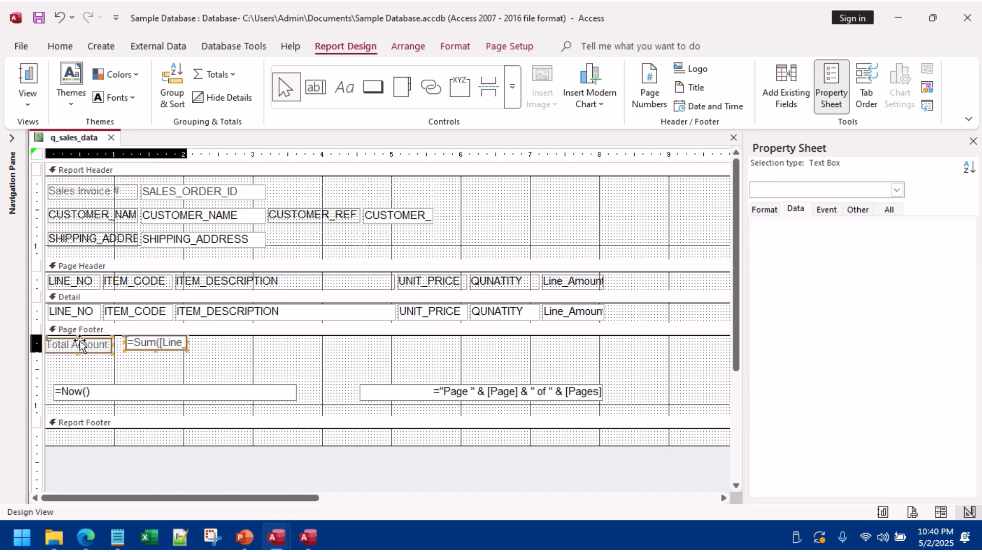
{"action": "left_click_drag", "start_coordinate": [103, 350], "coordinate": [507, 352]}
{"action": "left_click", "coordinate": [529, 352]}
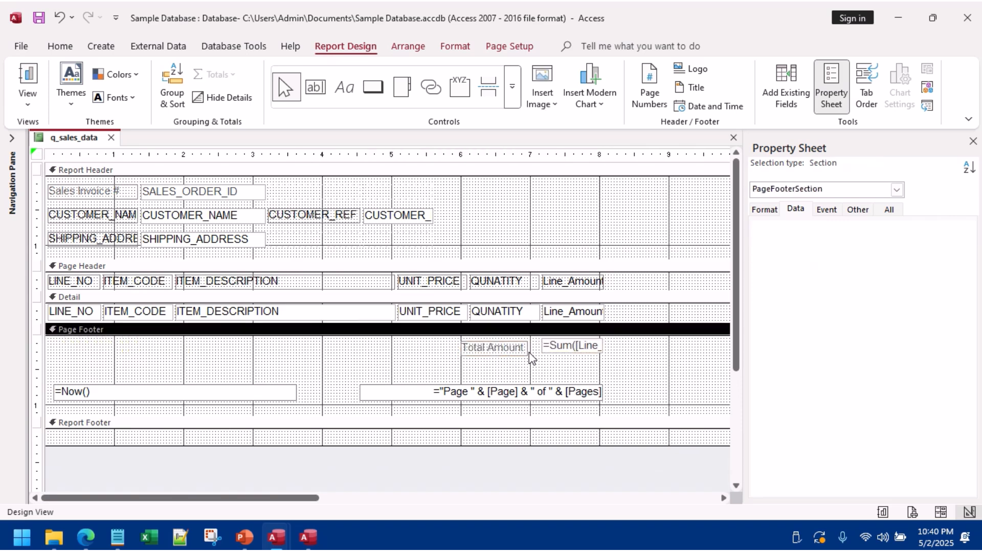
{"action": "left_click", "coordinate": [511, 353]}
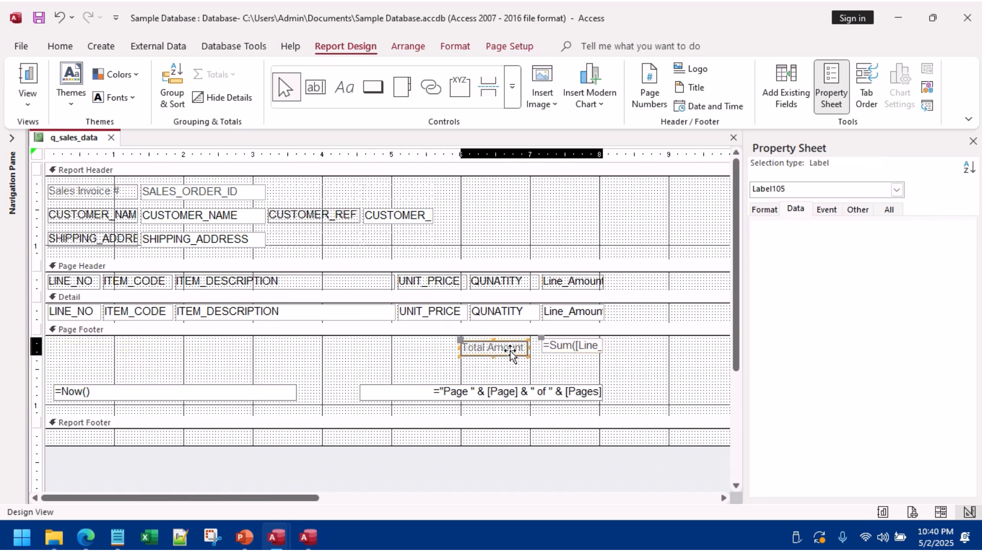
{"action": "left_click", "coordinate": [566, 345]}
{"action": "left_click", "coordinate": [567, 344]}
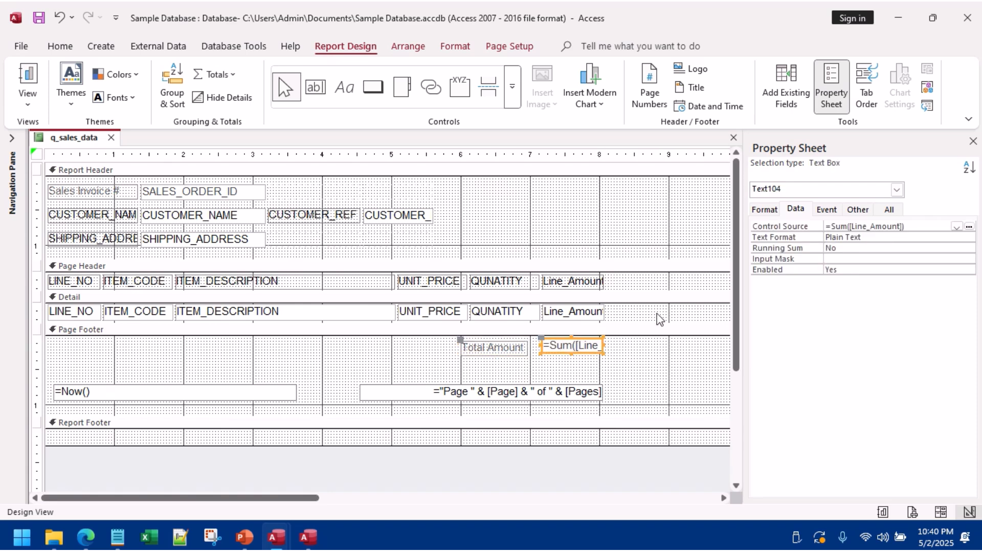
Step: Group the Total Amount label and its sum text box in the Page Footer into a stacked layout
{"action": "left_click", "coordinate": [669, 349]}
{"action": "left_click_drag", "start_coordinate": [632, 364], "coordinate": [460, 348]}
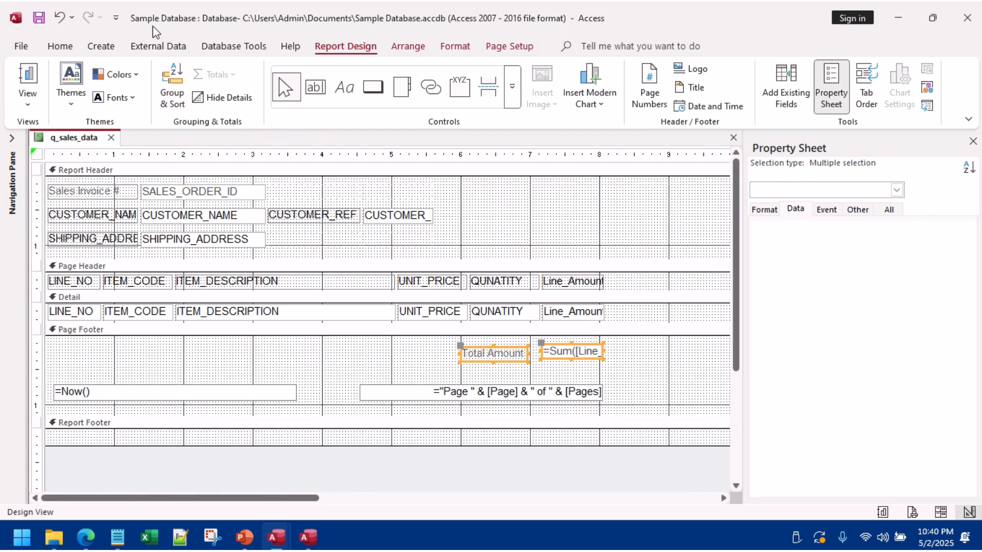
{"action": "left_click", "coordinate": [404, 51]}
{"action": "left_click", "coordinate": [68, 81]}
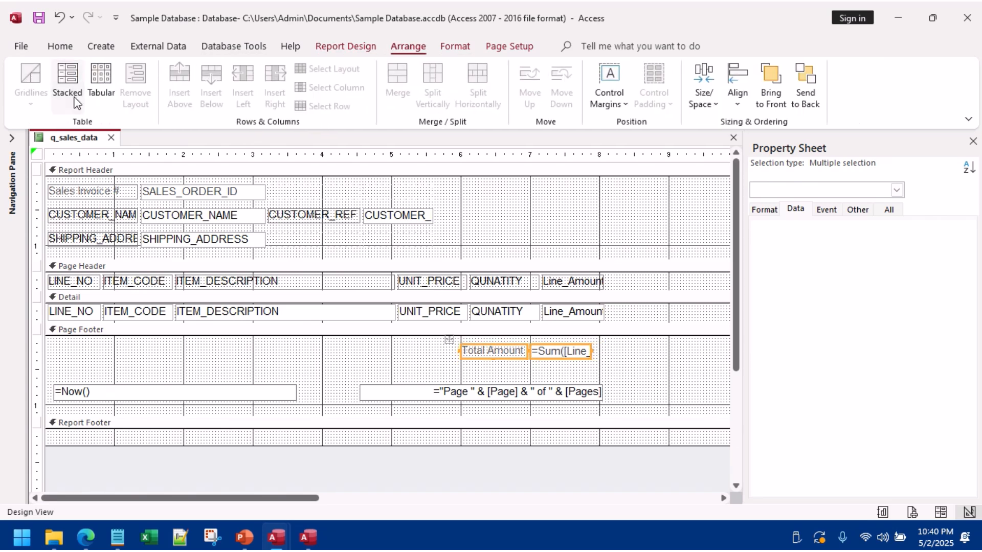
{"action": "left_click", "coordinate": [665, 367]}
{"action": "left_click", "coordinate": [565, 353]}
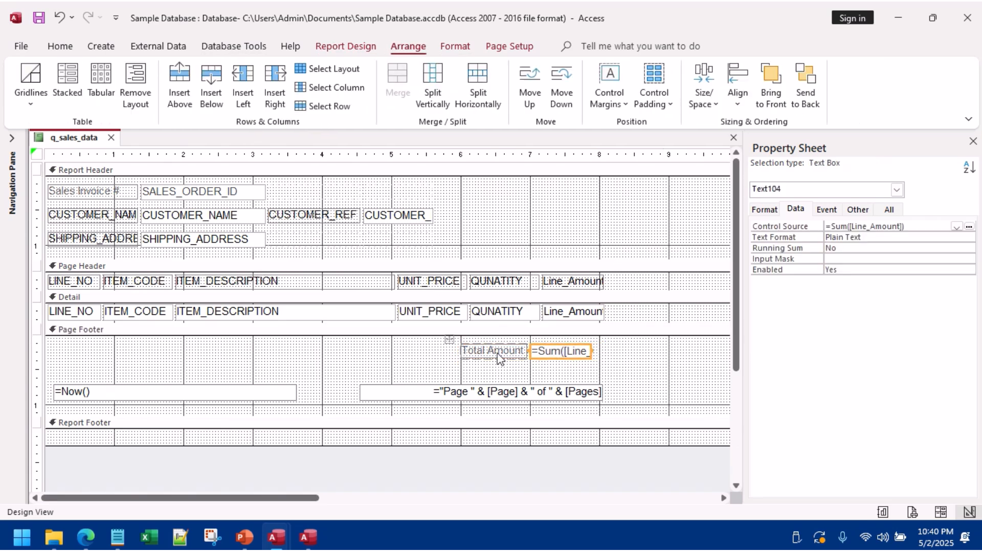
Step: Move the stacked Total Amount layout so its text box sits beneath Line_Amount, about 7.21" from the left and 0.04" from the top
{"action": "left_click", "coordinate": [450, 340]}
{"action": "left_click_drag", "start_coordinate": [450, 340], "coordinate": [464, 335]}
{"action": "left_click", "coordinate": [682, 370]}
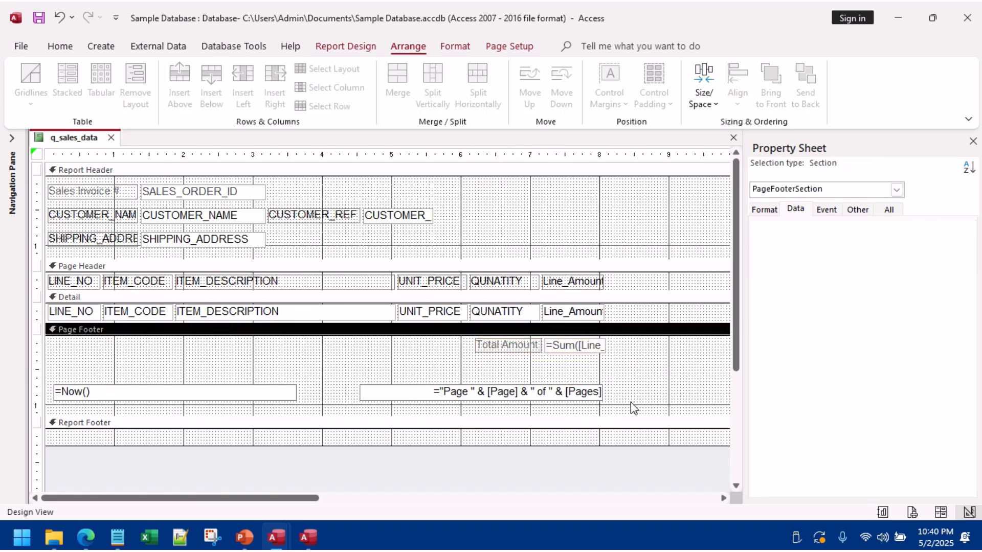
Step: Set the font color of the Total Amount label and its sum text box to black
{"action": "left_click", "coordinate": [557, 351]}
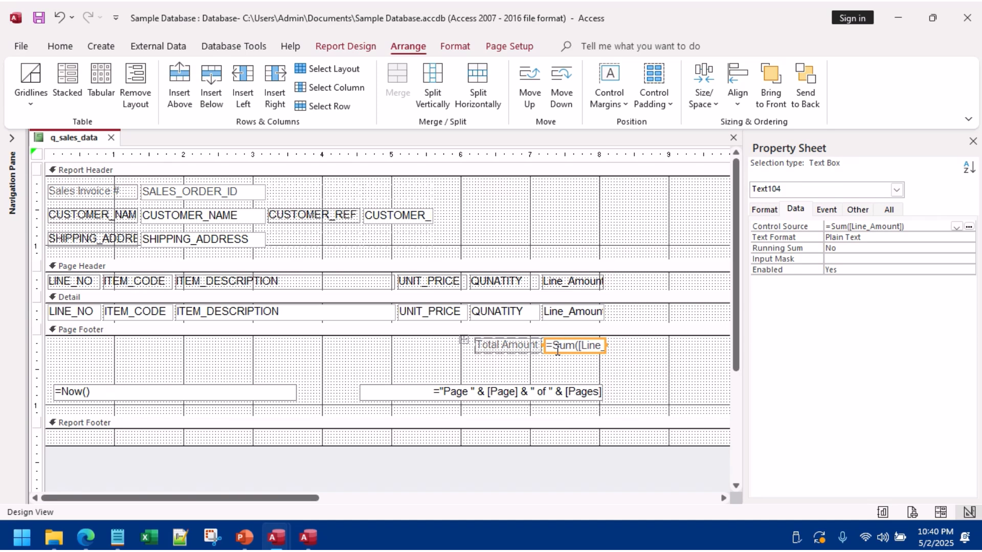
{"action": "left_click", "coordinate": [507, 349], "text": "shift"}
{"action": "left_click", "coordinate": [60, 46]}
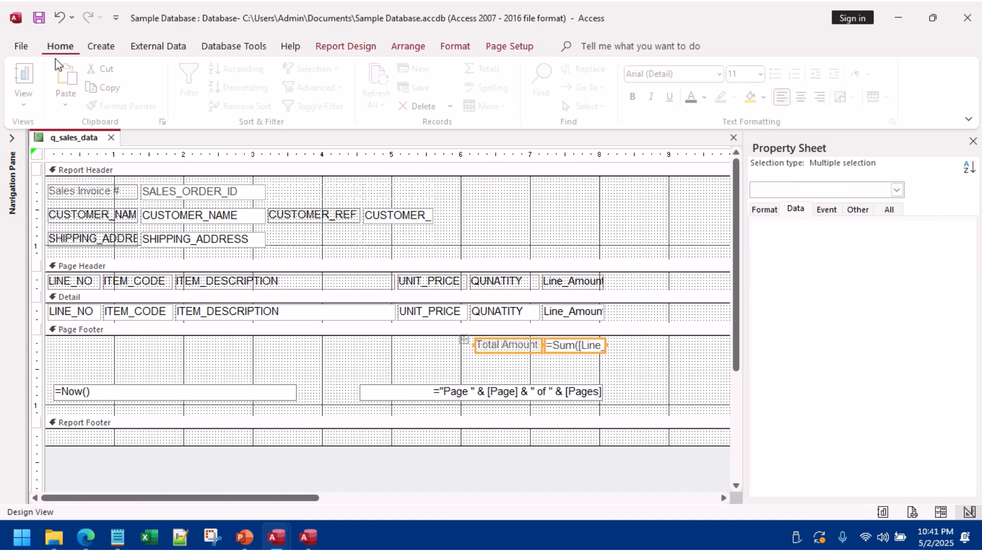
{"action": "left_click", "coordinate": [695, 96]}
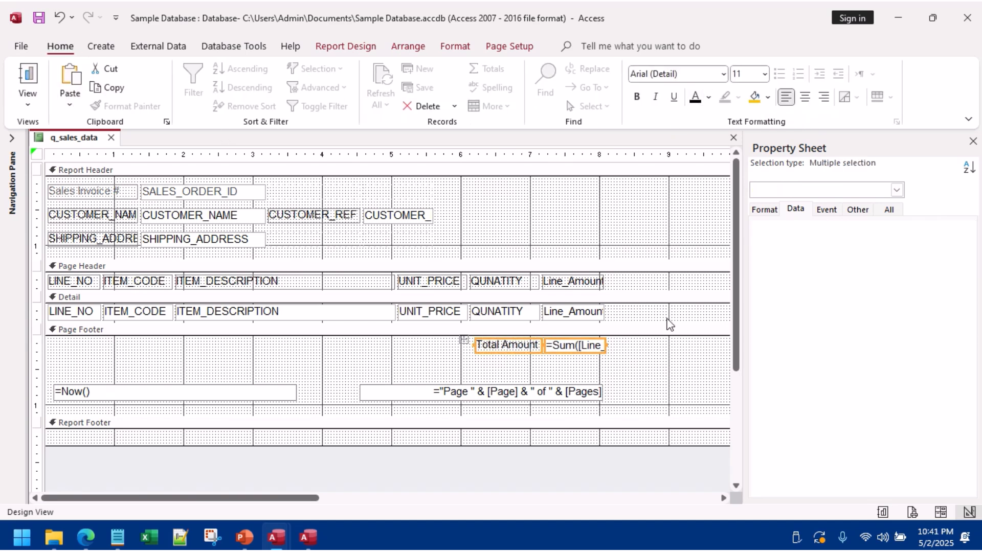
{"action": "left_click", "coordinate": [628, 363]}
Step: Format the Total Amount text box with 2 decimal places and the Standard number format
{"action": "left_click", "coordinate": [586, 345]}
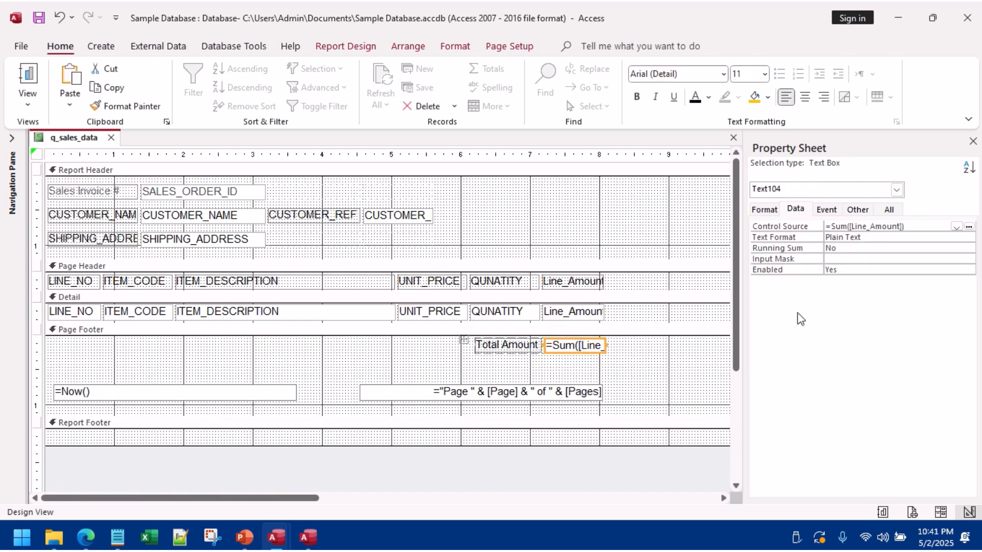
{"action": "left_click", "coordinate": [882, 239]}
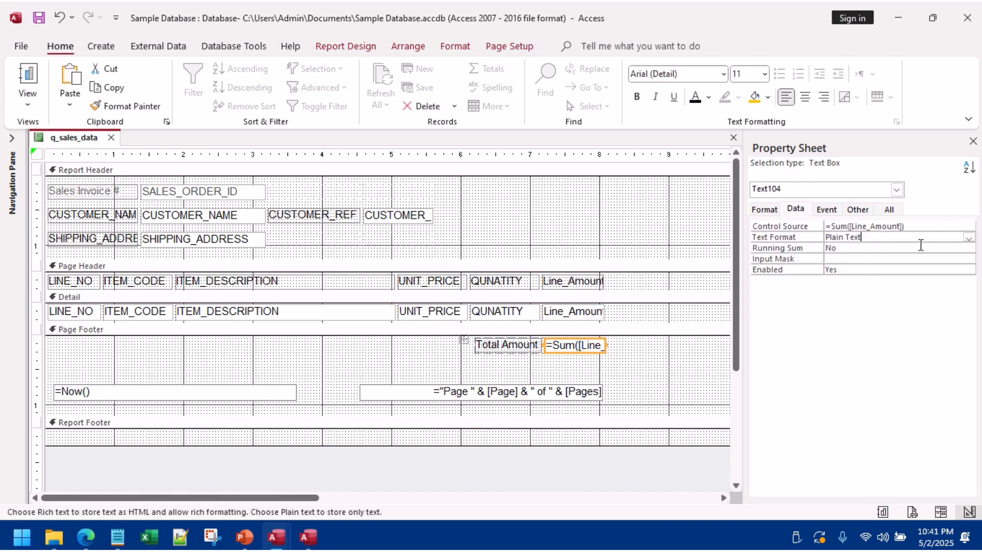
{"action": "left_click", "coordinate": [764, 211]}
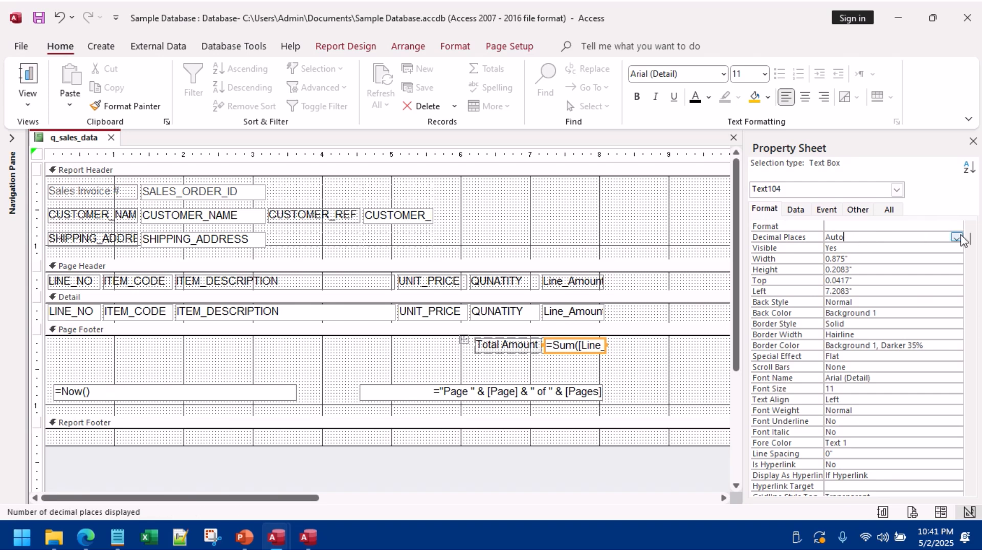
{"action": "left_click", "coordinate": [957, 237]}
{"action": "left_click", "coordinate": [869, 279]}
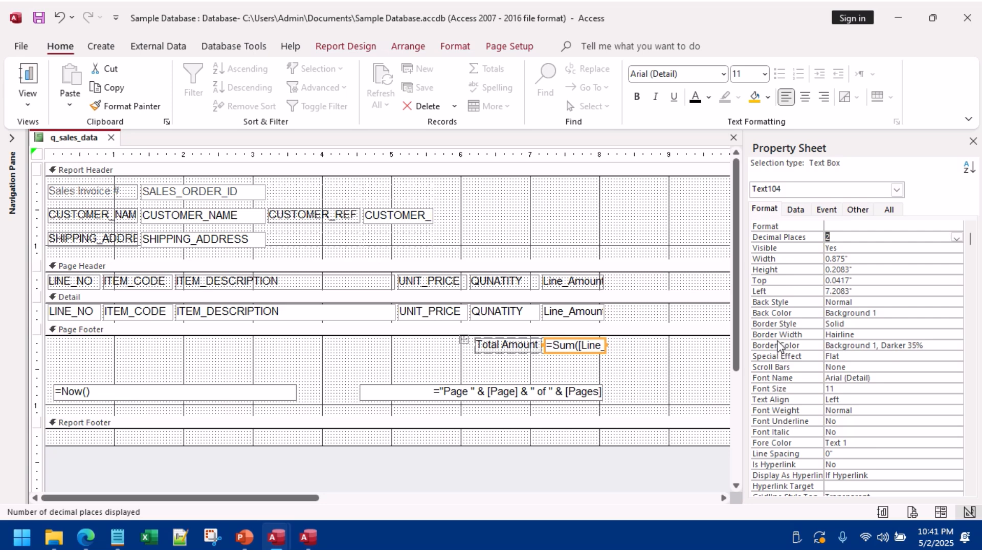
{"action": "left_click", "coordinate": [787, 269]}
{"action": "left_click", "coordinate": [789, 250]}
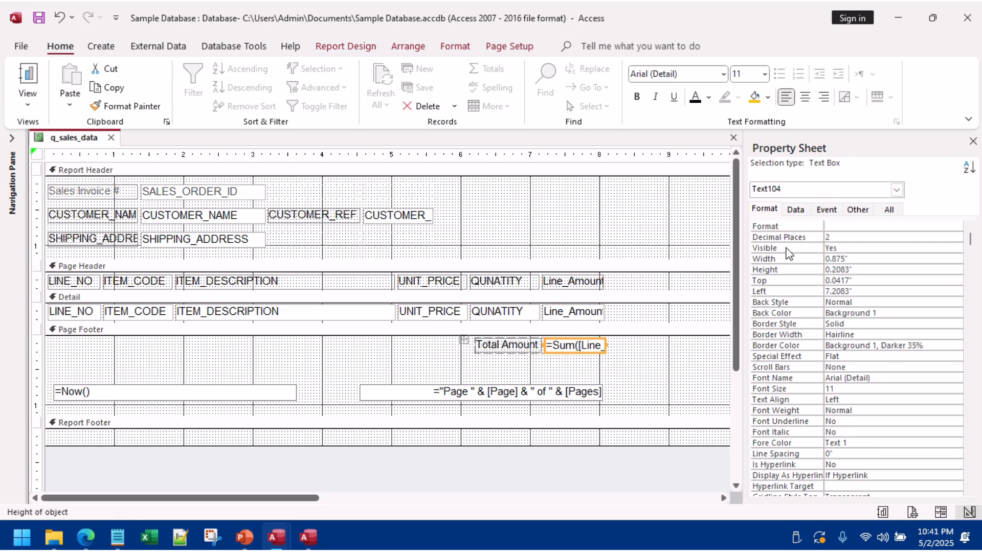
{"action": "left_click", "coordinate": [798, 226]}
{"action": "left_click", "coordinate": [956, 227]}
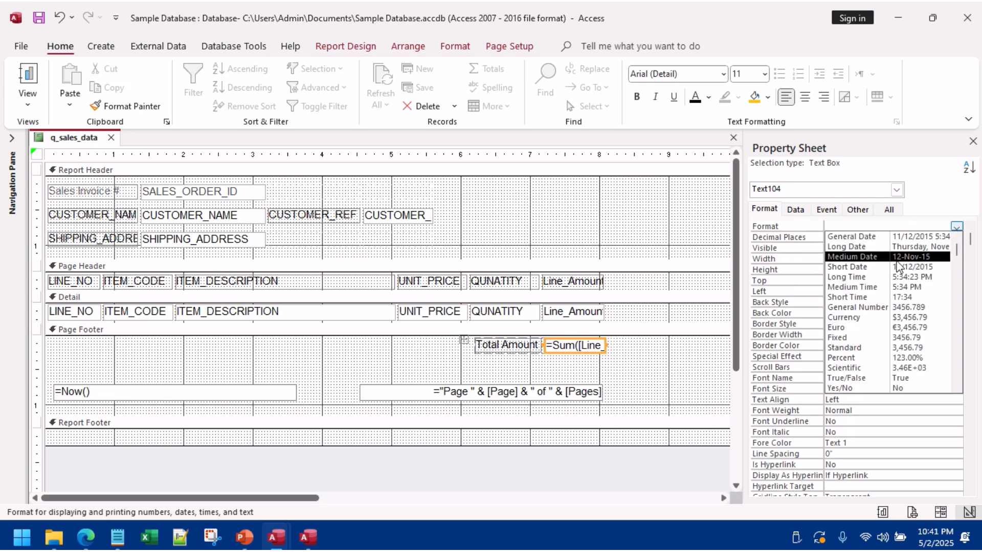
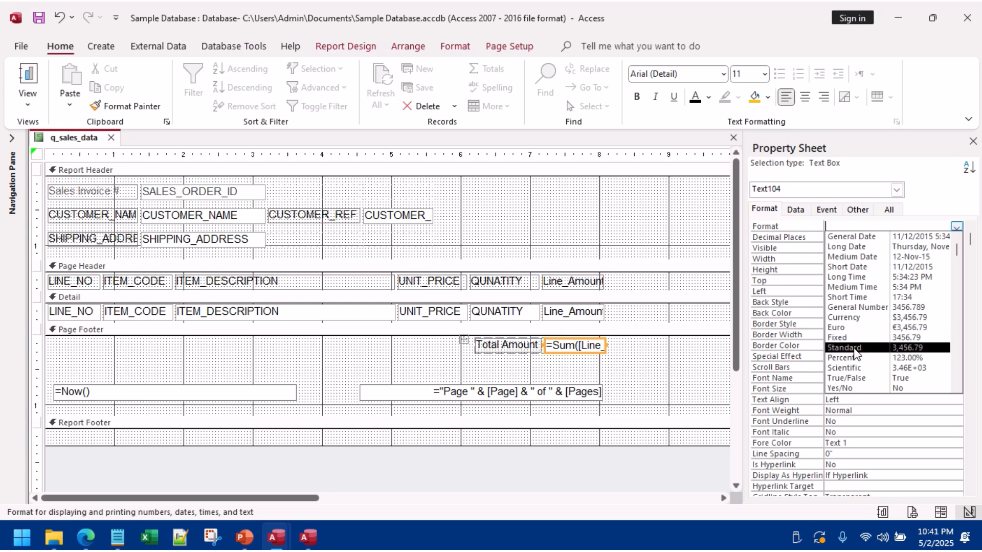
{"action": "left_click", "coordinate": [853, 352]}
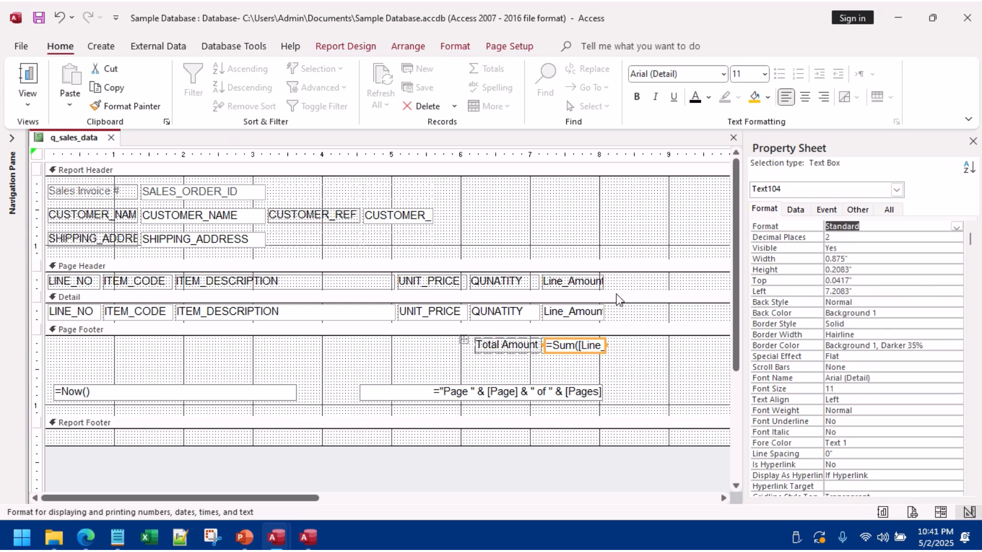
{"action": "left_click", "coordinate": [570, 285]}
{"action": "left_click", "coordinate": [567, 312], "text": "shift"}
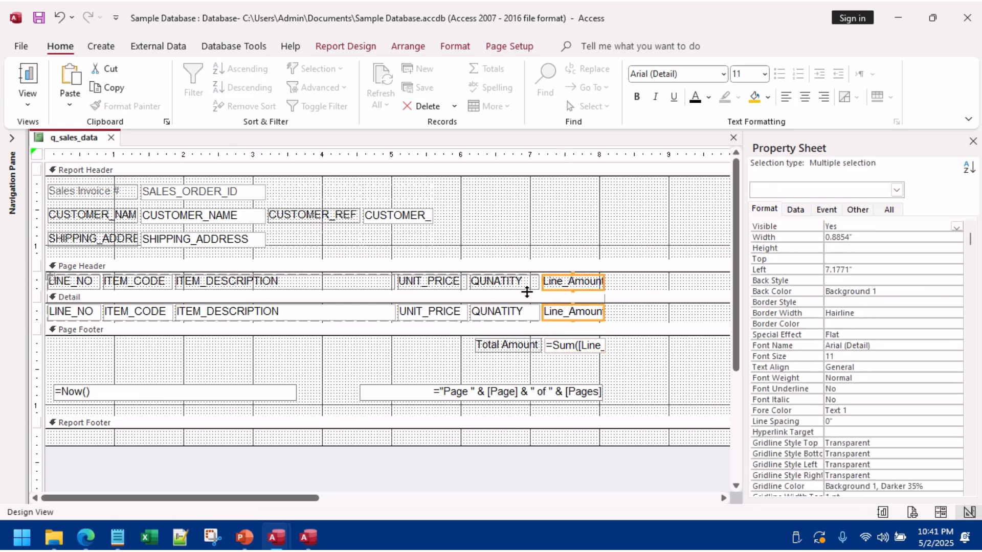
{"action": "left_click", "coordinate": [443, 279], "text": "shift"}
{"action": "left_click", "coordinate": [445, 312], "text": "shift"}
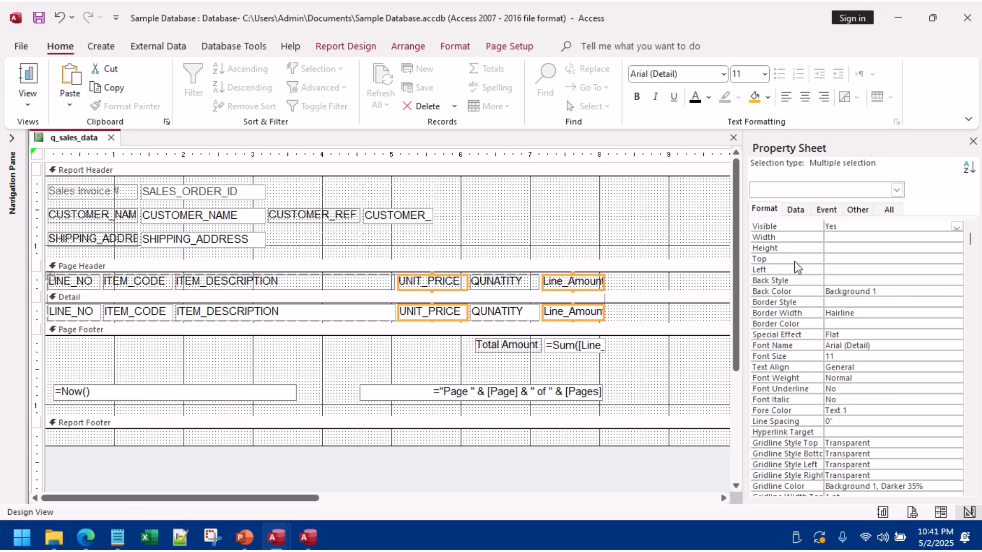
{"action": "left_click", "coordinate": [885, 212]}
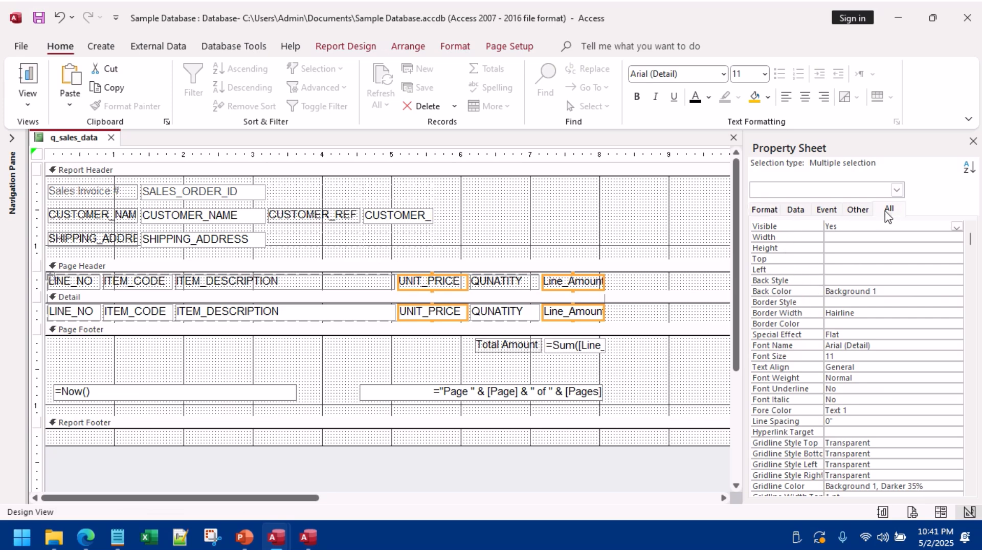
{"action": "left_click", "coordinate": [764, 211]}
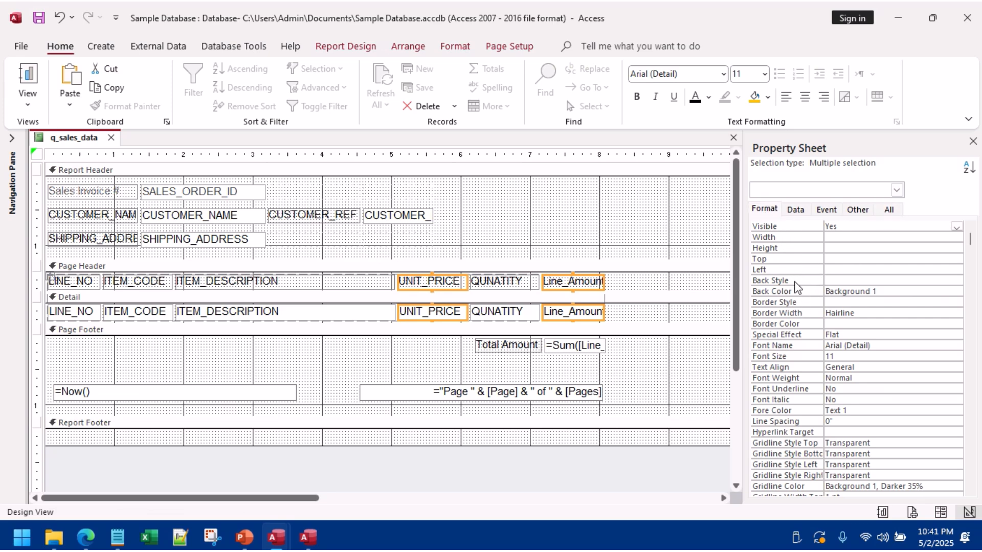
{"action": "left_click", "coordinate": [448, 340]}
Step: Apply the Standard format to the UNIT_PRICE and Line_Amount text boxes in the Detail section and display the report
{"action": "left_click", "coordinate": [431, 318]}
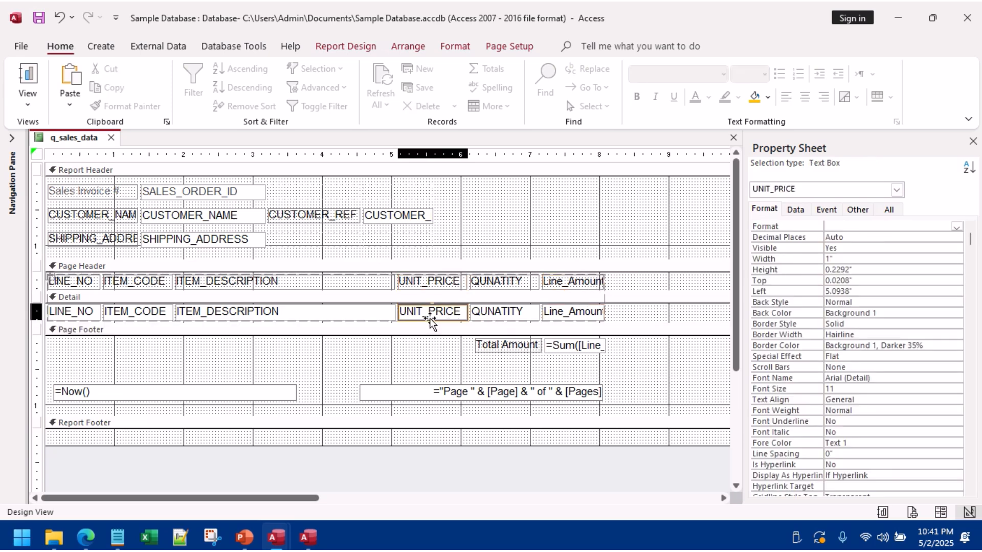
{"action": "left_click", "coordinate": [545, 310], "text": "shift"}
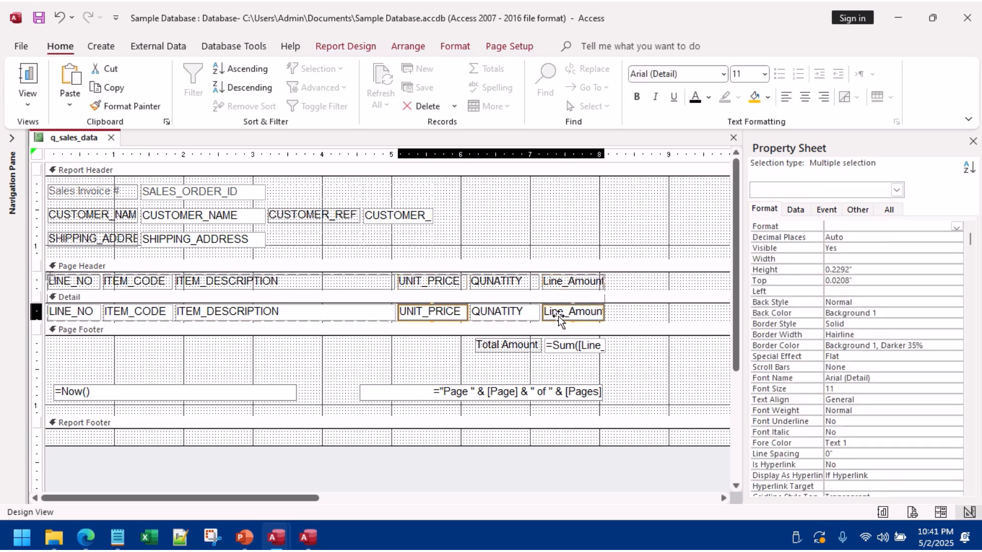
{"action": "left_click", "coordinate": [951, 226]}
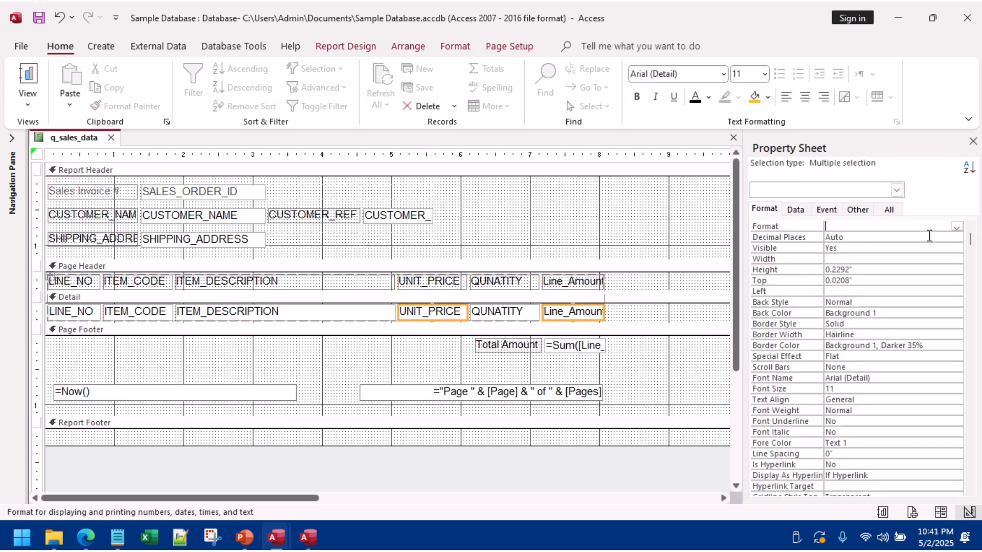
{"action": "left_click", "coordinate": [957, 227]}
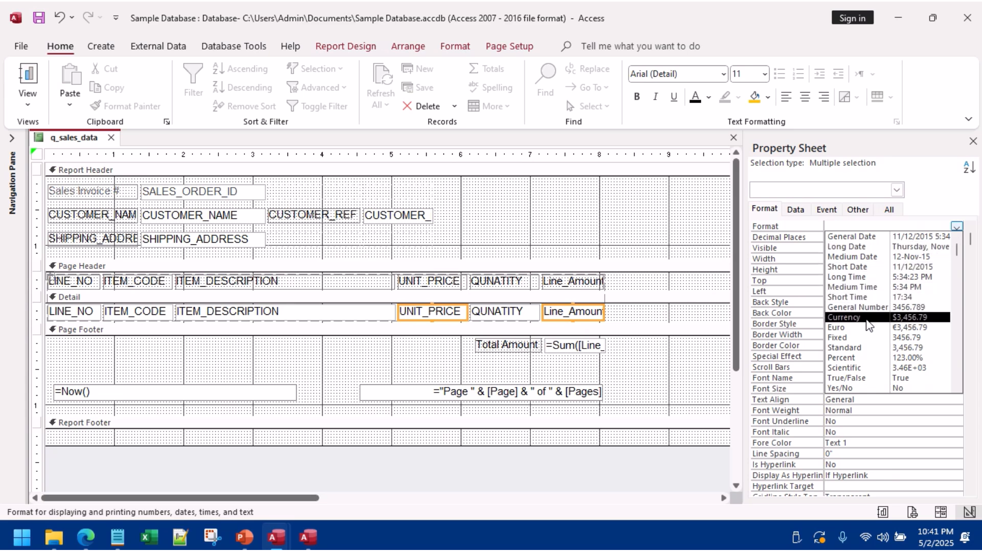
{"action": "left_click", "coordinate": [858, 347]}
{"action": "left_click", "coordinate": [28, 77]}
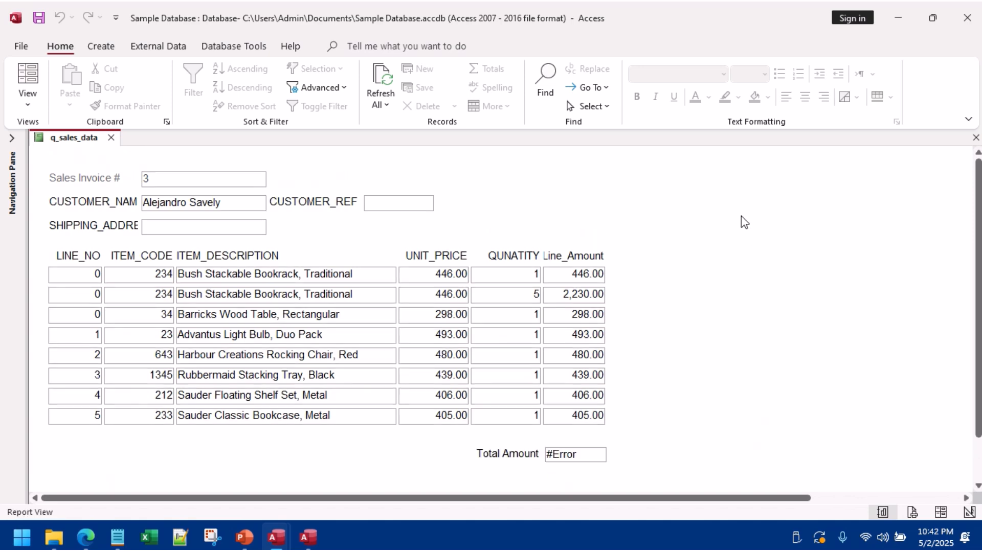
Step: Return the report to Design View, inspect the query behind its Record Source in the Query Builder, and close the query
{"action": "right_click", "coordinate": [548, 189]}
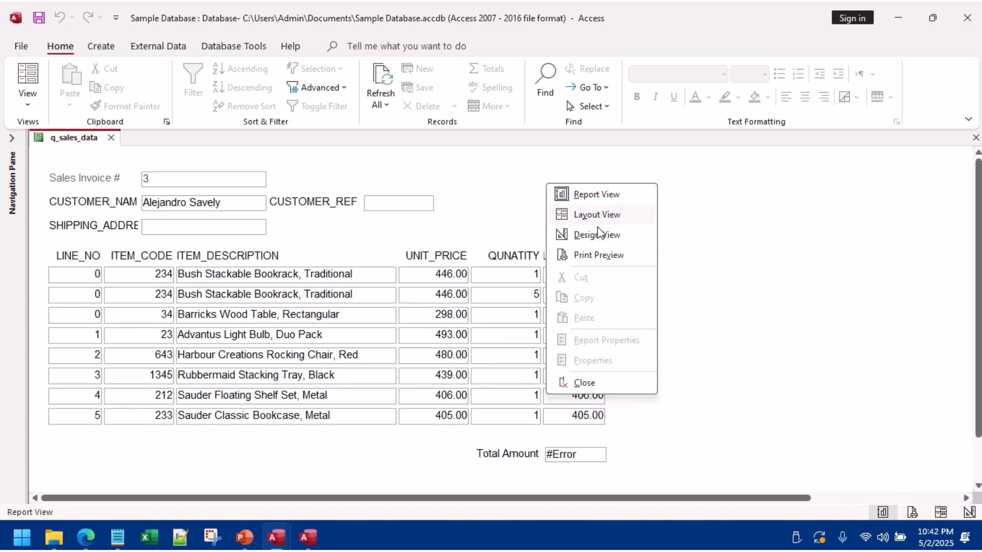
{"action": "left_click", "coordinate": [583, 232]}
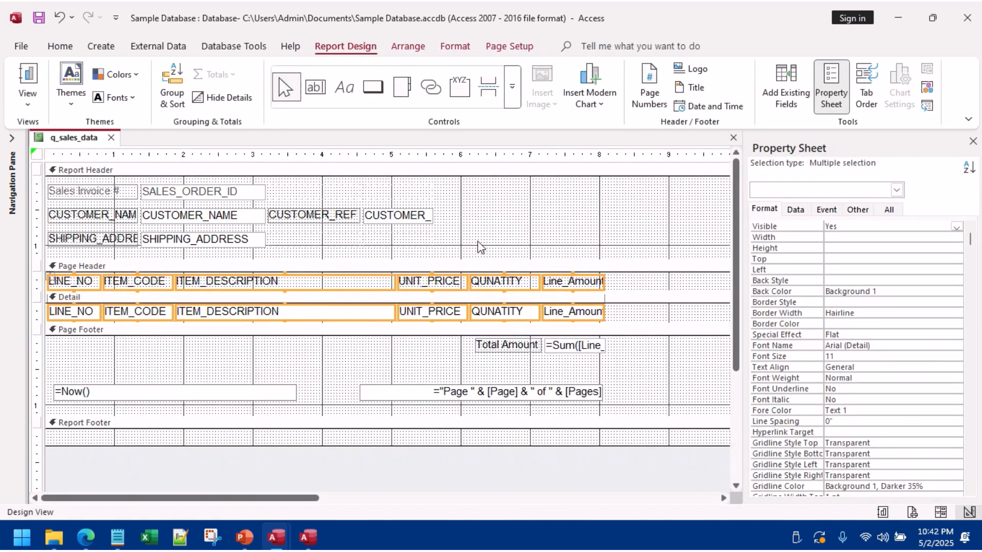
{"action": "left_click", "coordinate": [796, 210]}
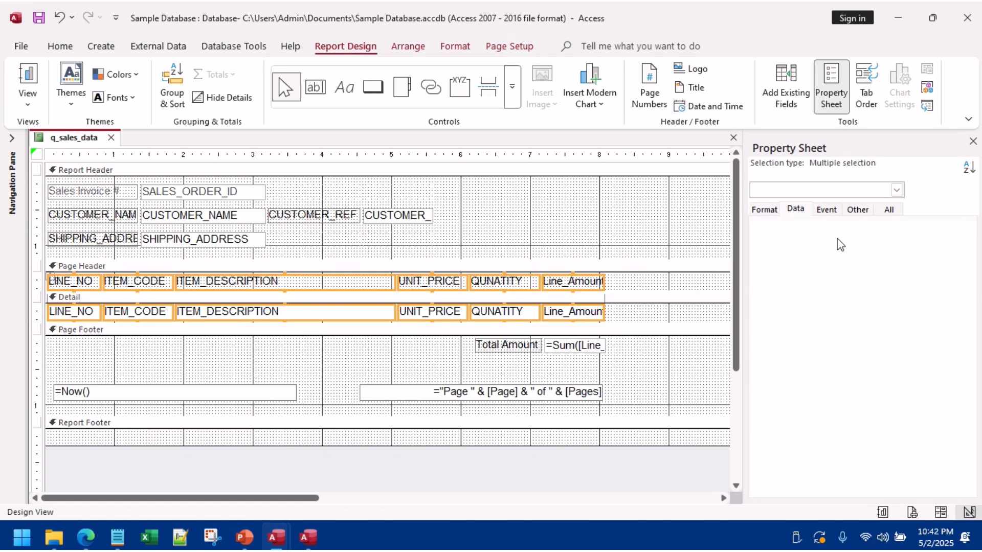
{"action": "left_click", "coordinate": [36, 153]}
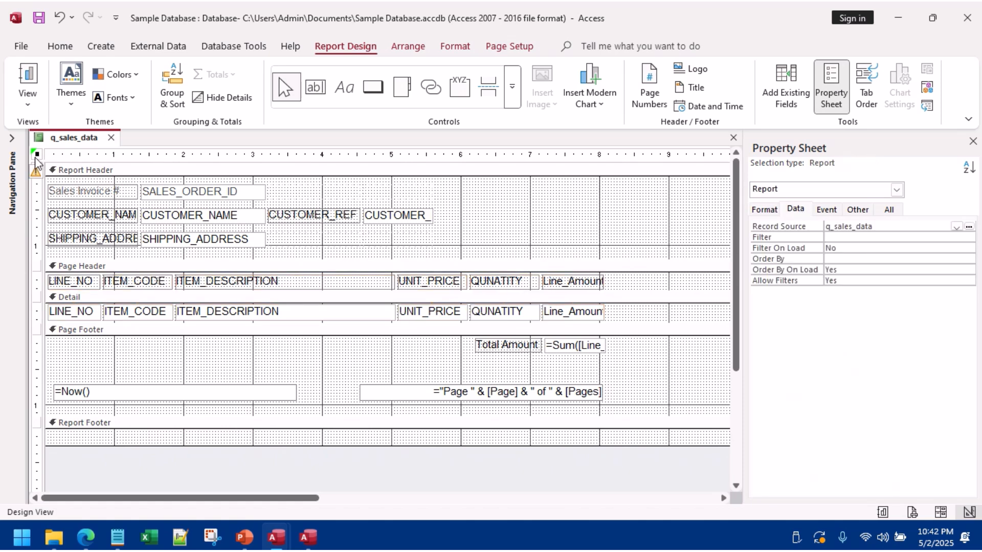
{"action": "left_click", "coordinate": [870, 226]}
{"action": "left_click", "coordinate": [970, 226]}
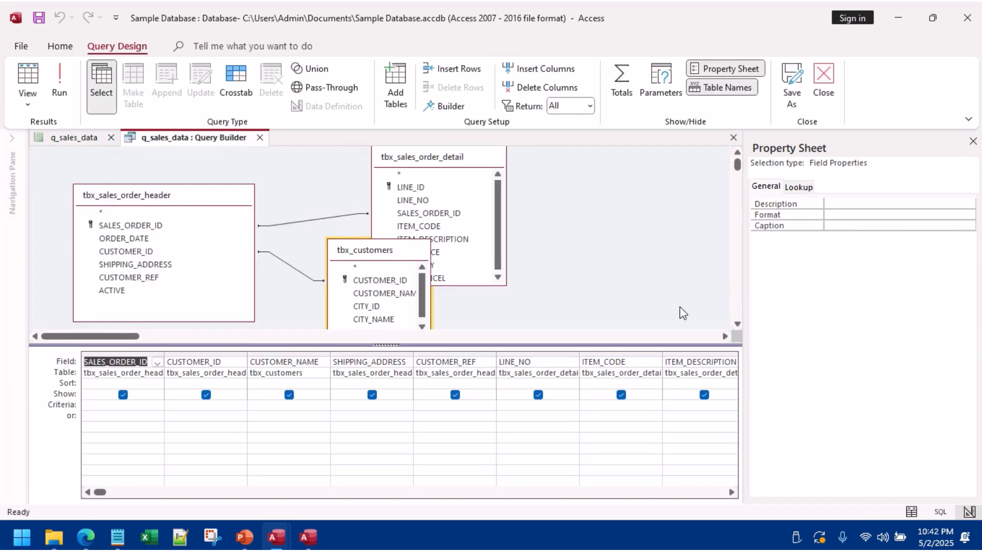
{"action": "left_click", "coordinate": [102, 410]}
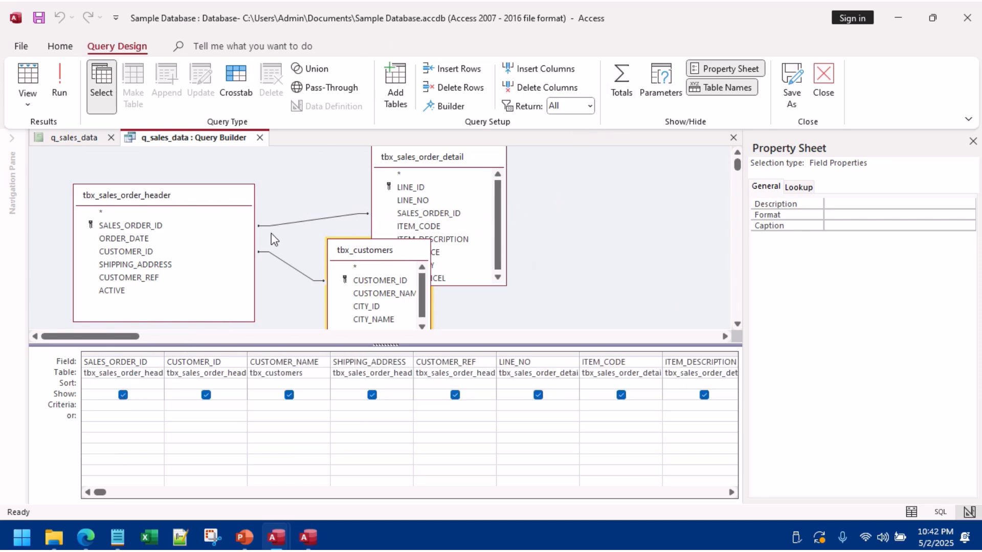
{"action": "right_click", "coordinate": [221, 137]}
{"action": "left_click", "coordinate": [244, 147]}
{"action": "left_click", "coordinate": [259, 138]}
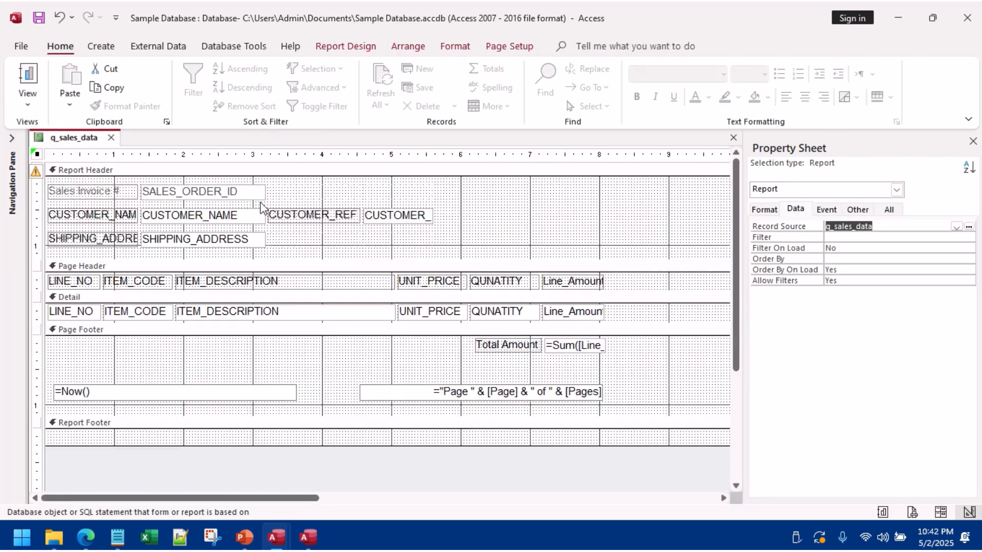
Step: Close the q_sales_data report with its changes saved, and open the tbx_sales_order_header form to browse its records
{"action": "left_click", "coordinate": [111, 137]}
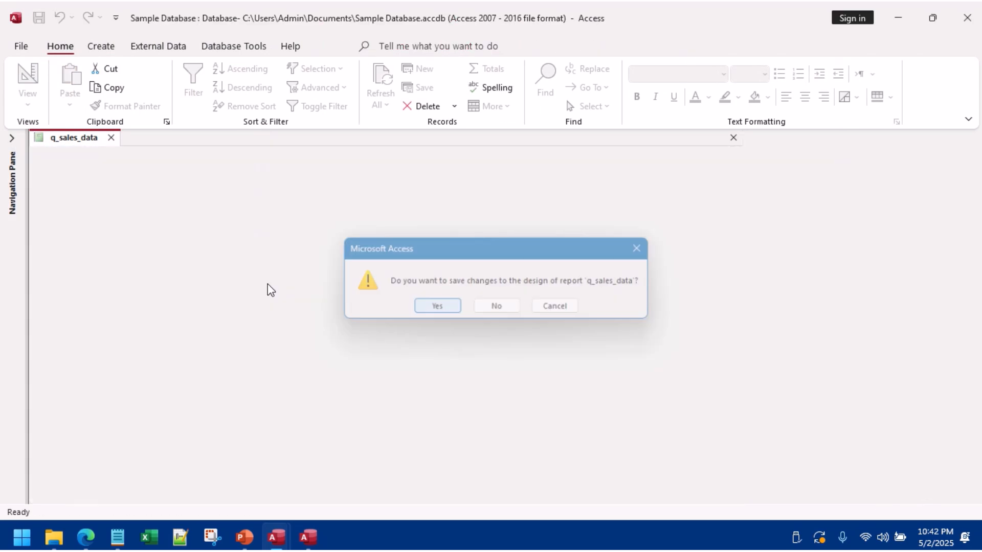
{"action": "key", "text": "Return"}
{"action": "left_click", "coordinate": [12, 138]}
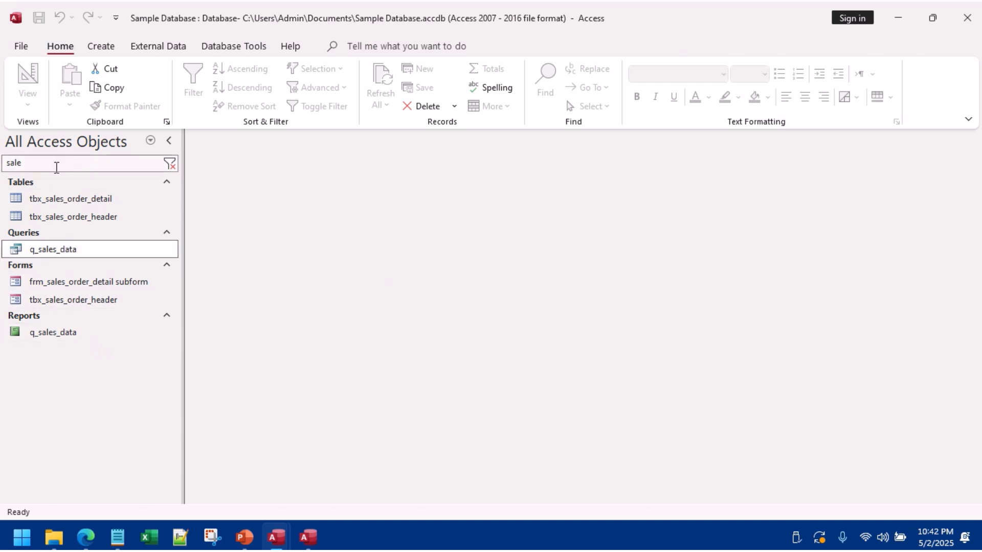
{"action": "double_click", "coordinate": [101, 300]}
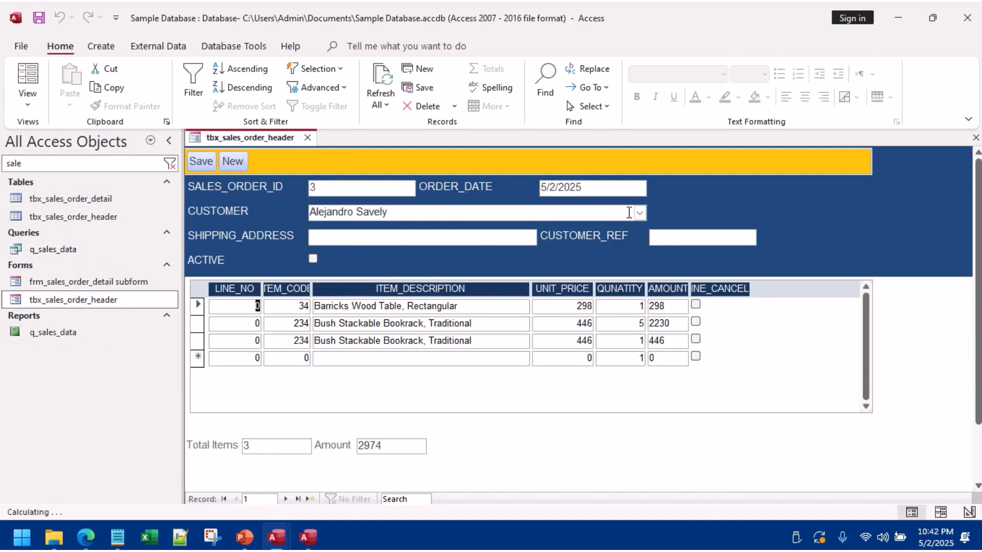
{"action": "left_click", "coordinate": [168, 141]}
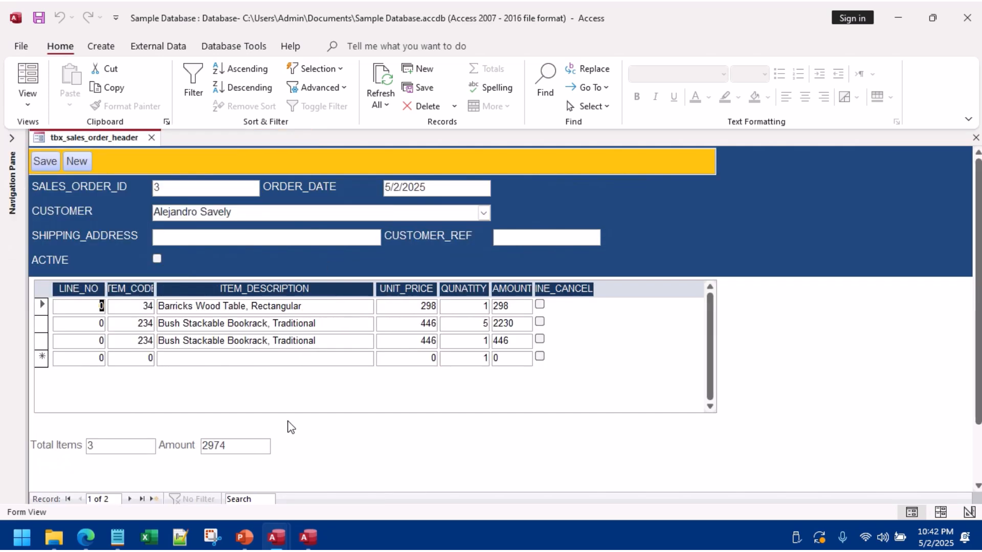
{"action": "left_click", "coordinate": [129, 499]}
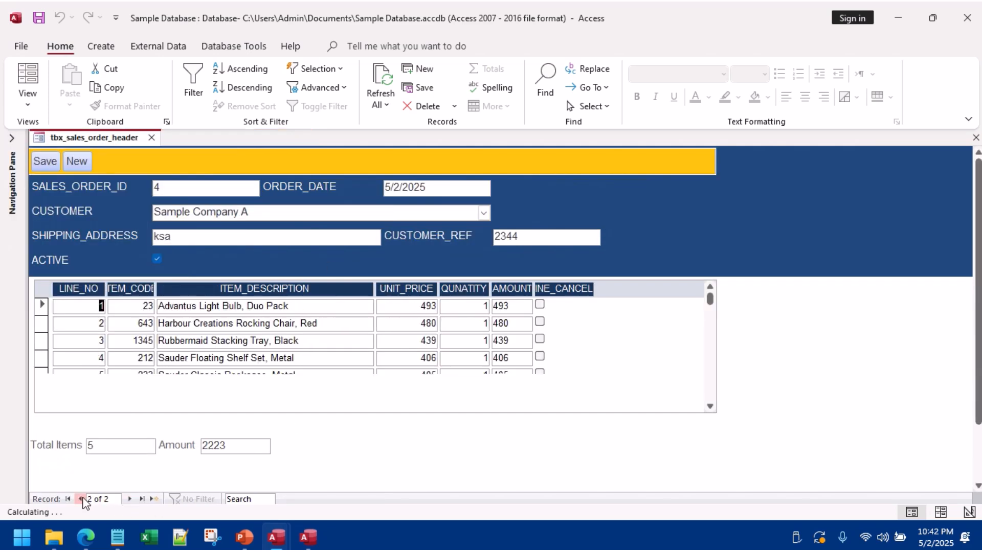
{"action": "left_click", "coordinate": [81, 499]}
Step: Add a command button to the tbx_sales_order_header form's header with the Open Report action for the q_sales_data report
{"action": "right_click", "coordinate": [817, 179]}
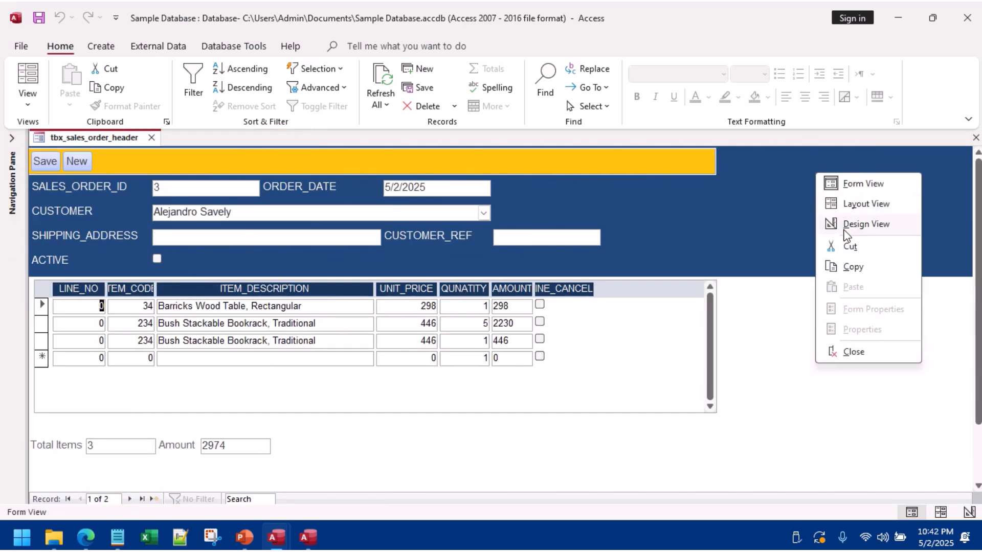
{"action": "left_click", "coordinate": [847, 228]}
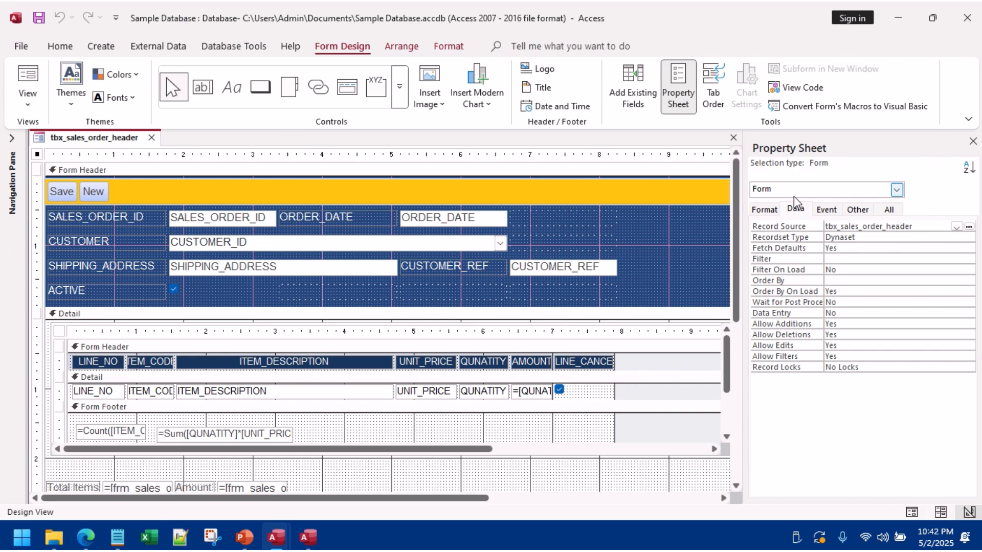
{"action": "left_click", "coordinate": [260, 87]}
{"action": "left_click", "coordinate": [687, 267]}
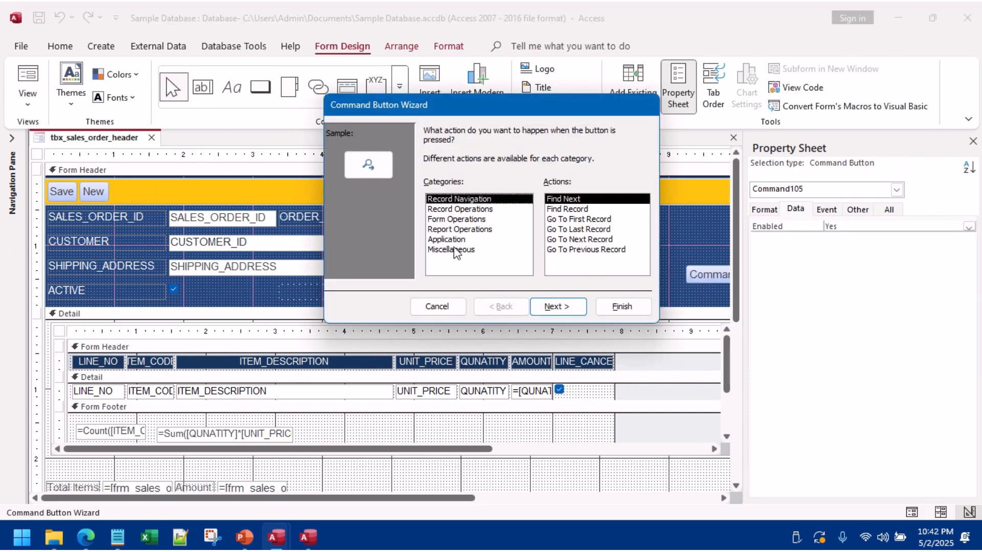
{"action": "left_click", "coordinate": [460, 229]}
{"action": "left_click", "coordinate": [570, 209]}
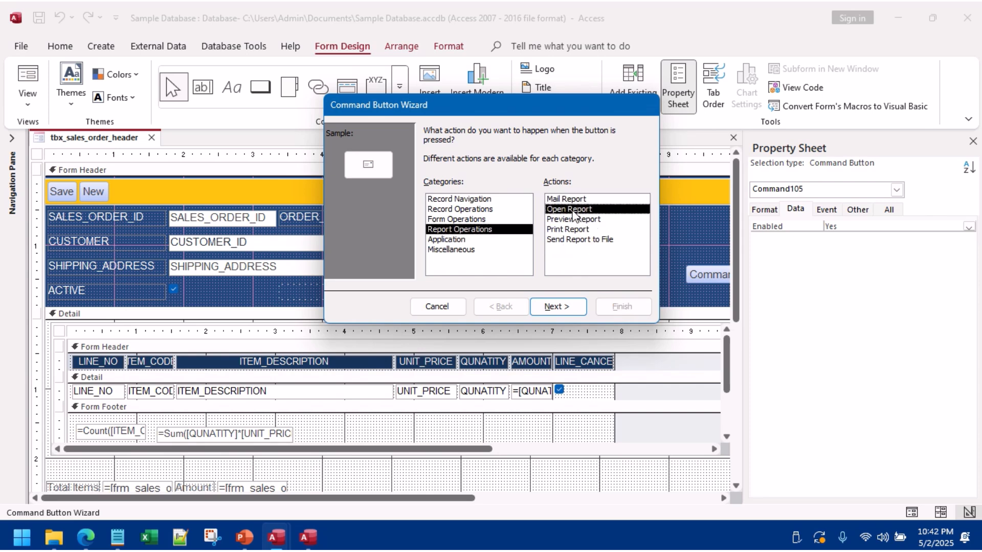
{"action": "left_click", "coordinate": [562, 306]}
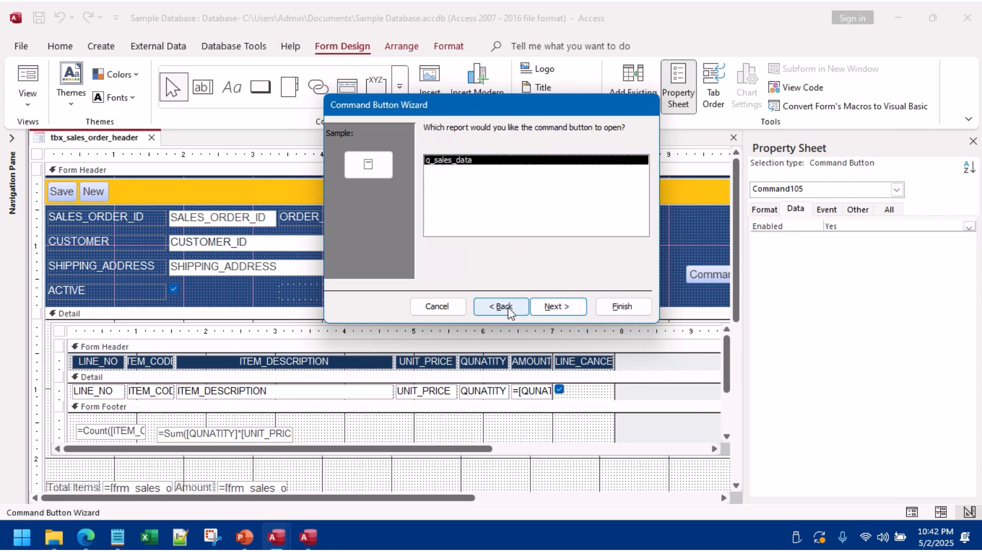
{"action": "left_click", "coordinate": [557, 306]}
Step: Give the new command button the text Print Invoice and the name cmdprint, and complete the wizard
{"action": "left_click", "coordinate": [429, 189]}
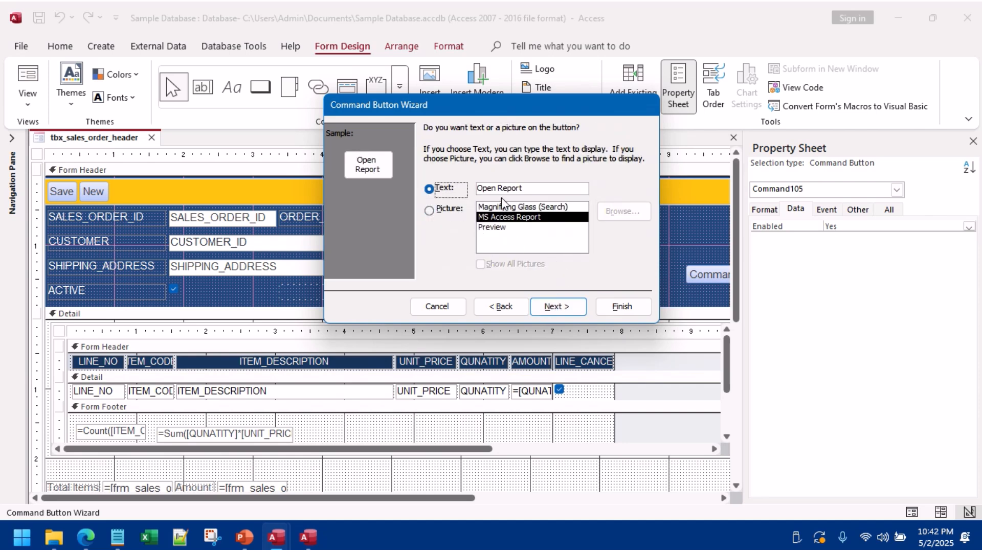
{"action": "left_click_drag", "start_coordinate": [524, 188], "coordinate": [456, 183]}
{"action": "type", "text": "Pr"}
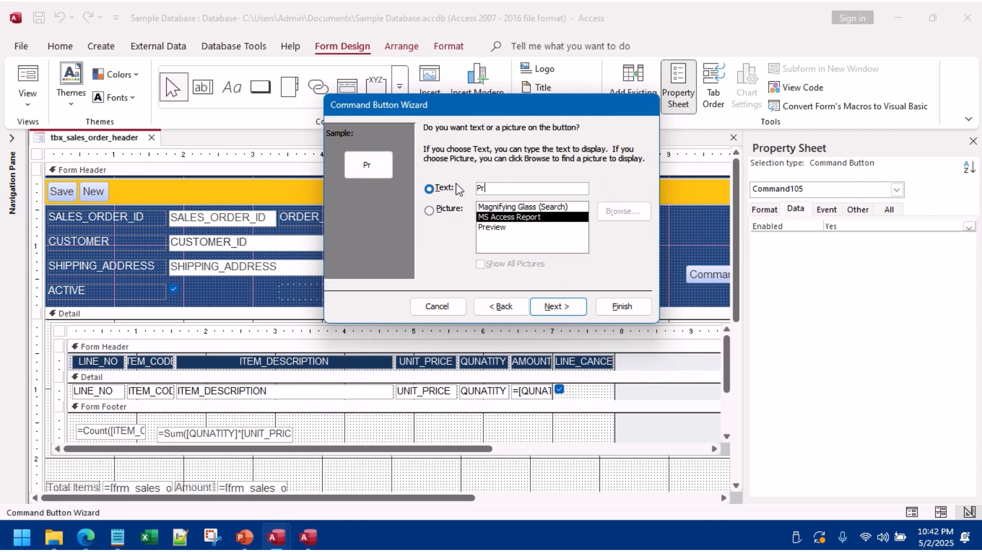
{"action": "type", "text": "int Invoice"}
{"action": "left_click", "coordinate": [571, 307]}
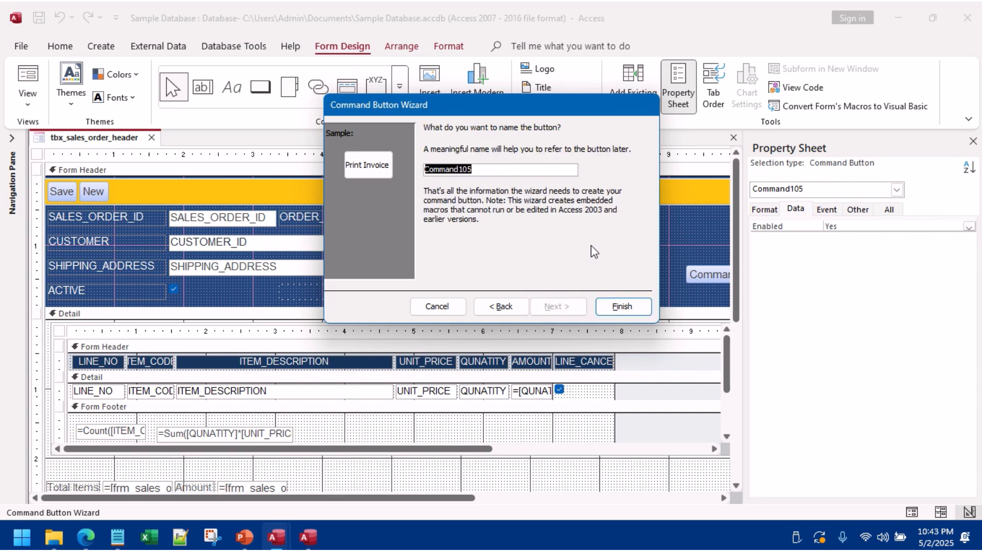
{"action": "type", "text": "cmdprint"}
{"action": "left_click", "coordinate": [615, 305]}
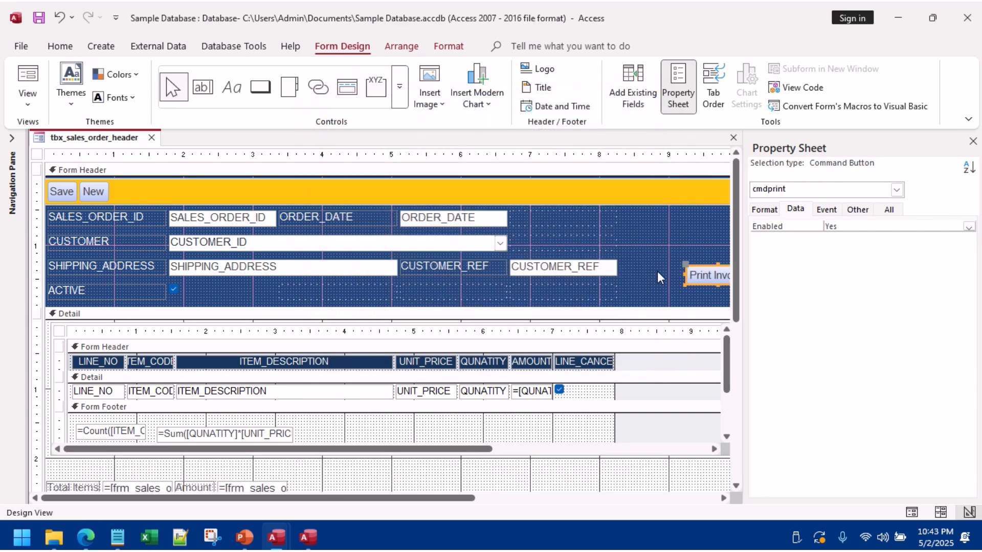
Step: Place the Print Invoice button beside New in the yellow header bar and test it in Form View
{"action": "left_click_drag", "start_coordinate": [688, 265], "coordinate": [108, 181]}
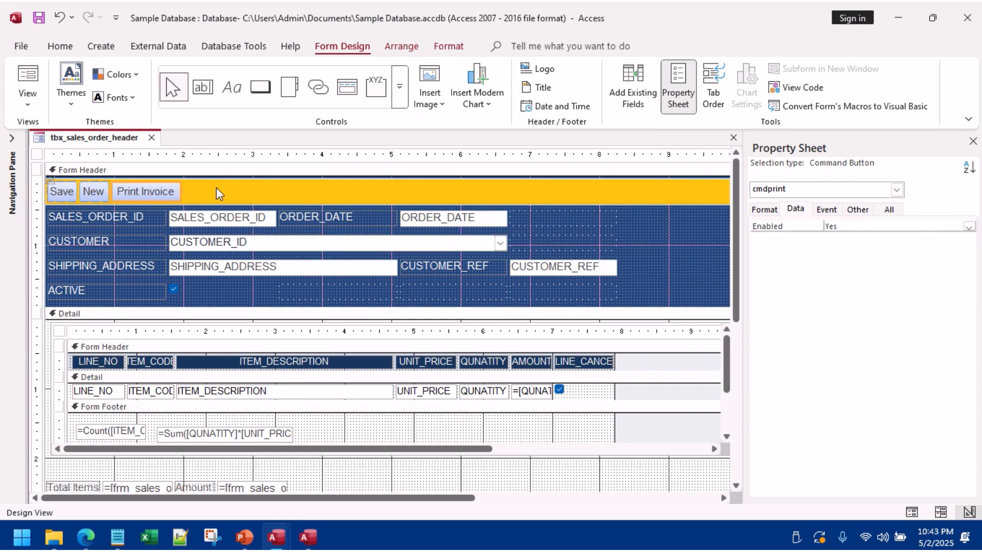
{"action": "left_click", "coordinate": [309, 194]}
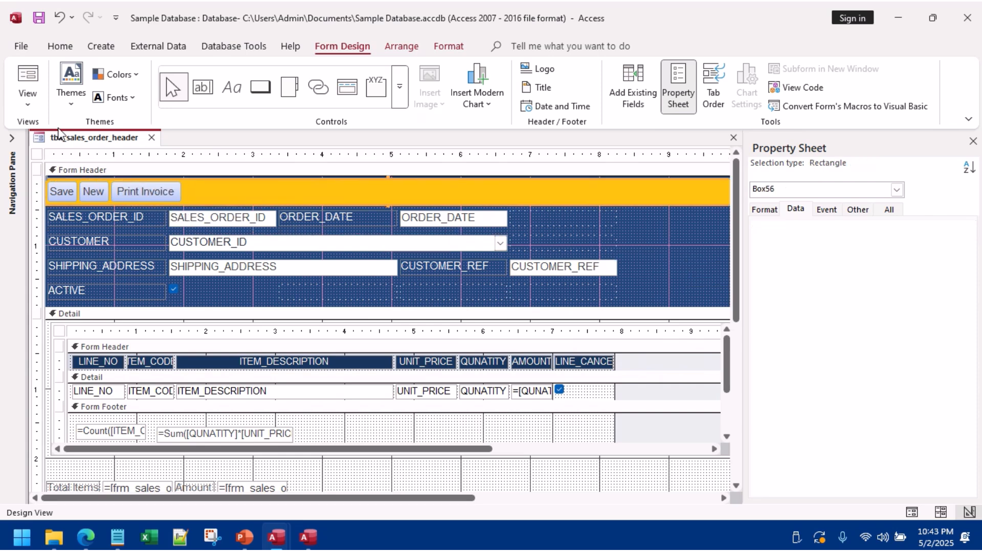
{"action": "left_click", "coordinate": [27, 85]}
{"action": "left_click", "coordinate": [126, 160]}
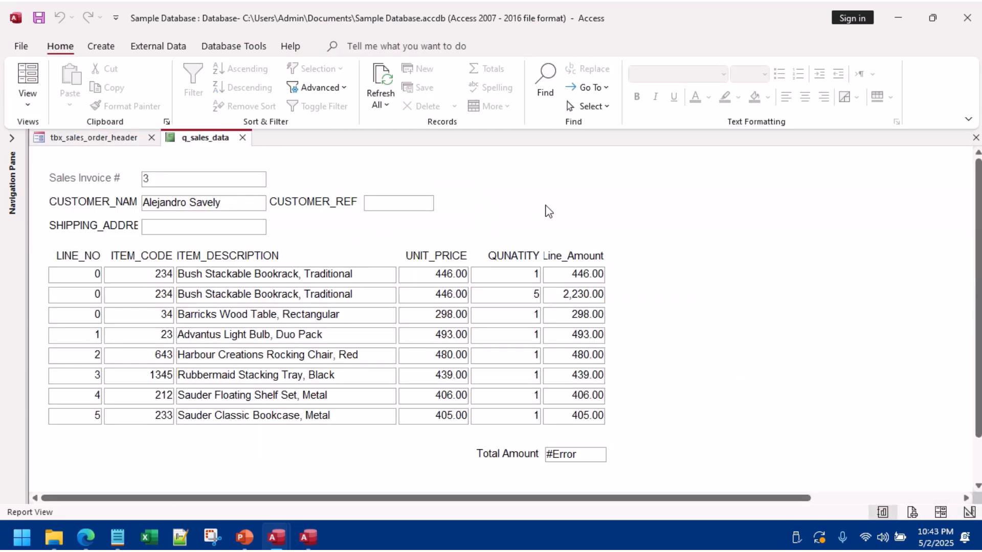
Step: Open the q_sales_data report in Design View
{"action": "right_click", "coordinate": [546, 187]}
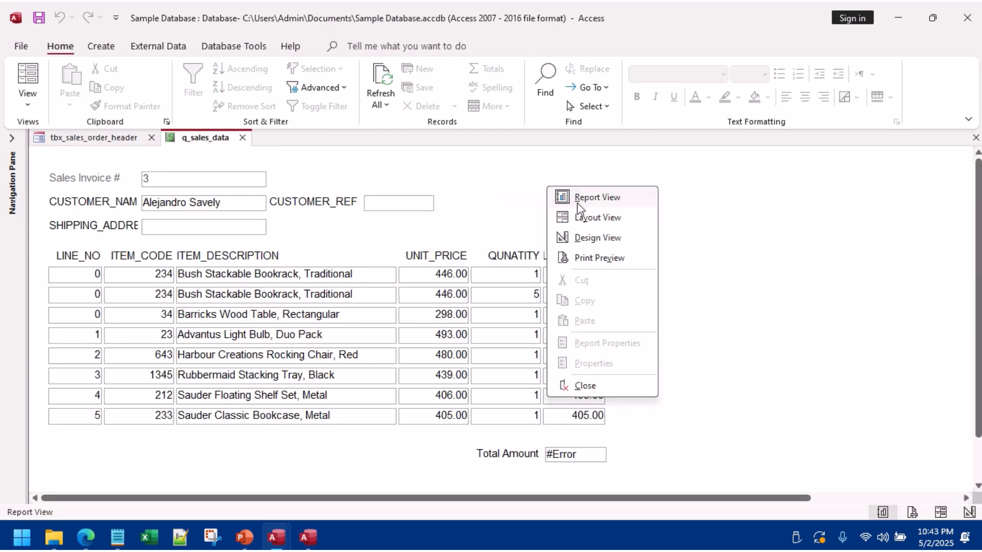
{"action": "right_click", "coordinate": [394, 166]}
{"action": "left_click", "coordinate": [431, 219]}
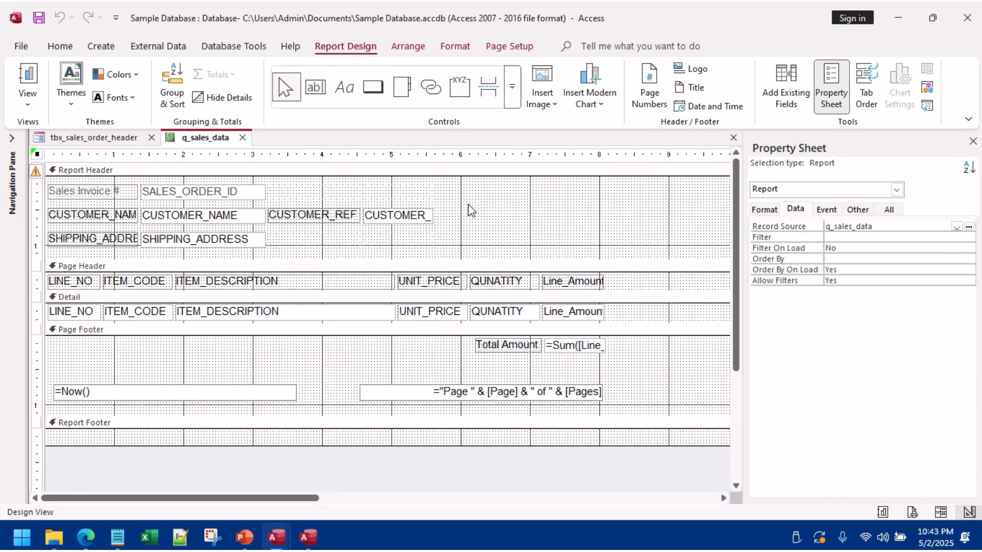
Step: Check the control name of the SALES_ORDER_ID text box in the tbx_sales_order_header form's Design View
{"action": "left_click", "coordinate": [94, 139]}
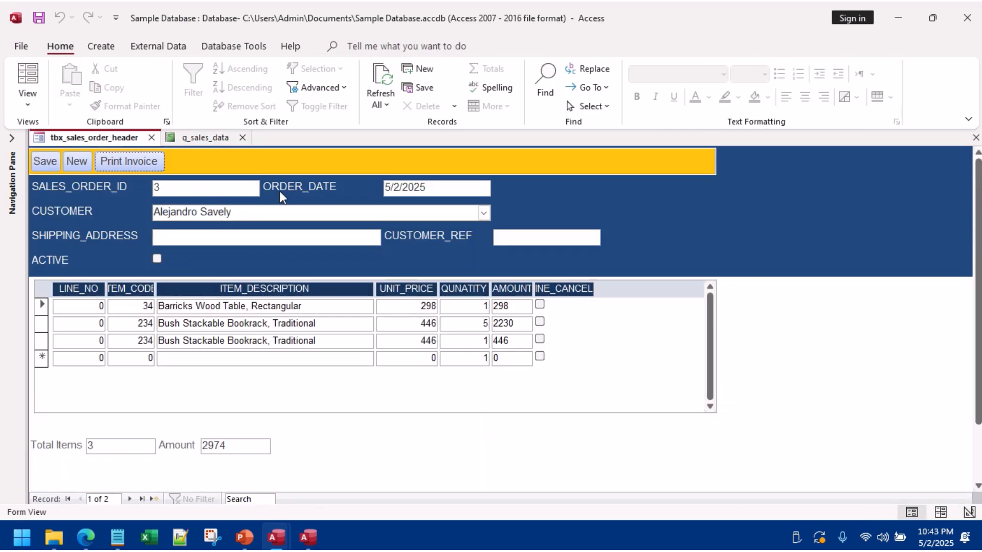
{"action": "right_click", "coordinate": [637, 208]}
{"action": "left_click", "coordinate": [700, 253]}
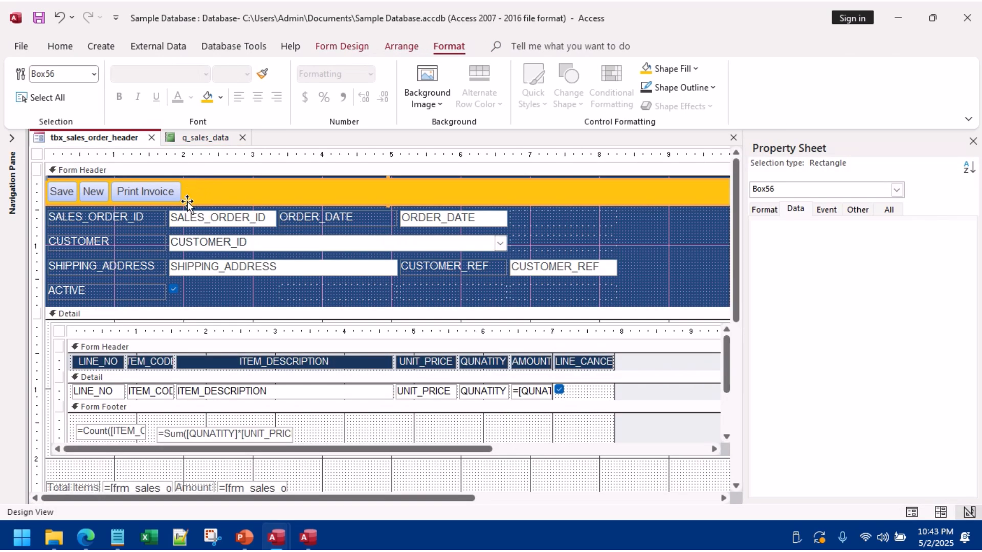
{"action": "left_click", "coordinate": [180, 216]}
{"action": "left_click", "coordinate": [860, 210]}
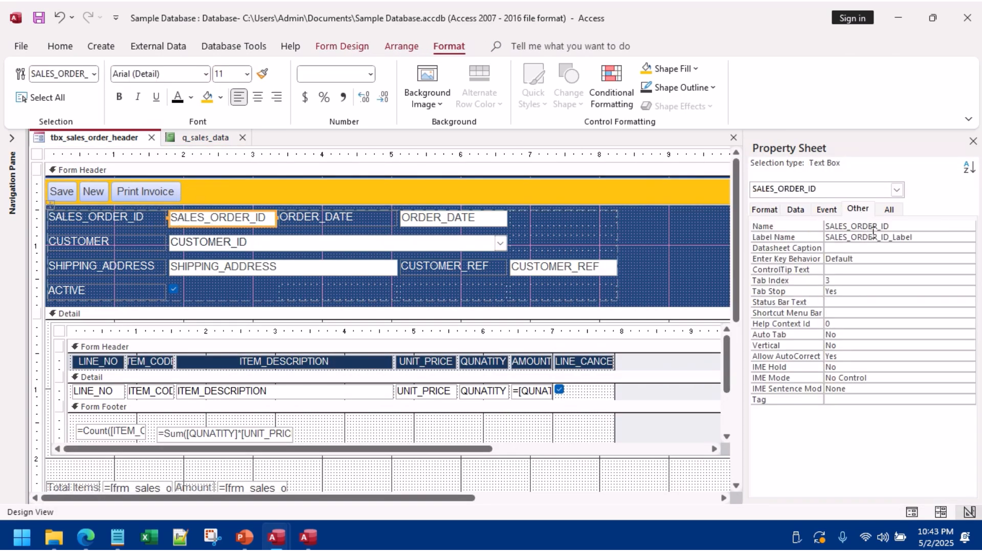
{"action": "left_click_drag", "start_coordinate": [893, 226], "coordinate": [796, 230]}
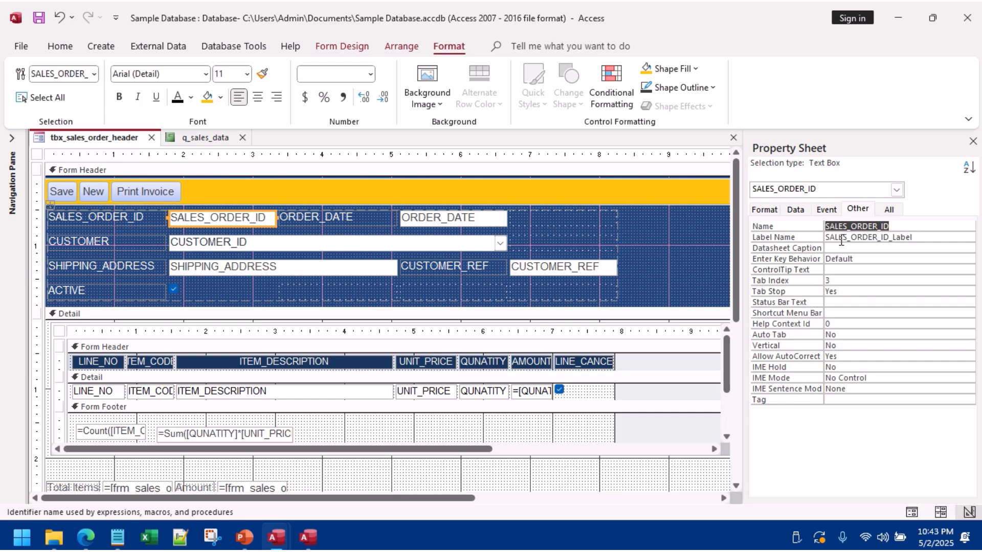
Step: Open the q_sales_data report's record source in the Query Builder
{"action": "left_click", "coordinate": [205, 137]}
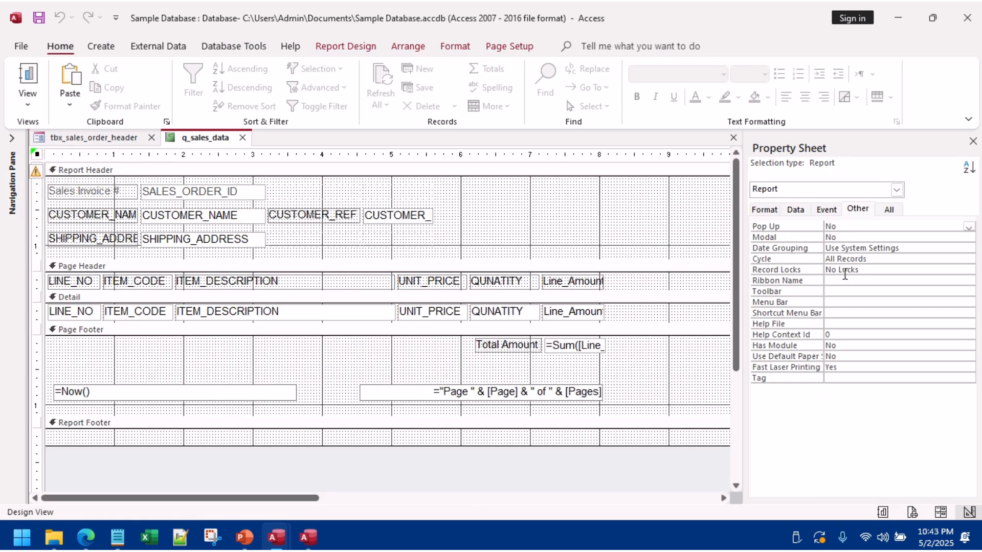
{"action": "left_click", "coordinate": [797, 210]}
{"action": "left_click", "coordinate": [888, 227]}
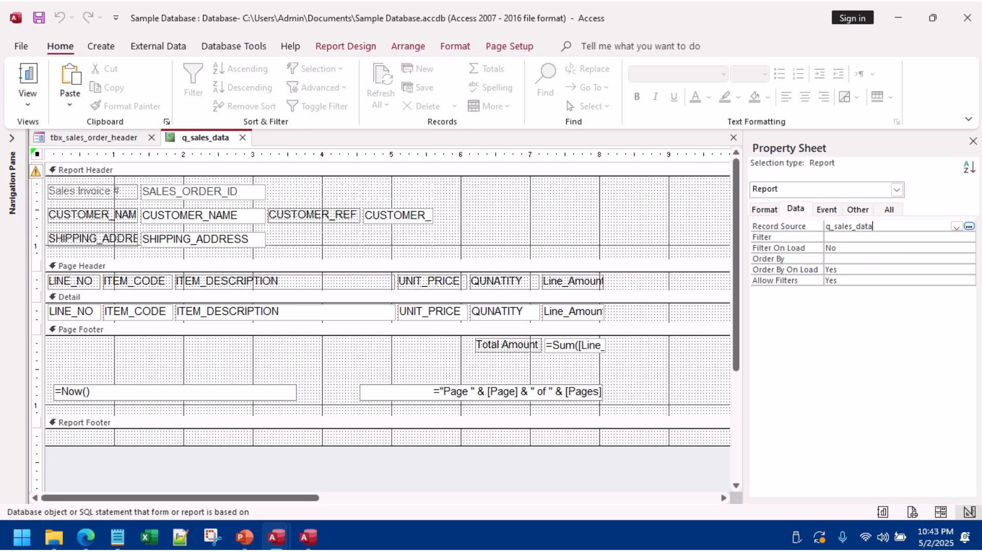
{"action": "left_click", "coordinate": [968, 228]}
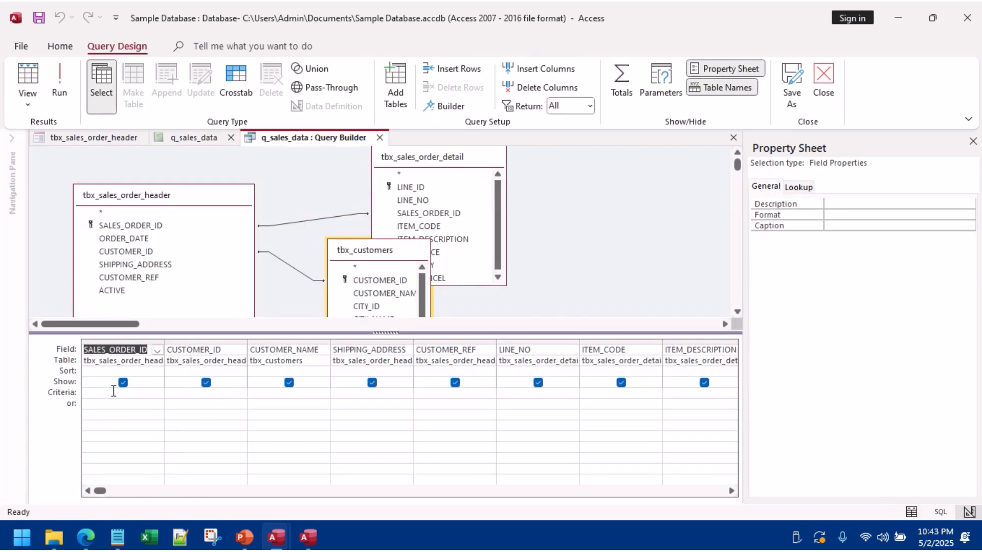
Step: Set the SALES_ORDER_ID criteria to [Forms]![tbx_sales_order_header]![SALES_ORDER_ID], and save and close the query
{"action": "left_click", "coordinate": [113, 391]}
{"action": "type", "text": "form"}
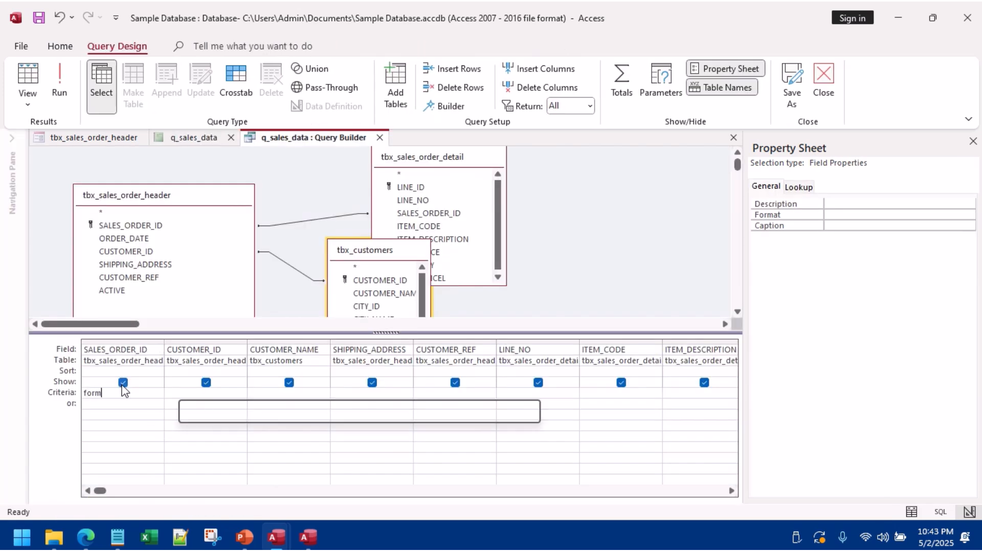
{"action": "double_click", "coordinate": [126, 492]}
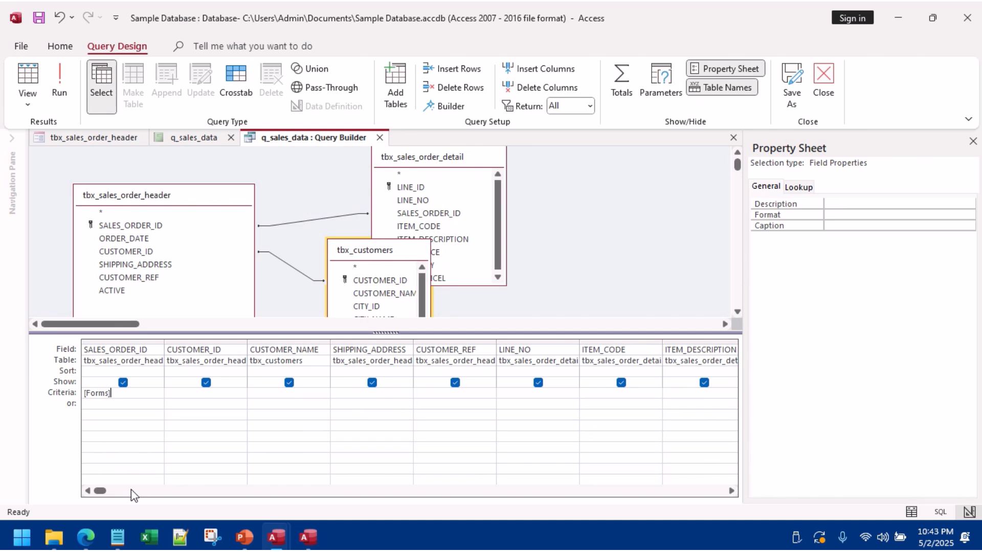
{"action": "type", "text": "!"}
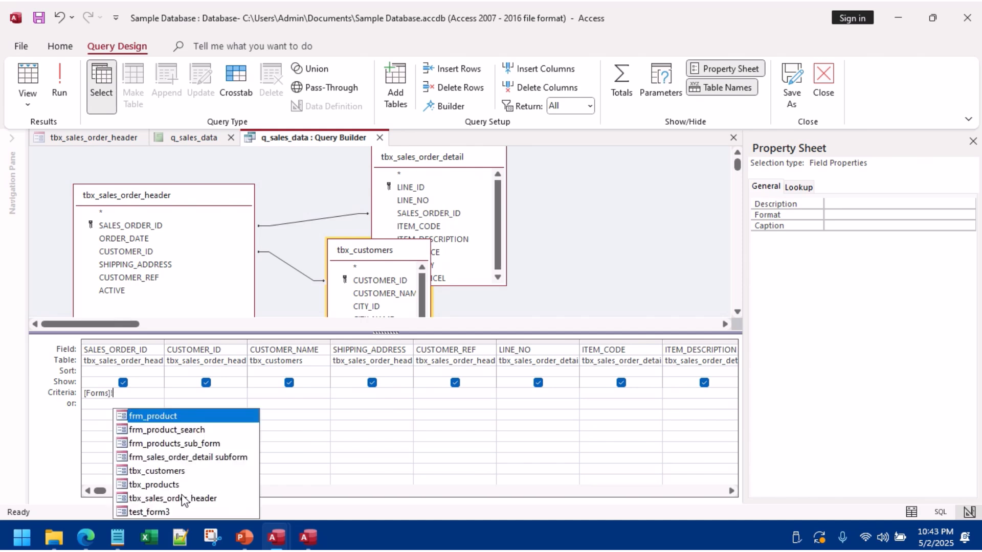
{"action": "double_click", "coordinate": [191, 499]}
{"action": "type", "text": "!"}
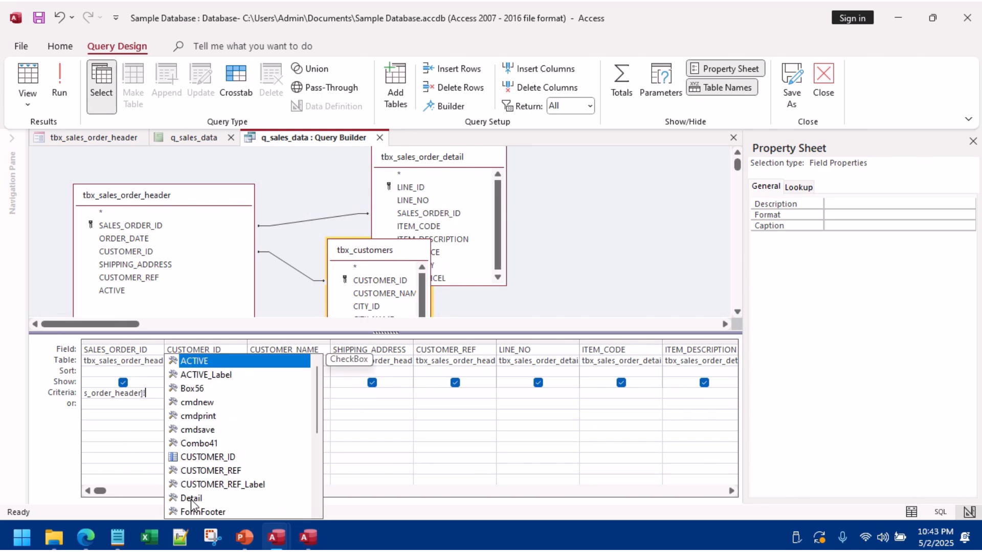
{"action": "type", "text": "SALES_ORDER_ID"}
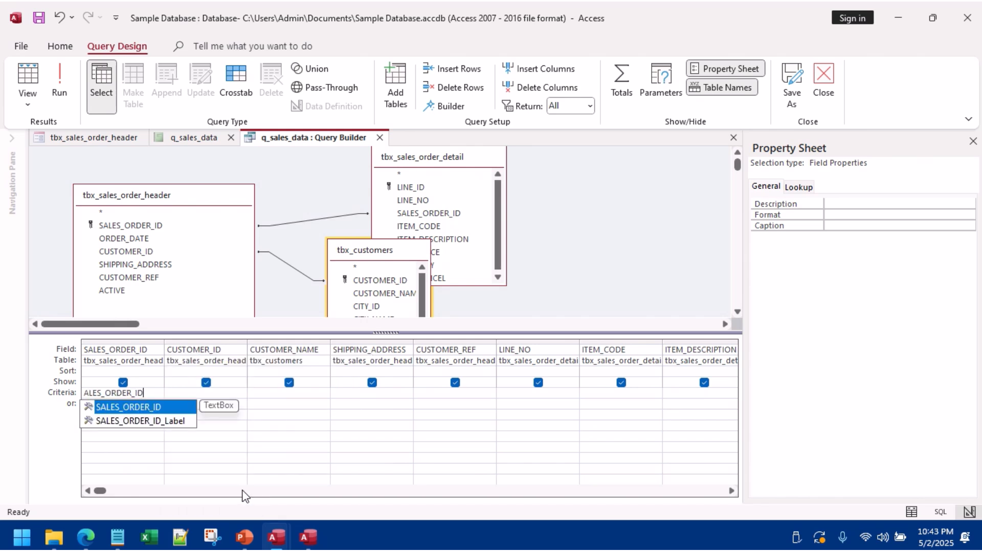
{"action": "left_click", "coordinate": [146, 433]}
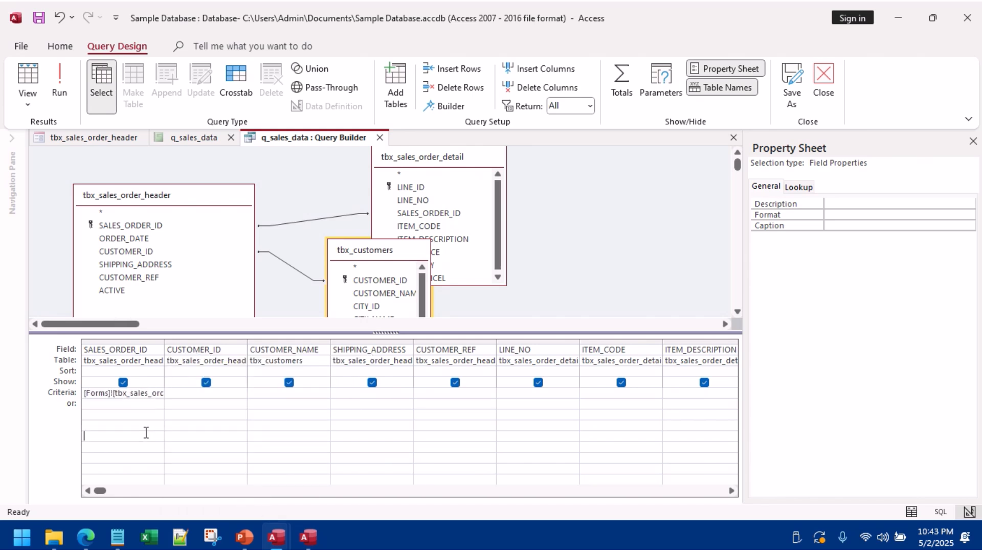
{"action": "right_click", "coordinate": [282, 141]}
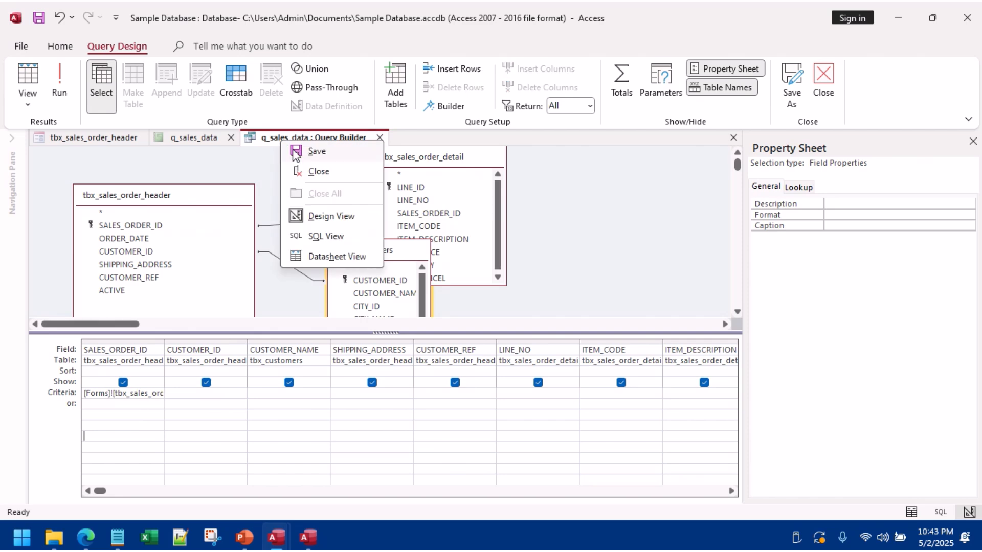
{"action": "left_click", "coordinate": [297, 152]}
{"action": "left_click", "coordinate": [380, 138]}
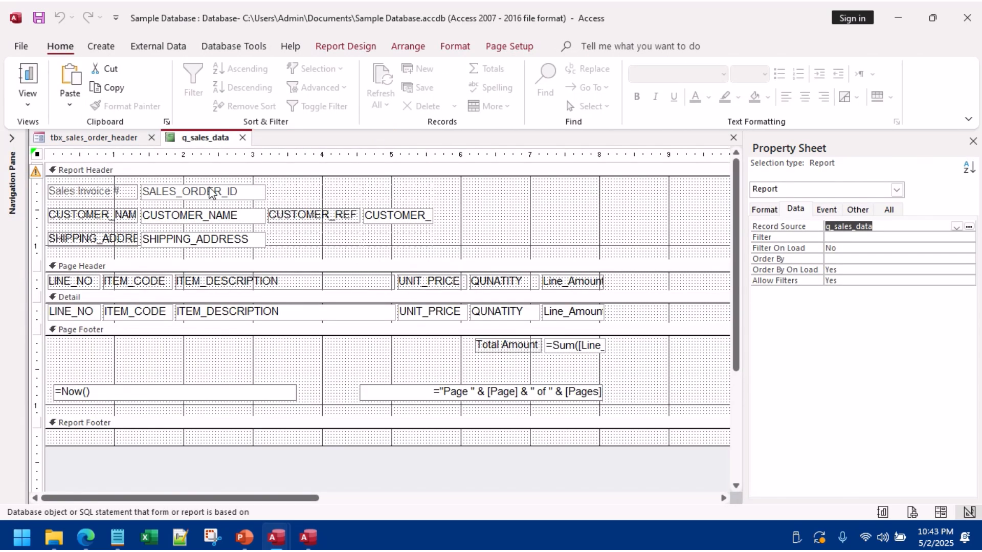
Step: Set the q_sales_data report's Modal and Pop Up properties to Yes, and save and close the report
{"action": "left_click", "coordinate": [891, 210]}
{"action": "double_click", "coordinate": [844, 259]}
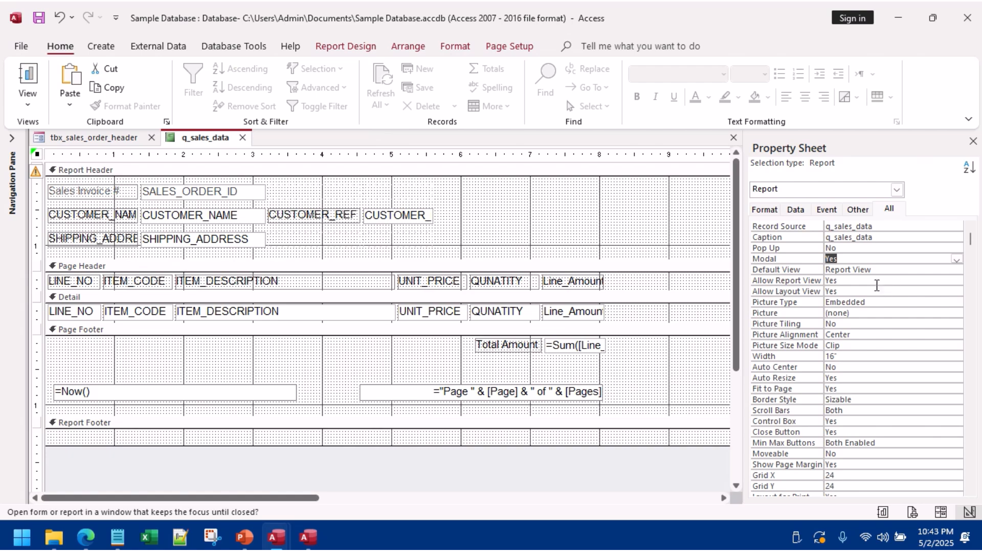
{"action": "double_click", "coordinate": [856, 248]}
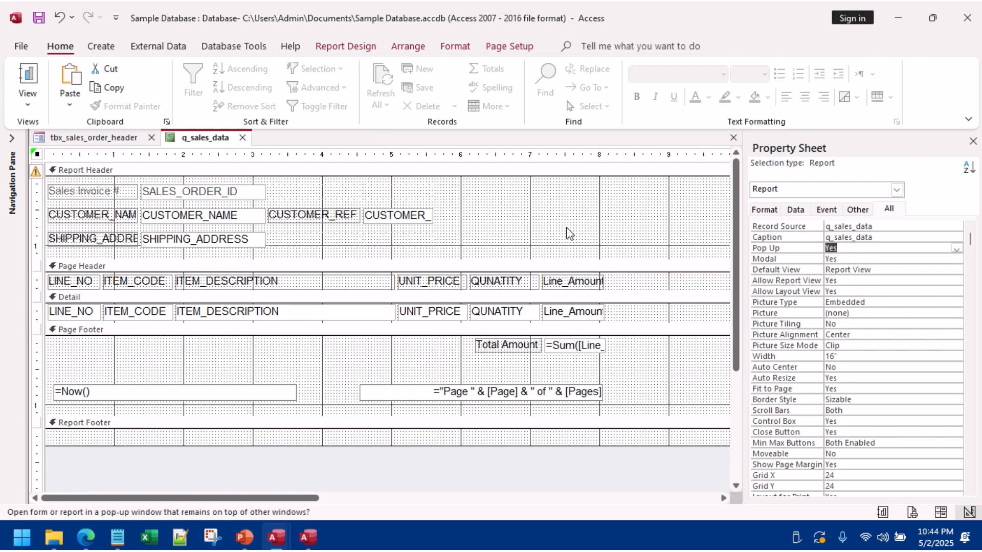
{"action": "right_click", "coordinate": [189, 143]}
{"action": "left_click", "coordinate": [241, 147]}
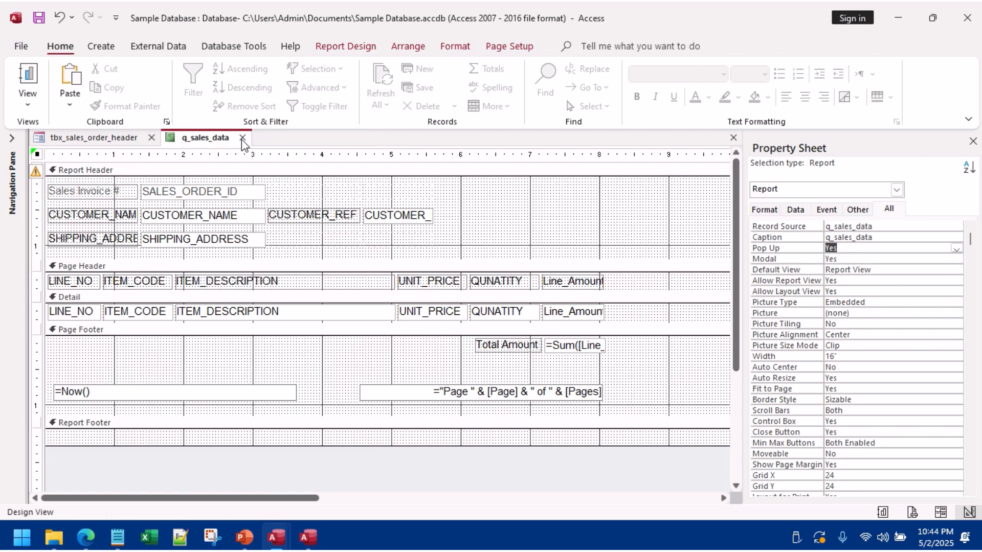
{"action": "left_click", "coordinate": [243, 138]}
Step: Test Print Invoice from the sales order form in Form View, examine the invoice in Print Preview, and close it
{"action": "left_click", "coordinate": [28, 80]}
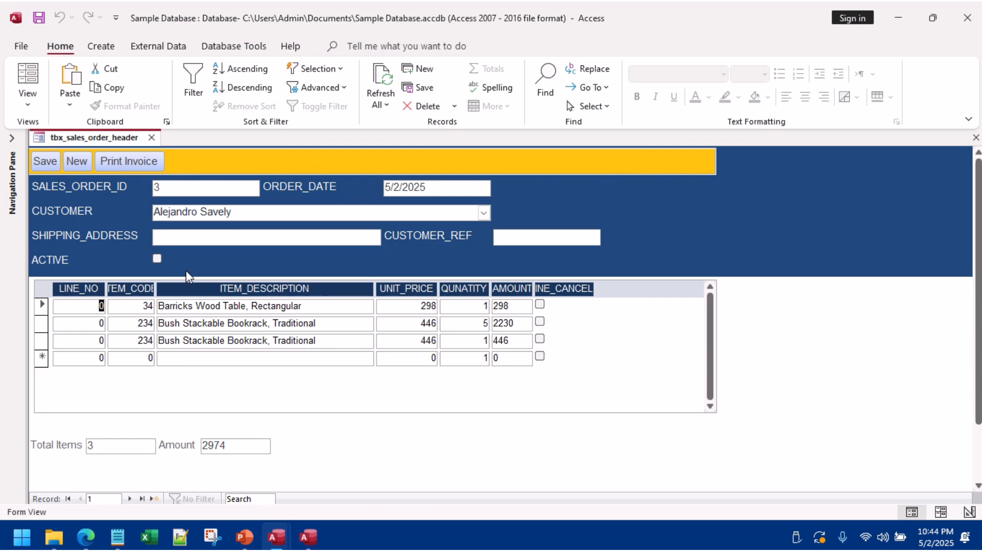
{"action": "left_click", "coordinate": [109, 169]}
{"action": "left_click_drag", "start_coordinate": [182, 169], "coordinate": [160, 72]}
{"action": "right_click", "coordinate": [588, 107]}
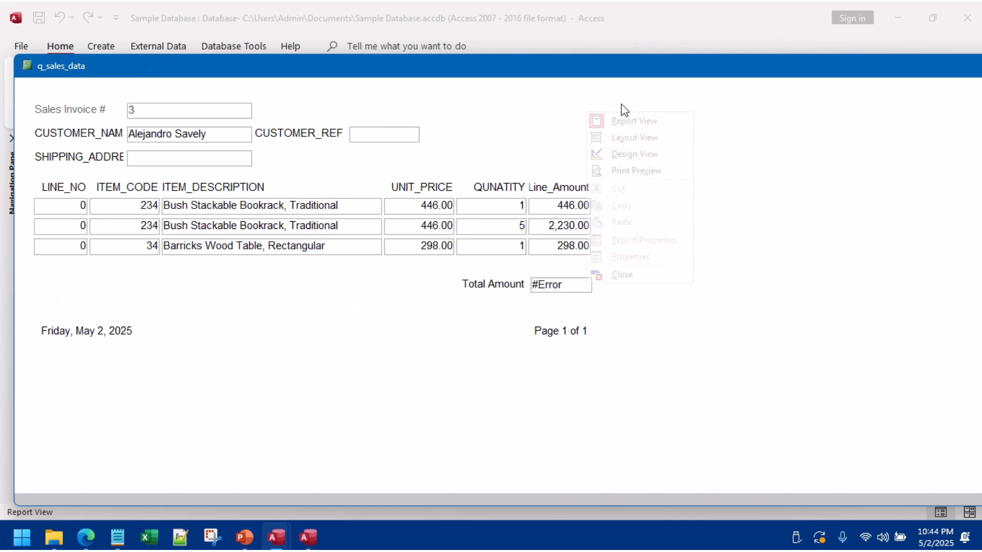
{"action": "left_click", "coordinate": [635, 177]}
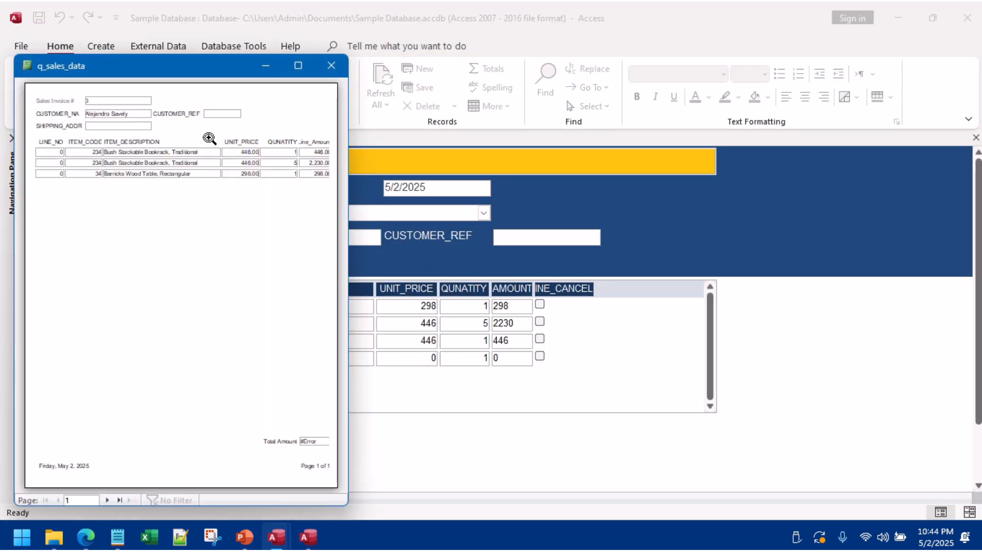
{"action": "left_click_drag", "start_coordinate": [158, 75], "coordinate": [714, 106]}
{"action": "left_click", "coordinate": [889, 94]}
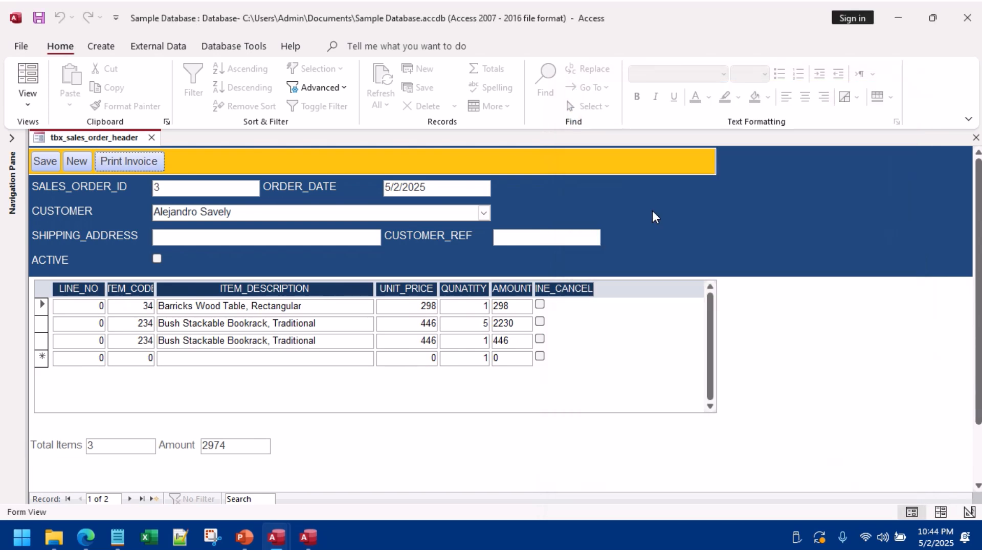
Step: Reopen the current order's invoice from the sales order form and switch the report to Layout View
{"action": "left_click", "coordinate": [128, 160]}
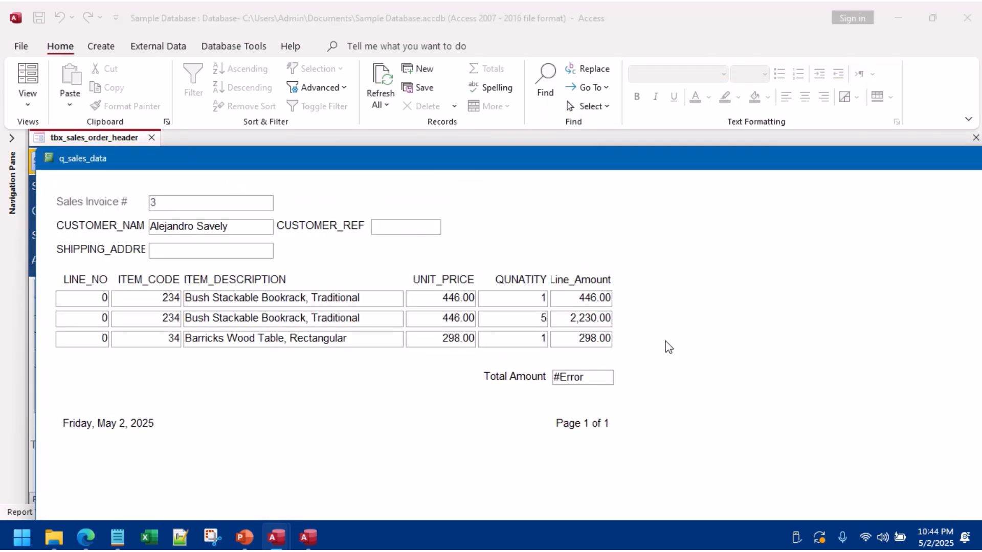
{"action": "right_click", "coordinate": [685, 272]}
{"action": "left_click", "coordinate": [725, 295]}
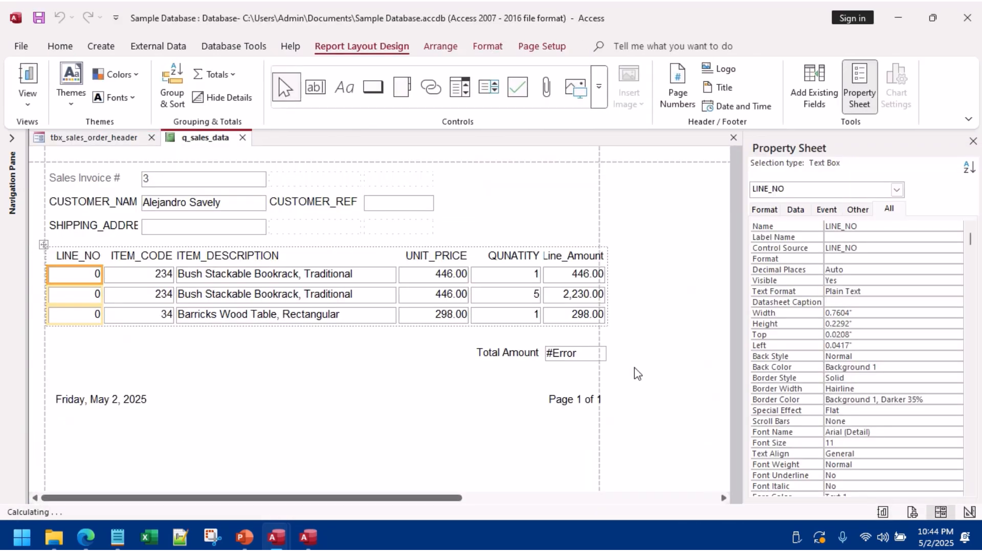
Step: Narrow the report's QUNATITY column to 0.75" and the ITEM_DESCRIPTION column slightly, and widen the Line_Amount column to about 1.04"
{"action": "left_click", "coordinate": [570, 359]}
{"action": "left_click", "coordinate": [535, 276]}
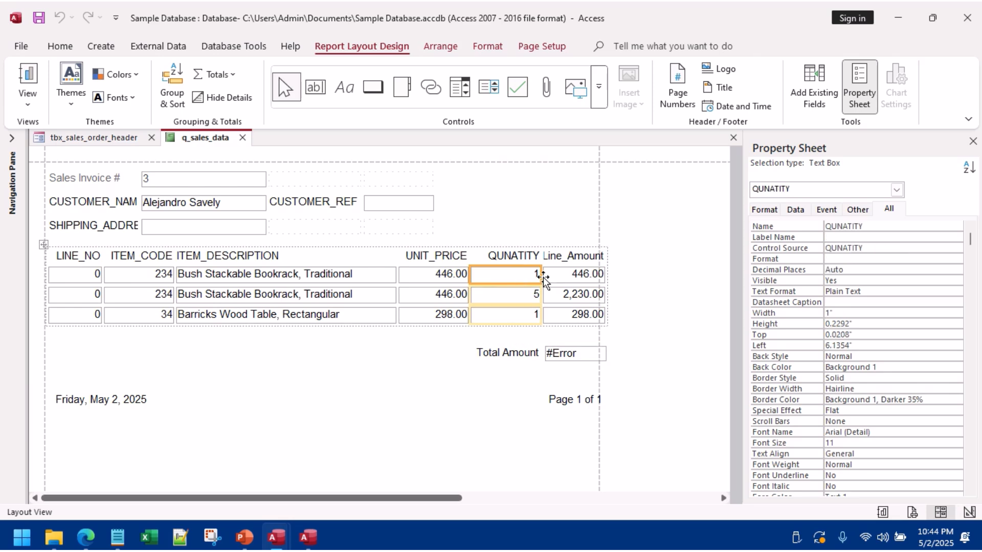
{"action": "left_click_drag", "start_coordinate": [541, 275], "coordinate": [524, 274]}
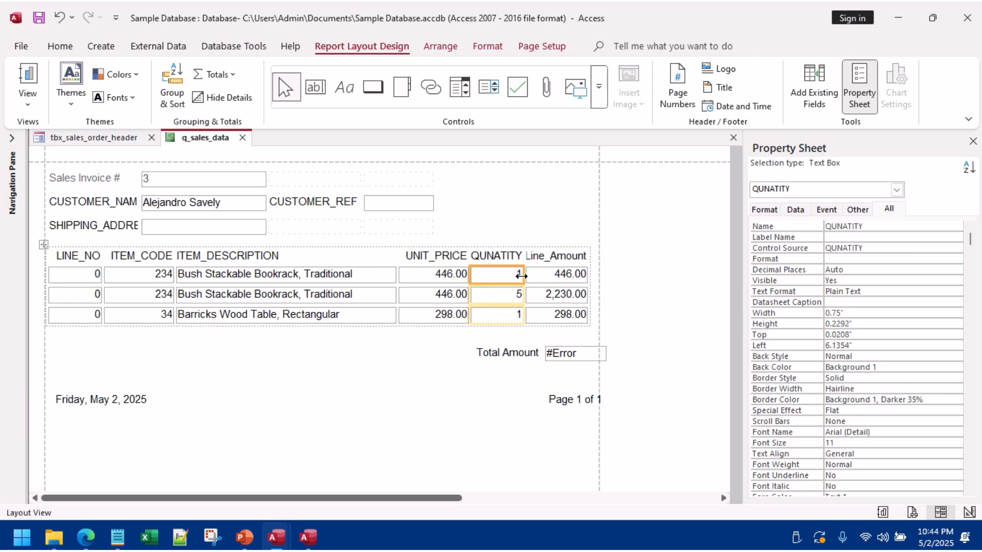
{"action": "left_click", "coordinate": [434, 258]}
{"action": "left_click", "coordinate": [383, 275]}
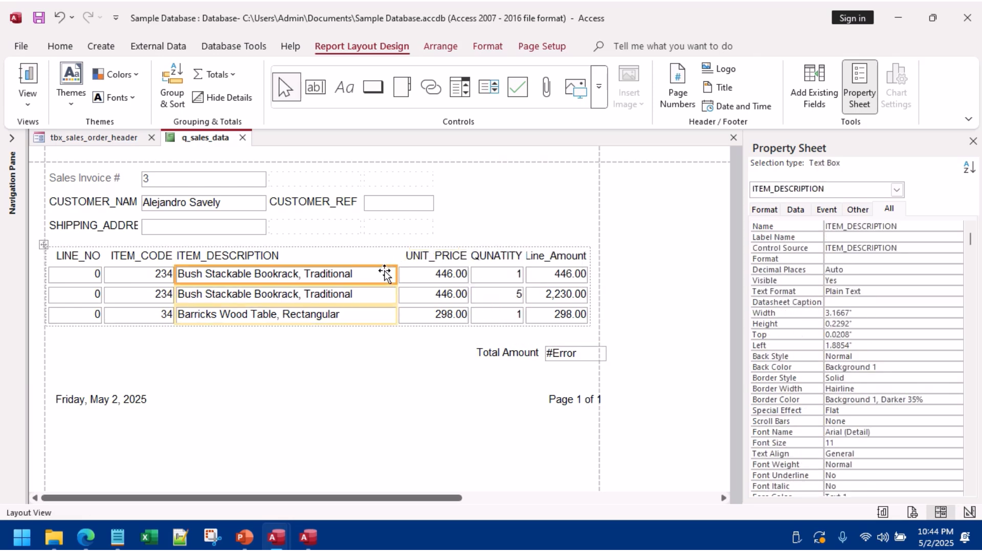
{"action": "left_click_drag", "start_coordinate": [396, 274], "coordinate": [374, 274]}
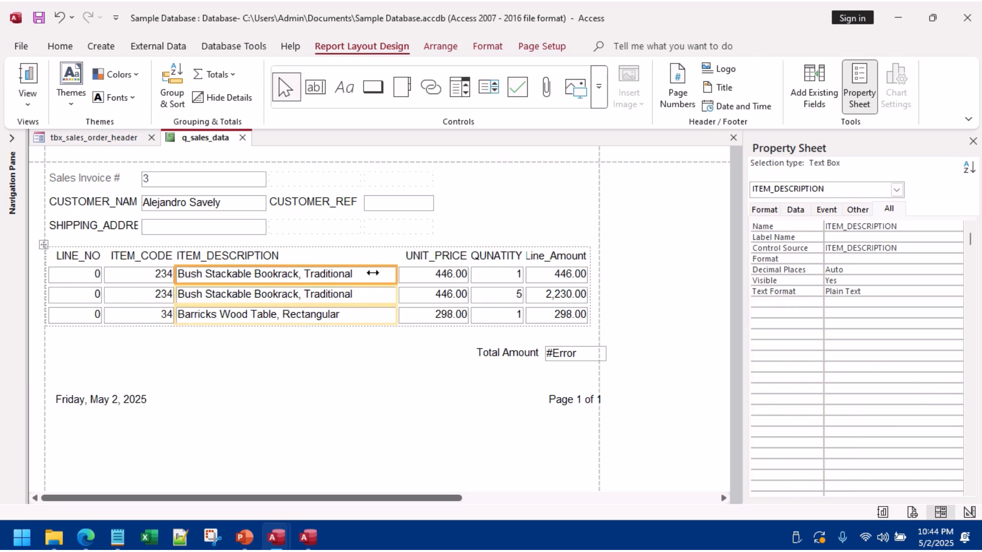
{"action": "left_click", "coordinate": [541, 256]}
{"action": "left_click_drag", "start_coordinate": [566, 255], "coordinate": [576, 255]}
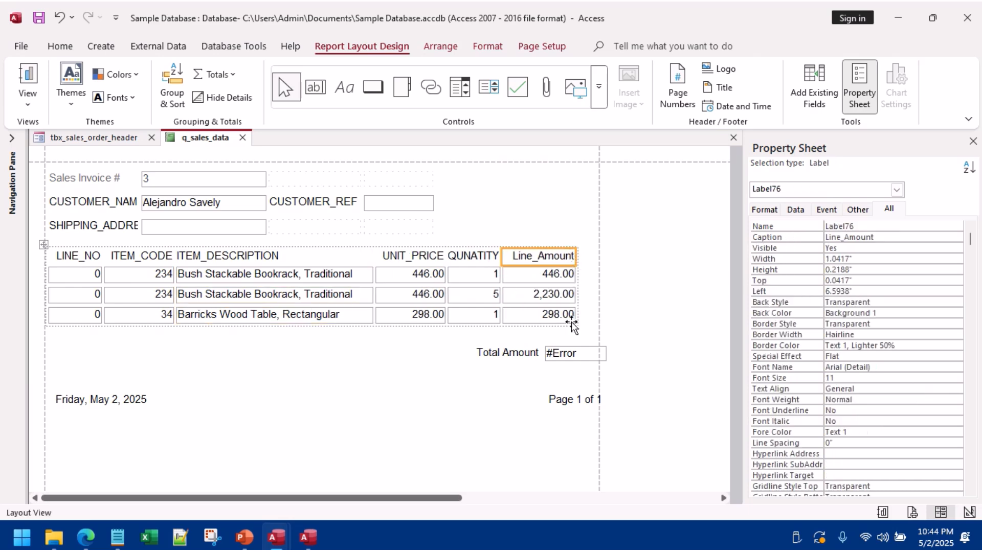
Step: Shift the Total Amount label and its text box together leftward so they sit beneath the Line_Amount column
{"action": "left_click", "coordinate": [555, 353]}
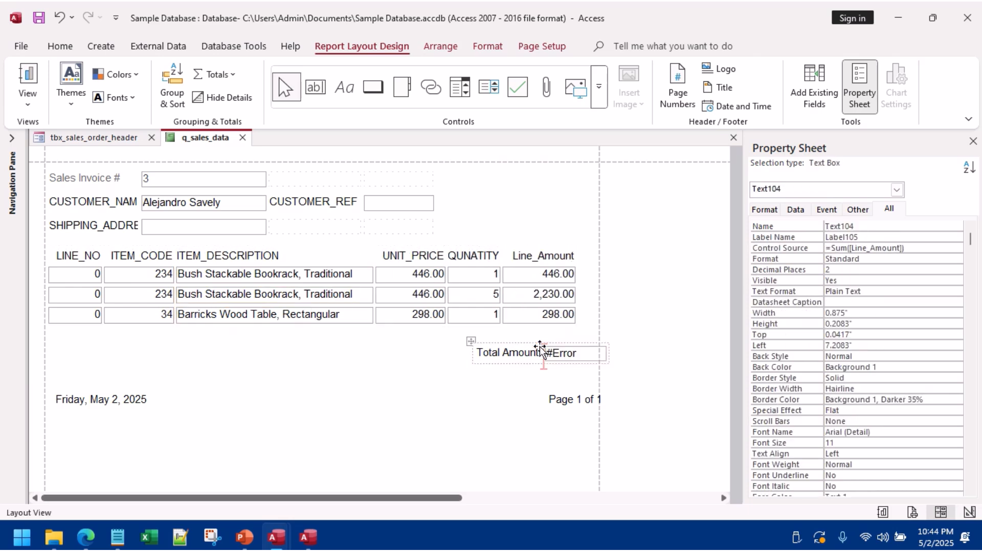
{"action": "left_click", "coordinate": [471, 341]}
{"action": "left_click_drag", "start_coordinate": [472, 341], "coordinate": [468, 342]}
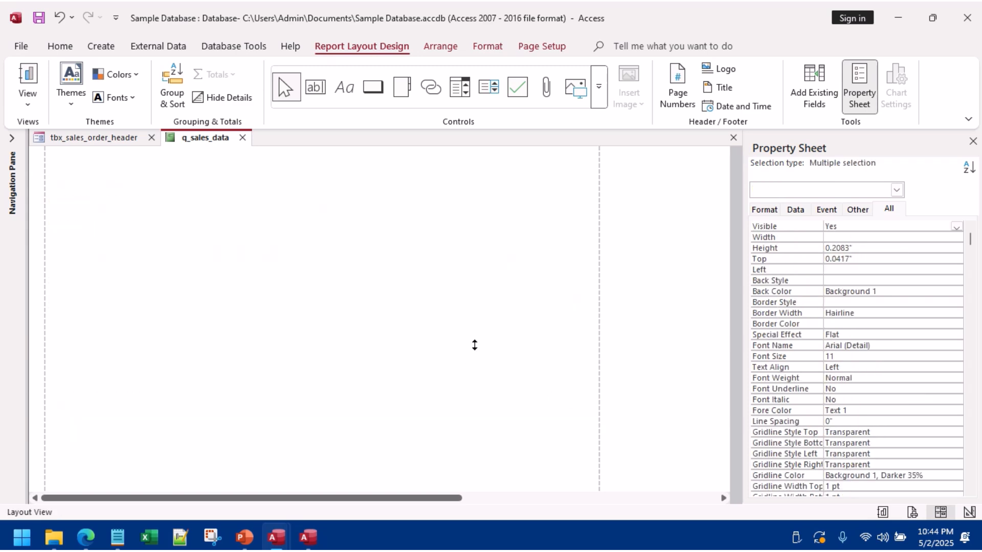
{"action": "key", "text": "Left"}
{"action": "key", "text": "Left"}
{"action": "key", "text": "Left"}
{"action": "key", "text": "Left"}
{"action": "key", "text": "Left"}
{"action": "key", "text": "Left"}
{"action": "key", "text": "Left"}
{"action": "key", "text": "Left"}
{"action": "key", "text": "Left"}
{"action": "key", "text": "Left"}
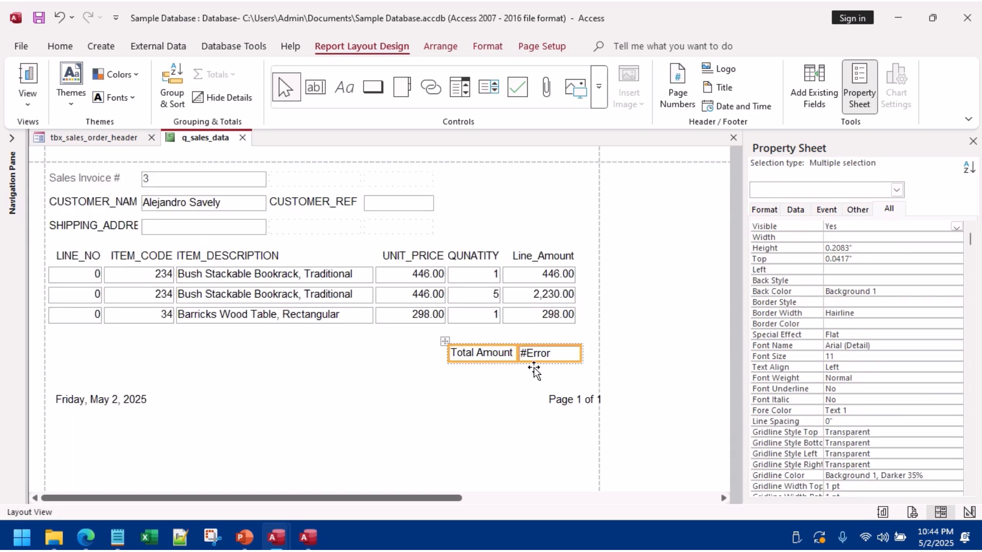
Step: Widen the total's text box at both ends so its edges roughly line up with the Line_Amount column
{"action": "left_click", "coordinate": [559, 355]}
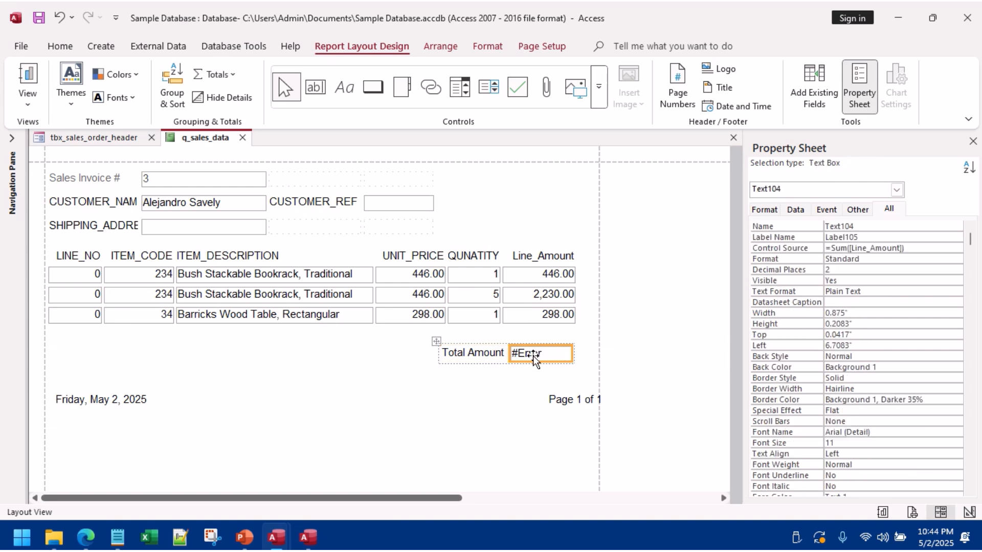
{"action": "left_click_drag", "start_coordinate": [502, 352], "coordinate": [491, 352]}
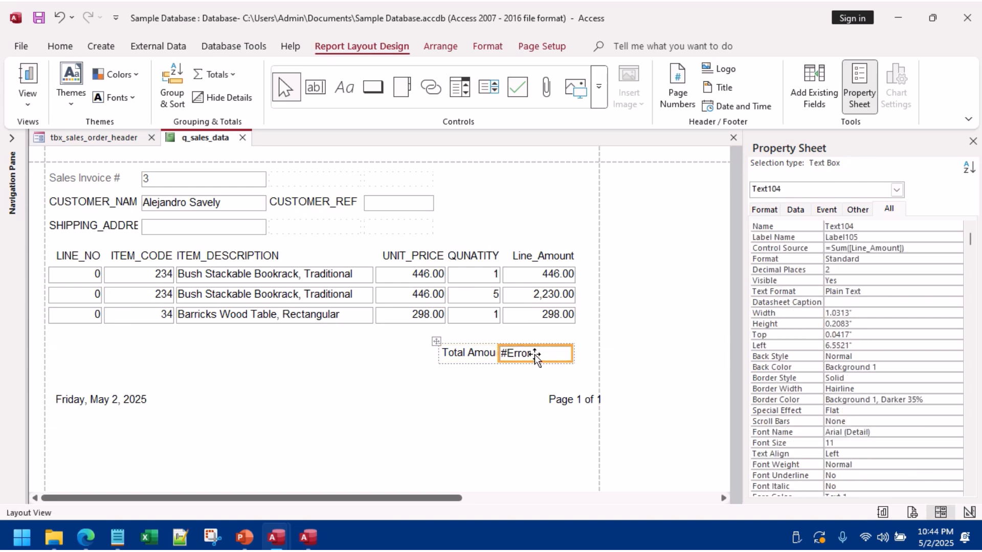
{"action": "left_click", "coordinate": [571, 352]}
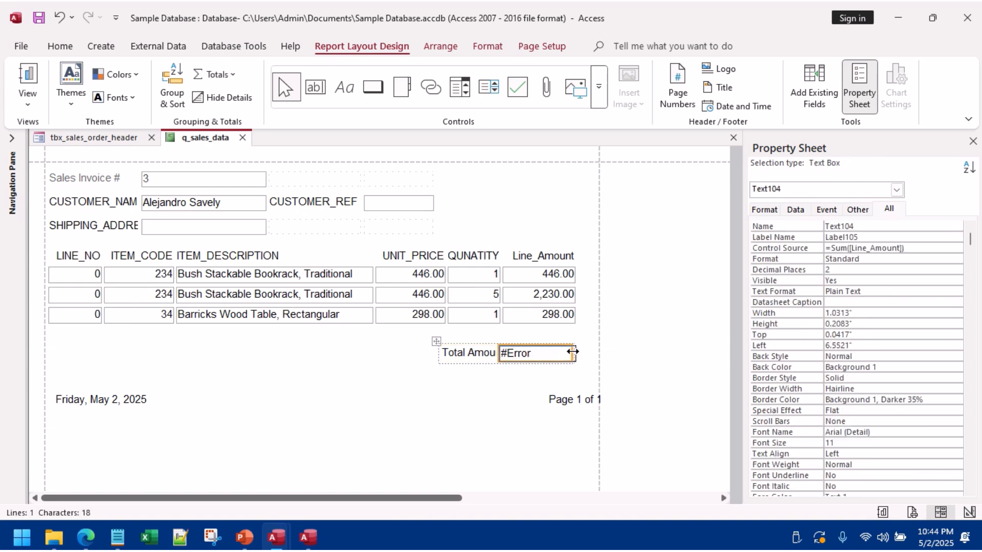
{"action": "left_click_drag", "start_coordinate": [572, 352], "coordinate": [576, 352]}
{"action": "left_click", "coordinate": [532, 394]}
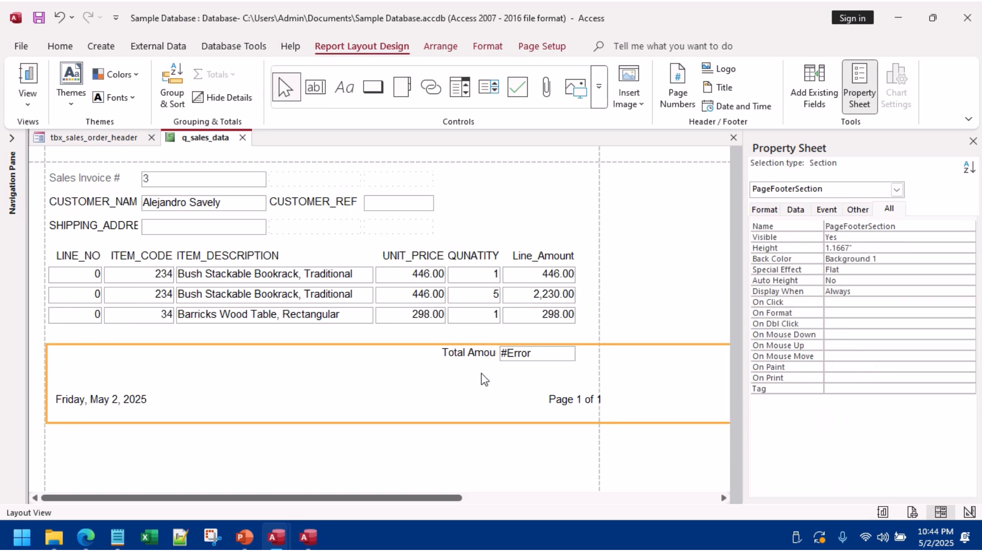
Step: Review the Control Source expression of the total's text box in the Expression Builder
{"action": "left_click", "coordinate": [511, 353]}
{"action": "left_click", "coordinate": [796, 209]}
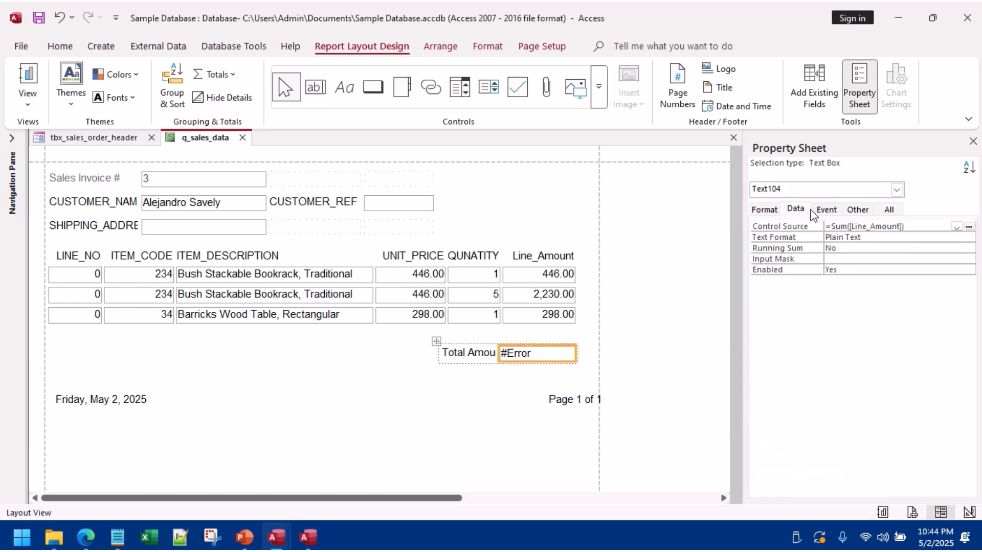
{"action": "left_click", "coordinate": [920, 226]}
{"action": "left_click", "coordinate": [970, 226]}
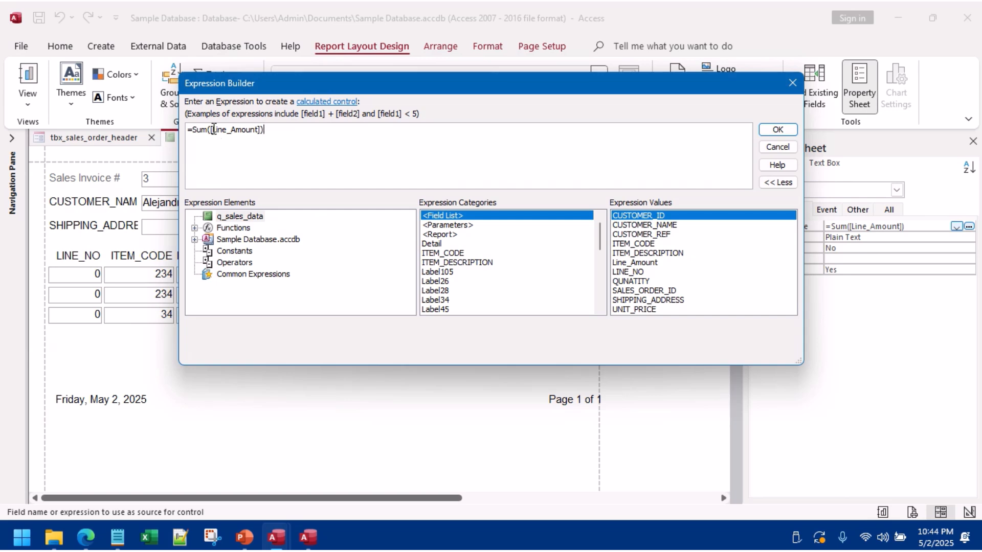
{"action": "left_click", "coordinate": [776, 129]}
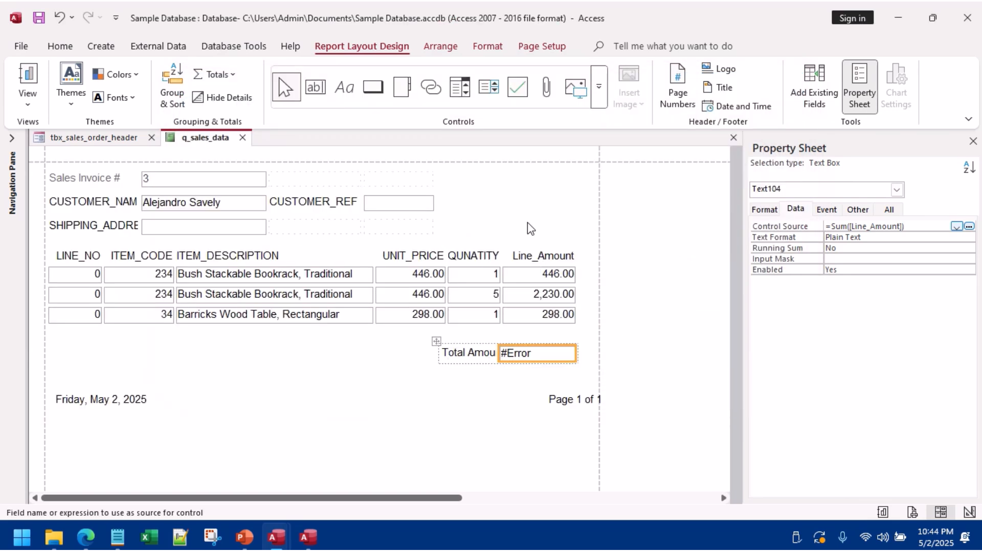
Step: Switch the q_sales_data report to Design View and select its Detail section
{"action": "right_click", "coordinate": [686, 198]}
{"action": "left_click", "coordinate": [716, 241]}
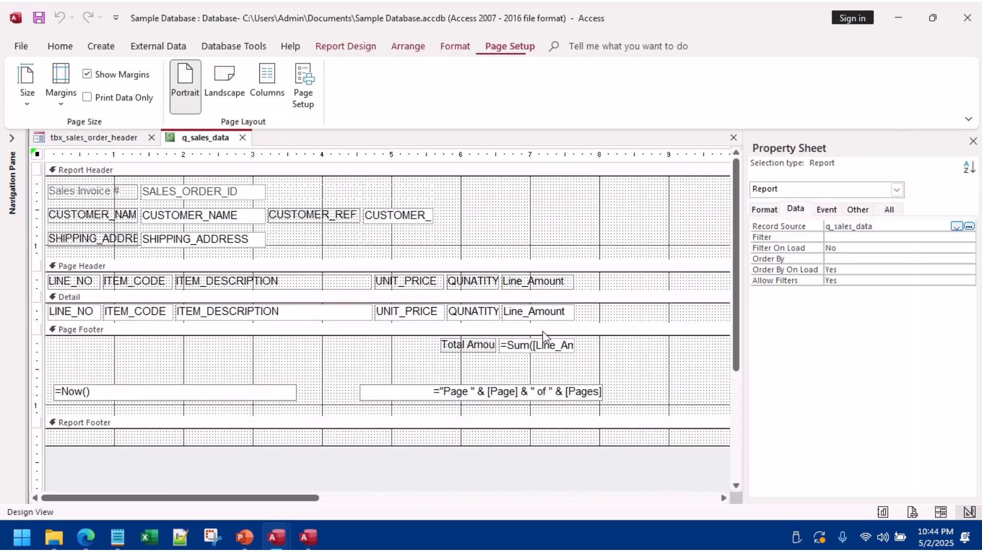
{"action": "left_click", "coordinate": [597, 322]}
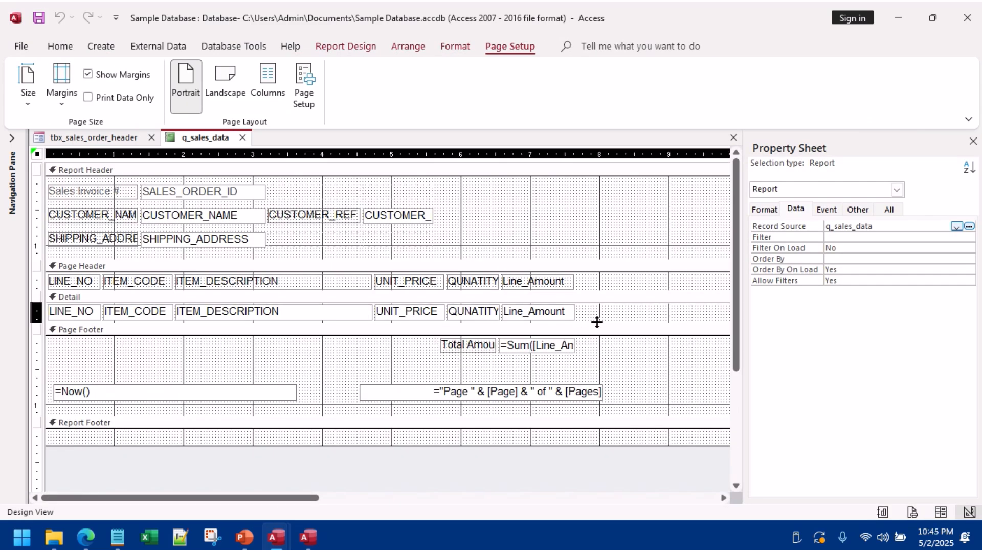
{"action": "left_click", "coordinate": [608, 316]}
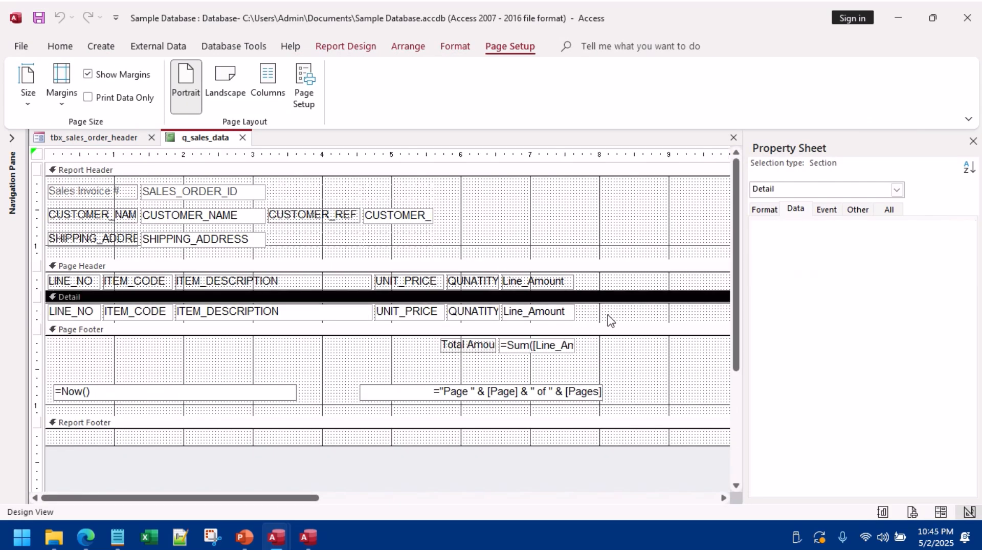
{"action": "mouse_move", "coordinate": [604, 322]}
{"action": "left_mouse_down"}
{"action": "mouse_move", "coordinate": [606, 346]}
{"action": "mouse_move", "coordinate": [612, 322]}
{"action": "left_mouse_up"}
{"action": "left_click", "coordinate": [541, 346]}
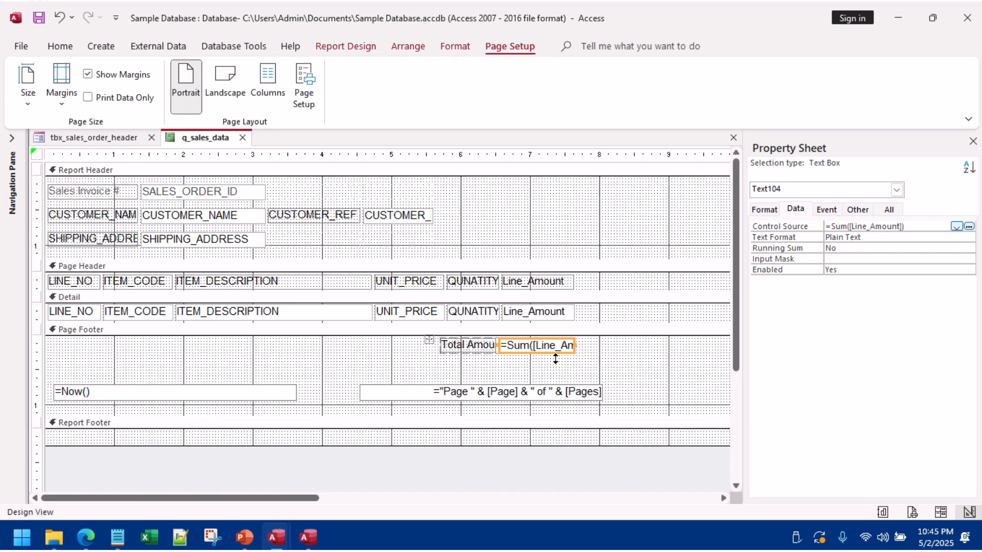
{"action": "left_click", "coordinate": [969, 226]}
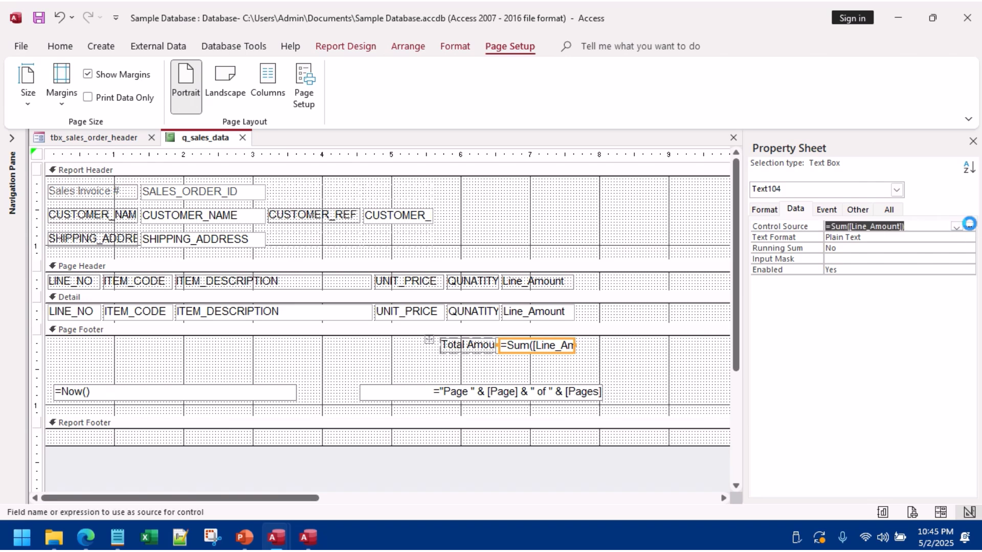
{"action": "key", "text": "ctrl+a"}
{"action": "key", "text": "Delete"}
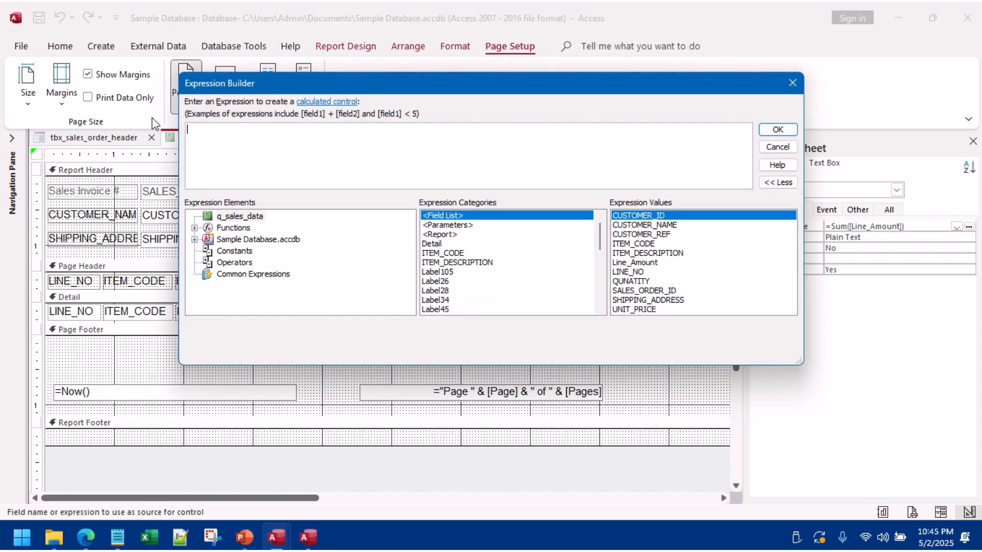
{"action": "left_click", "coordinate": [229, 218]}
{"action": "scroll", "coordinate": [457, 267], "scroll_direction": "down", "scroll_amount": 5}
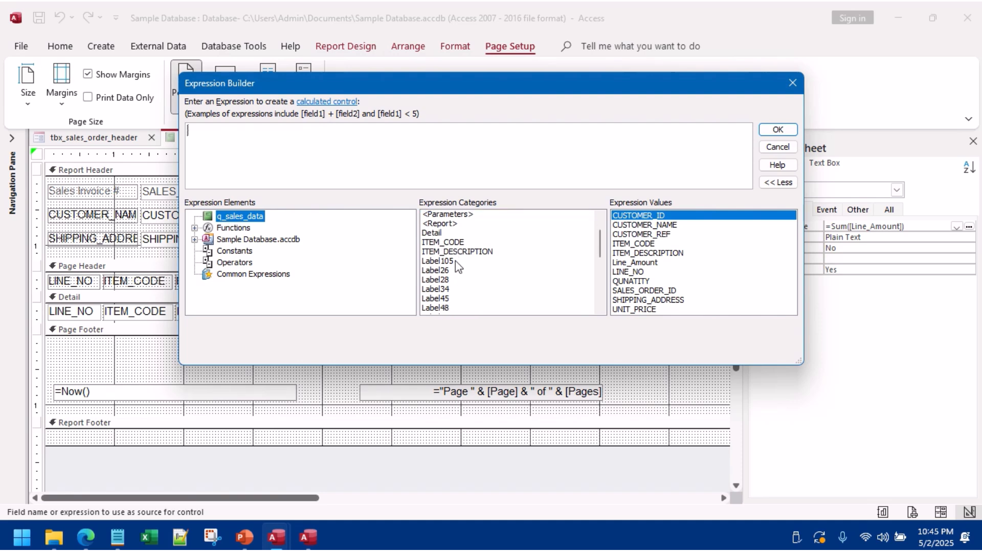
{"action": "scroll", "coordinate": [456, 267], "scroll_direction": "down", "scroll_amount": 2}
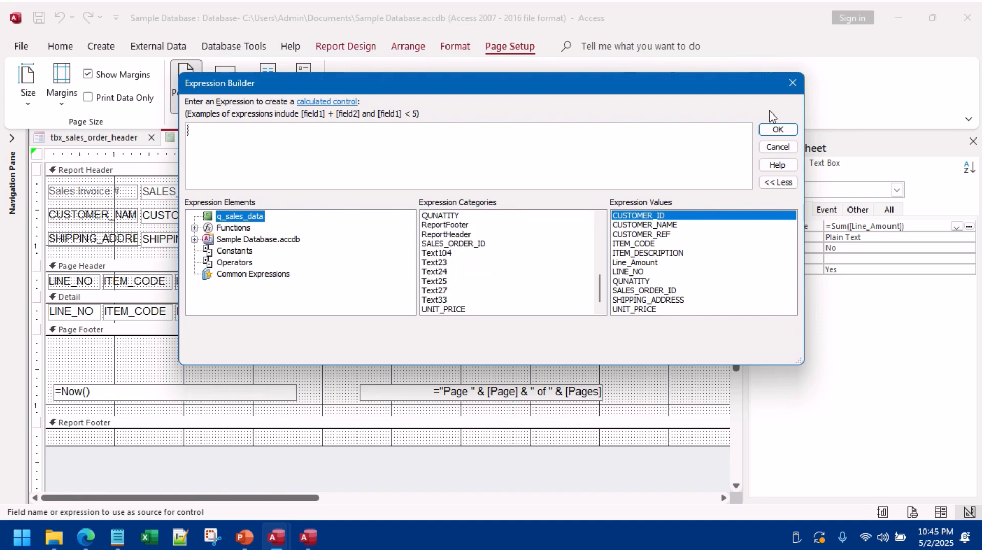
{"action": "left_click", "coordinate": [793, 82]}
Step: Check the Line_Amount field's control source, and rebuild the page footer total's expression as a Sum of [Line_Amount]
{"action": "left_click", "coordinate": [542, 318]}
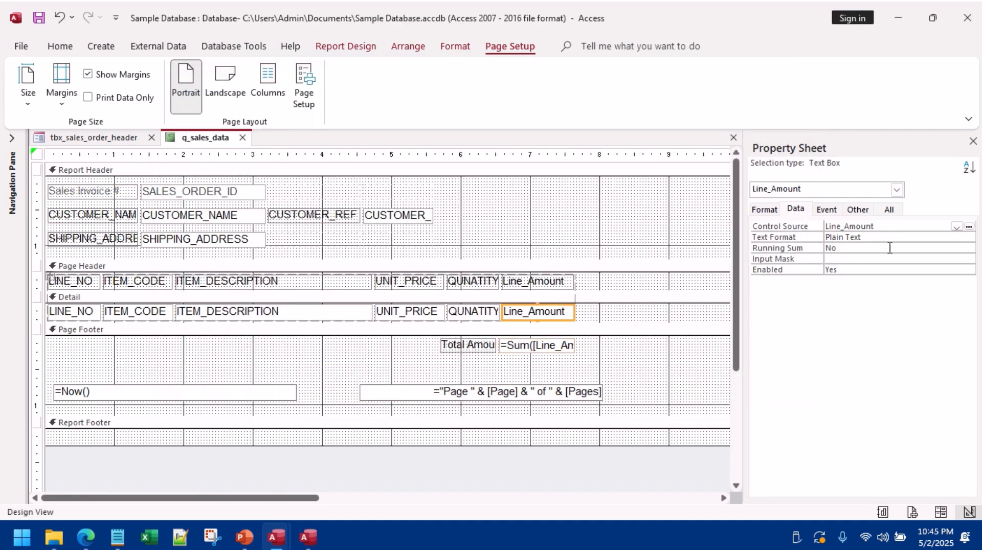
{"action": "left_click", "coordinate": [777, 217]}
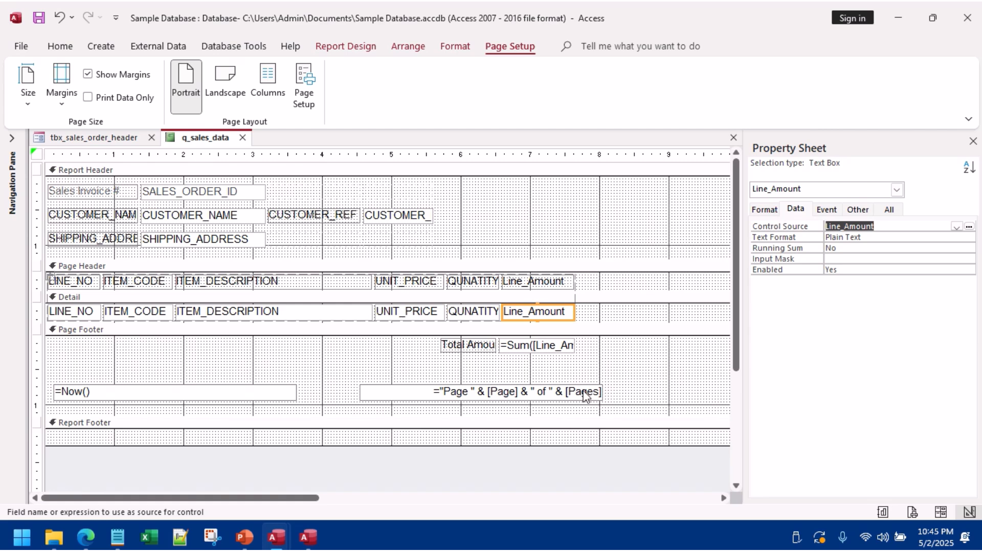
{"action": "left_click", "coordinate": [563, 347]}
{"action": "left_click", "coordinate": [968, 227]}
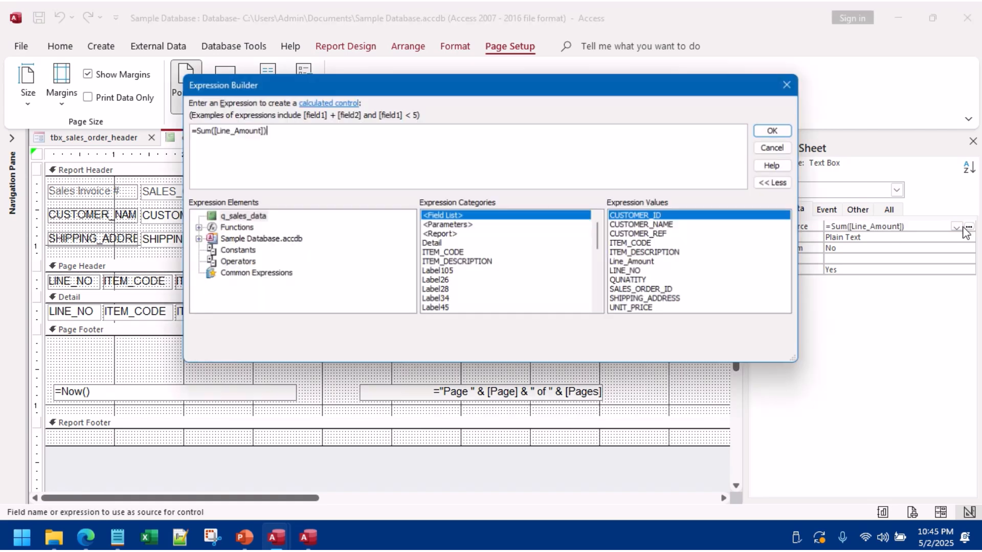
{"action": "key", "text": "BackSpace"}
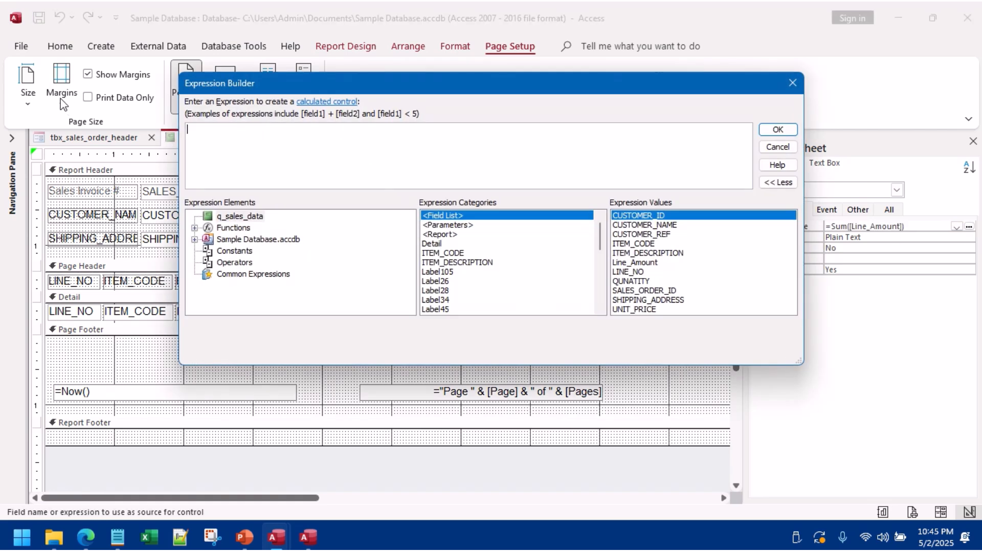
{"action": "type", "text": "sum"}
{"action": "double_click", "coordinate": [209, 148]}
{"action": "scroll", "coordinate": [508, 282], "scroll_direction": "down", "scroll_amount": 4}
{"action": "scroll", "coordinate": [508, 282], "scroll_direction": "down", "scroll_amount": 3}
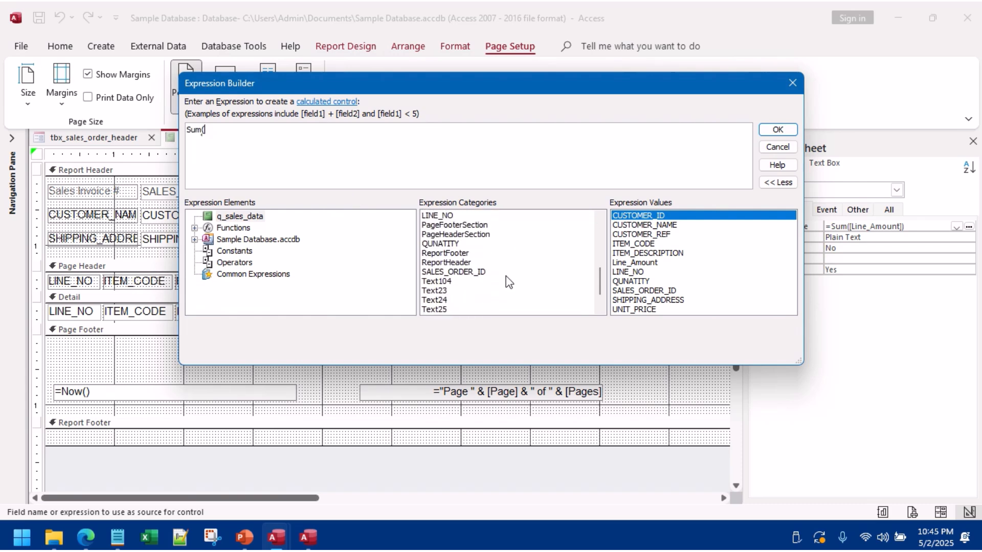
{"action": "scroll", "coordinate": [508, 281], "scroll_direction": "up", "scroll_amount": 1}
{"action": "double_click", "coordinate": [432, 235]}
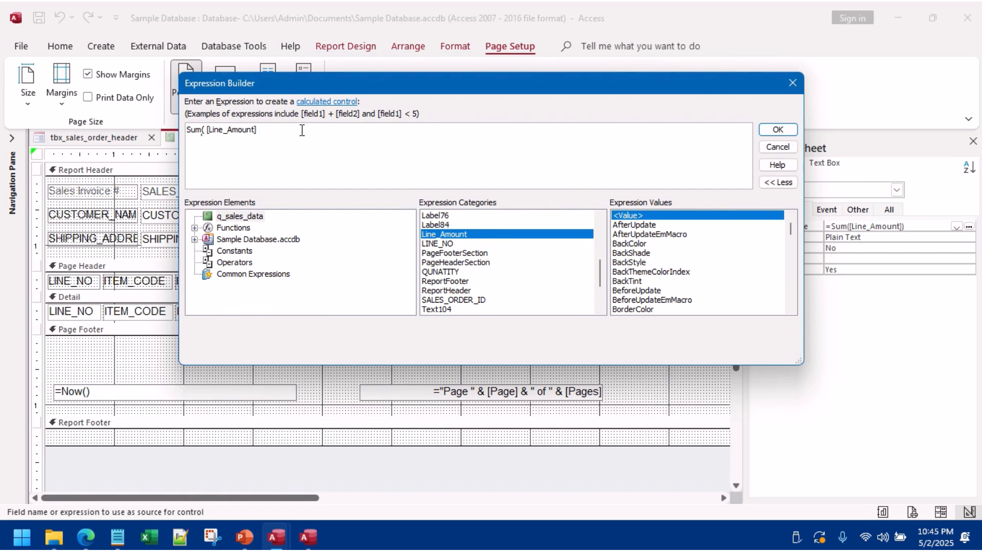
{"action": "left_click", "coordinate": [778, 130]}
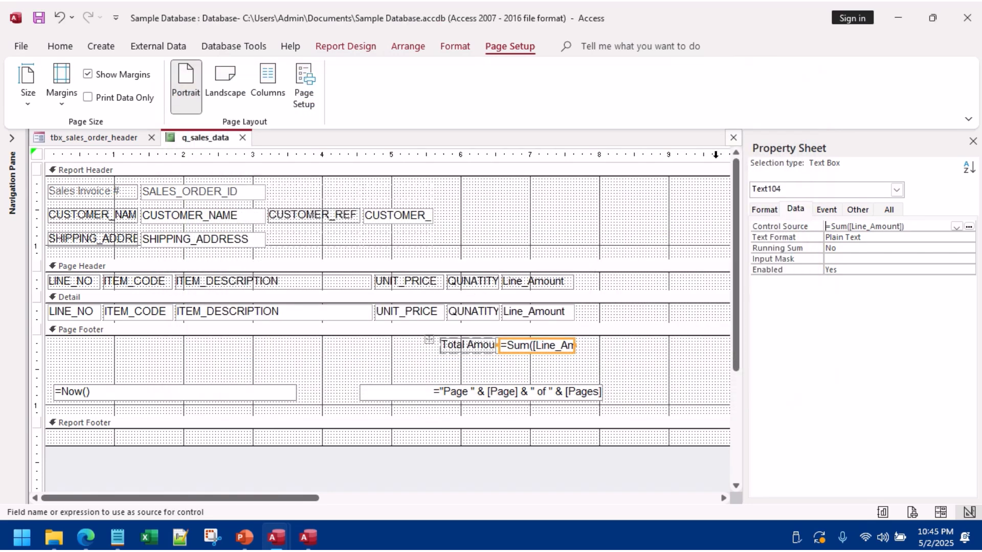
Step: Check the Line_Amount field's data properties, examine the invoice total in Report View, and return the report to Design View
{"action": "left_click", "coordinate": [542, 313]}
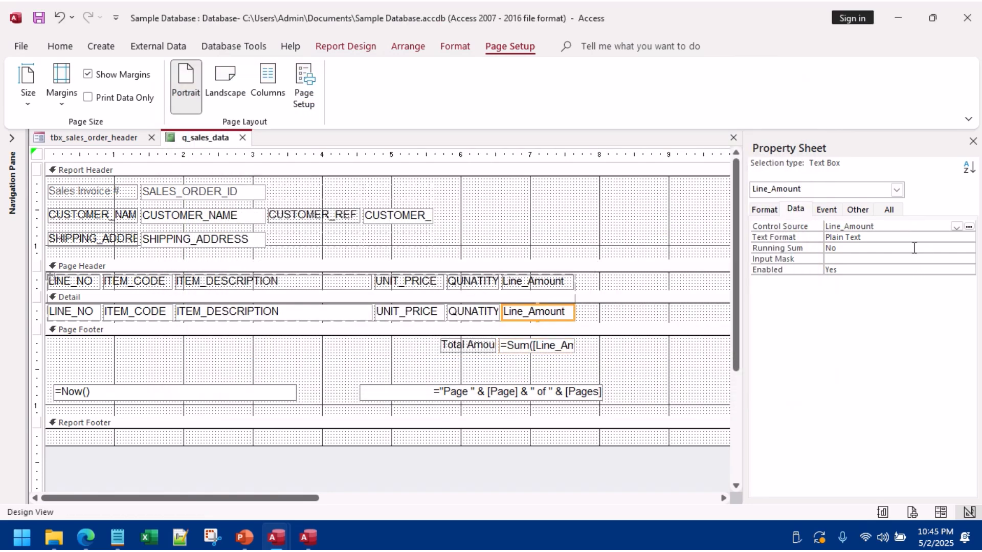
{"action": "left_click", "coordinate": [60, 46]}
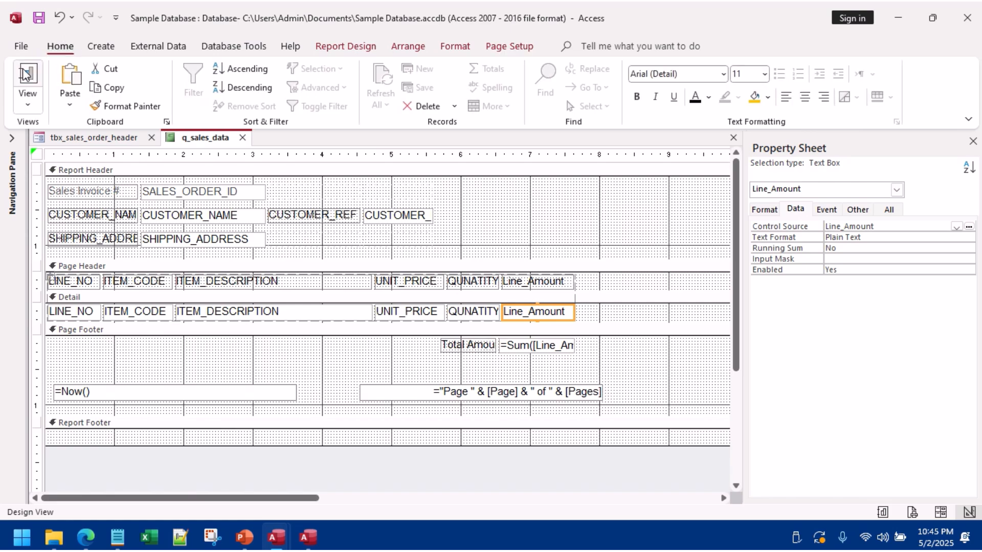
{"action": "left_click", "coordinate": [28, 81]}
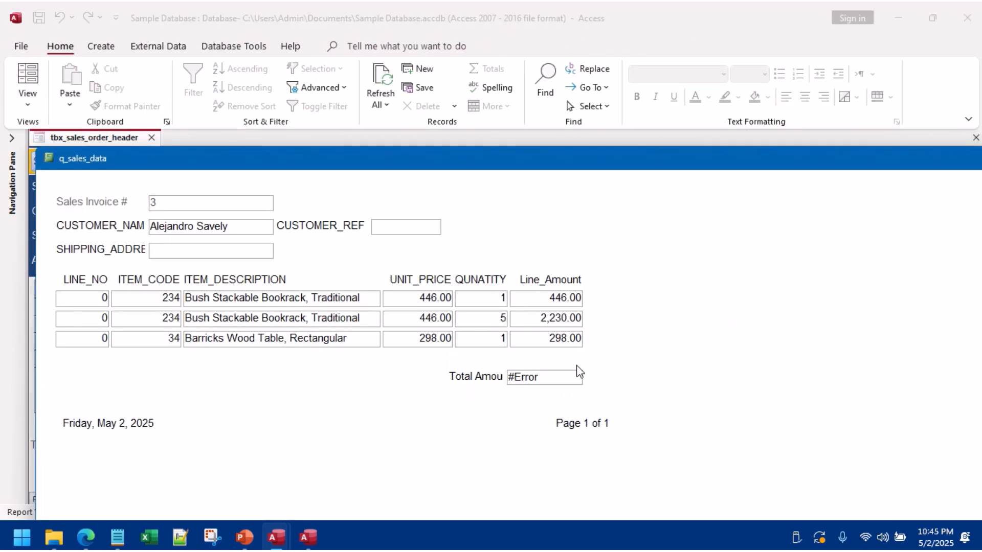
{"action": "right_click", "coordinate": [667, 329]}
{"action": "left_click", "coordinate": [709, 357]}
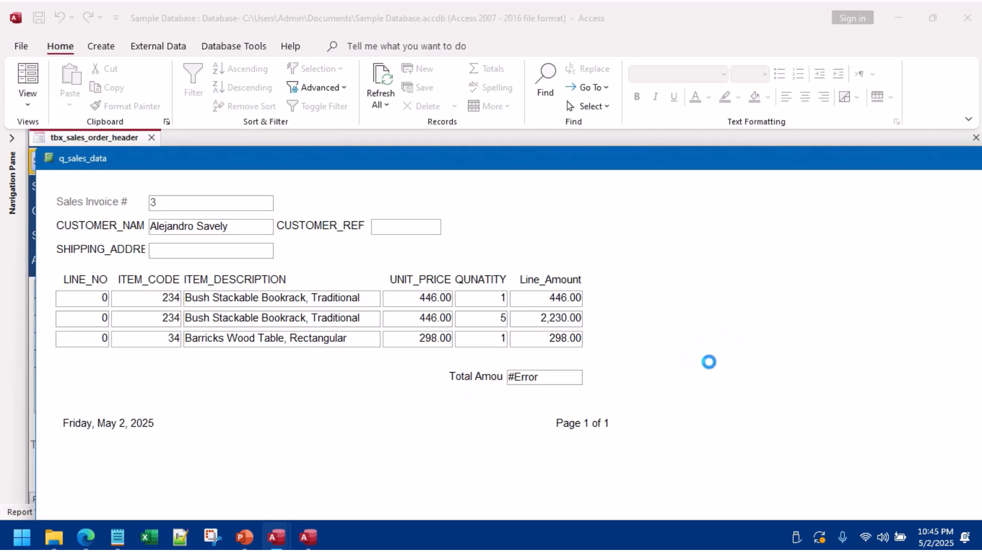
Step: Widen the Total Amount label leftward to fit its full caption, right-align its text, and save the report
{"action": "left_click", "coordinate": [450, 345]}
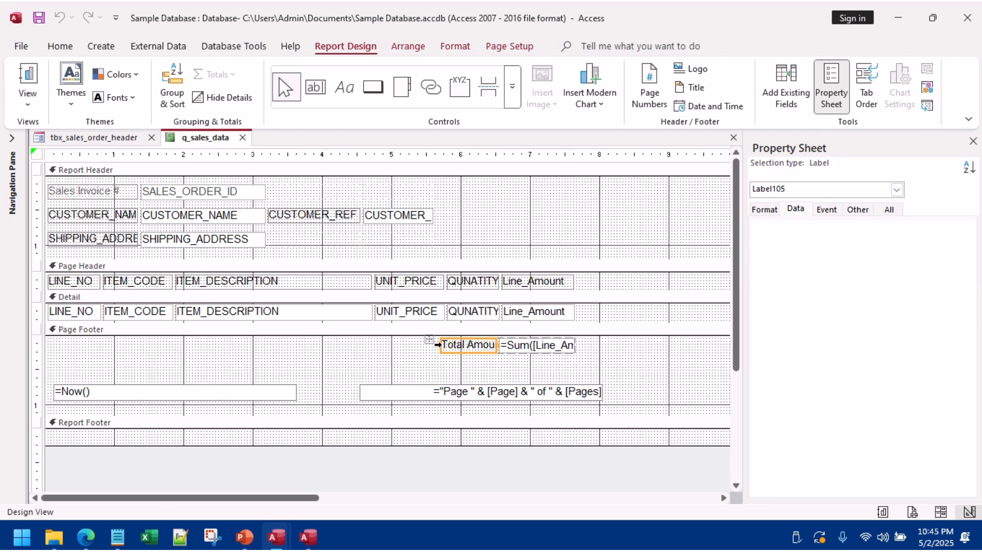
{"action": "left_click_drag", "start_coordinate": [438, 345], "coordinate": [411, 345]}
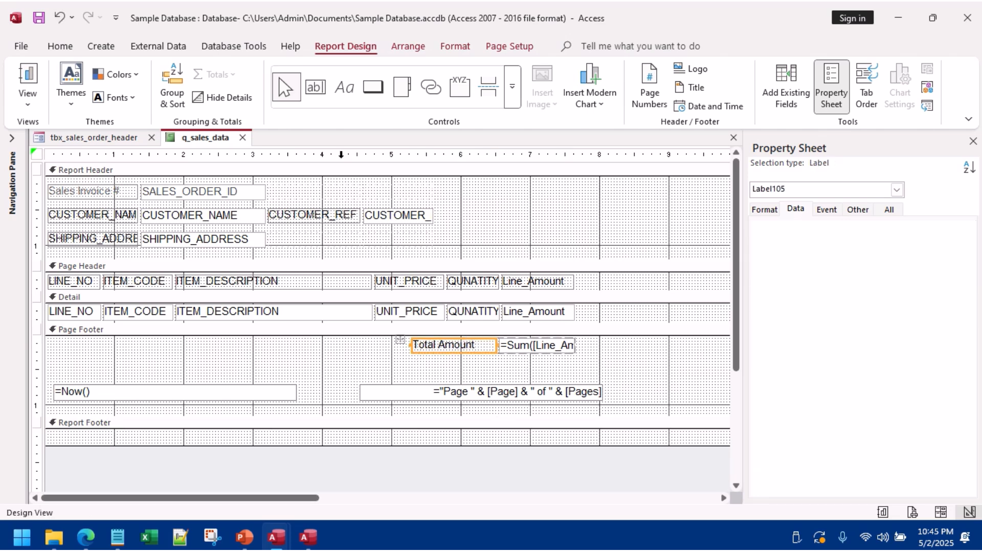
{"action": "left_click", "coordinate": [62, 46]}
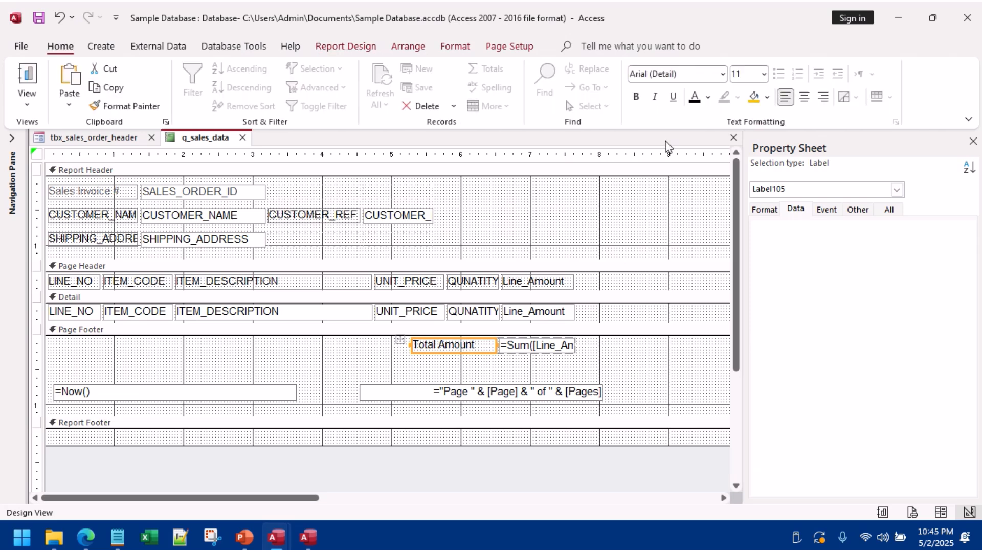
{"action": "left_click", "coordinate": [821, 102]}
{"action": "left_click", "coordinate": [642, 355]}
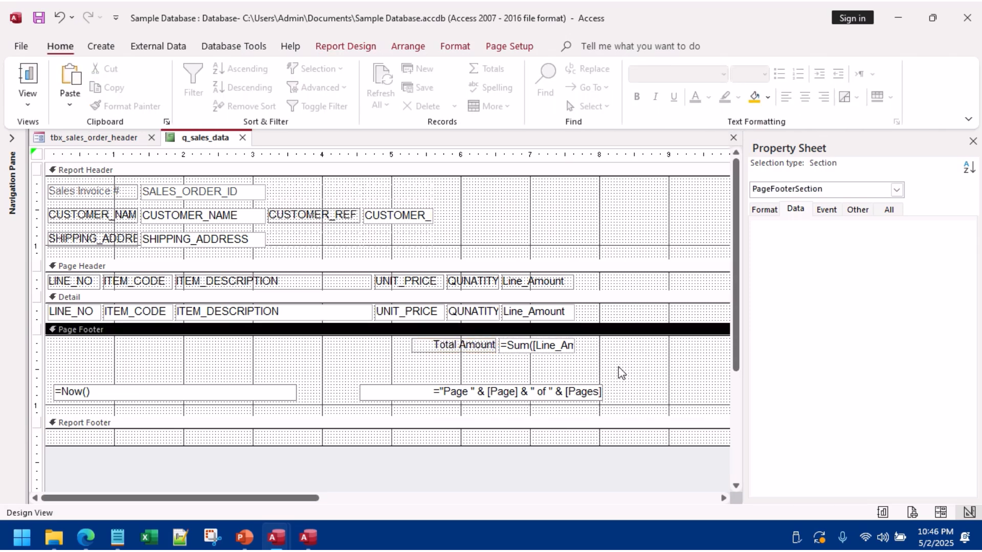
{"action": "right_click", "coordinate": [204, 135]}
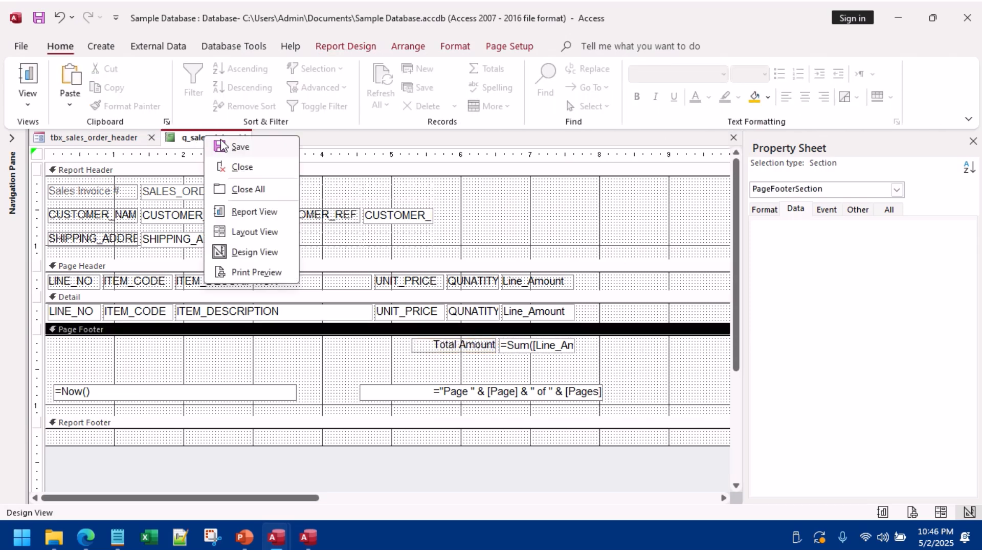
{"action": "left_click", "coordinate": [224, 148]}
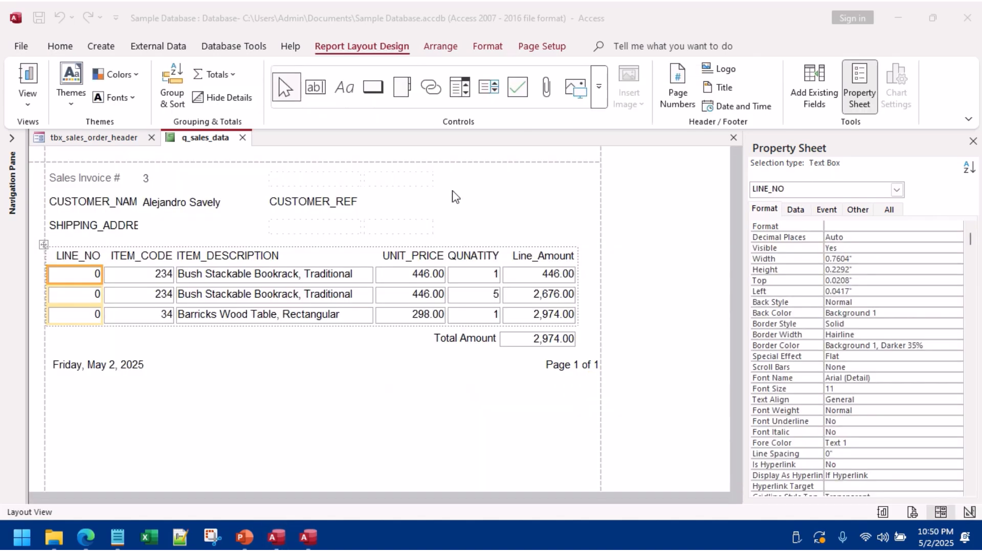
Step: Switch the q_sales_data report to Design View and extend the Report Header section's height to about 1.5 inches
{"action": "right_click", "coordinate": [662, 195]}
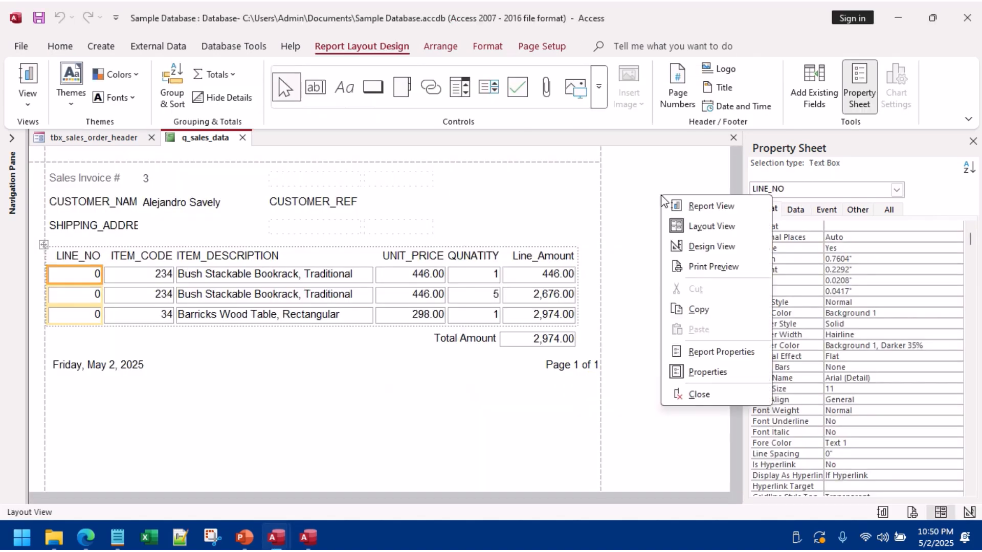
{"action": "left_click", "coordinate": [709, 247]}
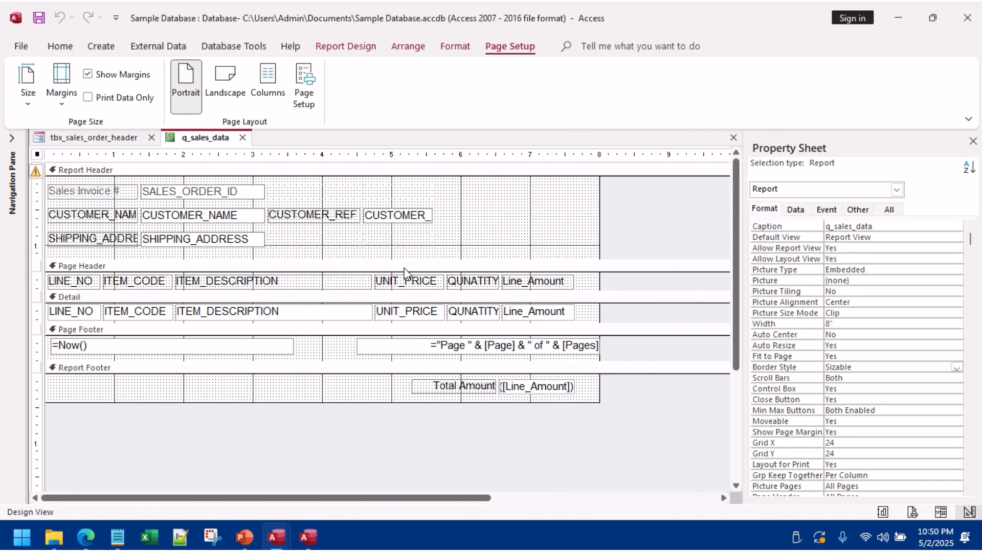
{"action": "left_click", "coordinate": [461, 46]}
{"action": "left_click", "coordinate": [348, 47]}
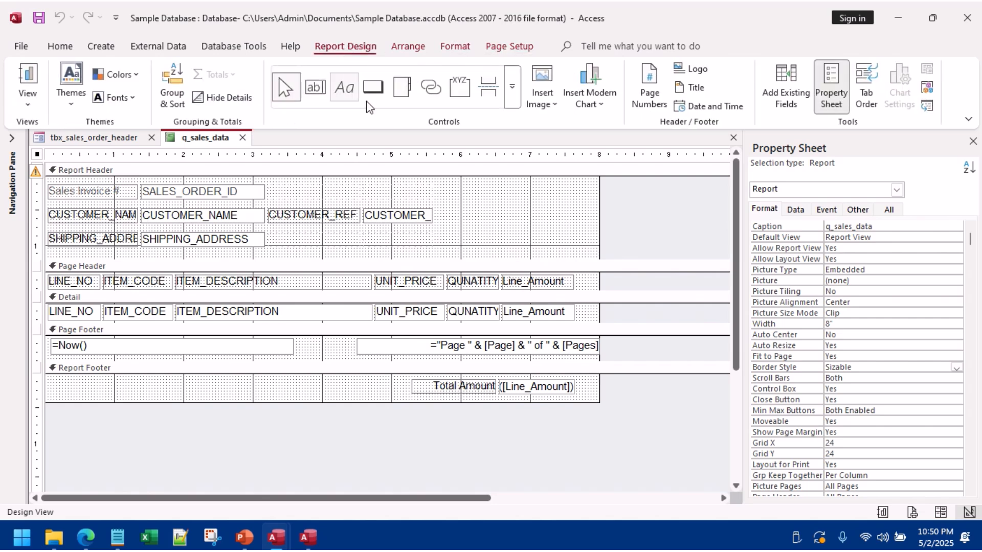
{"action": "left_click", "coordinate": [512, 87]}
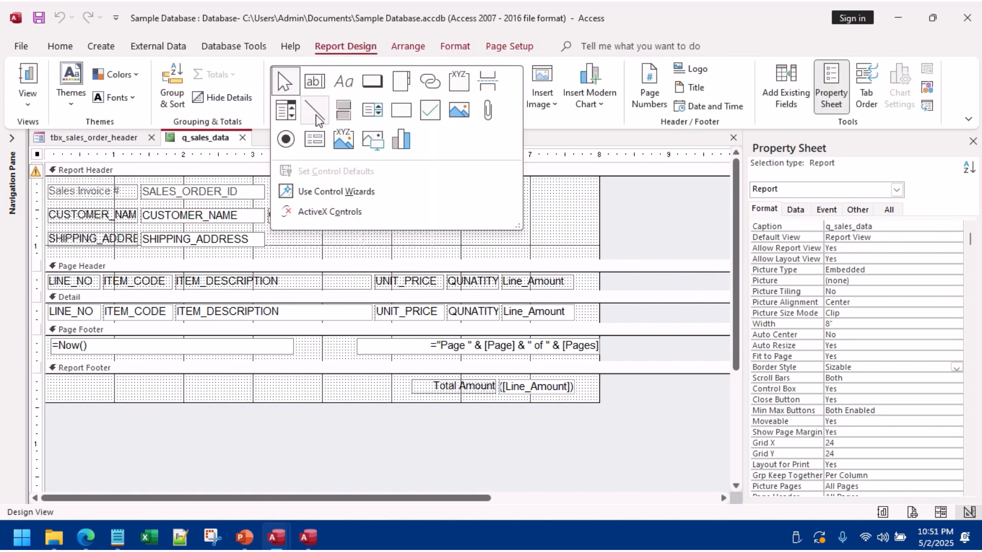
{"action": "left_click", "coordinate": [574, 261]}
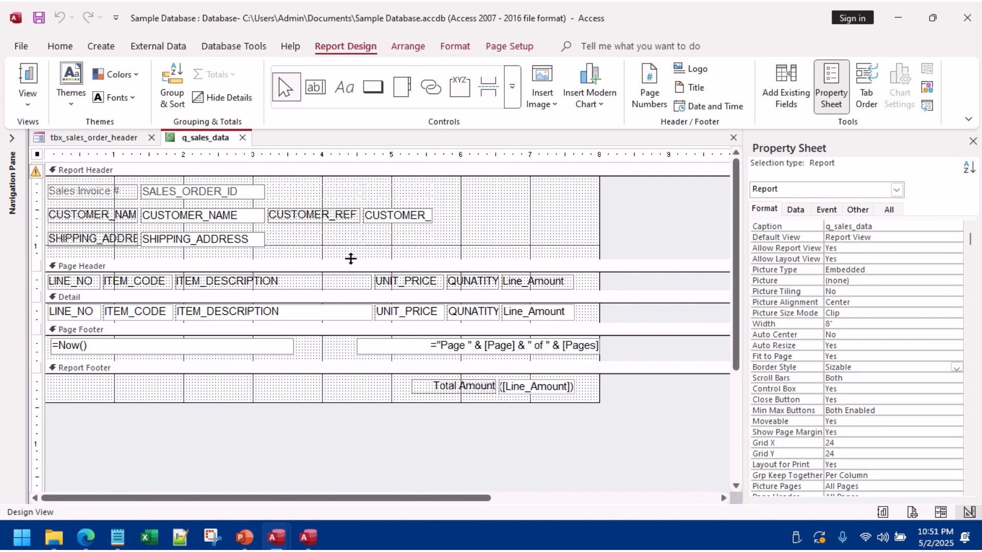
{"action": "left_click_drag", "start_coordinate": [351, 259], "coordinate": [354, 284]}
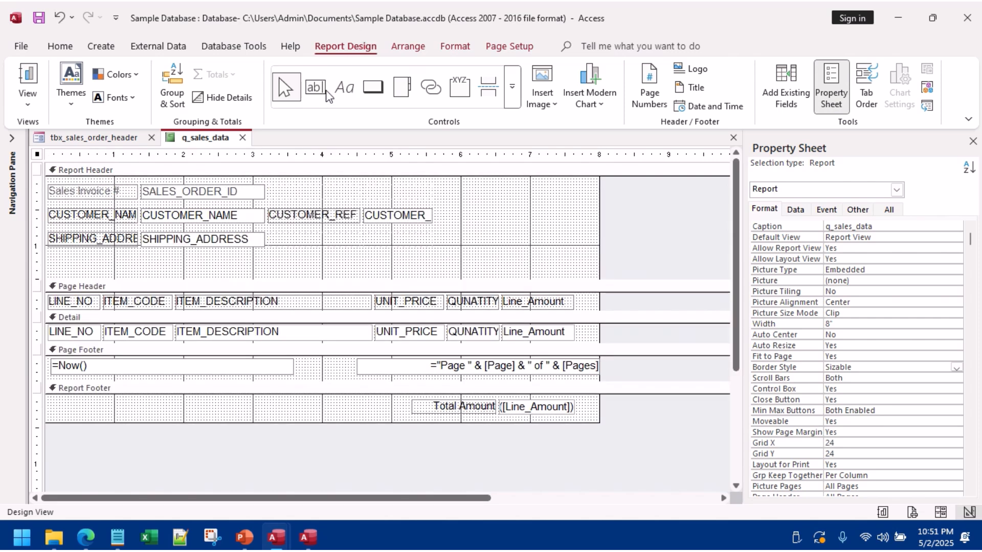
Step: Add a label made of a single row of dashes across the report's width, in the Report Header beneath SHIPPING_ADDRESS
{"action": "left_click", "coordinate": [351, 87]}
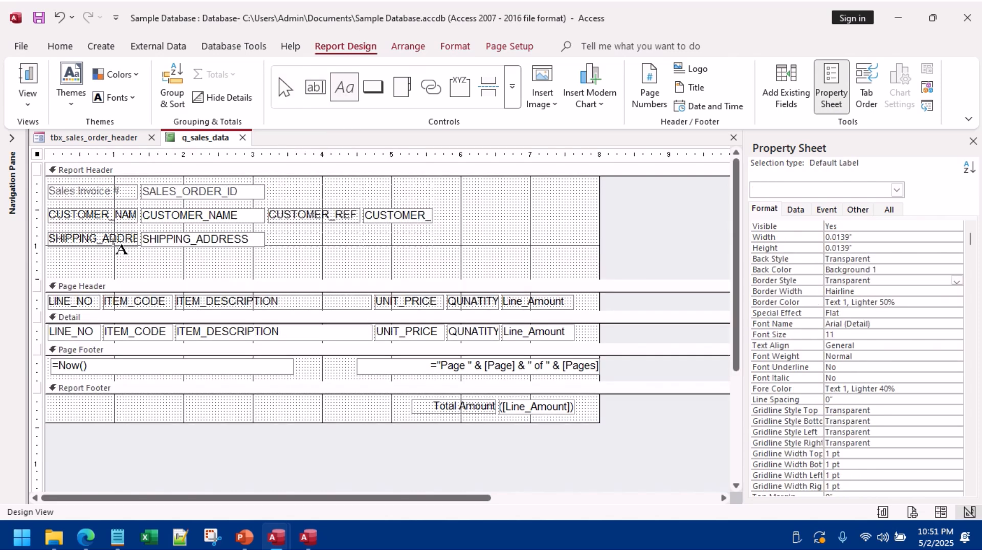
{"action": "left_click", "coordinate": [52, 260]}
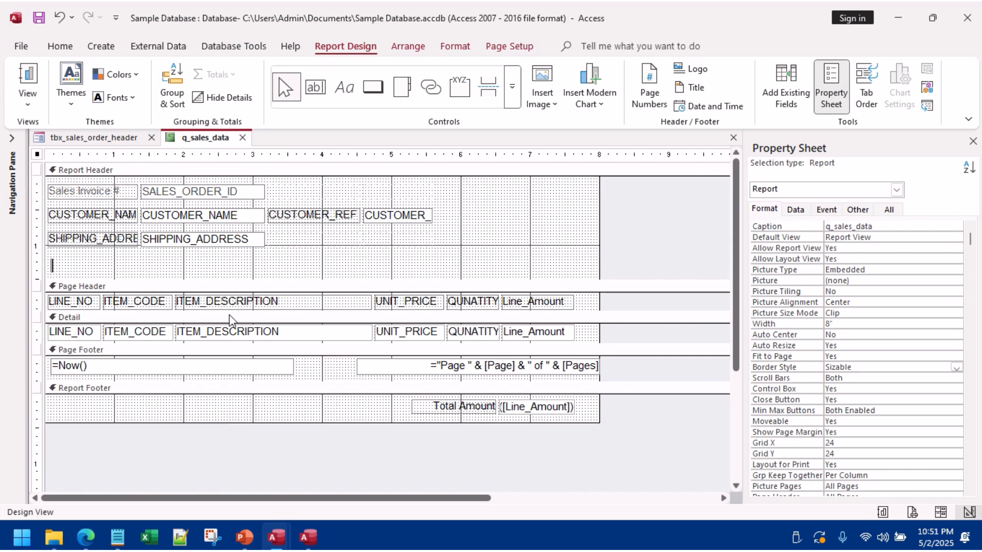
{"action": "type", "text": "------------------------------"}
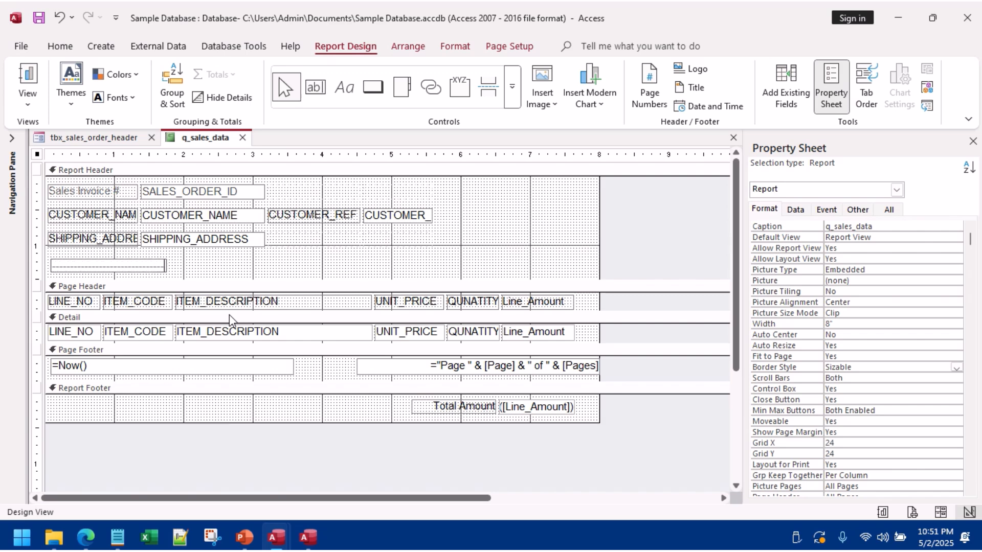
{"action": "type", "text": "-------------------------------------------------------"}
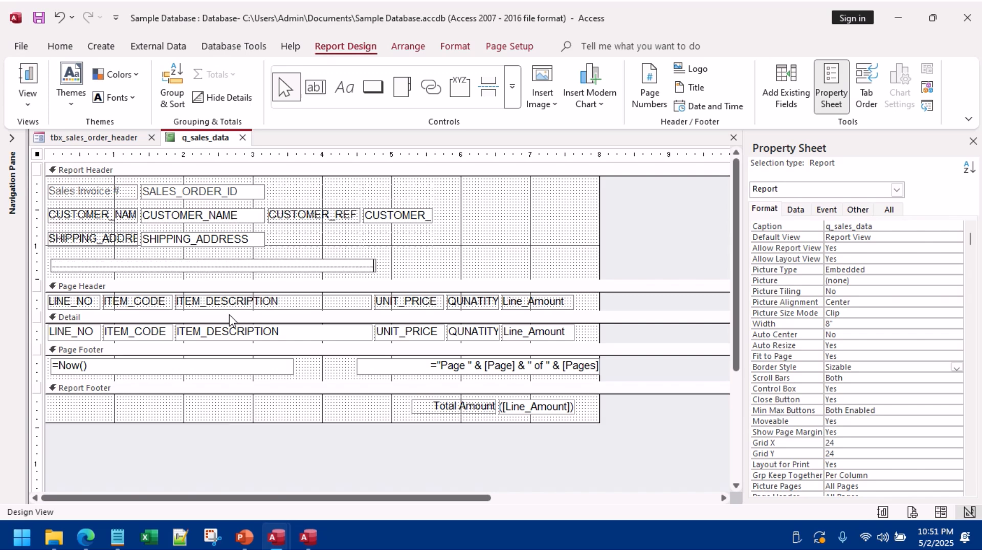
{"action": "type", "text": "------------------------------------------------"}
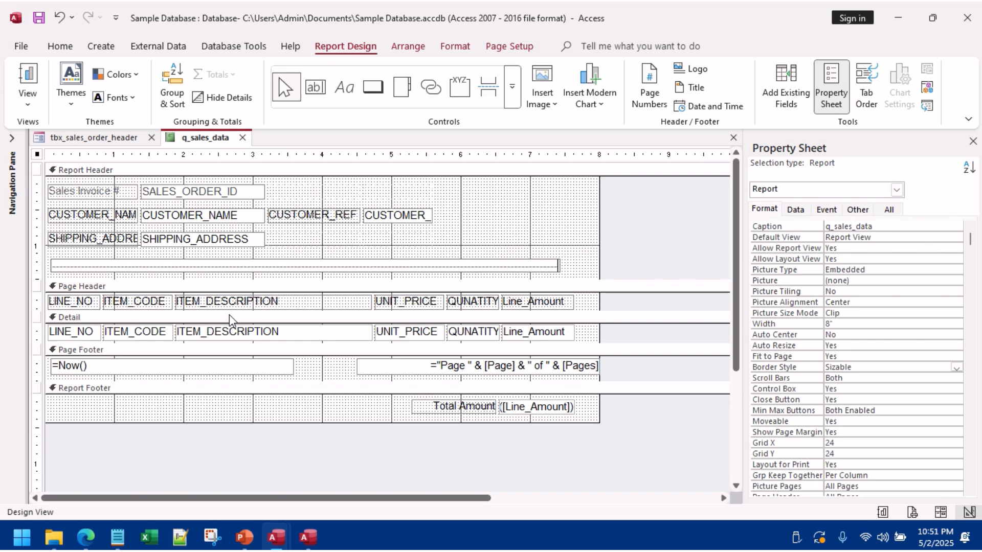
{"action": "type", "text": "----------"}
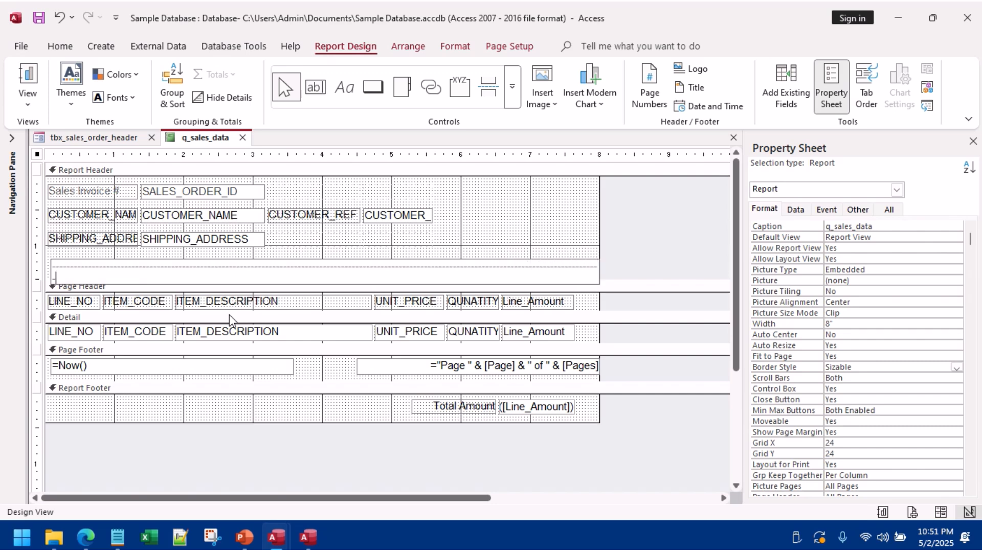
{"action": "key", "text": "BackSpace"}
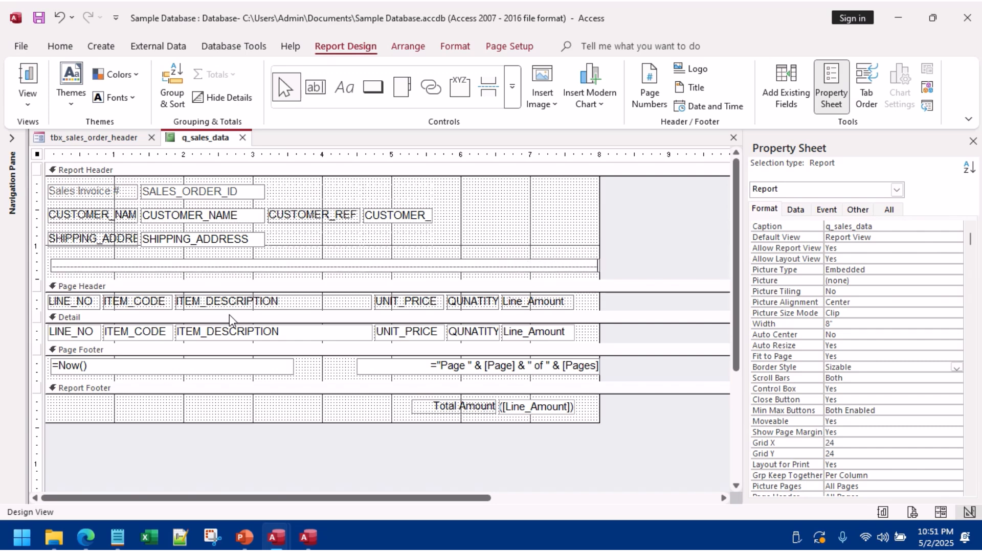
{"action": "left_click", "coordinate": [53, 265]}
{"action": "left_click", "coordinate": [384, 261]}
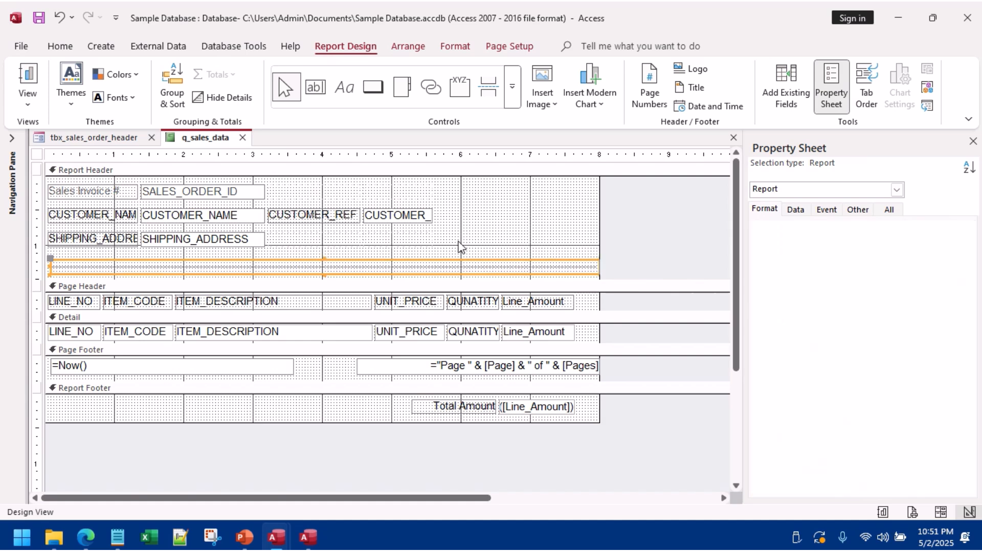
Step: Move the dashed label flush with the report's left edge and extend its row of dashes to the right edge, keeping one line
{"action": "key", "text": "Left"}
{"action": "key", "text": "Left"}
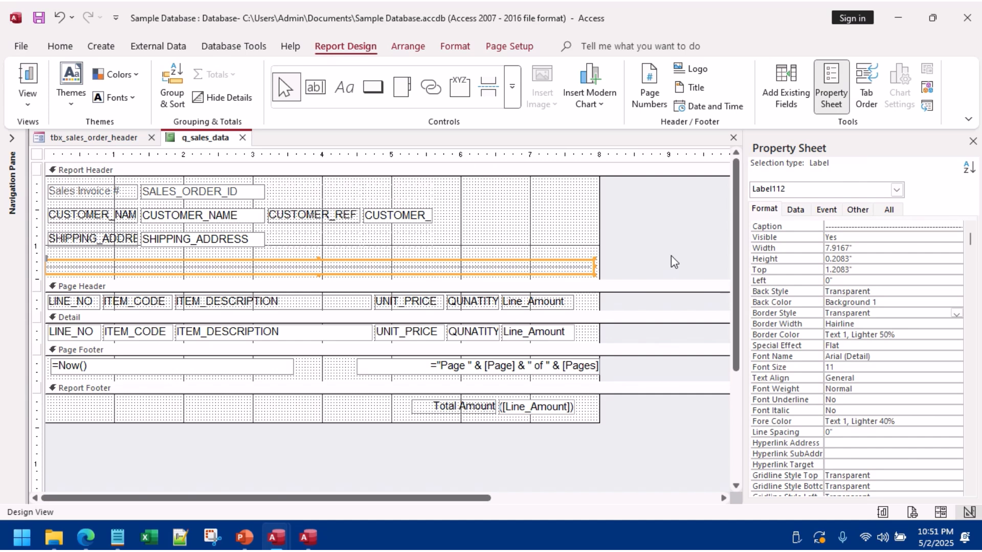
{"action": "left_click", "coordinate": [595, 271]}
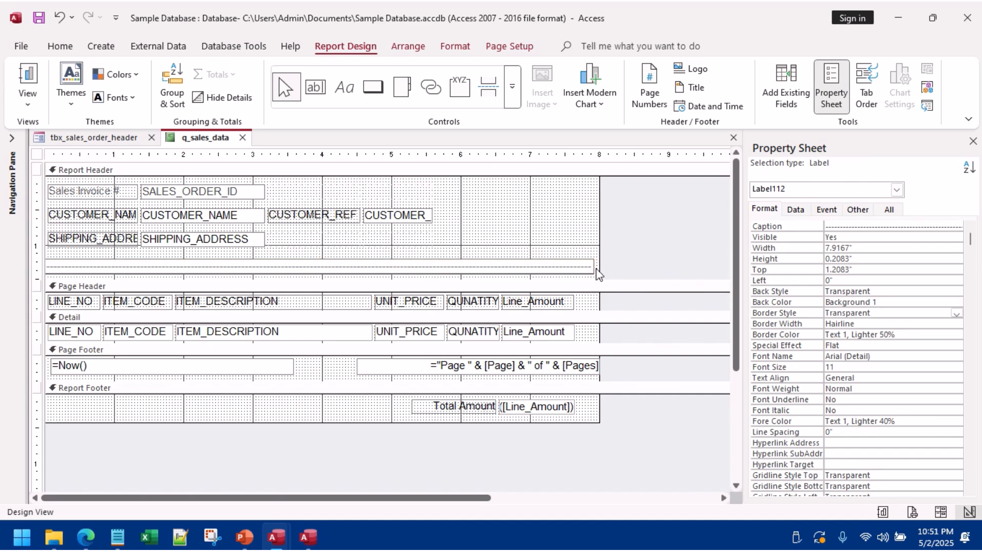
{"action": "type", "text": "--"}
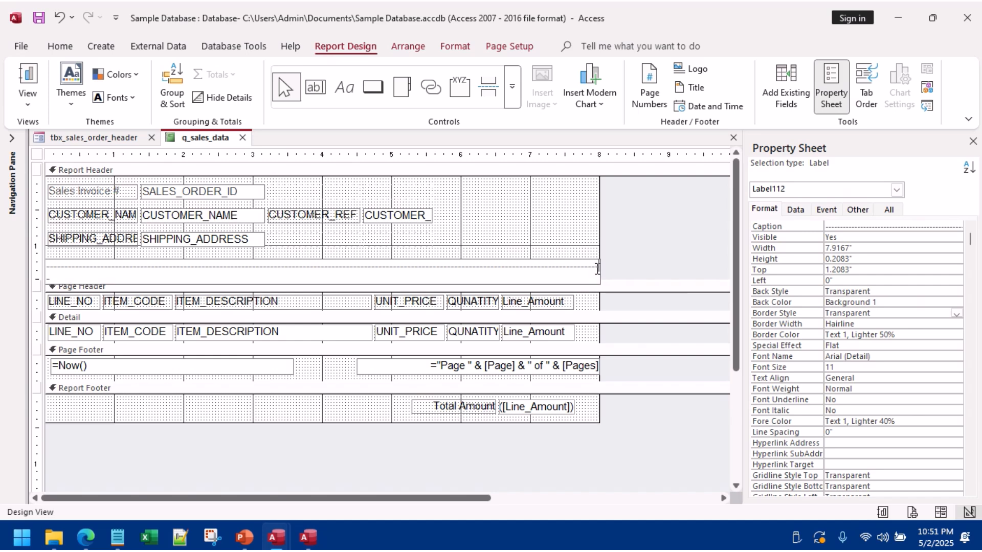
{"action": "key", "text": "BackSpace"}
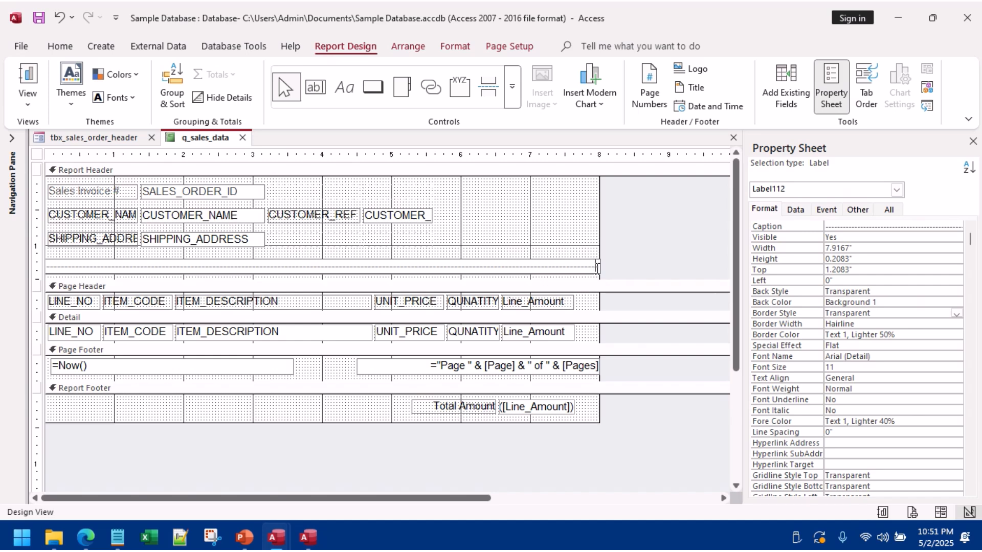
{"action": "left_click", "coordinate": [570, 253]}
{"action": "left_click", "coordinate": [567, 260]}
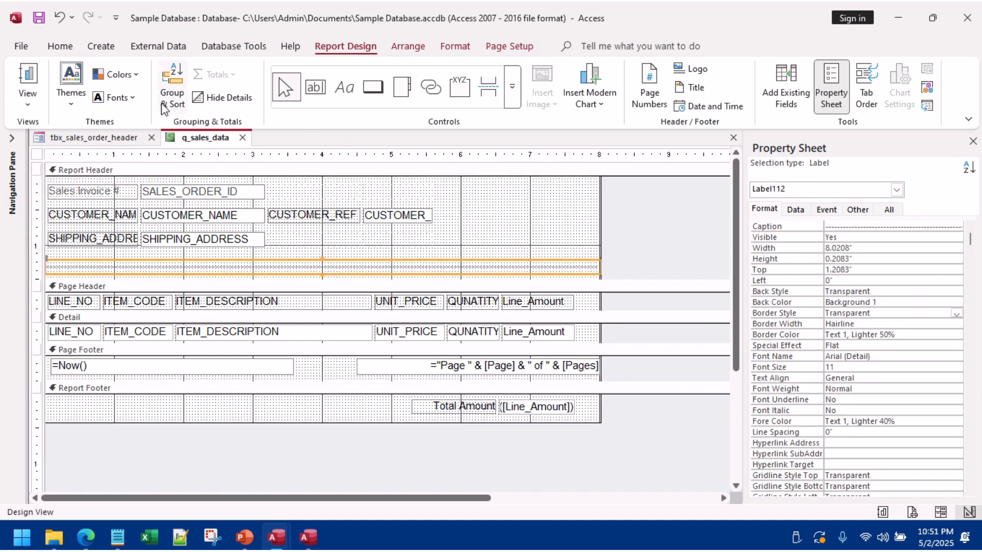
Step: Set the dashed label's font size to 16 and its font colour to the blue Accent 1 theme colour
{"action": "left_click", "coordinate": [60, 46]}
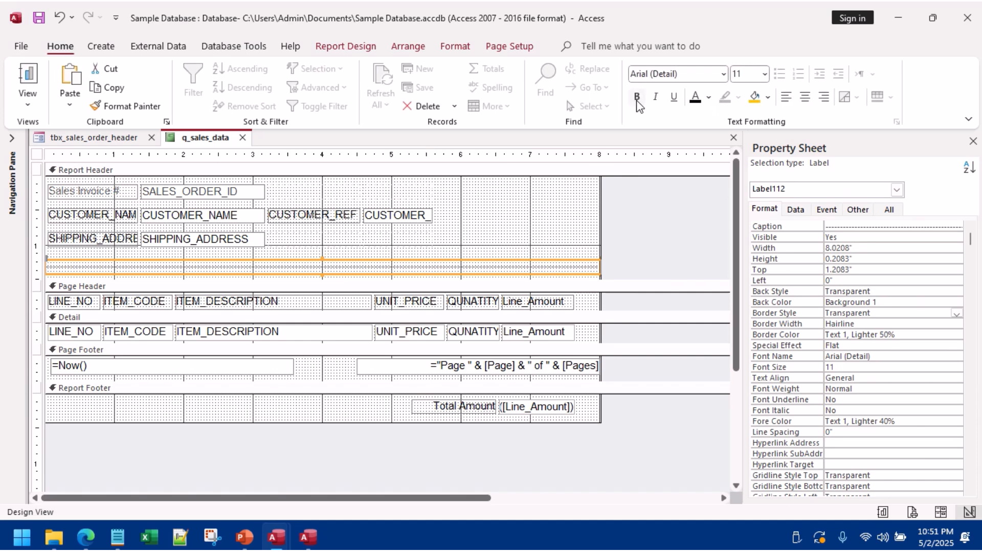
{"action": "left_click", "coordinate": [764, 74]}
{"action": "left_click", "coordinate": [745, 243]}
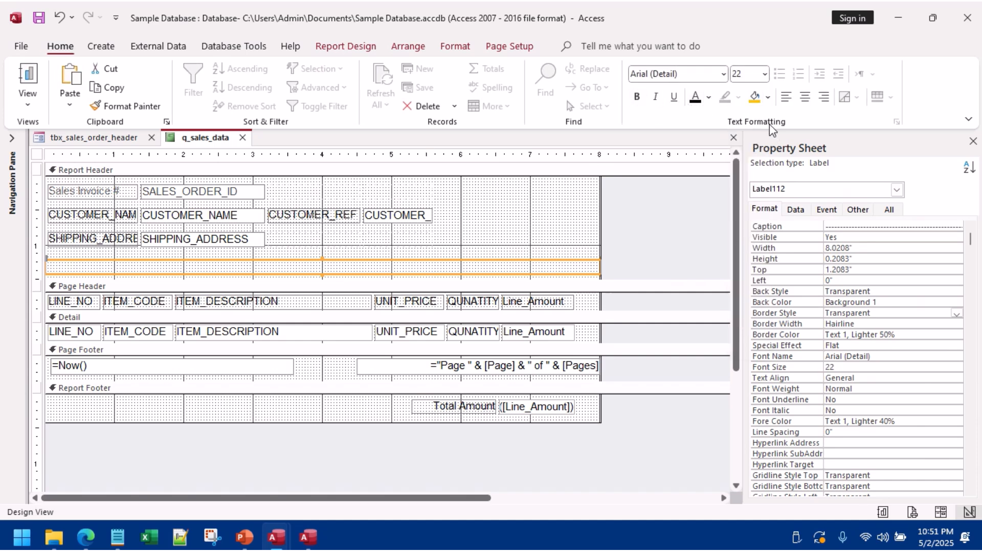
{"action": "left_click", "coordinate": [764, 74]}
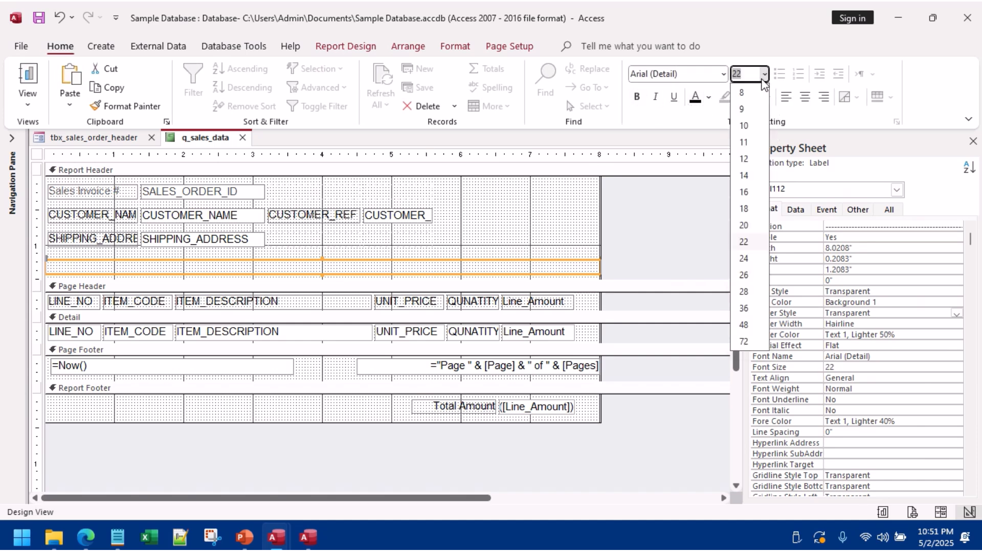
{"action": "left_click", "coordinate": [750, 193]}
{"action": "left_click", "coordinate": [708, 97]}
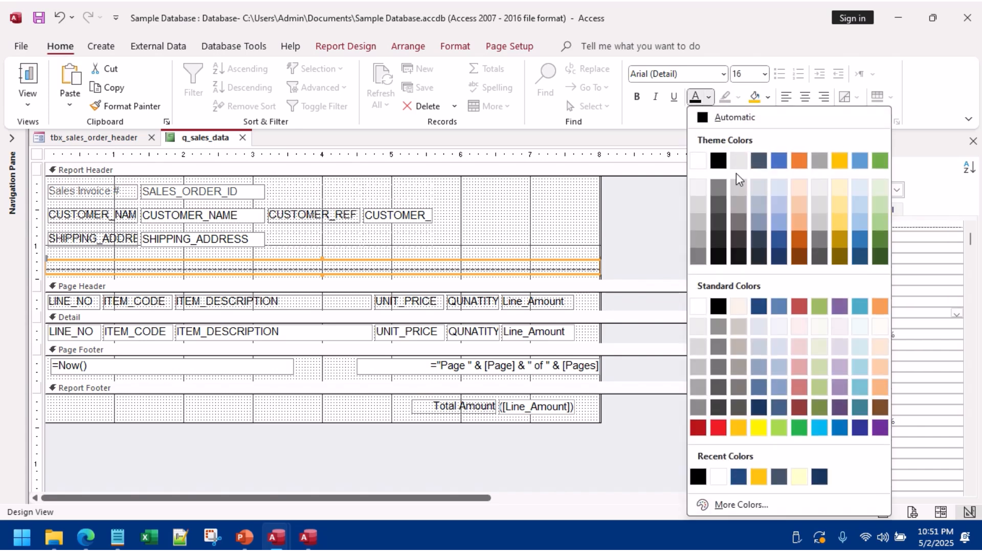
{"action": "left_click", "coordinate": [779, 161]}
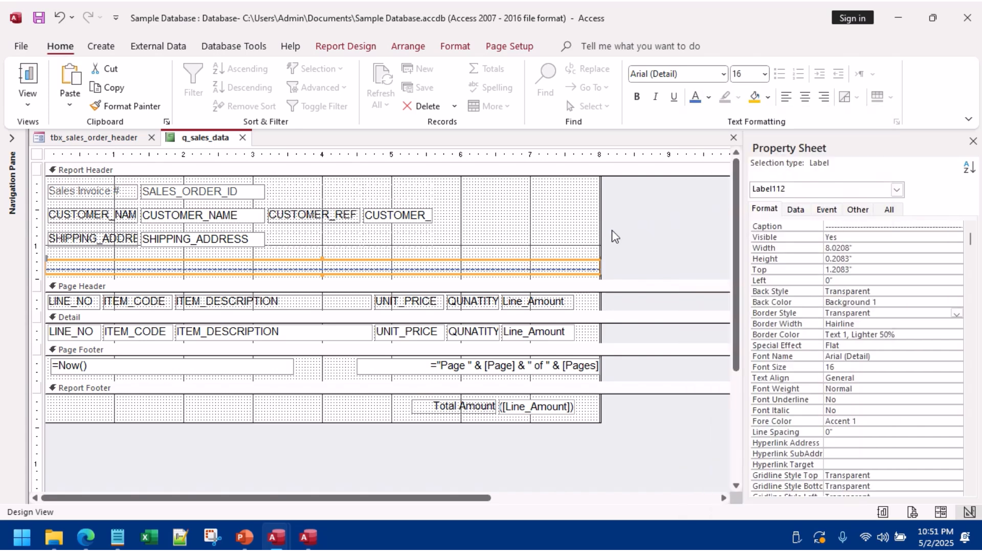
Step: Copy the dashed label from the Report Header and extend the Page Footer section's height to about 0.58 inches
{"action": "left_click", "coordinate": [526, 239]}
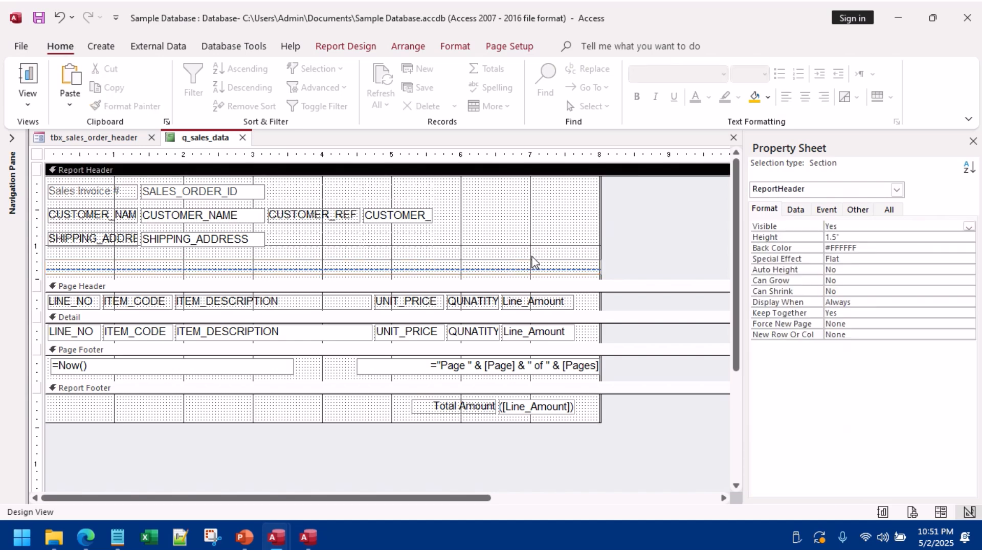
{"action": "left_click", "coordinate": [532, 262]}
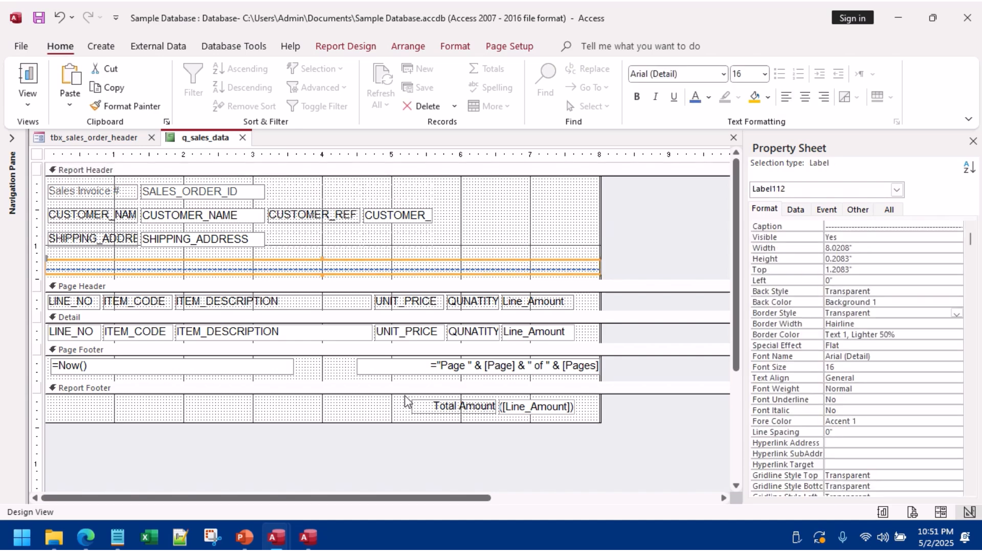
{"action": "left_click_drag", "start_coordinate": [395, 379], "coordinate": [390, 392]}
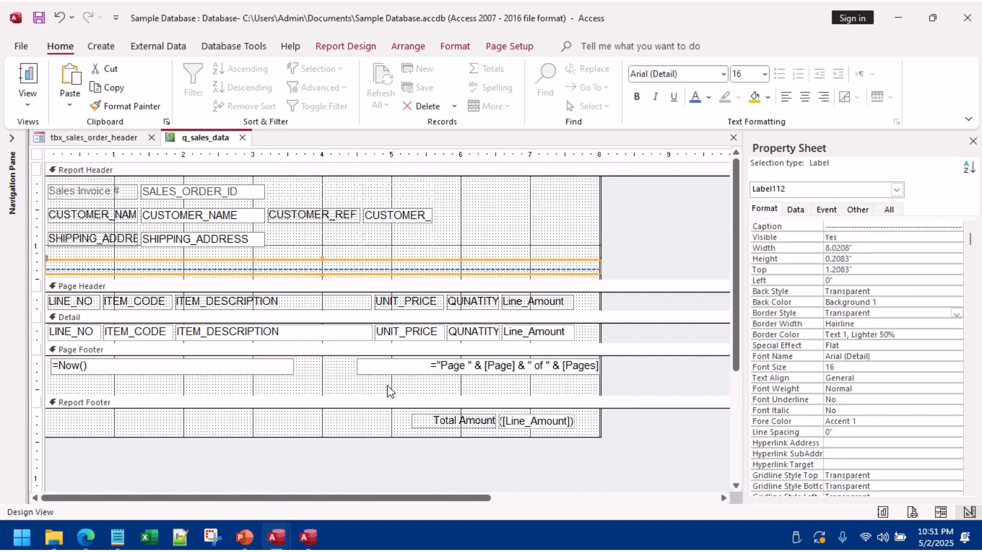
Step: Try to place a copy of the dashed label in the Page Footer below the date and page number, and remove the copy
{"action": "key", "text": "ctrl+v"}
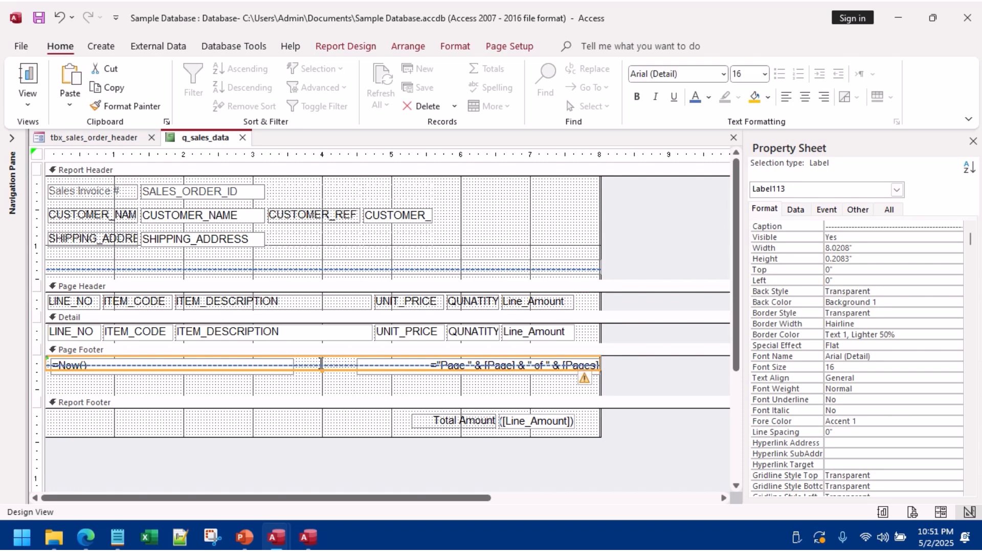
{"action": "left_click", "coordinate": [333, 381]}
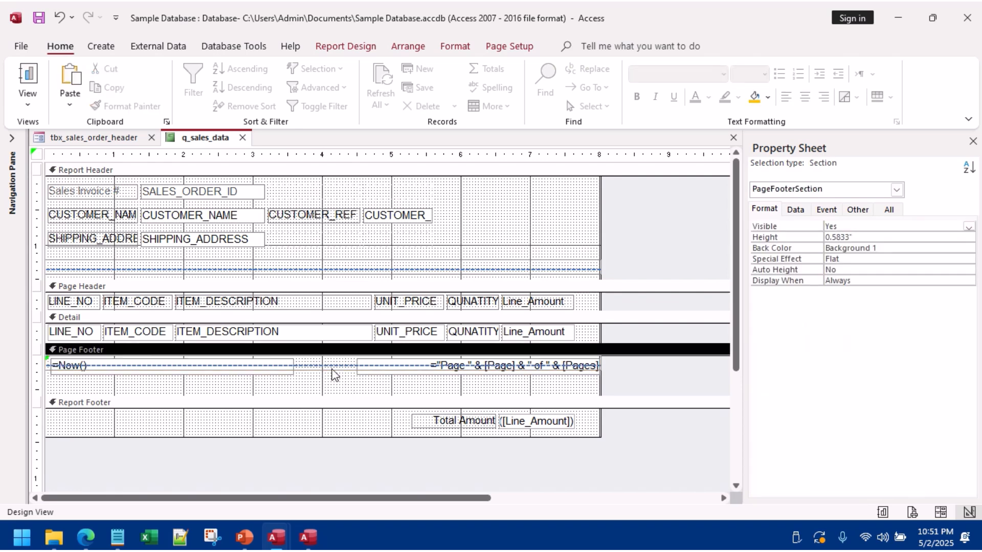
{"action": "left_click", "coordinate": [329, 372]}
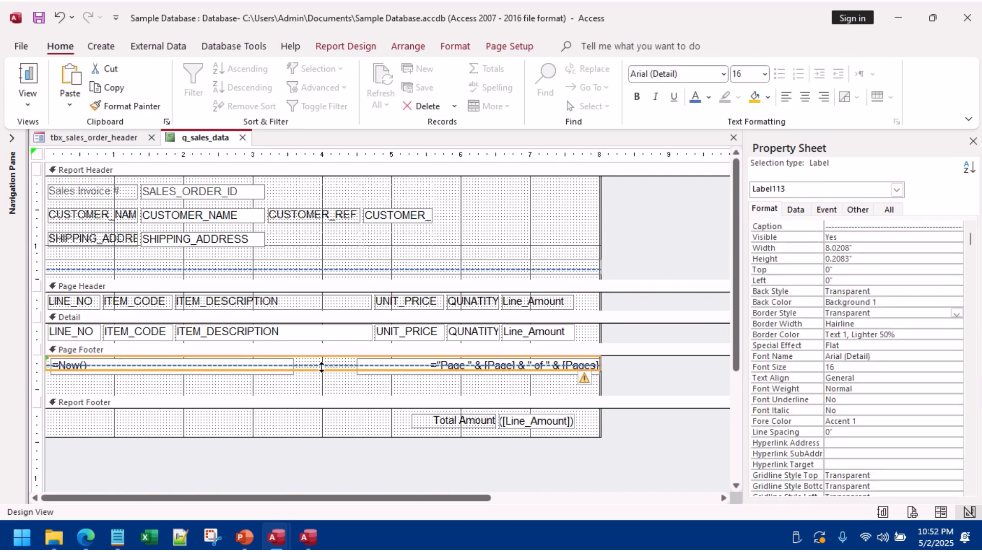
{"action": "left_click", "coordinate": [322, 365]}
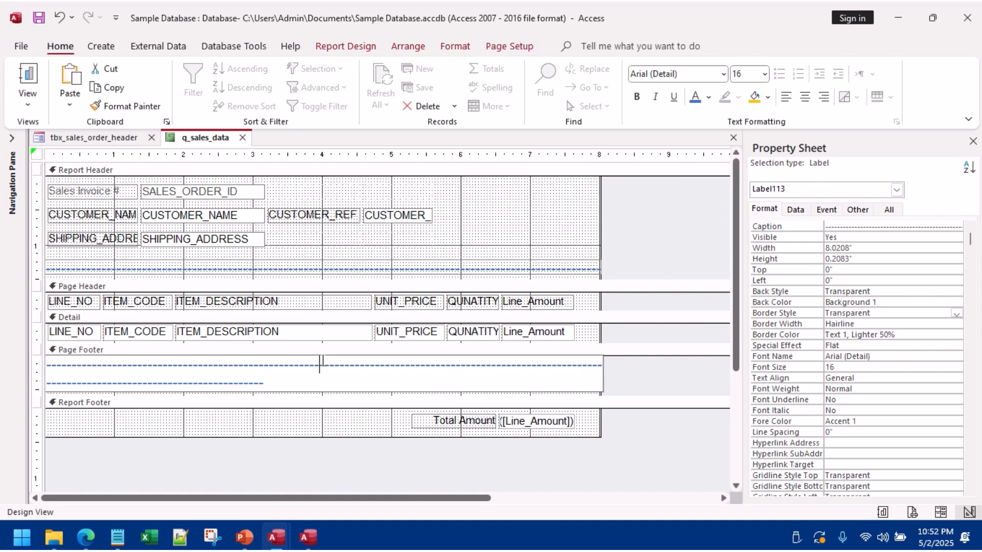
{"action": "left_click", "coordinate": [320, 409]}
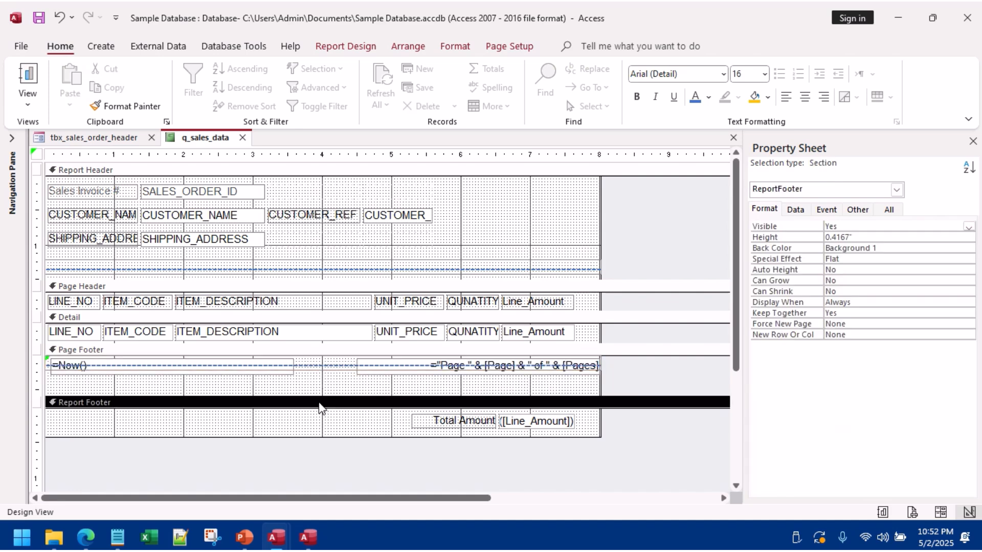
{"action": "left_click", "coordinate": [320, 367]}
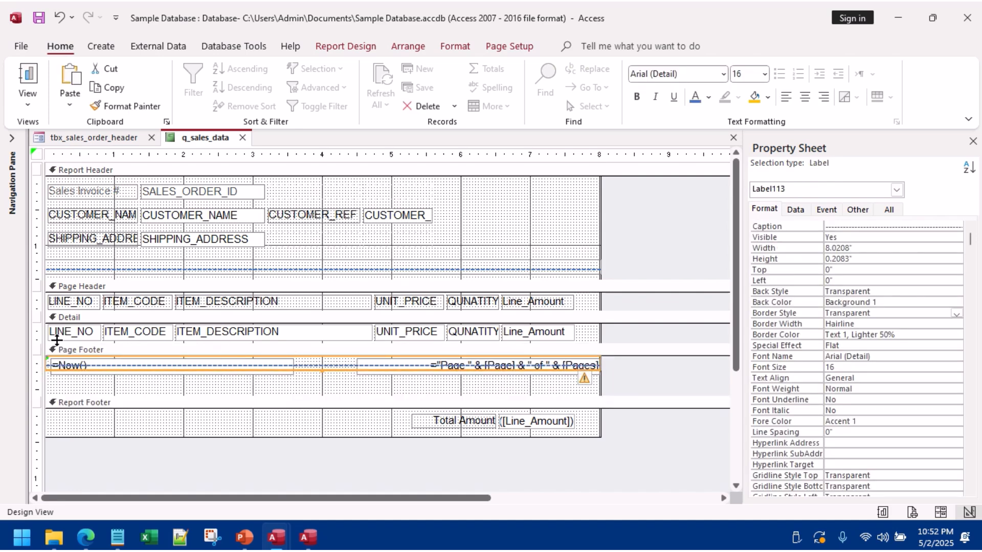
{"action": "left_click", "coordinate": [342, 387]}
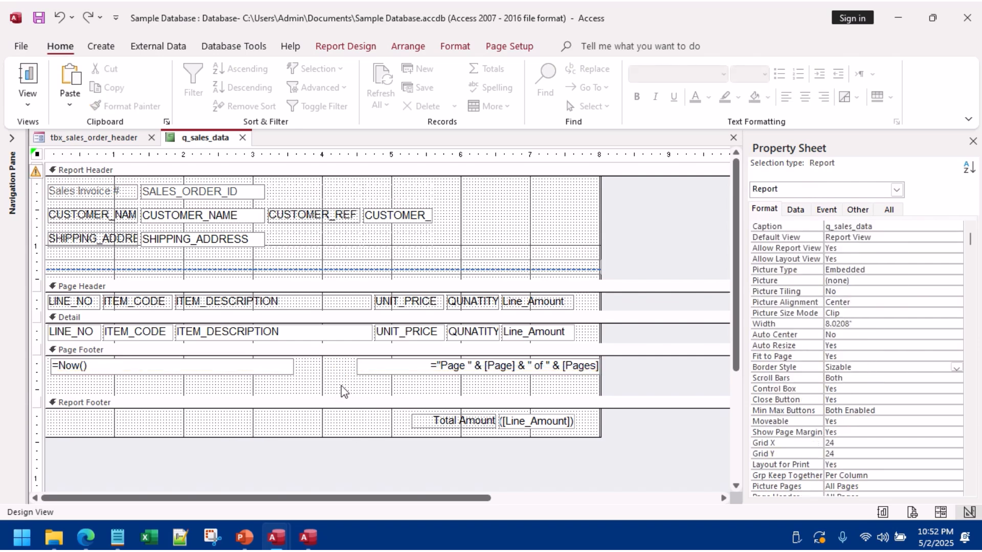
{"action": "left_click", "coordinate": [350, 389]}
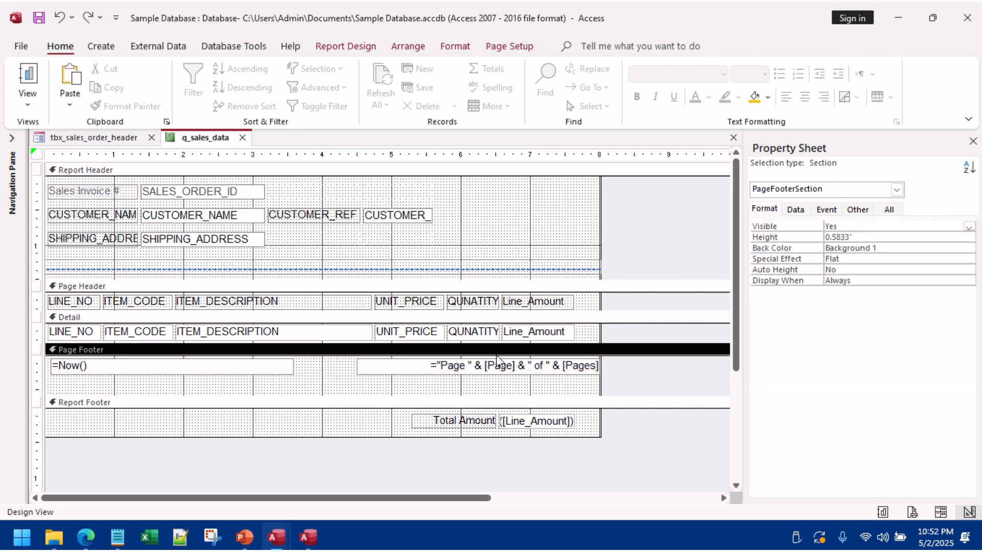
Step: Check the q_sales_data report with live data in Report View and Layout View
{"action": "left_click", "coordinate": [27, 76]}
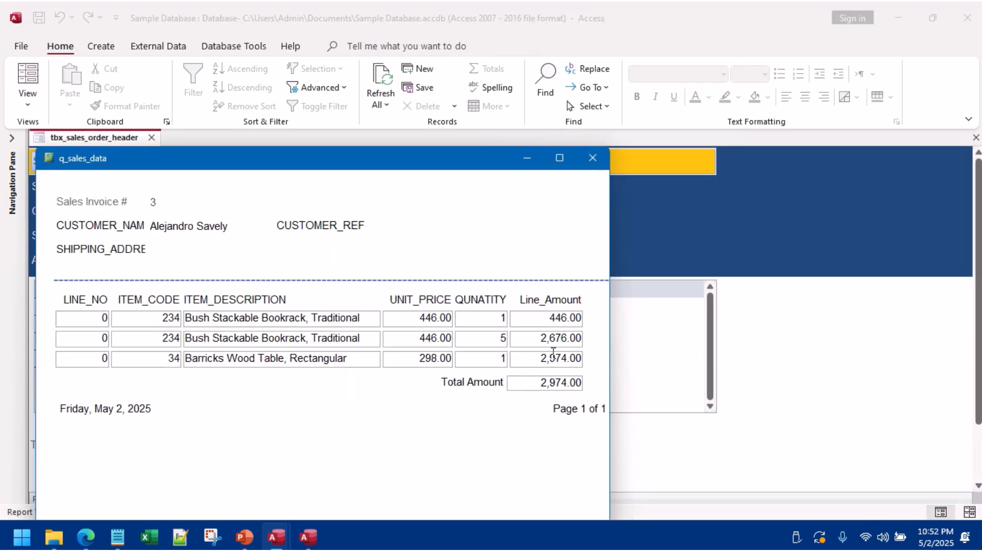
{"action": "right_click", "coordinate": [527, 228]}
{"action": "left_click", "coordinate": [563, 253]}
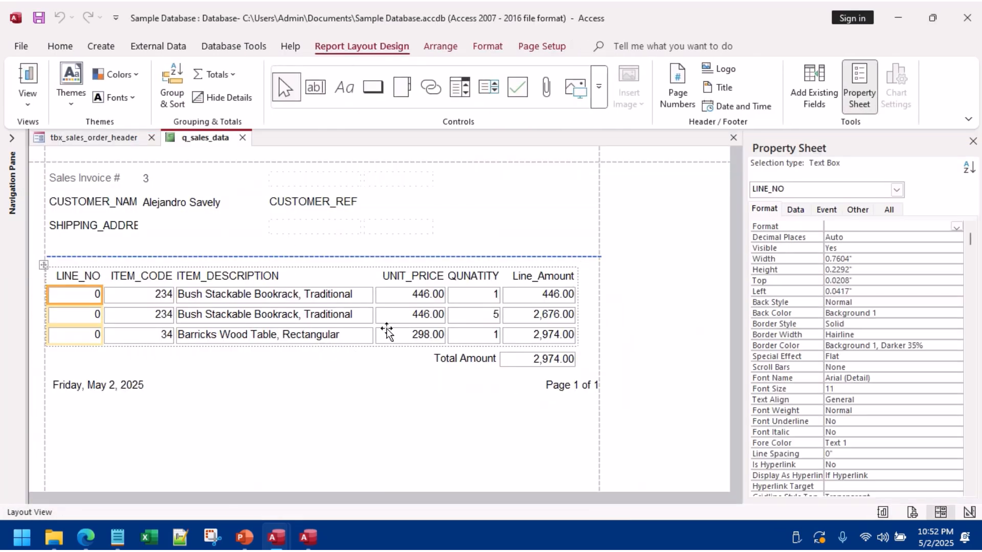
{"action": "left_click", "coordinate": [321, 208]}
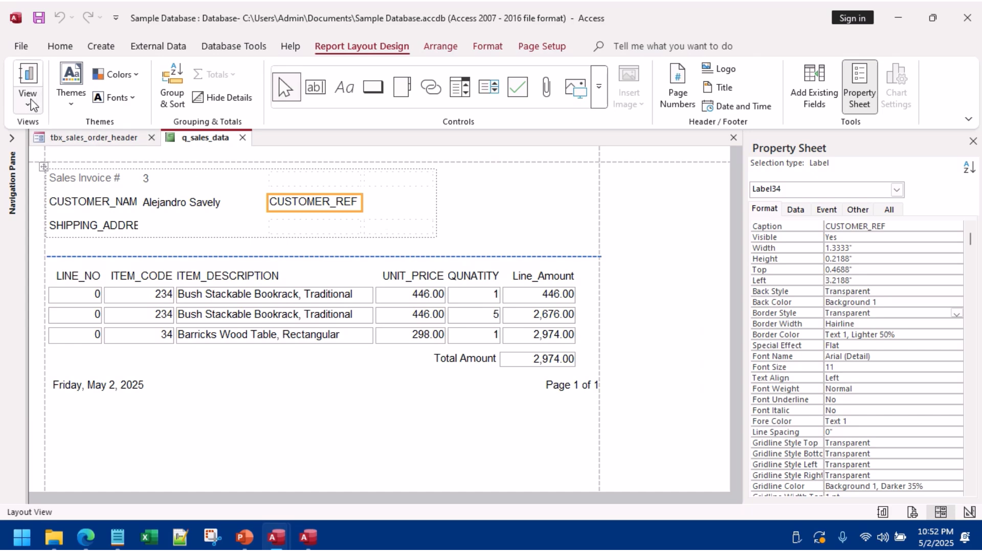
{"action": "left_click", "coordinate": [27, 77]}
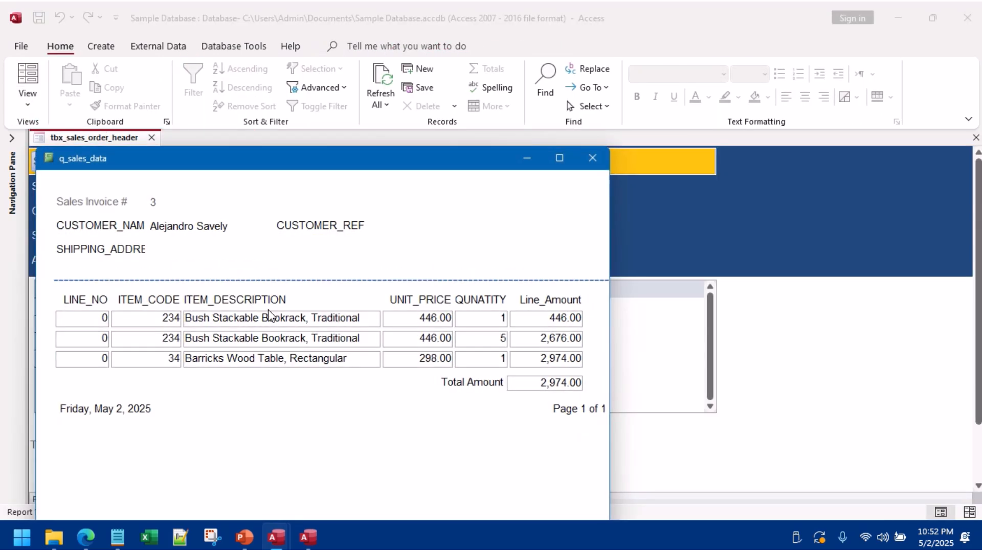
Step: Make the Sales Invoice #, CUSTOMER_NAME and SHIPPING_ADDRESS labels bold in the report's Layout View
{"action": "right_click", "coordinate": [214, 197]}
{"action": "left_click", "coordinate": [551, 226]}
{"action": "right_click", "coordinate": [551, 226]}
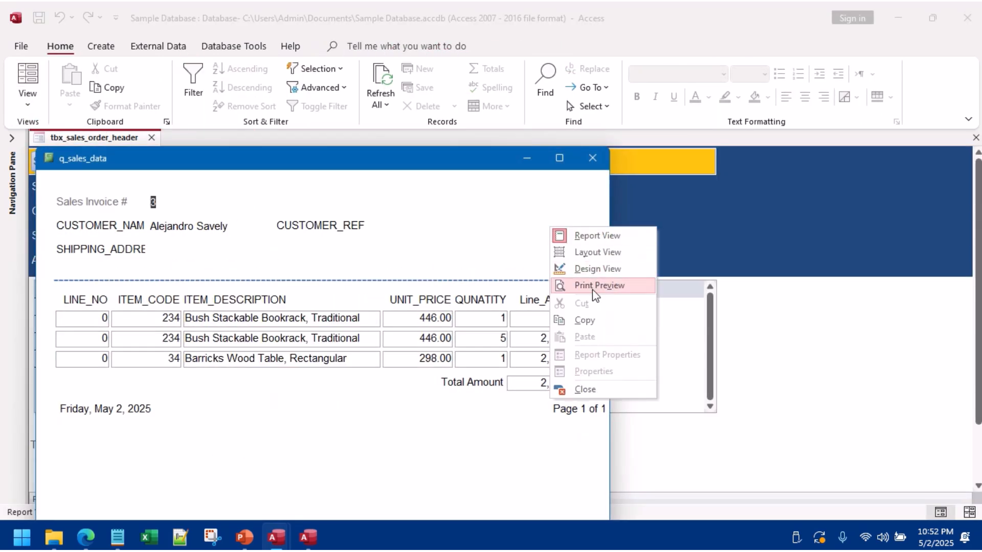
{"action": "left_click", "coordinate": [583, 252]}
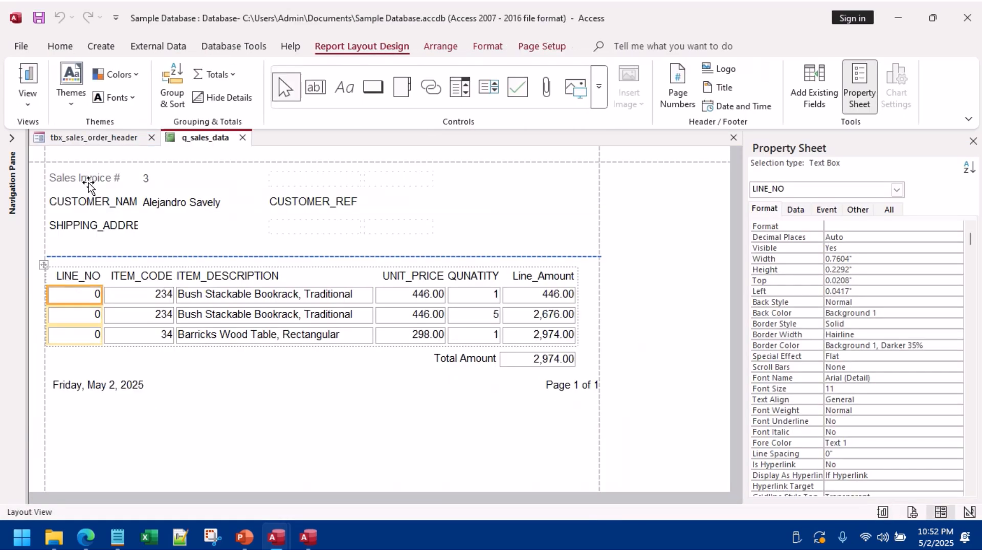
{"action": "left_click", "coordinate": [88, 180]}
{"action": "left_click", "coordinate": [92, 203], "text": "shift"}
{"action": "left_click", "coordinate": [94, 225], "text": "shift"}
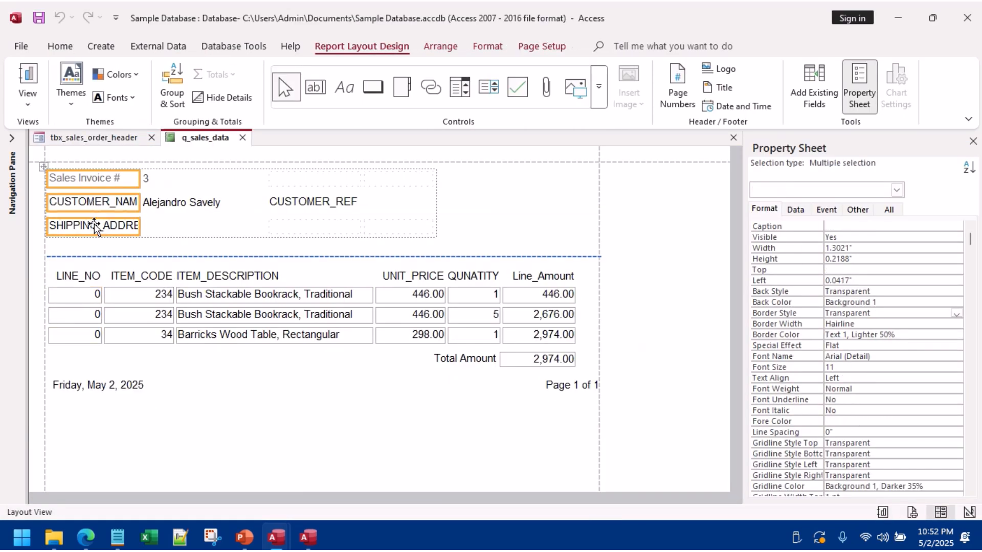
{"action": "left_click", "coordinate": [60, 46]}
{"action": "left_click", "coordinate": [636, 100]}
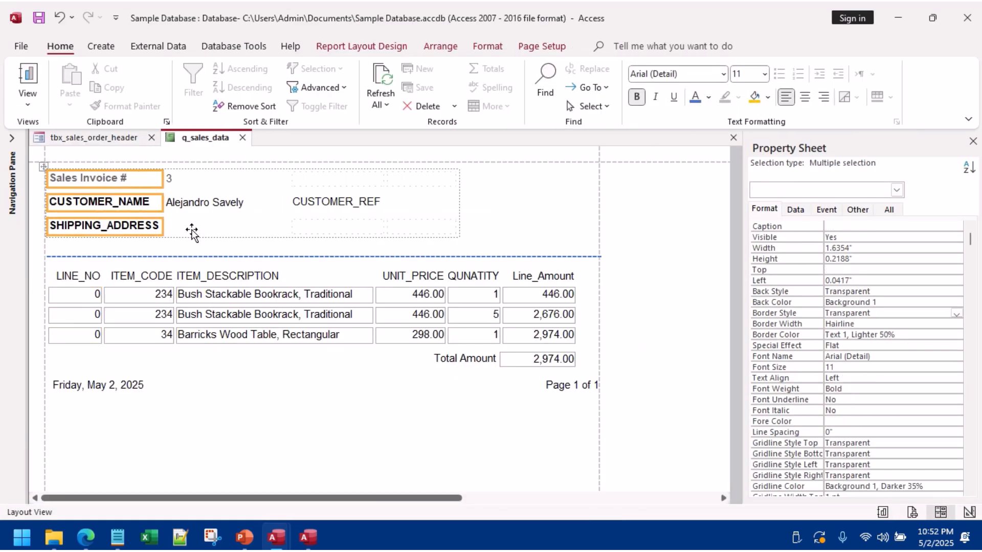
Step: Set the Sales Invoice # label's font colour to the black Text 1 theme colour
{"action": "left_click", "coordinate": [201, 205]}
{"action": "left_click", "coordinate": [132, 183]}
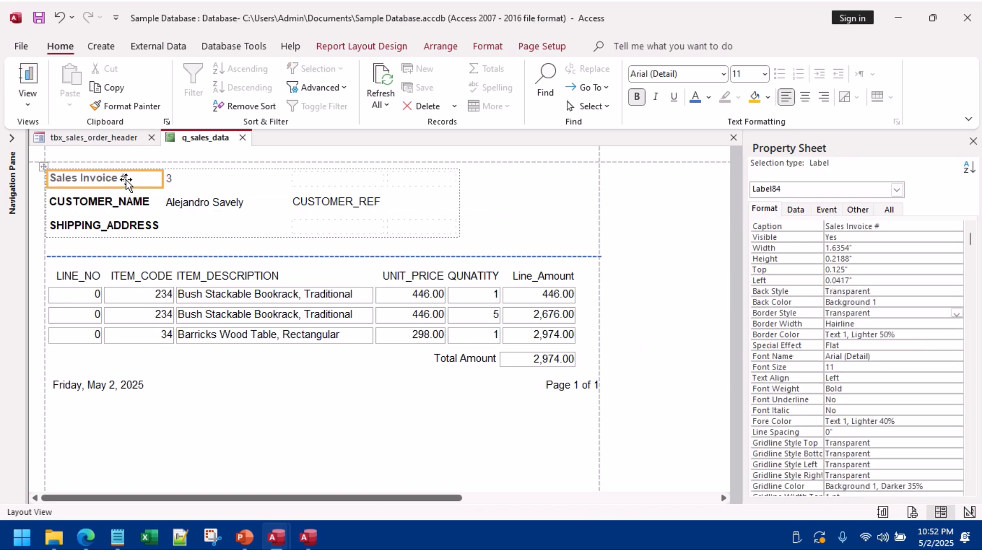
{"action": "left_click", "coordinate": [709, 97]}
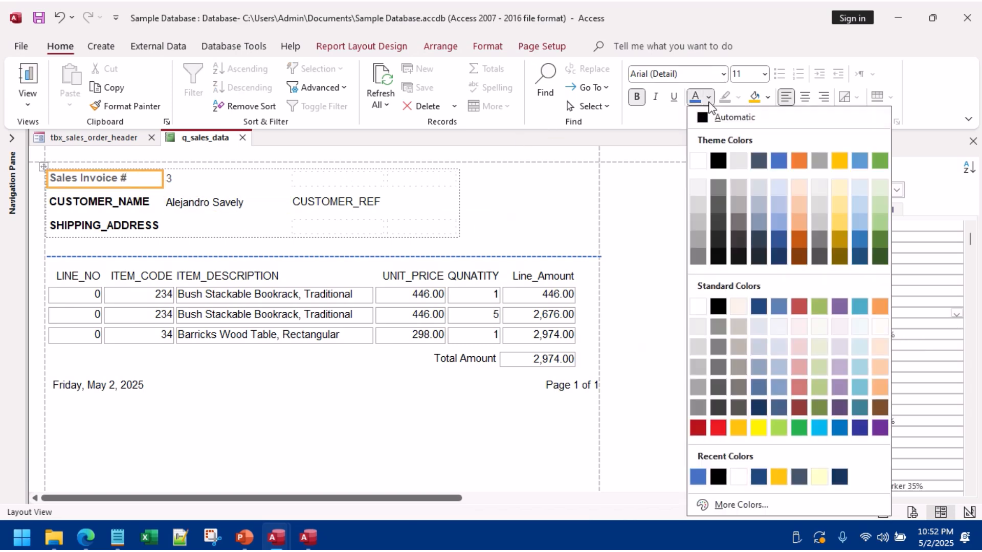
{"action": "left_click", "coordinate": [713, 159]}
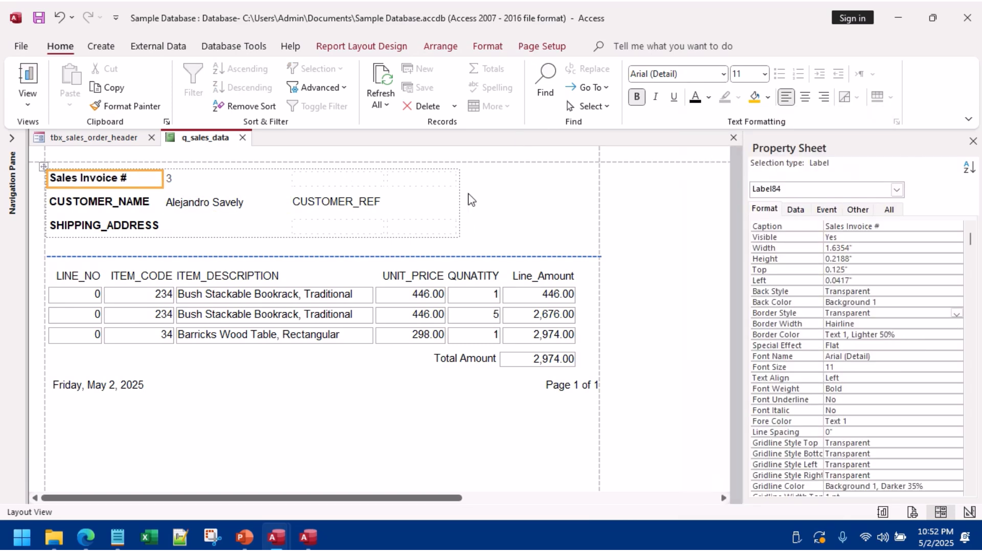
{"action": "left_click", "coordinate": [176, 179]}
{"action": "left_click", "coordinate": [193, 204], "text": "shift"}
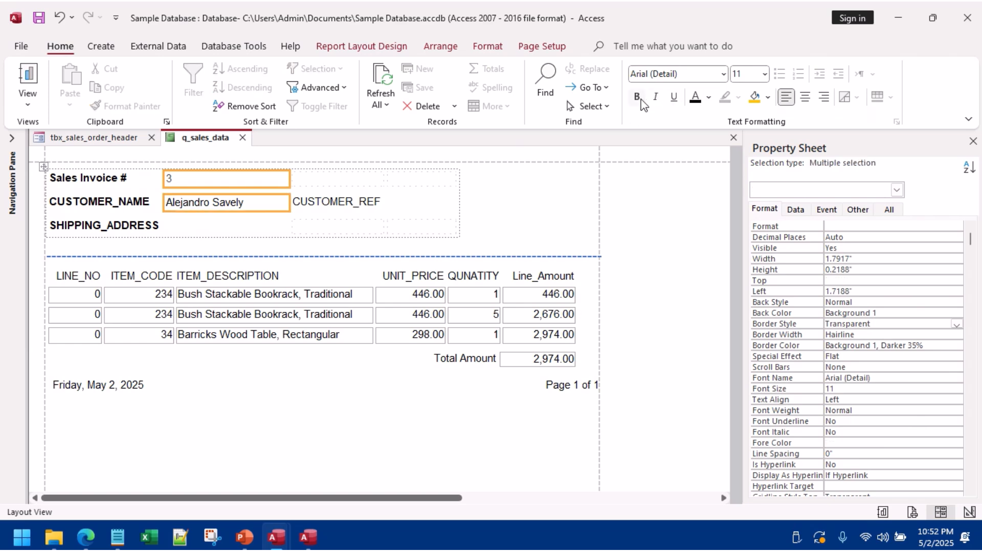
{"action": "left_click", "coordinate": [337, 202]}
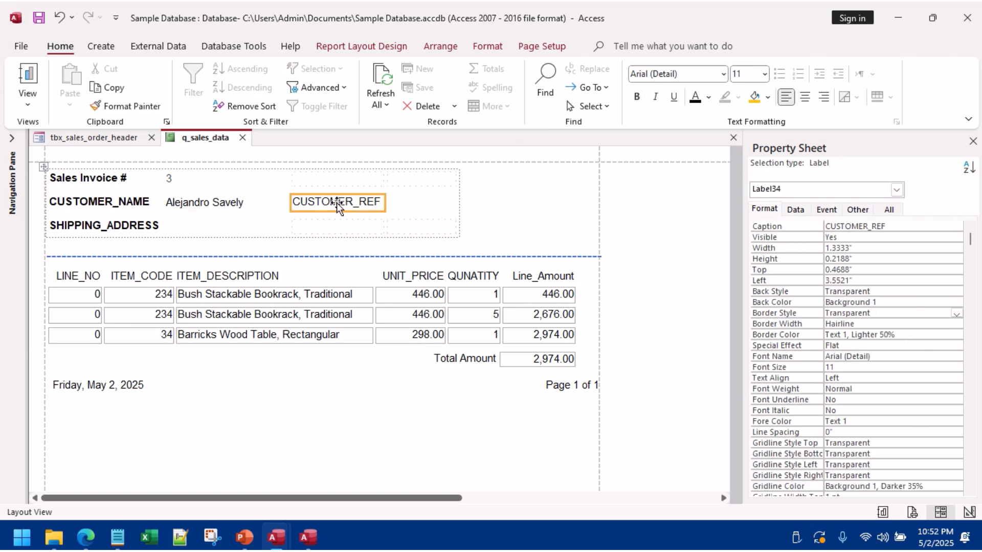
{"action": "left_click", "coordinate": [501, 184]}
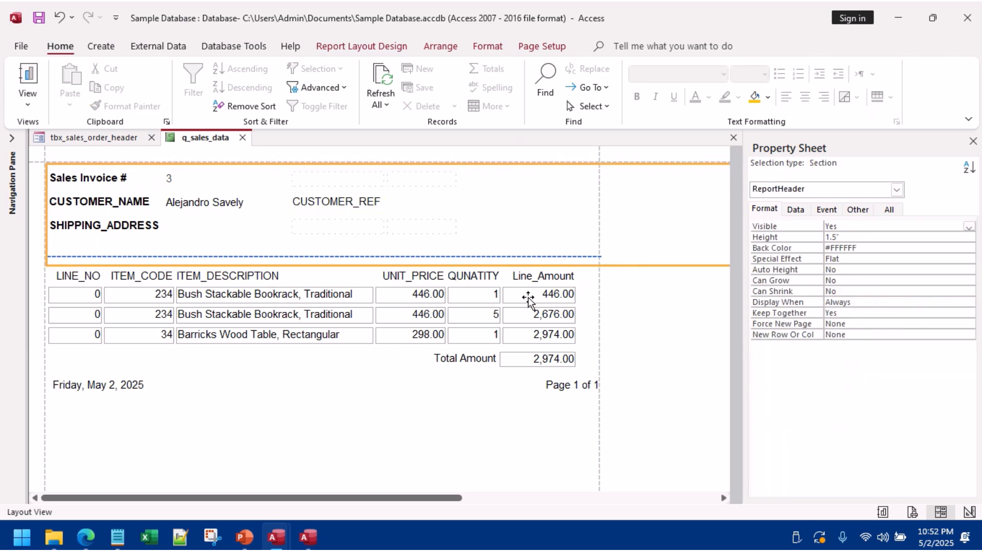
Step: Save the q_sales_data report's layout changes and close the report
{"action": "right_click", "coordinate": [197, 142]}
{"action": "left_click", "coordinate": [225, 145]}
{"action": "left_click", "coordinate": [242, 137]}
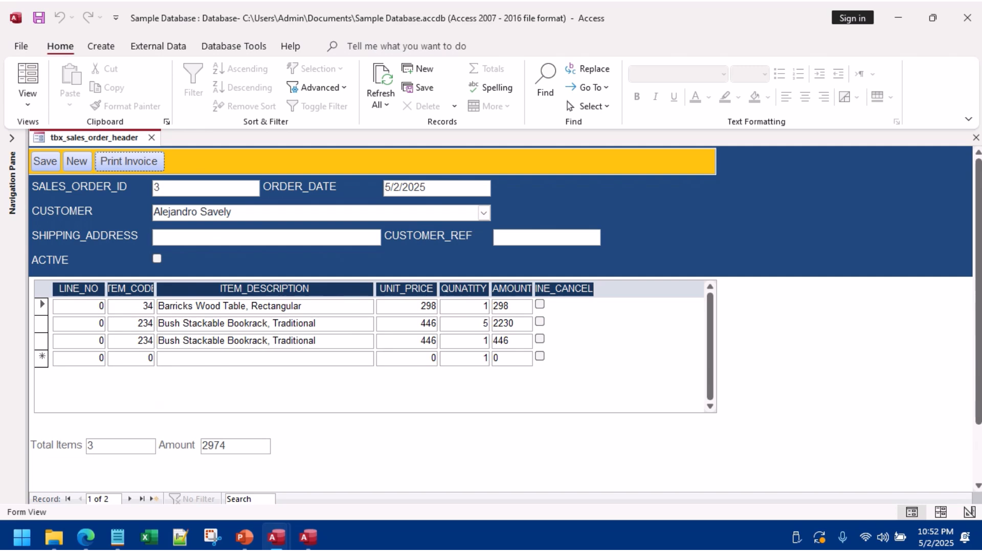
Step: Expand the list of database objects, open the tbx_countries table and close it again
{"action": "left_click", "coordinate": [11, 139]}
{"action": "left_click", "coordinate": [169, 163]}
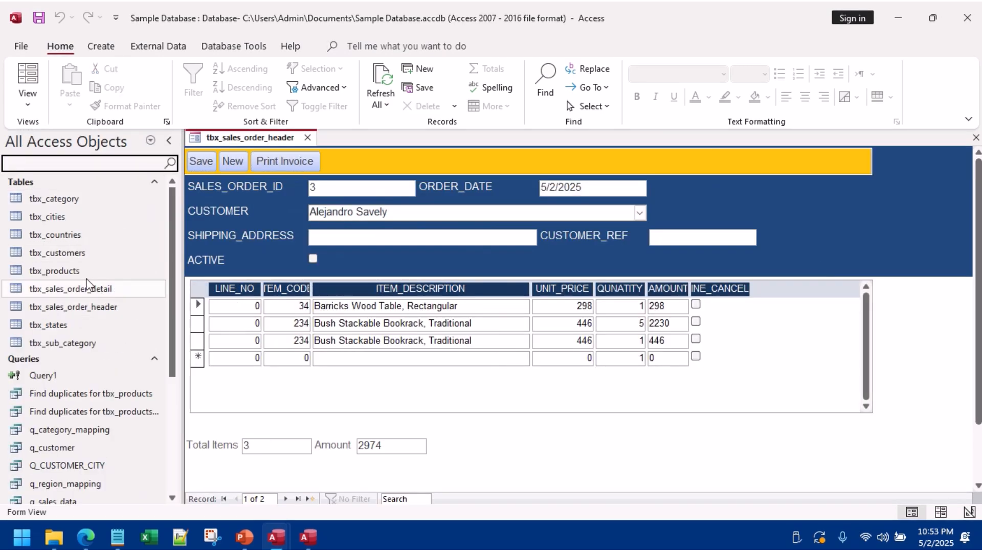
{"action": "double_click", "coordinate": [71, 234]}
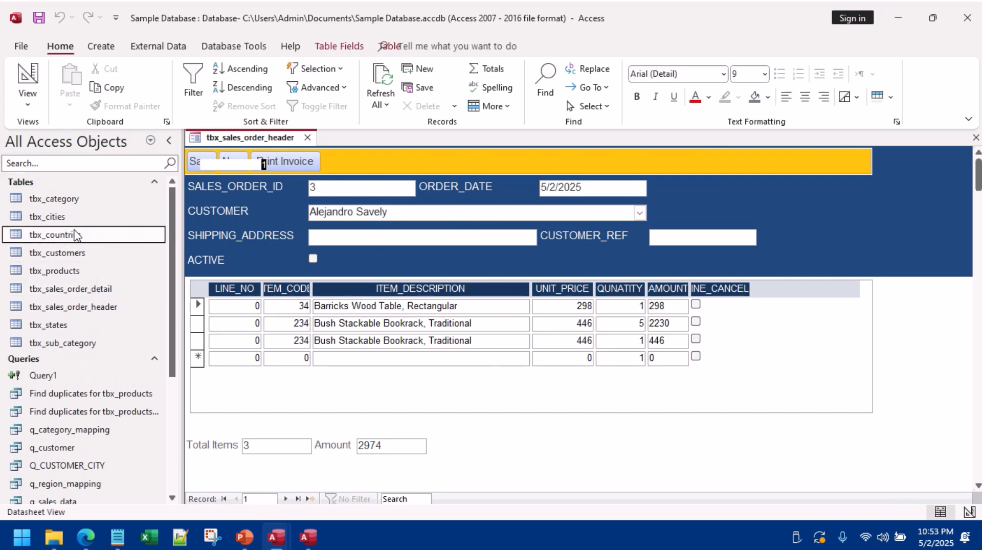
{"action": "left_click", "coordinate": [402, 137]}
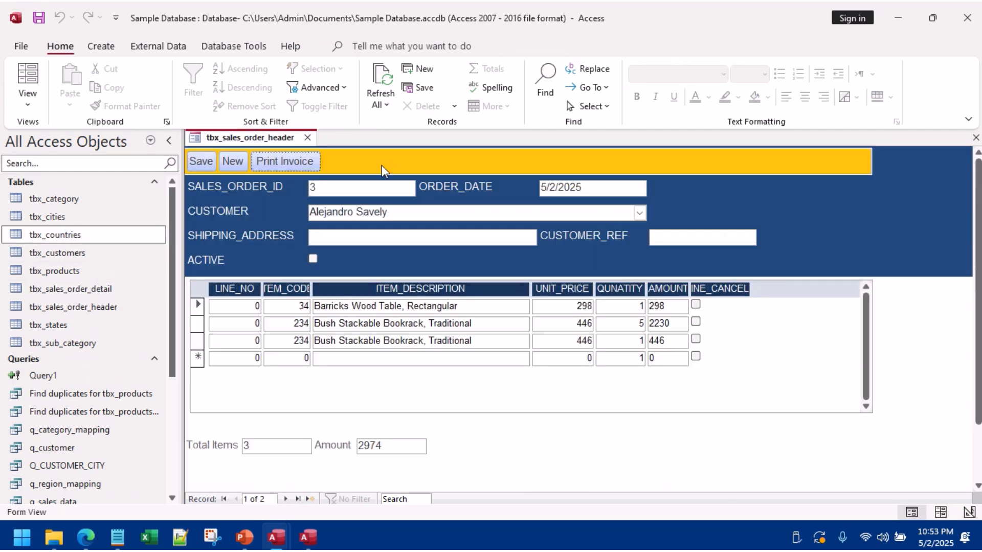
Step: Start a new sales order, choose a customer and fill in the shipping address
{"action": "left_click", "coordinate": [233, 161]}
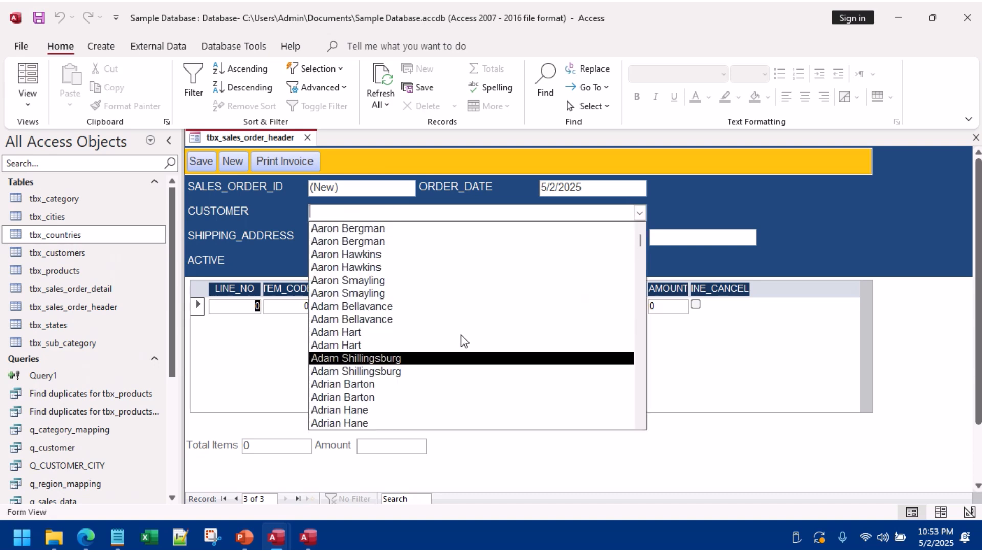
{"action": "left_click", "coordinate": [432, 307]}
{"action": "left_click", "coordinate": [384, 235]}
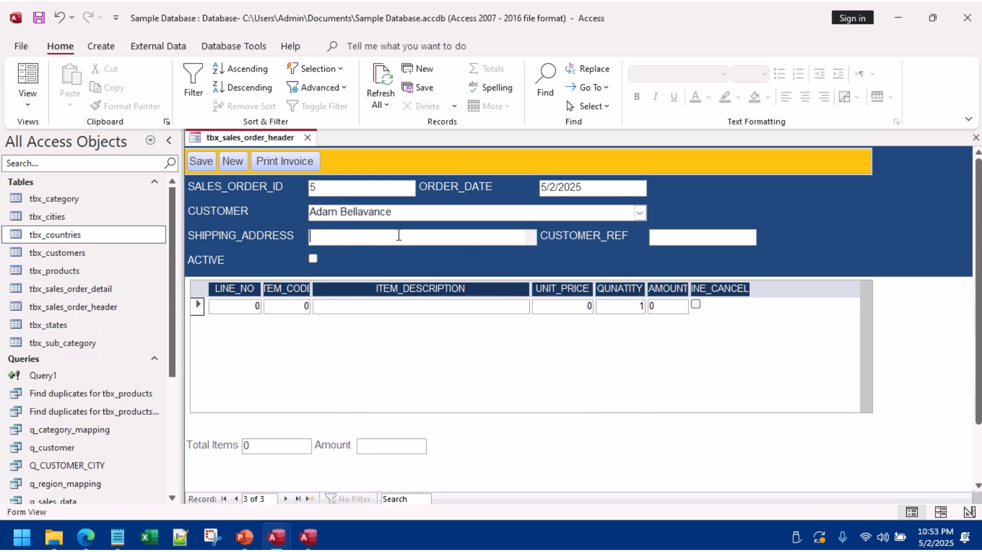
{"action": "key", "text": "Tab"}
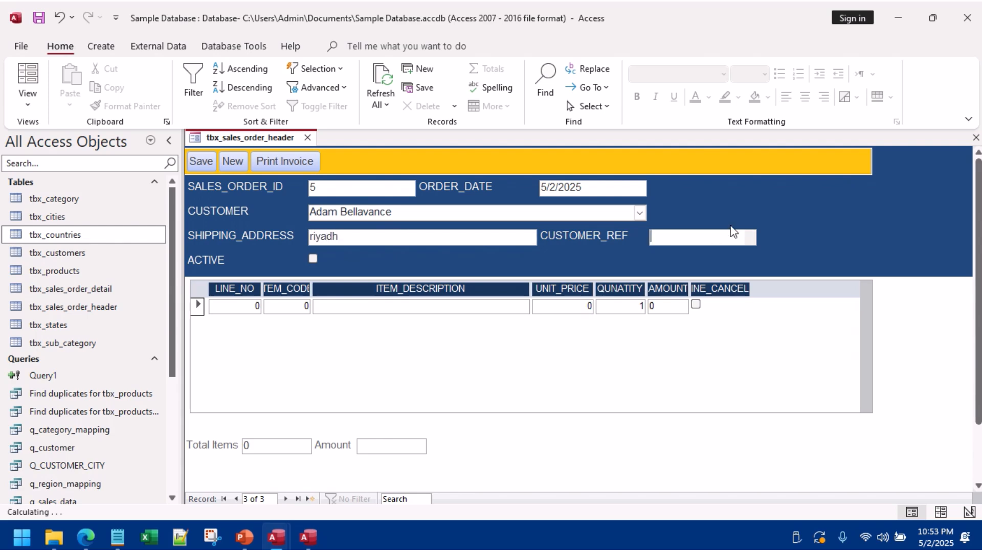
Step: Enter item code 122 on the first line of the new sales order
{"action": "left_click", "coordinate": [291, 303]}
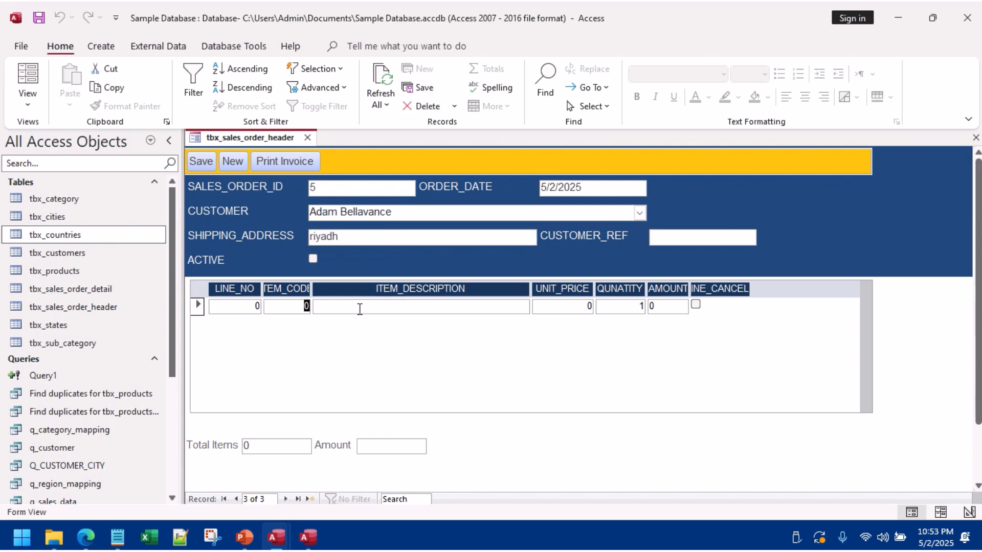
{"action": "type", "text": "122"}
{"action": "key", "text": "Tab"}
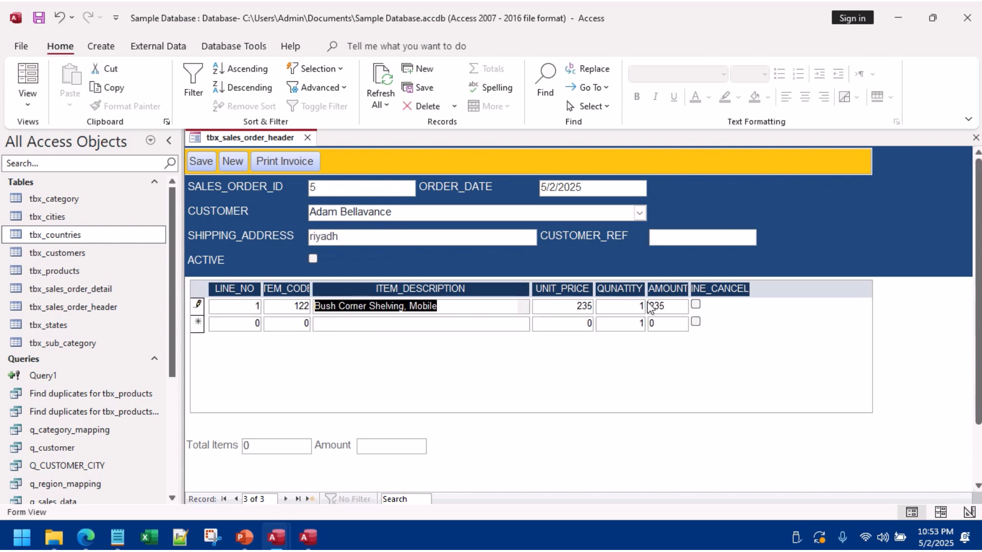
Step: Add a second order line with item code 456 and commit it so the order totals update
{"action": "double_click", "coordinate": [305, 323]}
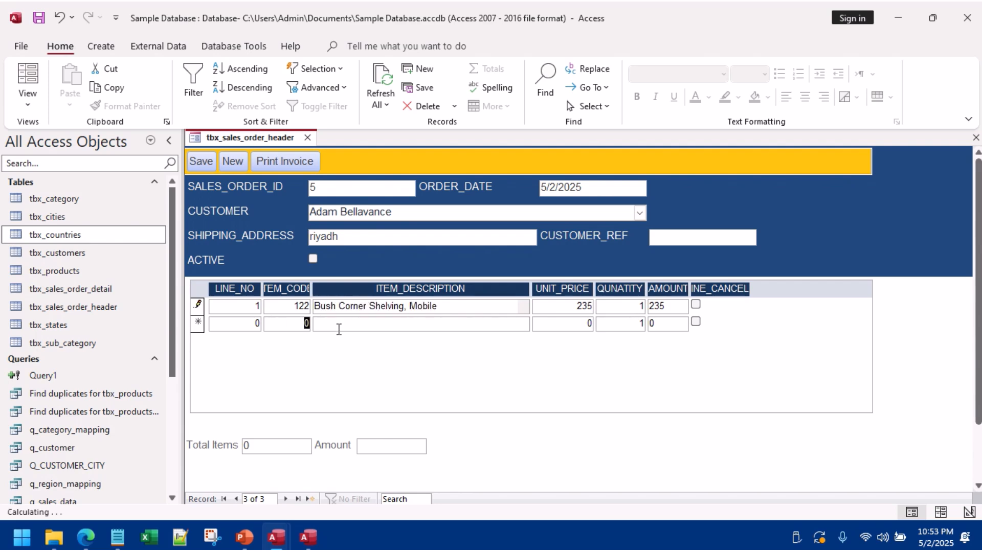
{"action": "type", "text": "63265"}
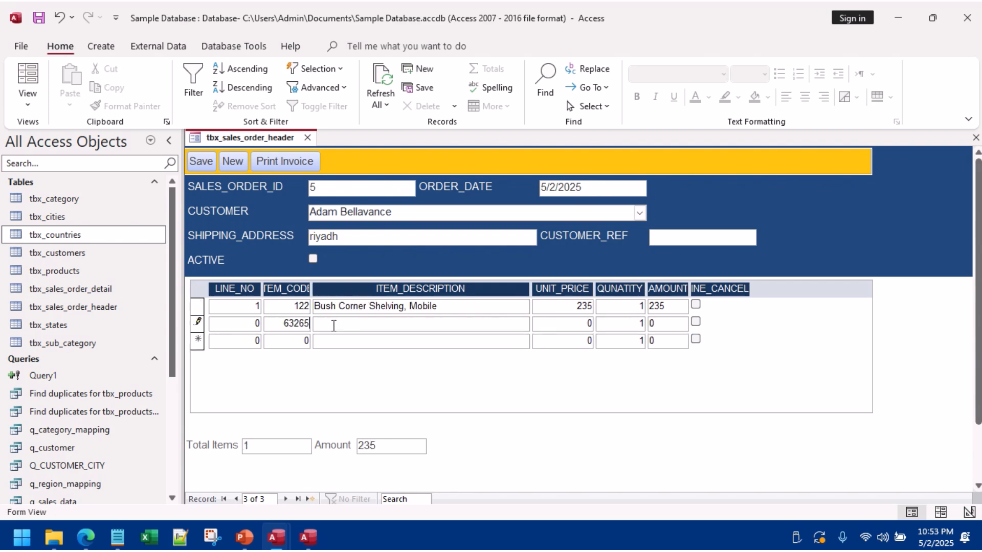
{"action": "double_click", "coordinate": [289, 323]}
{"action": "type", "text": "456"}
{"action": "left_click", "coordinate": [329, 323]}
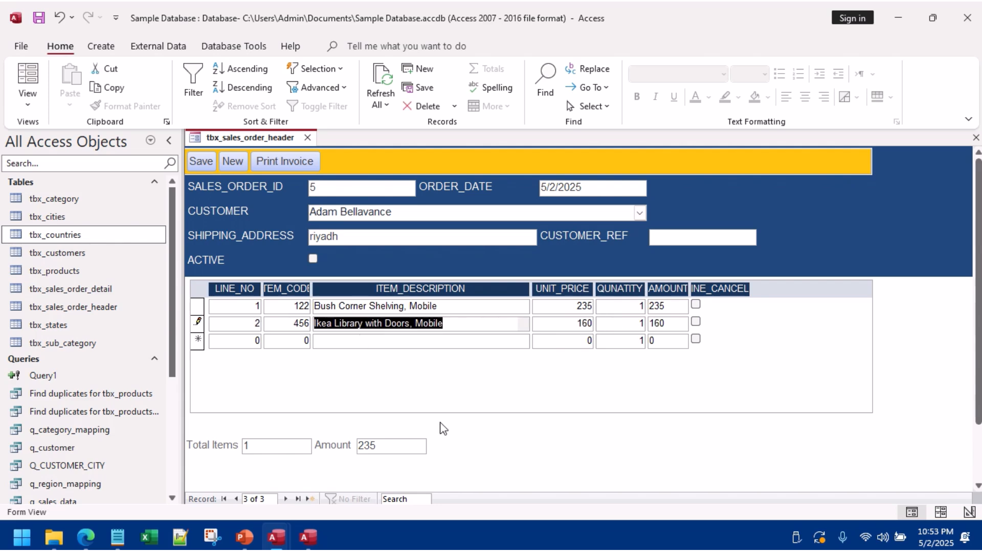
{"action": "left_click", "coordinate": [389, 446]}
{"action": "left_click", "coordinate": [336, 325]}
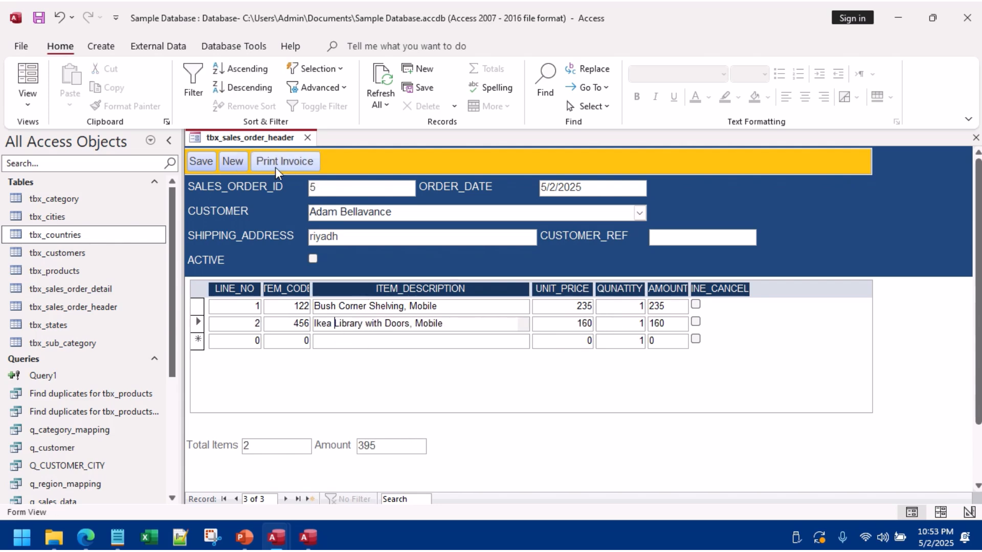
Step: Save the sales order, open its invoice with Print Invoice and switch the pop-up report to Print Preview
{"action": "left_click", "coordinate": [201, 162]}
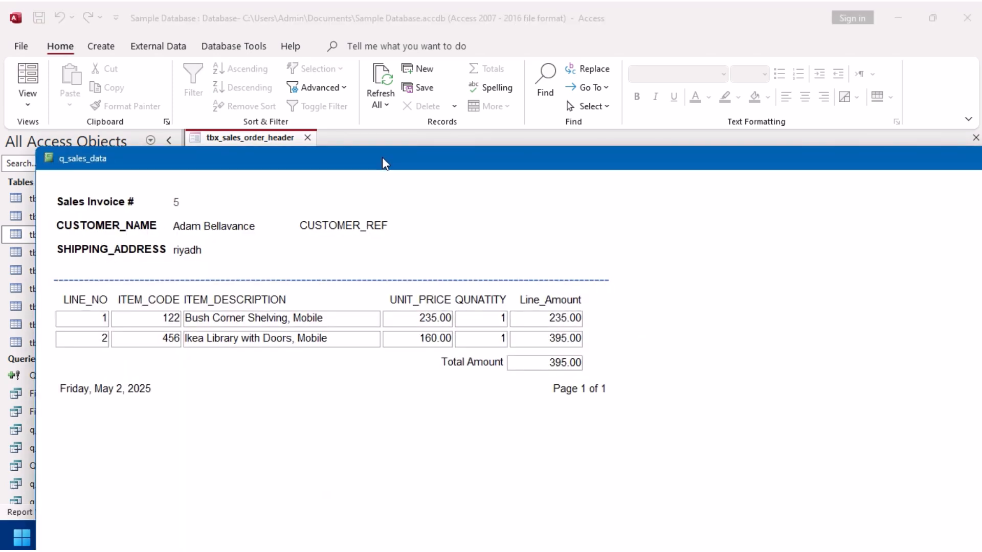
{"action": "right_click", "coordinate": [520, 88]}
{"action": "left_click", "coordinate": [568, 150]}
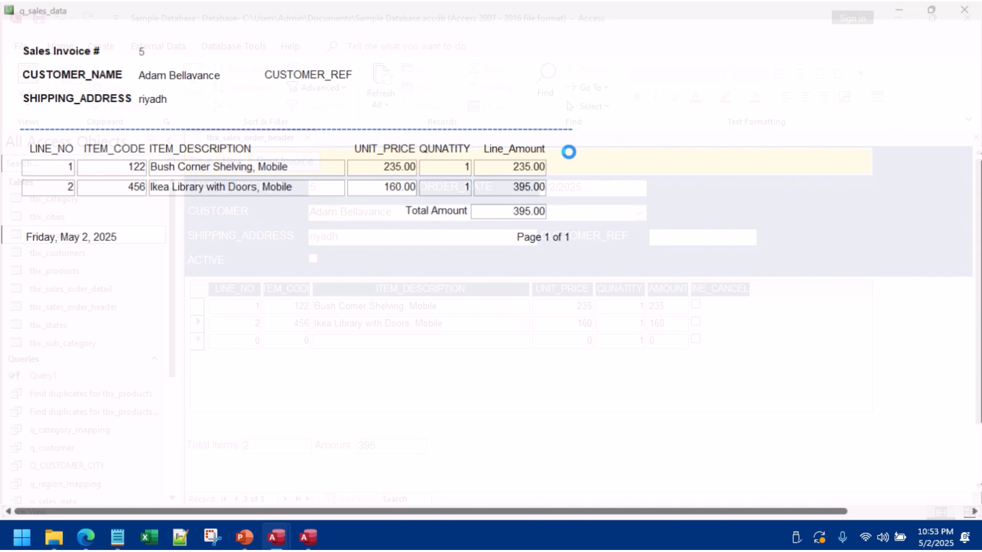
Step: Examine the invoice preview zoomed in and as a maximised full page, and close the pop-up report
{"action": "left_click_drag", "start_coordinate": [265, 152], "coordinate": [424, 62]}
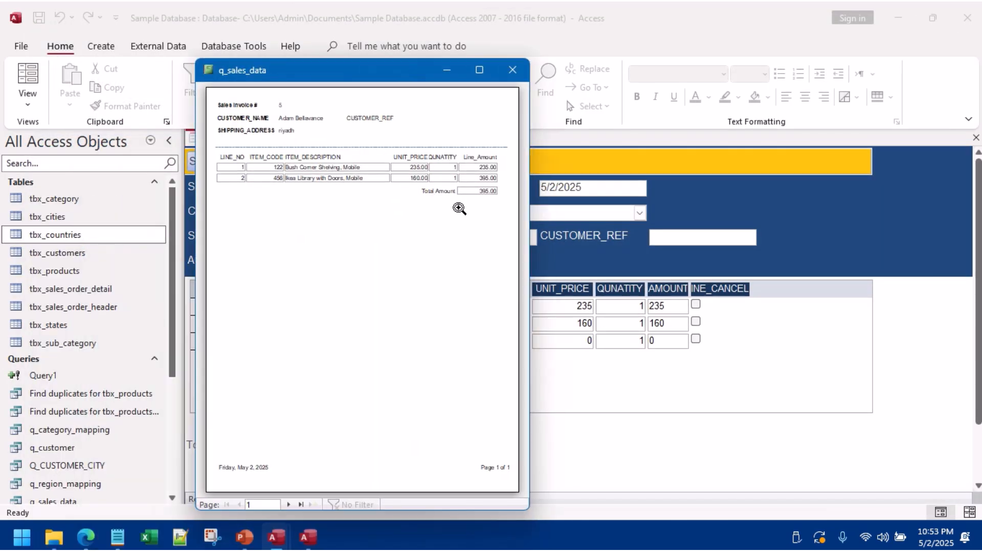
{"action": "left_click", "coordinate": [331, 212]}
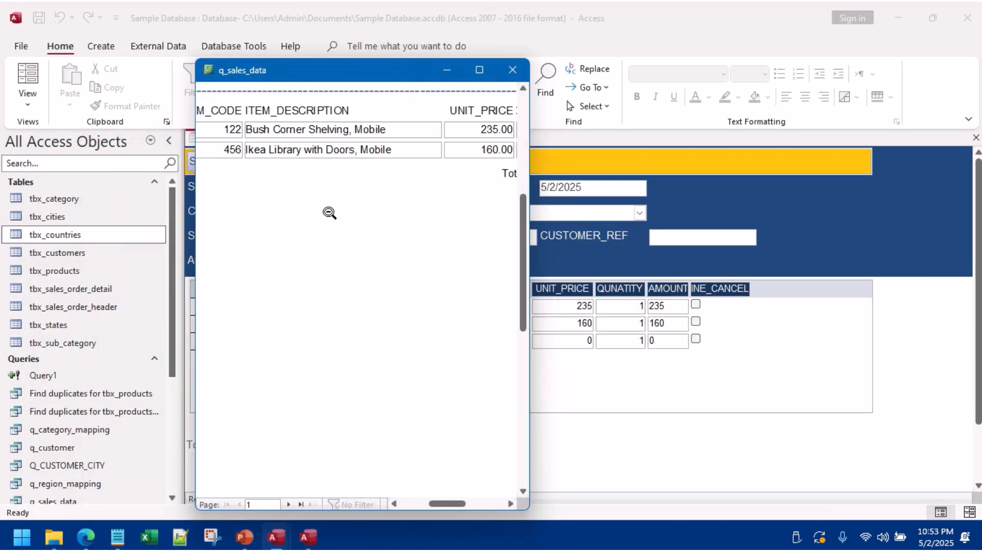
{"action": "left_click", "coordinate": [479, 70]}
{"action": "left_click", "coordinate": [392, 154]}
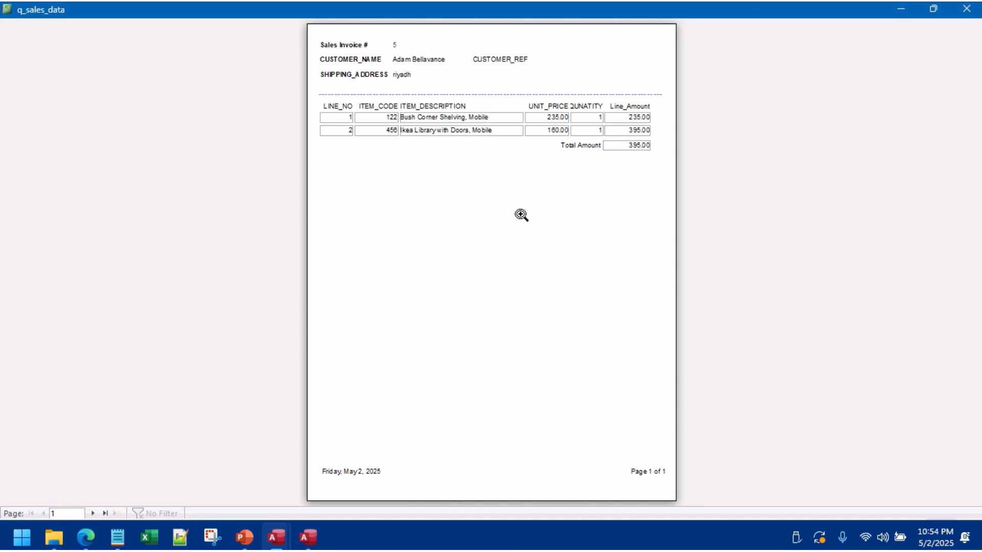
{"action": "left_click", "coordinate": [966, 9]}
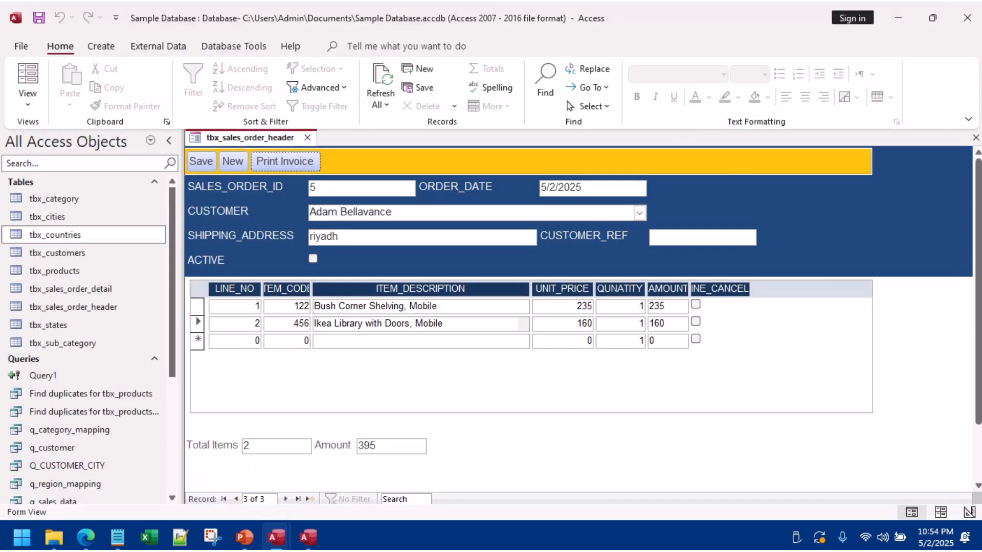